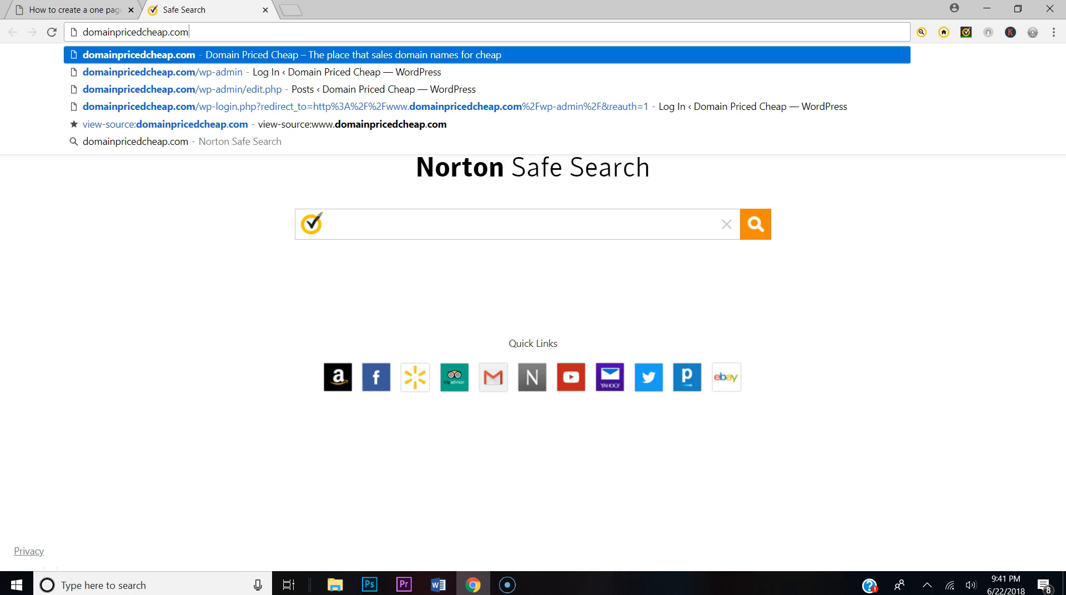
Step: Open the WordPress admin dashboard at domainpricedcheap.com/wp-admin
{"action": "type", "text": "wp-admin"}
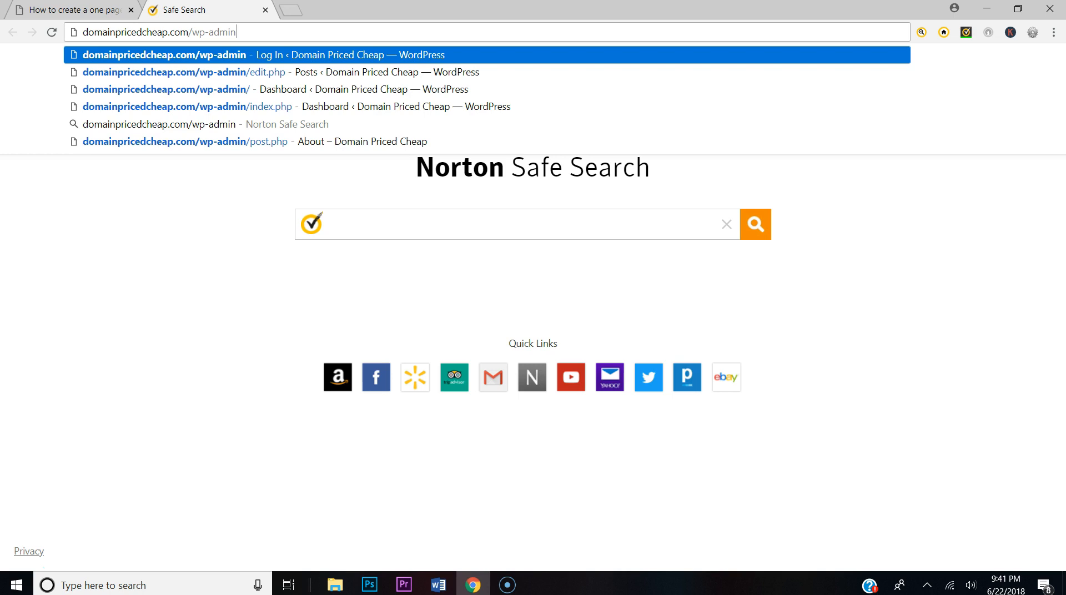
{"action": "key", "text": "Return"}
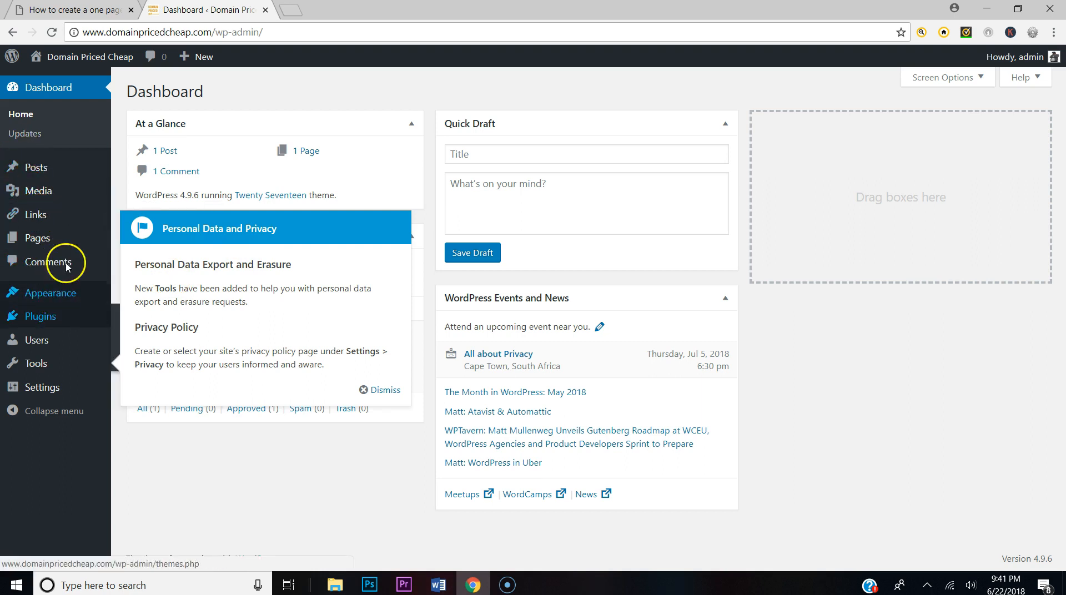
Step: Open creatingwebsite.org in a new tab and follow its link to get the Thrive Architect plugin
{"action": "left_click", "coordinate": [291, 10]}
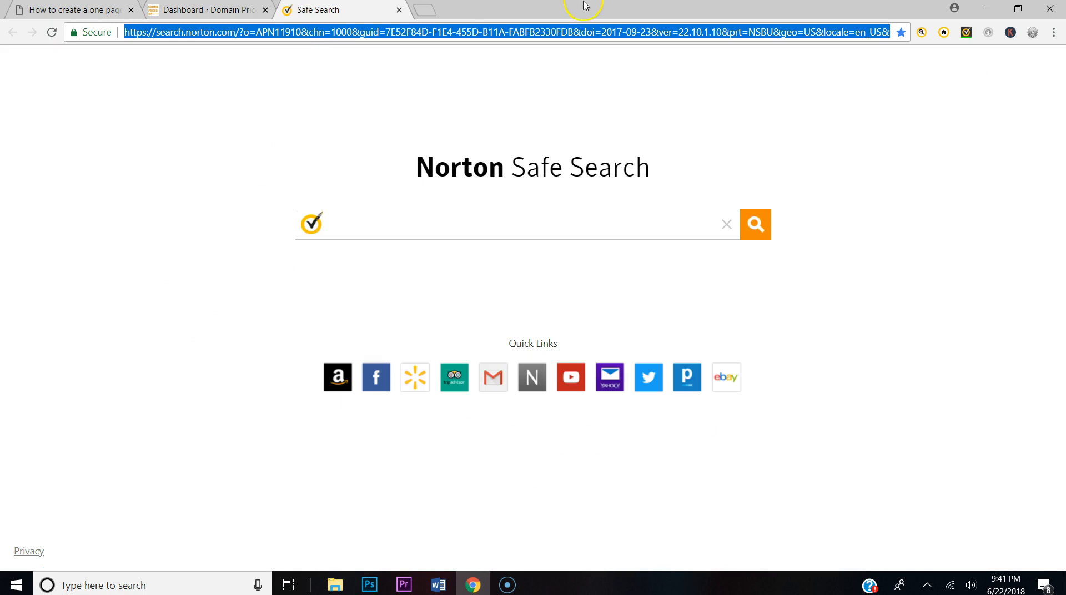
{"action": "left_click", "coordinate": [437, 9]}
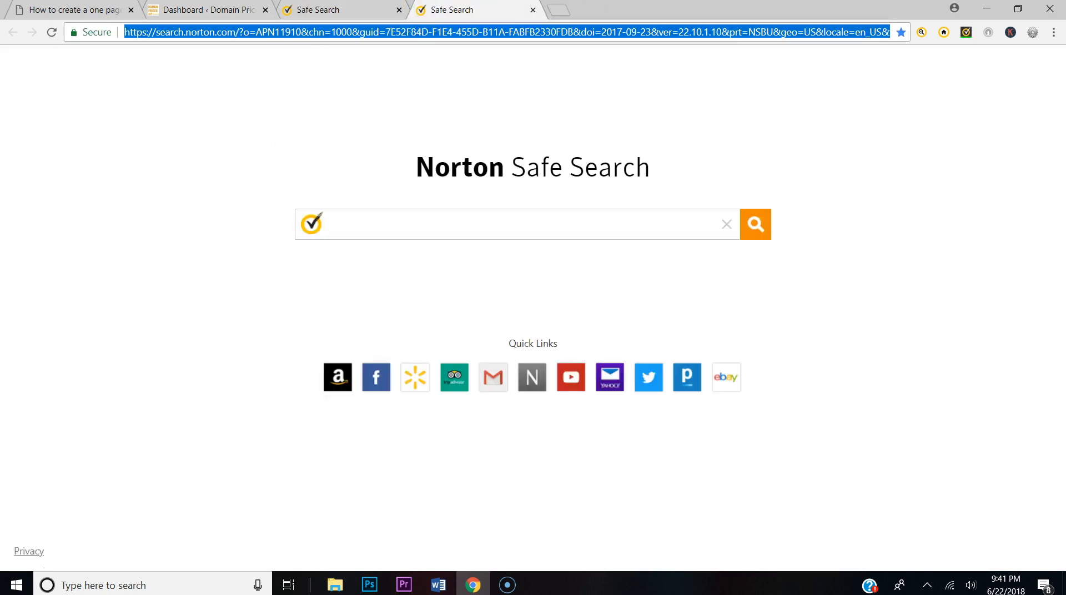
{"action": "type", "text": "creat"}
{"action": "key", "text": "Return"}
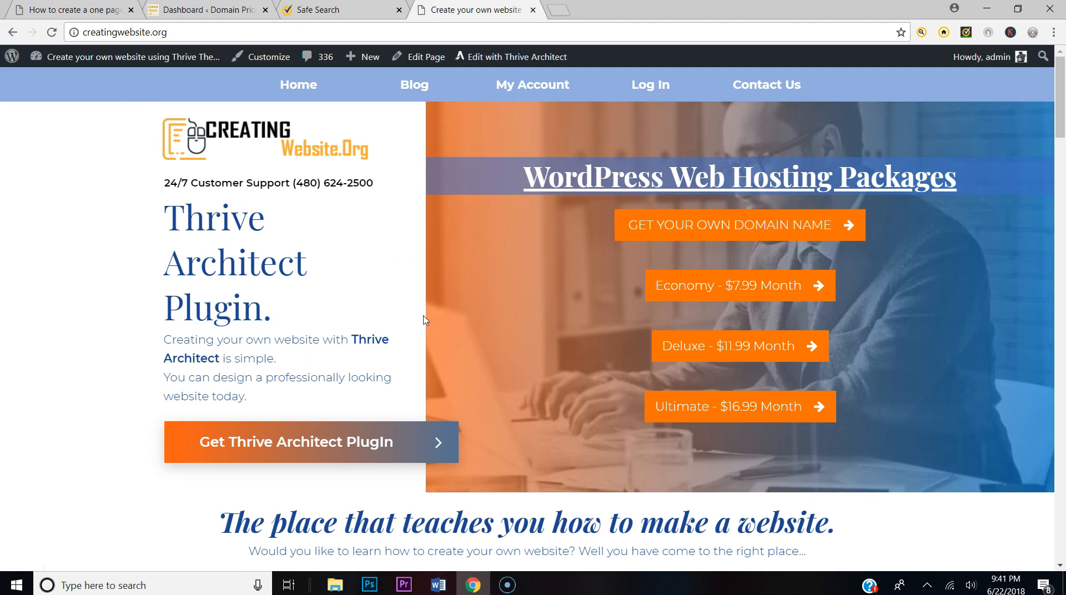
{"action": "left_click", "coordinate": [295, 447]}
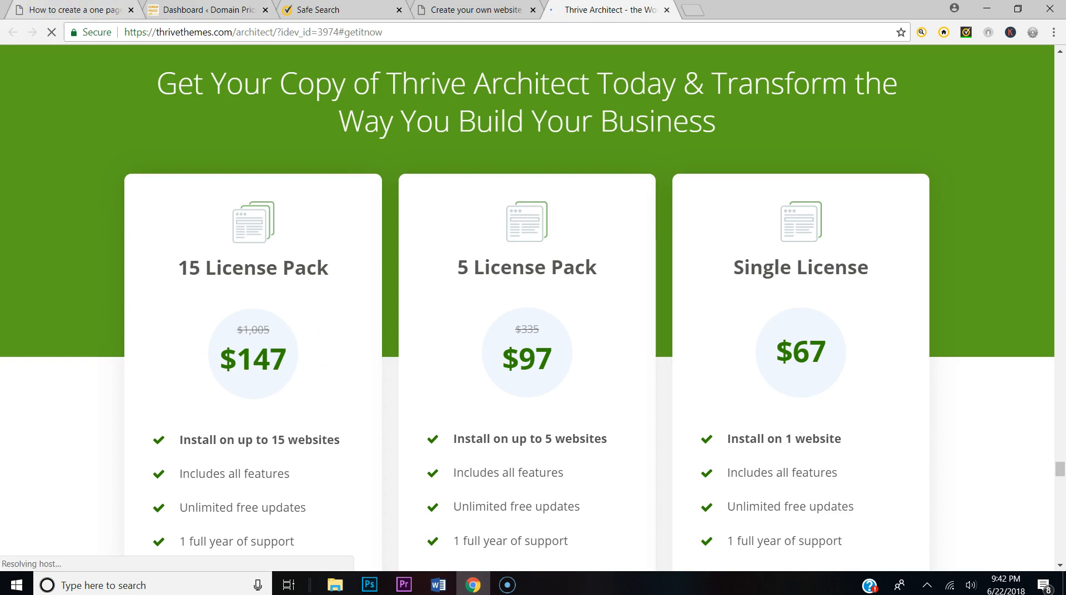
Step: Return to creatingwebsite.org and look through its homepage sections down to the Resource Center
{"action": "left_click", "coordinate": [463, 10]}
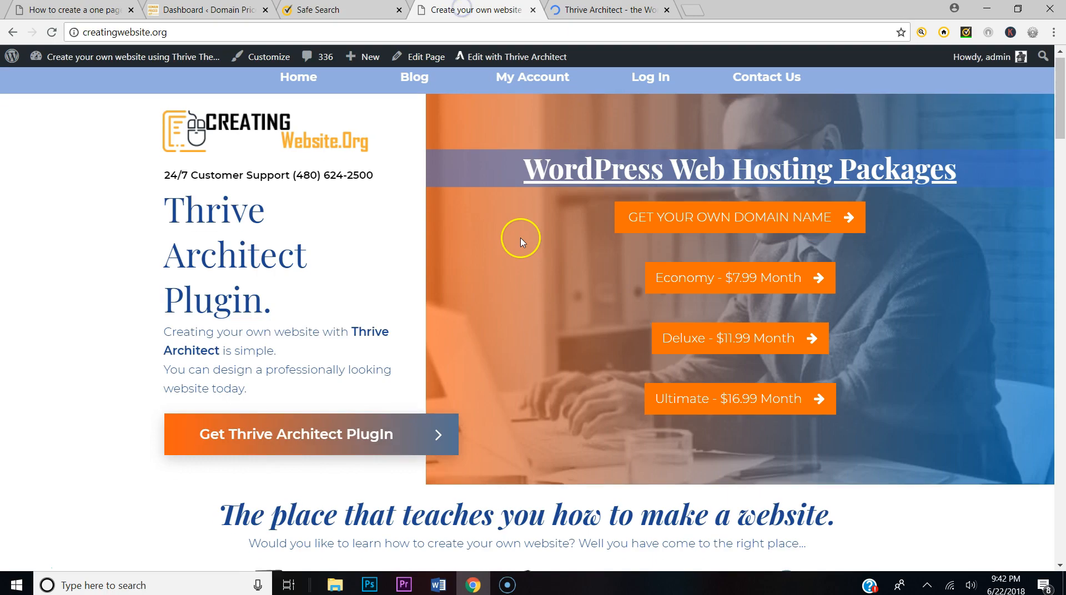
{"action": "scroll", "coordinate": [520, 241], "scroll_direction": "down", "scroll_amount": 6}
{"action": "scroll", "coordinate": [521, 246], "scroll_direction": "down", "scroll_amount": 20}
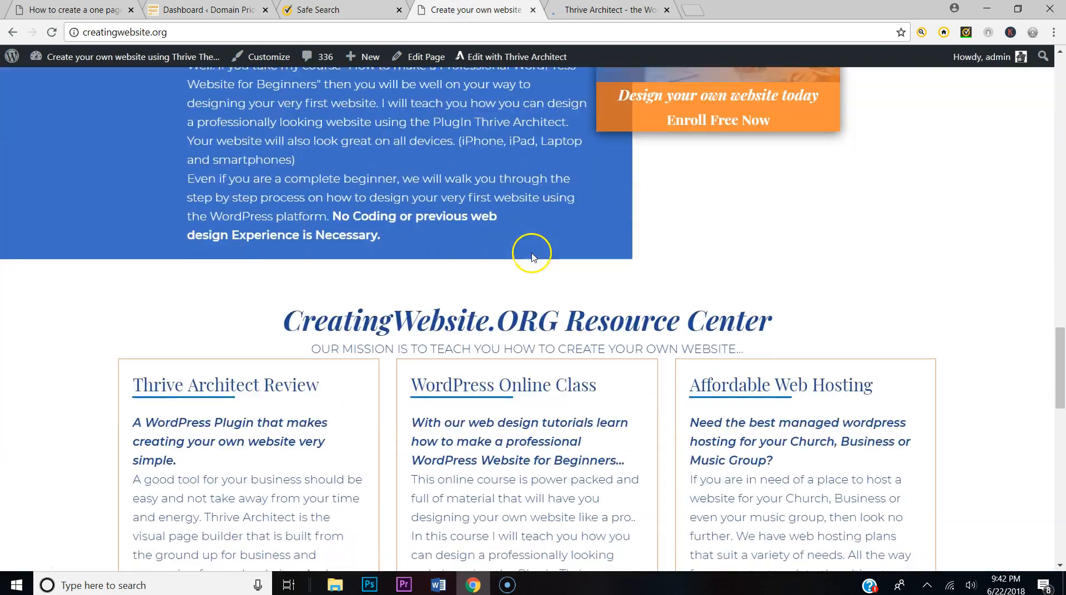
{"action": "scroll", "coordinate": [534, 266], "scroll_direction": "up", "scroll_amount": 10}
{"action": "scroll", "coordinate": [534, 268], "scroll_direction": "down", "scroll_amount": 10}
{"action": "scroll", "coordinate": [535, 270], "scroll_direction": "up", "scroll_amount": 10}
{"action": "scroll", "coordinate": [534, 270], "scroll_direction": "down", "scroll_amount": 5}
{"action": "scroll", "coordinate": [536, 271], "scroll_direction": "up", "scroll_amount": 20}
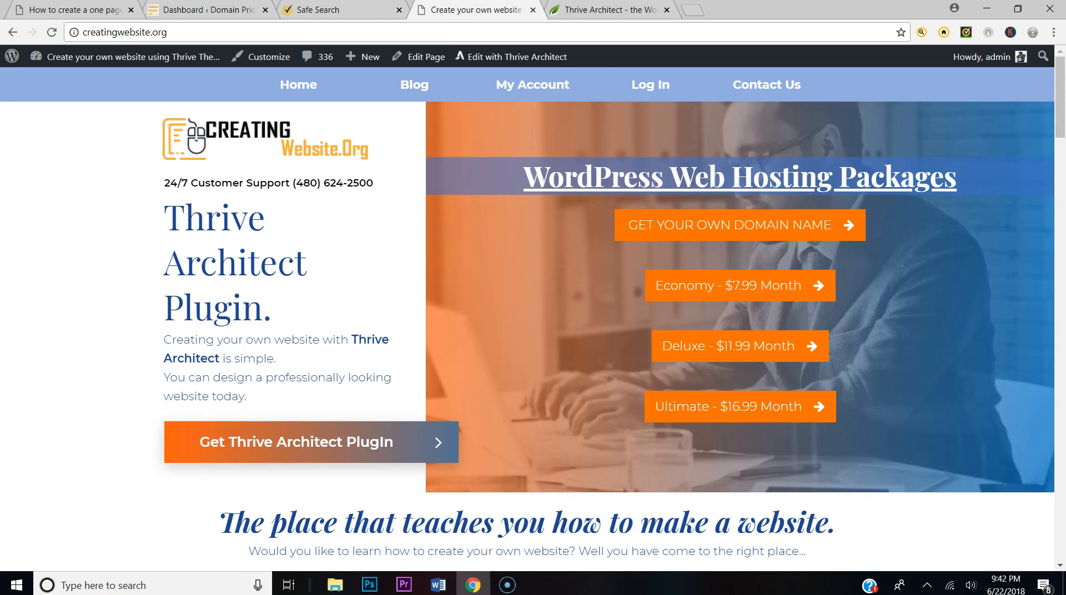
Step: Go back to the Thrive Architect pricing page and choose the Single License to view its checkout
{"action": "left_click", "coordinate": [590, 9]}
{"action": "left_click", "coordinate": [469, 9]}
{"action": "left_click", "coordinate": [248, 451]}
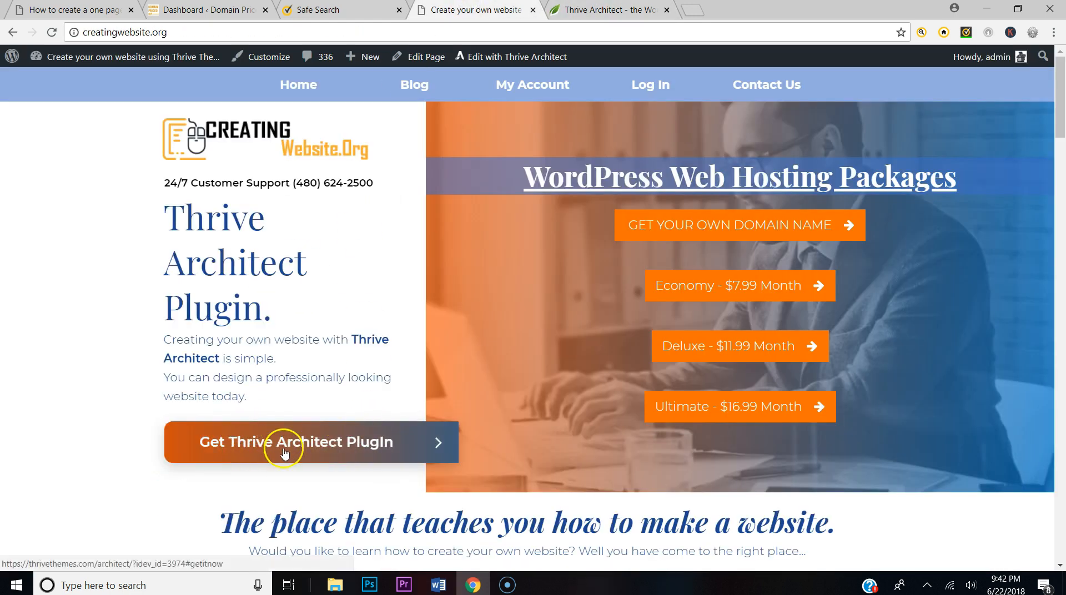
{"action": "left_click", "coordinate": [616, 9]}
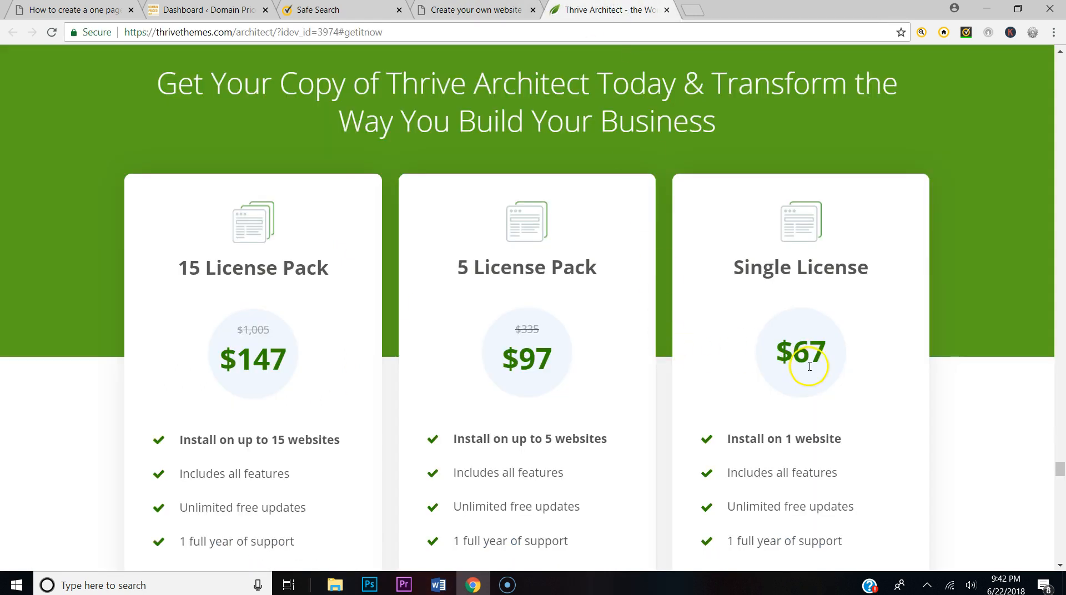
{"action": "scroll", "coordinate": [805, 378], "scroll_direction": "down", "scroll_amount": 3}
{"action": "left_click", "coordinate": [804, 420]}
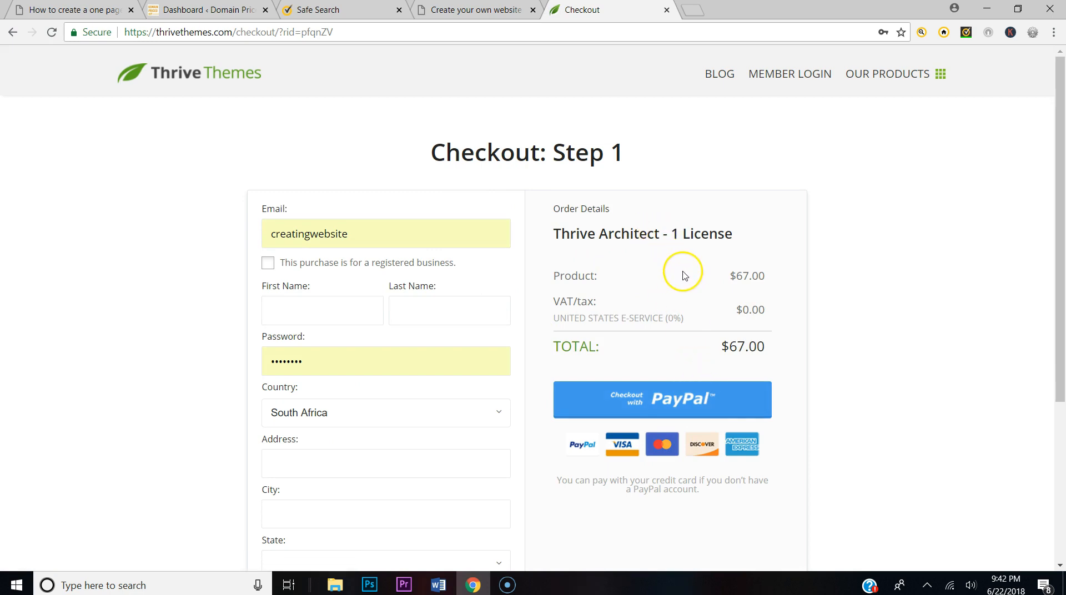
Step: Go to thrivethemes.com and open its member login page
{"action": "left_click", "coordinate": [489, 35]}
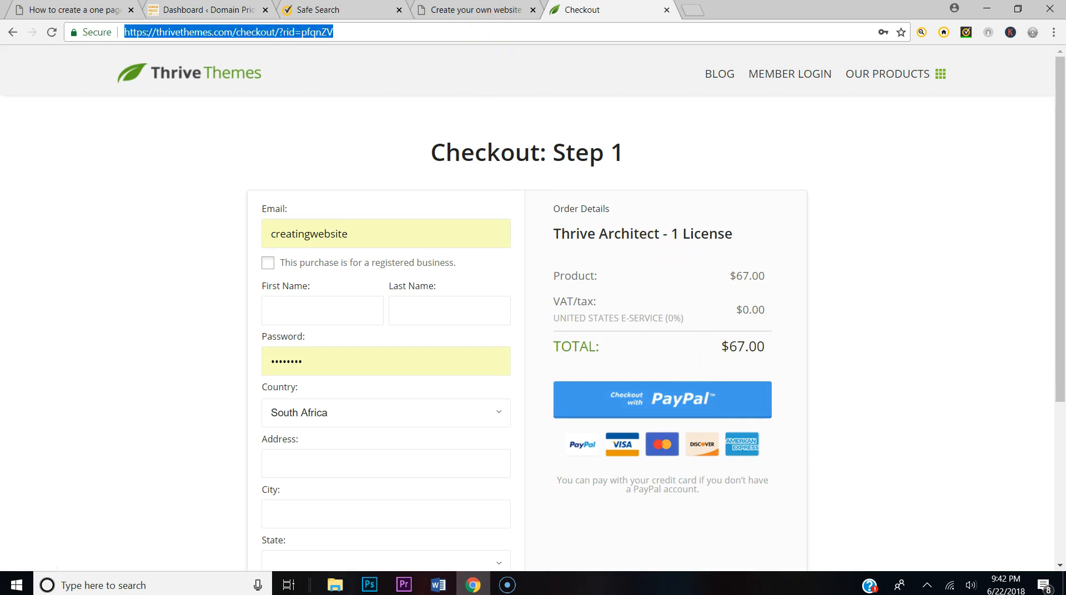
{"action": "type", "text": "thrivethemes.com"}
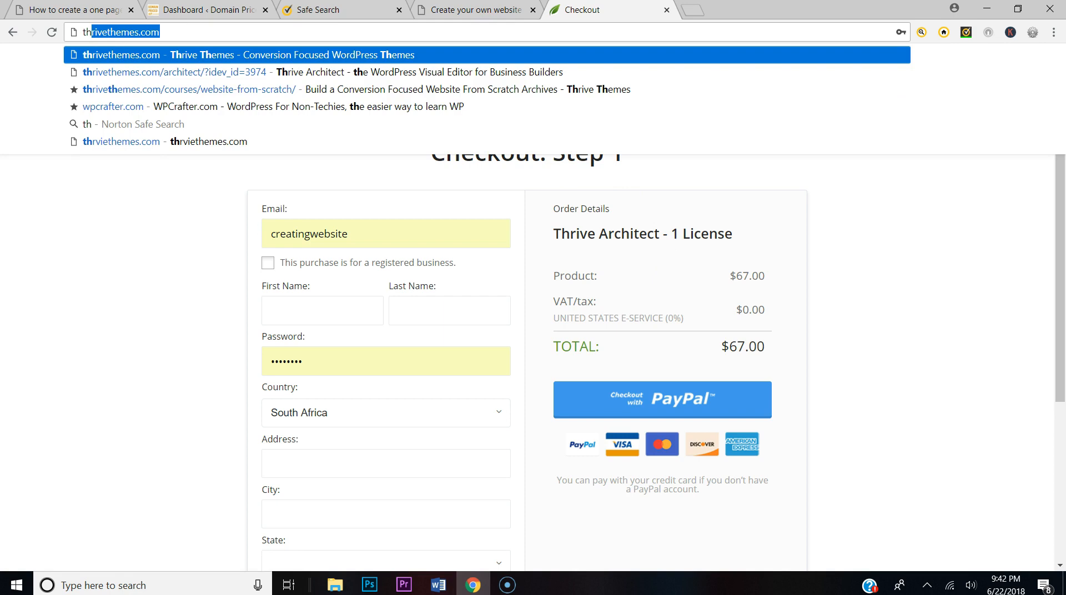
{"action": "key", "text": "Return"}
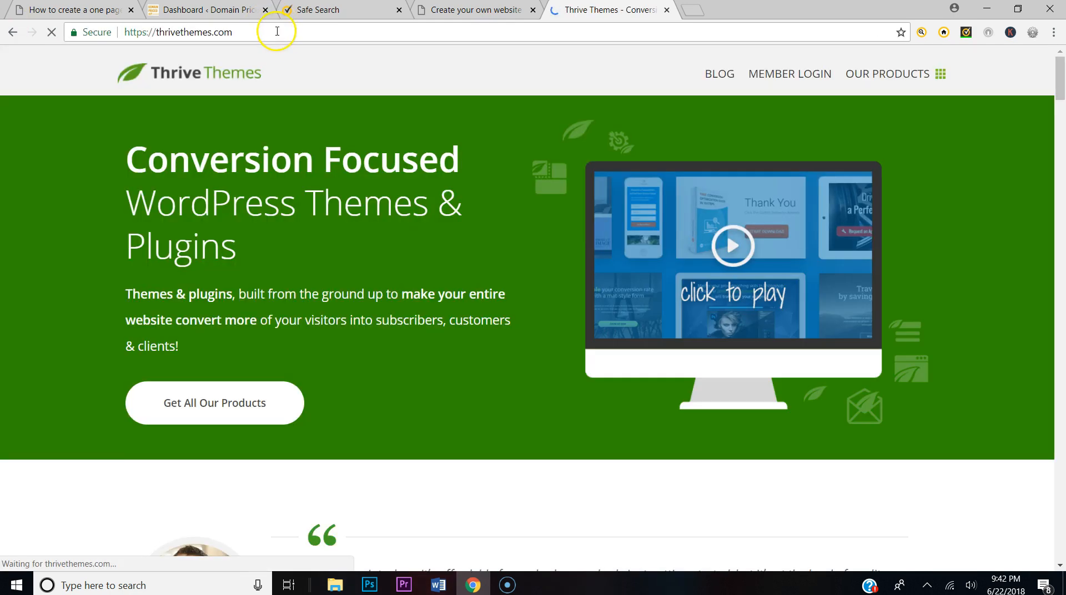
{"action": "left_click", "coordinate": [807, 77]}
Step: Log in to the Thrive Themes member account, choosing the saved account e-mail as the username
{"action": "left_click", "coordinate": [385, 306]}
{"action": "left_click", "coordinate": [459, 355]}
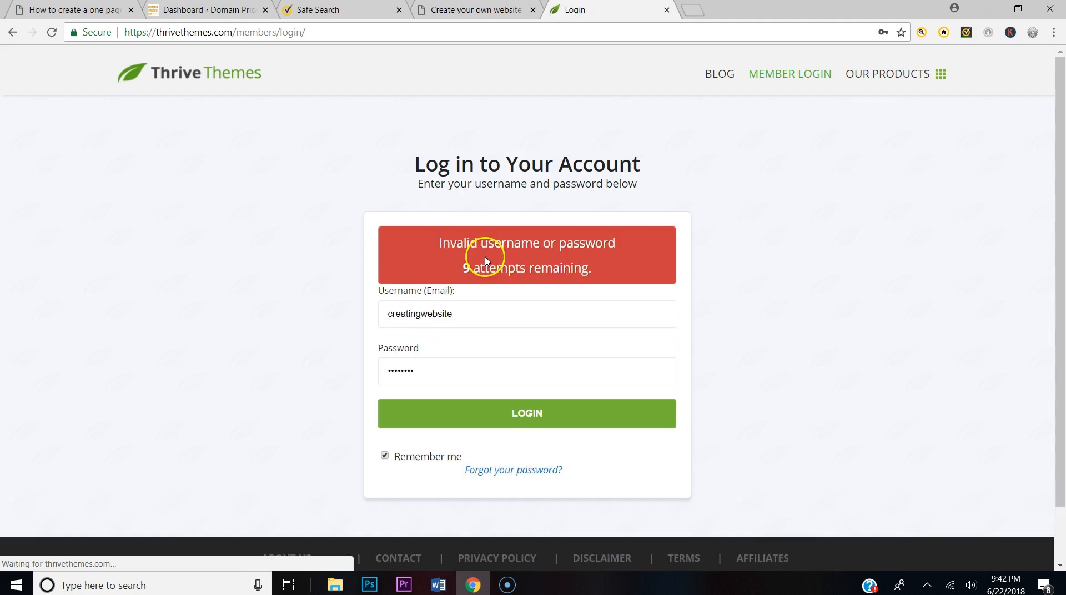
{"action": "left_click", "coordinate": [472, 304]}
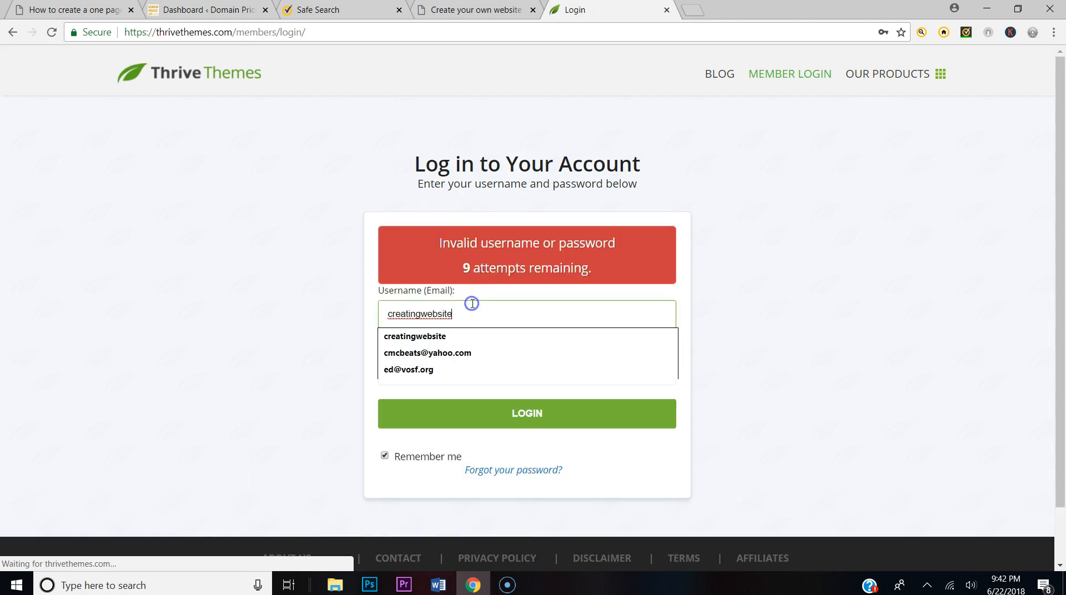
{"action": "left_click", "coordinate": [471, 353]}
{"action": "left_click", "coordinate": [380, 312]}
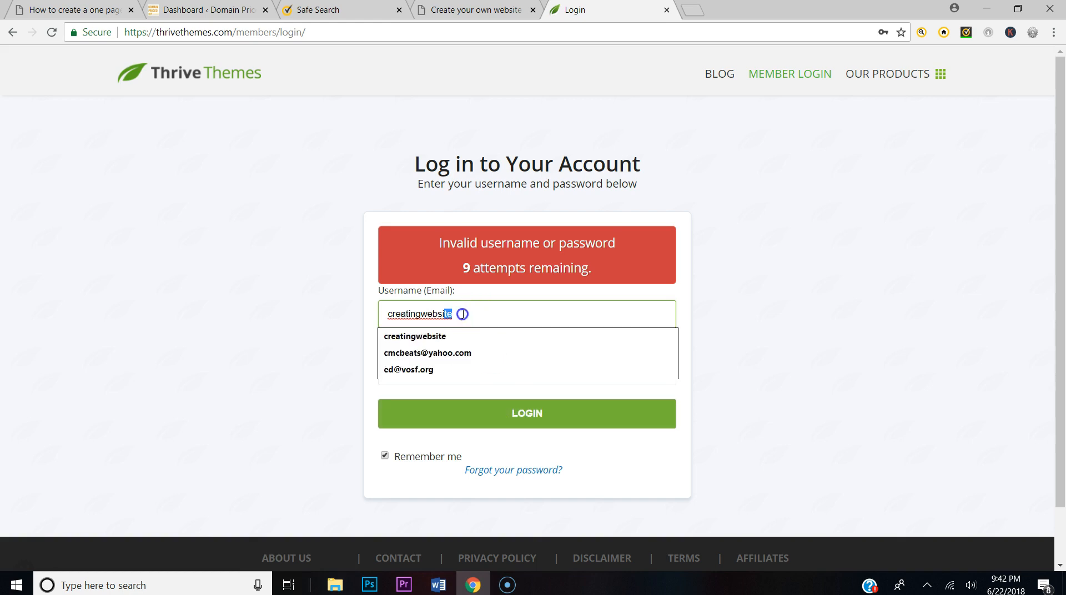
{"action": "left_click", "coordinate": [395, 353]}
{"action": "left_click", "coordinate": [453, 411]}
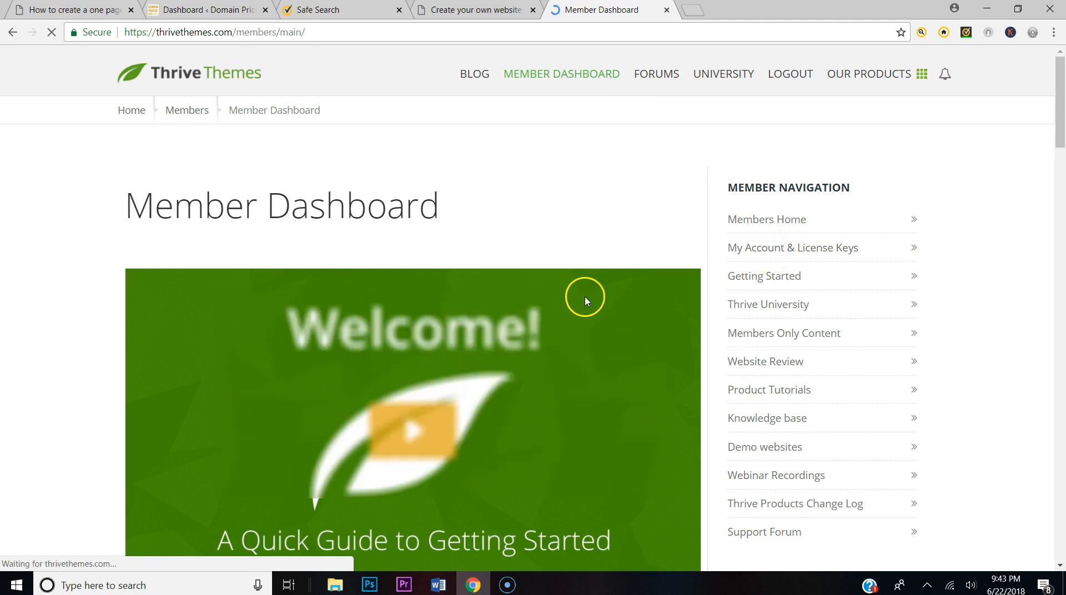
Step: Open Members Home and examine the plugin downloads listed under Your Products
{"action": "left_click", "coordinate": [780, 227]}
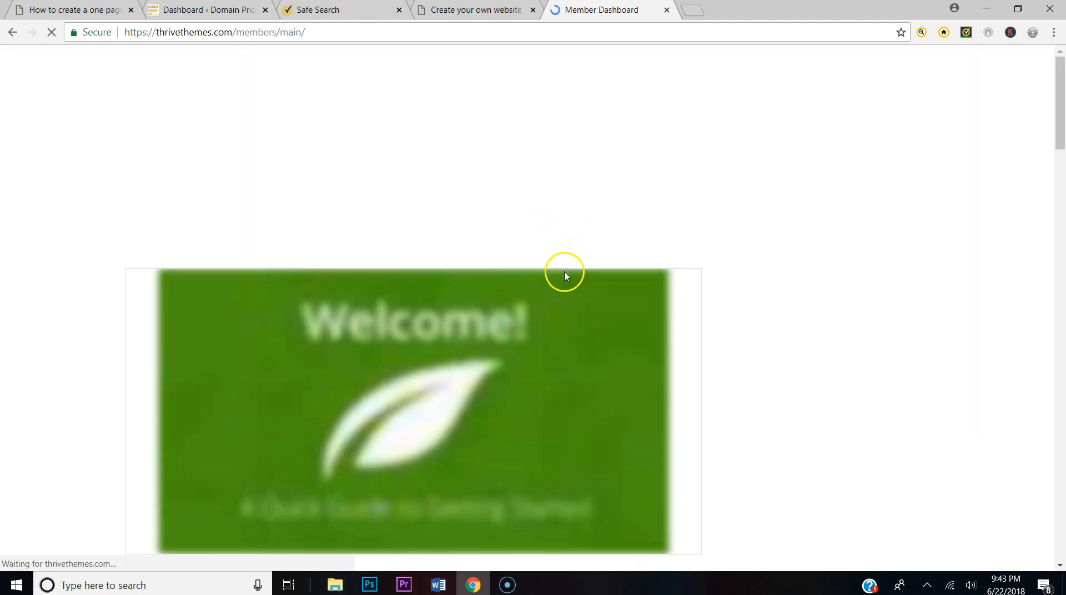
{"action": "scroll", "coordinate": [567, 270], "scroll_direction": "down", "scroll_amount": 7}
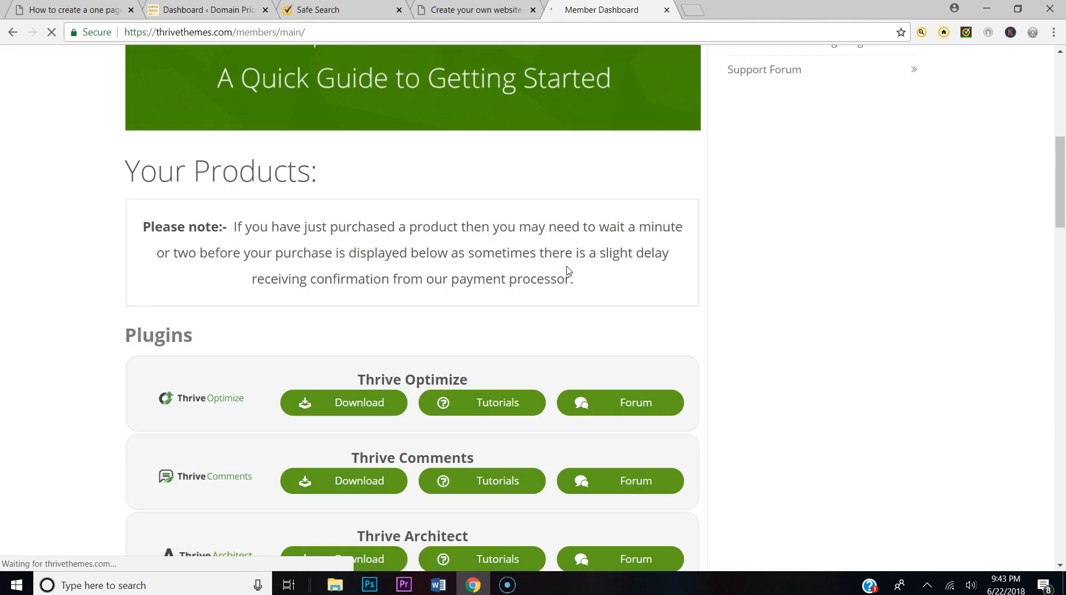
{"action": "scroll", "coordinate": [567, 271], "scroll_direction": "down", "scroll_amount": 3}
{"action": "scroll", "coordinate": [631, 439], "scroll_direction": "down", "scroll_amount": 3}
{"action": "scroll", "coordinate": [478, 286], "scroll_direction": "up", "scroll_amount": 3}
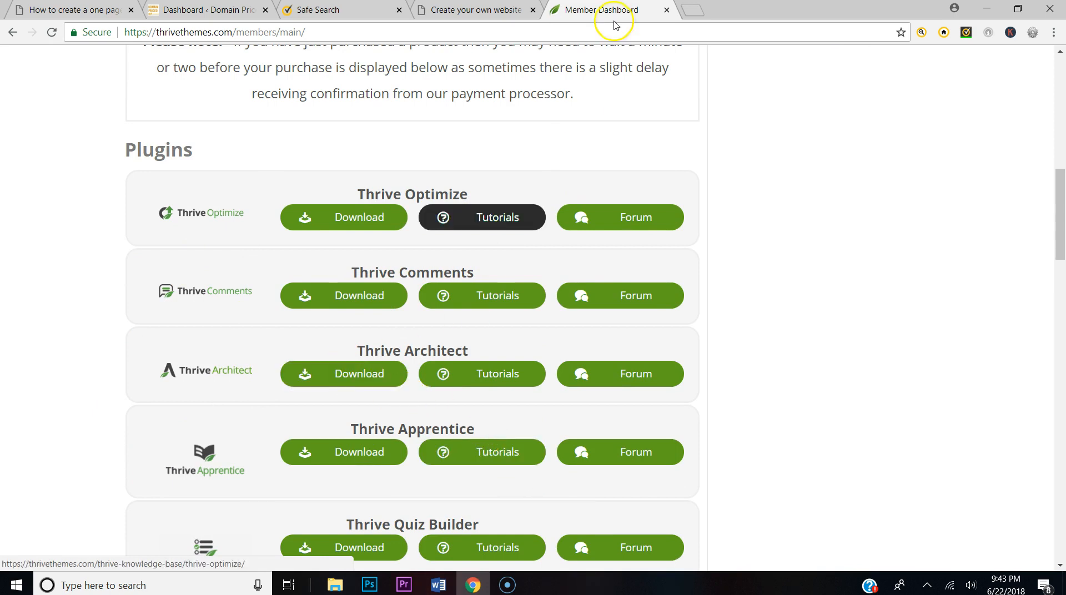
Step: Close the creatingwebsite.org and Safe Search tabs and return to the Domain Priced Cheap dashboard
{"action": "left_click", "coordinate": [497, 9]}
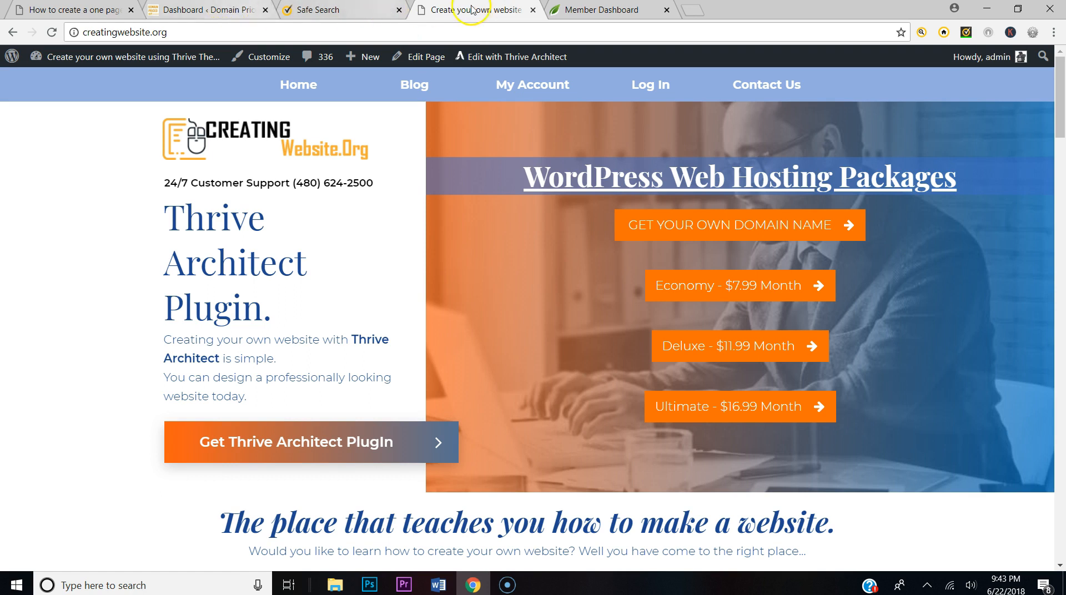
{"action": "left_click", "coordinate": [533, 10]}
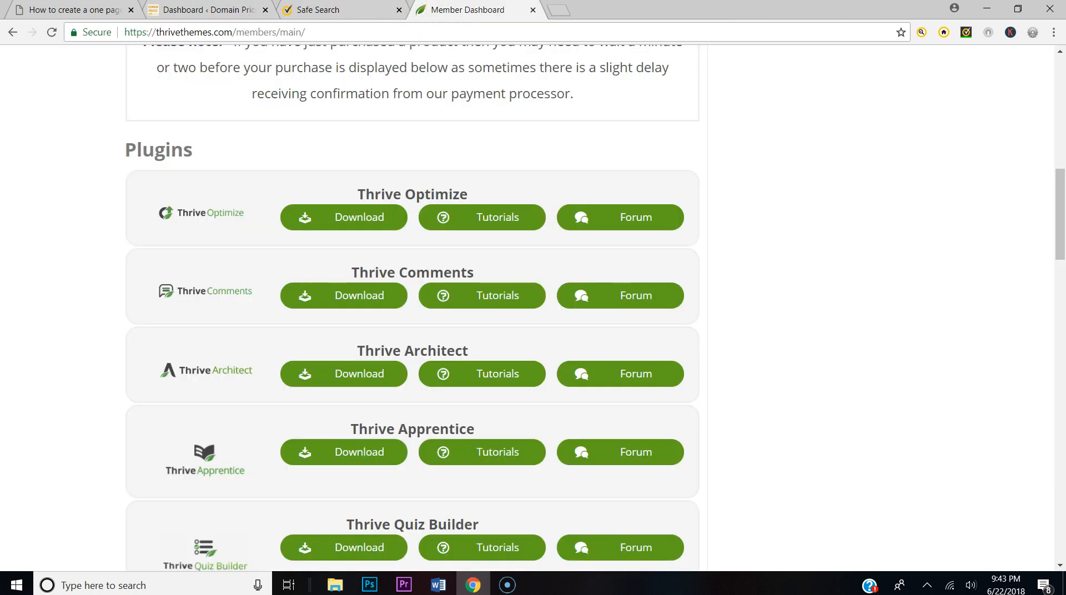
{"action": "left_click", "coordinate": [389, 9]}
{"action": "left_click", "coordinate": [399, 9]}
{"action": "left_click", "coordinate": [213, 10]}
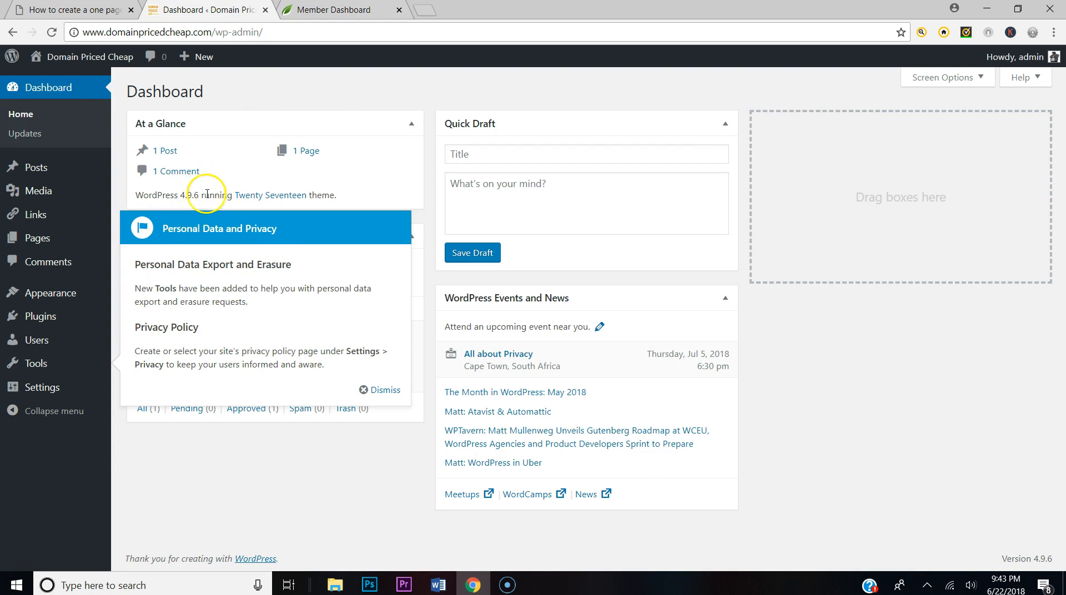
Step: Open the form for uploading a new plugin as a .zip file on the Domain Priced Cheap site
{"action": "left_click", "coordinate": [43, 322]}
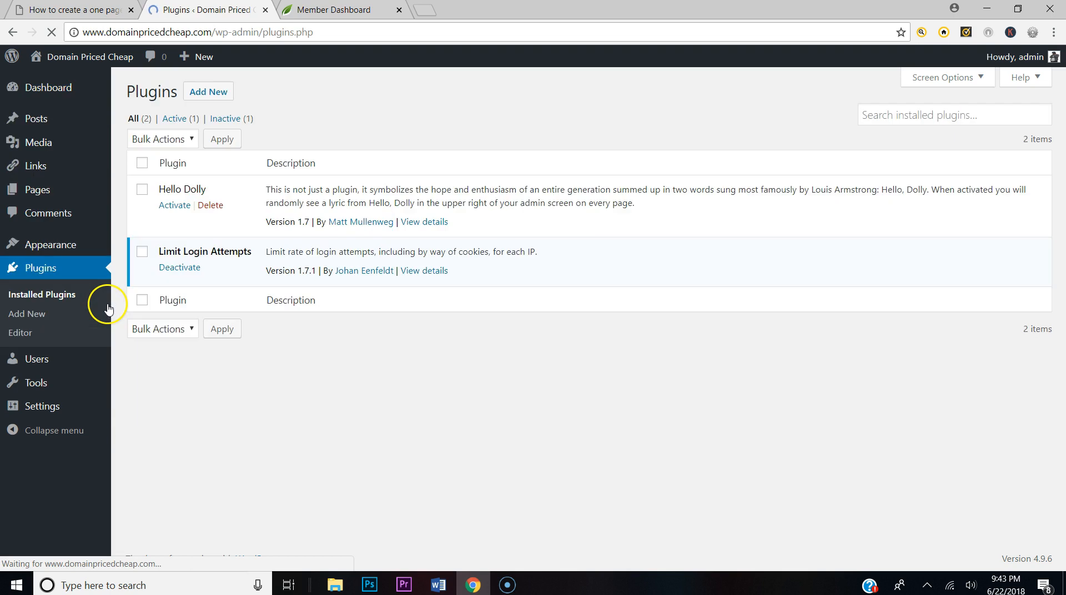
{"action": "left_click", "coordinate": [204, 92]}
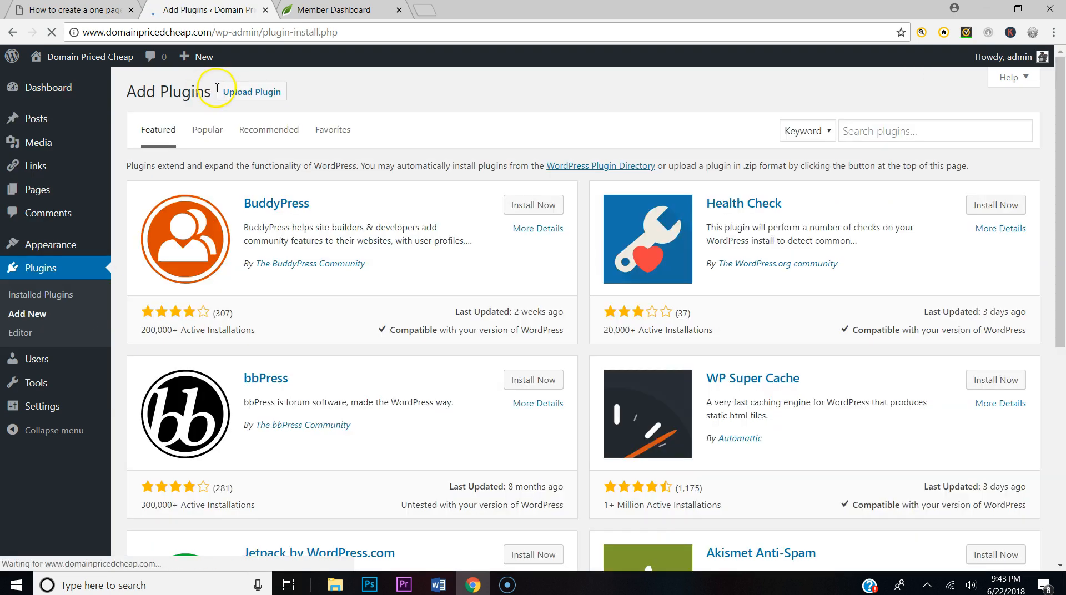
{"action": "left_click", "coordinate": [232, 93]}
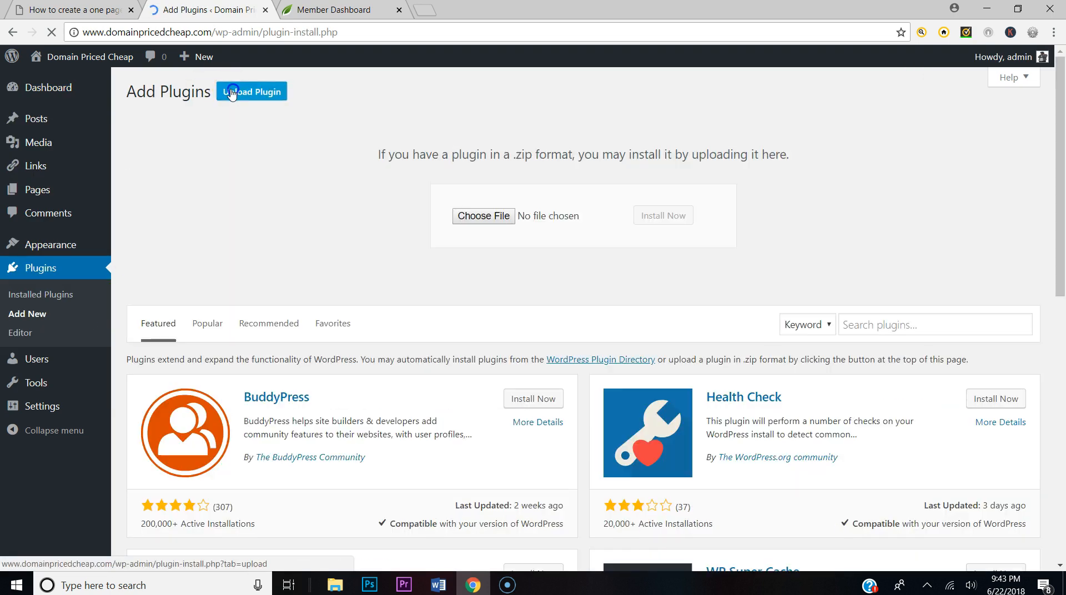
Step: Choose thrive-architect-2.0.35 from the OneDrive Developer Plugins folder and start installing it
{"action": "left_click", "coordinate": [494, 218]}
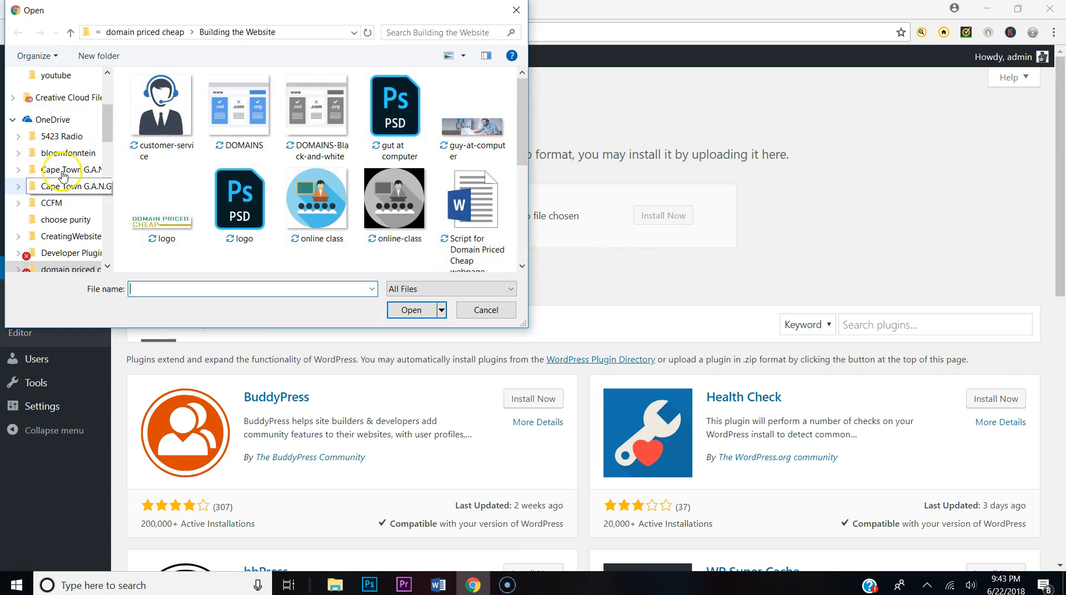
{"action": "left_click", "coordinate": [67, 255]}
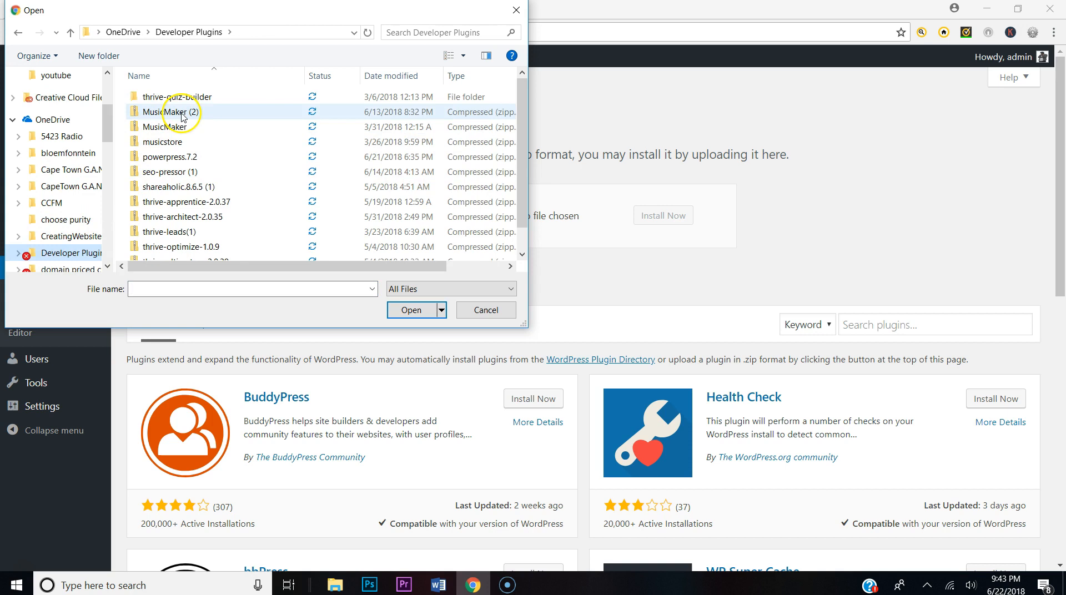
{"action": "scroll", "coordinate": [206, 167], "scroll_direction": "down", "scroll_amount": 1}
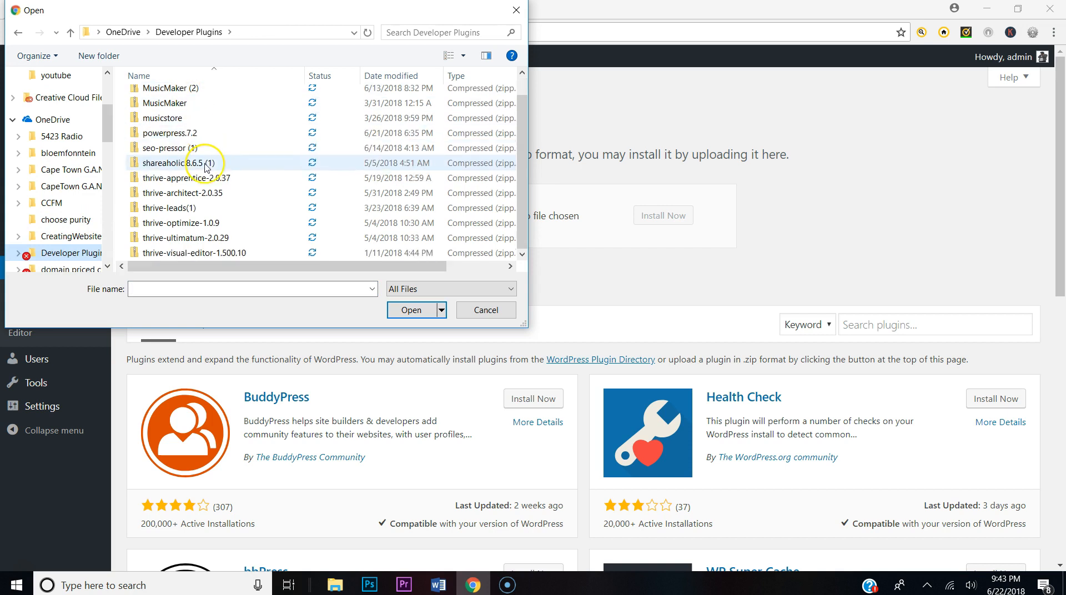
{"action": "double_click", "coordinate": [193, 193]}
{"action": "left_click", "coordinate": [647, 218]}
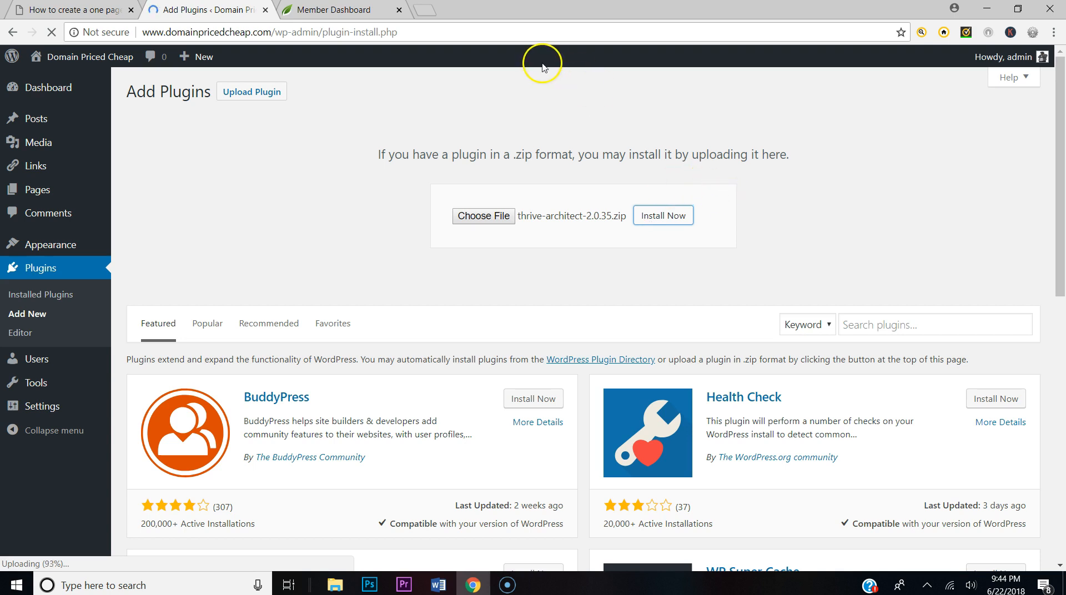
Step: Open gospeldjdrops.com in a new tab to view the site
{"action": "left_click", "coordinate": [429, 8]}
{"action": "left_click", "coordinate": [447, 31]}
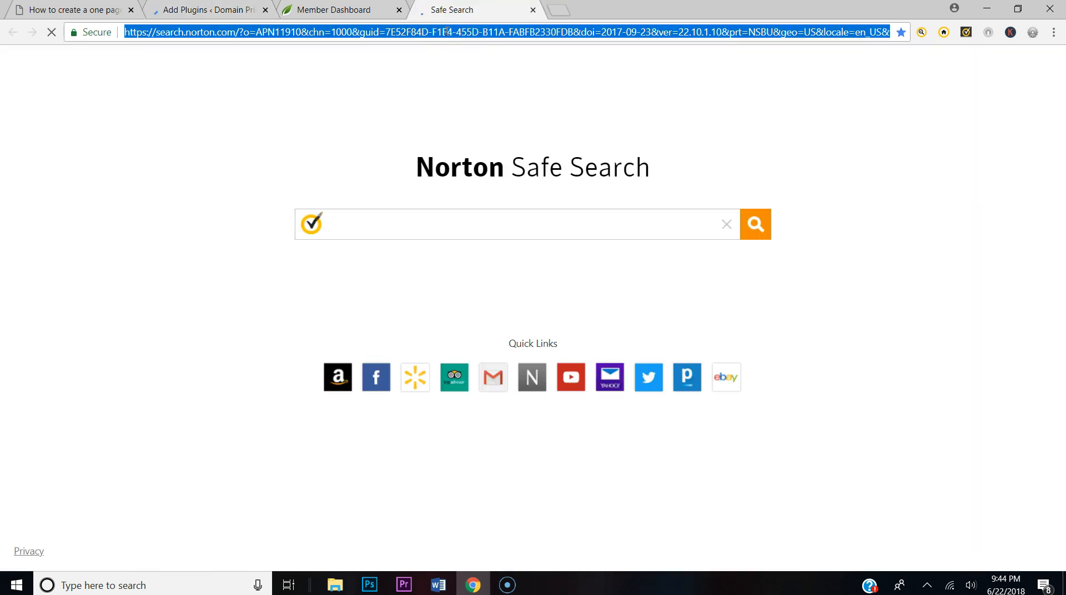
{"action": "type", "text": "gos"}
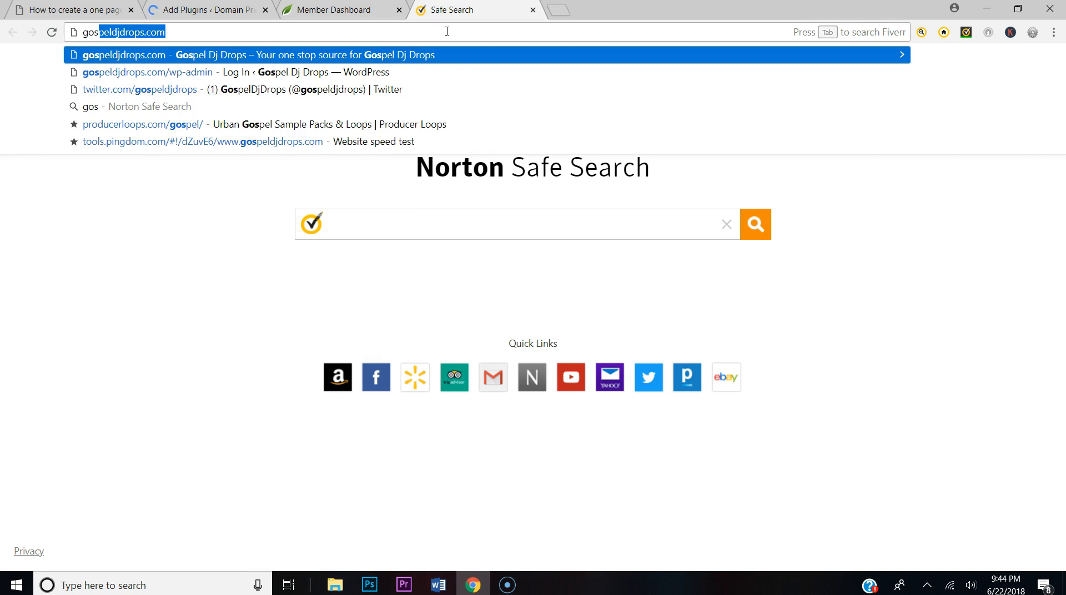
{"action": "key", "text": "Return"}
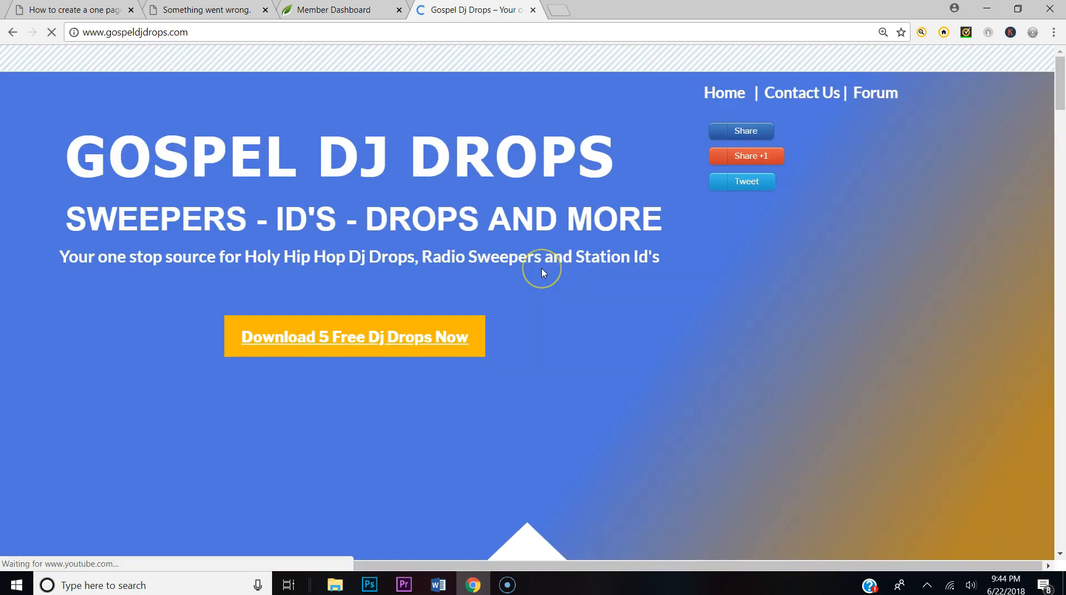
Step: Look through the Gospel DJ Drops home page from the header down to the service offers and free pack section
{"action": "scroll", "coordinate": [543, 273], "scroll_direction": "down", "scroll_amount": 3}
{"action": "scroll", "coordinate": [542, 273], "scroll_direction": "down", "scroll_amount": 20}
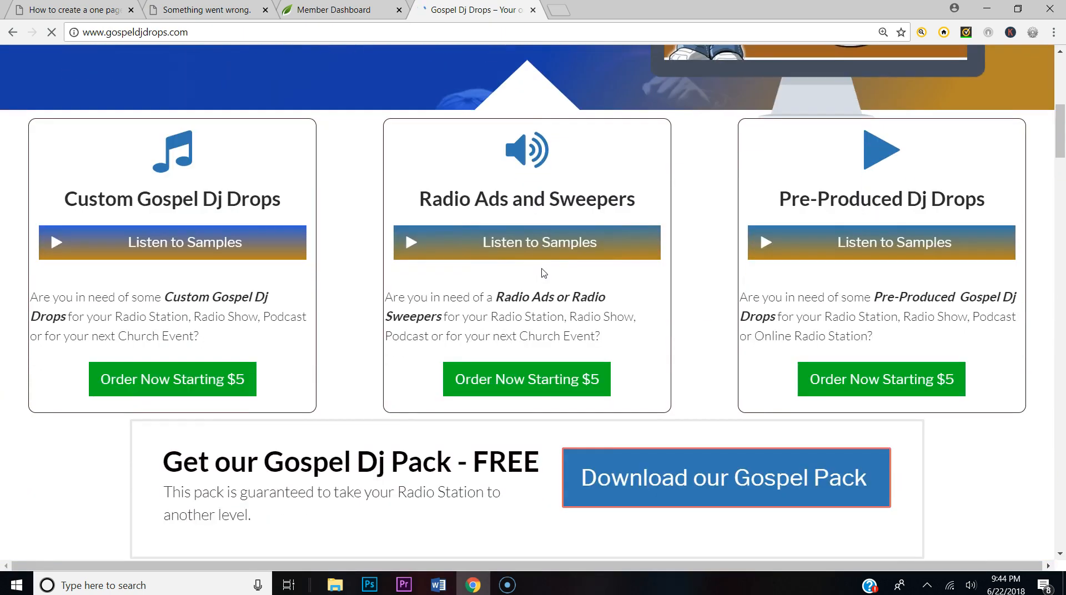
{"action": "scroll", "coordinate": [567, 268], "scroll_direction": "down", "scroll_amount": 10}
{"action": "scroll", "coordinate": [573, 271], "scroll_direction": "up", "scroll_amount": 20}
{"action": "scroll", "coordinate": [578, 276], "scroll_direction": "up", "scroll_amount": 1}
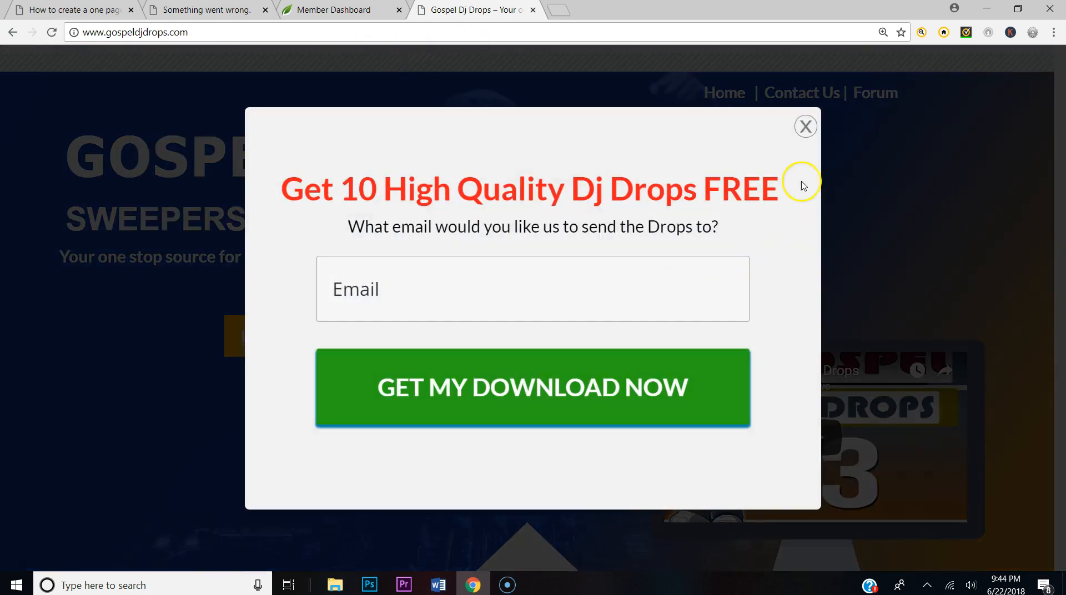
Step: Close the Gospel DJ Drops site and return to the Add Plugins page of the Domain Priced Cheap site
{"action": "left_click", "coordinate": [804, 127]}
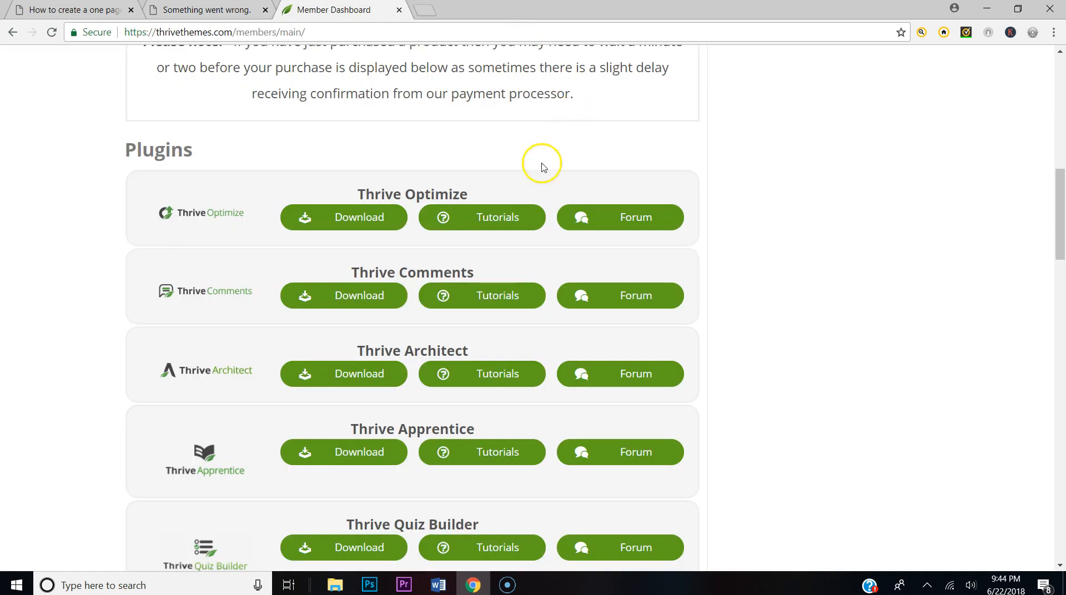
{"action": "left_click", "coordinate": [161, 7]}
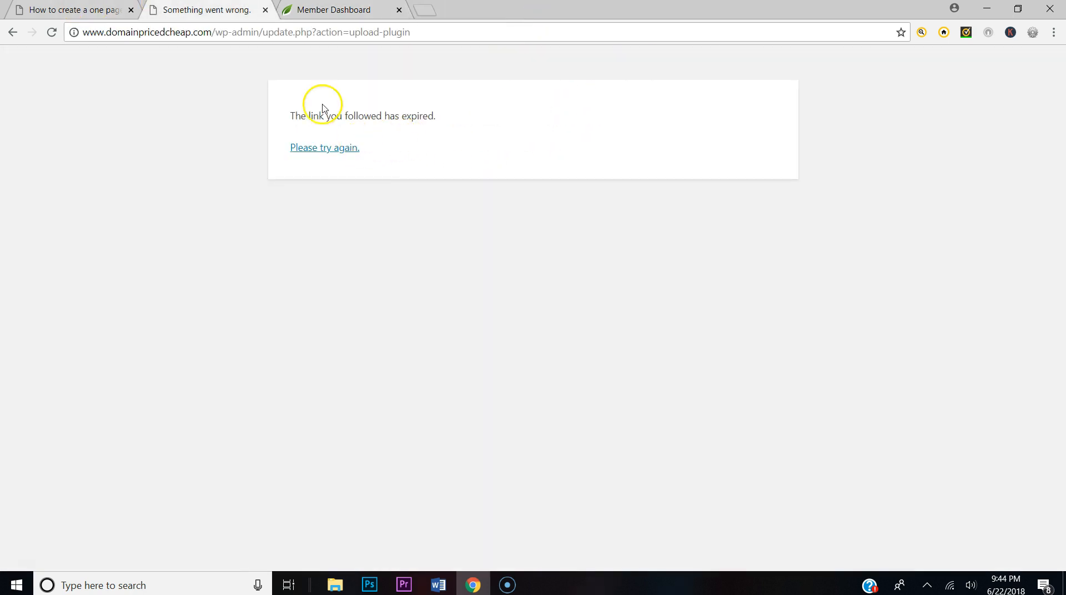
{"action": "left_click", "coordinate": [13, 32]}
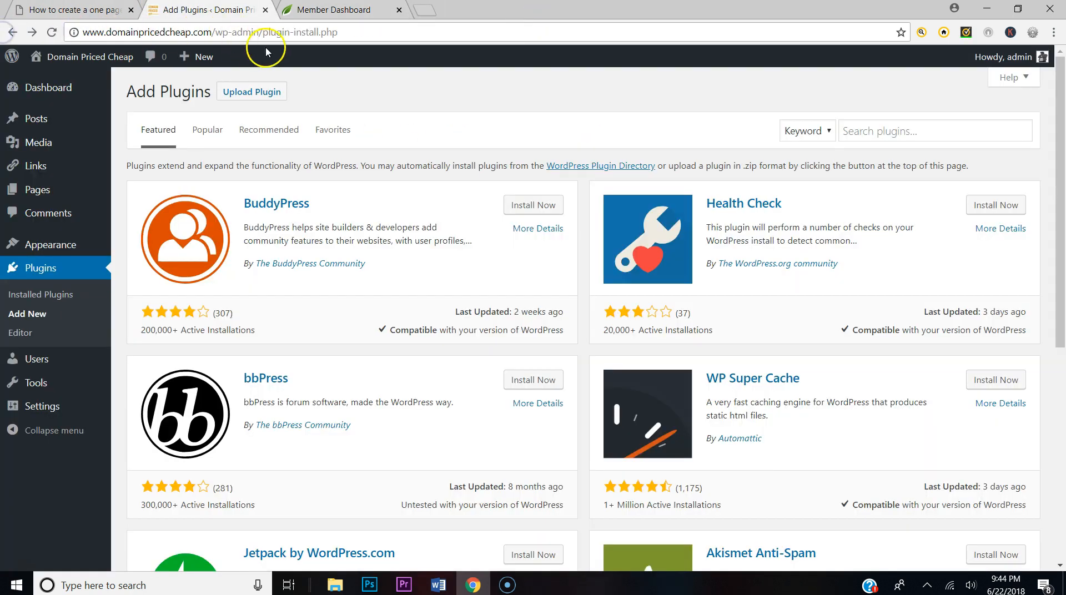
Step: Open the creatingwebsite.org home page in a new tab
{"action": "left_click", "coordinate": [423, 12]}
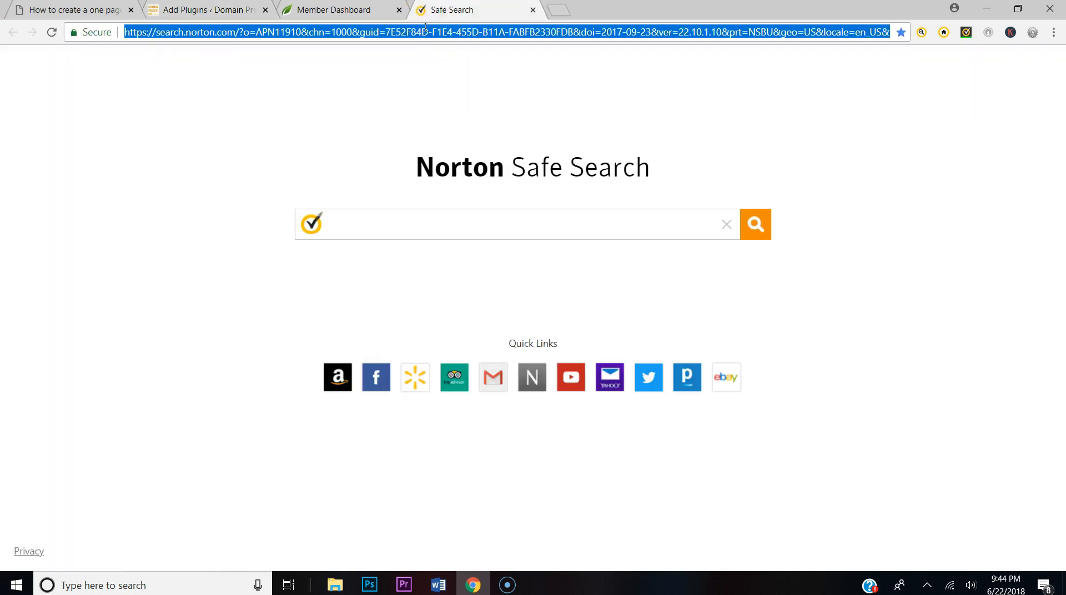
{"action": "type", "text": "creatingwebsite.org"}
{"action": "key", "text": "Right"}
{"action": "type", "text": "/wp-adm"}
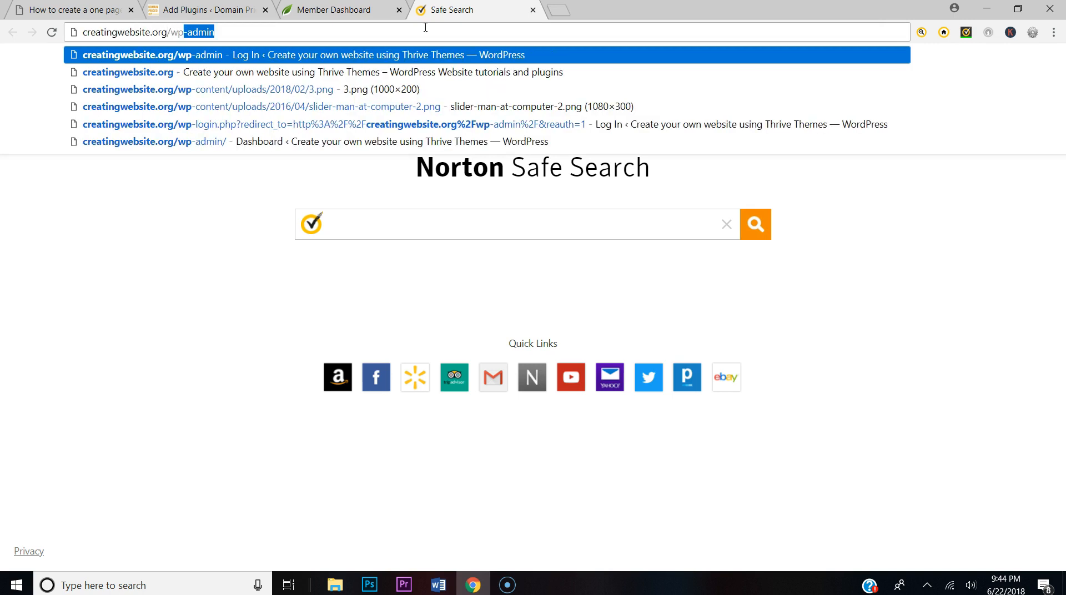
{"action": "key", "text": "BackSpace"}
{"action": "key", "text": "BackSpace"}
{"action": "key", "text": "BackSpace"}
{"action": "key", "text": "BackSpace"}
{"action": "key", "text": "BackSpace"}
{"action": "key", "text": "BackSpace"}
{"action": "key", "text": "BackSpace"}
{"action": "key", "text": "BackSpace"}
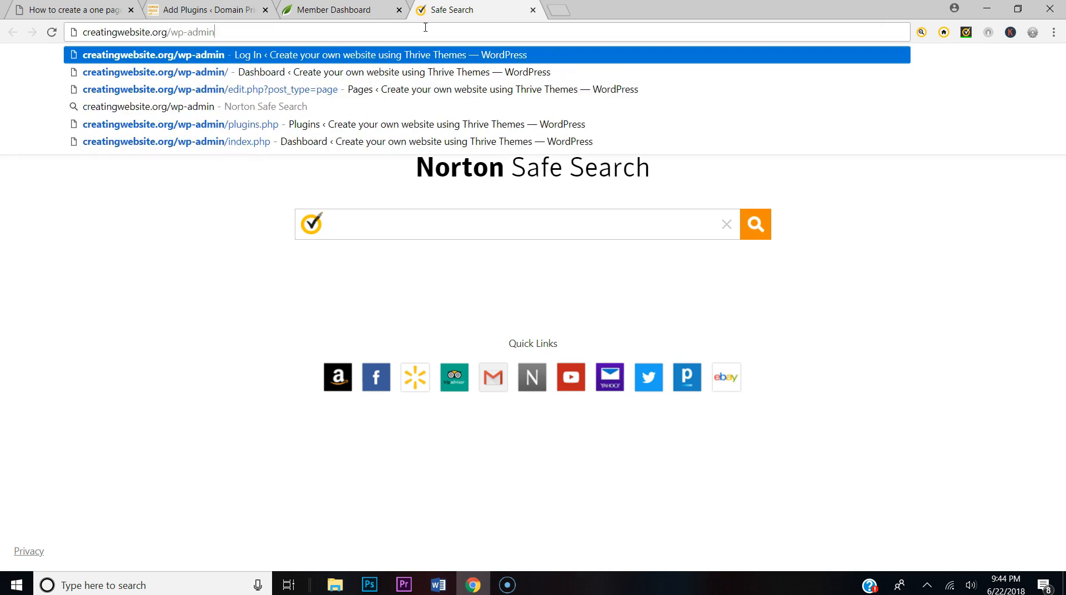
{"action": "key", "text": "Return"}
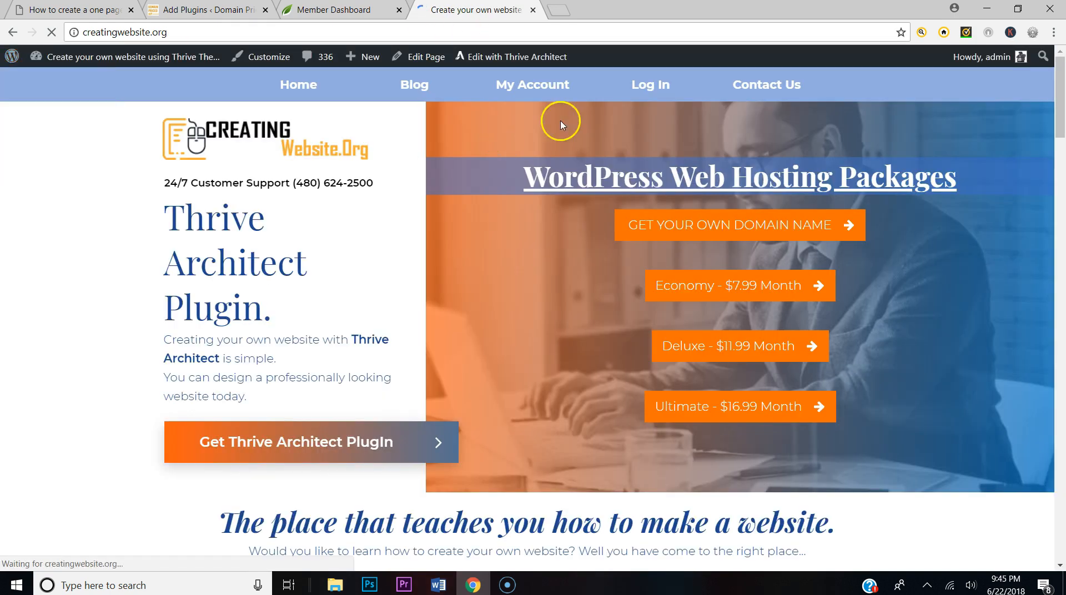
Step: Sign in to the hosting account from creatingwebsite.org and open its product list
{"action": "left_click", "coordinate": [647, 87]}
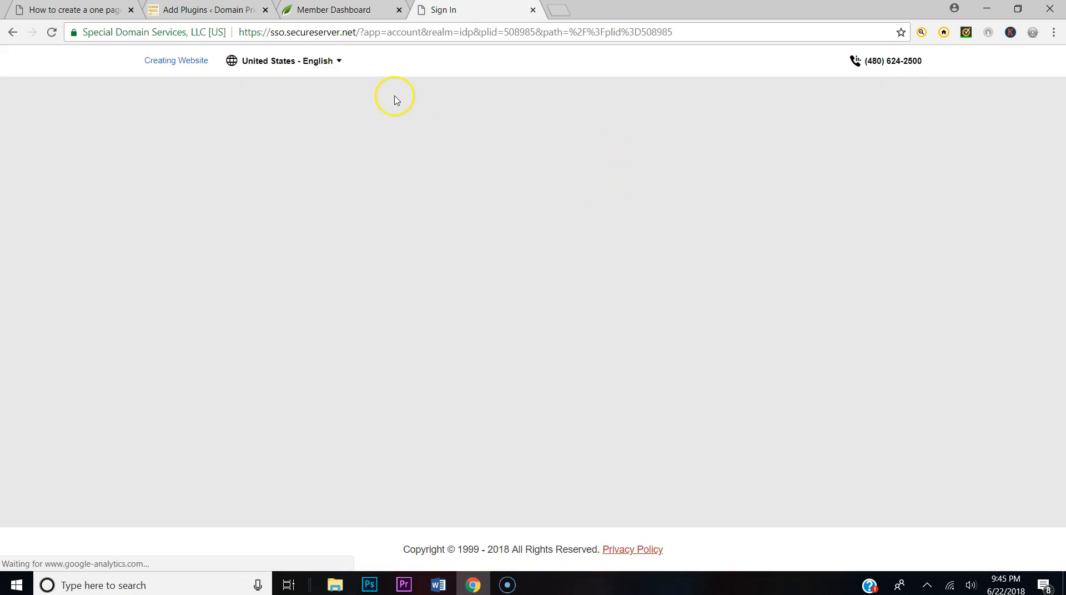
{"action": "left_click", "coordinate": [537, 356]}
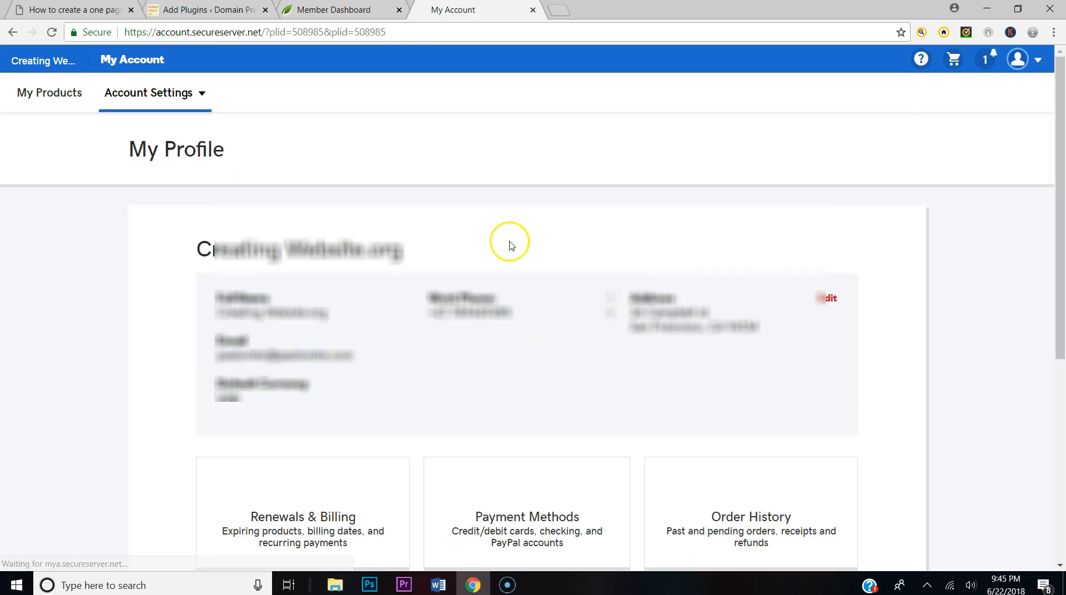
{"action": "left_click", "coordinate": [48, 95]}
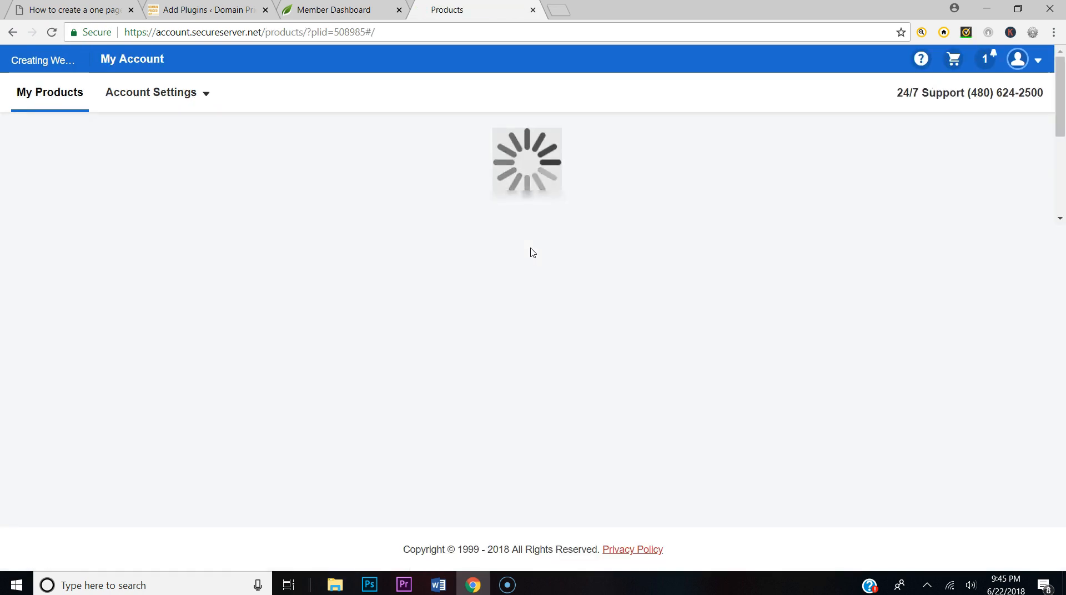
Step: Try managing all web hosting plans from the product list, and go back to the products
{"action": "scroll", "coordinate": [532, 253], "scroll_direction": "down", "scroll_amount": 3}
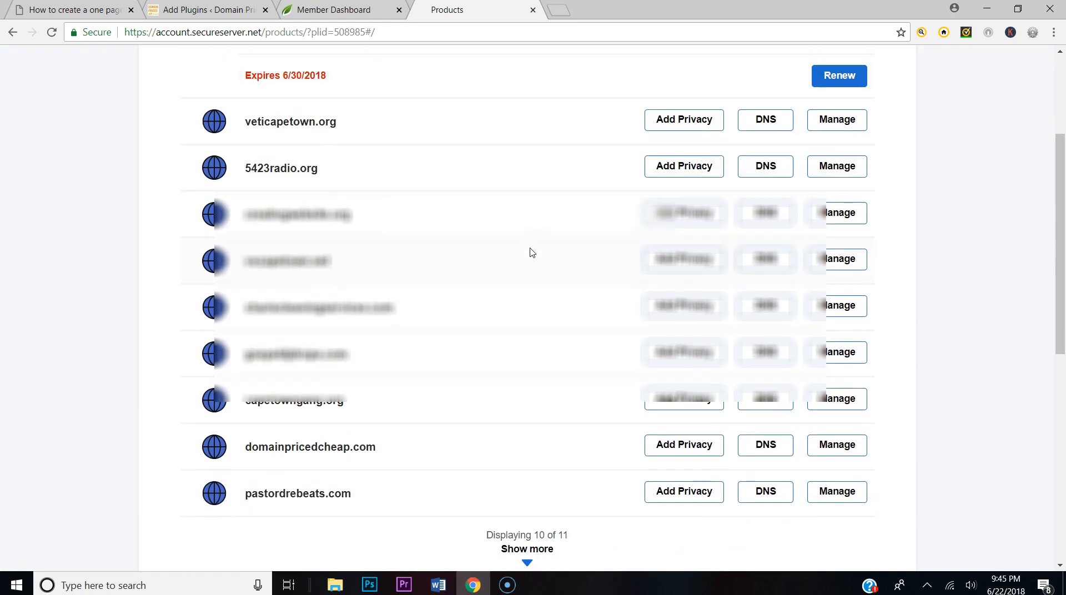
{"action": "scroll", "coordinate": [532, 253], "scroll_direction": "down", "scroll_amount": 3}
{"action": "scroll", "coordinate": [532, 252], "scroll_direction": "up", "scroll_amount": 3}
{"action": "scroll", "coordinate": [532, 253], "scroll_direction": "down", "scroll_amount": 3}
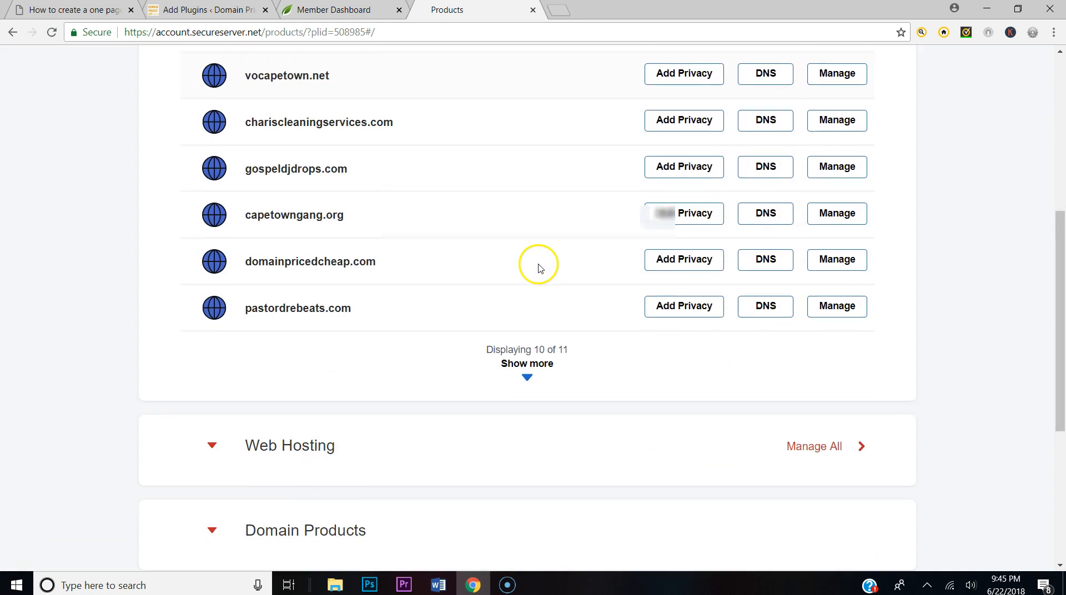
{"action": "left_click", "coordinate": [643, 471]}
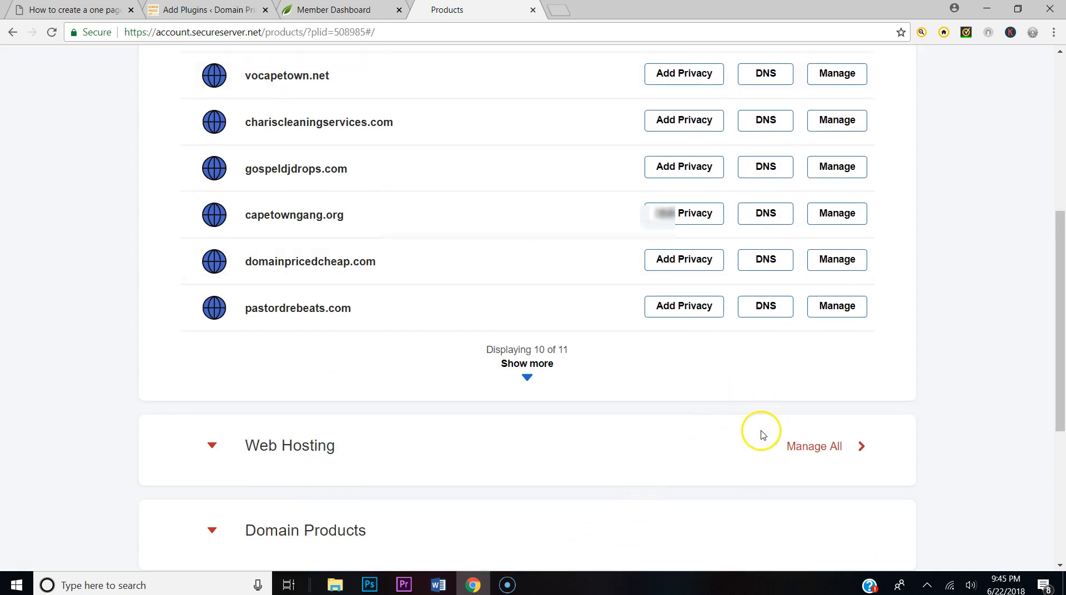
{"action": "scroll", "coordinate": [684, 293], "scroll_direction": "down", "scroll_amount": 3}
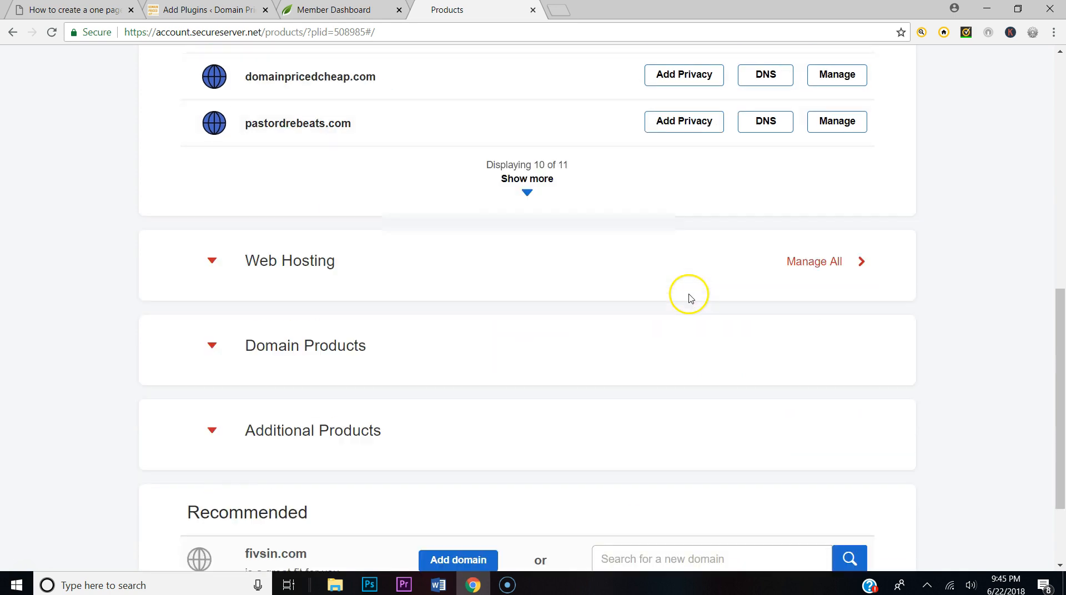
{"action": "left_click", "coordinate": [798, 265]}
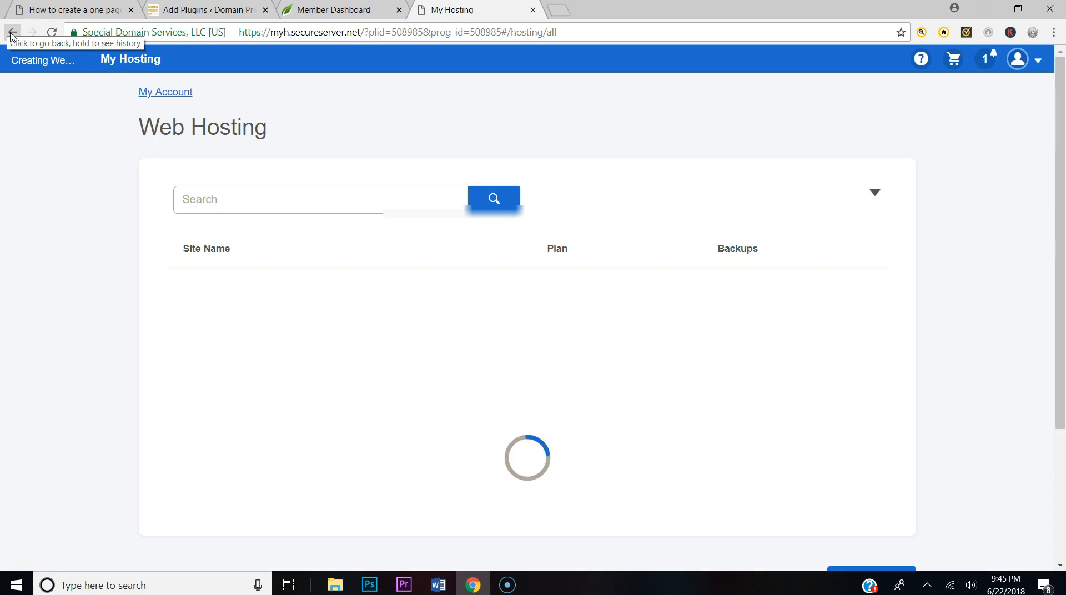
{"action": "left_click", "coordinate": [12, 37]}
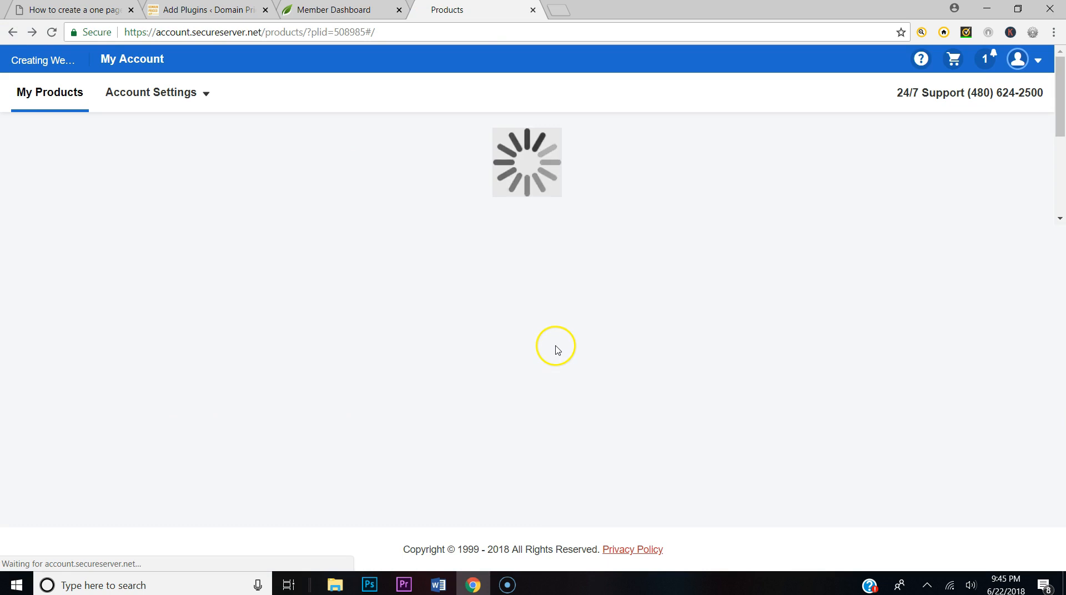
Step: Open the management page of the Ultimate Linux Hosting plan under Web Hosting and launch its cPanel Admin
{"action": "scroll", "coordinate": [805, 428], "scroll_direction": "down", "scroll_amount": 10}
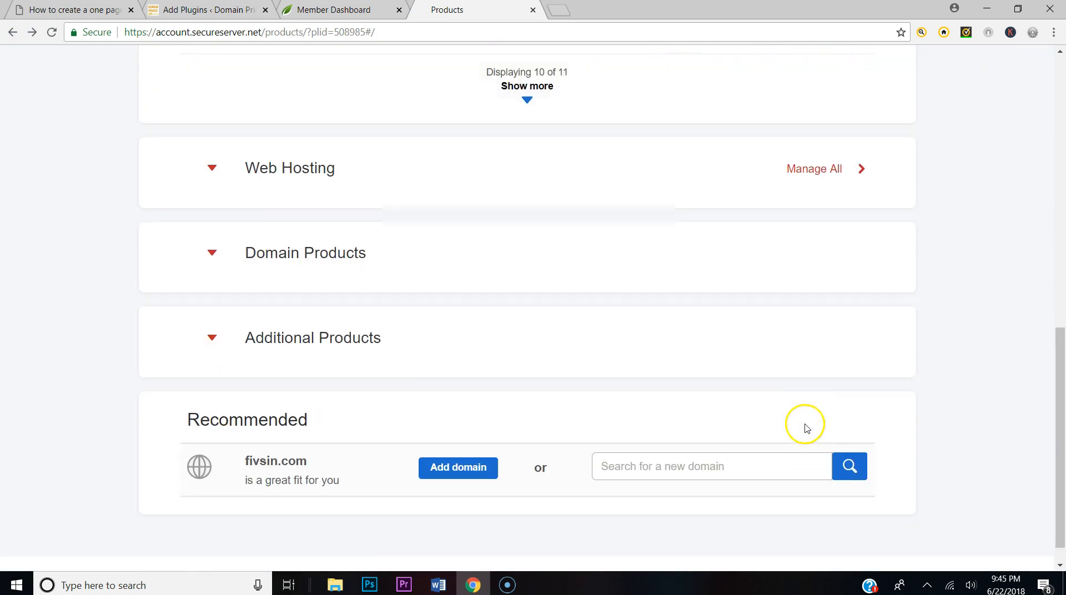
{"action": "left_click", "coordinate": [576, 173]}
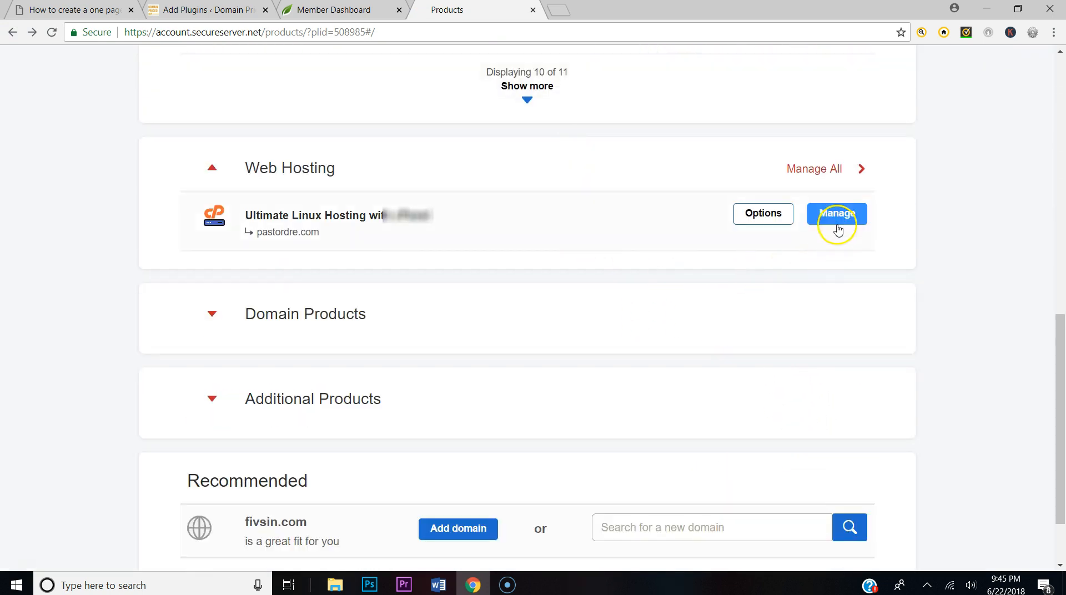
{"action": "left_click", "coordinate": [837, 216]}
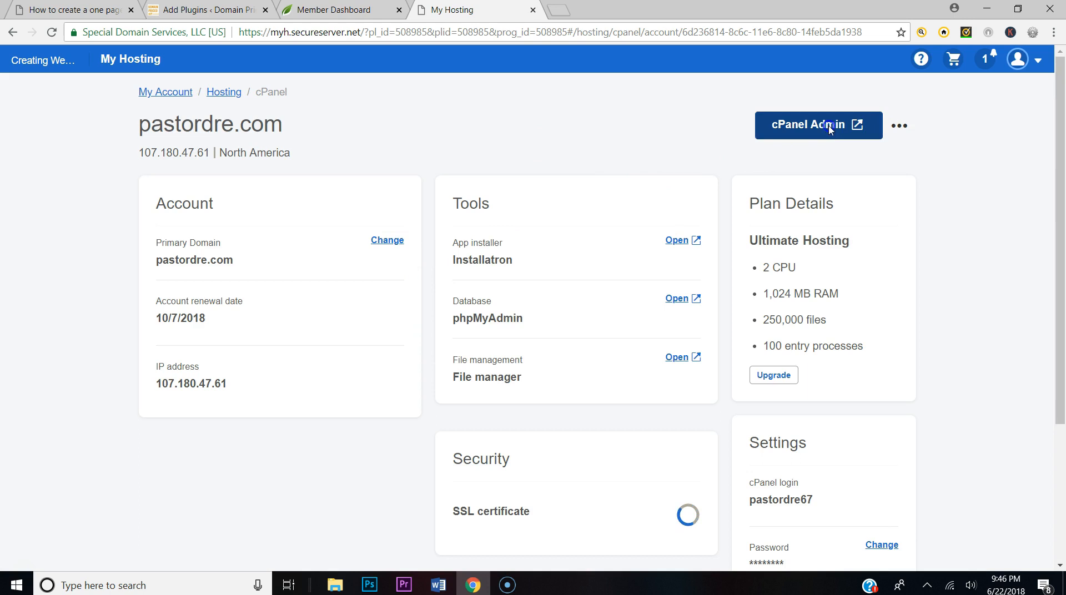
{"action": "left_click", "coordinate": [860, 124]}
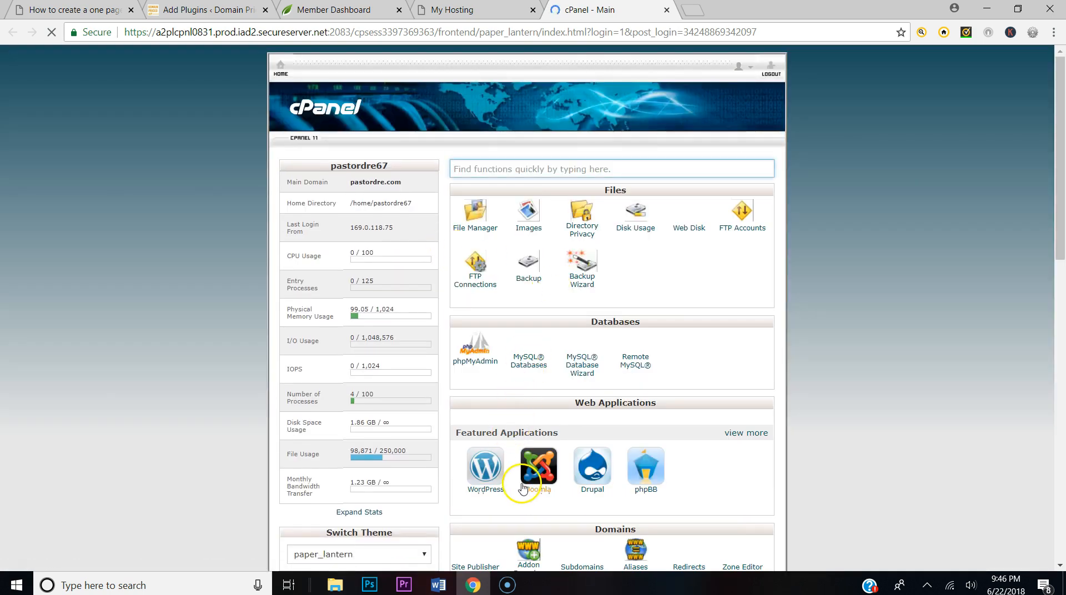
Step: Open the wp-content/plugins folder of domainpricedcheap.com in the cPanel File Manager
{"action": "left_click", "coordinate": [477, 211]}
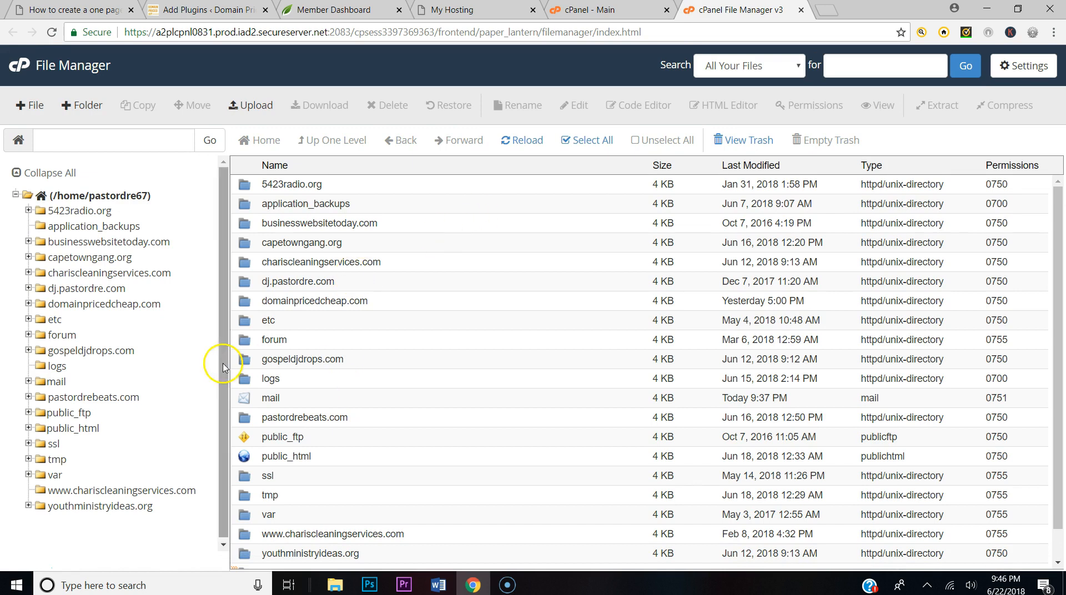
{"action": "left_click", "coordinate": [138, 309]}
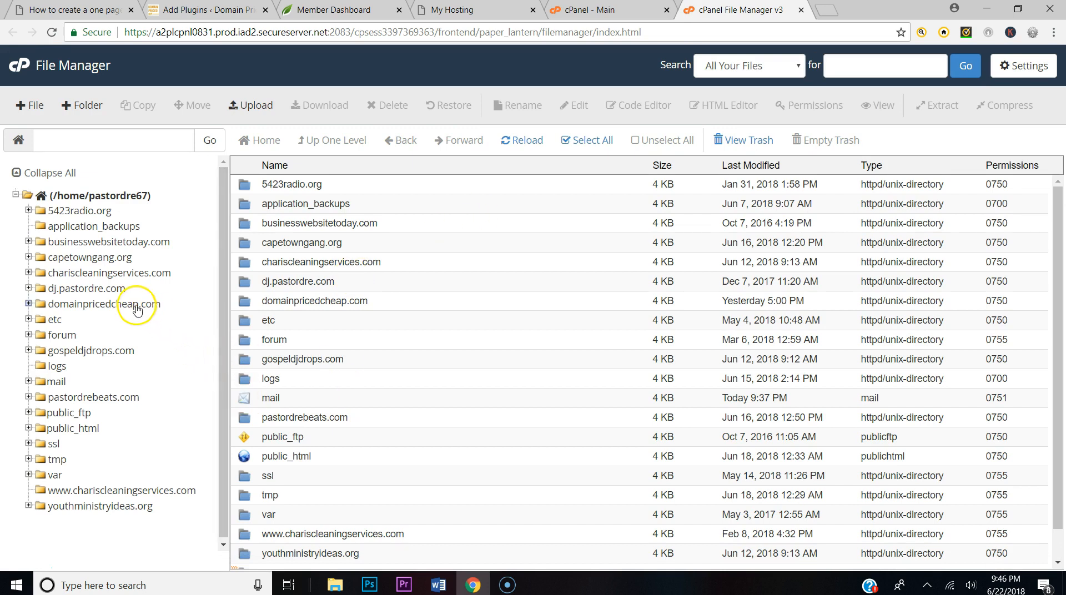
{"action": "left_click", "coordinate": [141, 311]}
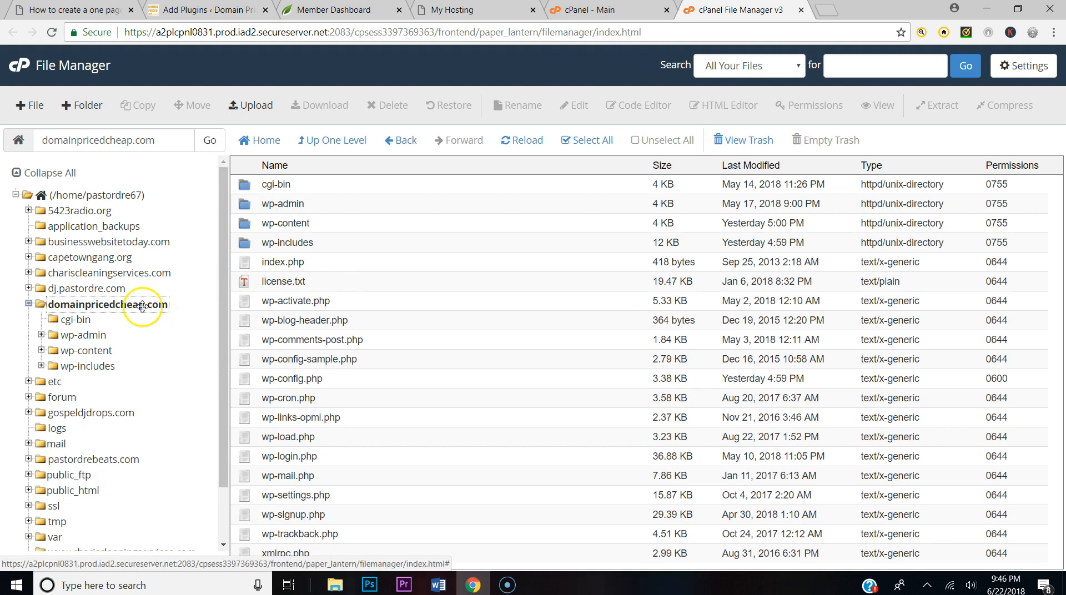
{"action": "double_click", "coordinate": [350, 229]}
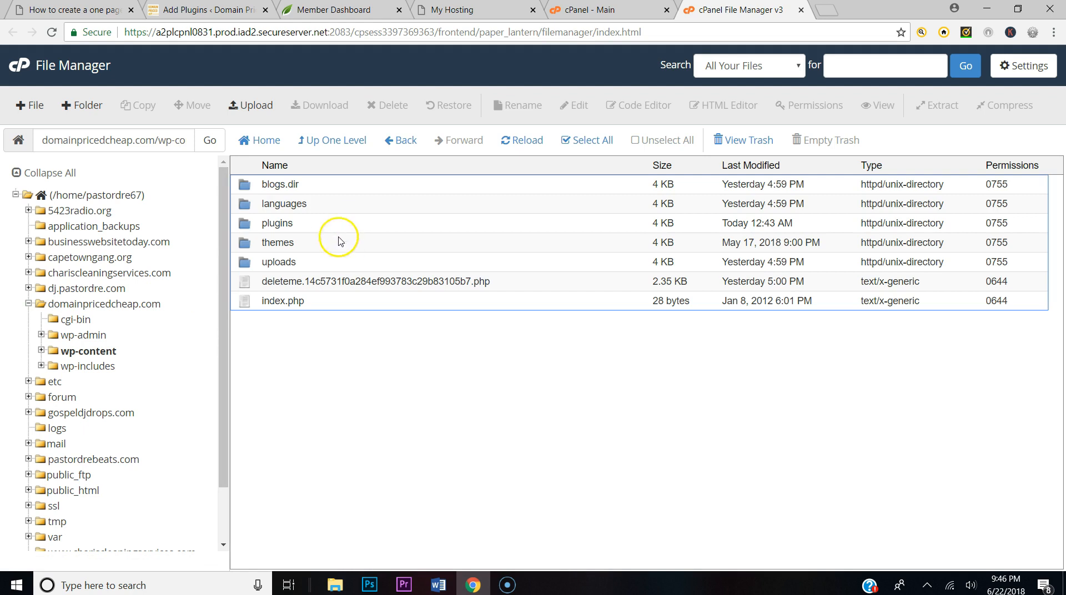
{"action": "double_click", "coordinate": [336, 225]}
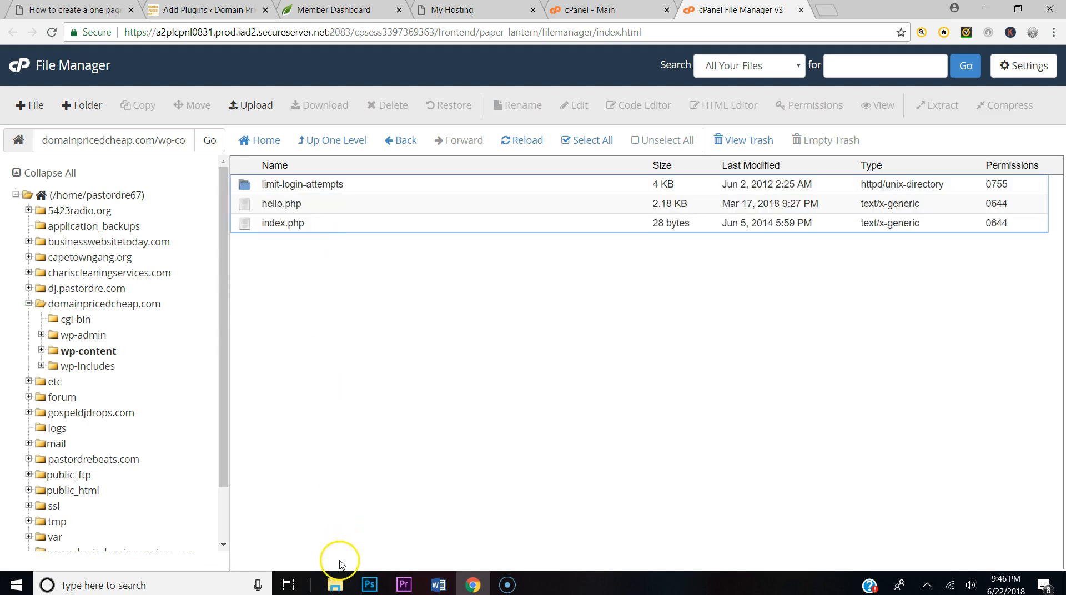
Step: Try to bring thrive-architect-2.0.35 from the OneDrive Developer Plugins folder in File Explorer into the browser's File Manager
{"action": "left_click", "coordinate": [334, 584]}
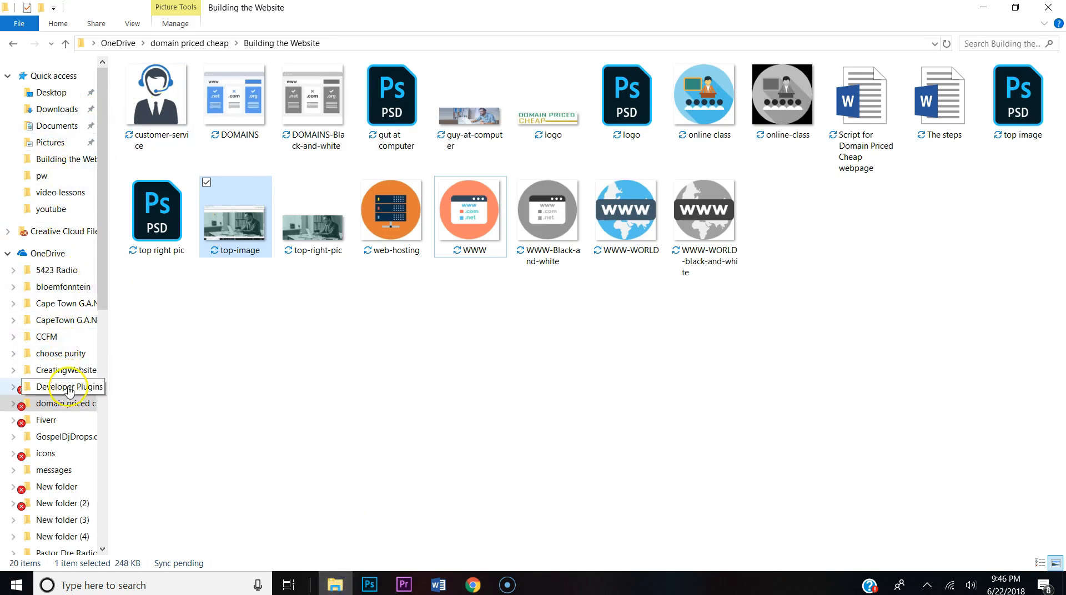
{"action": "left_click", "coordinate": [66, 404]}
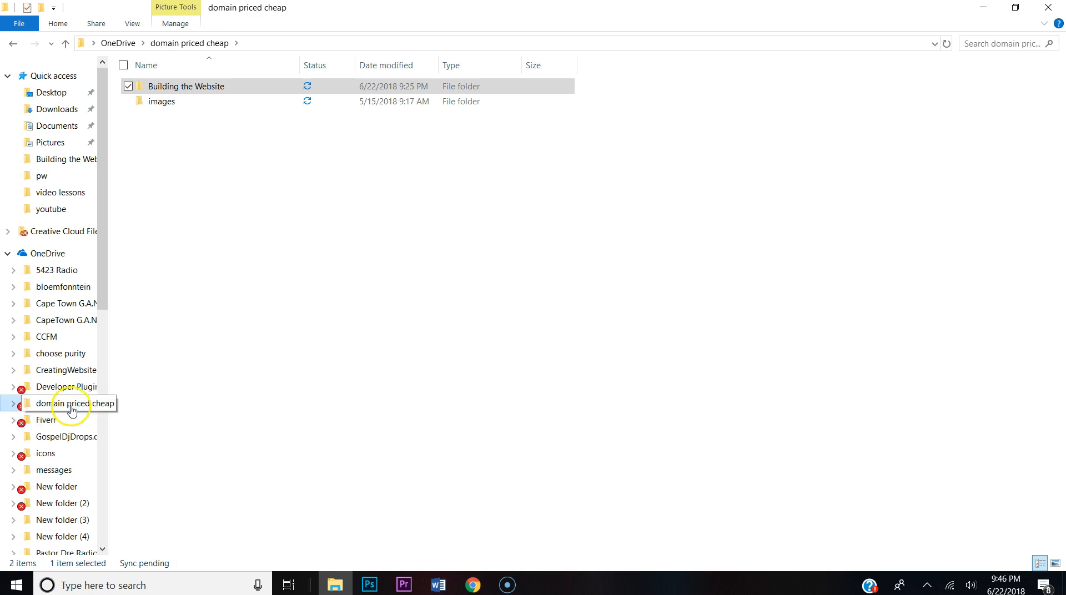
{"action": "left_click", "coordinate": [67, 387]}
{"action": "left_click_drag", "start_coordinate": [193, 208], "coordinate": [560, 589]}
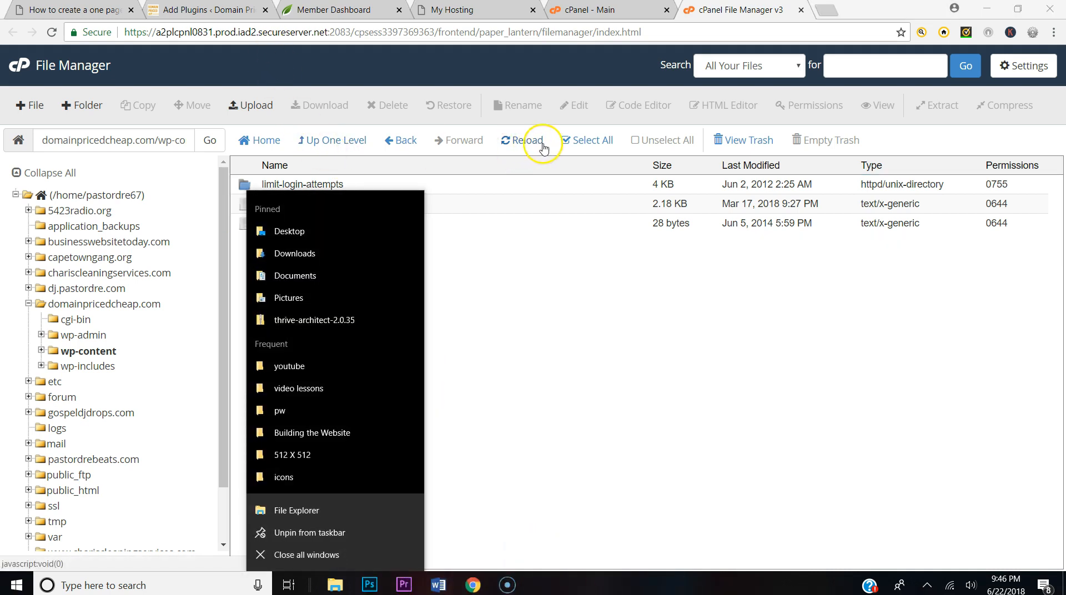
Step: Upload thrive-architect-2.0.35.zip from the Developer Plugins folder to the site's wp-content/plugins folder
{"action": "left_click", "coordinate": [254, 111]}
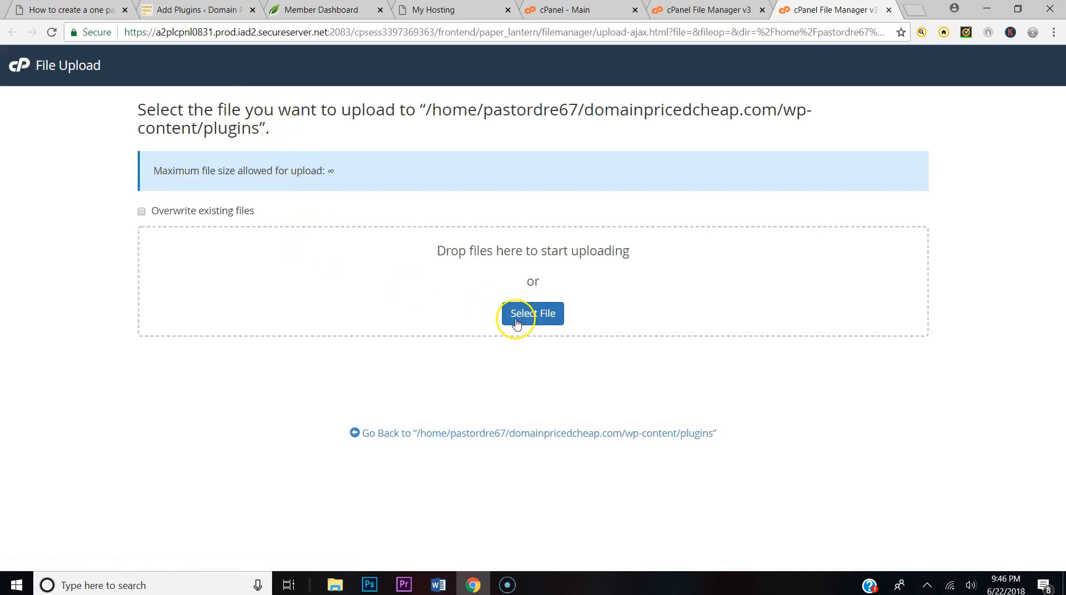
{"action": "left_click", "coordinate": [530, 313]}
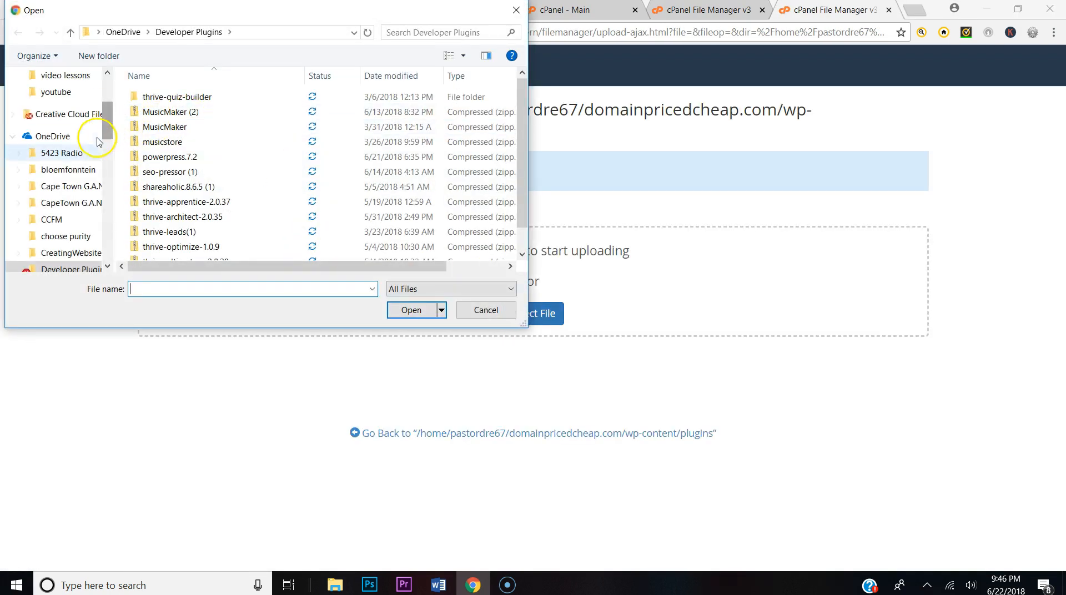
{"action": "scroll", "coordinate": [70, 244], "scroll_direction": "down", "scroll_amount": 1}
{"action": "left_click", "coordinate": [67, 236]}
{"action": "double_click", "coordinate": [187, 218]}
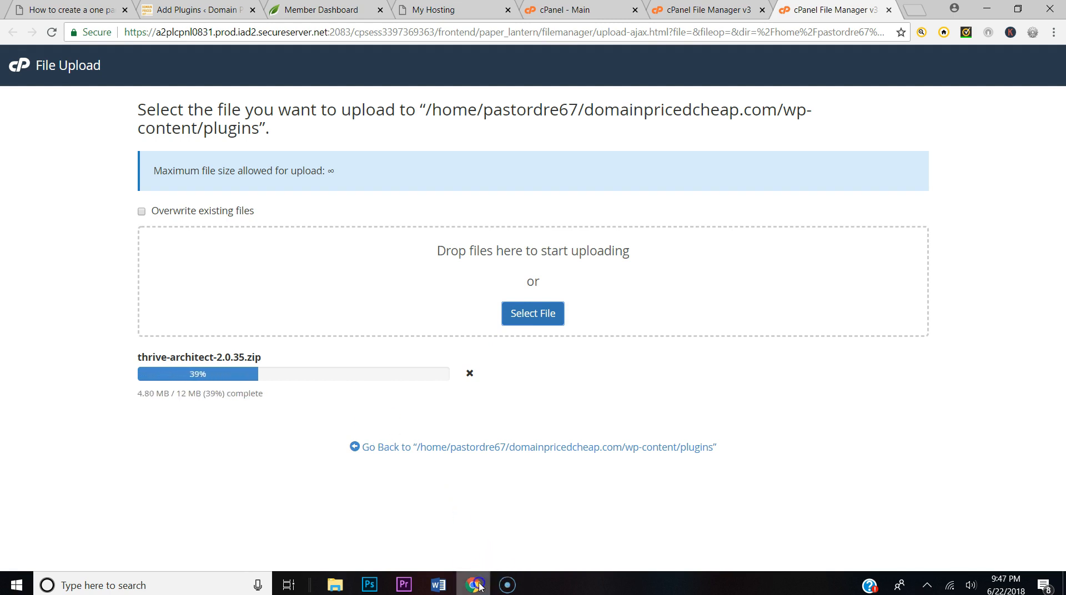
Step: Close the cPanel main page tab while keeping both File Manager tabs open
{"action": "left_click", "coordinate": [570, 10]}
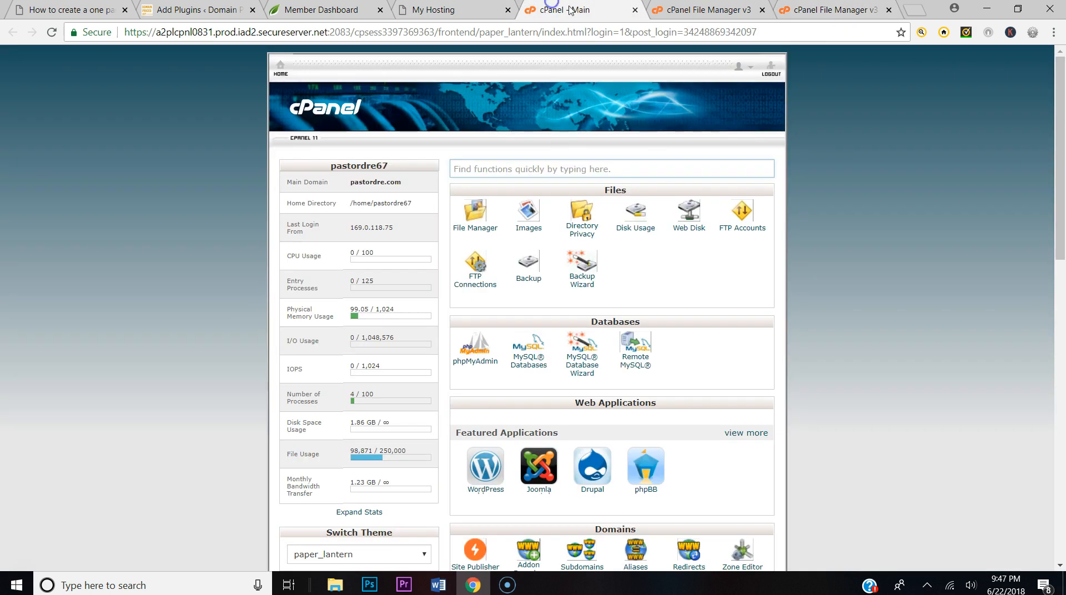
{"action": "left_click", "coordinate": [635, 10]}
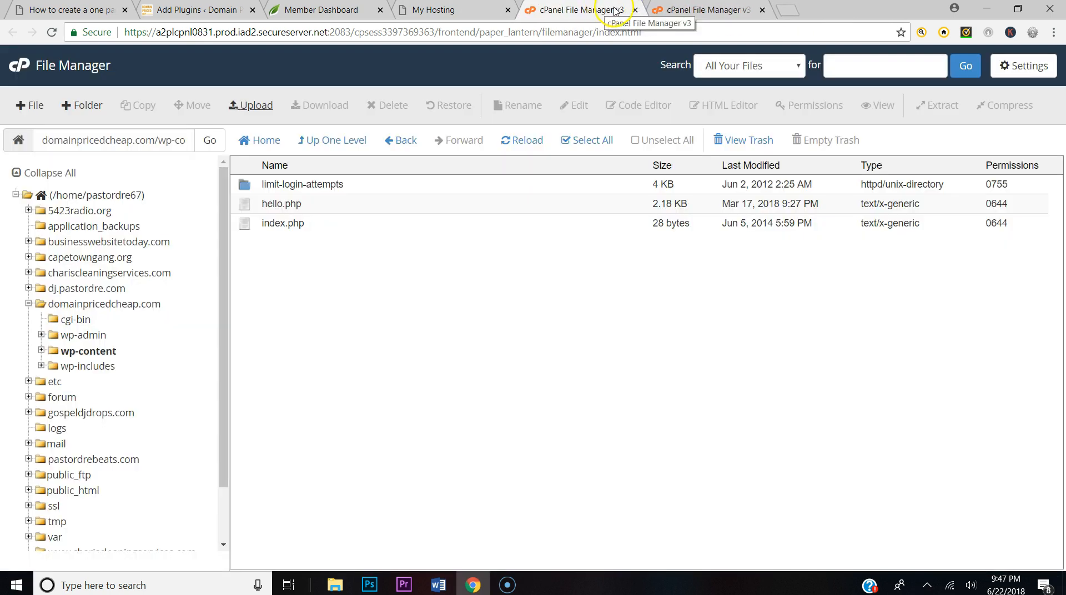
Step: Check the plugin zip's upload progress, and close the My Hosting and Member Dashboard browser tabs
{"action": "left_click", "coordinate": [697, 10]}
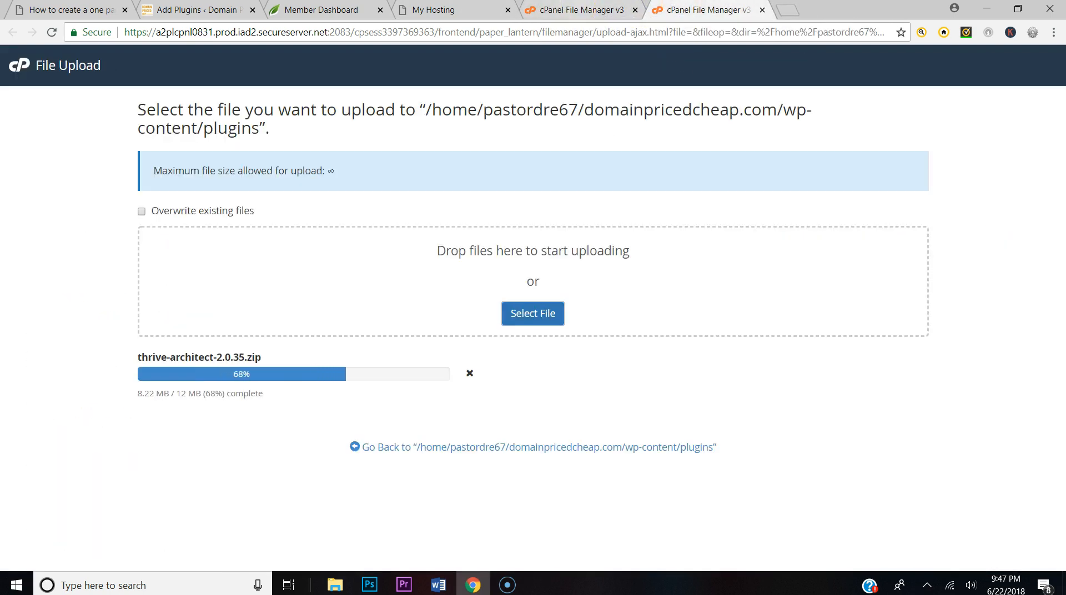
{"action": "left_click", "coordinate": [513, 10]}
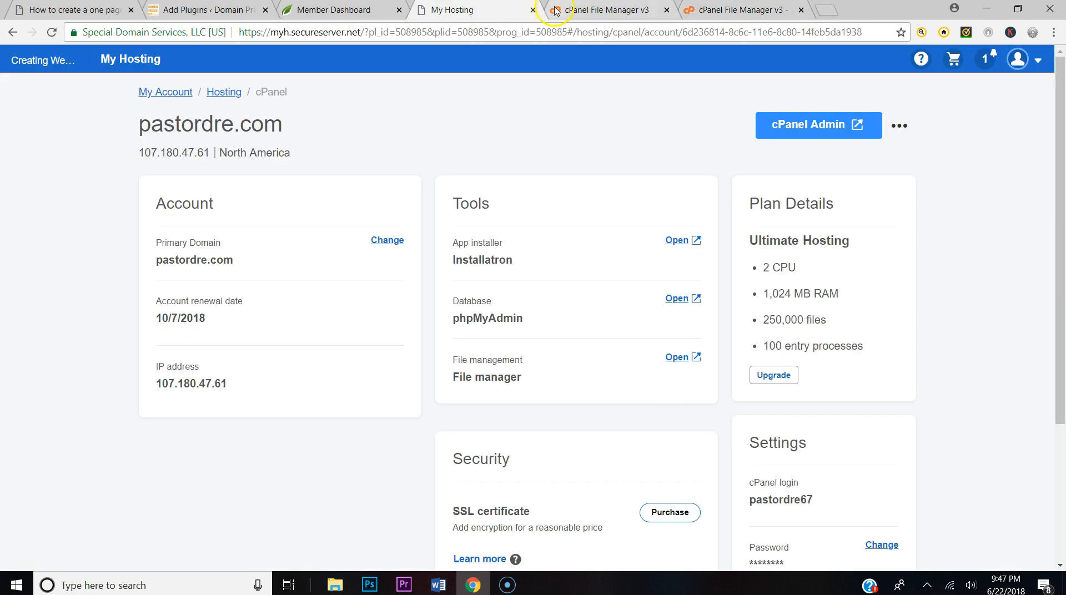
{"action": "left_click", "coordinate": [532, 10]}
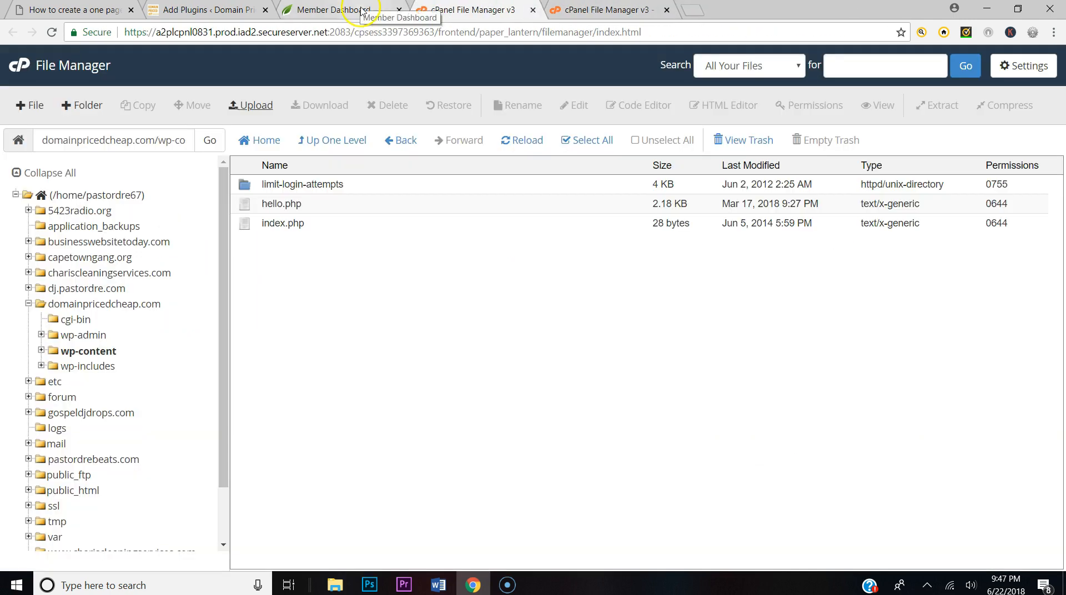
{"action": "left_click", "coordinate": [362, 10]}
{"action": "left_click", "coordinate": [399, 10]}
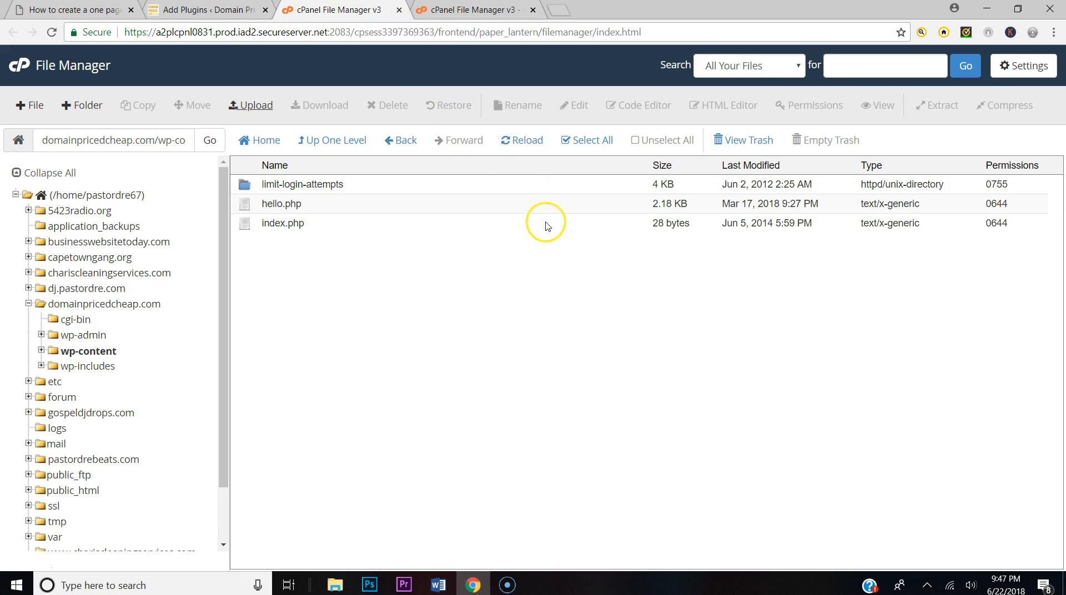
Step: Return from the upload page to wp-content/plugins, extract thrive-architect-2.0.35.zip into that folder and reload the file list
{"action": "left_click", "coordinate": [460, 12]}
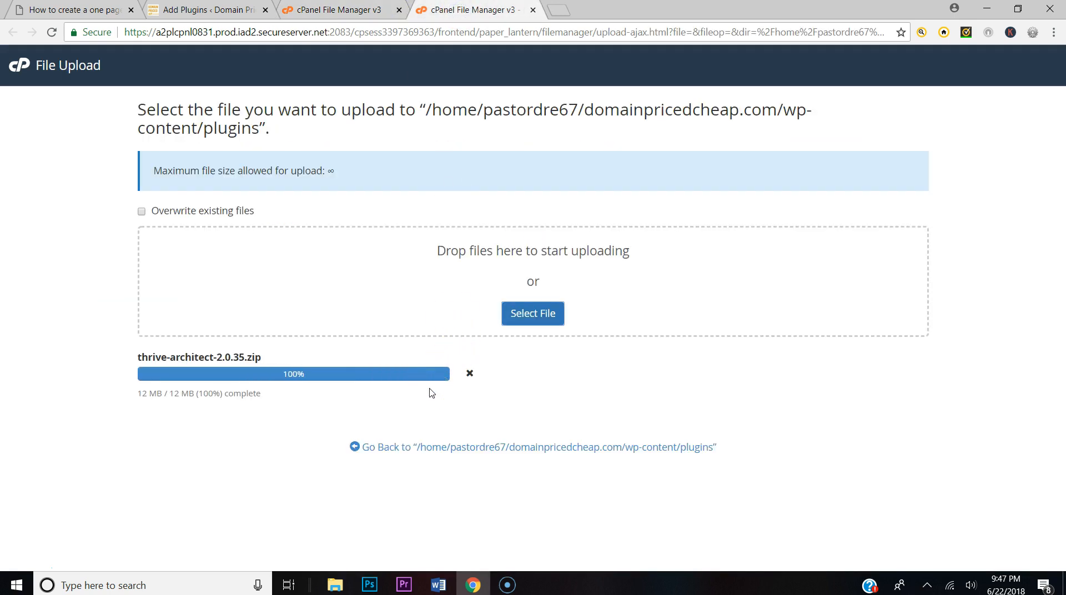
{"action": "left_click", "coordinate": [467, 450]}
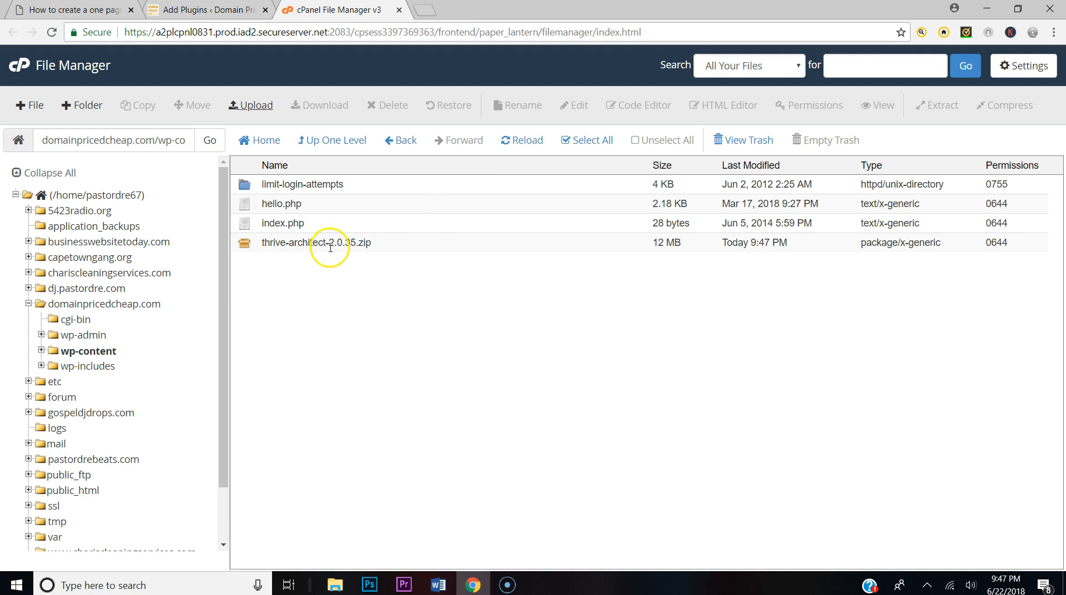
{"action": "right_click", "coordinate": [315, 245]}
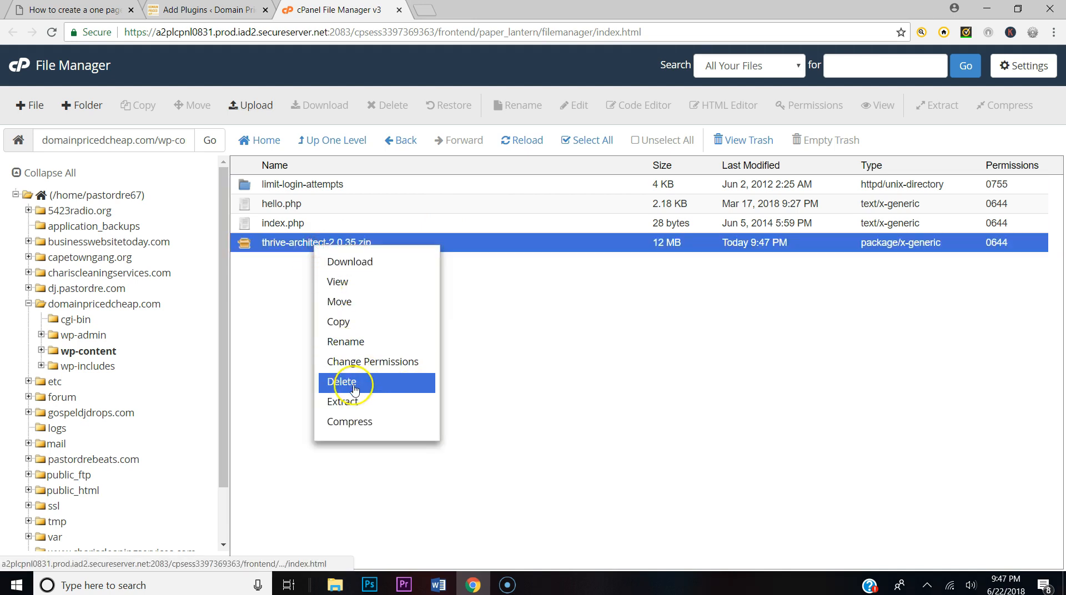
{"action": "left_click", "coordinate": [356, 401]}
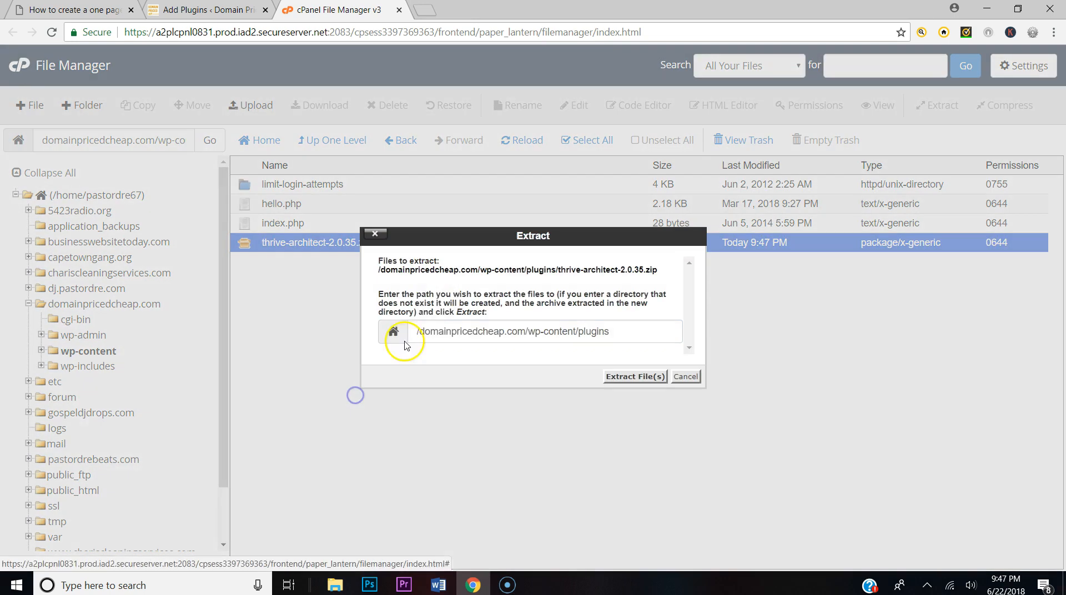
{"action": "left_click", "coordinate": [609, 378]}
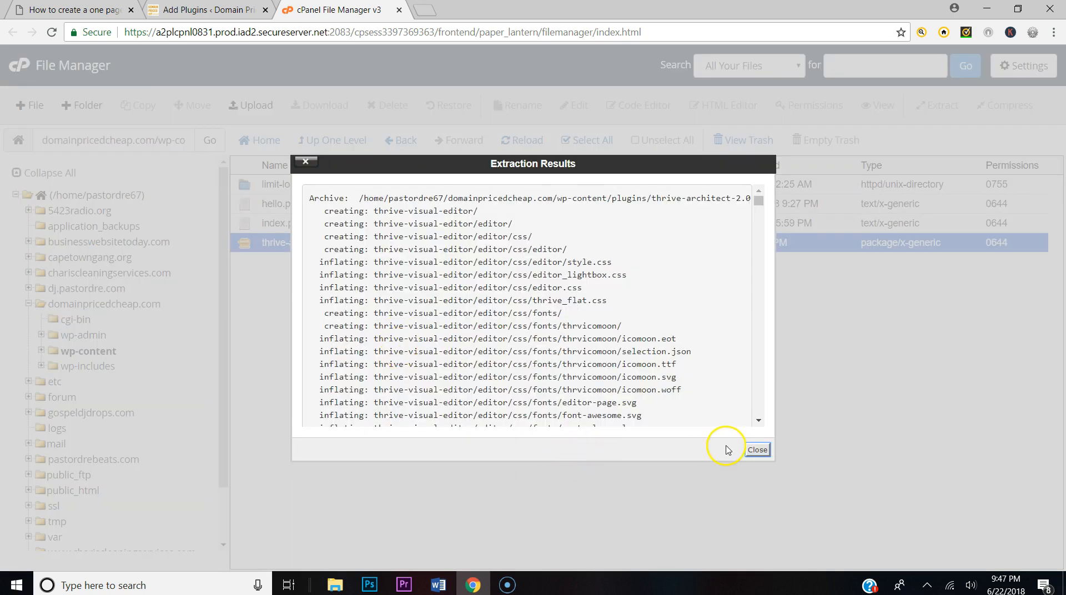
{"action": "left_click", "coordinate": [759, 451]}
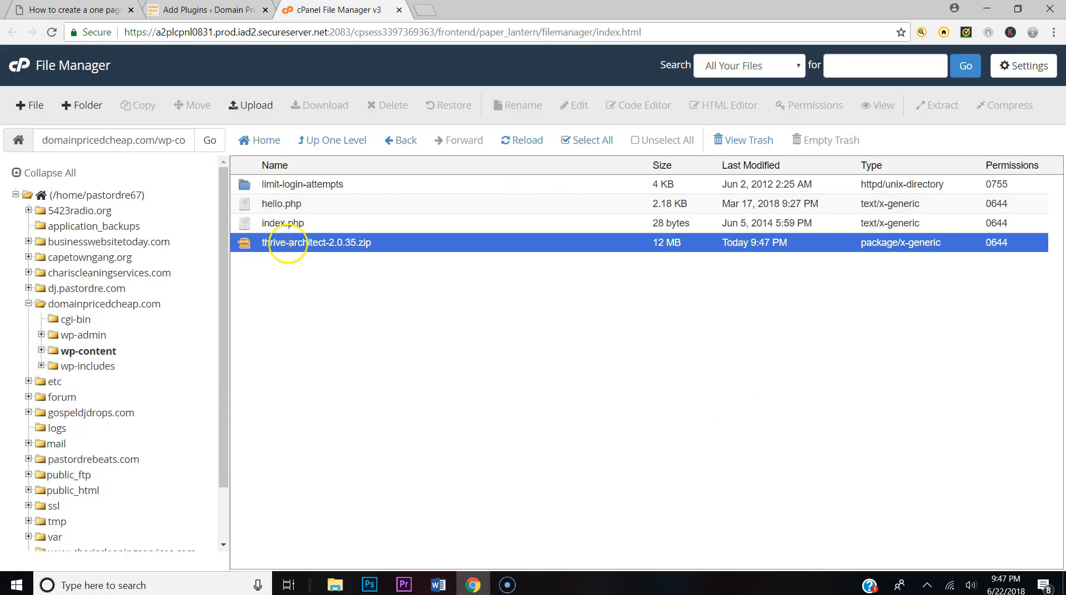
{"action": "left_click", "coordinate": [526, 140]}
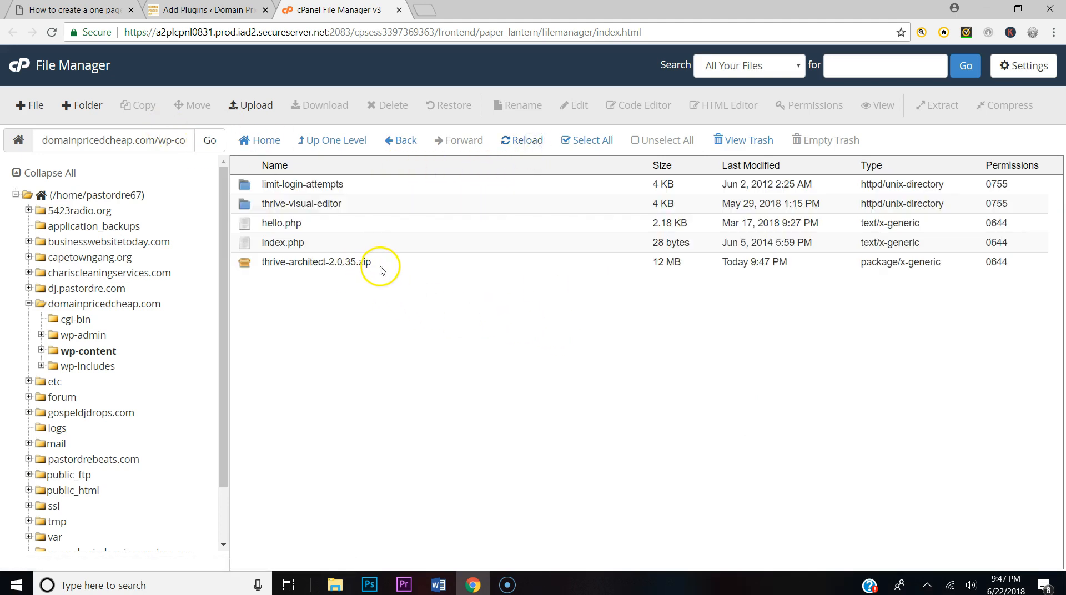
Step: Move the thrive-architect-2.0.35.zip archive in the plugins folder to the trash
{"action": "left_click", "coordinate": [381, 269]}
{"action": "key", "text": "Delete"}
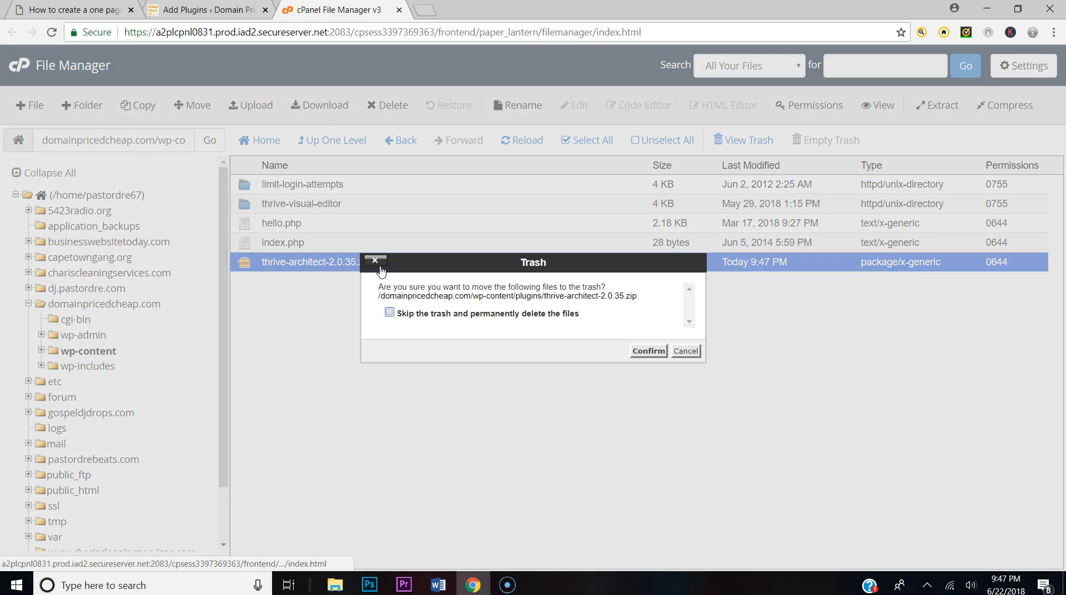
{"action": "left_click", "coordinate": [648, 351]}
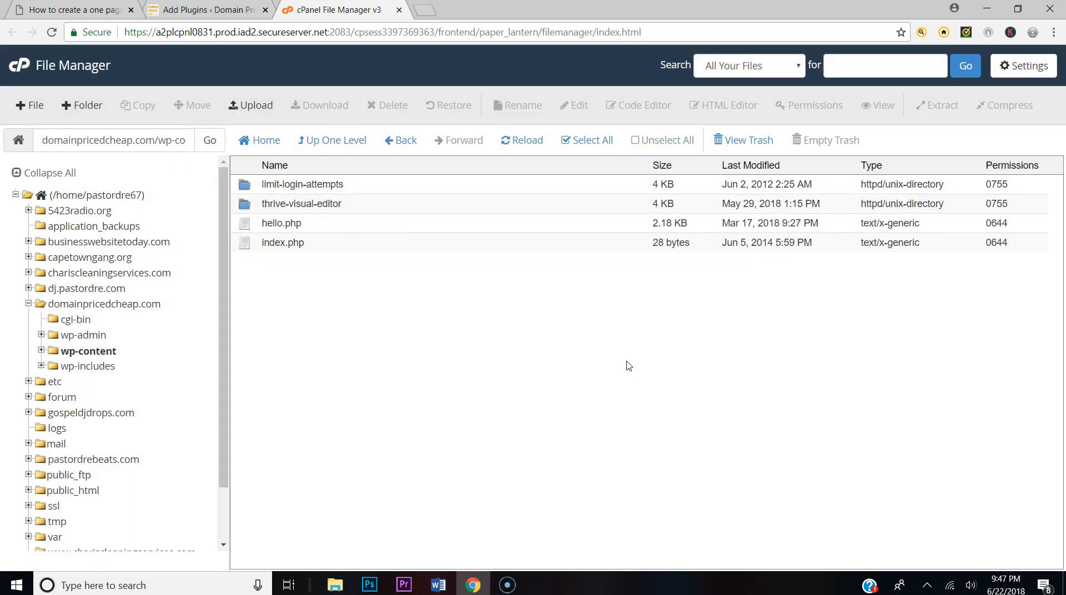
Step: Open the Domain Priced Cheap WordPress dashboard and close the cPanel File Manager tab
{"action": "left_click", "coordinate": [204, 8]}
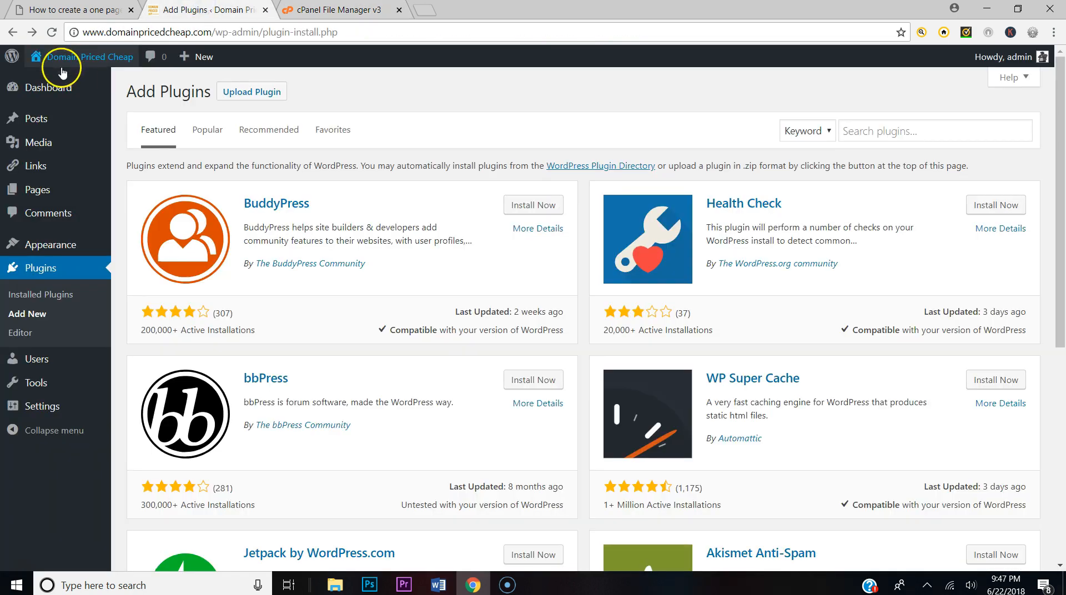
{"action": "left_click", "coordinate": [54, 89]}
{"action": "left_click", "coordinate": [319, 8]}
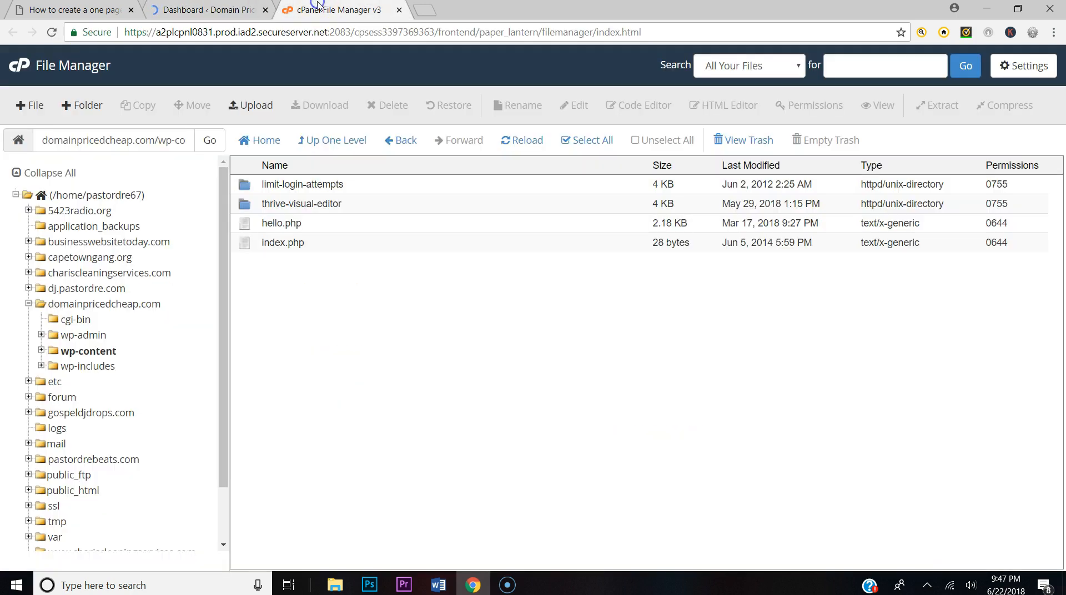
{"action": "left_click", "coordinate": [399, 10]}
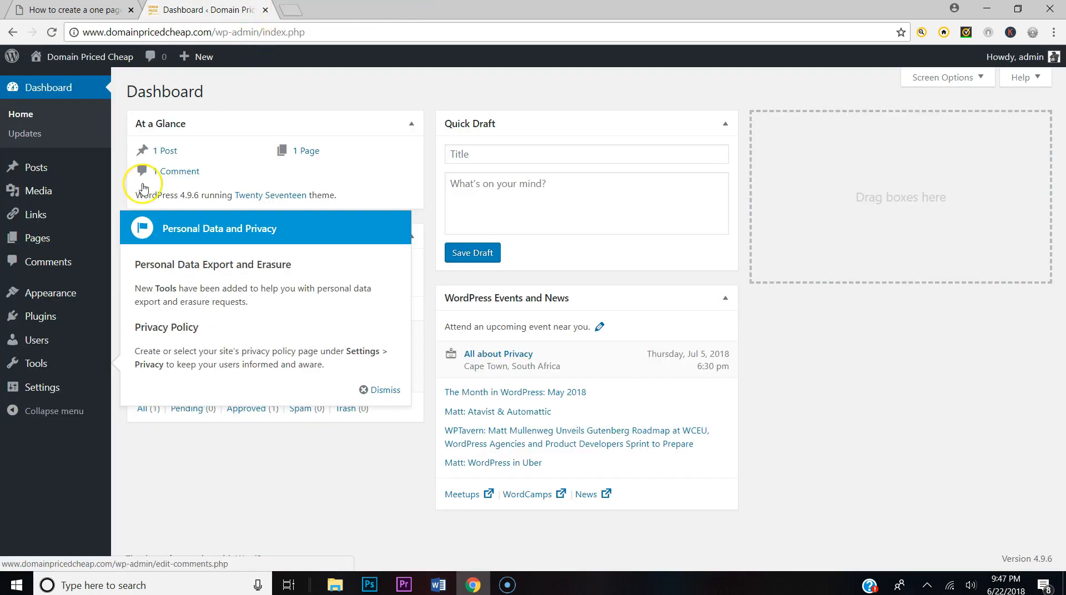
Step: Activate the Thrive Architect plugin in the installed plugins list and update it to version 2.0.39
{"action": "left_click", "coordinate": [61, 321]}
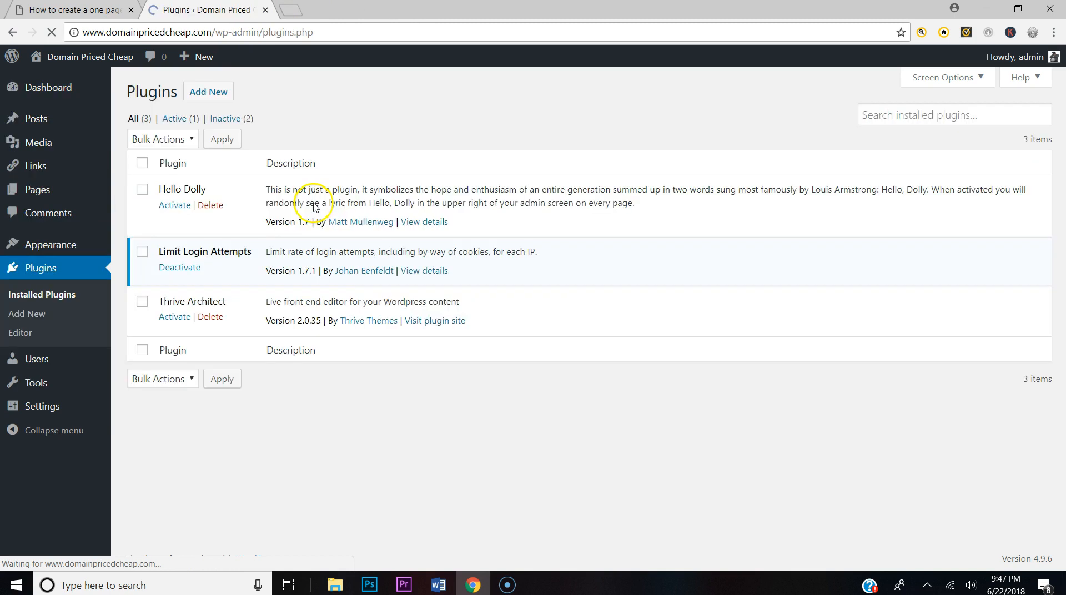
{"action": "left_click", "coordinate": [186, 320]}
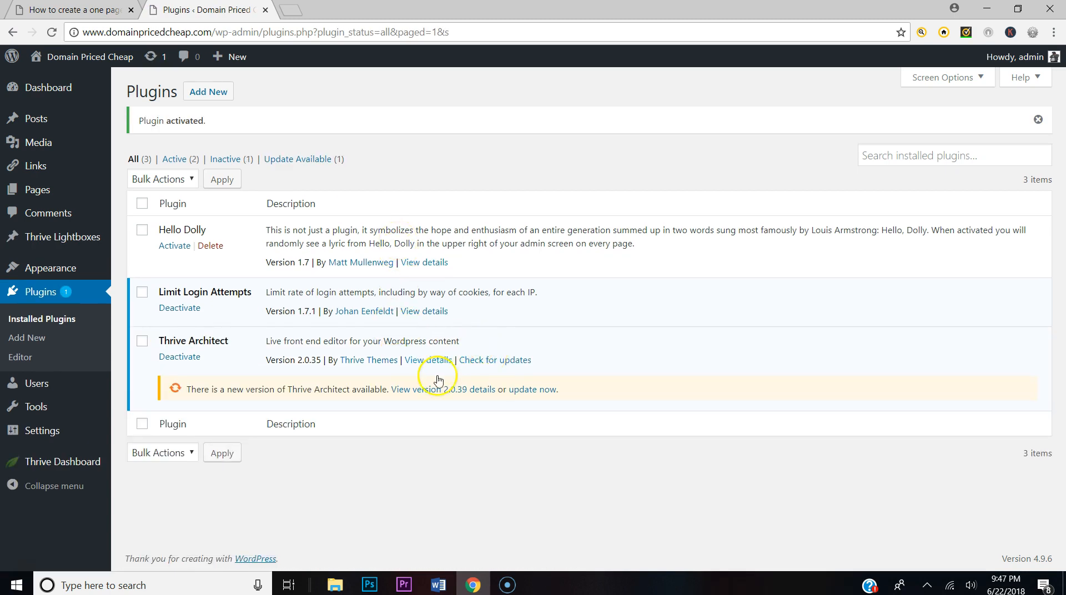
{"action": "left_click", "coordinate": [517, 394]}
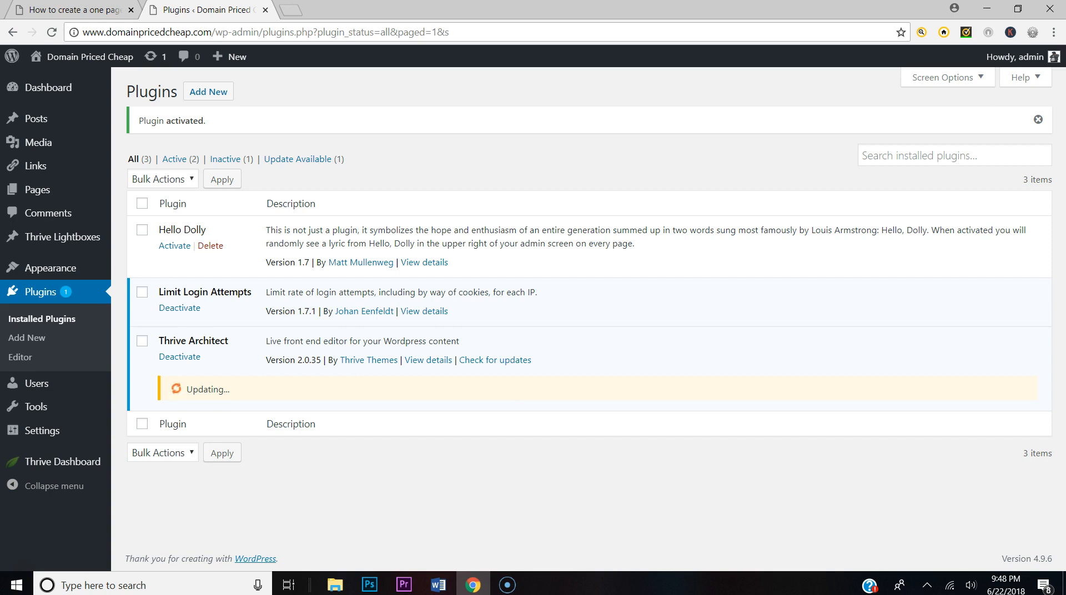
Step: Review the sections of the example one-page website on creatingwebsite.org, and return to the site's plugins list
{"action": "left_click", "coordinate": [109, 12]}
{"action": "scroll", "coordinate": [527, 285], "scroll_direction": "down", "scroll_amount": 5}
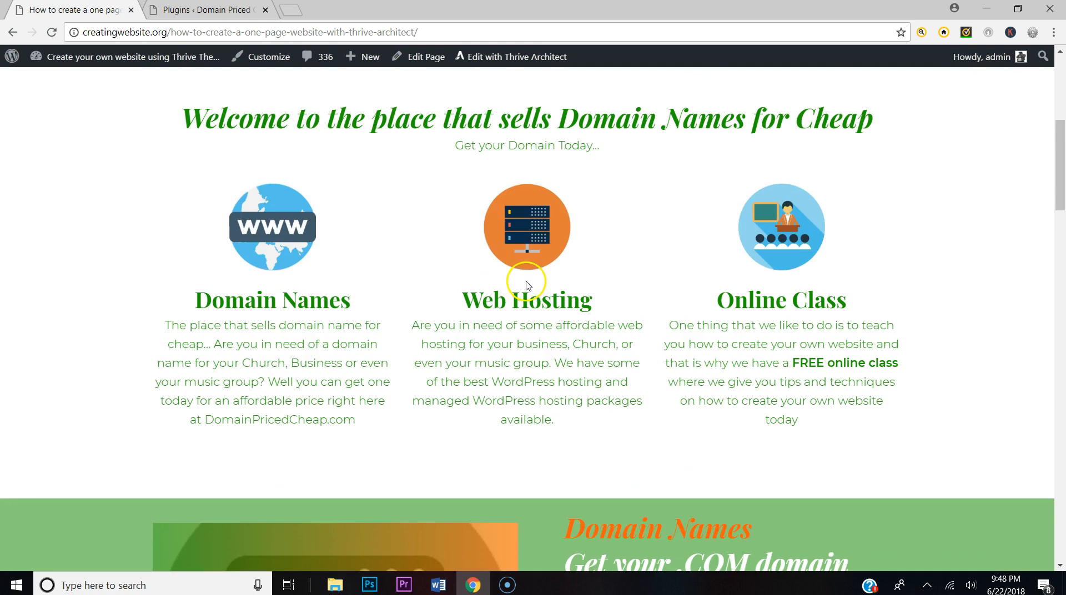
{"action": "scroll", "coordinate": [526, 285], "scroll_direction": "down", "scroll_amount": 20}
{"action": "scroll", "coordinate": [529, 283], "scroll_direction": "down", "scroll_amount": 5}
{"action": "scroll", "coordinate": [519, 254], "scroll_direction": "up", "scroll_amount": 15}
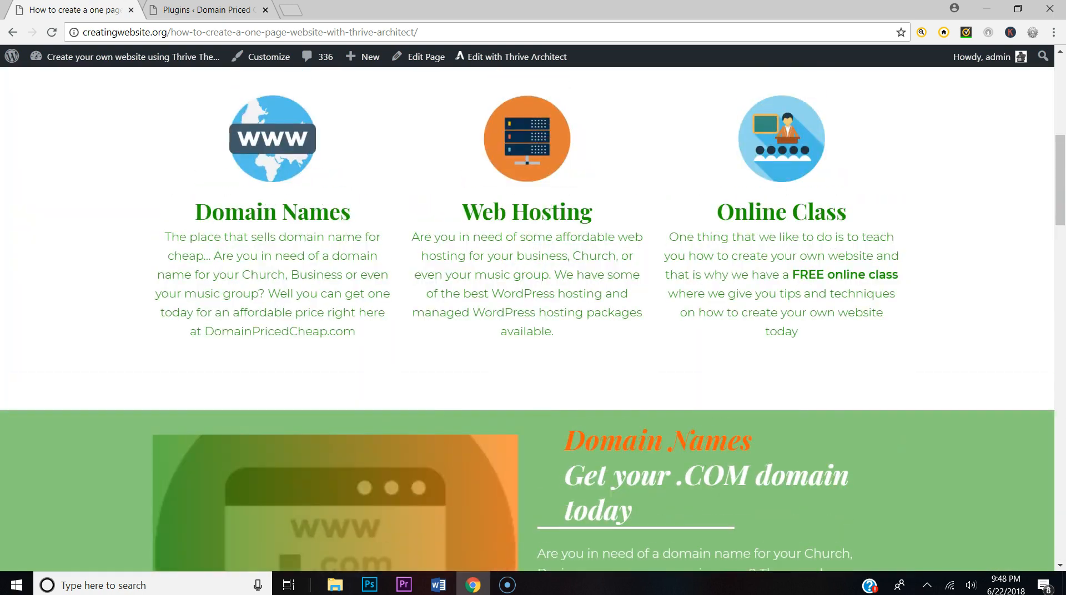
{"action": "left_click", "coordinate": [217, 9]}
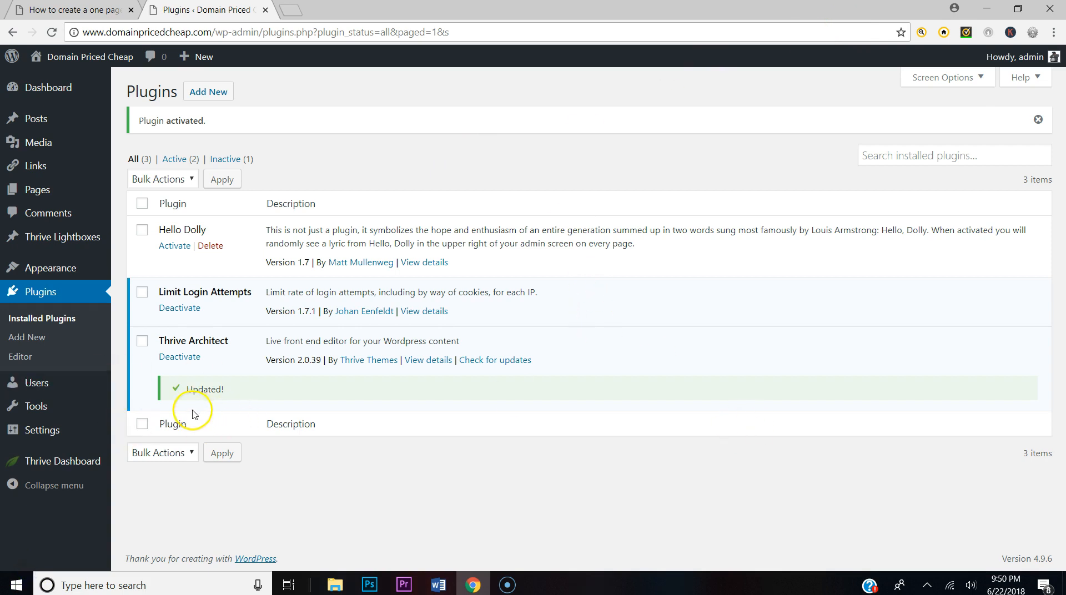
Step: Open the license details form for Thrive Architect in the Thrive Dashboard
{"action": "left_click", "coordinate": [50, 98]}
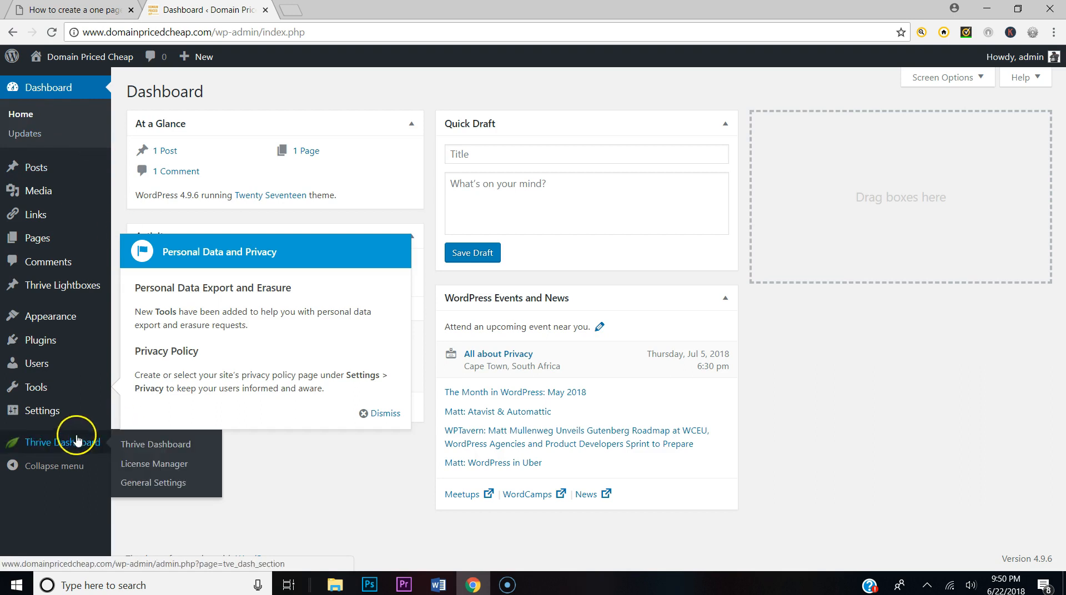
{"action": "left_click", "coordinate": [72, 443]}
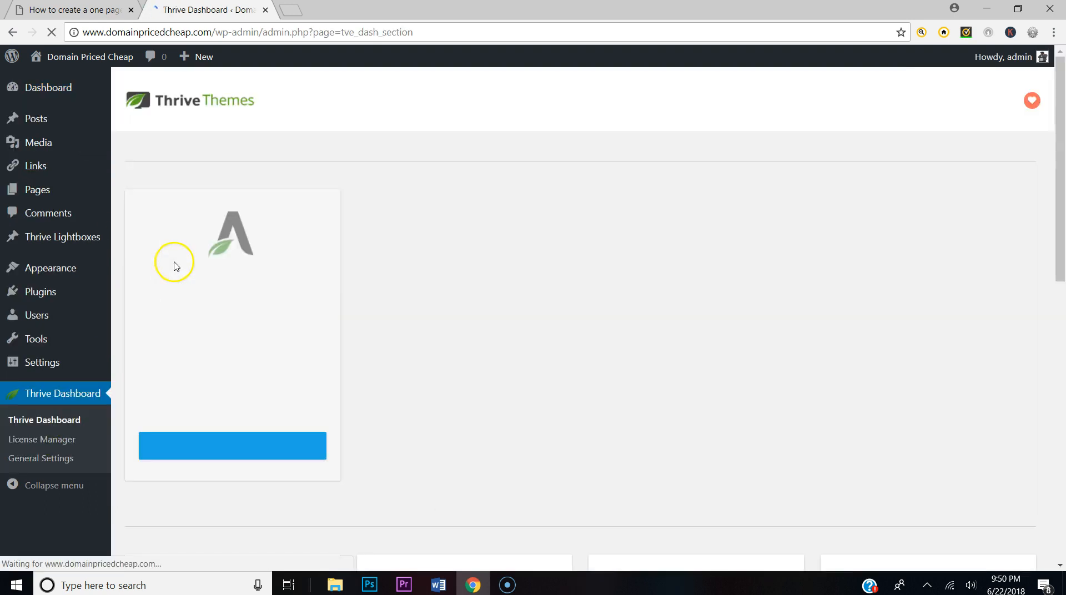
{"action": "left_click", "coordinate": [227, 451]}
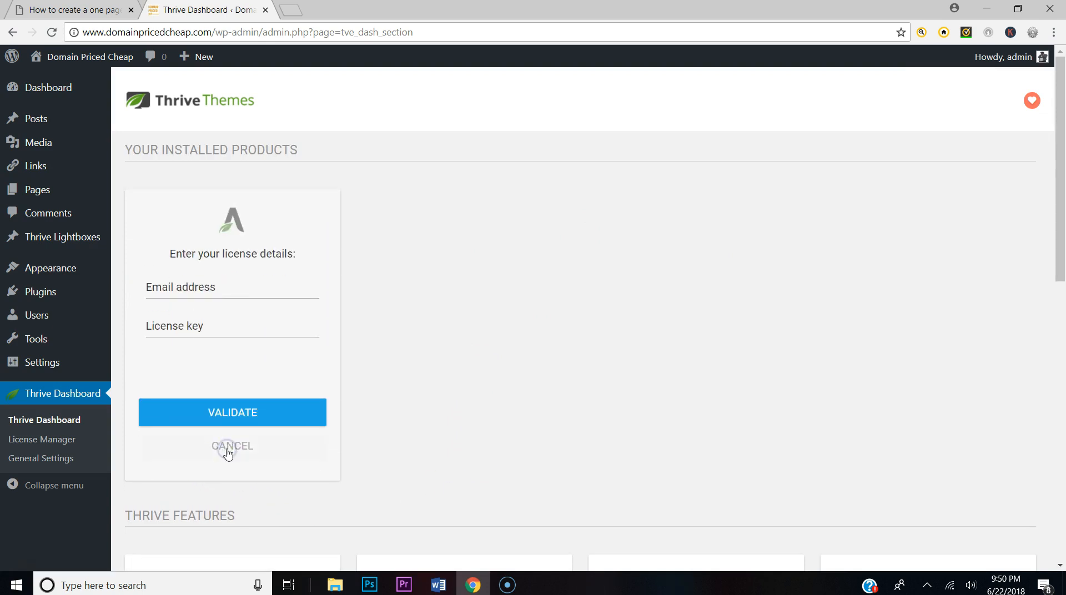
Step: Open thrivethemes.com in a new browser tab and go to the member area's My Account & License Keys page
{"action": "left_click", "coordinate": [291, 11]}
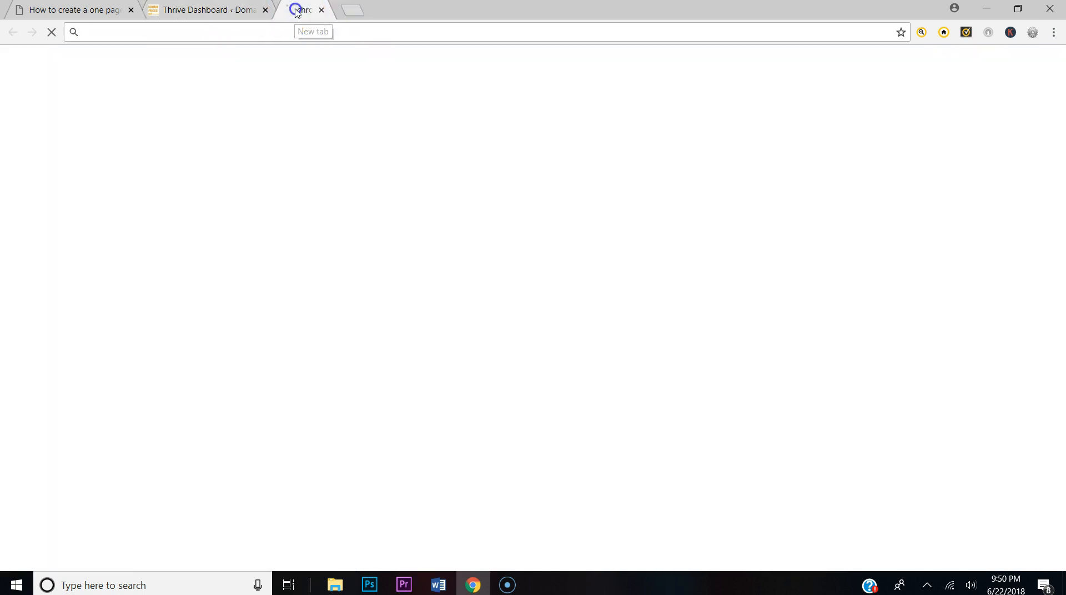
{"action": "type", "text": "thrivethemes.com"}
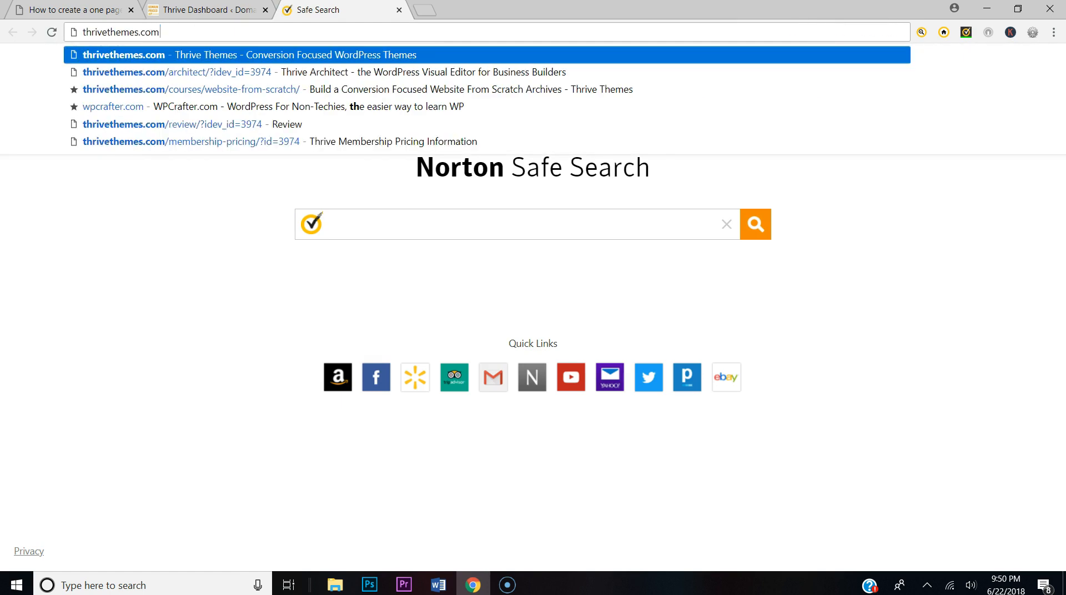
{"action": "key", "text": "Return"}
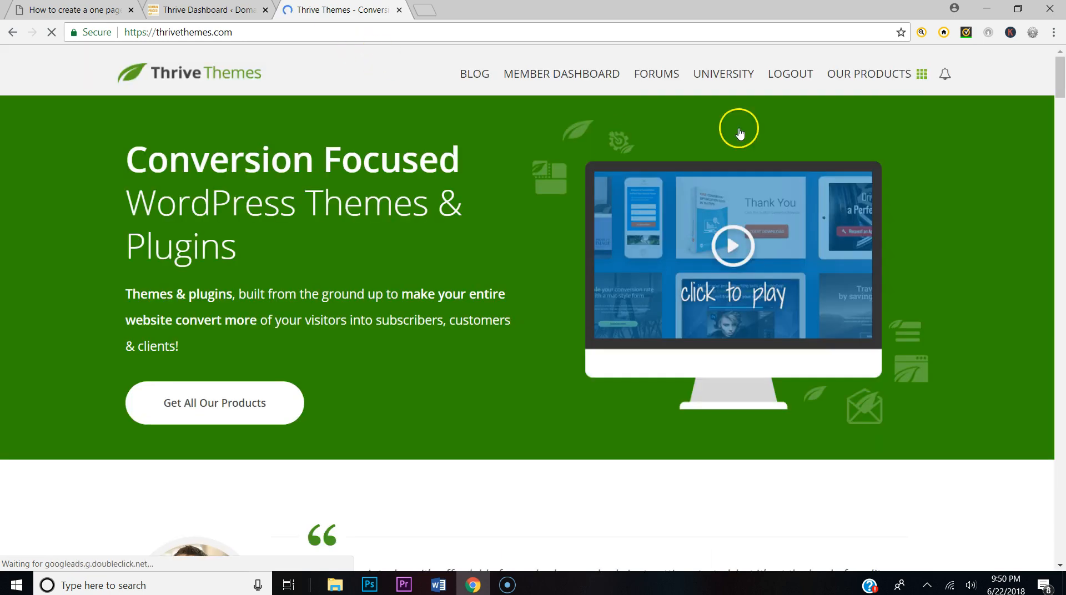
{"action": "left_click", "coordinate": [597, 76]}
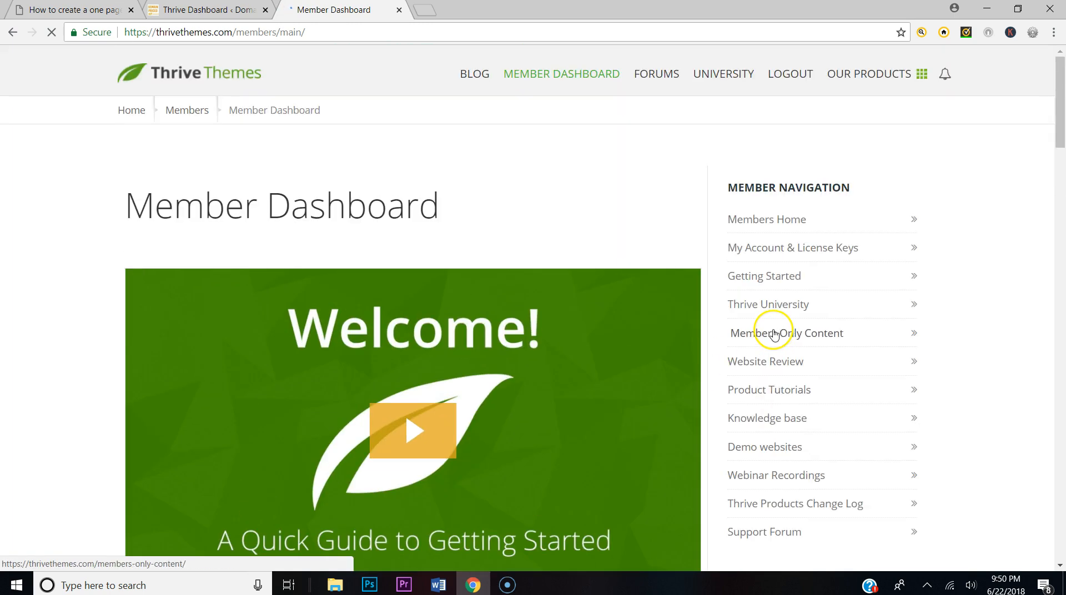
{"action": "left_click", "coordinate": [790, 249]}
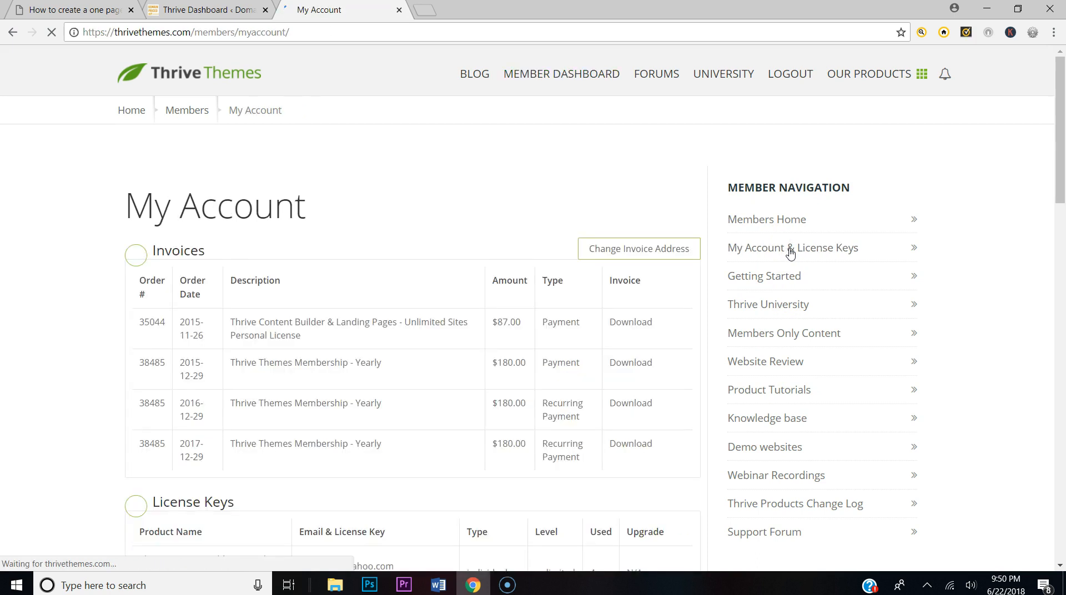
Step: Select the license key of the yearly Thrive Themes membership in the account's License Keys table
{"action": "scroll", "coordinate": [494, 430], "scroll_direction": "down", "scroll_amount": 1}
{"action": "scroll", "coordinate": [494, 431], "scroll_direction": "down", "scroll_amount": 3}
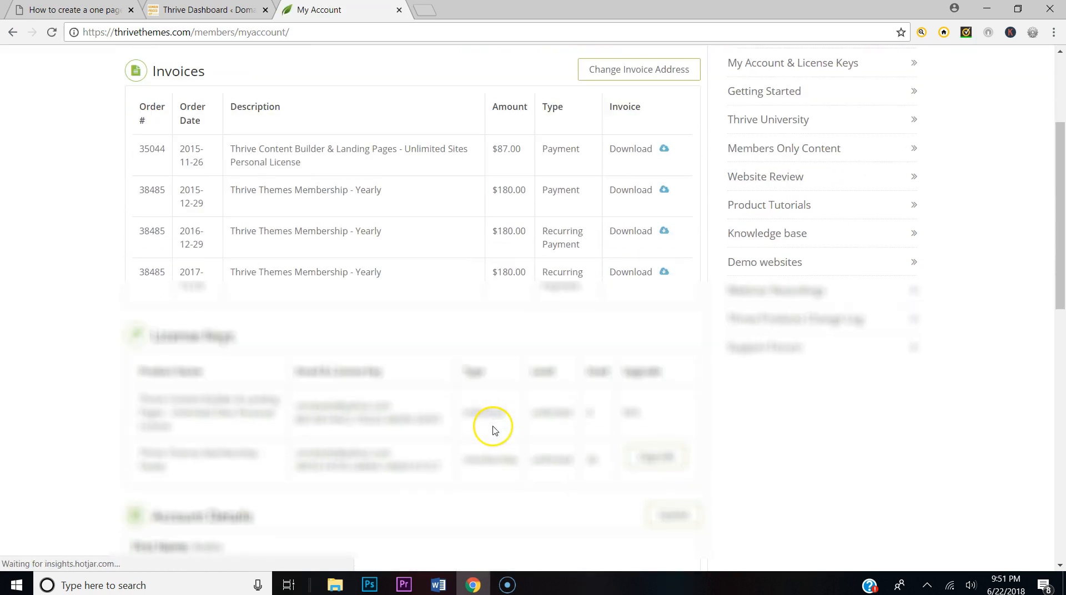
{"action": "scroll", "coordinate": [489, 411], "scroll_direction": "up", "scroll_amount": 2}
{"action": "scroll", "coordinate": [488, 428], "scroll_direction": "down", "scroll_amount": 2}
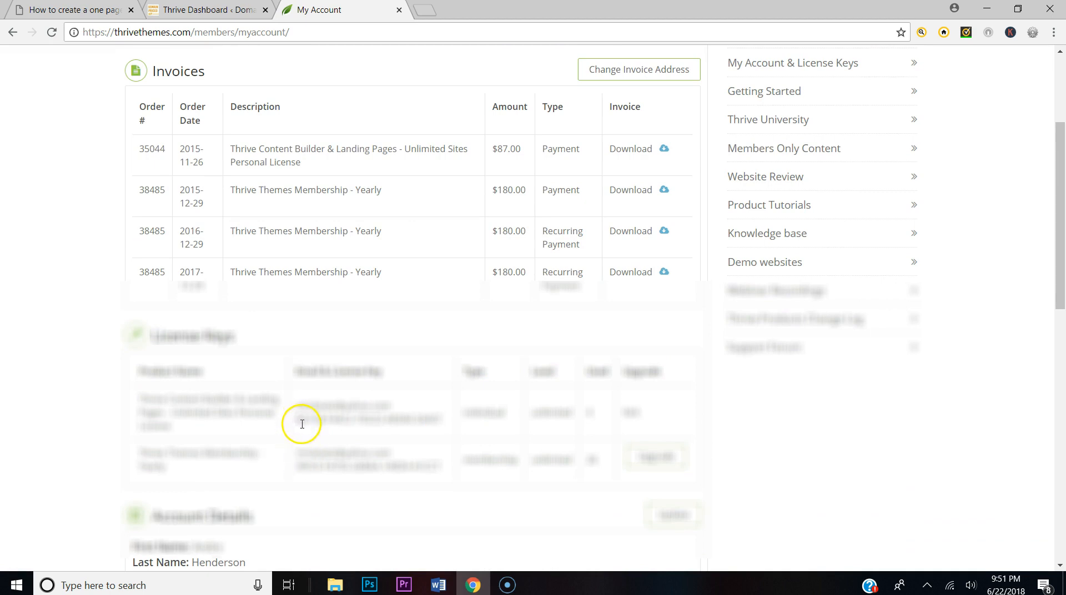
{"action": "left_click_drag", "start_coordinate": [297, 466], "coordinate": [446, 479]}
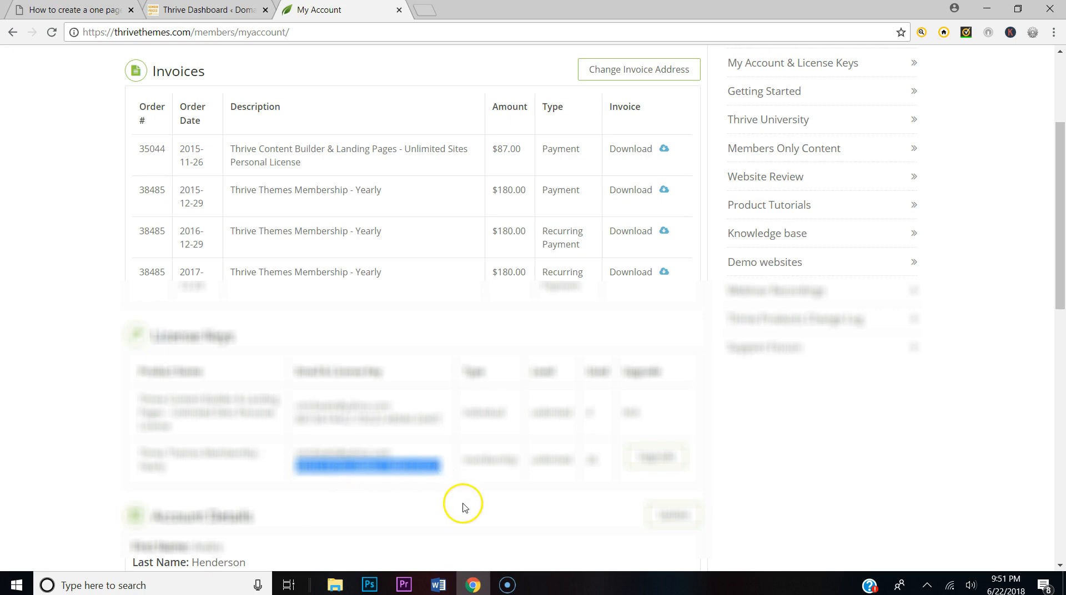
{"action": "left_click", "coordinate": [404, 585]}
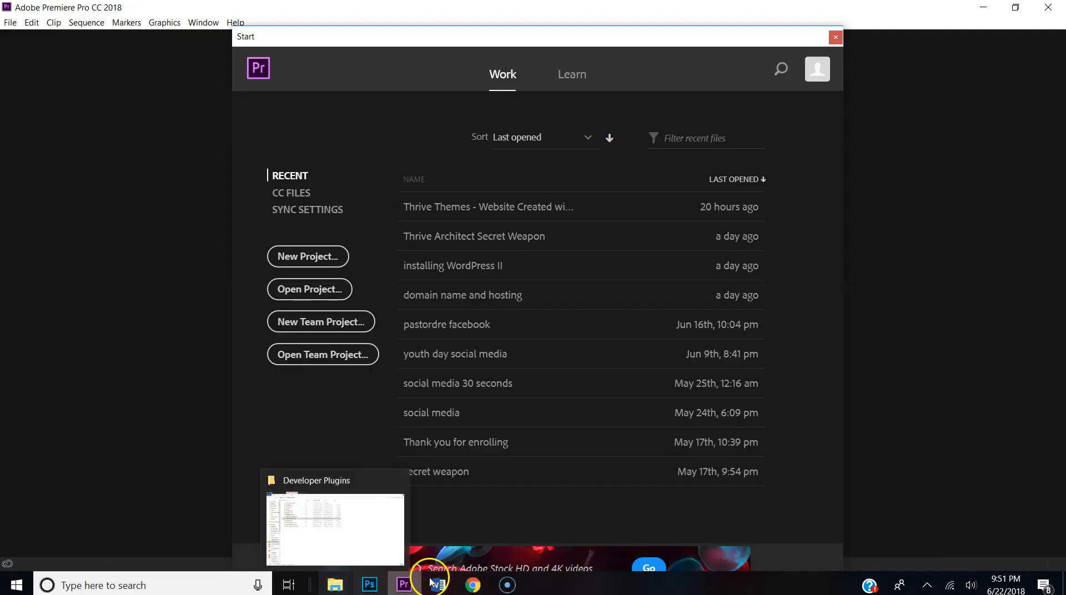
{"action": "left_click", "coordinate": [835, 37]}
{"action": "left_click", "coordinate": [1059, 10]}
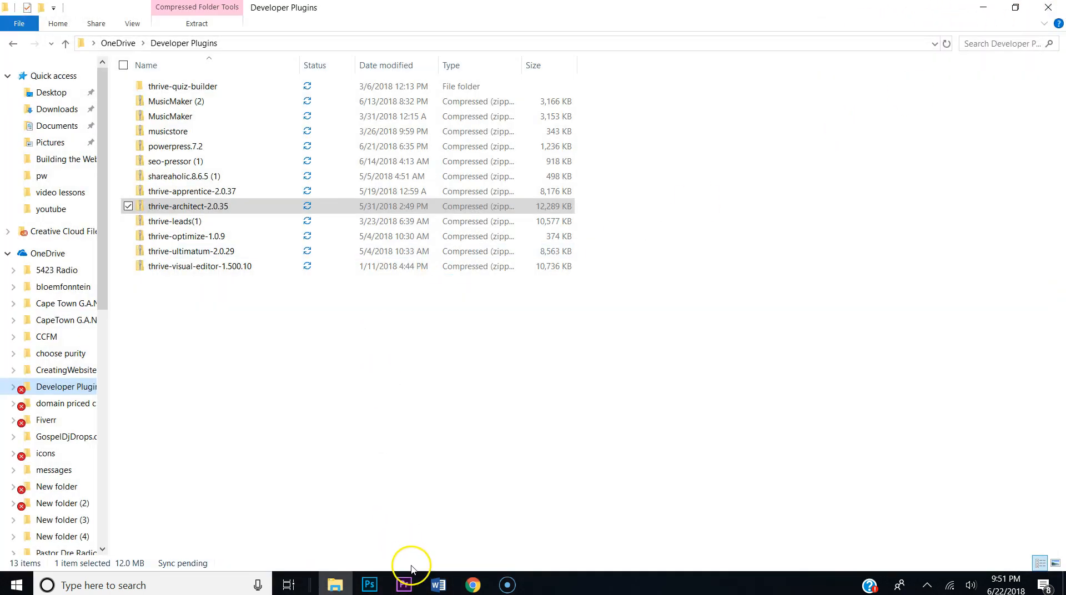
Step: Return to the Thrive Dashboard in Chrome, enter the account email and license key for Thrive Architect, and validate the license
{"action": "left_click", "coordinate": [471, 588]}
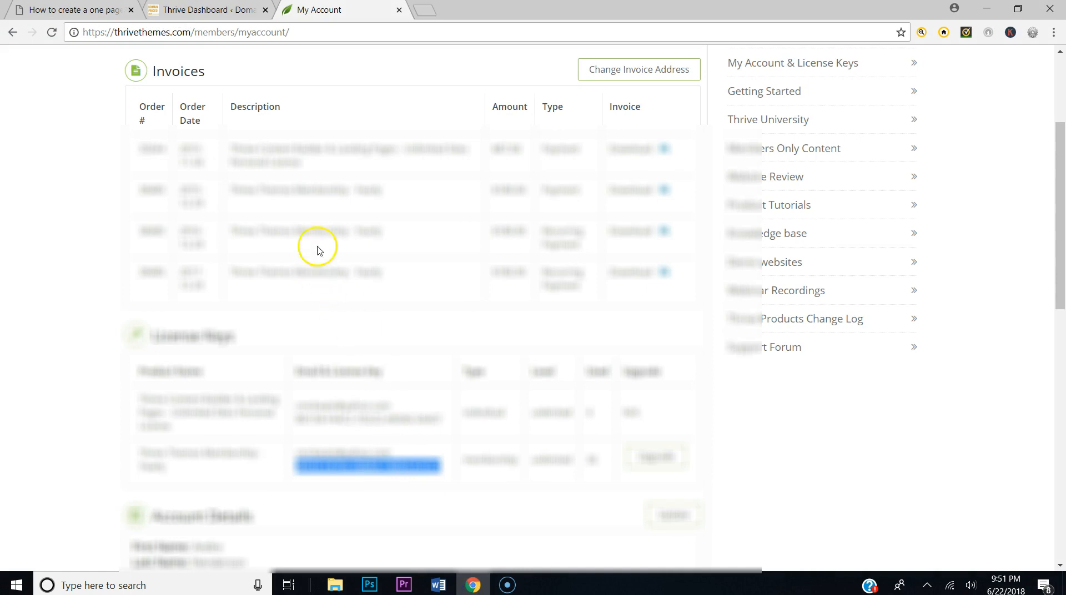
{"action": "left_click", "coordinate": [205, 10]}
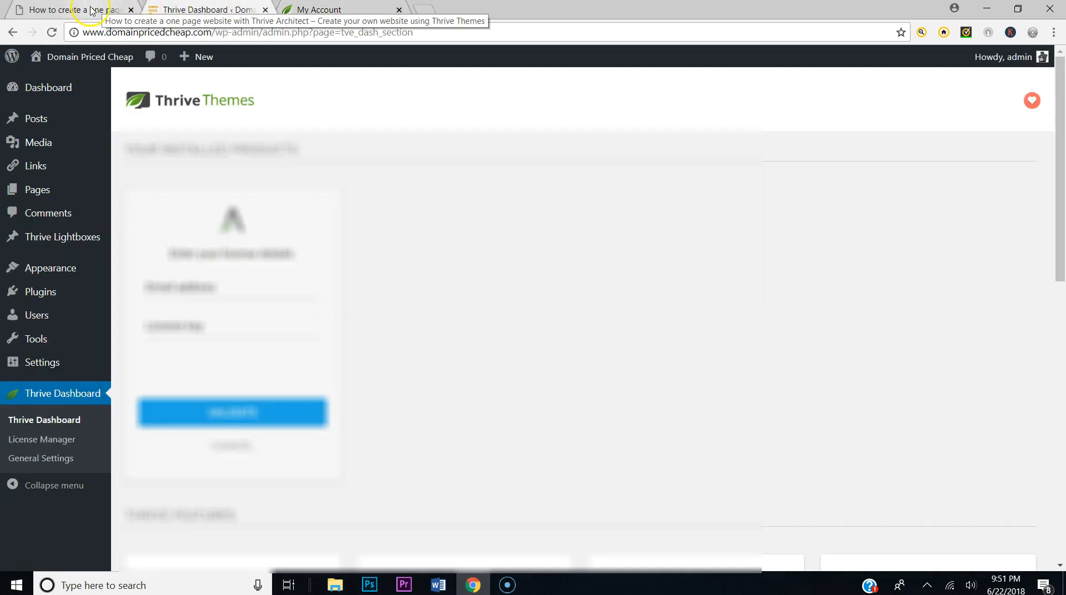
{"action": "left_click", "coordinate": [194, 287]}
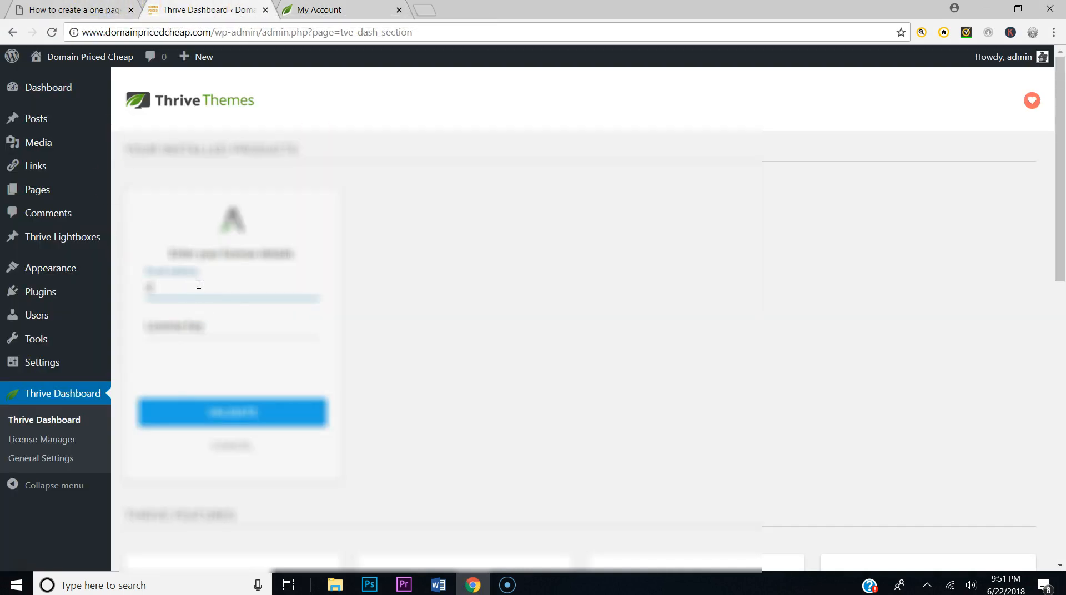
{"action": "left_click", "coordinate": [206, 310]}
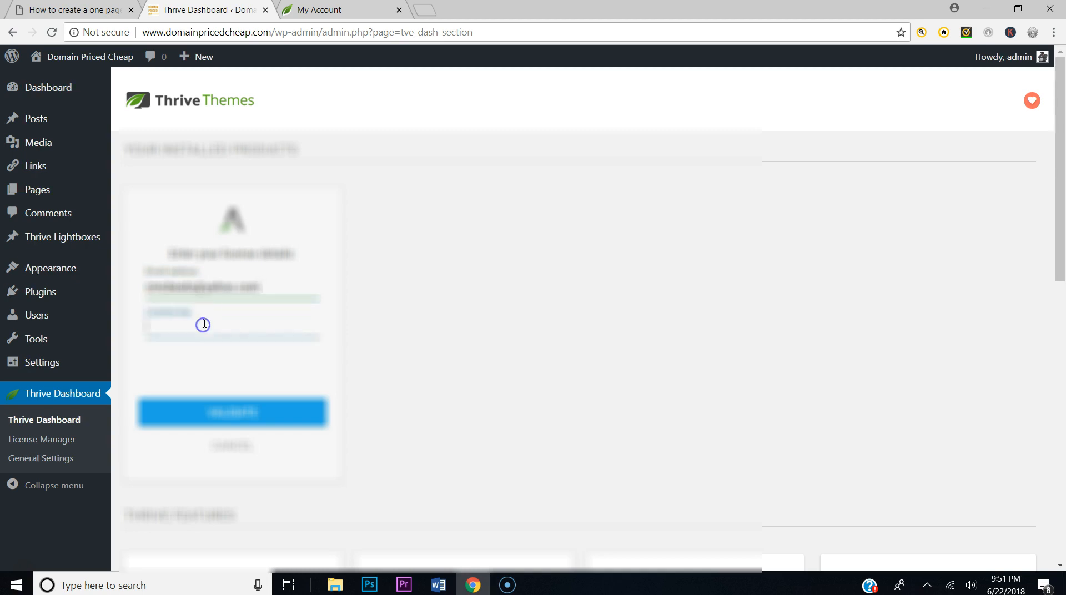
{"action": "left_click", "coordinate": [206, 322]}
{"action": "left_click", "coordinate": [236, 345]}
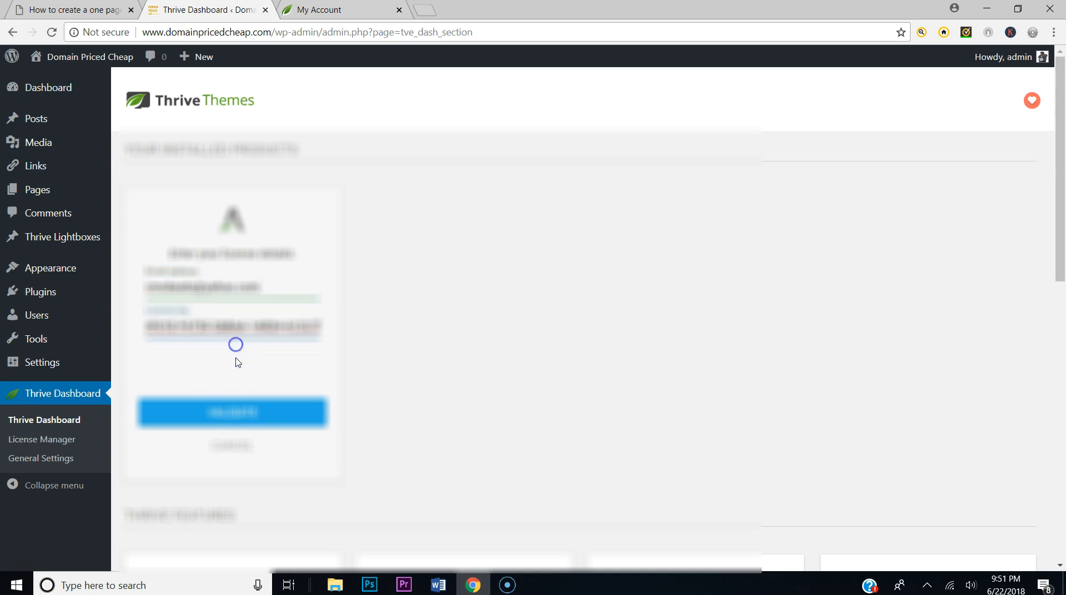
{"action": "left_click", "coordinate": [233, 401]}
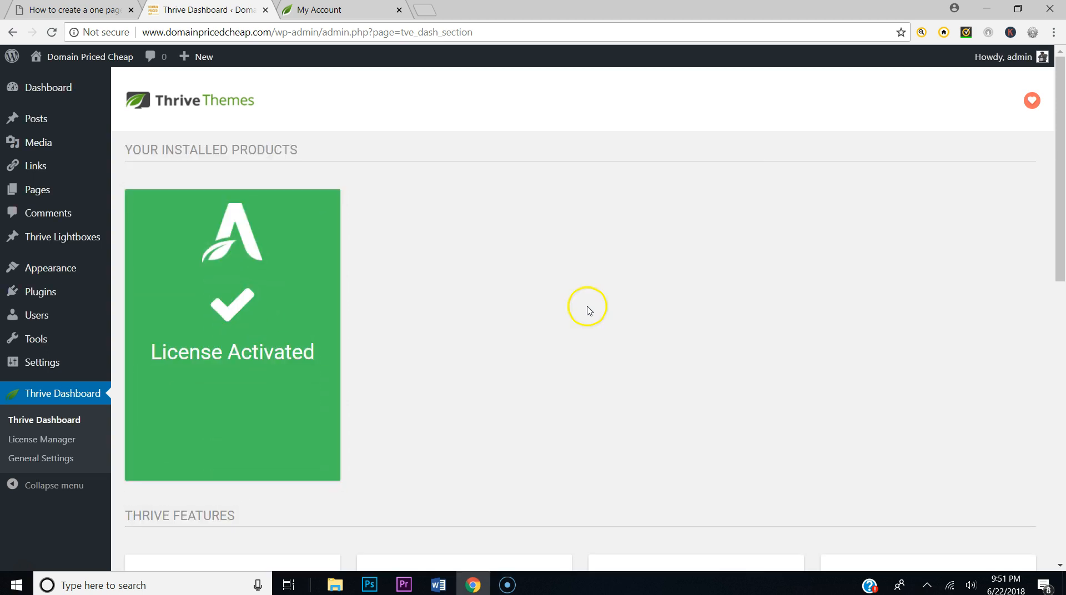
Step: Create a new draft page titled "Home Page" on the WordPress site and launch Thrive Architect on it
{"action": "left_click", "coordinate": [32, 89]}
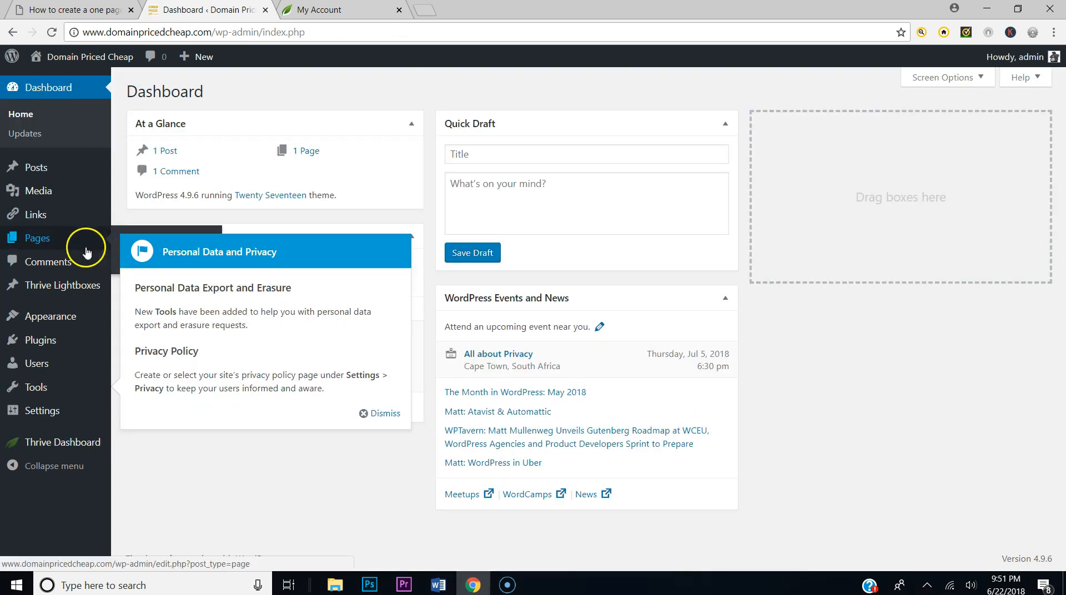
{"action": "left_click", "coordinate": [44, 244]}
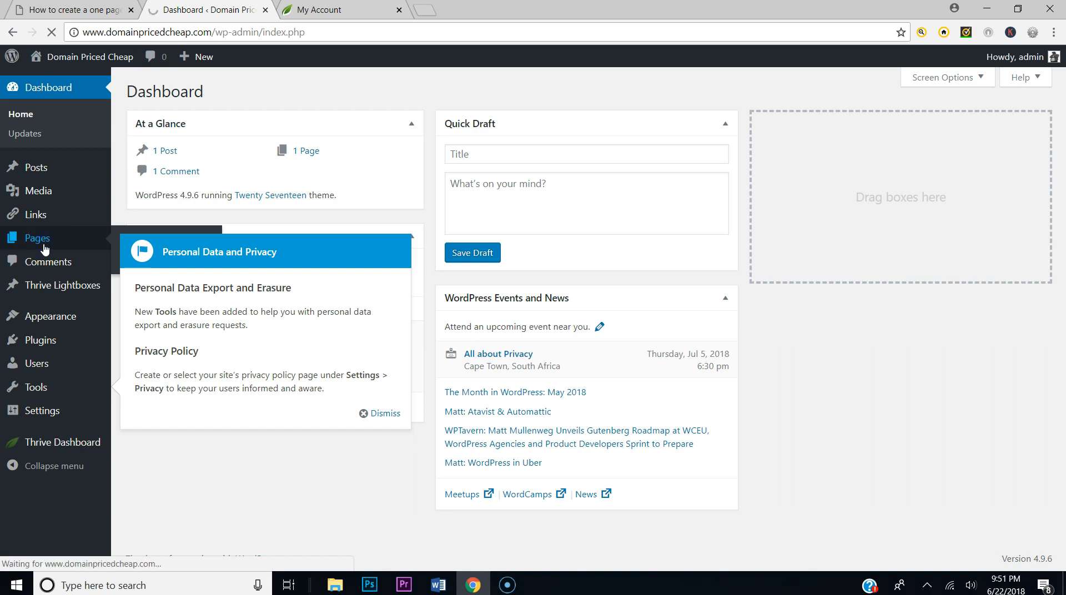
{"action": "left_click", "coordinate": [199, 93]}
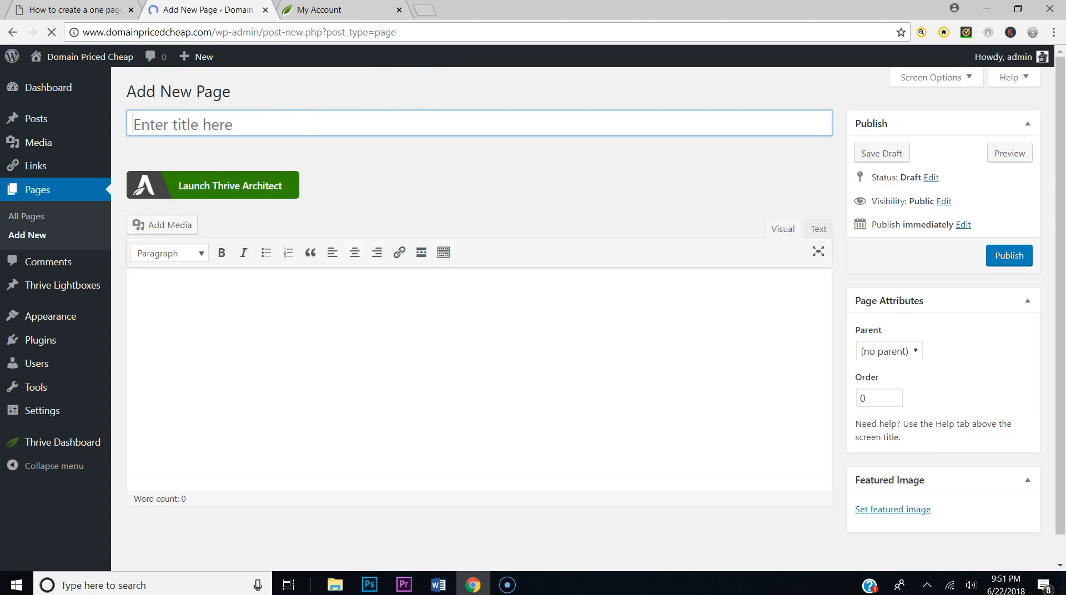
{"action": "type", "text": "Home Page"}
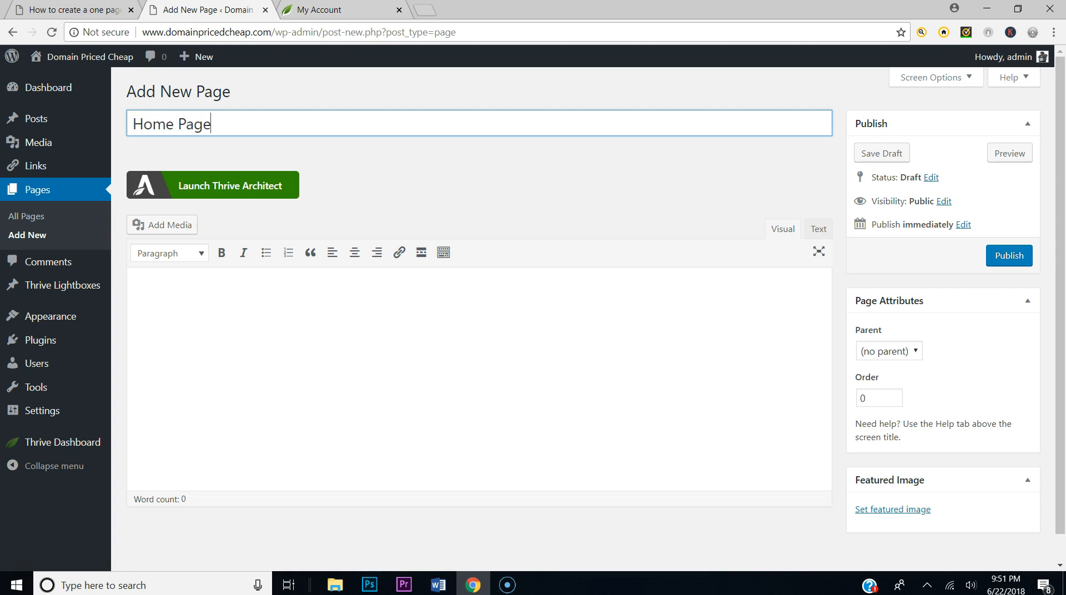
{"action": "left_click", "coordinate": [877, 156]}
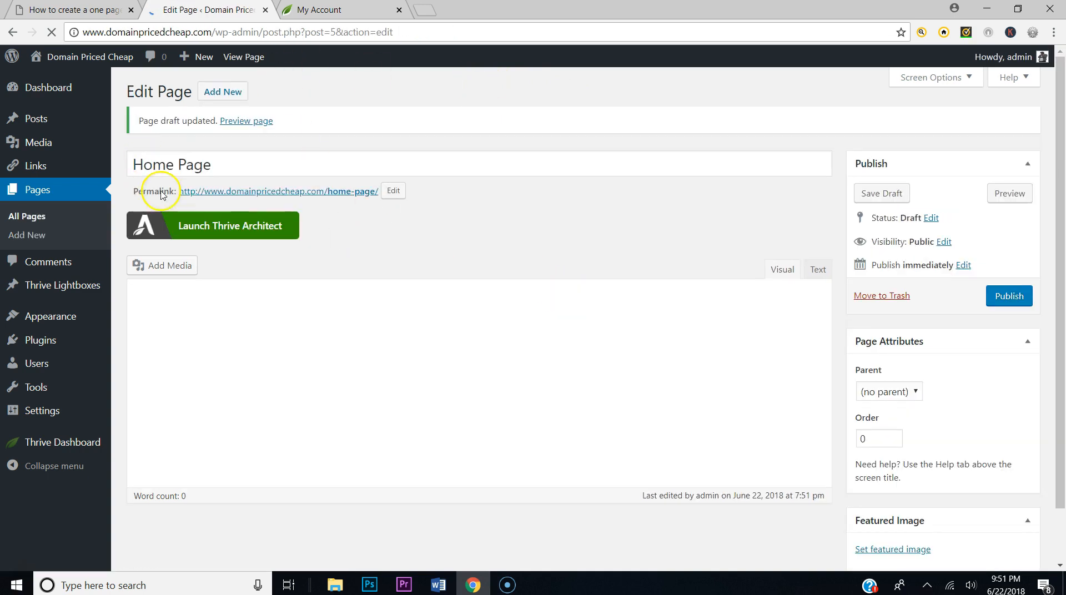
{"action": "left_click", "coordinate": [195, 227]}
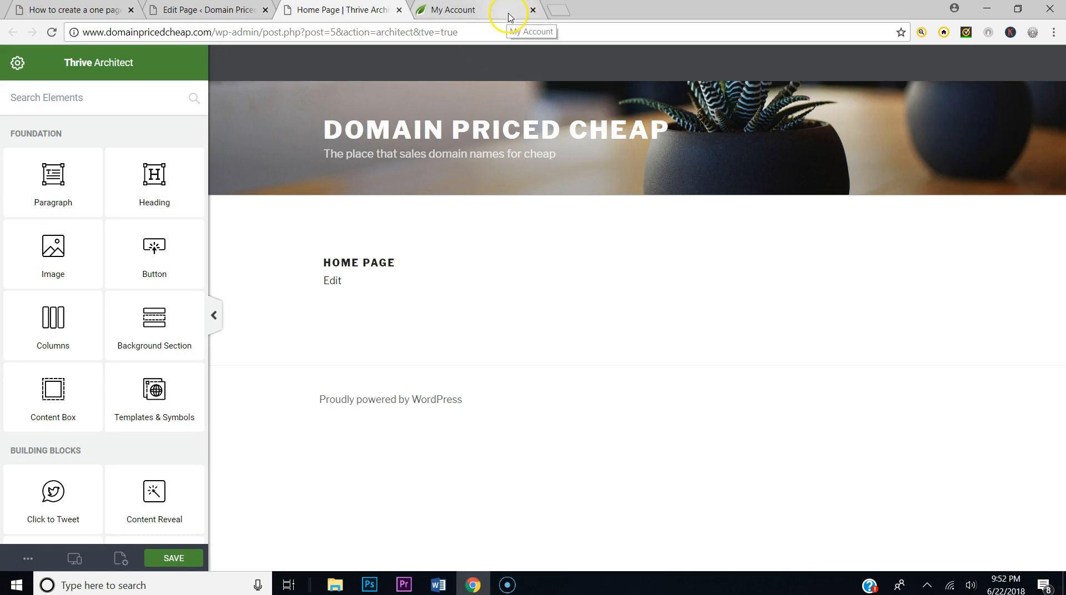
Step: Close the My Account page, load domainpricedcheap.com in a new browser tab, and return to the Thrive Architect editor
{"action": "left_click", "coordinate": [535, 10]}
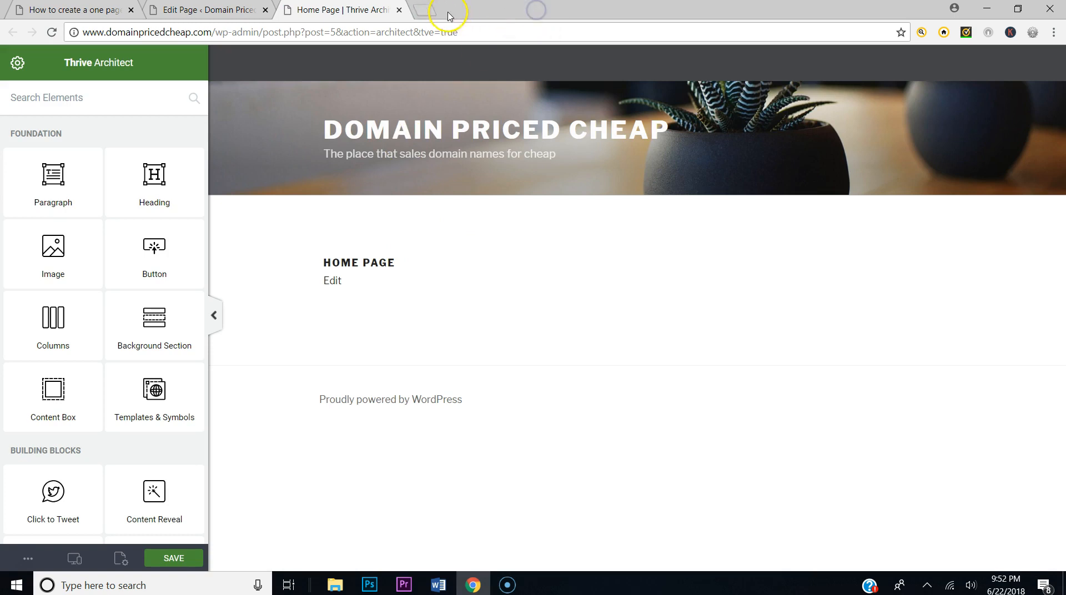
{"action": "left_click", "coordinate": [425, 10]}
{"action": "type", "text": "domainpricedcheap.com"}
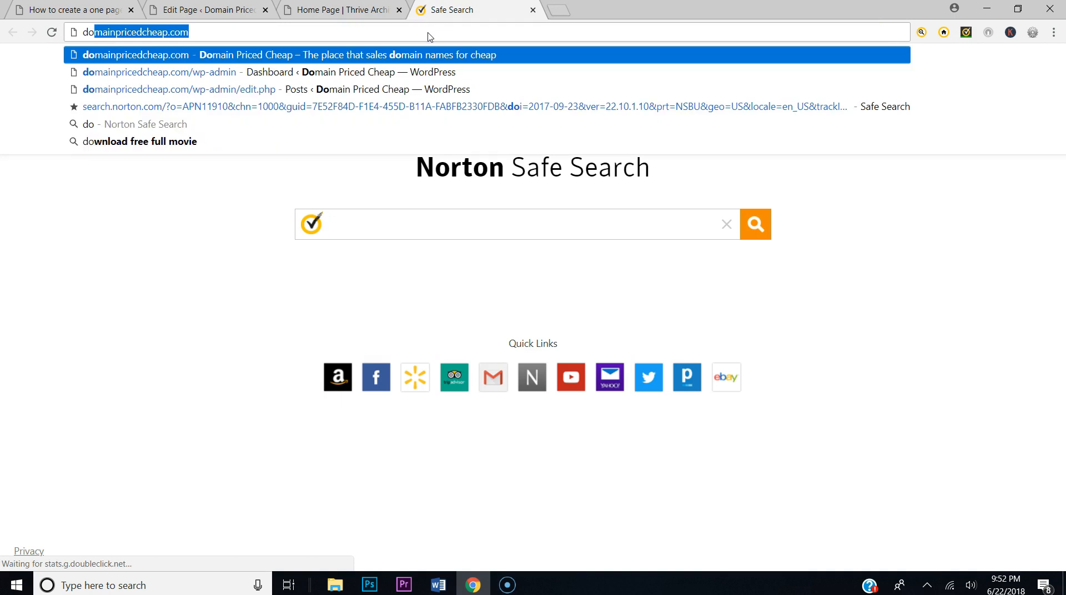
{"action": "key", "text": "Return"}
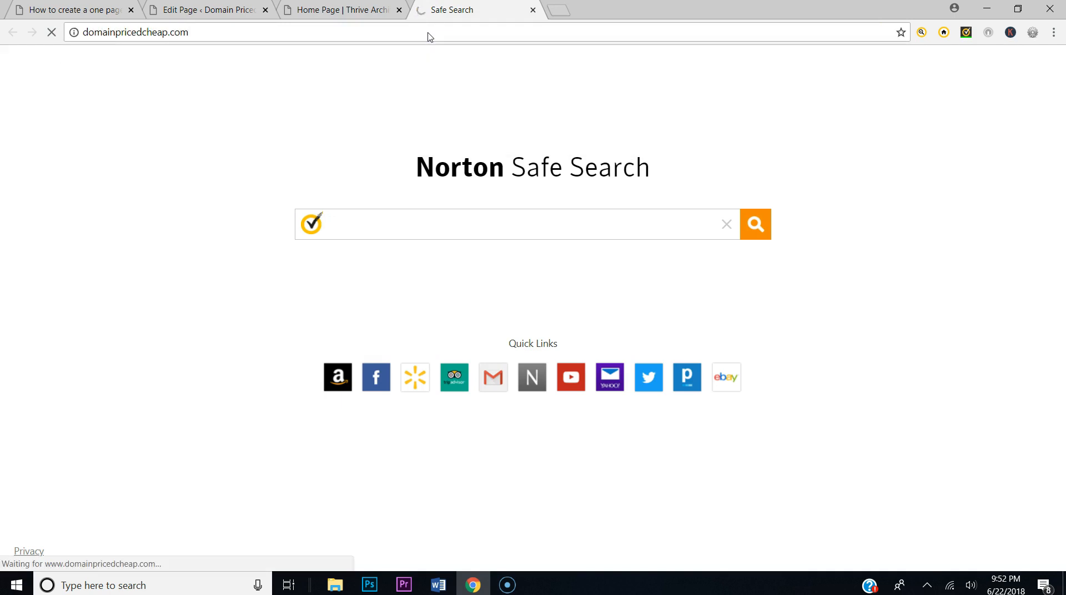
{"action": "left_click", "coordinate": [354, 9]}
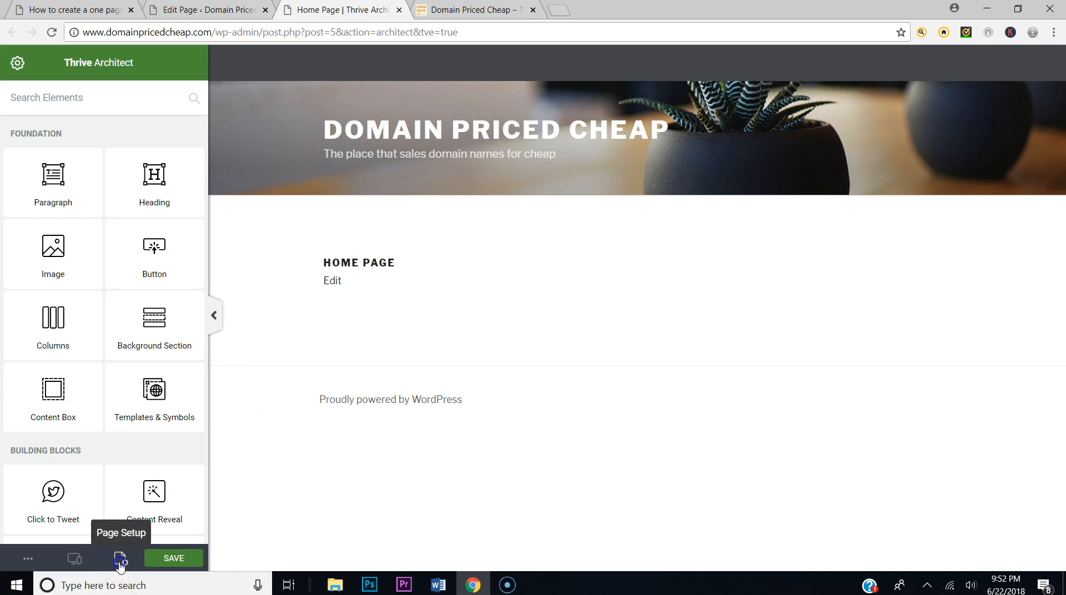
Step: Apply the "Blank Page – Styled" landing page template from the Blank set to the Home Page
{"action": "left_click", "coordinate": [120, 558]}
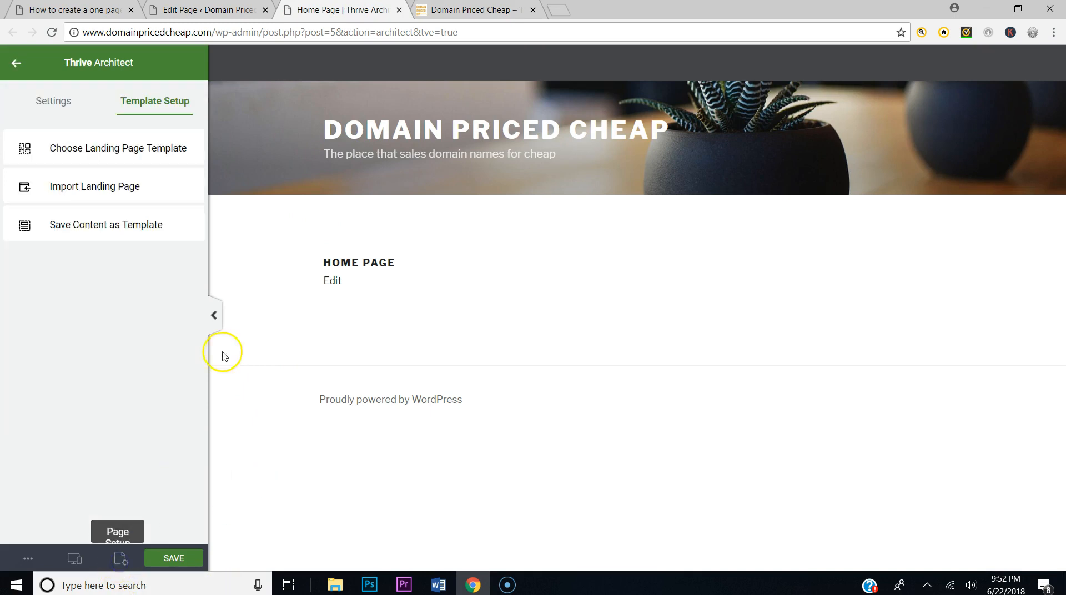
{"action": "left_click", "coordinate": [137, 153]}
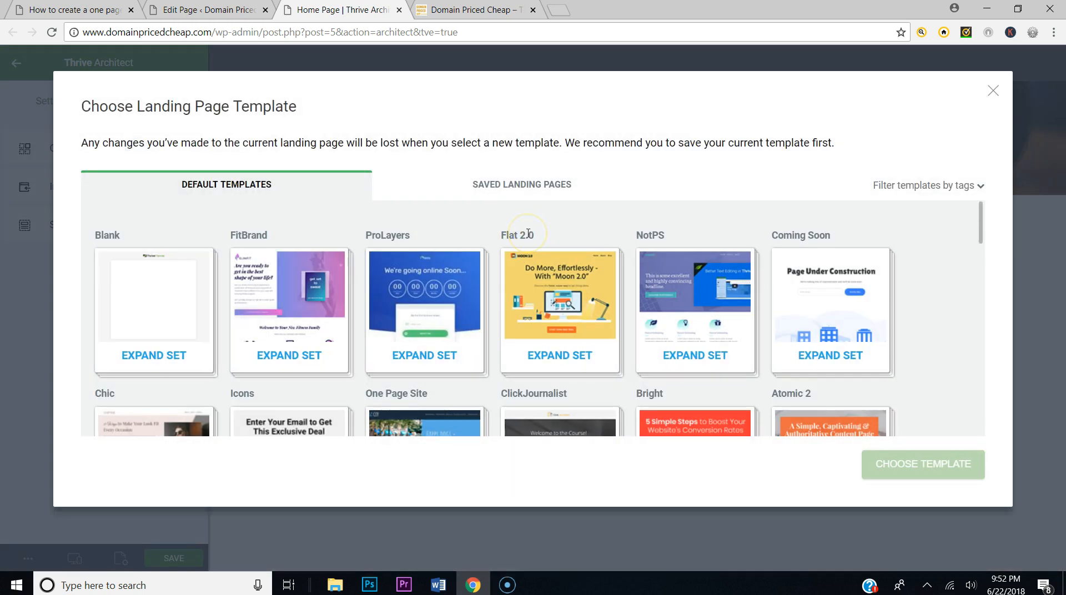
{"action": "left_click", "coordinate": [178, 300]}
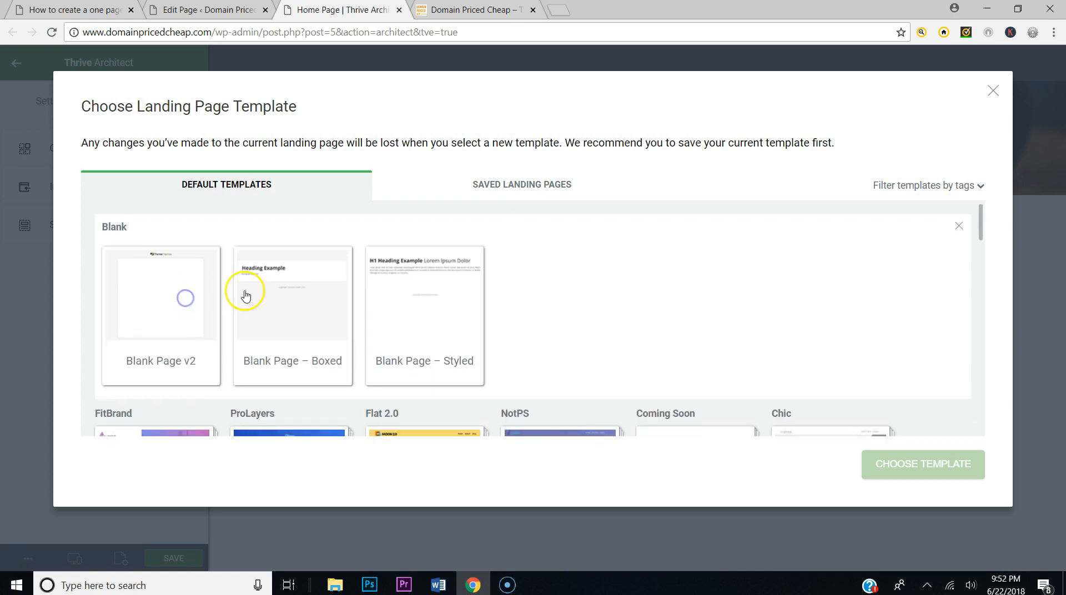
{"action": "left_click", "coordinate": [411, 302]}
{"action": "left_click", "coordinate": [925, 466]}
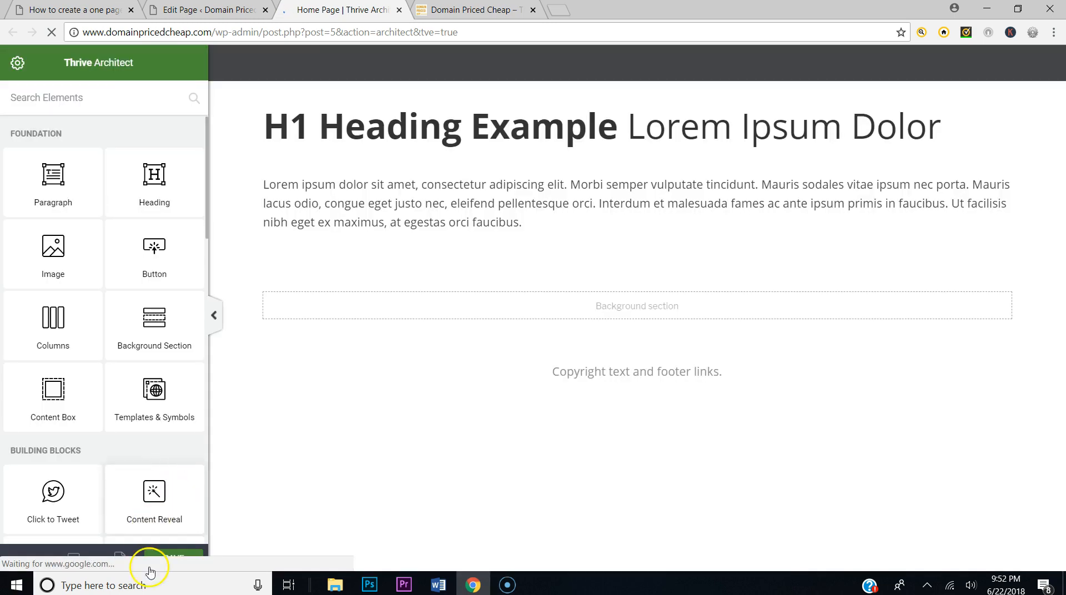
Step: Enable Remove Theme CSS in the landing page's options
{"action": "left_click", "coordinate": [125, 564]}
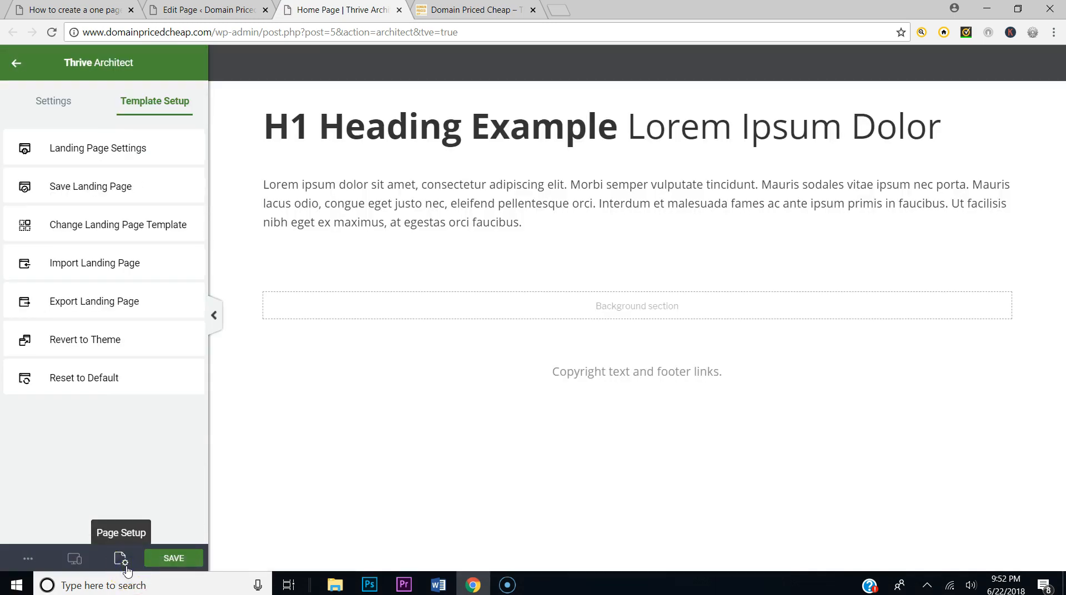
{"action": "left_click", "coordinate": [116, 160]}
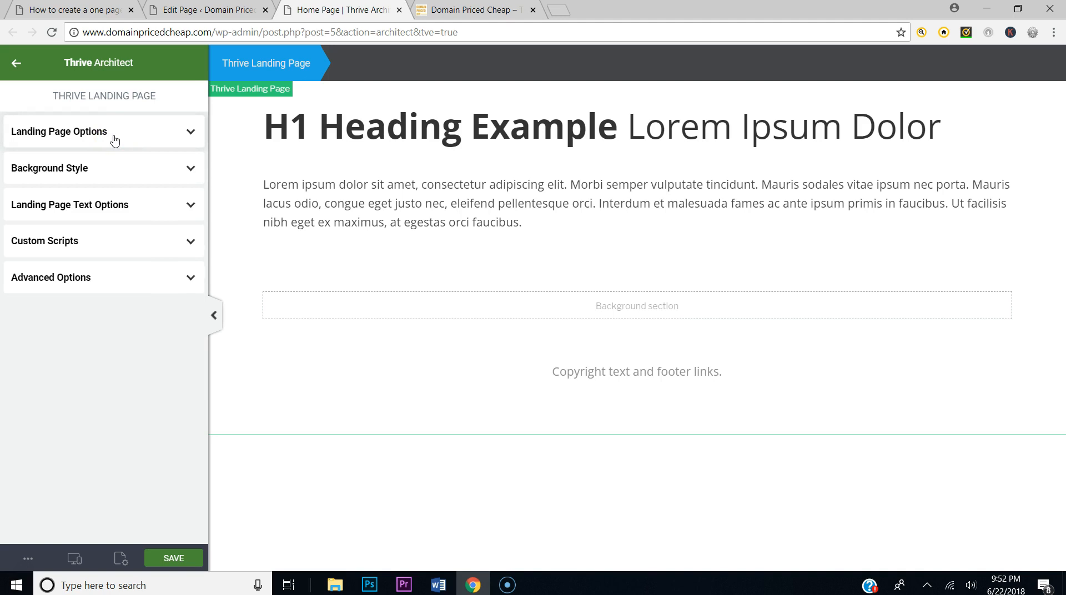
{"action": "left_click", "coordinate": [114, 139]}
{"action": "left_click", "coordinate": [16, 204]}
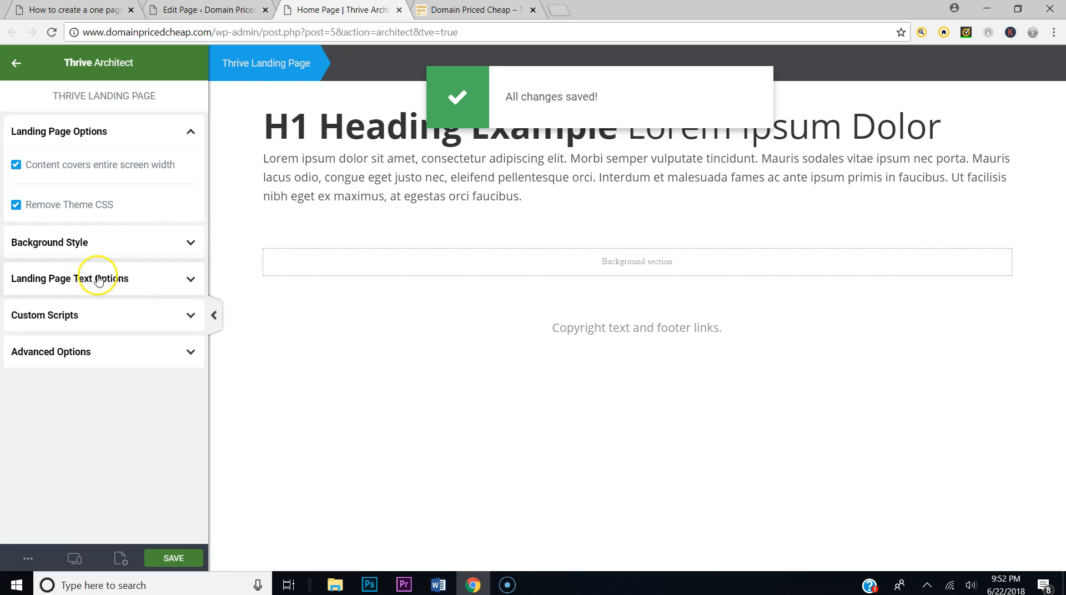
Step: Open the landing page's text formats for editing and bring up the H1 heading's font face settings
{"action": "left_click", "coordinate": [99, 281]}
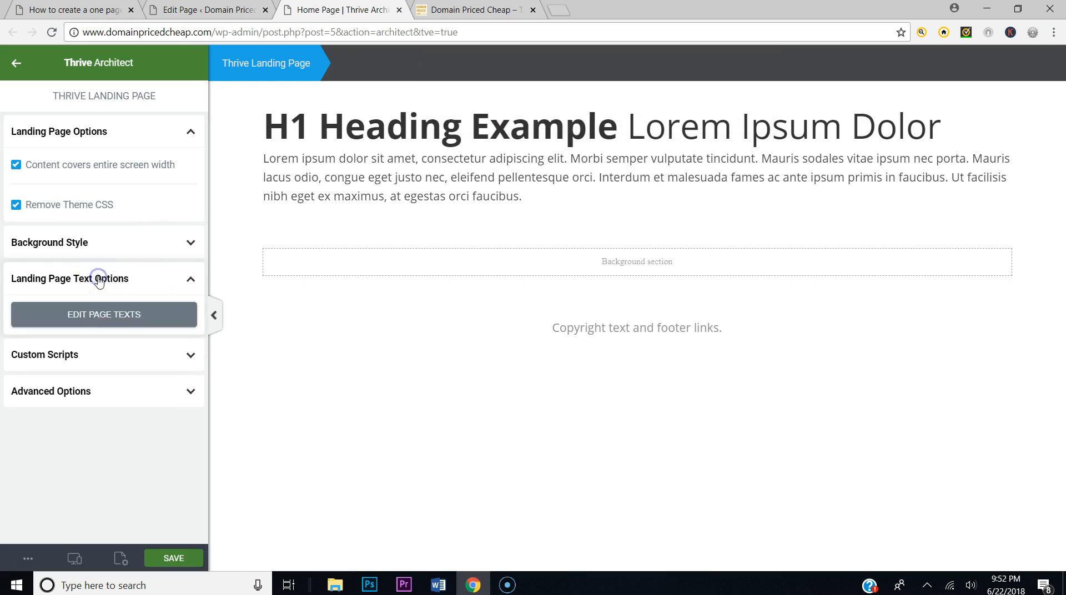
{"action": "left_click", "coordinate": [112, 324]}
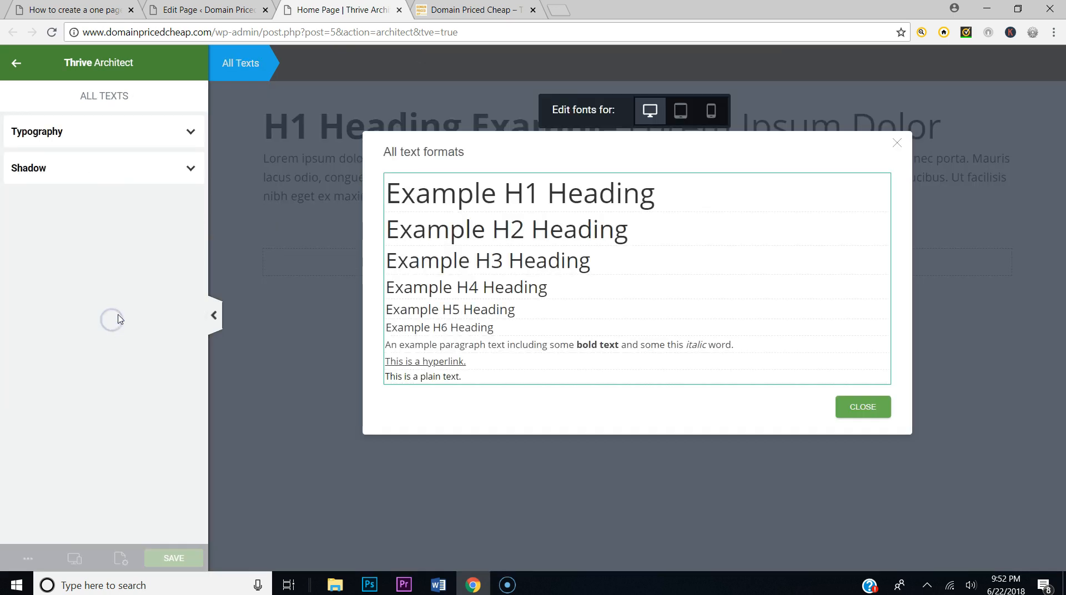
{"action": "left_click", "coordinate": [482, 198]}
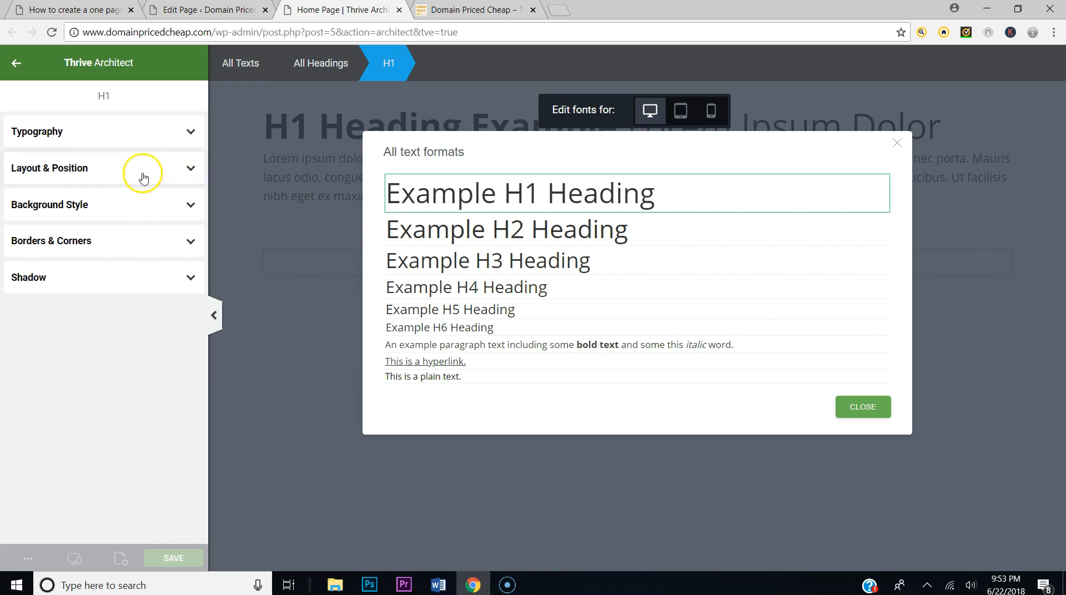
{"action": "left_click", "coordinate": [136, 145]}
{"action": "left_click", "coordinate": [491, 204]}
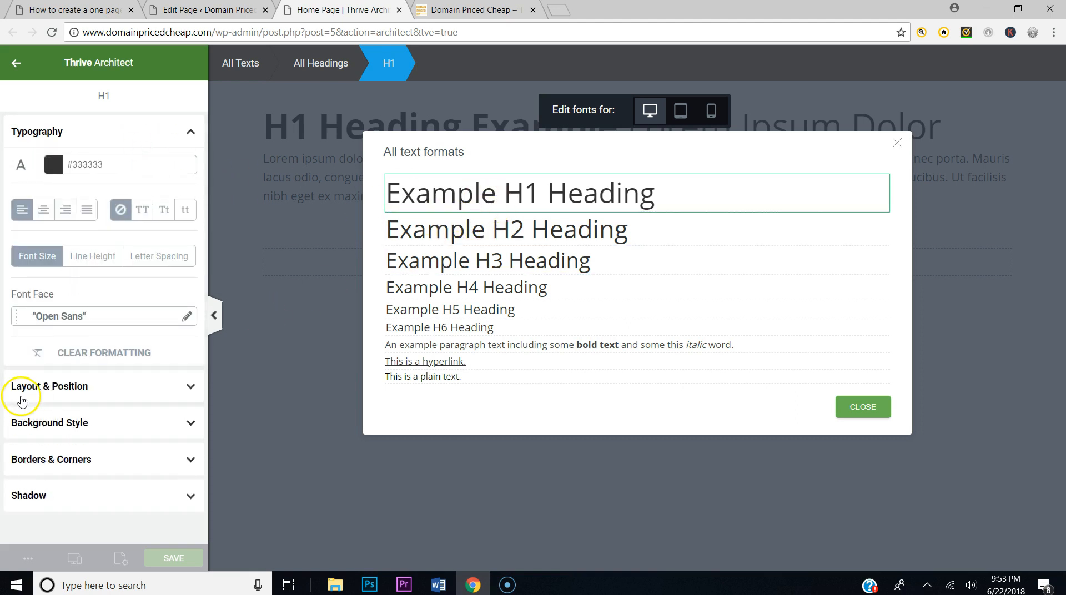
{"action": "left_click", "coordinate": [138, 325]}
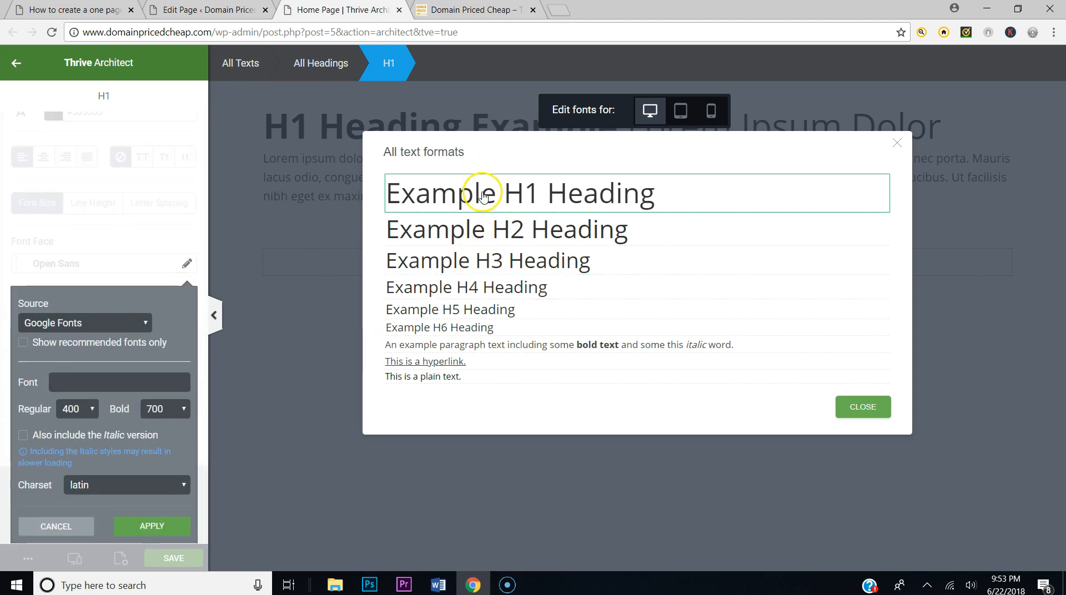
Step: Set the font face of all page texts to the Google font Playfair Display and apply it
{"action": "left_click", "coordinate": [251, 63]}
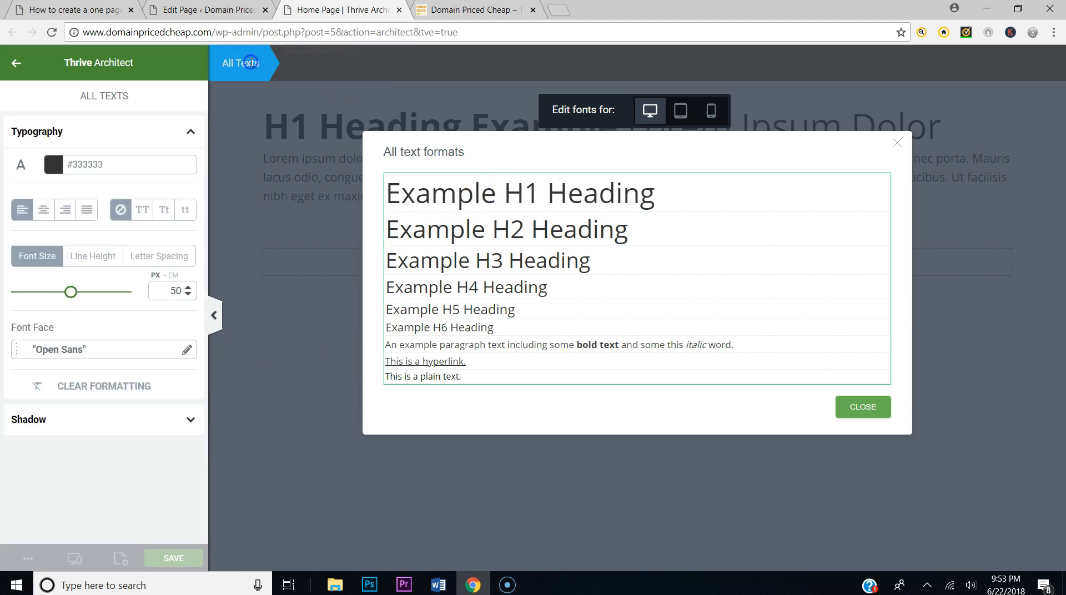
{"action": "left_click", "coordinate": [95, 346]}
{"action": "left_click", "coordinate": [131, 381]}
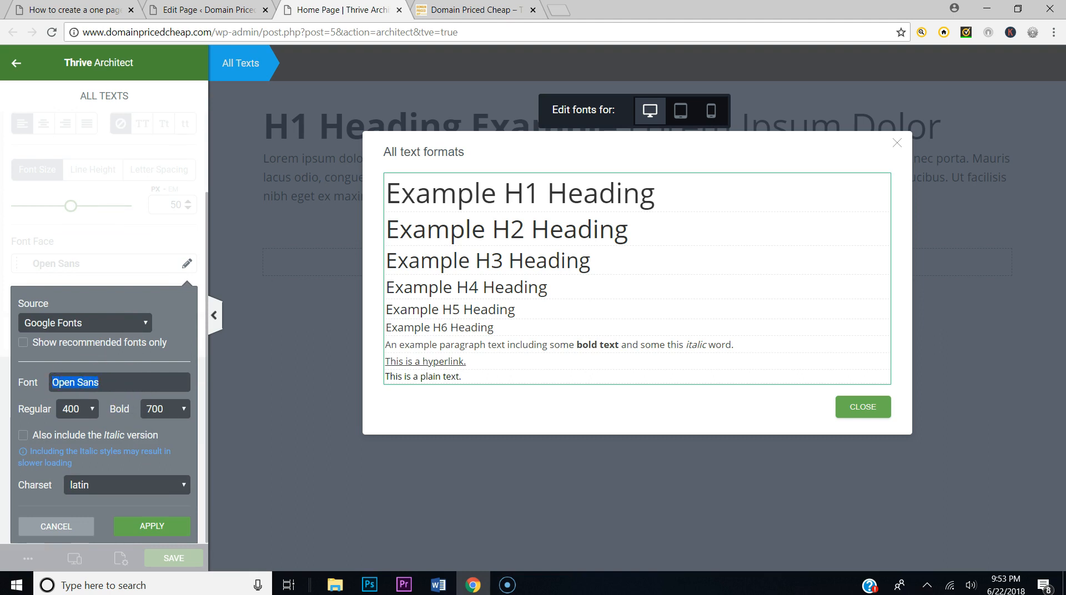
{"action": "type", "text": "fia"}
{"action": "key", "text": "BackSpace"}
{"action": "key", "text": "BackSpace"}
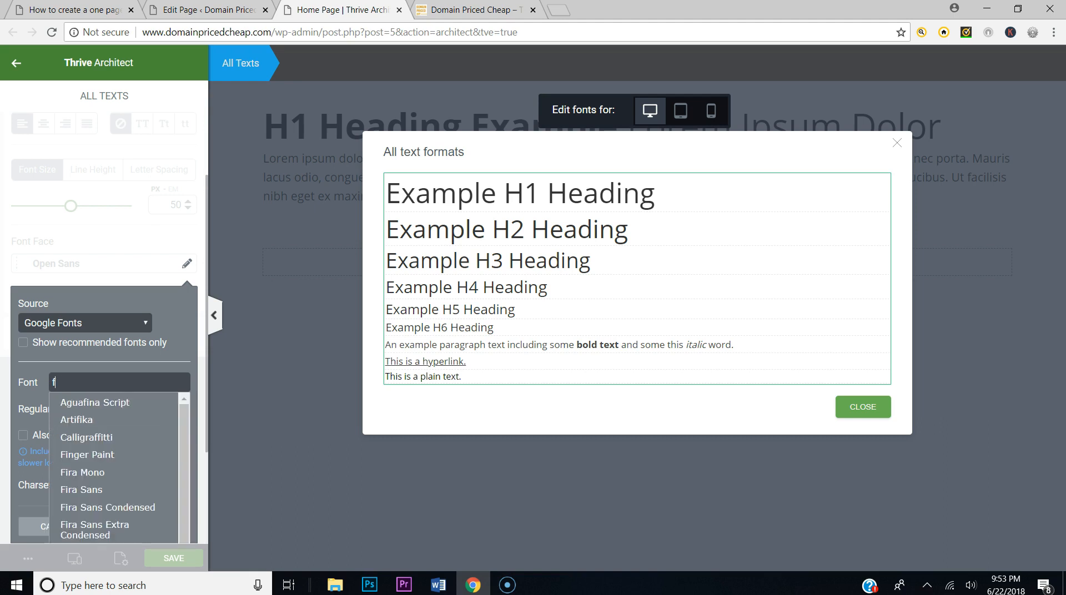
{"action": "type", "text": "ari"}
{"action": "key", "text": "BackSpace"}
{"action": "key", "text": "BackSpace"}
{"action": "type", "text": "ir"}
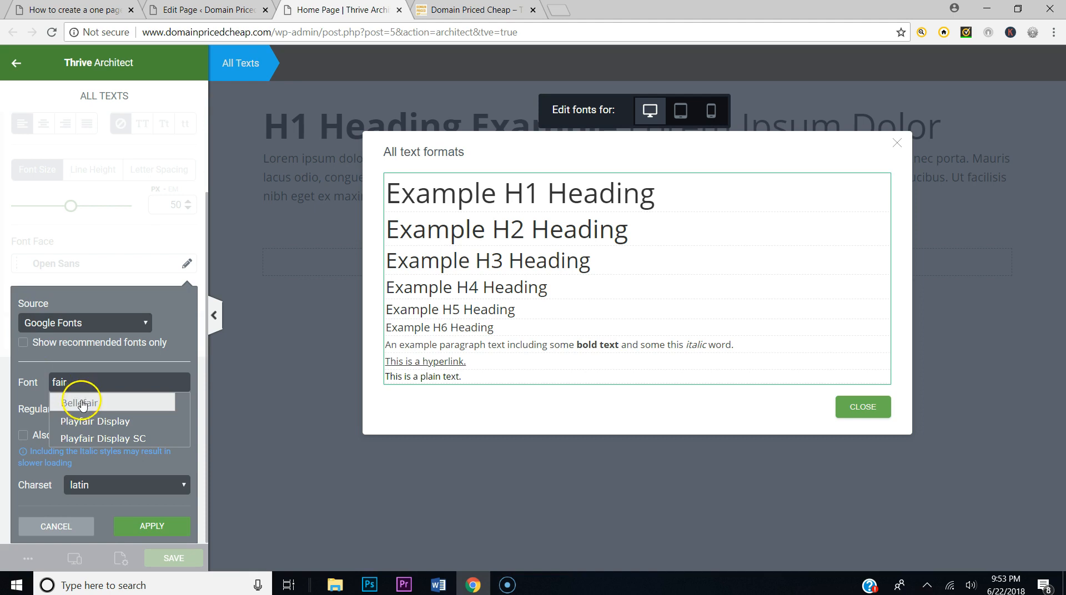
{"action": "left_click", "coordinate": [80, 419]}
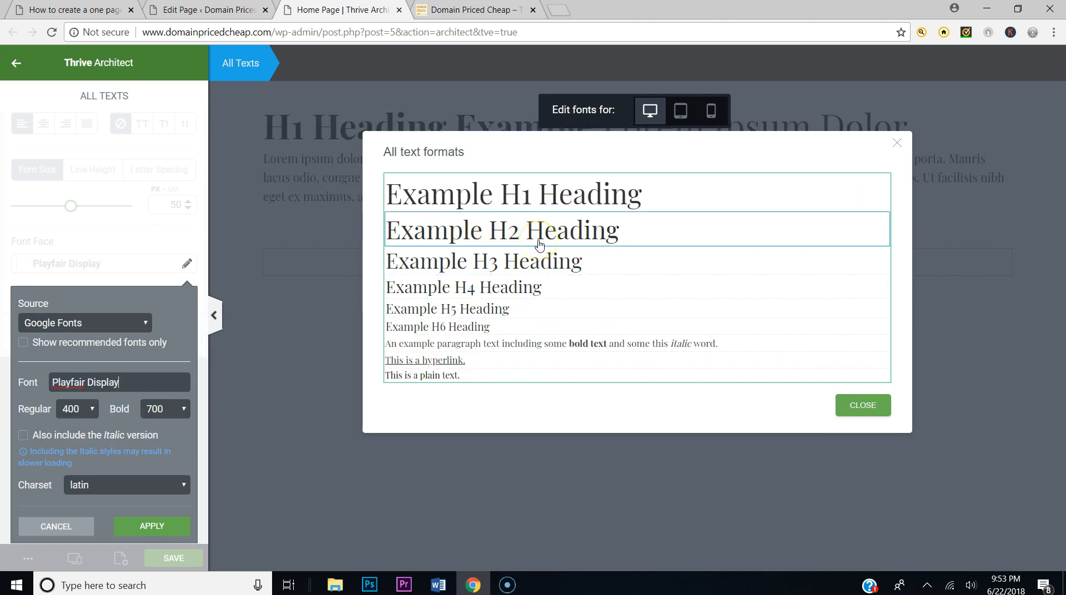
{"action": "left_click", "coordinate": [151, 527]}
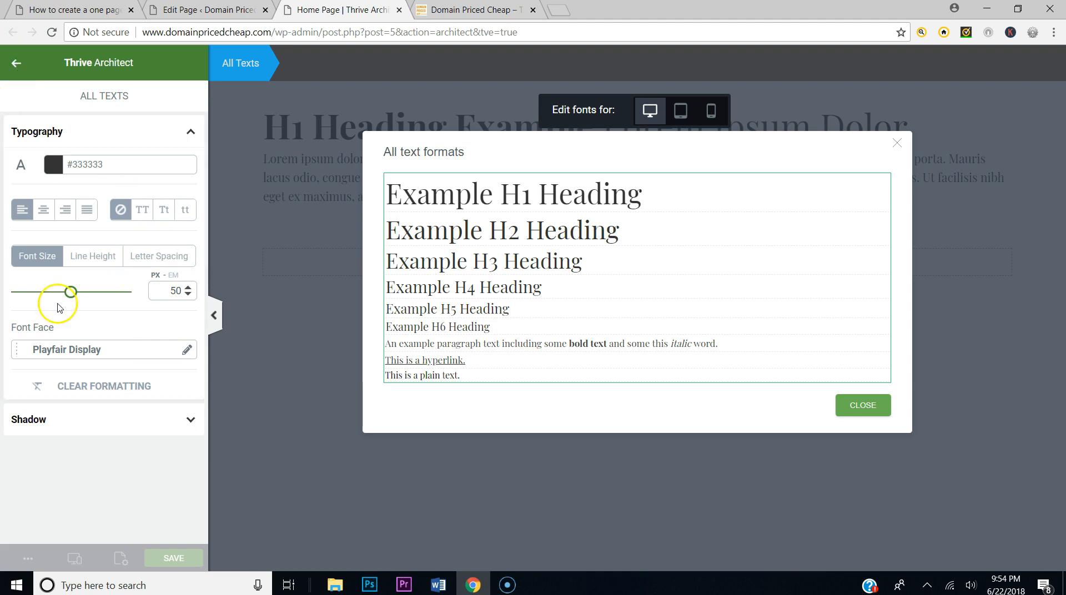
Step: Include the italic version of the Playfair Display font for all page texts, apply it and leave the text formats
{"action": "left_click", "coordinate": [80, 351]}
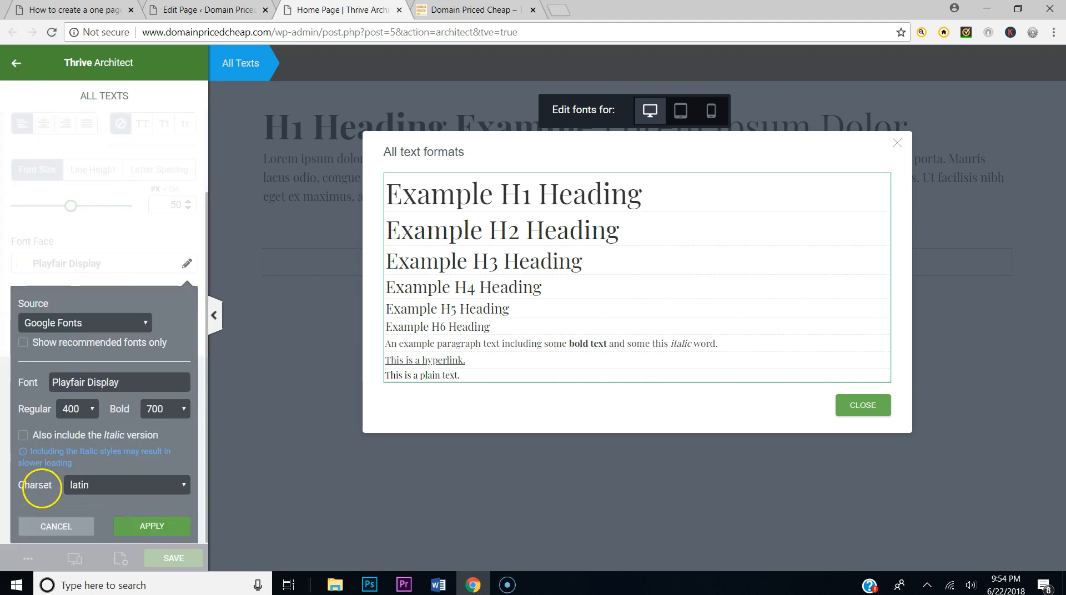
{"action": "left_click", "coordinate": [22, 435]}
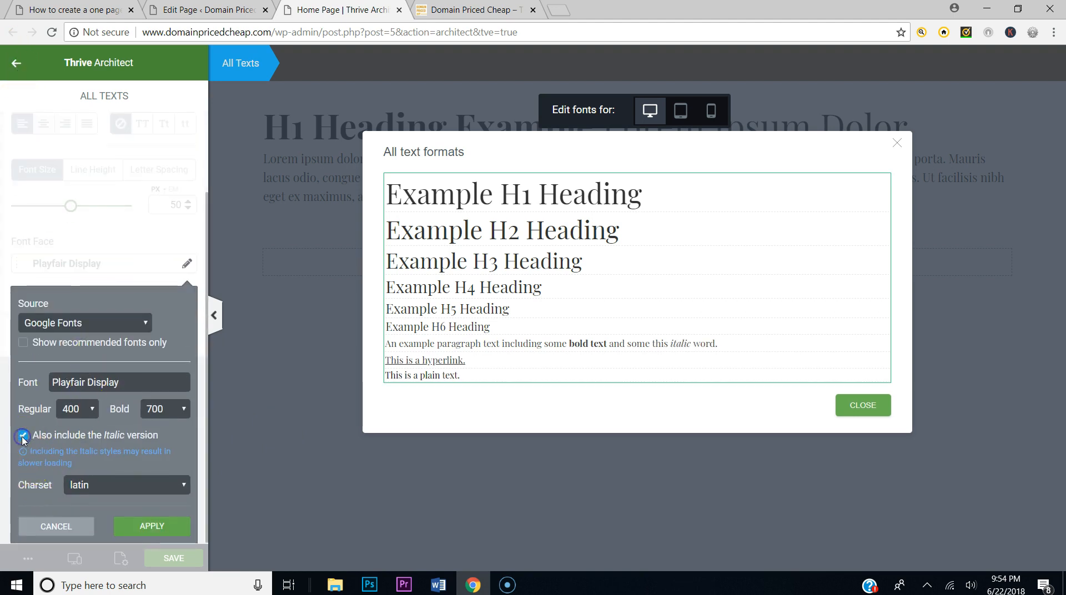
{"action": "left_click", "coordinate": [140, 530]}
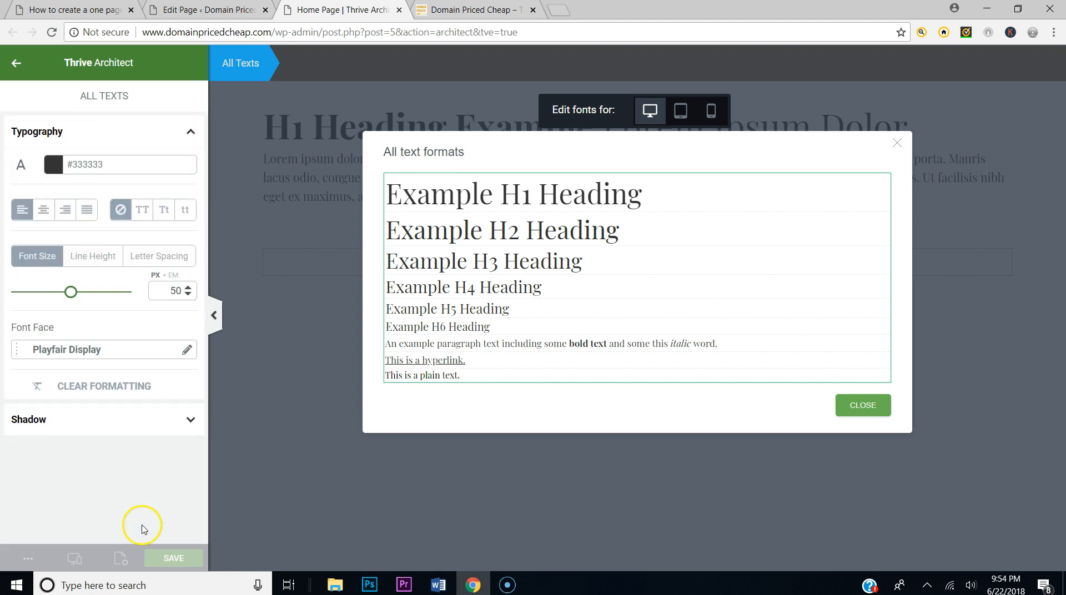
{"action": "left_click", "coordinate": [176, 137]}
{"action": "left_click", "coordinate": [29, 74]}
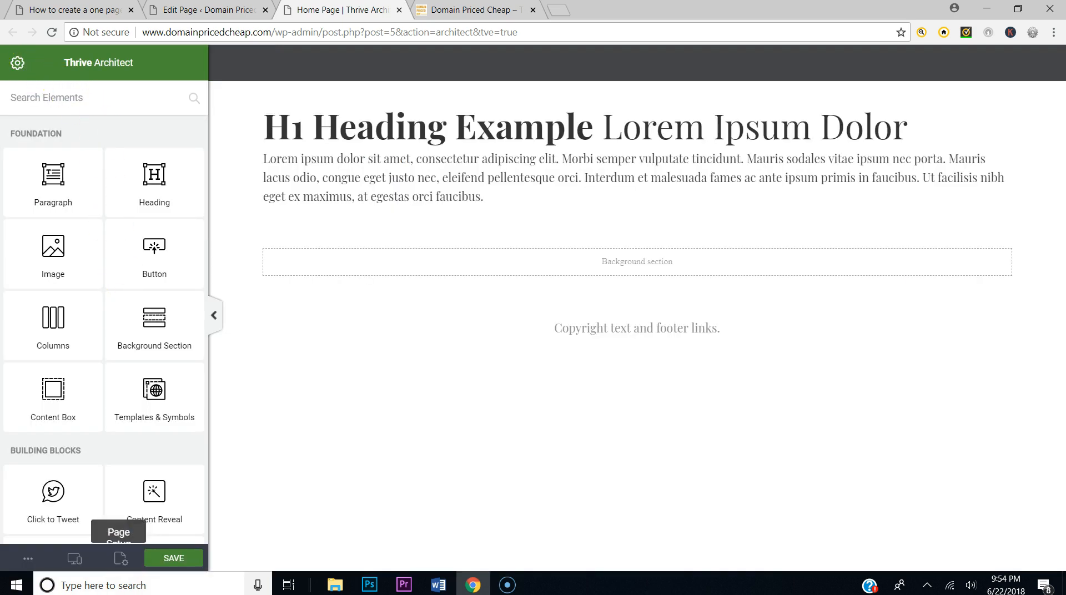
Step: Reopen the landing page's text formats for editing and select the H1 heading
{"action": "left_click", "coordinate": [121, 558]}
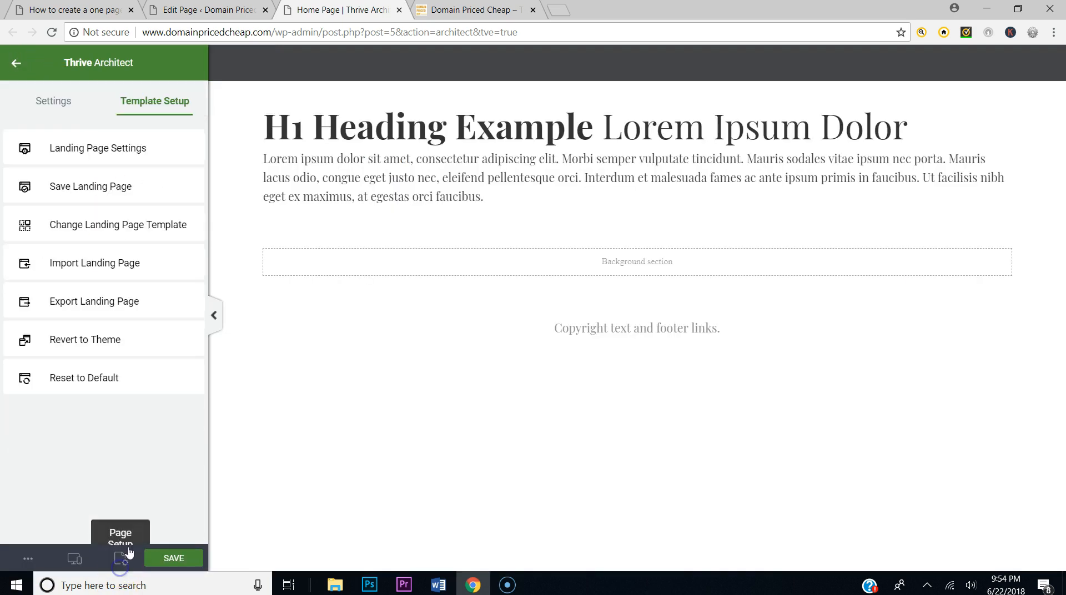
{"action": "left_click", "coordinate": [126, 157]}
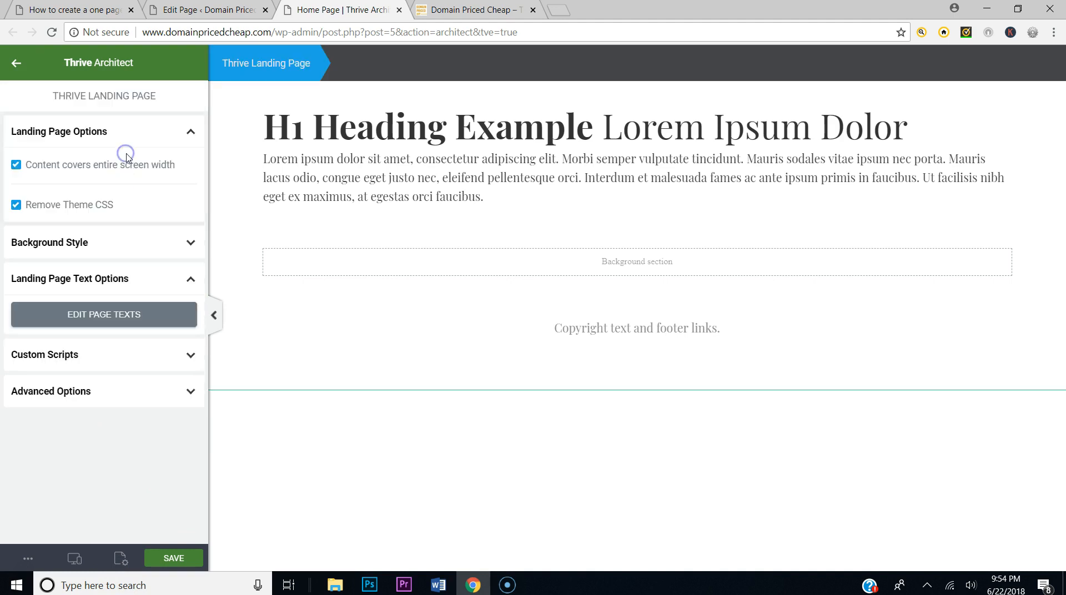
{"action": "left_click", "coordinate": [105, 312]}
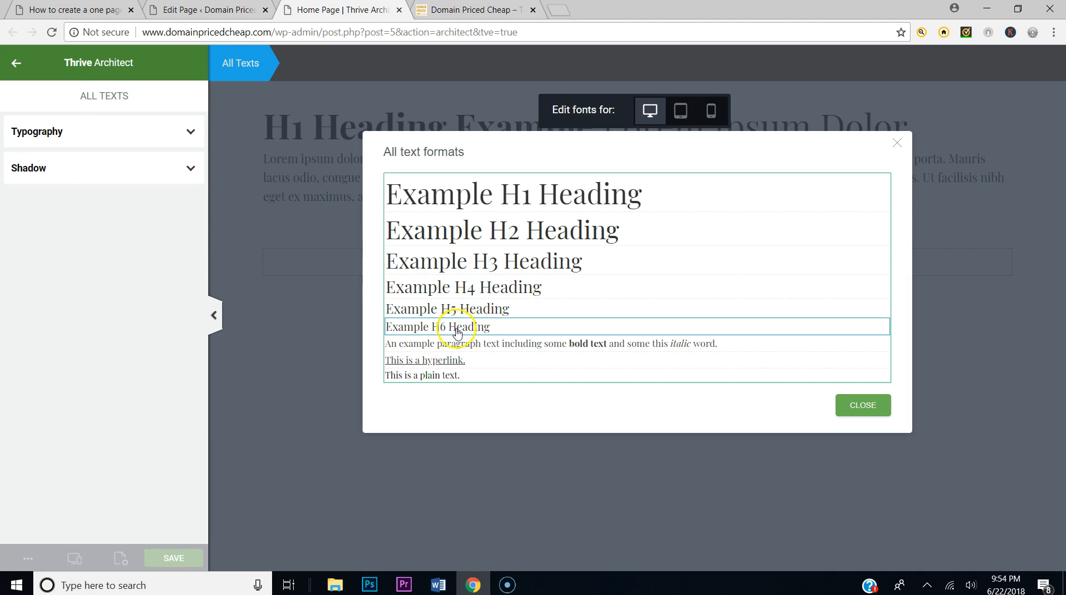
{"action": "left_click", "coordinate": [470, 198]}
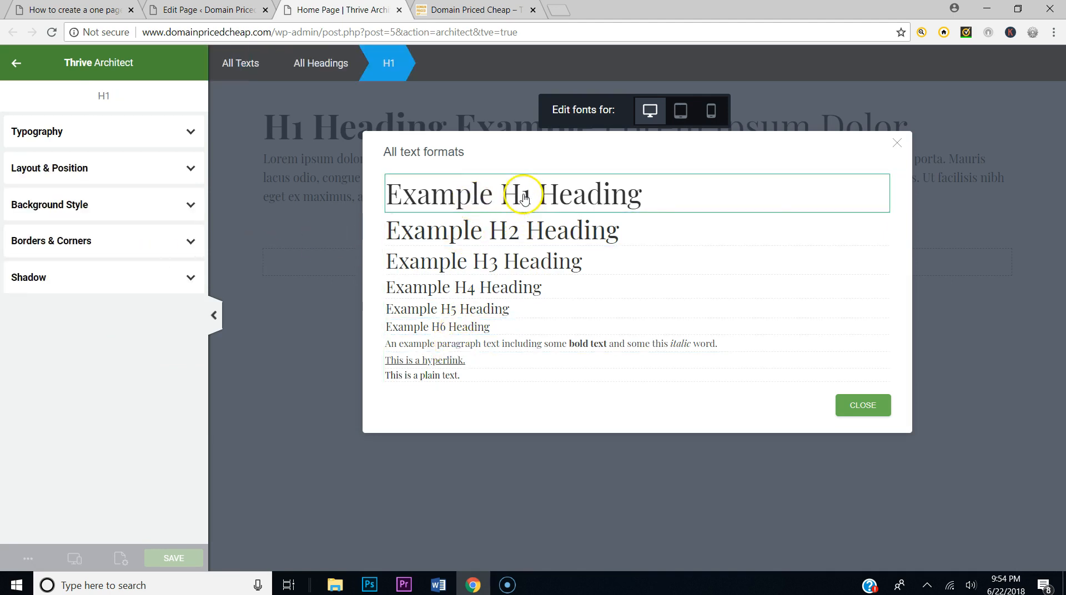
{"action": "left_click", "coordinate": [250, 65]}
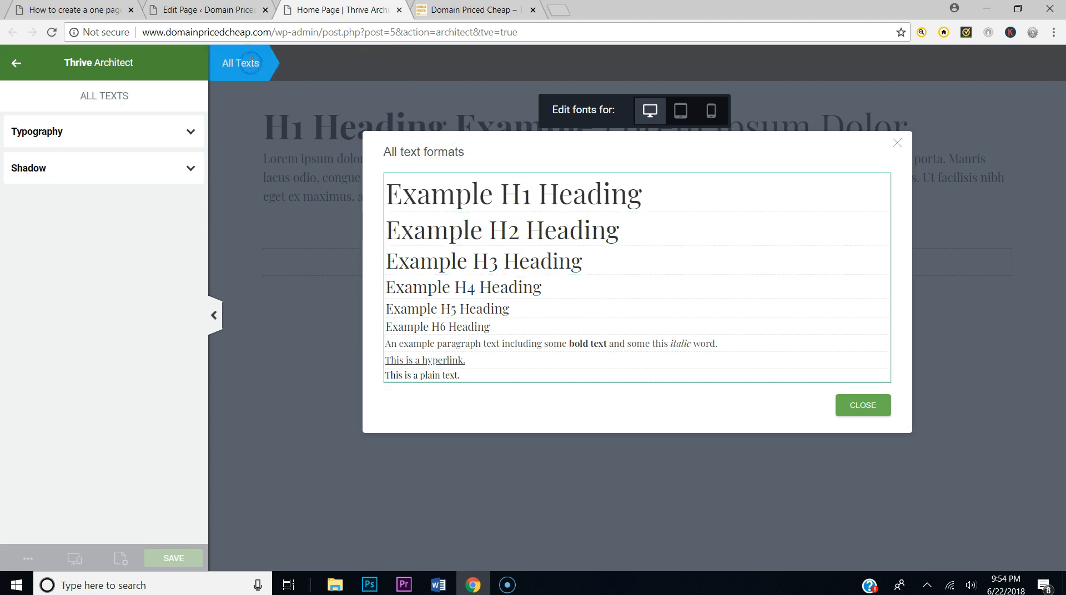
{"action": "left_click", "coordinate": [564, 198]}
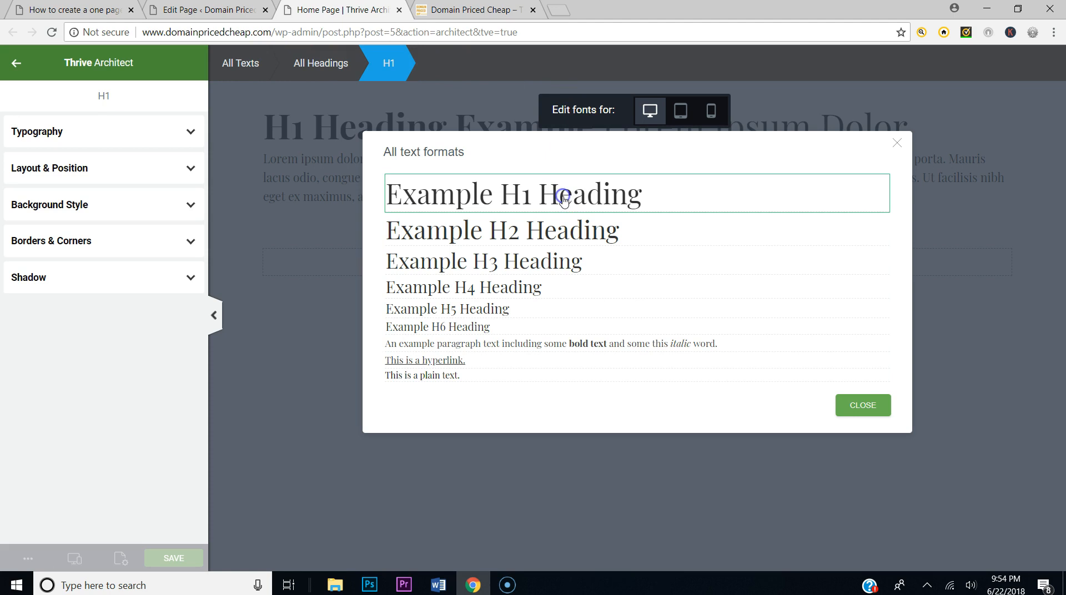
Step: Set the H1 heading's font size to 45 px in its typography settings
{"action": "left_click", "coordinate": [128, 139]}
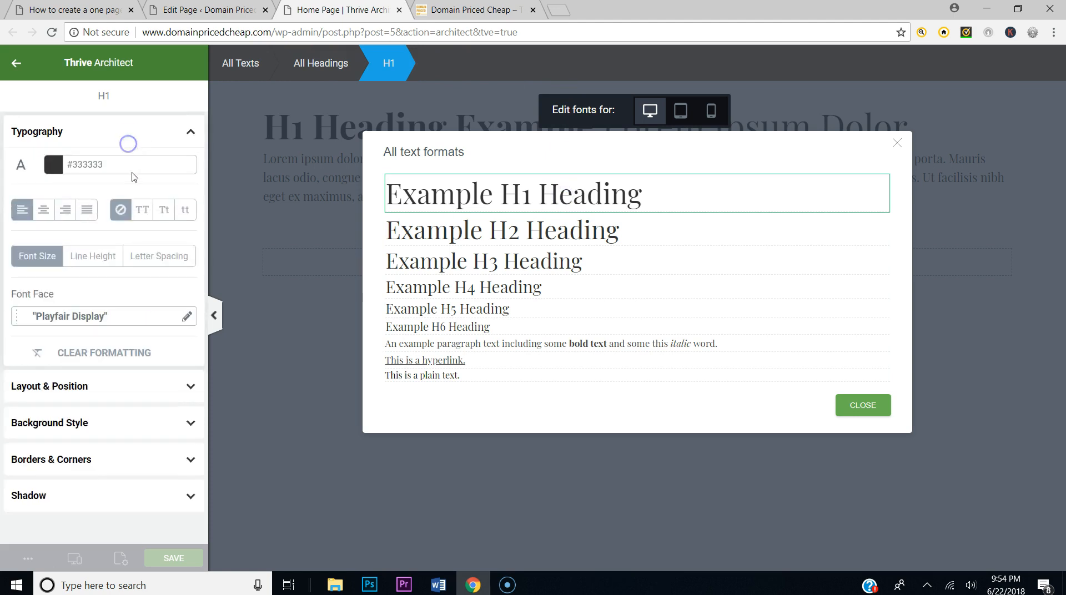
{"action": "left_click", "coordinate": [42, 259]}
{"action": "left_click", "coordinate": [188, 294]}
{"action": "left_click", "coordinate": [188, 294]}
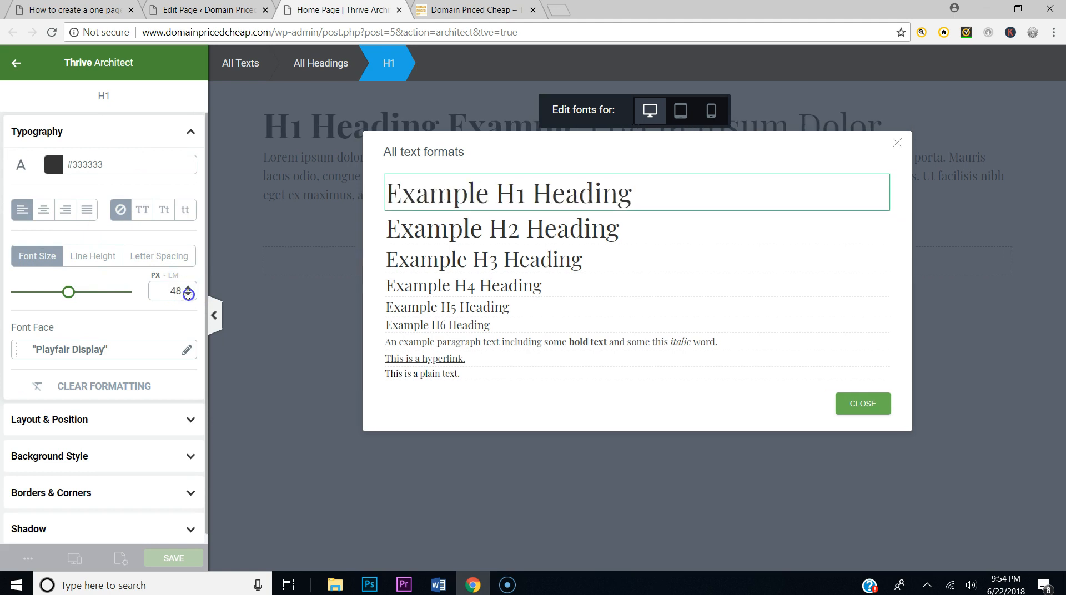
{"action": "left_click", "coordinate": [188, 295]}
{"action": "left_click", "coordinate": [189, 294]}
{"action": "left_click", "coordinate": [188, 295]}
Step: Set the H2 heading's font size to 40 px
{"action": "left_click", "coordinate": [401, 238]}
{"action": "left_click", "coordinate": [188, 294]}
{"action": "left_click", "coordinate": [188, 294]}
{"action": "left_click", "coordinate": [188, 294]}
{"action": "left_click", "coordinate": [188, 295]}
{"action": "left_click", "coordinate": [188, 294]}
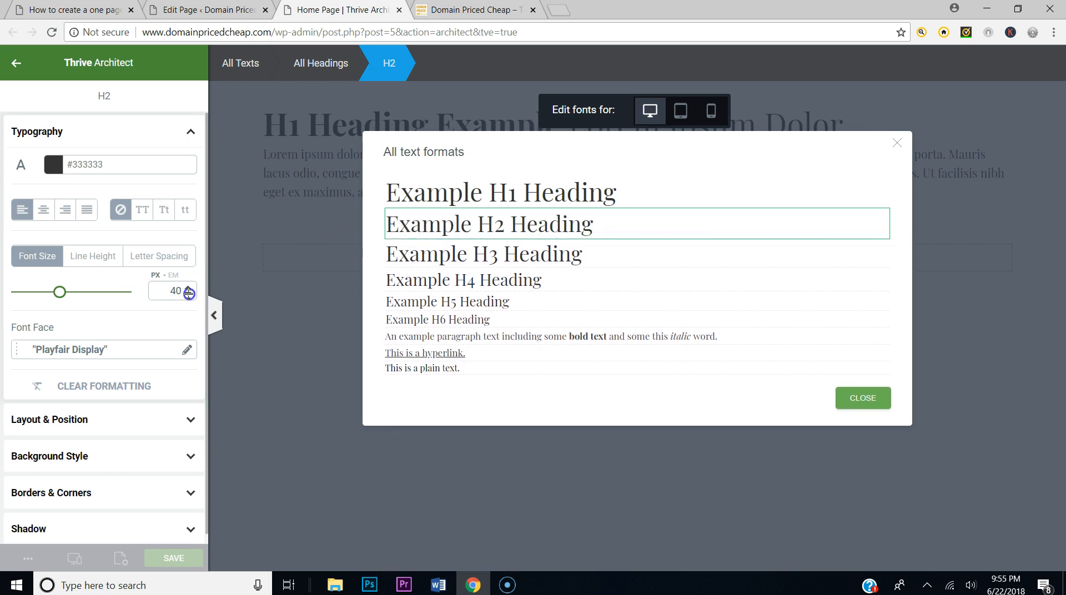
Step: Set the font sizes of the smaller headings to 35 px for H3, 25 px for H4 and 22 px for H5
{"action": "left_click", "coordinate": [405, 260]}
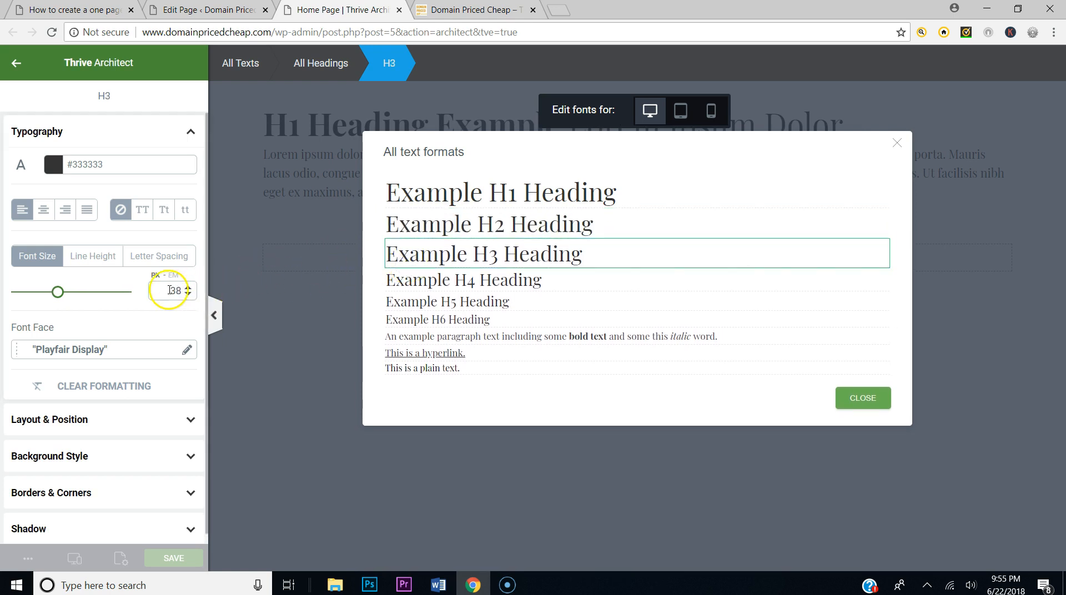
{"action": "type", "text": "35"}
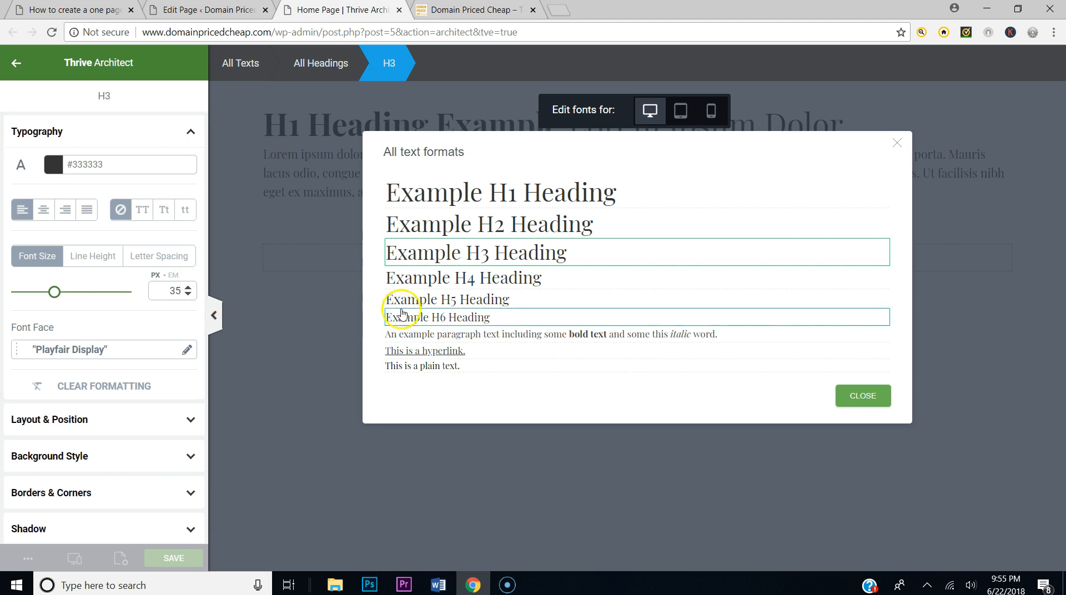
{"action": "left_click", "coordinate": [404, 283]}
{"action": "double_click", "coordinate": [178, 292]}
{"action": "type", "text": "25"}
{"action": "left_click", "coordinate": [398, 298]}
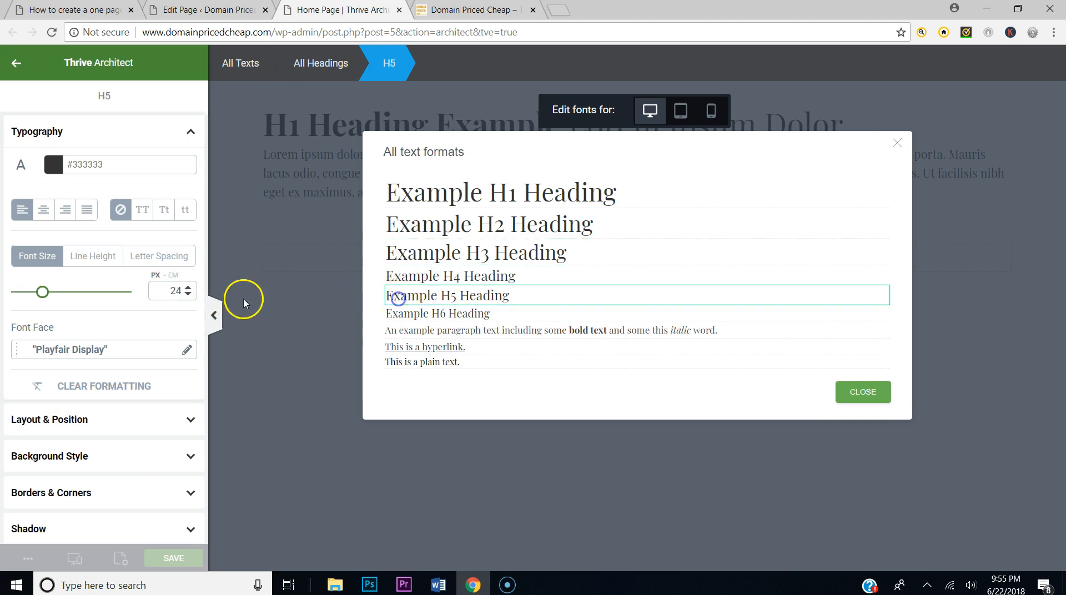
{"action": "type", "text": "22"}
Step: Set the plain text's font size to 20 px, close the text formats and save the page
{"action": "left_click", "coordinate": [400, 312]}
{"action": "double_click", "coordinate": [168, 290]}
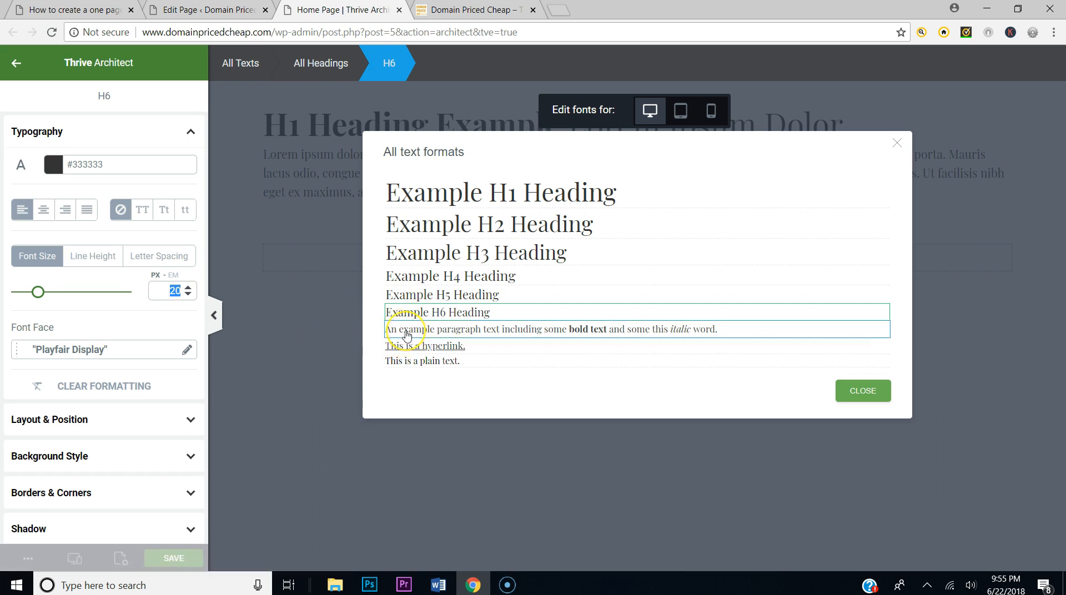
{"action": "left_click", "coordinate": [405, 361]}
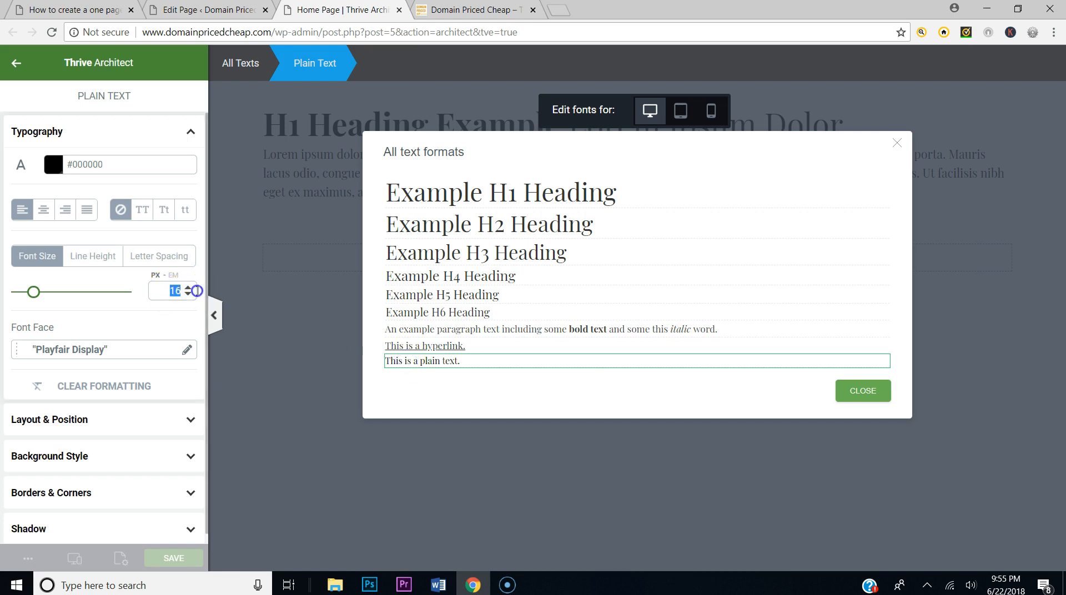
{"action": "type", "text": "20"}
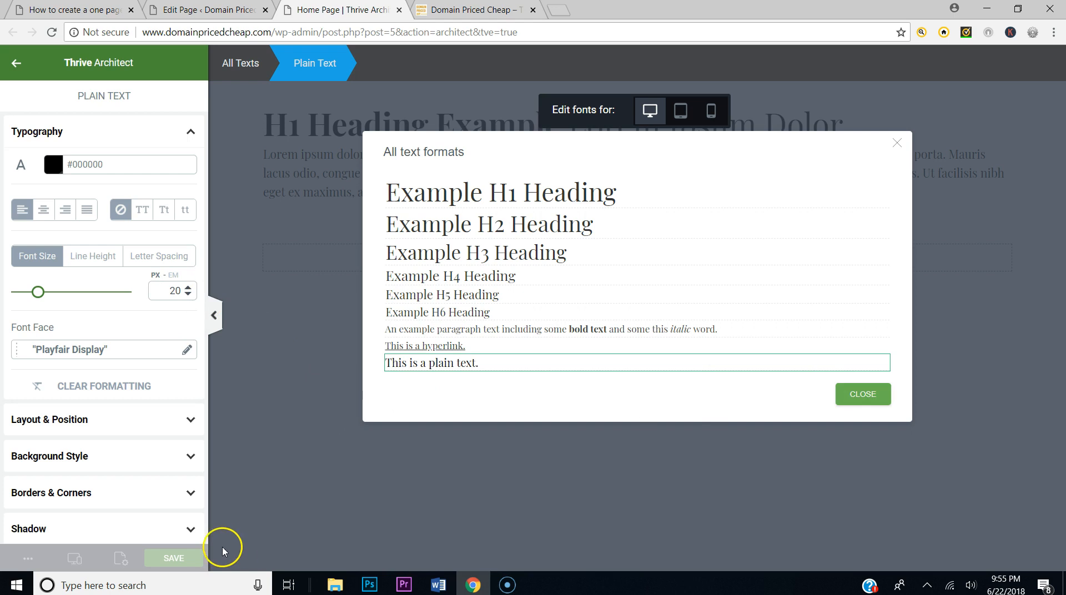
{"action": "left_click", "coordinate": [862, 393]}
{"action": "left_click", "coordinate": [165, 558]}
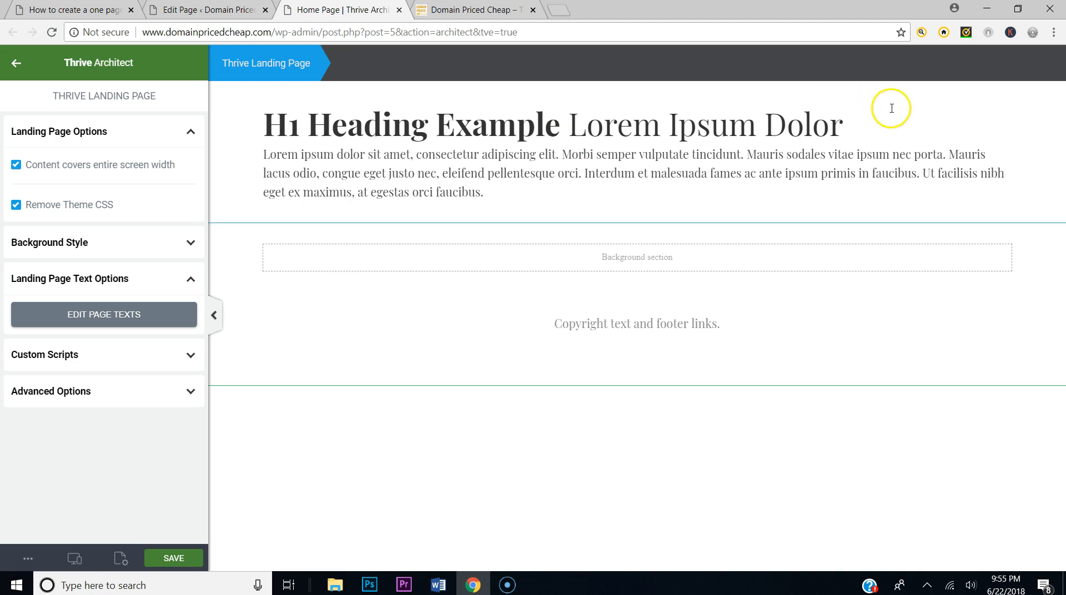
Step: Delete the sample H1 heading and the Lorem ipsum paragraph from the first background section
{"action": "left_click", "coordinate": [926, 129]}
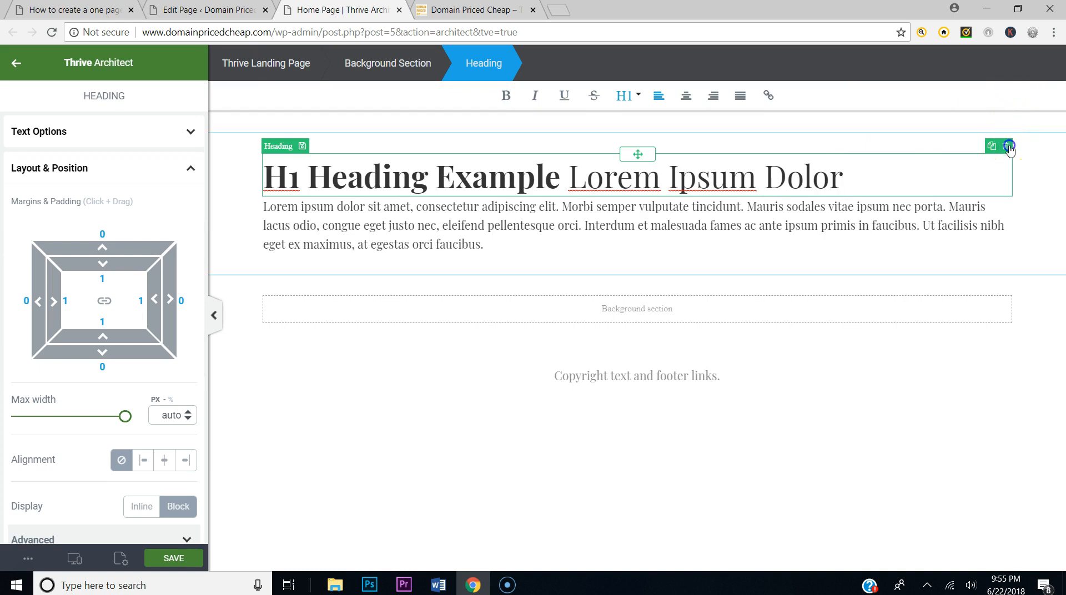
{"action": "left_click", "coordinate": [1007, 144]}
{"action": "left_click", "coordinate": [1006, 129]}
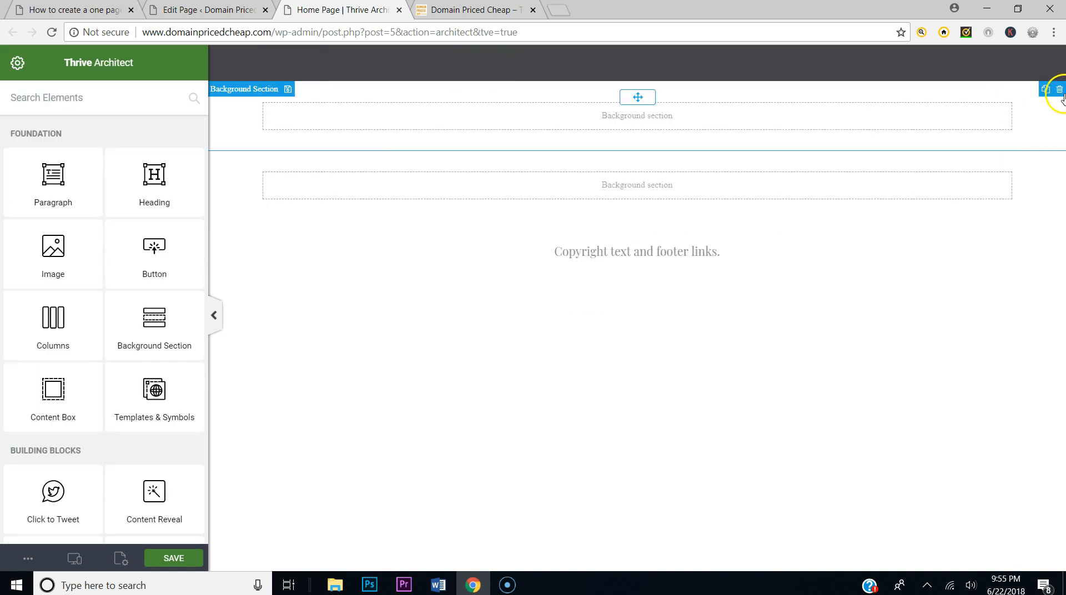
Step: Delete all remaining background sections, including the copyright footer, and save the empty page
{"action": "left_click", "coordinate": [1060, 90]}
{"action": "left_click", "coordinate": [1060, 91]}
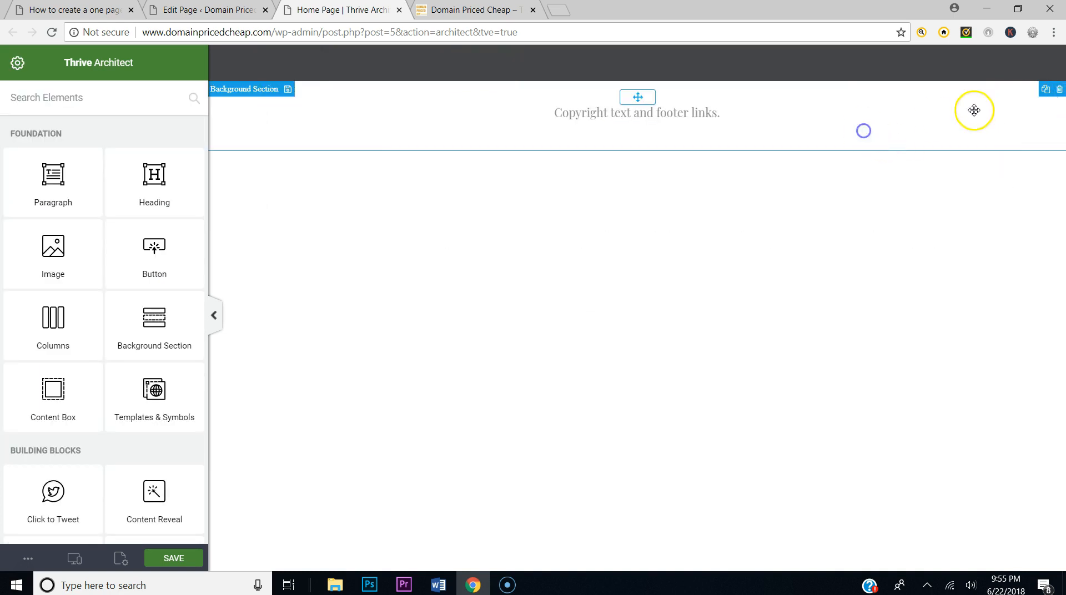
{"action": "left_click", "coordinate": [1050, 101]}
{"action": "left_click", "coordinate": [1060, 90]}
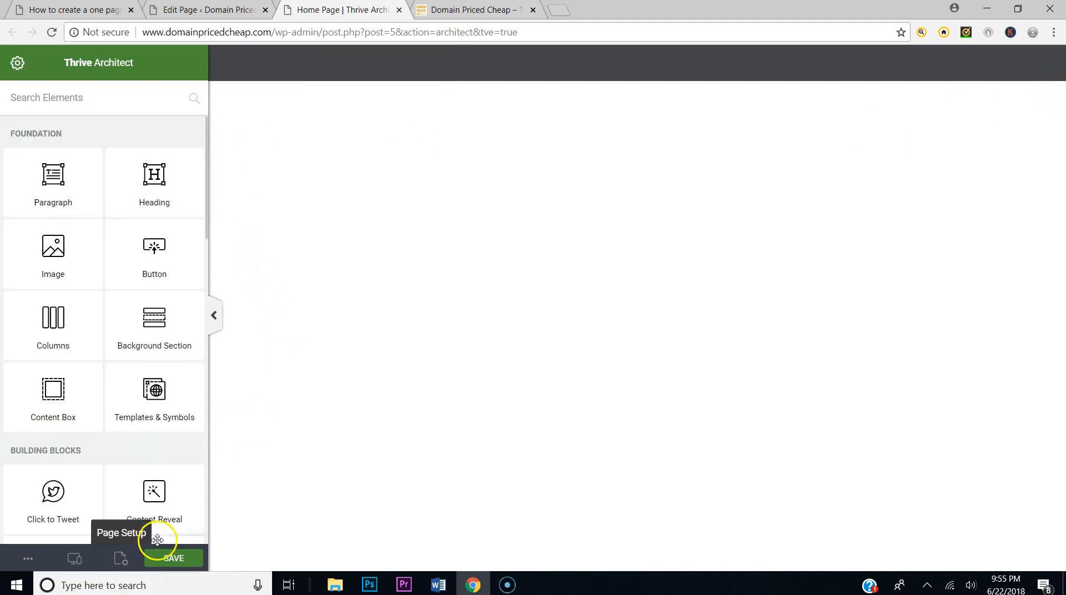
{"action": "left_click", "coordinate": [168, 557]}
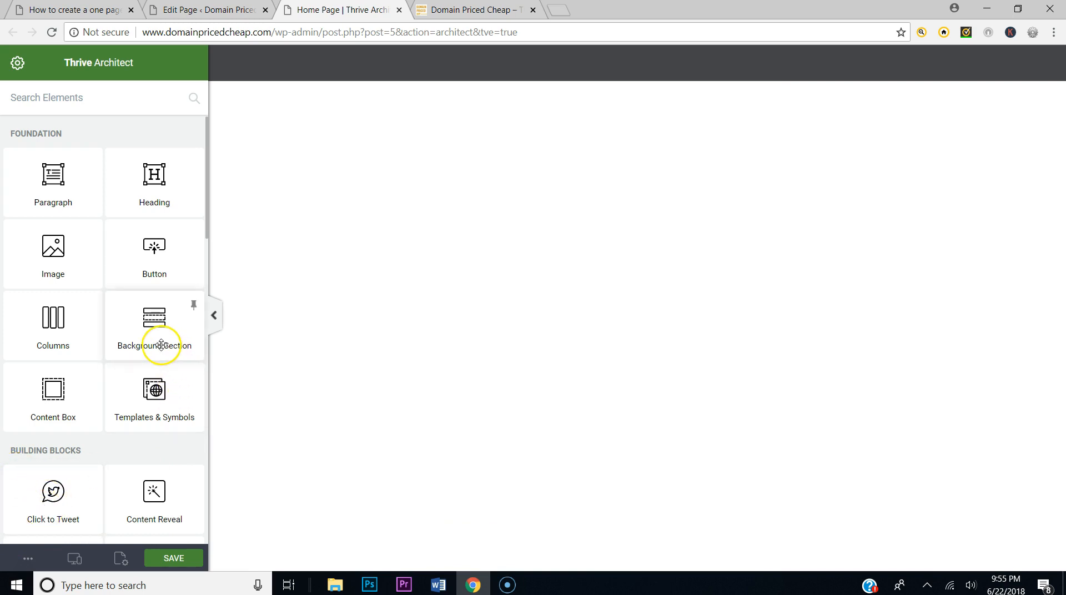
Step: Add two background sections to the empty page and duplicate the second until five sections are stacked
{"action": "left_click", "coordinate": [155, 318]}
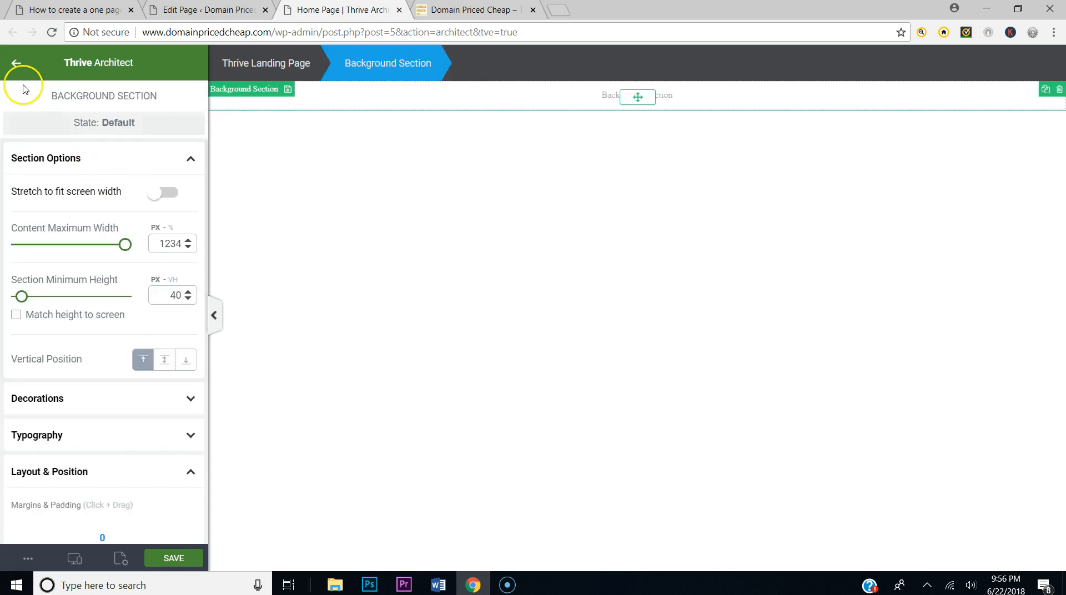
{"action": "left_click", "coordinate": [16, 63]}
{"action": "left_click_drag", "start_coordinate": [190, 321], "coordinate": [452, 205]}
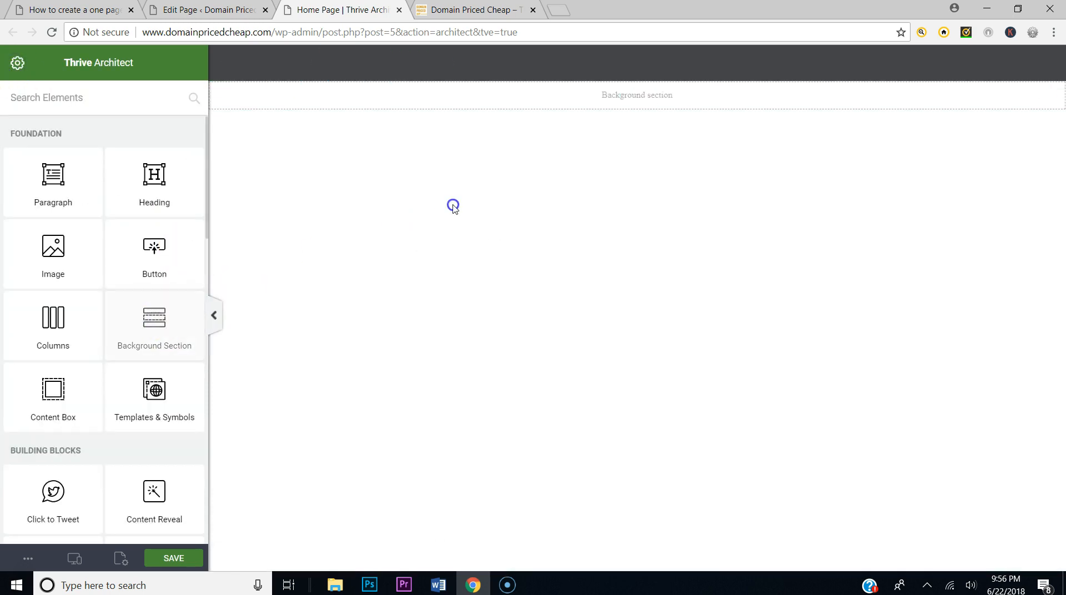
{"action": "left_click", "coordinate": [147, 324]}
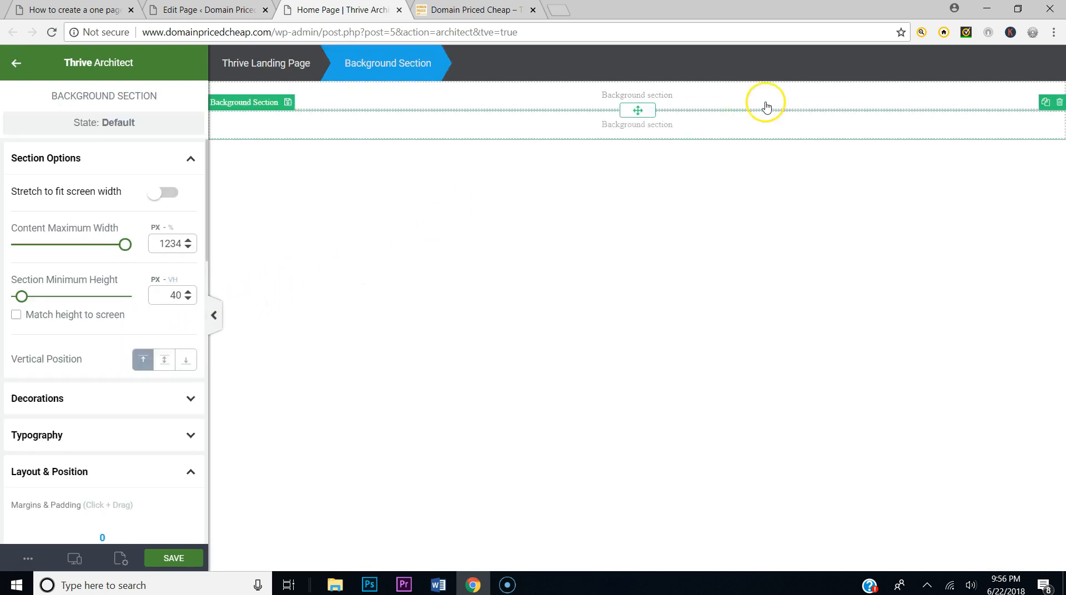
{"action": "left_click", "coordinate": [1047, 103]}
{"action": "left_click", "coordinate": [1047, 103]}
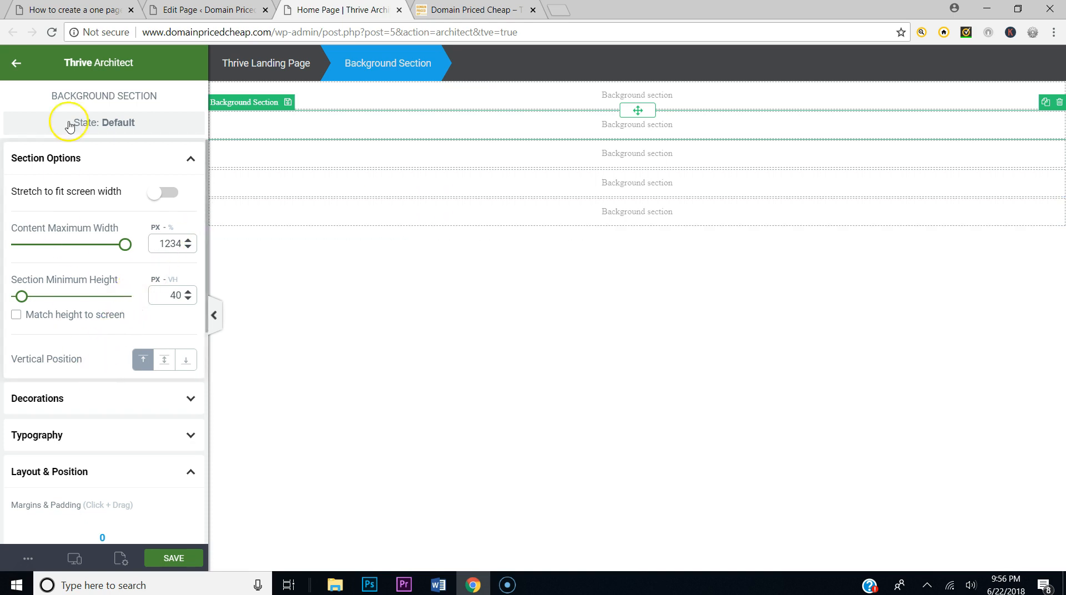
Step: Insert a columns element above the background sections with the two-column 1/2 – 1/2 layout
{"action": "left_click", "coordinate": [17, 65]}
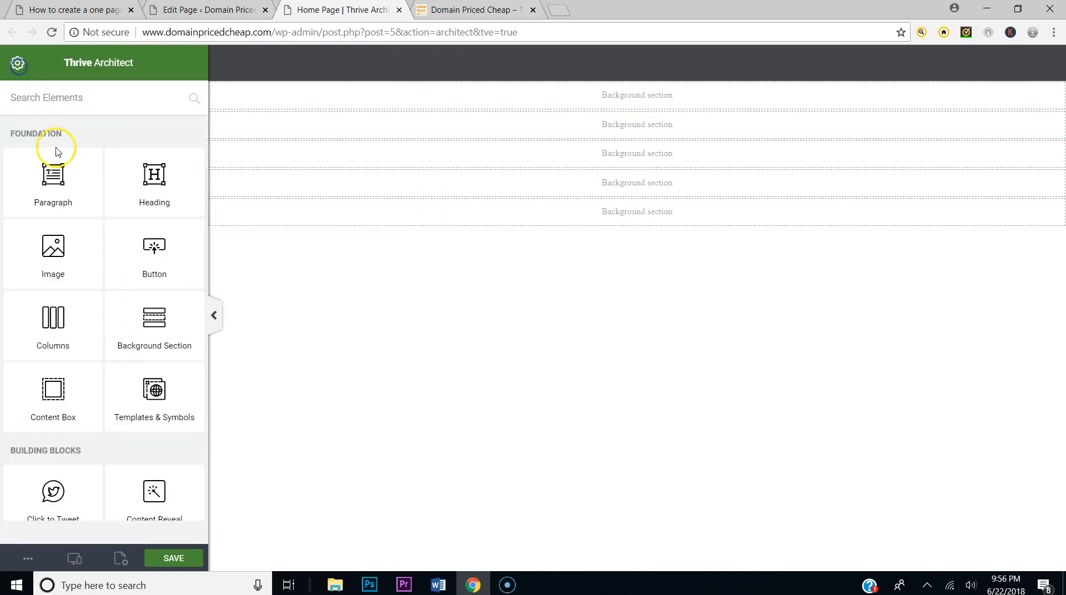
{"action": "left_click_drag", "start_coordinate": [69, 326], "coordinate": [690, 102]}
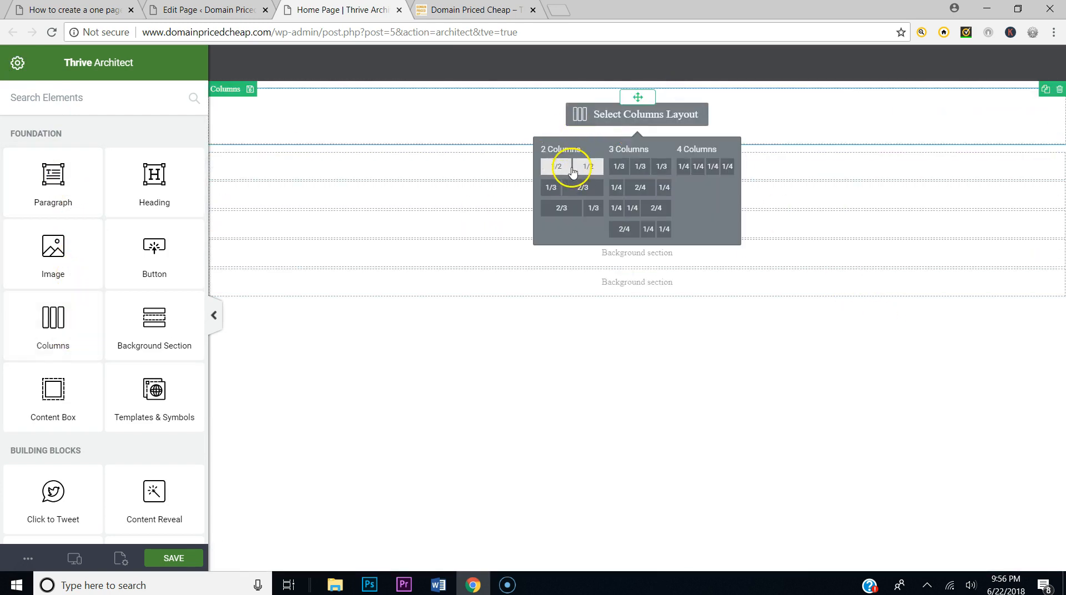
{"action": "left_click", "coordinate": [571, 168]}
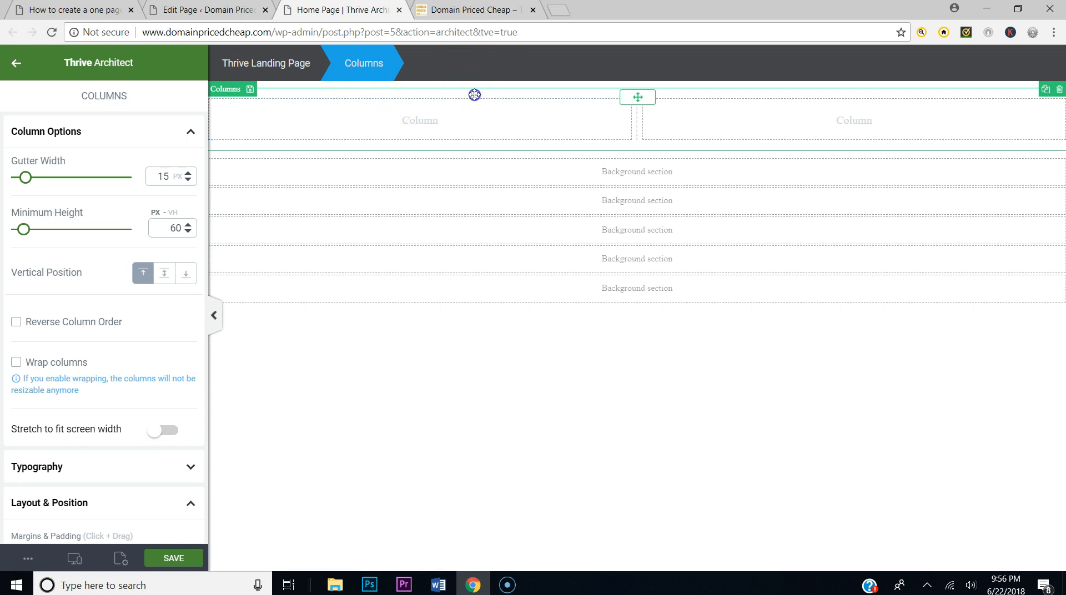
Step: Set the columns element's top and bottom padding to 0 and save the page
{"action": "scroll", "coordinate": [128, 311], "scroll_direction": "down", "scroll_amount": 7}
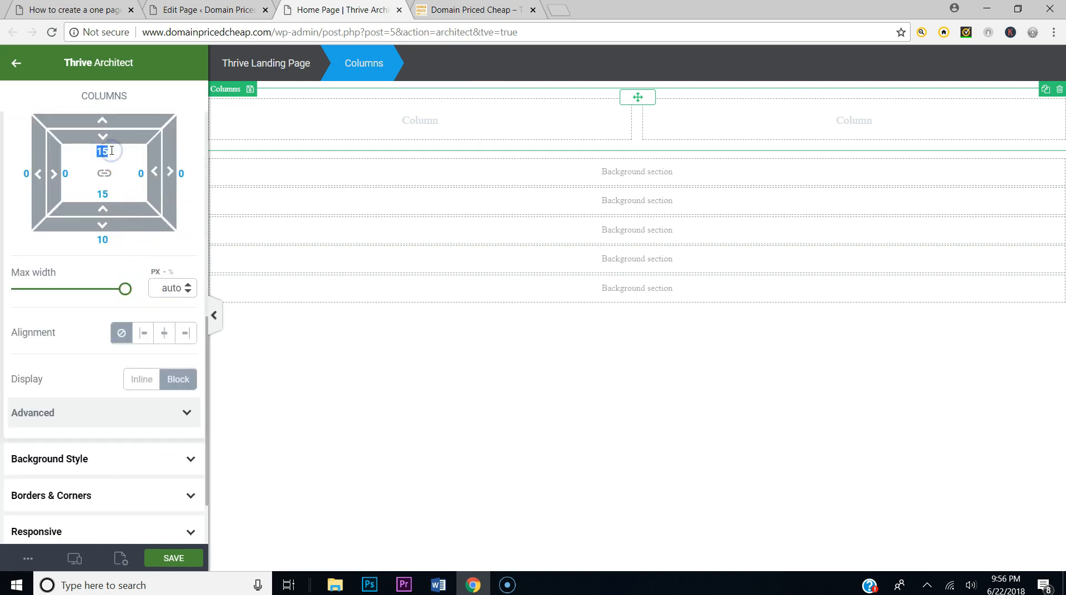
{"action": "type", "text": "00"}
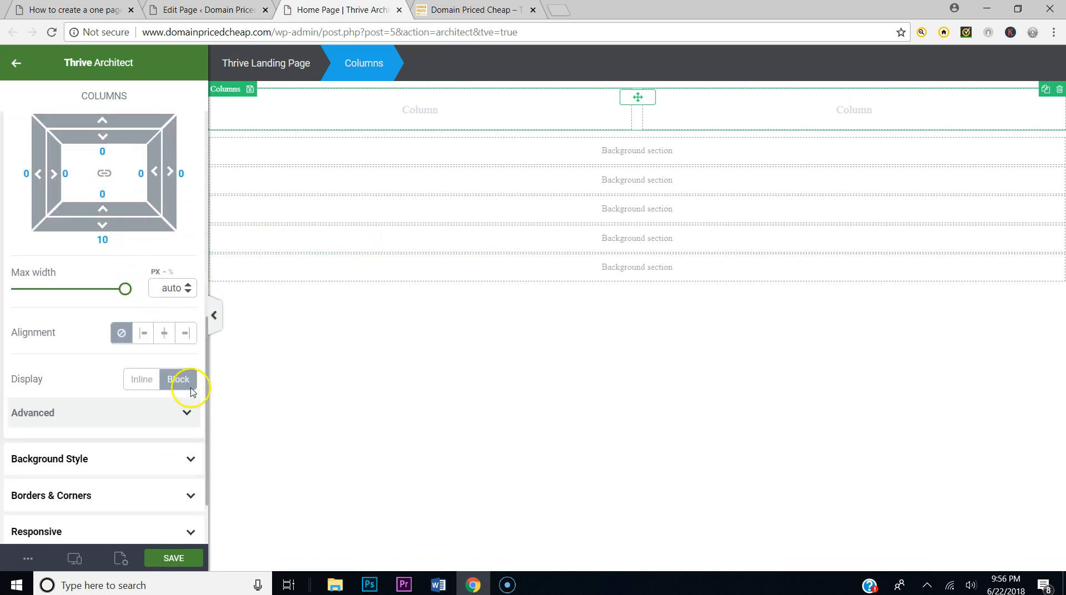
{"action": "left_click", "coordinate": [179, 553]}
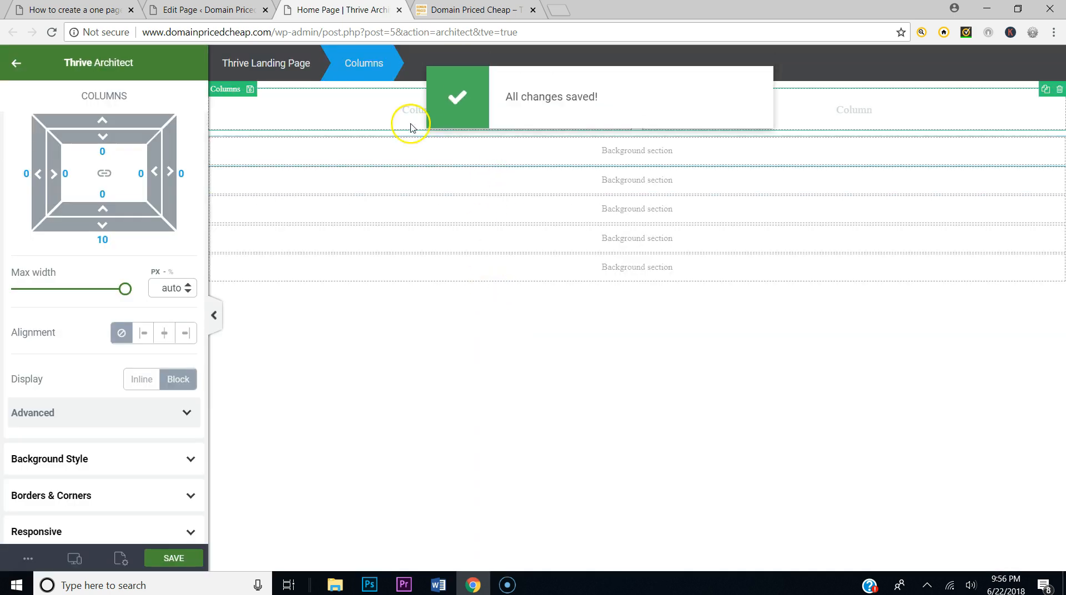
Step: Set the columns element's top and bottom margins to 0
{"action": "left_click", "coordinate": [349, 88]}
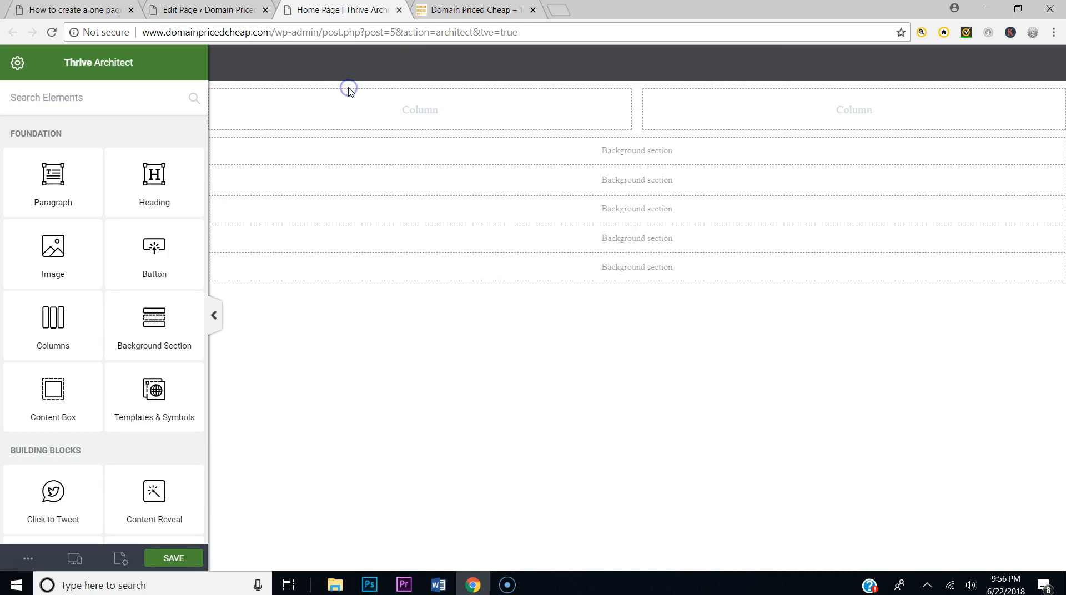
{"action": "left_click", "coordinate": [372, 113]}
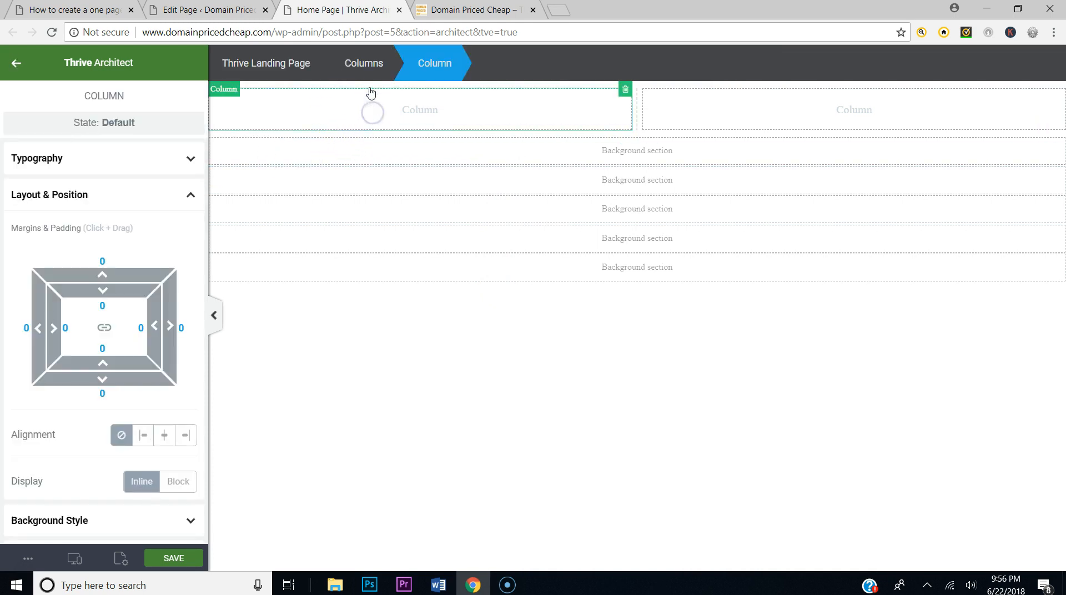
{"action": "left_click", "coordinate": [364, 65]}
{"action": "scroll", "coordinate": [154, 429], "scroll_direction": "down", "scroll_amount": 2}
{"action": "scroll", "coordinate": [154, 429], "scroll_direction": "down", "scroll_amount": 5}
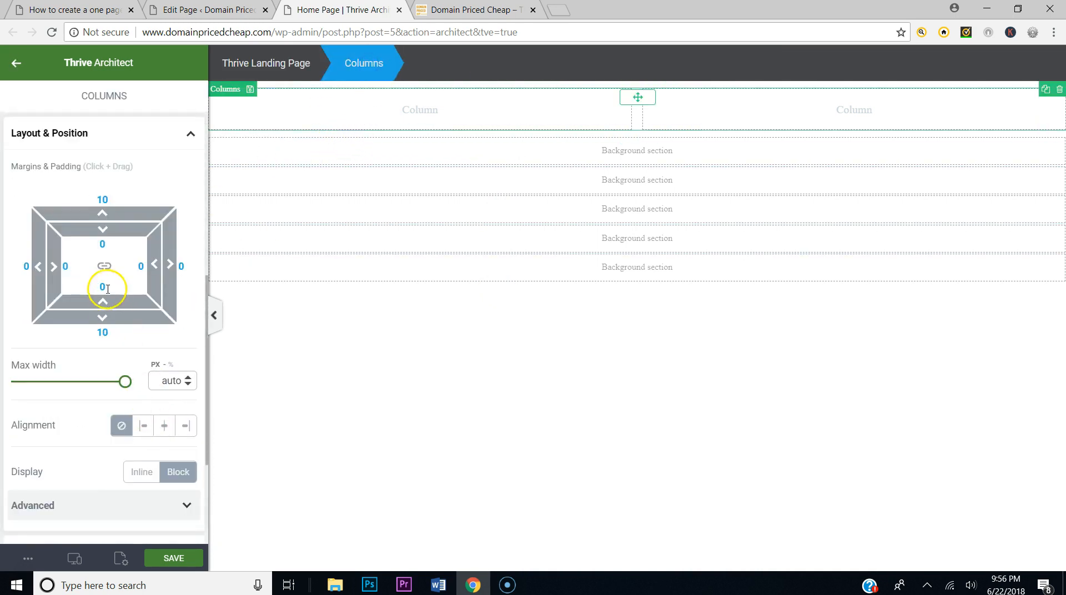
{"action": "left_click", "coordinate": [111, 201]}
{"action": "type", "text": "0"}
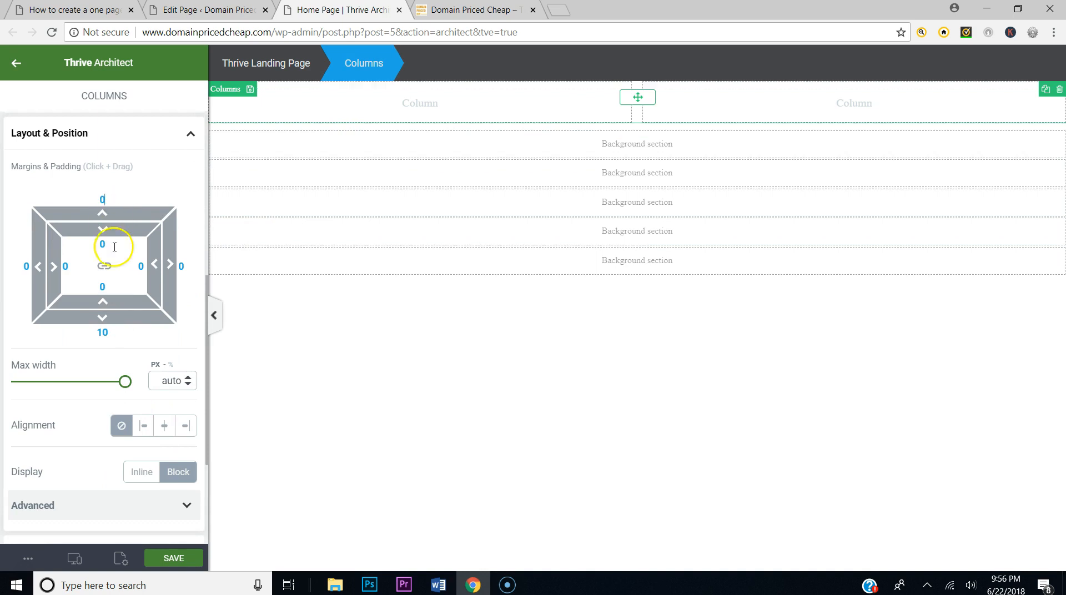
{"action": "left_click", "coordinate": [102, 332]}
{"action": "type", "text": "0"}
{"action": "left_click", "coordinate": [444, 327]}
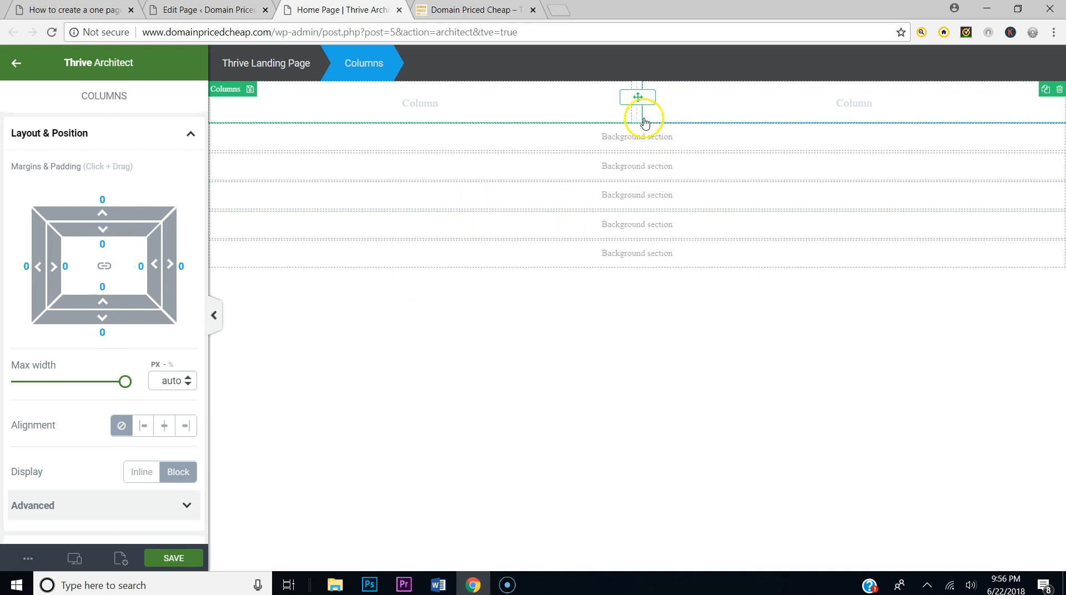
Step: Resize the two columns to about 40% and 60% width and exit the multiple-selection mode
{"action": "left_click_drag", "start_coordinate": [638, 114], "coordinate": [556, 118]}
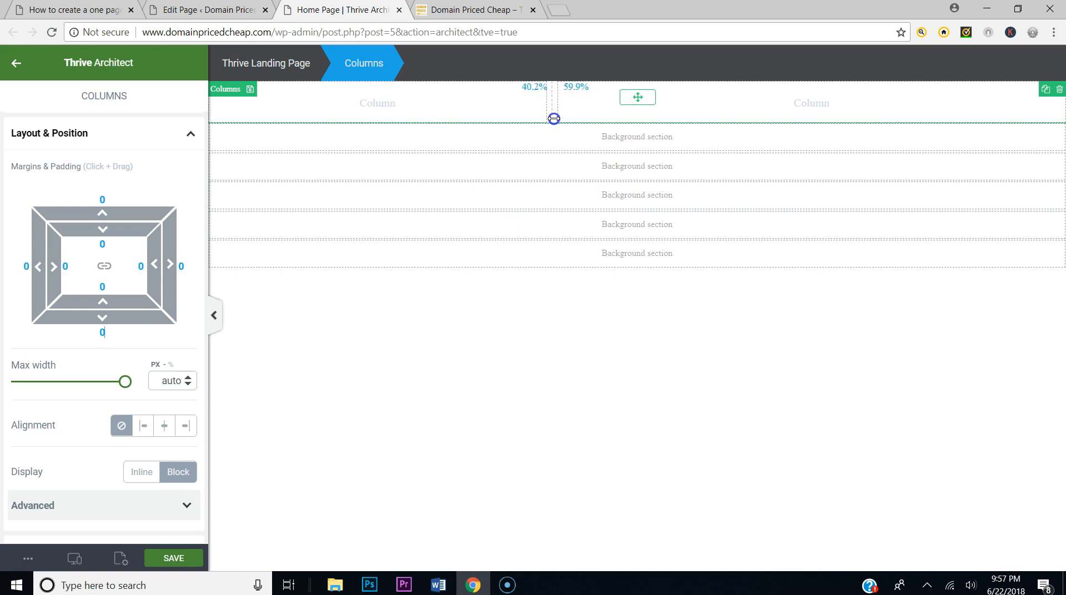
{"action": "left_click", "coordinate": [600, 110]}
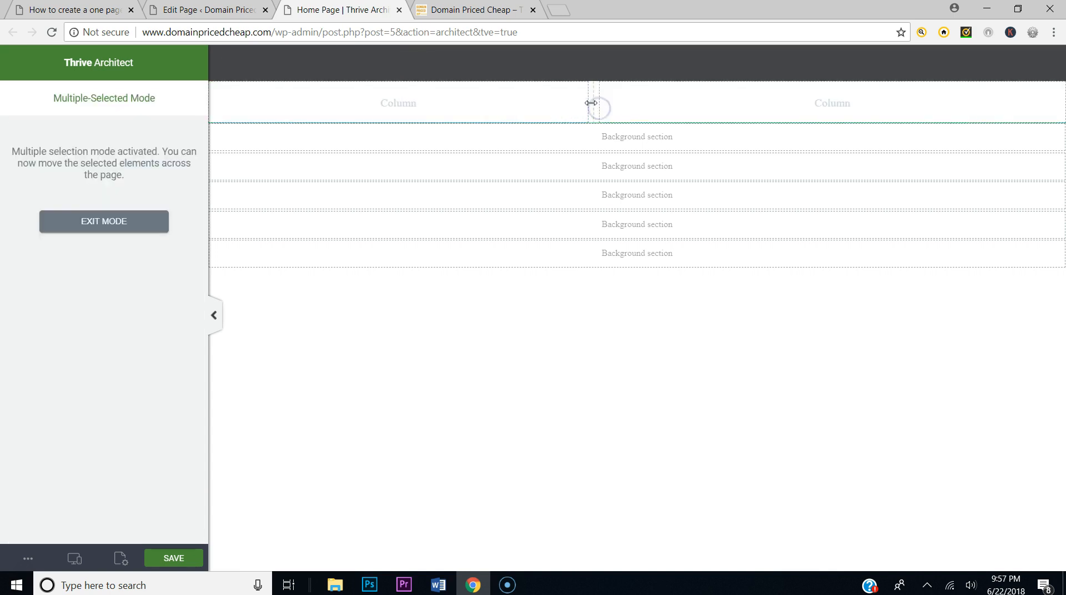
{"action": "left_click", "coordinate": [605, 104]}
{"action": "left_click_drag", "start_coordinate": [696, 111], "coordinate": [535, 111]}
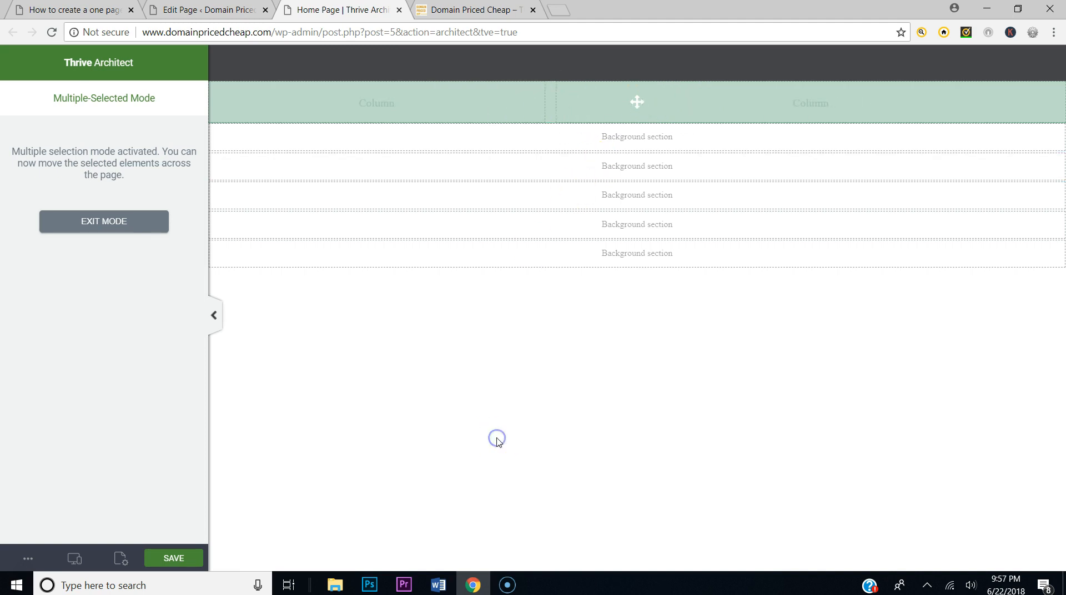
{"action": "left_click", "coordinate": [144, 220]}
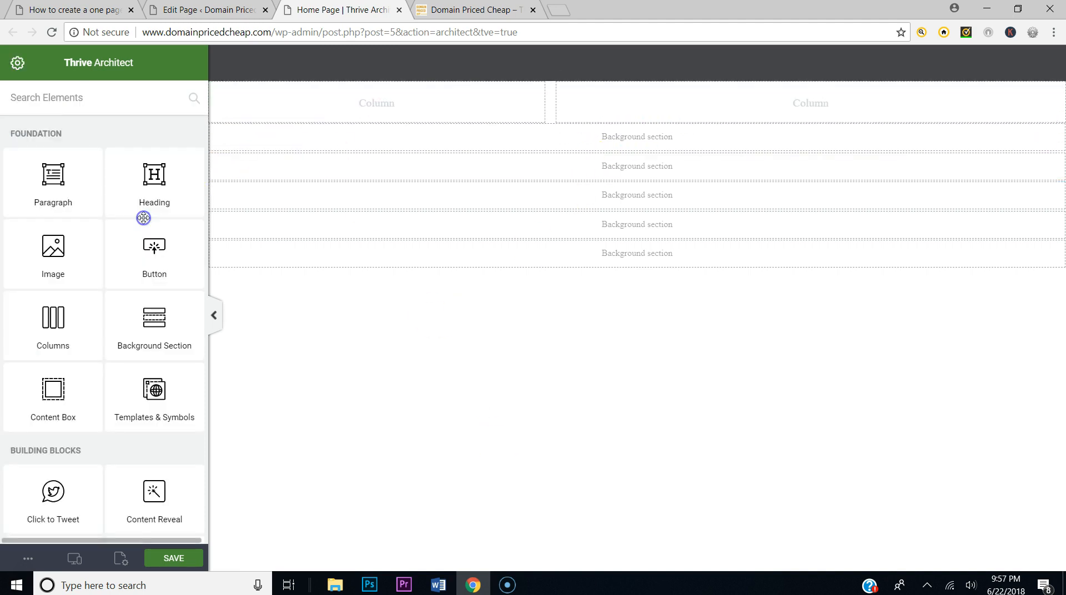
Step: Insert a content box into the narrower column and set its top and bottom margins to 0
{"action": "left_click", "coordinate": [341, 106]}
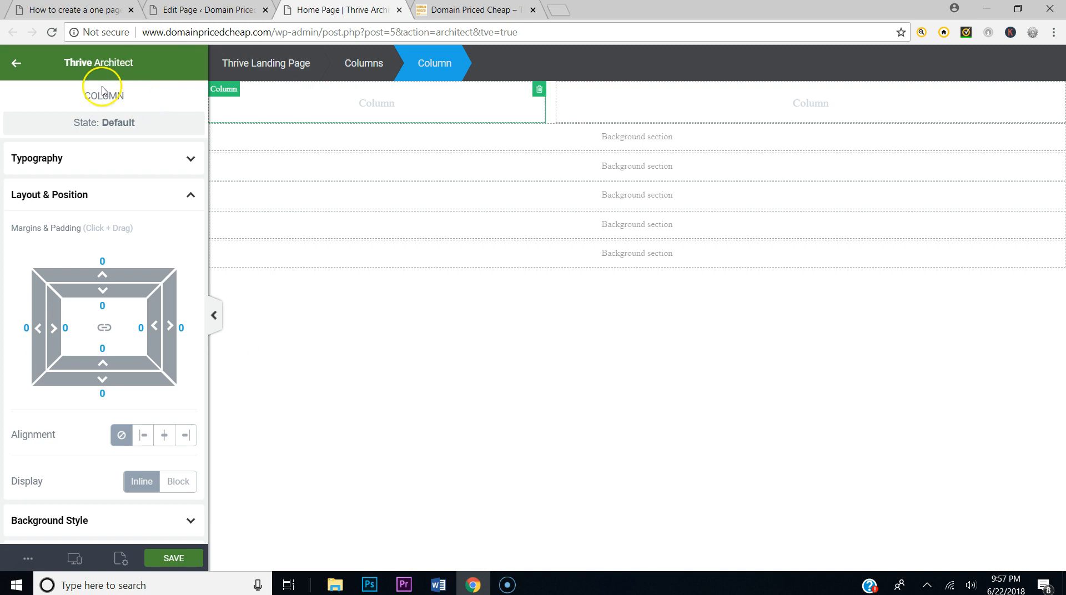
{"action": "left_click", "coordinate": [17, 63]}
{"action": "left_click_drag", "start_coordinate": [52, 392], "coordinate": [332, 97]}
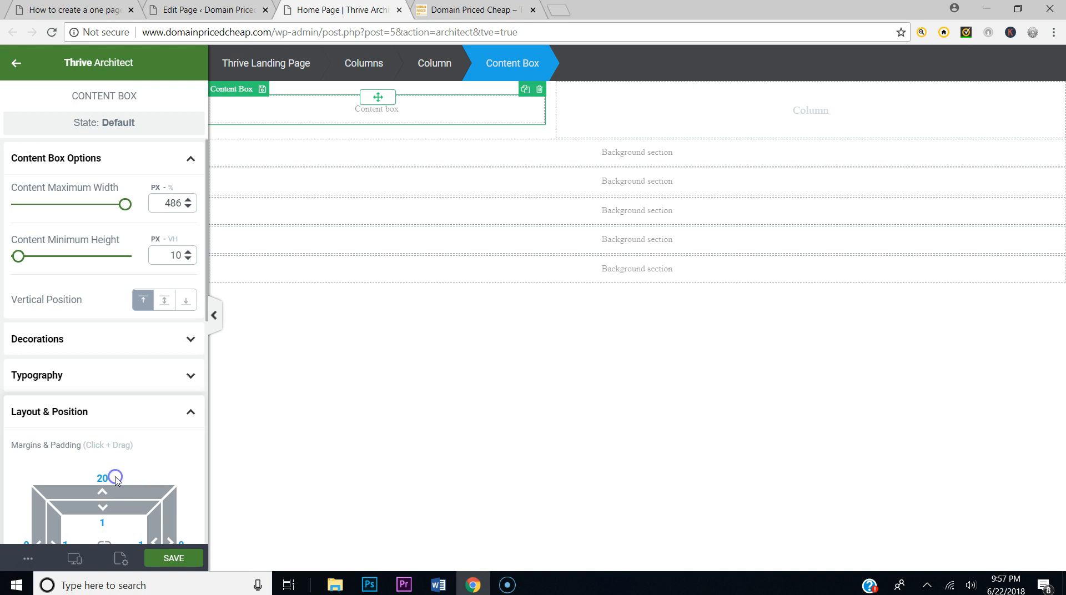
{"action": "type", "text": "0"}
{"action": "scroll", "coordinate": [107, 475], "scroll_direction": "down", "scroll_amount": 3}
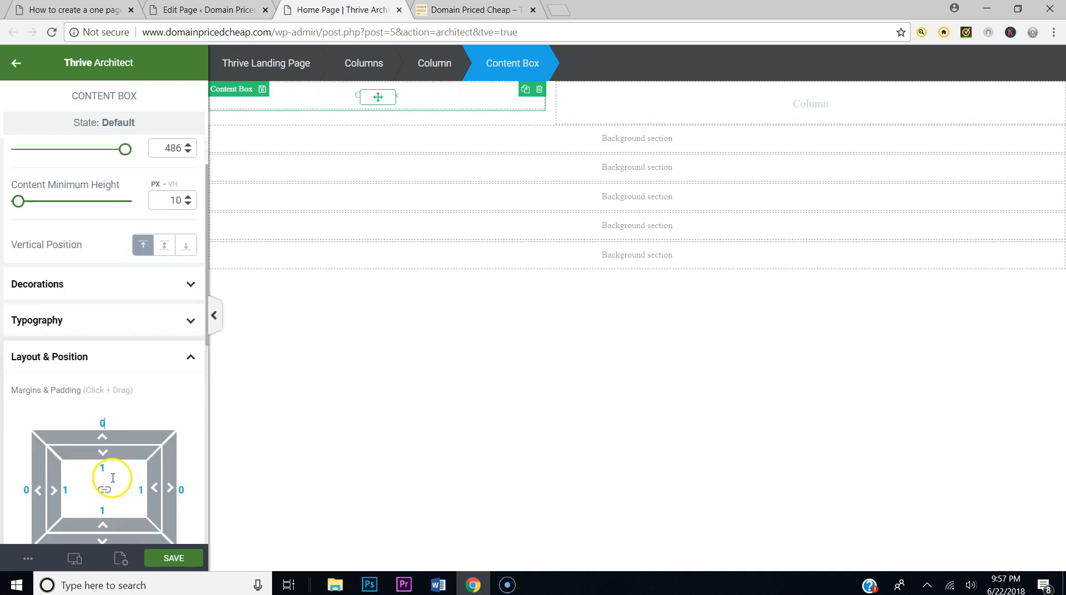
{"action": "type", "text": "0"}
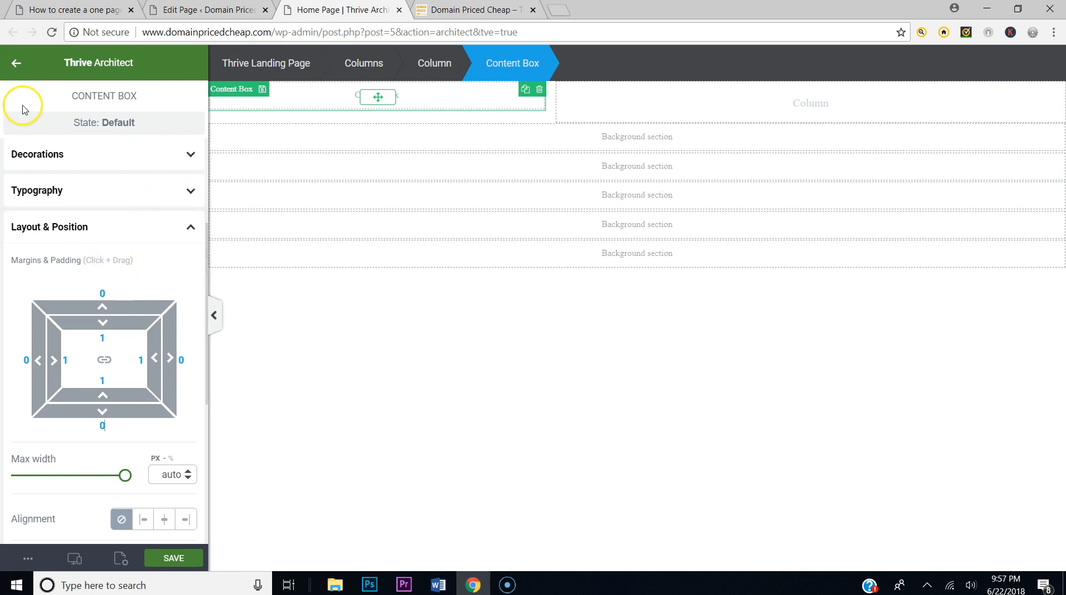
{"action": "left_click", "coordinate": [16, 63]}
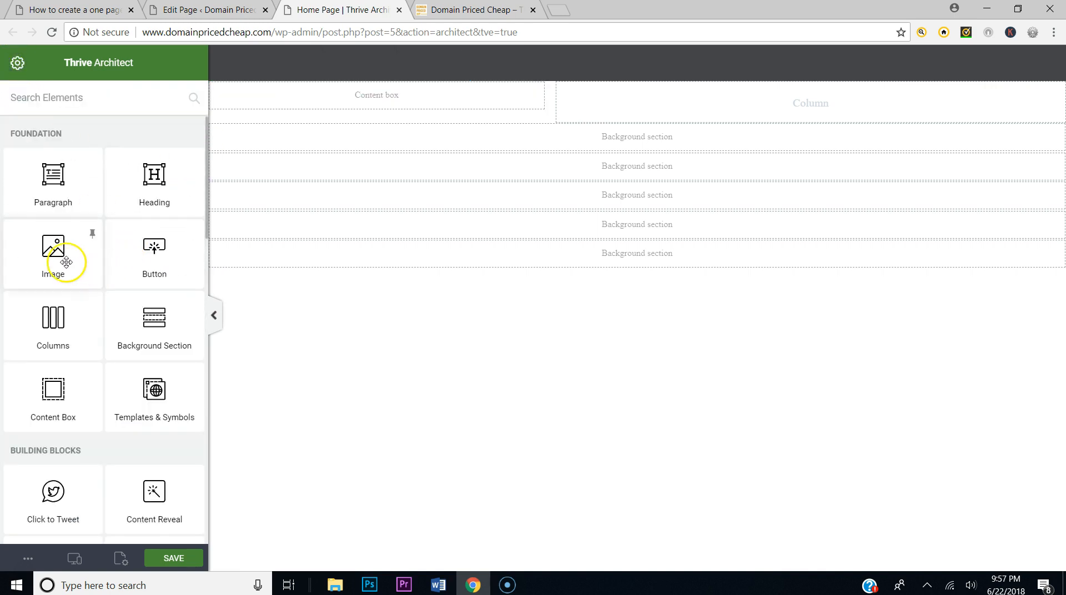
Step: Check the header logo on the finished example page and add an image element inside the content box
{"action": "left_click", "coordinate": [484, 10]}
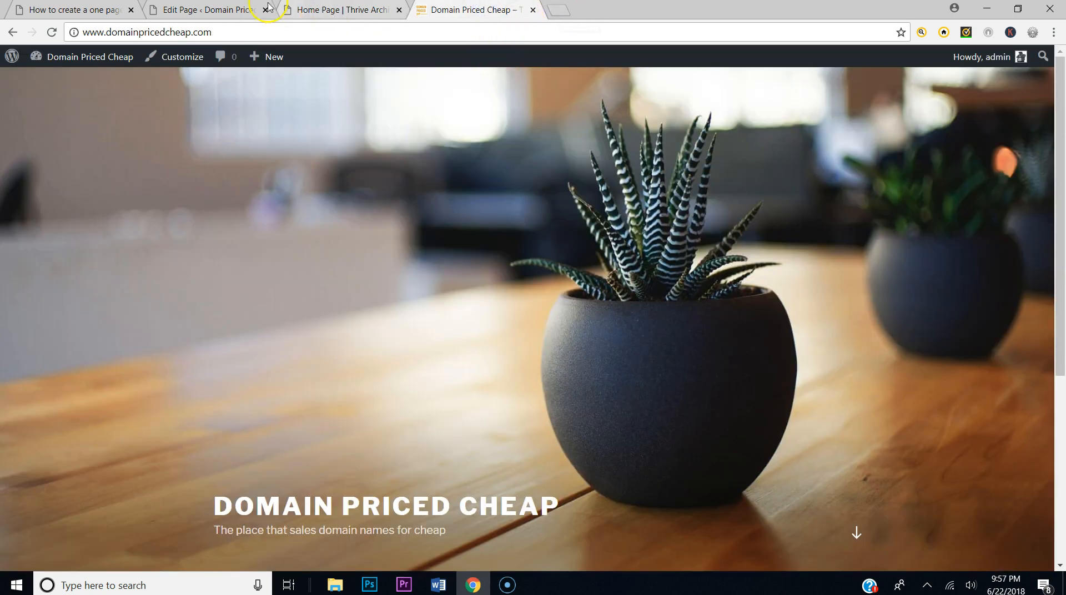
{"action": "left_click", "coordinate": [74, 10]}
{"action": "scroll", "coordinate": [332, 136], "scroll_direction": "up", "scroll_amount": 7}
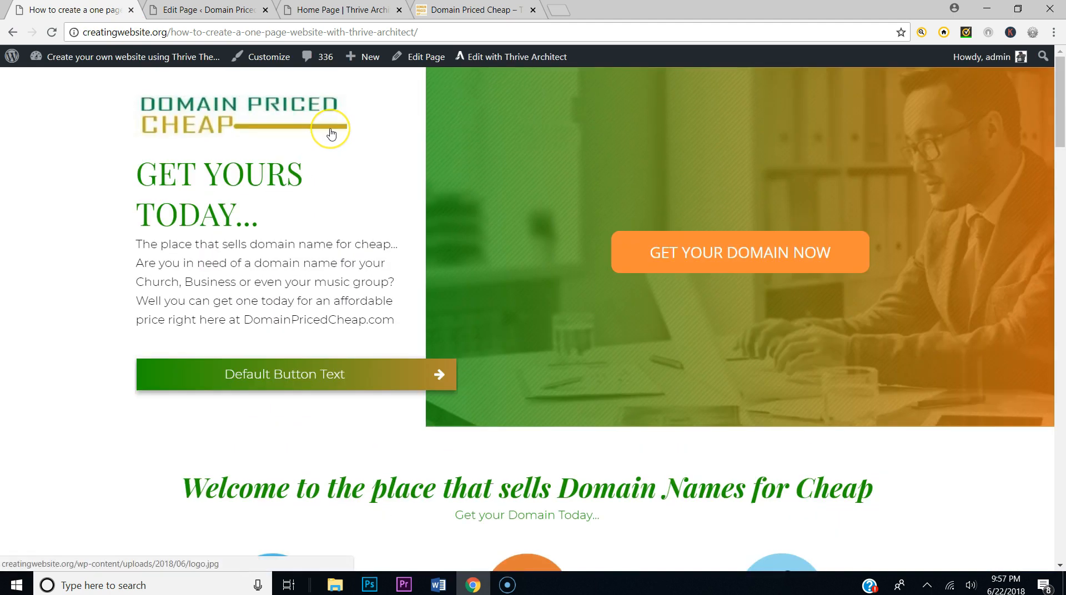
{"action": "left_click", "coordinate": [334, 10]}
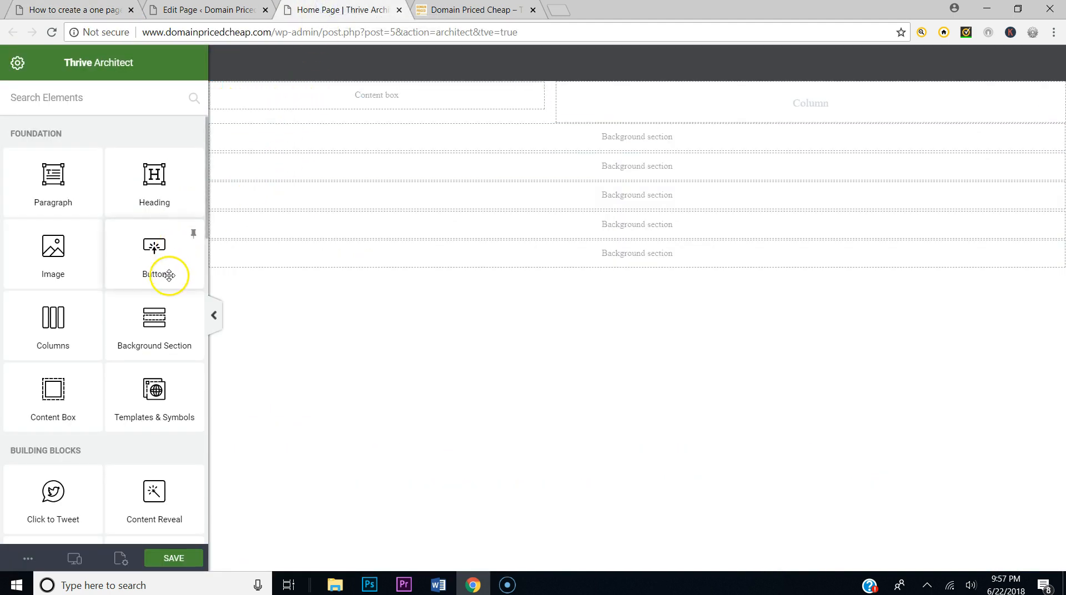
{"action": "left_click_drag", "start_coordinate": [68, 245], "coordinate": [349, 100]}
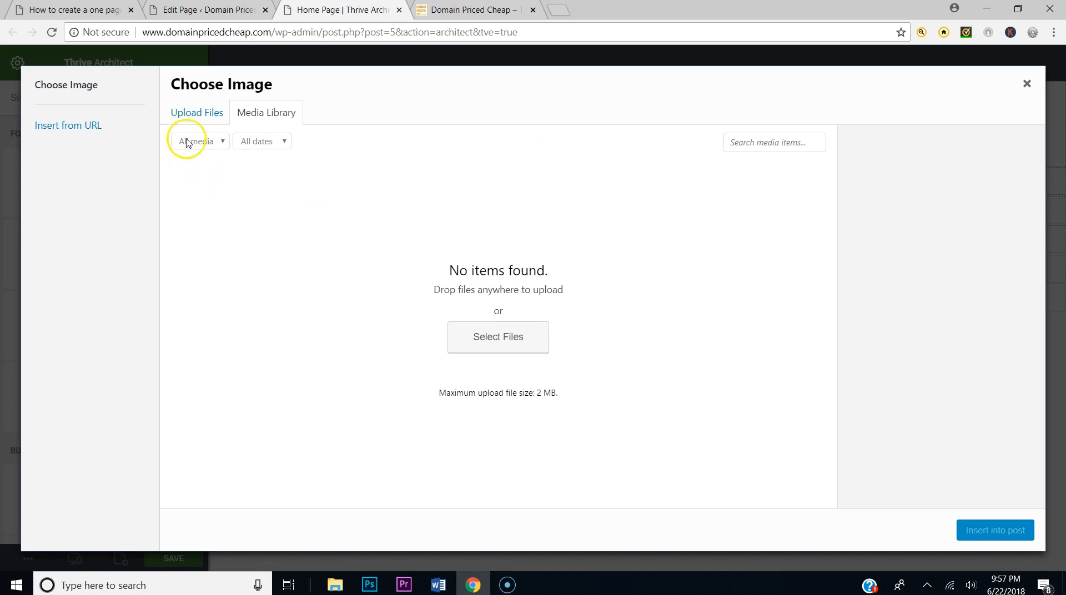
Step: Upload the logo image from the Building the Website folder in domain priced cheap and insert it into the content box
{"action": "left_click", "coordinate": [203, 113]}
{"action": "left_click", "coordinate": [604, 310]}
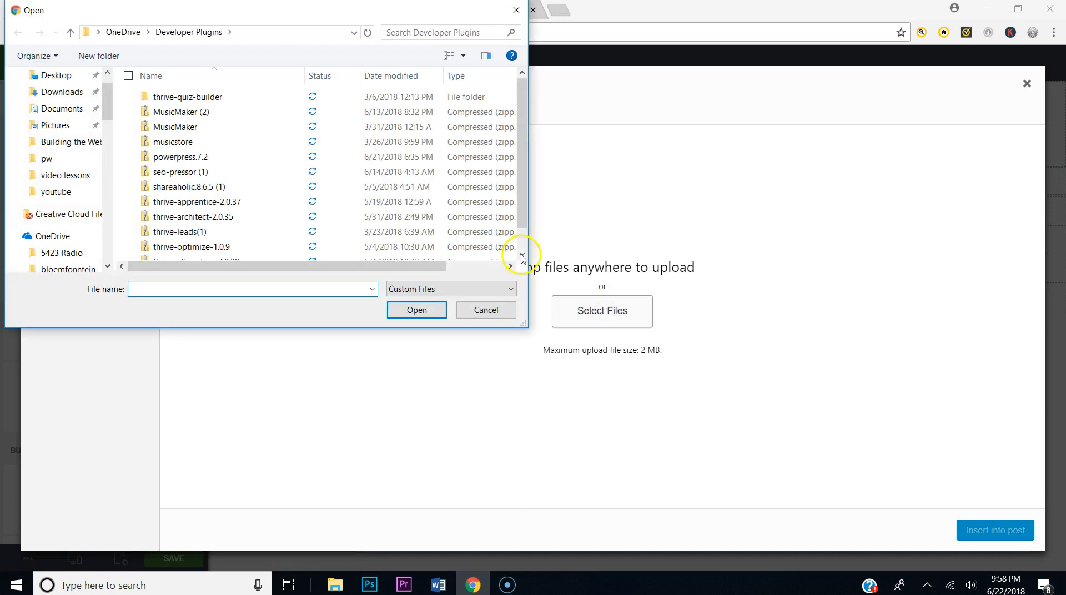
{"action": "left_click", "coordinate": [123, 31]}
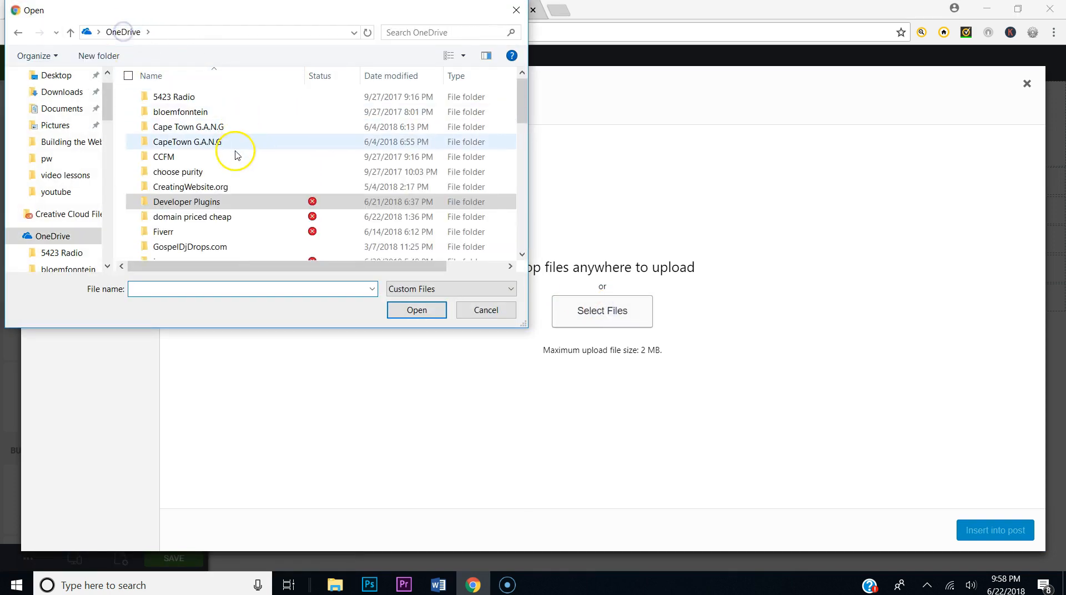
{"action": "left_click", "coordinate": [198, 218]}
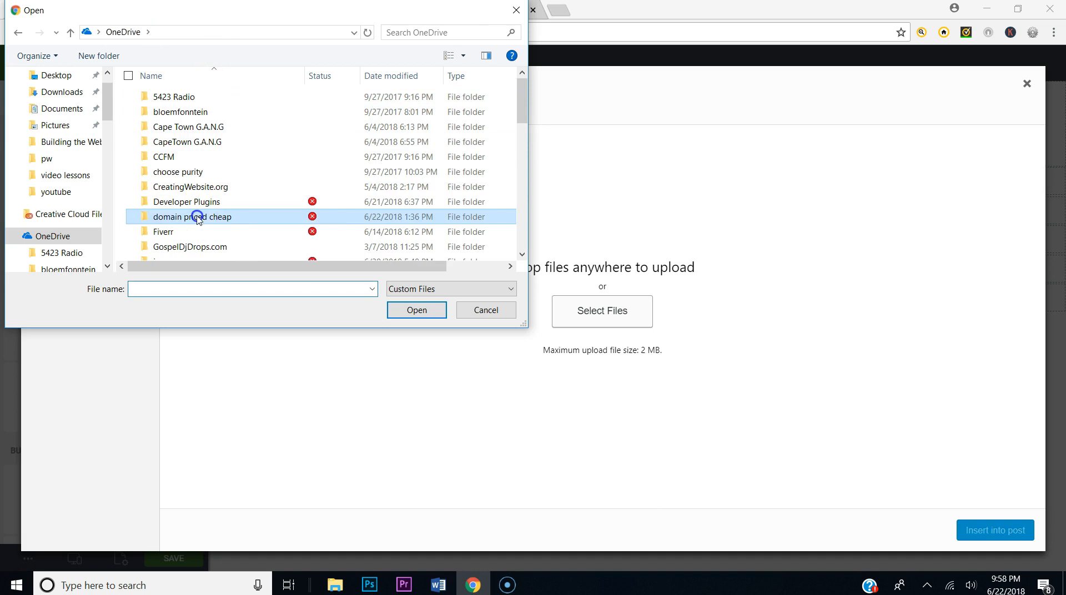
{"action": "double_click", "coordinate": [229, 96]}
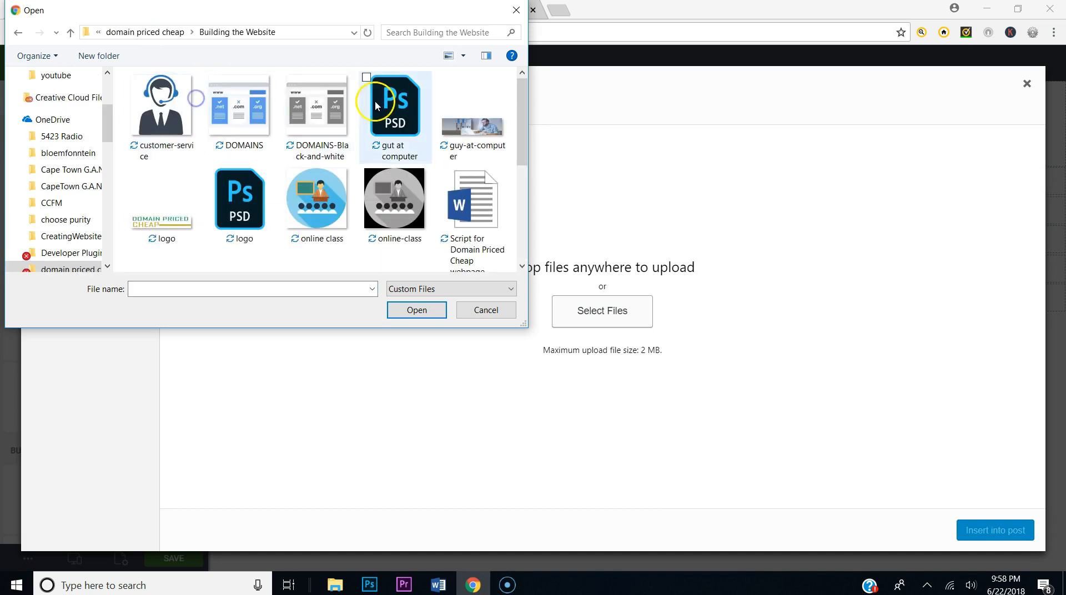
{"action": "left_click", "coordinate": [165, 232]}
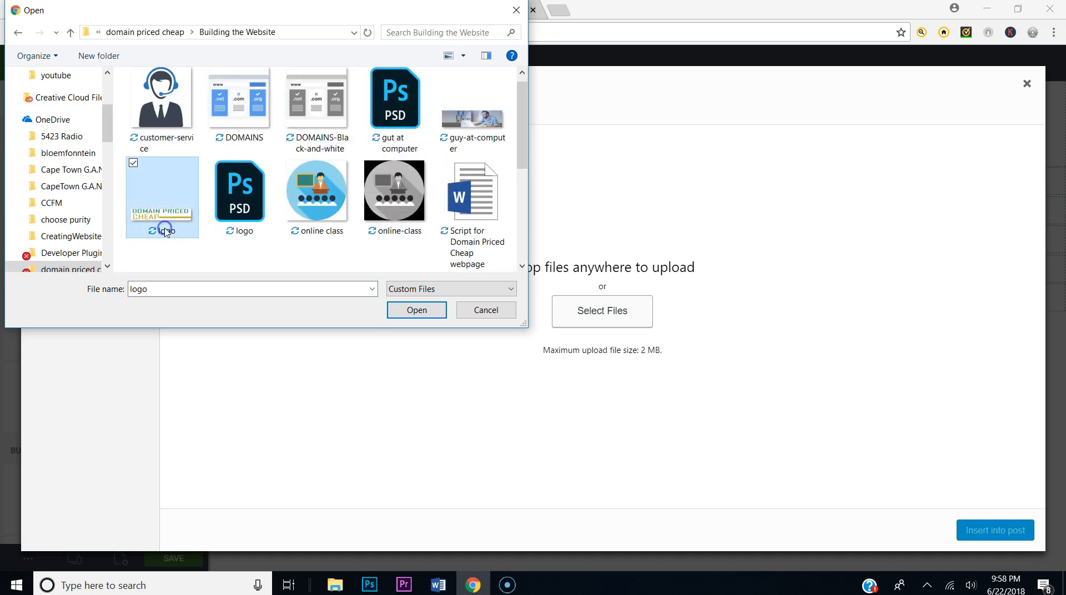
{"action": "left_click", "coordinate": [416, 309]}
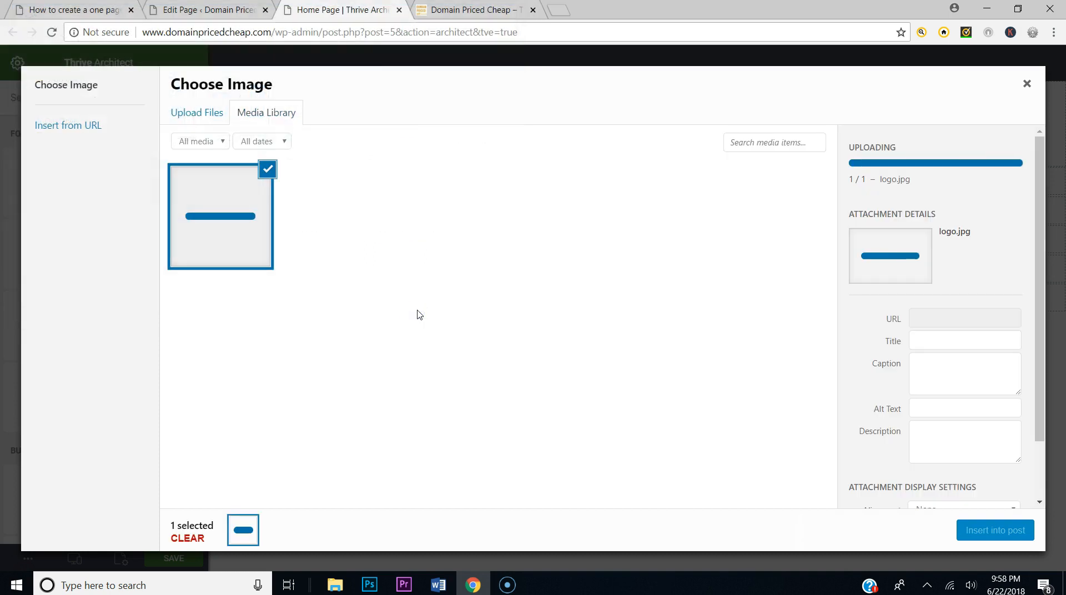
{"action": "left_click", "coordinate": [1002, 541]}
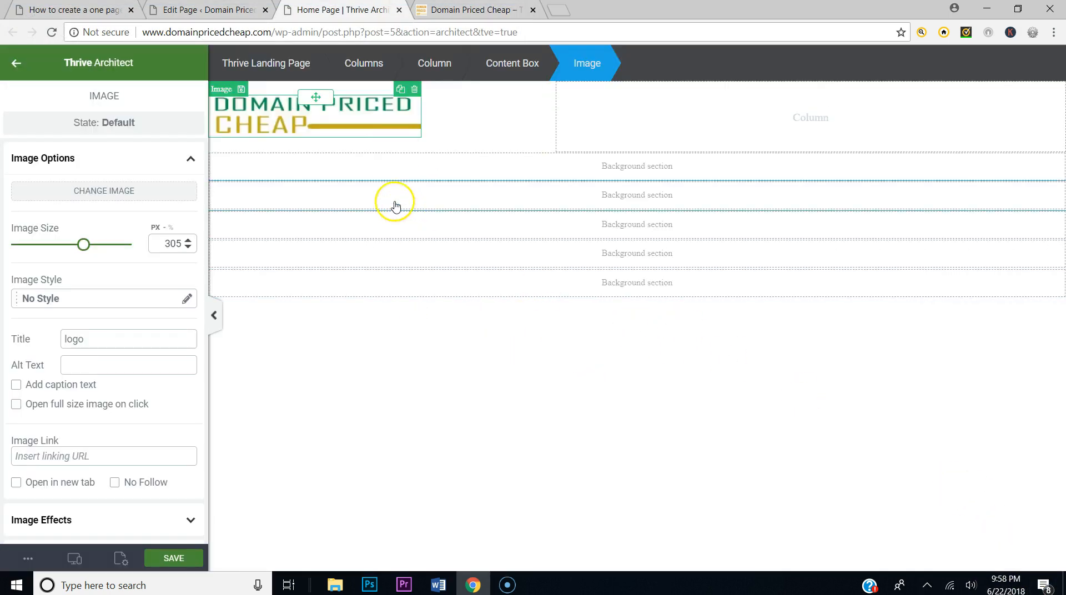
Step: Add a heading below the logo reading "Get yours today...", following the finished example page
{"action": "left_click", "coordinate": [103, 7]}
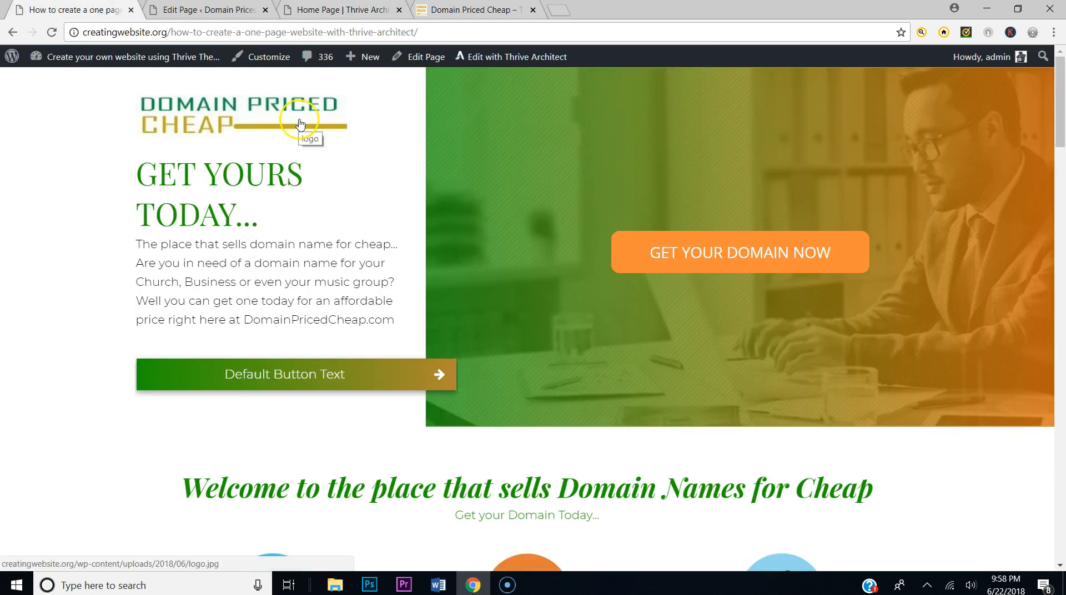
{"action": "left_click", "coordinate": [210, 8]}
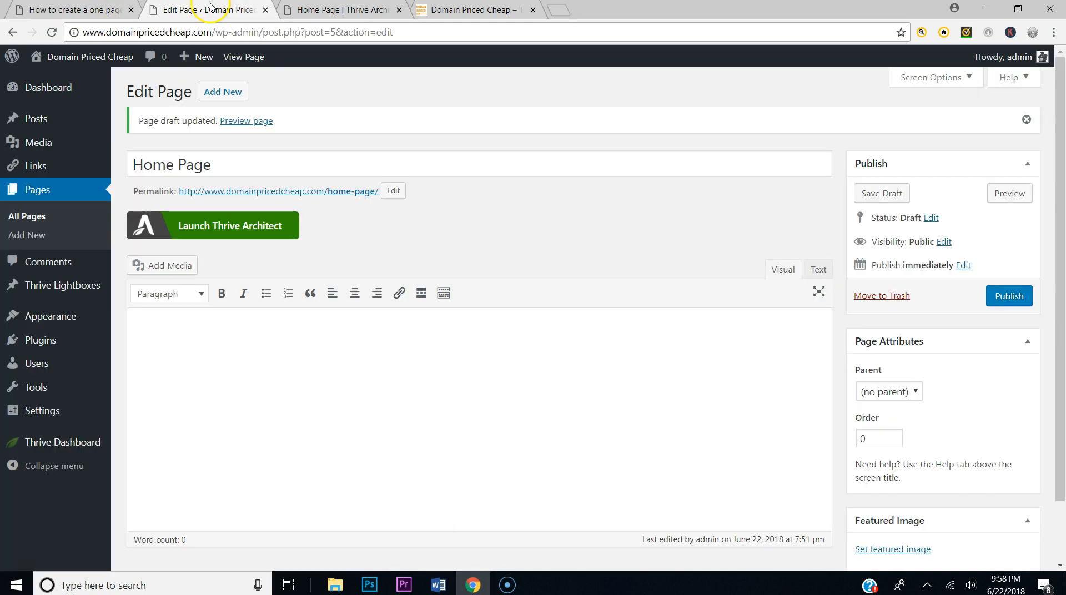
{"action": "left_click", "coordinate": [342, 9]}
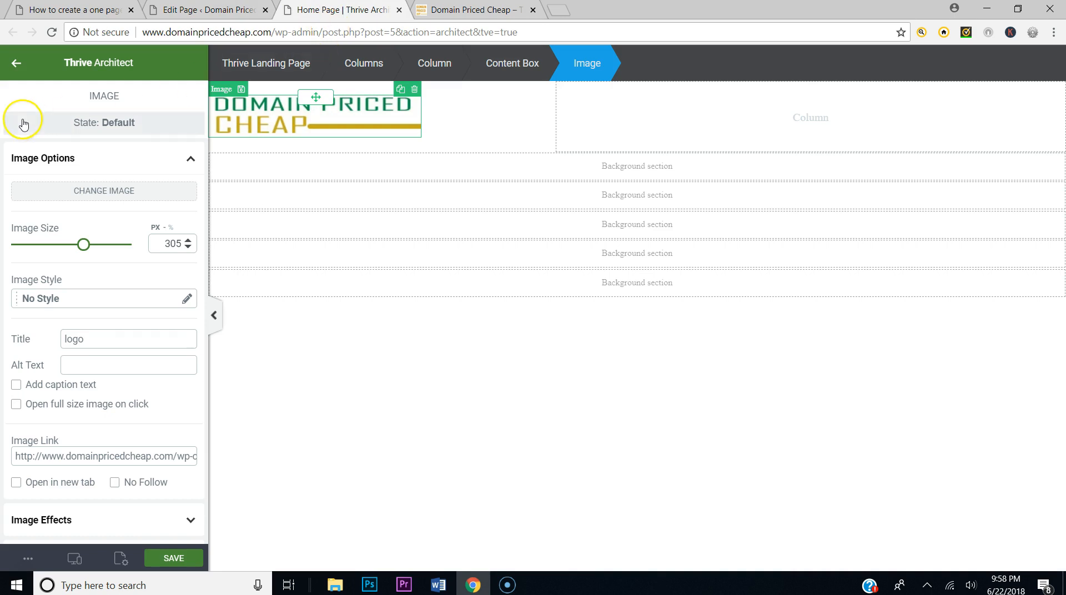
{"action": "left_click", "coordinate": [16, 62]}
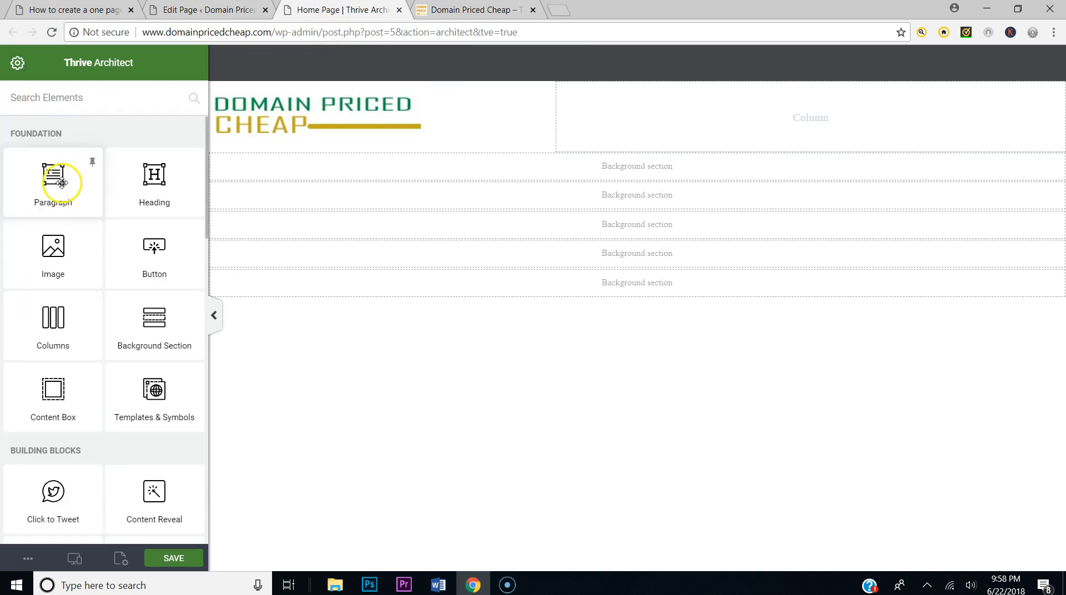
{"action": "left_click_drag", "start_coordinate": [151, 172], "coordinate": [324, 136]}
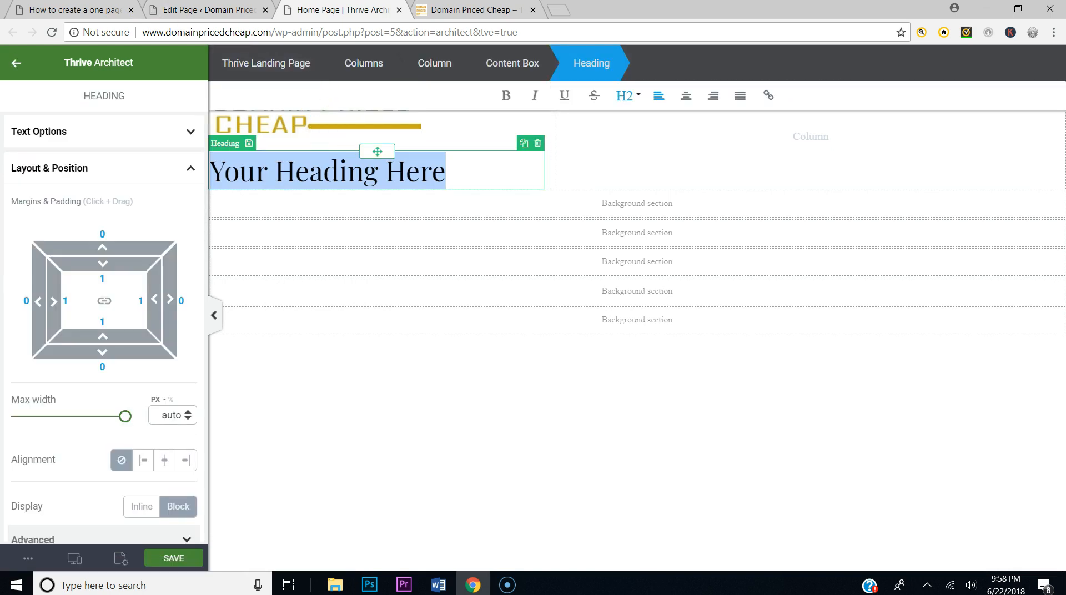
{"action": "left_click", "coordinate": [73, 10]}
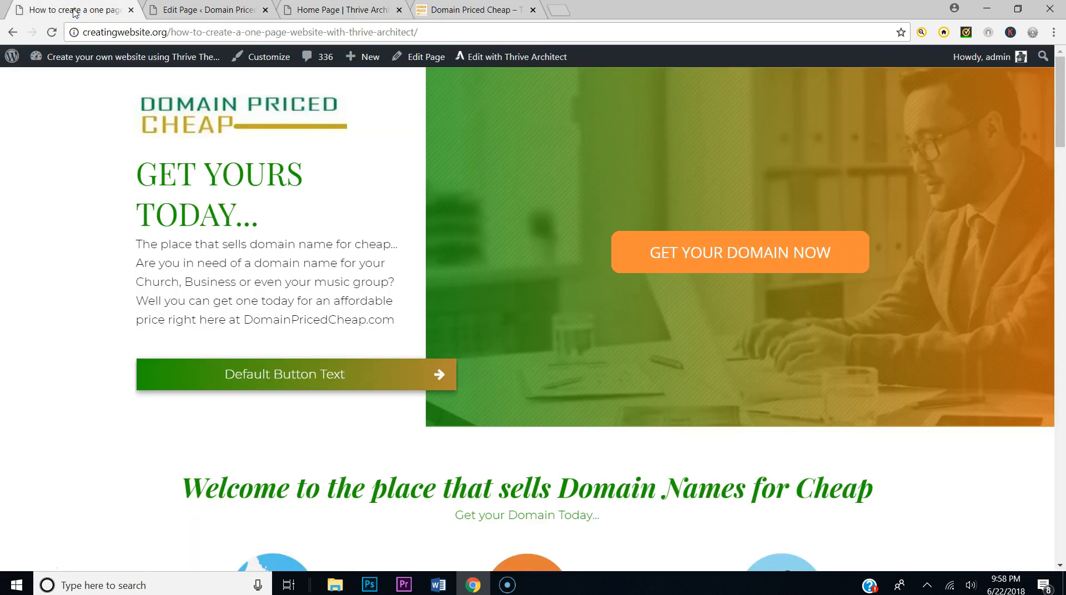
{"action": "left_click", "coordinate": [426, 16]}
{"action": "left_click", "coordinate": [383, 11]}
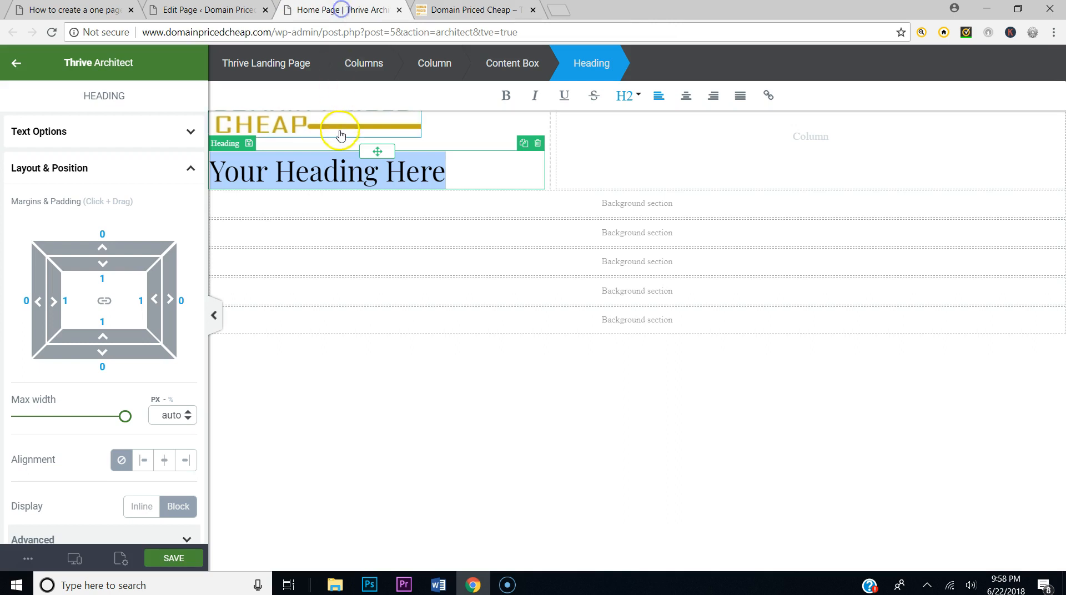
{"action": "type", "text": "Get yours today..."}
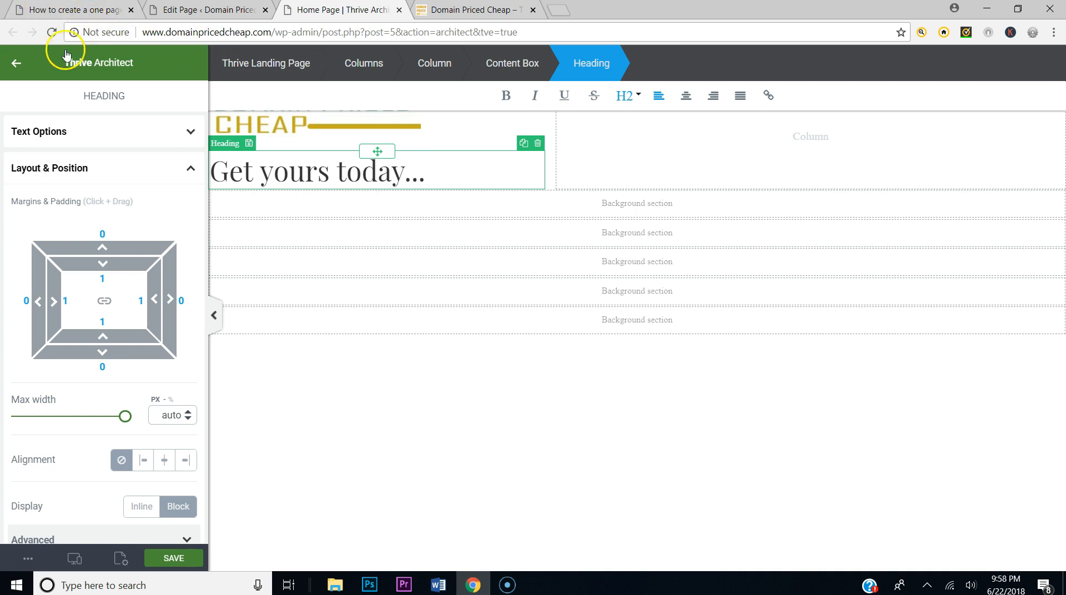
Step: Set the heading's text colour to green #148f2a and store that colour as a reusable swatch
{"action": "left_click", "coordinate": [128, 133]}
{"action": "left_click", "coordinate": [34, 163]}
{"action": "left_click", "coordinate": [75, 334]}
{"action": "mouse_move", "coordinate": [29, 282]}
{"action": "left_mouse_down"}
{"action": "mouse_move", "coordinate": [31, 239]}
{"action": "mouse_move", "coordinate": [118, 226]}
{"action": "mouse_move", "coordinate": [142, 241]}
{"action": "left_mouse_up"}
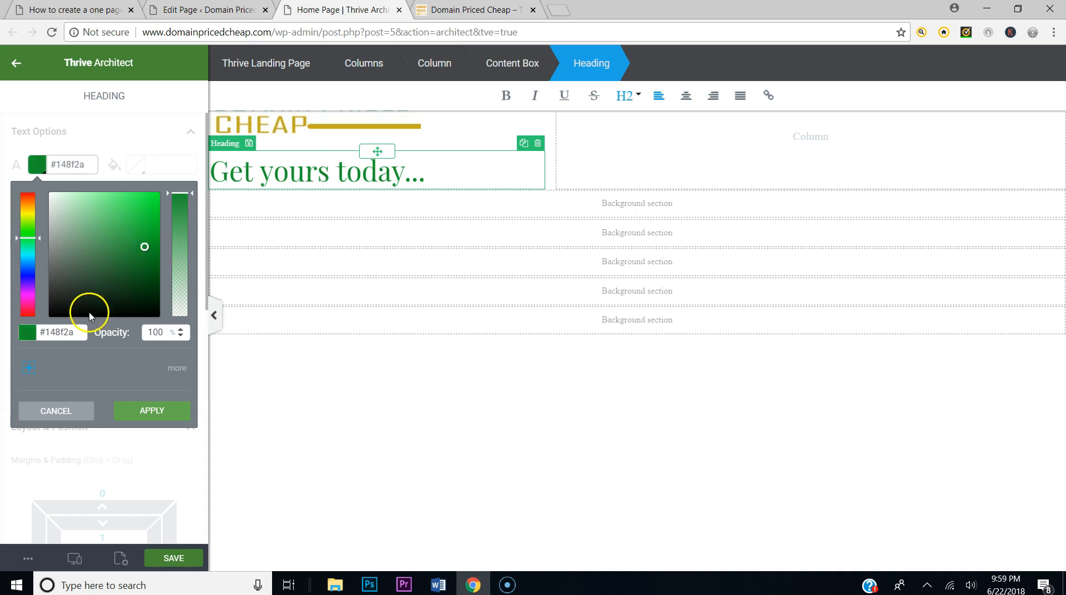
{"action": "left_click", "coordinate": [29, 368]}
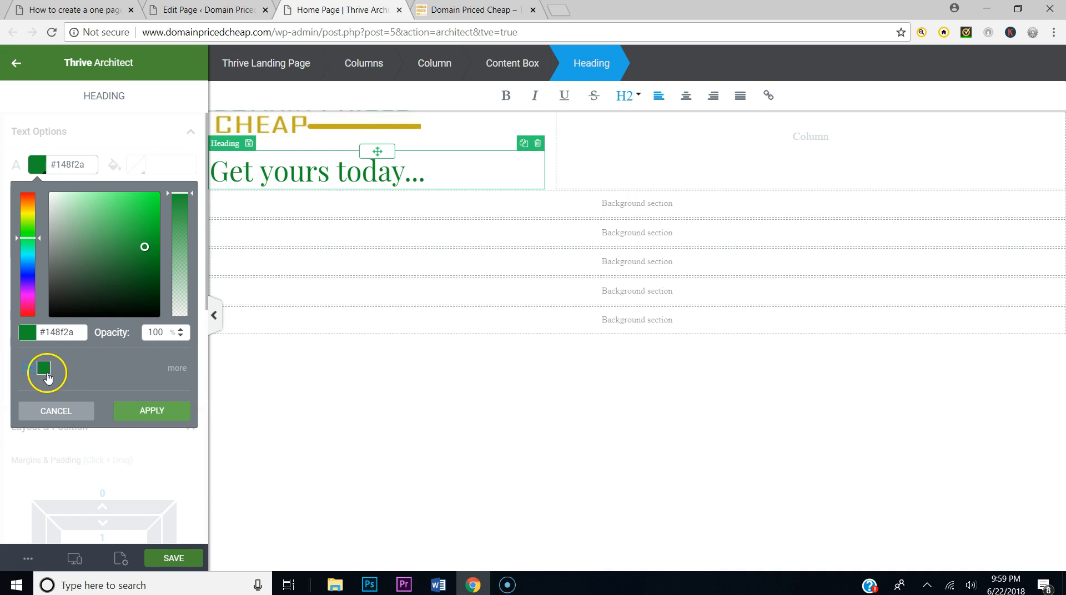
{"action": "left_click", "coordinate": [137, 410]}
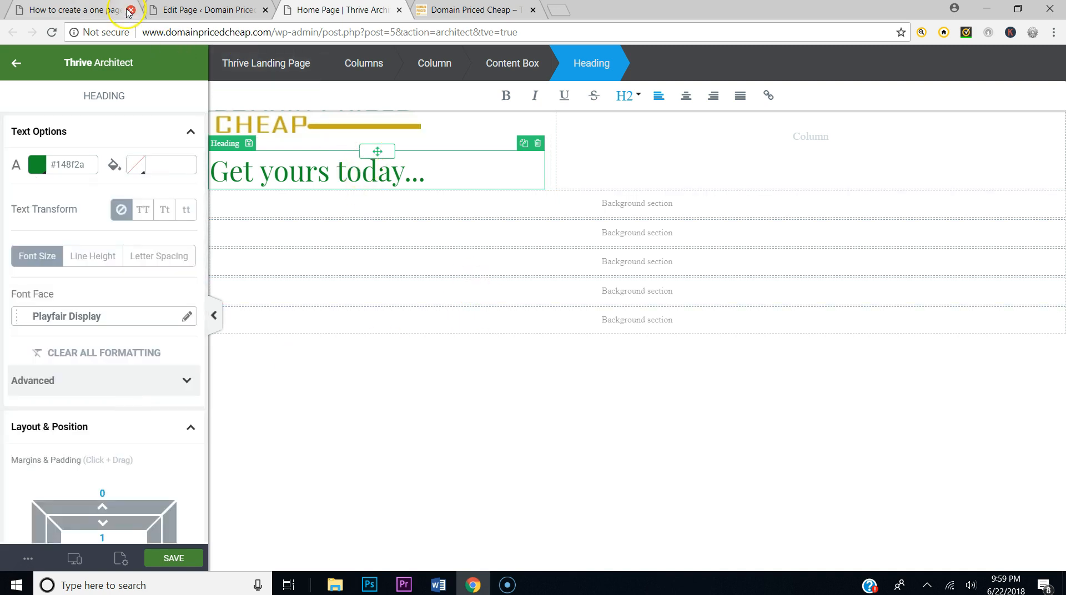
Step: Add a paragraph below the heading, replace its placeholder with the introductory text copied from the example page's header, and save
{"action": "left_click", "coordinate": [17, 63]}
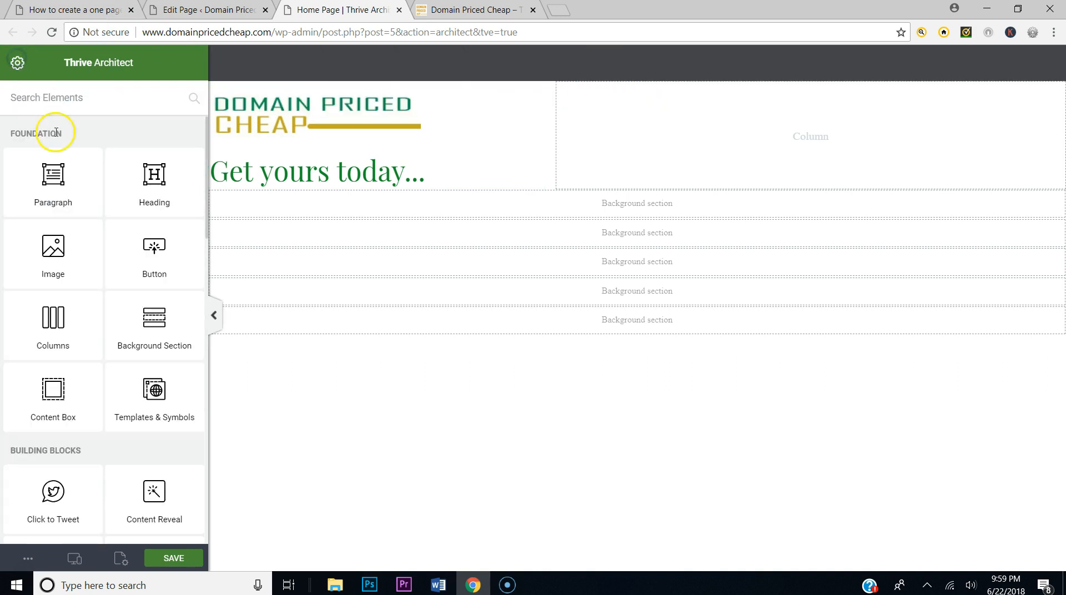
{"action": "left_click_drag", "start_coordinate": [51, 175], "coordinate": [339, 192]}
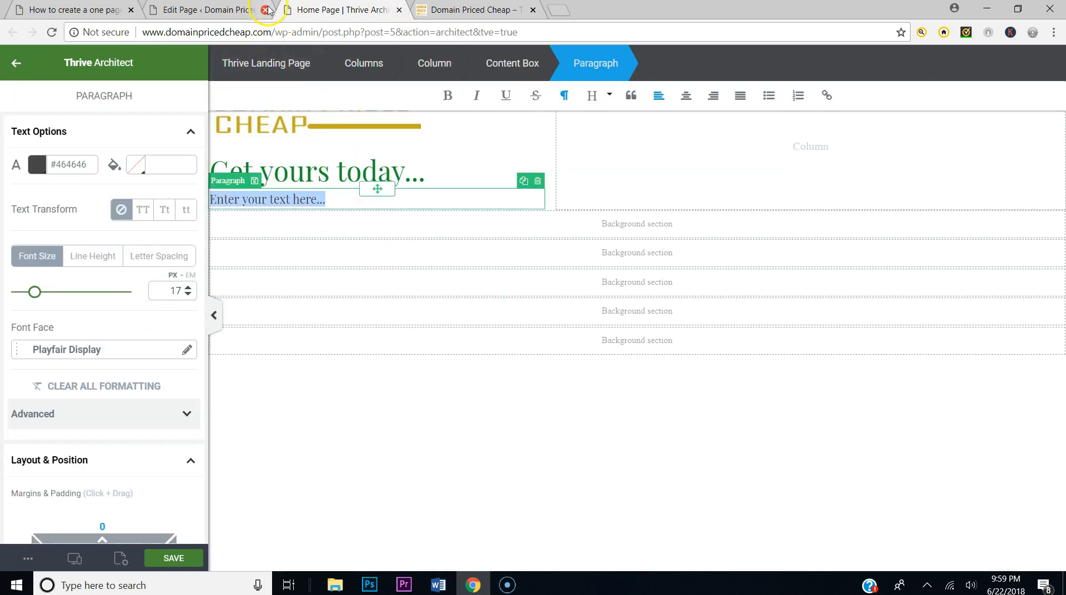
{"action": "left_click", "coordinate": [426, 9]}
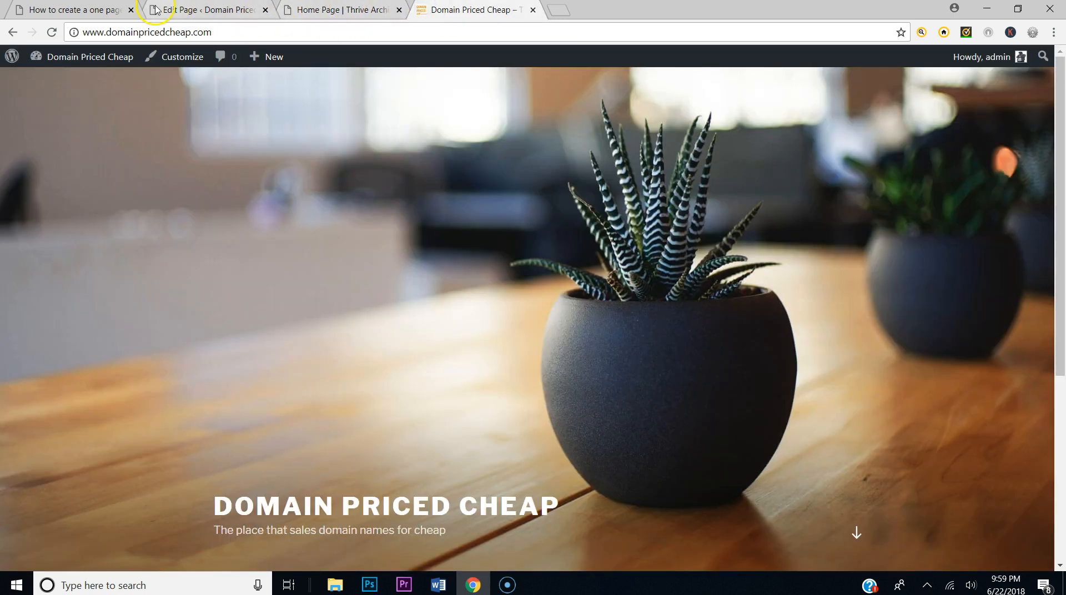
{"action": "left_click", "coordinate": [98, 10]}
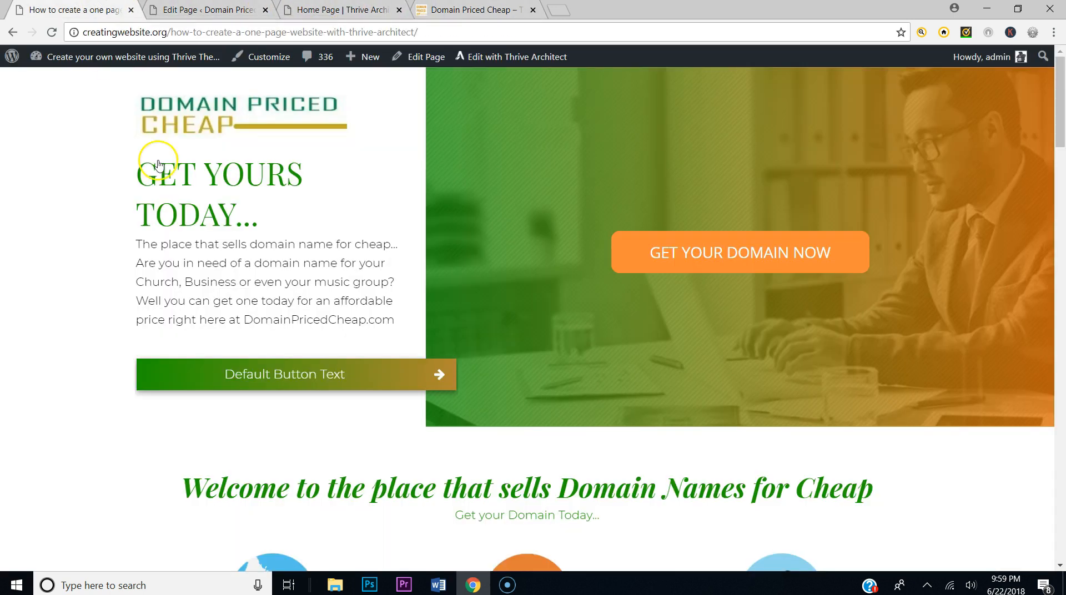
{"action": "left_click_drag", "start_coordinate": [137, 245], "coordinate": [406, 321]}
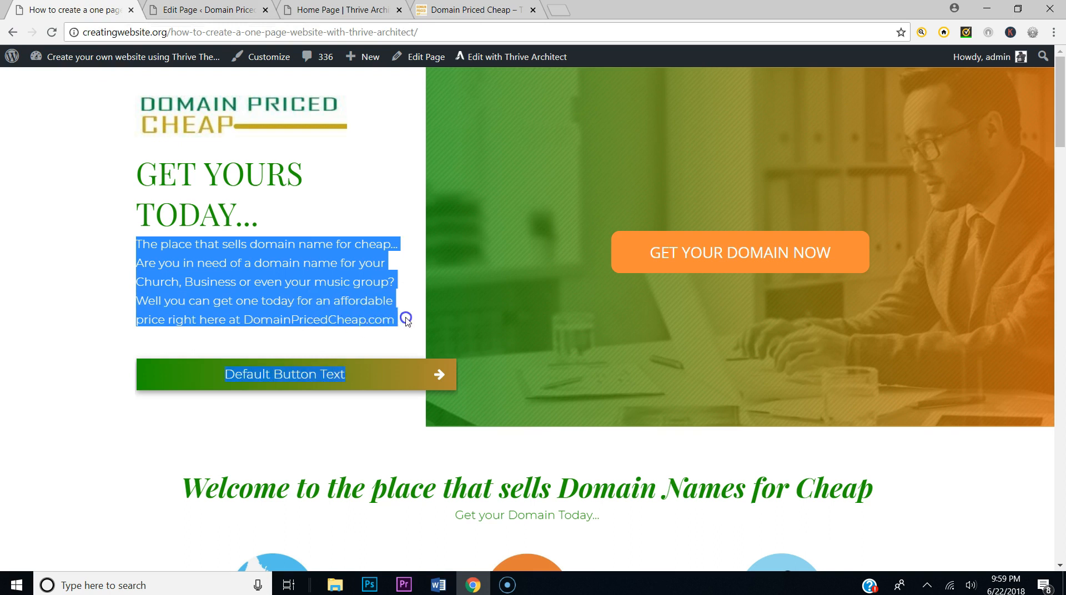
{"action": "left_click", "coordinate": [381, 13]}
{"action": "triple_click", "coordinate": [322, 203]}
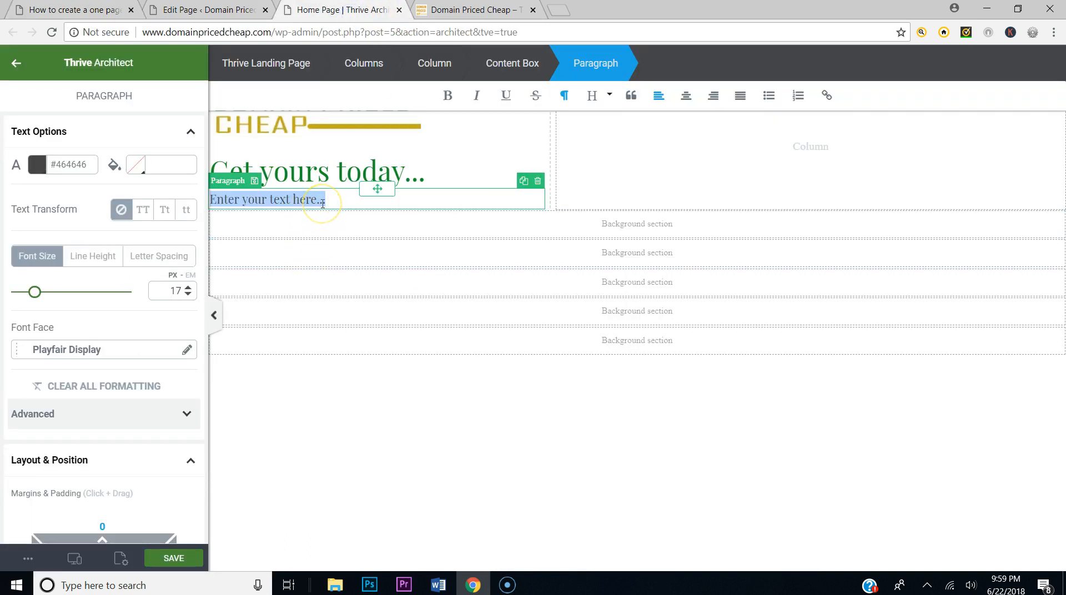
{"action": "key", "text": "ctrl+v"}
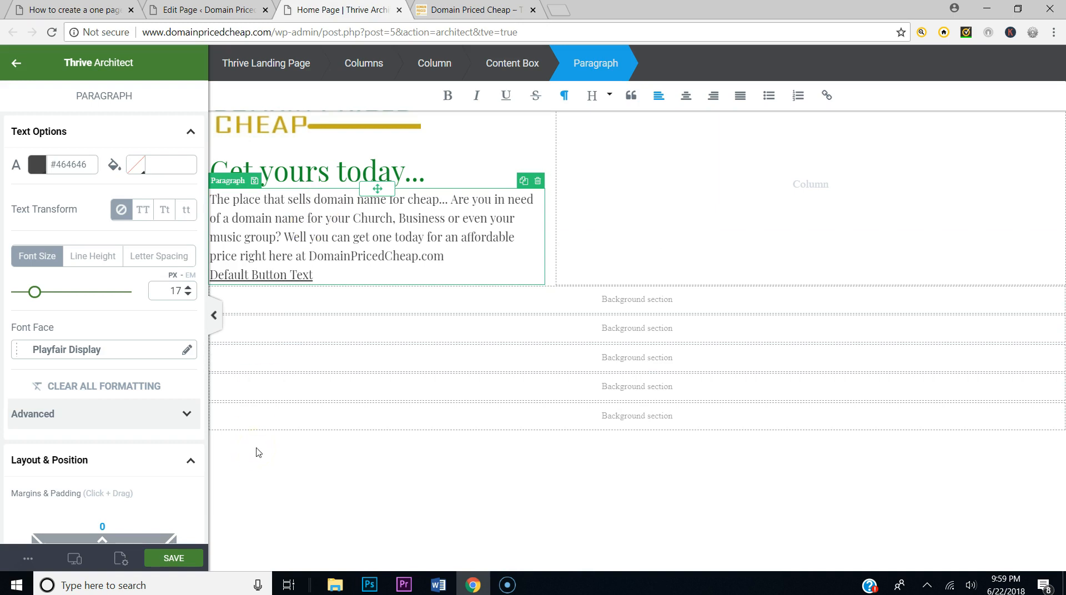
{"action": "left_click", "coordinate": [169, 557]}
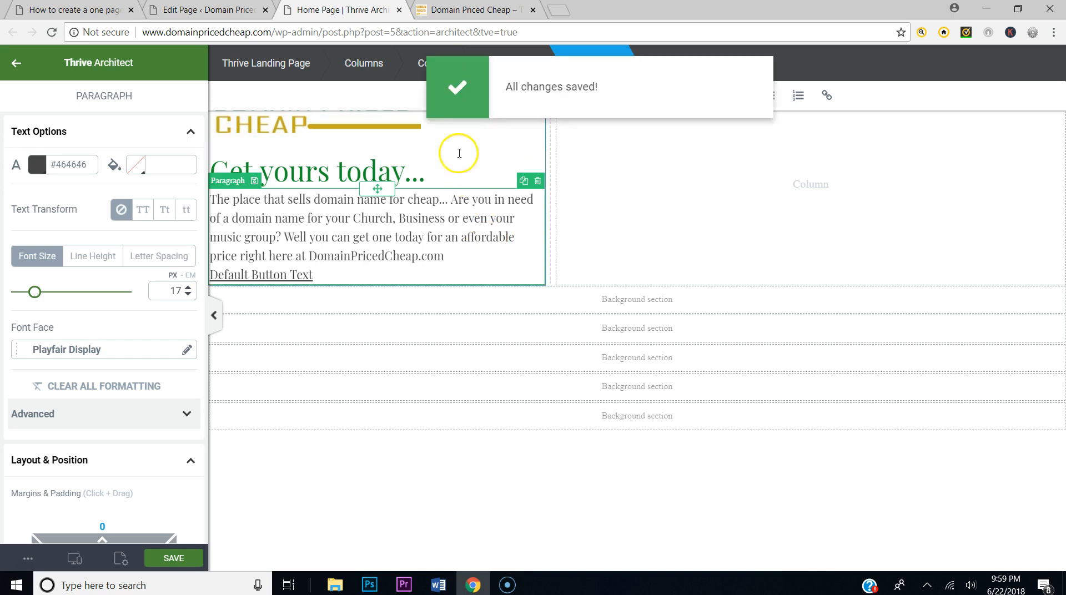
Step: Change the "Get yours today..." heading to H1 and recolour it with the saved green #148f2a
{"action": "left_click", "coordinate": [377, 169]}
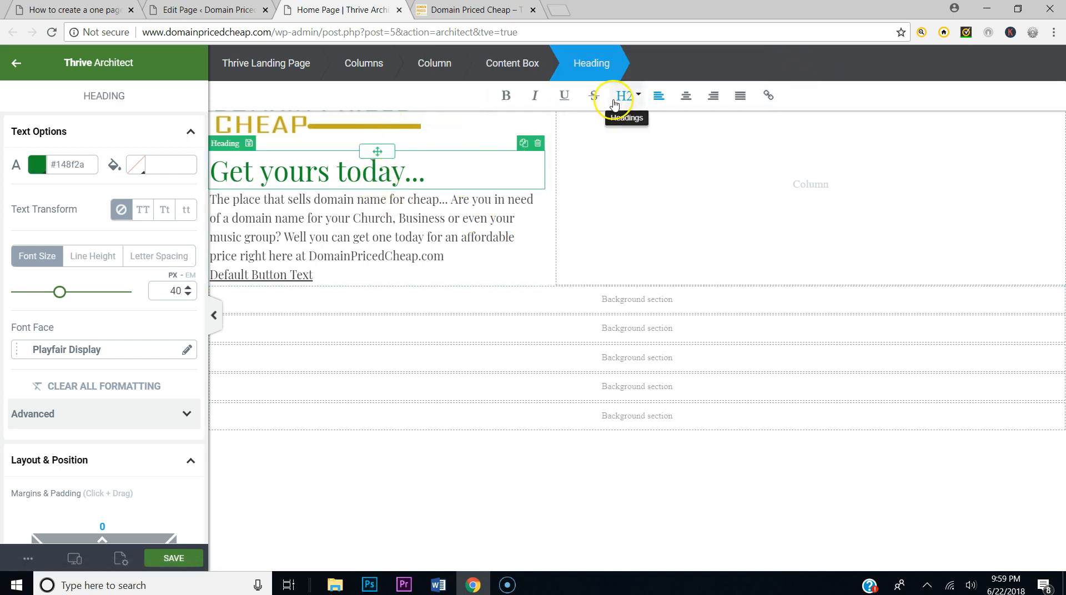
{"action": "left_click", "coordinate": [638, 98]}
{"action": "left_click", "coordinate": [634, 118]}
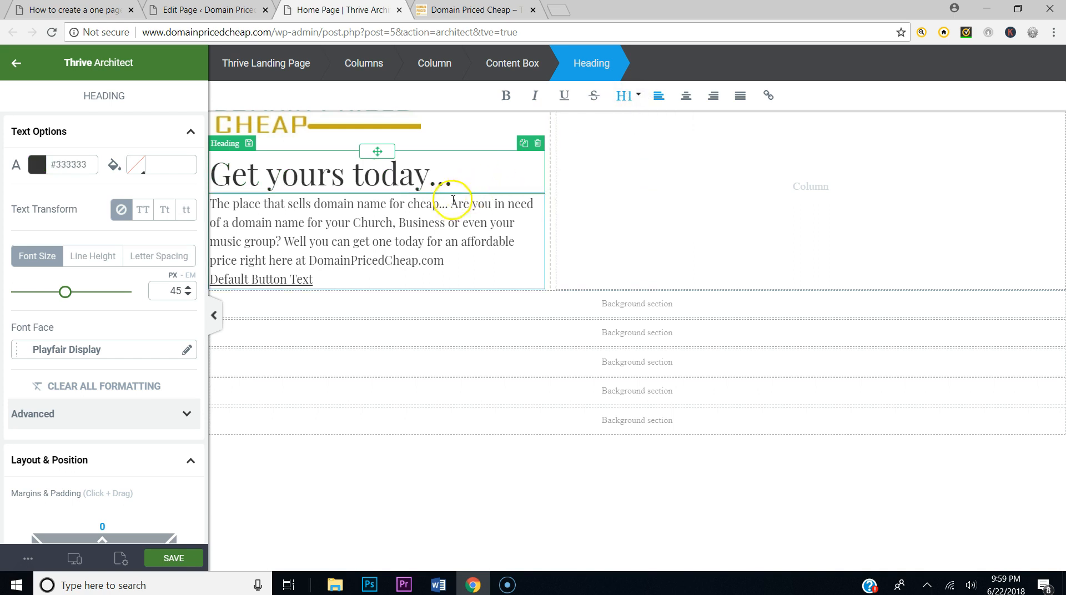
{"action": "left_click_drag", "start_coordinate": [443, 172], "coordinate": [223, 177]}
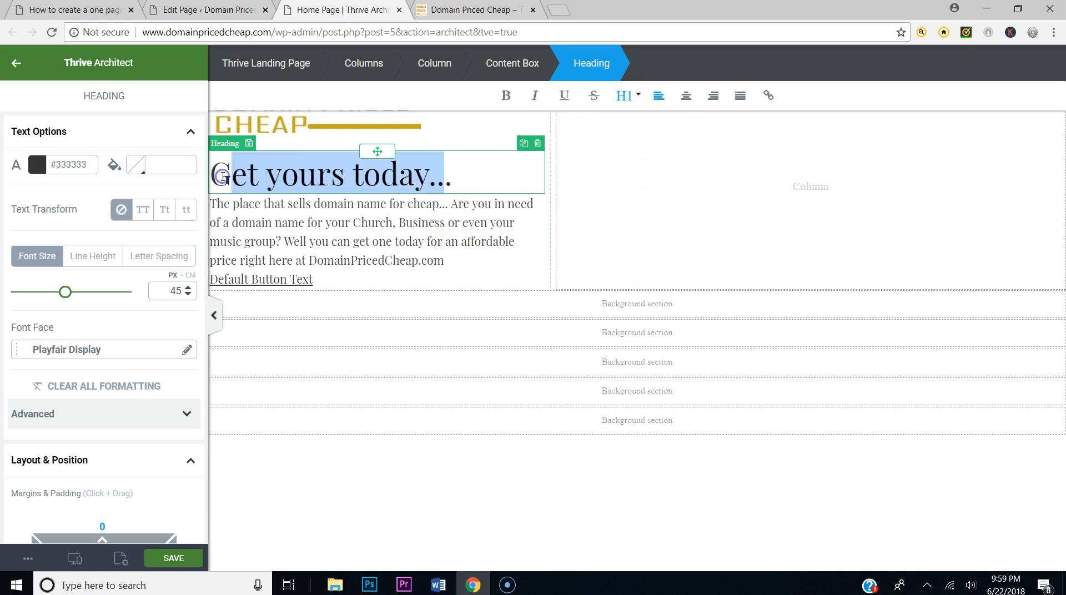
{"action": "left_click_drag", "start_coordinate": [476, 178], "coordinate": [194, 175]}
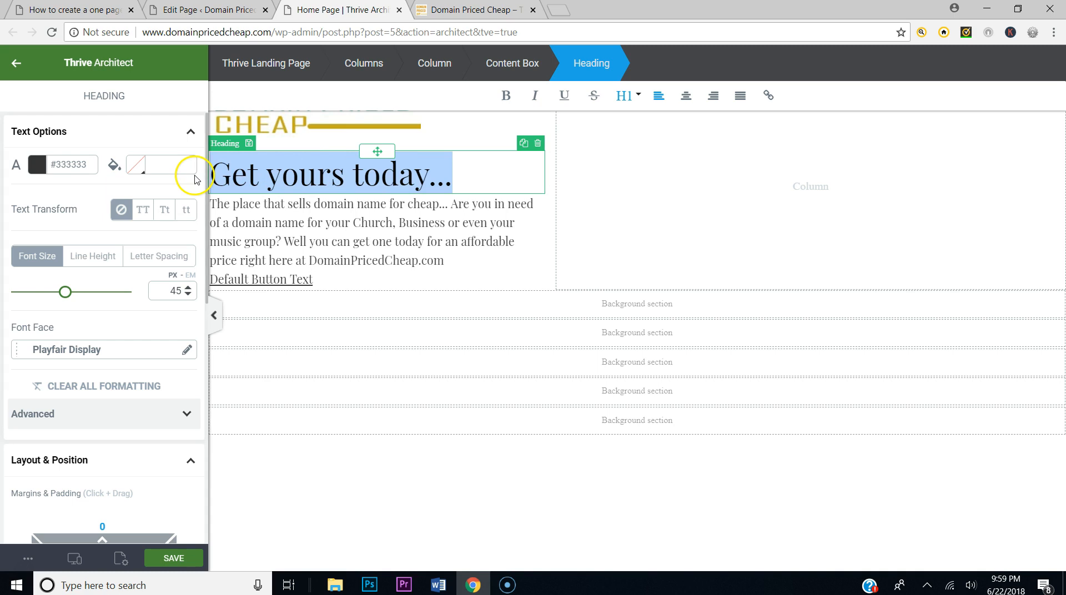
{"action": "left_click", "coordinate": [37, 165]}
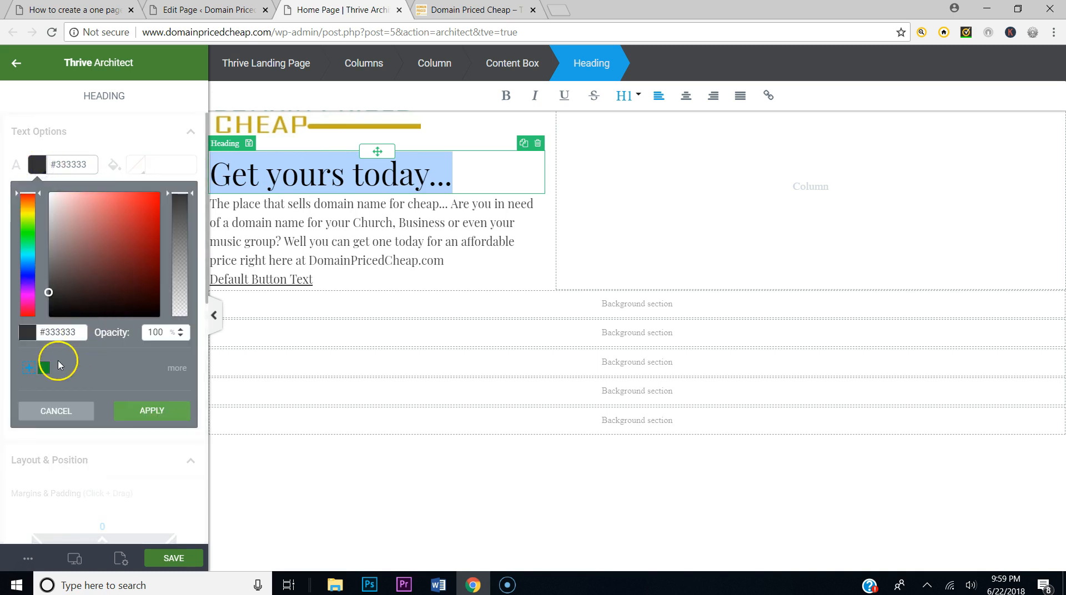
{"action": "left_click", "coordinate": [44, 367]}
{"action": "left_click", "coordinate": [136, 409]}
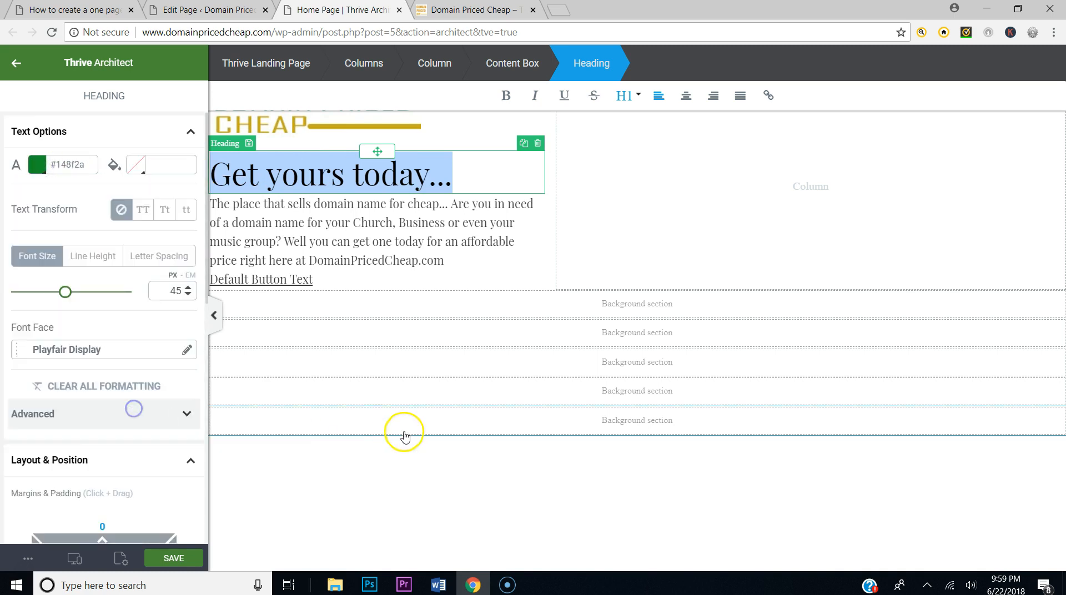
{"action": "left_click", "coordinate": [476, 184]}
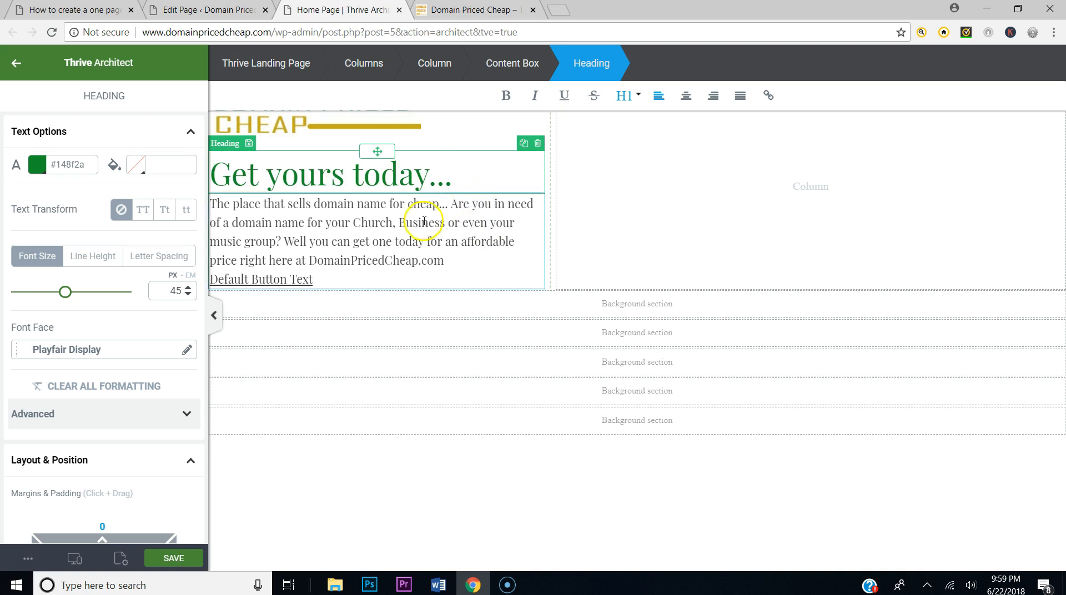
Step: Compare the header with the finished example page and save the home page in Thrive Architect
{"action": "left_click", "coordinate": [78, 10]}
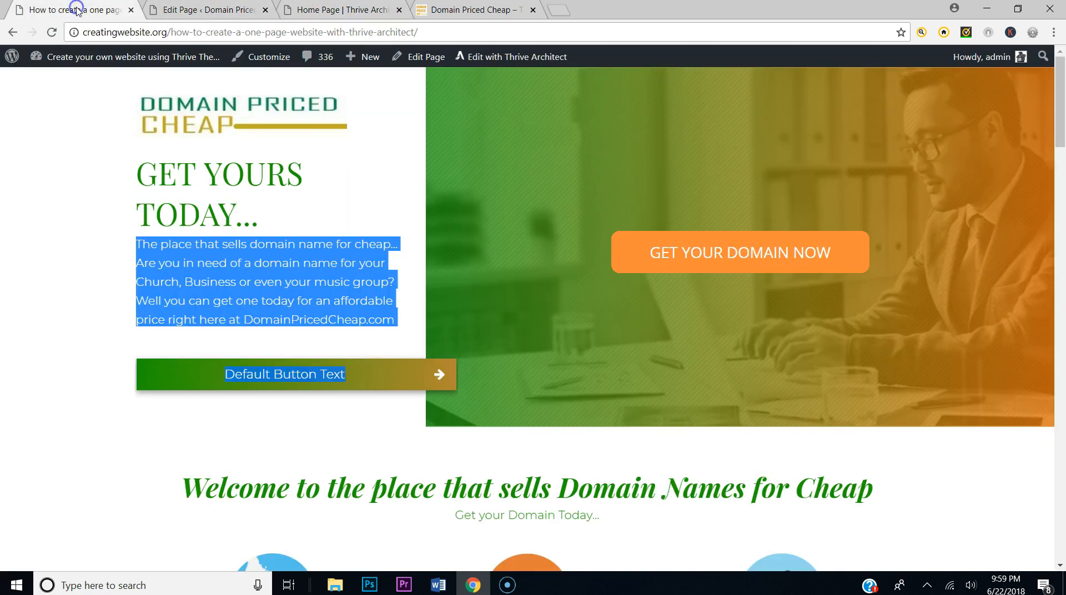
{"action": "left_click", "coordinate": [354, 178]}
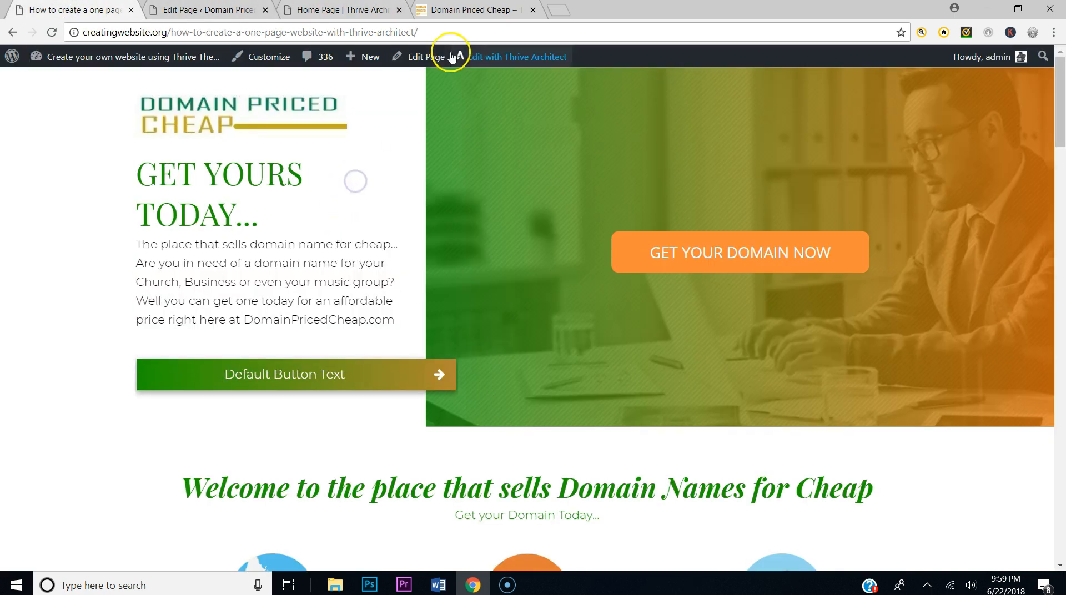
{"action": "left_click", "coordinate": [458, 11]}
{"action": "left_click", "coordinate": [247, 9]}
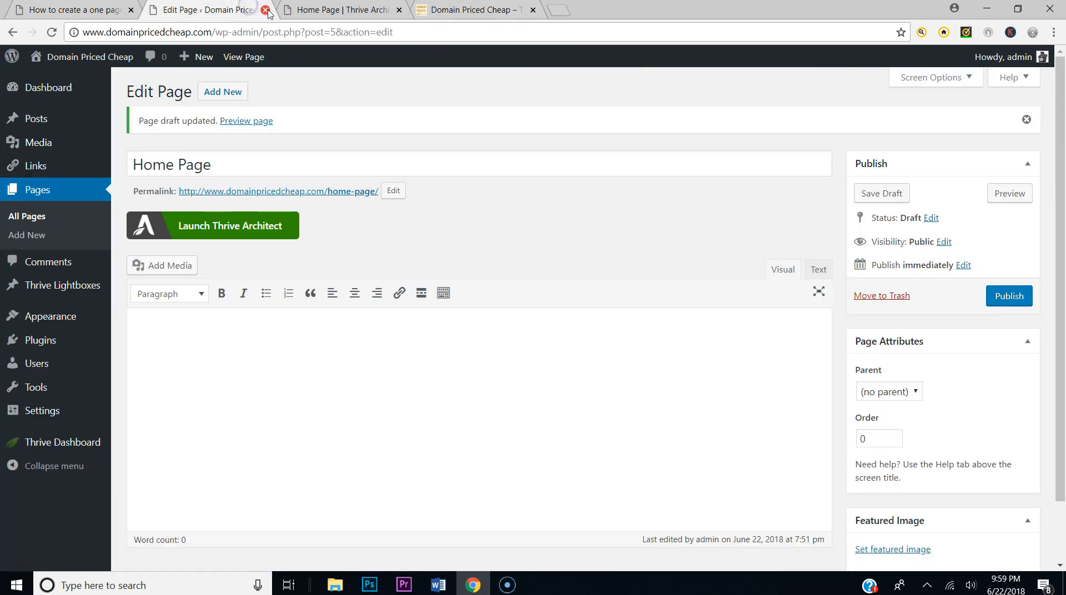
{"action": "left_click", "coordinate": [300, 10]}
{"action": "left_click", "coordinate": [167, 558]}
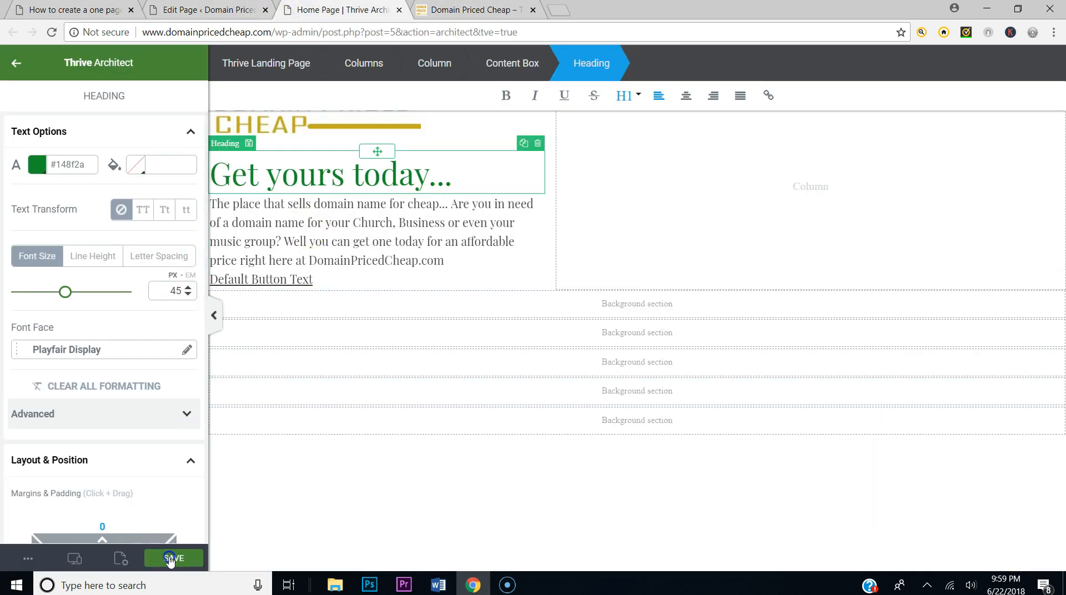
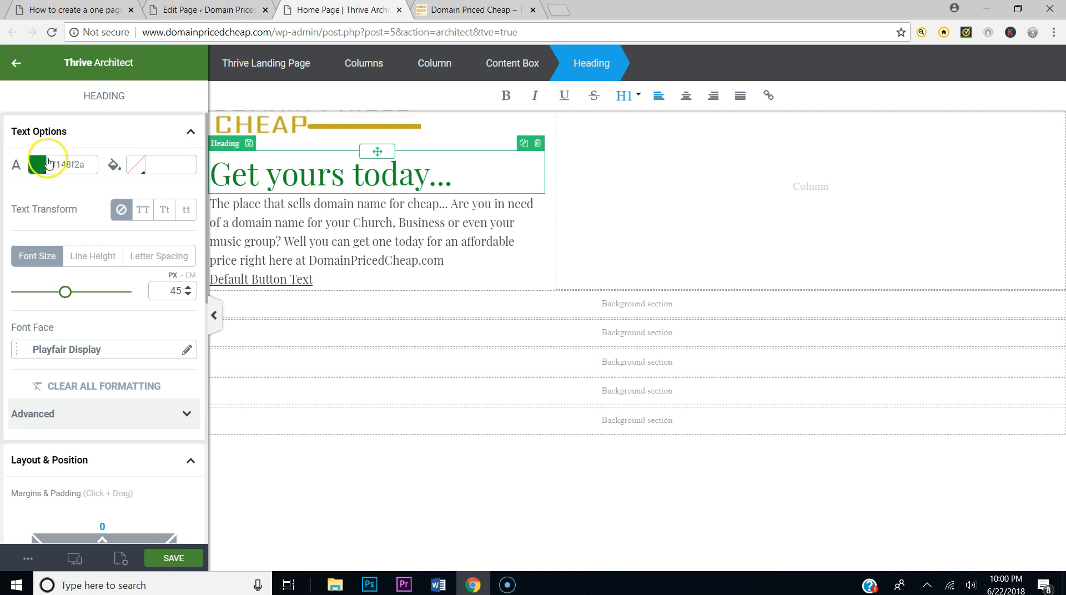
Step: Start an image background layer for the empty column beside the logo and heading
{"action": "left_click", "coordinate": [618, 196]}
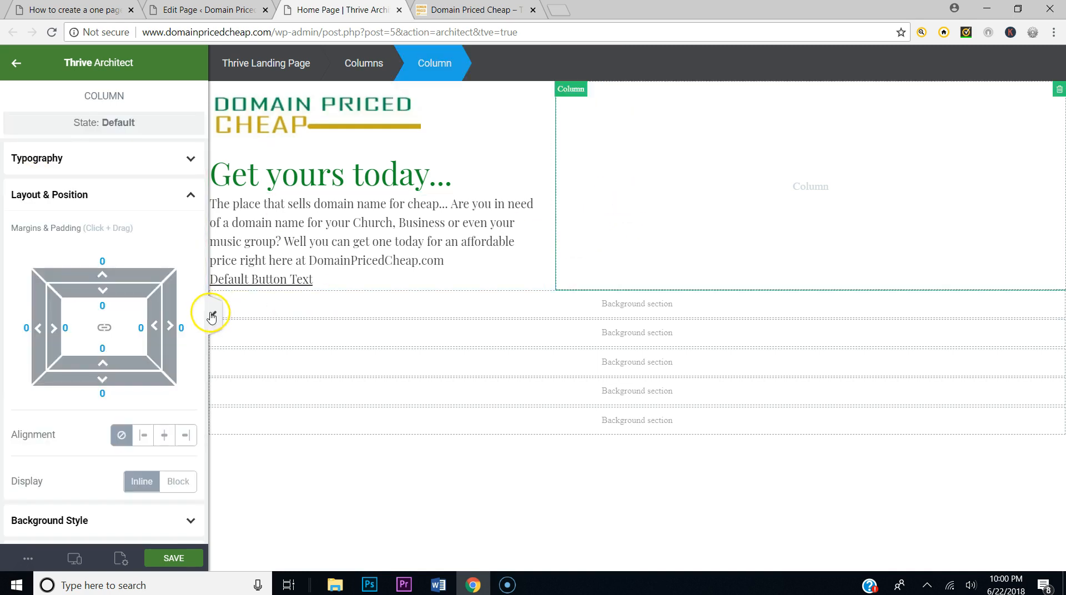
{"action": "left_click", "coordinate": [105, 196]}
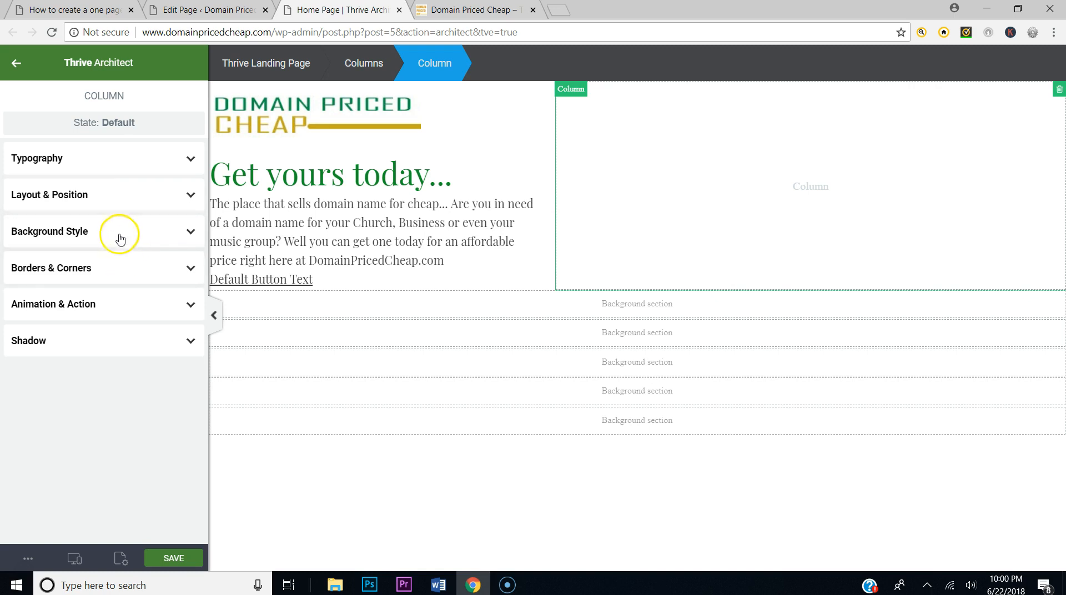
{"action": "left_click", "coordinate": [118, 232]}
{"action": "left_click", "coordinate": [143, 271]}
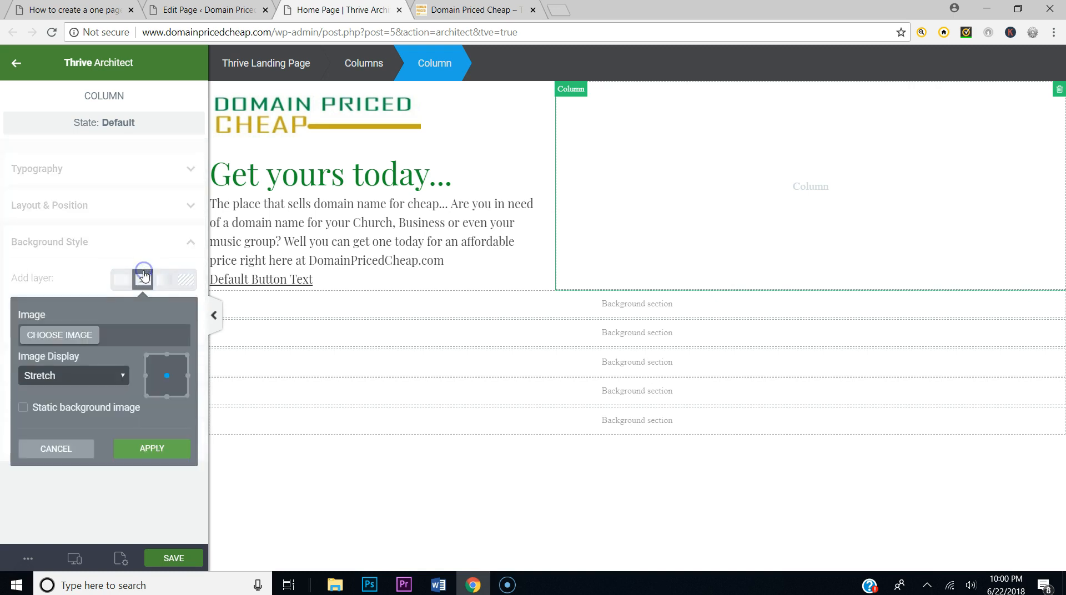
Step: Upload top-right-pic from the Building the Website folder, apply it as the column's stretched background image, and save the page
{"action": "left_click", "coordinate": [58, 336]}
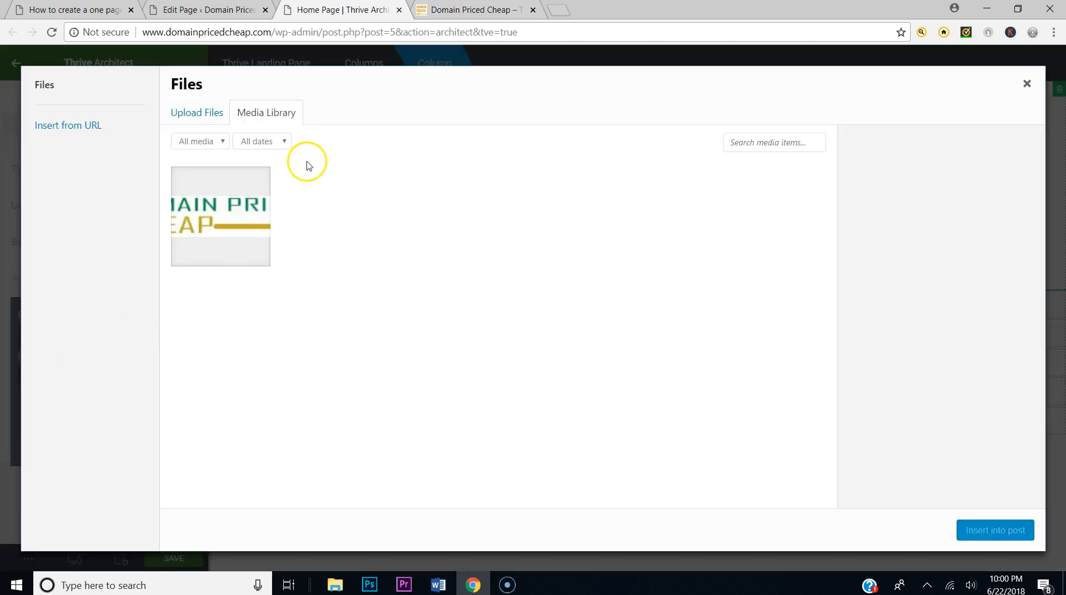
{"action": "left_click", "coordinate": [213, 118]}
{"action": "left_click", "coordinate": [603, 312]}
{"action": "left_click", "coordinate": [1047, 479]}
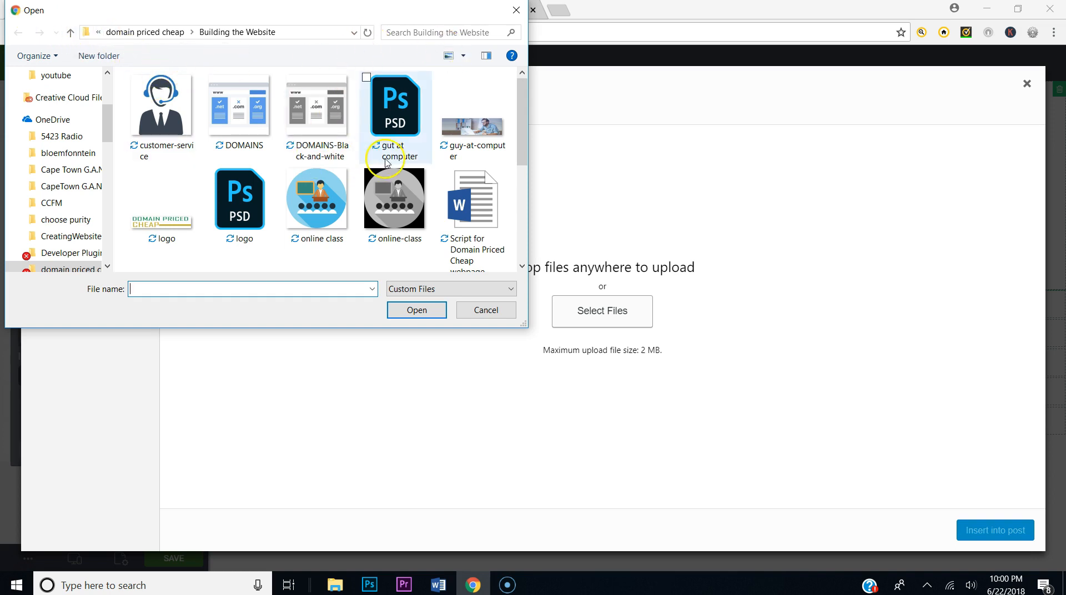
{"action": "scroll", "coordinate": [434, 206], "scroll_direction": "down", "scroll_amount": 3}
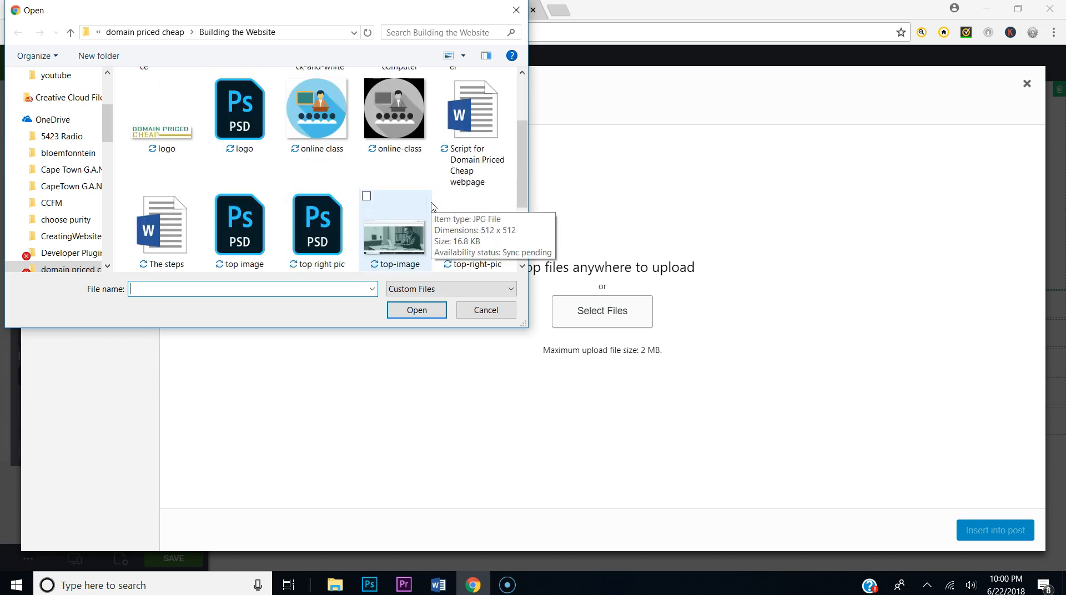
{"action": "left_click", "coordinate": [468, 139]}
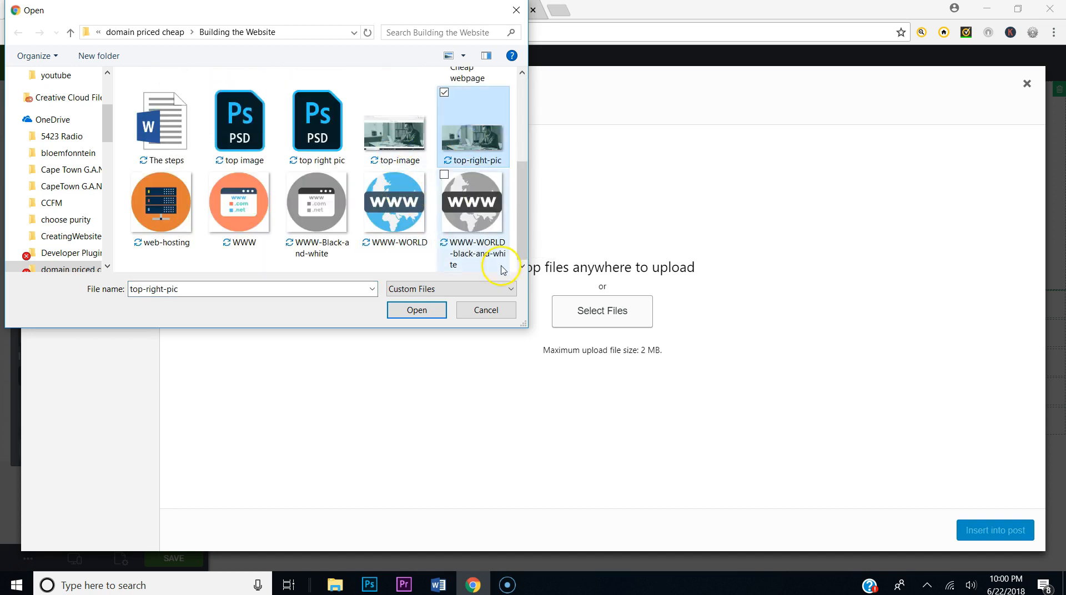
{"action": "left_click", "coordinate": [421, 309]}
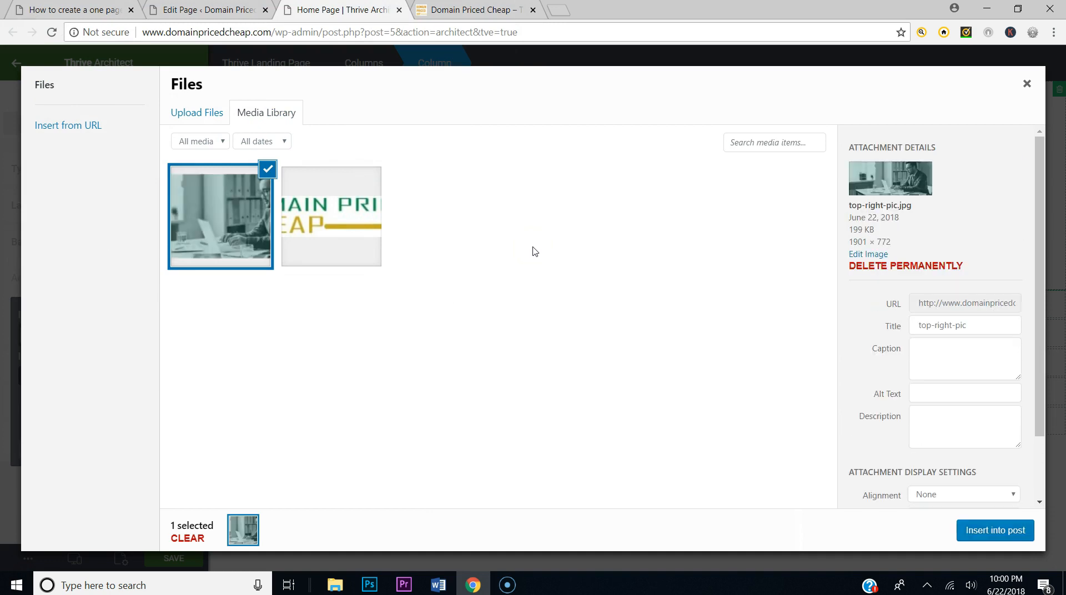
{"action": "left_click", "coordinate": [988, 530]}
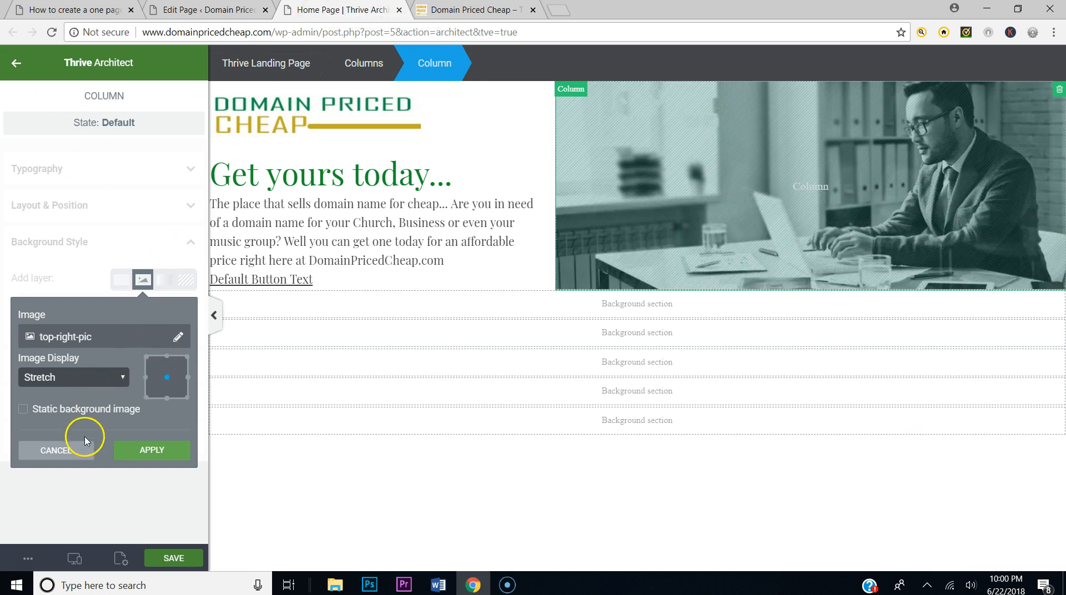
{"action": "left_click", "coordinate": [123, 453]}
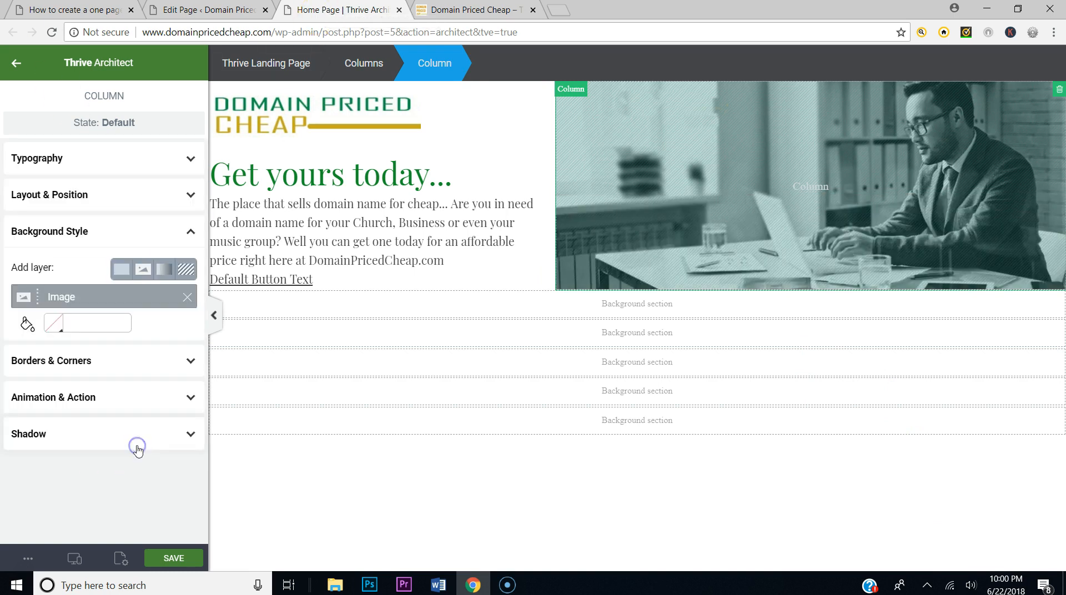
{"action": "left_click", "coordinate": [178, 561]}
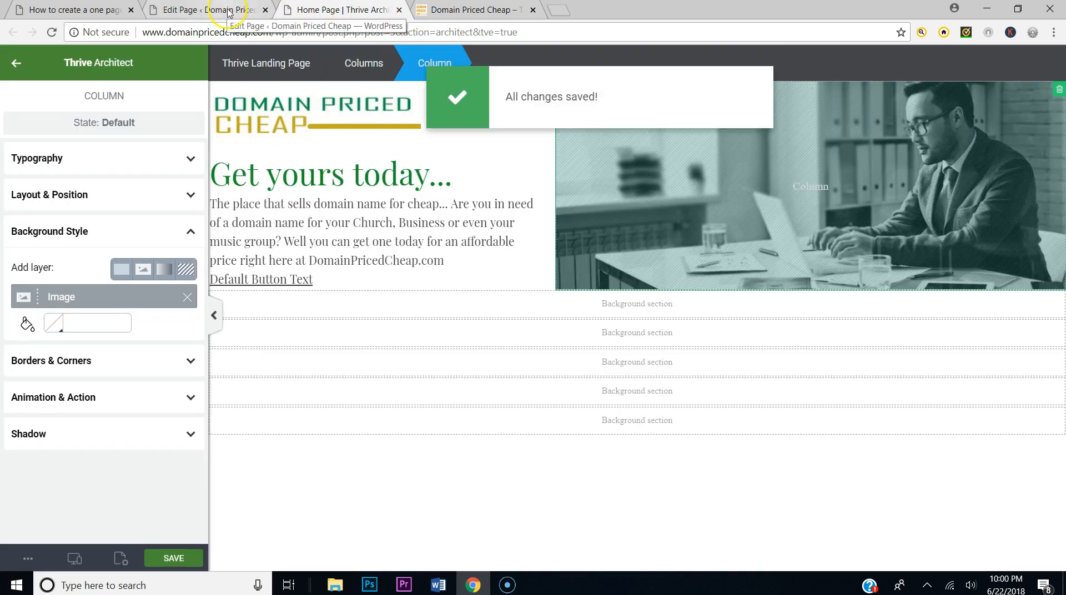
Step: Reload the live domainpricedcheap.com site to check it, and save the home page again in Thrive Architect
{"action": "left_click", "coordinate": [499, 10]}
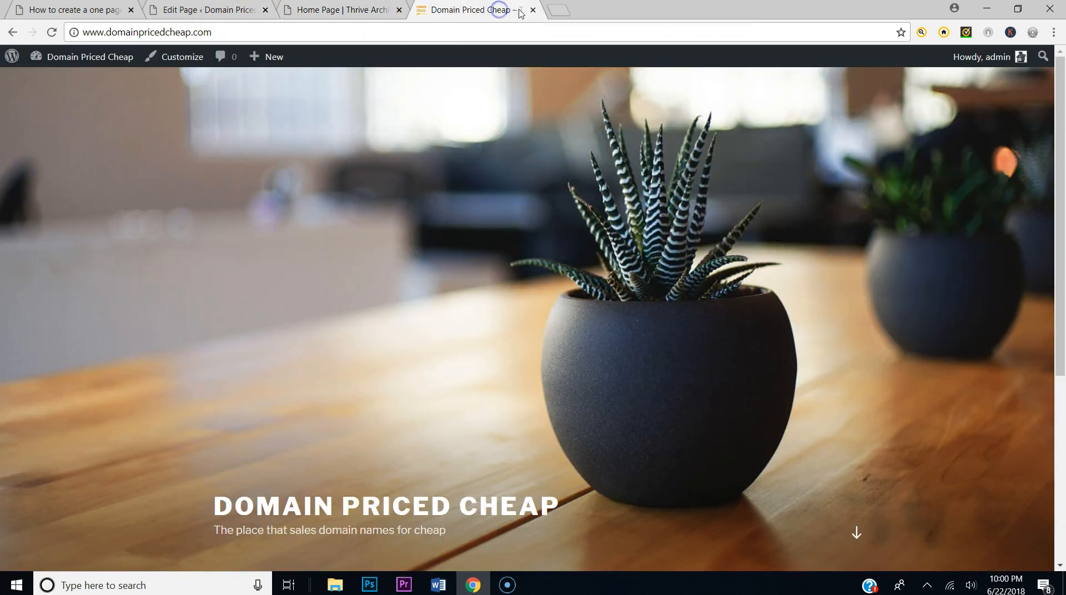
{"action": "left_click", "coordinate": [52, 32]}
{"action": "left_click", "coordinate": [176, 6]}
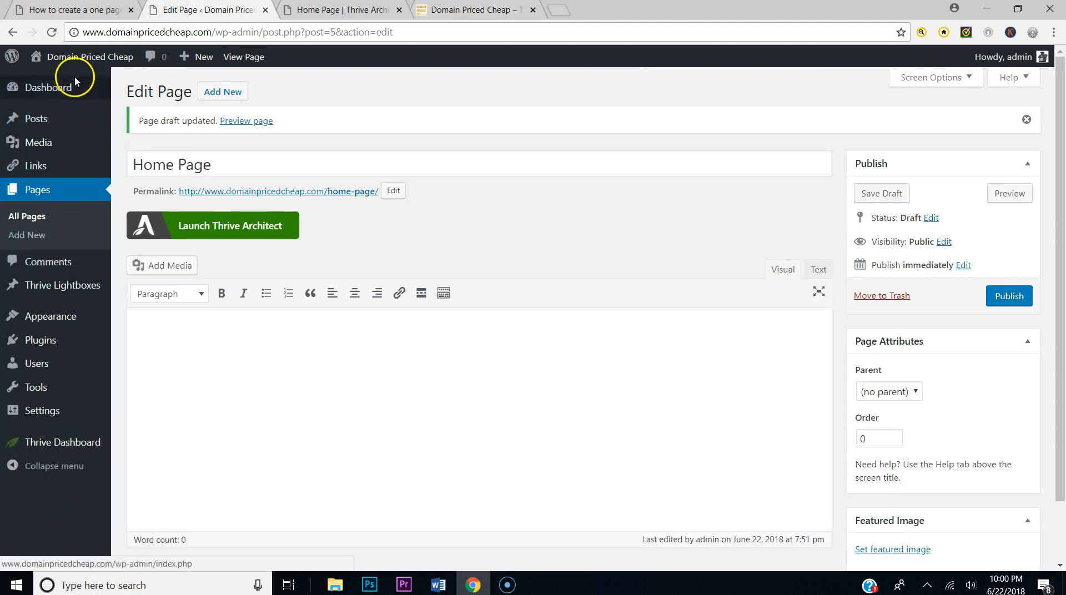
{"action": "left_click", "coordinate": [313, 8]}
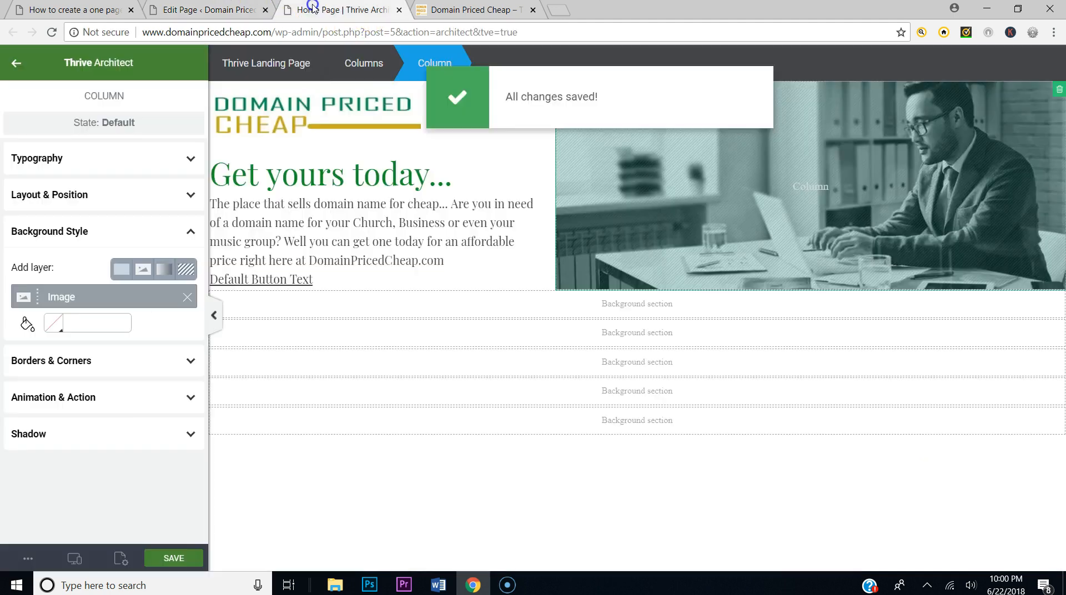
{"action": "left_click", "coordinate": [178, 563]}
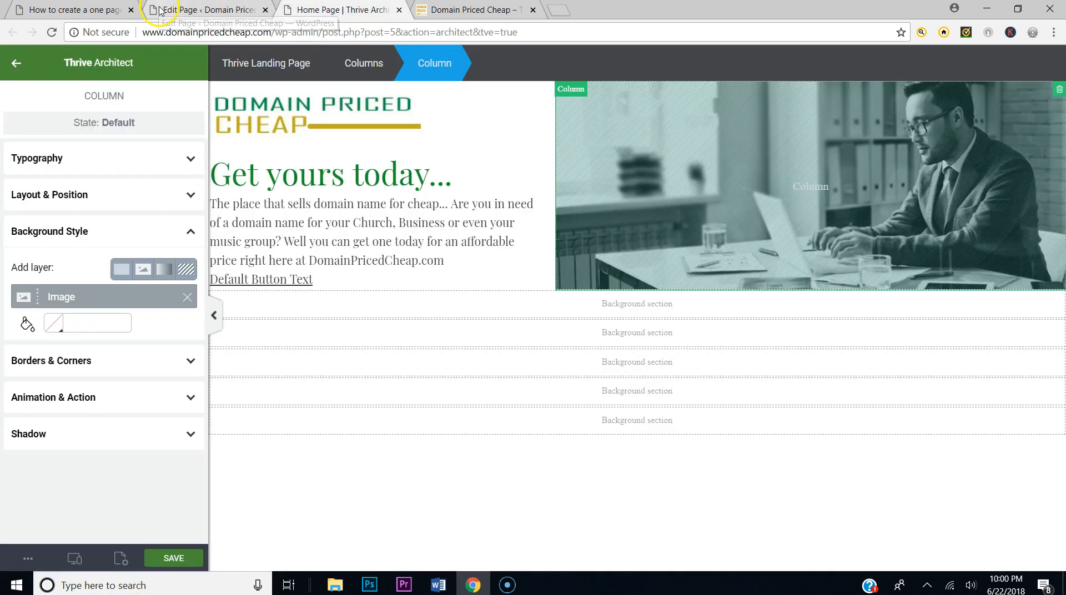
Step: Publish the Home Page in WordPress, reopen it from the list of pages and update it
{"action": "left_click", "coordinate": [161, 9]}
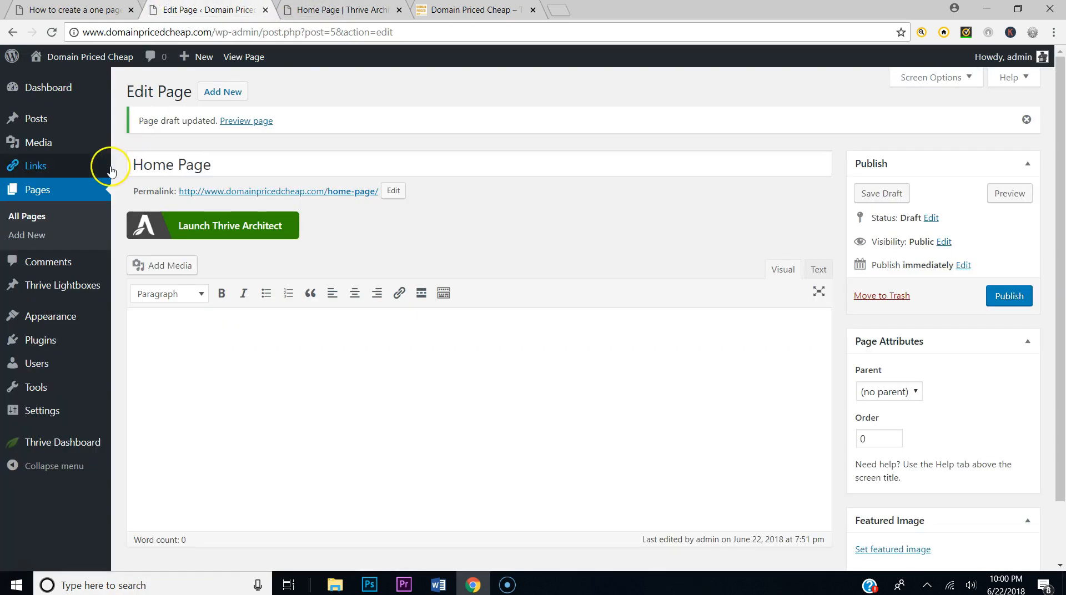
{"action": "left_click", "coordinate": [996, 298]}
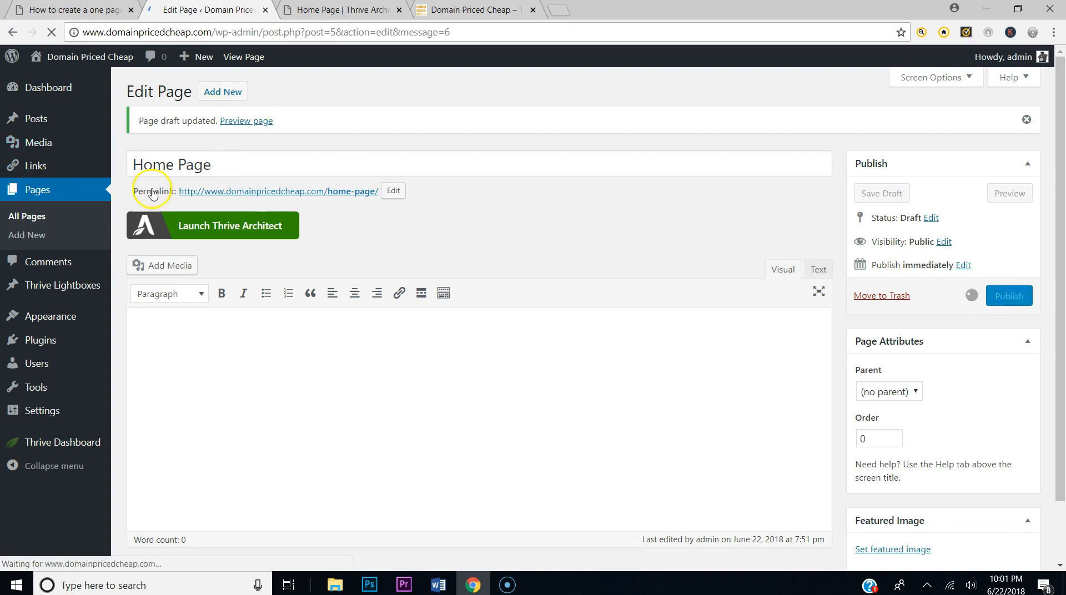
{"action": "left_click", "coordinate": [55, 190]}
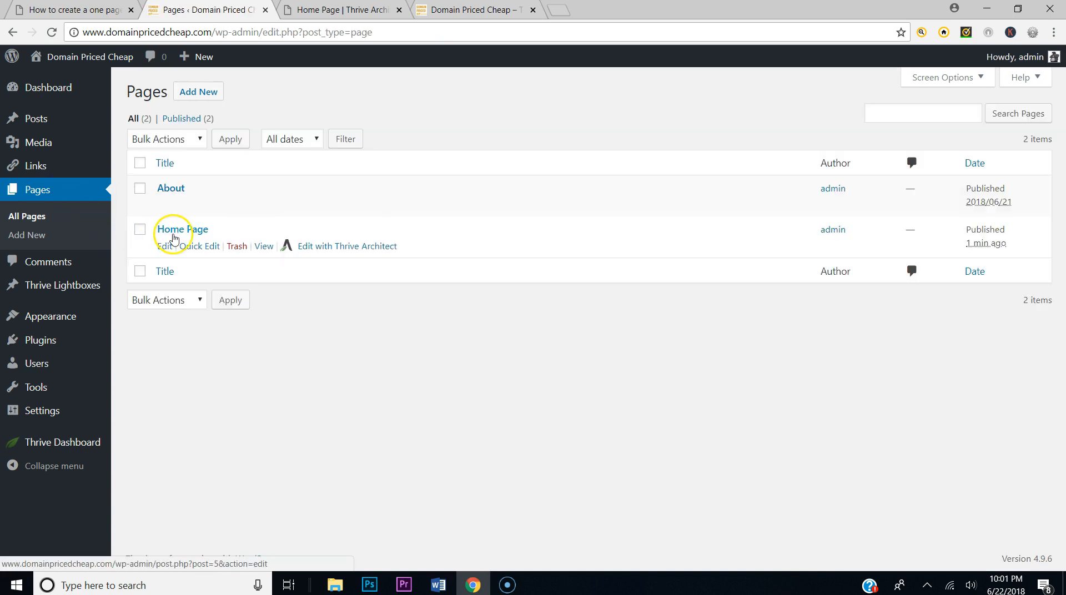
{"action": "left_click", "coordinate": [163, 245]}
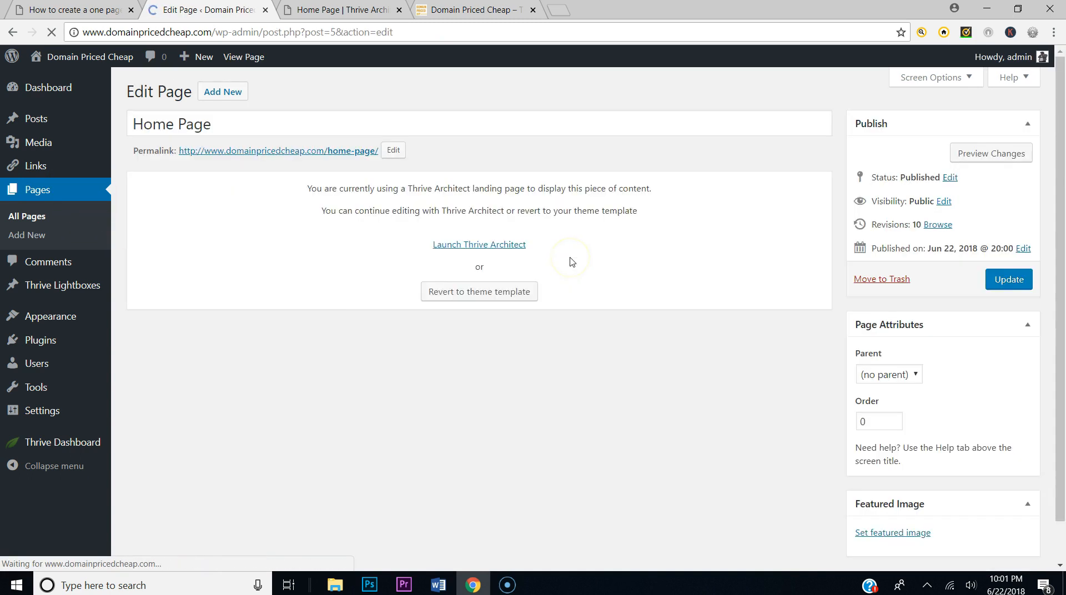
{"action": "left_click", "coordinate": [1006, 280]}
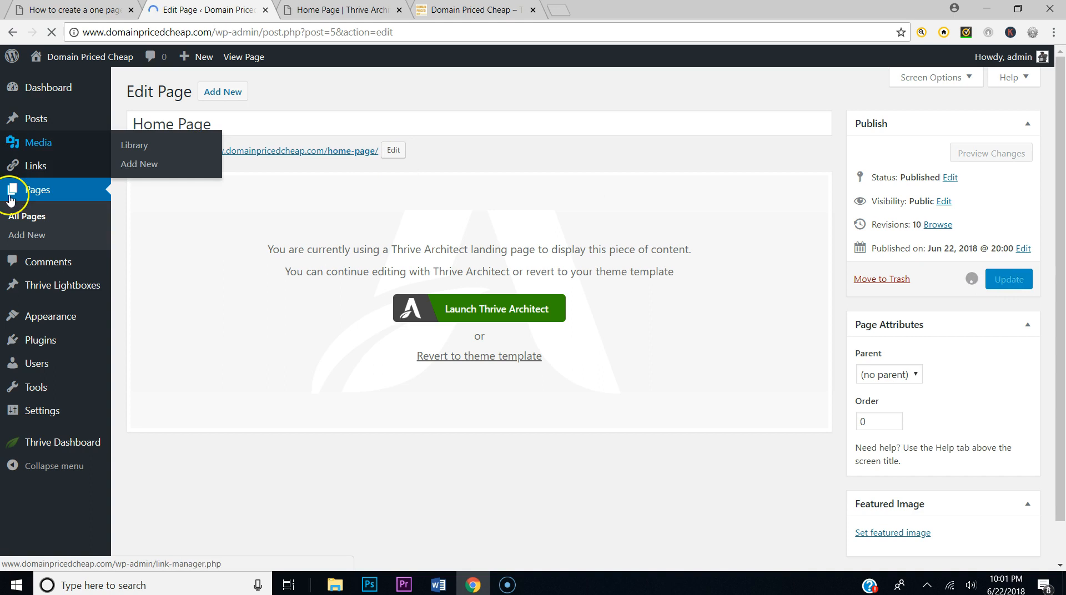
Step: Set the site's homepage in the Reading settings to the static page Home Page and save the changes
{"action": "mouse_move", "coordinate": [61, 371]}
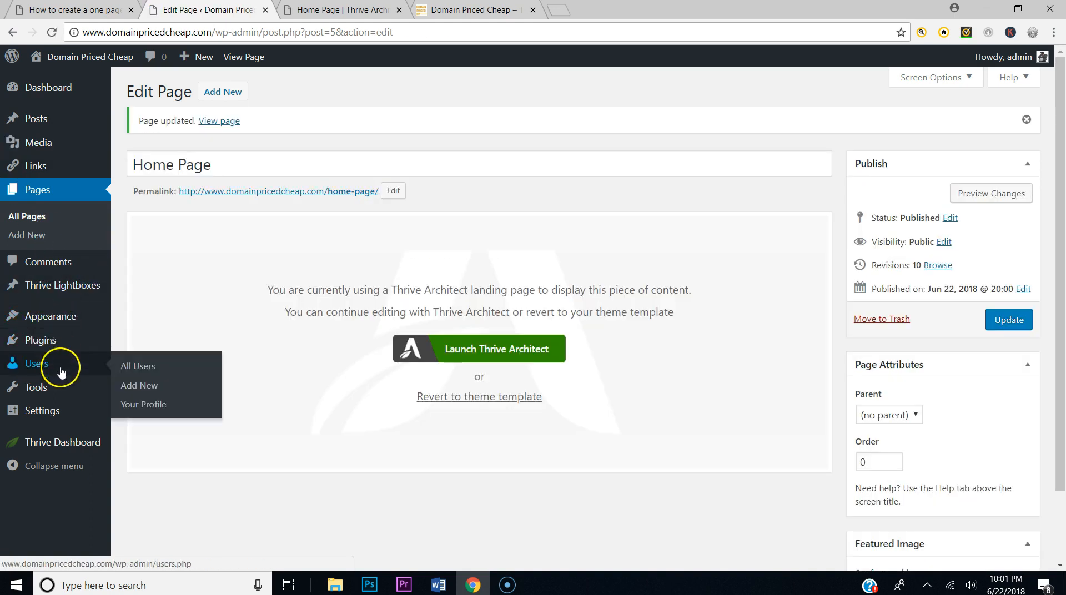
{"action": "mouse_move", "coordinate": [52, 411]}
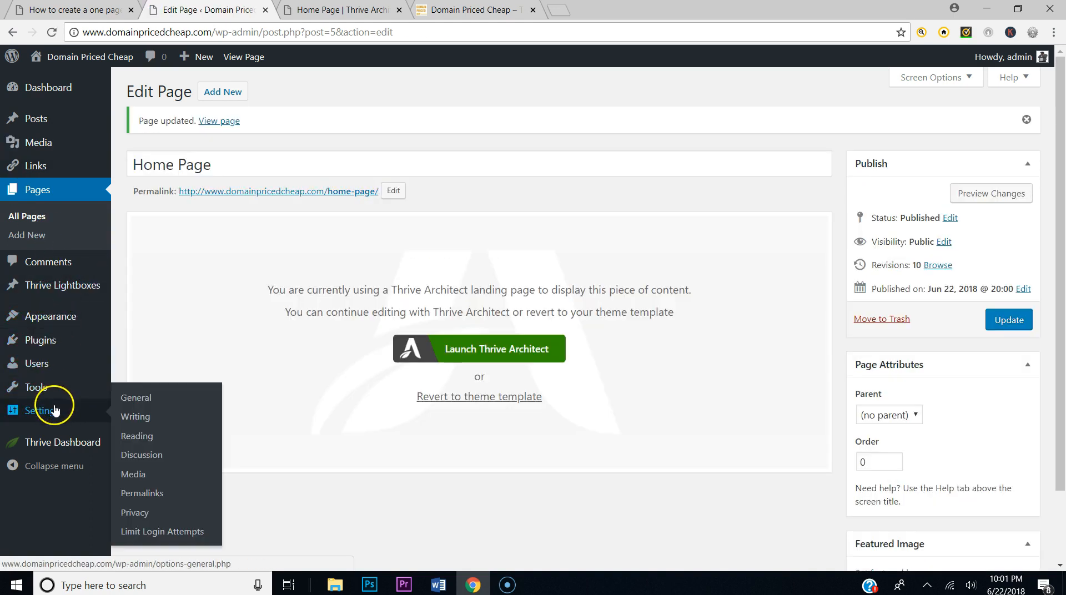
{"action": "left_click", "coordinate": [131, 437]}
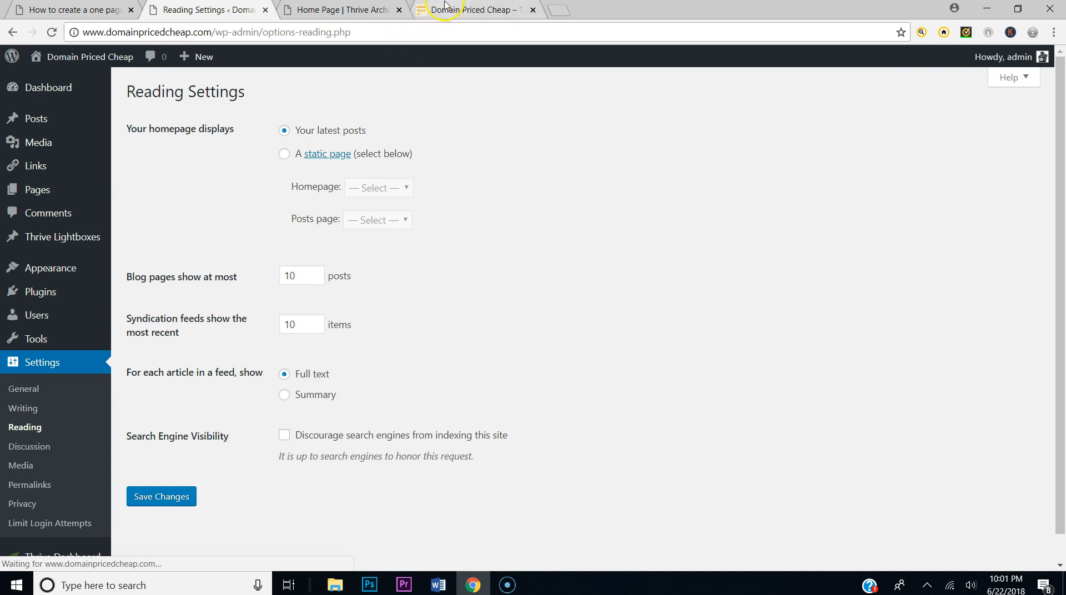
{"action": "left_click", "coordinate": [444, 7]}
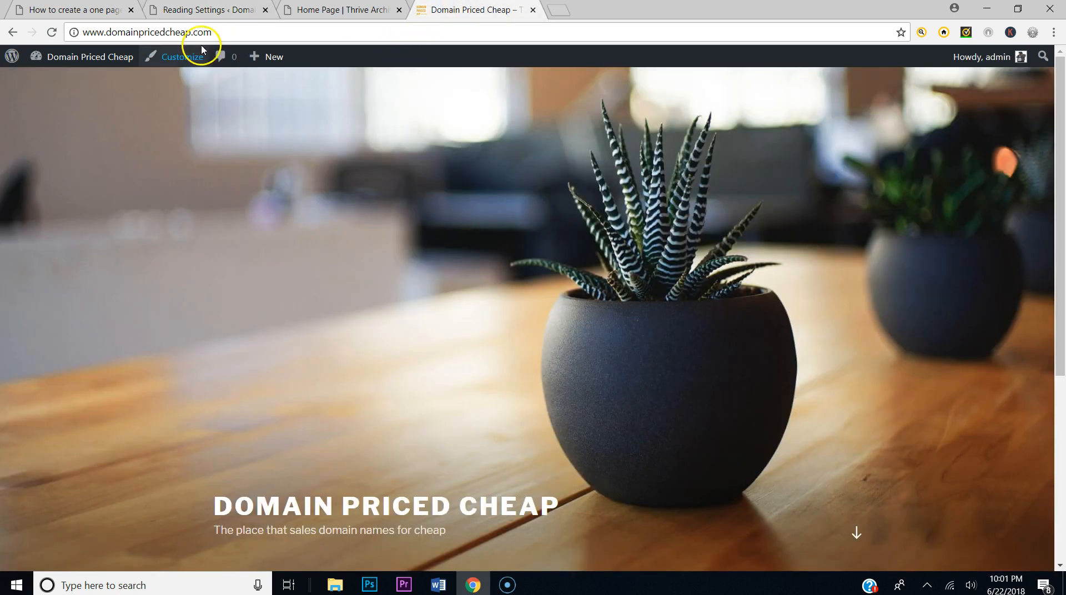
{"action": "left_click", "coordinate": [191, 8]}
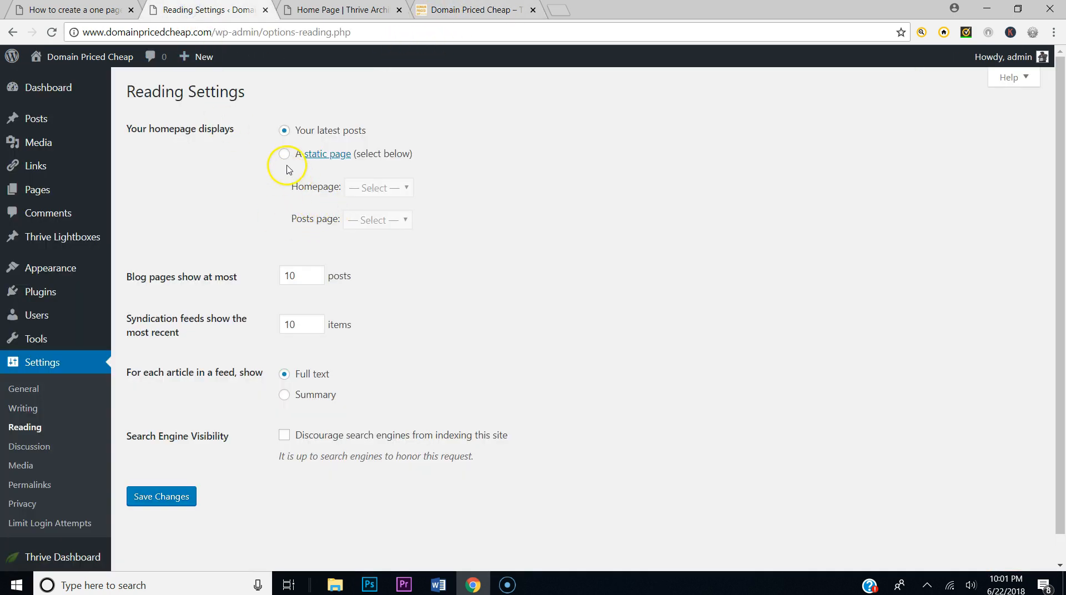
{"action": "left_click", "coordinate": [371, 190]}
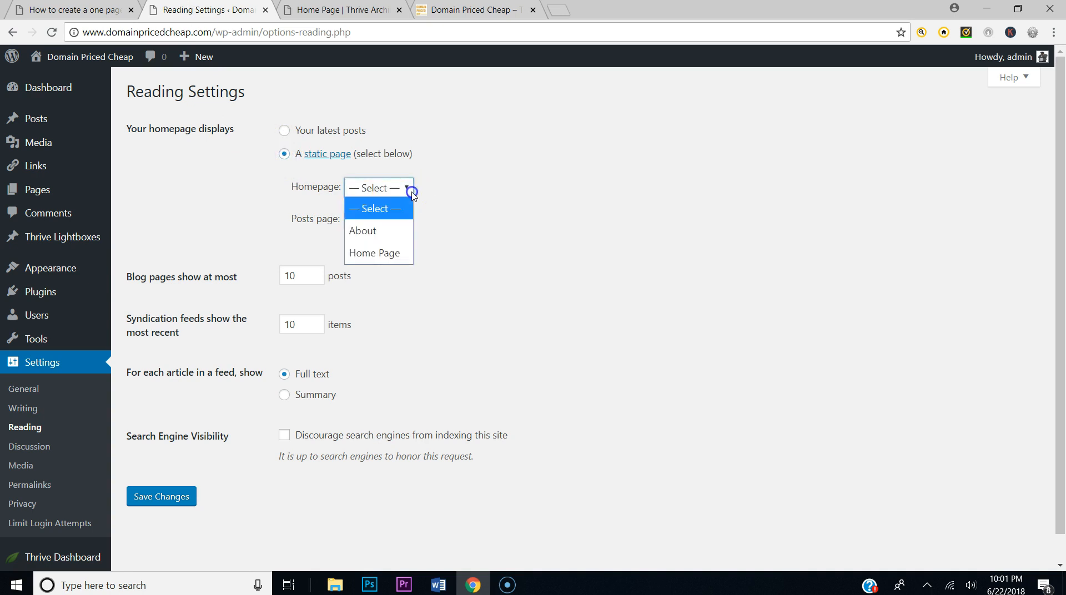
{"action": "left_click", "coordinate": [385, 250]}
{"action": "left_click", "coordinate": [181, 497]}
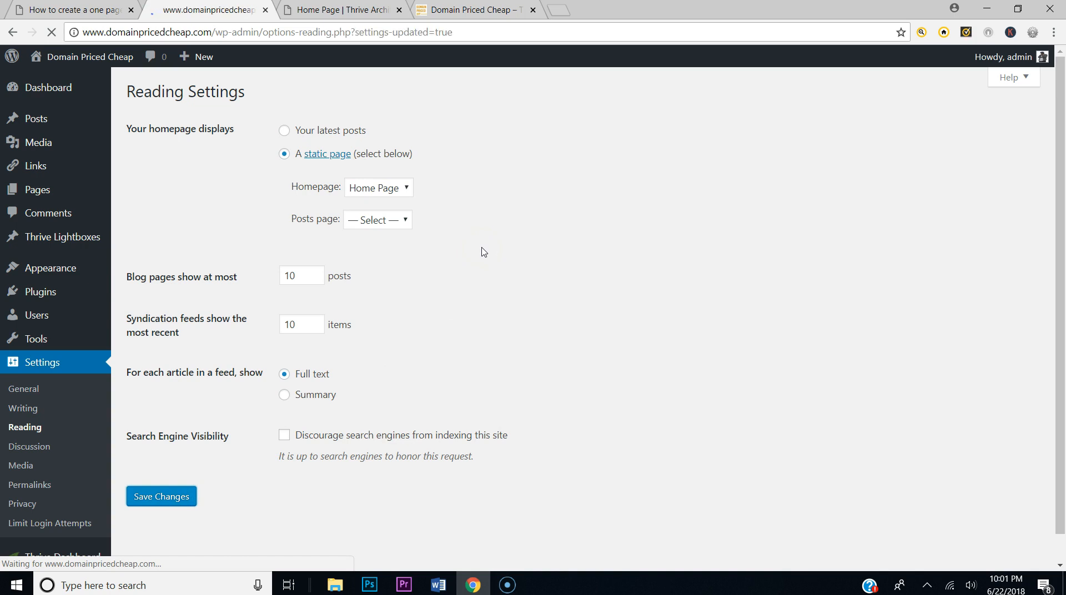
Step: Reload the live site to check the new homepage and return to the Reading settings
{"action": "left_click", "coordinate": [458, 12]}
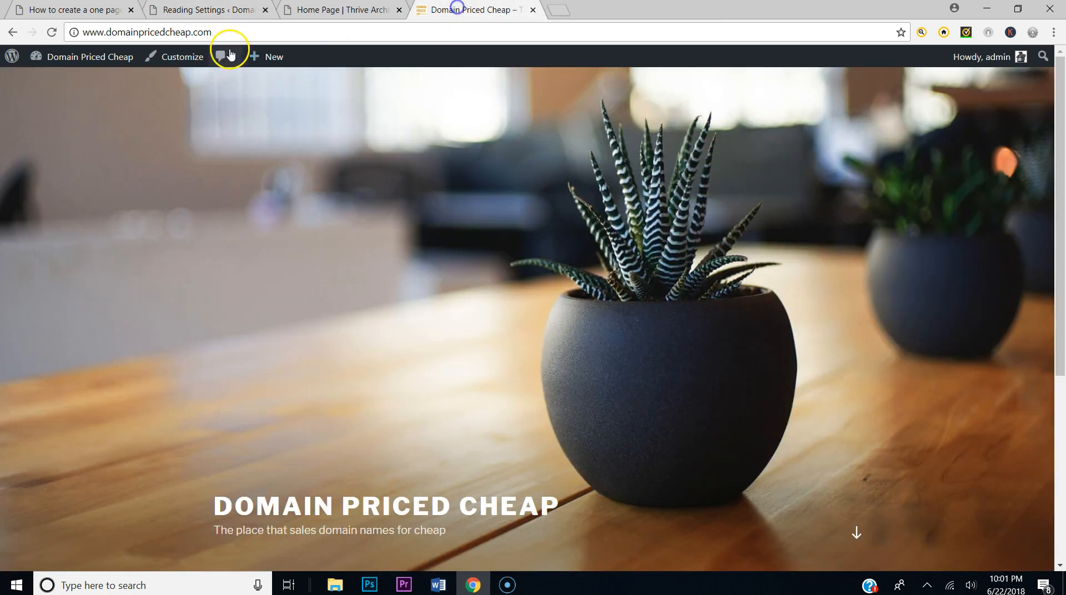
{"action": "left_click", "coordinate": [54, 33]}
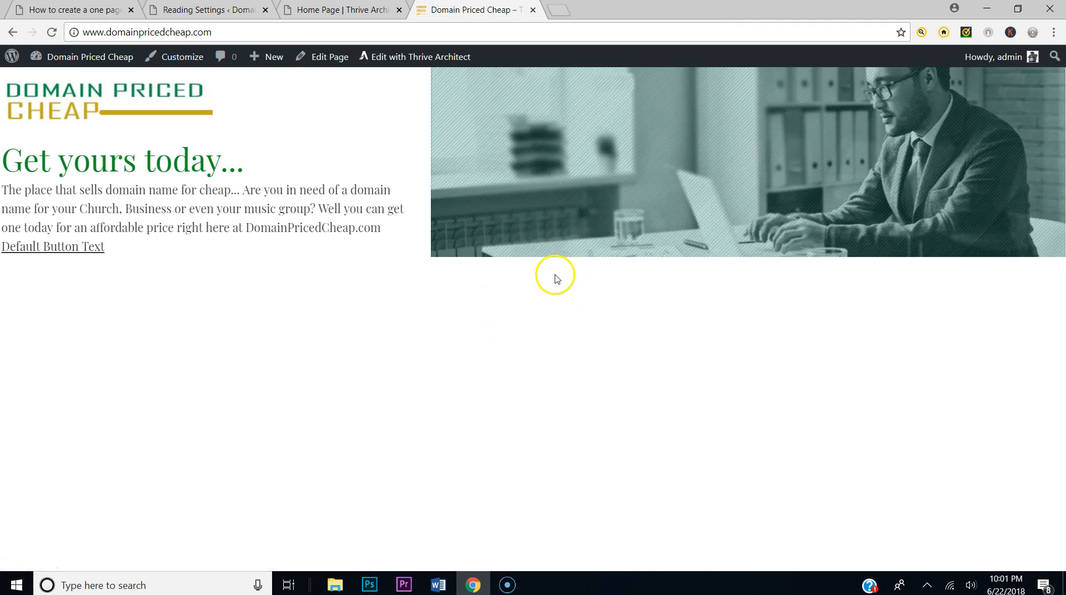
{"action": "left_click", "coordinate": [177, 9]}
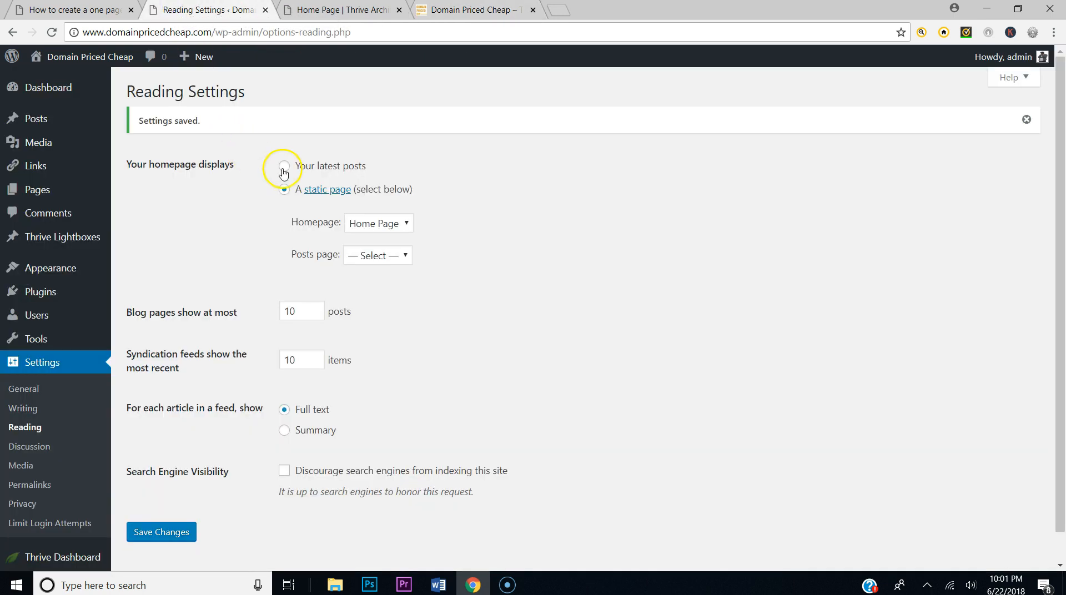
Step: Set the intro paragraph's left and right padding to 15 in Thrive Architect and save the page
{"action": "left_click", "coordinate": [323, 11]}
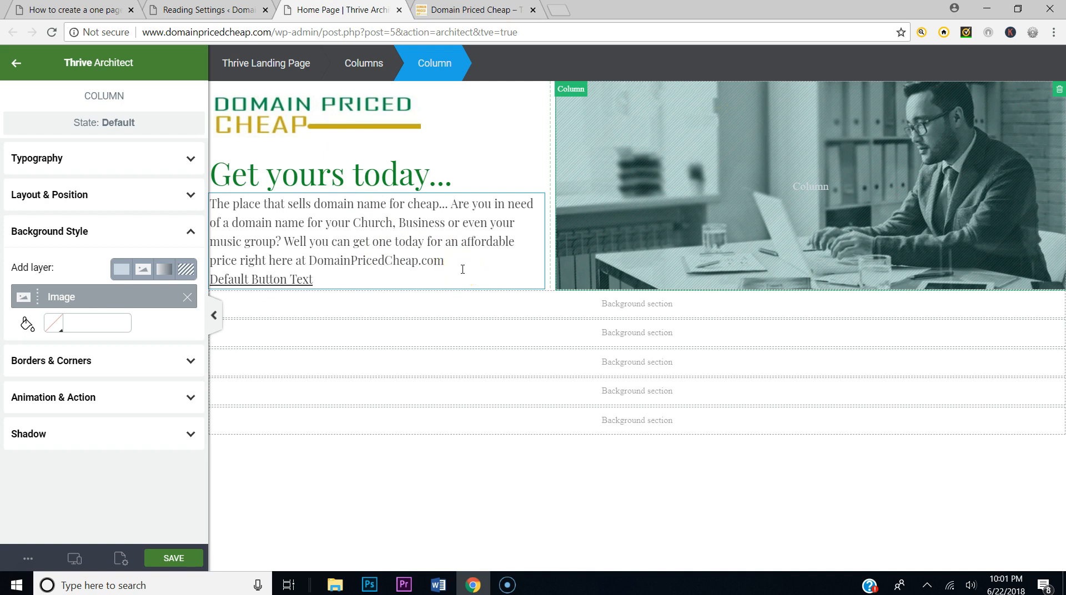
{"action": "left_click", "coordinate": [463, 269]}
{"action": "scroll", "coordinate": [108, 341], "scroll_direction": "down", "scroll_amount": 4}
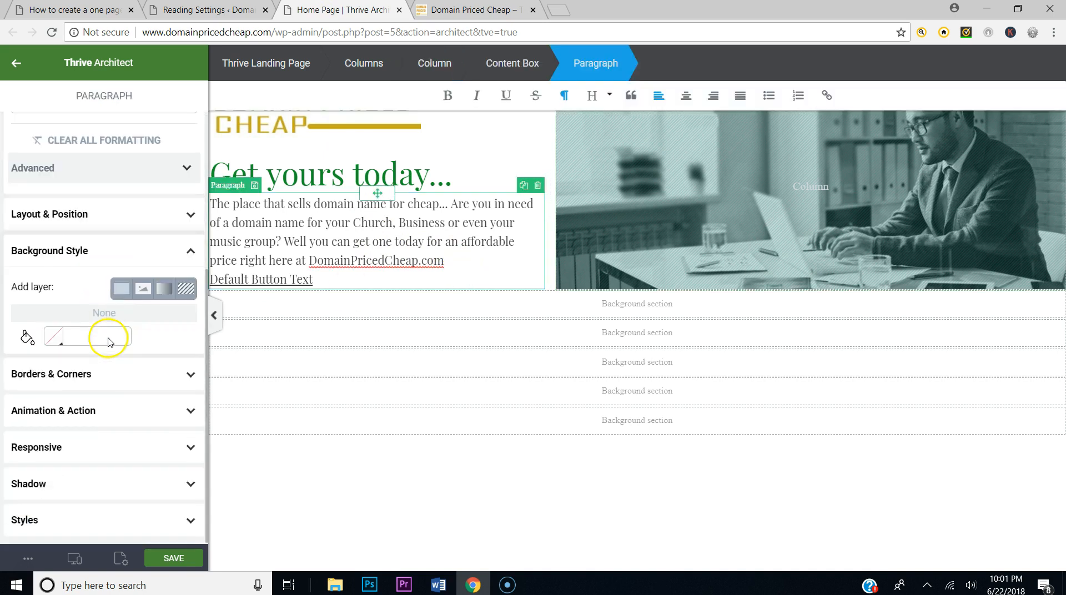
{"action": "left_click", "coordinate": [91, 215]}
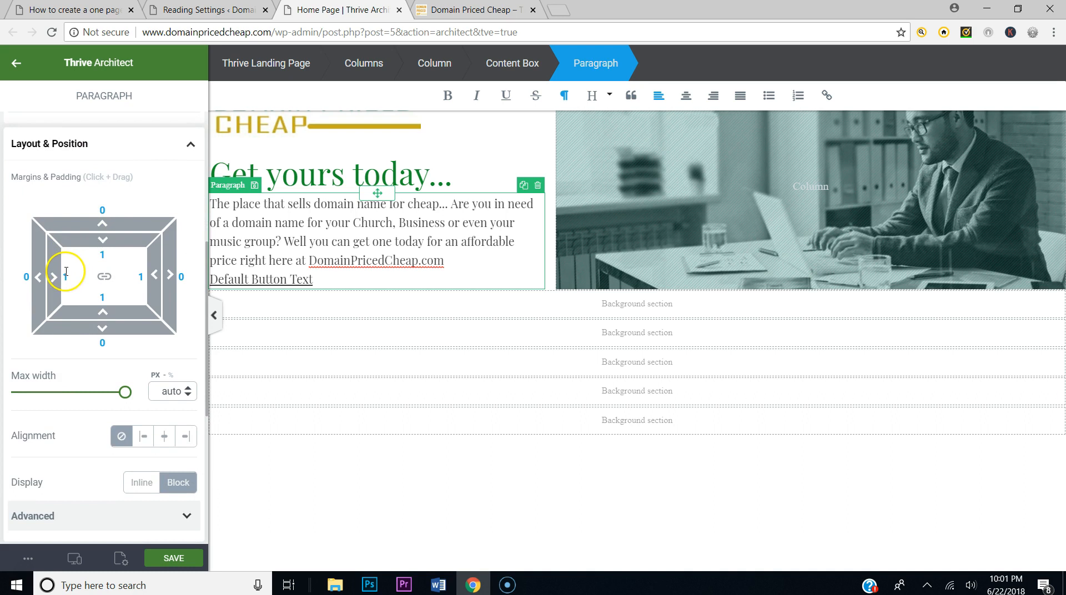
{"action": "type", "text": "15"}
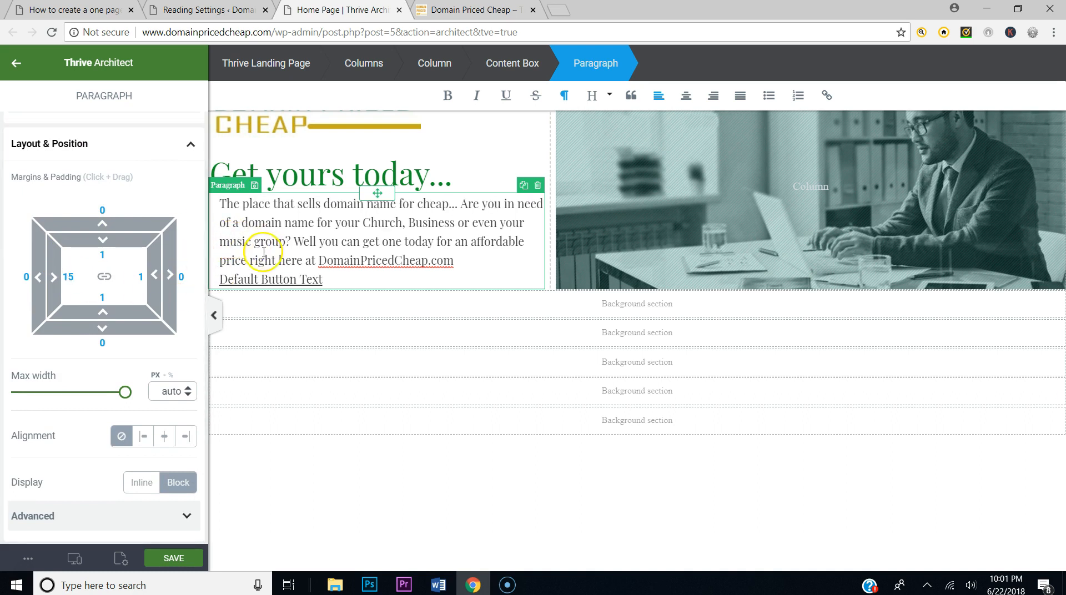
{"action": "left_click_drag", "start_coordinate": [146, 276], "coordinate": [145, 276]}
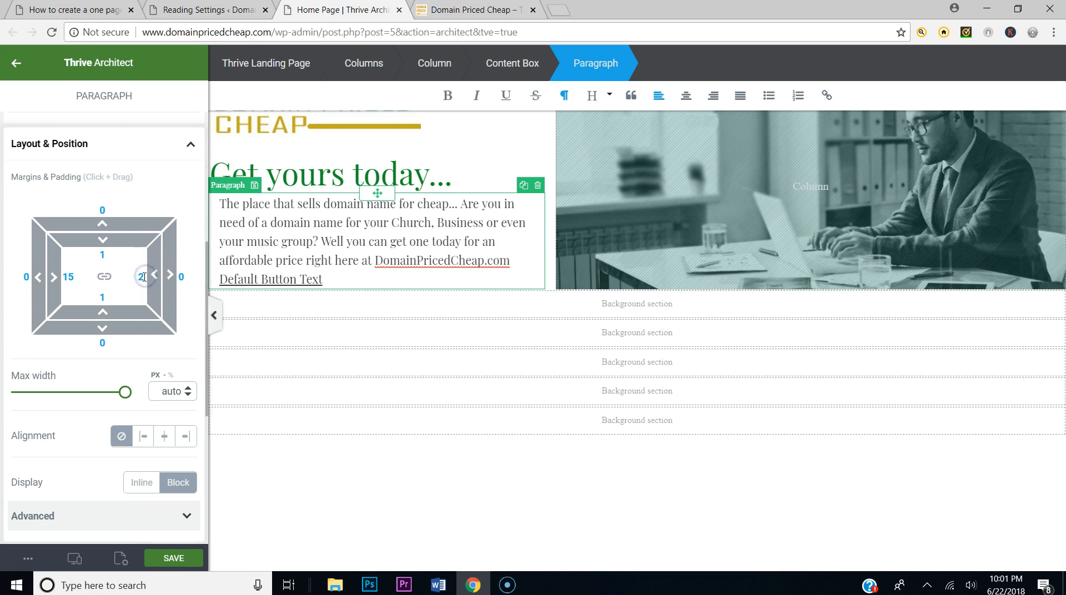
{"action": "type", "text": "15"}
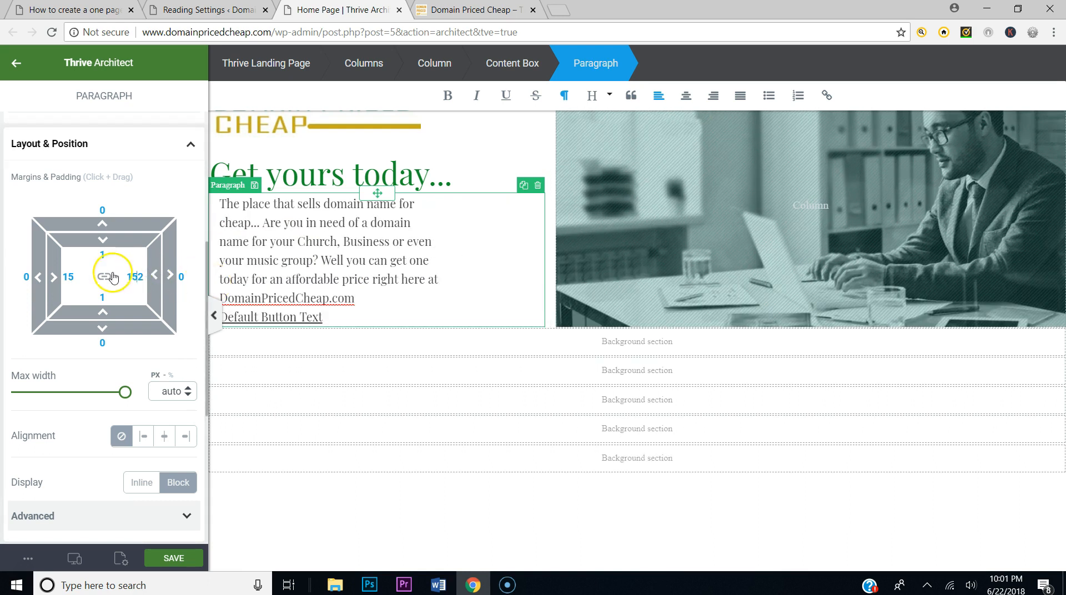
{"action": "type", "text": "15"}
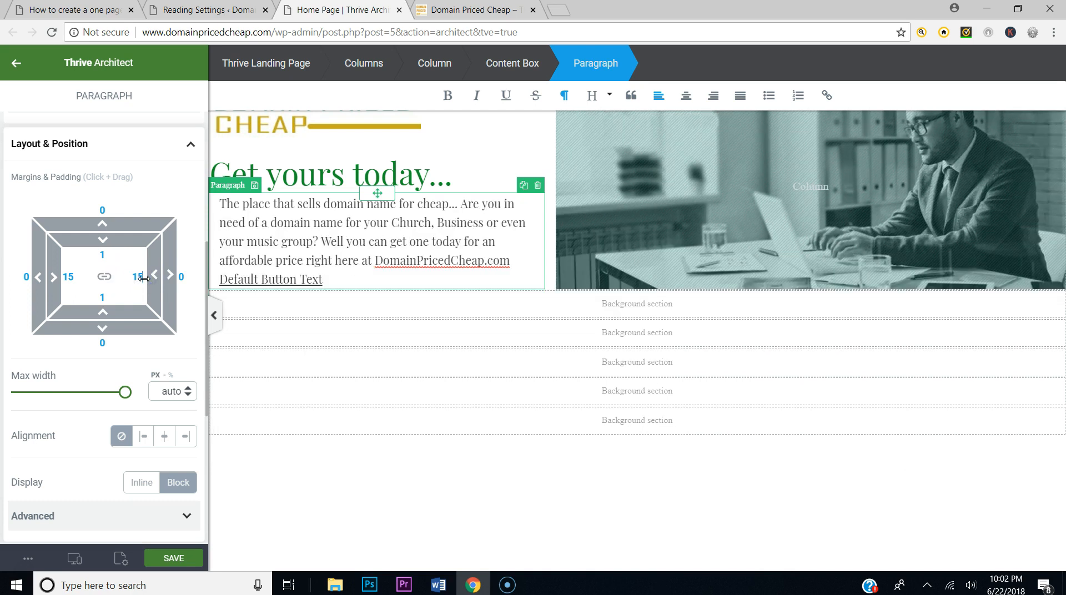
{"action": "left_click", "coordinate": [168, 557]}
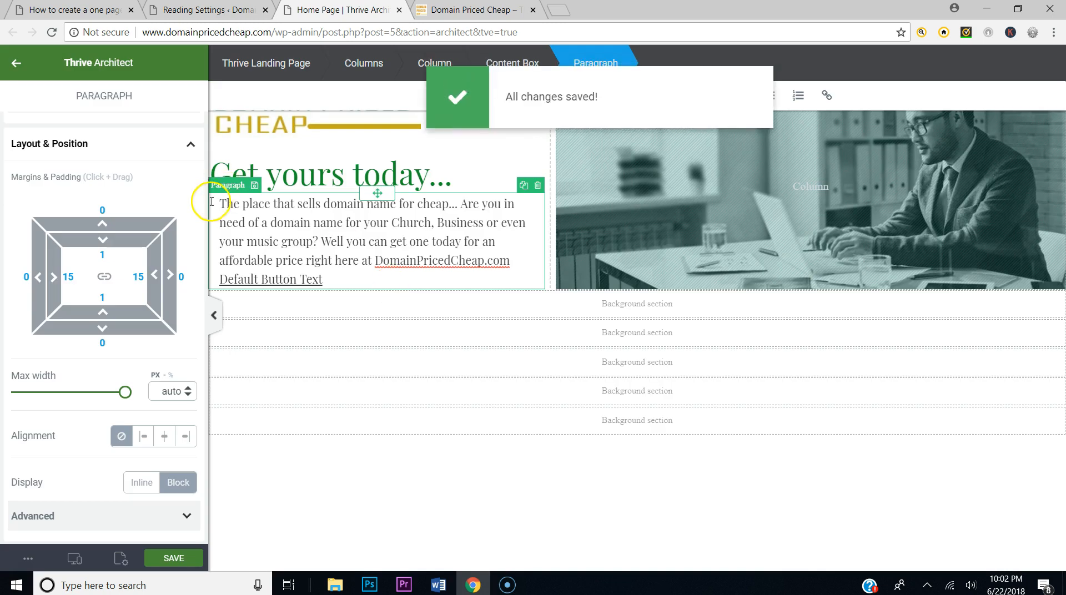
Step: Select the column with the background image and compare it with the header of the finished example page
{"action": "left_click", "coordinate": [5, 63]}
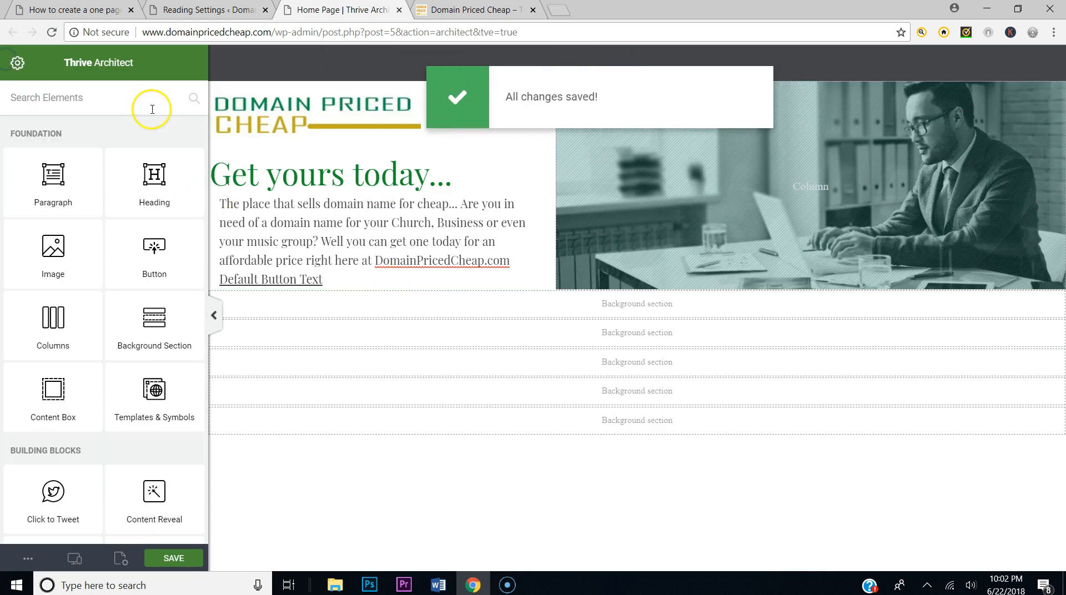
{"action": "left_click", "coordinate": [749, 233]}
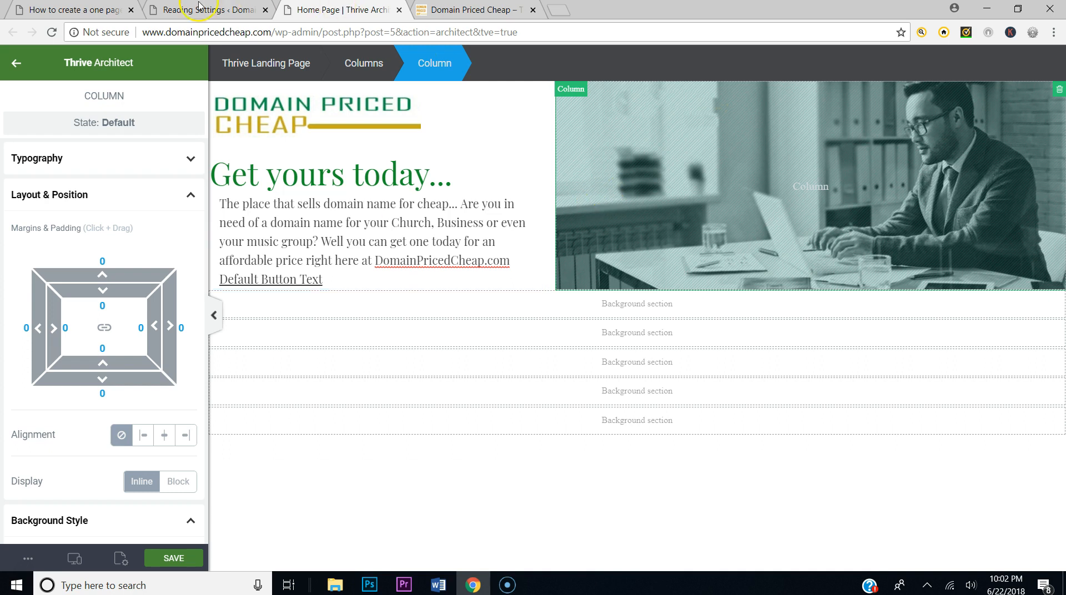
{"action": "left_click", "coordinate": [110, 9]}
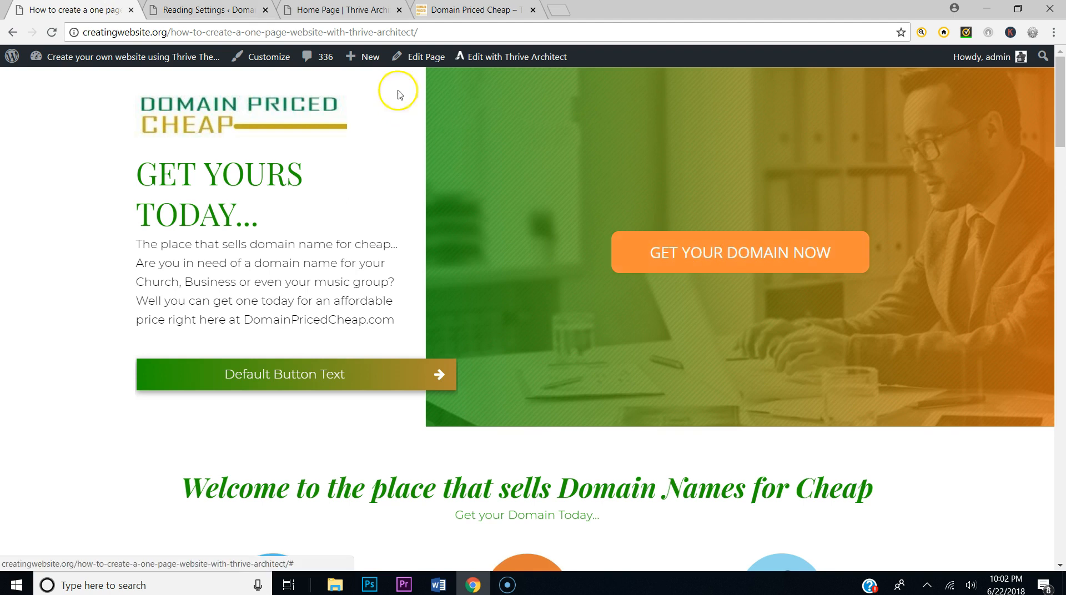
{"action": "left_click", "coordinate": [445, 9]}
{"action": "left_click", "coordinate": [337, 9]}
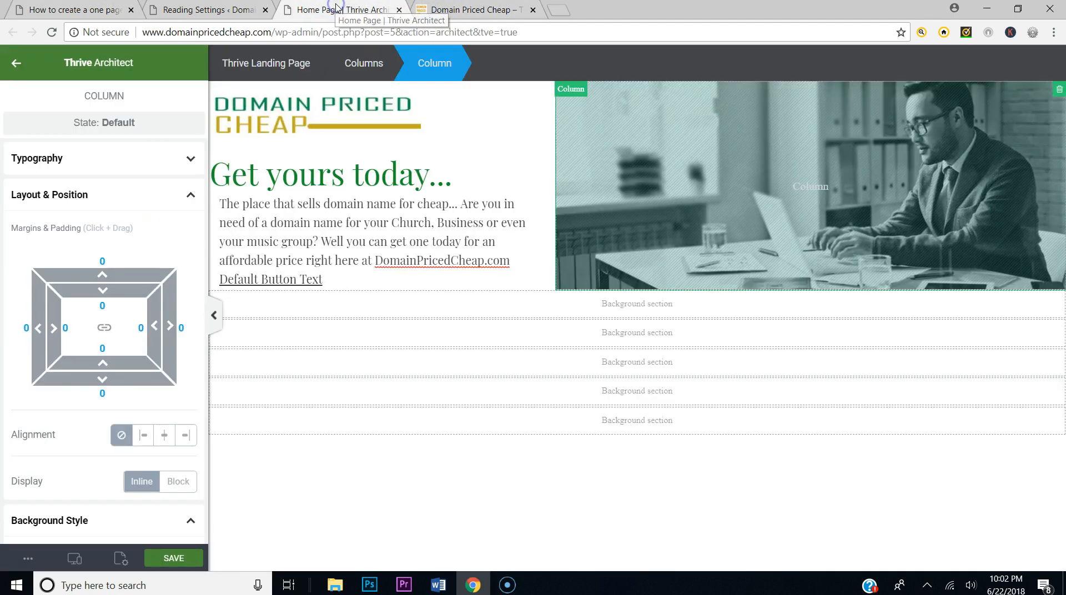
{"action": "left_click", "coordinate": [215, 10]}
{"action": "left_click", "coordinate": [358, 10]}
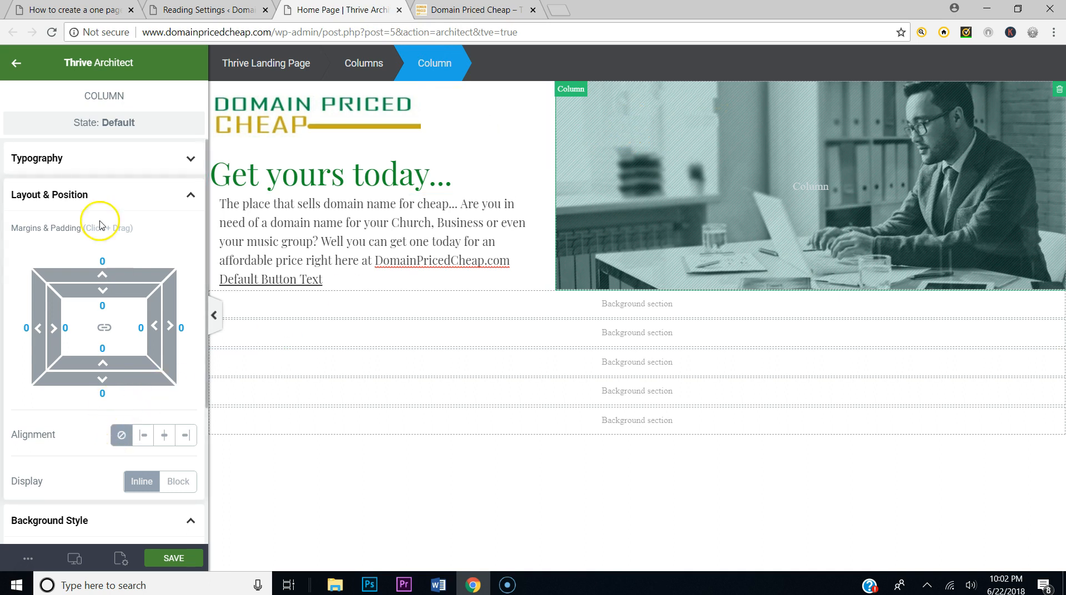
Step: Add a gradient layer to the image column's background, mix the gold #d5b20f and store it as a saved color
{"action": "left_click", "coordinate": [122, 200]}
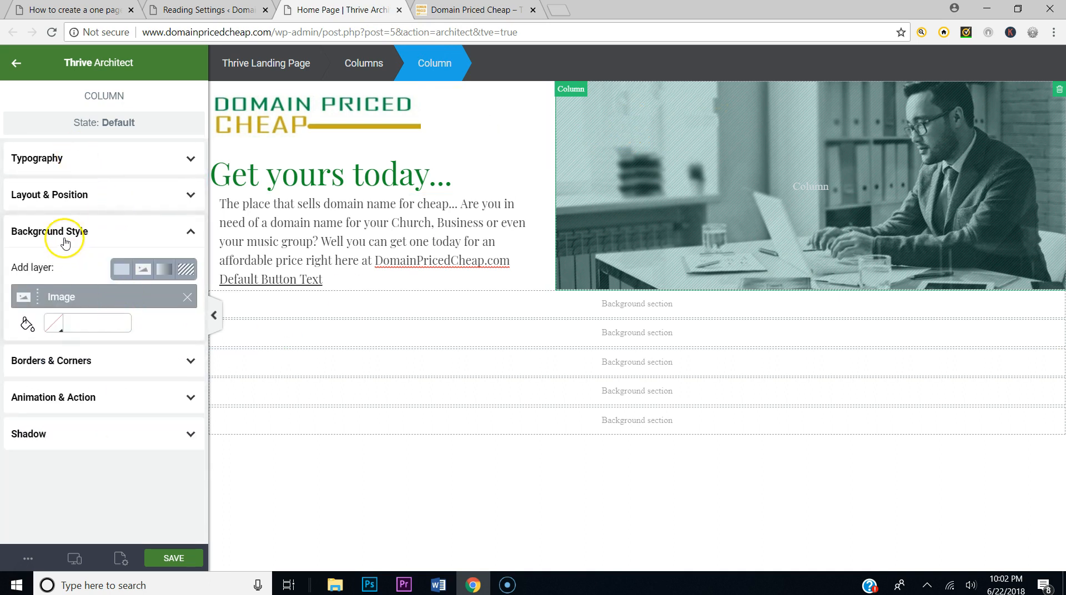
{"action": "left_click", "coordinate": [157, 272]}
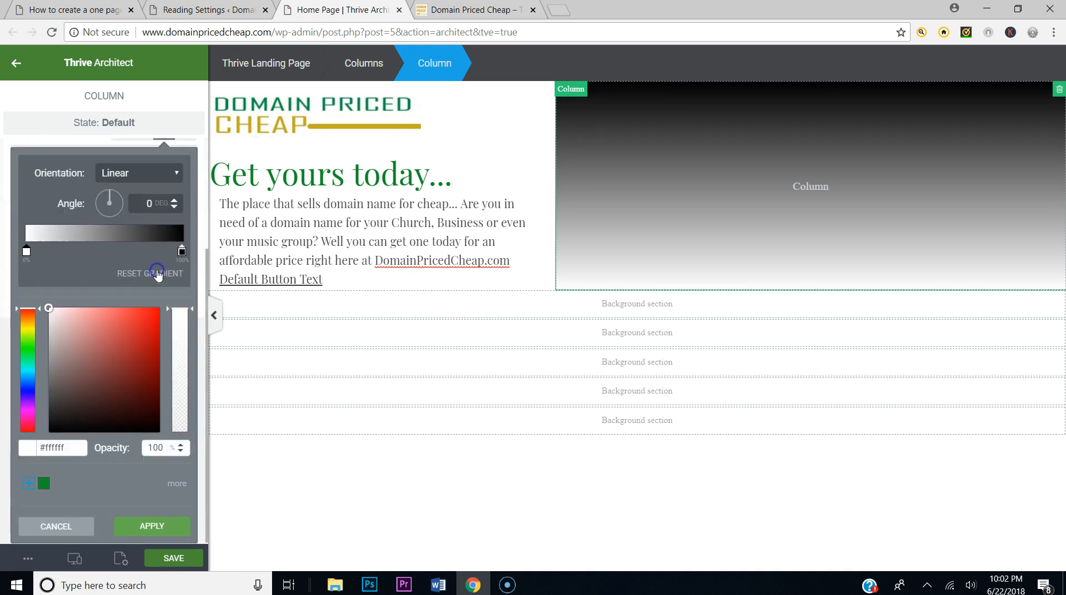
{"action": "left_click", "coordinate": [44, 483]}
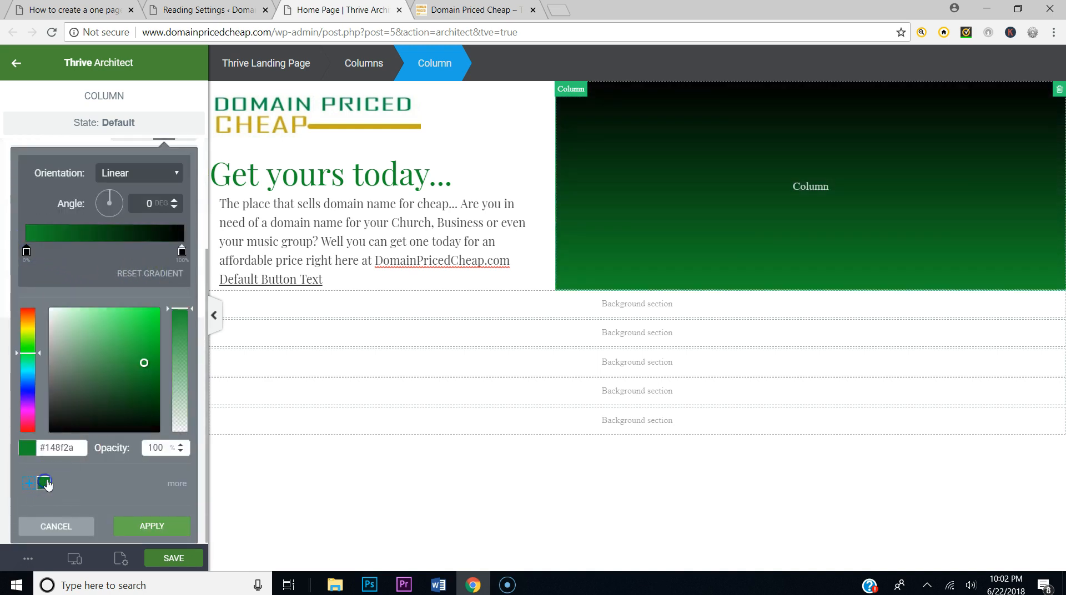
{"action": "left_click", "coordinate": [26, 331]}
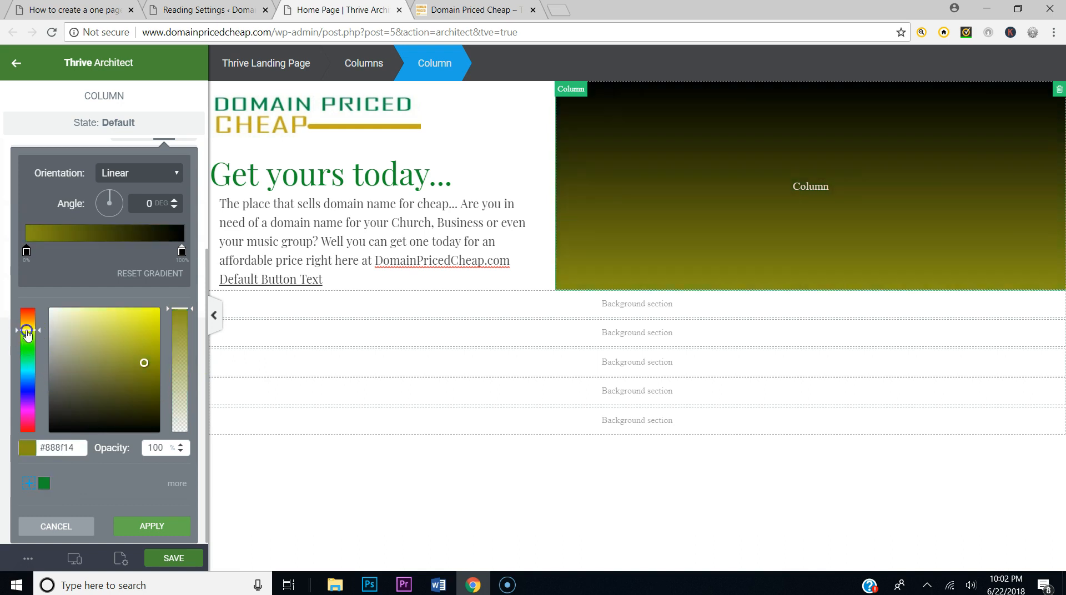
{"action": "left_click", "coordinate": [136, 350]}
{"action": "mouse_move", "coordinate": [146, 345]}
{"action": "left_mouse_down"}
{"action": "mouse_move", "coordinate": [153, 361]}
{"action": "mouse_move", "coordinate": [152, 331]}
{"action": "left_mouse_up"}
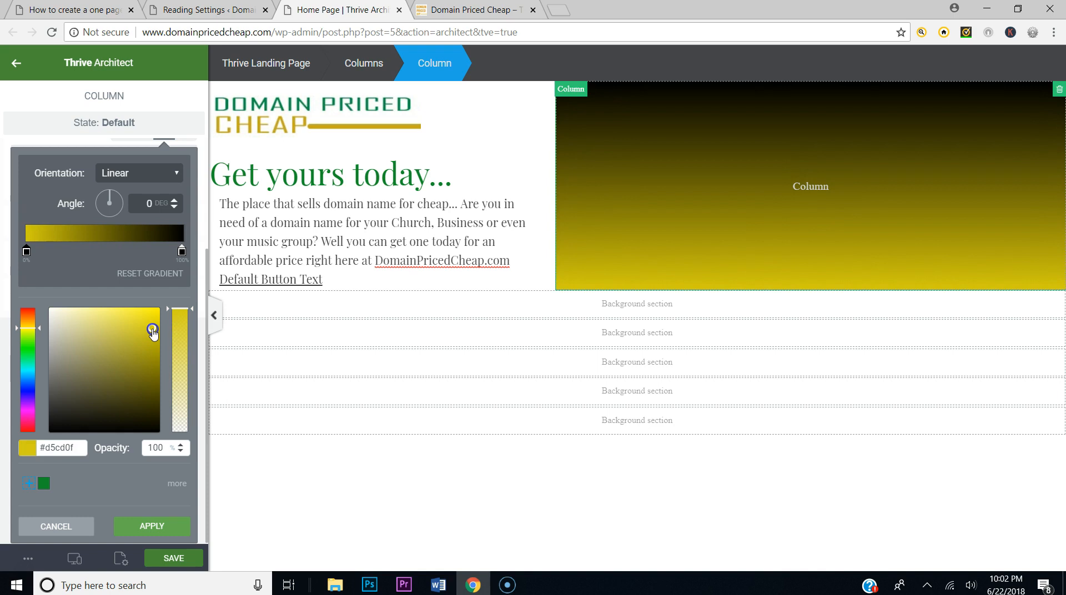
{"action": "left_click_drag", "start_coordinate": [34, 334], "coordinate": [34, 330]}
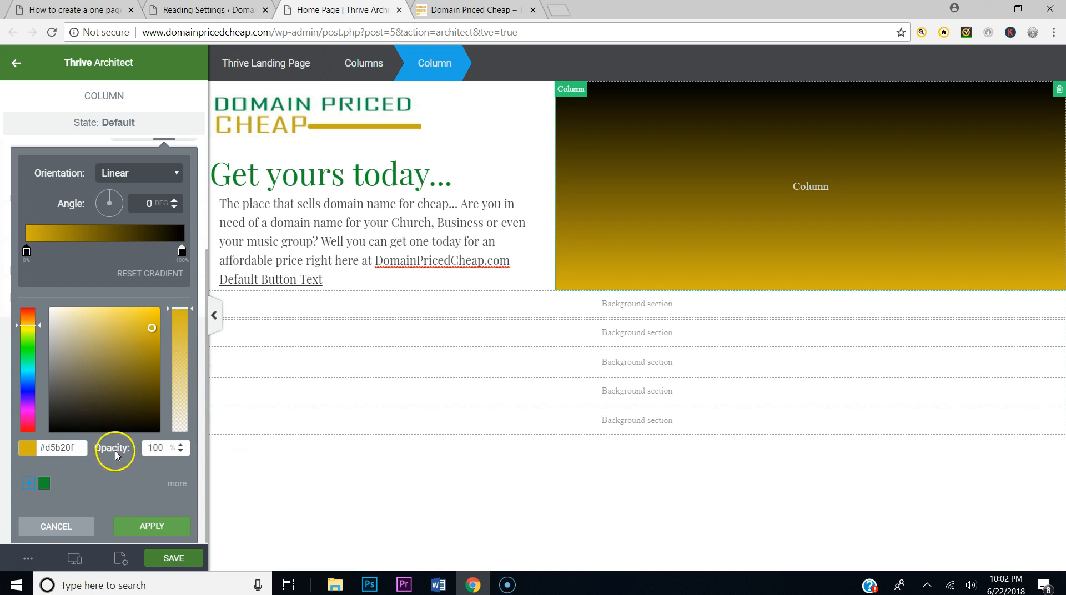
{"action": "left_click", "coordinate": [28, 483]}
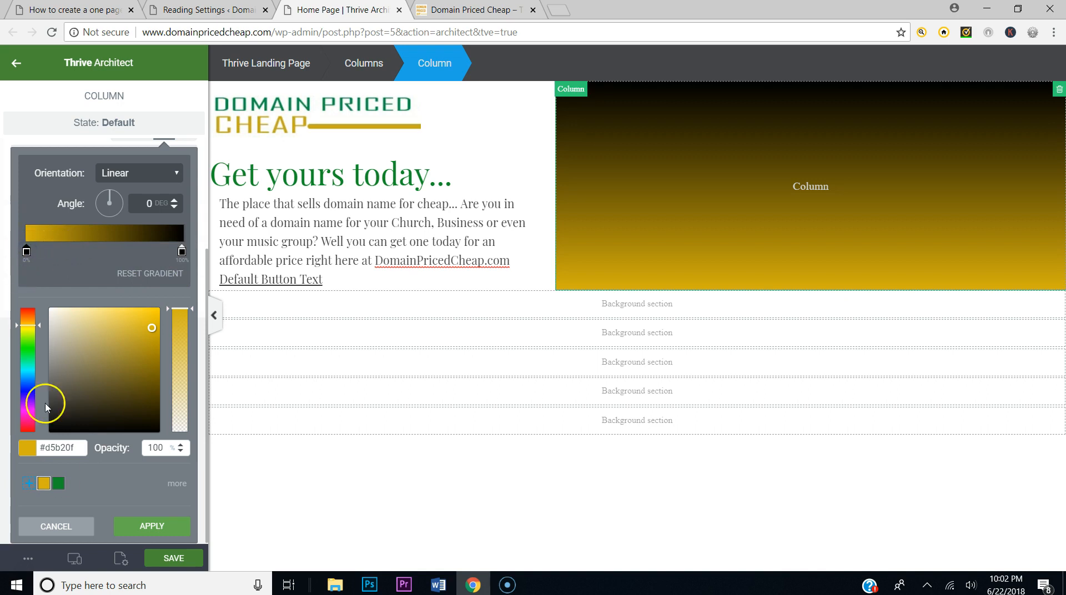
Step: Make the linear gradient run from green #148f2a to the saved gold #d5b20f at an angle of 92 degrees
{"action": "left_click", "coordinate": [58, 483]}
{"action": "left_click", "coordinate": [181, 251]}
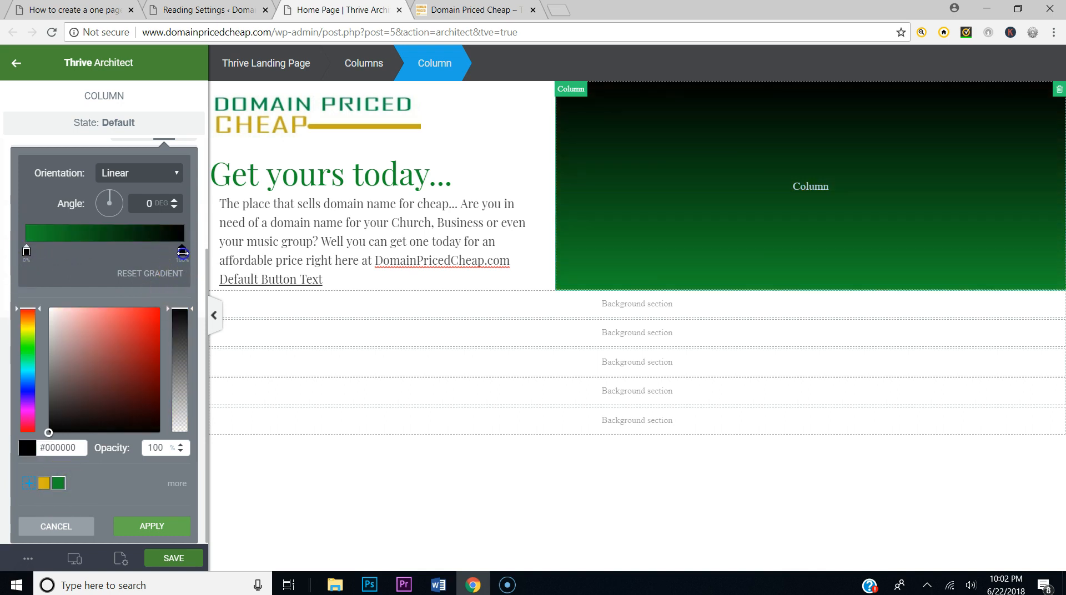
{"action": "left_click", "coordinate": [43, 483]}
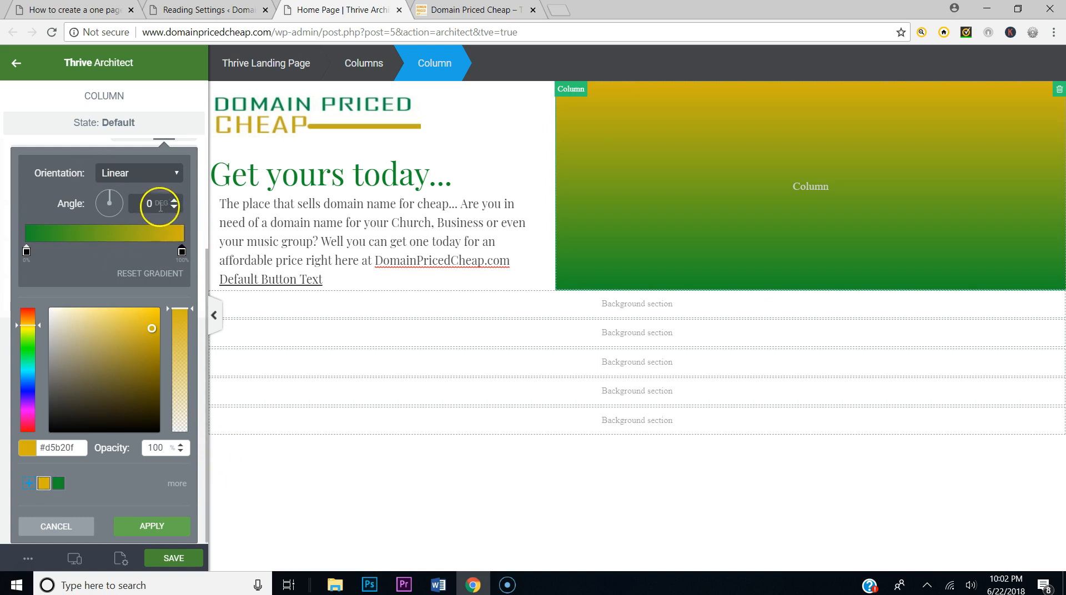
{"action": "left_click_drag", "start_coordinate": [172, 204], "coordinate": [167, 138]}
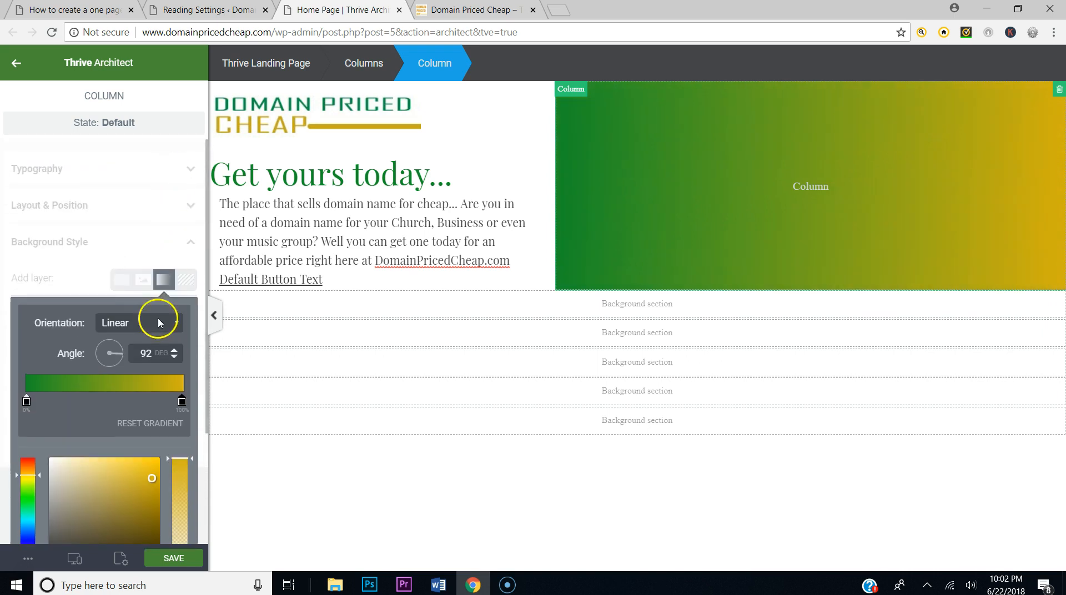
{"action": "scroll", "coordinate": [107, 268], "scroll_direction": "down", "scroll_amount": 3}
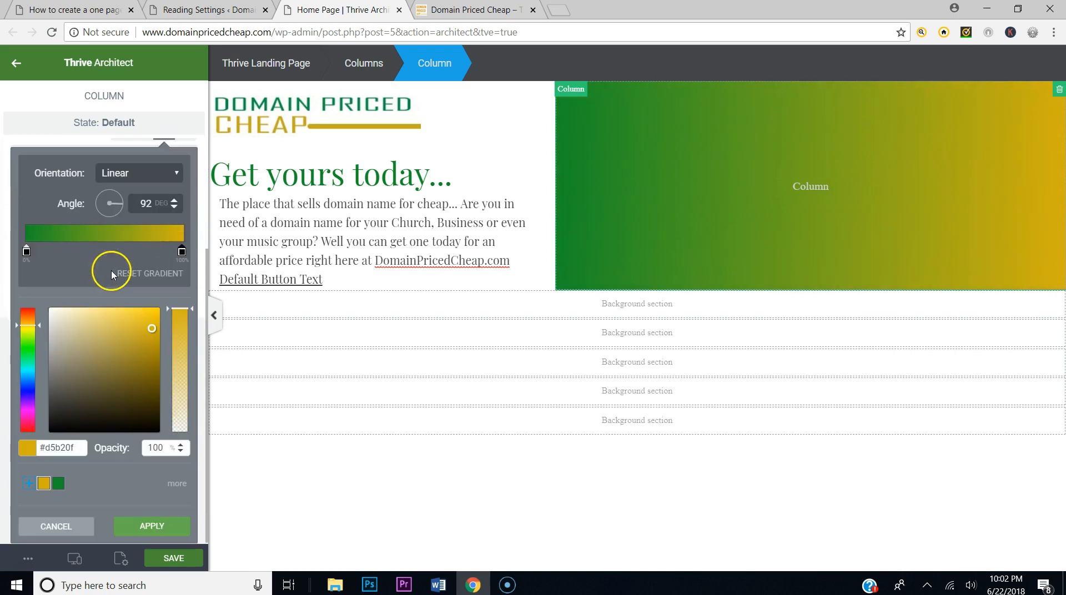
Step: Lower the opacity of both gradient colors to 66%, apply the gradient layer and save the page
{"action": "left_click", "coordinate": [26, 251]}
{"action": "left_click_drag", "start_coordinate": [176, 308], "coordinate": [176, 362]}
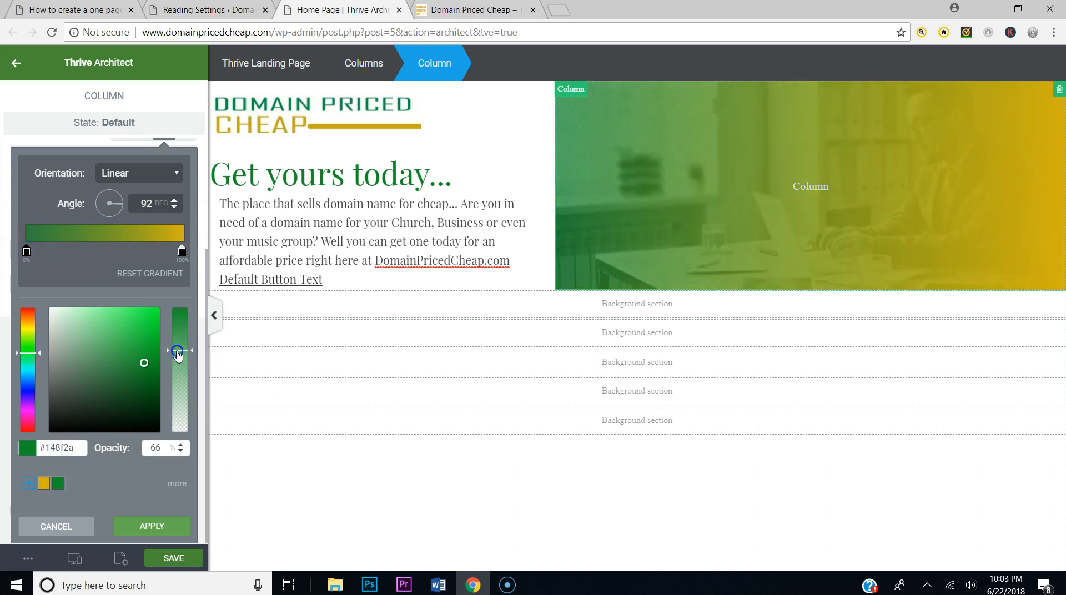
{"action": "left_click", "coordinate": [181, 251]}
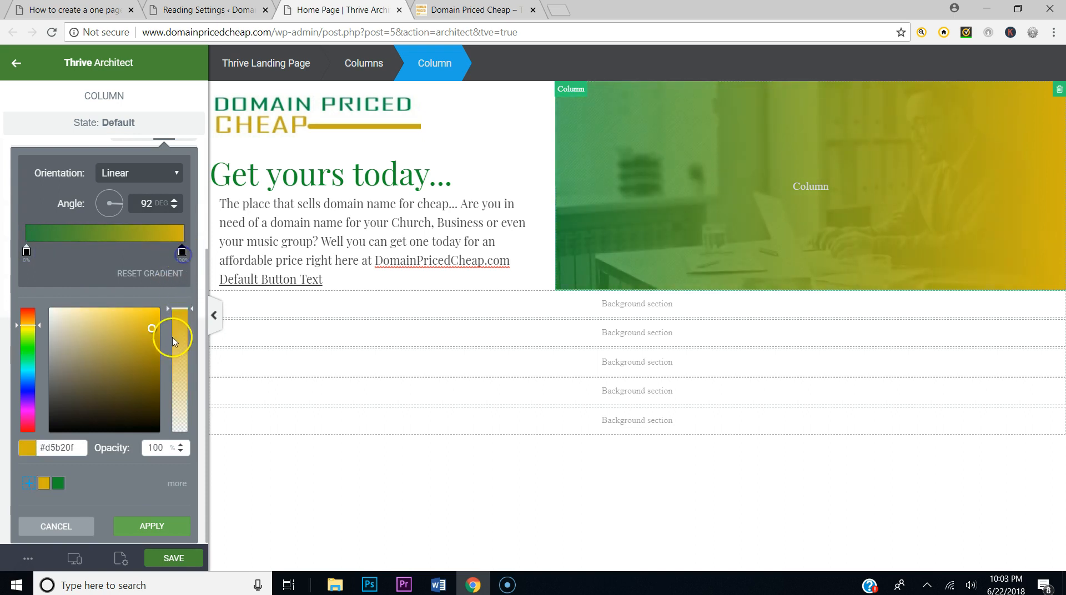
{"action": "left_click_drag", "start_coordinate": [183, 317], "coordinate": [180, 352]}
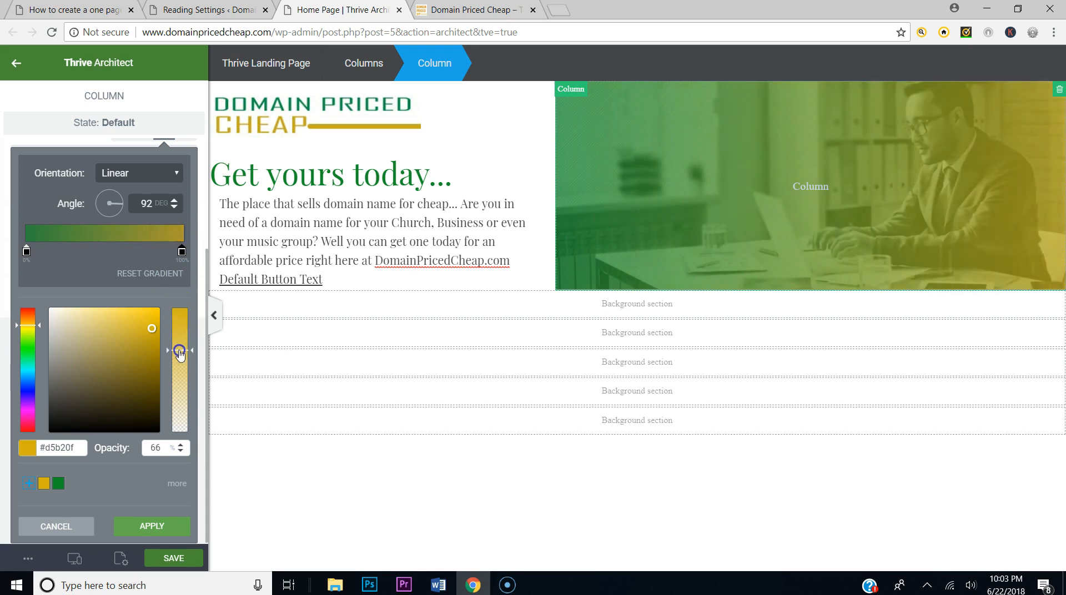
{"action": "left_click", "coordinate": [150, 526]}
{"action": "left_click", "coordinate": [173, 558]}
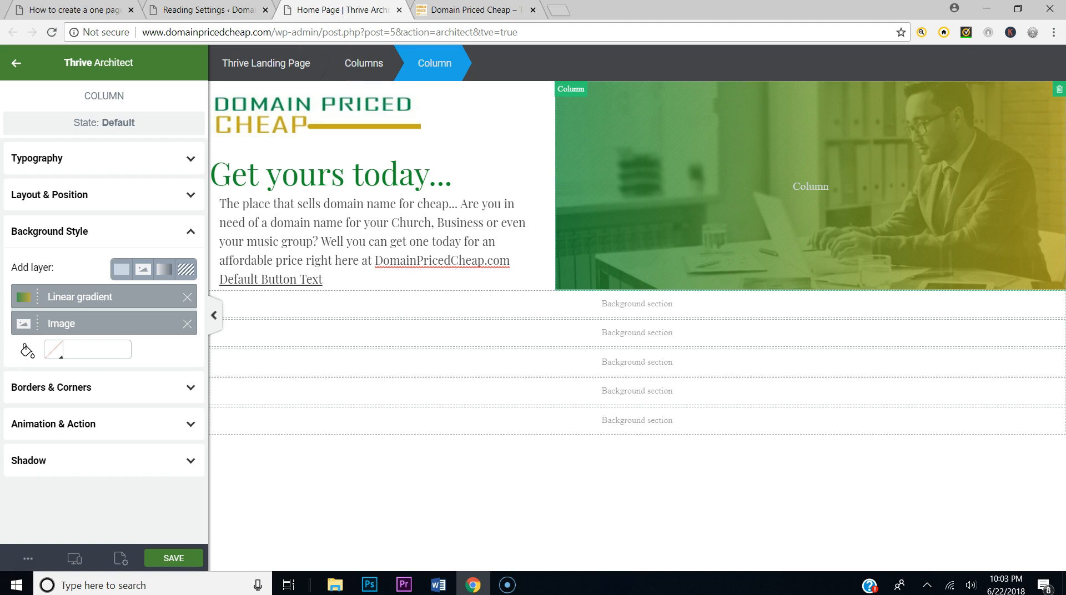
Step: Reload the live homepage, compare its header gradient with the finished example page and return to the editor's element list
{"action": "left_click", "coordinate": [92, 9]}
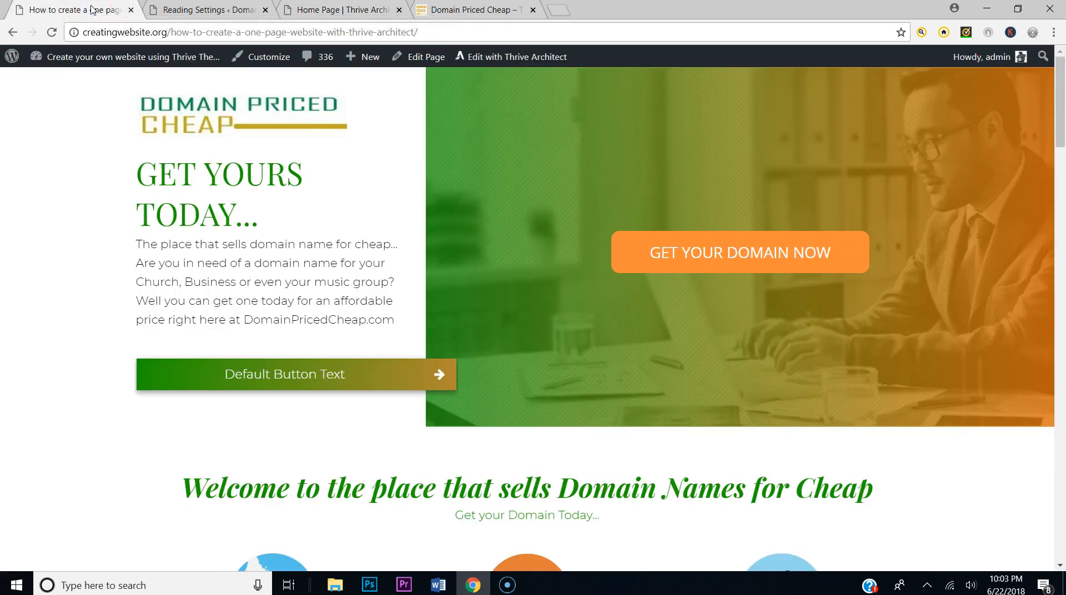
{"action": "left_click", "coordinate": [467, 9]}
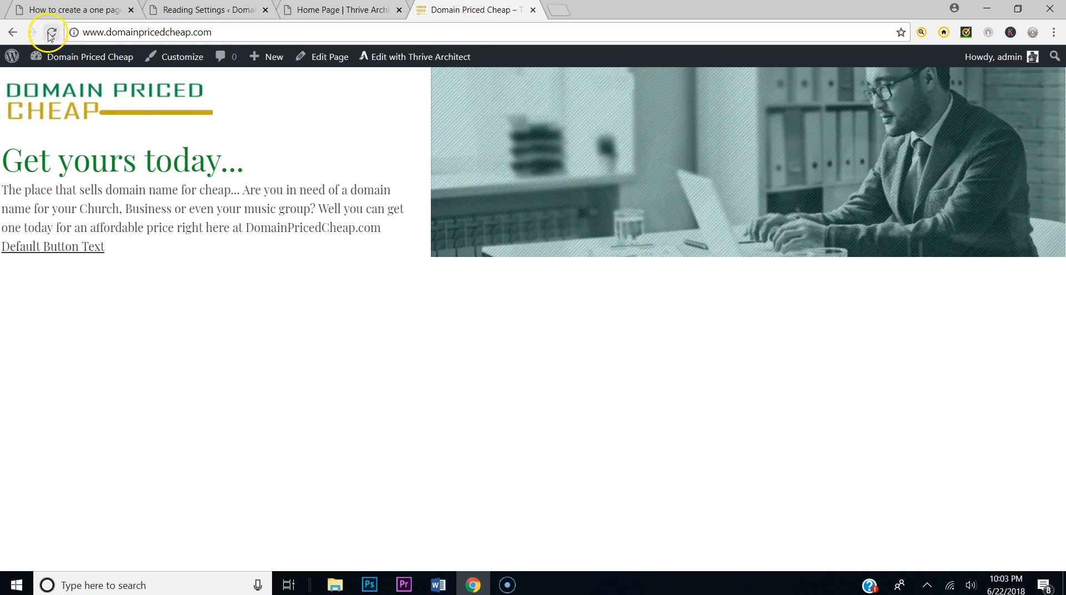
{"action": "left_click", "coordinate": [329, 11]}
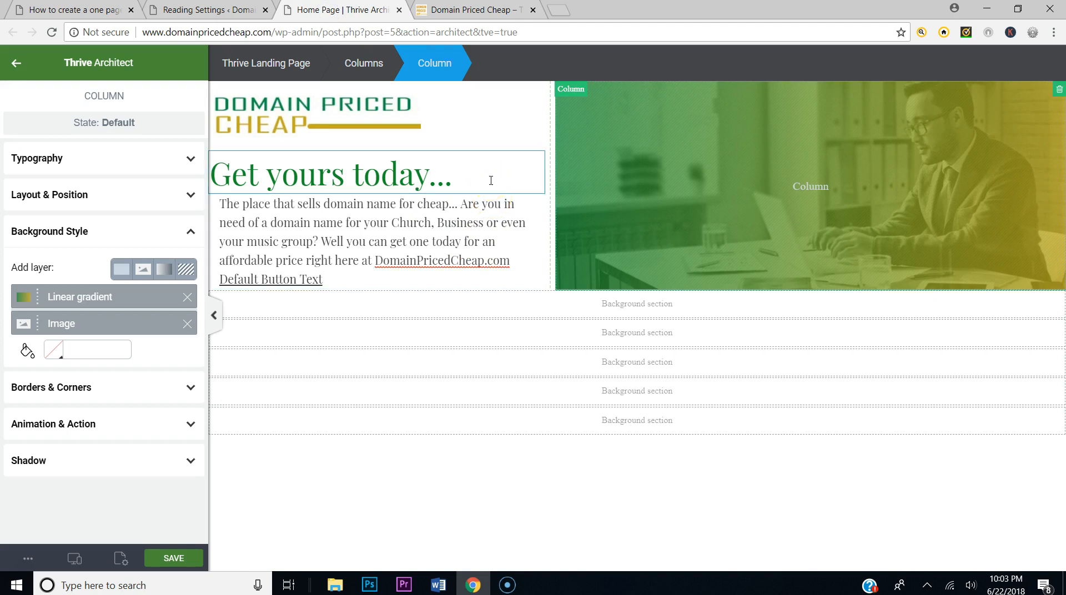
{"action": "left_click", "coordinate": [472, 10]}
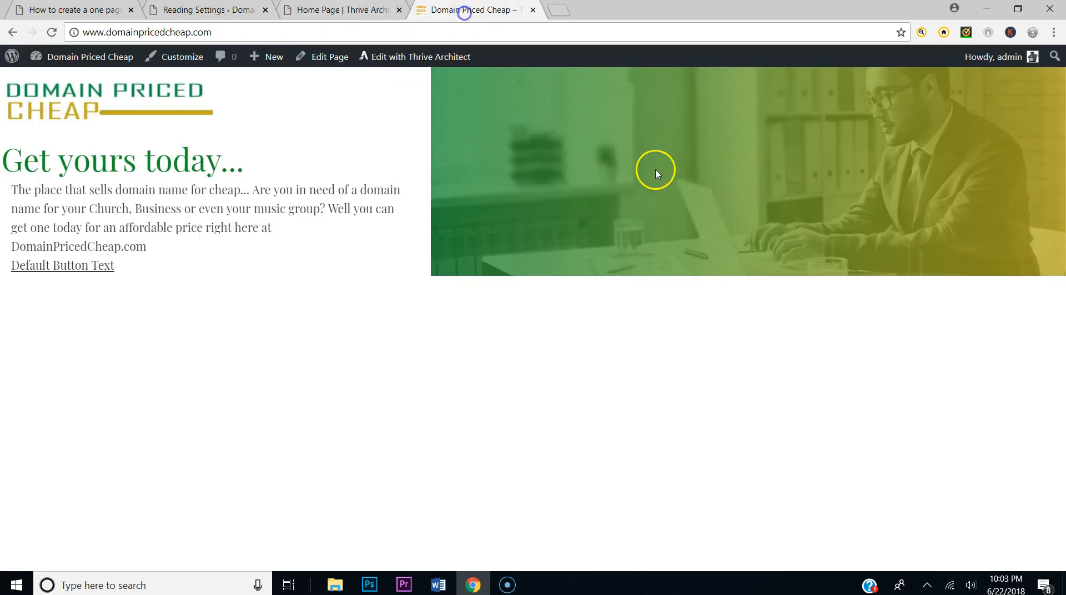
{"action": "left_click", "coordinate": [92, 10]}
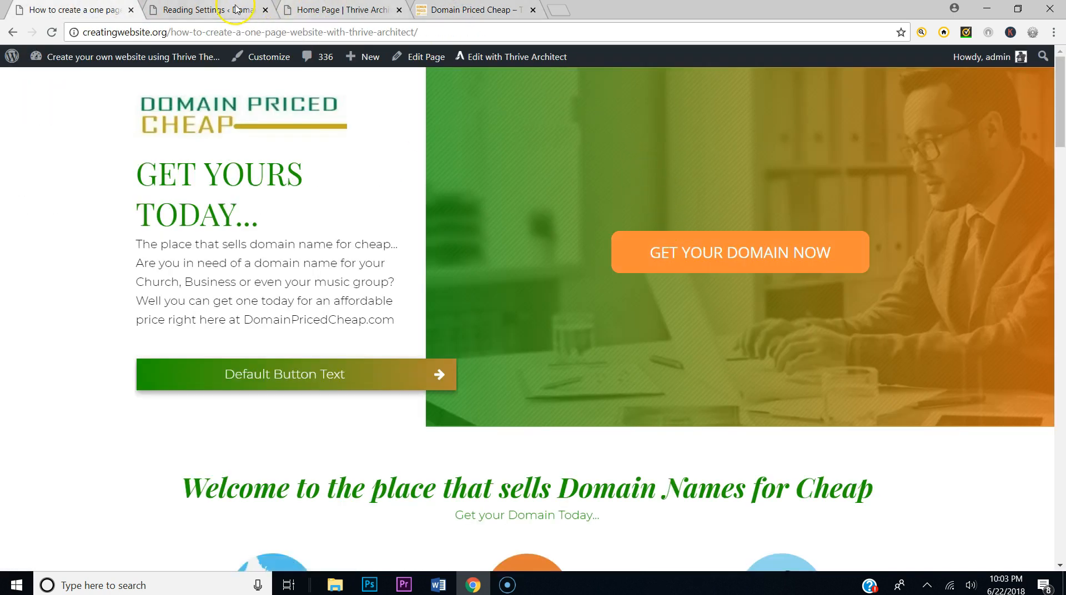
{"action": "left_click", "coordinate": [236, 8]}
{"action": "left_click", "coordinate": [336, 10]}
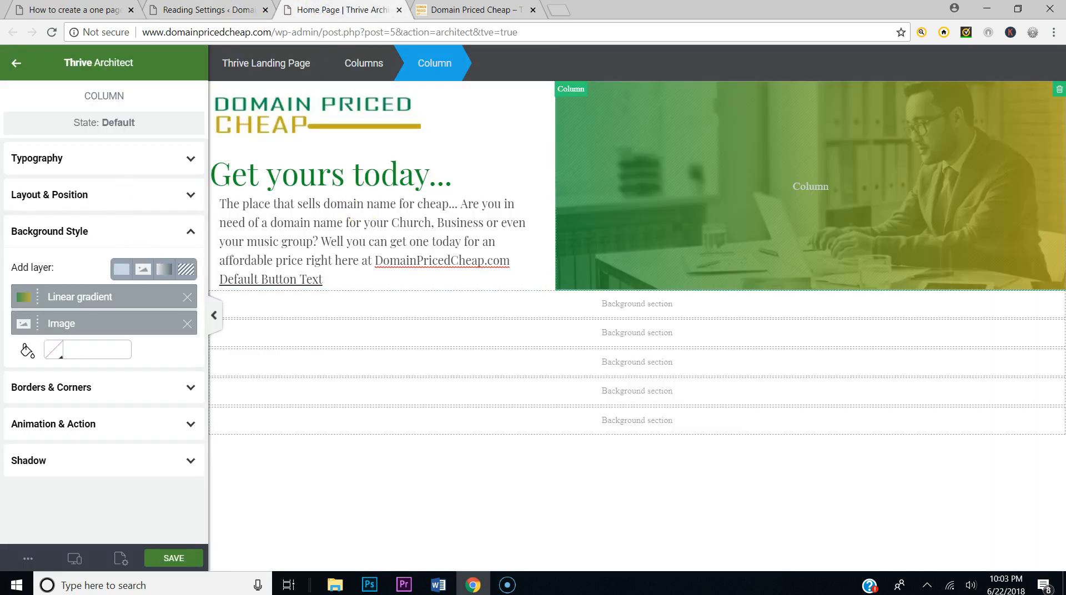
{"action": "left_click", "coordinate": [16, 62]}
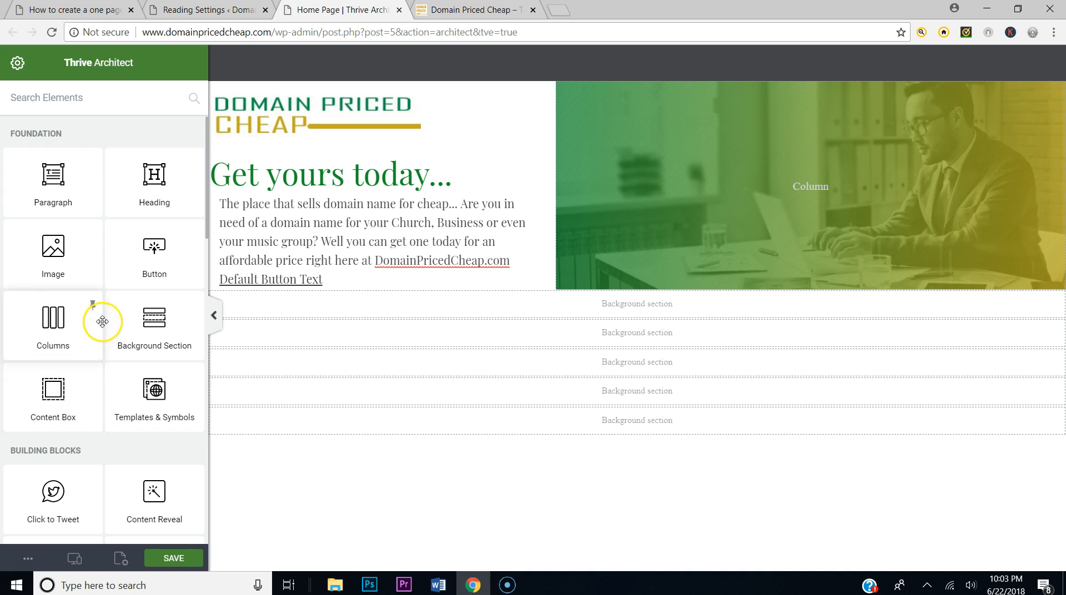
{"action": "left_click_drag", "start_coordinate": [148, 387], "coordinate": [757, 204]}
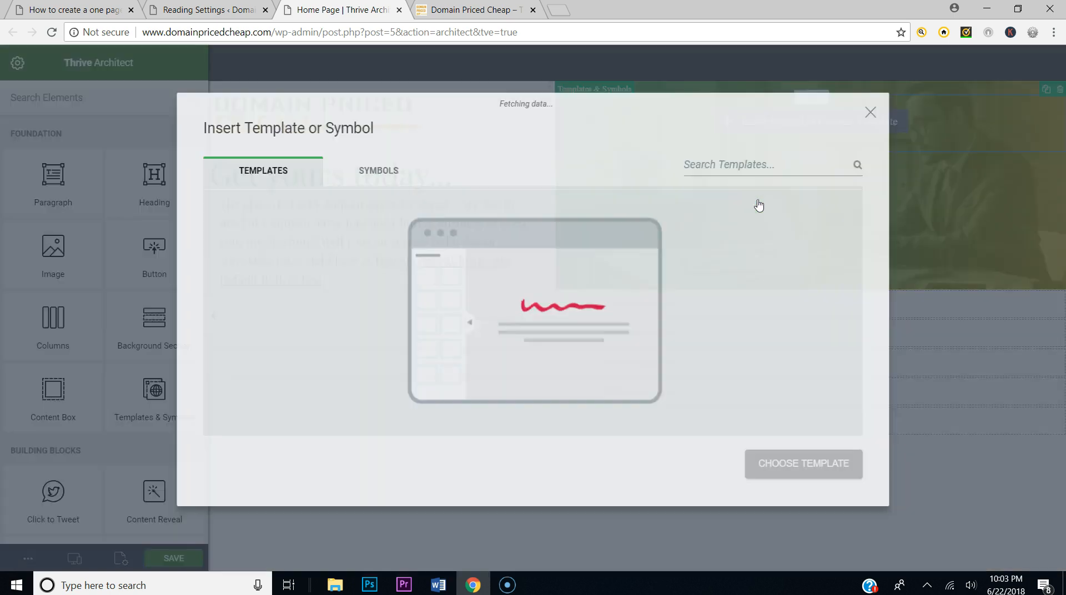
{"action": "left_click", "coordinate": [372, 173]}
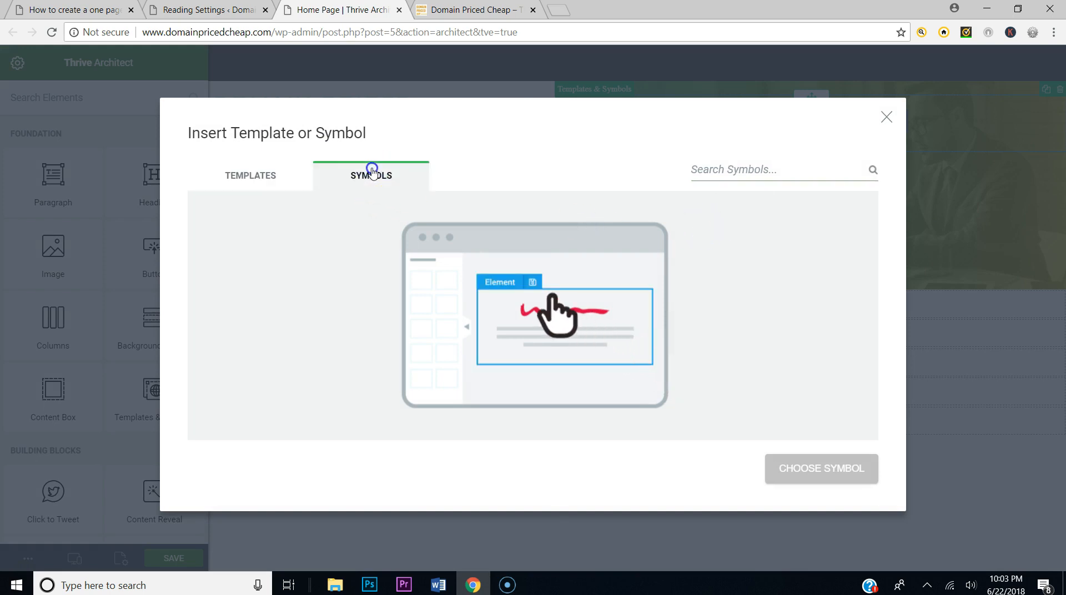
{"action": "left_click", "coordinate": [886, 116]}
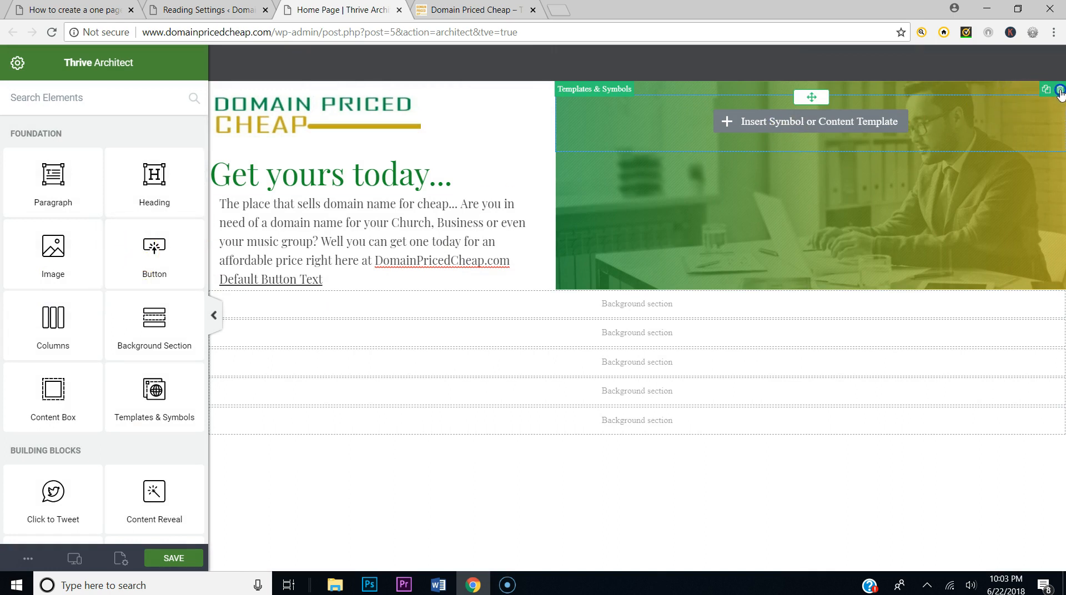
Step: Add a button element to the column with the gradient background and set its width to 37%
{"action": "left_click_drag", "start_coordinate": [160, 283], "coordinate": [847, 209]}
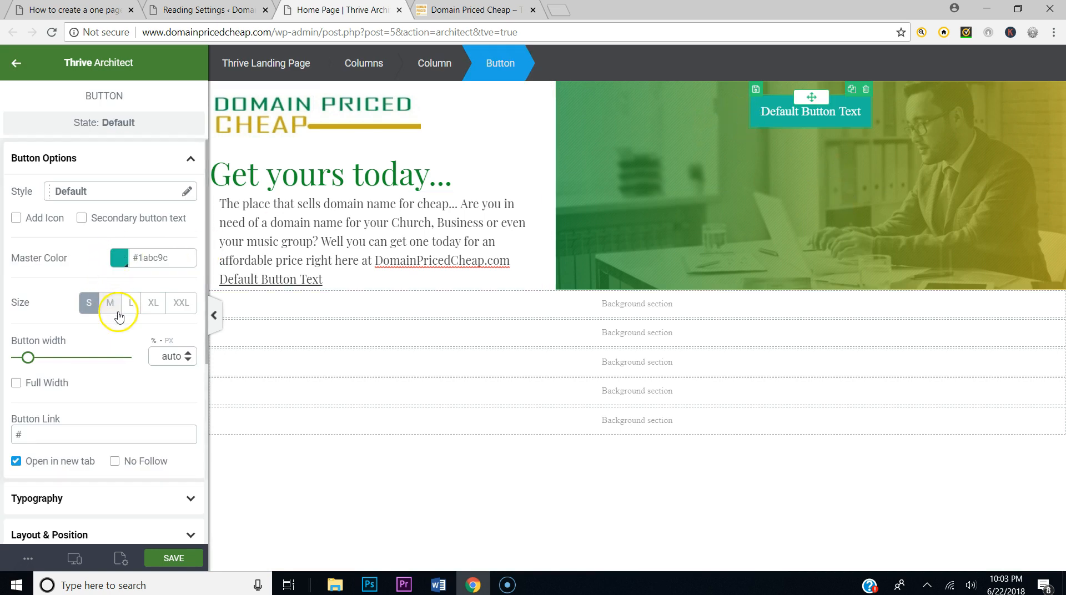
{"action": "left_click_drag", "start_coordinate": [34, 363], "coordinate": [59, 364]}
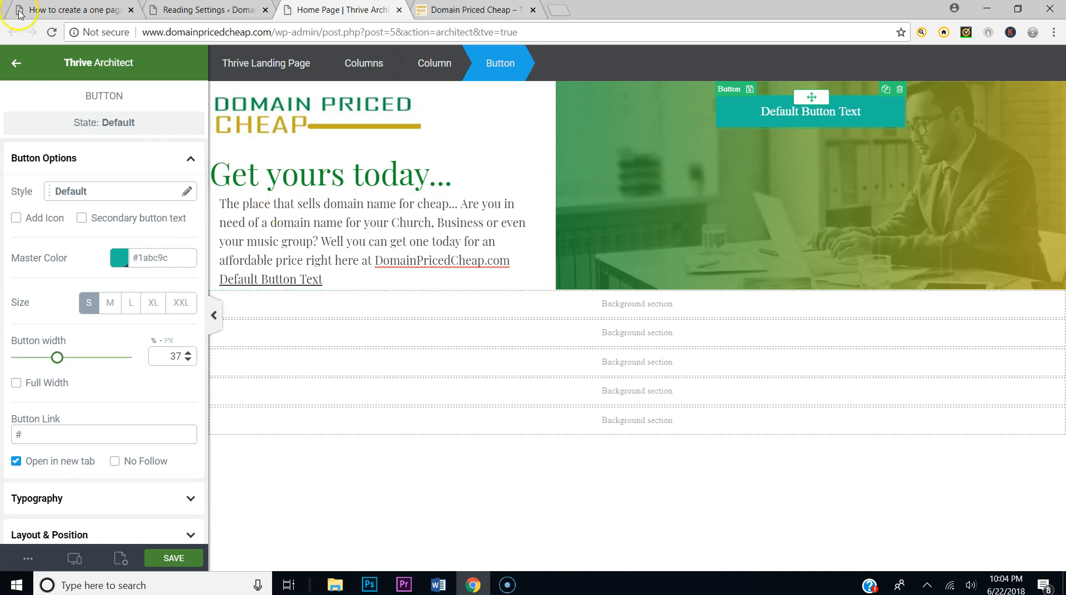
Step: Check the example page's button and replace the new button's text with "Get your domain now"
{"action": "left_click", "coordinate": [54, 10]}
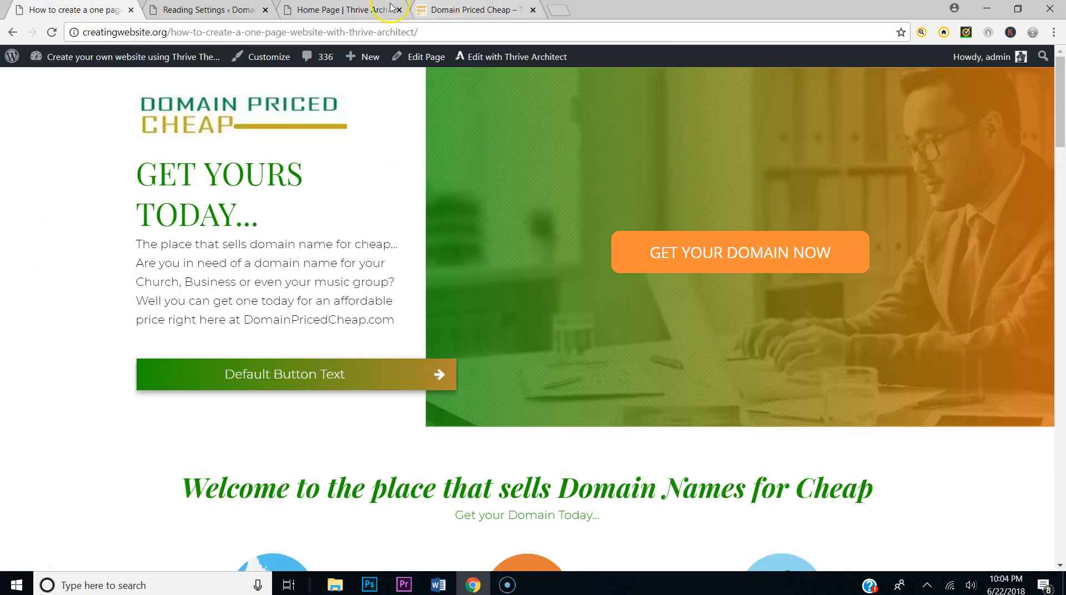
{"action": "left_click", "coordinate": [391, 8]}
{"action": "left_click", "coordinate": [849, 111]}
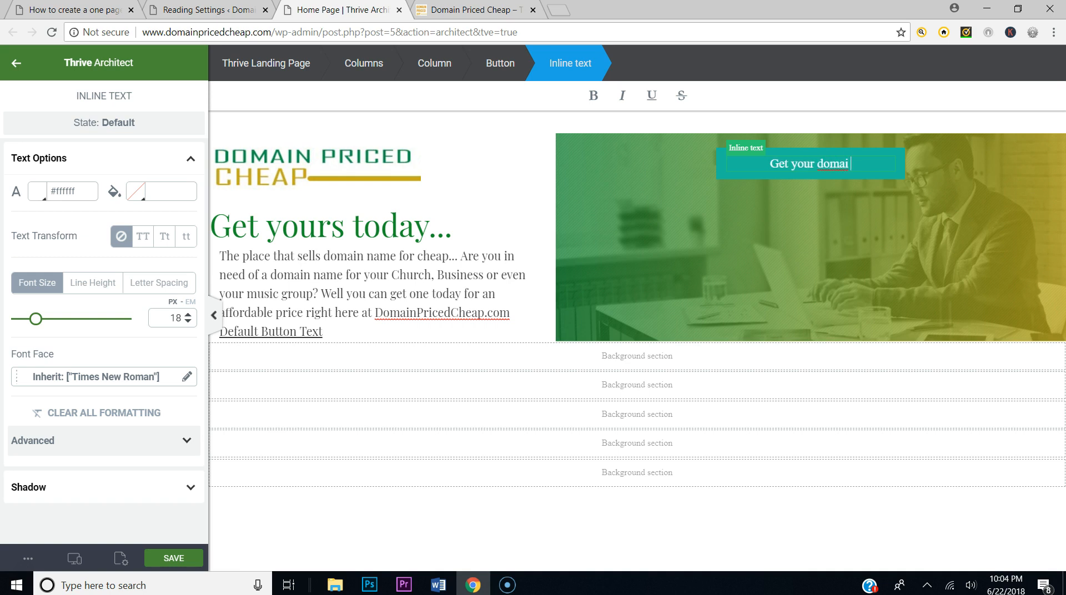
{"action": "type", "text": "now"}
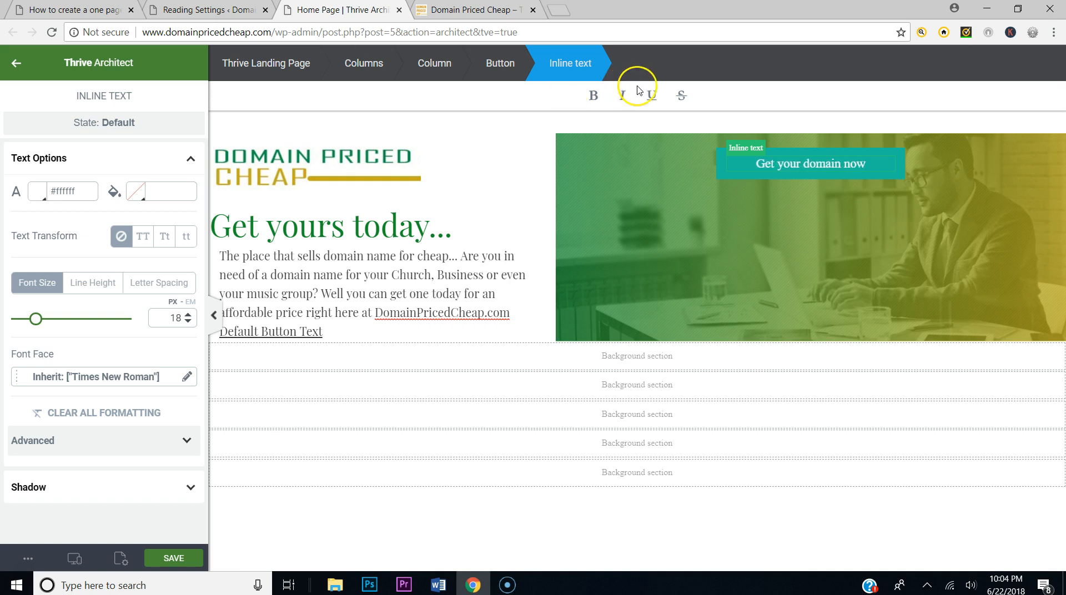
Step: Check the example page's button and retype the new button's text in capitals as "GET YOUR DOMAIN NOW"
{"action": "left_click", "coordinate": [67, 11]}
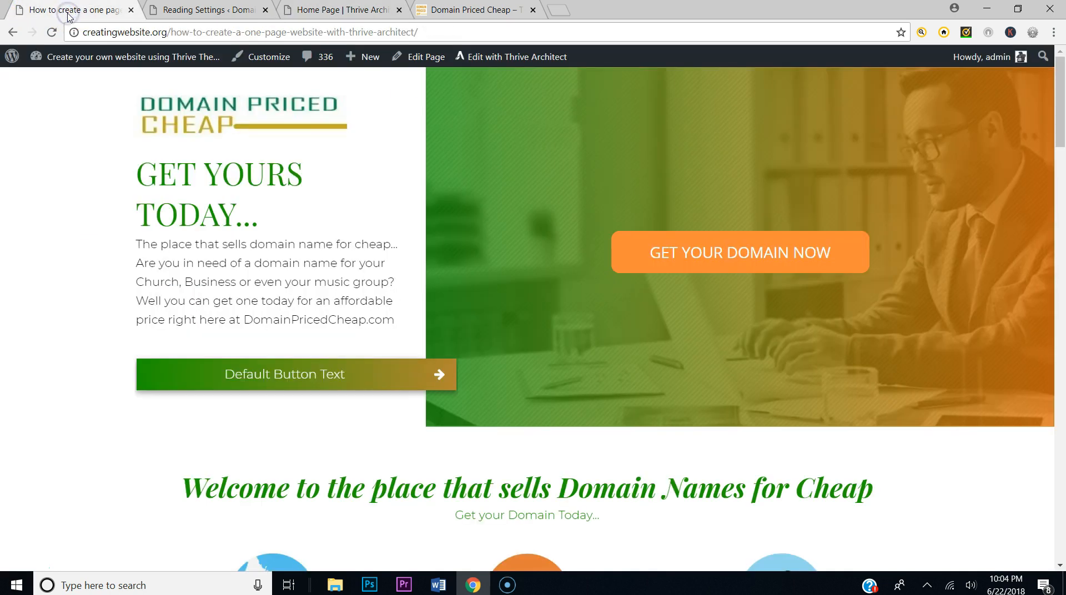
{"action": "left_click", "coordinate": [344, 10]}
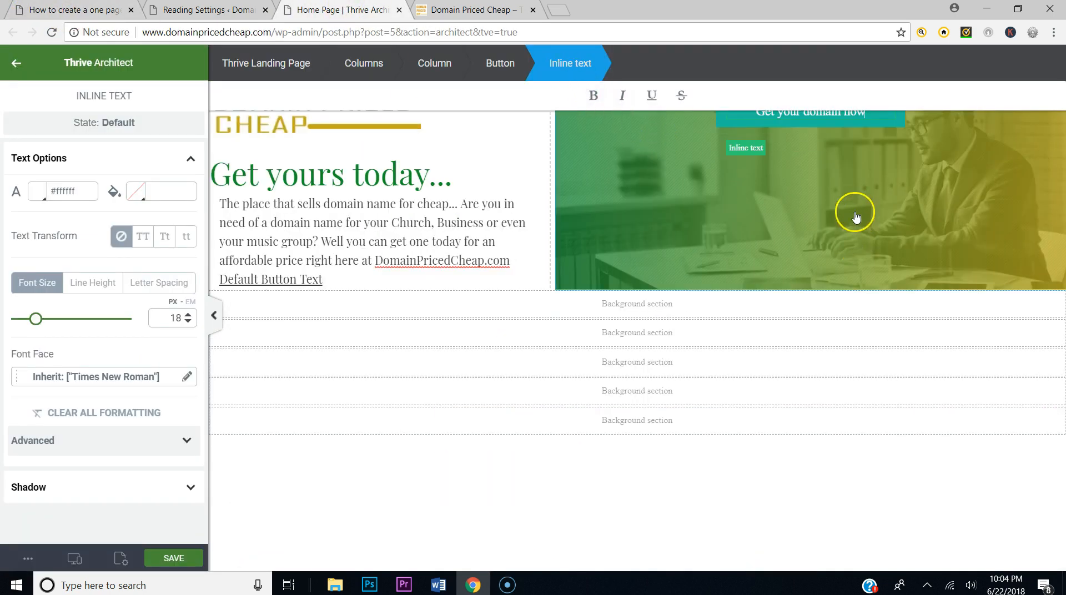
{"action": "left_click", "coordinate": [814, 147]}
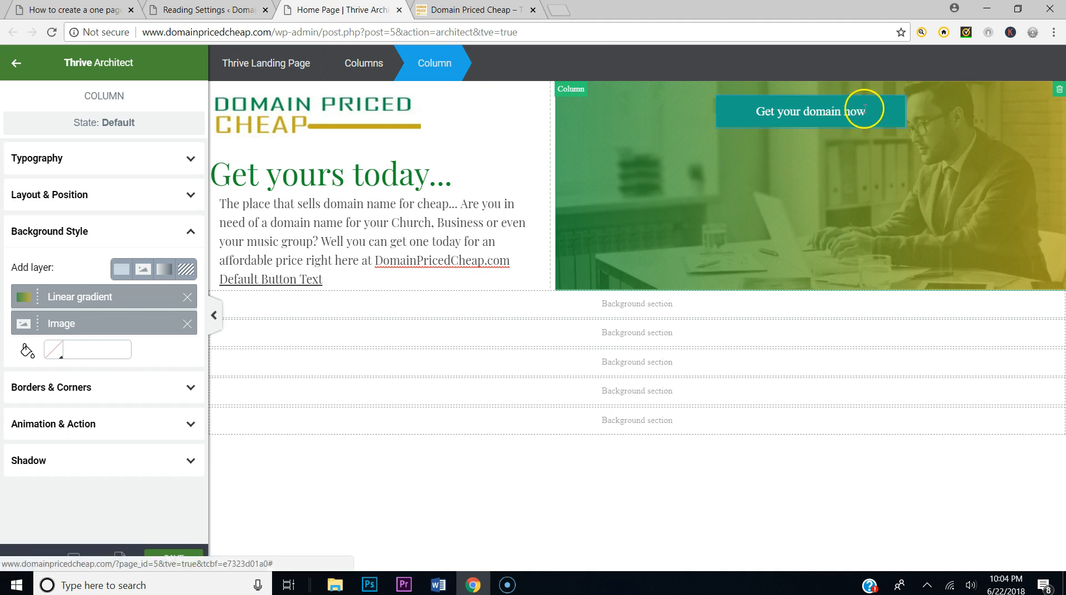
{"action": "left_click_drag", "start_coordinate": [718, 116], "coordinate": [714, 115]}
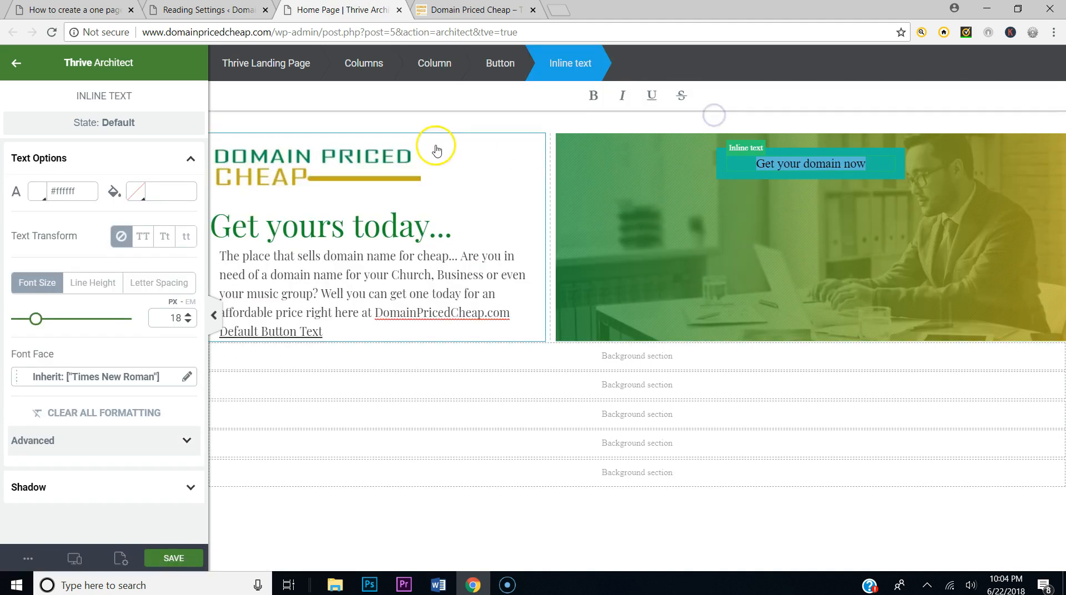
{"action": "type", "text": "GET YOUR DOM"}
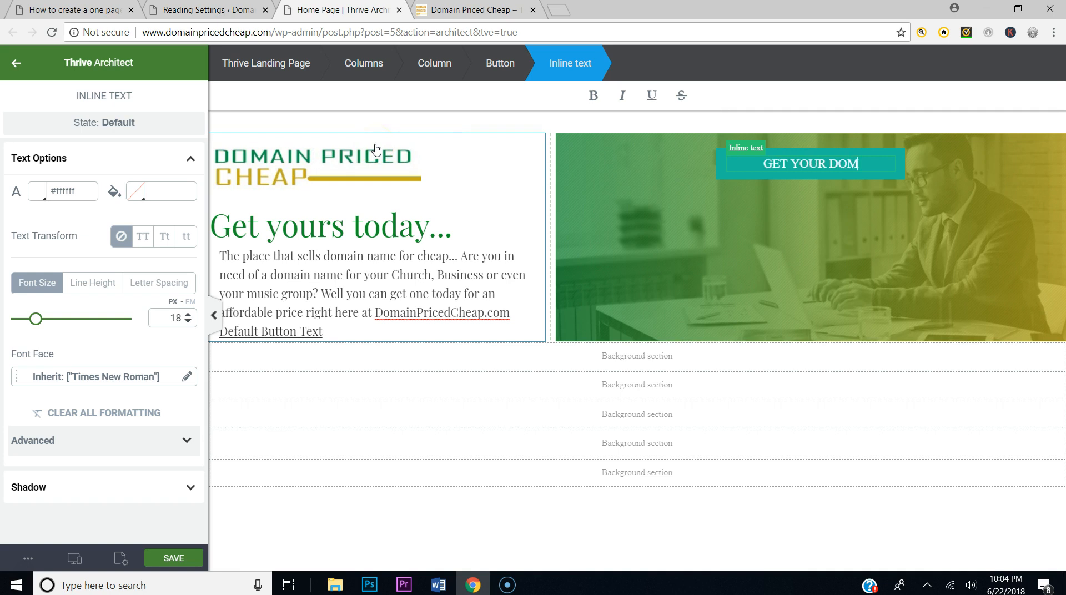
{"action": "type", "text": "AIN NOW"}
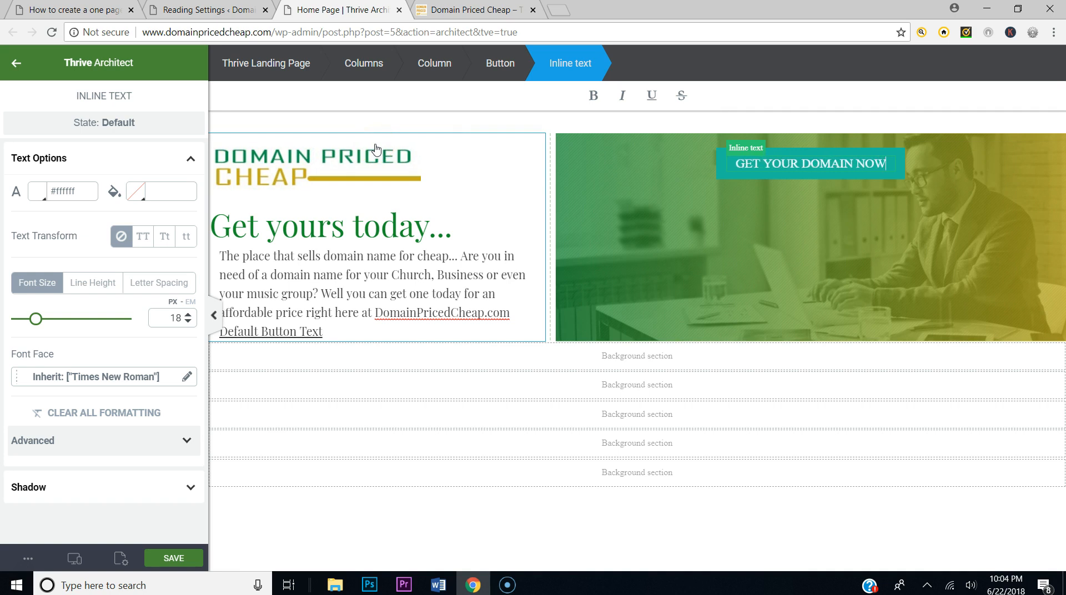
Step: Set the button's master color to the saved gold #d5b20f and apply it
{"action": "left_click", "coordinate": [781, 143]}
{"action": "left_click", "coordinate": [728, 175]}
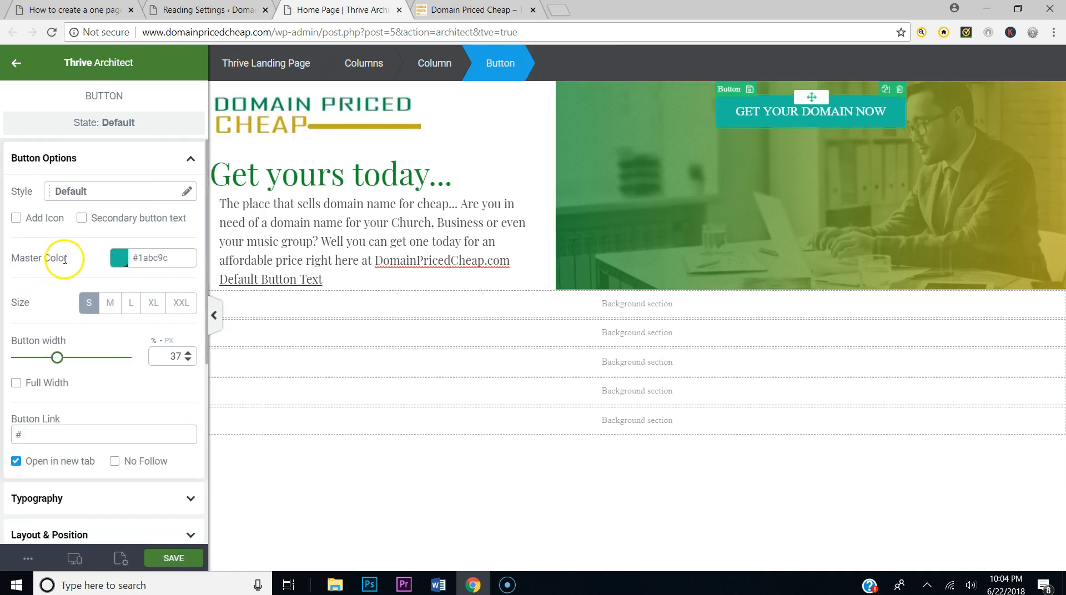
{"action": "left_click", "coordinate": [114, 258]}
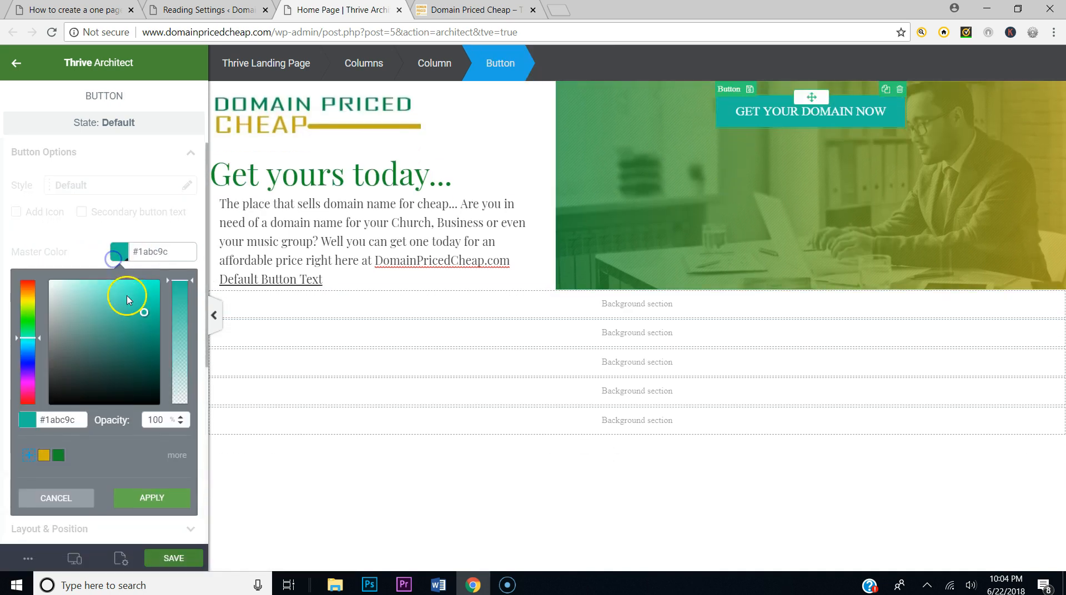
{"action": "left_click", "coordinate": [43, 455]}
{"action": "left_click", "coordinate": [162, 500]}
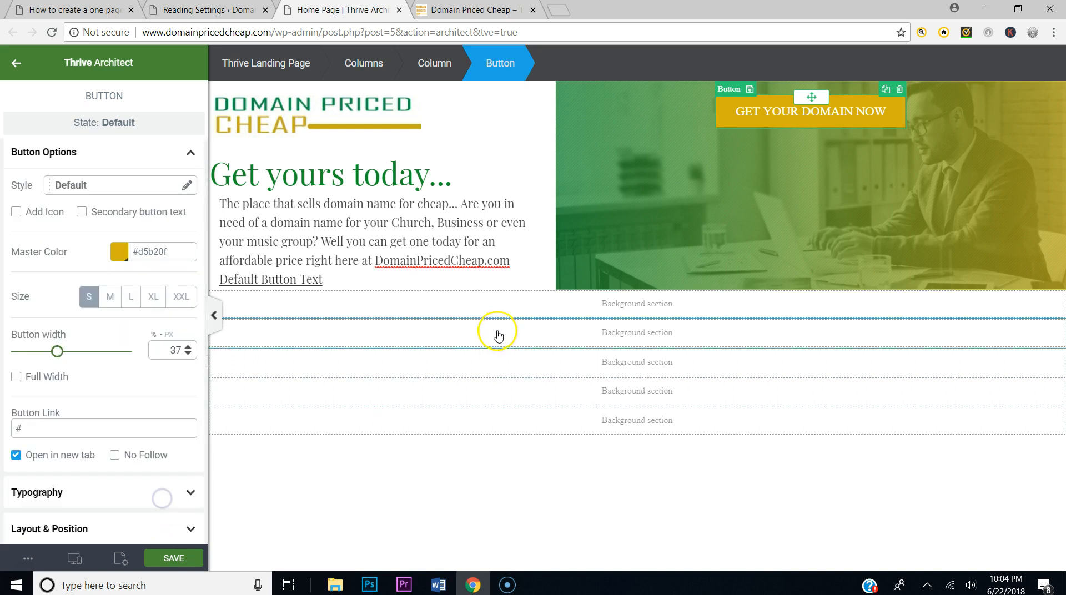
Step: Widen the button to 48%, try full width against the example page's button, and turn full width off again
{"action": "left_click", "coordinate": [60, 353]}
{"action": "mouse_move", "coordinate": [62, 356]}
{"action": "left_mouse_down"}
{"action": "mouse_move", "coordinate": [81, 356]}
{"action": "mouse_move", "coordinate": [64, 355]}
{"action": "mouse_move", "coordinate": [66, 367]}
{"action": "left_mouse_up"}
{"action": "left_click", "coordinate": [17, 377]}
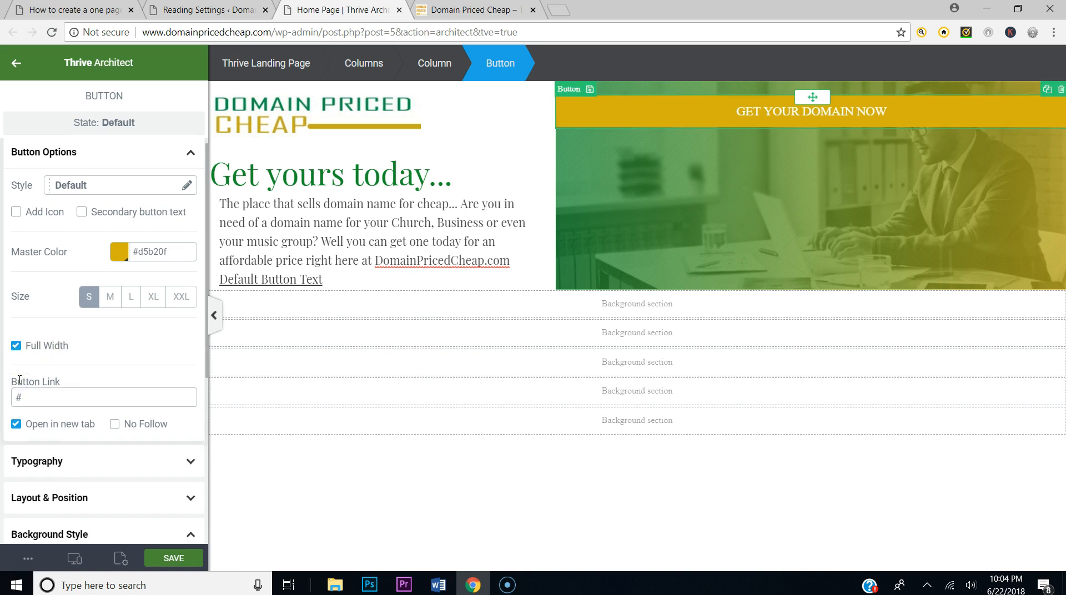
{"action": "left_click", "coordinate": [84, 10]}
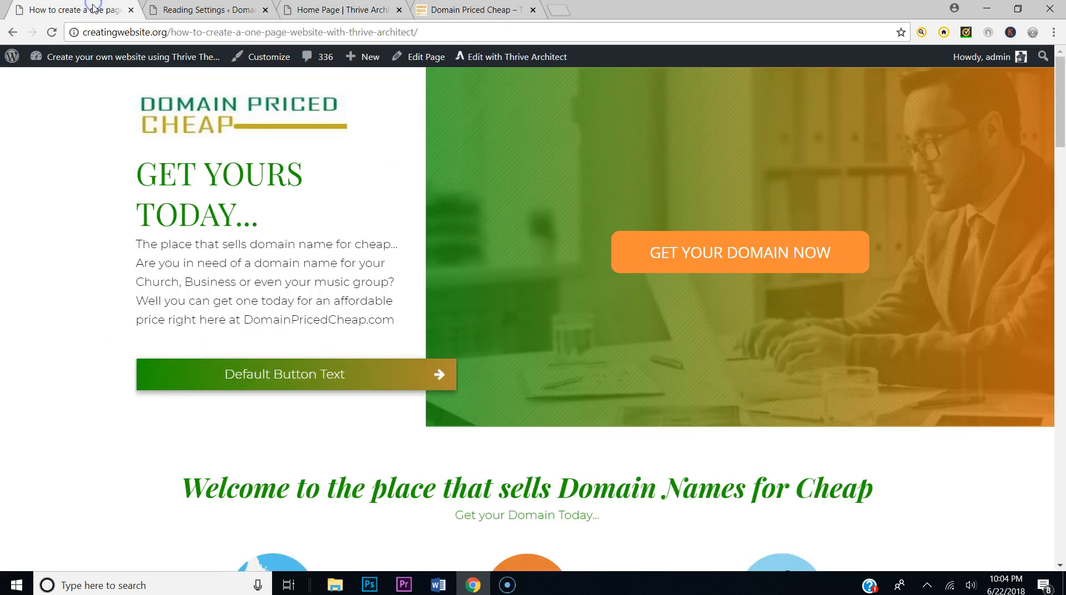
{"action": "left_click", "coordinate": [355, 10]}
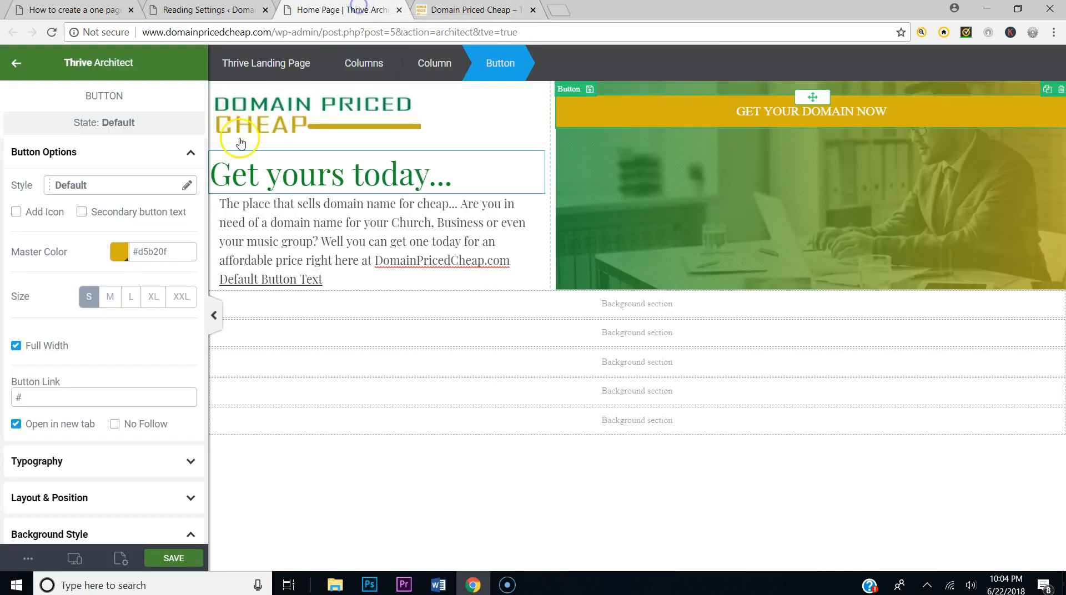
{"action": "left_click", "coordinate": [16, 346]}
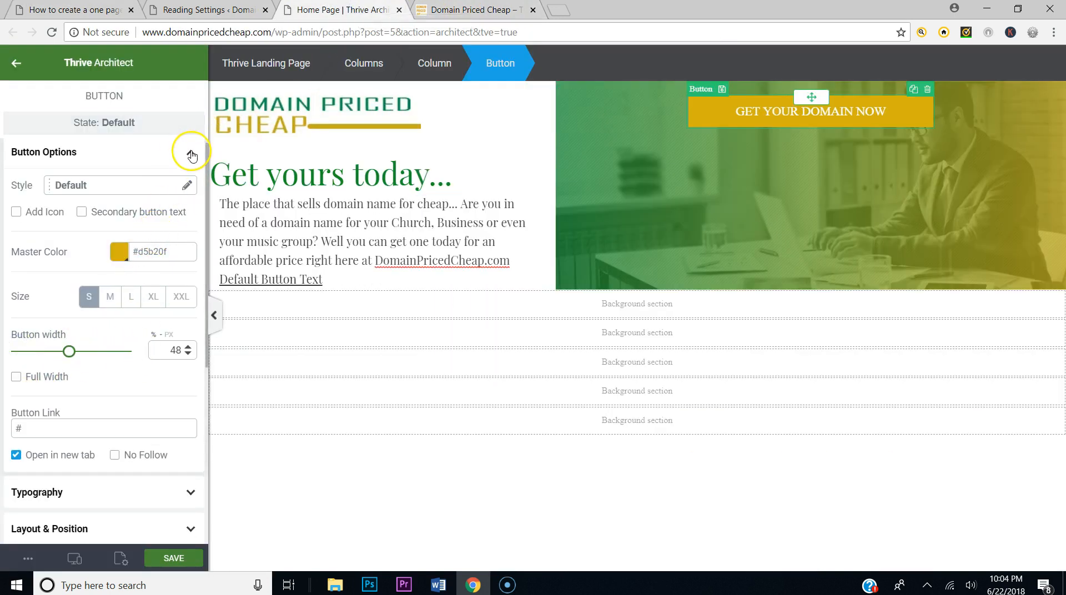
Step: Open the button's layout and position settings and set its top and bottom margins to 0
{"action": "left_click", "coordinate": [192, 155]}
{"action": "left_click", "coordinate": [703, 120]}
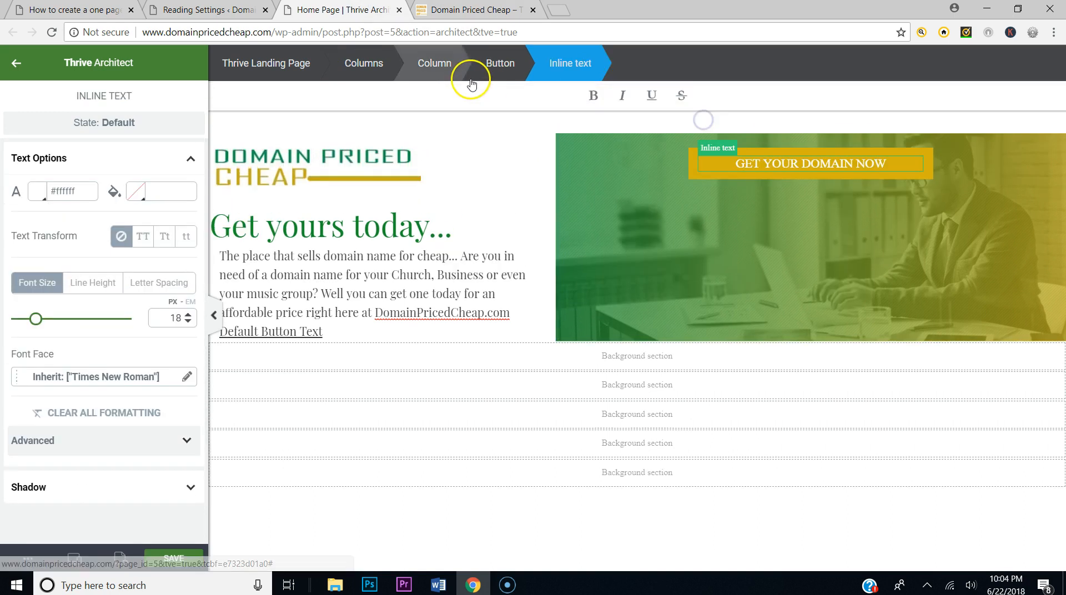
{"action": "left_click", "coordinate": [498, 64]}
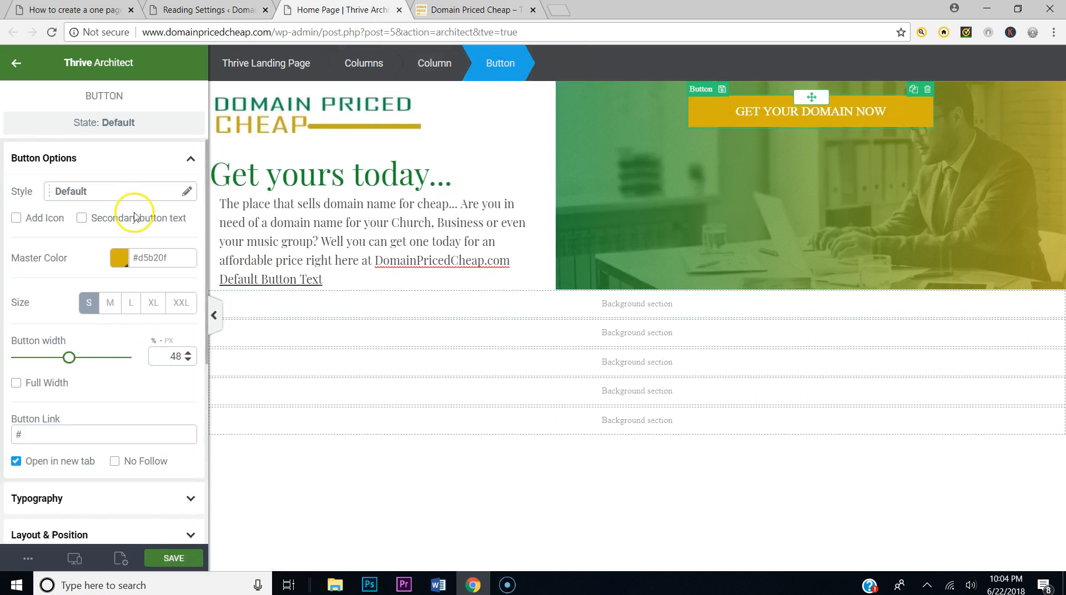
{"action": "left_click", "coordinate": [190, 158]}
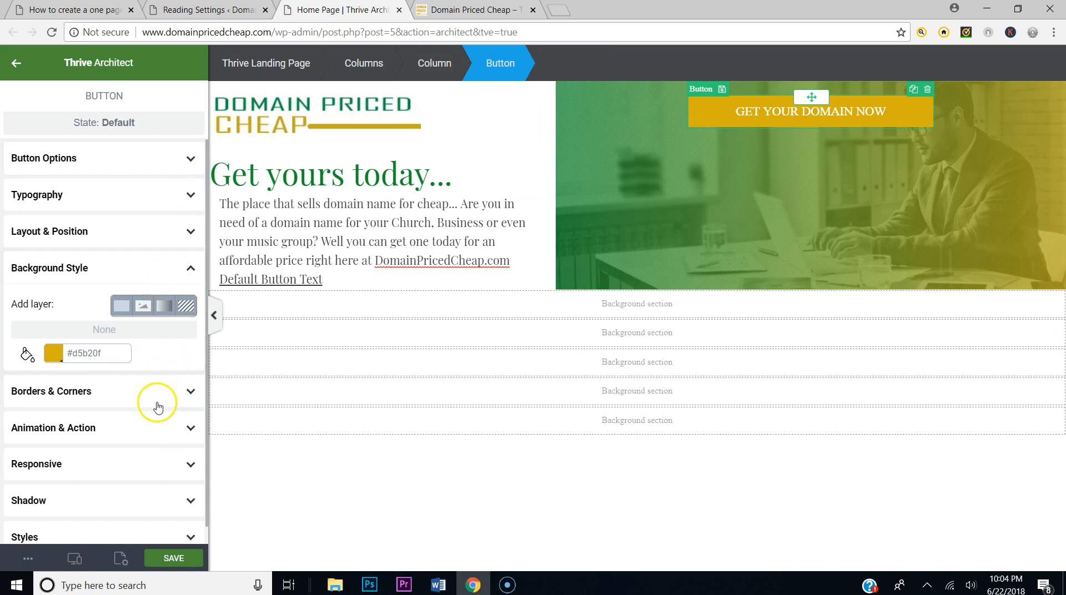
{"action": "left_click", "coordinate": [114, 233]}
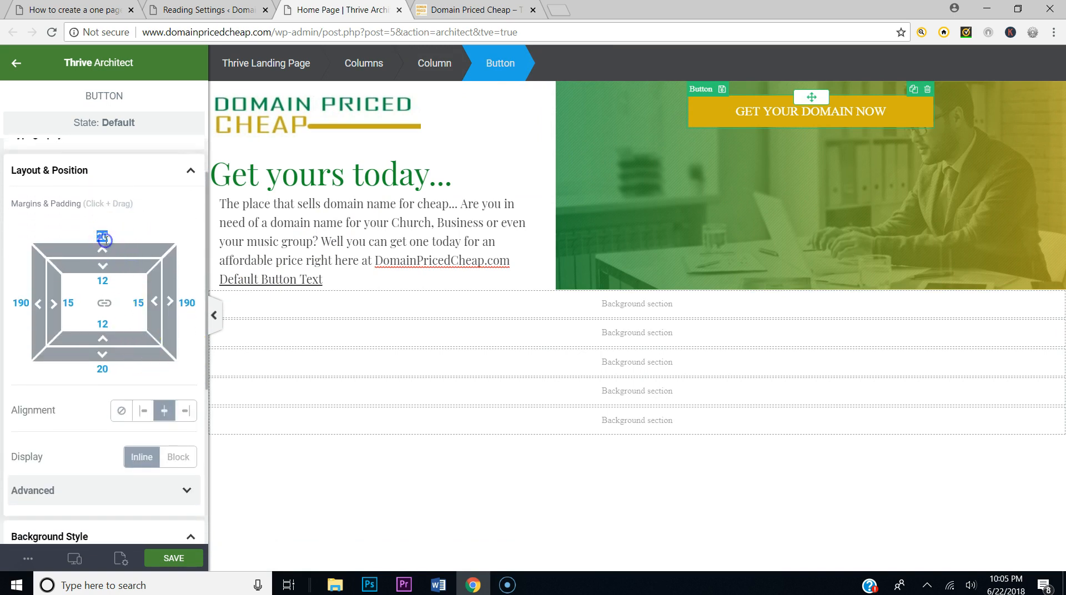
{"action": "type", "text": "0"}
{"action": "left_click", "coordinate": [103, 357]}
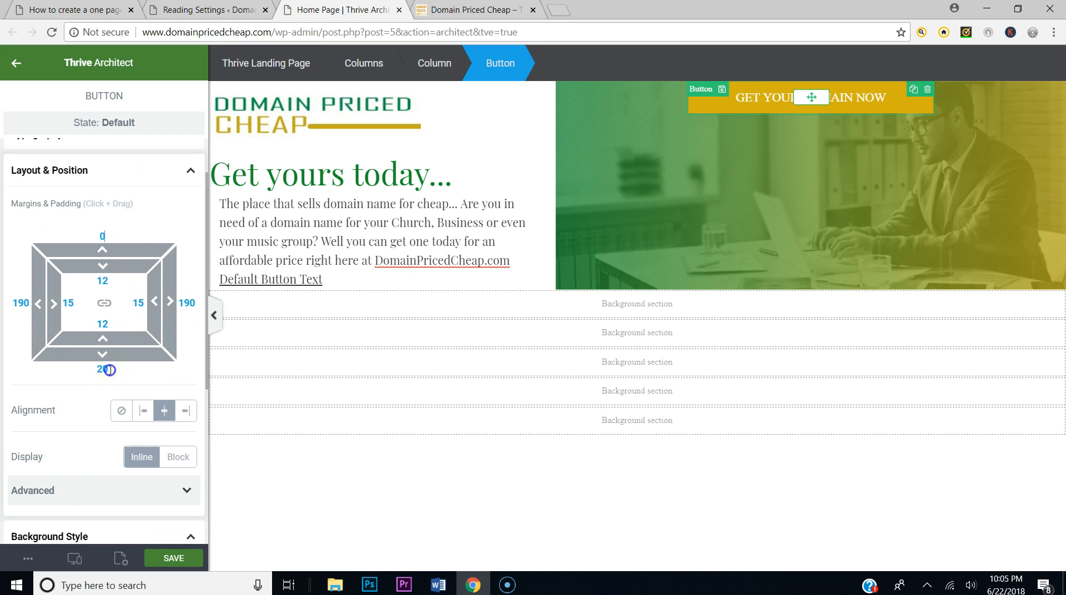
Step: Link the button's padding values and set the padding to 10 on all sides
{"action": "left_click", "coordinate": [98, 303]}
{"action": "left_click", "coordinate": [108, 282]}
{"action": "type", "text": "0"}
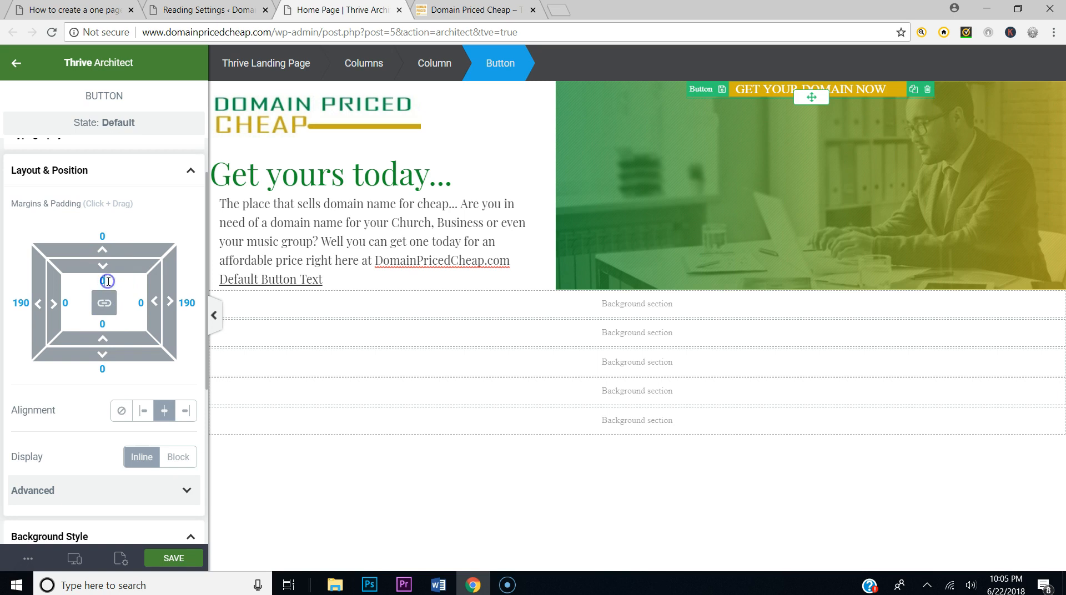
{"action": "type", "text": "10"}
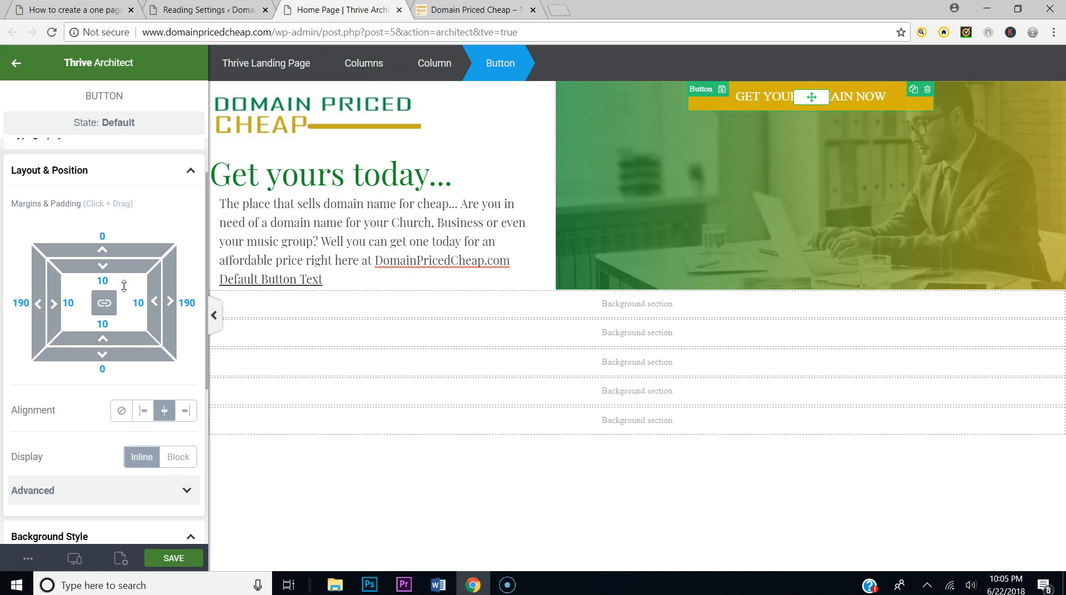
Step: Center the button over the image with margins of 116 top, 200 left, 279.5 right and 89.5 bottom, and save the page
{"action": "left_click", "coordinate": [112, 255]}
{"action": "left_click_drag", "start_coordinate": [116, 242], "coordinate": [143, 116]}
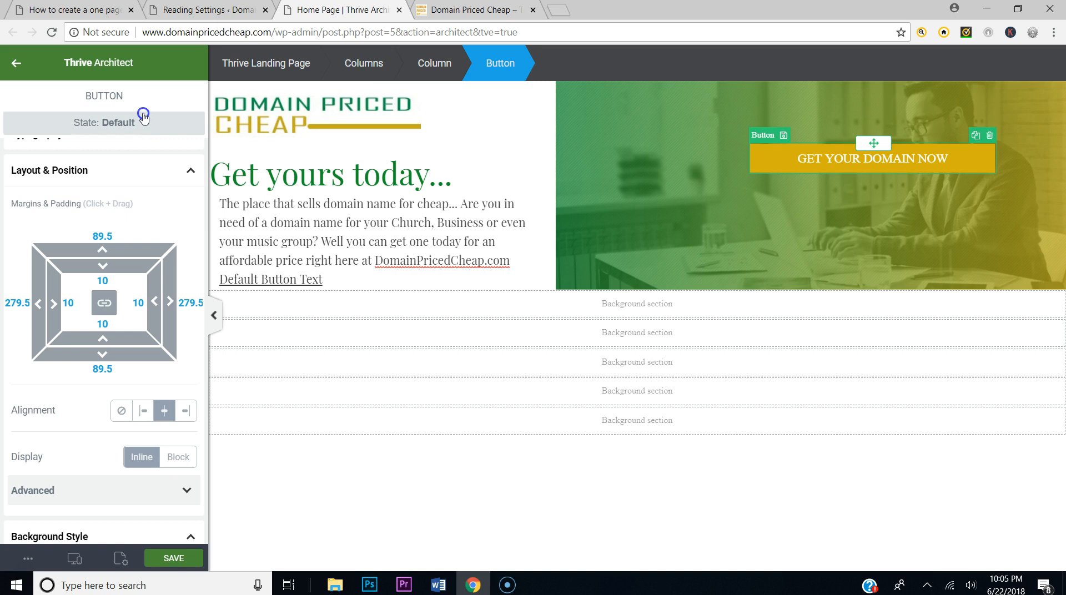
{"action": "left_click", "coordinate": [102, 304]}
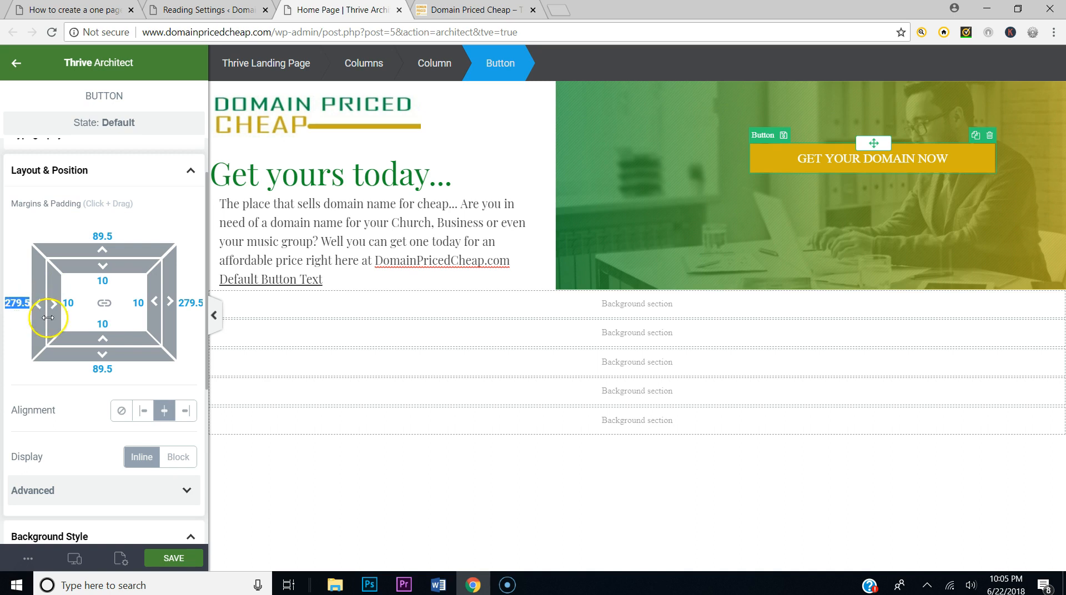
{"action": "mouse_move", "coordinate": [55, 317]}
{"action": "left_mouse_down"}
{"action": "mouse_move", "coordinate": [33, 317]}
{"action": "mouse_move", "coordinate": [61, 318]}
{"action": "left_mouse_up"}
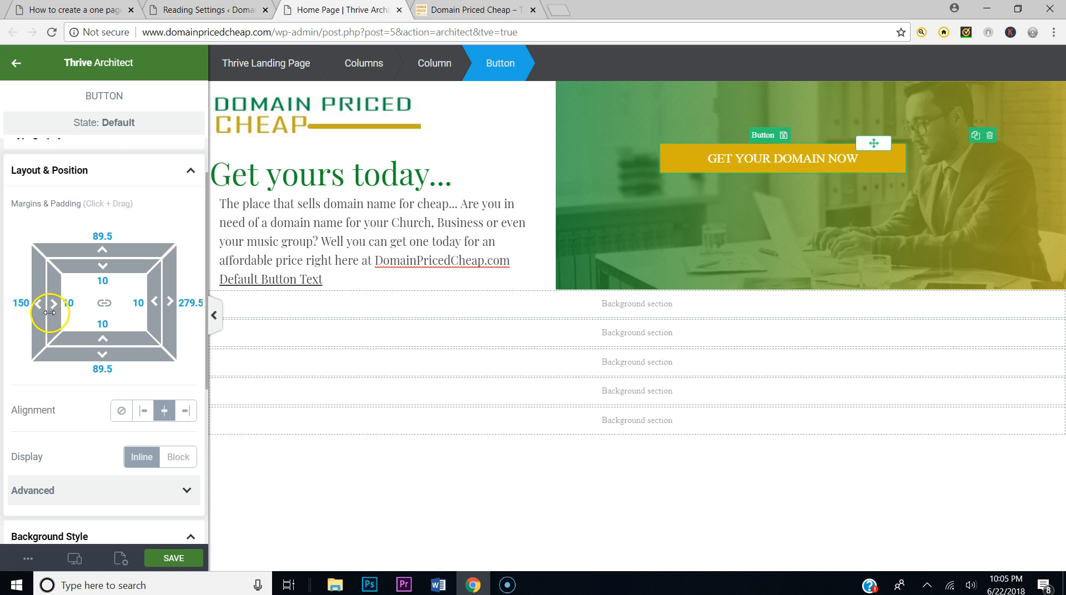
{"action": "type", "text": "200"}
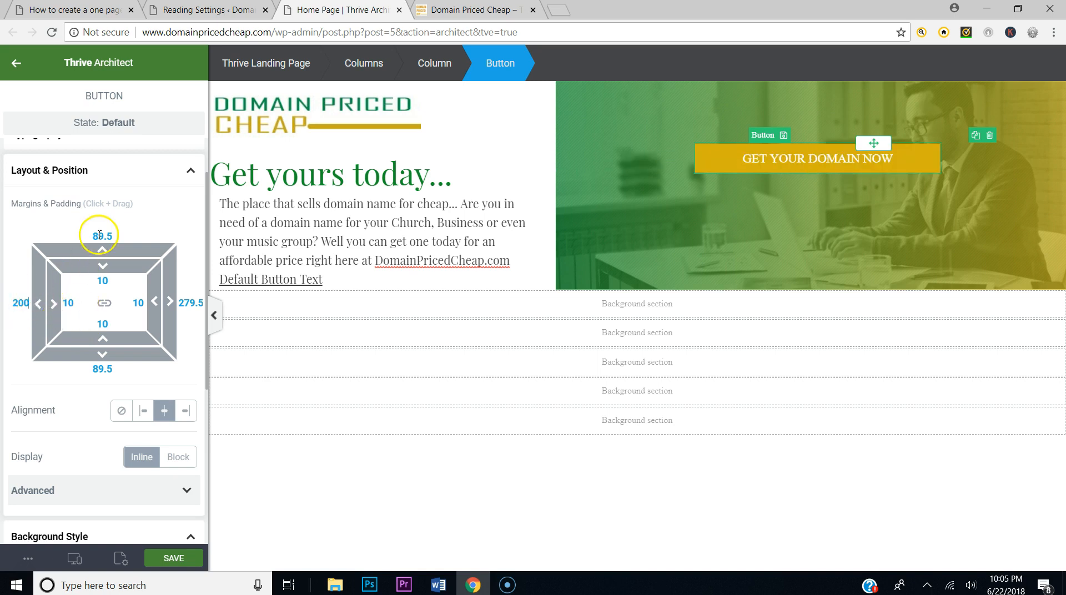
{"action": "left_click_drag", "start_coordinate": [102, 246], "coordinate": [112, 216]}
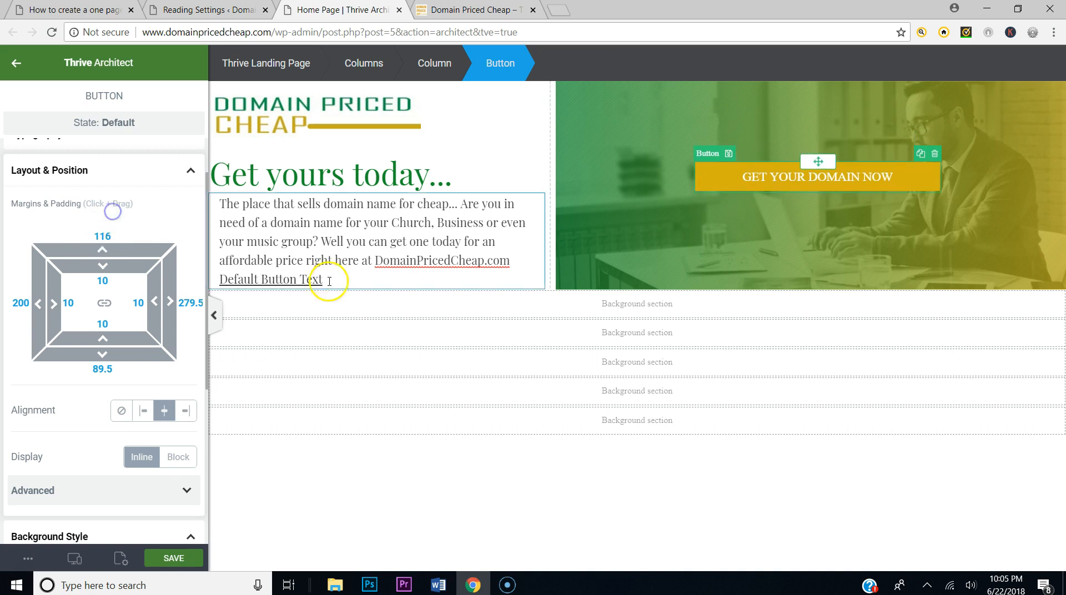
{"action": "left_click", "coordinate": [161, 558]}
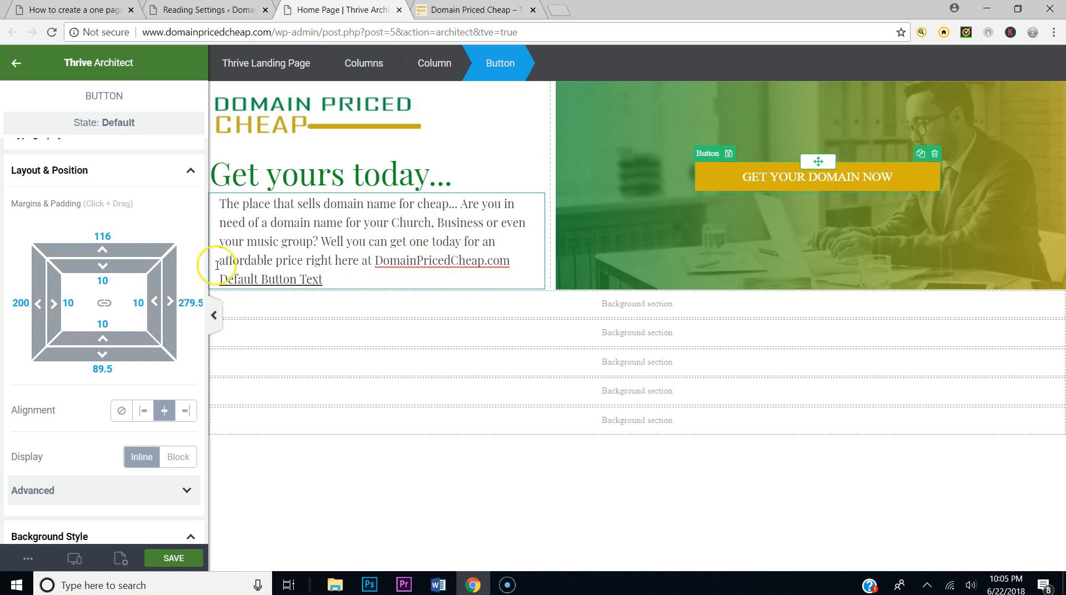
Step: Compare the button over the image with the example page's call-to-action button
{"action": "left_click", "coordinate": [78, 9]}
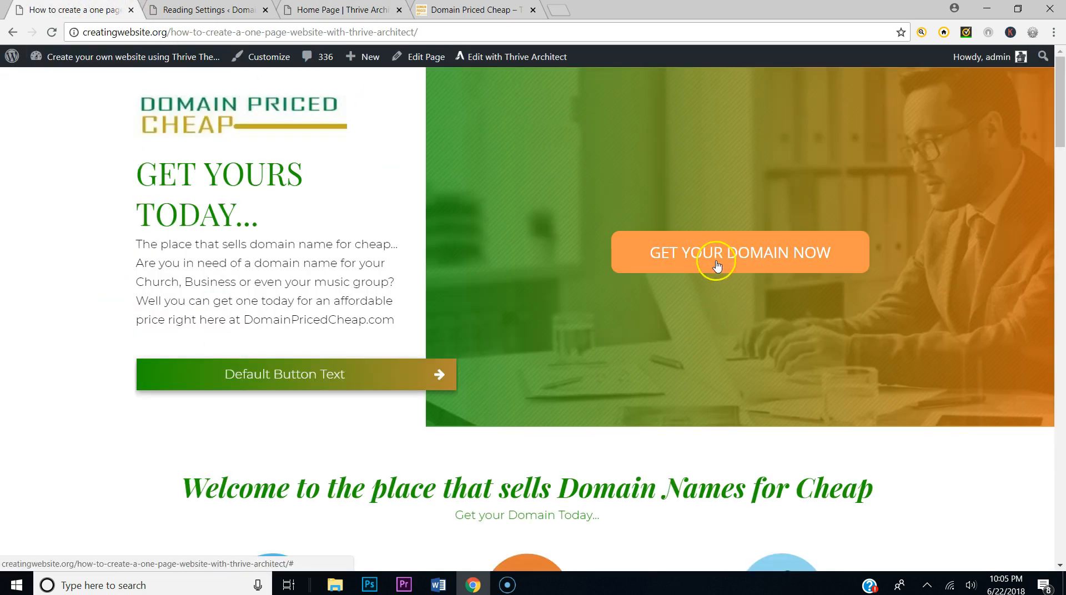
{"action": "left_click", "coordinate": [238, 9]}
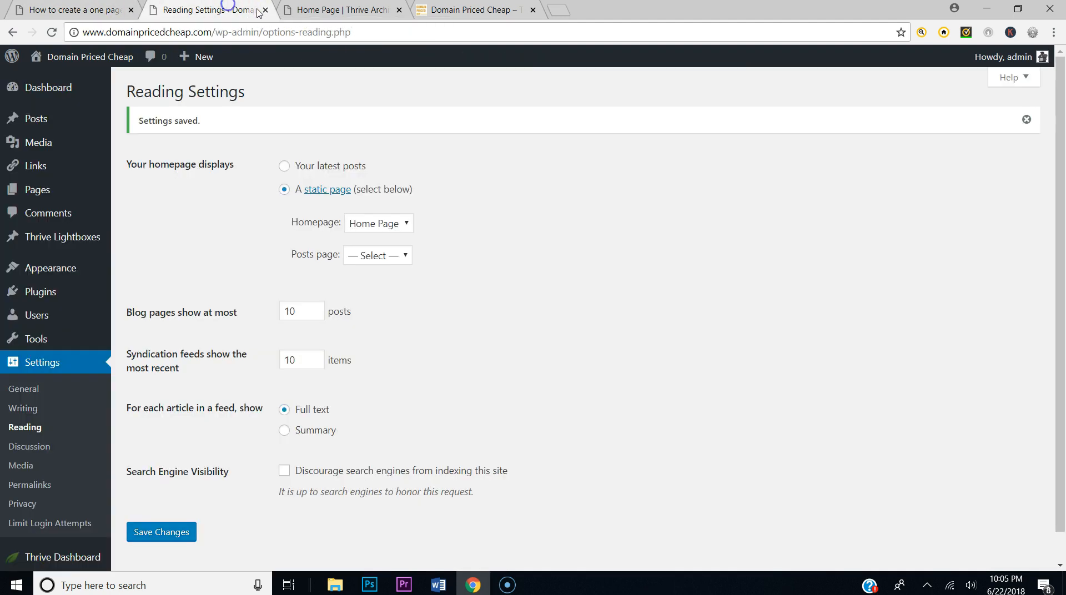
{"action": "left_click", "coordinate": [344, 9]}
{"action": "left_click", "coordinate": [75, 11]}
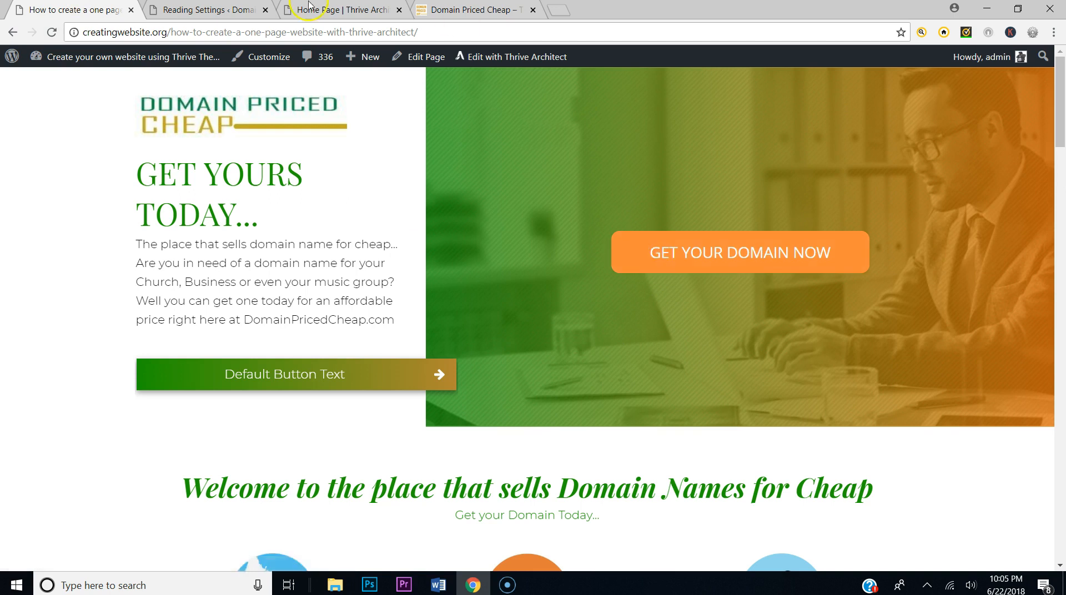
{"action": "left_click", "coordinate": [344, 10]}
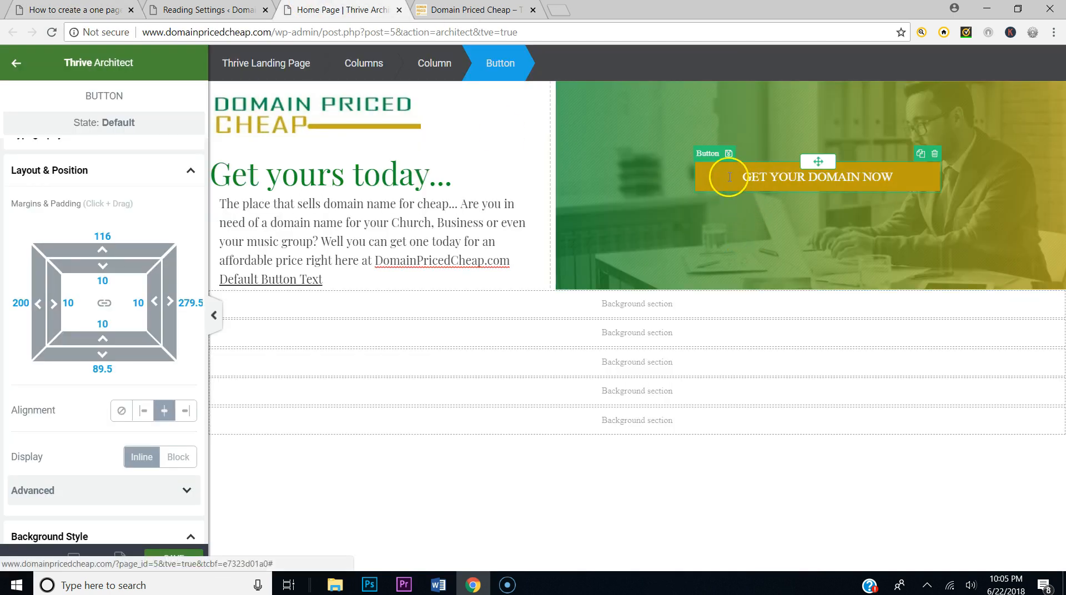
Step: Set the button's hover-state master color to blue #0c7bbb and add that blue to the favorite colors
{"action": "left_click", "coordinate": [194, 170]}
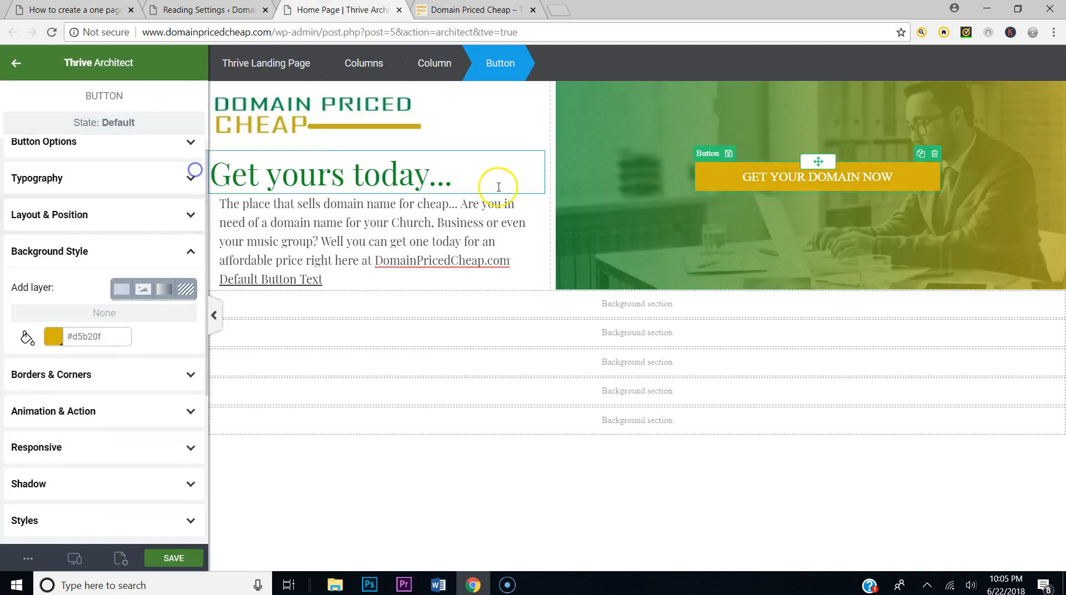
{"action": "left_click", "coordinate": [709, 185]}
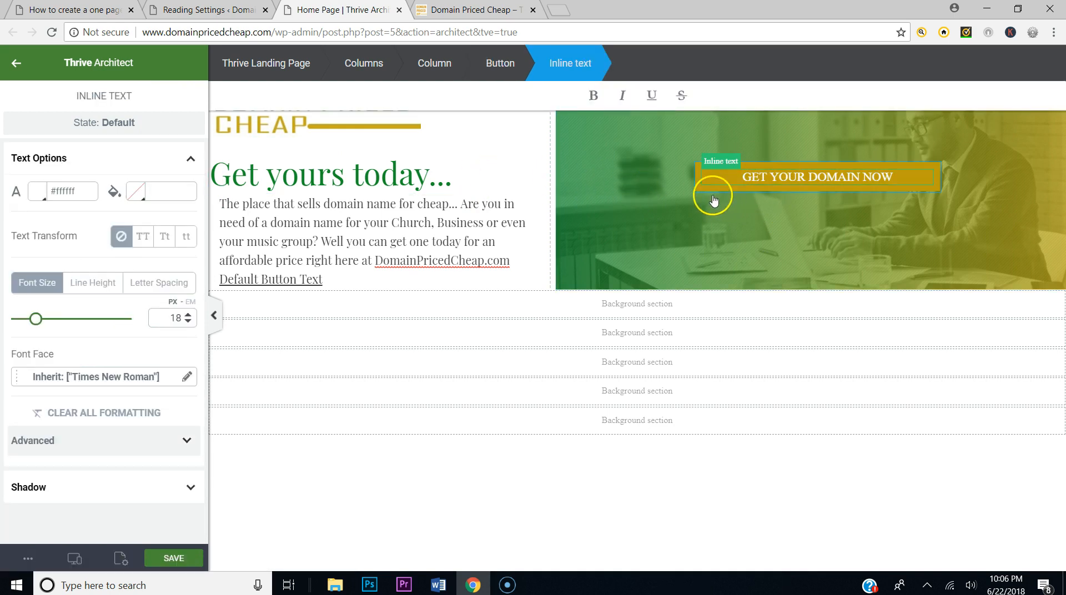
{"action": "left_click", "coordinate": [699, 190]}
{"action": "left_click", "coordinate": [116, 125]}
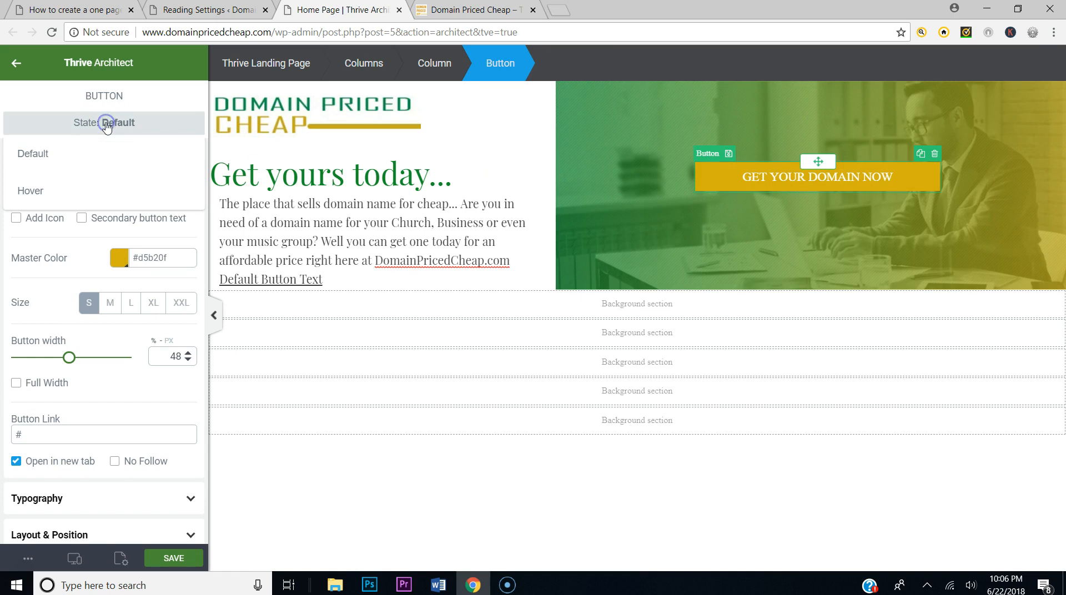
{"action": "left_click", "coordinate": [90, 183]}
{"action": "left_click", "coordinate": [119, 191]}
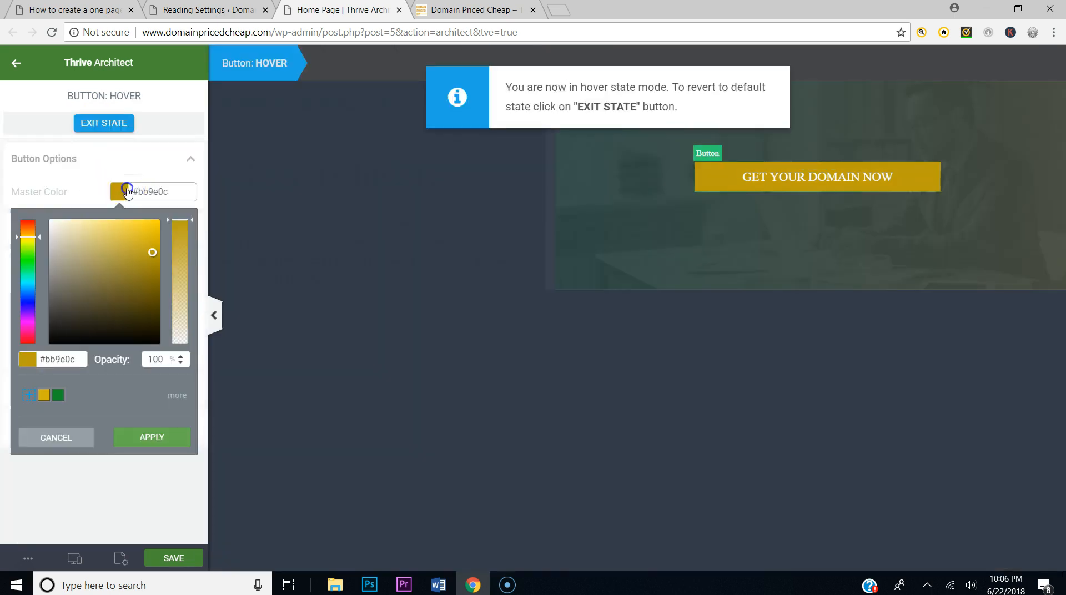
{"action": "left_click_drag", "start_coordinate": [29, 302], "coordinate": [30, 294]}
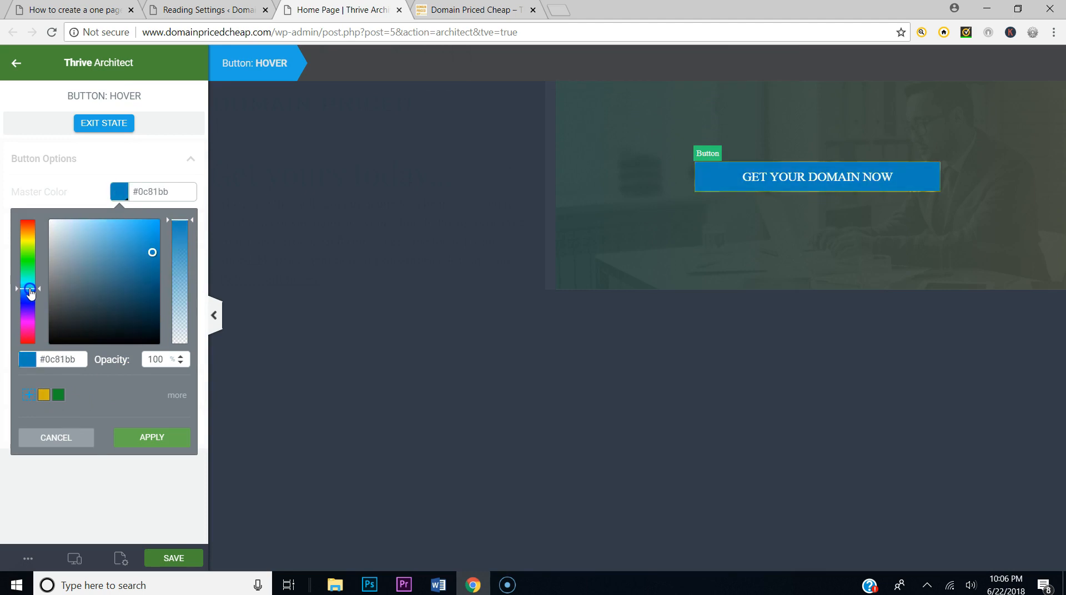
{"action": "left_click", "coordinate": [27, 395]}
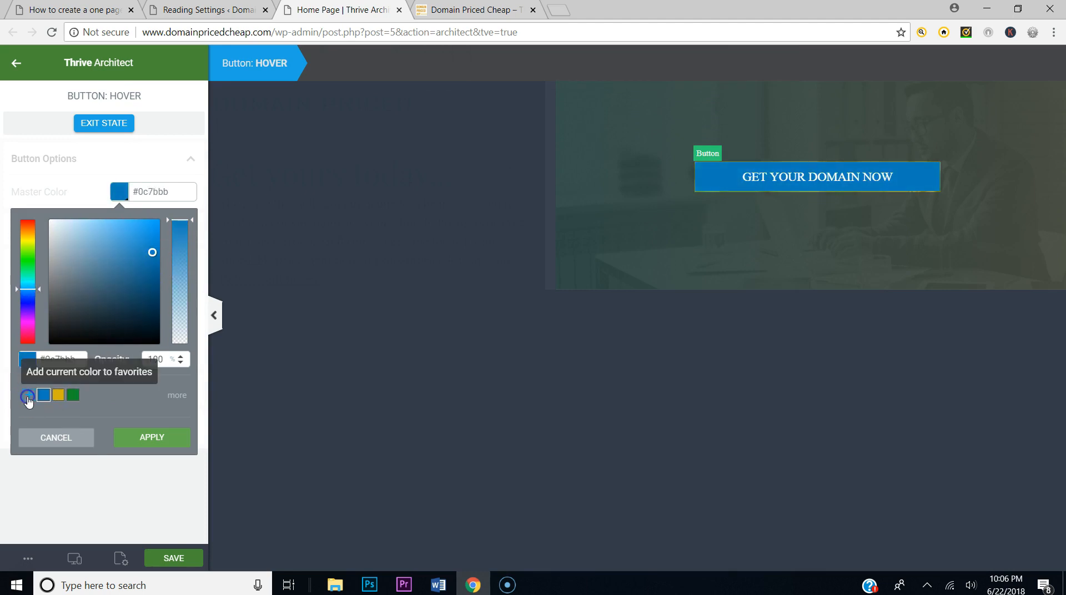
{"action": "left_click", "coordinate": [116, 431]}
Step: Save the page with the hover color, return the button to its default state and save again
{"action": "left_click", "coordinate": [192, 572]}
{"action": "left_click", "coordinate": [193, 563]}
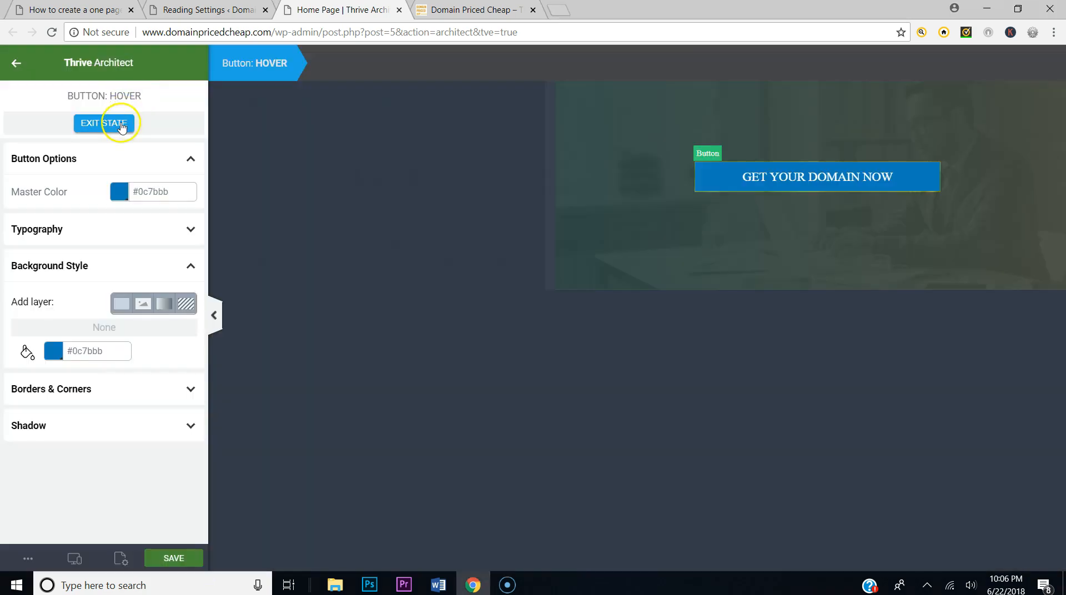
{"action": "left_click", "coordinate": [121, 127]}
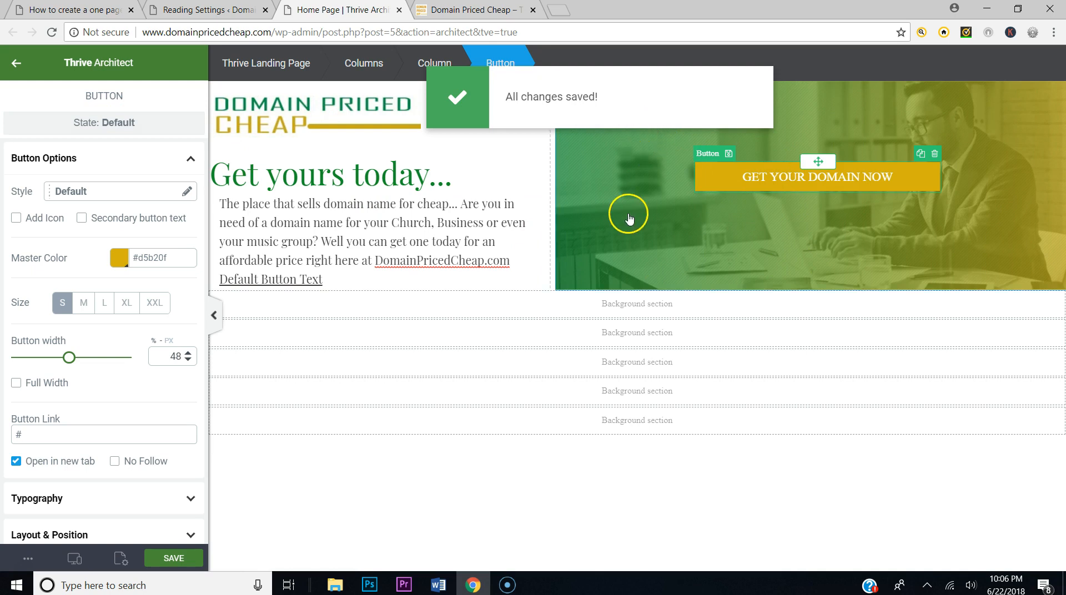
{"action": "left_click", "coordinate": [194, 559]}
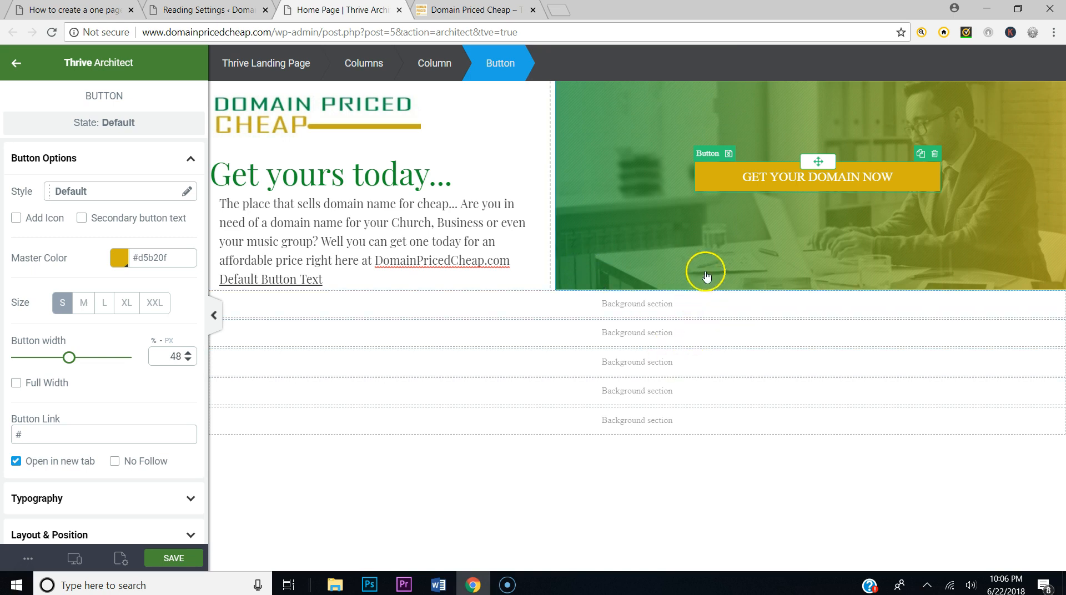
Step: Add a linear gradient background layer to the button from gold #d5b20f to green #148f2a at an 89-degree angle
{"action": "left_click", "coordinate": [710, 182]}
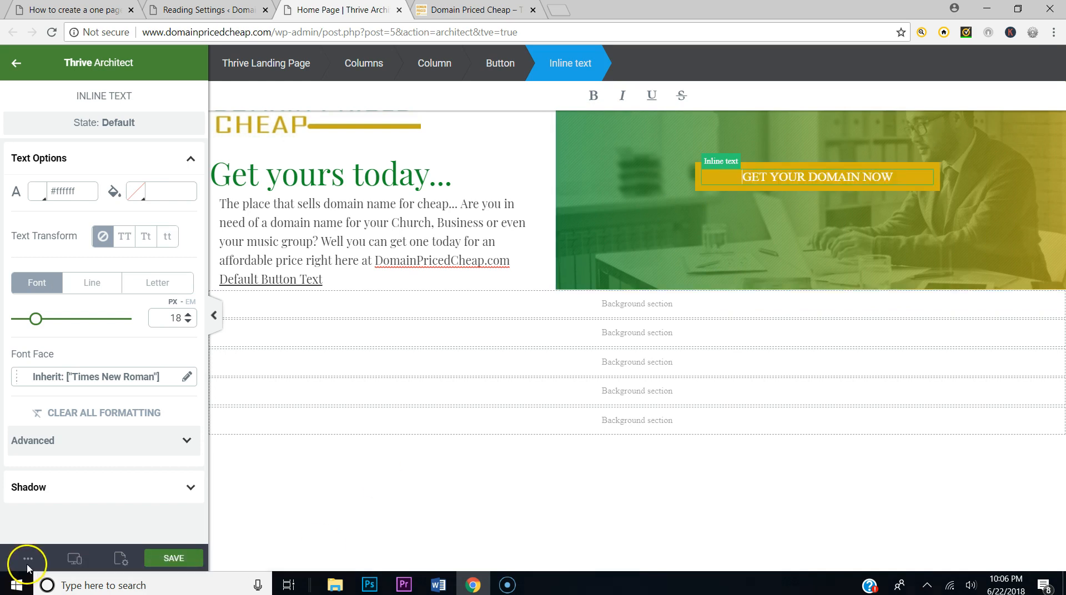
{"action": "left_click", "coordinate": [713, 193]}
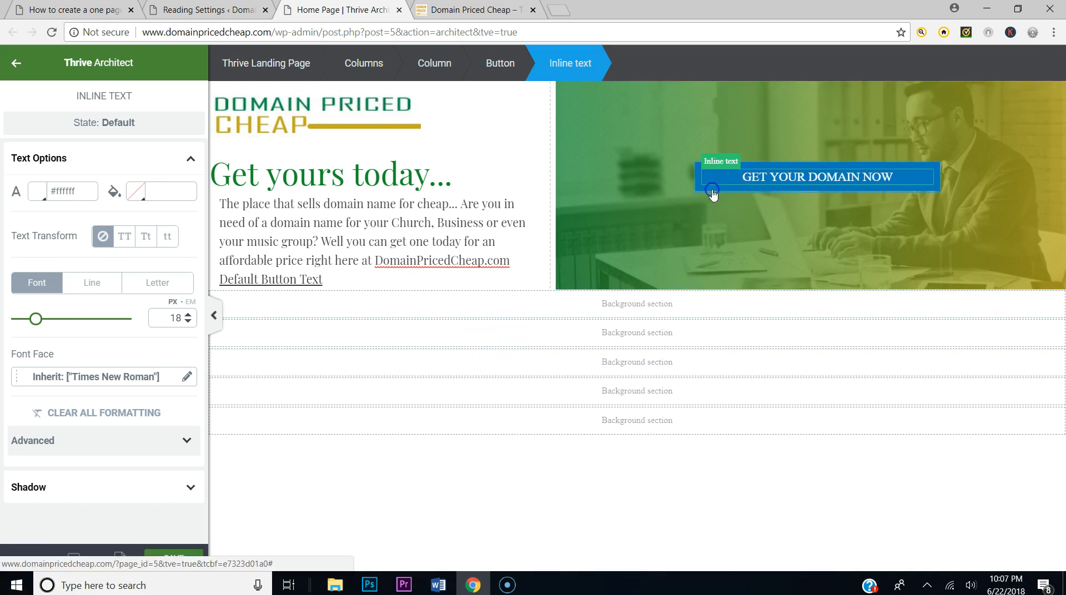
{"action": "left_click", "coordinate": [135, 161]}
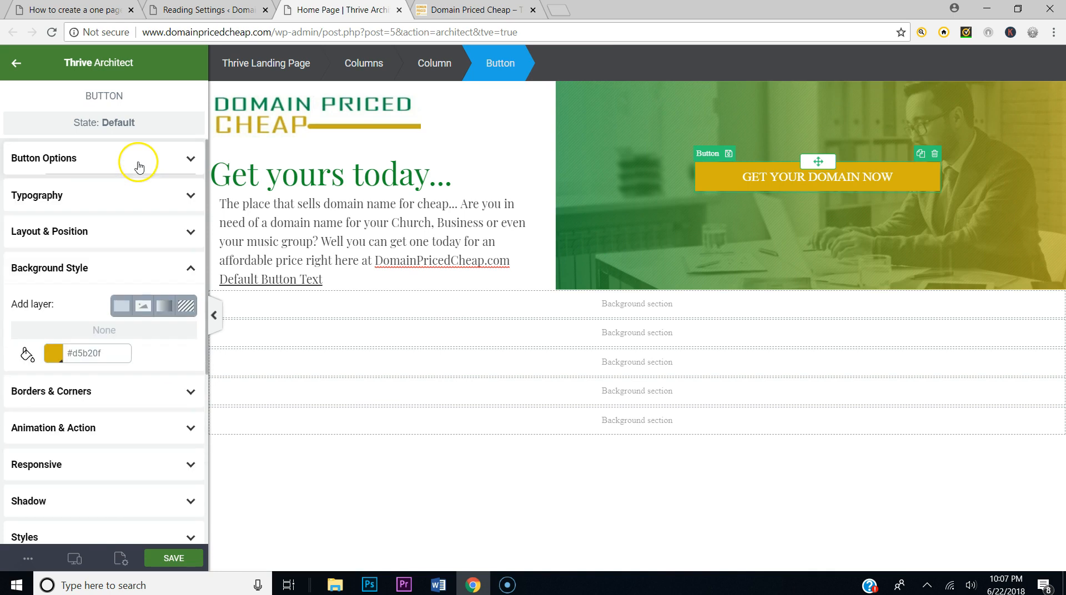
{"action": "left_click", "coordinate": [164, 307]}
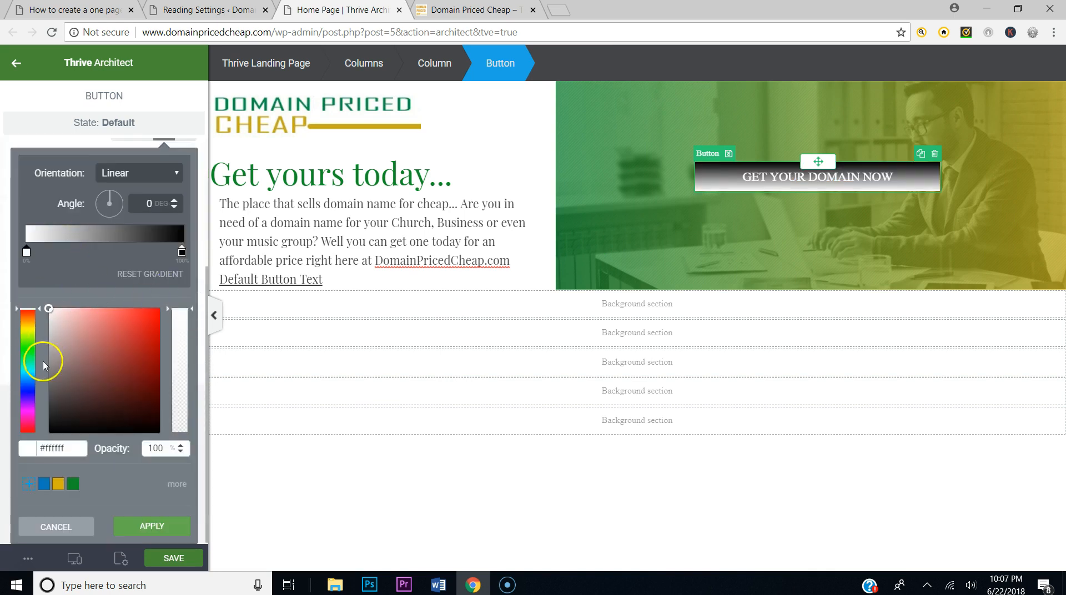
{"action": "left_click", "coordinate": [59, 486]}
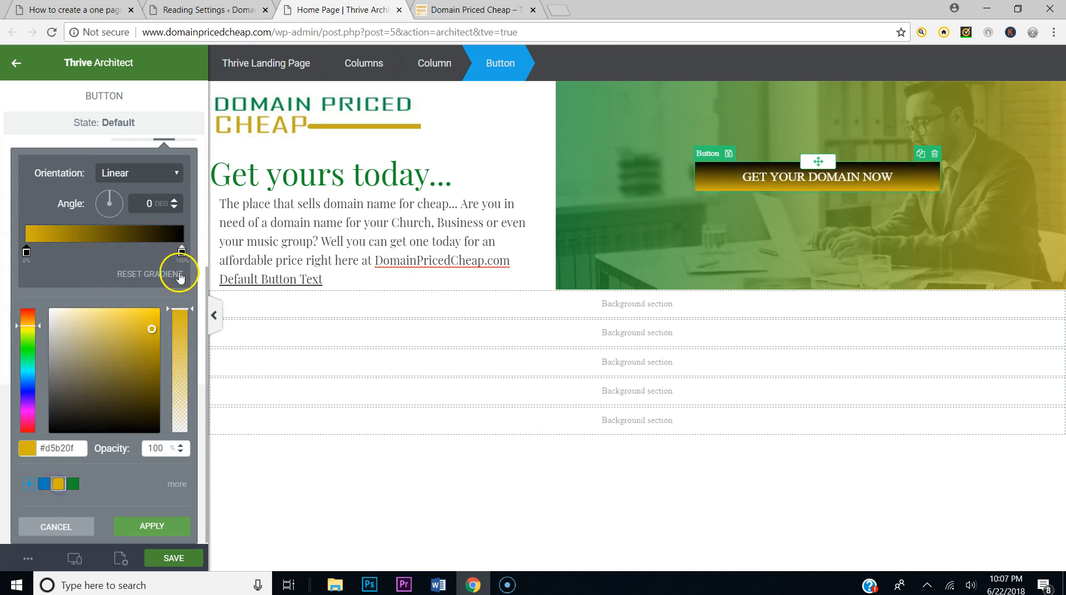
{"action": "left_click", "coordinate": [182, 251]}
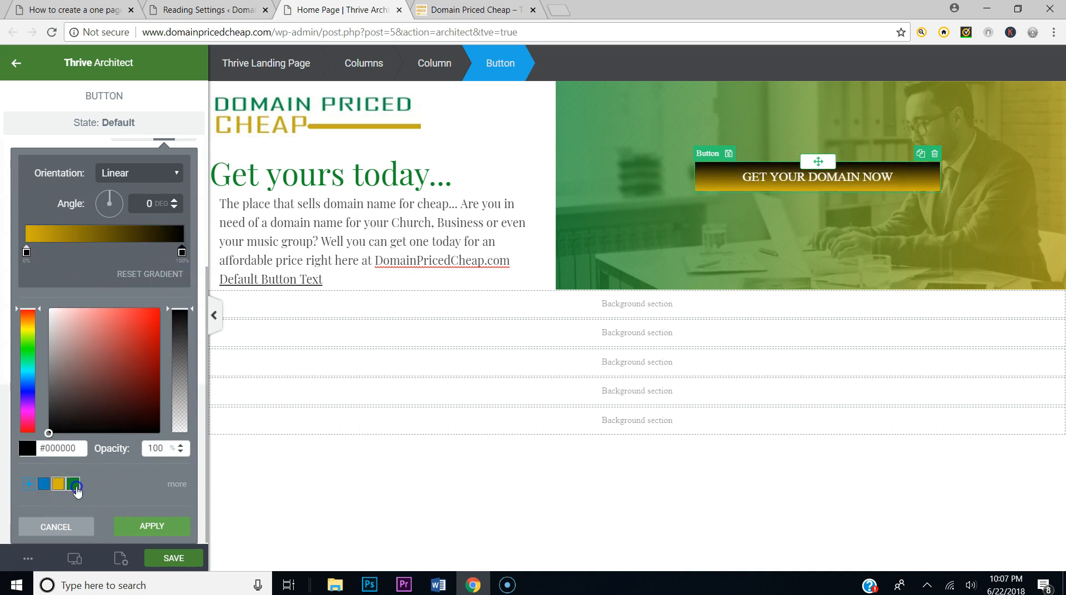
{"action": "left_click", "coordinate": [72, 484]}
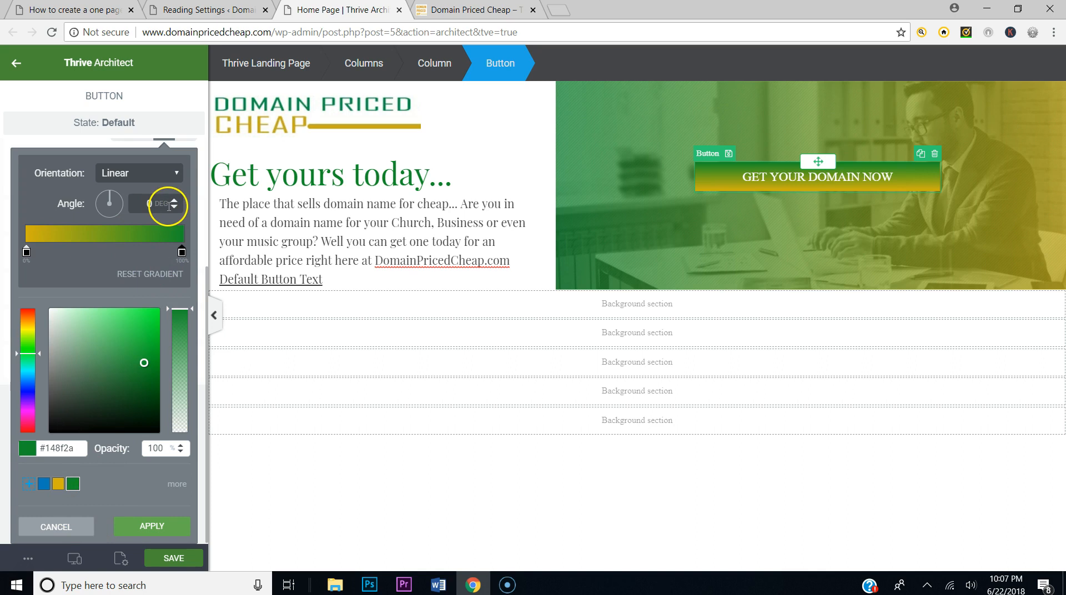
{"action": "type", "text": "32"}
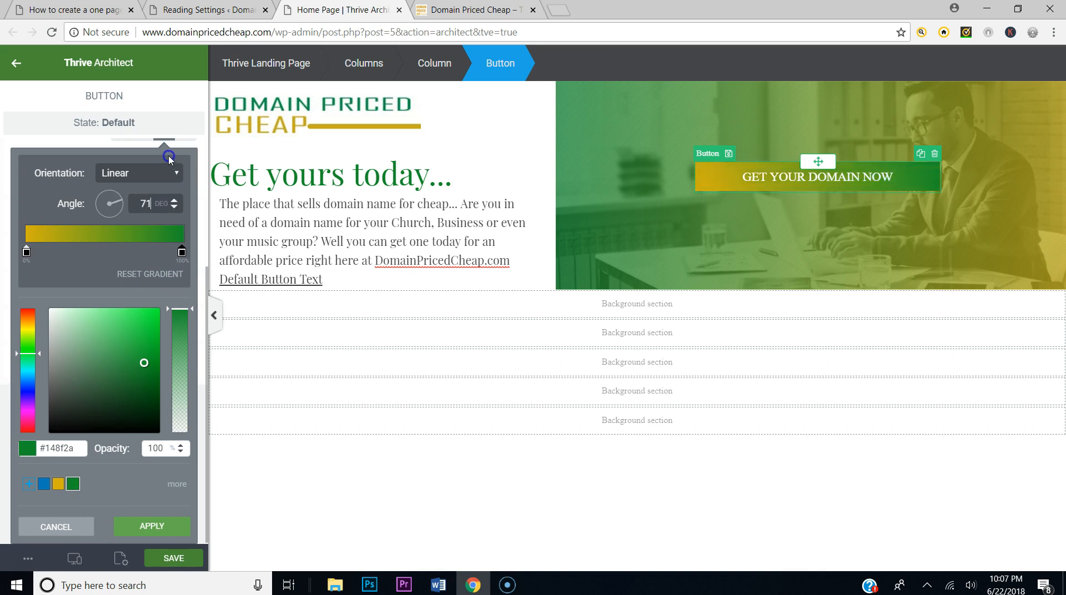
{"action": "left_click_drag", "start_coordinate": [169, 152], "coordinate": [167, 144]}
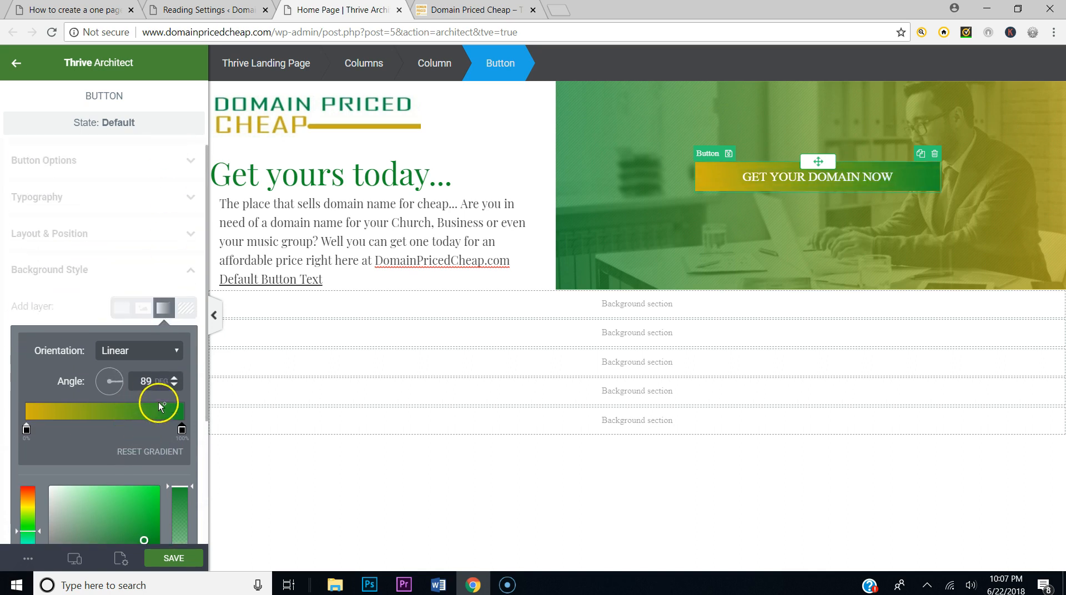
Step: Lower the button gradient's opacity to 70% at the green end and 63% at the gold end
{"action": "scroll", "coordinate": [178, 339], "scroll_direction": "down", "scroll_amount": 3}
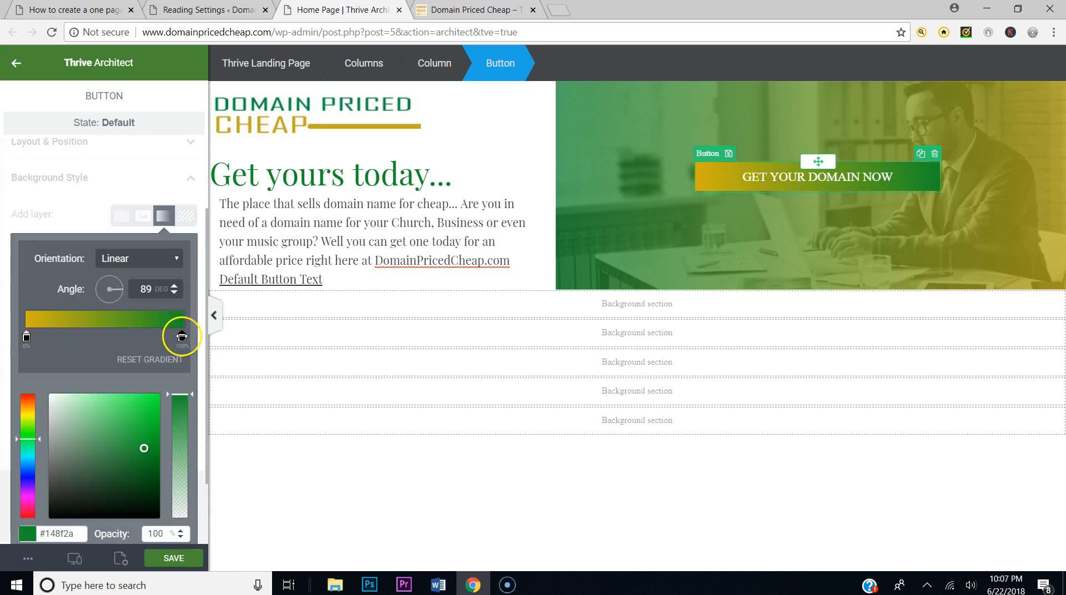
{"action": "left_click", "coordinate": [180, 321]}
{"action": "left_click_drag", "start_coordinate": [180, 323], "coordinate": [181, 351]}
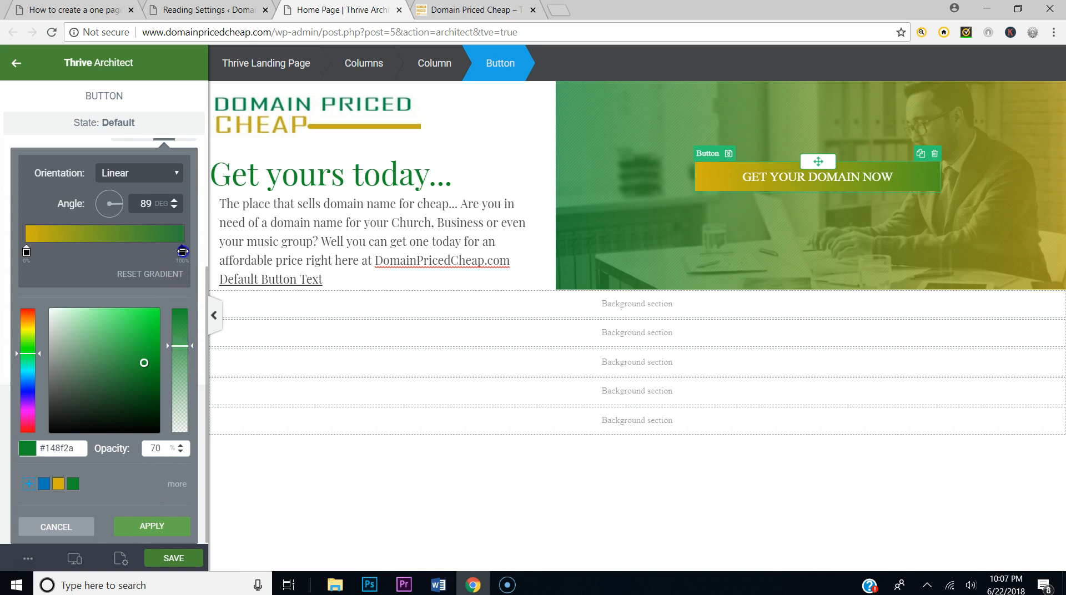
{"action": "left_click", "coordinate": [26, 251]}
{"action": "left_click", "coordinate": [179, 331]}
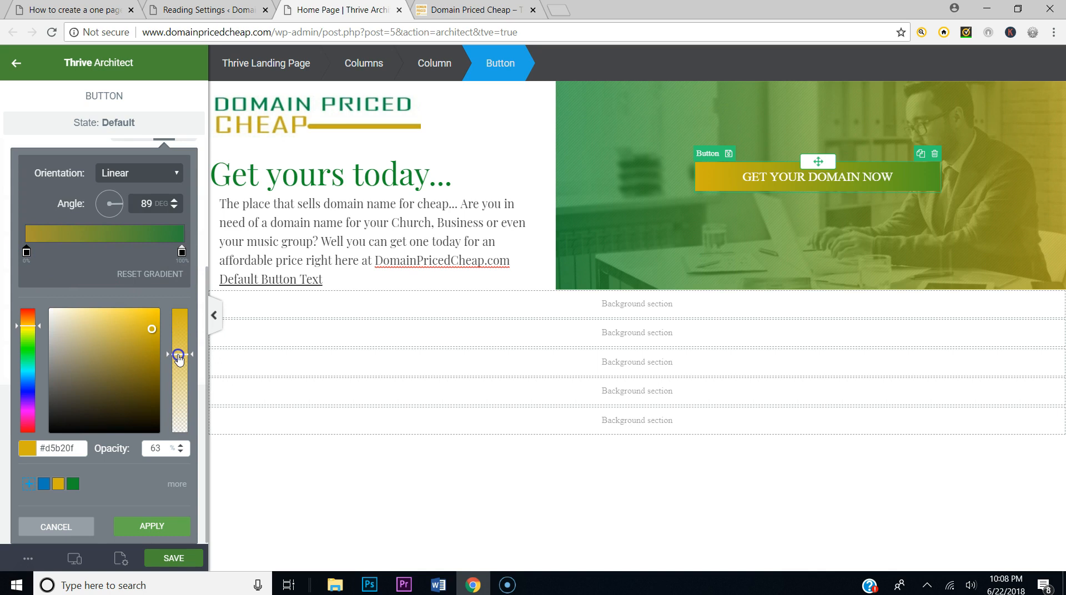
Step: Apply the gold-to-green linear gradient with the #d5b20f stop at 63% opacity to the GET YOUR DOMAIN NOW button
{"action": "left_click", "coordinate": [159, 551]}
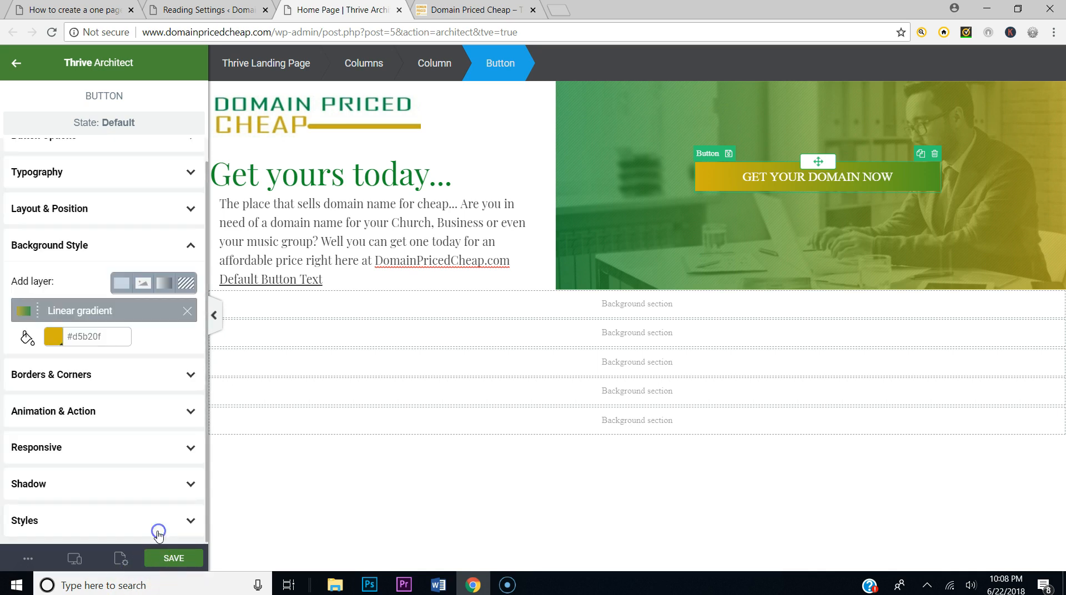
{"action": "left_click", "coordinate": [801, 177]}
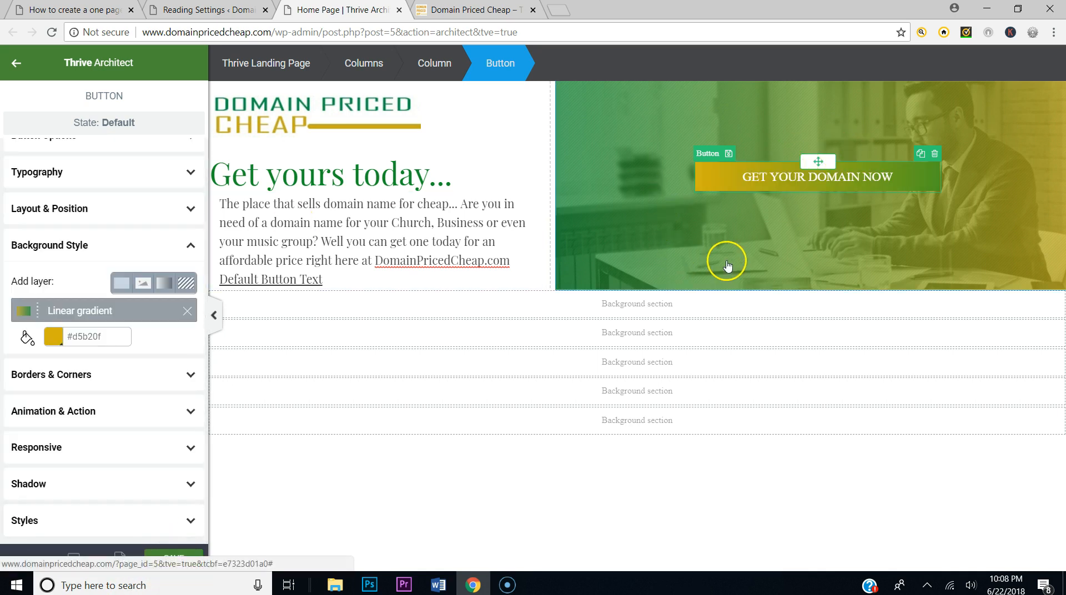
{"action": "left_click", "coordinate": [173, 558]}
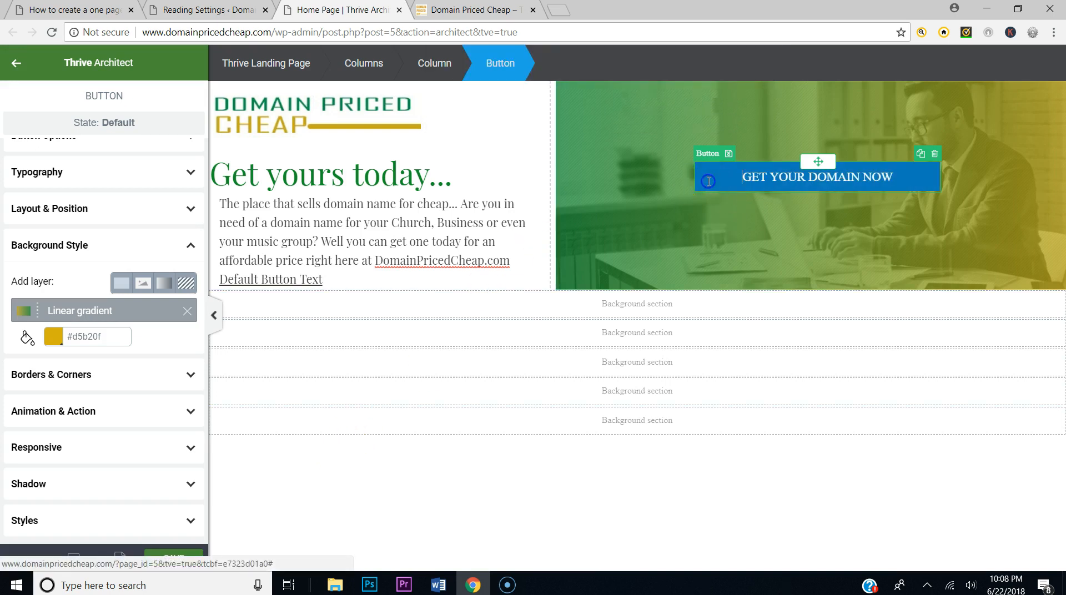
{"action": "left_click", "coordinate": [708, 181]}
{"action": "left_click", "coordinate": [14, 61]}
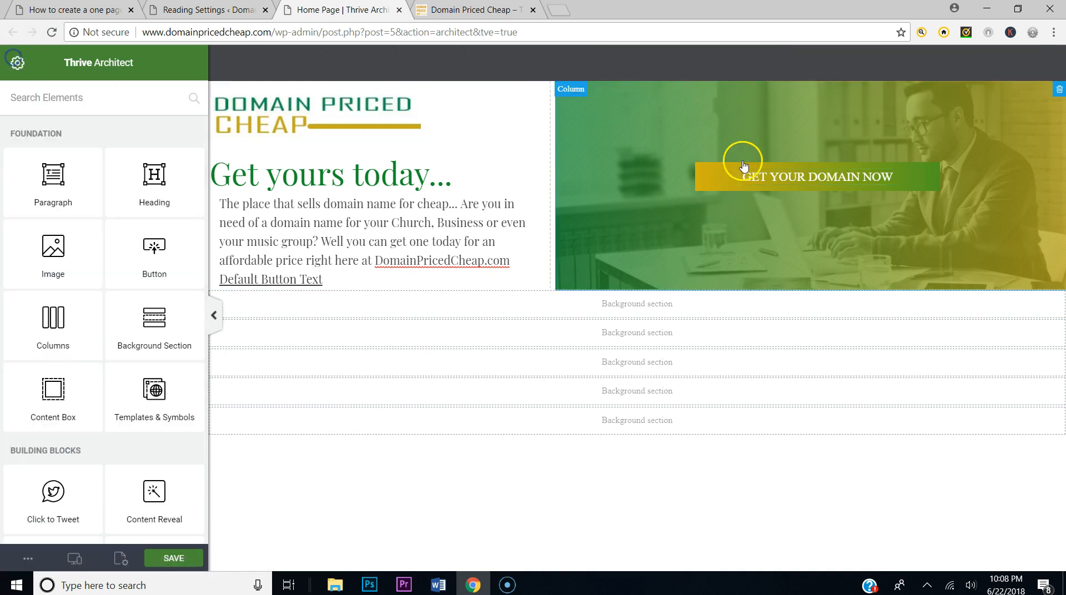
{"action": "left_click", "coordinate": [700, 184]}
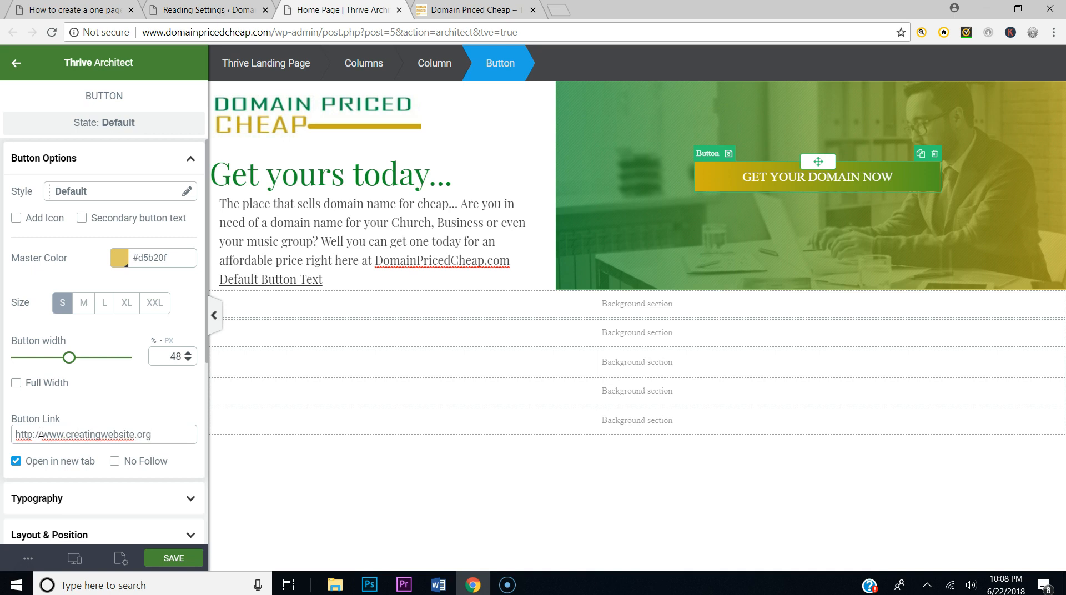
{"action": "left_click", "coordinate": [171, 558]}
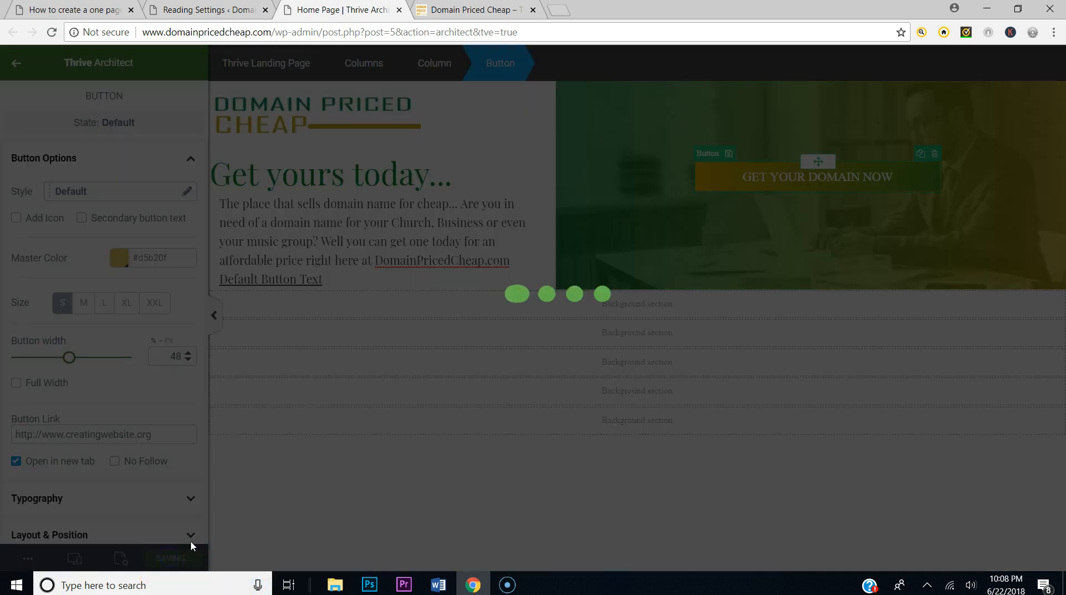
{"action": "left_click", "coordinate": [444, 10]}
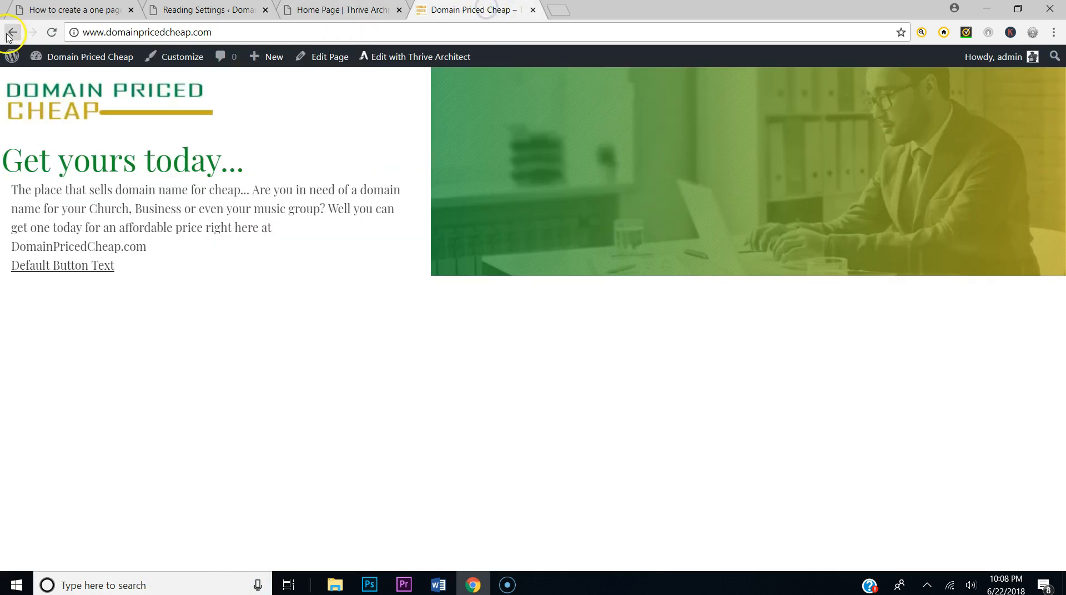
{"action": "key", "text": "F5"}
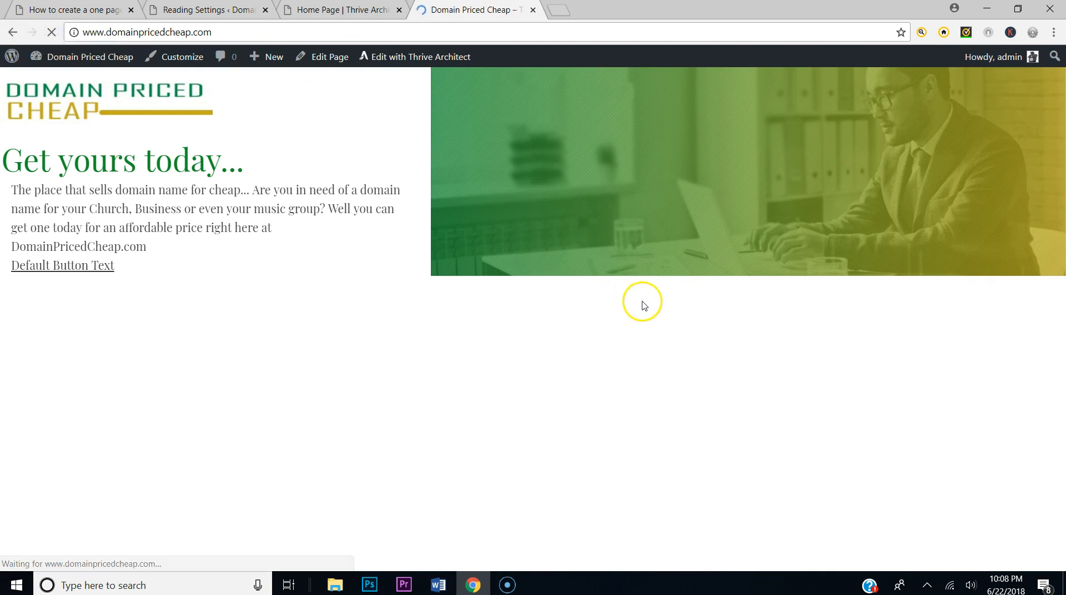
{"action": "left_click", "coordinate": [635, 158]}
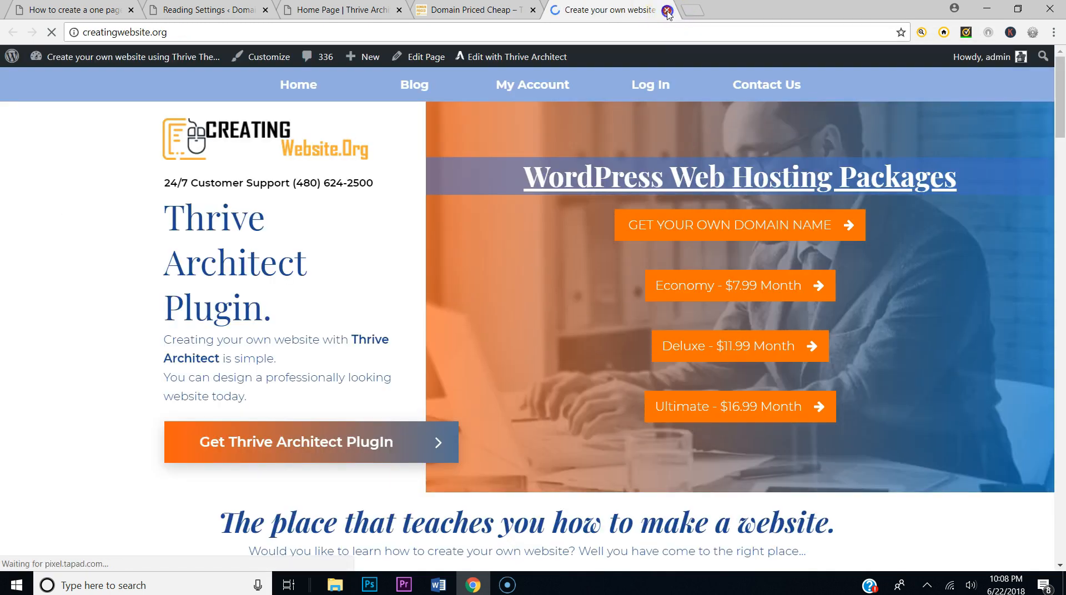
{"action": "left_click", "coordinate": [667, 9]}
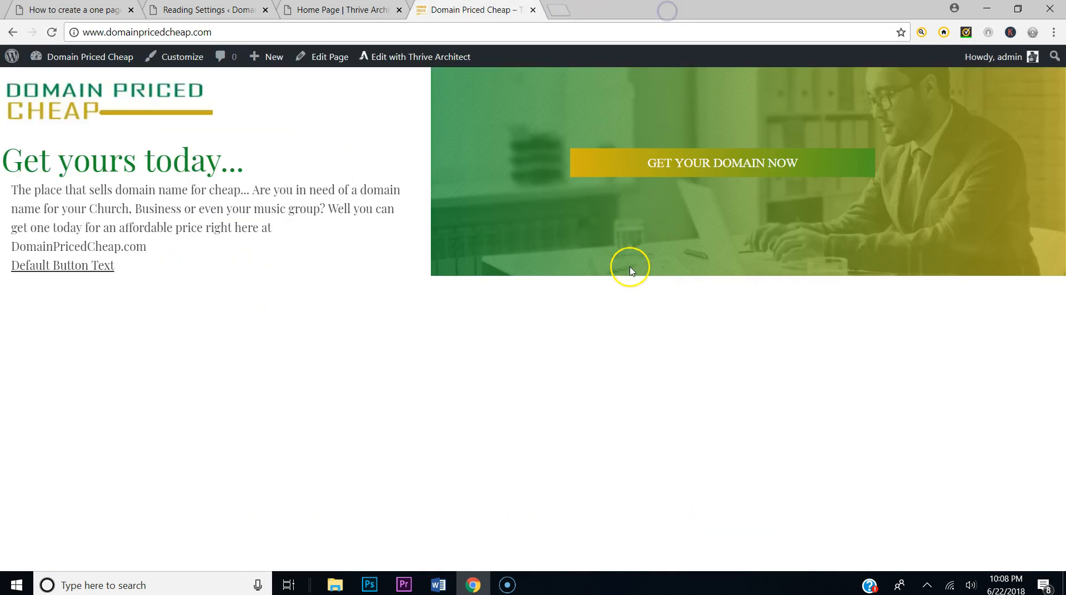
Step: Add a default button below the paragraph in the text column, following the layout of the reference page
{"action": "left_click", "coordinate": [317, 8]}
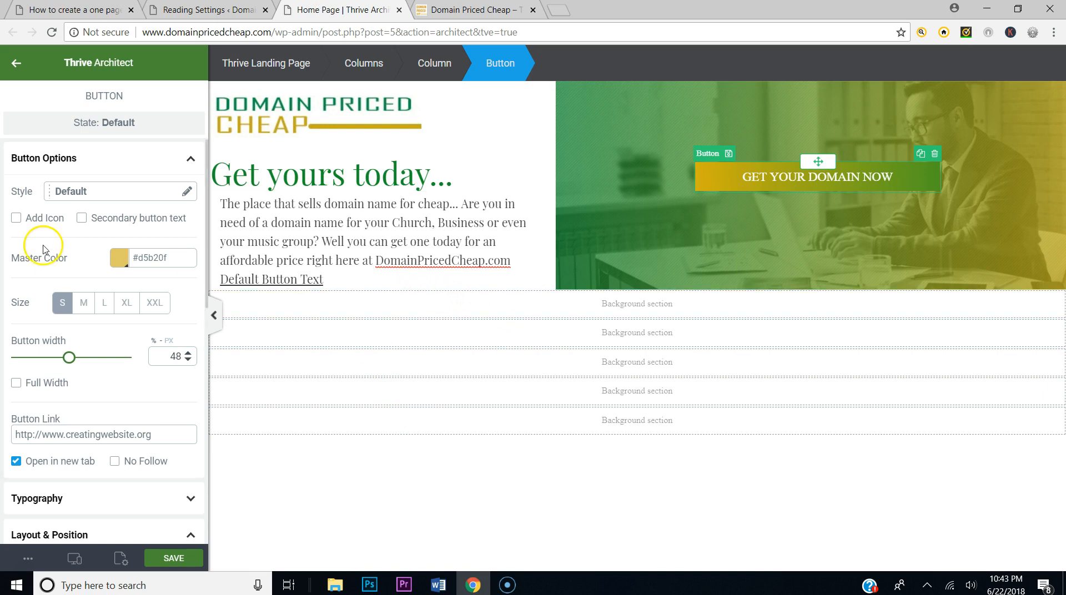
{"action": "left_click", "coordinate": [69, 11]}
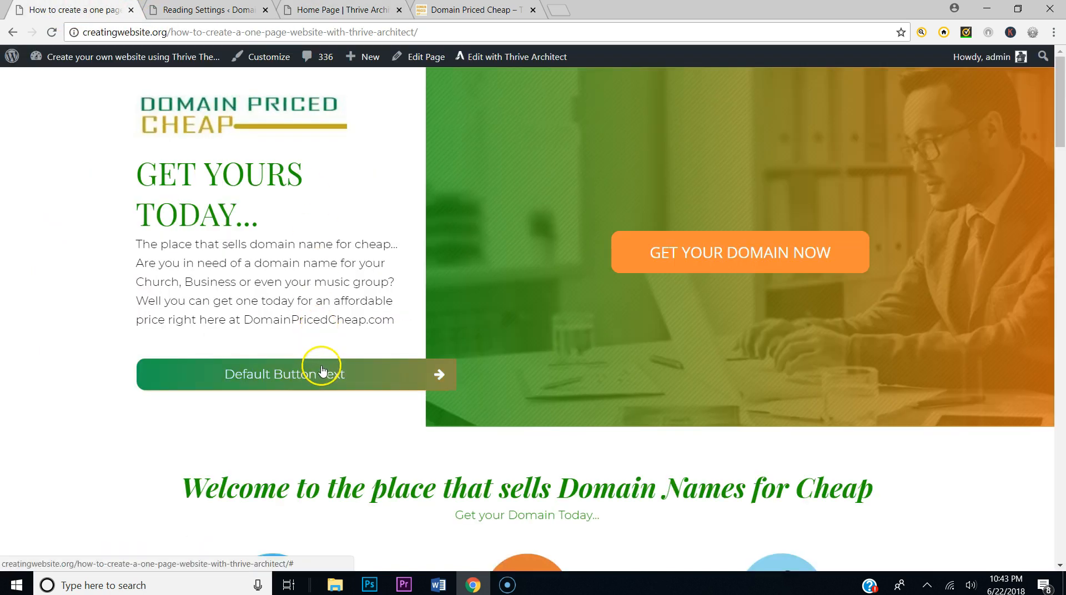
{"action": "left_click", "coordinate": [348, 10]}
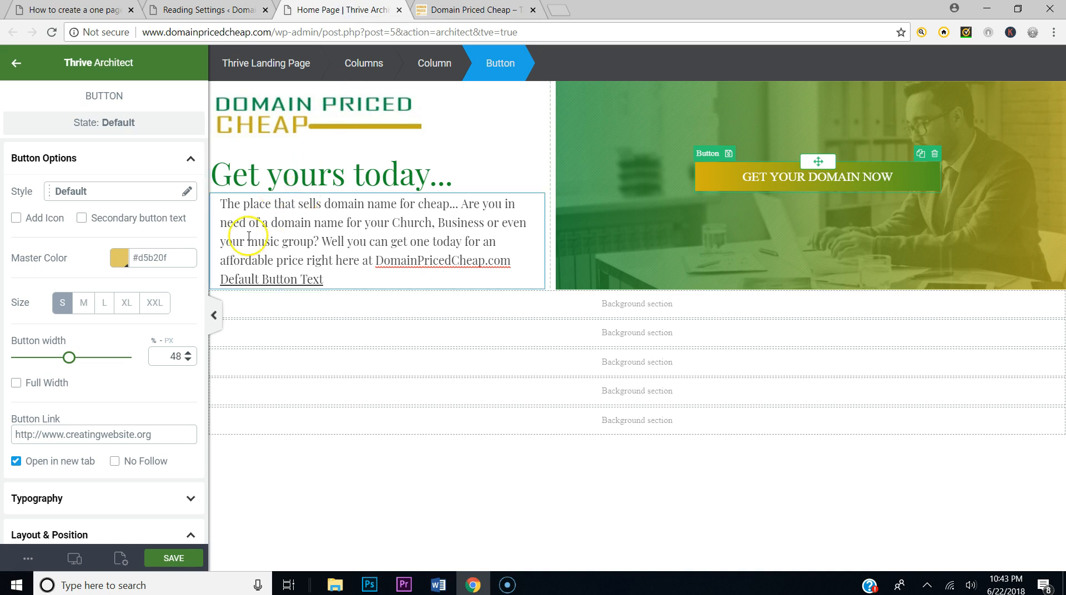
{"action": "left_click", "coordinate": [15, 67]}
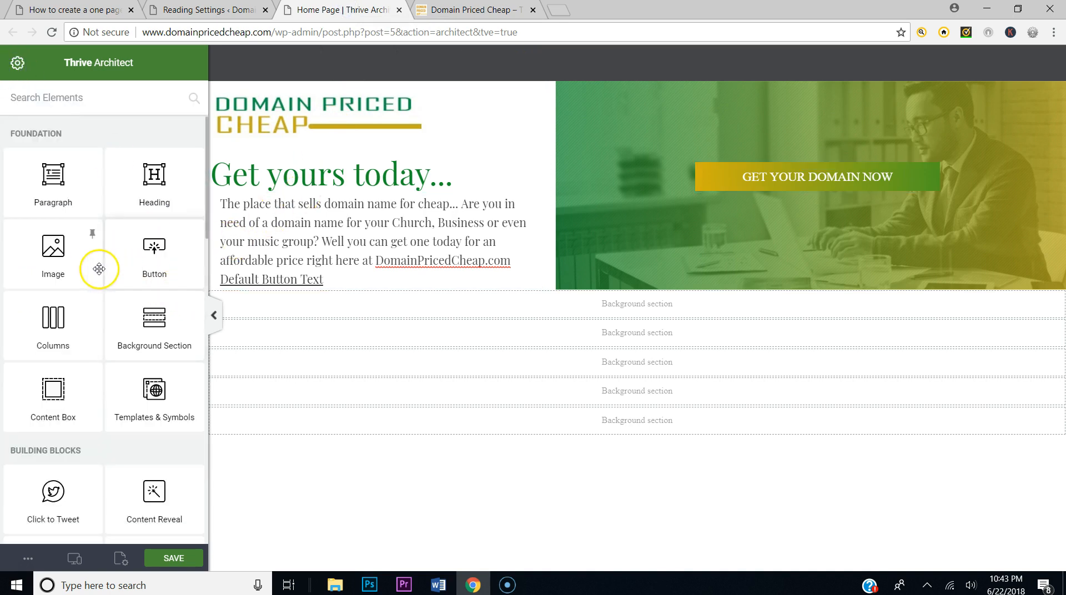
{"action": "left_click_drag", "start_coordinate": [119, 283], "coordinate": [349, 289]}
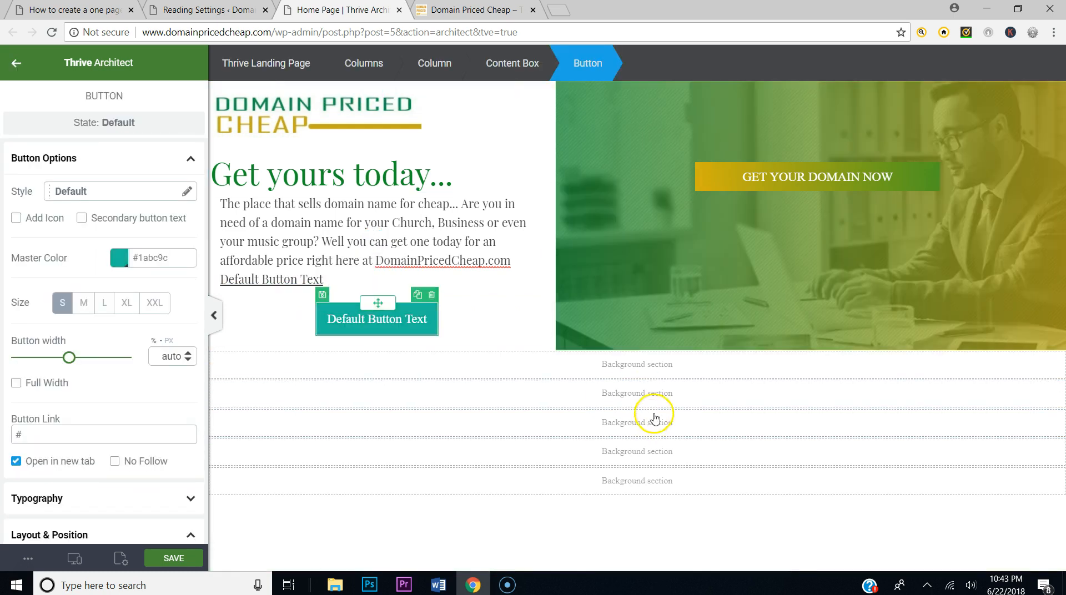
Step: Insert a content box between the paragraph and the new button, and move the button into it
{"action": "left_click", "coordinate": [16, 64]}
{"action": "left_click_drag", "start_coordinate": [53, 393], "coordinate": [365, 294]}
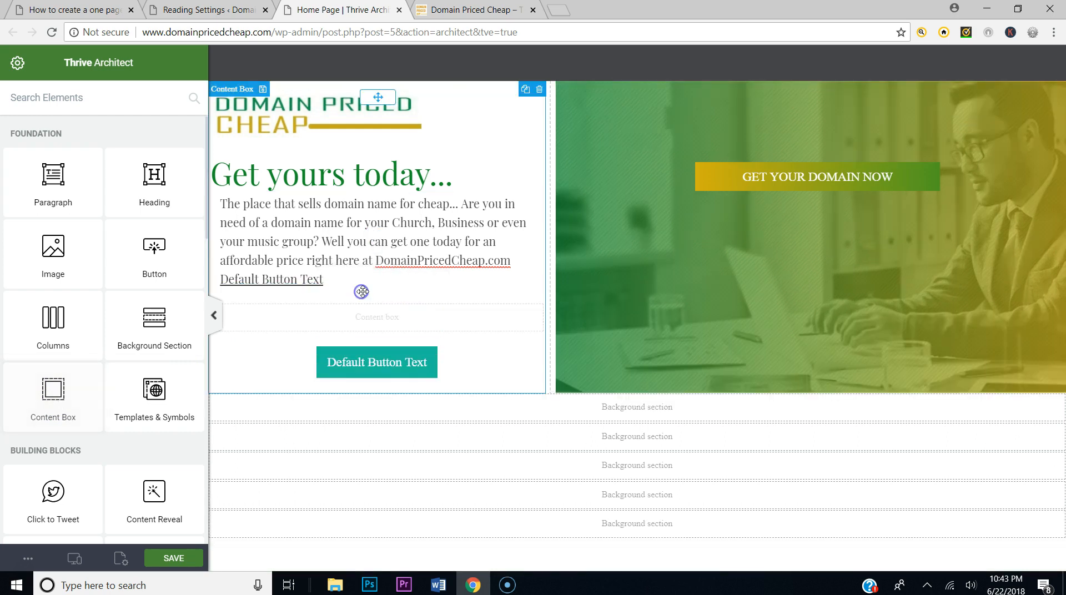
{"action": "left_click", "coordinate": [403, 358]}
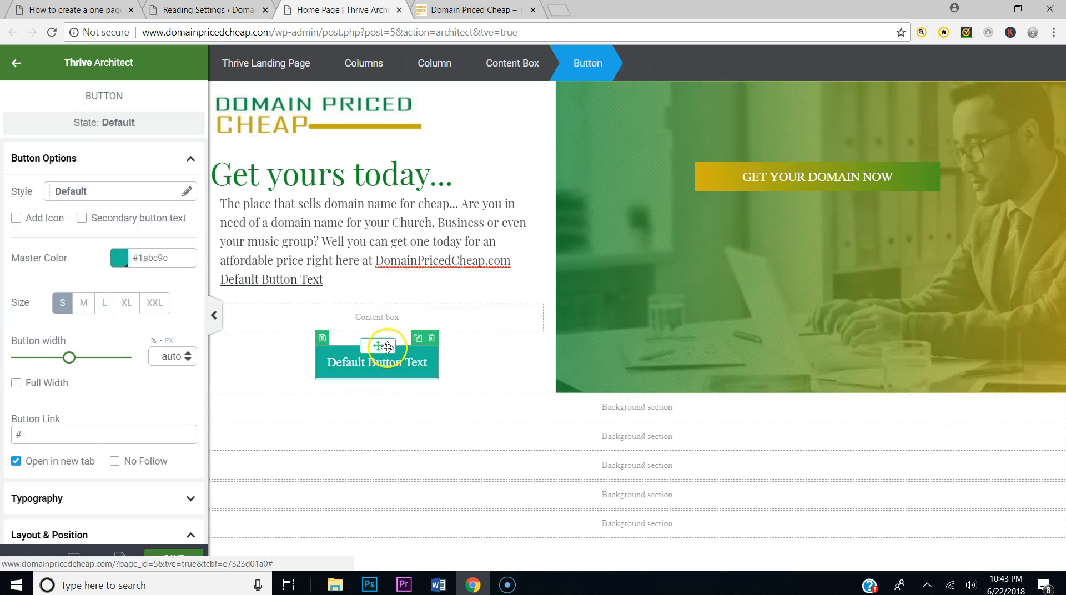
{"action": "left_click", "coordinate": [390, 320]}
{"action": "key", "text": "Delete"}
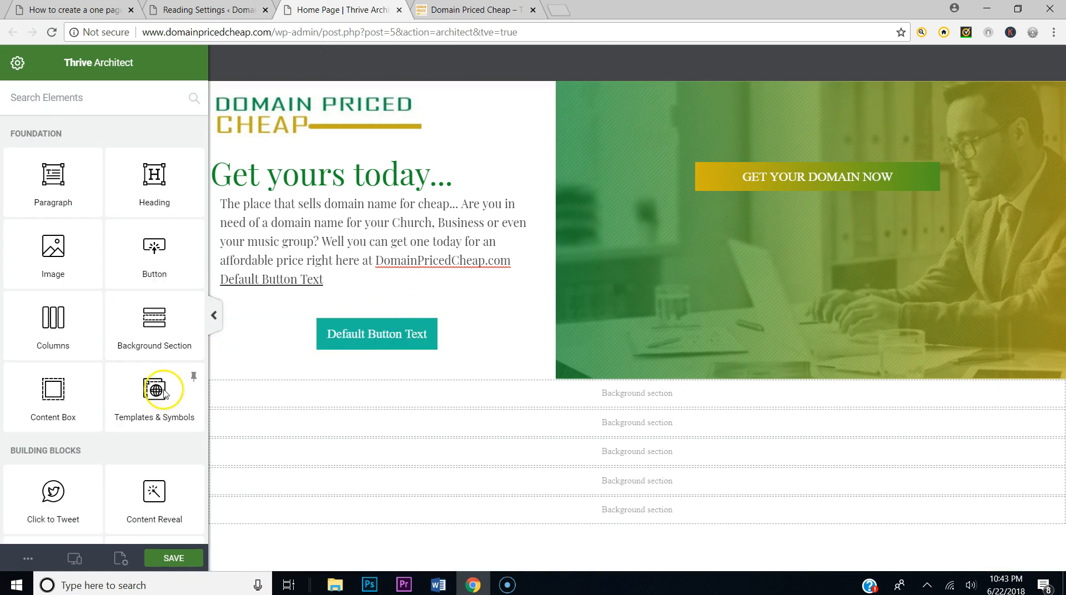
Step: Make the new button full width and reduce its content box's right margin so it extends toward the image column
{"action": "left_click", "coordinate": [326, 348]}
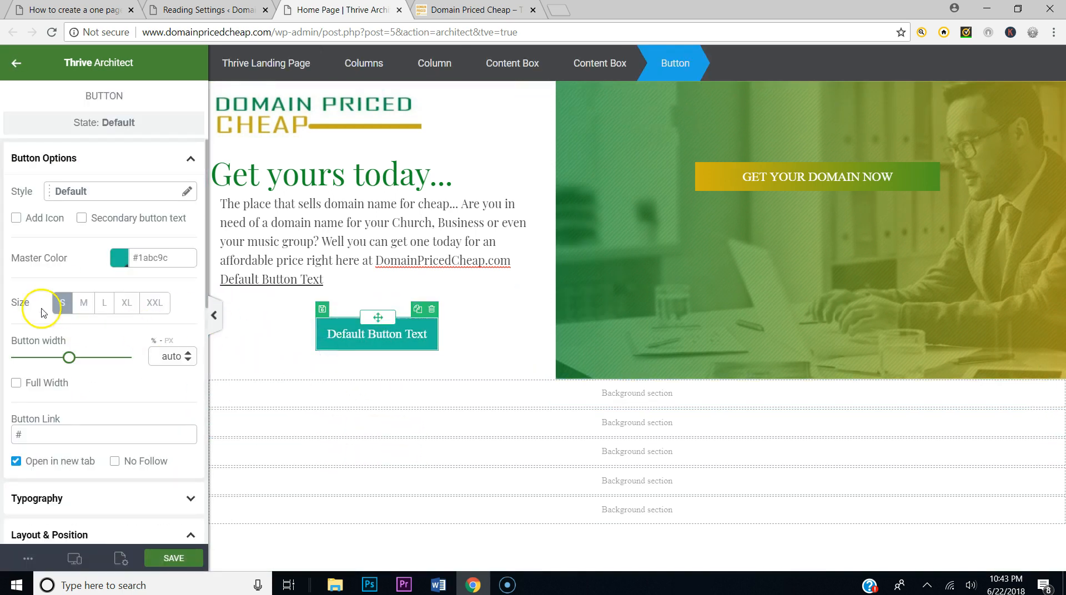
{"action": "left_click", "coordinate": [16, 383]}
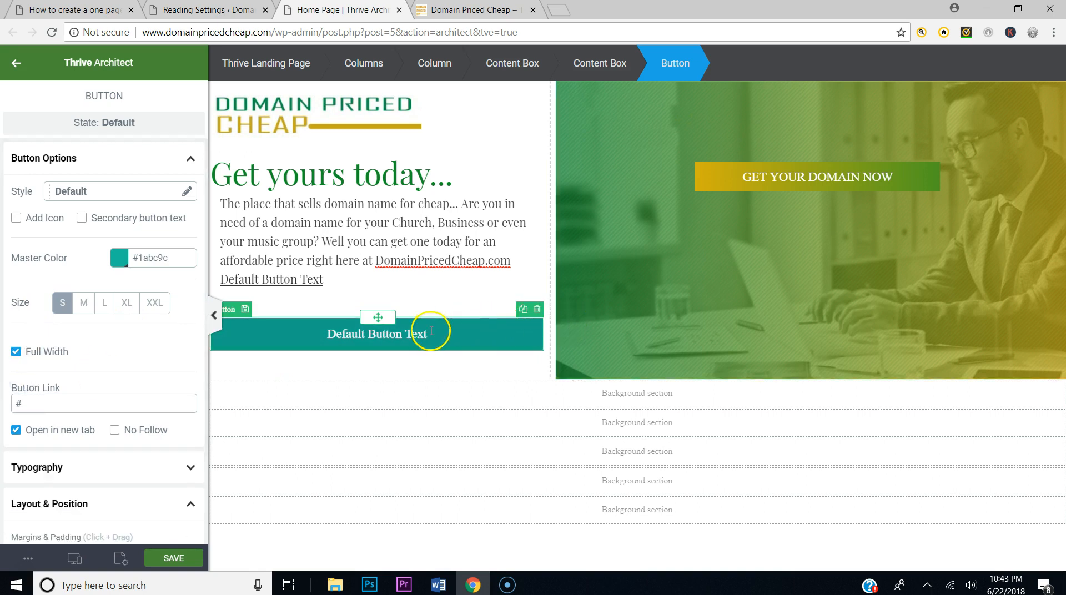
{"action": "left_click", "coordinate": [604, 63]}
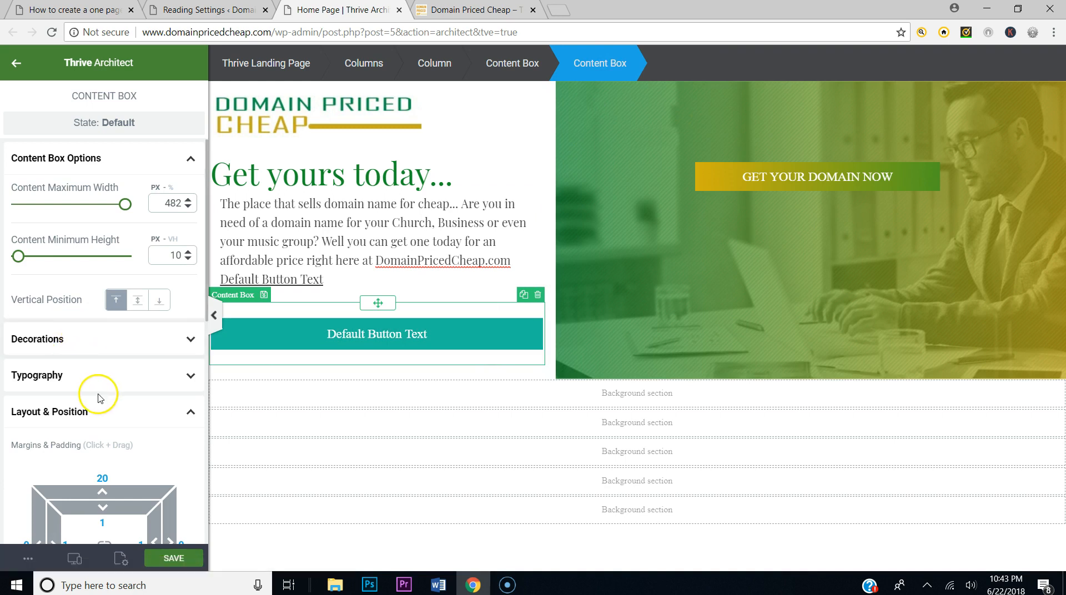
{"action": "scroll", "coordinate": [95, 393], "scroll_direction": "down", "scroll_amount": 6}
{"action": "scroll", "coordinate": [114, 146], "scroll_direction": "up", "scroll_amount": 2}
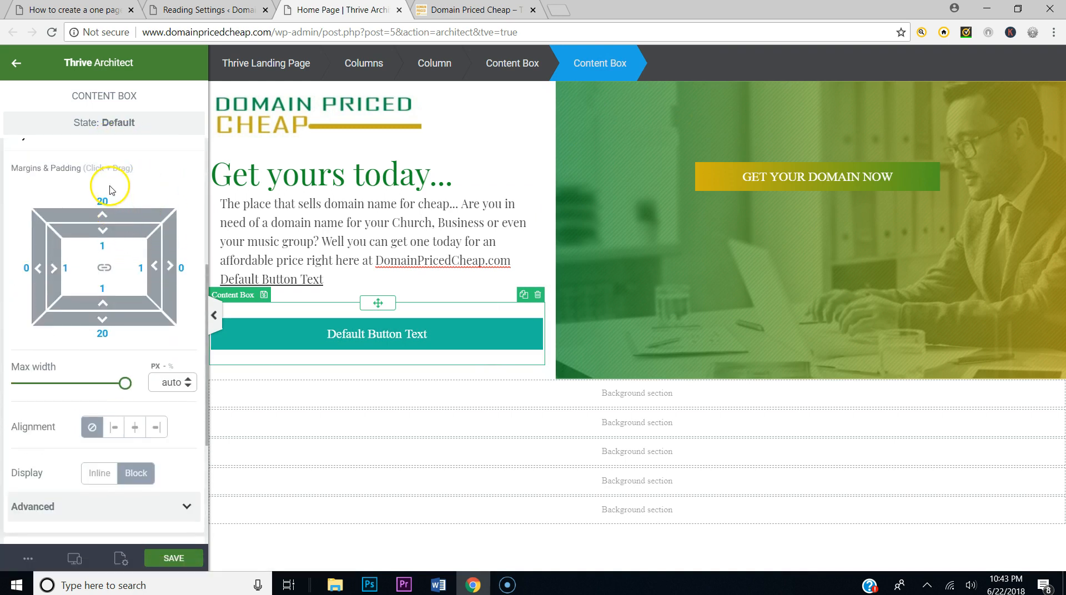
{"action": "scroll", "coordinate": [94, 200], "scroll_direction": "up", "scroll_amount": 2}
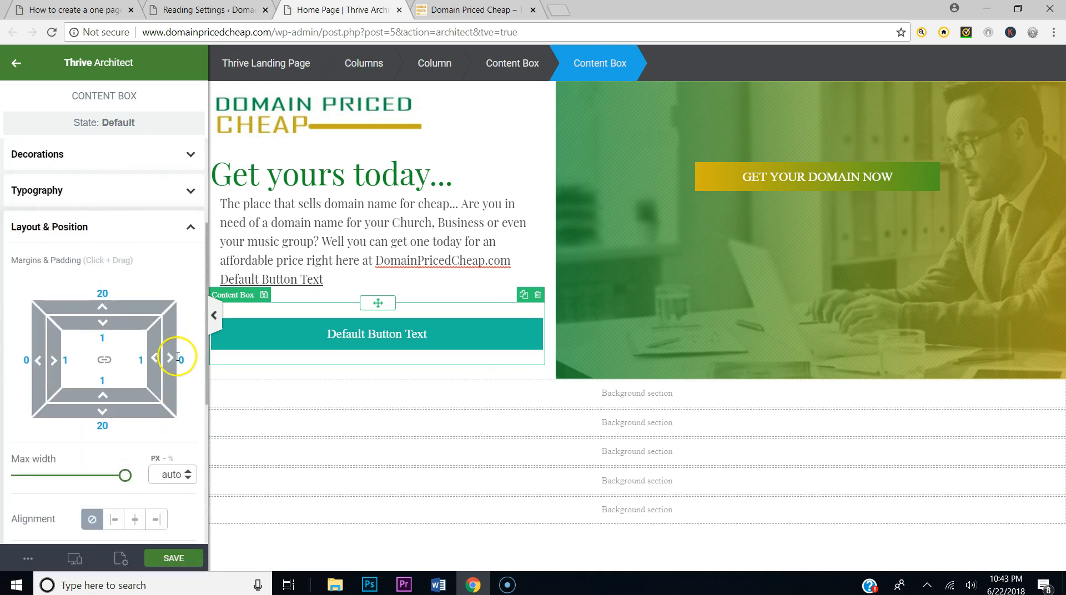
{"action": "left_click_drag", "start_coordinate": [173, 360], "coordinate": [99, 364]}
Step: Add an icon to the full-width button and place it on the right side of the text
{"action": "left_click", "coordinate": [268, 347]}
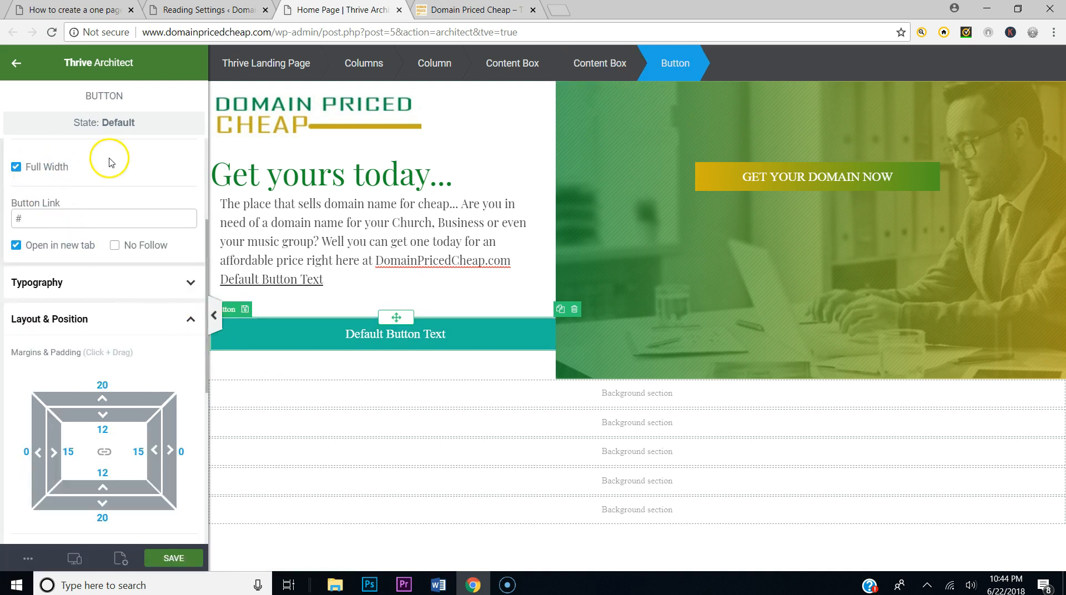
{"action": "left_click", "coordinate": [283, 336]}
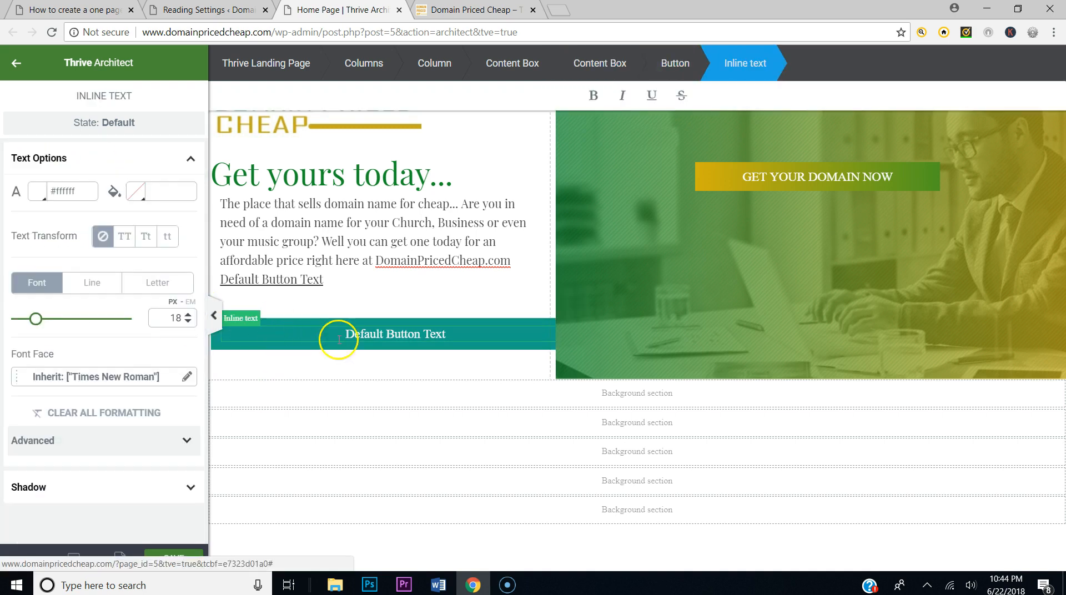
{"action": "left_click", "coordinate": [537, 347]}
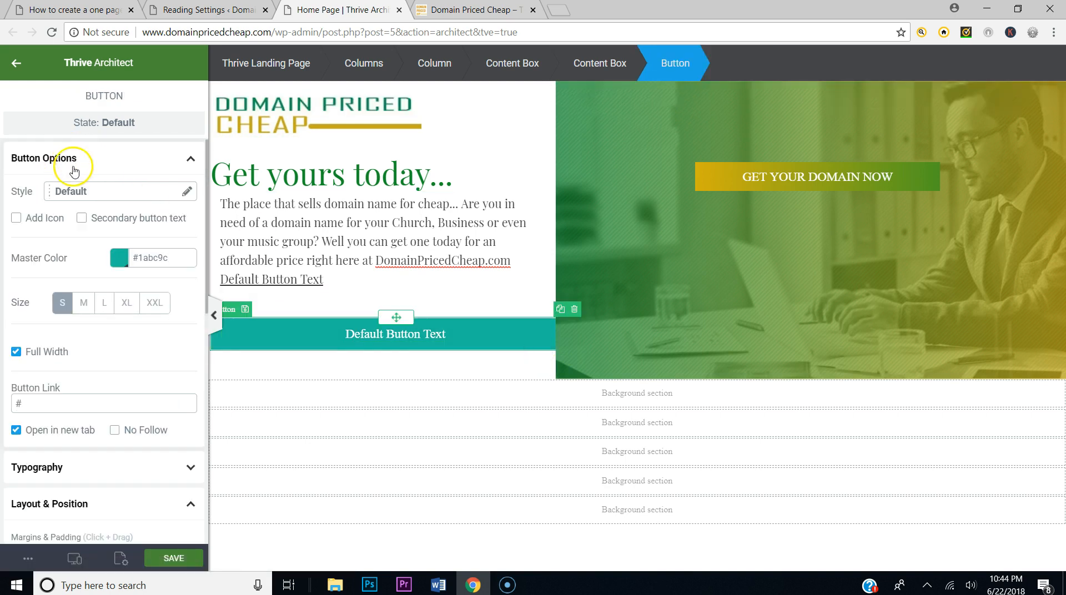
{"action": "left_click", "coordinate": [17, 219]}
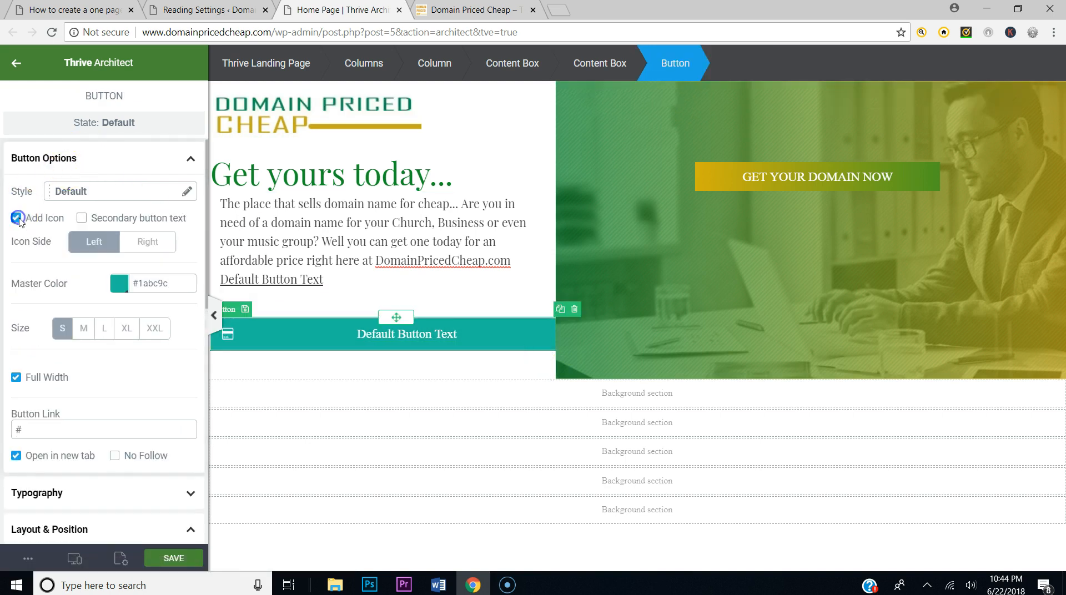
{"action": "left_click", "coordinate": [155, 244]}
{"action": "left_click", "coordinate": [418, 365]}
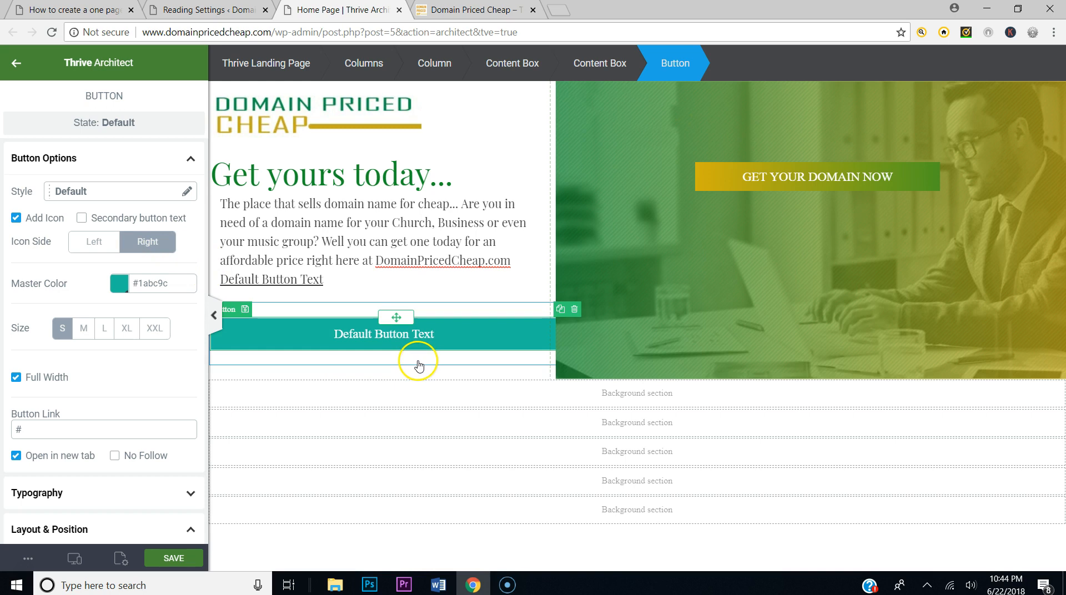
Step: Examine the full-width button's style presets, icon, layout, shadow, responsive and animation settings for the cause of the missing right-side icon
{"action": "left_click", "coordinate": [109, 194]}
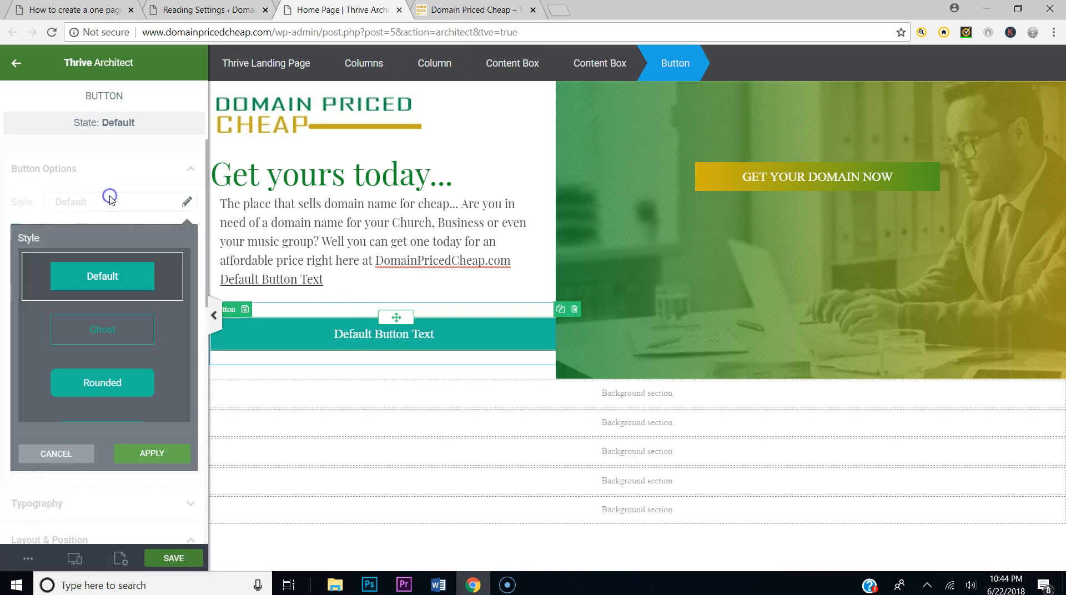
{"action": "left_click", "coordinate": [106, 453]}
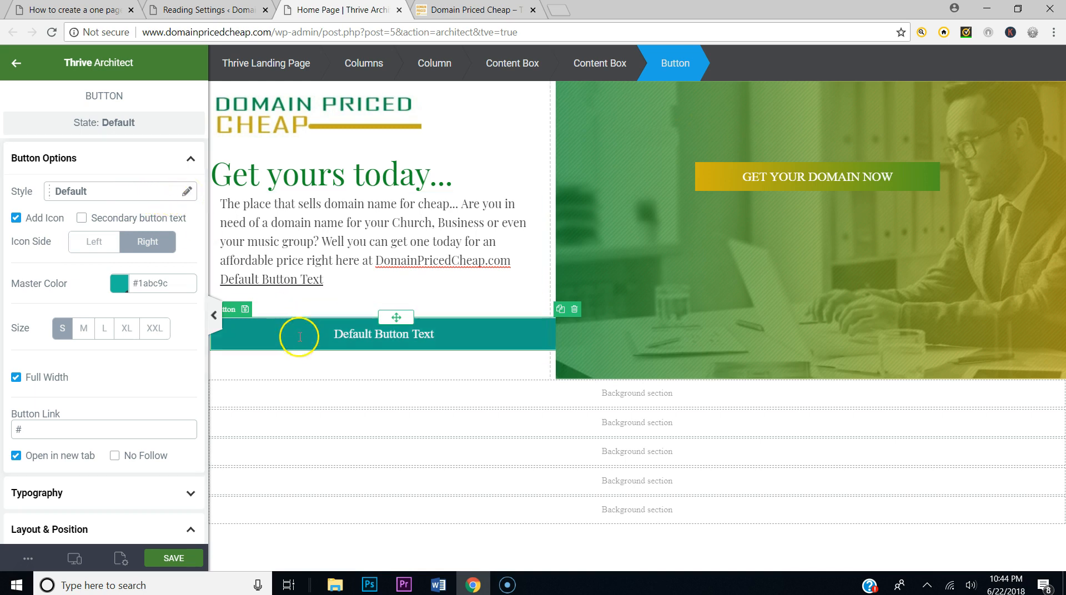
{"action": "left_click", "coordinate": [573, 338]}
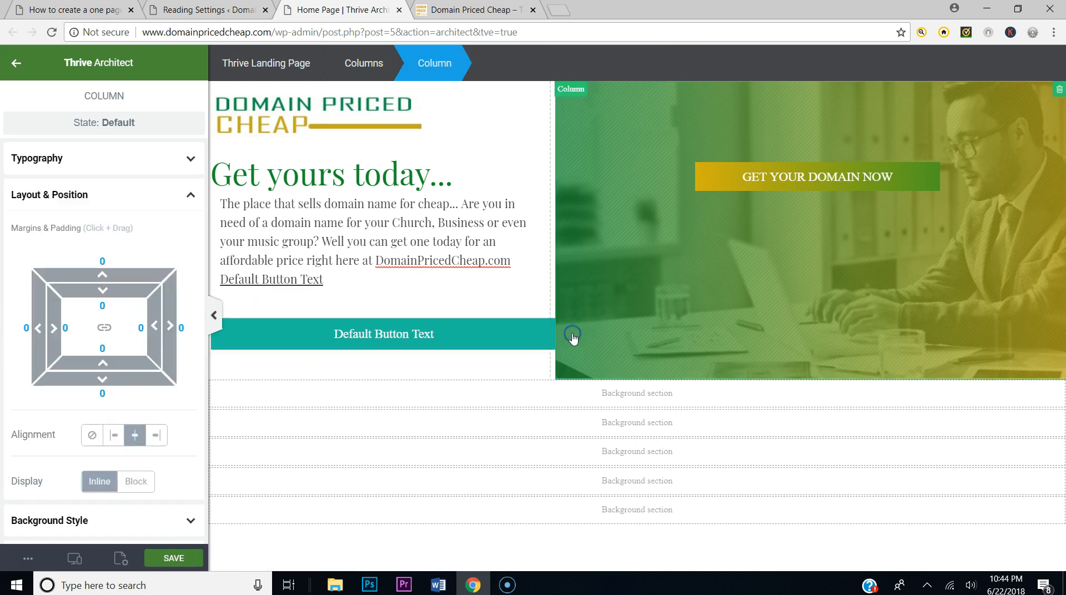
{"action": "left_click", "coordinate": [271, 327]}
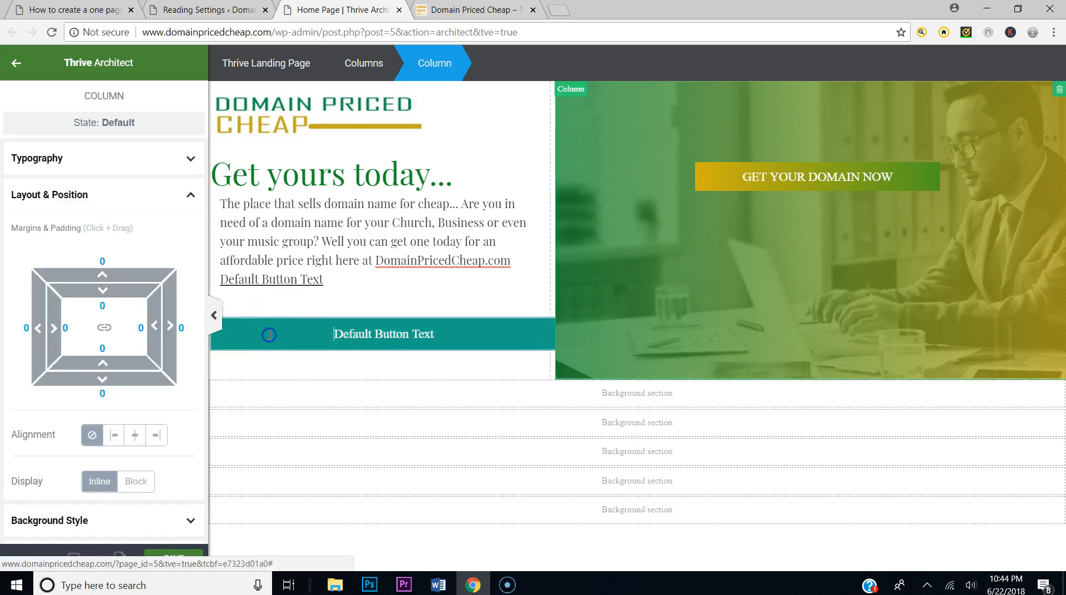
{"action": "left_click", "coordinate": [269, 335]}
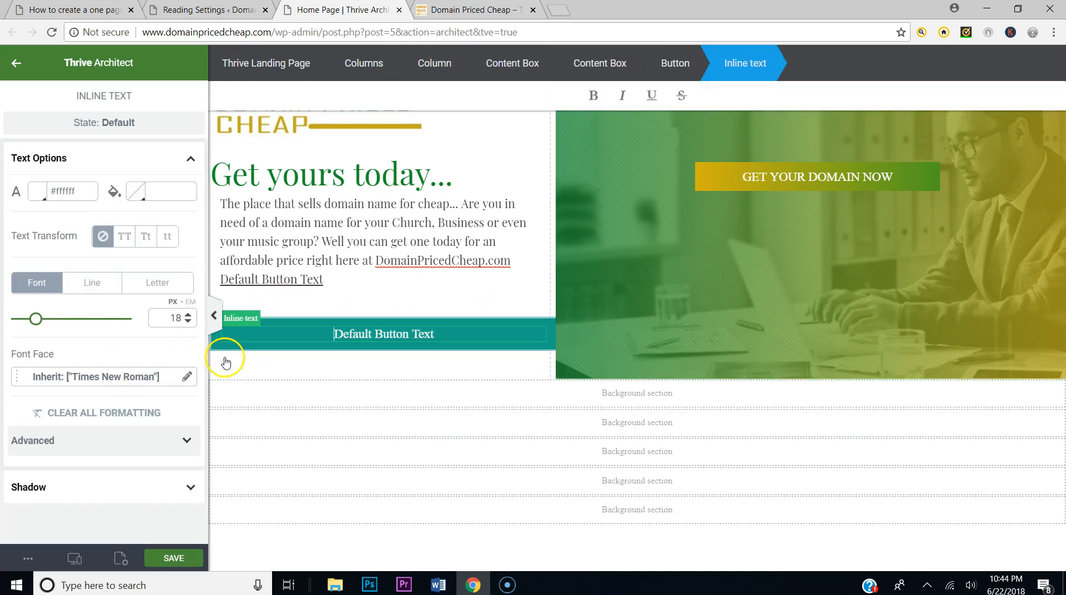
{"action": "left_click", "coordinate": [261, 342]}
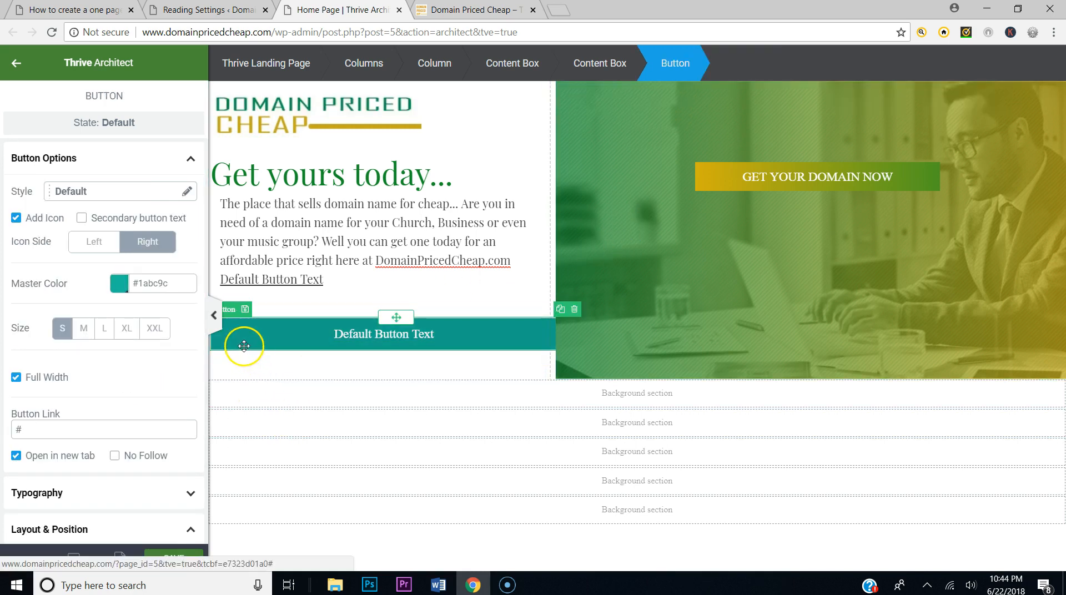
{"action": "scroll", "coordinate": [86, 448], "scroll_direction": "down", "scroll_amount": 10}
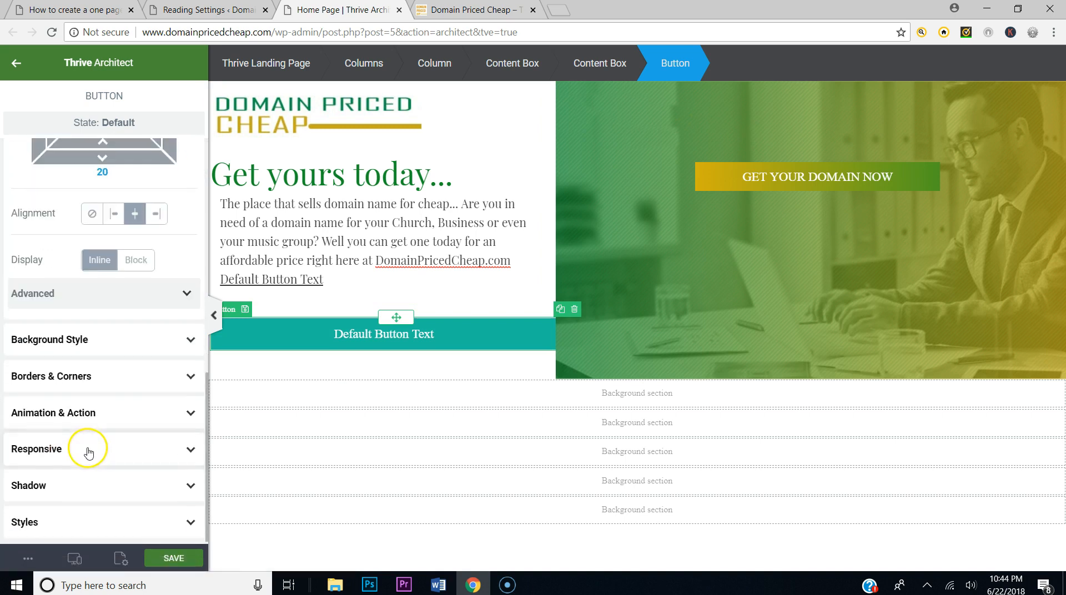
{"action": "scroll", "coordinate": [191, 269], "scroll_direction": "up", "scroll_amount": 6}
{"action": "scroll", "coordinate": [191, 269], "scroll_direction": "down", "scroll_amount": 5}
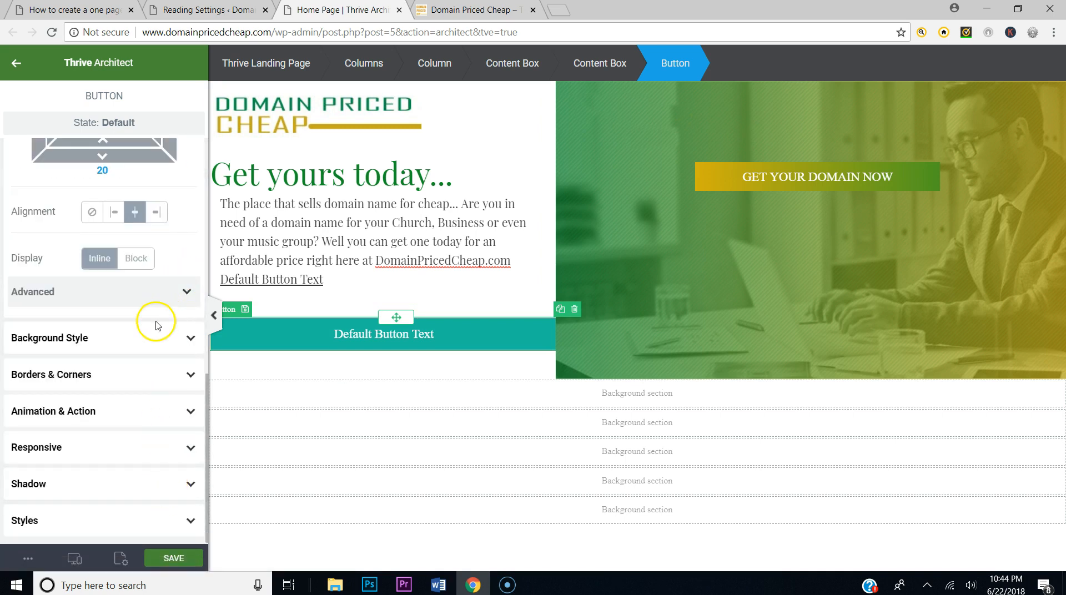
{"action": "left_click", "coordinate": [190, 519]}
{"action": "left_click", "coordinate": [184, 380]}
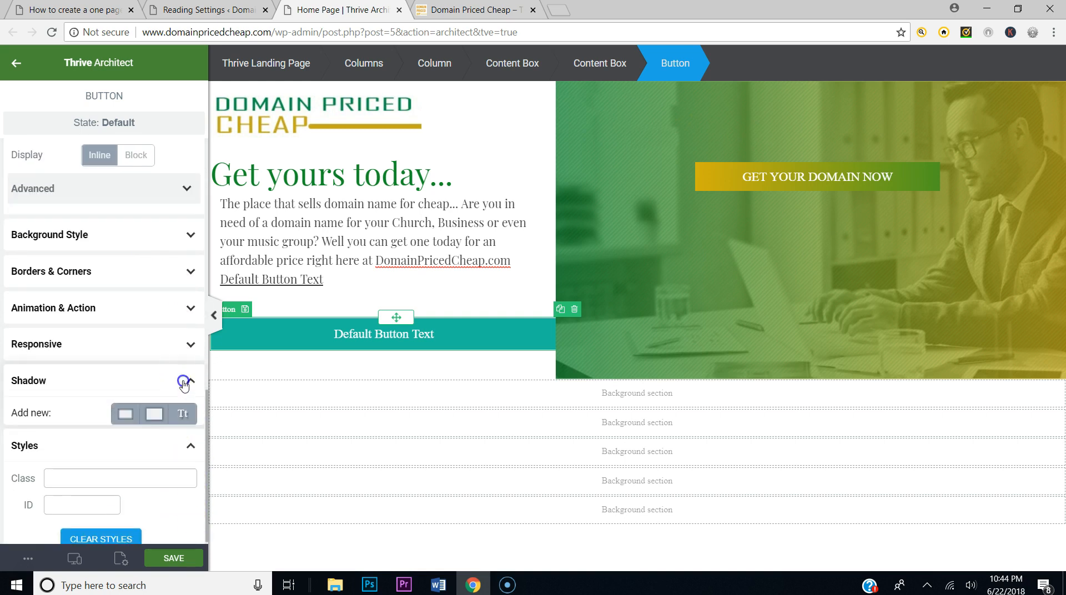
{"action": "left_click", "coordinate": [191, 345]}
{"action": "left_click", "coordinate": [187, 309]}
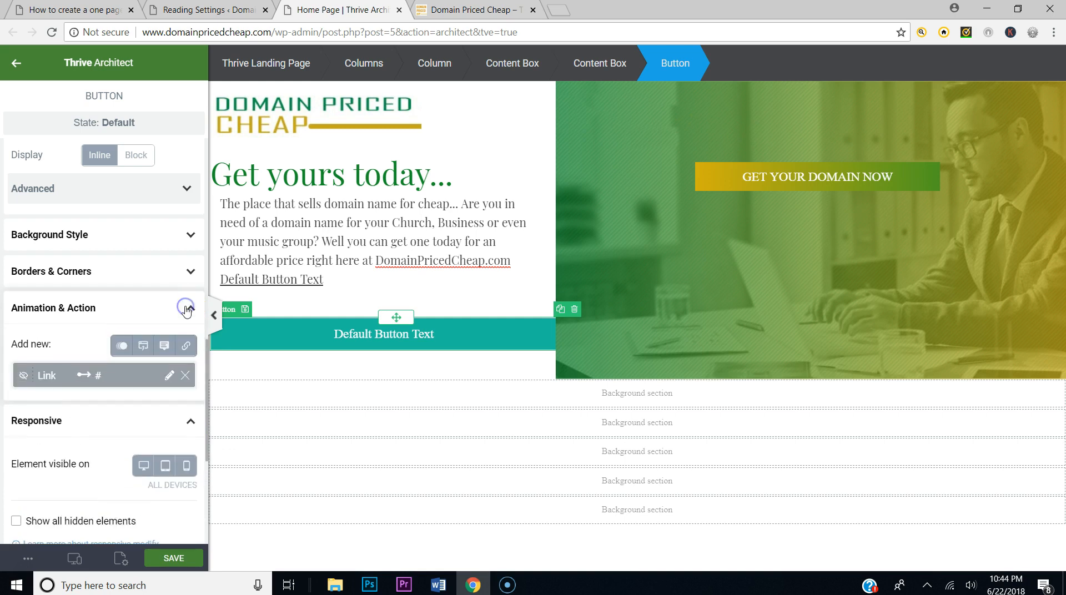
{"action": "scroll", "coordinate": [187, 311], "scroll_direction": "up", "scroll_amount": 10}
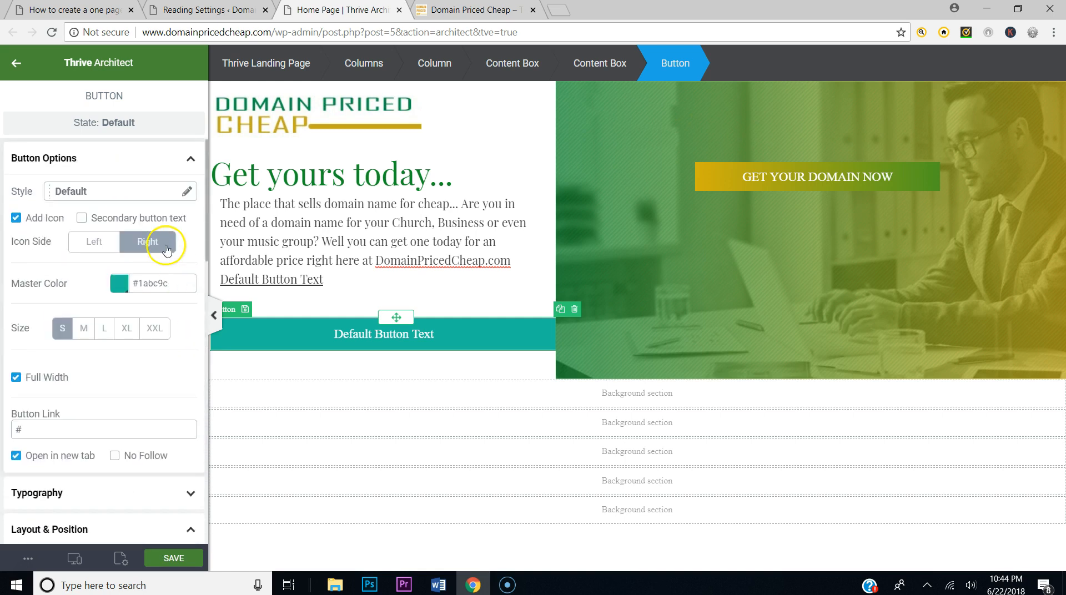
{"action": "left_click", "coordinate": [17, 217]}
{"action": "left_click", "coordinate": [16, 217]}
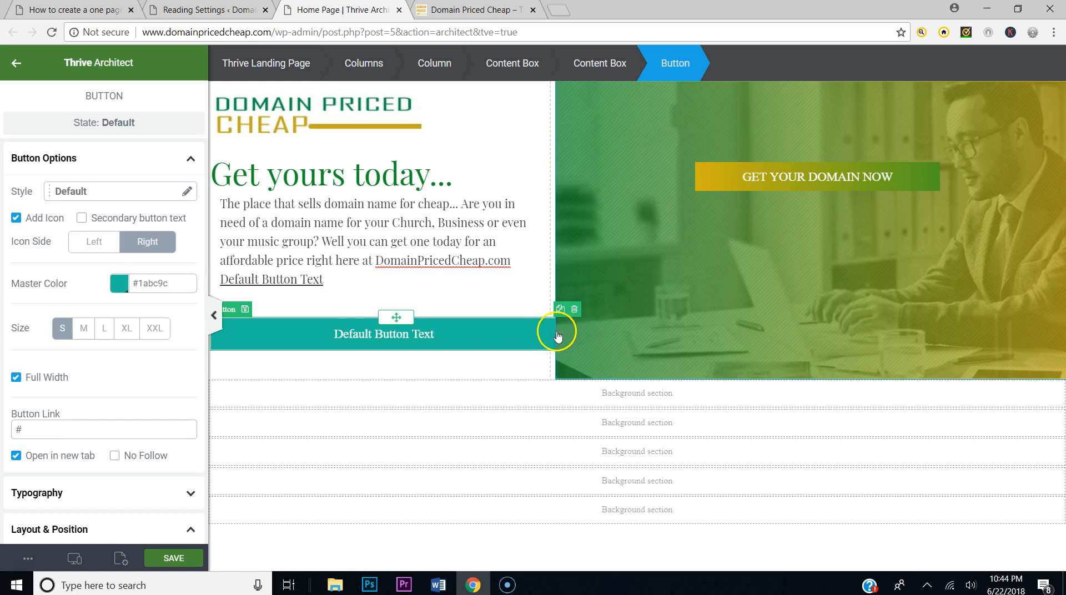
Step: Place the full-width button's icon on the left side and replace it with the arrow-right icon, searching the icon library for "right"
{"action": "left_click", "coordinate": [106, 246]}
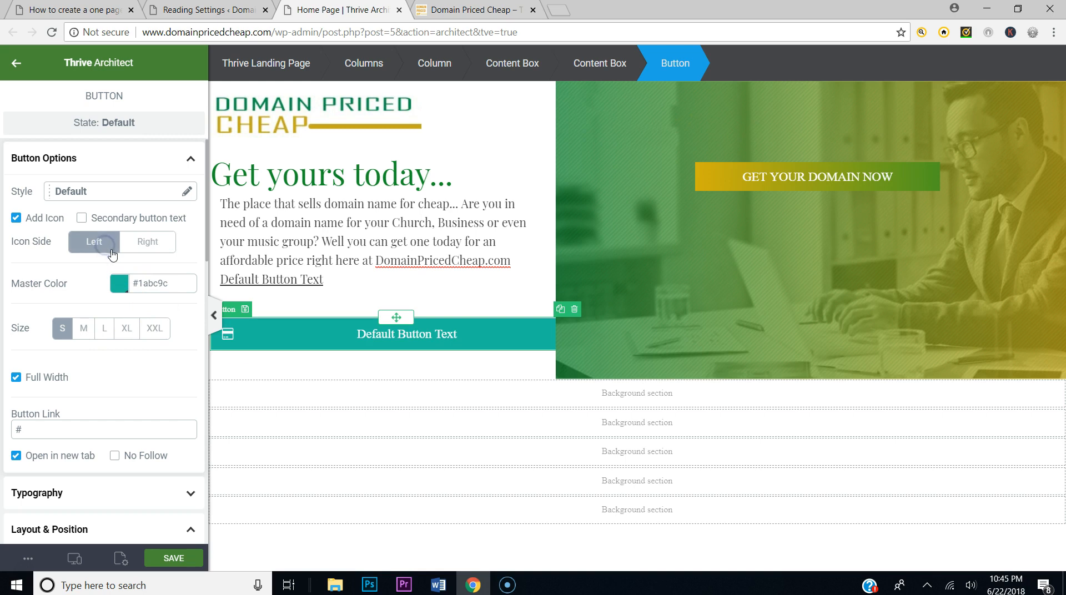
{"action": "left_click", "coordinate": [230, 337]}
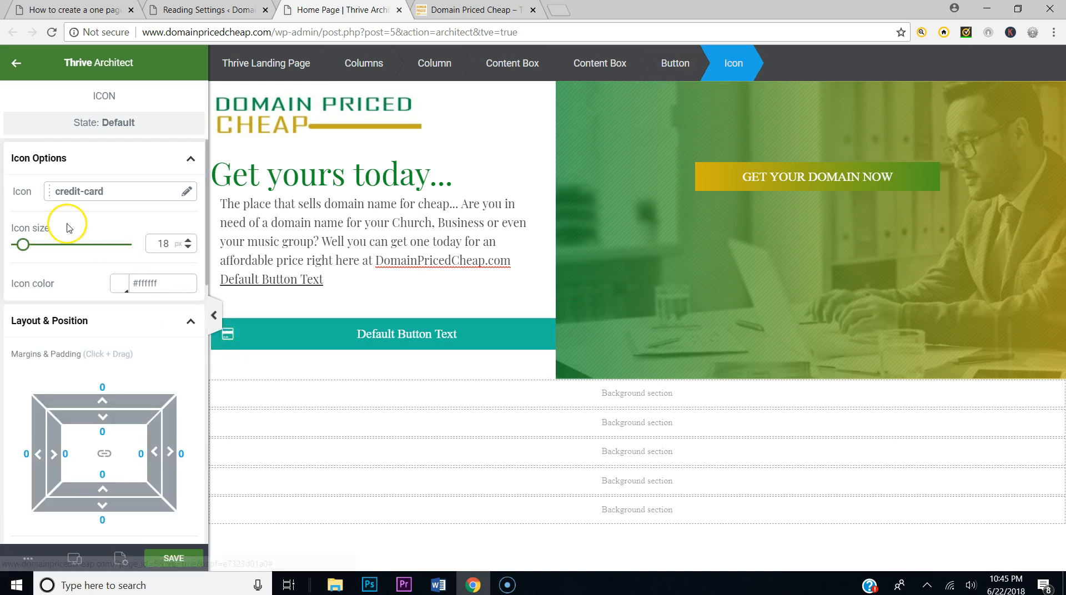
{"action": "left_click", "coordinate": [106, 195]}
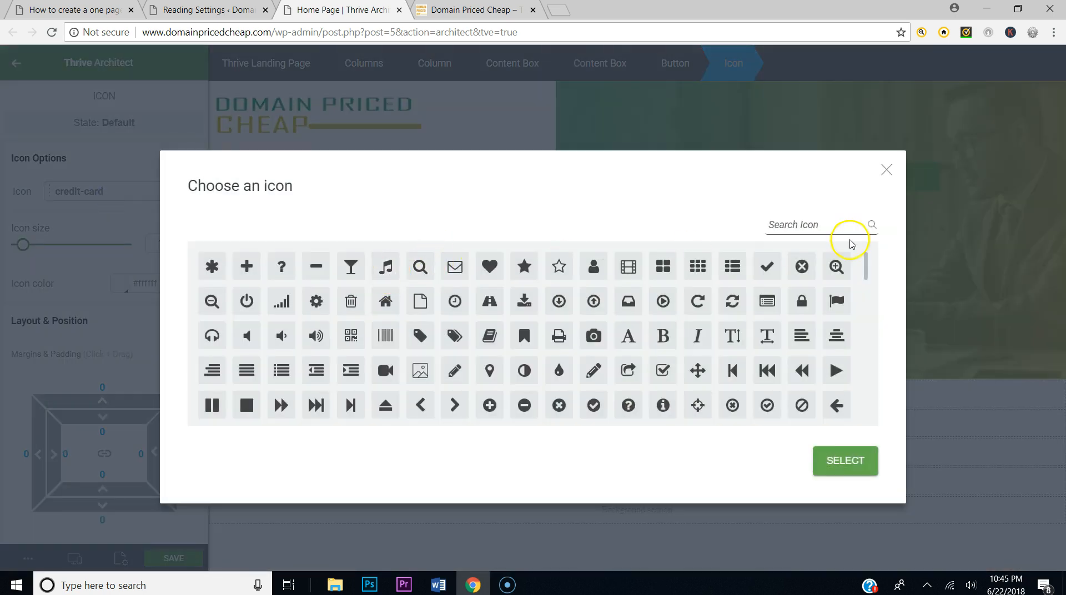
{"action": "type", "text": "right"}
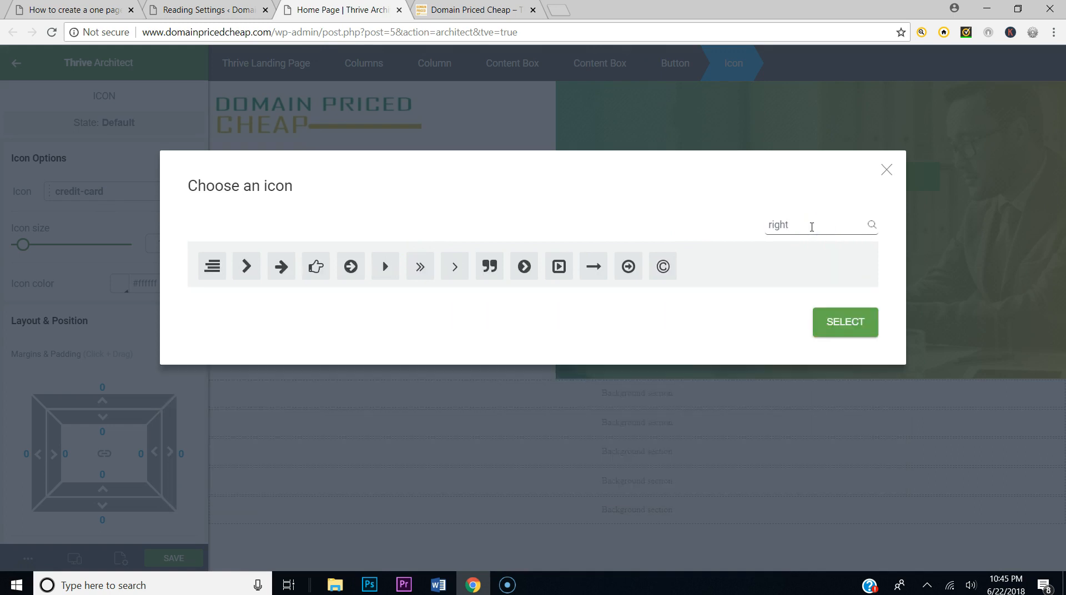
{"action": "left_click", "coordinate": [281, 266]}
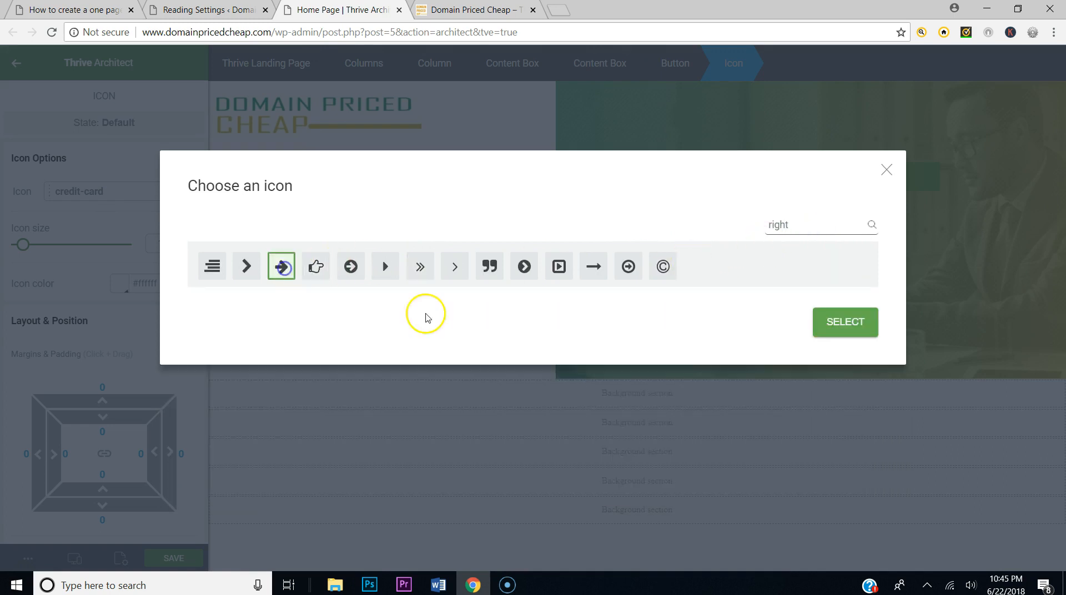
{"action": "left_click", "coordinate": [833, 334]}
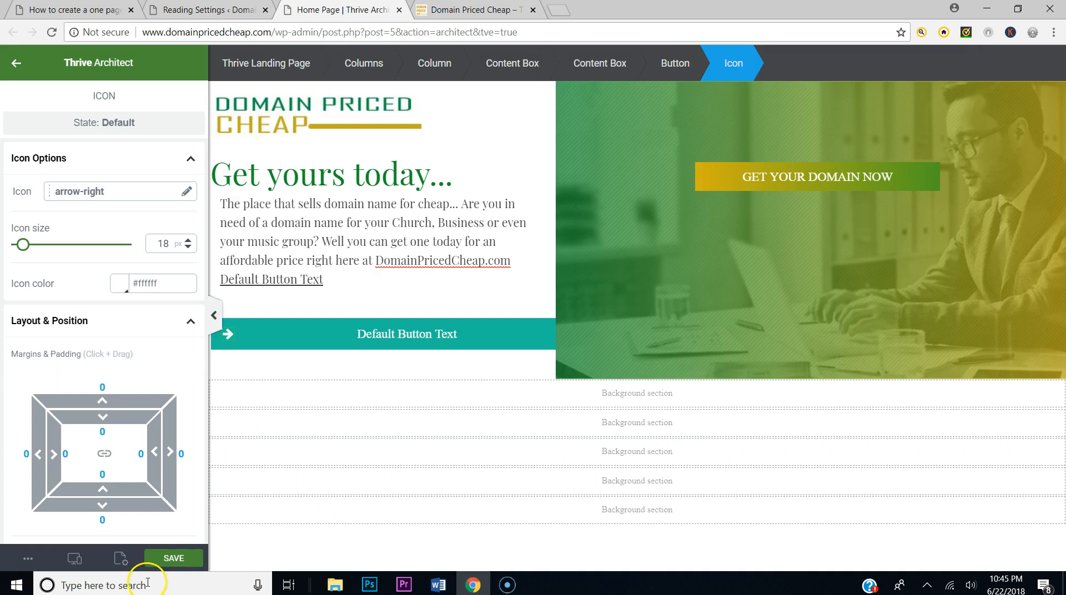
Step: Check the arrow placement on the reference page, set the full-width button's icon side to Right, and save the page
{"action": "left_click", "coordinate": [67, 9]}
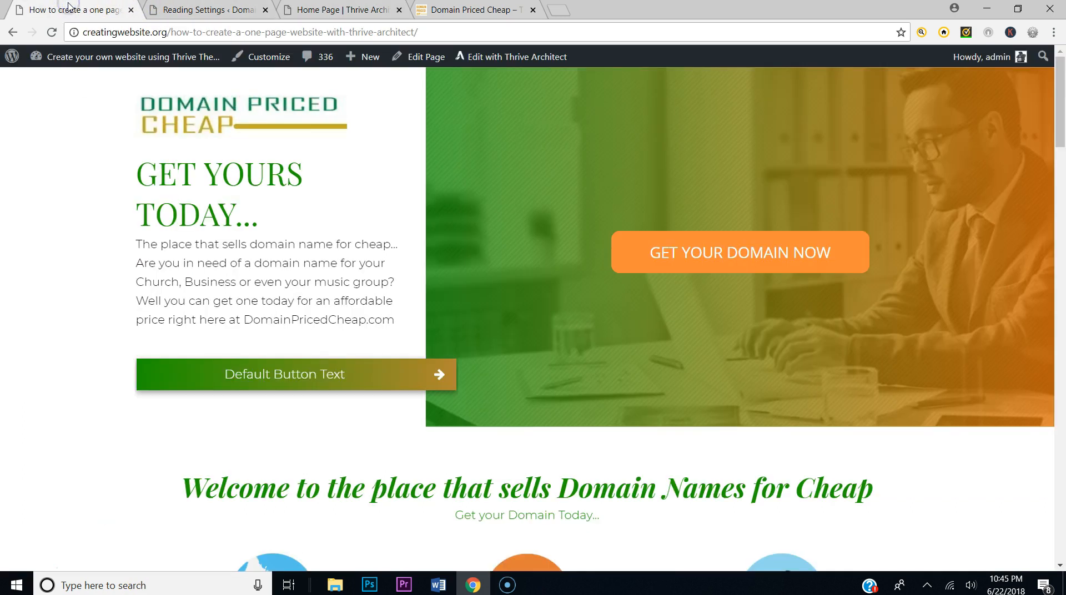
{"action": "left_click", "coordinate": [308, 7]}
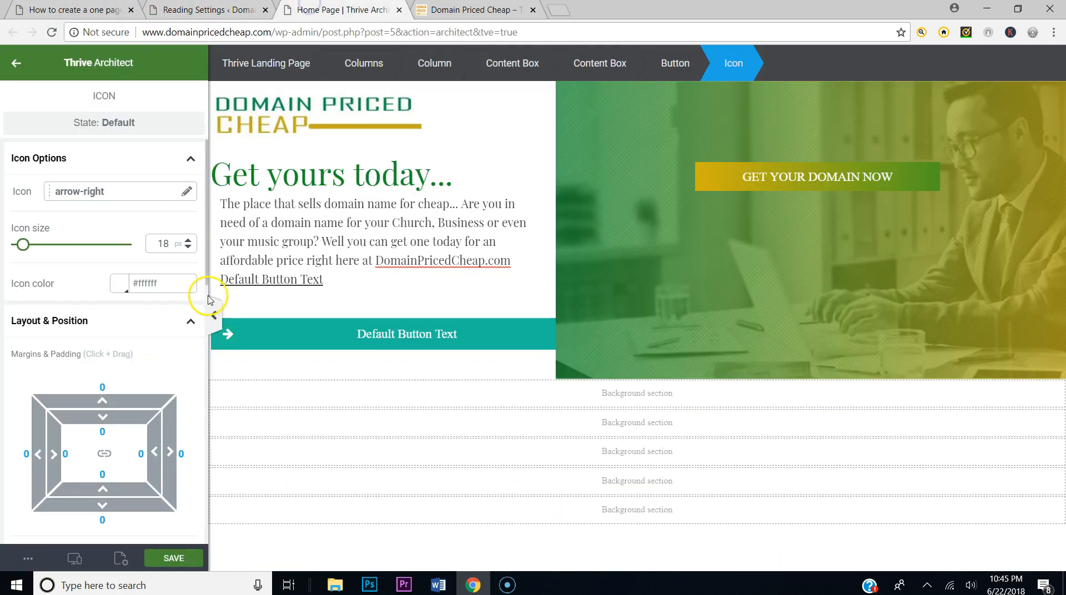
{"action": "left_click", "coordinate": [237, 342]}
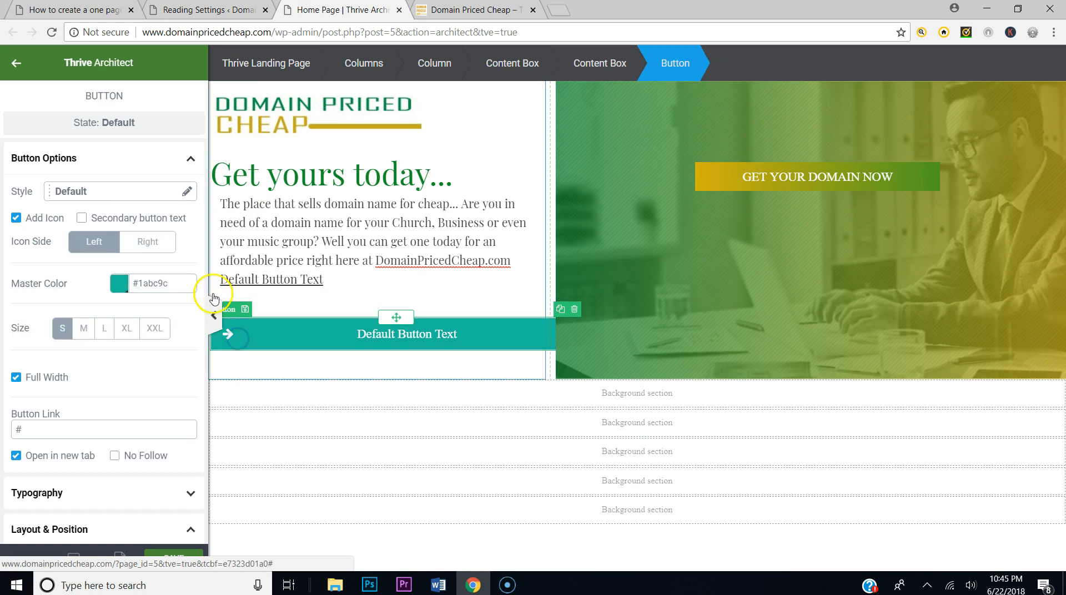
{"action": "left_click", "coordinate": [148, 242]}
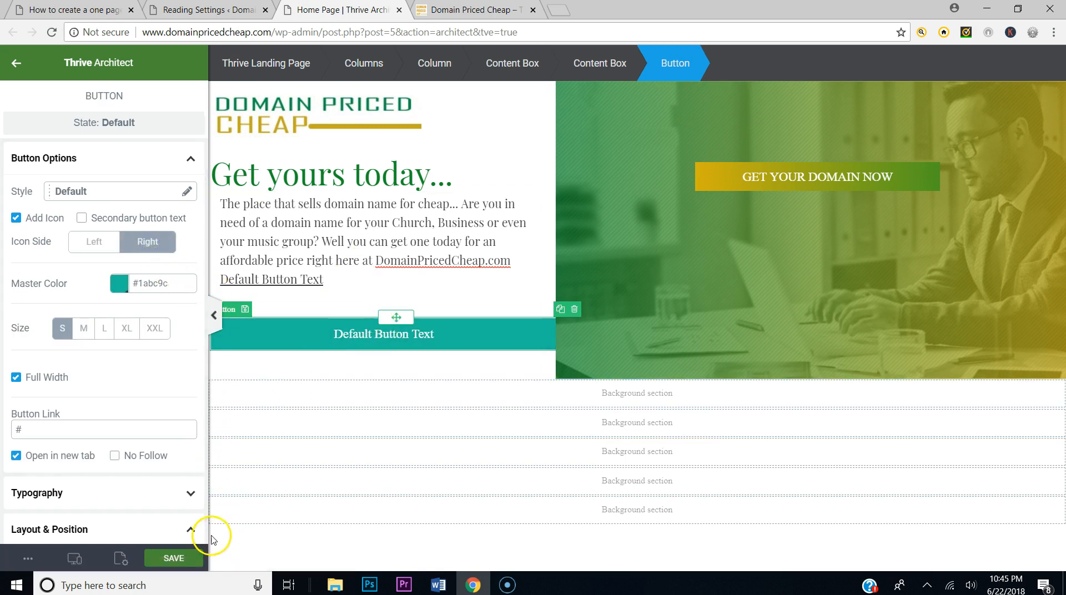
{"action": "left_click", "coordinate": [188, 557]}
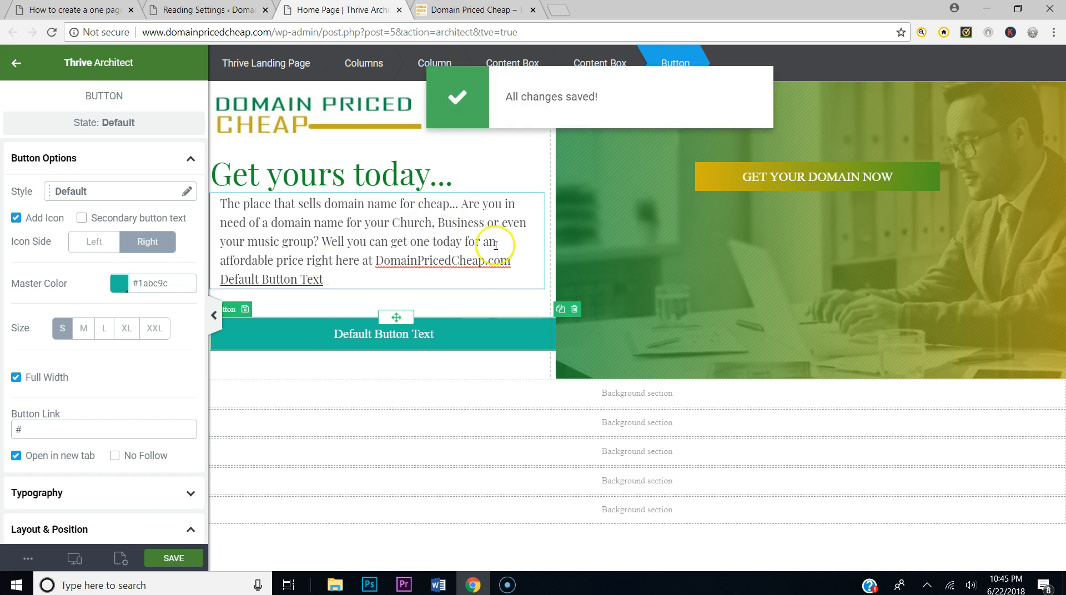
{"action": "left_click", "coordinate": [628, 232]}
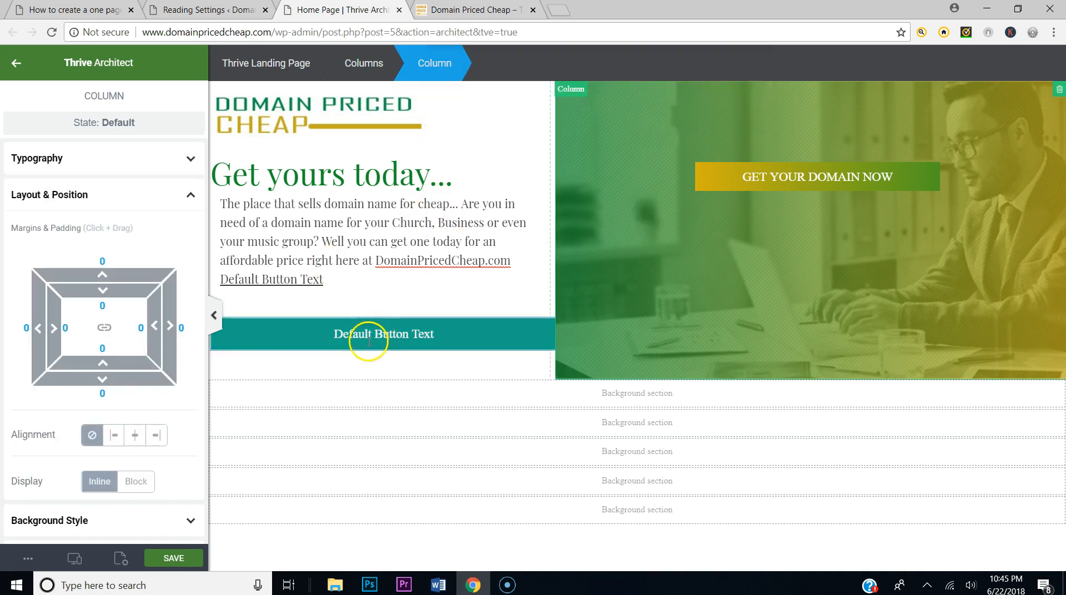
{"action": "scroll", "coordinate": [189, 388], "scroll_direction": "down", "scroll_amount": 5}
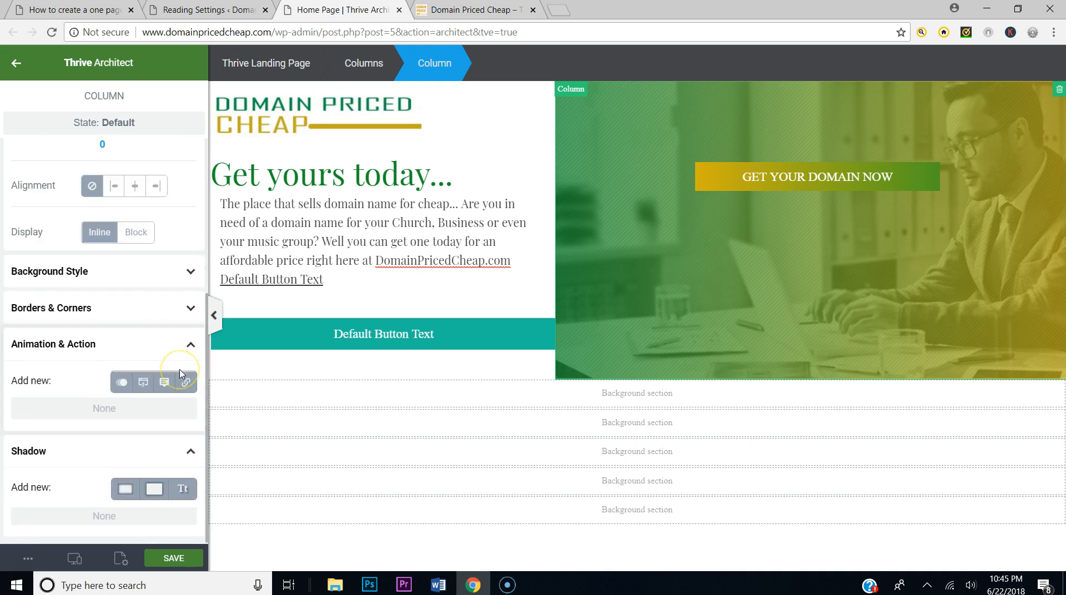
{"action": "scroll", "coordinate": [180, 373], "scroll_direction": "up", "scroll_amount": 3}
{"action": "scroll", "coordinate": [183, 356], "scroll_direction": "down", "scroll_amount": 4}
{"action": "scroll", "coordinate": [185, 325], "scroll_direction": "up", "scroll_amount": 5}
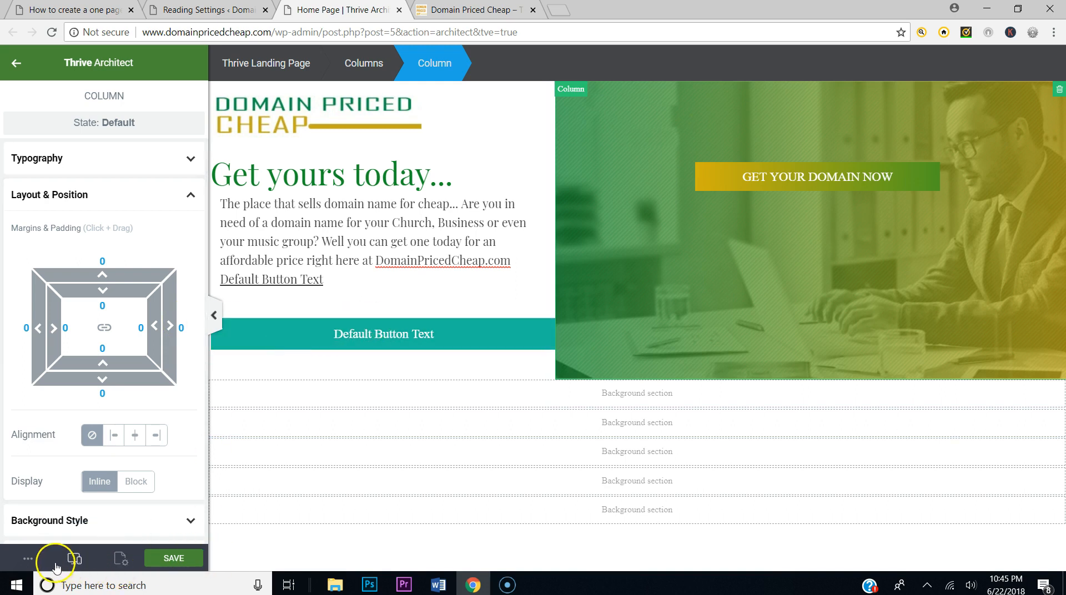
Step: Preview the saved landing page and compare its full-width button with the one on the reference page
{"action": "left_click", "coordinate": [38, 565]}
{"action": "left_click", "coordinate": [69, 421]}
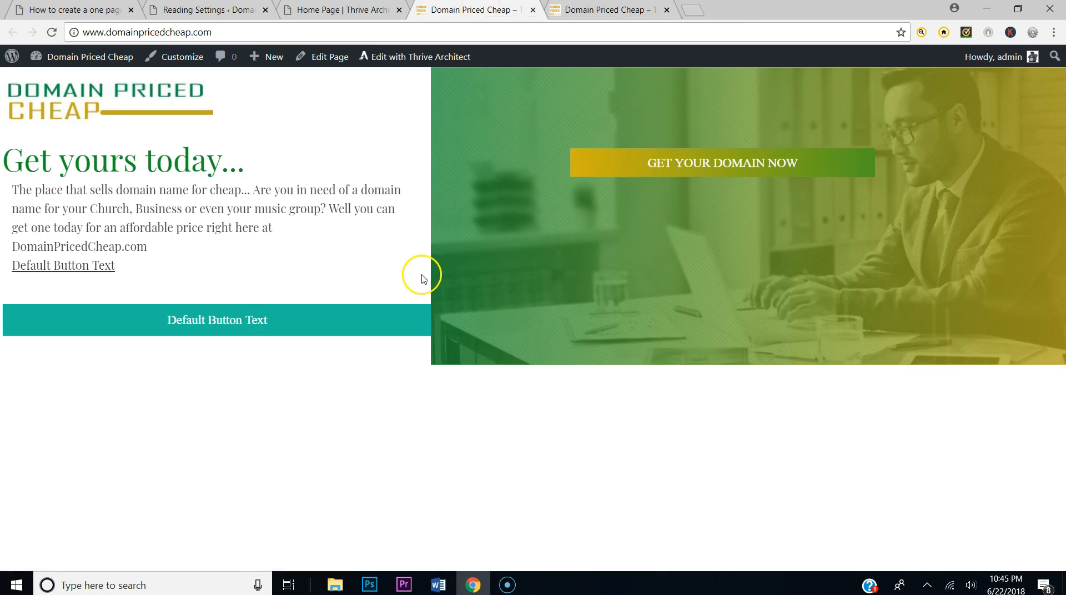
{"action": "left_click", "coordinate": [107, 12]}
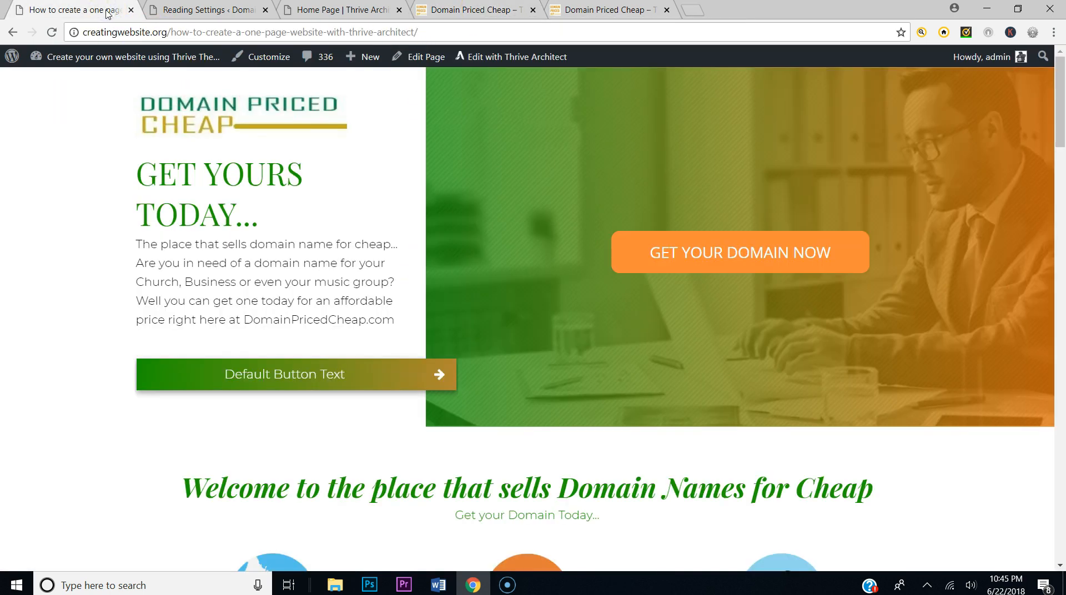
{"action": "left_click", "coordinate": [426, 13]}
{"action": "left_click", "coordinate": [219, 11]}
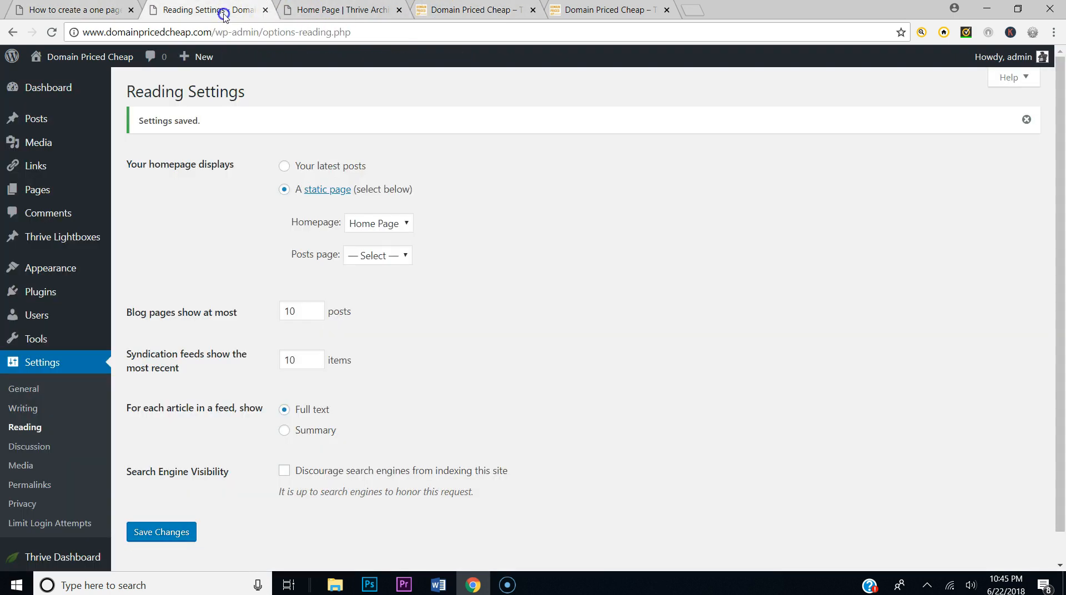
{"action": "left_click", "coordinate": [352, 11]}
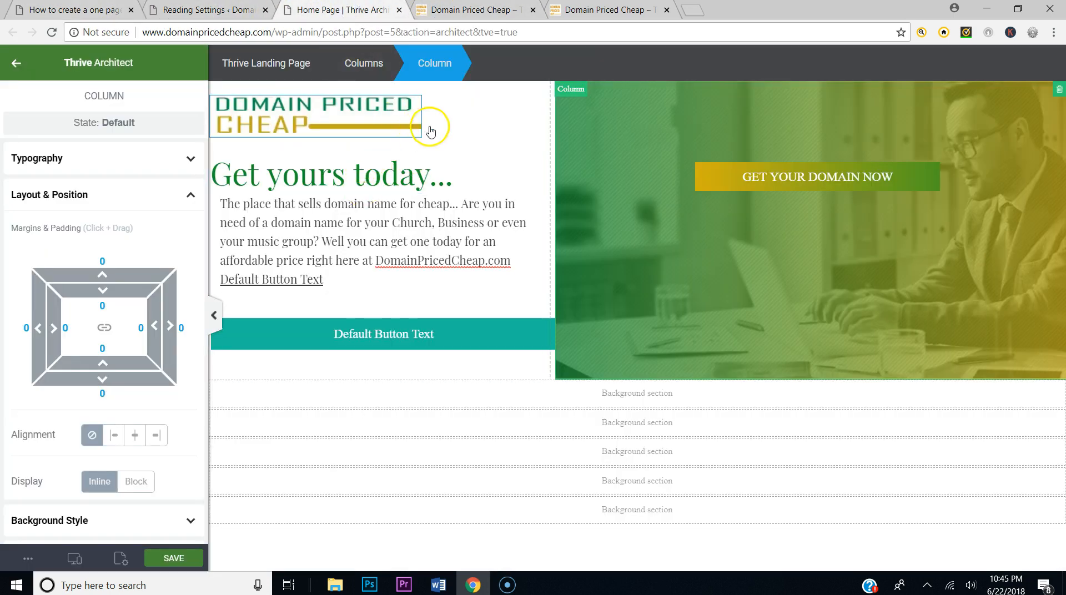
Step: Set the padding of the content box around the logo, heading and button to 15 on all sides and save the page
{"action": "left_click", "coordinate": [487, 87]}
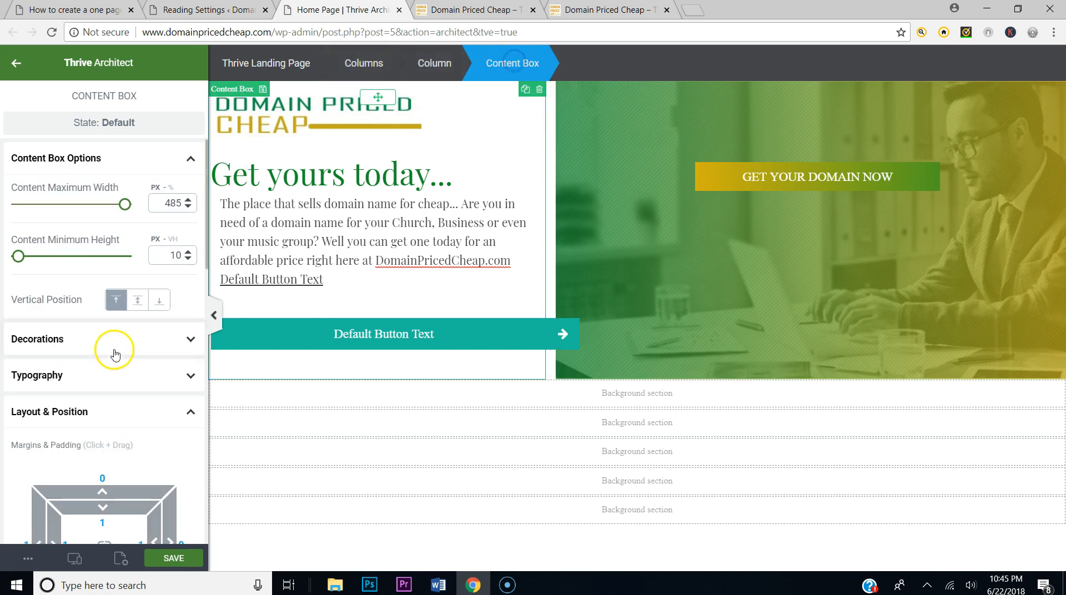
{"action": "scroll", "coordinate": [115, 345], "scroll_direction": "down", "scroll_amount": 3}
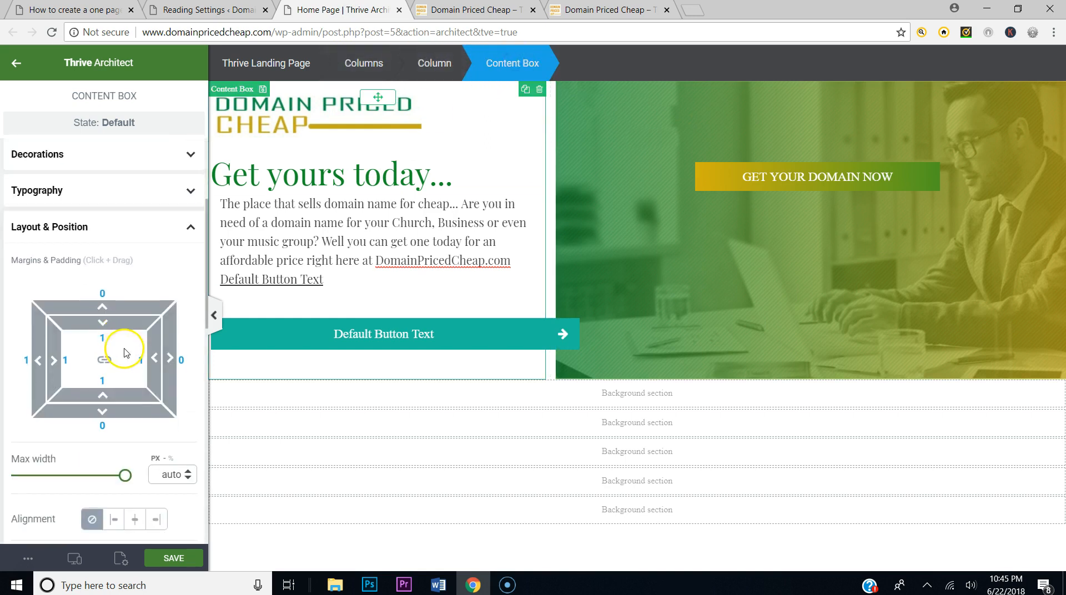
{"action": "left_click", "coordinate": [67, 361]}
{"action": "type", "text": "15"}
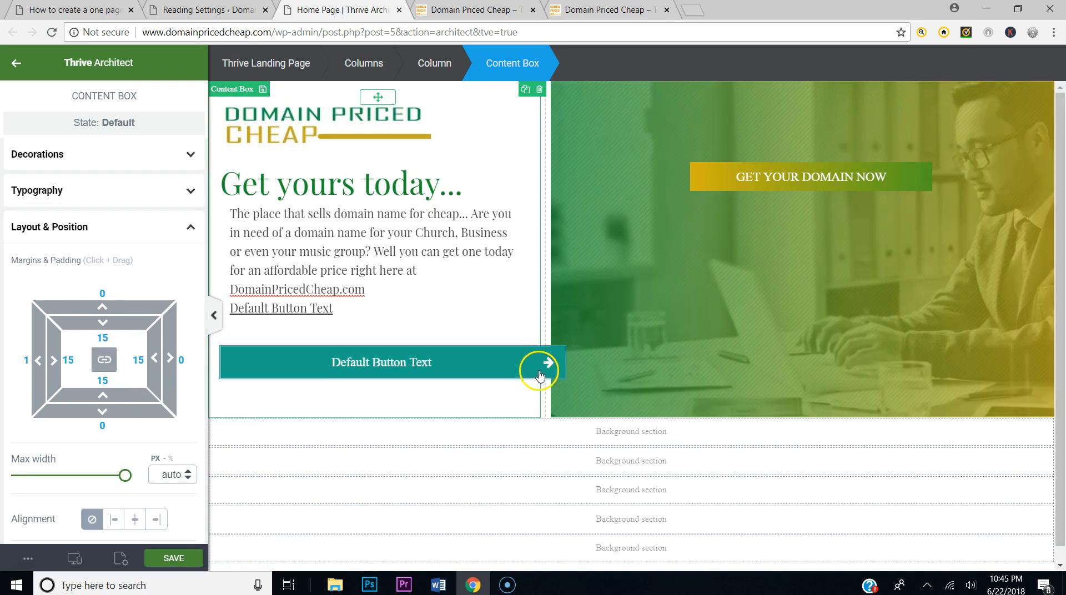
{"action": "left_click", "coordinate": [174, 558]}
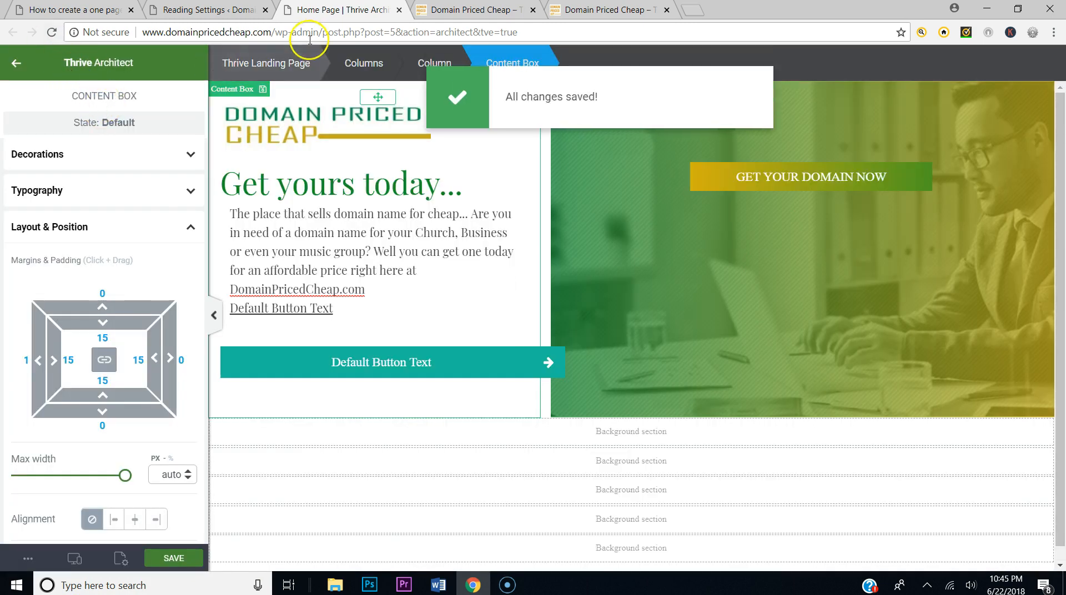
Step: Preview the saved page with its new content box padding and compare it with the reference page
{"action": "left_click", "coordinate": [27, 556]}
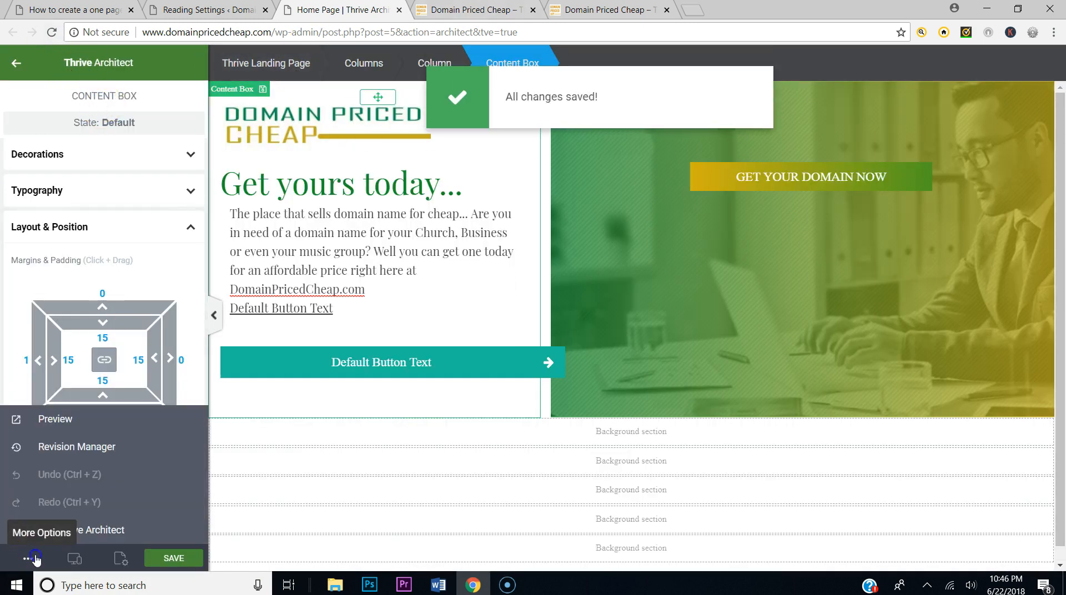
{"action": "left_click", "coordinate": [80, 421]}
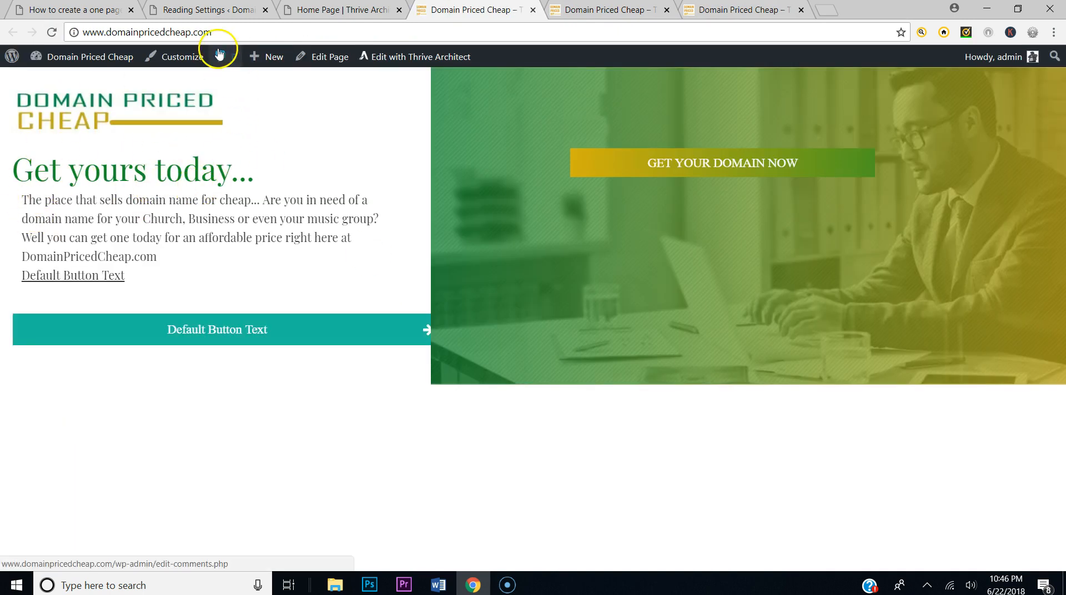
{"action": "left_click", "coordinate": [227, 14]}
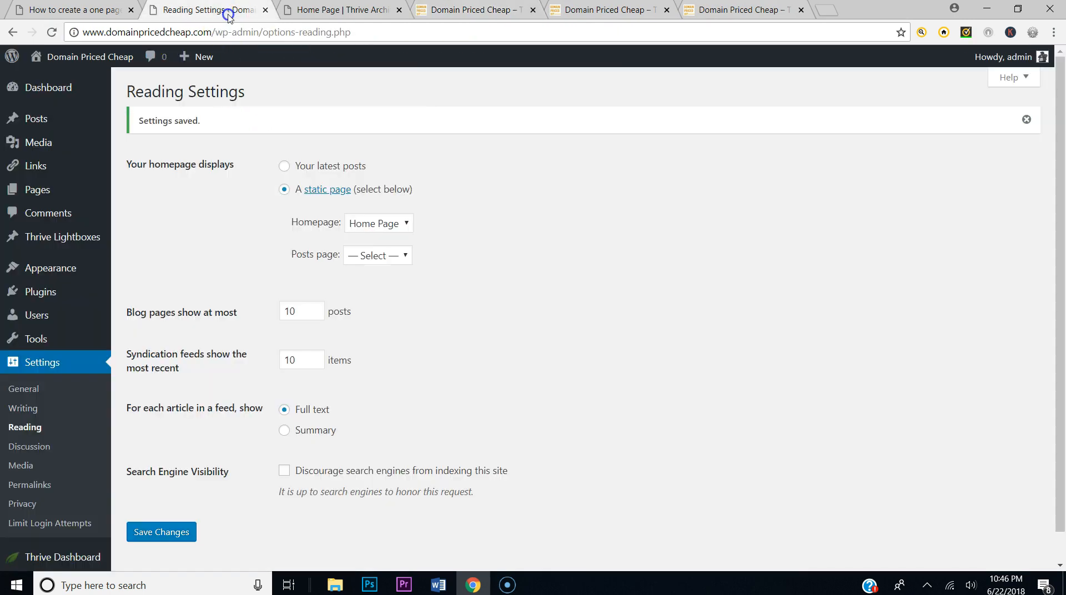
{"action": "left_click", "coordinate": [120, 13]}
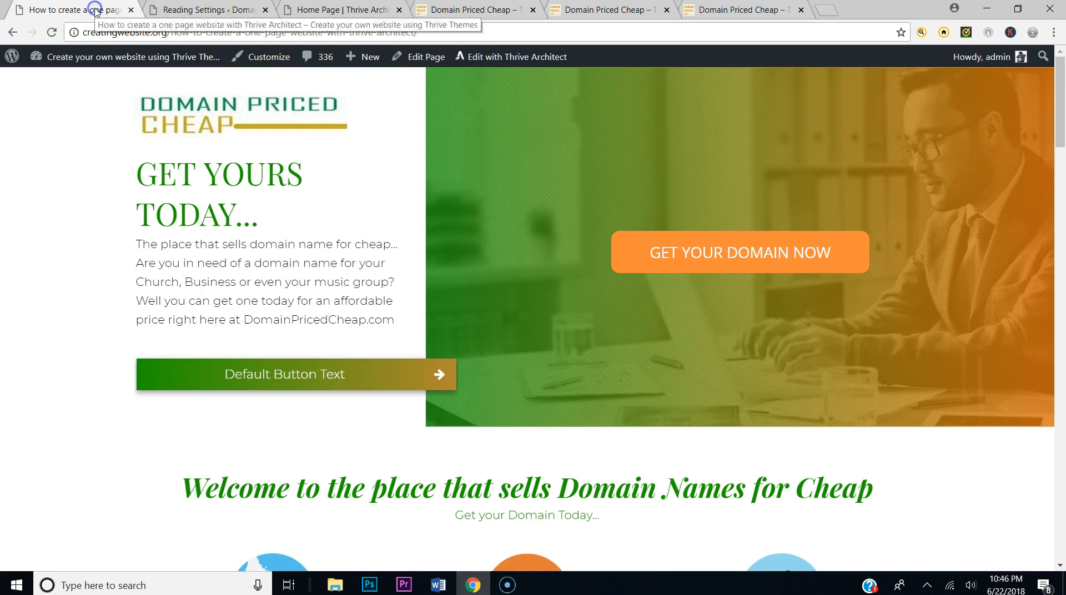
{"action": "left_click", "coordinate": [497, 9]}
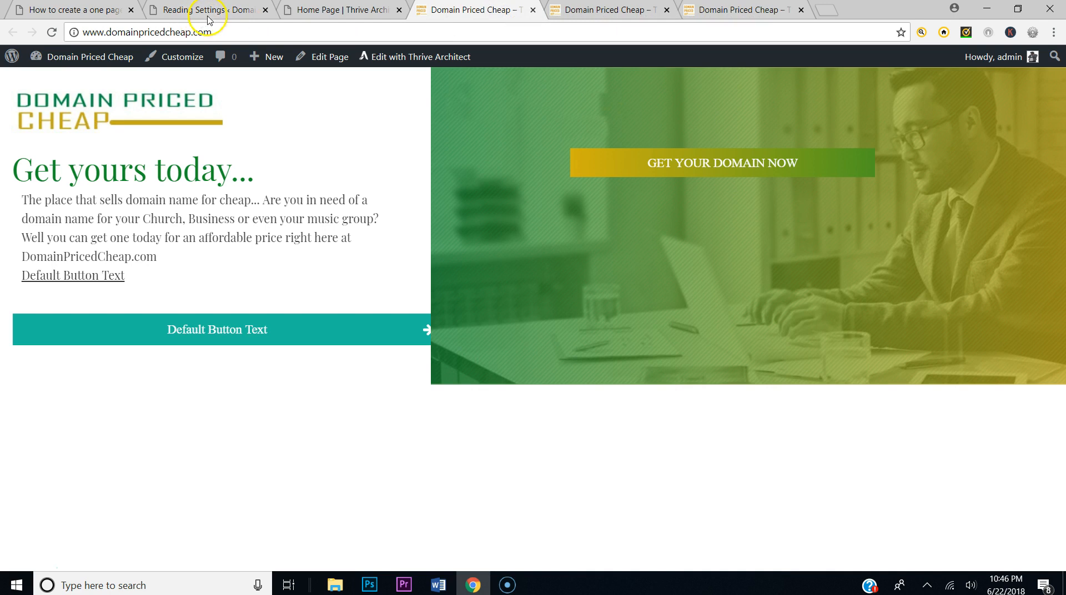
Step: Close the two outdated page previews, check the full-width button on the reference page and return to the editor
{"action": "left_click", "coordinate": [309, 10]}
{"action": "left_click", "coordinate": [616, 9]}
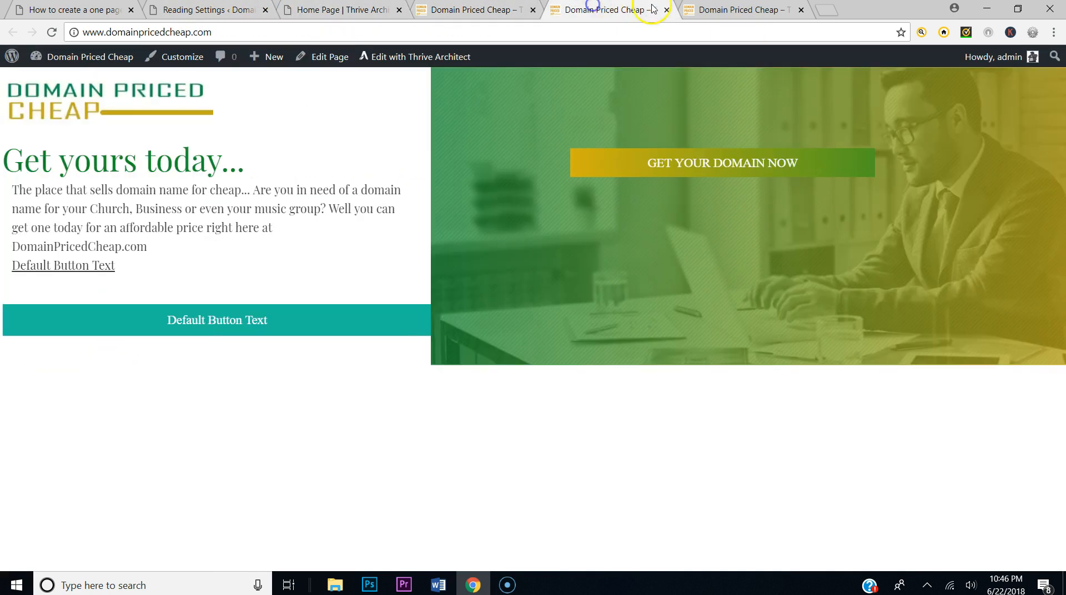
{"action": "left_click", "coordinate": [665, 10]}
{"action": "left_click", "coordinate": [667, 10]}
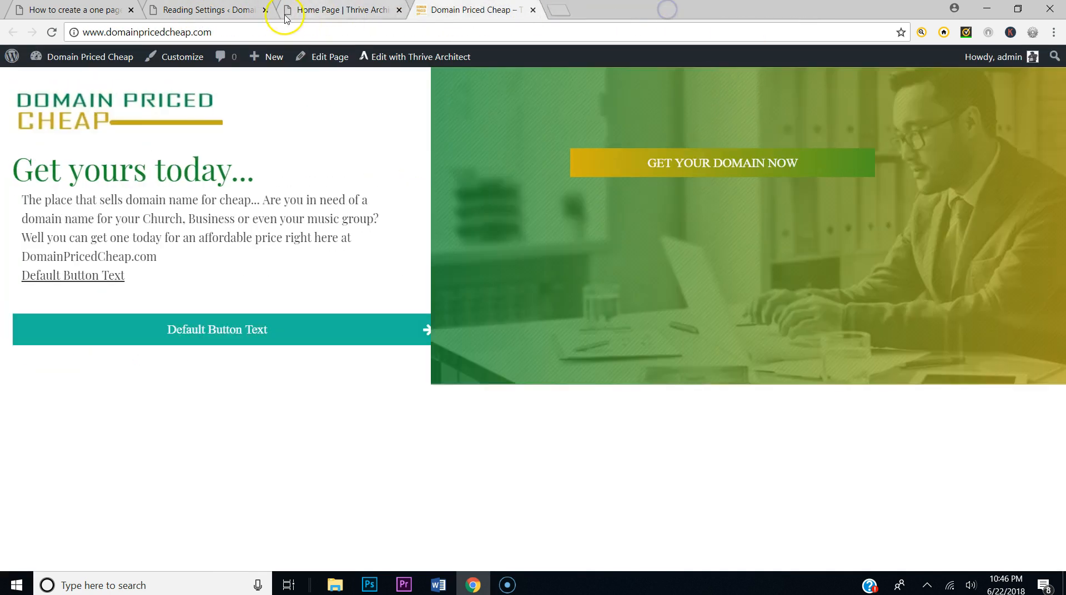
{"action": "left_click", "coordinate": [250, 9]}
{"action": "left_click", "coordinate": [336, 9]}
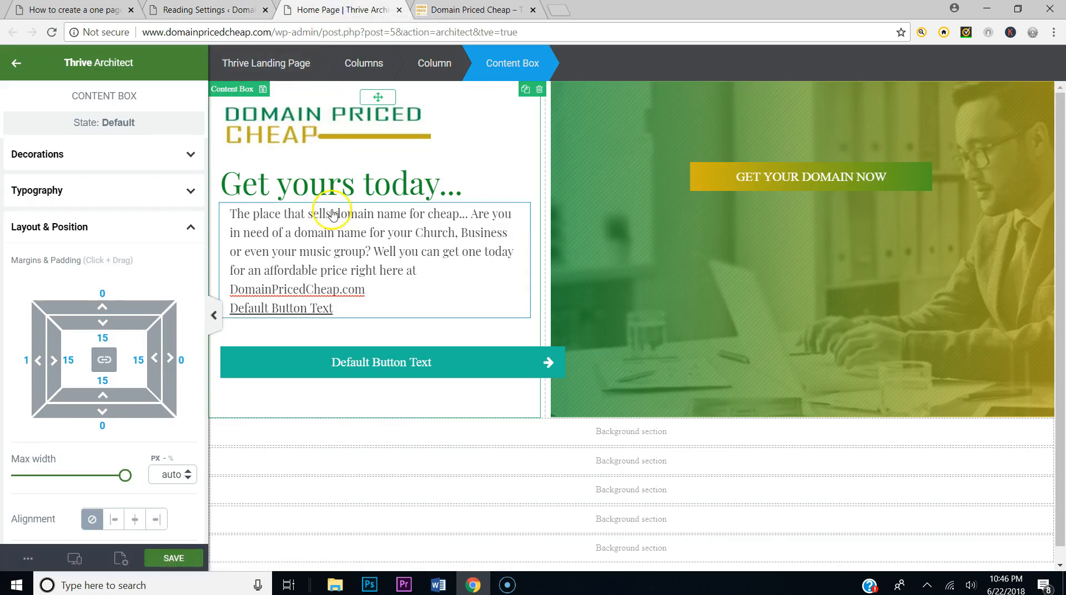
{"action": "left_click", "coordinate": [99, 6]}
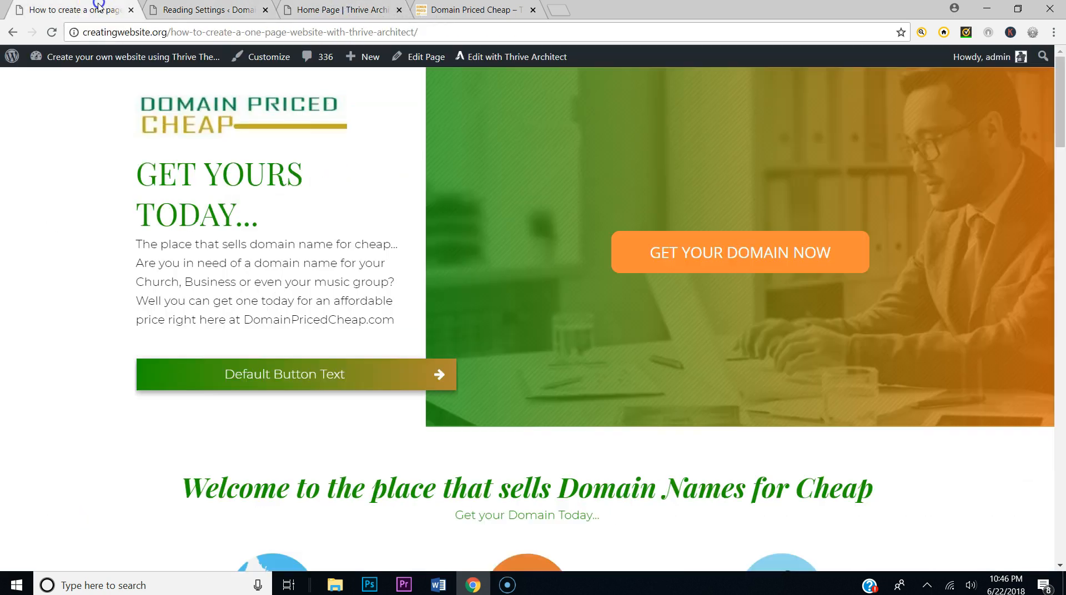
{"action": "left_click", "coordinate": [350, 9]}
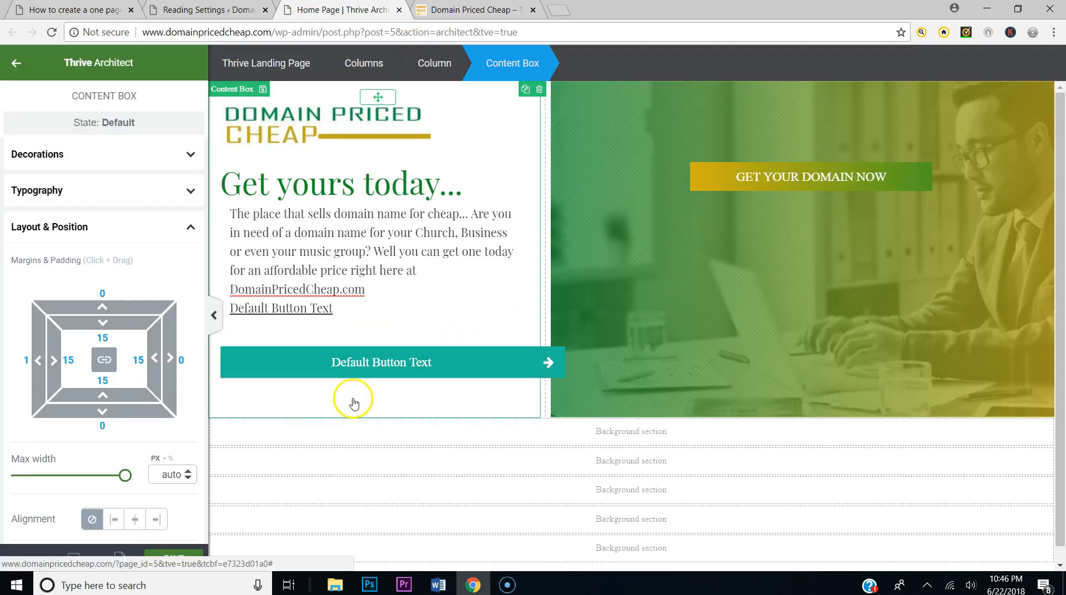
Step: Add a linear gradient background from gold #d5b20f to green #148f2a to the full-width button
{"action": "left_click", "coordinate": [188, 228]}
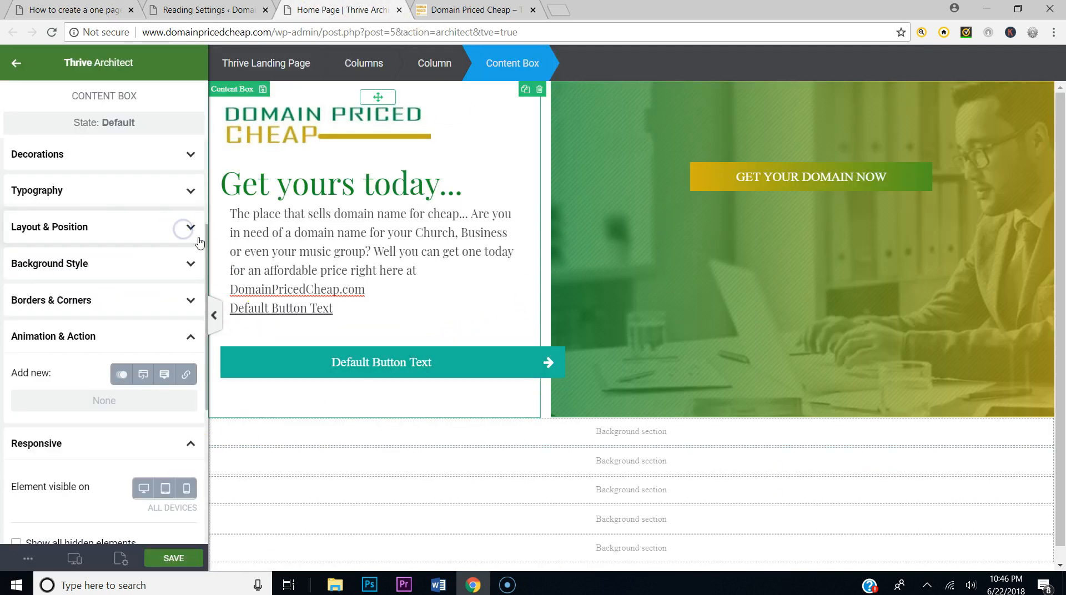
{"action": "left_click", "coordinate": [232, 364]}
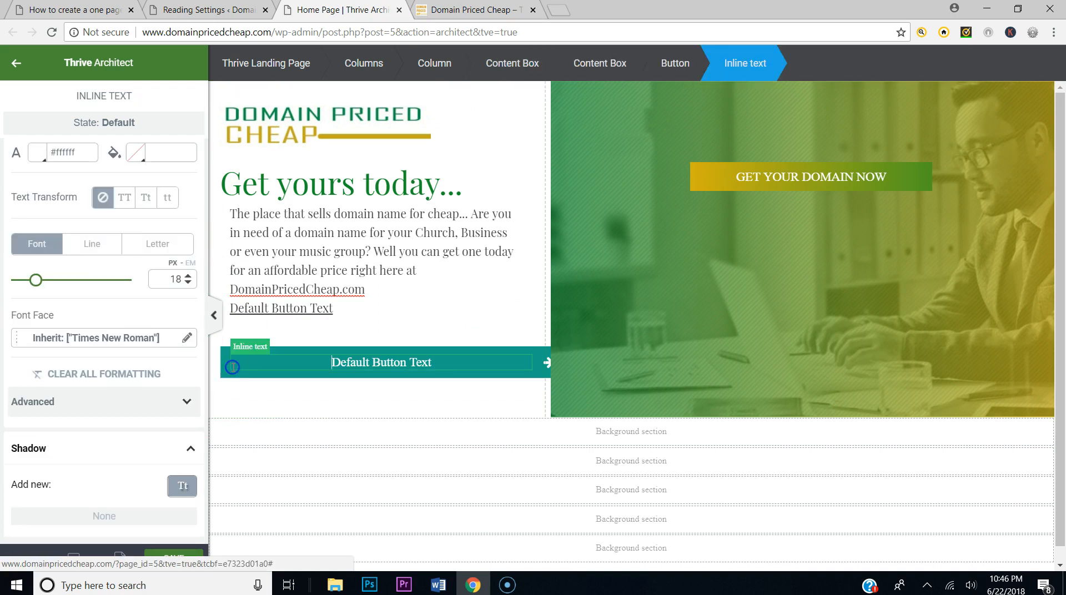
{"action": "left_click", "coordinate": [535, 373]}
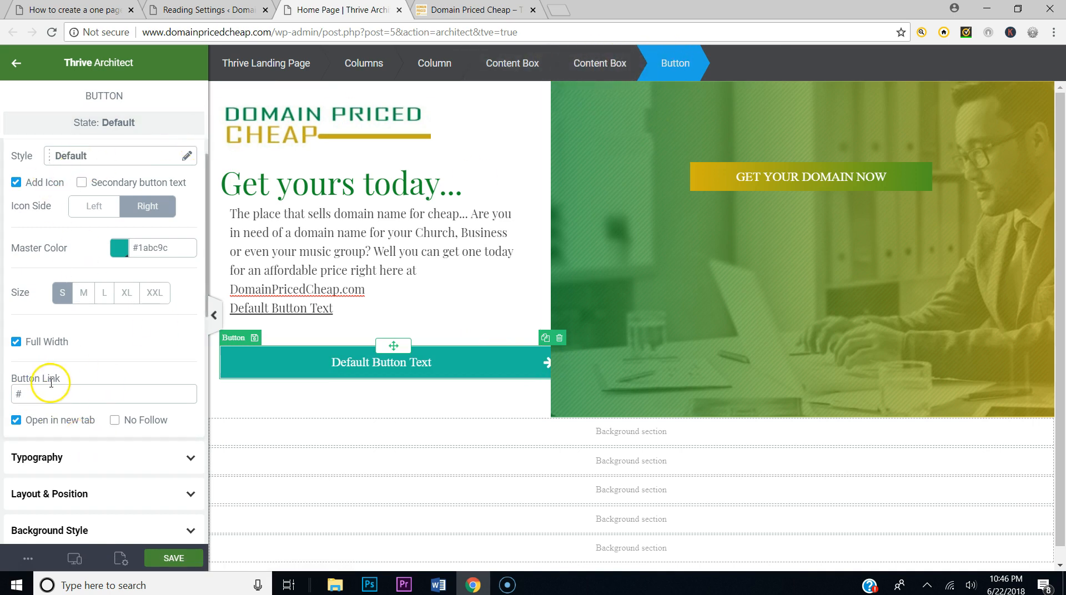
{"action": "scroll", "coordinate": [84, 377], "scroll_direction": "down", "scroll_amount": 5}
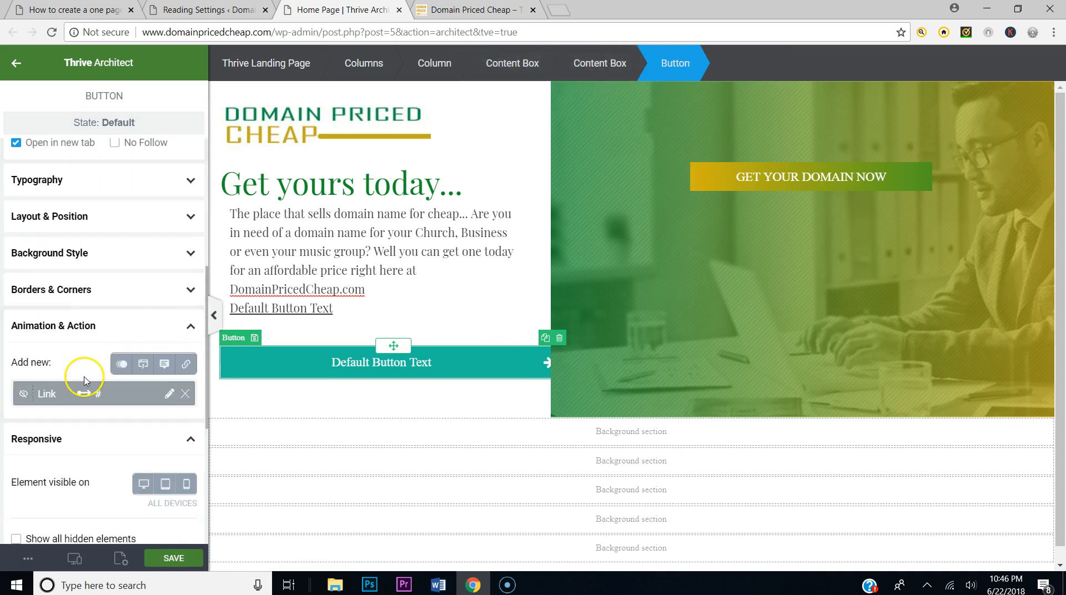
{"action": "left_click", "coordinate": [100, 257]}
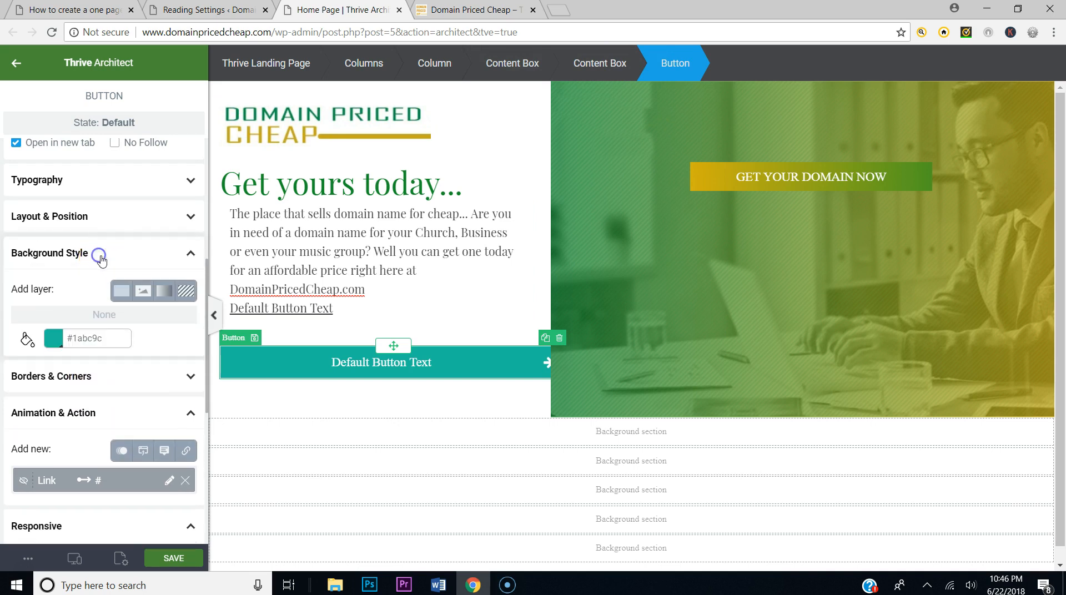
{"action": "left_click", "coordinate": [164, 292]}
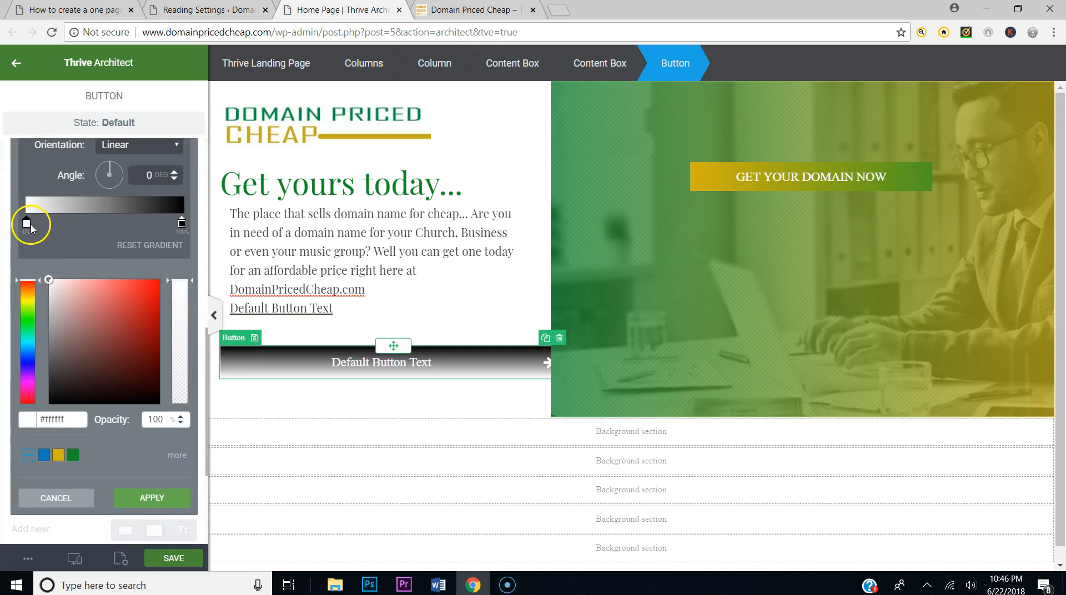
{"action": "left_click", "coordinate": [58, 455]}
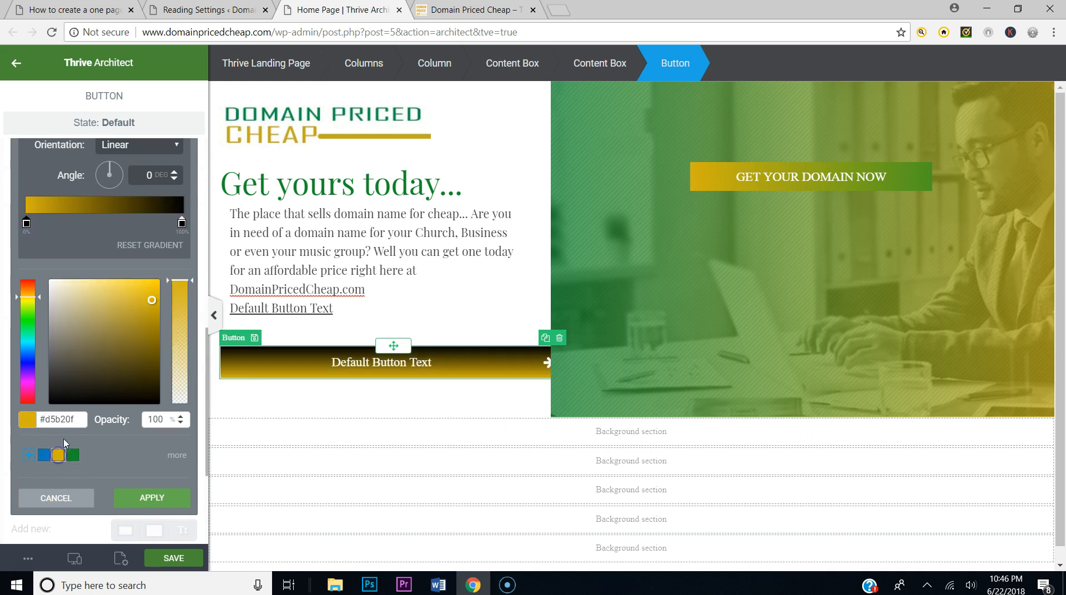
{"action": "left_click", "coordinate": [182, 223]}
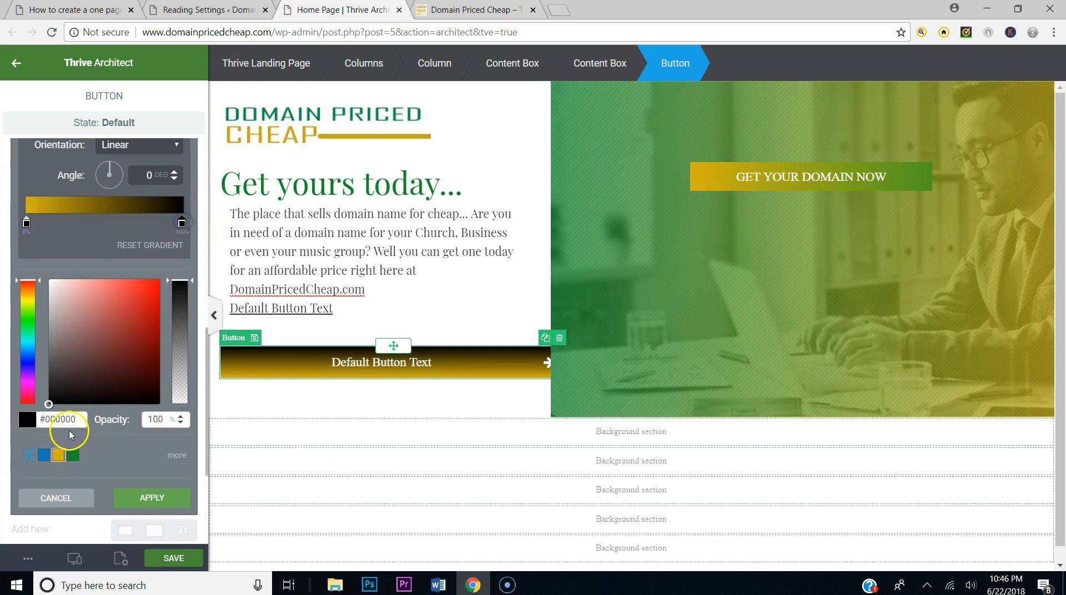
{"action": "left_click", "coordinate": [72, 455]}
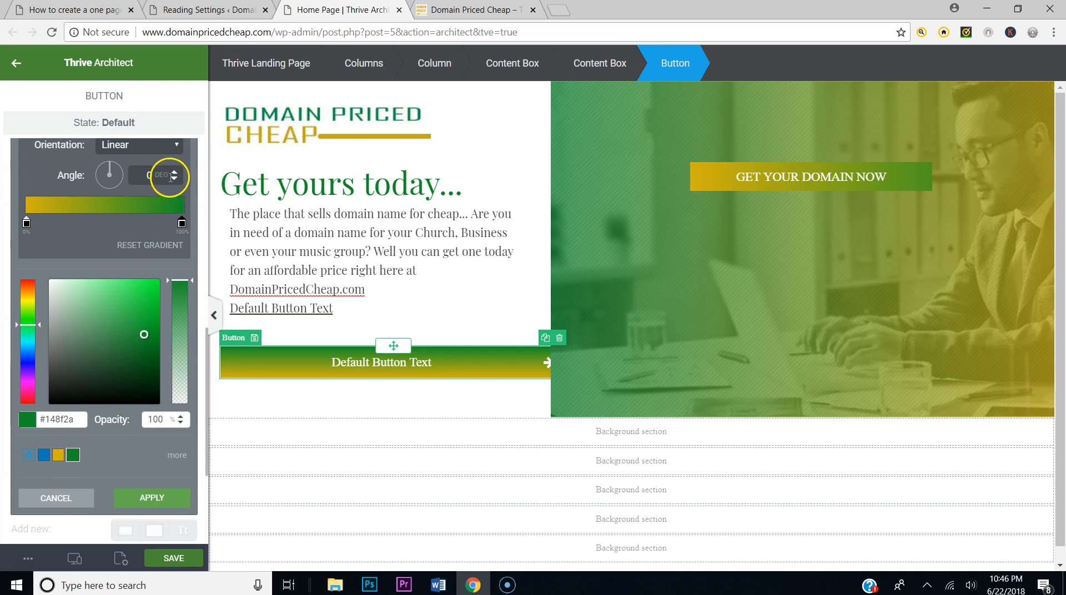
Step: Set the angle of the full-width button's gradient to 93 degrees
{"action": "left_click_drag", "start_coordinate": [173, 175], "coordinate": [173, 151]}
{"action": "scroll", "coordinate": [171, 151], "scroll_direction": "up", "scroll_amount": 4}
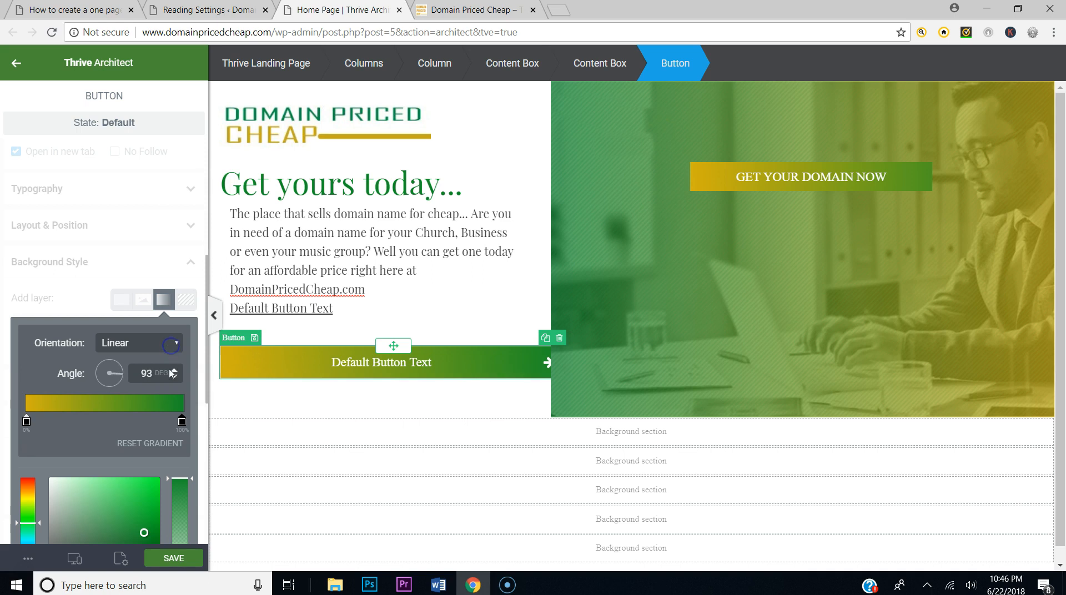
{"action": "scroll", "coordinate": [170, 363], "scroll_direction": "down", "scroll_amount": 4}
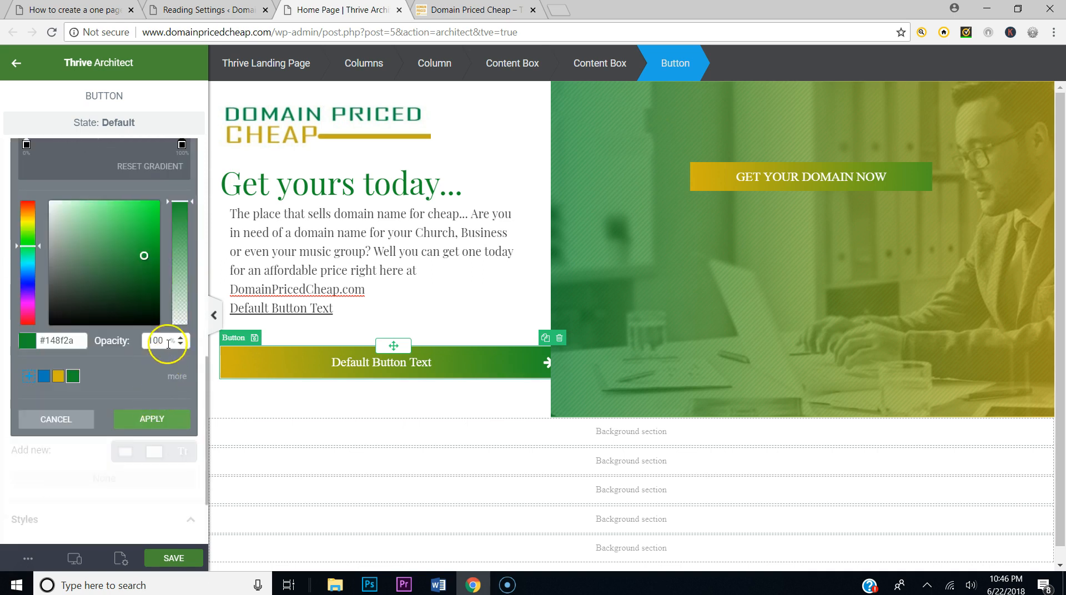
Step: Set both color stops of the button's gradient to 72% opacity, apply the gradient and save the page
{"action": "left_click", "coordinate": [179, 202]}
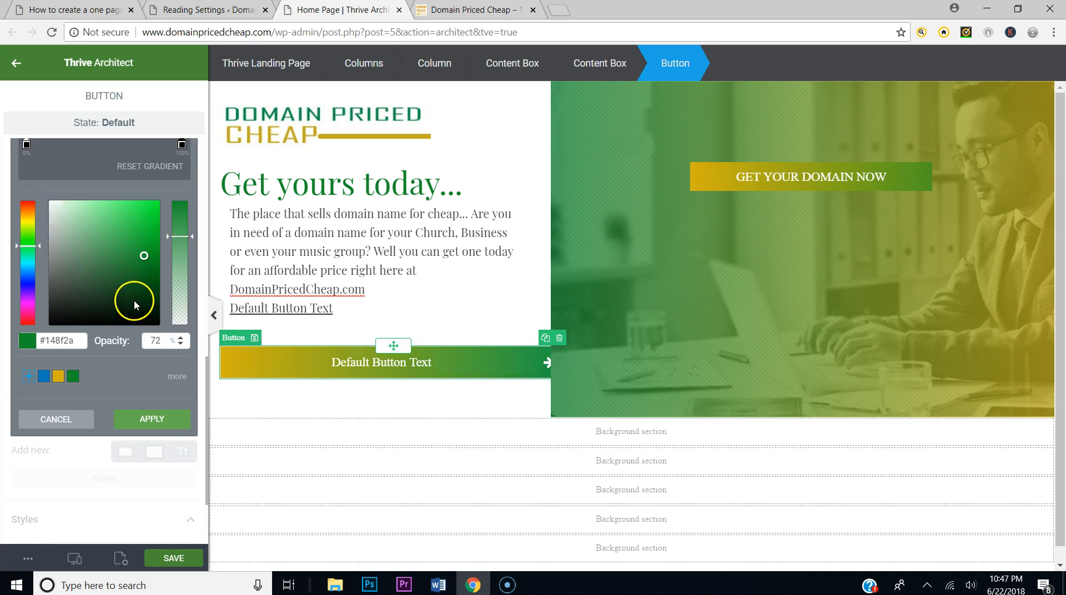
{"action": "left_click", "coordinate": [26, 146]}
{"action": "left_click", "coordinate": [183, 240]}
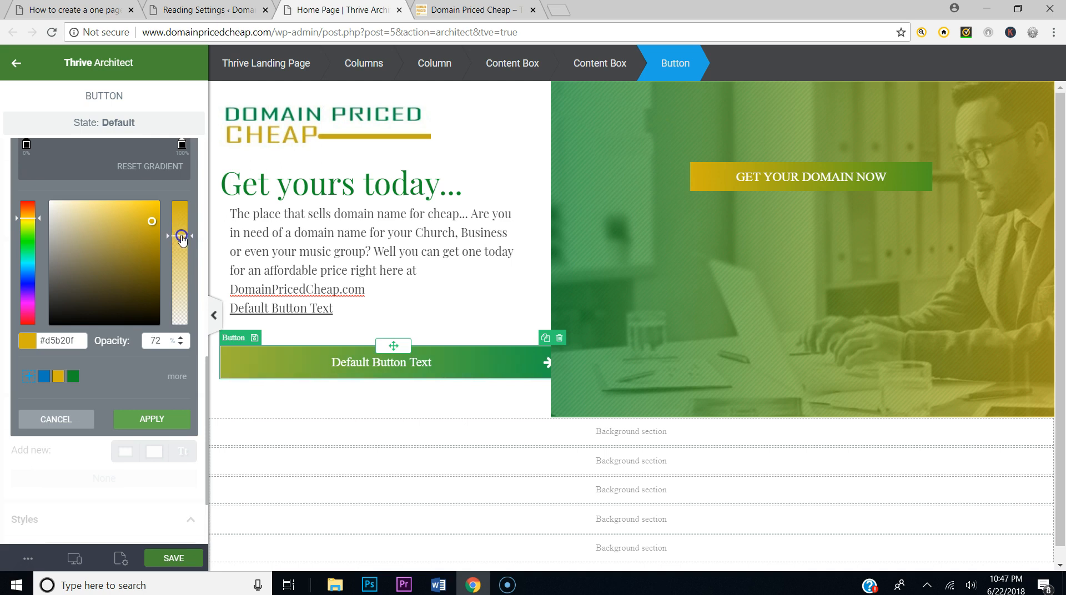
{"action": "left_click", "coordinate": [151, 418]}
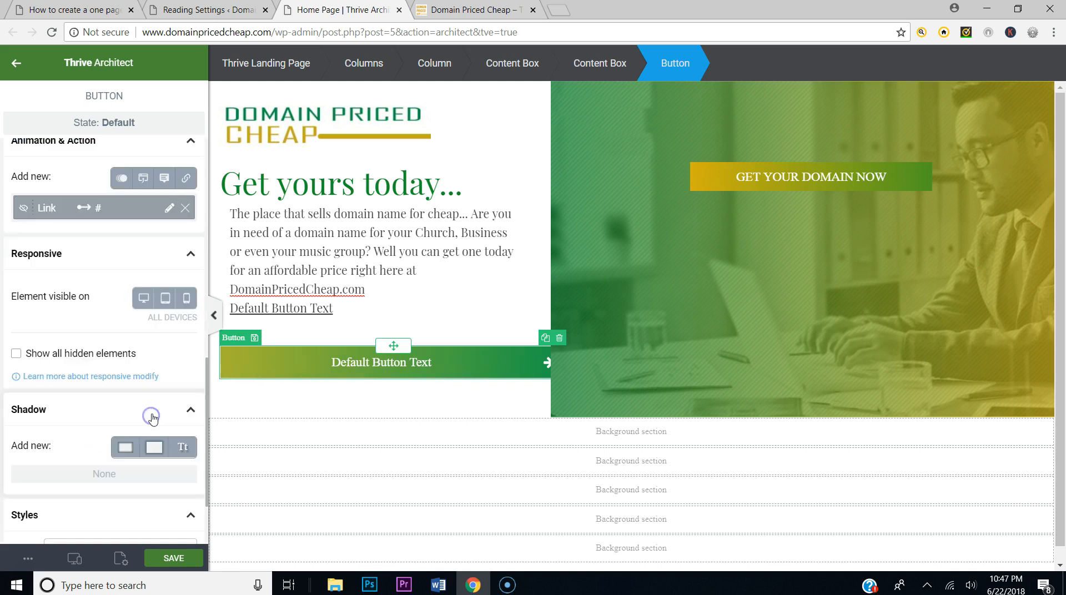
{"action": "left_click", "coordinate": [175, 557]}
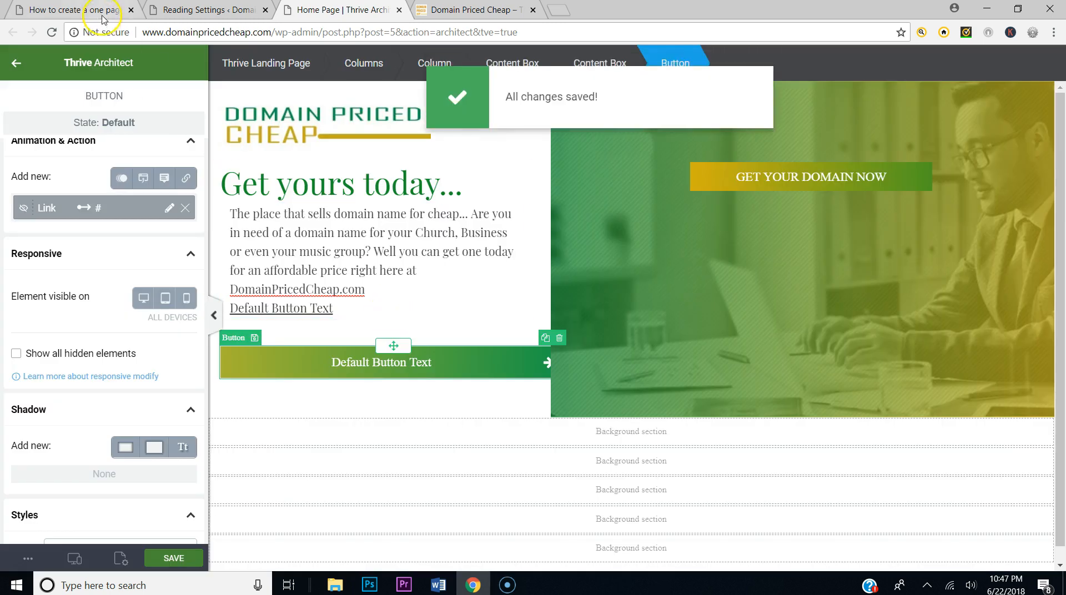
Step: Check the hover effect of the reference page's full-width button and switch the matching button to its Hover state for editing
{"action": "left_click", "coordinate": [100, 8]}
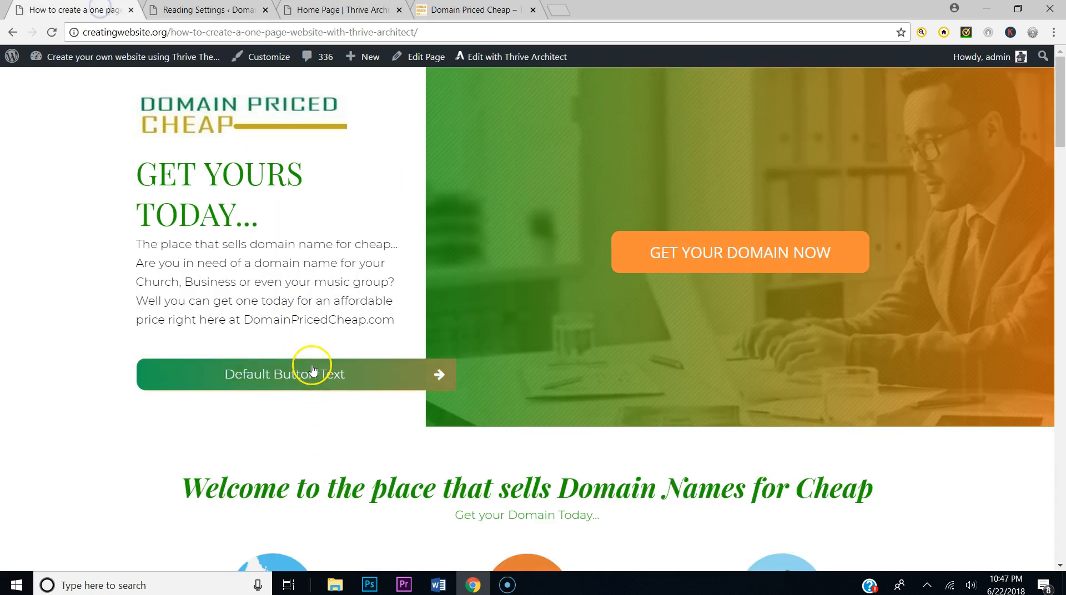
{"action": "left_click", "coordinate": [322, 9]}
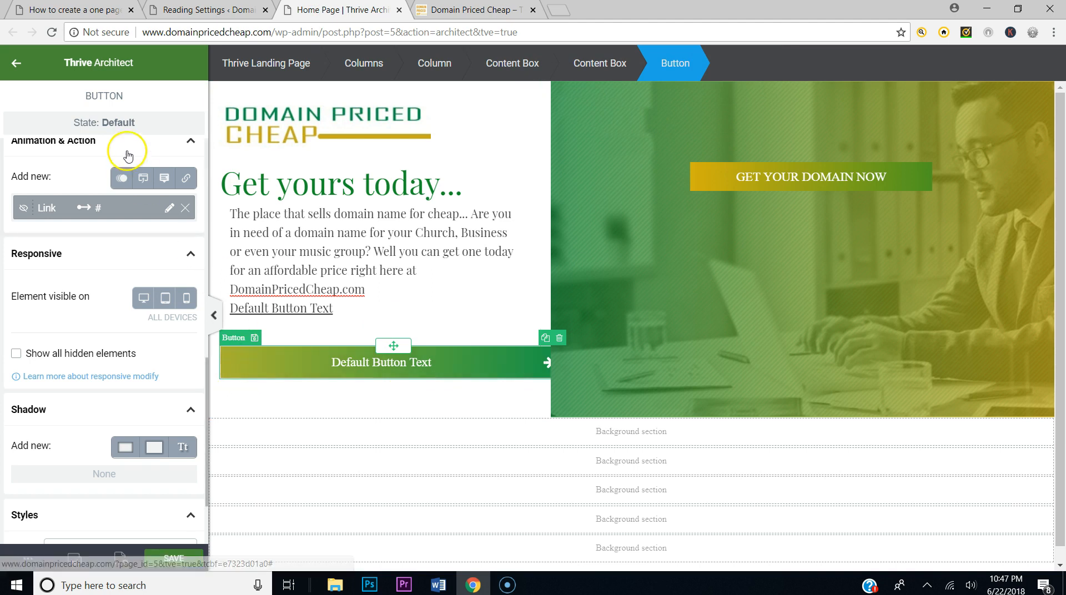
{"action": "left_click", "coordinate": [108, 127]}
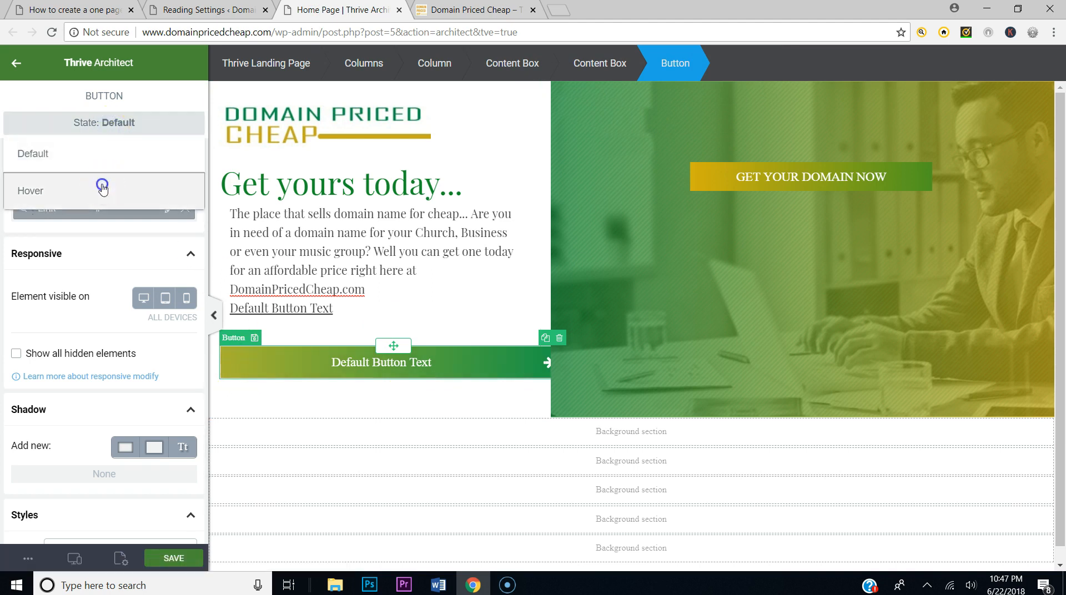
{"action": "left_click", "coordinate": [100, 185]}
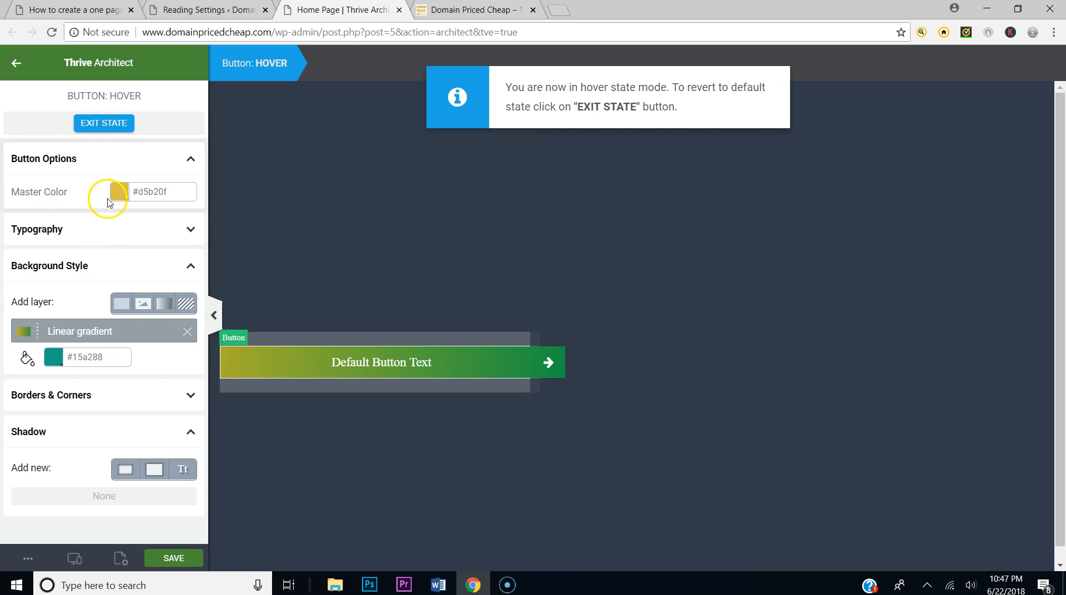
Step: Round the top-left and bottom-left corners of the button's hover state to 18 px
{"action": "left_click", "coordinate": [88, 401]}
{"action": "scroll", "coordinate": [73, 433], "scroll_direction": "down", "scroll_amount": 1}
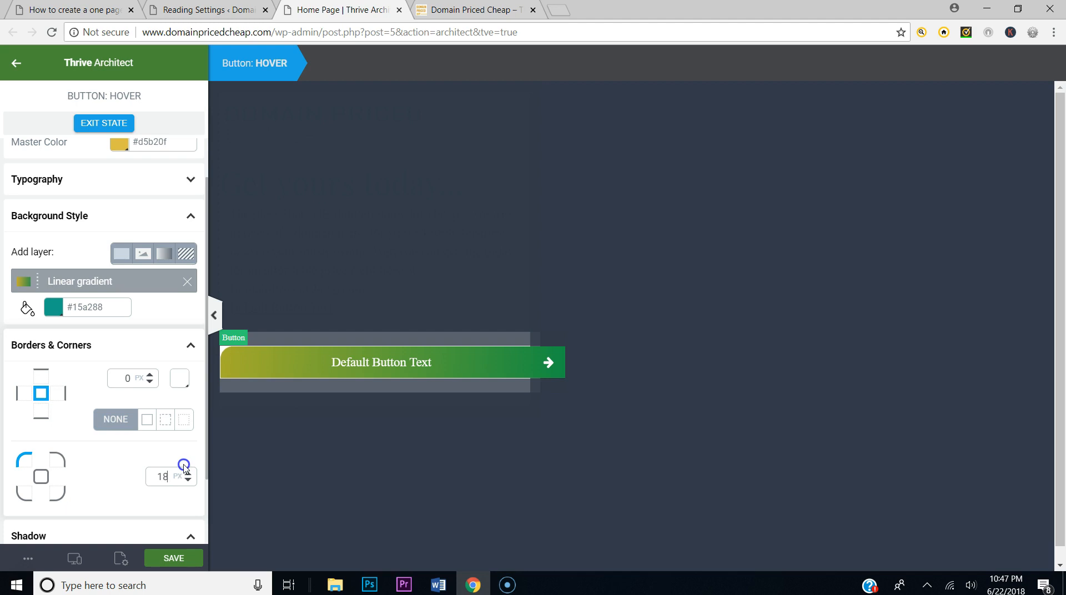
{"action": "left_click", "coordinate": [24, 493]}
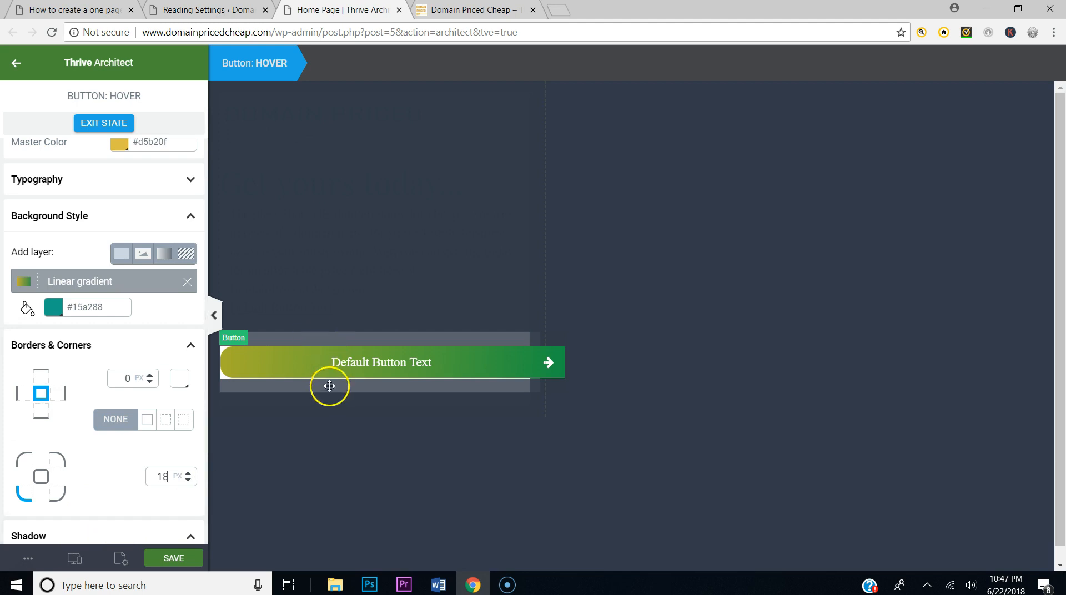
{"action": "scroll", "coordinate": [119, 254], "scroll_direction": "up", "scroll_amount": 1}
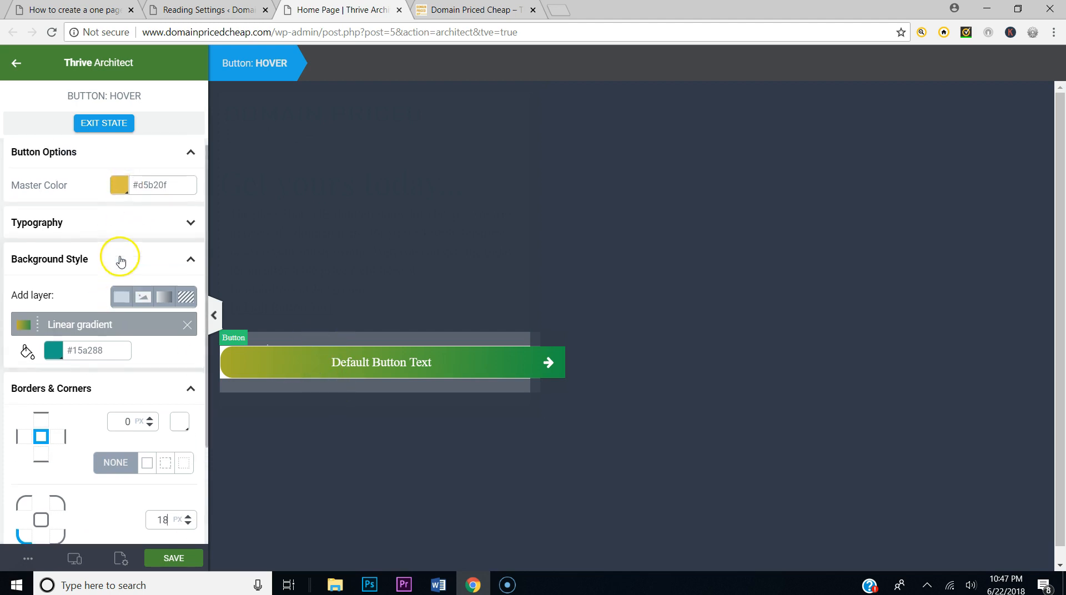
{"action": "left_click", "coordinate": [120, 192]}
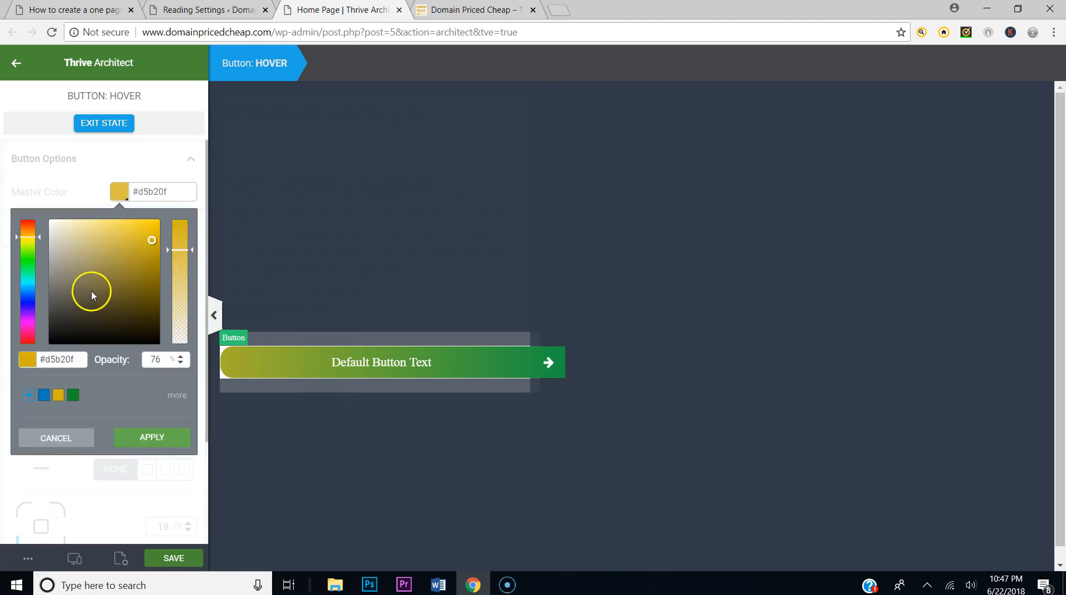
{"action": "left_click", "coordinate": [73, 395]}
{"action": "left_click", "coordinate": [186, 254]}
{"action": "left_click", "coordinate": [173, 270]}
{"action": "left_click", "coordinate": [91, 436]}
Step: Lower the opacity of the hover state's gold master color to 51% and apply it
{"action": "left_click", "coordinate": [119, 192]}
{"action": "left_click_drag", "start_coordinate": [169, 248], "coordinate": [182, 284]}
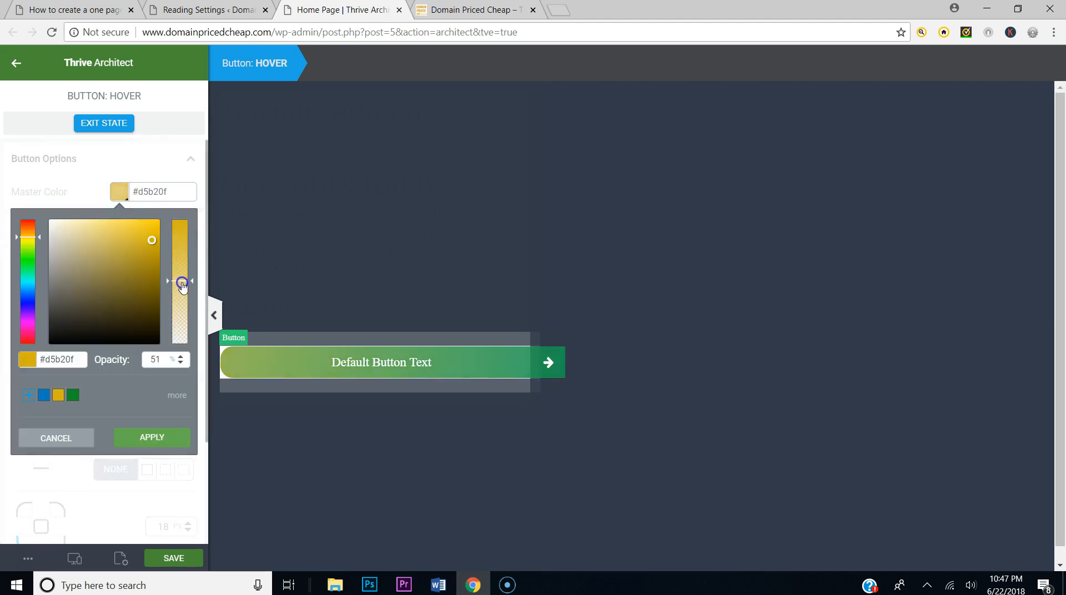
{"action": "left_click", "coordinate": [148, 475]}
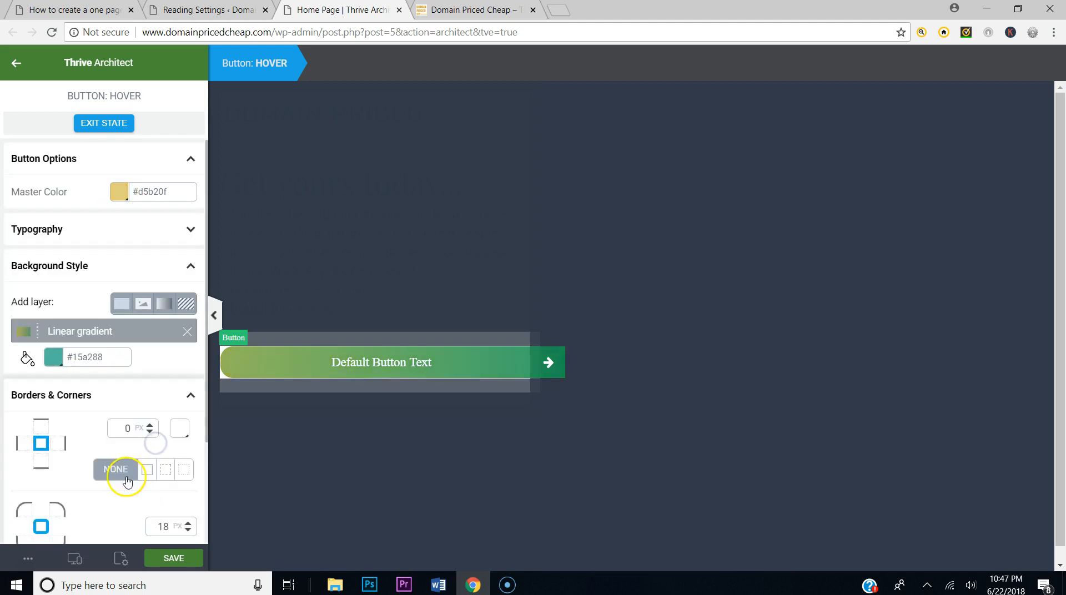
Step: Add a drop shadow with color #030000 to the button's hover state and apply it
{"action": "left_click", "coordinate": [159, 265]}
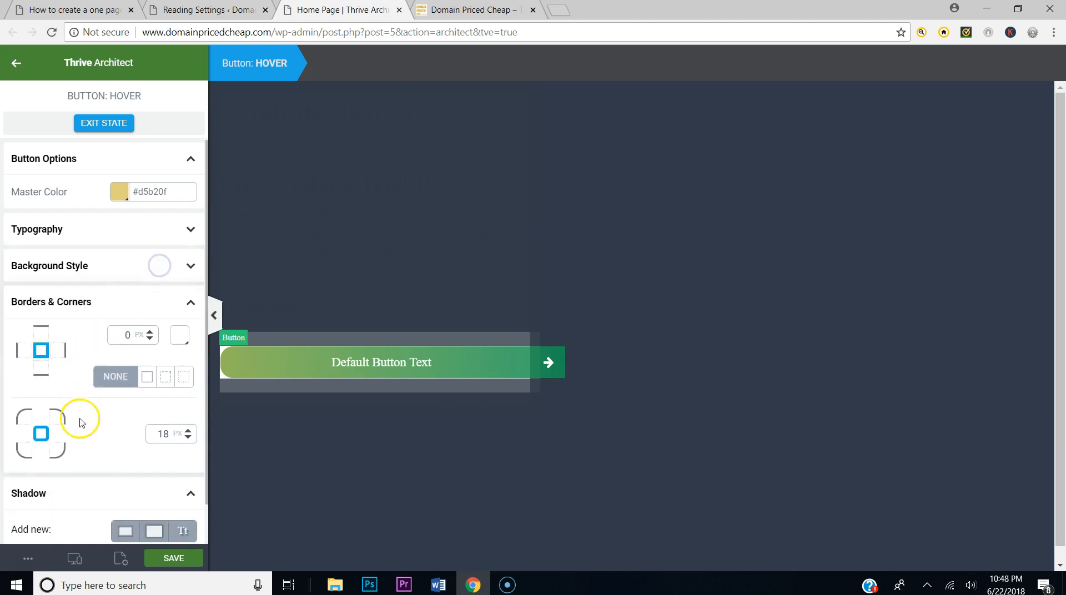
{"action": "left_click", "coordinate": [171, 302]}
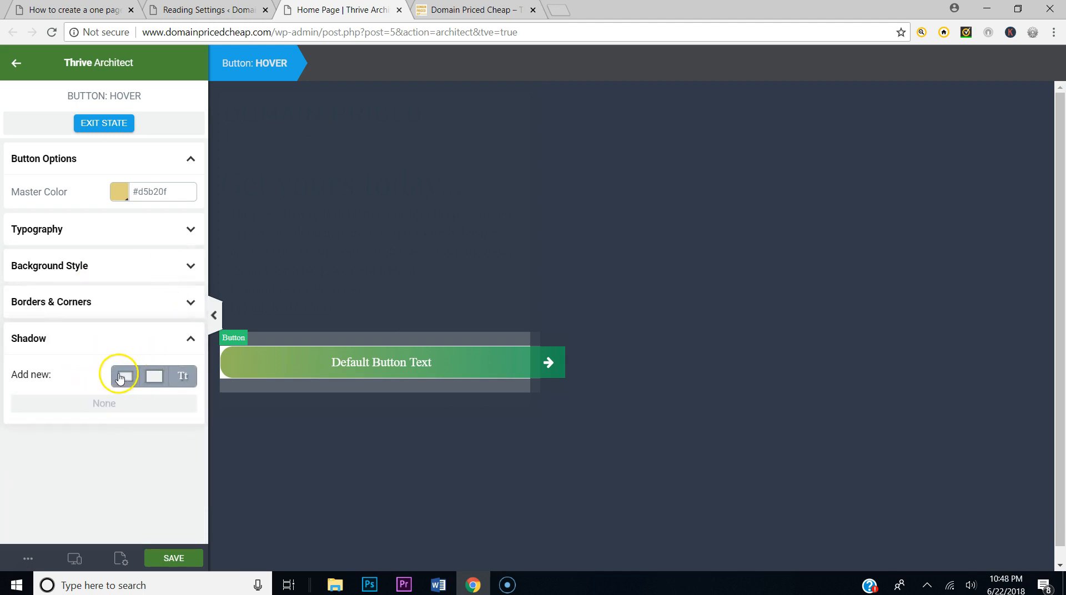
{"action": "left_click", "coordinate": [96, 346]}
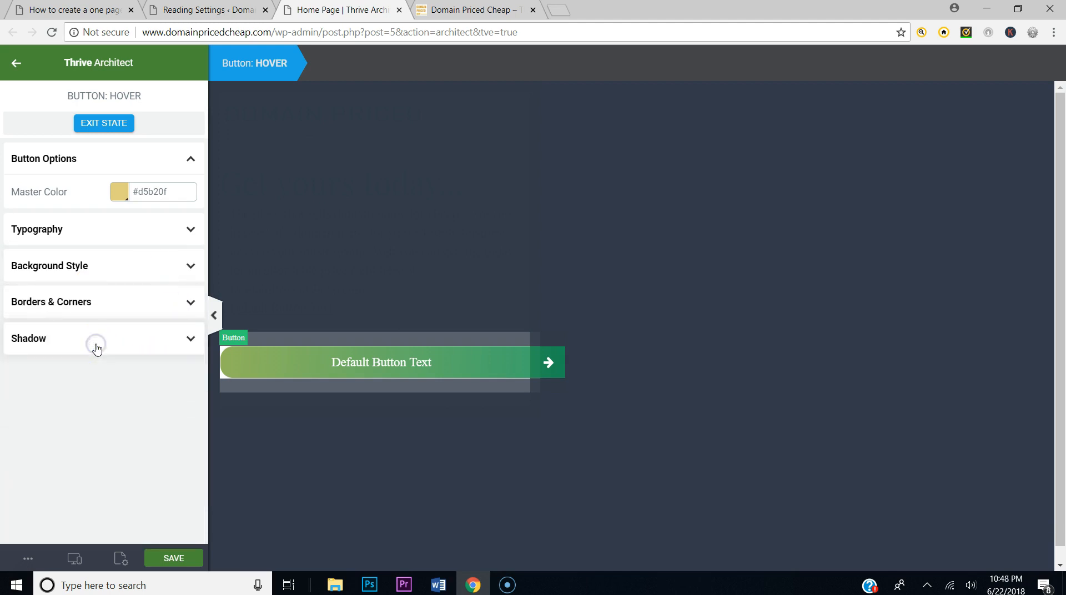
{"action": "left_click", "coordinate": [153, 376]}
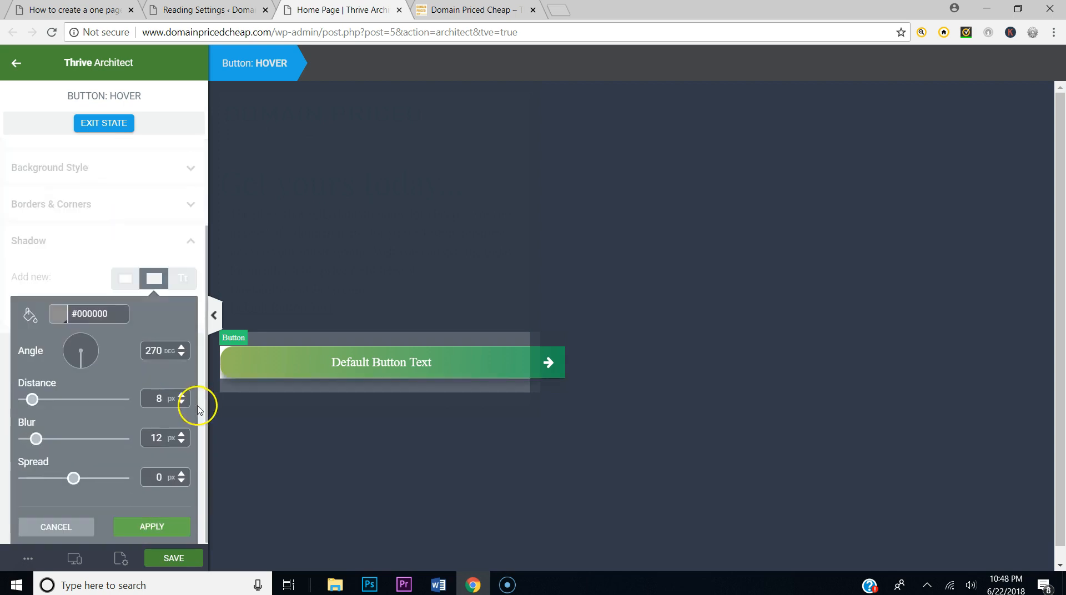
{"action": "left_click", "coordinate": [55, 314]}
{"action": "left_click_drag", "start_coordinate": [96, 378], "coordinate": [153, 432]}
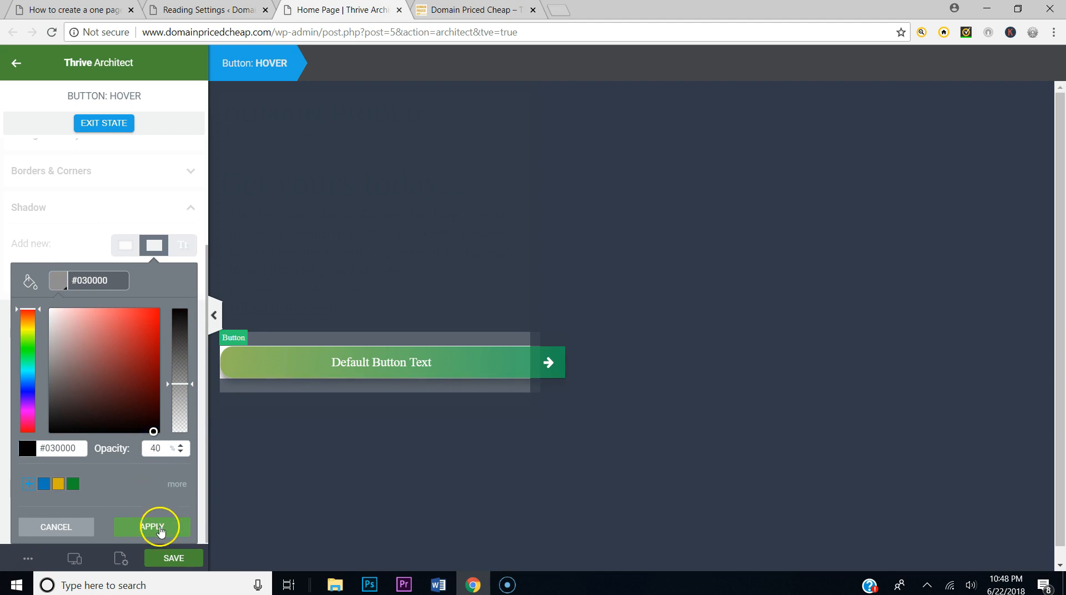
{"action": "left_click", "coordinate": [159, 528]}
{"action": "left_click", "coordinate": [162, 523]}
Step: Exit the button's hover state and save the page
{"action": "left_click", "coordinate": [172, 557]}
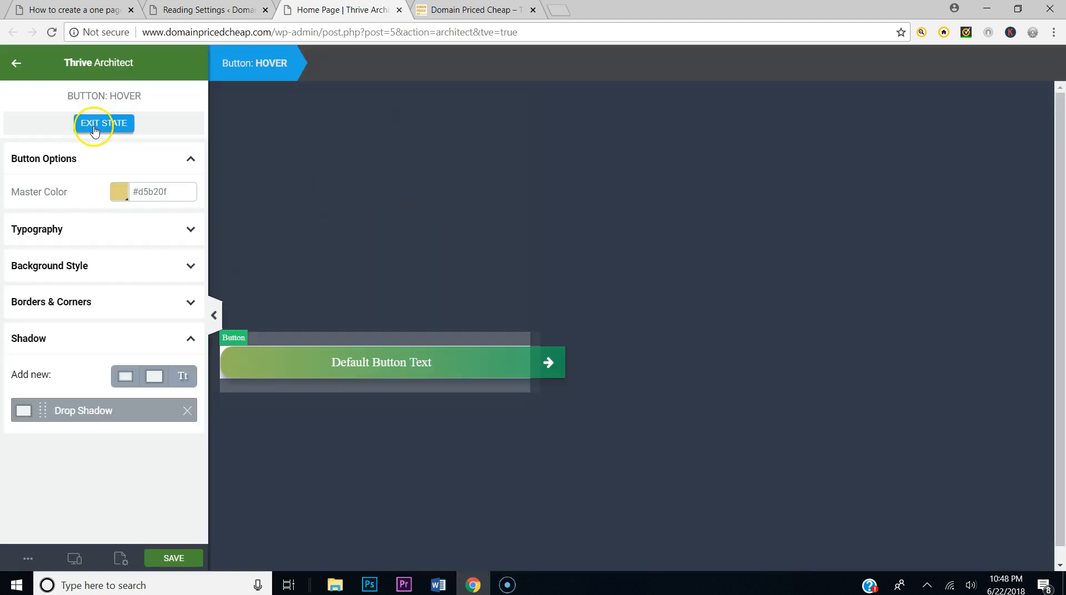
{"action": "left_click", "coordinate": [94, 124]}
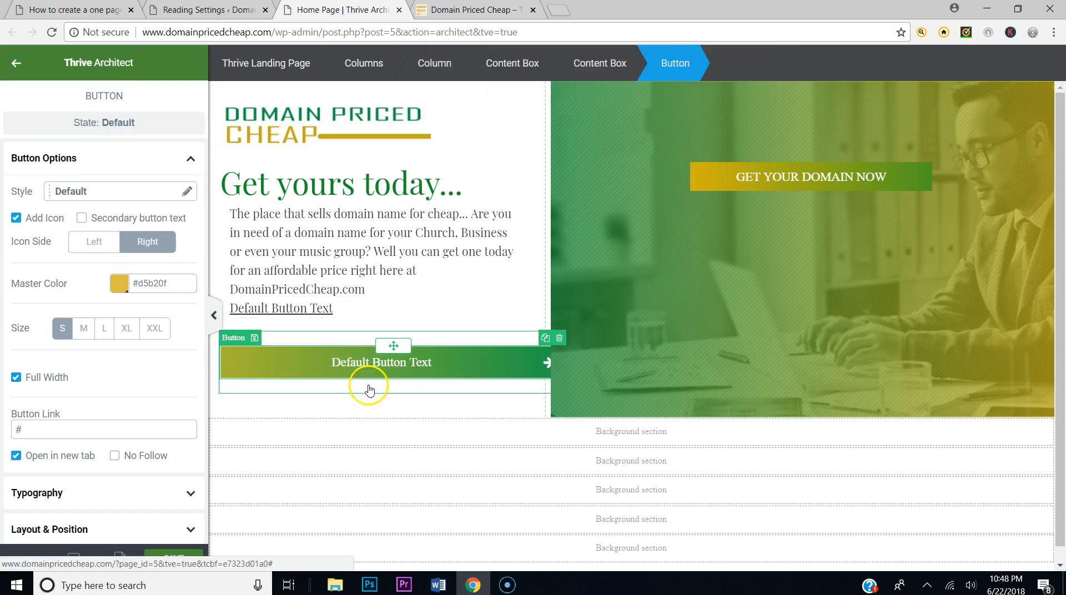
{"action": "left_click", "coordinate": [179, 557]}
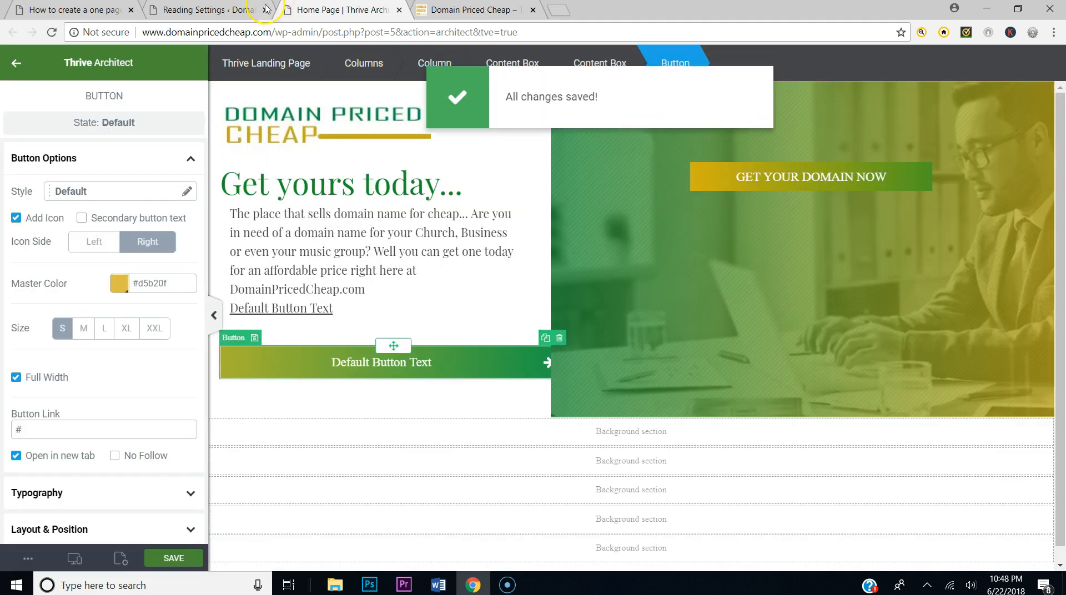
Step: Compare the full-width button's hover effect with the matching button on the reference page
{"action": "left_click", "coordinate": [97, 12]}
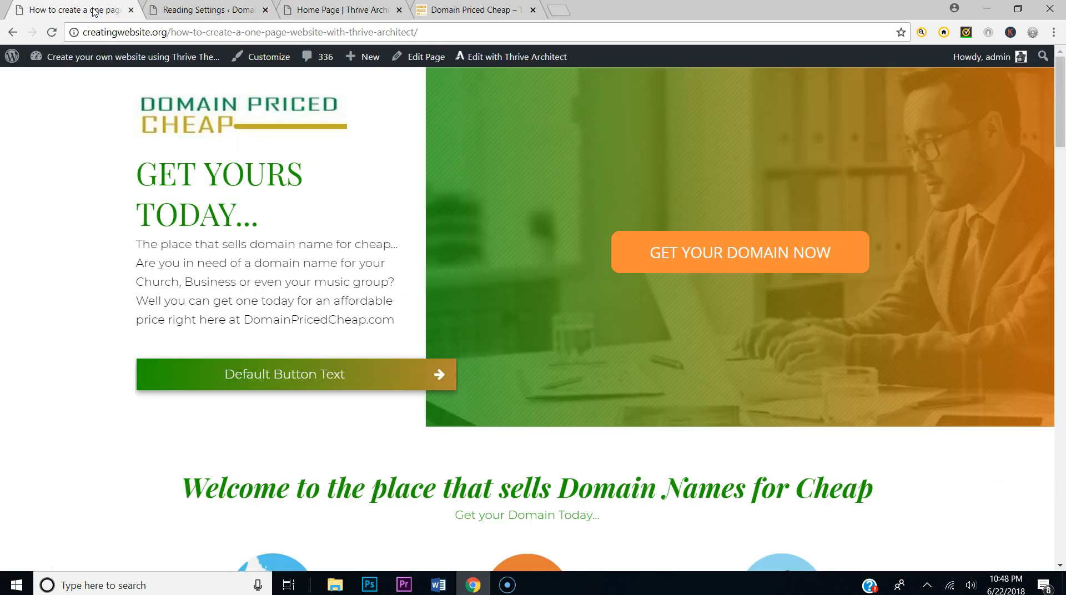
{"action": "left_click", "coordinate": [335, 11]}
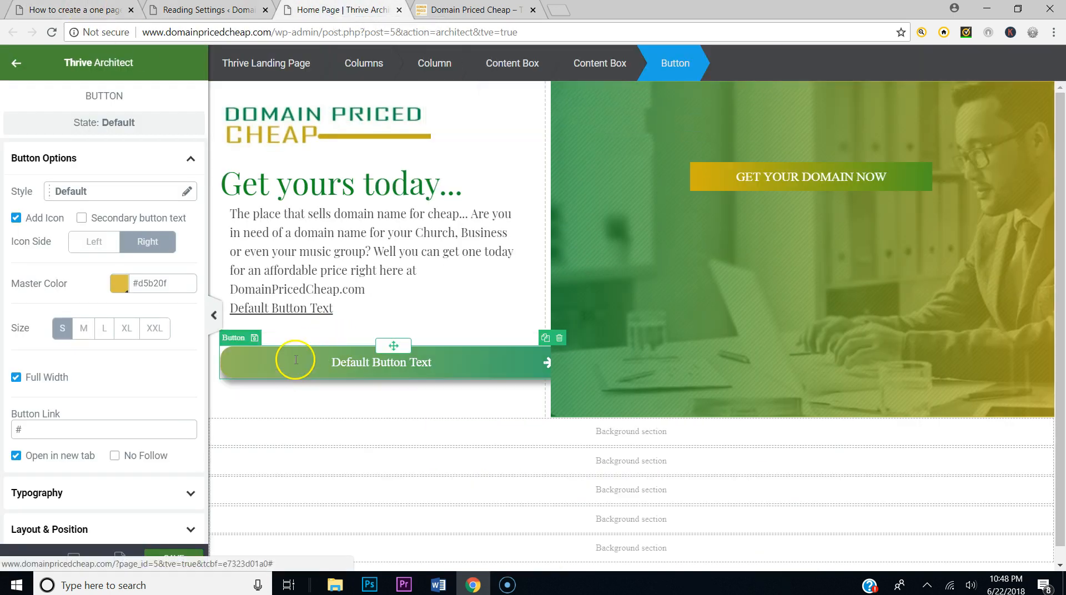
{"action": "left_click", "coordinate": [90, 15]}
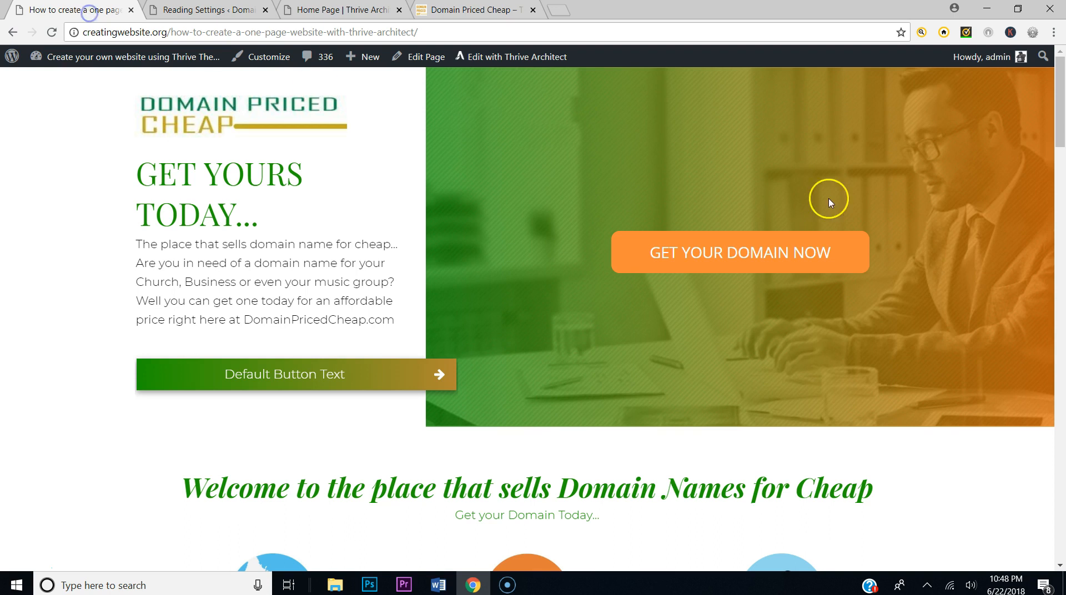
{"action": "left_click", "coordinate": [309, 11]}
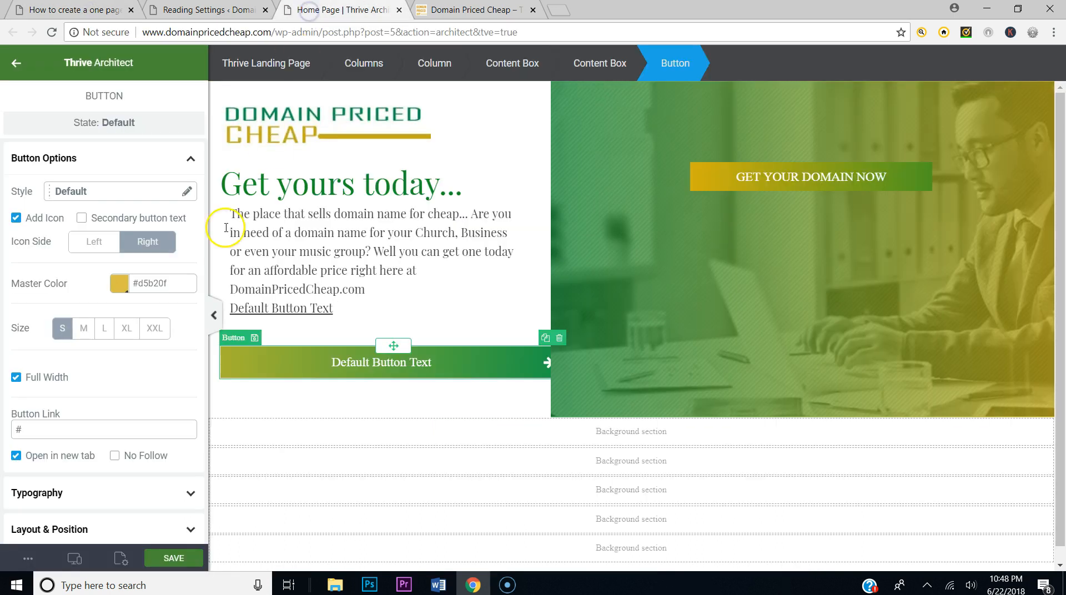
Step: Select the column with the office photo and expand its background style settings
{"action": "left_click", "coordinate": [878, 216]}
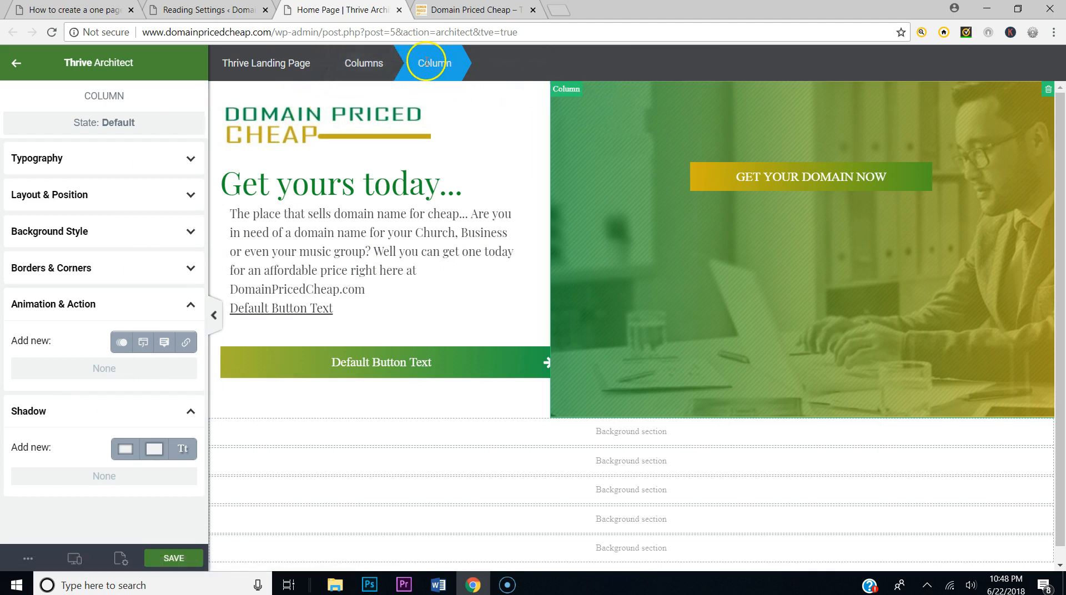
{"action": "left_click", "coordinate": [84, 234]}
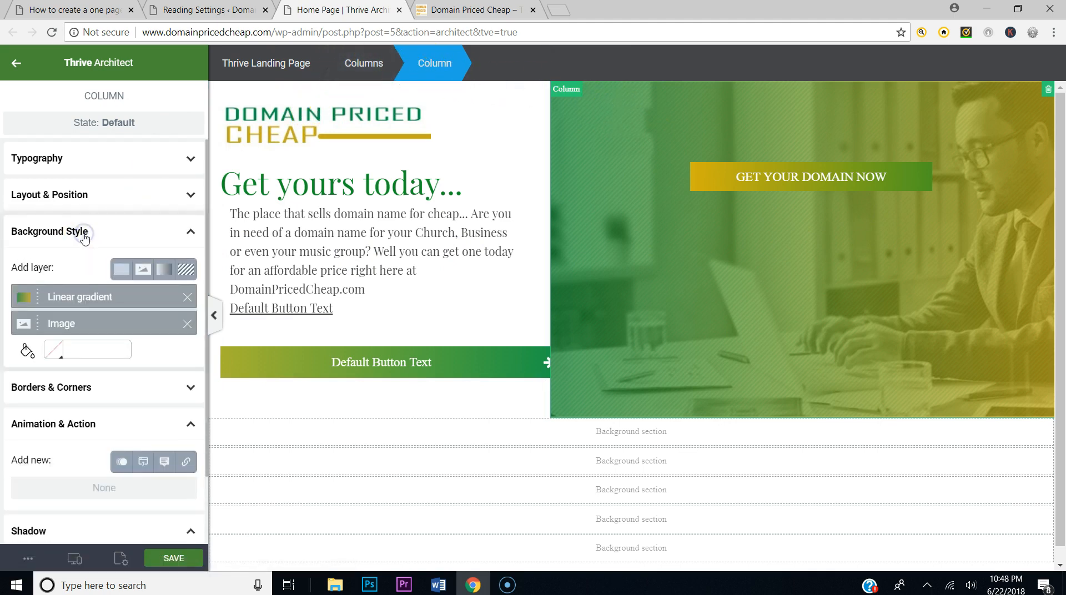
{"action": "left_click", "coordinate": [81, 299]}
{"action": "left_click", "coordinate": [173, 235]}
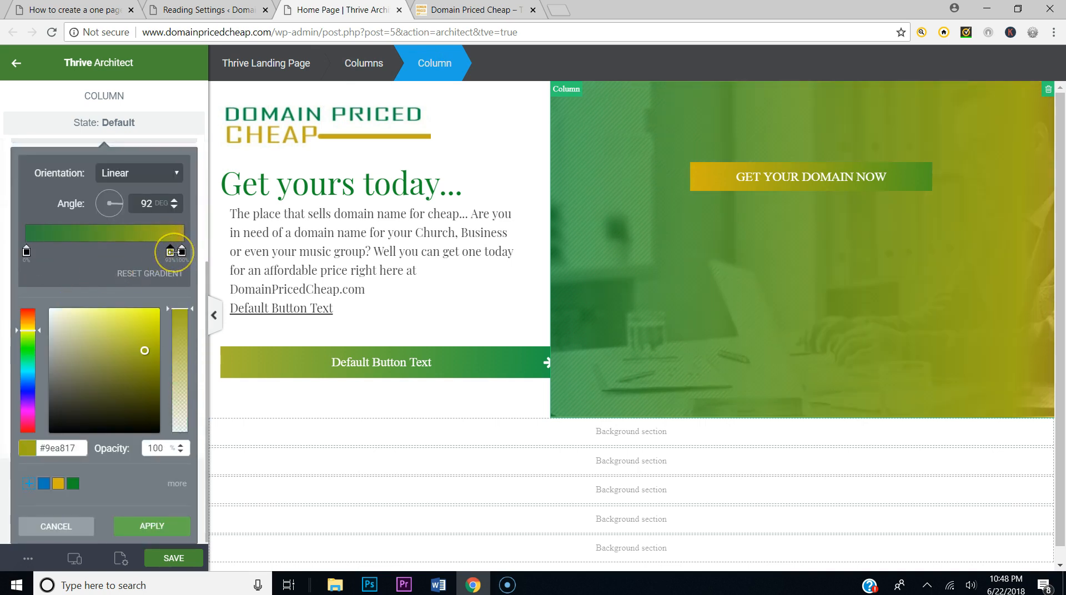
{"action": "left_click", "coordinate": [86, 523]}
Step: Set the gold end stop of the photo column's linear gradient to 79% opacity, apply it and save the page
{"action": "left_click", "coordinate": [136, 216]}
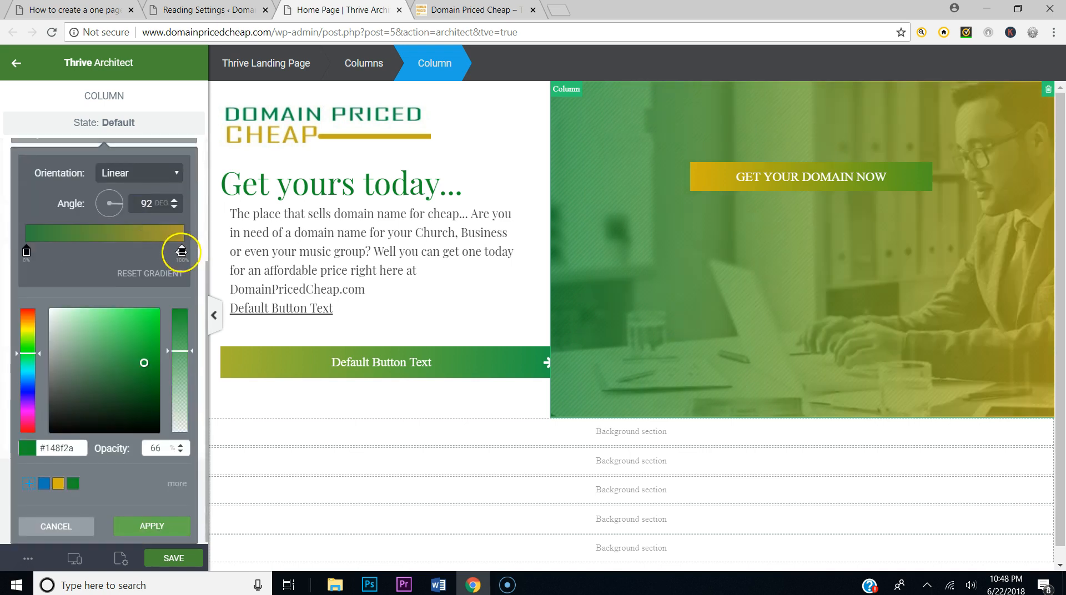
{"action": "left_click", "coordinate": [182, 252]}
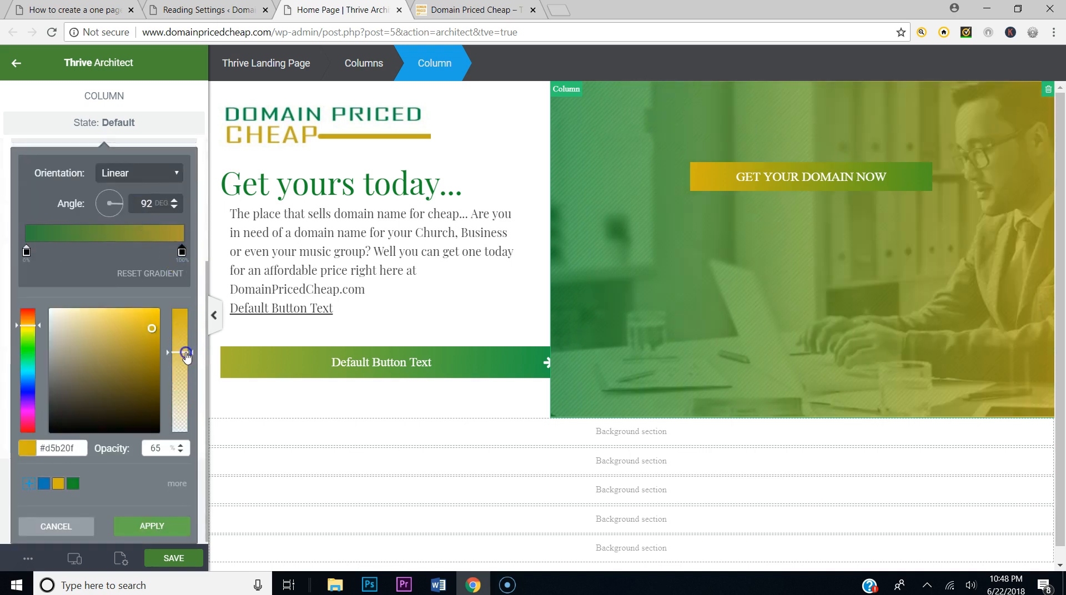
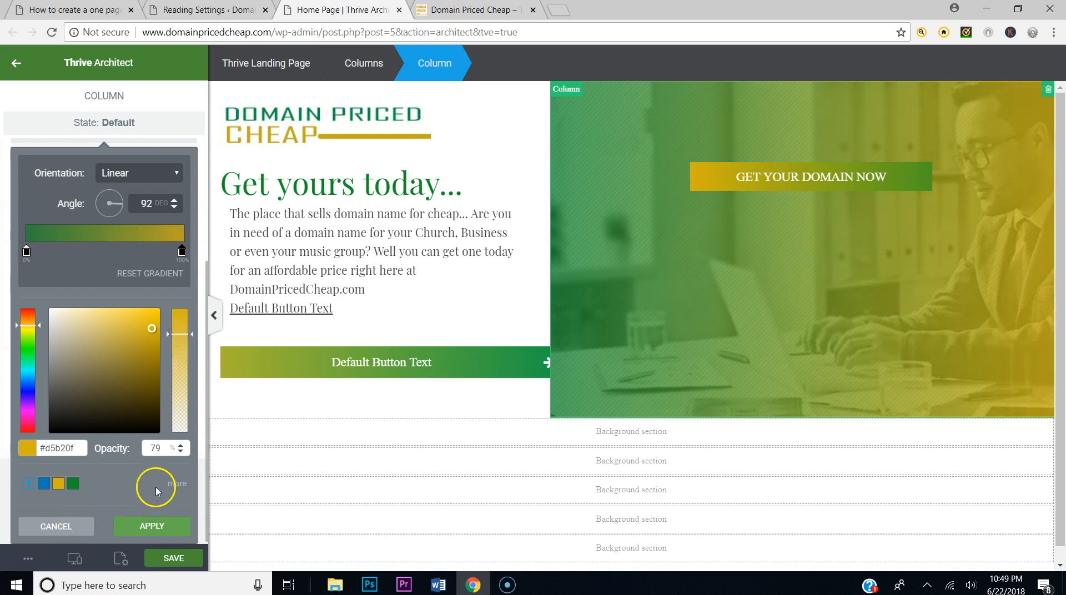
{"action": "left_click", "coordinate": [165, 526]}
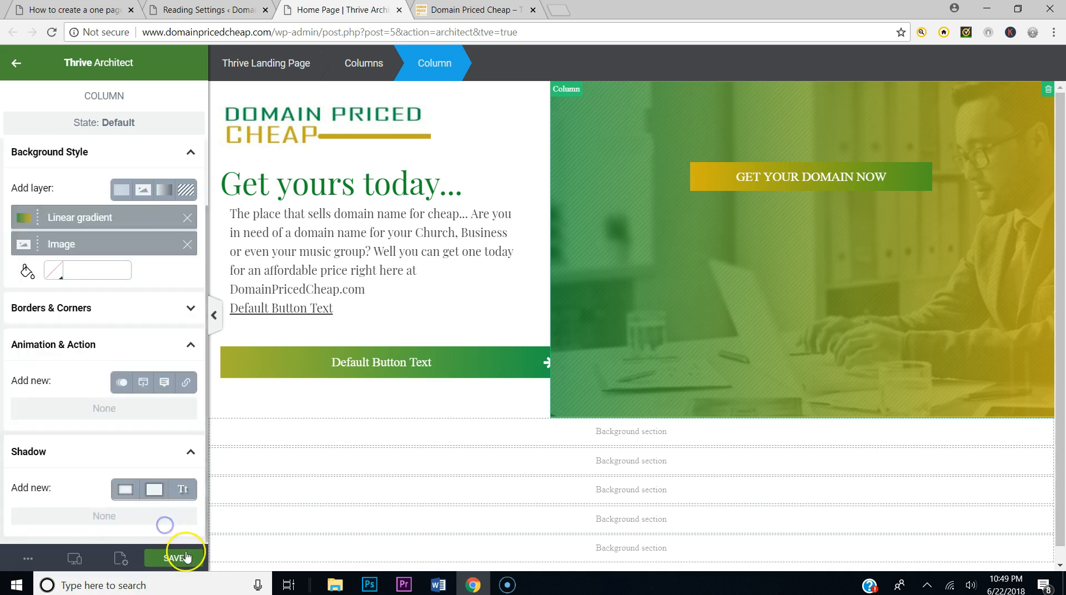
{"action": "left_click", "coordinate": [185, 556]}
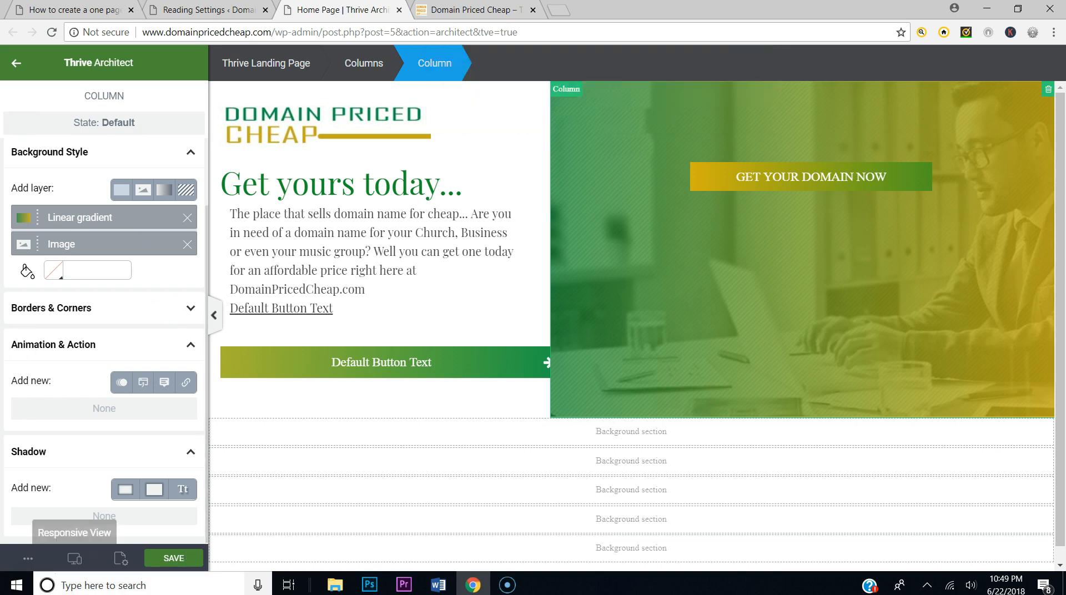
Step: Preview the page against the top section of the reference page and save it again
{"action": "left_click", "coordinate": [28, 558]}
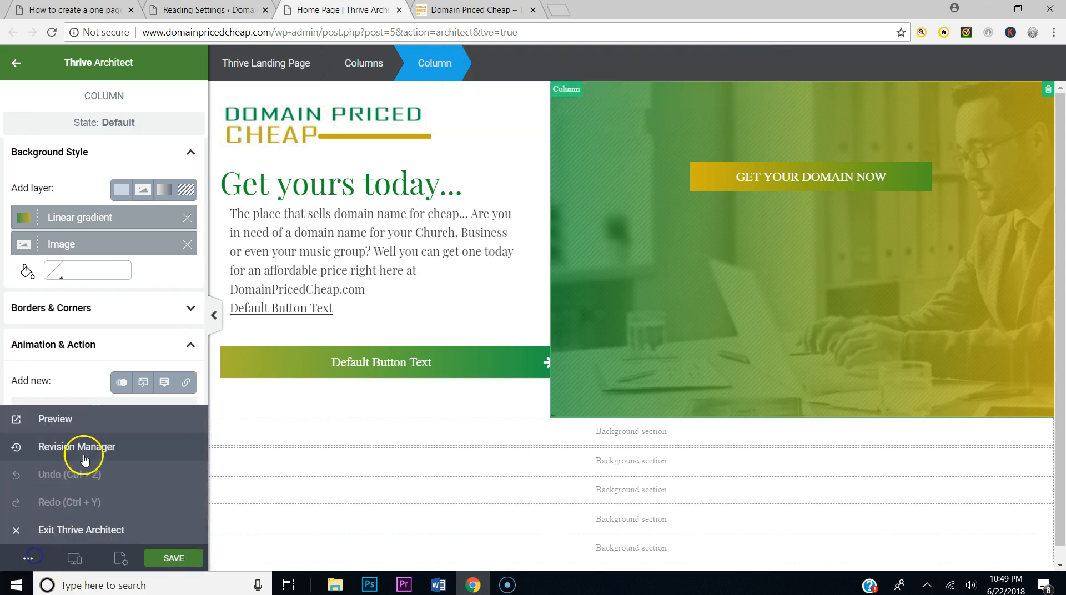
{"action": "left_click", "coordinate": [91, 423]}
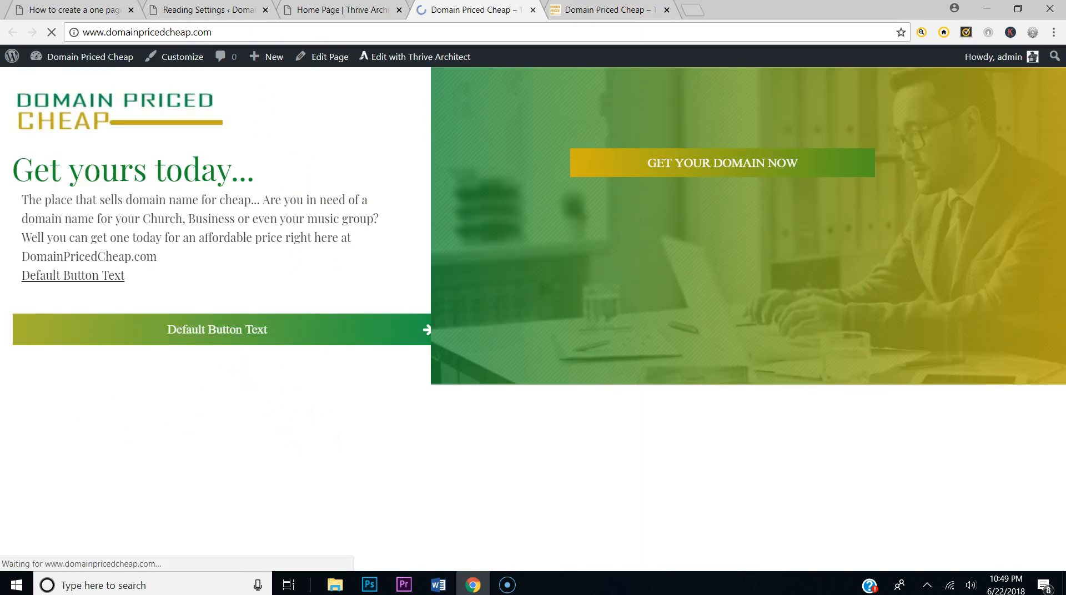
{"action": "left_click", "coordinate": [92, 10]}
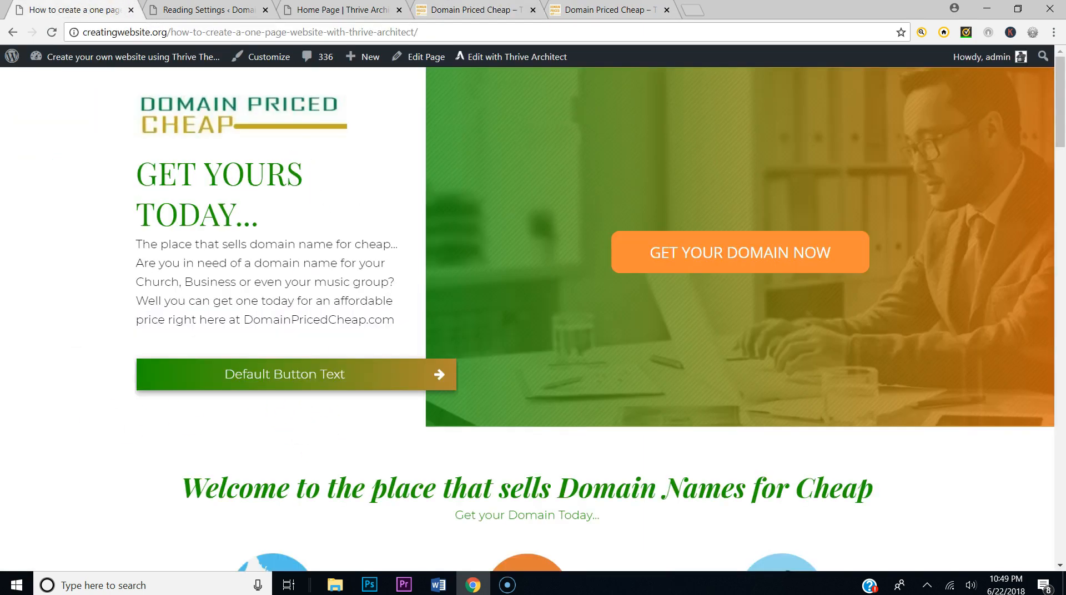
{"action": "left_click", "coordinate": [330, 10]}
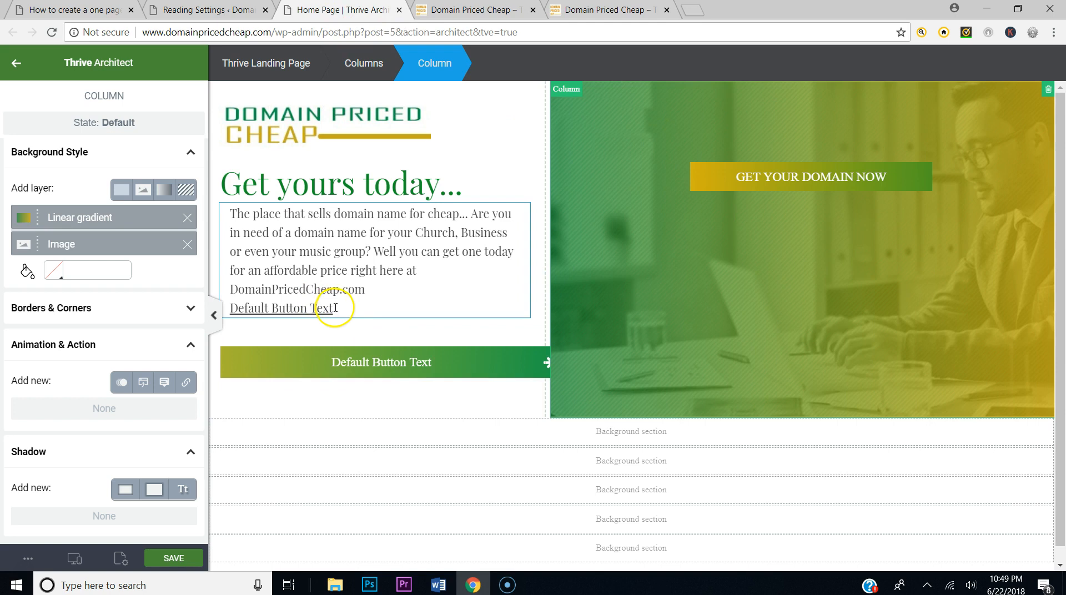
{"action": "left_click", "coordinate": [176, 557]}
Step: Examine the welcome heading and the content below the hero section on the reference page
{"action": "left_click", "coordinate": [180, 10]}
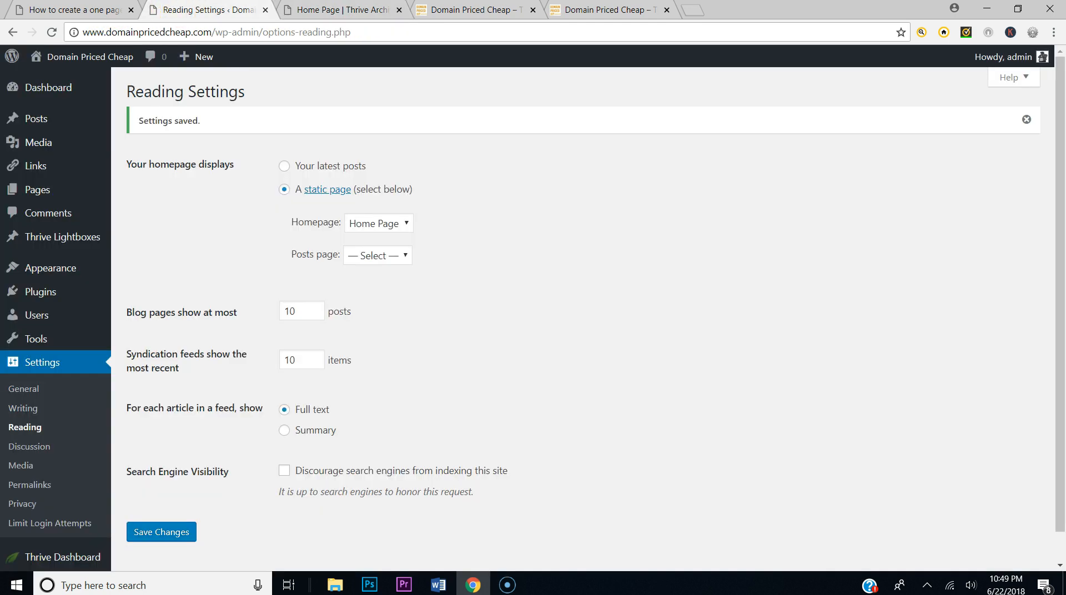
{"action": "left_click", "coordinate": [107, 8]}
{"action": "scroll", "coordinate": [555, 333], "scroll_direction": "down", "scroll_amount": 3}
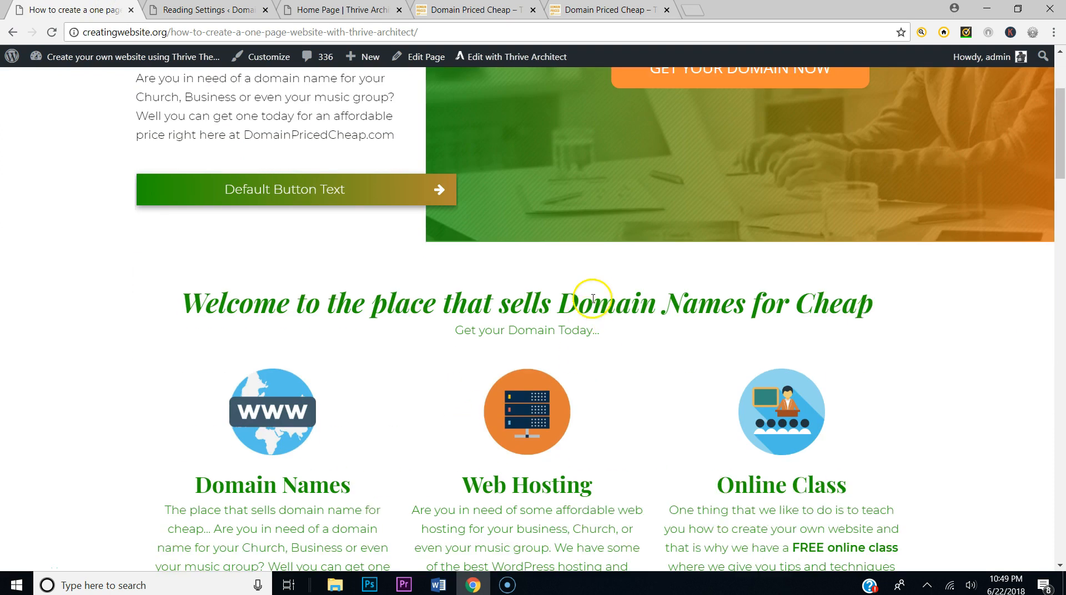
{"action": "scroll", "coordinate": [590, 365], "scroll_direction": "down", "scroll_amount": 1}
{"action": "scroll", "coordinate": [590, 364], "scroll_direction": "up", "scroll_amount": 4}
{"action": "scroll", "coordinate": [593, 362], "scroll_direction": "down", "scroll_amount": 3}
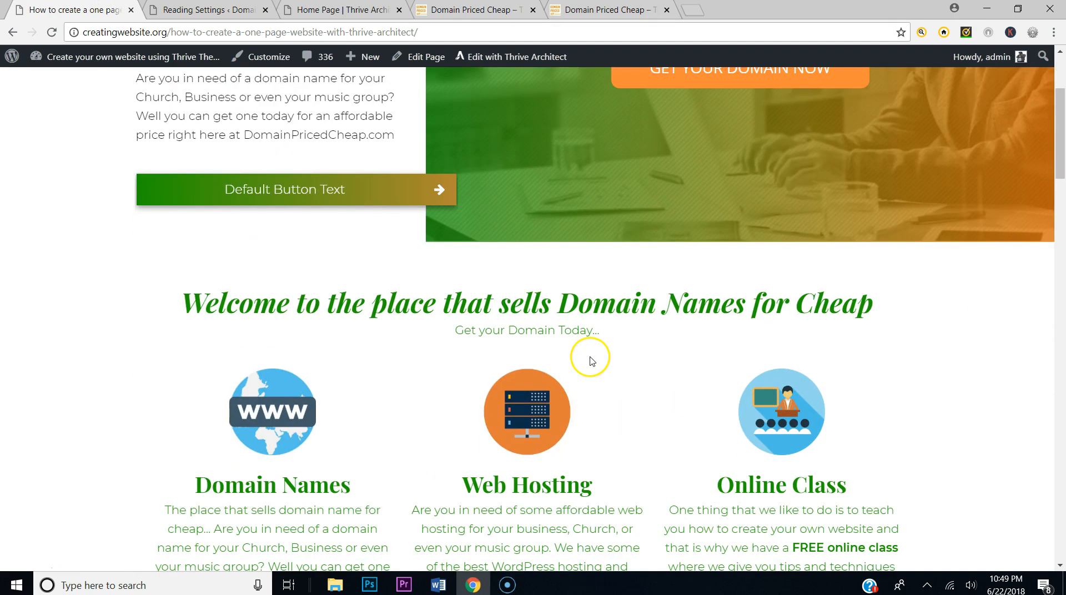
Step: Return to the editor and add a Heading element to the first empty background section below the hero columns
{"action": "left_click", "coordinate": [286, 20]}
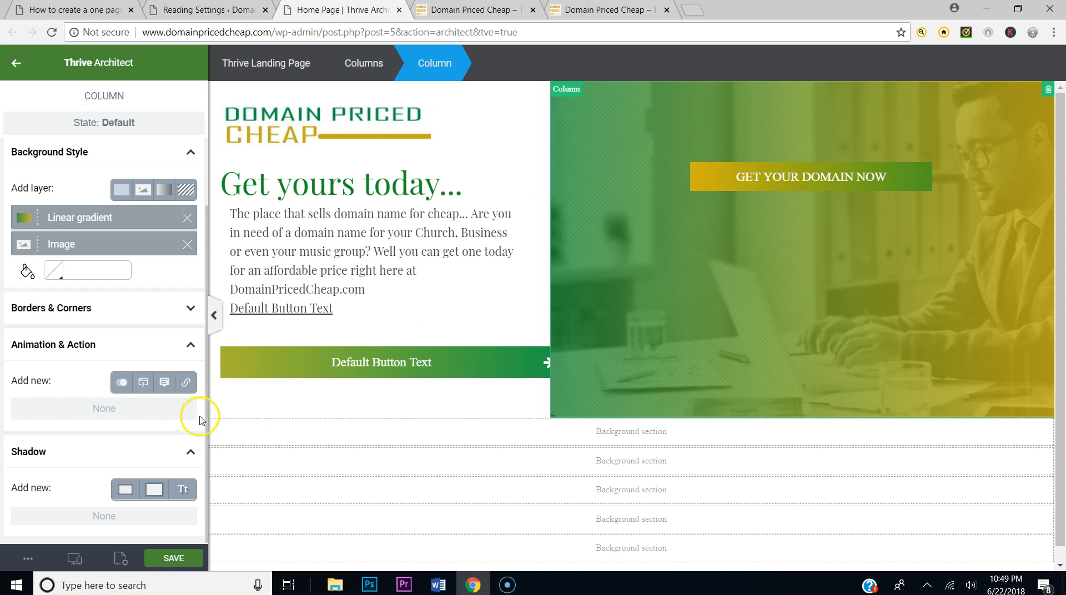
{"action": "left_click", "coordinate": [13, 67]}
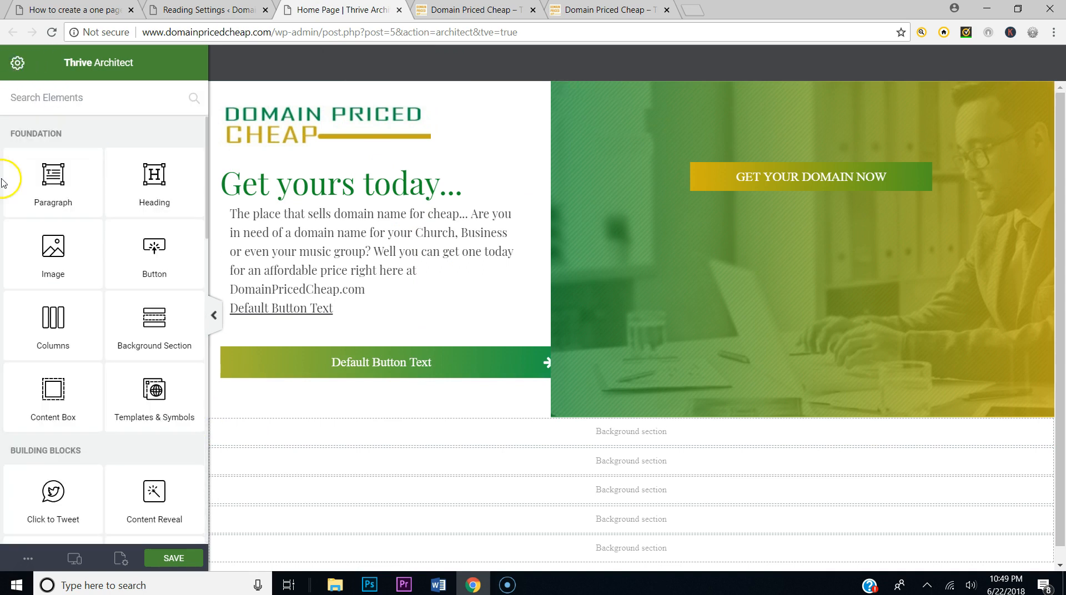
{"action": "left_click_drag", "start_coordinate": [133, 193], "coordinate": [595, 429]}
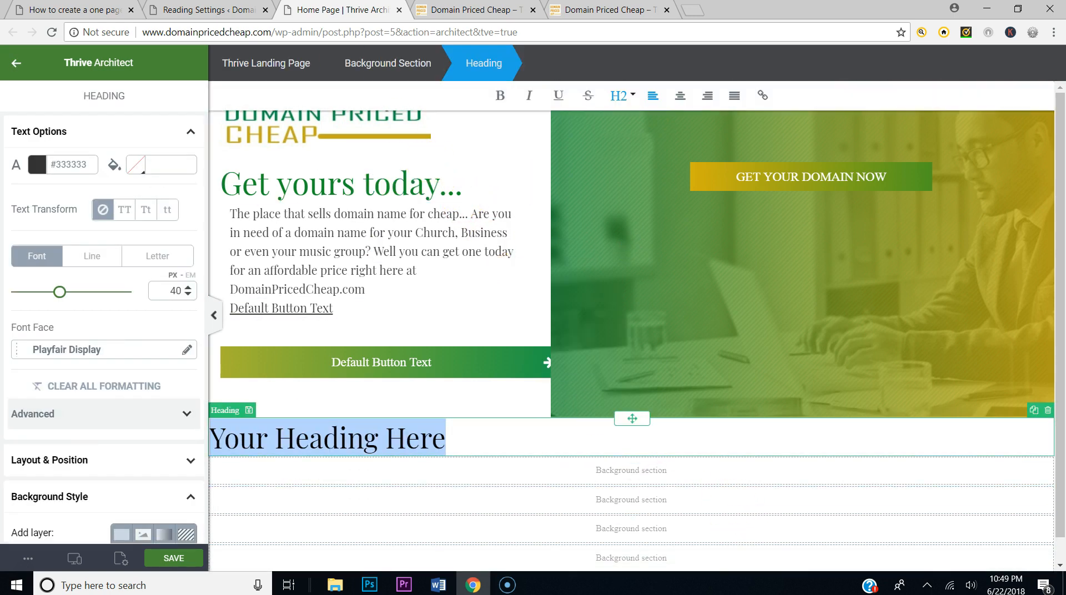
Step: Replace the placeholder heading with "Welcome to the place that sells Domain Names for Cheap" copied from the reference page
{"action": "left_click", "coordinate": [67, 10]}
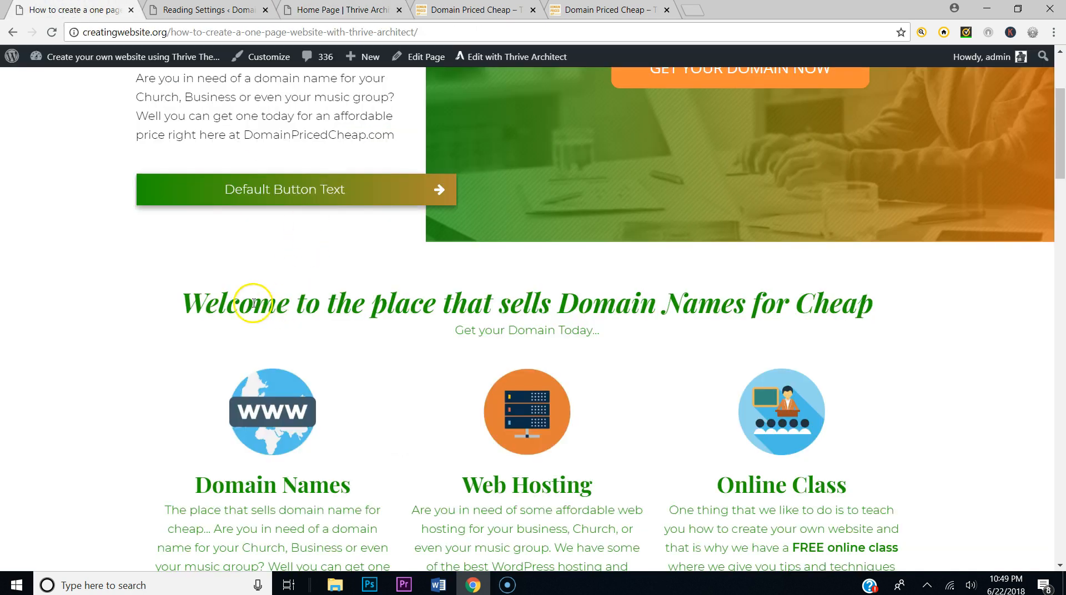
{"action": "left_click_drag", "start_coordinate": [191, 307], "coordinate": [894, 315]}
{"action": "key", "text": "ctrl+c"}
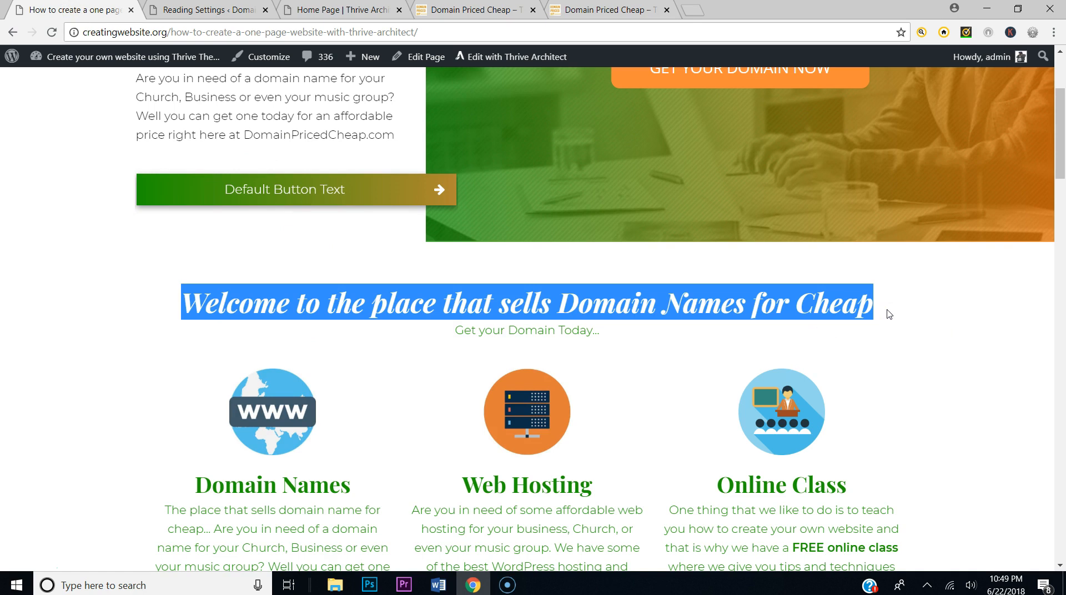
{"action": "left_click", "coordinate": [336, 10]}
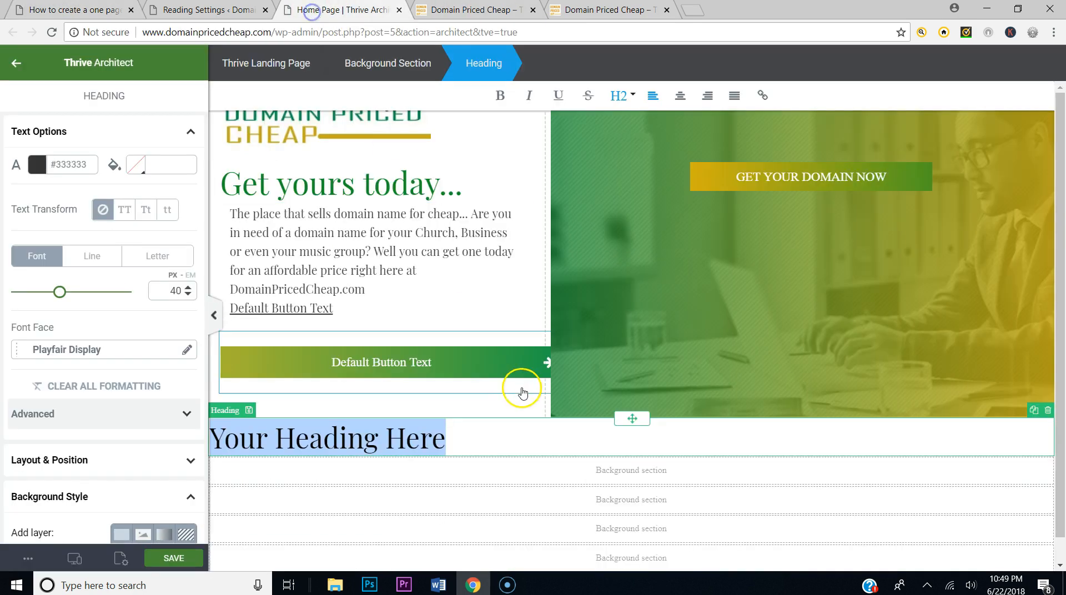
{"action": "key", "text": "ctrl+v"}
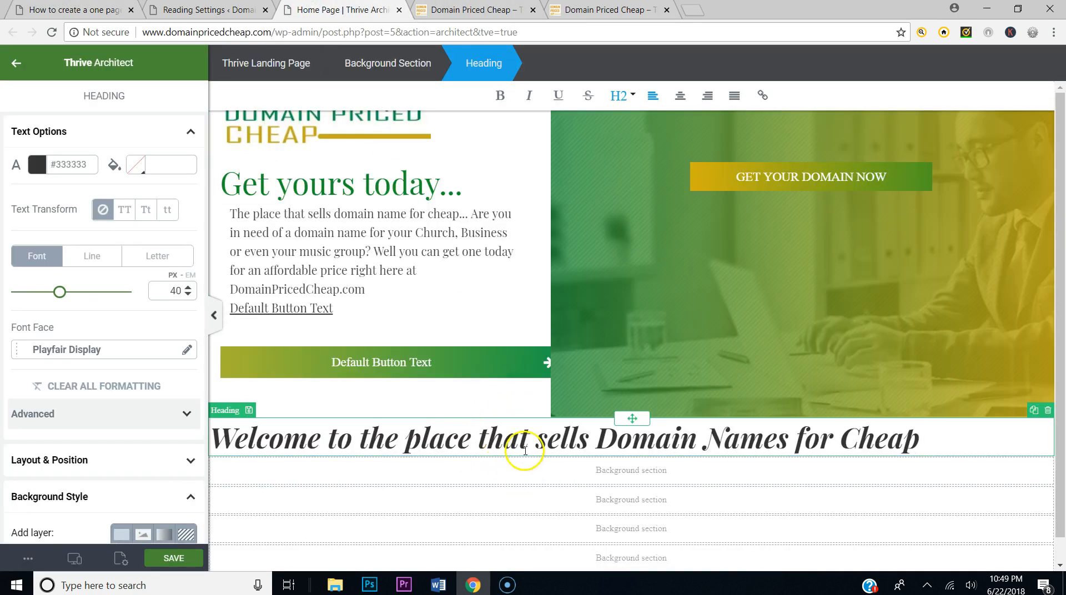
Step: Color the welcome heading green #148f2a, center it, and save the page
{"action": "left_click_drag", "start_coordinate": [917, 438], "coordinate": [190, 452]}
{"action": "left_click", "coordinate": [38, 165]}
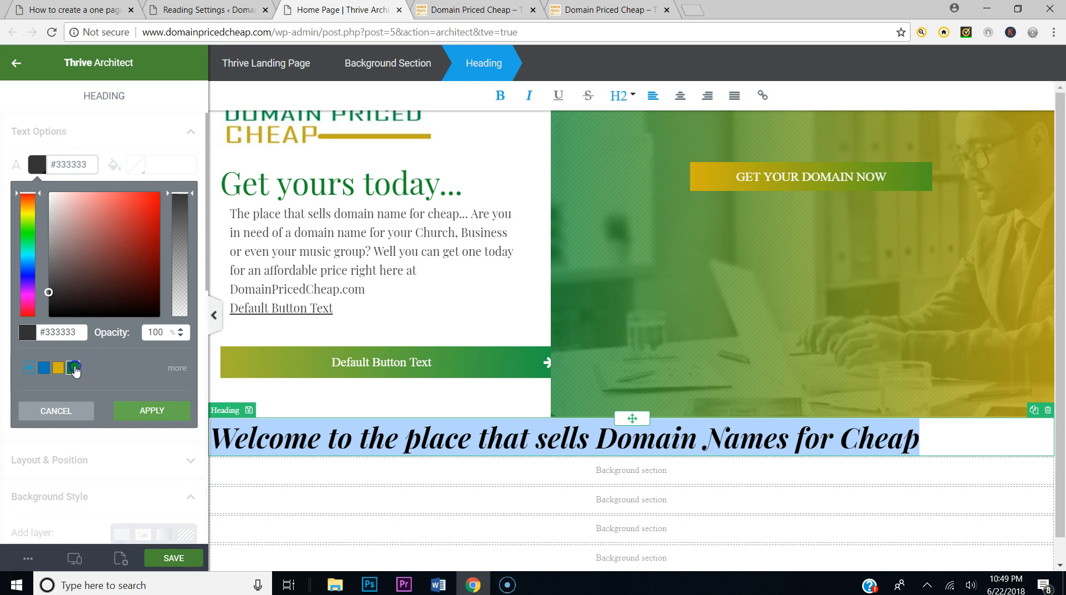
{"action": "left_click", "coordinate": [73, 369]}
{"action": "left_click", "coordinate": [165, 412]}
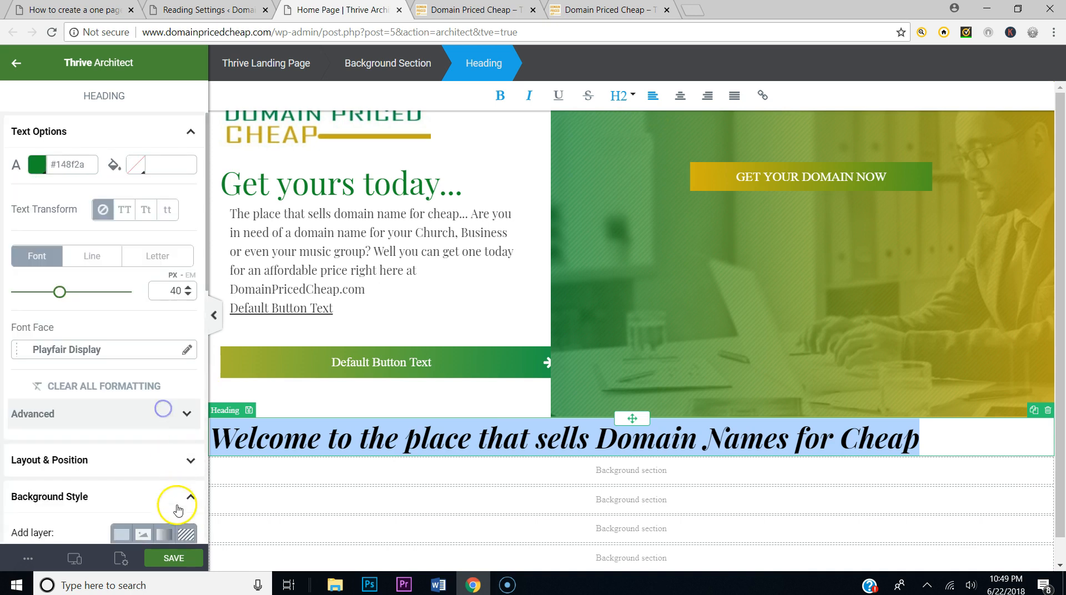
{"action": "left_click", "coordinate": [172, 559]}
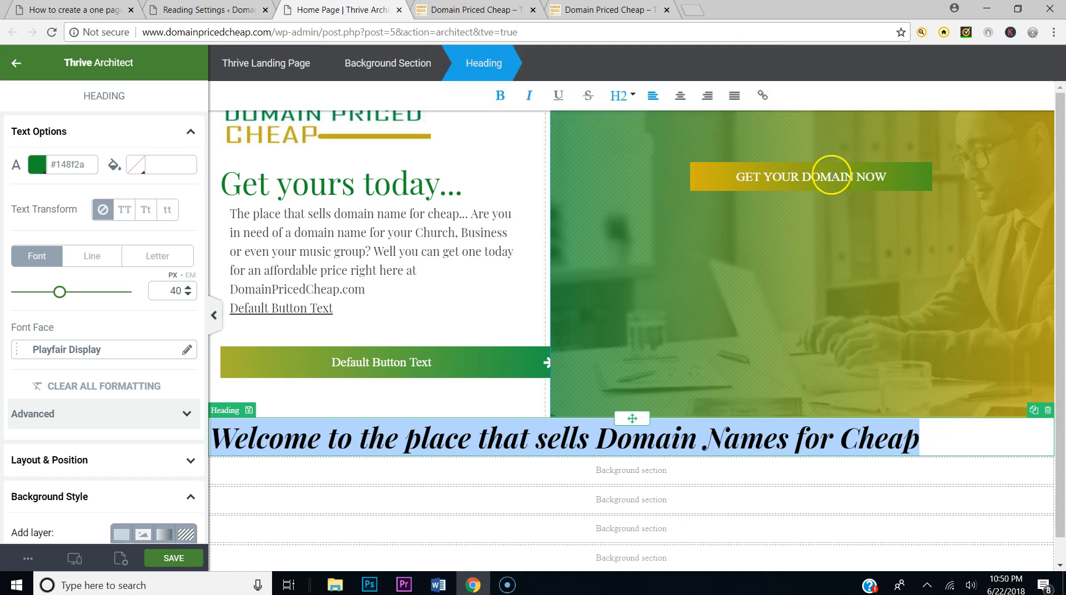
{"action": "left_click", "coordinate": [687, 99]}
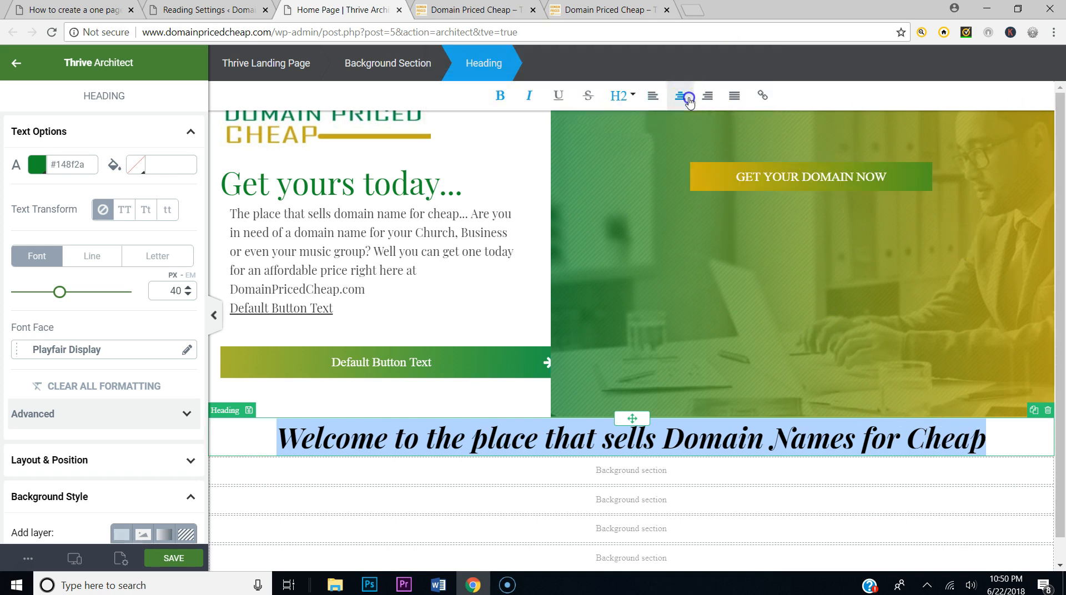
{"action": "left_click", "coordinate": [1035, 436]}
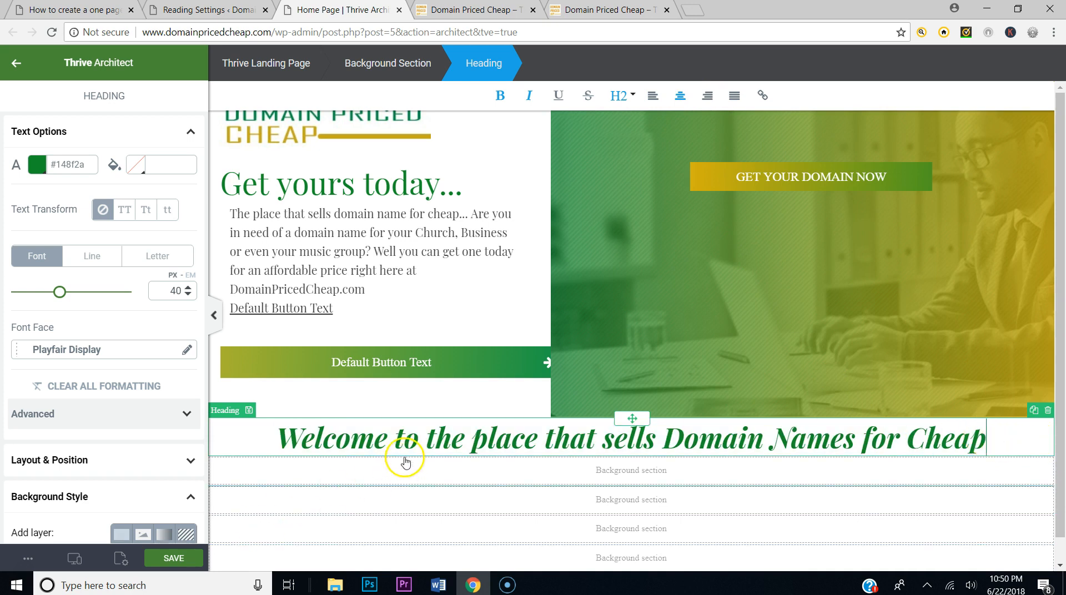
Step: Check the spacing around the heading on the reference page and set the hero text content box's margins to -1 on all sides
{"action": "left_click", "coordinate": [200, 9]}
{"action": "left_click", "coordinate": [119, 11]}
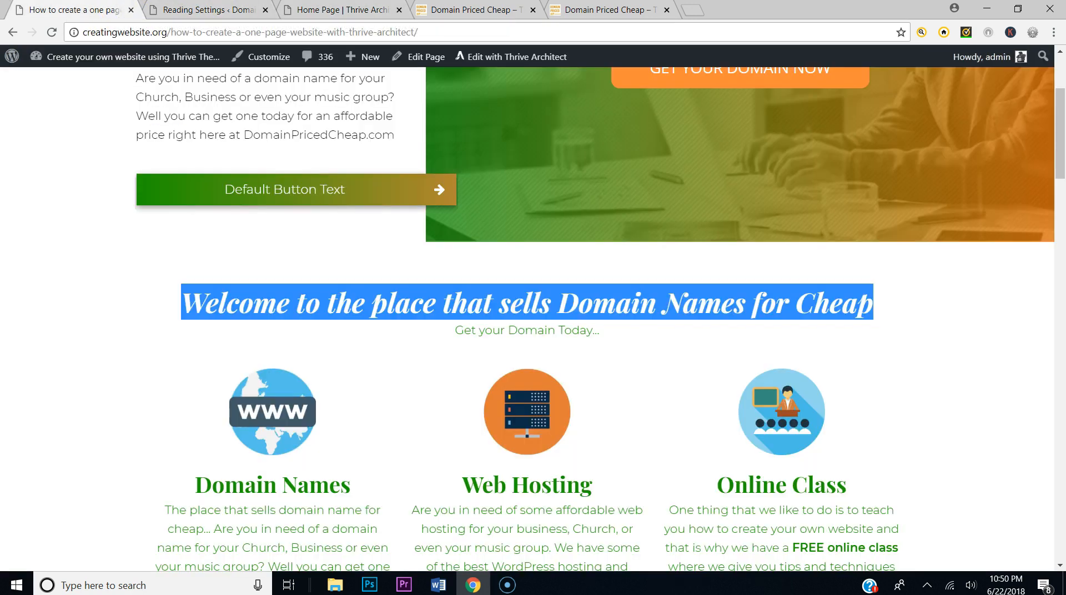
{"action": "left_click", "coordinate": [474, 9]}
{"action": "left_click", "coordinate": [333, 10]}
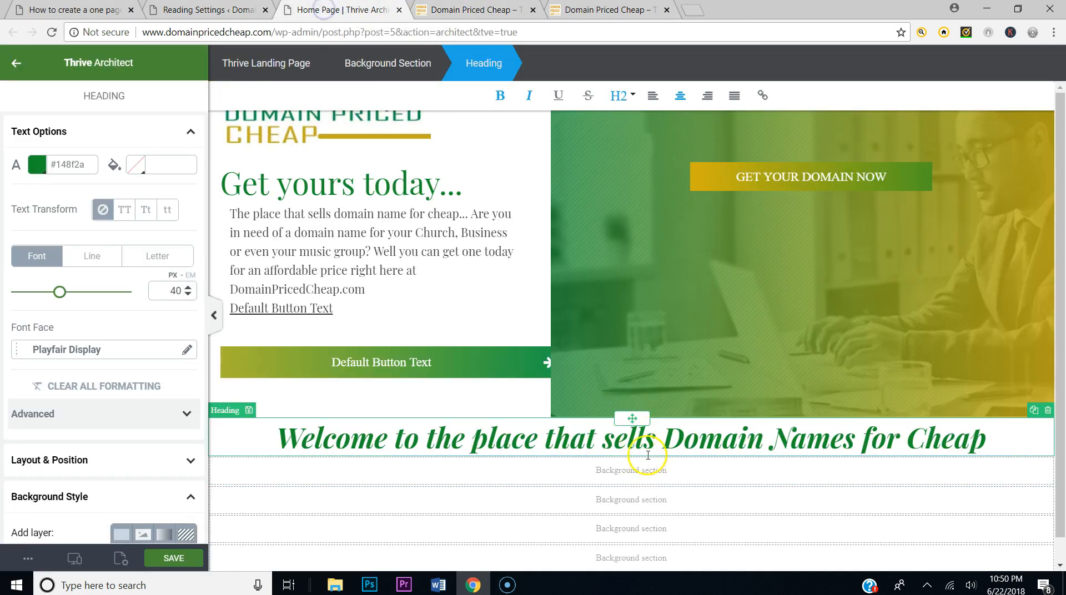
{"action": "left_click", "coordinate": [446, 417]}
{"action": "scroll", "coordinate": [139, 344], "scroll_direction": "down", "scroll_amount": 5}
{"action": "scroll", "coordinate": [127, 228], "scroll_direction": "up", "scroll_amount": 3}
{"action": "left_click", "coordinate": [92, 317]}
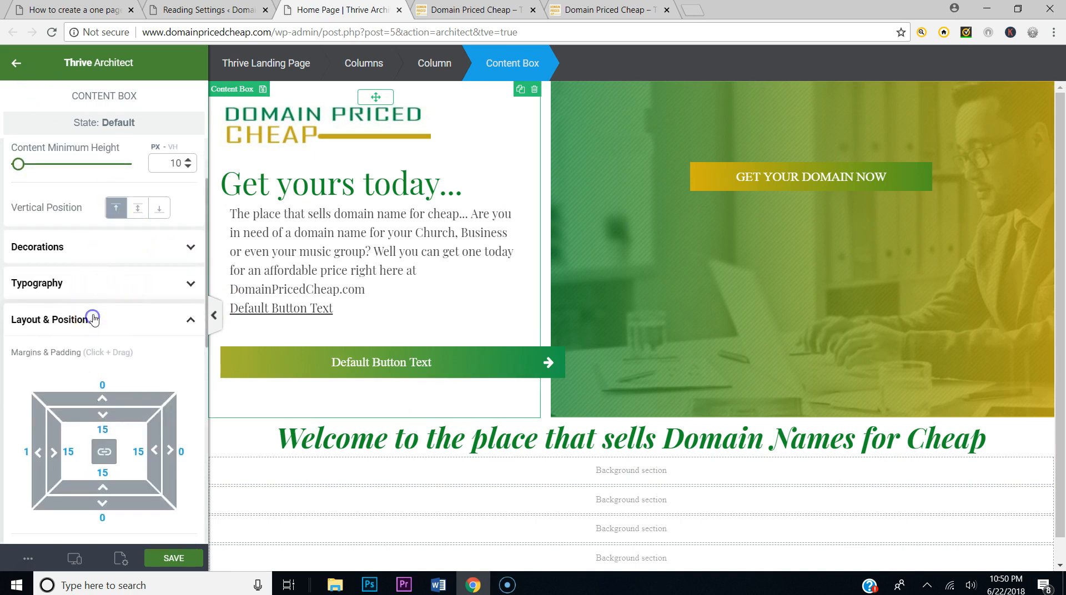
{"action": "left_click_drag", "start_coordinate": [109, 196], "coordinate": [110, 200]}
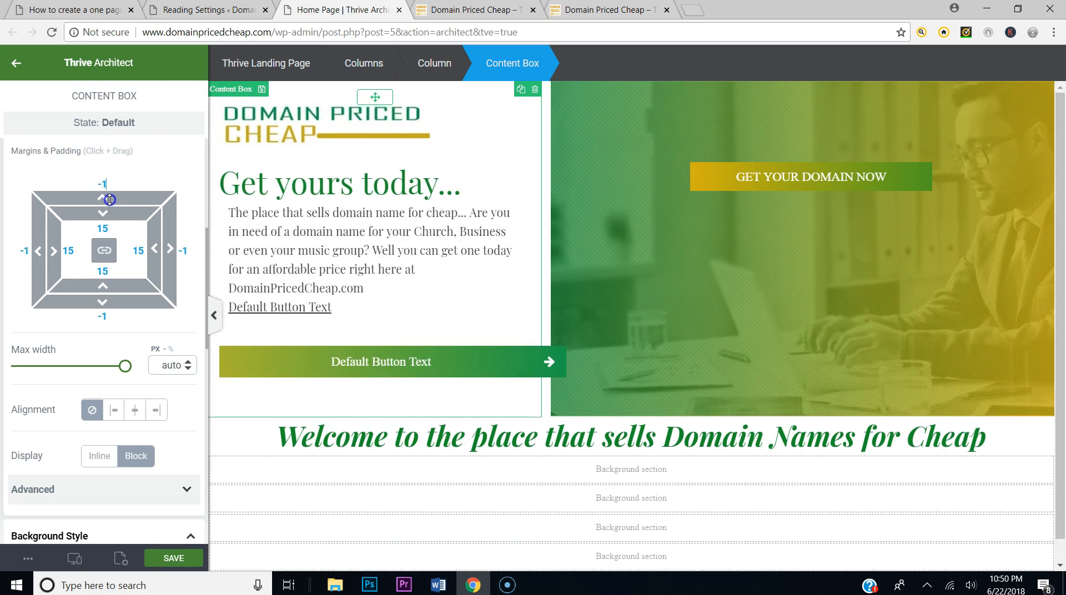
Step: Set the margins of the welcome heading's background section to 10 on all sides and save the page
{"action": "left_click", "coordinate": [239, 424]}
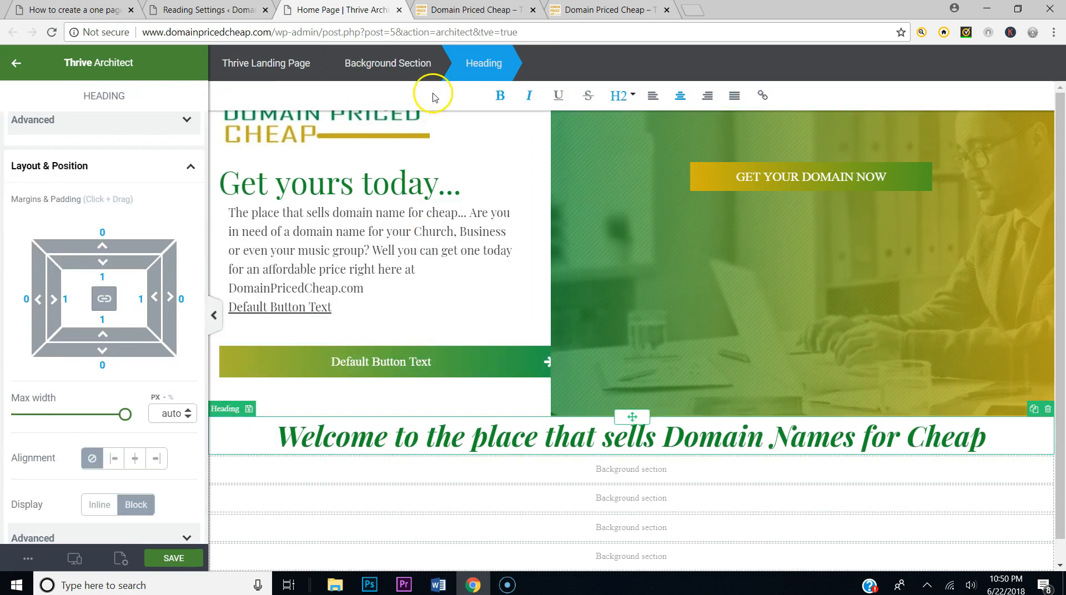
{"action": "left_click", "coordinate": [397, 69]}
{"action": "left_click_drag", "start_coordinate": [106, 253], "coordinate": [107, 230]}
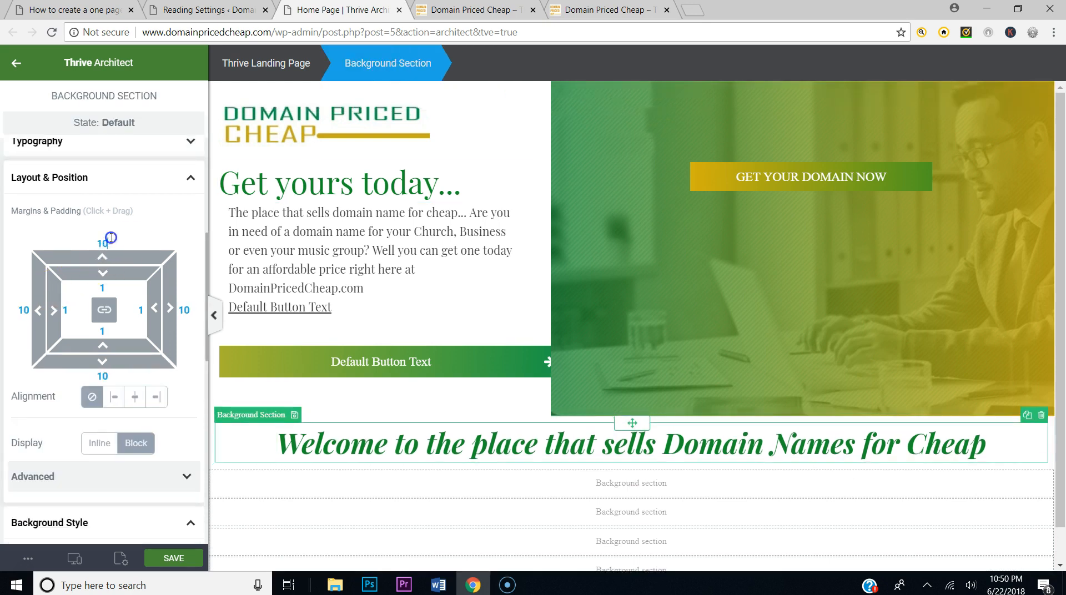
{"action": "left_click", "coordinate": [174, 558]}
Step: Check the line under the welcome heading on the reference page and add a Paragraph element directly below the heading in the editor
{"action": "left_click", "coordinate": [108, 8]}
{"action": "left_click", "coordinate": [437, 411]}
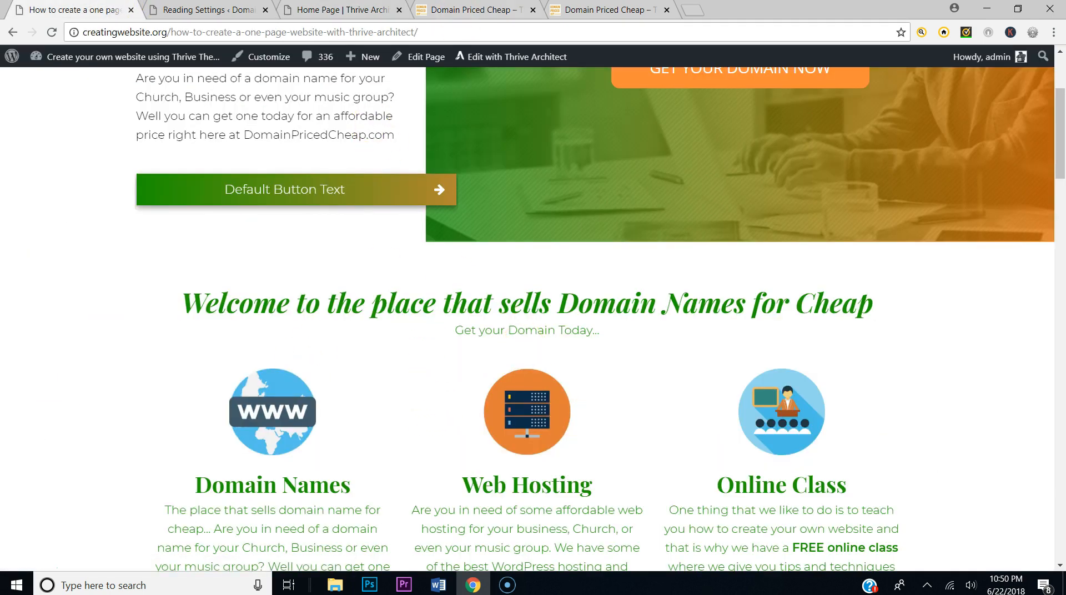
{"action": "left_click", "coordinate": [333, 10]}
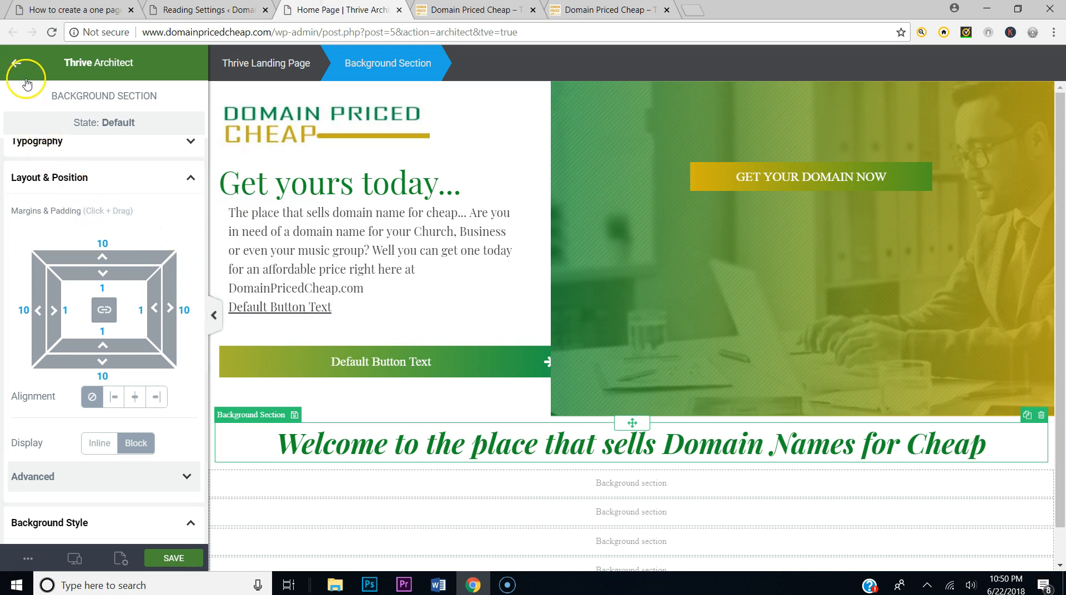
{"action": "left_click", "coordinate": [16, 62]}
{"action": "left_click_drag", "start_coordinate": [59, 172], "coordinate": [564, 445]}
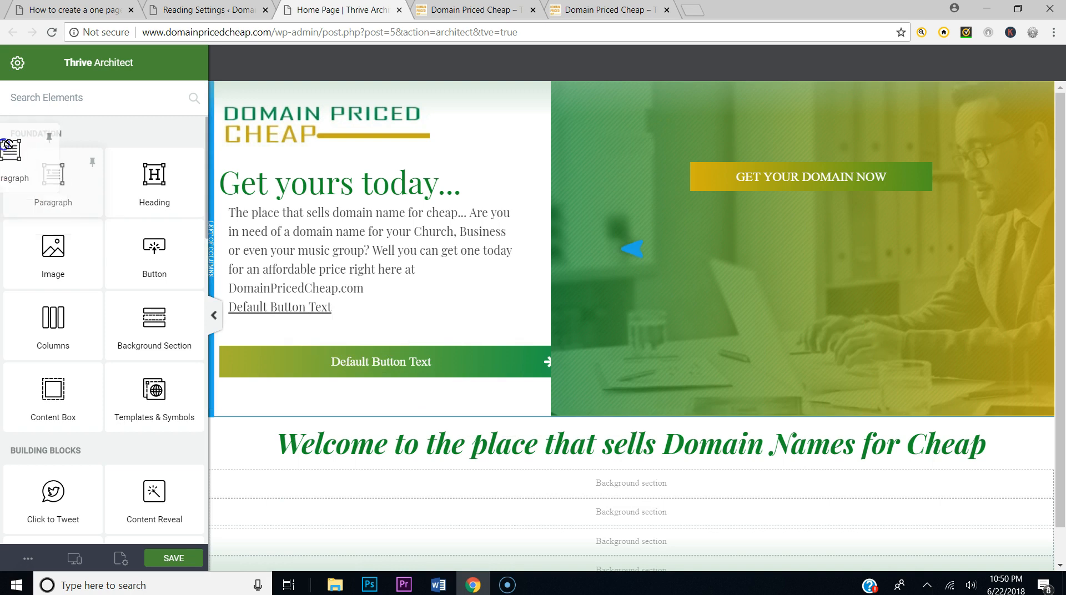
{"action": "left_click", "coordinate": [570, 444]}
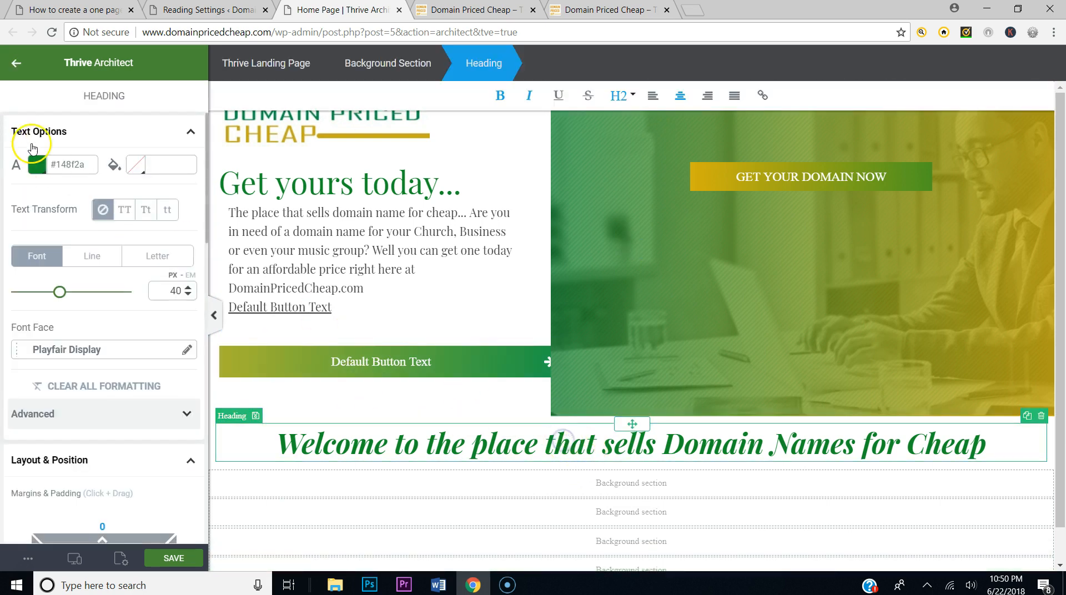
{"action": "left_click", "coordinate": [16, 62]}
{"action": "left_click_drag", "start_coordinate": [53, 176], "coordinate": [636, 452]}
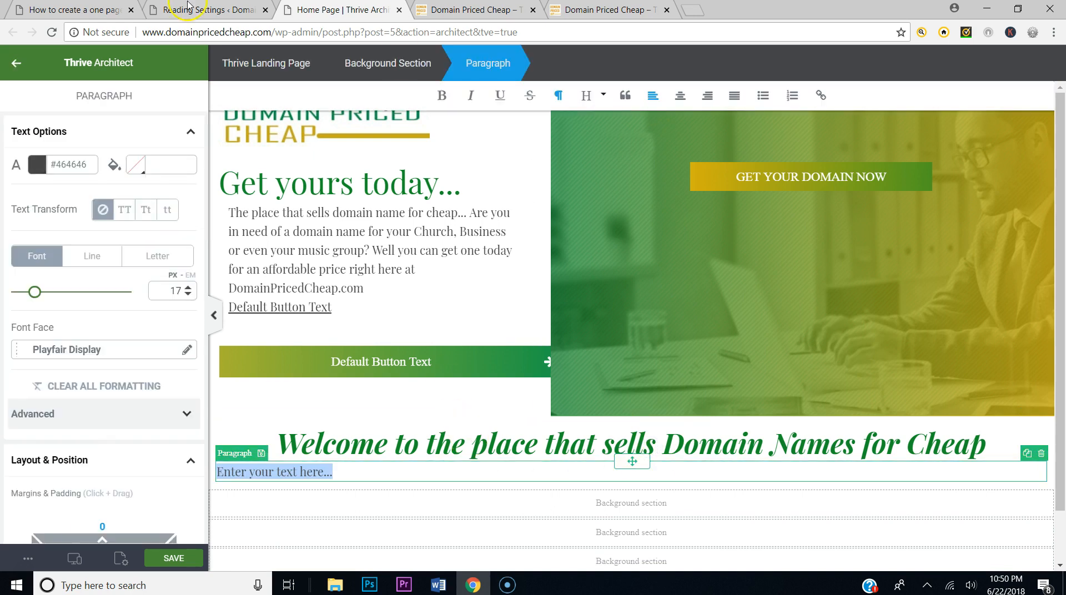
Step: Replace the placeholder paragraph with "Get your Domain Today..." copied from the reference page and center it
{"action": "left_click", "coordinate": [187, 7]}
{"action": "left_click", "coordinate": [100, 10]}
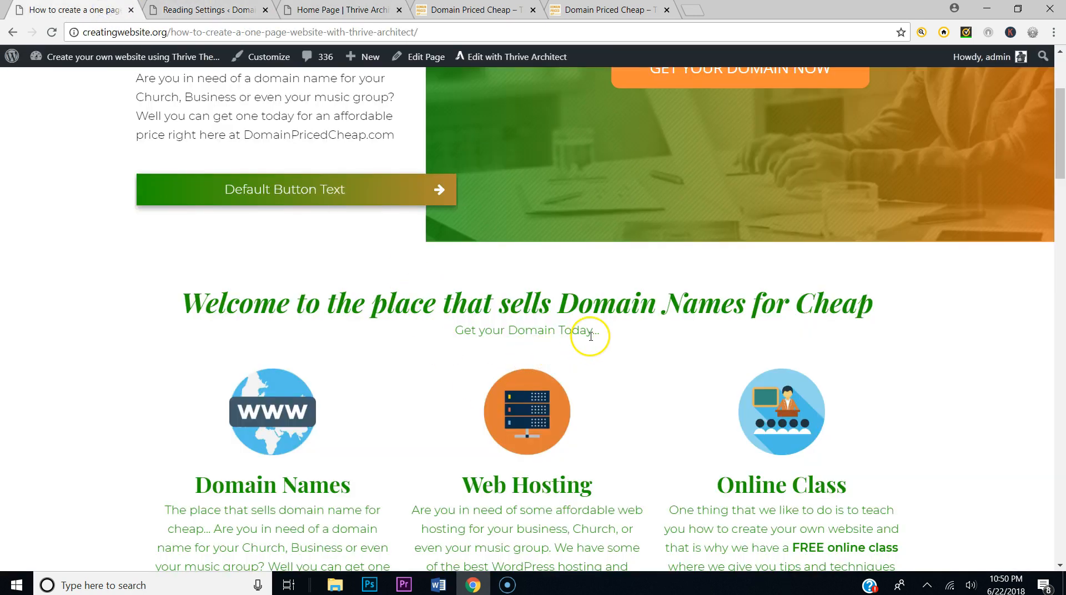
{"action": "left_click_drag", "start_coordinate": [604, 335], "coordinate": [446, 328]}
{"action": "key", "text": "ctrl+c"}
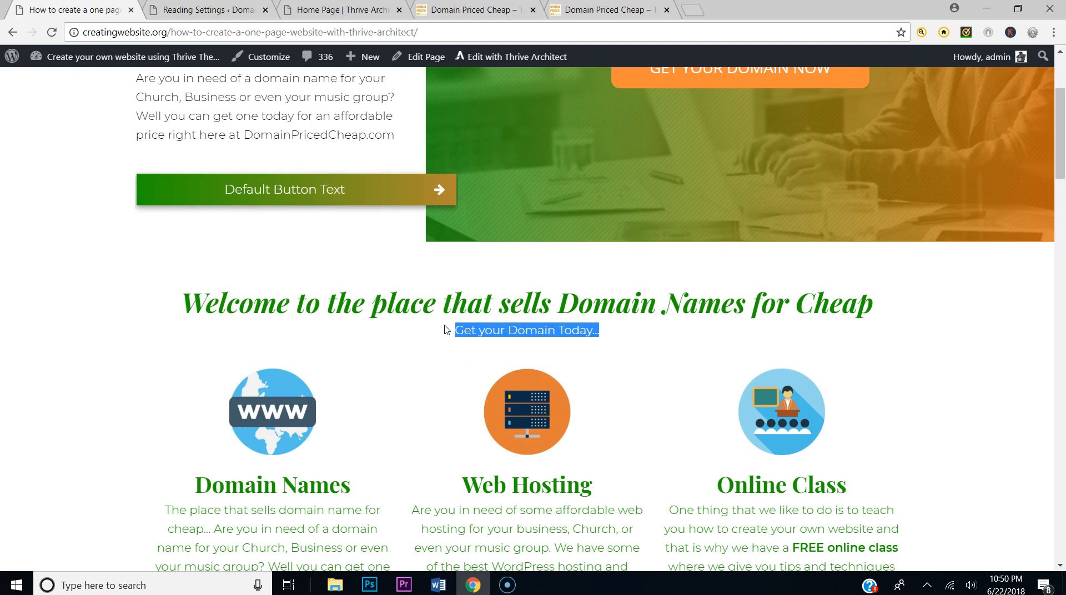
{"action": "left_click", "coordinate": [327, 10]}
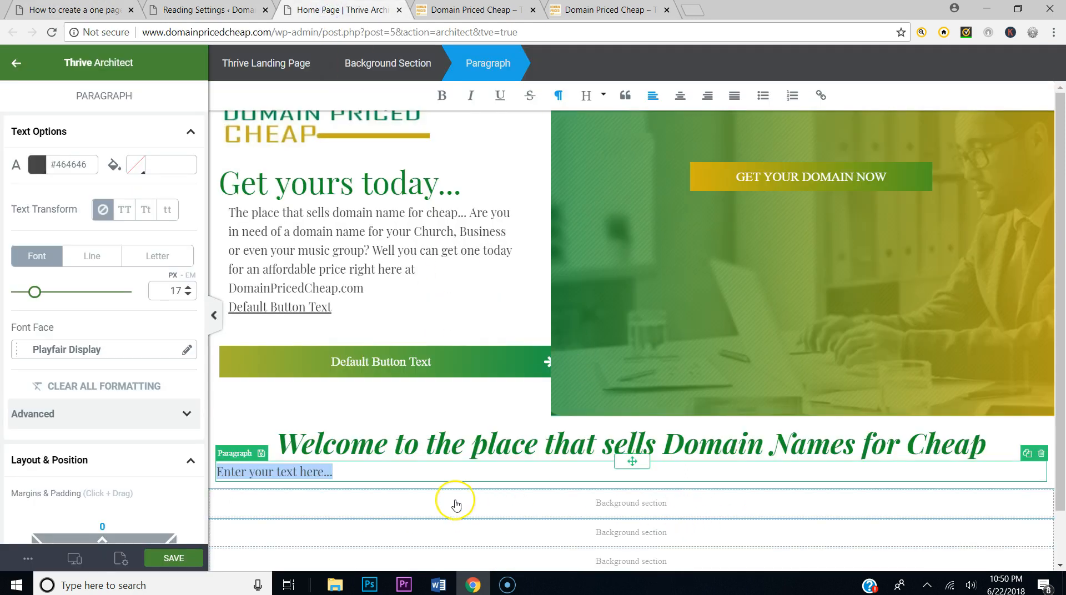
{"action": "key", "text": "ctrl+v"}
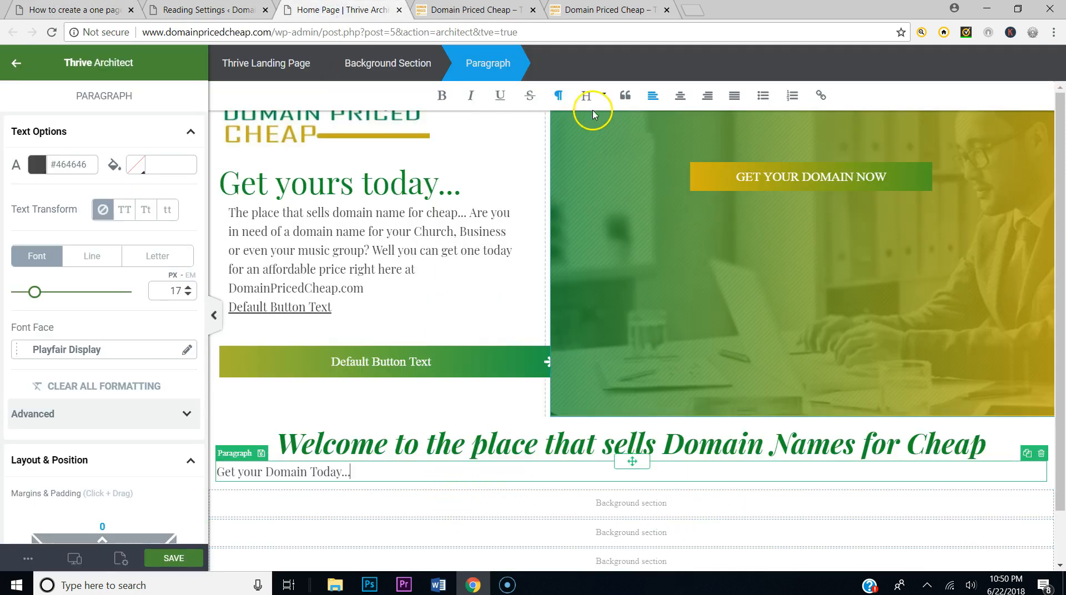
{"action": "left_click", "coordinate": [690, 98]}
Step: Save the page and close the two open Domain Priced Cheap preview tabs
{"action": "left_click", "coordinate": [173, 558]}
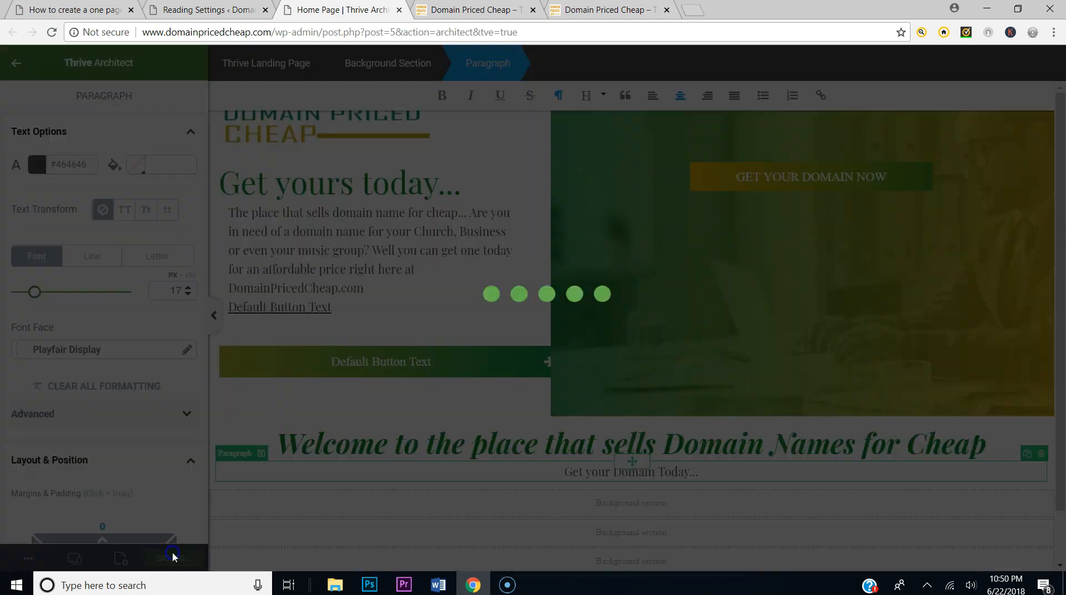
{"action": "left_click", "coordinate": [675, 13]}
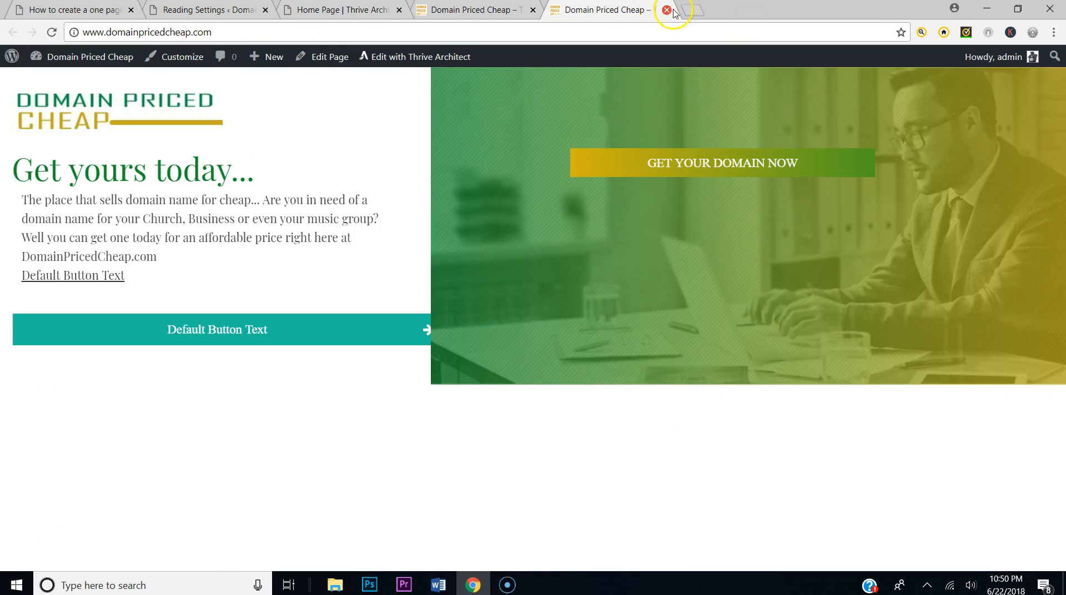
{"action": "left_click", "coordinate": [670, 10]}
{"action": "left_click", "coordinate": [532, 10]}
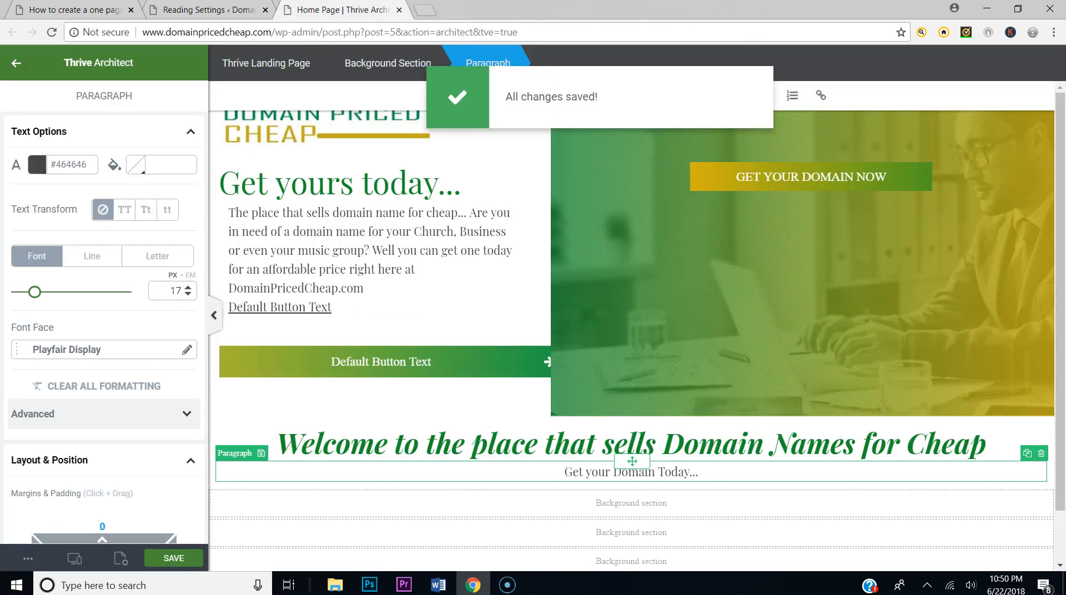
Step: Color the "Get your Domain Today..." paragraph green #148f2a to match the reference page and save the page
{"action": "left_click", "coordinate": [74, 7]}
{"action": "left_click", "coordinate": [527, 355]}
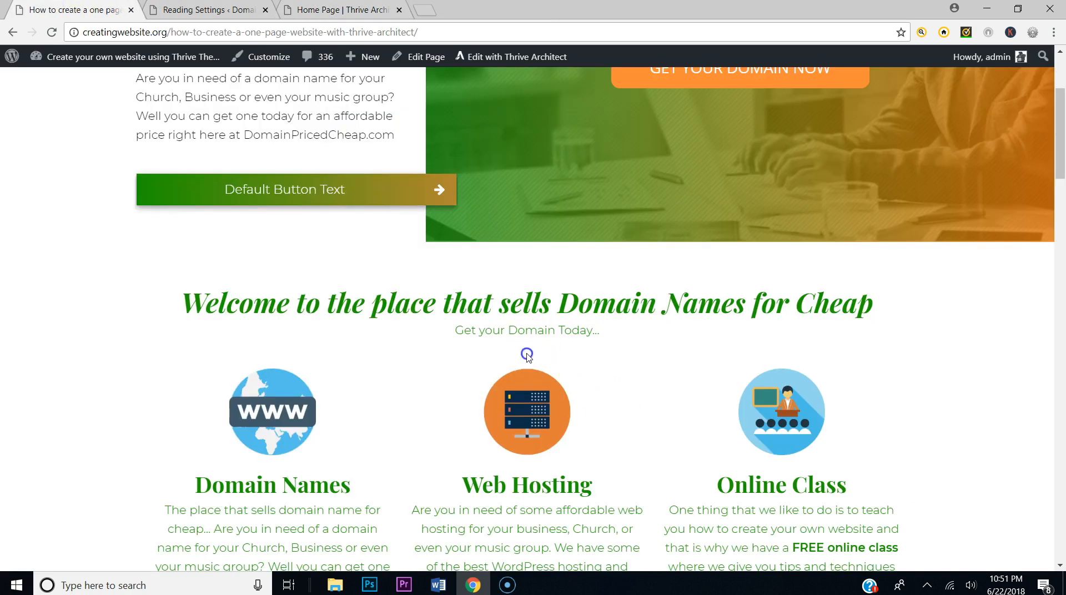
{"action": "left_click", "coordinate": [341, 9]}
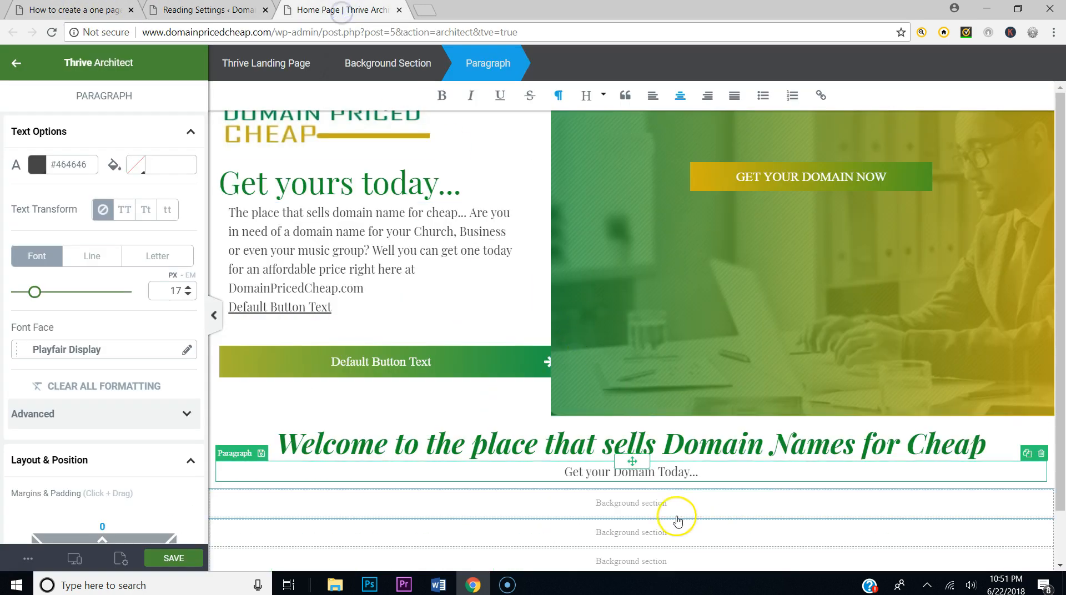
{"action": "left_click_drag", "start_coordinate": [698, 473], "coordinate": [552, 472]}
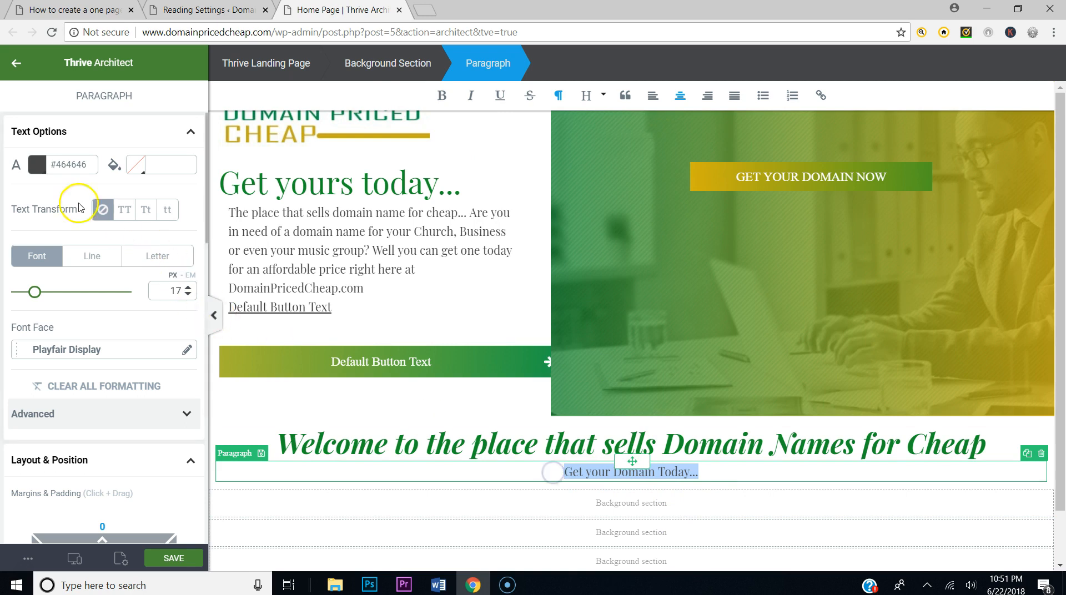
{"action": "left_click", "coordinate": [37, 166]}
{"action": "left_click", "coordinate": [73, 367]}
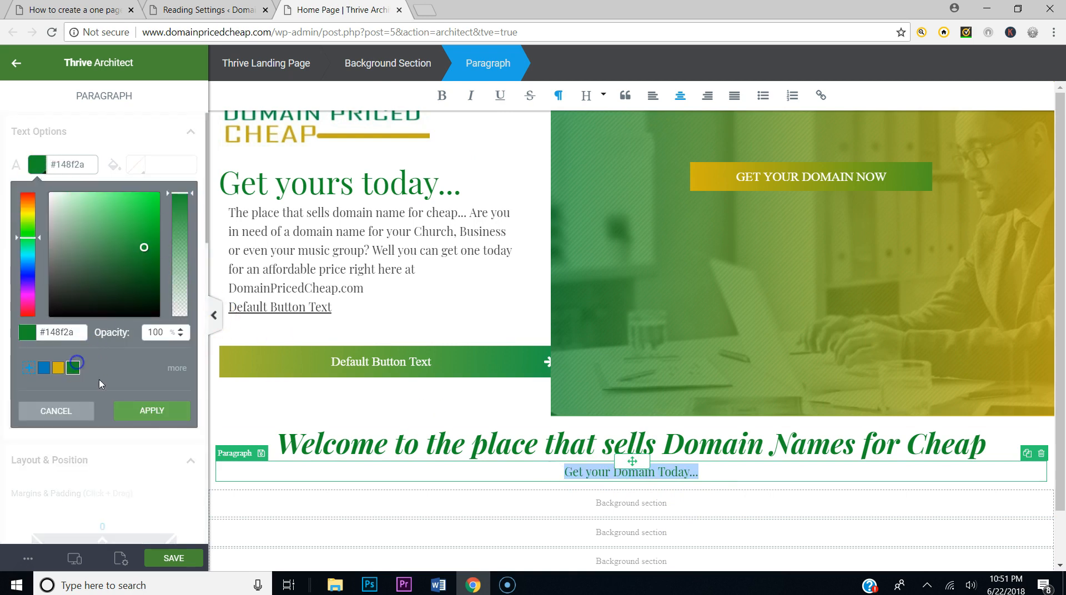
{"action": "left_click", "coordinate": [153, 411]}
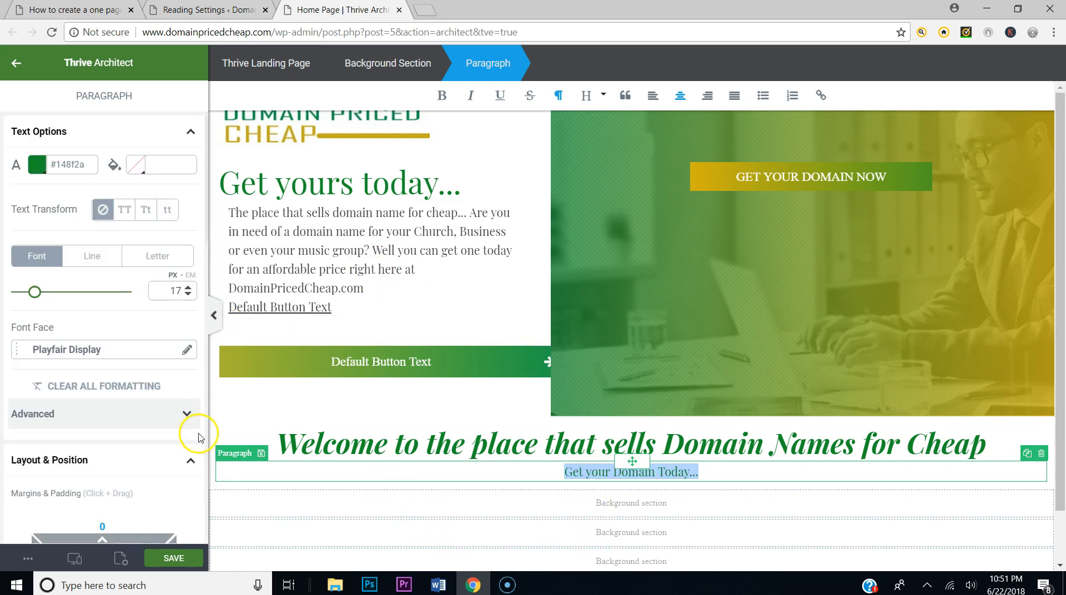
{"action": "left_click", "coordinate": [177, 557]}
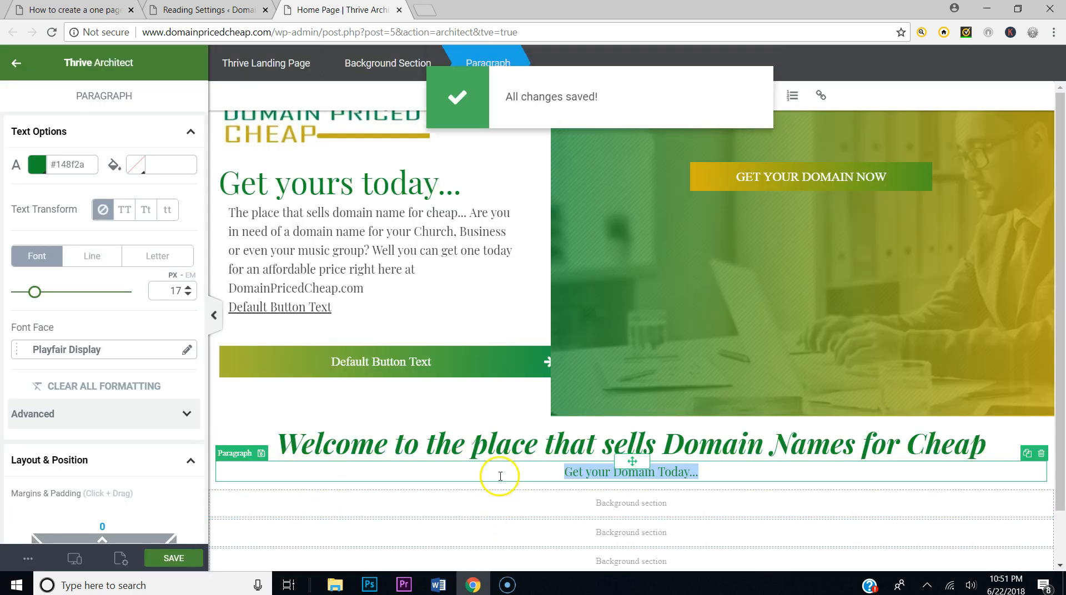
{"action": "left_click", "coordinate": [500, 476]}
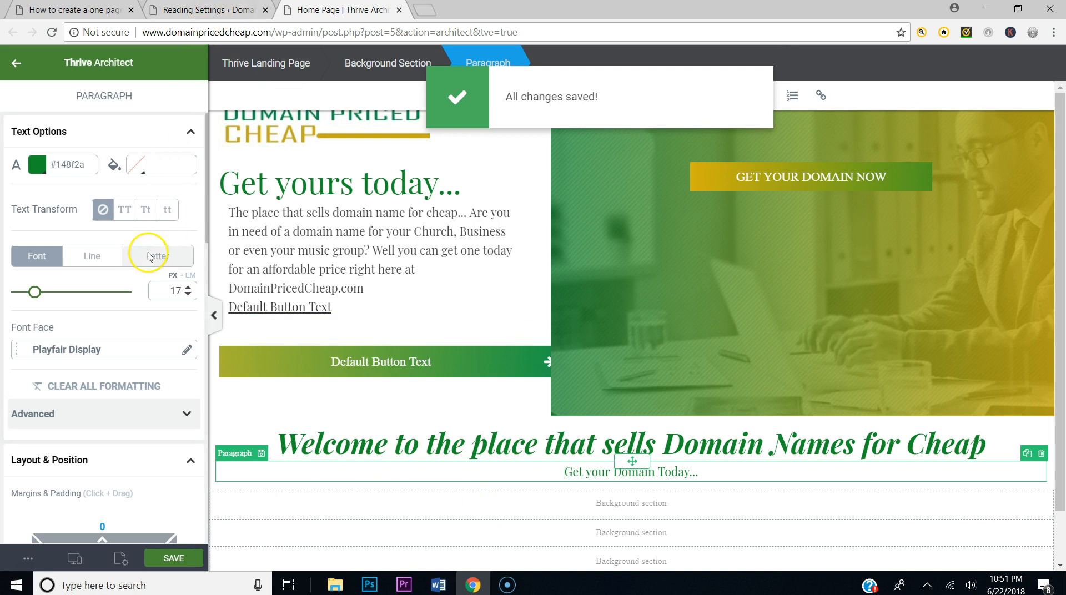
Step: Check the icon row on the reference page and add a Columns element with three equal 1/3 columns below the welcome section
{"action": "left_click", "coordinate": [87, 14]}
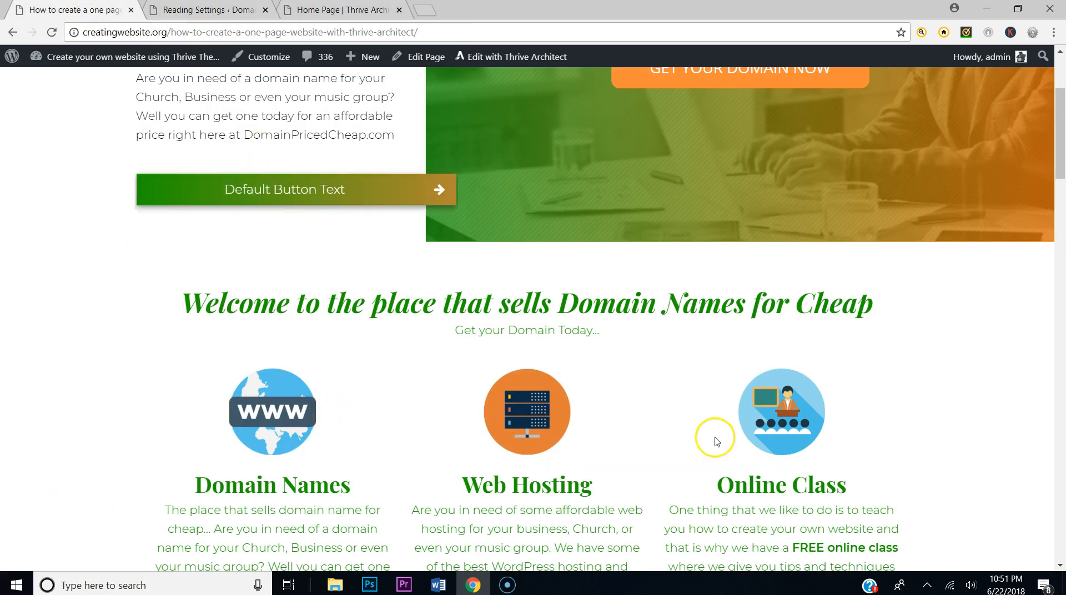
{"action": "left_click", "coordinate": [190, 11]}
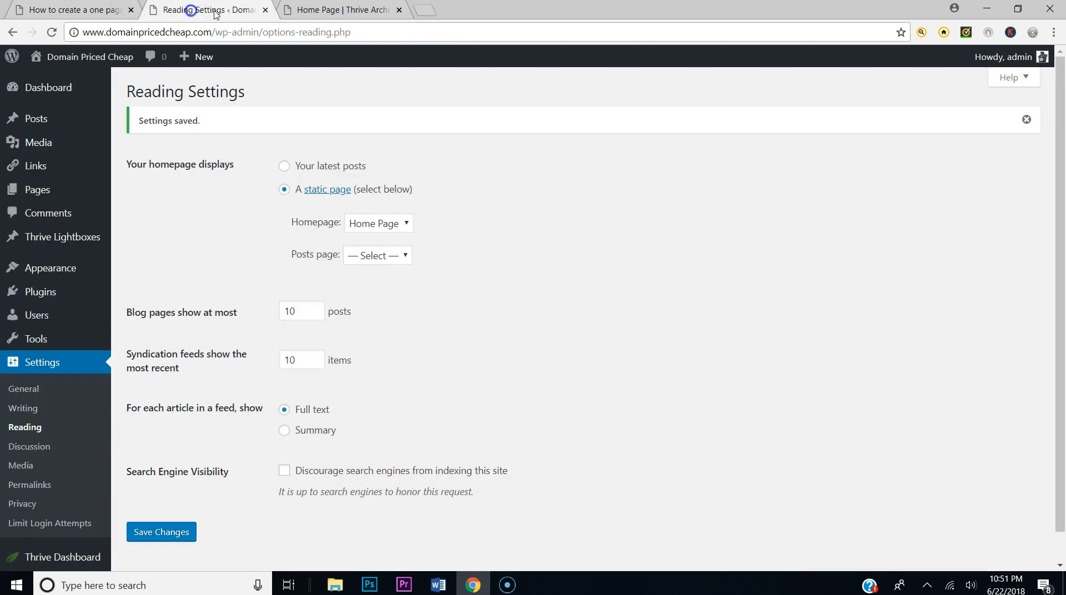
{"action": "left_click", "coordinate": [342, 10]}
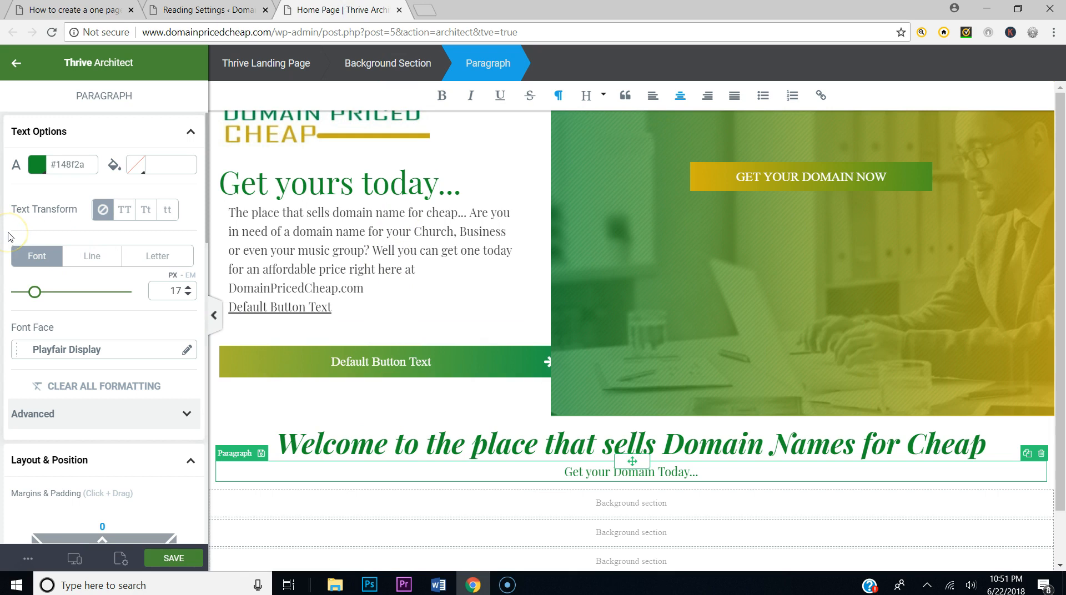
{"action": "left_click", "coordinate": [17, 65]}
{"action": "left_click_drag", "start_coordinate": [53, 319], "coordinate": [602, 432]}
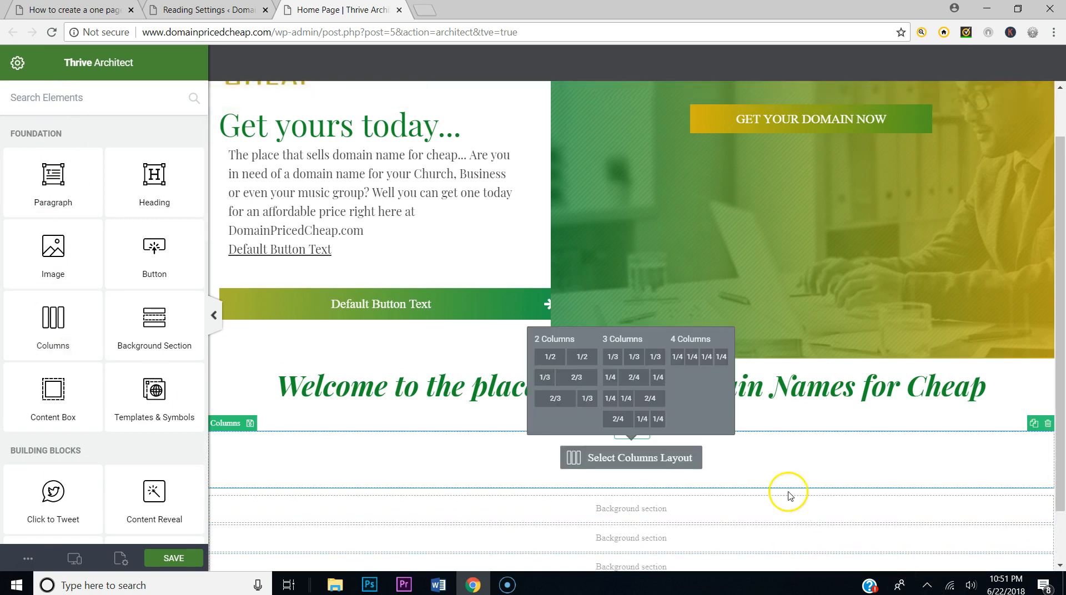
{"action": "left_click", "coordinate": [633, 356]}
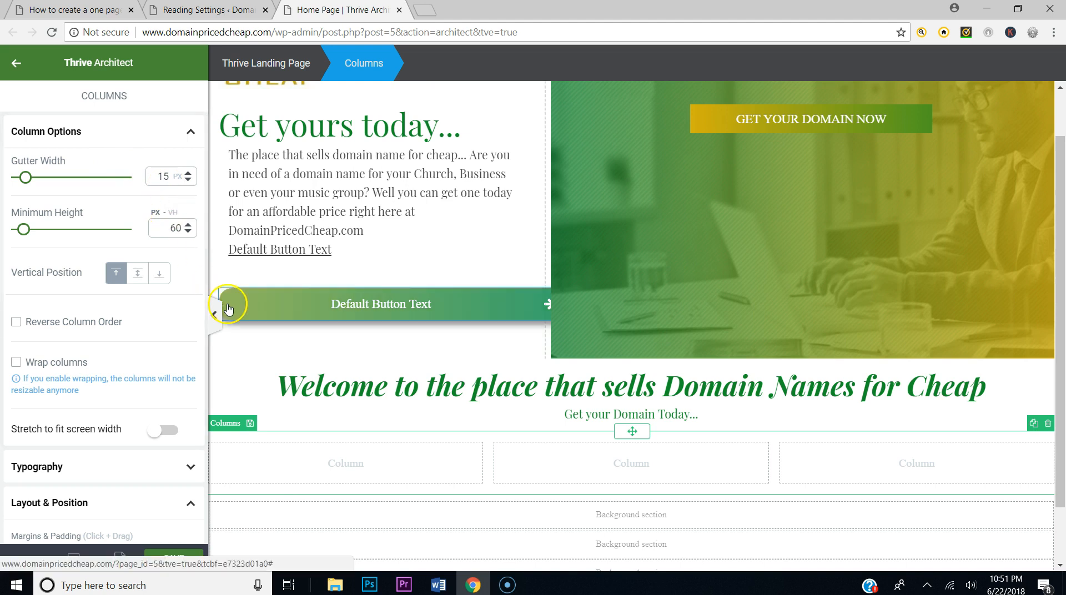
Step: Add an Image element to the first column and check the reference page for the icons it uses
{"action": "left_click", "coordinate": [21, 65]}
{"action": "left_click_drag", "start_coordinate": [59, 247], "coordinate": [389, 472]}
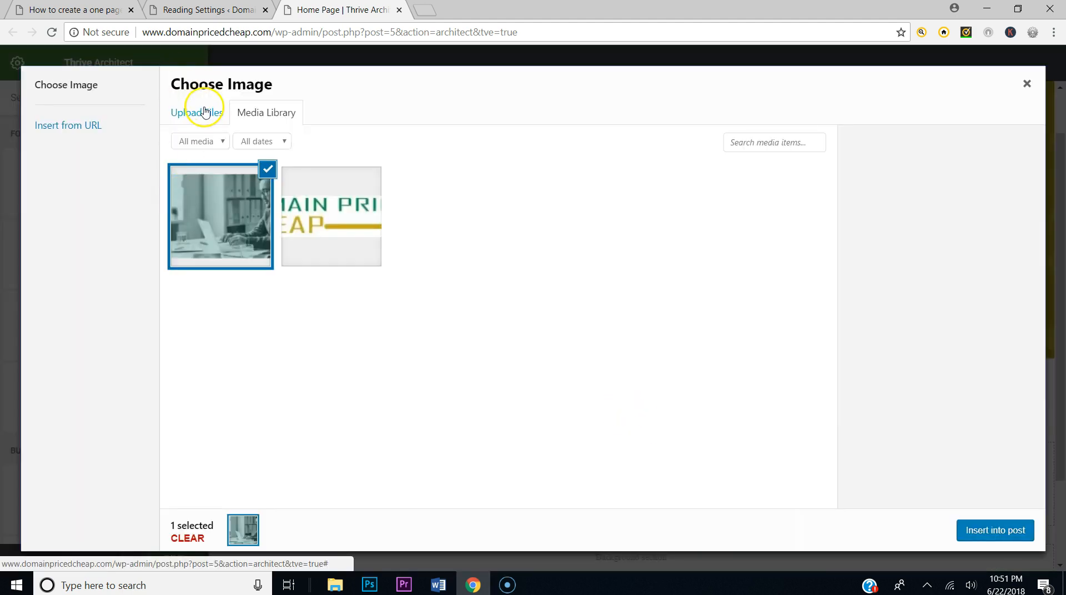
{"action": "left_click", "coordinate": [100, 9]}
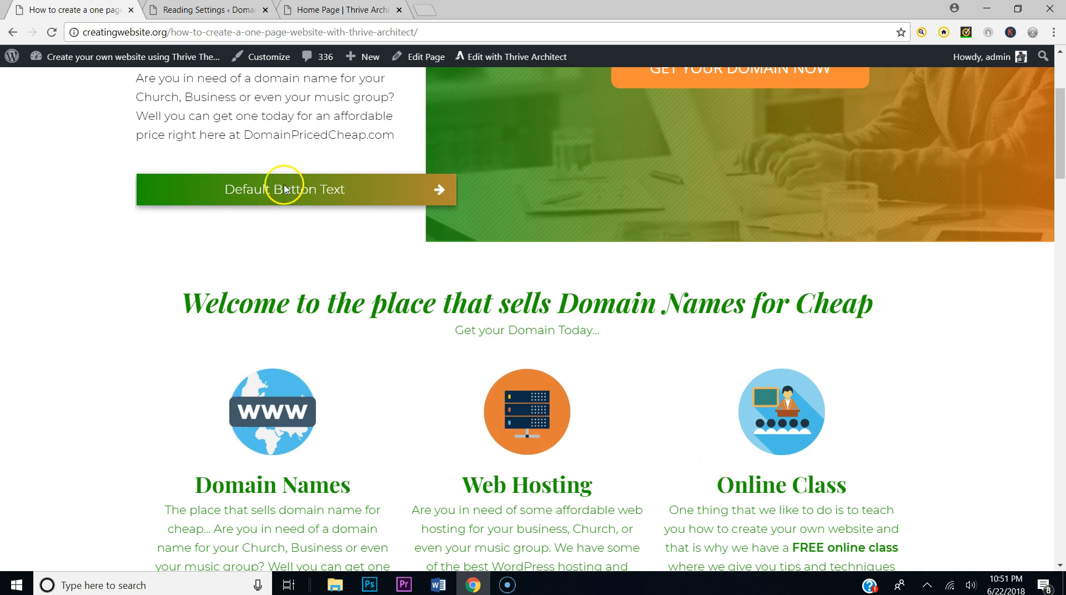
{"action": "left_click", "coordinate": [303, 9]}
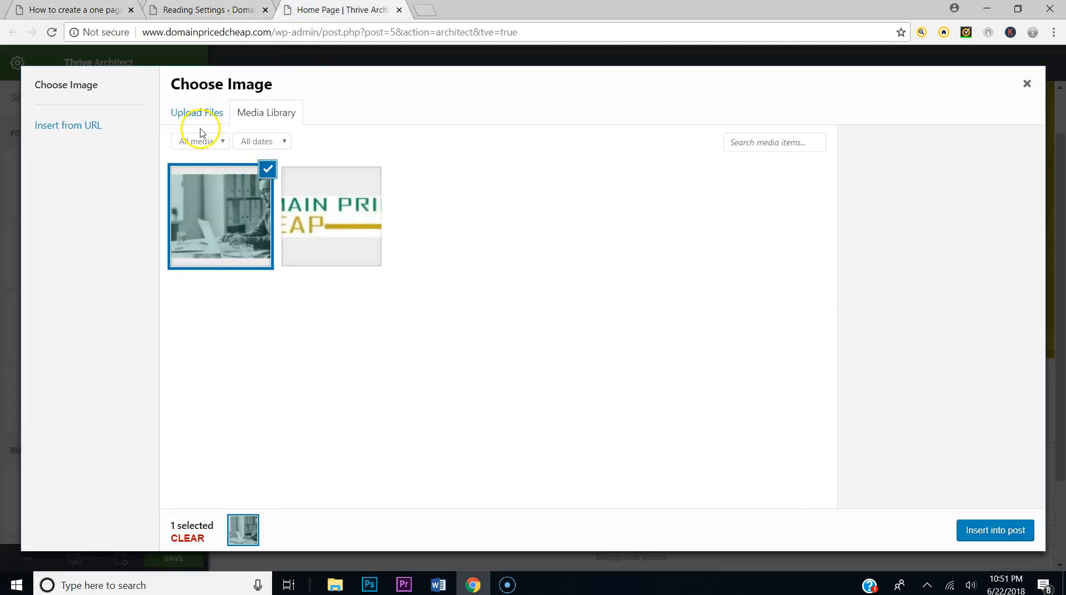
Step: Upload the "online class", "web-hosting", "WWW" and "WWW-WORLD" icons from the Building the Website folder to the media library
{"action": "left_click", "coordinate": [206, 113]}
{"action": "left_click", "coordinate": [619, 311]}
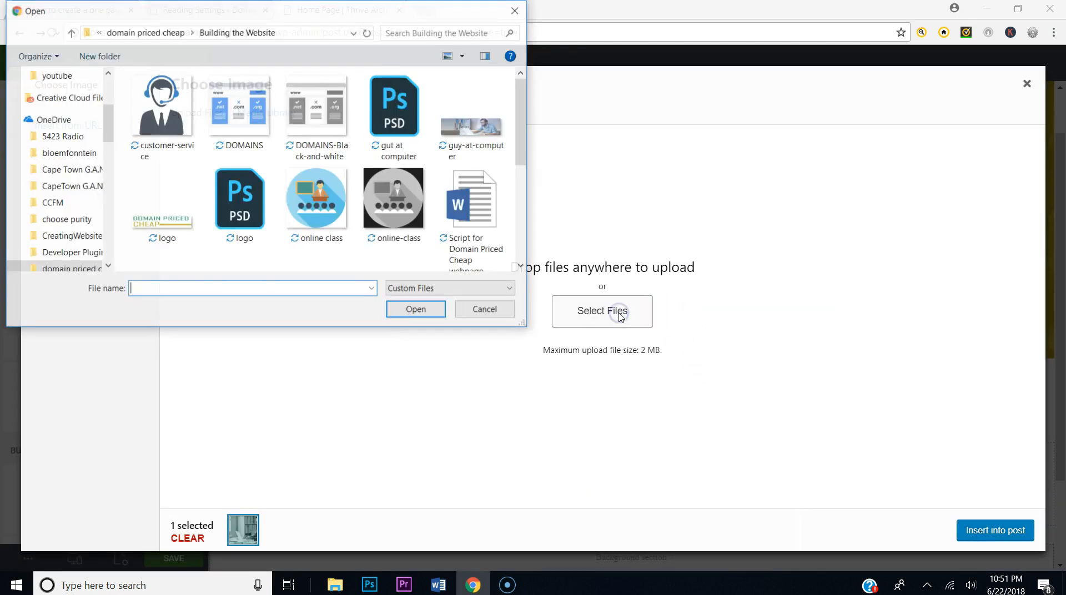
{"action": "left_click", "coordinate": [322, 201]}
{"action": "left_click_drag", "start_coordinate": [523, 124], "coordinate": [521, 193]}
{"action": "left_click", "coordinate": [183, 217], "text": "ctrl"}
{"action": "left_click", "coordinate": [227, 214], "text": "ctrl"}
{"action": "left_click", "coordinate": [394, 216], "text": "ctrl"}
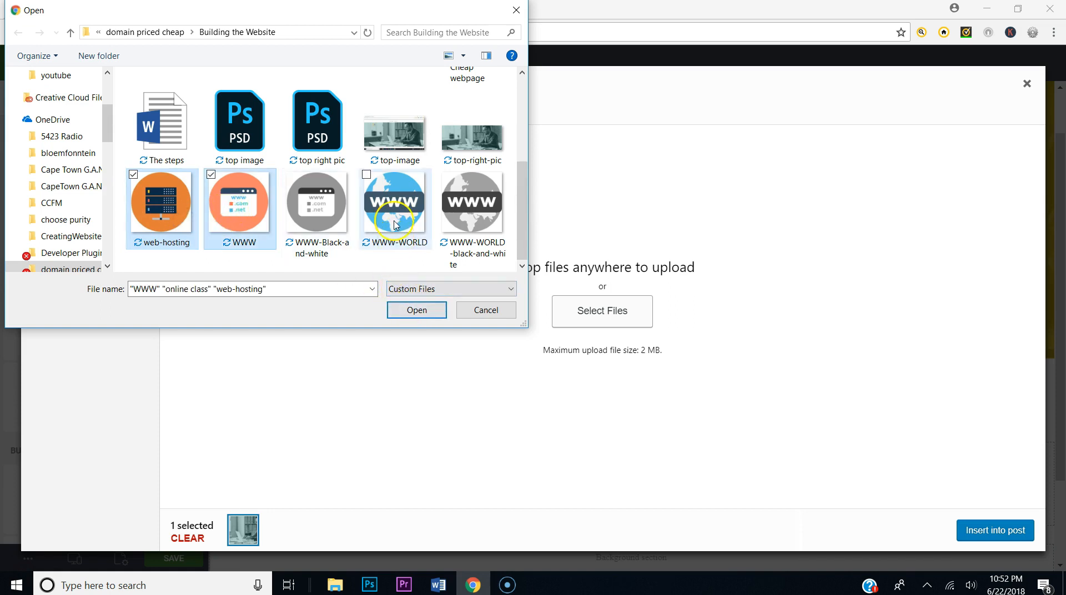
{"action": "left_click", "coordinate": [429, 320]}
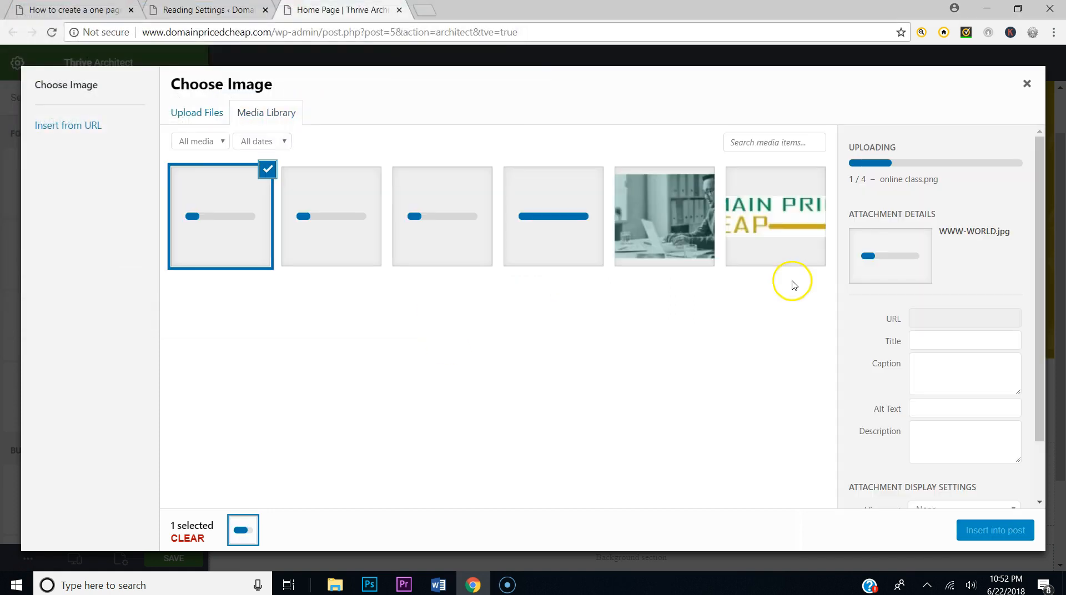
Step: Check the first icon on the reference page and insert the WWW-WORLD image into the first column
{"action": "left_click", "coordinate": [63, 11]}
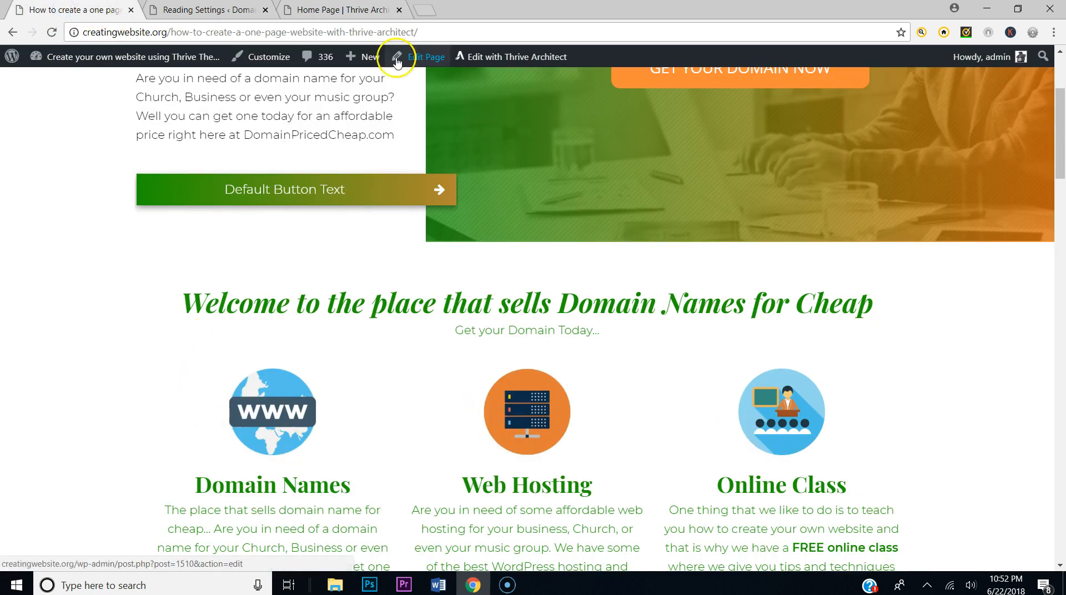
{"action": "left_click", "coordinate": [374, 12]}
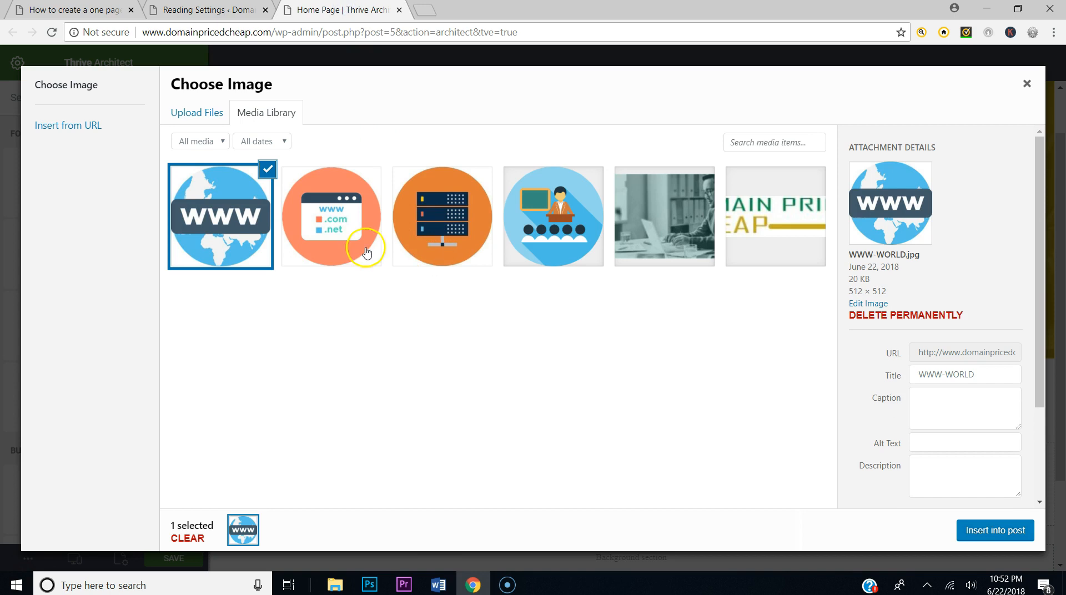
{"action": "left_click", "coordinate": [1021, 530]}
{"action": "scroll", "coordinate": [409, 397], "scroll_direction": "down", "scroll_amount": 5}
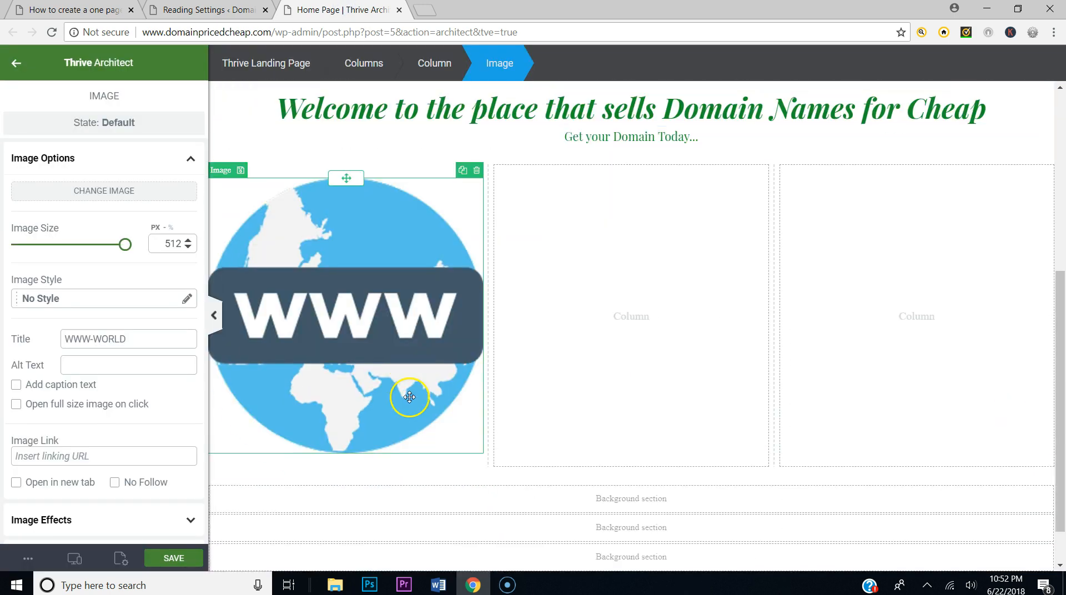
Step: Set the globe image's size to 215 px and center it in the first column
{"action": "double_click", "coordinate": [165, 245]}
{"action": "type", "text": "215"}
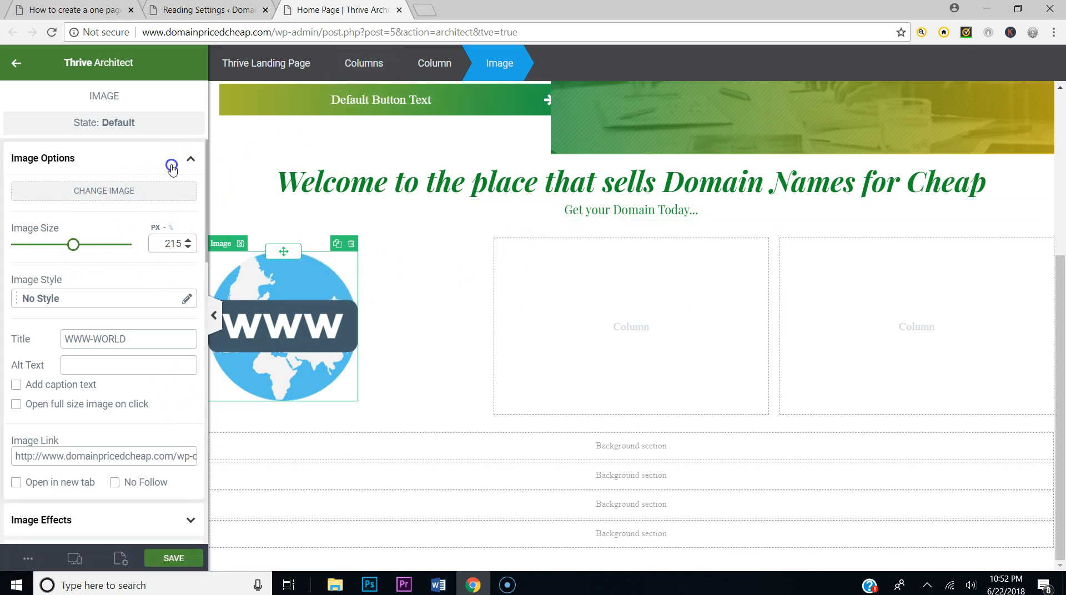
{"action": "left_click", "coordinate": [172, 166]}
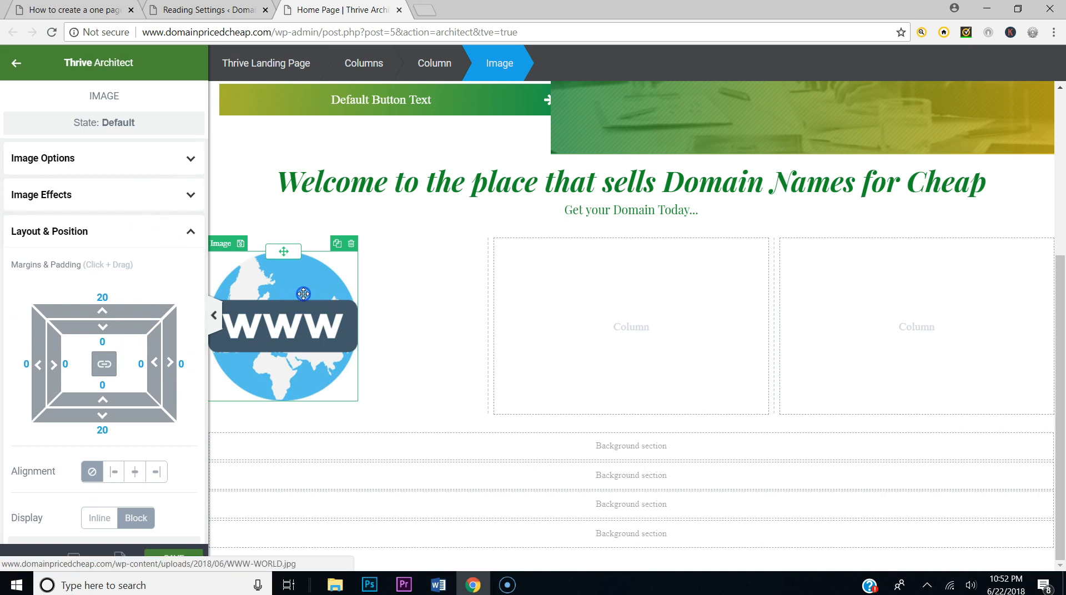
{"action": "left_click", "coordinate": [139, 473]}
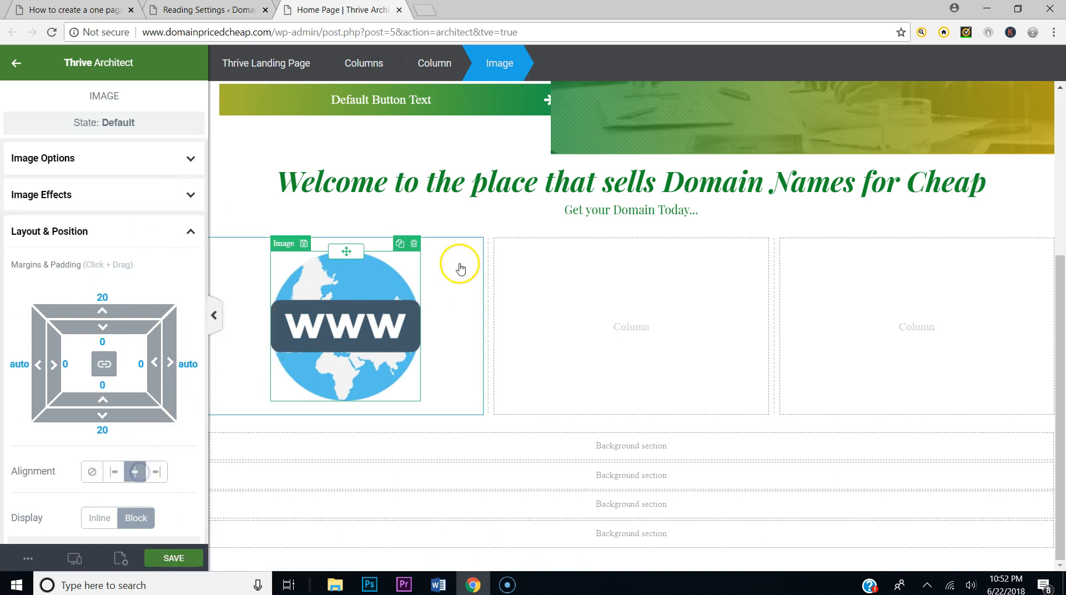
Step: Compare the globe icon with the reference page, set its size to 125 px and save the page
{"action": "left_click", "coordinate": [91, 10]}
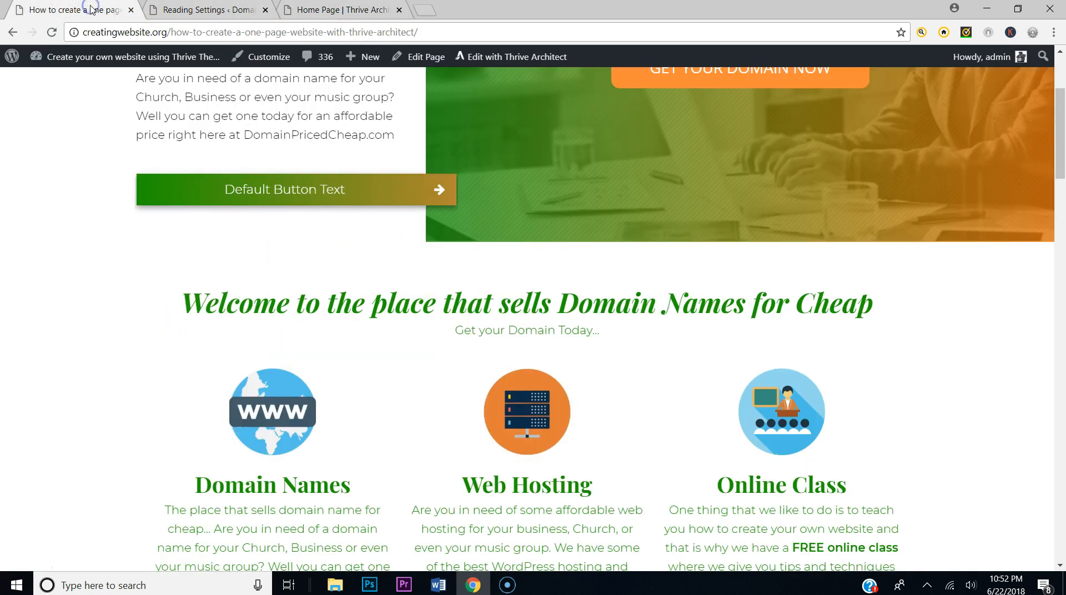
{"action": "left_click", "coordinate": [354, 11]}
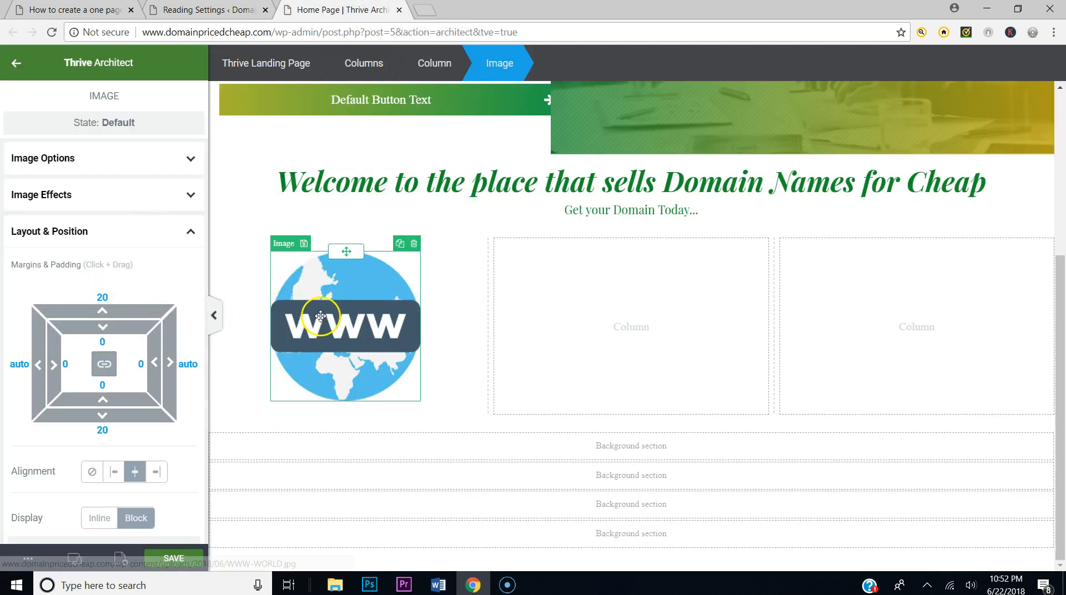
{"action": "left_click", "coordinate": [136, 165]}
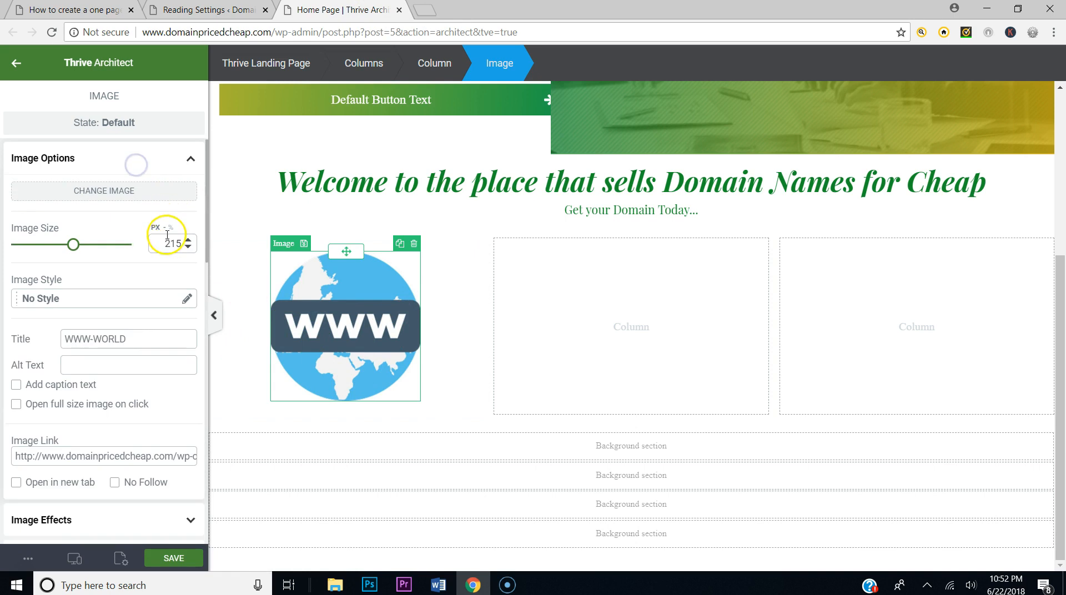
{"action": "type", "text": "125"}
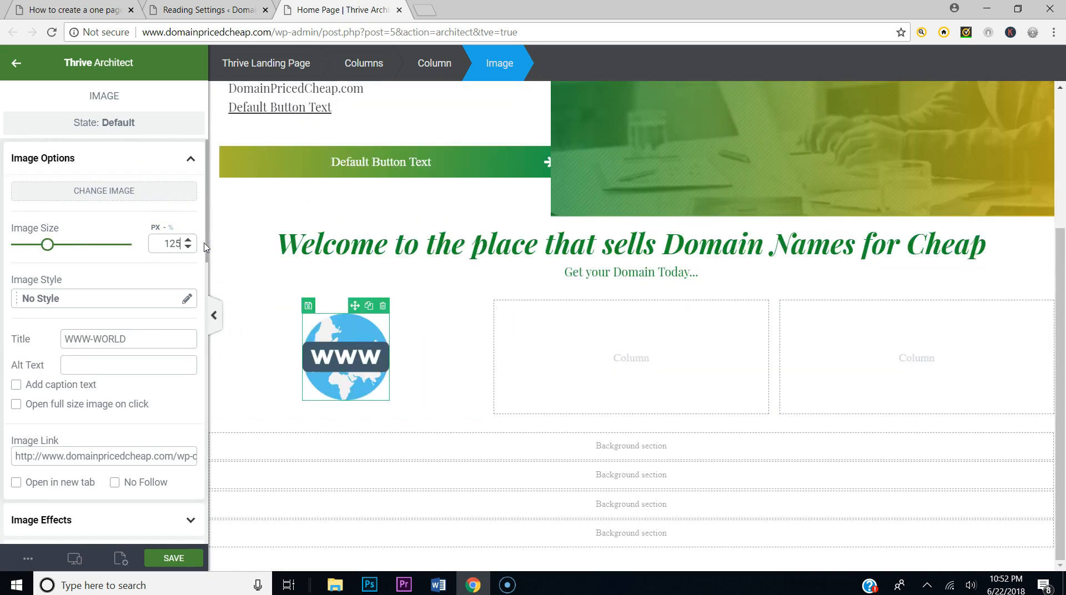
{"action": "left_click", "coordinate": [174, 558]}
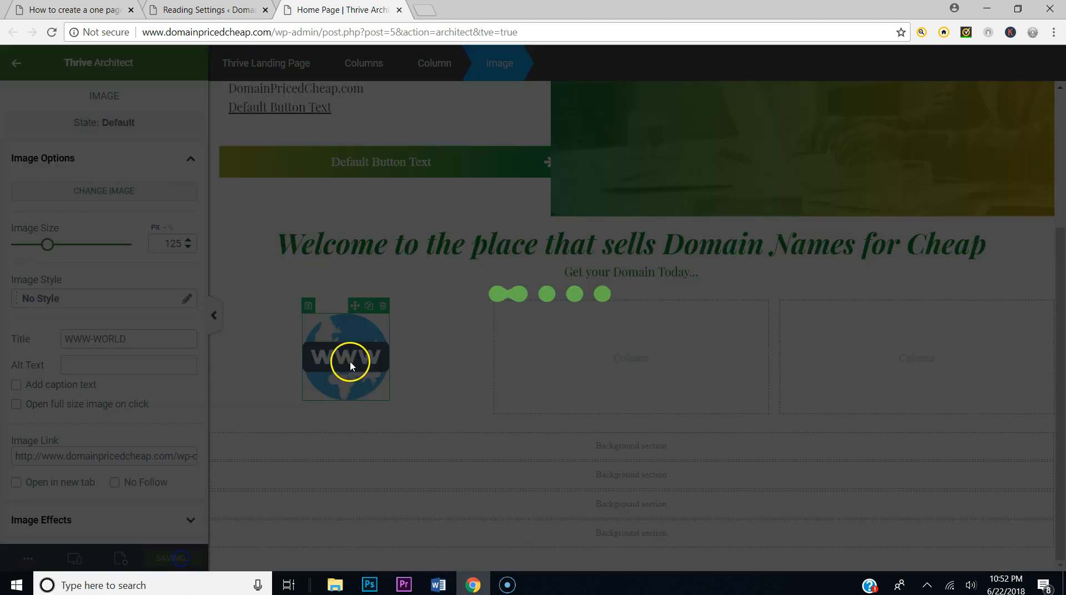
Step: Add a Heading element below the globe icon reading "Domain Names", as on the reference page
{"action": "left_click", "coordinate": [57, 7]}
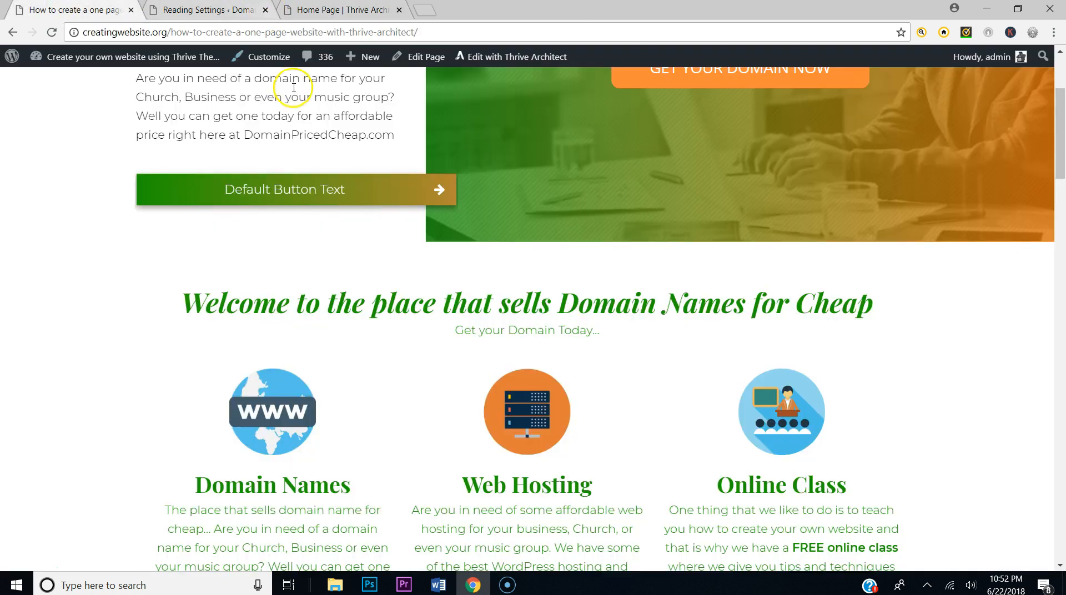
{"action": "scroll", "coordinate": [290, 353], "scroll_direction": "down", "scroll_amount": 3}
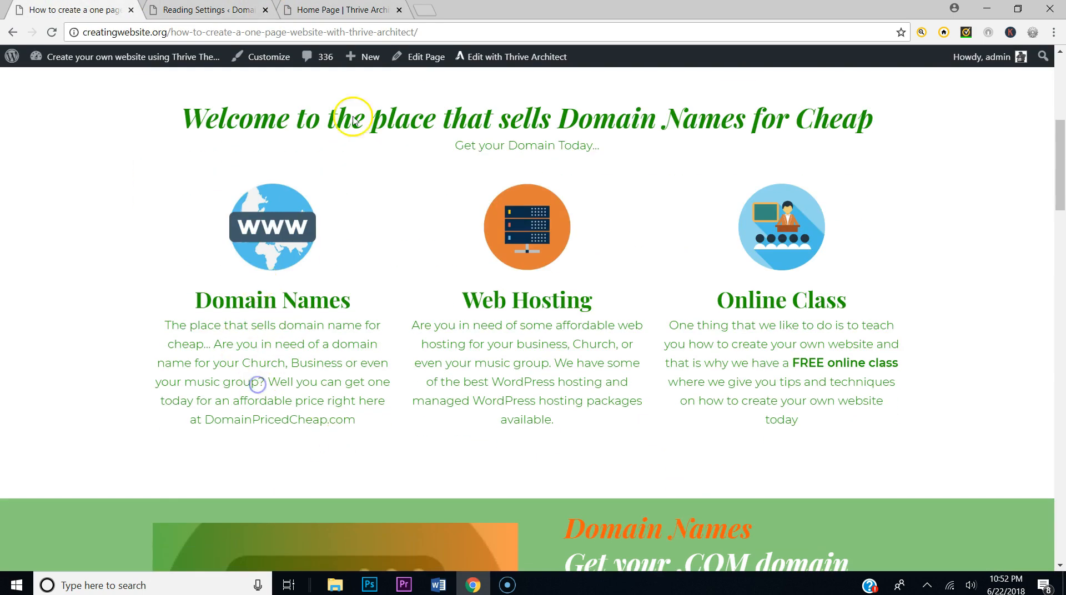
{"action": "left_click", "coordinate": [345, 10]}
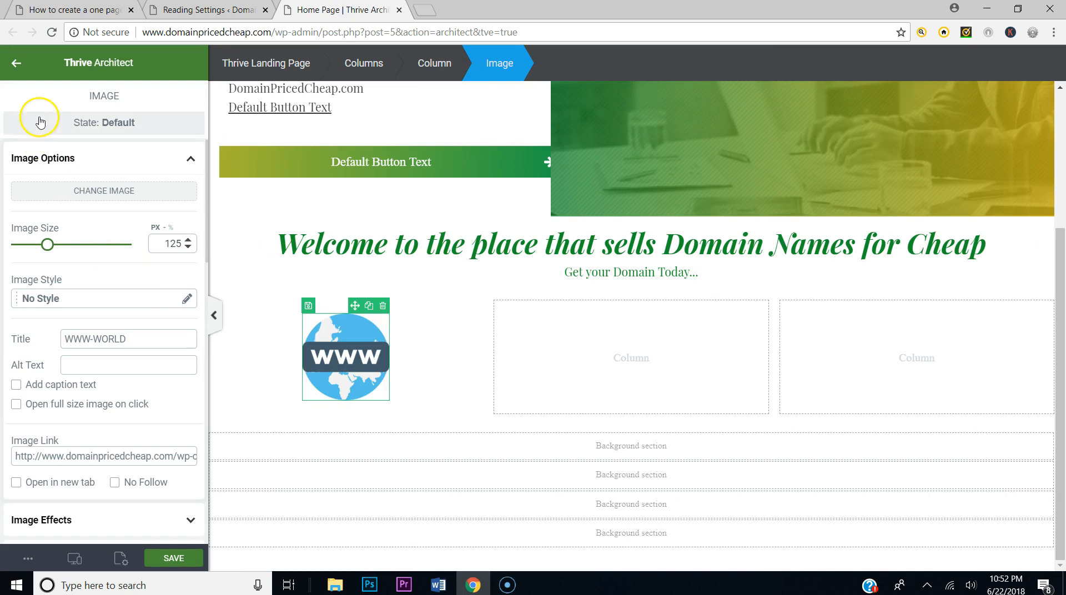
{"action": "left_click", "coordinate": [16, 63]}
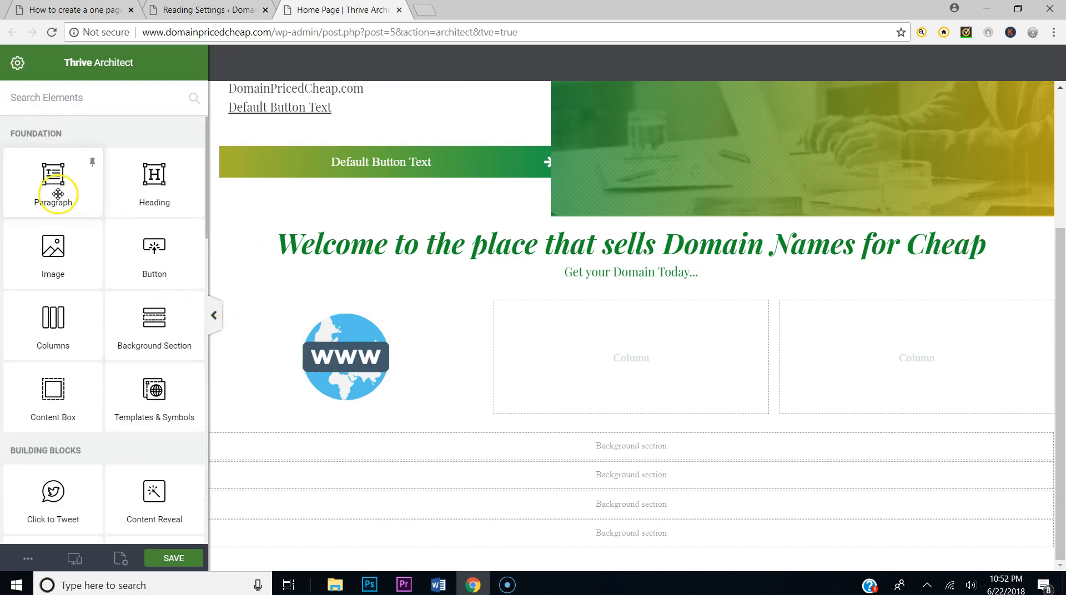
{"action": "left_click_drag", "start_coordinate": [154, 175], "coordinate": [369, 388]}
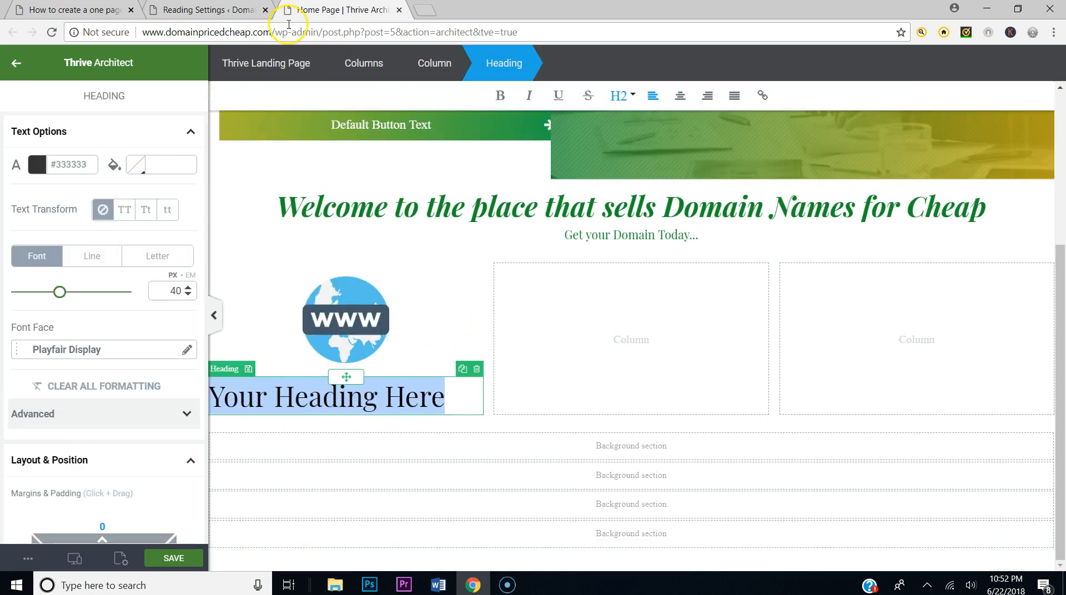
{"action": "left_click", "coordinate": [83, 9]}
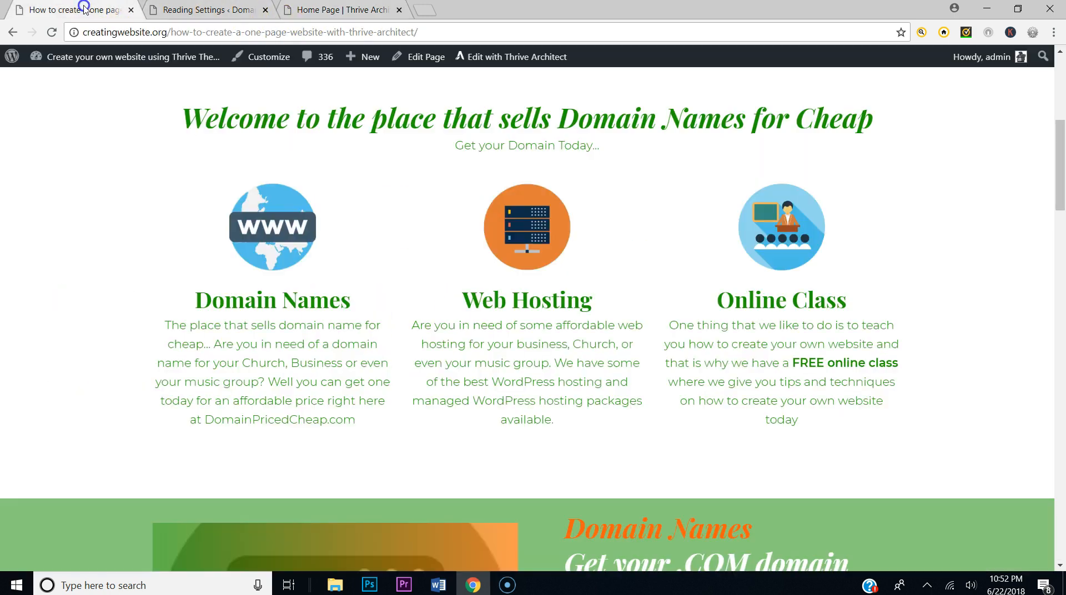
{"action": "left_click", "coordinate": [299, 7]}
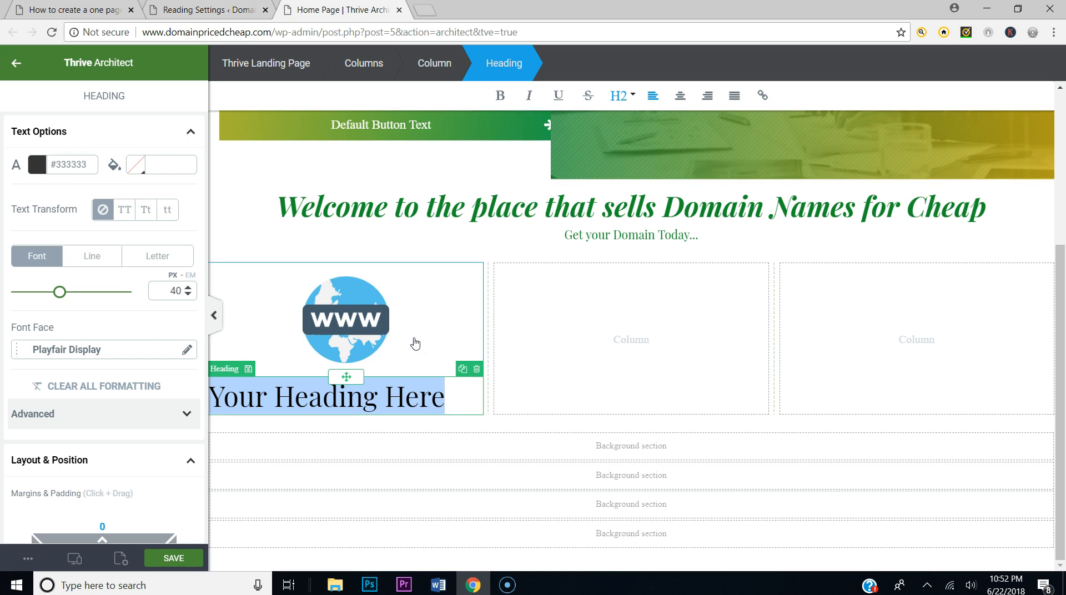
{"action": "type", "text": "Domain Names"}
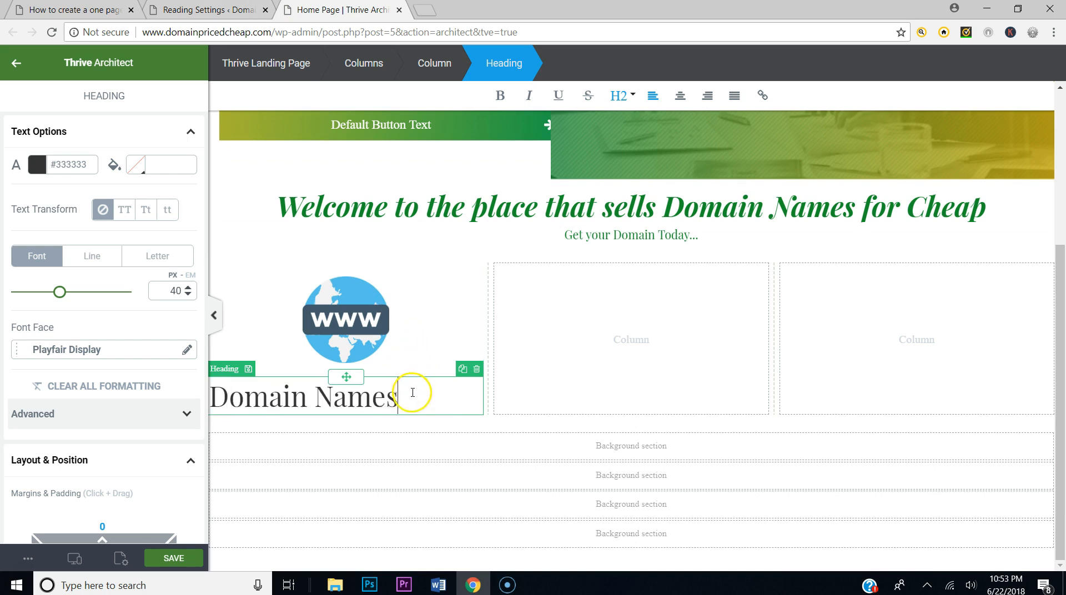
Step: Center the "Domain Names" heading and make it bold
{"action": "left_click_drag", "start_coordinate": [411, 392], "coordinate": [211, 400]}
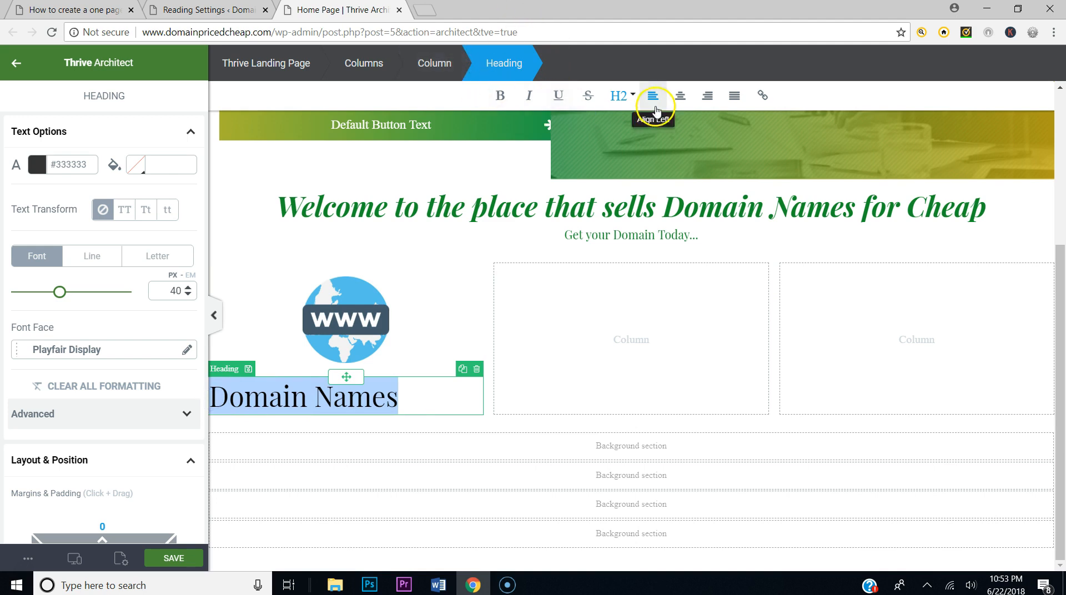
{"action": "left_click", "coordinate": [680, 96]}
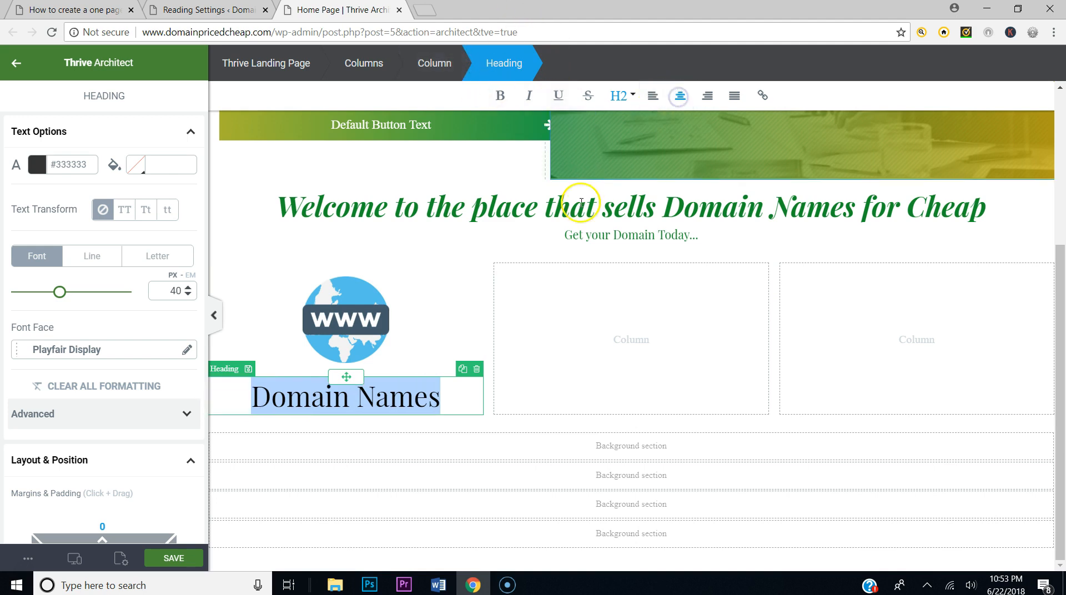
{"action": "left_click", "coordinate": [500, 96]}
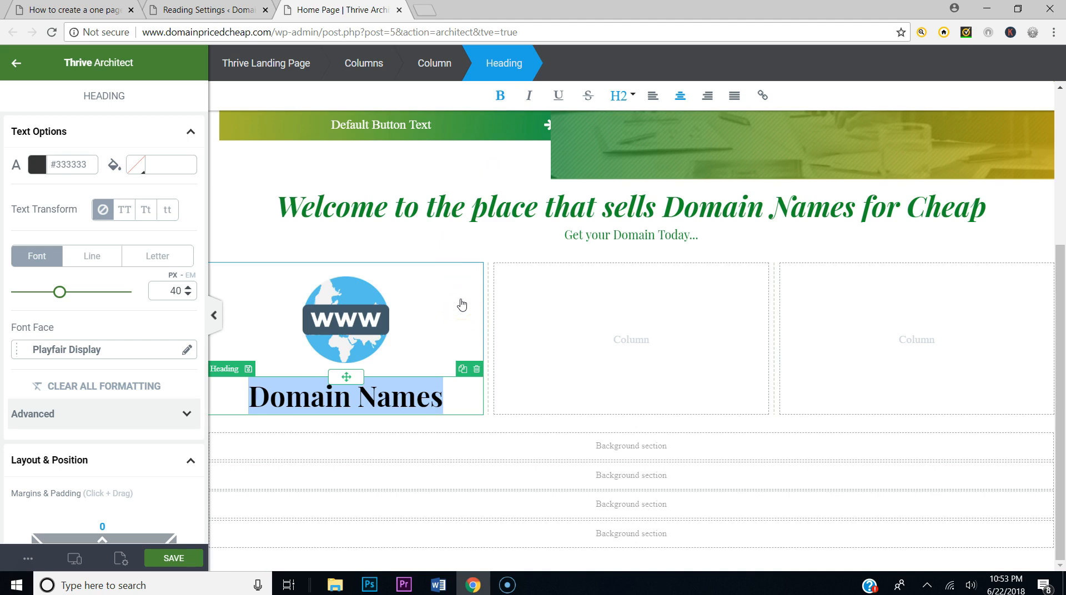
Step: Color the "Domain Names" heading with the saved green #148f2a
{"action": "left_click_drag", "start_coordinate": [442, 395], "coordinate": [248, 397]}
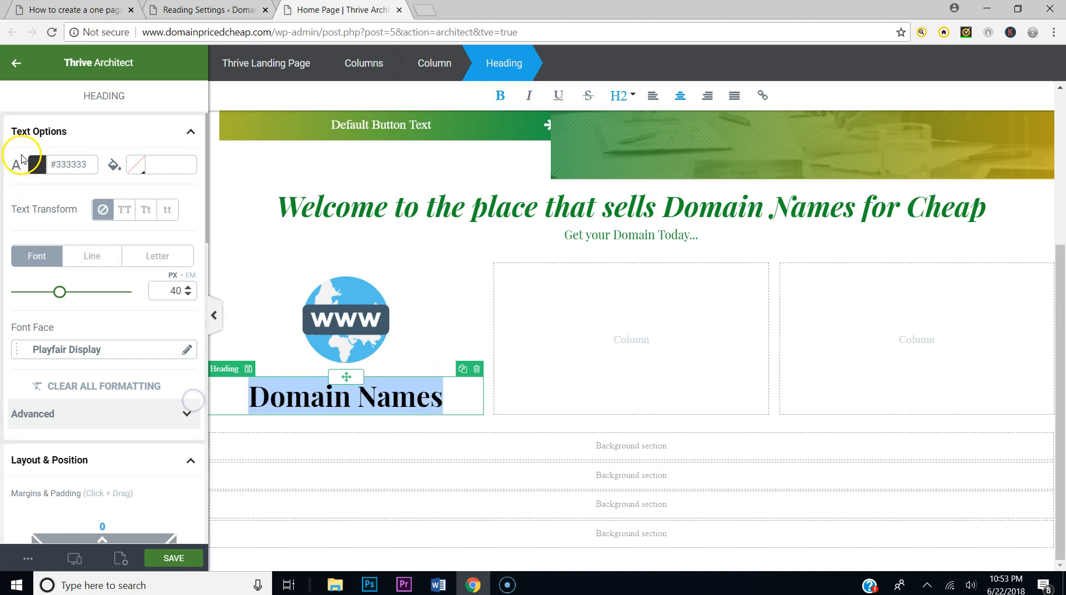
{"action": "left_click", "coordinate": [36, 165]}
{"action": "left_click", "coordinate": [73, 368]}
{"action": "left_click", "coordinate": [159, 411]}
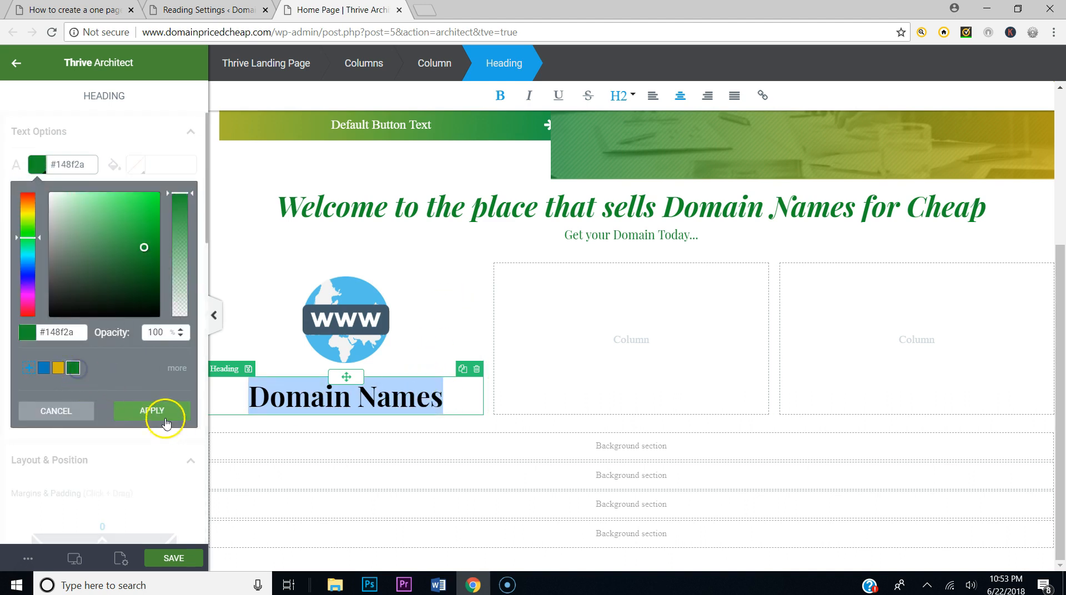
{"action": "left_click", "coordinate": [480, 407]}
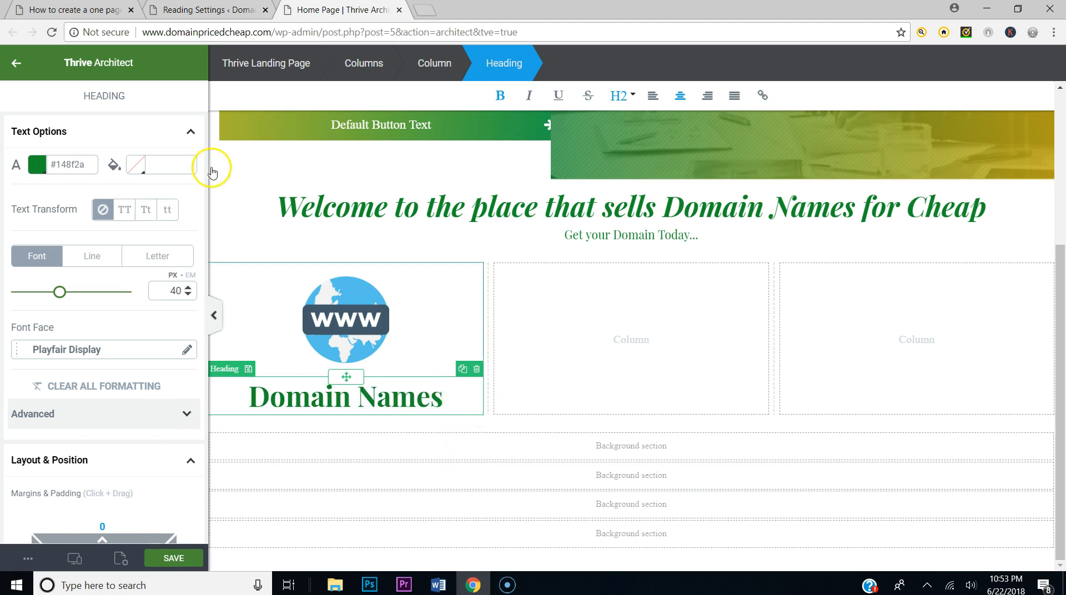
Step: Add a Paragraph element below the "Domain Names" heading in the first column
{"action": "left_click", "coordinate": [16, 63]}
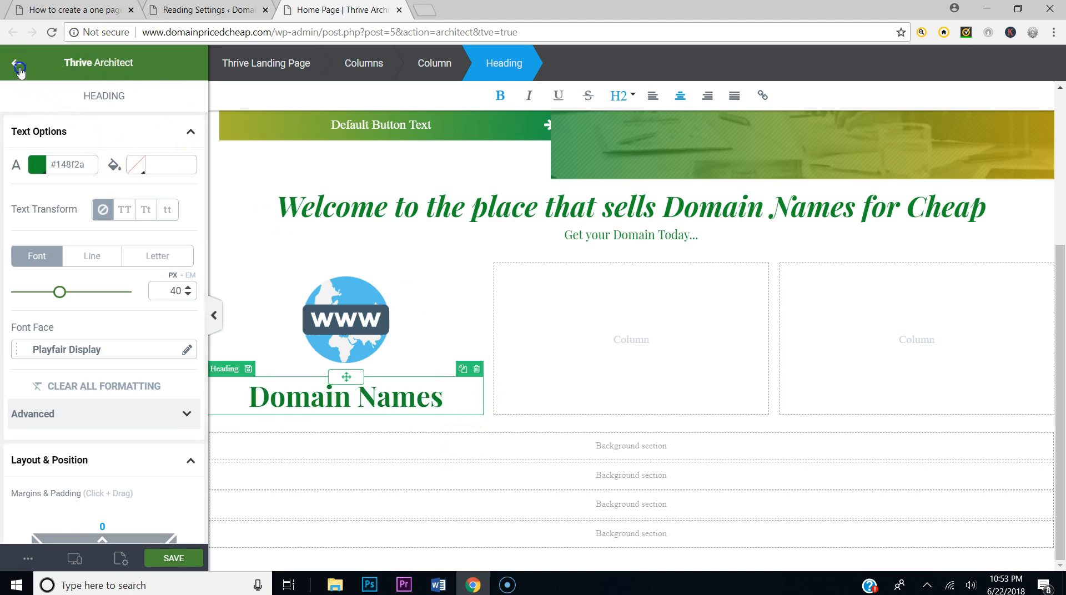
{"action": "left_click_drag", "start_coordinate": [105, 202], "coordinate": [349, 407]}
{"action": "left_click", "coordinate": [392, 420]}
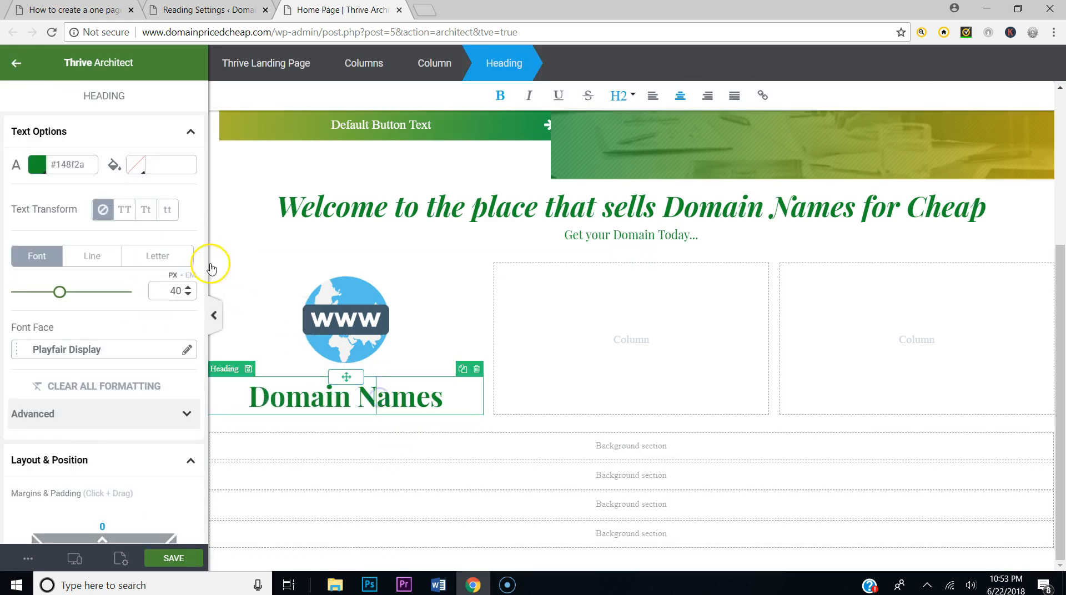
{"action": "left_click", "coordinate": [19, 70]}
{"action": "left_click_drag", "start_coordinate": [64, 190], "coordinate": [379, 401]}
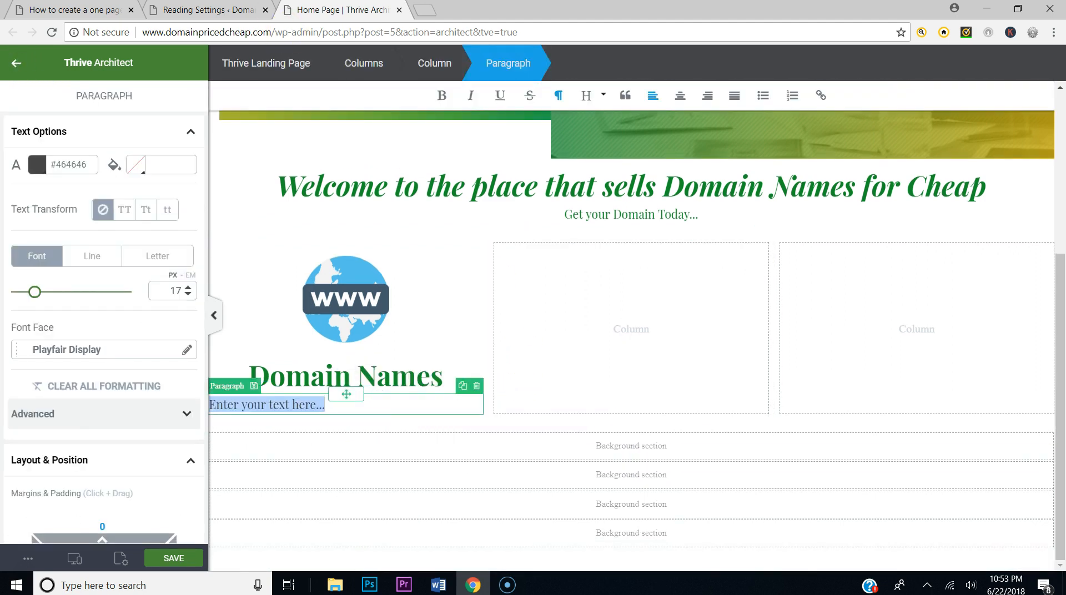
Step: Copy the Domain Names description from the reference page and paste it over the first column paragraph's placeholder text
{"action": "left_click", "coordinate": [73, 12]}
{"action": "left_click_drag", "start_coordinate": [360, 414], "coordinate": [180, 330]}
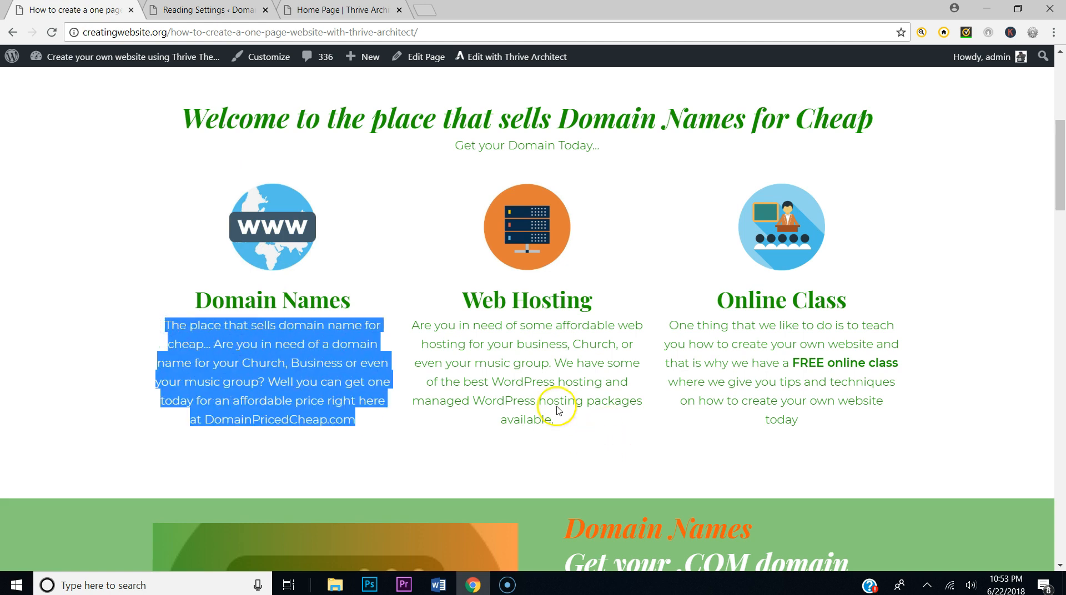
{"action": "left_click", "coordinate": [341, 8]}
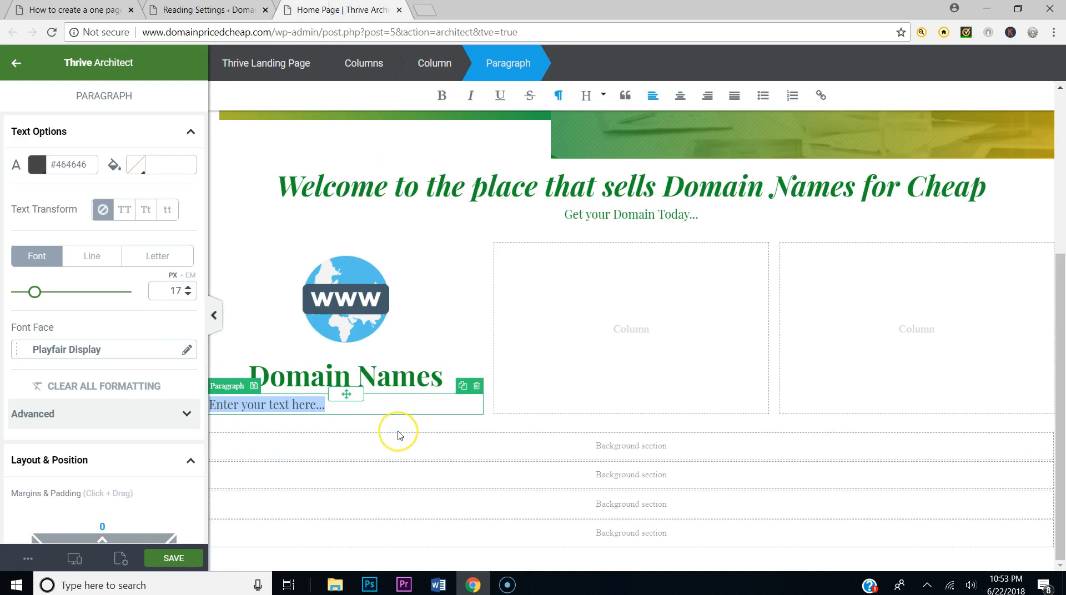
{"action": "type", "text": "The place that sells domain name for cheap... Are you in need of a domain name for your Church, Business or even your music group? Well you can get one today for an affordable price right here at DomainPricedCheap.com"}
Step: Color the Domain Names description paragraph with the saved green #148f2a and center its text
{"action": "left_click_drag", "start_coordinate": [357, 402], "coordinate": [229, 329]}
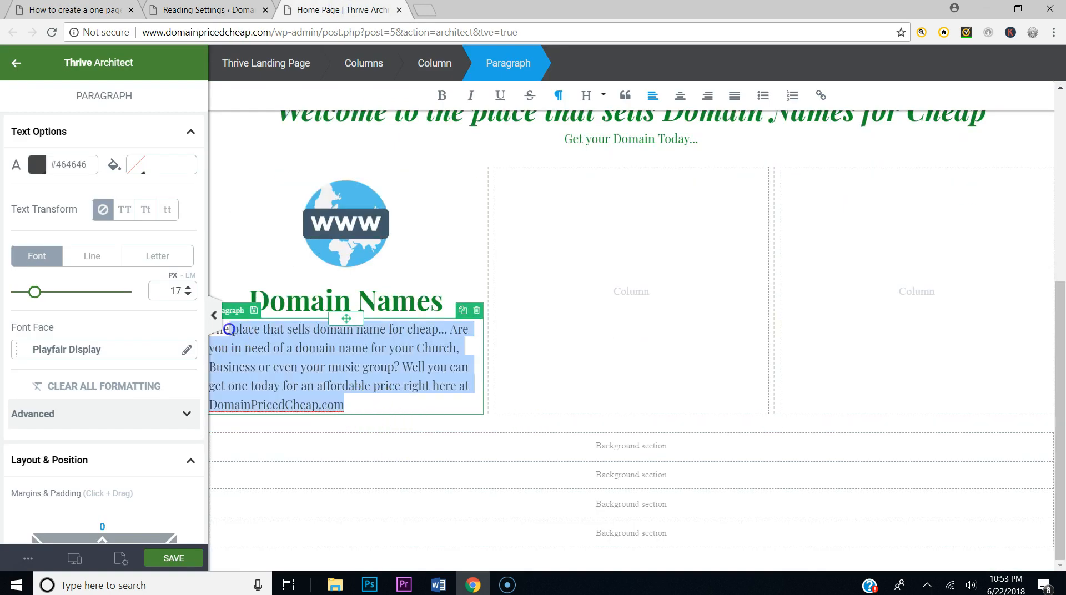
{"action": "left_click", "coordinate": [36, 164]}
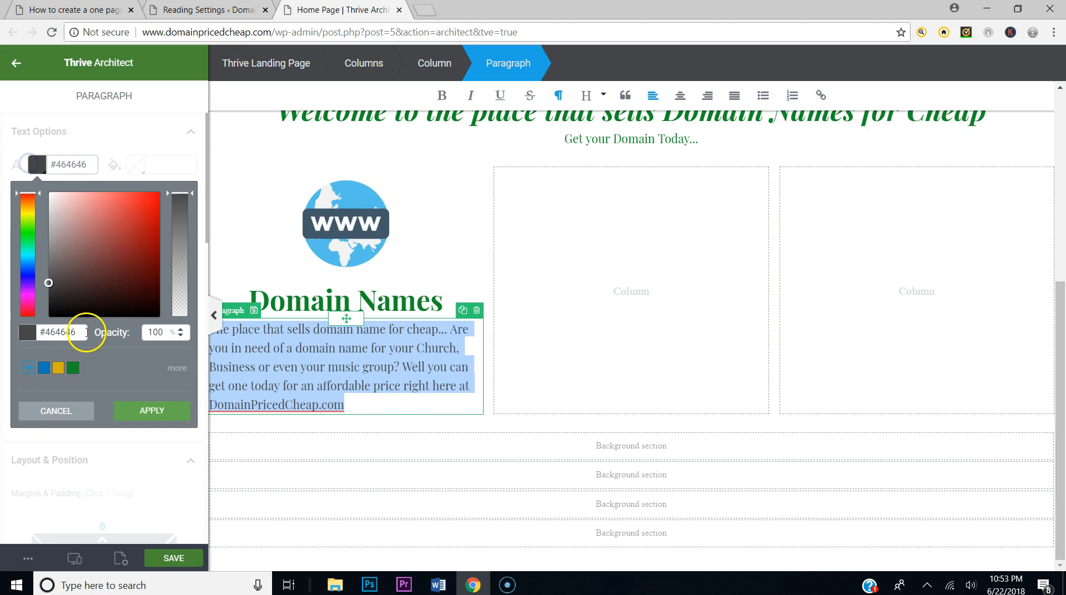
{"action": "left_click", "coordinate": [72, 368]}
{"action": "left_click", "coordinate": [146, 411]}
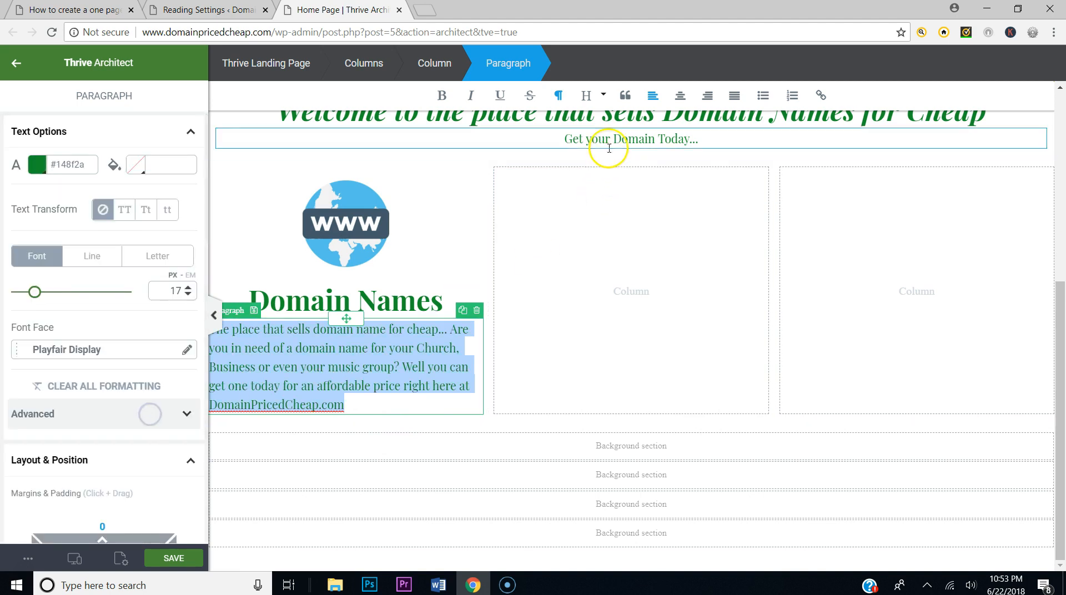
{"action": "left_click", "coordinate": [680, 96]}
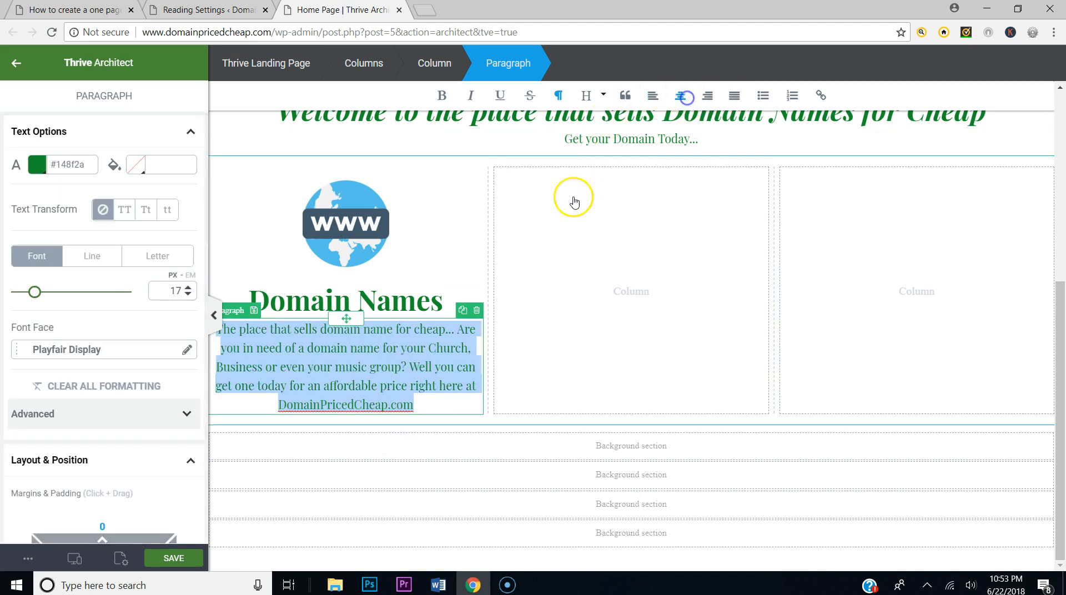
Step: Reapply Heading 2 to the "Domain Names" heading and recolor it with the saved green #148f2a
{"action": "left_click", "coordinate": [409, 303]}
{"action": "left_click", "coordinate": [620, 95]}
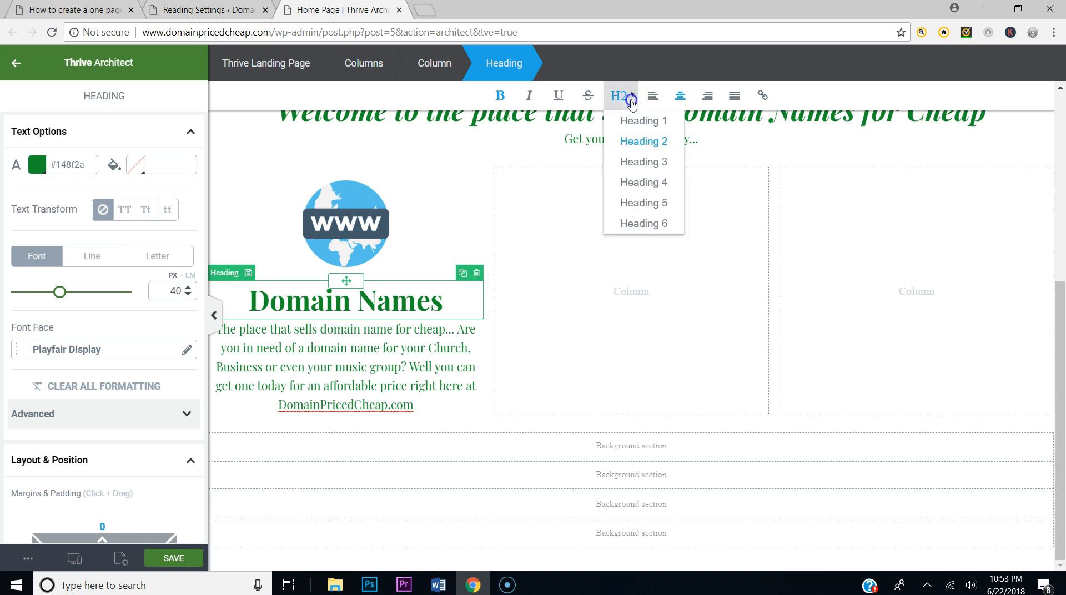
{"action": "left_click", "coordinate": [626, 142]}
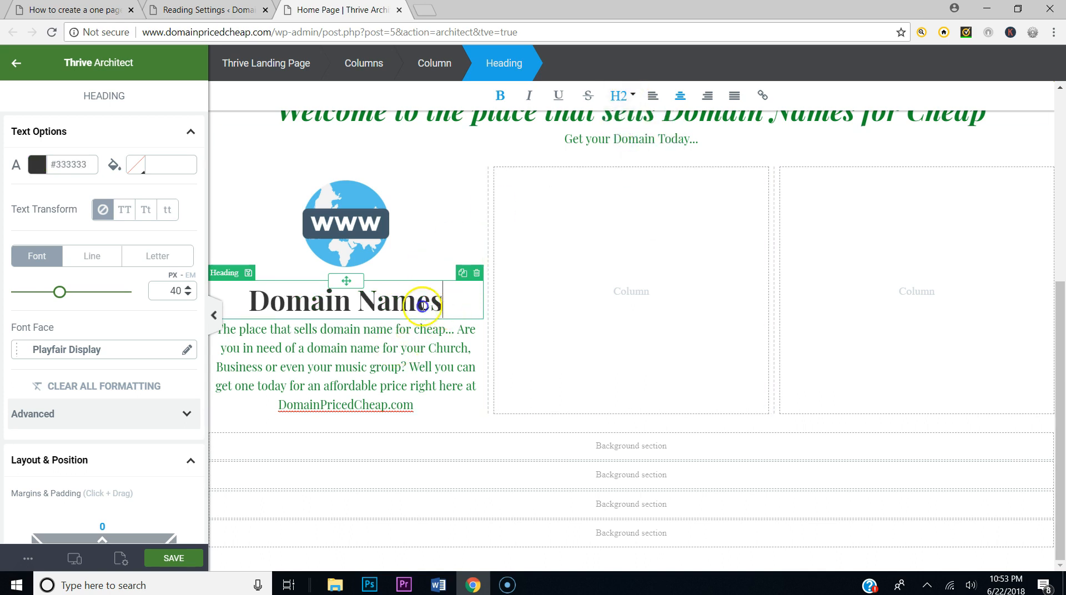
{"action": "triple_click", "coordinate": [422, 306]}
{"action": "left_click", "coordinate": [36, 164]}
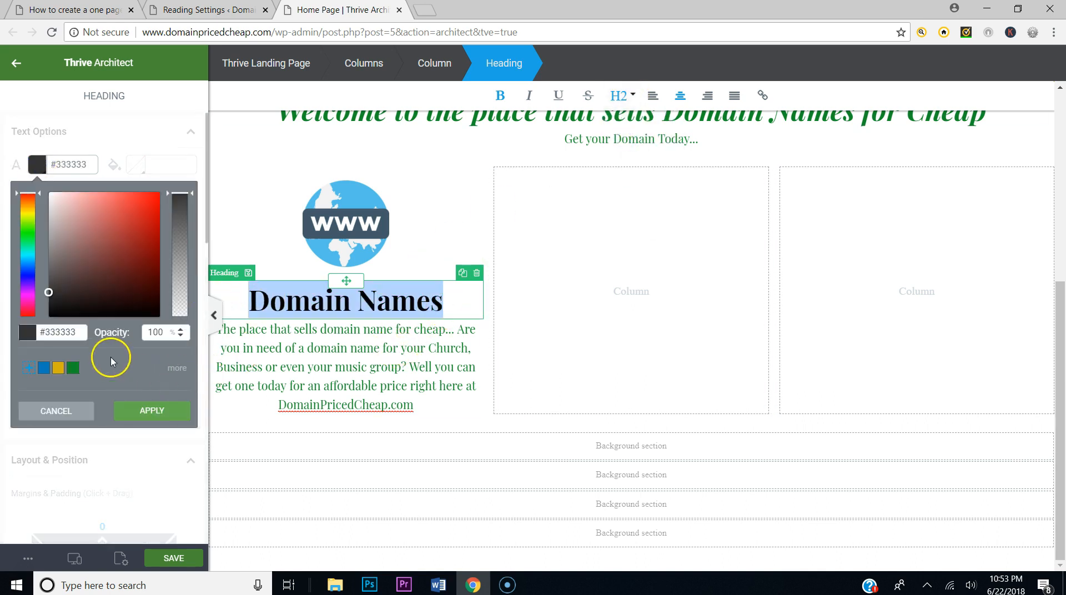
{"action": "left_click", "coordinate": [81, 365]}
{"action": "left_click", "coordinate": [152, 411]}
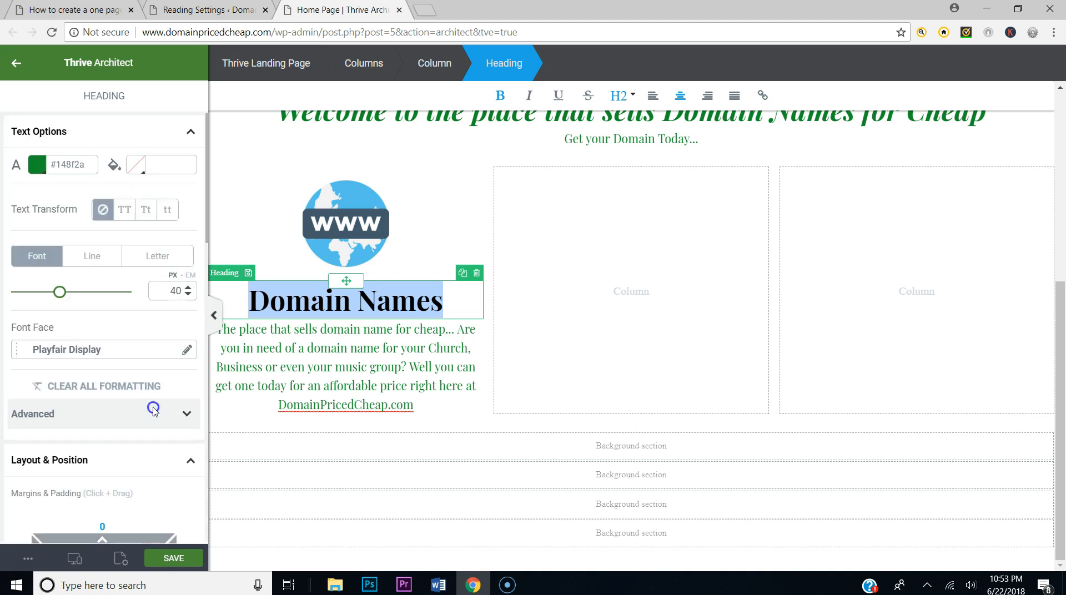
Step: Compare the first column with the reference page's Domain Names column and save the landing page
{"action": "left_click", "coordinate": [454, 368]}
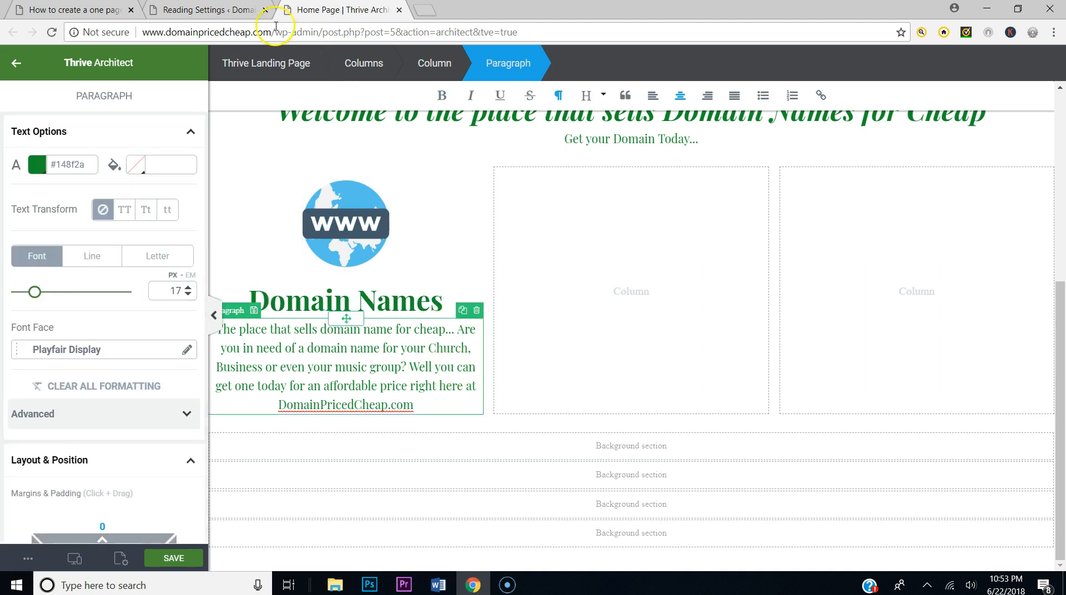
{"action": "left_click", "coordinate": [209, 11]}
{"action": "left_click", "coordinate": [96, 12]}
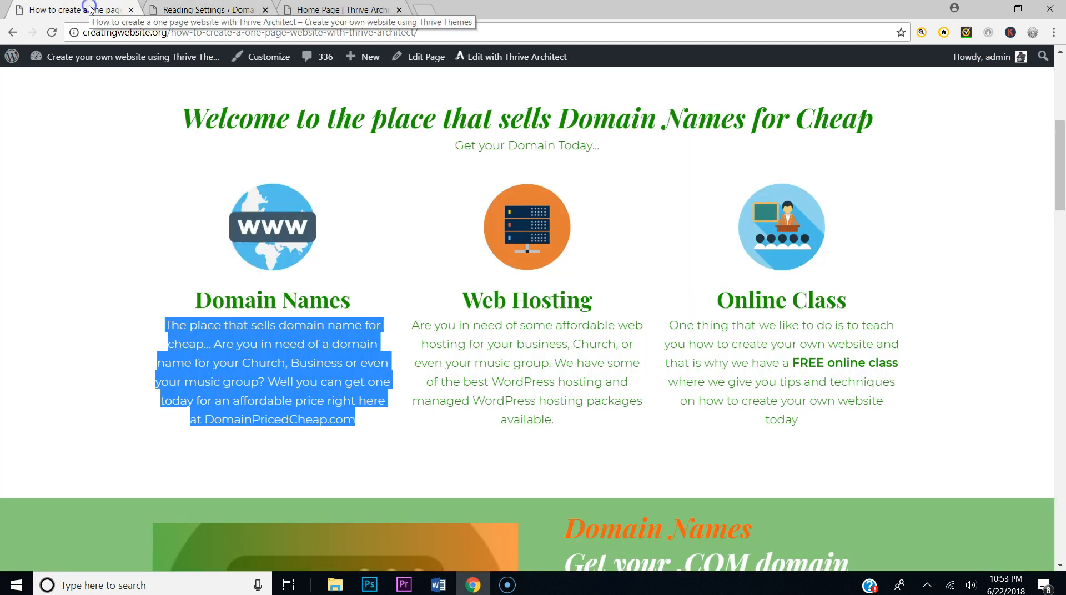
{"action": "left_click", "coordinate": [400, 437]}
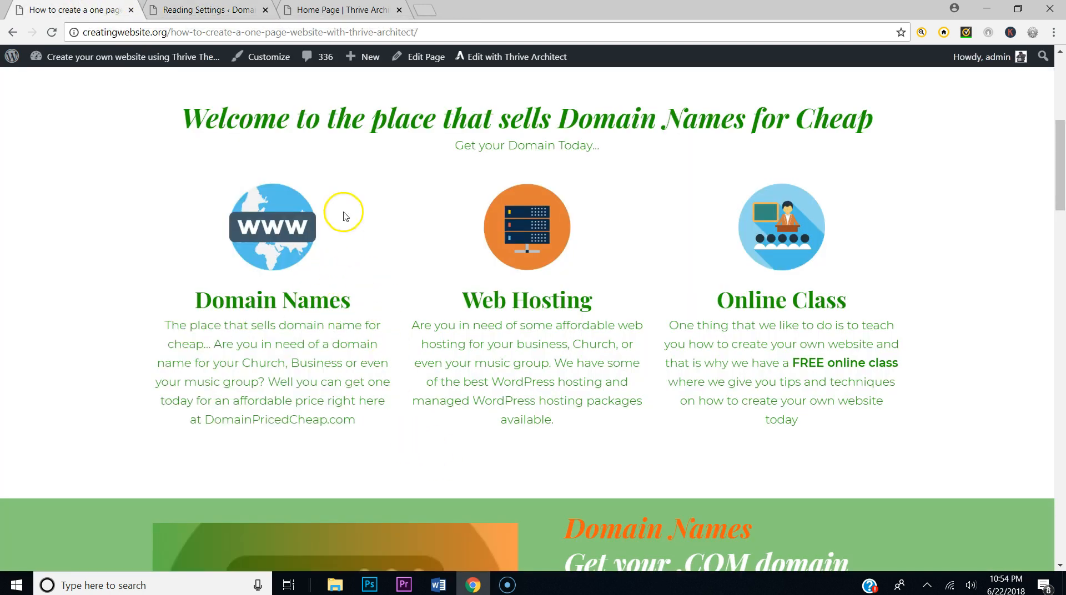
{"action": "left_click", "coordinate": [329, 7]}
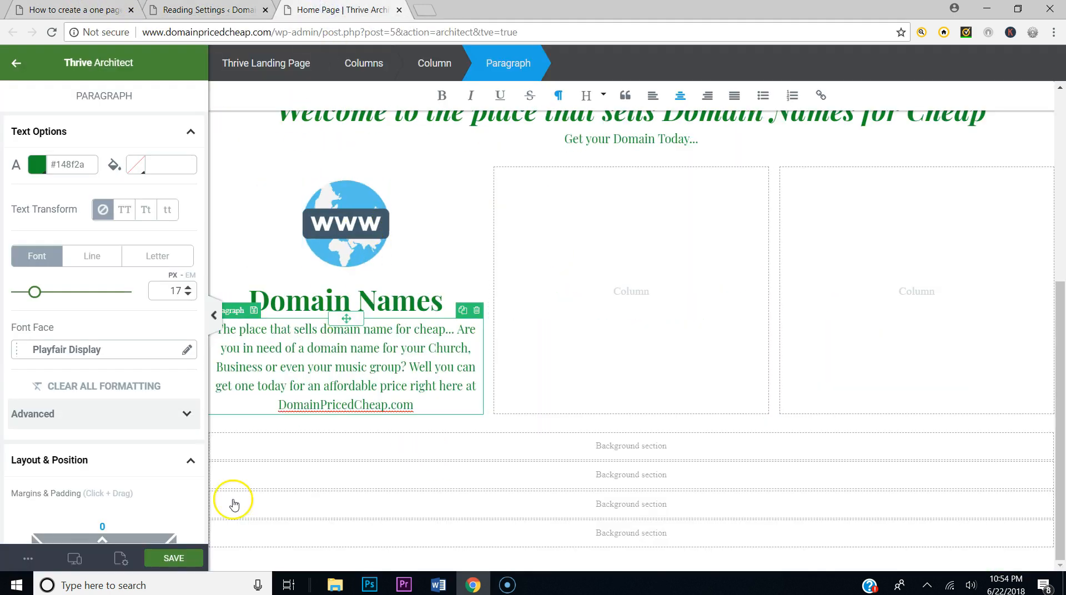
{"action": "left_click", "coordinate": [169, 558]}
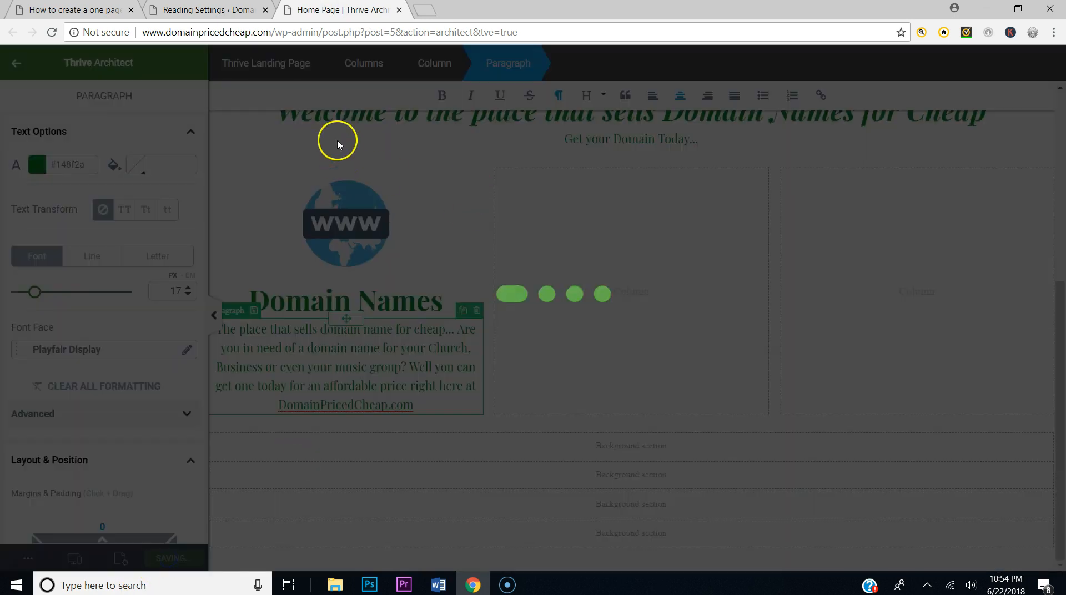
{"action": "left_click", "coordinate": [76, 11]}
{"action": "left_click", "coordinate": [350, 16]}
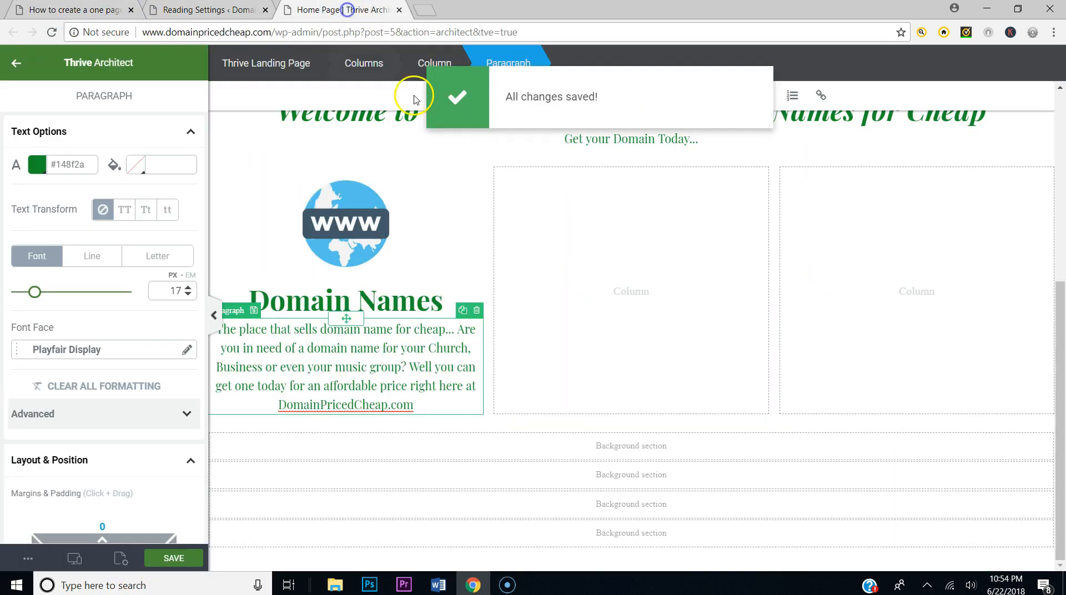
{"action": "left_click", "coordinate": [91, 10]}
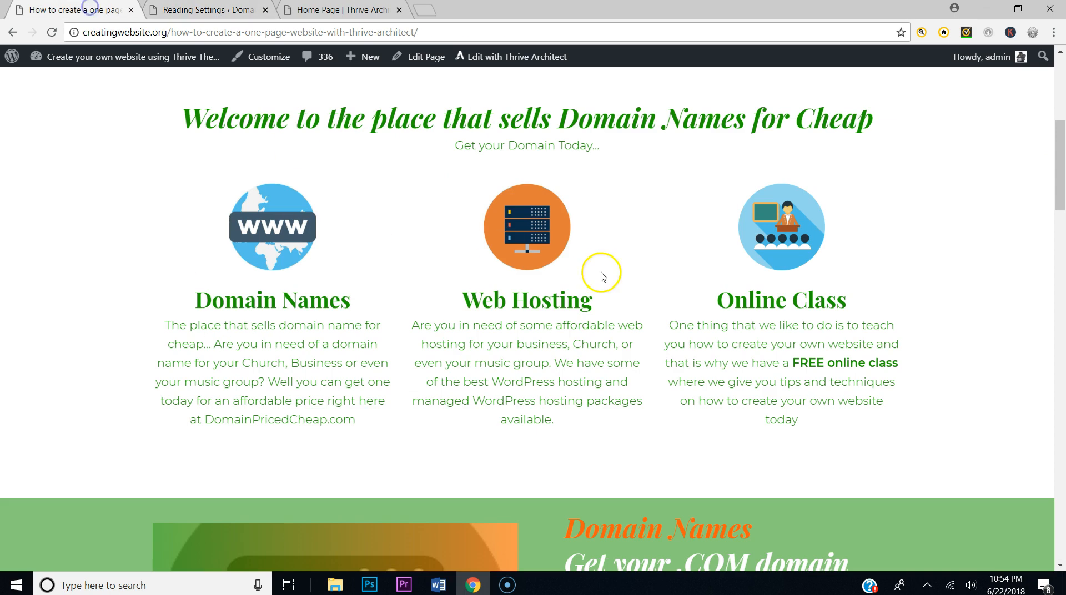
{"action": "left_click", "coordinate": [356, 12]}
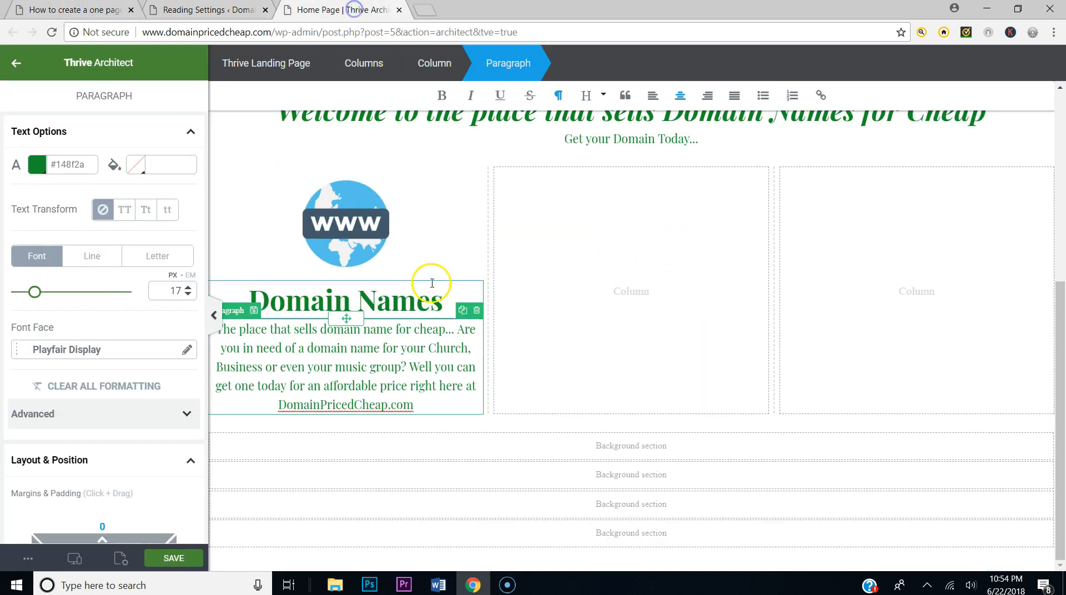
{"action": "left_click", "coordinate": [431, 194]}
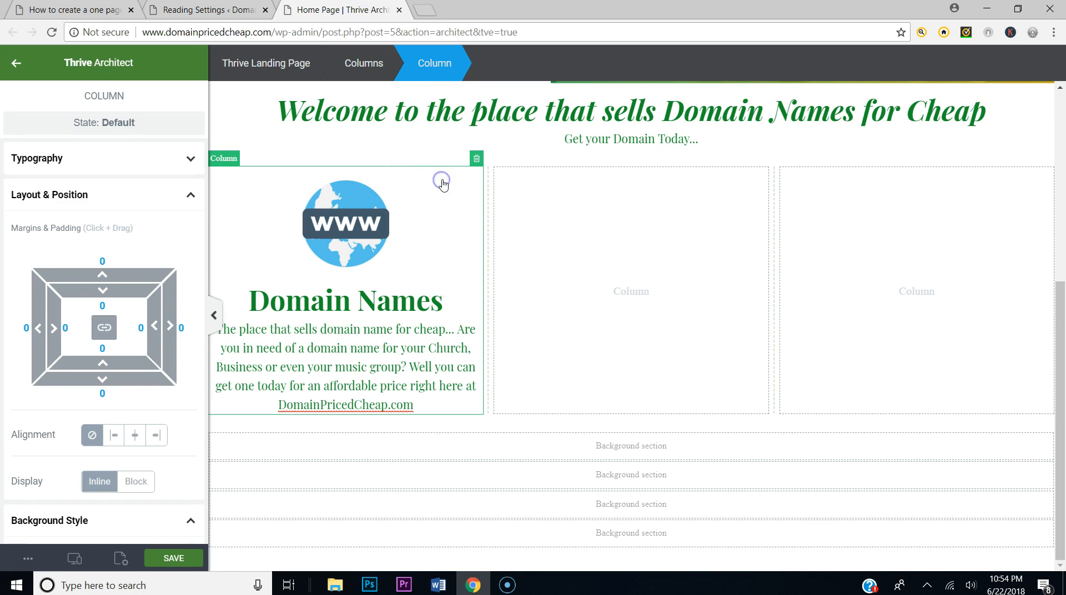
{"action": "left_click", "coordinate": [423, 71]}
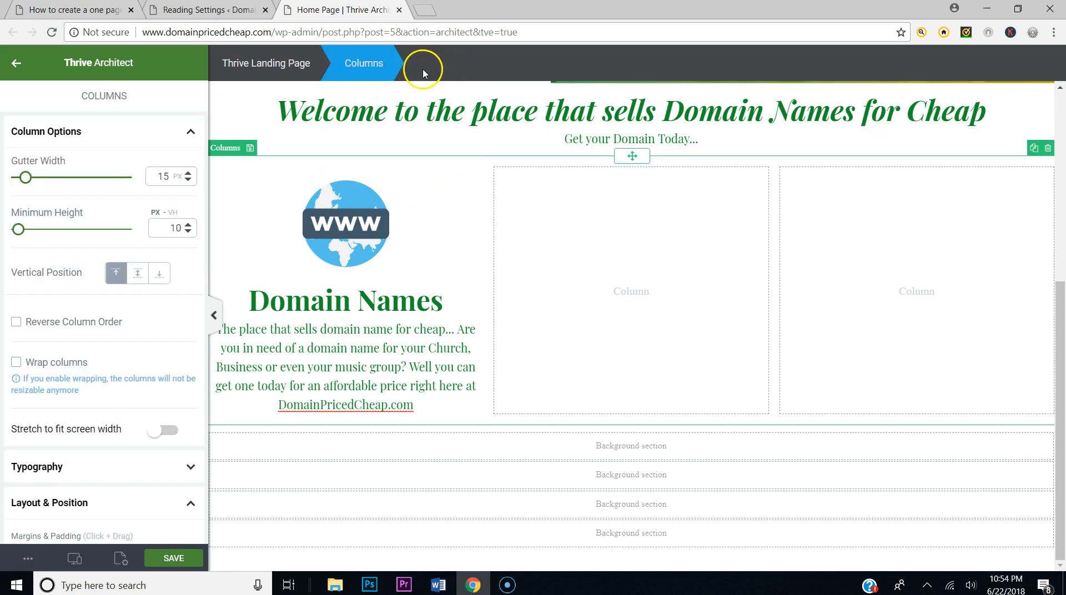
{"action": "left_click", "coordinate": [417, 187]}
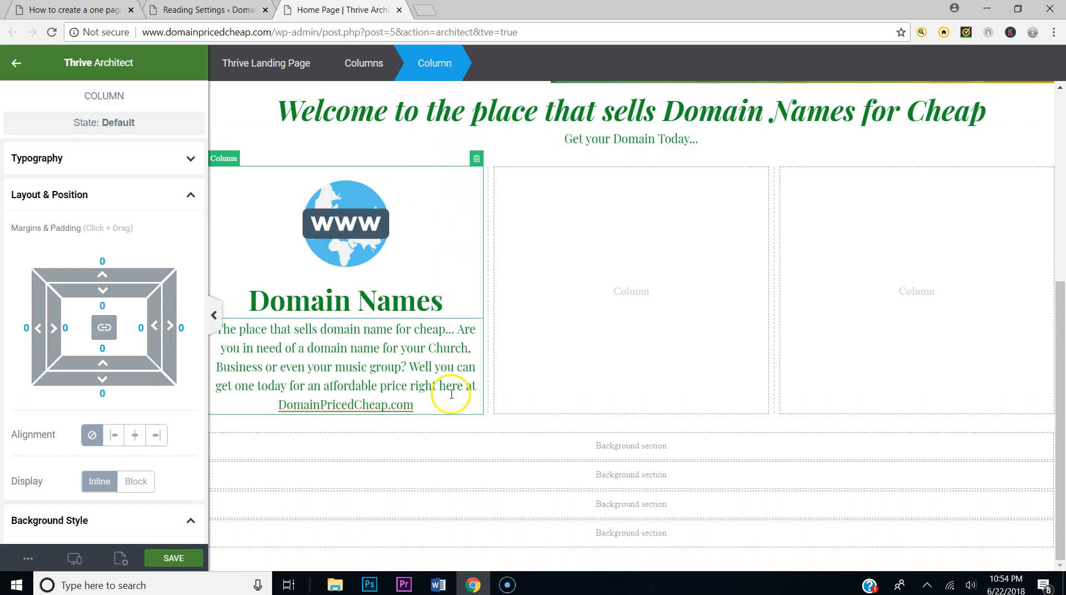
{"action": "left_click", "coordinate": [448, 366]}
{"action": "left_click", "coordinate": [458, 186]}
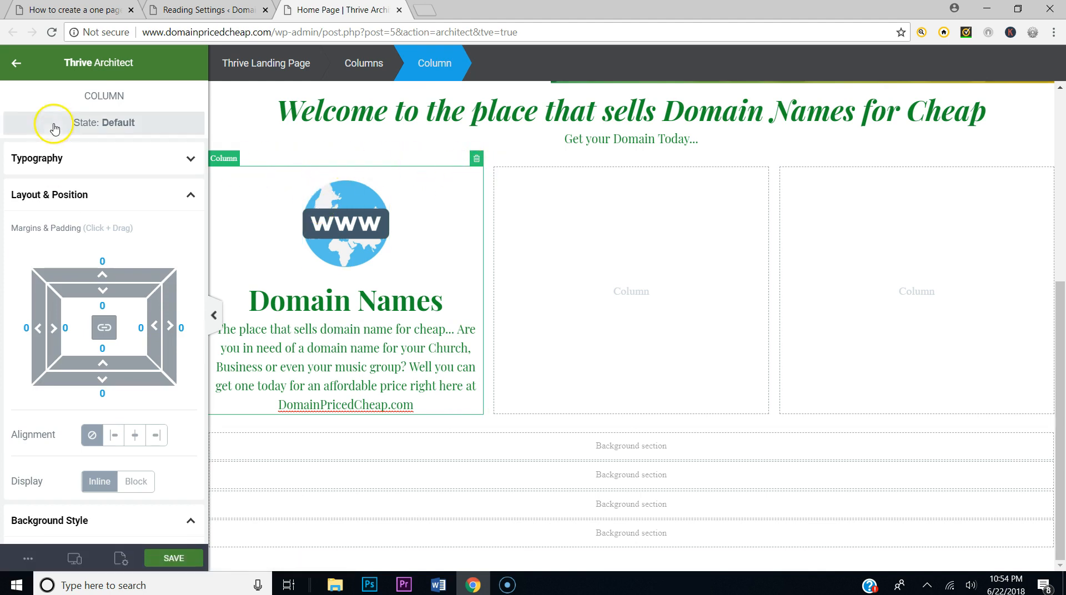
Step: Save the landing page, close its editor tab and dismiss the Norton Security Toolbar notification
{"action": "left_click", "coordinate": [174, 558]}
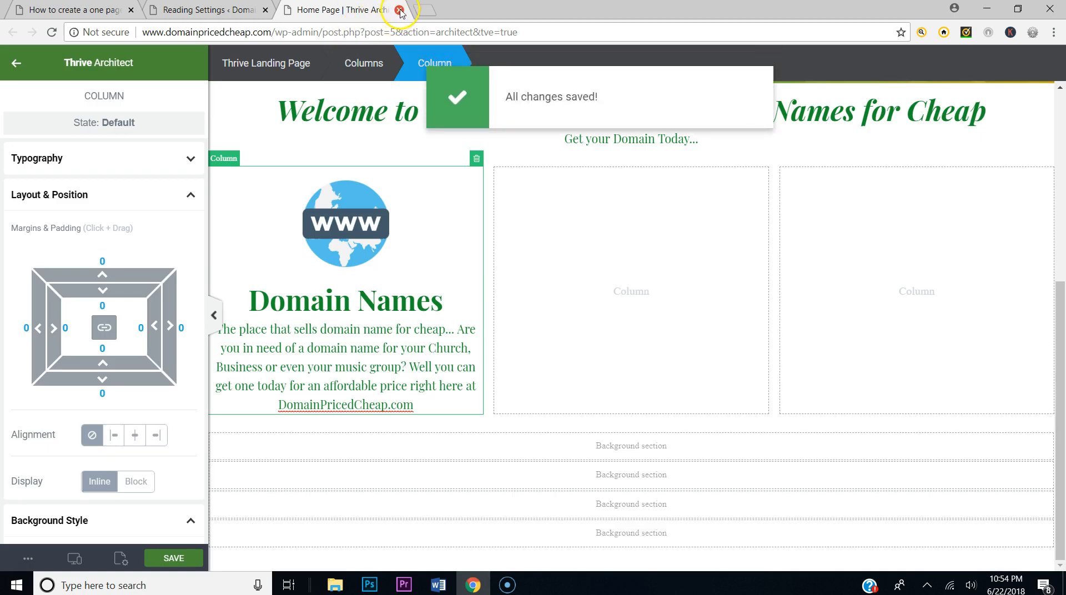
{"action": "left_click", "coordinate": [400, 11]}
{"action": "left_click", "coordinate": [66, 9]}
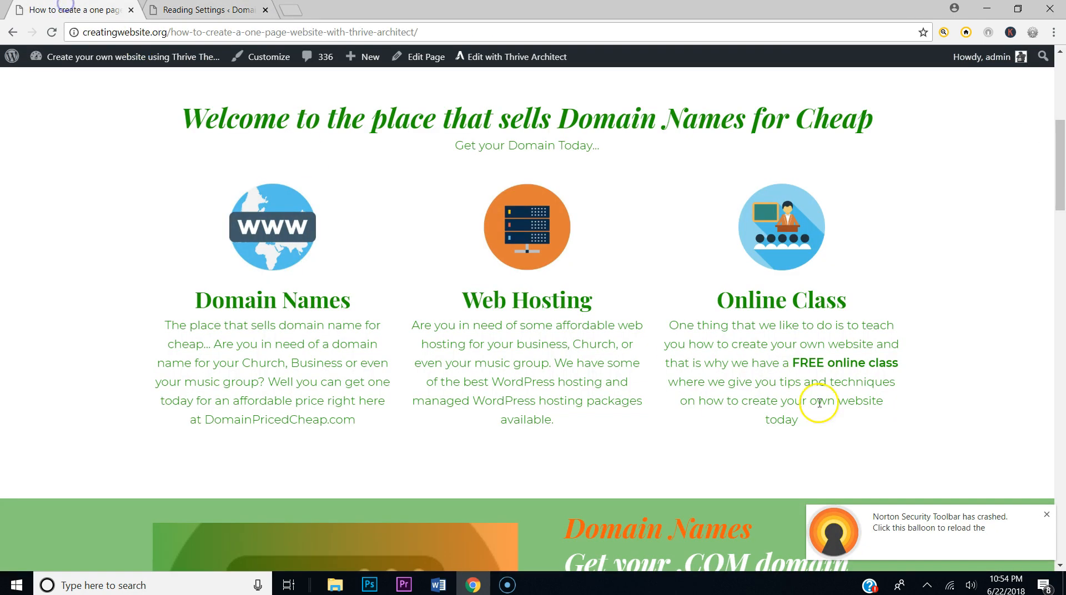
{"action": "left_click", "coordinate": [1052, 514]}
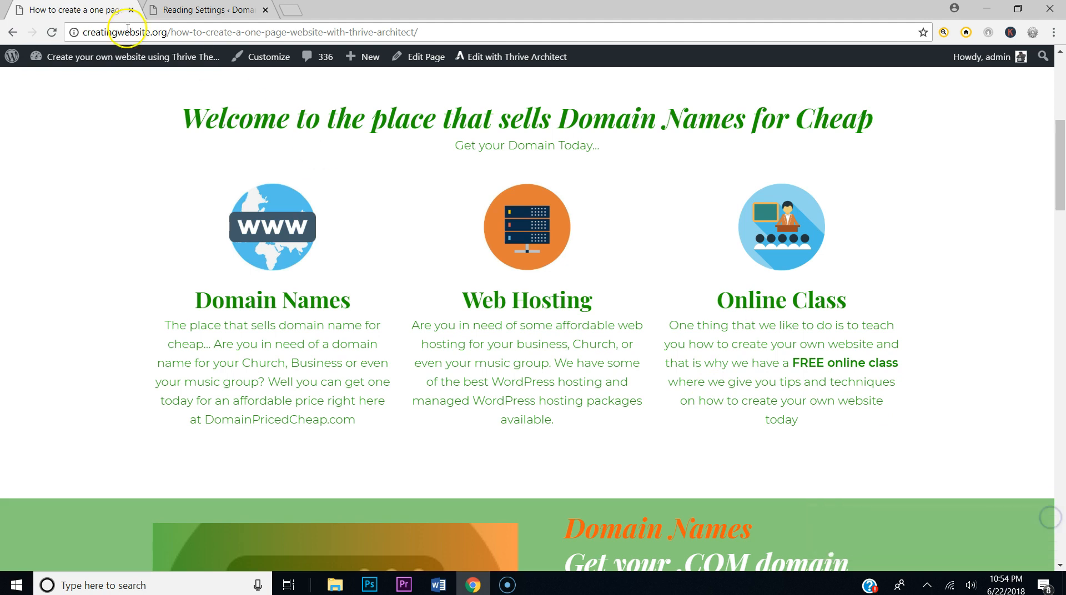
Step: Go to the Pages list of the Domain Priced Cheap WordPress site and reopen Home Page in Thrive Architect
{"action": "left_click", "coordinate": [189, 17]}
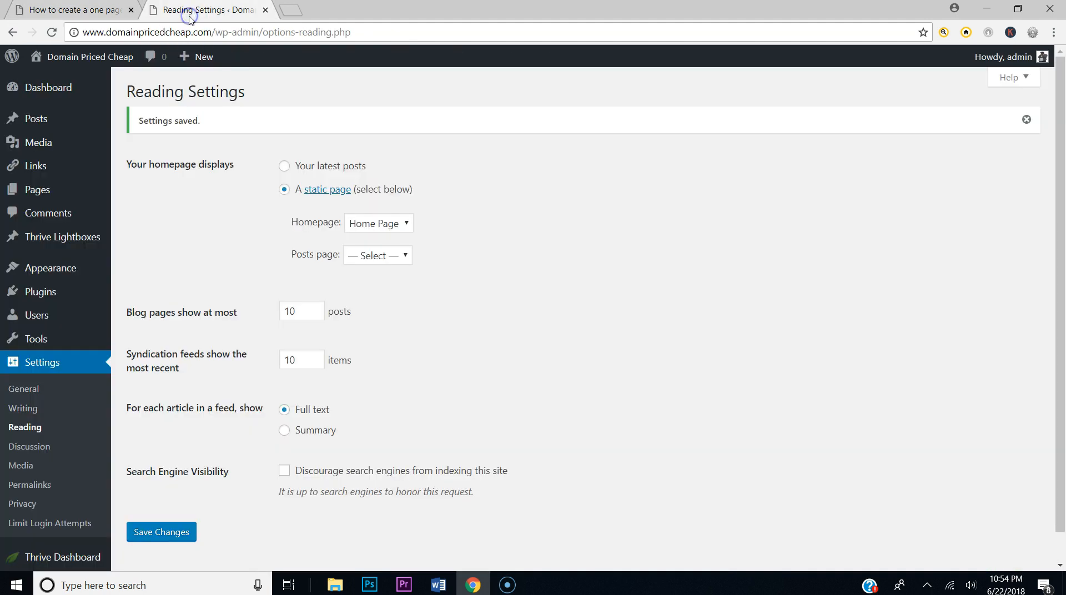
{"action": "left_click", "coordinate": [49, 89]}
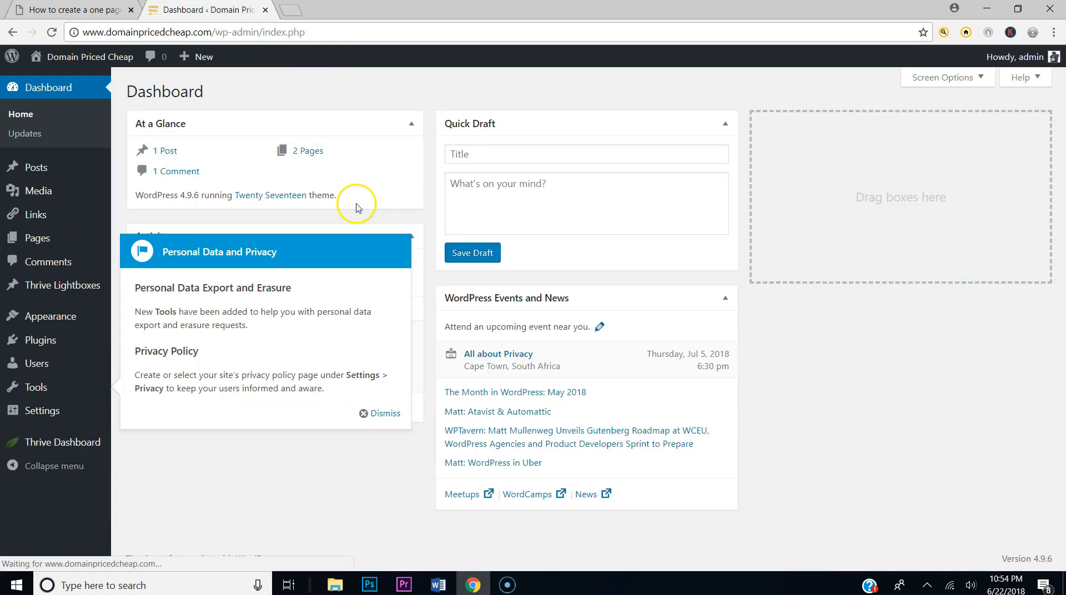
{"action": "left_click", "coordinate": [41, 247]}
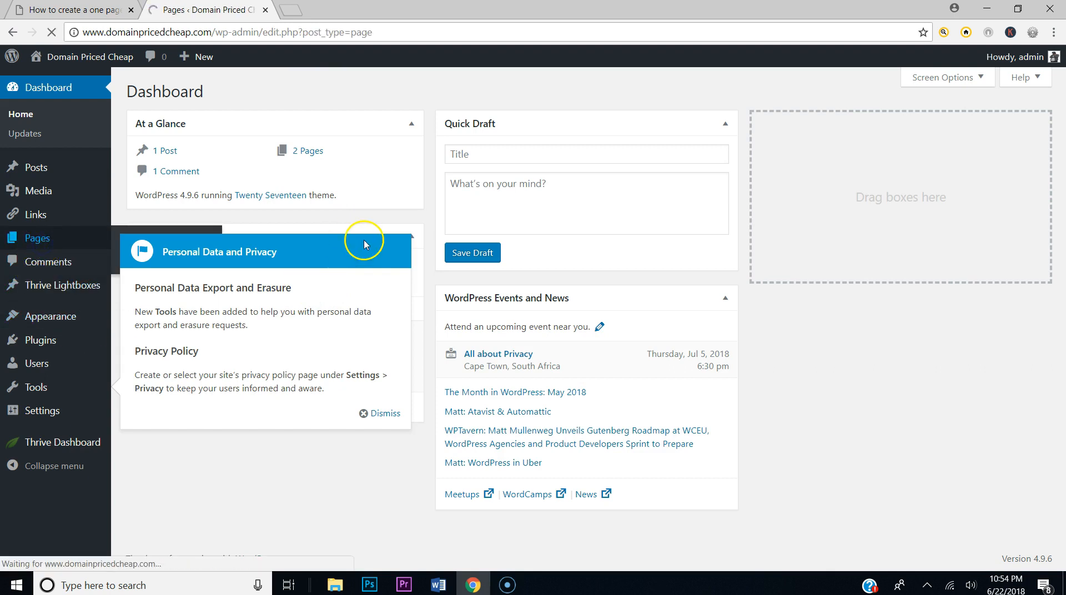
{"action": "left_click", "coordinate": [303, 251]}
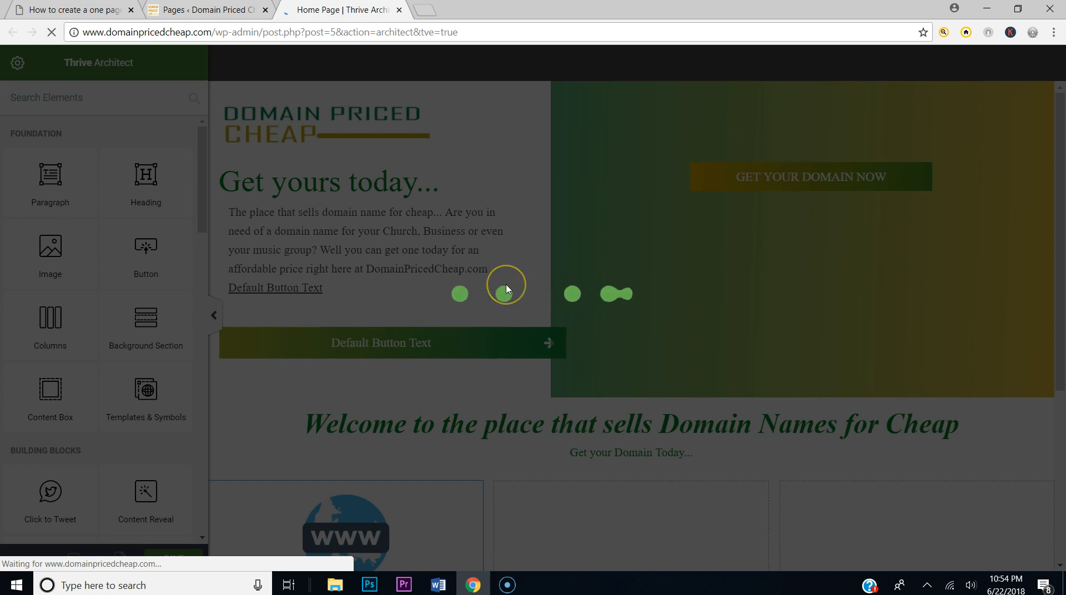
Step: Examine the first services column's container, globe icon and heading settings alongside the options of the surrounding three-column layout
{"action": "scroll", "coordinate": [508, 285], "scroll_direction": "down", "scroll_amount": 4}
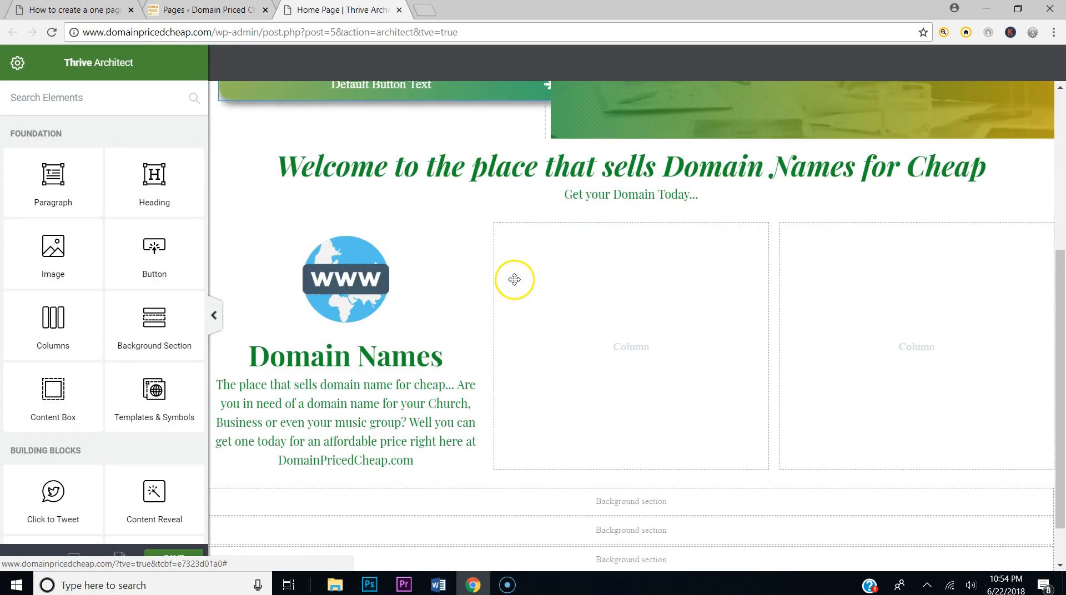
{"action": "left_click", "coordinate": [429, 242]}
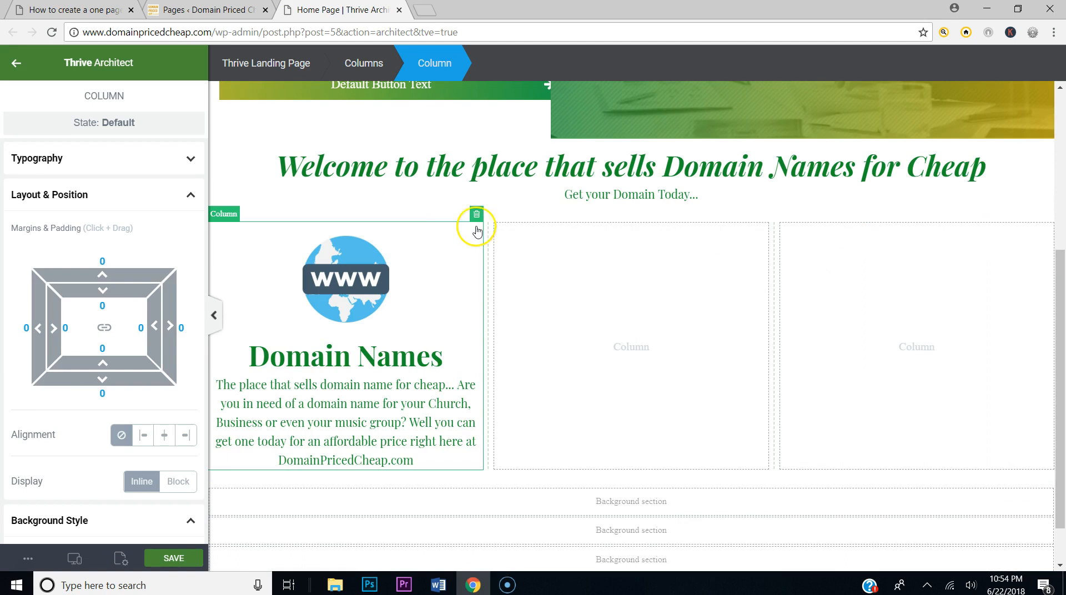
{"action": "left_click", "coordinate": [506, 239]}
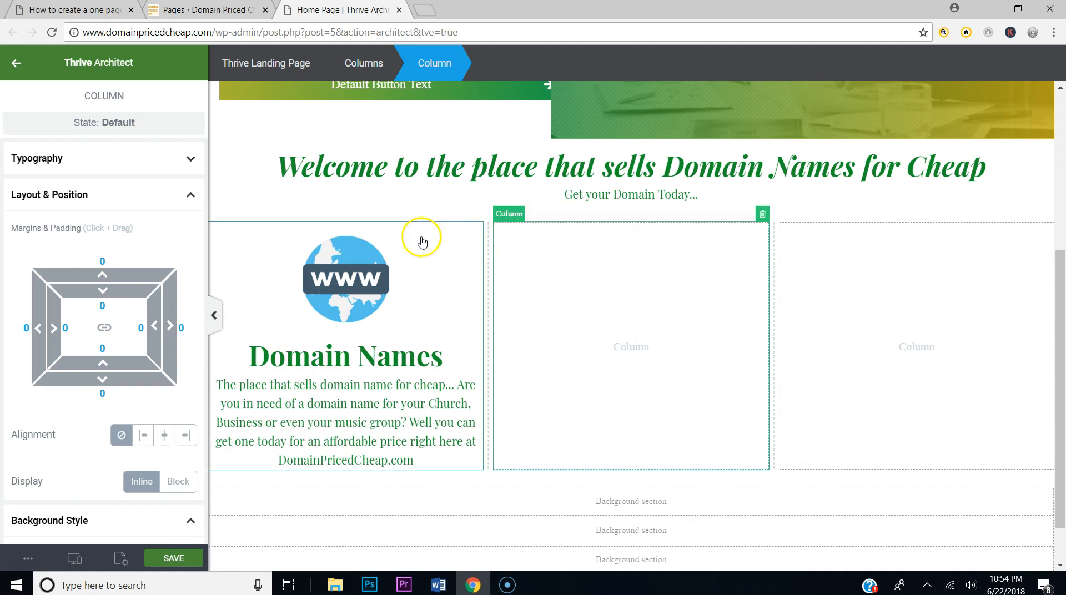
{"action": "left_click", "coordinate": [404, 241]}
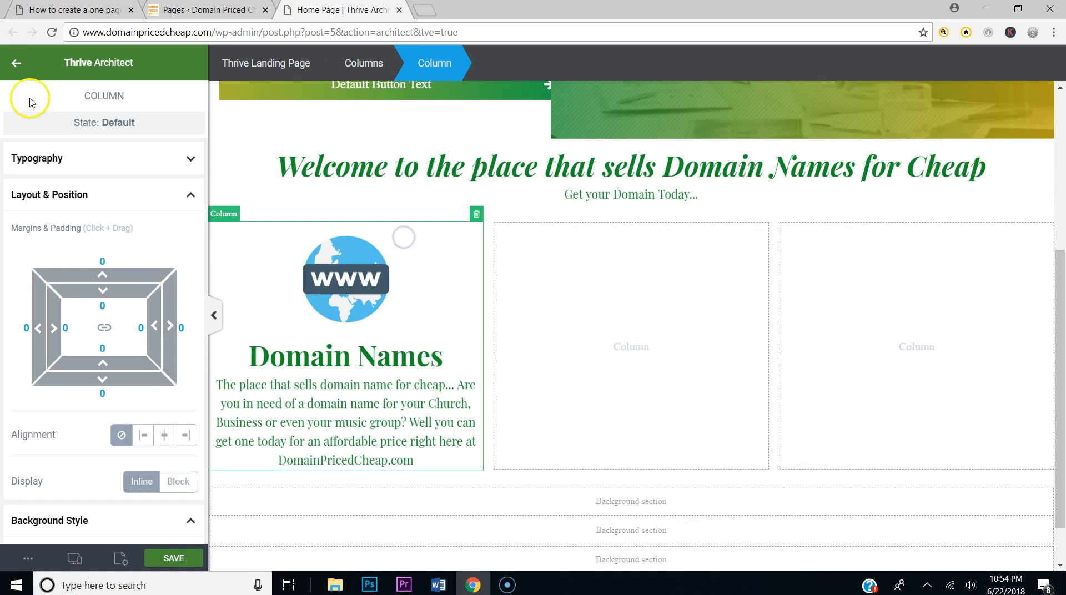
{"action": "left_click", "coordinate": [15, 64]}
{"action": "left_click", "coordinate": [275, 248]}
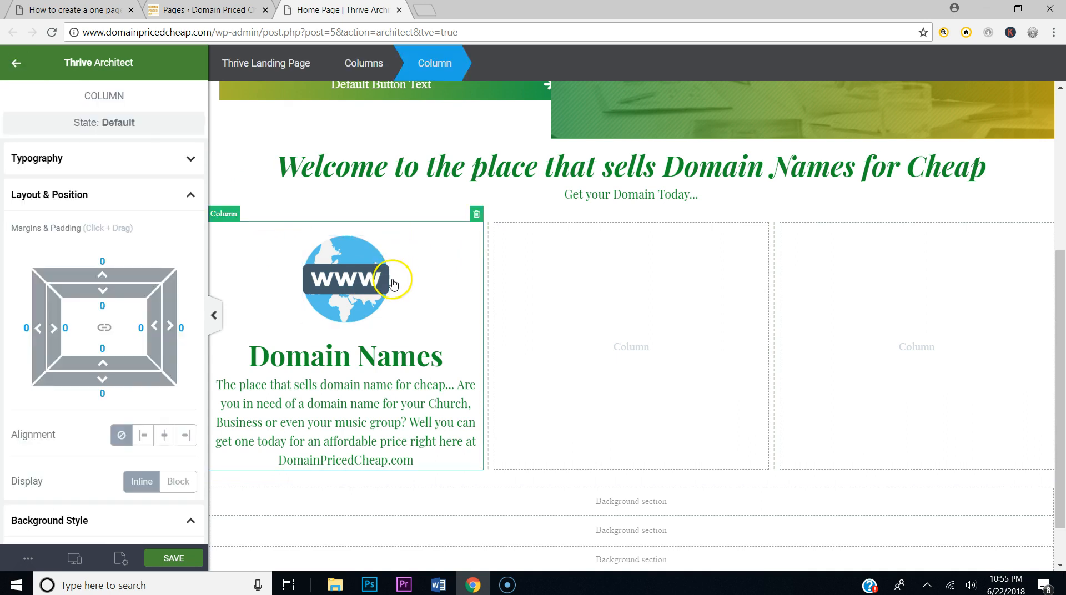
{"action": "left_click", "coordinate": [359, 251]}
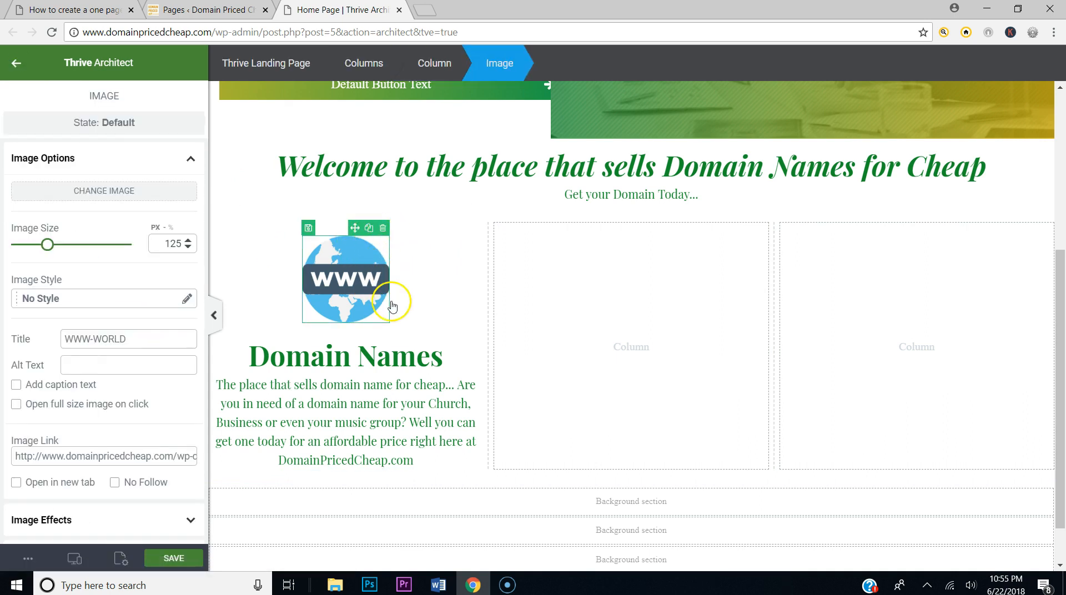
{"action": "left_click", "coordinate": [399, 349]}
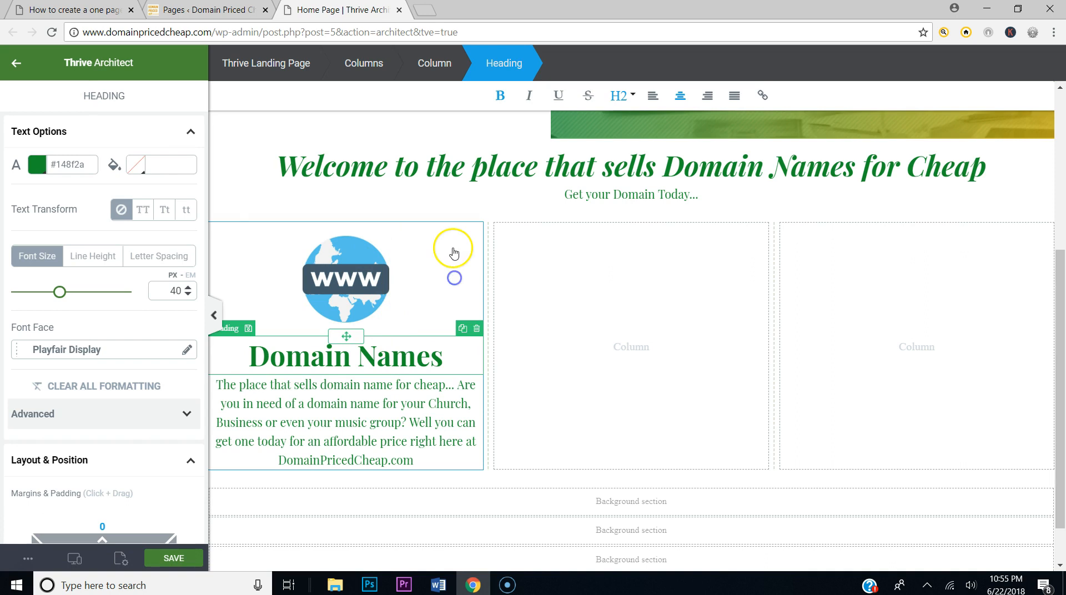
{"action": "left_click", "coordinate": [454, 253]}
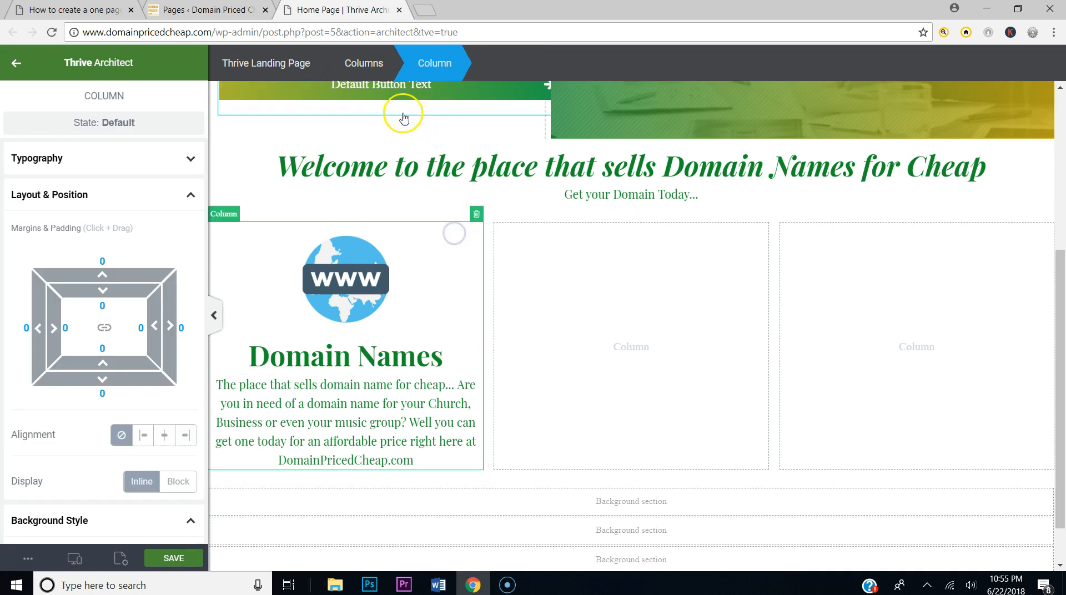
{"action": "left_click", "coordinate": [372, 64]}
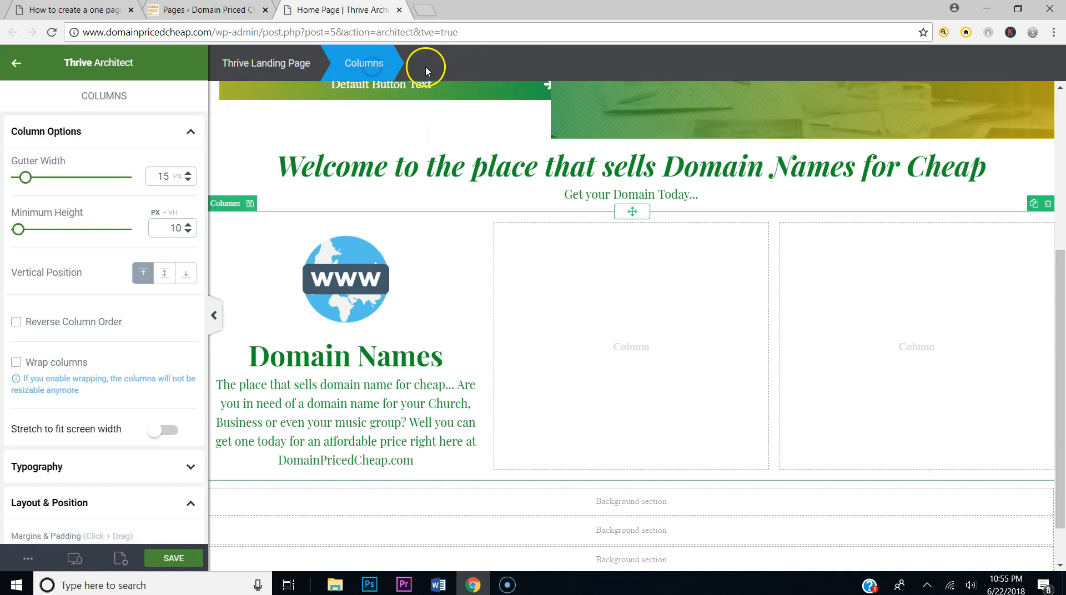
{"action": "left_click", "coordinate": [443, 236]}
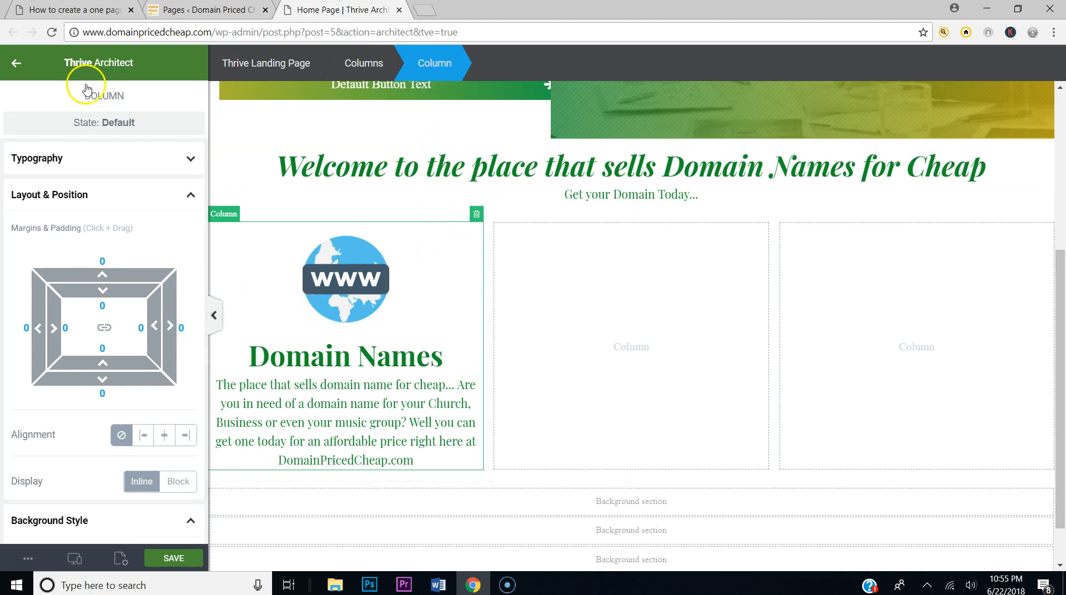
Step: Insert the orange web-hosting server image from the media library into the middle column, matching the reference page's icon
{"action": "left_click", "coordinate": [15, 65]}
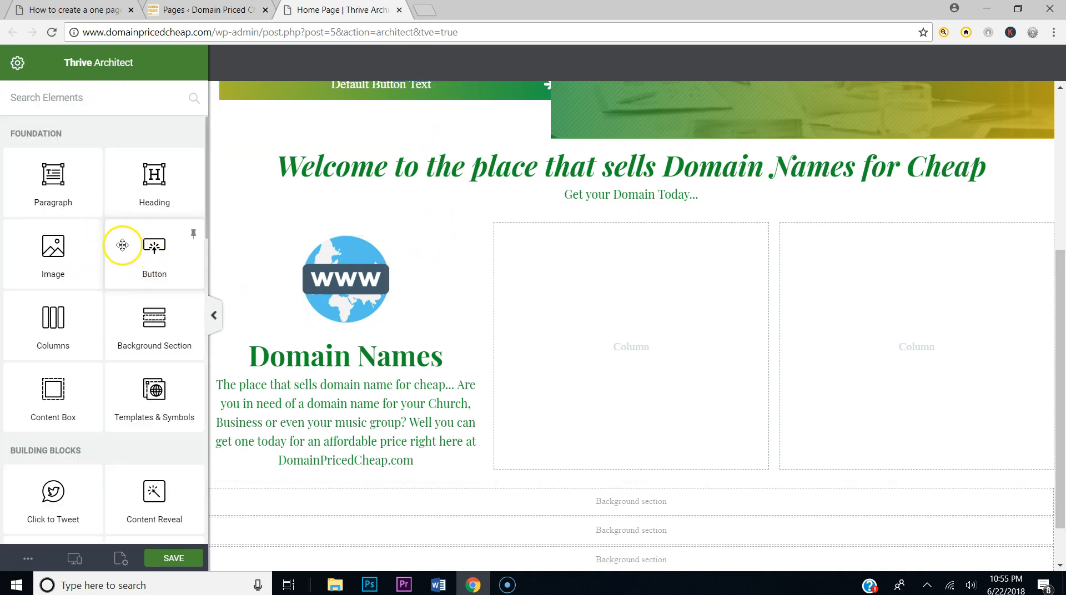
{"action": "left_click_drag", "start_coordinate": [53, 247], "coordinate": [669, 348]}
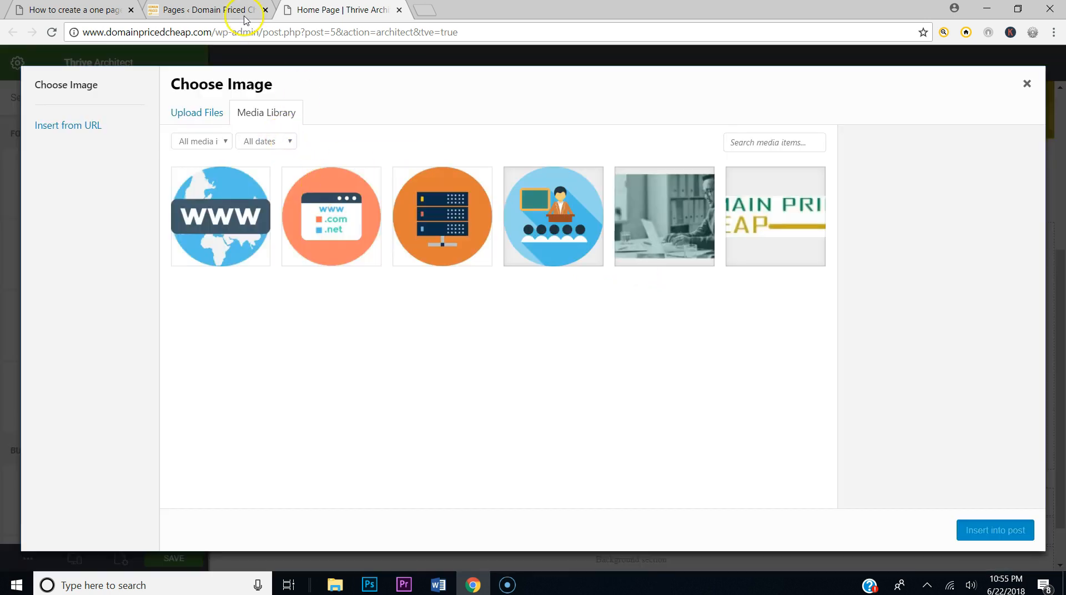
{"action": "left_click", "coordinate": [78, 10]}
{"action": "left_click", "coordinate": [336, 8]}
{"action": "left_click", "coordinate": [449, 226]}
{"action": "left_click", "coordinate": [990, 532]}
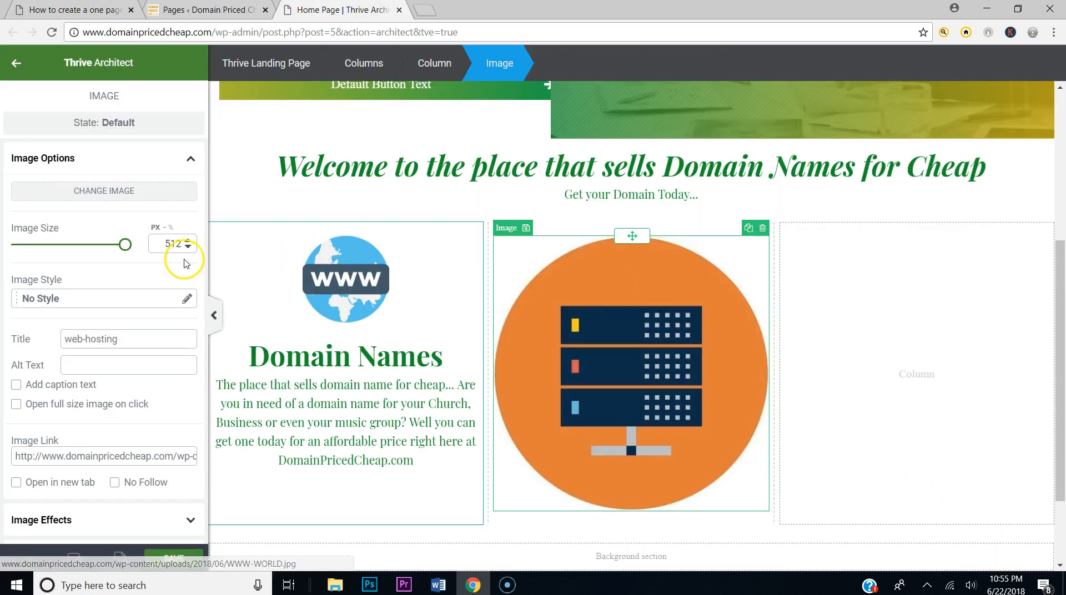
Step: Resize the web-hosting image to 125 px and align it to the center of the middle column
{"action": "double_click", "coordinate": [159, 243]}
{"action": "type", "text": "125"}
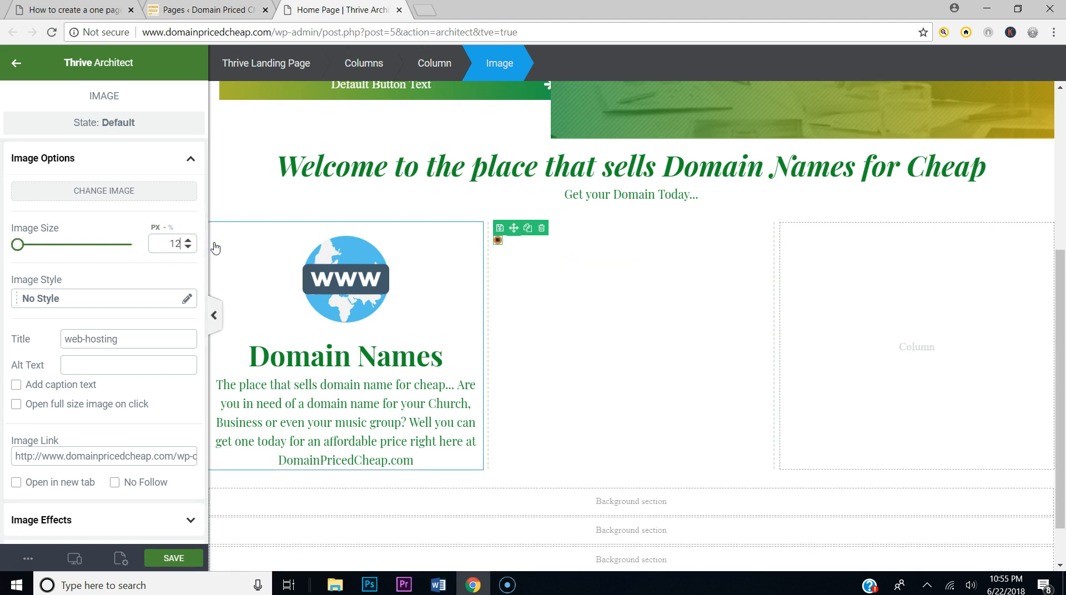
{"action": "left_click", "coordinate": [312, 297]}
{"action": "left_click", "coordinate": [566, 323]}
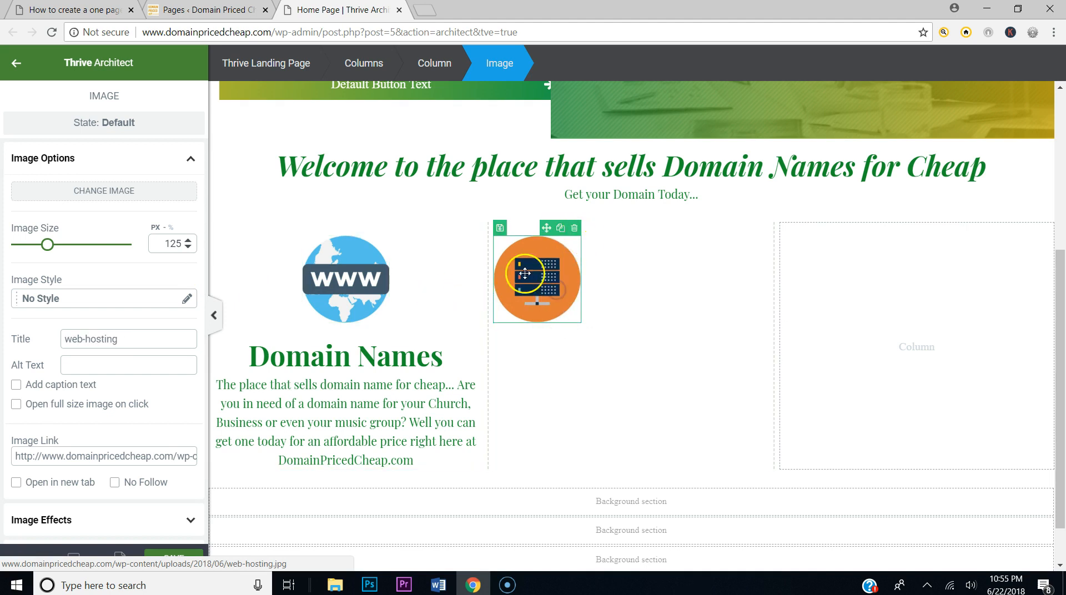
{"action": "scroll", "coordinate": [158, 370], "scroll_direction": "down", "scroll_amount": 1}
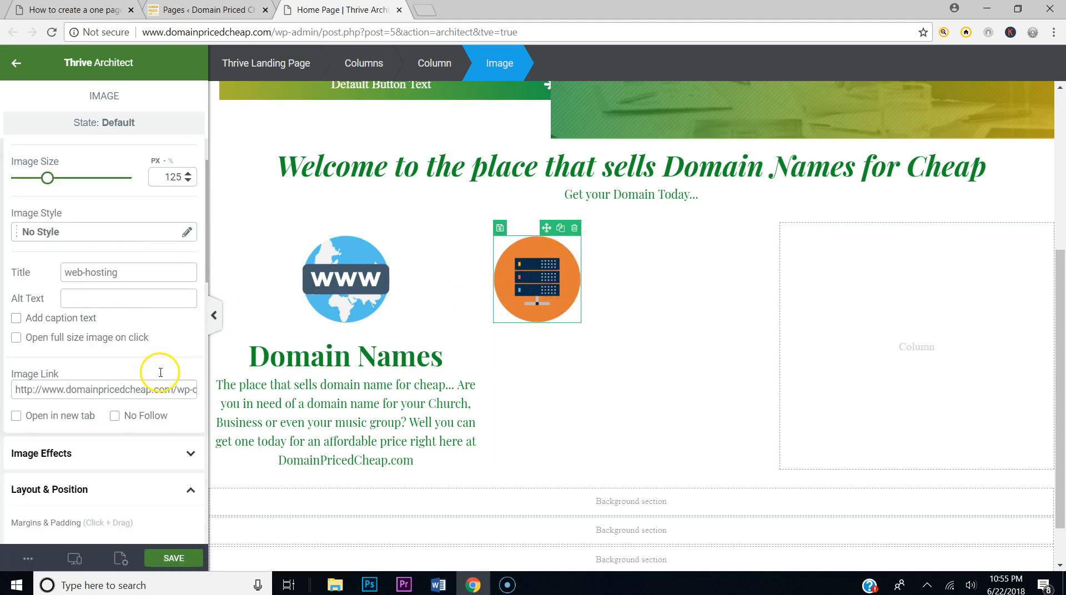
{"action": "scroll", "coordinate": [160, 372], "scroll_direction": "down", "scroll_amount": 5}
{"action": "left_click", "coordinate": [164, 427]}
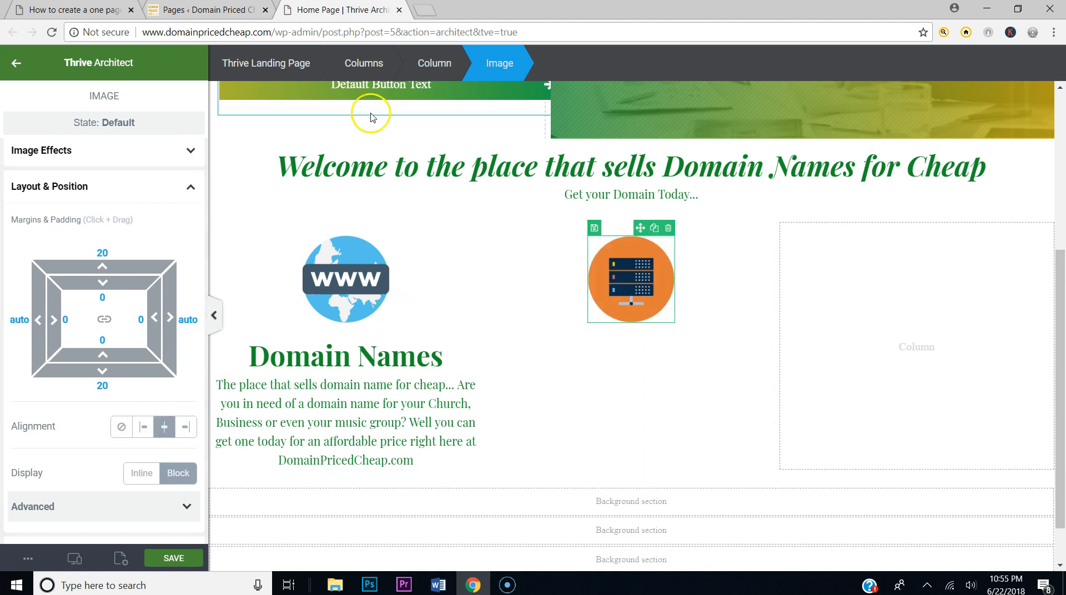
Step: Duplicate the first column's "Domain Names" heading and paragraph, placing the copies below the server icon in the middle column
{"action": "left_click", "coordinate": [354, 354]}
{"action": "left_click", "coordinate": [460, 329]}
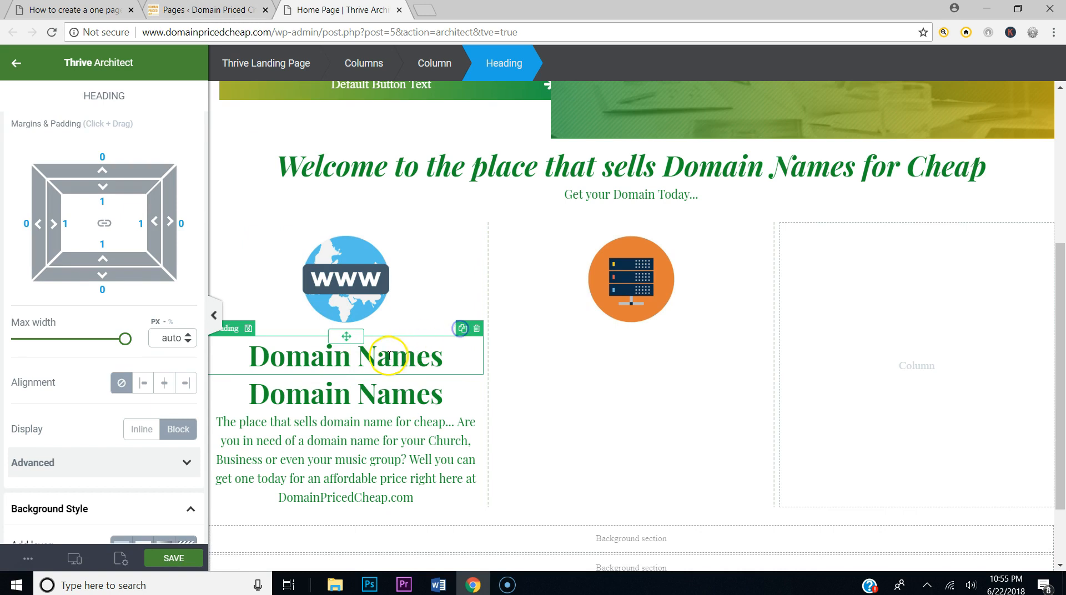
{"action": "left_click_drag", "start_coordinate": [347, 337], "coordinate": [608, 345]}
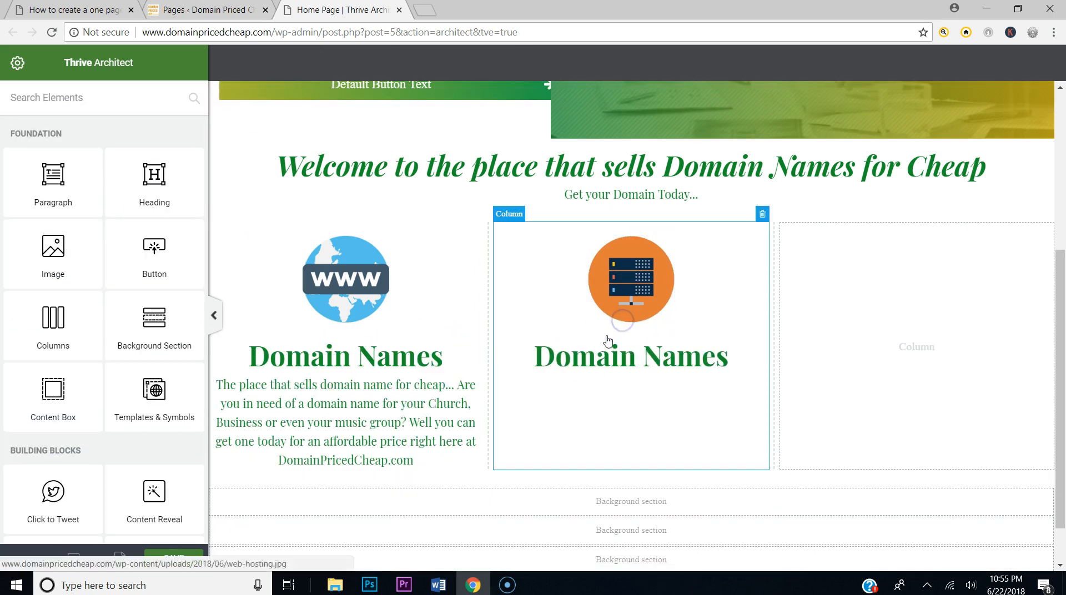
{"action": "left_click", "coordinate": [386, 407]}
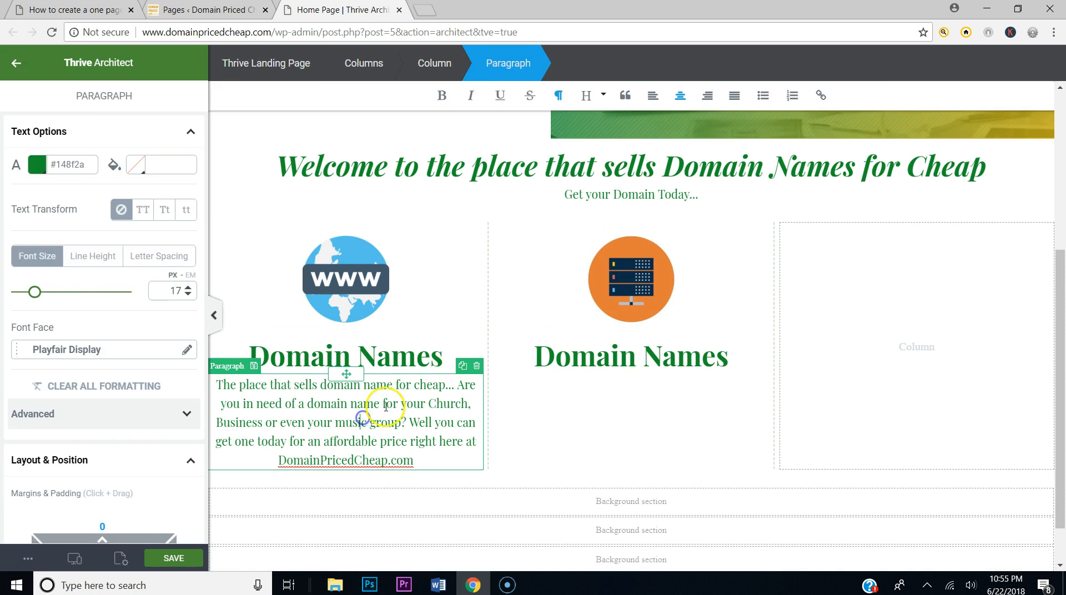
{"action": "left_click", "coordinate": [461, 366]}
{"action": "left_click_drag", "start_coordinate": [363, 377], "coordinate": [647, 369]}
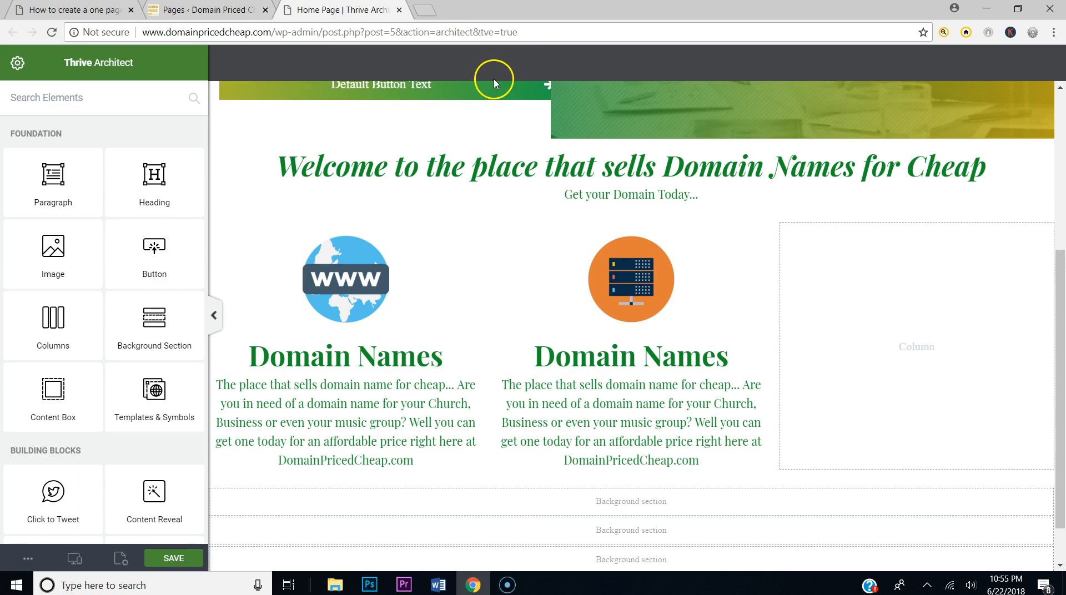
Step: Replace the middle column's paragraph with the Web Hosting description copied from the reference page
{"action": "left_click", "coordinate": [113, 12]}
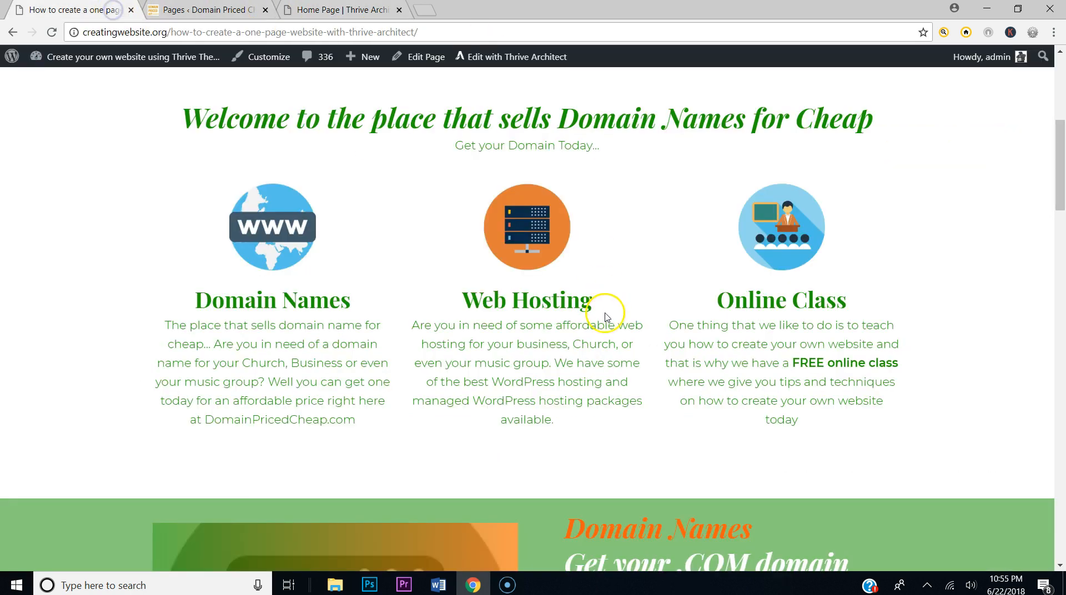
{"action": "left_click_drag", "start_coordinate": [417, 344], "coordinate": [412, 324]}
{"action": "key", "text": "ctrl+c"}
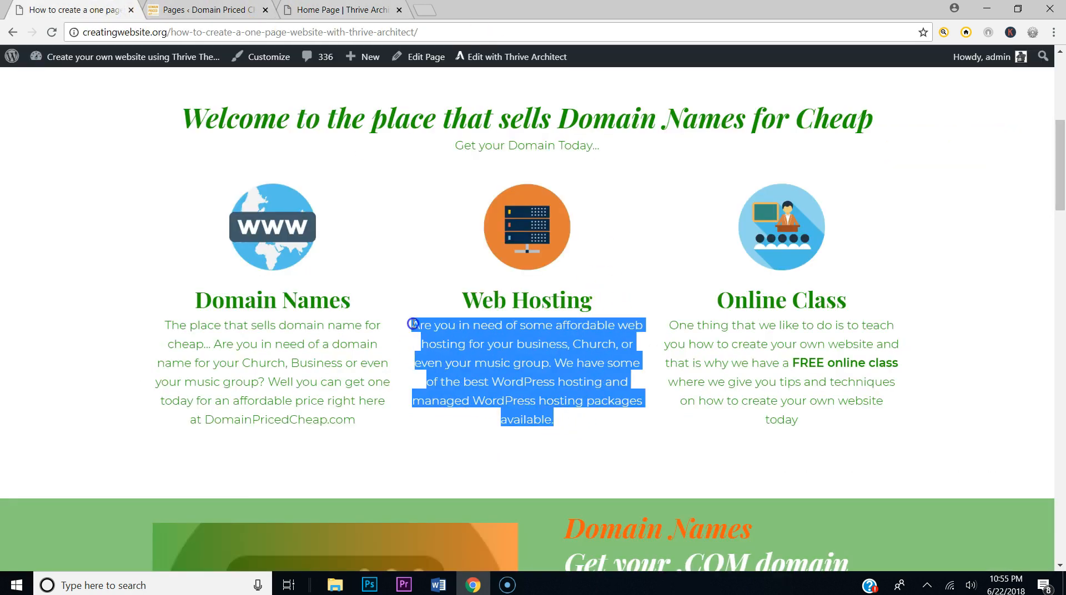
{"action": "left_click", "coordinate": [297, 10]}
{"action": "left_click", "coordinate": [706, 459]}
{"action": "left_click_drag", "start_coordinate": [707, 459], "coordinate": [513, 388]}
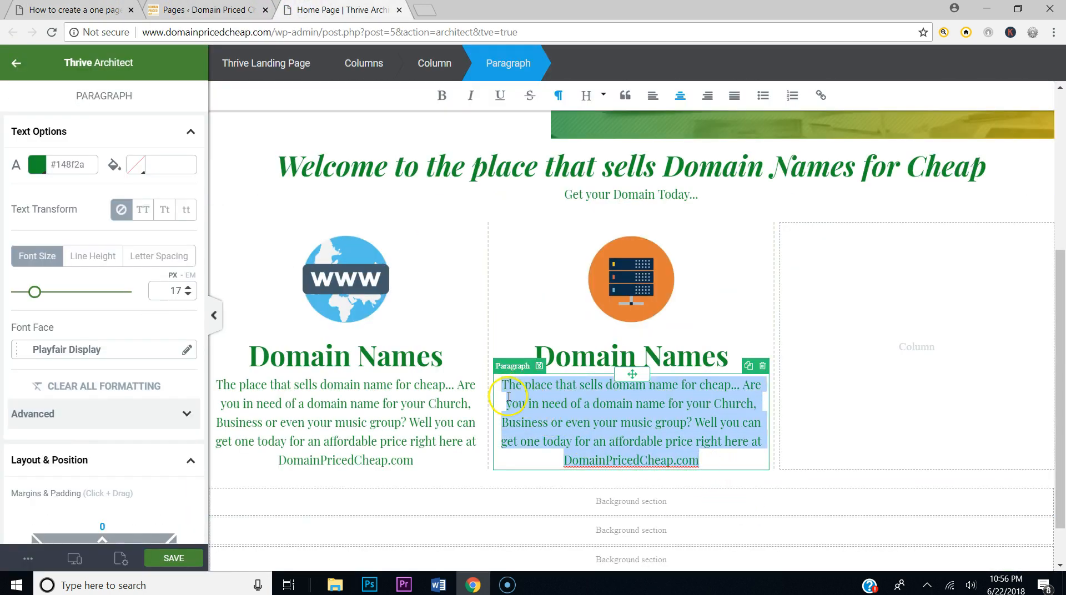
{"action": "key", "text": "ctrl+v"}
Step: Change the middle column's heading text to "Web Hosting"
{"action": "left_click", "coordinate": [724, 358]}
{"action": "key", "text": "BackSpace"}
{"action": "key", "text": "BackSpace"}
{"action": "key", "text": "BackSpace"}
{"action": "key", "text": "BackSpace"}
{"action": "key", "text": "BackSpace"}
{"action": "key", "text": "BackSpace"}
{"action": "key", "text": "BackSpace"}
{"action": "key", "text": "BackSpace"}
{"action": "key", "text": "BackSpace"}
{"action": "key", "text": "BackSpace"}
{"action": "key", "text": "BackSpace"}
{"action": "key", "text": "BackSpace"}
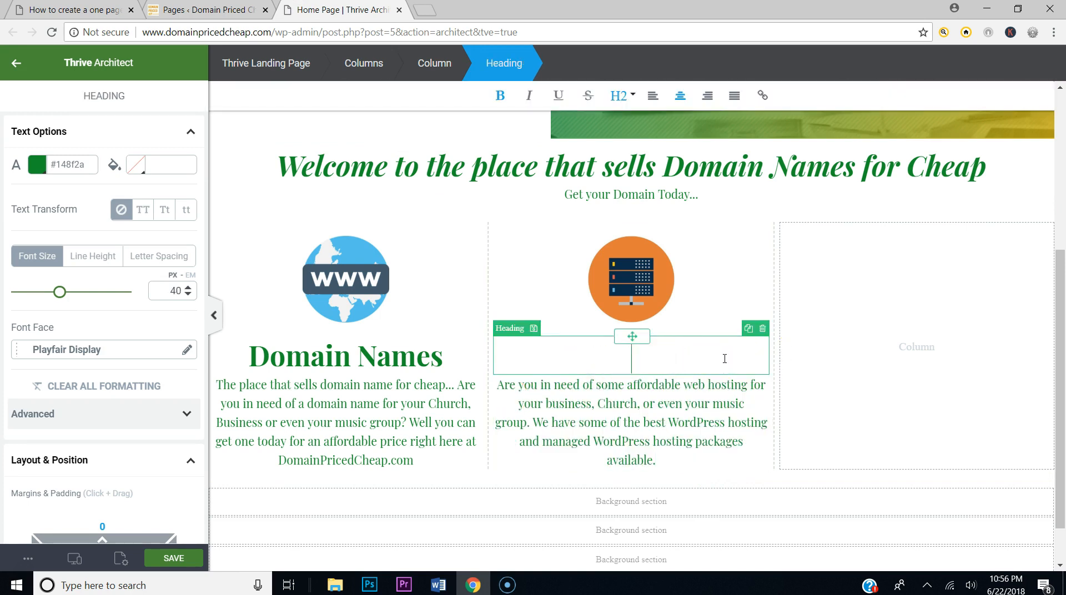
{"action": "type", "text": "Web Hosting"}
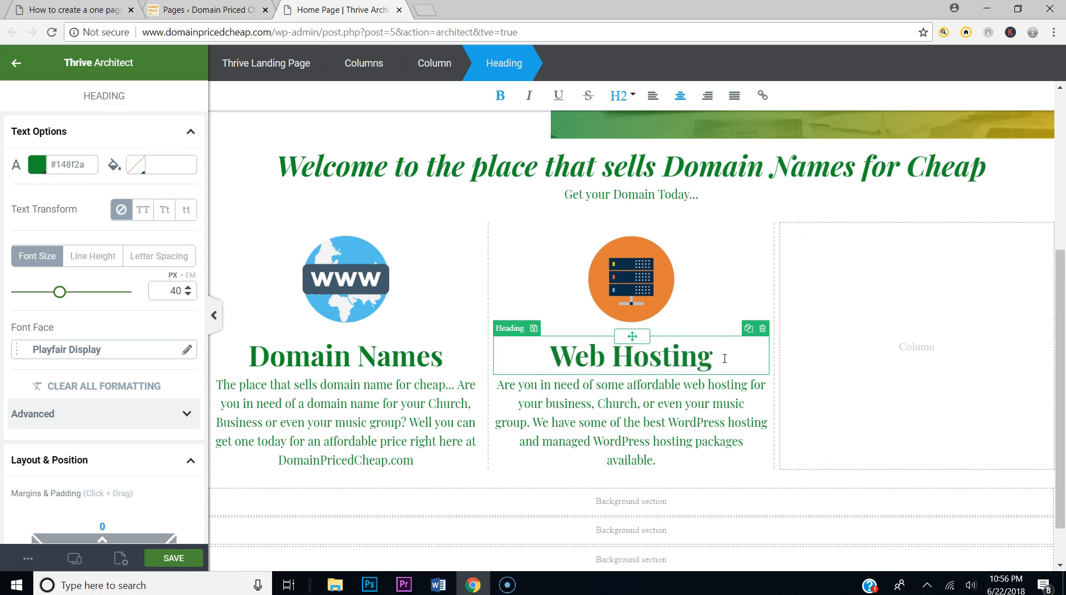
{"action": "left_click", "coordinate": [923, 373]}
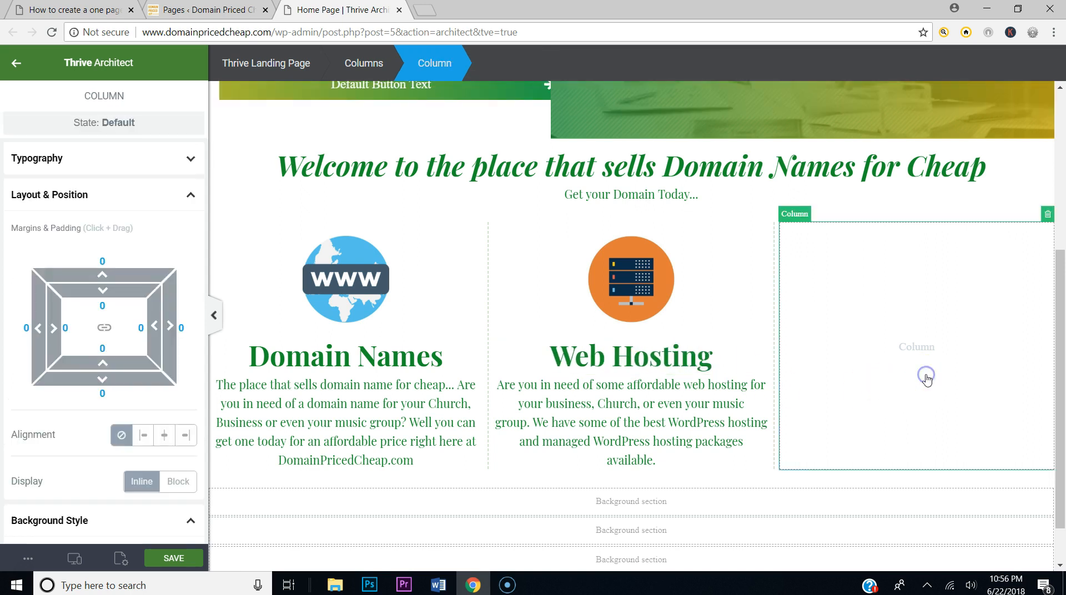
{"action": "left_click", "coordinate": [731, 253]}
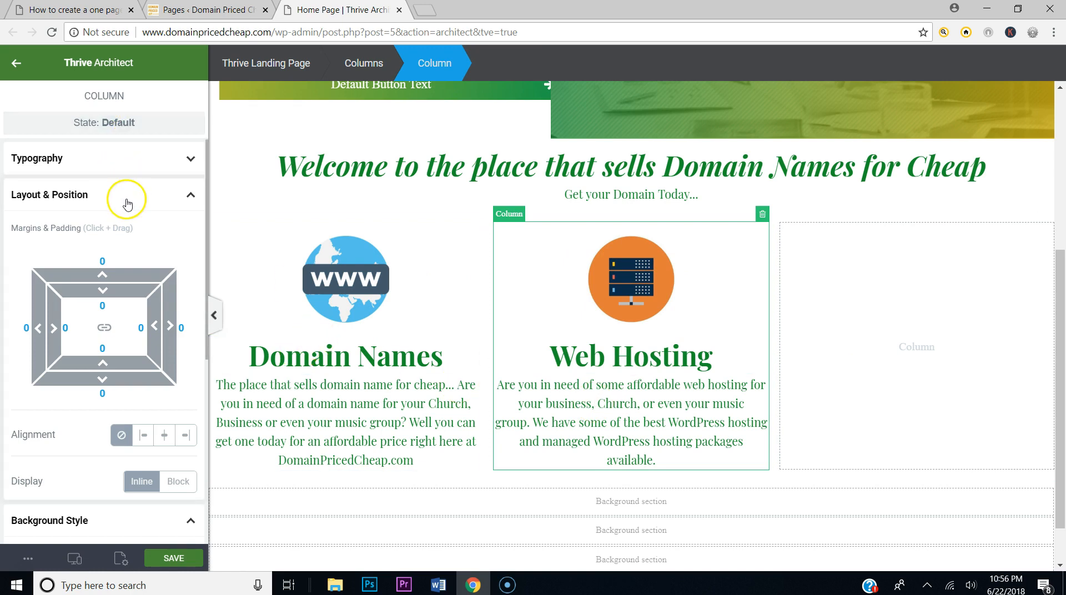
{"action": "left_click", "coordinate": [159, 197]}
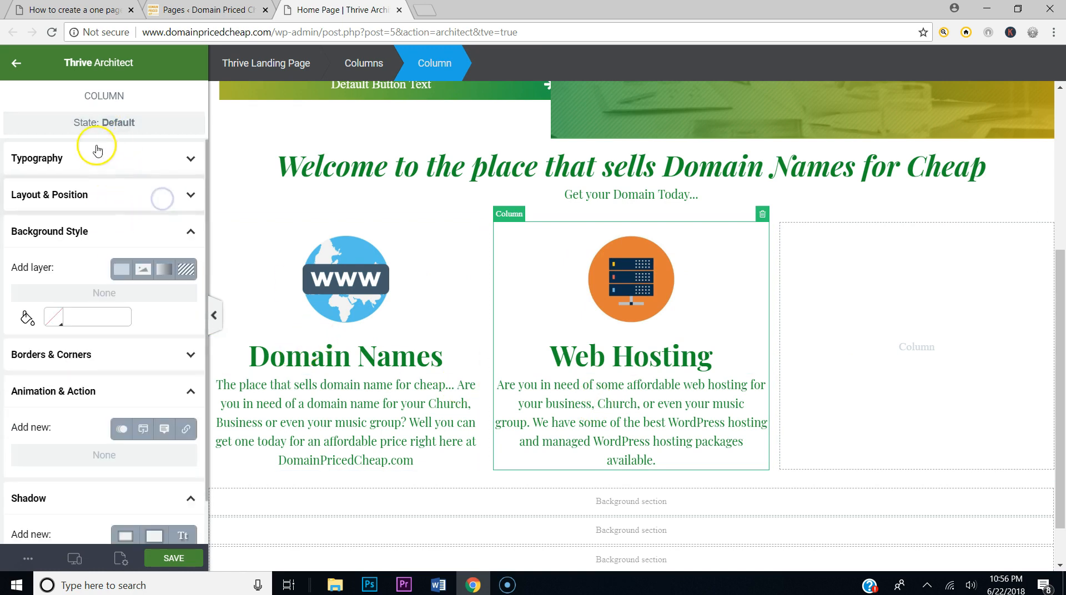
Step: Insert the blue online class image from the media library into the third column, matching the reference page's icon
{"action": "left_click", "coordinate": [17, 62]}
{"action": "left_click_drag", "start_coordinate": [76, 238], "coordinate": [930, 332]}
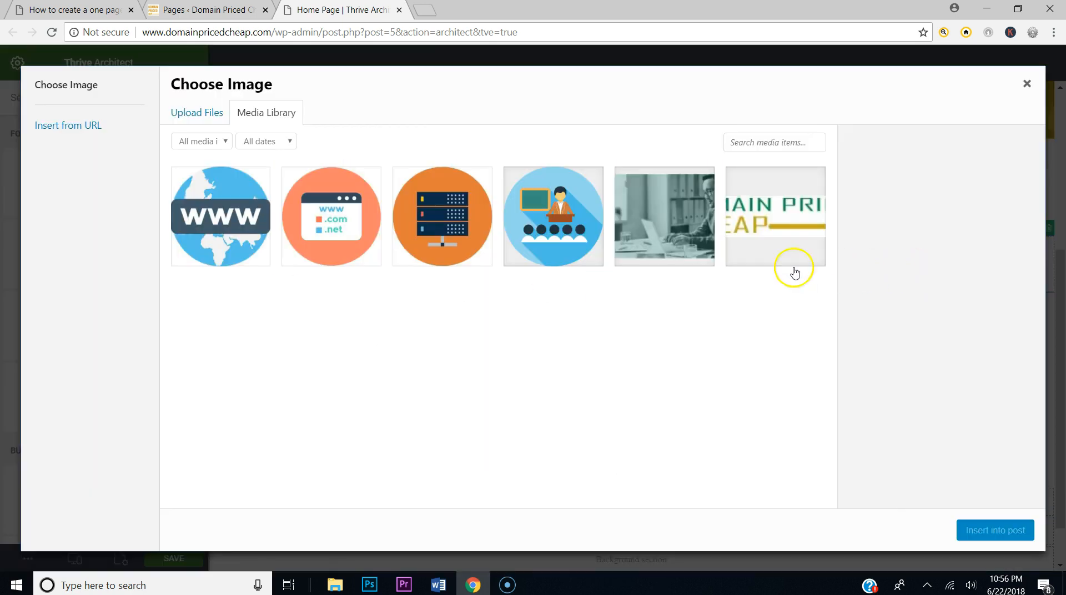
{"action": "left_click", "coordinate": [108, 11]}
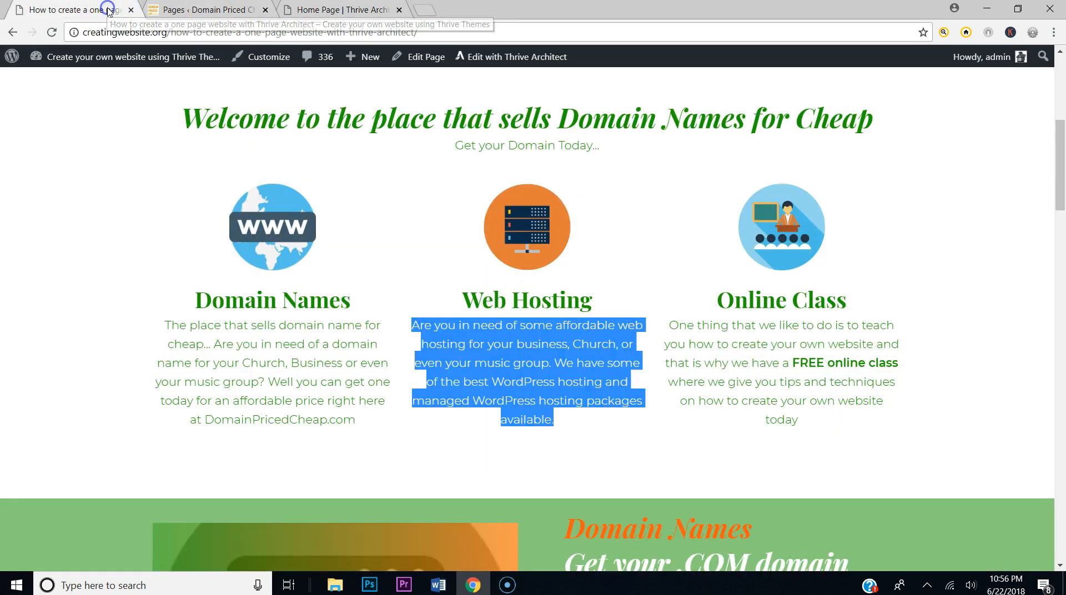
{"action": "left_click", "coordinate": [343, 11]}
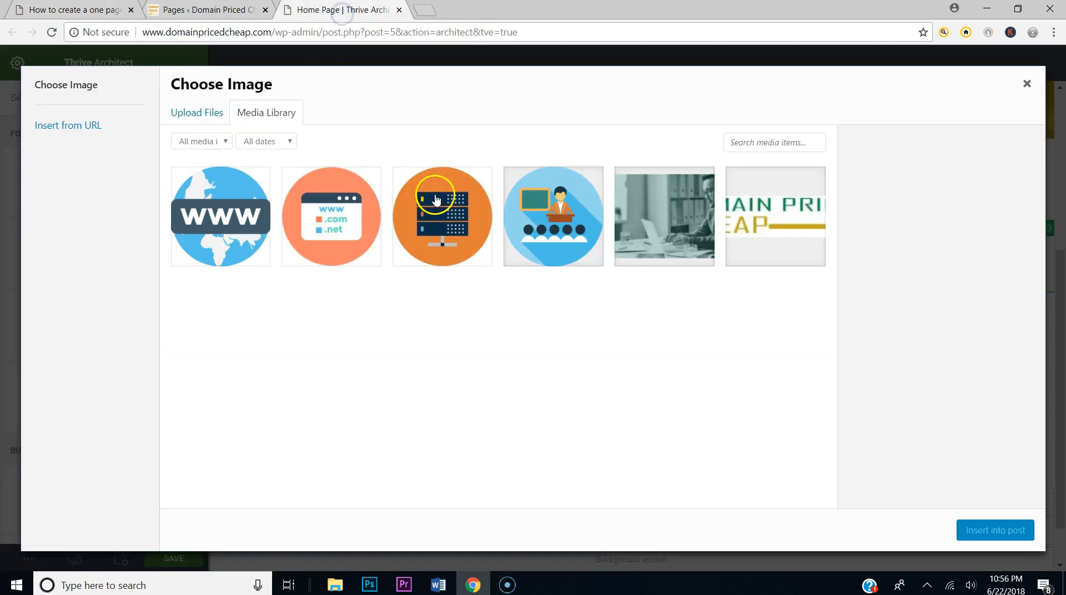
{"action": "left_click", "coordinate": [583, 233]}
{"action": "left_click", "coordinate": [1029, 528]}
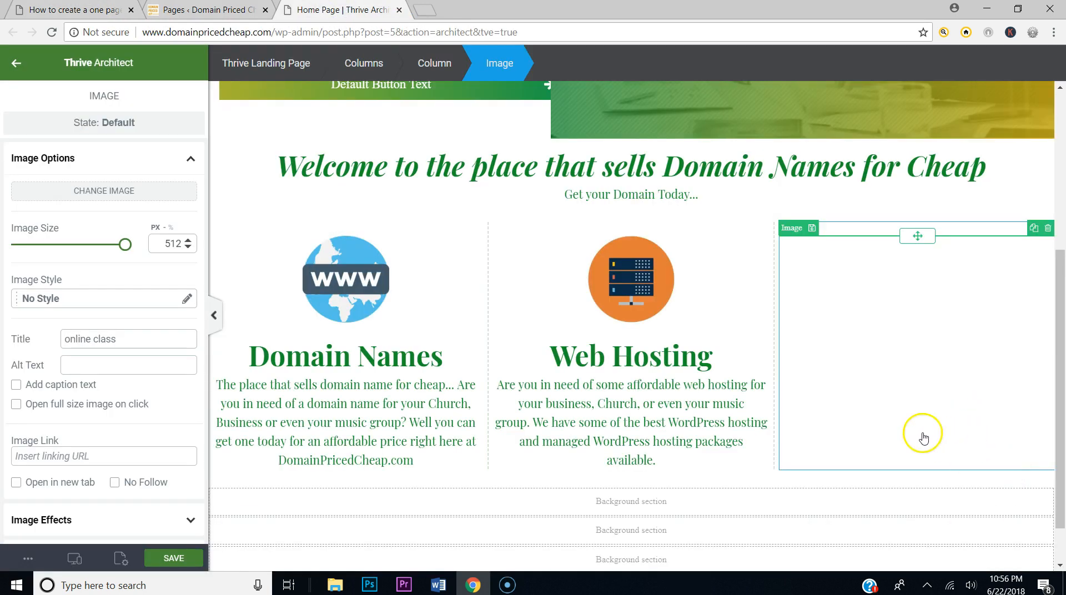
Step: Set the third column's online class image size to 125 px and centre it in the column
{"action": "left_click_drag", "start_coordinate": [162, 243], "coordinate": [222, 246]}
{"action": "type", "text": "125"}
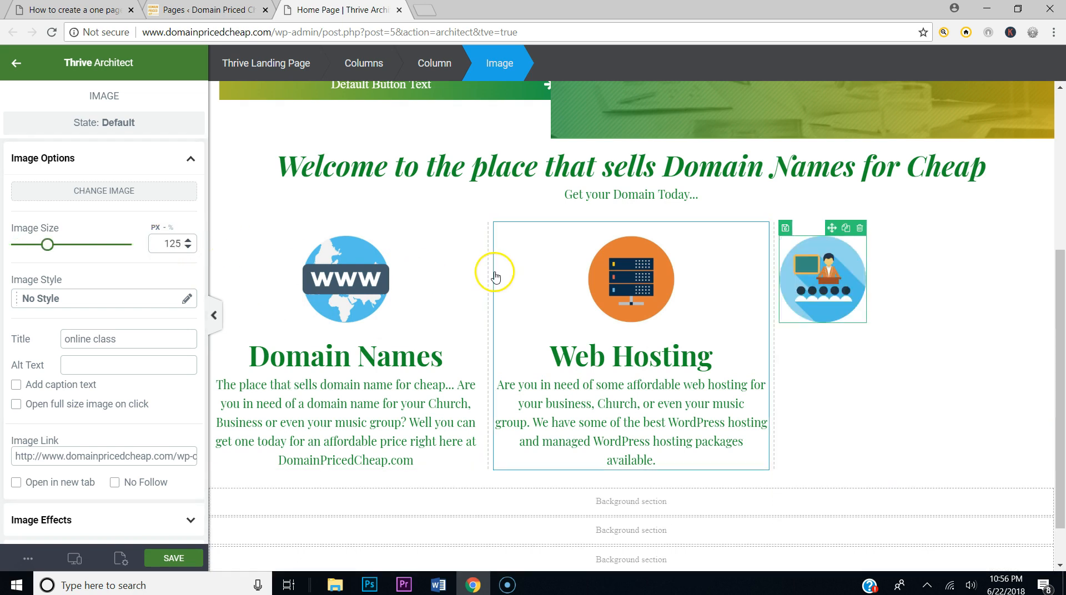
{"action": "scroll", "coordinate": [111, 309], "scroll_direction": "down", "scroll_amount": 5}
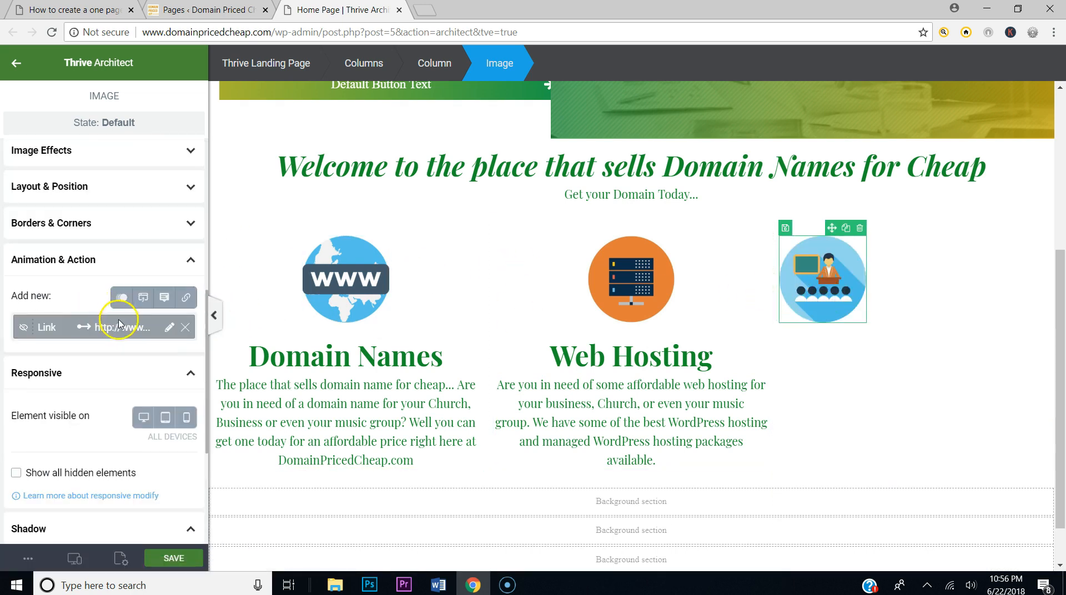
{"action": "scroll", "coordinate": [169, 234], "scroll_direction": "up", "scroll_amount": 1}
{"action": "scroll", "coordinate": [169, 233], "scroll_direction": "up", "scroll_amount": 3}
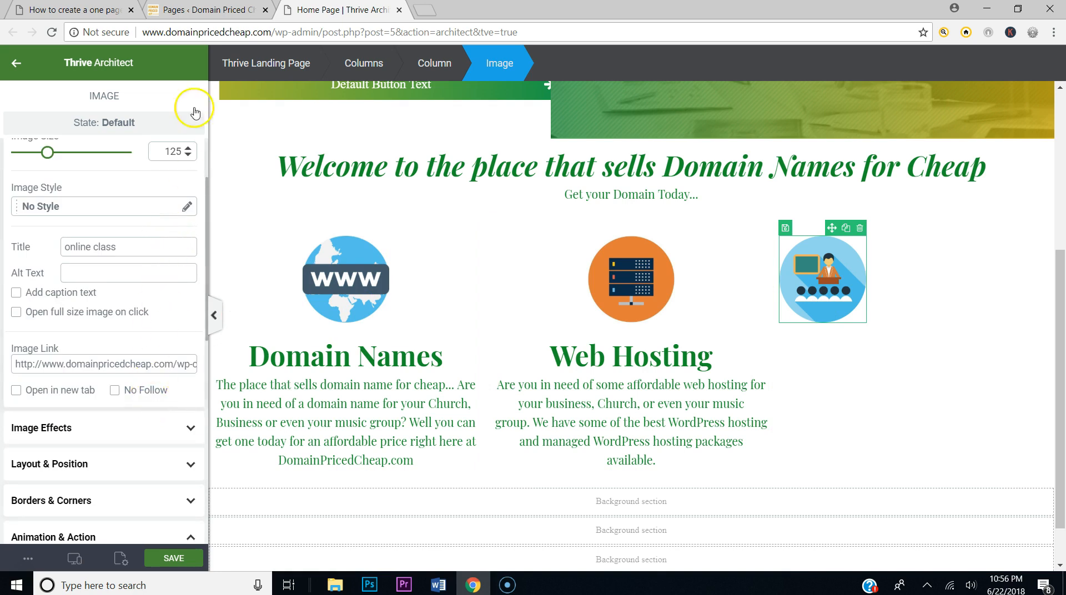
{"action": "scroll", "coordinate": [172, 161], "scroll_direction": "up", "scroll_amount": 2}
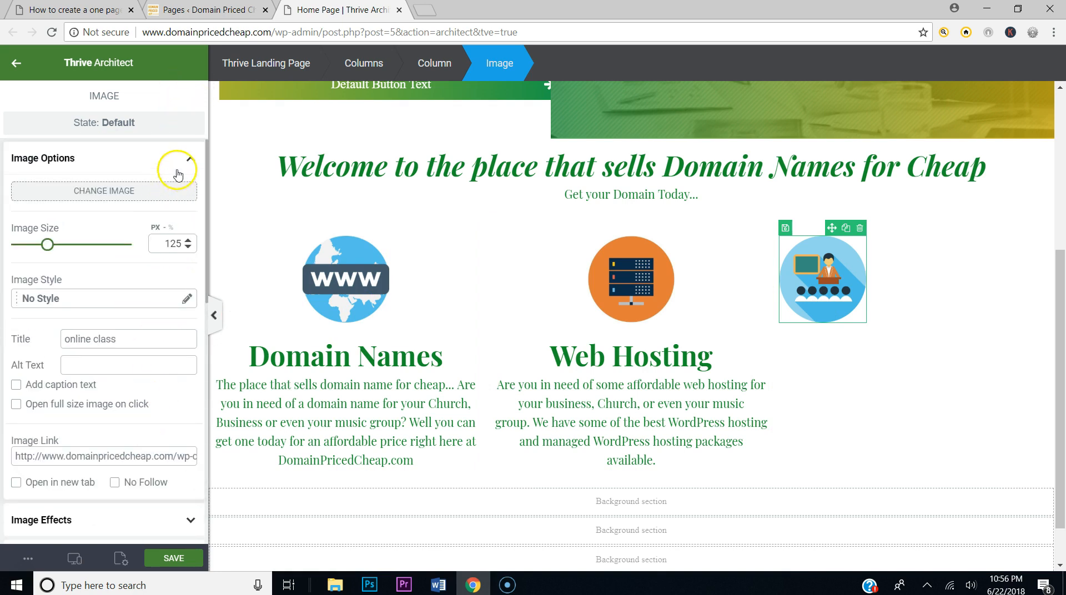
{"action": "left_click", "coordinate": [177, 162]}
{"action": "left_click", "coordinate": [143, 232]}
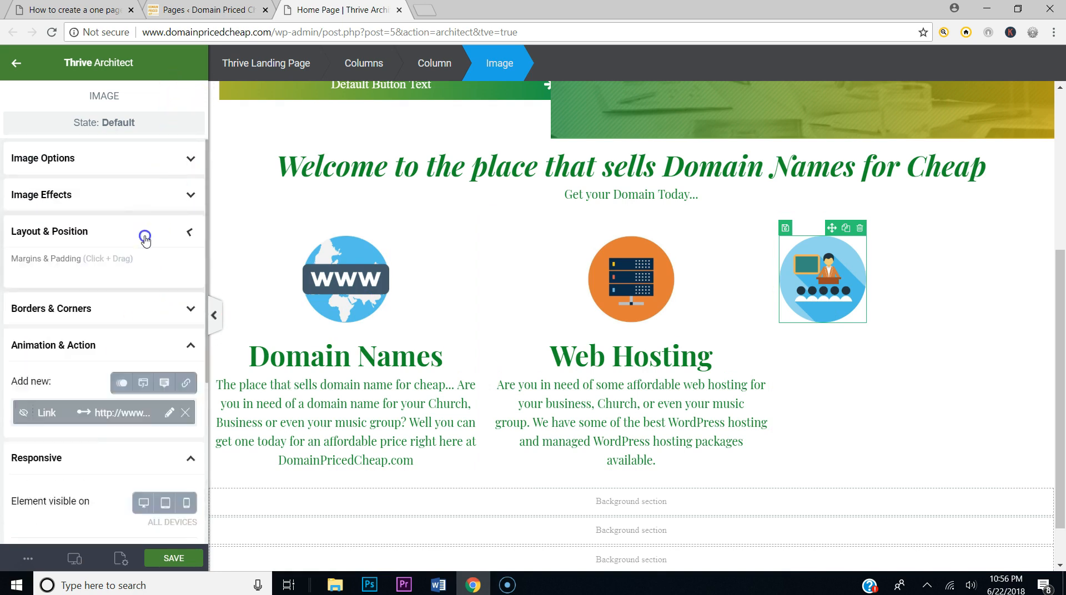
{"action": "left_click", "coordinate": [162, 414]}
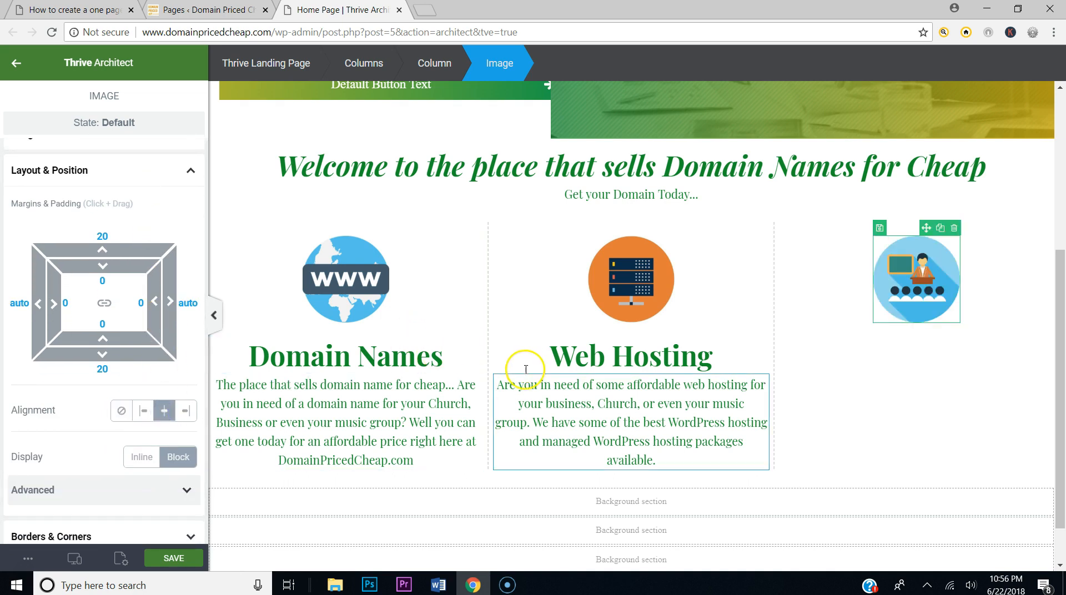
Step: Duplicate the middle column's "Web Hosting" heading and paragraph, placing the copies below the online class image in the third column
{"action": "left_click", "coordinate": [662, 359]}
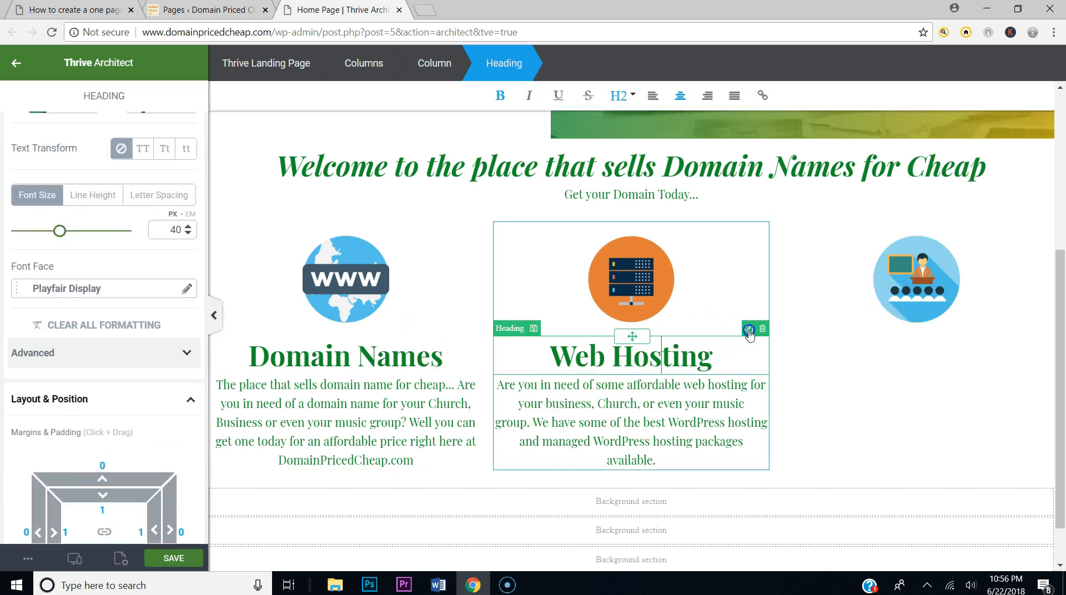
{"action": "left_click", "coordinate": [749, 329]}
{"action": "left_click_drag", "start_coordinate": [638, 338], "coordinate": [845, 336]}
{"action": "left_click_drag", "start_coordinate": [913, 336], "coordinate": [908, 322]}
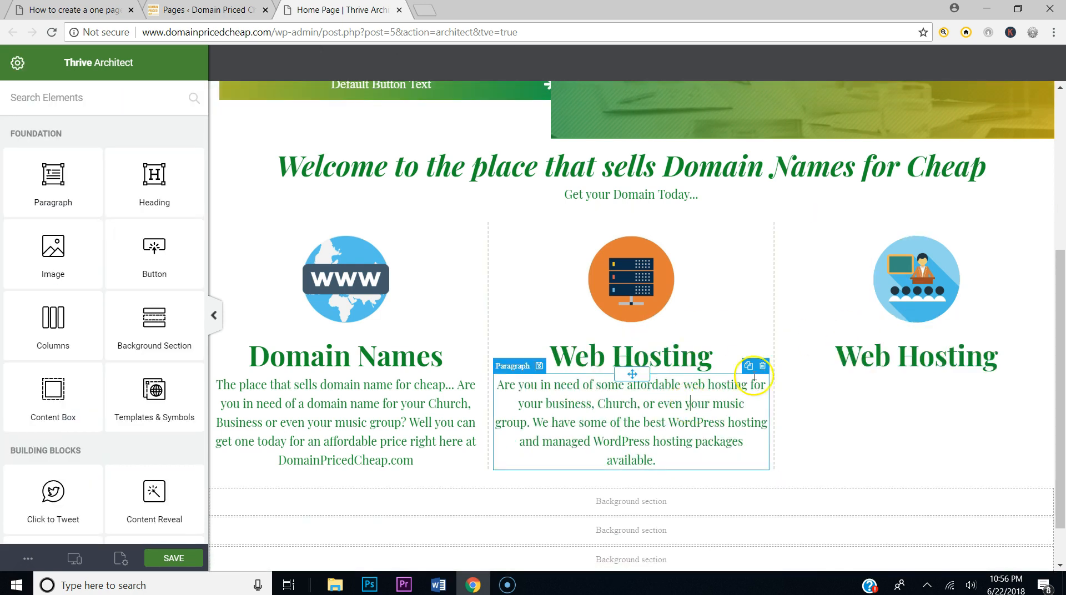
{"action": "left_click", "coordinate": [754, 378]}
{"action": "left_click", "coordinate": [748, 366]}
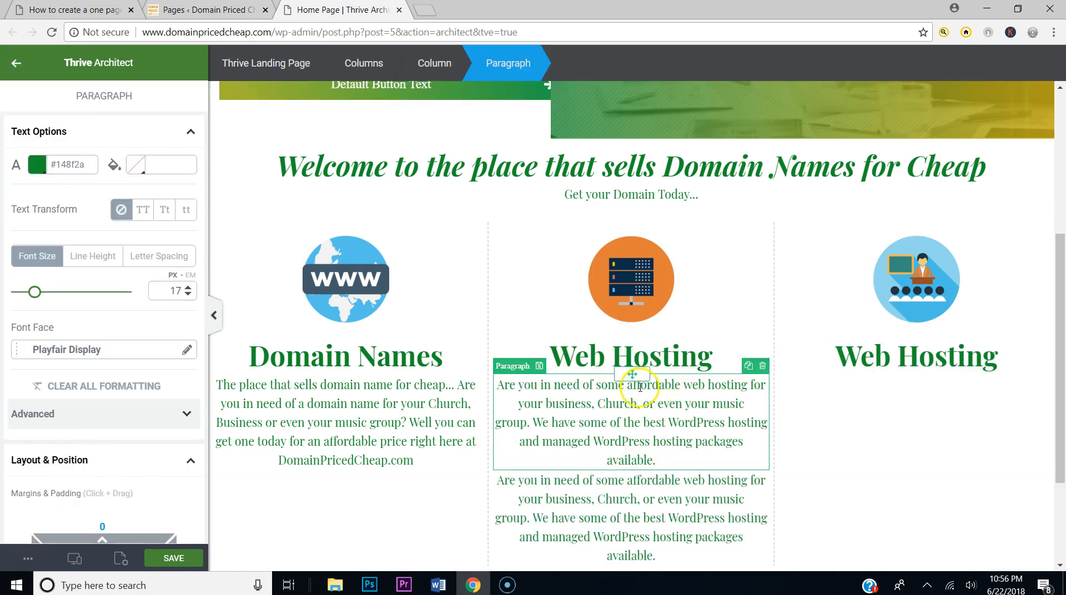
{"action": "left_click_drag", "start_coordinate": [638, 373], "coordinate": [908, 375]}
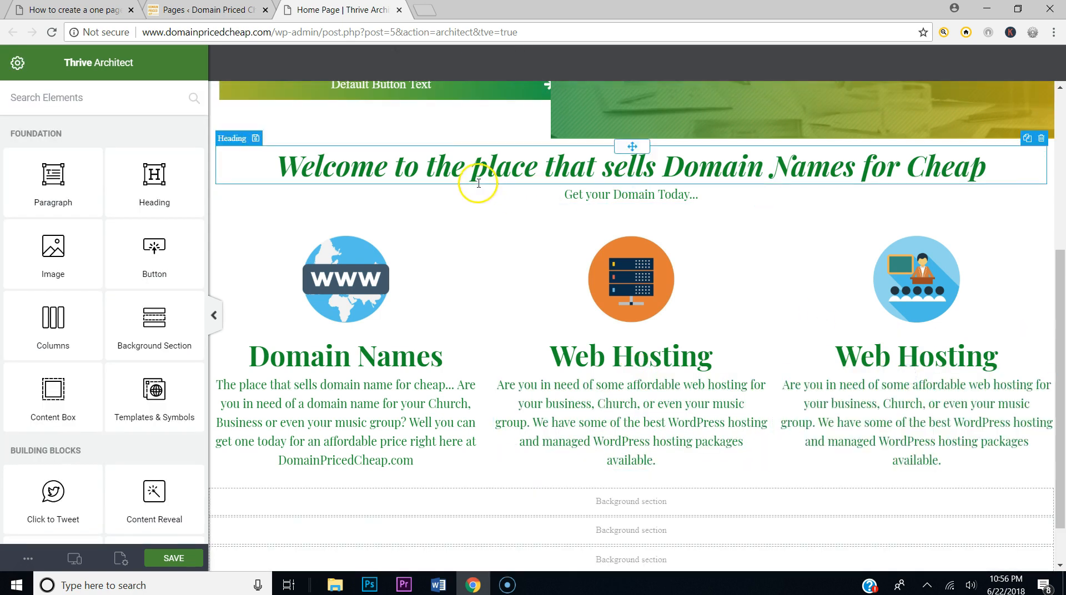
Step: Copy the Online Class description from the reference page and return to the Home Page editor
{"action": "left_click", "coordinate": [96, 7]}
{"action": "left_click_drag", "start_coordinate": [820, 415], "coordinate": [662, 327]}
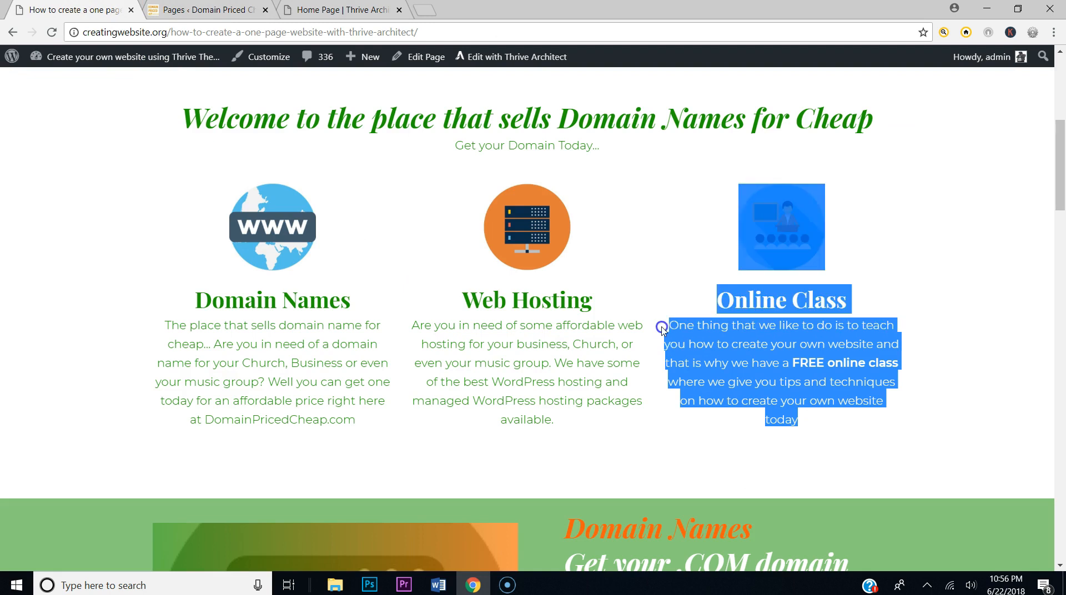
{"action": "left_click", "coordinate": [739, 350]}
{"action": "left_click_drag", "start_coordinate": [799, 419], "coordinate": [676, 330]}
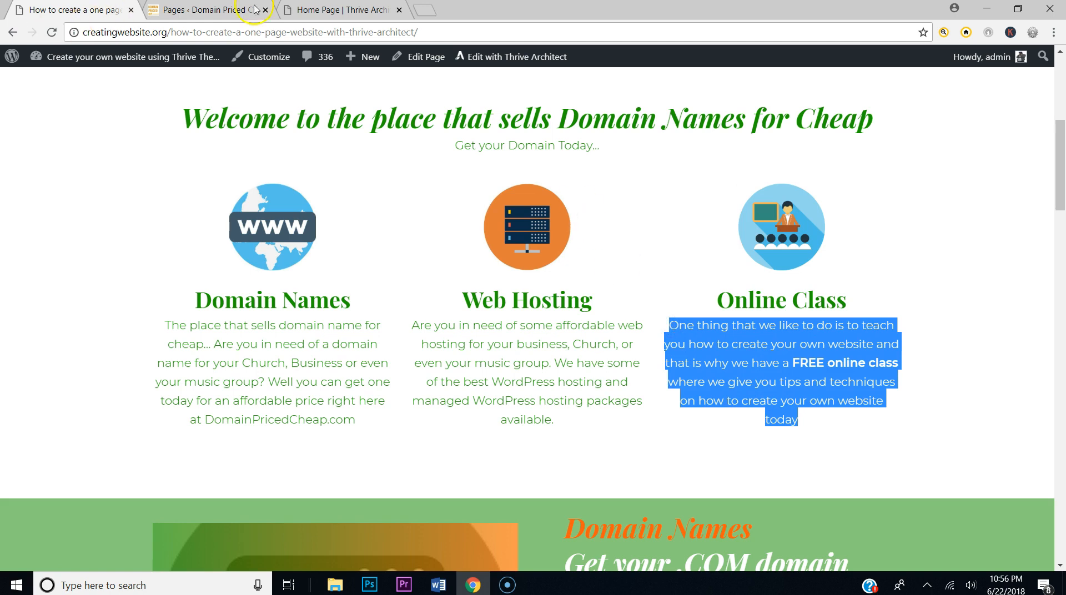
{"action": "left_click", "coordinate": [311, 10]}
Step: Change the third column's heading text to "Online Class"
{"action": "left_click", "coordinate": [912, 357]}
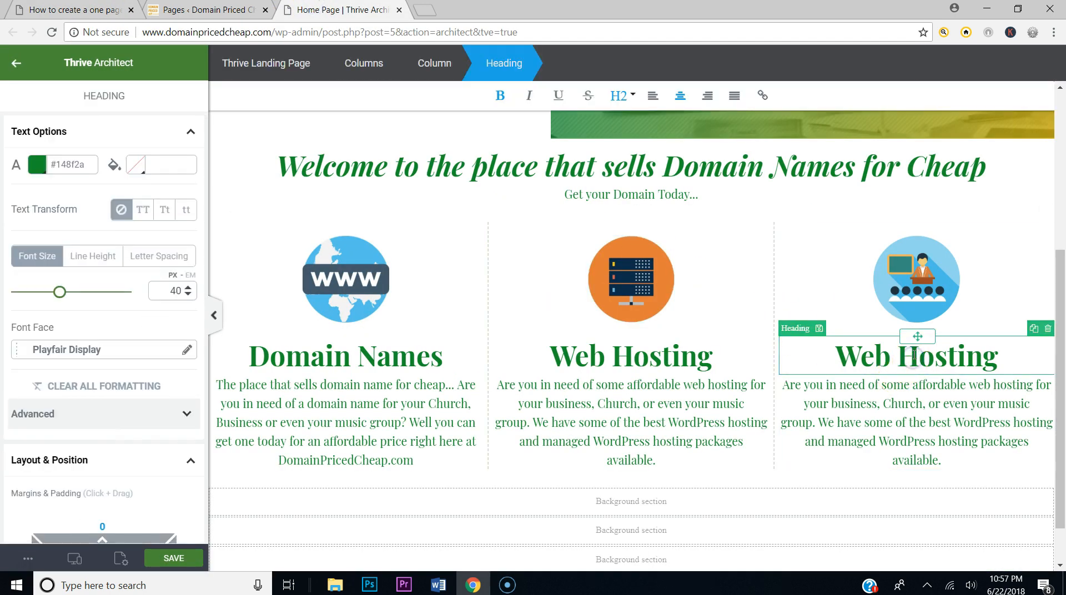
{"action": "key", "text": "Delete"}
{"action": "key", "text": "Delete"}
{"action": "key", "text": "Delete"}
{"action": "key", "text": "Delete"}
{"action": "key", "text": "Delete"}
{"action": "key", "text": "Delete"}
{"action": "key", "text": "BackSpace"}
{"action": "key", "text": "BackSpace"}
{"action": "key", "text": "BackSpace"}
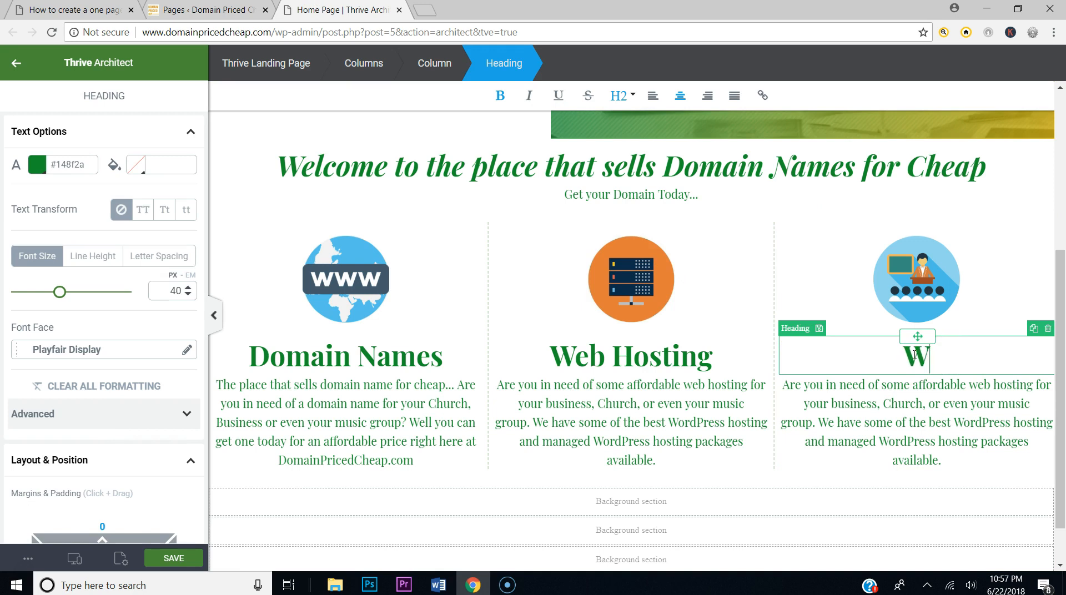
{"action": "type", "text": "Online Class"}
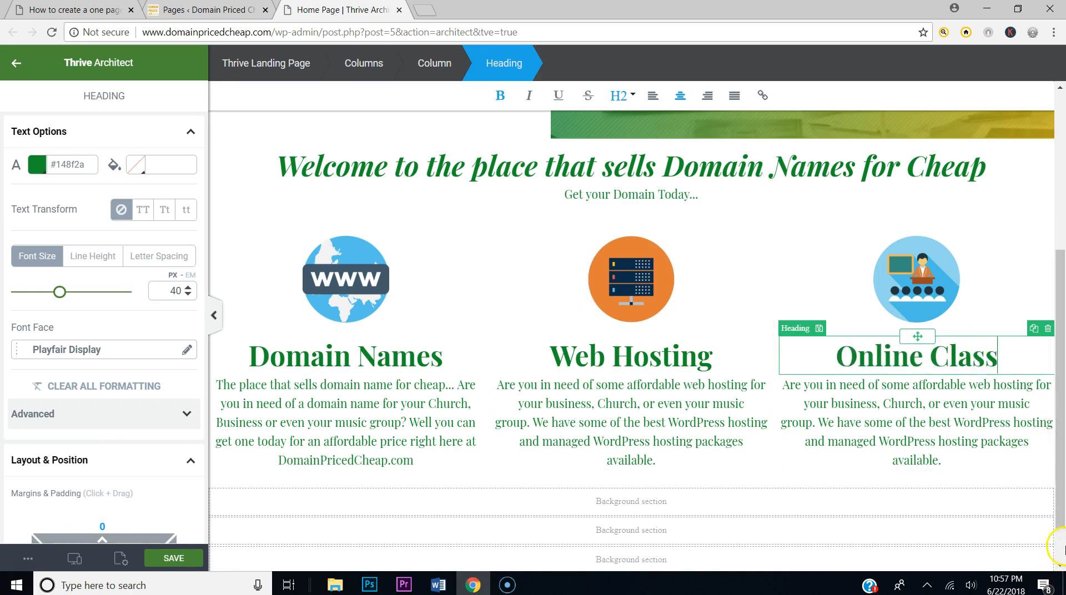
Step: Replace the third column's paragraph with the copied Online Class description and save the page
{"action": "left_click_drag", "start_coordinate": [943, 460], "coordinate": [780, 390]}
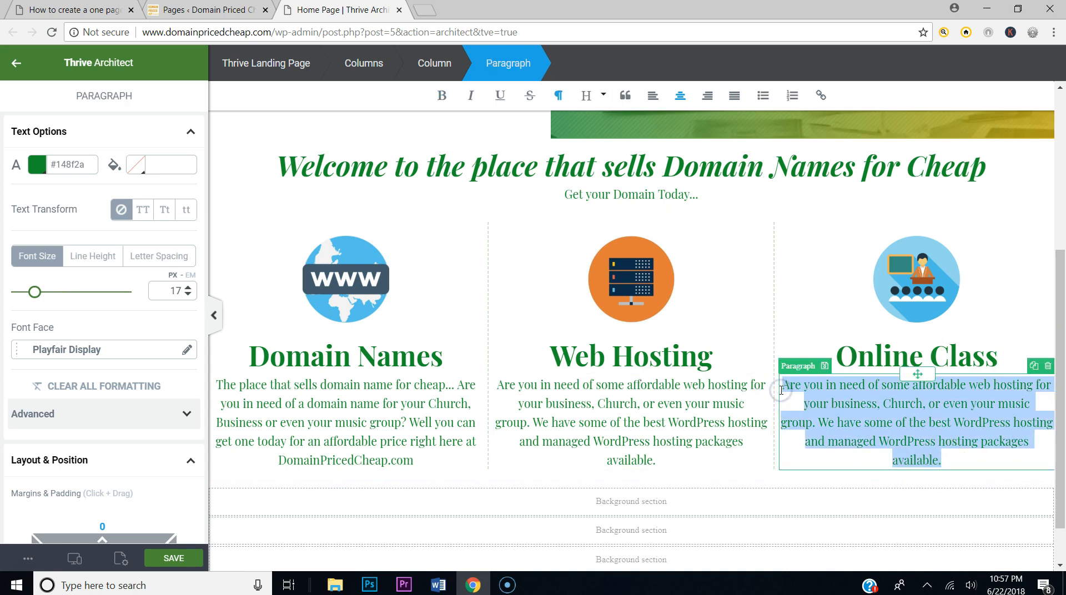
{"action": "type", "text": "One thing that we like to do is to teach you how to create your own website and that is why we have a FREE online classwhere we give you tips and techniques on how to create your own website today"}
{"action": "left_click", "coordinate": [174, 558]}
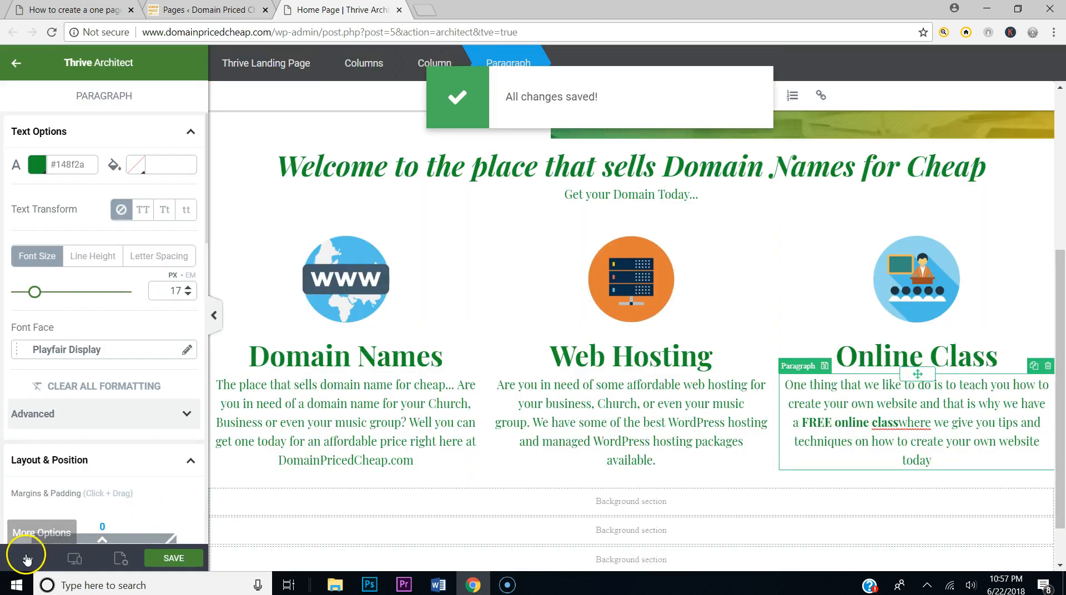
Step: Preview the saved page and compare its hero and three-column services section with the reference page
{"action": "left_click", "coordinate": [26, 558]}
{"action": "left_click", "coordinate": [25, 420]}
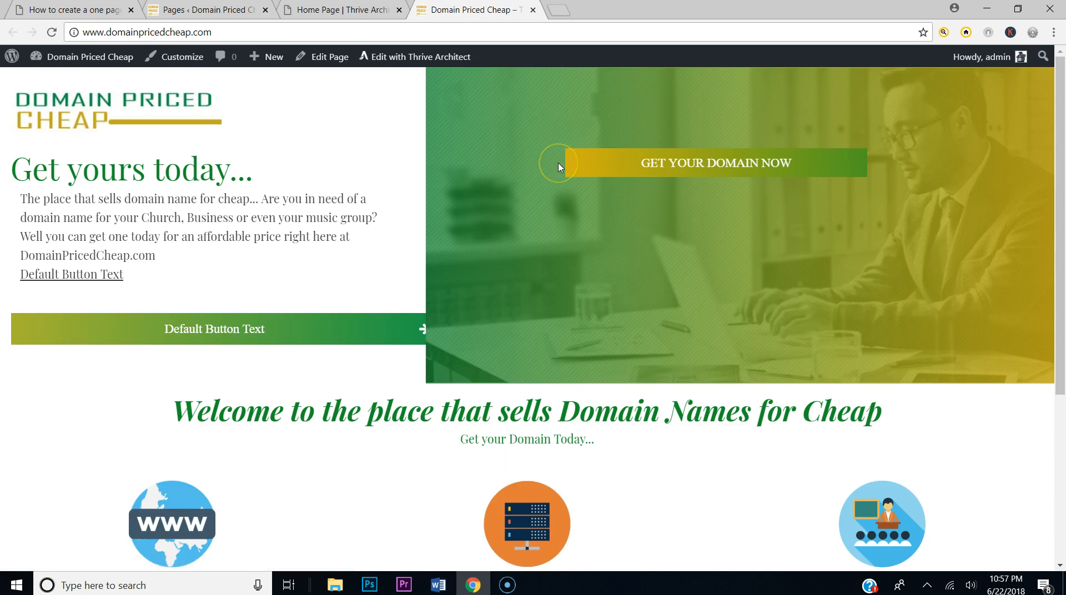
{"action": "scroll", "coordinate": [472, 239], "scroll_direction": "down", "scroll_amount": 5}
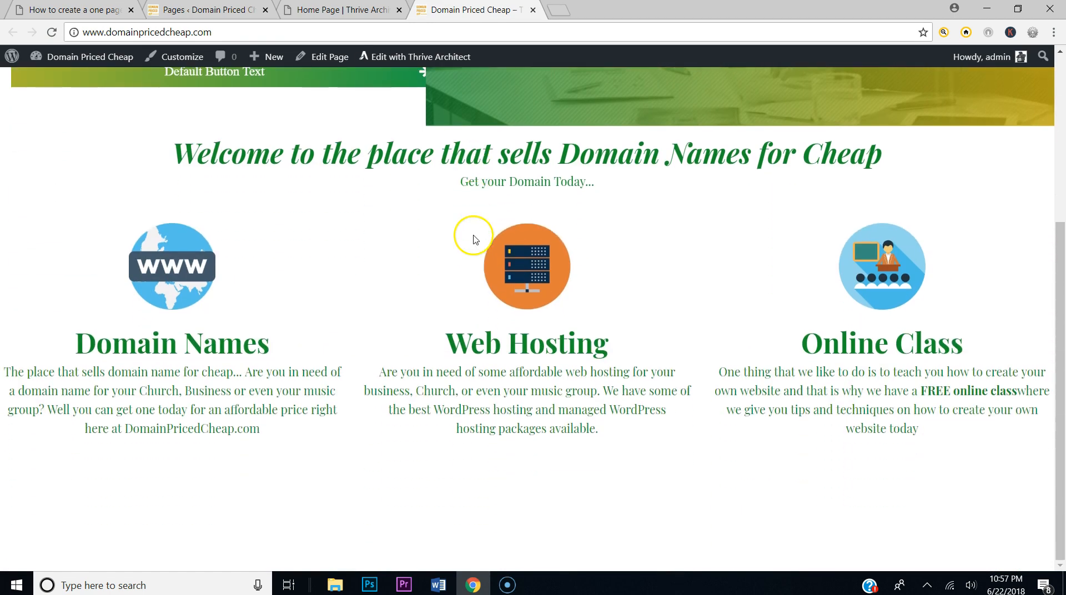
{"action": "scroll", "coordinate": [473, 238], "scroll_direction": "up", "scroll_amount": 5}
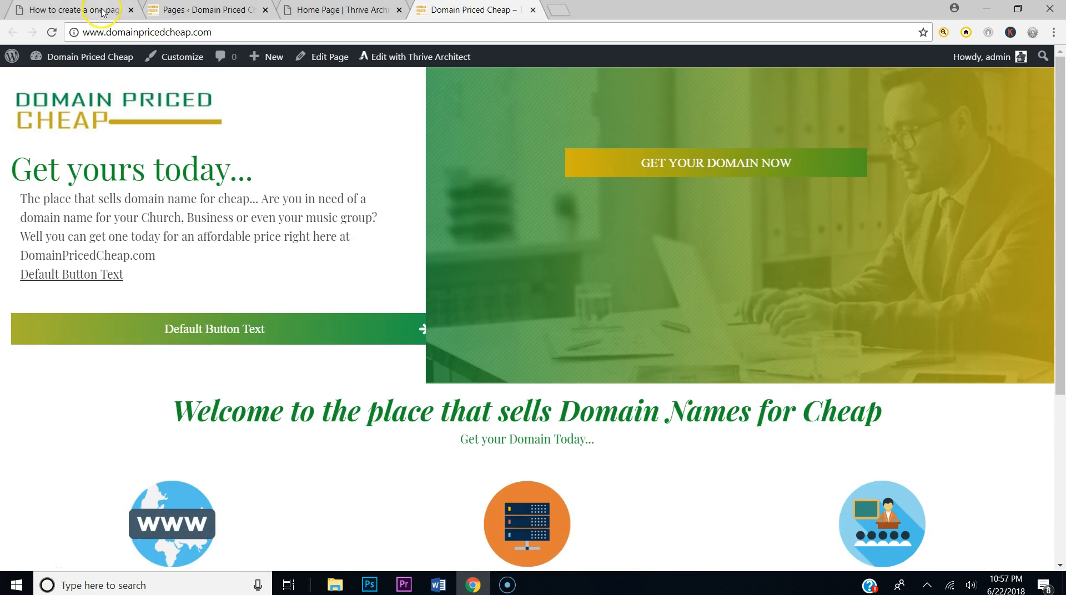
{"action": "left_click", "coordinate": [101, 11]}
{"action": "scroll", "coordinate": [571, 302], "scroll_direction": "up", "scroll_amount": 5}
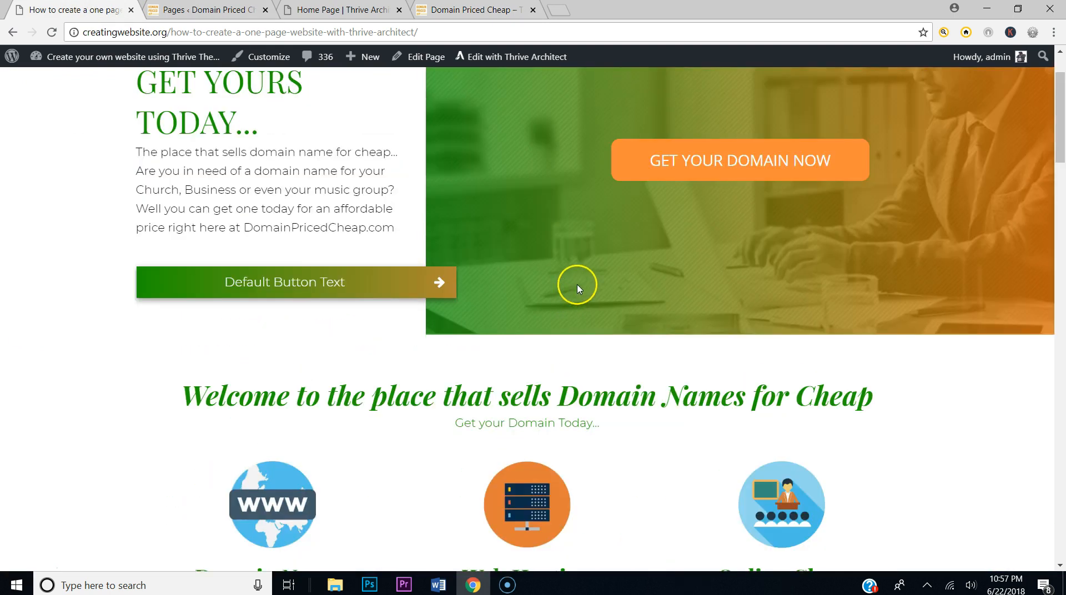
{"action": "scroll", "coordinate": [578, 288], "scroll_direction": "down", "scroll_amount": 4}
{"action": "scroll", "coordinate": [579, 289], "scroll_direction": "down", "scroll_amount": 2}
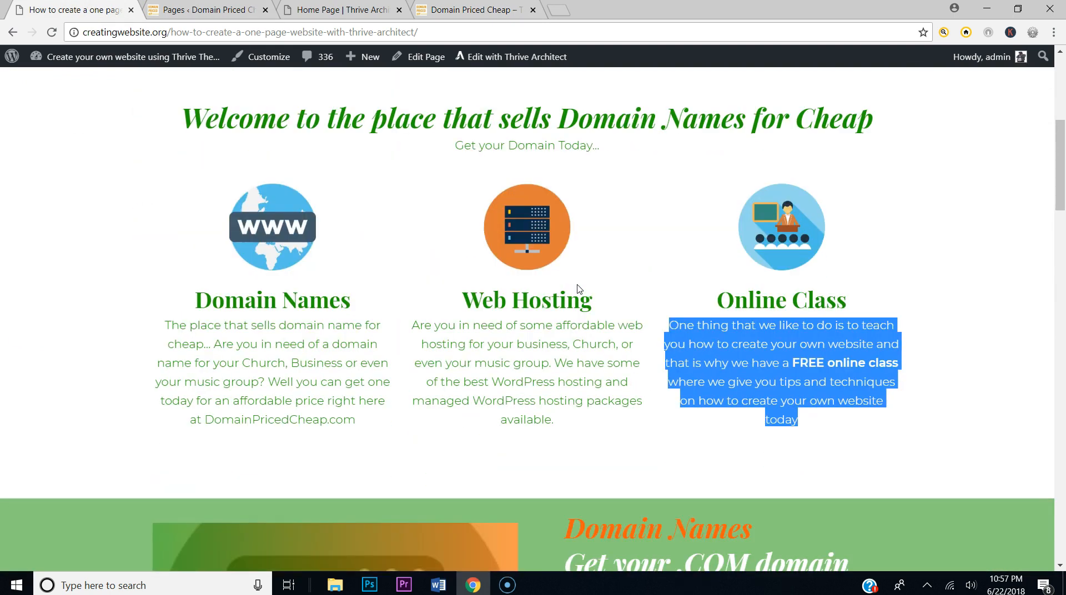
{"action": "scroll", "coordinate": [583, 292], "scroll_direction": "up", "scroll_amount": 6}
{"action": "left_click", "coordinate": [356, 10]}
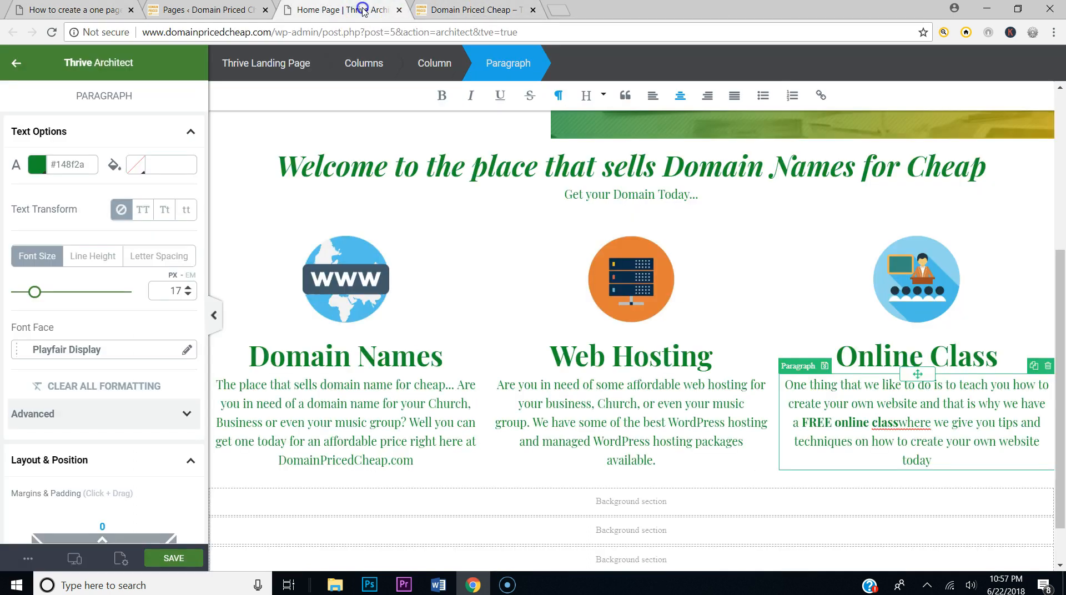
Step: Set the left and right margins of the three-column services block to 25
{"action": "left_click", "coordinate": [360, 219]}
{"action": "scroll", "coordinate": [211, 249], "scroll_direction": "down", "scroll_amount": 1}
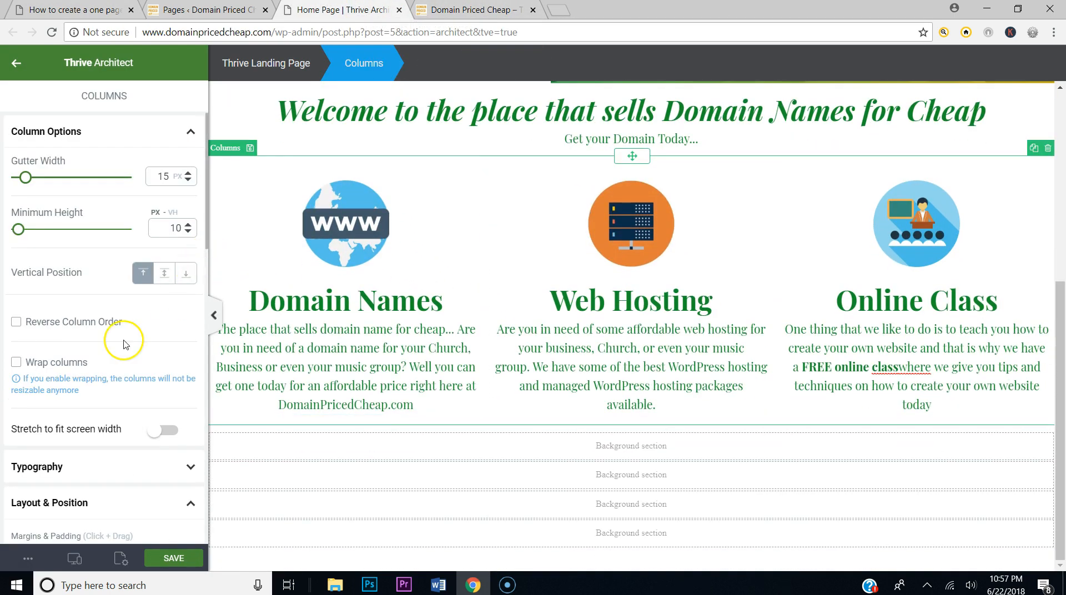
{"action": "scroll", "coordinate": [130, 333], "scroll_direction": "down", "scroll_amount": 5}
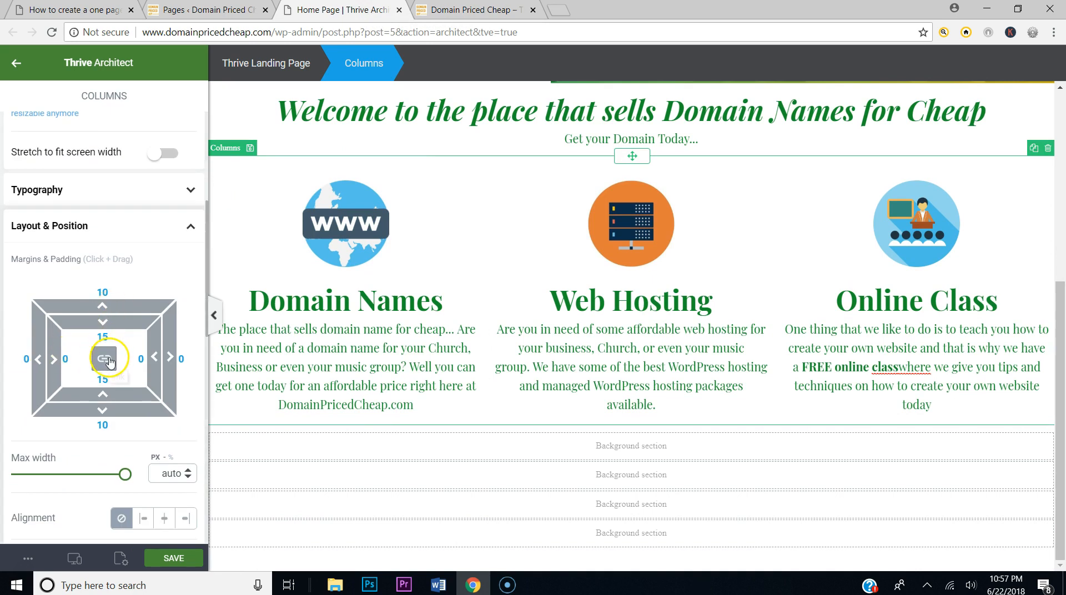
{"action": "type", "text": "25"}
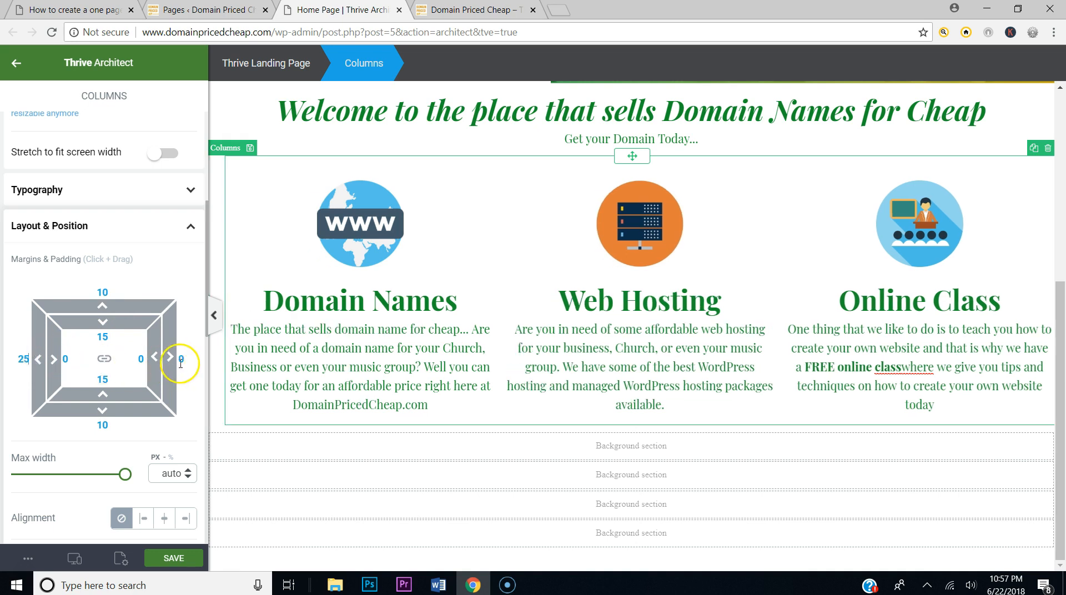
{"action": "type", "text": "25"}
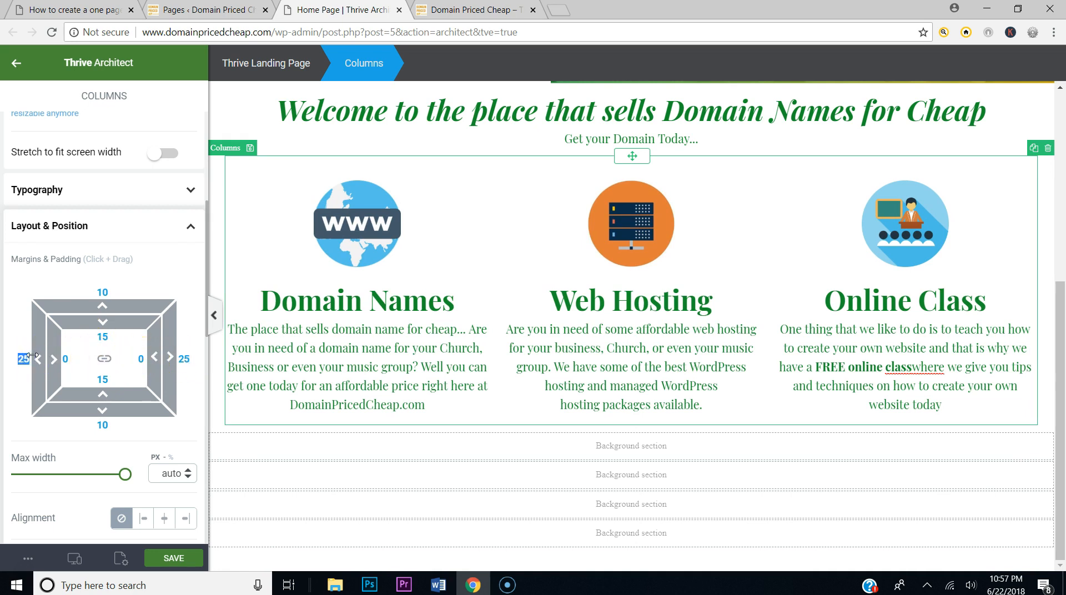
Step: Set the services block's left and right margins to 45 and save the page
{"action": "type", "text": "45"}
{"action": "left_click", "coordinate": [189, 361]}
{"action": "type", "text": "45"}
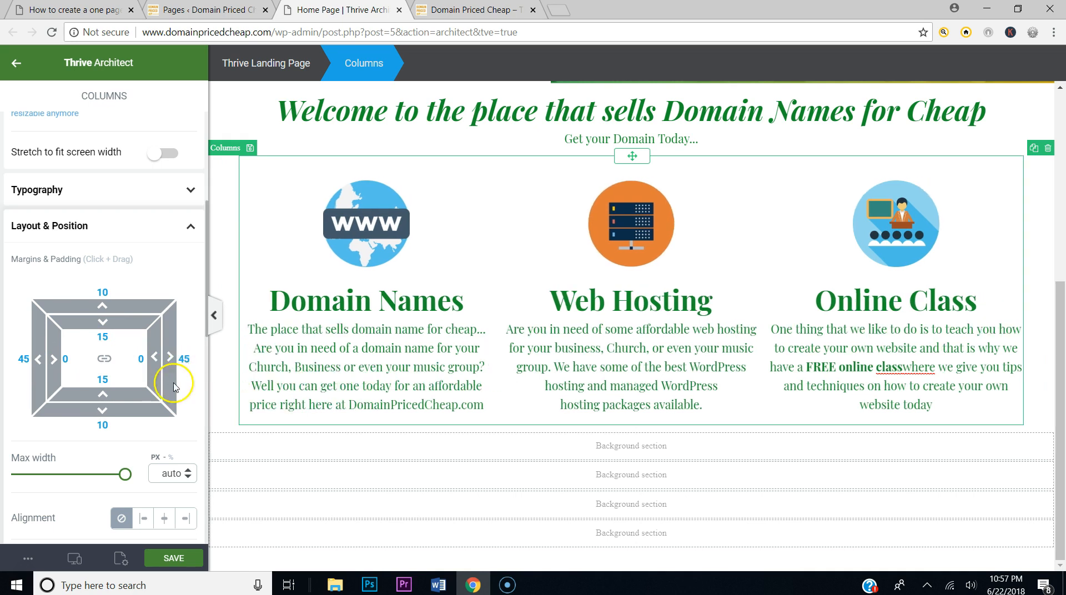
{"action": "left_click", "coordinate": [182, 557]}
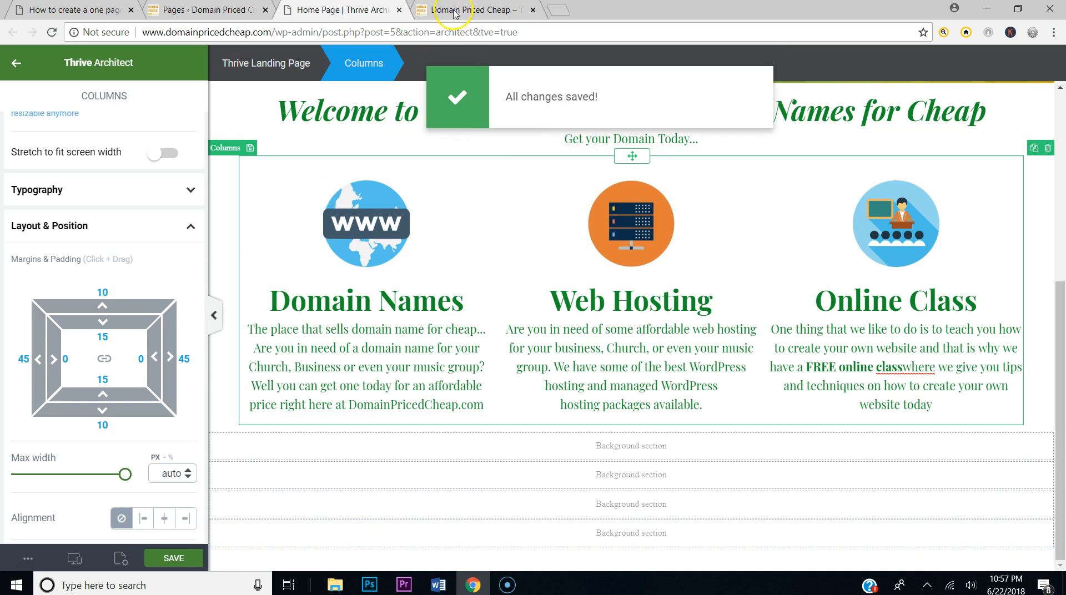
Step: Reload the page preview and compare the services columns' spacing with the reference page, ending back in the Home Page editor
{"action": "left_click", "coordinate": [454, 11]}
{"action": "left_click", "coordinate": [52, 31]}
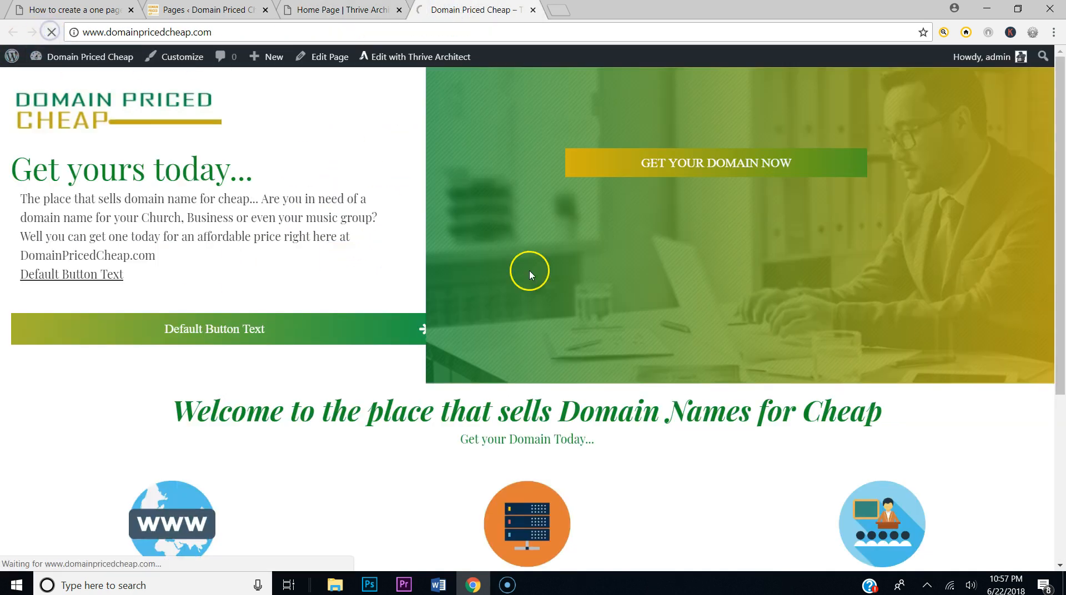
{"action": "scroll", "coordinate": [625, 377], "scroll_direction": "down", "scroll_amount": 5}
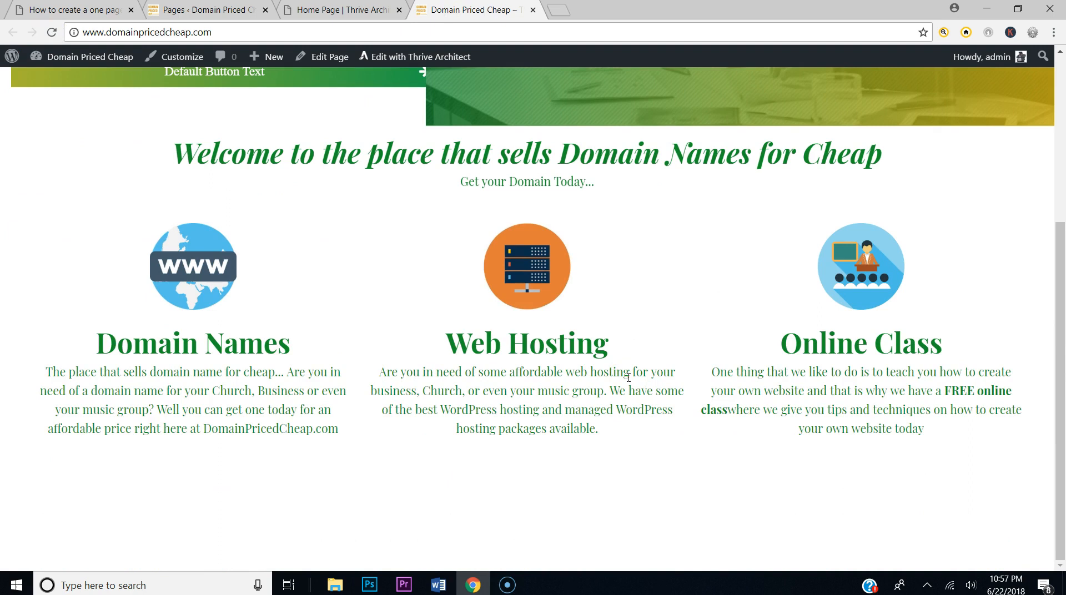
{"action": "left_click", "coordinate": [119, 11]}
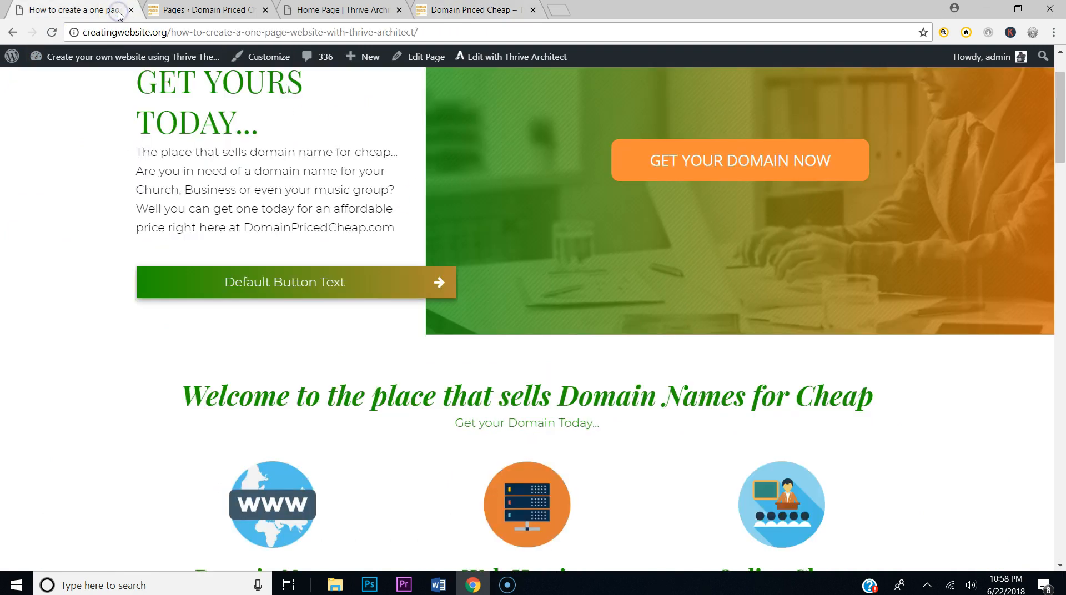
{"action": "scroll", "coordinate": [454, 255], "scroll_direction": "down", "scroll_amount": 5}
{"action": "scroll", "coordinate": [454, 255], "scroll_direction": "up", "scroll_amount": 5}
{"action": "left_click", "coordinate": [494, 7]}
{"action": "left_click", "coordinate": [200, 9]}
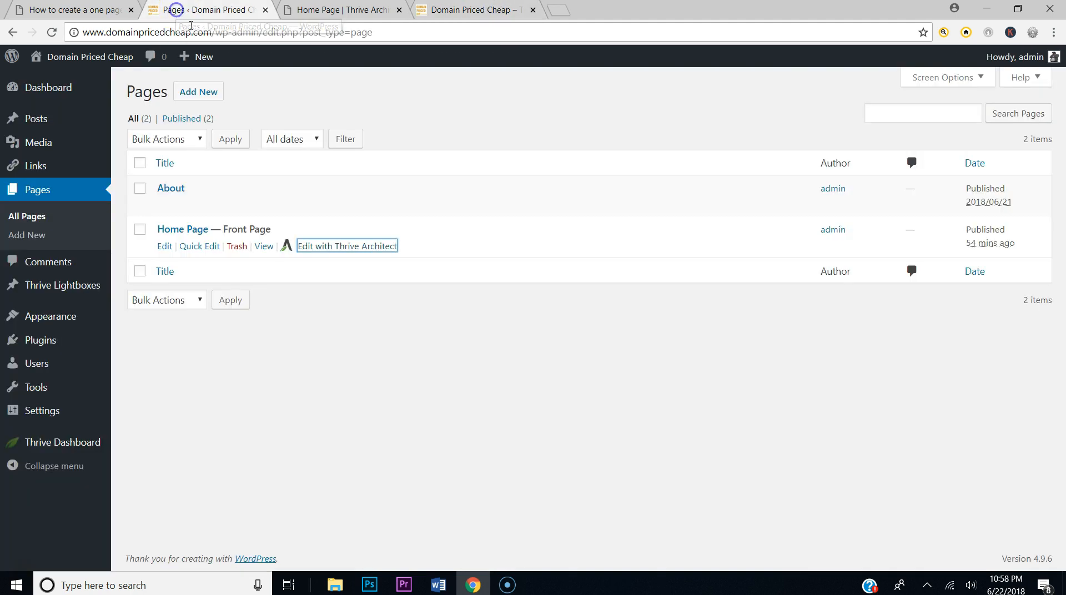
{"action": "left_click", "coordinate": [61, 10]}
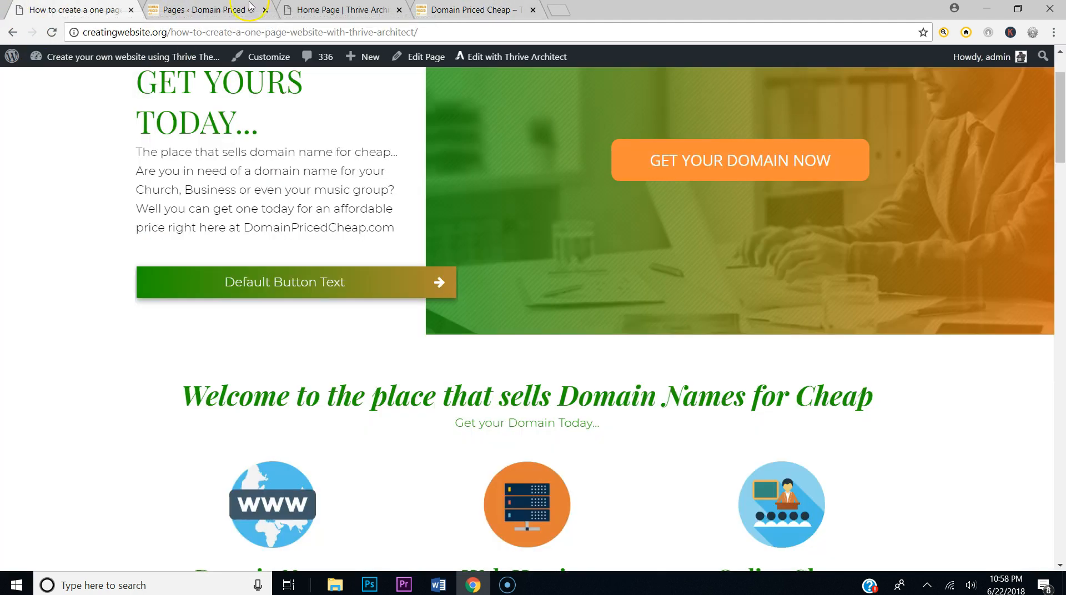
{"action": "left_click", "coordinate": [334, 9]}
{"action": "scroll", "coordinate": [576, 352], "scroll_direction": "up", "scroll_amount": 3}
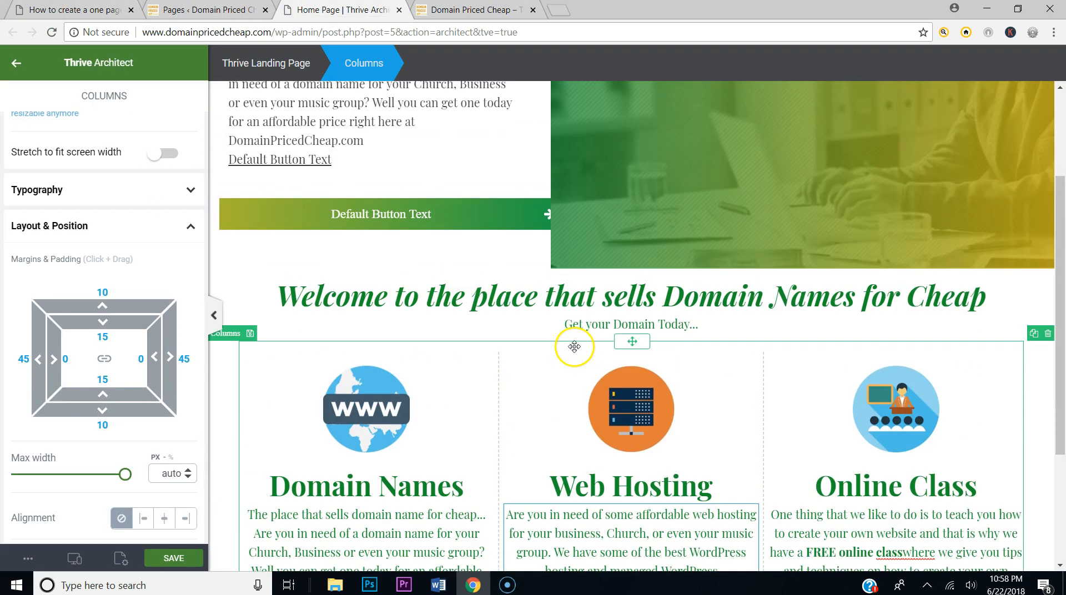
Step: Examine the reference page's green Domain Names and Web Hosting section below the services columns, ending back in the Home Page editor
{"action": "scroll", "coordinate": [576, 352], "scroll_direction": "down", "scroll_amount": 3}
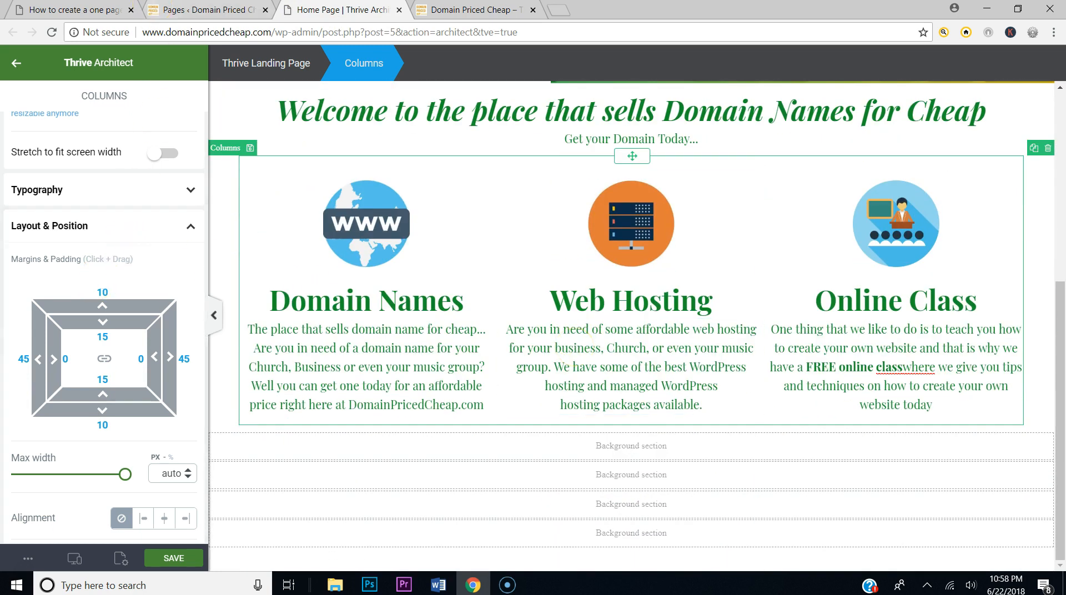
{"action": "left_click", "coordinate": [78, 6]}
{"action": "scroll", "coordinate": [561, 322], "scroll_direction": "down", "scroll_amount": 4}
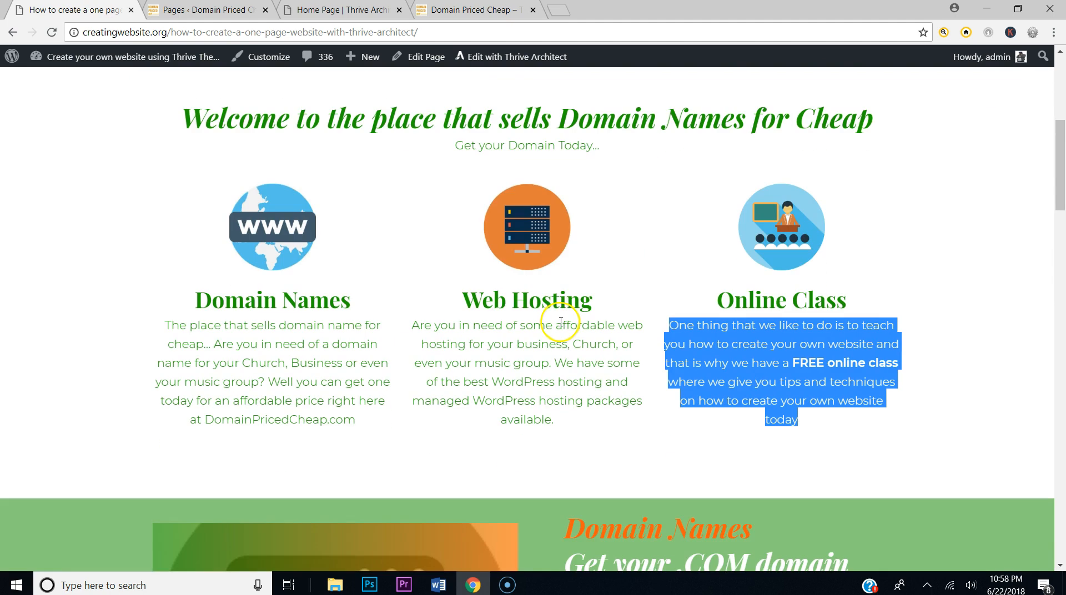
{"action": "scroll", "coordinate": [561, 322], "scroll_direction": "down", "scroll_amount": 4}
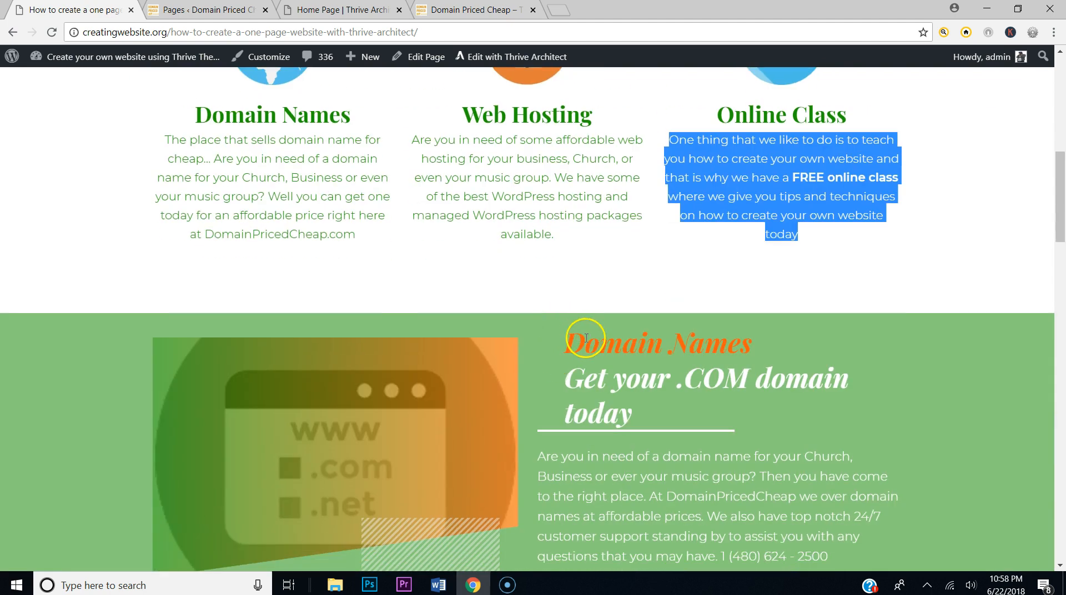
{"action": "left_click", "coordinate": [703, 281]}
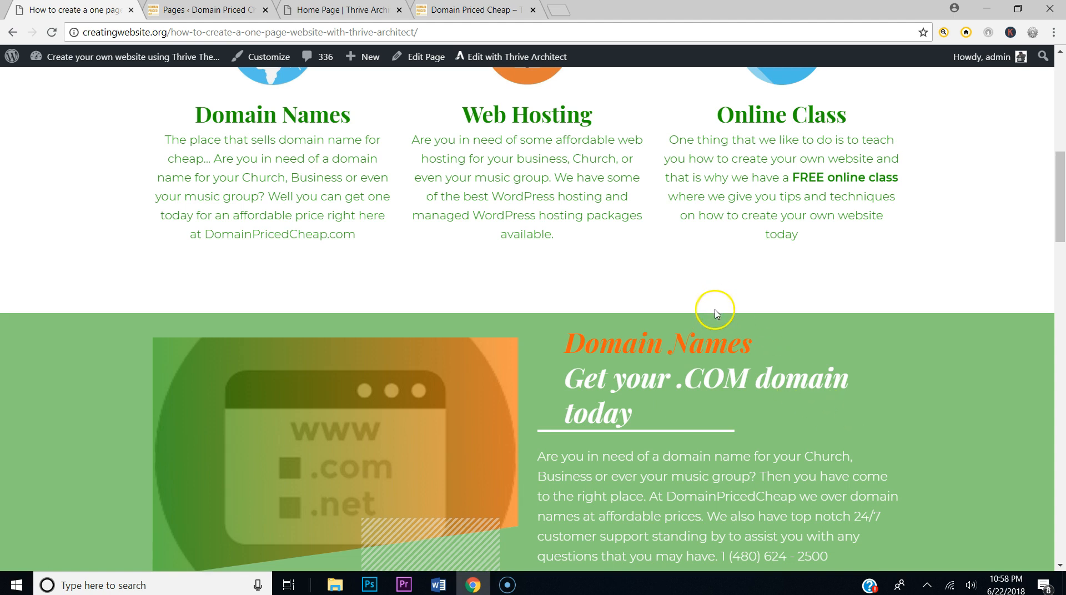
{"action": "scroll", "coordinate": [614, 358], "scroll_direction": "down", "scroll_amount": 5}
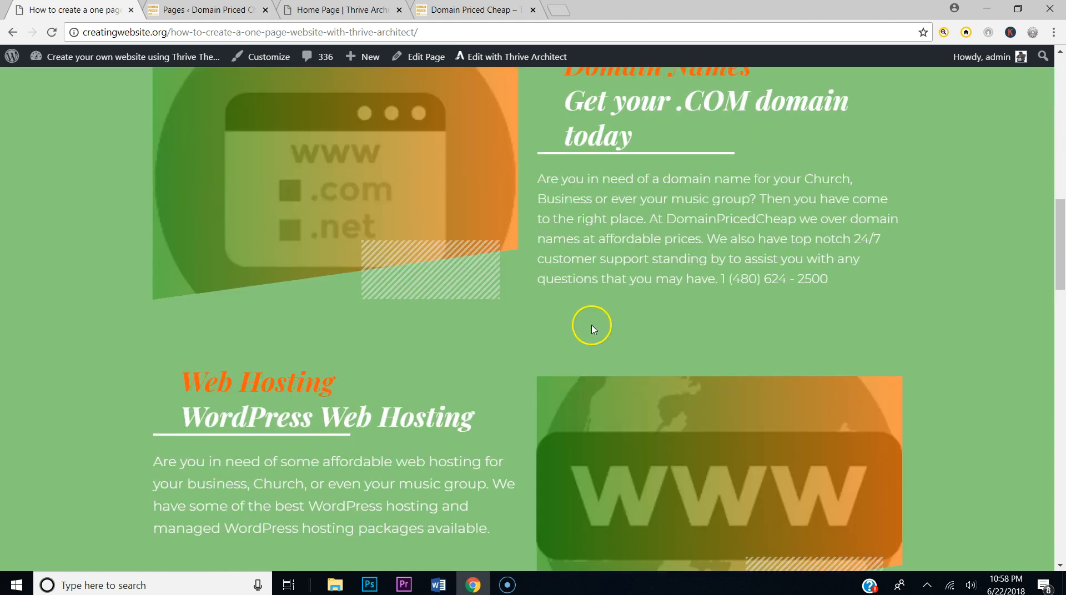
{"action": "scroll", "coordinate": [590, 326], "scroll_direction": "up", "scroll_amount": 5}
{"action": "left_click", "coordinate": [180, 14]}
{"action": "left_click", "coordinate": [336, 10]}
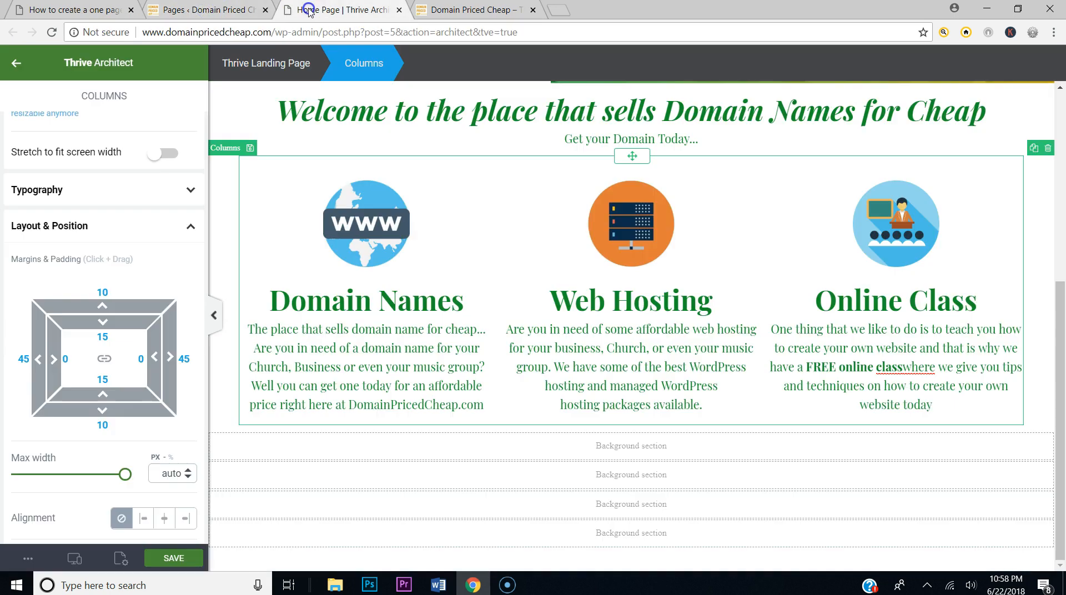
Step: Give the first empty background section below the services columns a solid green #148f2a background layer at about 66% opacity
{"action": "left_click", "coordinate": [552, 447]}
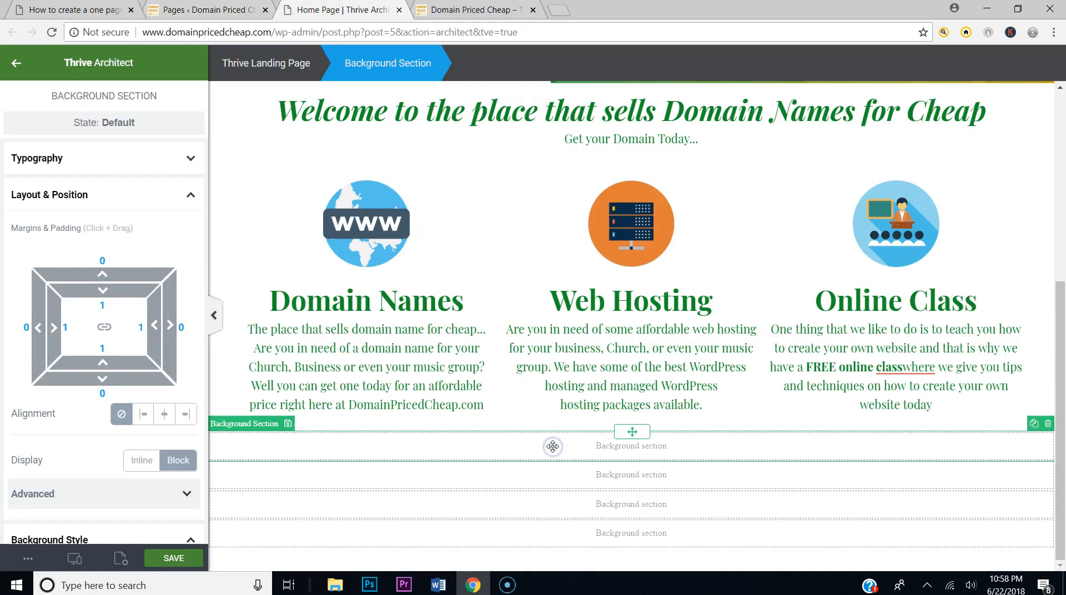
{"action": "left_click", "coordinate": [159, 195]}
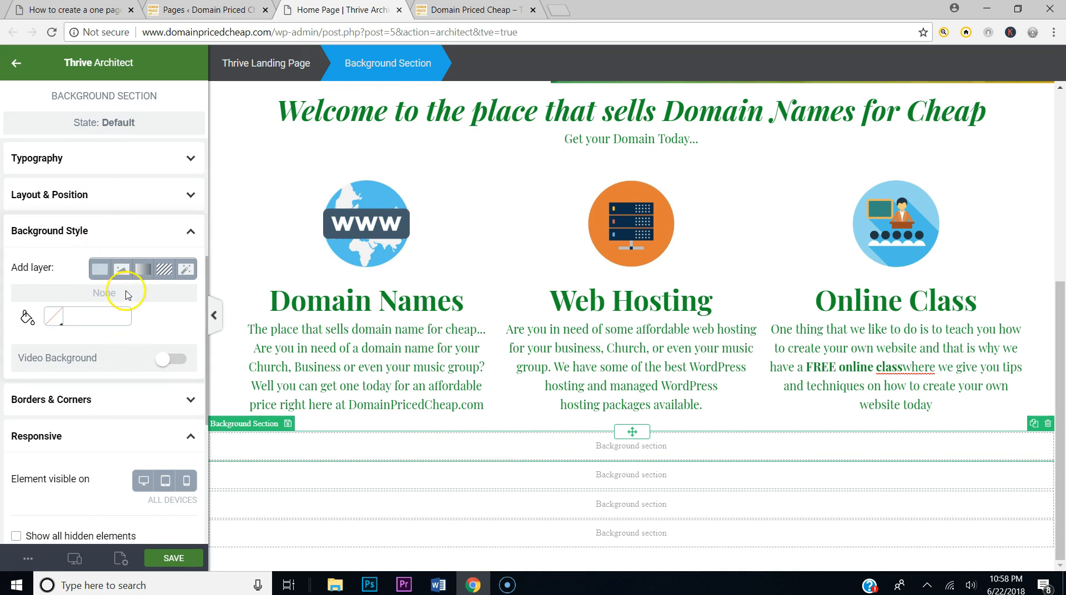
{"action": "left_click", "coordinate": [108, 166]}
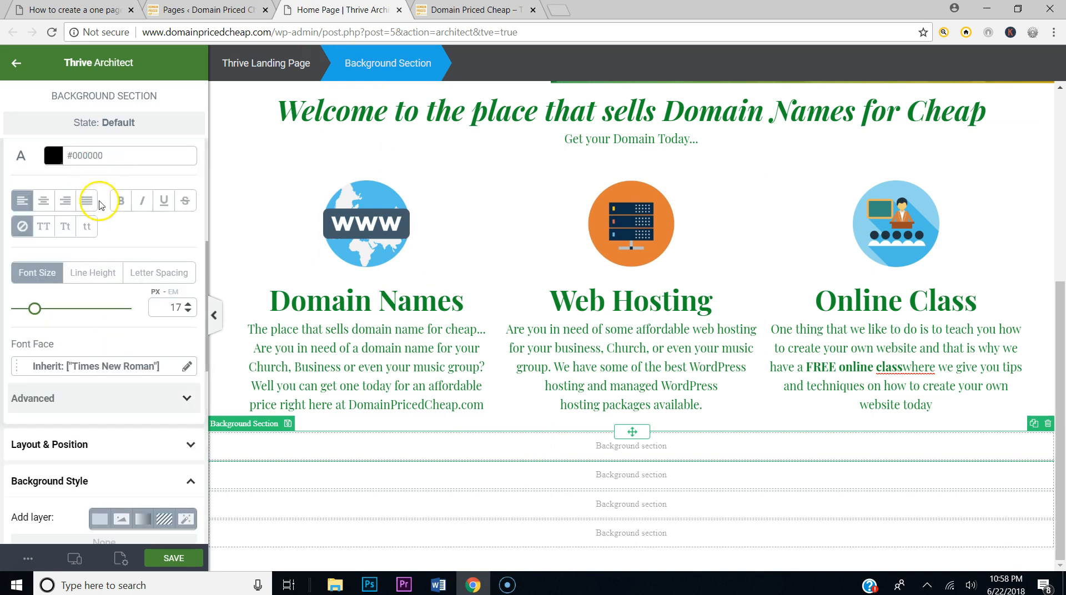
{"action": "scroll", "coordinate": [169, 181], "scroll_direction": "up", "scroll_amount": 5}
{"action": "left_click", "coordinate": [186, 158]}
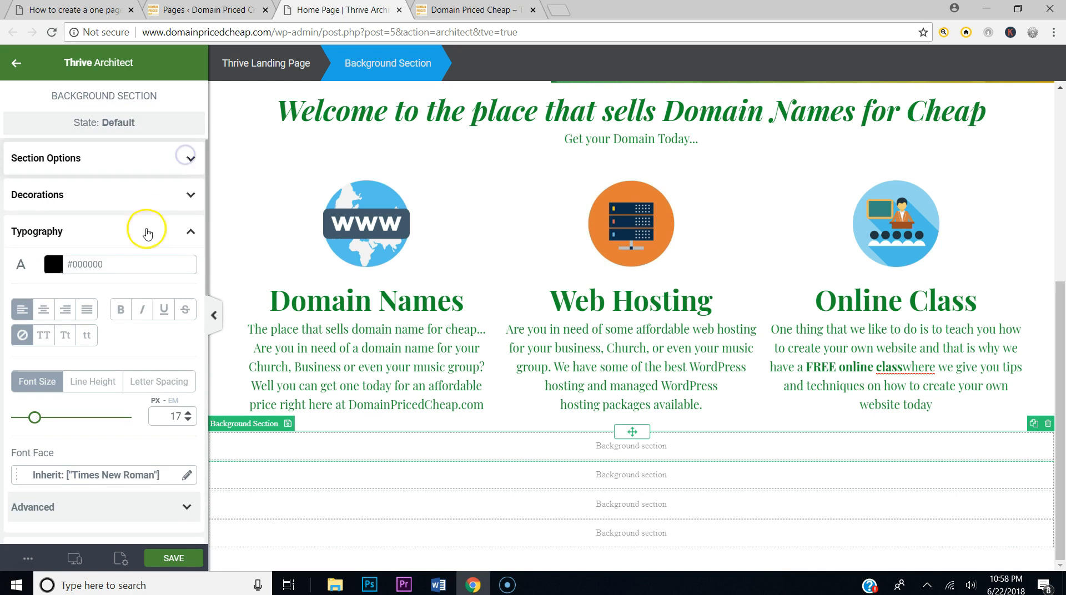
{"action": "left_click", "coordinate": [151, 241]}
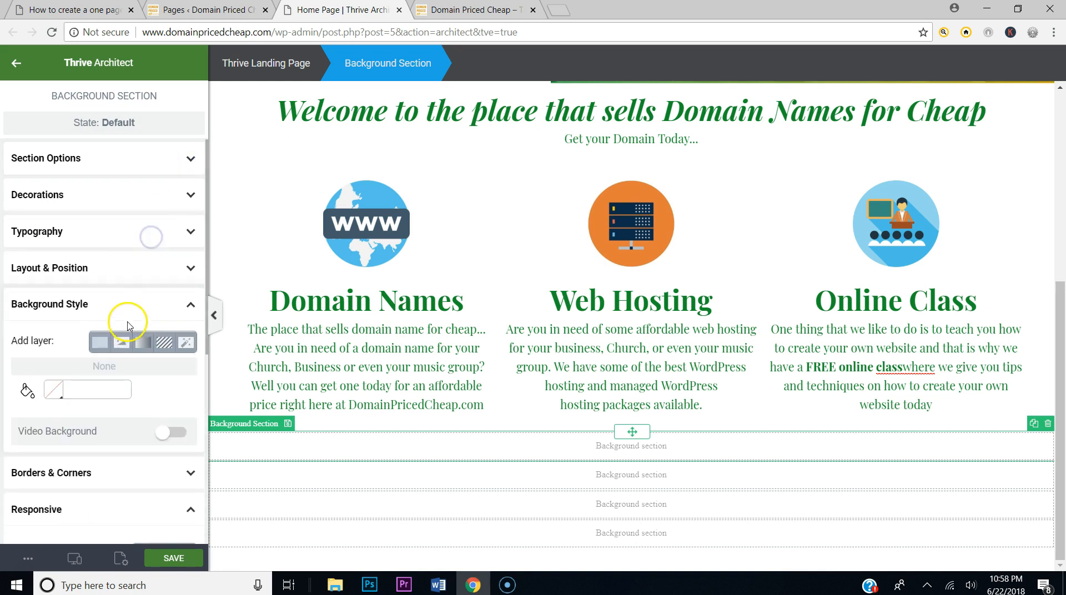
{"action": "left_click", "coordinate": [100, 342]}
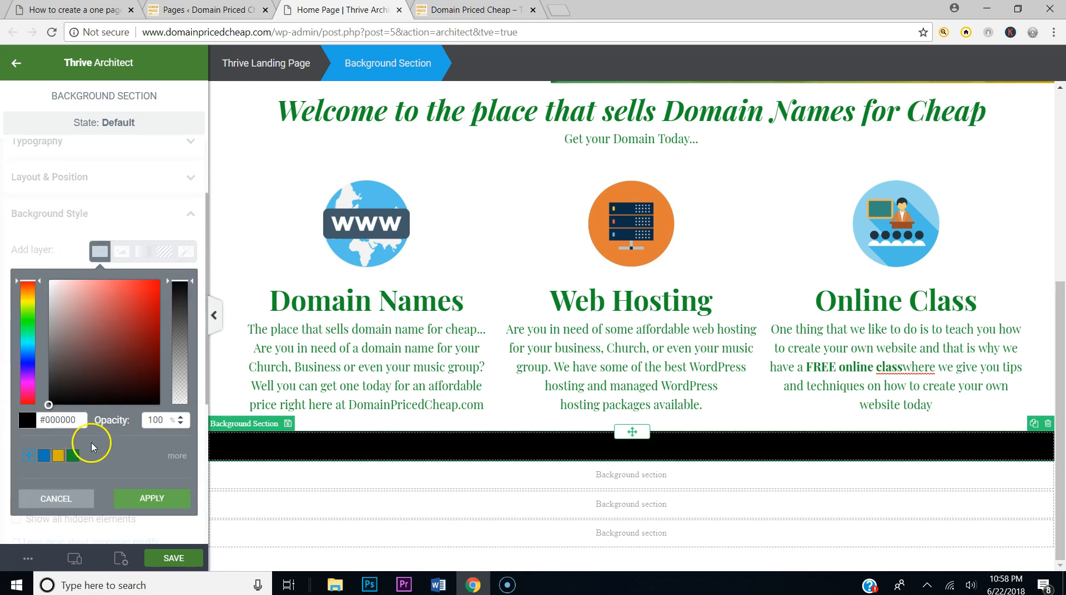
{"action": "left_click", "coordinate": [75, 455]}
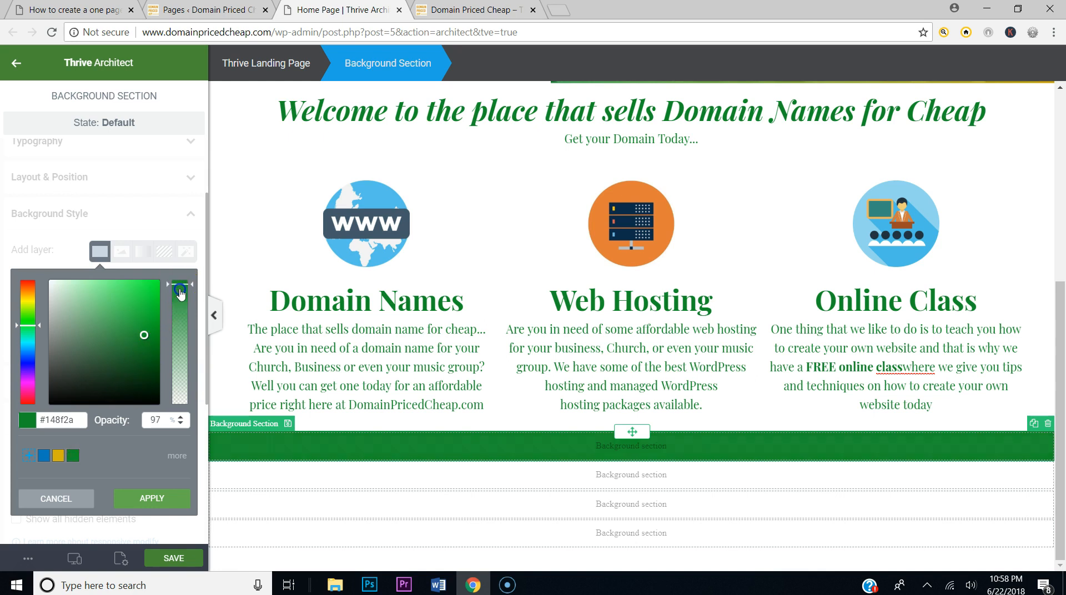
{"action": "left_click_drag", "start_coordinate": [179, 282], "coordinate": [182, 313]}
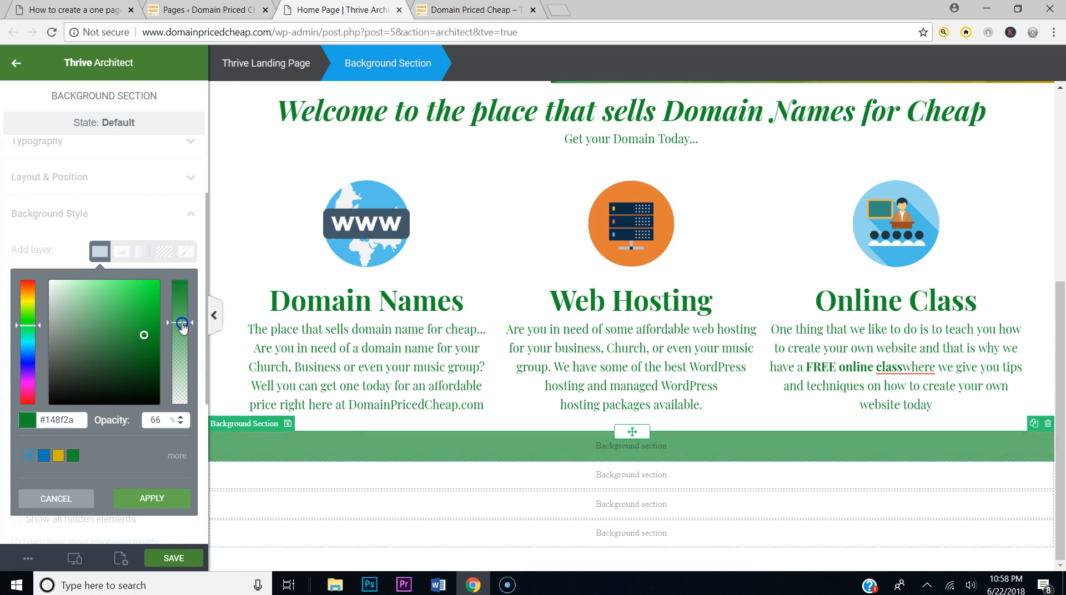
{"action": "left_click", "coordinate": [153, 498]}
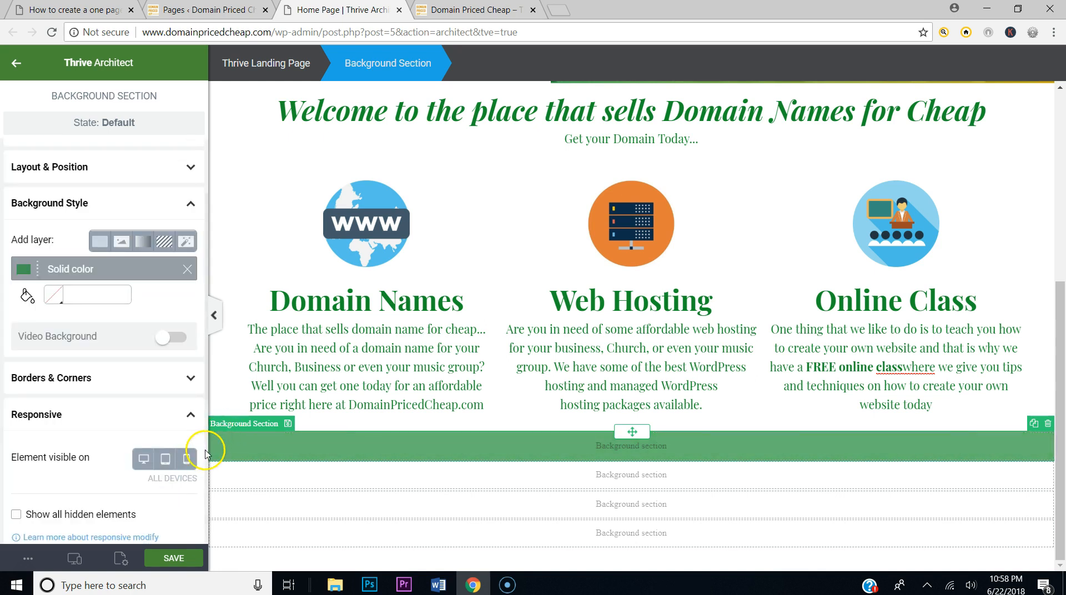
Step: Insert a two-column 1/2–1/2 layout into the green background section, checking the reference page's arrangement
{"action": "left_click", "coordinate": [83, 11]}
{"action": "scroll", "coordinate": [402, 376], "scroll_direction": "down", "scroll_amount": 2}
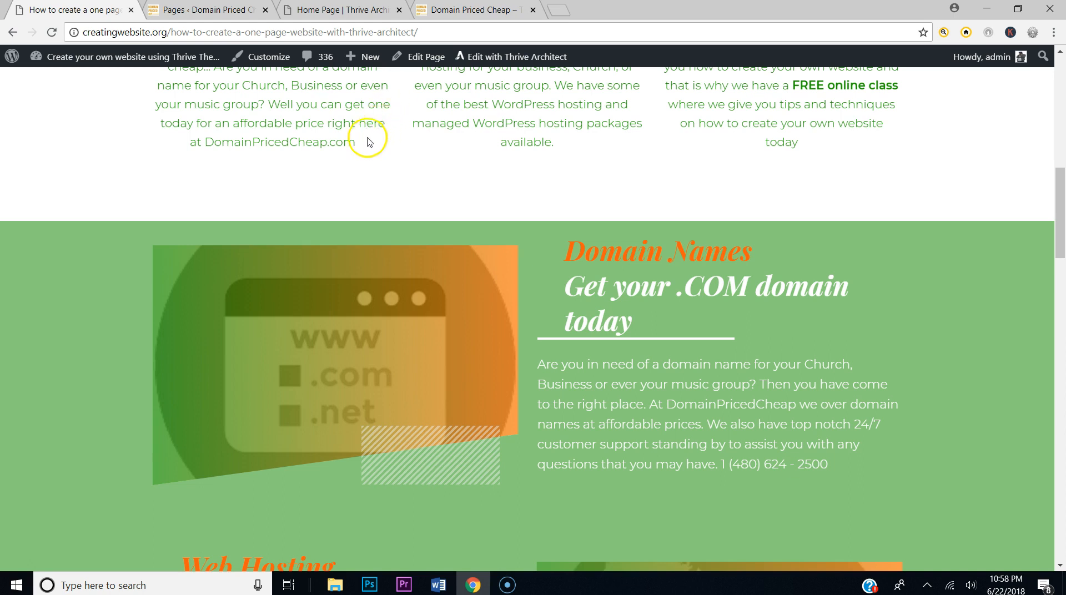
{"action": "left_click", "coordinate": [320, 9]}
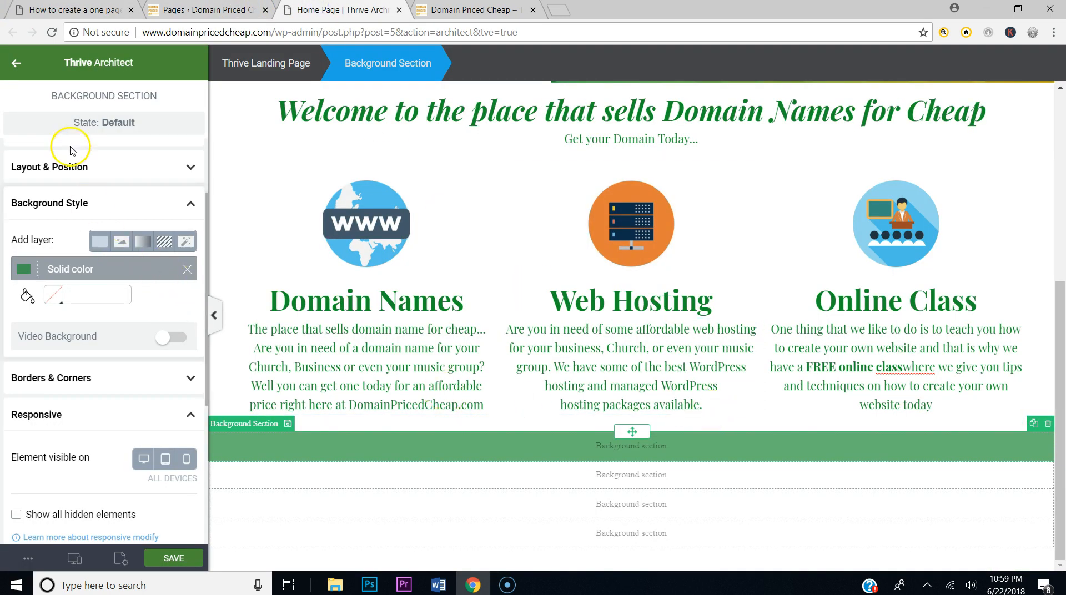
{"action": "left_click", "coordinate": [17, 62]}
{"action": "left_click_drag", "start_coordinate": [95, 342], "coordinate": [662, 444]}
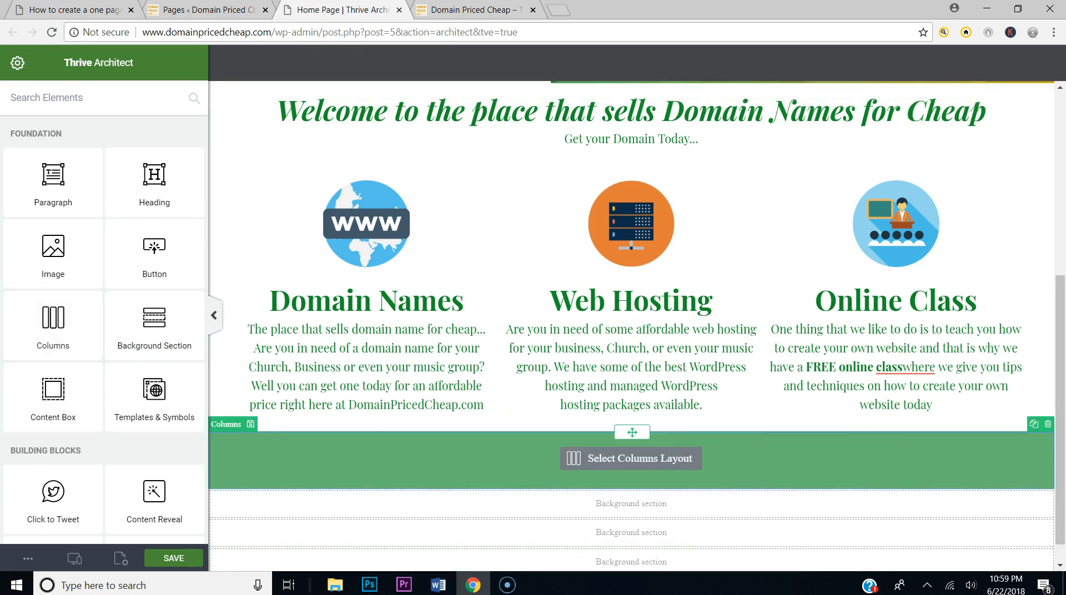
{"action": "left_click", "coordinate": [92, 17]}
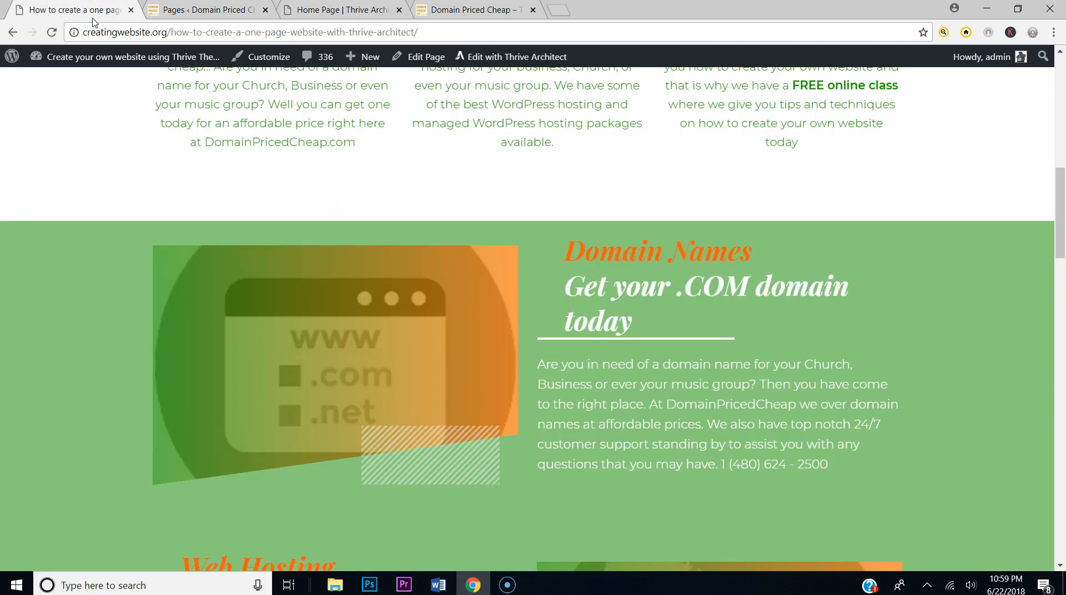
{"action": "left_click", "coordinate": [356, 10]}
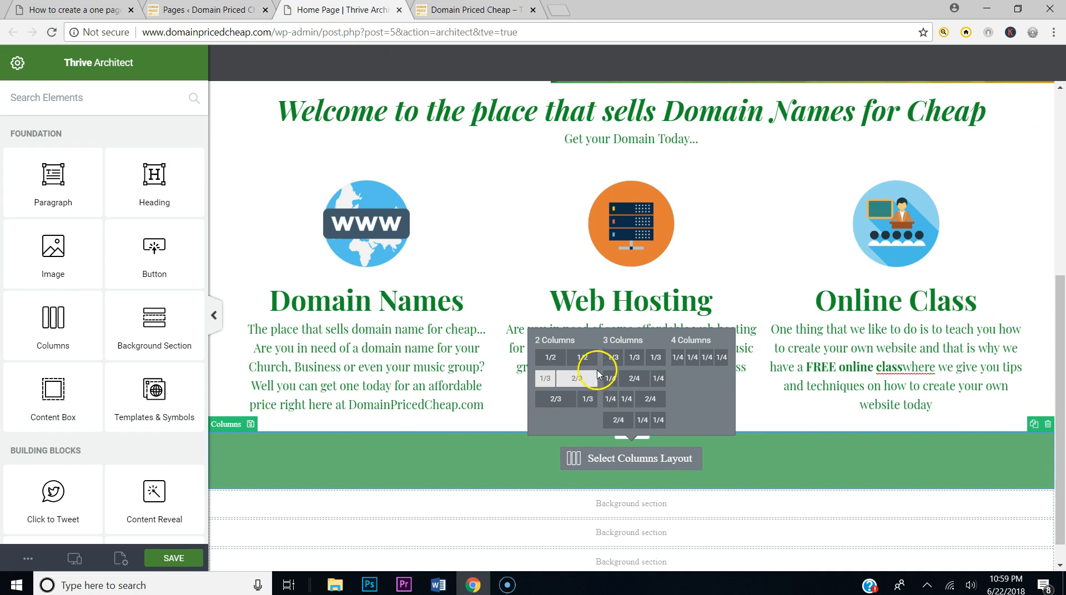
{"action": "left_click", "coordinate": [582, 358]}
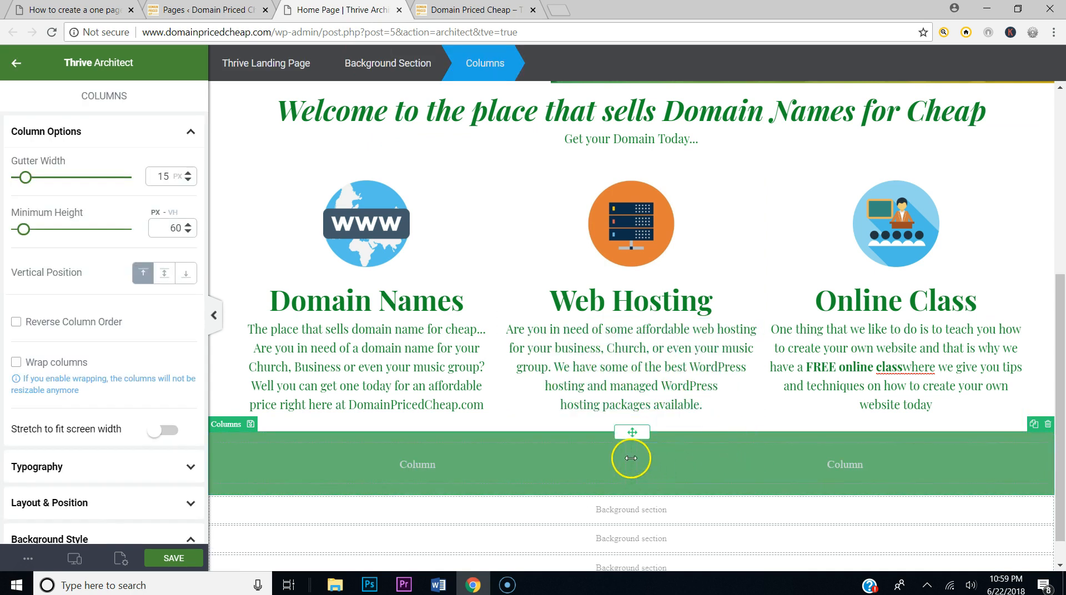
Step: Resize the green section's columns to about 41% and 59%, comparing the proportions with the reference page
{"action": "left_click_drag", "start_coordinate": [589, 458], "coordinate": [557, 457]}
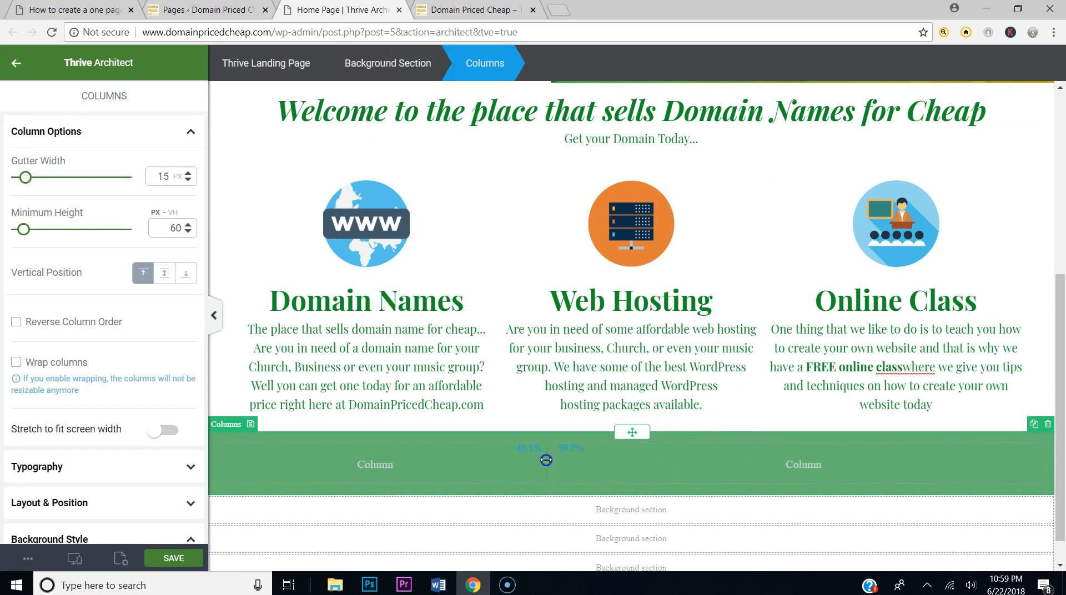
{"action": "left_click", "coordinate": [88, 9]}
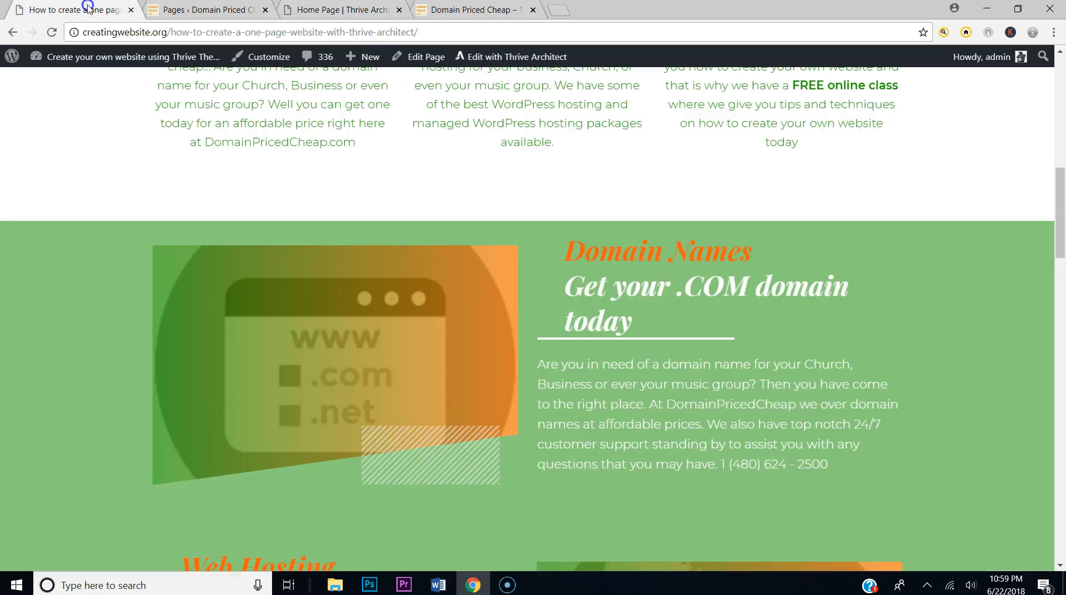
{"action": "left_click", "coordinate": [350, 9]}
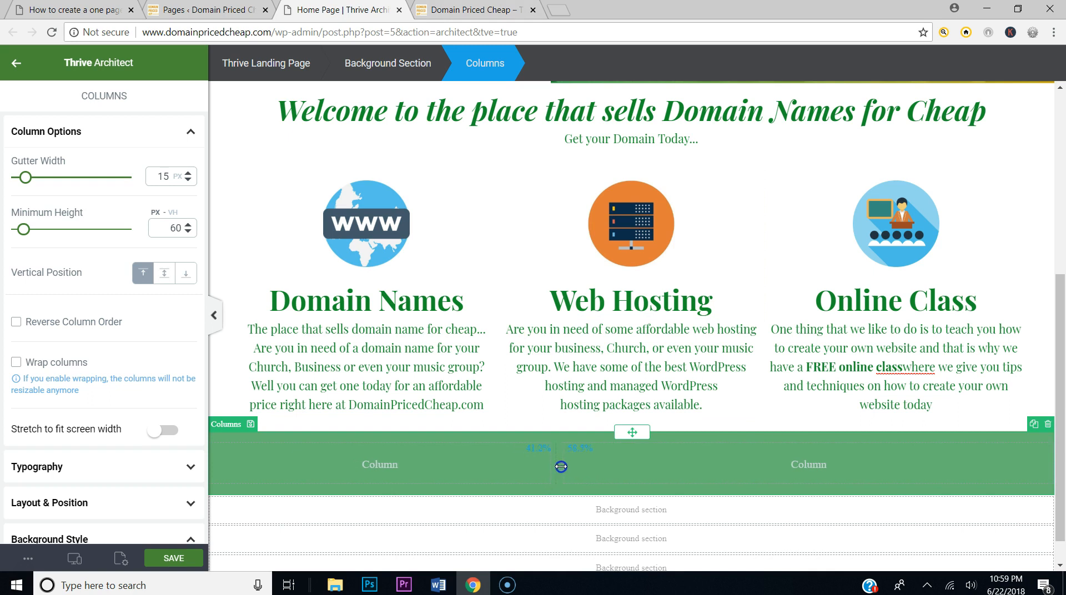
{"action": "left_click", "coordinate": [47, 11]}
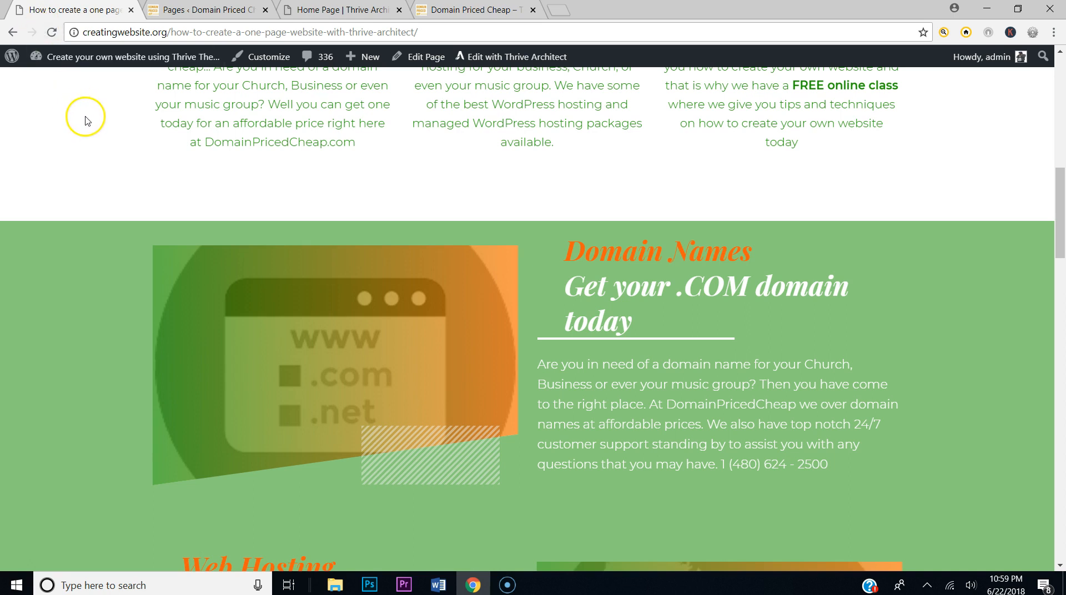
{"action": "left_click", "coordinate": [364, 10]}
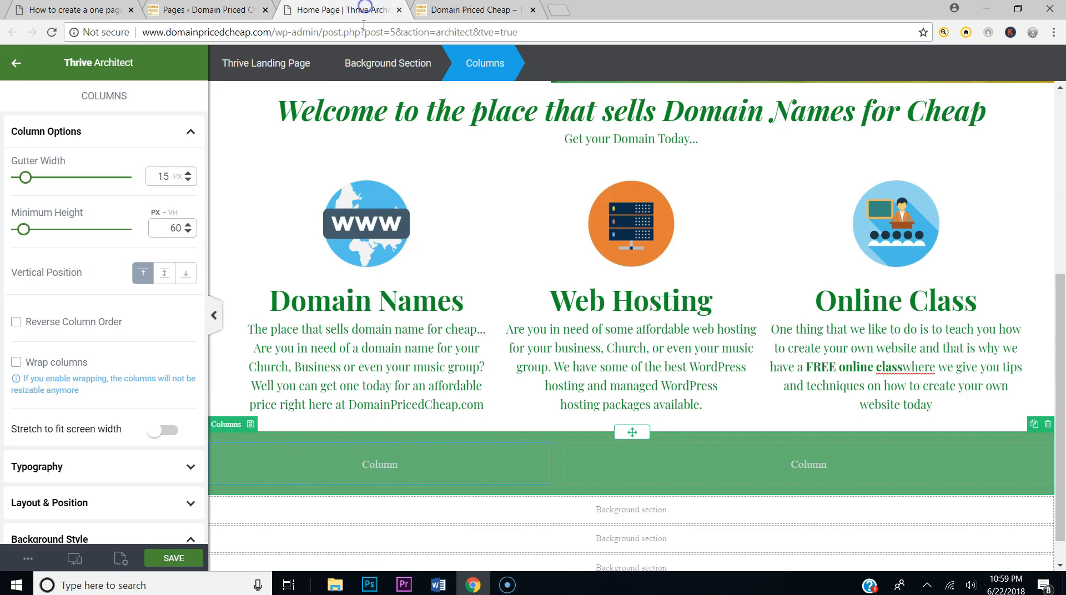
Step: Insert a content box into the narrower column of the green section and select it
{"action": "left_click", "coordinate": [16, 63]}
{"action": "left_click_drag", "start_coordinate": [65, 396], "coordinate": [381, 459]}
{"action": "left_click", "coordinate": [334, 469]}
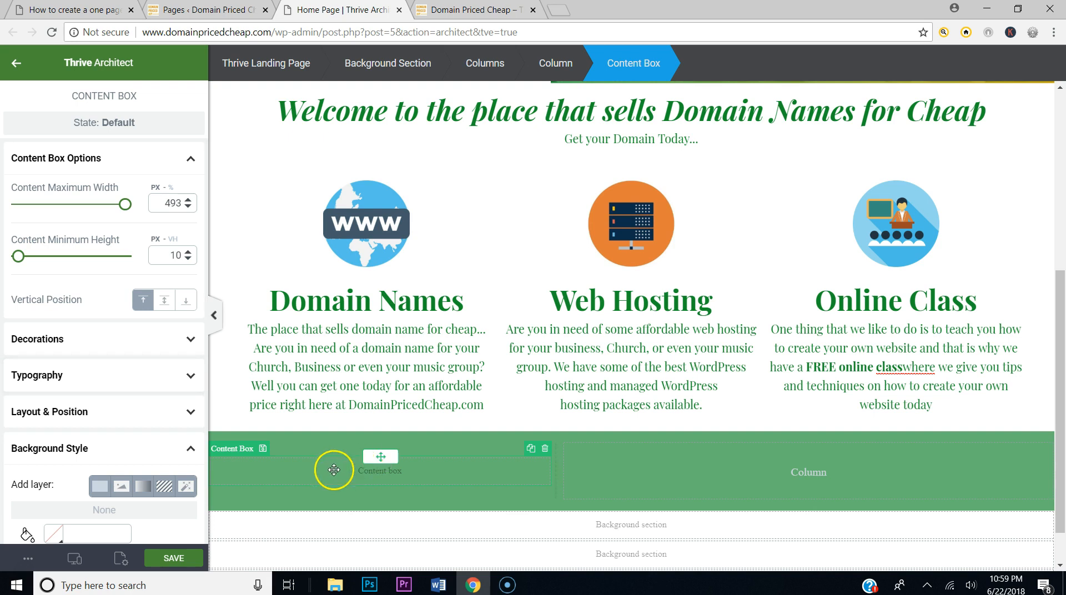
{"action": "left_click", "coordinate": [289, 452]}
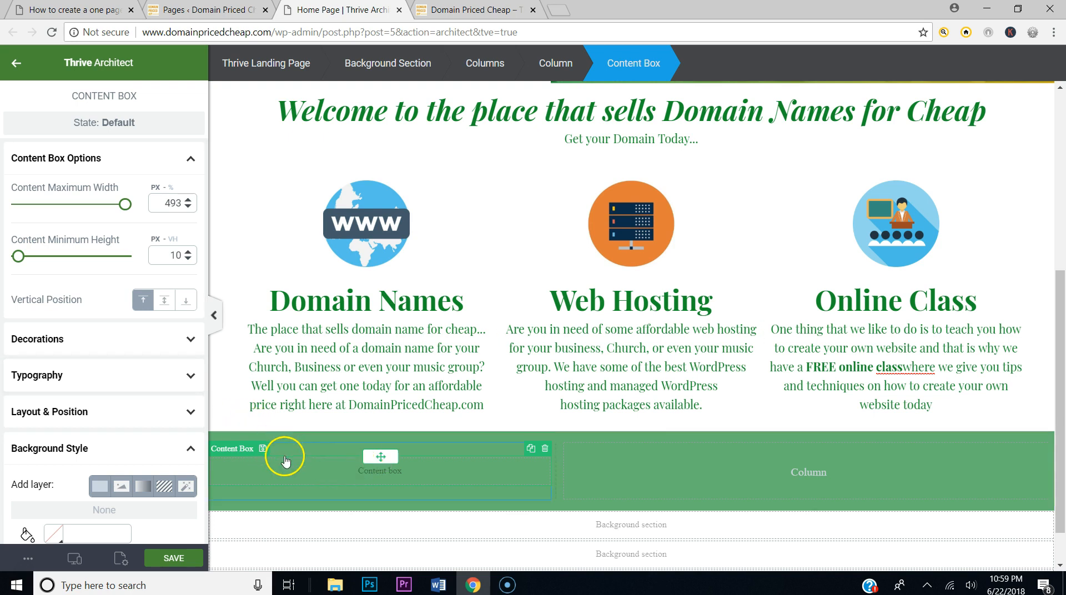
Step: Set the content box's left and right margins to 30 and compare with the reference page's Domain Names block
{"action": "scroll", "coordinate": [286, 447], "scroll_direction": "down", "scroll_amount": 1}
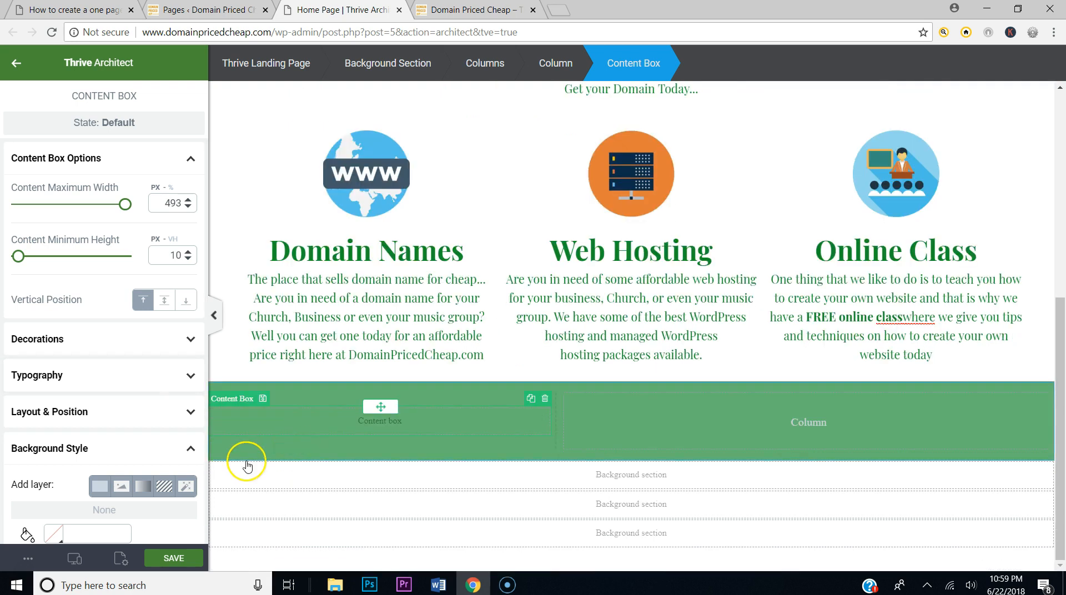
{"action": "scroll", "coordinate": [137, 383], "scroll_direction": "down", "scroll_amount": 3}
{"action": "scroll", "coordinate": [137, 377], "scroll_direction": "down", "scroll_amount": 3}
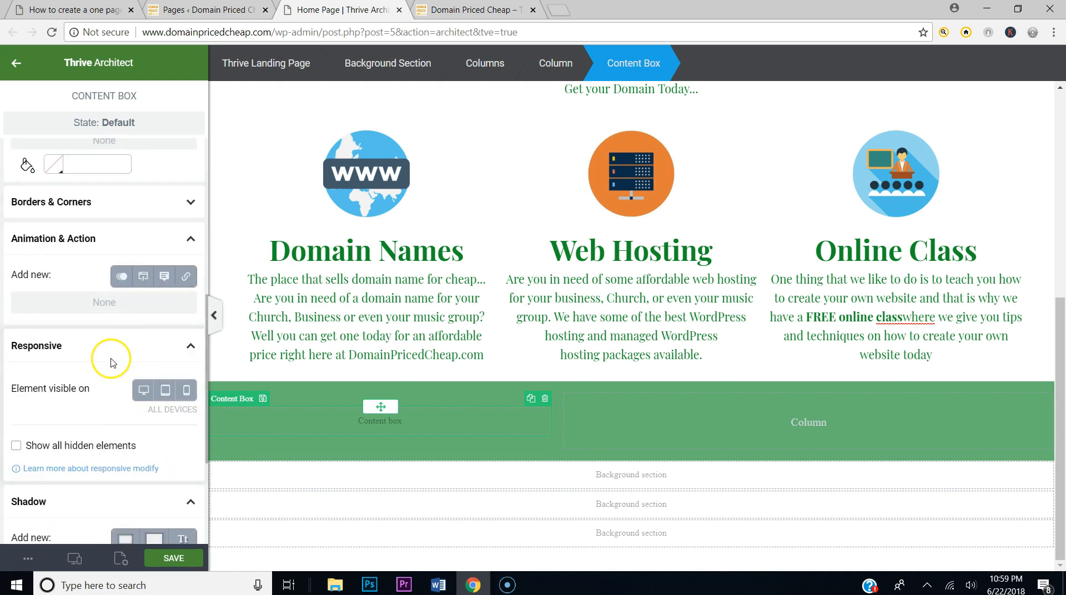
{"action": "scroll", "coordinate": [111, 356], "scroll_direction": "up", "scroll_amount": 5}
{"action": "left_click", "coordinate": [118, 320]}
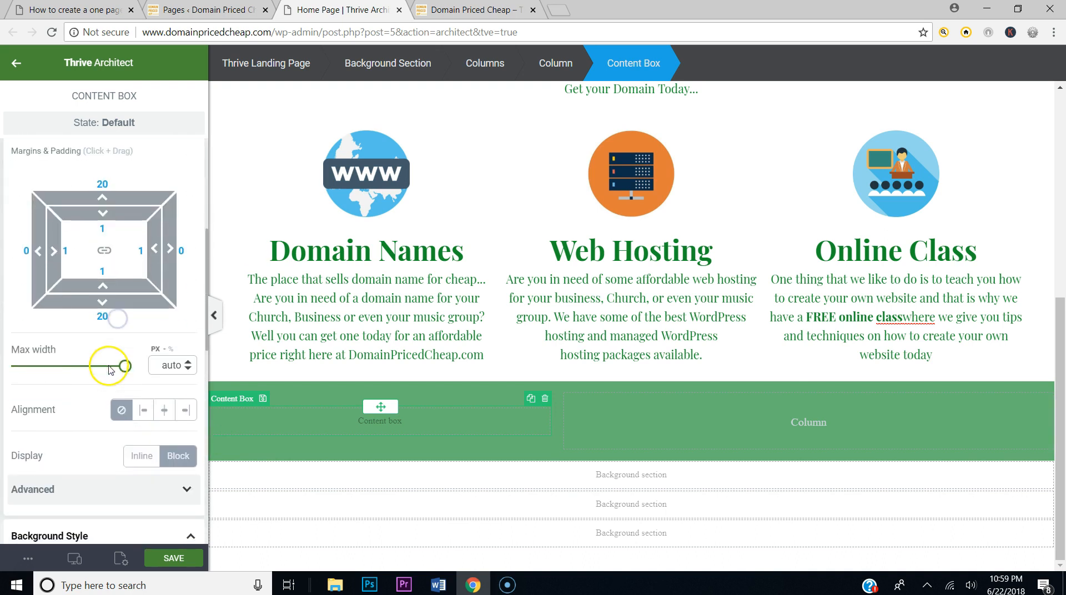
{"action": "left_click", "coordinate": [26, 251]}
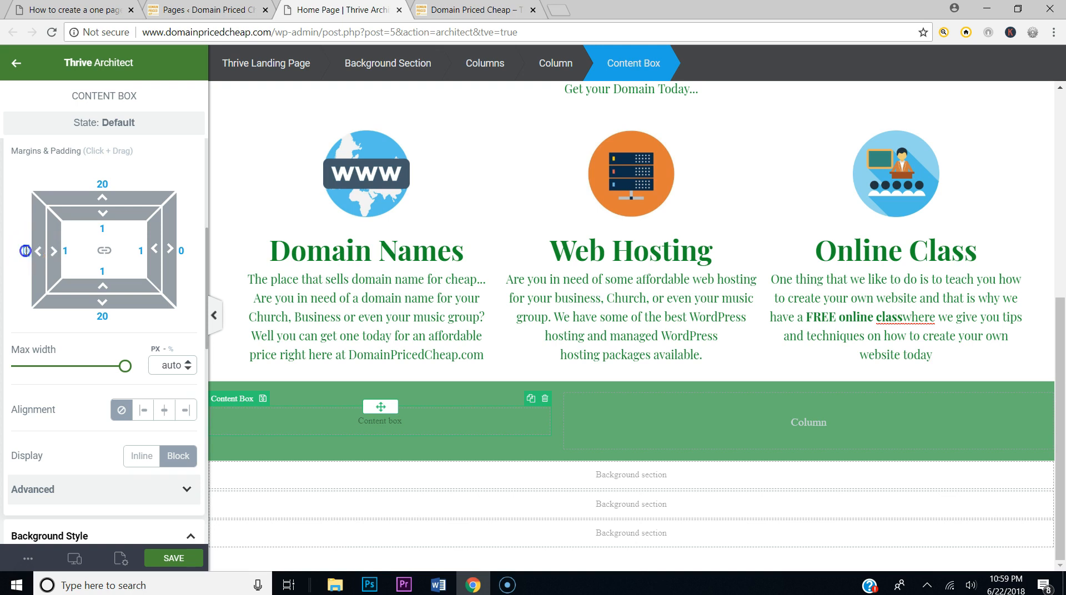
{"action": "type", "text": "30"}
{"action": "left_click", "coordinate": [183, 252]}
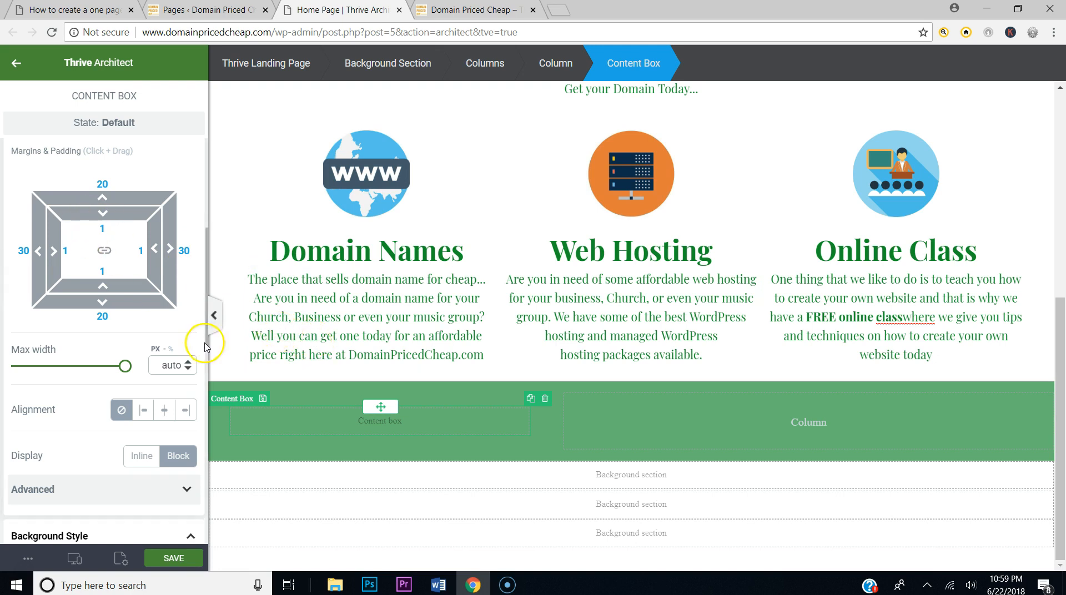
{"action": "left_click", "coordinate": [107, 112]}
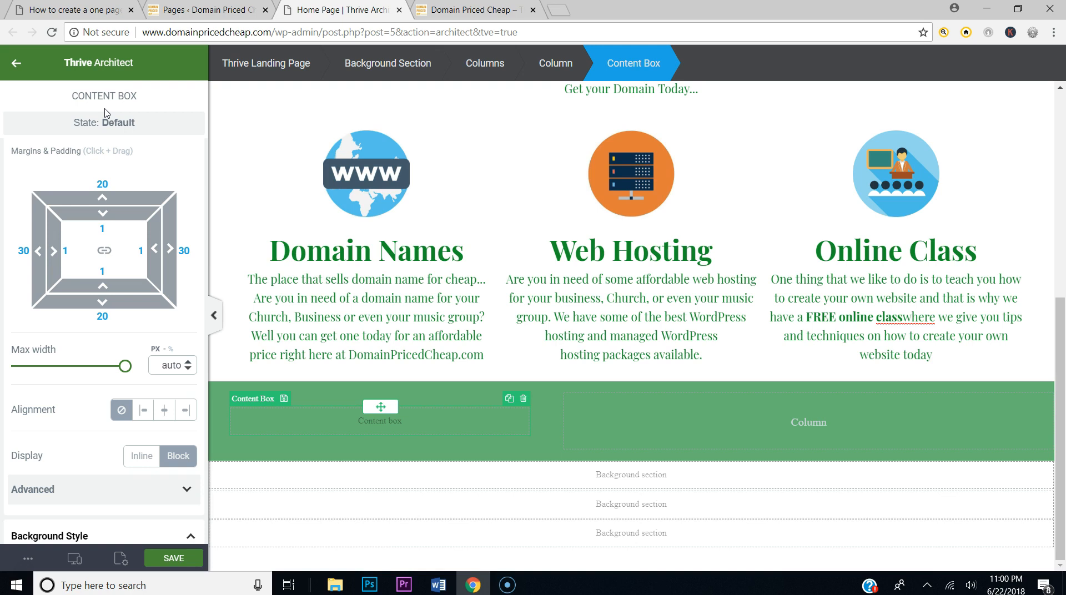
{"action": "left_click", "coordinate": [102, 11]}
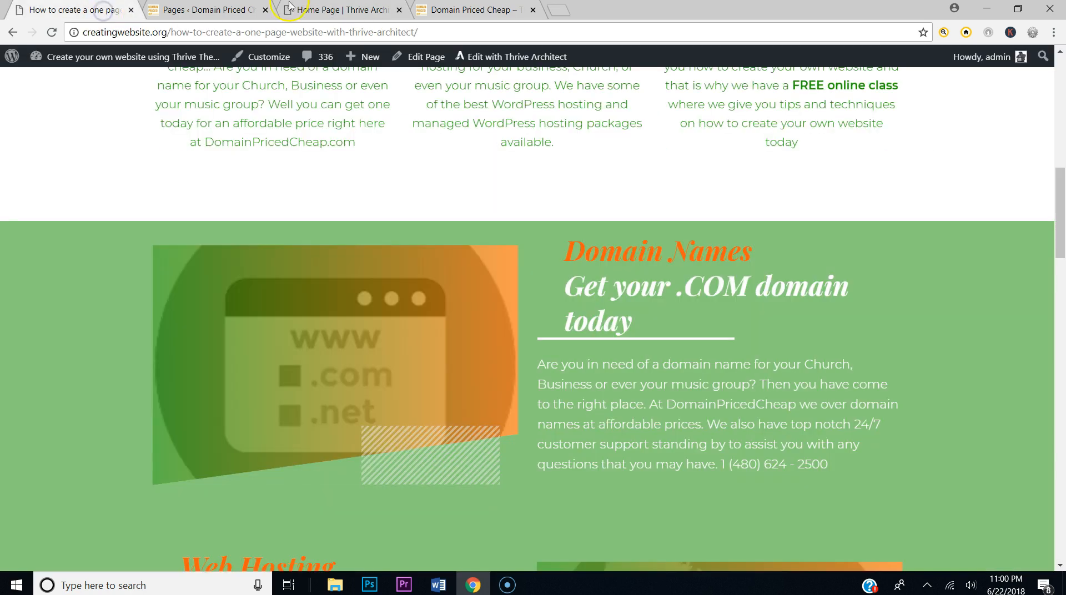
Step: Start an image background layer for the content box in the green section's narrower column and open the image chooser
{"action": "left_click", "coordinate": [367, 9]}
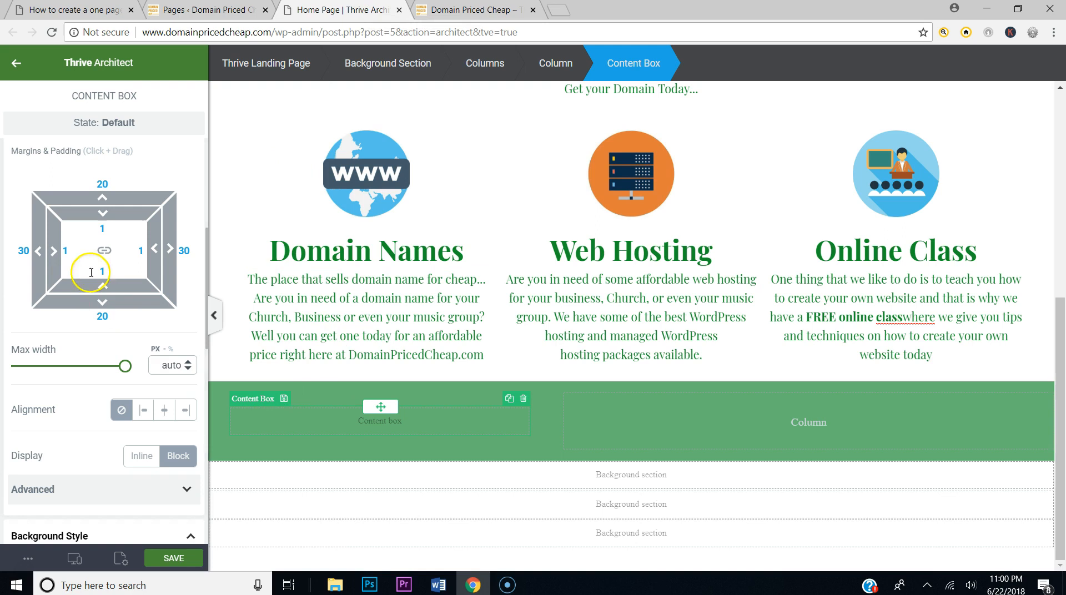
{"action": "left_click", "coordinate": [16, 63]}
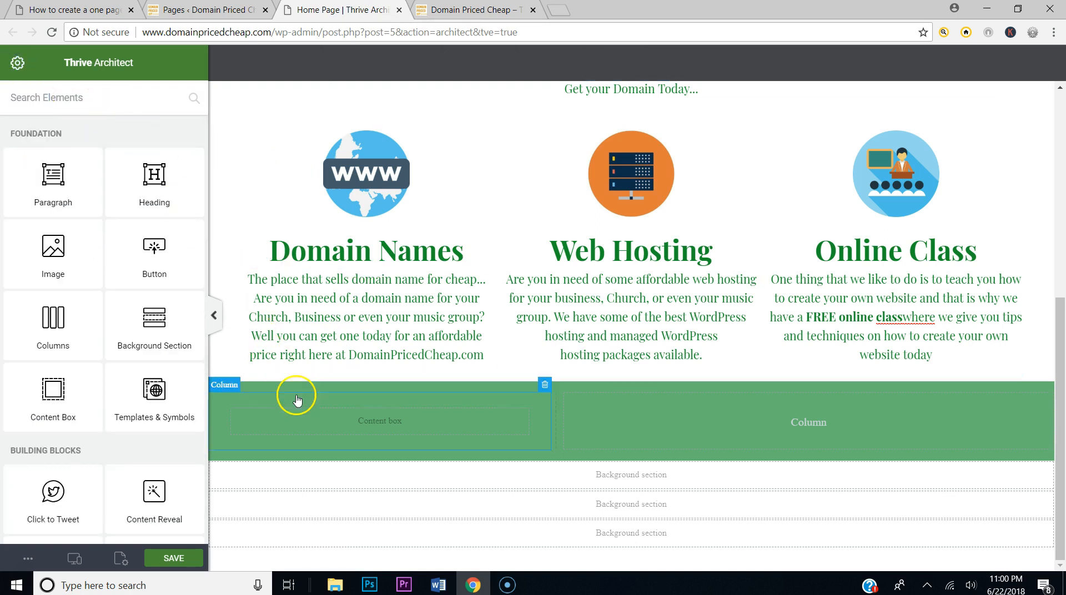
{"action": "left_click", "coordinate": [348, 423]}
{"action": "scroll", "coordinate": [78, 355], "scroll_direction": "down", "scroll_amount": 3}
{"action": "scroll", "coordinate": [100, 311], "scroll_direction": "down", "scroll_amount": 2}
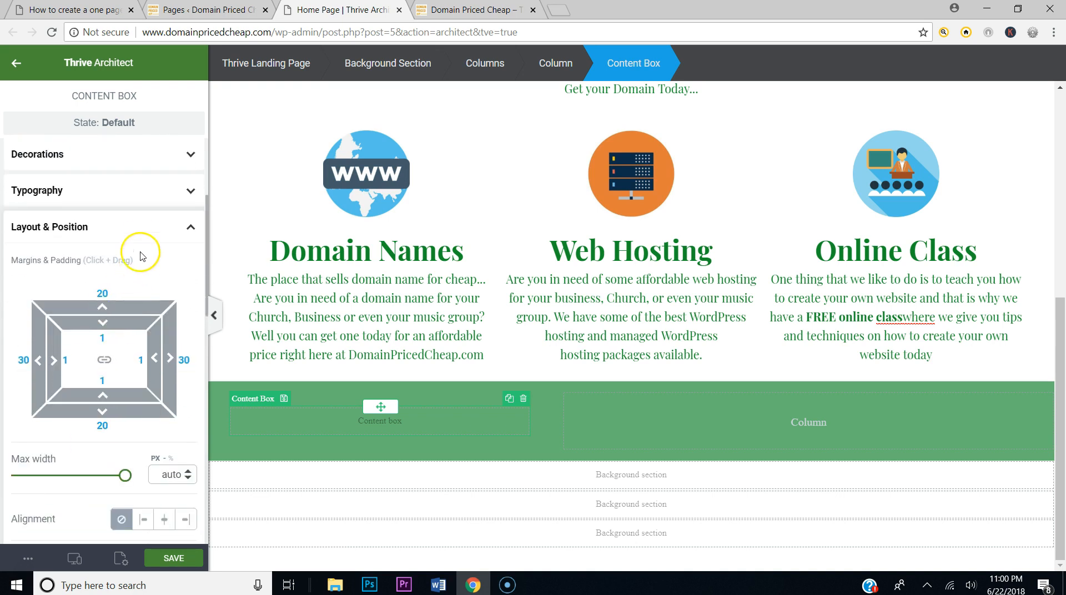
{"action": "left_click", "coordinate": [142, 228]}
{"action": "left_click", "coordinate": [123, 302]}
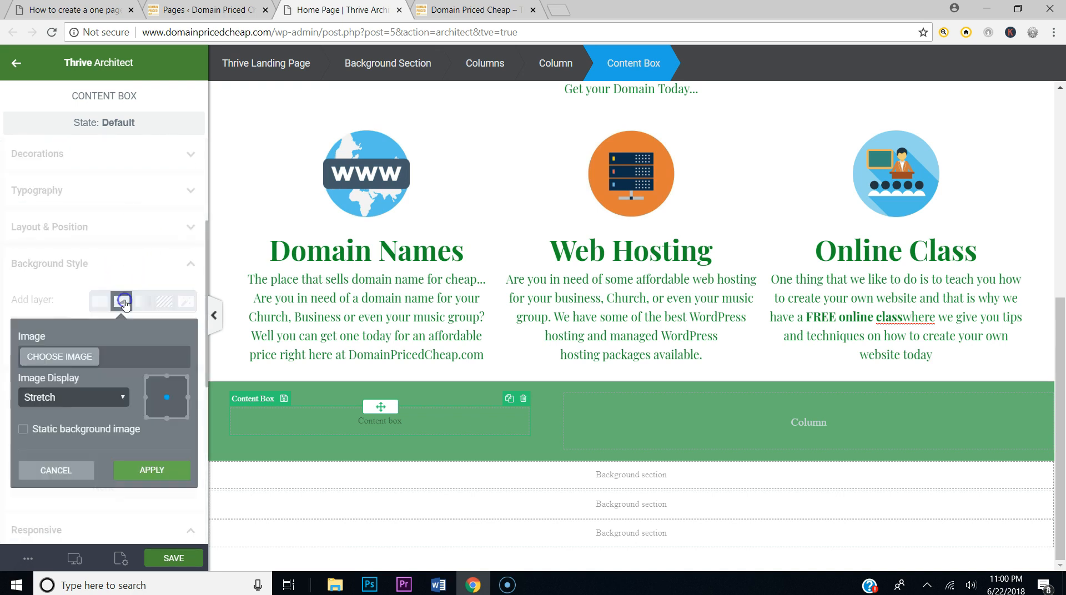
{"action": "left_click", "coordinate": [92, 346]}
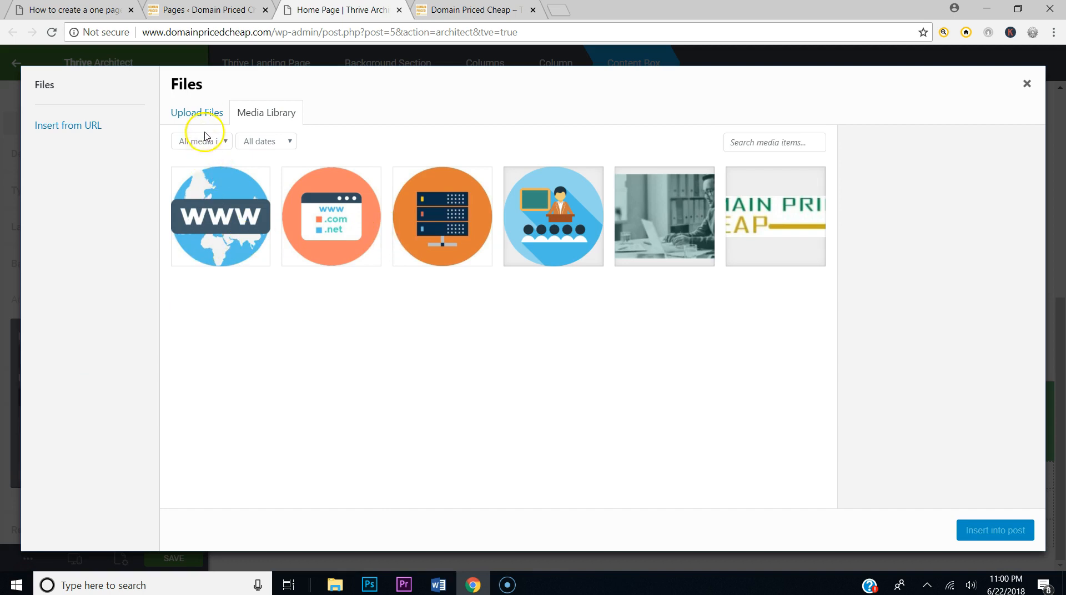
Step: Upload the online-class, WWW-Black-and-white and WWW-WORLD-black-and-white images from the Building the Website folder to the media library
{"action": "left_click", "coordinate": [199, 113]}
{"action": "left_click", "coordinate": [580, 308]}
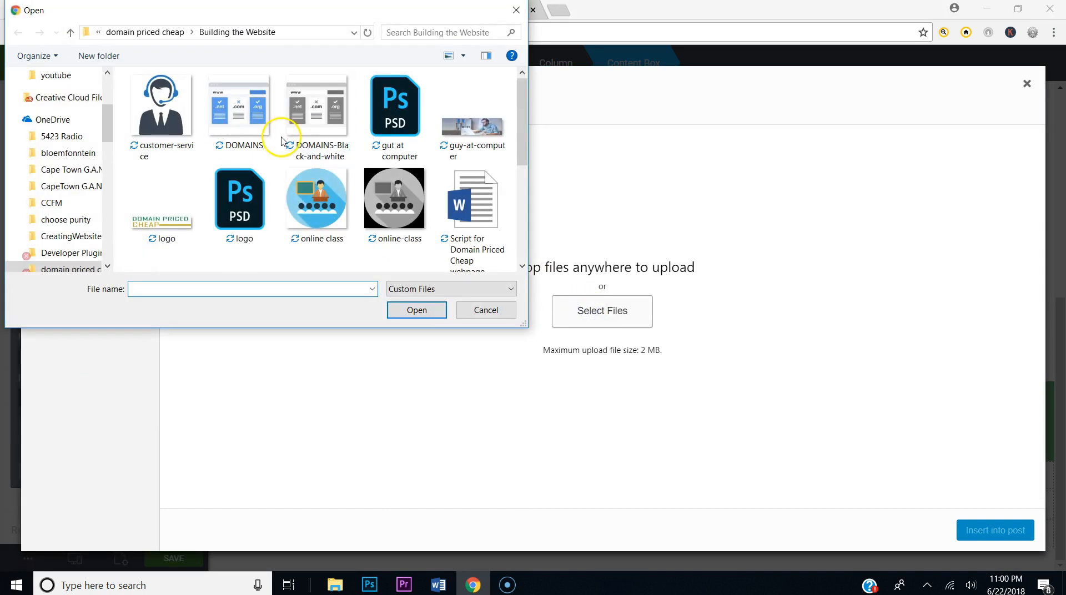
{"action": "scroll", "coordinate": [455, 153], "scroll_direction": "down", "scroll_amount": 2}
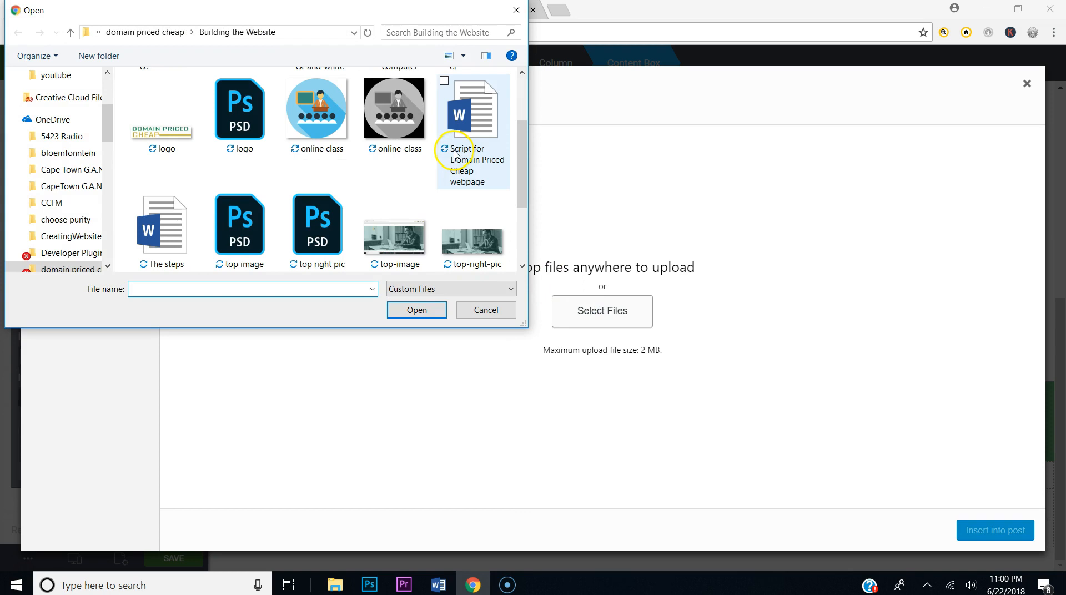
{"action": "left_click", "coordinate": [390, 116]}
{"action": "left_click_drag", "start_coordinate": [523, 161], "coordinate": [515, 209]}
{"action": "left_click", "coordinate": [466, 210]}
{"action": "left_click", "coordinate": [333, 208], "text": "ctrl"}
{"action": "left_click_drag", "start_coordinate": [525, 209], "coordinate": [530, 148]}
{"action": "left_click", "coordinate": [395, 161], "text": "ctrl"}
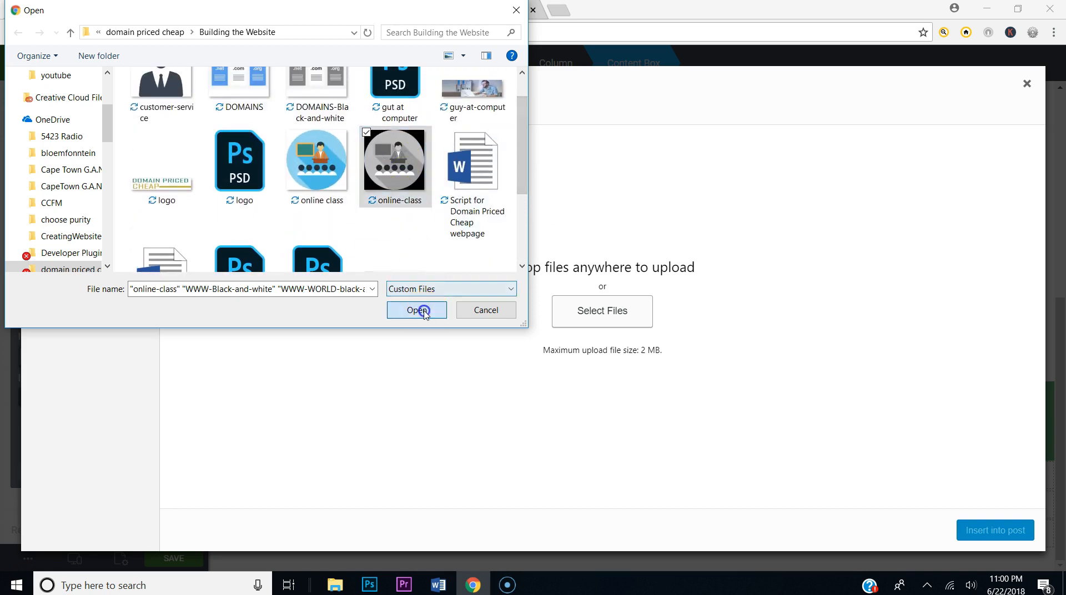
{"action": "left_click", "coordinate": [419, 309]}
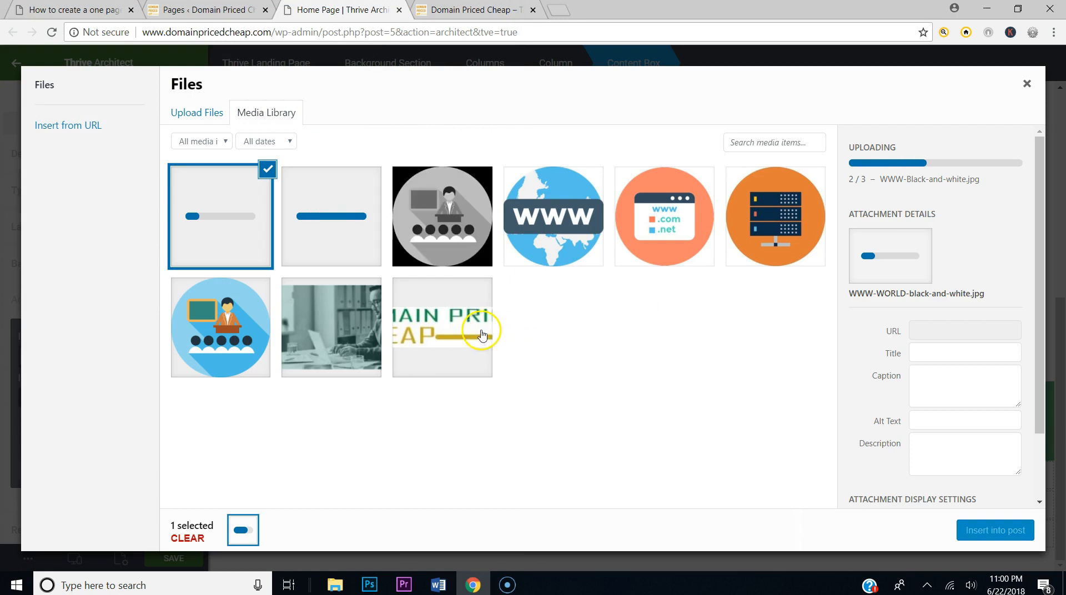
Step: Check the reference page's picture and apply WWW-Black-and-white as the content box's stretched background image
{"action": "left_click", "coordinate": [93, 9]}
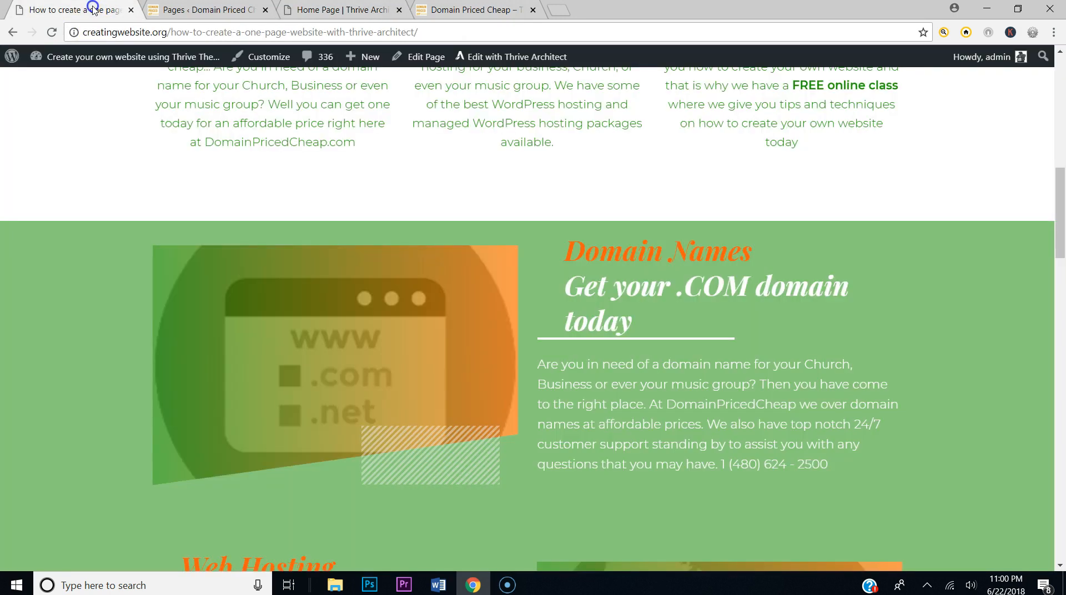
{"action": "left_click", "coordinate": [351, 9]}
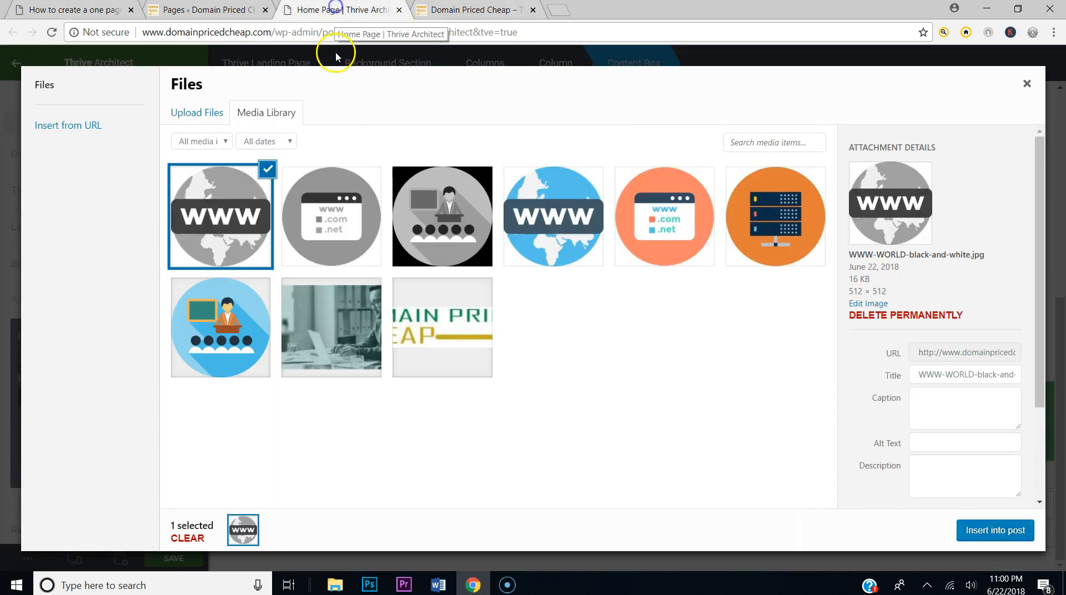
{"action": "left_click", "coordinate": [322, 233]}
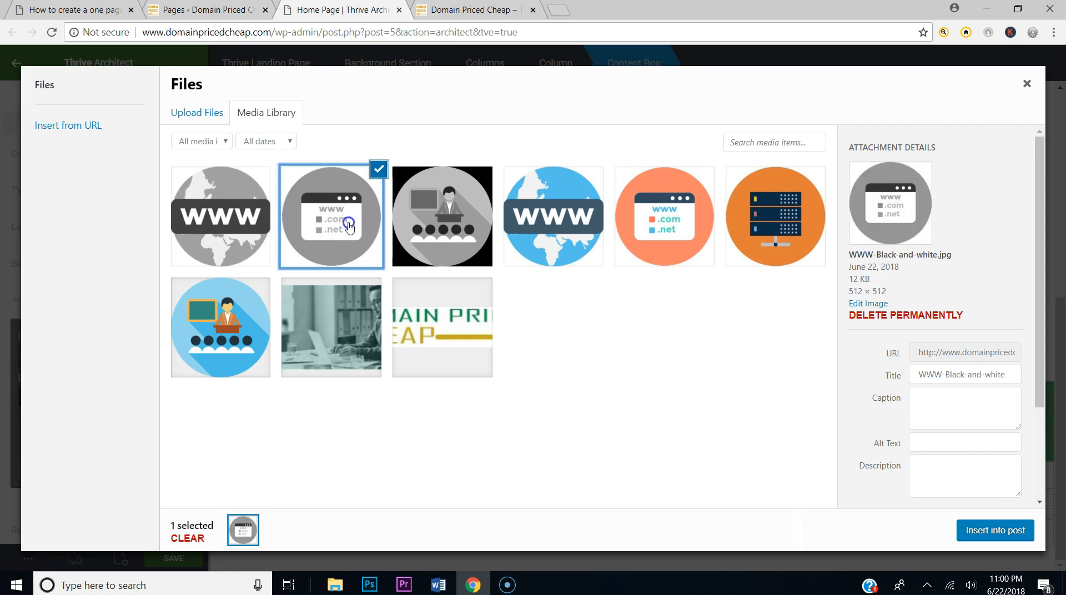
{"action": "left_click", "coordinate": [1008, 531]}
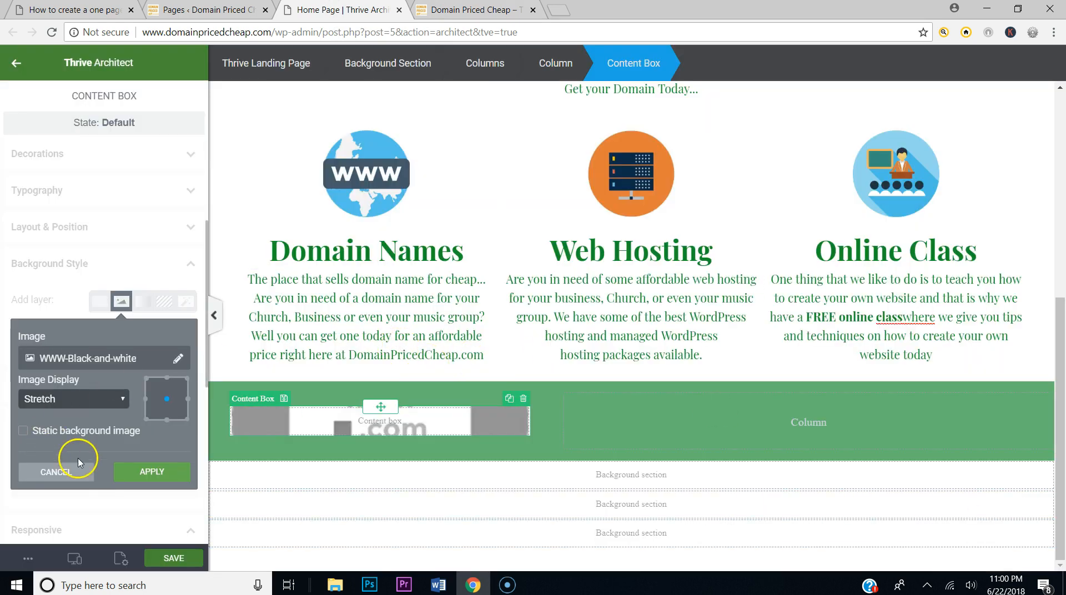
{"action": "left_click", "coordinate": [141, 473]}
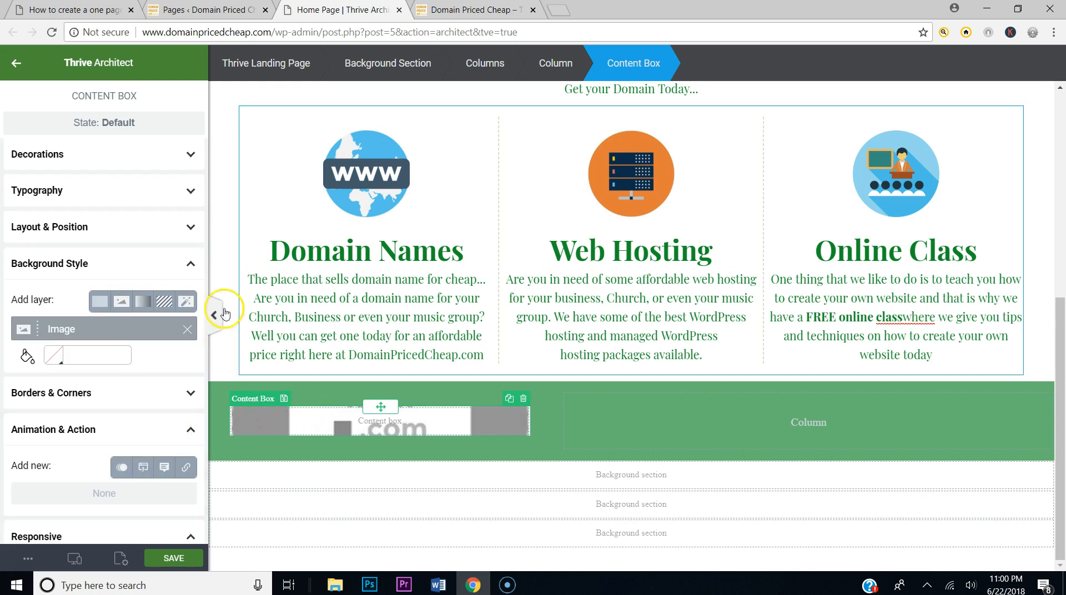
Step: Set the content box's minimum height to 303 px and compare it with the reference page's Domain Names picture
{"action": "left_click", "coordinate": [89, 11]}
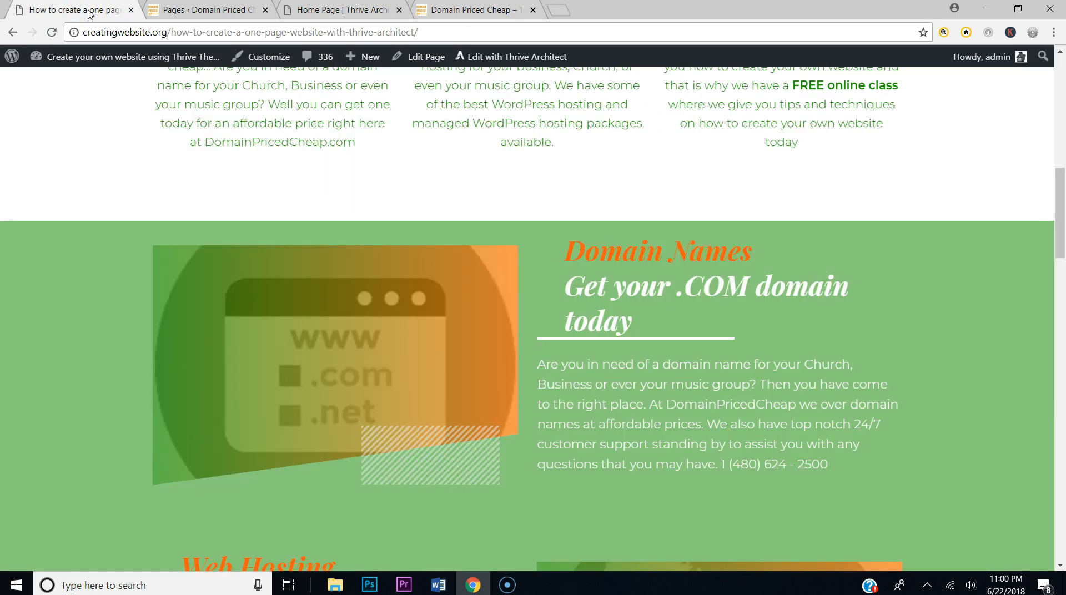
{"action": "left_click", "coordinate": [367, 12]}
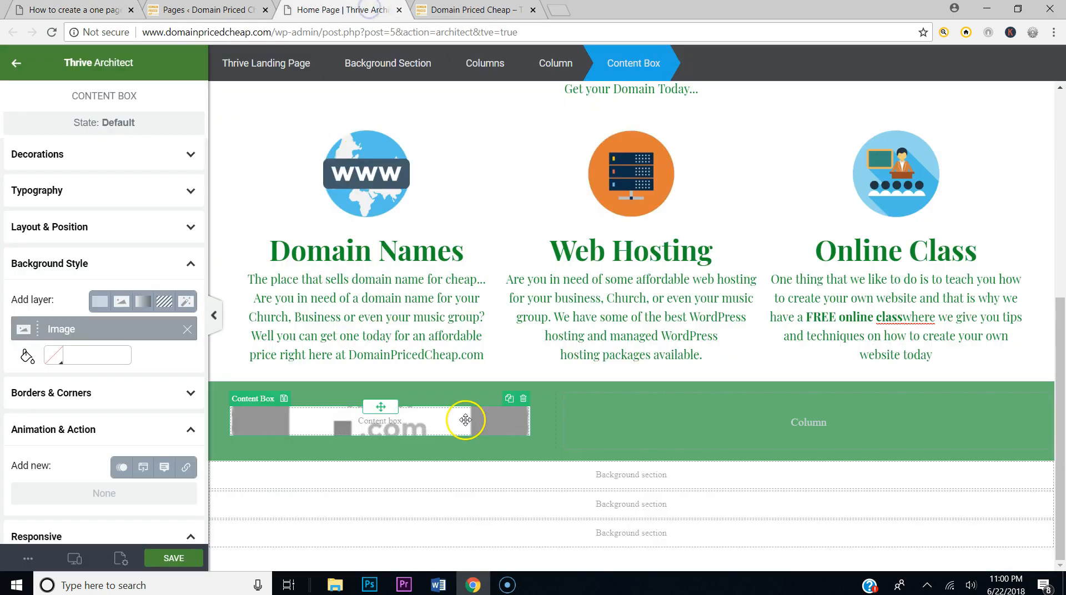
{"action": "left_click", "coordinate": [91, 162]}
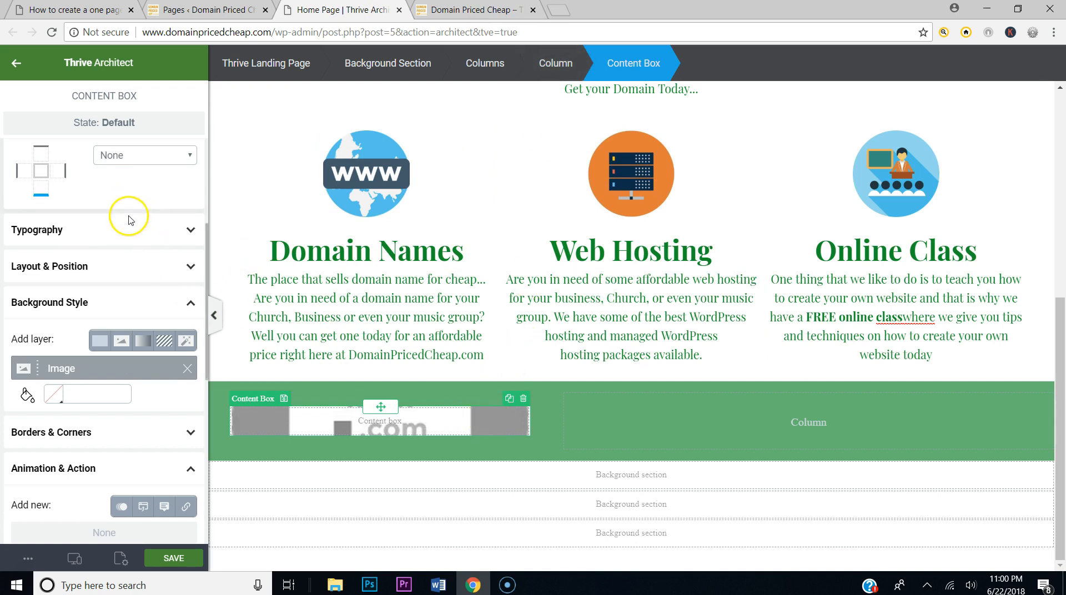
{"action": "left_click", "coordinate": [118, 267]}
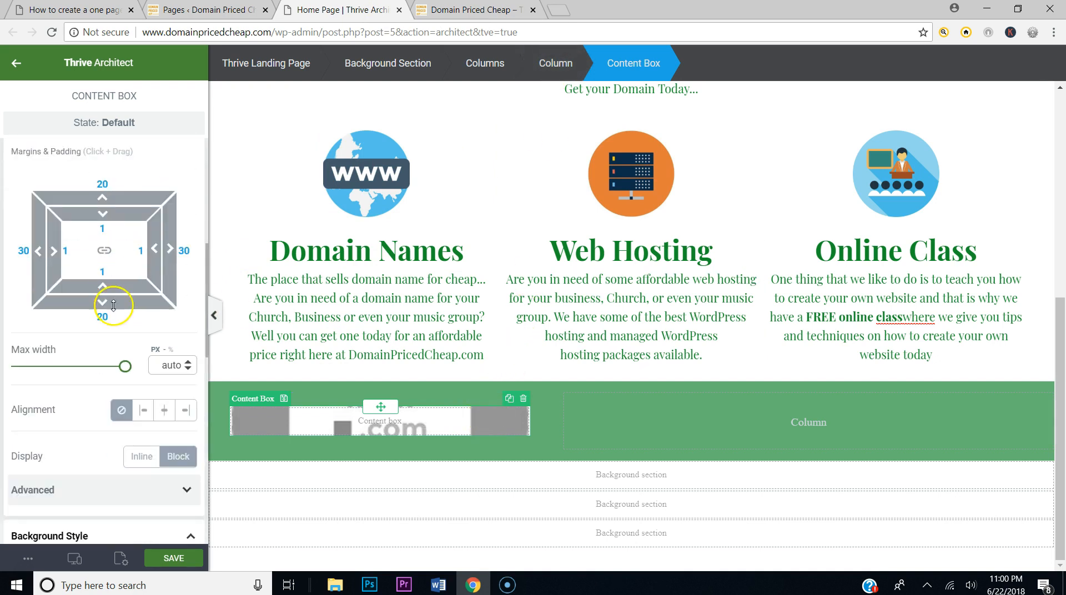
{"action": "scroll", "coordinate": [133, 244], "scroll_direction": "up", "scroll_amount": 6}
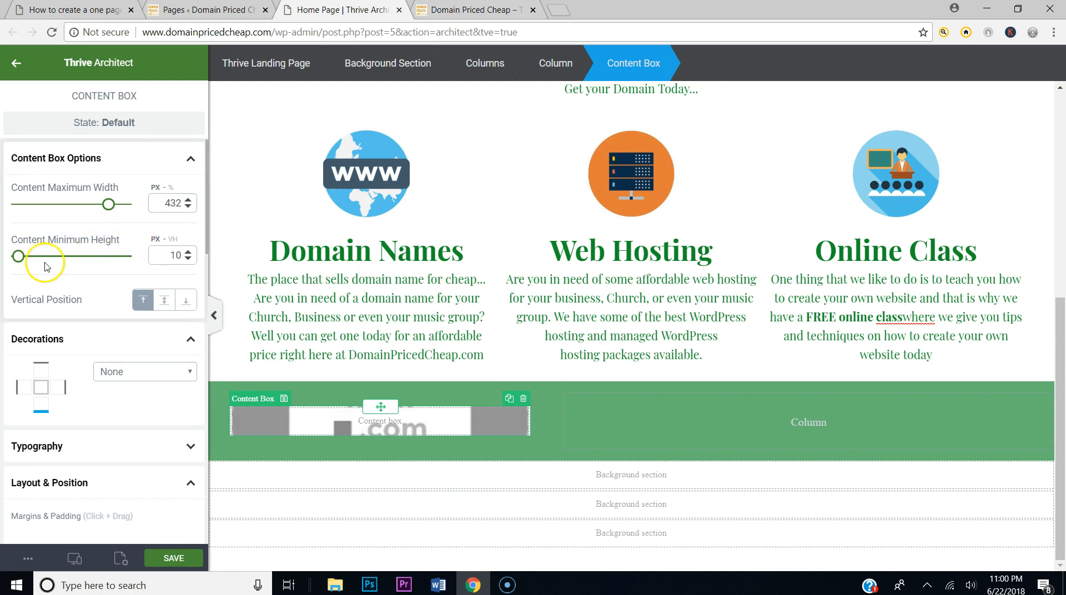
{"action": "left_click_drag", "start_coordinate": [18, 257], "coordinate": [50, 265]}
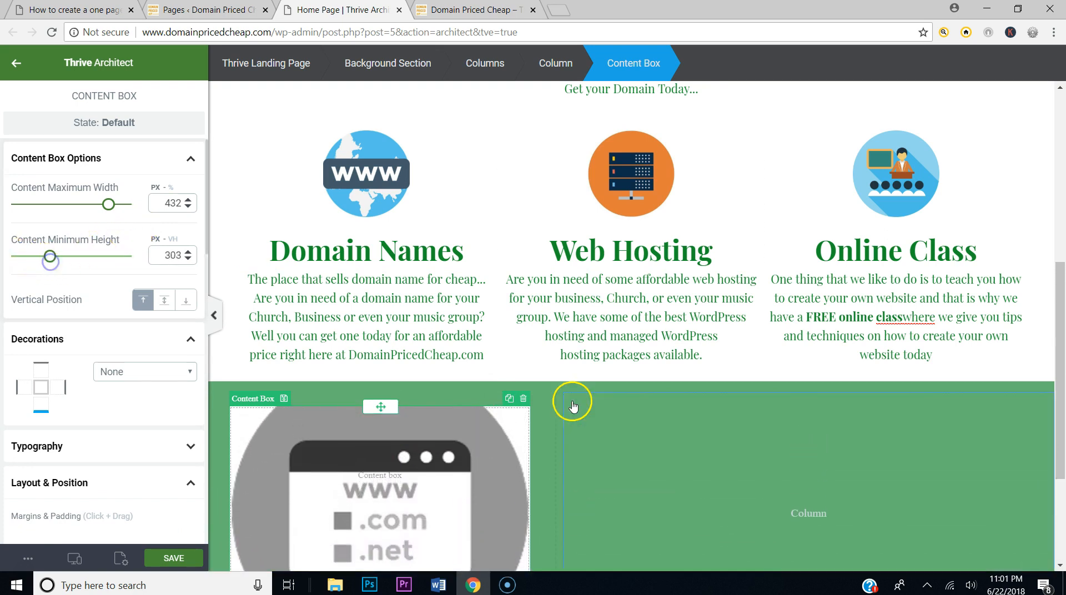
{"action": "scroll", "coordinate": [598, 423], "scroll_direction": "down", "scroll_amount": 3}
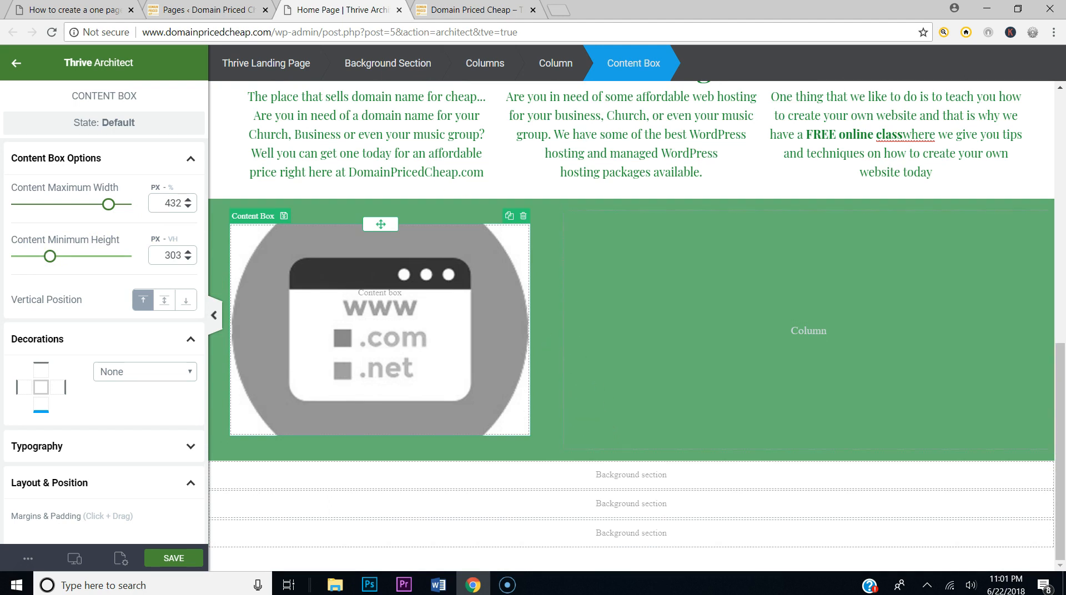
{"action": "left_click", "coordinate": [205, 9]}
{"action": "left_click", "coordinate": [65, 10]}
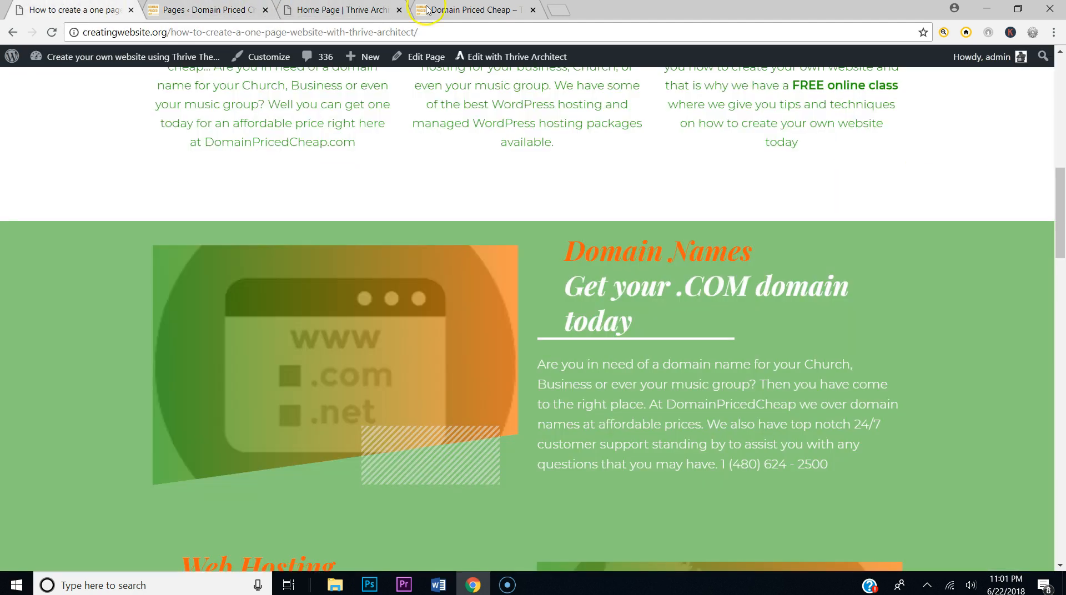
Step: Add a linear gradient layer over the content box's background image, running from yellow #d5b20f to green #148f2a
{"action": "left_click", "coordinate": [457, 7]}
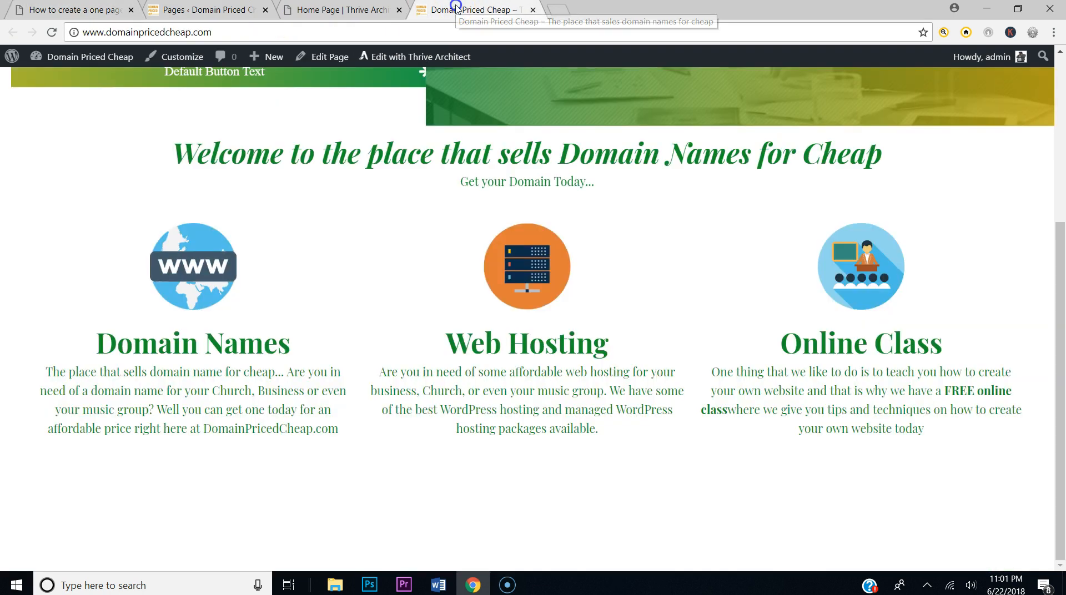
{"action": "left_click", "coordinate": [366, 10]}
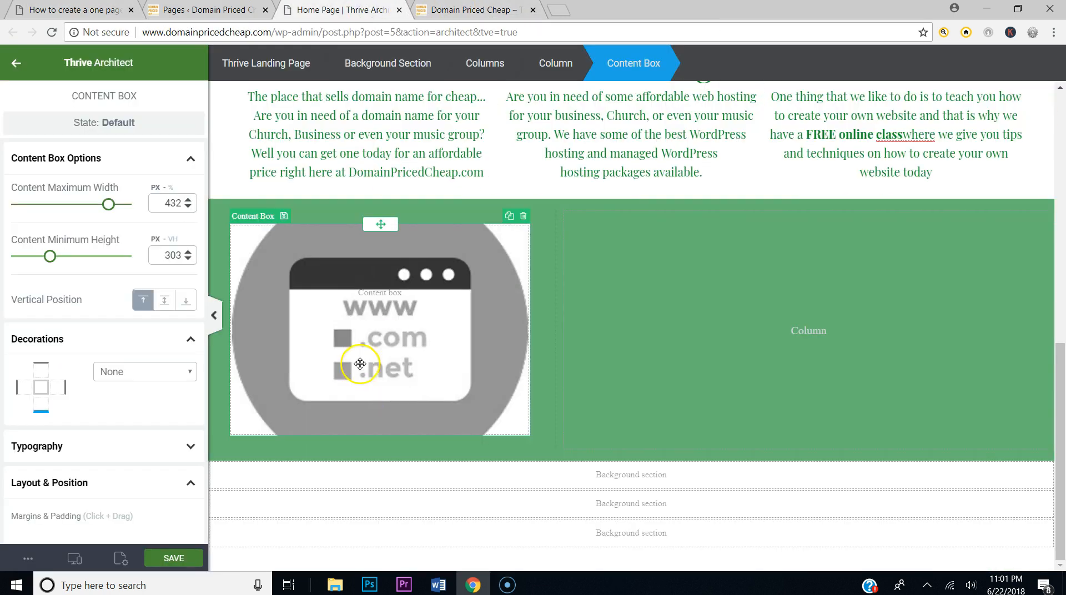
{"action": "left_click", "coordinate": [133, 161]}
{"action": "left_click", "coordinate": [161, 337]}
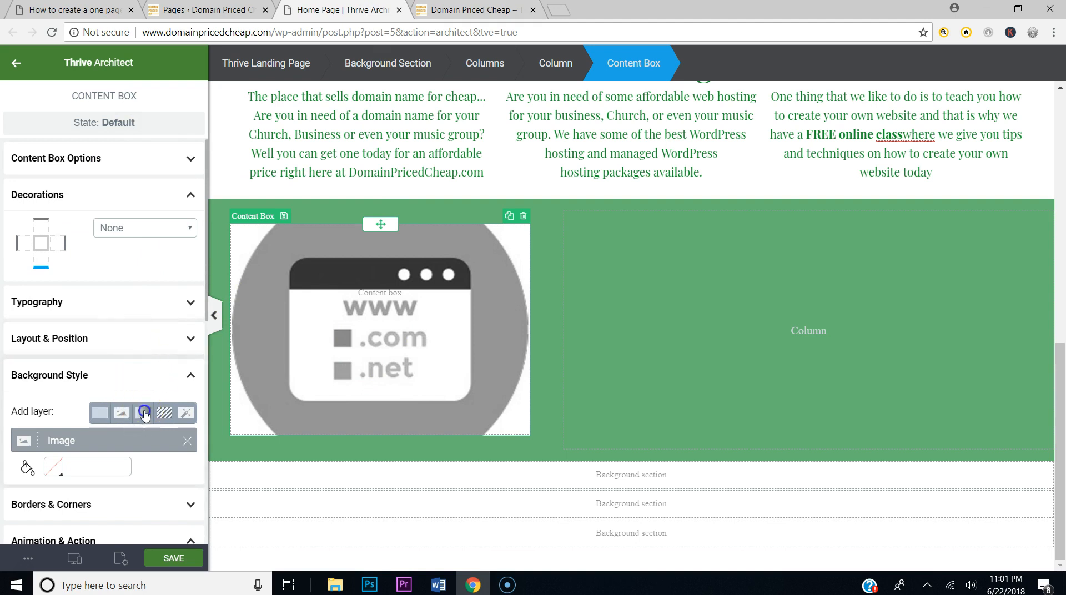
{"action": "left_click", "coordinate": [143, 412]}
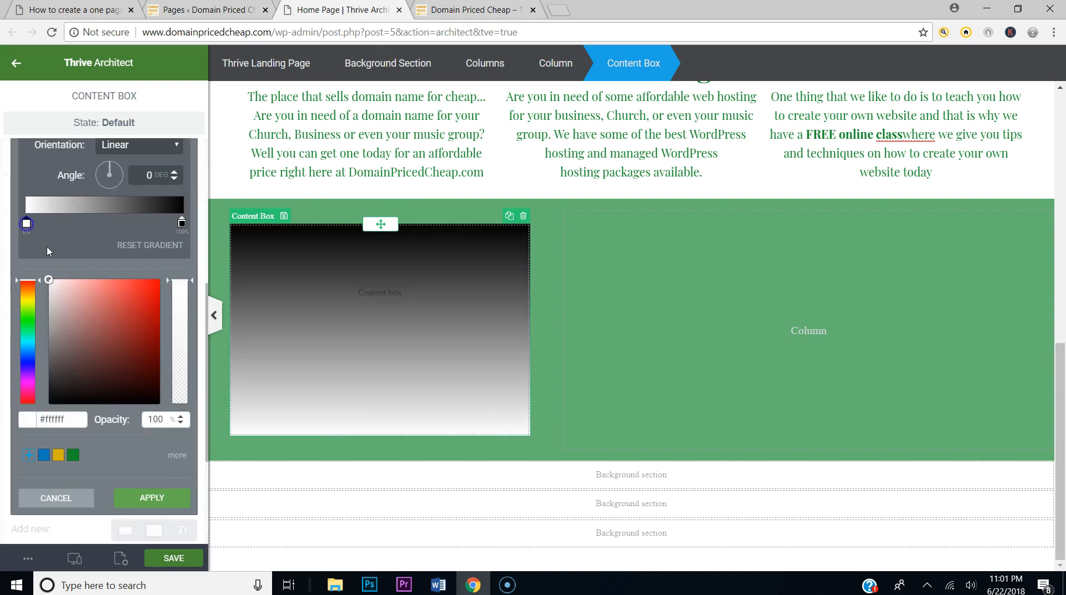
{"action": "left_click", "coordinate": [58, 455]}
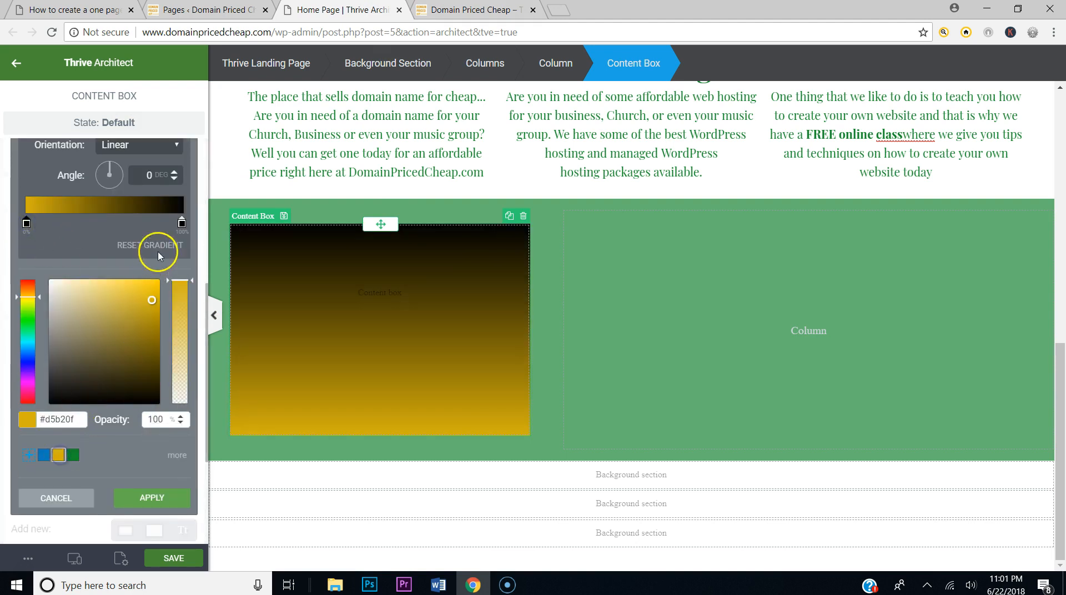
{"action": "left_click", "coordinate": [182, 224]}
{"action": "left_click", "coordinate": [72, 455]}
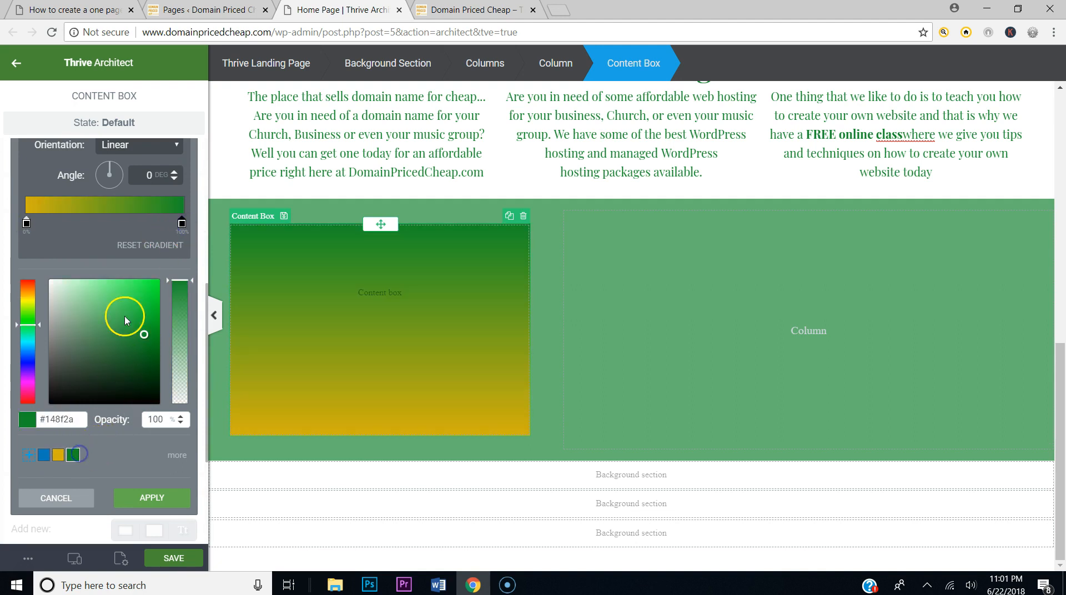
Step: Set the gradient's angle to 91 degrees
{"action": "left_click", "coordinate": [161, 175]}
{"action": "type", "text": "52"}
{"action": "scroll", "coordinate": [174, 136], "scroll_direction": "up", "scroll_amount": 1}
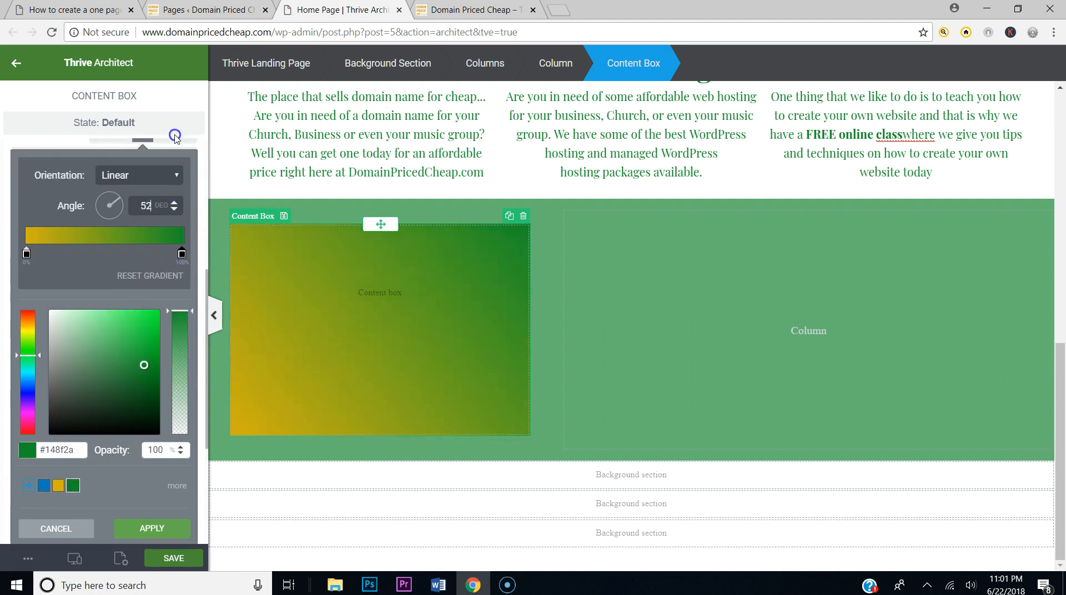
{"action": "scroll", "coordinate": [162, 231], "scroll_direction": "up", "scroll_amount": 5}
{"action": "scroll", "coordinate": [150, 278], "scroll_direction": "down", "scroll_amount": 7}
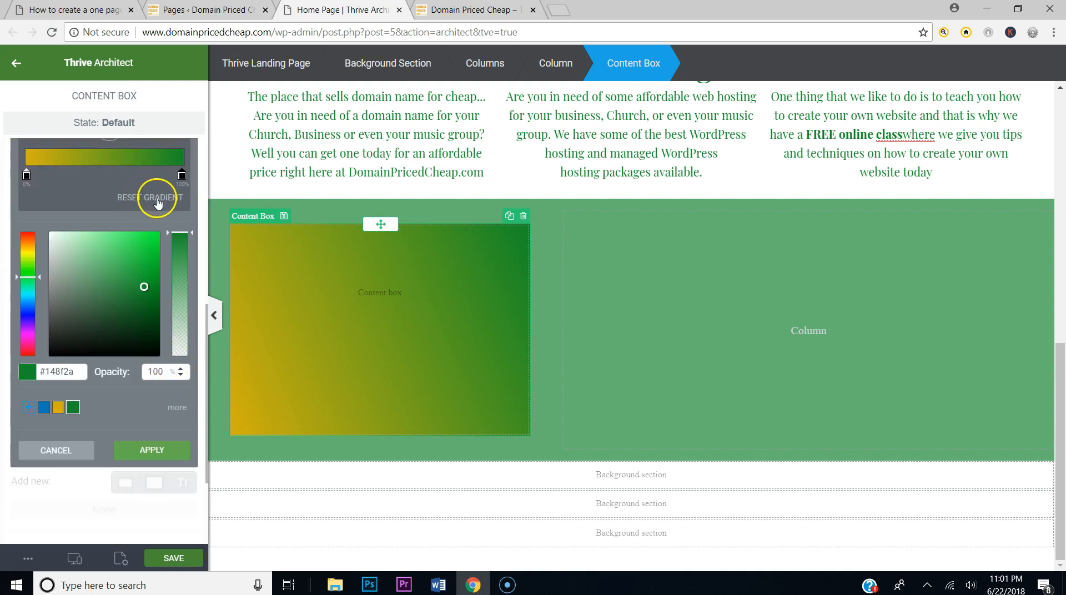
{"action": "scroll", "coordinate": [158, 204], "scroll_direction": "up", "scroll_amount": 3}
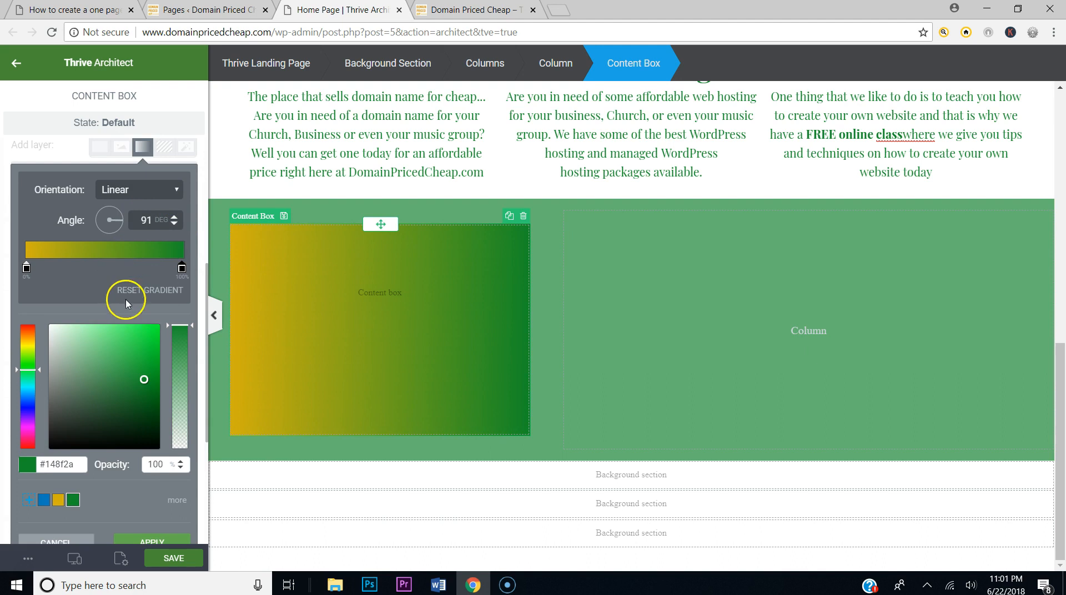
Step: Lower the opacity of both gradient color stops so the image shows through, with the green stop at 81%
{"action": "left_click_drag", "start_coordinate": [192, 328], "coordinate": [185, 376]}
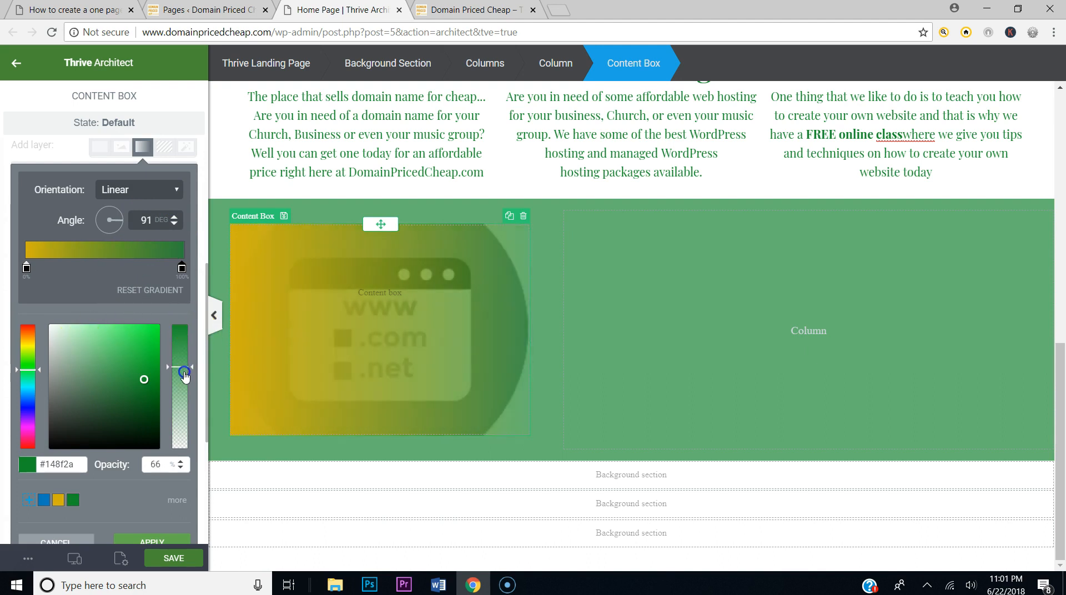
{"action": "left_click", "coordinate": [26, 268]}
{"action": "left_click_drag", "start_coordinate": [189, 332], "coordinate": [182, 377]}
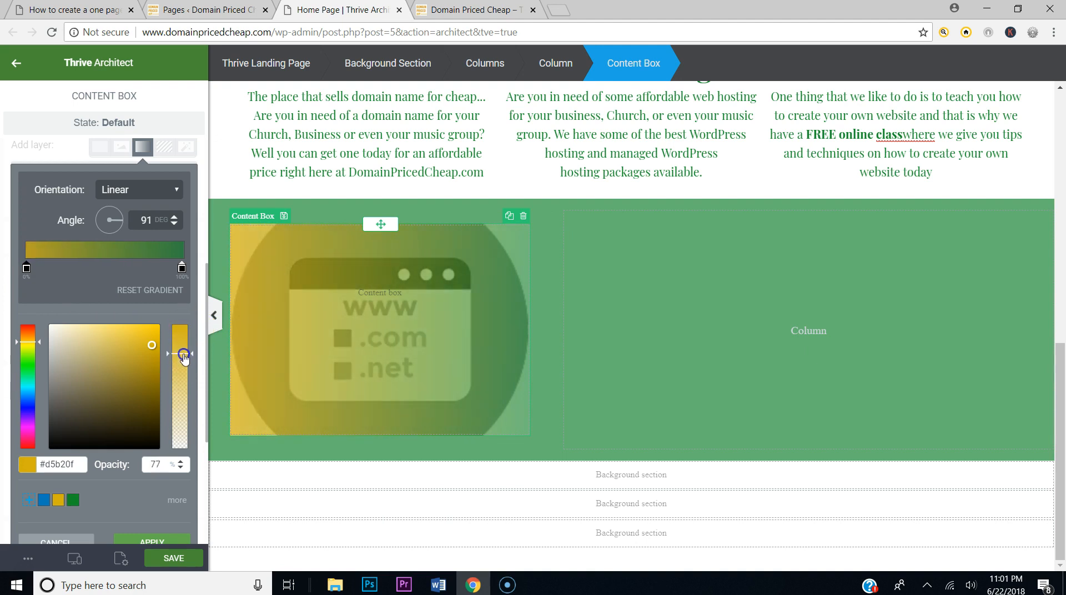
{"action": "left_click", "coordinate": [181, 268]}
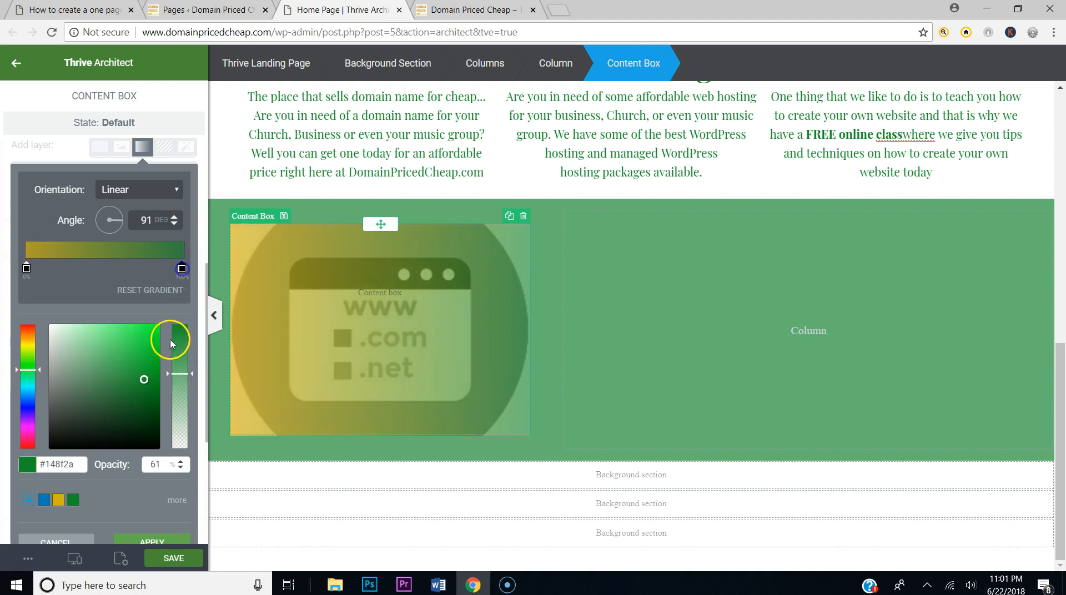
{"action": "mouse_move", "coordinate": [184, 362]}
{"action": "left_mouse_down"}
{"action": "mouse_move", "coordinate": [181, 343]}
{"action": "mouse_move", "coordinate": [181, 357]}
{"action": "left_mouse_up"}
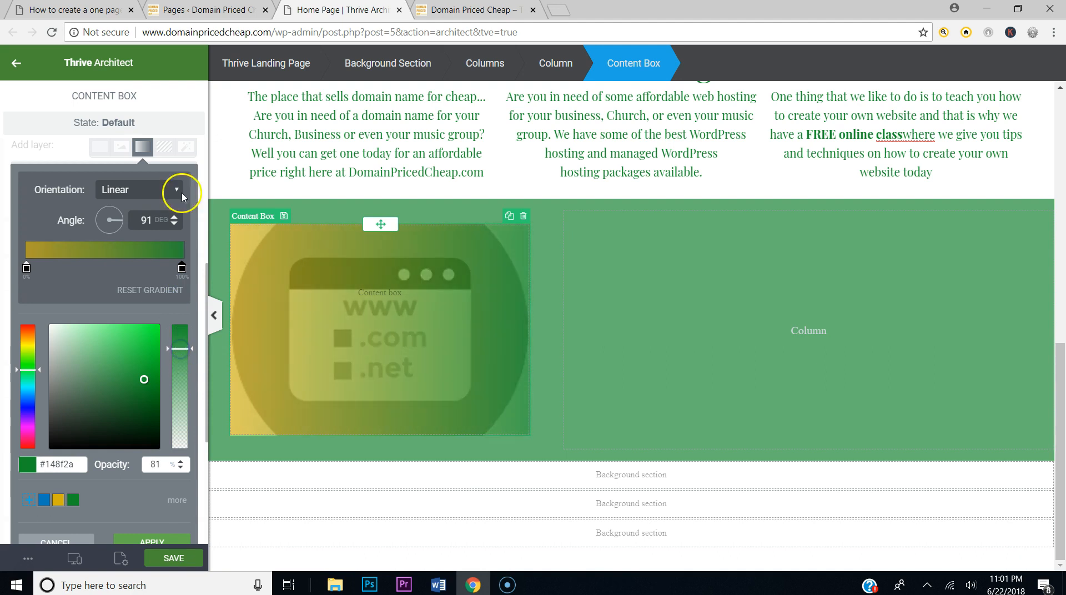
Step: Check the gradient against the reference page, apply it to the content box and save the page
{"action": "left_click", "coordinate": [89, 15]}
{"action": "left_click", "coordinate": [320, 10]}
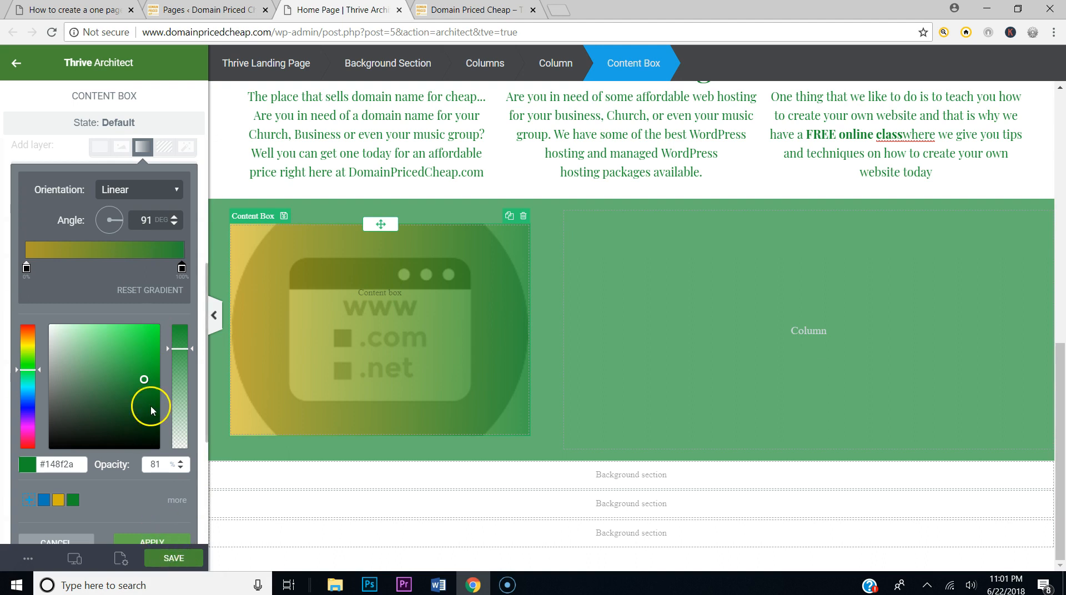
{"action": "scroll", "coordinate": [152, 410], "scroll_direction": "down", "scroll_amount": 2}
{"action": "left_click", "coordinate": [162, 450]}
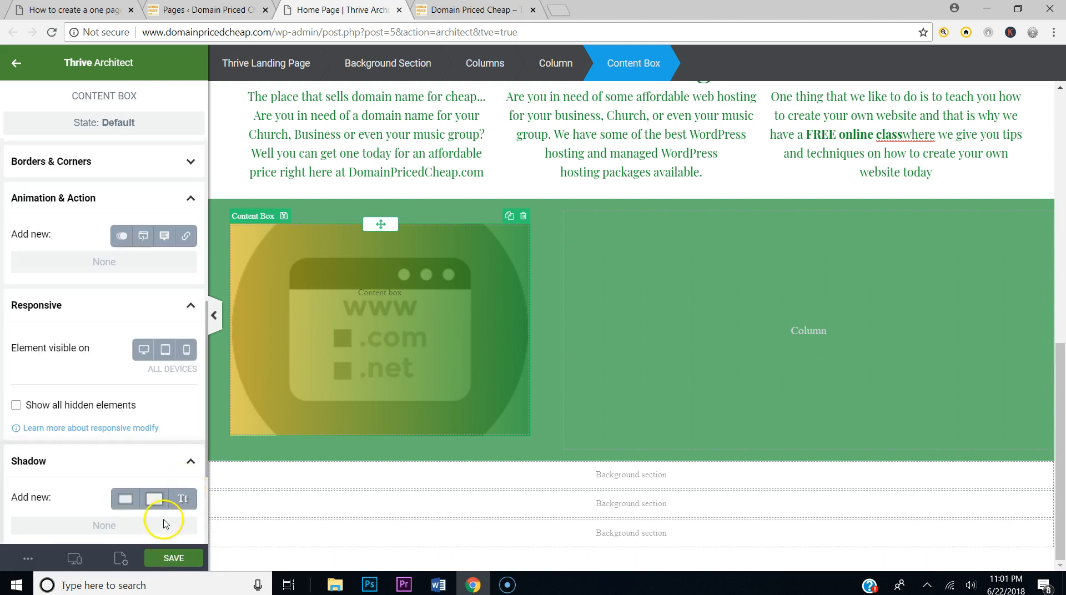
{"action": "left_click", "coordinate": [176, 557]}
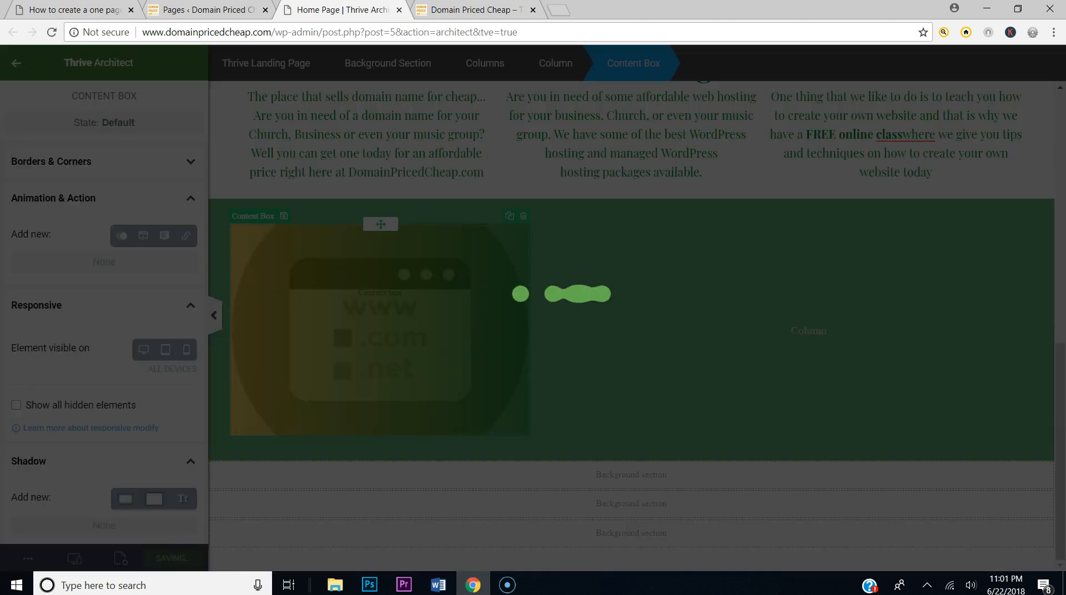
Step: Review the reference page's image box and collapse the Animation & Action, Responsive, Shadow and Background Style settings
{"action": "left_click", "coordinate": [91, 9]}
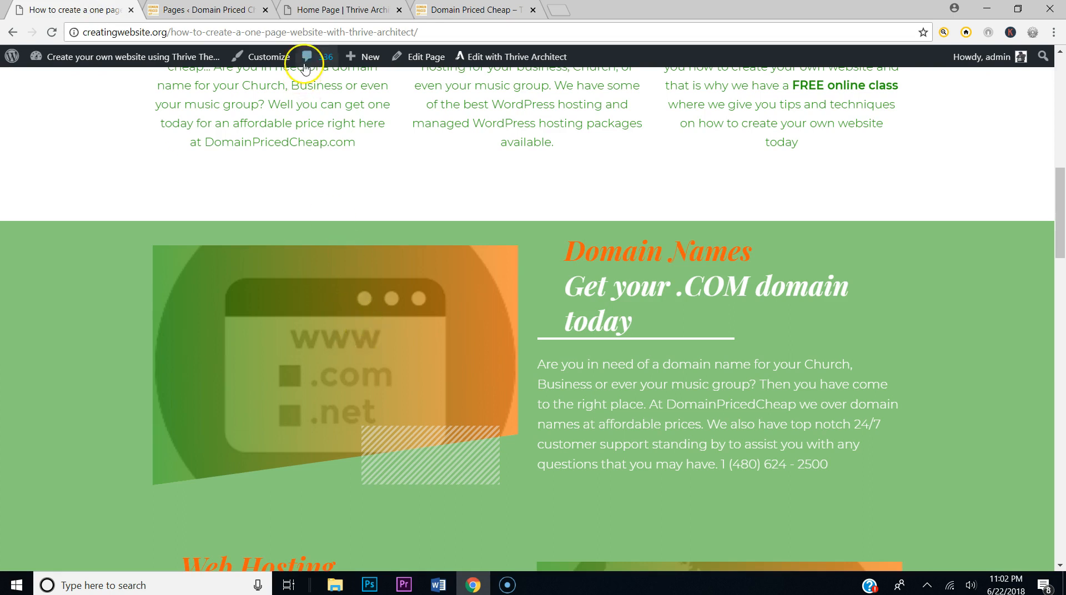
{"action": "left_click", "coordinate": [338, 11]}
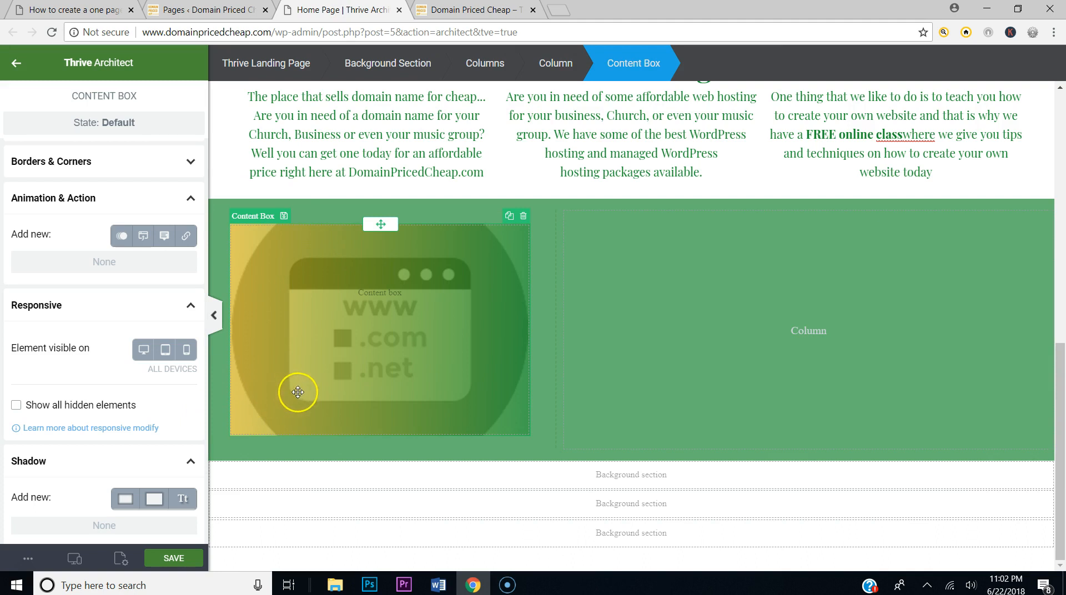
{"action": "left_click", "coordinate": [187, 200]}
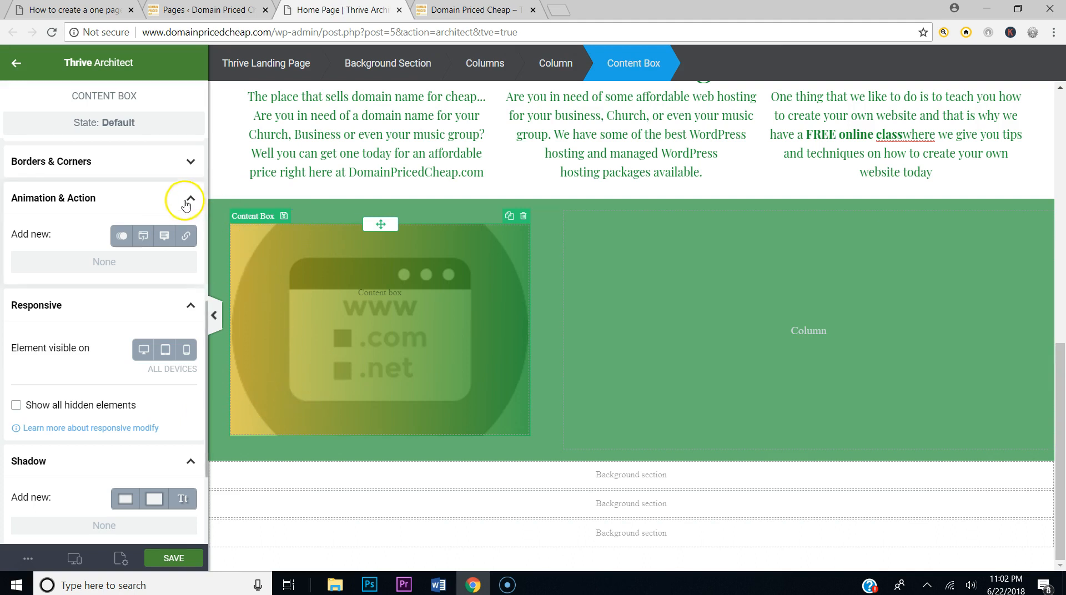
{"action": "left_click", "coordinate": [175, 239]}
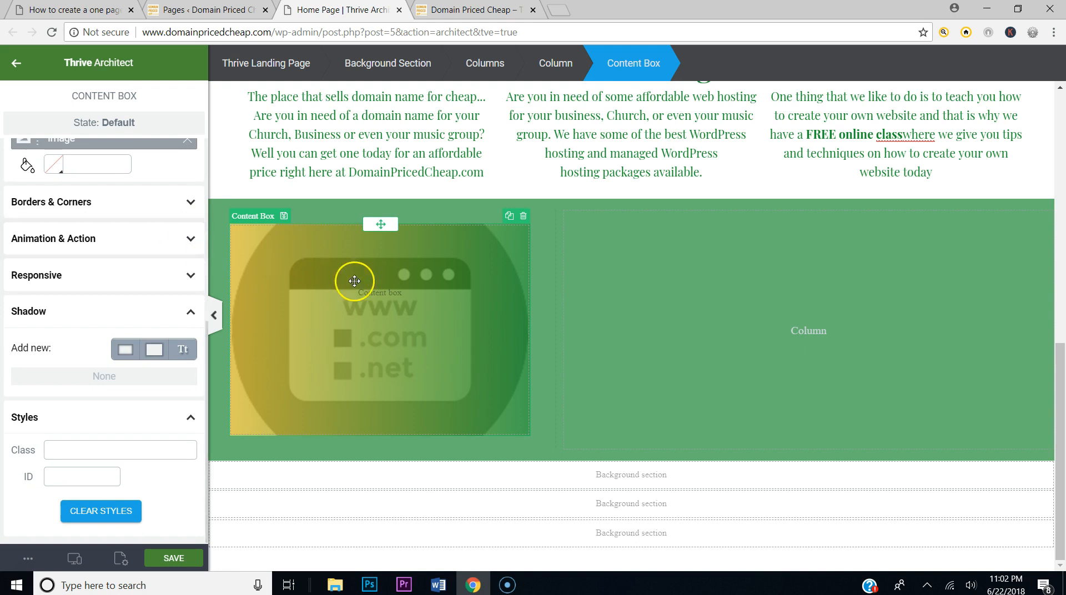
{"action": "left_click", "coordinate": [187, 309]}
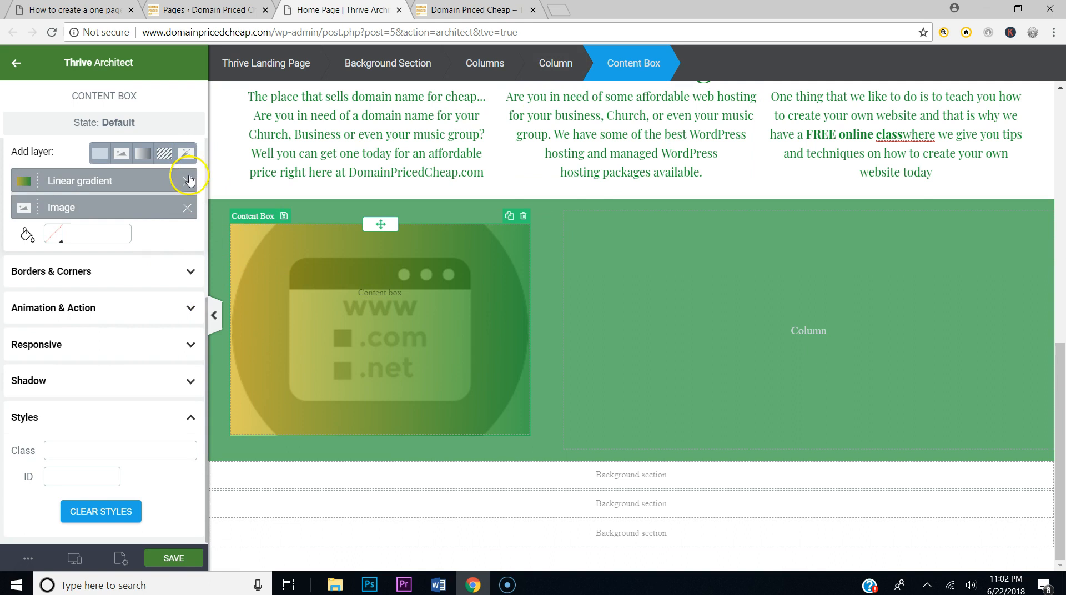
{"action": "scroll", "coordinate": [133, 333], "scroll_direction": "up", "scroll_amount": 3}
{"action": "left_click", "coordinate": [183, 302]}
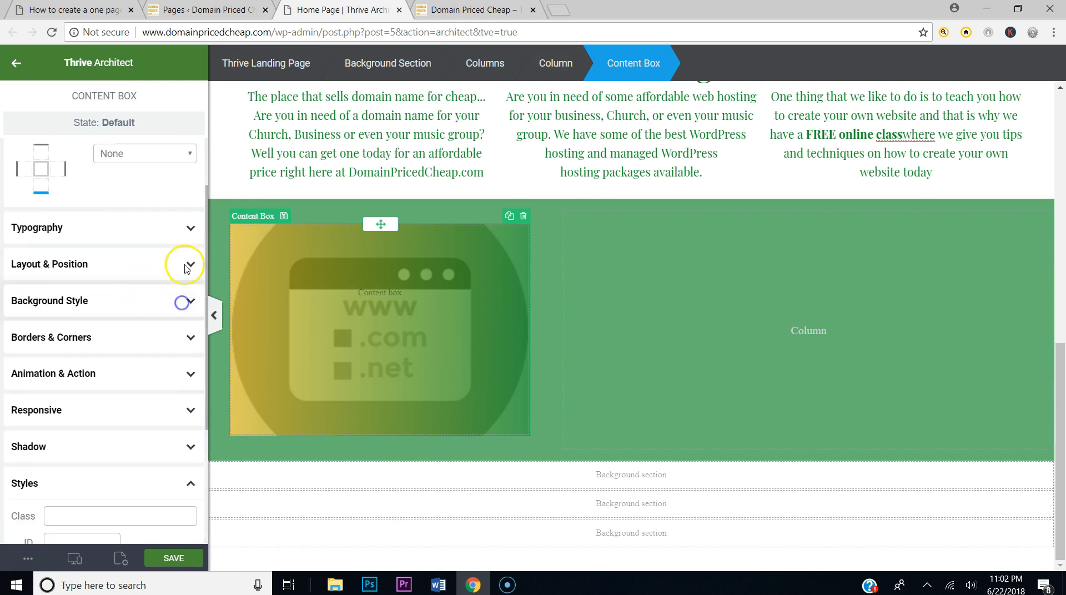
Step: Give the content box's bottom edge a Slanted Edge decoration with 18% tilt and compare it with the reference page
{"action": "scroll", "coordinate": [183, 300], "scroll_direction": "up", "scroll_amount": 1}
{"action": "left_click", "coordinate": [181, 201]}
{"action": "left_click", "coordinate": [169, 200]}
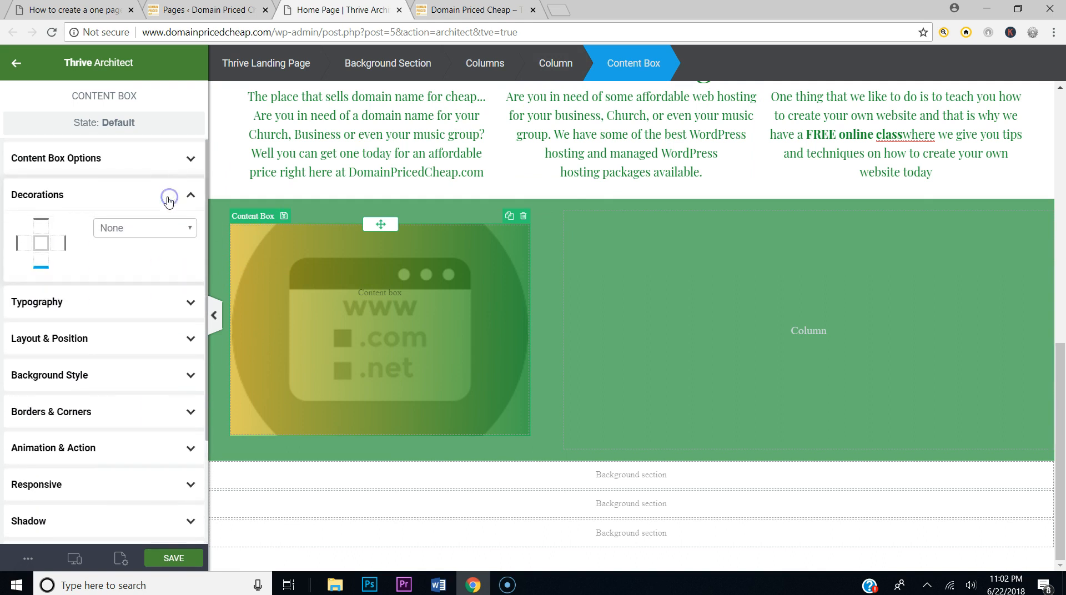
{"action": "left_click", "coordinate": [147, 227]}
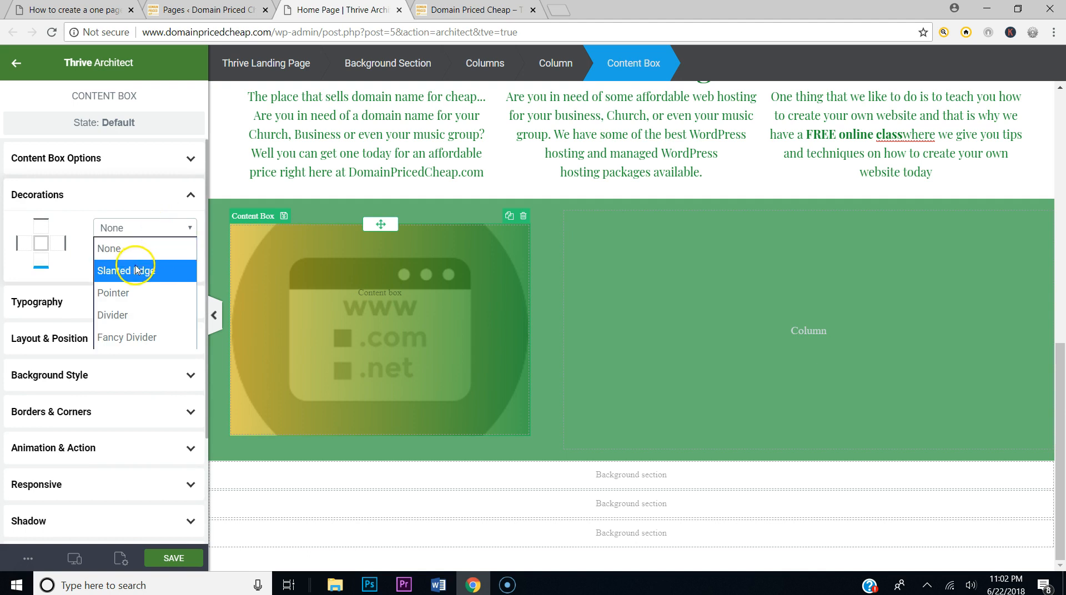
{"action": "left_click", "coordinate": [135, 267]}
{"action": "left_click_drag", "start_coordinate": [23, 297], "coordinate": [37, 297]}
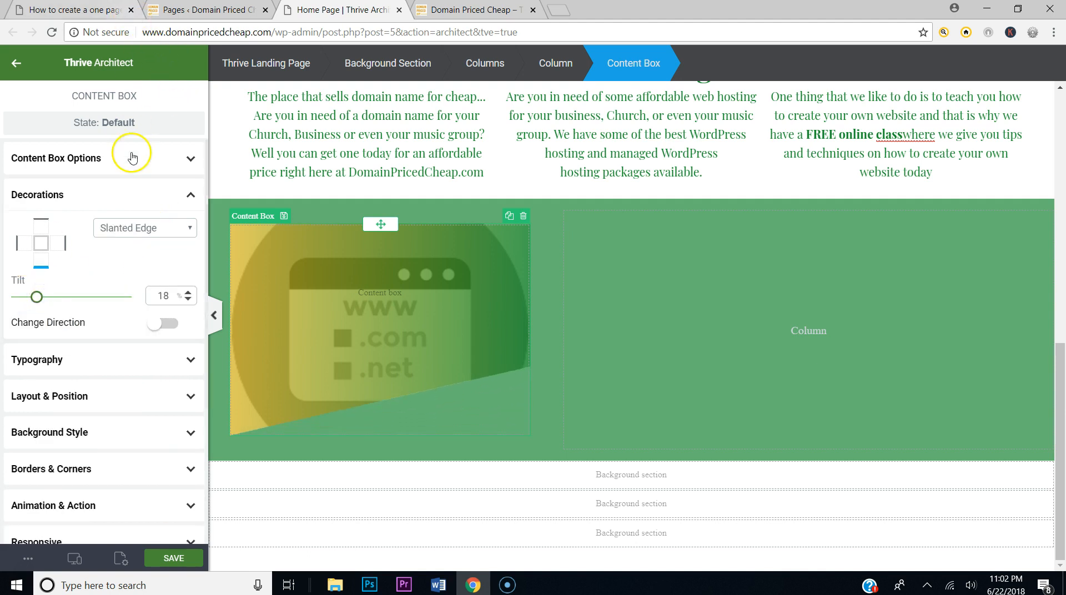
{"action": "left_click", "coordinate": [96, 10]}
{"action": "left_click", "coordinate": [340, 7]}
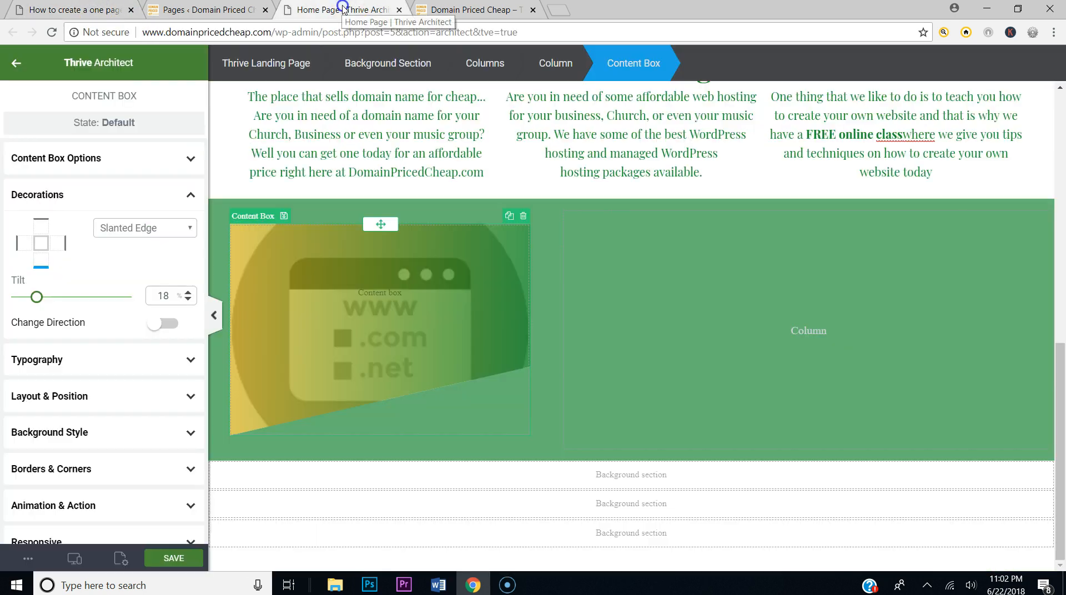
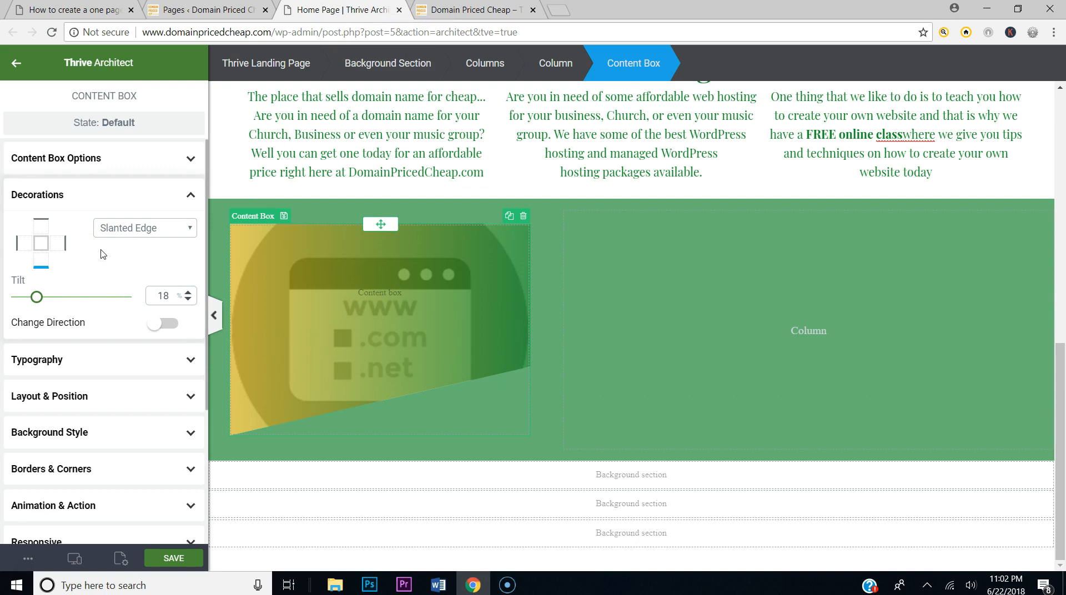
Step: Insert a second content box inside the slanted image box and select it
{"action": "left_click", "coordinate": [189, 193]}
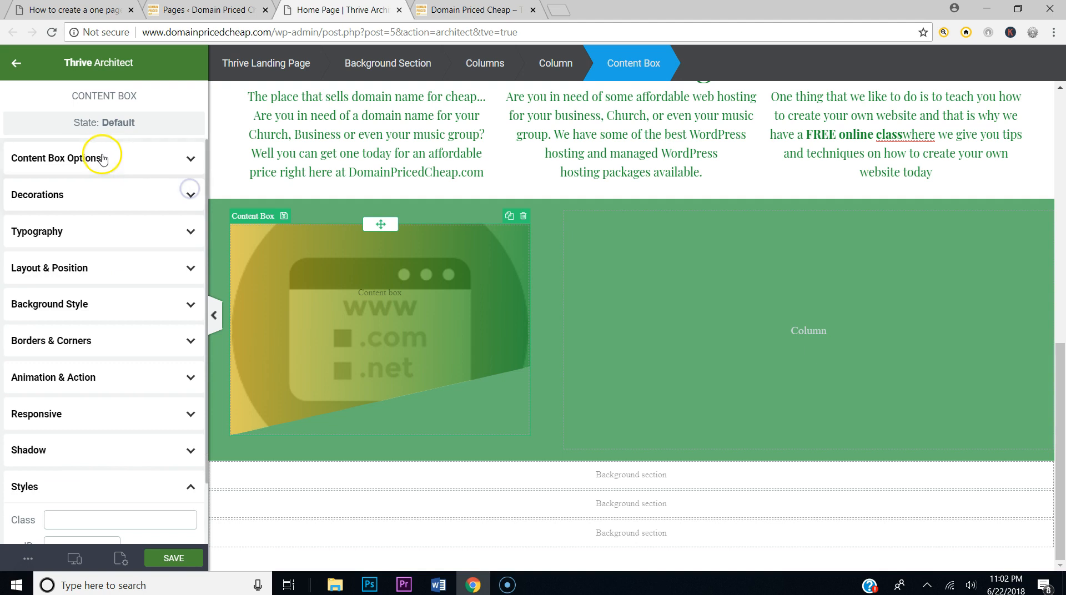
{"action": "left_click", "coordinate": [16, 63]}
{"action": "left_click_drag", "start_coordinate": [74, 383], "coordinate": [369, 326]}
{"action": "left_click", "coordinate": [351, 281]}
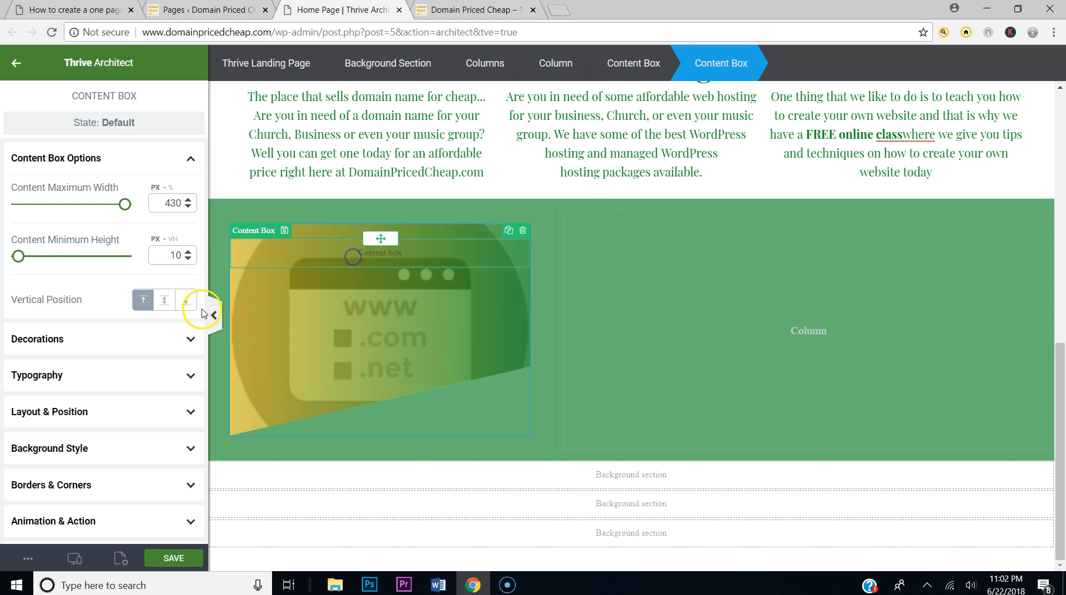
Step: Set the inner content box's top and bottom margins to 0 and collapse its Layout & Position settings
{"action": "scroll", "coordinate": [145, 308], "scroll_direction": "down", "scroll_amount": 3}
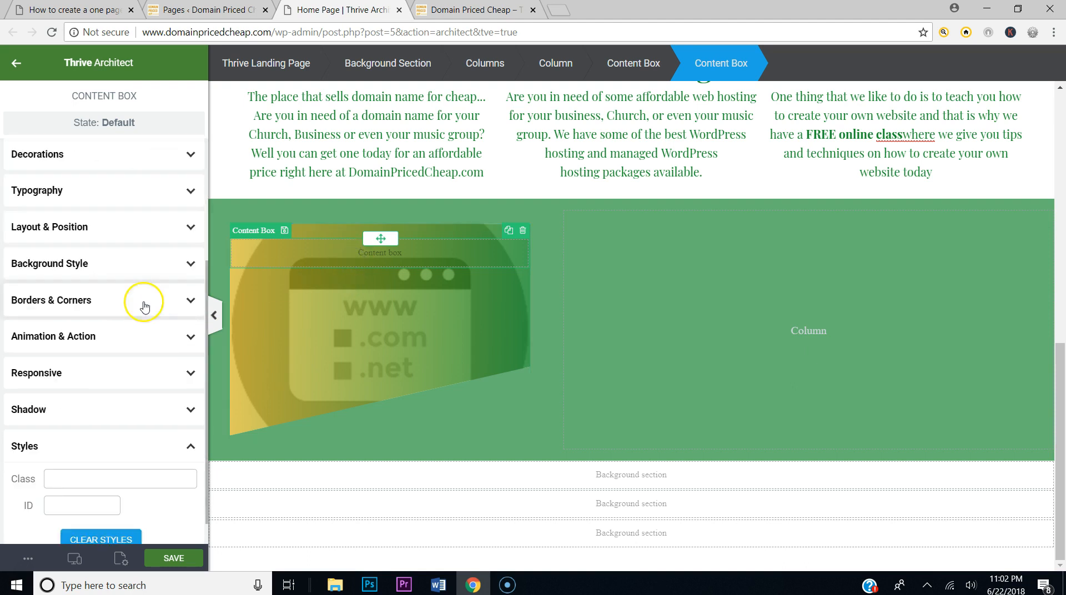
{"action": "left_click", "coordinate": [151, 233]}
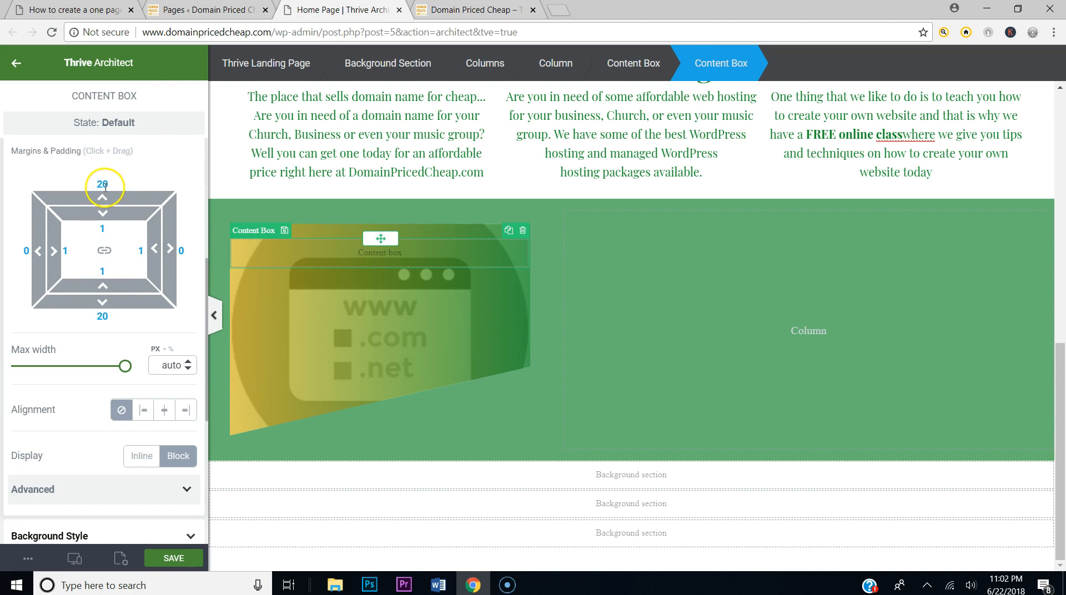
{"action": "type", "text": "0"}
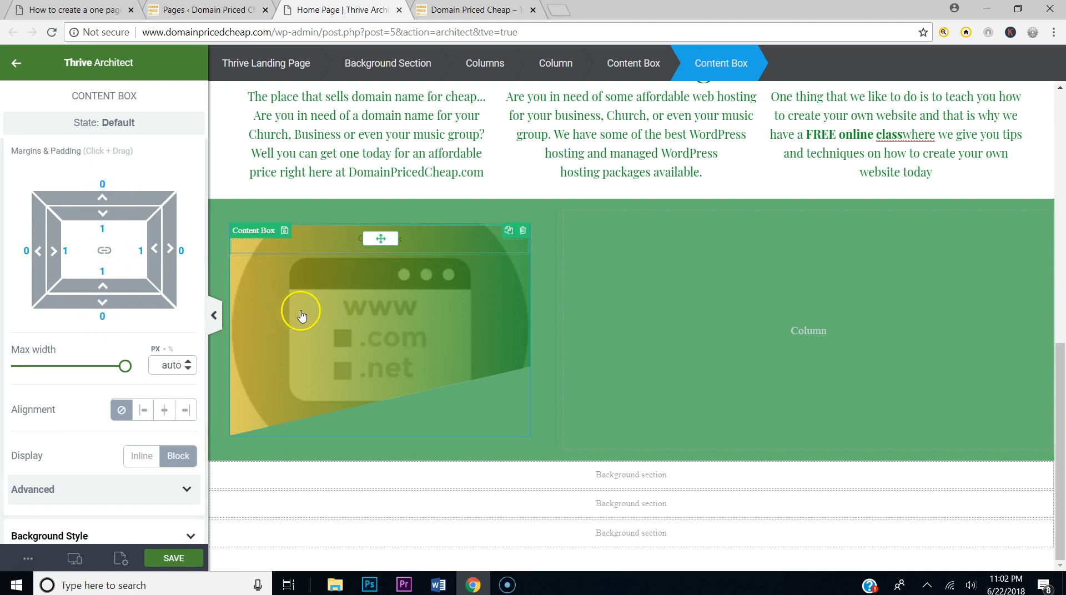
{"action": "left_click", "coordinate": [331, 240]}
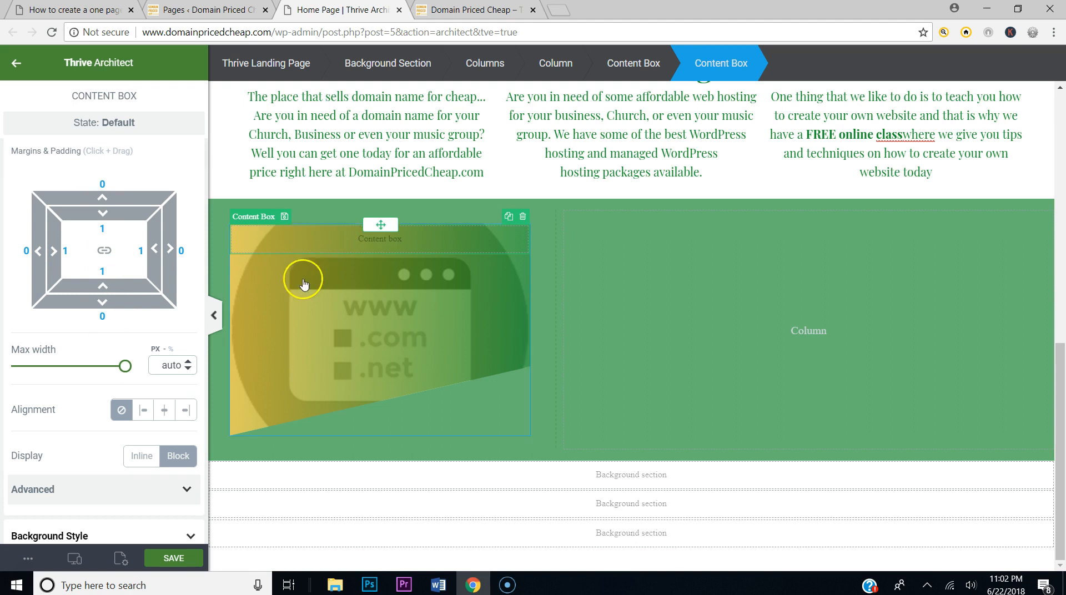
{"action": "scroll", "coordinate": [190, 205], "scroll_direction": "up", "scroll_amount": 3}
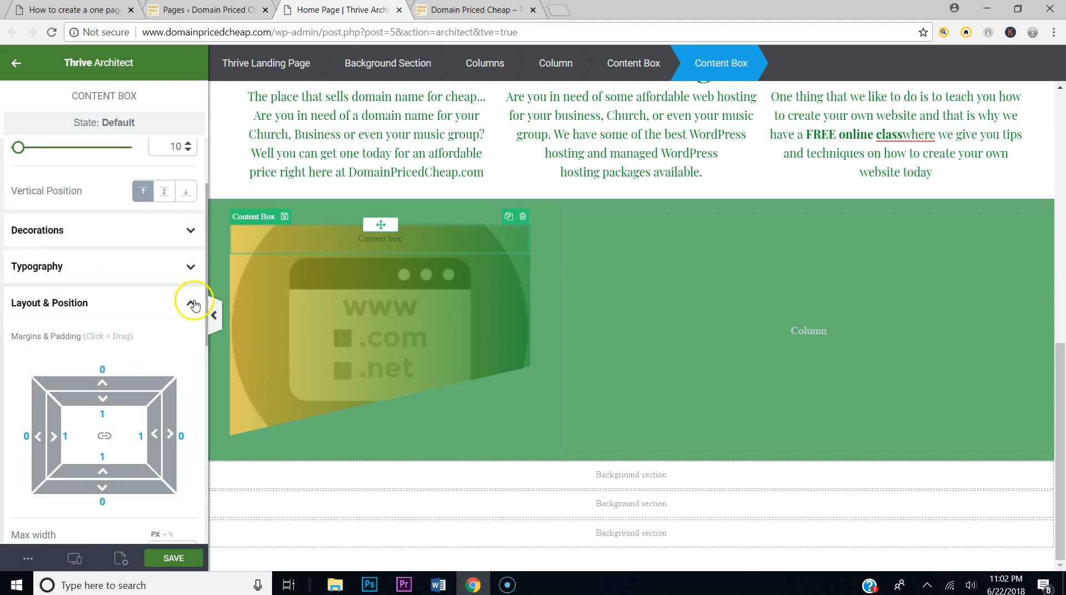
{"action": "left_click", "coordinate": [193, 303]}
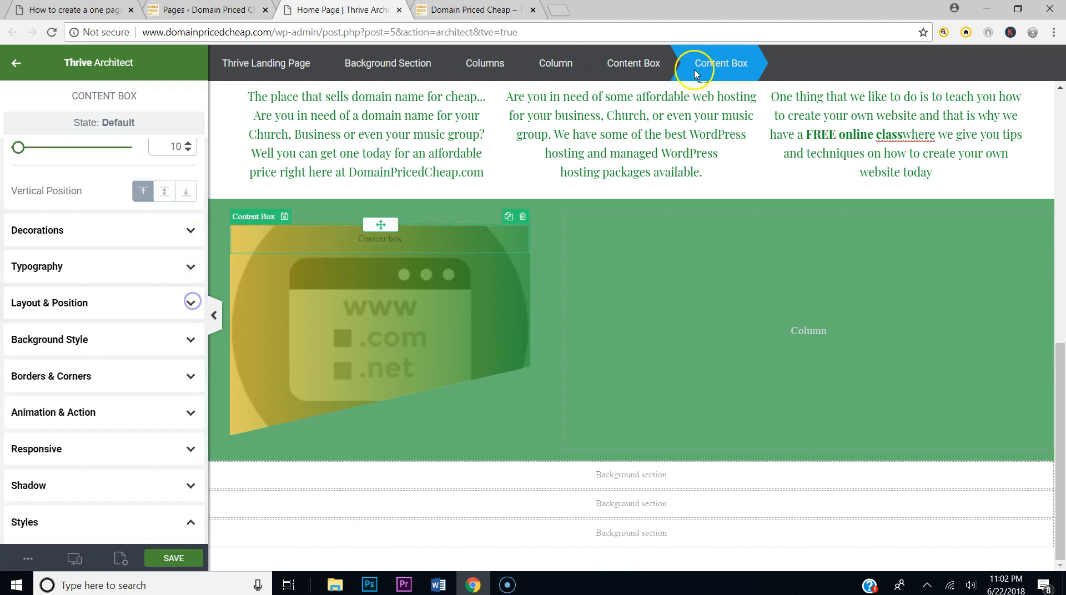
Step: Add a diagonal stripe pattern layer at 70% opacity to the inner content box's background
{"action": "left_click", "coordinate": [102, 355]}
{"action": "left_click", "coordinate": [161, 374]}
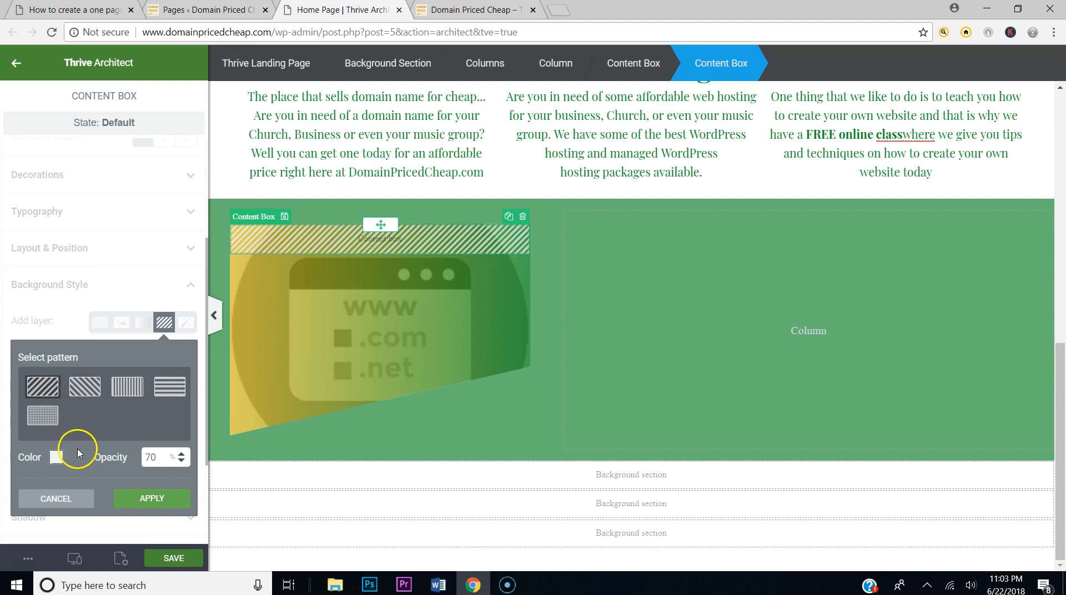
{"action": "left_click", "coordinate": [145, 497]}
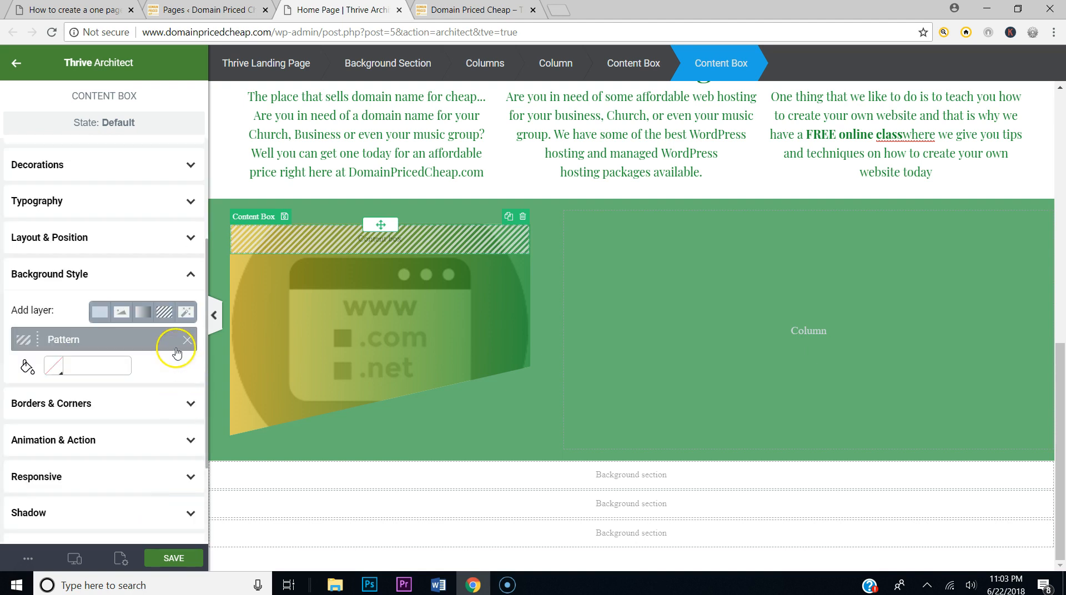
Step: Set the inner content box's maximum width to 190 px and minimum height to 97 px, with top vertical position
{"action": "scroll", "coordinate": [173, 347], "scroll_direction": "up", "scroll_amount": 3}
{"action": "left_click_drag", "start_coordinate": [124, 204], "coordinate": [47, 212]}
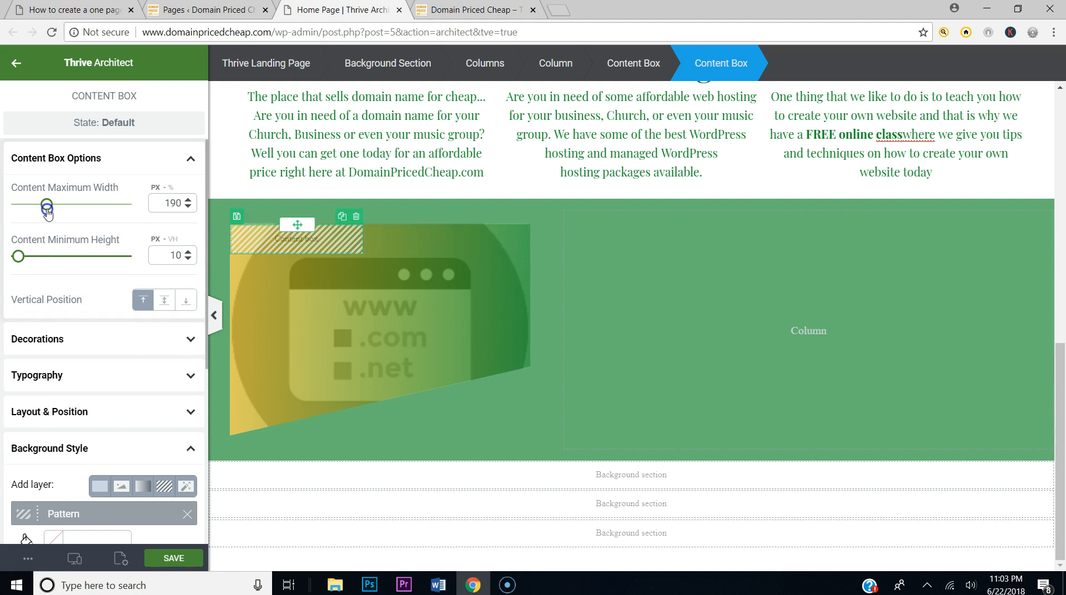
{"action": "left_click_drag", "start_coordinate": [17, 255], "coordinate": [28, 260]}
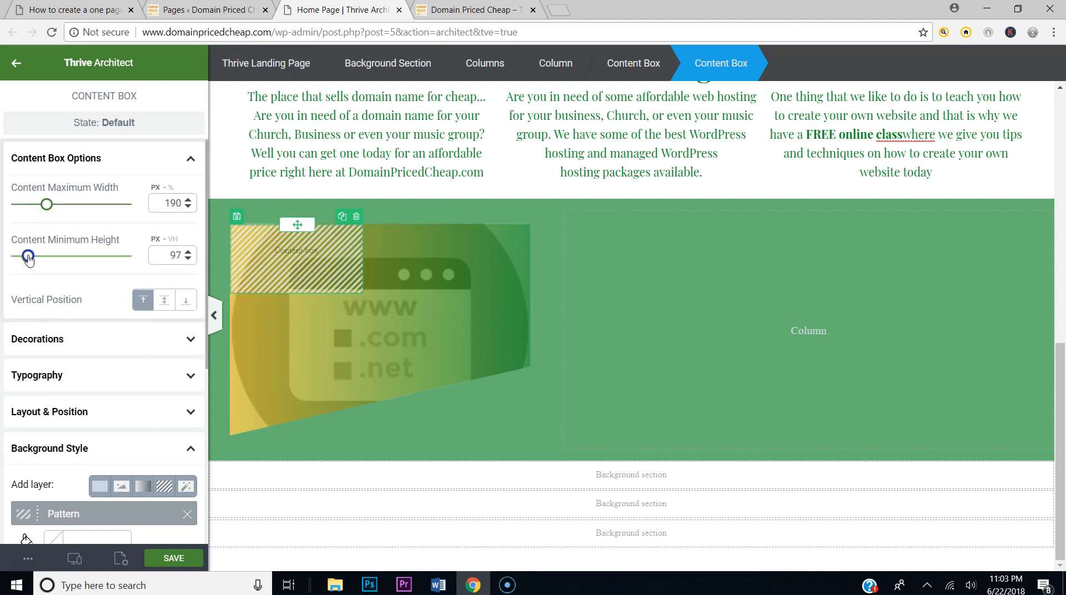
{"action": "left_click", "coordinate": [170, 301]}
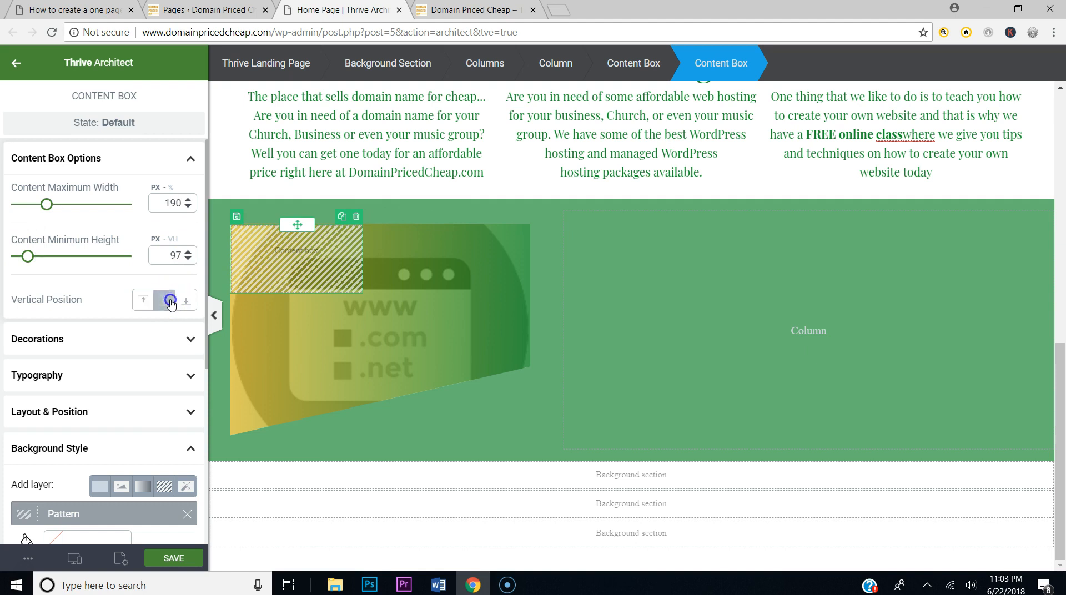
{"action": "left_click", "coordinate": [149, 302]}
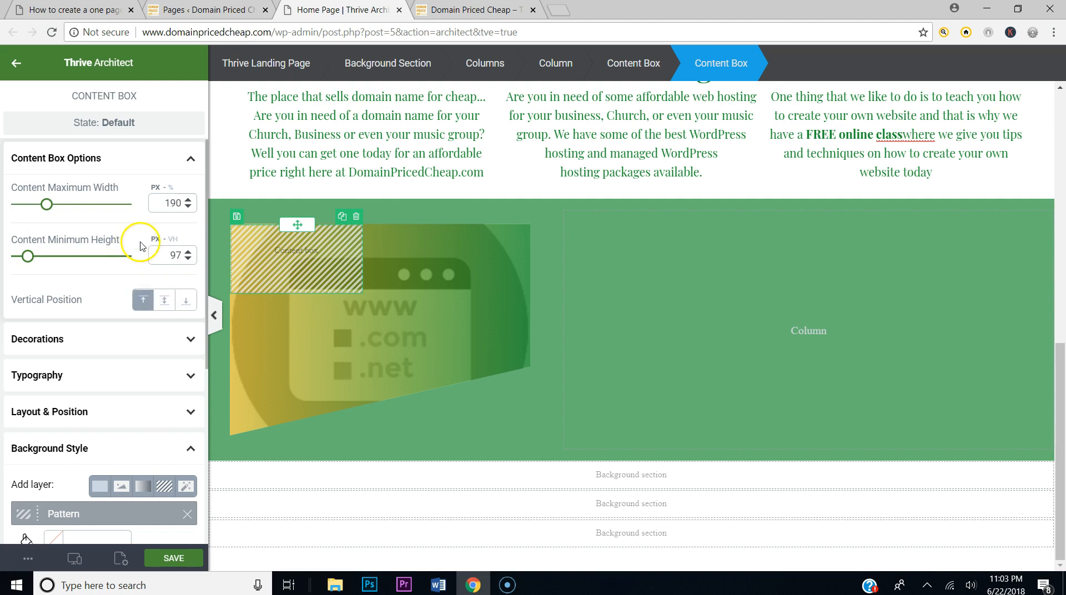
Step: Align the striped content box to the right inside the slanted image box
{"action": "left_click", "coordinate": [188, 156]}
{"action": "left_click", "coordinate": [126, 274]}
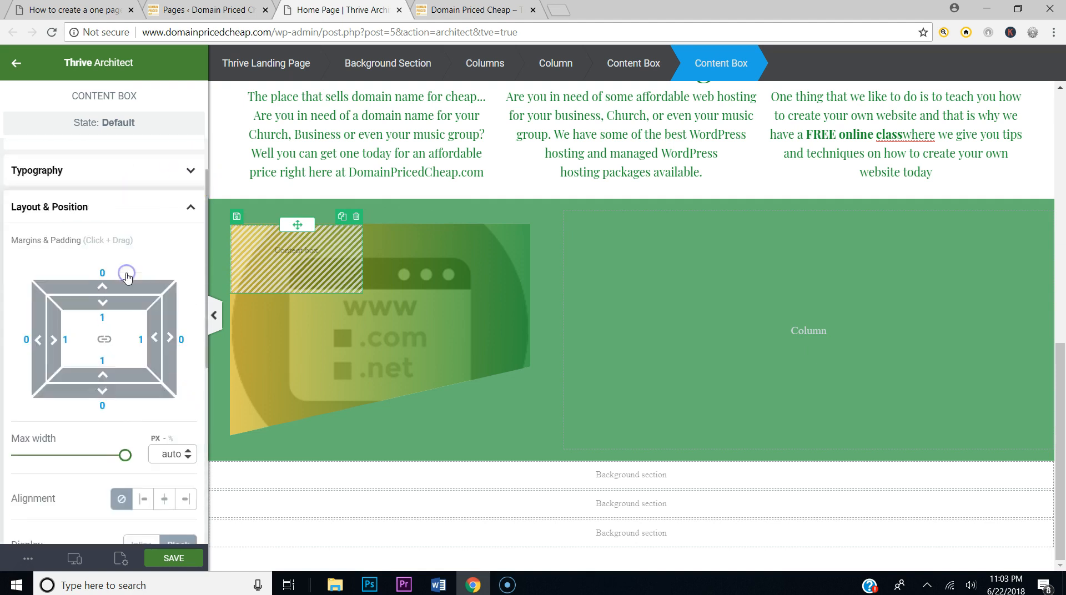
{"action": "scroll", "coordinate": [126, 277], "scroll_direction": "down", "scroll_amount": 2}
{"action": "left_click", "coordinate": [165, 409]}
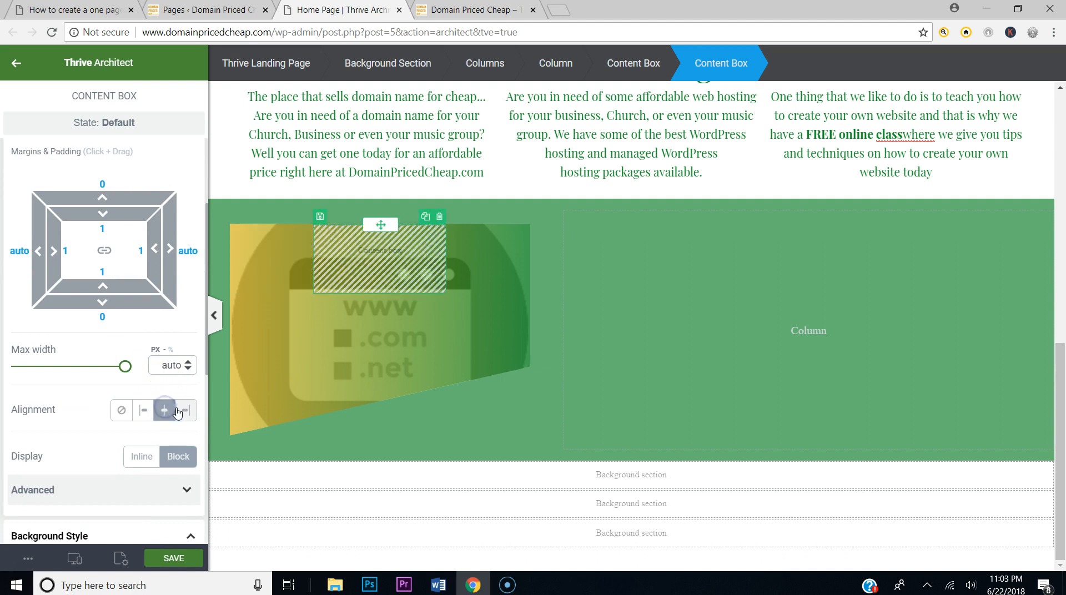
{"action": "left_click", "coordinate": [185, 411]}
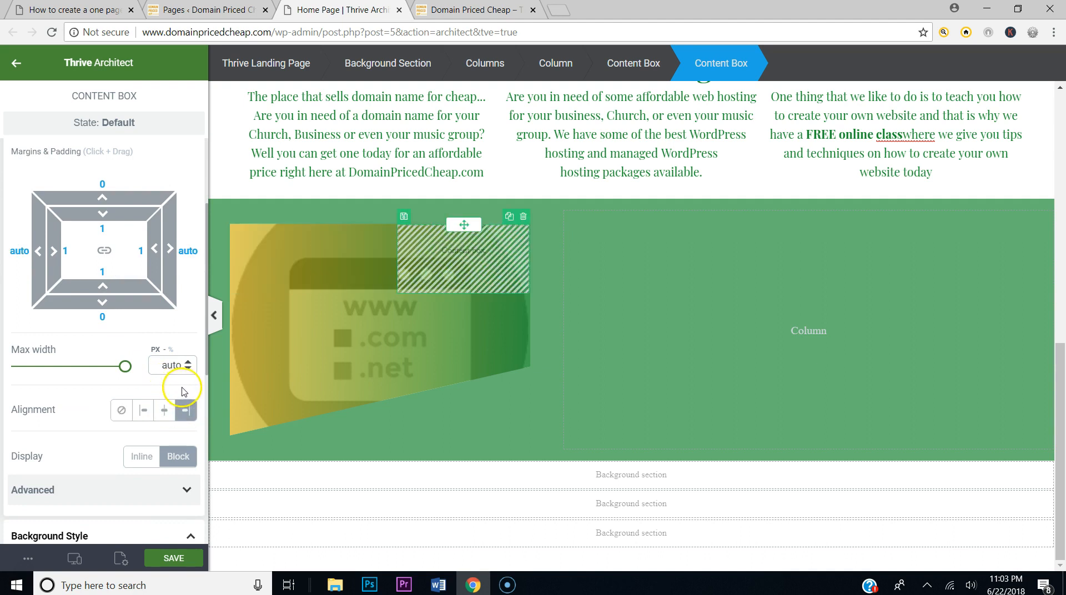
Step: Try the bottom and middle vertical positions for the striped content box and return it to top
{"action": "scroll", "coordinate": [154, 270], "scroll_direction": "up", "scroll_amount": 3}
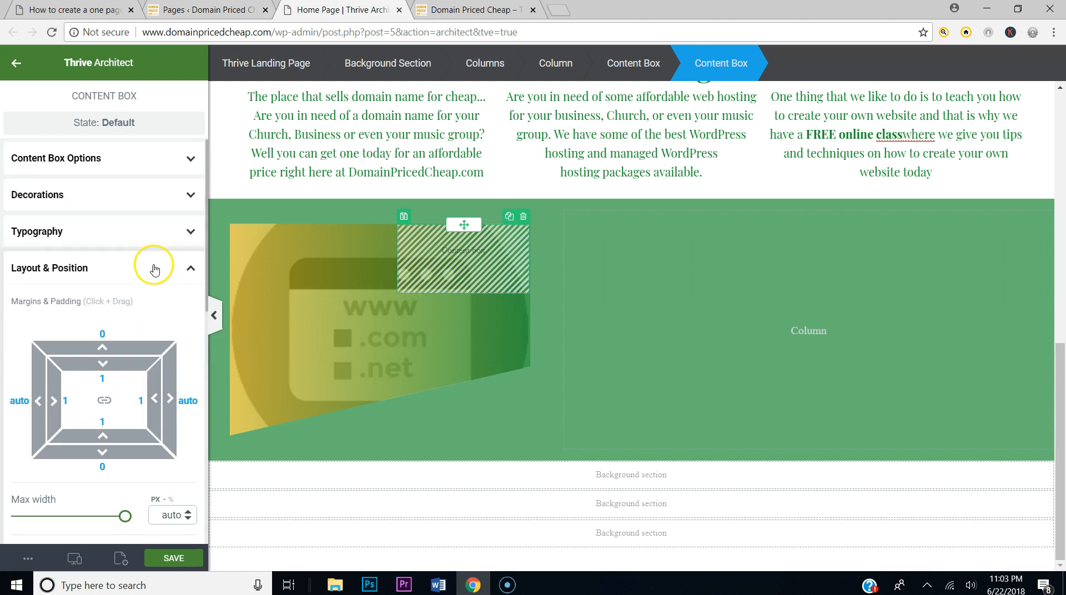
{"action": "left_click", "coordinate": [140, 163]}
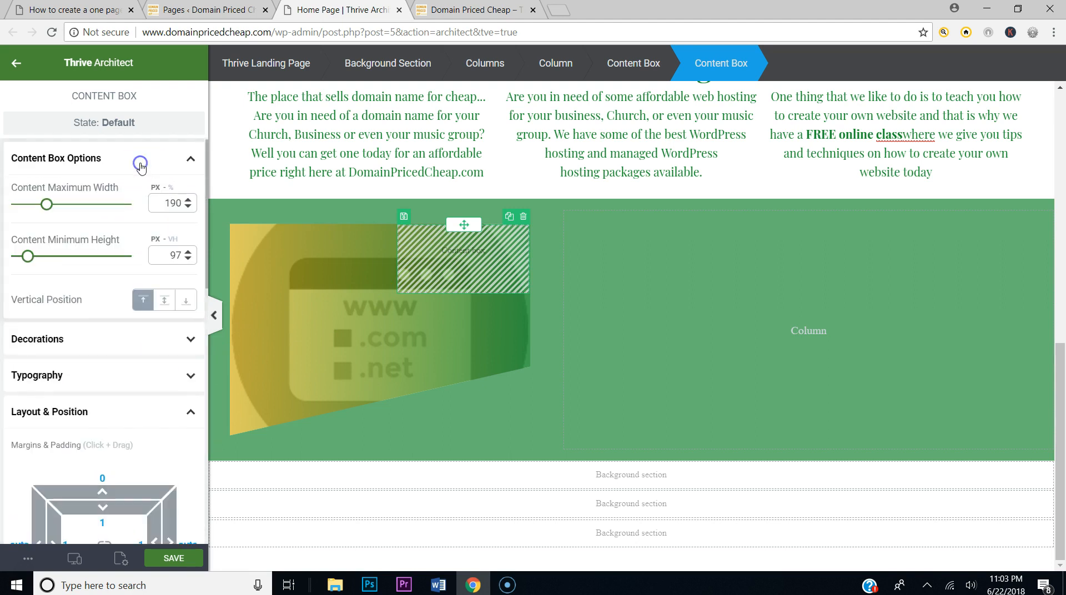
{"action": "left_click", "coordinate": [186, 300]}
{"action": "left_click", "coordinate": [422, 285]}
{"action": "left_click", "coordinate": [139, 301]}
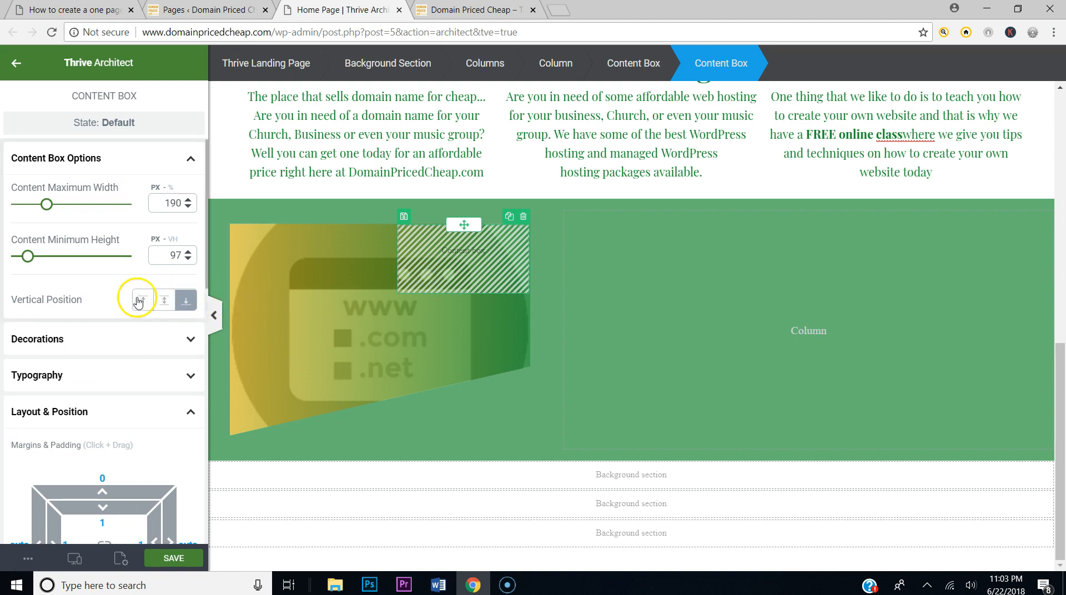
{"action": "left_click", "coordinate": [165, 301]}
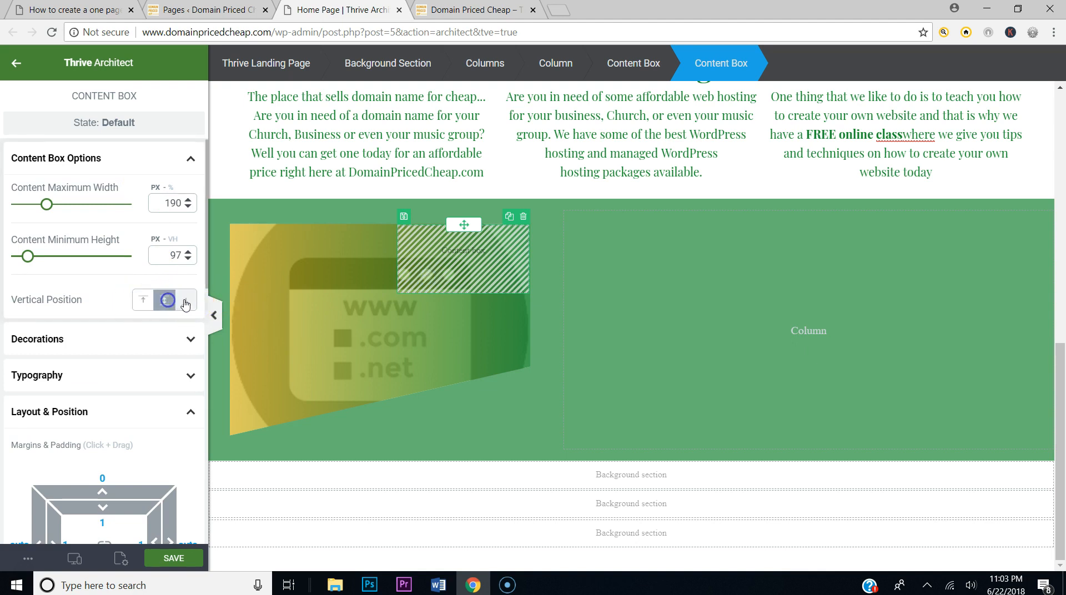
{"action": "left_click", "coordinate": [143, 301]}
{"action": "left_click", "coordinate": [394, 291]}
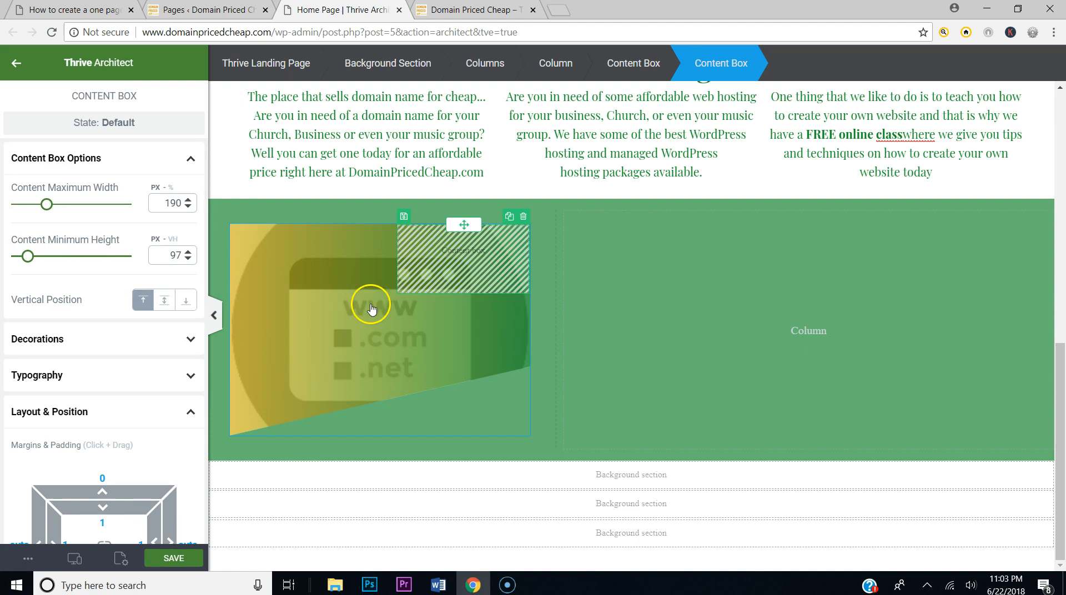
Step: Set the striped content box's top margin to 204 so it overlaps the image box's slanted lower edge
{"action": "scroll", "coordinate": [117, 409], "scroll_direction": "down", "scroll_amount": 3}
{"action": "left_click_drag", "start_coordinate": [103, 306], "coordinate": [118, 109]}
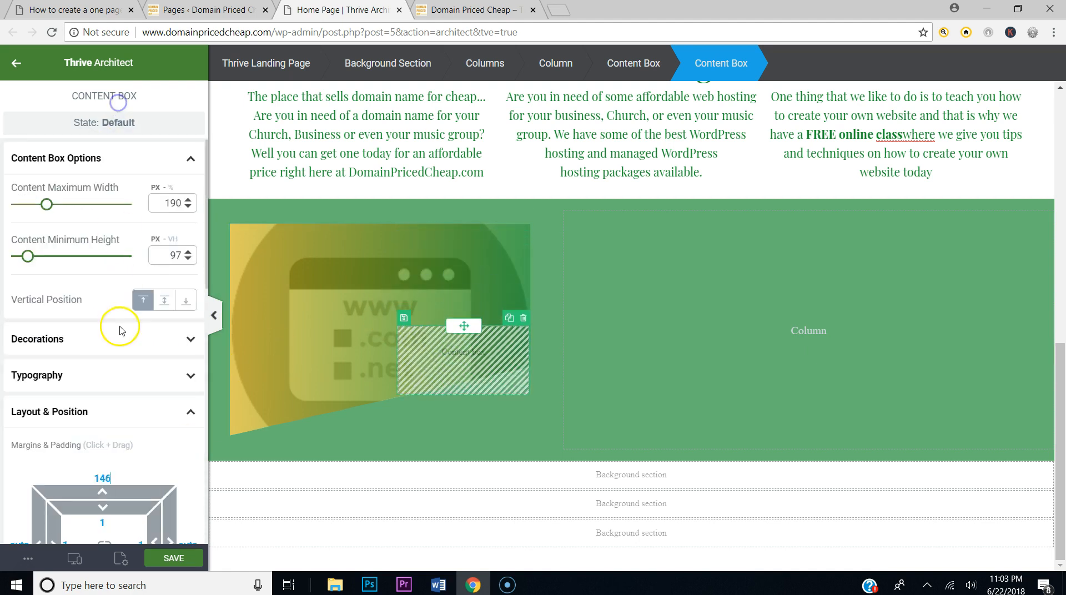
{"action": "left_click_drag", "start_coordinate": [96, 492], "coordinate": [119, 417]}
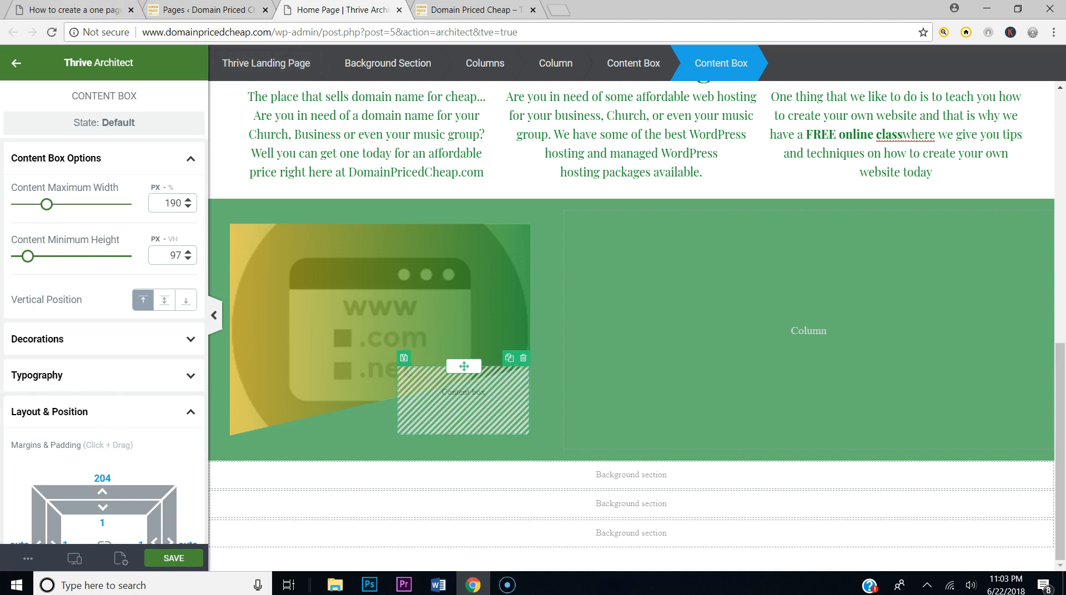
Step: Check the striped box on the reference page and set the content box's maximum width to 180 px
{"action": "left_click", "coordinate": [81, 11]}
{"action": "left_click", "coordinate": [368, 11]}
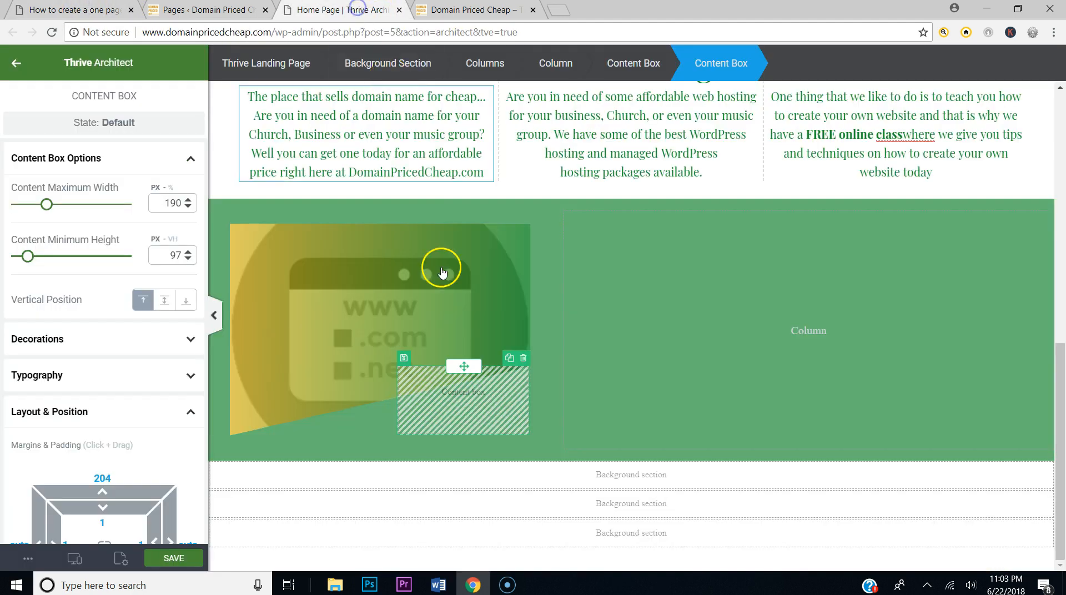
{"action": "left_click_drag", "start_coordinate": [47, 204], "coordinate": [44, 207]}
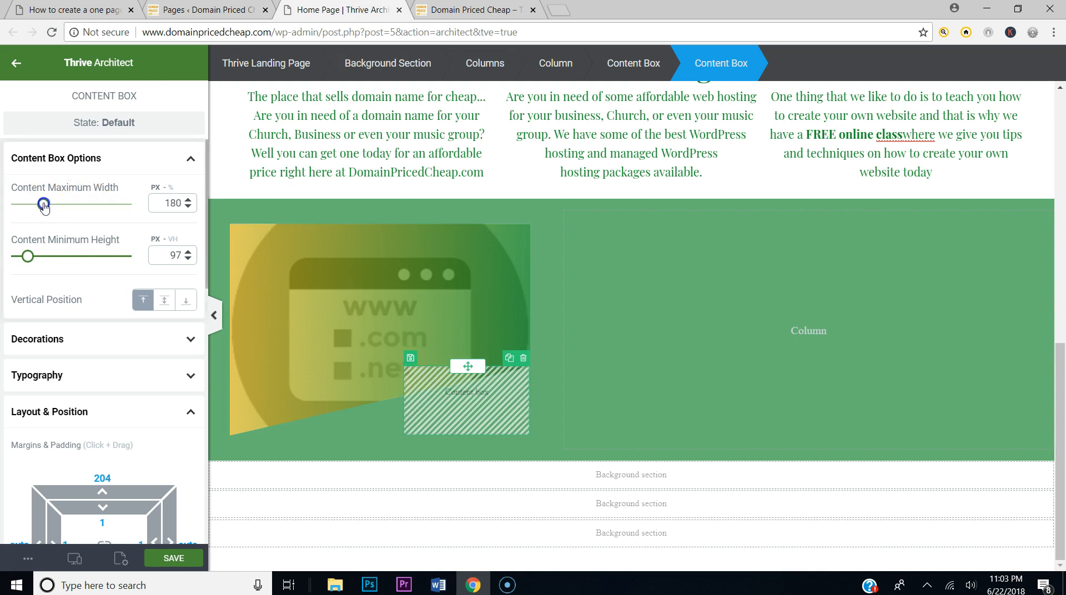
Step: Set the striped box's left padding to 0, left margin to 14 and right margin to 24, and save the page
{"action": "scroll", "coordinate": [97, 472], "scroll_direction": "down", "scroll_amount": 2}
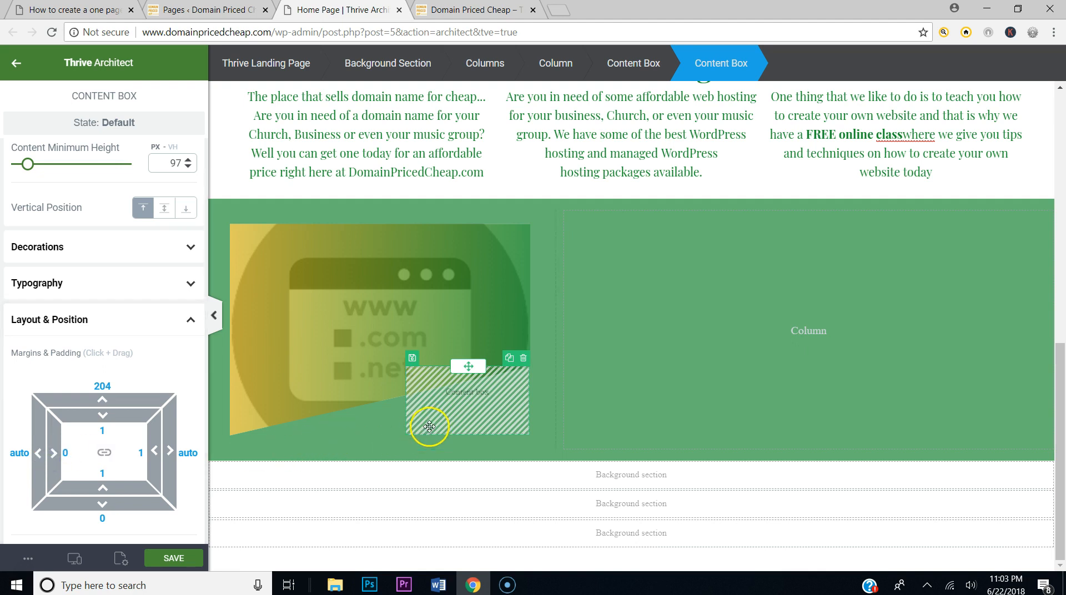
{"action": "left_click", "coordinate": [25, 453]}
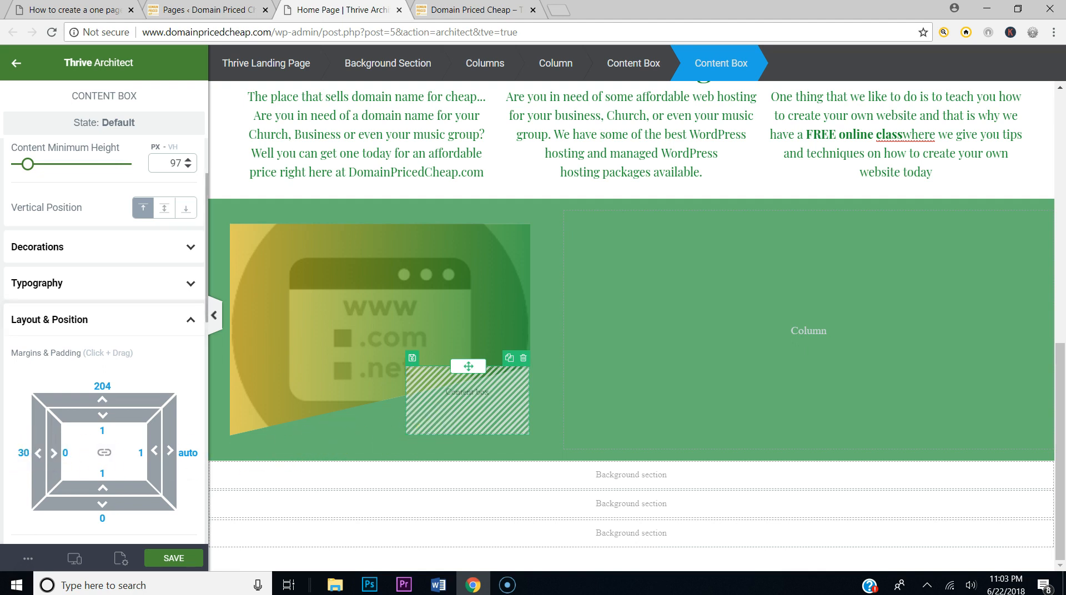
{"action": "mouse_move", "coordinate": [54, 454]}
{"action": "left_mouse_down"}
{"action": "mouse_move", "coordinate": [102, 453]}
{"action": "mouse_move", "coordinate": [33, 454]}
{"action": "left_mouse_up"}
{"action": "left_click_drag", "start_coordinate": [172, 453], "coordinate": [215, 416]}
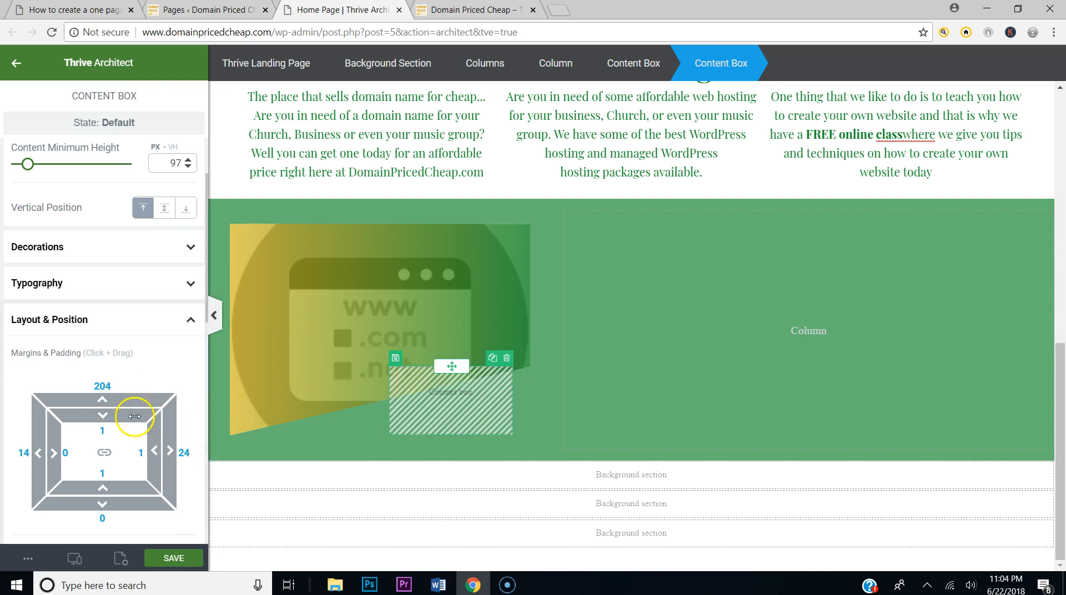
{"action": "left_click", "coordinate": [172, 557]}
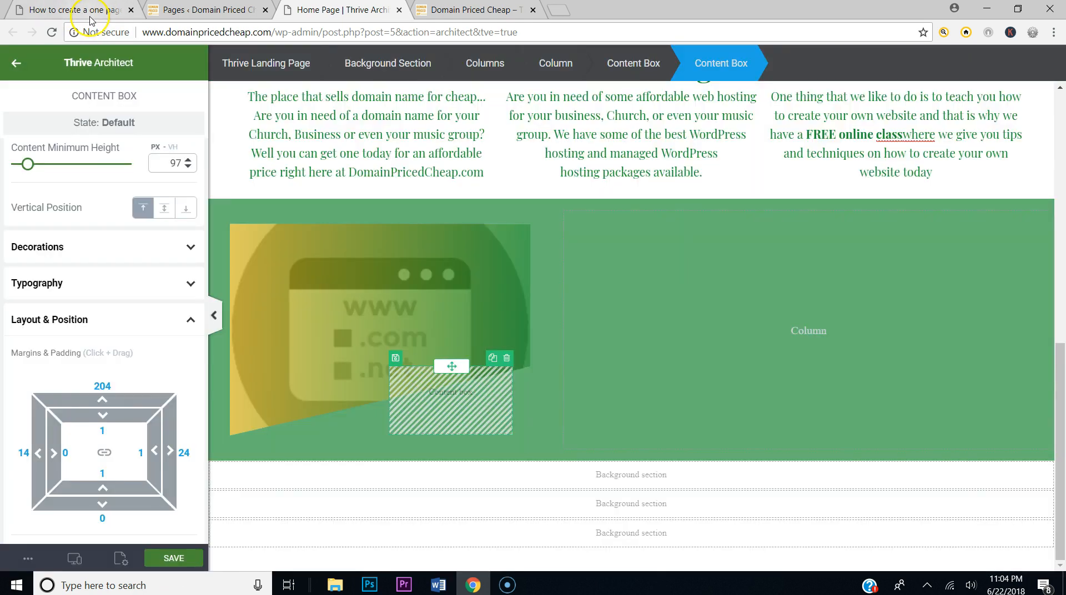
Step: Compare the image and striped boxes with the reference page's Domain Names section
{"action": "left_click", "coordinate": [92, 11]}
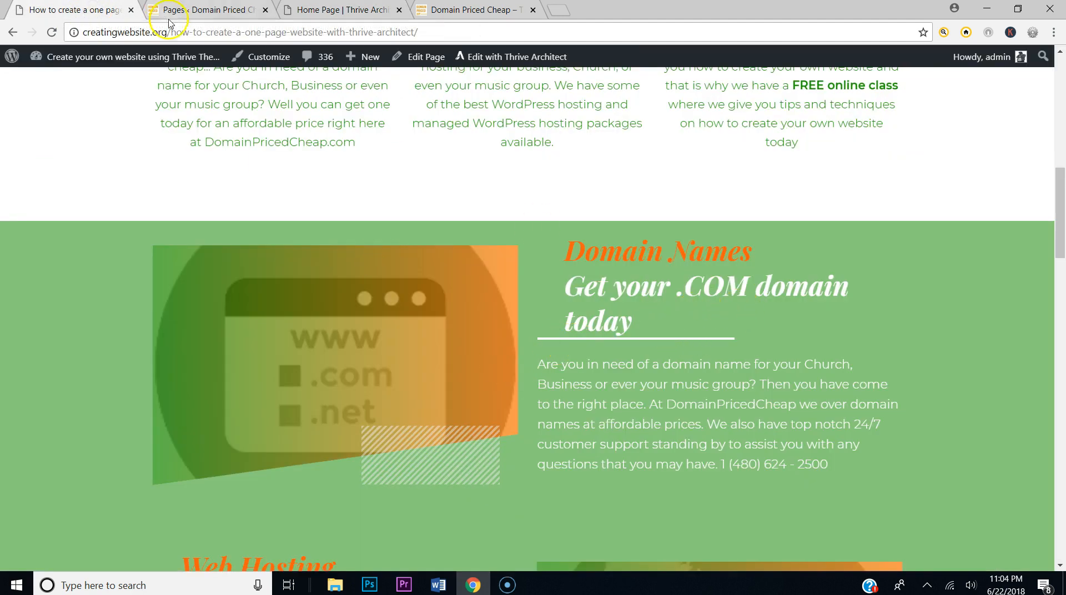
{"action": "left_click", "coordinate": [332, 9]}
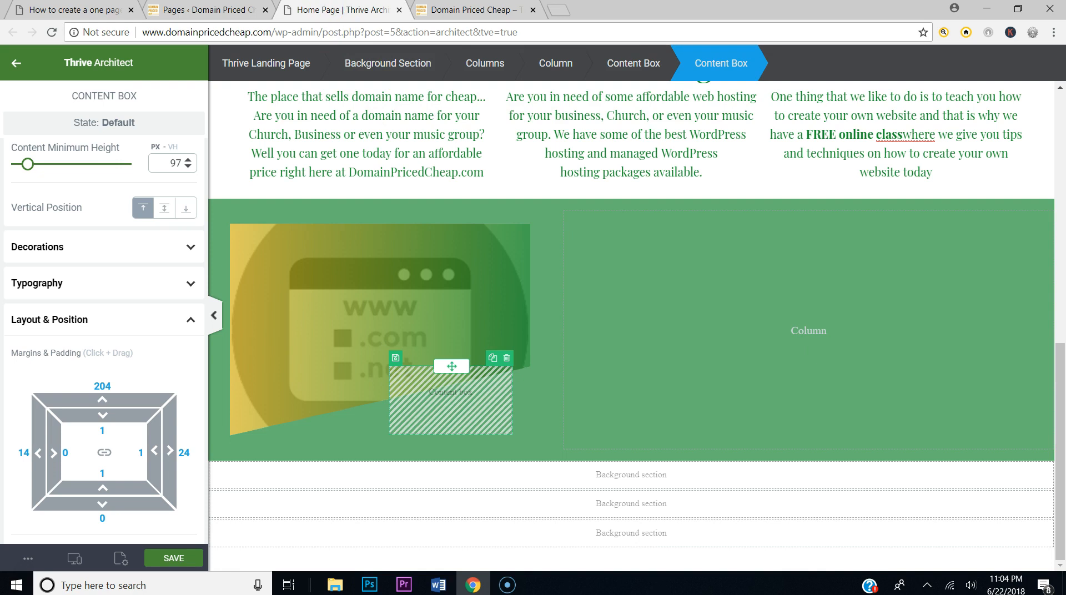
{"action": "left_click", "coordinate": [206, 11]}
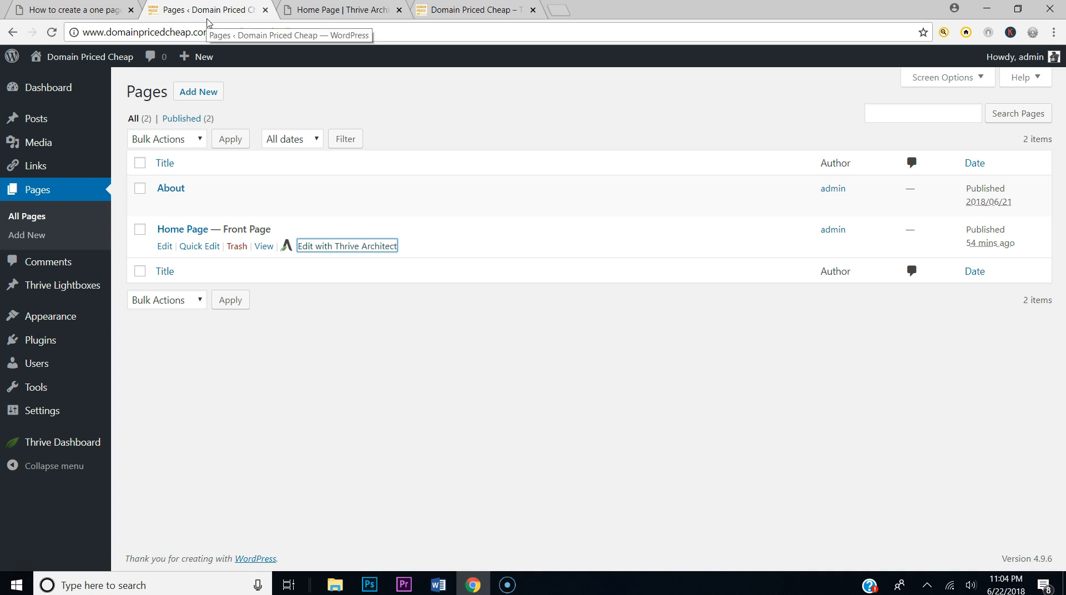
{"action": "left_click", "coordinate": [80, 11]}
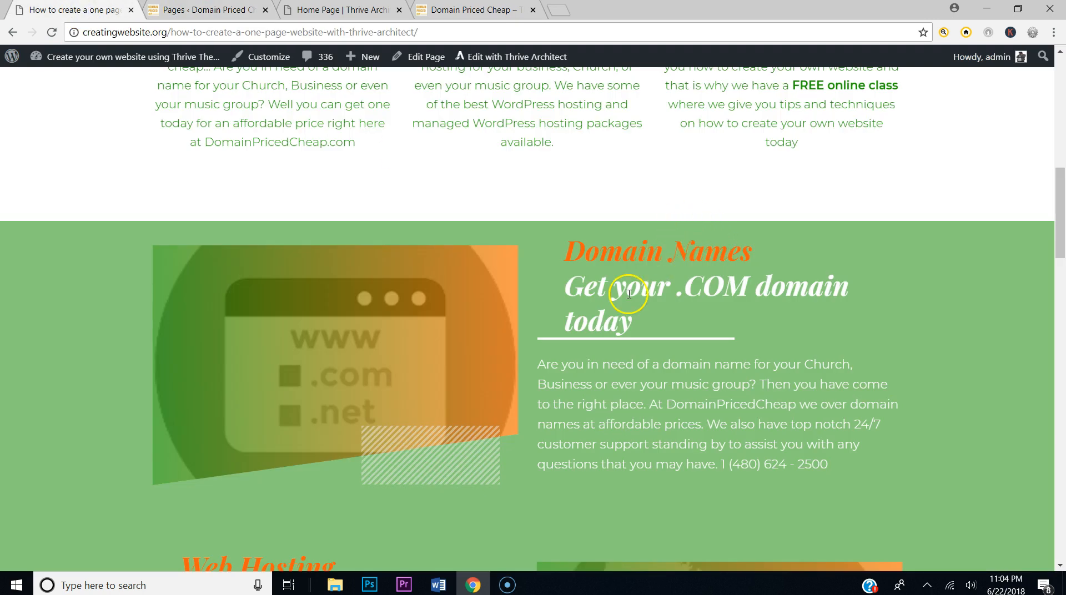
Step: Insert a heading element into the empty column beside the slanted image box
{"action": "left_click", "coordinate": [310, 9]}
{"action": "left_click", "coordinate": [16, 62]}
{"action": "mouse_move", "coordinate": [152, 173]}
{"action": "left_mouse_down"}
{"action": "mouse_move", "coordinate": [716, 249]}
{"action": "mouse_move", "coordinate": [752, 266]}
{"action": "left_mouse_up"}
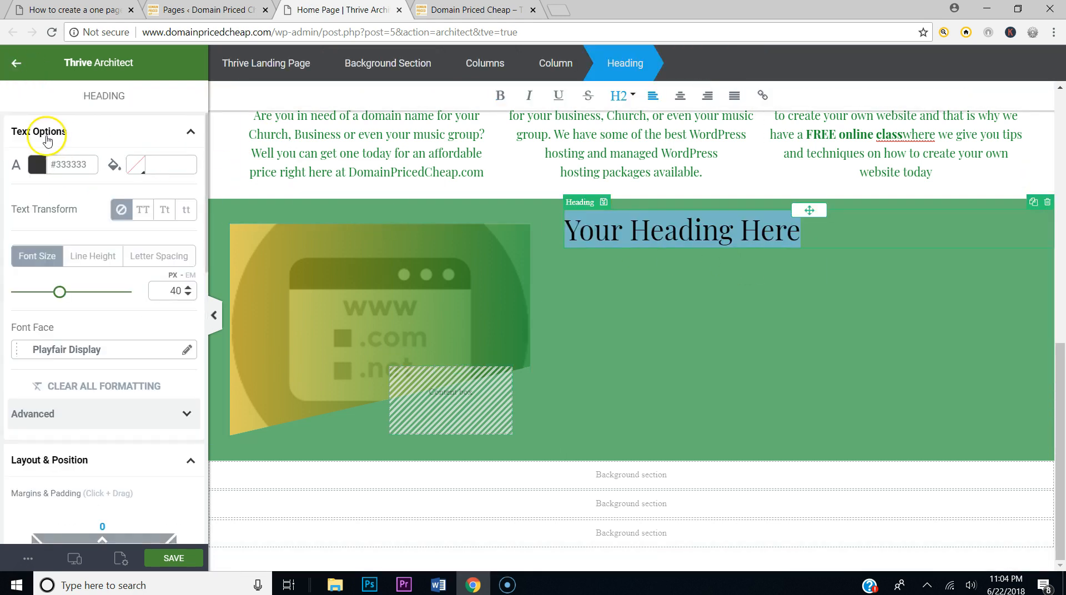
Step: Insert a divider beneath the heading and a paragraph element beneath the divider
{"action": "left_click", "coordinate": [16, 62]}
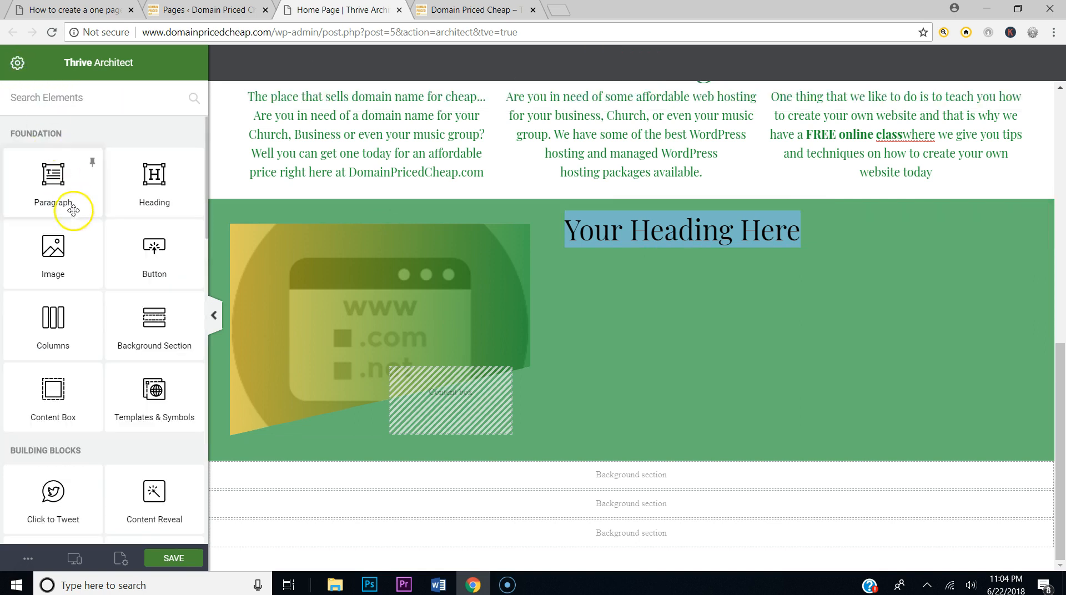
{"action": "type", "text": "div"}
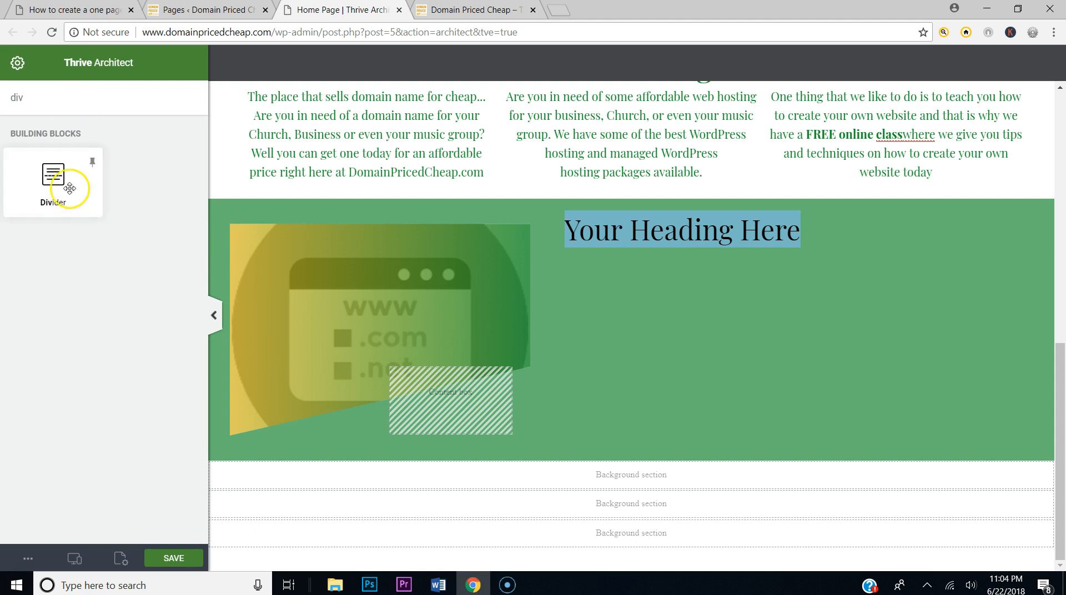
{"action": "left_click_drag", "start_coordinate": [67, 186], "coordinate": [666, 253]}
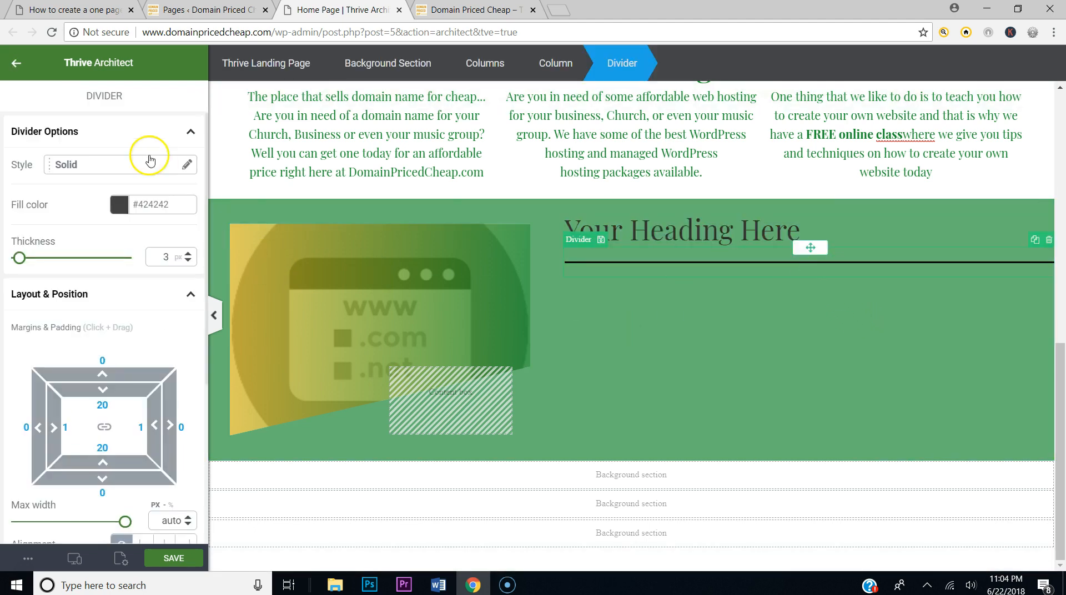
{"action": "left_click", "coordinate": [16, 63]}
{"action": "left_click_drag", "start_coordinate": [71, 198], "coordinate": [631, 279]}
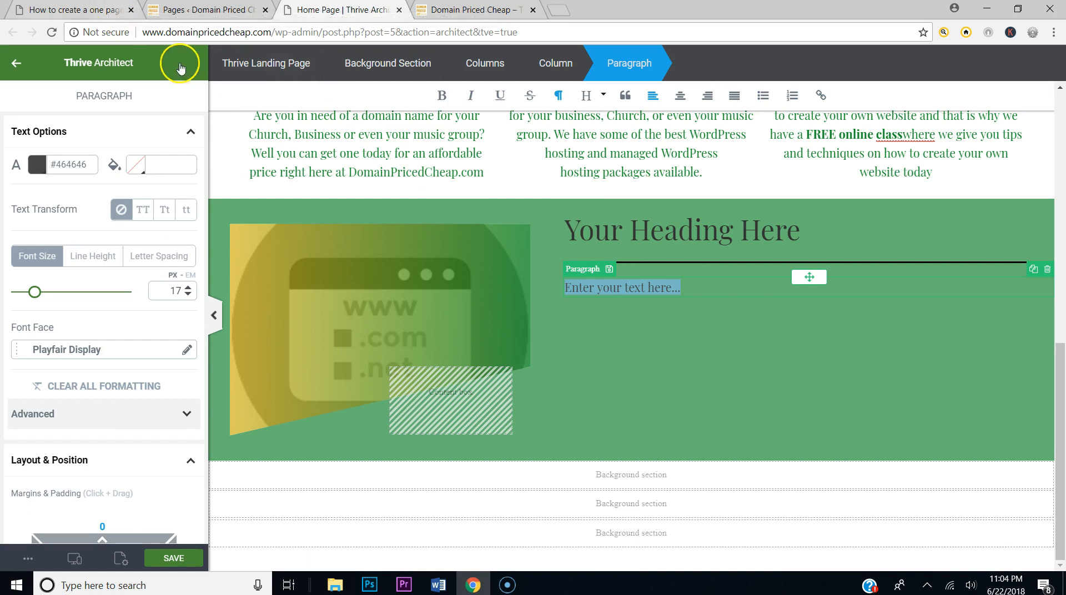
Step: Replace the placeholder heading with "Domain Names" copied from the reference page and select the heading text
{"action": "left_click", "coordinate": [92, 10]}
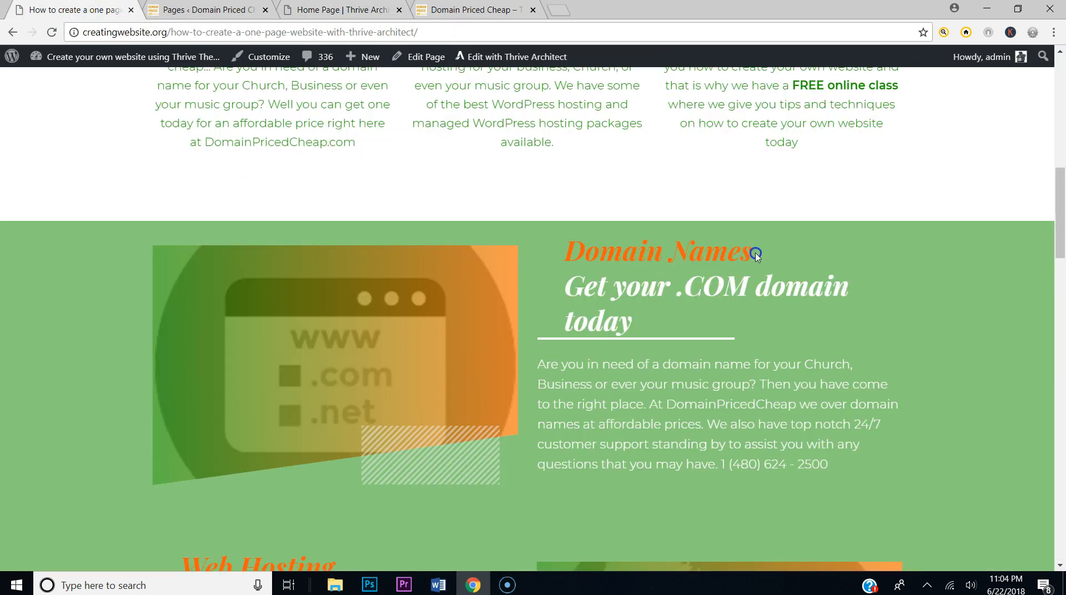
{"action": "left_click_drag", "start_coordinate": [755, 254], "coordinate": [569, 252]}
{"action": "key", "text": "ctrl+c"}
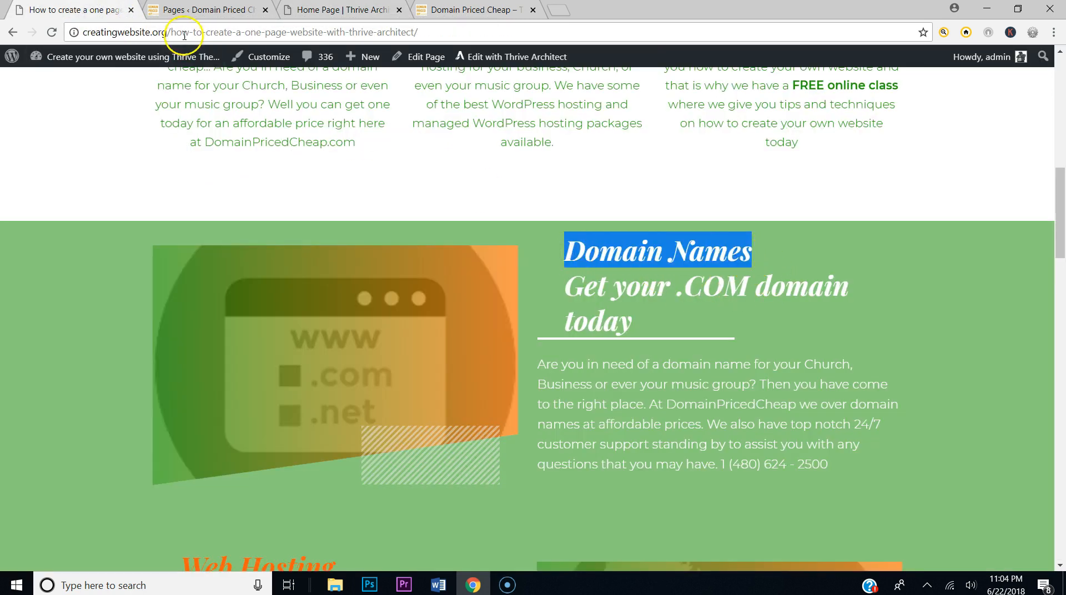
{"action": "left_click", "coordinate": [333, 10]}
{"action": "left_click_drag", "start_coordinate": [800, 231], "coordinate": [568, 233]}
{"action": "key", "text": "ctrl+v"}
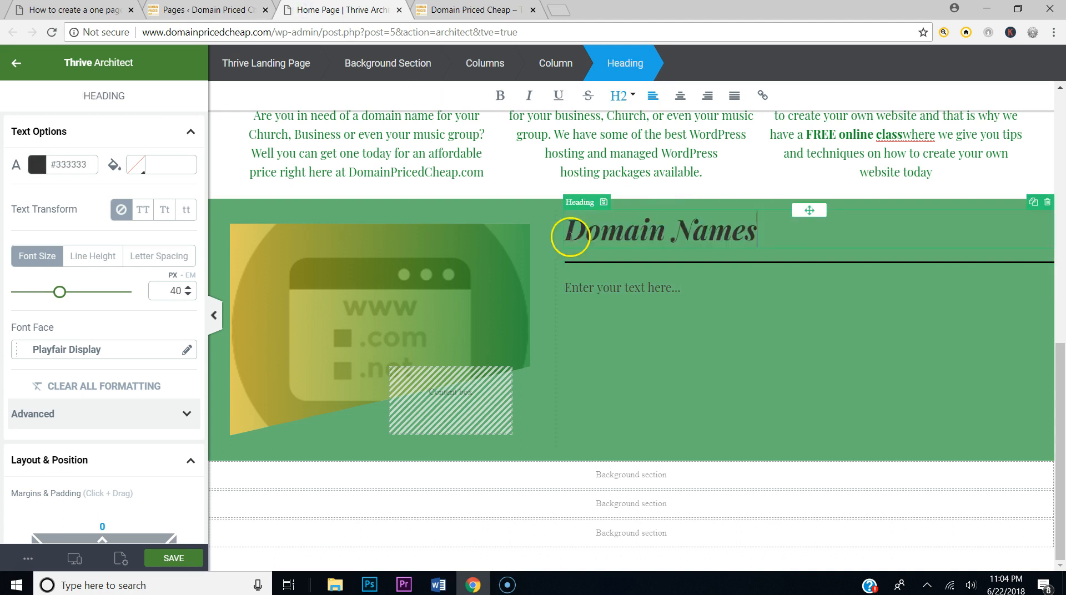
{"action": "left_click_drag", "start_coordinate": [799, 230], "coordinate": [568, 229]}
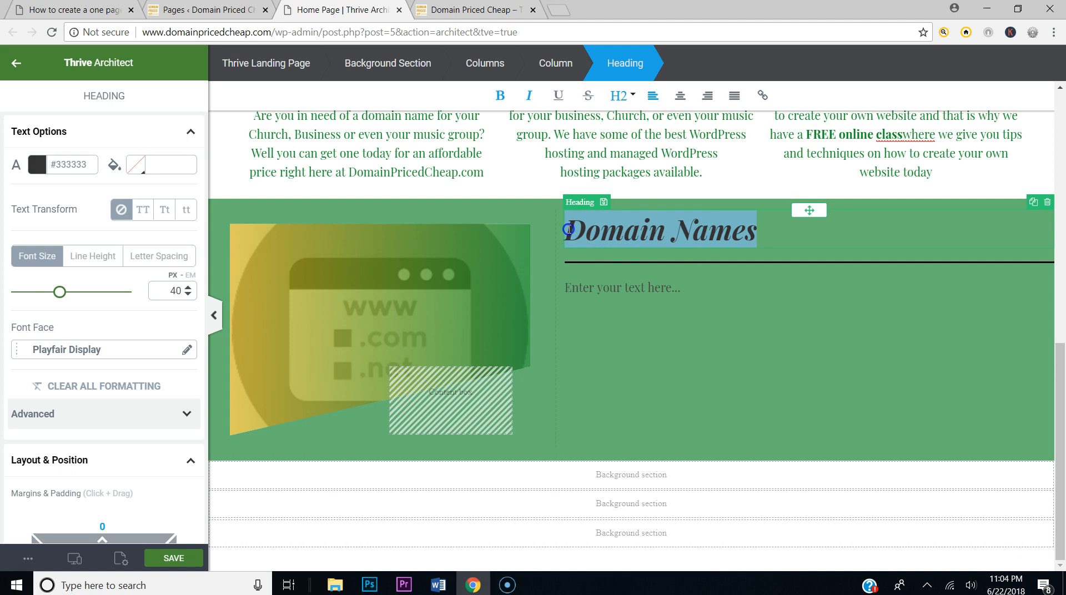
Step: Set the "Domain Names" heading text colour to white (#ffffff)
{"action": "left_click", "coordinate": [37, 165]}
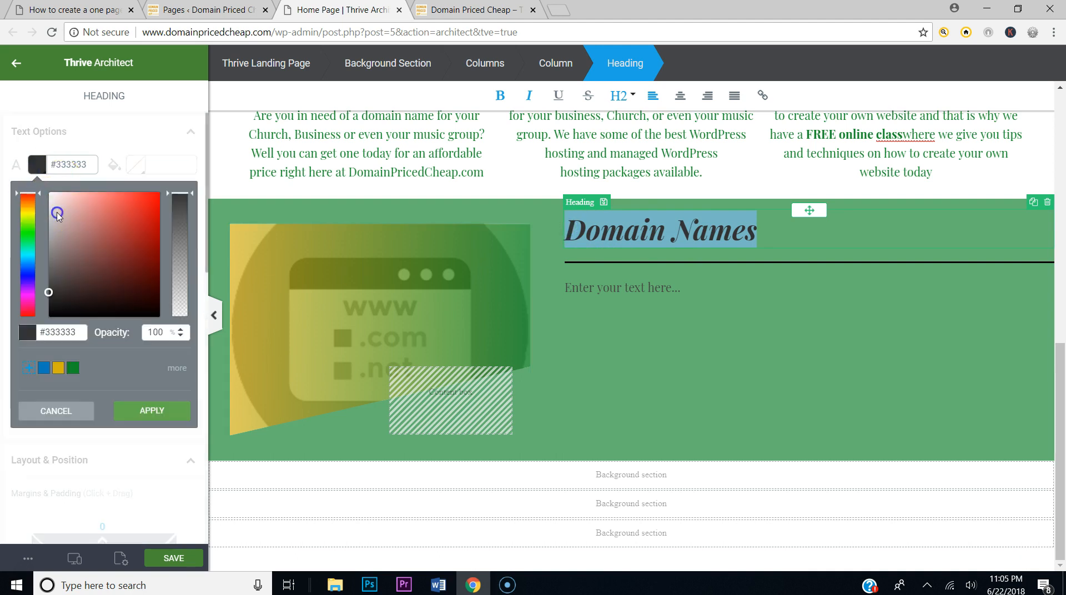
{"action": "left_click", "coordinate": [49, 192]}
{"action": "left_click", "coordinate": [170, 410]}
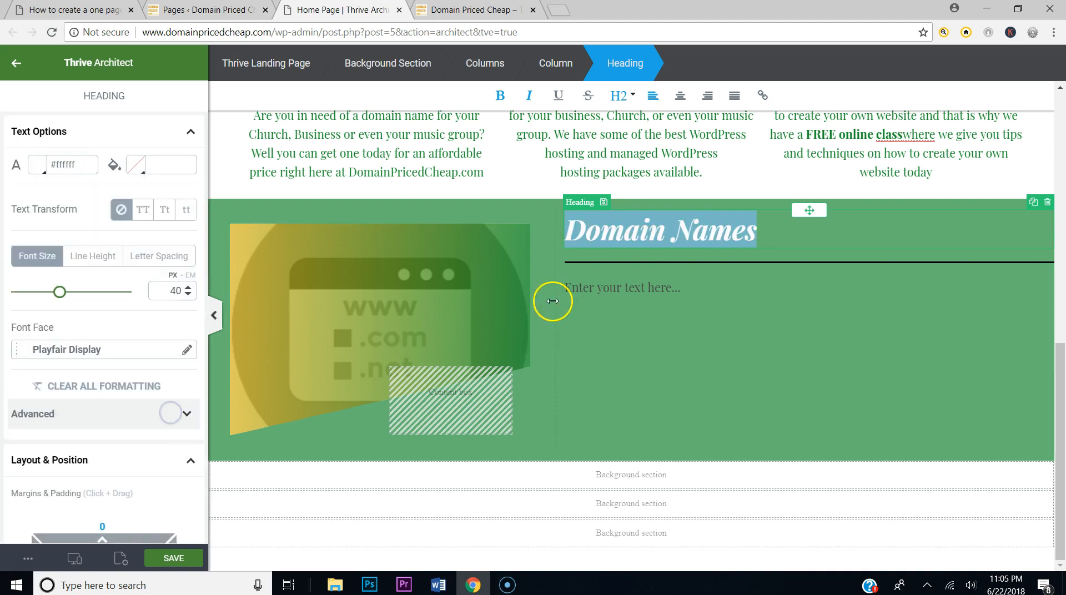
Step: Add the line "Get your .COM domain today" from the reference page directly below "Domain Names", without a blank line between them
{"action": "left_click", "coordinate": [79, 8]}
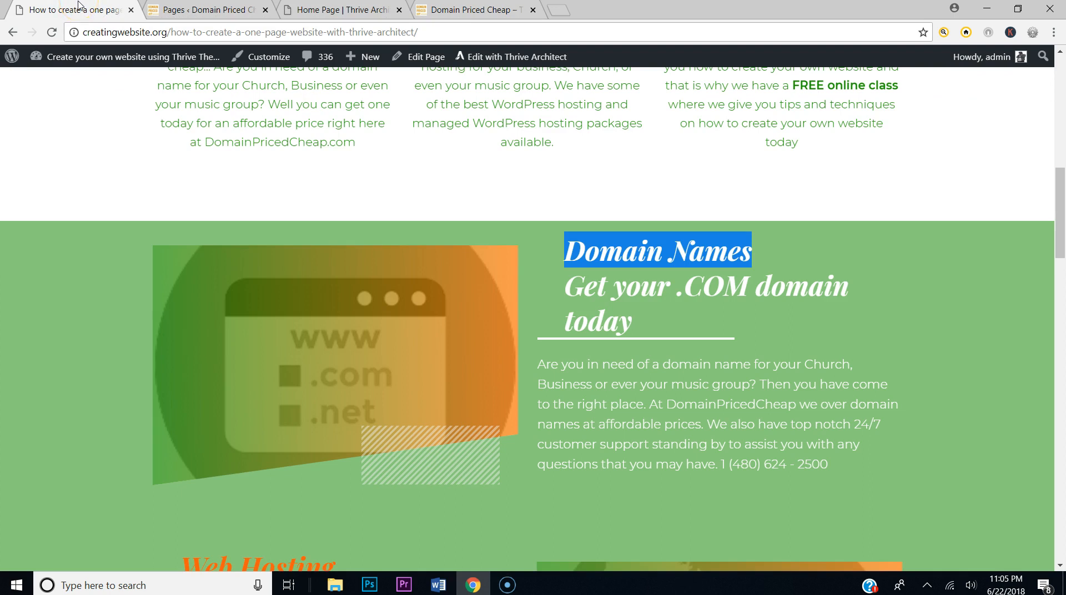
{"action": "left_click_drag", "start_coordinate": [631, 325], "coordinate": [576, 290]}
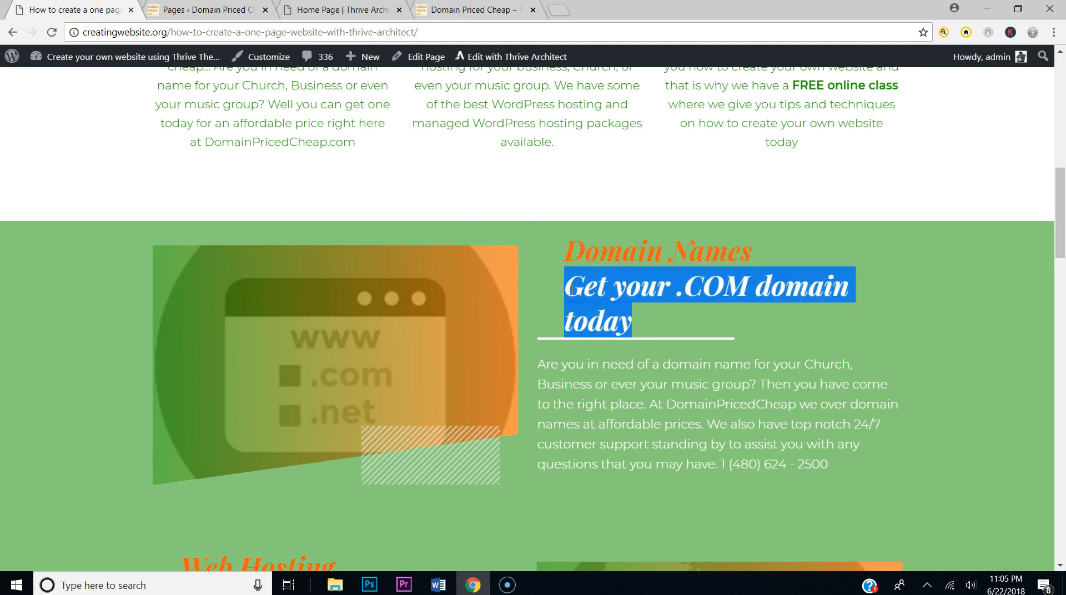
{"action": "left_click", "coordinate": [298, 20]}
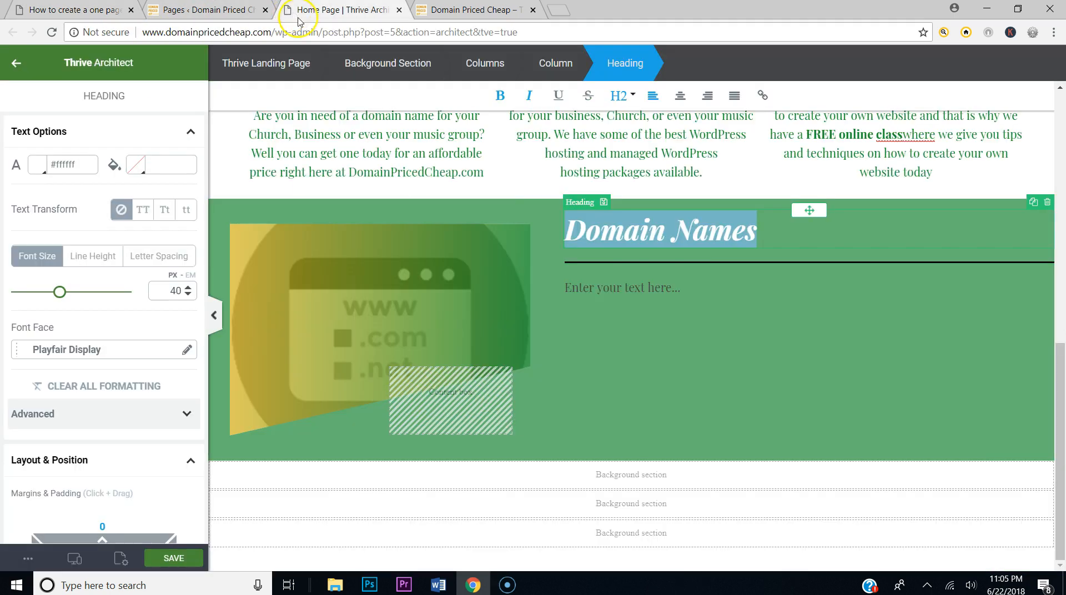
{"action": "left_click", "coordinate": [761, 237]}
{"action": "key", "text": "Return"}
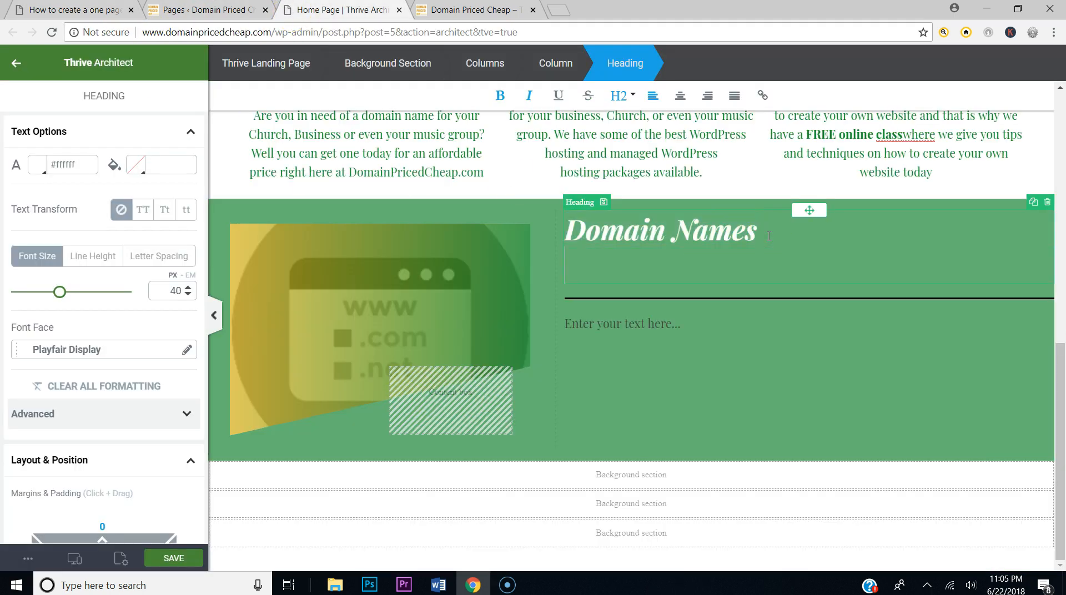
{"action": "type", "text": "Get your .COM domain today"}
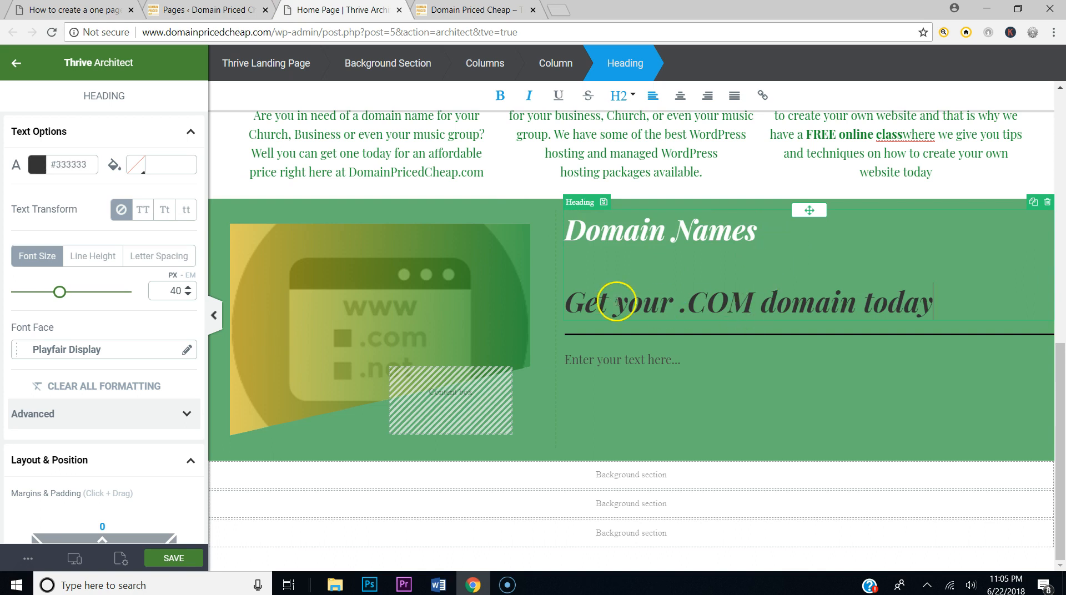
{"action": "left_click", "coordinate": [621, 276]}
{"action": "key", "text": "Delete"}
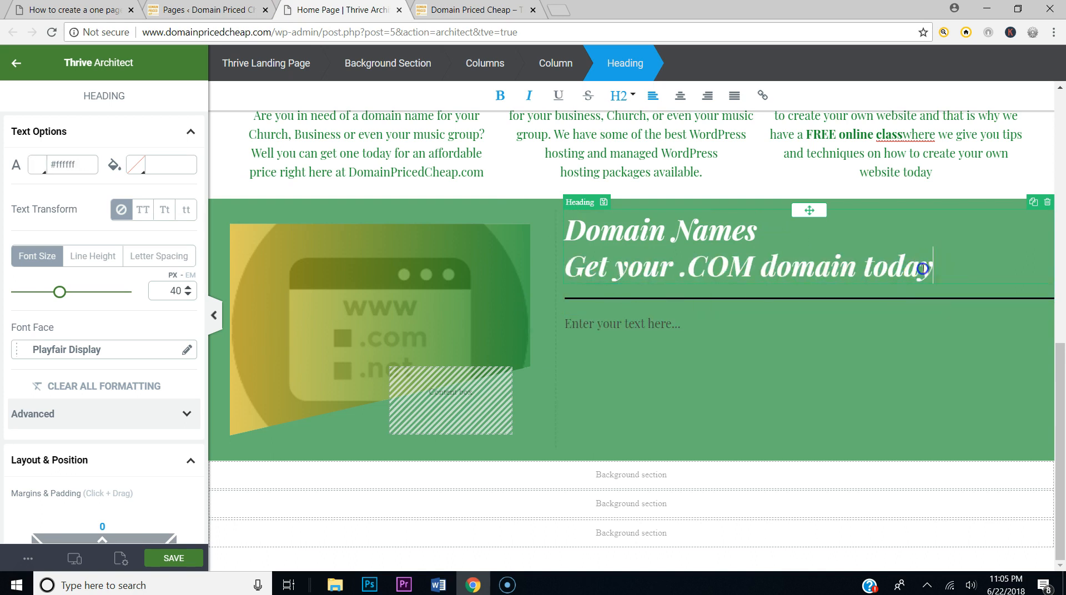
Step: Colour the heading line "Get your .COM domain today" with the saved gold swatch (#d5b20f)
{"action": "left_click_drag", "start_coordinate": [923, 268], "coordinate": [542, 281]}
{"action": "left_click", "coordinate": [37, 171]}
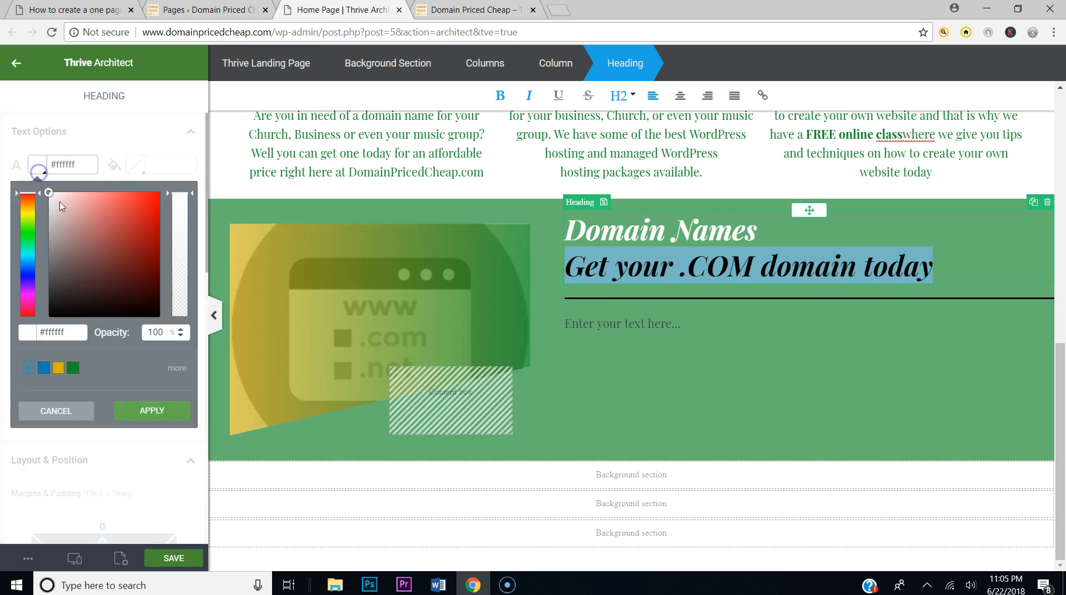
{"action": "left_click", "coordinate": [58, 368]}
{"action": "left_click", "coordinate": [136, 409]}
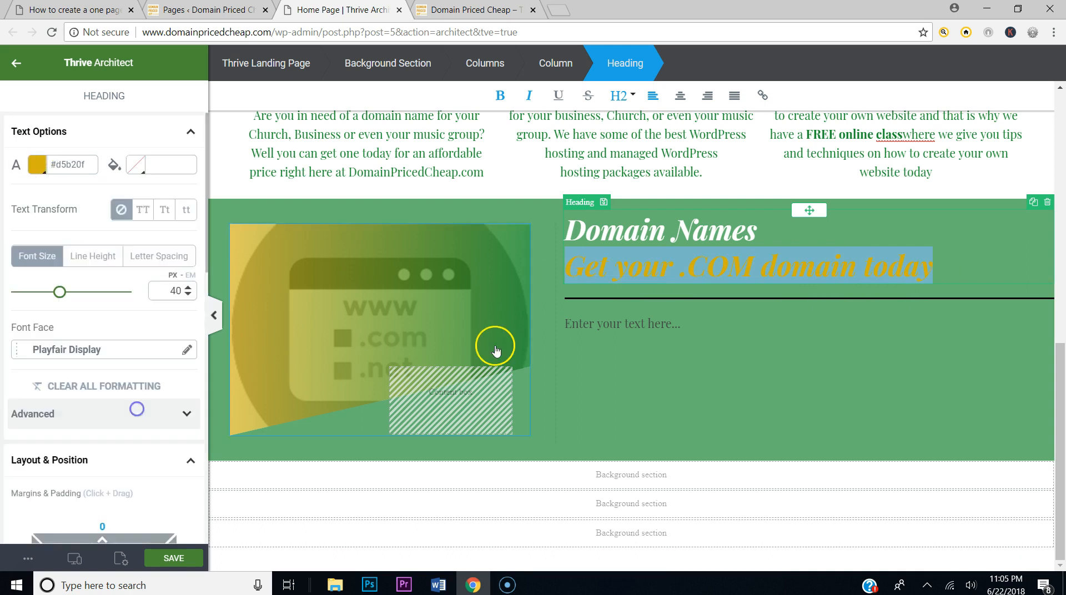
Step: Set the text colour of the heading line "Get your .COM domain today" to near-black (#070600)
{"action": "left_click", "coordinate": [950, 240]}
{"action": "left_click_drag", "start_coordinate": [944, 264], "coordinate": [561, 272]}
{"action": "left_click", "coordinate": [37, 165]}
{"action": "left_click_drag", "start_coordinate": [152, 305], "coordinate": [154, 315]}
{"action": "left_click", "coordinate": [158, 409]}
{"action": "left_click", "coordinate": [773, 290]}
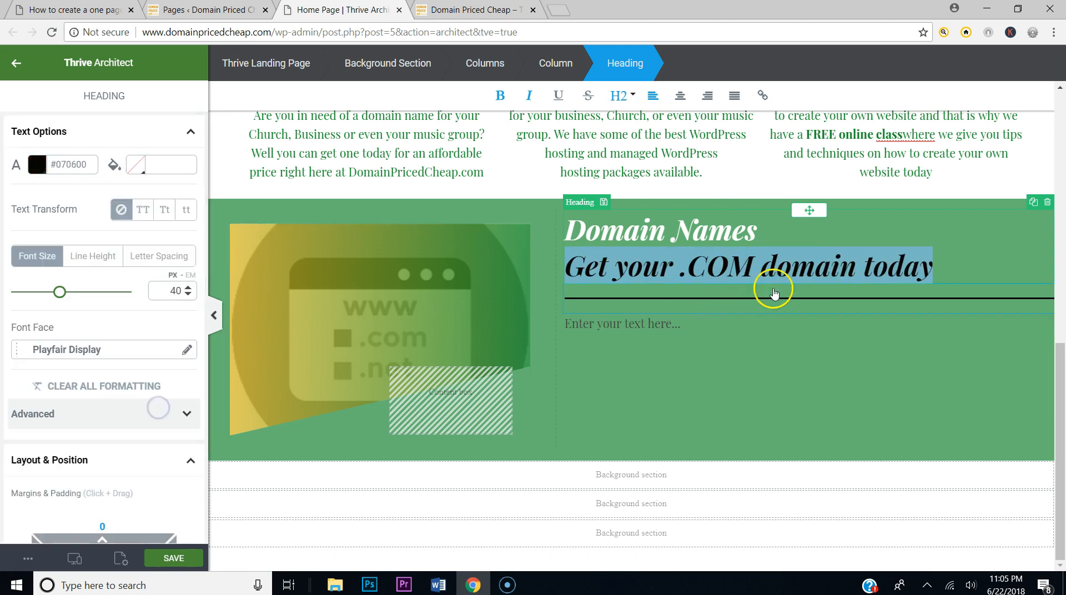
{"action": "left_click", "coordinate": [814, 272]}
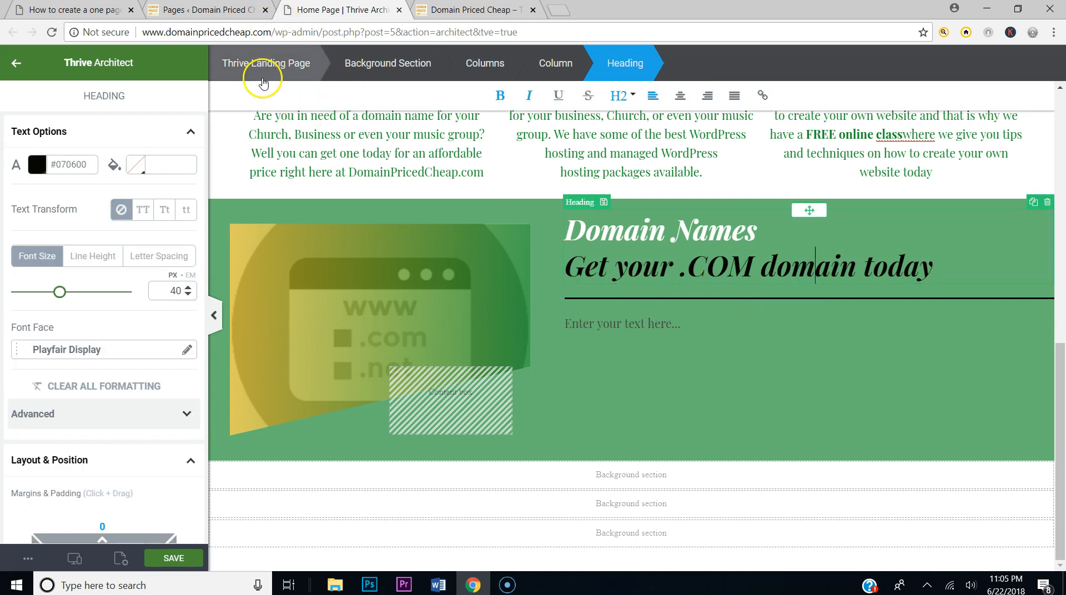
Step: Check the divider on the reference page and set the divider under the heading to a white (#ffffff) fill
{"action": "left_click", "coordinate": [172, 10]}
{"action": "left_click", "coordinate": [107, 10]}
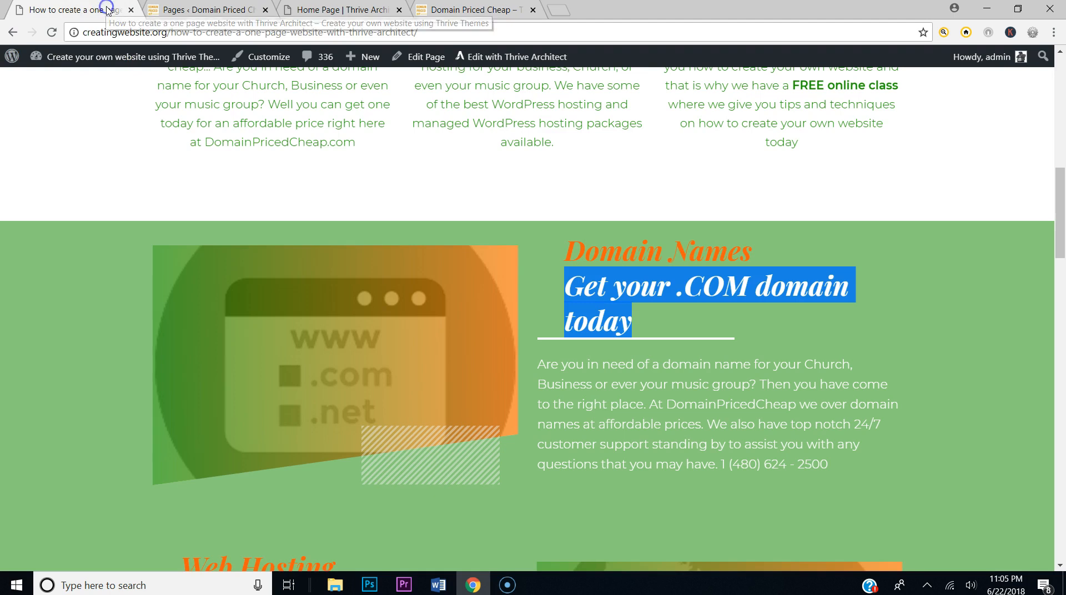
{"action": "left_click", "coordinate": [667, 445]}
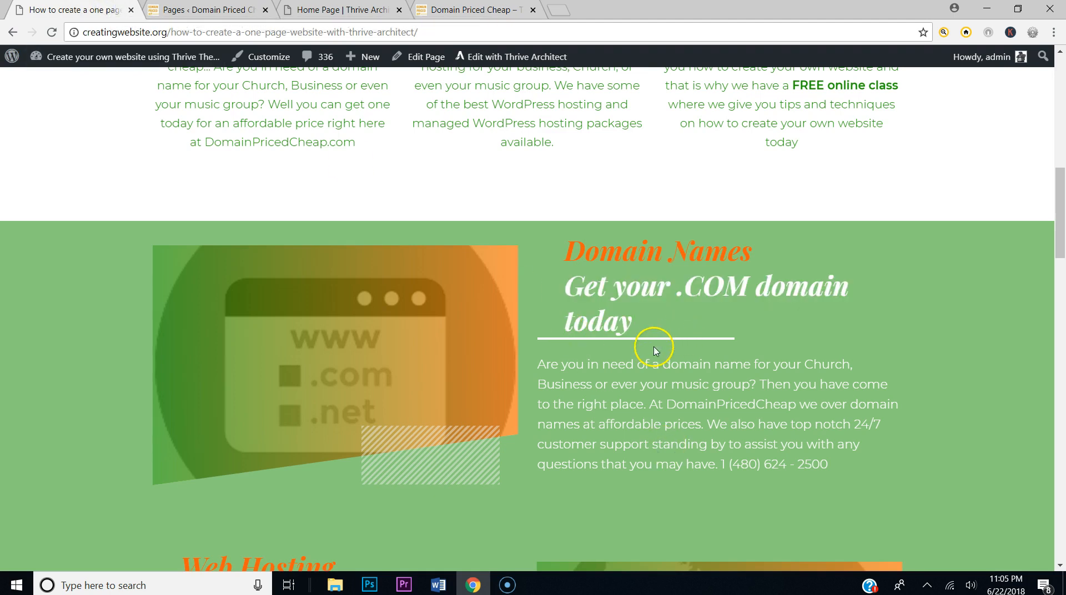
{"action": "left_click", "coordinate": [222, 10]}
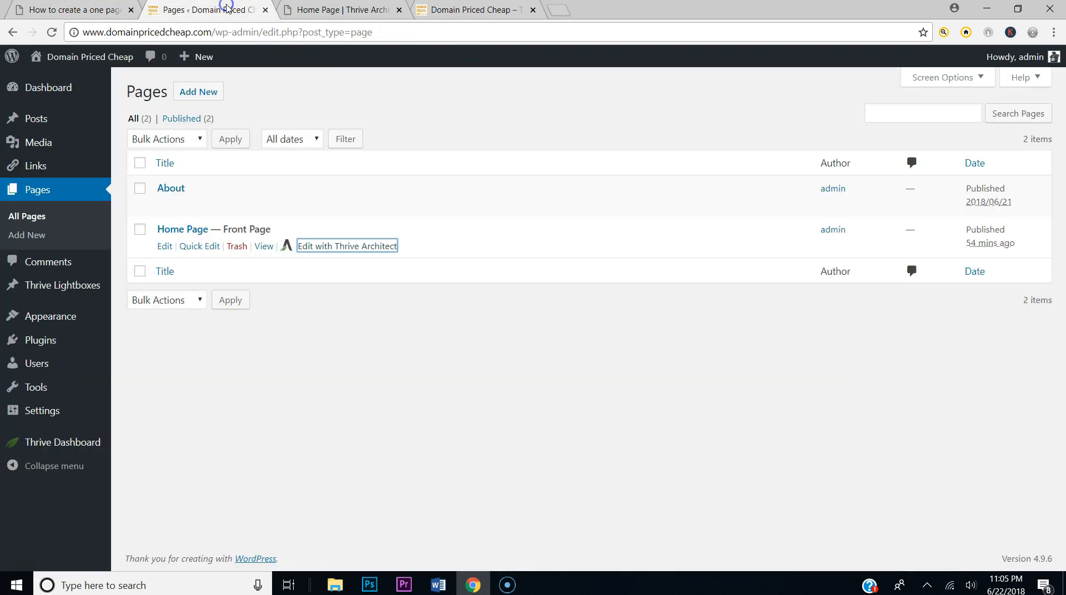
{"action": "left_click", "coordinate": [286, 9]}
{"action": "left_click", "coordinate": [684, 300]}
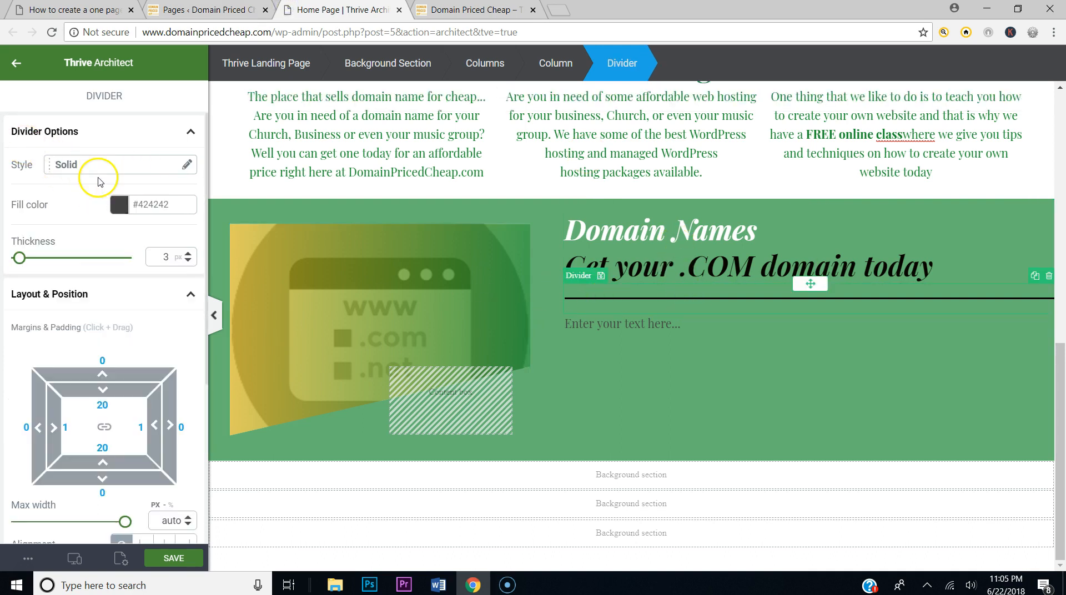
{"action": "left_click", "coordinate": [114, 205]}
{"action": "left_click", "coordinate": [49, 233]}
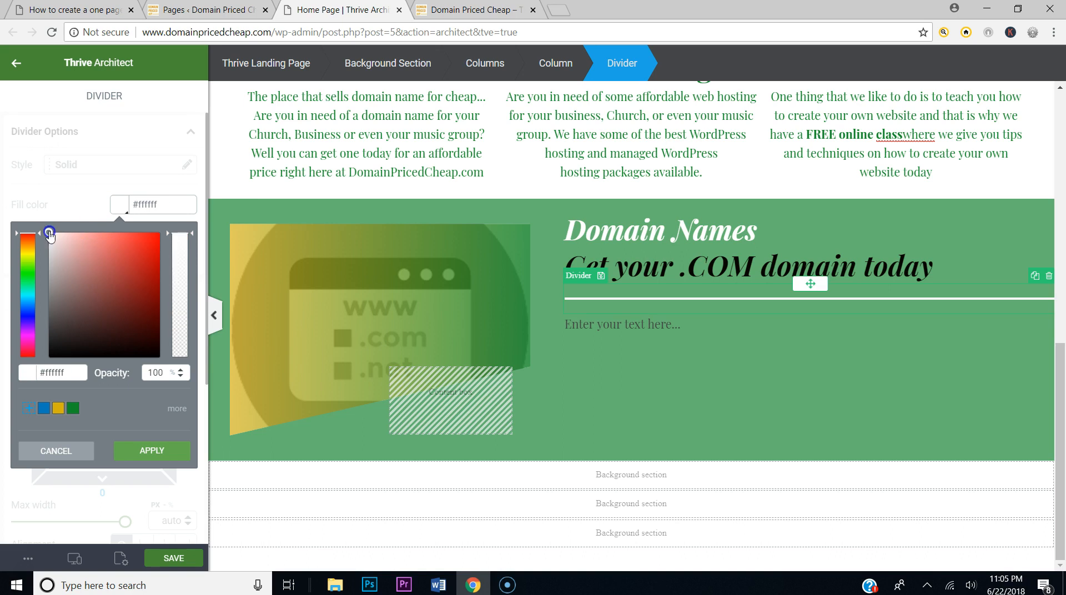
{"action": "left_click", "coordinate": [158, 451]}
Step: Keep the divider 3 px thick and reduce its maximum width to 196 px
{"action": "left_click", "coordinate": [27, 259]}
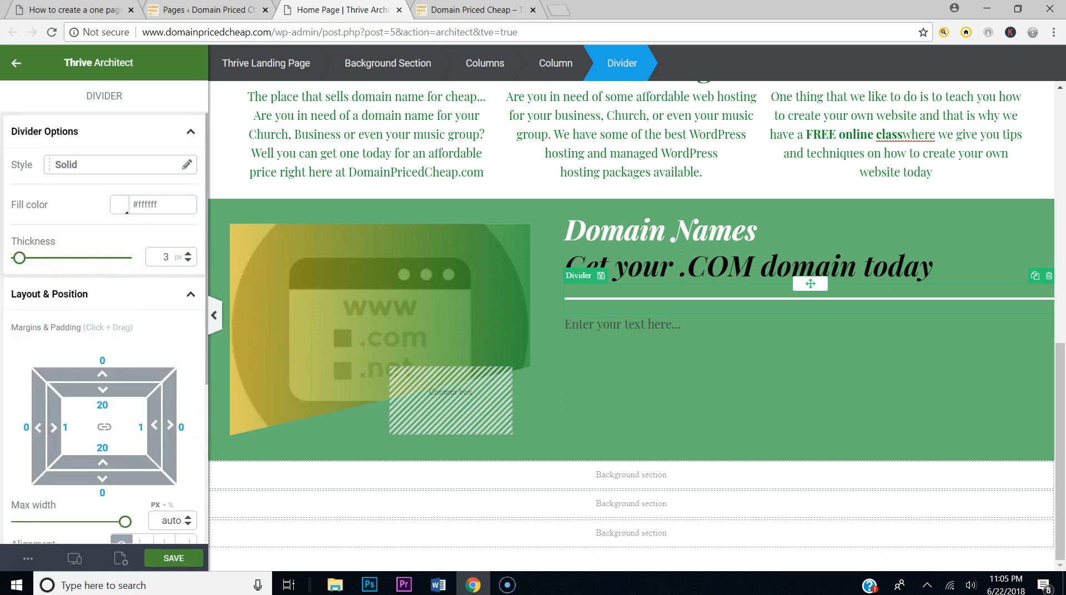
{"action": "left_click_drag", "start_coordinate": [19, 258], "coordinate": [20, 258]}
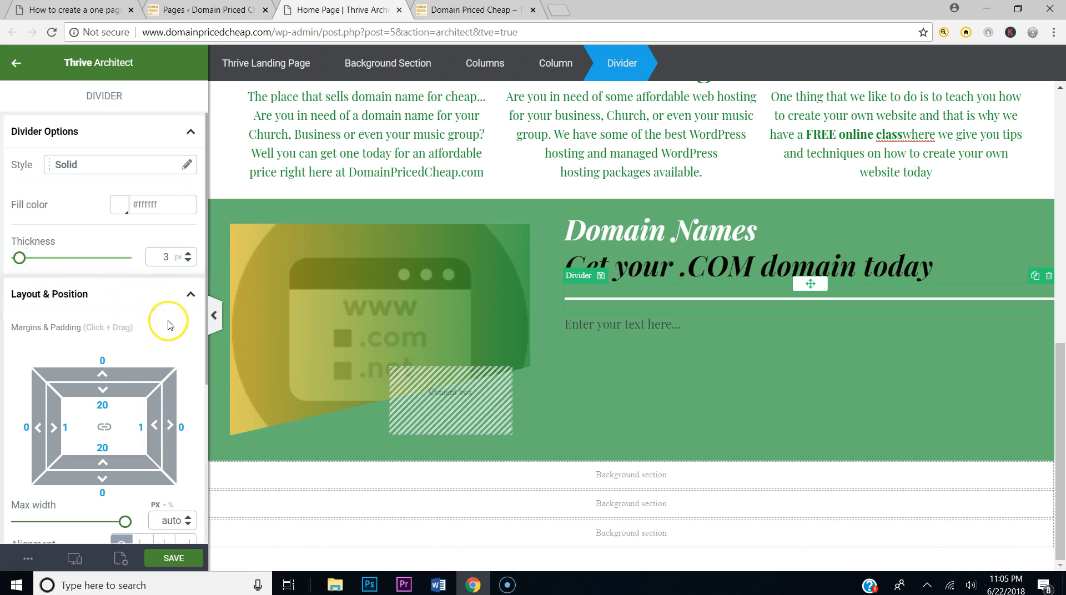
{"action": "left_click", "coordinate": [185, 299]}
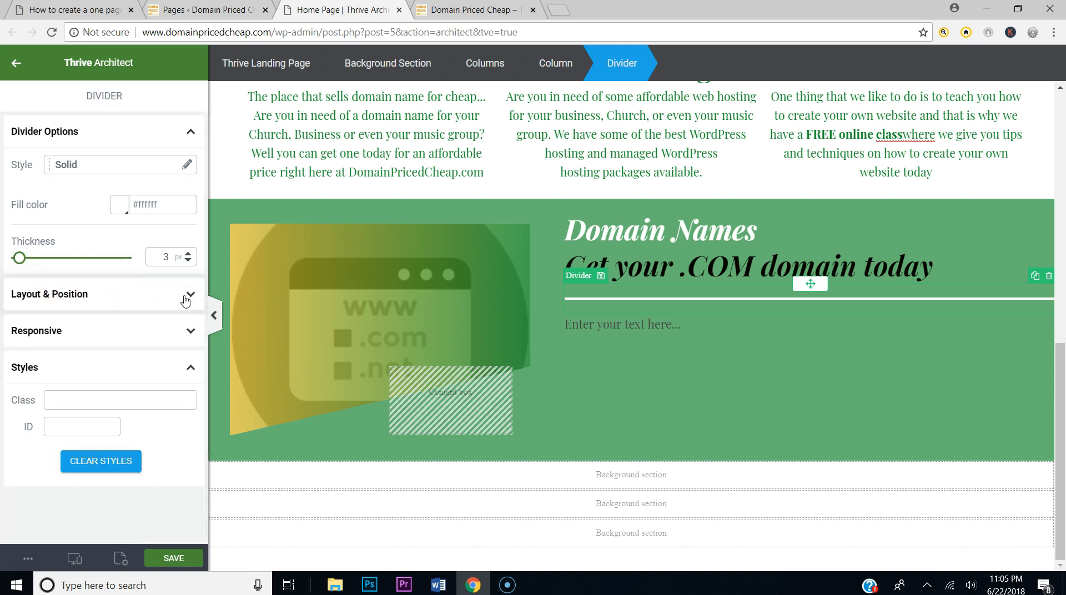
{"action": "left_click", "coordinate": [185, 296]}
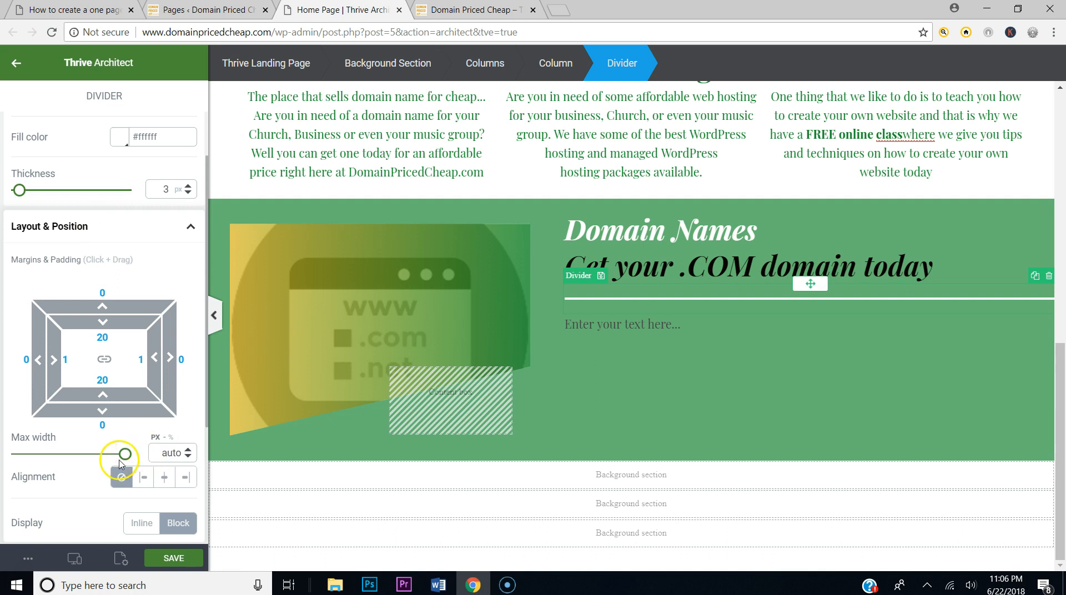
{"action": "left_click_drag", "start_coordinate": [124, 455], "coordinate": [48, 450]}
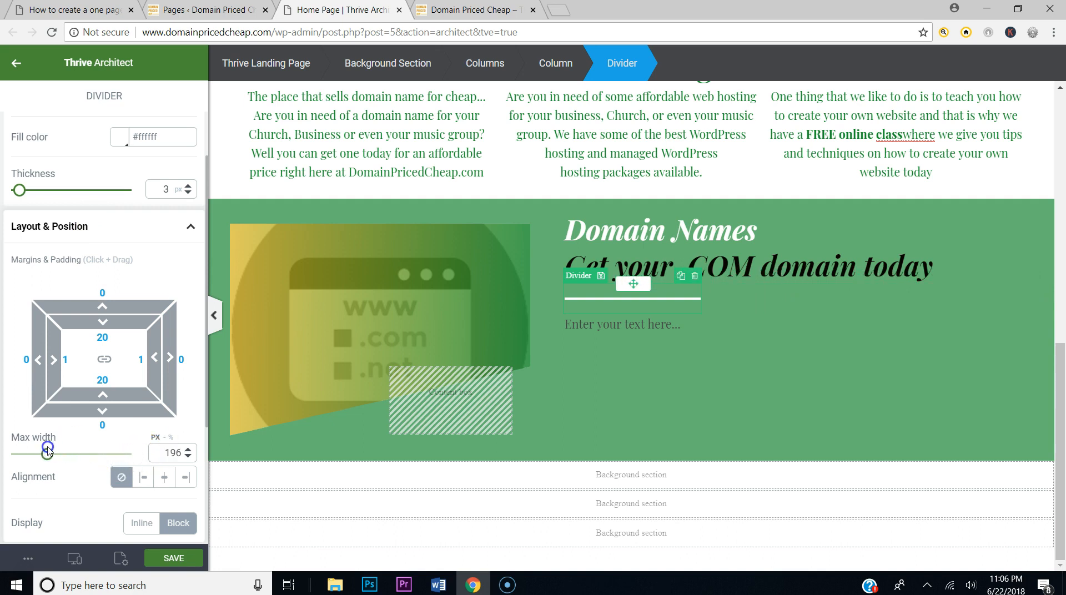
Step: Set the left margin of the two-line Domain Names heading to 28 px
{"action": "left_click", "coordinate": [772, 228]}
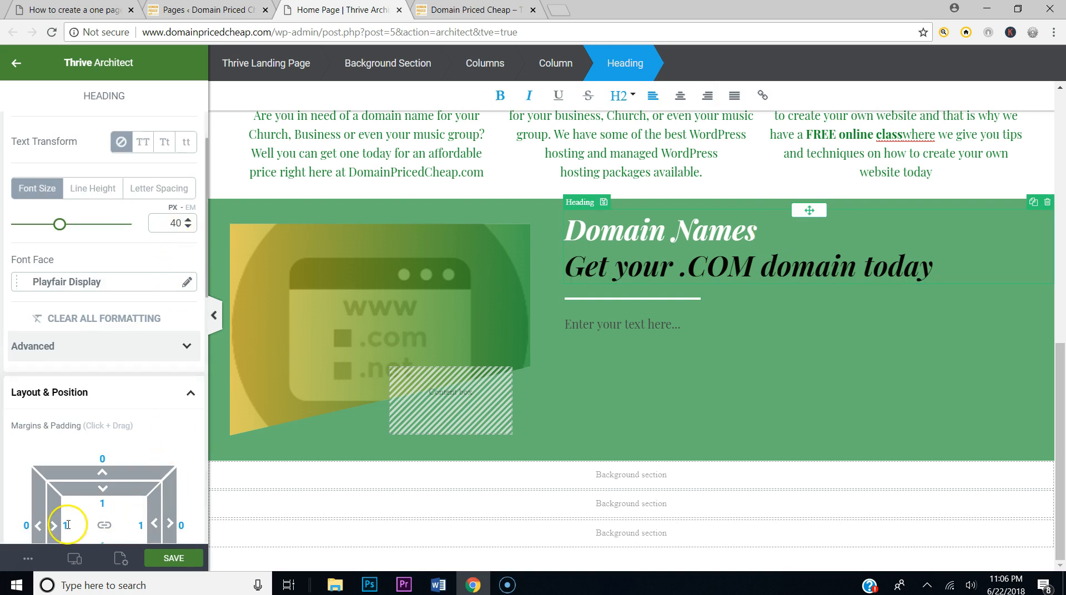
{"action": "left_click_drag", "start_coordinate": [39, 527], "coordinate": [56, 527]}
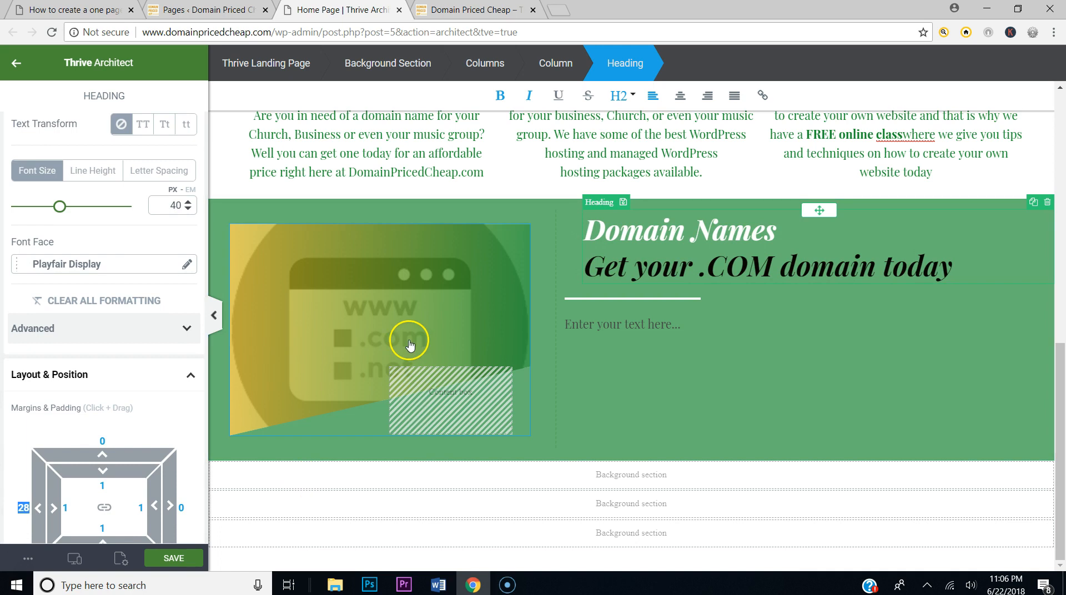
Step: Copy the Domain Names description from the reference page and paste it into the paragraph below the divider
{"action": "left_click", "coordinate": [117, 10]}
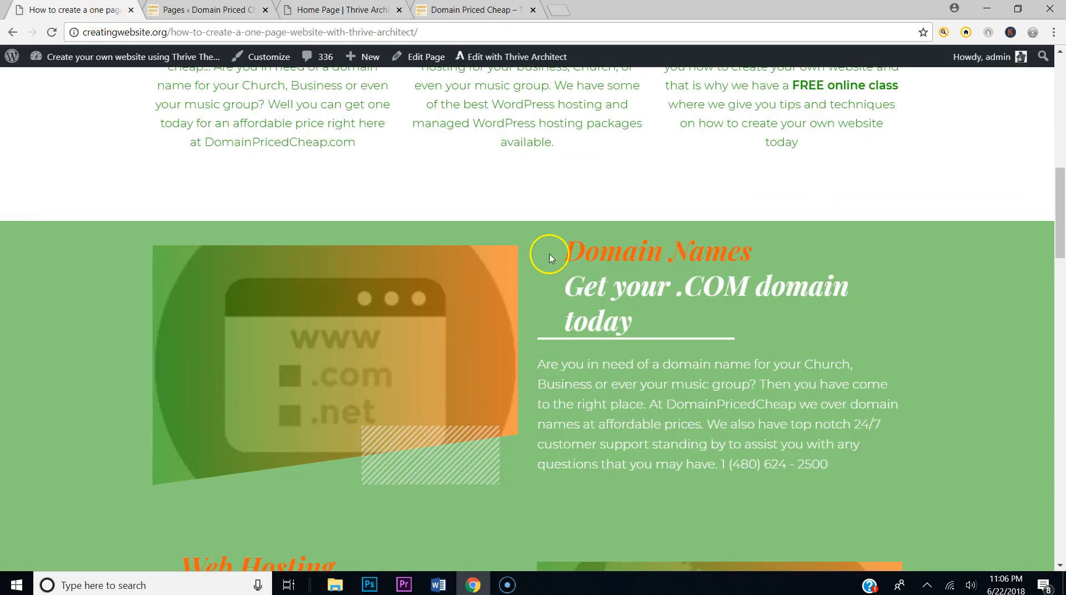
{"action": "left_click_drag", "start_coordinate": [831, 472], "coordinate": [535, 373]}
{"action": "key", "text": "ctrl+c"}
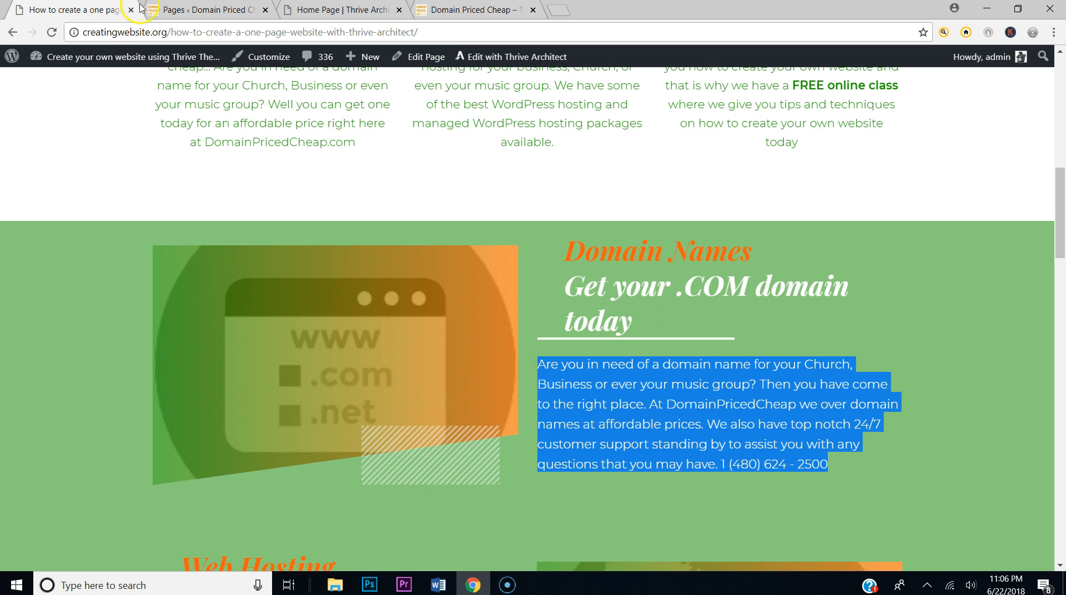
{"action": "left_click", "coordinate": [343, 10]}
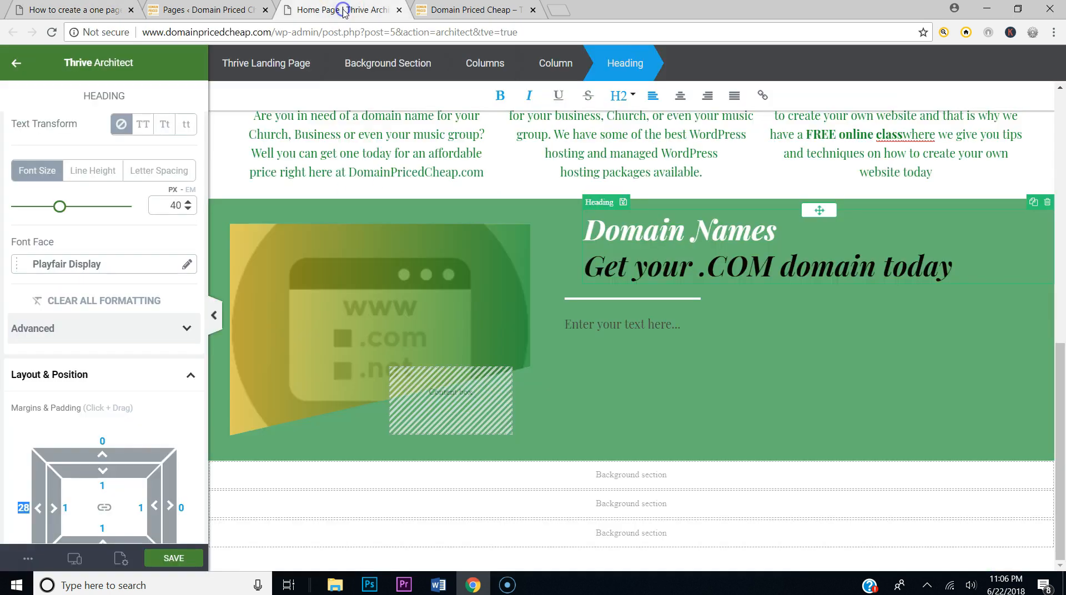
{"action": "left_click", "coordinate": [623, 321]}
{"action": "key", "text": "ctrl+v"}
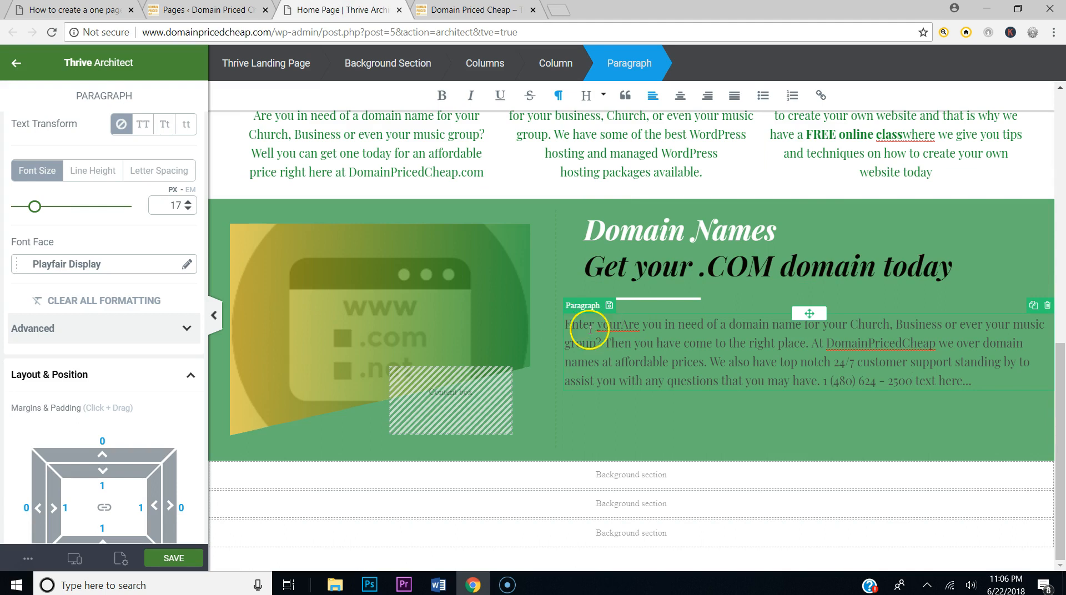
Step: Set the description paragraph's text colour to white (#ffffff) and save the page
{"action": "left_click_drag", "start_coordinate": [981, 380], "coordinate": [562, 324]}
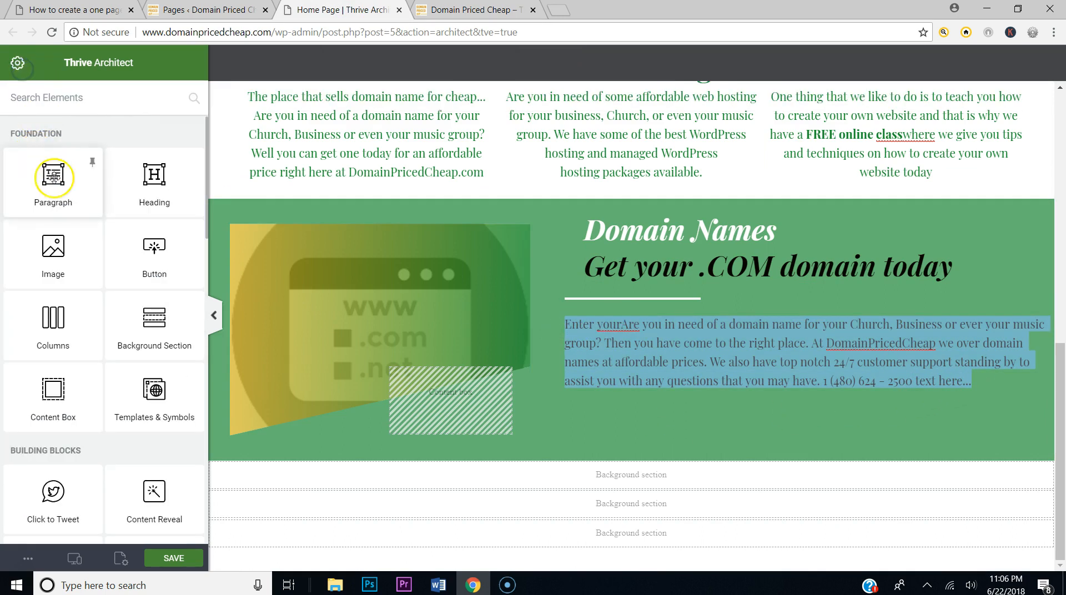
{"action": "left_click", "coordinate": [753, 364]}
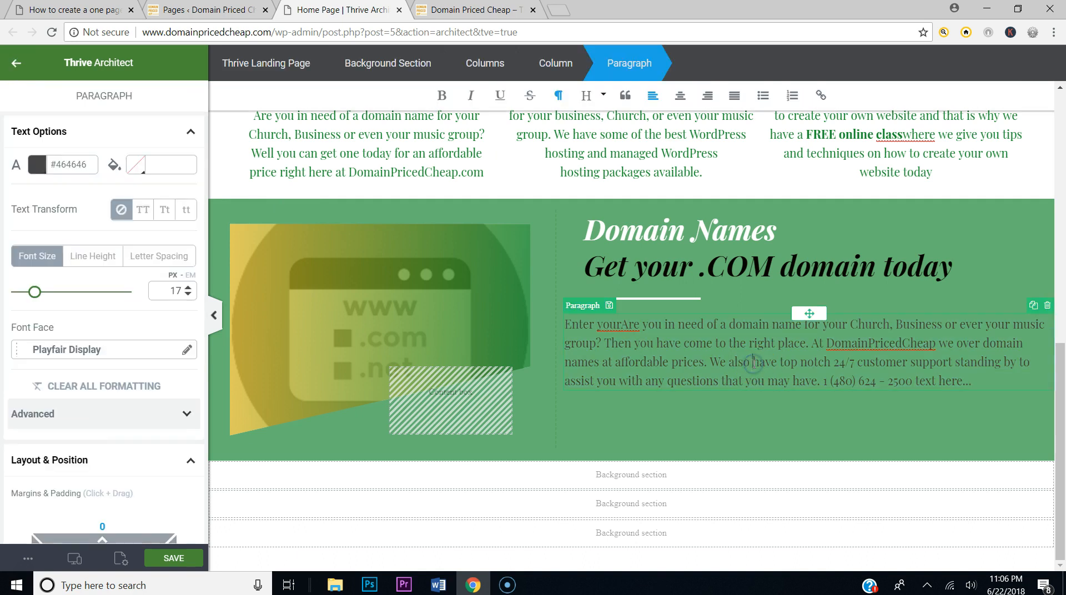
{"action": "left_click", "coordinate": [50, 169]}
{"action": "left_click", "coordinate": [49, 192]}
{"action": "left_click", "coordinate": [20, 191]}
{"action": "left_click", "coordinate": [143, 411]}
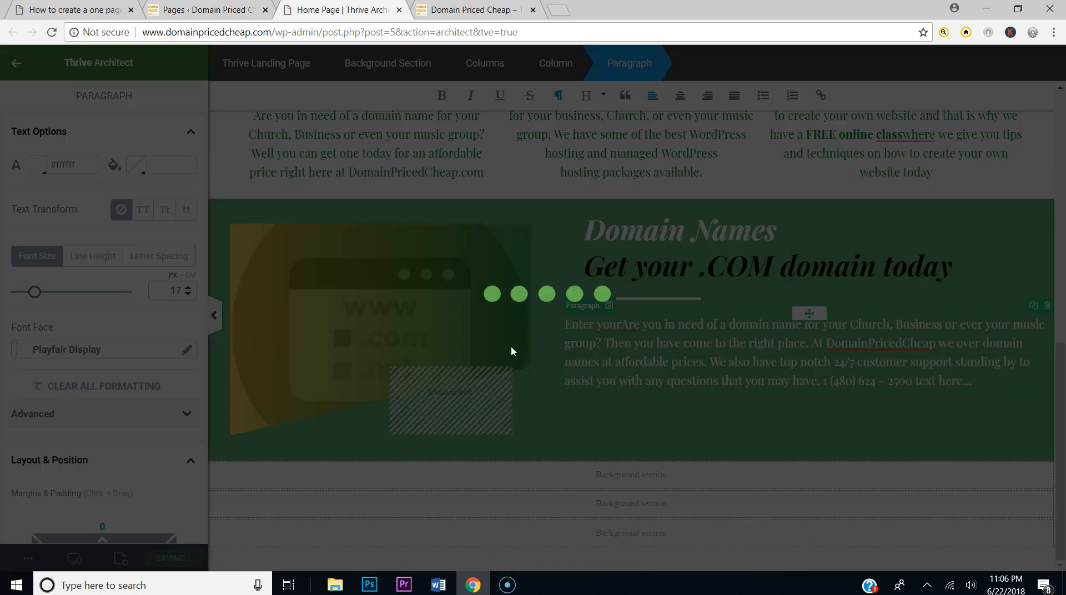
{"action": "scroll", "coordinate": [591, 410], "scroll_direction": "up", "scroll_amount": 10}
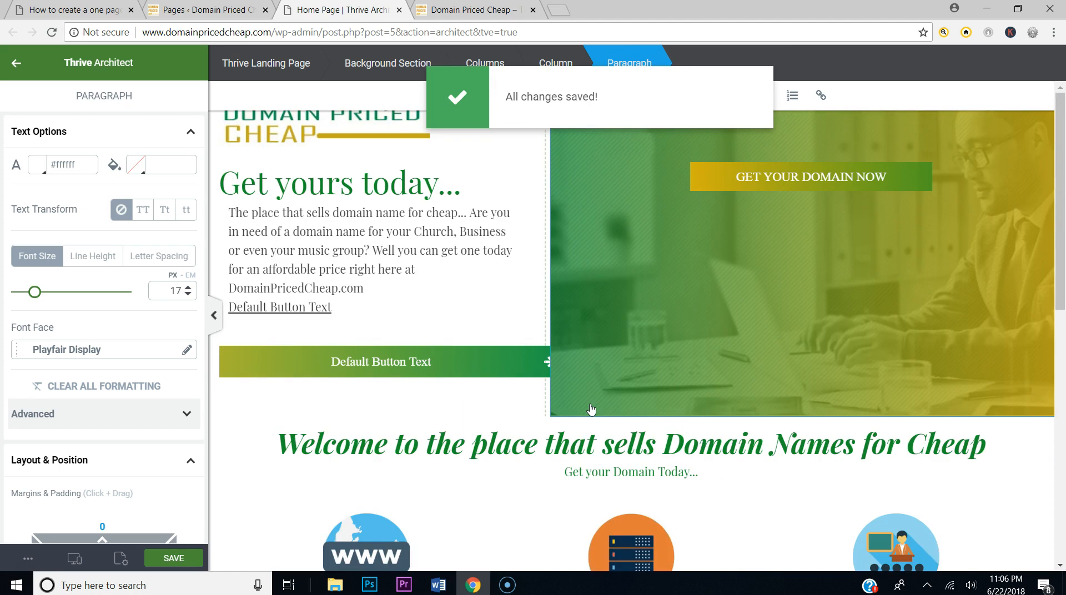
{"action": "scroll", "coordinate": [591, 409], "scroll_direction": "down", "scroll_amount": 10}
{"action": "left_click", "coordinate": [156, 558]}
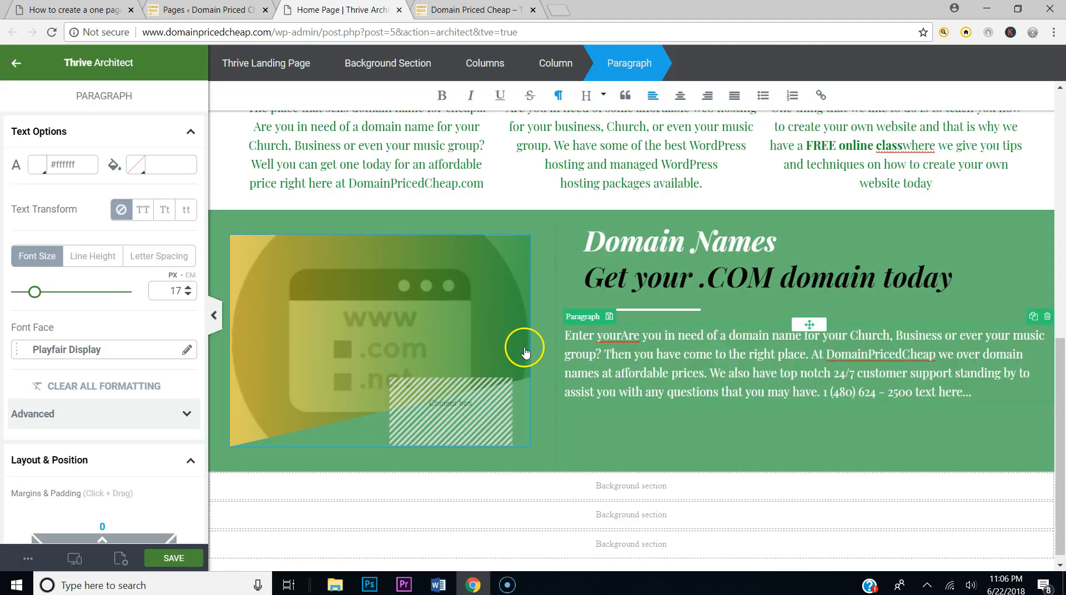
Step: Duplicate the whole Domain Names columns block within the green background section
{"action": "left_click", "coordinate": [1009, 226]}
{"action": "left_click", "coordinate": [1009, 216]}
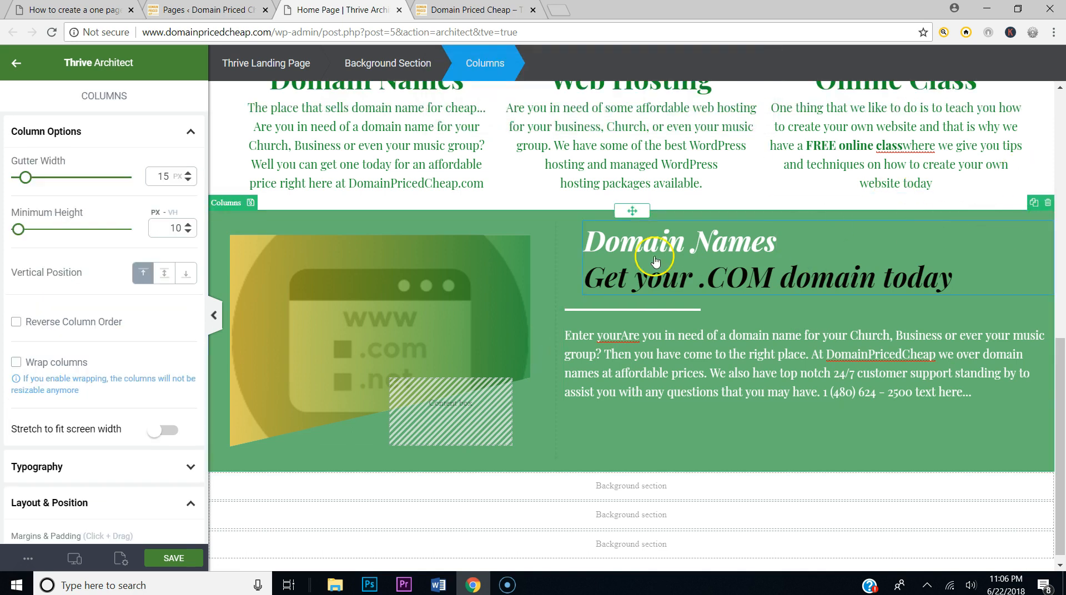
{"action": "left_click", "coordinate": [1034, 203]}
{"action": "scroll", "coordinate": [877, 277], "scroll_direction": "down", "scroll_amount": 3}
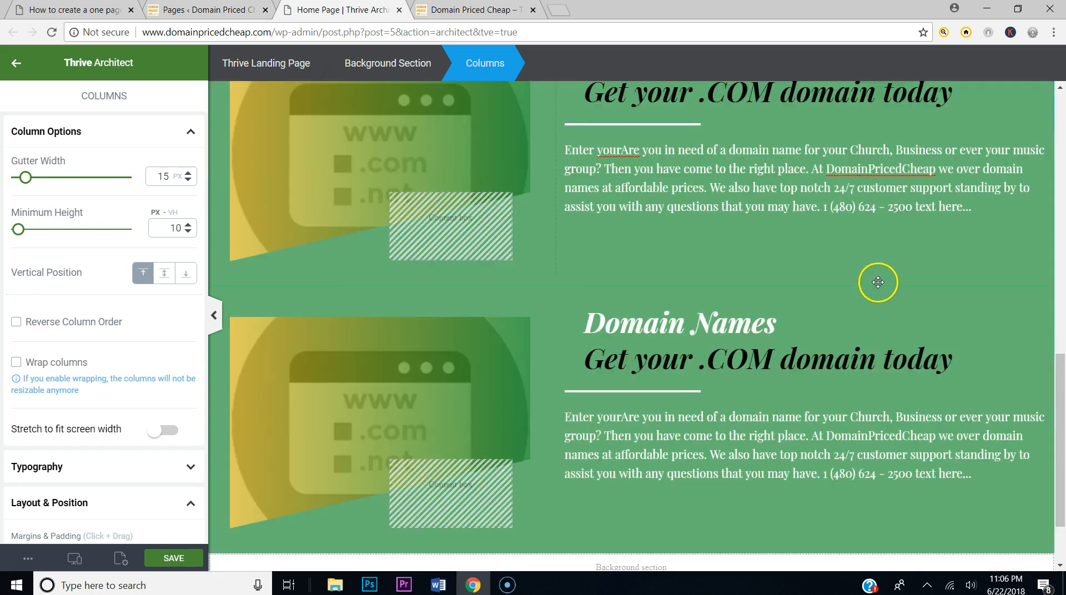
Step: Check the Web Hosting layout on the reference page and reverse the column order of the duplicated Domain Names block
{"action": "left_click", "coordinate": [39, 11]}
{"action": "scroll", "coordinate": [524, 347], "scroll_direction": "down", "scroll_amount": 3}
{"action": "scroll", "coordinate": [628, 438], "scroll_direction": "down", "scroll_amount": 2}
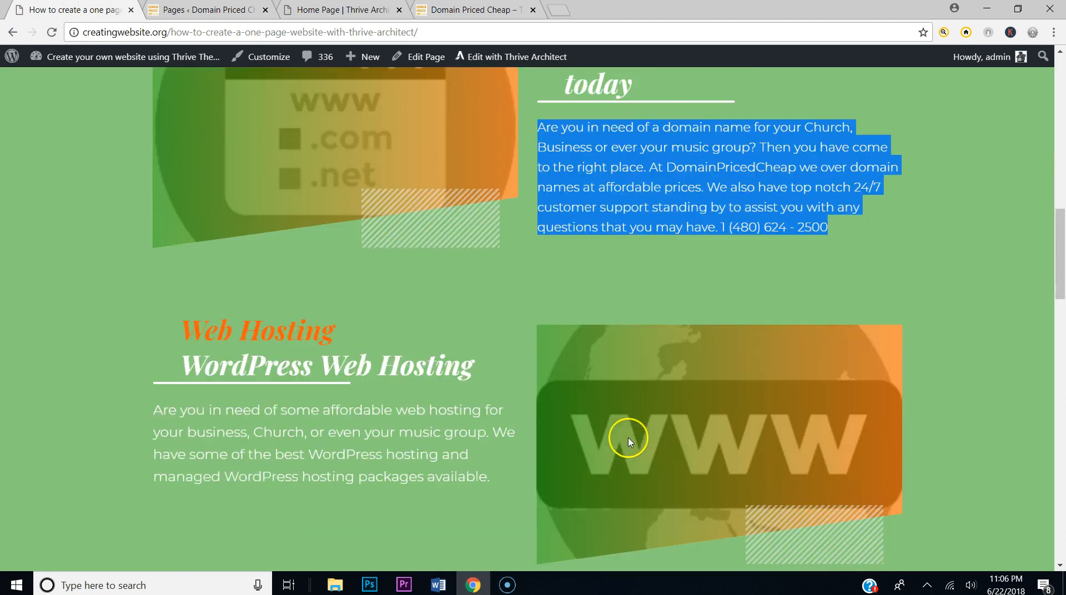
{"action": "left_click", "coordinate": [210, 9]}
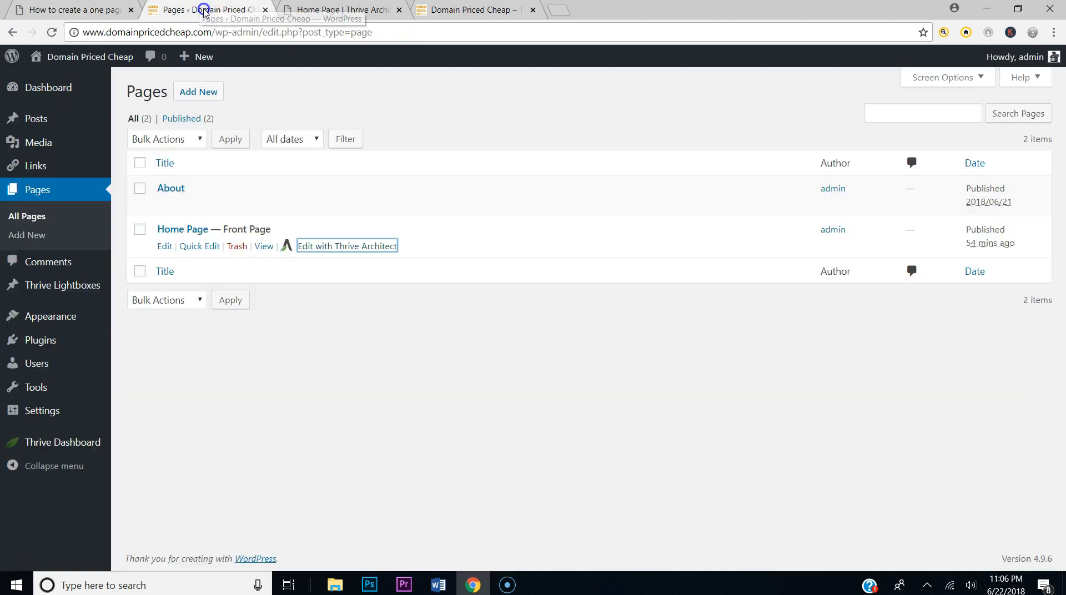
{"action": "left_click", "coordinate": [300, 10]}
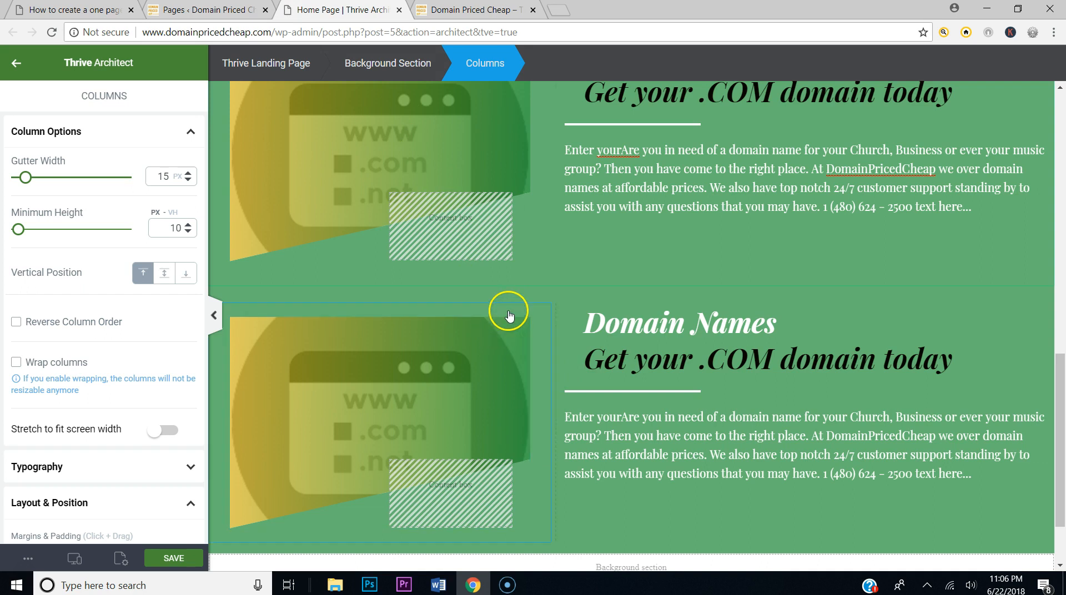
{"action": "left_click", "coordinate": [532, 294]}
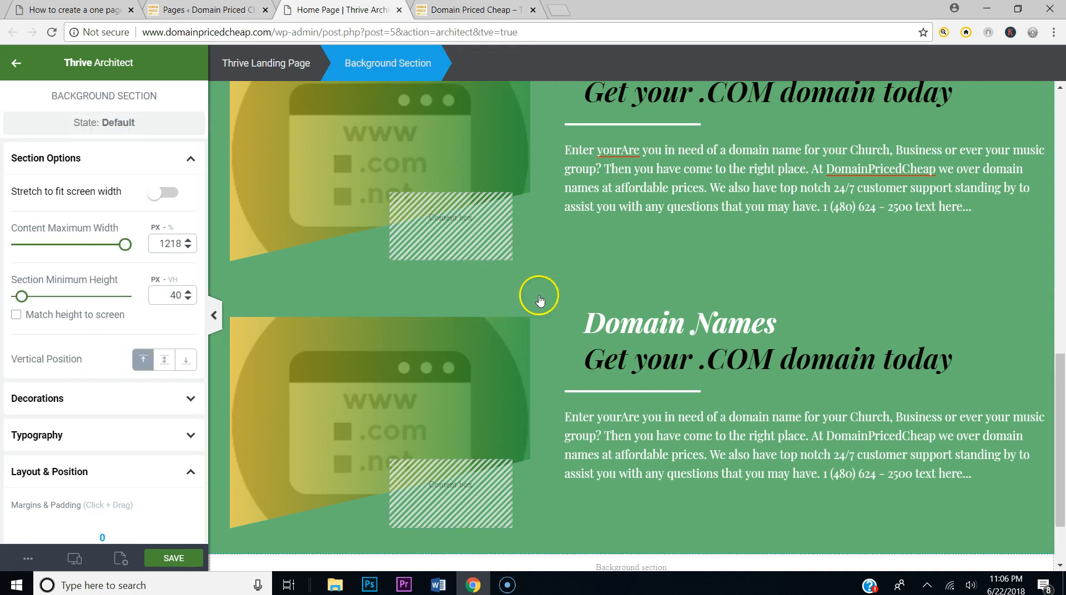
{"action": "left_click", "coordinate": [687, 297]}
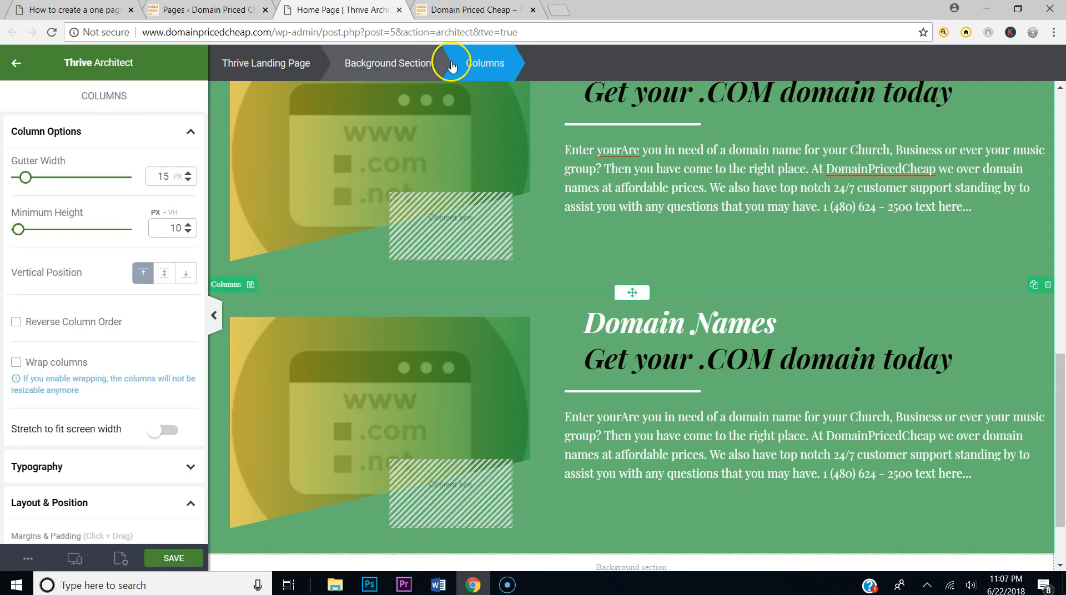
{"action": "left_click", "coordinate": [477, 69]}
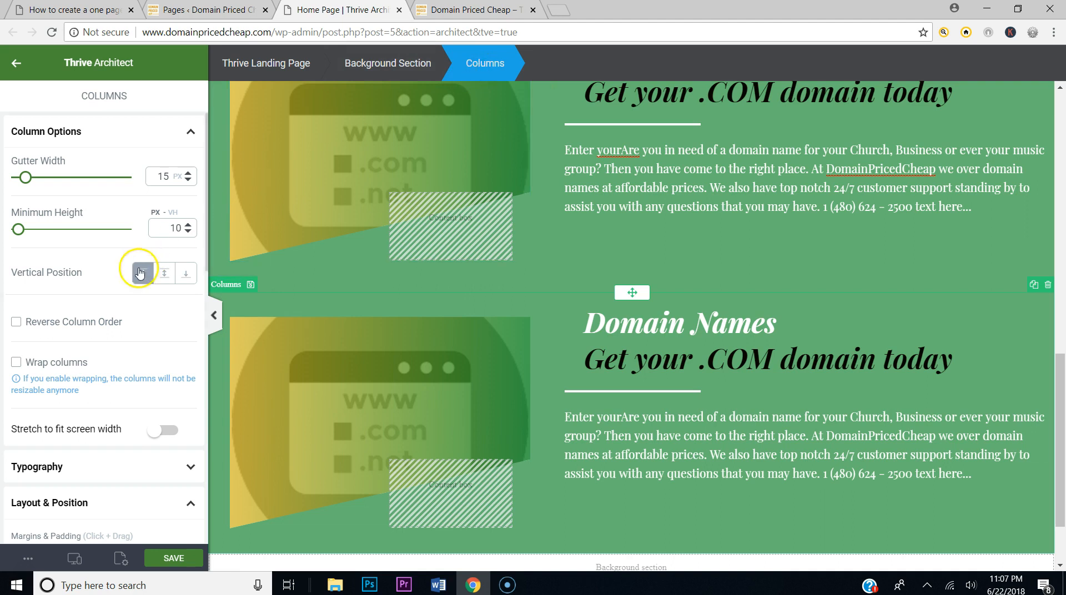
{"action": "left_click", "coordinate": [16, 323]}
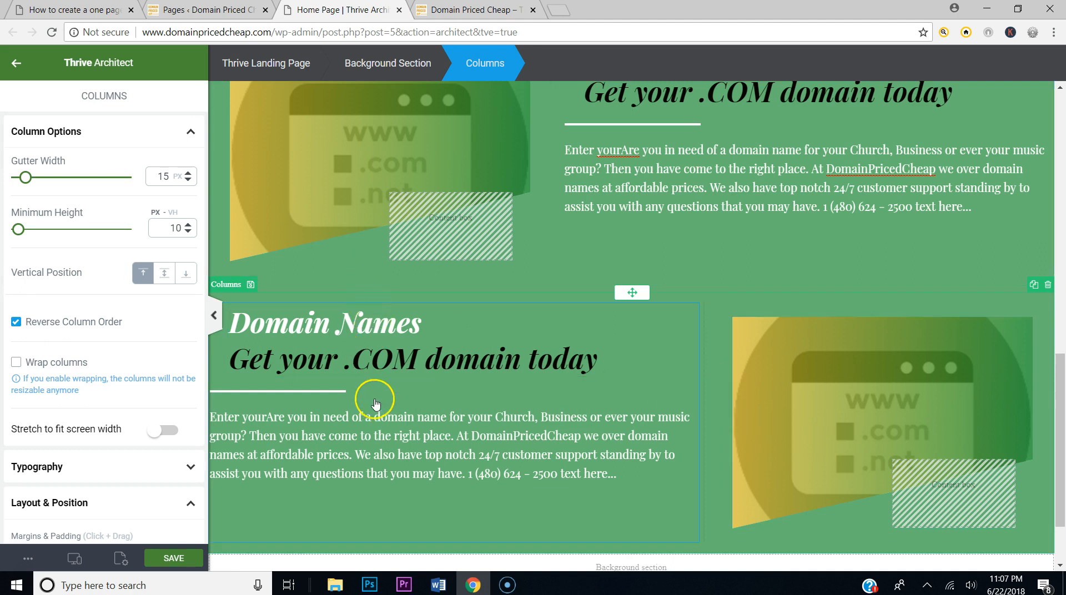
Step: Set the left padding of the image column in the duplicated block to 25 px
{"action": "scroll", "coordinate": [488, 400], "scroll_direction": "up", "scroll_amount": 2}
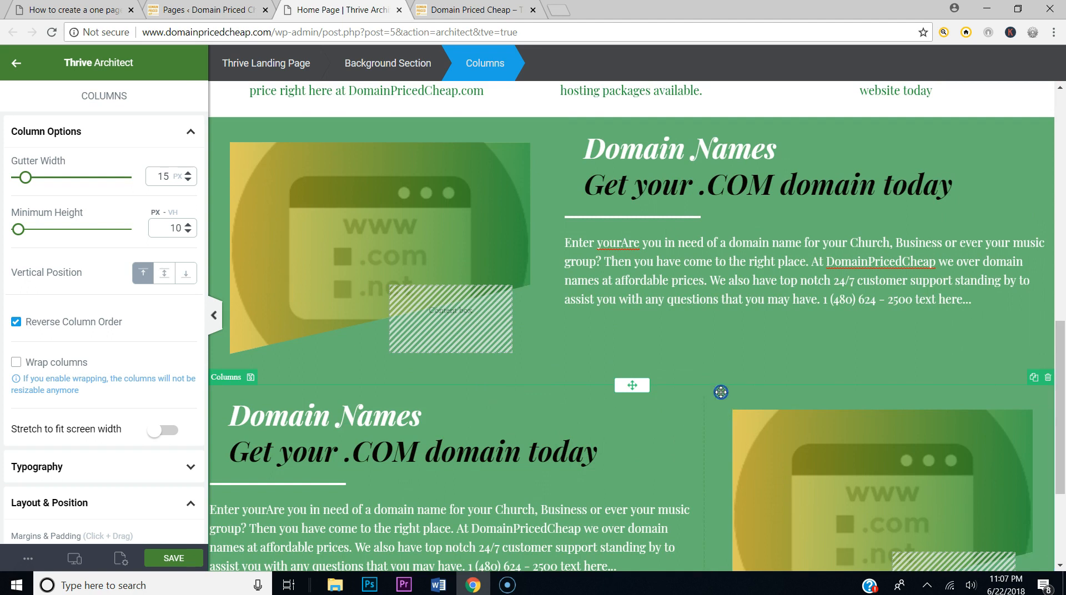
{"action": "scroll", "coordinate": [393, 470], "scroll_direction": "down", "scroll_amount": 4}
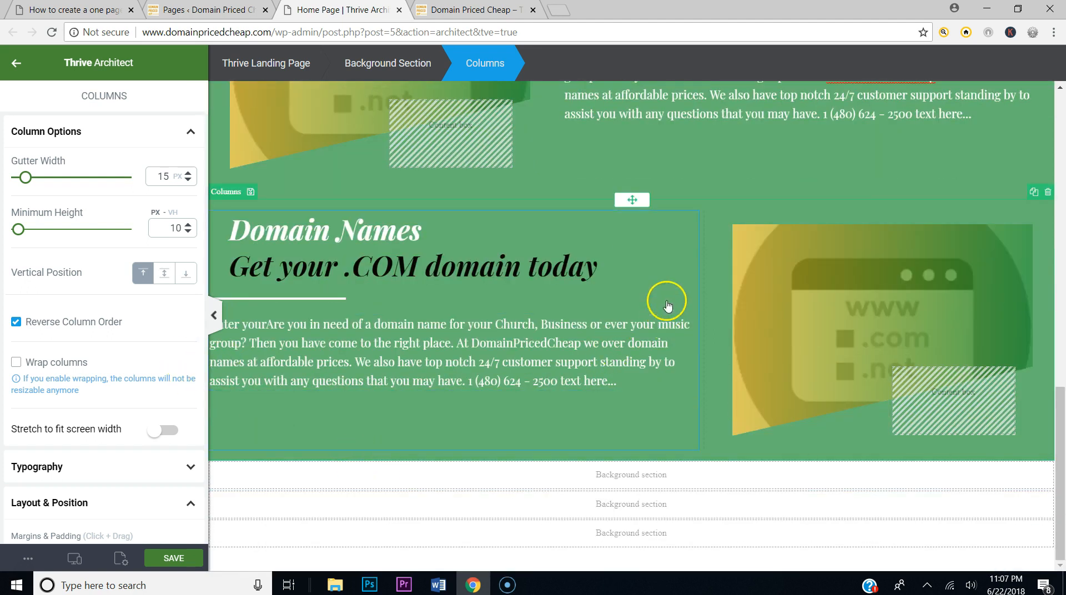
{"action": "left_click", "coordinate": [714, 219]}
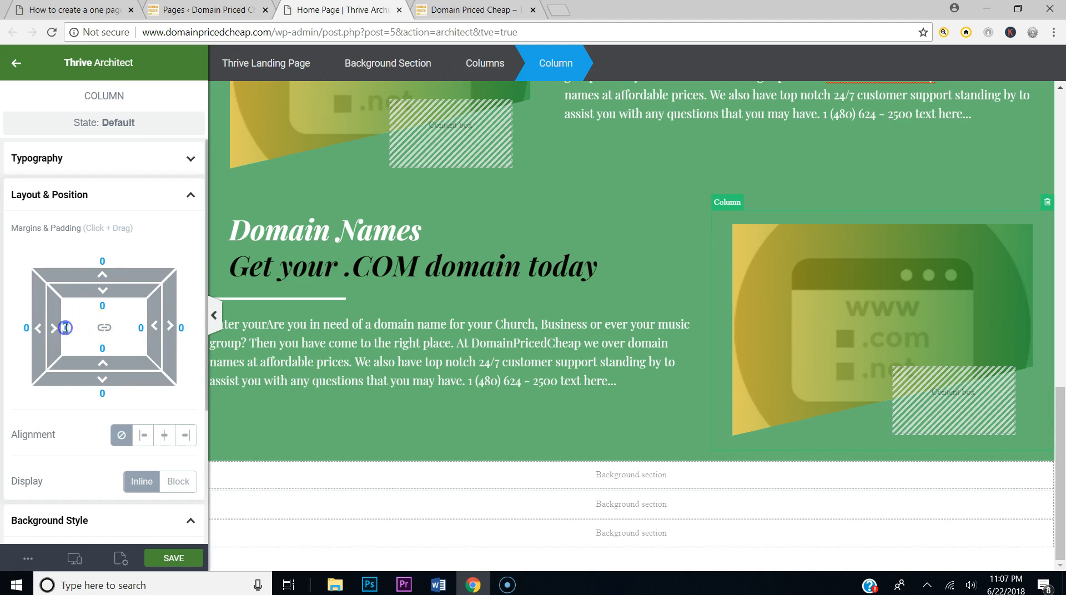
{"action": "type", "text": "25"}
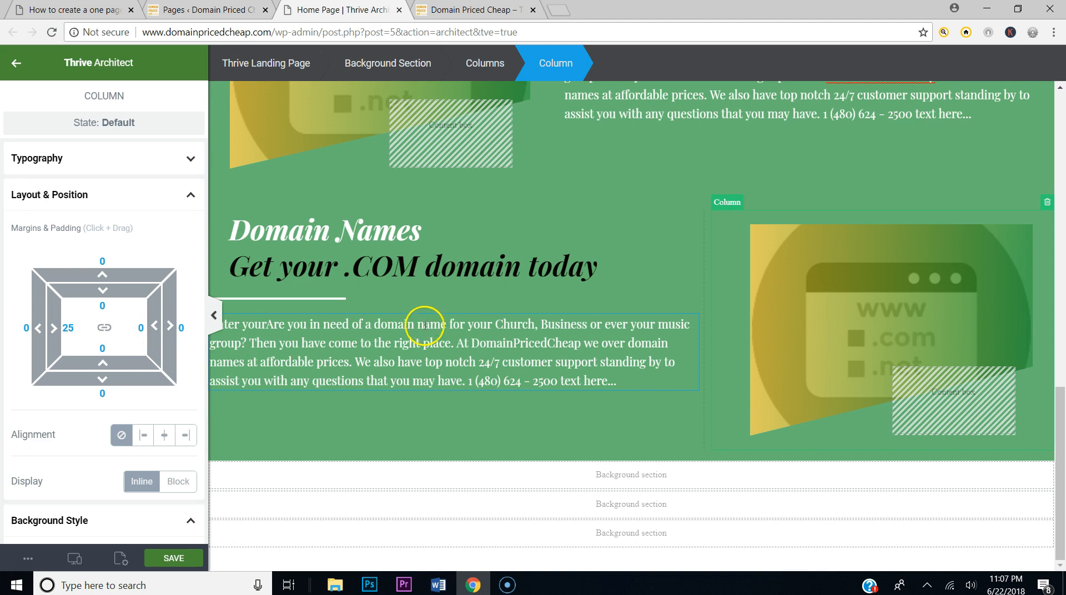
Step: Undo the last change and reverse the duplicated block's column order again
{"action": "key", "text": "ctrl+z"}
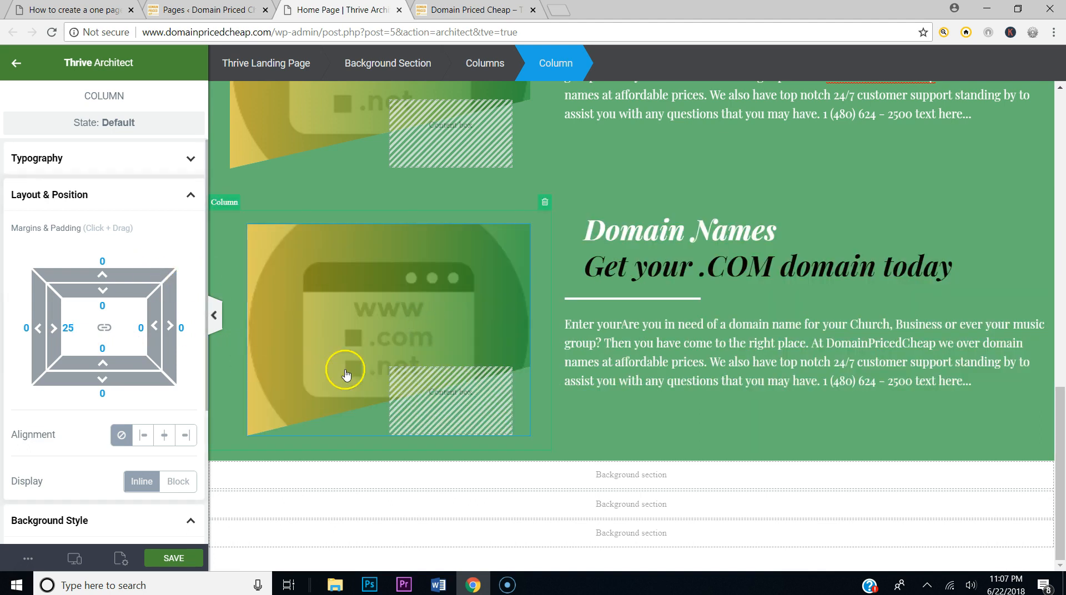
{"action": "left_click", "coordinate": [709, 203]}
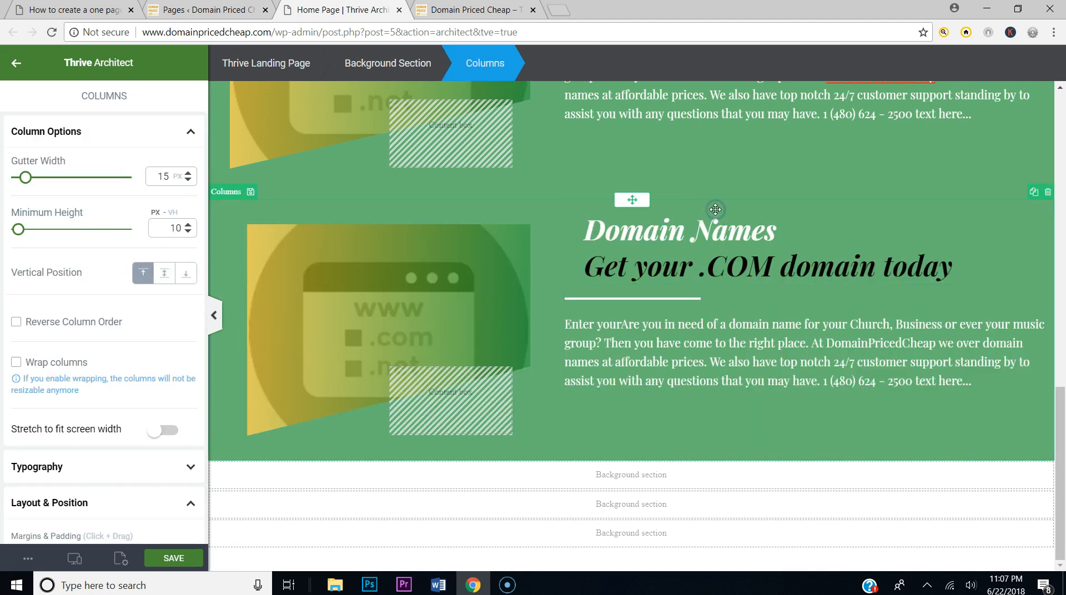
{"action": "left_click", "coordinate": [18, 321]}
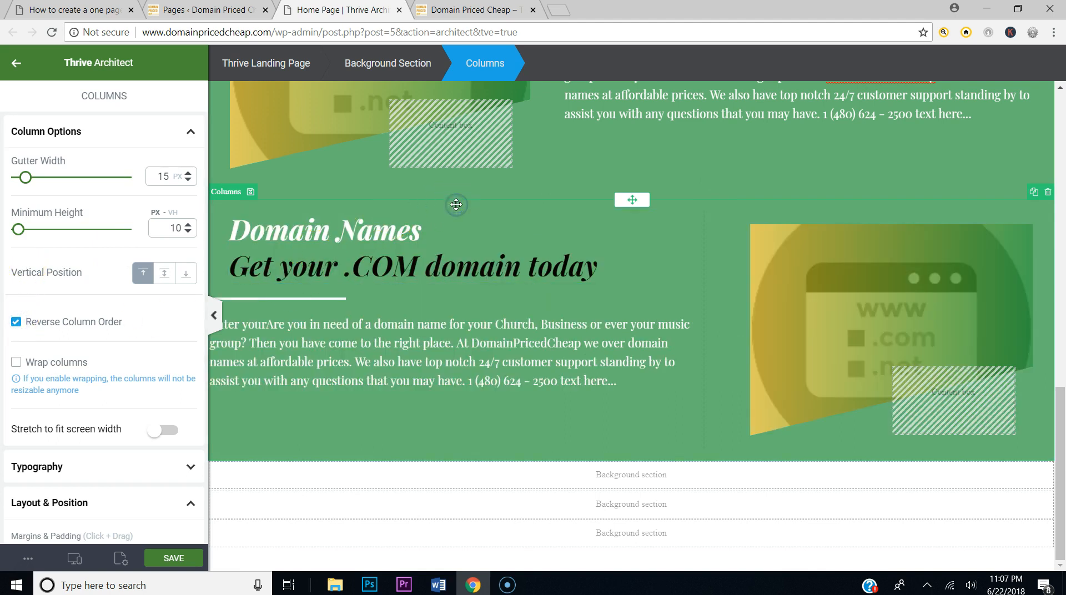
Step: Set the left and right padding of the whole duplicated columns block to 25 px
{"action": "scroll", "coordinate": [106, 414], "scroll_direction": "down", "scroll_amount": 3}
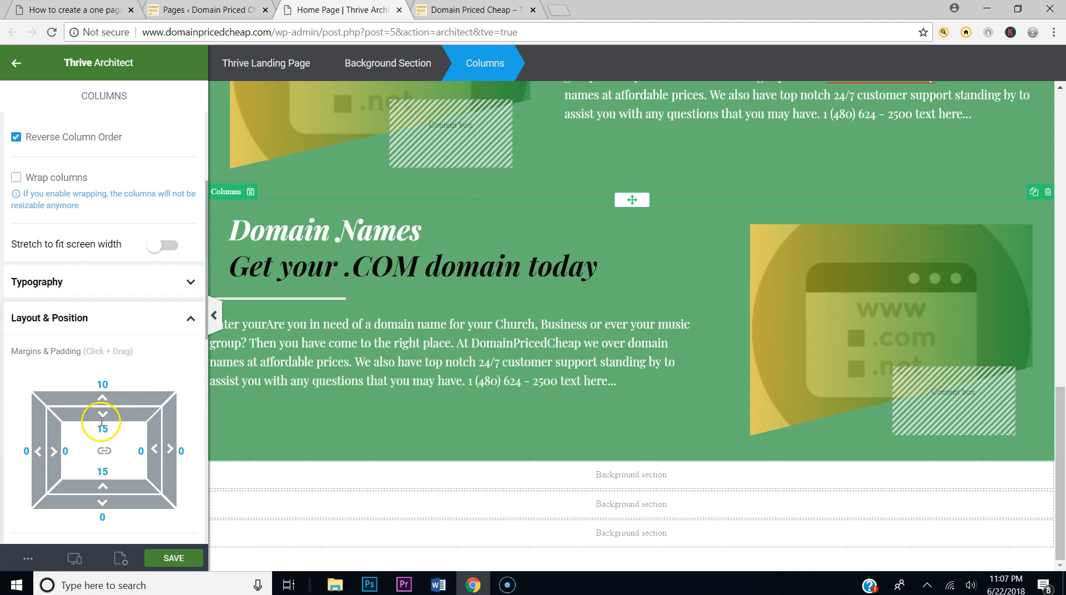
{"action": "left_click", "coordinate": [64, 451]}
{"action": "type", "text": "25"}
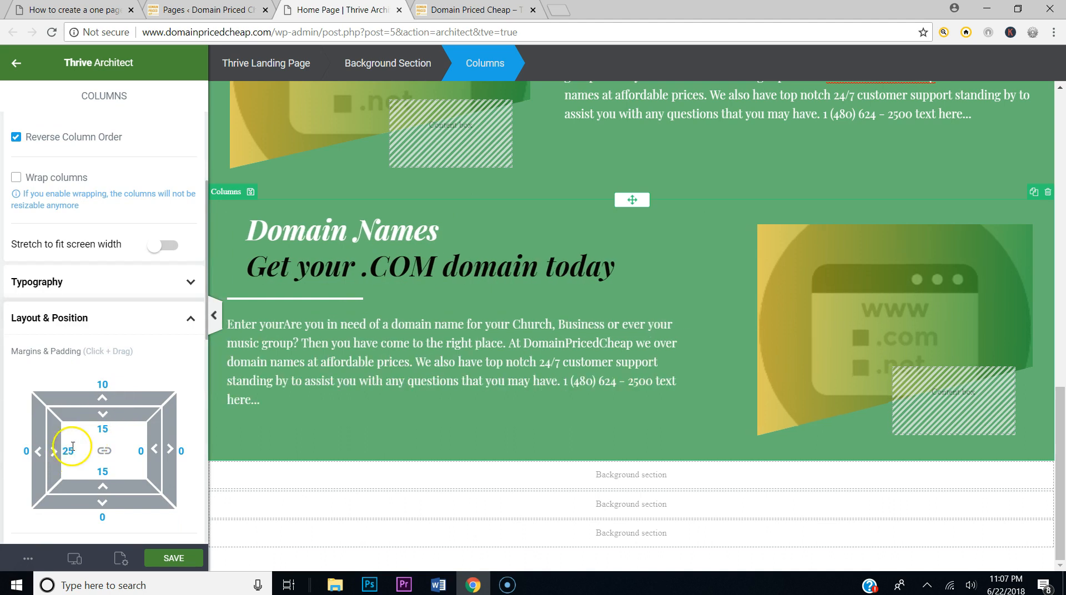
{"action": "left_click", "coordinate": [145, 448]}
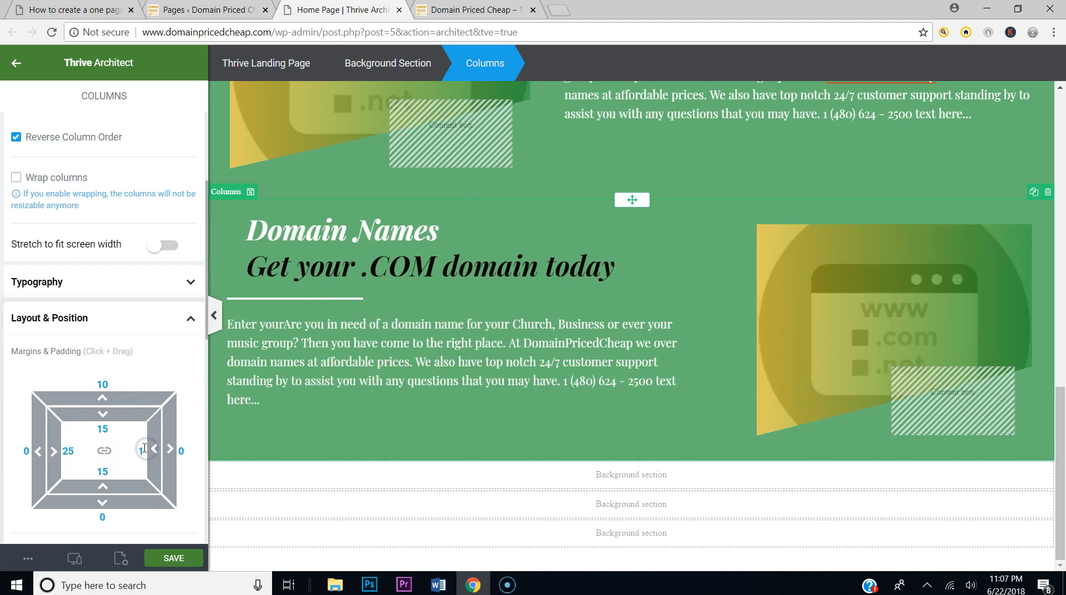
{"action": "type", "text": "25"}
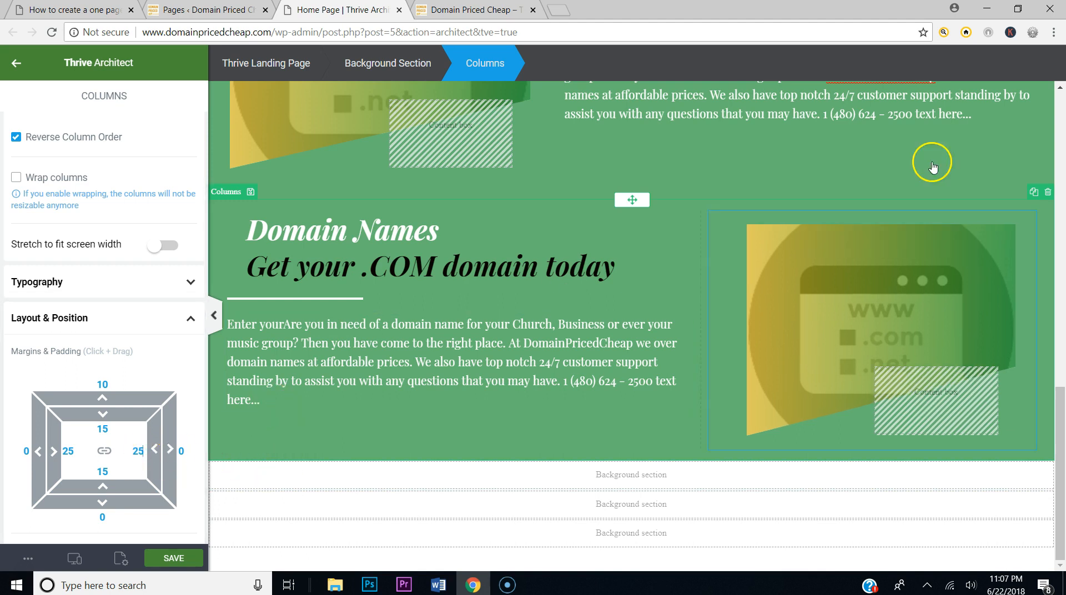
Step: Set the left and right padding of the original Domain Names columns block to 25 px and save the page
{"action": "scroll", "coordinate": [1008, 144], "scroll_direction": "up", "scroll_amount": 2}
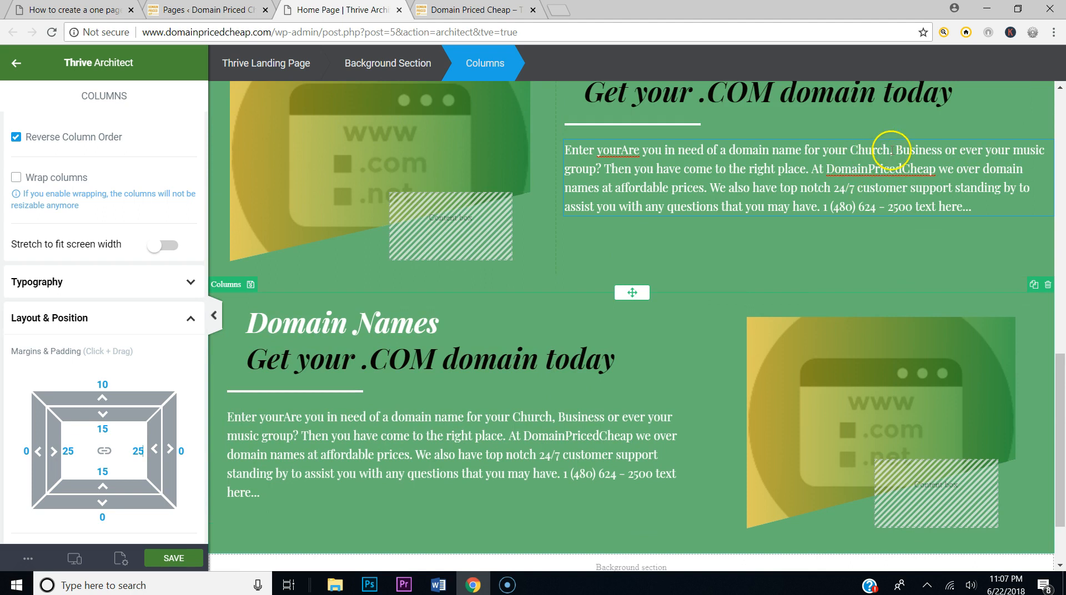
{"action": "scroll", "coordinate": [891, 150], "scroll_direction": "up", "scroll_amount": 4}
{"action": "left_click", "coordinate": [918, 236]}
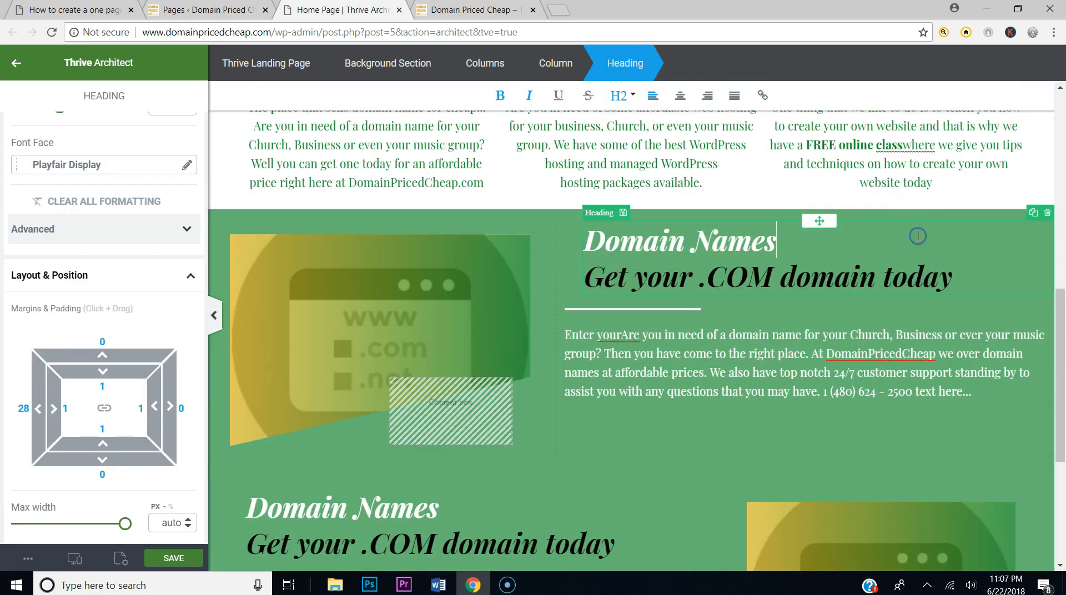
{"action": "left_click", "coordinate": [542, 221]}
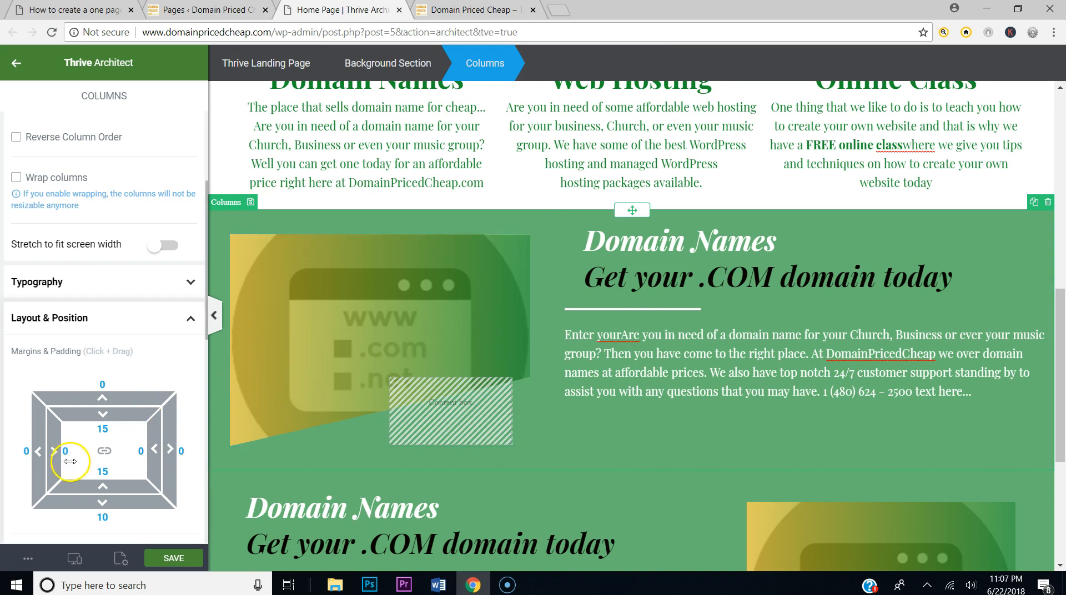
{"action": "left_click_drag", "start_coordinate": [75, 443], "coordinate": [162, 443]}
{"action": "scroll", "coordinate": [622, 327], "scroll_direction": "down", "scroll_amount": 5}
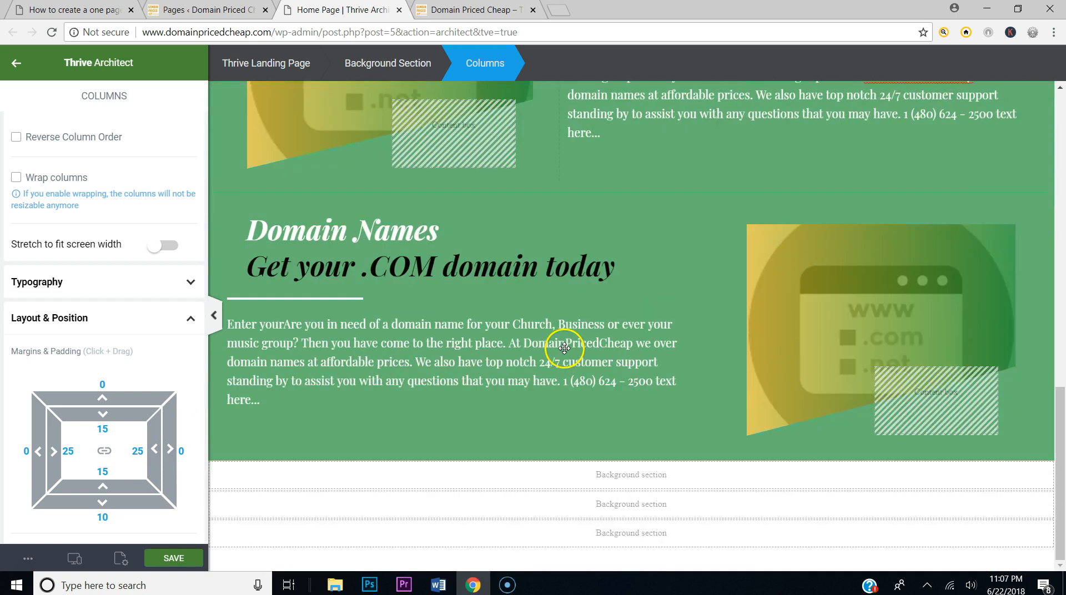
{"action": "scroll", "coordinate": [564, 349], "scroll_direction": "up", "scroll_amount": 2}
{"action": "left_click", "coordinate": [166, 558]}
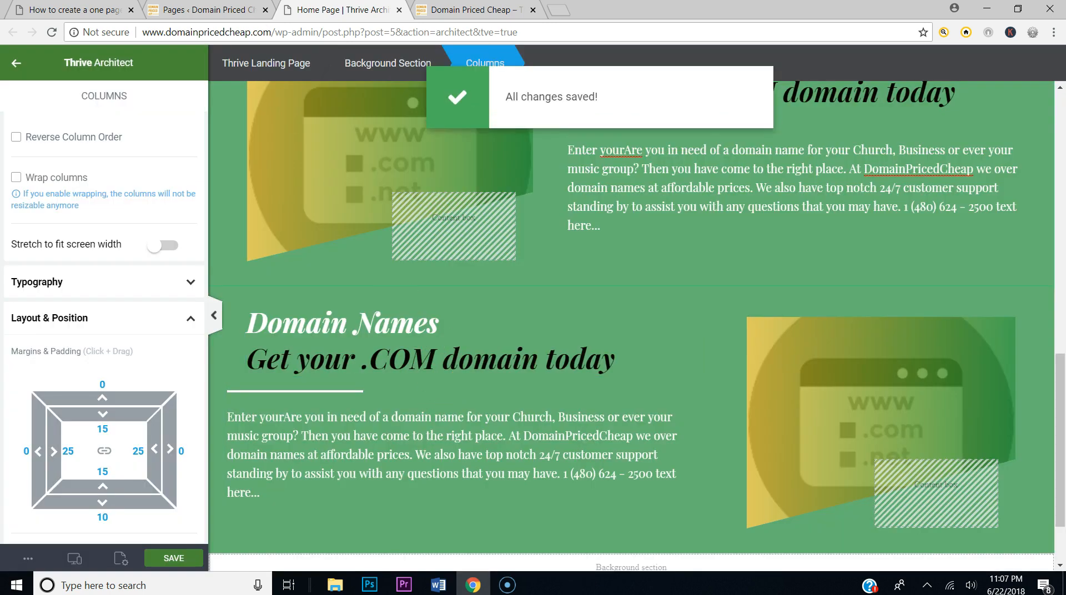
Step: Copy "Web Hosting" from the reference page and replace the "Domain Names" heading line in the duplicated block with it
{"action": "left_click", "coordinate": [105, 10]}
{"action": "left_click_drag", "start_coordinate": [334, 293], "coordinate": [183, 289]}
{"action": "key", "text": "ctrl+c"}
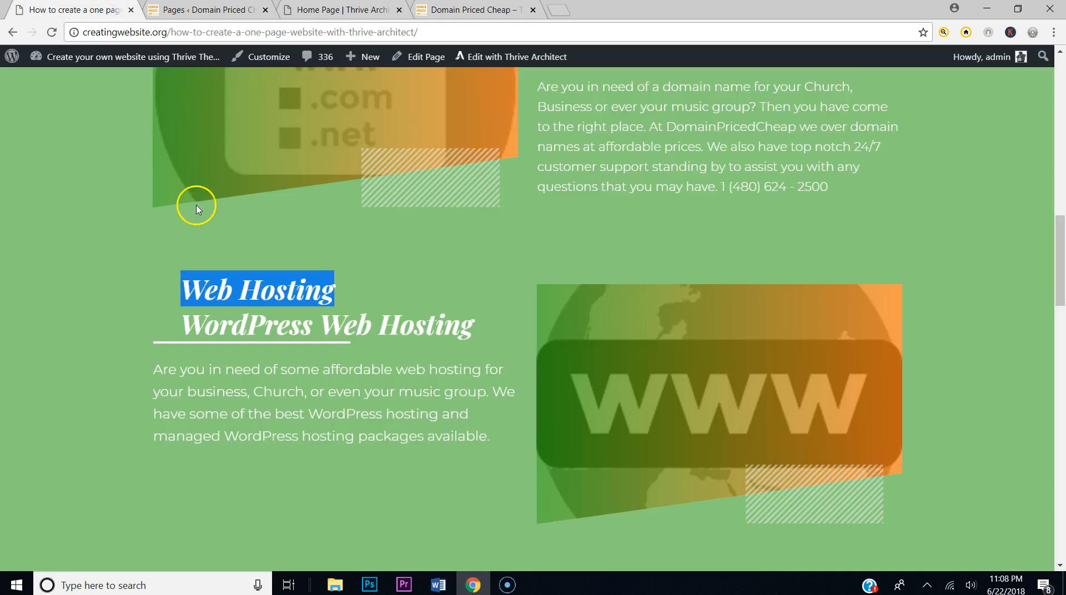
{"action": "left_click", "coordinate": [333, 10]}
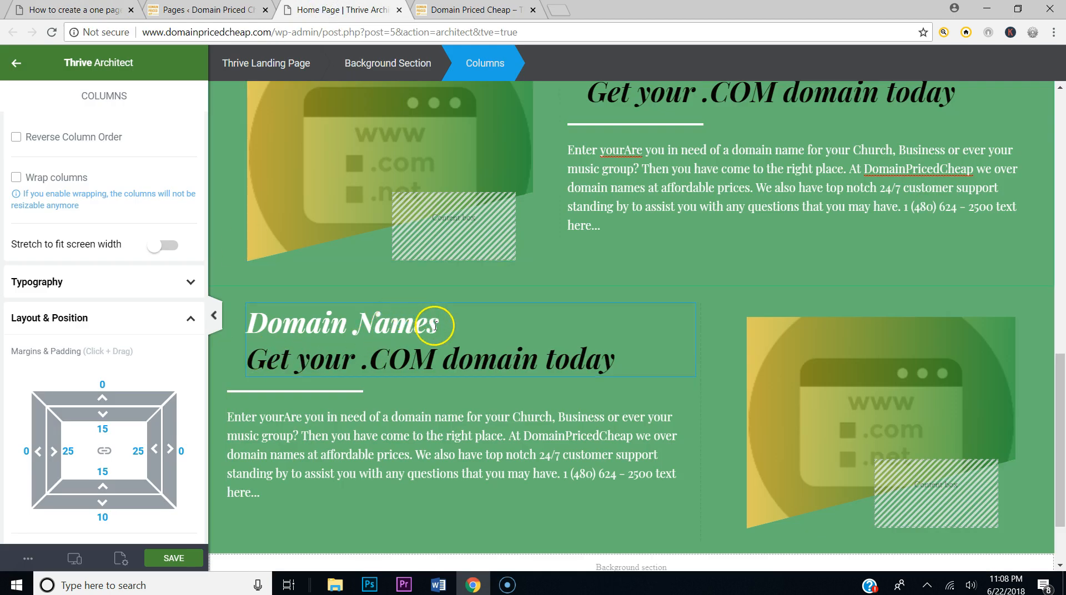
{"action": "left_click_drag", "start_coordinate": [416, 329], "coordinate": [277, 329]}
{"action": "left_click", "coordinate": [256, 328]}
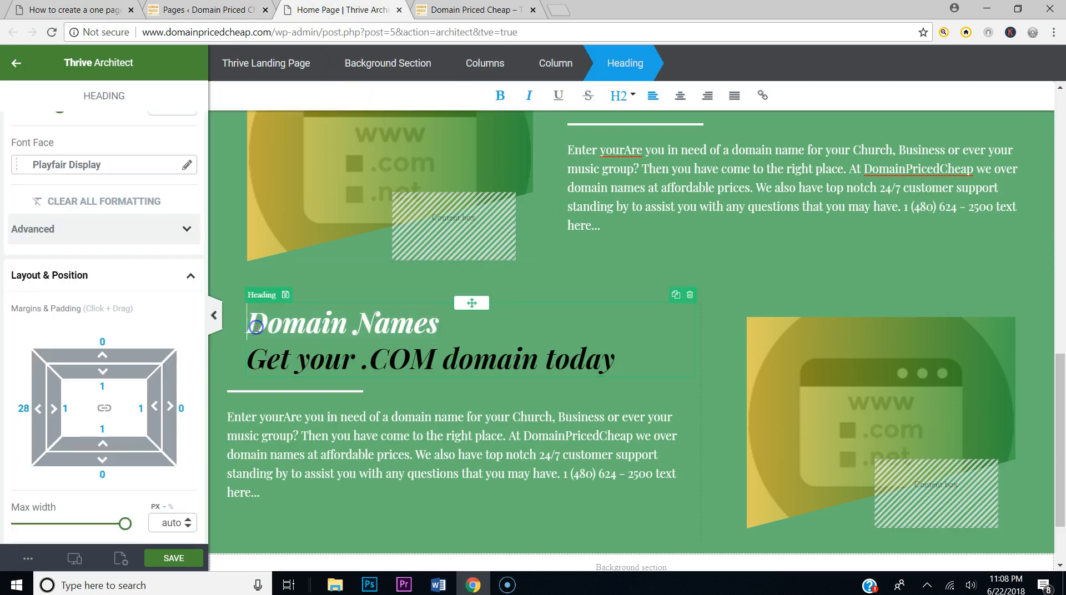
{"action": "key", "text": "ctrl+v"}
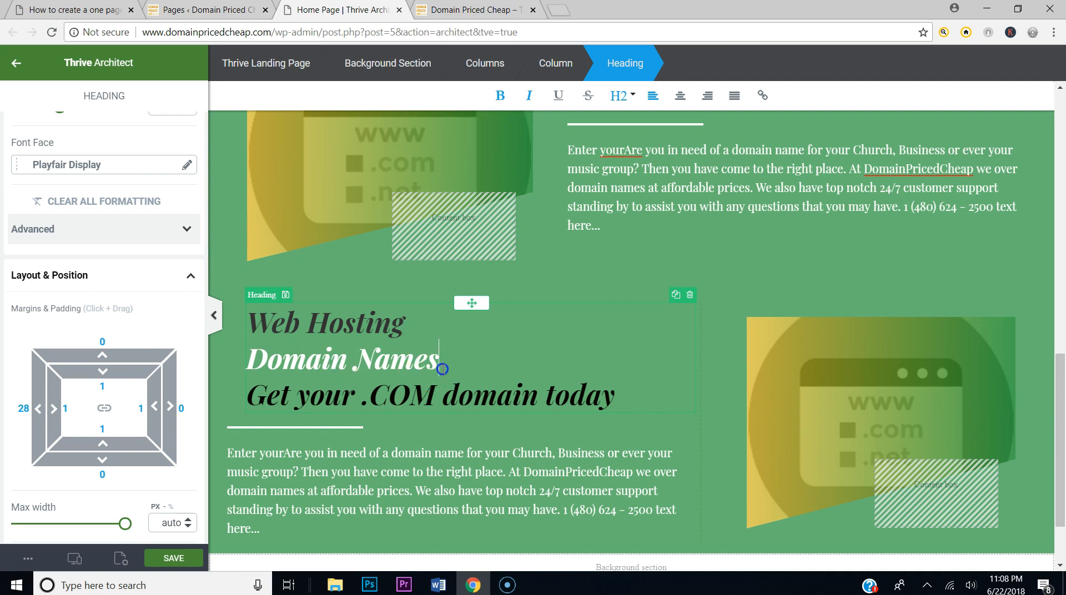
{"action": "key", "text": "BackSpace"}
{"action": "key", "text": "BackSpace"}
{"action": "key", "text": "BackSpace"}
{"action": "key", "text": "BackSpace"}
{"action": "key", "text": "BackSpace"}
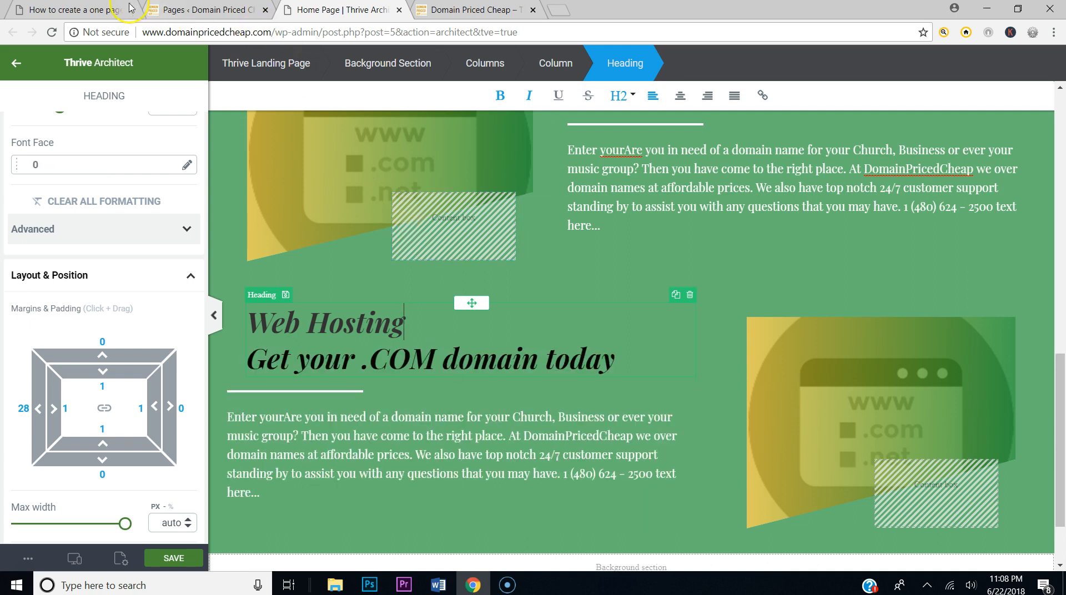
Step: Replace the duplicated heading's second line with "WordPress Web Hosting" copied from the reference page, removing the blank line between the two lines
{"action": "left_click", "coordinate": [129, 8]}
{"action": "left_click", "coordinate": [452, 307]}
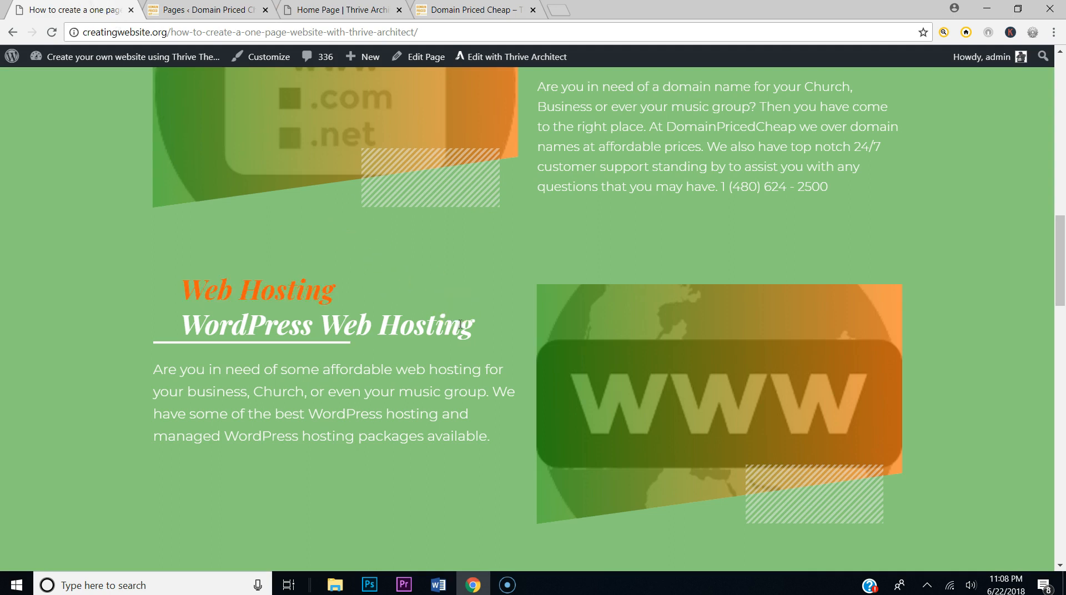
{"action": "left_click_drag", "start_coordinate": [449, 327], "coordinate": [190, 331]}
{"action": "key", "text": "ctrl+c"}
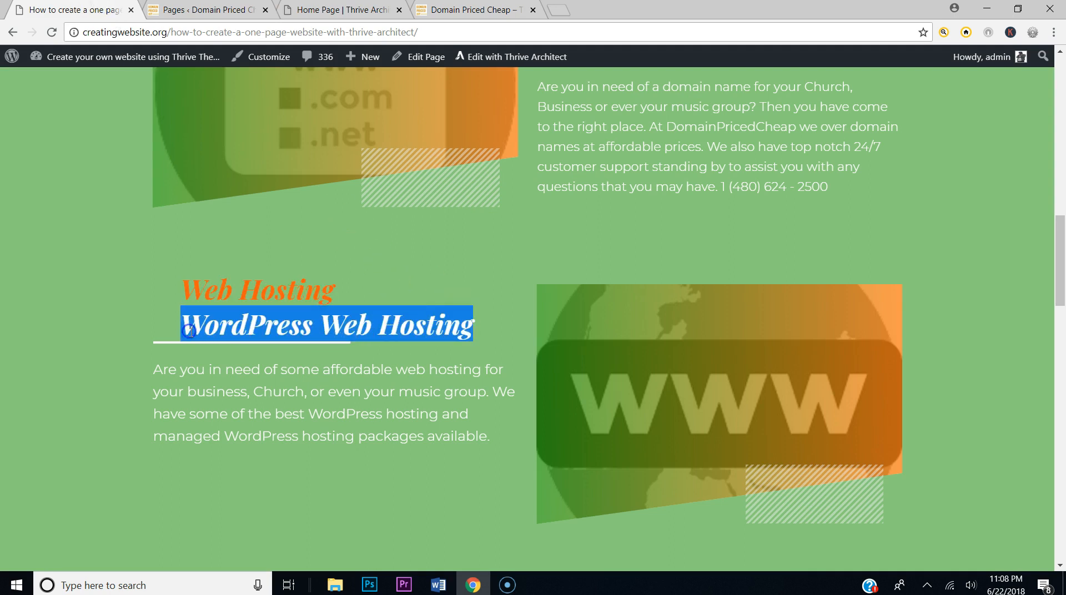
{"action": "left_click", "coordinate": [339, 10]}
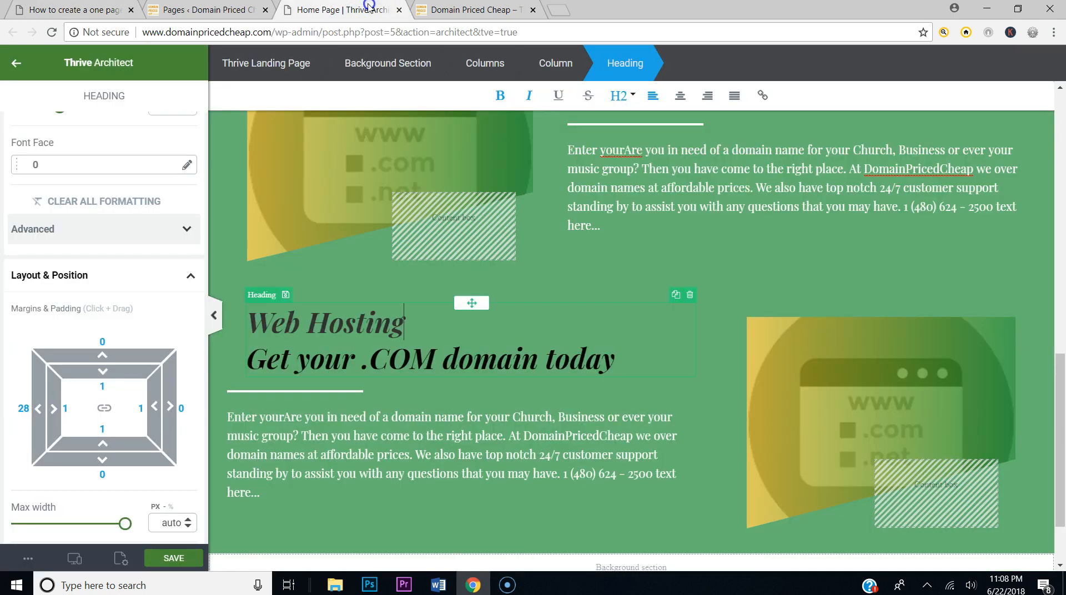
{"action": "left_click_drag", "start_coordinate": [616, 361], "coordinate": [250, 369]}
{"action": "key", "text": "ctrl+v"}
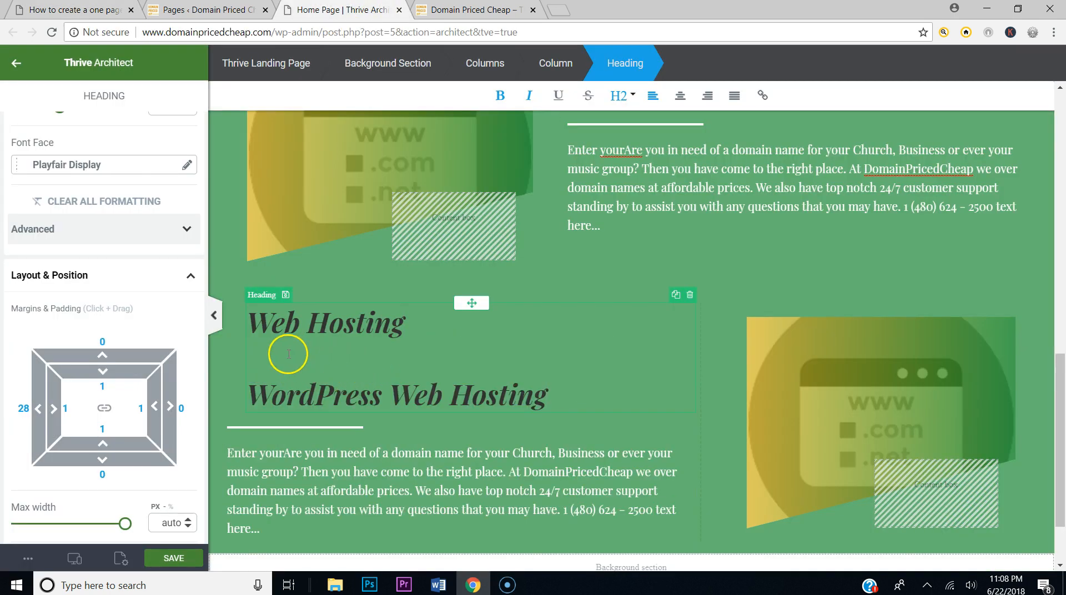
{"action": "key", "text": "Delete"}
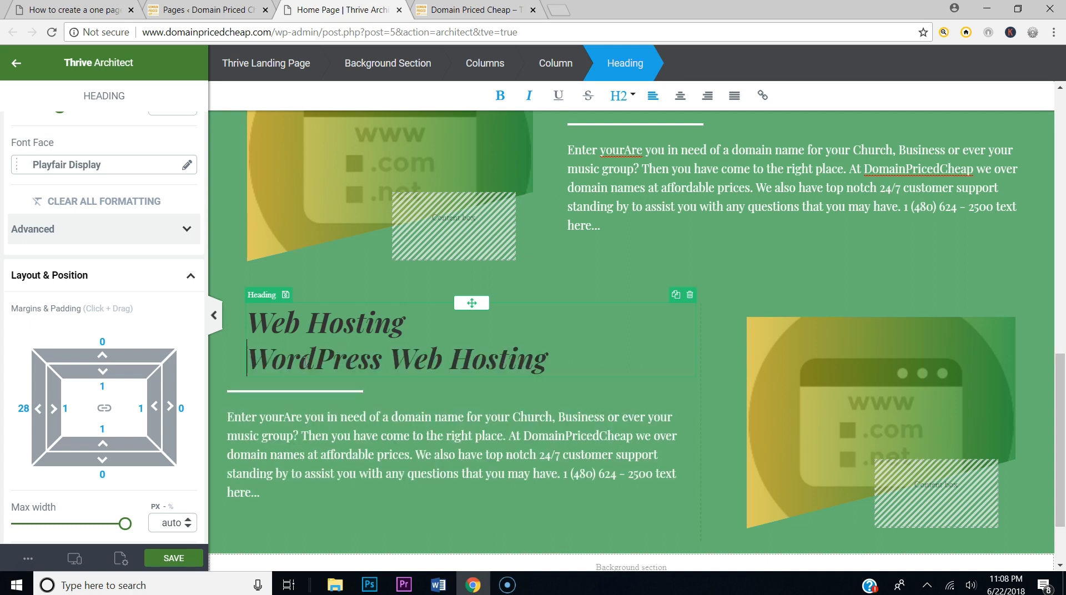
Step: Set the text color of the "Web Hosting" heading line in the duplicated block to #fff7f7
{"action": "scroll", "coordinate": [534, 362], "scroll_direction": "up", "scroll_amount": 3}
{"action": "scroll", "coordinate": [528, 424], "scroll_direction": "down", "scroll_amount": 2}
{"action": "left_click_drag", "start_coordinate": [410, 412], "coordinate": [247, 414]}
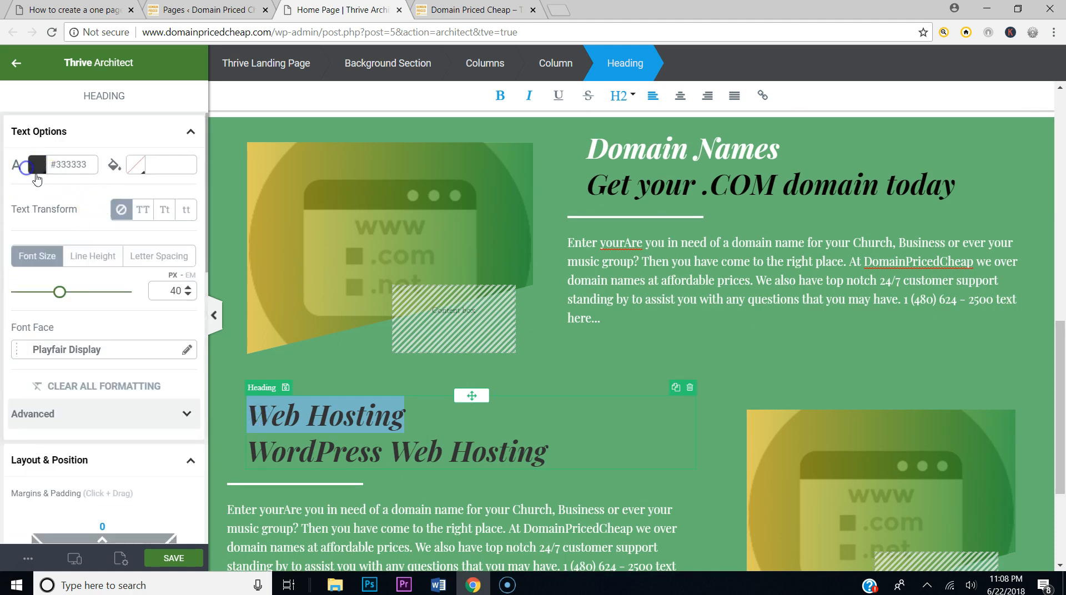
{"action": "left_click", "coordinate": [35, 173]}
{"action": "left_click_drag", "start_coordinate": [51, 225], "coordinate": [52, 192]}
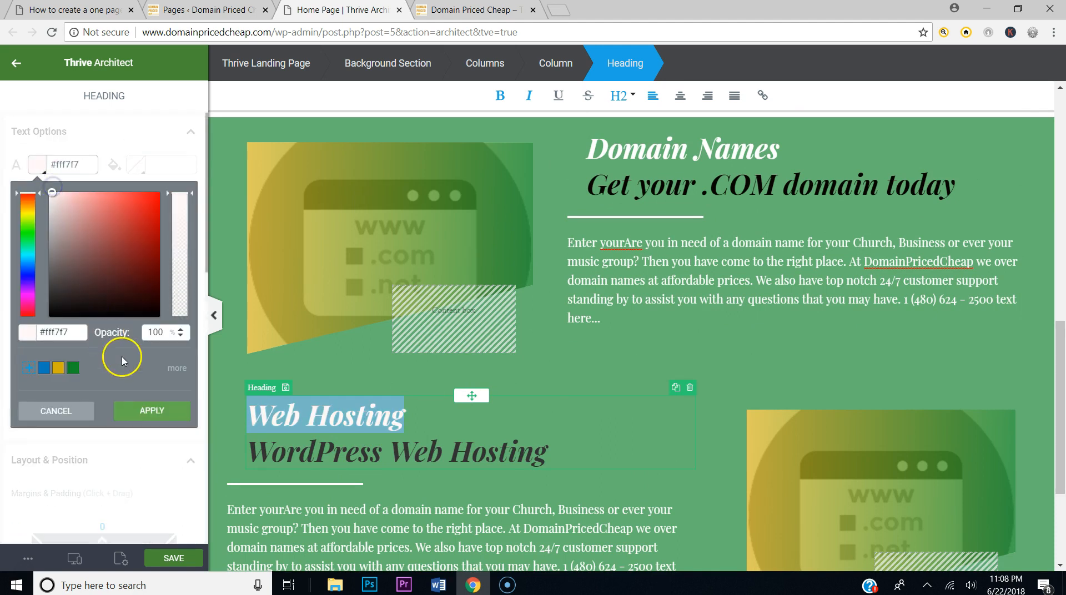
{"action": "left_click", "coordinate": [138, 410]}
{"action": "left_click", "coordinate": [441, 423]}
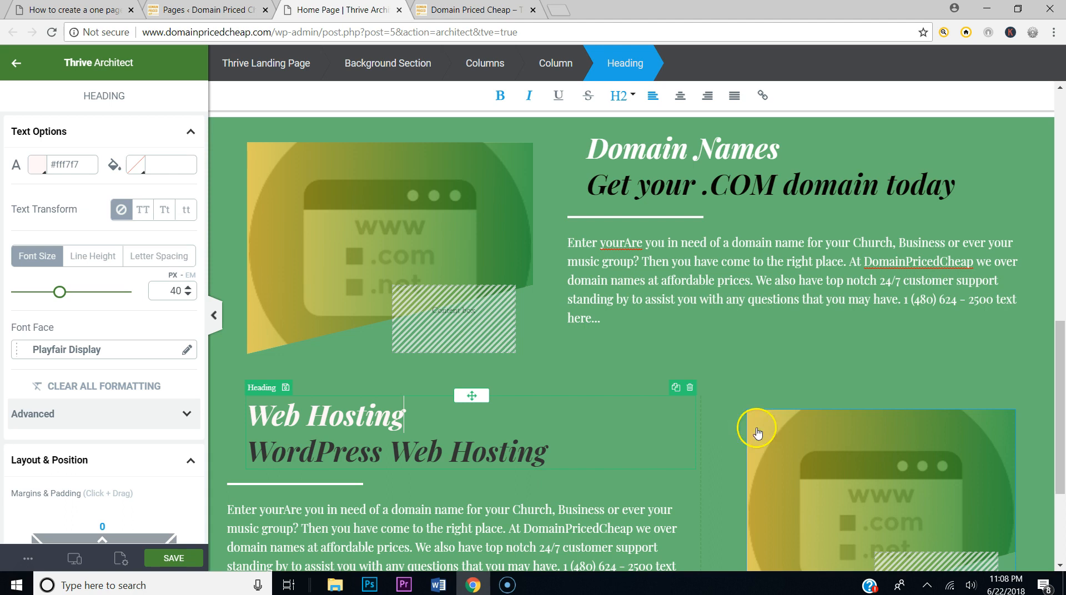
Step: Replace the duplicated block's paragraph with the Web Hosting description copied from the reference page, and save the page
{"action": "scroll", "coordinate": [453, 303], "scroll_direction": "down", "scroll_amount": 2}
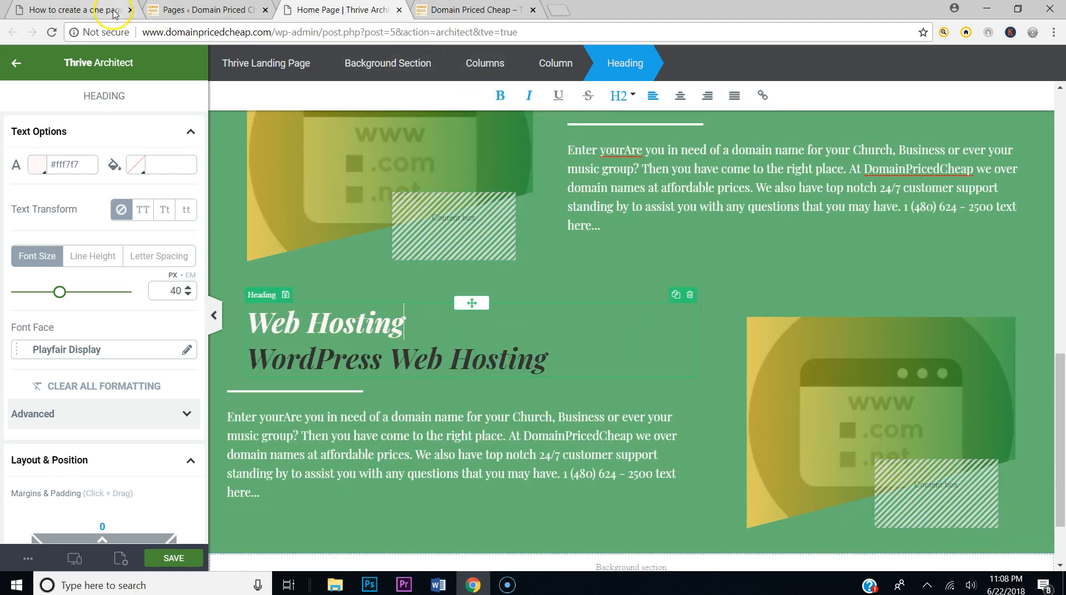
{"action": "left_click", "coordinate": [225, 10]}
{"action": "left_click", "coordinate": [283, 9]}
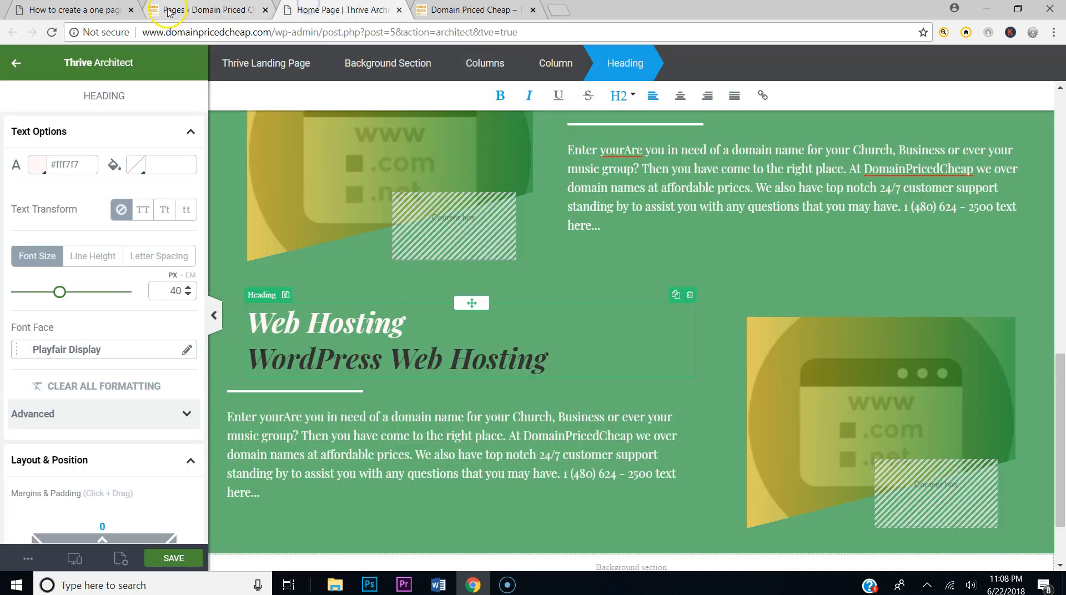
{"action": "left_click", "coordinate": [67, 10]}
{"action": "left_click_drag", "start_coordinate": [491, 439], "coordinate": [146, 380]}
{"action": "key", "text": "ctrl+c"}
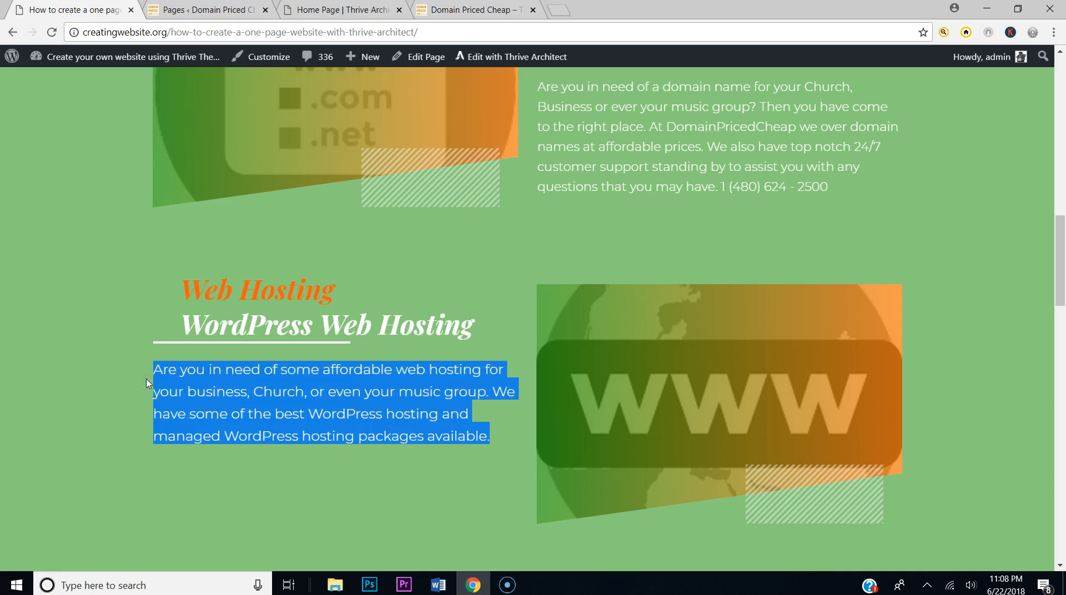
{"action": "left_click", "coordinate": [308, 10]}
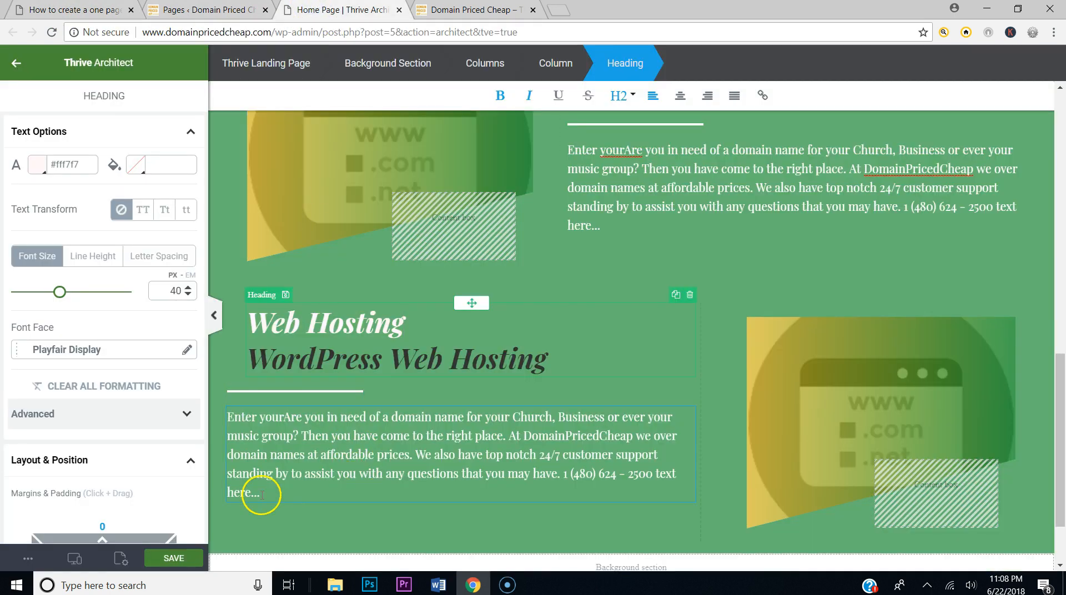
{"action": "left_click_drag", "start_coordinate": [232, 468], "coordinate": [209, 416]}
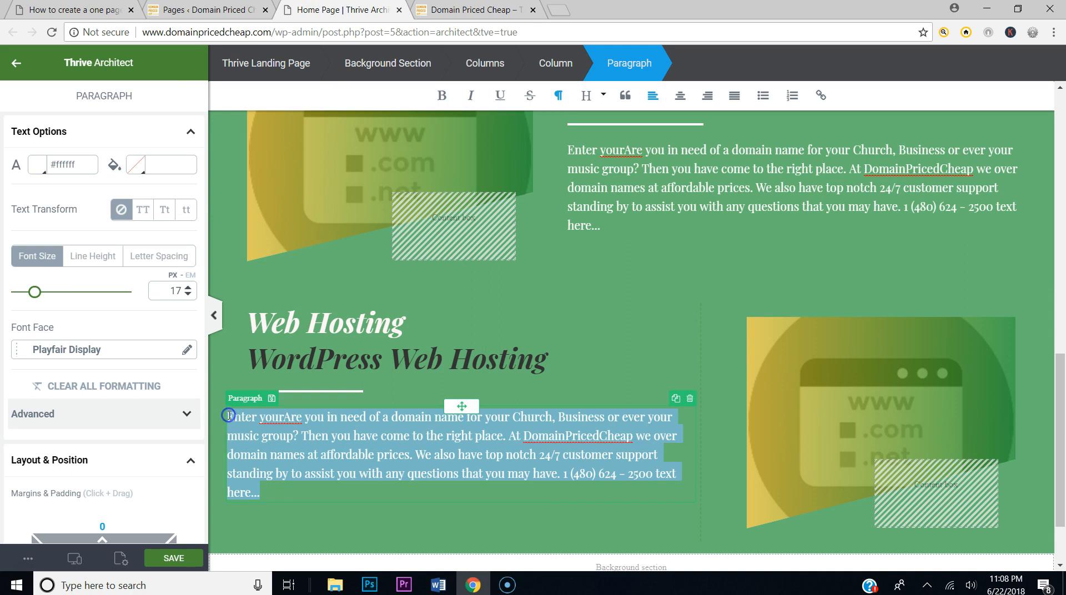
{"action": "key", "text": "ctrl+v"}
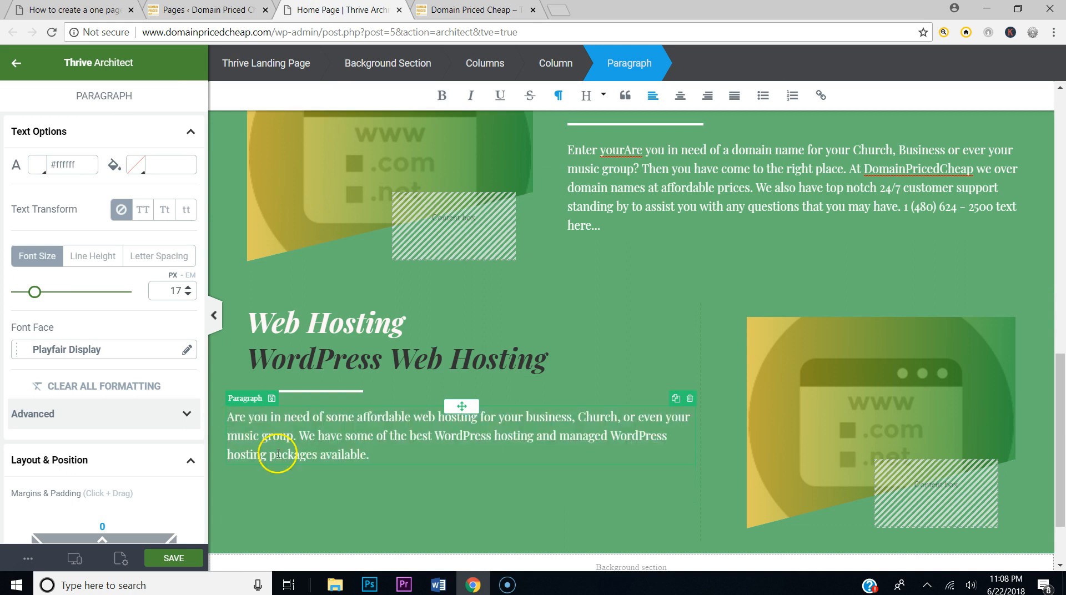
{"action": "left_click", "coordinate": [173, 557]}
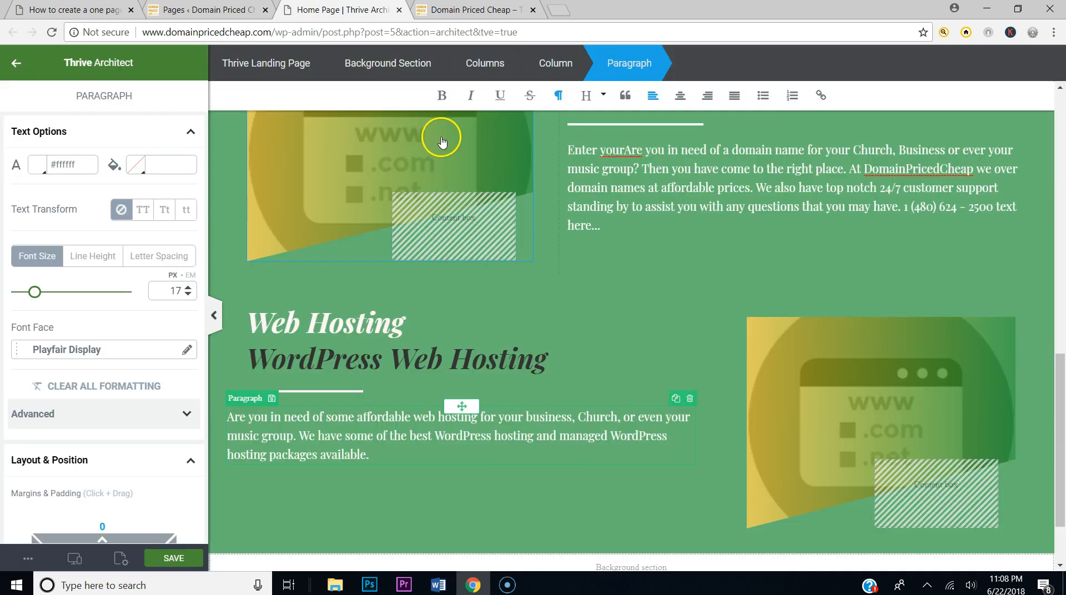
Step: Reverse the direction of the slanted bottom edge on the Web Hosting image content box and compare it with the reference page
{"action": "left_click", "coordinate": [794, 398]}
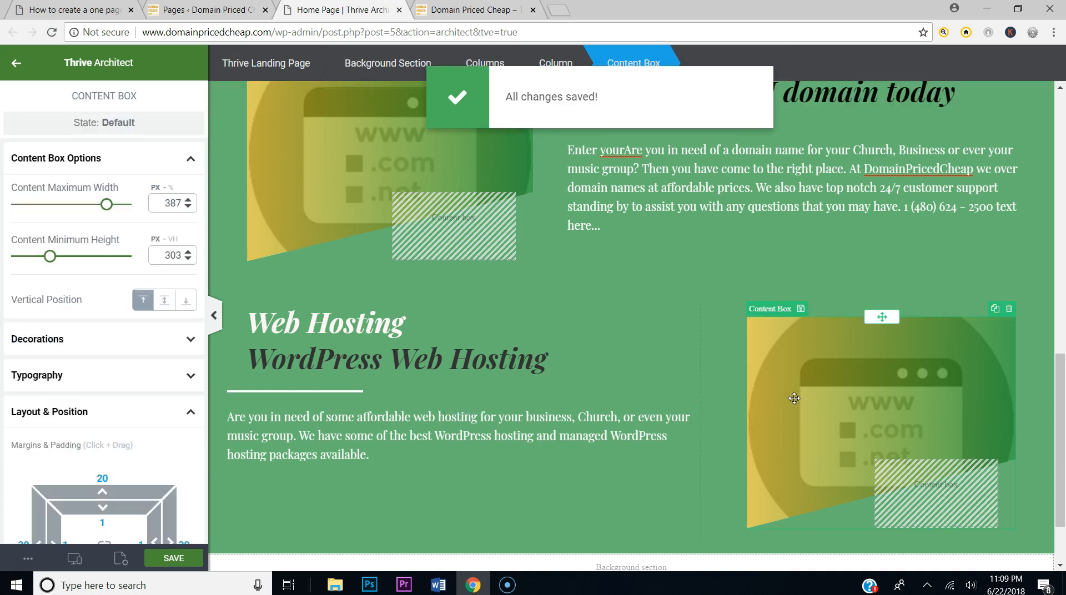
{"action": "left_click", "coordinate": [109, 340]}
{"action": "scroll", "coordinate": [97, 398], "scroll_direction": "down", "scroll_amount": 2}
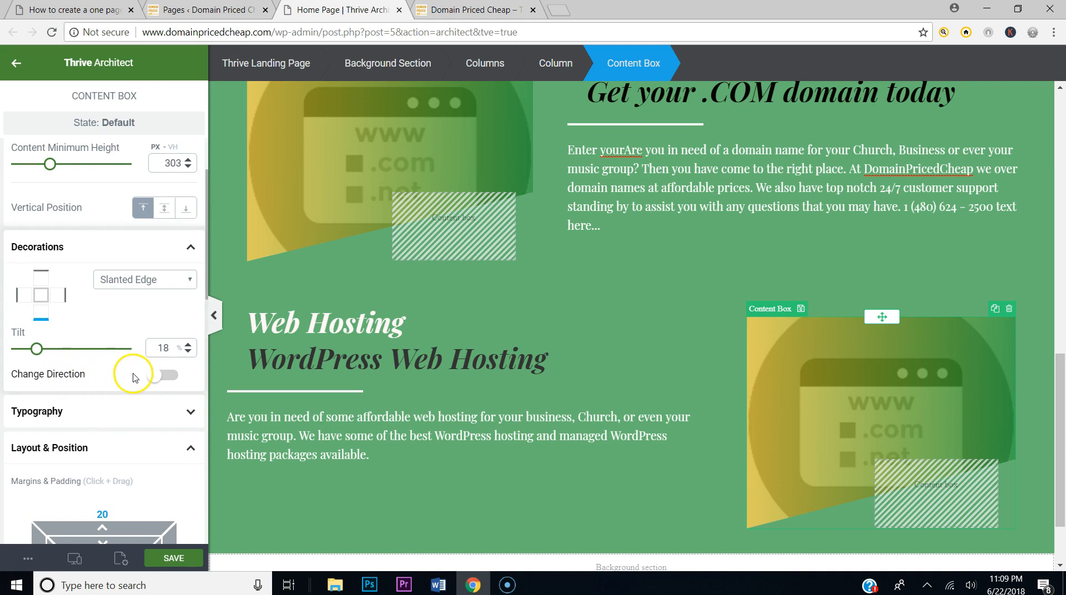
{"action": "left_click", "coordinate": [168, 377]}
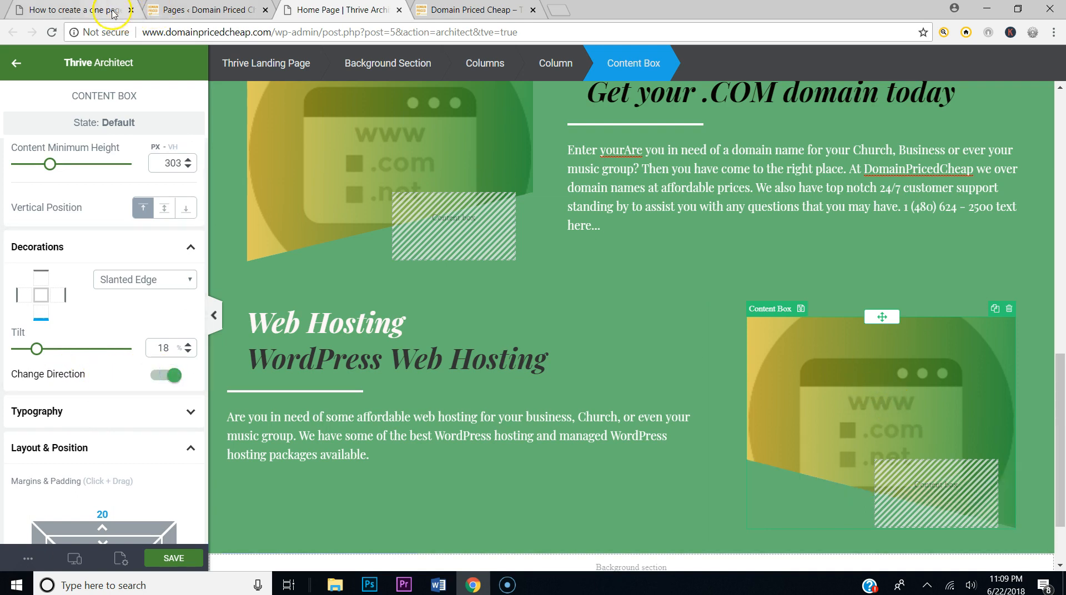
{"action": "left_click", "coordinate": [83, 10]}
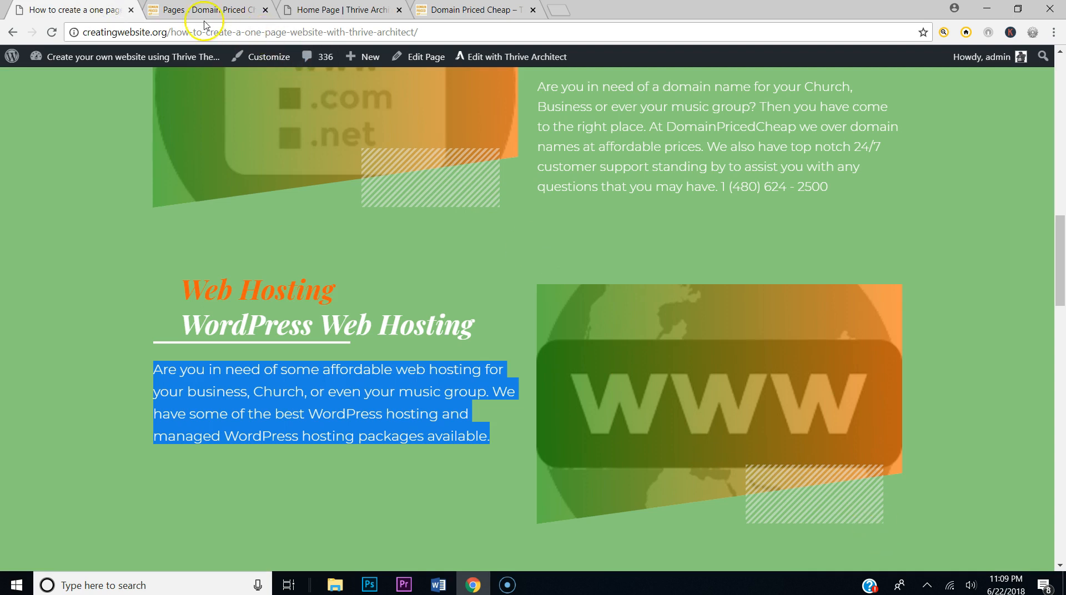
{"action": "left_click", "coordinate": [327, 10]}
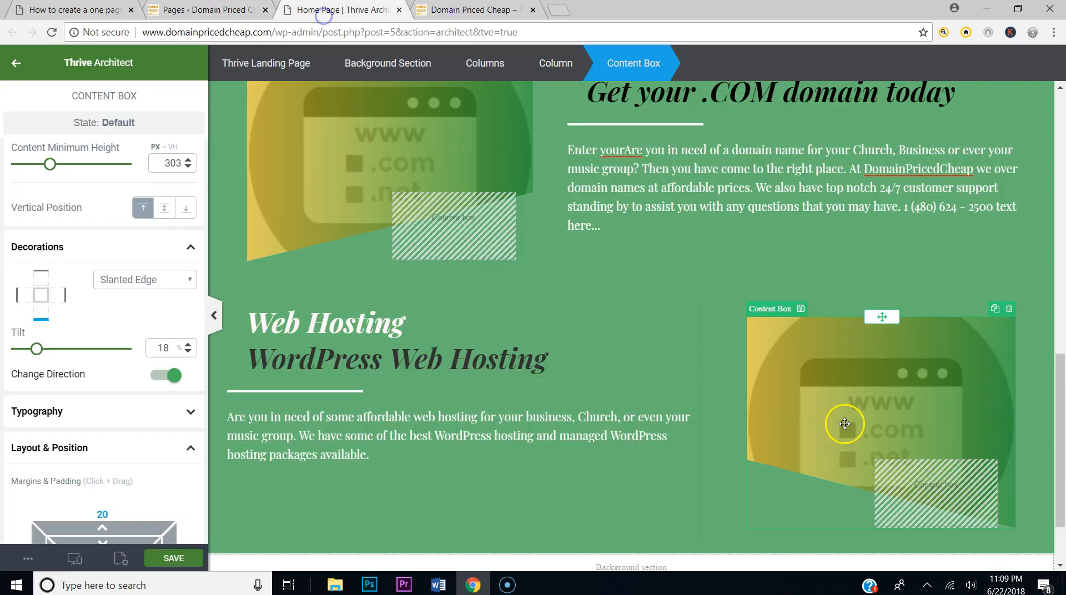
Step: Set the Web Hosting block's striped content box to 163 px maximum width, 67 px minimum height and 236 px top margin, and save
{"action": "left_click", "coordinate": [921, 486]}
{"action": "scroll", "coordinate": [89, 161], "scroll_direction": "up", "scroll_amount": 2}
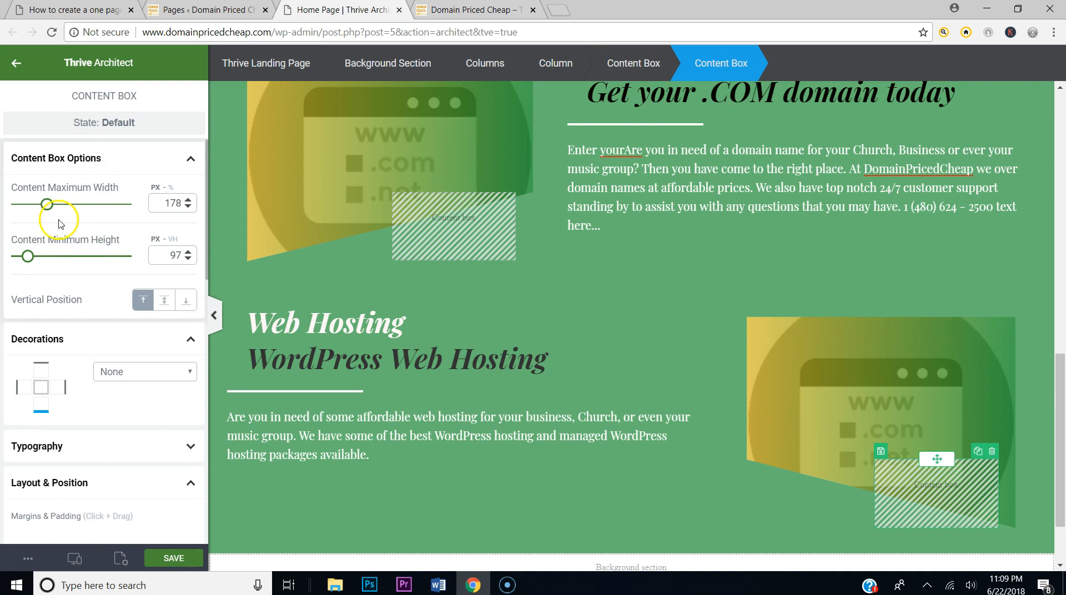
{"action": "left_click_drag", "start_coordinate": [47, 211], "coordinate": [42, 213]}
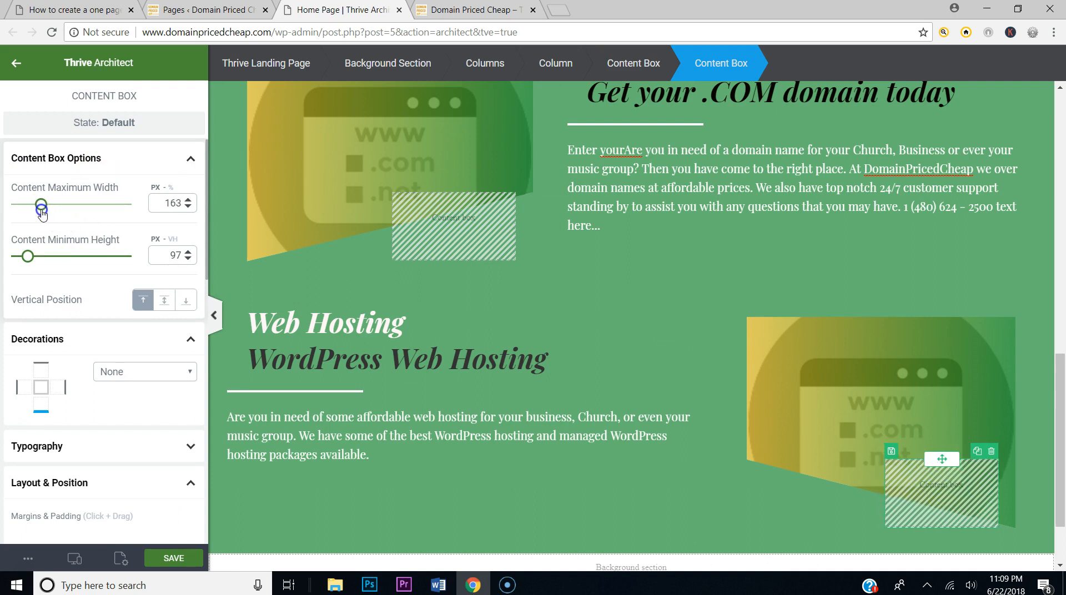
{"action": "left_click_drag", "start_coordinate": [27, 257], "coordinate": [25, 259]}
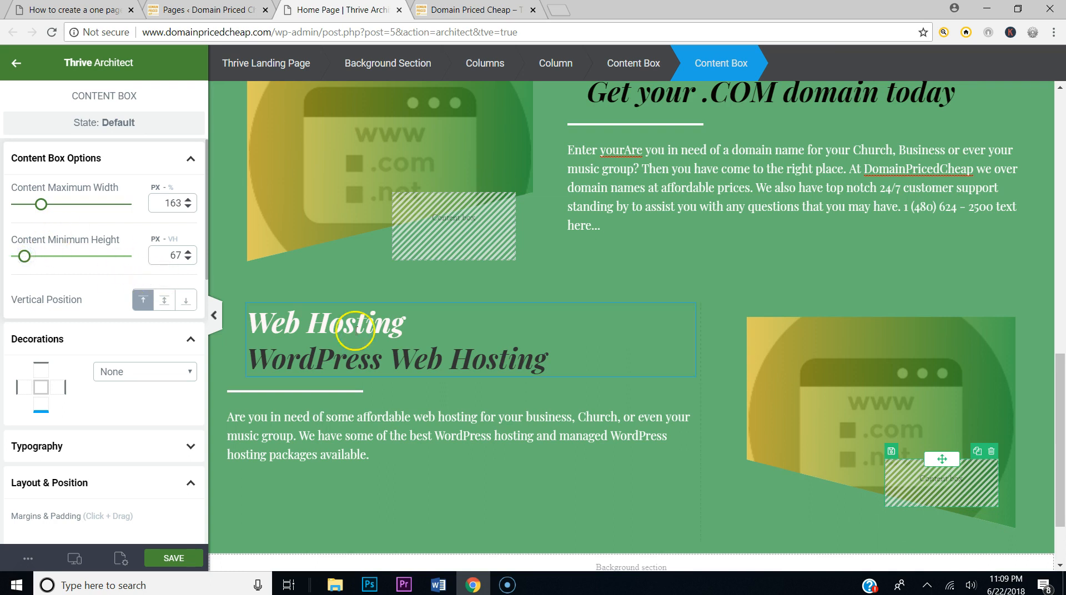
{"action": "scroll", "coordinate": [158, 362], "scroll_direction": "down", "scroll_amount": 5}
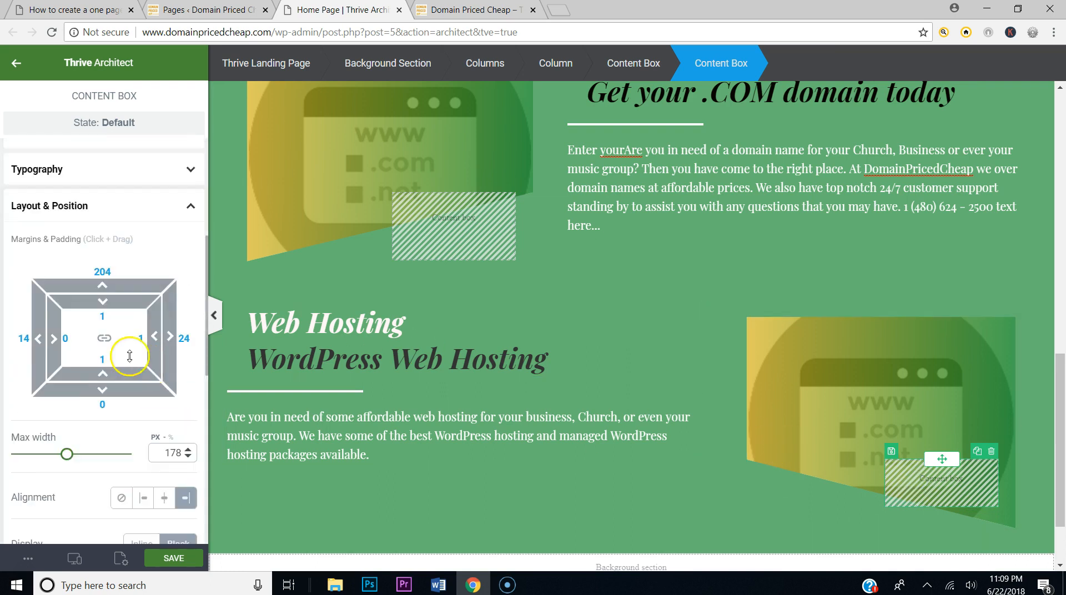
{"action": "left_click_drag", "start_coordinate": [105, 285], "coordinate": [108, 241]}
{"action": "left_click", "coordinate": [182, 557]}
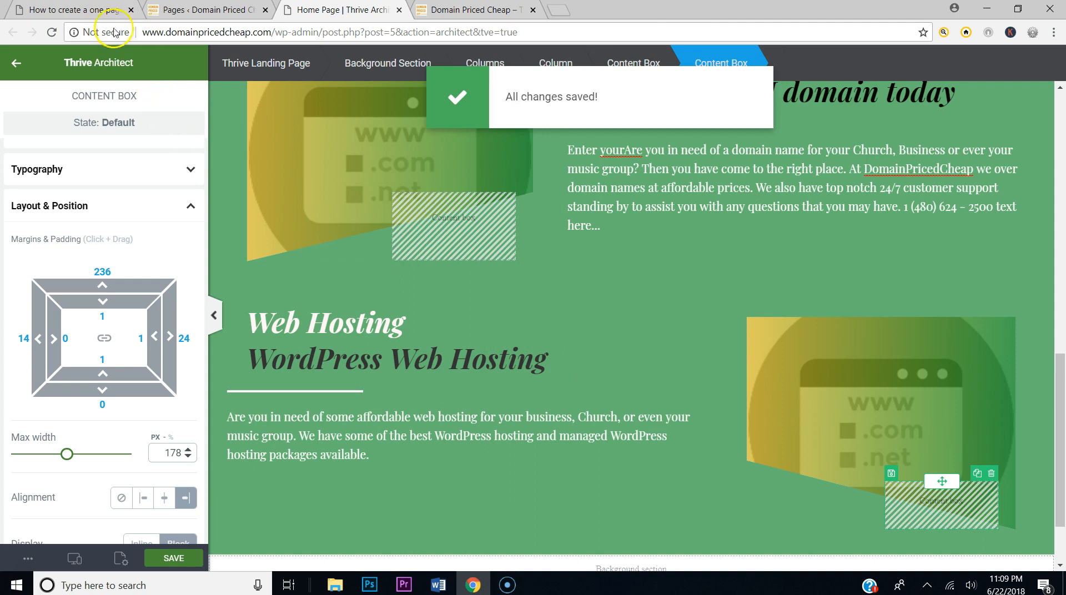
Step: Check the Online Class section on the reference page and duplicate the Domain Names columns block in the editor
{"action": "left_click", "coordinate": [97, 9]}
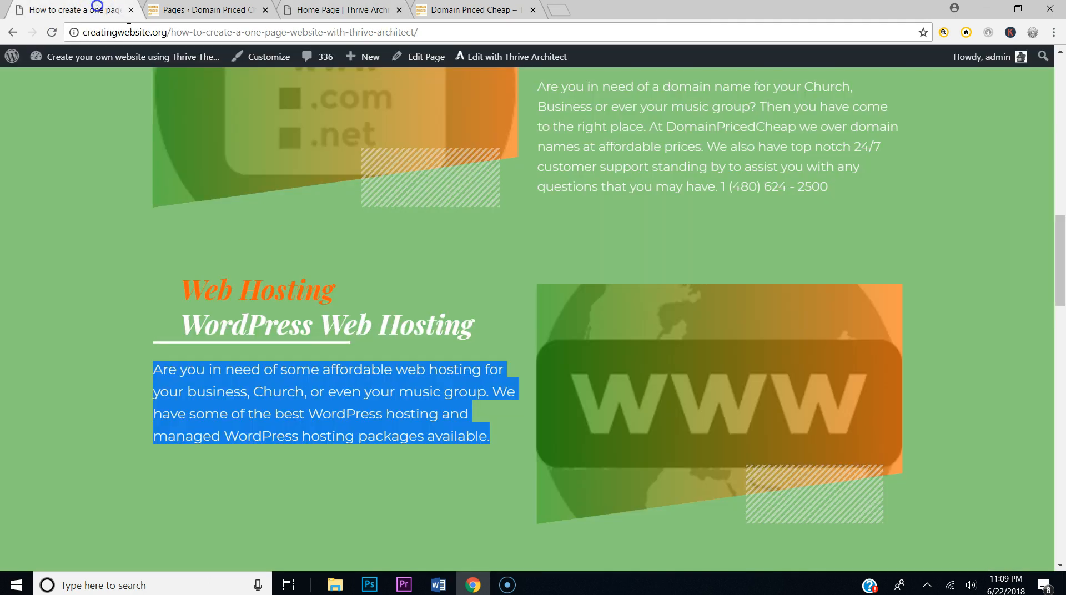
{"action": "scroll", "coordinate": [593, 412], "scroll_direction": "down", "scroll_amount": 5}
{"action": "left_click", "coordinate": [1029, 286]}
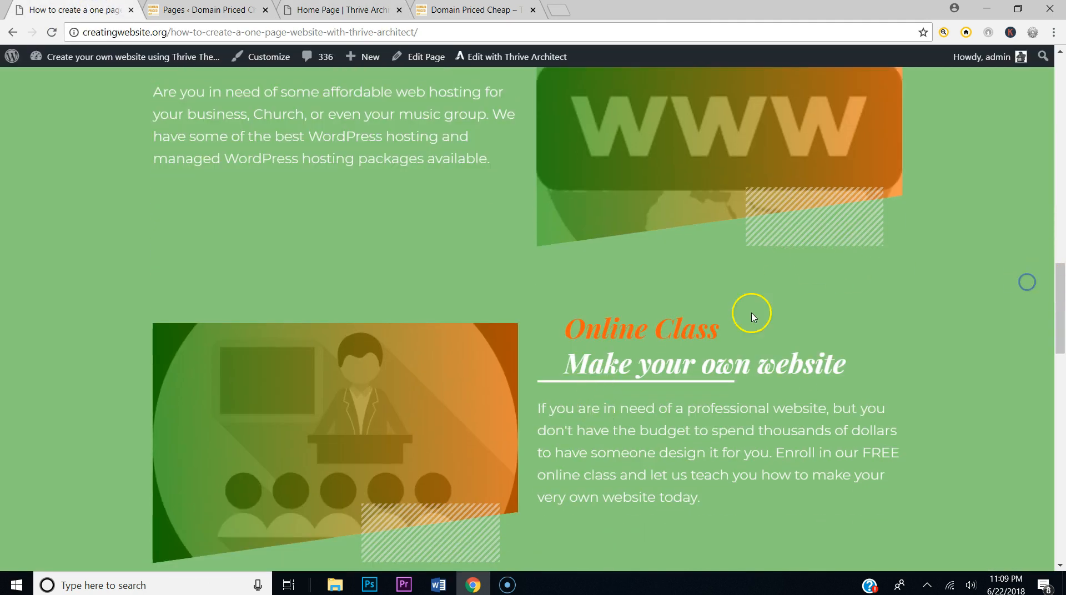
{"action": "scroll", "coordinate": [710, 335], "scroll_direction": "up", "scroll_amount": 8}
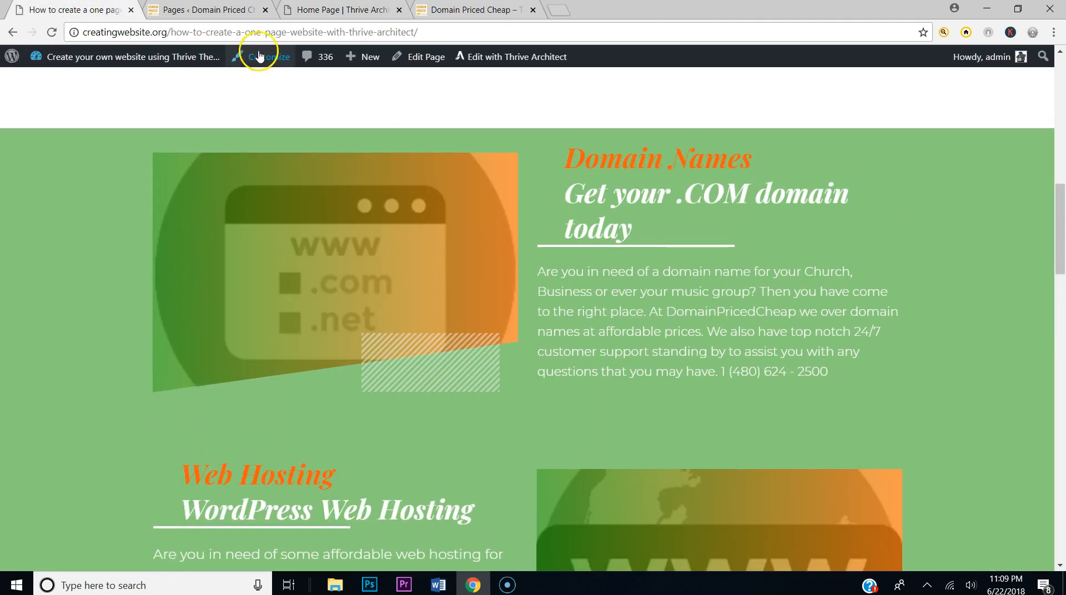
{"action": "left_click", "coordinate": [298, 15]}
{"action": "scroll", "coordinate": [812, 319], "scroll_direction": "up", "scroll_amount": 5}
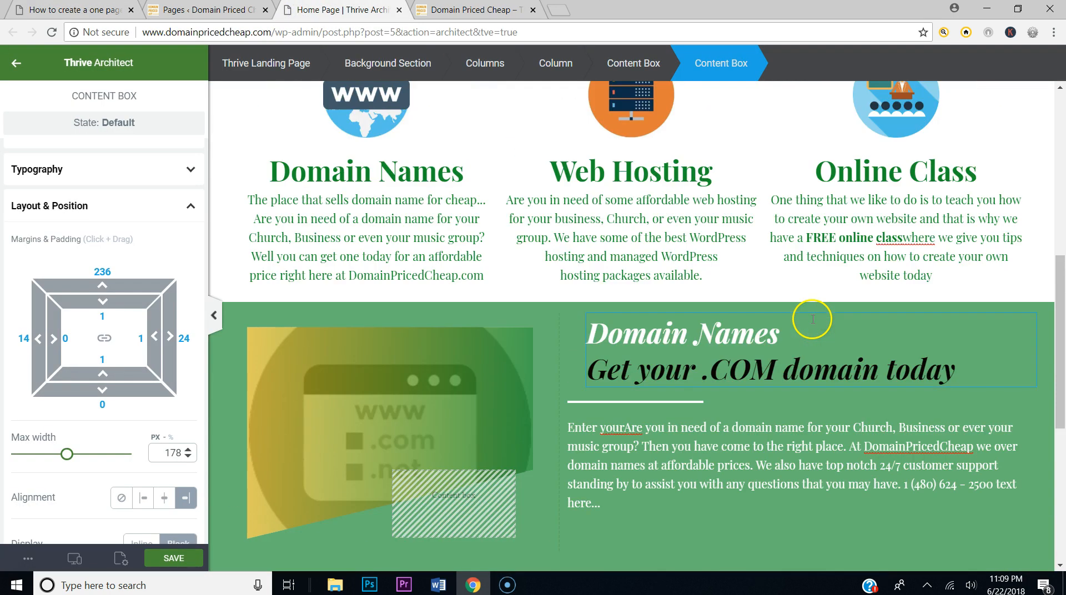
{"action": "left_click", "coordinate": [1014, 328]}
{"action": "left_click", "coordinate": [997, 303]}
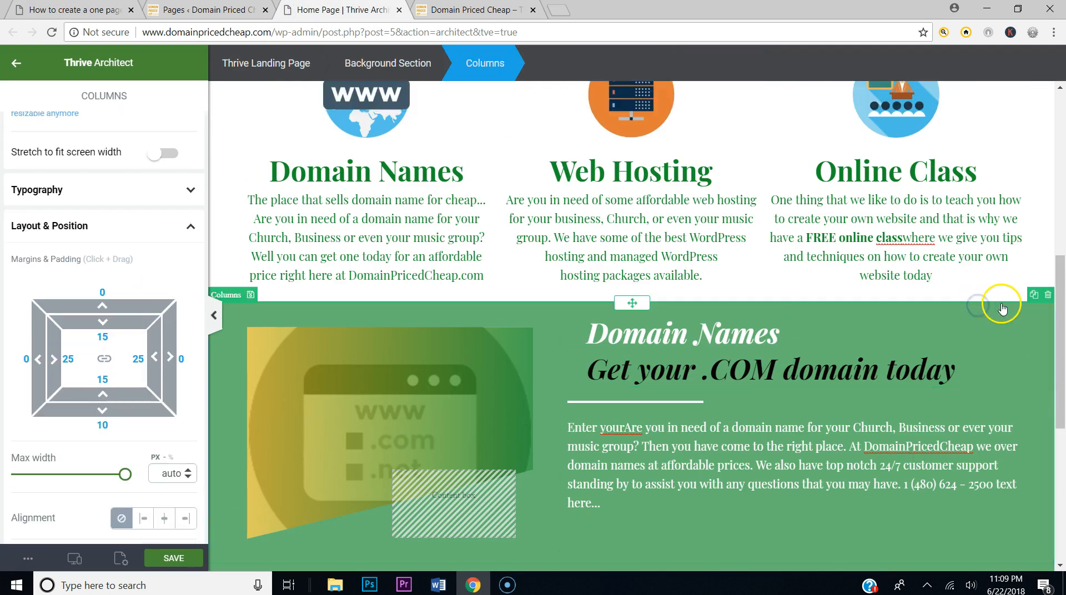
{"action": "left_click", "coordinate": [1034, 297]}
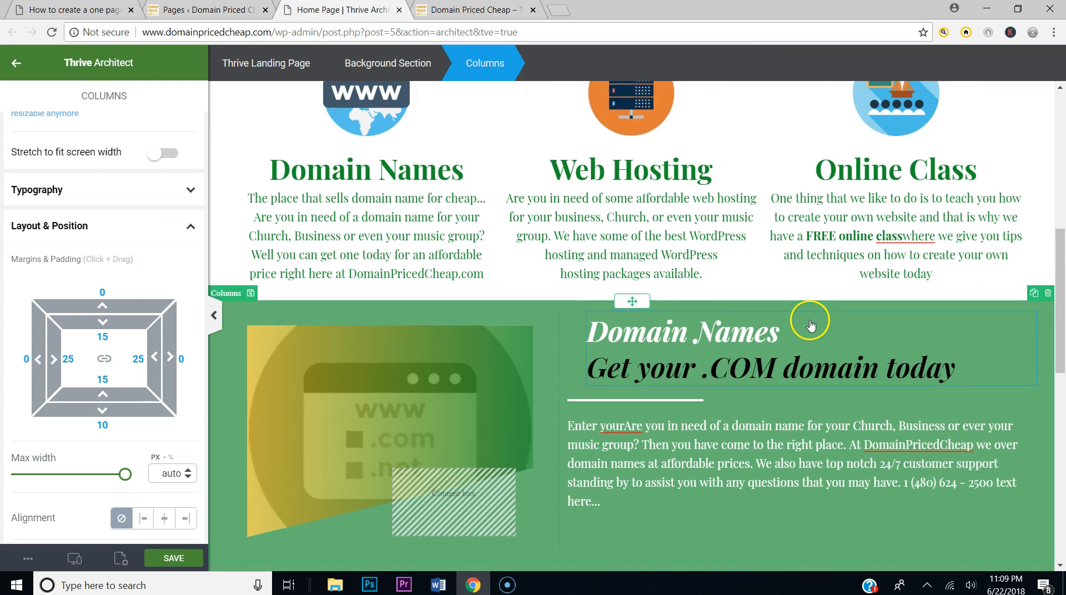
Step: Move the copied Domain Names columns block below the Web Hosting block and save the page
{"action": "scroll", "coordinate": [810, 316], "scroll_direction": "down", "scroll_amount": 3}
{"action": "mouse_move", "coordinate": [632, 119]}
{"action": "left_mouse_down"}
{"action": "mouse_move", "coordinate": [659, 493]}
{"action": "mouse_move", "coordinate": [656, 419]}
{"action": "mouse_move", "coordinate": [656, 452]}
{"action": "left_mouse_up"}
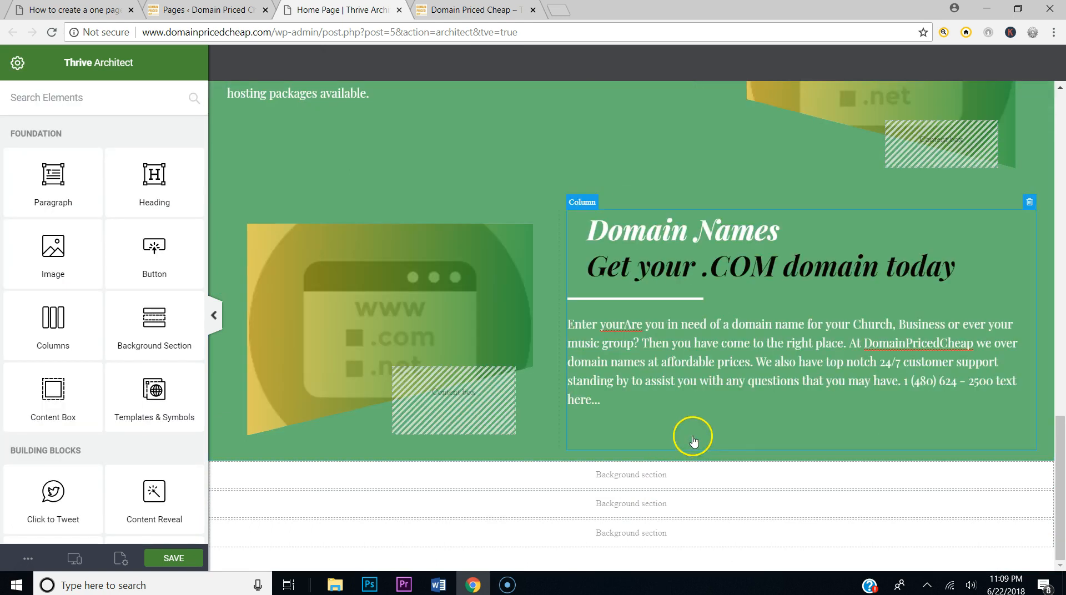
{"action": "scroll", "coordinate": [773, 422], "scroll_direction": "up", "scroll_amount": 8}
{"action": "scroll", "coordinate": [778, 424], "scroll_direction": "up", "scroll_amount": 2}
{"action": "scroll", "coordinate": [777, 430], "scroll_direction": "down", "scroll_amount": 2}
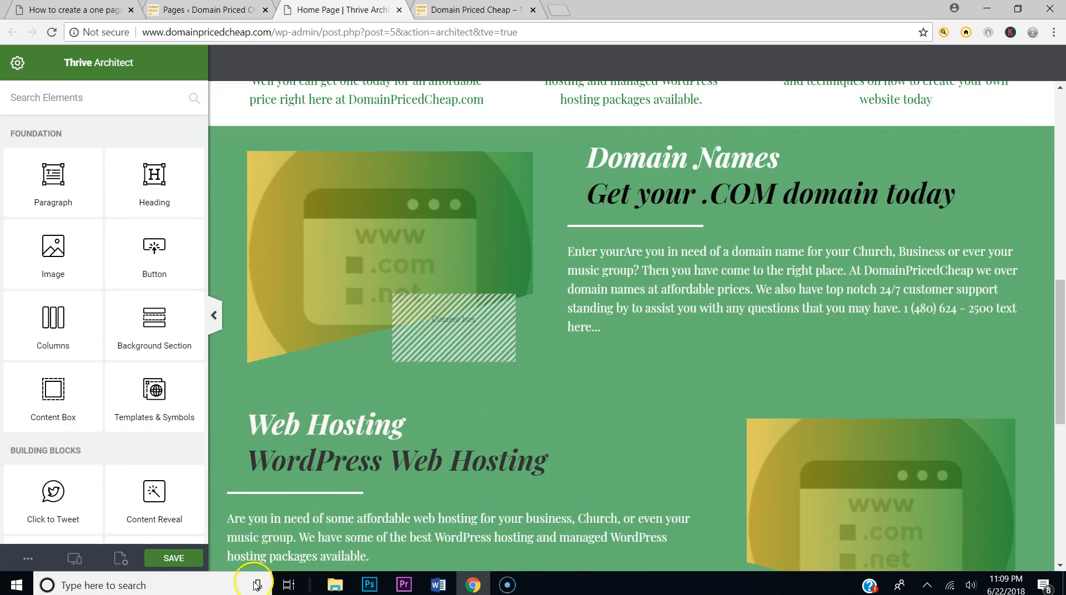
{"action": "left_click", "coordinate": [192, 562]}
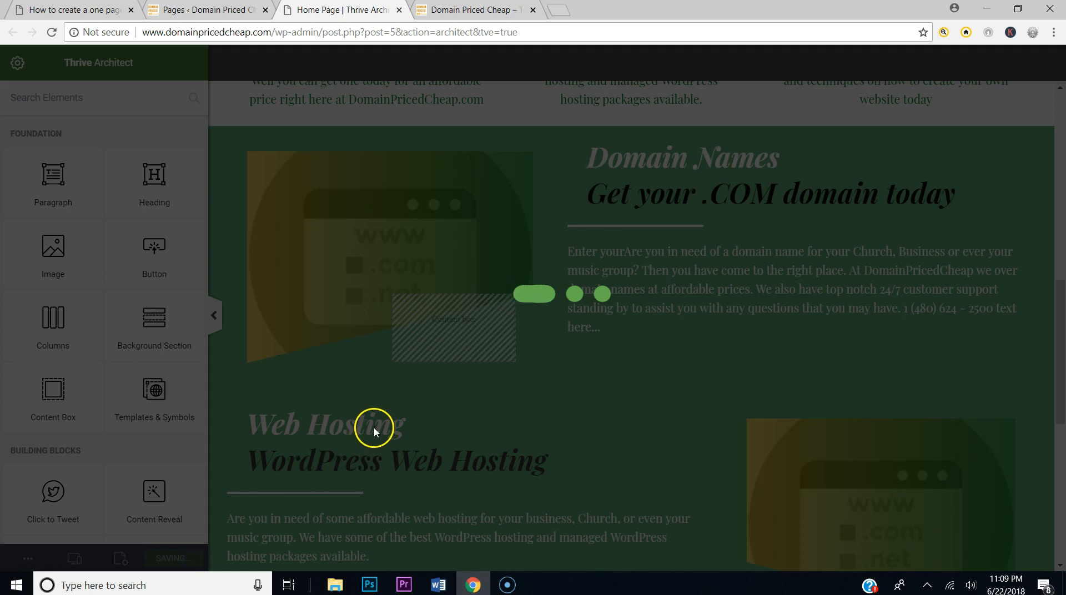
Step: Switch the page to the tablet responsive view and widen the top section's text column to 48.2%
{"action": "scroll", "coordinate": [618, 388], "scroll_direction": "up", "scroll_amount": 14}
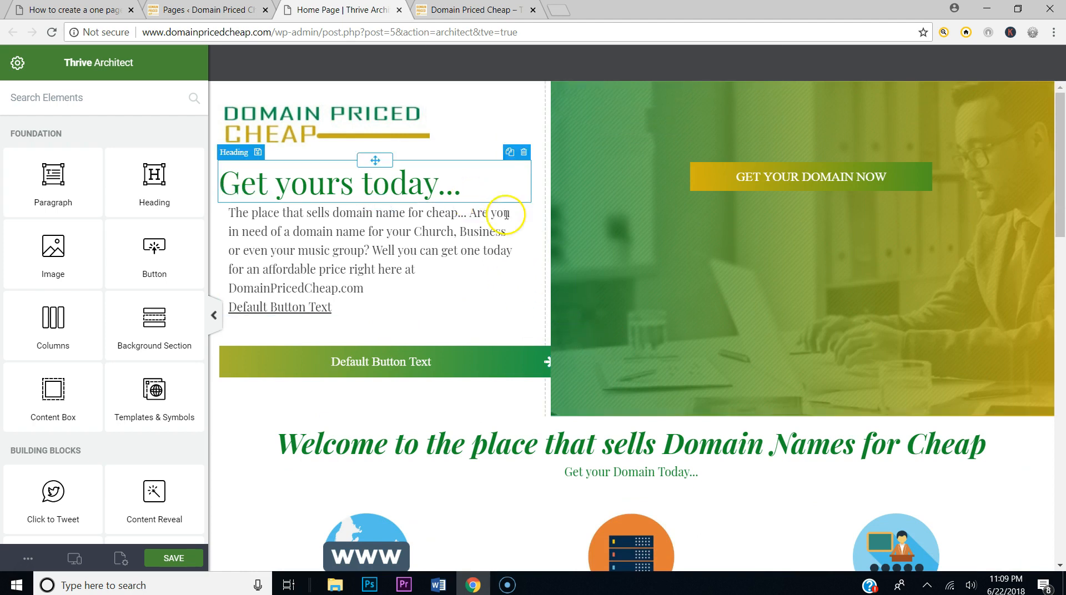
{"action": "left_click", "coordinate": [75, 560]}
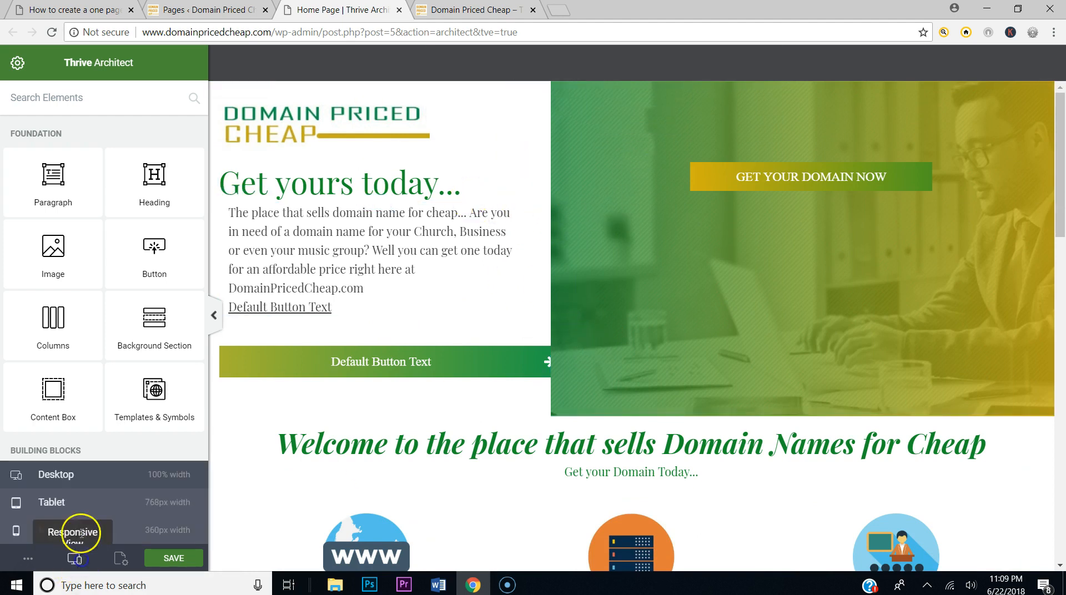
{"action": "left_click", "coordinate": [81, 514]}
{"action": "scroll", "coordinate": [638, 324], "scroll_direction": "down", "scroll_amount": 4}
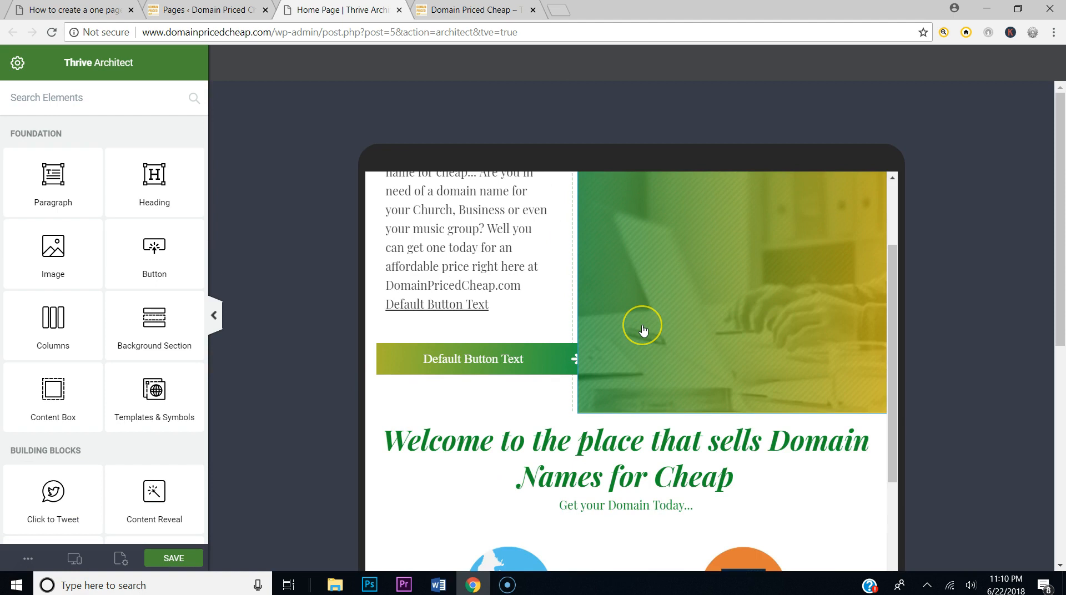
{"action": "scroll", "coordinate": [643, 330], "scroll_direction": "up", "scroll_amount": 1}
{"action": "scroll", "coordinate": [643, 331], "scroll_direction": "up", "scroll_amount": 3}
{"action": "left_click_drag", "start_coordinate": [578, 313], "coordinate": [619, 315]}
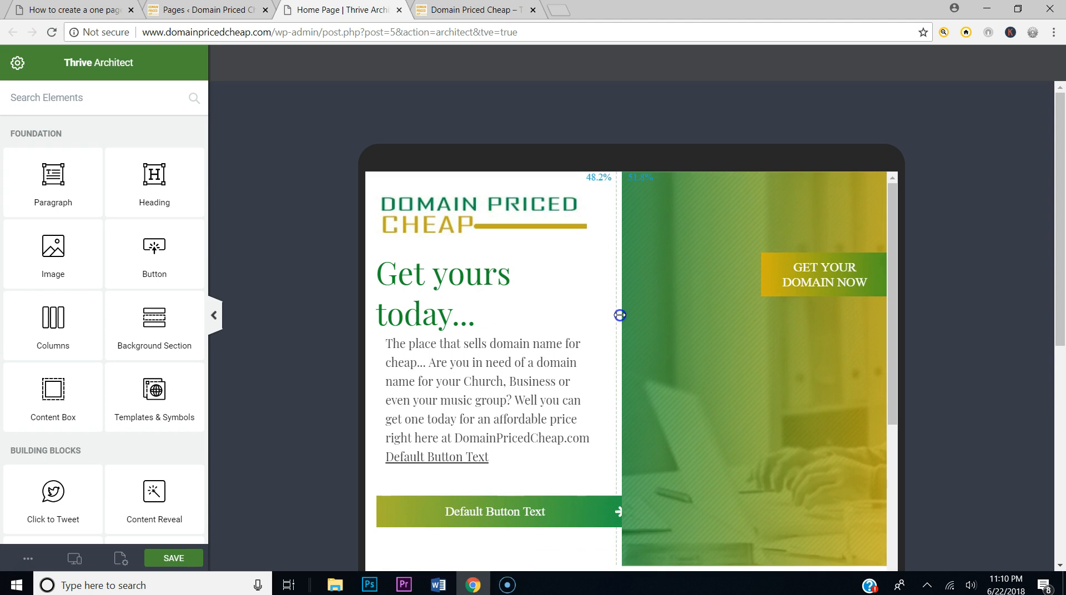
{"action": "scroll", "coordinate": [671, 321], "scroll_direction": "down", "scroll_amount": 3}
{"action": "scroll", "coordinate": [689, 320], "scroll_direction": "up", "scroll_amount": 3}
Step: Set the GET YOUR DOMAIN NOW button's width to 63, its top margin to 230 and its left margin to 81
{"action": "left_click", "coordinate": [762, 290]}
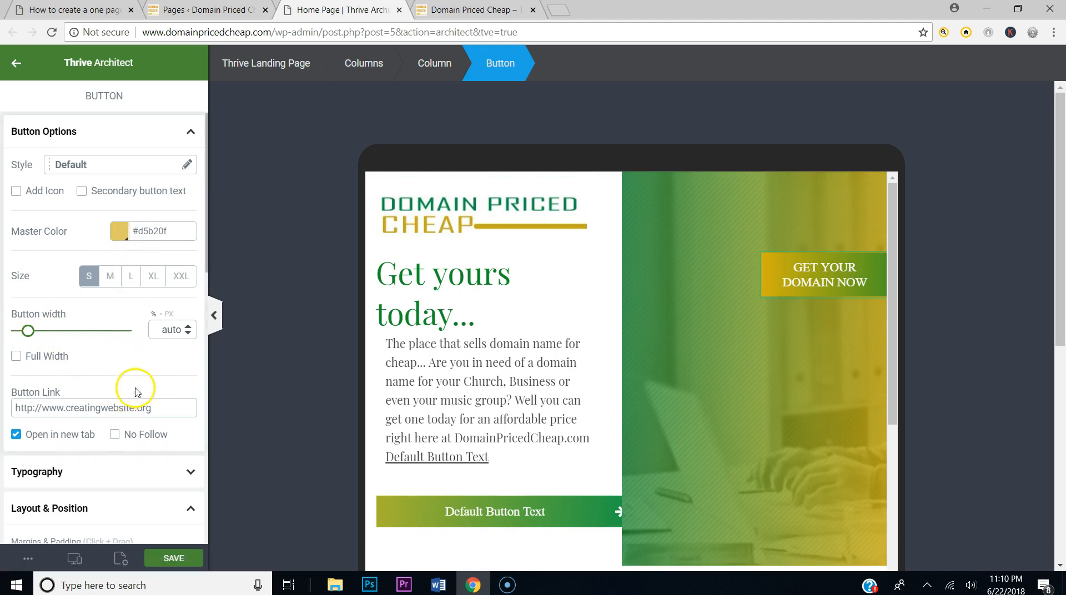
{"action": "scroll", "coordinate": [136, 392], "scroll_direction": "down", "scroll_amount": 3}
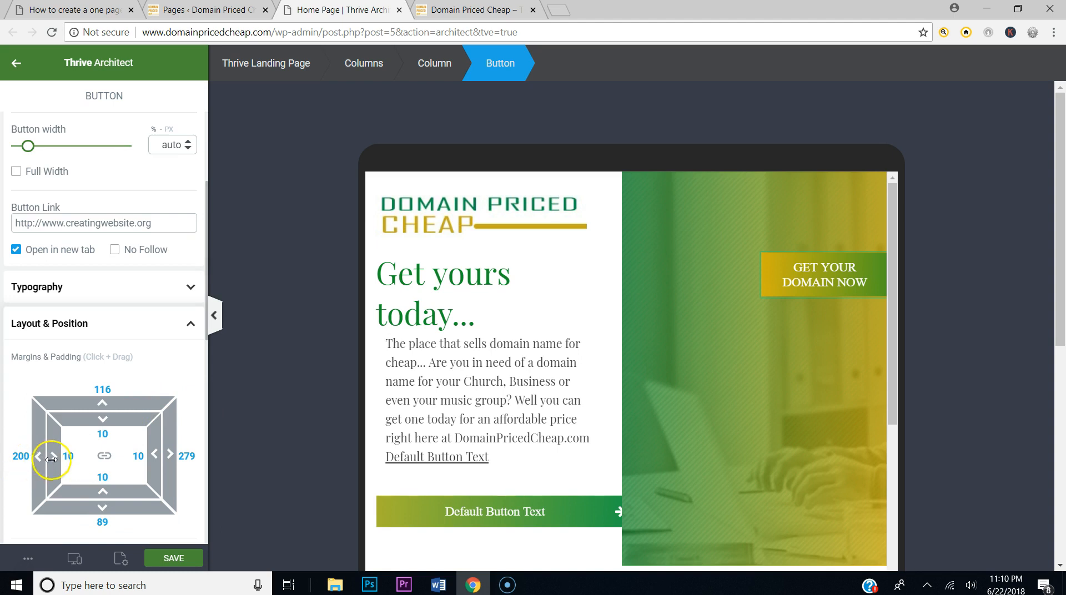
{"action": "left_click_drag", "start_coordinate": [42, 460], "coordinate": [166, 460]}
{"action": "left_click_drag", "start_coordinate": [101, 400], "coordinate": [167, 244]}
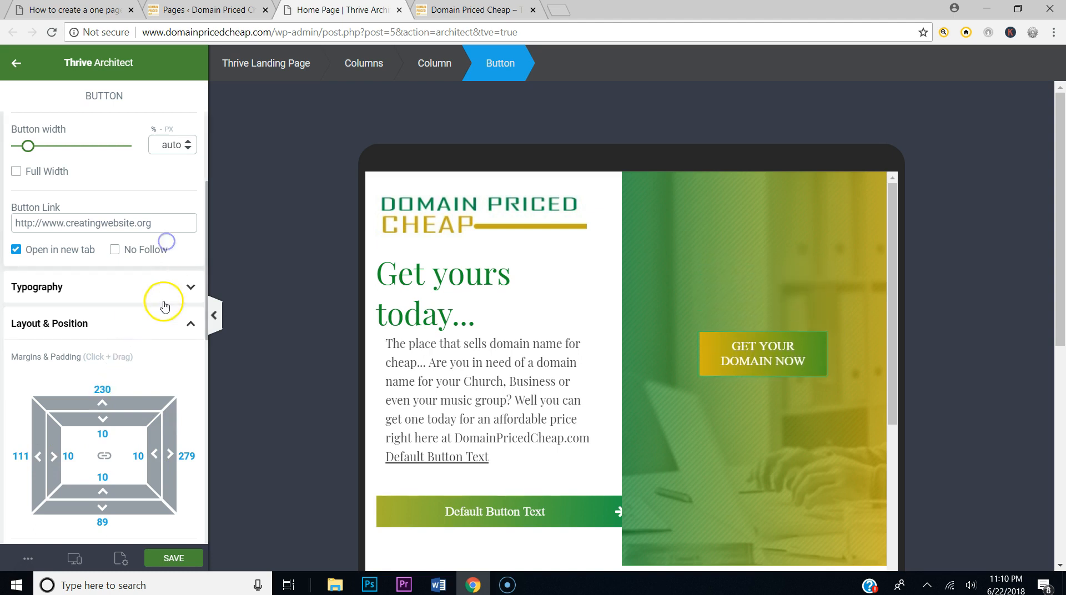
{"action": "left_click_drag", "start_coordinate": [34, 149], "coordinate": [86, 172]}
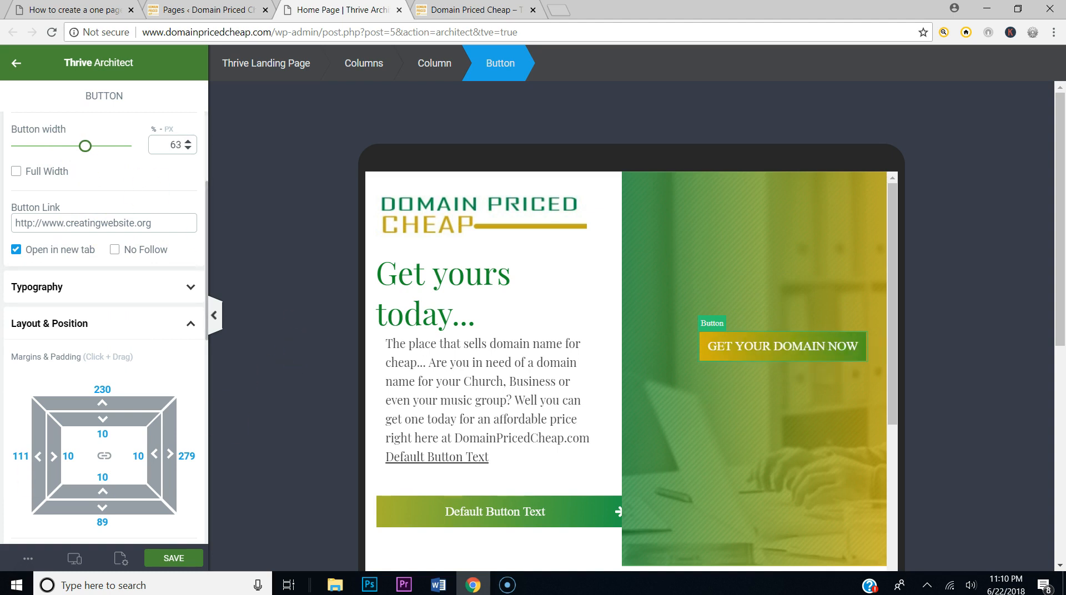
{"action": "left_click_drag", "start_coordinate": [39, 455], "coordinate": [81, 465]}
Step: Review the three service columns in tablet view and examine the Domain Names column's typography, layout and background settings
{"action": "scroll", "coordinate": [676, 457], "scroll_direction": "down", "scroll_amount": 5}
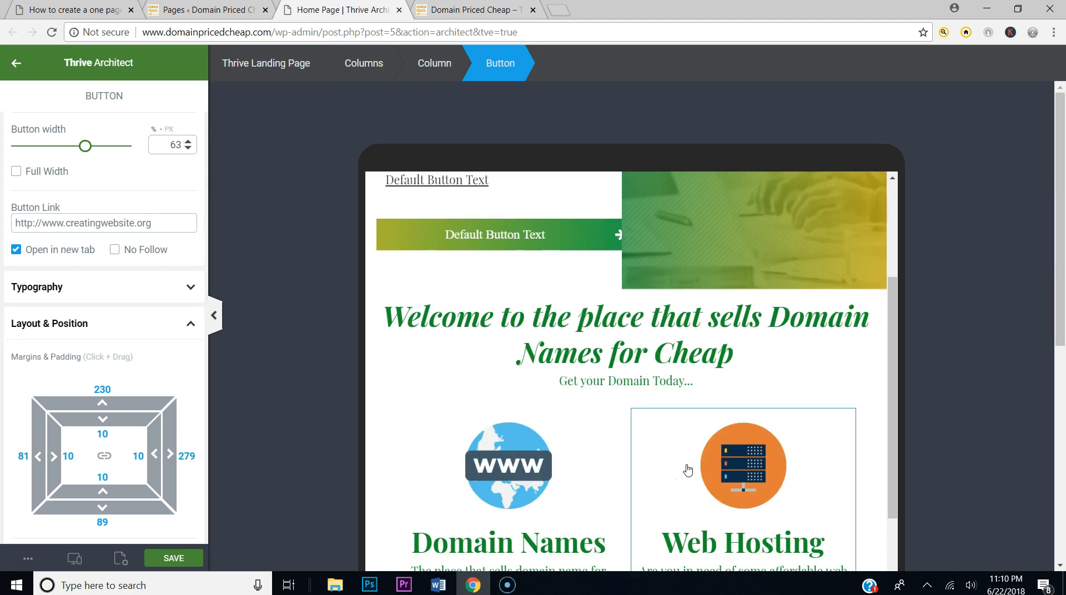
{"action": "scroll", "coordinate": [688, 470], "scroll_direction": "down", "scroll_amount": 6}
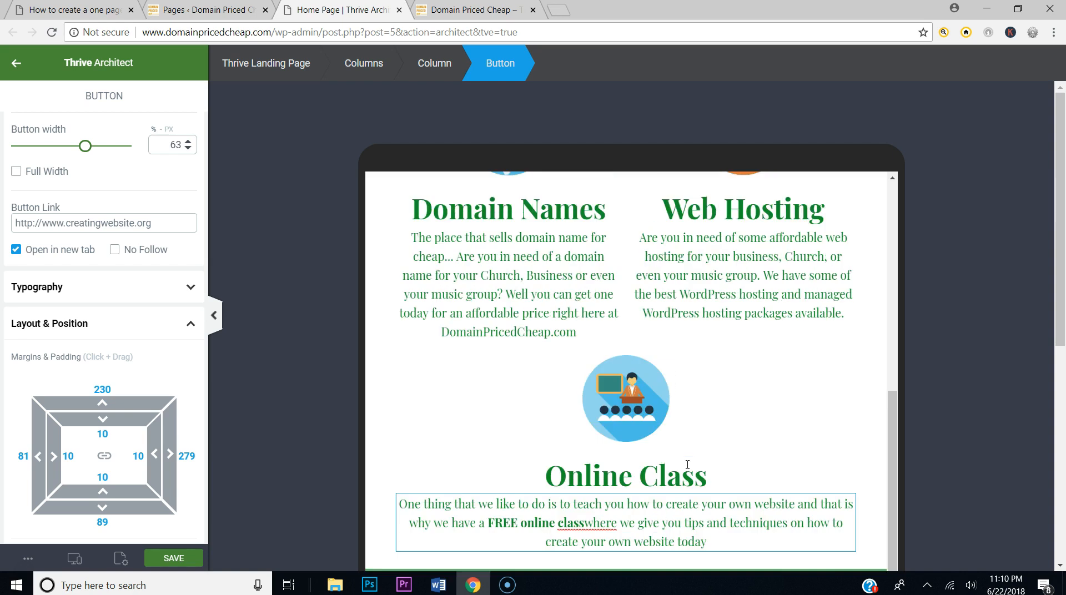
{"action": "scroll", "coordinate": [687, 465], "scroll_direction": "up", "scroll_amount": 3}
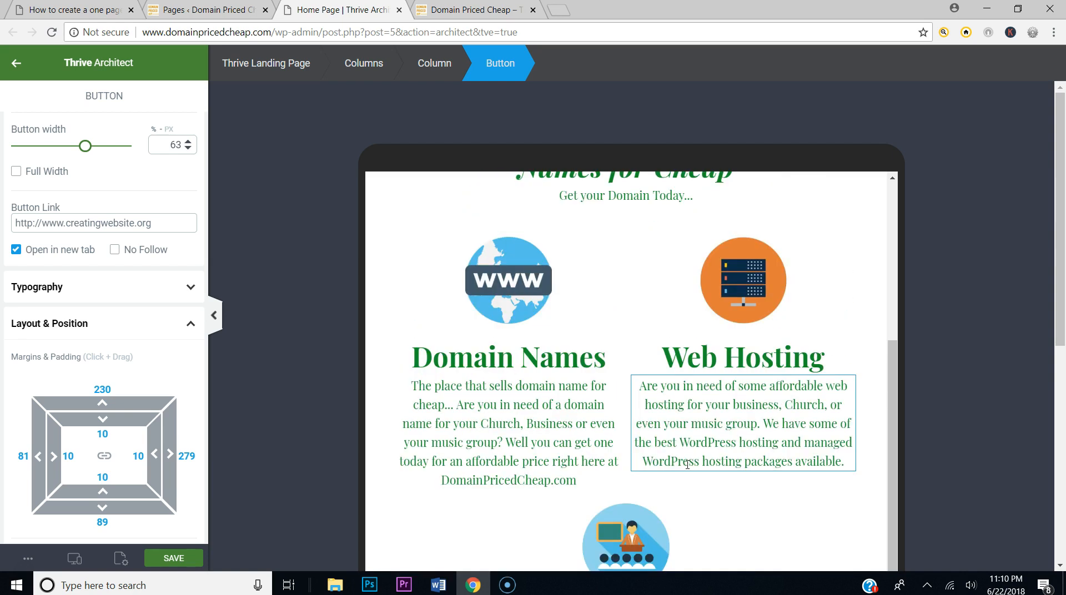
{"action": "left_click", "coordinate": [603, 238]}
{"action": "scroll", "coordinate": [77, 205], "scroll_direction": "up", "scroll_amount": 3}
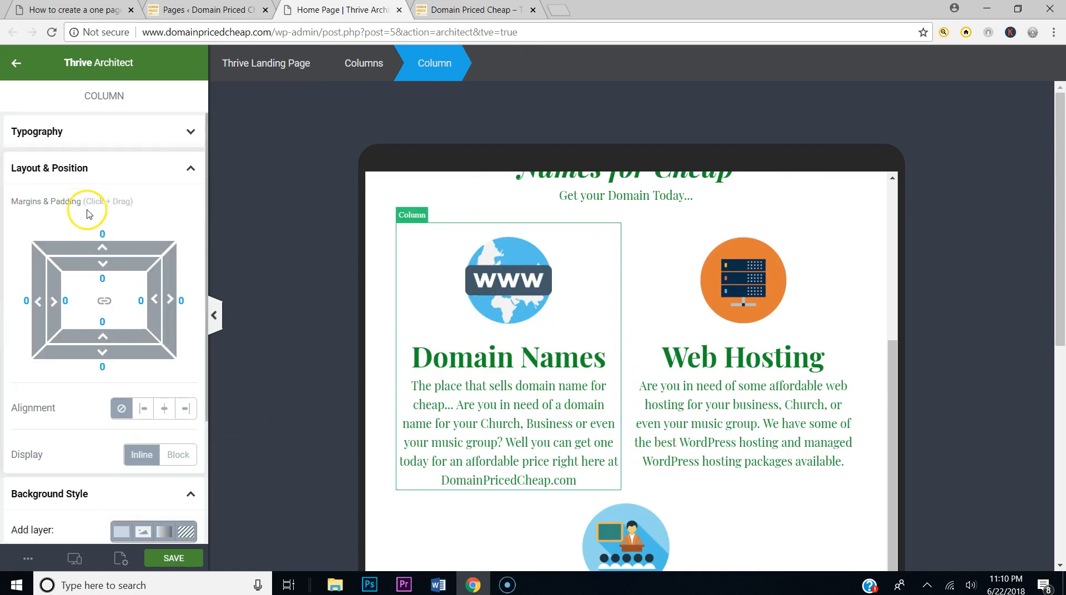
{"action": "left_click", "coordinate": [108, 120]}
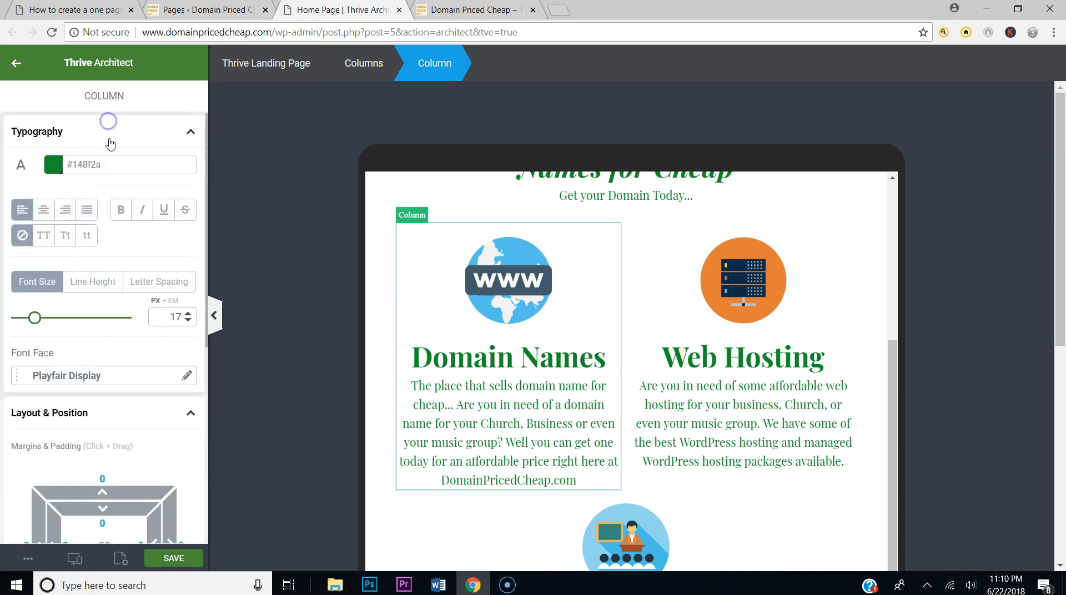
{"action": "left_click", "coordinate": [97, 139]}
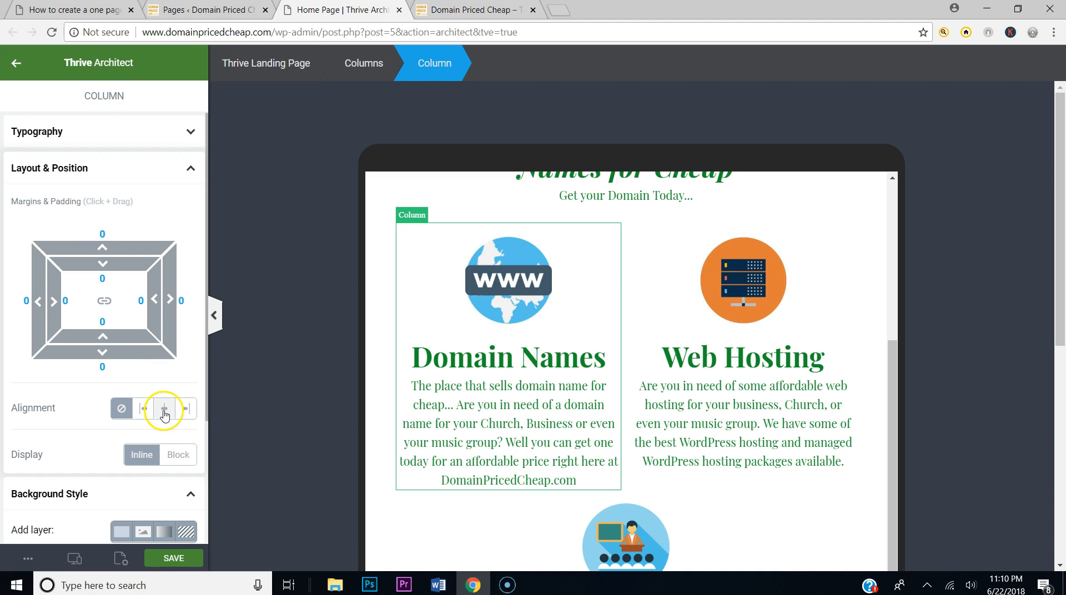
{"action": "scroll", "coordinate": [119, 300], "scroll_direction": "down", "scroll_amount": 3}
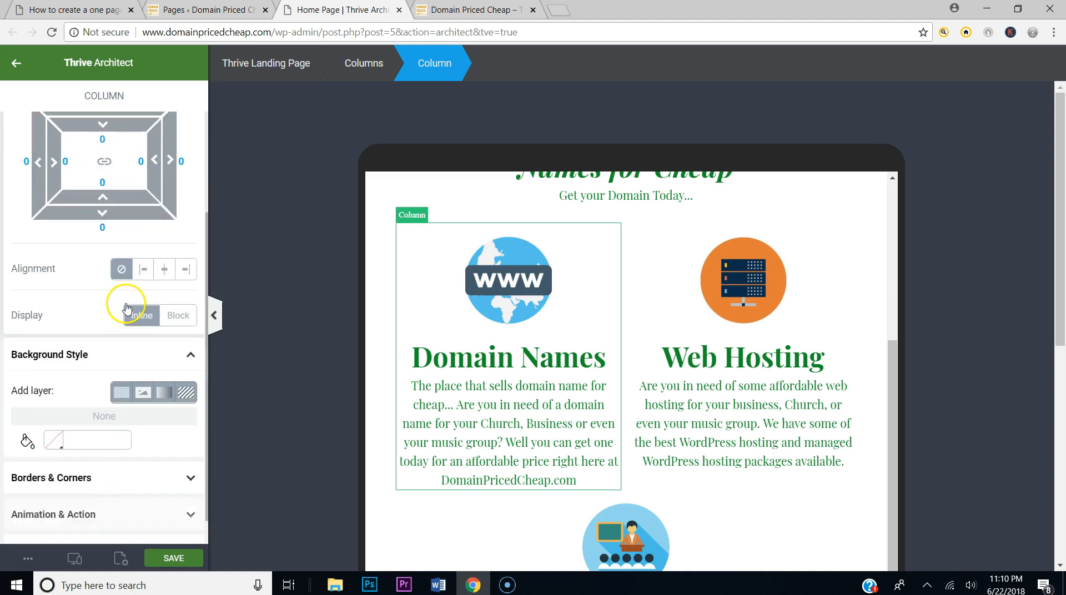
Step: Set the minimum column width of the three-service columns block to 420 px and save the page
{"action": "left_click", "coordinate": [598, 219]}
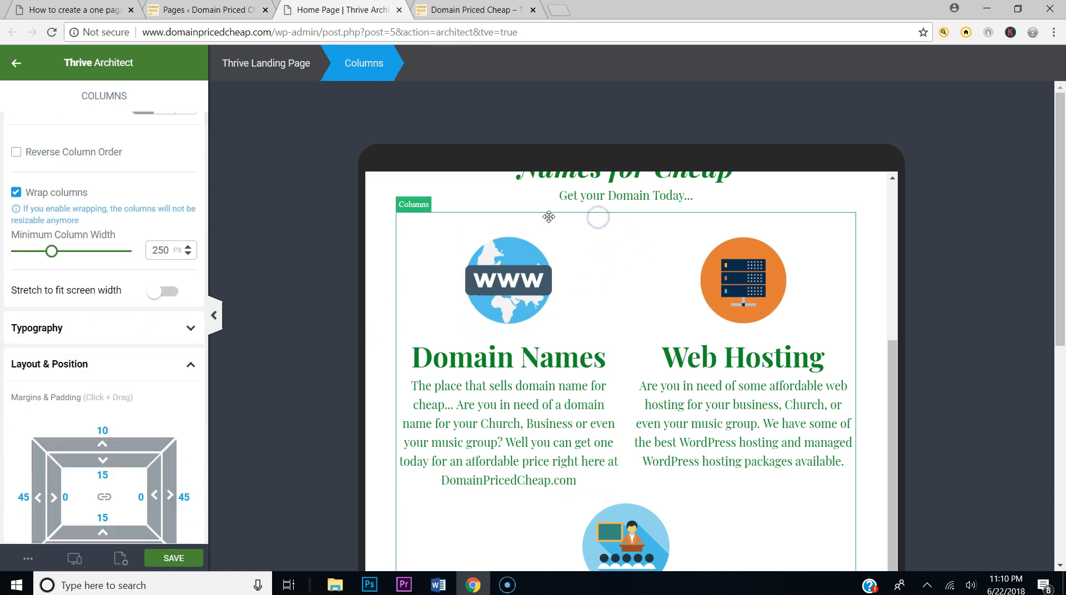
{"action": "mouse_move", "coordinate": [56, 256]}
{"action": "left_mouse_down"}
{"action": "mouse_move", "coordinate": [69, 259]}
{"action": "mouse_move", "coordinate": [14, 255]}
{"action": "mouse_move", "coordinate": [125, 258]}
{"action": "mouse_move", "coordinate": [77, 255]}
{"action": "left_mouse_up"}
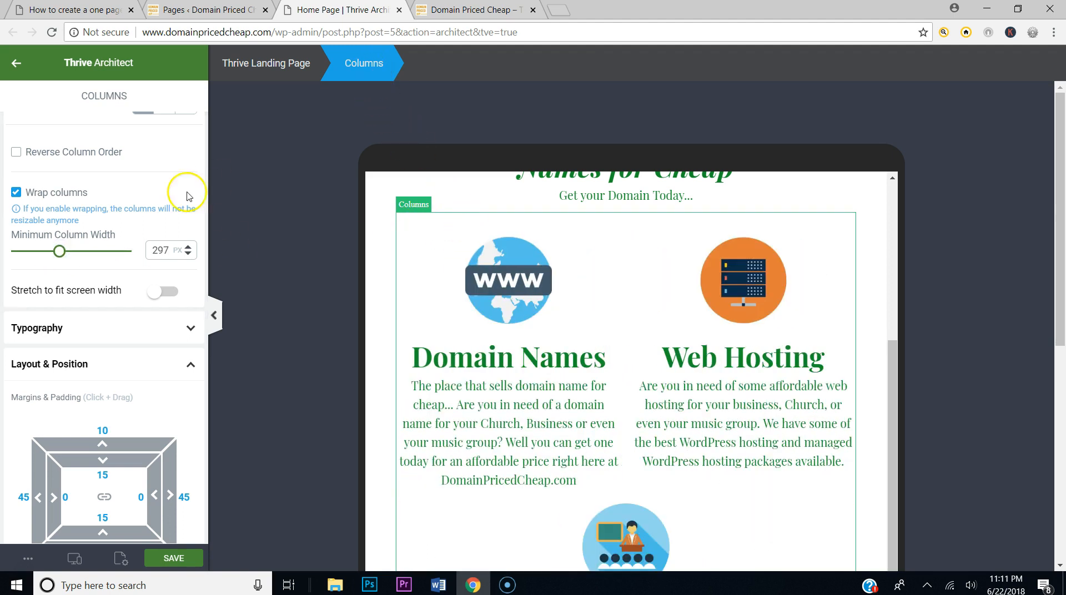
{"action": "left_click_drag", "start_coordinate": [60, 254], "coordinate": [78, 253]}
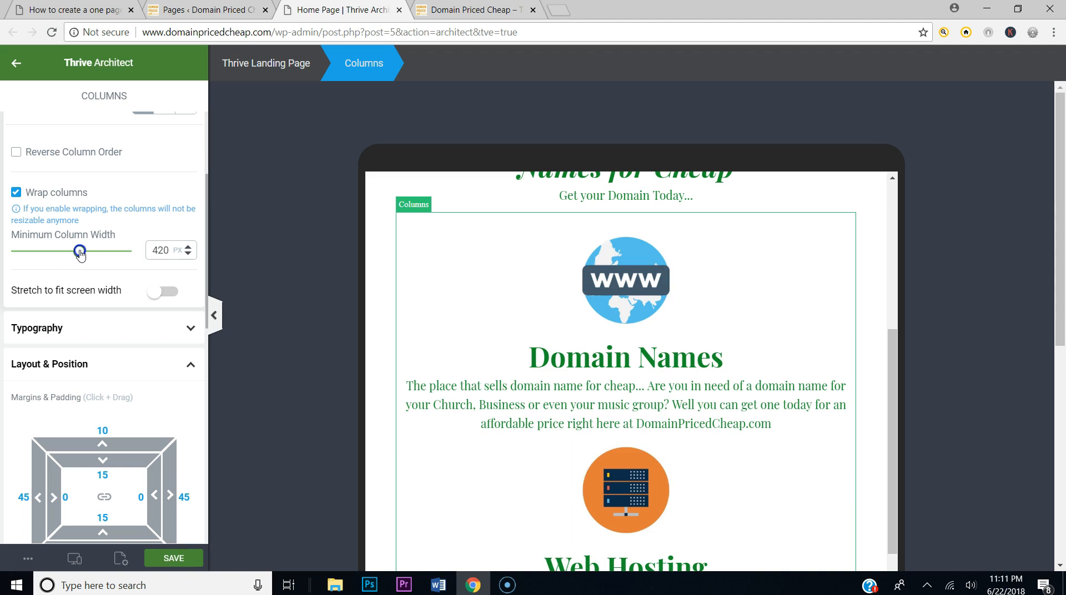
{"action": "scroll", "coordinate": [764, 352], "scroll_direction": "down", "scroll_amount": 5}
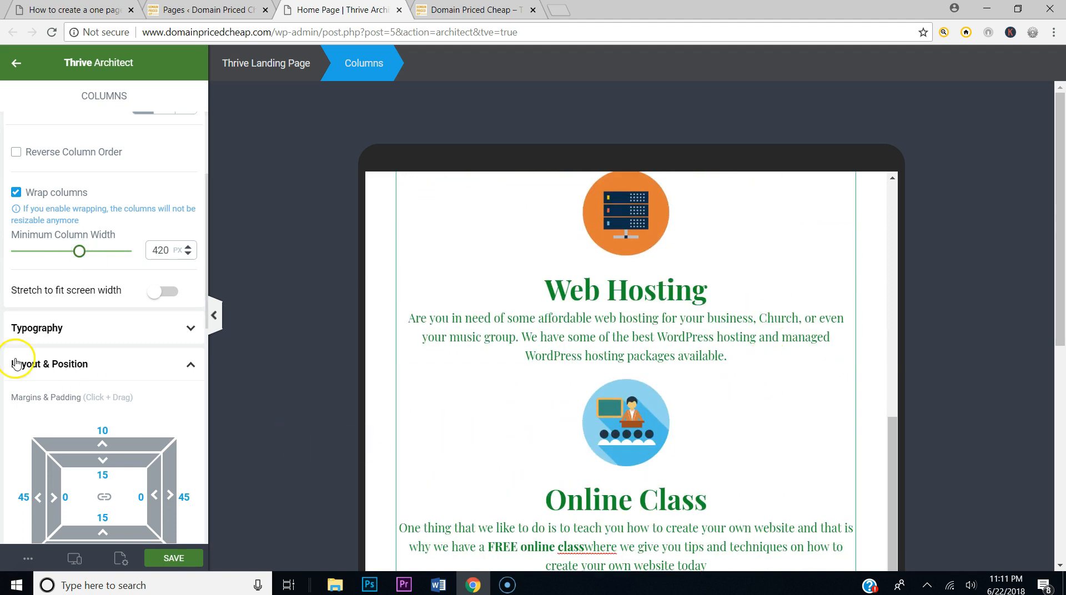
{"action": "left_click", "coordinate": [164, 557]}
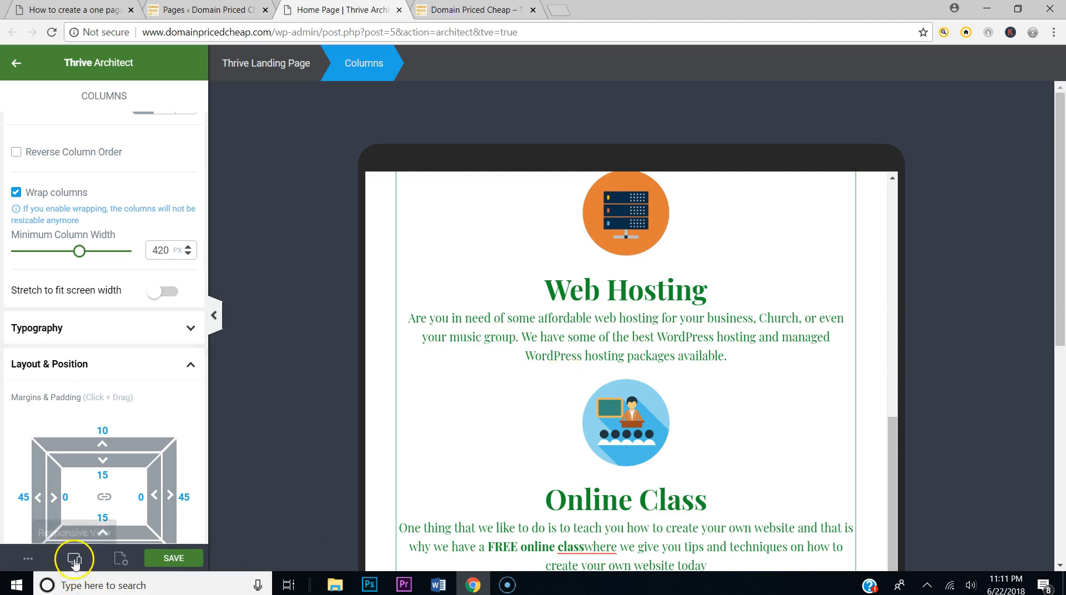
Step: Check the tablet layout of the whole page, from the top section through the green Domain Names and Web Hosting blocks
{"action": "scroll", "coordinate": [601, 451], "scroll_direction": "up", "scroll_amount": 9}
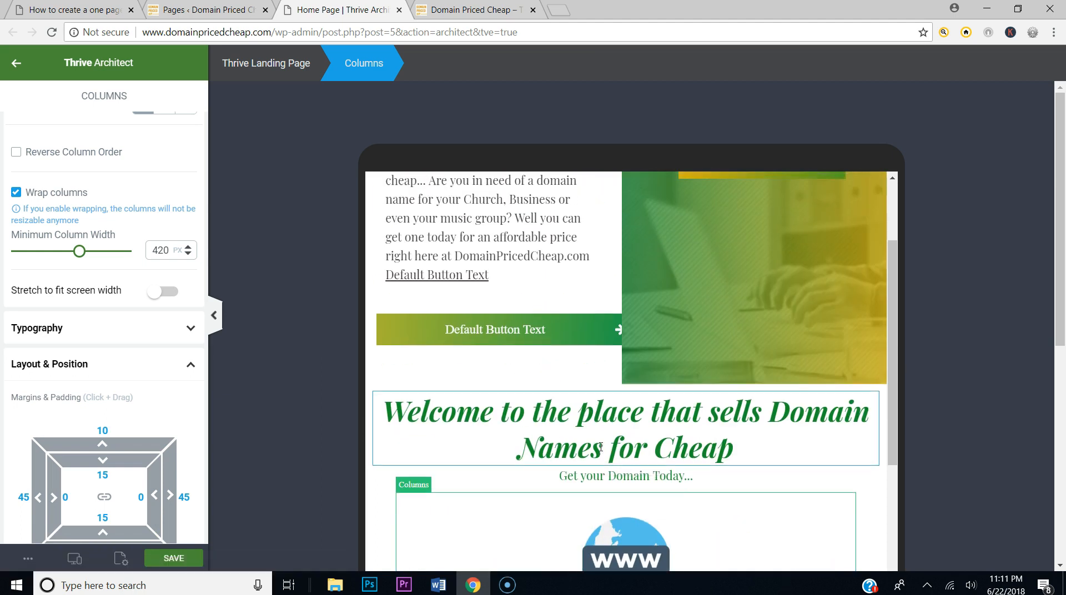
{"action": "scroll", "coordinate": [600, 447], "scroll_direction": "up", "scroll_amount": 3}
{"action": "scroll", "coordinate": [601, 447], "scroll_direction": "down", "scroll_amount": 10}
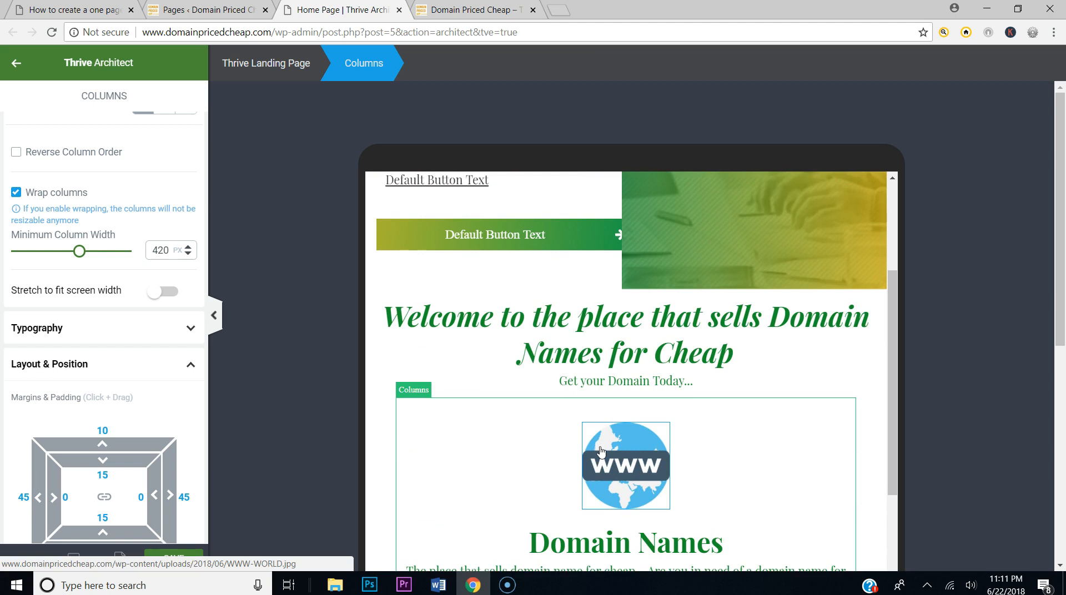
{"action": "scroll", "coordinate": [601, 451], "scroll_direction": "down", "scroll_amount": 8}
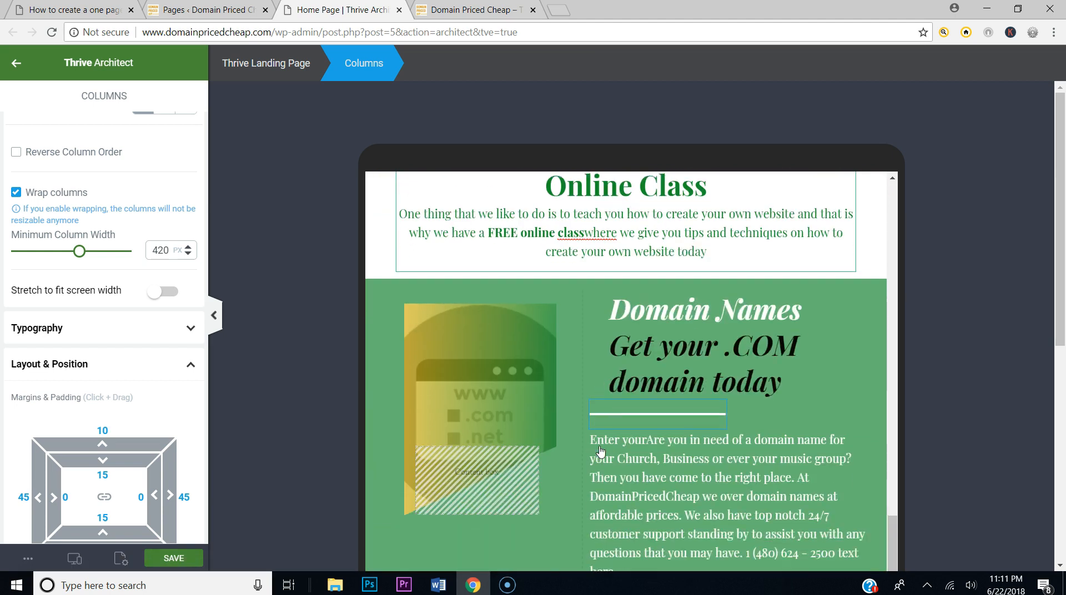
{"action": "scroll", "coordinate": [572, 417], "scroll_direction": "down", "scroll_amount": 5}
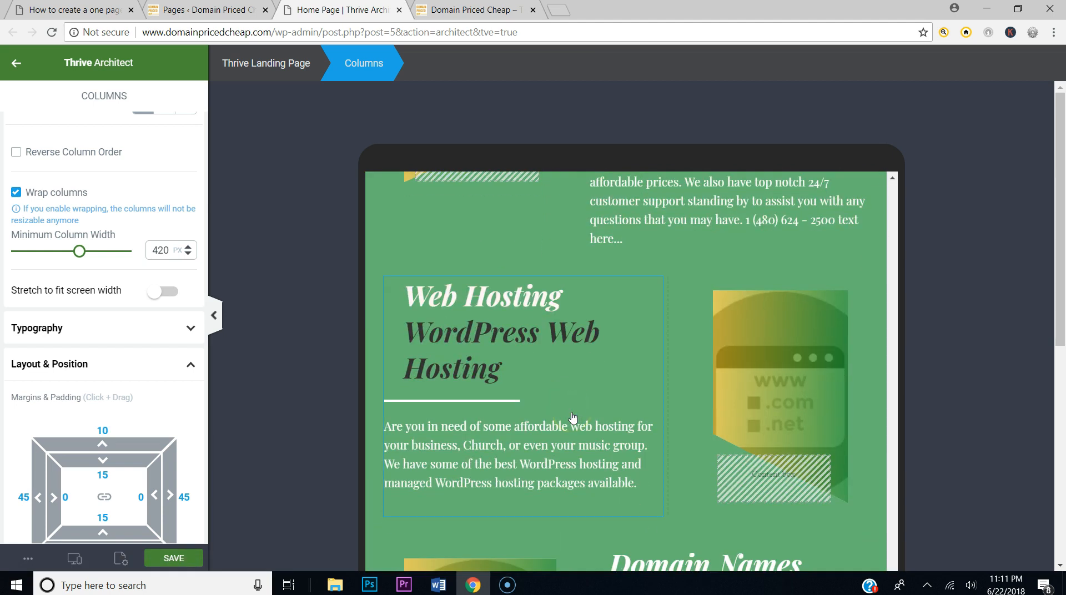
{"action": "scroll", "coordinate": [573, 417], "scroll_direction": "up", "scroll_amount": 5}
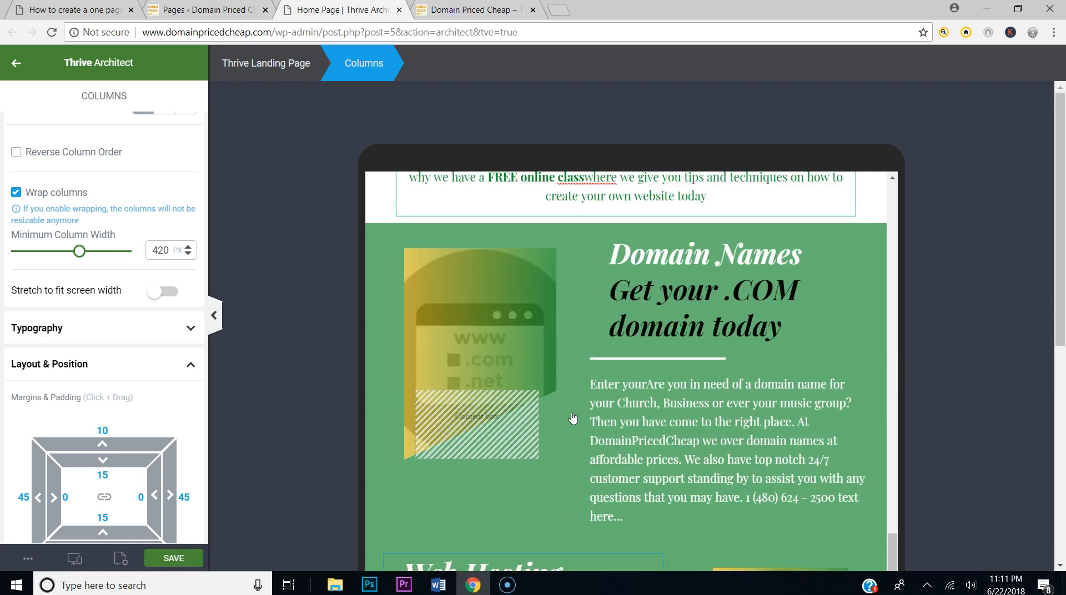
{"action": "scroll", "coordinate": [572, 417], "scroll_direction": "down", "scroll_amount": 5}
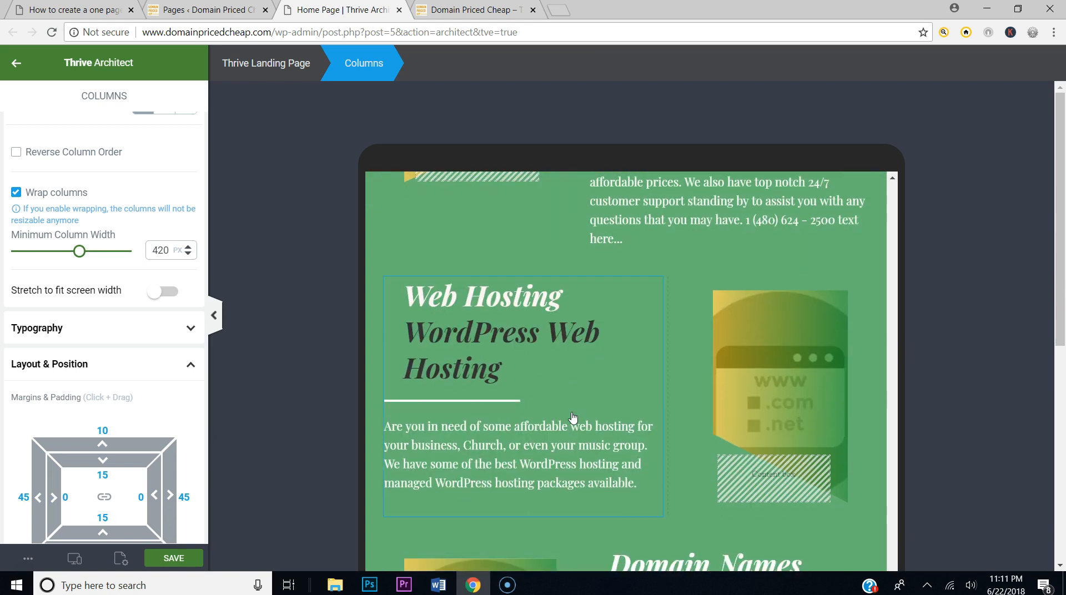
{"action": "scroll", "coordinate": [572, 418], "scroll_direction": "down", "scroll_amount": 1}
{"action": "scroll", "coordinate": [558, 334], "scroll_direction": "down", "scroll_amount": 5}
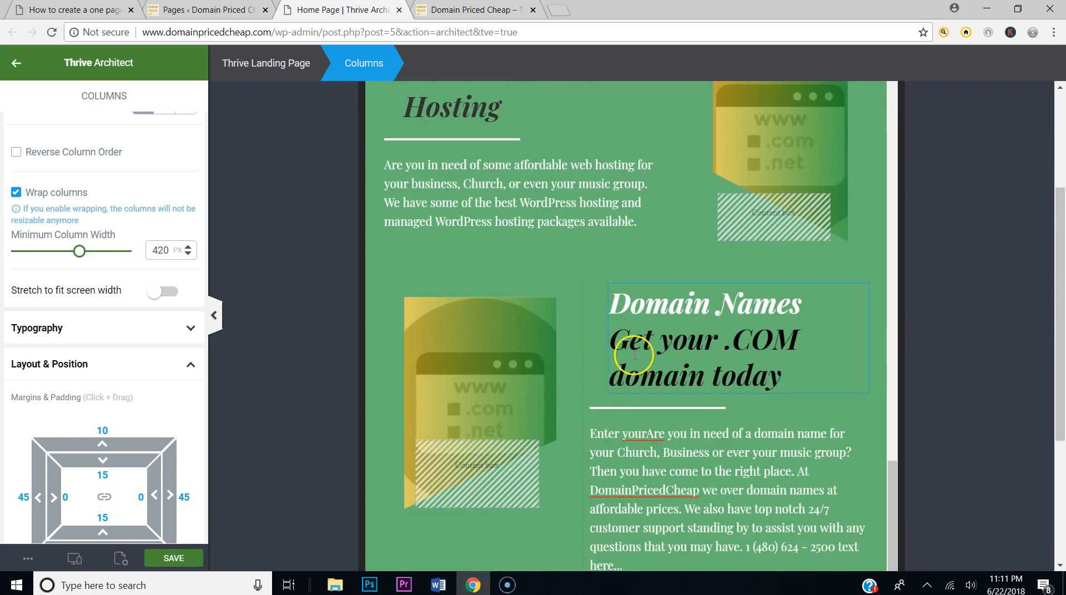
{"action": "scroll", "coordinate": [634, 356], "scroll_direction": "down", "scroll_amount": 4}
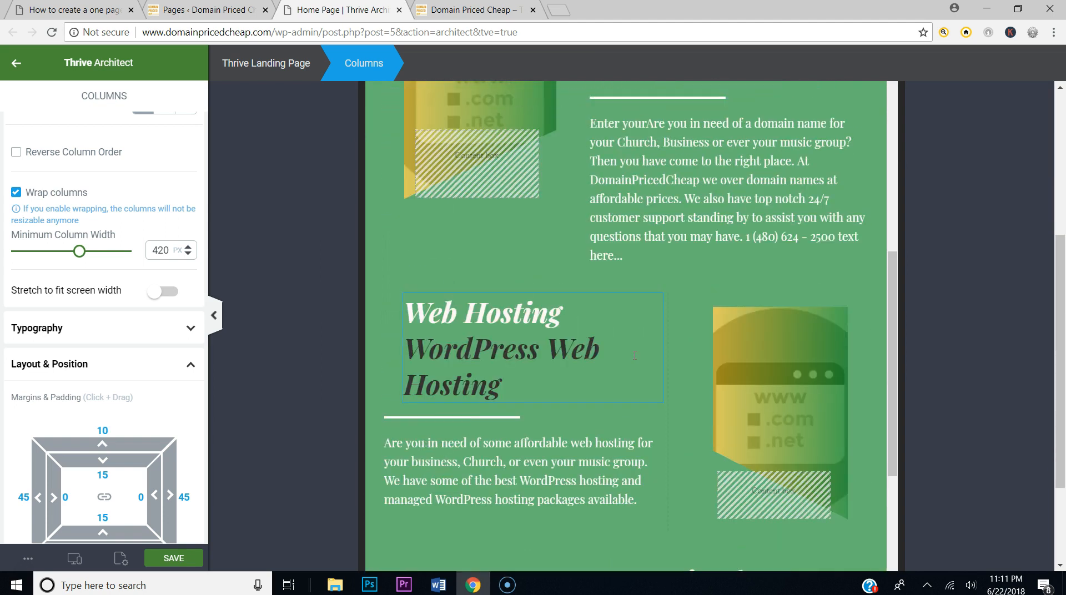
{"action": "left_click", "coordinate": [744, 339]}
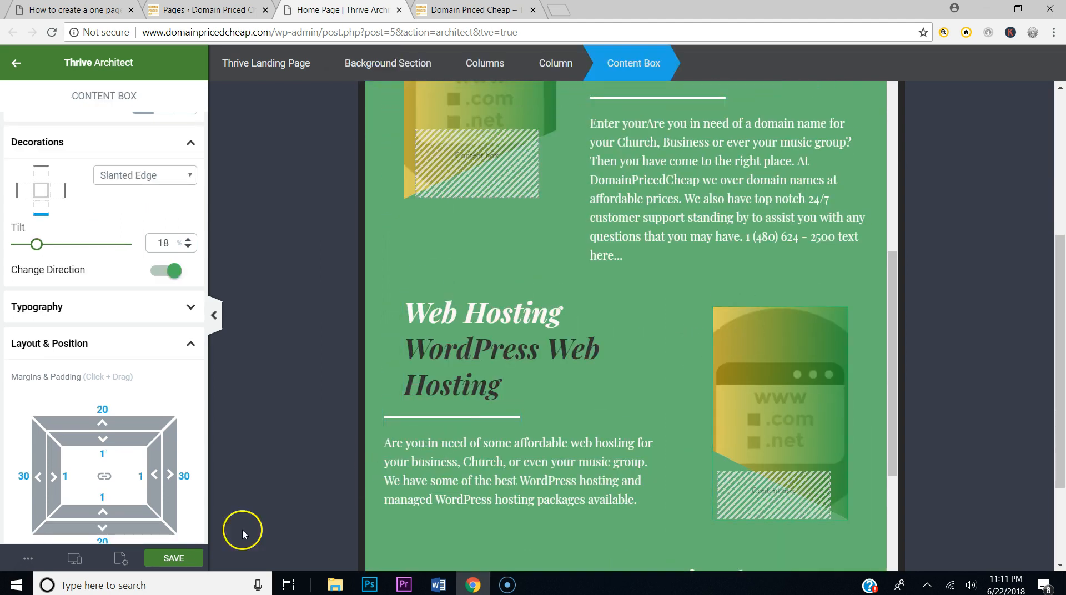
{"action": "scroll", "coordinate": [500, 471], "scroll_direction": "up", "scroll_amount": 5}
{"action": "scroll", "coordinate": [494, 473], "scroll_direction": "down", "scroll_amount": 12}
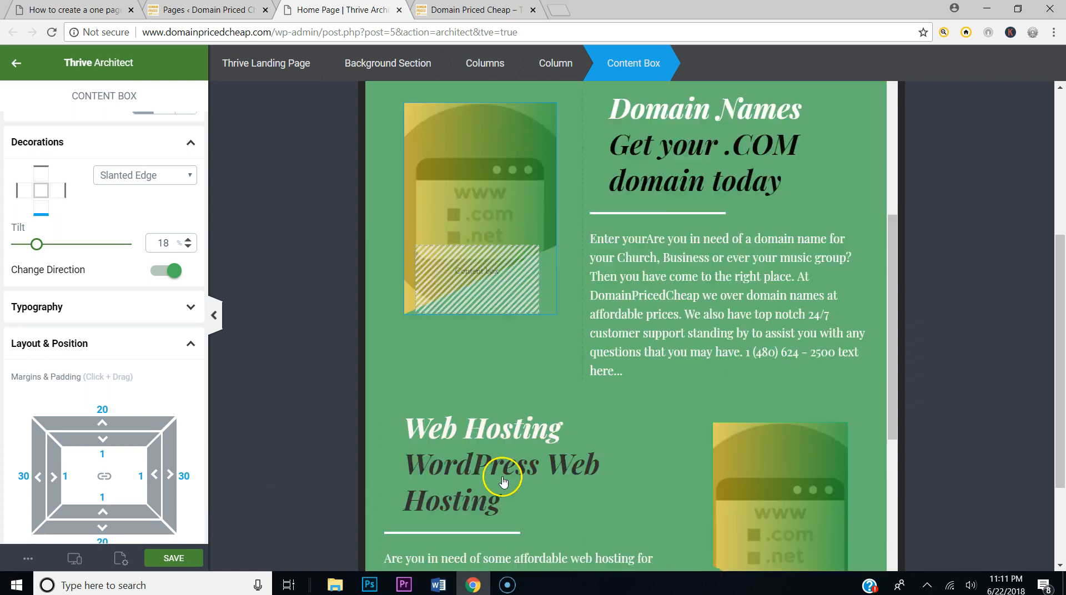
Step: Switch the page to the mobile responsive view and set the logo image's top margin to 0
{"action": "left_click", "coordinate": [78, 561]}
{"action": "left_click", "coordinate": [53, 530]}
{"action": "scroll", "coordinate": [691, 328], "scroll_direction": "up", "scroll_amount": 10}
{"action": "scroll", "coordinate": [691, 327], "scroll_direction": "down", "scroll_amount": 5}
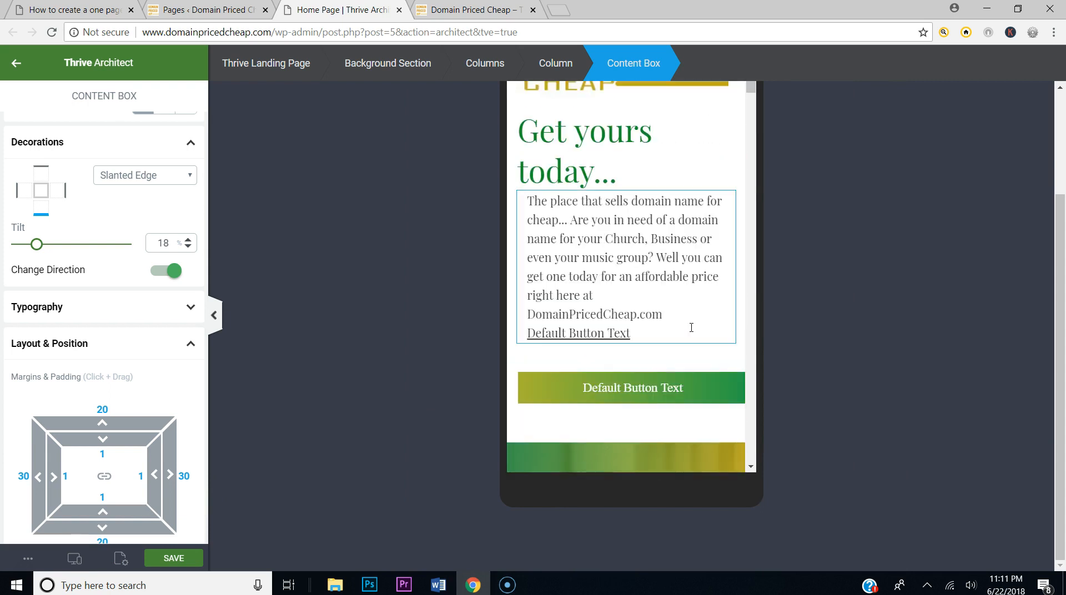
{"action": "scroll", "coordinate": [691, 327], "scroll_direction": "up", "scroll_amount": 3}
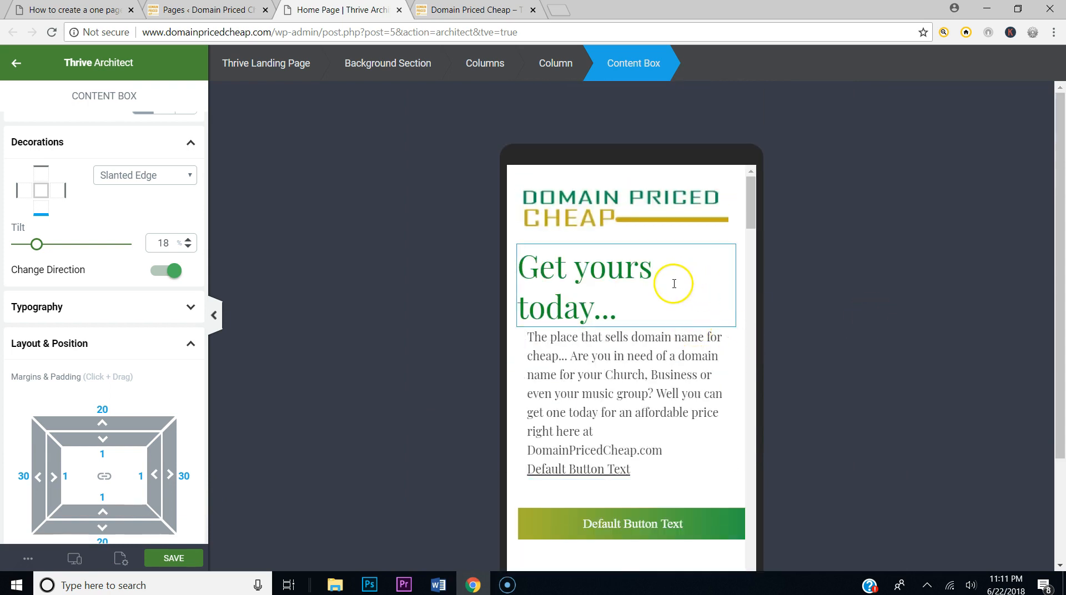
{"action": "left_click", "coordinate": [608, 210]}
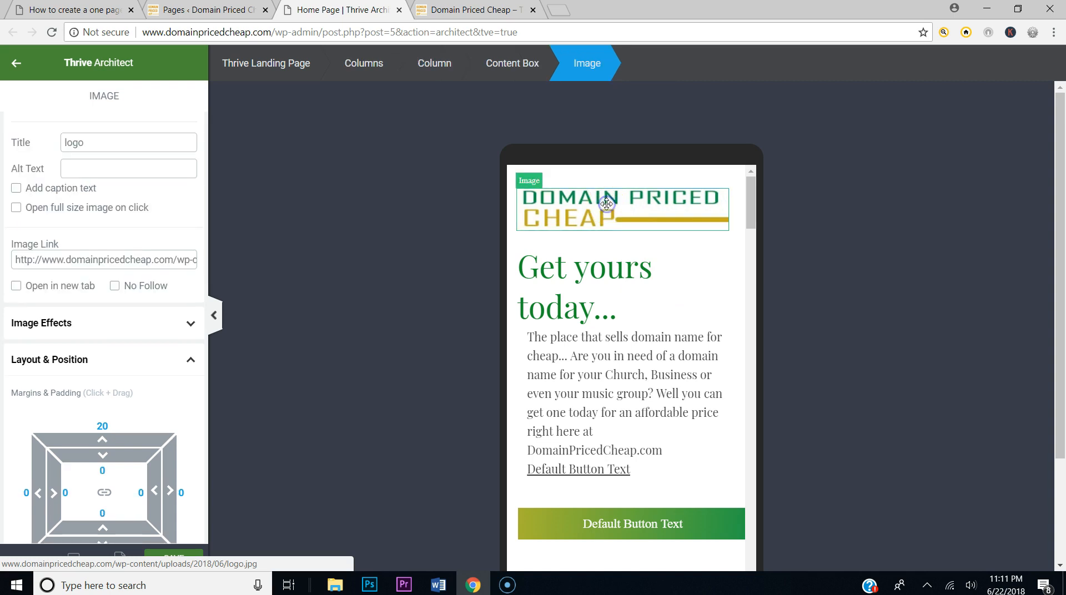
{"action": "left_click", "coordinate": [108, 427]}
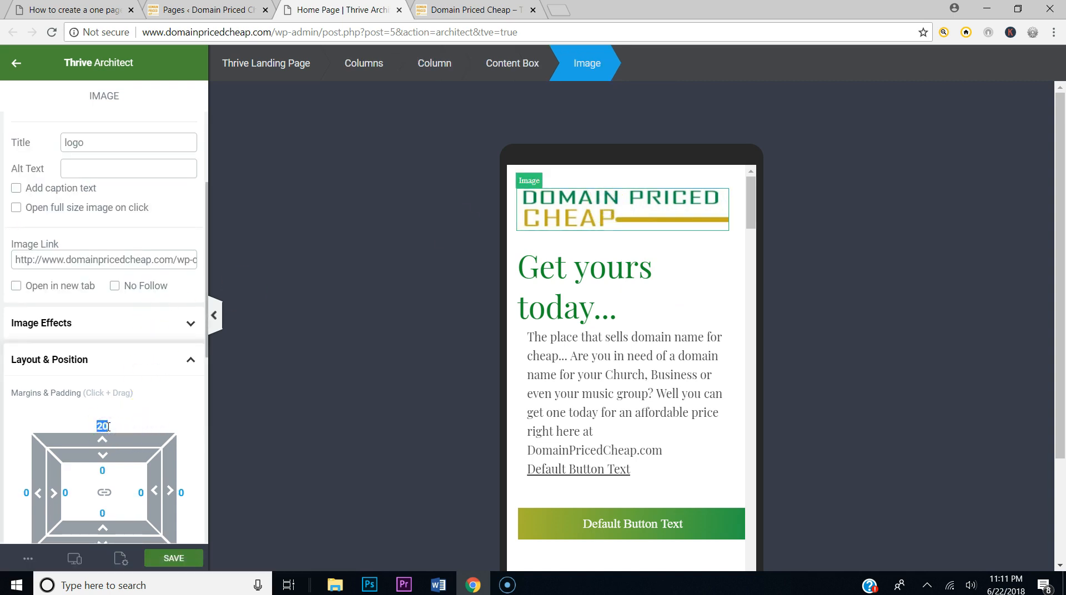
{"action": "type", "text": "0"}
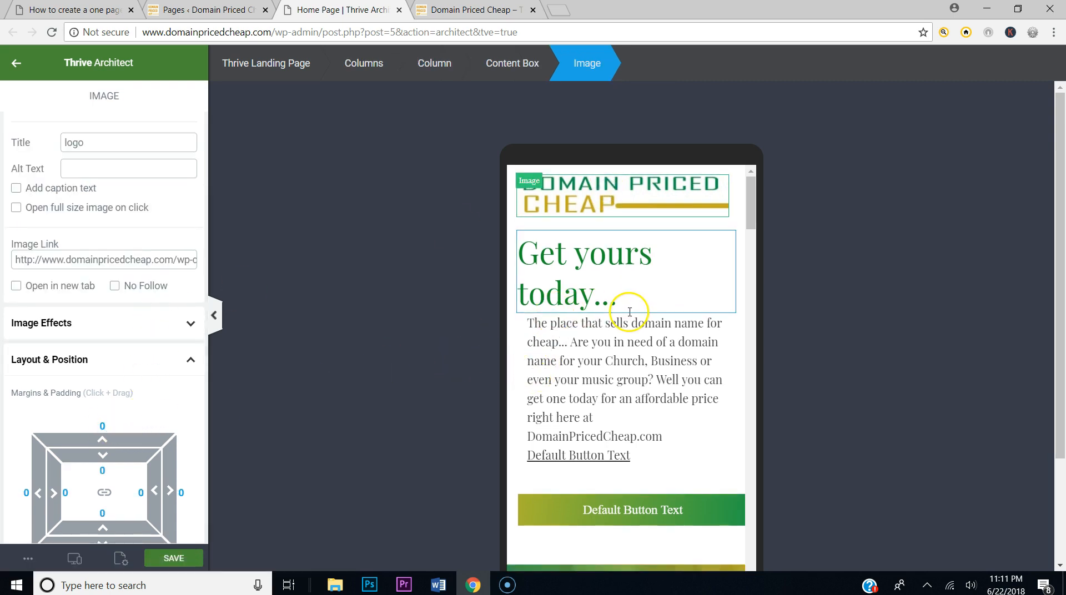
Step: Reduce the "Get yours today..." heading's font size to 37 px in mobile view
{"action": "left_click_drag", "start_coordinate": [614, 295], "coordinate": [534, 262]}
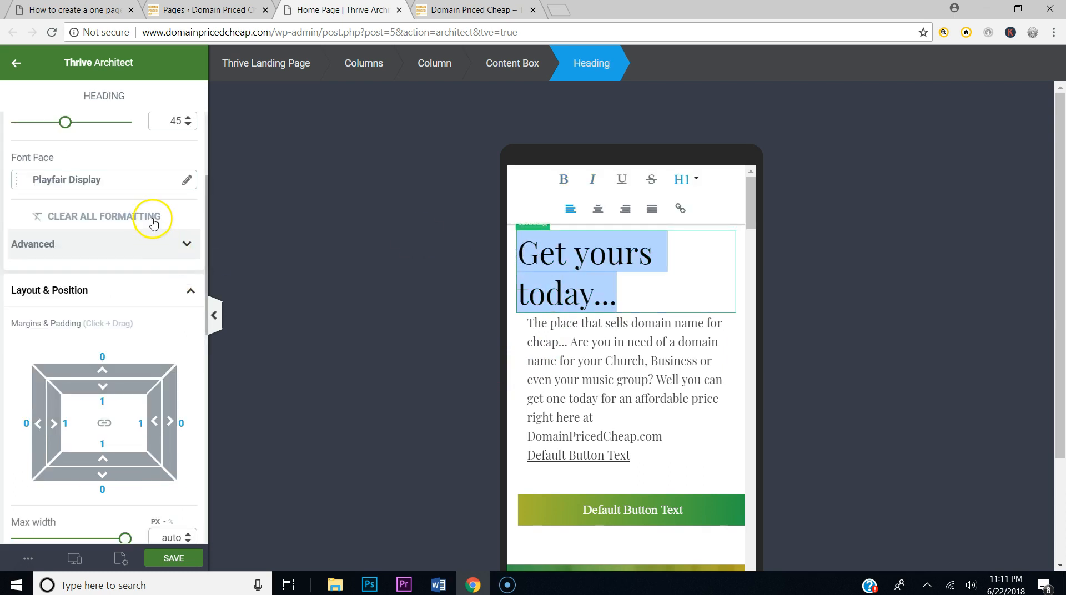
{"action": "scroll", "coordinate": [152, 217], "scroll_direction": "up", "scroll_amount": 3}
{"action": "left_click_drag", "start_coordinate": [66, 295], "coordinate": [56, 293]}
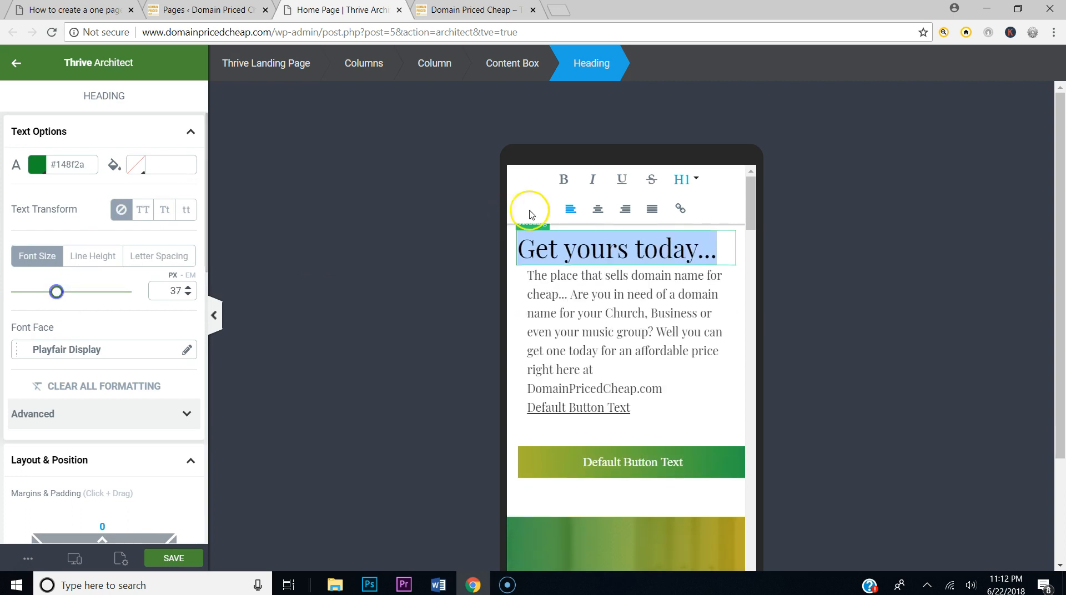
{"action": "left_click", "coordinate": [656, 249]}
{"action": "scroll", "coordinate": [653, 322], "scroll_direction": "down", "scroll_amount": 1}
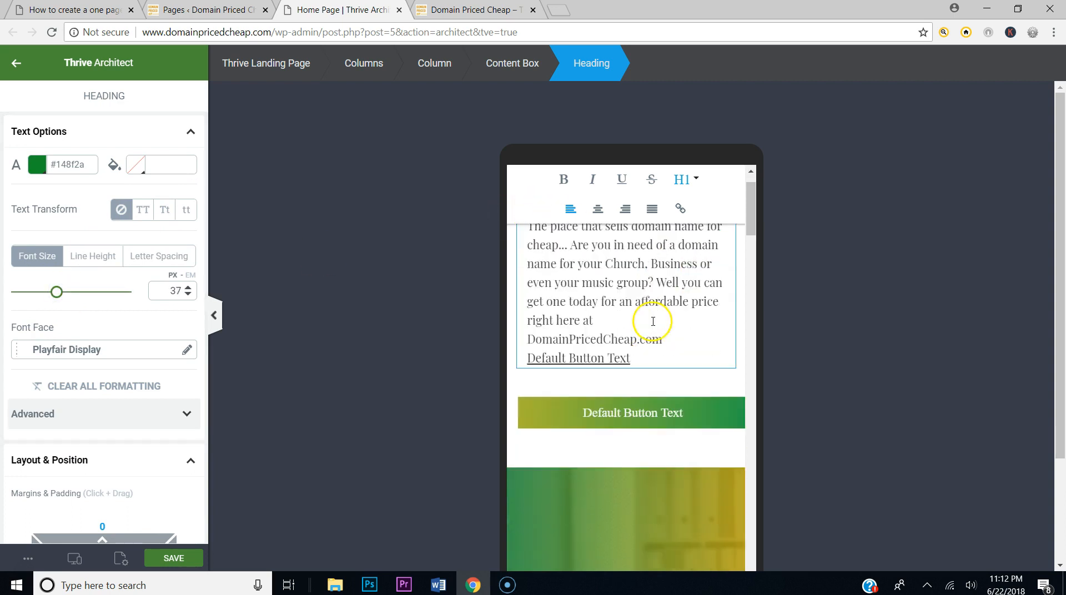
{"action": "scroll", "coordinate": [653, 321], "scroll_direction": "down", "scroll_amount": 9}
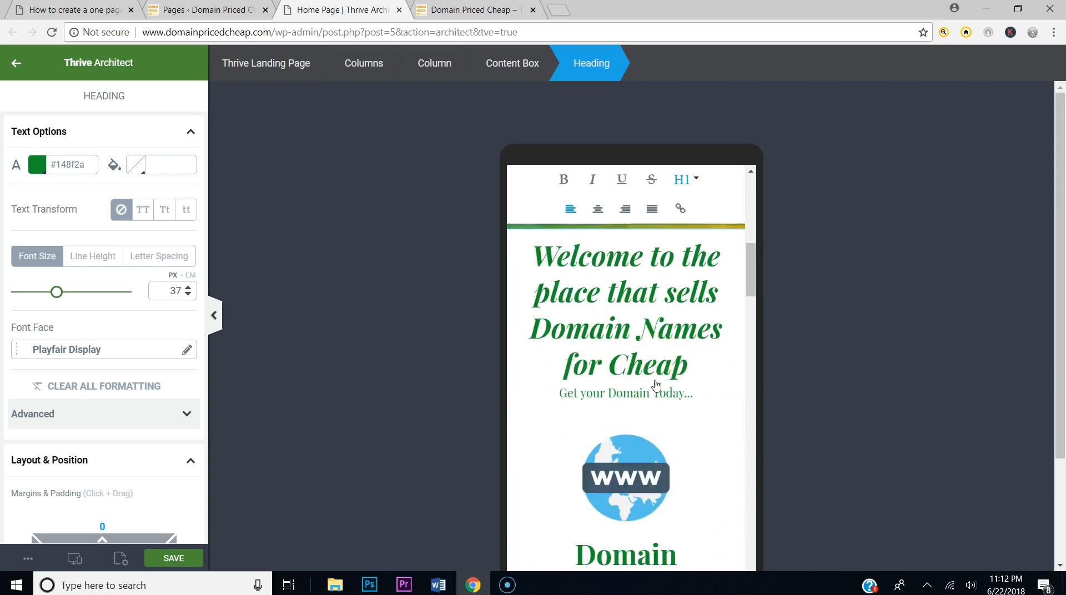
Step: Check the rest of the mobile layout down to the last Domain Names block and save the page
{"action": "scroll", "coordinate": [656, 383], "scroll_direction": "down", "scroll_amount": 7}
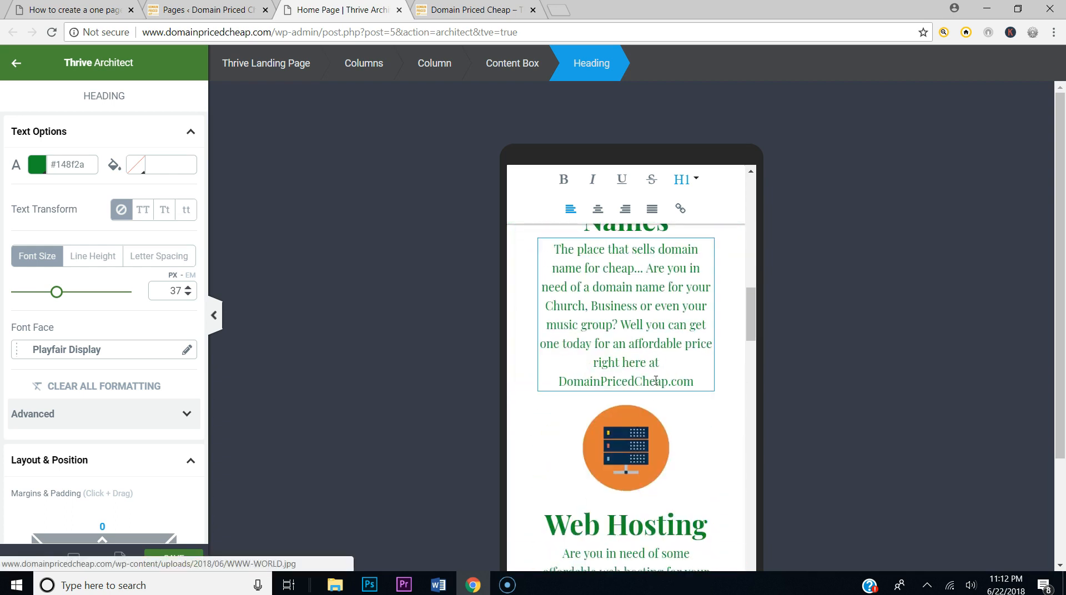
{"action": "scroll", "coordinate": [656, 382], "scroll_direction": "down", "scroll_amount": 10}
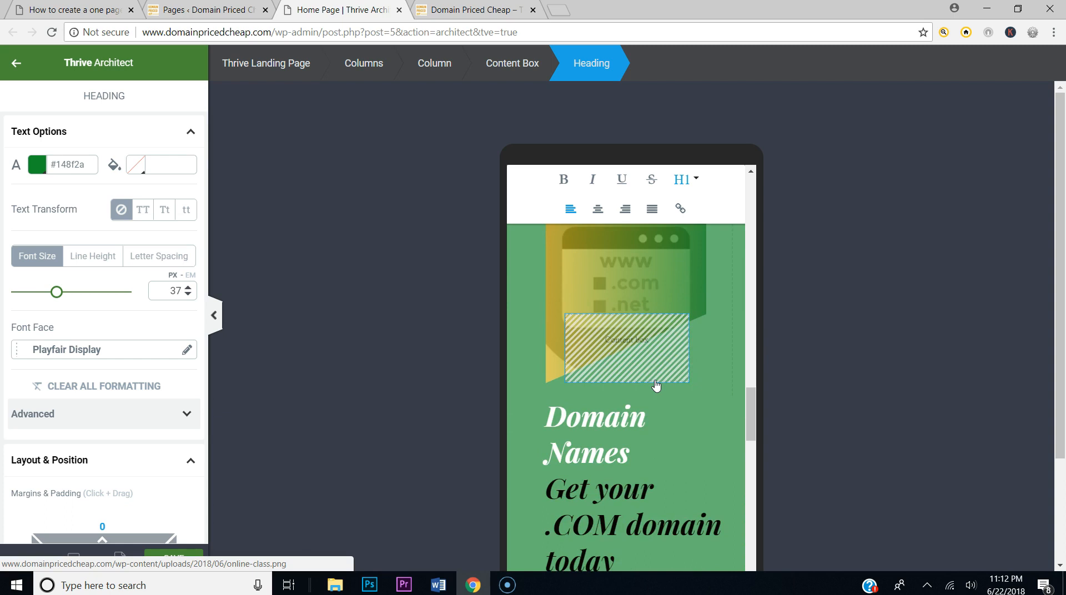
{"action": "scroll", "coordinate": [656, 384], "scroll_direction": "down", "scroll_amount": 10}
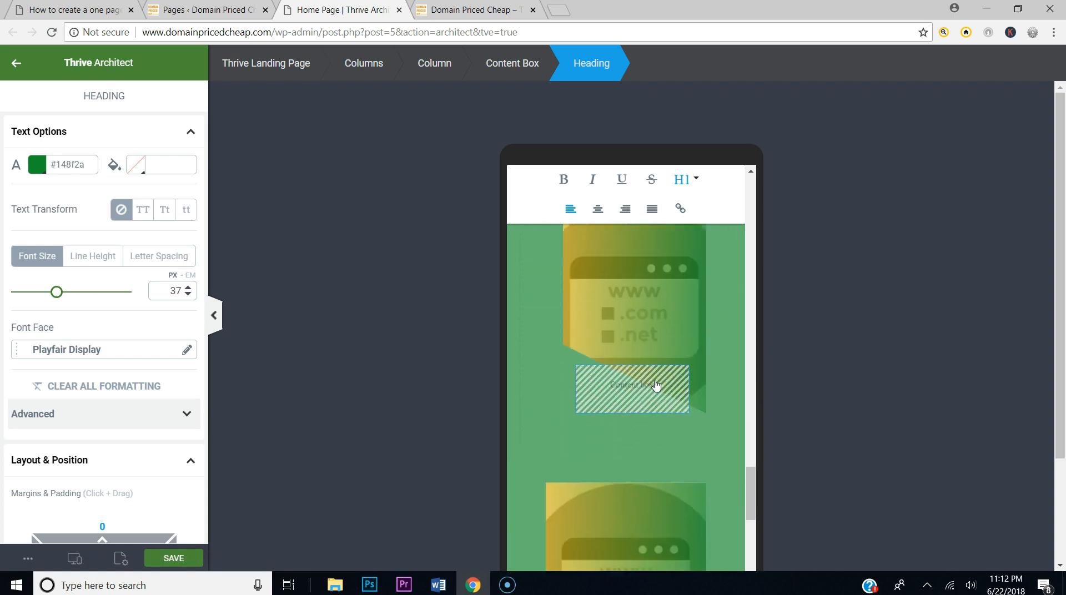
{"action": "scroll", "coordinate": [656, 385], "scroll_direction": "down", "scroll_amount": 10}
{"action": "left_click", "coordinate": [140, 563]}
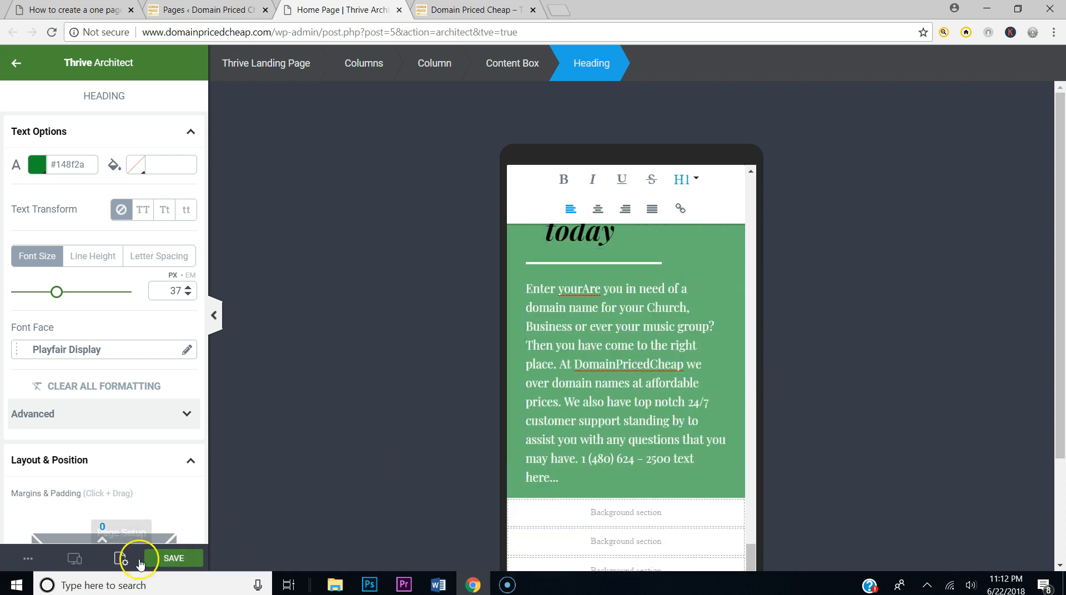
{"action": "left_click", "coordinate": [169, 558]}
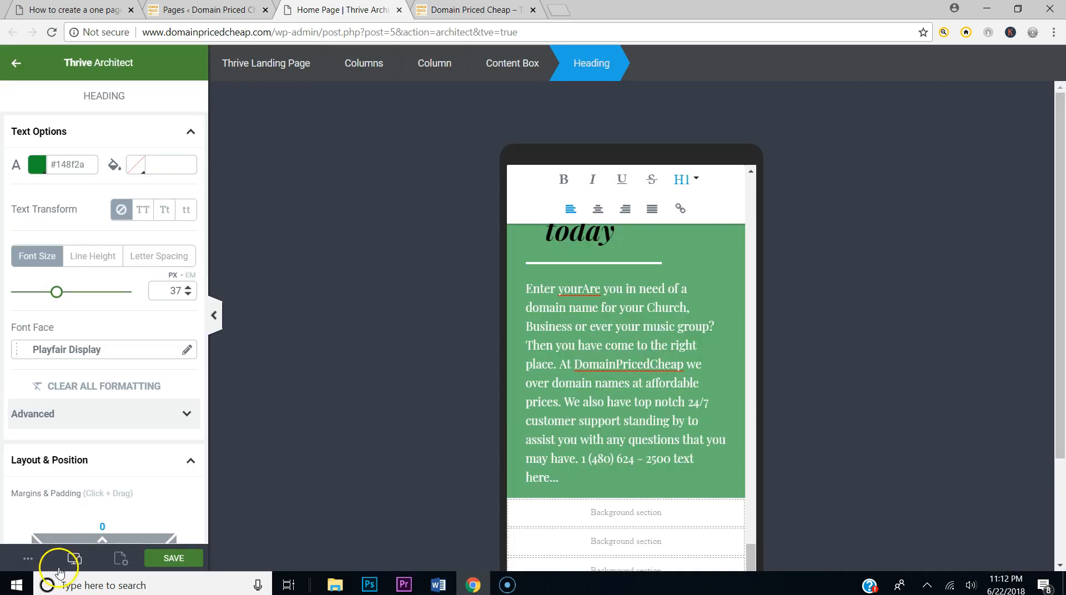
Step: Switch the page back to the desktop view and look up the "Description of our Online Class" section on the reference page
{"action": "left_click", "coordinate": [74, 558]}
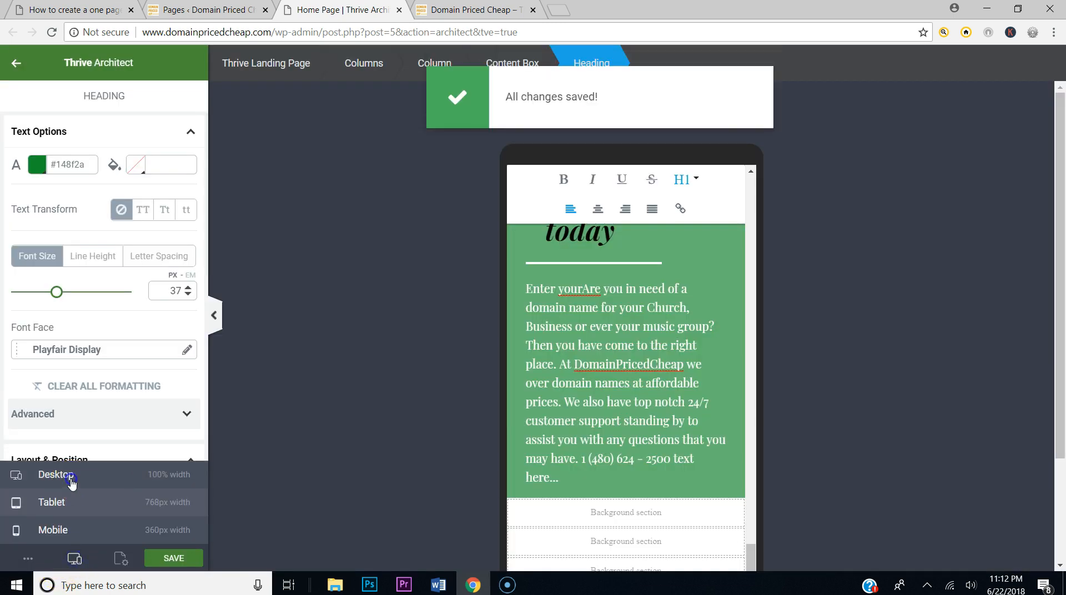
{"action": "left_click", "coordinate": [71, 481]}
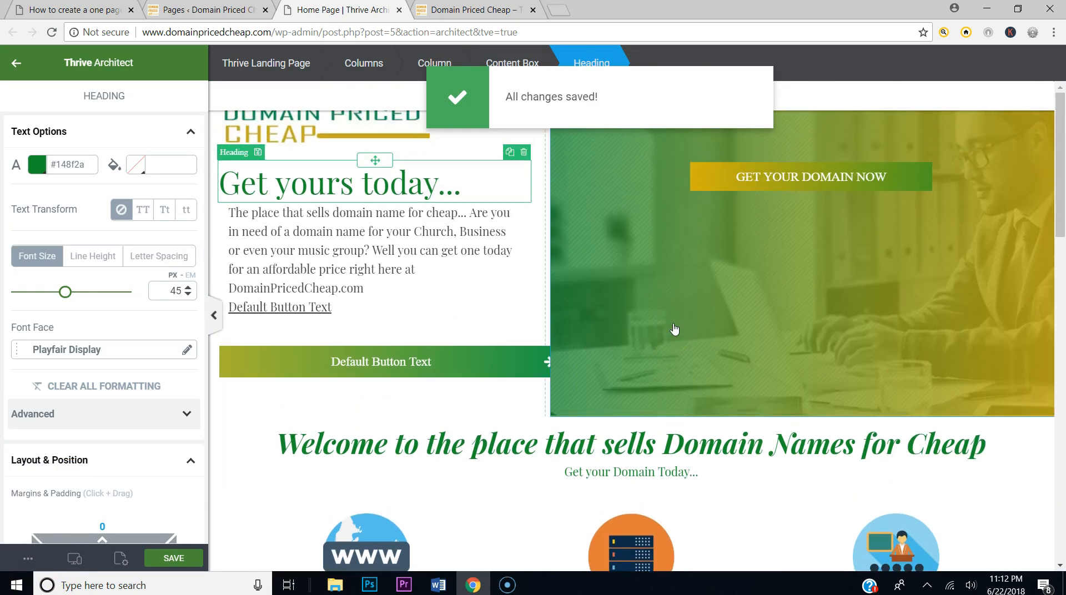
{"action": "scroll", "coordinate": [691, 357], "scroll_direction": "down", "scroll_amount": 3}
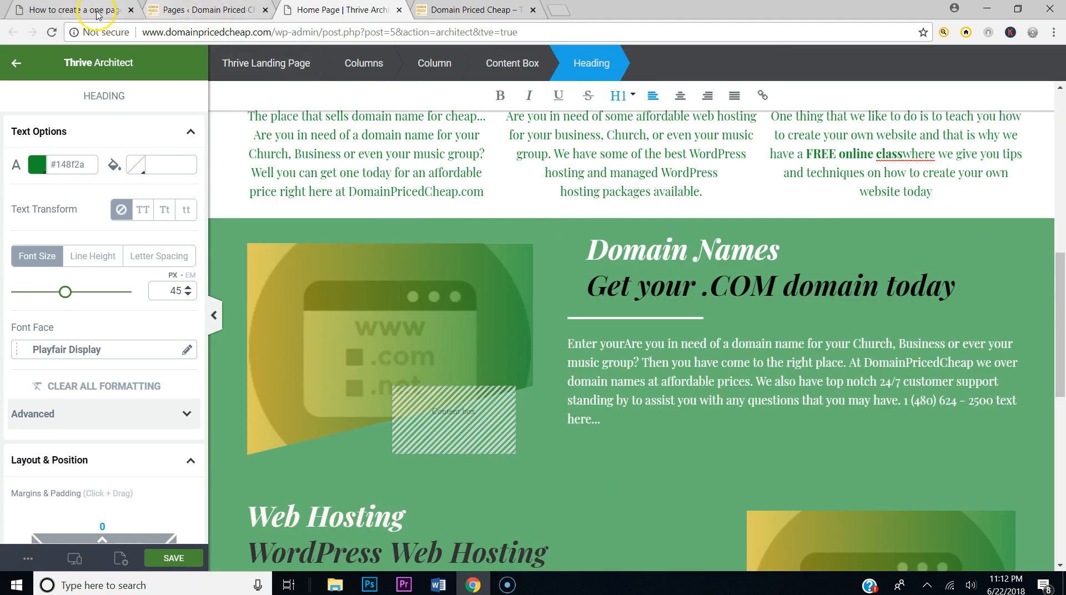
{"action": "left_click", "coordinate": [96, 14]}
{"action": "scroll", "coordinate": [573, 369], "scroll_direction": "down", "scroll_amount": 10}
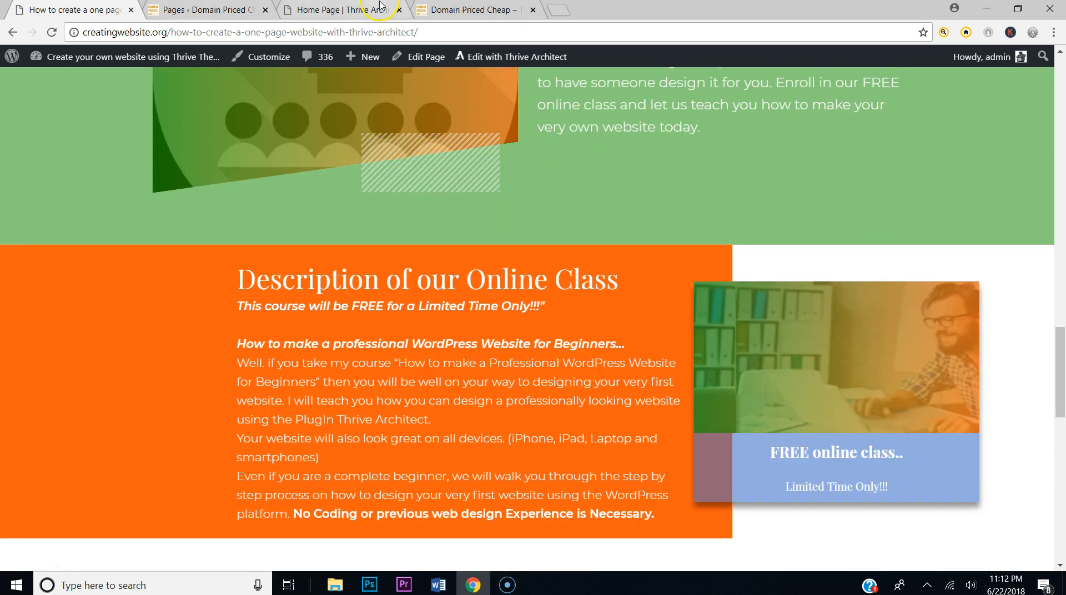
Step: Add a 1/2 + 1/2 columns block in the empty section below the last Domain Names block and widen its left column to about 60%
{"action": "left_click", "coordinate": [356, 10]}
{"action": "scroll", "coordinate": [537, 400], "scroll_direction": "down", "scroll_amount": 5}
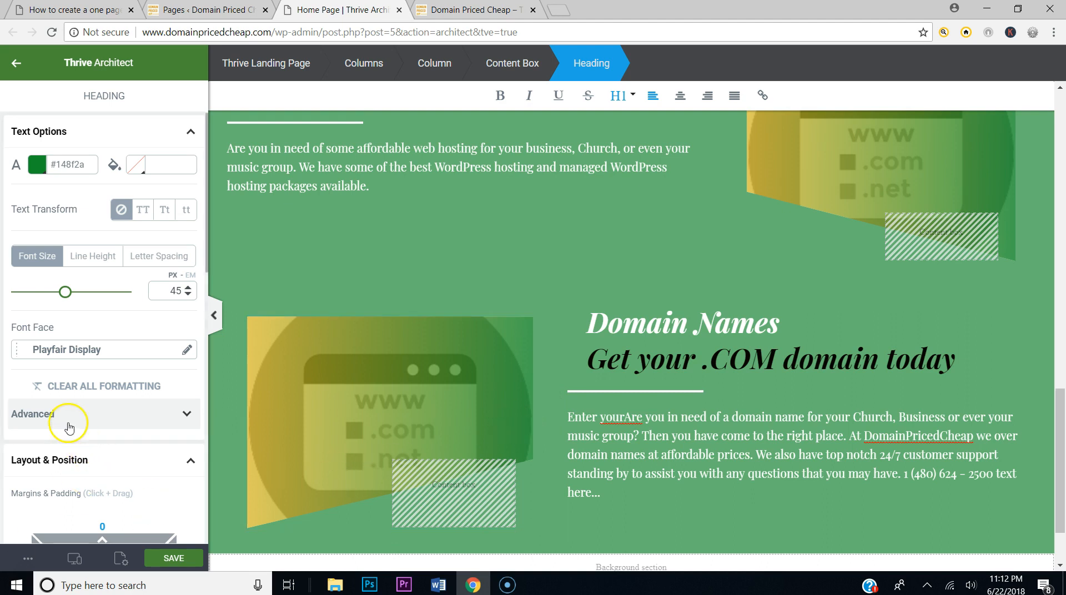
{"action": "left_click", "coordinate": [16, 63]}
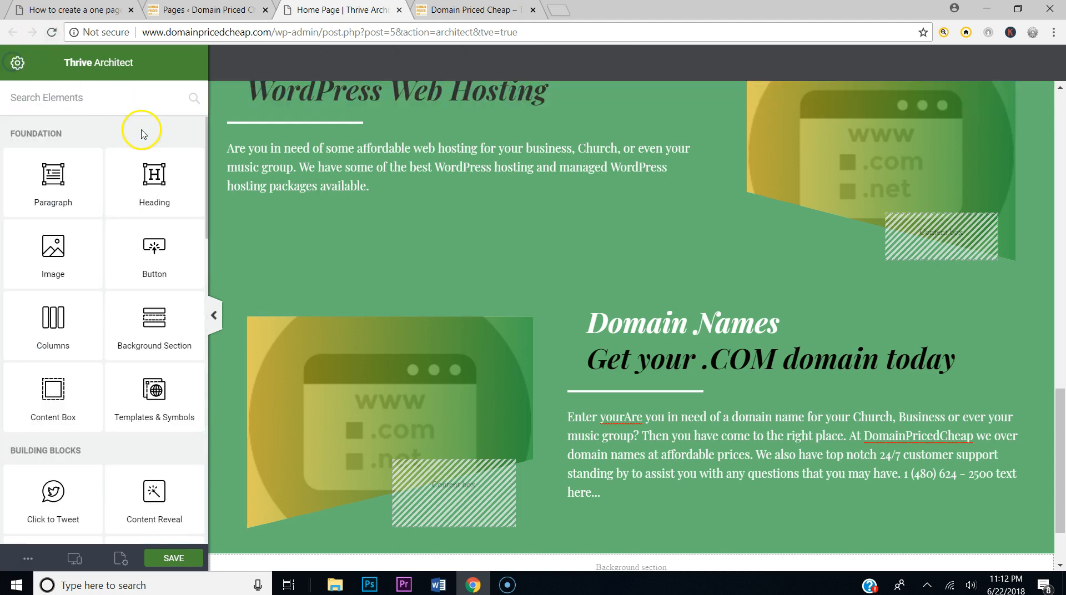
{"action": "left_click_drag", "start_coordinate": [66, 329], "coordinate": [685, 489]}
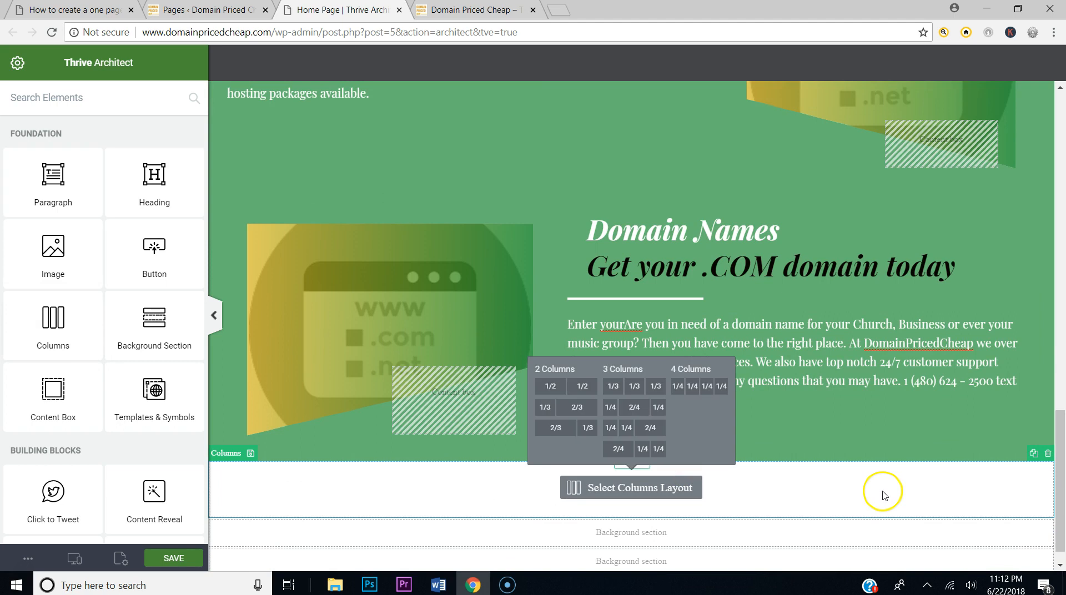
{"action": "left_click", "coordinate": [580, 388]}
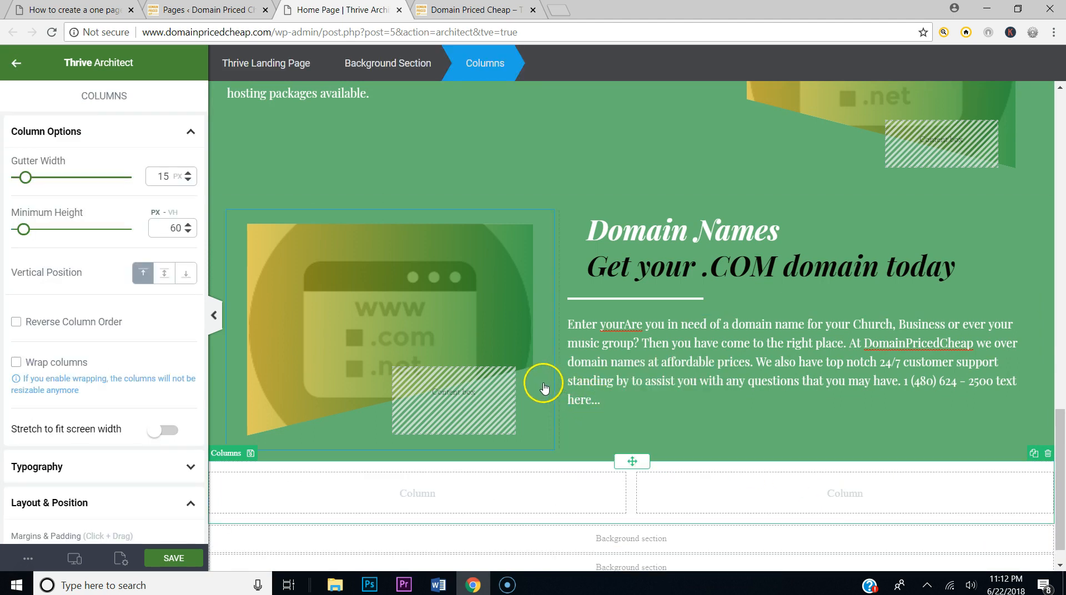
{"action": "left_click", "coordinate": [103, 11]}
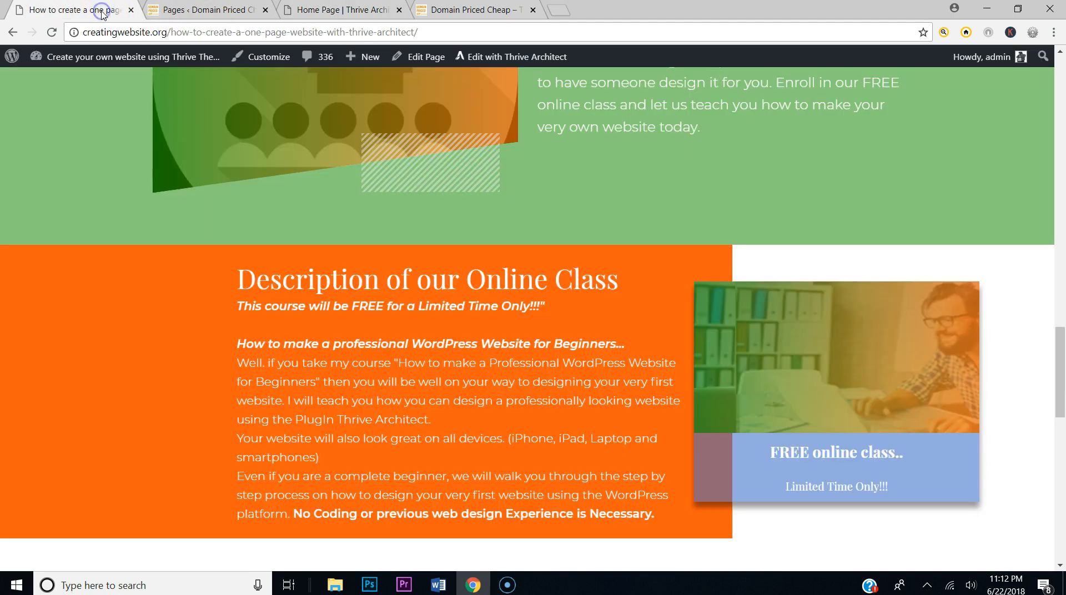
{"action": "left_click", "coordinate": [391, 11]}
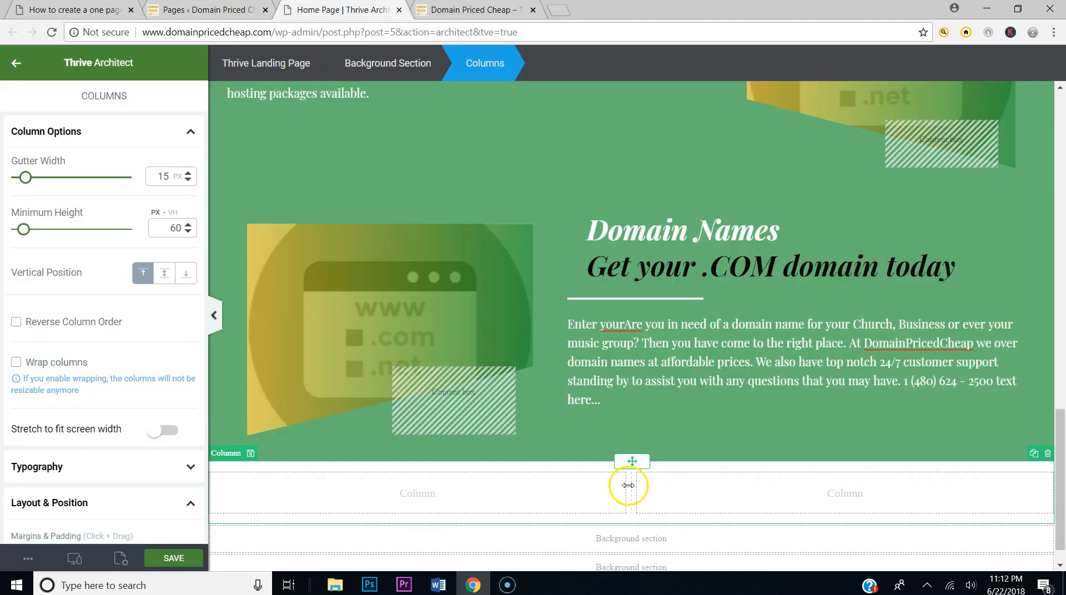
{"action": "left_click_drag", "start_coordinate": [639, 486], "coordinate": [718, 490]}
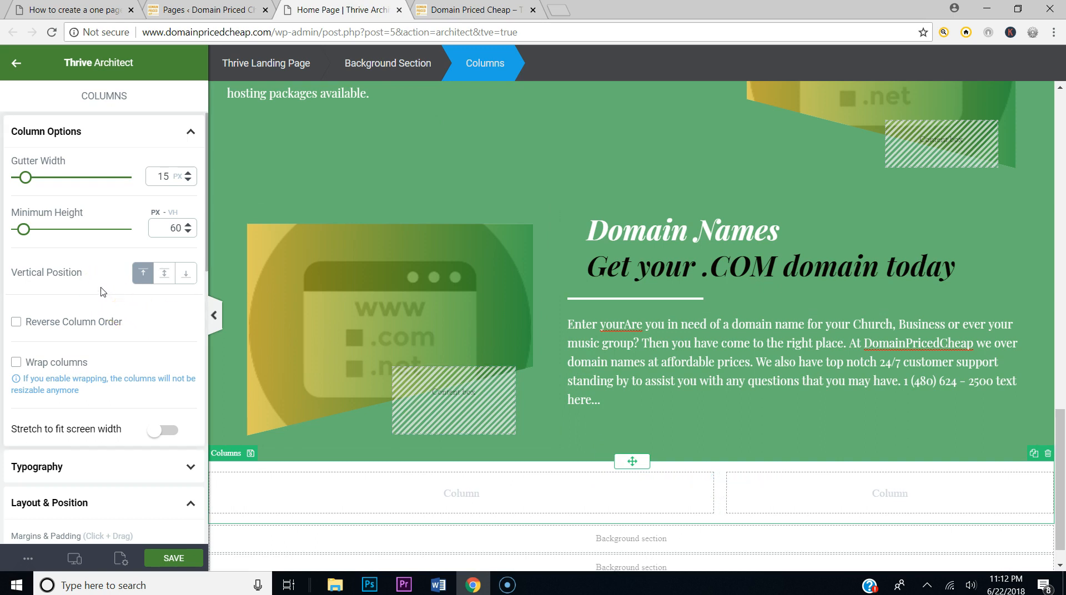
Step: Give the new left column a solid background colour of #148f2a at 63% opacity and add that colour to the saved swatches
{"action": "left_click", "coordinate": [49, 10]}
{"action": "left_click", "coordinate": [306, 9]}
{"action": "left_click", "coordinate": [406, 493]}
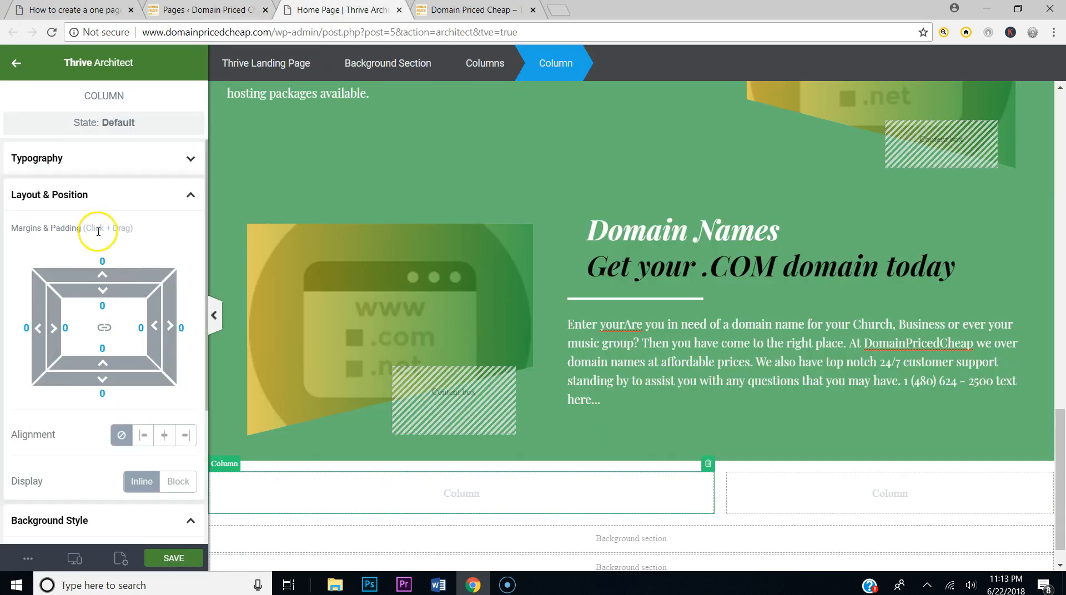
{"action": "left_click", "coordinate": [134, 207]}
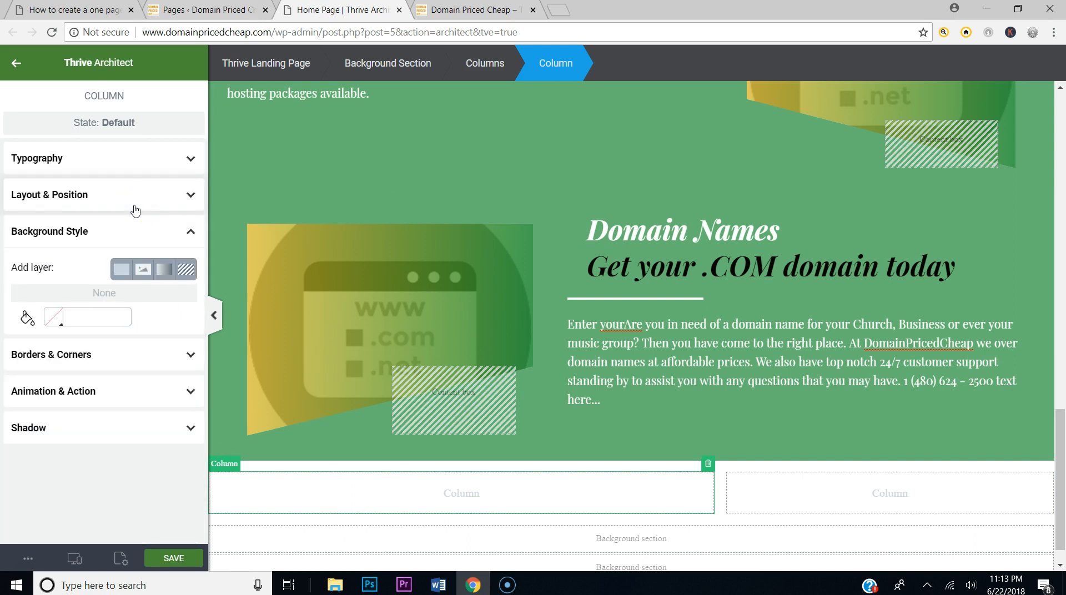
{"action": "left_click", "coordinate": [121, 269]}
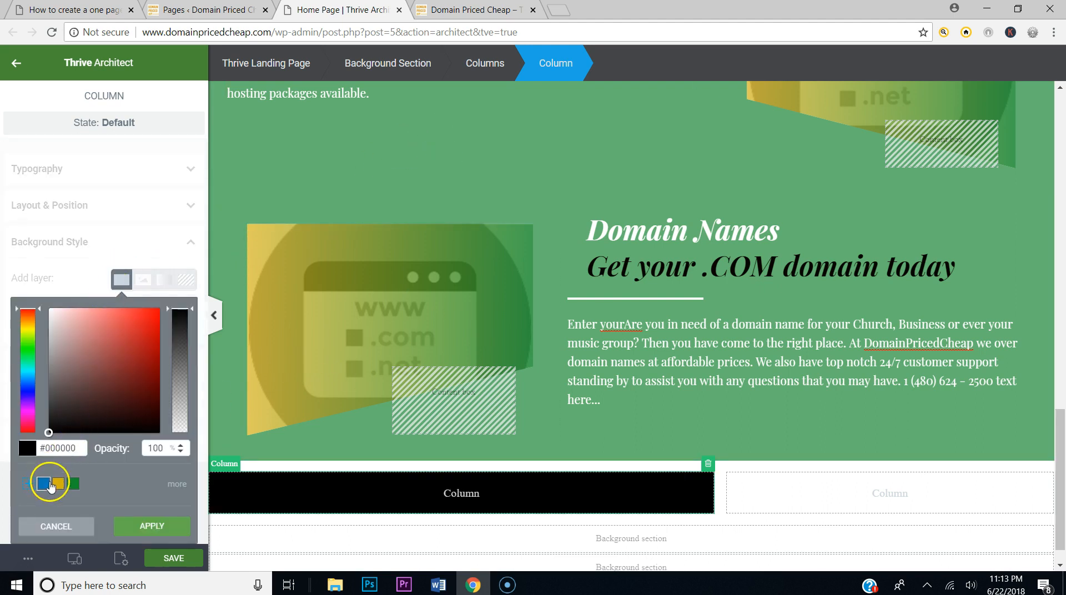
{"action": "left_click", "coordinate": [44, 484]}
{"action": "left_click", "coordinate": [73, 484]}
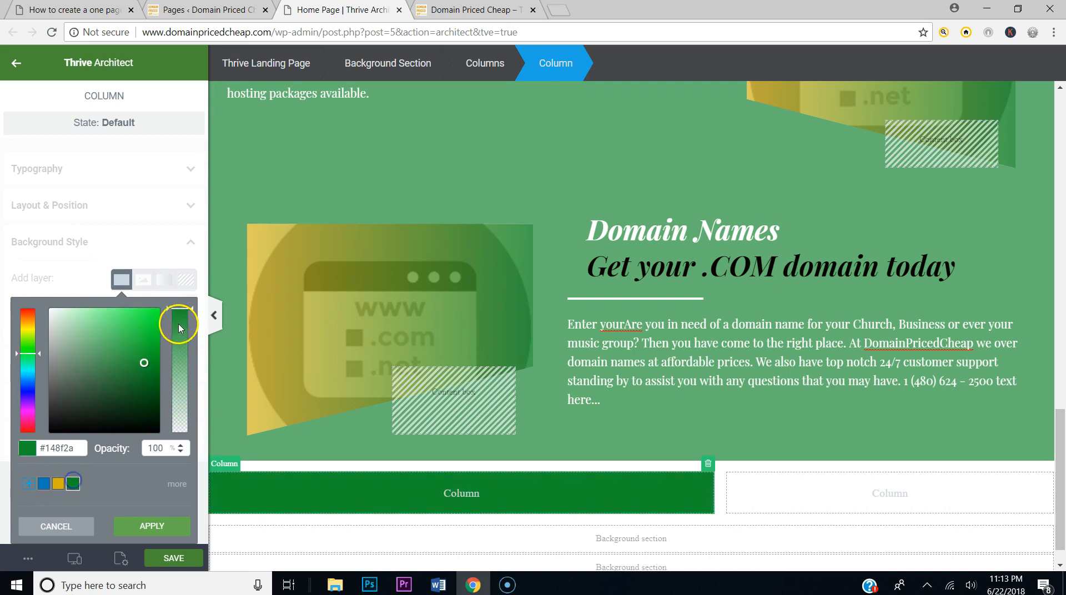
{"action": "left_click_drag", "start_coordinate": [181, 311], "coordinate": [185, 354]}
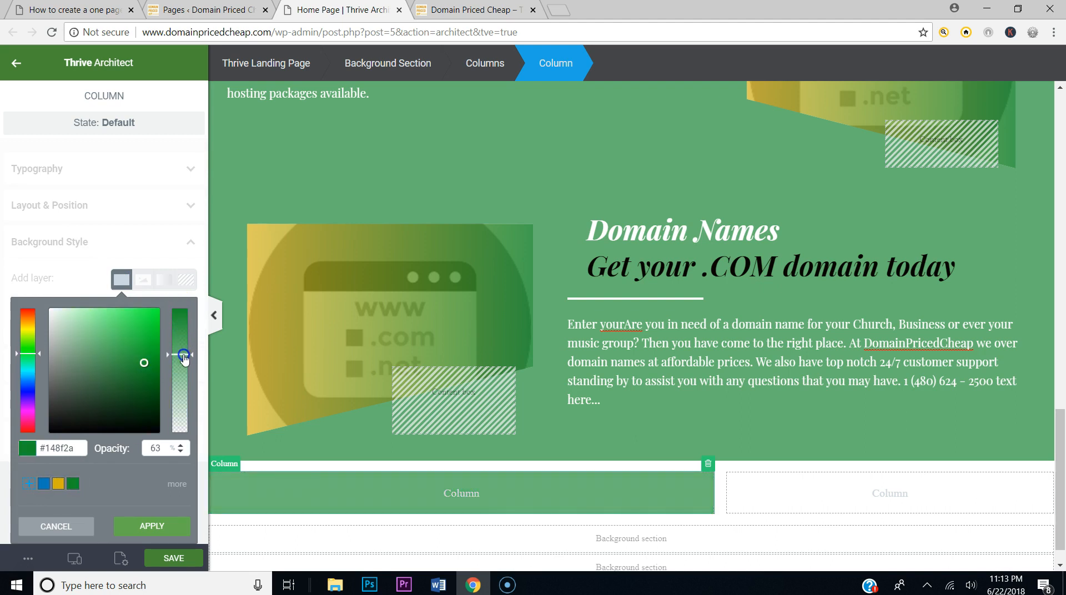
{"action": "left_click", "coordinate": [28, 483]}
{"action": "left_click", "coordinate": [164, 527]}
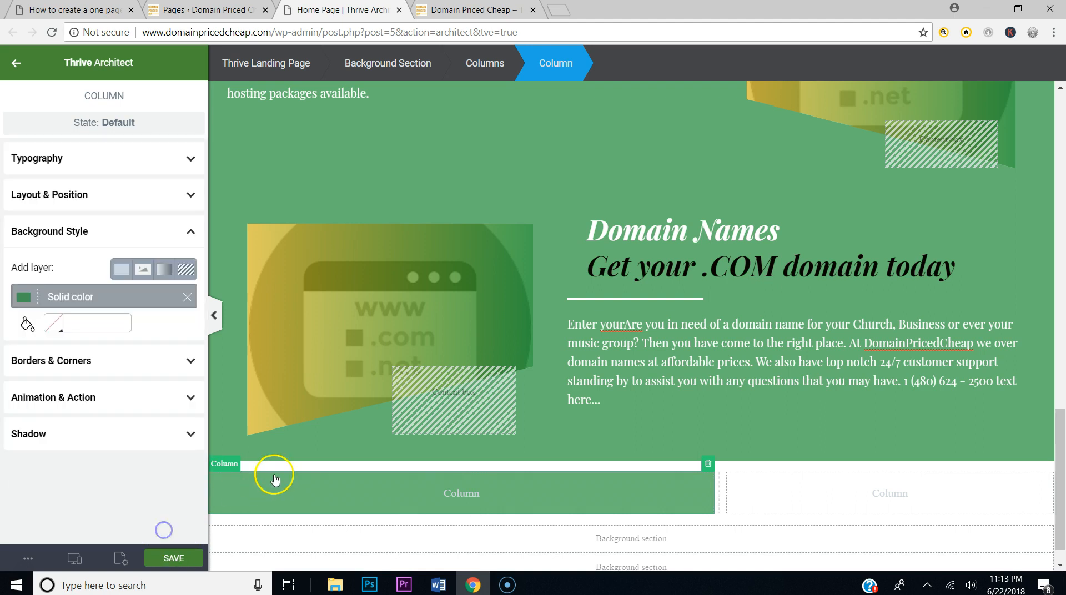
Step: Change the left column's solid background colour to the saved yellow #d5b20f at 100% opacity
{"action": "scroll", "coordinate": [418, 453], "scroll_direction": "up", "scroll_amount": 5}
{"action": "scroll", "coordinate": [417, 458], "scroll_direction": "down", "scroll_amount": 6}
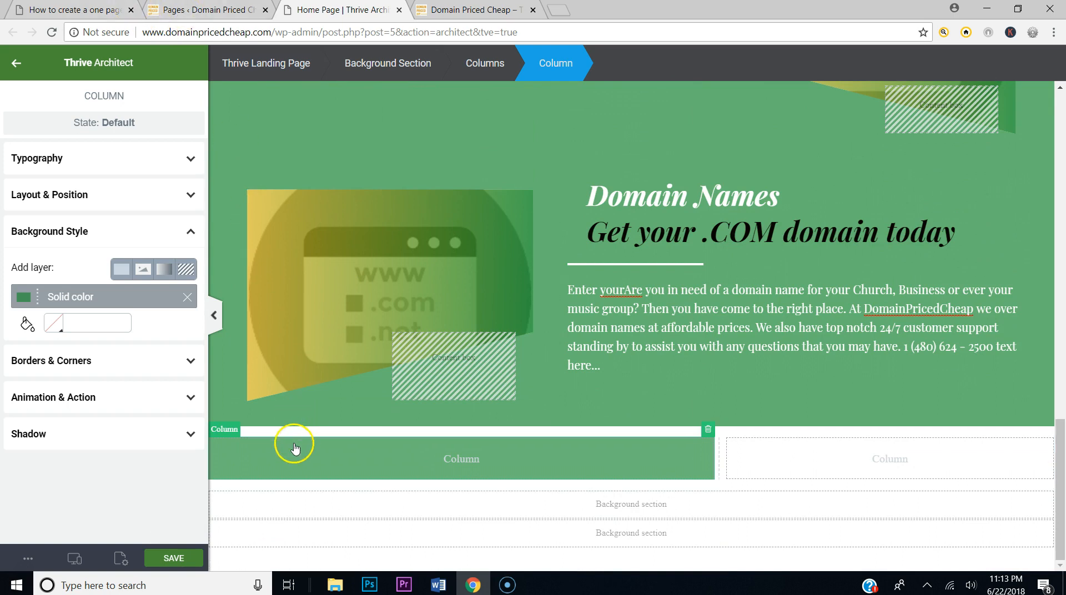
{"action": "left_click", "coordinate": [23, 297]}
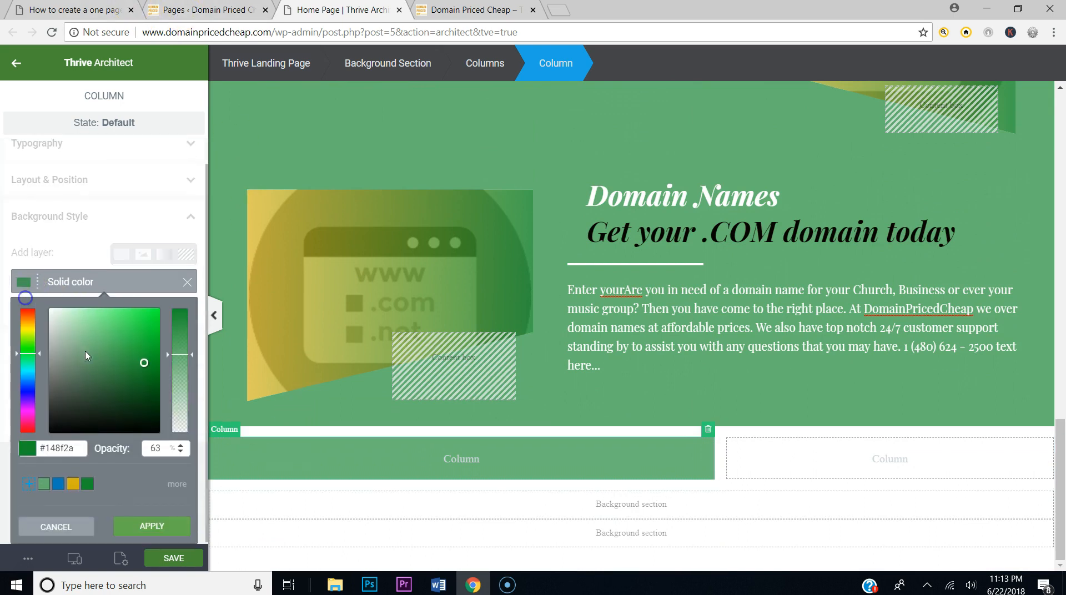
{"action": "left_click", "coordinate": [73, 484]}
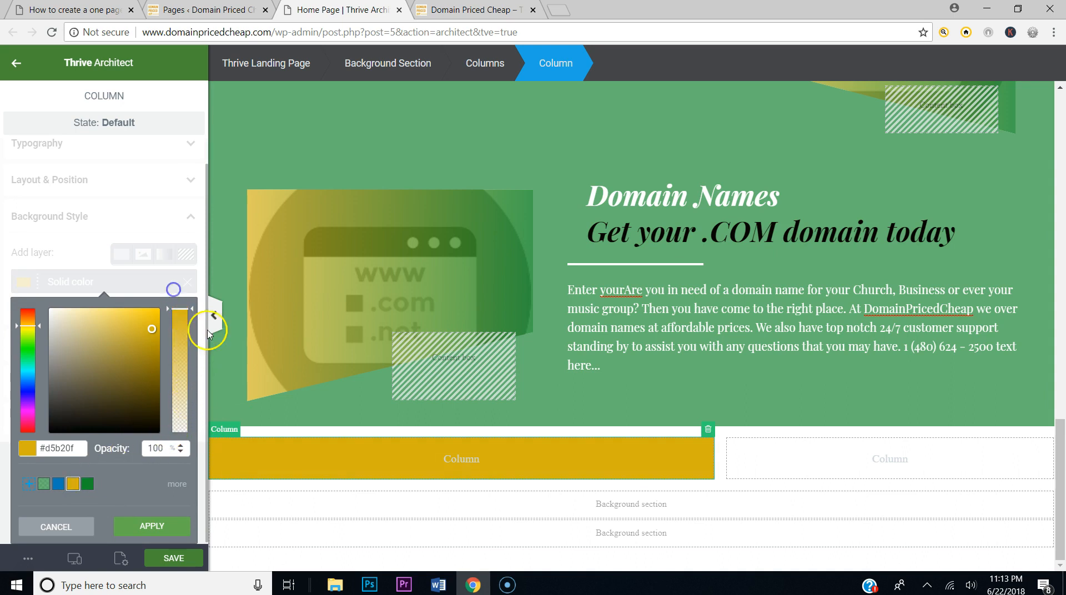
{"action": "left_click", "coordinate": [125, 527]}
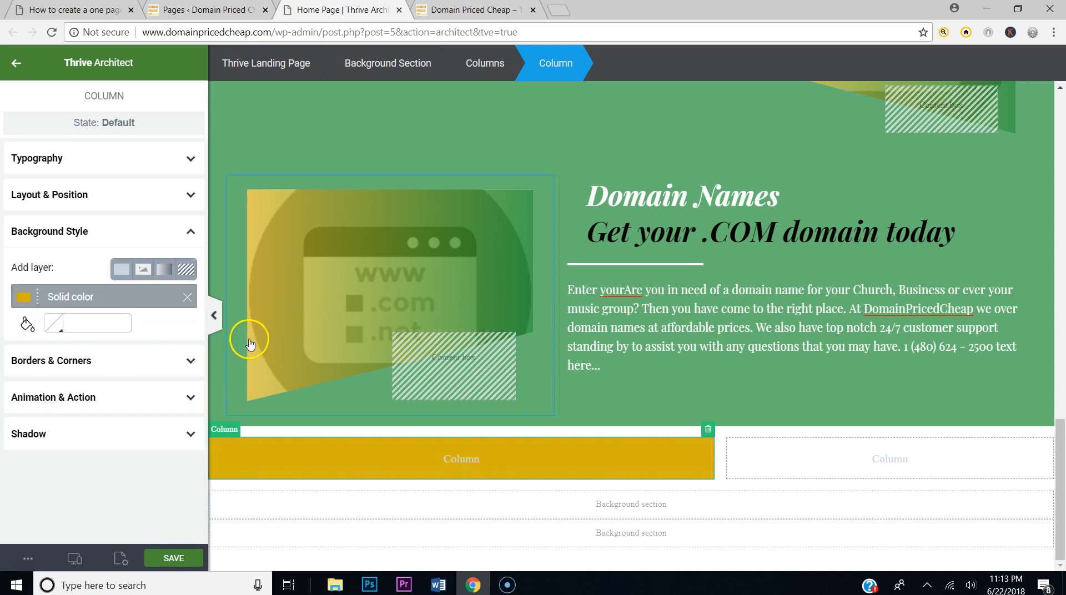
Step: Add a content box inside the yellow column and set its left and right margins to 25
{"action": "left_click", "coordinate": [91, 10]}
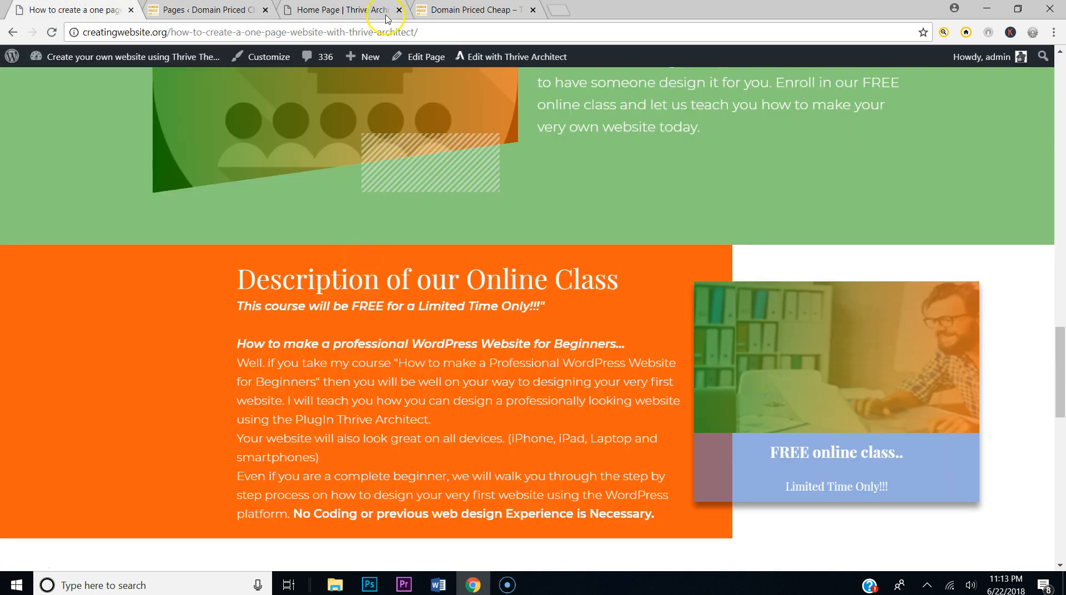
{"action": "left_click", "coordinate": [352, 8]}
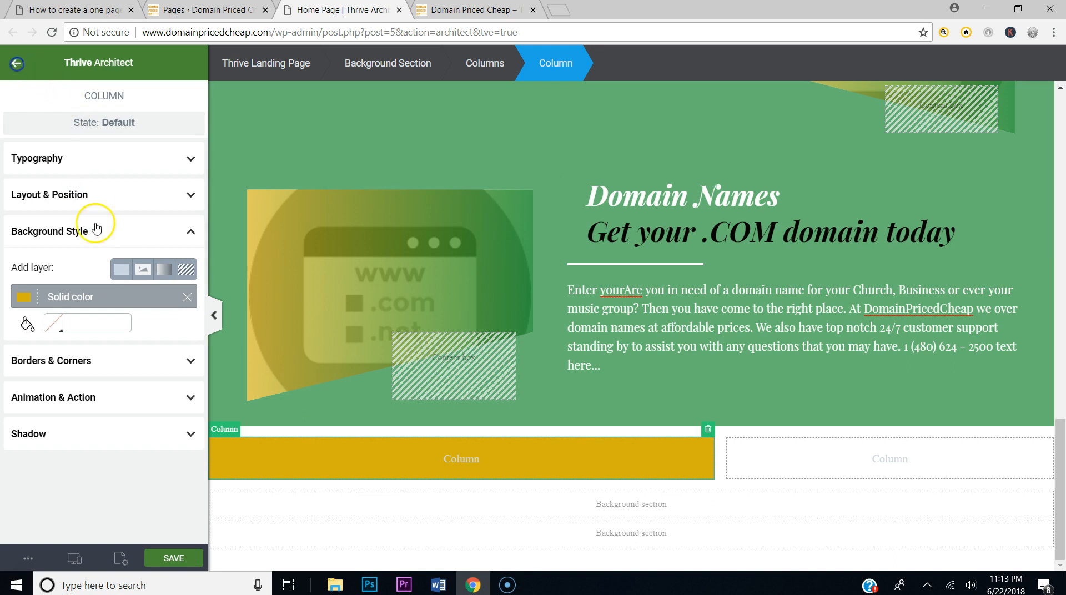
{"action": "left_click_drag", "start_coordinate": [53, 398], "coordinate": [410, 465]}
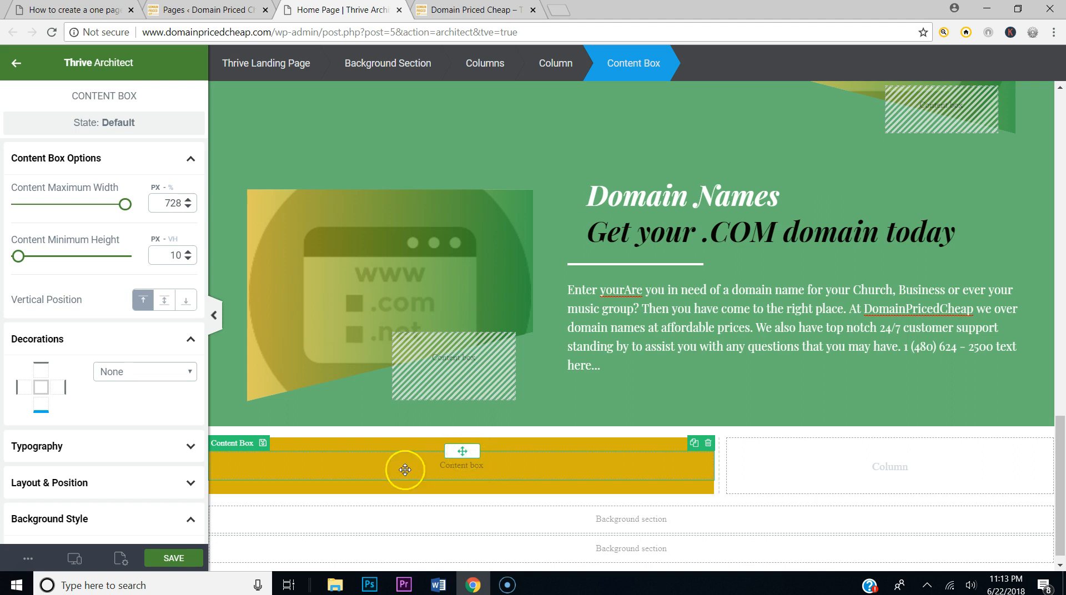
{"action": "left_click", "coordinate": [197, 151]}
{"action": "scroll", "coordinate": [96, 381], "scroll_direction": "down", "scroll_amount": 3}
{"action": "scroll", "coordinate": [95, 381], "scroll_direction": "down", "scroll_amount": 2}
{"action": "scroll", "coordinate": [94, 361], "scroll_direction": "up", "scroll_amount": 5}
{"action": "left_click", "coordinate": [95, 295]}
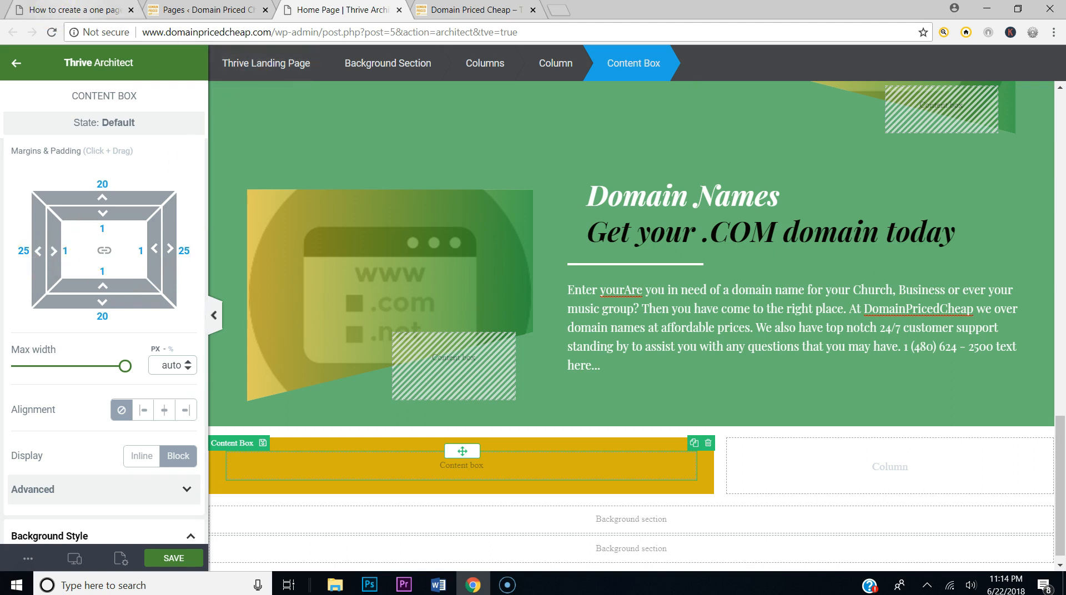
Step: Compare with the reference page's Online Class section and add a heading above the content box in the yellow column
{"action": "left_click", "coordinate": [66, 10]}
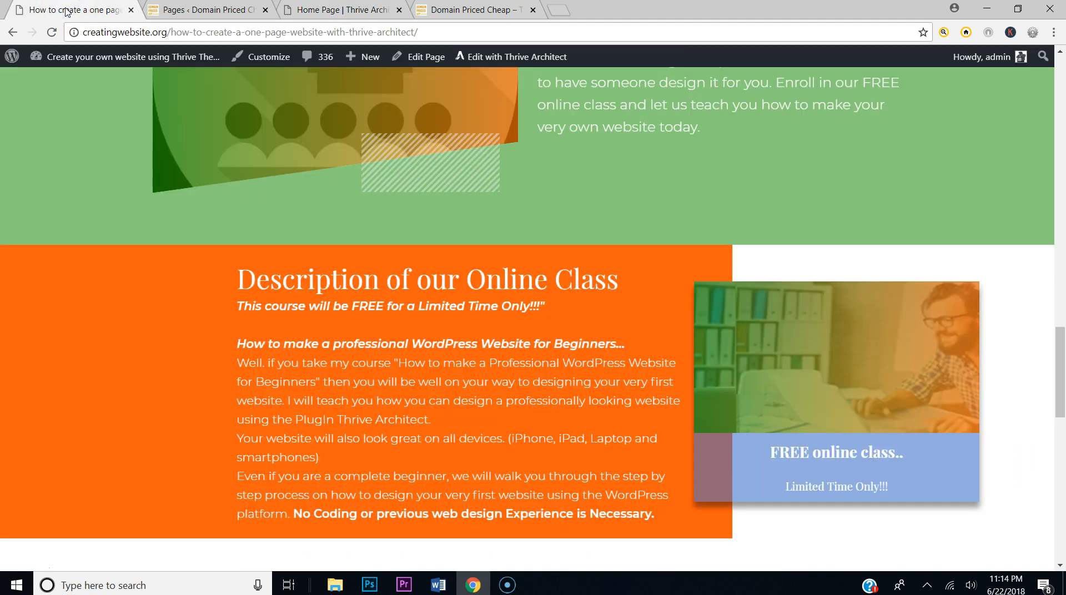
{"action": "left_click", "coordinate": [339, 10]}
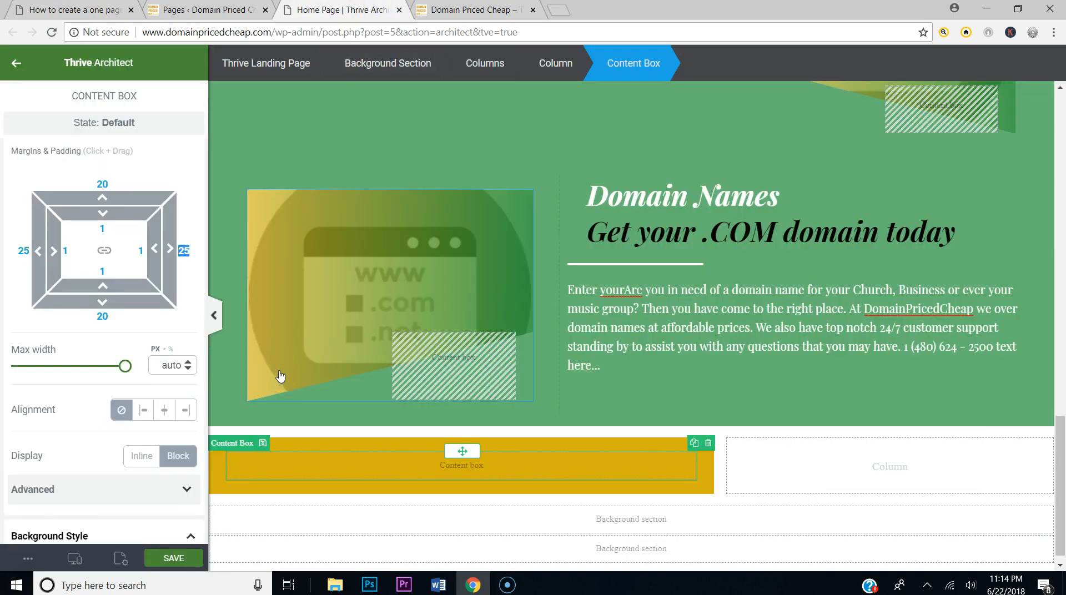
{"action": "left_click", "coordinate": [79, 10]}
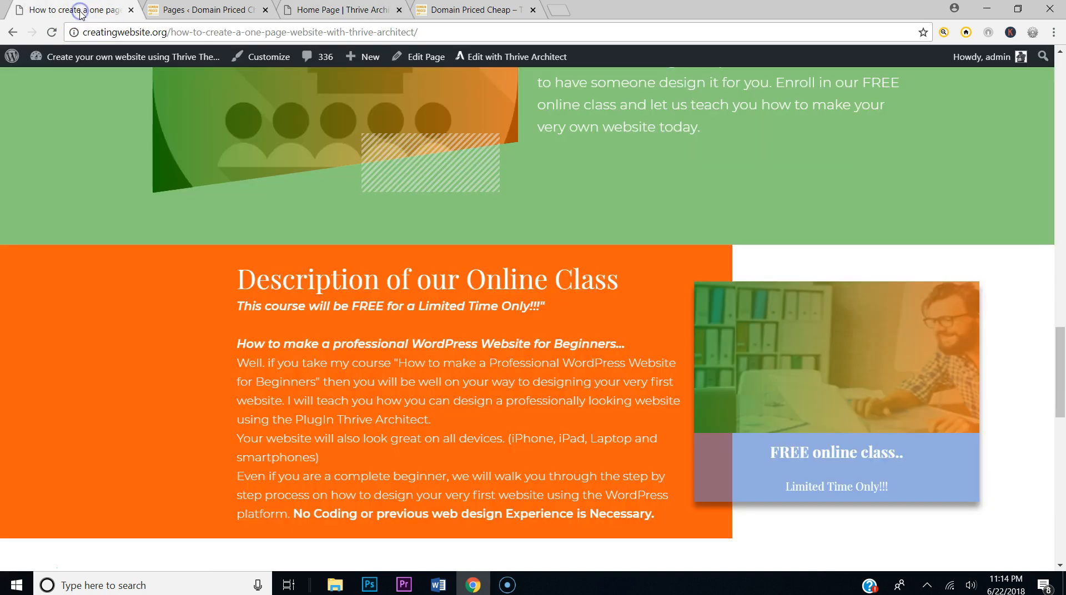
{"action": "left_click", "coordinate": [325, 11]}
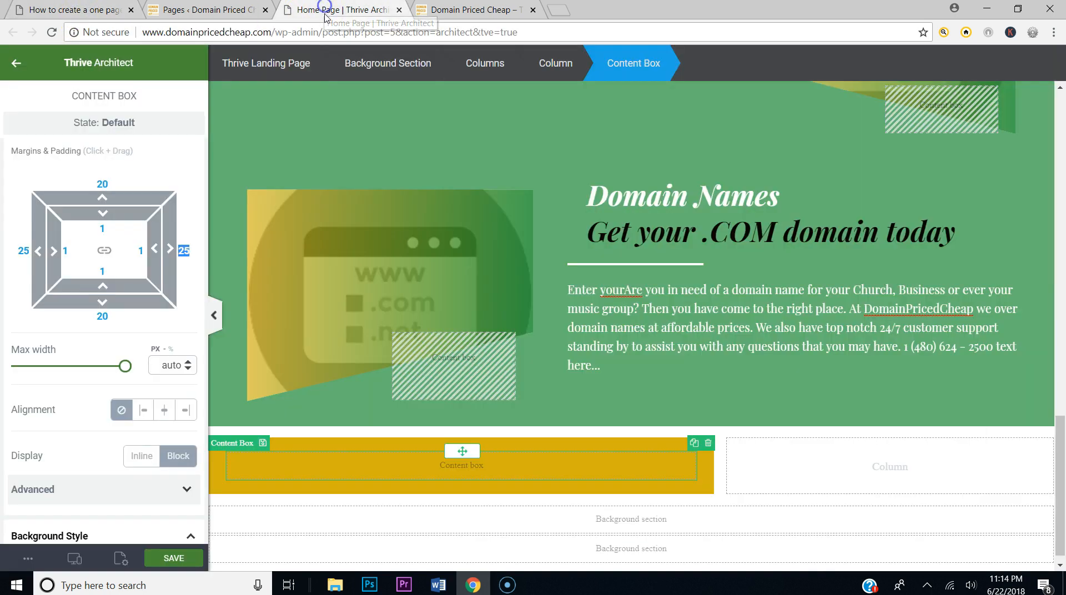
{"action": "left_click", "coordinate": [16, 62]}
{"action": "left_click_drag", "start_coordinate": [154, 175], "coordinate": [465, 458]}
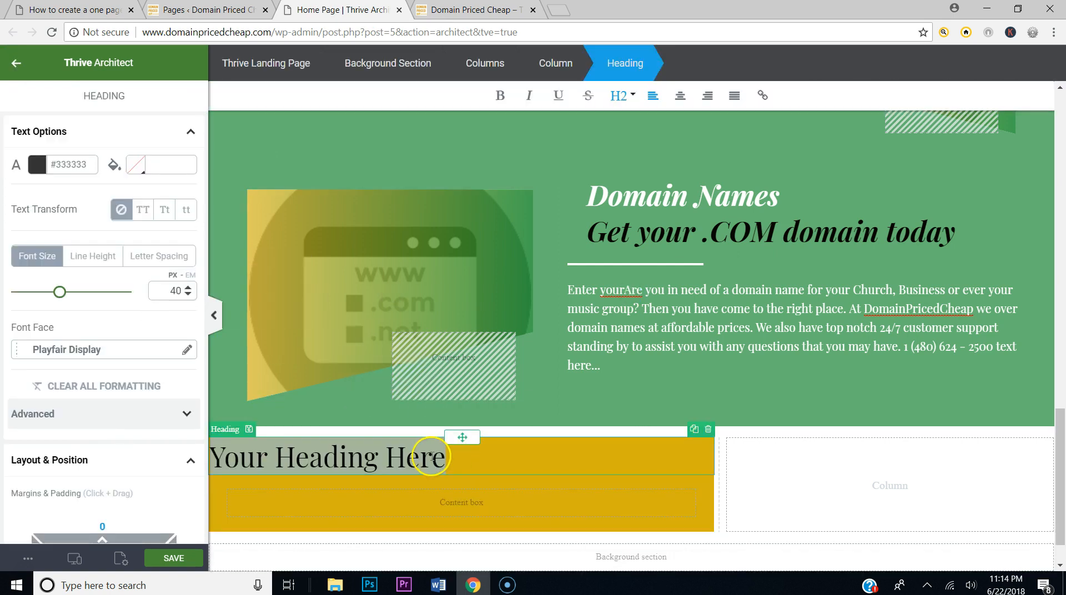
Step: Replace the yellow column's placeholder heading with "Description of our Online Class", copied from the reference page
{"action": "left_click", "coordinate": [118, 16]}
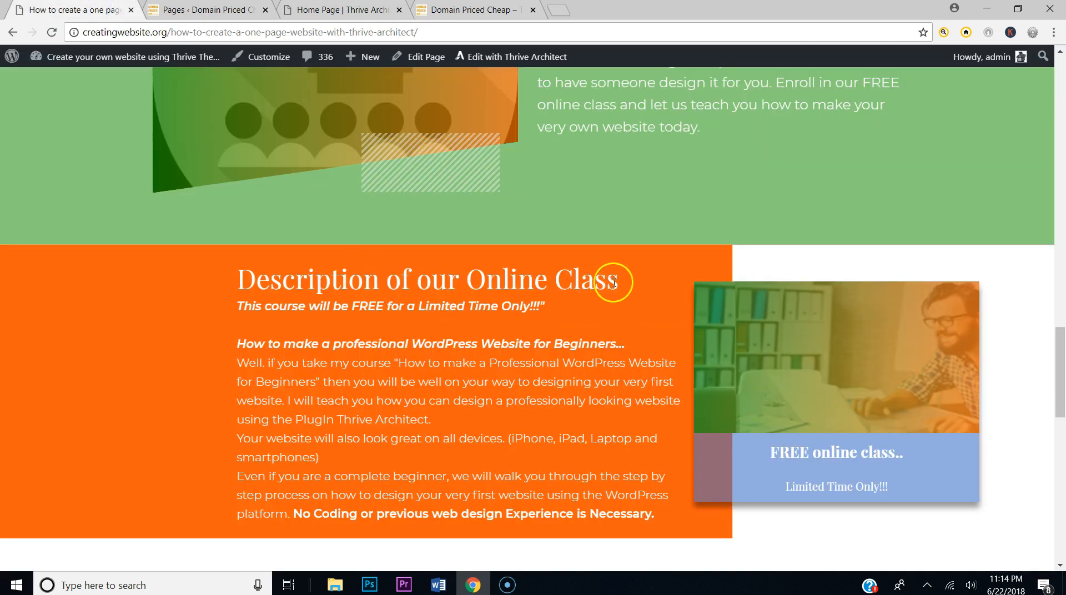
{"action": "left_click_drag", "start_coordinate": [618, 280], "coordinate": [282, 283]}
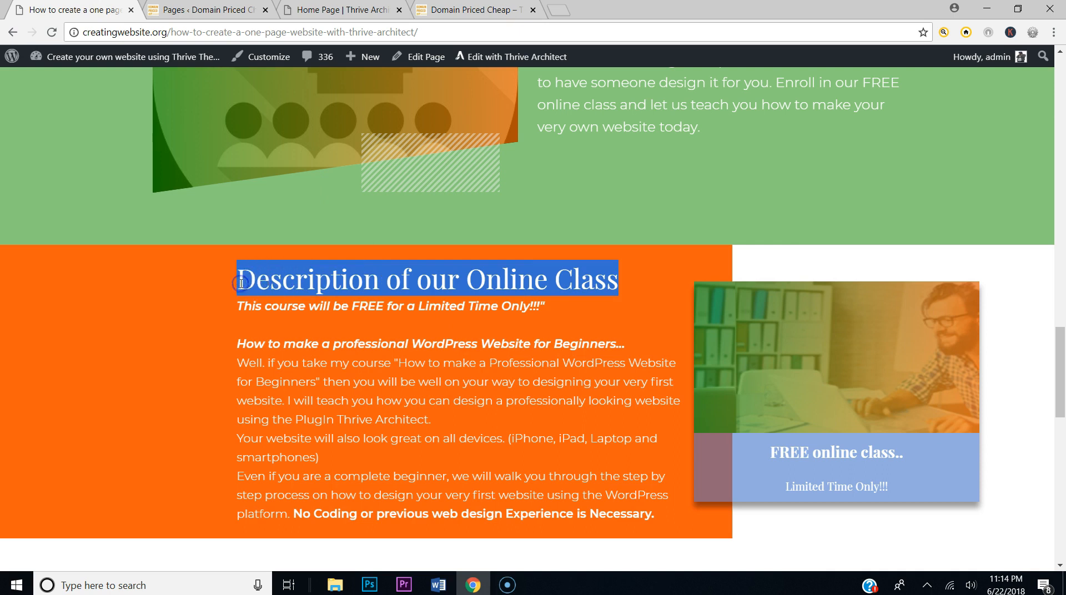
{"action": "key", "text": "ctrl+c"}
{"action": "left_click", "coordinate": [332, 10]}
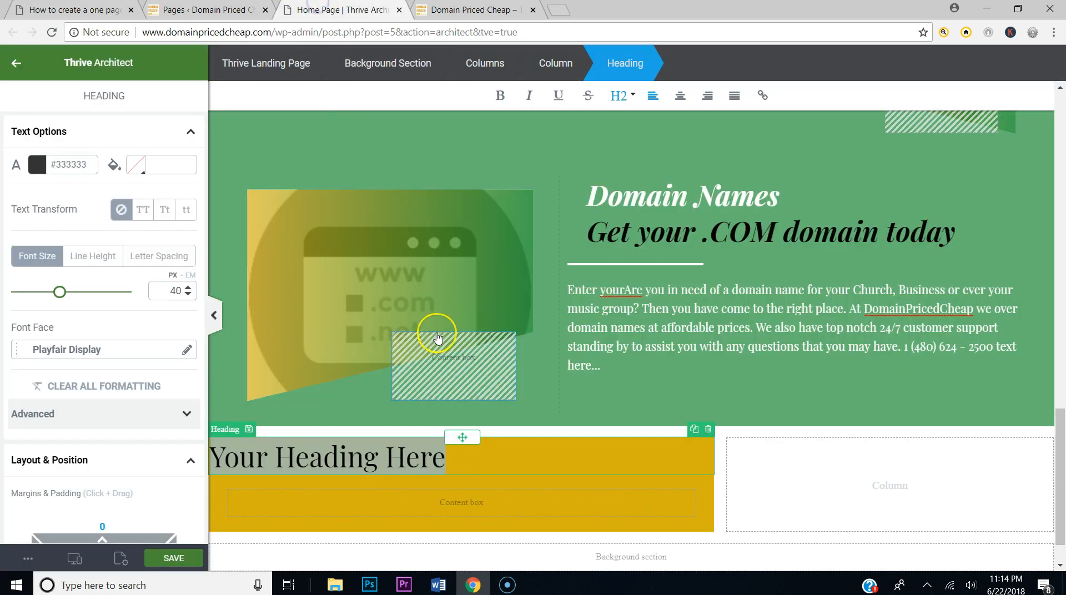
{"action": "key", "text": "ctrl+v"}
Step: Set the text colour of the whole "Description of our Online Class" heading to white, #ffffff
{"action": "left_click_drag", "start_coordinate": [611, 466], "coordinate": [235, 460]}
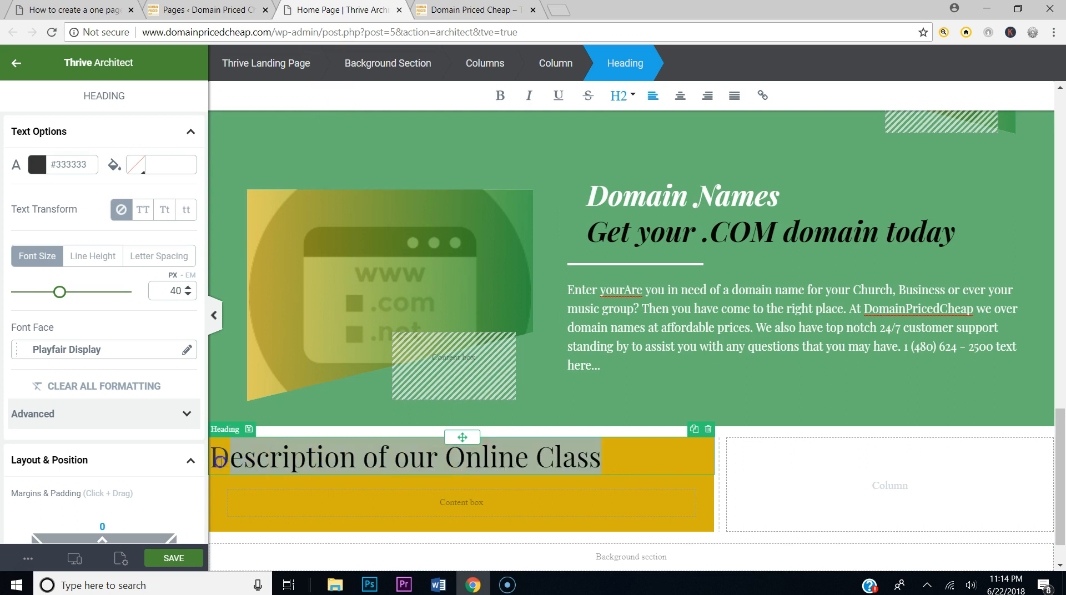
{"action": "left_click", "coordinate": [38, 164]}
{"action": "left_click", "coordinate": [43, 193]}
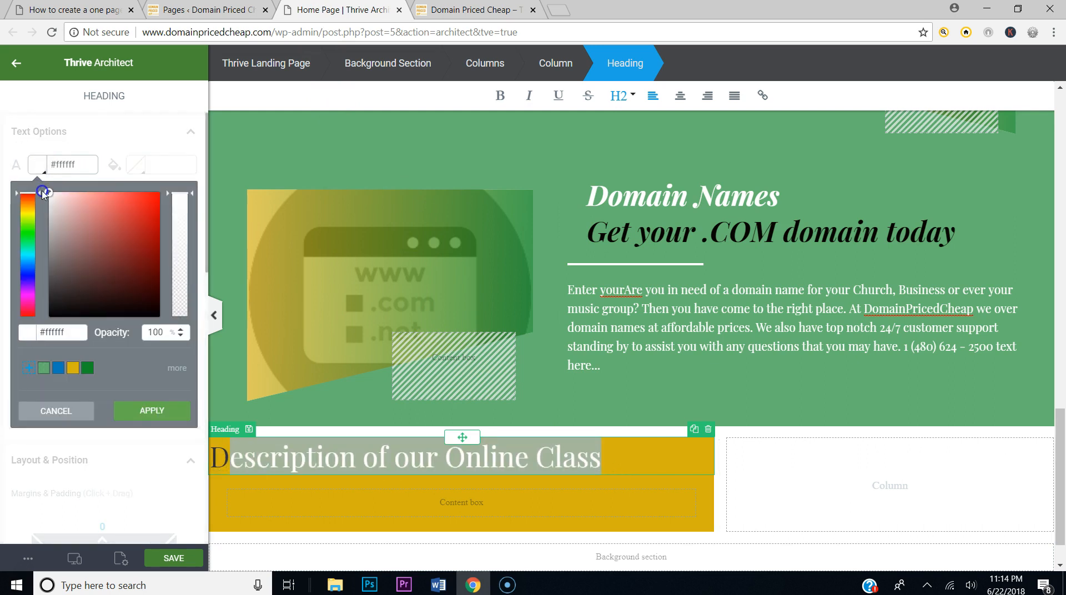
{"action": "left_click", "coordinate": [159, 410]}
{"action": "left_click", "coordinate": [256, 458]}
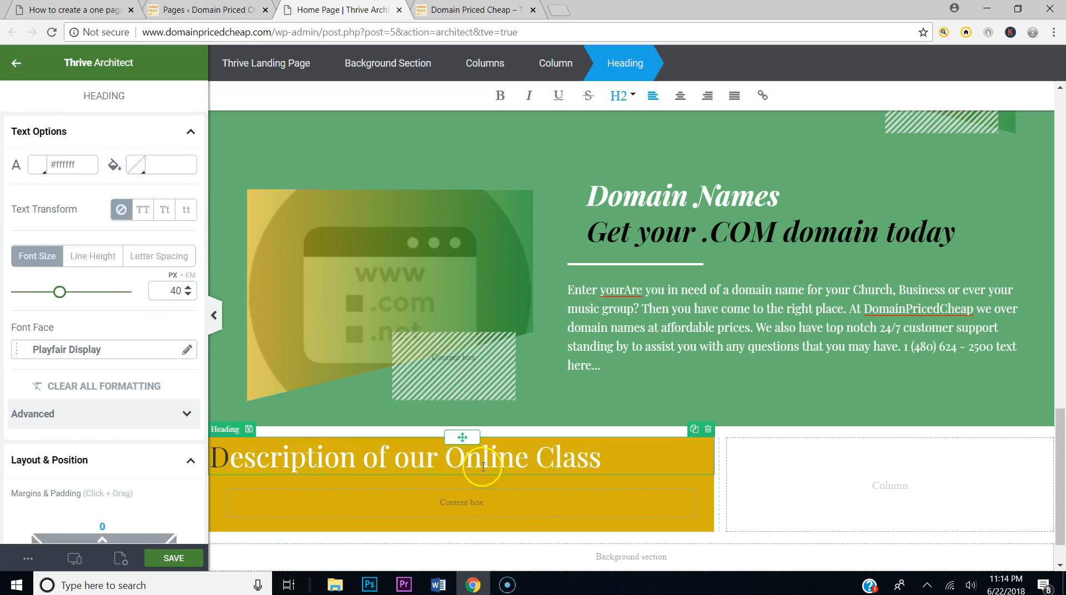
{"action": "left_click_drag", "start_coordinate": [220, 460], "coordinate": [205, 459]}
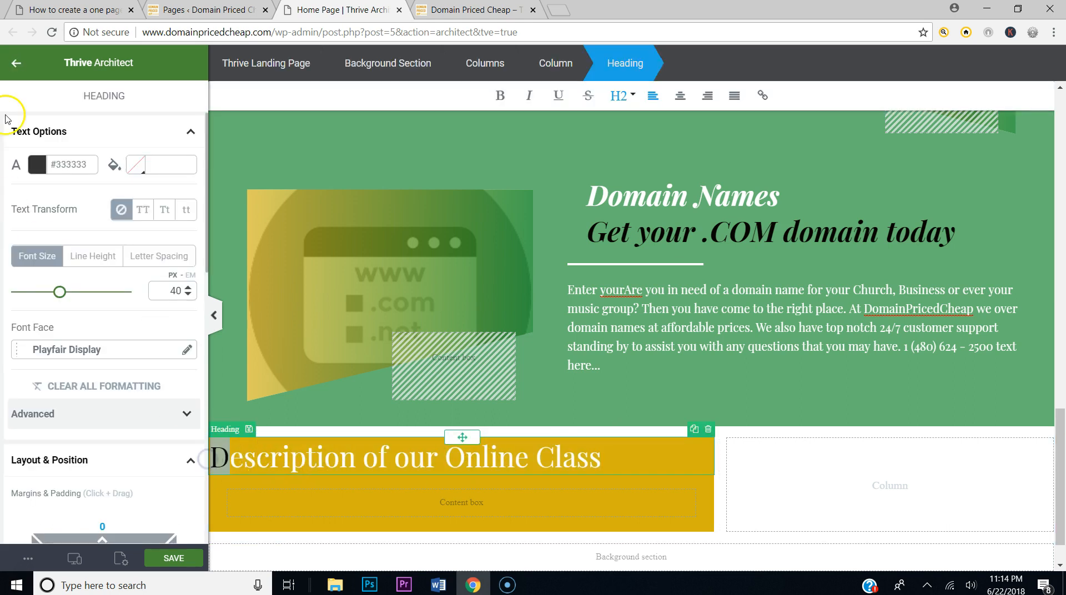
{"action": "left_click", "coordinate": [41, 163]}
{"action": "left_click_drag", "start_coordinate": [69, 225], "coordinate": [49, 193]}
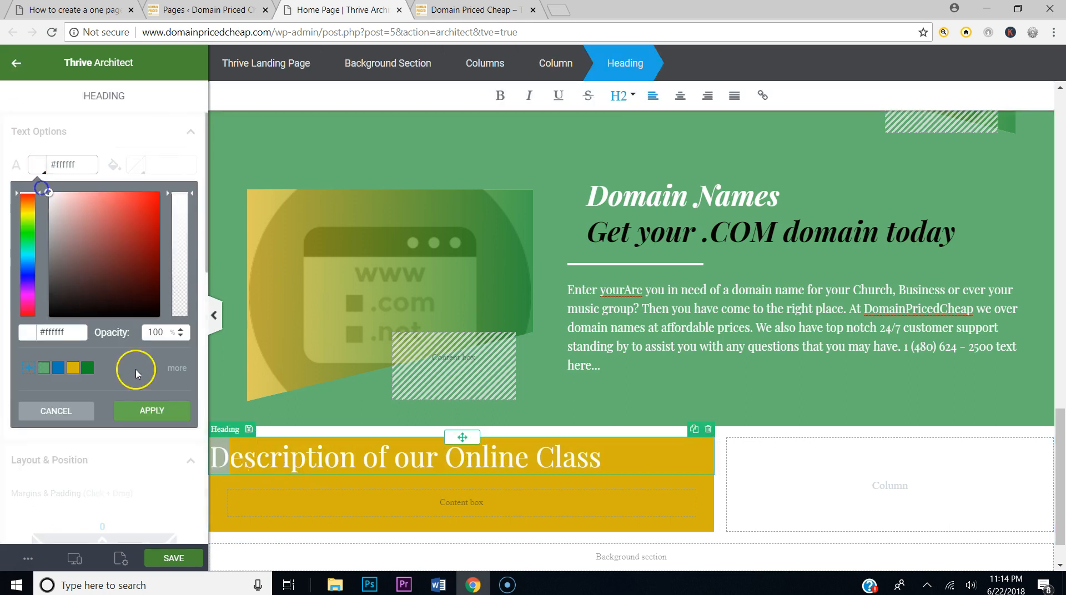
{"action": "left_click", "coordinate": [150, 409]}
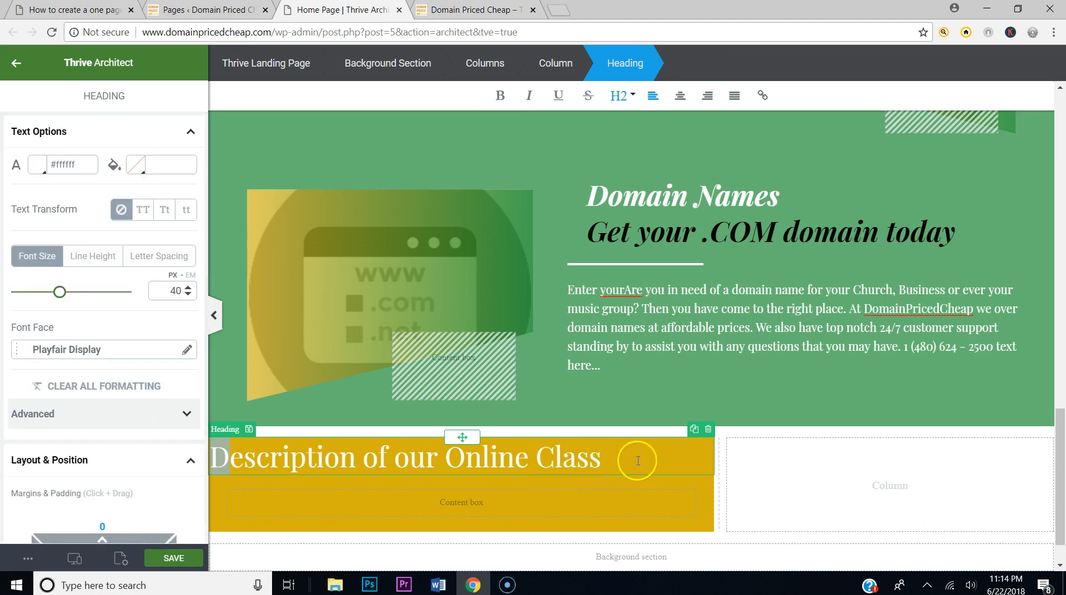
Step: Check the reference page's Online Class section and add a paragraph element directly below the yellow column's heading
{"action": "left_click", "coordinate": [92, 11]}
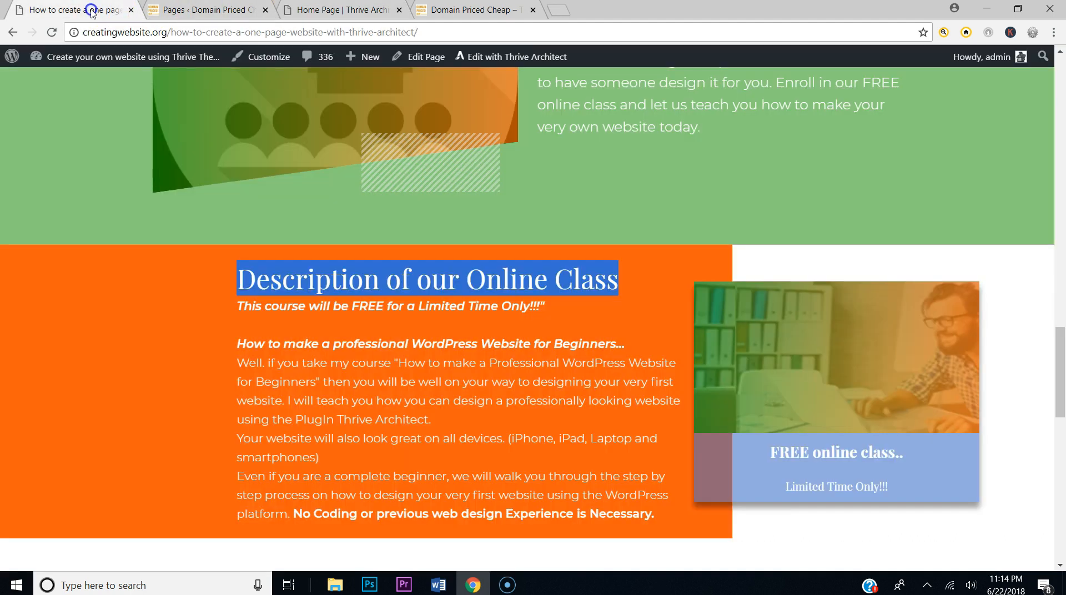
{"action": "left_click", "coordinate": [304, 10]}
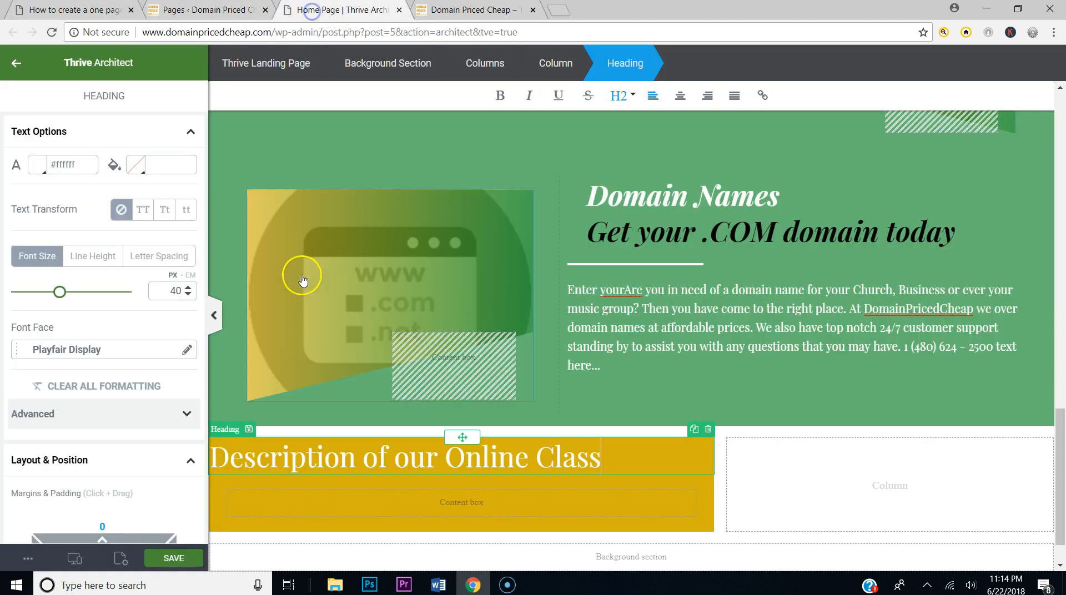
{"action": "left_click", "coordinate": [16, 63]}
{"action": "left_click_drag", "start_coordinate": [53, 169], "coordinate": [450, 449]}
{"action": "left_click", "coordinate": [360, 466]}
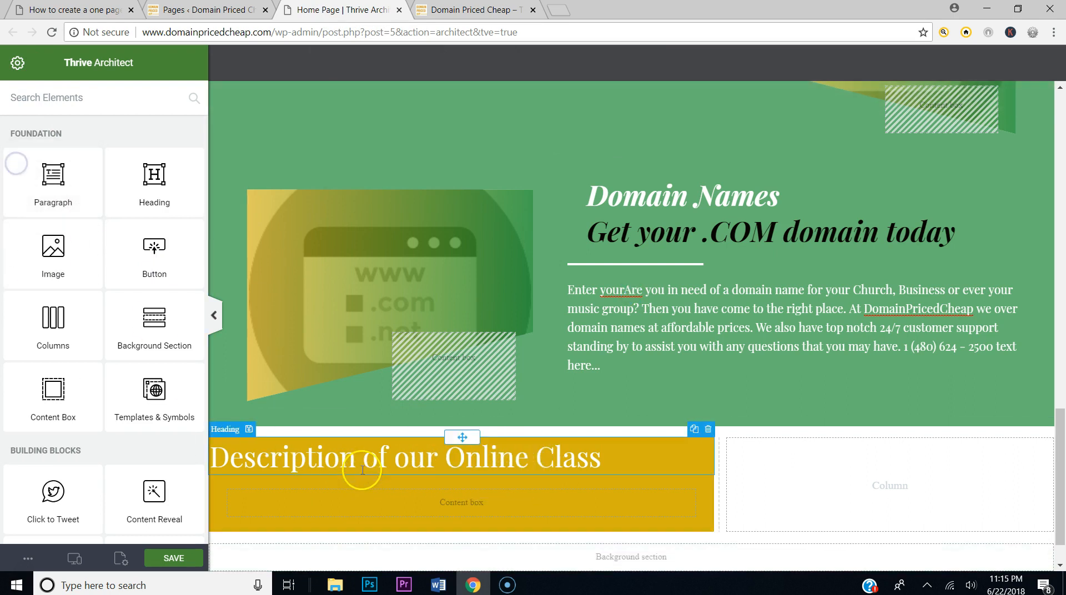
{"action": "left_click", "coordinate": [16, 63]}
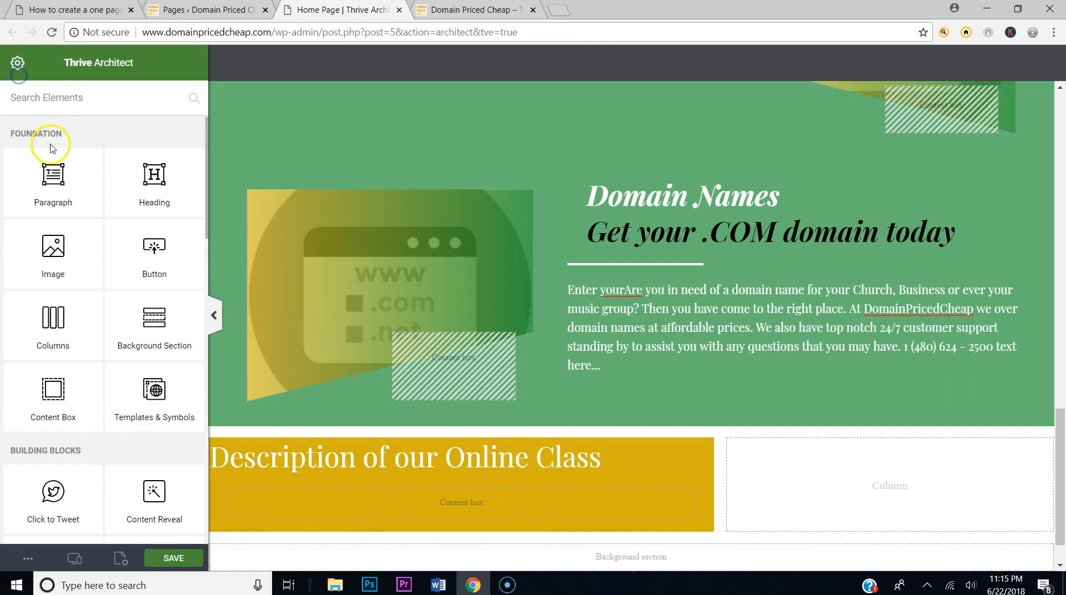
{"action": "left_click_drag", "start_coordinate": [45, 176], "coordinate": [353, 469]}
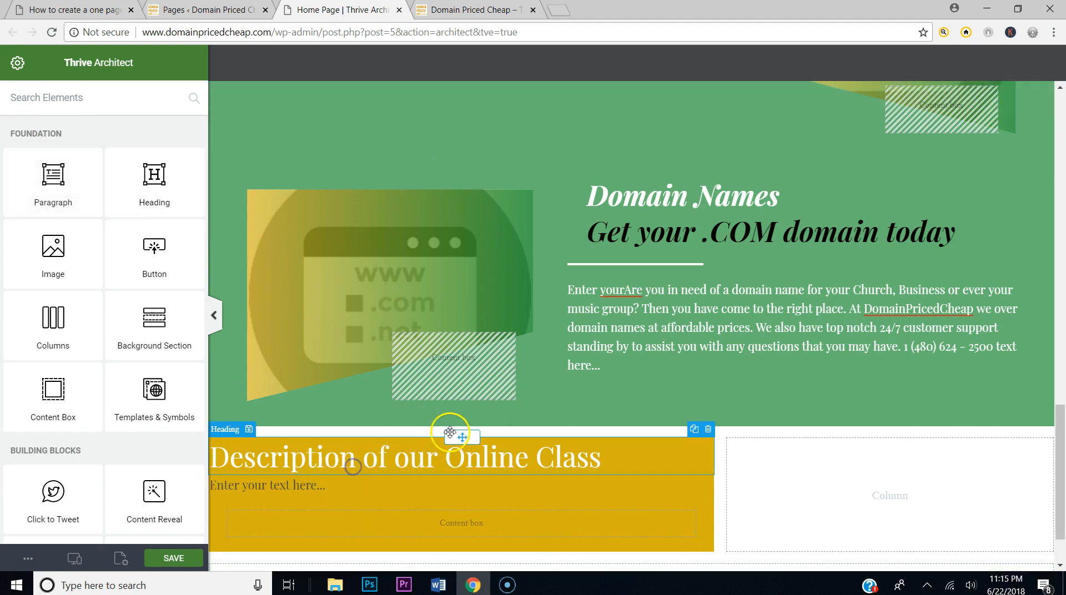
Step: Replace the new paragraph's placeholder text with the full course description copied from the reference page's Online Class section
{"action": "left_click", "coordinate": [72, 9]}
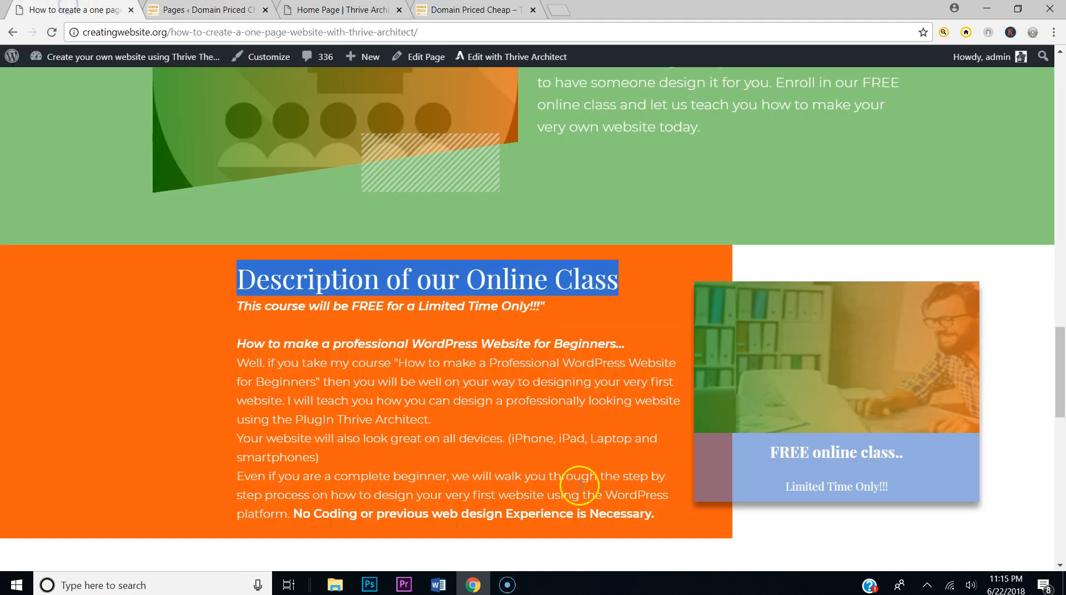
{"action": "left_click_drag", "start_coordinate": [673, 522], "coordinate": [243, 317]}
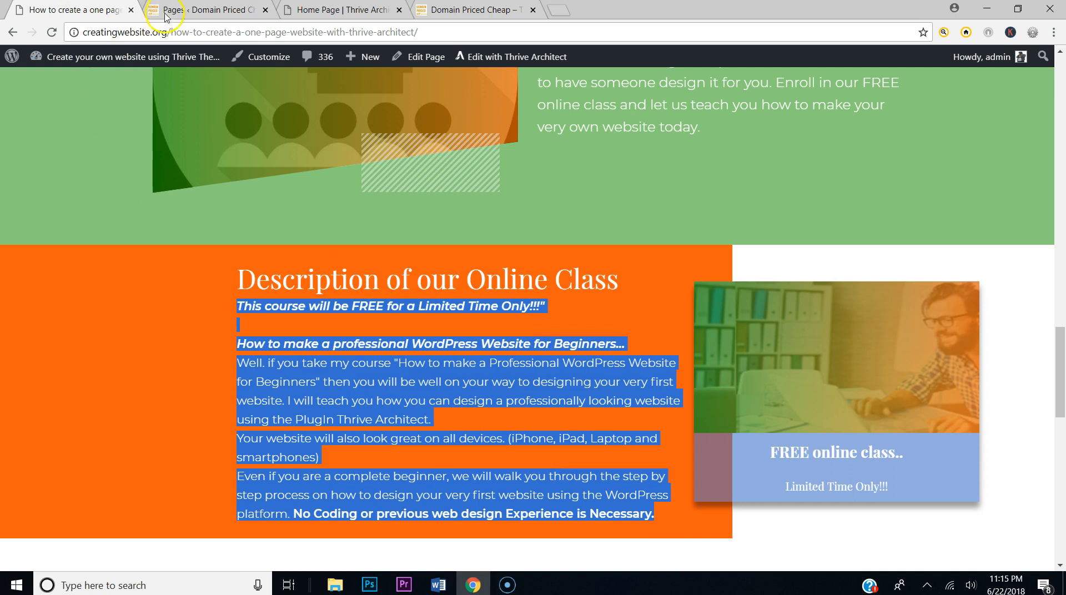
{"action": "left_click", "coordinate": [313, 10]}
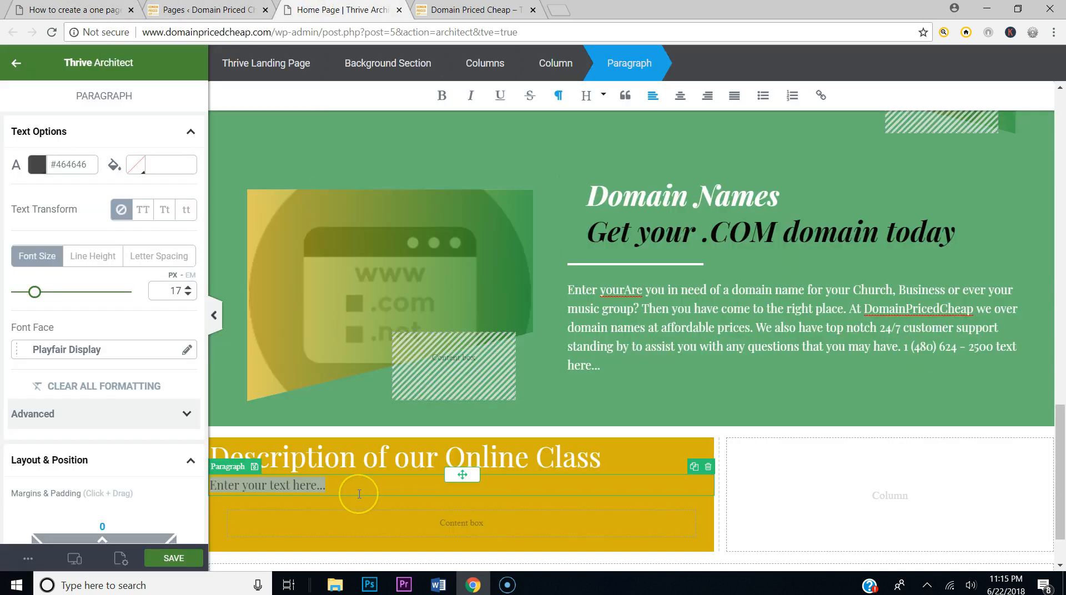
{"action": "key", "text": "ctrl+v"}
Step: Set the text colour of the description line "Your website will also look great on all devices" to #ffffff
{"action": "scroll", "coordinate": [412, 491], "scroll_direction": "down", "scroll_amount": 4}
{"action": "left_click", "coordinate": [448, 359]}
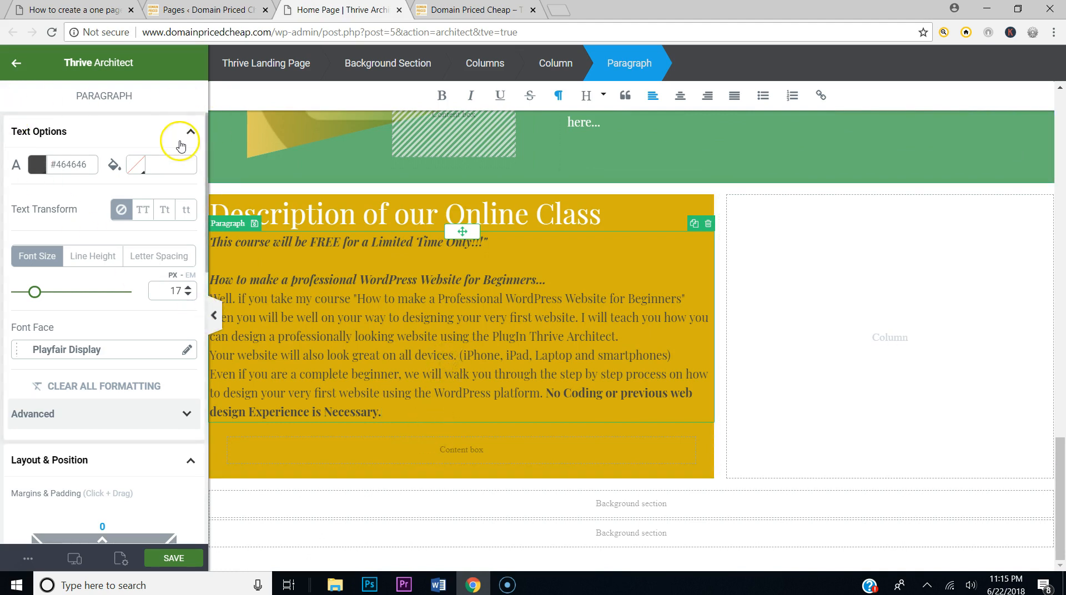
{"action": "left_click", "coordinate": [37, 165]}
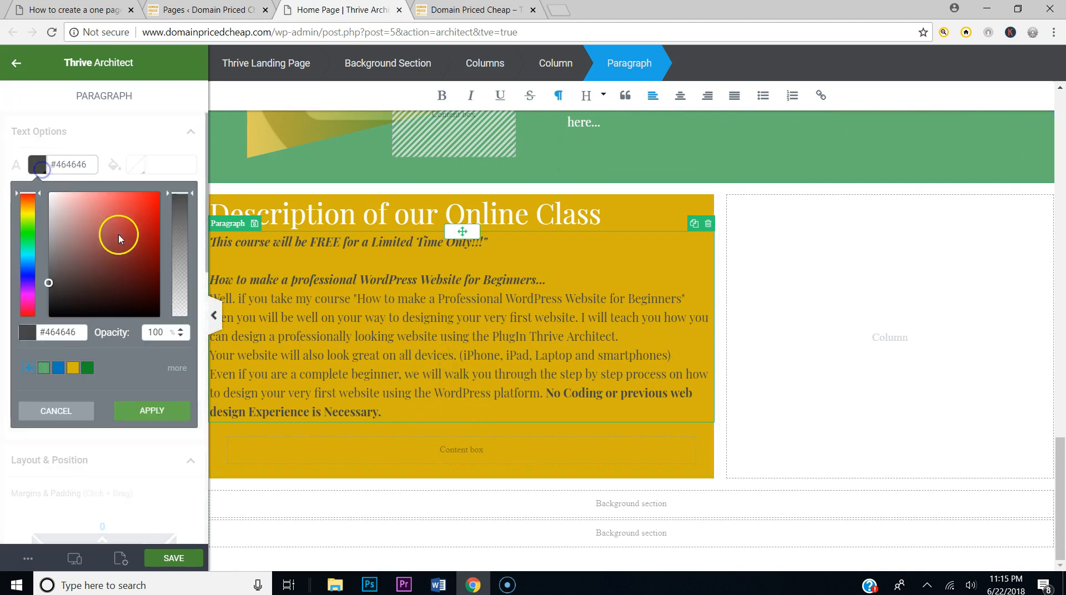
{"action": "left_click", "coordinate": [47, 191]}
{"action": "left_click", "coordinate": [142, 410]}
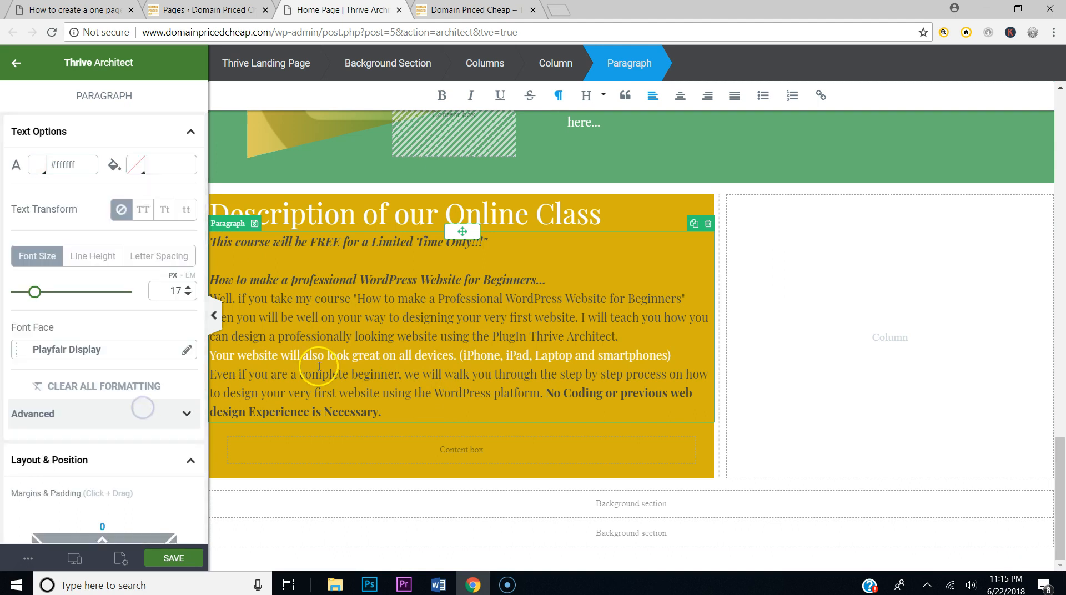
Step: Set the left and right margins of both the description paragraph and the heading above it to 20
{"action": "scroll", "coordinate": [89, 346], "scroll_direction": "down", "scroll_amount": 3}
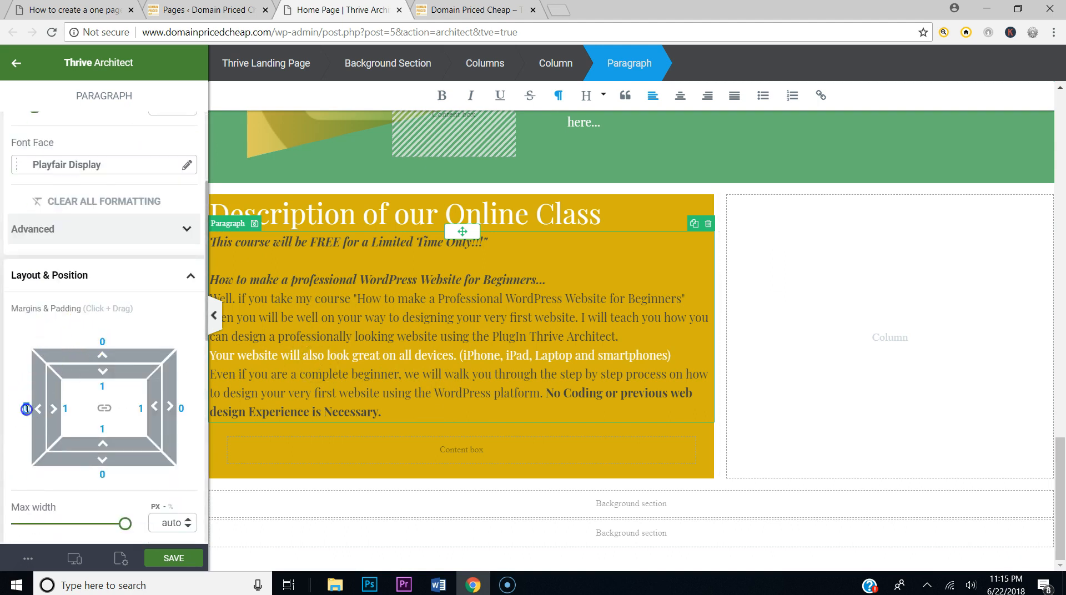
{"action": "type", "text": "20"}
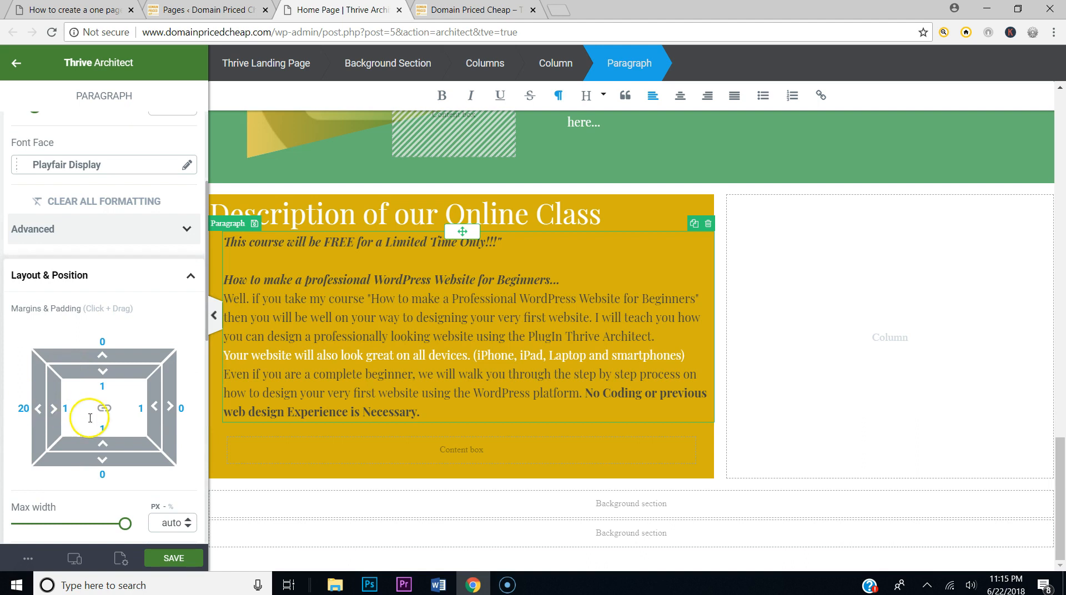
{"action": "left_click", "coordinate": [186, 411]}
{"action": "type", "text": "2"}
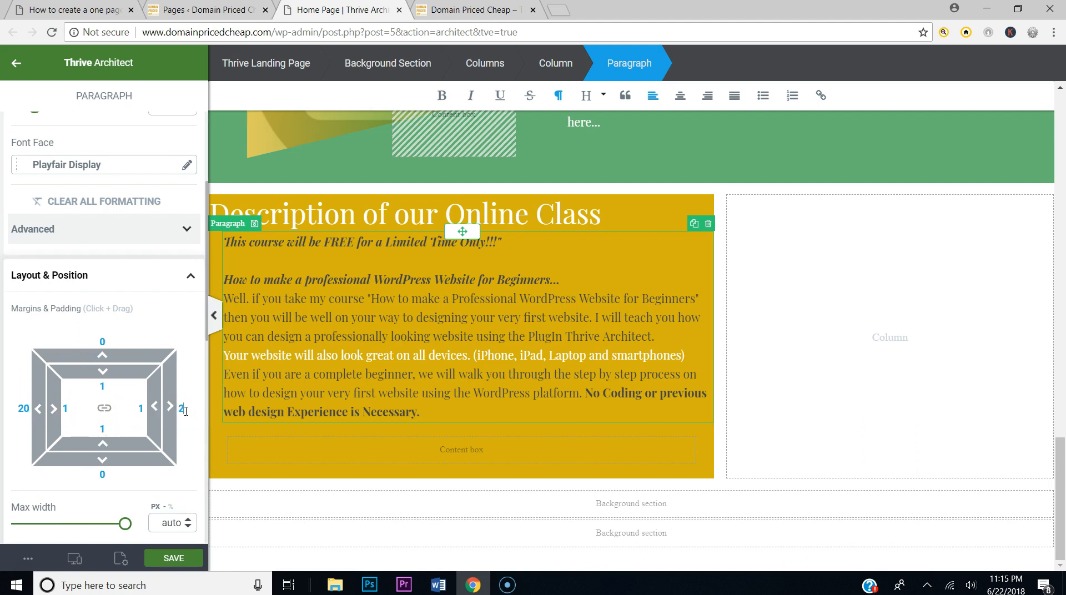
{"action": "type", "text": "0"}
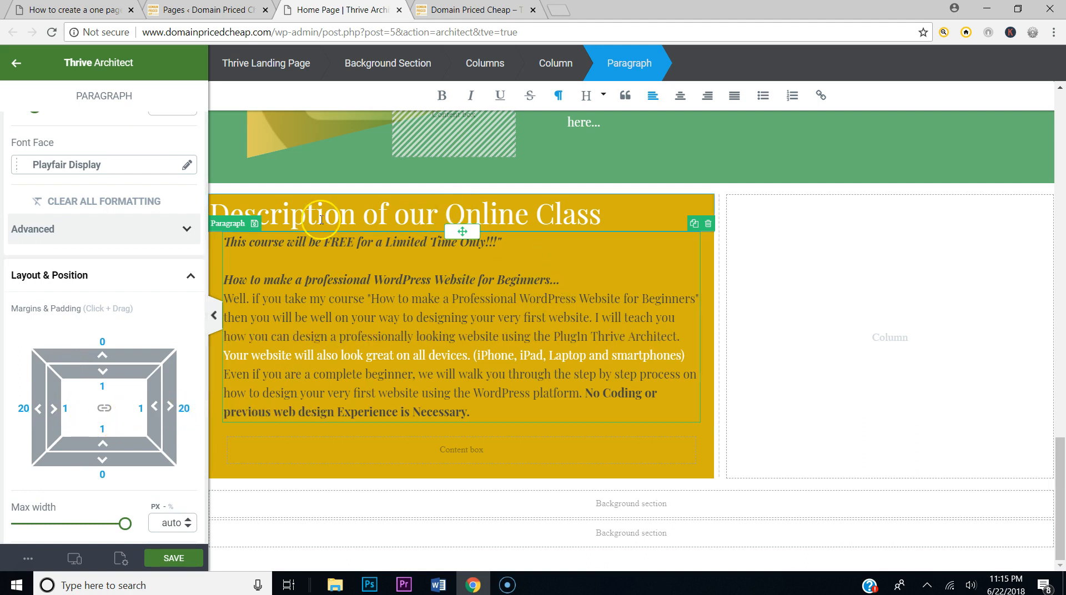
{"action": "left_click", "coordinate": [623, 214]}
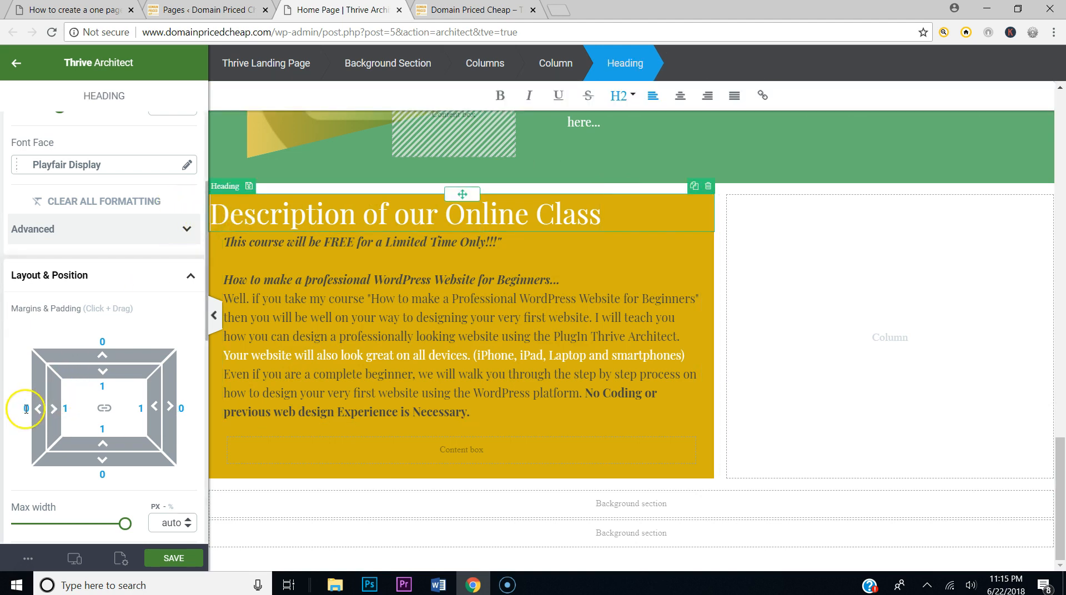
{"action": "type", "text": "20"}
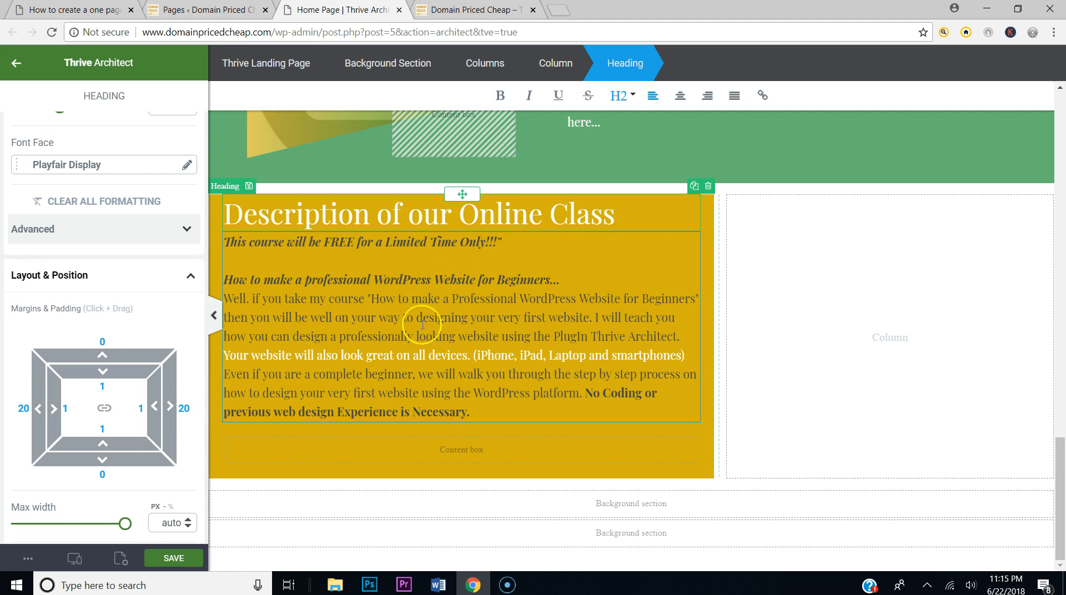
Step: Set the remaining dark lines of the course description, including the bold and italic ones, to white #ffffff
{"action": "left_click", "coordinate": [466, 403]}
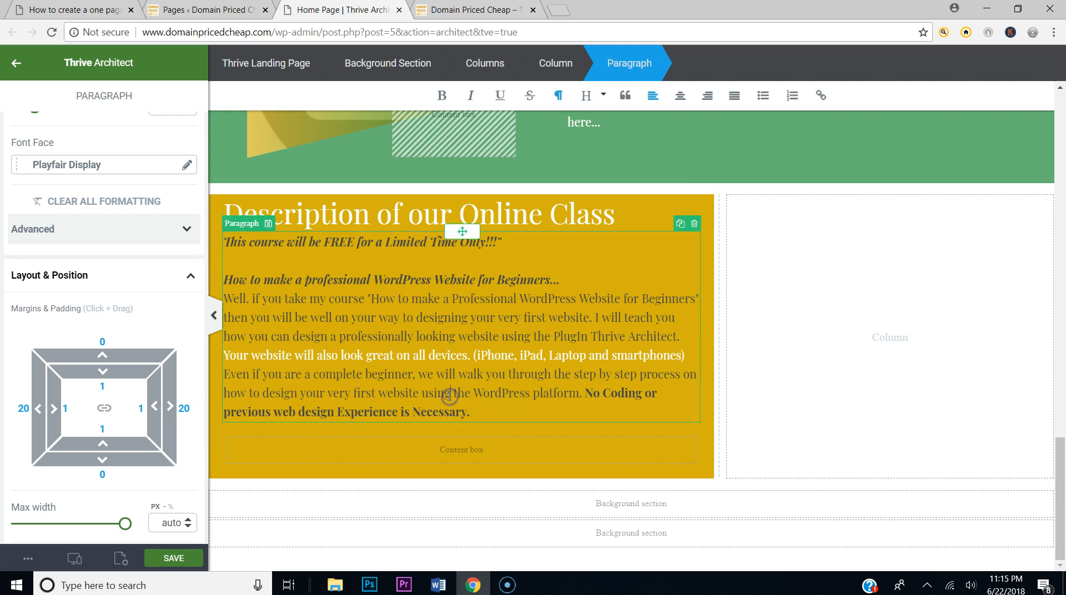
{"action": "scroll", "coordinate": [12, 140], "scroll_direction": "up", "scroll_amount": 5}
{"action": "left_click", "coordinate": [24, 175]}
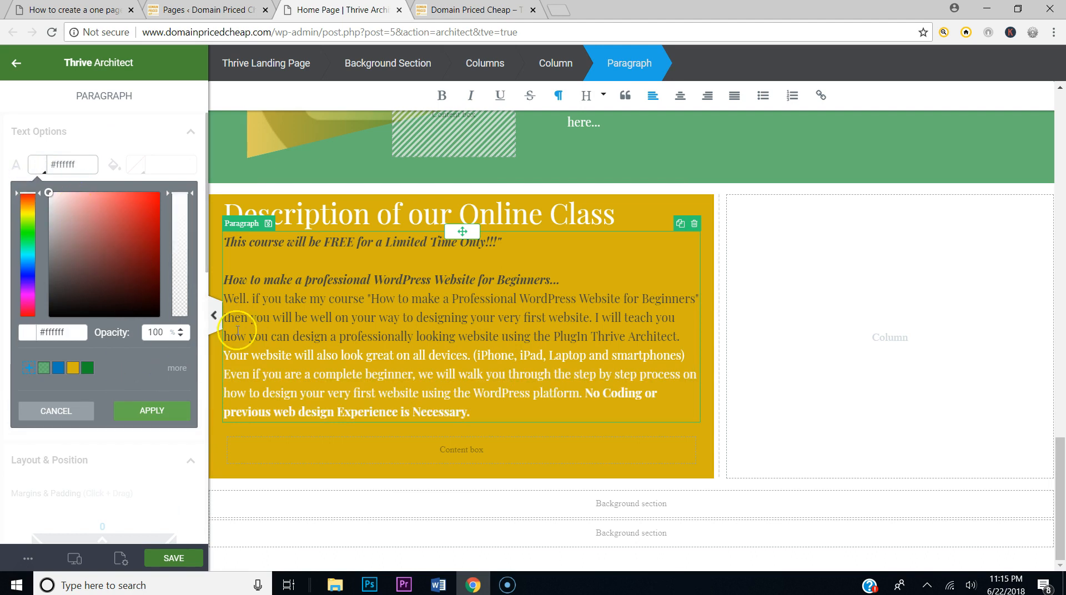
{"action": "left_click", "coordinate": [255, 317]}
{"action": "left_click_drag", "start_coordinate": [68, 224], "coordinate": [45, 191]}
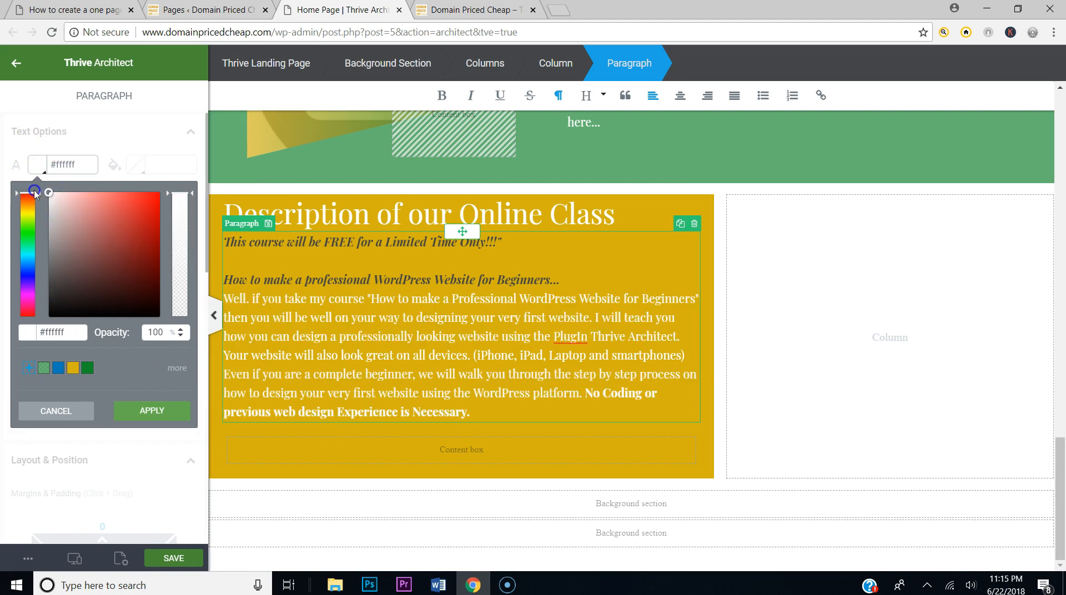
{"action": "left_click_drag", "start_coordinate": [107, 238], "coordinate": [11, 167]}
{"action": "left_click", "coordinate": [424, 285]}
{"action": "left_click", "coordinate": [430, 246]}
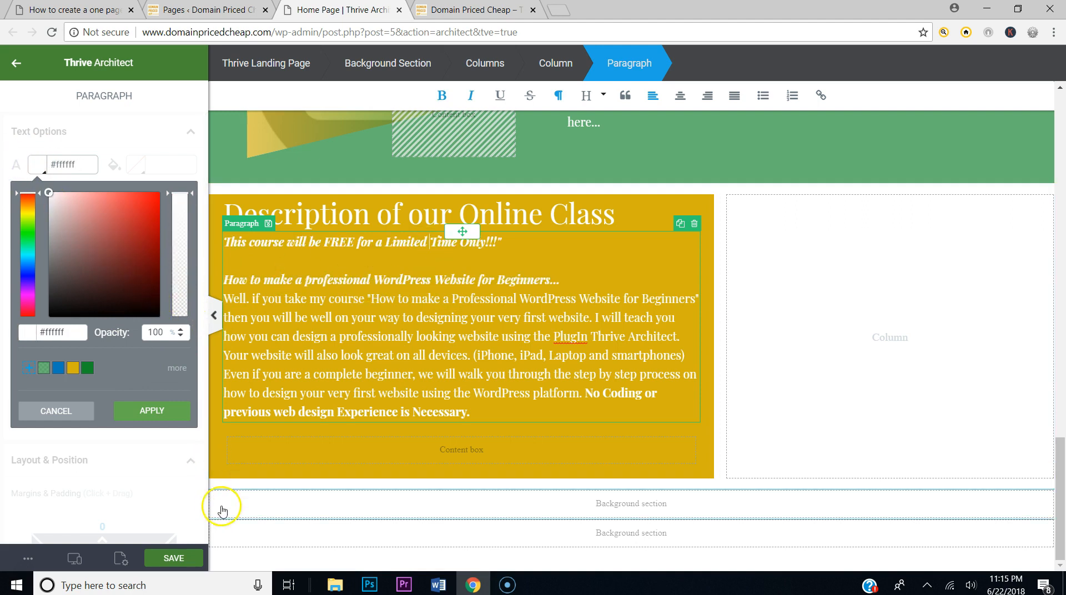
{"action": "left_click", "coordinate": [151, 411]}
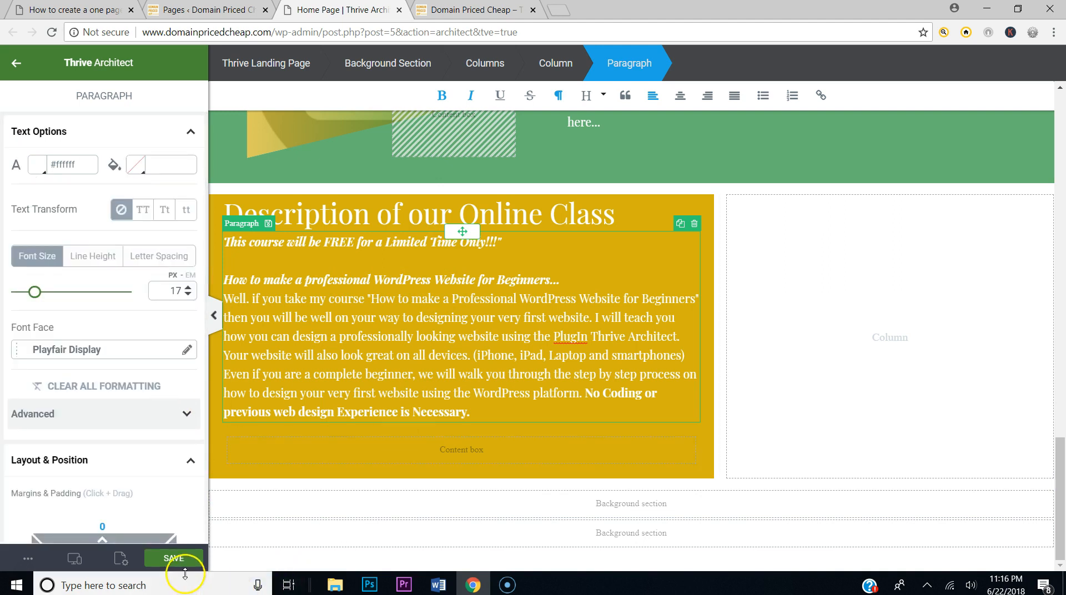
Step: Save the page and look at the "FREE online class.." card in the reference page's Online Class section
{"action": "left_click", "coordinate": [174, 558]}
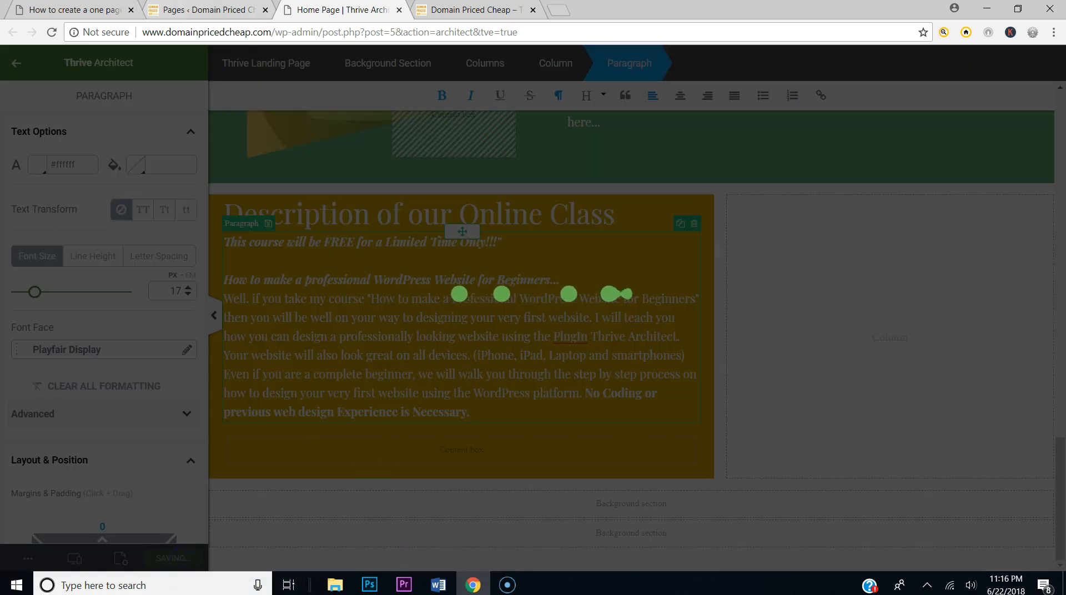
{"action": "left_click", "coordinate": [67, 8]}
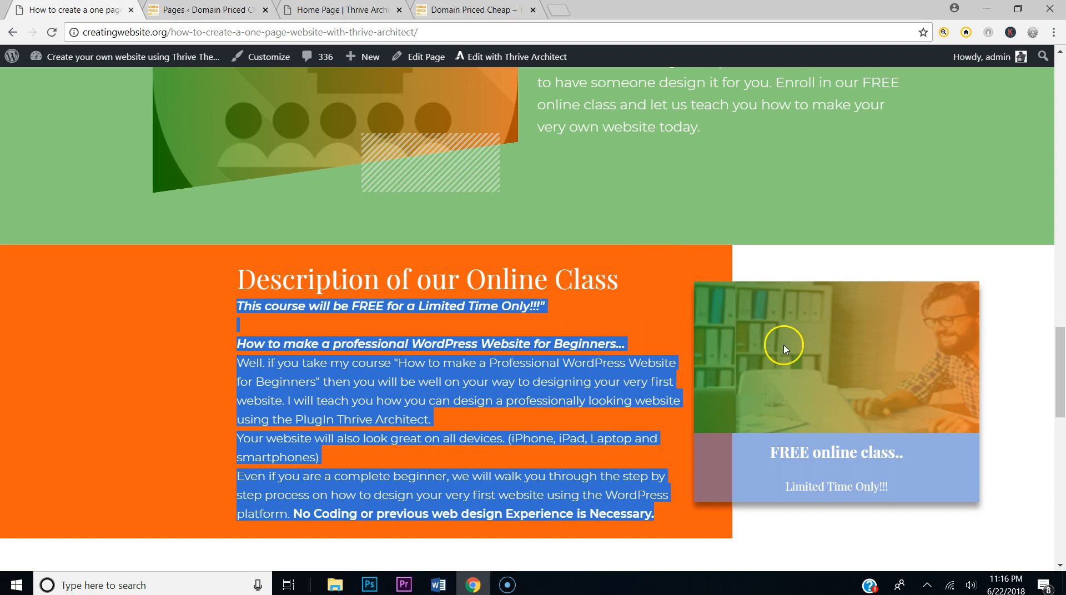
{"action": "left_click", "coordinate": [311, 9]}
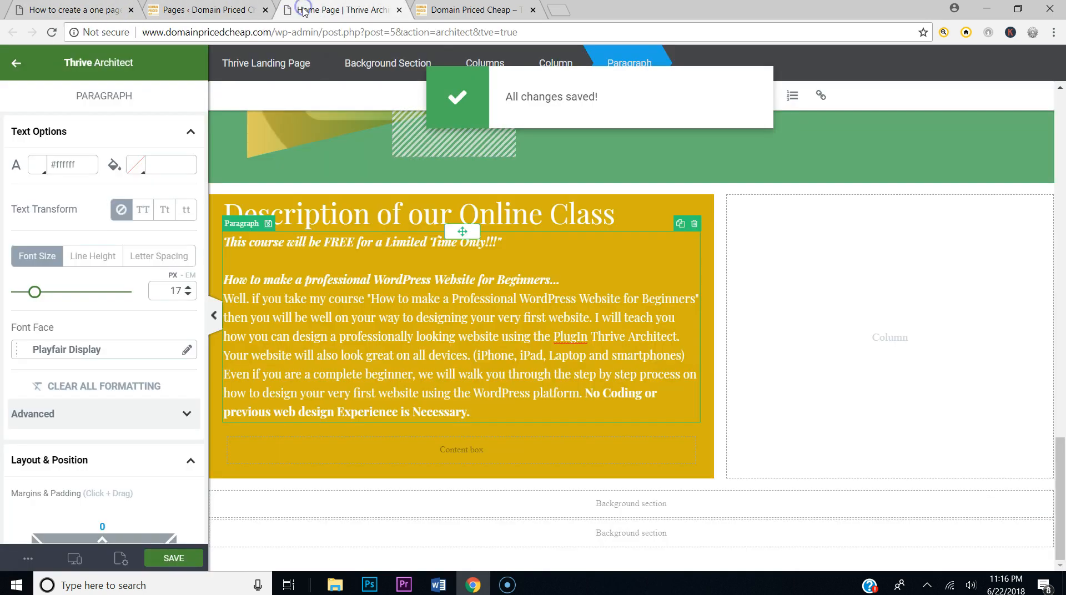
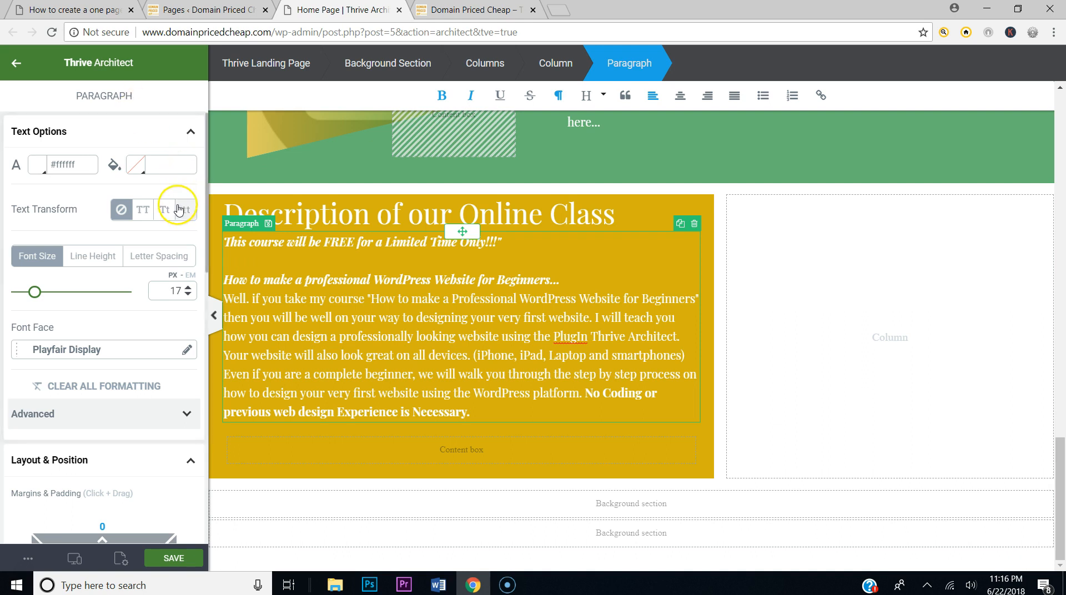
Step: Add a content box to the empty column beside the course description and set its top and bottom margins to 0
{"action": "left_click", "coordinate": [16, 63]}
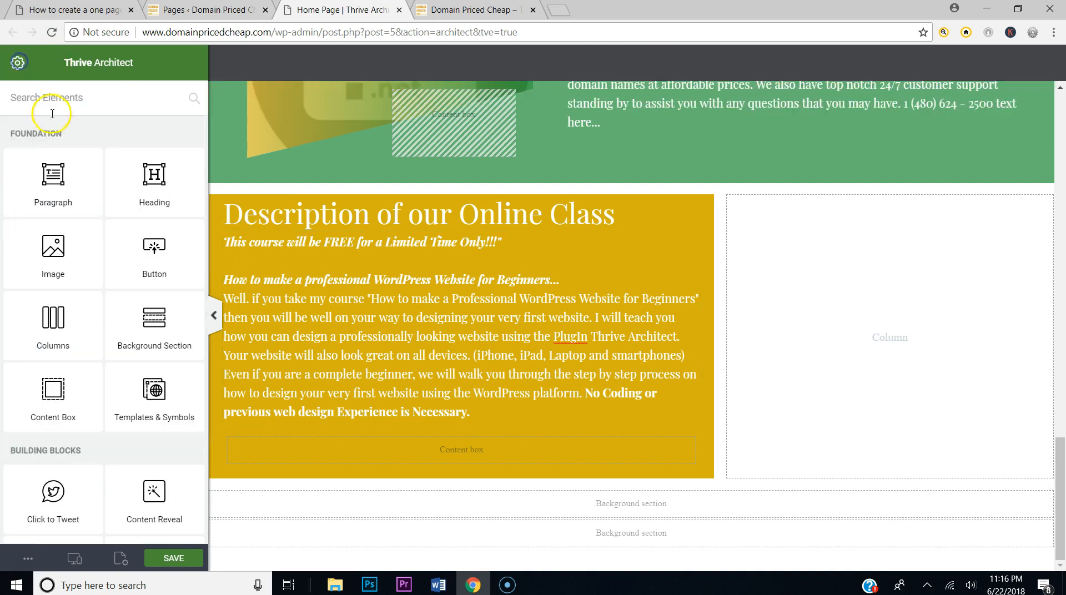
{"action": "left_click_drag", "start_coordinate": [76, 364], "coordinate": [926, 309]}
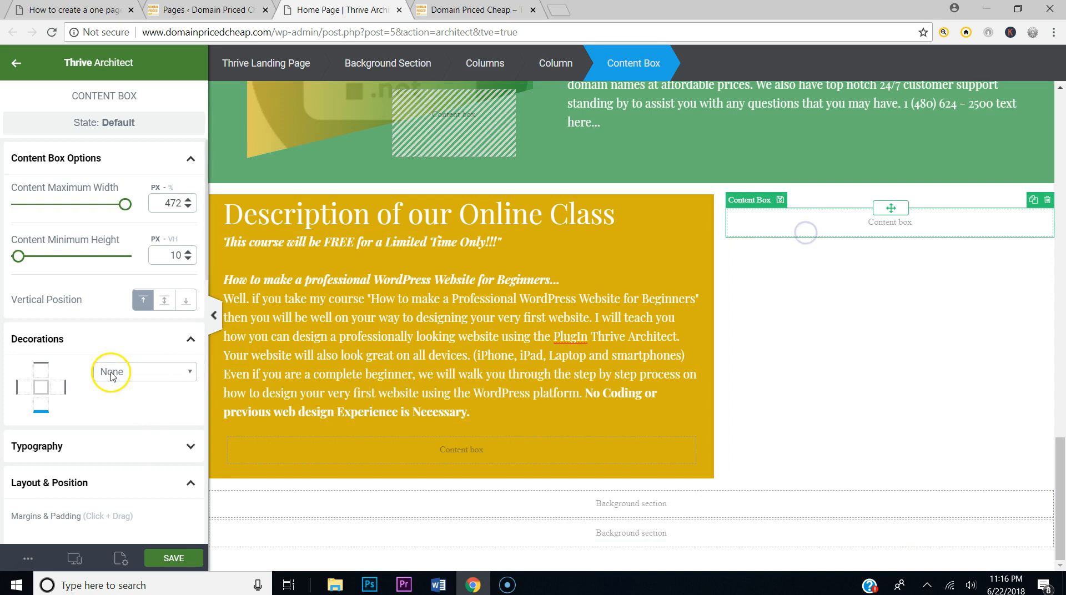
{"action": "scroll", "coordinate": [105, 370], "scroll_direction": "down", "scroll_amount": 3}
{"action": "left_click_drag", "start_coordinate": [103, 365], "coordinate": [103, 384]}
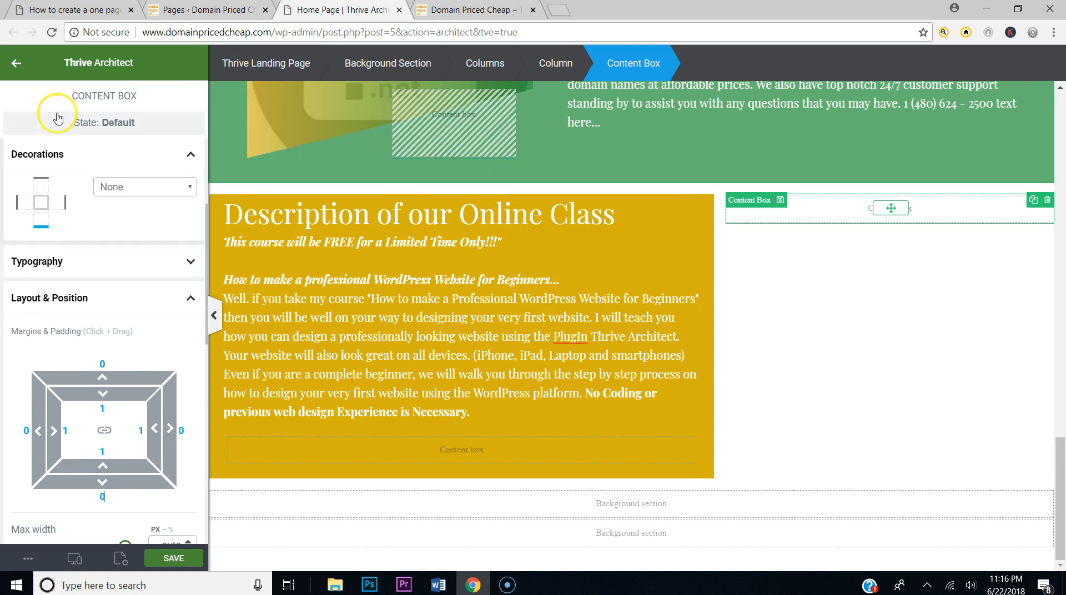
Step: Upload the guy-at-computer image and apply it as the new content box's background image with Stretch display
{"action": "left_click", "coordinate": [58, 16]}
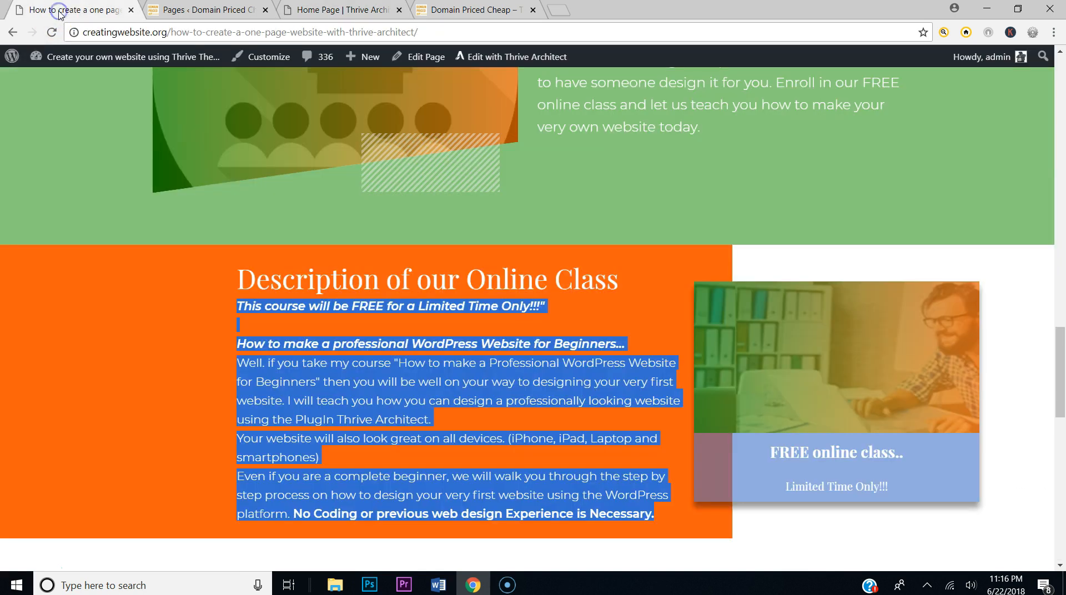
{"action": "left_click", "coordinate": [339, 10]}
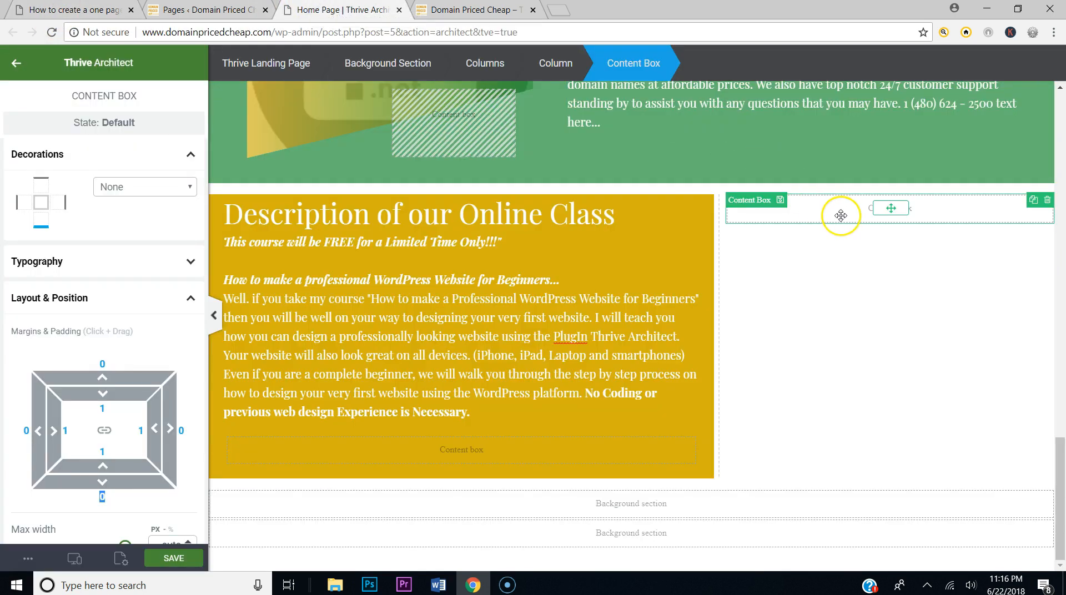
{"action": "left_click", "coordinate": [179, 299]}
{"action": "scroll", "coordinate": [137, 344], "scroll_direction": "down", "scroll_amount": 2}
{"action": "left_click", "coordinate": [123, 281]}
{"action": "left_click", "coordinate": [69, 334]}
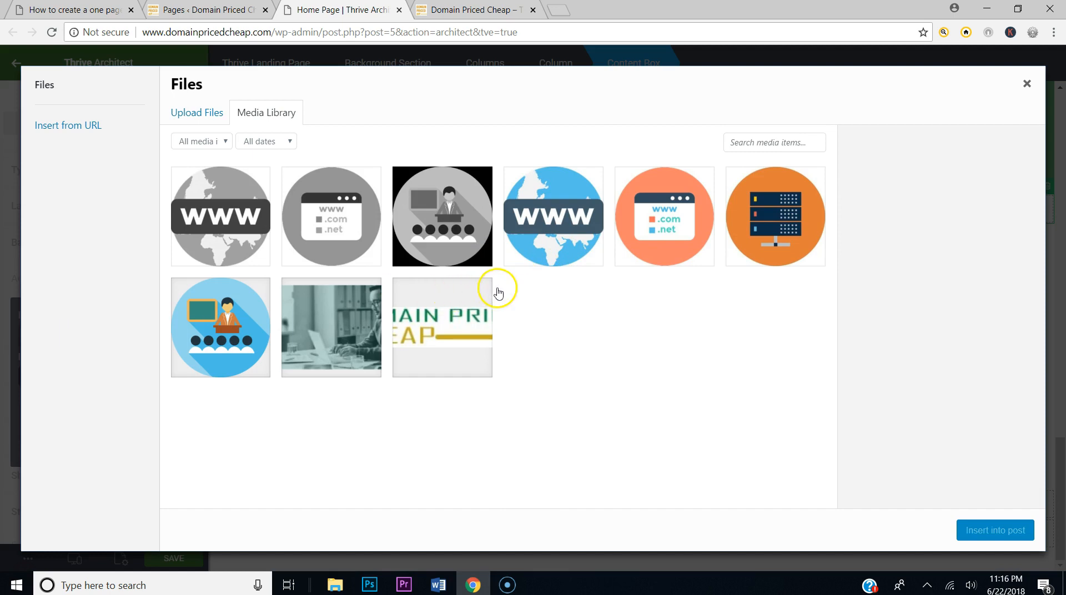
{"action": "left_click", "coordinate": [197, 113]}
{"action": "left_click", "coordinate": [598, 309]}
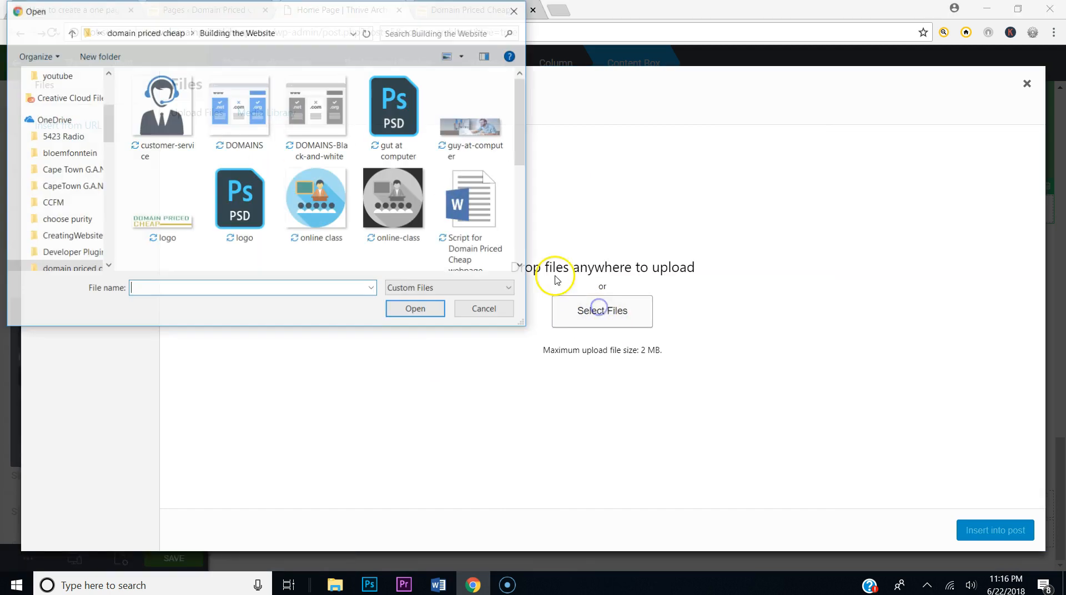
{"action": "left_click", "coordinate": [481, 137]}
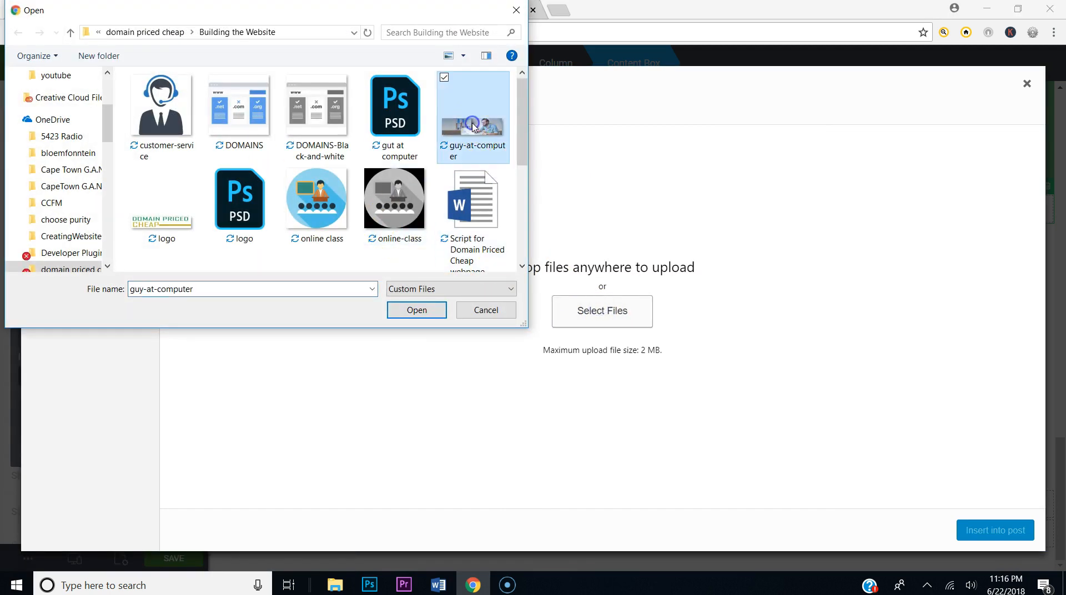
{"action": "left_click", "coordinate": [417, 310]}
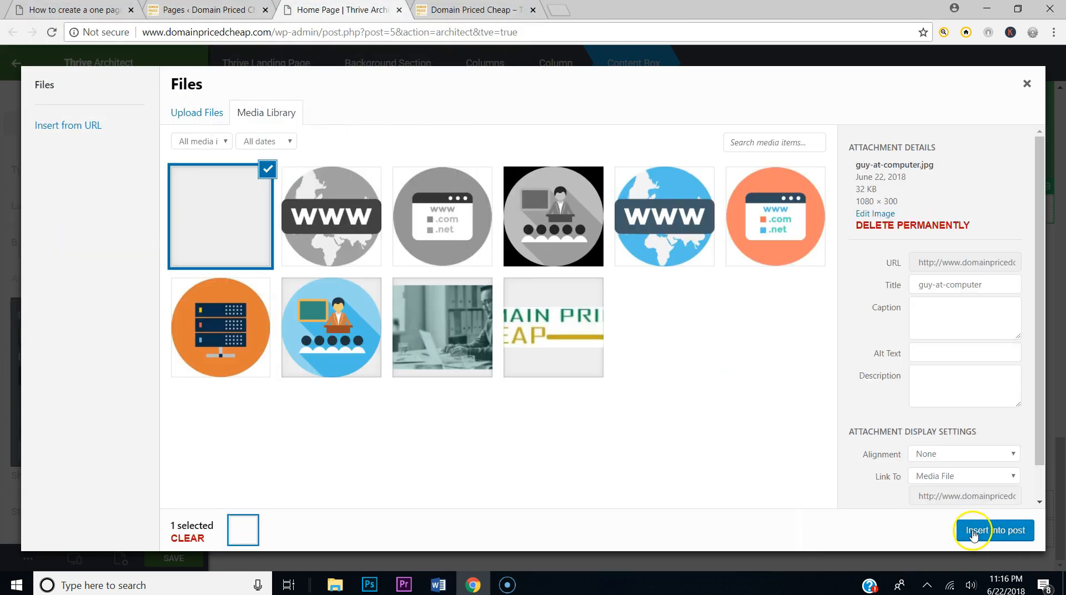
{"action": "left_click", "coordinate": [972, 532]}
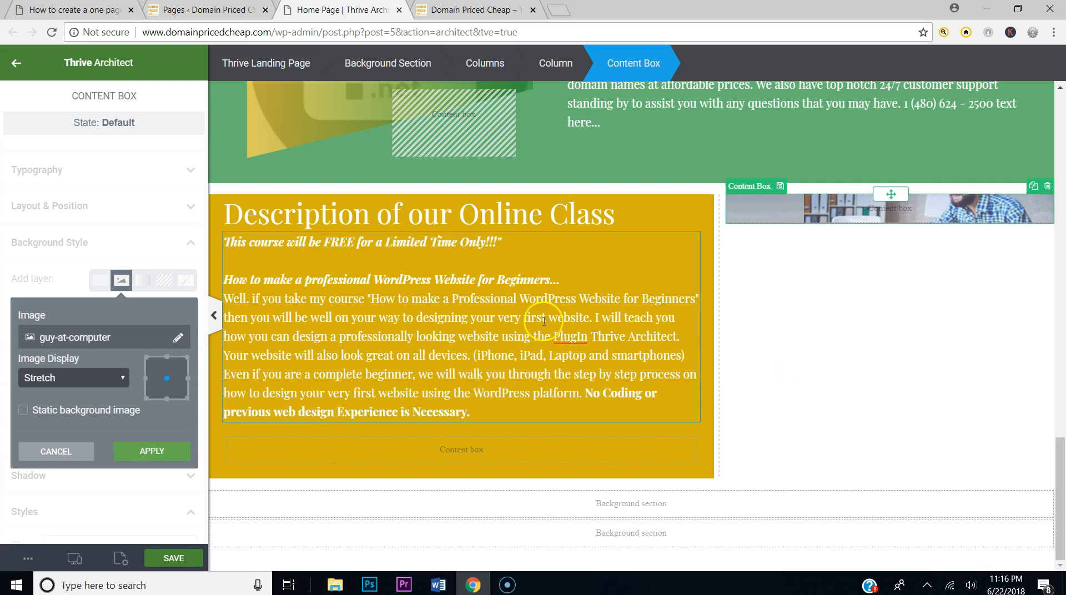
{"action": "left_click", "coordinate": [152, 450]}
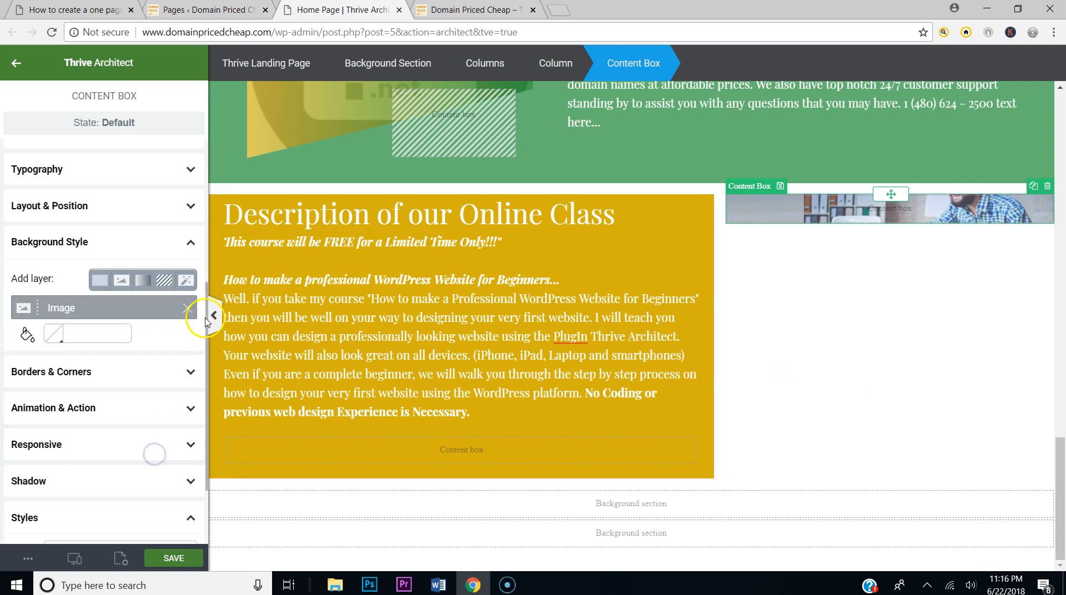
Step: Set the image content box's minimum height to 231 px, using the reference page's card as a guide
{"action": "left_click", "coordinate": [150, 243]}
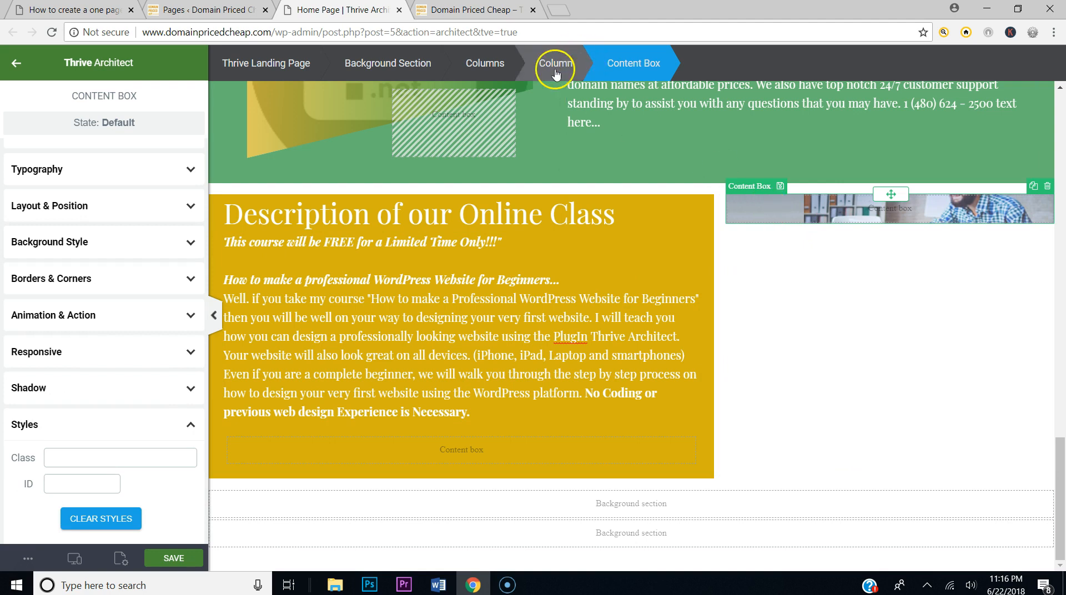
{"action": "left_click", "coordinate": [63, 174]}
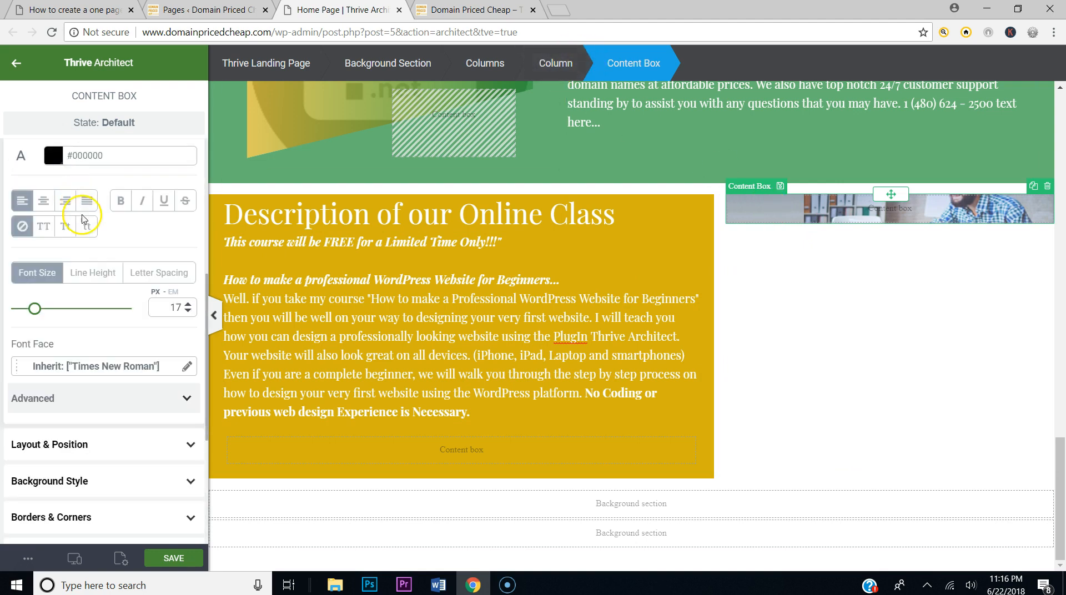
{"action": "scroll", "coordinate": [83, 218], "scroll_direction": "up", "scroll_amount": 6}
{"action": "left_click_drag", "start_coordinate": [29, 258], "coordinate": [37, 262]}
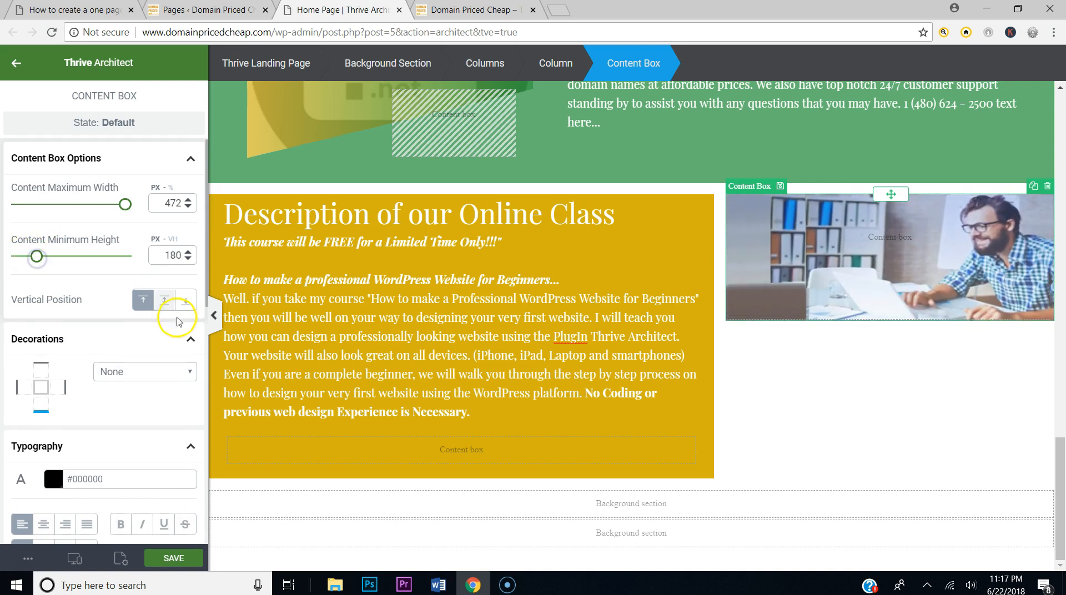
{"action": "left_click", "coordinate": [61, 11]}
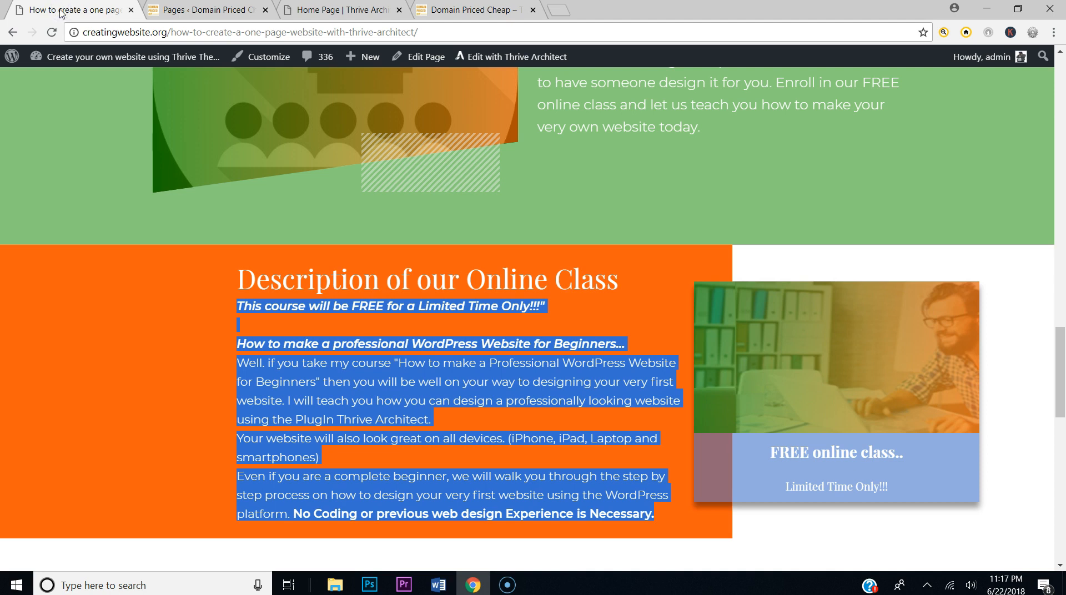
{"action": "left_click", "coordinate": [306, 10]}
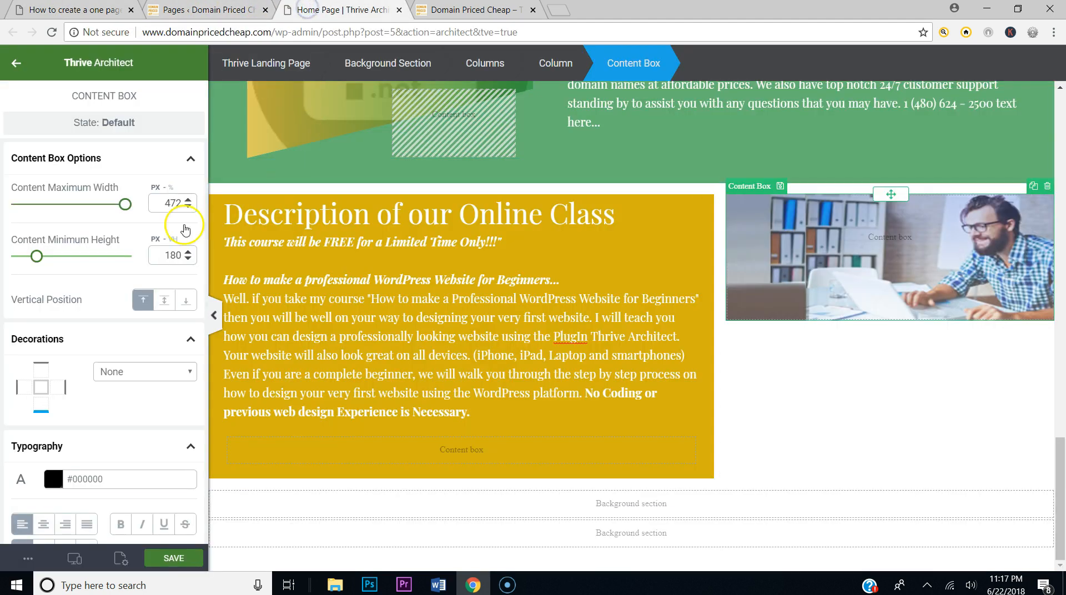
{"action": "left_click_drag", "start_coordinate": [39, 266], "coordinate": [44, 260]}
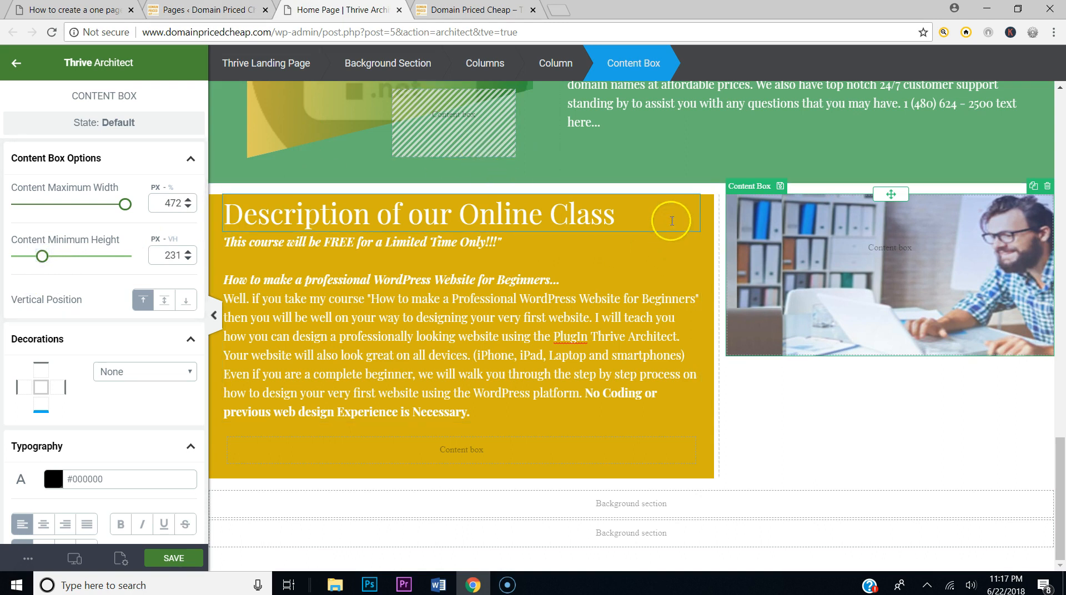
{"action": "left_click", "coordinate": [705, 206]}
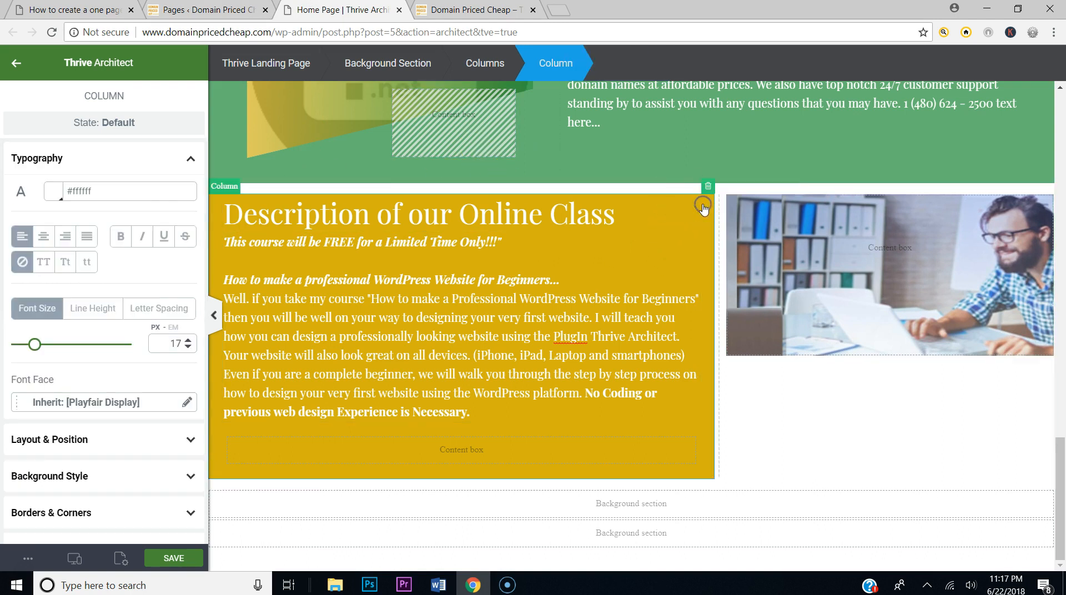
{"action": "scroll", "coordinate": [83, 389], "scroll_direction": "down", "scroll_amount": 1}
{"action": "left_click", "coordinate": [119, 374]}
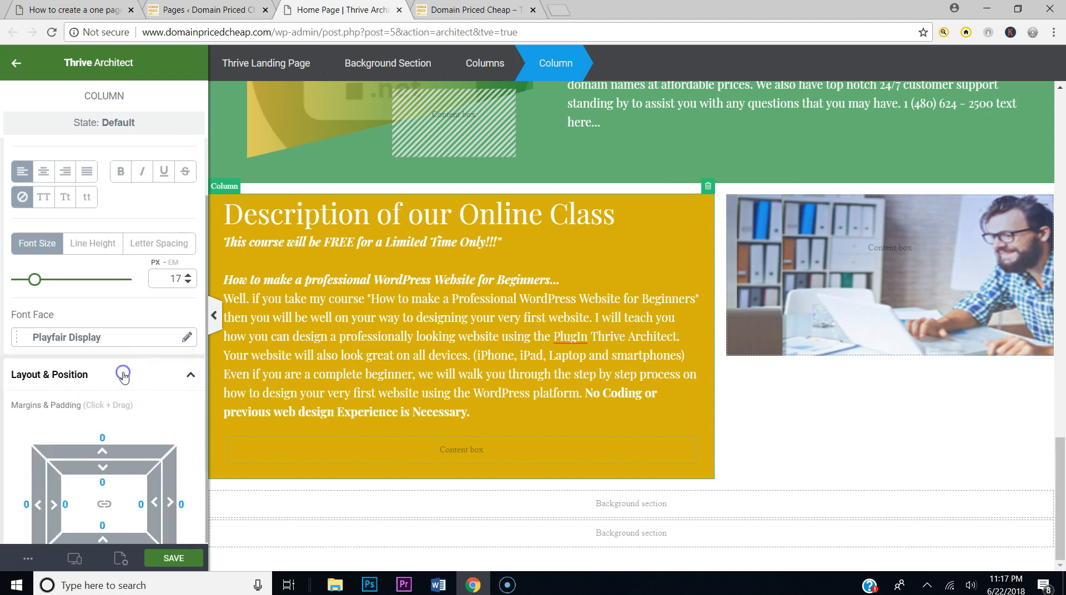
{"action": "scroll", "coordinate": [116, 370], "scroll_direction": "down", "scroll_amount": 3}
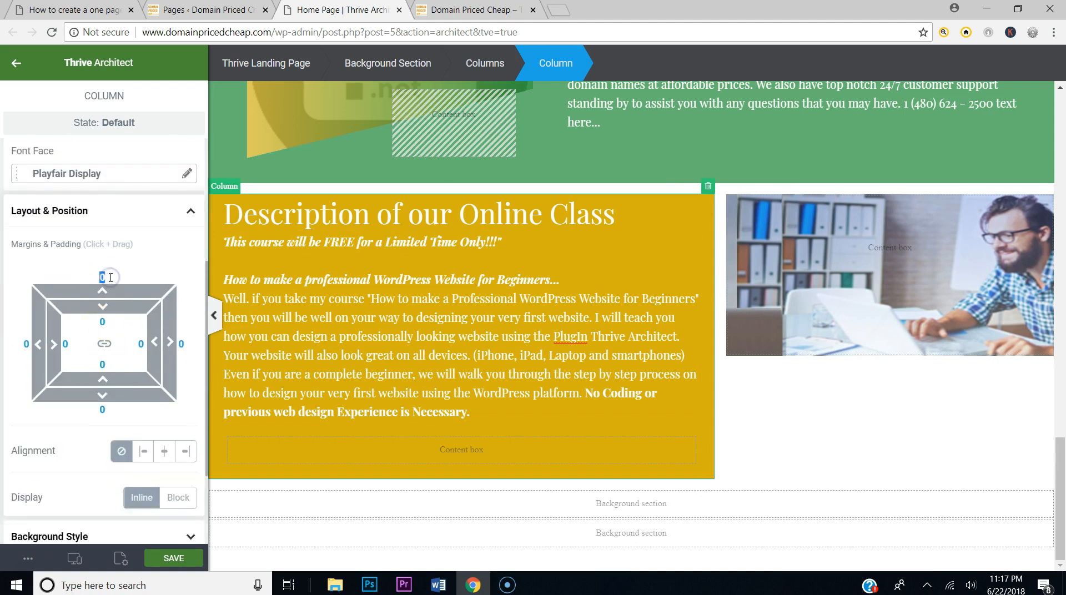
{"action": "left_click", "coordinate": [814, 452]}
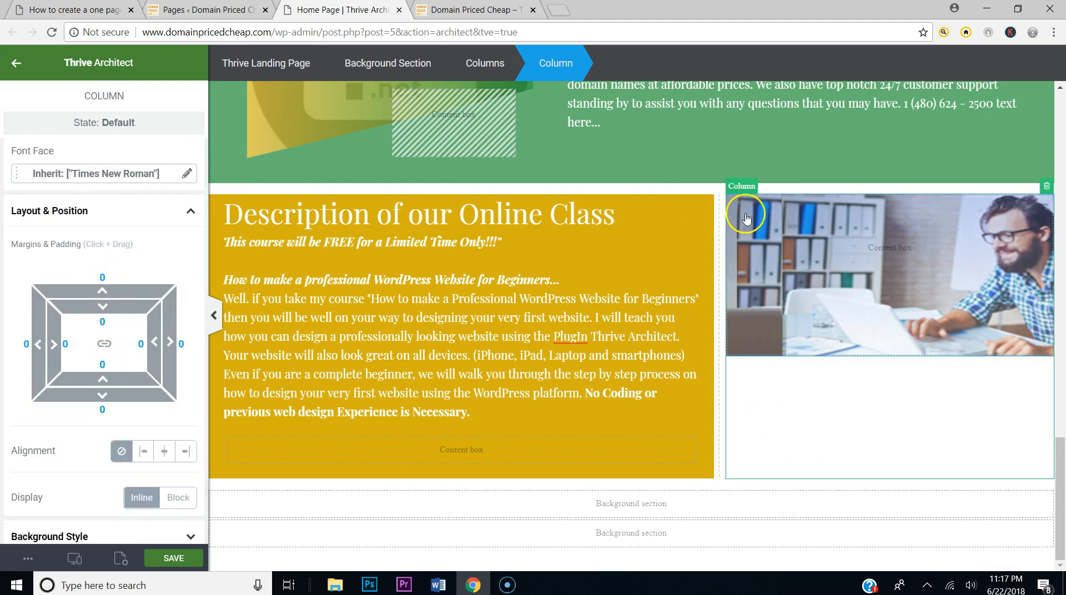
{"action": "left_click", "coordinate": [594, 471]}
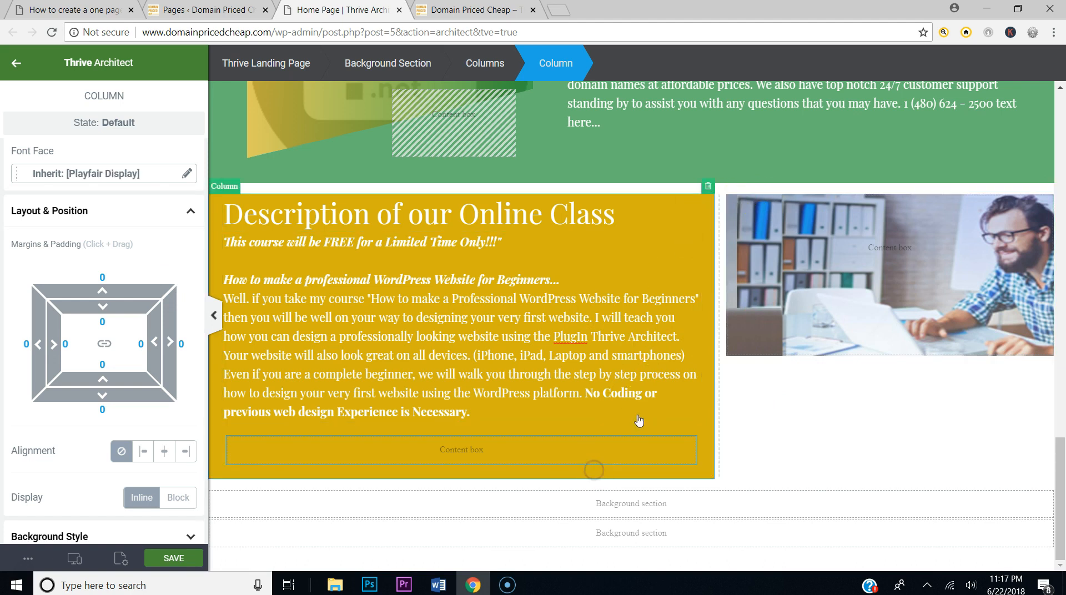
Step: Save the page and check the colour overlay on the reference page's Online Class card image
{"action": "left_click", "coordinate": [194, 564]}
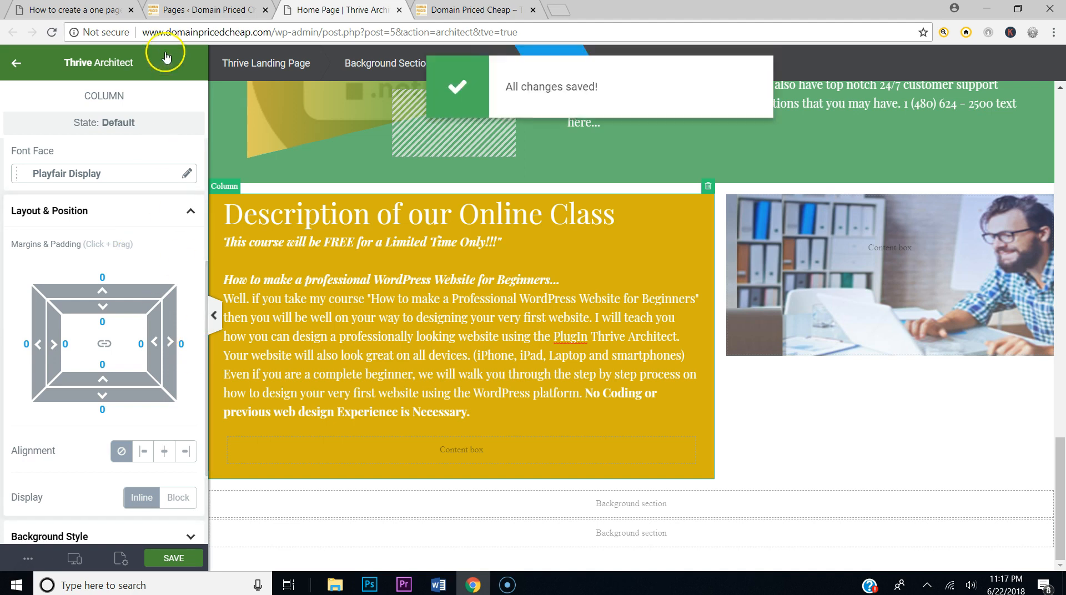
{"action": "left_click", "coordinate": [72, 10]}
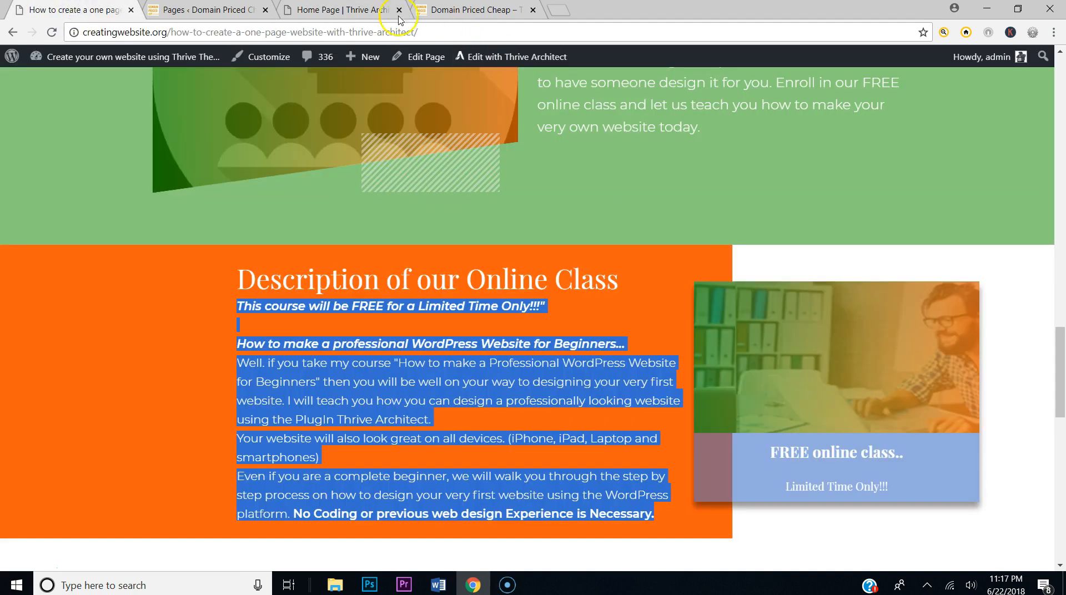
{"action": "left_click", "coordinate": [332, 12]}
Step: Add a linear gradient layer over the content box's image, with its start colour set to green #148f2a at 63% opacity
{"action": "left_click", "coordinate": [818, 265]}
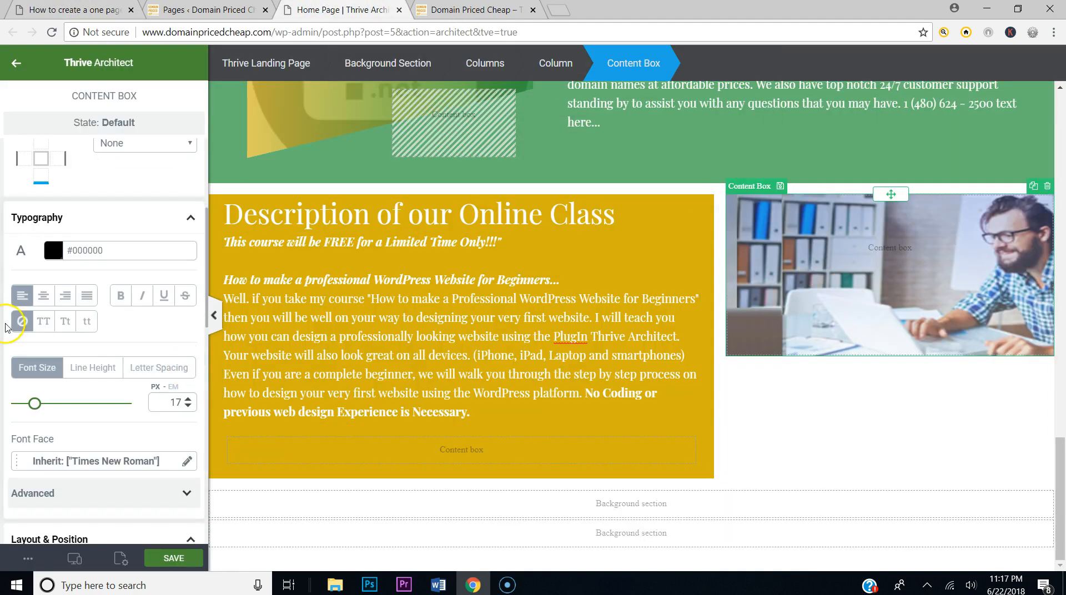
{"action": "scroll", "coordinate": [36, 327], "scroll_direction": "down", "scroll_amount": 5}
{"action": "left_click", "coordinate": [128, 262]}
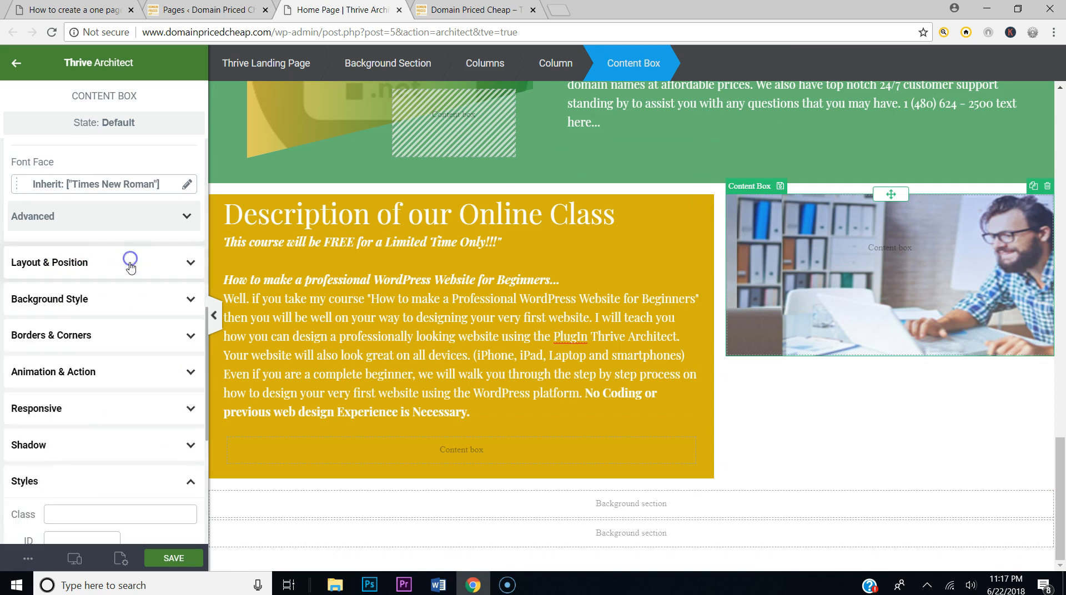
{"action": "left_click", "coordinate": [66, 299]}
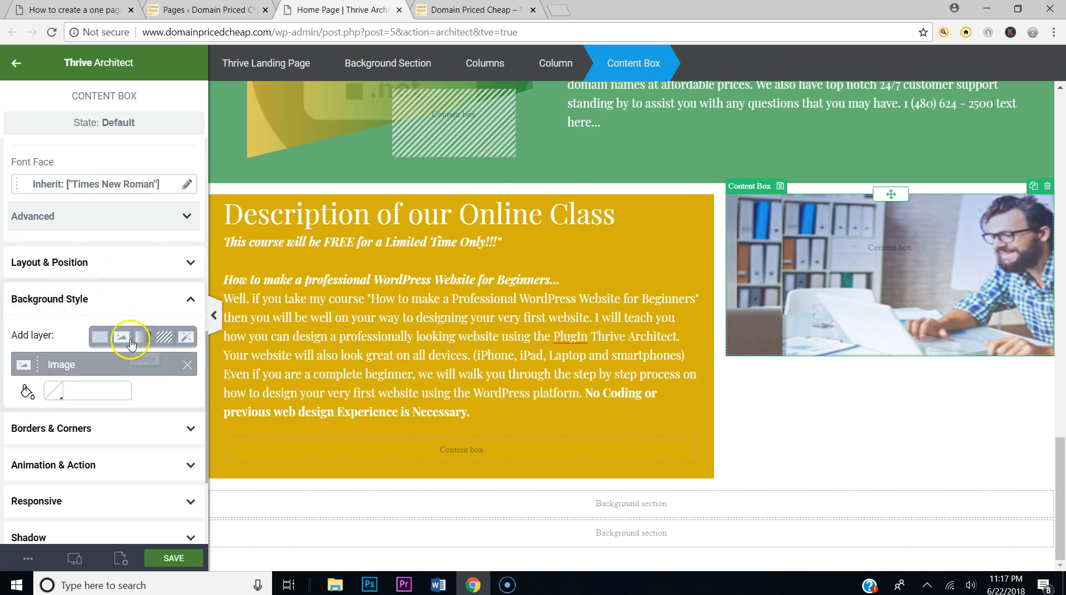
{"action": "left_click", "coordinate": [122, 335]}
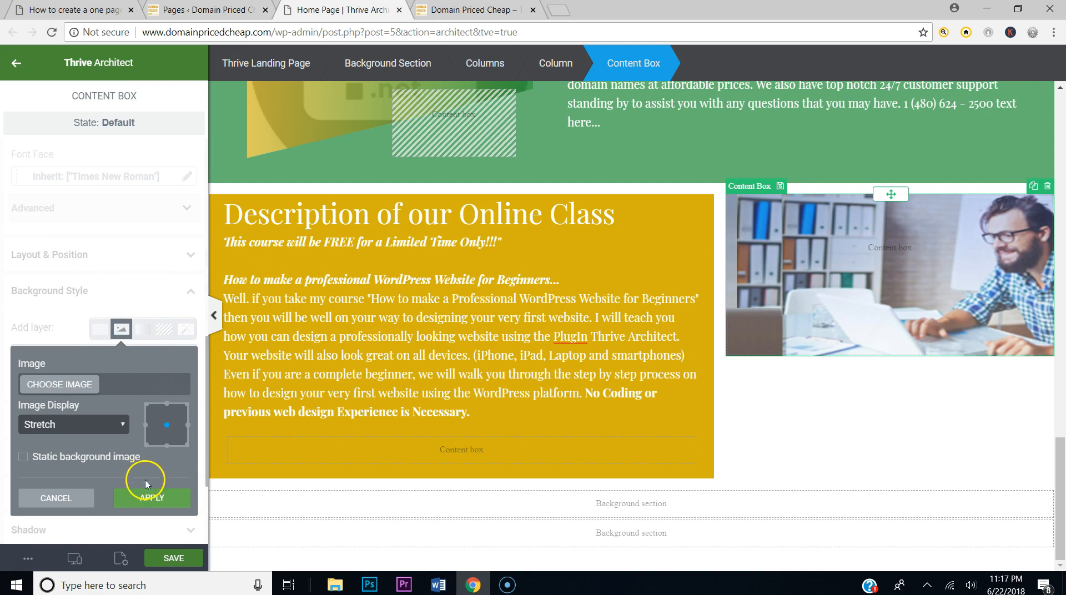
{"action": "left_click", "coordinate": [73, 499]}
{"action": "left_click", "coordinate": [139, 320]}
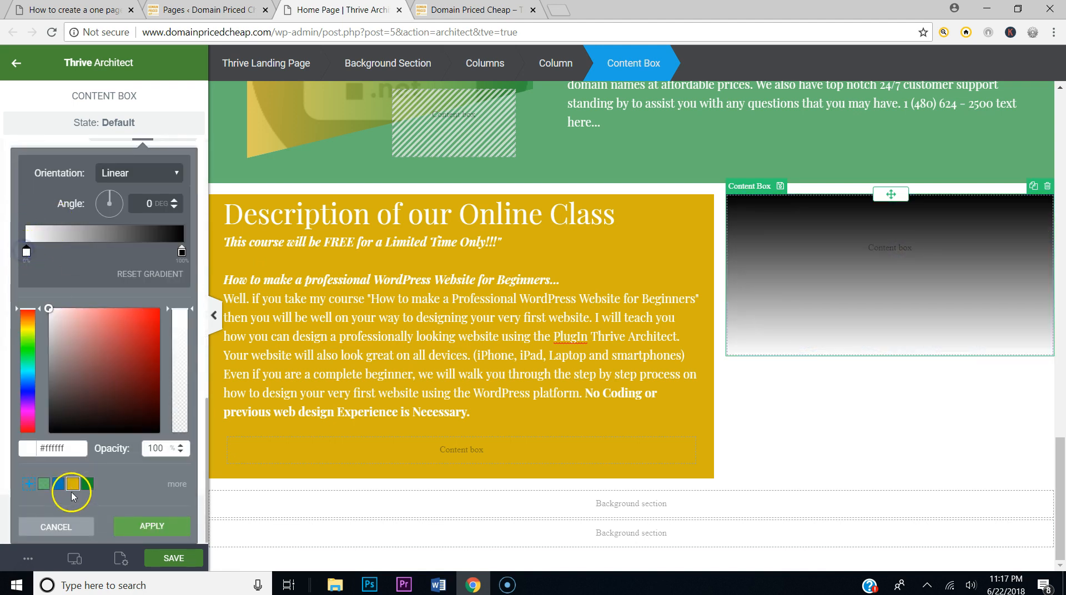
{"action": "left_click", "coordinate": [42, 484]}
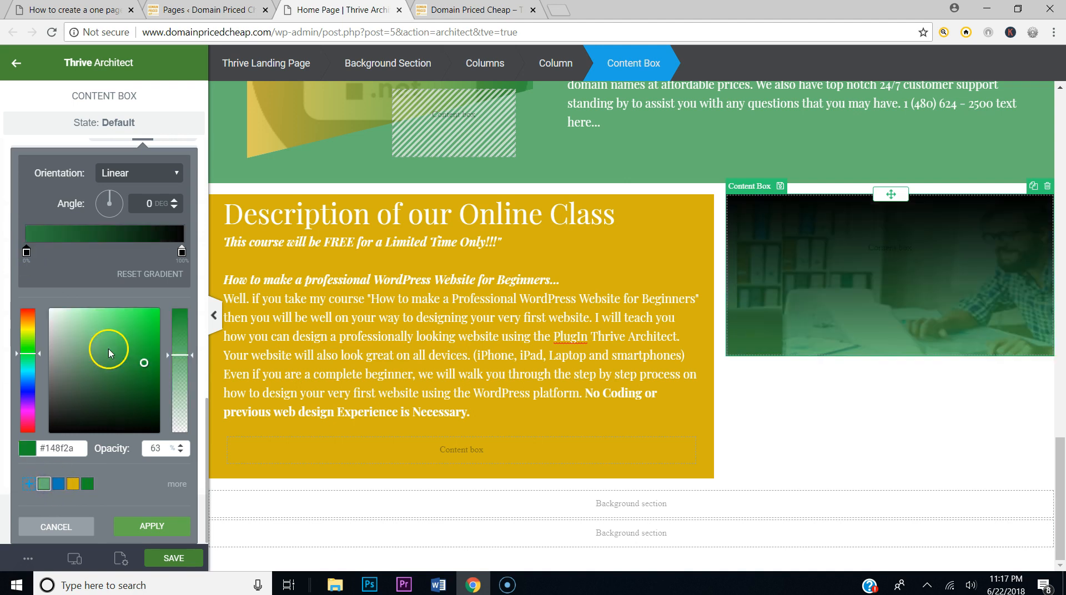
Step: Set the gradient's end colour to gold #d5b20f at 65% opacity and its angle to 90 degrees, and save the page
{"action": "left_click", "coordinate": [172, 254]}
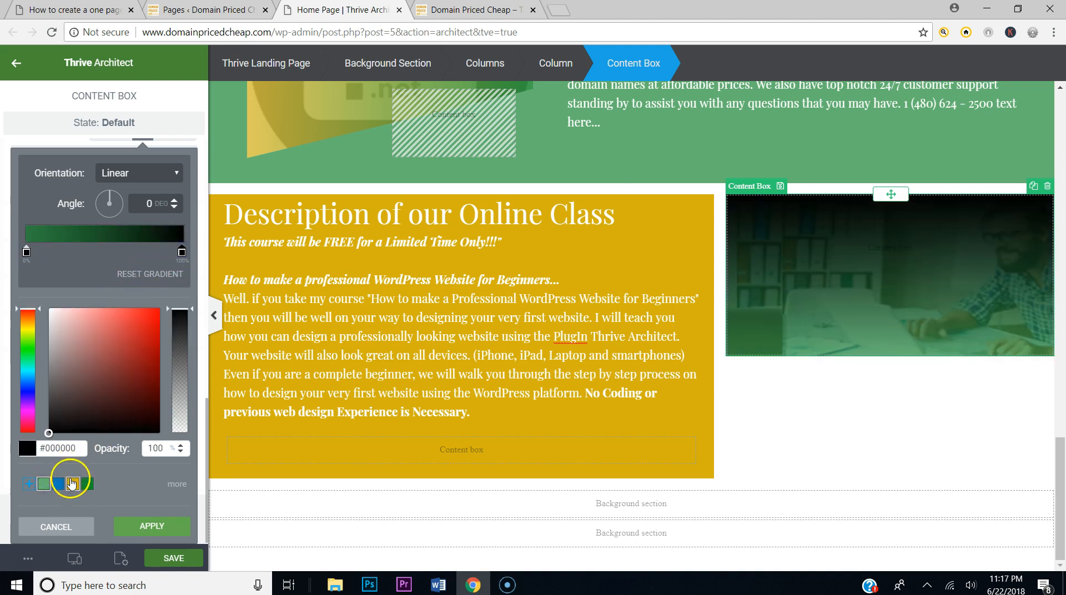
{"action": "left_click", "coordinate": [73, 484]}
{"action": "left_click_drag", "start_coordinate": [173, 207], "coordinate": [172, 169]}
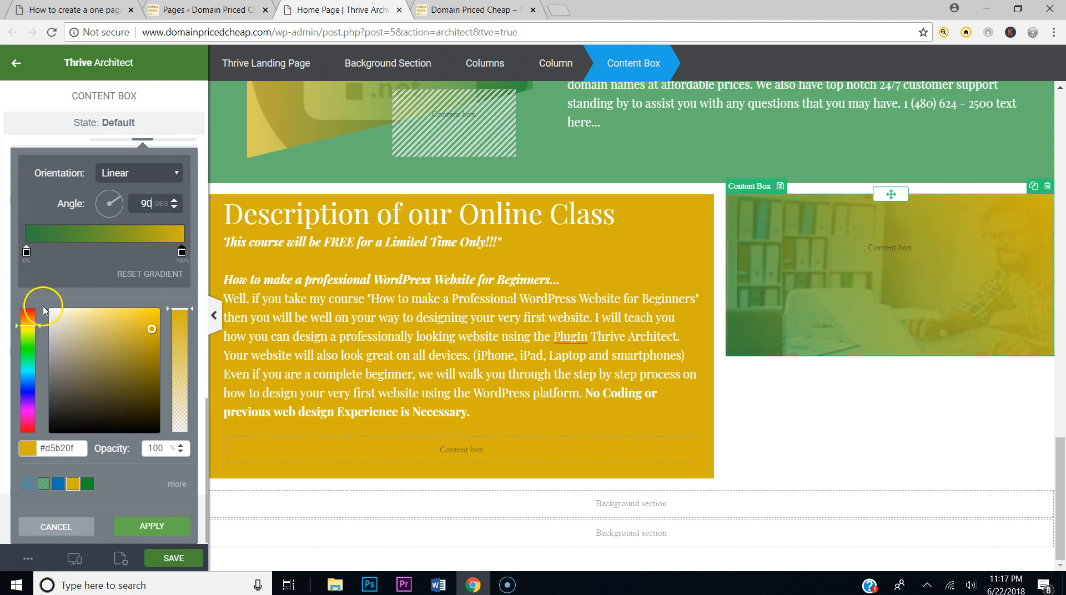
{"action": "left_click_drag", "start_coordinate": [189, 312], "coordinate": [181, 355]}
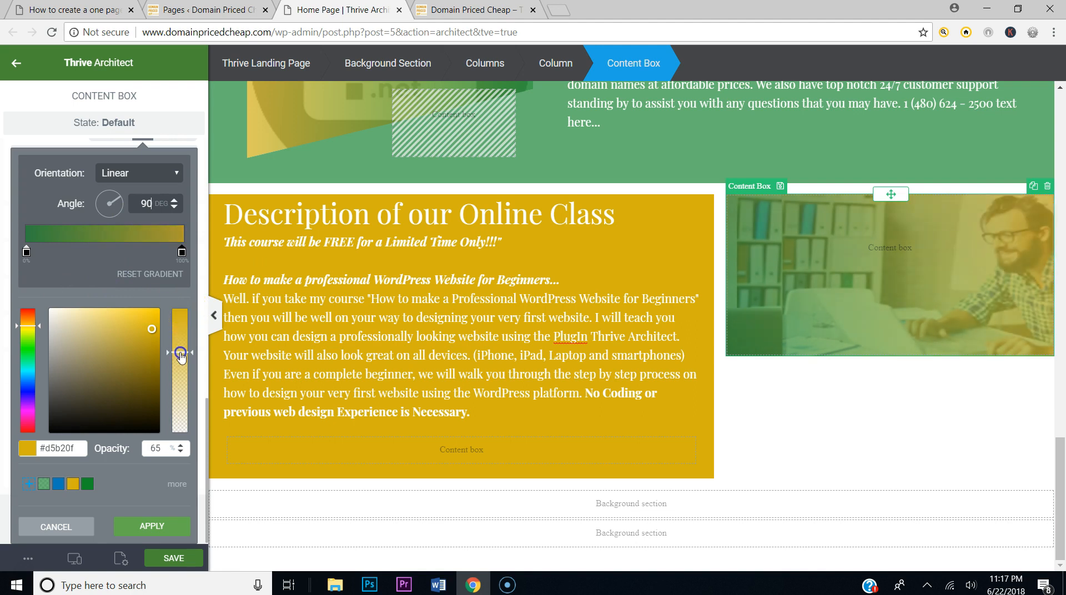
{"action": "left_click", "coordinate": [32, 253]}
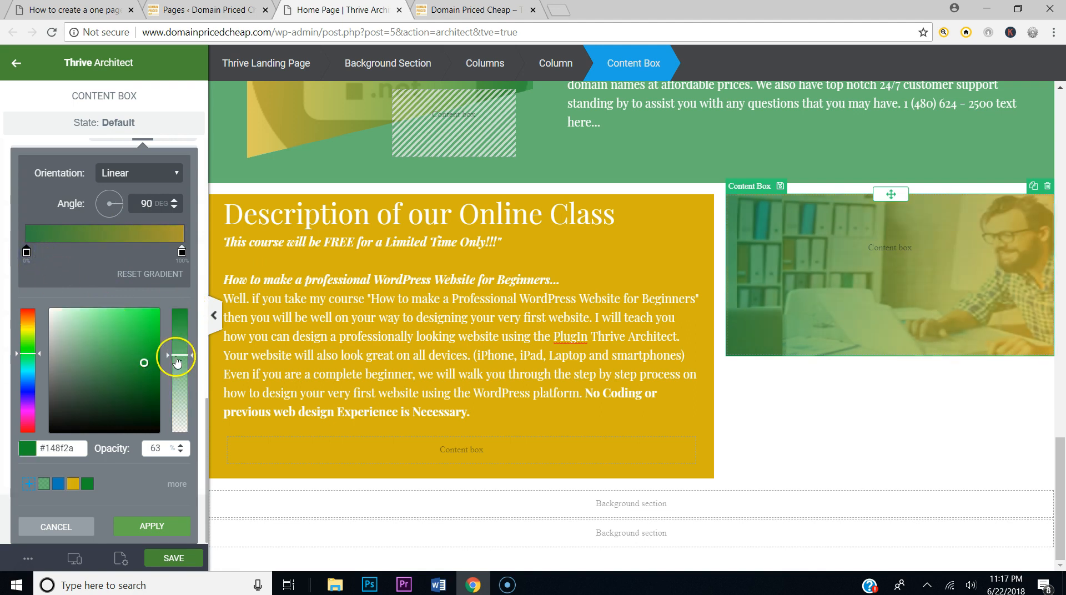
{"action": "left_click", "coordinate": [154, 525]}
{"action": "left_click", "coordinate": [159, 557]}
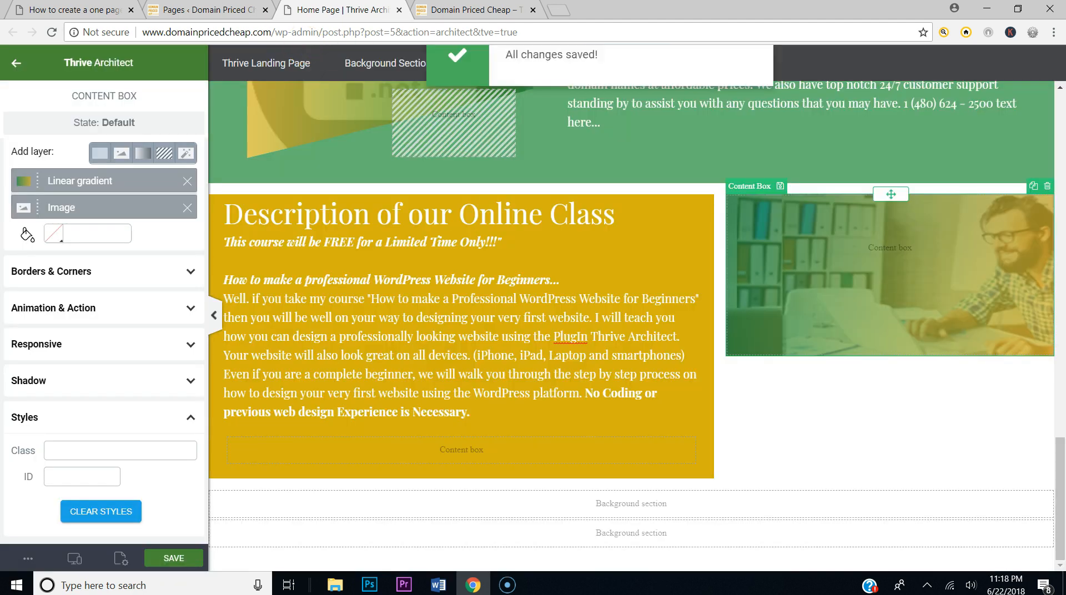
Step: Set the image content box's margins to -41 px left, 13 px right and 25 px top, using the reference page's card position as a guide
{"action": "left_click", "coordinate": [66, 9]}
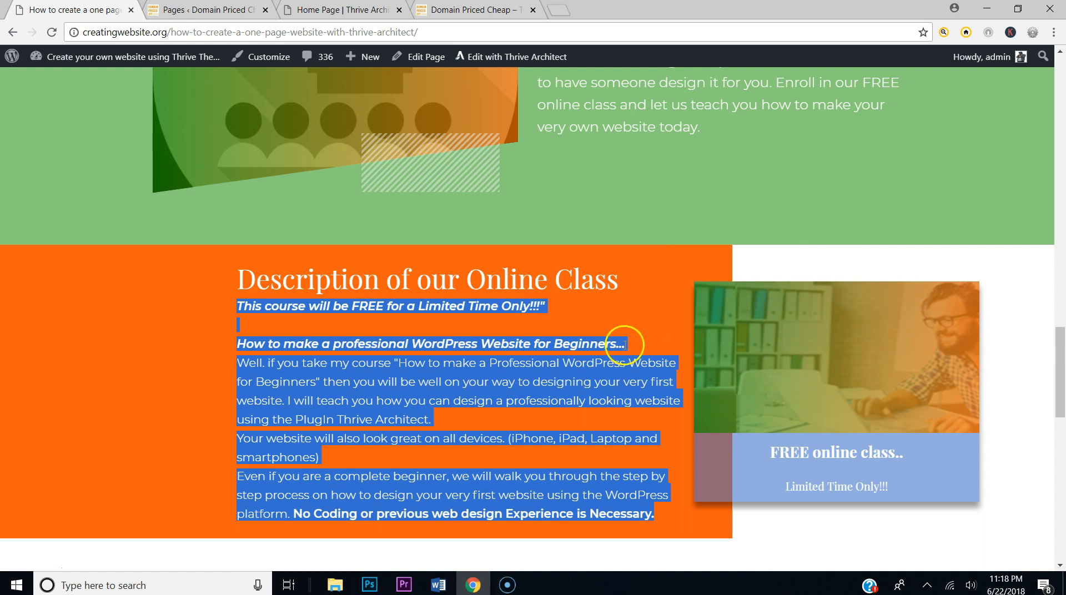
{"action": "left_click", "coordinate": [306, 11]}
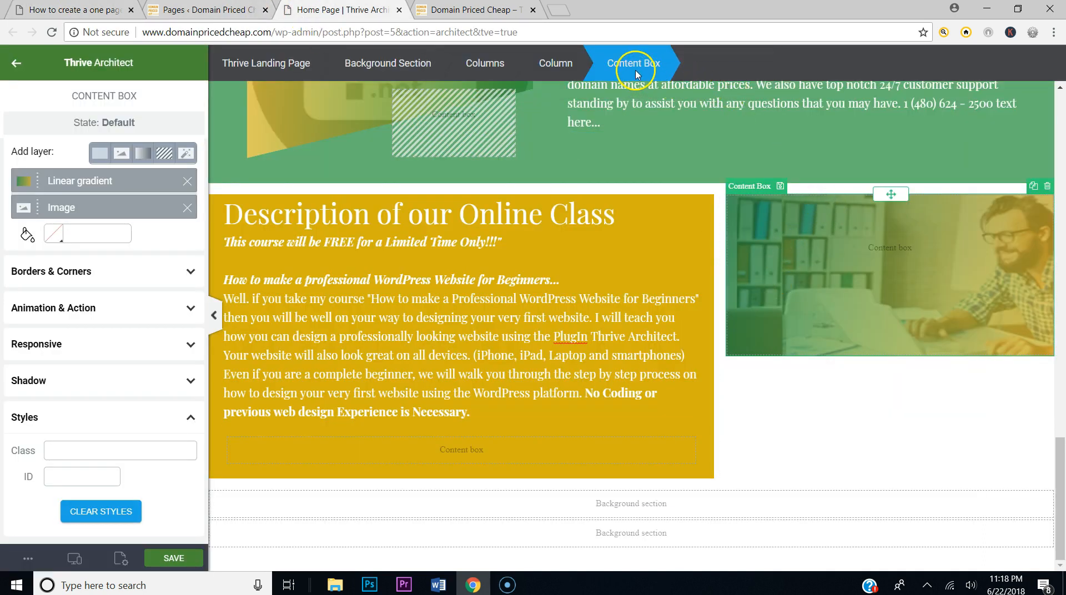
{"action": "scroll", "coordinate": [103, 147], "scroll_direction": "up", "scroll_amount": 8}
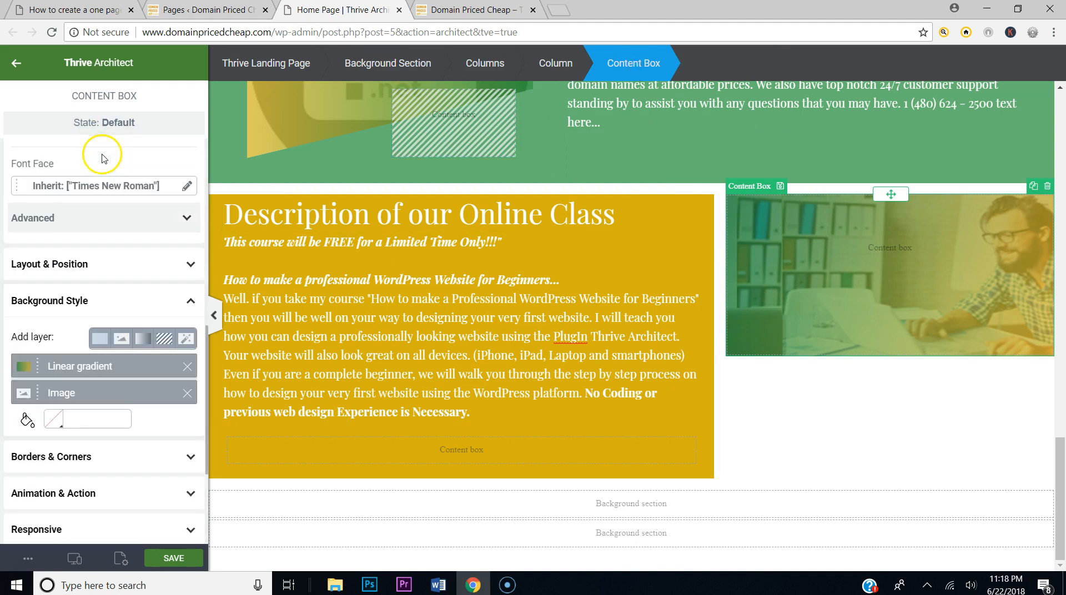
{"action": "scroll", "coordinate": [108, 202], "scroll_direction": "up", "scroll_amount": 4}
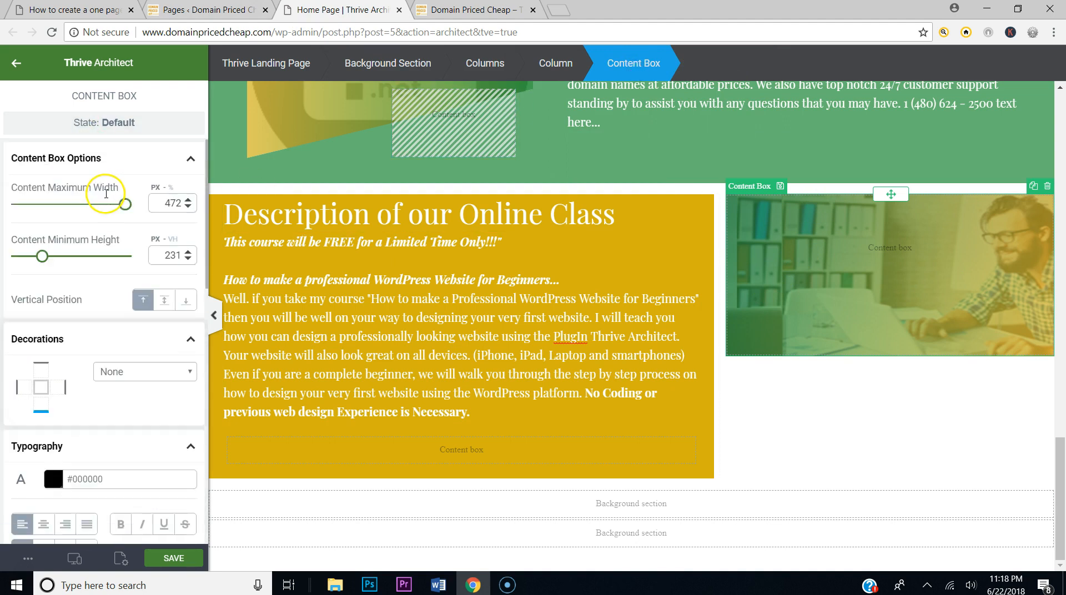
{"action": "left_click", "coordinate": [147, 157]}
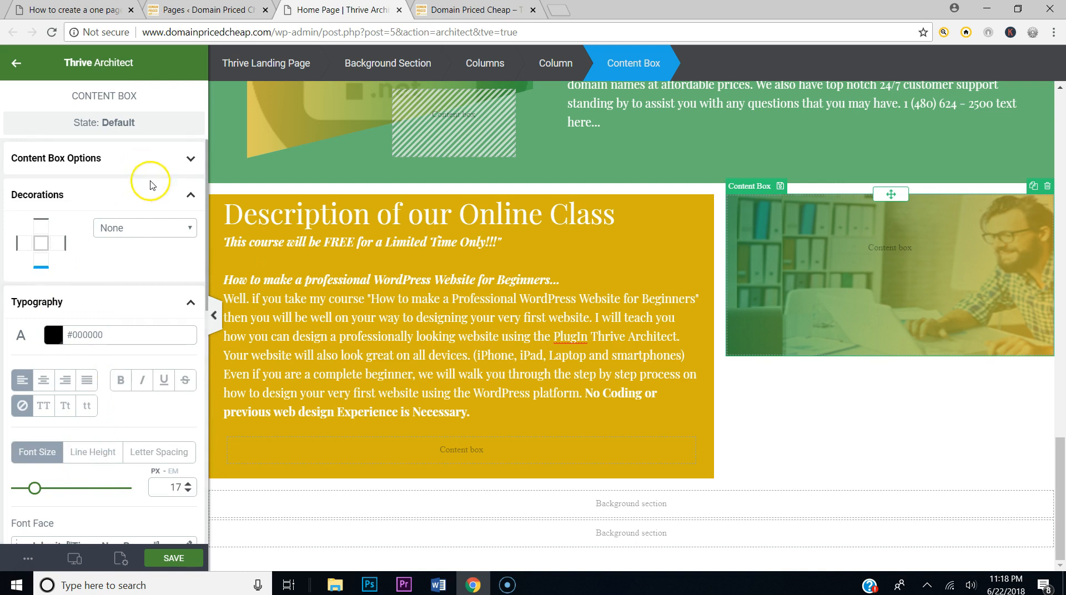
{"action": "left_click", "coordinate": [176, 194]}
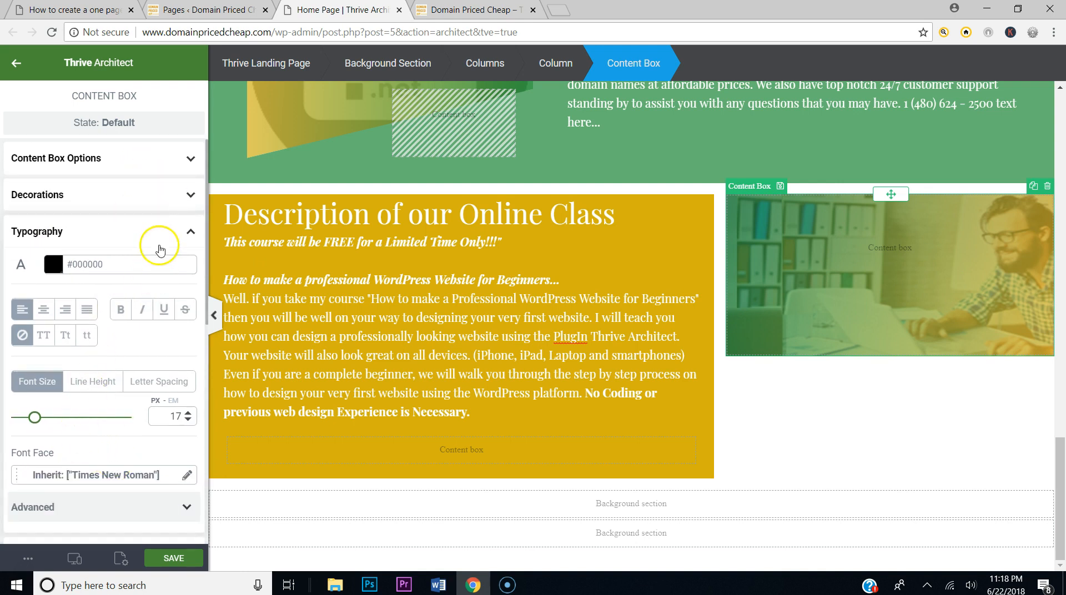
{"action": "left_click", "coordinate": [158, 242]}
{"action": "left_click", "coordinate": [99, 303]}
{"action": "left_click", "coordinate": [101, 269]}
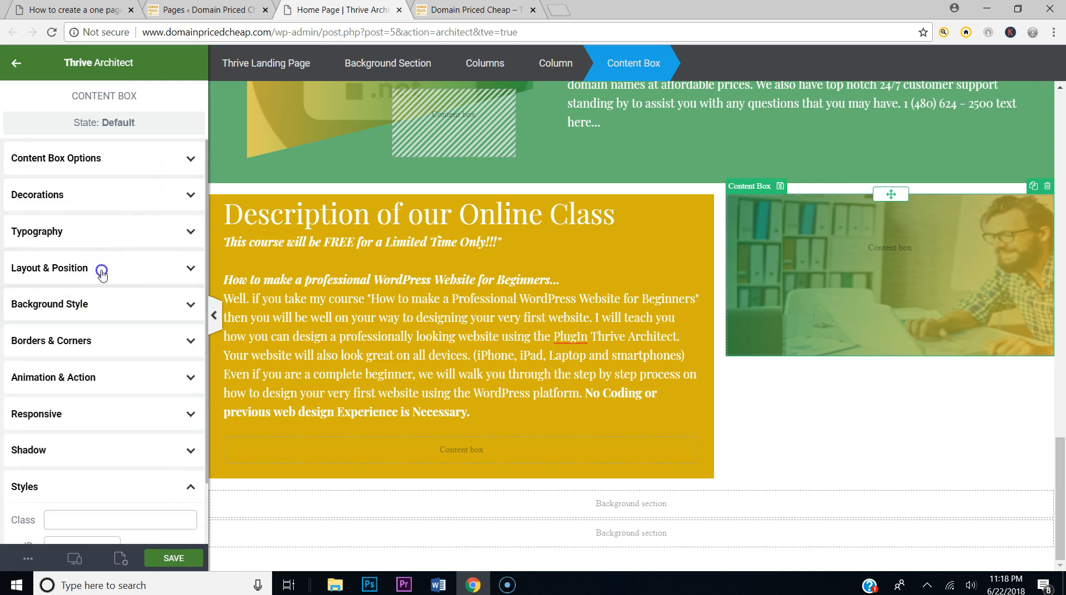
{"action": "left_click_drag", "start_coordinate": [36, 251], "coordinate": [93, 258]}
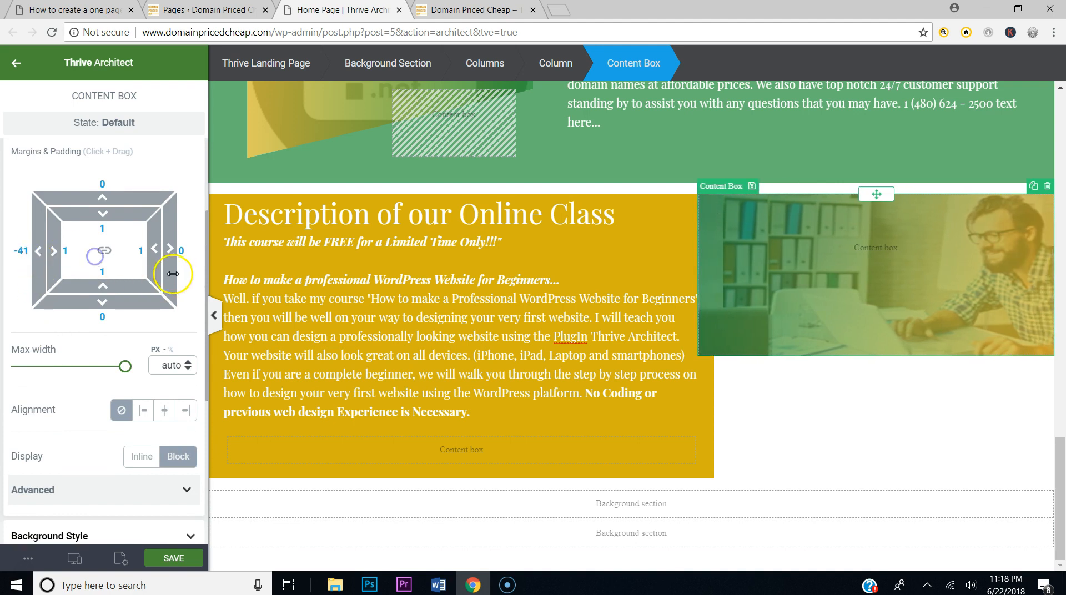
{"action": "left_click_drag", "start_coordinate": [168, 253], "coordinate": [187, 261]}
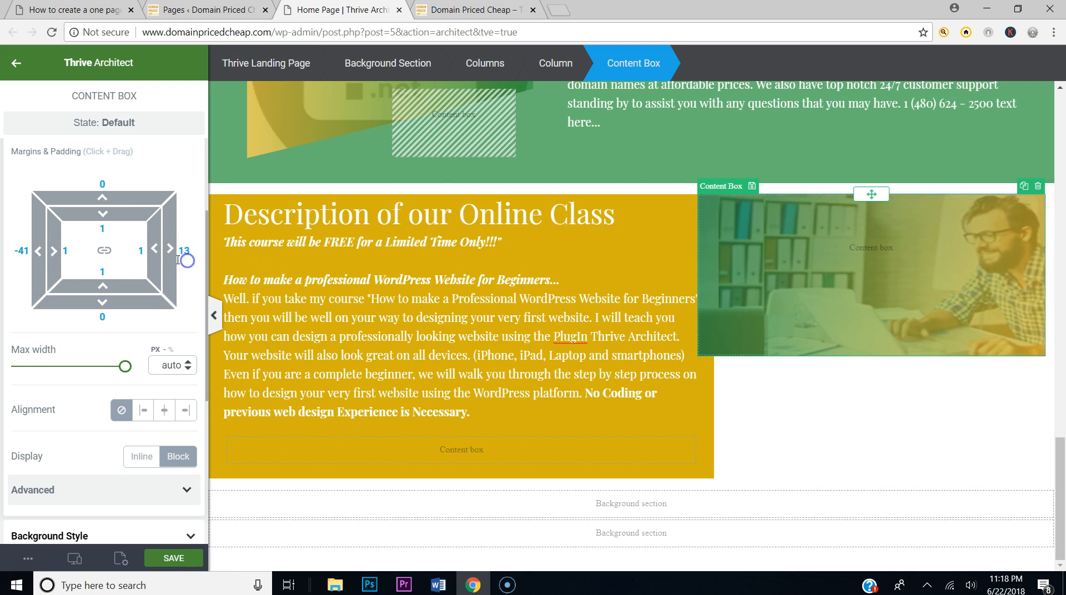
{"action": "left_click_drag", "start_coordinate": [102, 184], "coordinate": [107, 159]}
{"action": "left_click", "coordinate": [814, 401]}
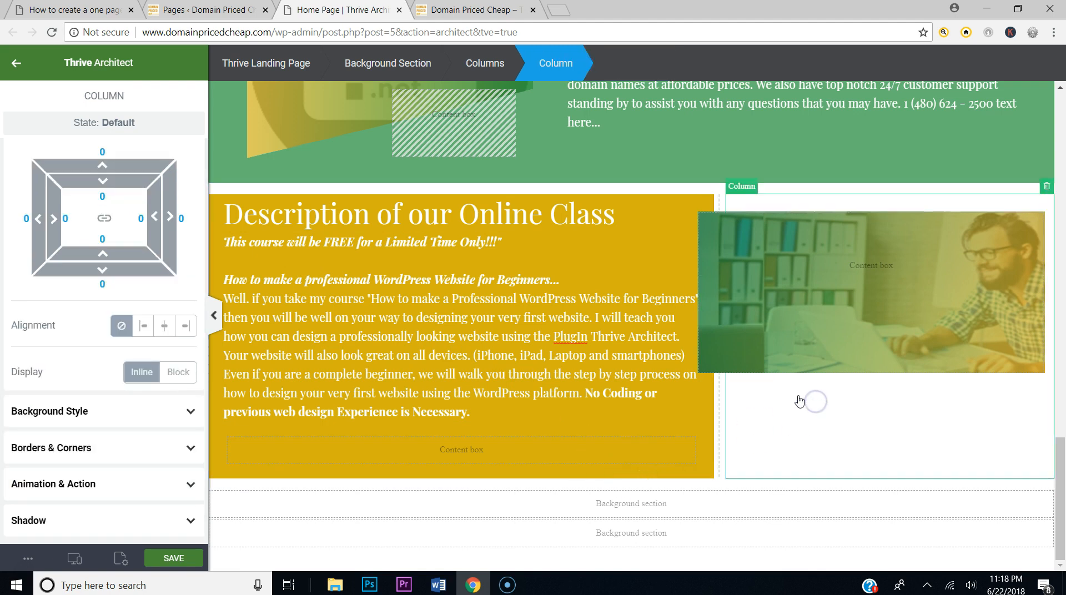
Step: Check the reference card's caption area, add a content box beneath the image card and set its top margin to 0
{"action": "left_click", "coordinate": [74, 9]}
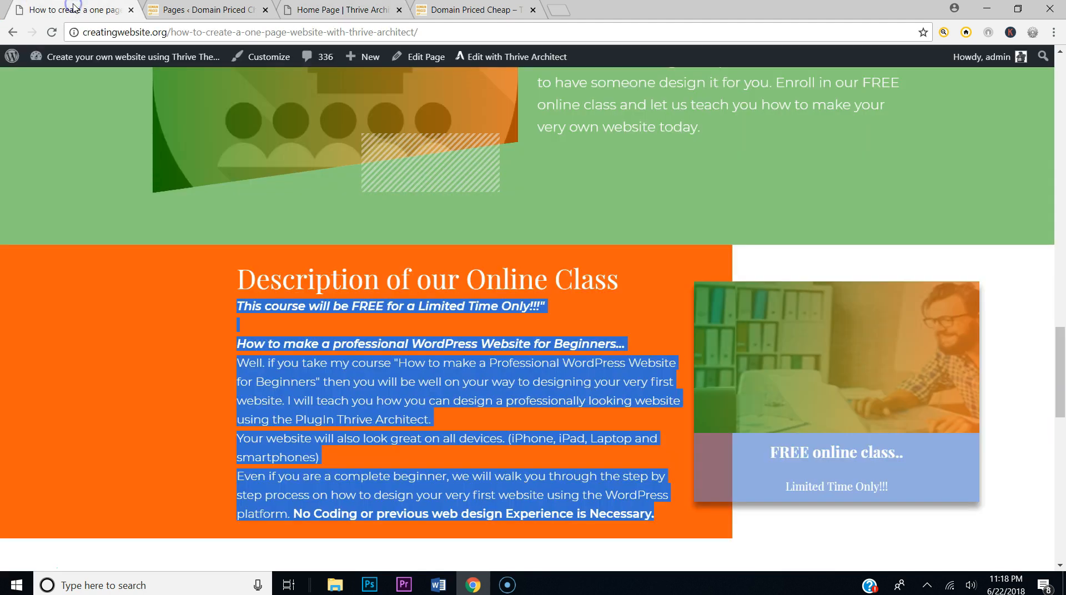
{"action": "left_click", "coordinate": [350, 10]}
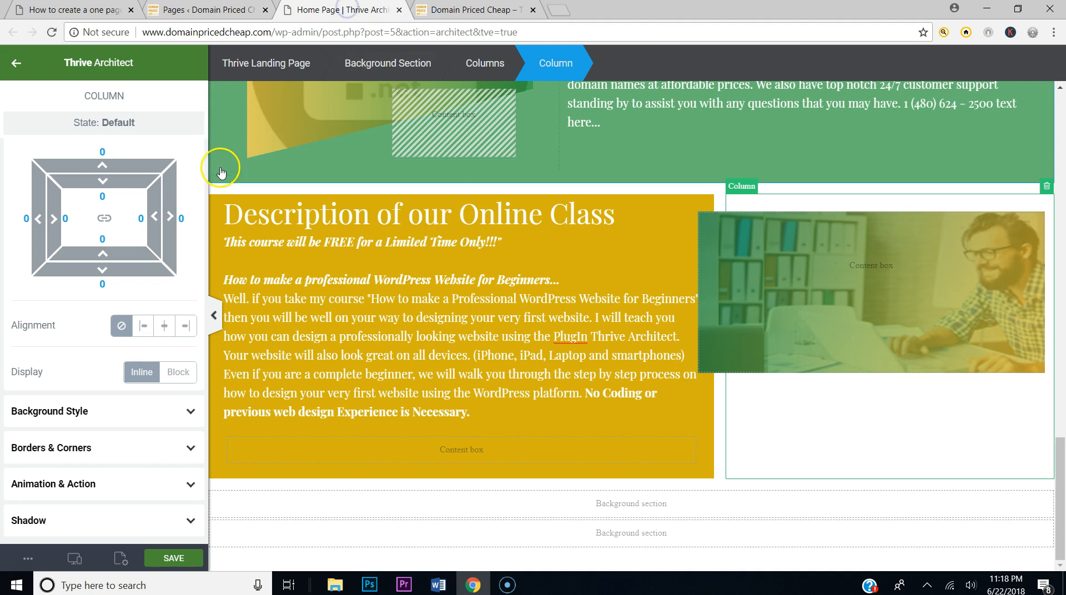
{"action": "left_click", "coordinate": [16, 63]}
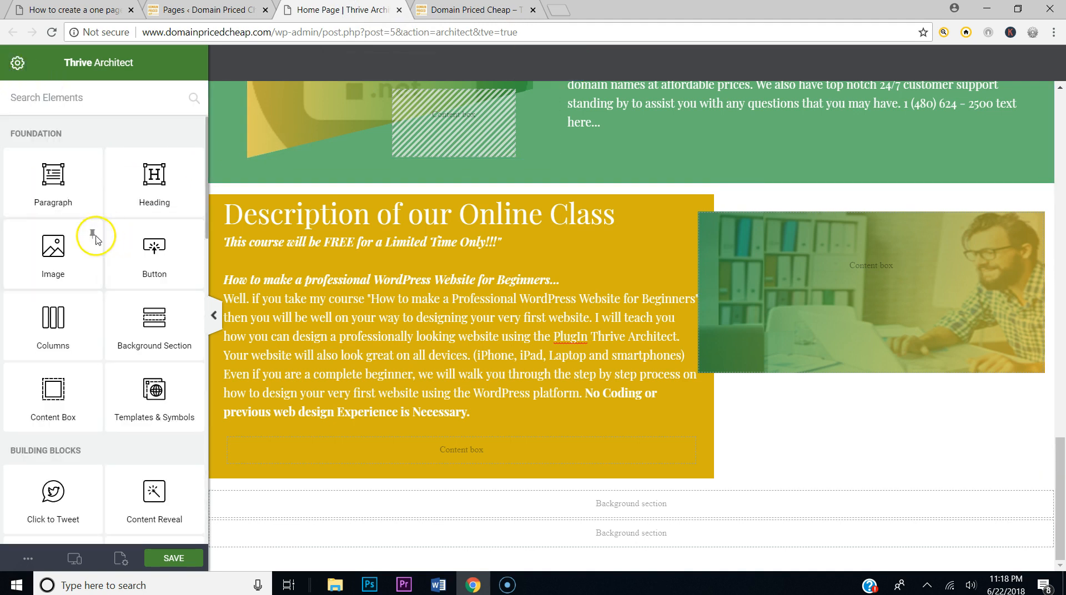
{"action": "left_click_drag", "start_coordinate": [52, 387], "coordinate": [826, 370]}
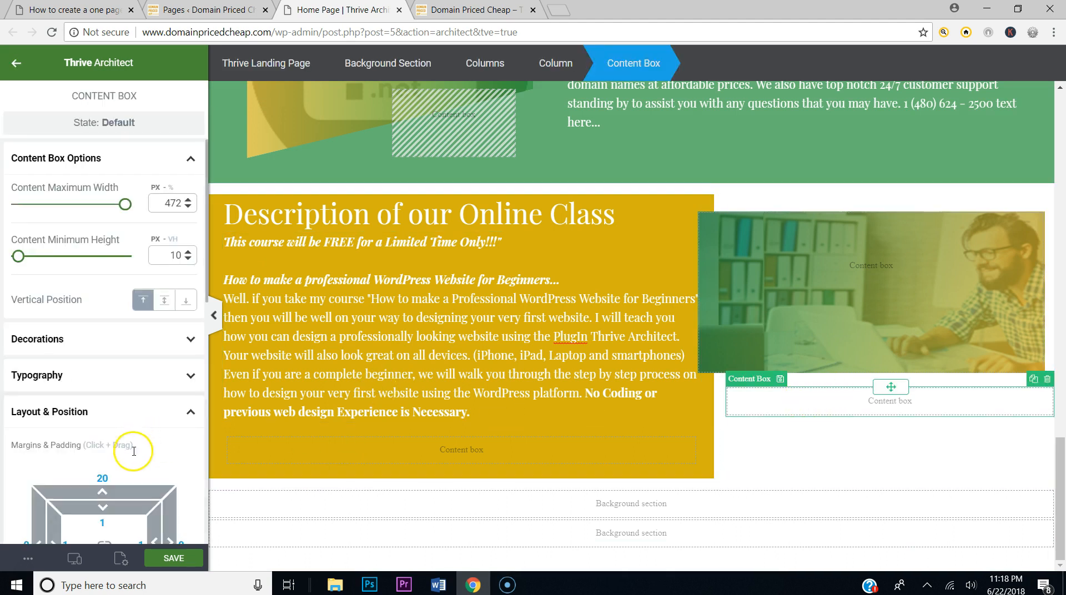
{"action": "scroll", "coordinate": [129, 427], "scroll_direction": "down", "scroll_amount": 2}
{"action": "type", "text": "0"}
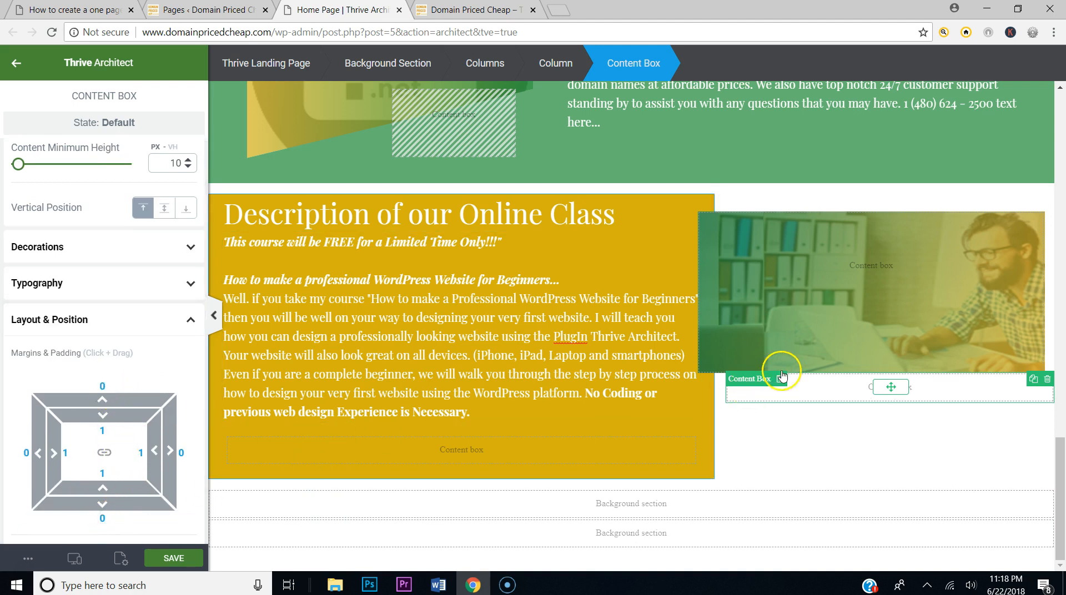
Step: Duplicate the empty content box below the image and try to move it onto the image card
{"action": "left_click_drag", "start_coordinate": [886, 387], "coordinate": [855, 372]}
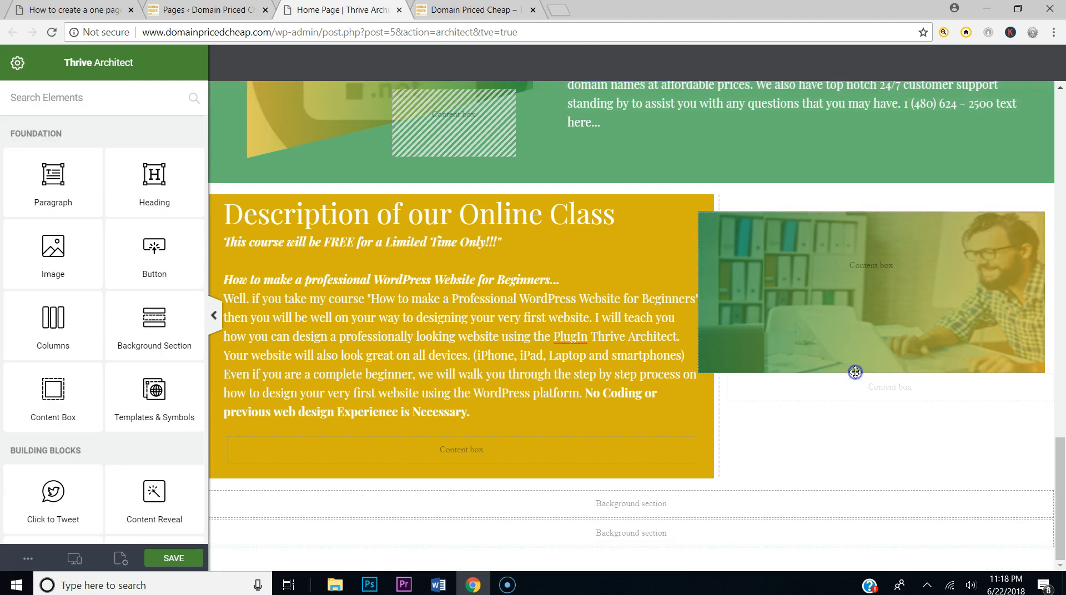
{"action": "left_click", "coordinate": [810, 387]}
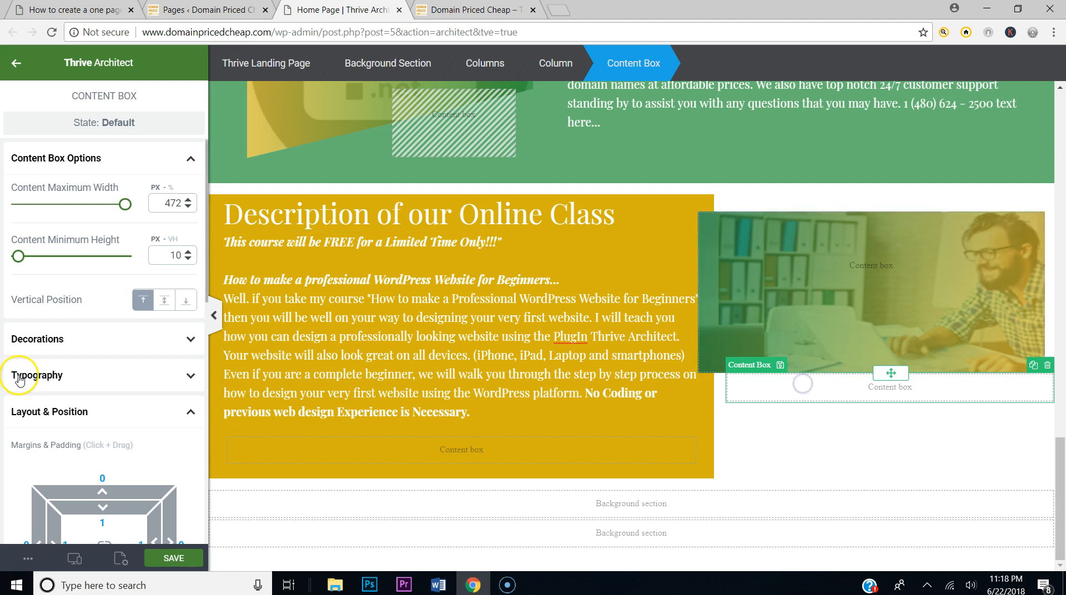
{"action": "scroll", "coordinate": [34, 375], "scroll_direction": "down", "scroll_amount": 2}
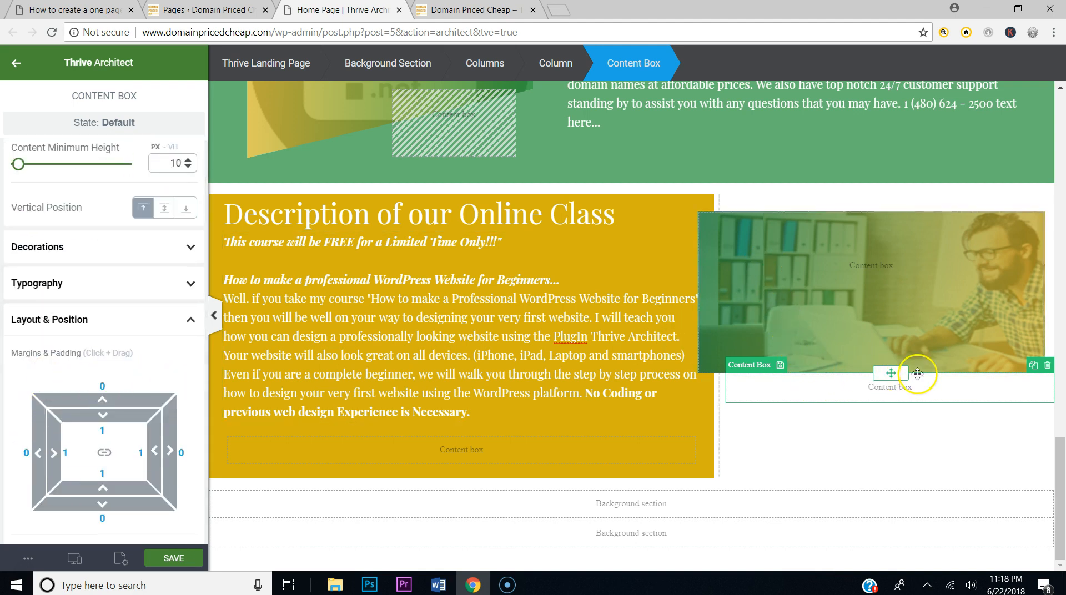
{"action": "left_click", "coordinate": [1030, 367]}
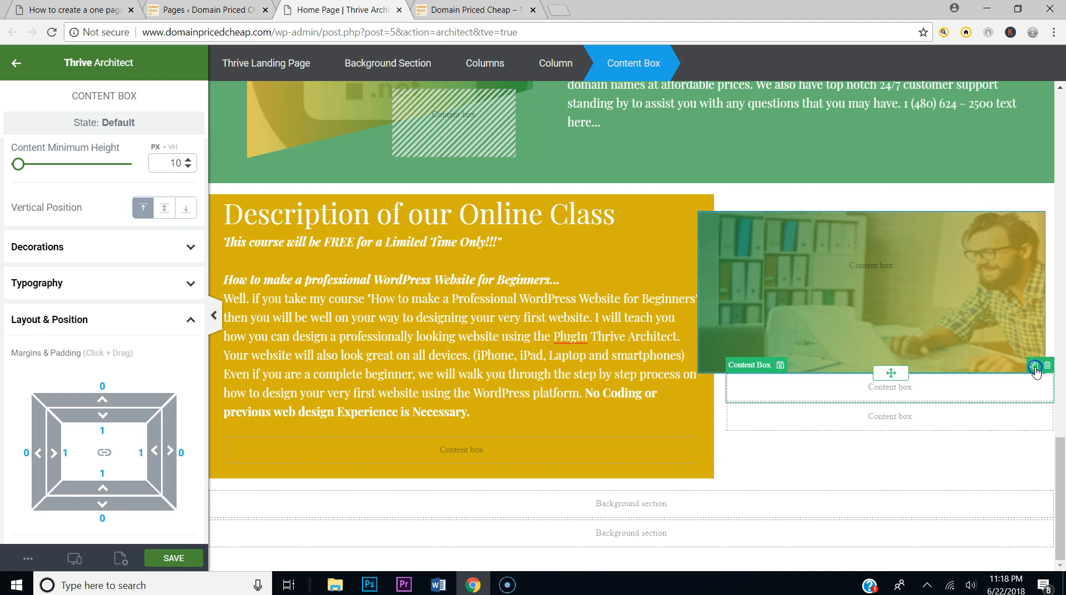
{"action": "left_click_drag", "start_coordinate": [891, 373], "coordinate": [831, 358]}
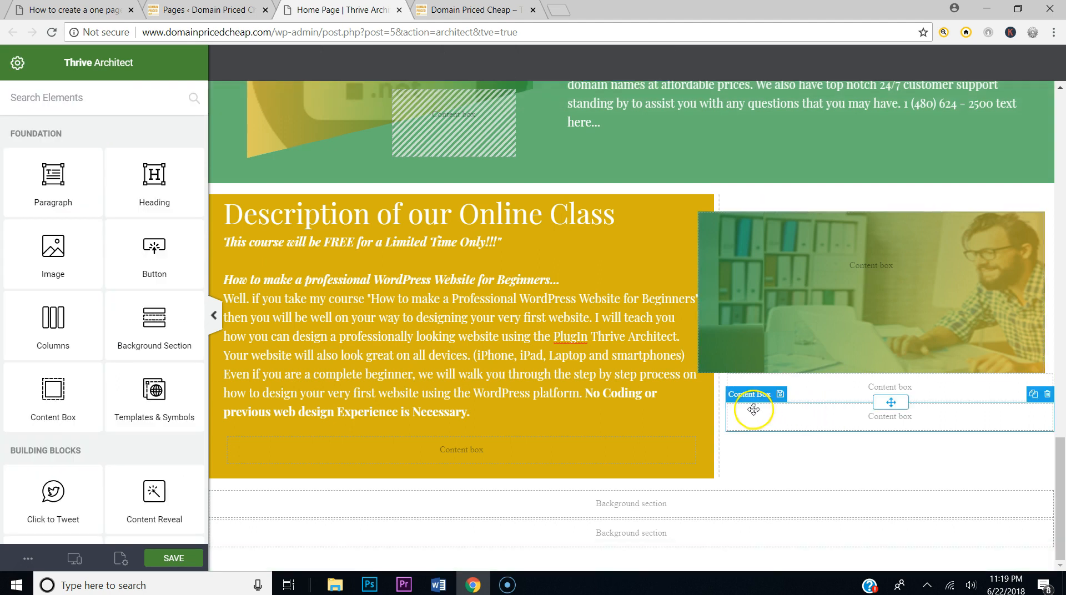
Step: Give the two empty content boxes negative left margins, -38 px for the upper one and -34 px for the lower one
{"action": "left_click", "coordinate": [829, 391]}
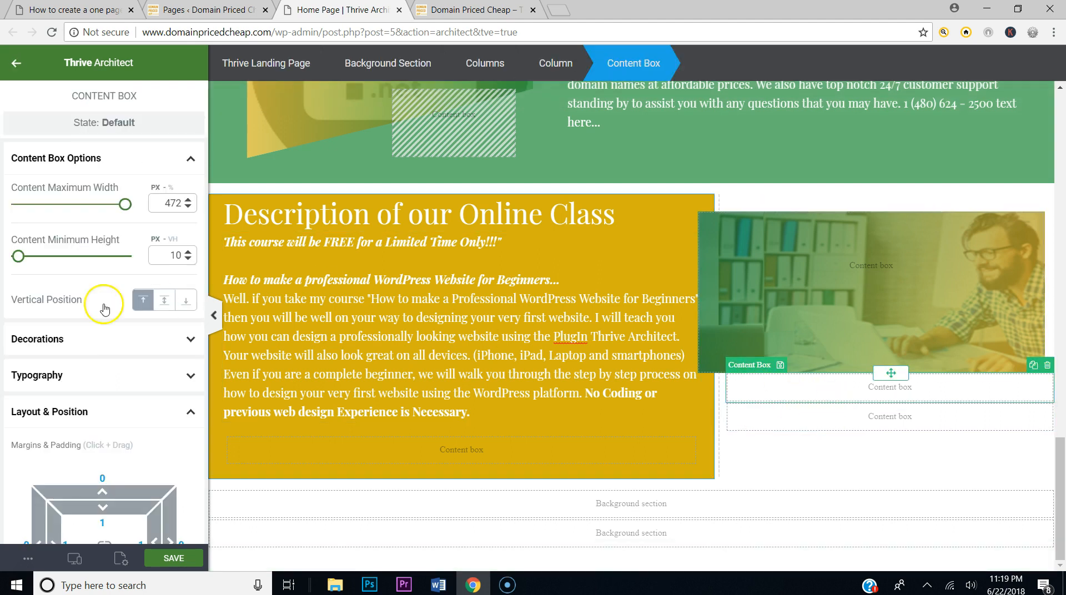
{"action": "left_click", "coordinate": [86, 415]}
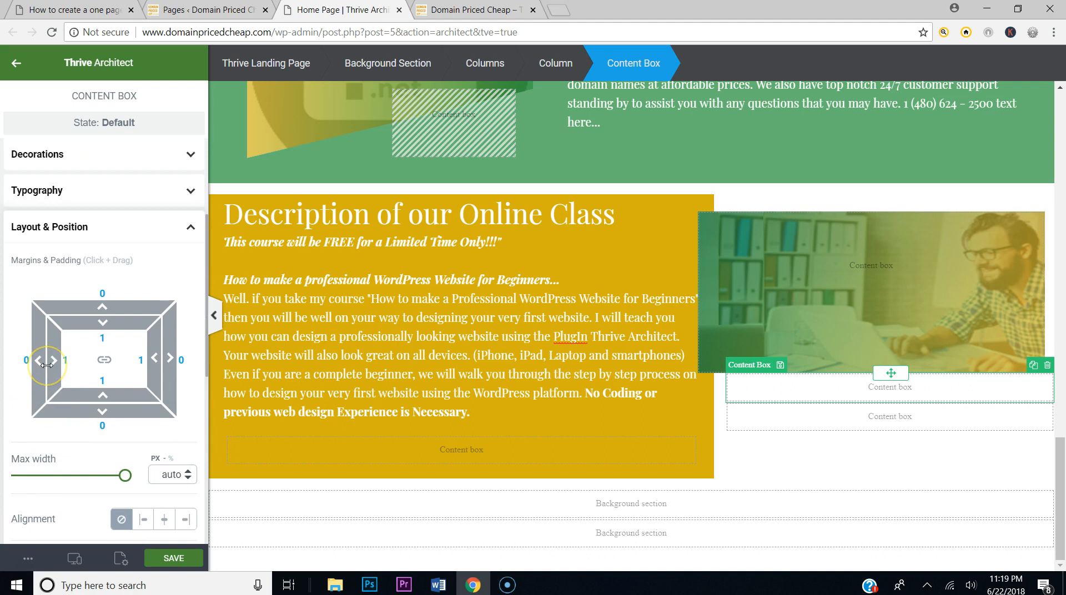
{"action": "left_click_drag", "start_coordinate": [41, 363], "coordinate": [22, 364]}
{"action": "left_click_drag", "start_coordinate": [96, 374], "coordinate": [101, 378]}
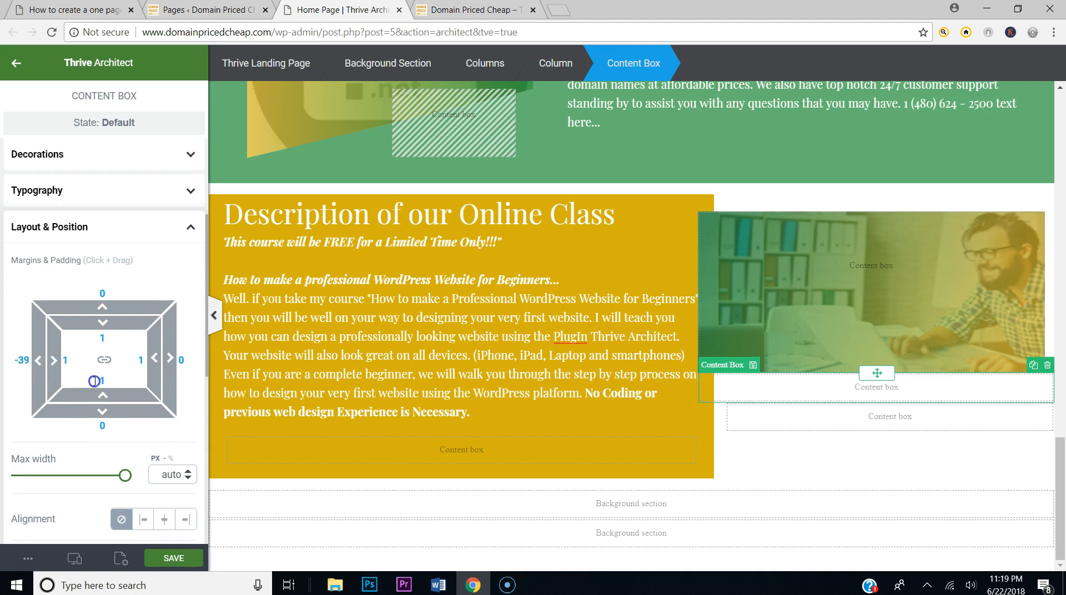
{"action": "left_click_drag", "start_coordinate": [41, 358], "coordinate": [90, 372]}
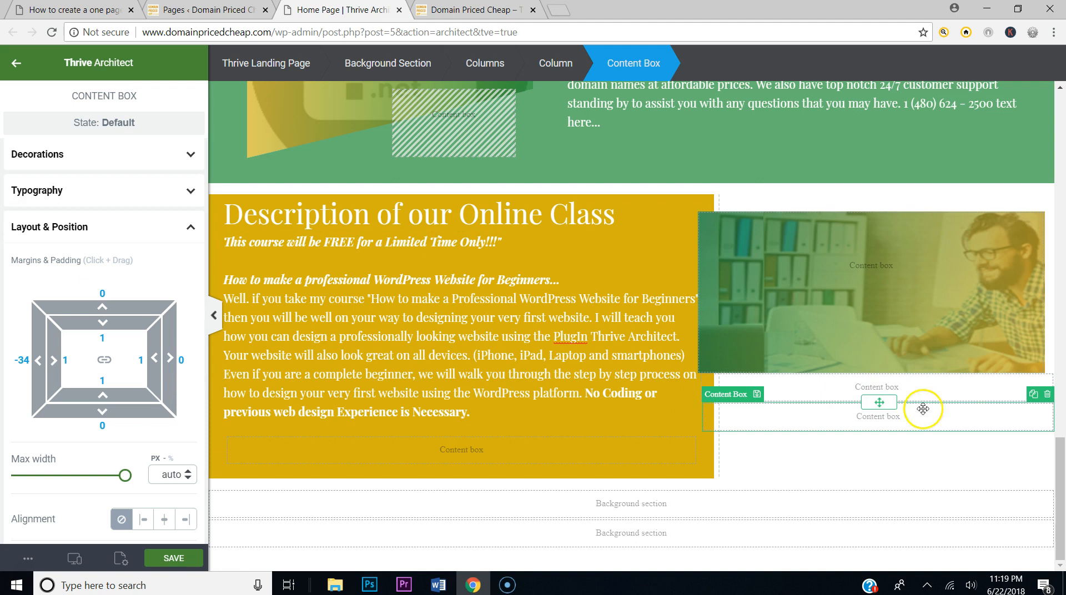
Step: Limit the maximum width of the two empty content boxes to about 470 px
{"action": "left_click", "coordinate": [999, 388]}
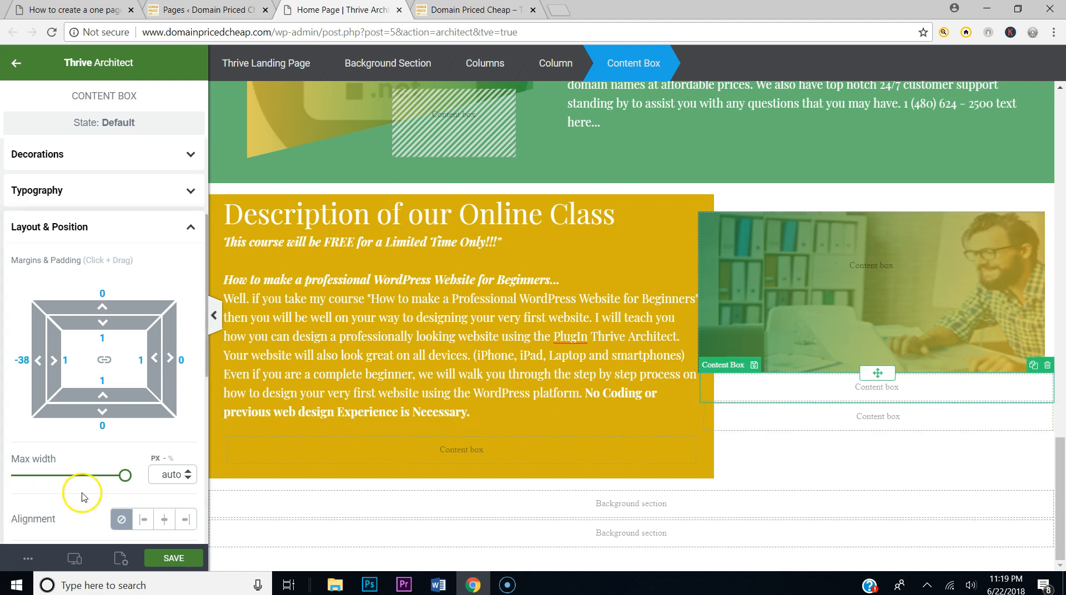
{"action": "left_click_drag", "start_coordinate": [125, 475], "coordinate": [136, 472]}
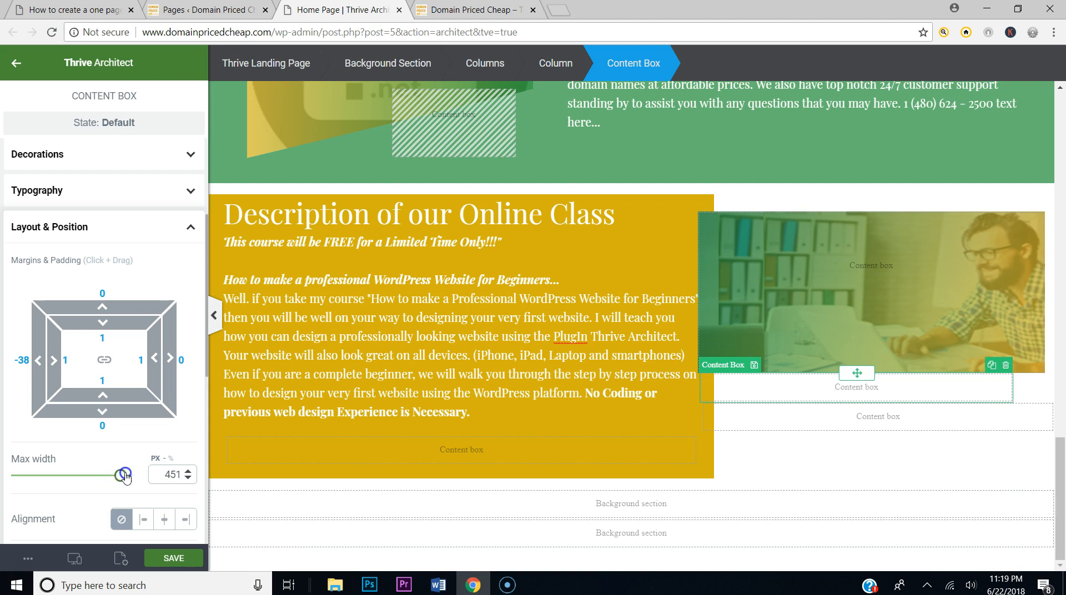
{"action": "left_click", "coordinate": [1002, 419]}
{"action": "left_click", "coordinate": [124, 475]}
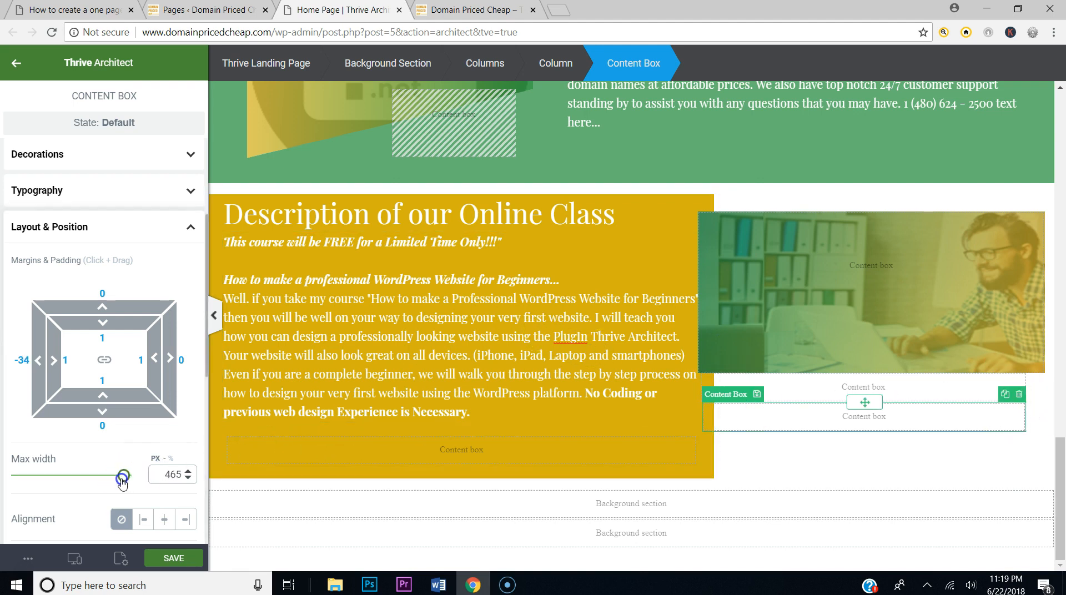
Step: Try a left margin of -11 px on the upper empty content box, then return it to -38 px and align the box right
{"action": "left_click", "coordinate": [774, 383]}
{"action": "left_click_drag", "start_coordinate": [40, 361], "coordinate": [4, 375]}
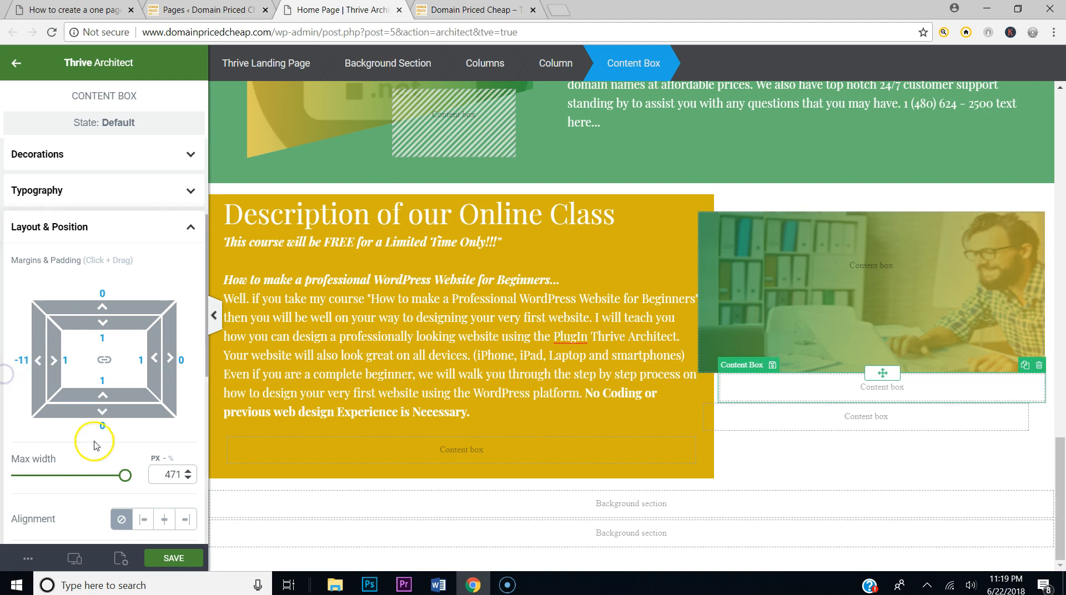
{"action": "left_click_drag", "start_coordinate": [127, 477], "coordinate": [191, 473]}
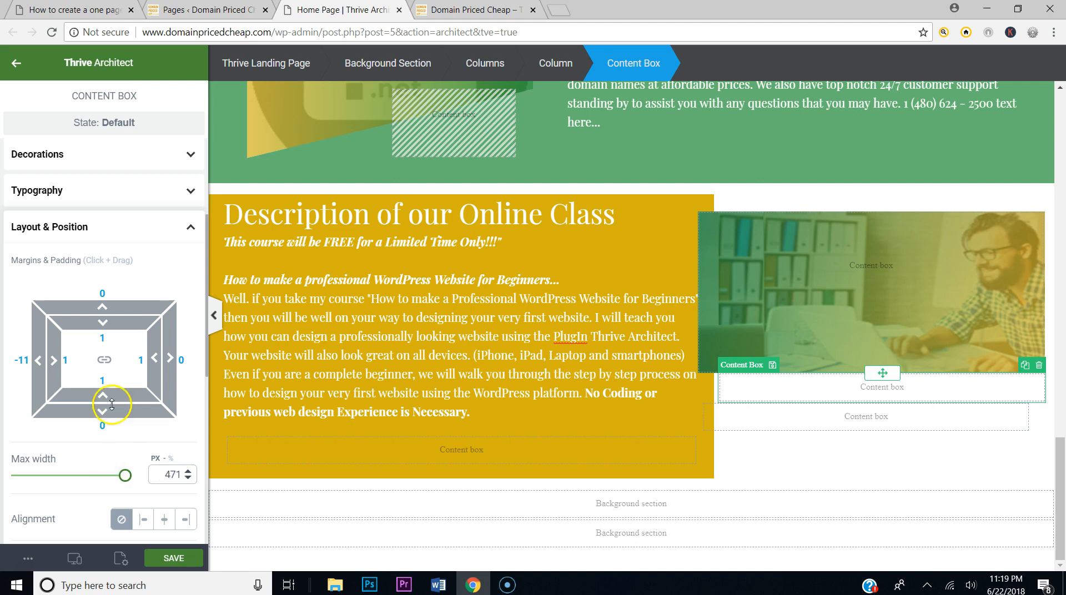
{"action": "left_click_drag", "start_coordinate": [34, 364], "coordinate": [72, 379]}
{"action": "left_click", "coordinate": [177, 521]}
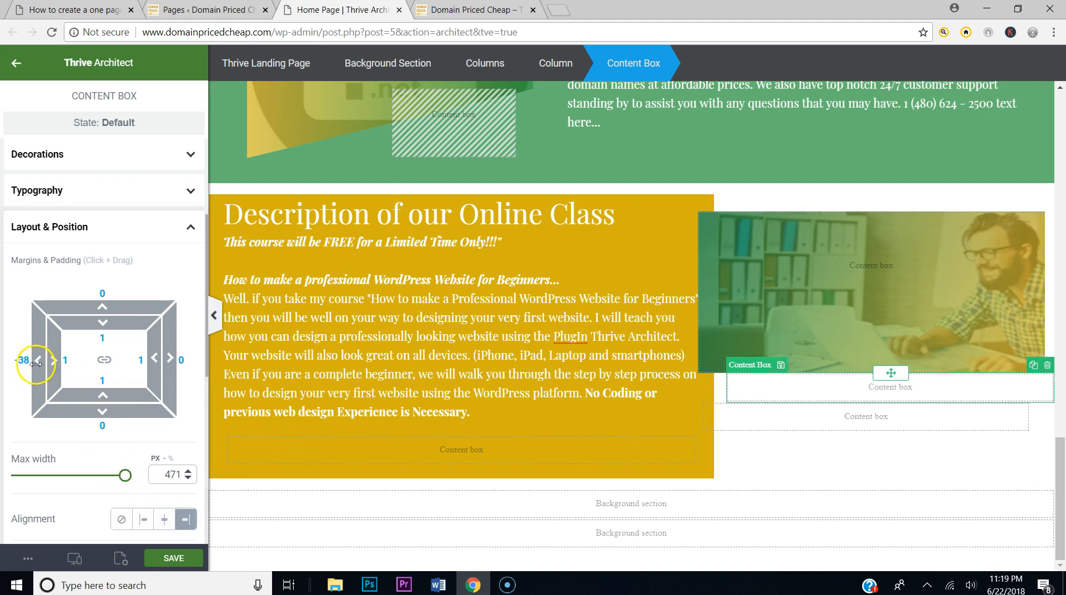
Step: Set the upper empty content box's left margin to -53 px, right margin to 38 px and right padding to 12 px
{"action": "type", "text": "99"}
{"action": "left_click_drag", "start_coordinate": [162, 360], "coordinate": [221, 361]}
{"action": "left_click_drag", "start_coordinate": [125, 476], "coordinate": [166, 472]}
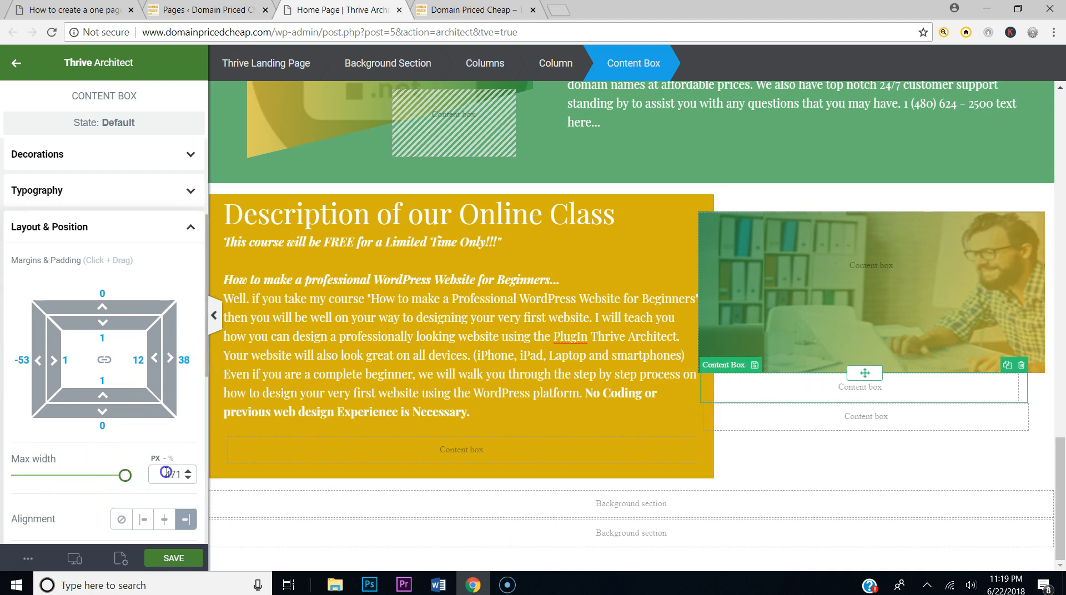
Step: Delete both empty content boxes below the image card
{"action": "left_click", "coordinate": [1022, 367]}
{"action": "left_click", "coordinate": [1024, 386]}
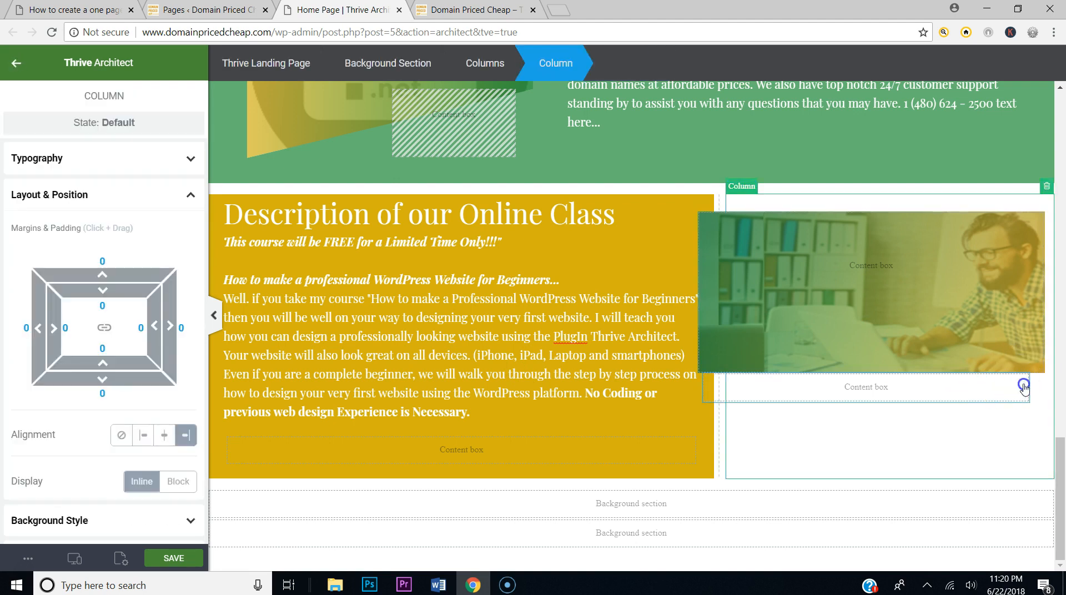
{"action": "left_click", "coordinate": [1024, 367]}
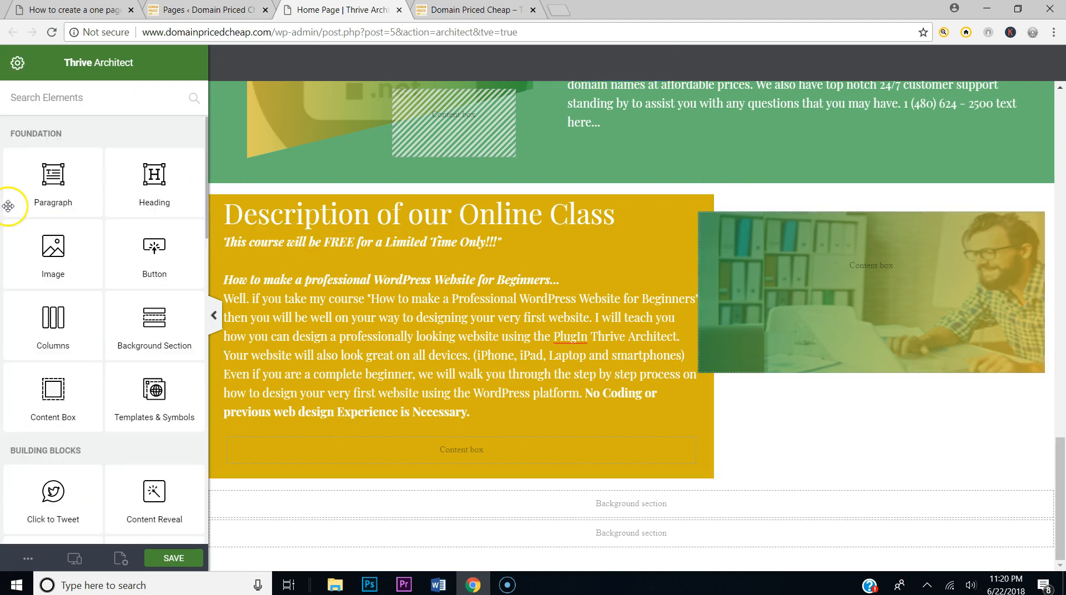
Step: Add a new content box beneath the Online Class image card and delete the image card above it
{"action": "left_click_drag", "start_coordinate": [54, 392], "coordinate": [753, 356]}
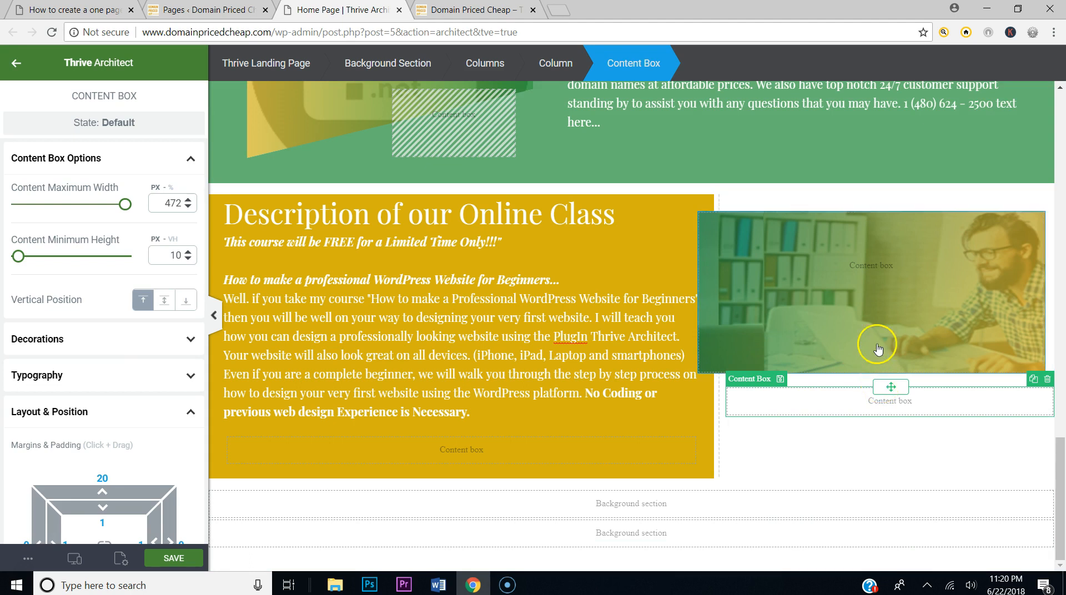
{"action": "left_click", "coordinate": [867, 300]}
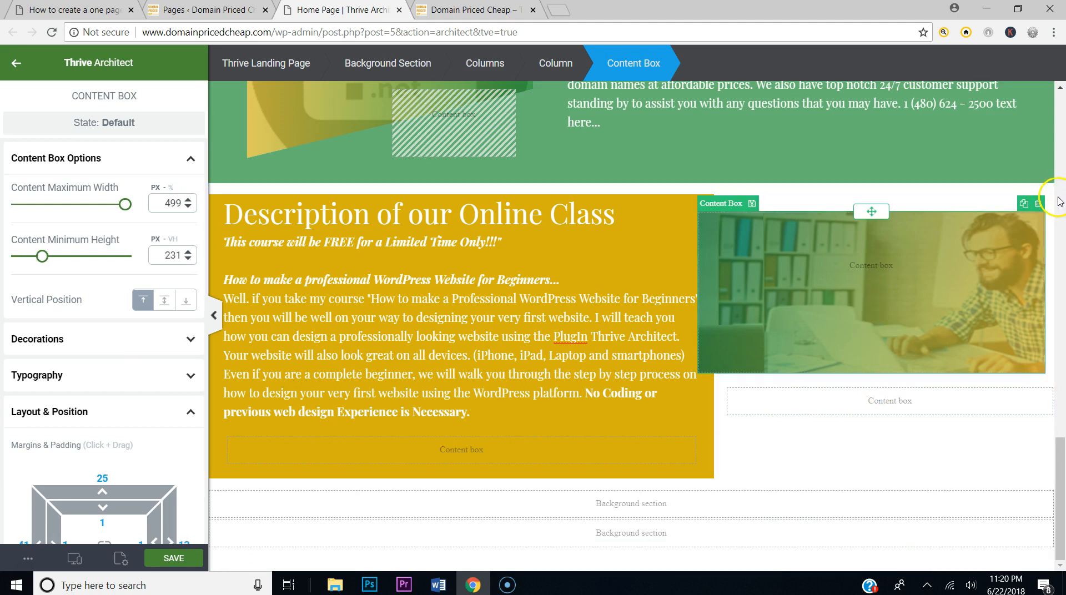
{"action": "left_click", "coordinate": [1033, 210]}
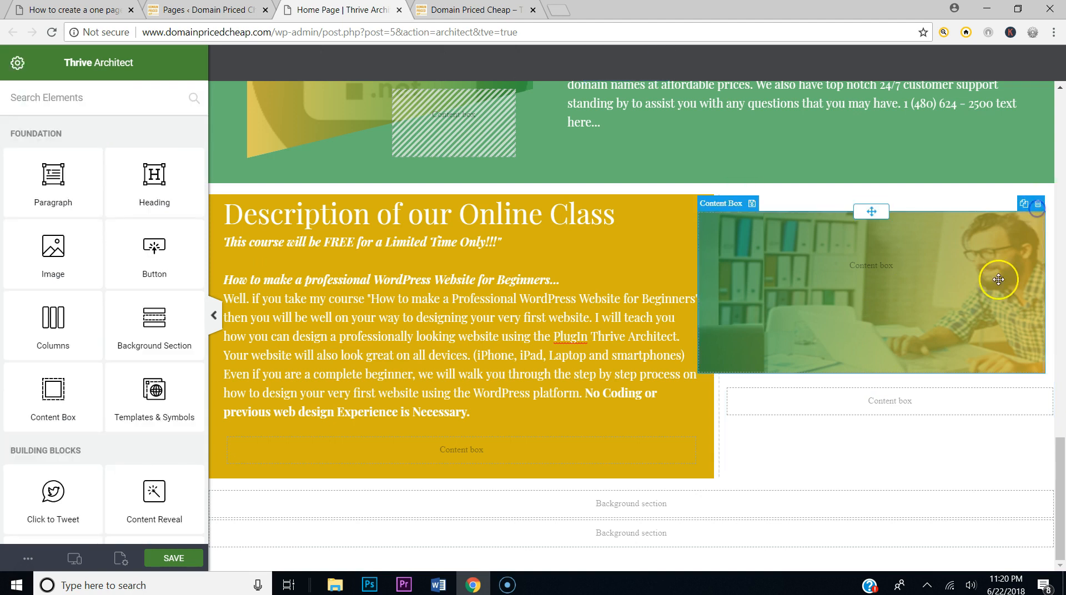
{"action": "left_click", "coordinate": [1043, 213]}
{"action": "left_click", "coordinate": [1046, 204]}
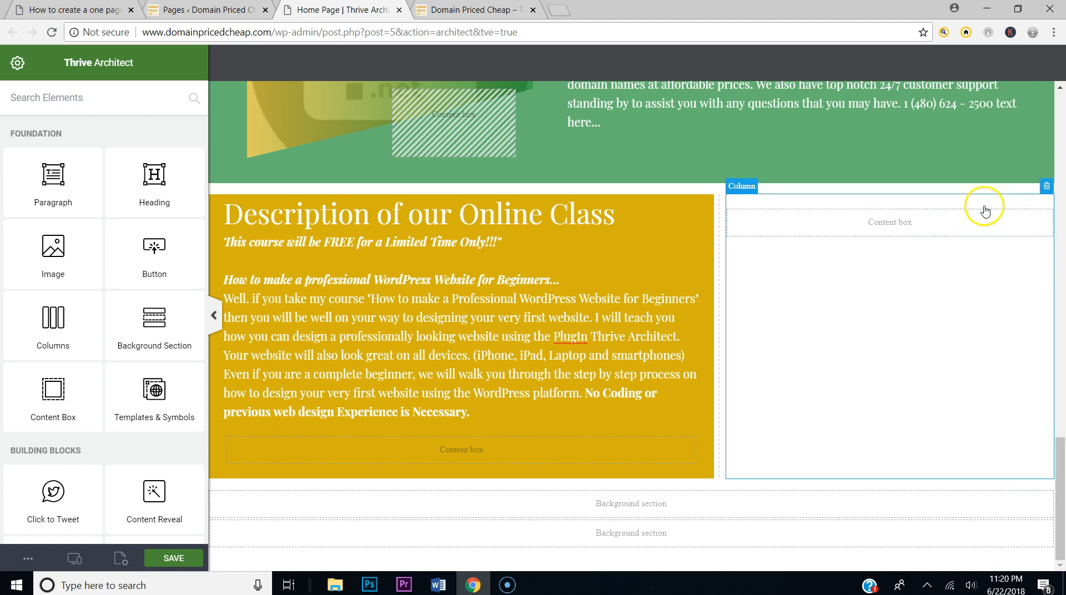
Step: Duplicate the empty content box twice to stack three boxes in the column beside the Online Class description
{"action": "left_click", "coordinate": [1036, 219]}
{"action": "left_click", "coordinate": [1035, 202]}
{"action": "left_click", "coordinate": [1035, 202]}
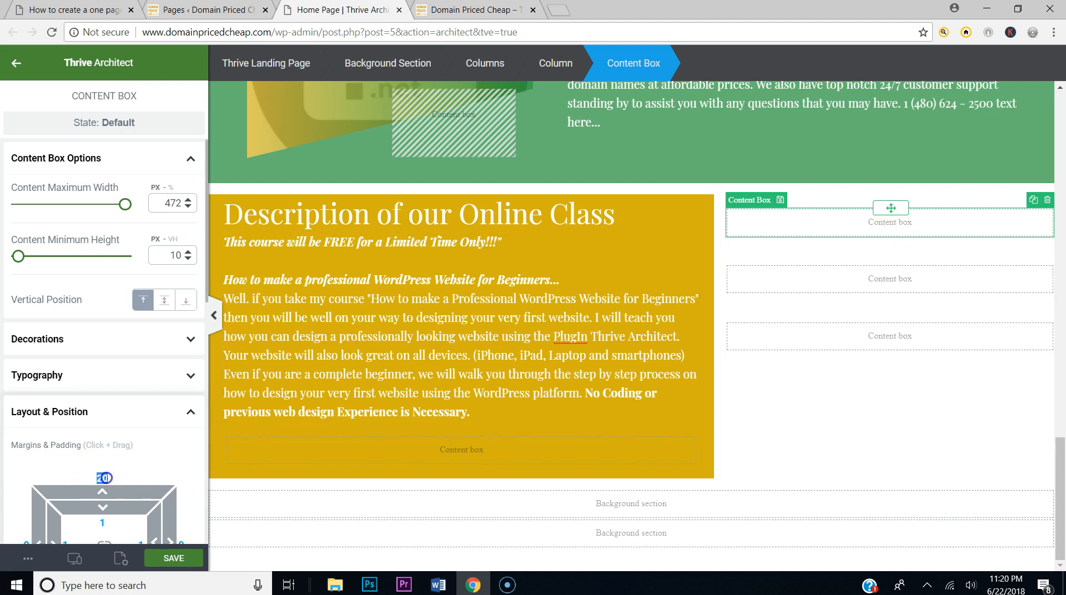
Step: Set the top and bottom margins of all three stacked content boxes to 0
{"action": "type", "text": "0"}
{"action": "scroll", "coordinate": [111, 461], "scroll_direction": "down", "scroll_amount": 3}
{"action": "left_click", "coordinate": [102, 426]}
{"action": "type", "text": "0"}
{"action": "left_click", "coordinate": [888, 247]}
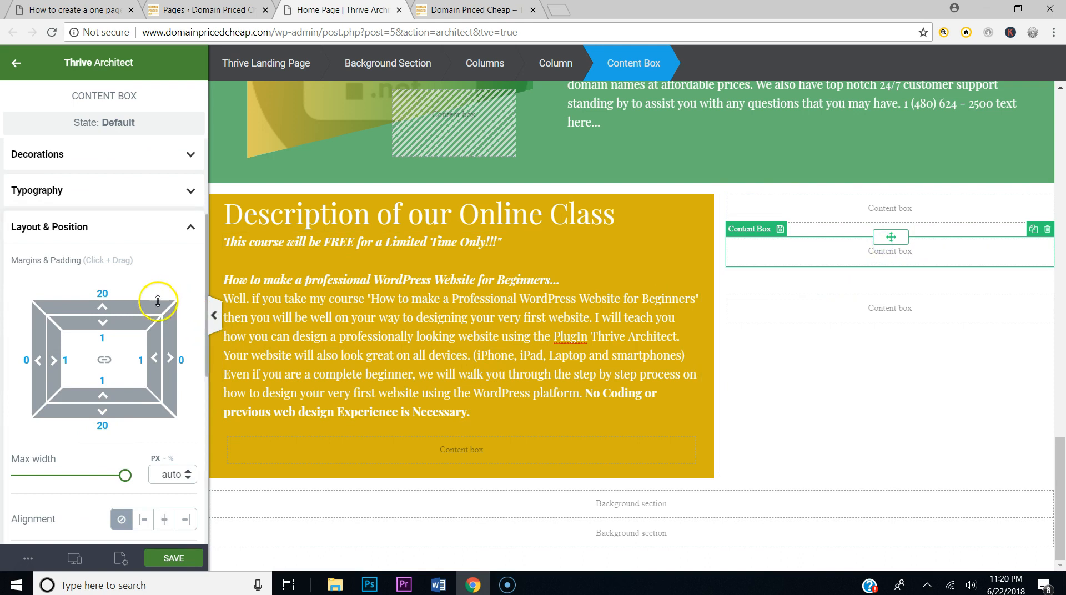
{"action": "left_click", "coordinate": [104, 293]}
{"action": "type", "text": "0"}
{"action": "left_click", "coordinate": [102, 426]}
{"action": "type", "text": "0"}
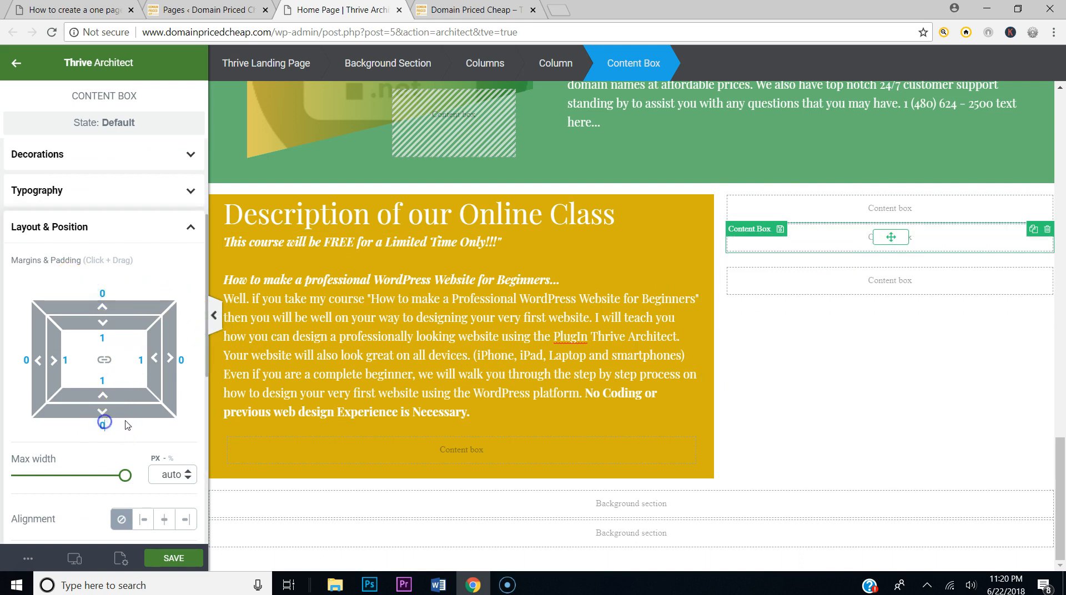
{"action": "left_click", "coordinate": [103, 293]}
{"action": "type", "text": "00"}
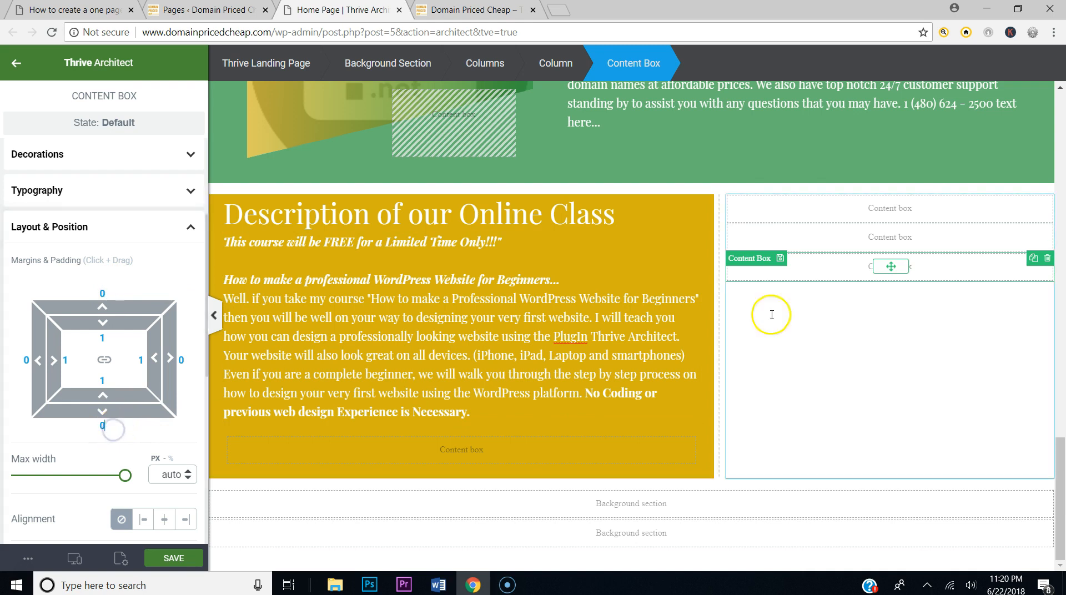
Step: Choose guy-at-computer.jpg from the media library as the background image layer of the uppermost content box
{"action": "left_click", "coordinate": [923, 210]}
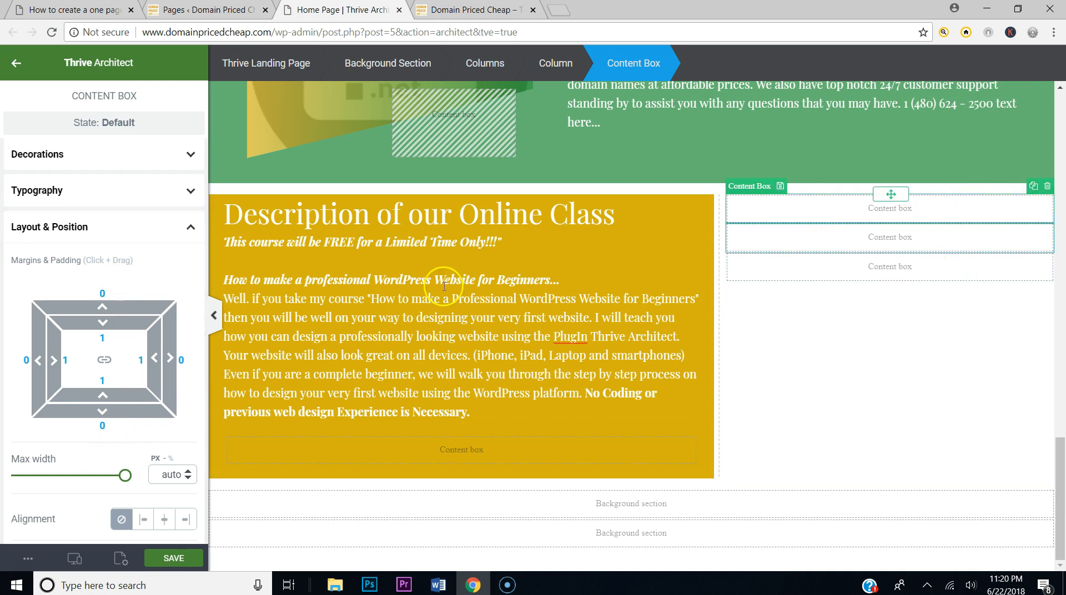
{"action": "left_click", "coordinate": [126, 228]}
{"action": "left_click", "coordinate": [158, 265]}
{"action": "left_click", "coordinate": [119, 303]}
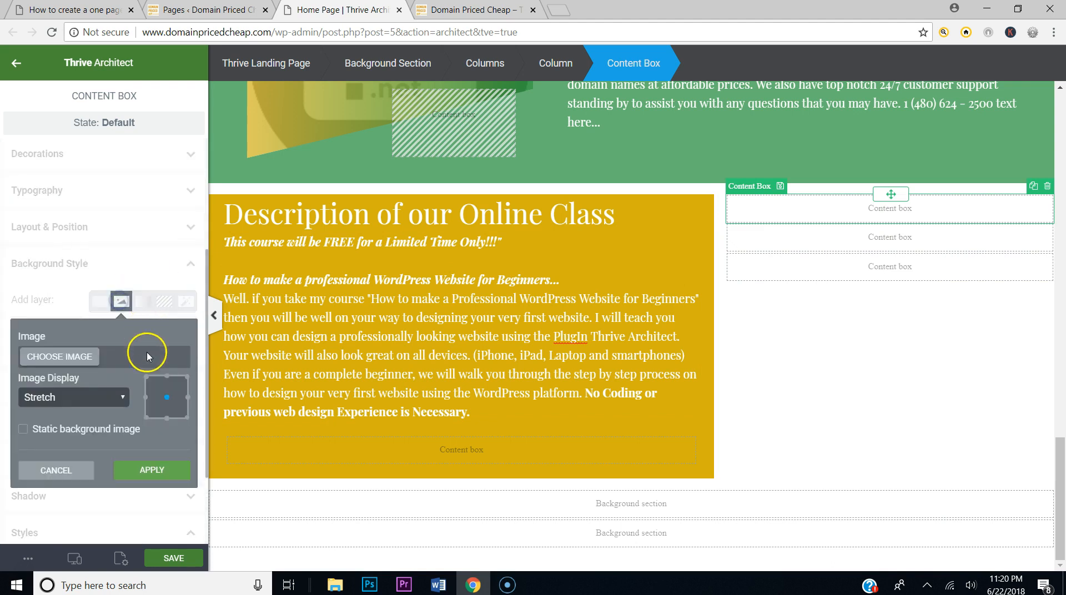
{"action": "left_click", "coordinate": [88, 357]}
{"action": "left_click", "coordinate": [220, 216]}
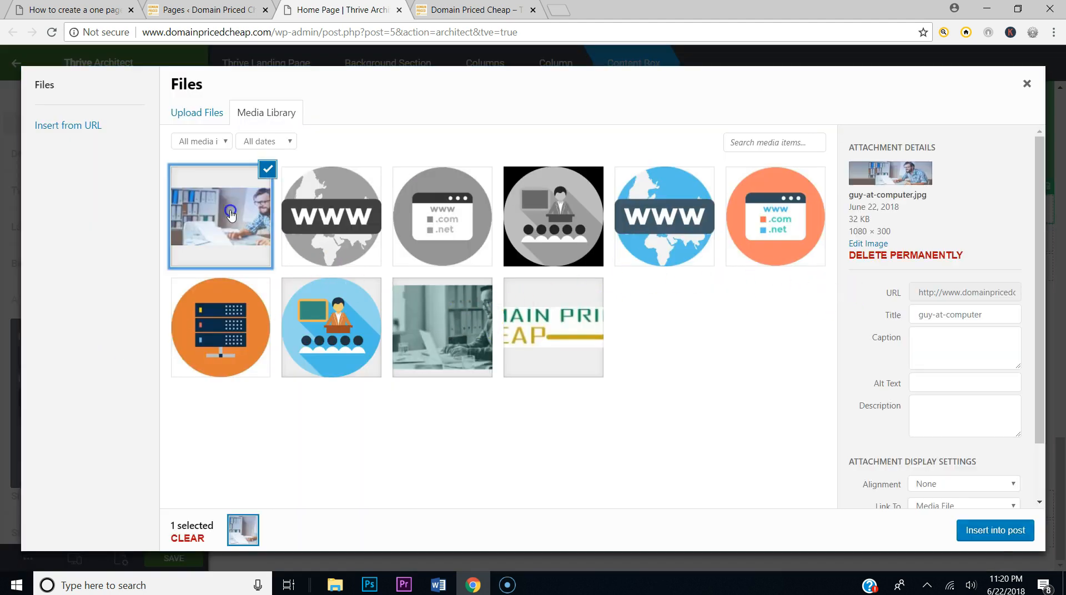
Step: Apply guy-at-computer as the first content box's background image and set the box's minimum height to 175 px
{"action": "left_click", "coordinate": [982, 531]}
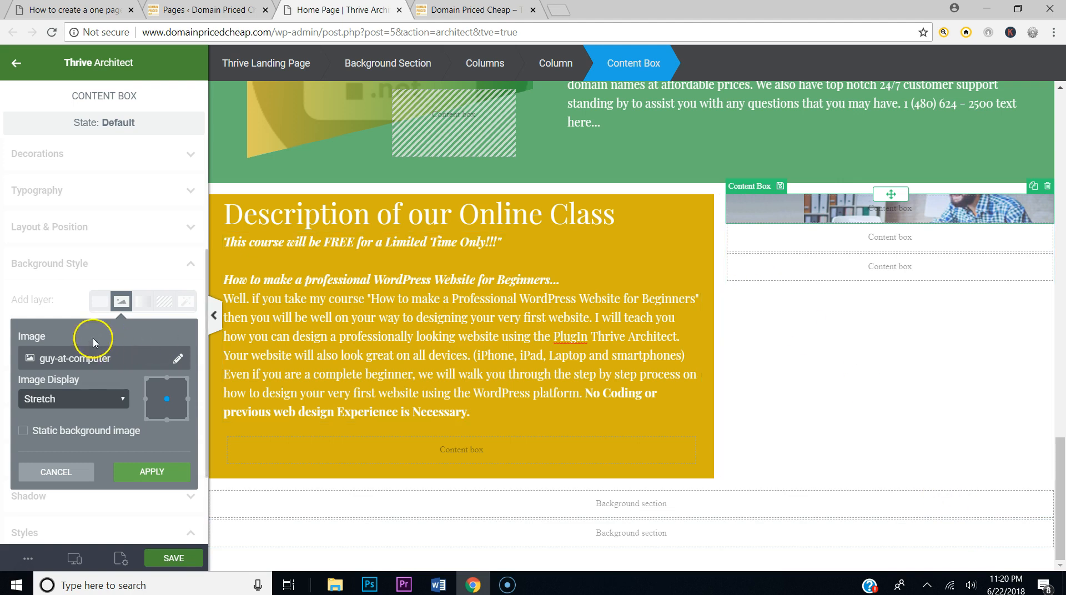
{"action": "left_click", "coordinate": [143, 472]}
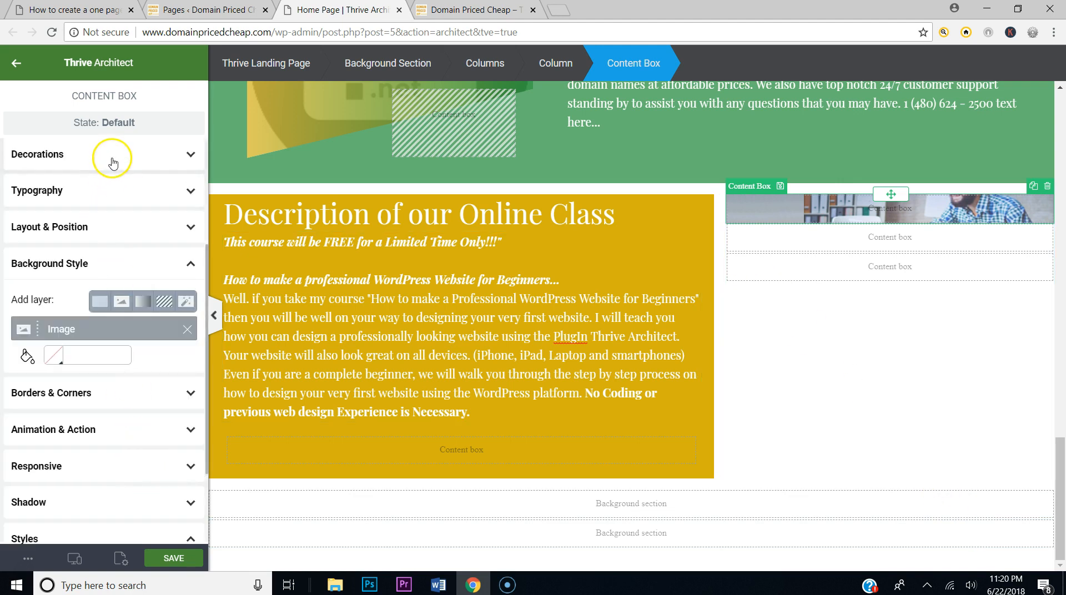
{"action": "scroll", "coordinate": [112, 161], "scroll_direction": "up", "scroll_amount": 3}
{"action": "left_click_drag", "start_coordinate": [19, 260], "coordinate": [37, 265]}
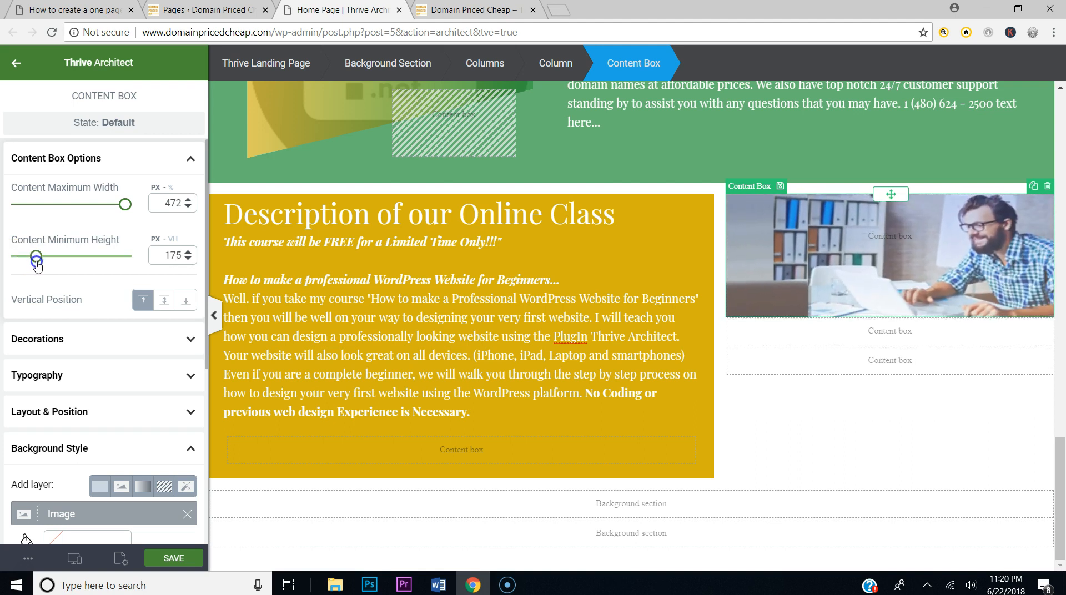
{"action": "left_click", "coordinate": [169, 161]}
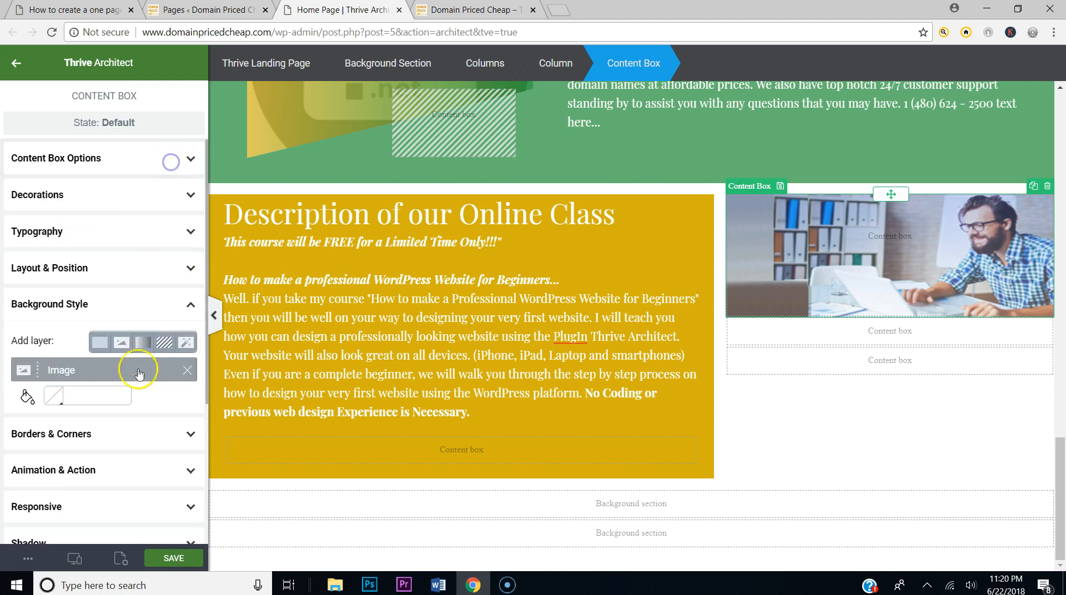
Step: Set the image content box's left and right margins to 25
{"action": "scroll", "coordinate": [131, 397], "scroll_direction": "down", "scroll_amount": 2}
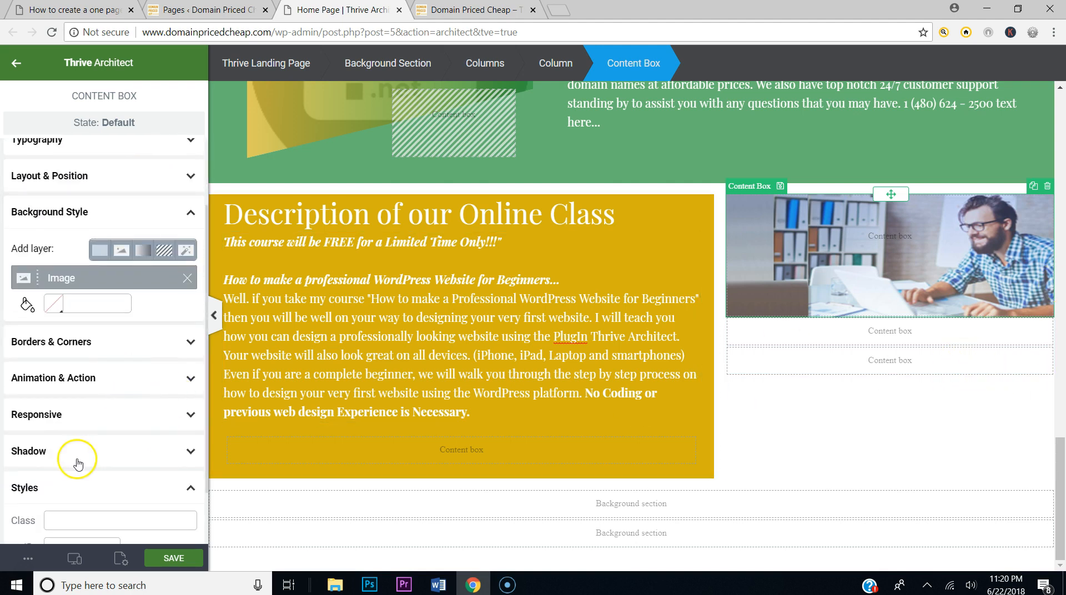
{"action": "scroll", "coordinate": [74, 459], "scroll_direction": "down", "scroll_amount": 1}
{"action": "scroll", "coordinate": [78, 244], "scroll_direction": "up", "scroll_amount": 3}
{"action": "left_click", "coordinate": [82, 271]}
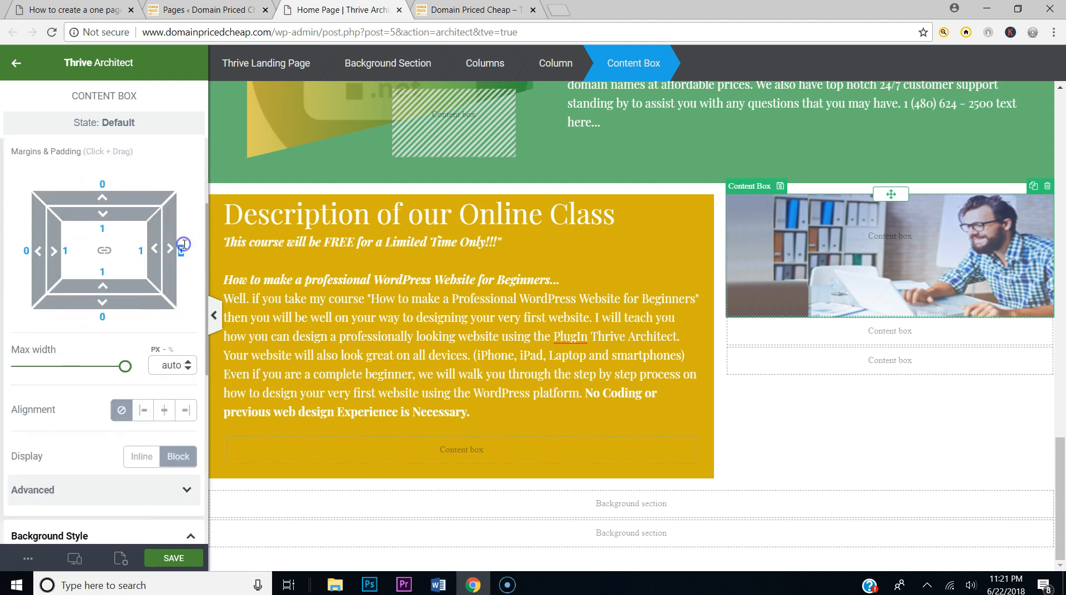
{"action": "type", "text": "25"}
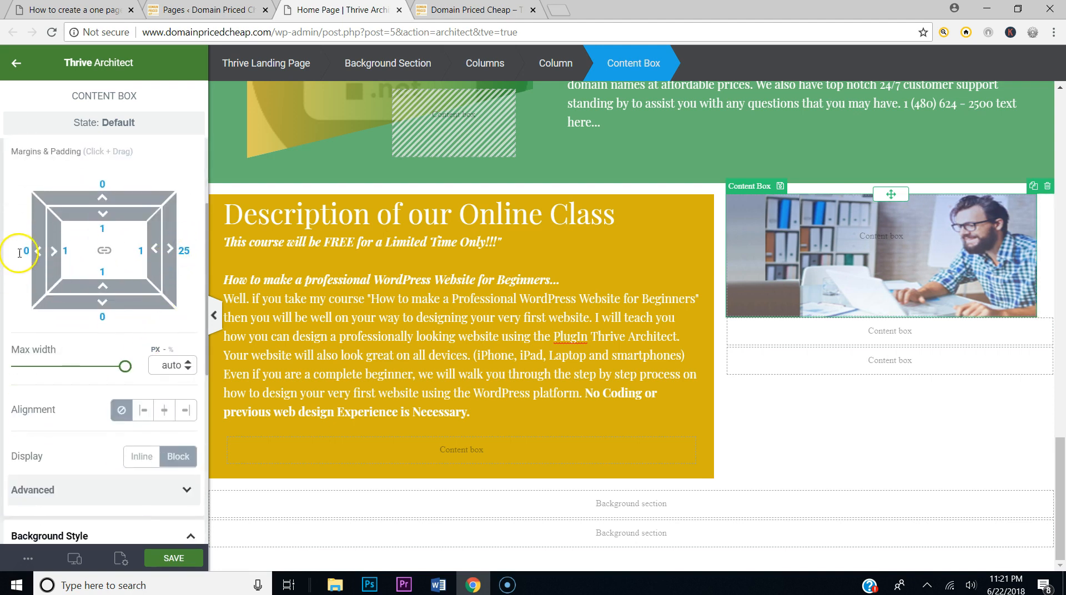
{"action": "type", "text": "25"}
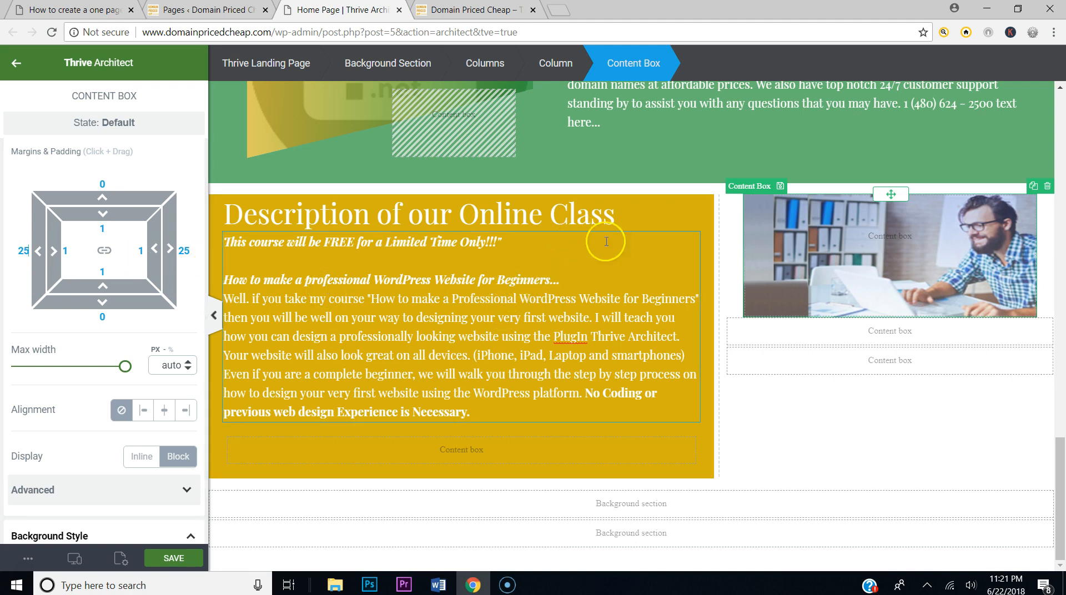
Step: Set the left and right margins of the empty content box directly below the image to 25
{"action": "left_click", "coordinate": [791, 333]}
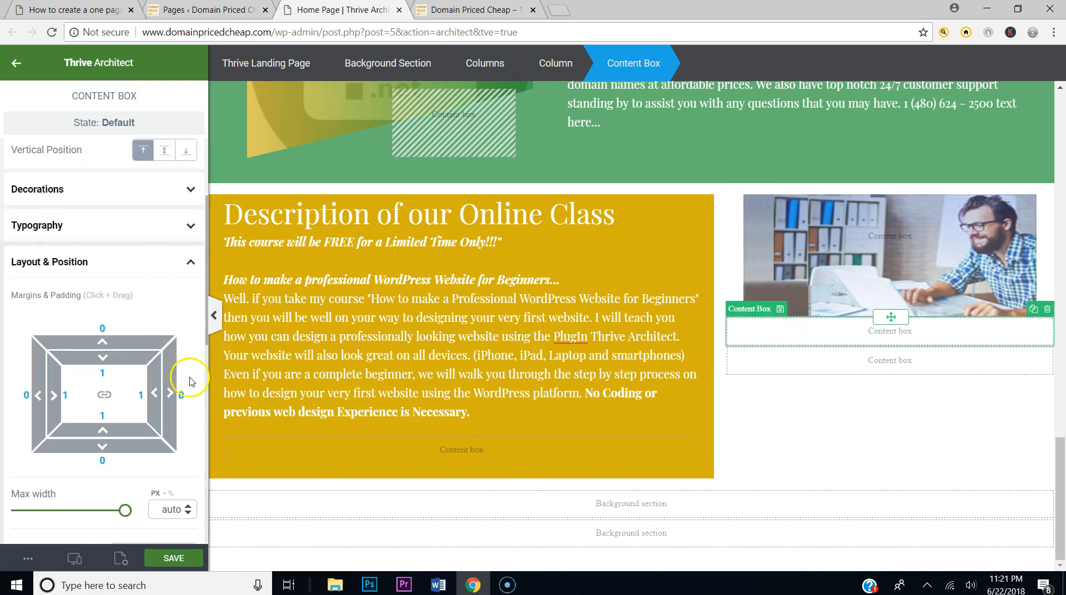
{"action": "left_click", "coordinate": [180, 393]}
{"action": "type", "text": "25"}
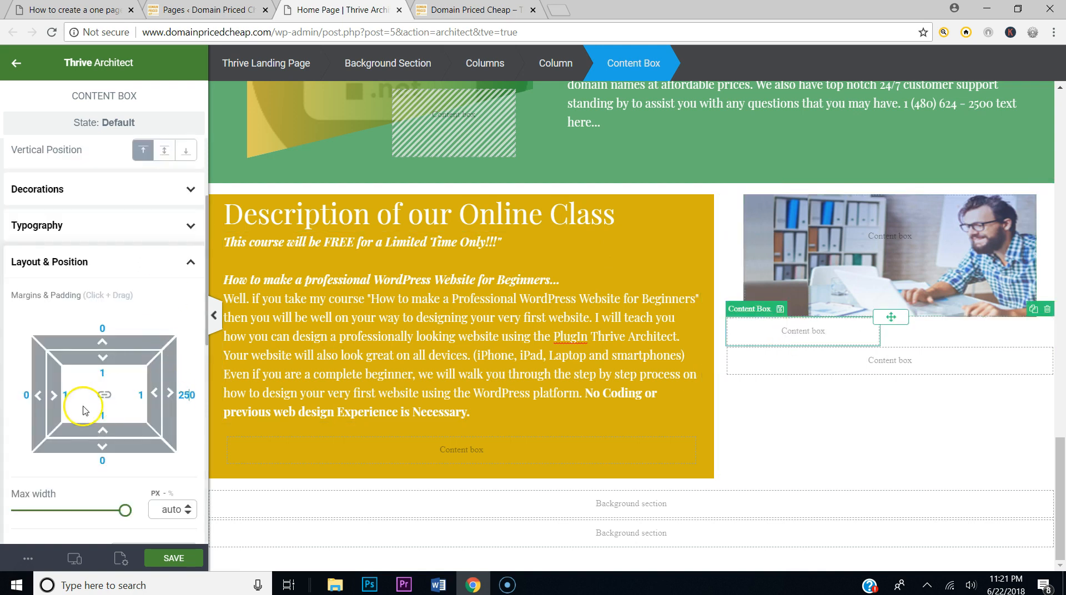
{"action": "left_click", "coordinate": [196, 396]}
{"action": "type", "text": "25"}
{"action": "left_click", "coordinate": [75, 402]}
{"action": "type", "text": "25"}
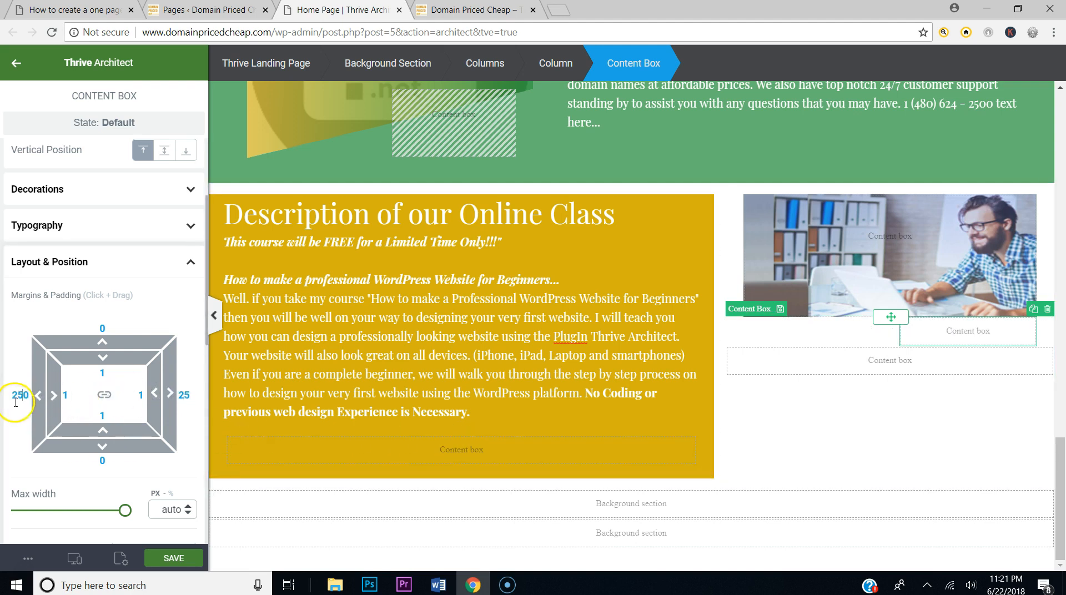
{"action": "type", "text": "25"}
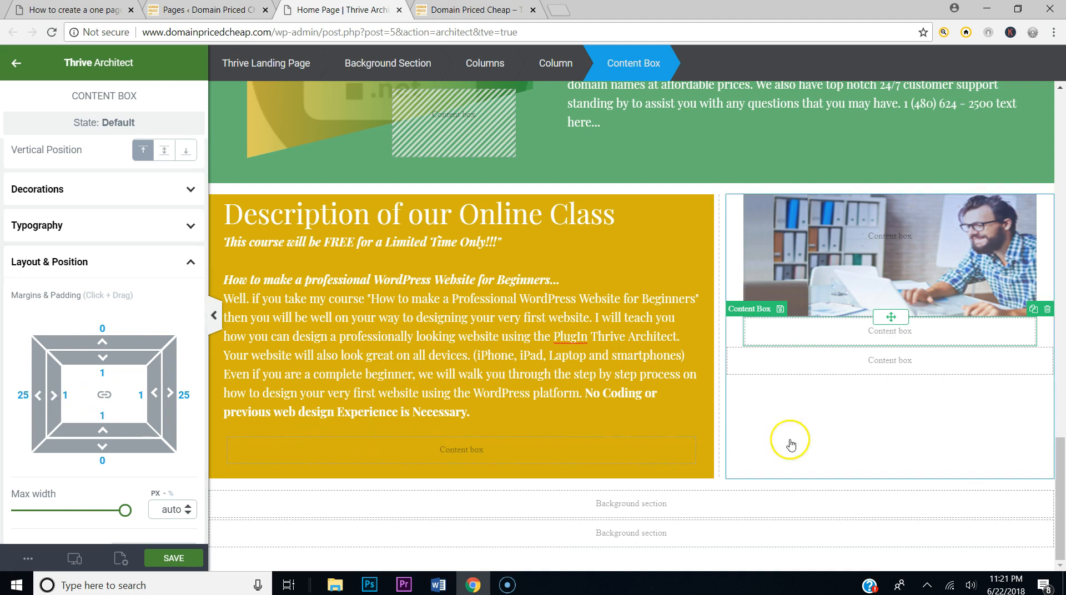
Step: Set the left and right margins of the lowest empty content box in the image column to 25
{"action": "left_click", "coordinate": [926, 364]}
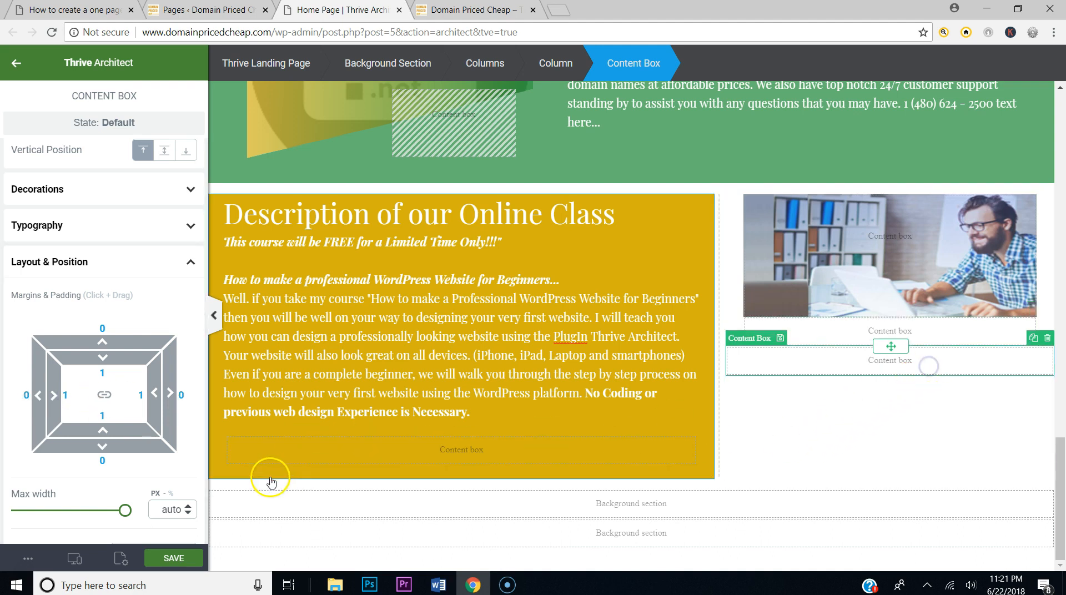
{"action": "left_click", "coordinate": [181, 398]}
{"action": "type", "text": "25"}
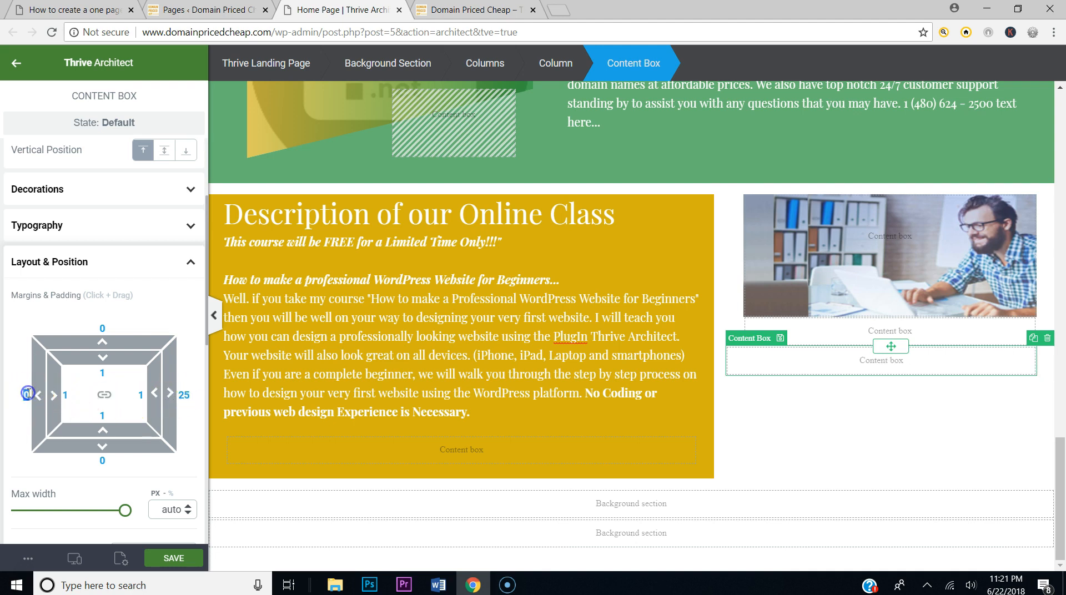
{"action": "left_click", "coordinate": [879, 426]}
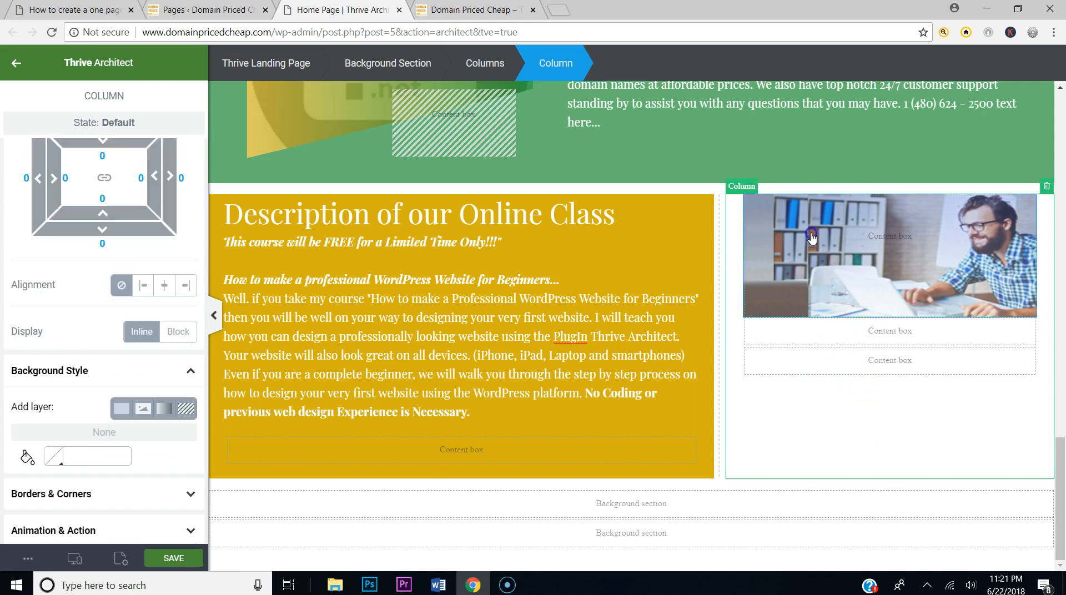
Step: Set the image content box's left margin to -43 and its top margin to 26
{"action": "left_click", "coordinate": [811, 236]}
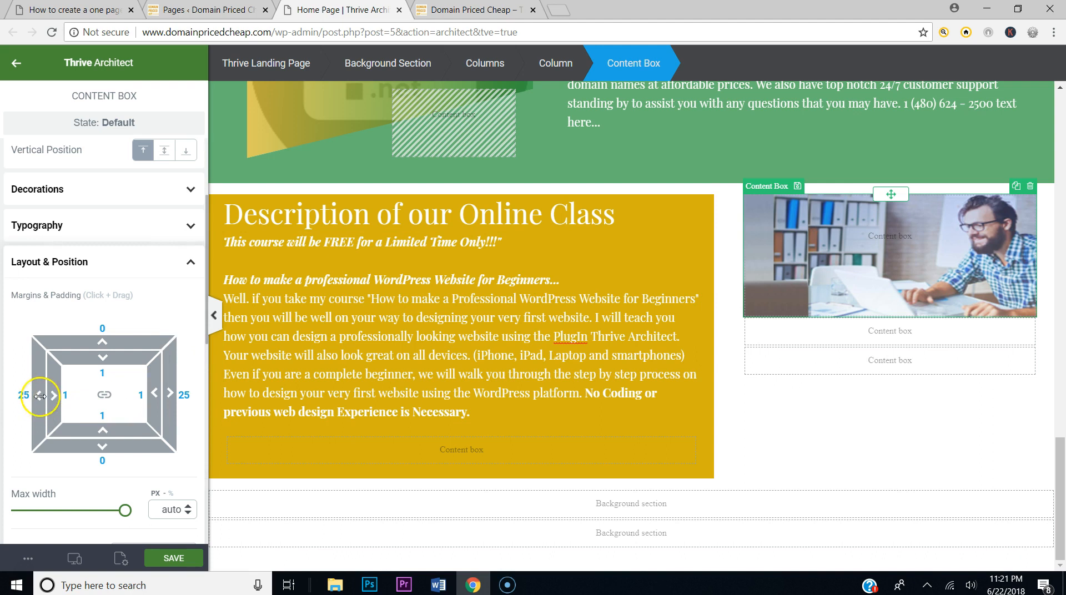
{"action": "left_click_drag", "start_coordinate": [37, 397], "coordinate": [135, 408]}
{"action": "left_click_drag", "start_coordinate": [108, 342], "coordinate": [107, 325]}
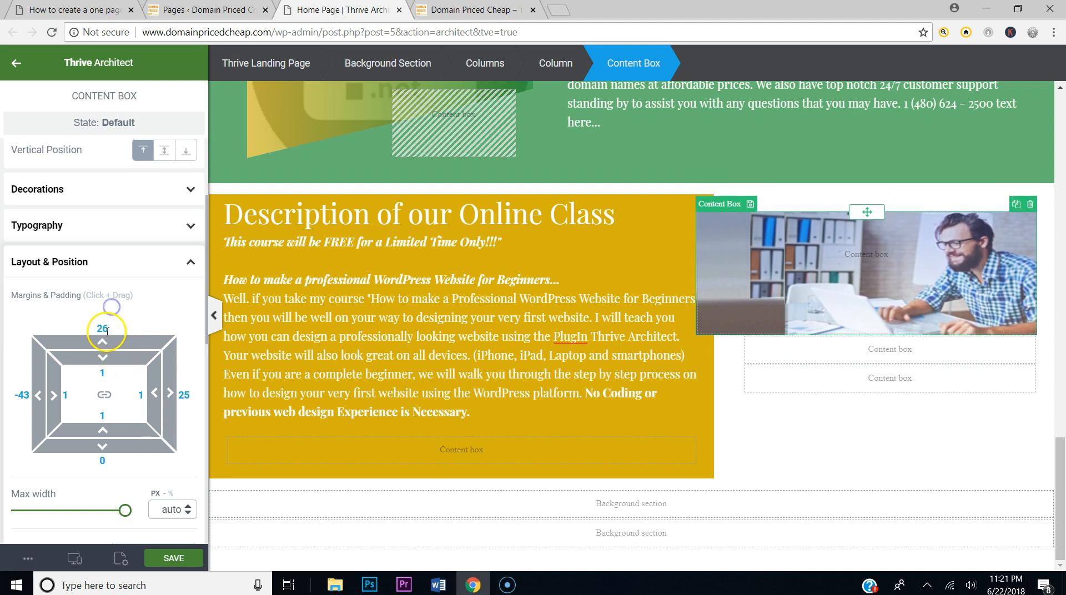
{"action": "left_click", "coordinate": [143, 259]}
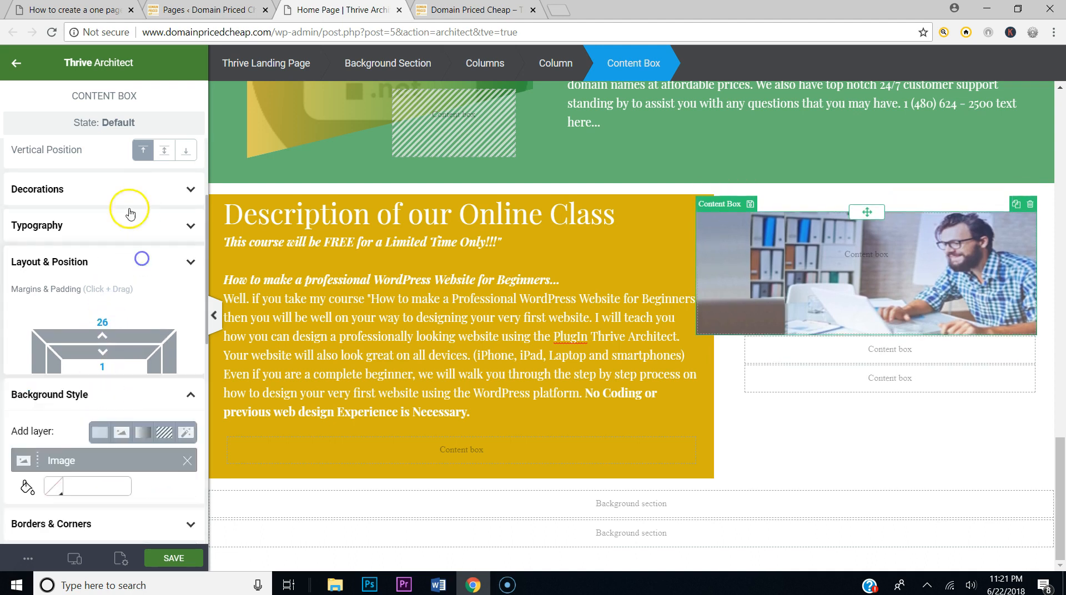
Step: Set the image content box's maximum width to 455 px and its minimum height to 242 px
{"action": "left_click_drag", "start_coordinate": [111, 205], "coordinate": [120, 205]}
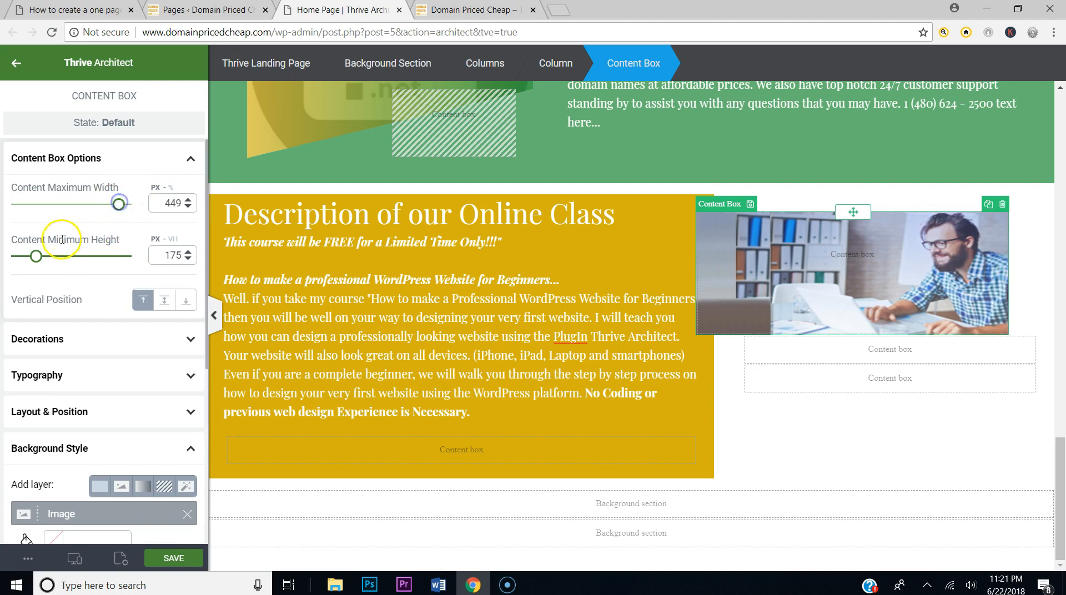
{"action": "left_click_drag", "start_coordinate": [36, 255], "coordinate": [44, 257]}
{"action": "left_click_drag", "start_coordinate": [119, 204], "coordinate": [122, 210]}
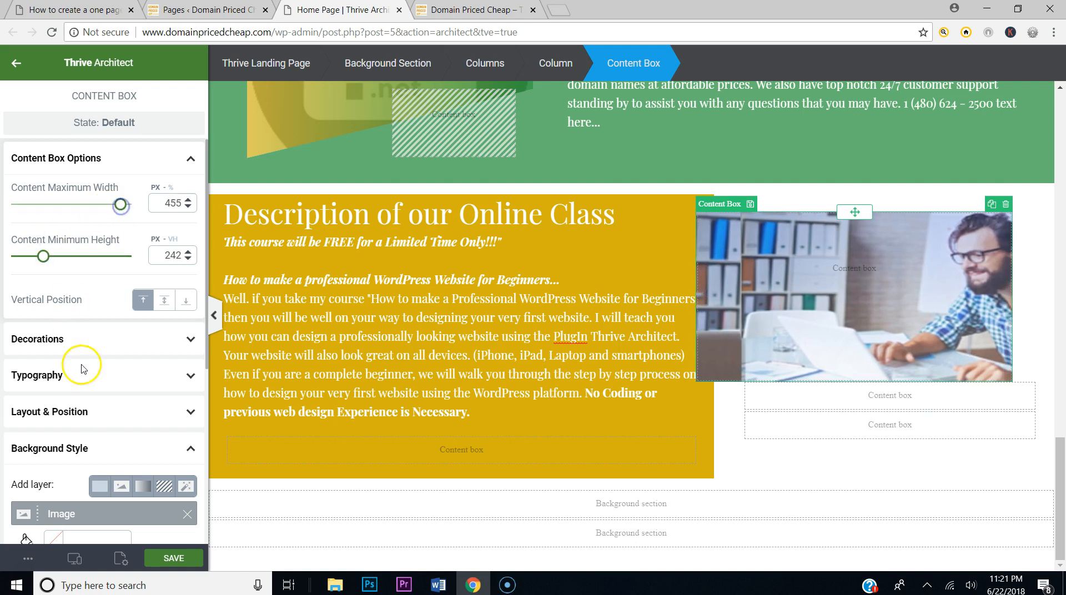
{"action": "left_click", "coordinate": [153, 159]}
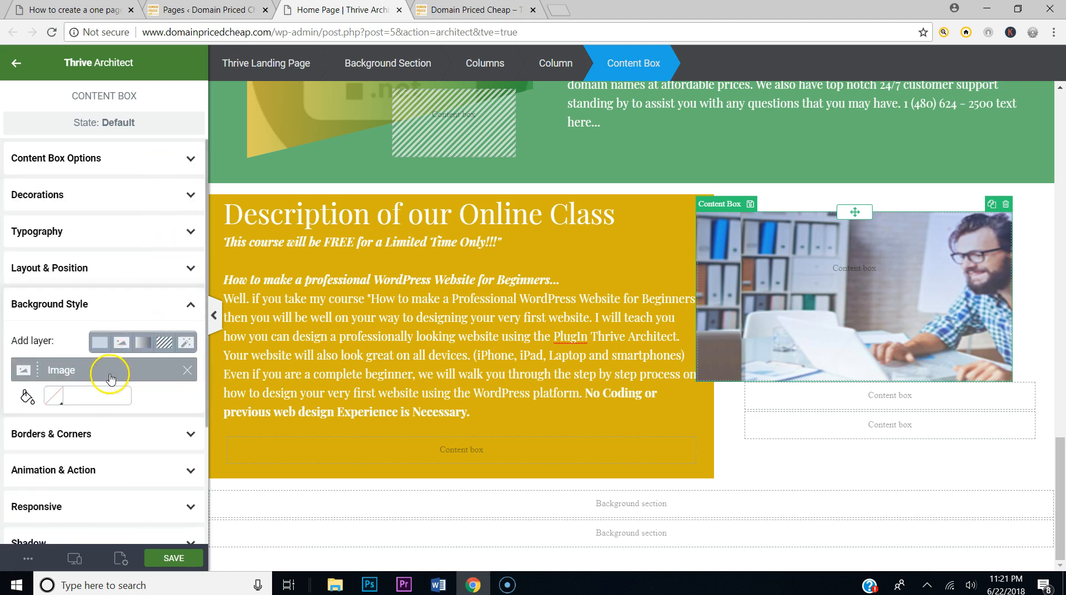
Step: Delete the two empty content boxes below the image
{"action": "left_click", "coordinate": [972, 393]}
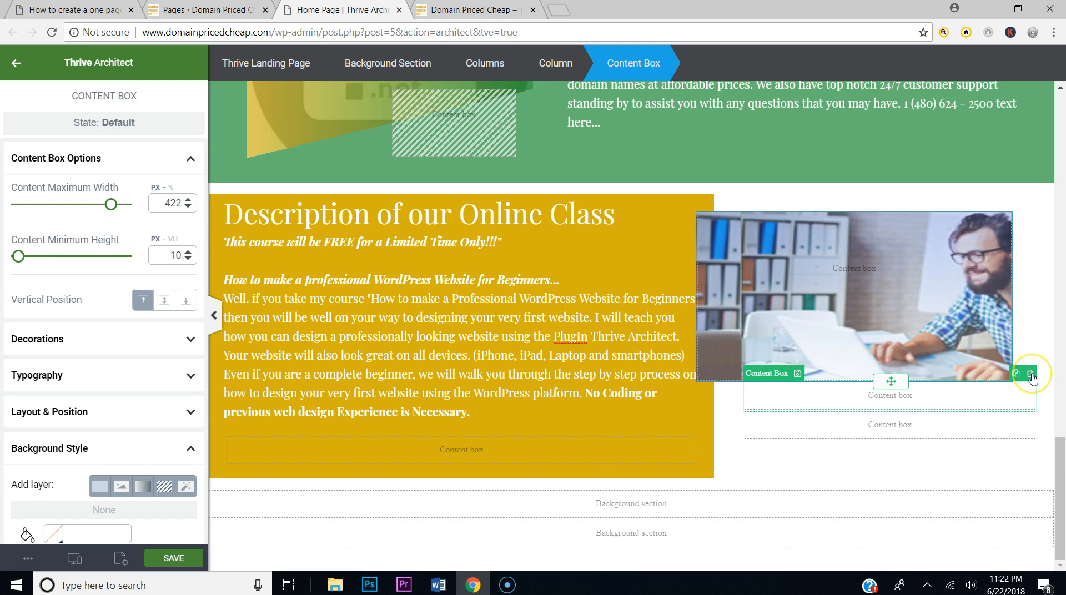
{"action": "left_click", "coordinate": [1031, 375]}
{"action": "left_click", "coordinate": [1031, 375]}
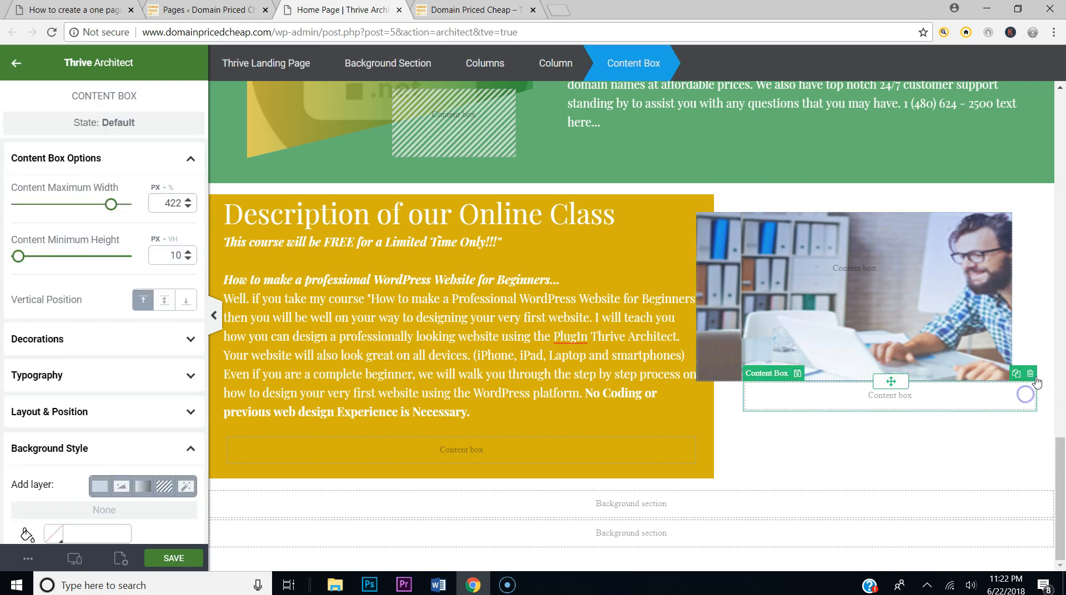
{"action": "left_click", "coordinate": [1031, 376]}
Step: Set the image content box's top margin to 40 and its left margin to -28
{"action": "left_click", "coordinate": [738, 323]}
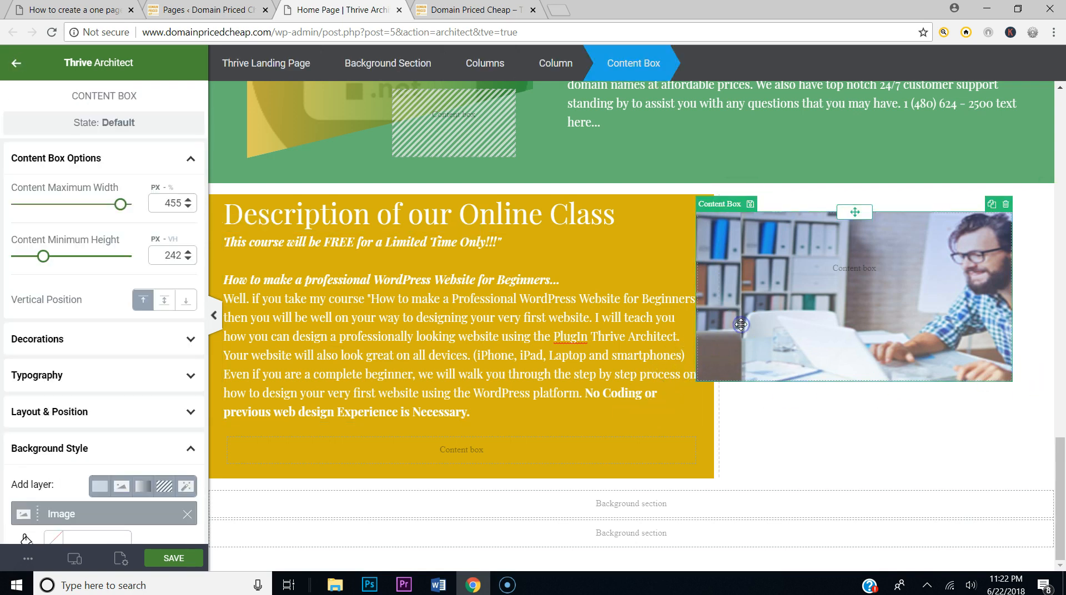
{"action": "scroll", "coordinate": [136, 400], "scroll_direction": "down", "scroll_amount": 5}
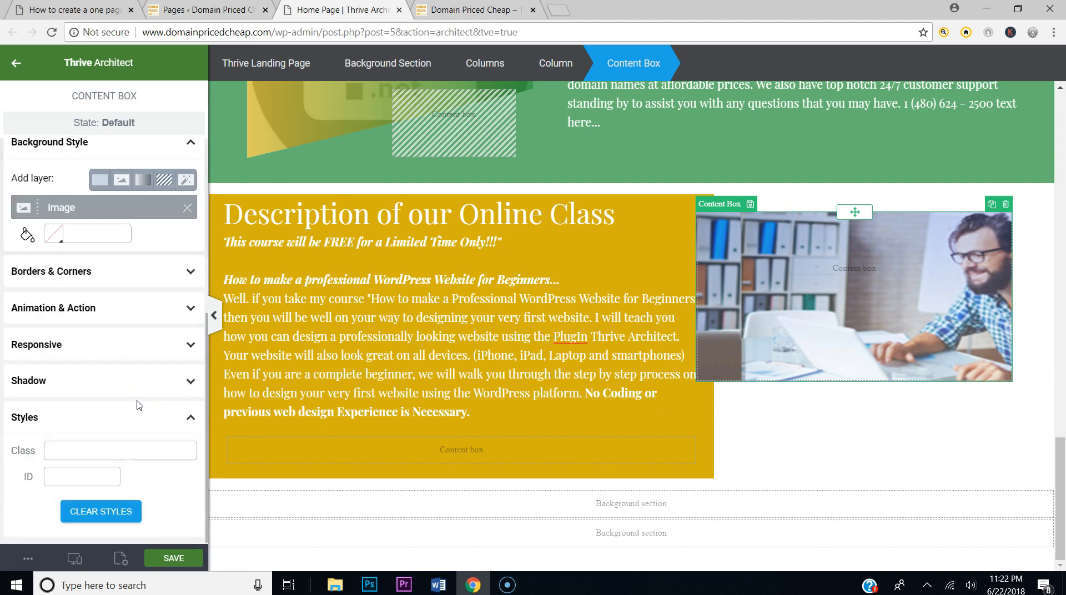
{"action": "scroll", "coordinate": [137, 406], "scroll_direction": "up", "scroll_amount": 3}
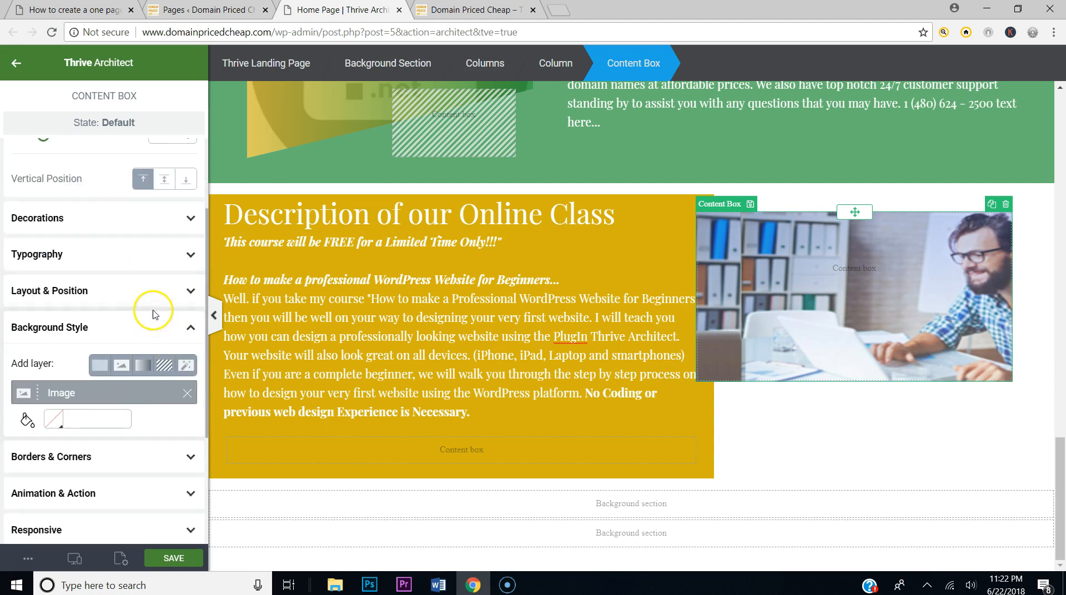
{"action": "left_click", "coordinate": [147, 289]}
{"action": "left_click_drag", "start_coordinate": [108, 198], "coordinate": [104, 178]}
{"action": "left_click_drag", "start_coordinate": [21, 251], "coordinate": [19, 253]}
Step: Set the right margin of the online class description paragraph to 55
{"action": "left_click", "coordinate": [488, 369]}
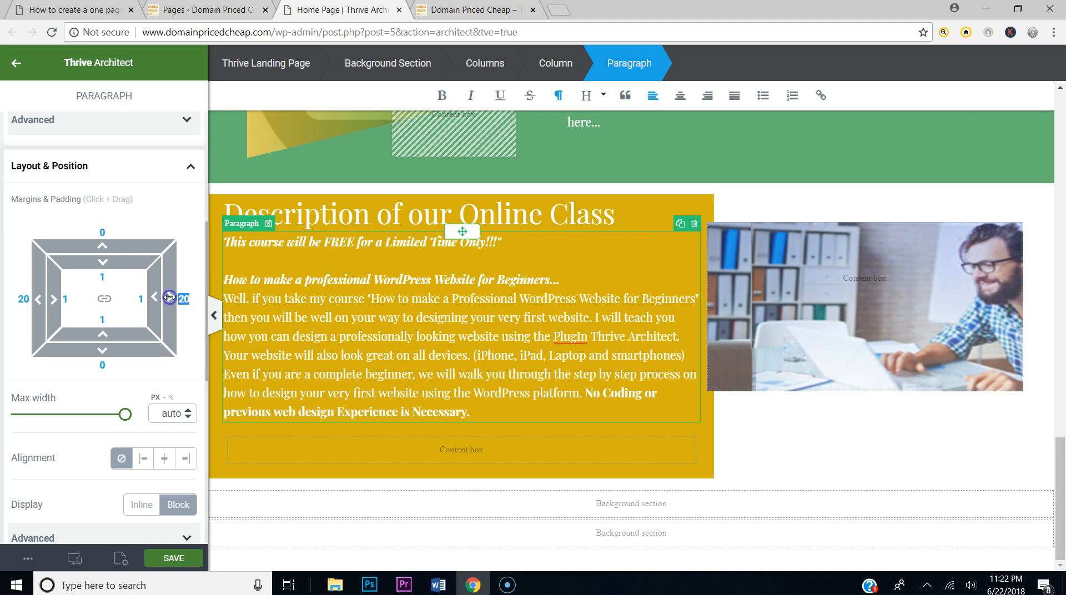
{"action": "type", "text": "55"}
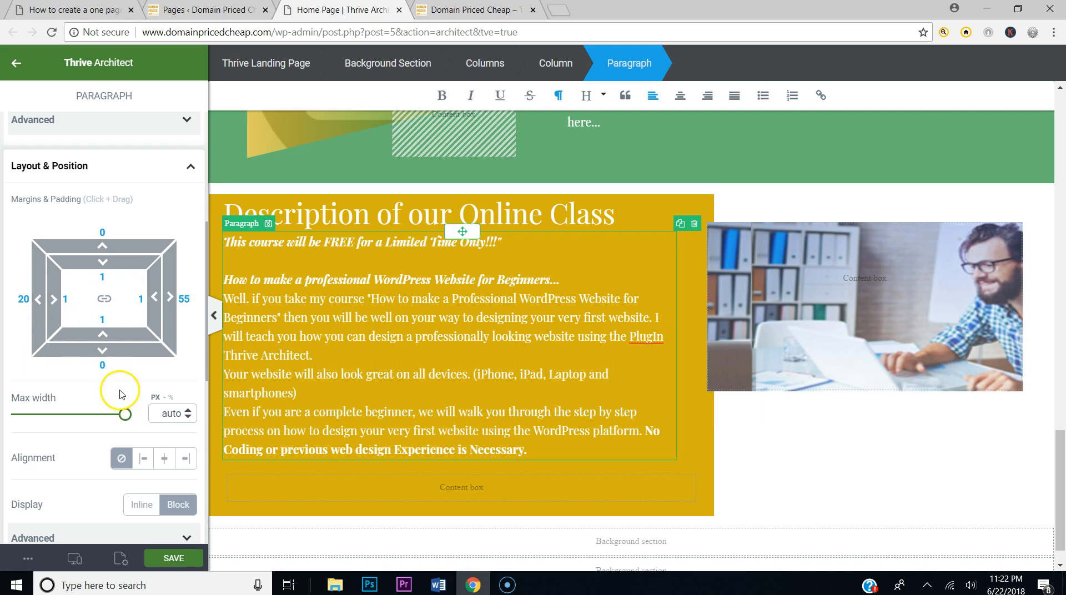
{"action": "left_click", "coordinate": [168, 173]}
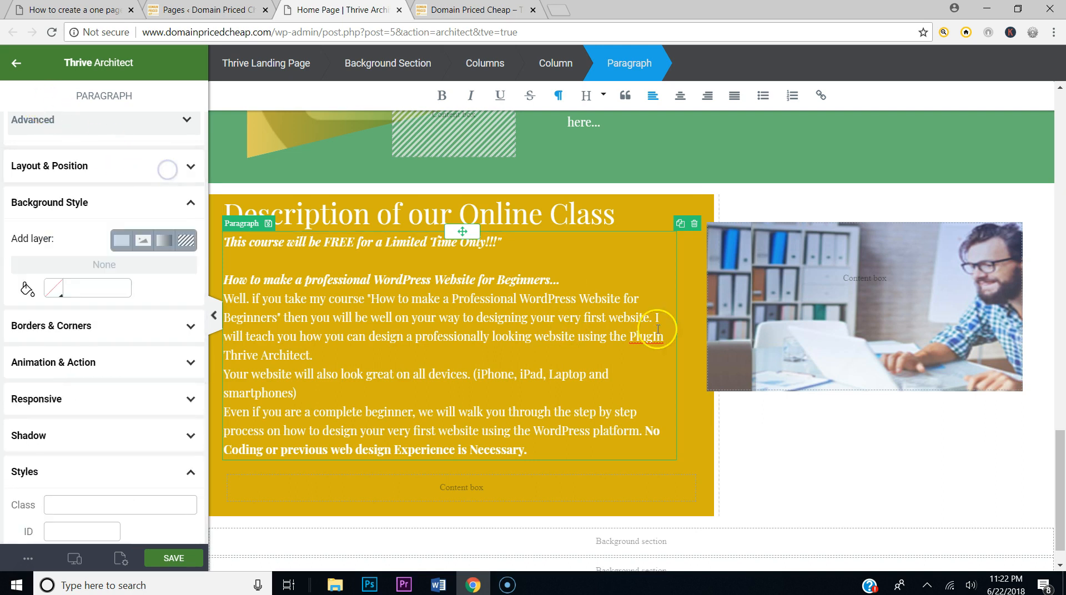
Step: Set the image content box's maximum width to 445 px
{"action": "left_click", "coordinate": [744, 286]}
{"action": "scroll", "coordinate": [129, 279], "scroll_direction": "up", "scroll_amount": 5}
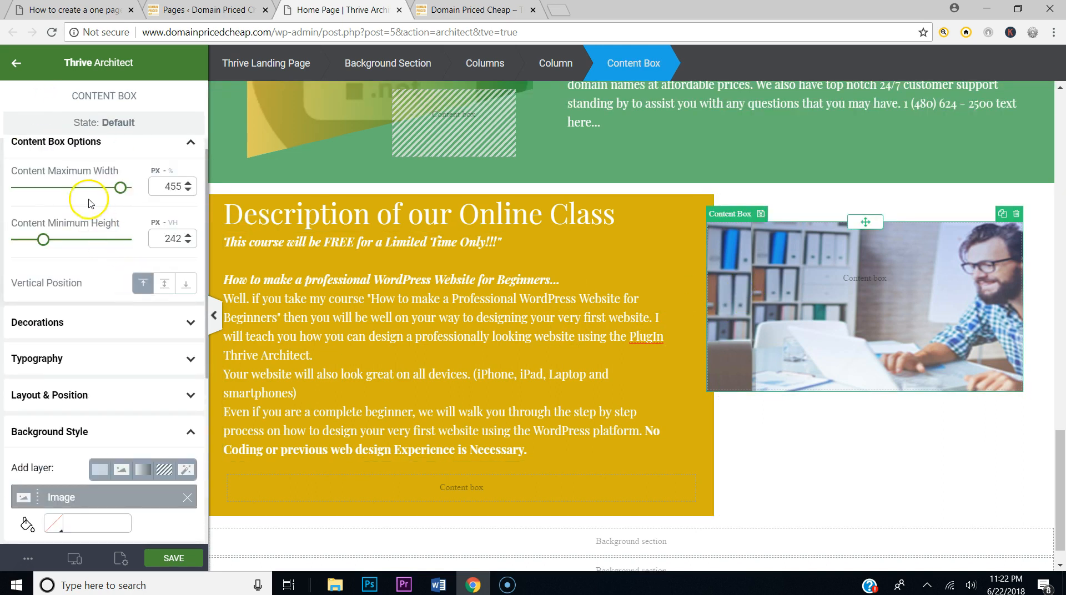
{"action": "left_click_drag", "start_coordinate": [120, 188], "coordinate": [118, 192]}
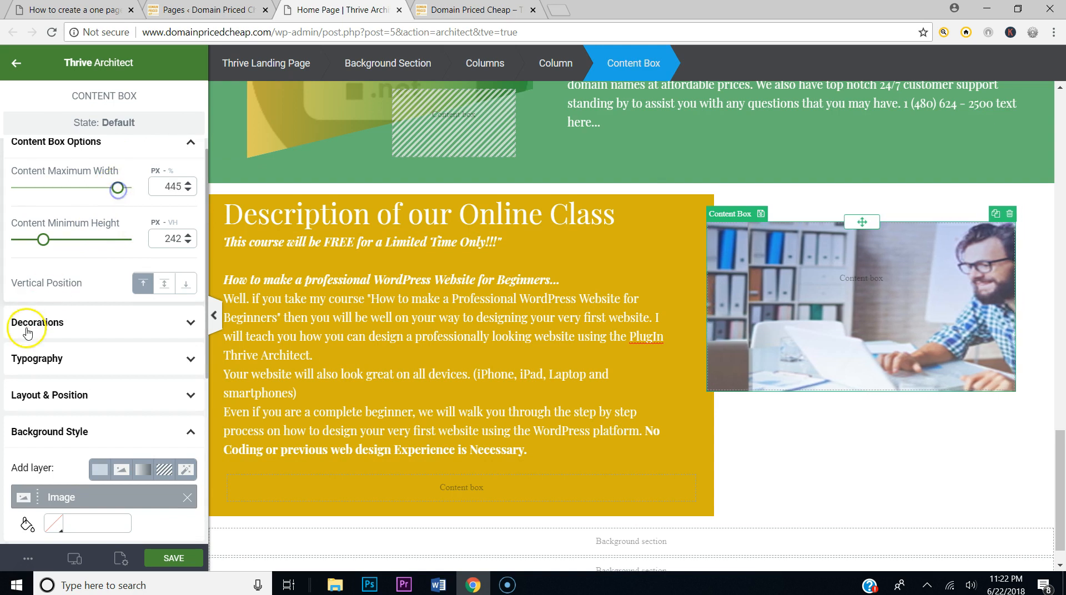
{"action": "left_click", "coordinate": [157, 143]}
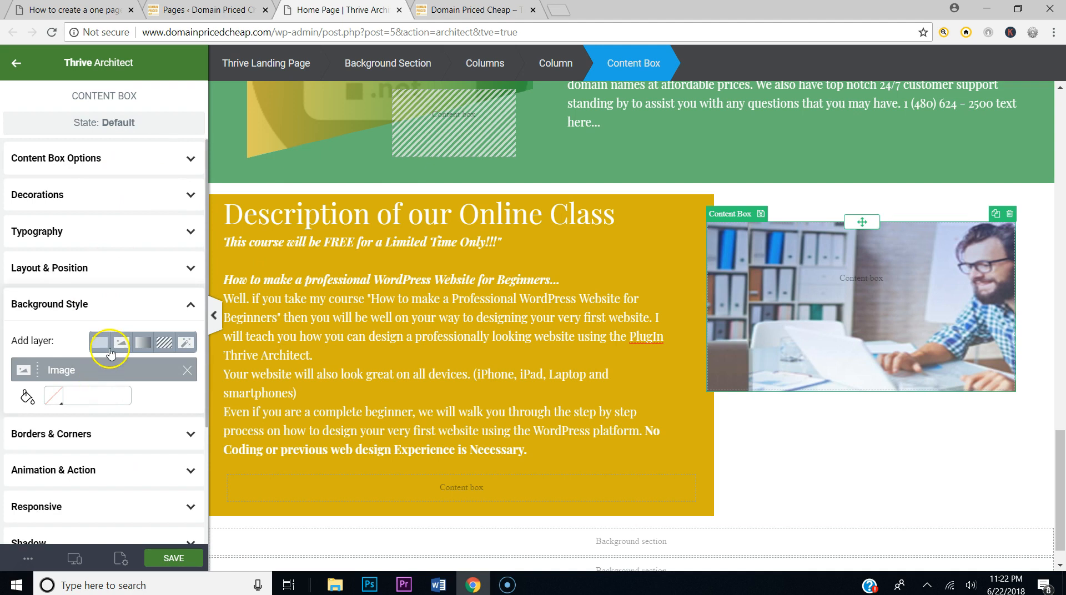
Step: Set the image content box's left margin to -44 so it overlaps the yellow description column
{"action": "left_click", "coordinate": [113, 268]}
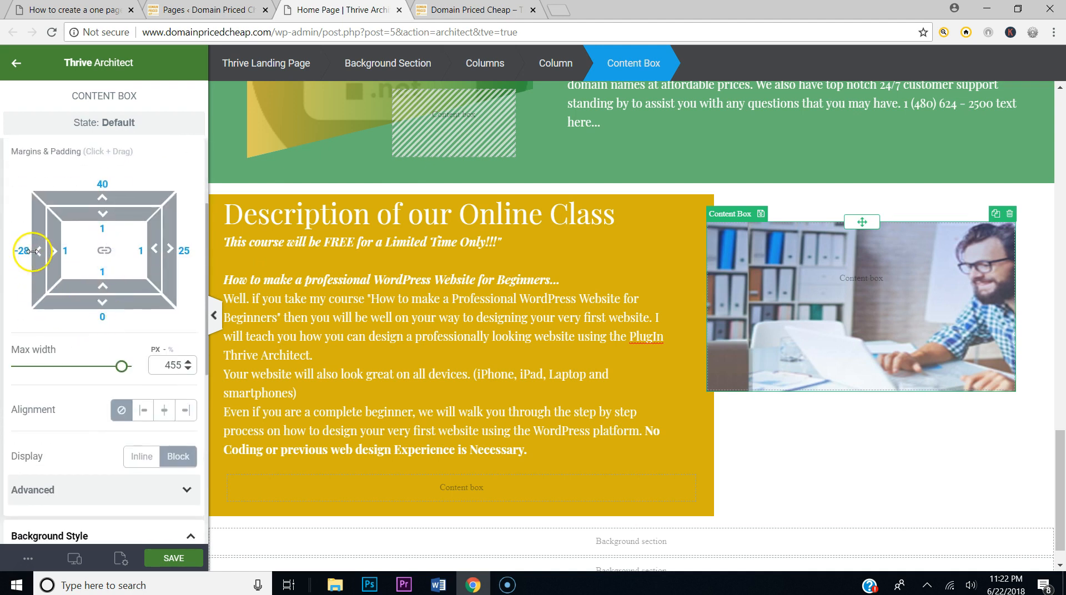
{"action": "left_click_drag", "start_coordinate": [34, 252], "coordinate": [55, 254]}
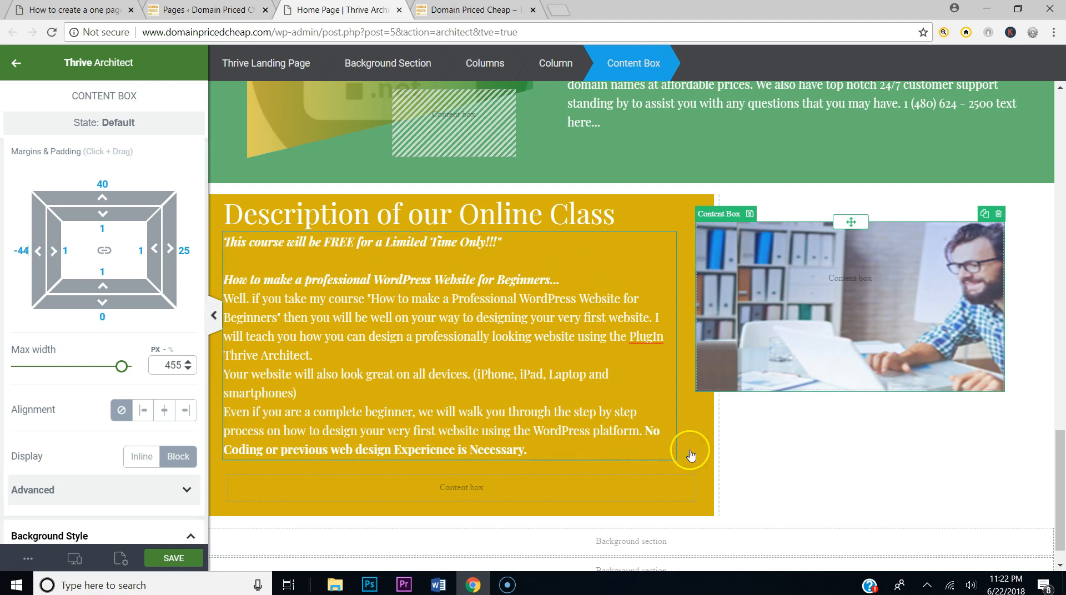
{"action": "left_click", "coordinate": [866, 426]}
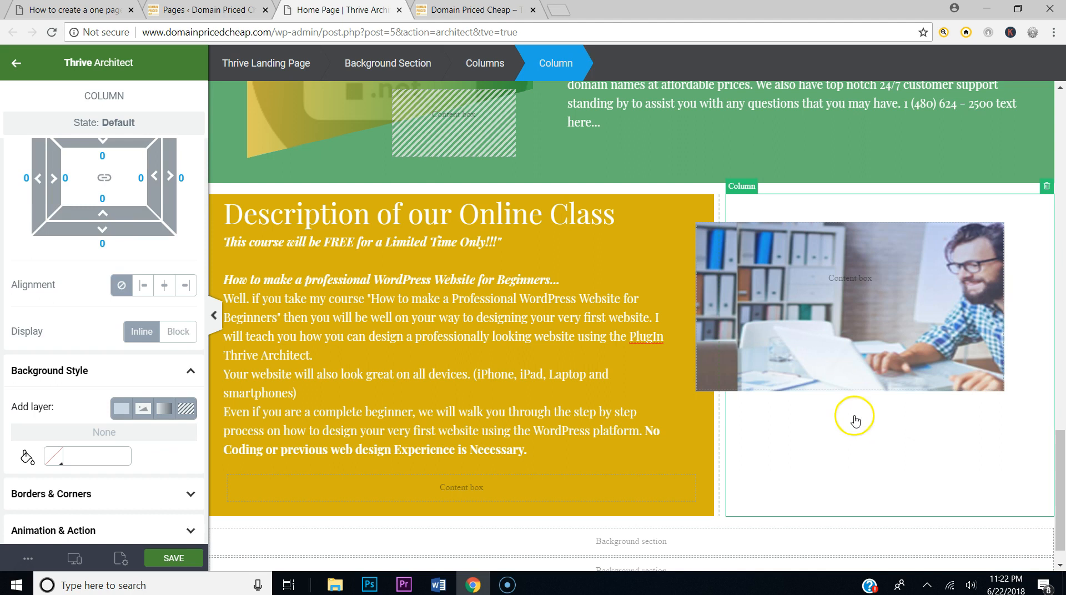
{"action": "left_click", "coordinate": [845, 369]}
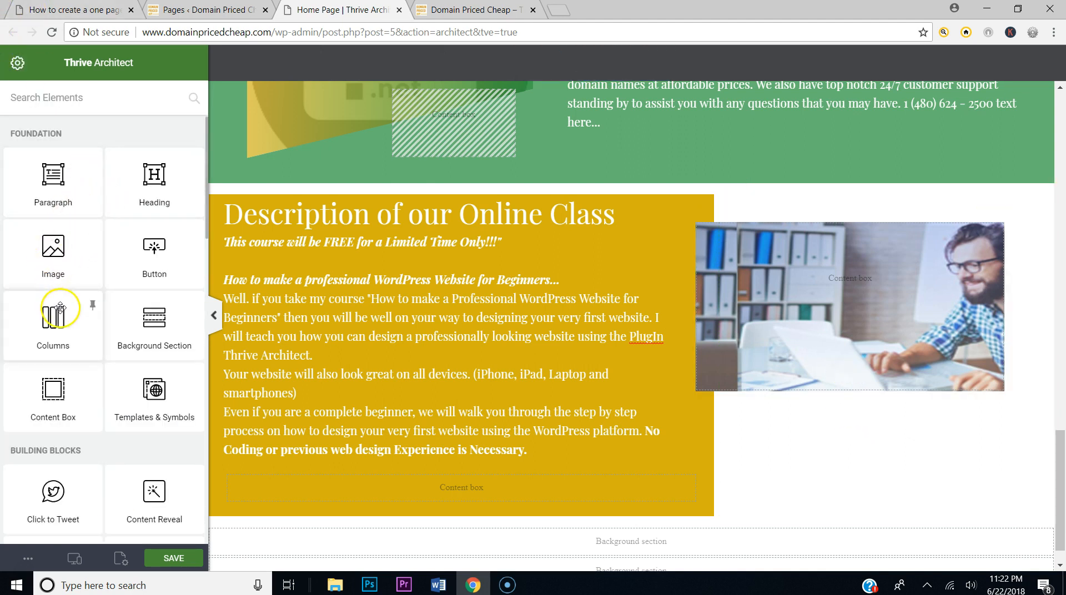
{"action": "left_click_drag", "start_coordinate": [55, 387], "coordinate": [804, 382]}
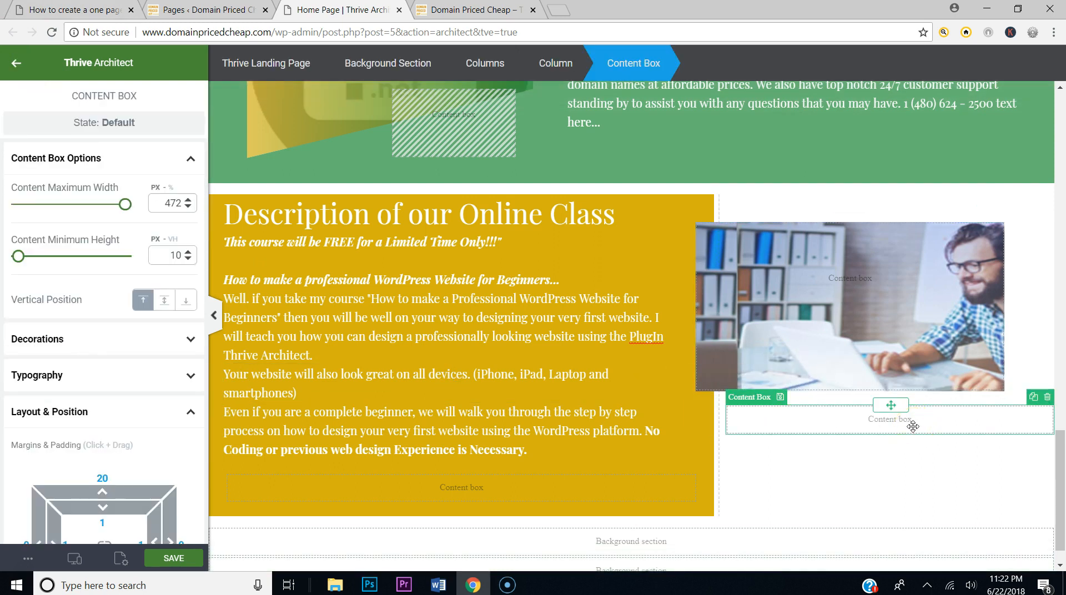
{"action": "left_click", "coordinate": [1048, 398]}
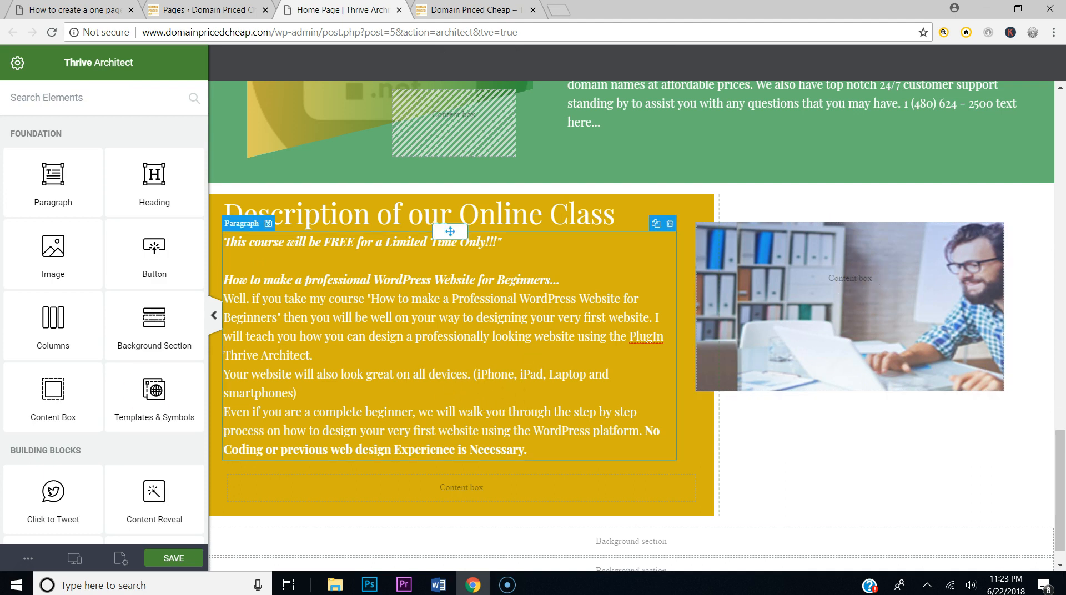
Step: Insert a content box directly below the office image and duplicate it
{"action": "mouse_move", "coordinate": [58, 386]}
{"action": "left_mouse_down"}
{"action": "mouse_move", "coordinate": [769, 343]}
{"action": "mouse_move", "coordinate": [766, 388]}
{"action": "left_mouse_up"}
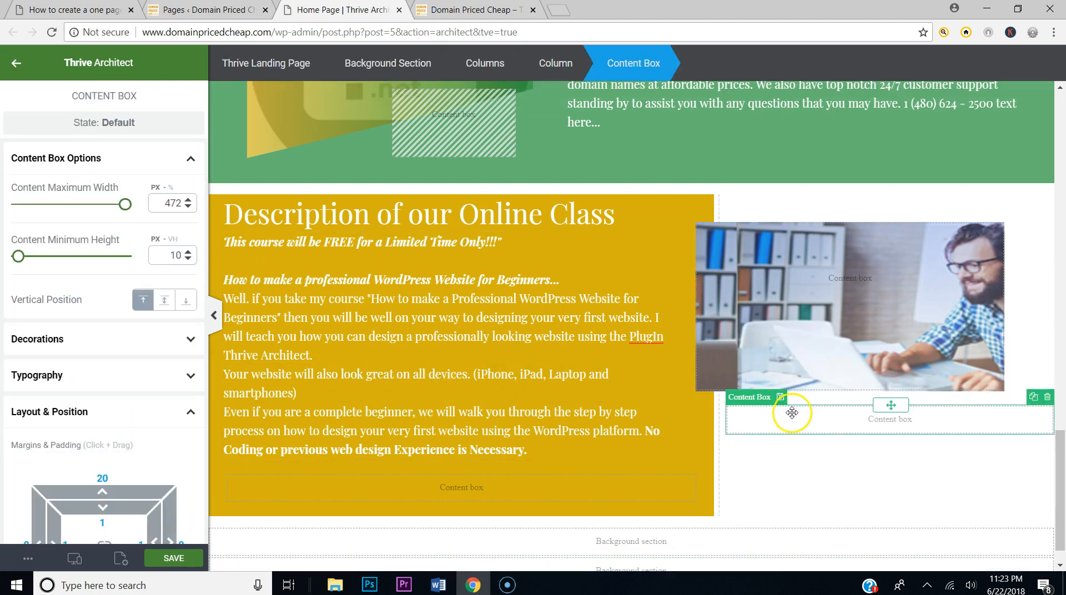
{"action": "left_click", "coordinate": [1034, 398]}
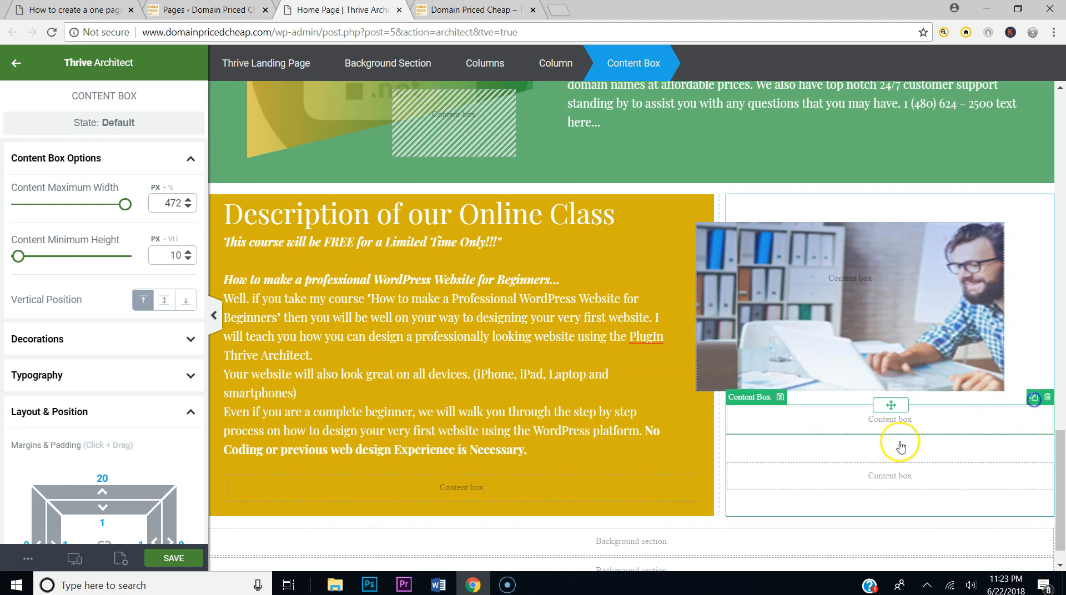
Step: Set the top and bottom margins of both new content boxes below the image to 0
{"action": "left_click", "coordinate": [873, 476]}
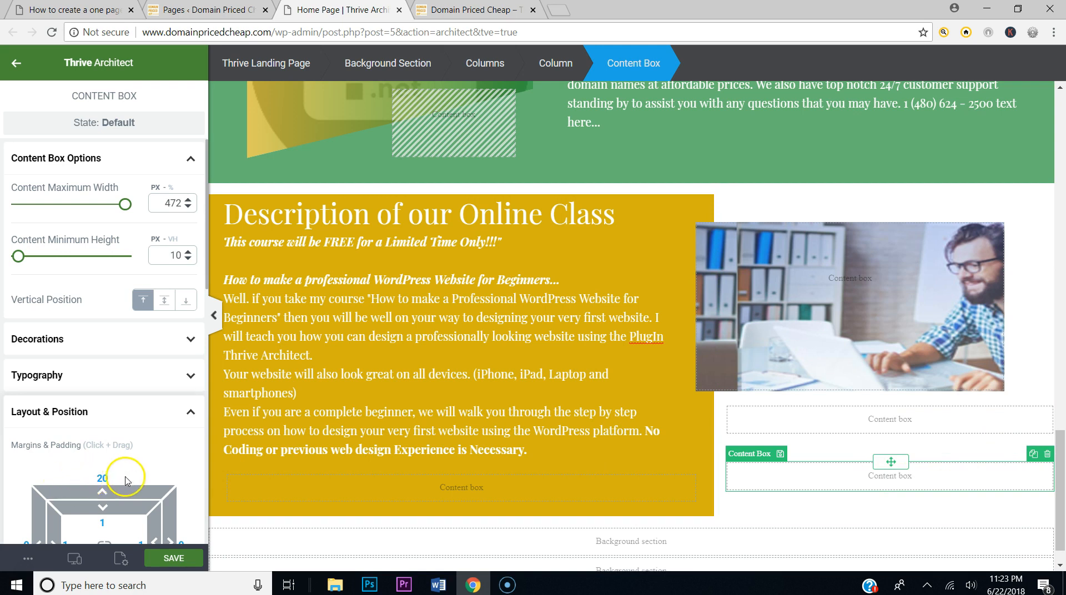
{"action": "type", "text": "0"}
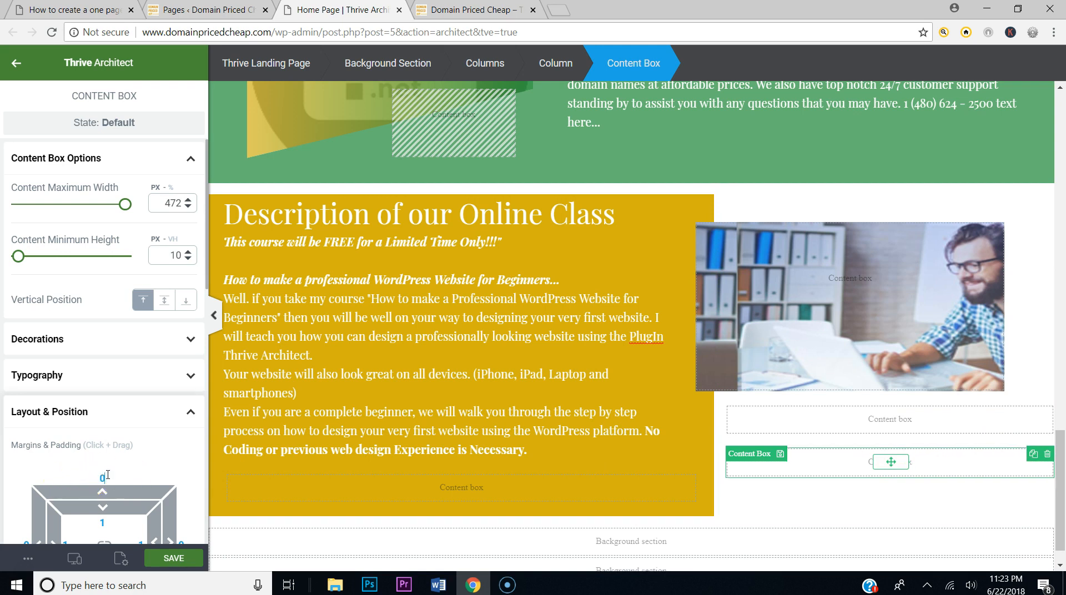
{"action": "scroll", "coordinate": [115, 469], "scroll_direction": "down", "scroll_amount": 3}
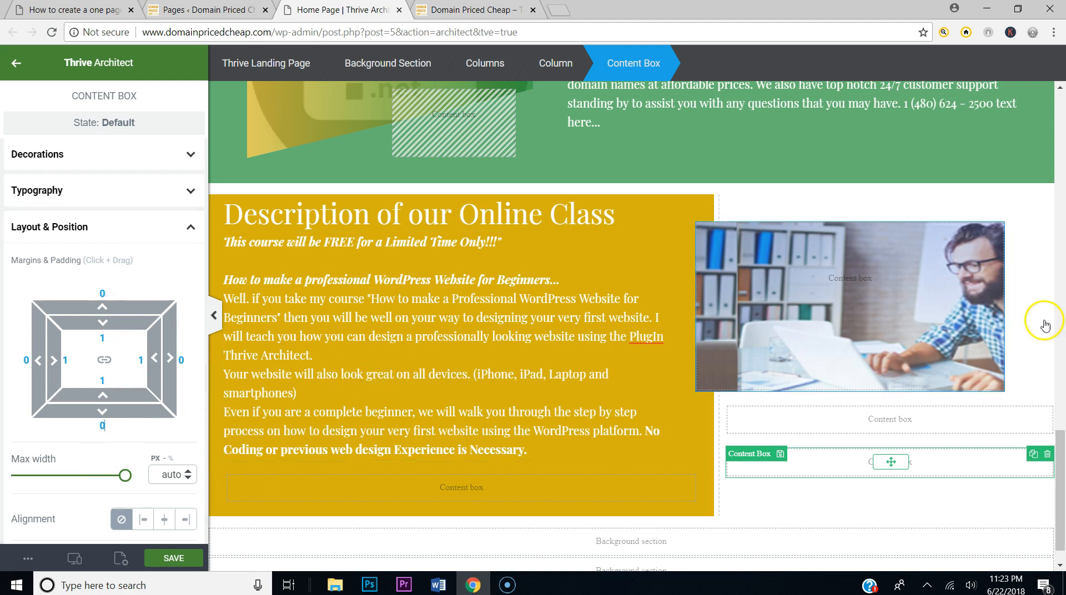
{"action": "left_click", "coordinate": [945, 425]}
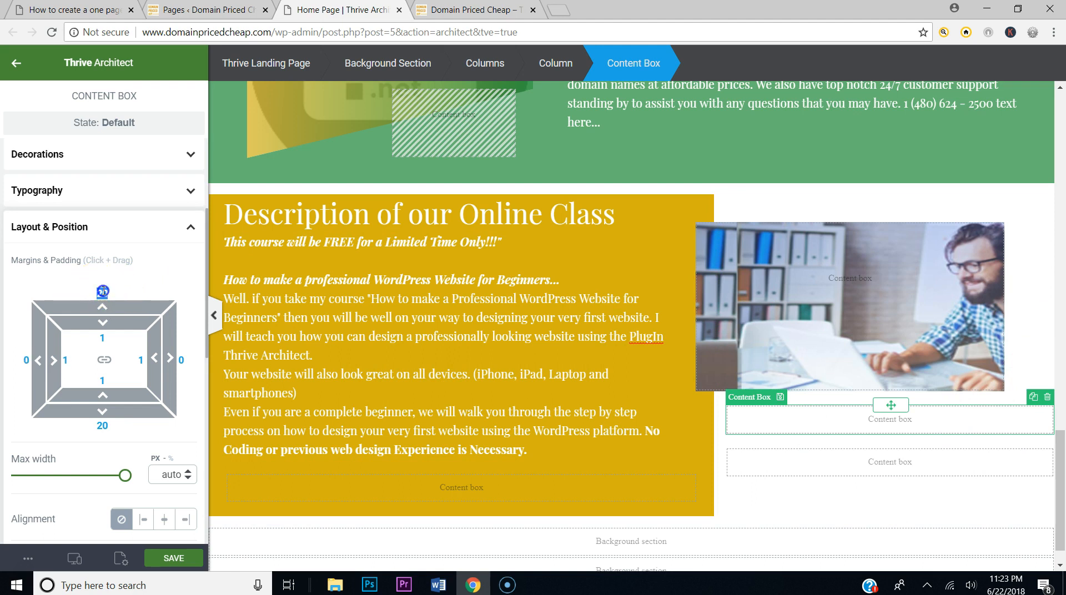
{"action": "type", "text": "0"}
{"action": "left_click", "coordinate": [115, 409]}
{"action": "type", "text": "00"}
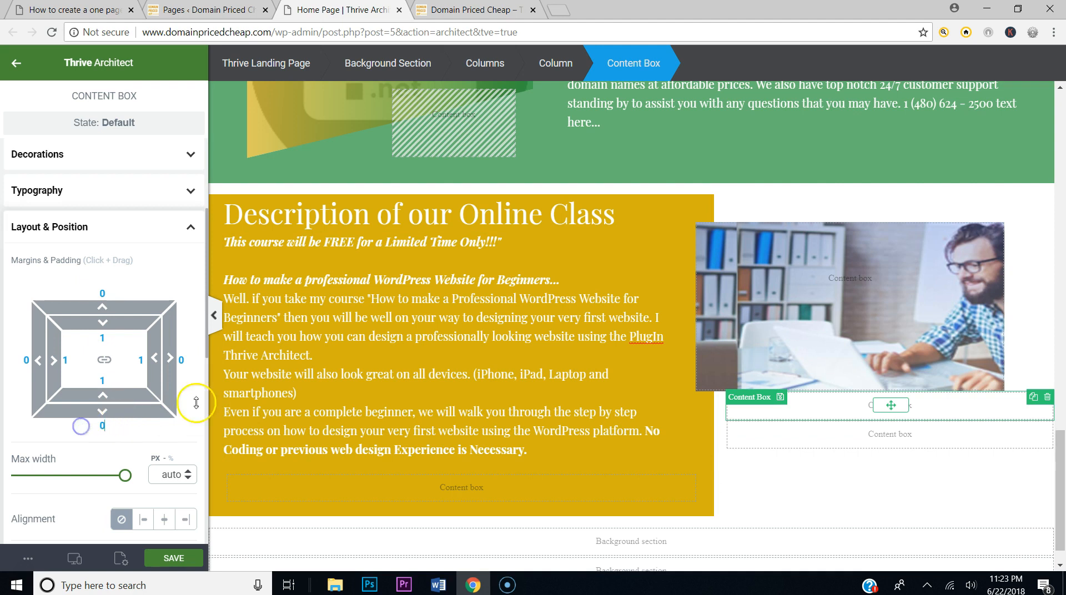
{"action": "left_click", "coordinate": [823, 472]}
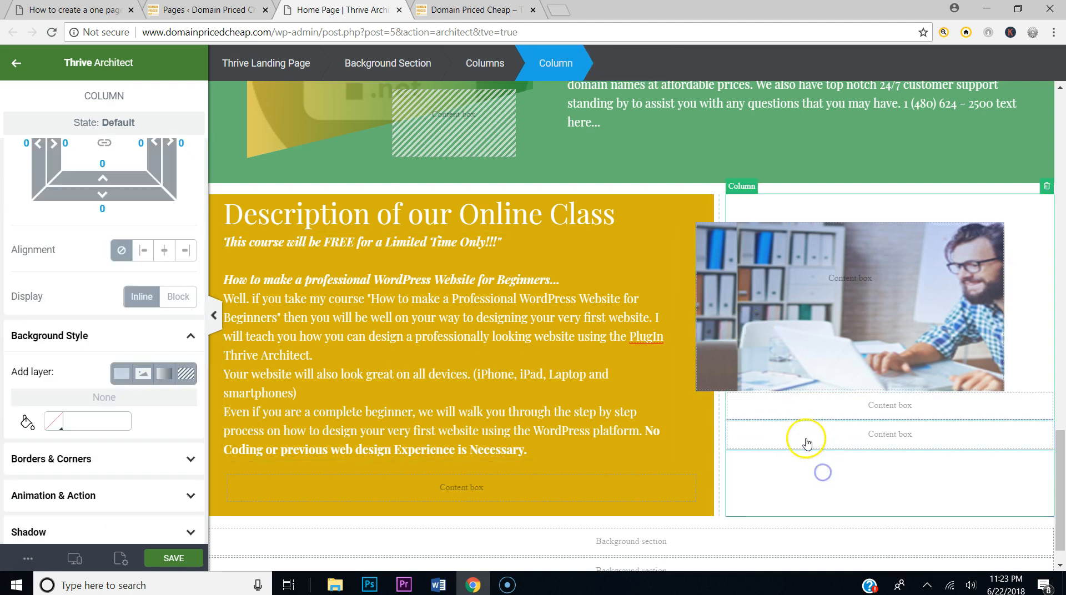
Step: Set the left margin to -42 for the upper new content box and -39 for the lower one
{"action": "left_click", "coordinate": [812, 408]}
{"action": "left_click", "coordinate": [816, 439]}
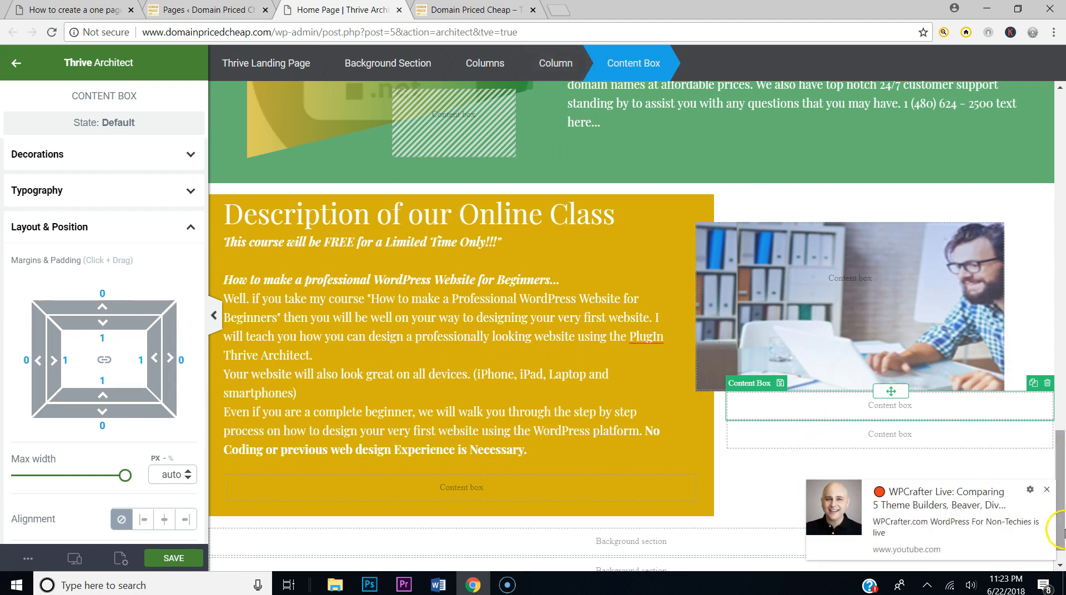
{"action": "left_click", "coordinate": [1046, 489]}
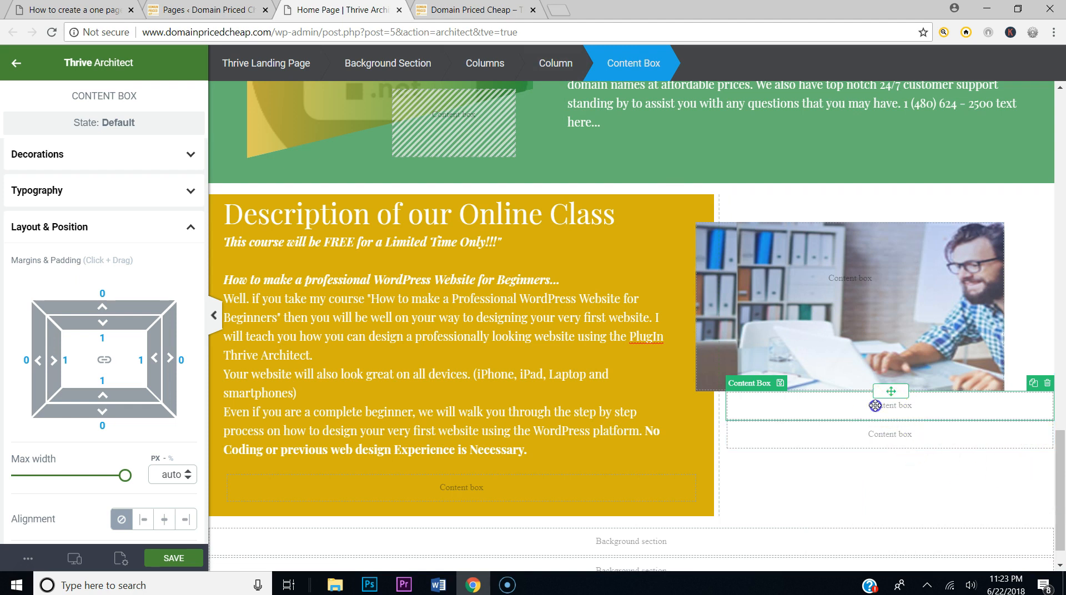
{"action": "left_click_drag", "start_coordinate": [34, 364], "coordinate": [94, 386]}
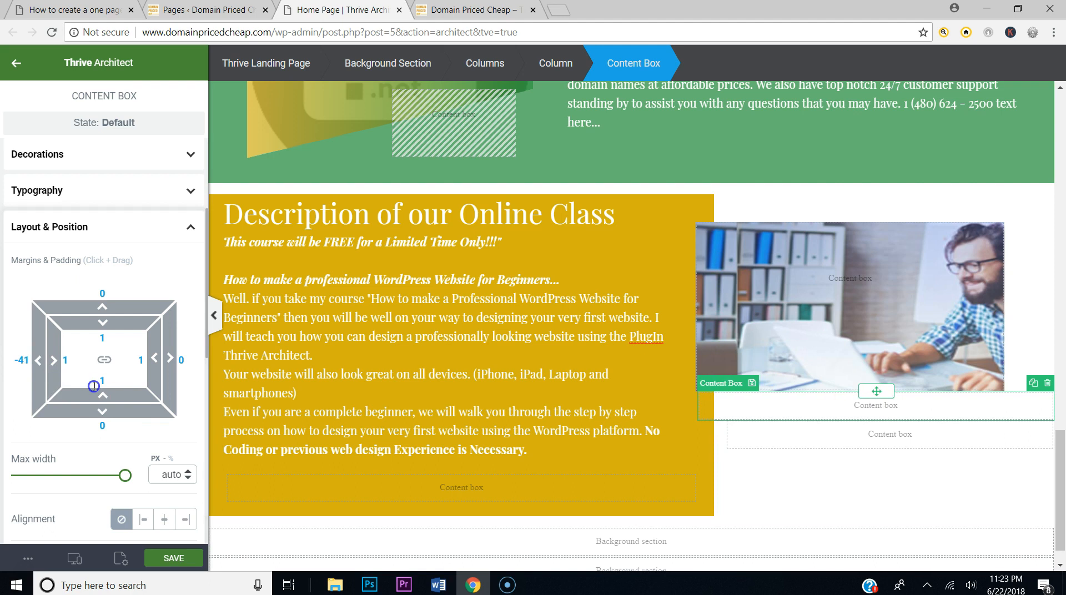
{"action": "left_click", "coordinate": [764, 432]}
{"action": "left_click_drag", "start_coordinate": [34, 368], "coordinate": [83, 395]}
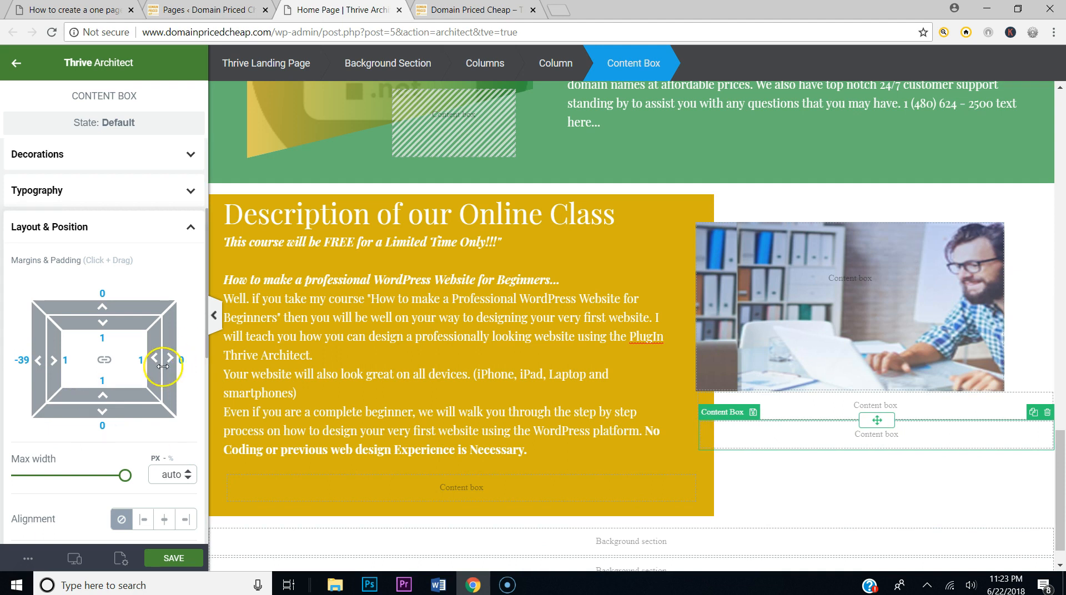
Step: Set the right margin to 68 for the lower new content box and 67 for the upper one
{"action": "left_click_drag", "start_coordinate": [173, 361], "coordinate": [271, 379]}
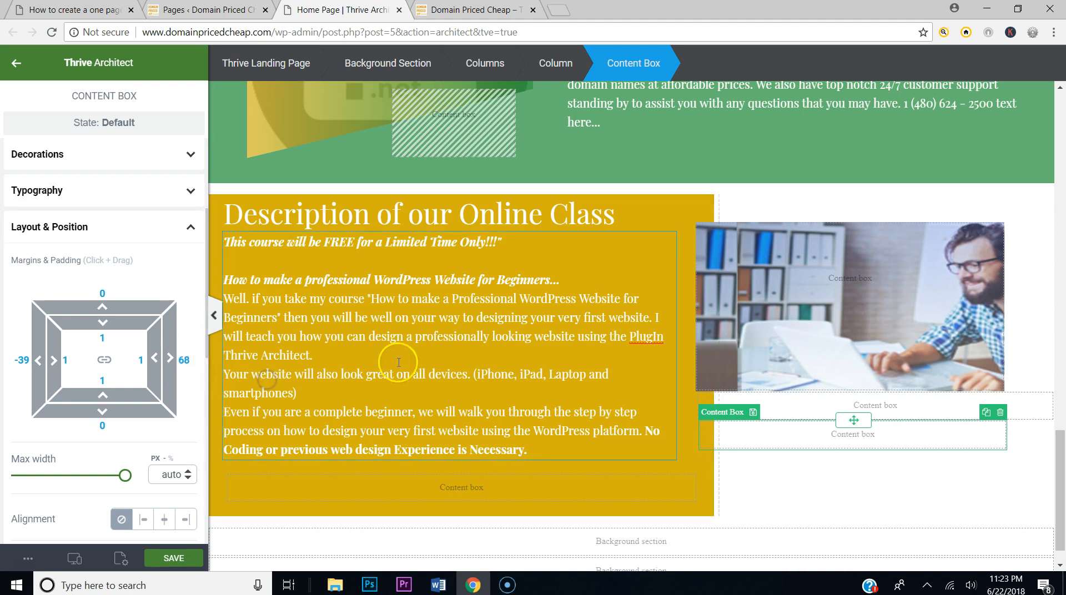
{"action": "left_click", "coordinate": [905, 410]}
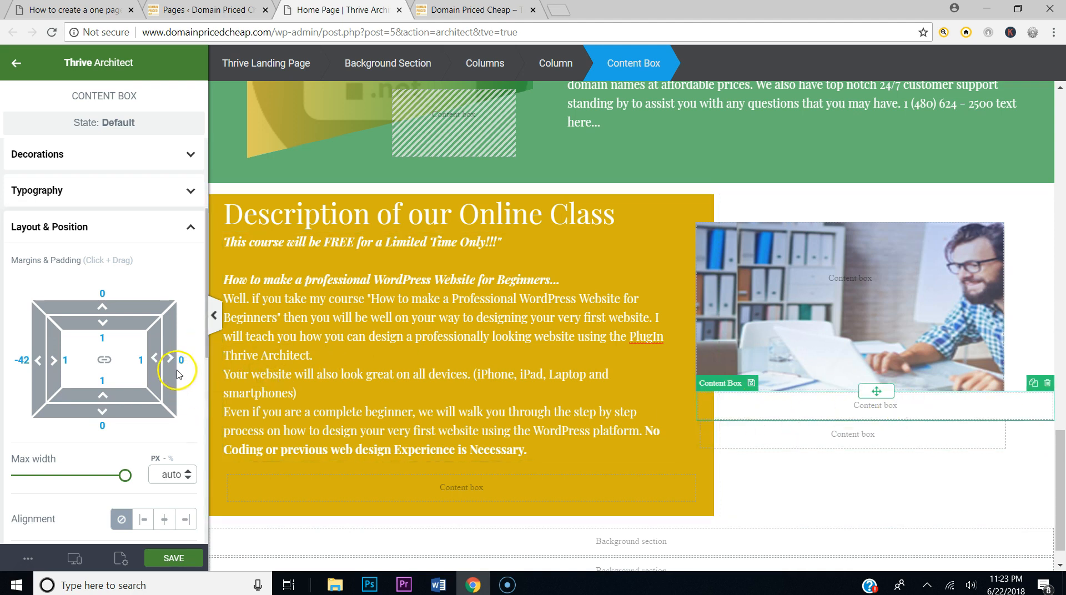
{"action": "left_click_drag", "start_coordinate": [173, 359], "coordinate": [267, 385]}
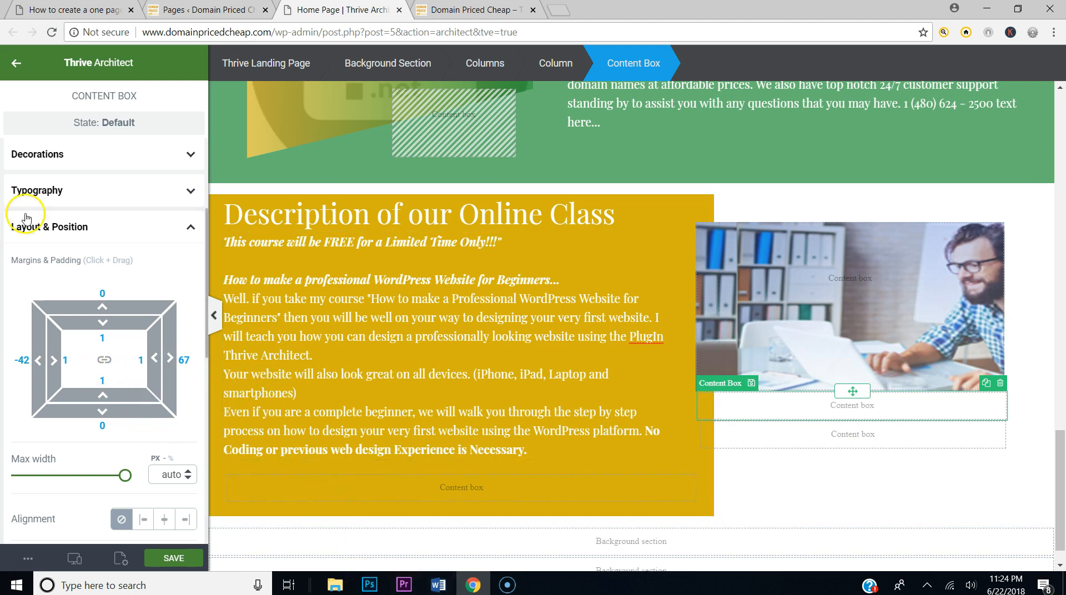
Step: Compare with the reference page and give the upper new content box a solid green background, #148f2a at 63% opacity
{"action": "left_click", "coordinate": [97, 6]}
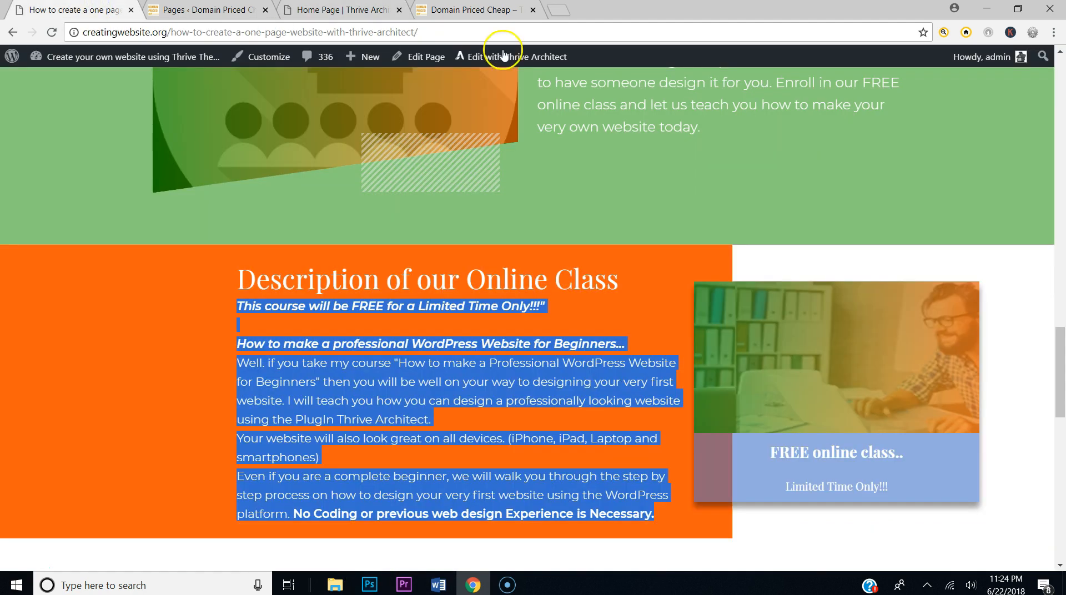
{"action": "left_click", "coordinate": [454, 10]}
{"action": "left_click", "coordinate": [343, 9]}
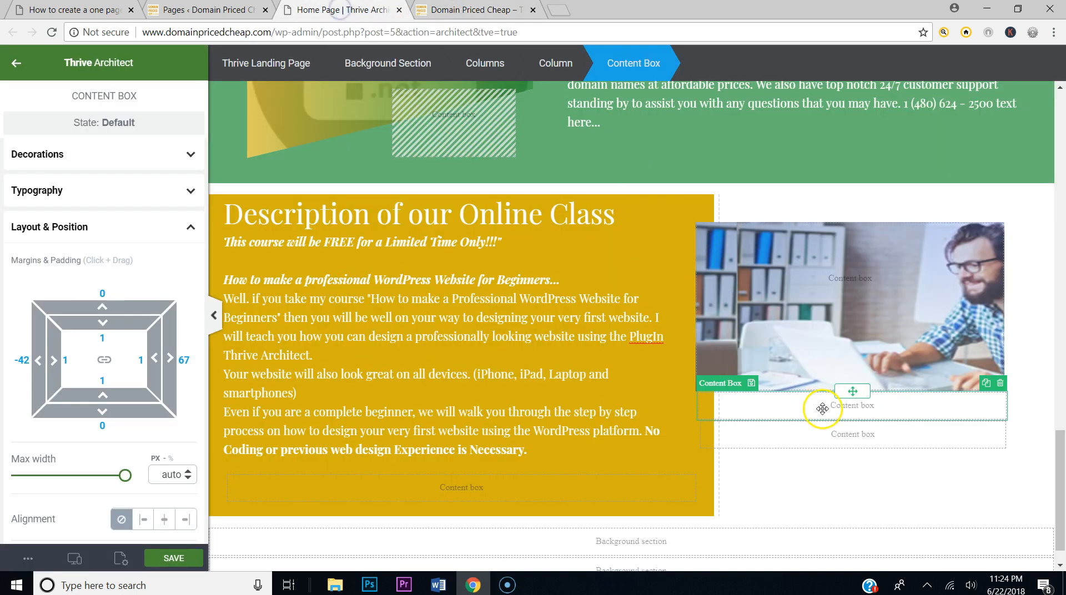
{"action": "left_click", "coordinate": [126, 227]}
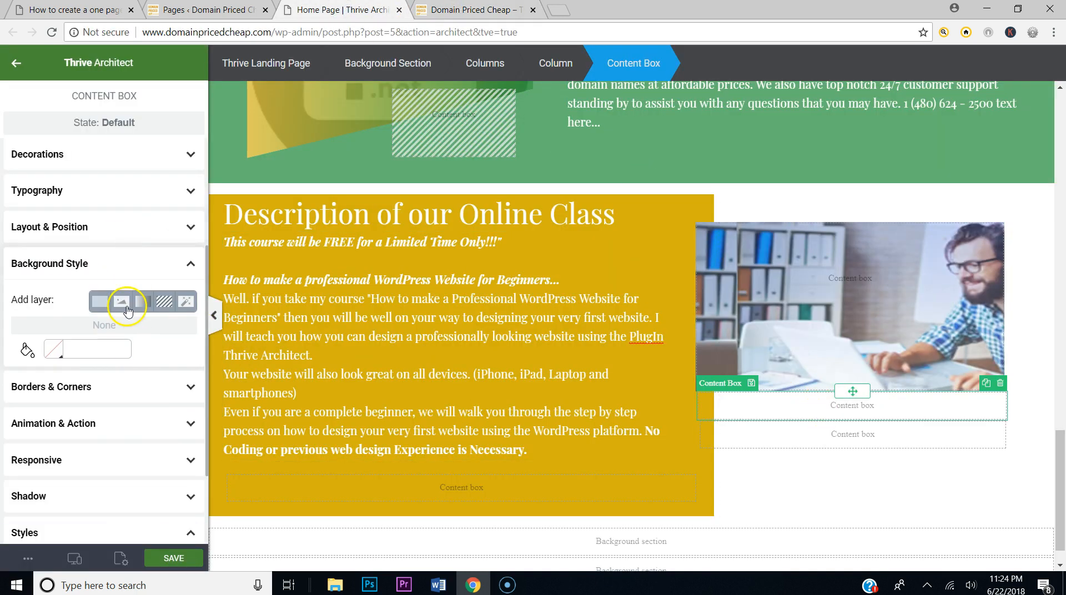
{"action": "left_click", "coordinate": [108, 306]}
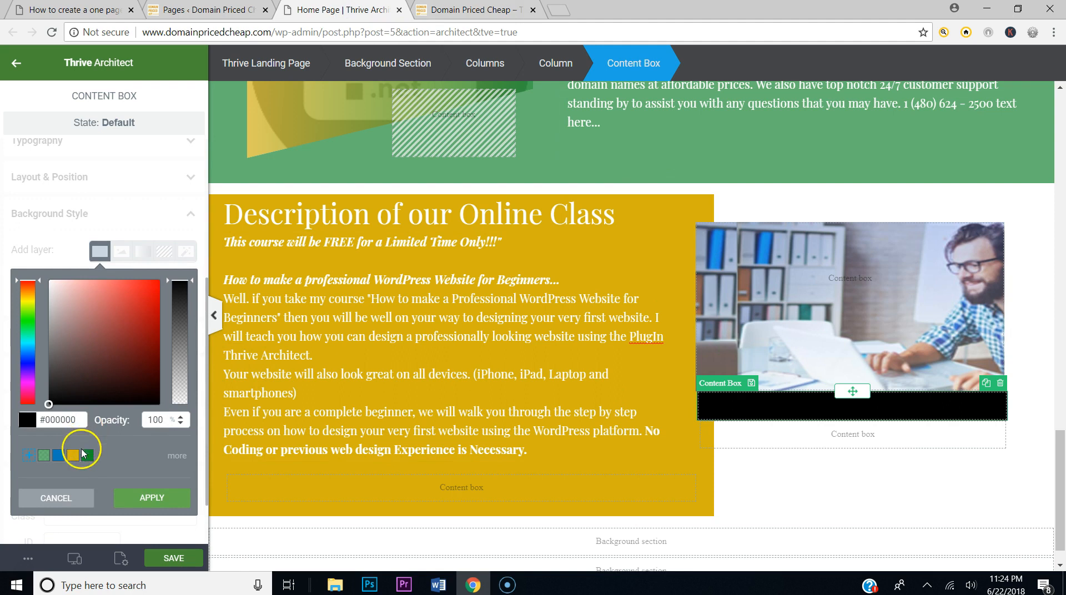
{"action": "left_click", "coordinate": [44, 456]}
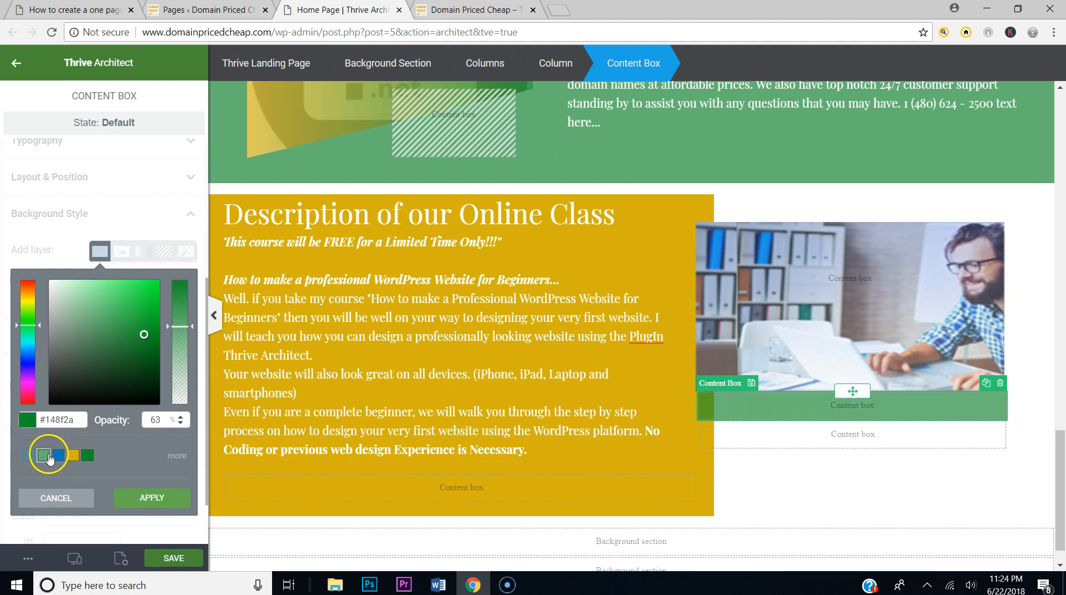
{"action": "left_click", "coordinate": [151, 498]}
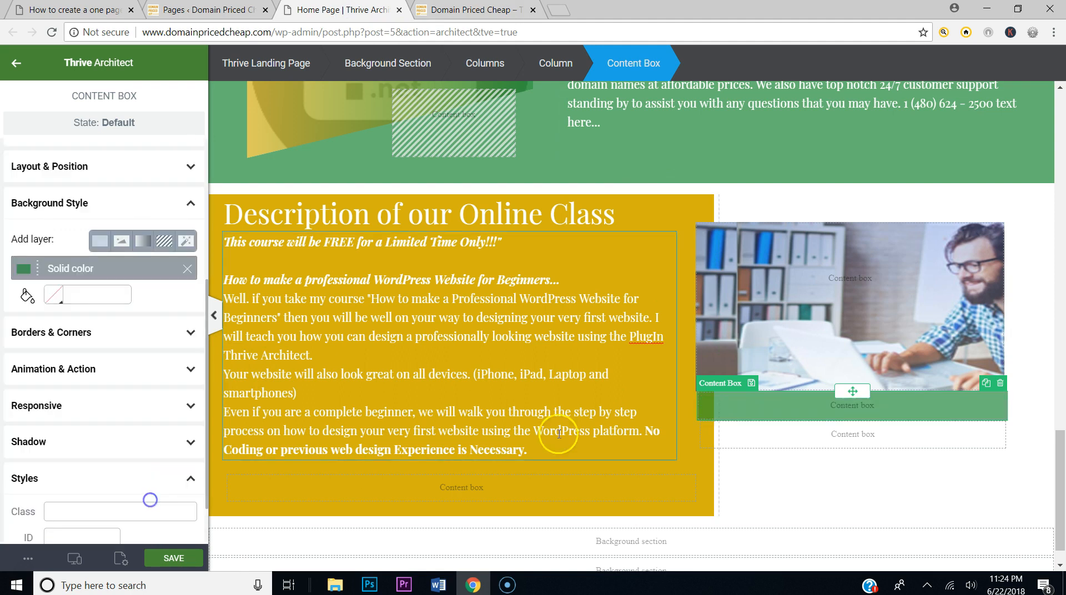
Step: Apply the same saved semi-transparent green as a solid background color on the lower new content box
{"action": "left_click", "coordinate": [792, 431]}
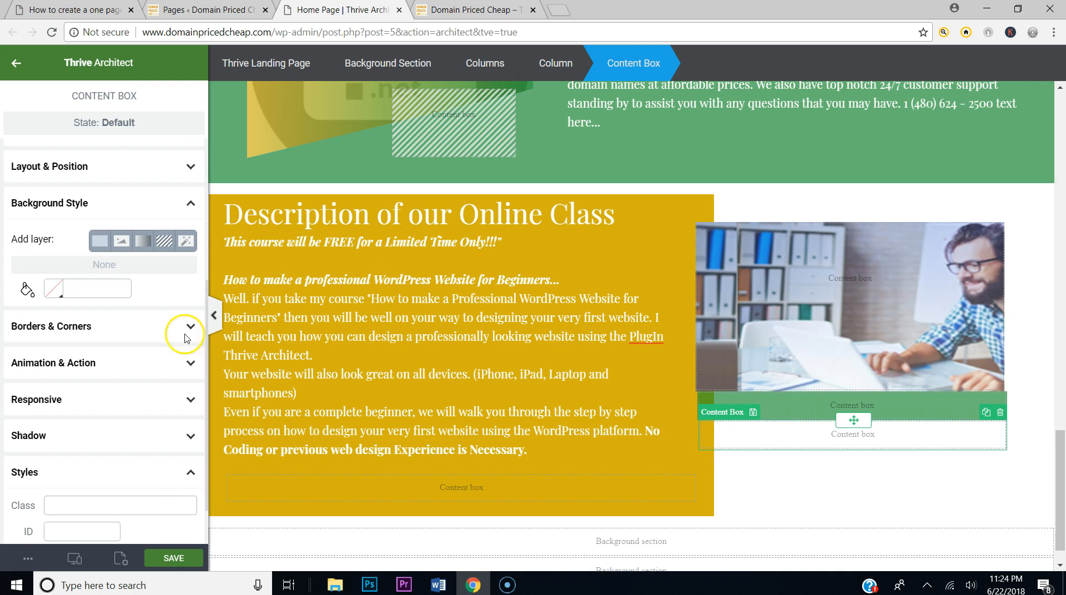
{"action": "left_click", "coordinate": [98, 243]}
{"action": "left_click", "coordinate": [44, 456]}
{"action": "left_click", "coordinate": [144, 486]}
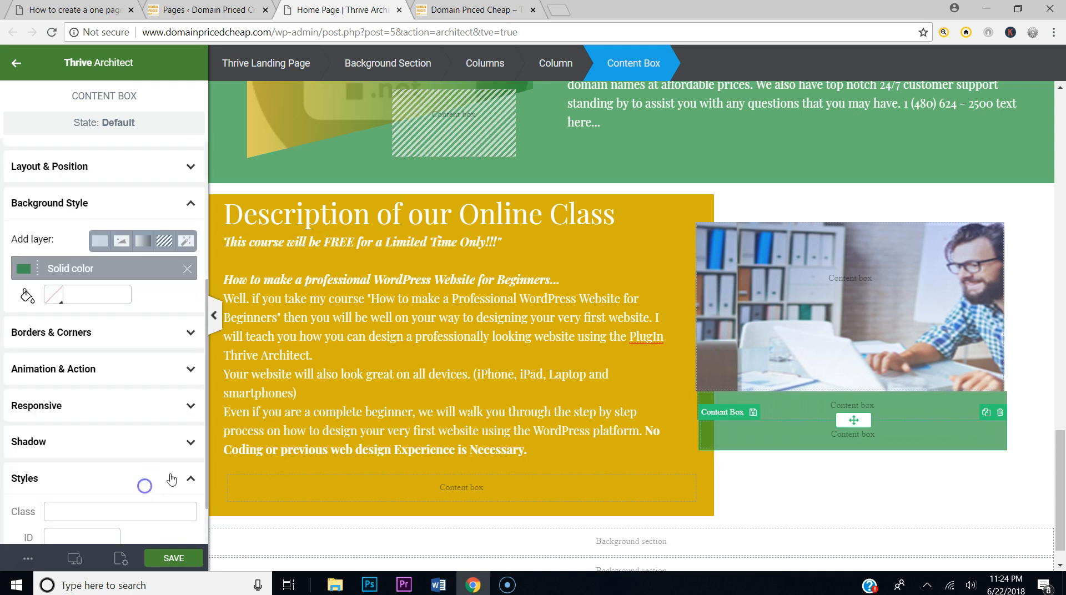
Step: Insert a paragraph in the upper green content box with the text "FREE Online Class"
{"action": "left_click", "coordinate": [17, 63]}
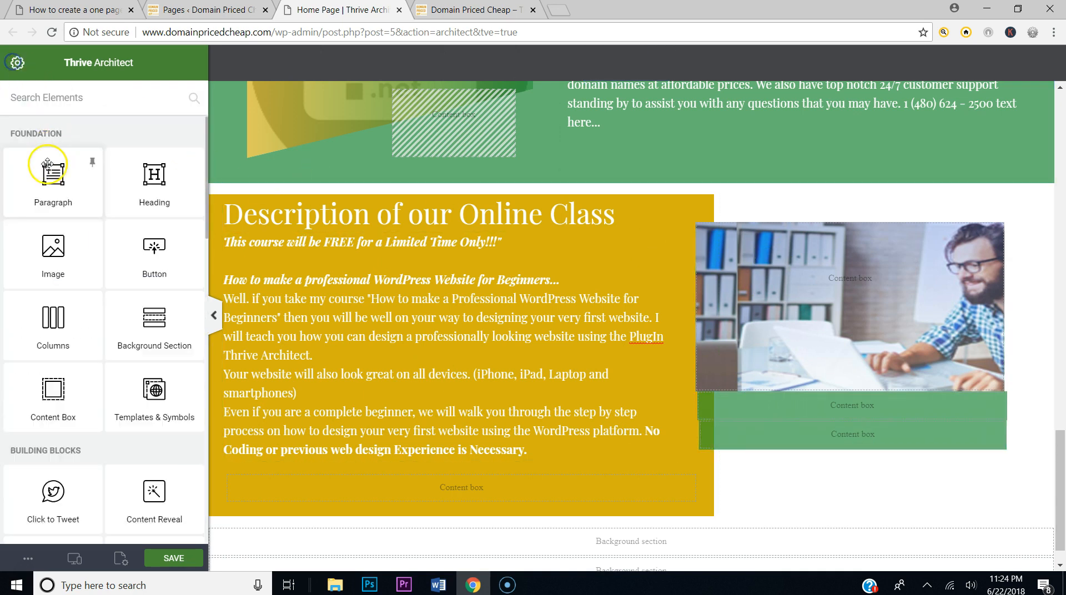
{"action": "left_click_drag", "start_coordinate": [52, 175], "coordinate": [804, 404]}
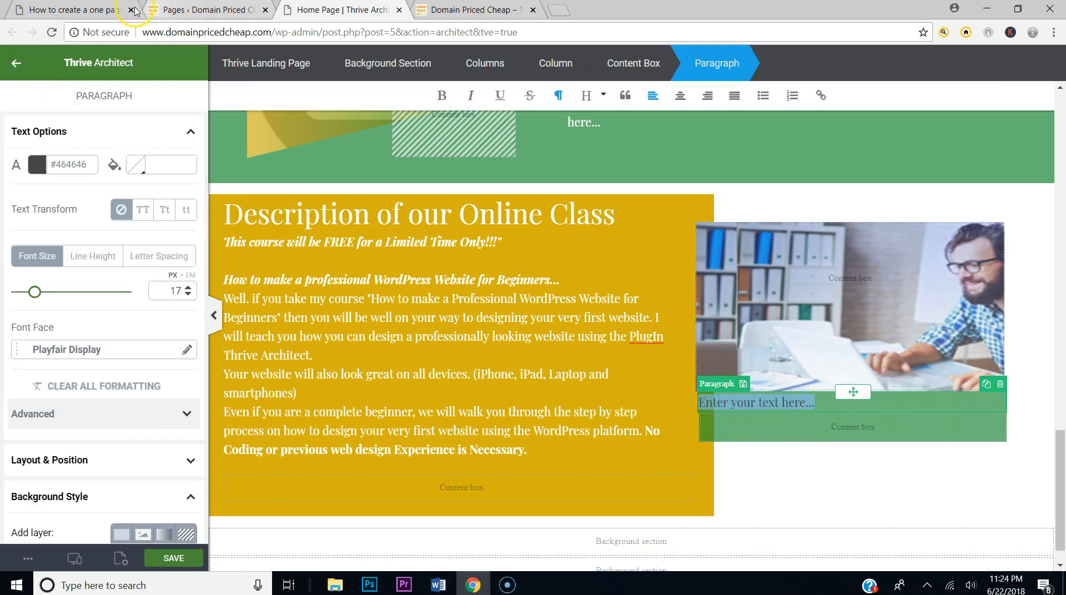
{"action": "left_click", "coordinate": [89, 10]}
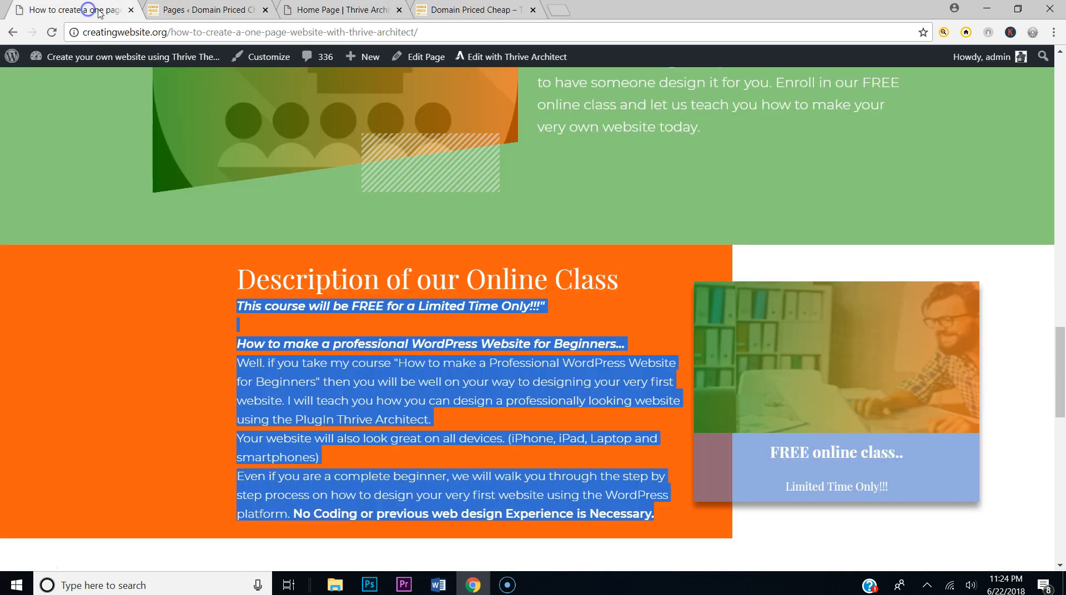
{"action": "left_click", "coordinate": [340, 11]}
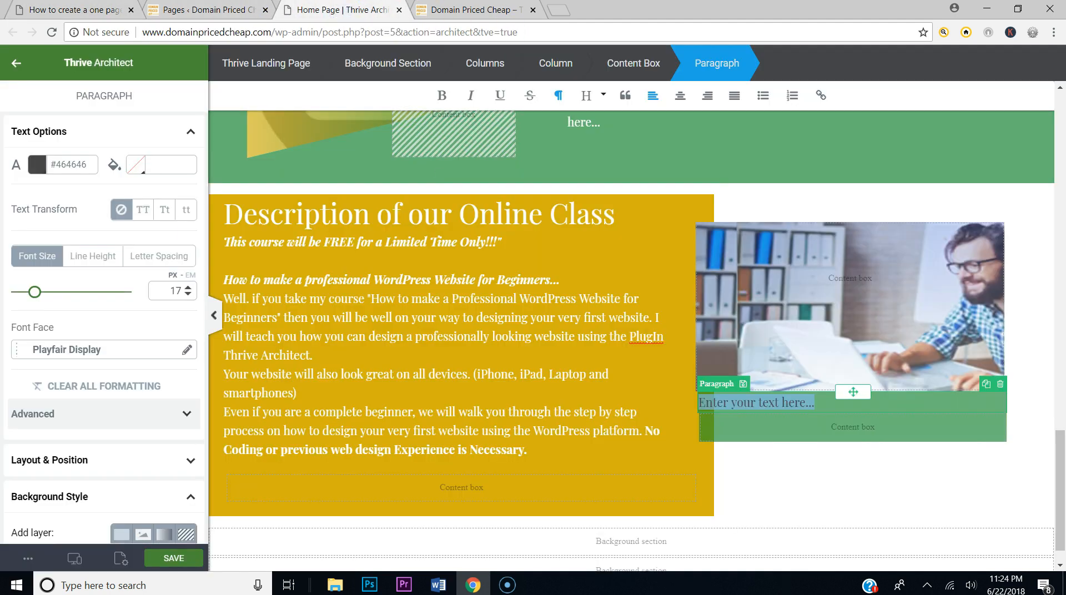
{"action": "type", "text": "FREE Online Class"}
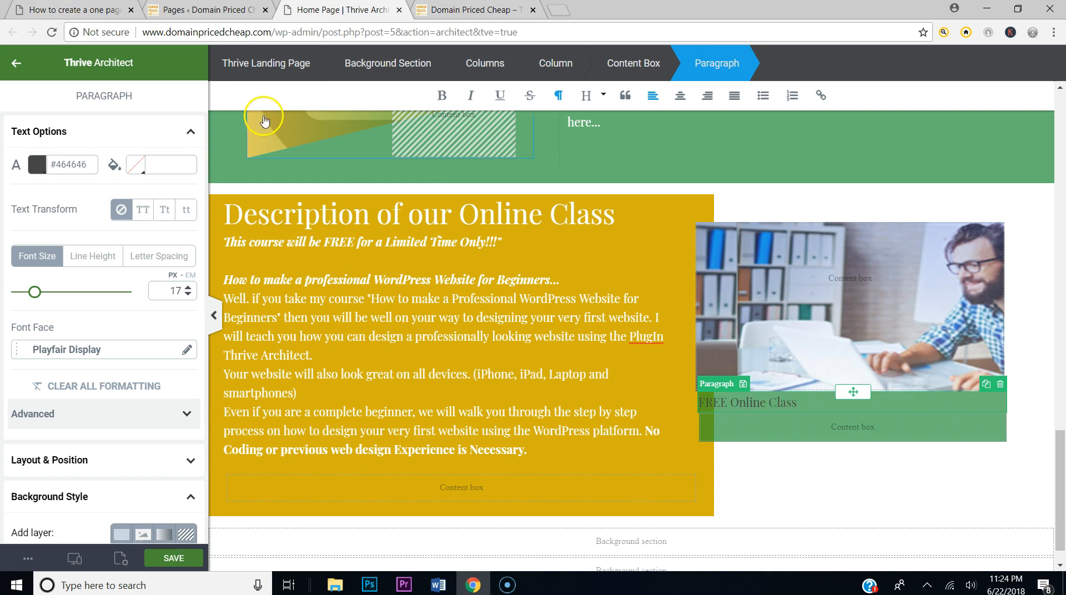
Step: Format the "FREE Online Class" text with the color #ffffff, bold and centered alignment
{"action": "left_click_drag", "start_coordinate": [804, 402], "coordinate": [678, 403]}
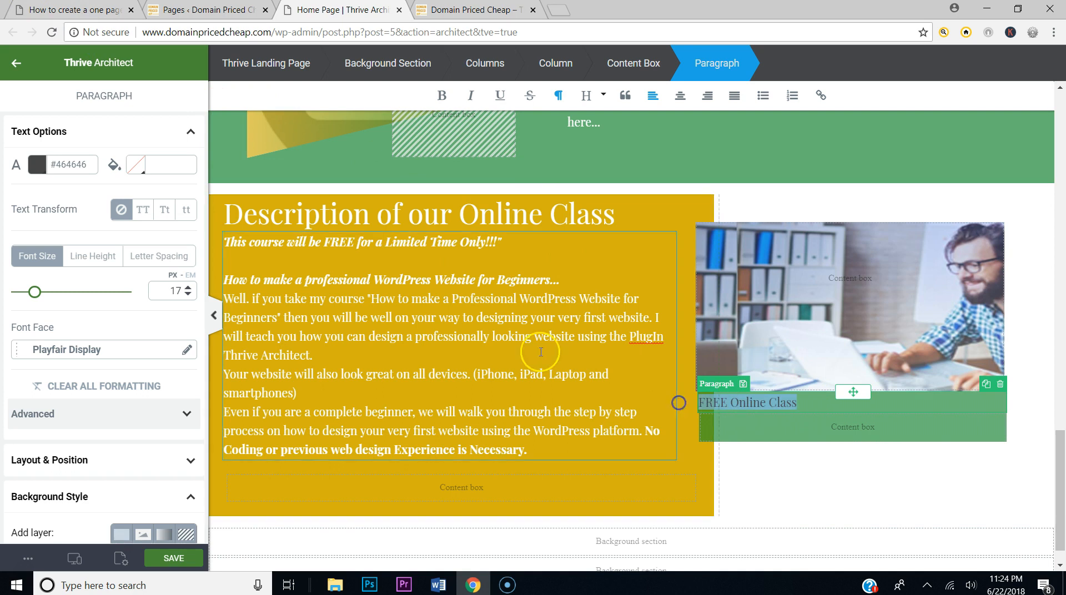
{"action": "left_click", "coordinate": [38, 166]}
{"action": "left_click_drag", "start_coordinate": [58, 201], "coordinate": [26, 180]}
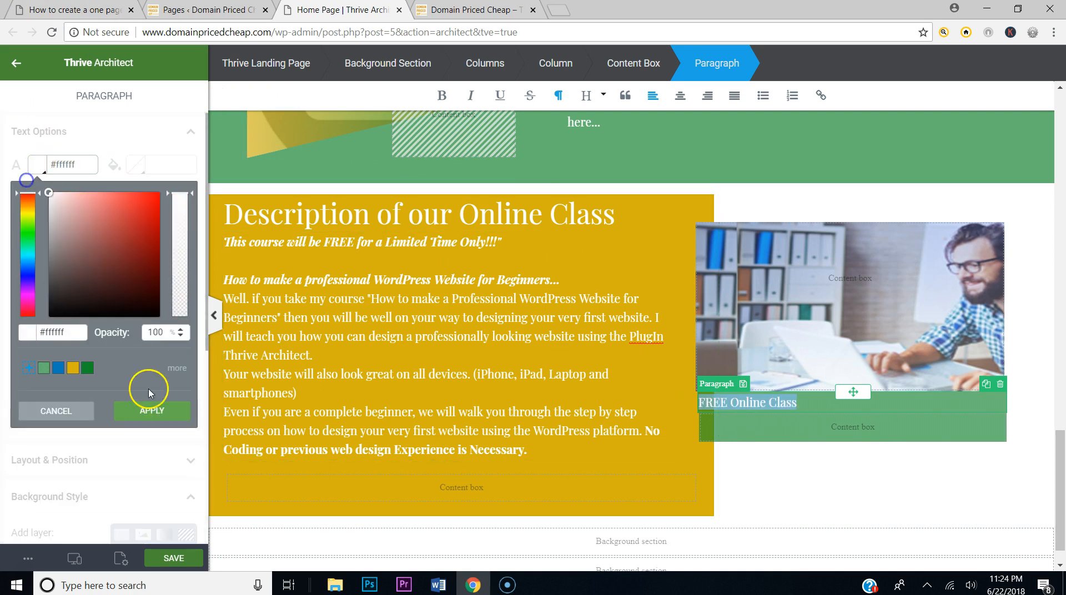
{"action": "left_click", "coordinate": [152, 410]}
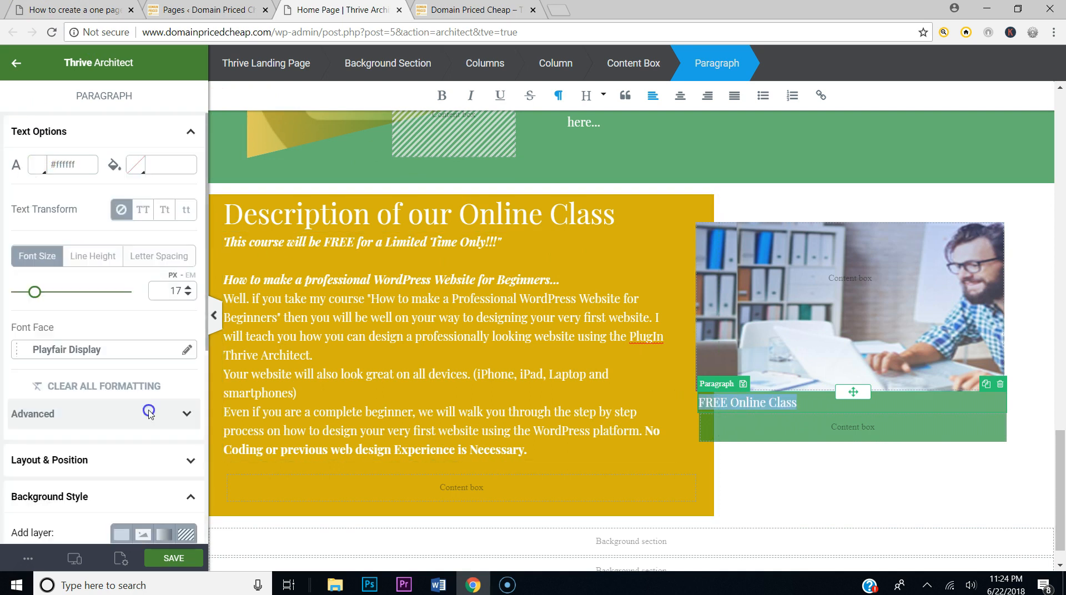
{"action": "left_click", "coordinate": [442, 97]}
{"action": "left_click", "coordinate": [679, 96]}
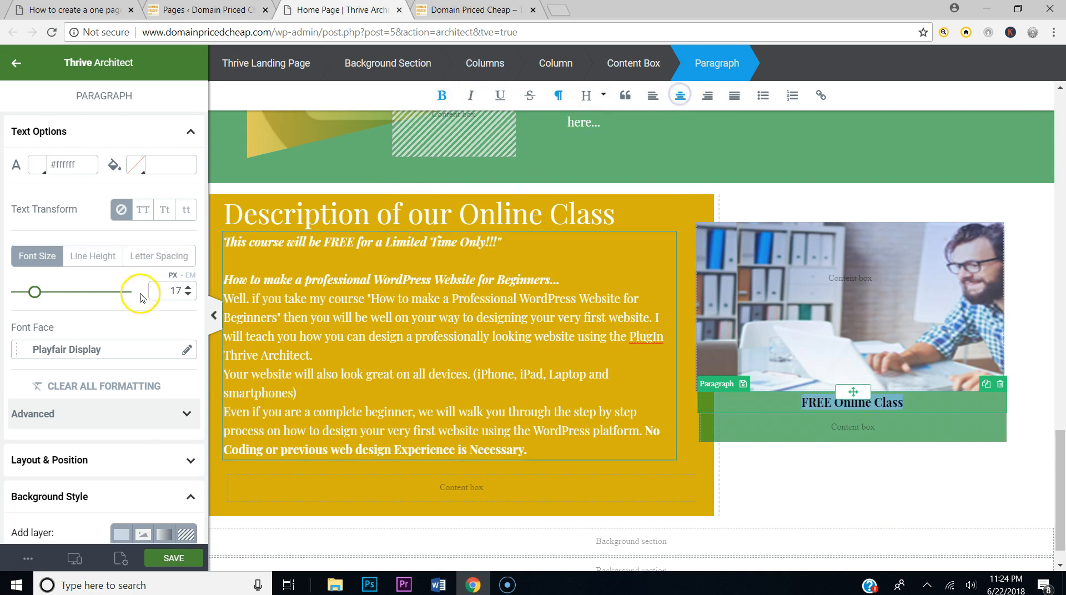
Step: Set the font size of the "FREE Online Class" text to 25 px
{"action": "left_click_drag", "start_coordinate": [34, 291], "coordinate": [43, 291]}
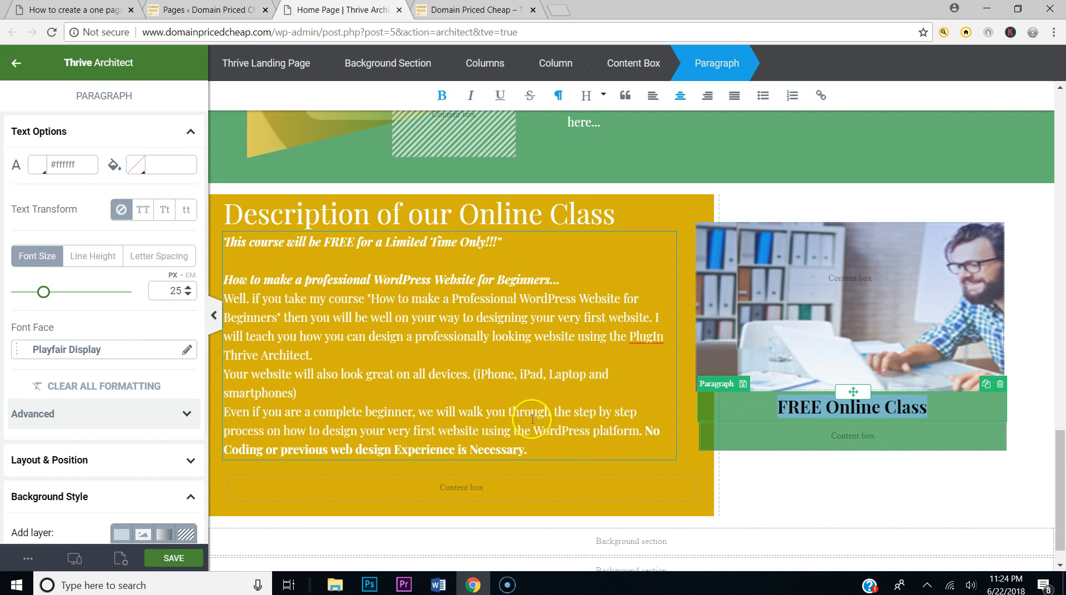
{"action": "left_click", "coordinate": [902, 405]}
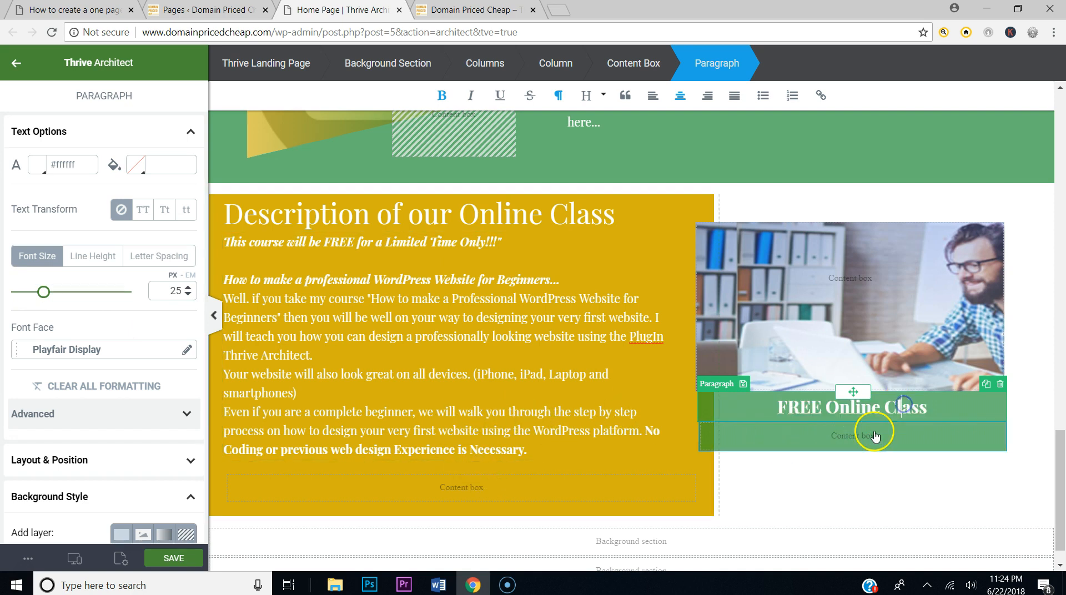
Step: Insert a paragraph with the text "Enroll Now" in the lower green content box, center it and apply bold
{"action": "left_click", "coordinate": [876, 436]}
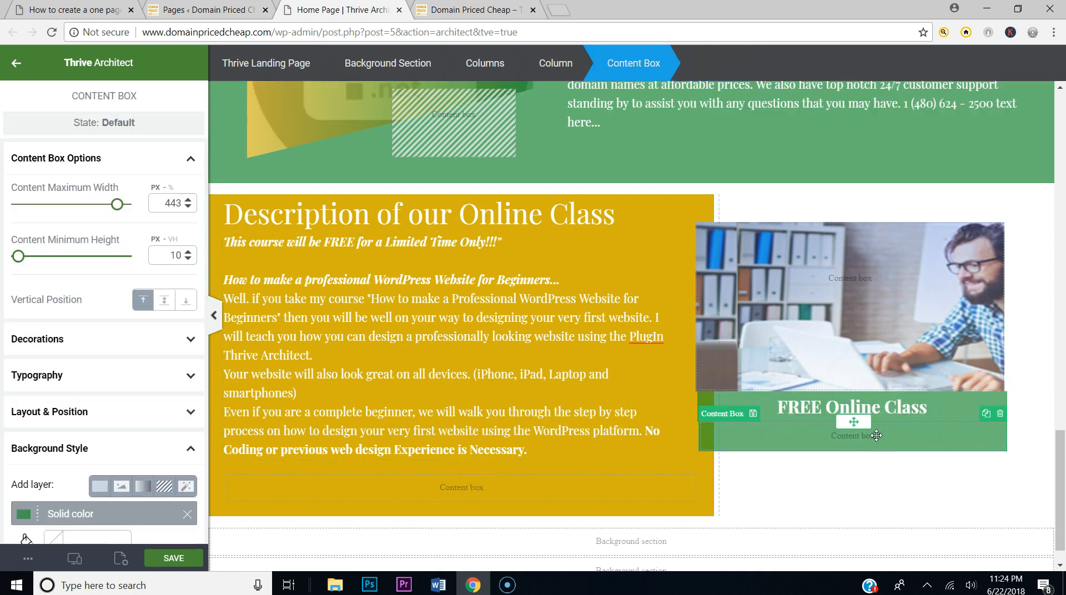
{"action": "left_click", "coordinate": [17, 65]}
{"action": "left_click_drag", "start_coordinate": [44, 183], "coordinate": [861, 433]}
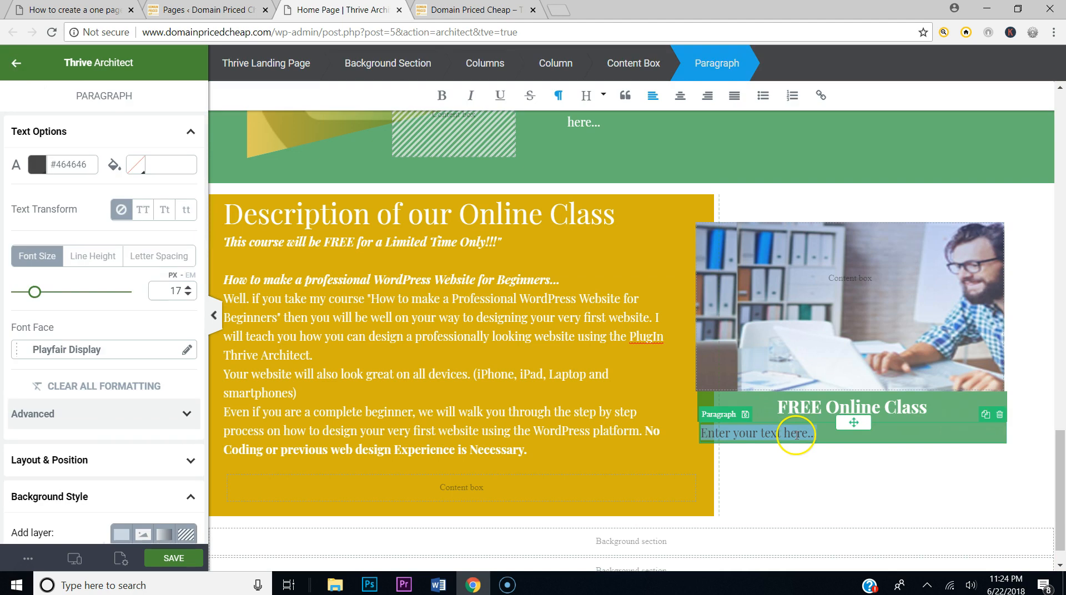
{"action": "key", "text": "Menu"}
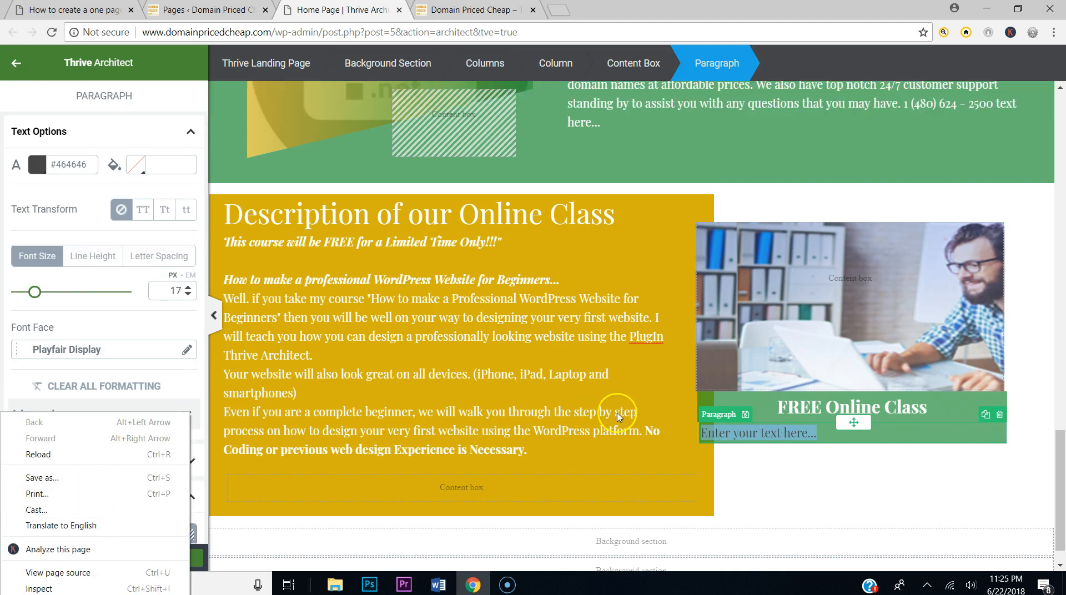
{"action": "left_click", "coordinate": [725, 433]}
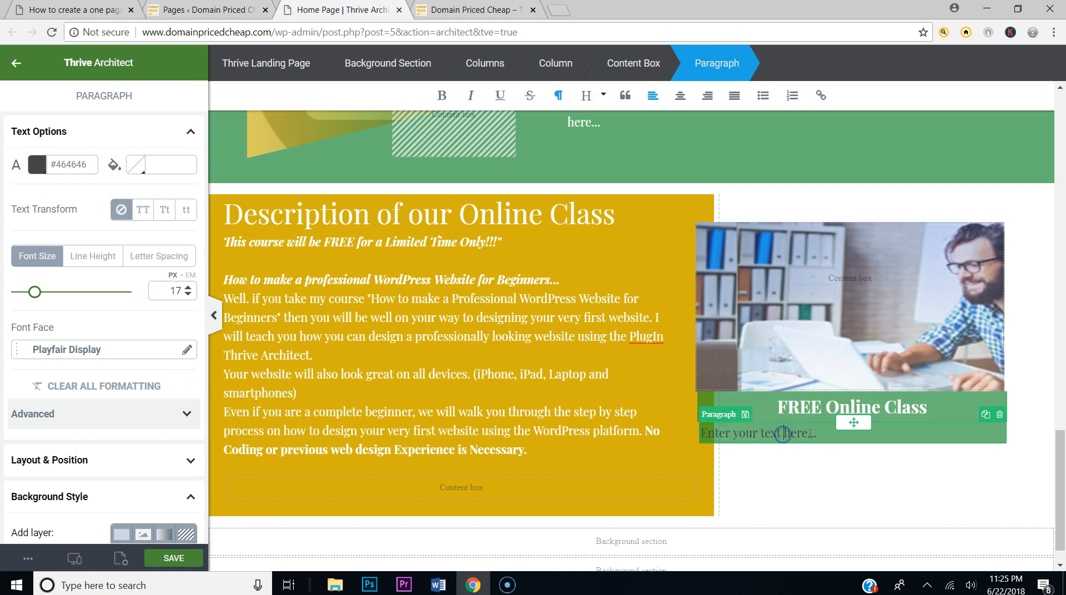
{"action": "type", "text": "Enroll Now"}
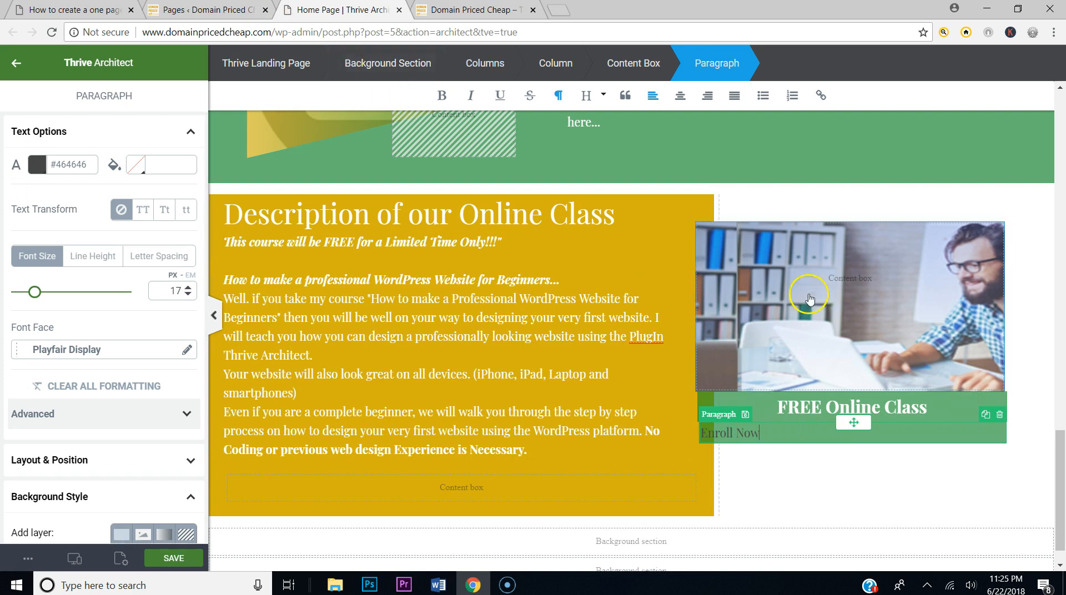
{"action": "left_click", "coordinate": [694, 99]}
{"action": "left_click", "coordinate": [442, 95]}
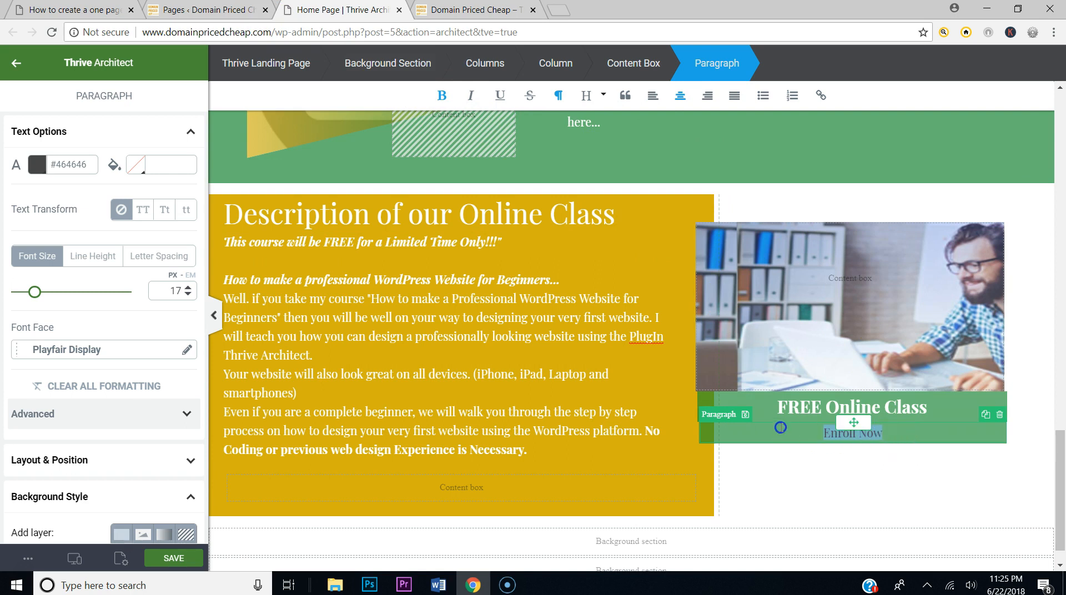
{"action": "scroll", "coordinate": [92, 350], "scroll_direction": "down", "scroll_amount": 5}
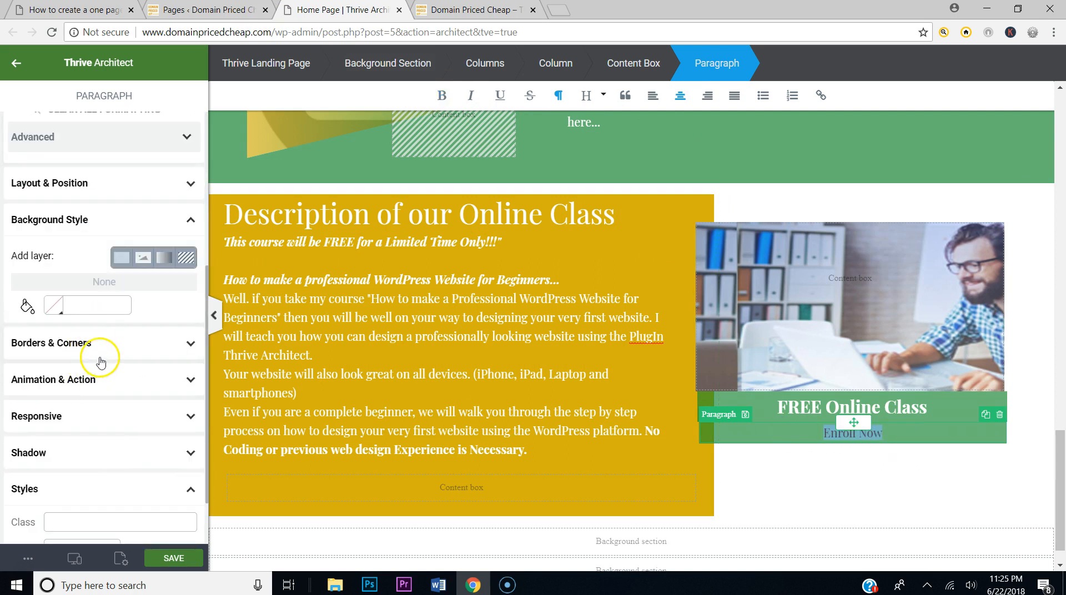
{"action": "scroll", "coordinate": [89, 294], "scroll_direction": "up", "scroll_amount": 3}
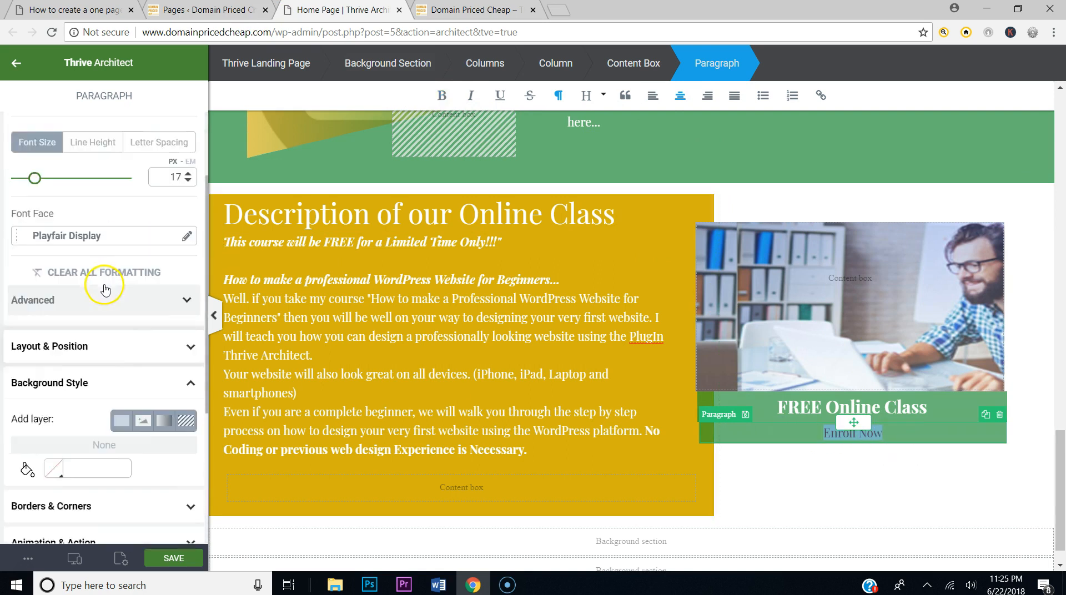
{"action": "scroll", "coordinate": [108, 289], "scroll_direction": "up", "scroll_amount": 2}
{"action": "scroll", "coordinate": [113, 288], "scroll_direction": "down", "scroll_amount": 6}
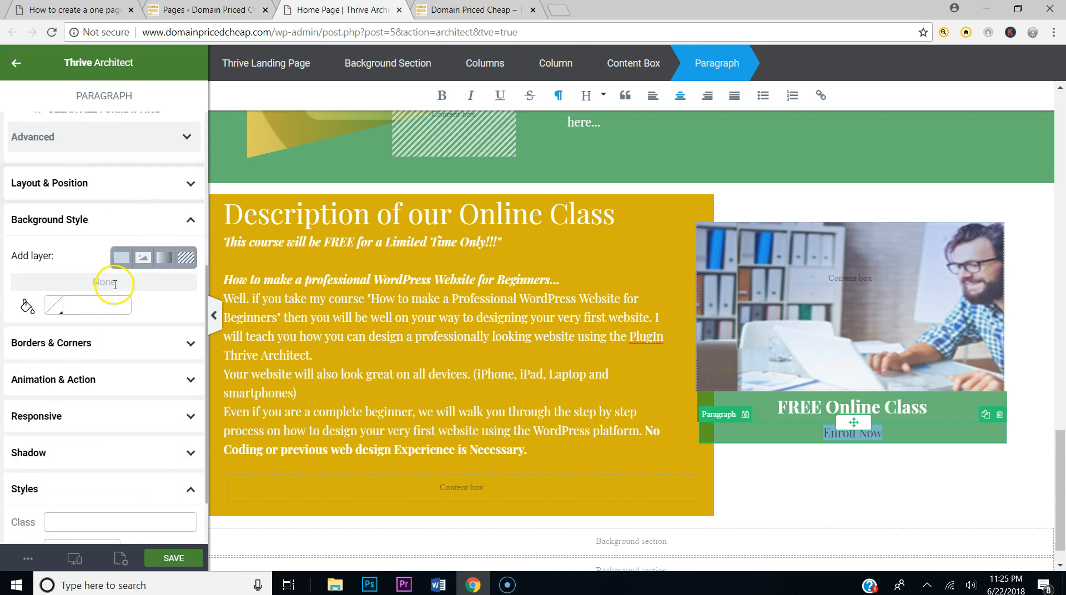
{"action": "left_click", "coordinate": [104, 308]}
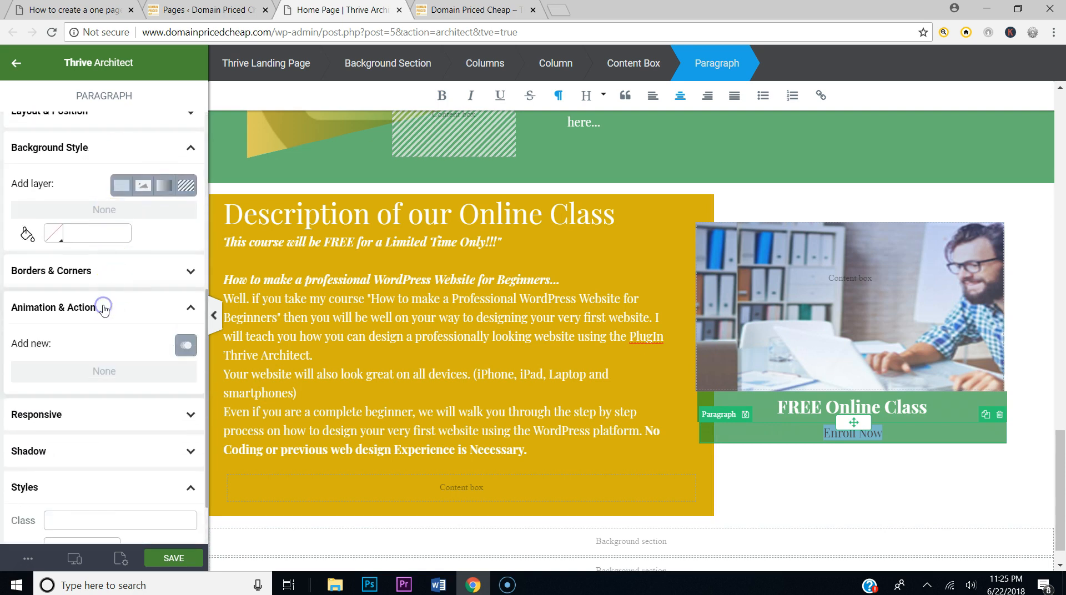
{"action": "left_click", "coordinate": [171, 309]}
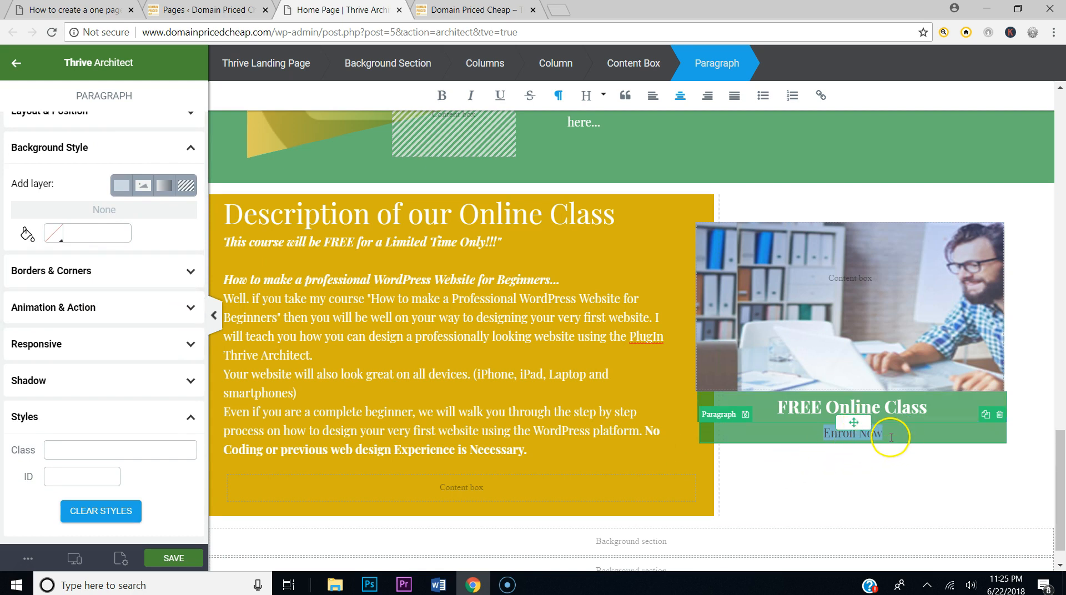
Step: Format the "Enroll Now" text with the color #ffffff and a font size of 27 px
{"action": "scroll", "coordinate": [107, 183], "scroll_direction": "up", "scroll_amount": 6}
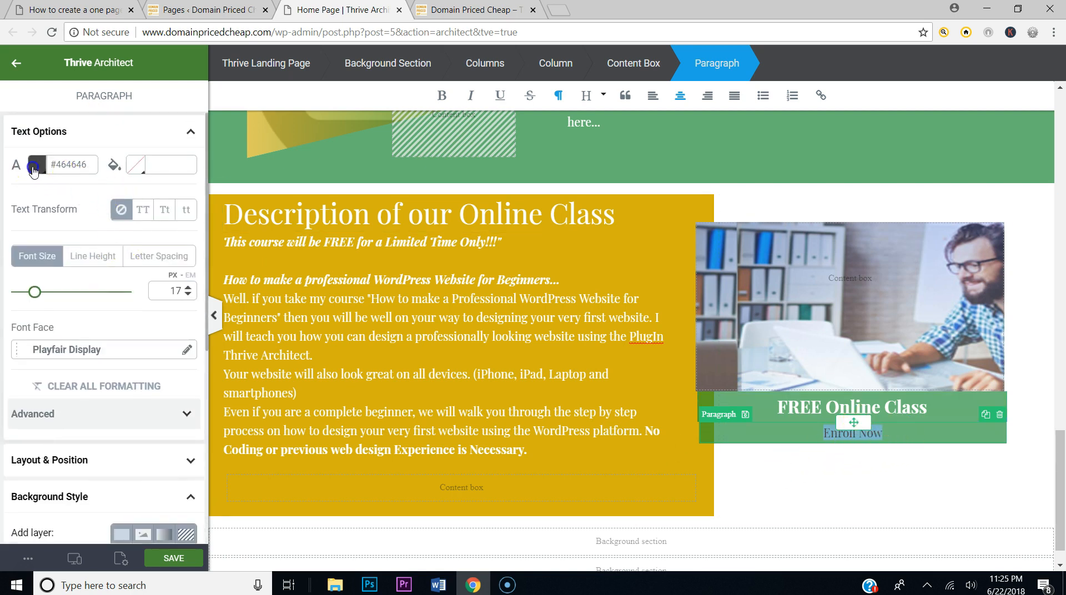
{"action": "left_click", "coordinate": [33, 169]}
{"action": "left_click", "coordinate": [22, 186]}
{"action": "left_click", "coordinate": [161, 408]}
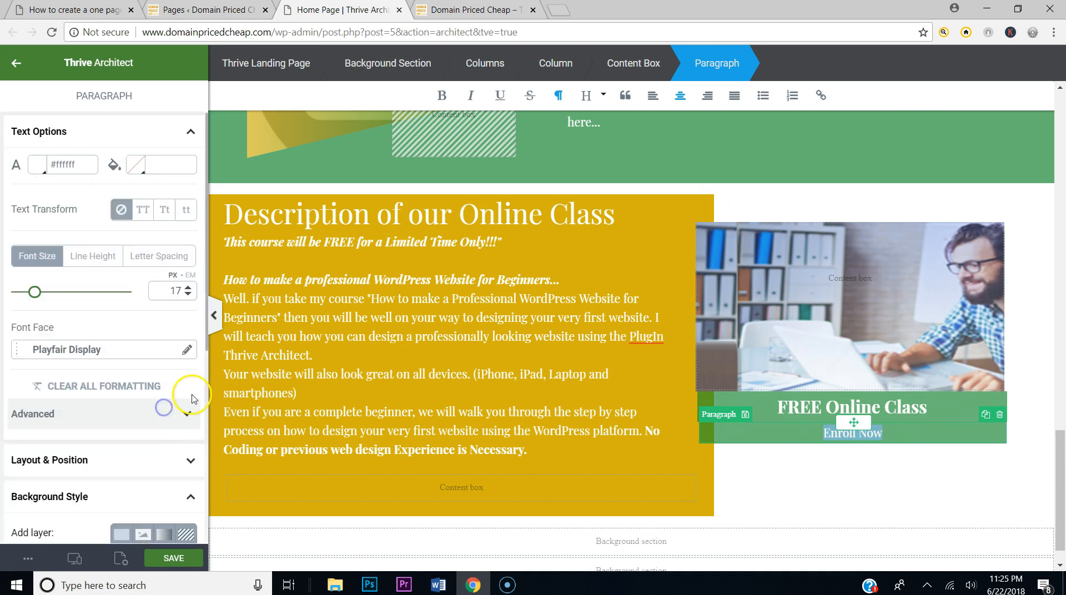
{"action": "left_click_drag", "start_coordinate": [36, 294], "coordinate": [47, 300]}
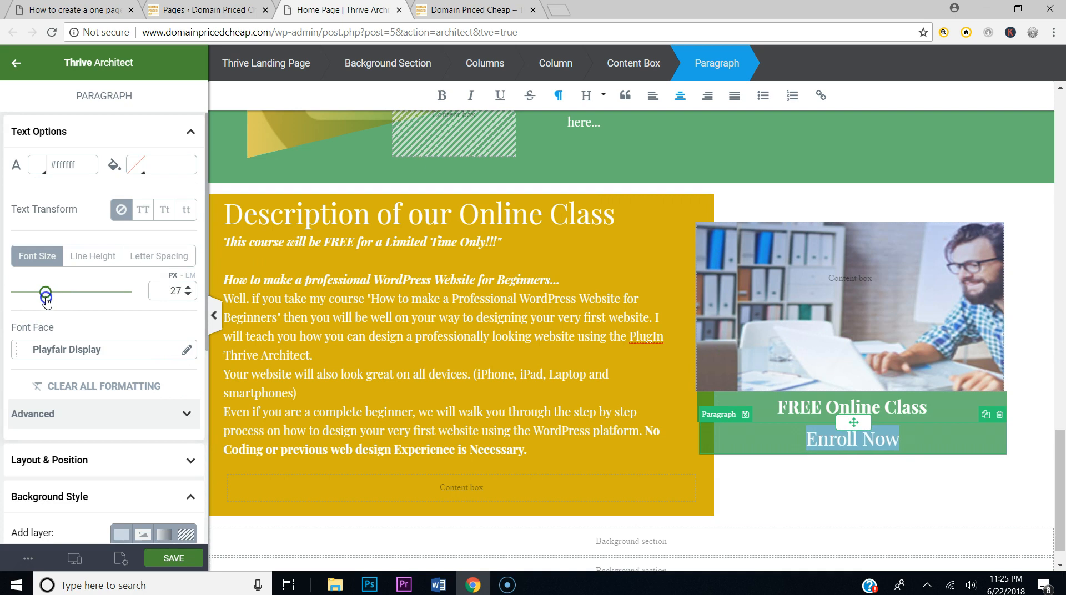
{"action": "left_click", "coordinate": [821, 96]}
{"action": "left_click", "coordinate": [703, 161]}
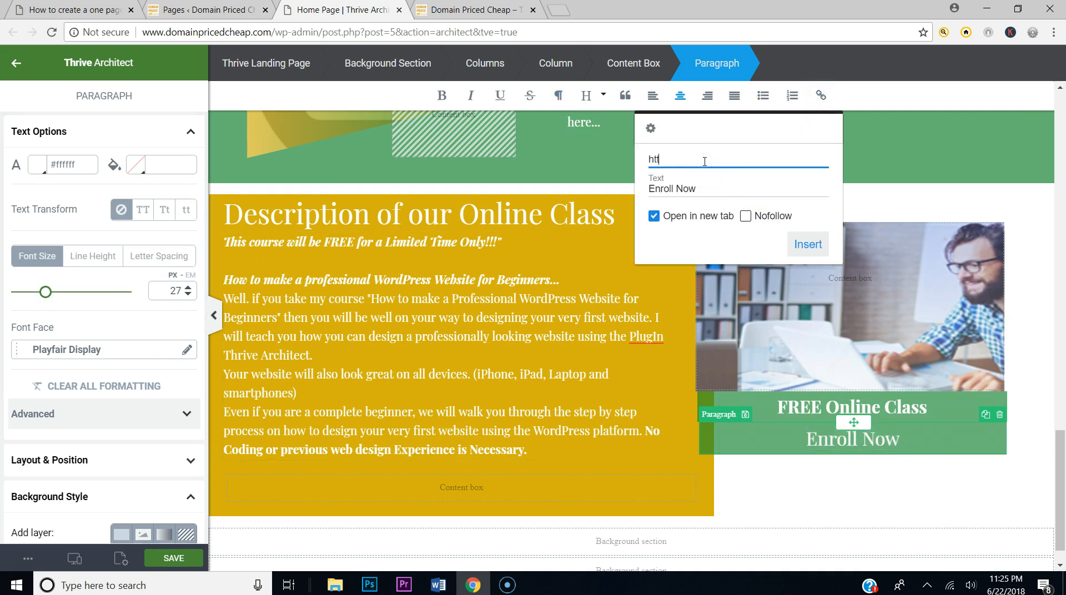
{"action": "type", "text": "http://www.creatingwebsite."}
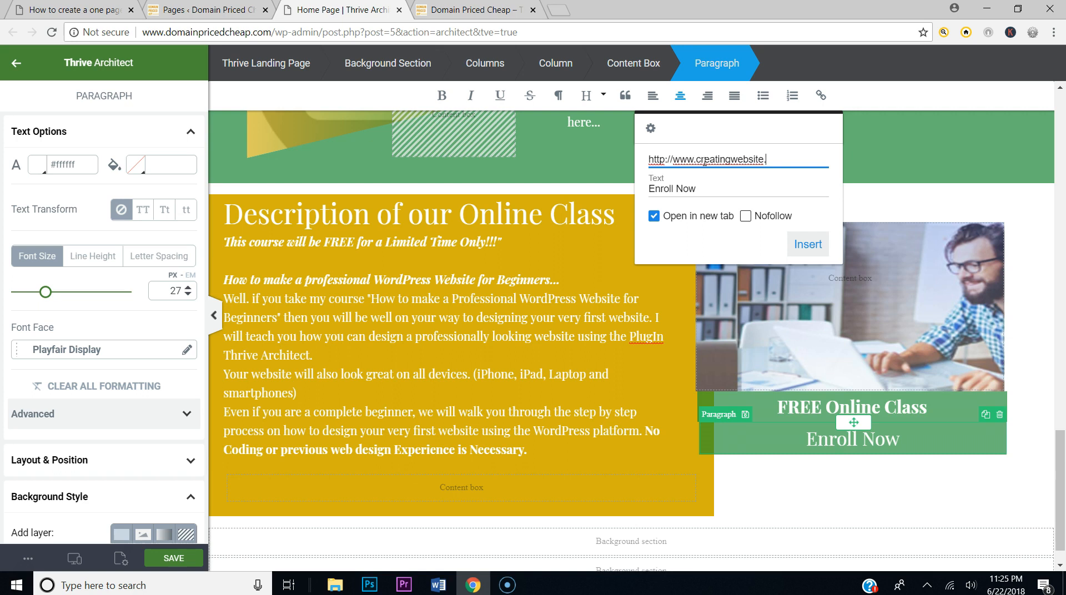
{"action": "left_click", "coordinate": [808, 245]}
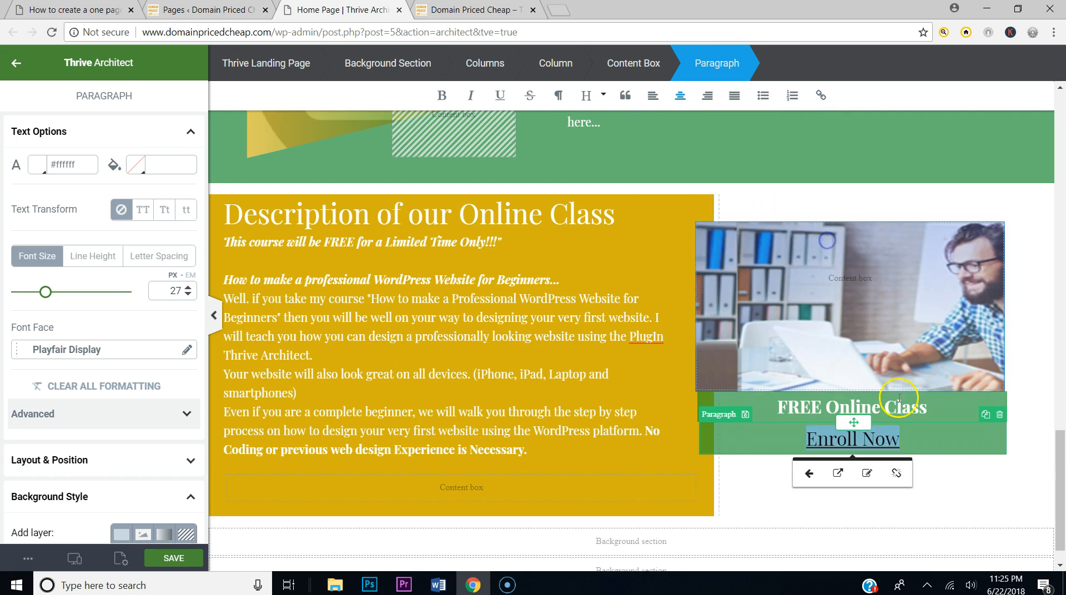
Step: Recolor the linked "Enroll Now" text to #ffffff and save the page
{"action": "left_click", "coordinate": [37, 165]}
{"action": "left_click", "coordinate": [150, 410]}
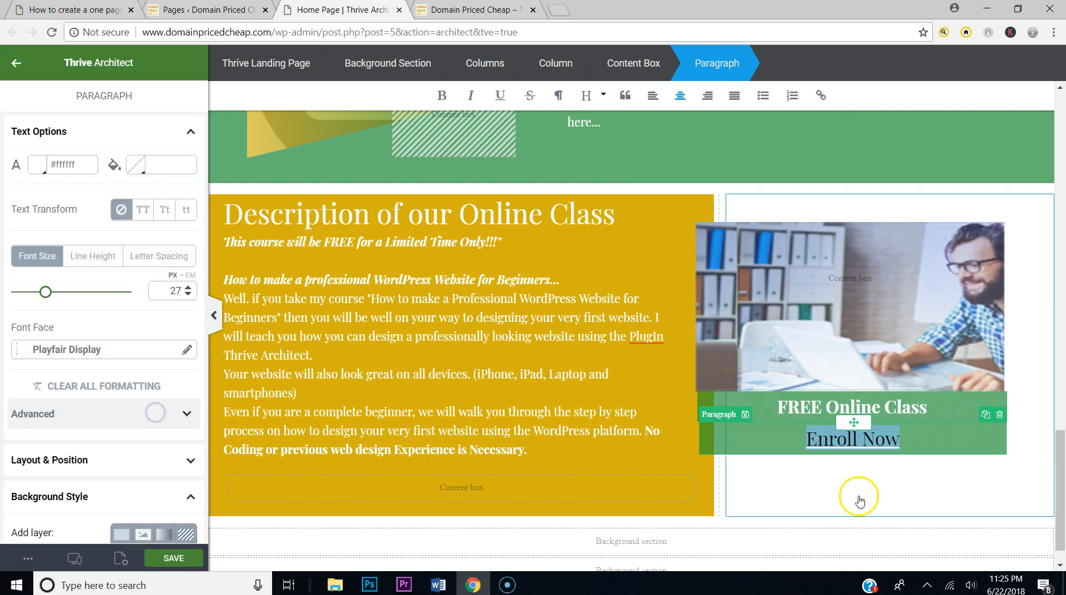
{"action": "left_click", "coordinate": [924, 436]}
{"action": "left_click", "coordinate": [169, 557]}
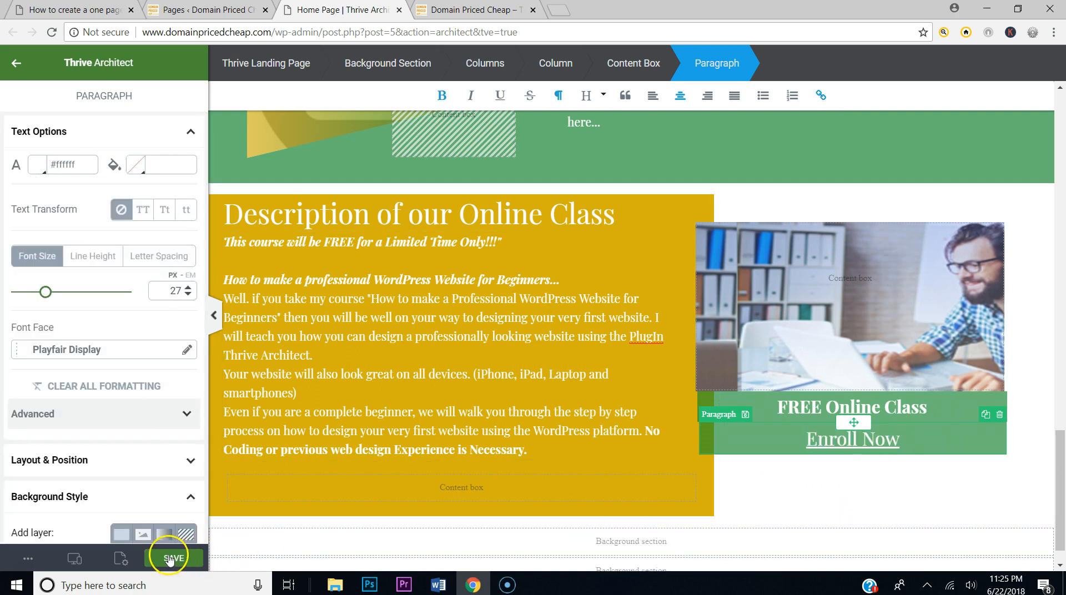
Step: Preview the page and examine it down to the online class section with its image and green captions
{"action": "scroll", "coordinate": [617, 201], "scroll_direction": "up", "scroll_amount": 10}
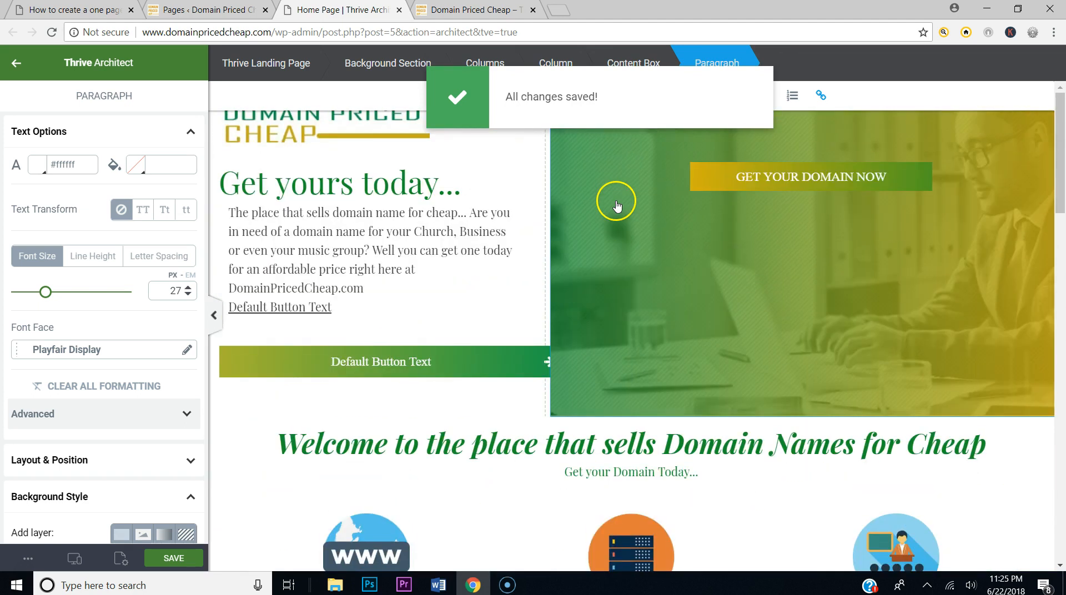
{"action": "scroll", "coordinate": [617, 206], "scroll_direction": "down", "scroll_amount": 10}
{"action": "left_click", "coordinate": [28, 558]}
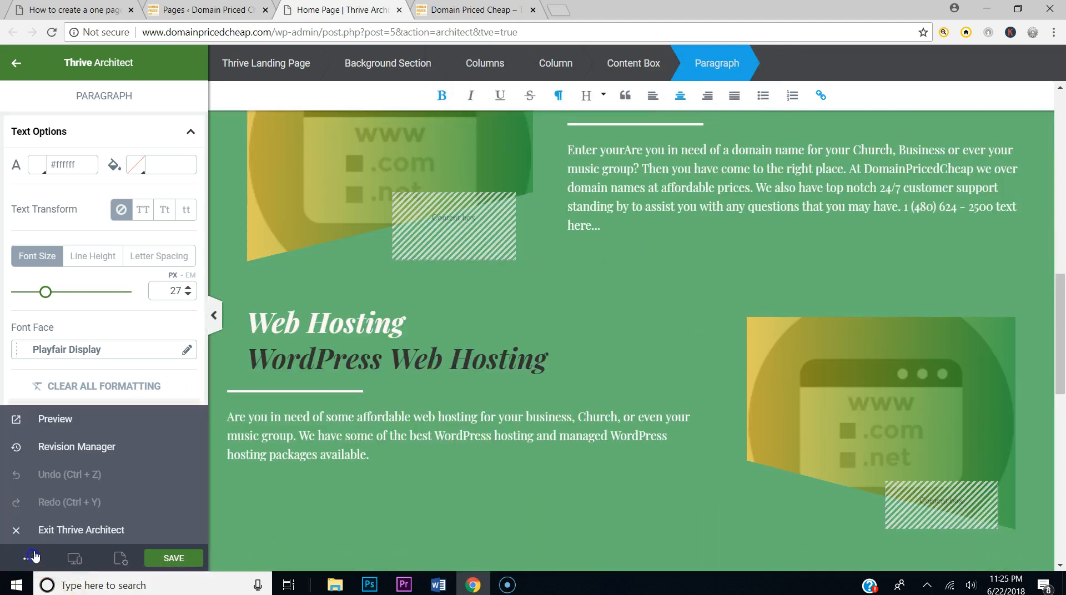
{"action": "left_click", "coordinate": [66, 415]}
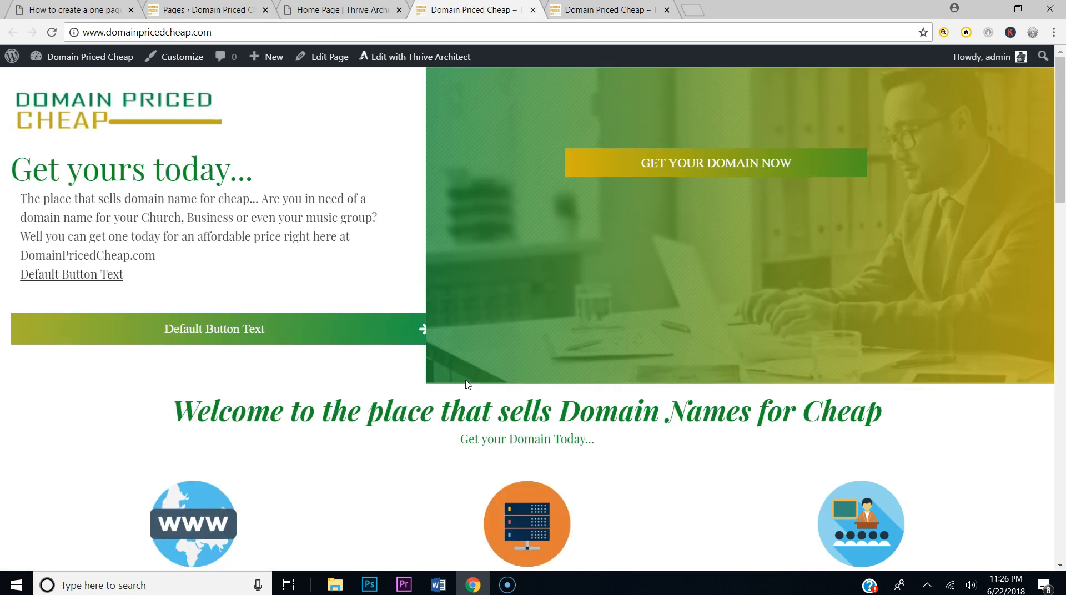
{"action": "scroll", "coordinate": [466, 384], "scroll_direction": "down", "scroll_amount": 7}
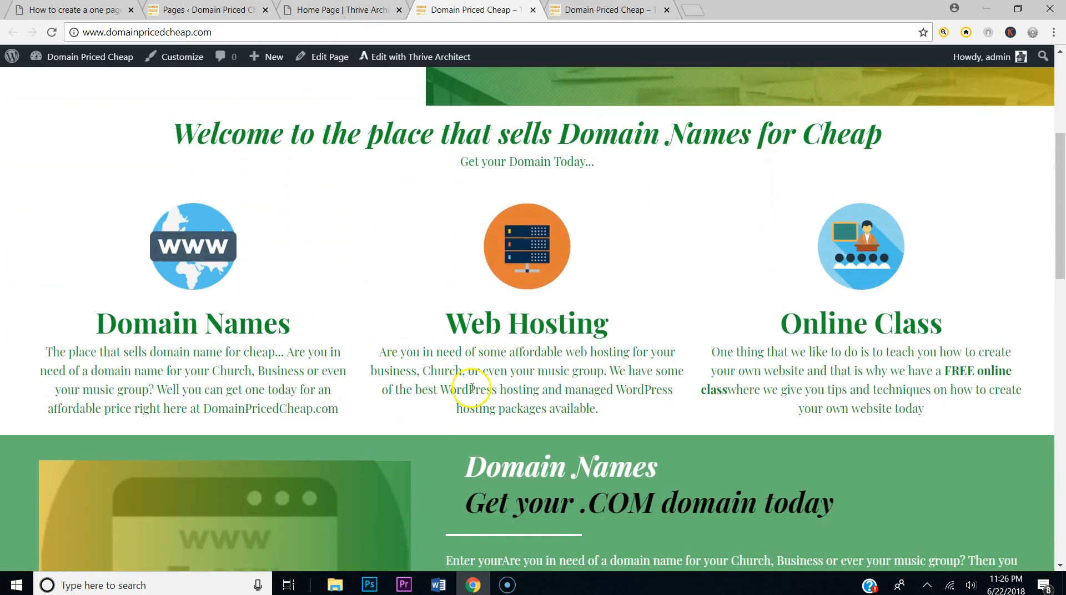
{"action": "scroll", "coordinate": [472, 387], "scroll_direction": "down", "scroll_amount": 6}
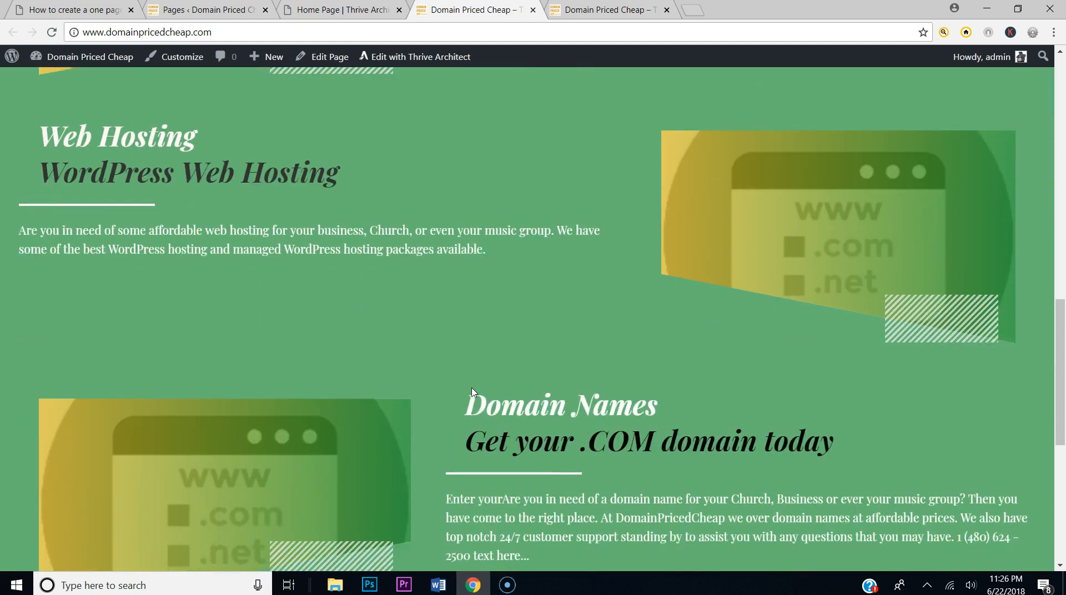
{"action": "scroll", "coordinate": [473, 392], "scroll_direction": "down", "scroll_amount": 2}
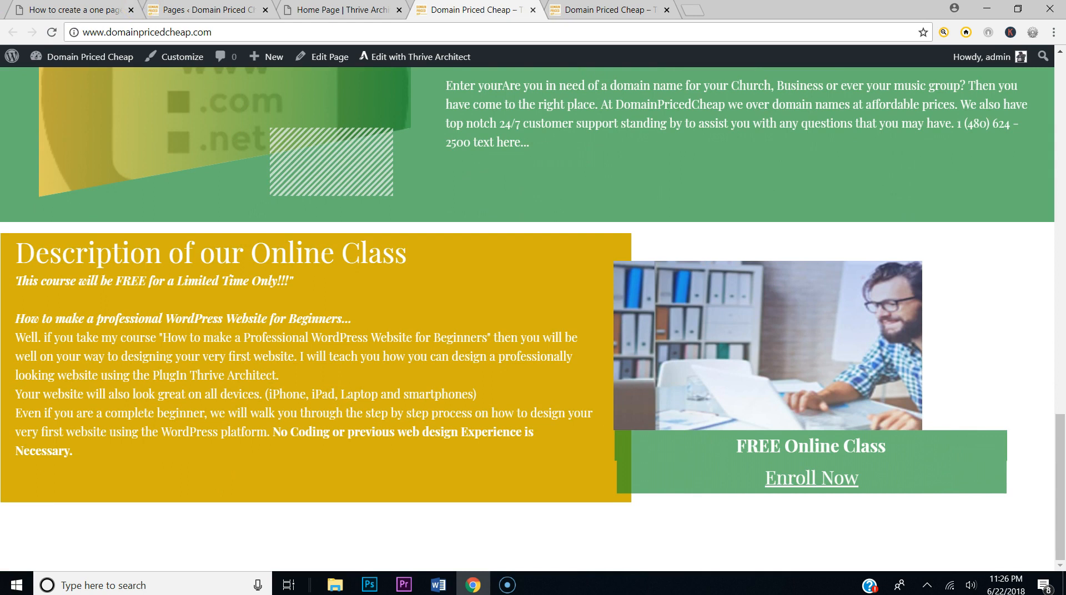
Step: Compare with the online class section of the reference page, then return to the home page editor
{"action": "left_click", "coordinate": [67, 8]}
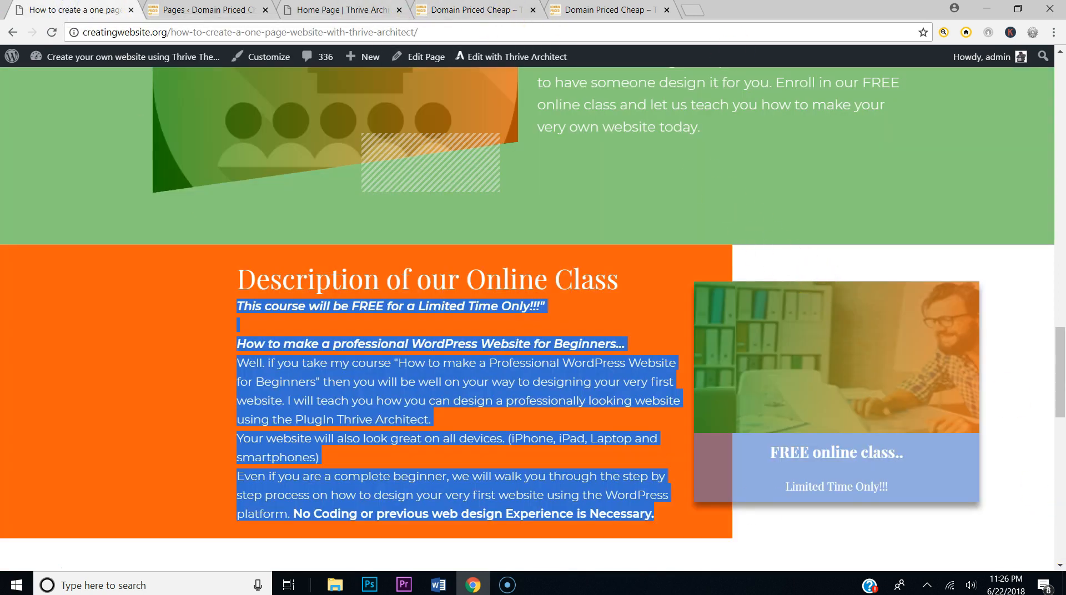
{"action": "left_click", "coordinate": [330, 7]}
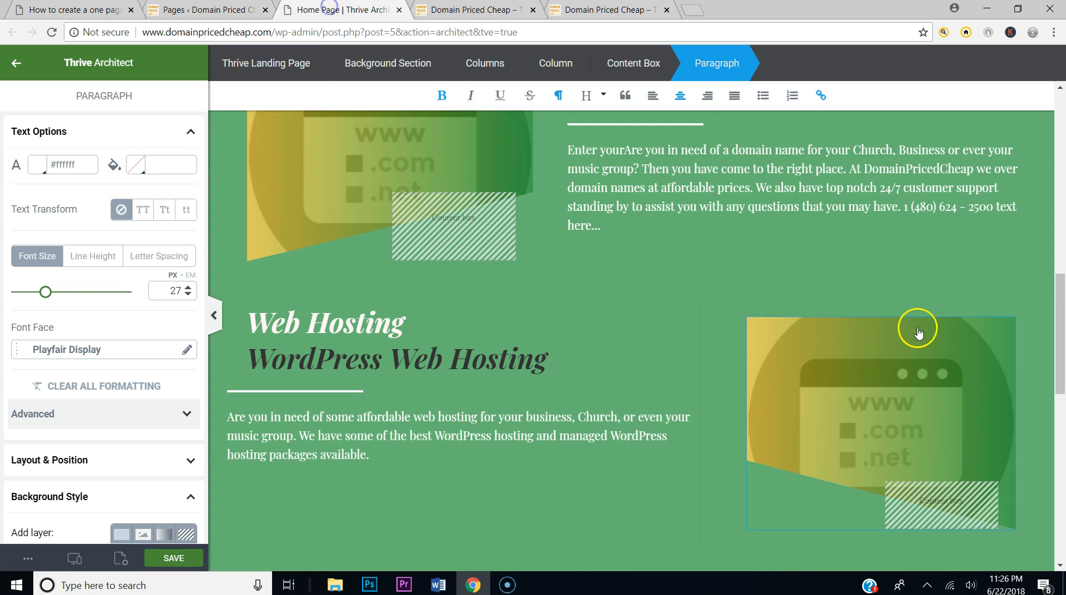
{"action": "left_click", "coordinate": [223, 11]}
{"action": "left_click", "coordinate": [286, 10]}
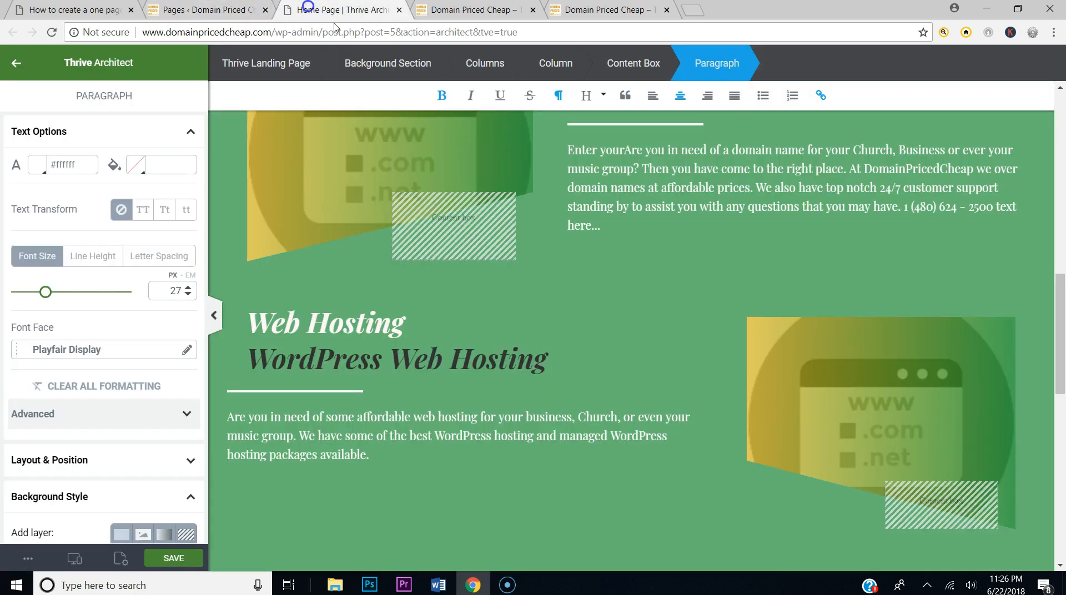
Step: Delete both caption paragraphs, the image content box and the two green content boxes from the column beside the class description
{"action": "scroll", "coordinate": [711, 330], "scroll_direction": "down", "scroll_amount": 3}
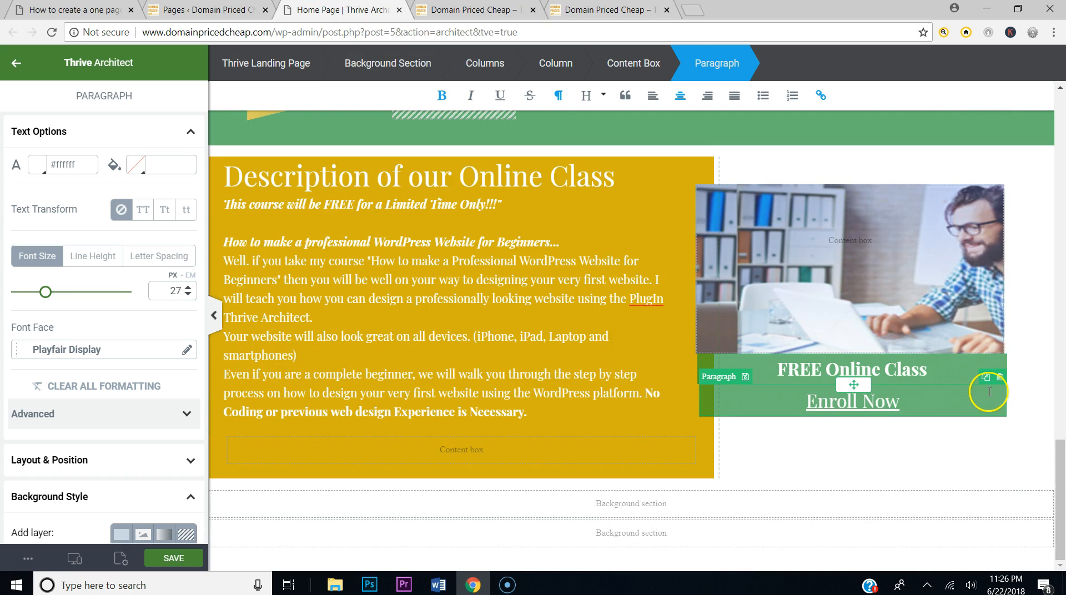
{"action": "left_click", "coordinate": [999, 377]}
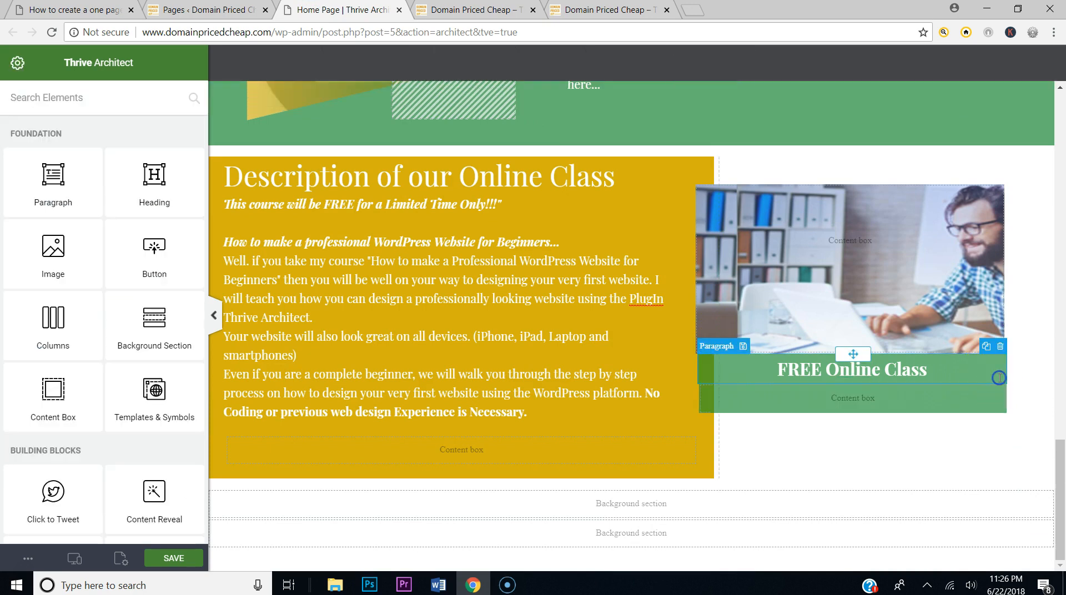
{"action": "left_click", "coordinate": [1000, 347]}
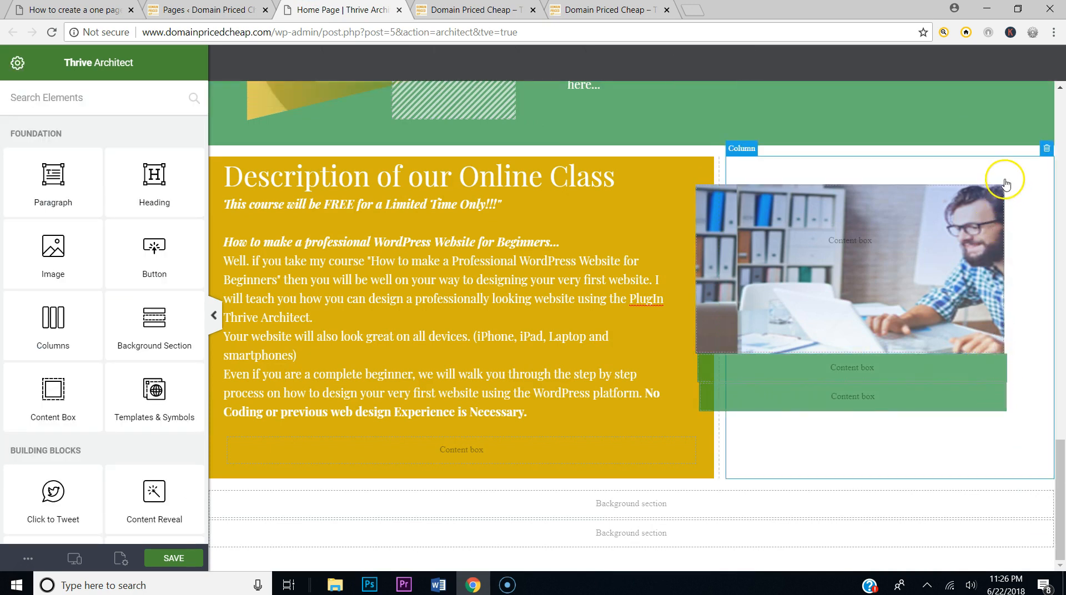
{"action": "left_click", "coordinate": [1000, 178]}
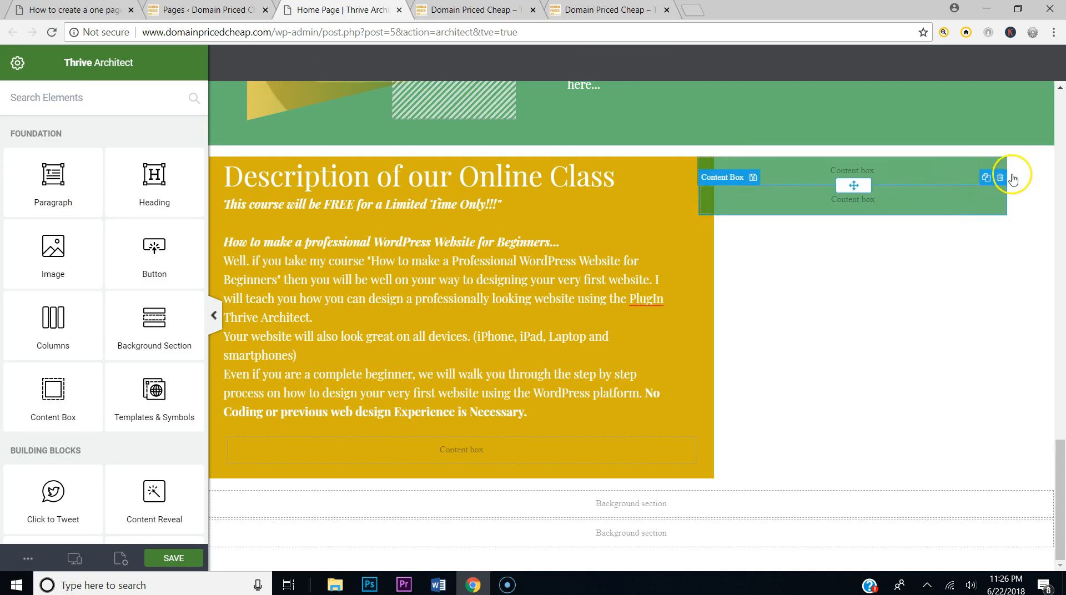
{"action": "left_click", "coordinate": [996, 178]}
{"action": "left_click", "coordinate": [1003, 150]}
{"action": "left_click", "coordinate": [999, 178]}
{"action": "left_click", "coordinate": [1001, 148]}
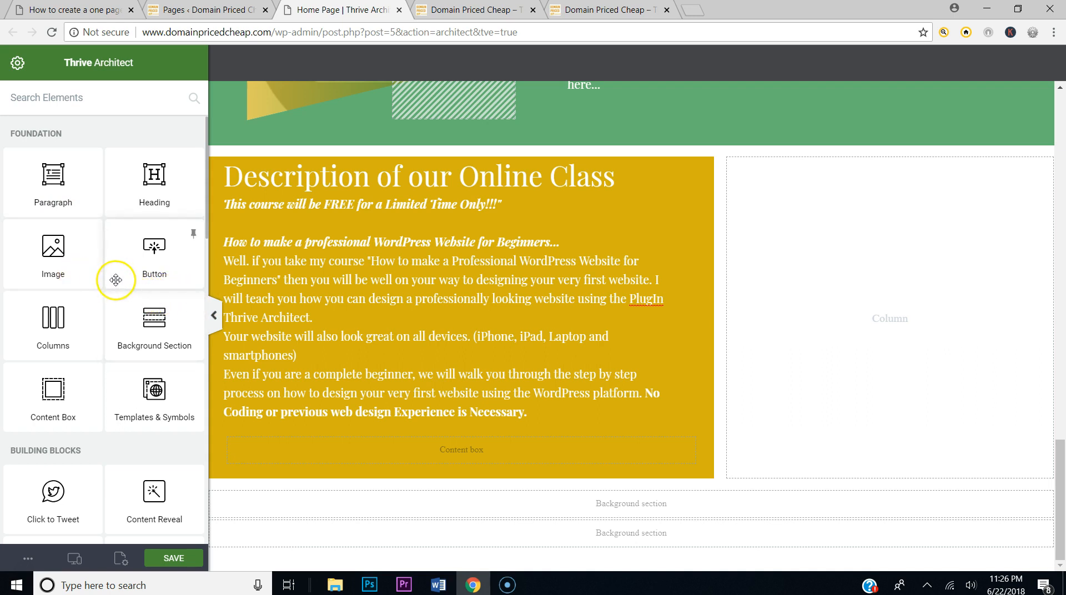
Step: Add a content box to the empty column beside the class description and check the class section of the reference page
{"action": "left_click_drag", "start_coordinate": [56, 383], "coordinate": [904, 303]}
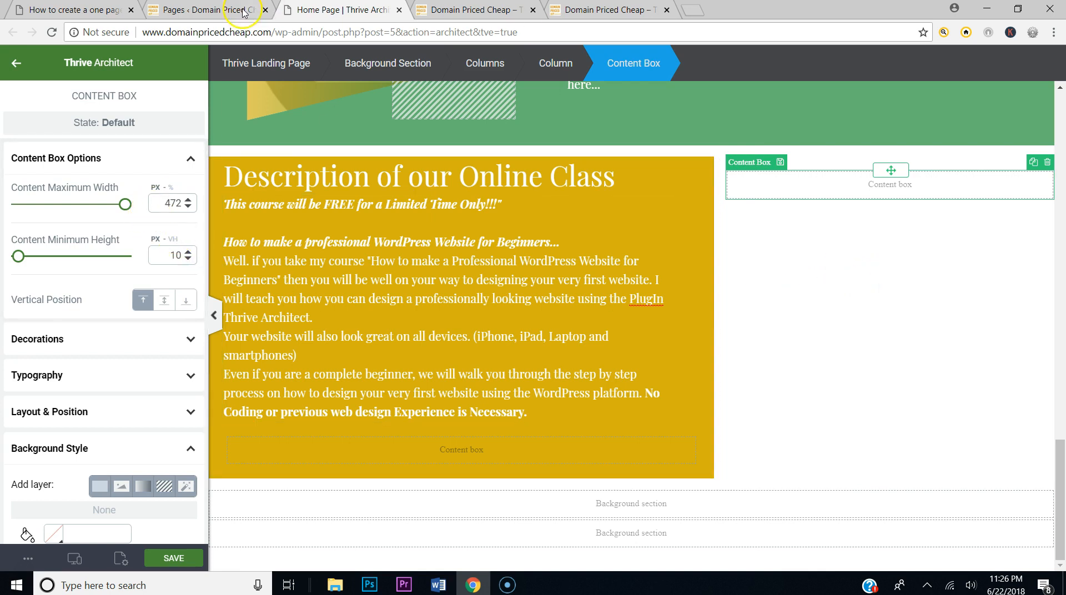
{"action": "left_click", "coordinate": [74, 7]}
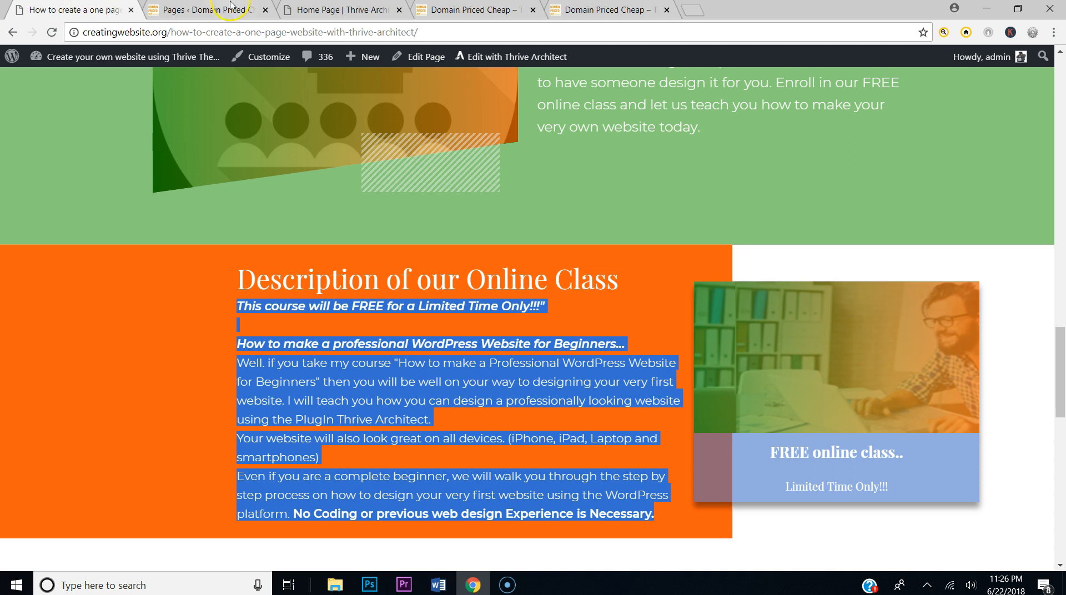
{"action": "left_click", "coordinate": [315, 8]}
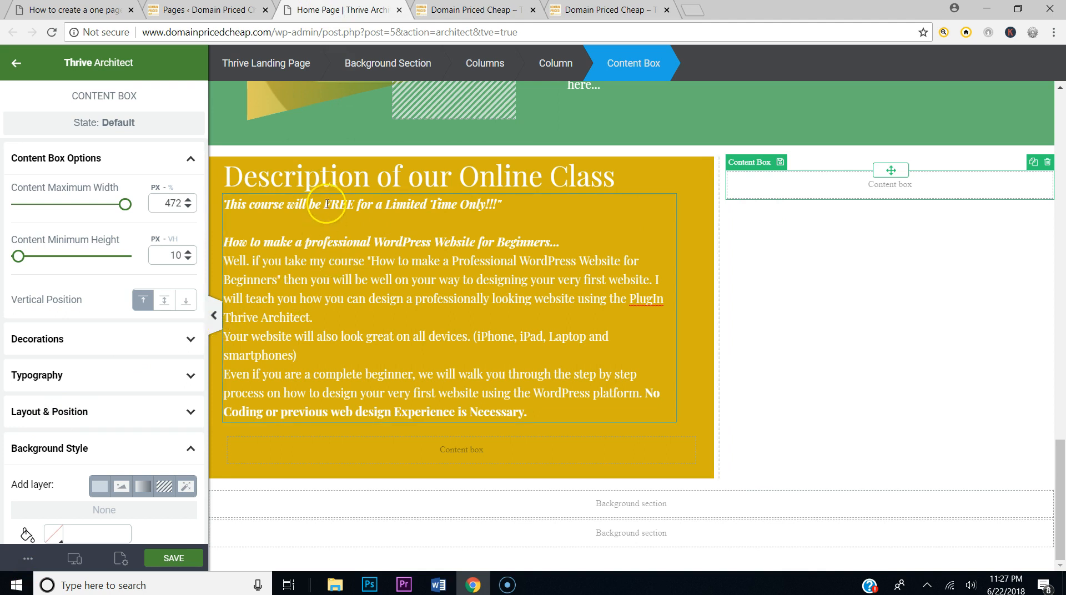
Step: Apply a drop shadow to the new content box with color #000000, distance 8 px and blur 12 px
{"action": "left_click", "coordinate": [178, 160]}
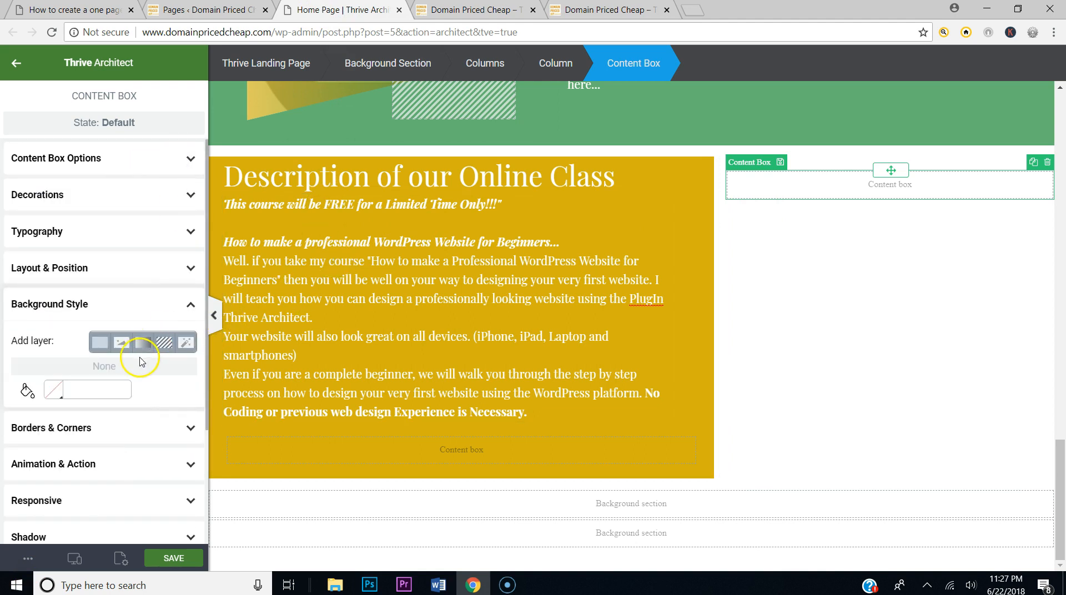
{"action": "scroll", "coordinate": [156, 349], "scroll_direction": "down", "scroll_amount": 2}
{"action": "scroll", "coordinate": [156, 346], "scroll_direction": "down", "scroll_amount": 1}
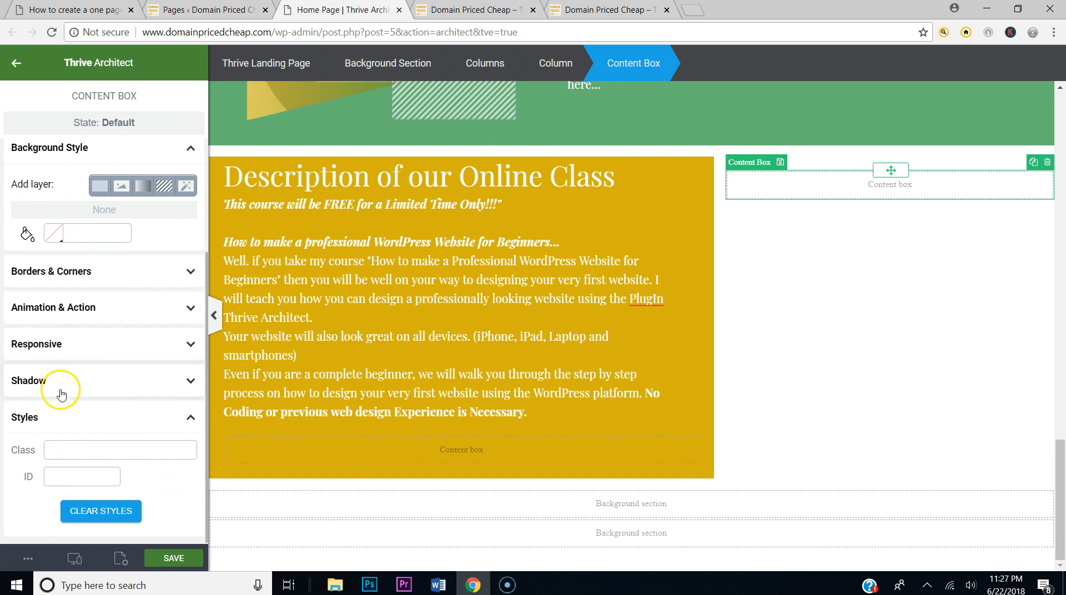
{"action": "left_click", "coordinate": [97, 386]}
{"action": "left_click", "coordinate": [154, 420]}
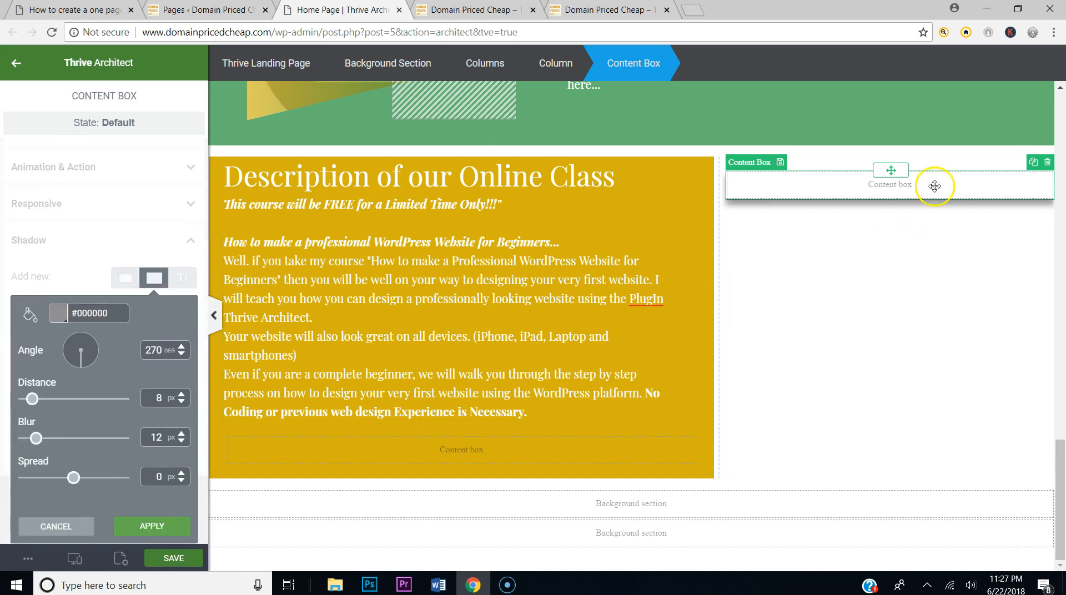
{"action": "left_click", "coordinate": [154, 533]}
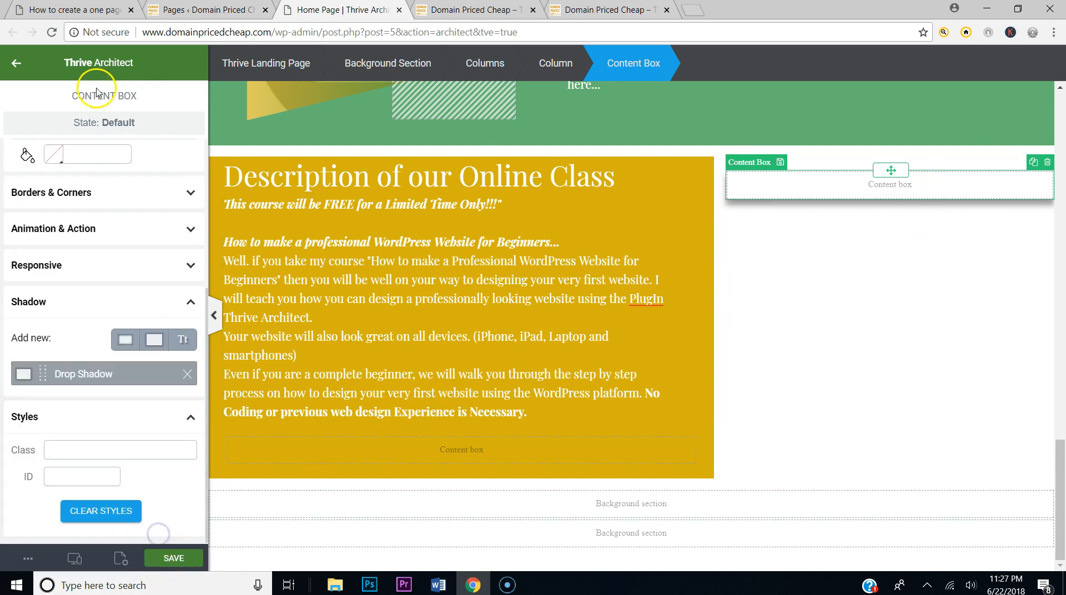
Step: Nest a second content box inside the shadowed one and give it the guy-at-computer image as a stretched background
{"action": "left_click", "coordinate": [20, 65]}
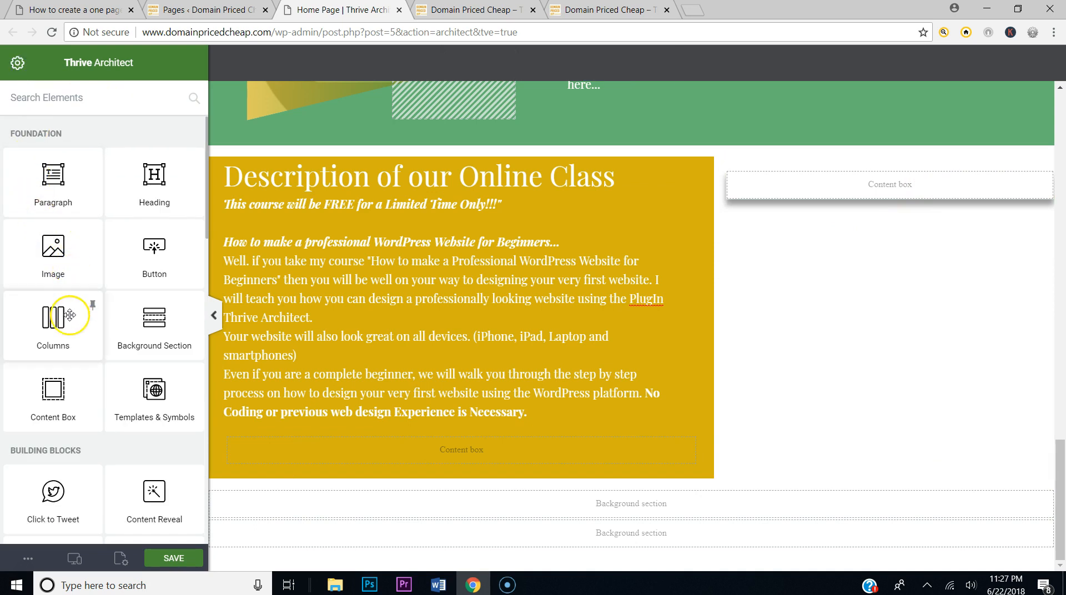
{"action": "left_click_drag", "start_coordinate": [52, 389], "coordinate": [871, 176]}
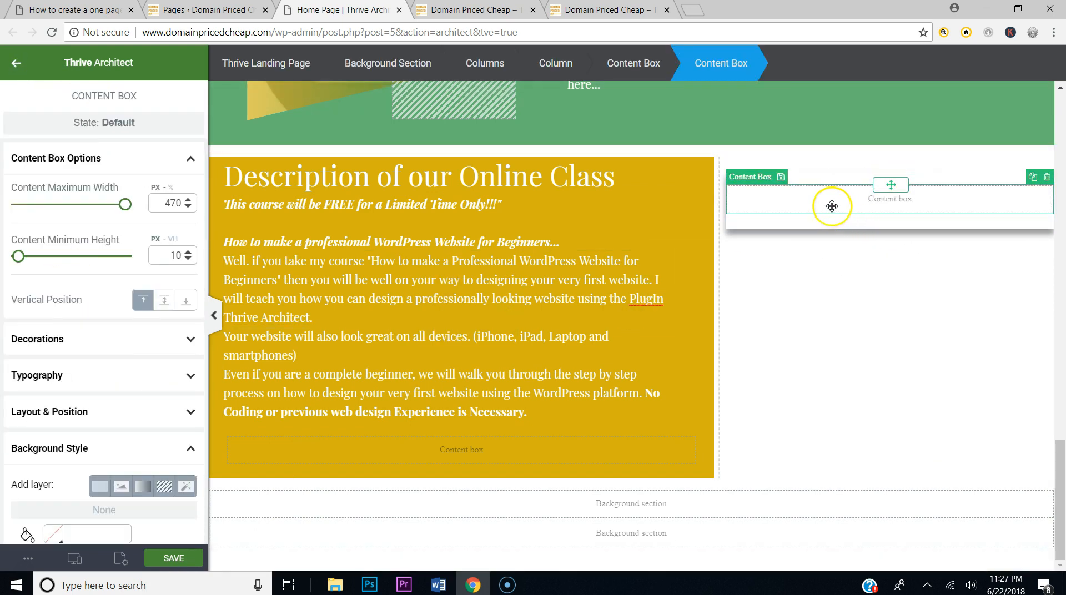
{"action": "left_click", "coordinate": [123, 487]}
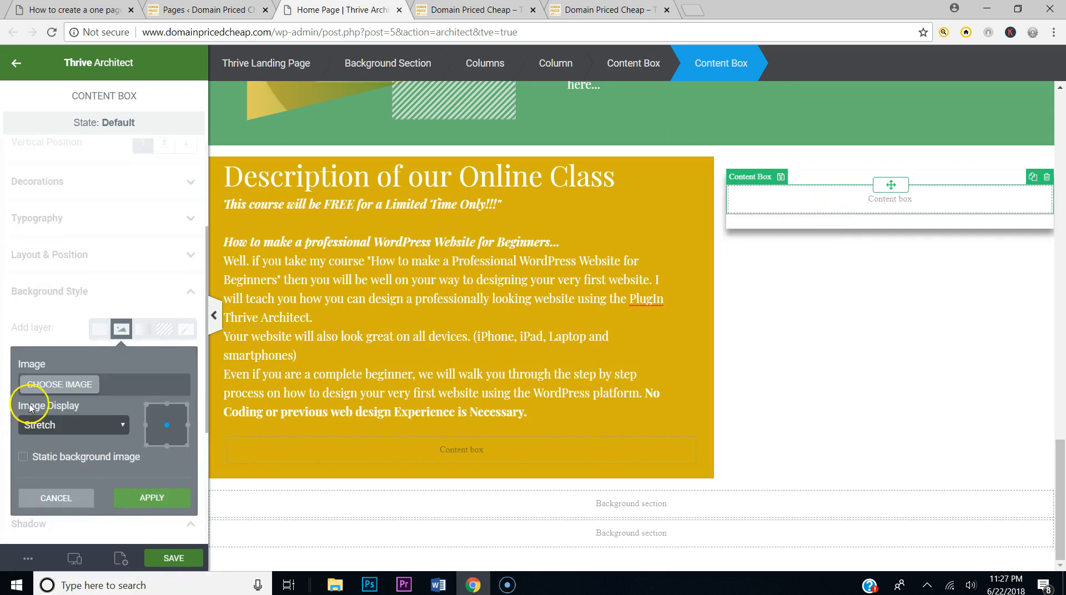
{"action": "left_click", "coordinate": [57, 382]}
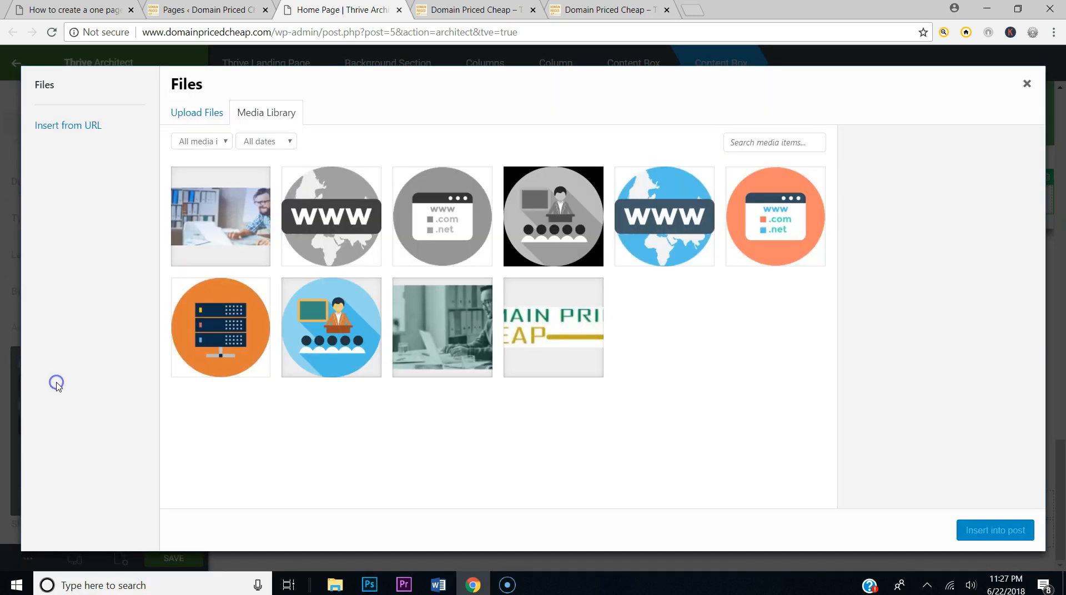
{"action": "left_click", "coordinate": [251, 225]}
{"action": "left_click", "coordinate": [994, 529]}
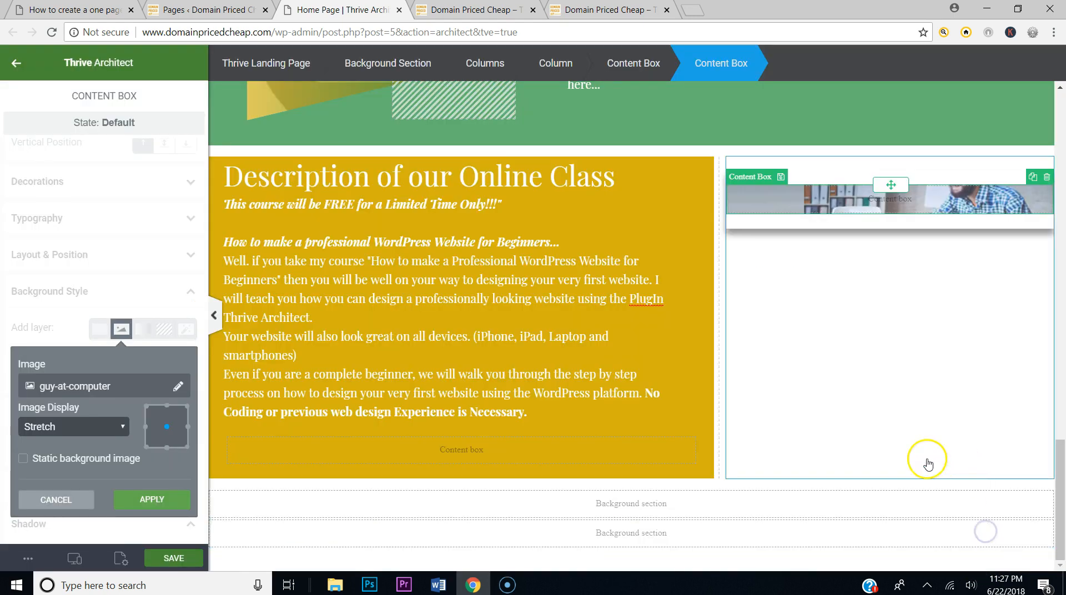
{"action": "left_click", "coordinate": [139, 501]}
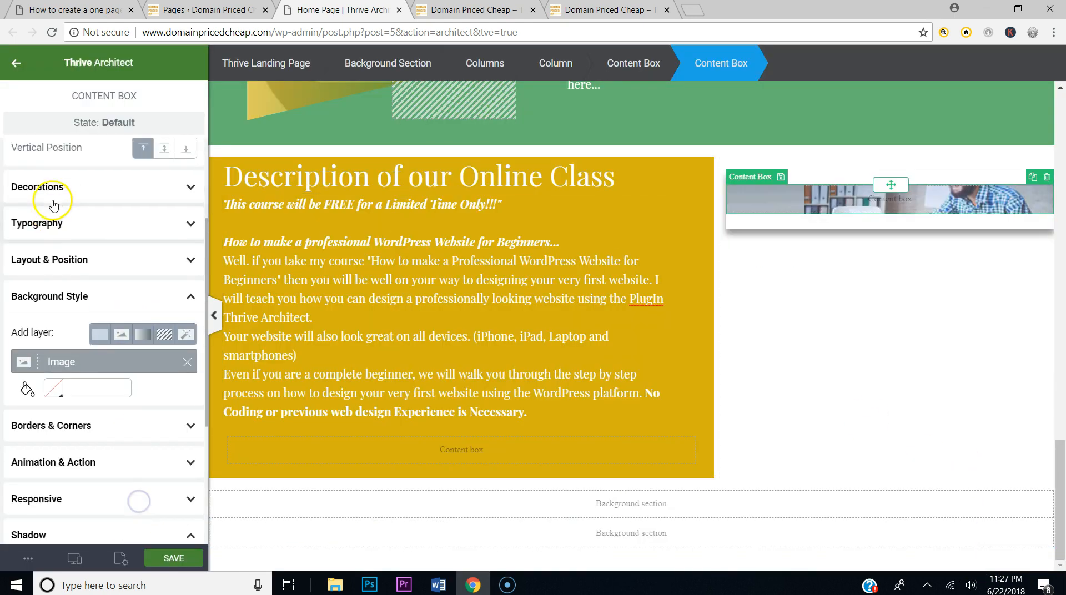
Step: Set the image content box's minimum height to 216 px
{"action": "scroll", "coordinate": [53, 205], "scroll_direction": "up", "scroll_amount": 3}
{"action": "left_click_drag", "start_coordinate": [18, 254], "coordinate": [42, 262]}
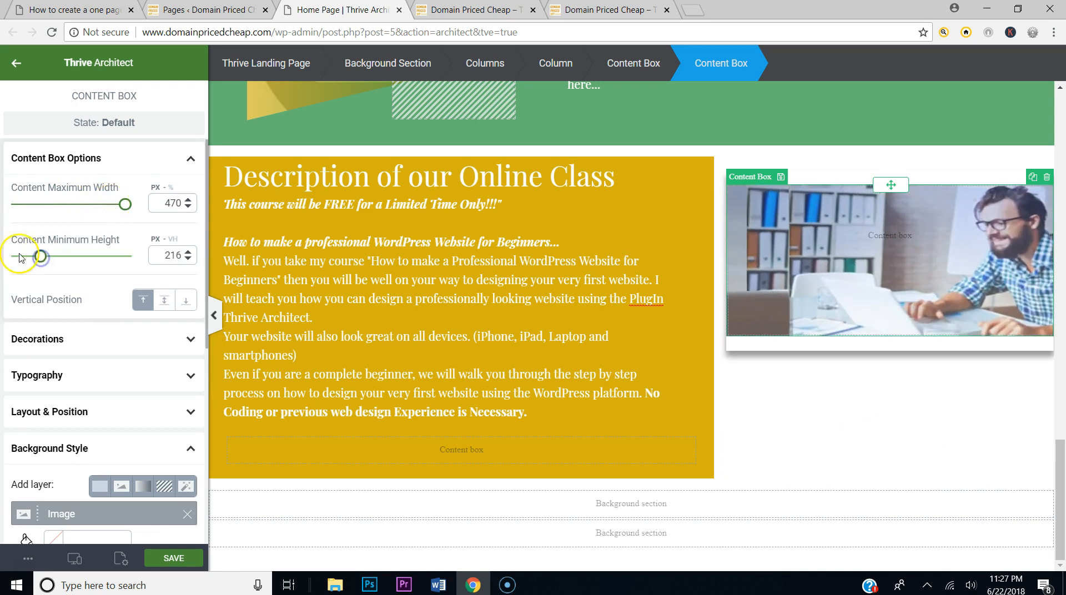
{"action": "left_click", "coordinate": [7, 65]}
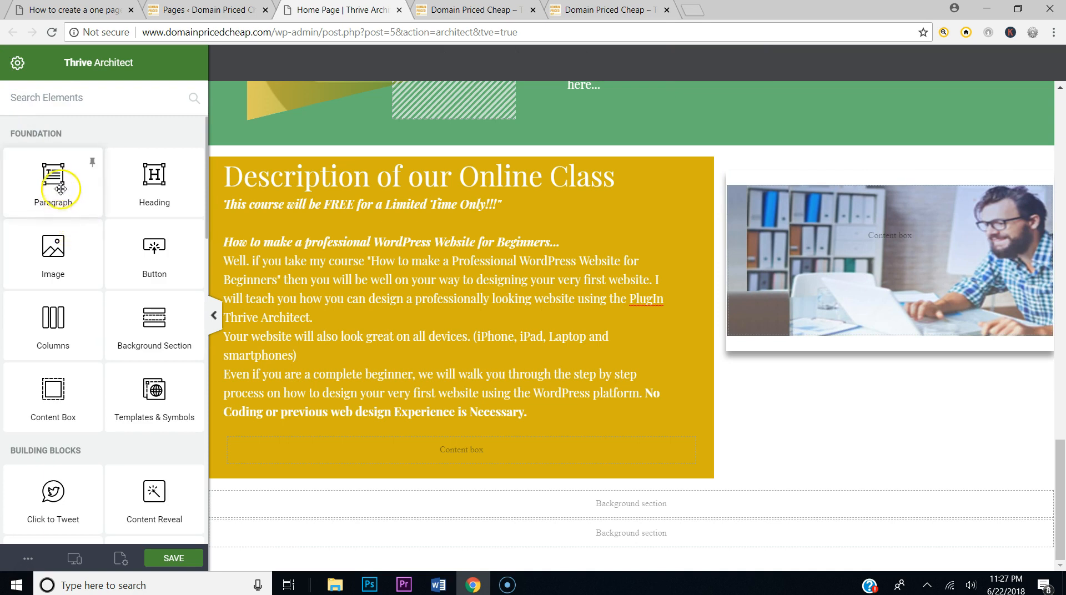
Step: Add a paragraph below the image inside the shadowed box, duplicate it, and change the upper copy's text to "Online Class"
{"action": "left_click_drag", "start_coordinate": [61, 178], "coordinate": [826, 341]}
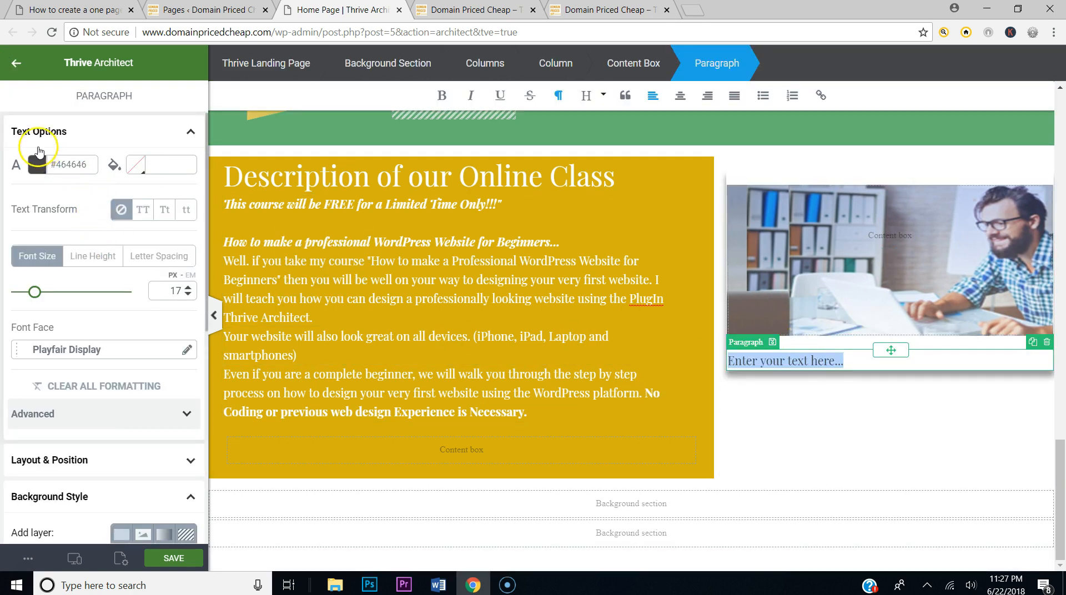
{"action": "left_click", "coordinate": [1032, 342]}
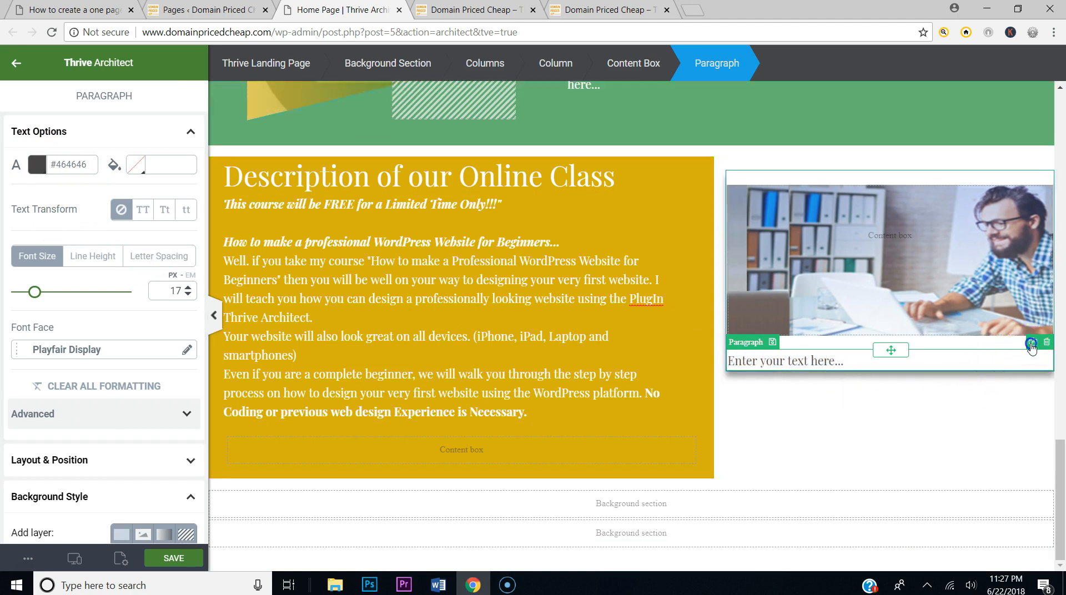
{"action": "triple_click", "coordinate": [848, 363]}
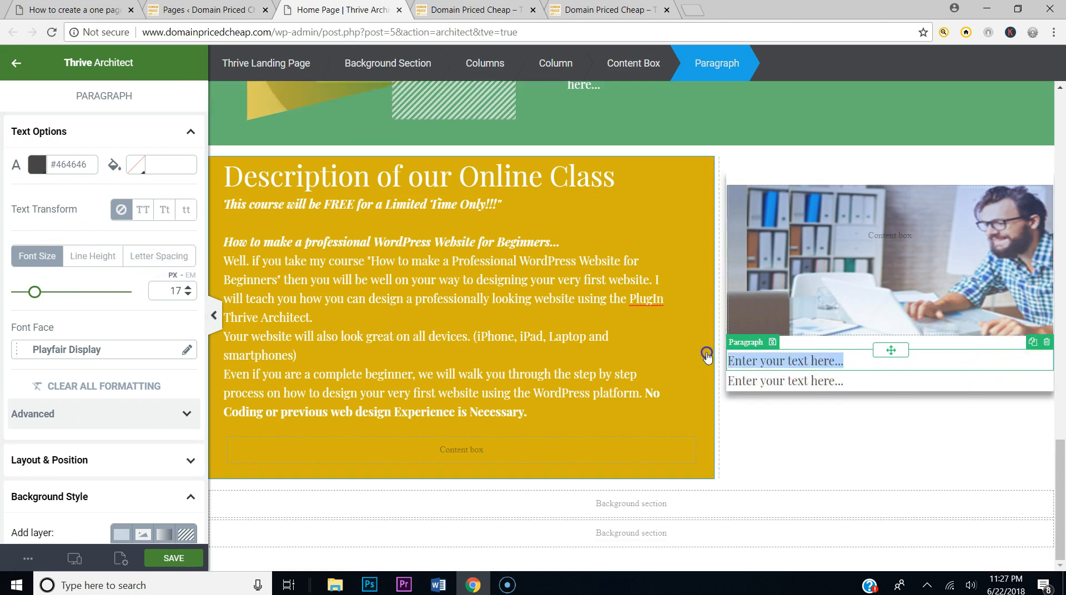
{"action": "type", "text": "Online Class"}
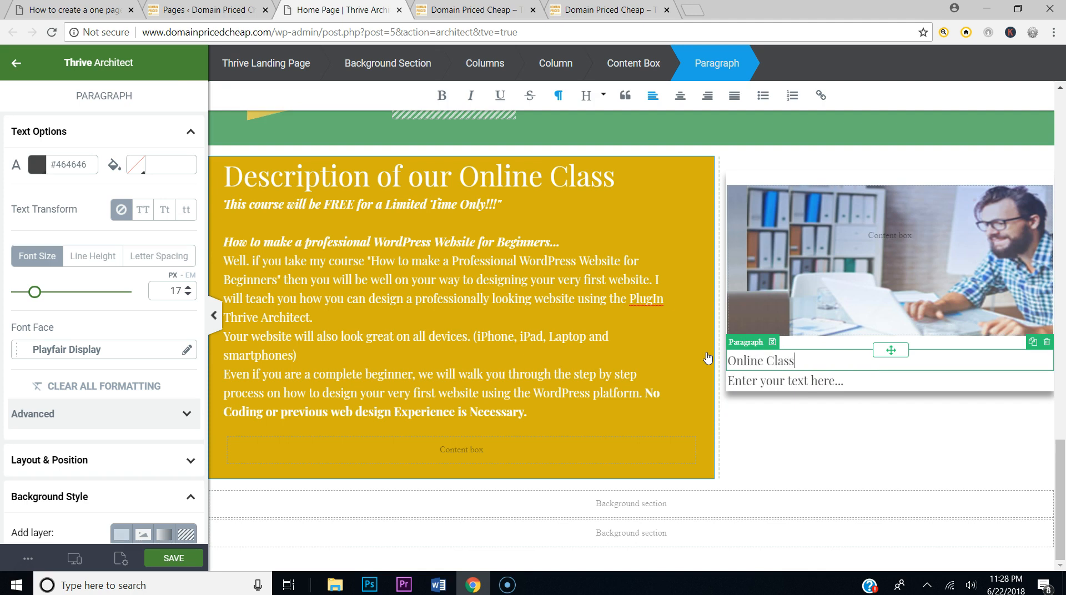
Step: Set the "Online Class" caption's font size to 34 px and center it
{"action": "left_click", "coordinate": [841, 360]}
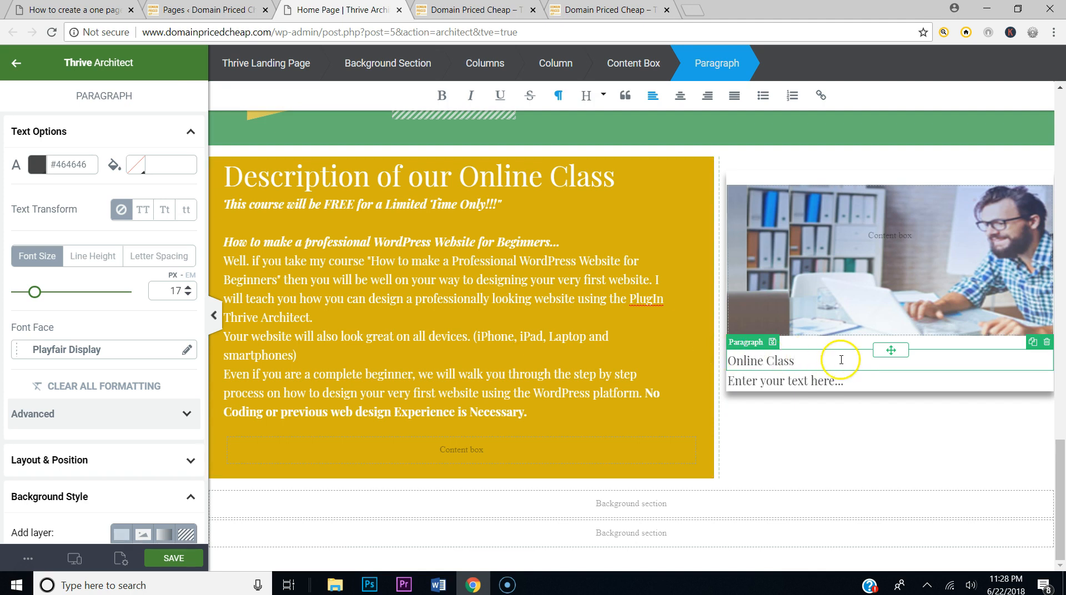
{"action": "left_click", "coordinate": [34, 271]}
{"action": "left_click_drag", "start_coordinate": [35, 291], "coordinate": [54, 292]}
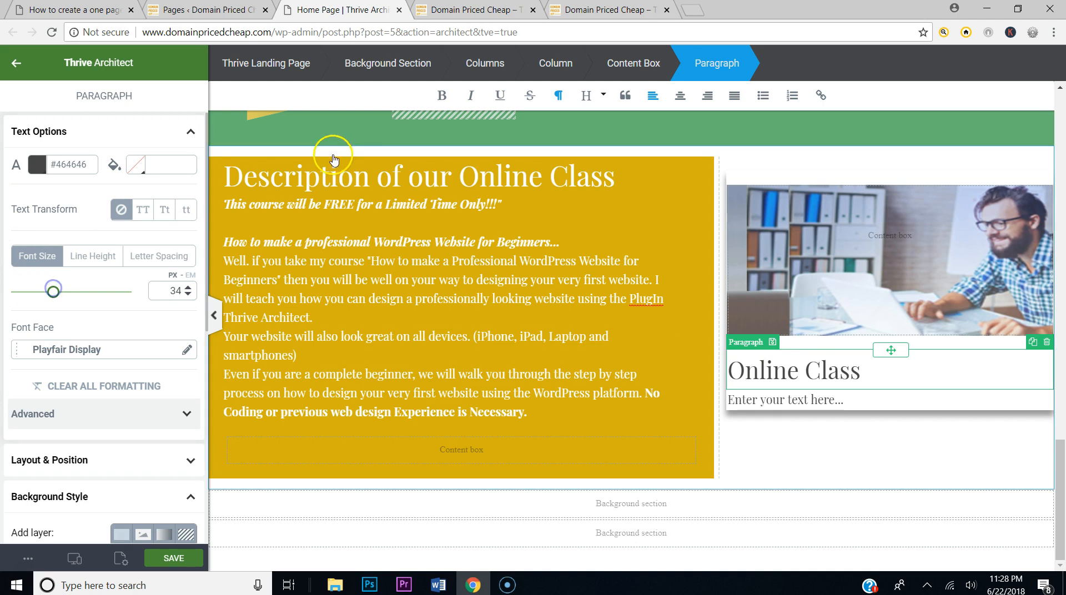
{"action": "left_click", "coordinate": [680, 95]}
Step: Change the second caption's text to "Enroll Now...", center it with bold turned on, and set its font size to 27 px
{"action": "left_click_drag", "start_coordinate": [861, 396], "coordinate": [749, 398]}
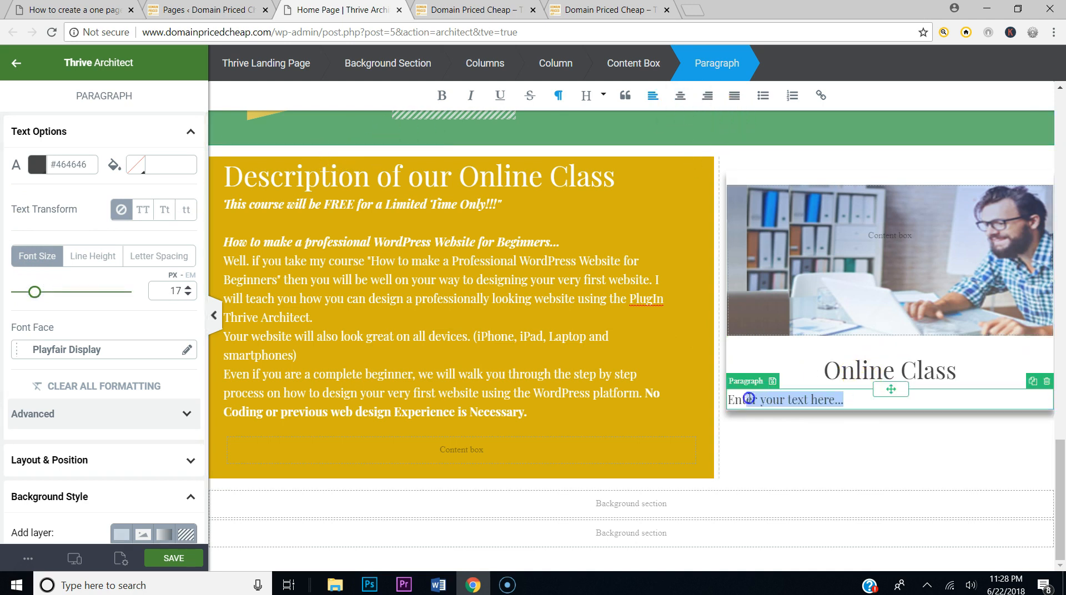
{"action": "type", "text": "Enroll Now"}
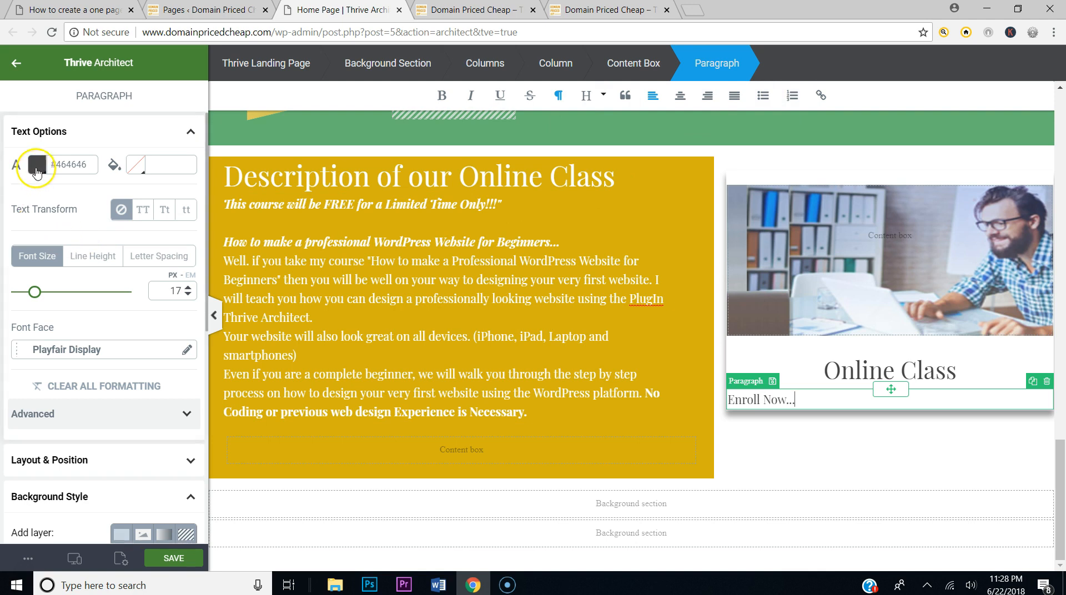
{"action": "left_click", "coordinate": [680, 95]}
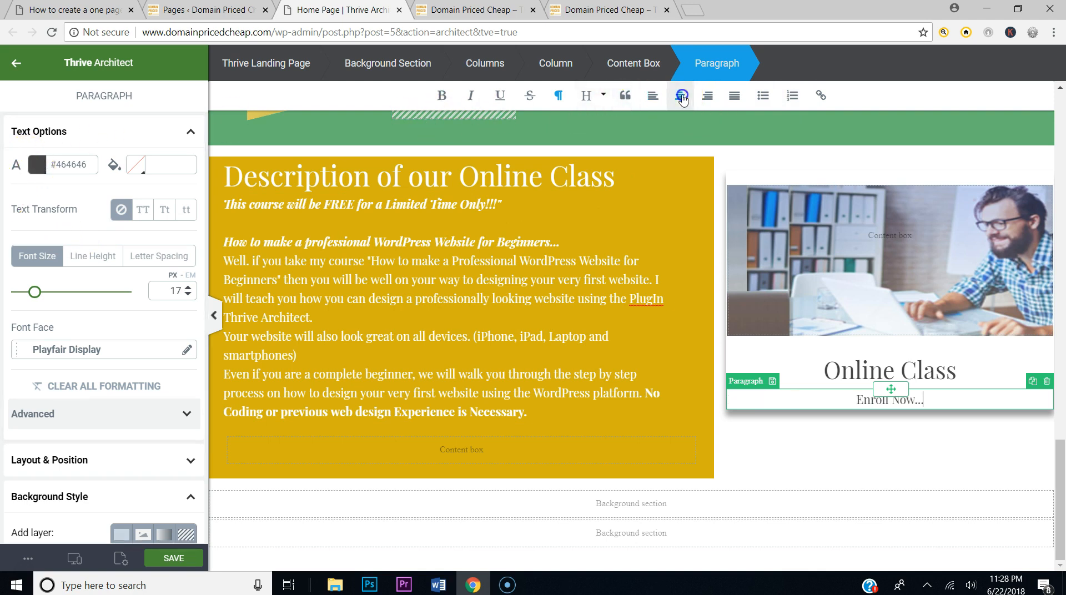
{"action": "left_click", "coordinate": [442, 95]}
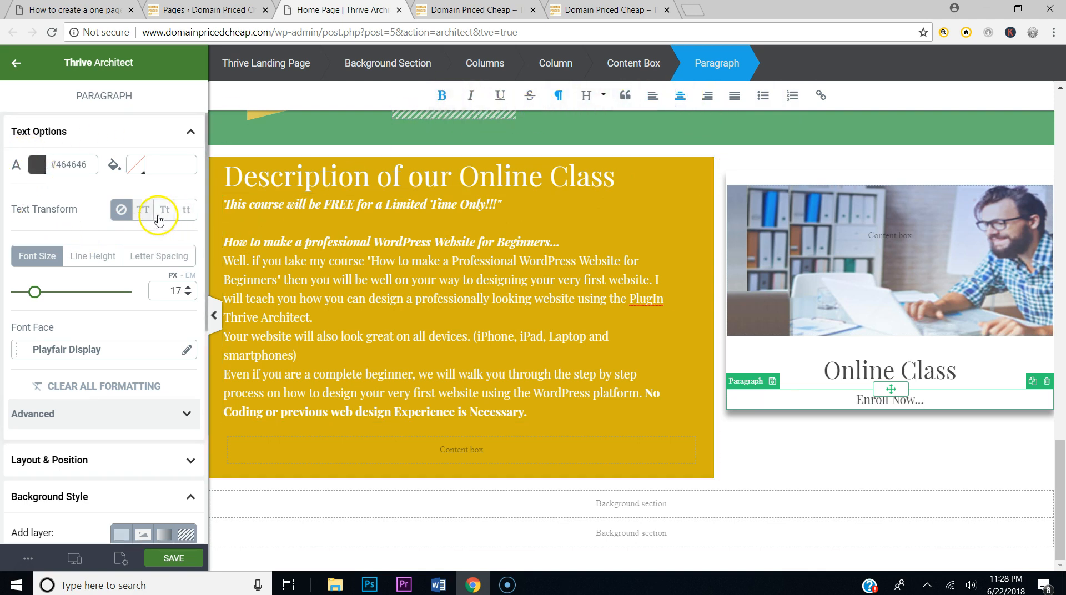
{"action": "left_click", "coordinate": [45, 299]}
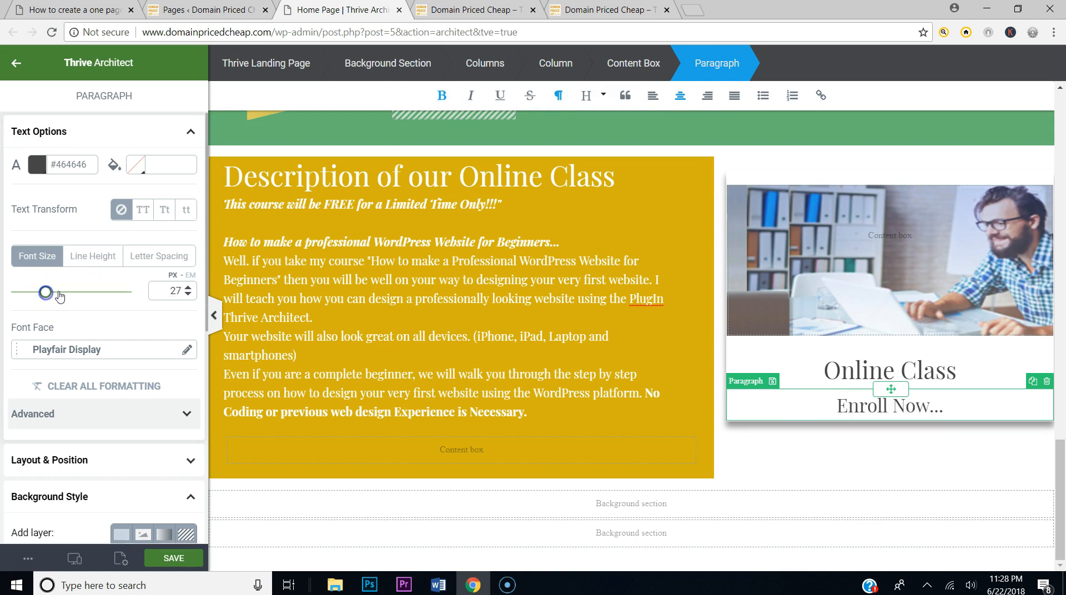
Step: Set the outer shadowed content box's left margin to -54 and right margin to 25 so it overlaps the yellow description column
{"action": "left_click", "coordinate": [858, 184]}
{"action": "left_click", "coordinate": [182, 161]}
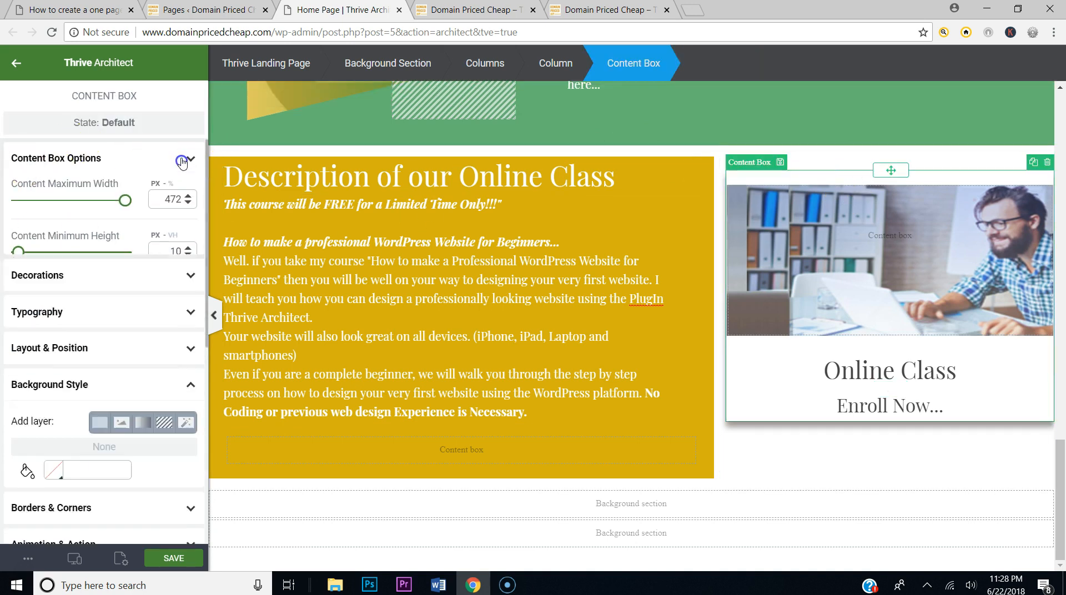
{"action": "left_click", "coordinate": [111, 266]}
{"action": "scroll", "coordinate": [25, 332], "scroll_direction": "down", "scroll_amount": 3}
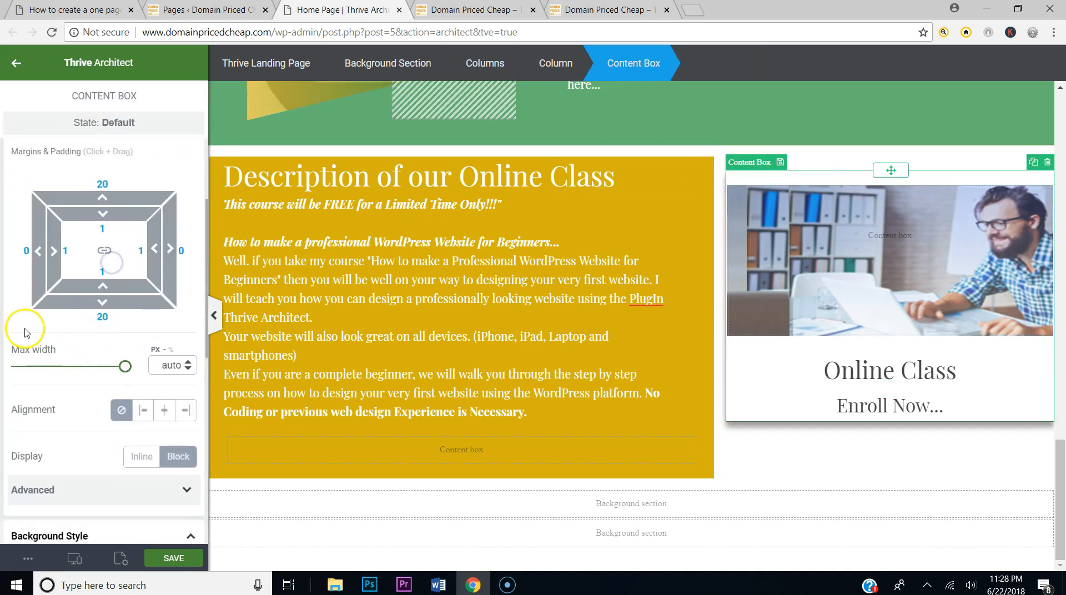
{"action": "left_click_drag", "start_coordinate": [34, 253], "coordinate": [110, 268]}
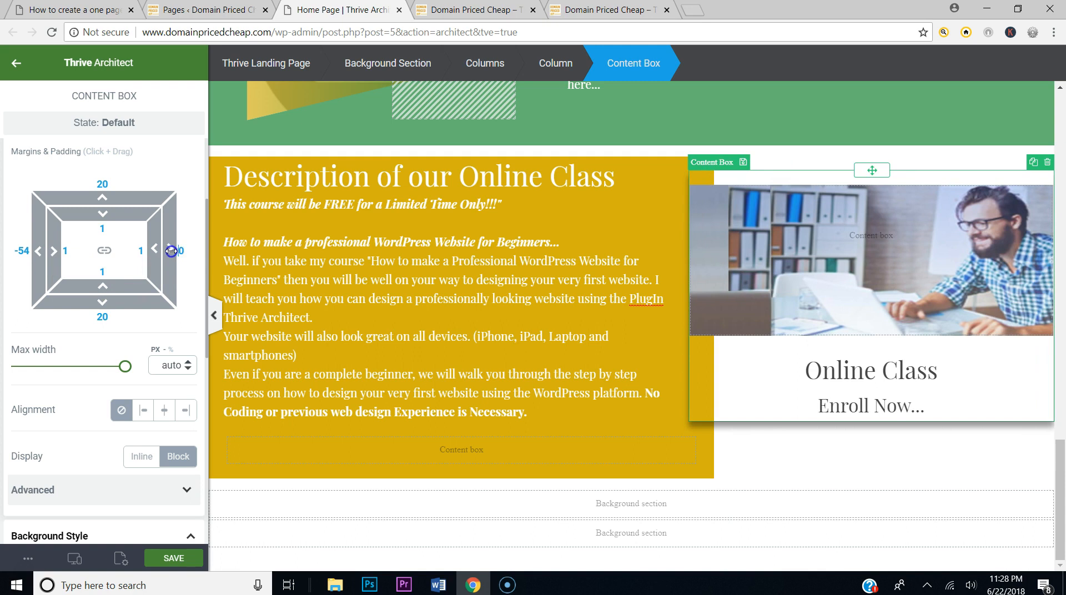
{"action": "type", "text": "25"}
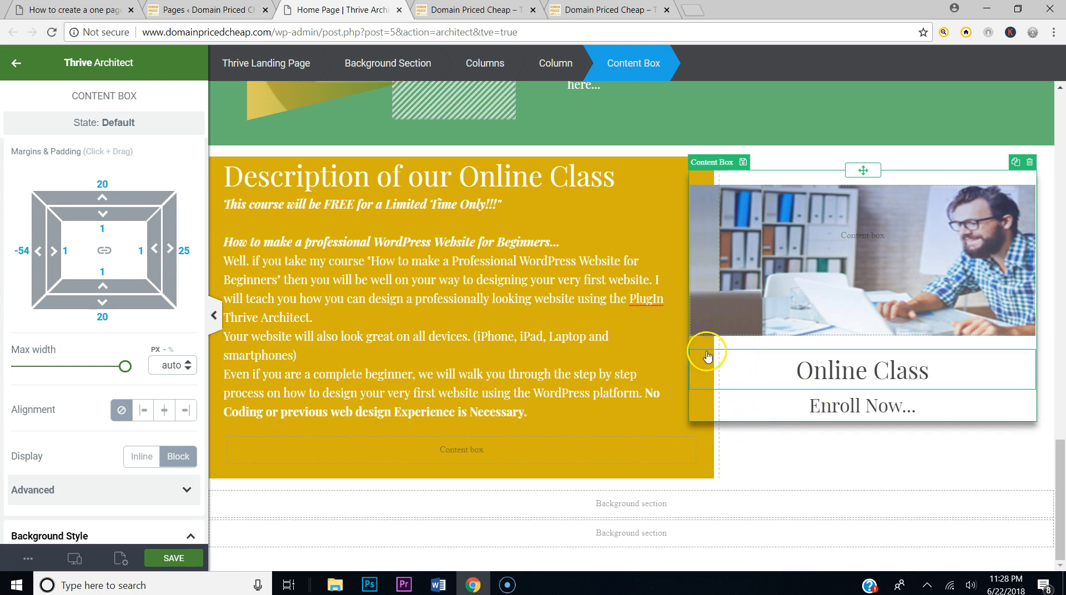
Step: Give the "Online Class" caption a solid background using the saved green #148f2a at 63% opacity
{"action": "left_click", "coordinate": [751, 354]}
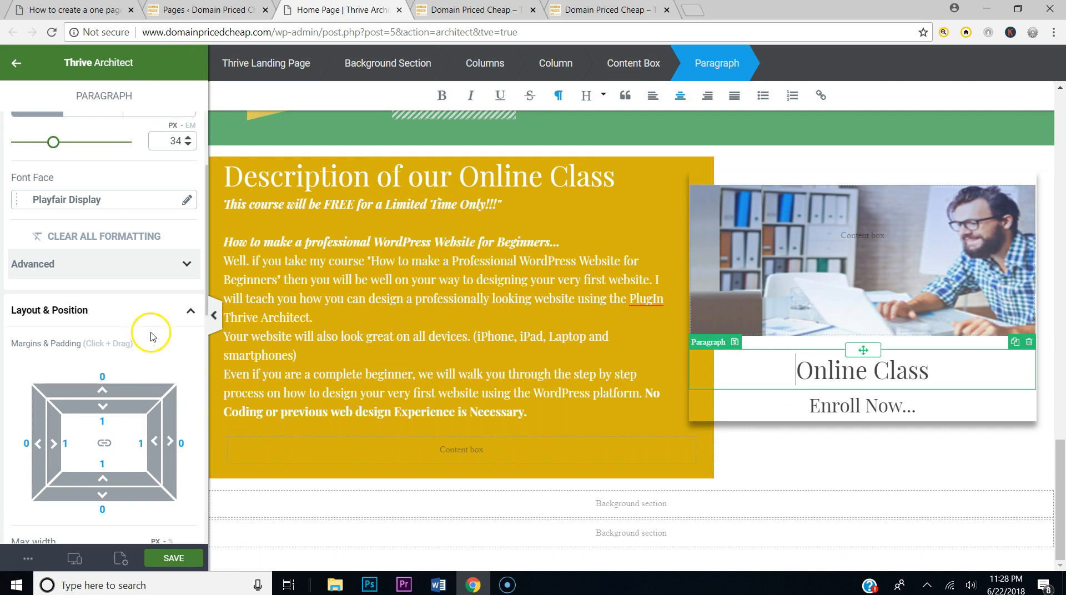
{"action": "left_click", "coordinate": [191, 311]}
{"action": "left_click", "coordinate": [122, 389]}
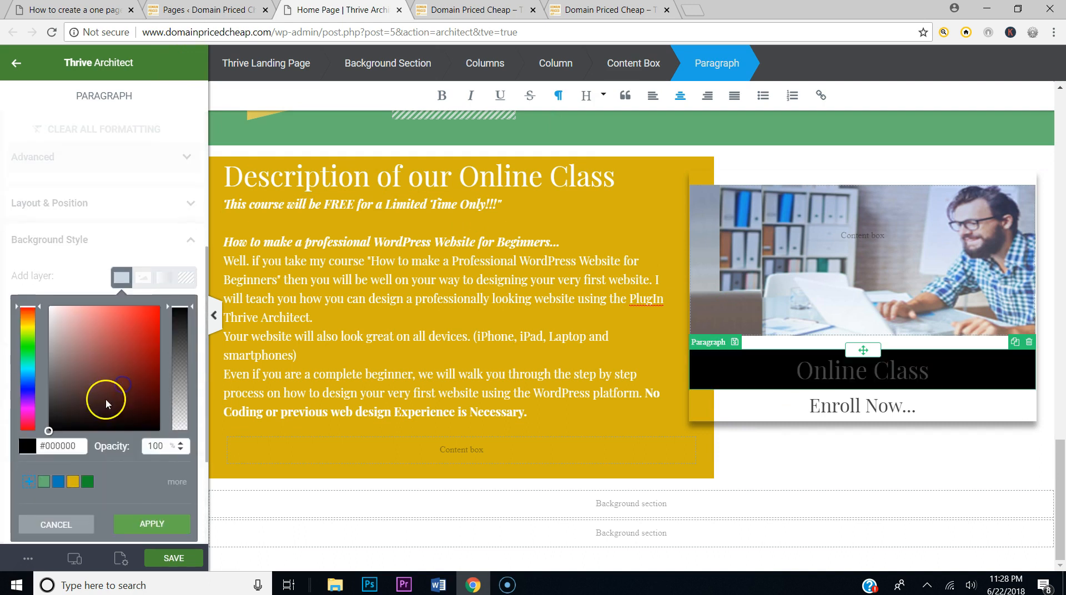
{"action": "left_click", "coordinate": [43, 480]}
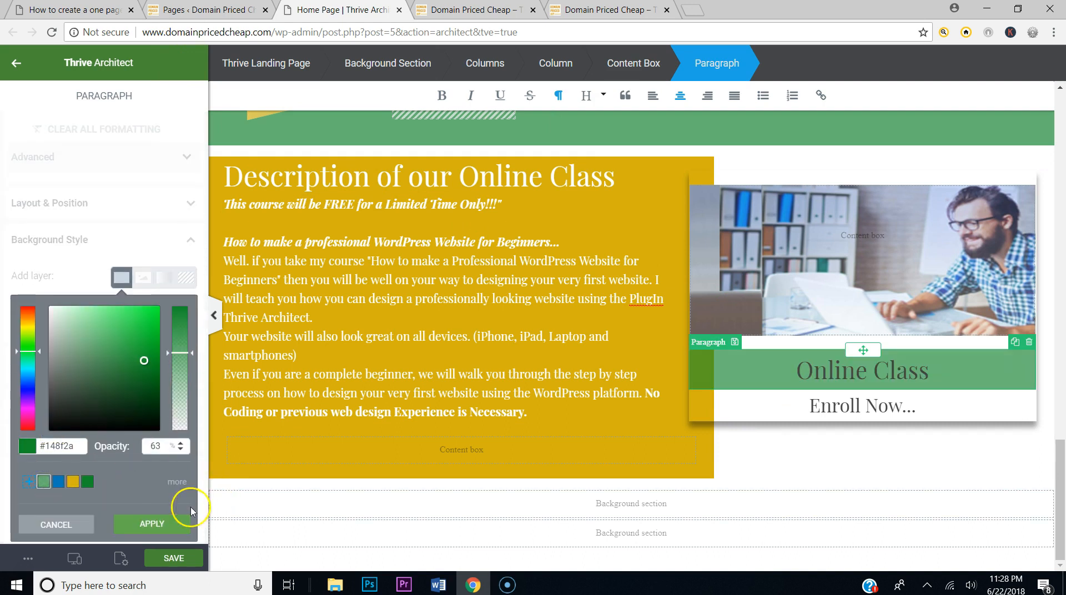
{"action": "left_click", "coordinate": [153, 523]}
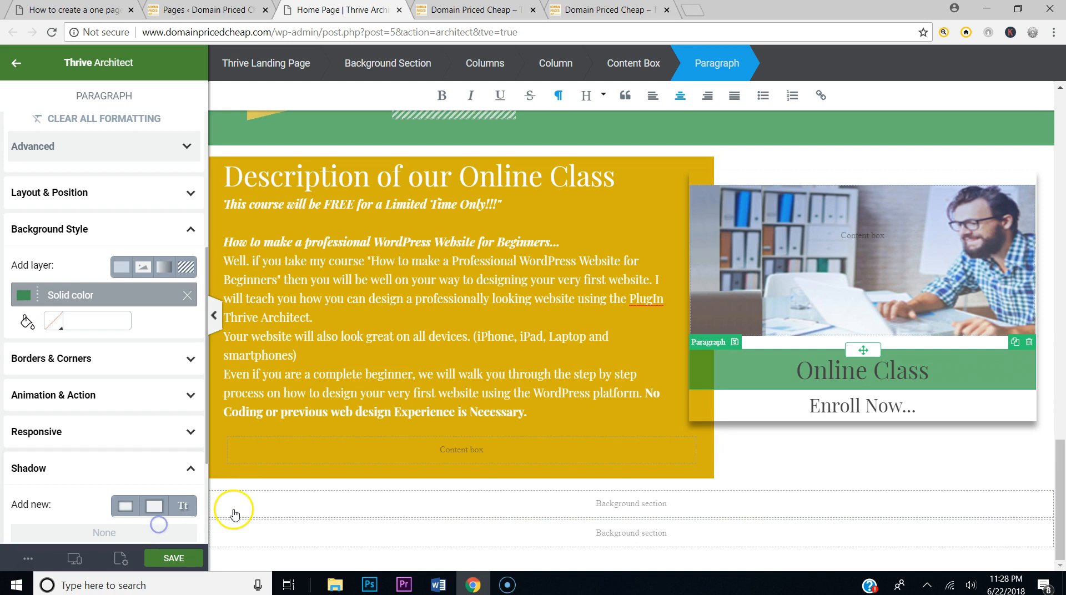
Step: Give the "Enroll Now..." caption a solid background in the same saved translucent green as the "Online Class" caption
{"action": "left_click", "coordinate": [754, 411]}
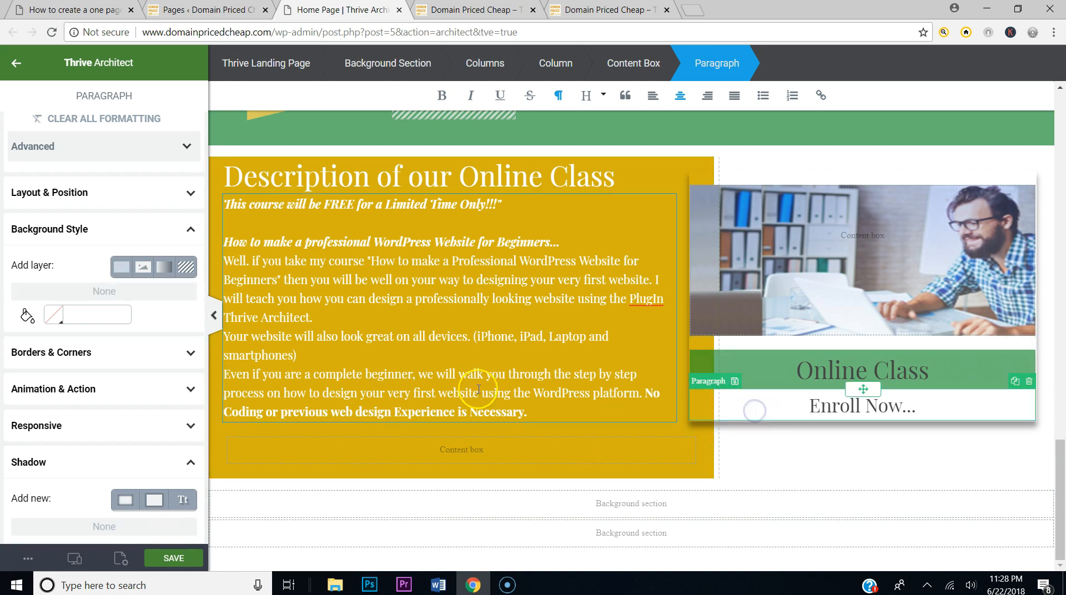
{"action": "left_click", "coordinate": [121, 268]}
{"action": "left_click", "coordinate": [43, 472]}
{"action": "left_click", "coordinate": [142, 518]}
Step: Set the "Online Class" caption's text colour to white #ffffff
{"action": "left_click_drag", "start_coordinate": [933, 369], "coordinate": [776, 370]}
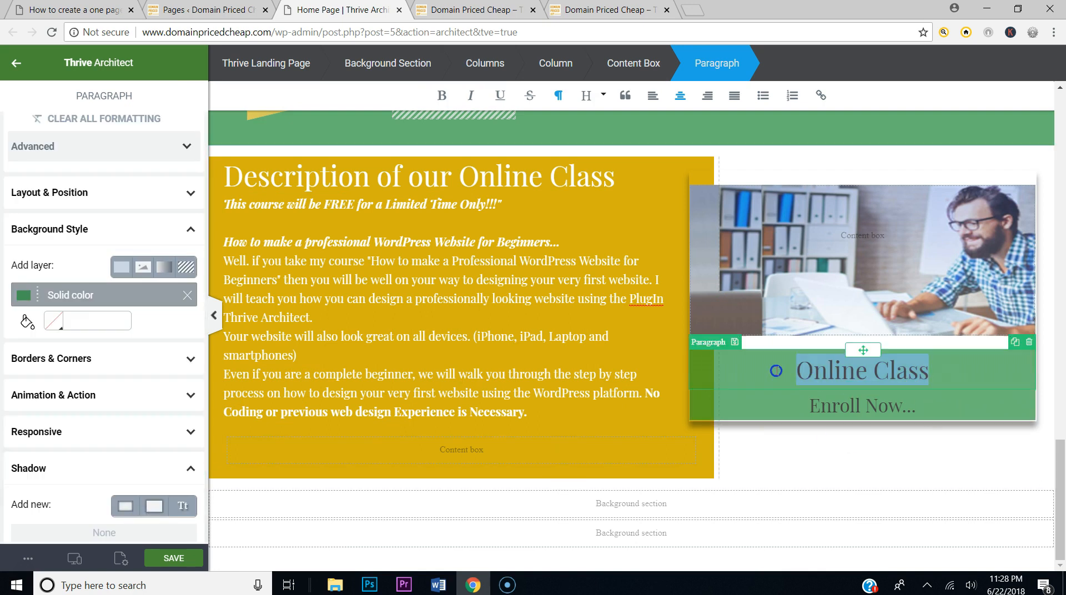
{"action": "scroll", "coordinate": [54, 204], "scroll_direction": "up", "scroll_amount": 5}
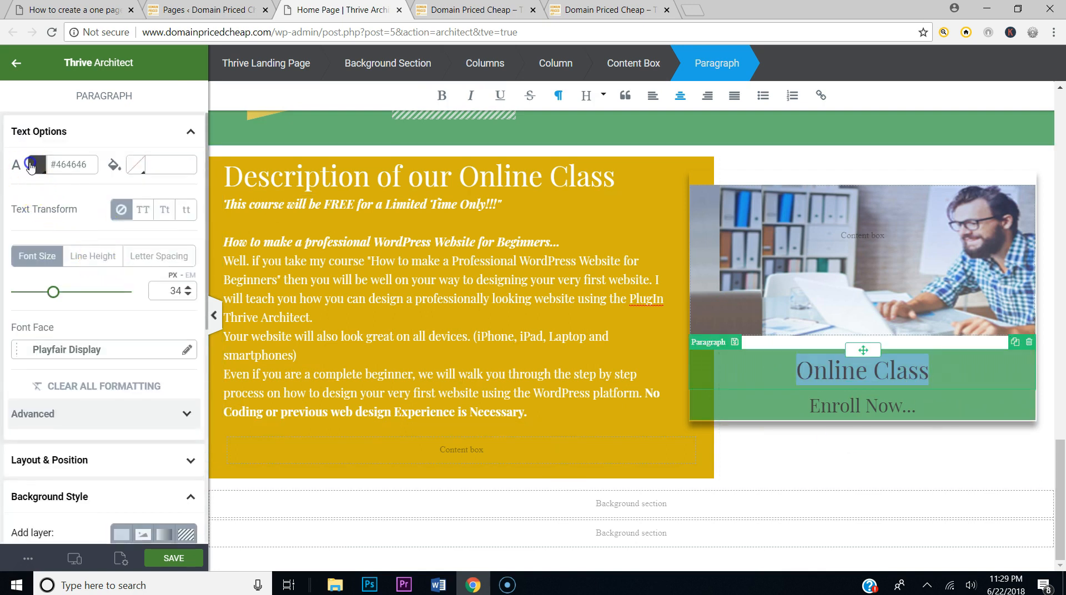
{"action": "left_click", "coordinate": [31, 165]}
{"action": "left_click", "coordinate": [108, 370]}
{"action": "left_click", "coordinate": [140, 410]}
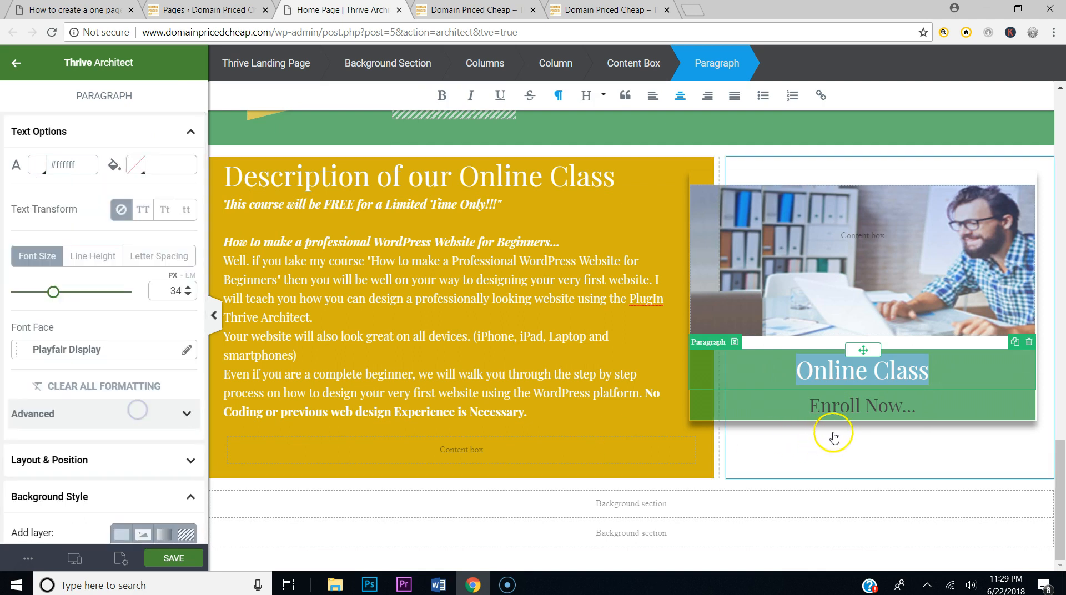
Step: Change the "Enroll Now..." caption's text colour to white
{"action": "left_click_drag", "start_coordinate": [920, 406], "coordinate": [810, 406]}
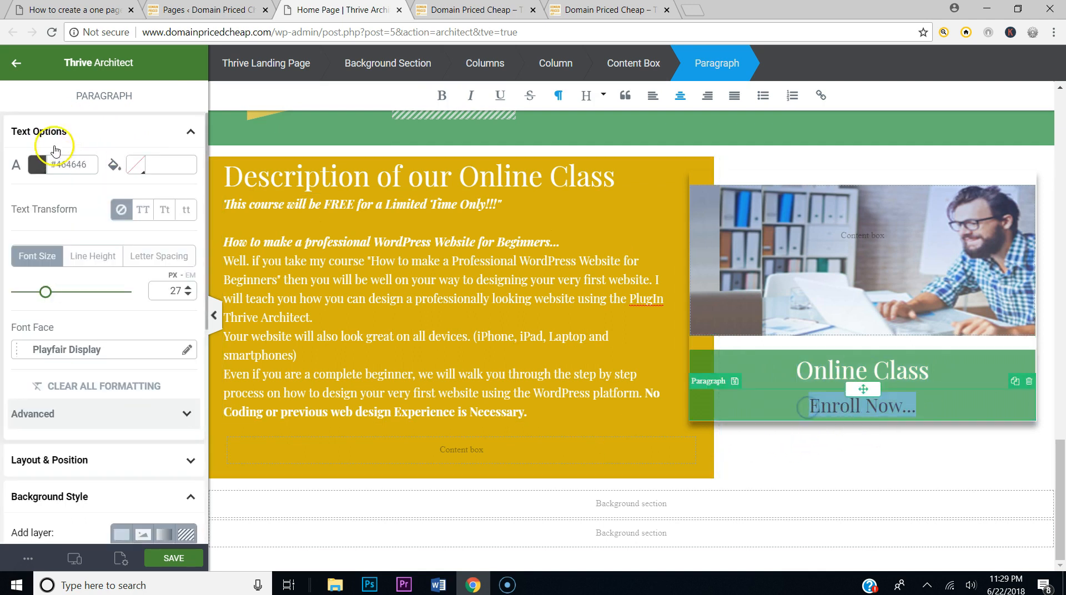
{"action": "left_click", "coordinate": [37, 165]}
{"action": "left_click", "coordinate": [49, 193]}
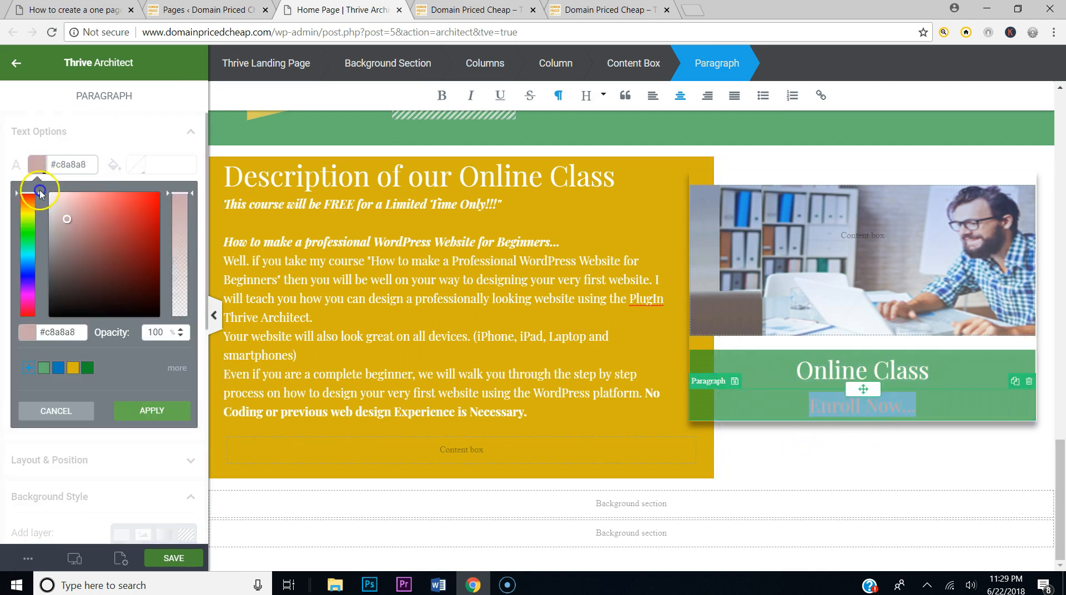
{"action": "left_click", "coordinate": [157, 420]}
Step: Set the image content box's bottom margin to 0 to close the gap above the green captions, and save the page
{"action": "left_click", "coordinate": [789, 354]}
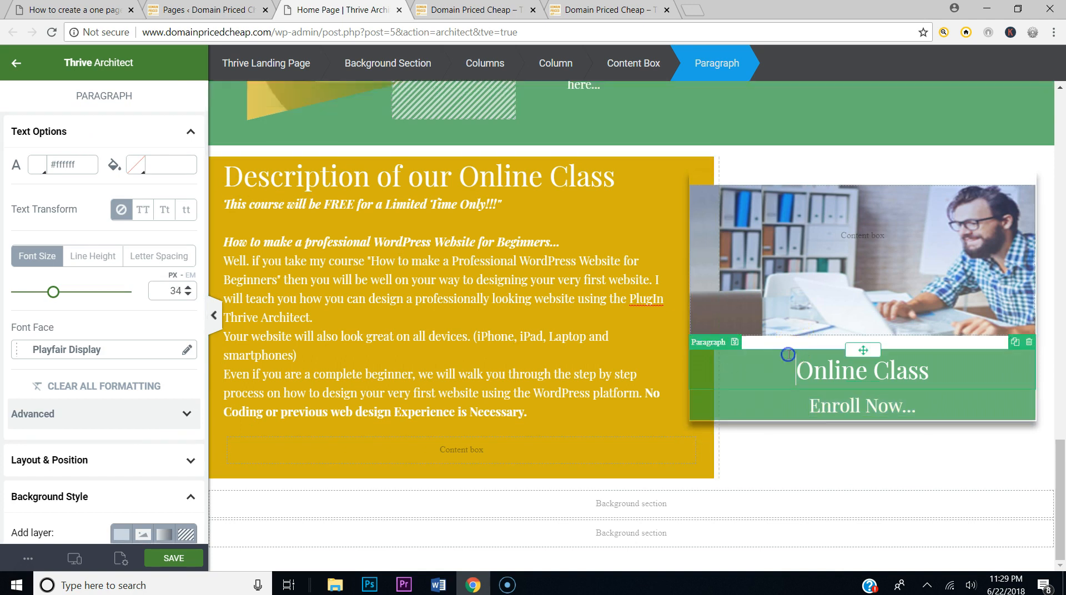
{"action": "scroll", "coordinate": [124, 416], "scroll_direction": "down", "scroll_amount": 5}
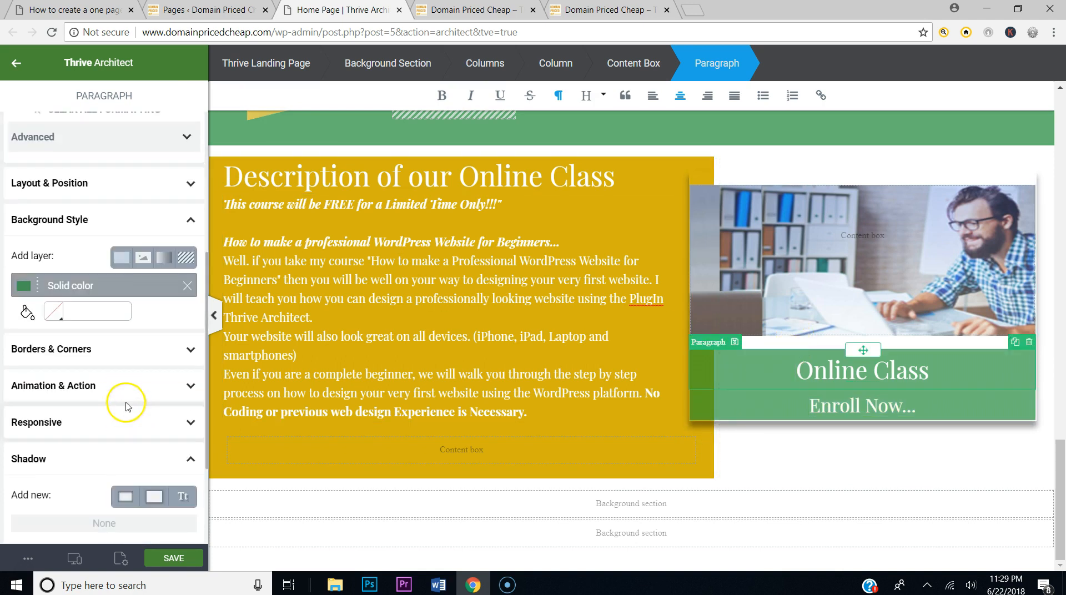
{"action": "scroll", "coordinate": [132, 380], "scroll_direction": "up", "scroll_amount": 3}
{"action": "left_click", "coordinate": [128, 368]}
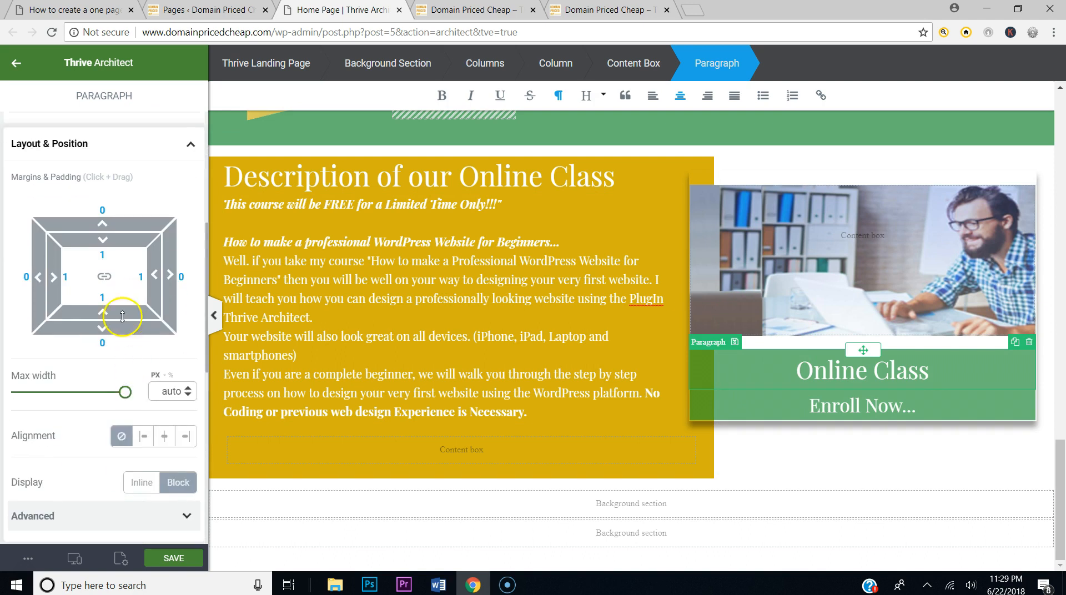
{"action": "left_click", "coordinate": [764, 330]}
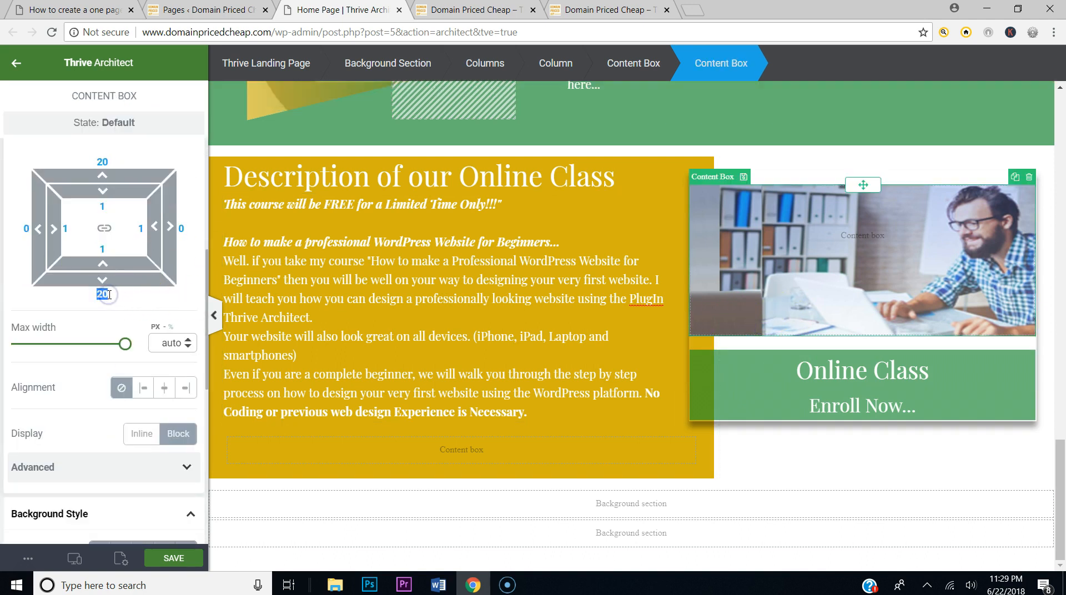
{"action": "type", "text": "0"}
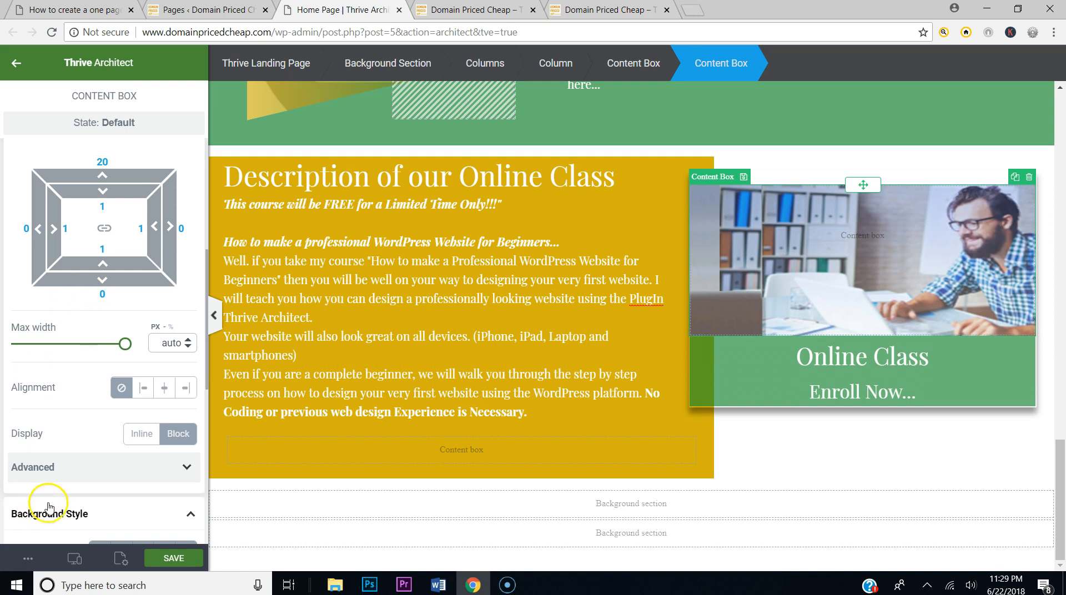
{"action": "left_click", "coordinate": [175, 559]}
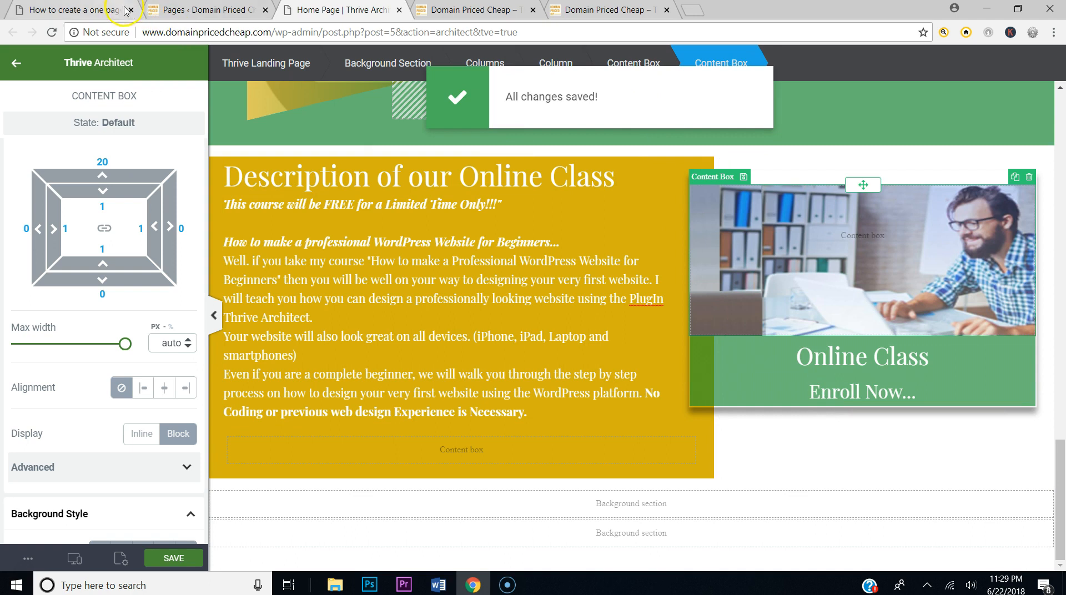
{"action": "key", "text": "ctrl+1"}
{"action": "left_click", "coordinate": [330, 7]}
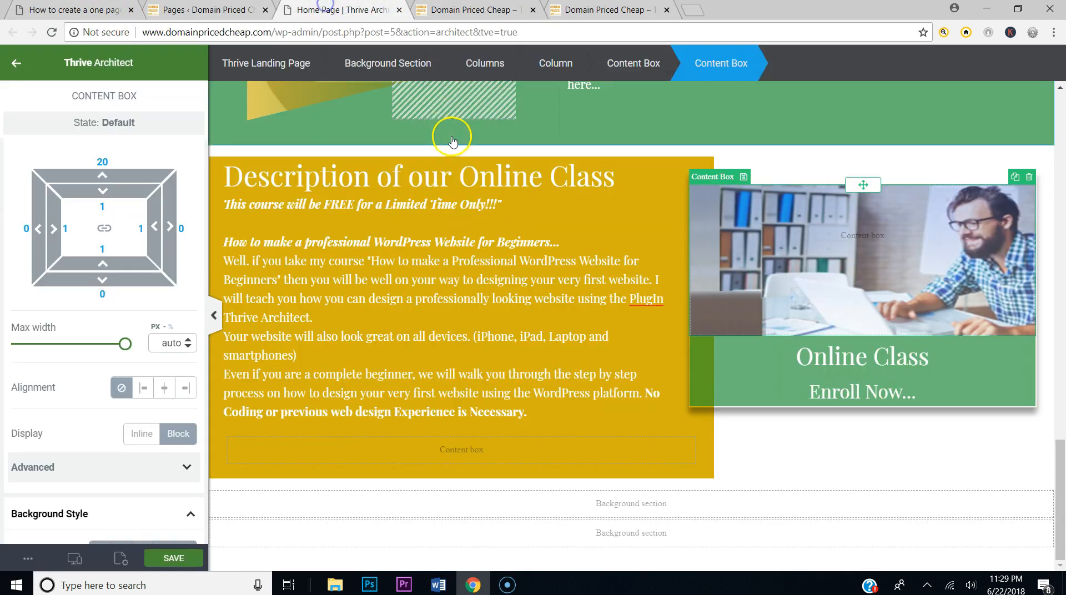
Step: Set the yellow description column's top margin to -16 so it meets the green section above, and save the page
{"action": "left_click", "coordinate": [433, 161]}
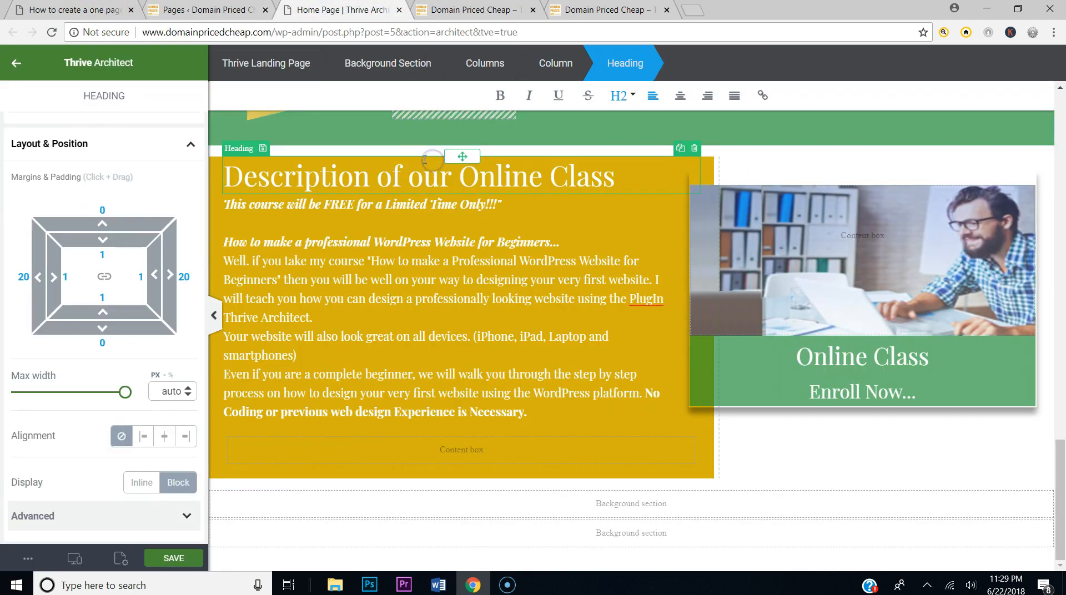
{"action": "left_click", "coordinate": [493, 139]}
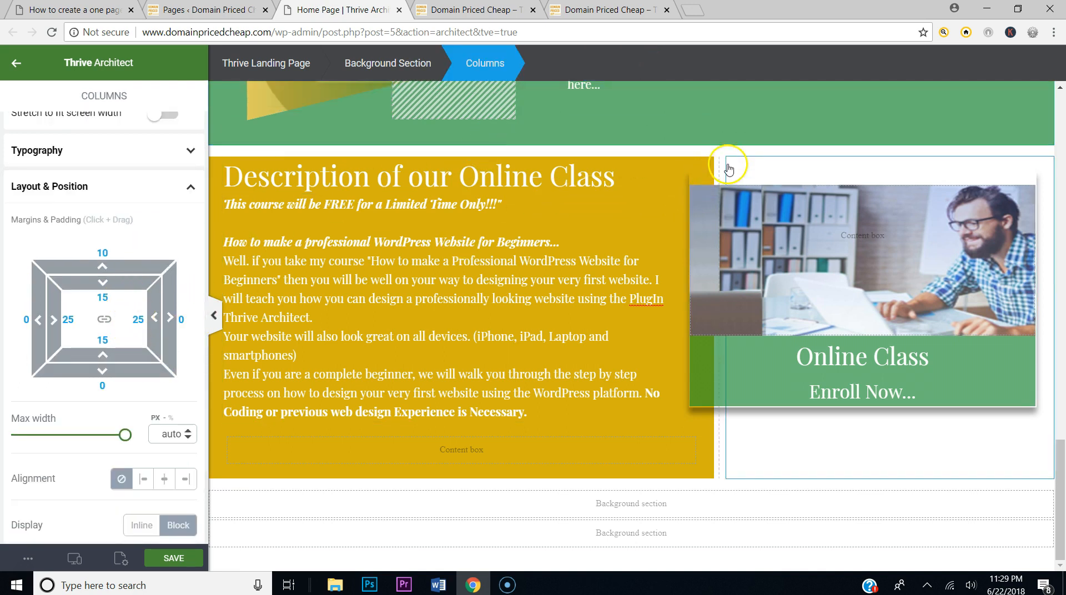
{"action": "left_click", "coordinate": [696, 161]}
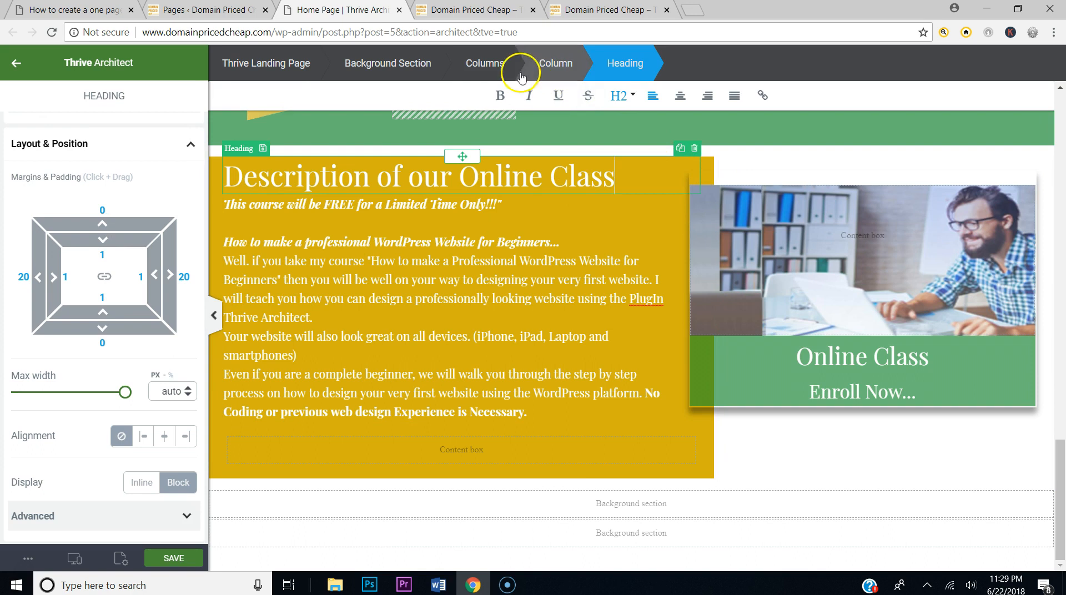
{"action": "left_click", "coordinate": [481, 70]}
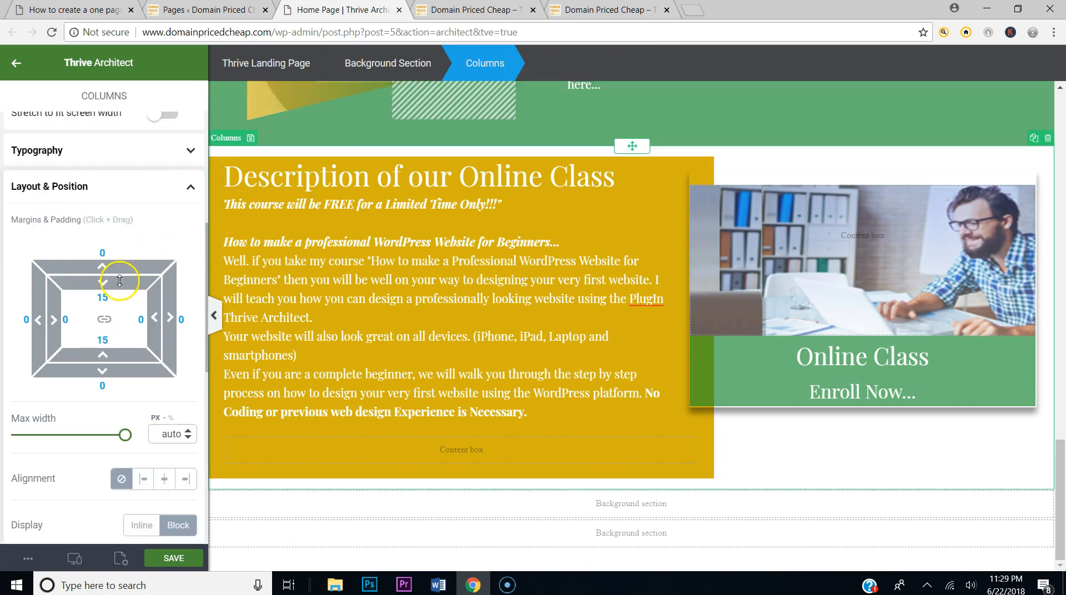
{"action": "left_click", "coordinate": [504, 162]}
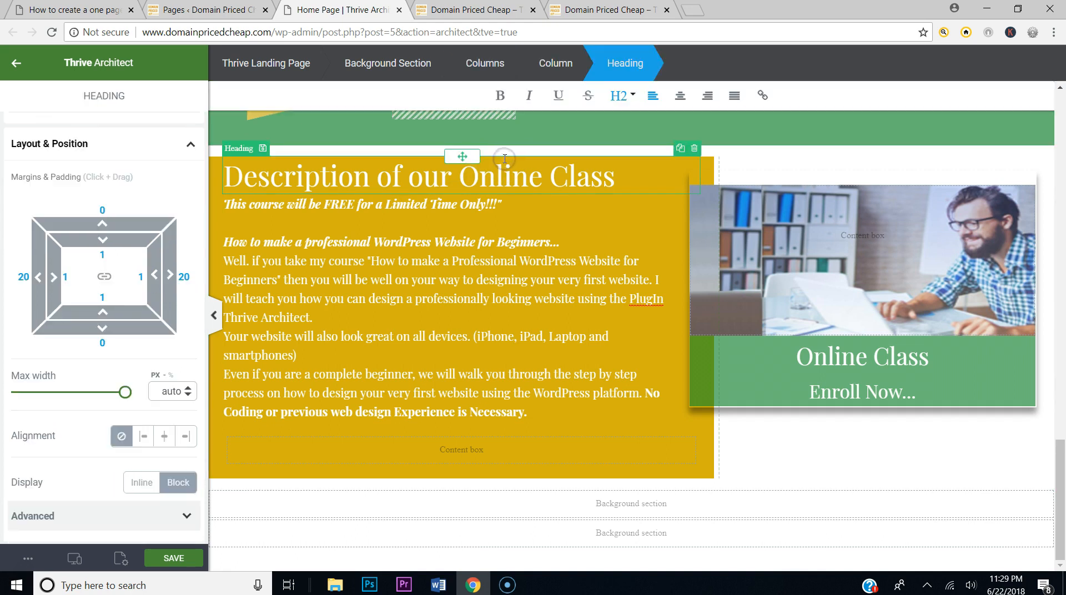
{"action": "left_click", "coordinate": [530, 143]}
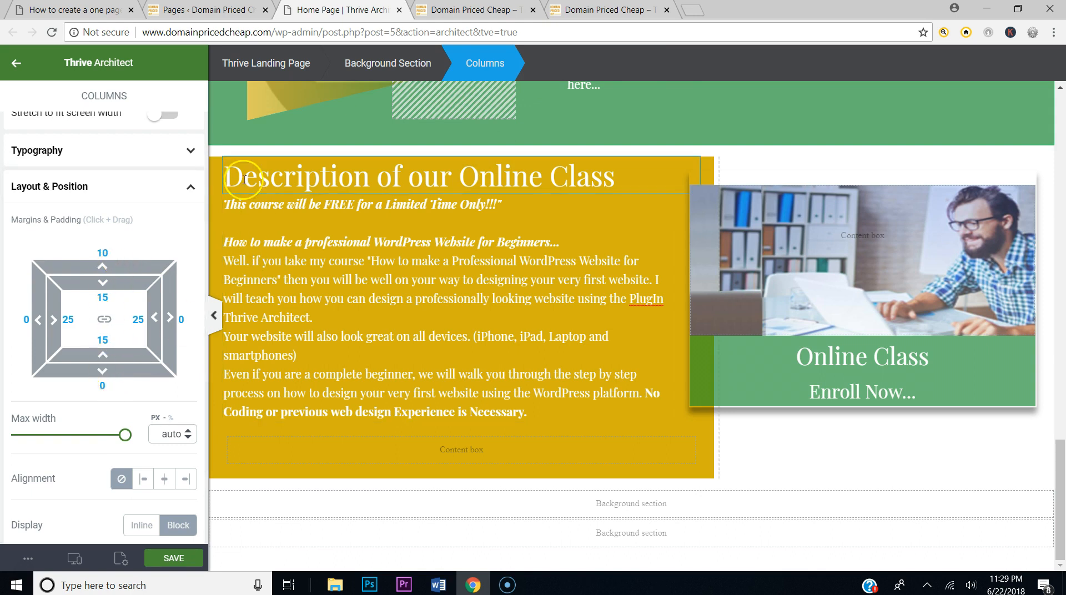
{"action": "left_click", "coordinate": [216, 176]}
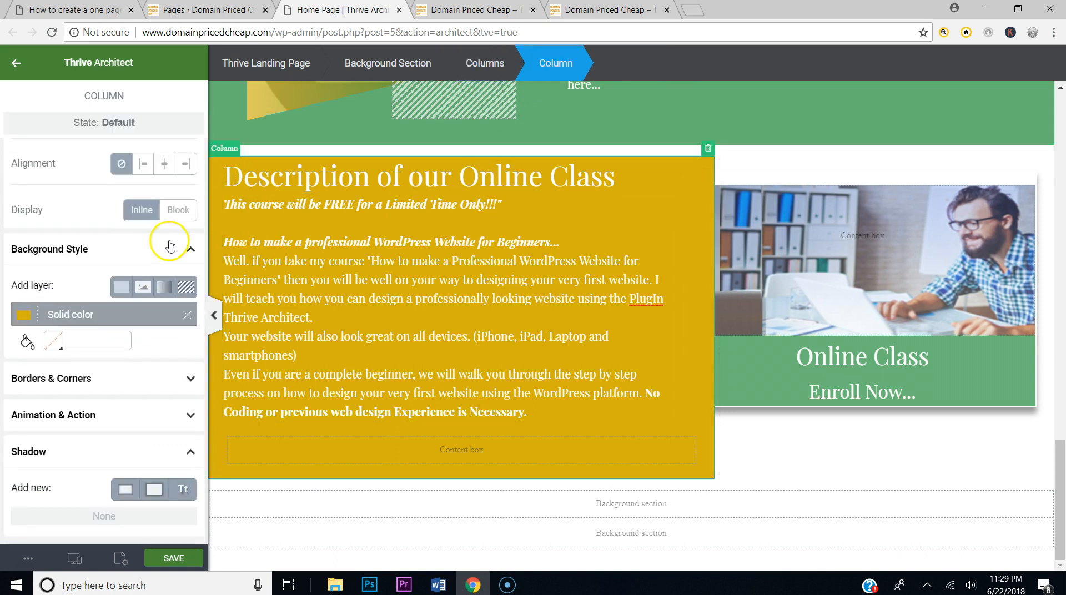
{"action": "left_click", "coordinate": [119, 315]}
{"action": "scroll", "coordinate": [116, 333], "scroll_direction": "up", "scroll_amount": 5}
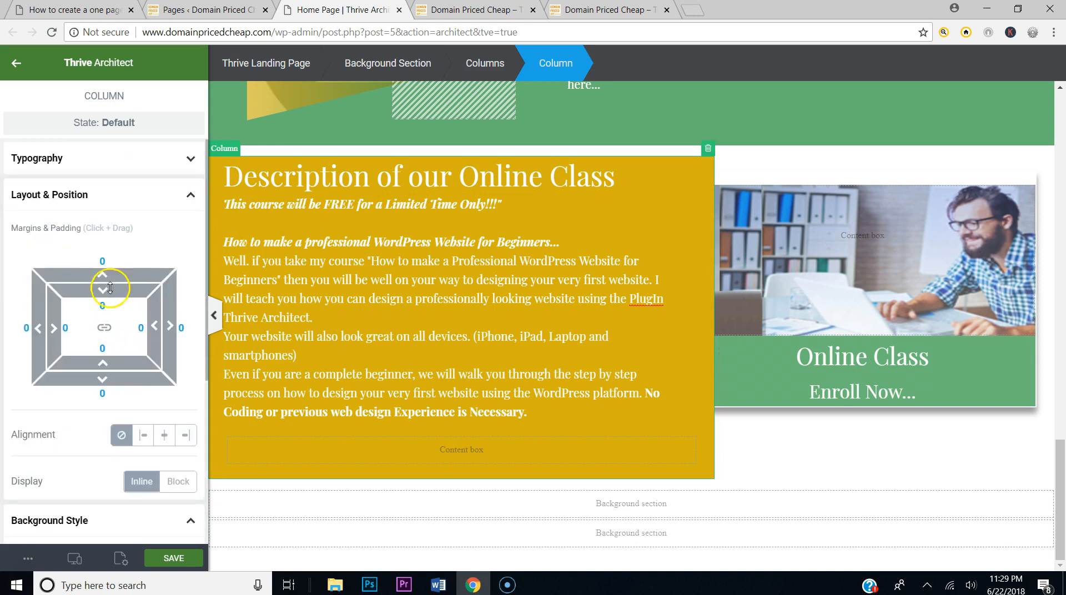
{"action": "left_click_drag", "start_coordinate": [104, 280], "coordinate": [100, 301]}
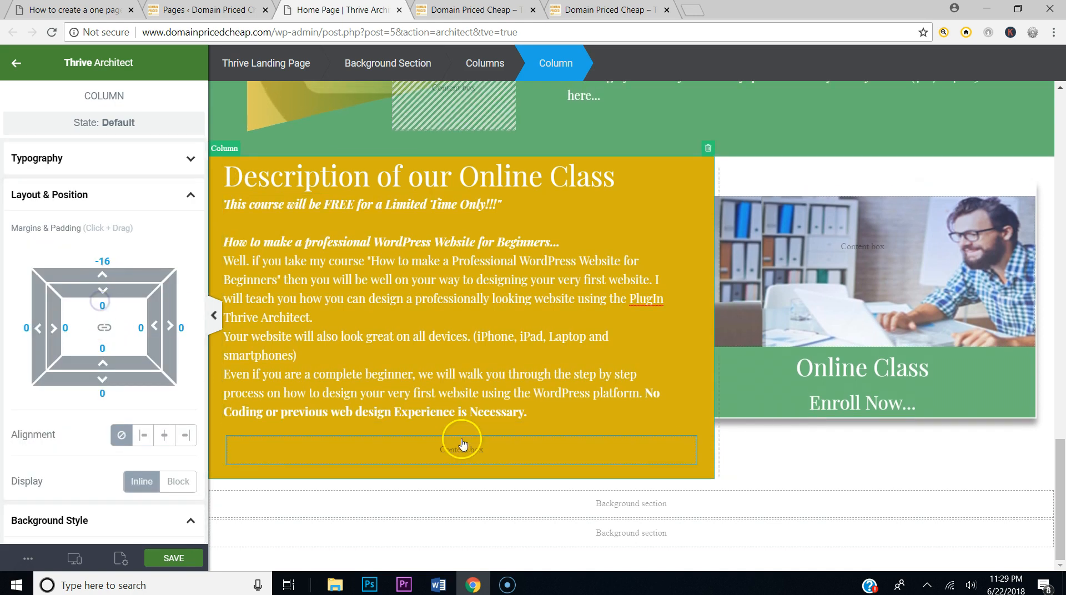
{"action": "left_click", "coordinate": [180, 550]}
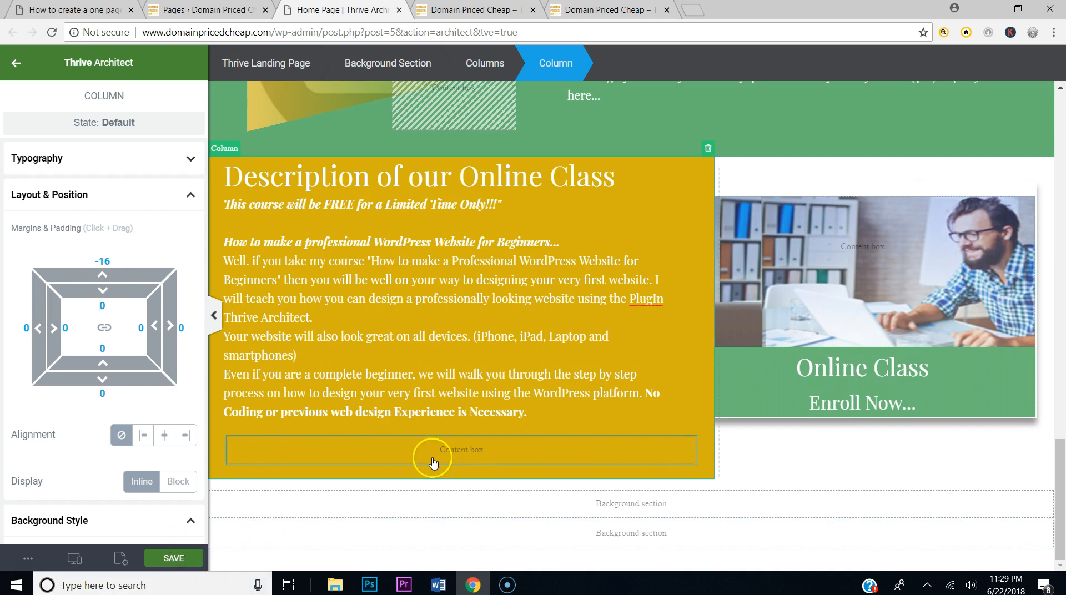
{"action": "left_click", "coordinate": [191, 558]}
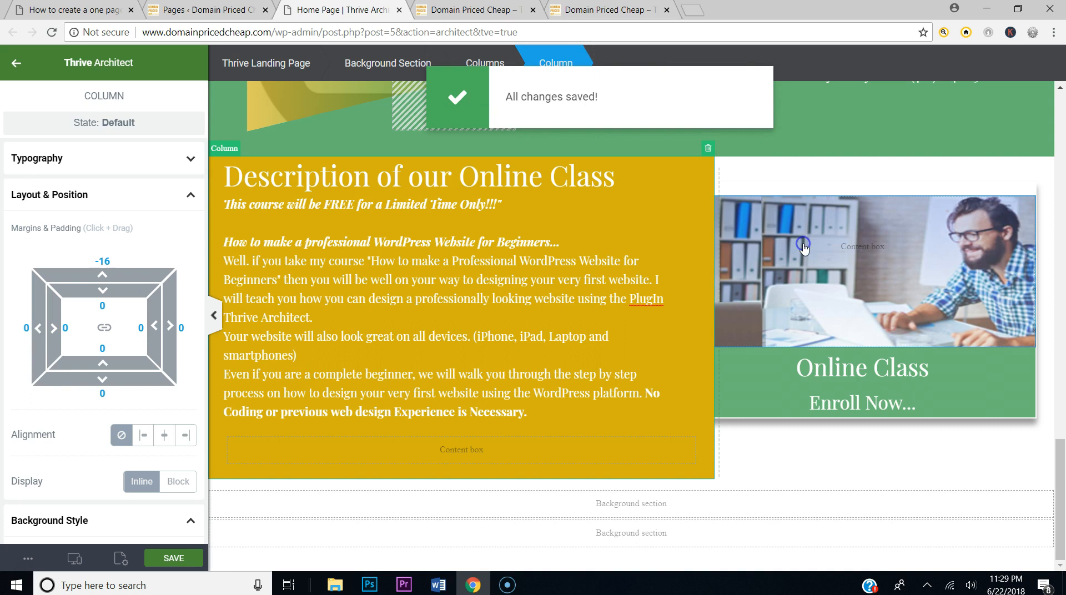
Step: Review the online class section and examine the Blog Post section's heading, subtitle and three columns on the reference page
{"action": "left_click", "coordinate": [804, 247]}
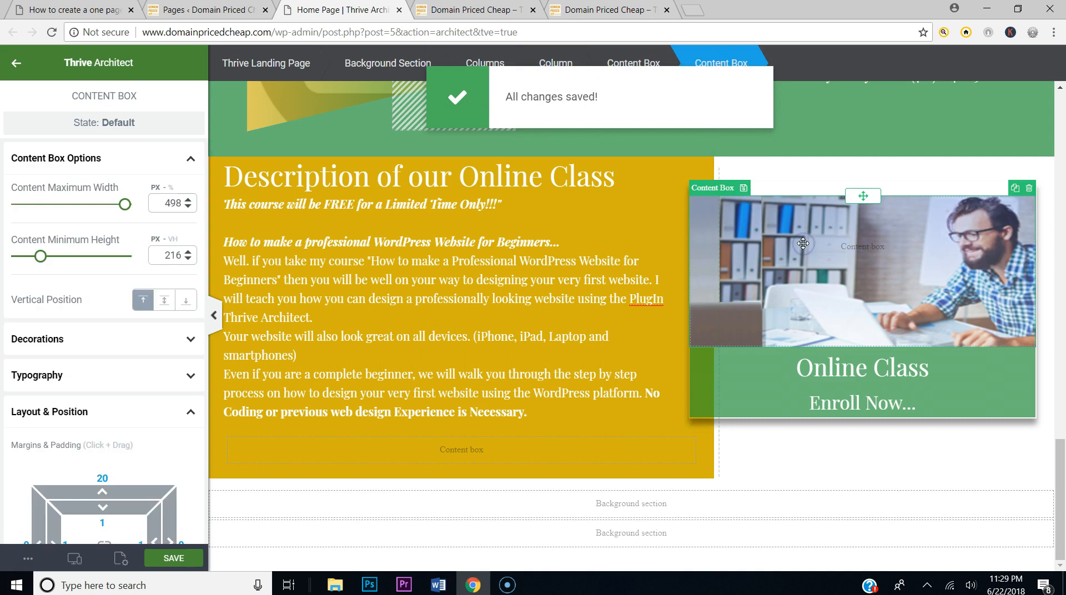
{"action": "scroll", "coordinate": [610, 320], "scroll_direction": "up", "scroll_amount": 5}
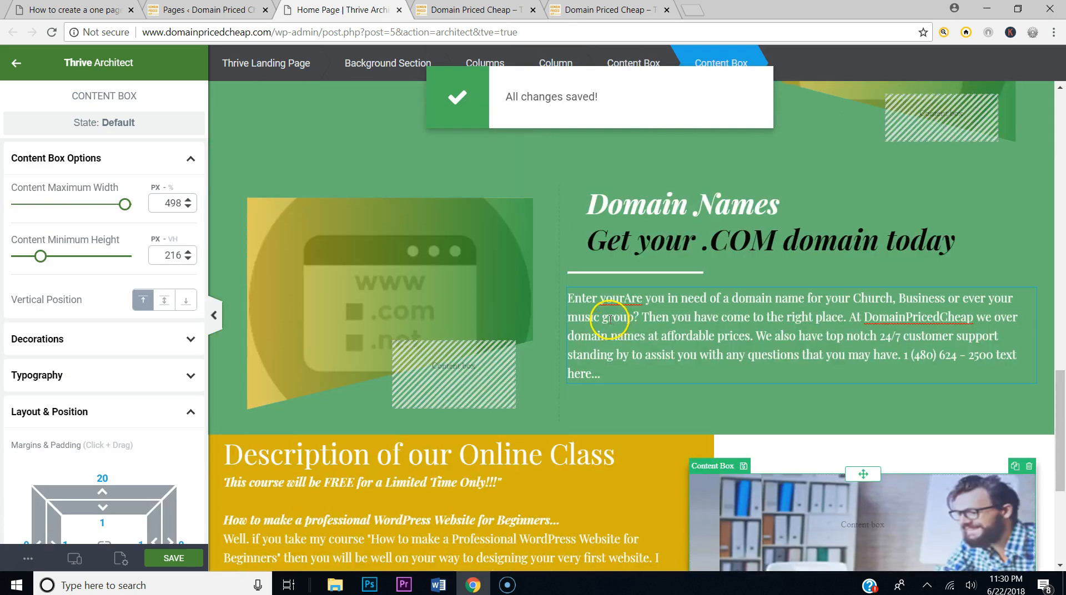
{"action": "scroll", "coordinate": [598, 302], "scroll_direction": "up", "scroll_amount": 2}
{"action": "scroll", "coordinate": [605, 302], "scroll_direction": "down", "scroll_amount": 5}
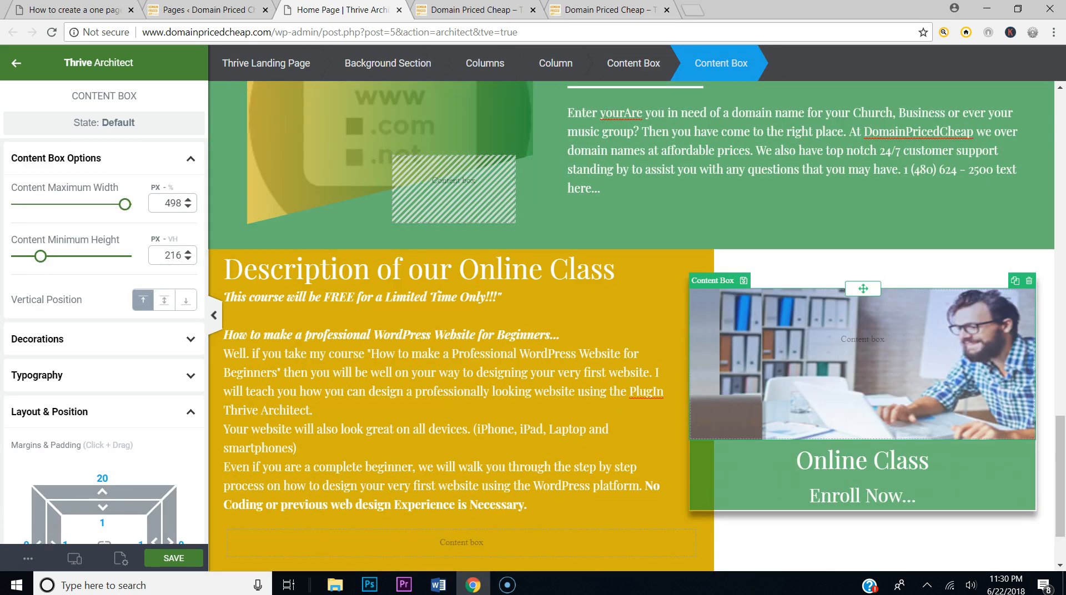
{"action": "left_click", "coordinate": [78, 11]}
{"action": "scroll", "coordinate": [755, 394], "scroll_direction": "down", "scroll_amount": 7}
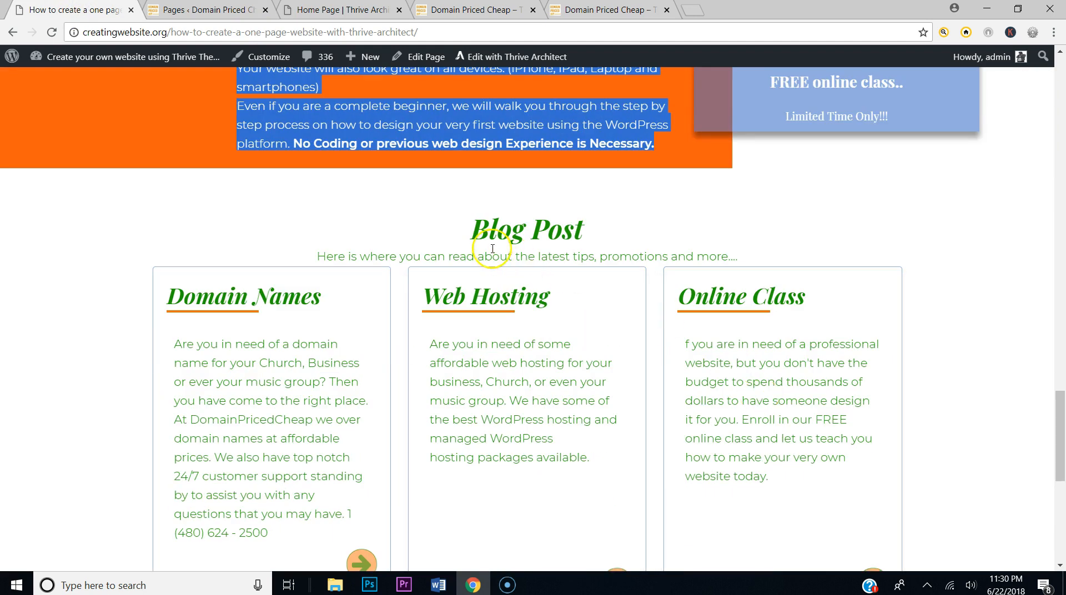
{"action": "scroll", "coordinate": [494, 253], "scroll_direction": "down", "scroll_amount": 5}
{"action": "scroll", "coordinate": [499, 254], "scroll_direction": "down", "scroll_amount": 4}
{"action": "scroll", "coordinate": [496, 272], "scroll_direction": "up", "scroll_amount": 9}
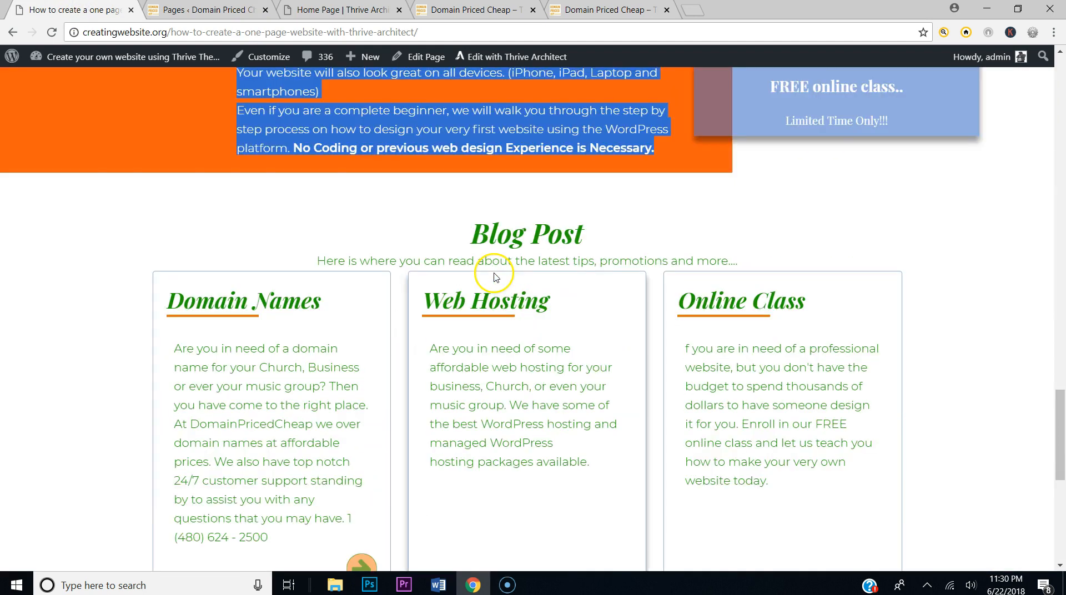
{"action": "left_click", "coordinate": [335, 7]}
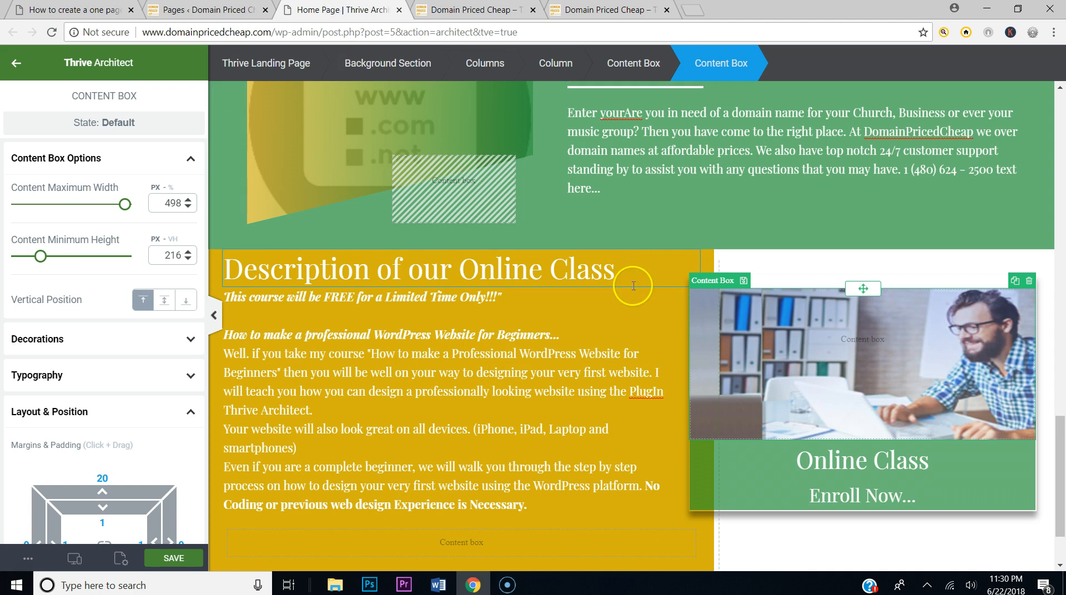
{"action": "left_click", "coordinate": [96, 7]}
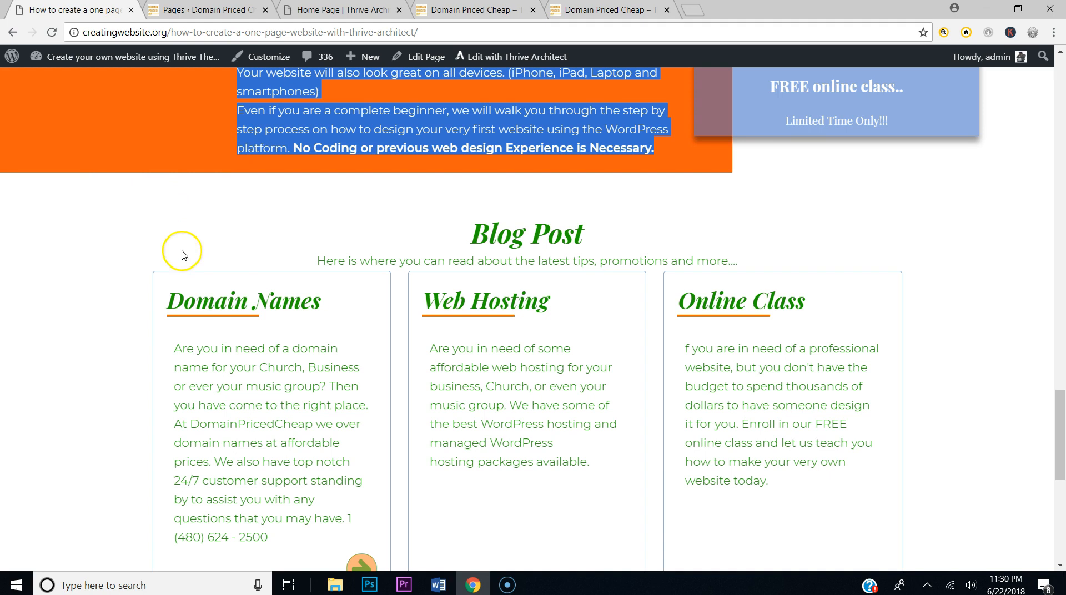
{"action": "left_click", "coordinate": [334, 10]}
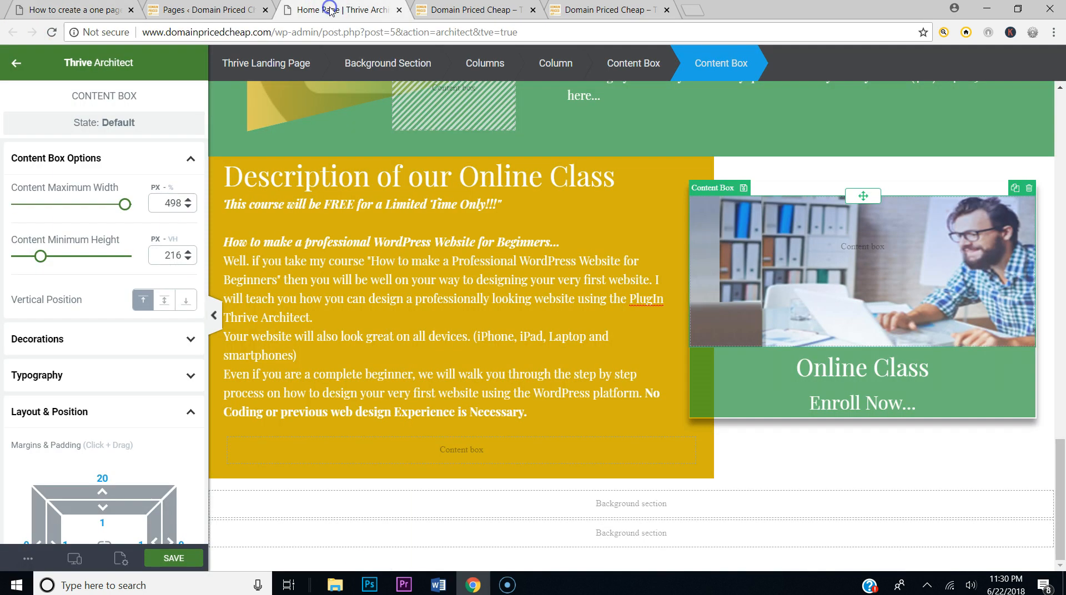
Step: Add a heading to the first empty background section below the online class section and consult the reference page for its title
{"action": "left_click", "coordinate": [23, 64]}
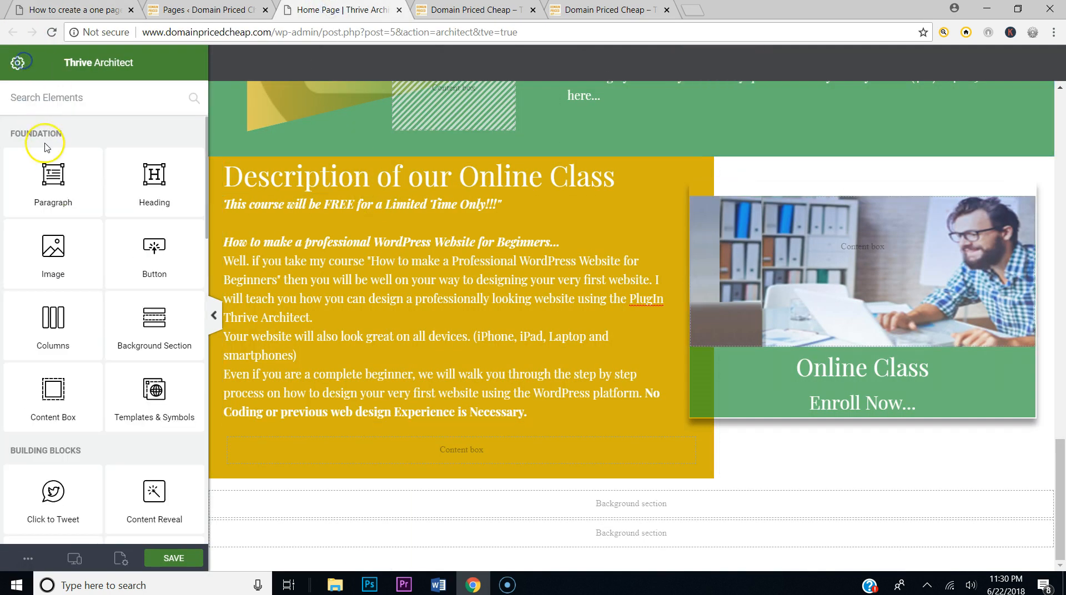
{"action": "left_click_drag", "start_coordinate": [145, 186], "coordinate": [603, 500]}
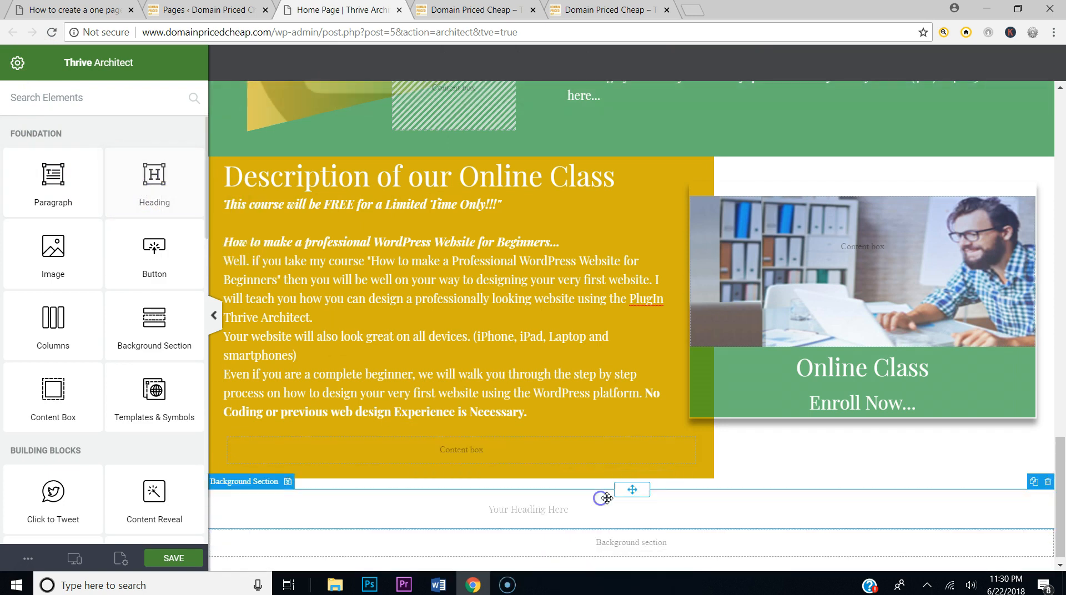
{"action": "left_click", "coordinate": [109, 7]}
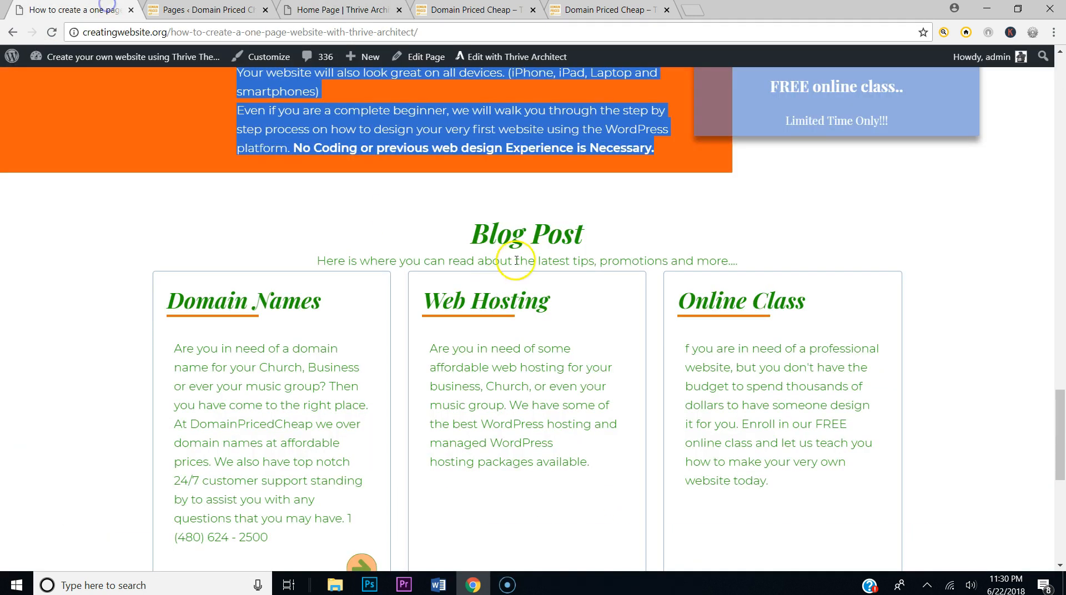
Step: Copy the Blog Post title from the reference page into the new heading and centre it
{"action": "left_click_drag", "start_coordinate": [593, 232], "coordinate": [460, 234]}
{"action": "key", "text": "ctrl+c"}
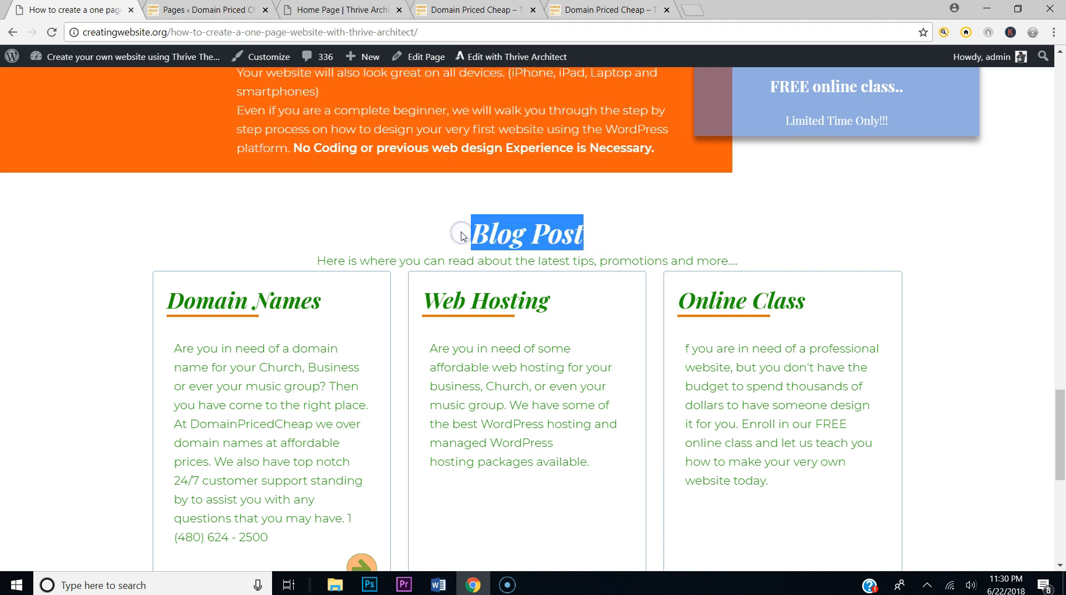
{"action": "left_click", "coordinate": [364, 4]}
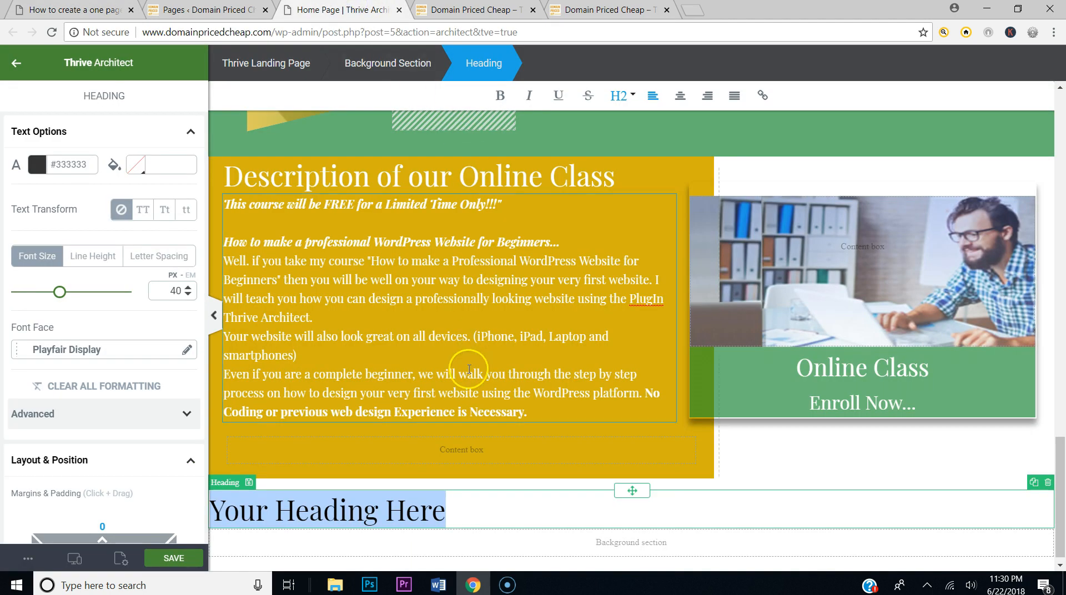
{"action": "key", "text": "ctrl+v"}
{"action": "left_click", "coordinate": [680, 95]}
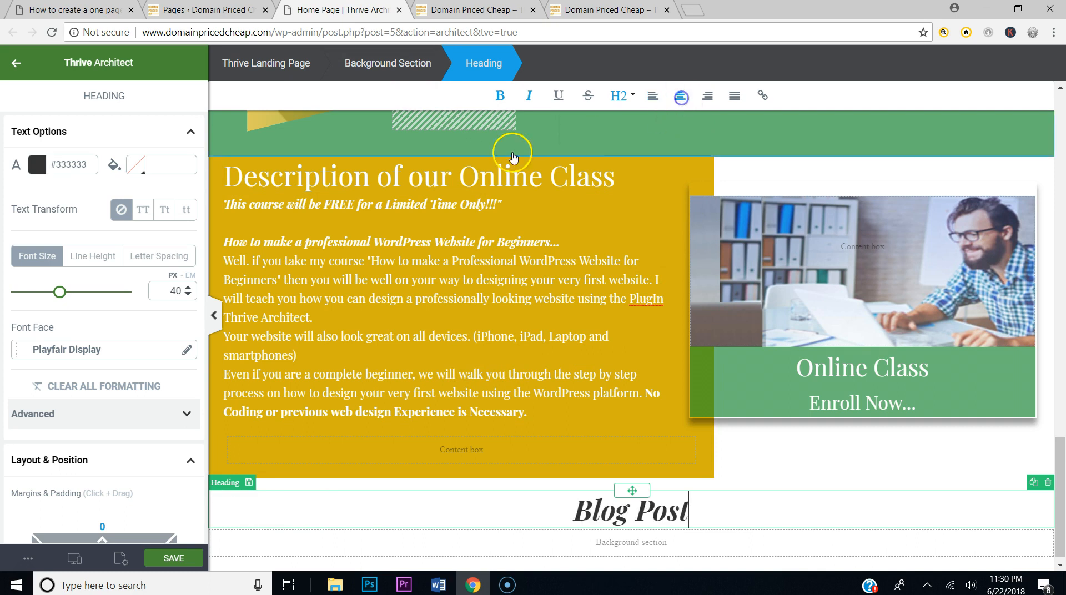
Step: Add a centred paragraph below the Blog Post heading reading "Here is where you can read about the latest tips, promotions and more....", copied from the reference page
{"action": "left_click", "coordinate": [106, 10]}
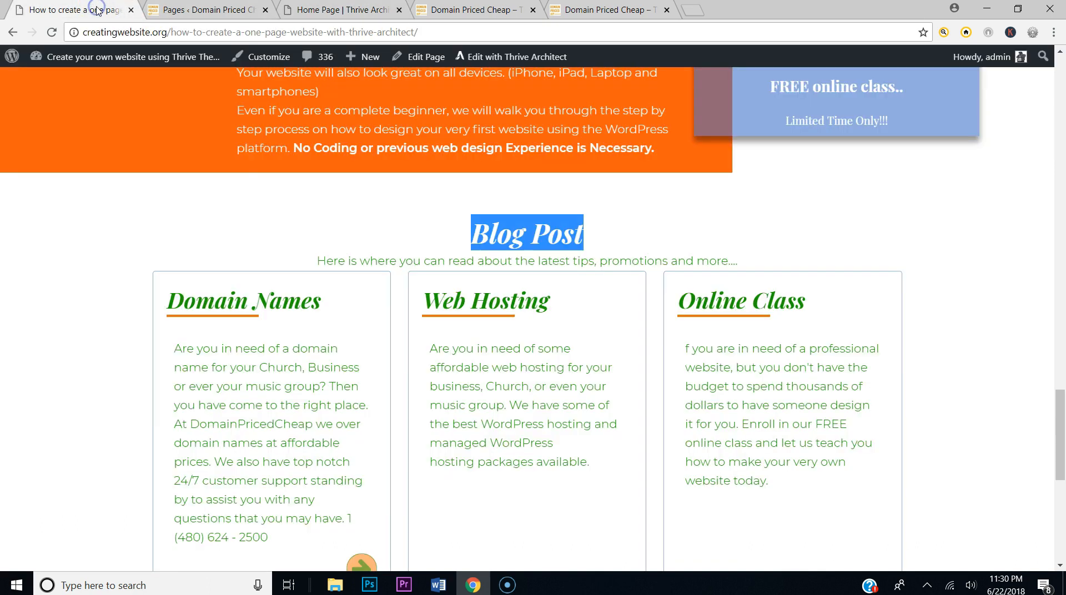
{"action": "left_click", "coordinate": [449, 263]}
{"action": "left_click_drag", "start_coordinate": [316, 261], "coordinate": [730, 263]}
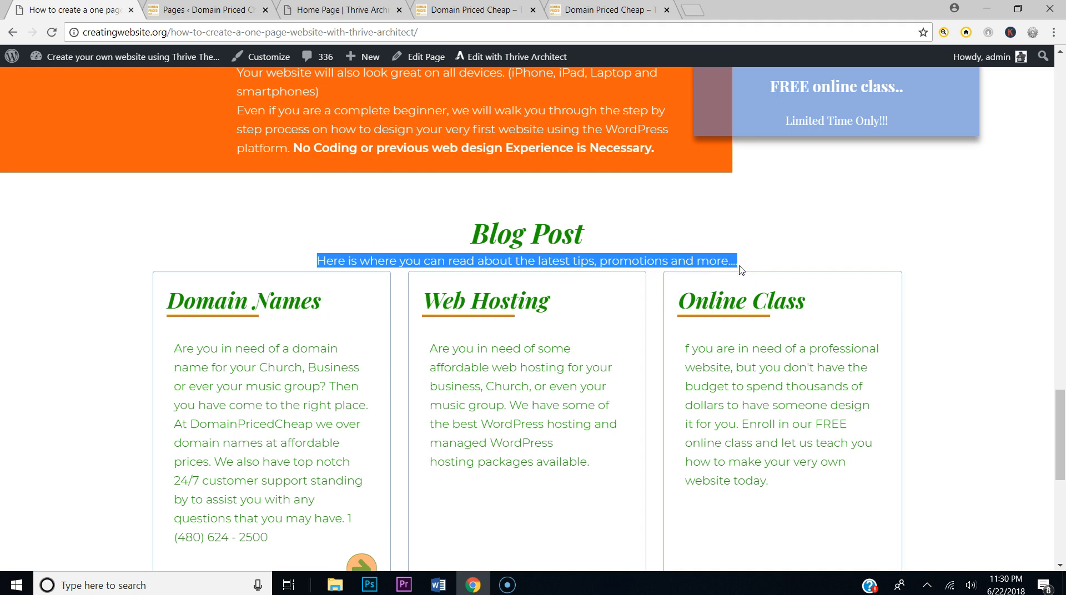
{"action": "left_click", "coordinate": [367, 16]}
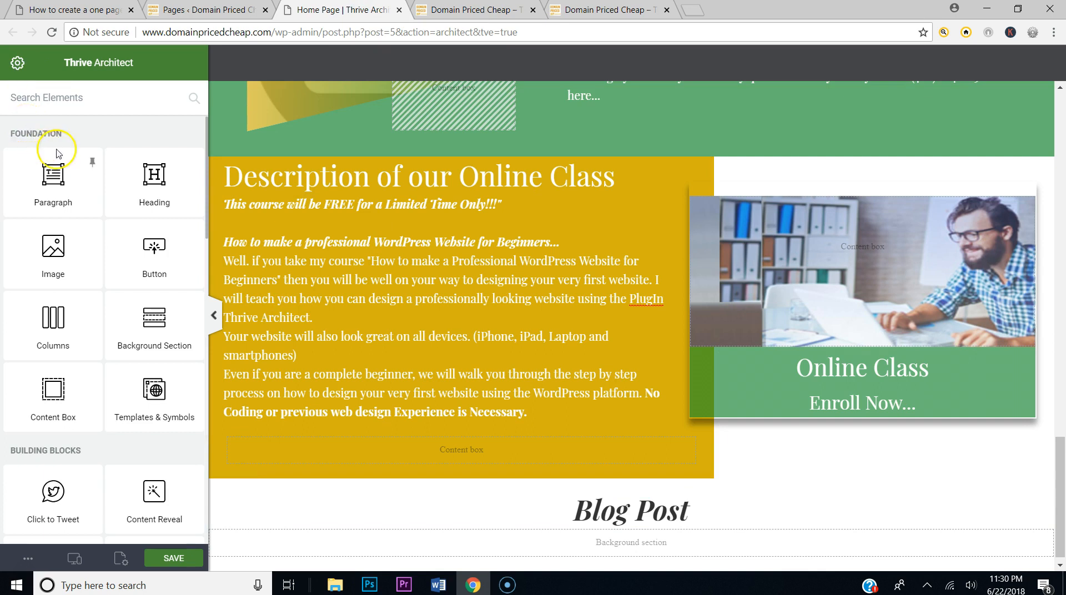
{"action": "mouse_move", "coordinate": [54, 166]}
{"action": "left_mouse_down"}
{"action": "mouse_move", "coordinate": [628, 505]}
{"action": "mouse_move", "coordinate": [647, 539]}
{"action": "left_mouse_up"}
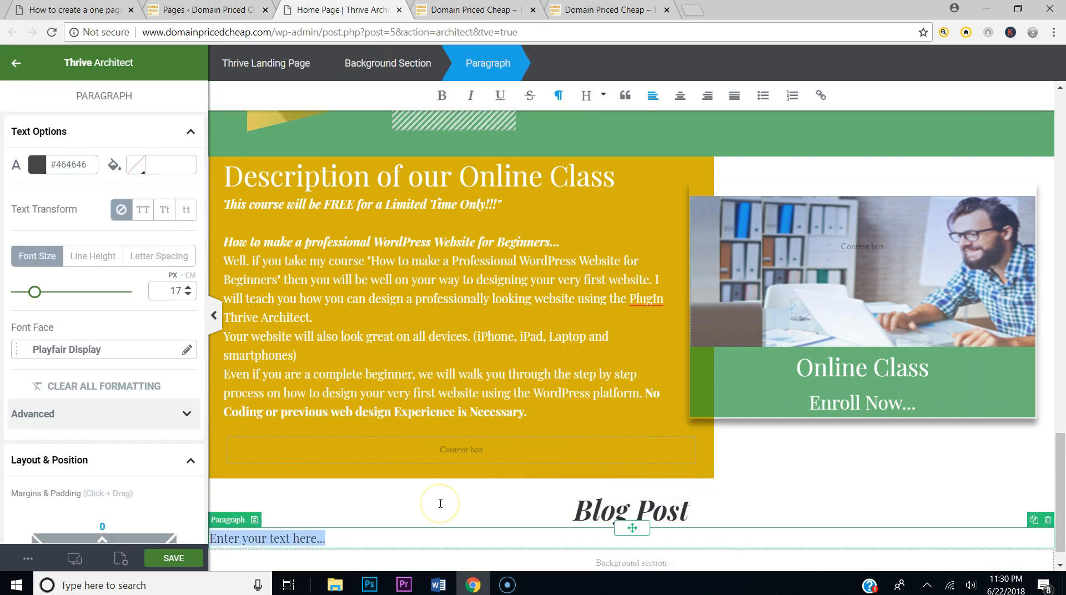
{"action": "type", "text": "Here is where you can read about the latest tips, promotions and more...."}
{"action": "left_click", "coordinate": [683, 97]}
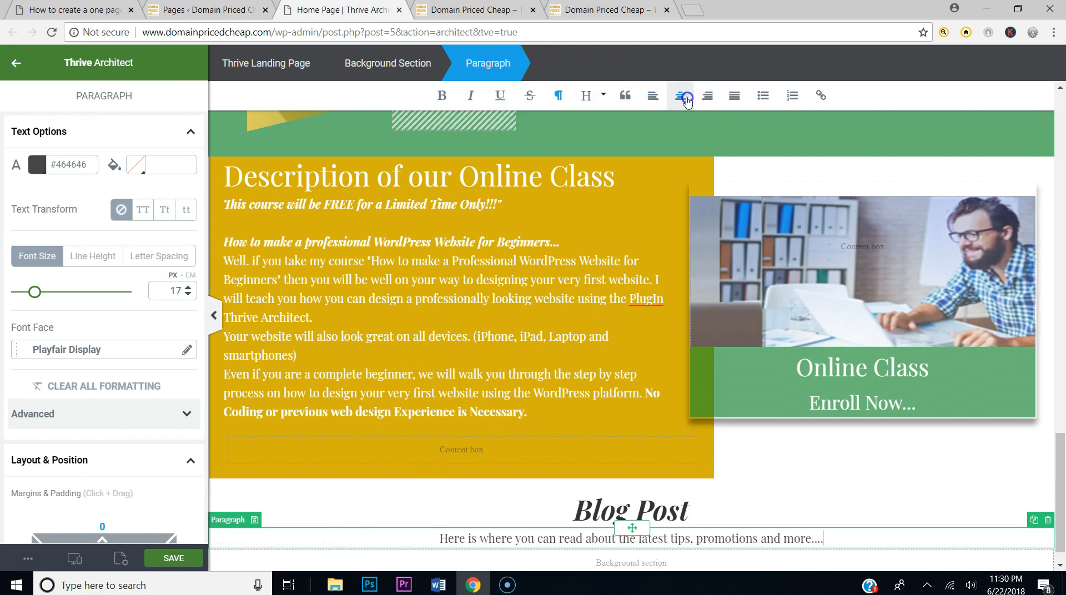
{"action": "scroll", "coordinate": [747, 361], "scroll_direction": "down", "scroll_amount": 1}
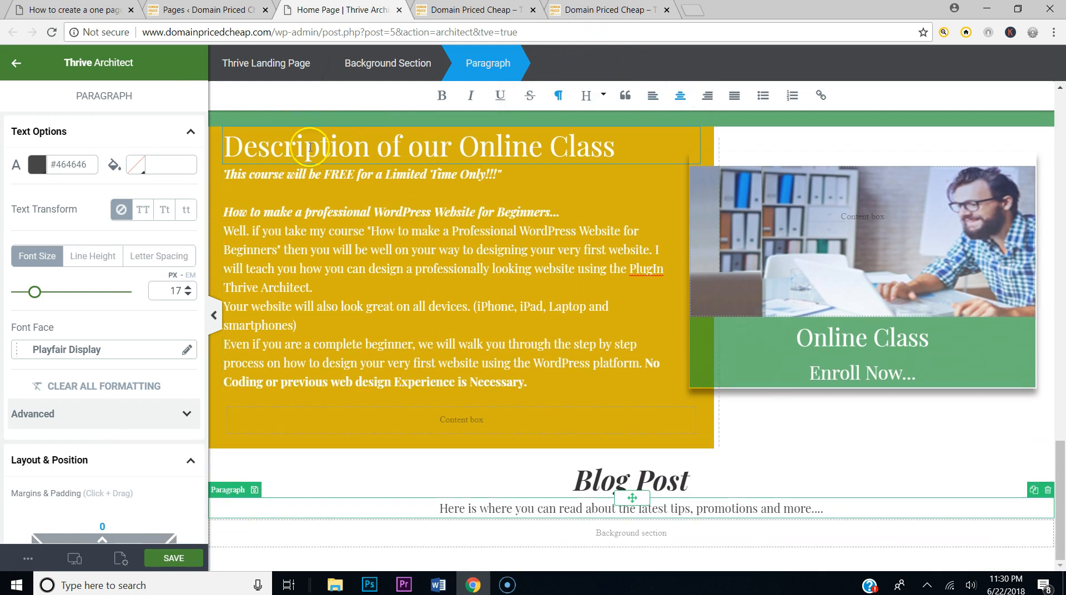
Step: Check the reference page's layout and add three equal 1/3 columns below the Blog Post subtitle
{"action": "left_click", "coordinate": [76, 8]}
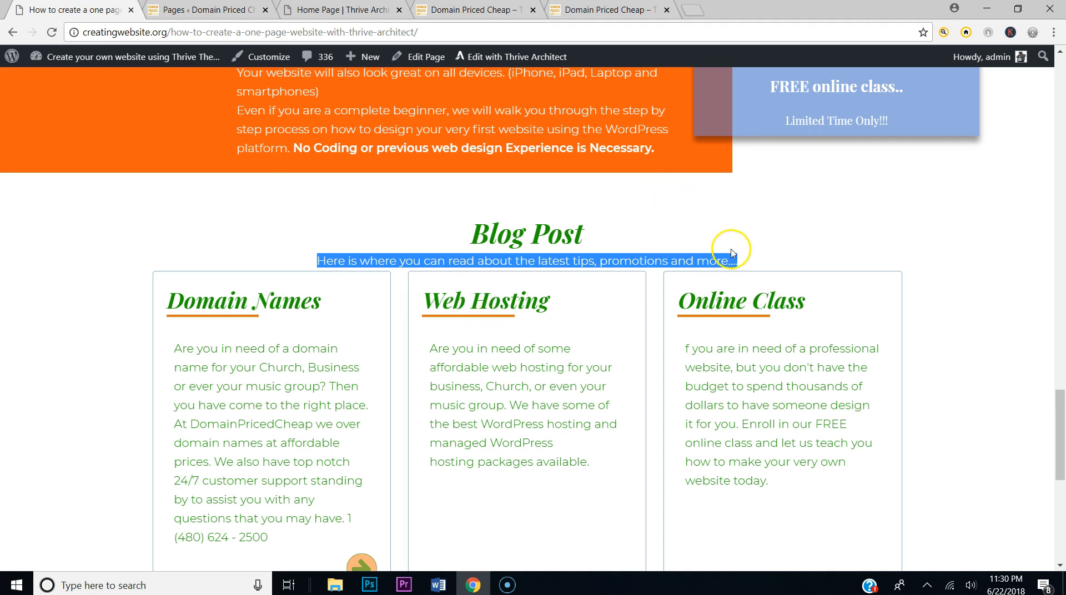
{"action": "left_click", "coordinate": [819, 257]}
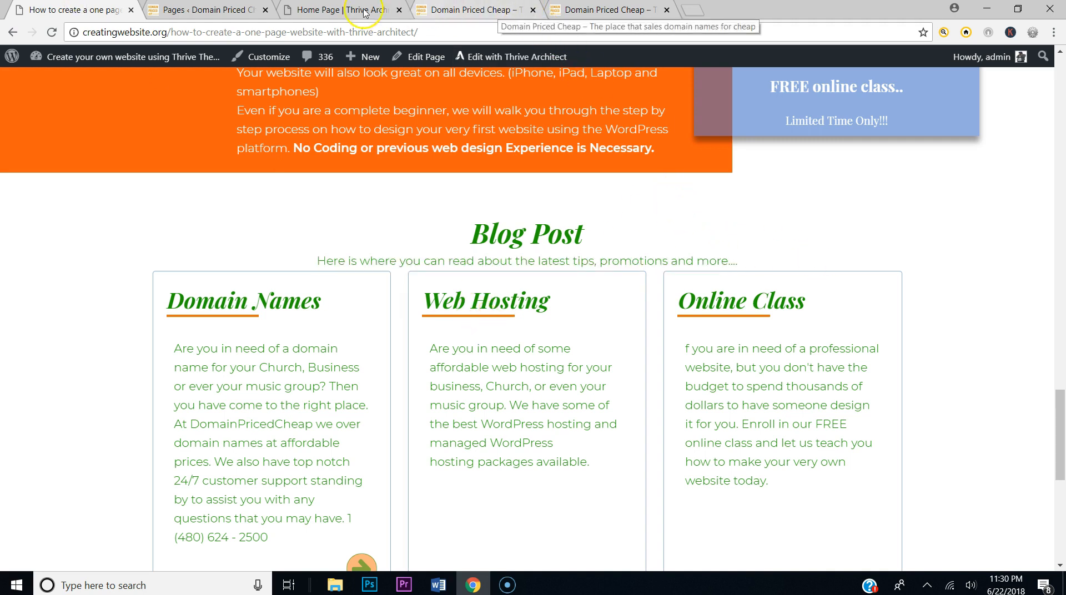
{"action": "left_click", "coordinate": [333, 9]}
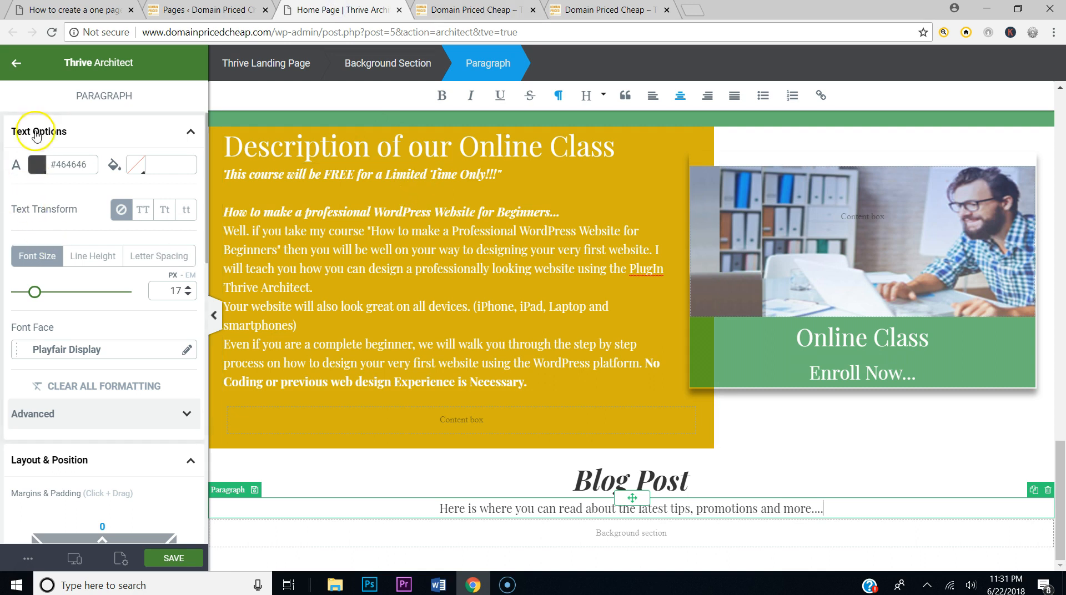
{"action": "left_click", "coordinate": [16, 63]}
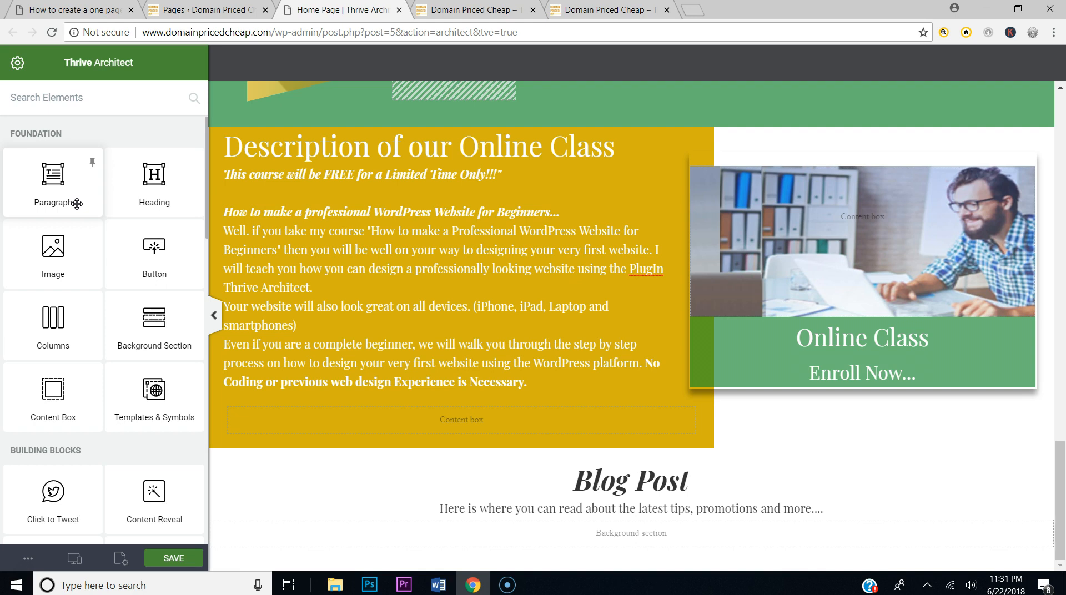
{"action": "left_click_drag", "start_coordinate": [70, 320], "coordinate": [628, 516]}
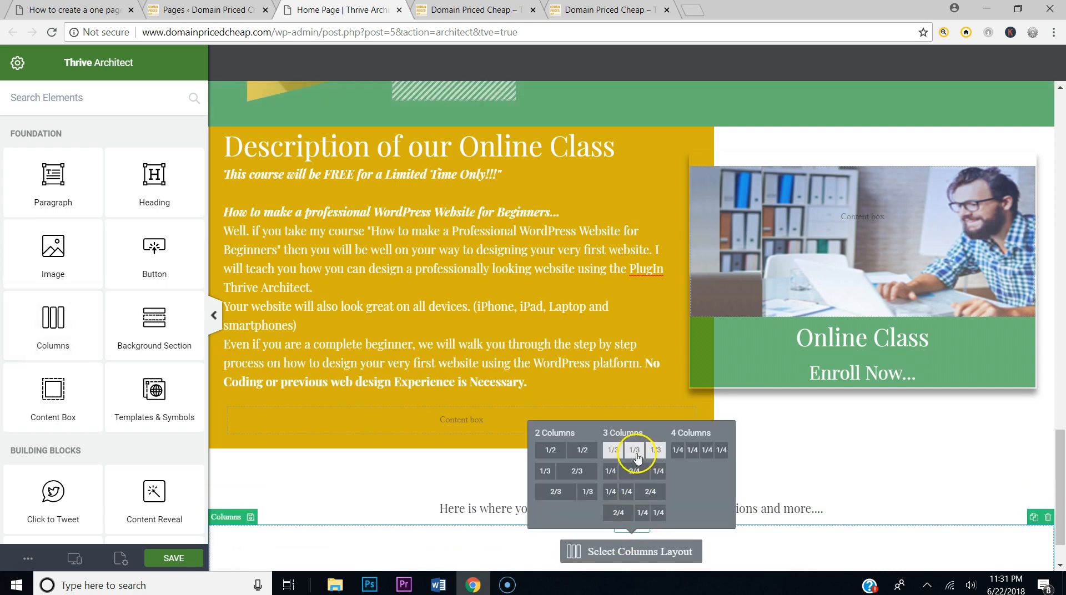
{"action": "left_click", "coordinate": [637, 457]}
{"action": "scroll", "coordinate": [637, 457], "scroll_direction": "down", "scroll_amount": 1}
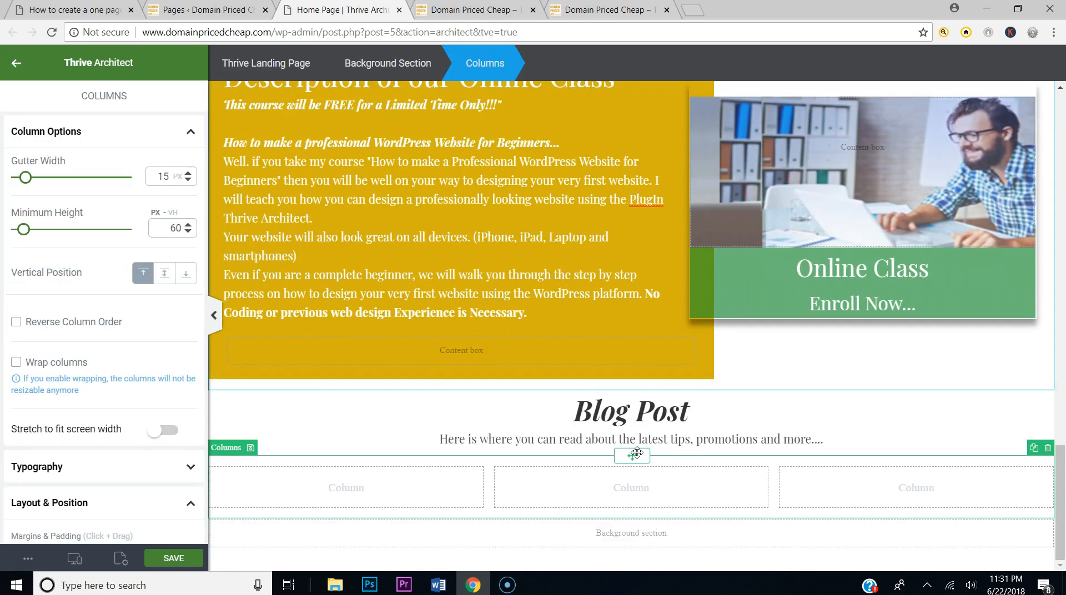
Step: Add a content box to the first of the three Blog Post columns
{"action": "left_click", "coordinate": [391, 488]}
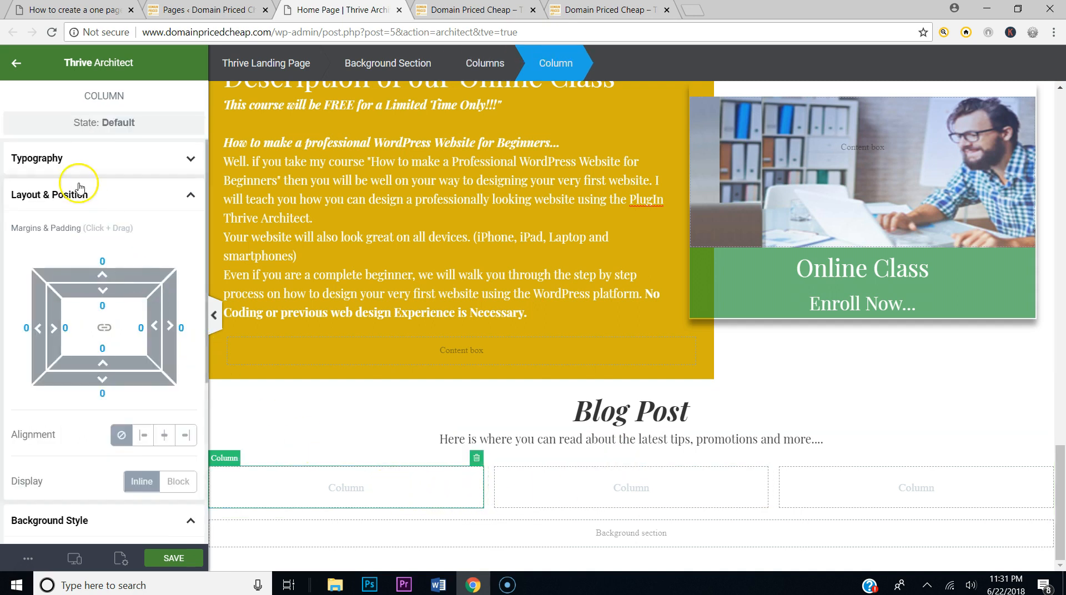
{"action": "left_click", "coordinate": [17, 63]}
{"action": "left_click_drag", "start_coordinate": [72, 383], "coordinate": [381, 489]}
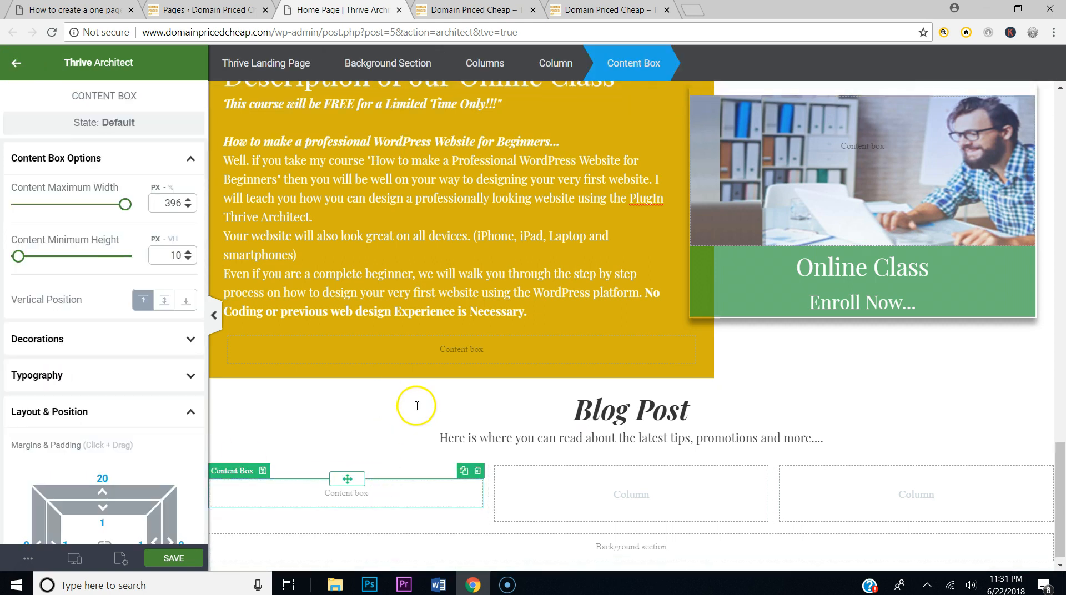
Step: Consult the reference page's cards, and add a heading with a paragraph below it inside the first column's content box
{"action": "left_click", "coordinate": [42, 8]}
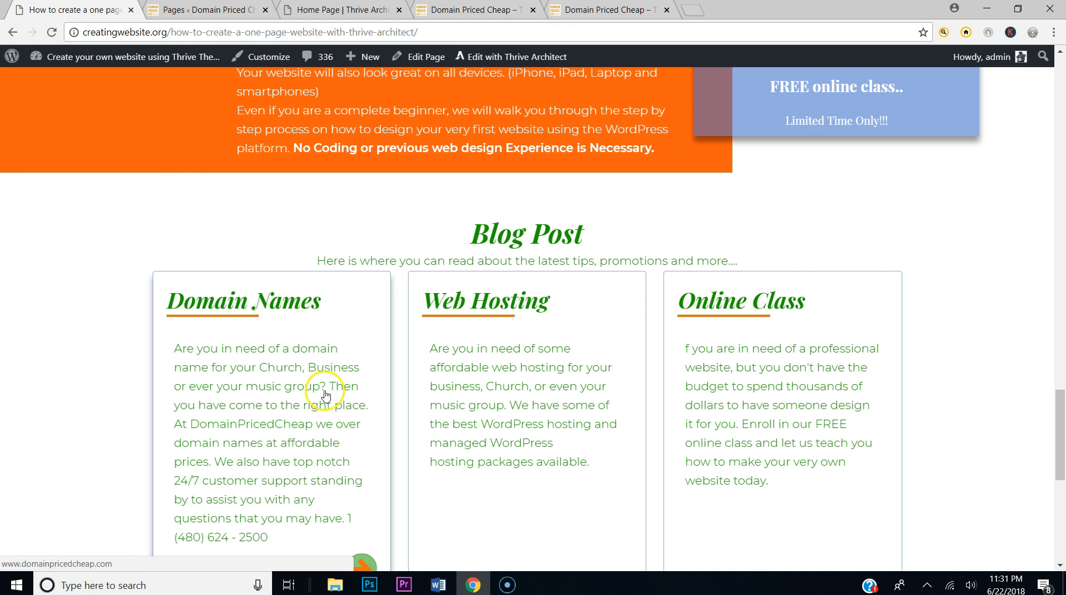
{"action": "scroll", "coordinate": [340, 390], "scroll_direction": "down", "scroll_amount": 3}
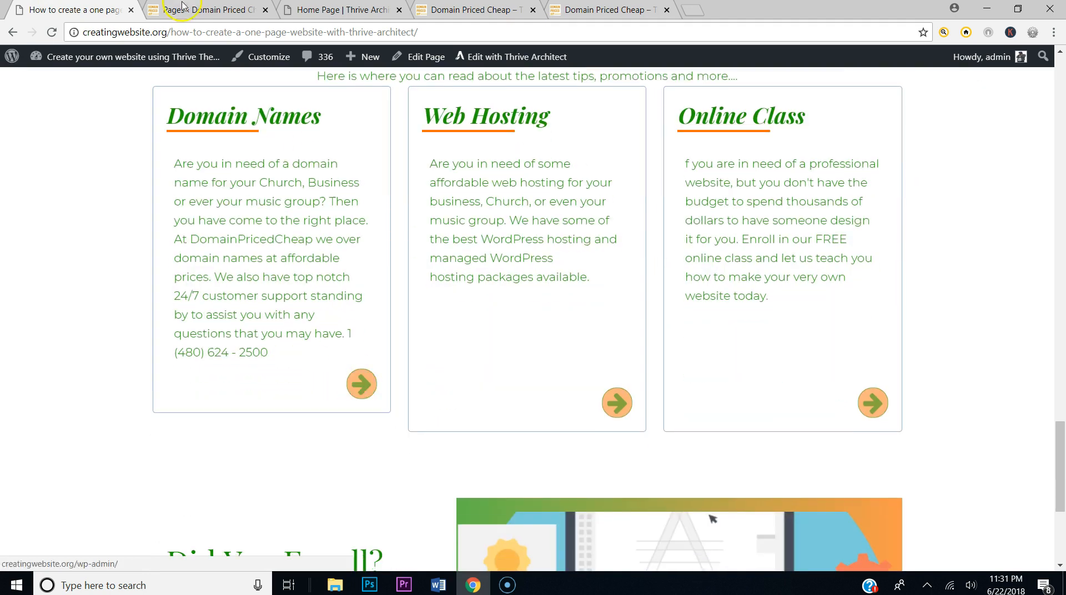
{"action": "left_click", "coordinate": [328, 10]}
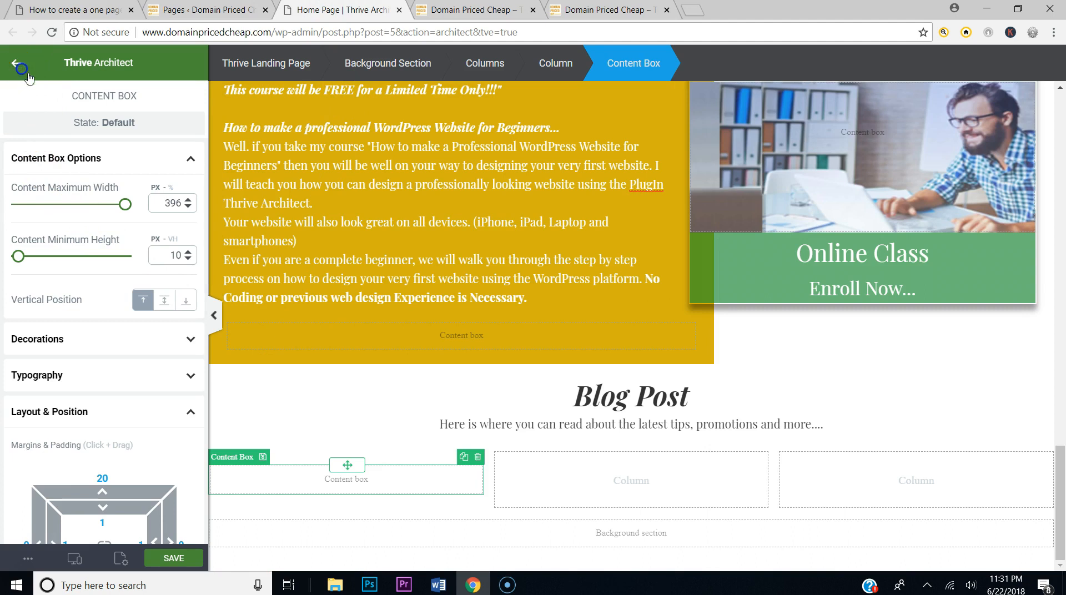
{"action": "left_click", "coordinate": [16, 62]}
{"action": "left_click_drag", "start_coordinate": [158, 188], "coordinate": [363, 514]}
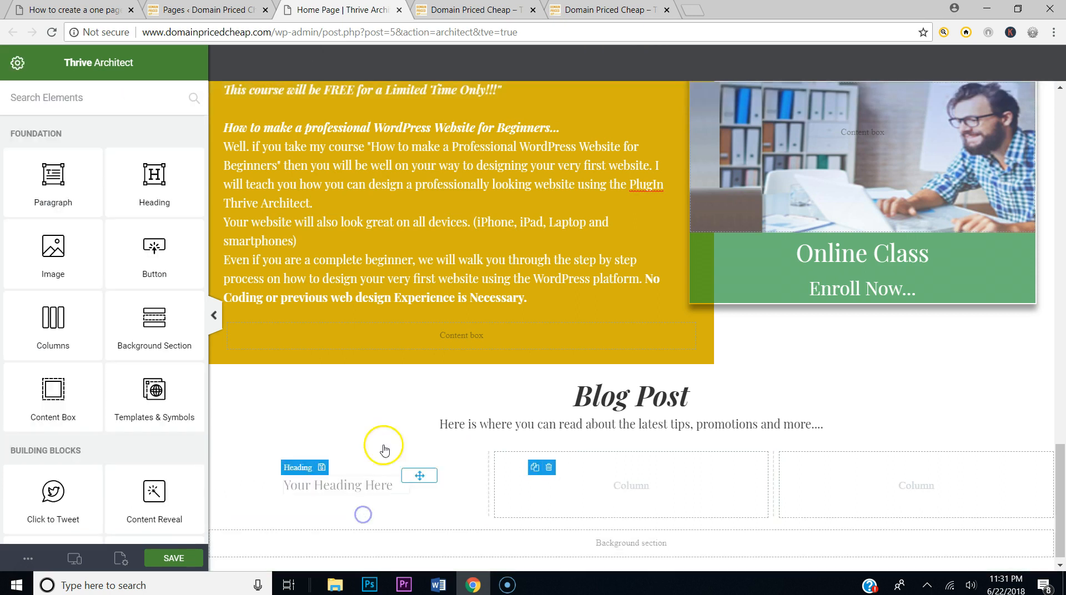
{"action": "left_click_drag", "start_coordinate": [60, 161], "coordinate": [356, 500]}
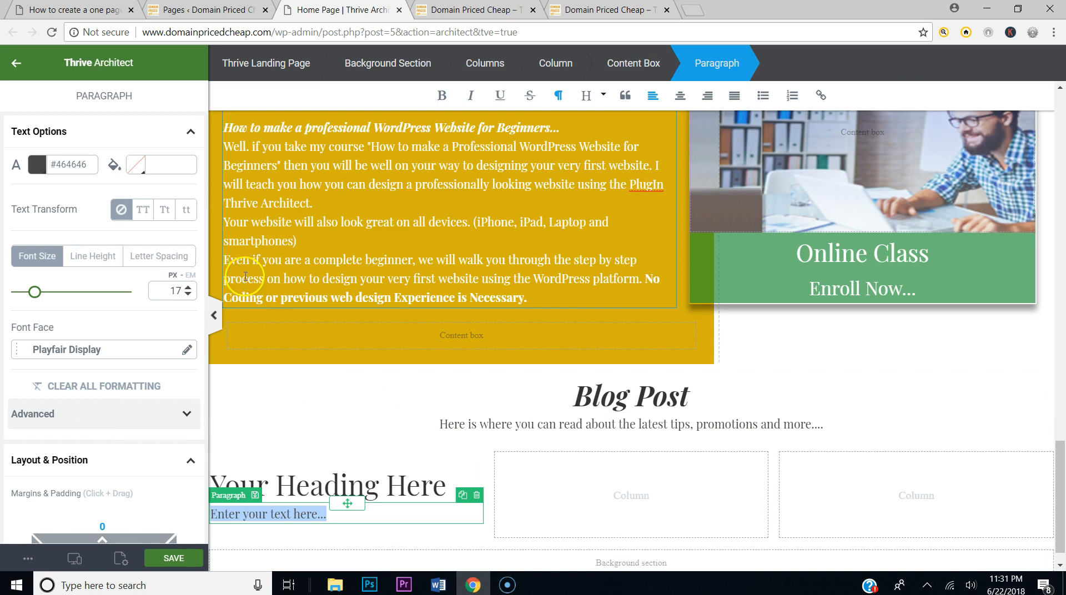
Step: Replace the first column's placeholder heading with the reference card's title, "Domain Names"
{"action": "left_click", "coordinate": [104, 7]}
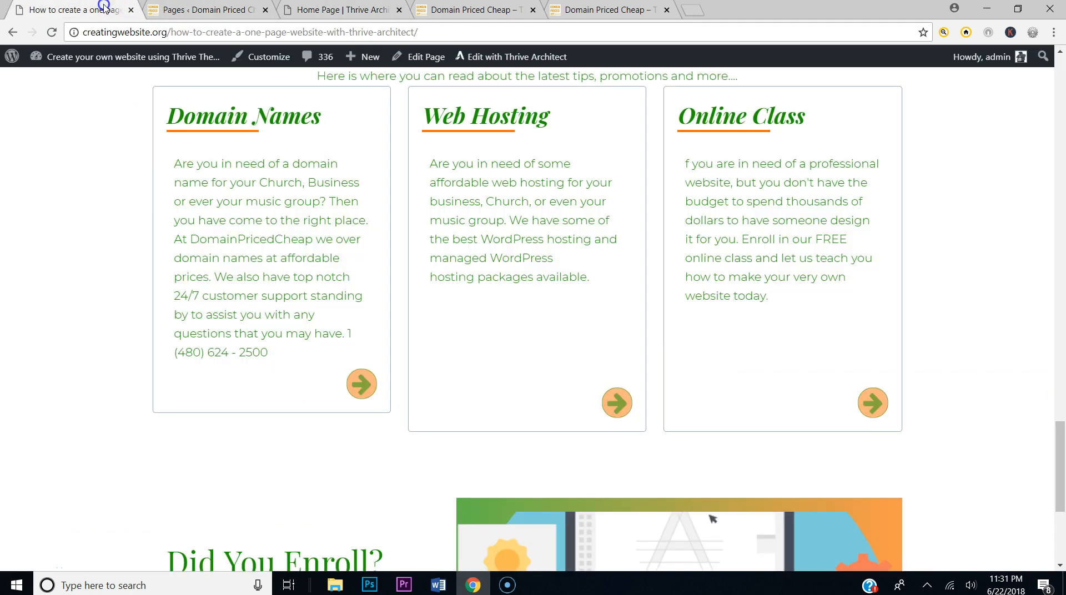
{"action": "scroll", "coordinate": [325, 127], "scroll_direction": "up", "scroll_amount": 2}
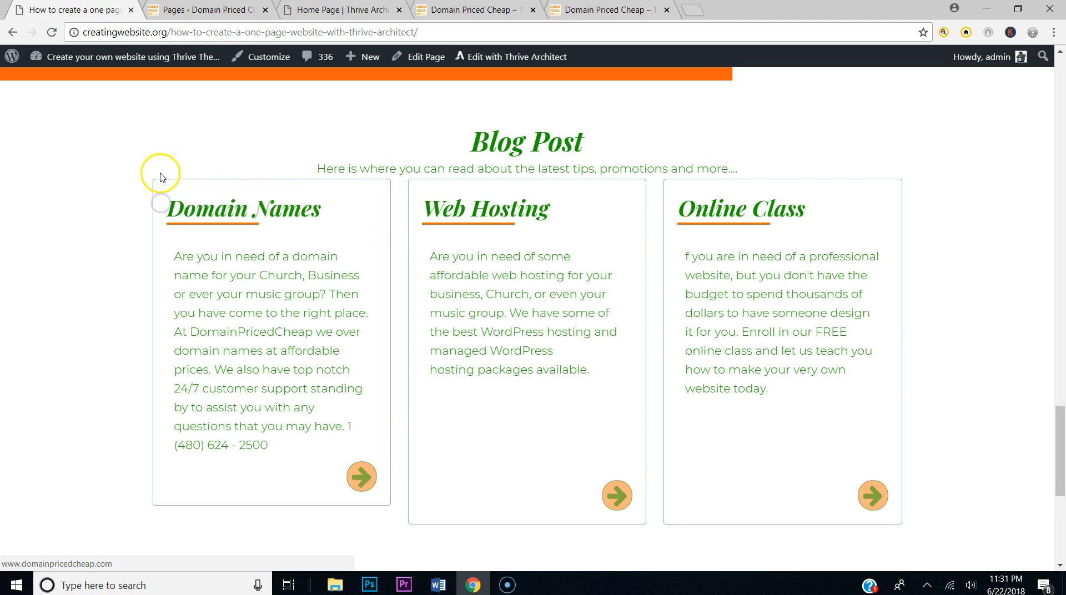
{"action": "left_click", "coordinate": [300, 10]}
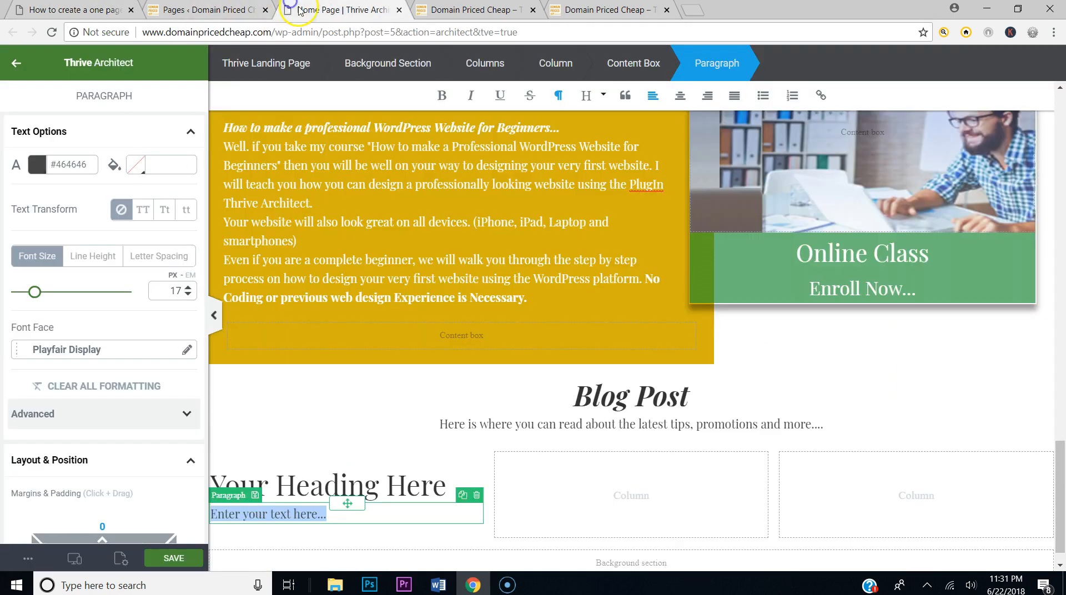
{"action": "left_click", "coordinate": [432, 489]}
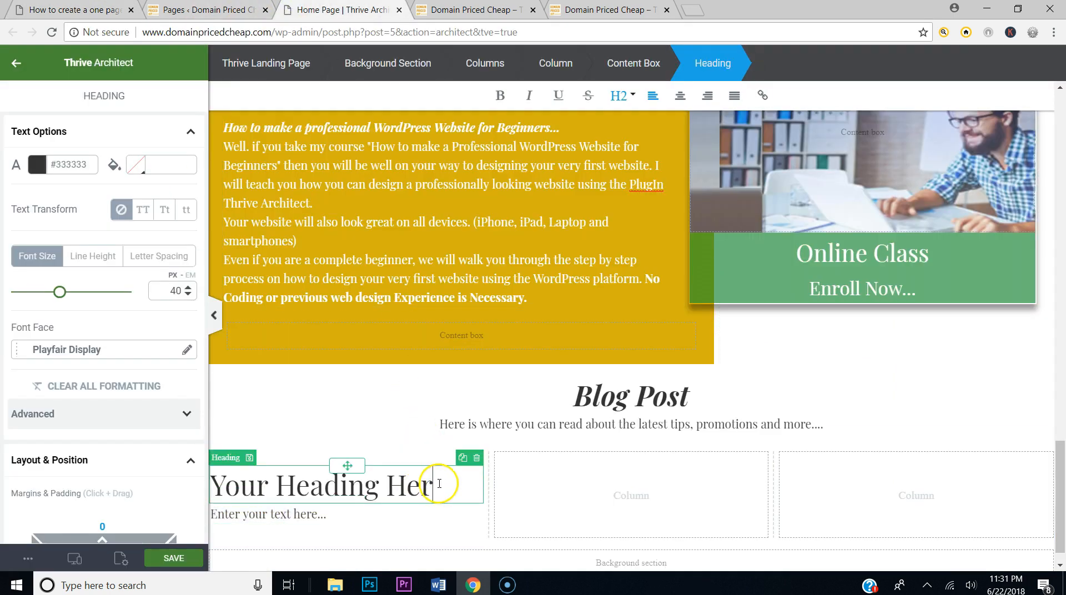
{"action": "key", "text": "BackSpace"}
{"action": "key", "text": "BackSpace"}
{"action": "key", "text": "BackSpace"}
{"action": "key", "text": "BackSpace"}
{"action": "key", "text": "BackSpace"}
{"action": "key", "text": "BackSpace"}
{"action": "key", "text": "BackSpace"}
{"action": "key", "text": "BackSpace"}
{"action": "key", "text": "BackSpace"}
{"action": "key", "text": "BackSpace"}
{"action": "key", "text": "BackSpace"}
{"action": "key", "text": "BackSpace"}
{"action": "key", "text": "BackSpace"}
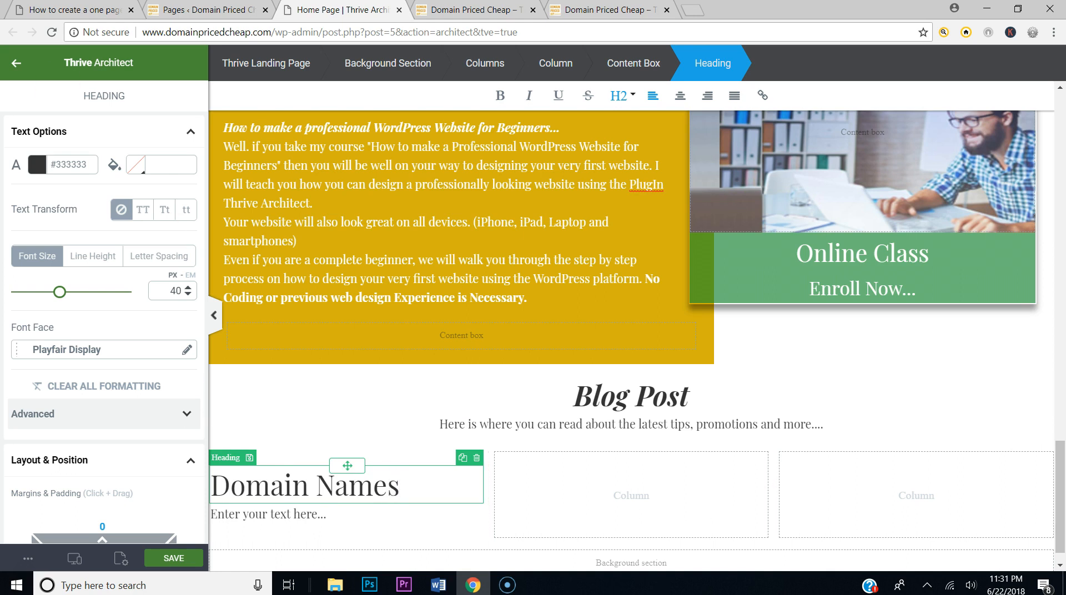
Step: Copy the domain name description from the green Domain Names section of the reference page
{"action": "left_click", "coordinate": [106, 9]}
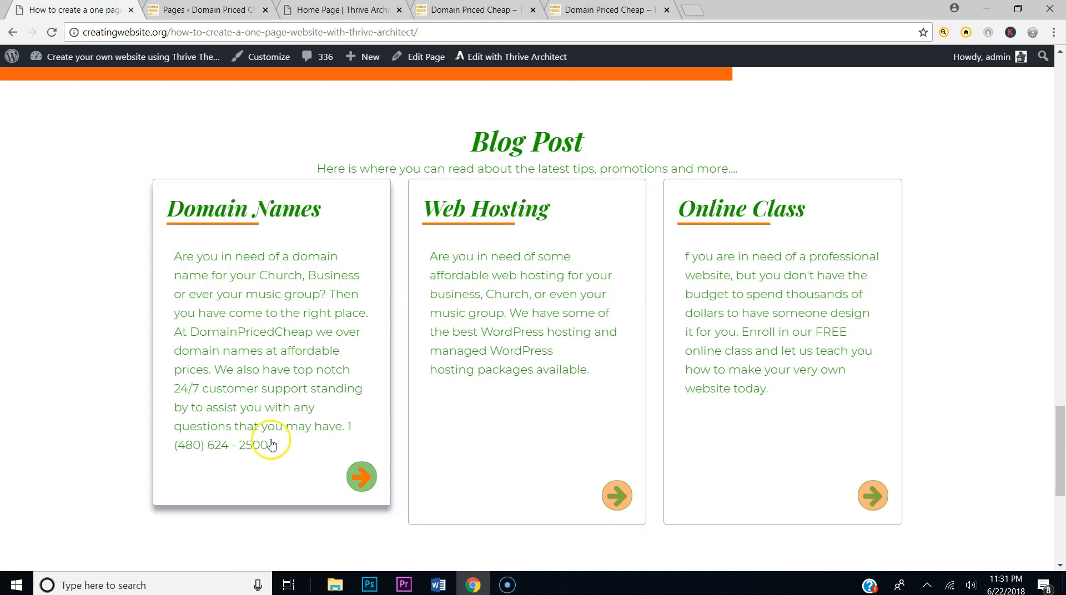
{"action": "left_click_drag", "start_coordinate": [290, 428], "coordinate": [173, 249]}
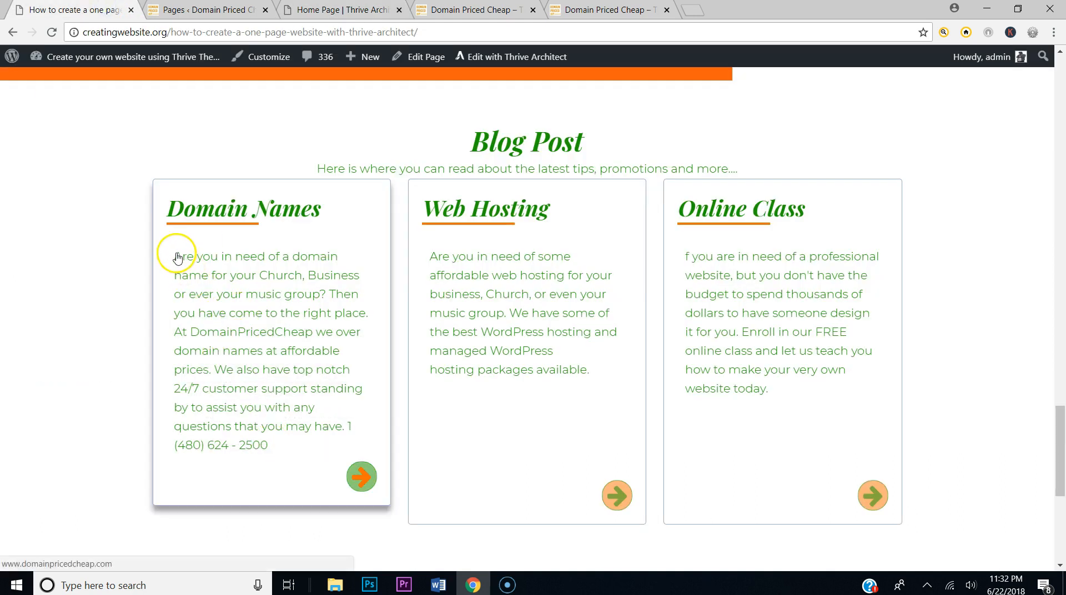
{"action": "scroll", "coordinate": [215, 269], "scroll_direction": "up", "scroll_amount": 15}
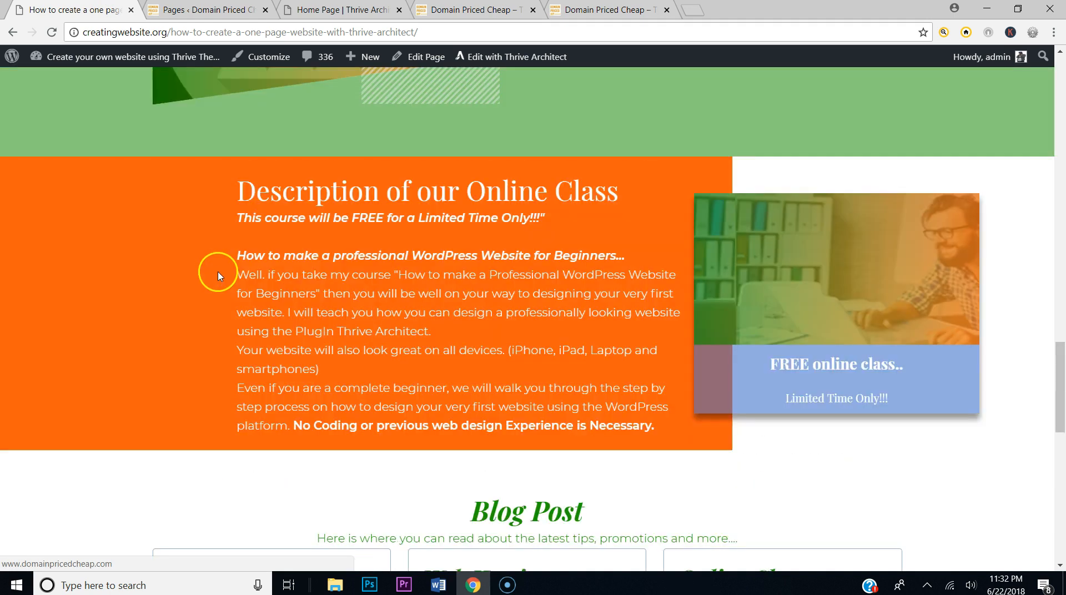
{"action": "scroll", "coordinate": [367, 297], "scroll_direction": "up", "scroll_amount": 7}
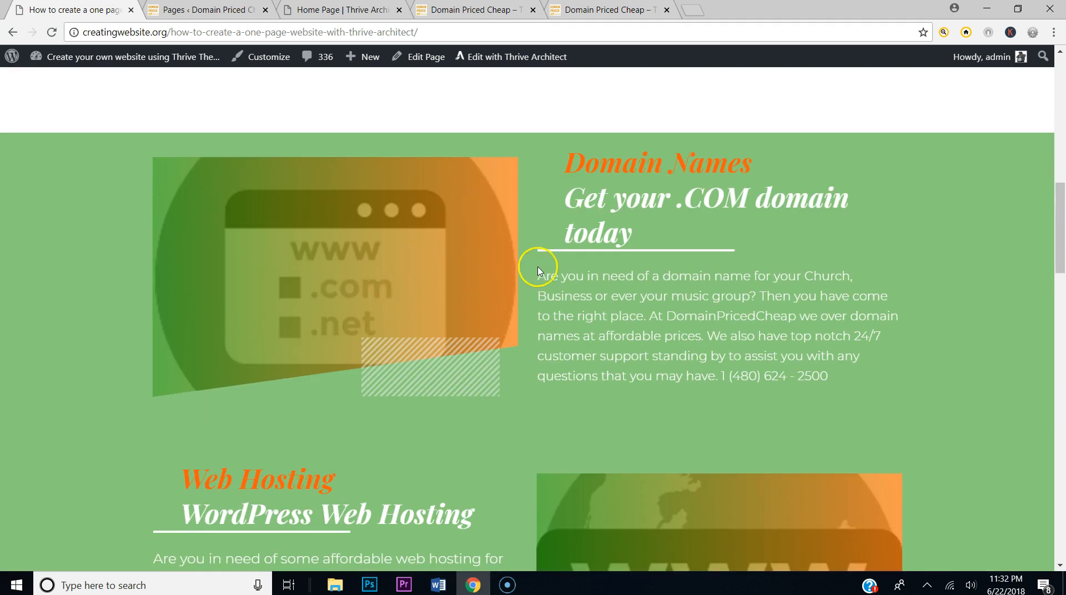
{"action": "left_click_drag", "start_coordinate": [544, 279], "coordinate": [848, 383]}
{"action": "key", "text": "ctrl+c"}
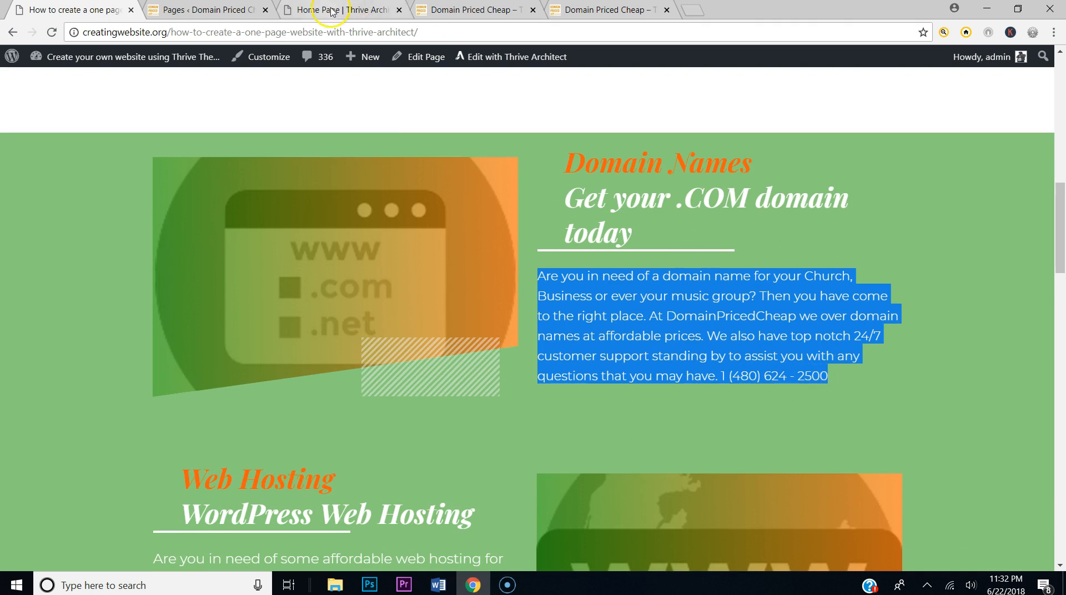
Step: Replace the placeholder paragraph under the Domain Names heading with the copied description and review the column
{"action": "left_click", "coordinate": [331, 11]}
{"action": "left_click", "coordinate": [335, 517]}
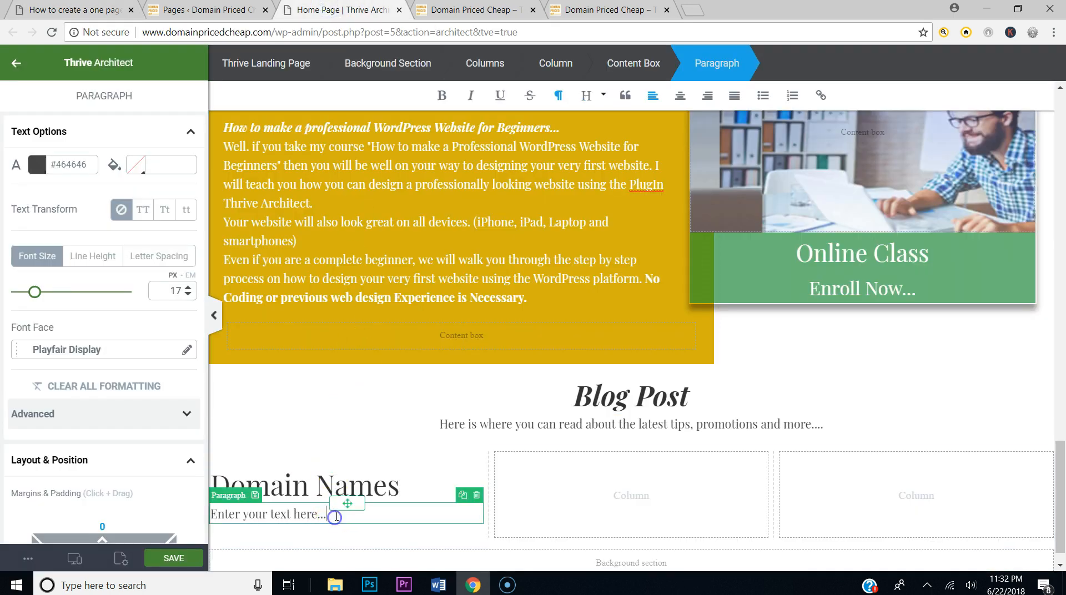
{"action": "left_click_drag", "start_coordinate": [336, 516], "coordinate": [213, 513]}
{"action": "key", "text": "ctrl+v"}
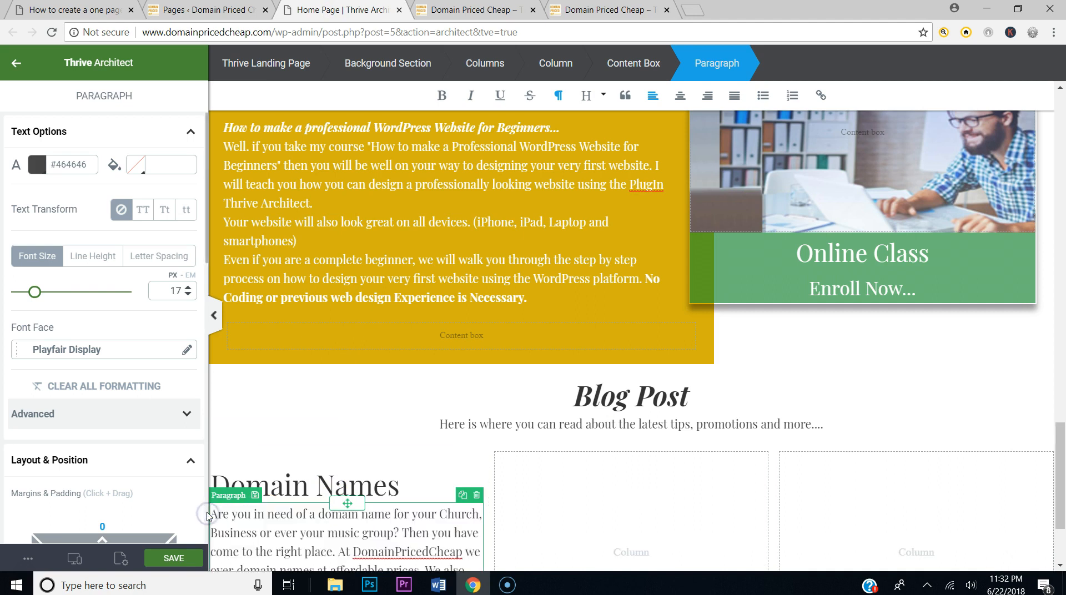
{"action": "scroll", "coordinate": [336, 424], "scroll_direction": "down", "scroll_amount": 3}
{"action": "scroll", "coordinate": [336, 425], "scroll_direction": "up", "scroll_amount": 3}
{"action": "scroll", "coordinate": [337, 425], "scroll_direction": "down", "scroll_amount": 3}
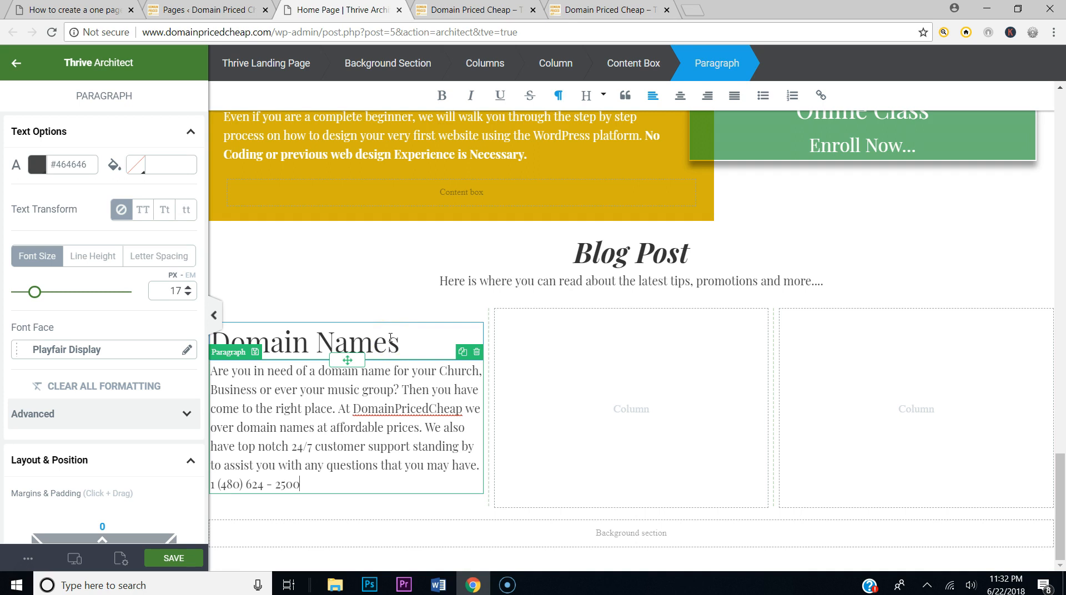
Step: Add a solid border on all sides of the content box around the Domain Names heading and paragraph
{"action": "left_click", "coordinate": [376, 328]}
{"action": "left_click", "coordinate": [634, 63]}
{"action": "scroll", "coordinate": [86, 336], "scroll_direction": "down", "scroll_amount": 10}
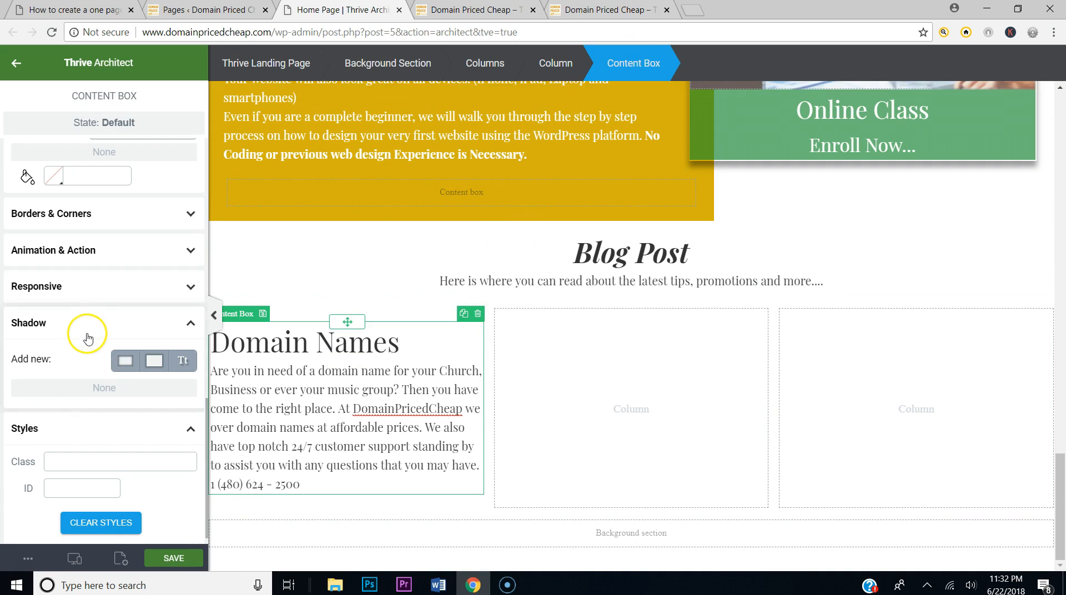
{"action": "left_click", "coordinate": [83, 218]}
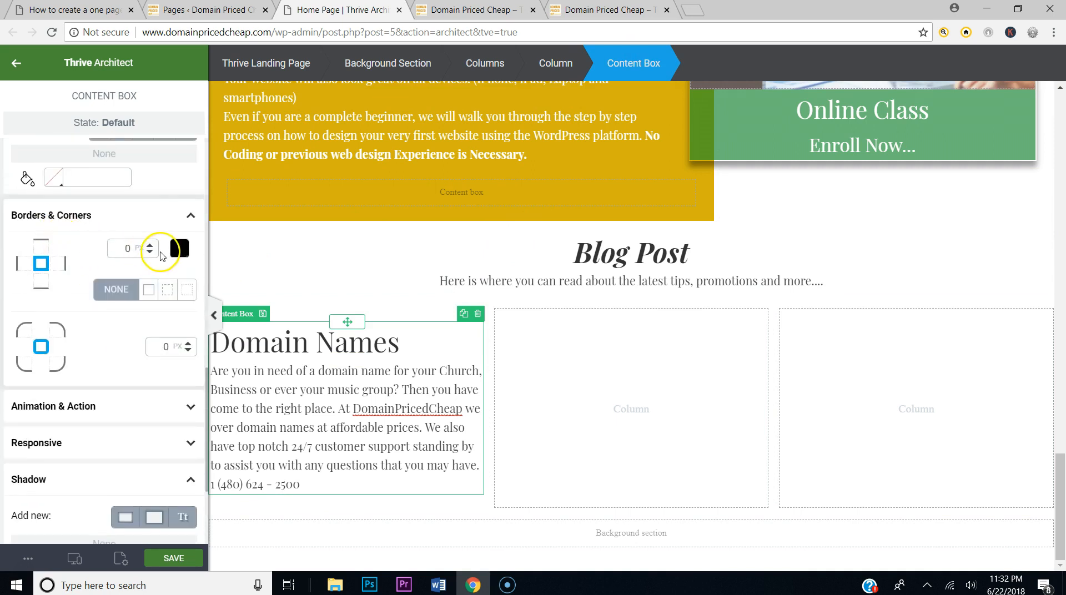
{"action": "left_click", "coordinate": [149, 245]}
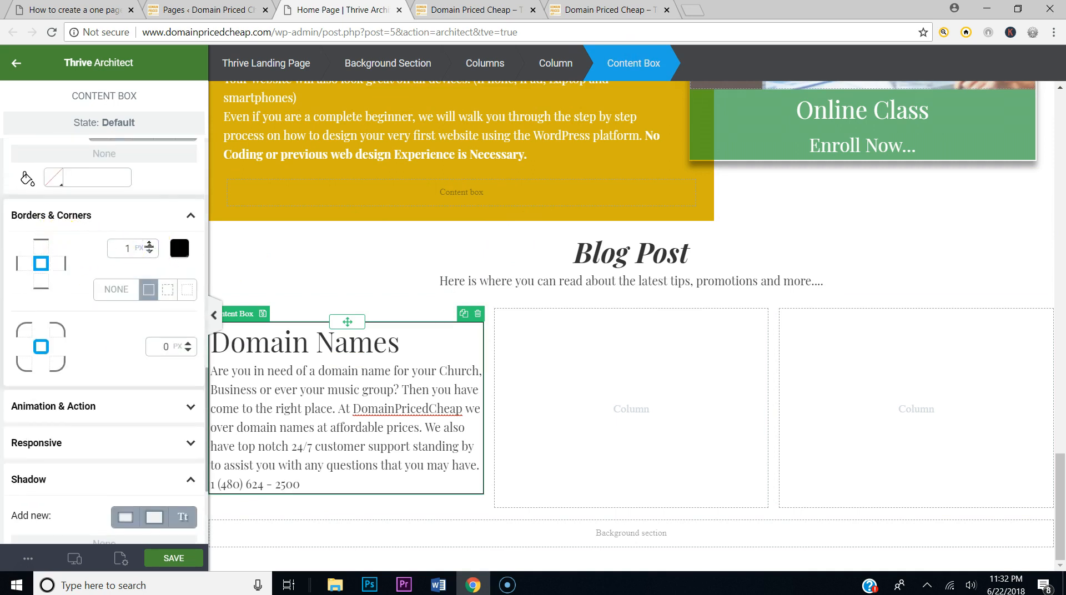
{"action": "left_click", "coordinate": [149, 245]}
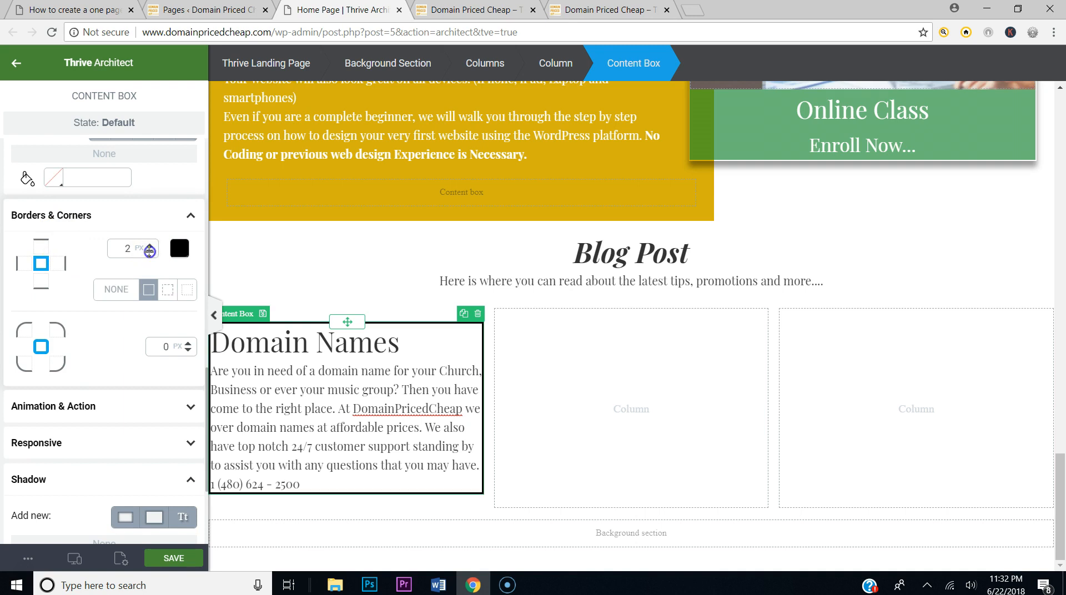
Step: Compare with the reference cards, set the content box border to 1 px in green #148f2a at 63% opacity, and save the page
{"action": "left_click", "coordinate": [97, 10]}
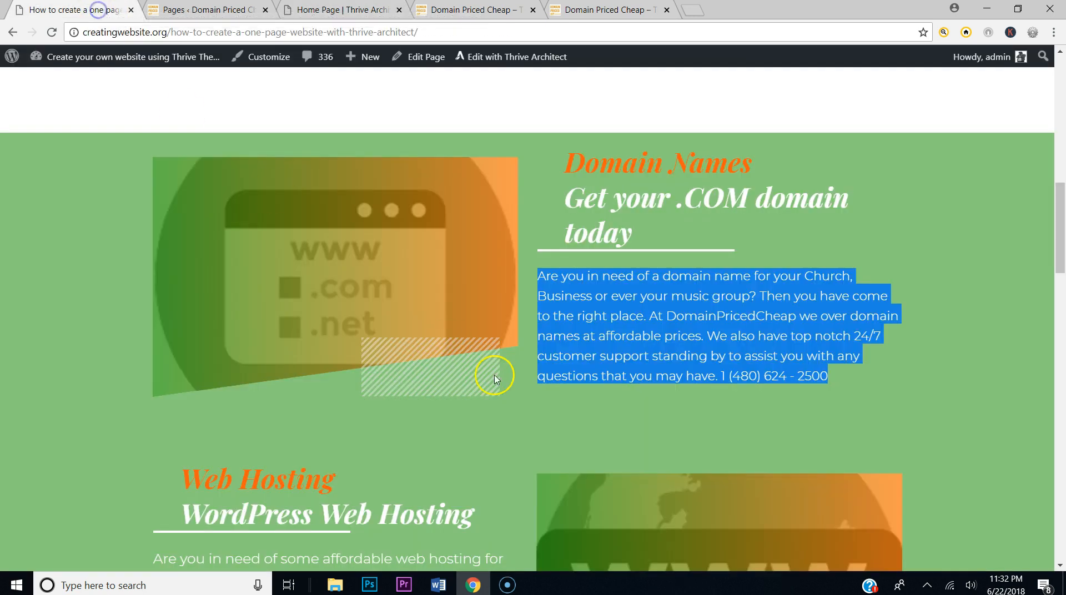
{"action": "scroll", "coordinate": [496, 379], "scroll_direction": "down", "scroll_amount": 15}
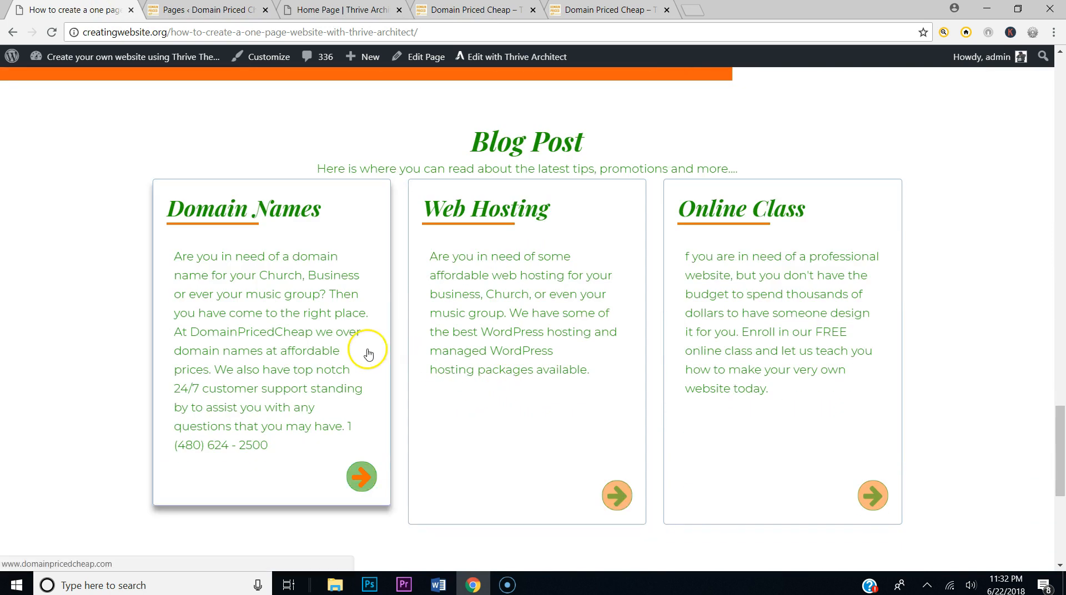
{"action": "left_click", "coordinate": [316, 9]}
{"action": "left_click", "coordinate": [178, 247]}
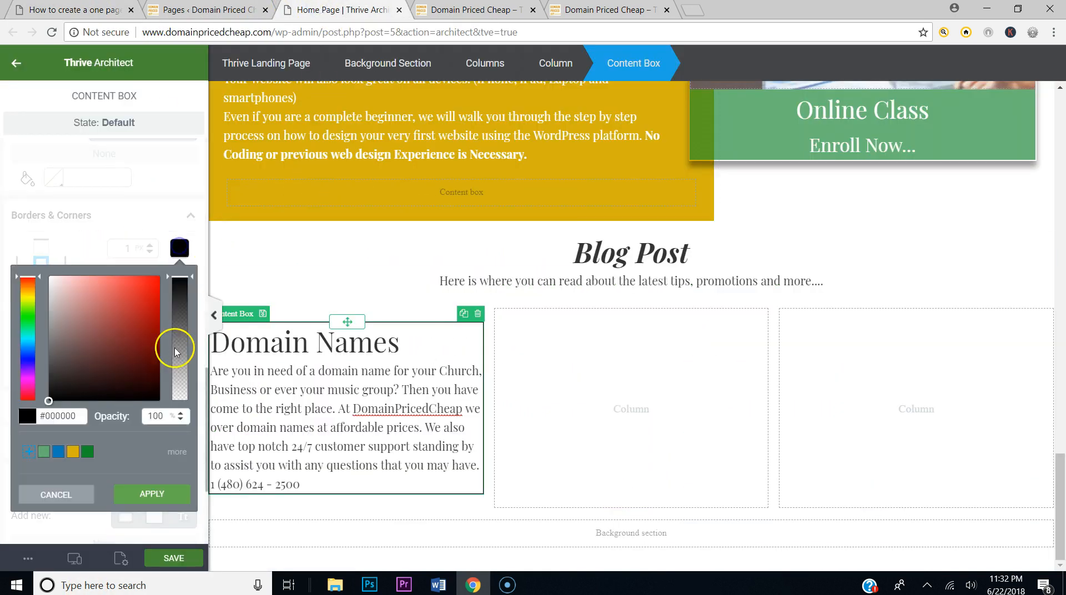
{"action": "left_click", "coordinate": [43, 451]}
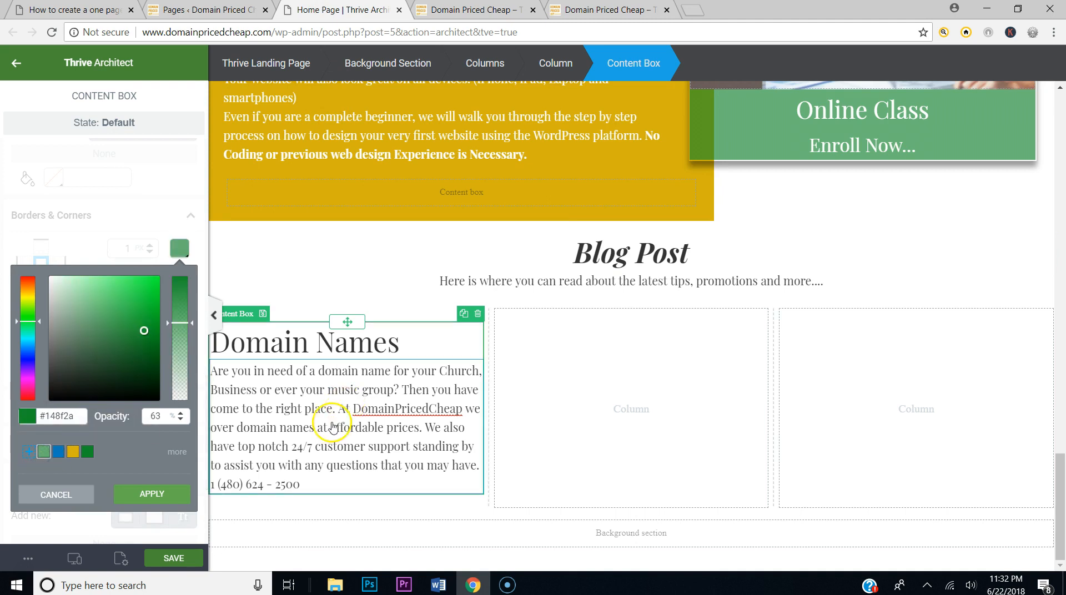
{"action": "left_click", "coordinate": [158, 496]}
{"action": "left_click", "coordinate": [182, 552]}
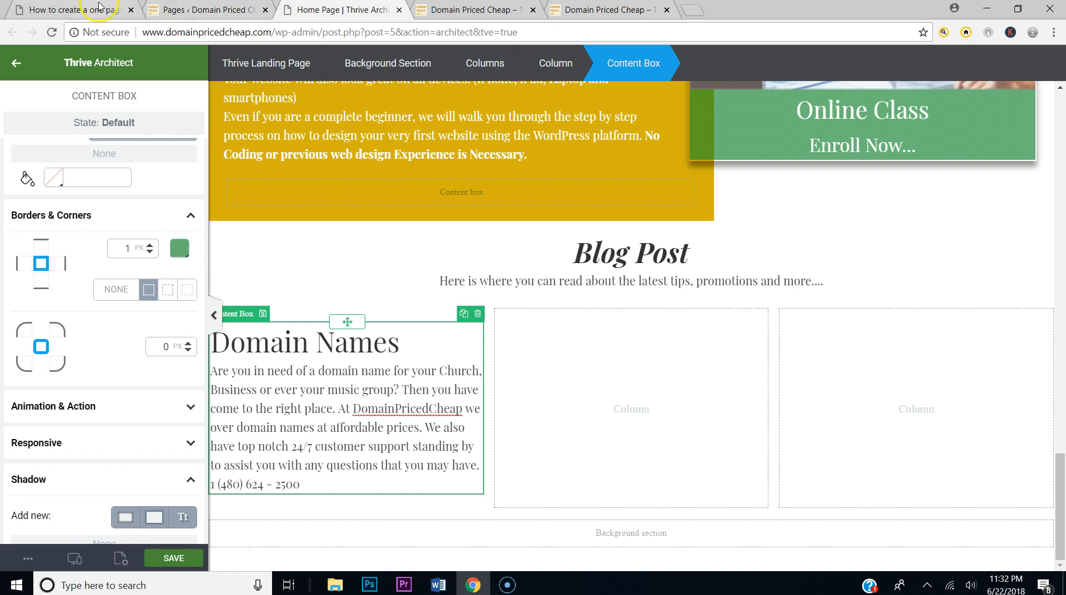
Step: Check the reference card's arrow and try to place an Icon element inside the Domain Names content box
{"action": "left_click", "coordinate": [98, 8]}
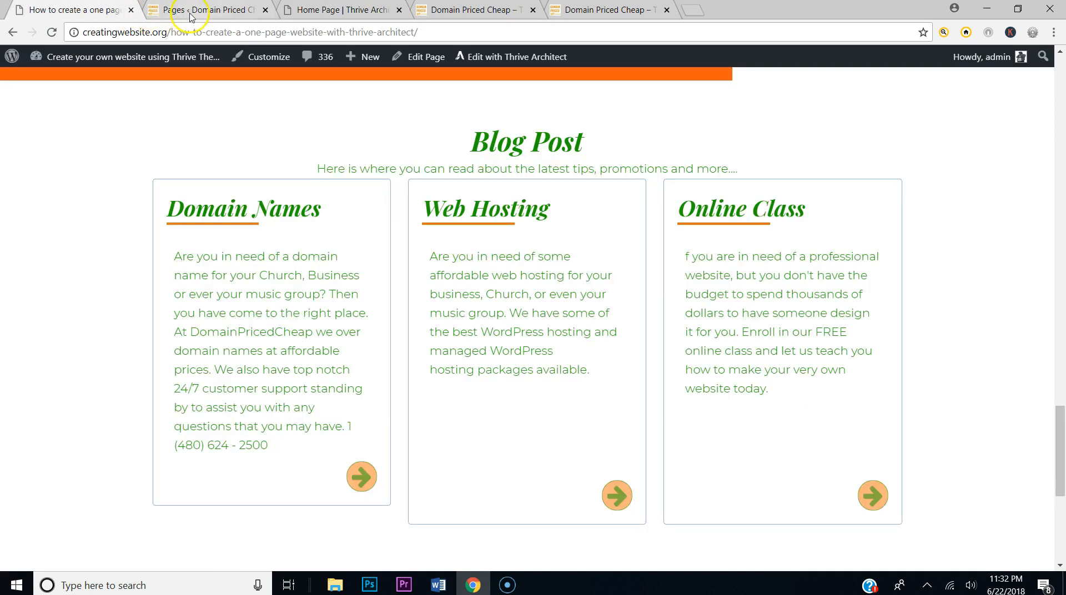
{"action": "left_click", "coordinate": [345, 11]}
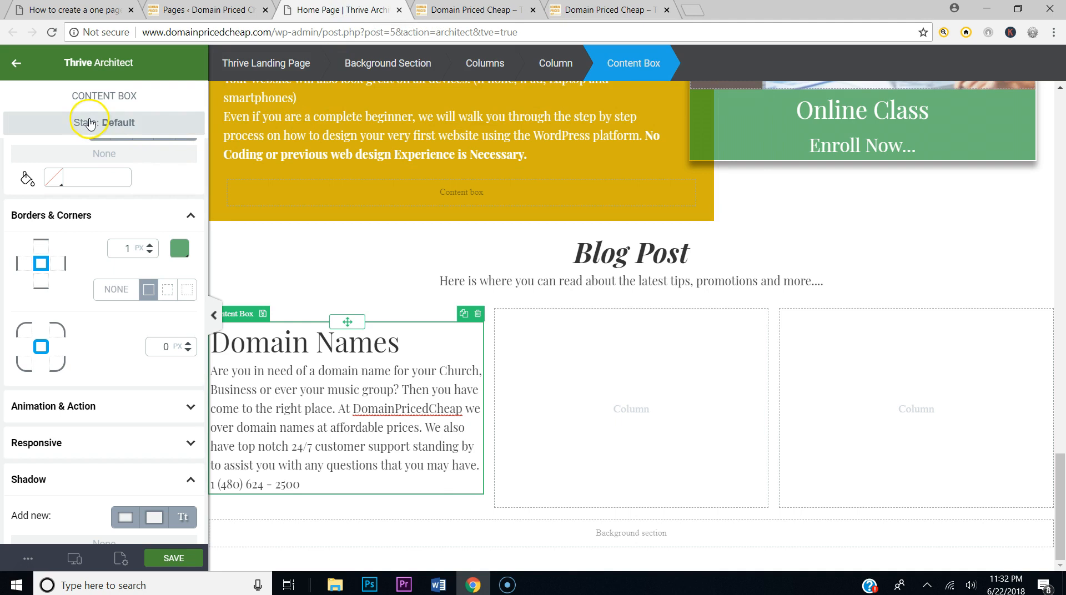
{"action": "left_click", "coordinate": [11, 57]}
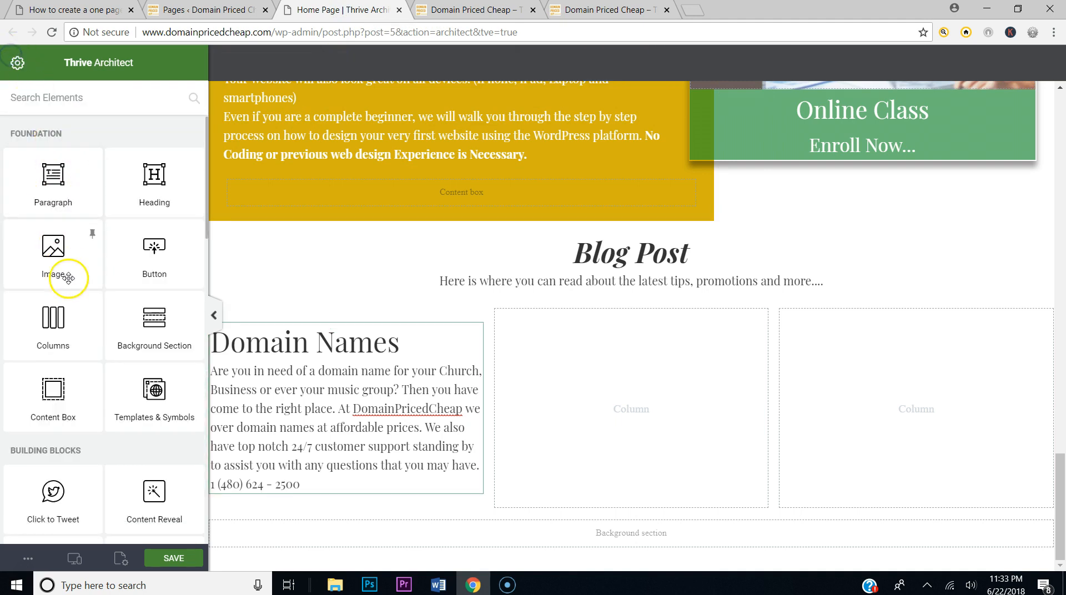
{"action": "scroll", "coordinate": [88, 385], "scroll_direction": "down", "scroll_amount": 4}
{"action": "scroll", "coordinate": [83, 433], "scroll_direction": "down", "scroll_amount": 4}
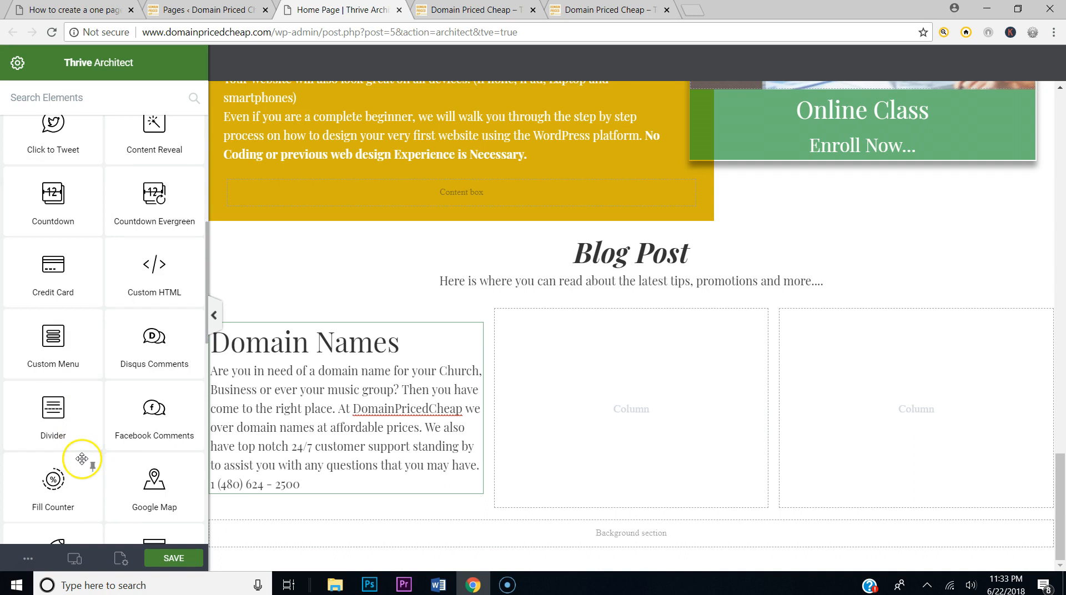
{"action": "scroll", "coordinate": [71, 475], "scroll_direction": "down", "scroll_amount": 1}
{"action": "left_click_drag", "start_coordinate": [50, 367], "coordinate": [314, 466]}
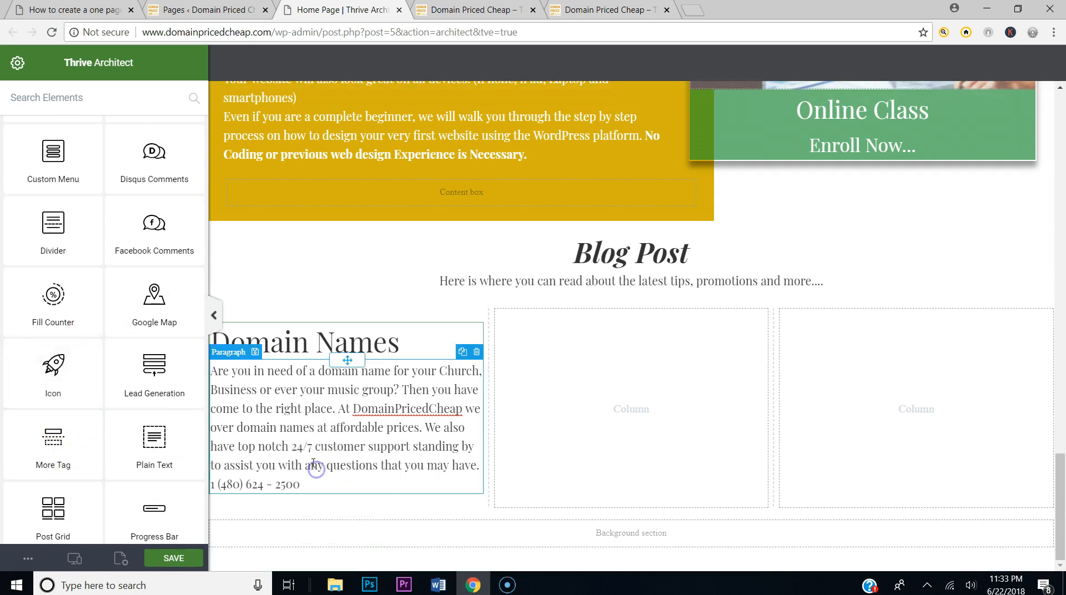
{"action": "left_click", "coordinate": [312, 462]}
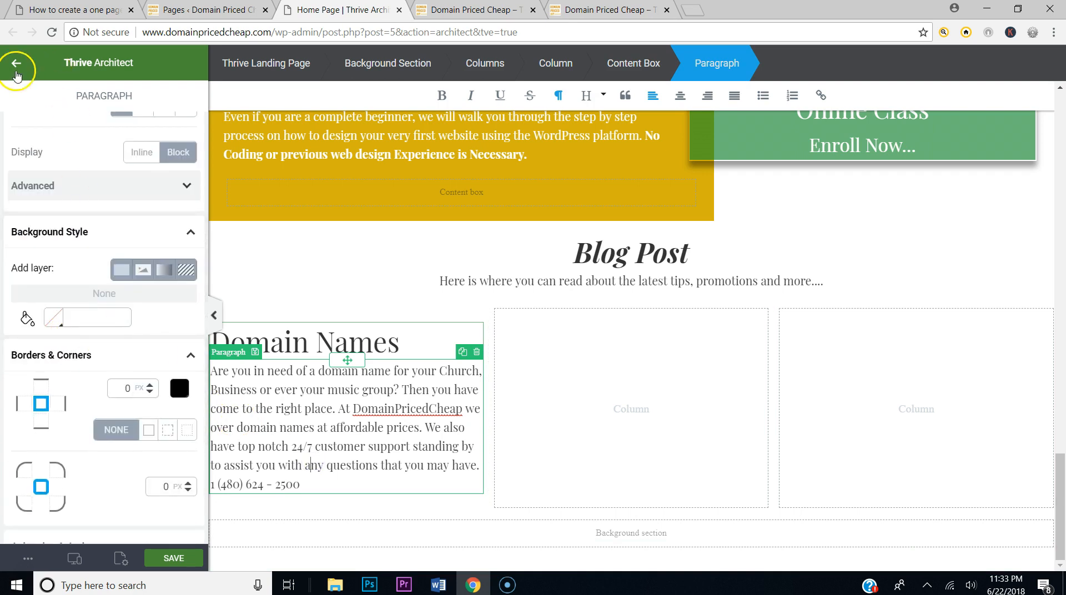
Step: Add an Icon element below the Domain Names paragraph, using the arrow-right icon found by searching for "right"
{"action": "left_click", "coordinate": [12, 66]}
{"action": "scroll", "coordinate": [66, 265], "scroll_direction": "down", "scroll_amount": 10}
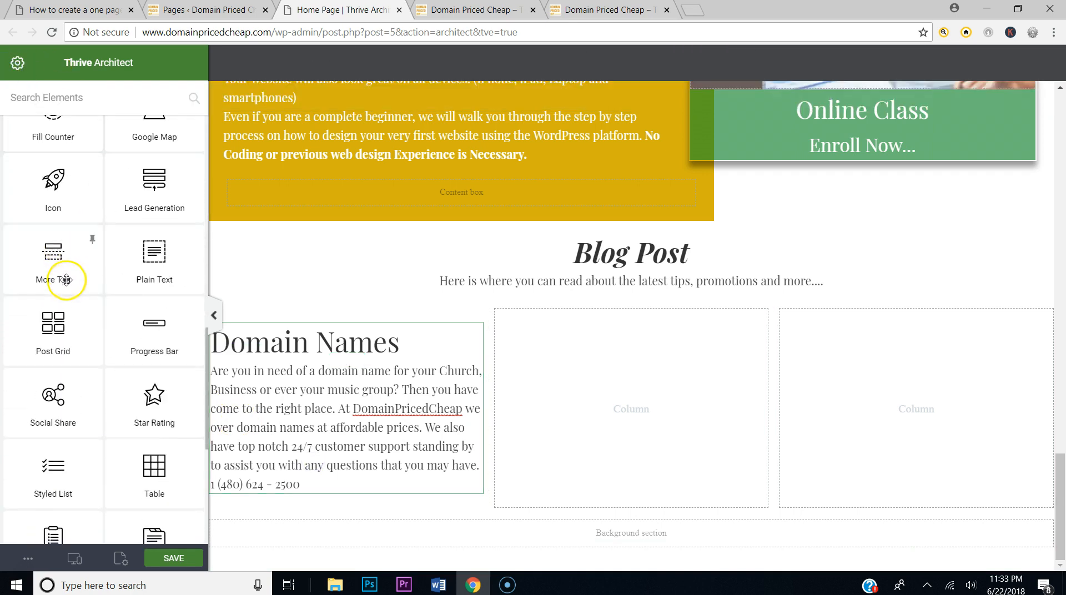
{"action": "left_click_drag", "start_coordinate": [54, 179], "coordinate": [369, 476]}
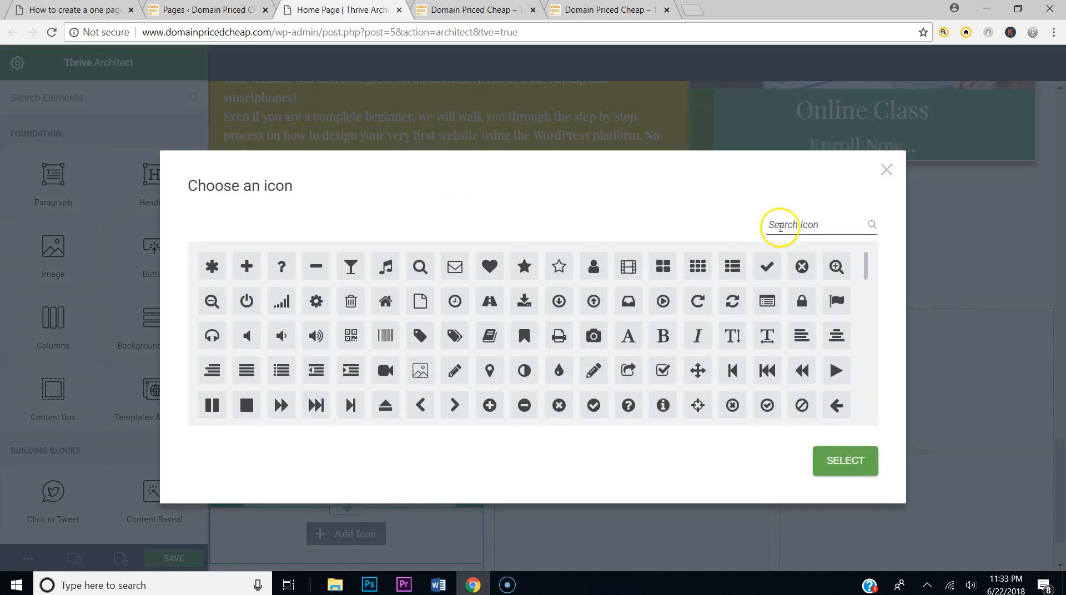
{"action": "type", "text": "right"}
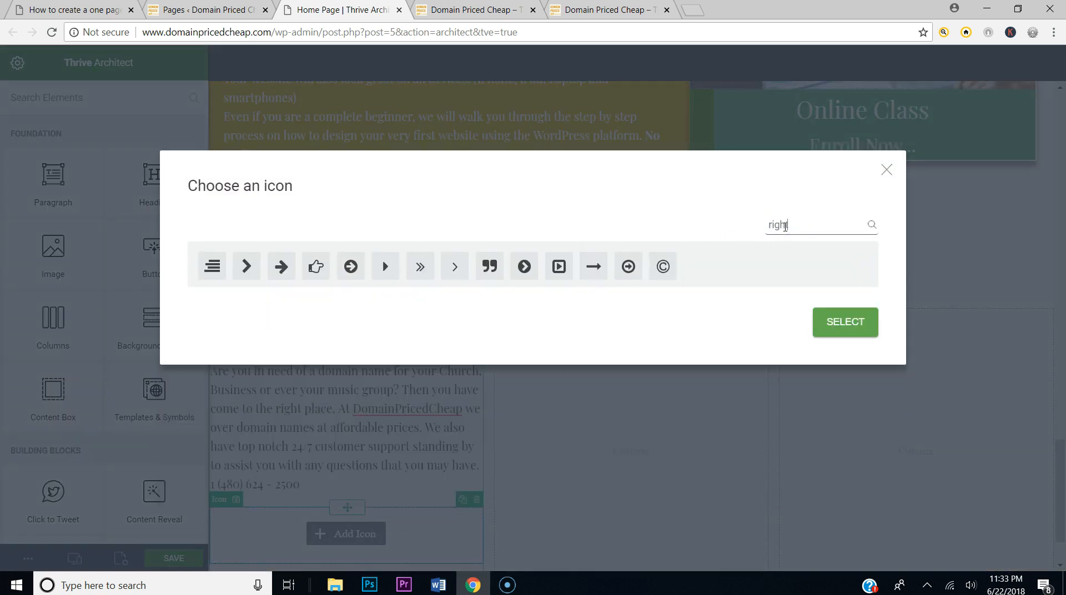
{"action": "left_click", "coordinate": [281, 267]}
{"action": "left_click", "coordinate": [845, 324]}
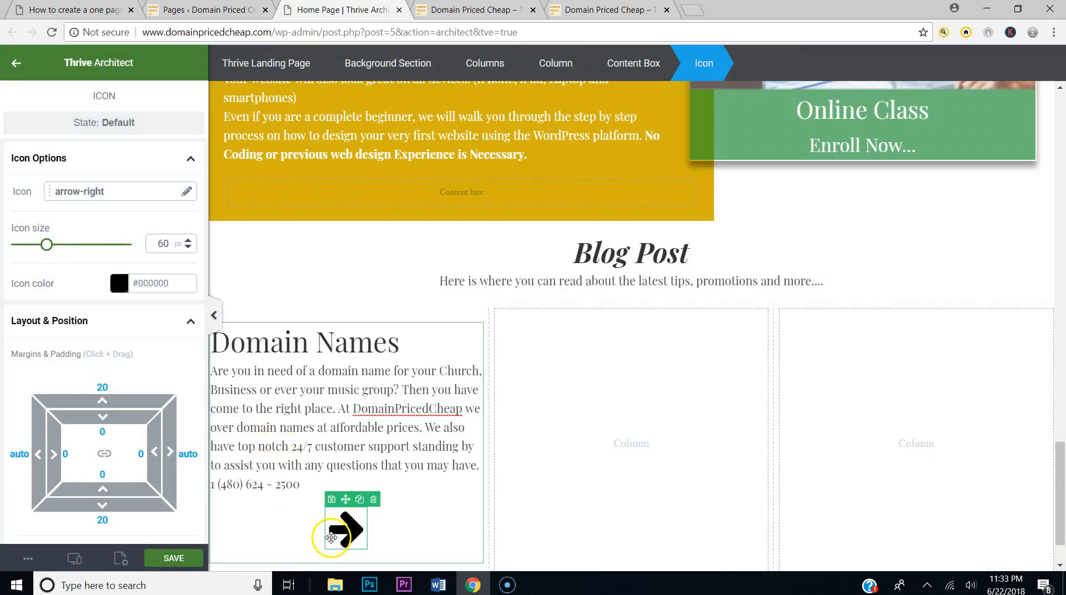
Step: Color the arrow icon green #148f2a at 63% opacity and align it to the right of the content box
{"action": "left_click", "coordinate": [120, 284]}
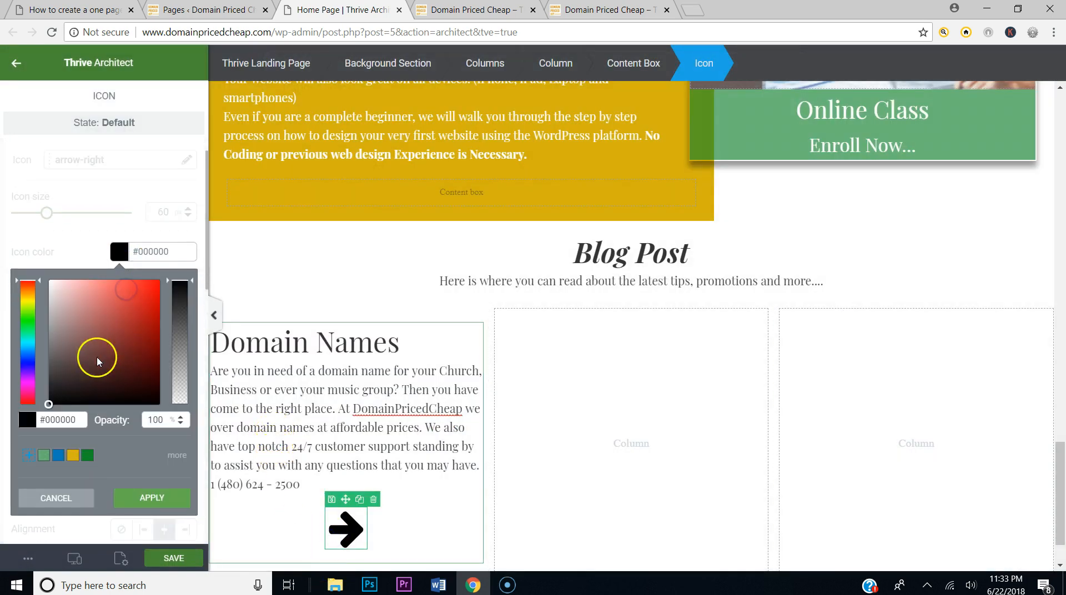
{"action": "left_click", "coordinate": [48, 458]}
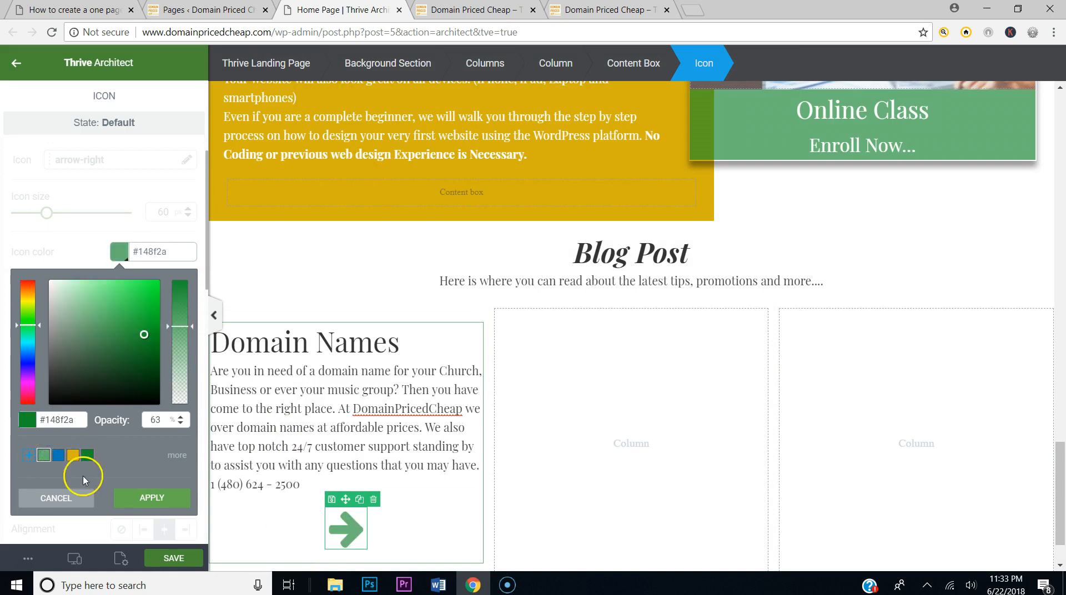
{"action": "left_click", "coordinate": [136, 499]}
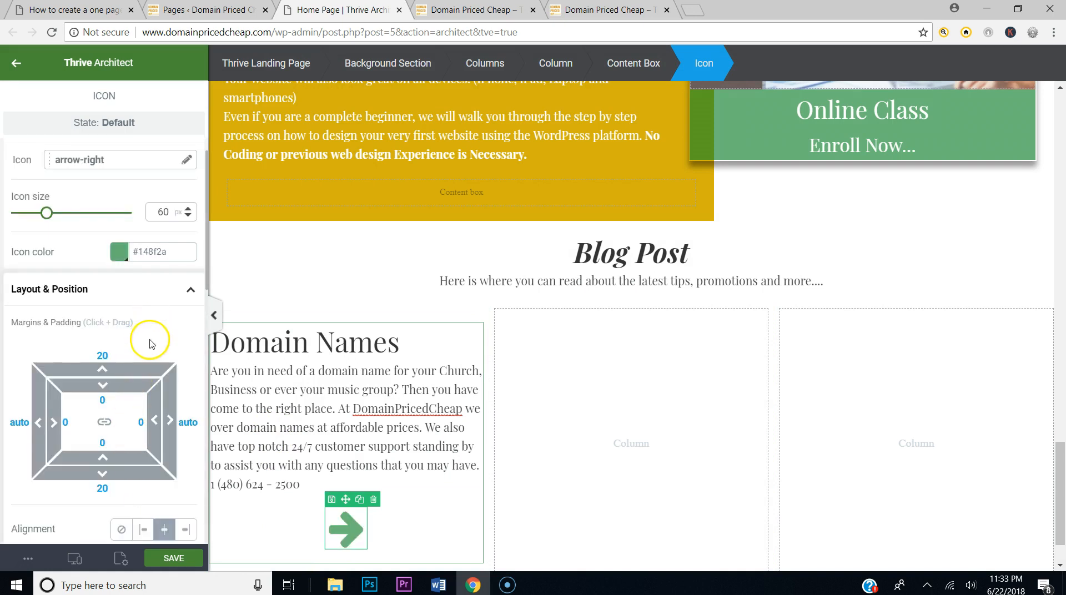
{"action": "left_click", "coordinate": [185, 529]}
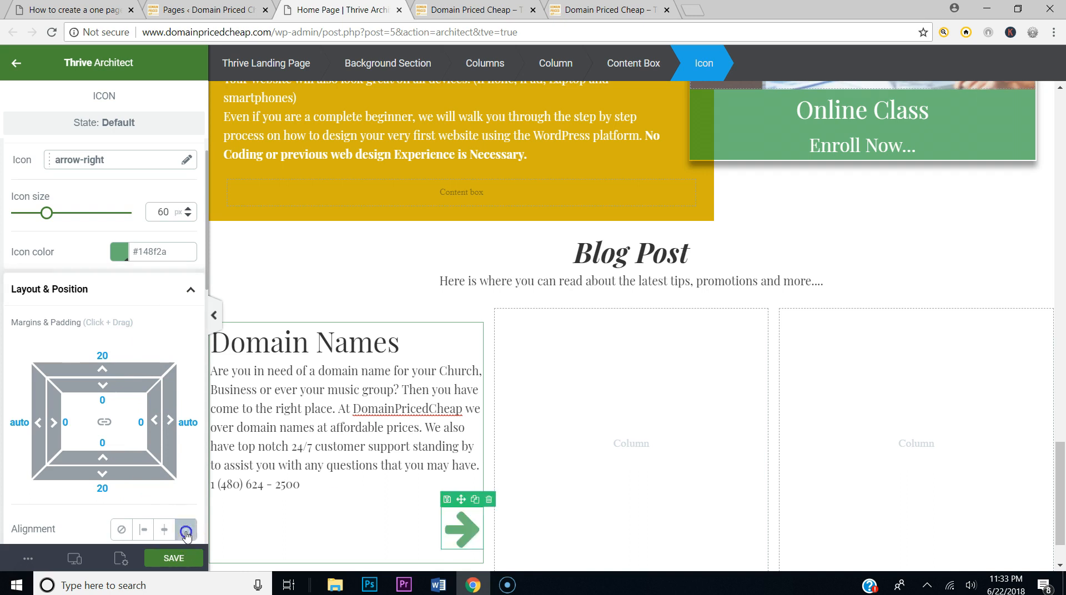
{"action": "scroll", "coordinate": [201, 364], "scroll_direction": "down", "scroll_amount": 1}
Step: Consult the reference cards' arrows and try a 1 px border with a 68 px corner radius on the arrow icon
{"action": "left_click", "coordinate": [105, 10]}
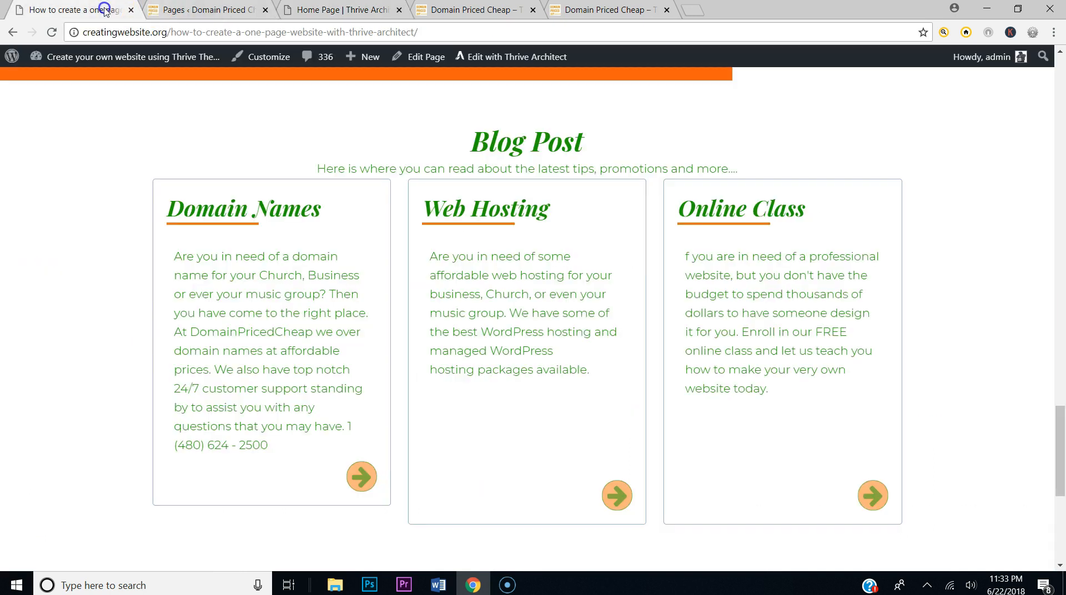
{"action": "left_click", "coordinate": [309, 9]}
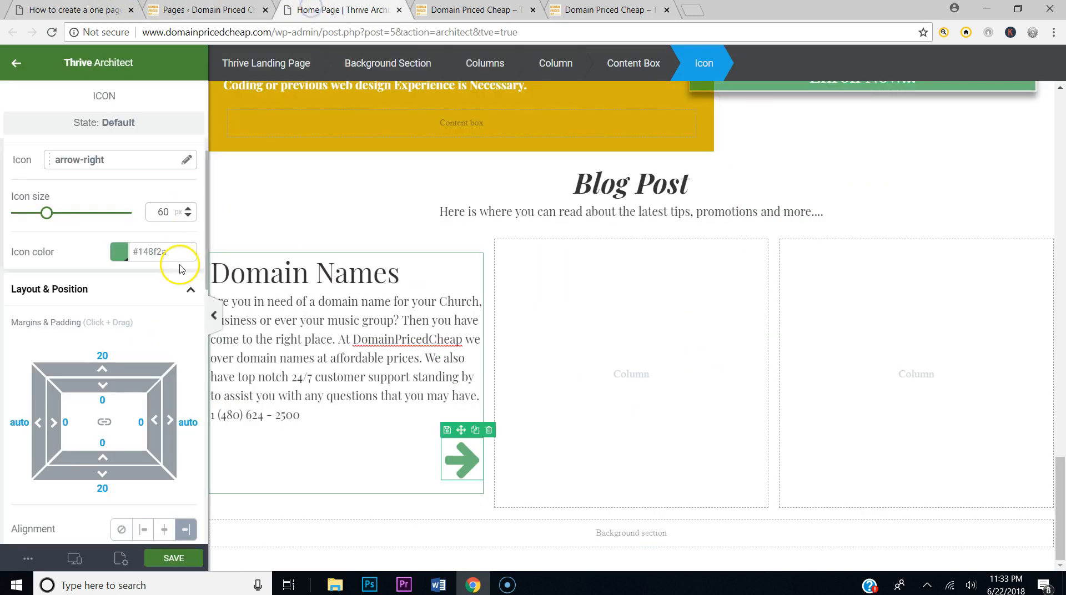
{"action": "scroll", "coordinate": [179, 266], "scroll_direction": "down", "scroll_amount": 2}
{"action": "left_click", "coordinate": [99, 10]}
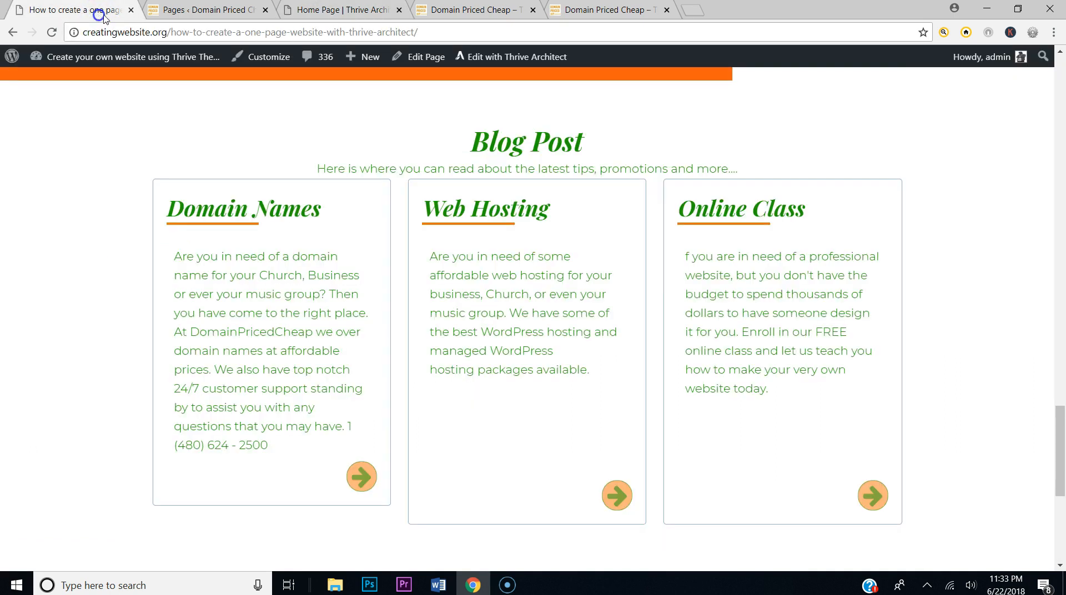
{"action": "left_click", "coordinate": [329, 10]}
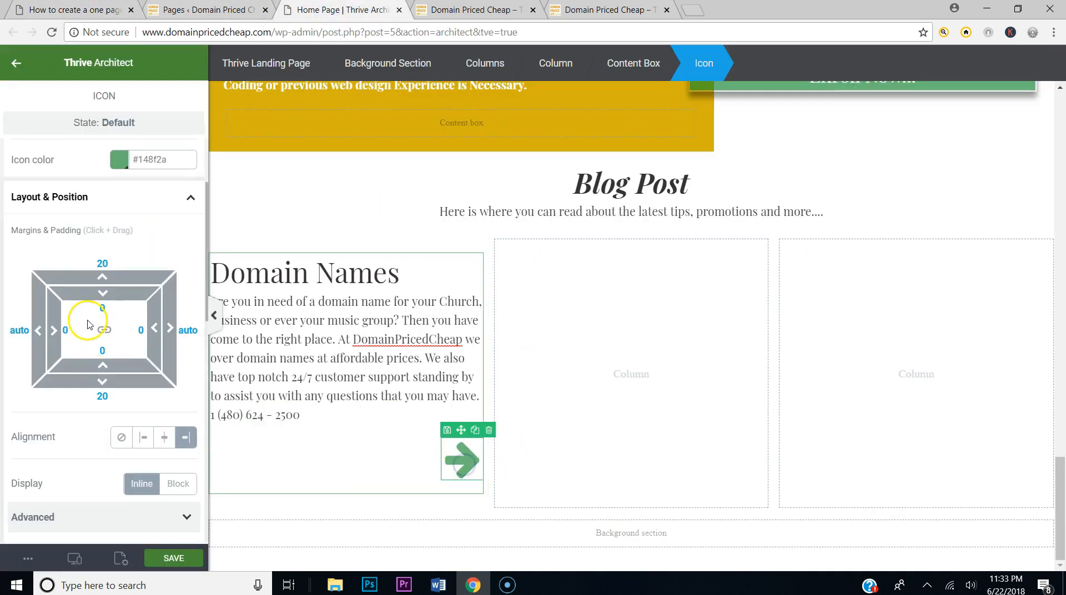
{"action": "left_click", "coordinate": [168, 206]}
{"action": "left_click", "coordinate": [40, 489]}
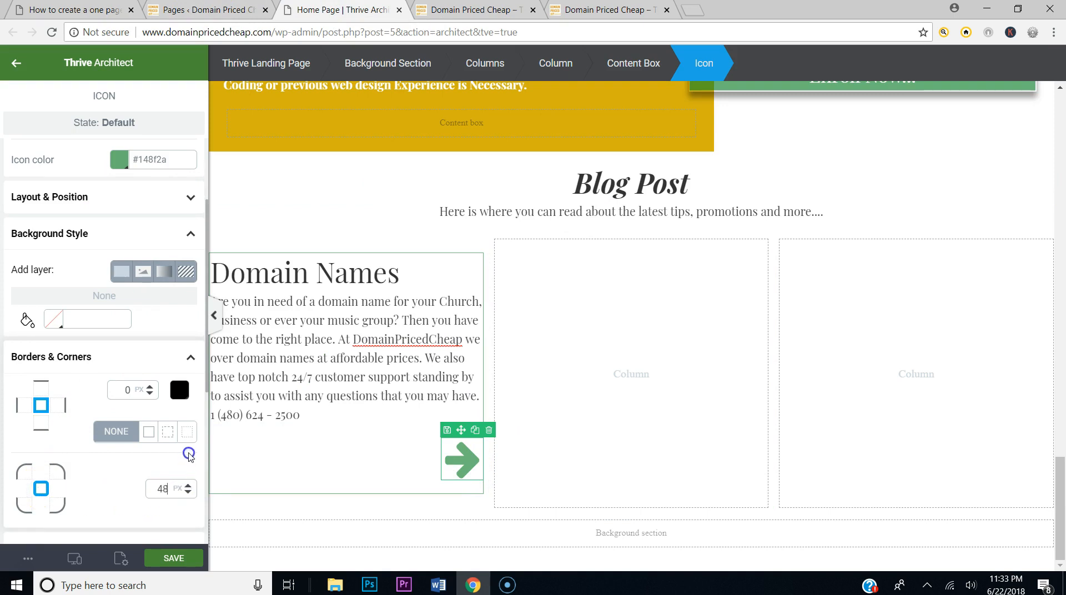
{"action": "left_click", "coordinate": [150, 387]}
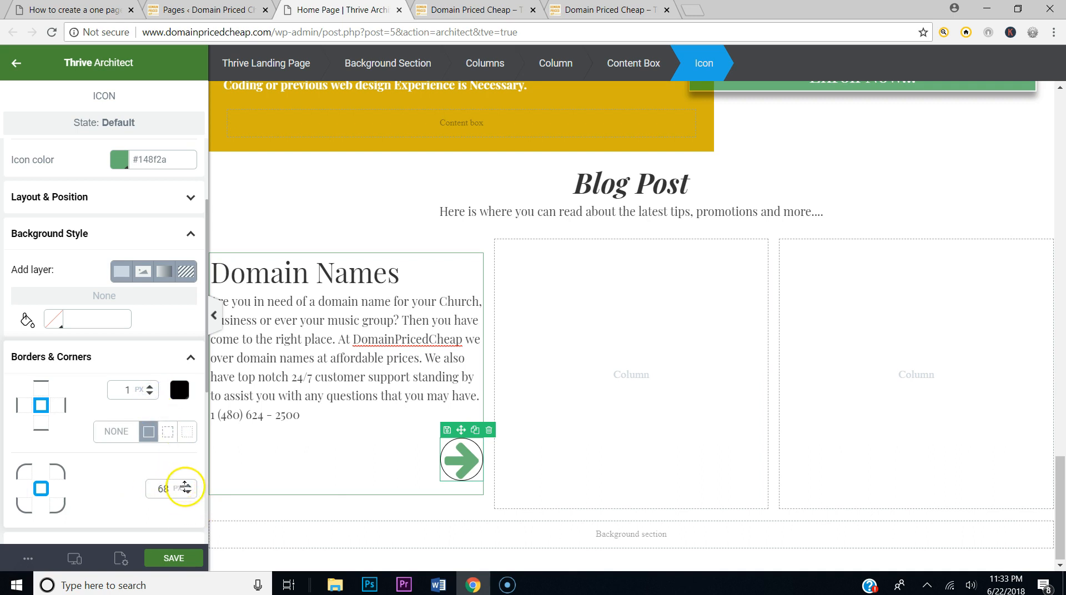
Step: Reset the arrow icon's border and corners to 0, reapply a 1 px border with a 52 px corner radius, and save the page
{"action": "left_click_drag", "start_coordinate": [188, 508], "coordinate": [189, 580]}
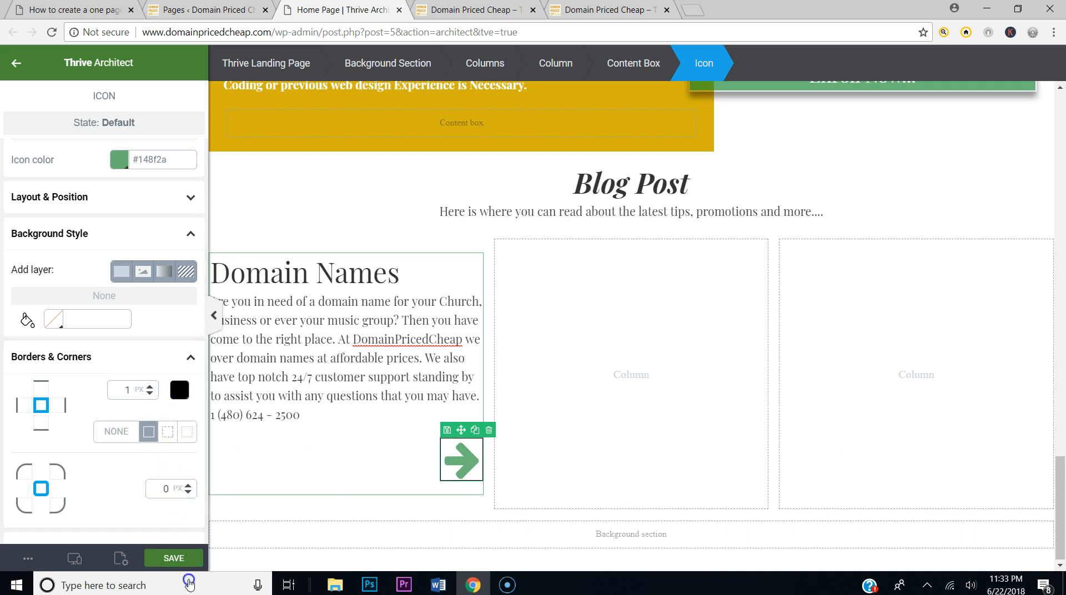
{"action": "left_click", "coordinate": [151, 393]}
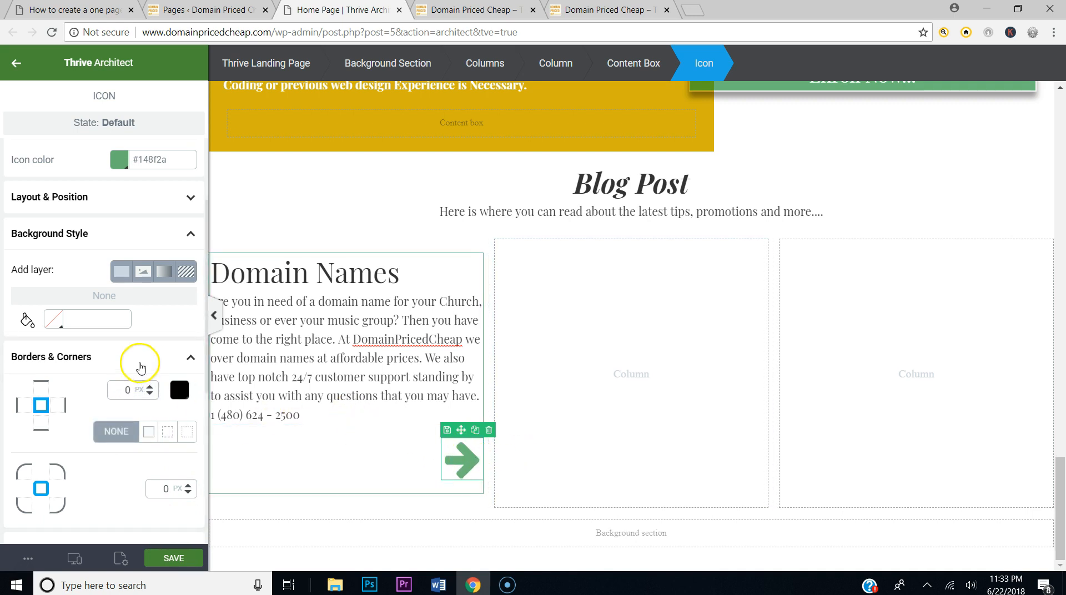
{"action": "left_click", "coordinate": [152, 387]}
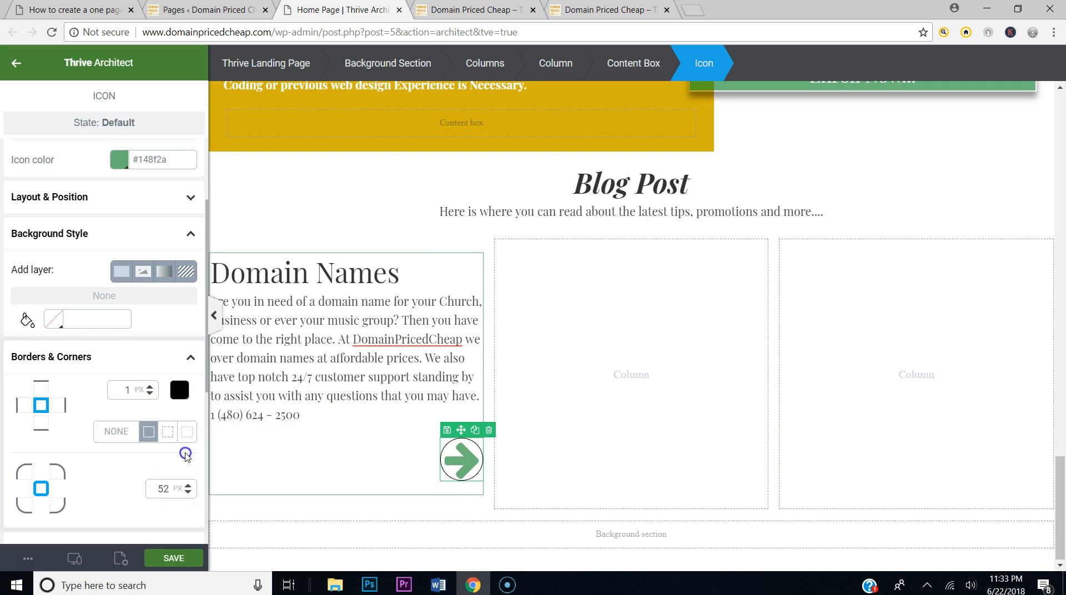
{"action": "left_click", "coordinate": [185, 550]}
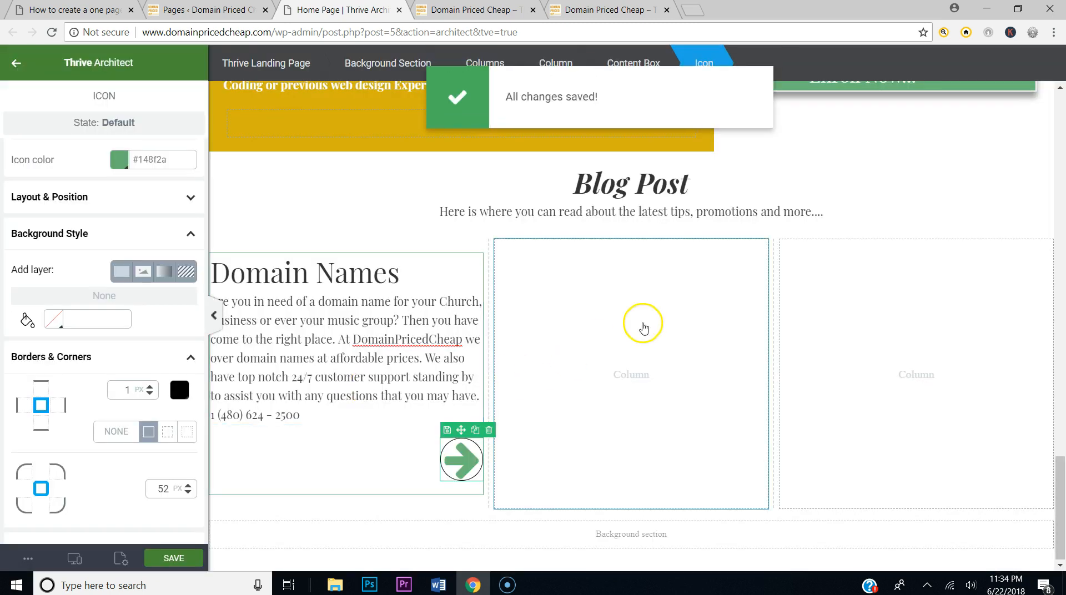
Step: Preview the page in the tablet layout, starting around the Domain Names and Online Class sections
{"action": "scroll", "coordinate": [643, 328], "scroll_direction": "up", "scroll_amount": 8}
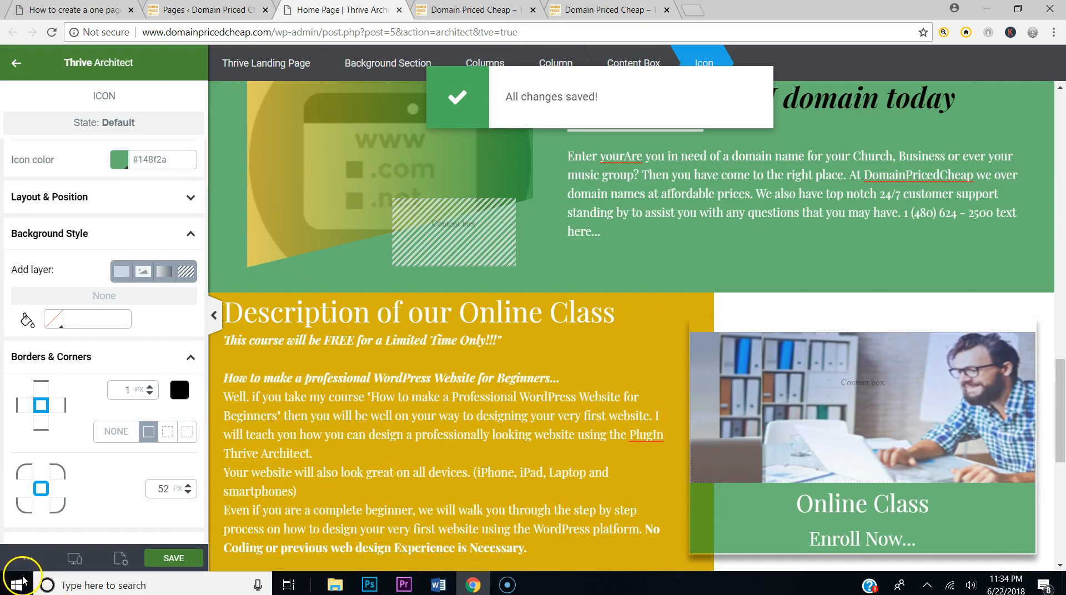
{"action": "left_click", "coordinate": [75, 558]}
{"action": "left_click", "coordinate": [79, 502]}
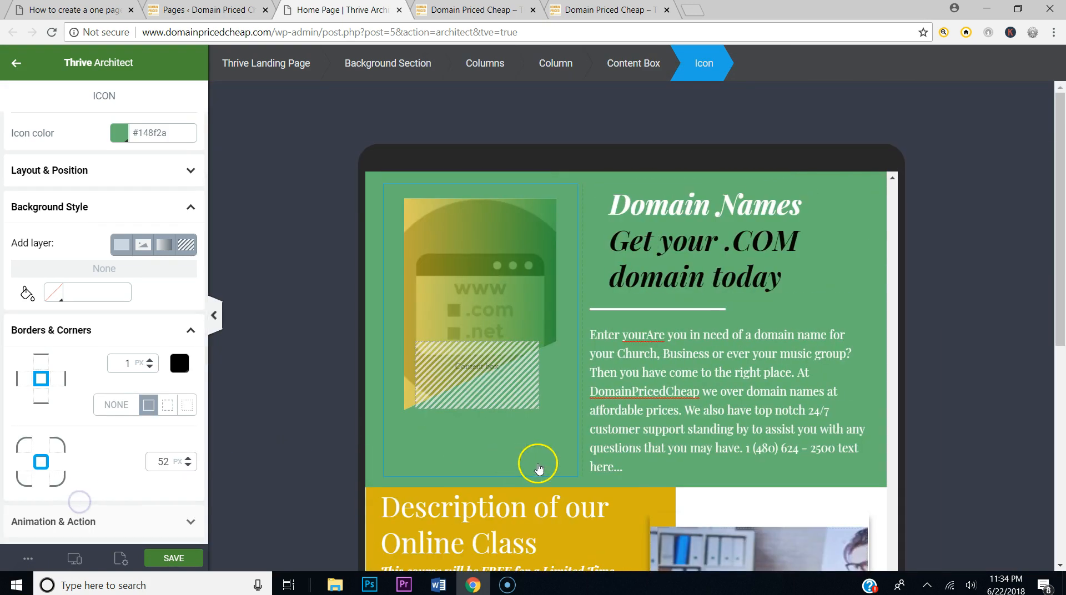
Step: Open the background image settings of the Online Class image box and try the middle-left and middle-right image positions
{"action": "scroll", "coordinate": [642, 448], "scroll_direction": "down", "scroll_amount": 5}
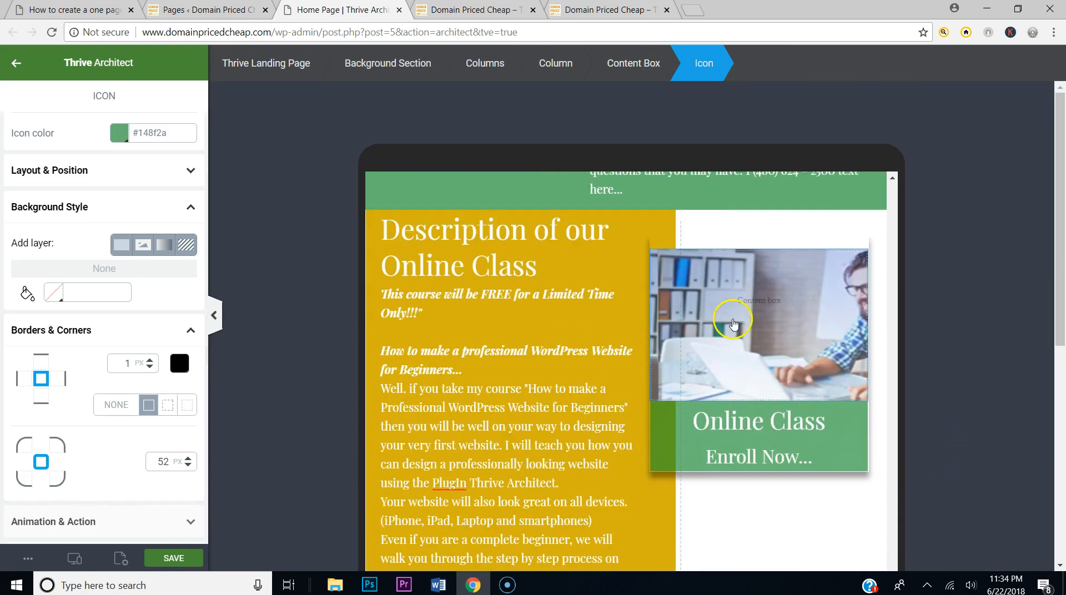
{"action": "scroll", "coordinate": [697, 314], "scroll_direction": "down", "scroll_amount": 5}
{"action": "scroll", "coordinate": [840, 305], "scroll_direction": "up", "scroll_amount": 3}
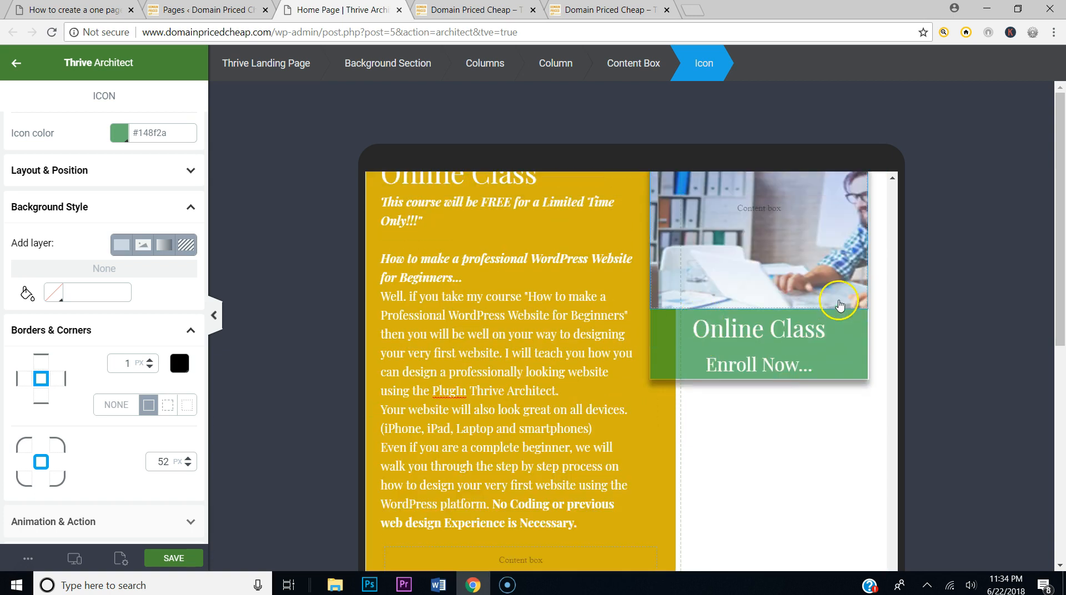
{"action": "left_click", "coordinate": [821, 265]}
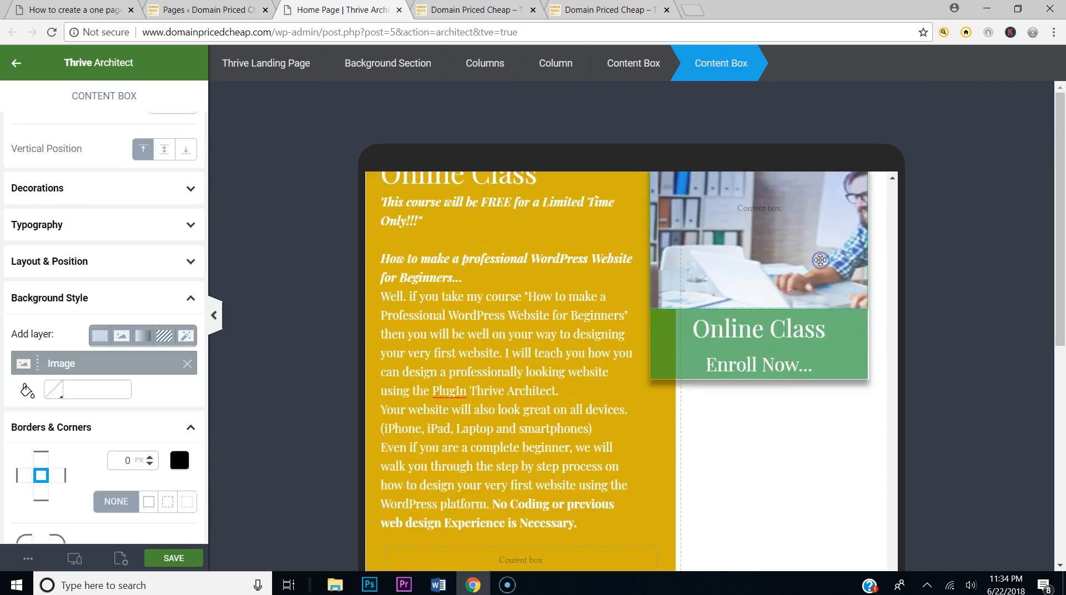
{"action": "left_click", "coordinate": [103, 366]}
{"action": "left_click", "coordinate": [146, 452]}
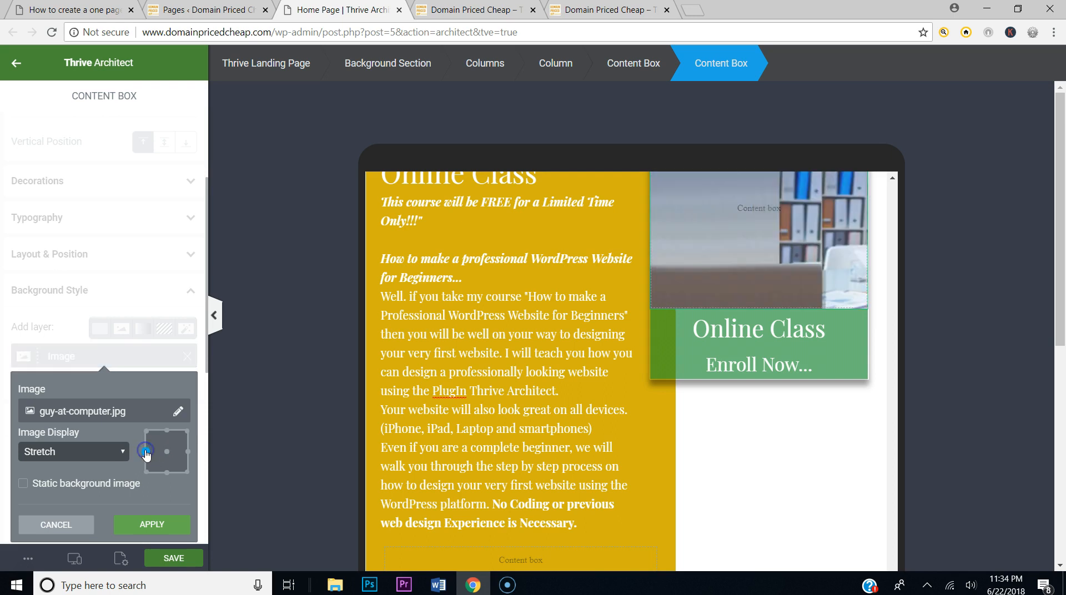
{"action": "left_click", "coordinate": [189, 452]}
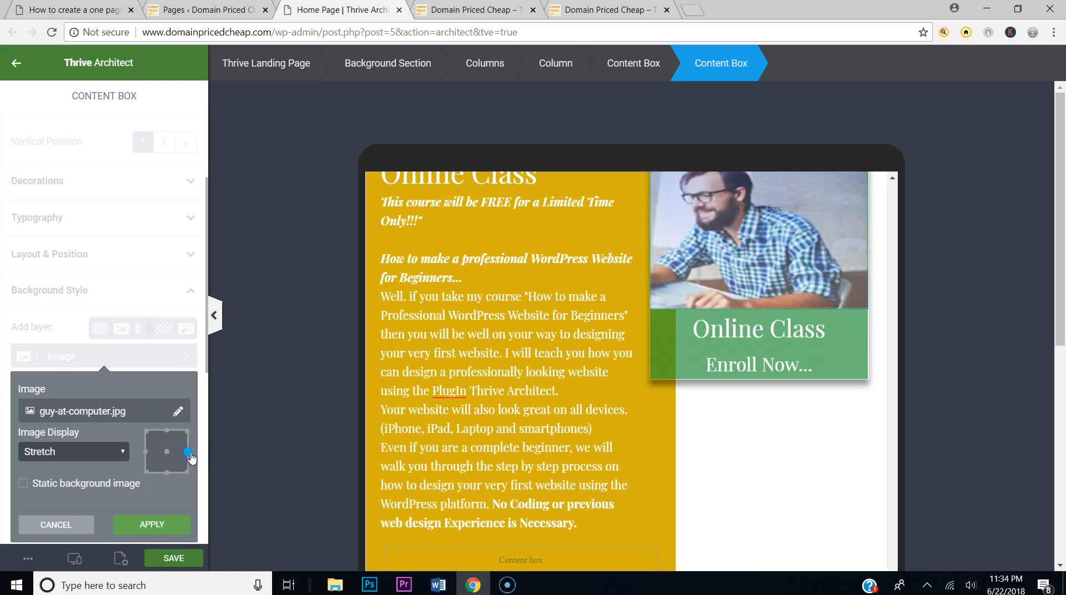
{"action": "scroll", "coordinate": [792, 378], "scroll_direction": "up", "scroll_amount": 3}
{"action": "scroll", "coordinate": [734, 385], "scroll_direction": "down", "scroll_amount": 3}
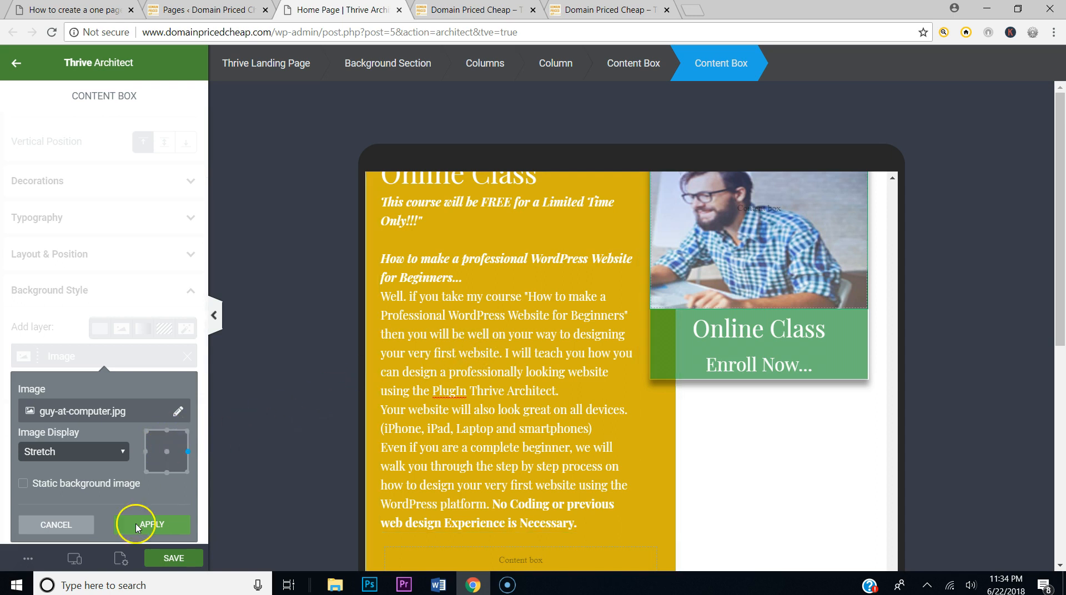
Step: Compare the top and bottom positions for the guy-at-computer.jpg background and apply the bottom-center one
{"action": "left_click", "coordinate": [167, 432]}
{"action": "left_click", "coordinate": [168, 431]}
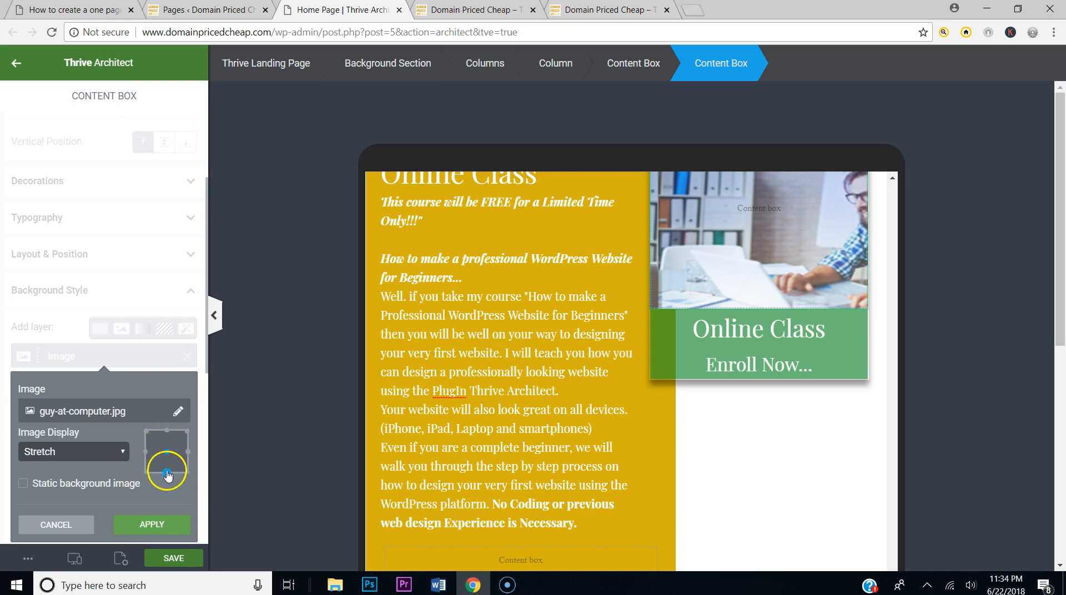
{"action": "left_click", "coordinate": [188, 432]}
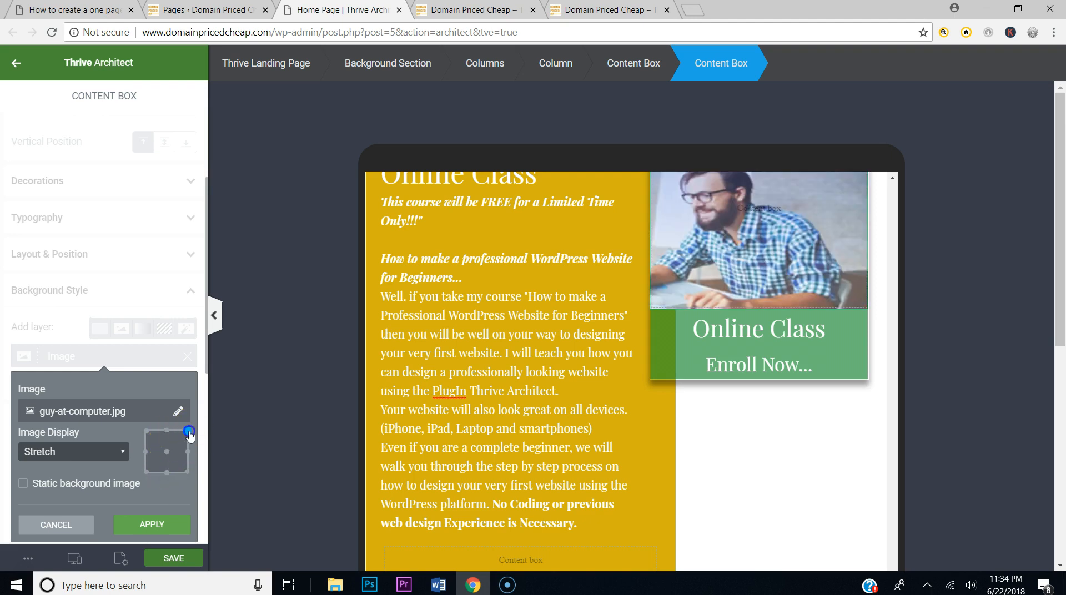
{"action": "left_click", "coordinate": [146, 432]}
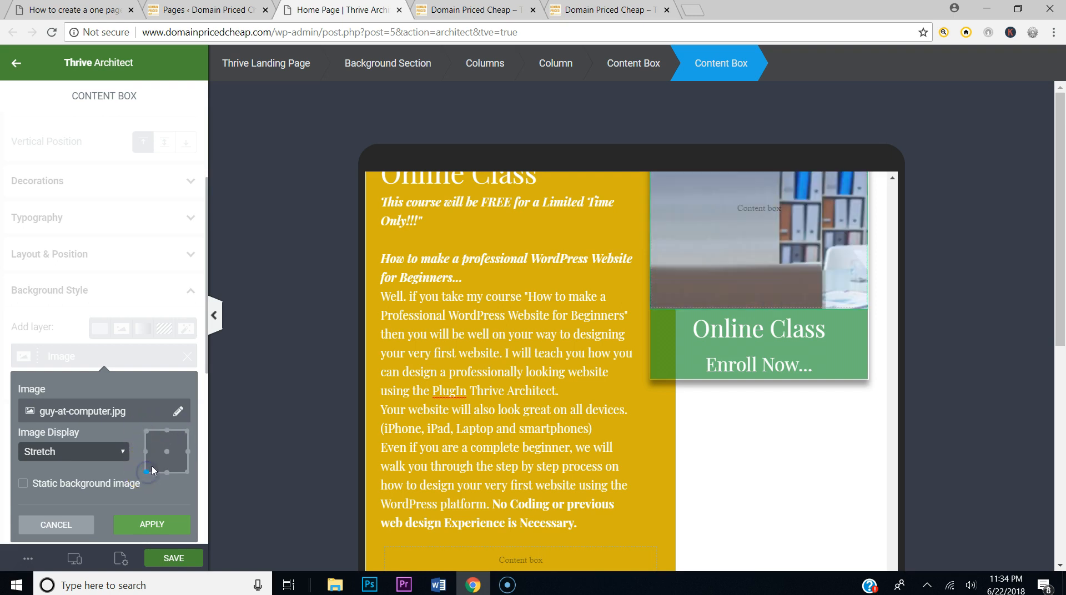
{"action": "left_click", "coordinate": [167, 473]}
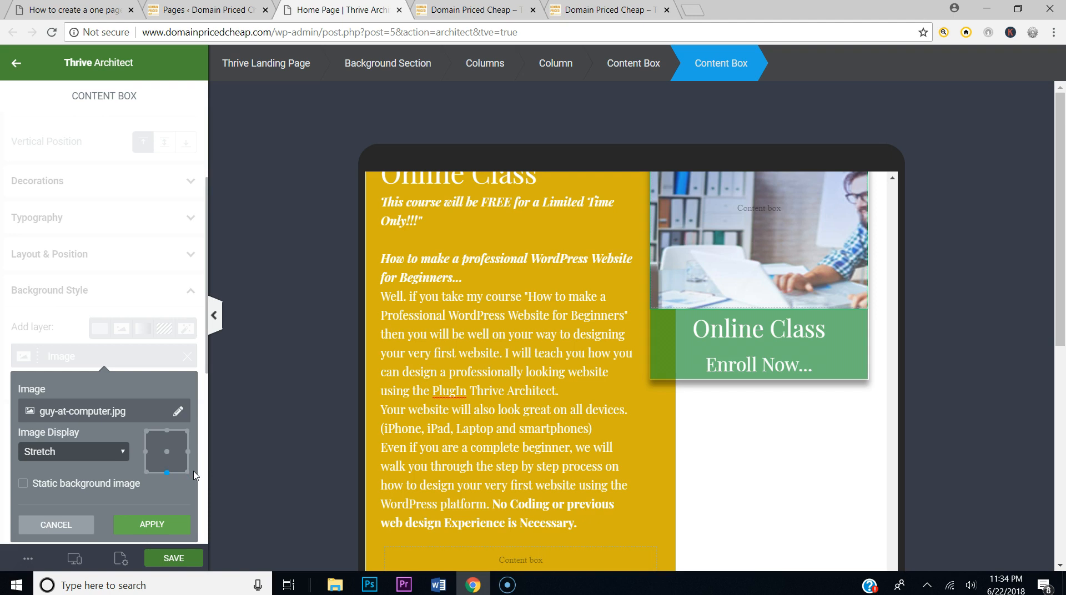
{"action": "left_click", "coordinate": [187, 473]}
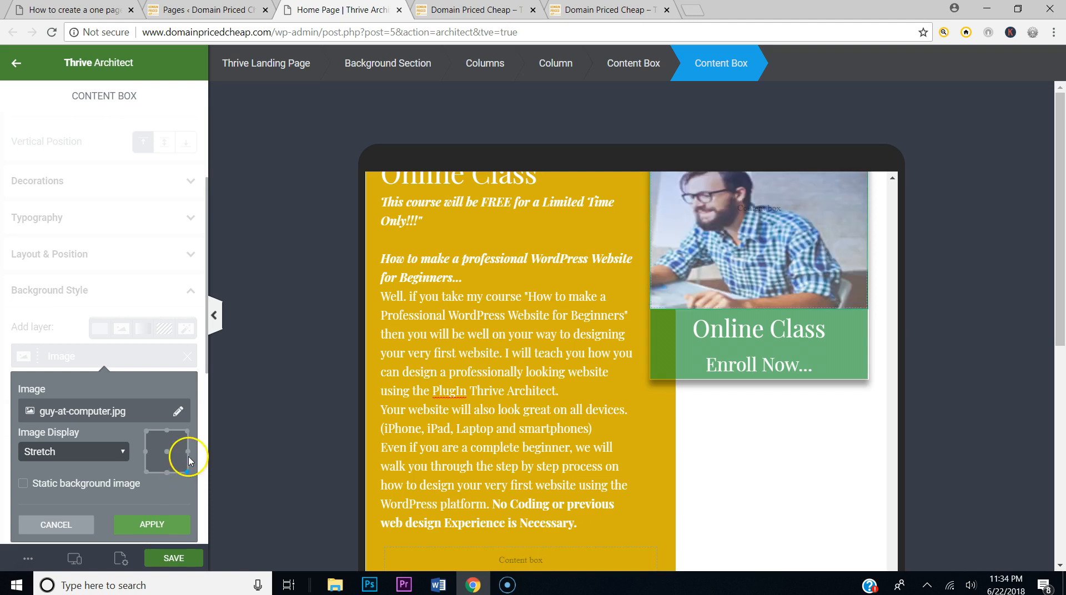
{"action": "left_click", "coordinate": [169, 473]}
{"action": "left_click", "coordinate": [167, 474]}
{"action": "left_click", "coordinate": [185, 447]}
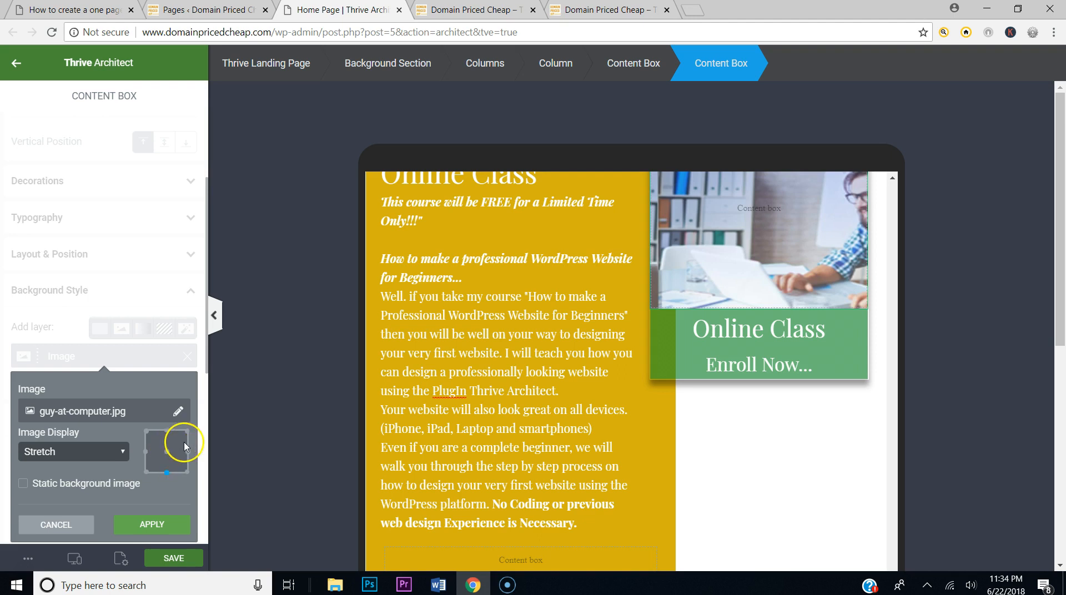
{"action": "left_click", "coordinate": [147, 523]}
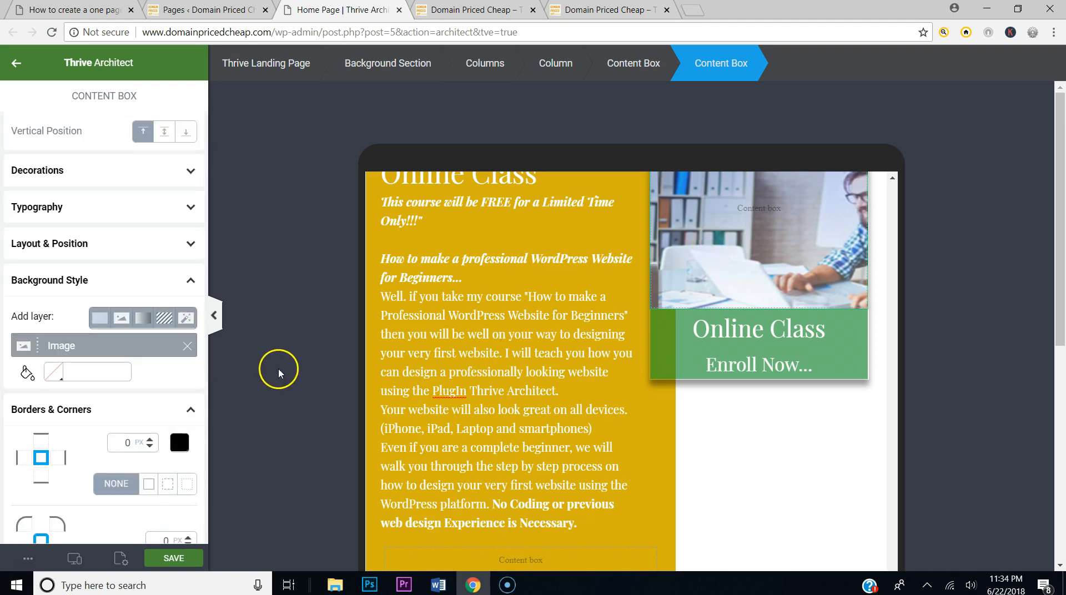
Step: Switch the preview to the mobile layout and bring up the Online Class card
{"action": "left_click", "coordinate": [75, 559]}
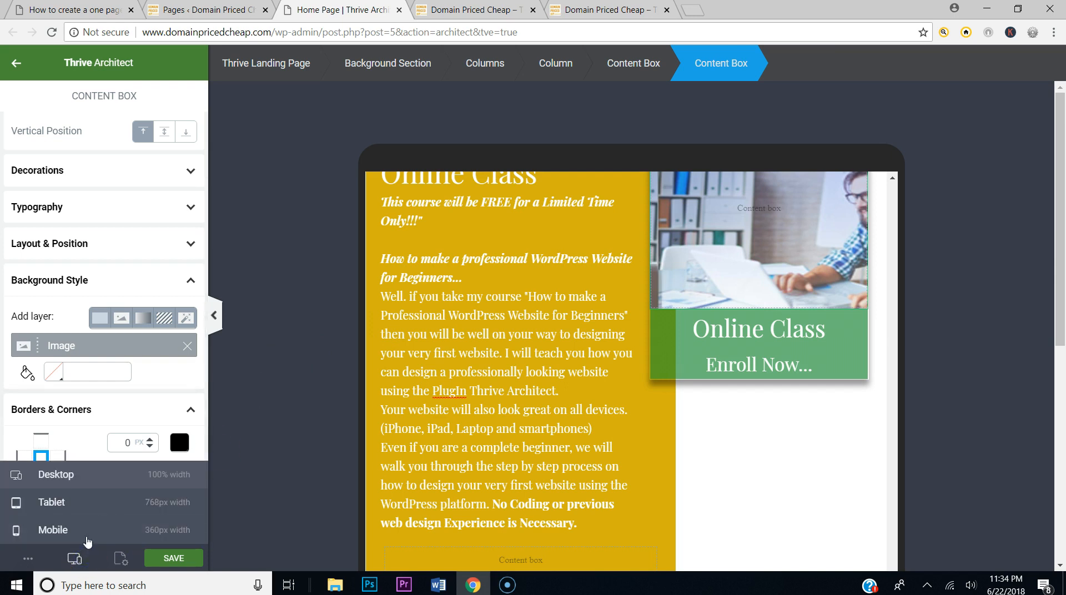
{"action": "left_click", "coordinate": [87, 542]}
{"action": "scroll", "coordinate": [655, 383], "scroll_direction": "down", "scroll_amount": 5}
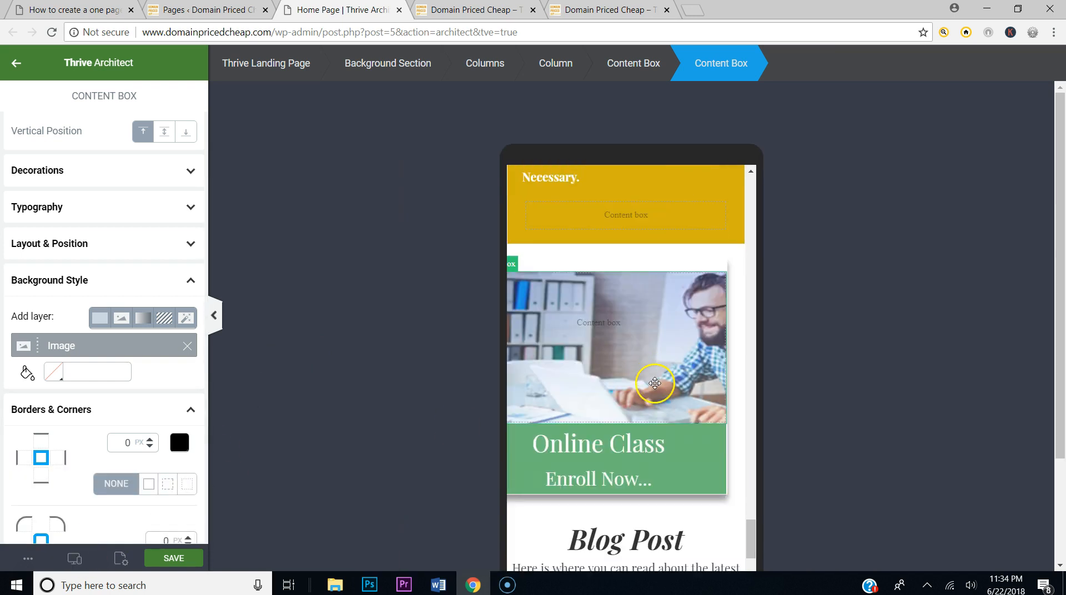
{"action": "scroll", "coordinate": [655, 383], "scroll_direction": "down", "scroll_amount": 4}
{"action": "scroll", "coordinate": [661, 355], "scroll_direction": "up", "scroll_amount": 2}
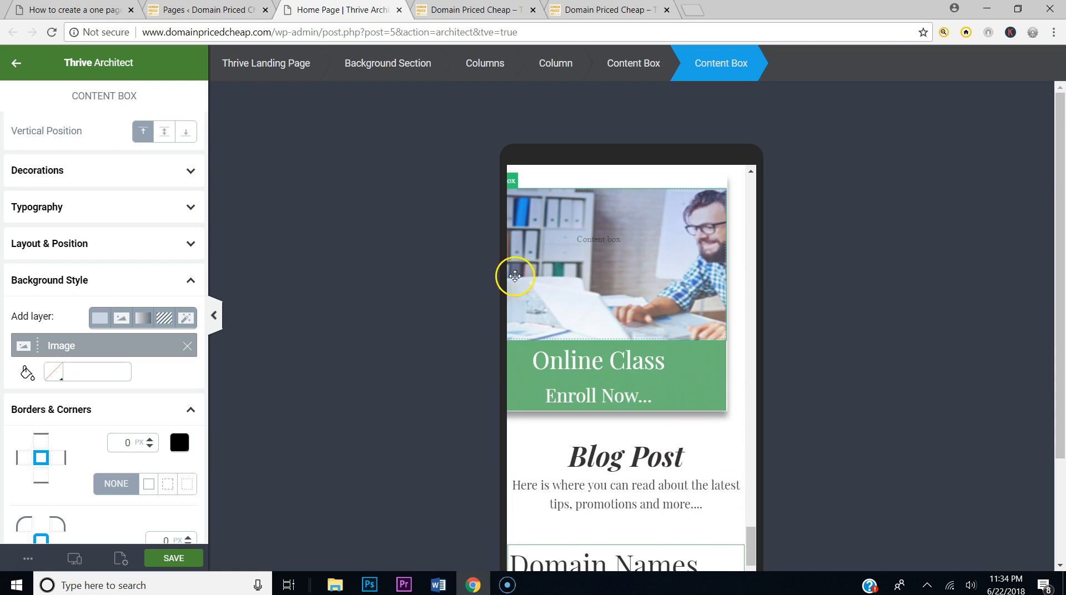
Step: Try a left margin of 25 on the Online Class image box, and set it back to 0
{"action": "scroll", "coordinate": [95, 347], "scroll_direction": "down", "scroll_amount": 5}
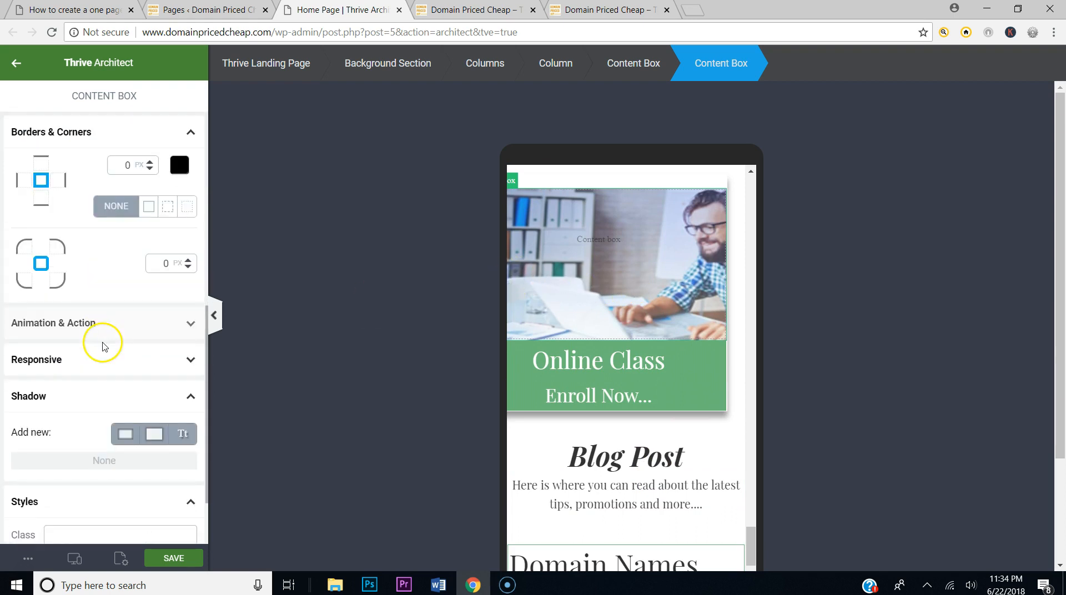
{"action": "scroll", "coordinate": [103, 337], "scroll_direction": "up", "scroll_amount": 7}
{"action": "left_click", "coordinate": [106, 335]}
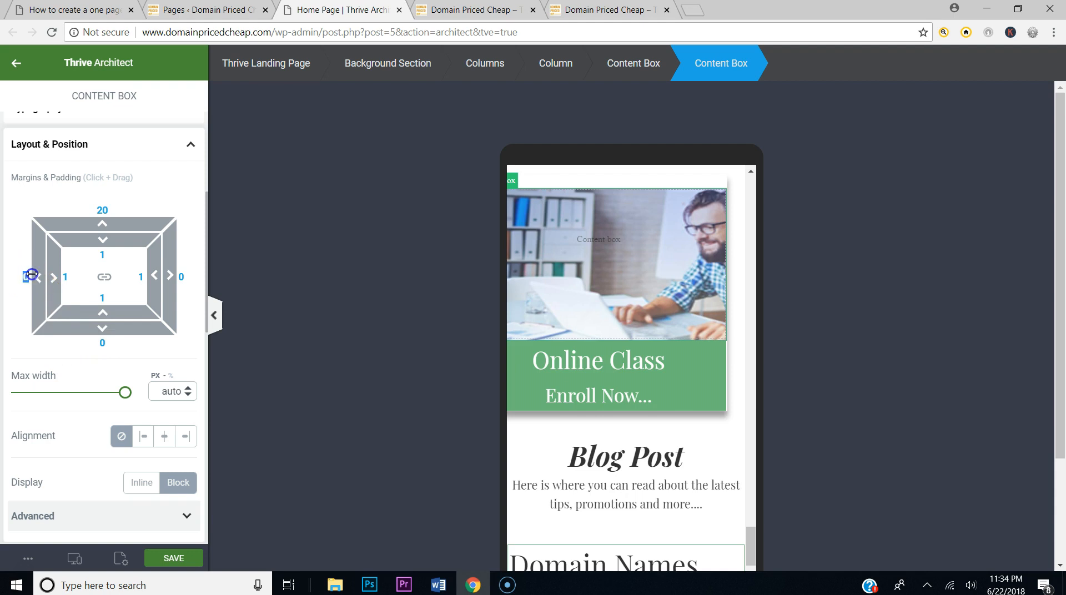
{"action": "type", "text": "25"}
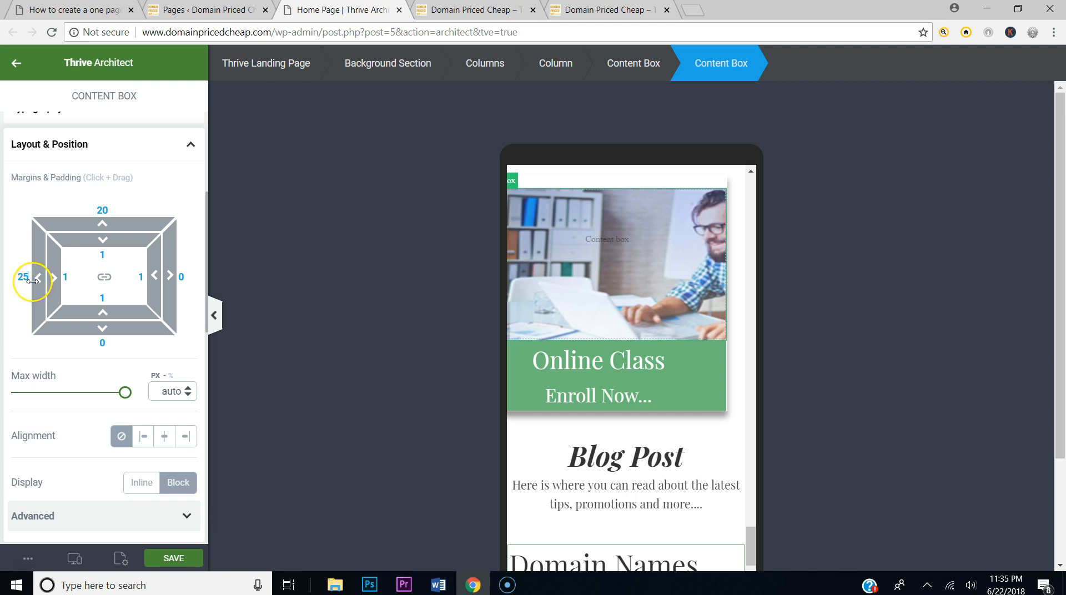
{"action": "key", "text": "BackSpace"}
{"action": "type", "text": "0"}
{"action": "left_click", "coordinate": [623, 199]}
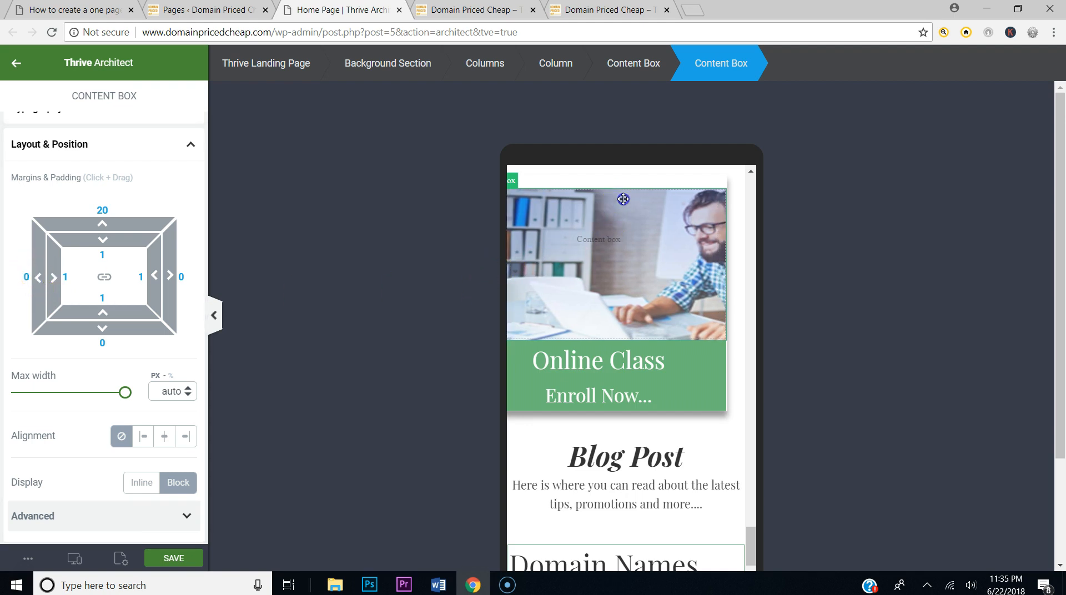
Step: Set the left and right margins of the outer Online Class content box to 0
{"action": "left_click", "coordinate": [634, 66]}
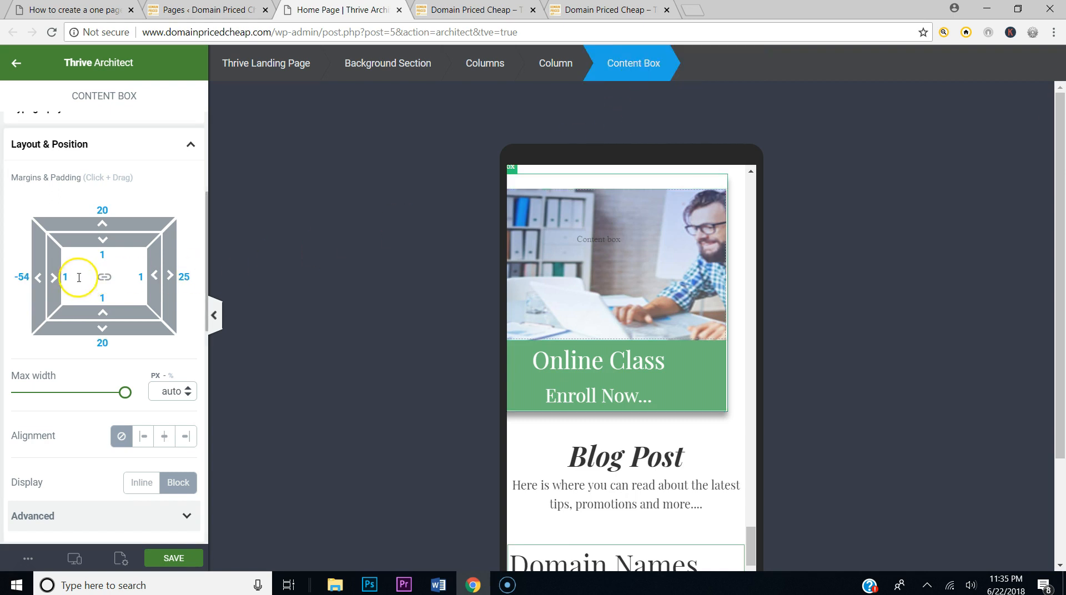
{"action": "left_click_drag", "start_coordinate": [42, 281], "coordinate": [36, 281]}
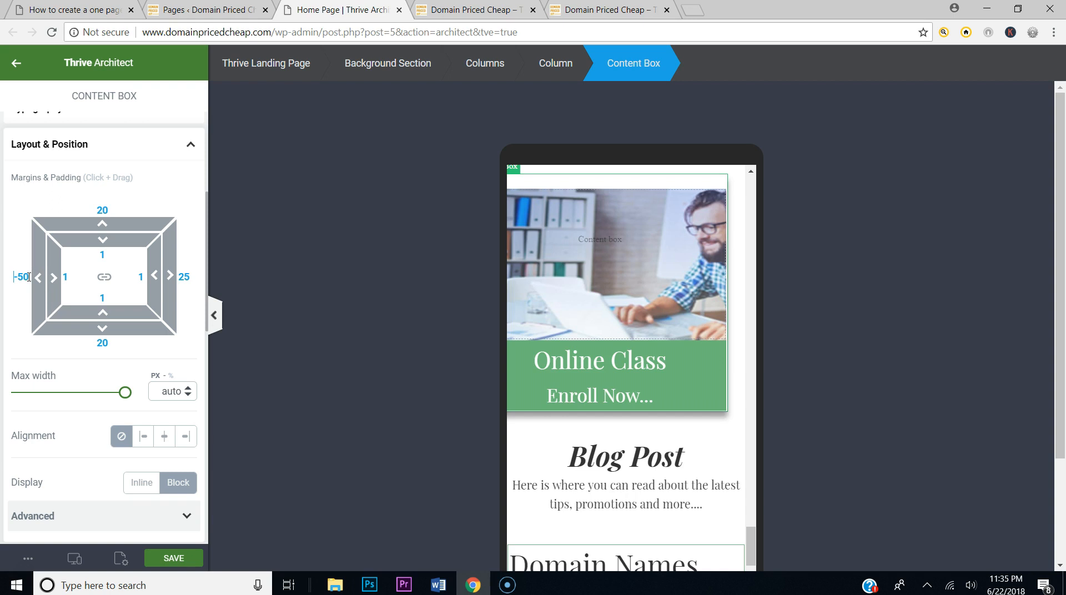
{"action": "key", "text": "Delete"}
{"action": "key", "text": "Delete"}
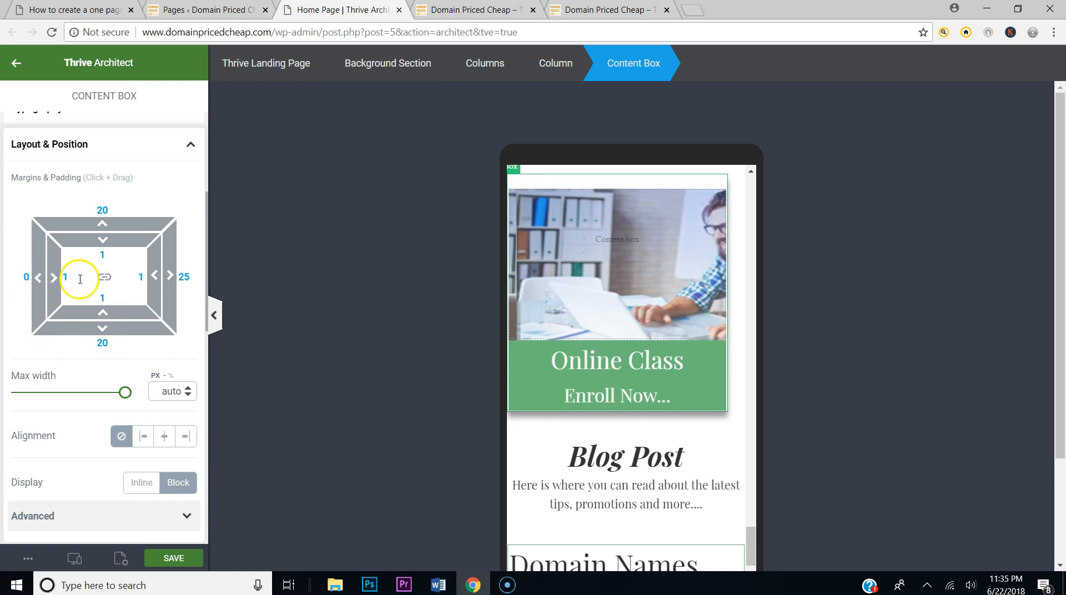
{"action": "left_click", "coordinate": [192, 277]}
{"action": "type", "text": "0"}
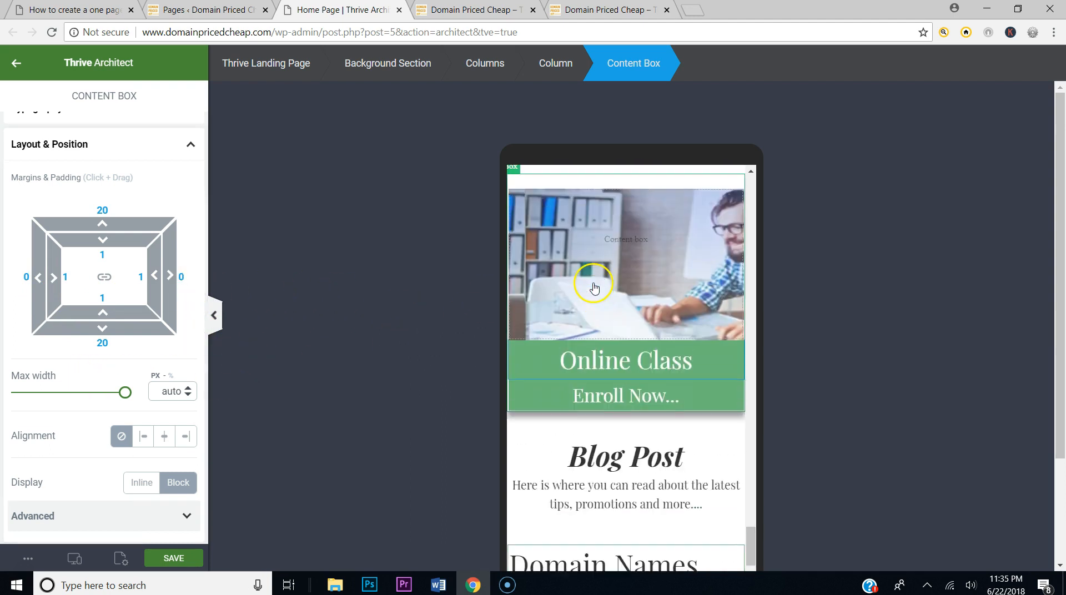
Step: Set the top margin of the inner Online Class image box to 0
{"action": "scroll", "coordinate": [594, 286], "scroll_direction": "up", "scroll_amount": 3}
{"action": "scroll", "coordinate": [594, 284], "scroll_direction": "down", "scroll_amount": 2}
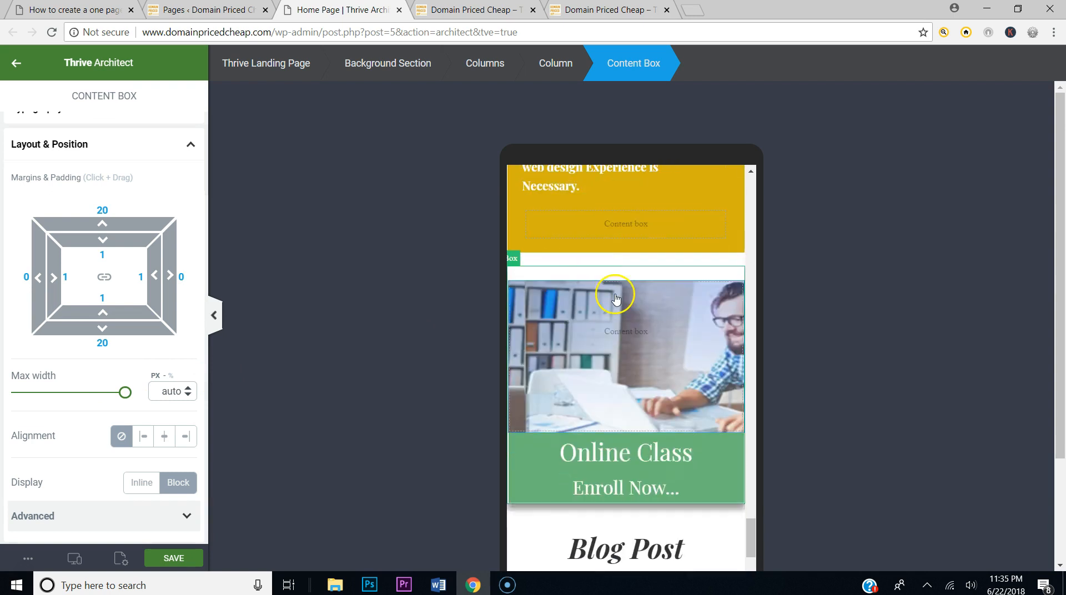
{"action": "left_click", "coordinate": [615, 299]}
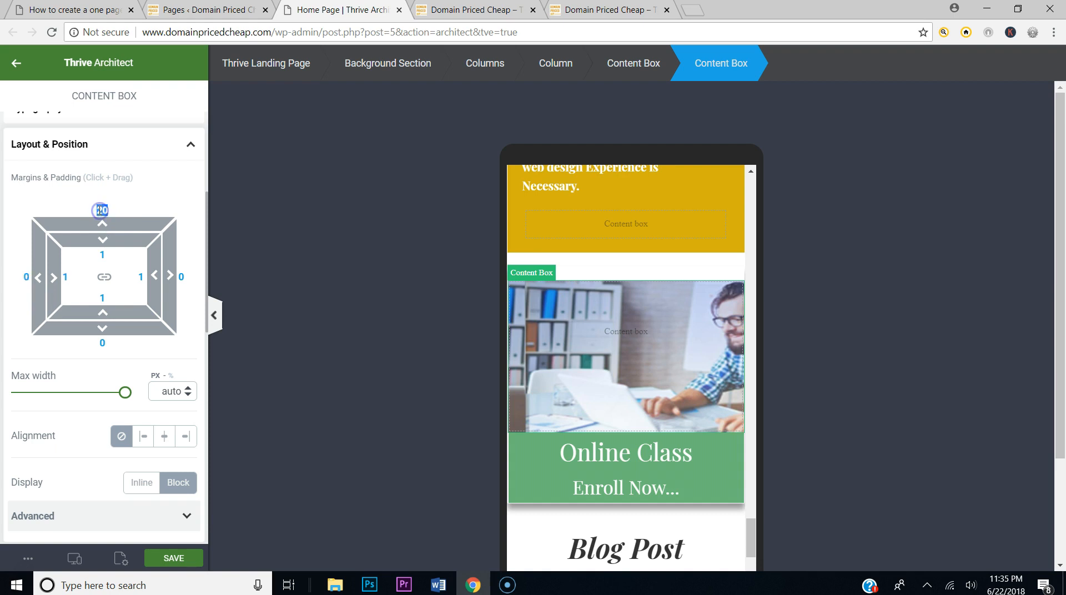
{"action": "type", "text": "0"}
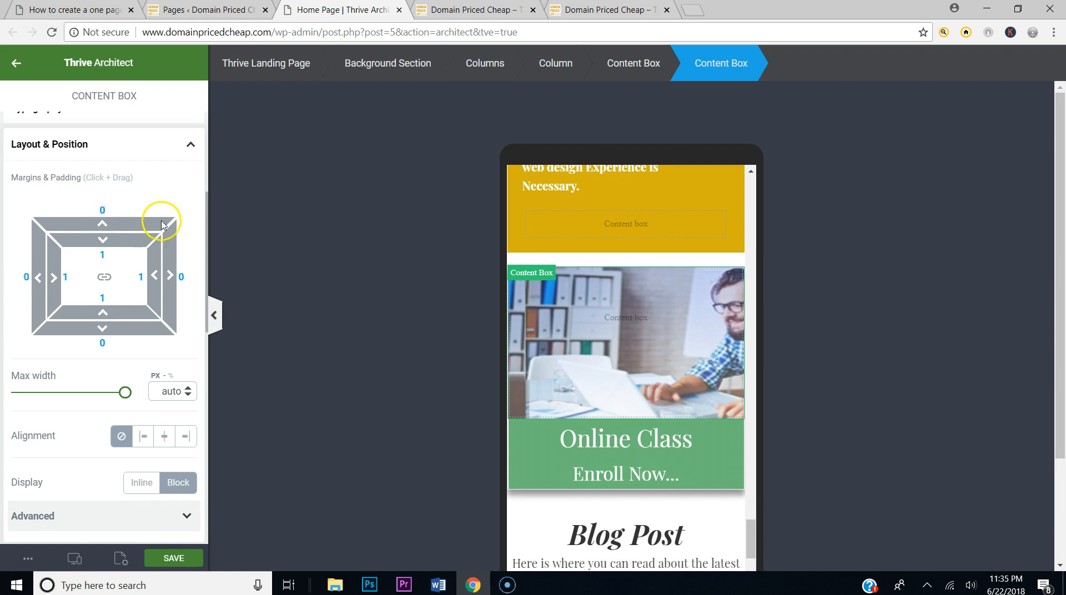
Step: Check the yellow column's margins and set the top margin of the Online Class image box to -21
{"action": "left_click", "coordinate": [550, 247]}
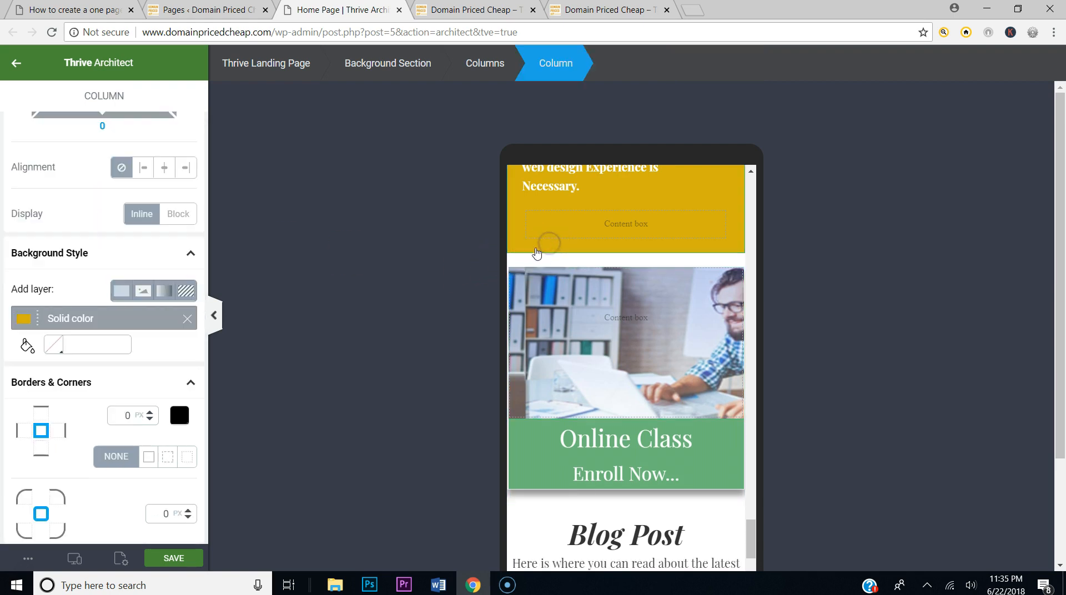
{"action": "scroll", "coordinate": [162, 286], "scroll_direction": "down", "scroll_amount": 3}
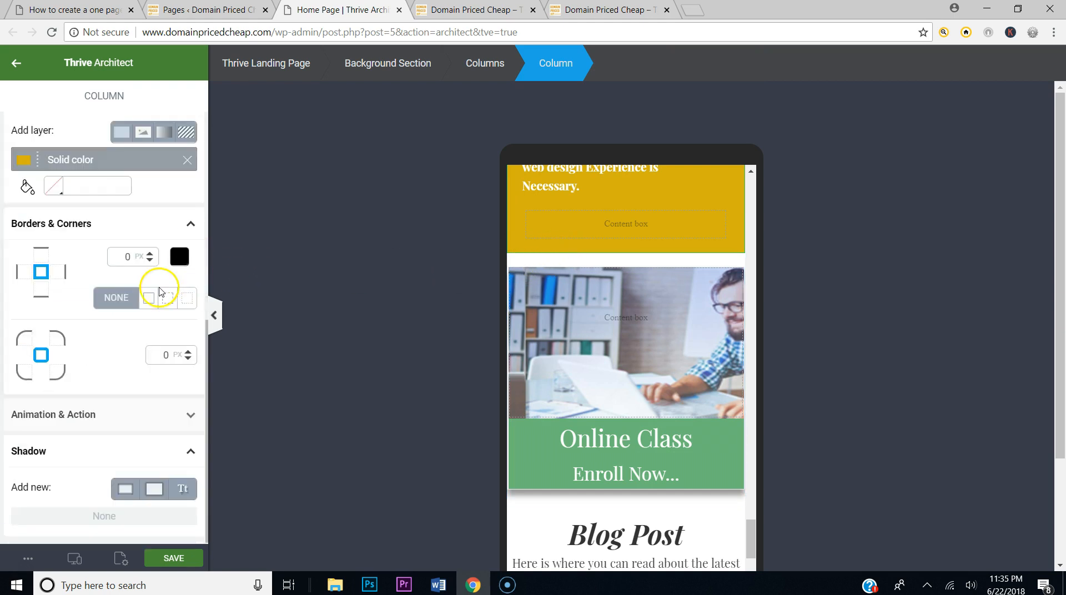
{"action": "scroll", "coordinate": [119, 289], "scroll_direction": "up", "scroll_amount": 8}
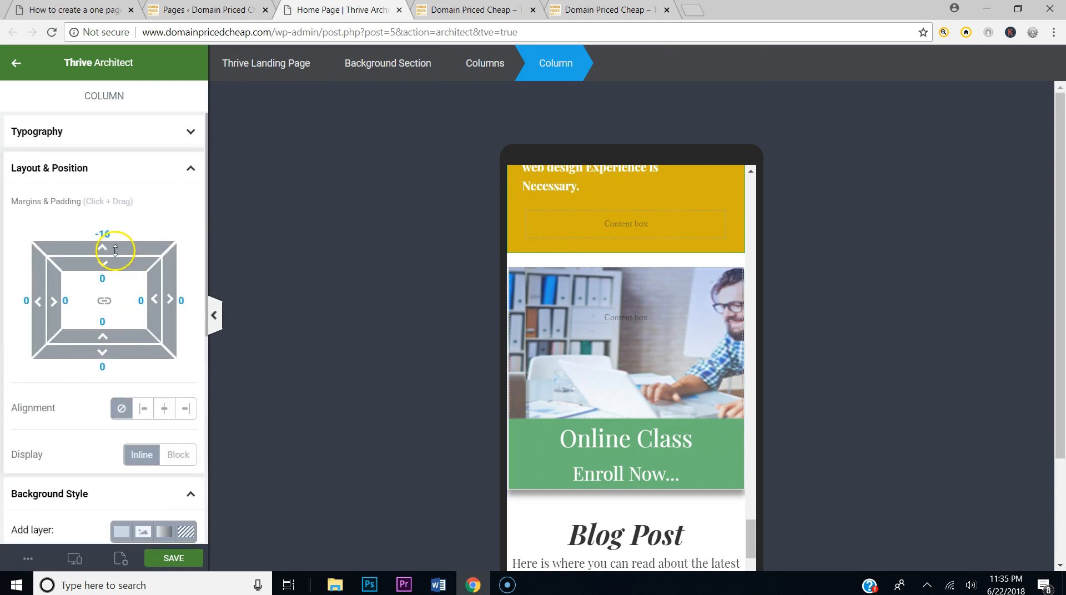
{"action": "left_click", "coordinate": [609, 286]}
{"action": "scroll", "coordinate": [98, 404], "scroll_direction": "down", "scroll_amount": 2}
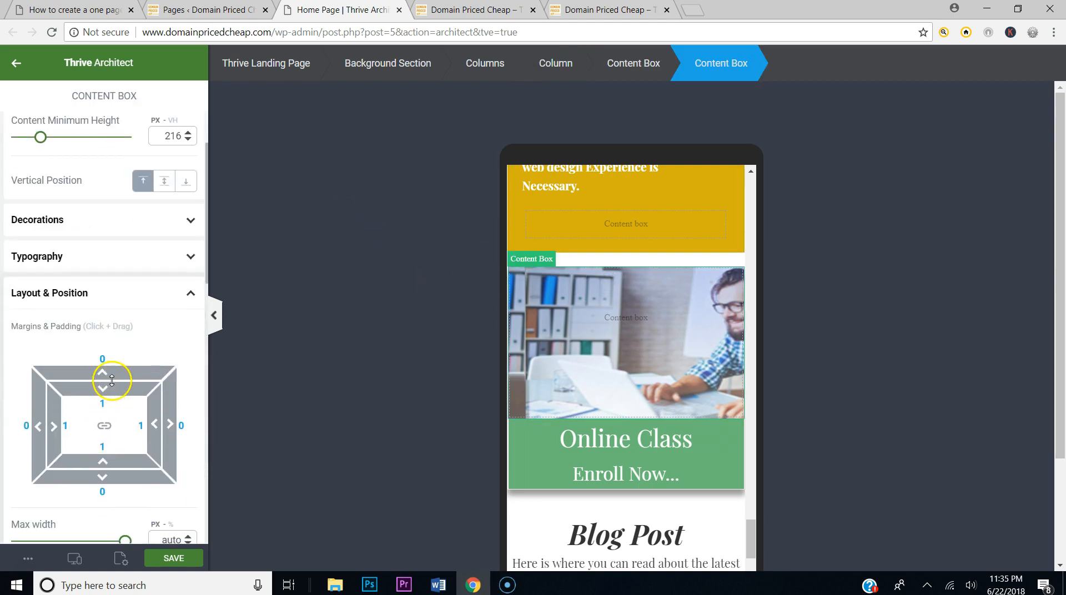
{"action": "left_click_drag", "start_coordinate": [105, 373], "coordinate": [104, 403]}
Step: Save the page and return to the desktop layout to review the Online Class section
{"action": "scroll", "coordinate": [421, 444], "scroll_direction": "down", "scroll_amount": 3}
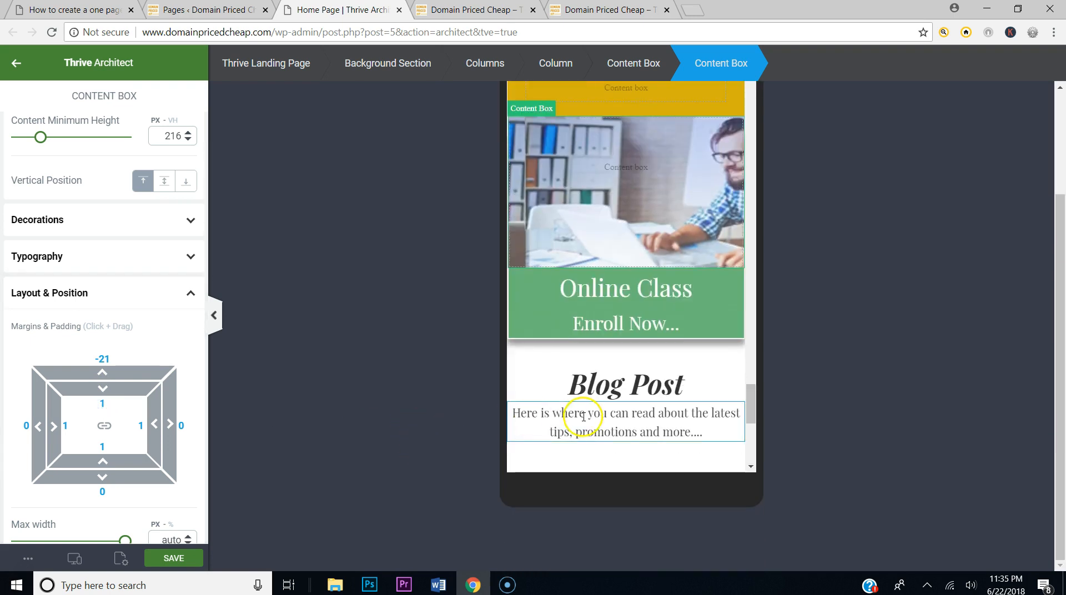
{"action": "left_click_drag", "start_coordinate": [754, 400], "coordinate": [776, 89]}
{"action": "left_click", "coordinate": [173, 558]}
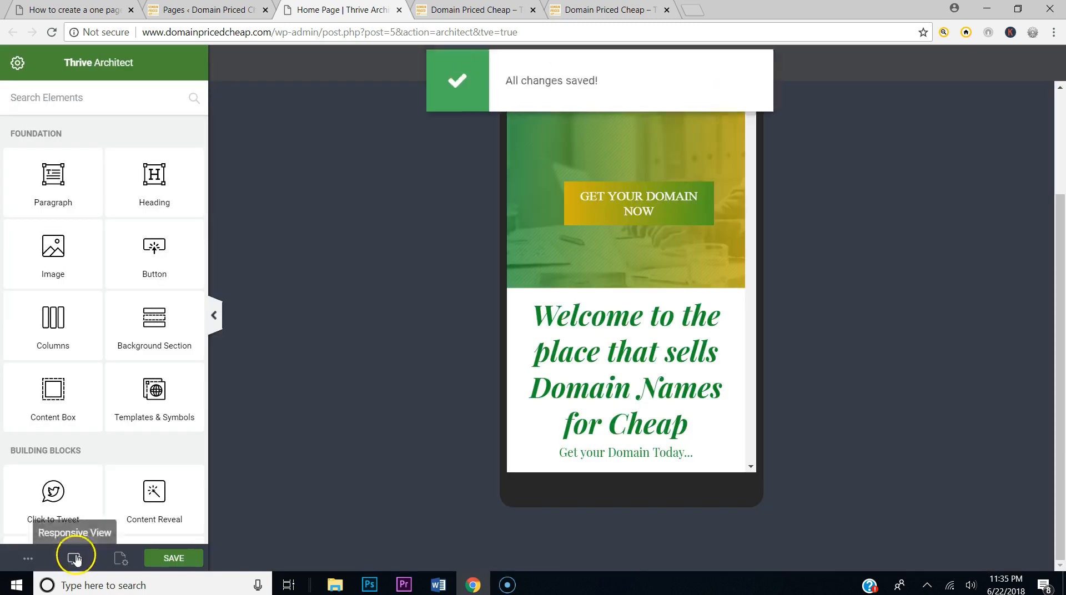
{"action": "left_click", "coordinate": [75, 556]}
{"action": "left_click", "coordinate": [87, 481]}
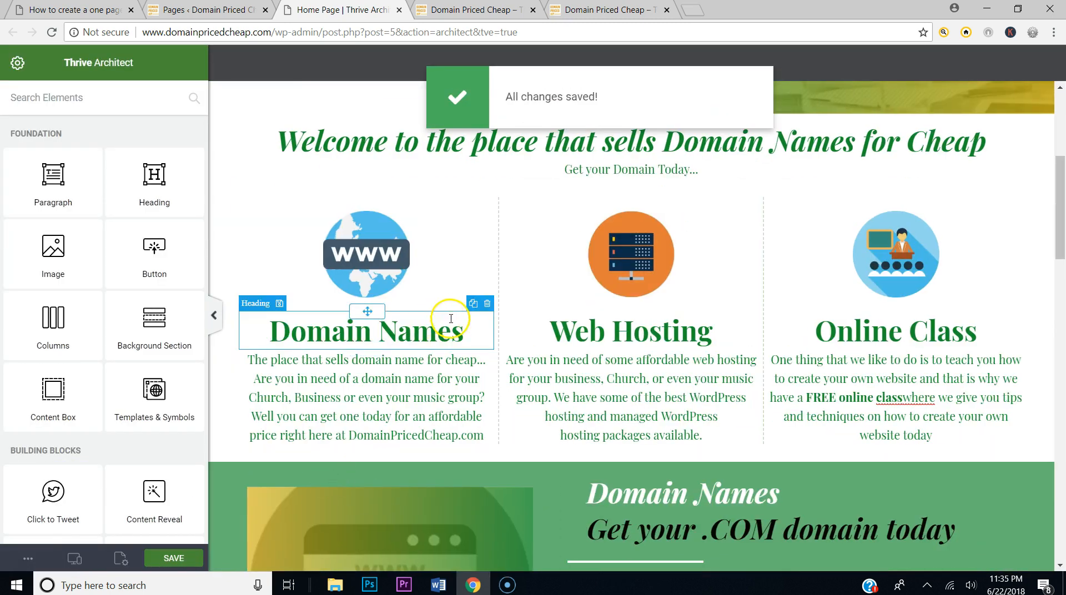
{"action": "scroll", "coordinate": [476, 328], "scroll_direction": "up", "scroll_amount": 5}
{"action": "scroll", "coordinate": [493, 361], "scroll_direction": "down", "scroll_amount": 20}
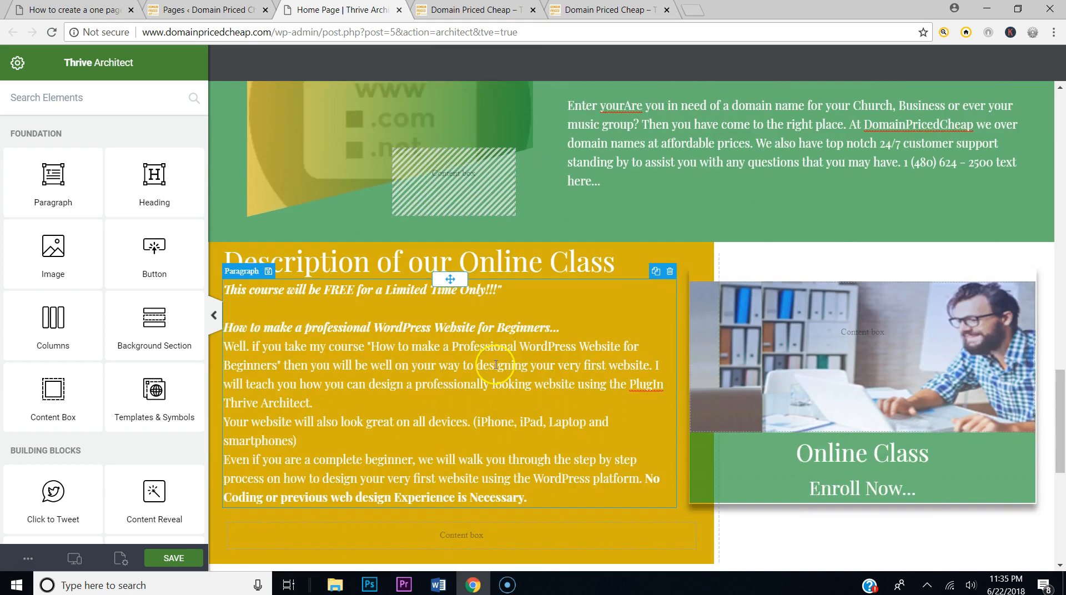
Step: Compare the Blog Post section with the reference page and recolour the Domain Names paragraph text to yellow #d5b20f
{"action": "scroll", "coordinate": [493, 362], "scroll_direction": "up", "scroll_amount": 3}
{"action": "scroll", "coordinate": [495, 363], "scroll_direction": "down", "scroll_amount": 5}
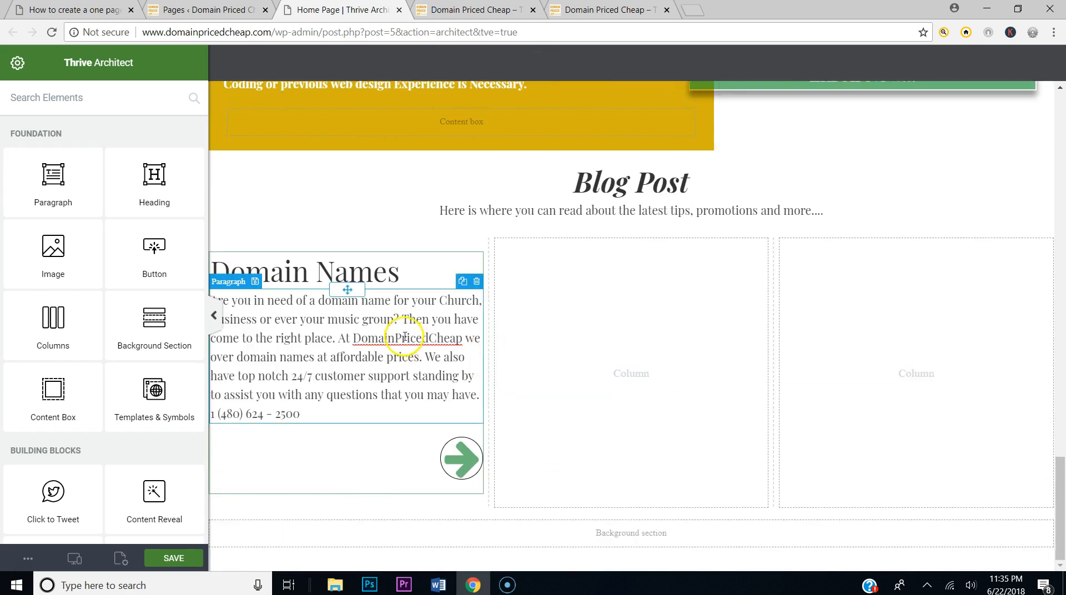
{"action": "left_click", "coordinate": [89, 10]}
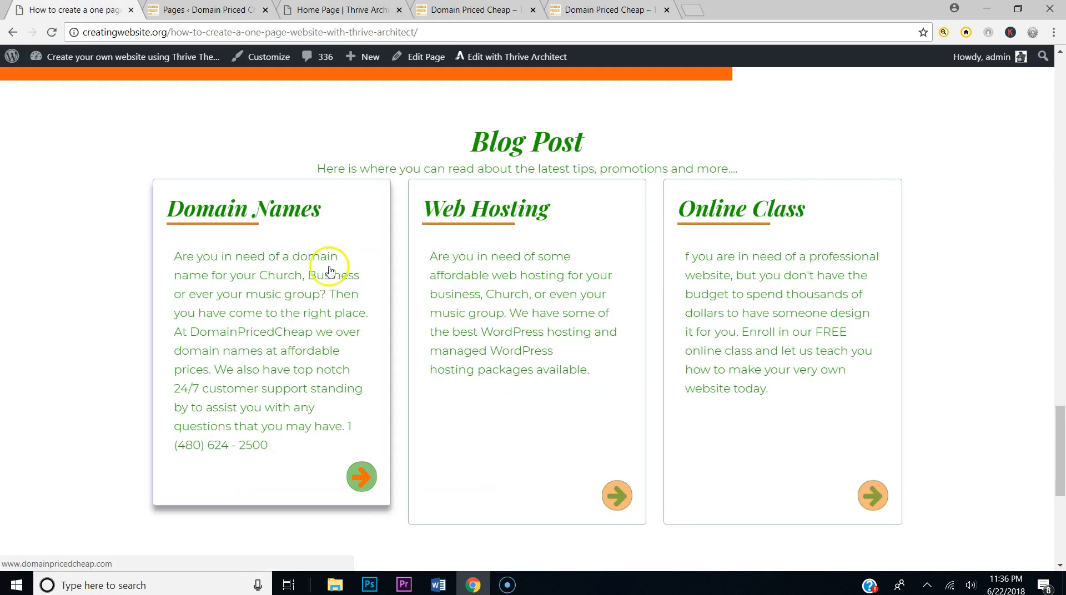
{"action": "left_click", "coordinate": [341, 10]}
{"action": "left_click_drag", "start_coordinate": [306, 414], "coordinate": [210, 300]}
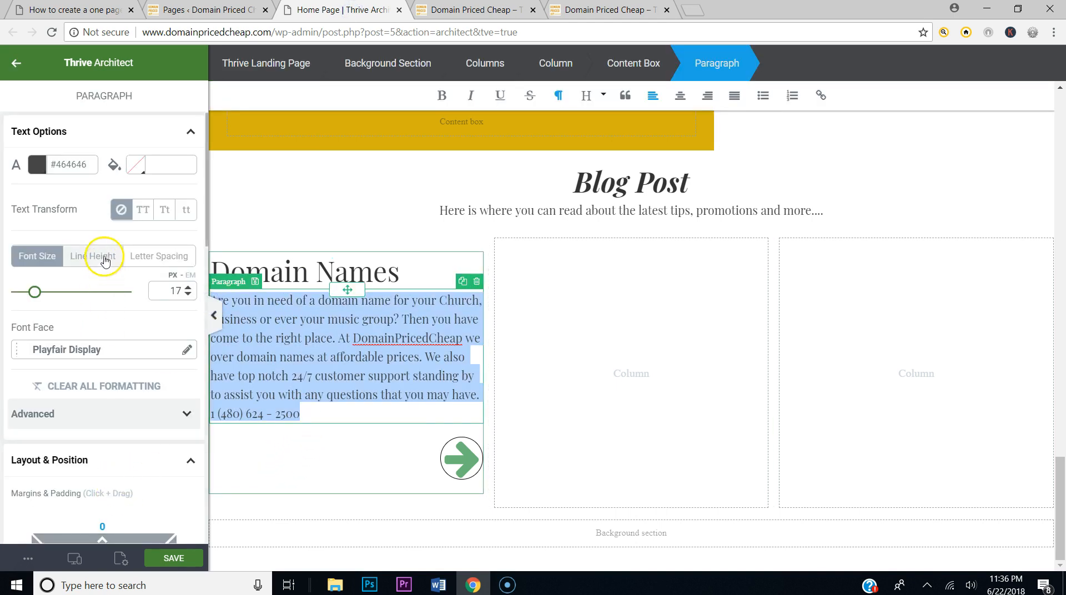
{"action": "left_click", "coordinate": [36, 164]}
{"action": "left_click", "coordinate": [78, 369]}
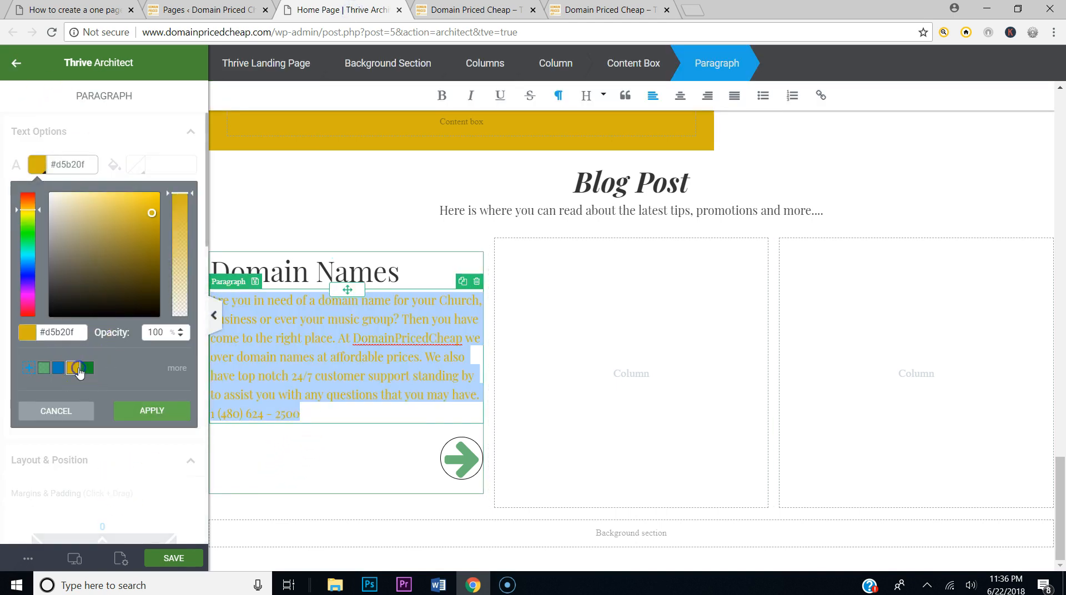
{"action": "left_click", "coordinate": [345, 420]}
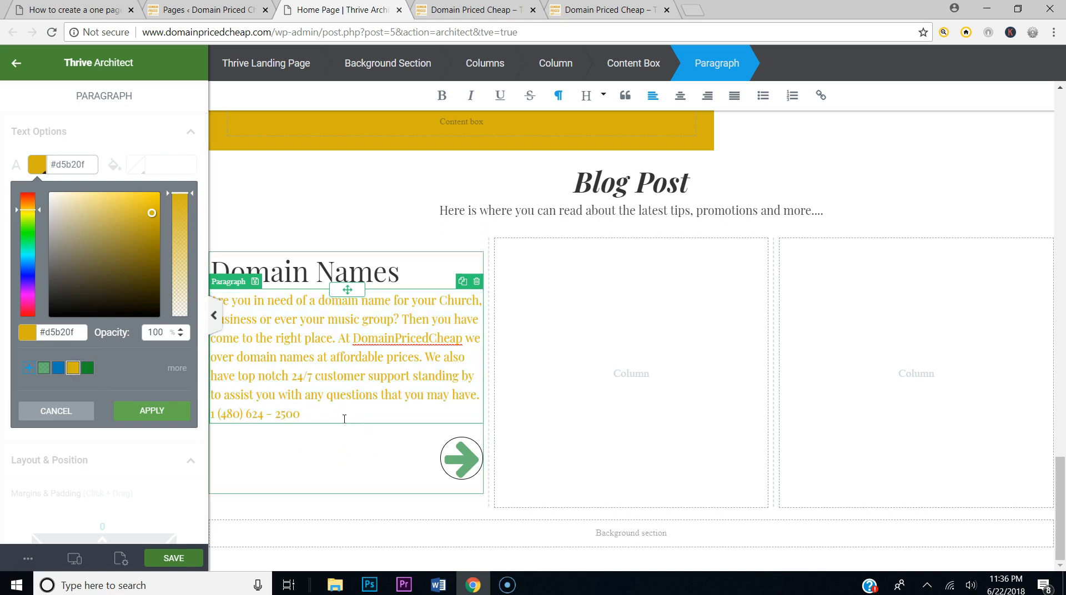
{"action": "key", "text": "alt+space"}
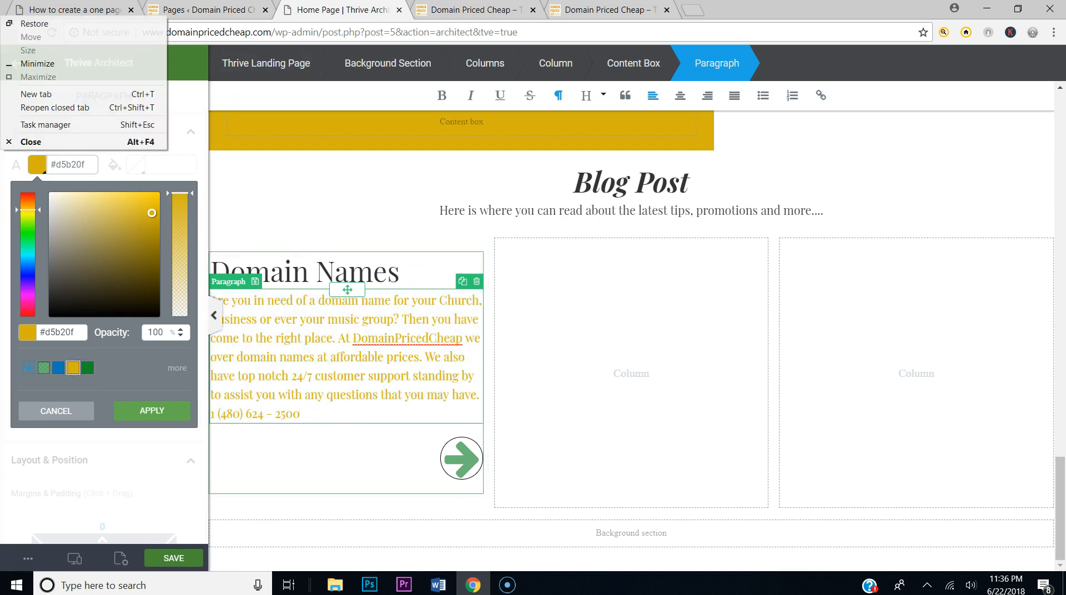
Step: Set the Domain Names heading colour to dark green #148f2a and save the page
{"action": "left_click", "coordinate": [72, 10]}
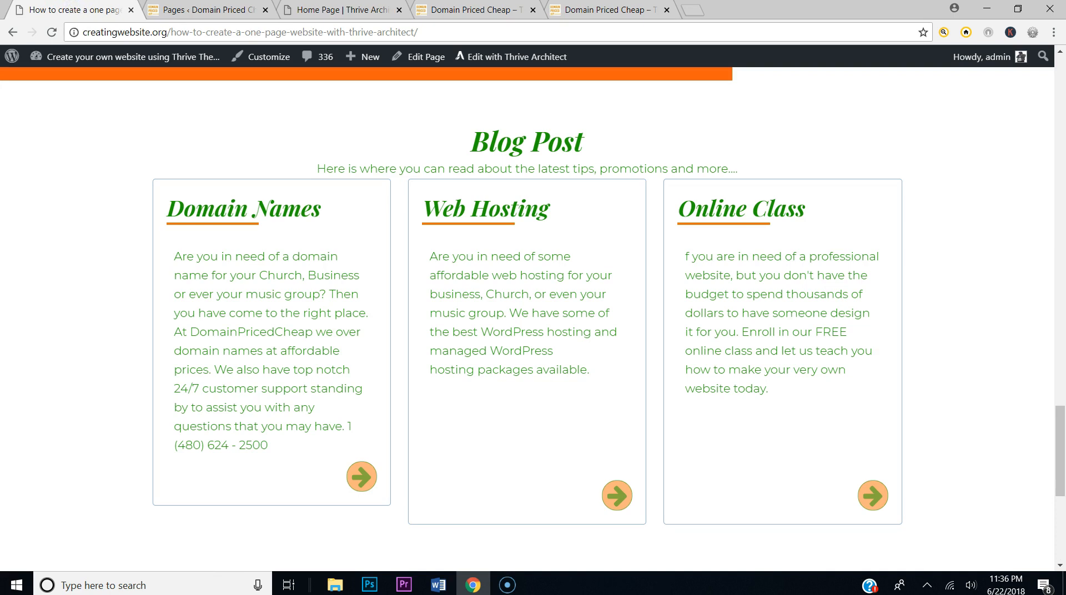
{"action": "left_click", "coordinate": [349, 10]}
{"action": "left_click", "coordinate": [260, 272]}
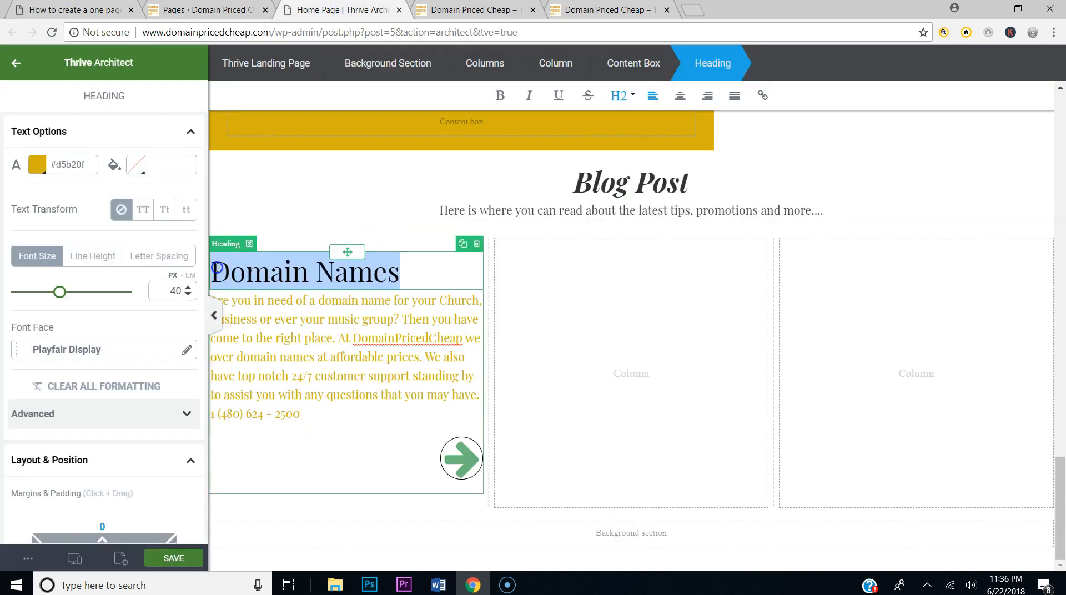
{"action": "left_click", "coordinate": [40, 165]}
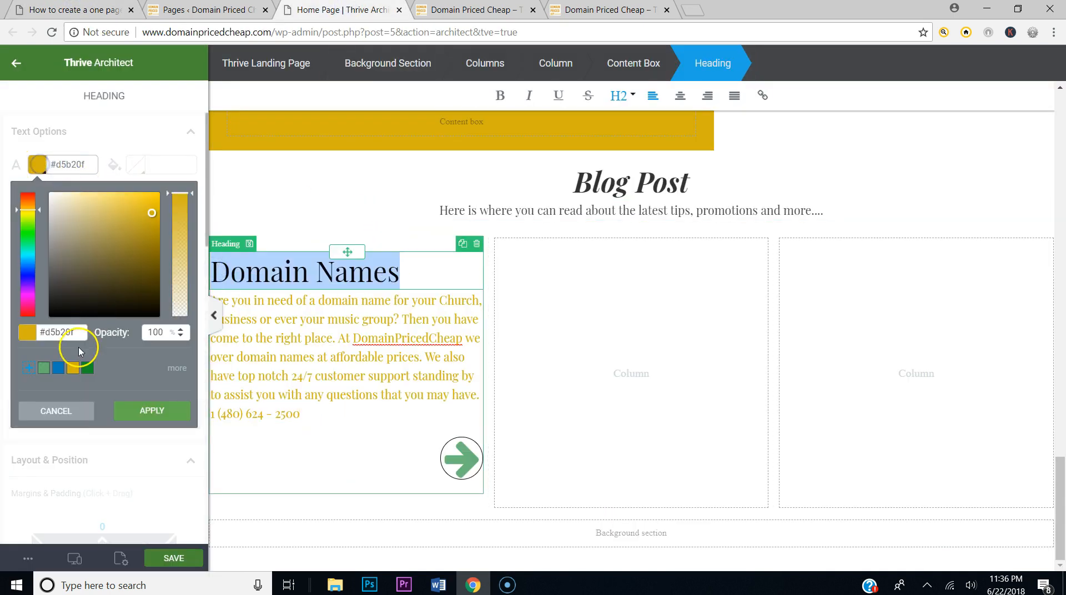
{"action": "left_click", "coordinate": [60, 368]}
{"action": "left_click", "coordinate": [84, 368]}
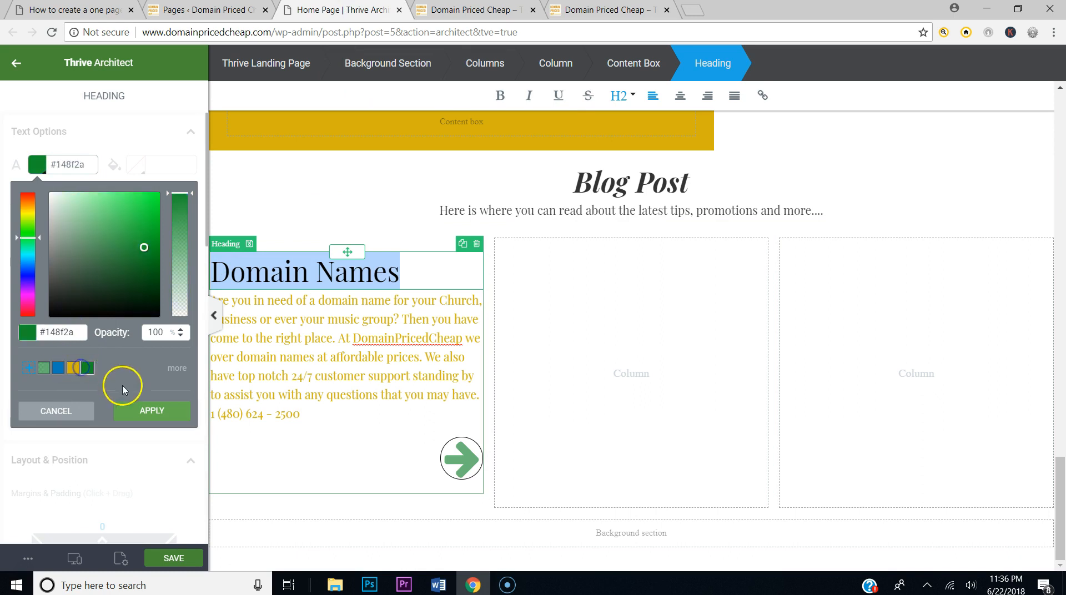
{"action": "left_click", "coordinate": [139, 411]}
{"action": "left_click", "coordinate": [340, 360]}
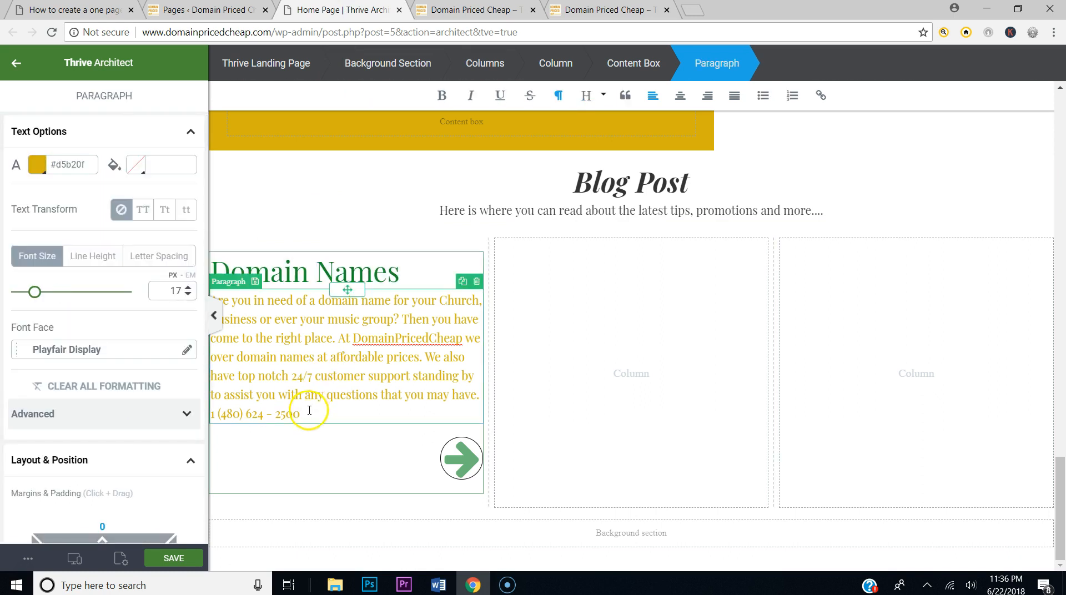
{"action": "left_click", "coordinate": [173, 558]}
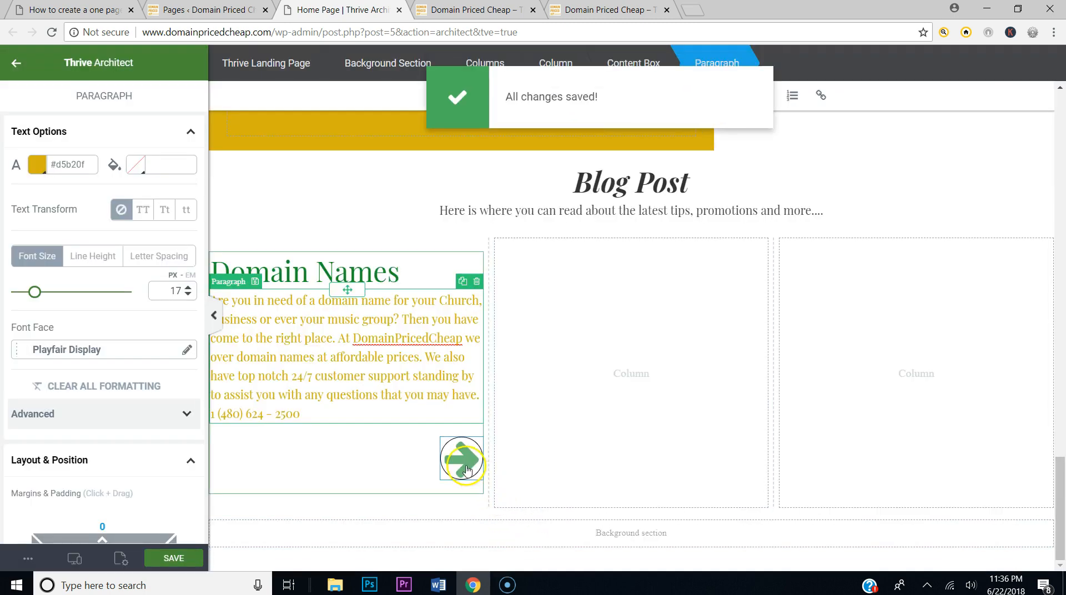
Step: Reduce the arrow icon in the Domain Names box to 45 px and compare it with the reference page
{"action": "left_click", "coordinate": [465, 470]}
{"action": "left_click_drag", "start_coordinate": [43, 245], "coordinate": [38, 248]}
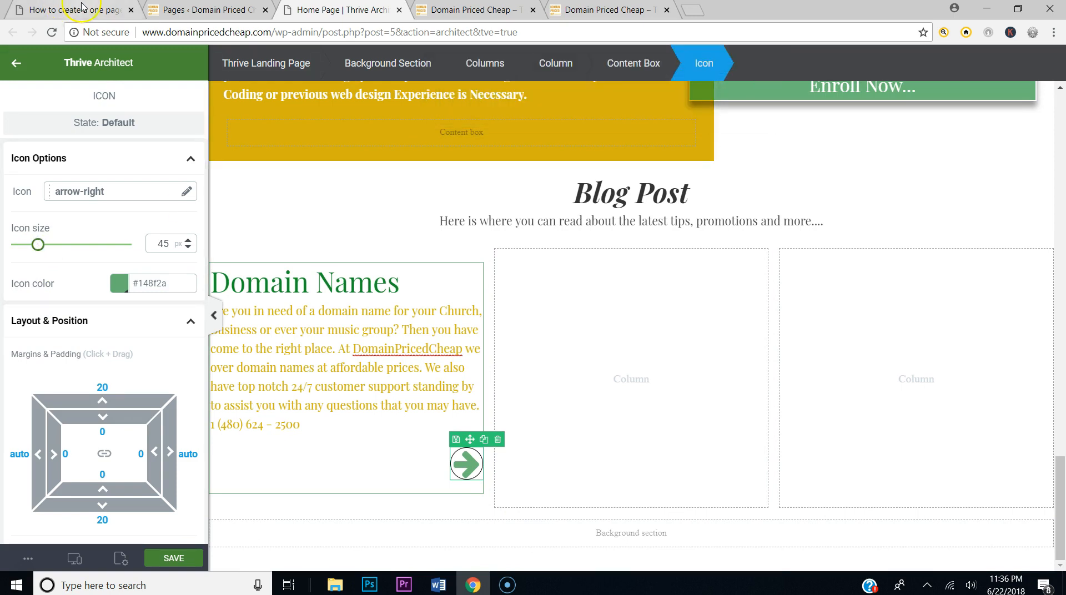
{"action": "left_click", "coordinate": [82, 8]}
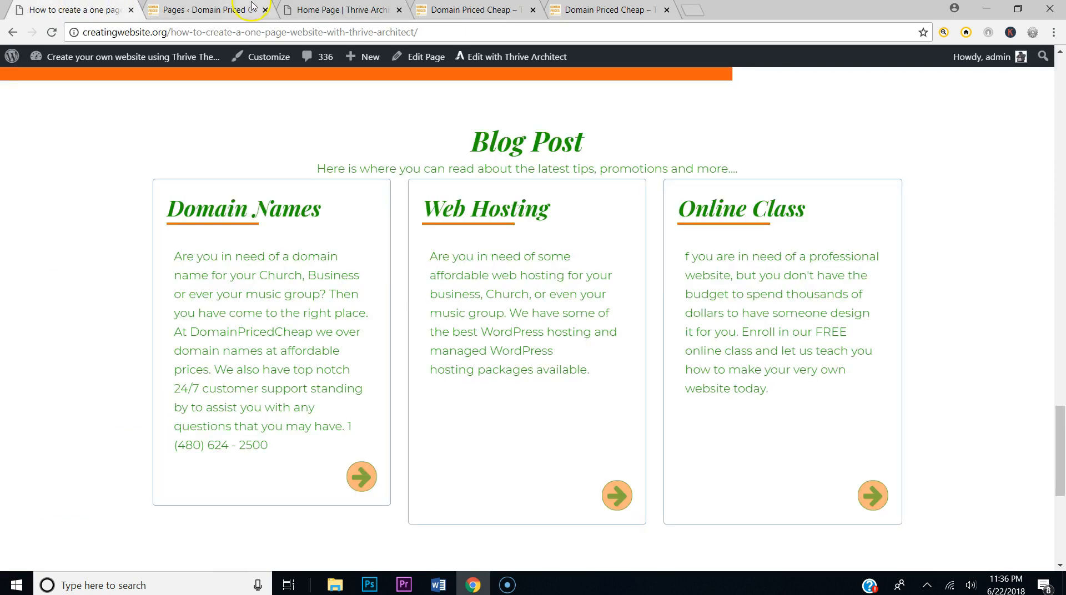
{"action": "left_click", "coordinate": [302, 9]}
Step: Set the left and right margins of the Domain Names content box to 20 and save the page
{"action": "left_click", "coordinate": [367, 406]}
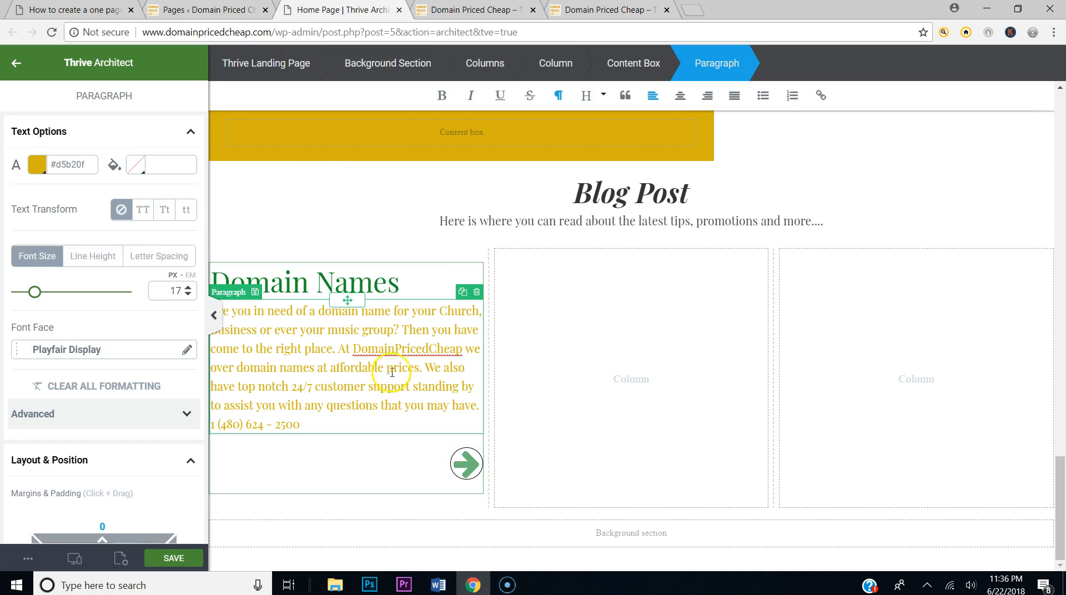
{"action": "scroll", "coordinate": [26, 349], "scroll_direction": "down", "scroll_amount": 5}
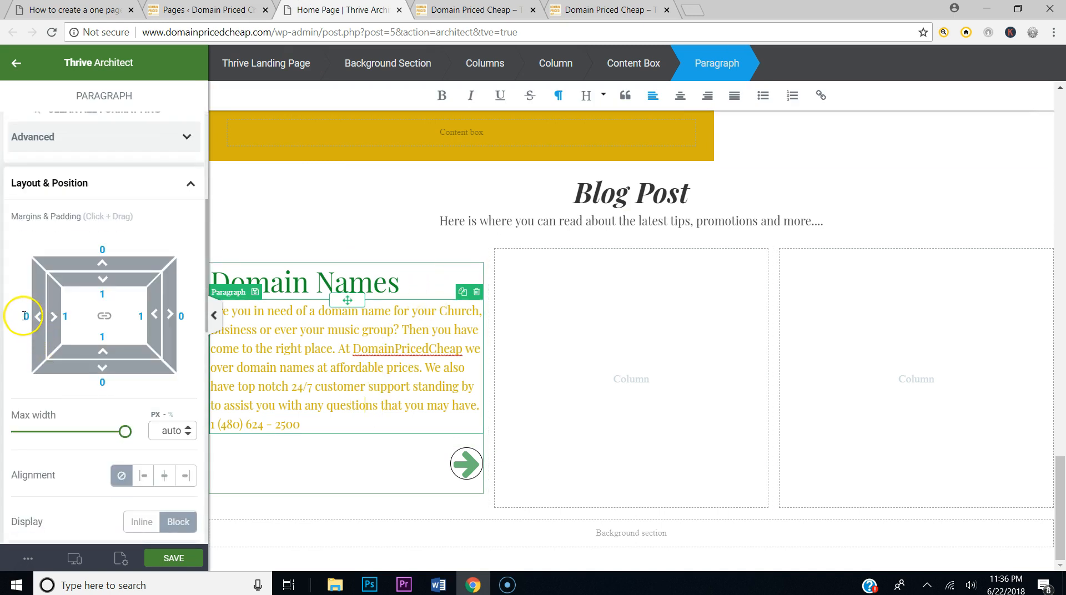
{"action": "left_click", "coordinate": [632, 63]}
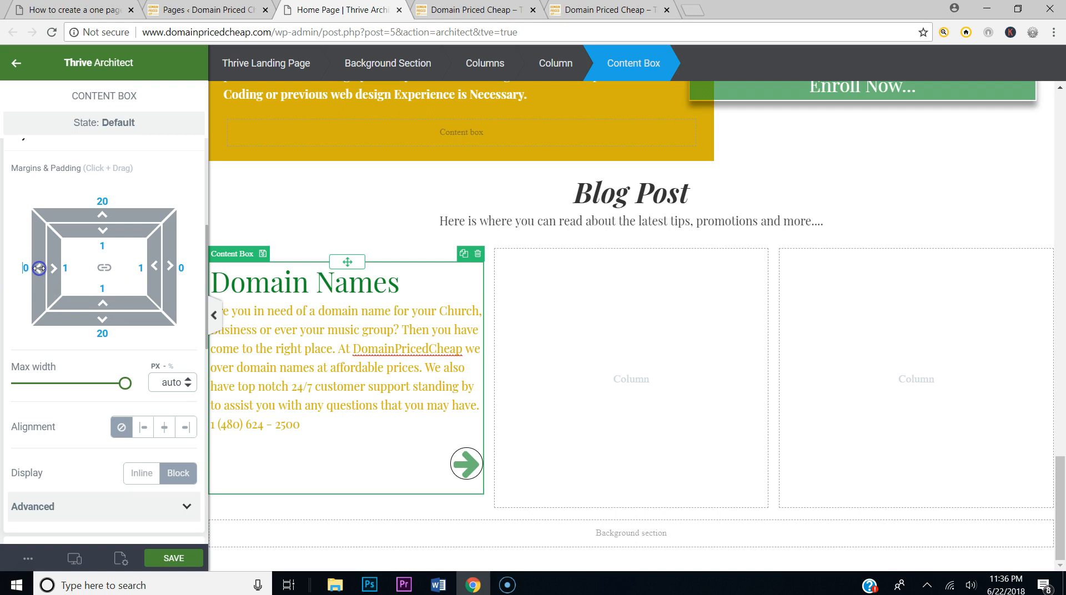
{"action": "left_click_drag", "start_coordinate": [40, 268], "coordinate": [42, 269]}
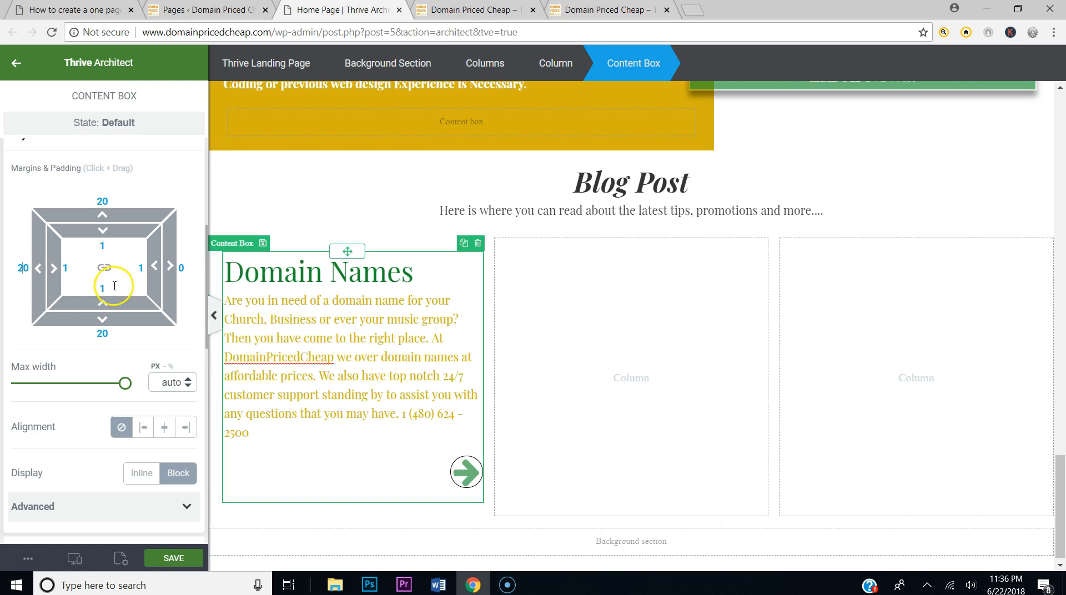
{"action": "type", "text": "2"}
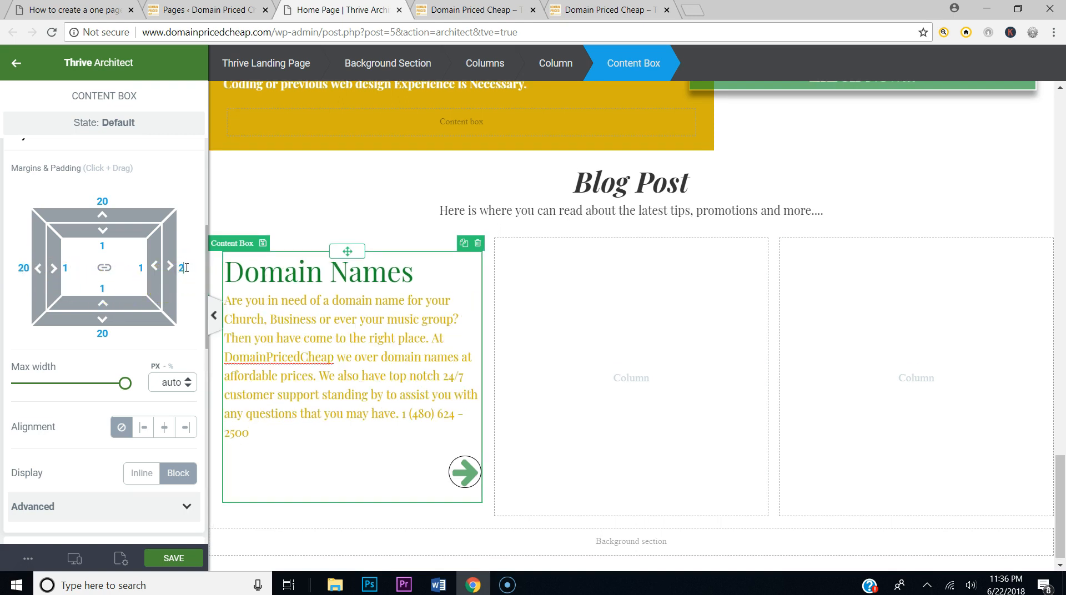
{"action": "type", "text": "0"}
{"action": "left_click", "coordinate": [547, 368]}
{"action": "left_click", "coordinate": [318, 283]}
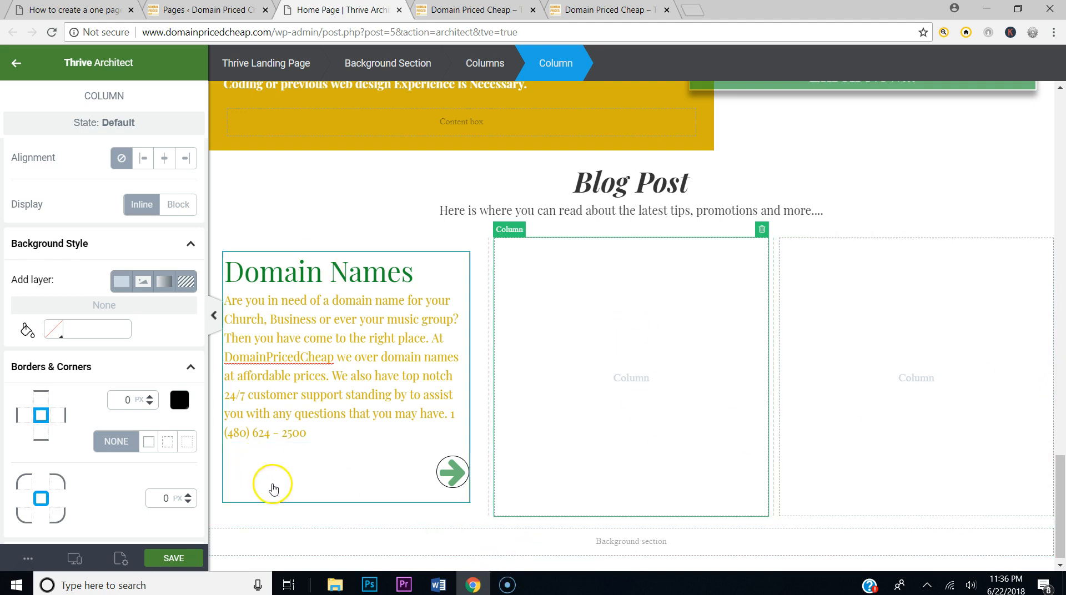
{"action": "left_click", "coordinate": [163, 558]}
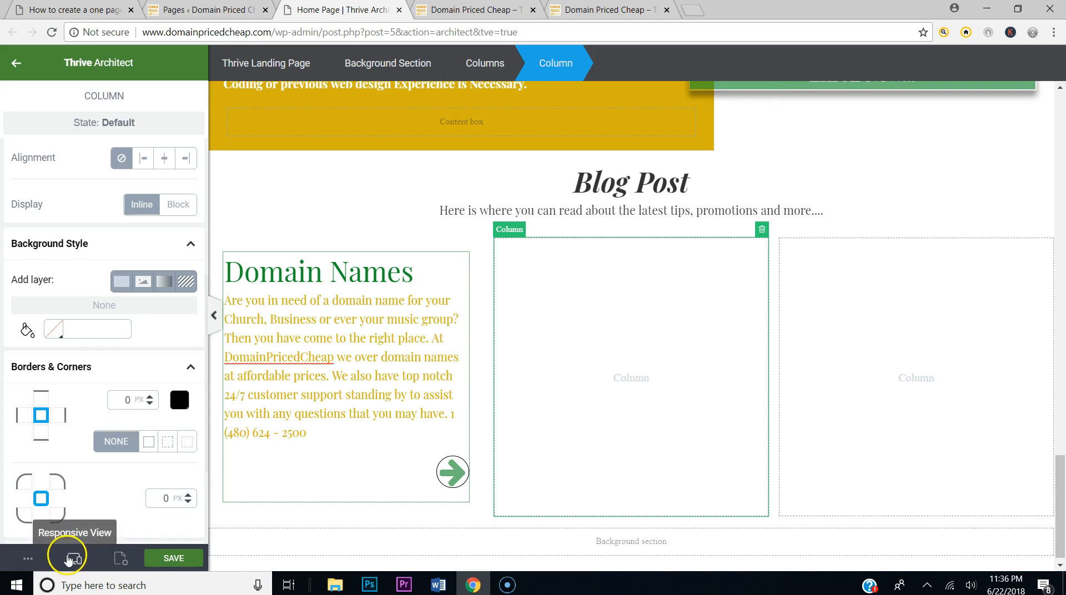
Step: Review the Domain Names box in the tablet and mobile layouts, ending back in the desktop layout
{"action": "left_click", "coordinate": [70, 558]}
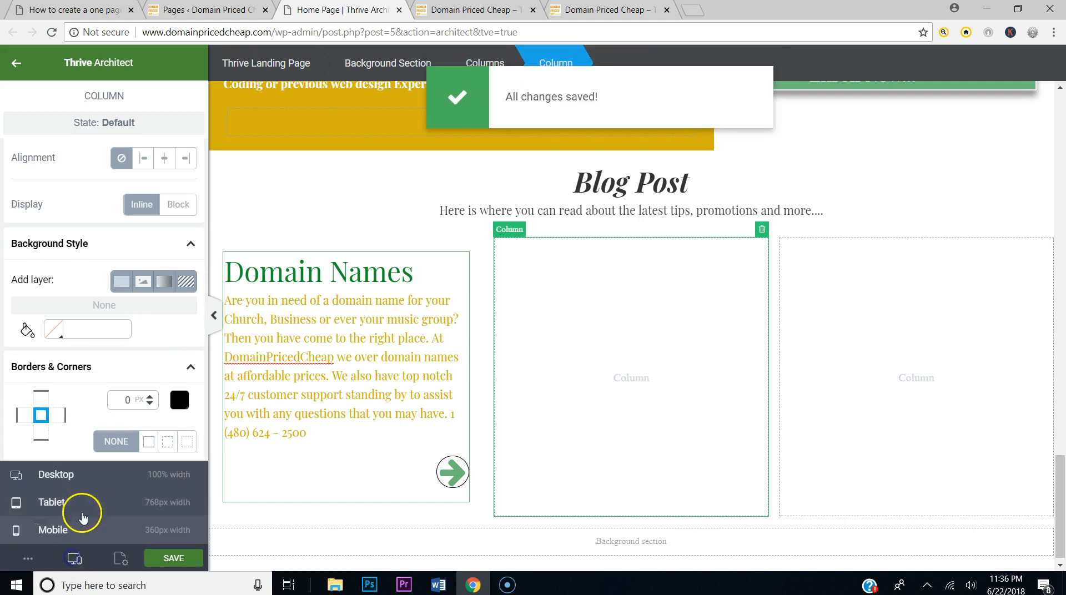
{"action": "left_click", "coordinate": [78, 506]}
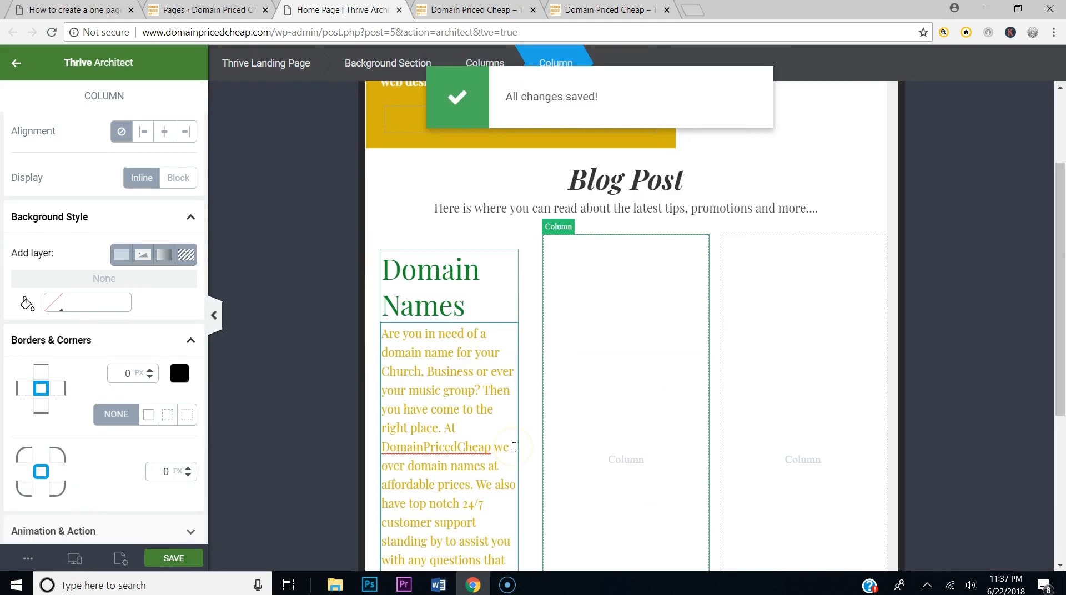
{"action": "scroll", "coordinate": [500, 434], "scroll_direction": "down", "scroll_amount": 3}
{"action": "scroll", "coordinate": [499, 439], "scroll_direction": "up", "scroll_amount": 2}
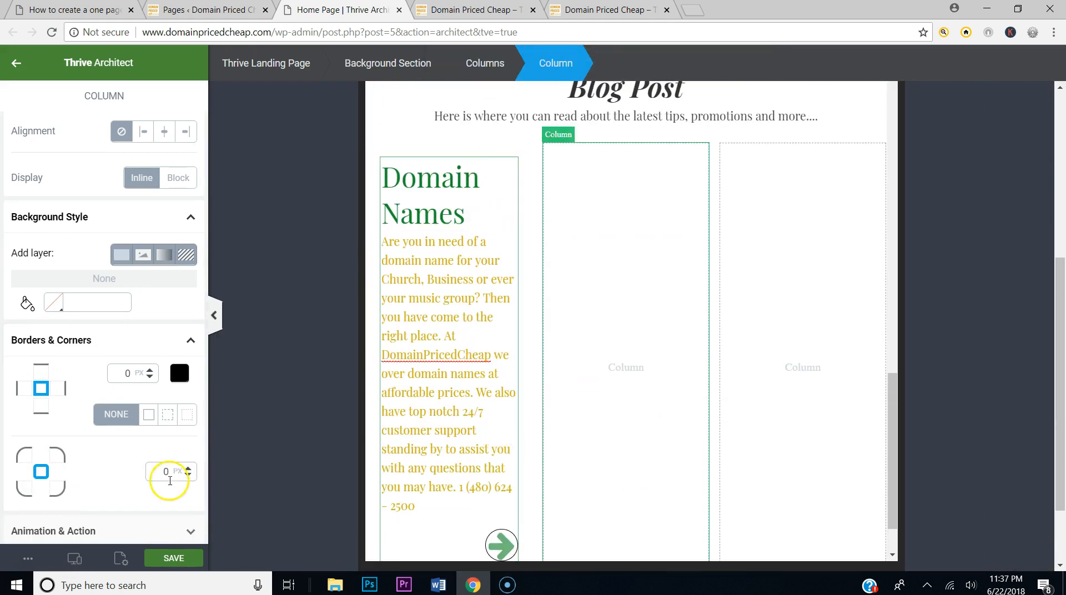
{"action": "left_click", "coordinate": [76, 558]}
{"action": "left_click", "coordinate": [89, 531]}
{"action": "scroll", "coordinate": [648, 388], "scroll_direction": "down", "scroll_amount": 10}
{"action": "scroll", "coordinate": [654, 392], "scroll_direction": "up", "scroll_amount": 3}
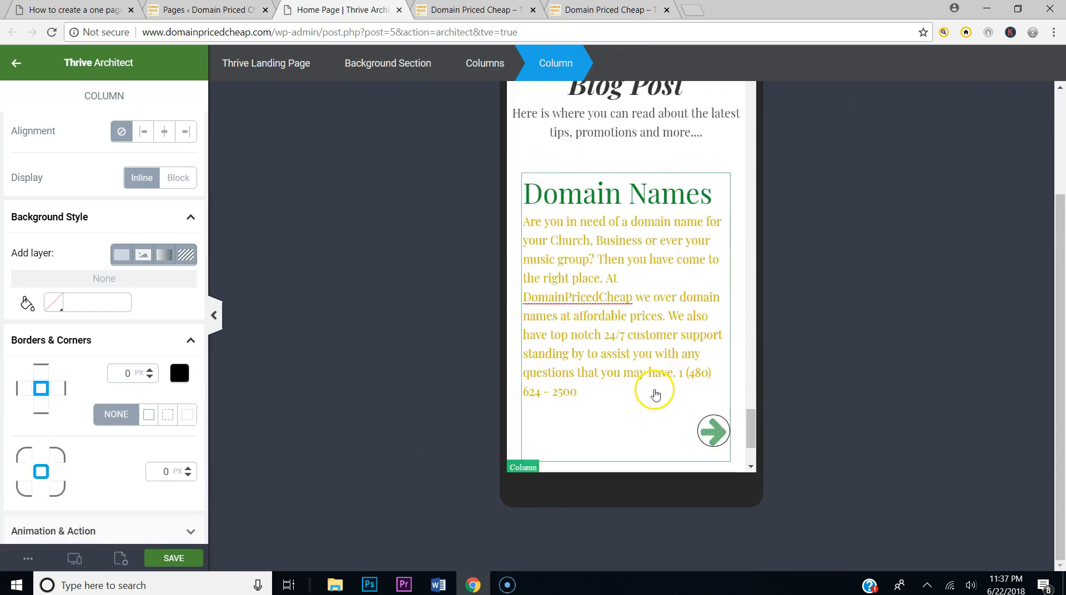
{"action": "left_click", "coordinate": [74, 558]}
{"action": "left_click", "coordinate": [86, 478]}
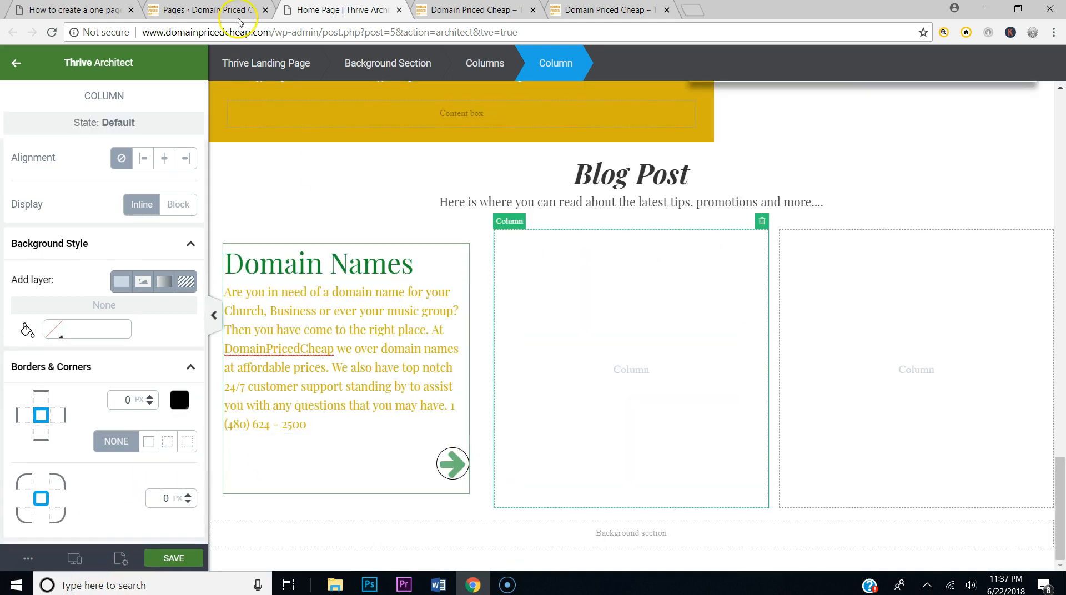
Step: Check the reference card's hover effect and set the arrow icon colour to #d5b20f in the Domain Names box's hover state
{"action": "left_click", "coordinate": [72, 10]}
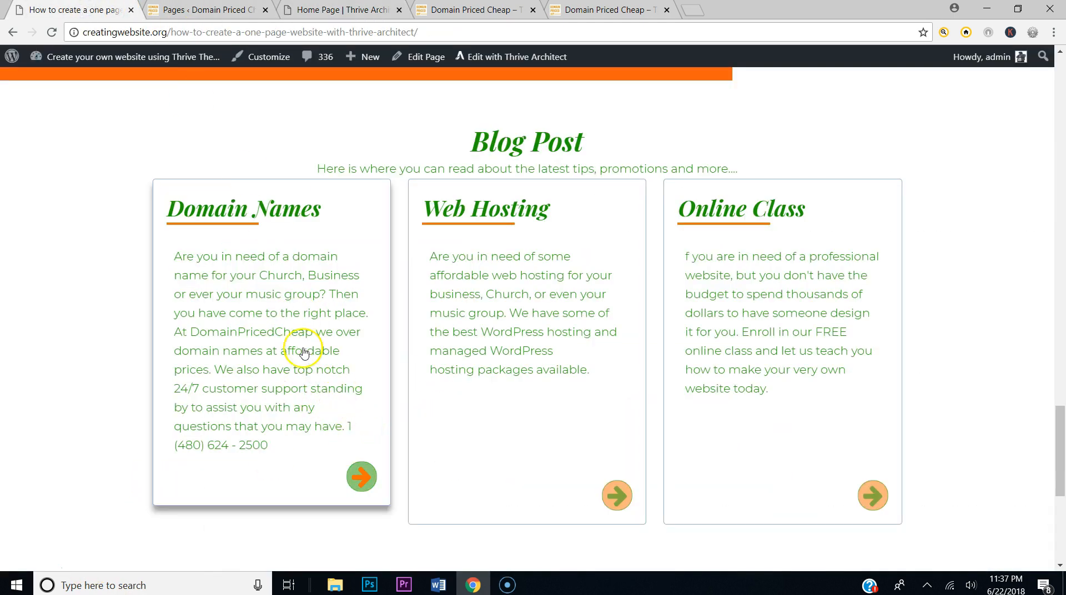
{"action": "left_click", "coordinate": [341, 10]}
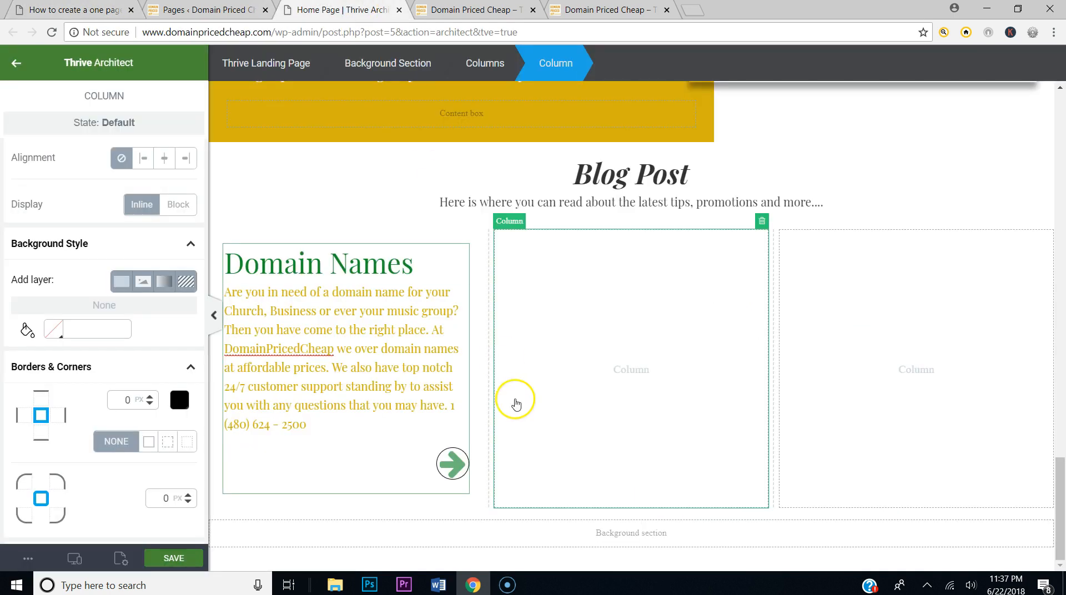
{"action": "left_click", "coordinate": [369, 472]}
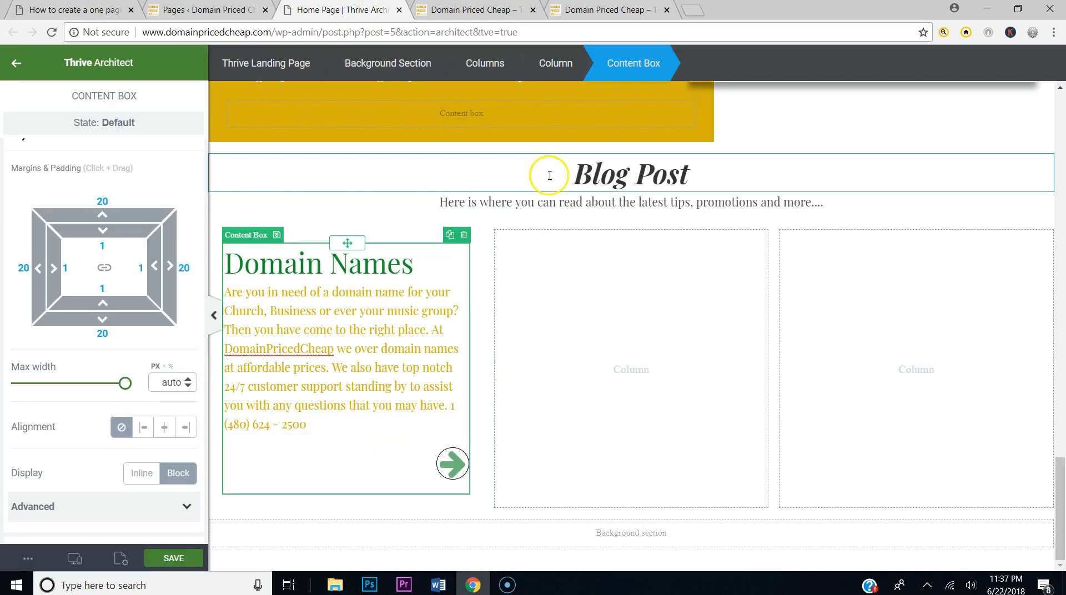
{"action": "left_click", "coordinate": [108, 127]}
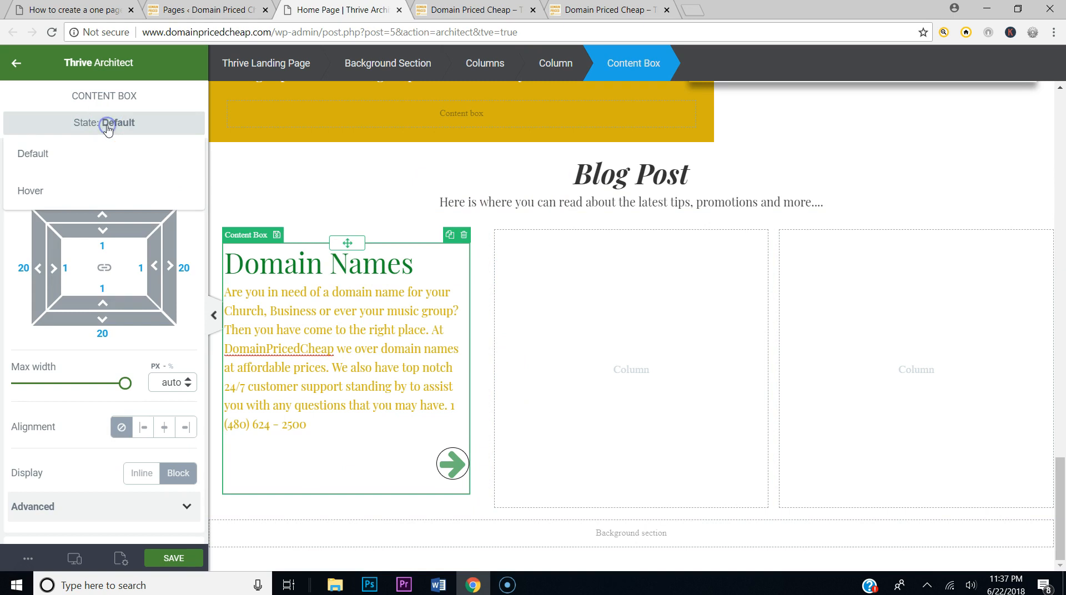
{"action": "left_click", "coordinate": [86, 186]}
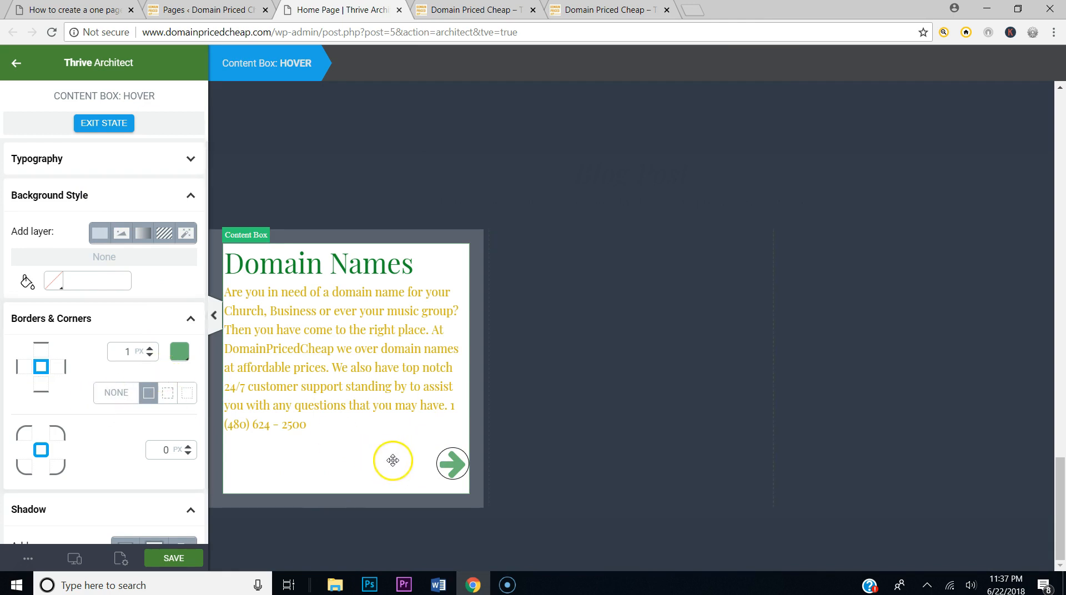
{"action": "left_click", "coordinate": [452, 467]}
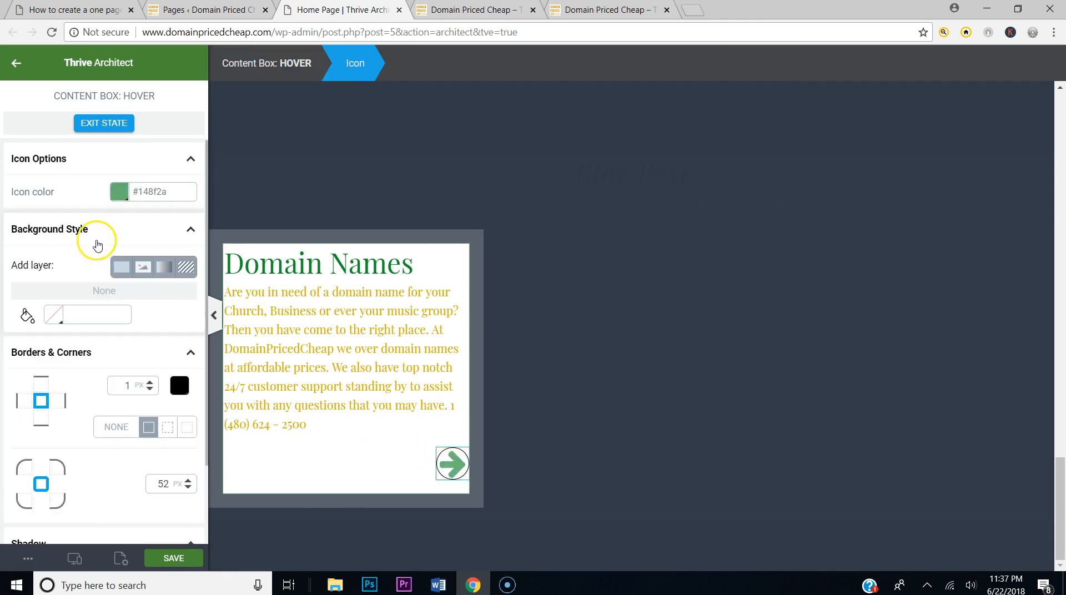
{"action": "left_click", "coordinate": [123, 198]}
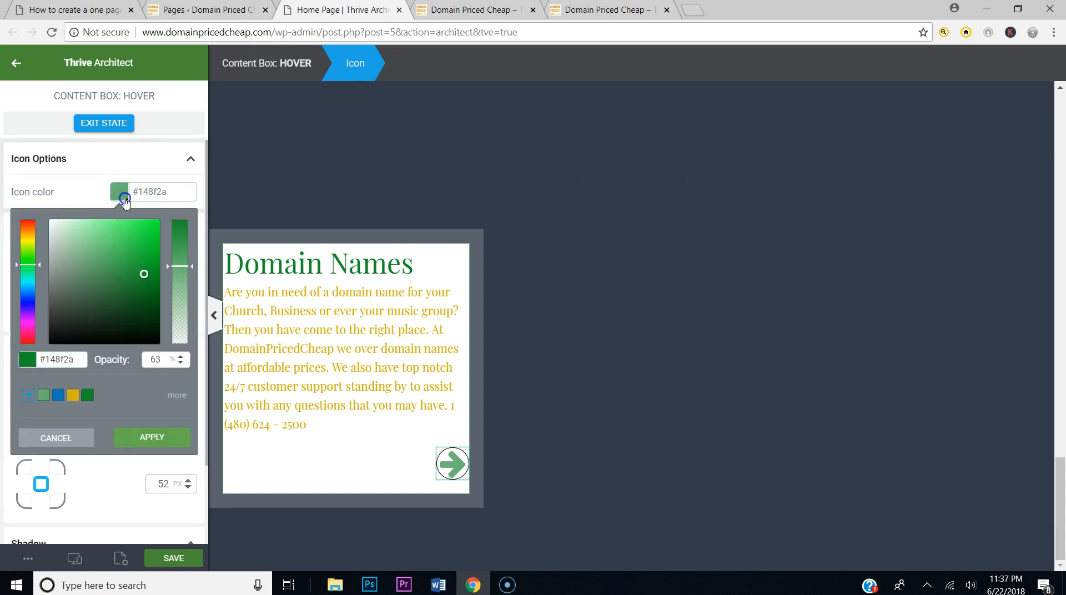
{"action": "left_click", "coordinate": [73, 395]}
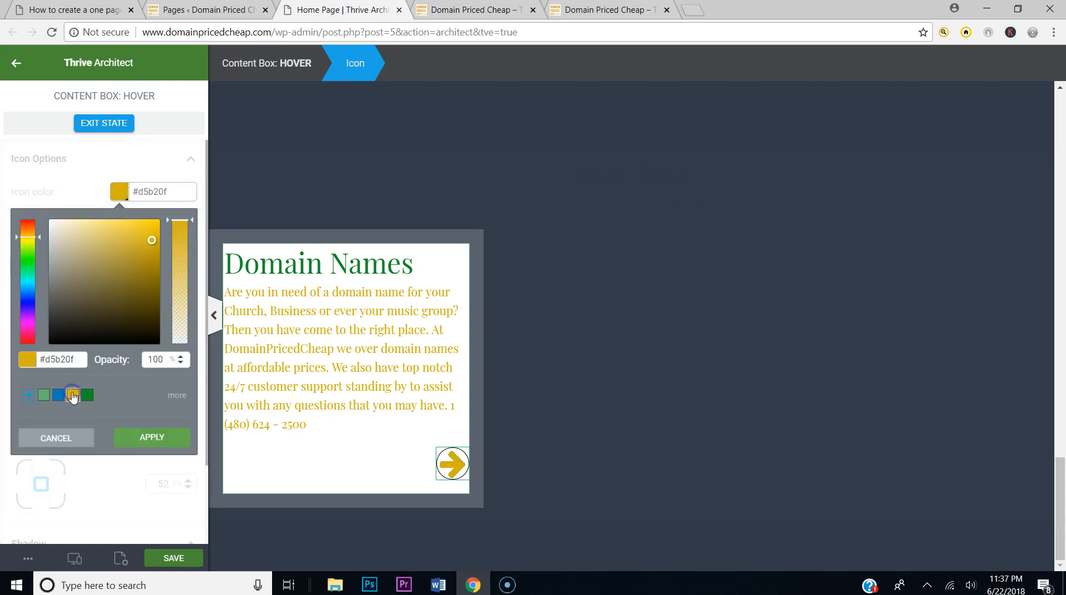
{"action": "left_click", "coordinate": [166, 438]}
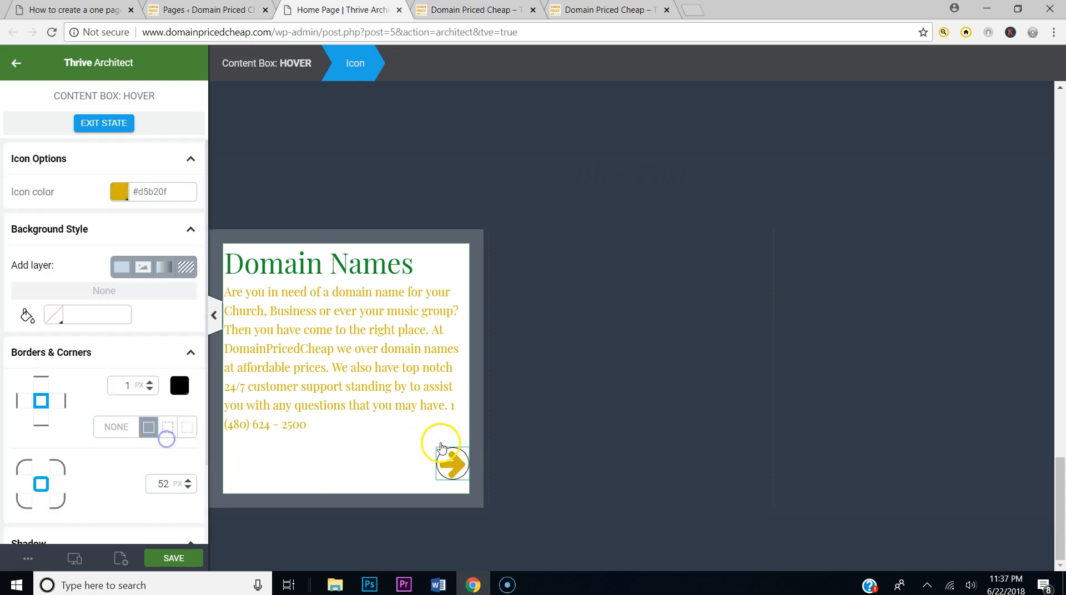
Step: Set the arrow icon's hover border colour to green #148f2a at 63% opacity in the Domain Names box
{"action": "left_click", "coordinate": [179, 385]}
{"action": "left_click", "coordinate": [49, 487]}
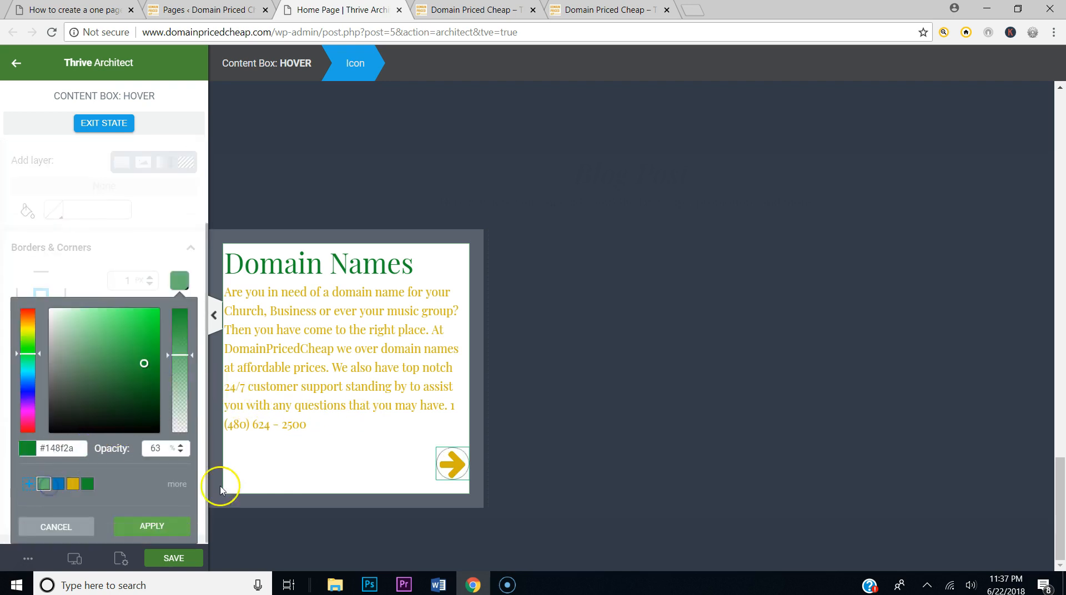
{"action": "left_click", "coordinate": [162, 523]}
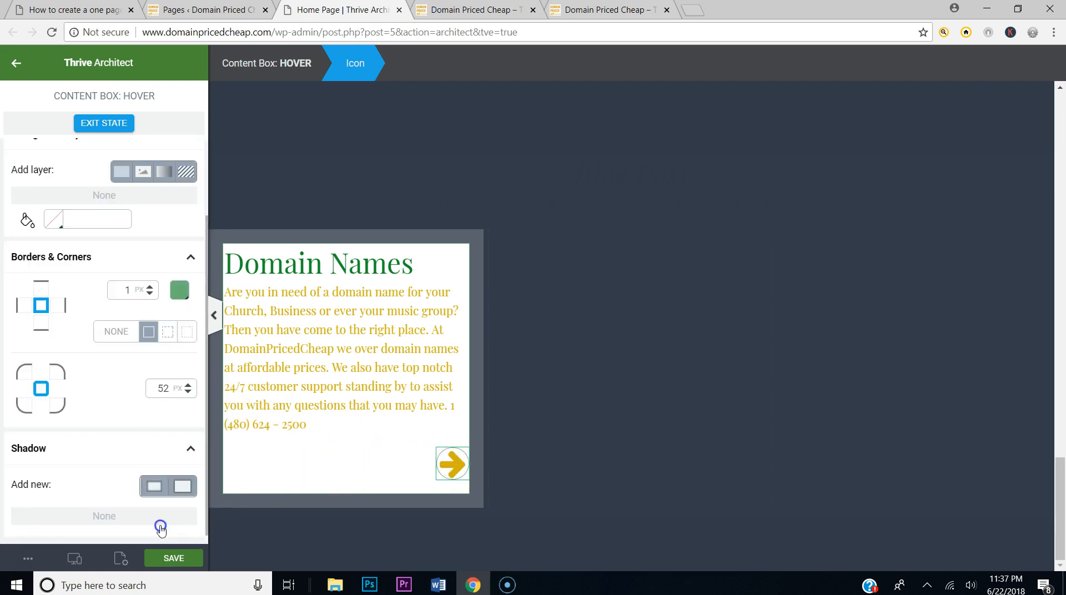
Step: Add a #080000 drop shadow at 40% opacity to the arrow icon's hover state, exit the state and save the page
{"action": "left_click", "coordinate": [170, 478]}
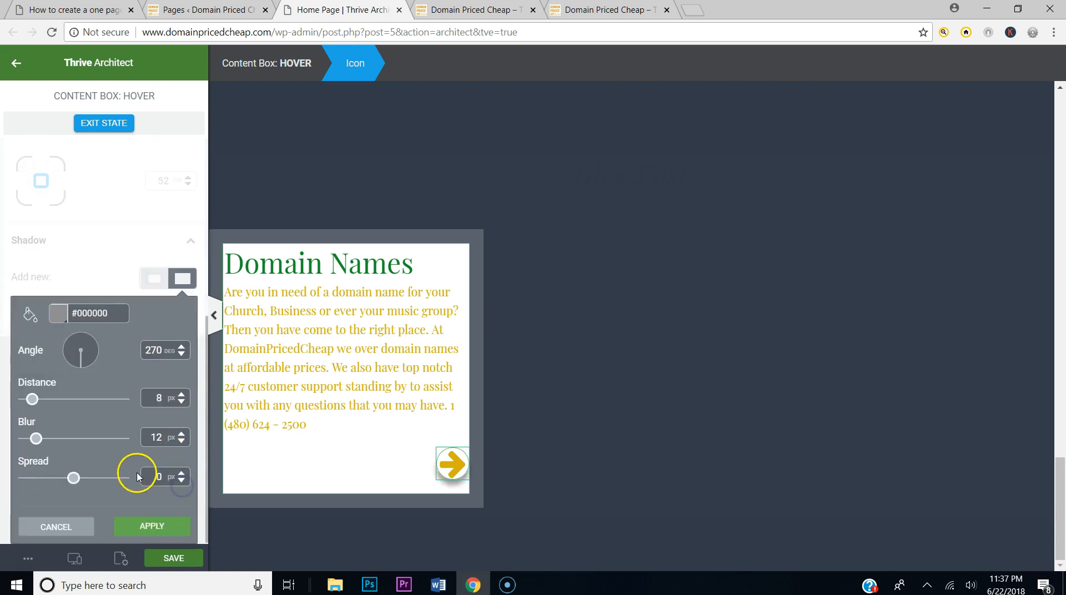
{"action": "left_click", "coordinate": [58, 313]}
{"action": "left_click_drag", "start_coordinate": [114, 387], "coordinate": [145, 431]}
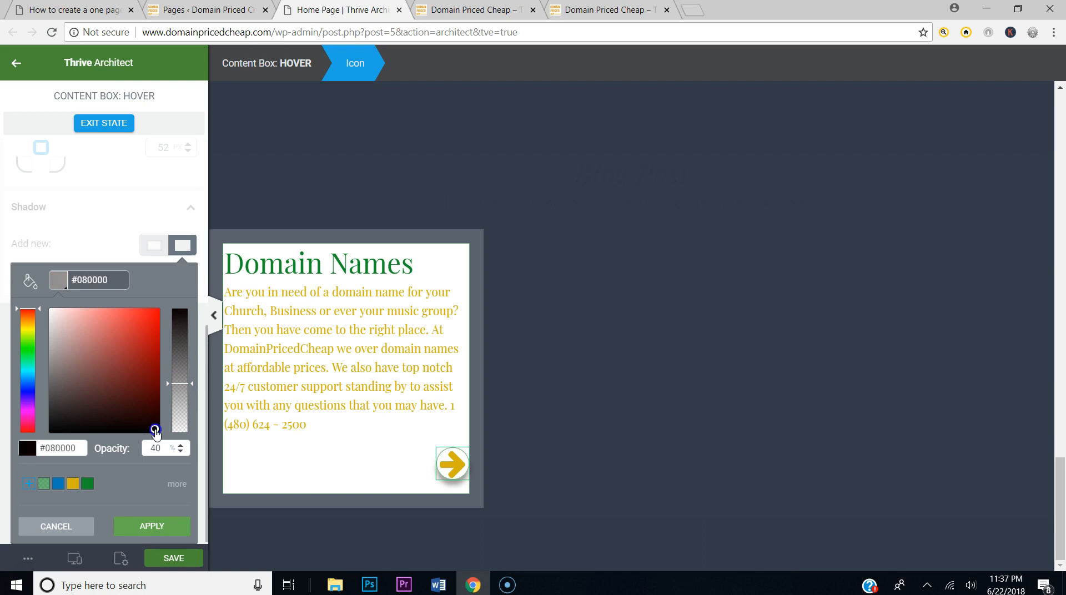
{"action": "left_click", "coordinate": [167, 526]}
{"action": "left_click", "coordinate": [159, 528]}
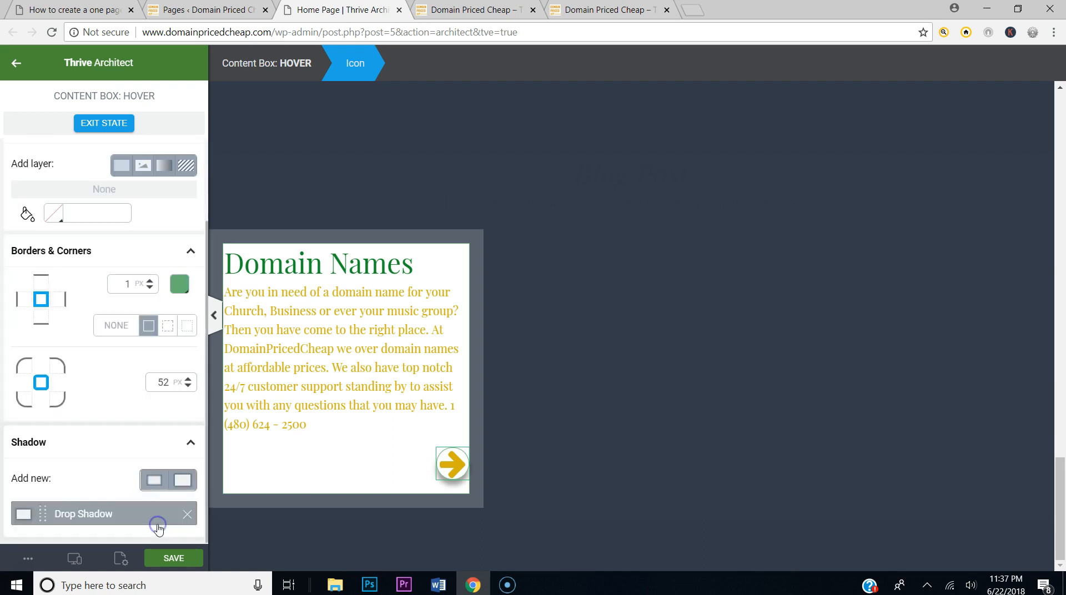
{"action": "left_click", "coordinate": [98, 123]}
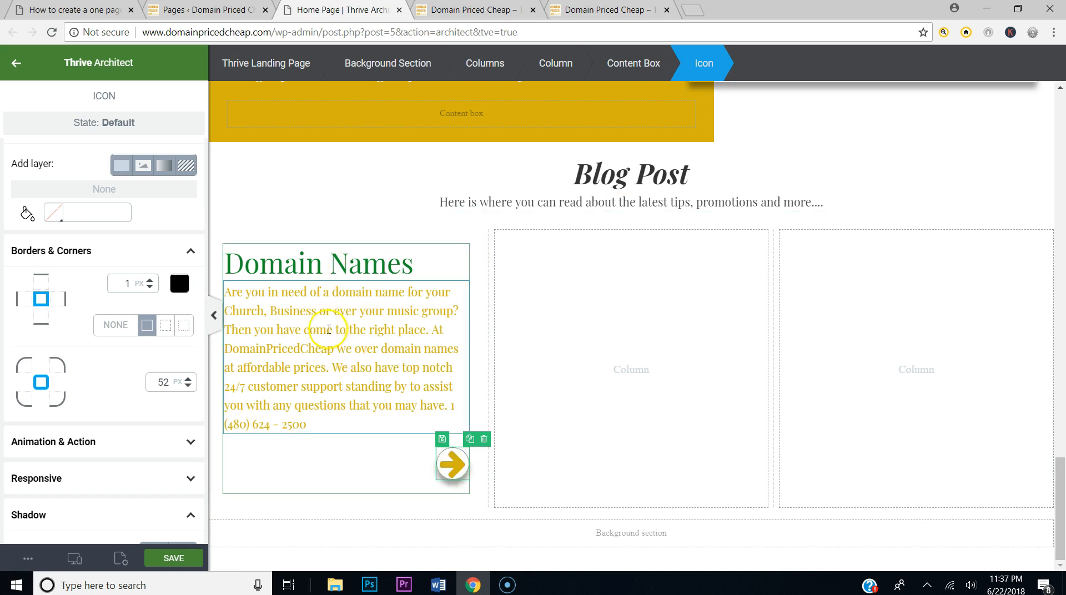
{"action": "left_click", "coordinate": [187, 559]}
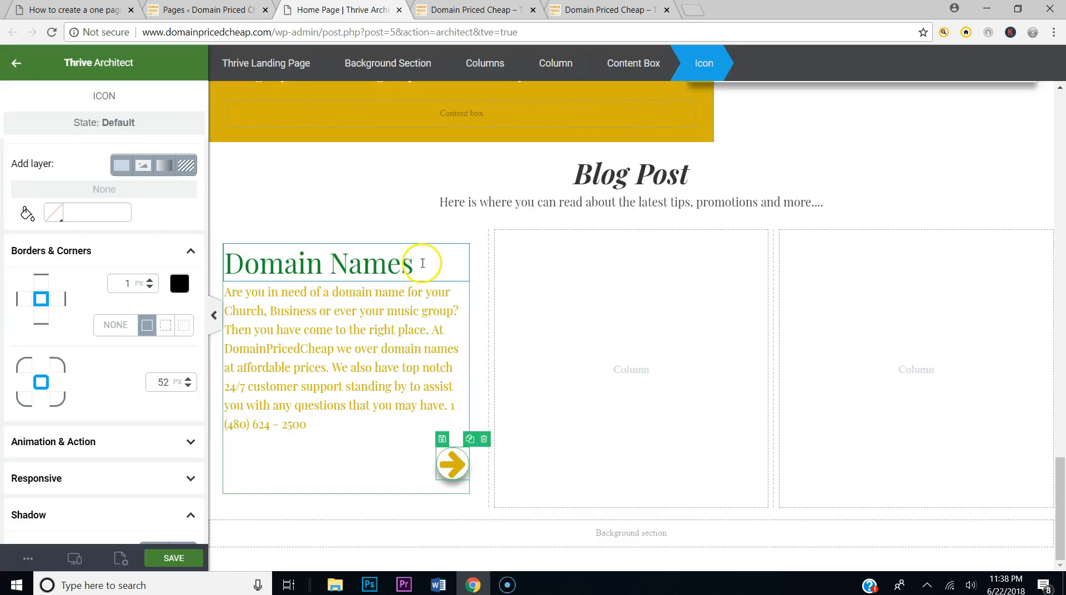
{"action": "left_click", "coordinate": [446, 257]}
{"action": "left_click", "coordinate": [450, 236]}
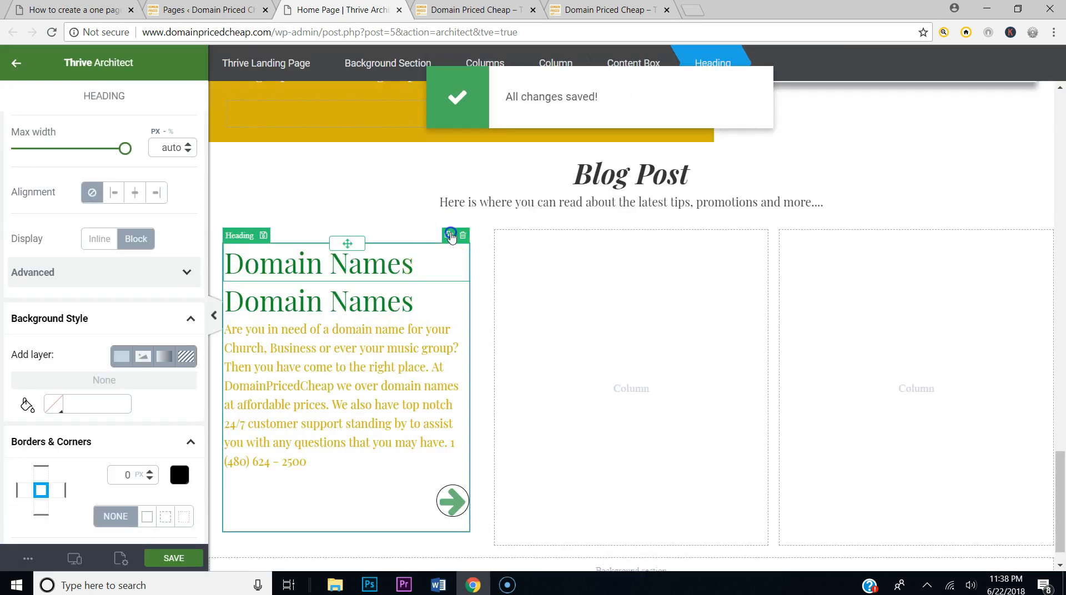
{"action": "left_click_drag", "start_coordinate": [347, 243], "coordinate": [608, 372]}
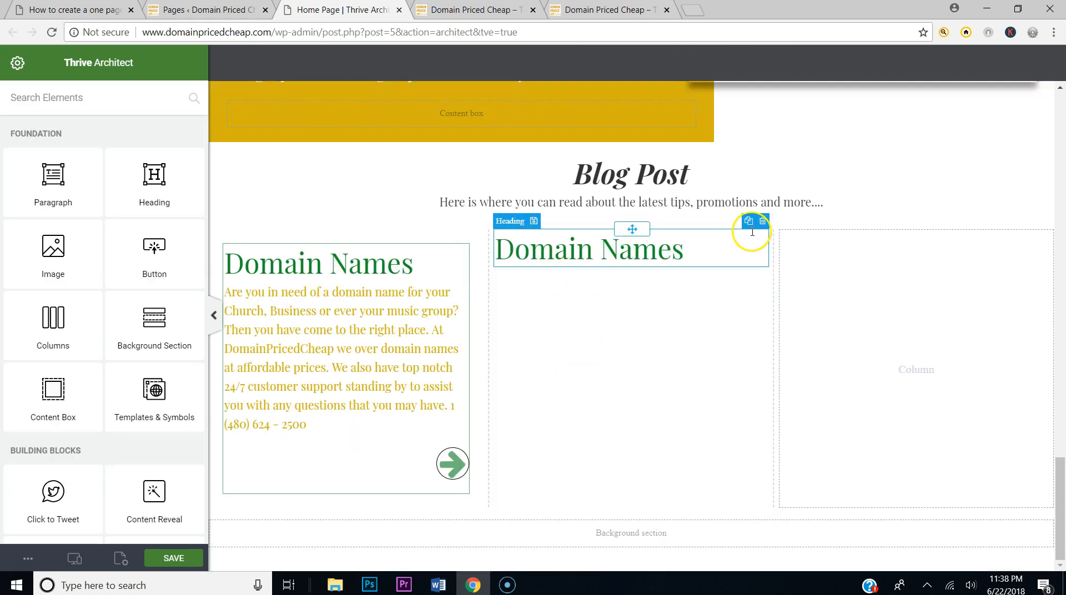
{"action": "key", "text": "ctrl+z"}
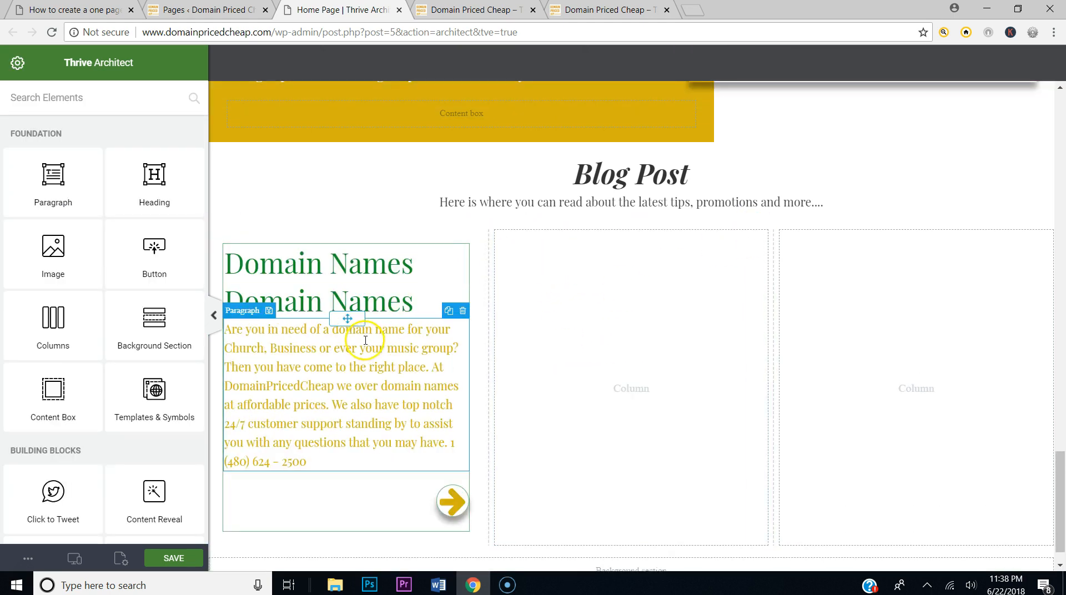
Step: Duplicate the whole Domain Names content box and move the copy into the middle Blog Post column
{"action": "left_click", "coordinate": [414, 257]}
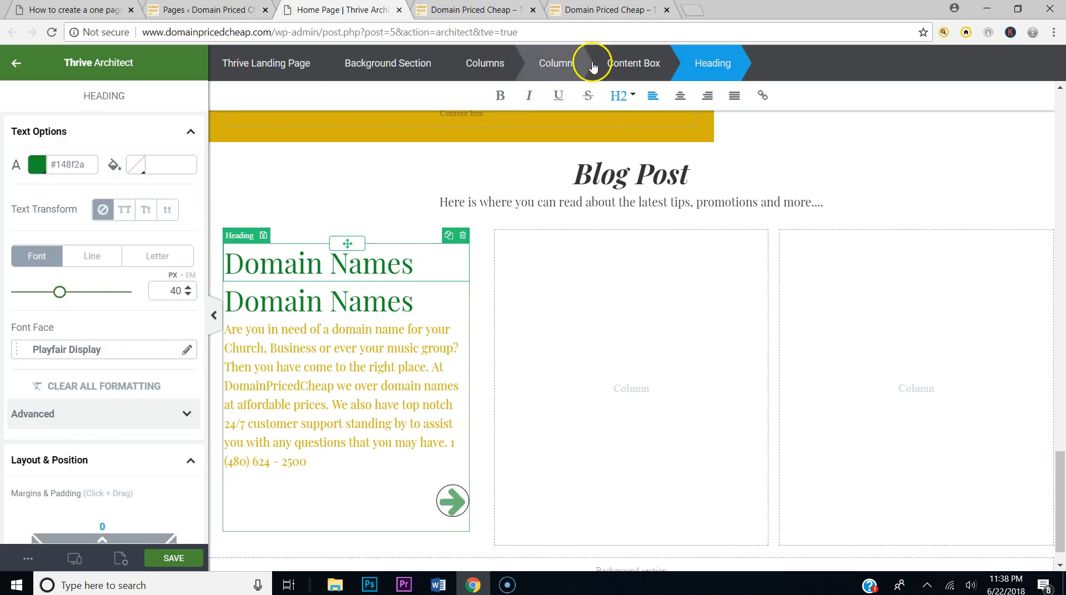
{"action": "left_click", "coordinate": [631, 67]}
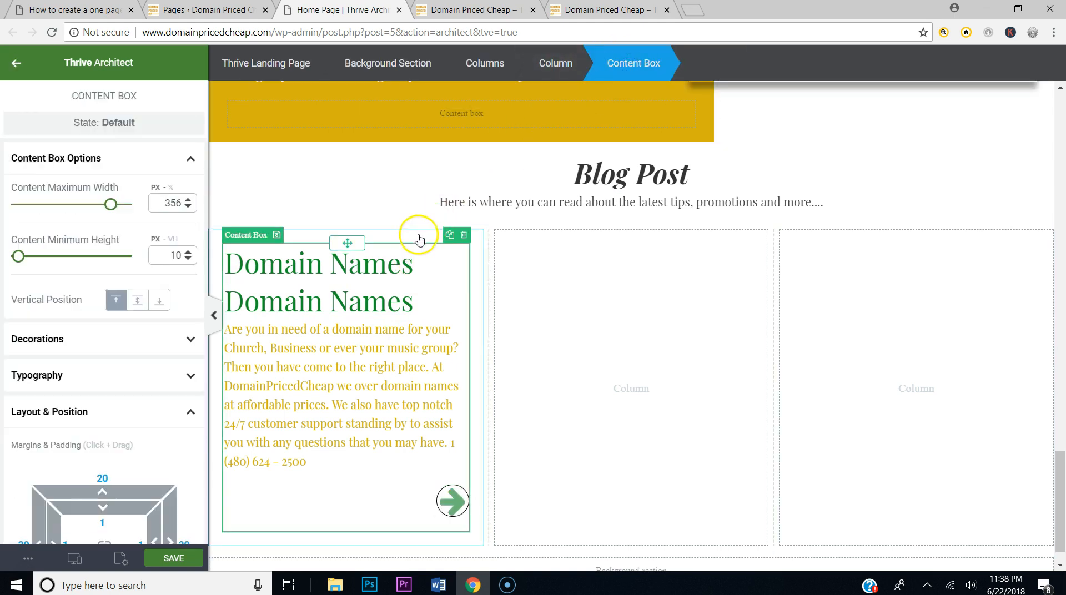
{"action": "left_click", "coordinate": [448, 235]}
{"action": "left_click_drag", "start_coordinate": [350, 243], "coordinate": [588, 347]}
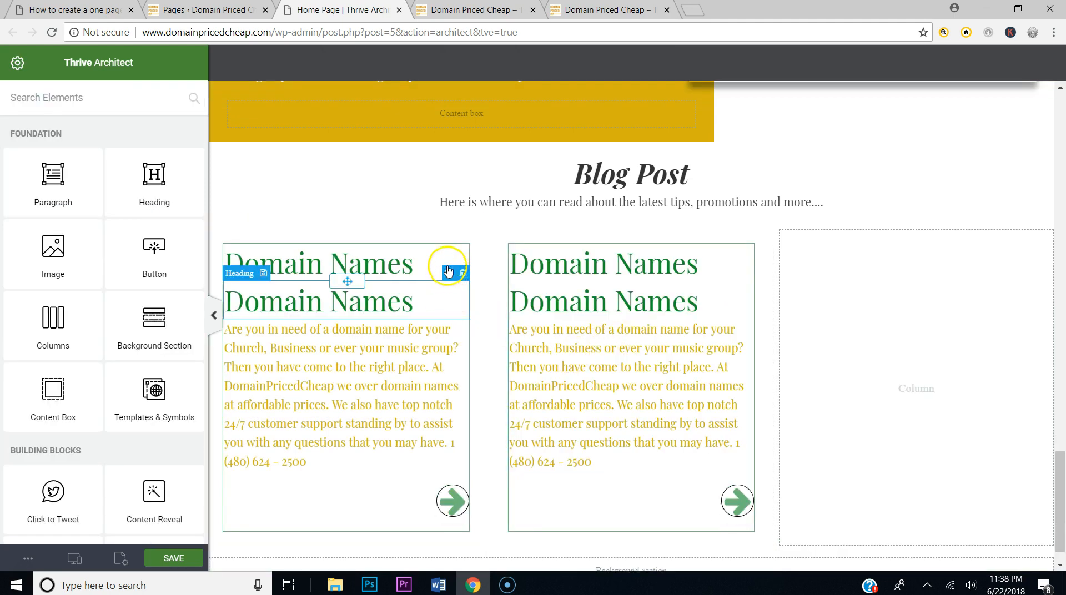
{"action": "left_click", "coordinate": [449, 235]}
{"action": "left_click_drag", "start_coordinate": [352, 243], "coordinate": [917, 392]}
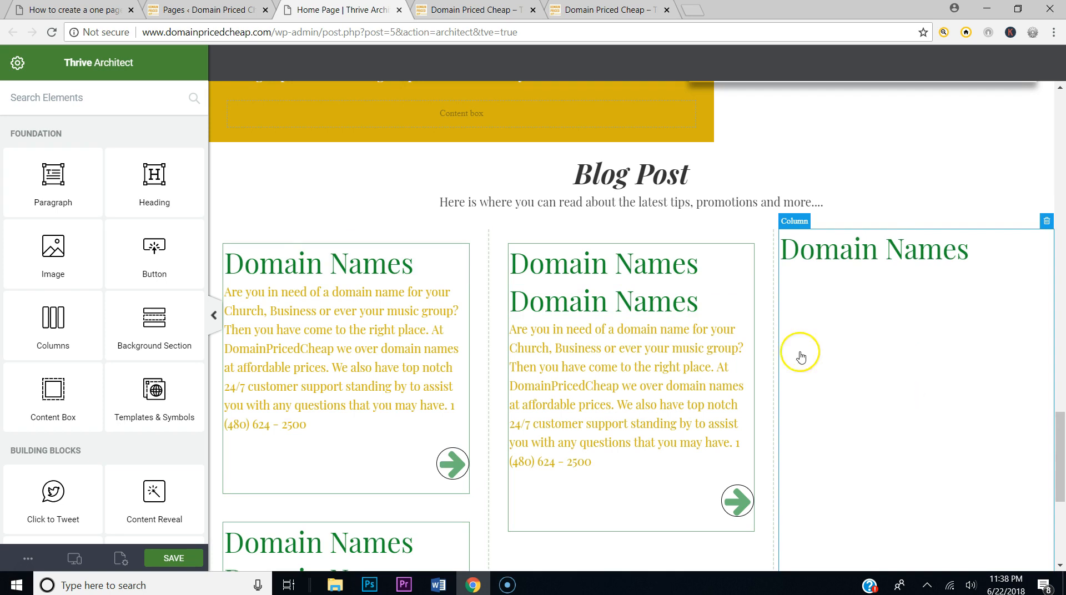
{"action": "key", "text": "ctrl+z"}
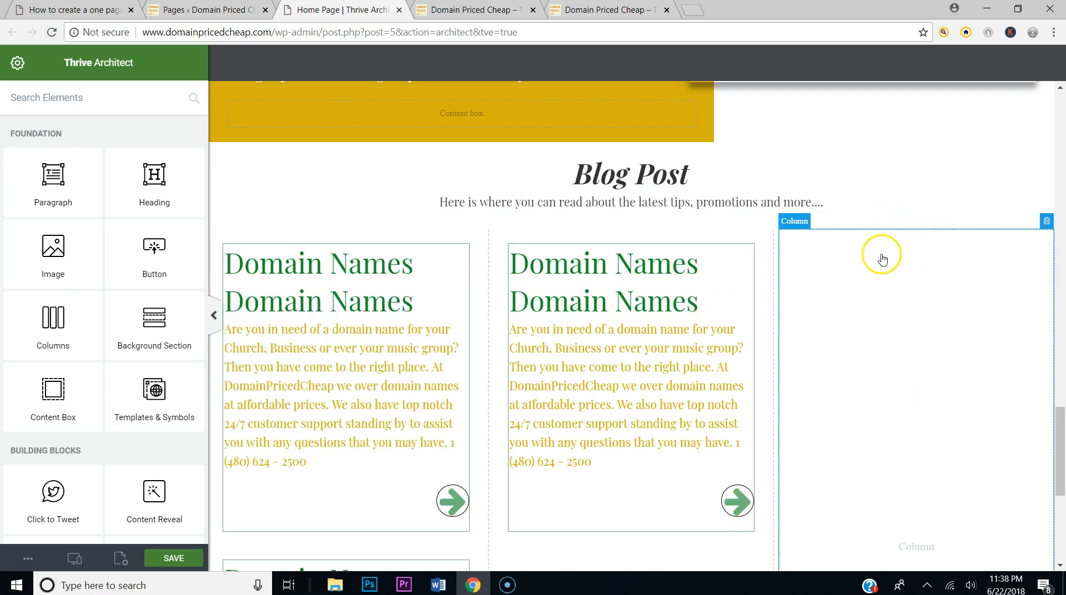
{"action": "scroll", "coordinate": [350, 505], "scroll_direction": "down", "scroll_amount": 1}
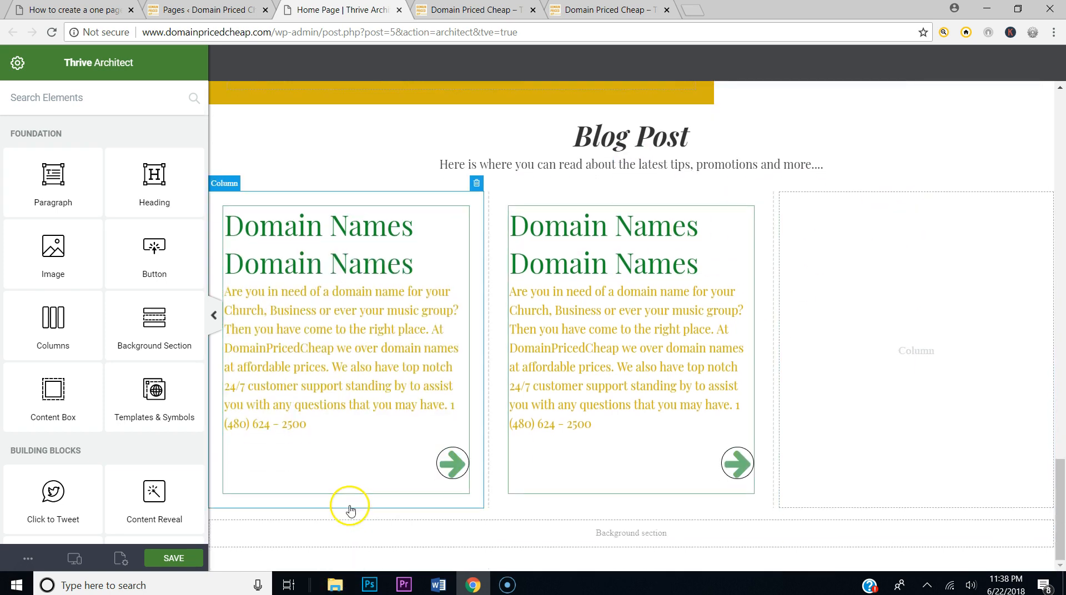
Step: Compare the two Domain Names boxes with the Blog Post cards on the reference page and return to the editor
{"action": "left_click", "coordinate": [430, 200]}
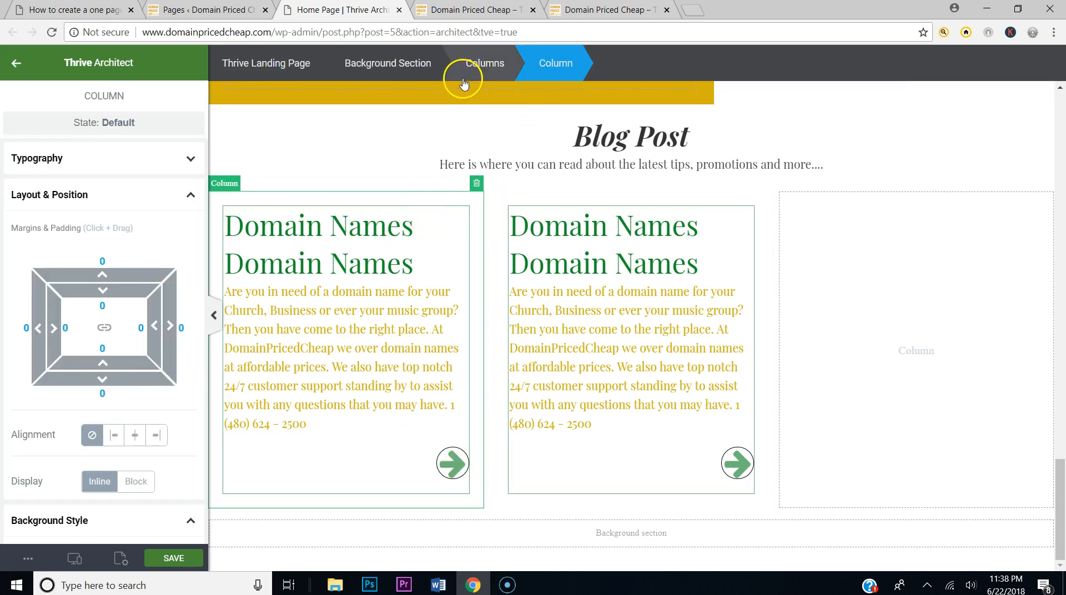
{"action": "left_click", "coordinate": [536, 292]}
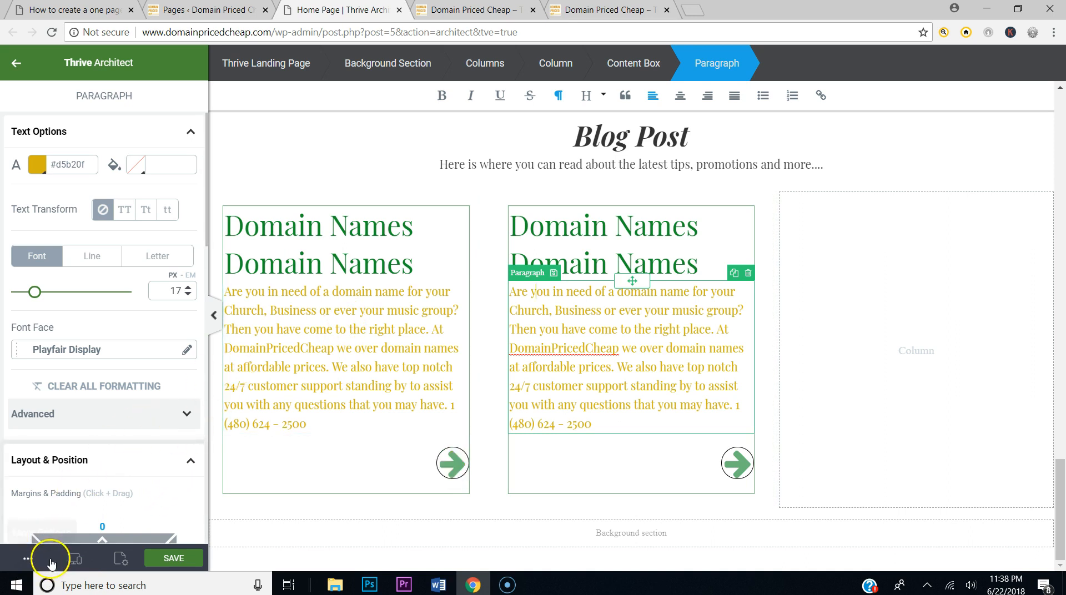
{"action": "left_click", "coordinate": [747, 228]}
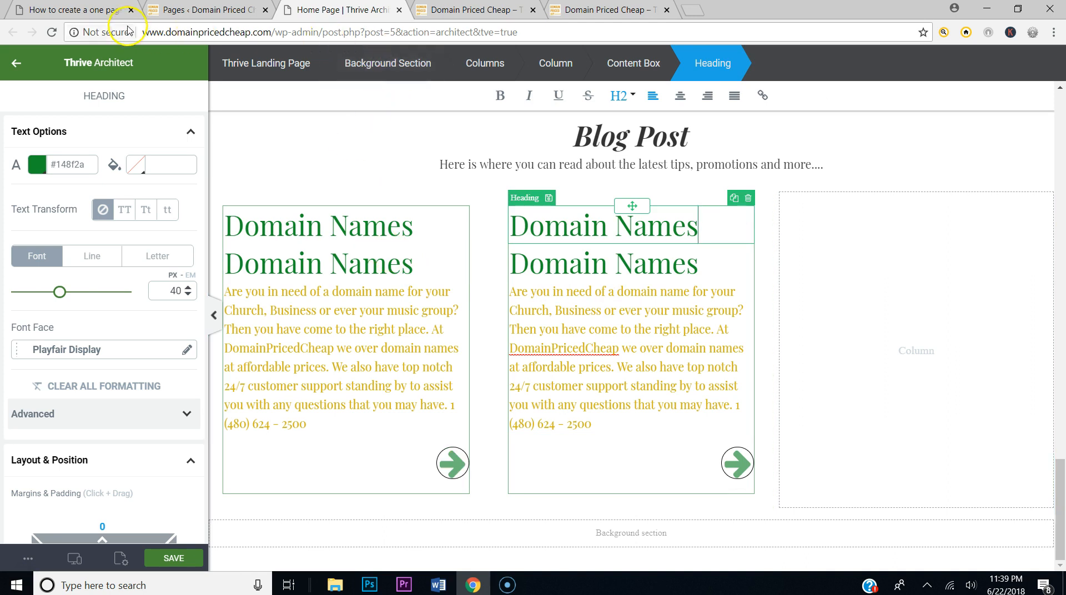
{"action": "left_click", "coordinate": [56, 9]}
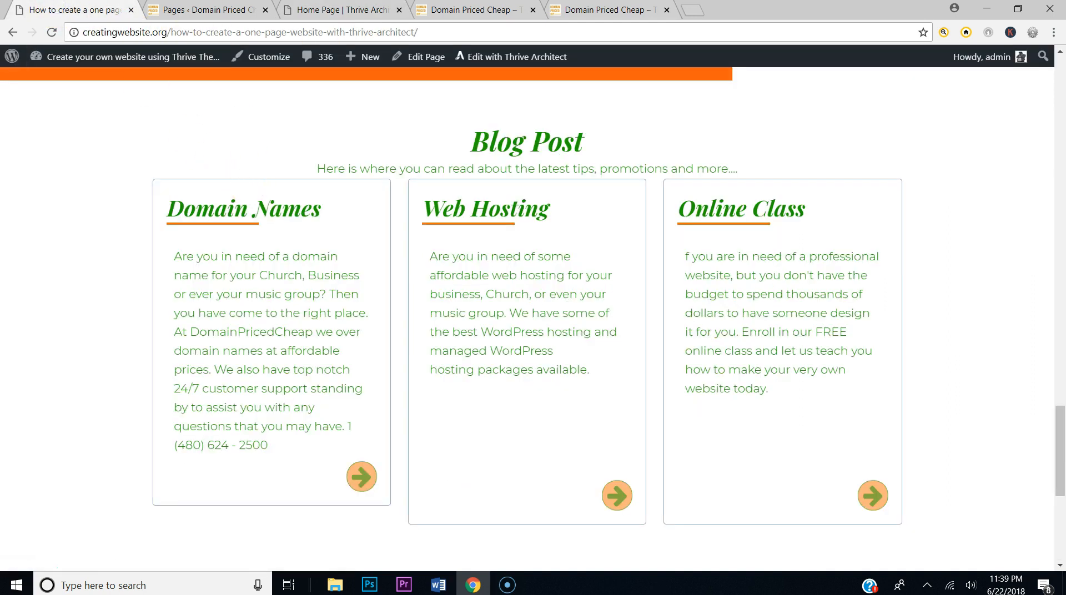
{"action": "left_click", "coordinate": [197, 9]}
{"action": "left_click", "coordinate": [358, 8]}
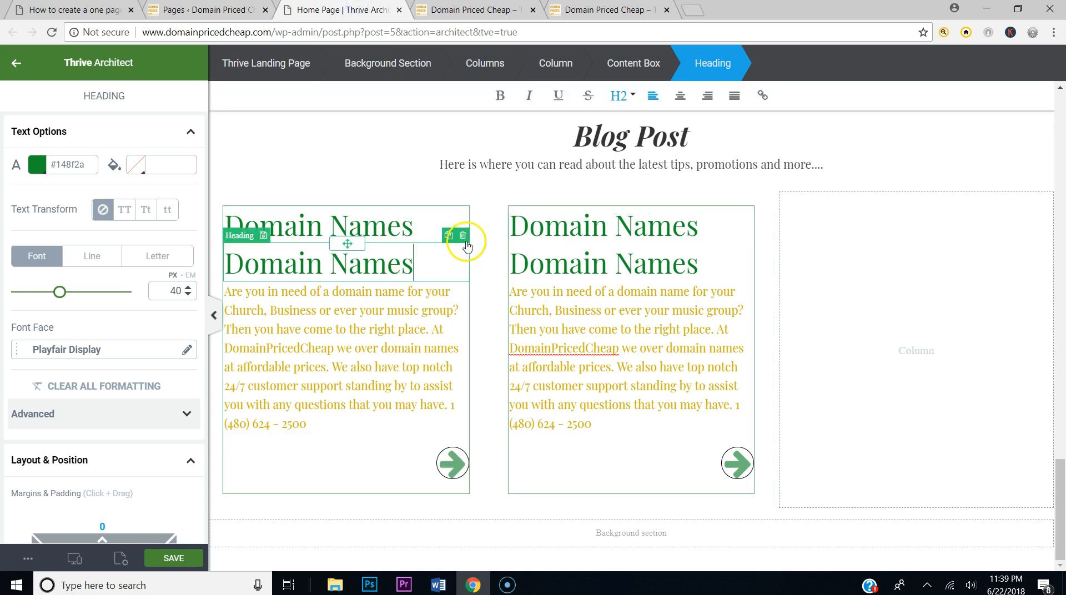
Step: Delete the extra Domain Names heading from the first and middle boxes and save the page
{"action": "left_click", "coordinate": [463, 236]}
{"action": "left_click", "coordinate": [700, 271]}
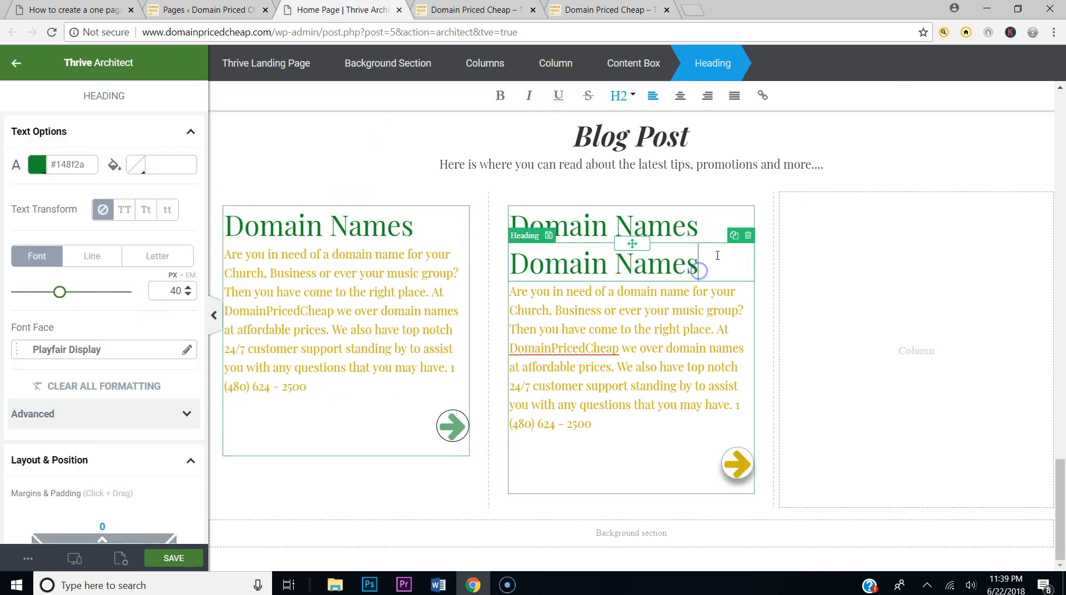
{"action": "left_click", "coordinate": [747, 236]}
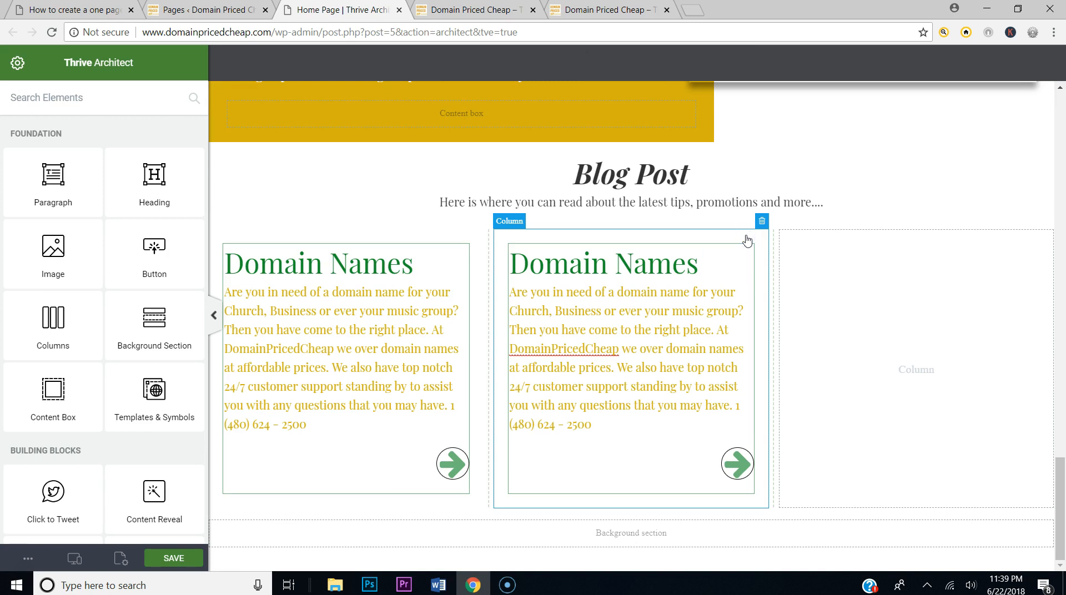
{"action": "left_click", "coordinate": [345, 468]}
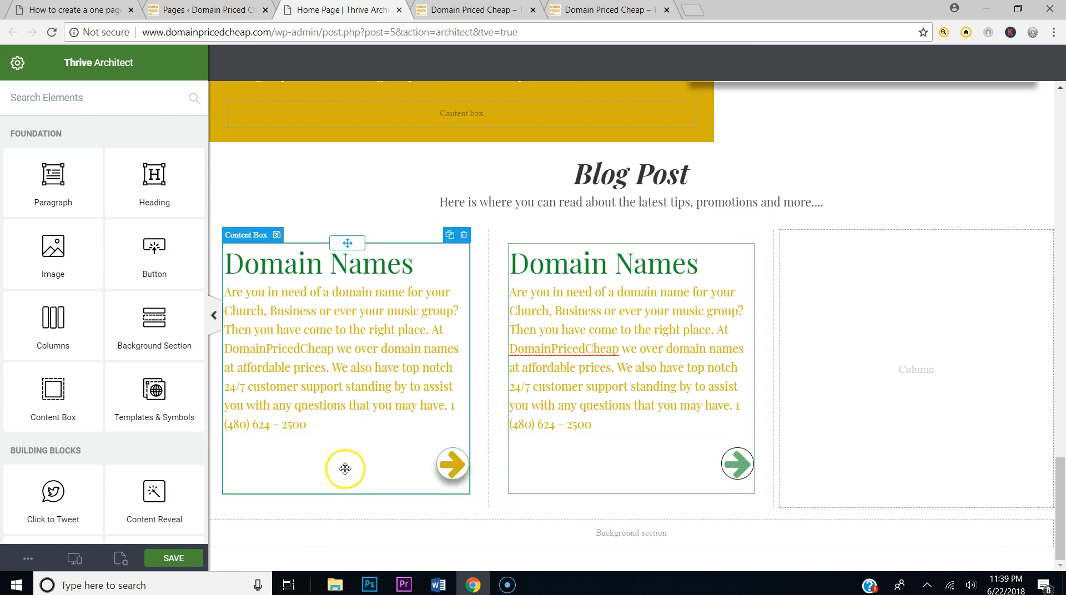
{"action": "left_click", "coordinate": [173, 558]}
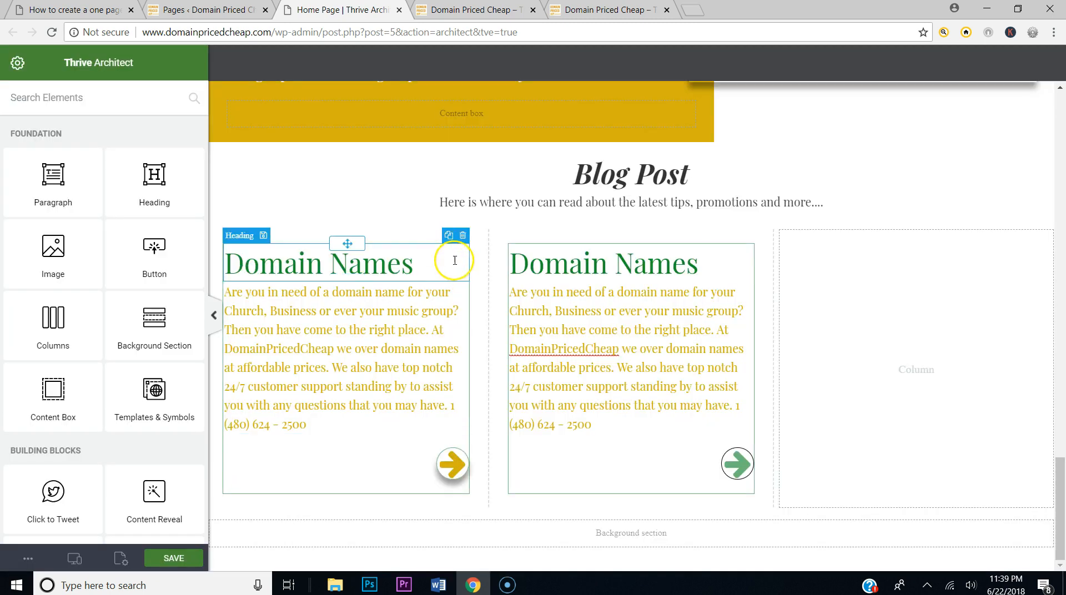
Step: Duplicate the first Domain Names content box, move the copy into the third Blog Post column and save the page
{"action": "left_click", "coordinate": [450, 263]}
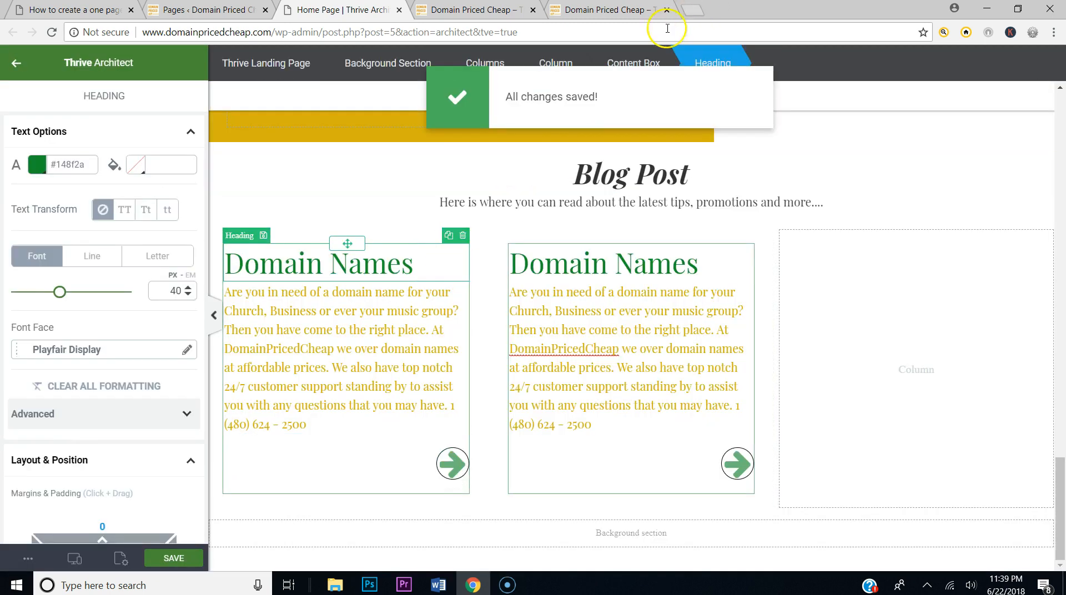
{"action": "left_click", "coordinate": [633, 62]}
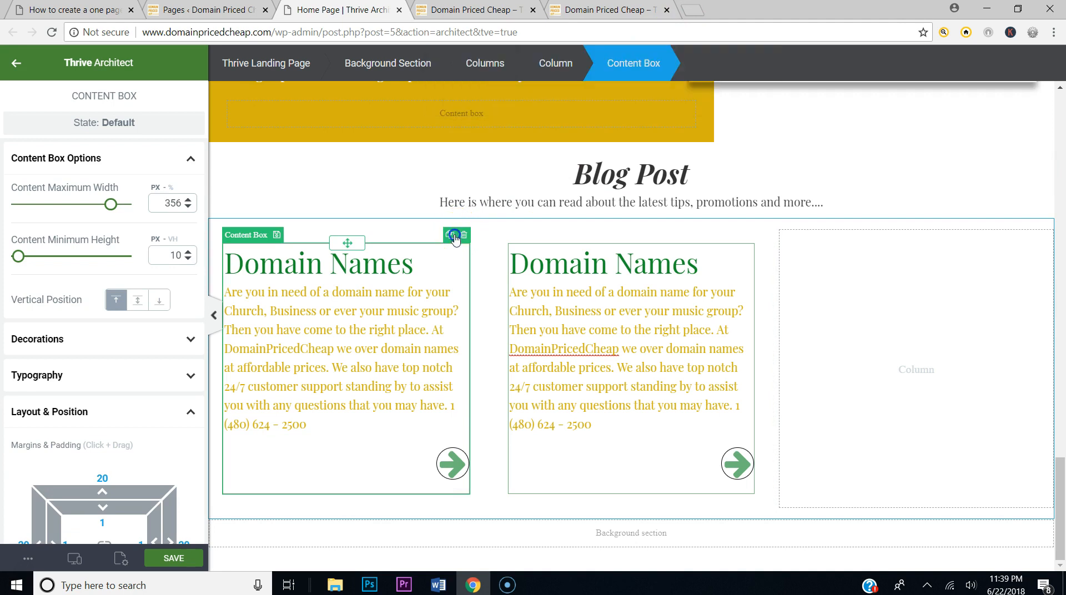
{"action": "left_click", "coordinate": [455, 235]}
{"action": "left_click_drag", "start_coordinate": [347, 203], "coordinate": [885, 451]}
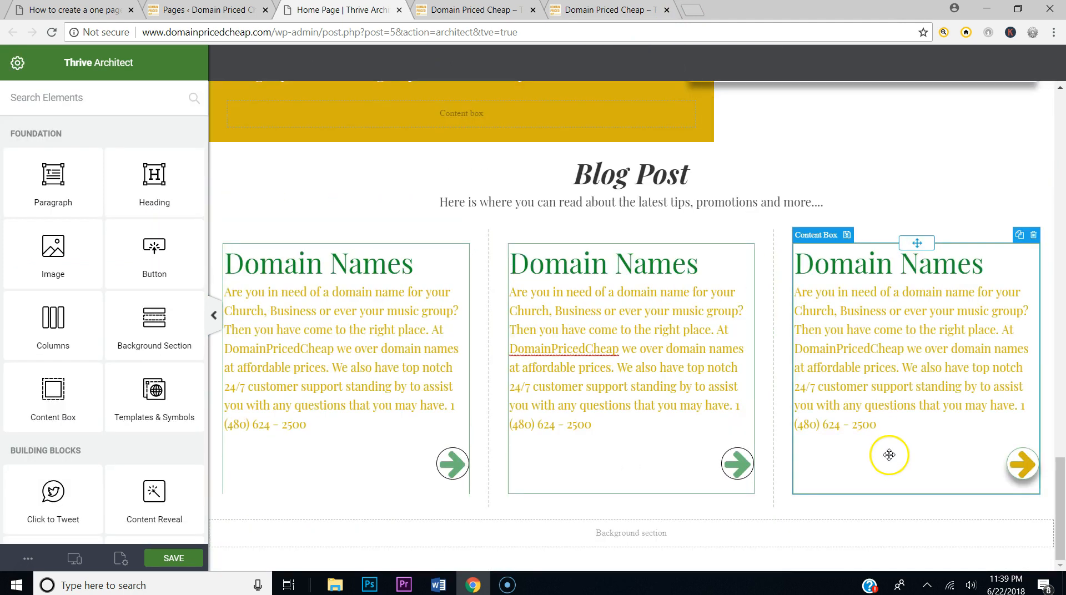
{"action": "left_click", "coordinate": [167, 562]}
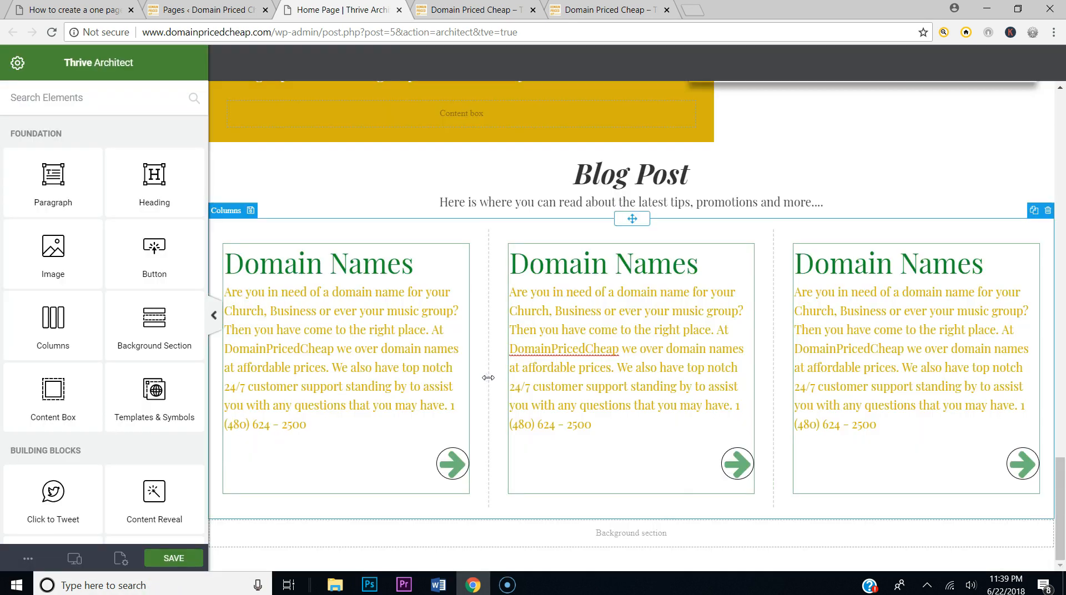
Step: Set the gutter width of the Blog Post columns to 0 px
{"action": "left_click", "coordinate": [593, 242]}
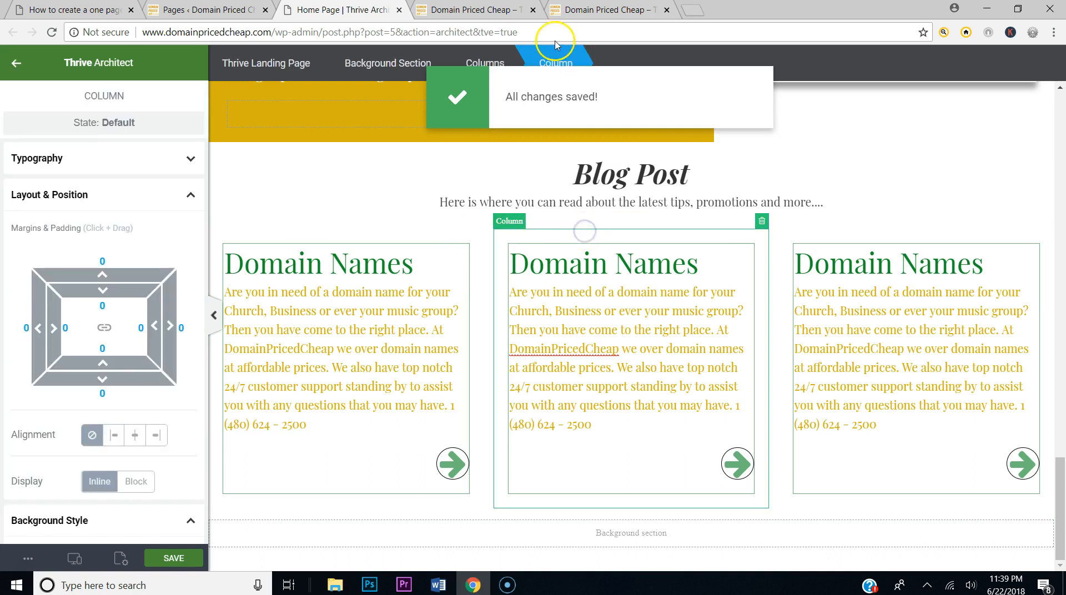
{"action": "left_click", "coordinate": [484, 64]}
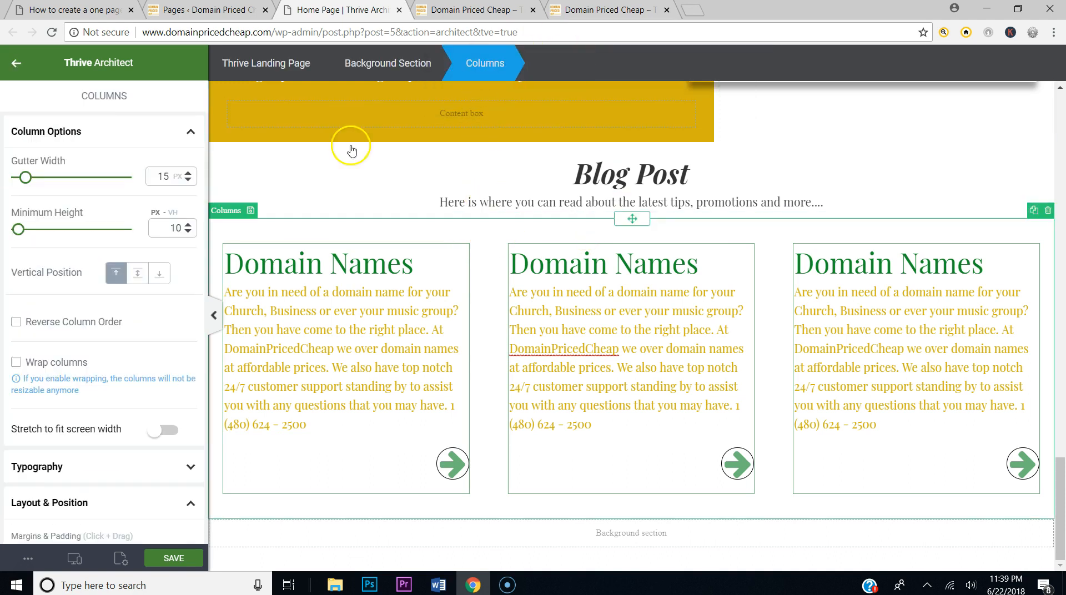
{"action": "mouse_move", "coordinate": [29, 183]}
{"action": "left_mouse_down"}
{"action": "mouse_move", "coordinate": [11, 179]}
{"action": "mouse_move", "coordinate": [102, 178]}
{"action": "mouse_move", "coordinate": [17, 178]}
{"action": "mouse_move", "coordinate": [28, 178]}
{"action": "mouse_move", "coordinate": [16, 198]}
{"action": "left_mouse_up"}
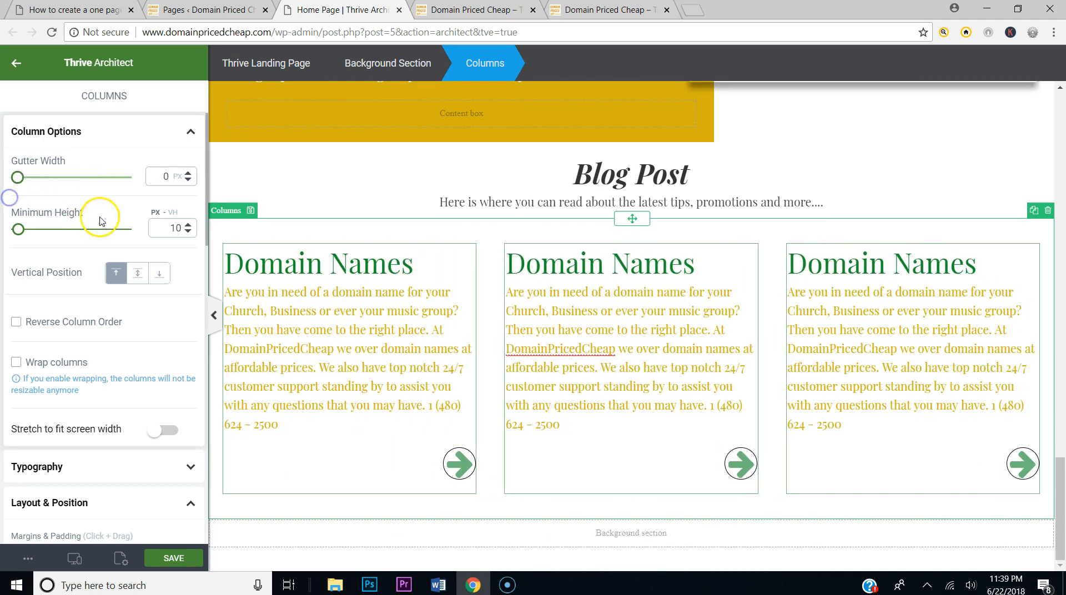
Step: Set the top and bottom padding of the Blog Post columns to 0 and save the page
{"action": "left_click", "coordinate": [186, 134]}
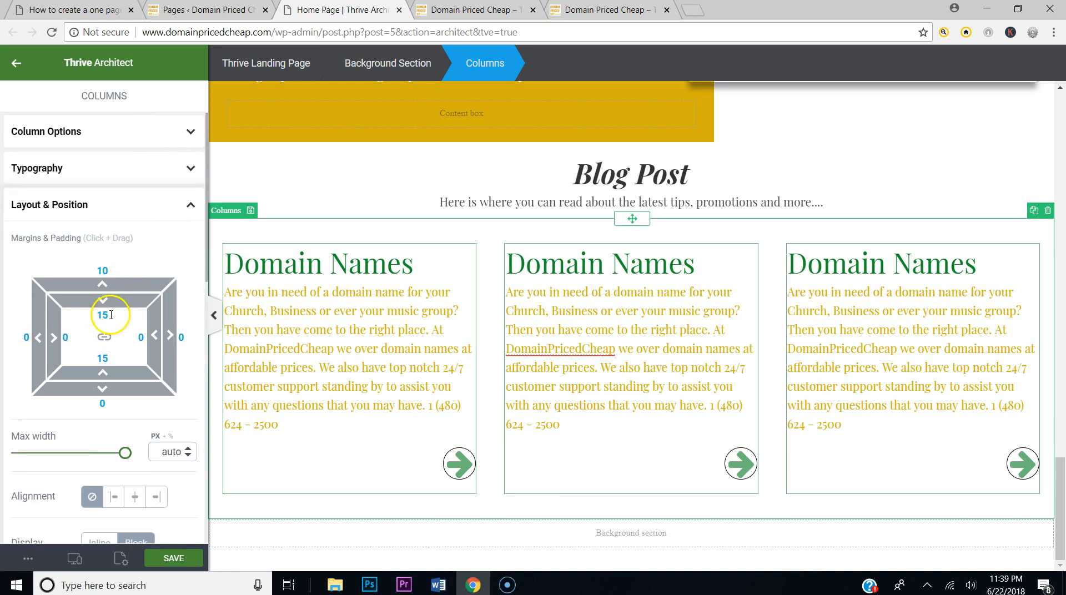
{"action": "left_click", "coordinate": [97, 381]}
{"action": "type", "text": "0"}
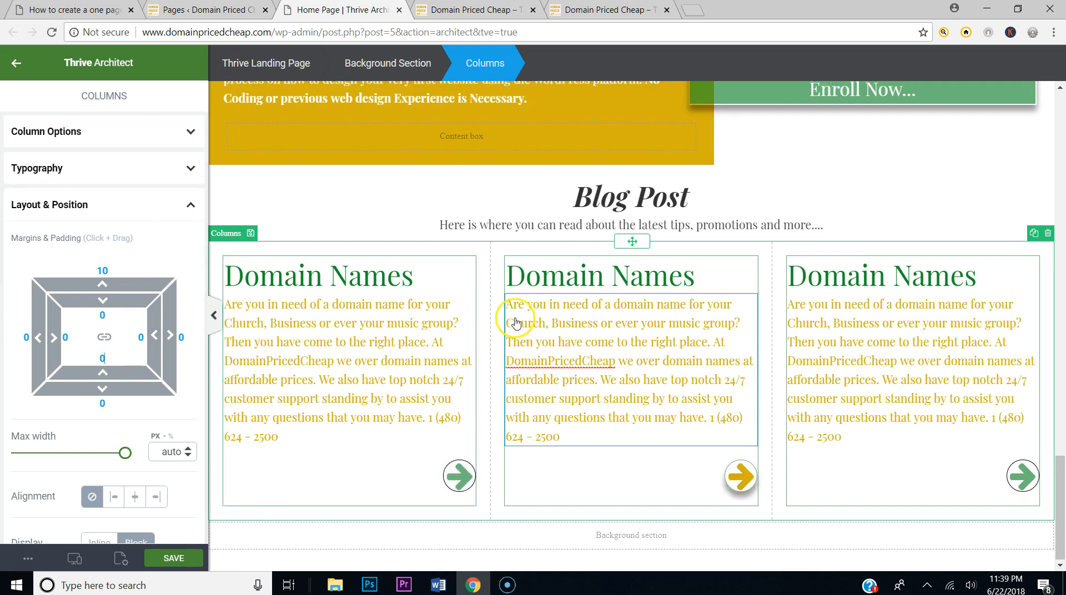
{"action": "scroll", "coordinate": [514, 317], "scroll_direction": "up", "scroll_amount": 5}
{"action": "scroll", "coordinate": [516, 323], "scroll_direction": "down", "scroll_amount": 5}
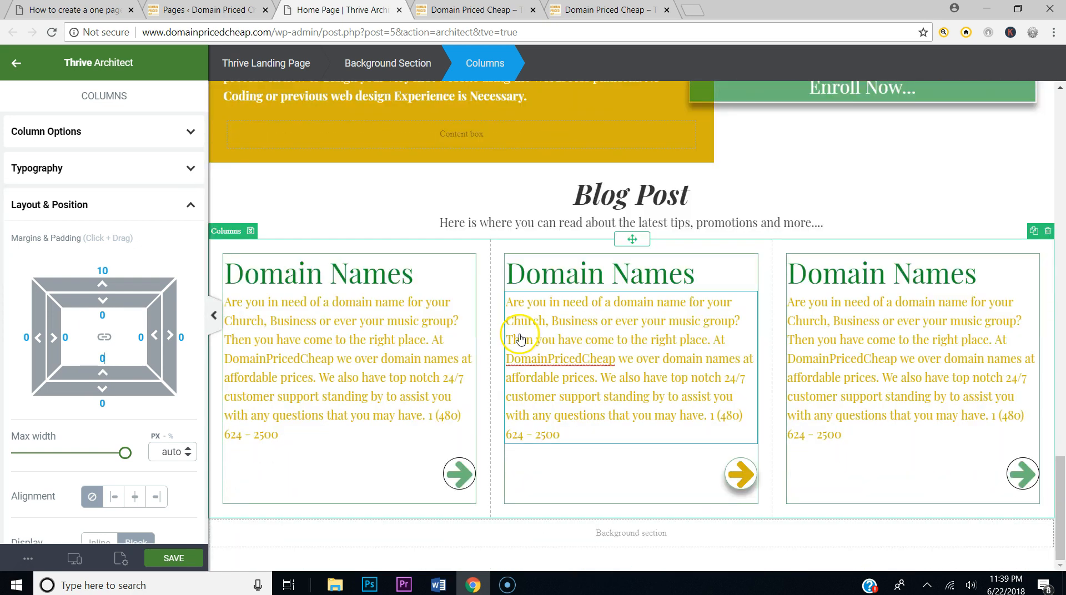
{"action": "left_click", "coordinate": [203, 559]}
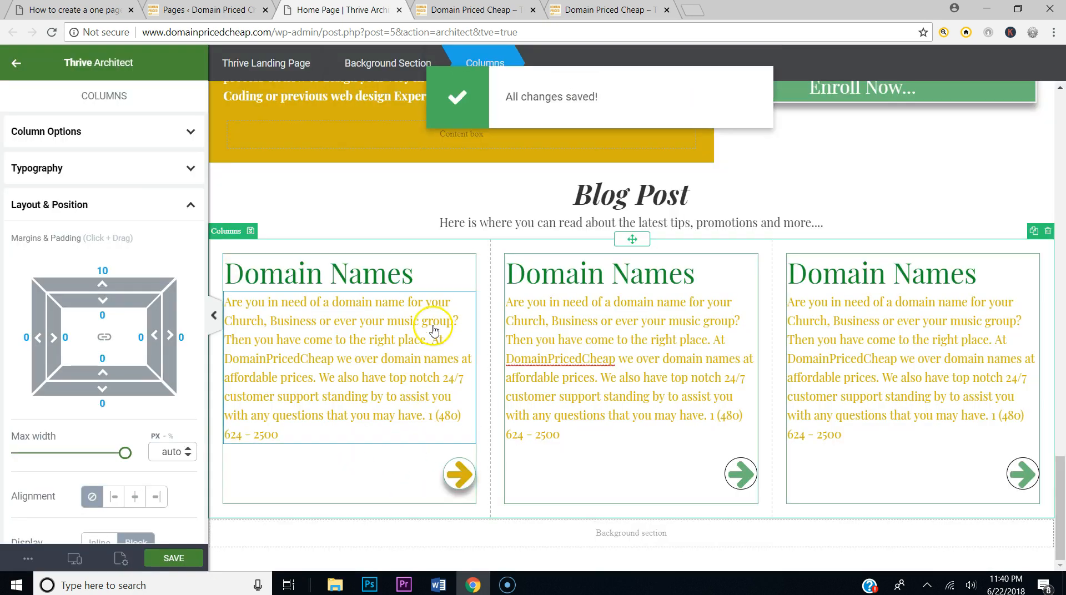
Step: Copy the Web Hosting heading text from the reference page's services section and return to the home page editor
{"action": "left_click", "coordinate": [89, 9]}
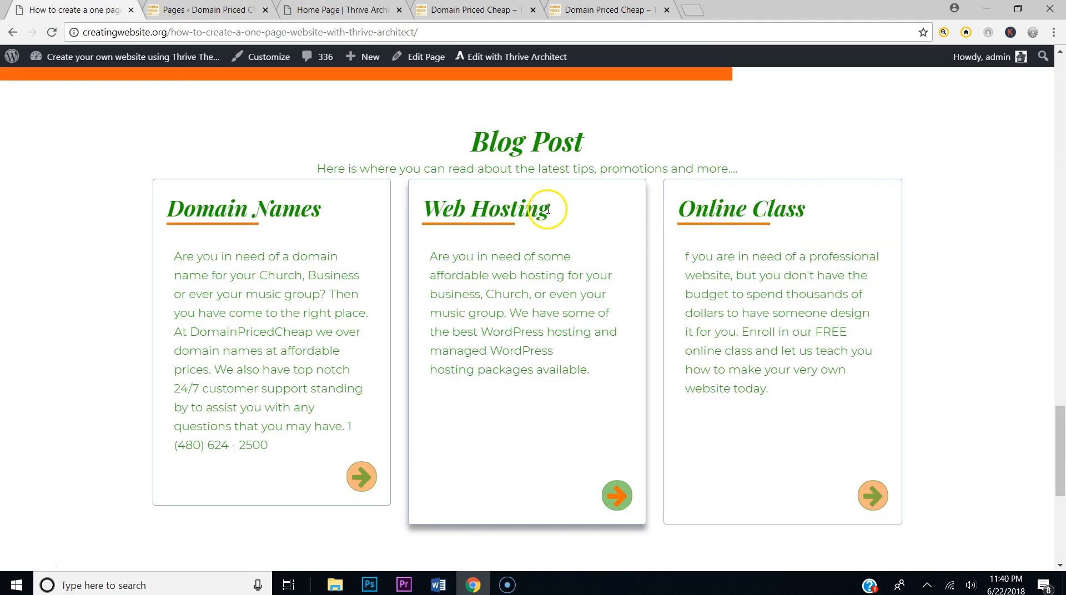
{"action": "scroll", "coordinate": [573, 229], "scroll_direction": "up", "scroll_amount": 15}
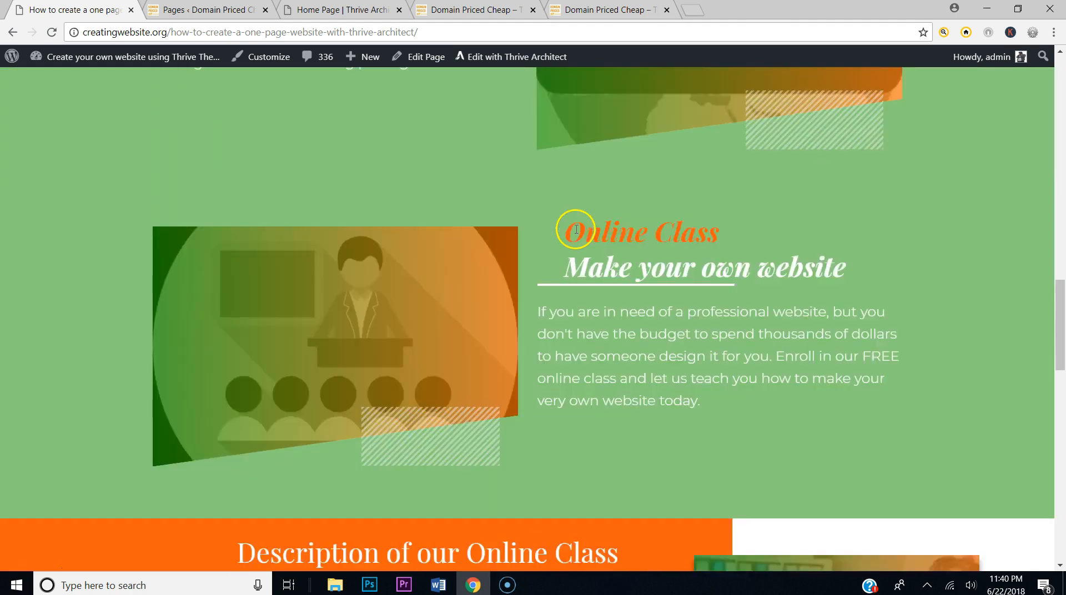
{"action": "scroll", "coordinate": [468, 230], "scroll_direction": "up", "scroll_amount": 4}
{"action": "left_click_drag", "start_coordinate": [340, 207], "coordinate": [188, 207]}
{"action": "key", "text": "ctrl+c"}
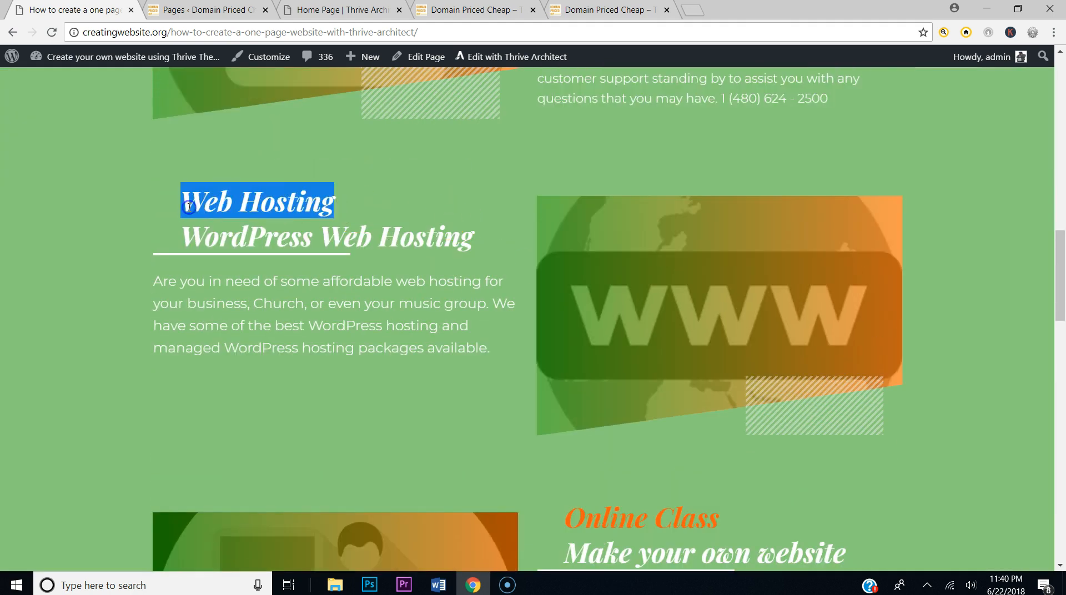
{"action": "left_click", "coordinate": [335, 10]}
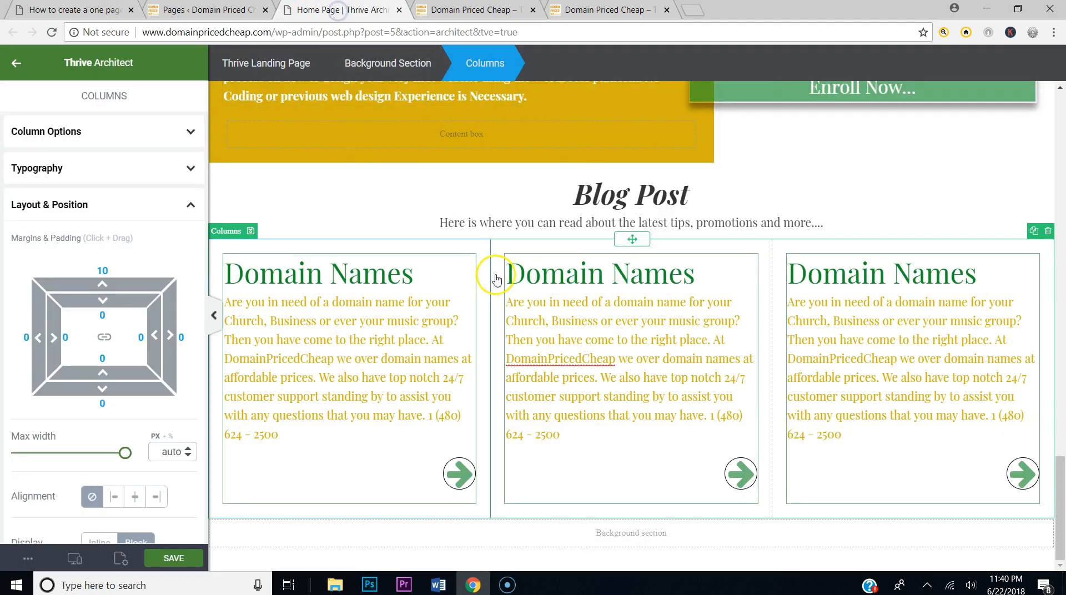
Step: Replace the "Domain Names" heading in the middle blog column with "Web Hosting"
{"action": "left_click_drag", "start_coordinate": [702, 278], "coordinate": [505, 271]}
{"action": "key", "text": "ctrl+v"}
{"action": "left_click", "coordinate": [620, 278]}
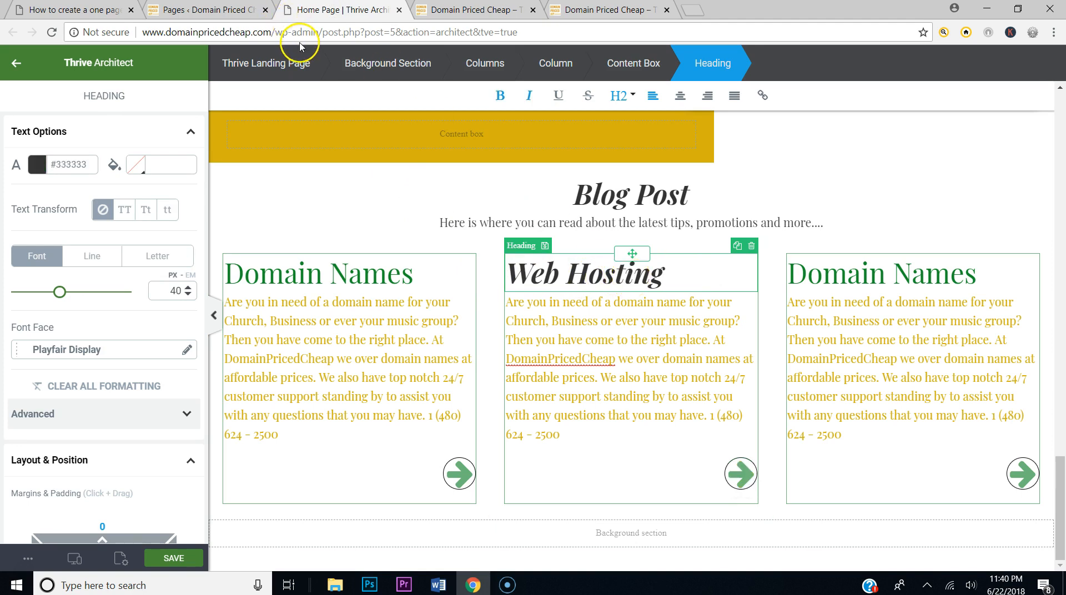
Step: Copy the "Web Hosting" heading from the Blog Post section of the reference one-page website
{"action": "left_click", "coordinate": [89, 10]}
{"action": "scroll", "coordinate": [397, 215], "scroll_direction": "down", "scroll_amount": 8}
{"action": "scroll", "coordinate": [402, 225], "scroll_direction": "down", "scroll_amount": 8}
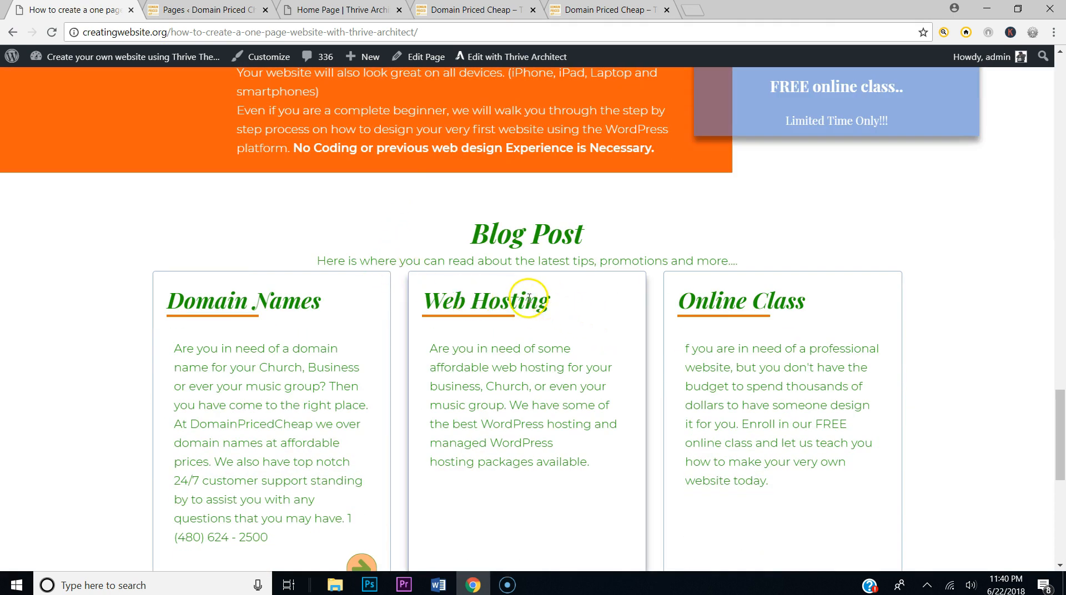
{"action": "left_click_drag", "start_coordinate": [534, 299], "coordinate": [550, 300]}
{"action": "left_click_drag", "start_coordinate": [423, 303], "coordinate": [548, 307]}
{"action": "key", "text": "ctrl+c"}
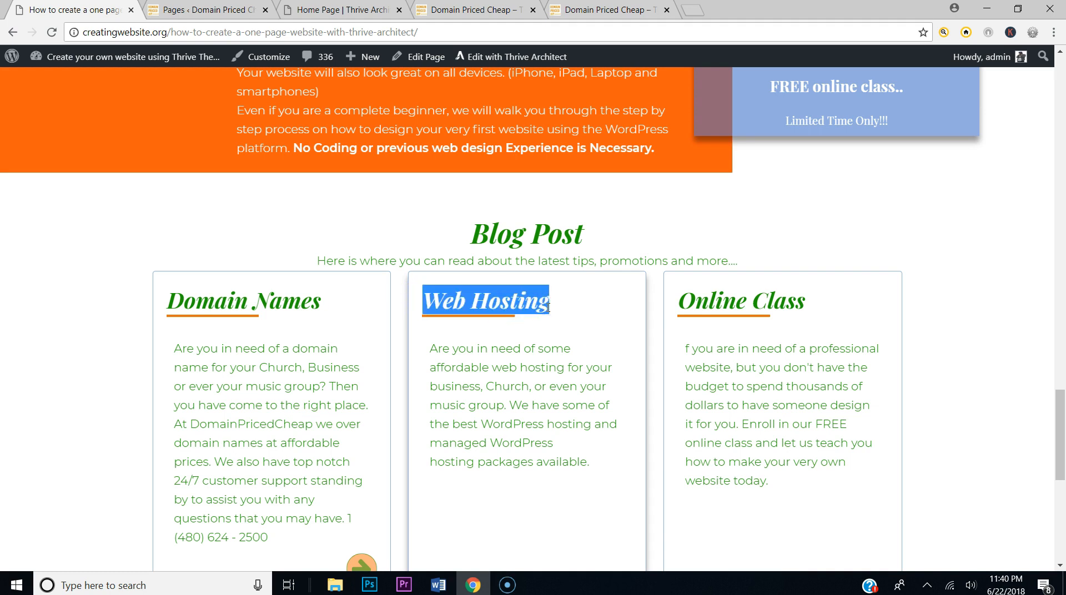
Step: Back in the Home Page editor, paste the copied "Web Hosting" text over the middle blog column's heading
{"action": "left_click", "coordinate": [333, 9]}
{"action": "left_click", "coordinate": [660, 278]}
{"action": "left_click_drag", "start_coordinate": [660, 279], "coordinate": [506, 271]}
{"action": "key", "text": "ctrl+v"}
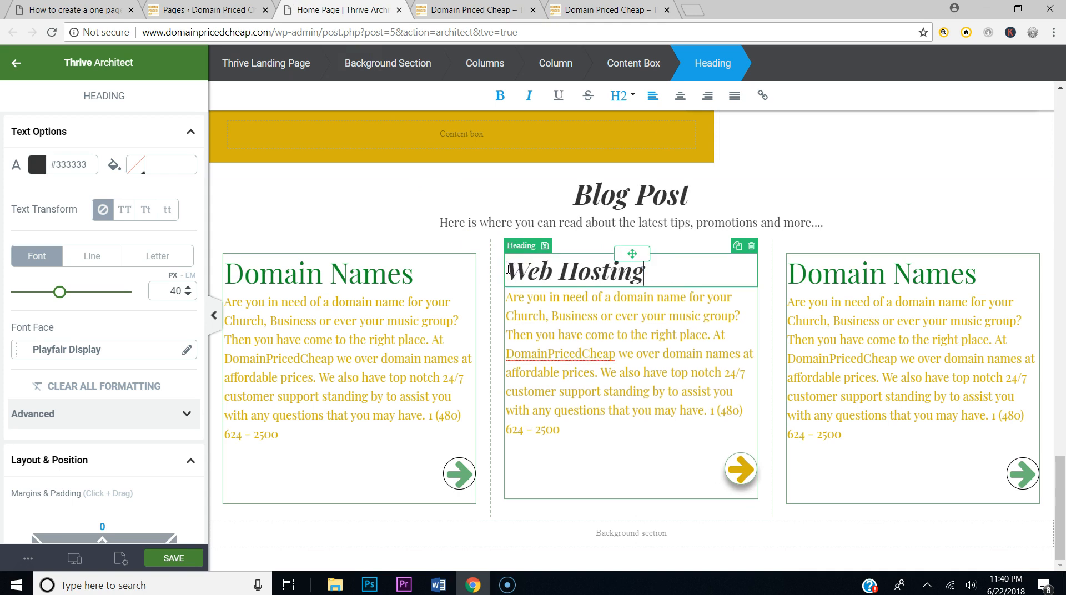
{"action": "left_click", "coordinate": [81, 11]}
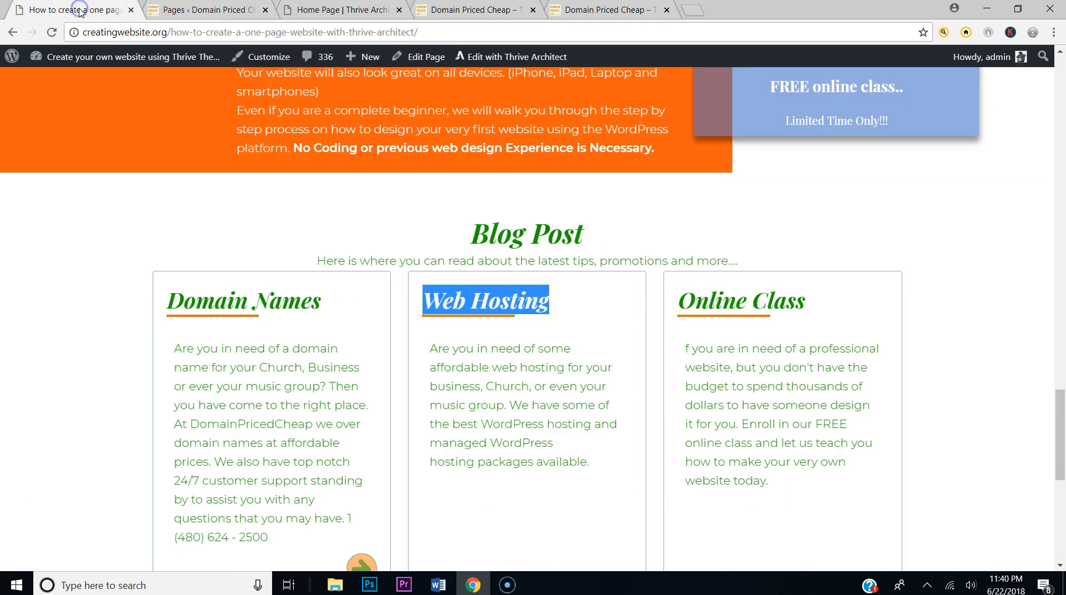
{"action": "left_click", "coordinate": [336, 10]}
Step: Make the "Domain Names" heading in the first blog column bold and italic
{"action": "left_click", "coordinate": [400, 273]}
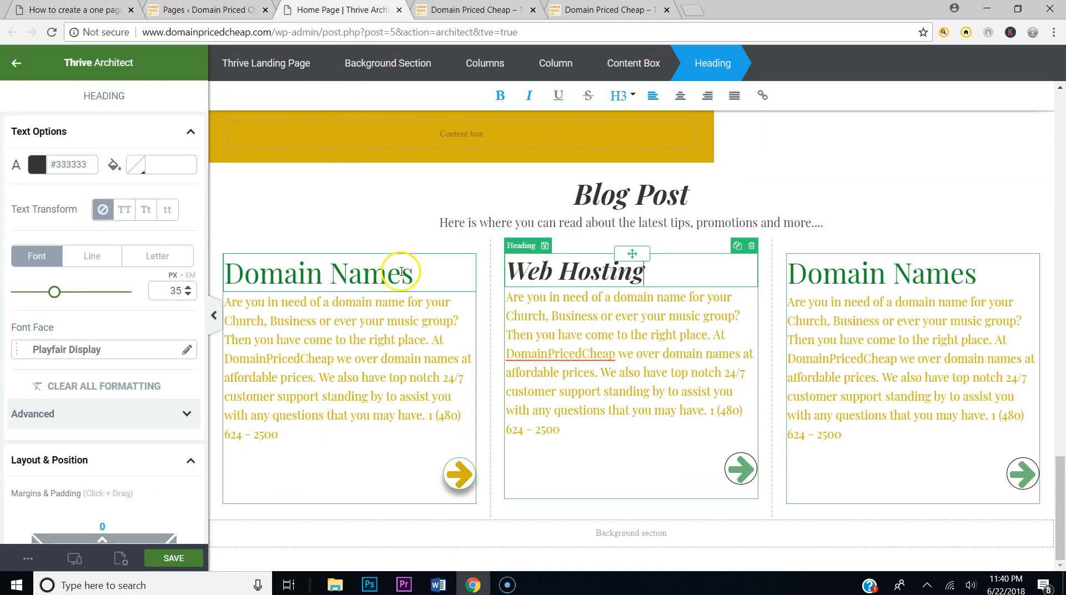
{"action": "left_click", "coordinate": [535, 95]}
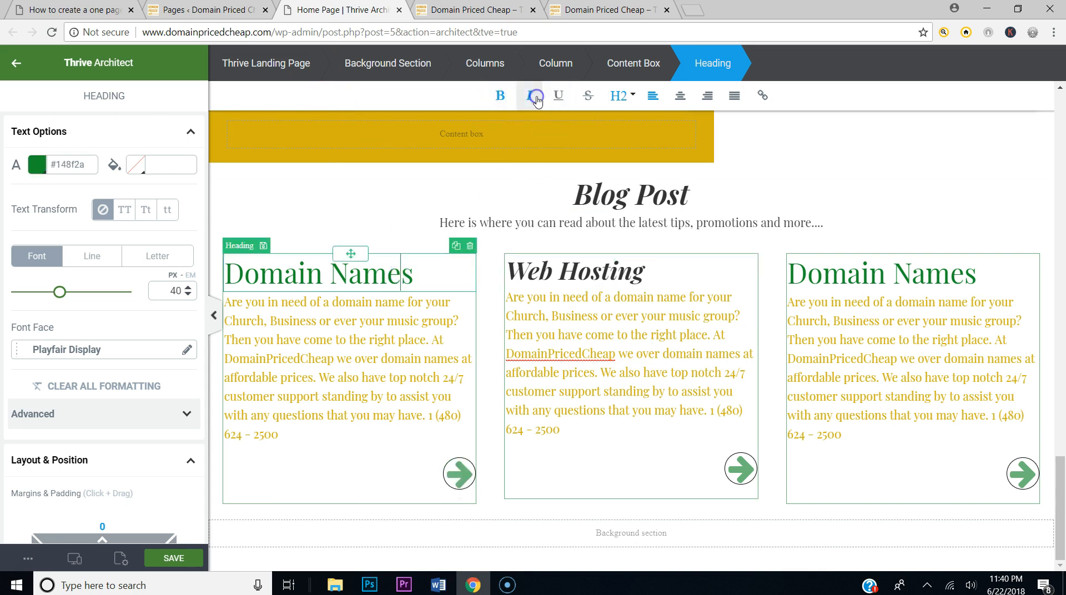
{"action": "left_click_drag", "start_coordinate": [416, 272], "coordinate": [226, 273]}
{"action": "left_click", "coordinate": [500, 95]}
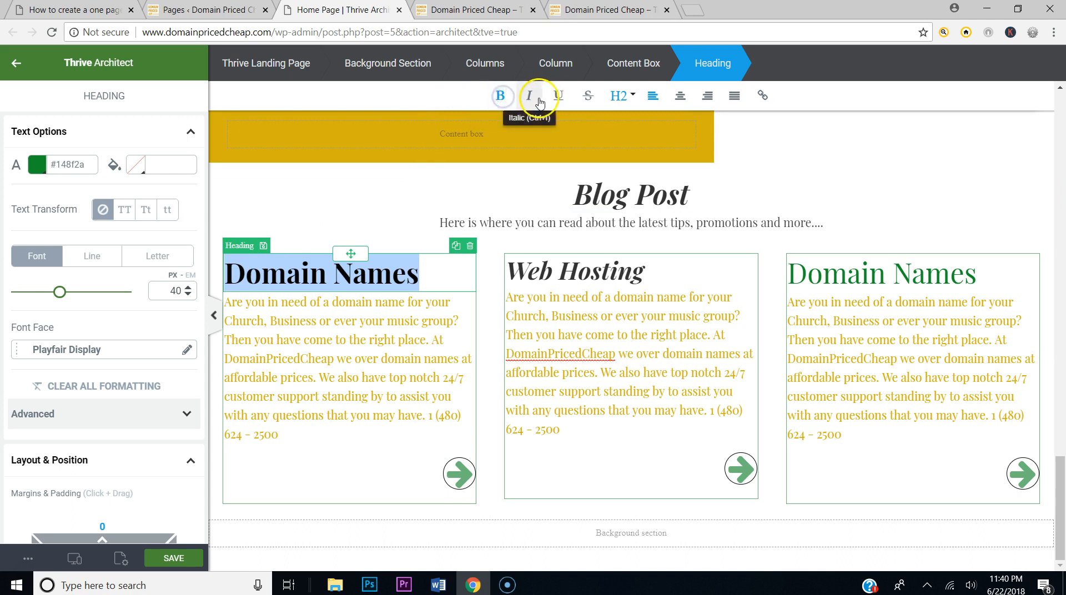
{"action": "left_click", "coordinate": [527, 96]}
Step: Set the text colour of the "Web Hosting" heading to green #148f2a
{"action": "left_click", "coordinate": [951, 274]}
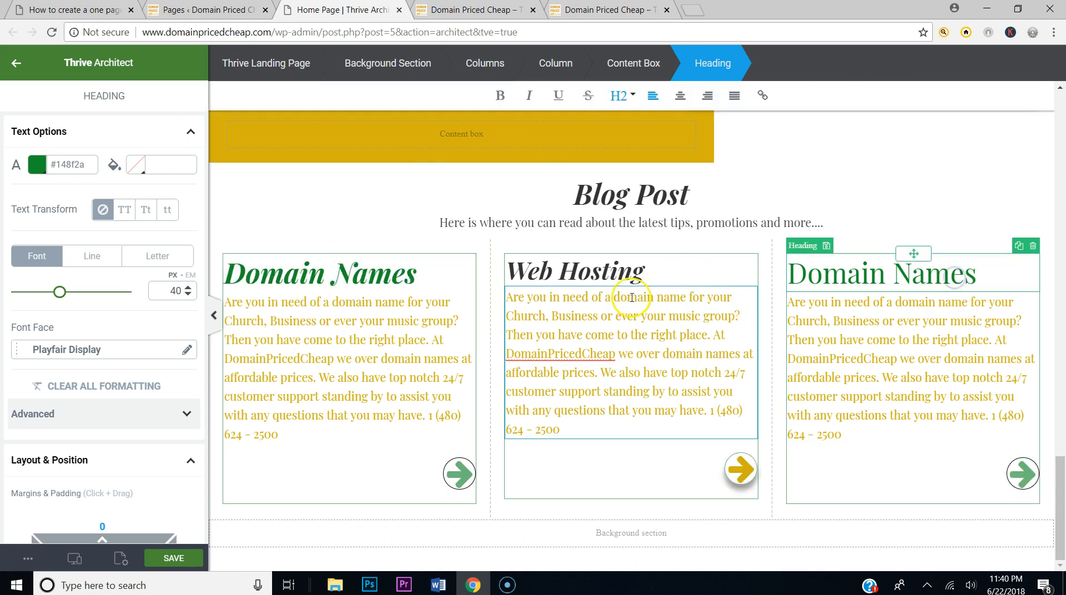
{"action": "left_click_drag", "start_coordinate": [531, 269], "coordinate": [506, 273]}
{"action": "left_click", "coordinate": [37, 166]}
{"action": "left_click", "coordinate": [86, 363]}
{"action": "left_click", "coordinate": [148, 410]}
Step: Replace the third blog column's heading with "Online Class"
{"action": "left_click", "coordinate": [926, 275]}
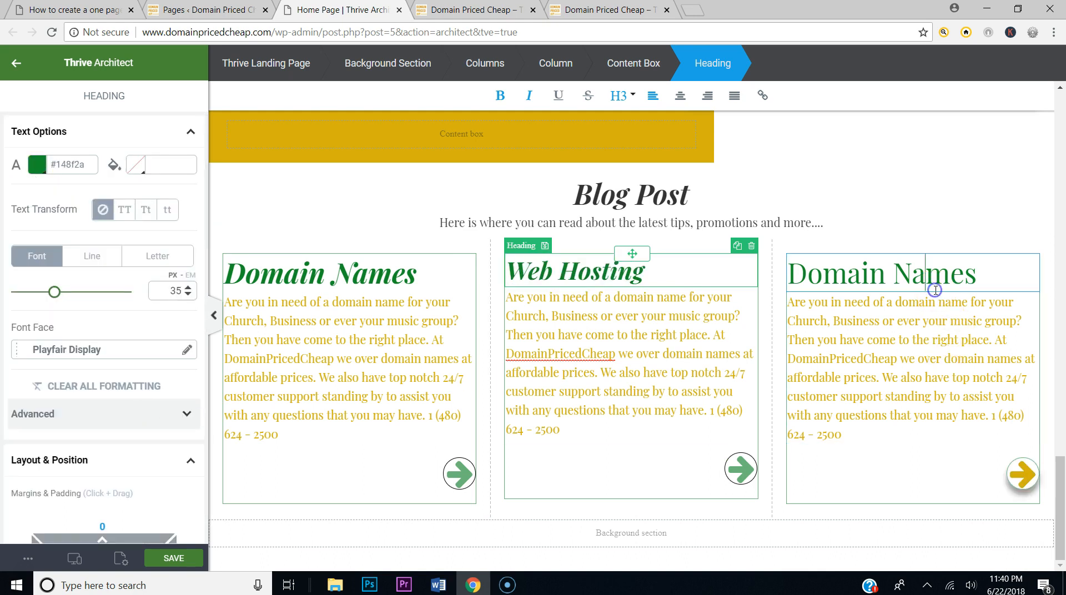
{"action": "left_click", "coordinate": [76, 10]}
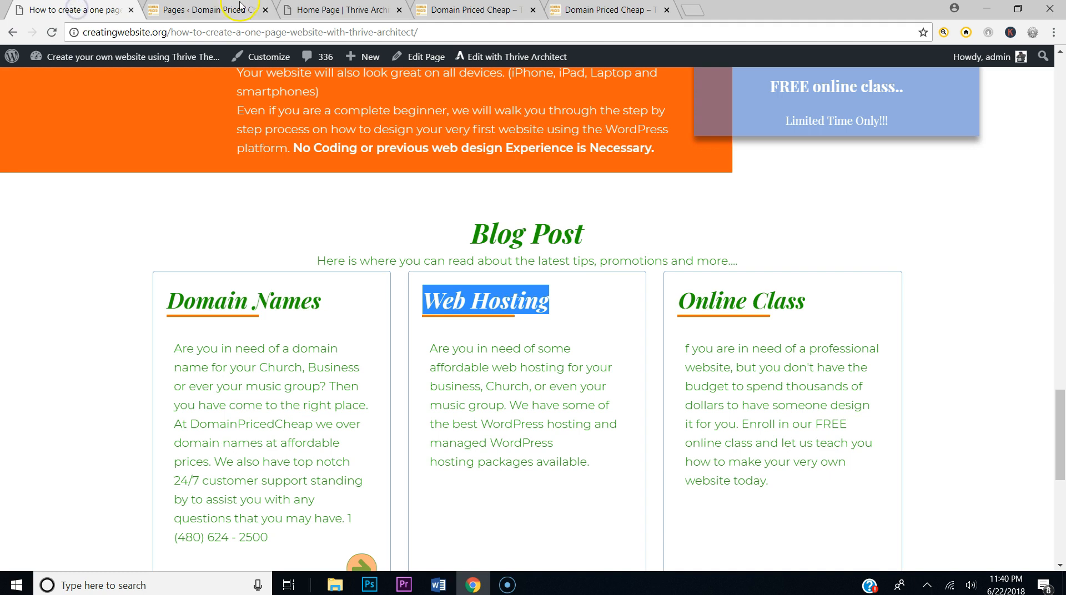
{"action": "left_click", "coordinate": [294, 8]}
{"action": "left_click_drag", "start_coordinate": [982, 275], "coordinate": [791, 285]}
{"action": "type", "text": "O"}
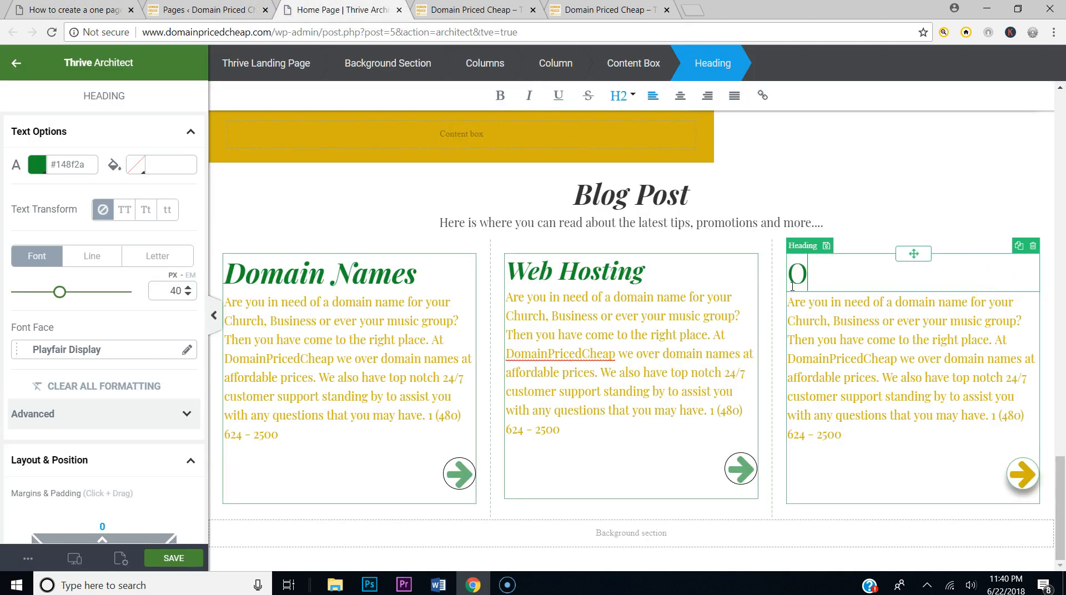
{"action": "type", "text": "nline Class"}
Step: Make the "Online Class" heading bold and italic
{"action": "left_click_drag", "start_coordinate": [964, 278], "coordinate": [794, 281]}
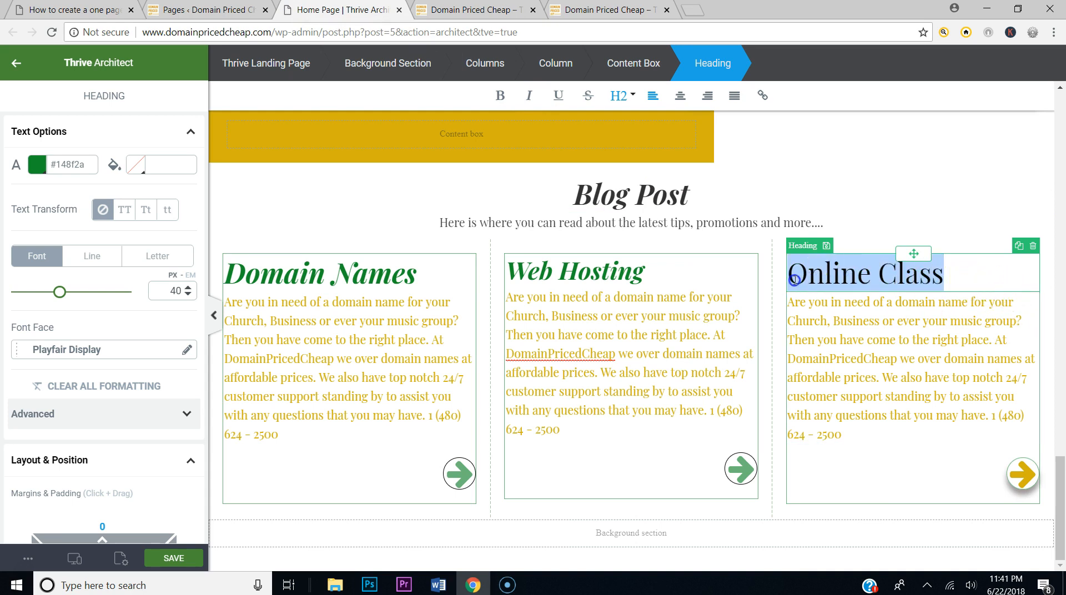
{"action": "left_click", "coordinate": [499, 95]}
{"action": "left_click", "coordinate": [530, 95]}
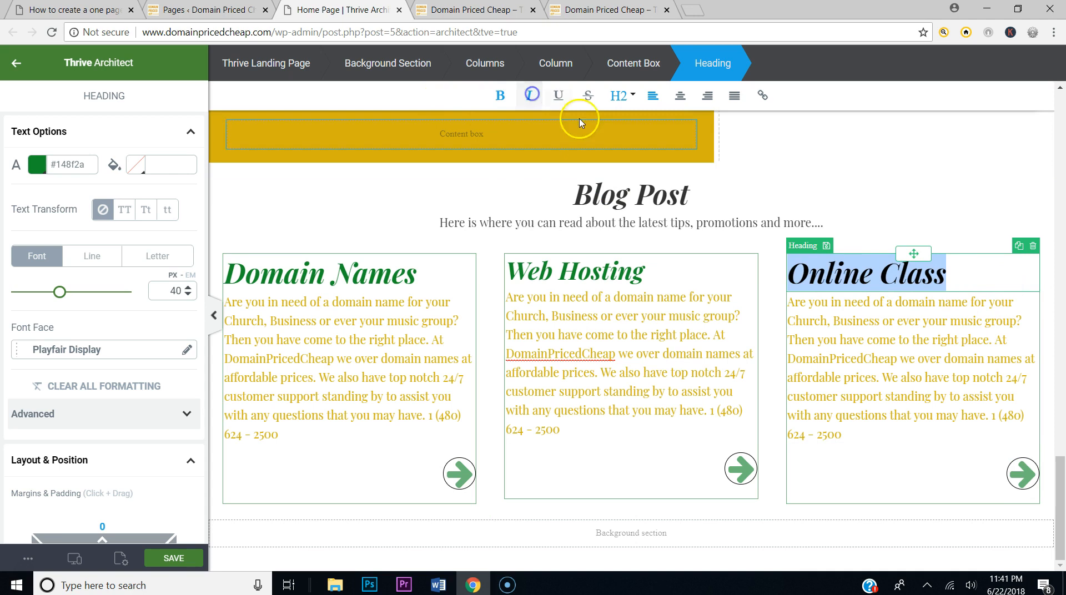
Step: Replace the Online Class paragraph with the matching text from the reference page and correct its opening word to "If"
{"action": "left_click", "coordinate": [977, 348]}
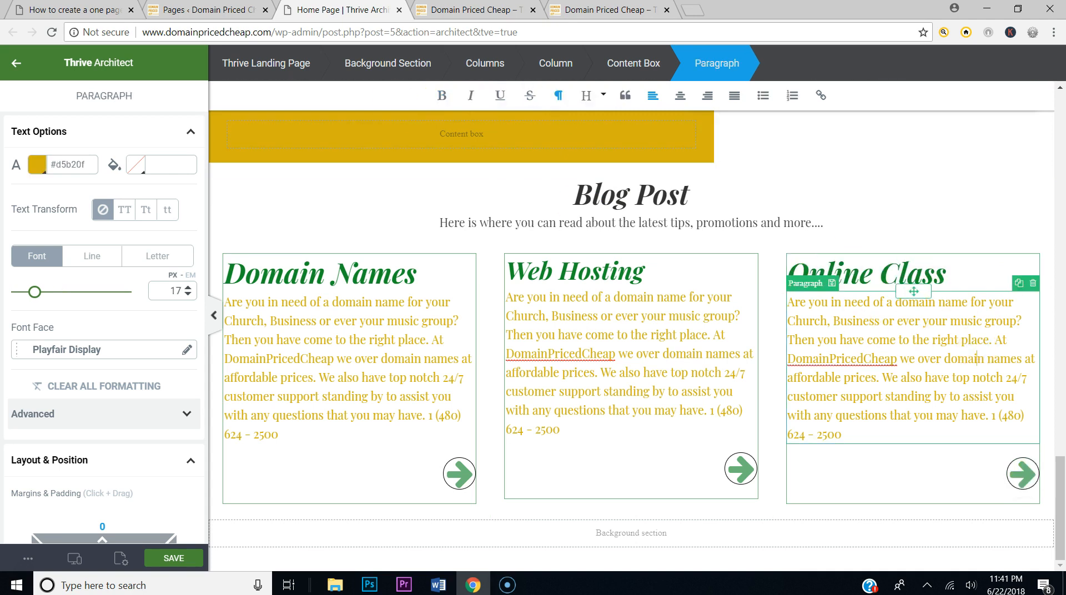
{"action": "left_click", "coordinate": [89, 10]}
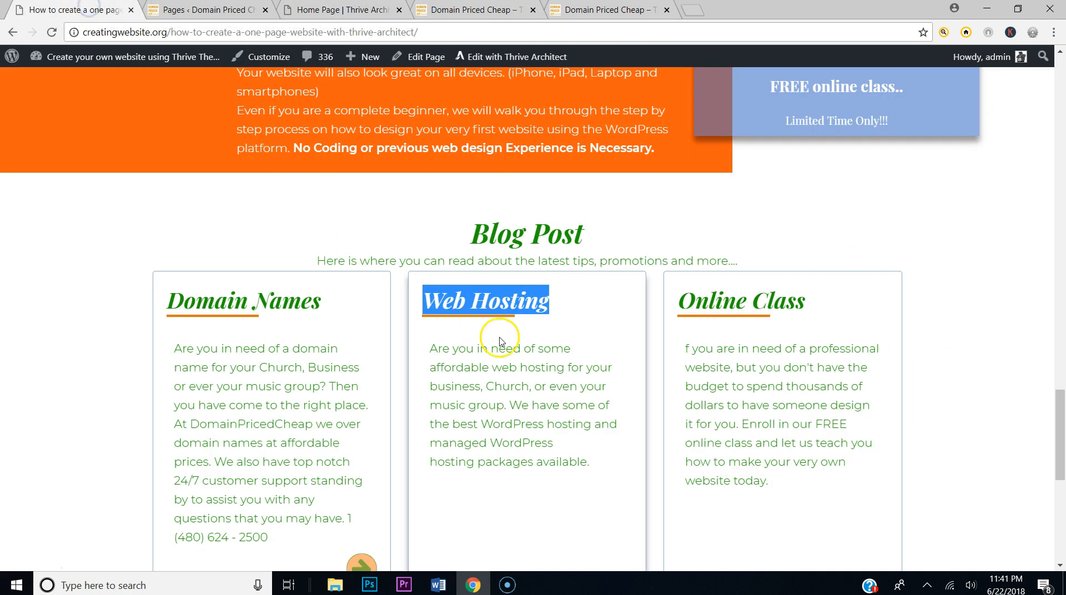
{"action": "left_click_drag", "start_coordinate": [767, 492], "coordinate": [682, 356]}
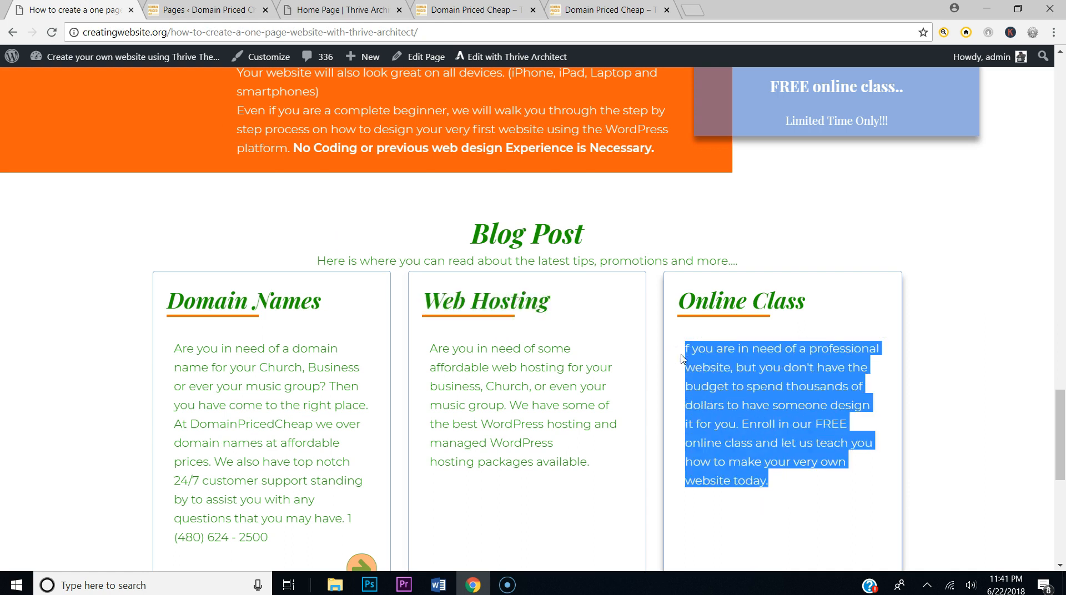
{"action": "left_click", "coordinate": [306, 12]}
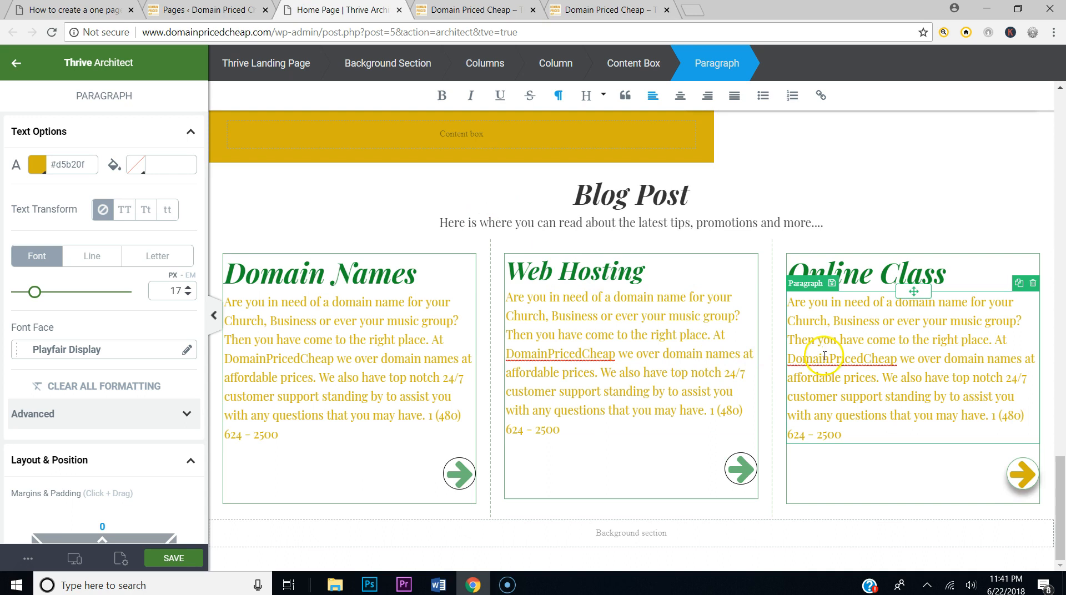
{"action": "left_click_drag", "start_coordinate": [837, 427], "coordinate": [785, 311]}
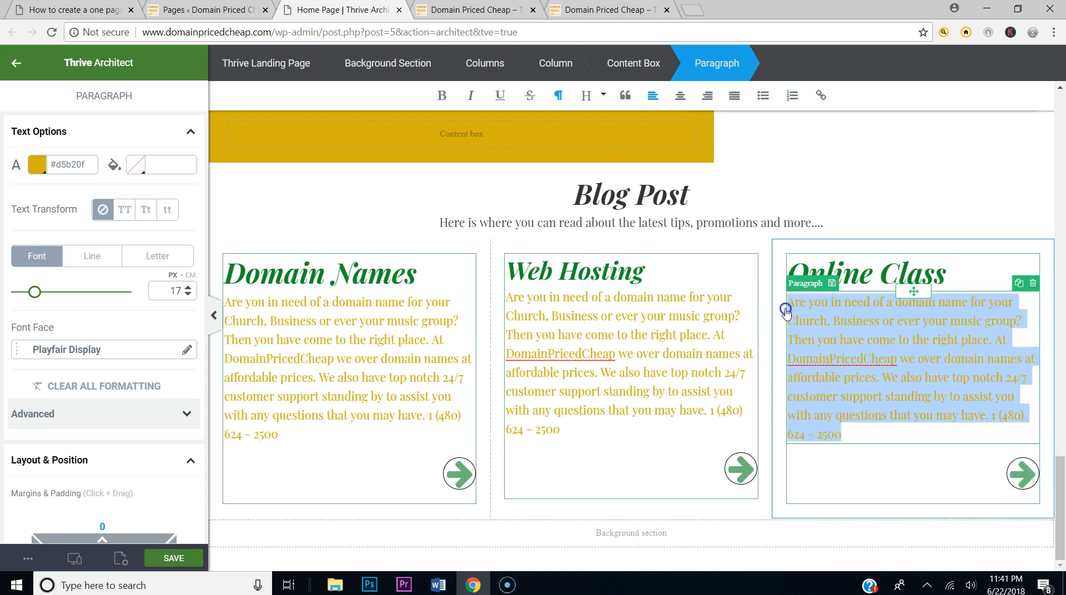
{"action": "type", "text": "If you are in need of a professional website, but you don't have the budget to spend thousands of dollars to have someone design it for you. Enroll in our FREE online class and let us teach you how to make your very own website today."}
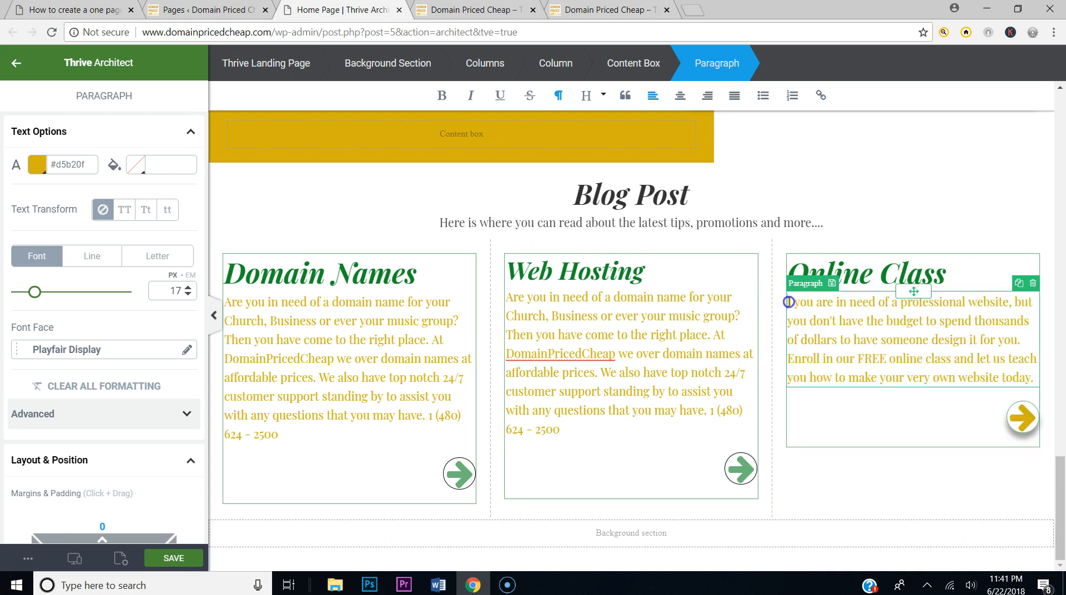
{"action": "type", "text": "I"}
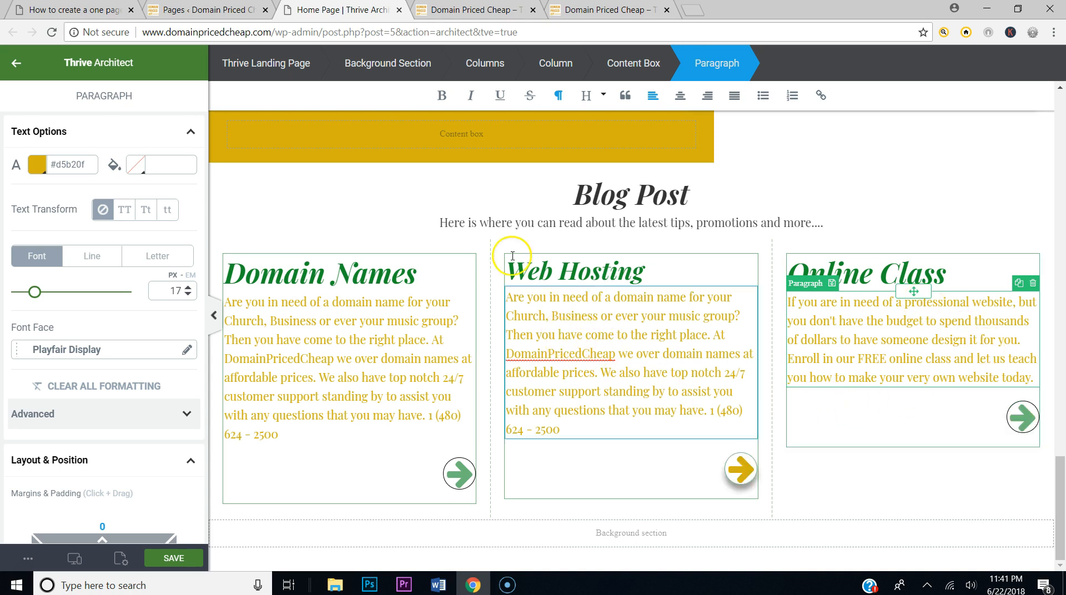
Step: Copy the Web Hosting description from the reference page and paste it over the middle blog column's paragraph
{"action": "left_click", "coordinate": [72, 9]}
{"action": "left_click_drag", "start_coordinate": [587, 462], "coordinate": [424, 350]}
{"action": "key", "text": "ctrl+c"}
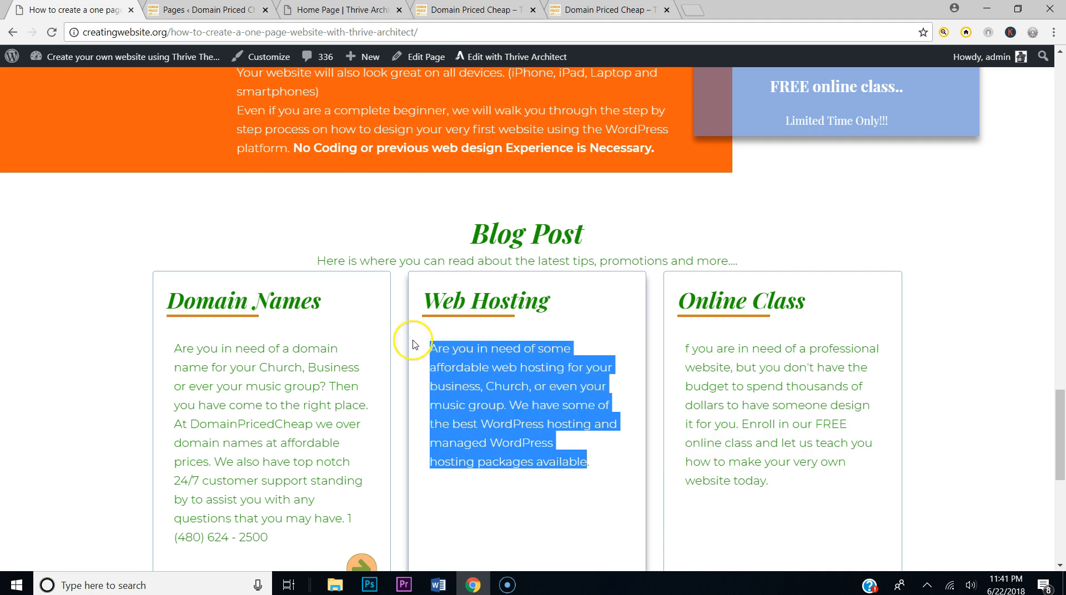
{"action": "left_click", "coordinate": [360, 4]}
{"action": "left_click_drag", "start_coordinate": [561, 430], "coordinate": [504, 305]}
{"action": "key", "text": "ctrl+v"}
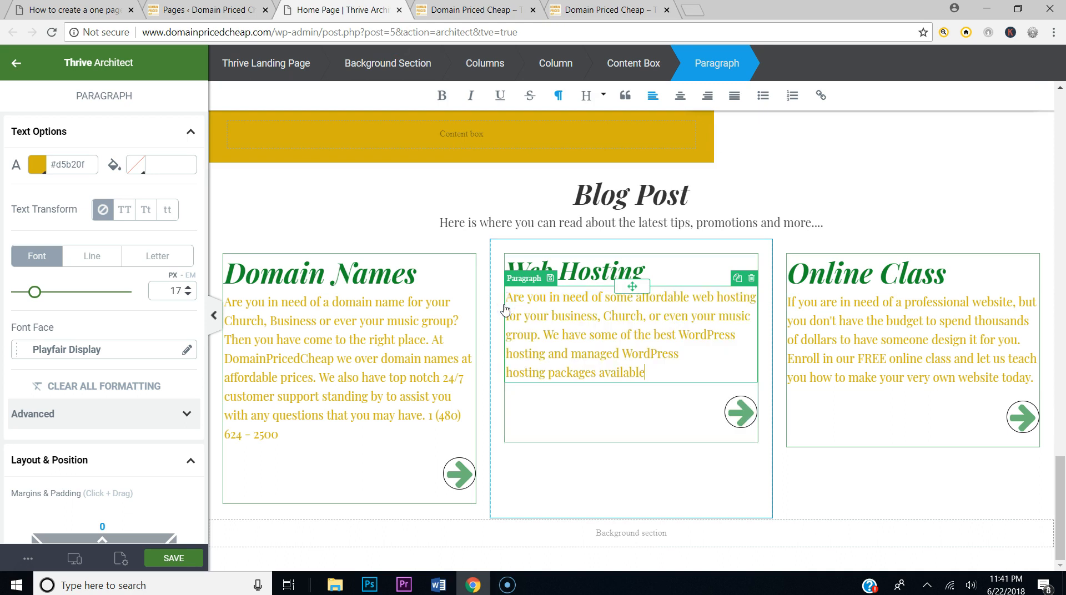
Step: Delete the end of the Domain Names paragraph back to "We also have top notch 24/7 c"
{"action": "left_click", "coordinate": [347, 481]}
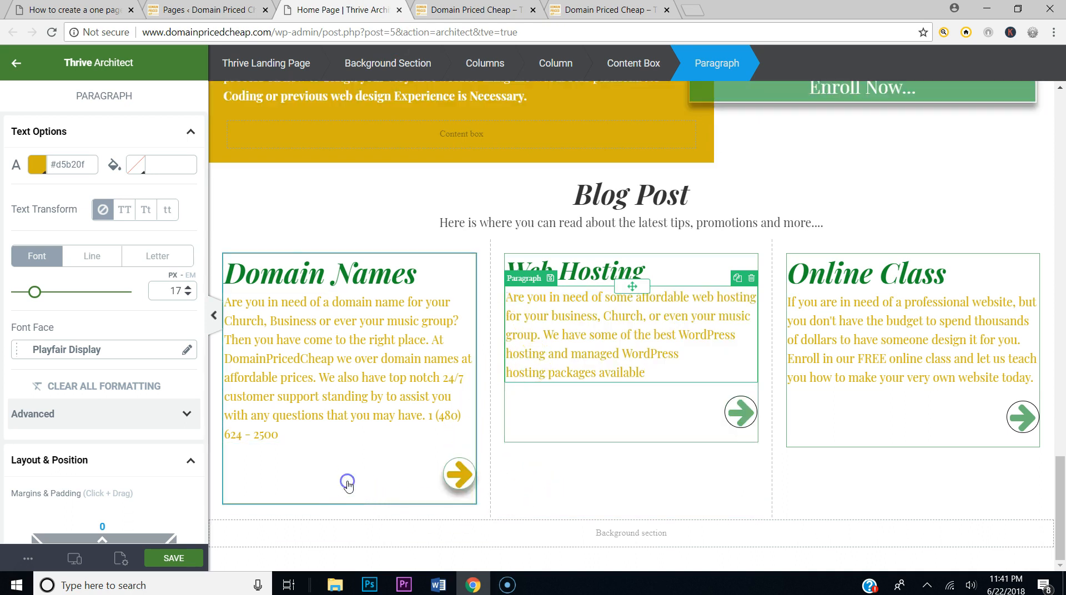
{"action": "left_click", "coordinate": [341, 444]}
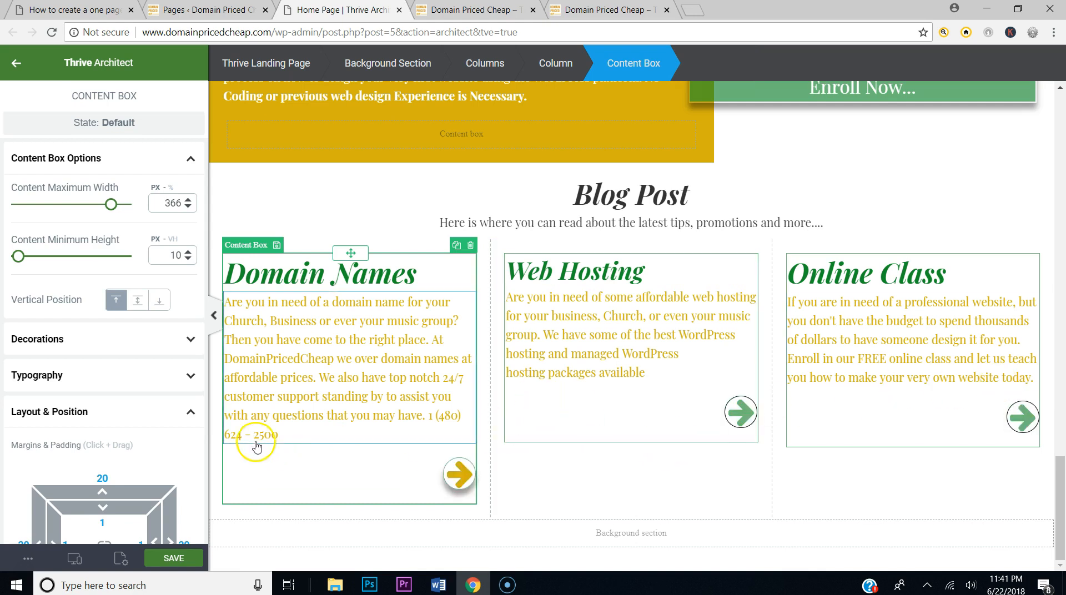
{"action": "left_click", "coordinate": [287, 437]}
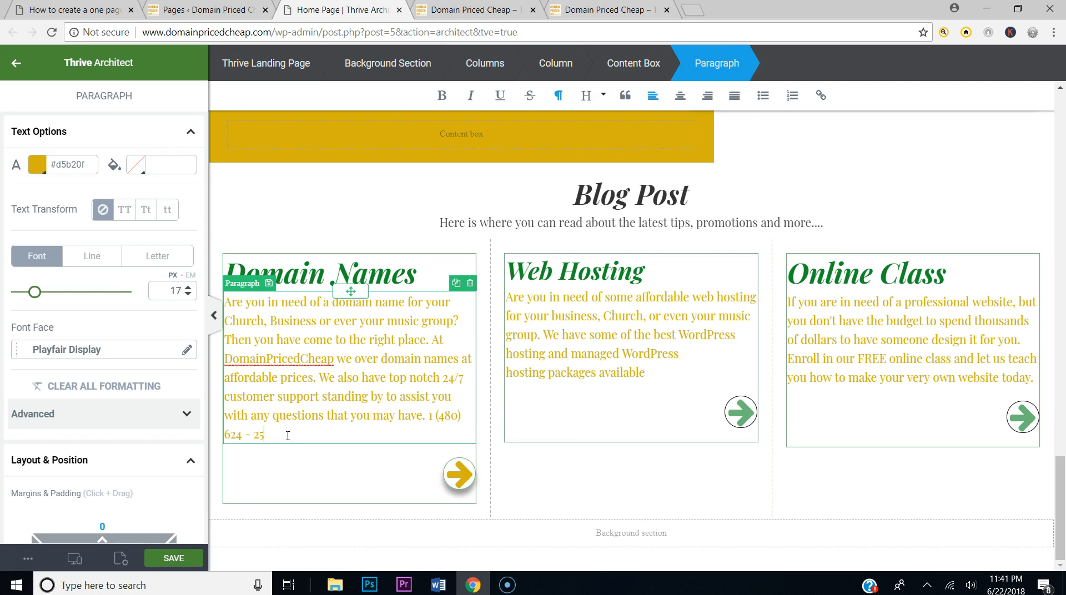
{"action": "key", "text": "BackSpace"}
{"action": "key", "text": "BackSpace"}
{"action": "key", "text": "BackSpace"}
{"action": "key", "text": "BackSpace"}
{"action": "key", "text": "BackSpace"}
{"action": "key", "text": "BackSpace"}
{"action": "key", "text": "BackSpace"}
{"action": "key", "text": "BackSpace"}
{"action": "key", "text": "BackSpace"}
{"action": "key", "text": "BackSpace"}
{"action": "key", "text": "BackSpace"}
{"action": "key", "text": "BackSpace"}
{"action": "key", "text": "BackSpace"}
{"action": "key", "text": "BackSpace"}
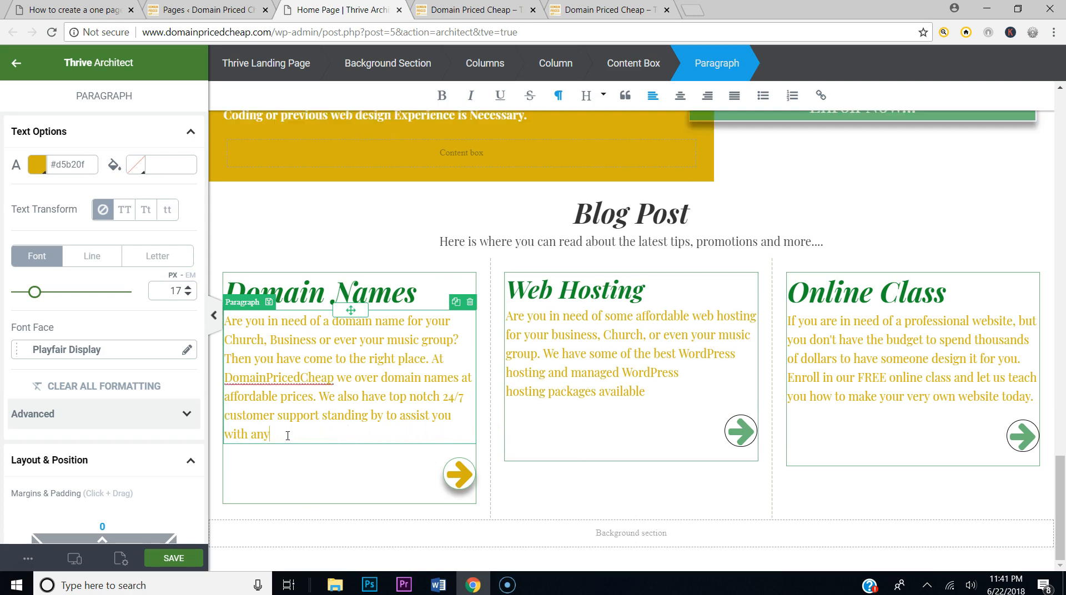
{"action": "key", "text": "BackSpace"}
{"action": "key", "text": "BackSpace"}
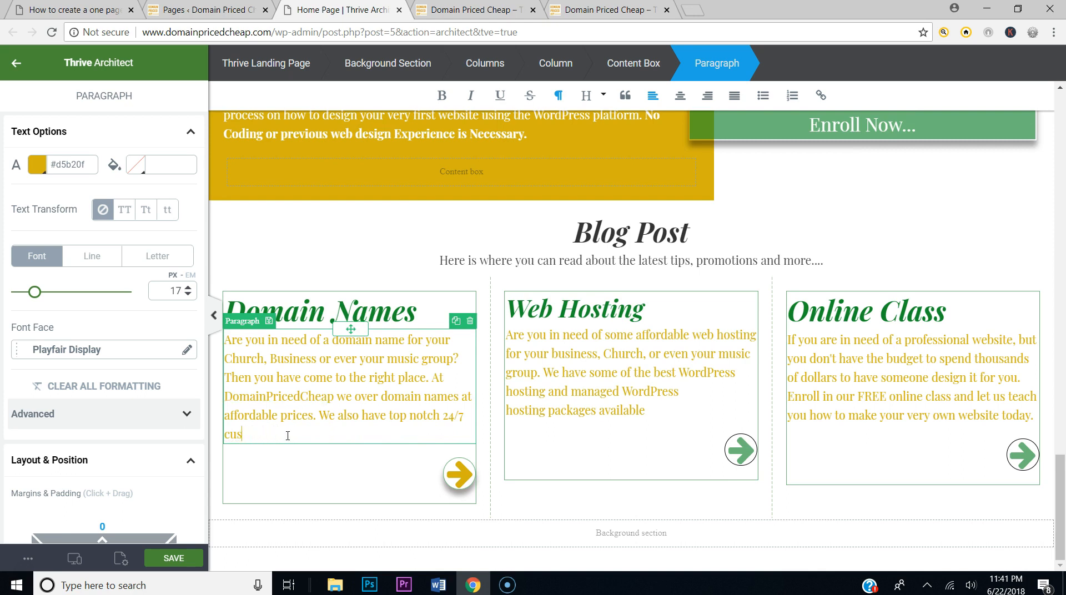
{"action": "key", "text": "BackSpace"}
{"action": "key", "text": "BackSpace"}
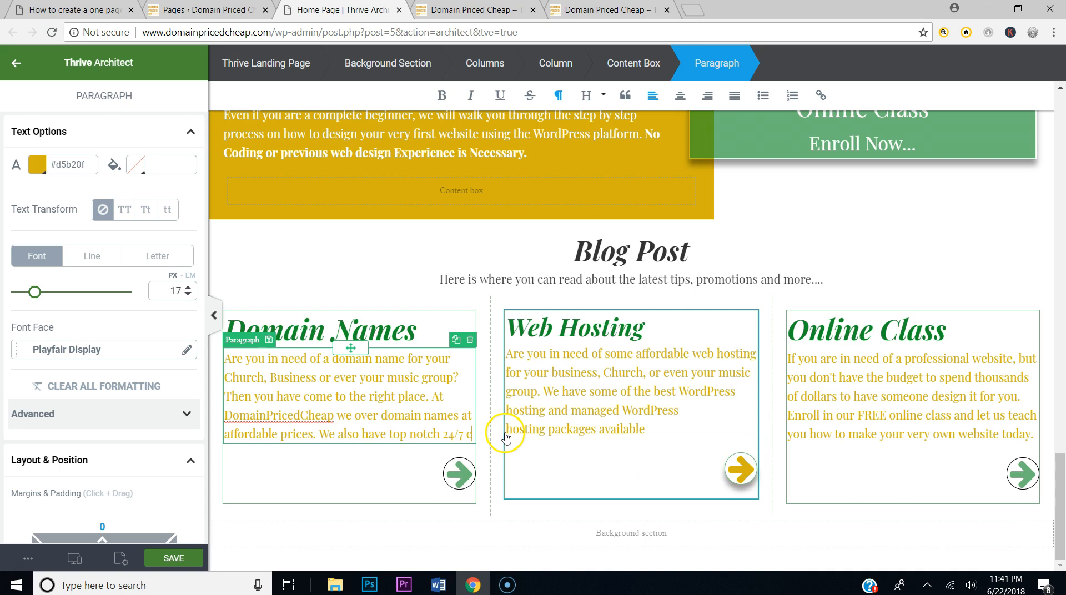
Step: Save the changes to the home page
{"action": "scroll", "coordinate": [500, 433], "scroll_direction": "up", "scroll_amount": 1}
{"action": "scroll", "coordinate": [509, 432], "scroll_direction": "down", "scroll_amount": 1}
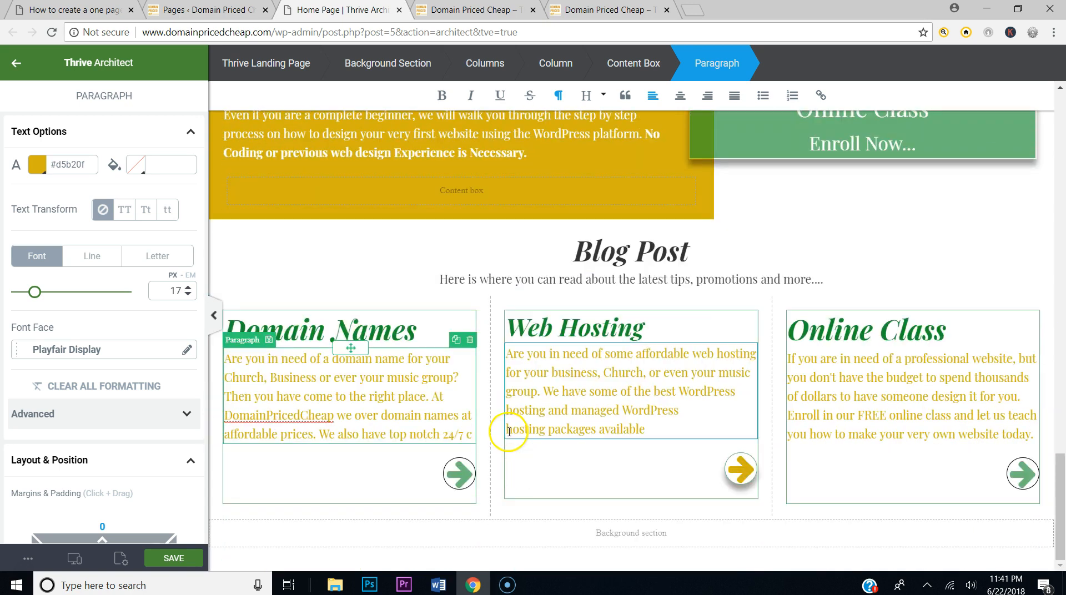
{"action": "left_click", "coordinate": [173, 557]}
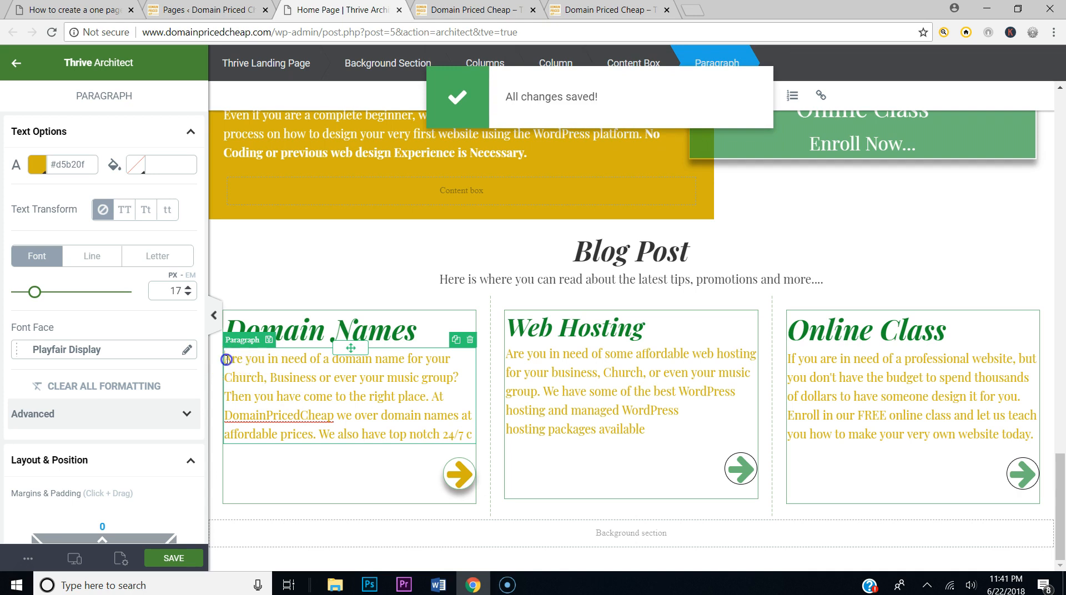
Step: Paste a second copy of the Domain Names paragraph's text after the first "24/7." and remove the stray characters following the final "24/7"
{"action": "left_click_drag", "start_coordinate": [227, 359], "coordinate": [469, 432]}
{"action": "key", "text": "ctrl+c"}
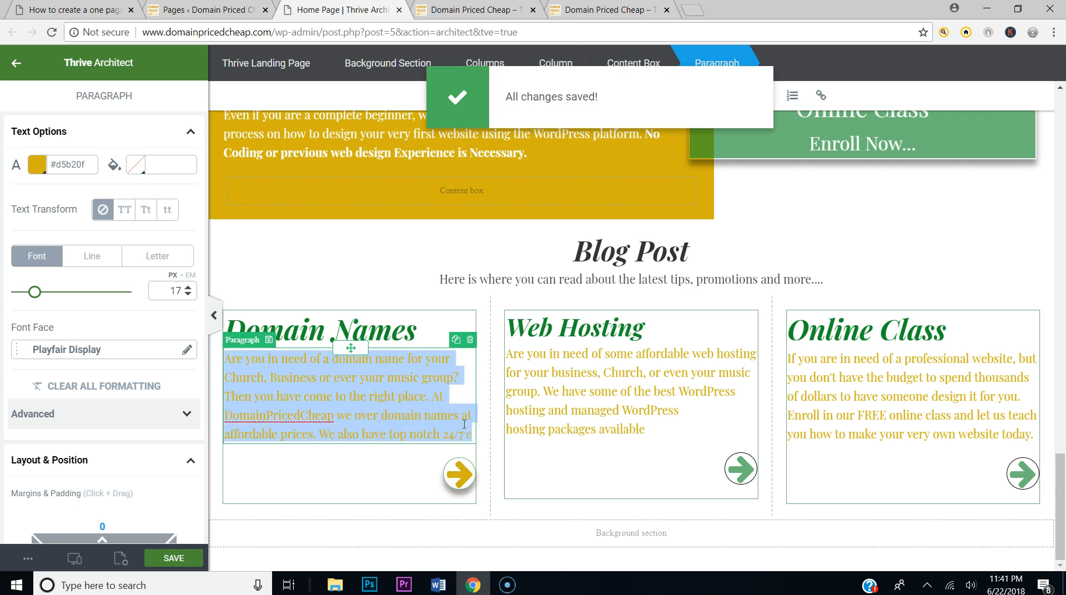
{"action": "left_click", "coordinate": [468, 436]}
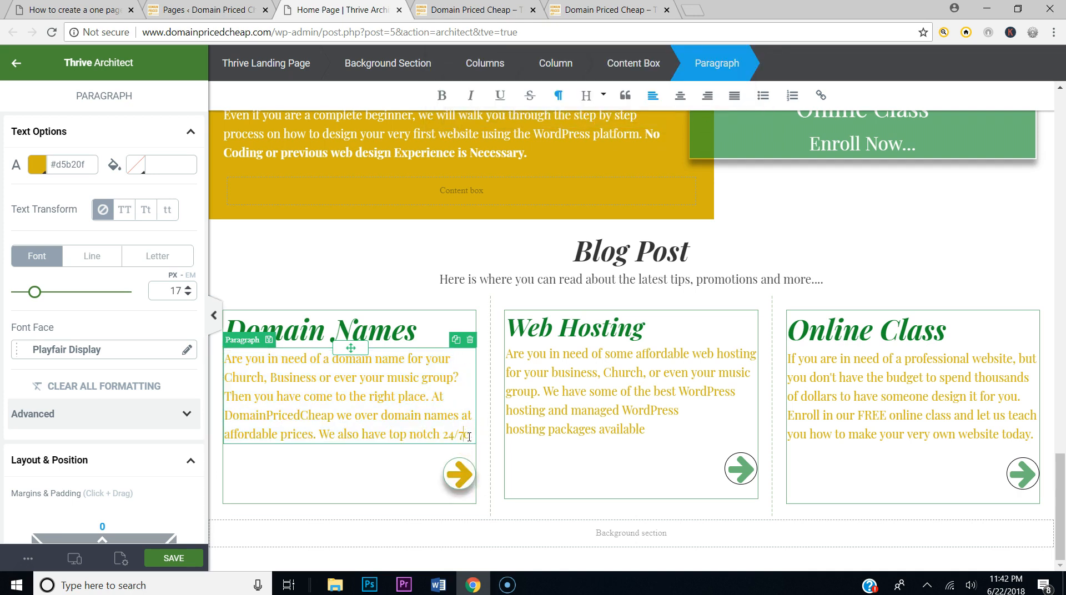
{"action": "key", "text": "ctrl+v"}
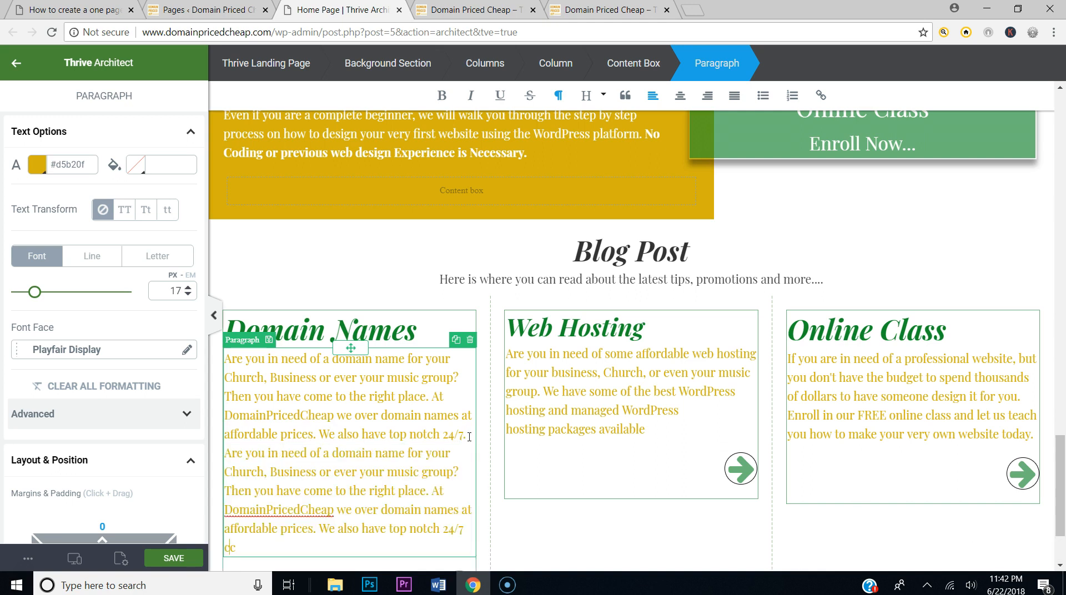
{"action": "key", "text": "BackSpace"}
{"action": "key", "text": "BackSpace"}
{"action": "key", "text": "BackSpace"}
{"action": "scroll", "coordinate": [476, 452], "scroll_direction": "down", "scroll_amount": 2}
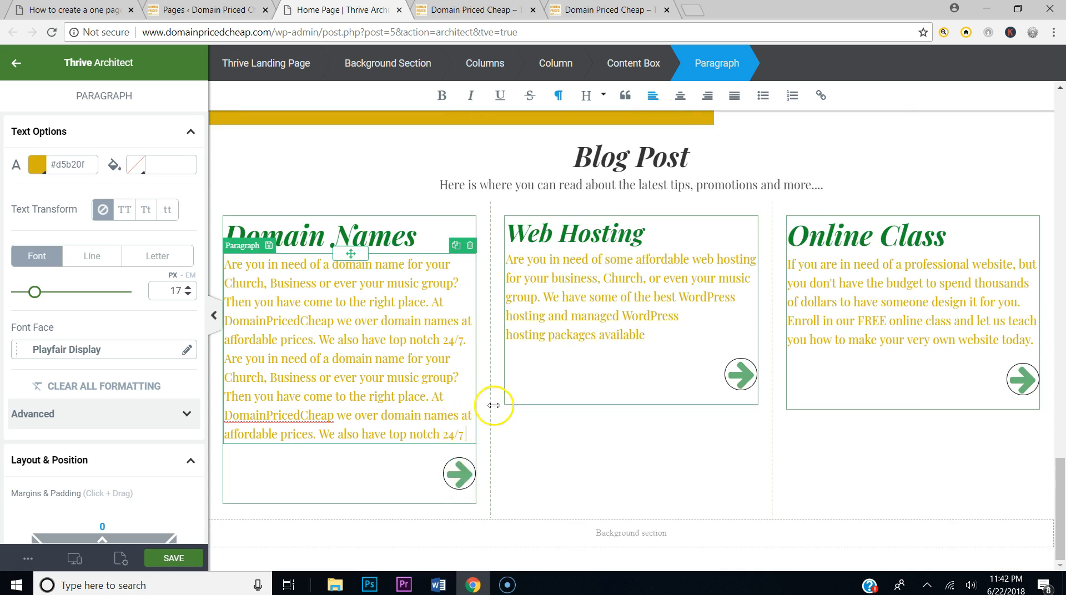
Step: Add the copied Domain Names text on a new line at the end of the Web Hosting and Online Class paragraphs, and save the page
{"action": "left_click", "coordinate": [653, 339]}
{"action": "key", "text": "Return"}
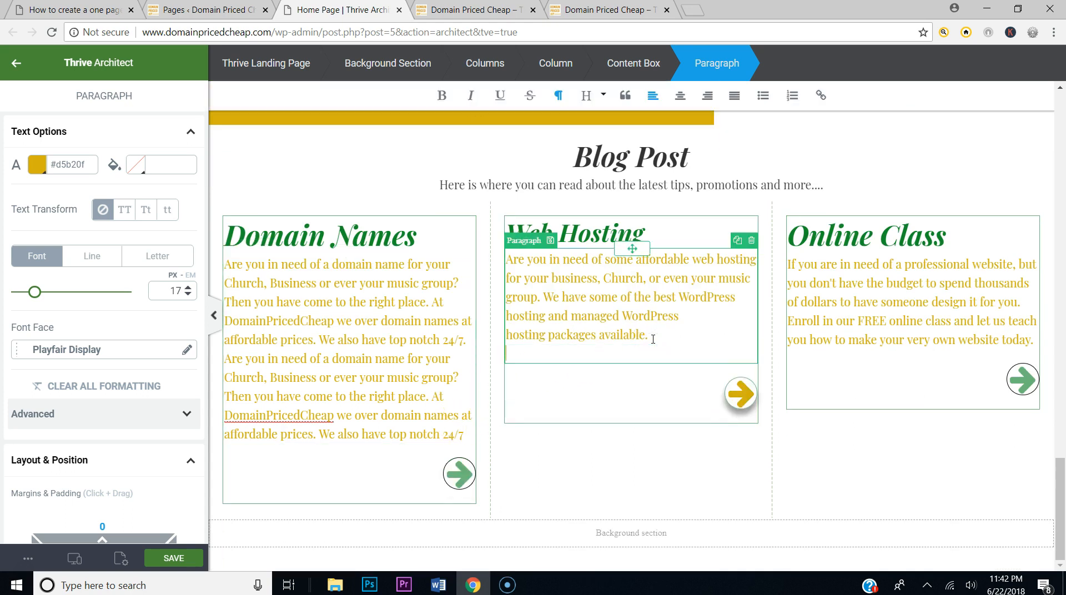
{"action": "type", "text": "Are you in need of a domain name for your Church, Business or ever your music group? Then you have come to the right place. At DomainPricedCheap we over domain names at affordable prices. We also have top notch 24/7 c"}
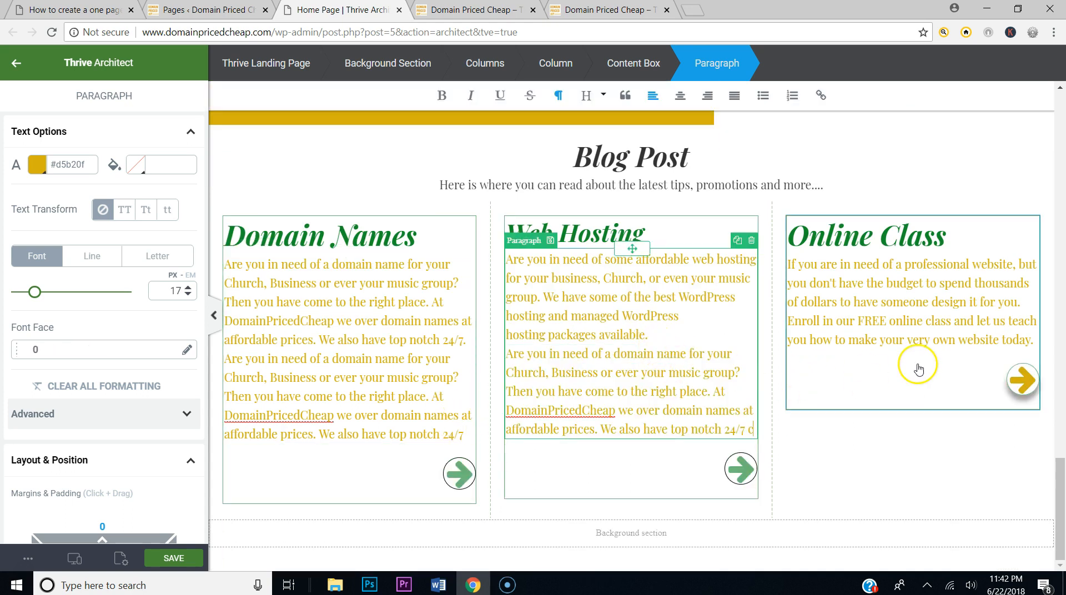
{"action": "left_click", "coordinate": [1034, 344]}
{"action": "key", "text": "Return"}
{"action": "type", "text": "Are you in need of a domain name for your Church, Business or ever your music group? Then you have come to the right place. At DomainPricedCheap we over domain names at affordable prices. We also have top notch 24/7 c"}
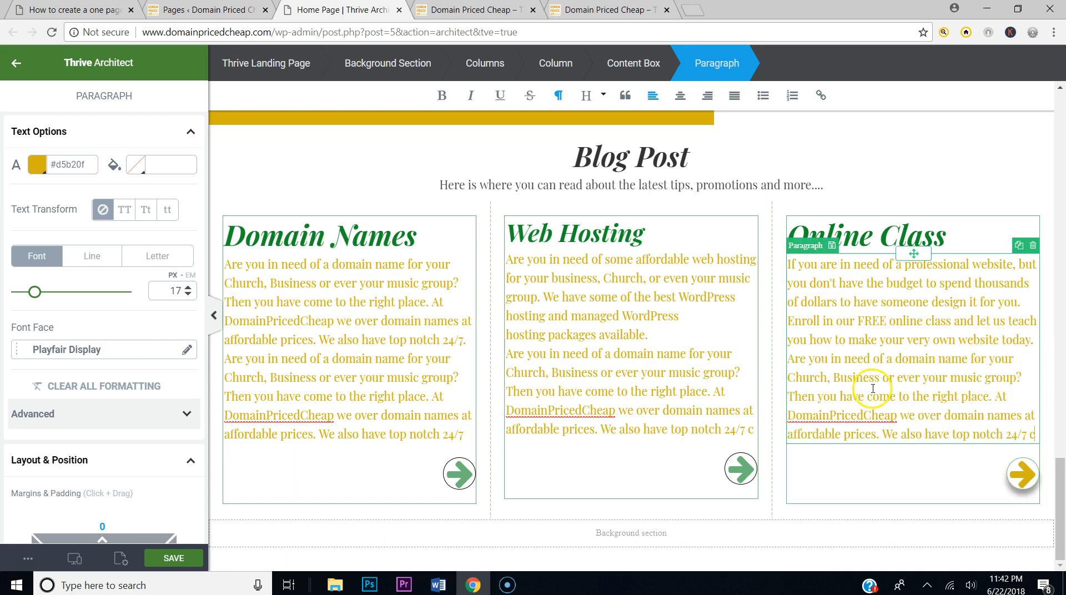
{"action": "left_click", "coordinate": [173, 559]}
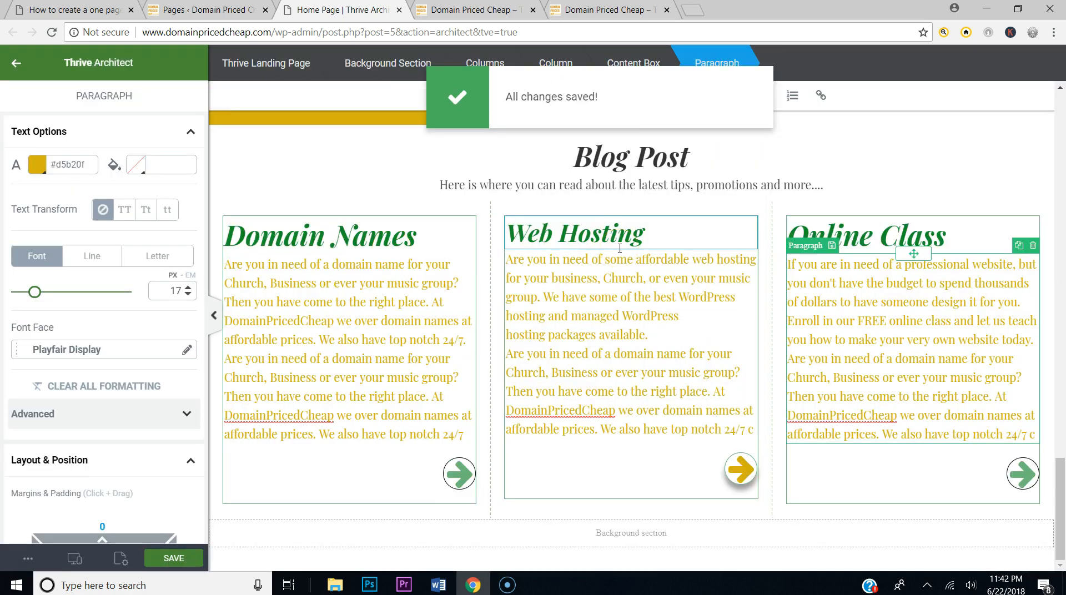
Step: Make the Web Hosting heading bold, set its font size to 40 px, and save the home page
{"action": "left_click", "coordinate": [601, 235]}
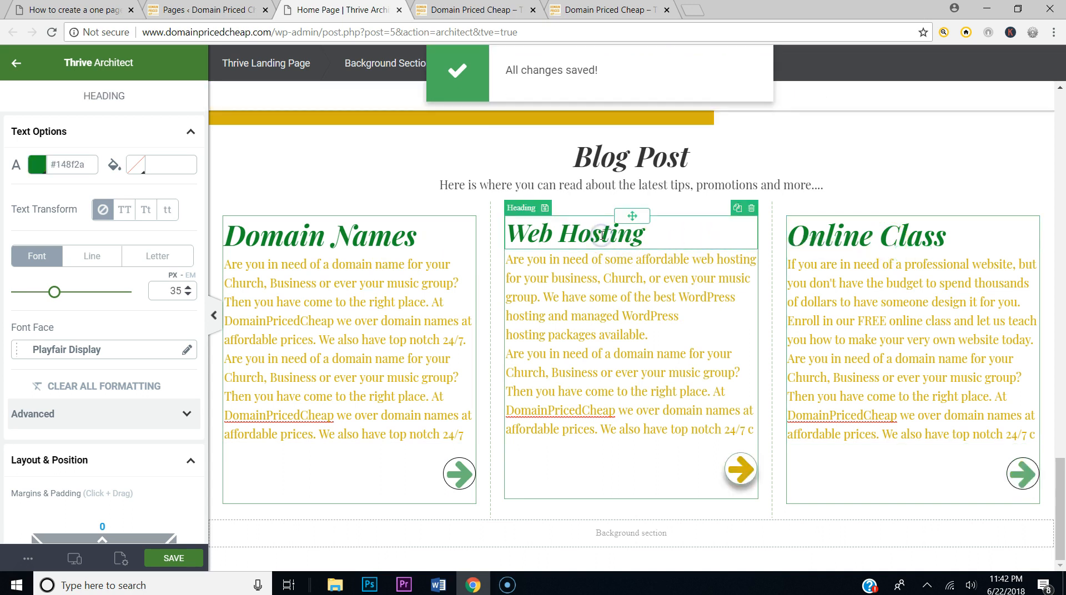
{"action": "left_click", "coordinate": [502, 98]}
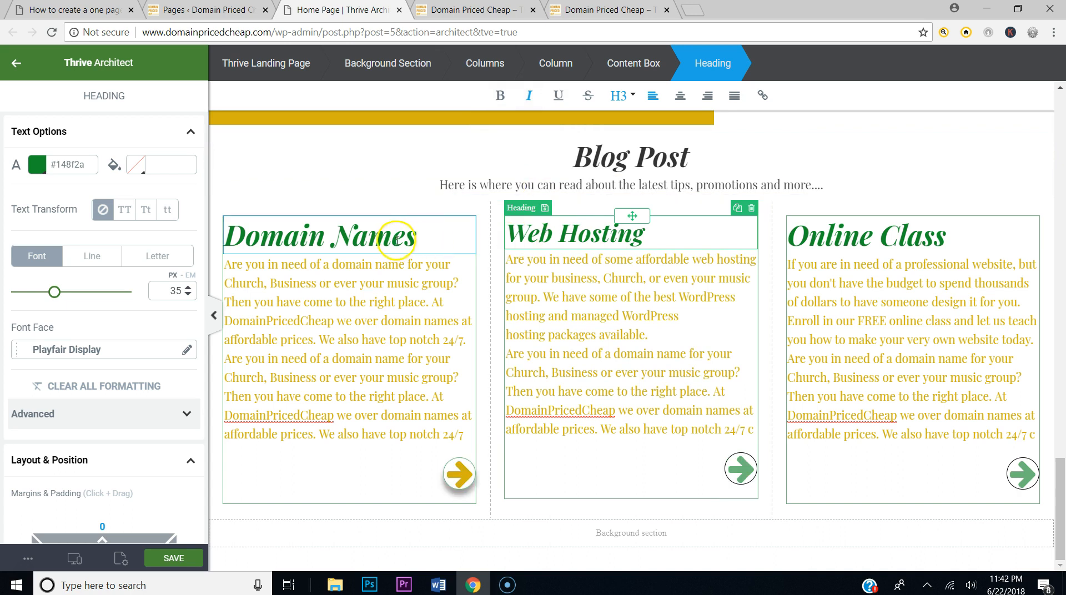
{"action": "left_click", "coordinate": [390, 226]}
{"action": "left_click", "coordinate": [528, 230]}
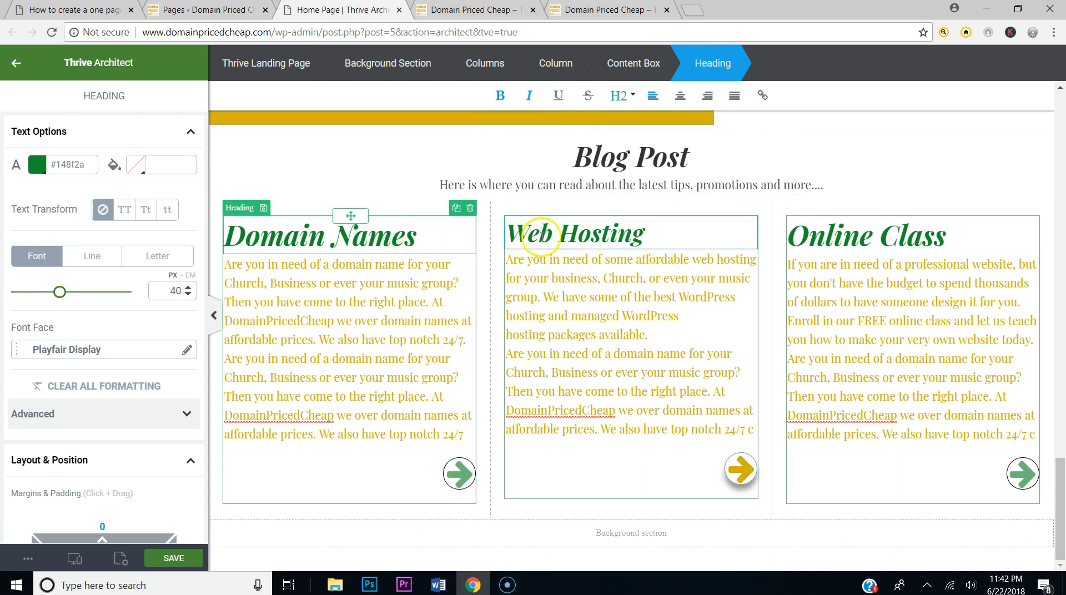
{"action": "left_click", "coordinate": [169, 289]}
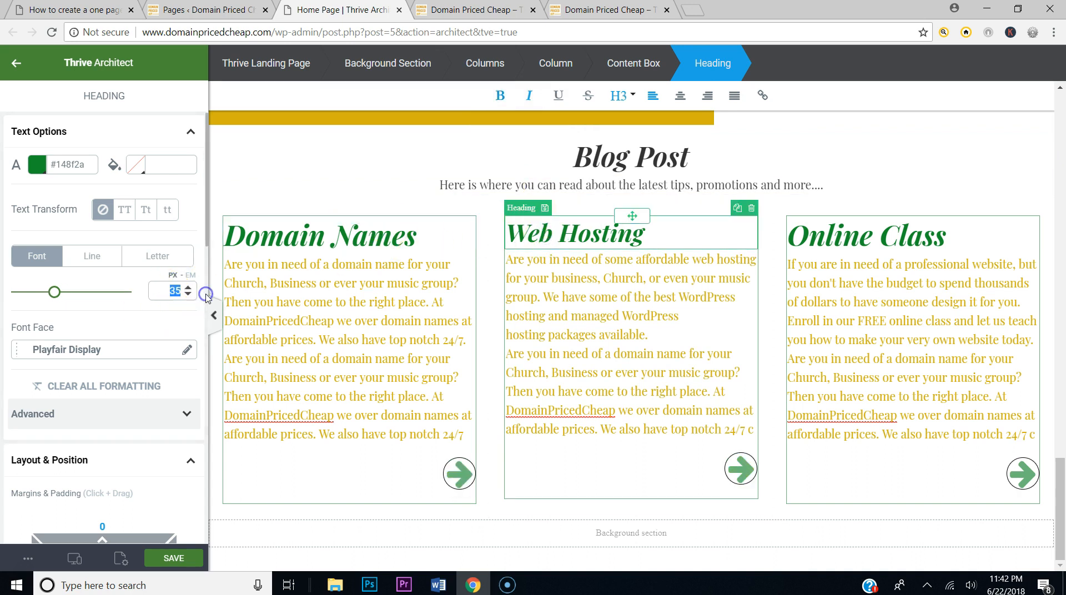
{"action": "type", "text": "40"}
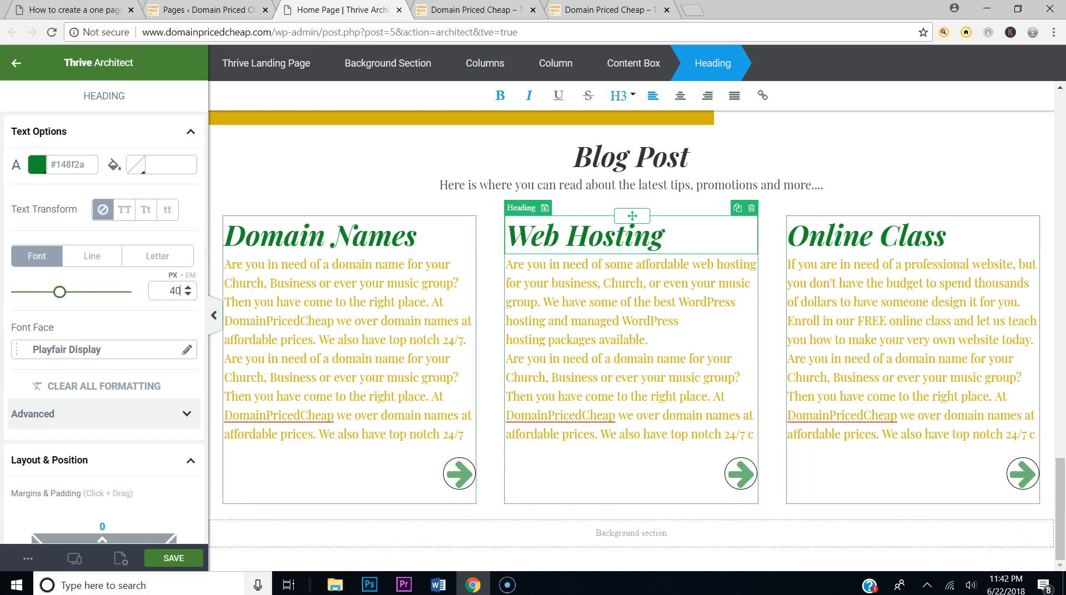
{"action": "left_click", "coordinate": [159, 560]}
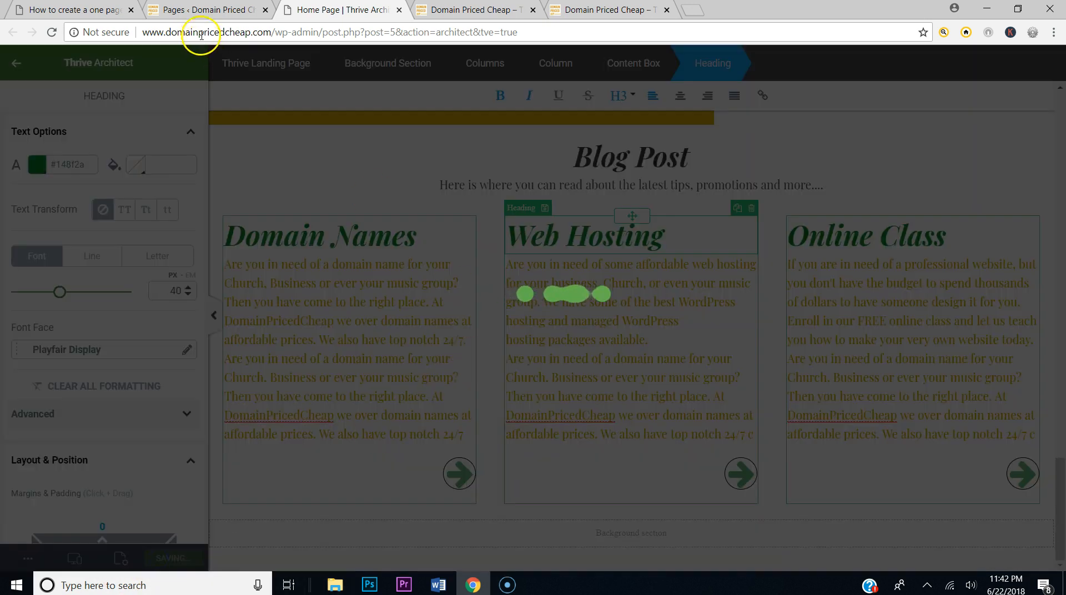
Step: Check the blog cards and the Did You Enroll? section on the reference page, and save the home page again
{"action": "left_click", "coordinate": [78, 10]}
{"action": "scroll", "coordinate": [559, 419], "scroll_direction": "down", "scroll_amount": 8}
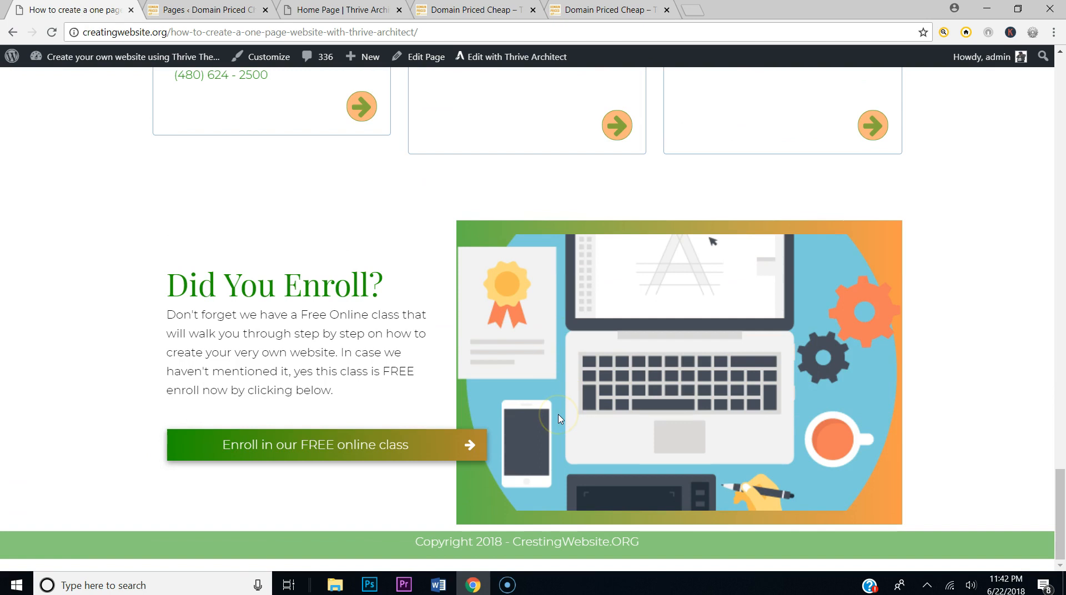
{"action": "scroll", "coordinate": [555, 411], "scroll_direction": "up", "scroll_amount": 5}
{"action": "scroll", "coordinate": [555, 411], "scroll_direction": "down", "scroll_amount": 5}
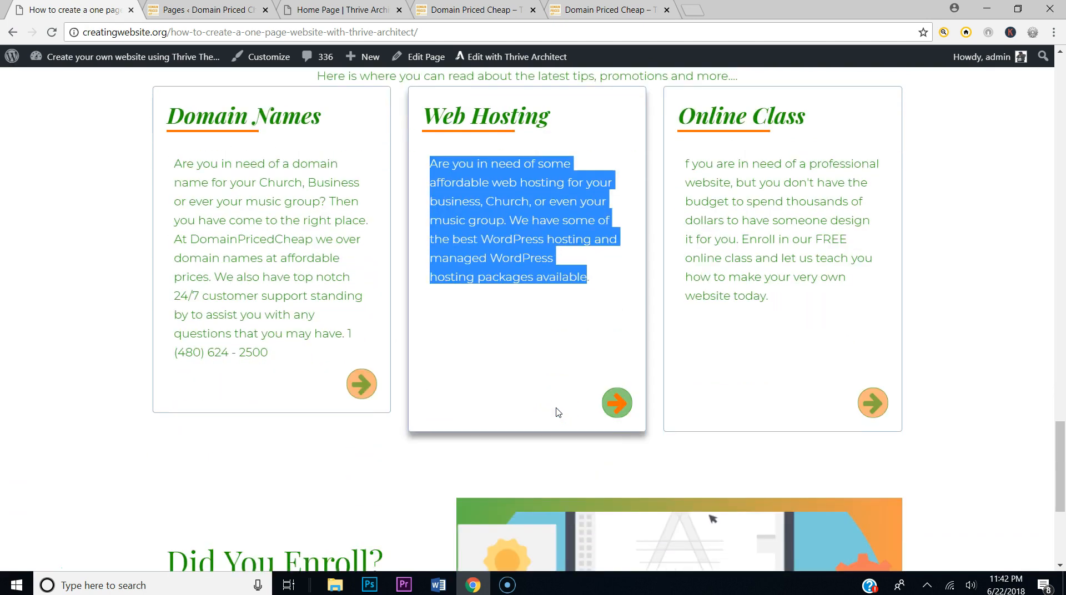
{"action": "left_click", "coordinate": [317, 10]}
{"action": "left_click", "coordinate": [172, 557]}
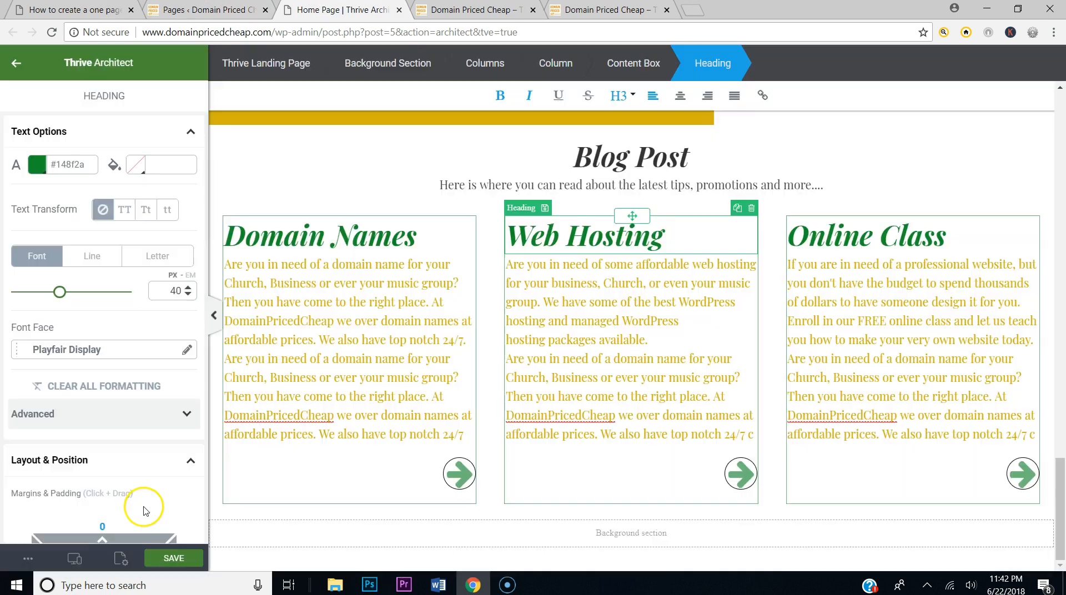
Step: Preview the page in the Tablet view and examine the layout of the three Blog Post columns
{"action": "left_click", "coordinate": [76, 558]}
{"action": "left_click", "coordinate": [84, 502]}
{"action": "scroll", "coordinate": [511, 369], "scroll_direction": "down", "scroll_amount": 5}
{"action": "scroll", "coordinate": [541, 371], "scroll_direction": "down", "scroll_amount": 5}
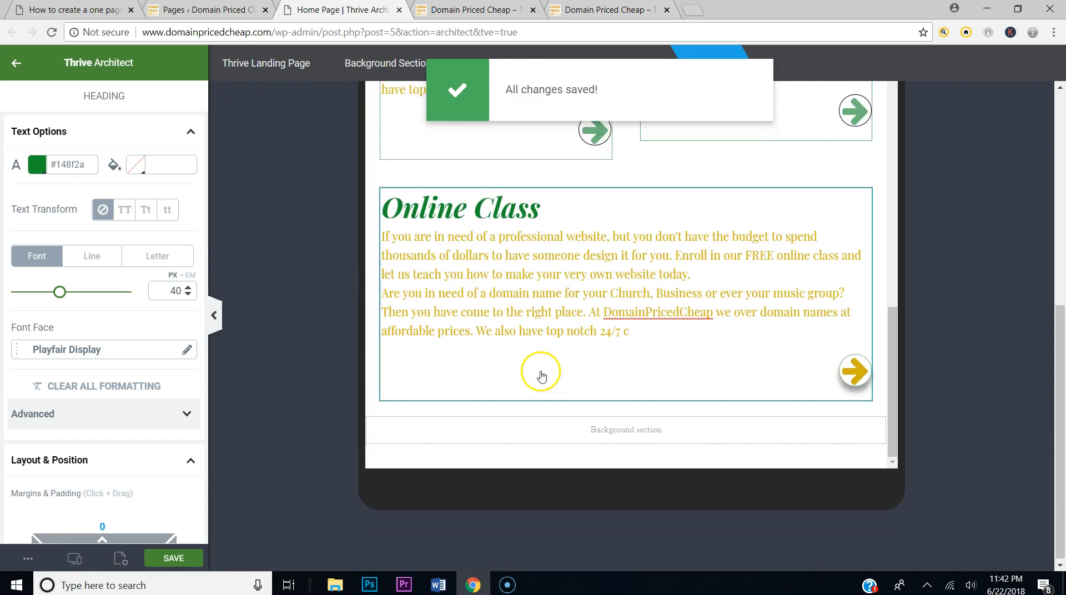
{"action": "scroll", "coordinate": [542, 373], "scroll_direction": "up", "scroll_amount": 3}
{"action": "scroll", "coordinate": [743, 285], "scroll_direction": "down", "scroll_amount": 3}
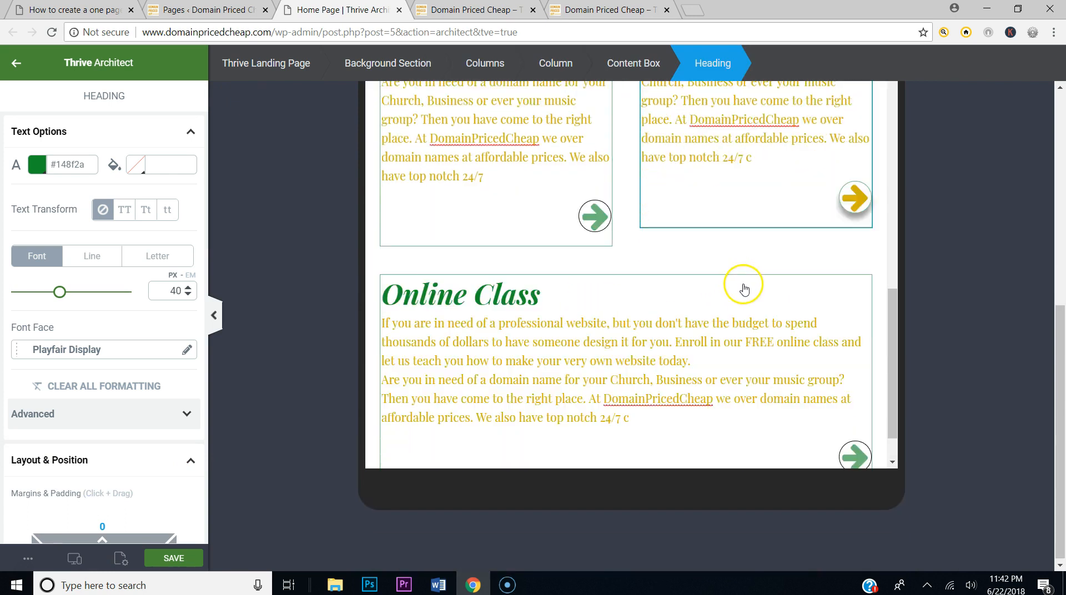
{"action": "scroll", "coordinate": [747, 323], "scroll_direction": "up", "scroll_amount": 3}
{"action": "scroll", "coordinate": [748, 321], "scroll_direction": "up", "scroll_amount": 5}
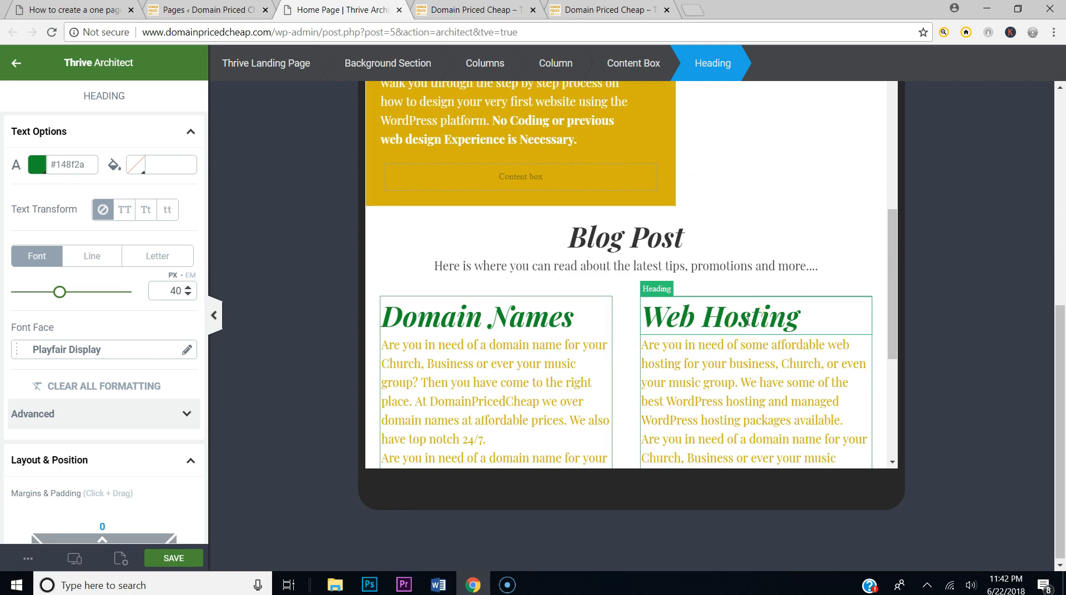
{"action": "scroll", "coordinate": [747, 321], "scroll_direction": "down", "scroll_amount": 6}
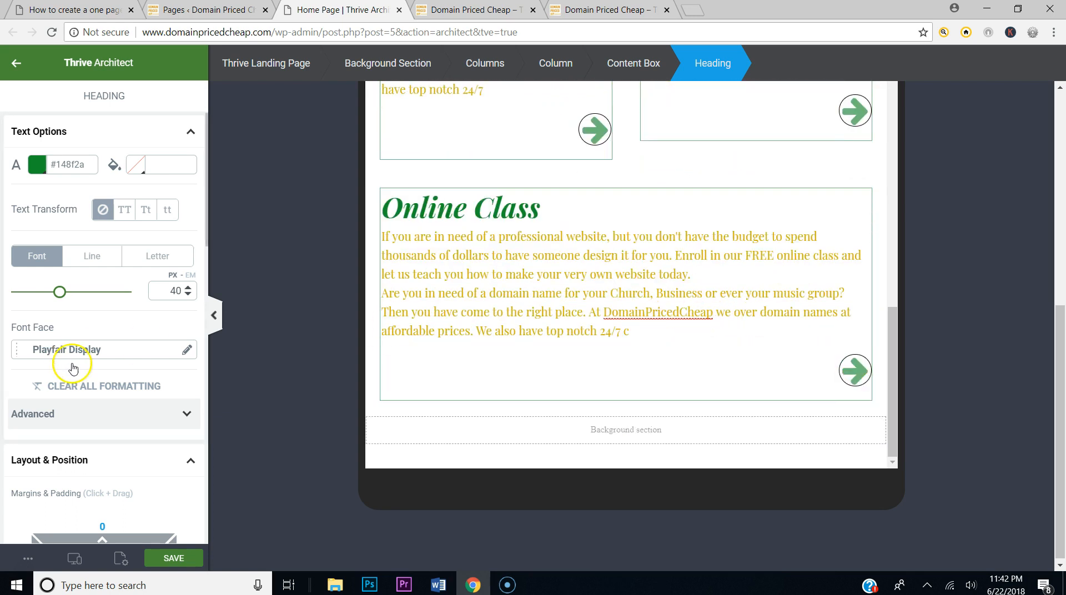
Step: Preview the page in the Mobile view to examine the stacked Blog Post columns, and return to the Desktop view
{"action": "left_click", "coordinate": [74, 558]}
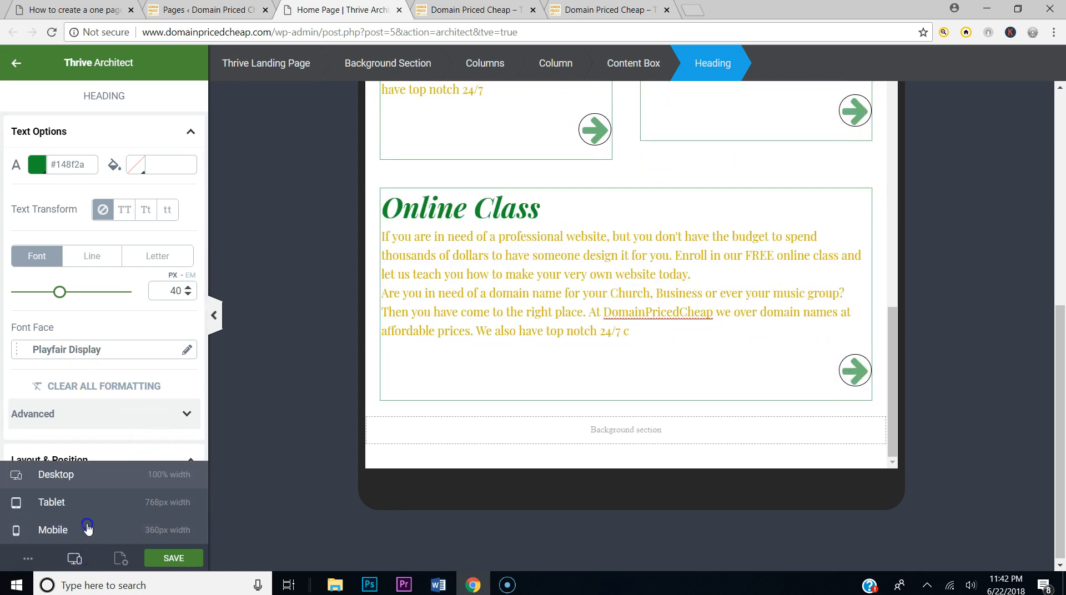
{"action": "left_click", "coordinate": [87, 524]}
{"action": "scroll", "coordinate": [595, 314], "scroll_direction": "down", "scroll_amount": 1}
{"action": "scroll", "coordinate": [595, 314], "scroll_direction": "up", "scroll_amount": 7}
{"action": "scroll", "coordinate": [618, 318], "scroll_direction": "down", "scroll_amount": 3}
{"action": "scroll", "coordinate": [619, 318], "scroll_direction": "down", "scroll_amount": 12}
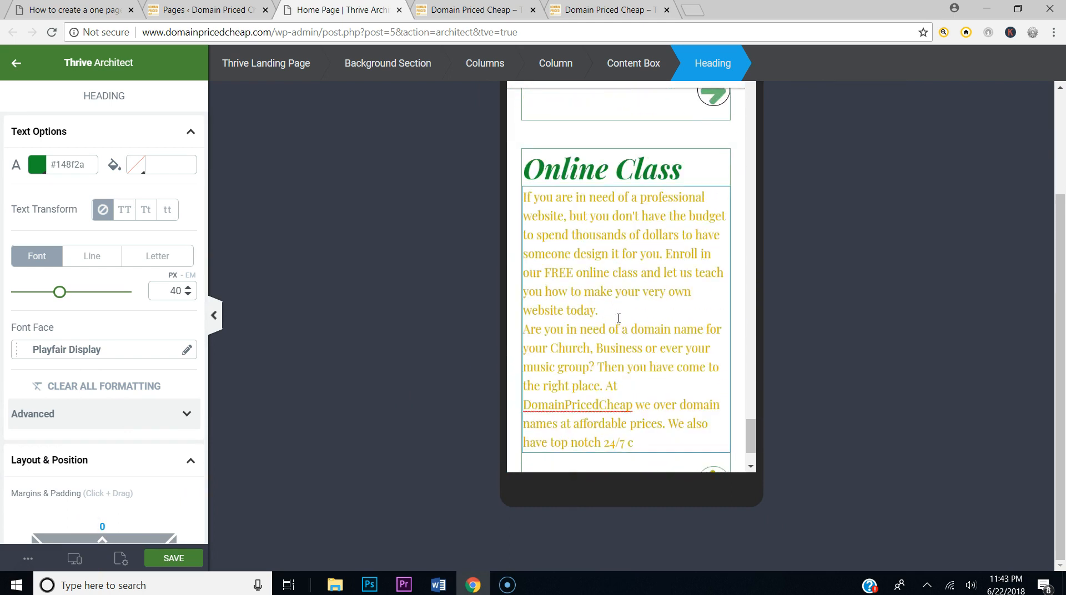
{"action": "scroll", "coordinate": [619, 318], "scroll_direction": "up", "scroll_amount": 10}
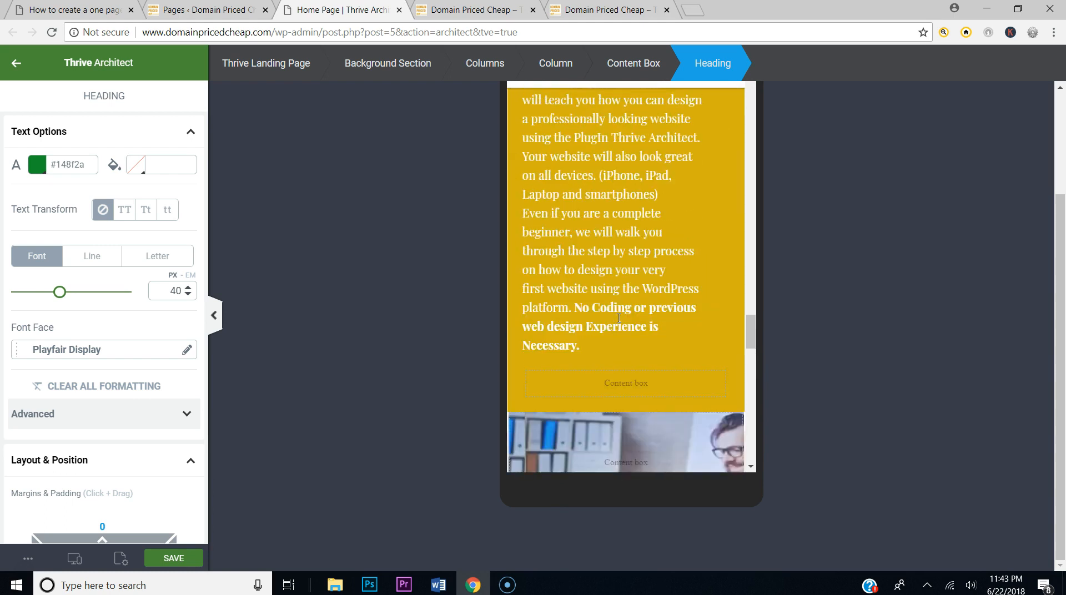
{"action": "left_click", "coordinate": [72, 561]}
{"action": "left_click", "coordinate": [69, 475]}
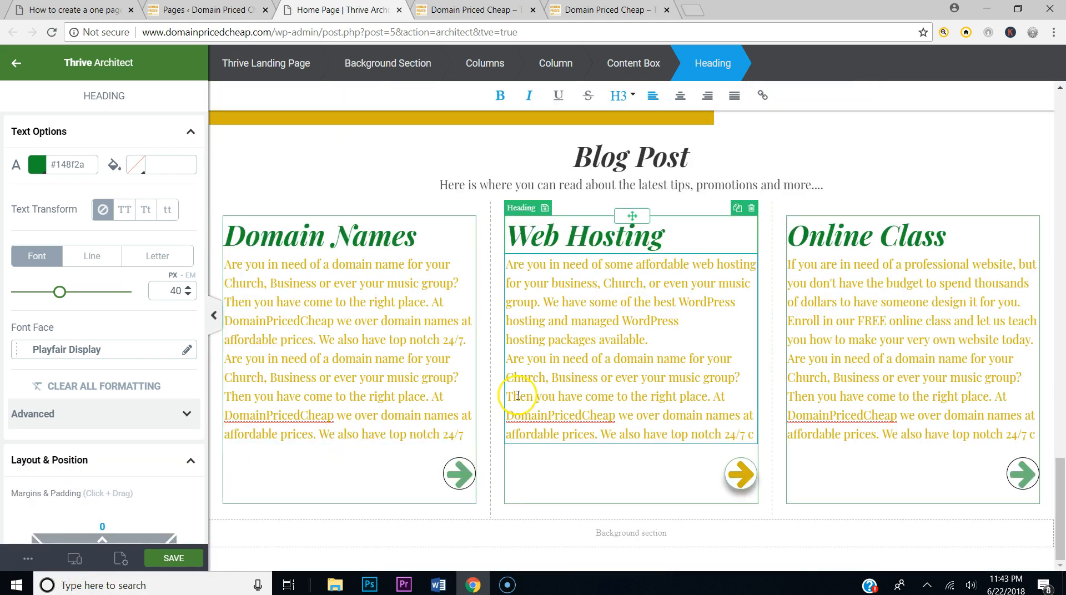
Step: Review the reference page's sections down to Did You Enroll? and return to the home page editor
{"action": "left_click", "coordinate": [28, 11]}
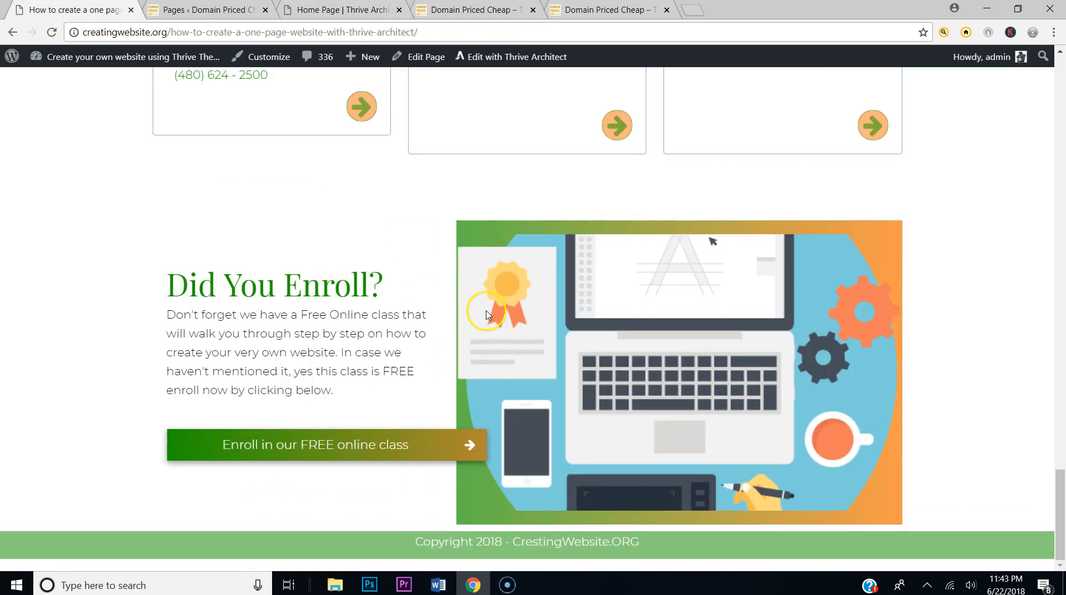
{"action": "scroll", "coordinate": [628, 286], "scroll_direction": "up", "scroll_amount": 15}
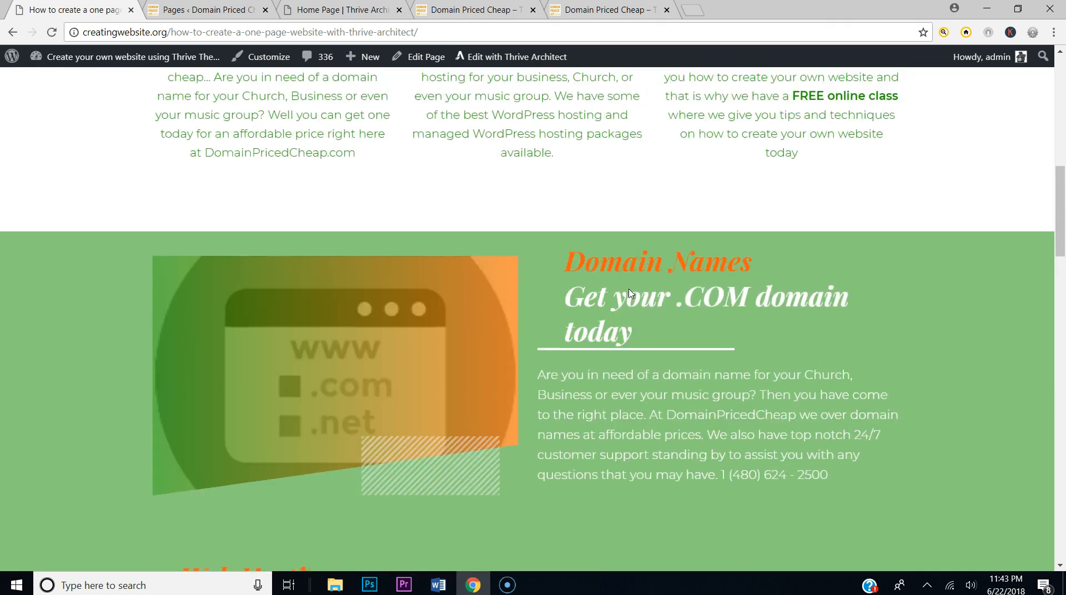
{"action": "scroll", "coordinate": [622, 297], "scroll_direction": "up", "scroll_amount": 10}
{"action": "scroll", "coordinate": [507, 569], "scroll_direction": "down", "scroll_amount": 20}
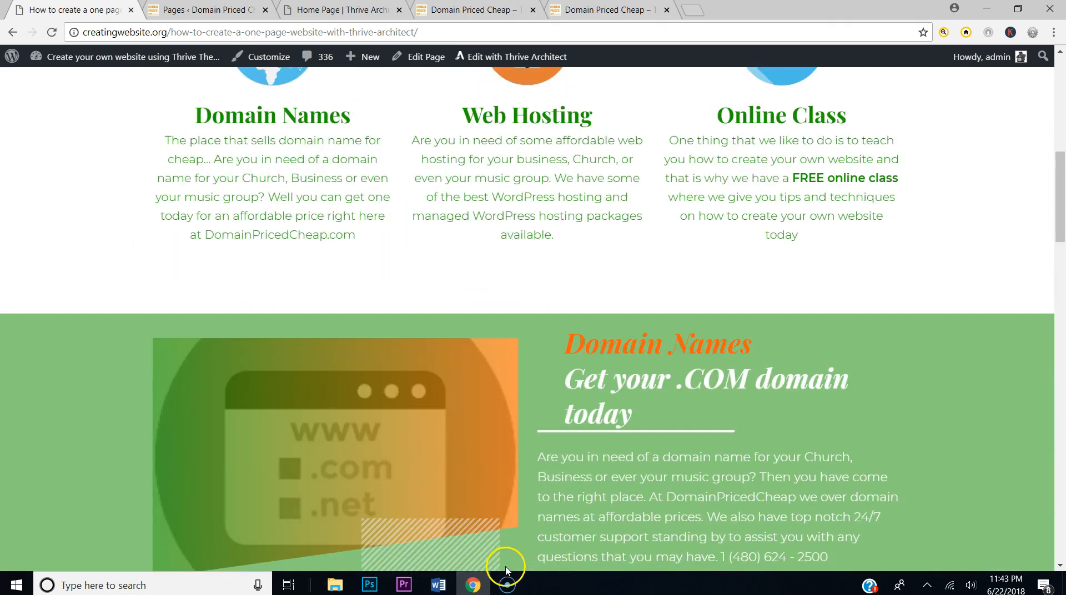
{"action": "scroll", "coordinate": [508, 574], "scroll_direction": "down", "scroll_amount": 10}
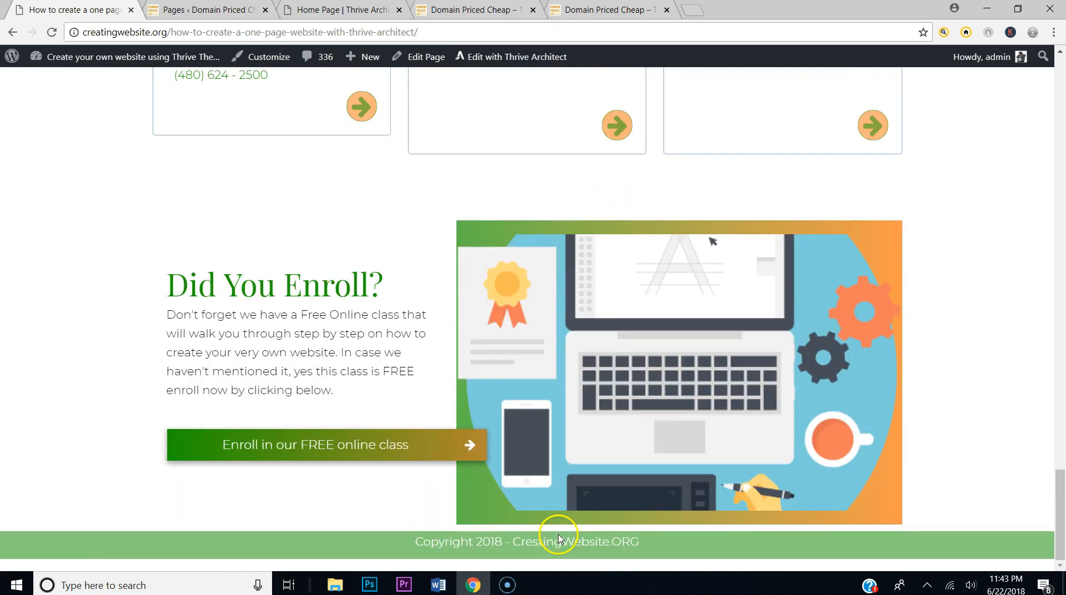
{"action": "left_click", "coordinate": [299, 10]}
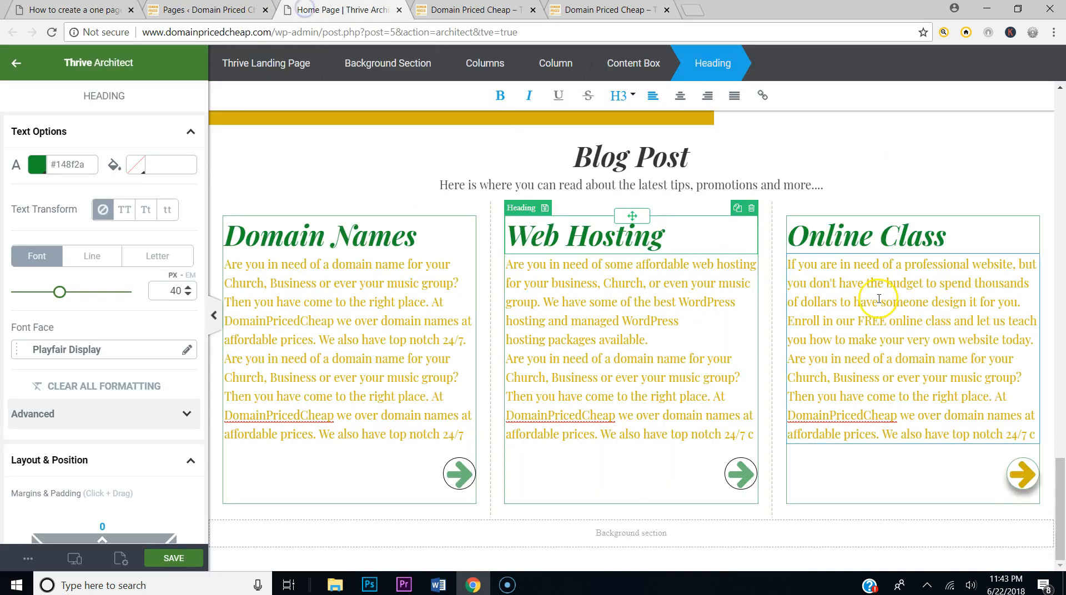
Step: Duplicate the two-column header block at the top of the page and move the copy below the Blog Post columns
{"action": "left_click_drag", "start_coordinate": [1065, 479], "coordinate": [881, 87]}
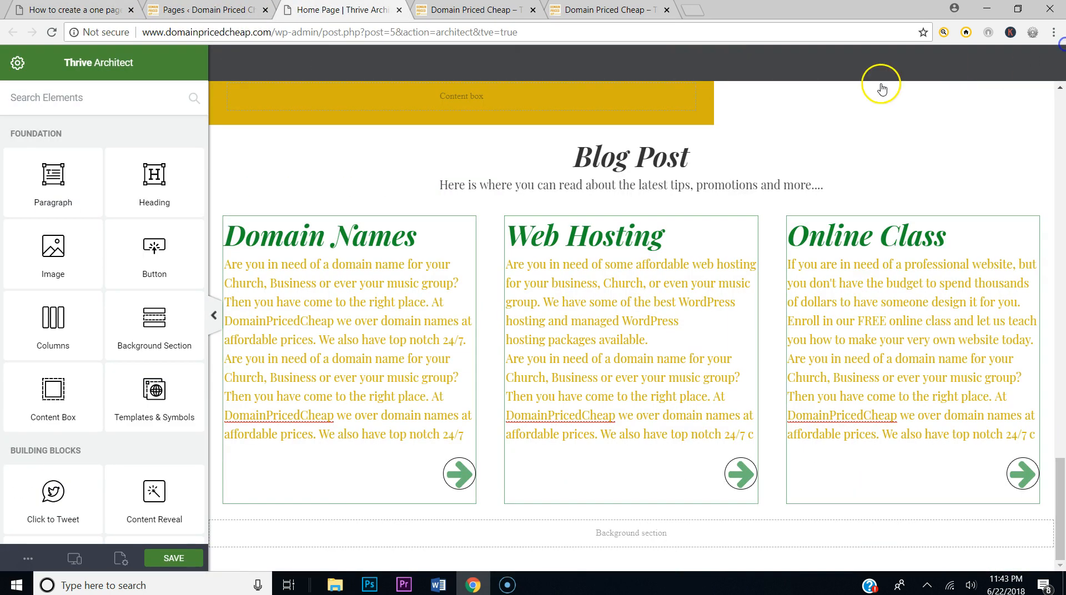
{"action": "scroll", "coordinate": [932, 155], "scroll_direction": "up", "scroll_amount": 13}
{"action": "scroll", "coordinate": [944, 165], "scroll_direction": "up", "scroll_amount": 10}
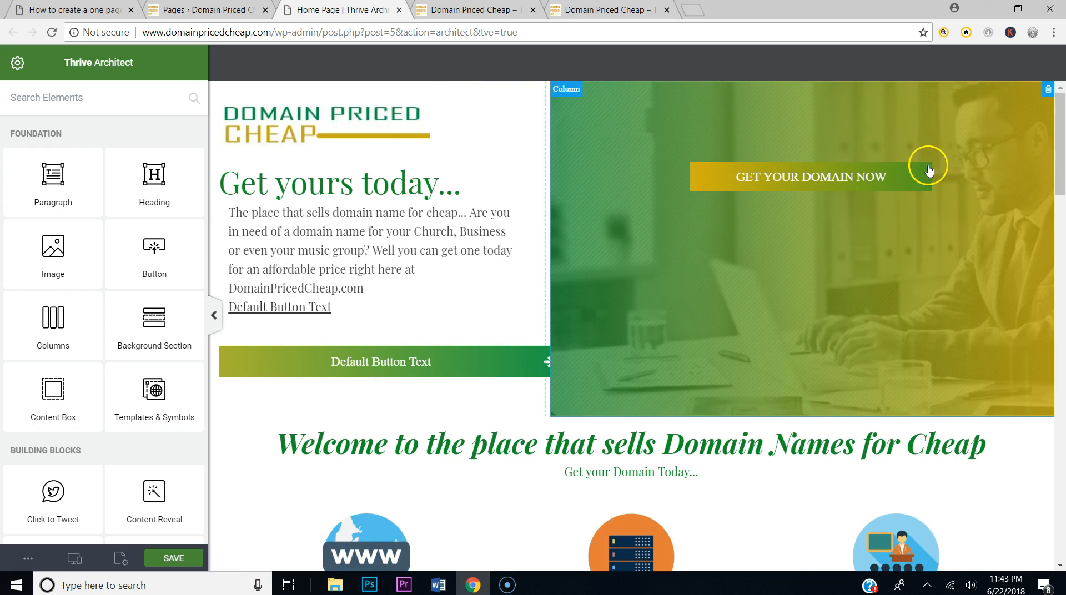
{"action": "left_click", "coordinate": [869, 97]}
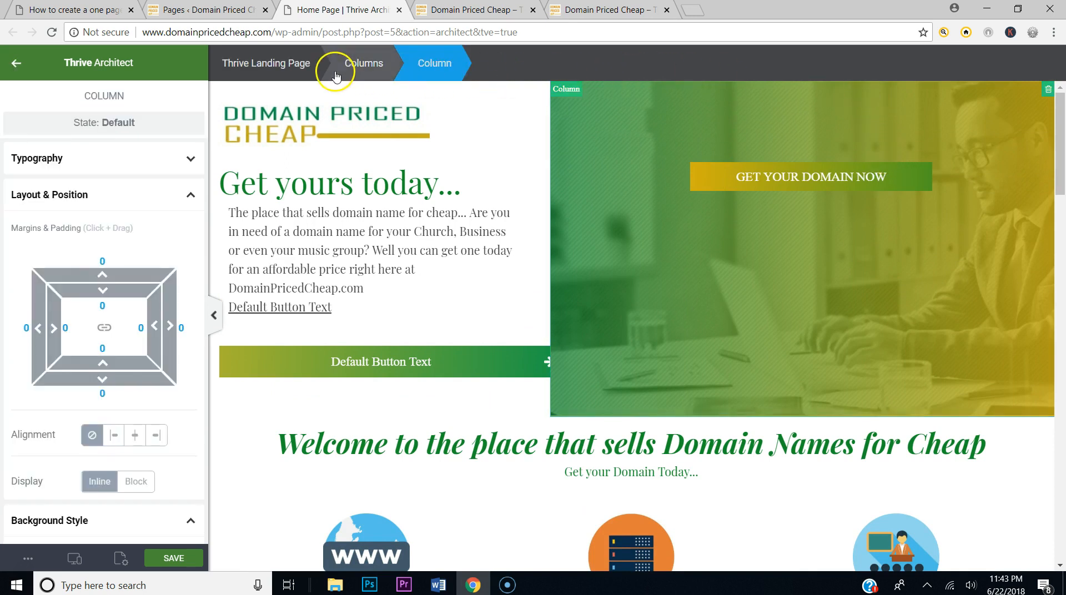
{"action": "left_click", "coordinate": [370, 64]}
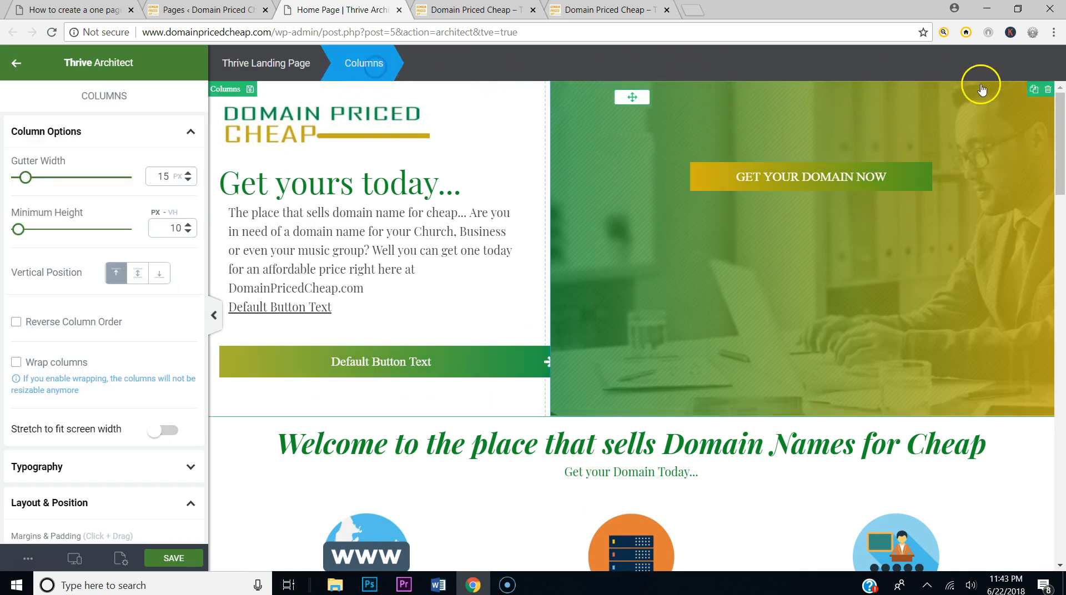
{"action": "left_click", "coordinate": [1036, 91]}
{"action": "left_click_drag", "start_coordinate": [632, 99], "coordinate": [631, 489]}
{"action": "left_click_drag", "start_coordinate": [649, 572], "coordinate": [647, 533]}
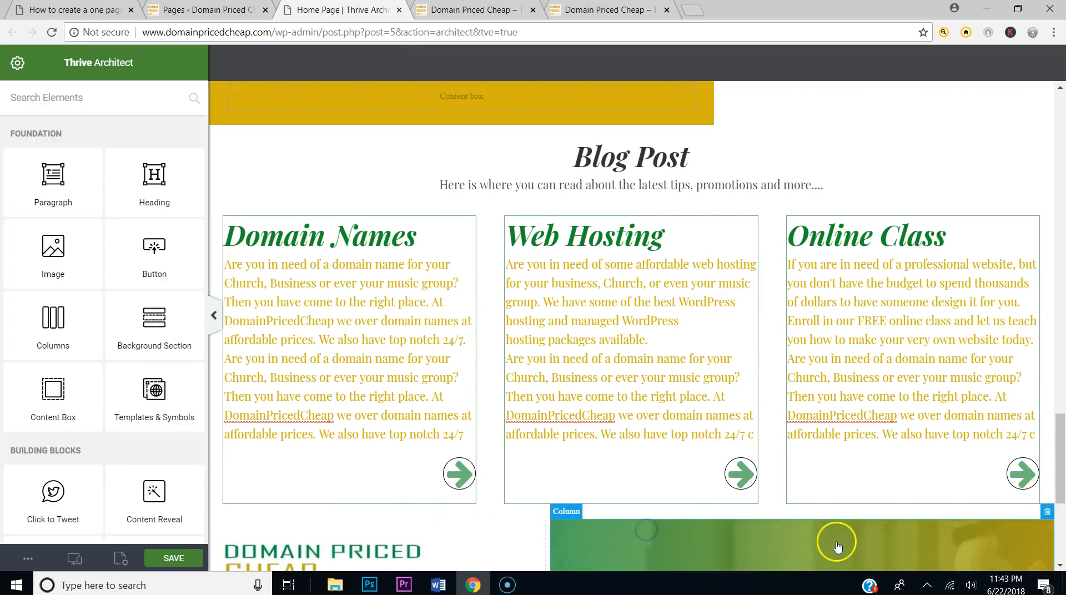
Step: Delete the Domain Priced Cheap logo and the GET YOUR DOMAIN NOW button from the copied block
{"action": "scroll", "coordinate": [417, 355], "scroll_direction": "down", "scroll_amount": 5}
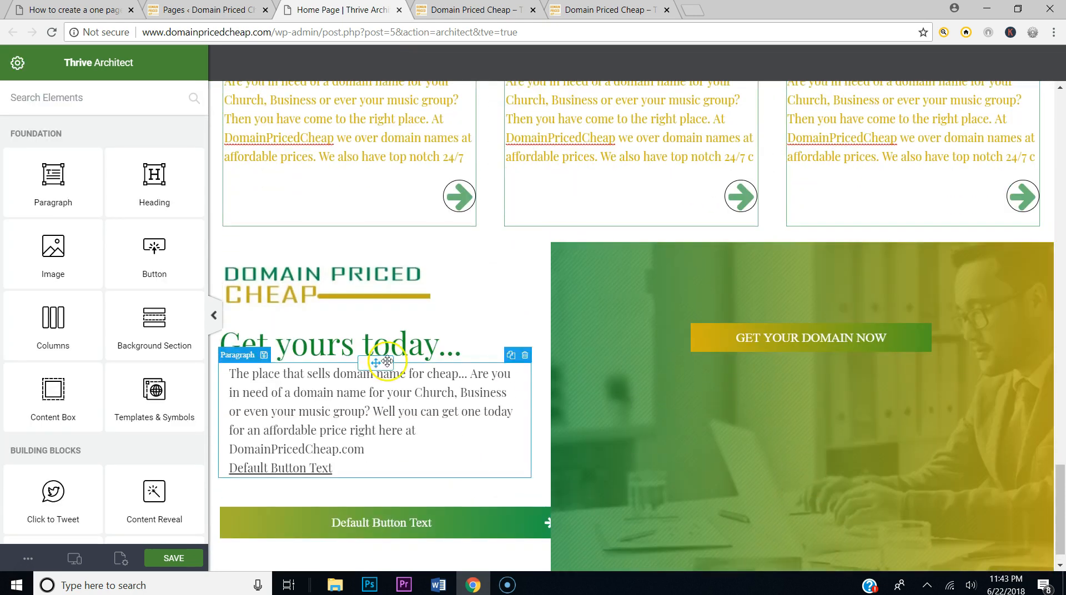
{"action": "left_click", "coordinate": [379, 284]}
{"action": "left_click", "coordinate": [424, 258]}
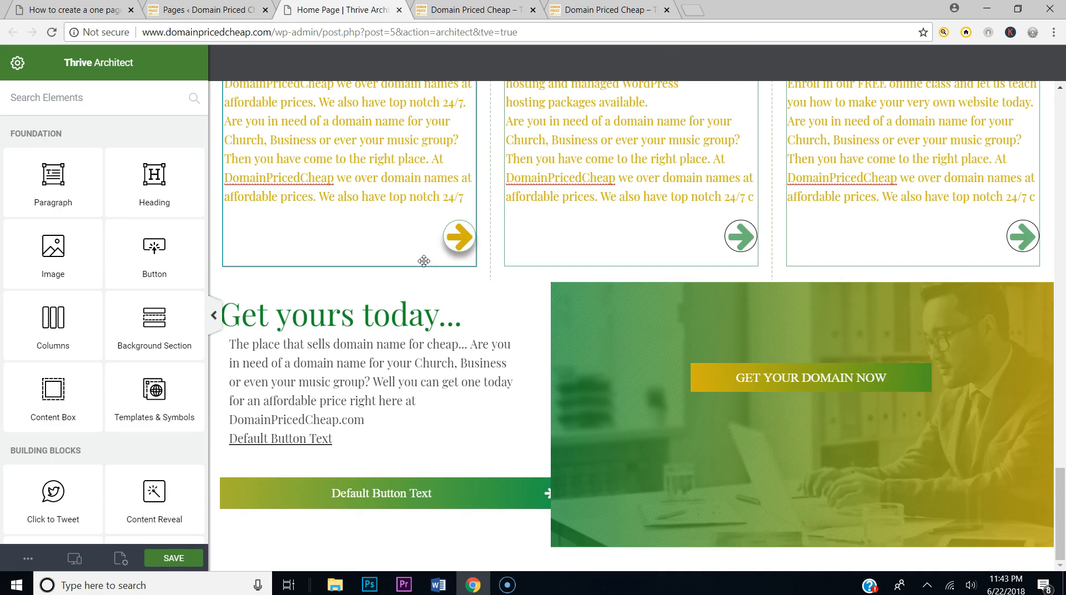
{"action": "left_click", "coordinate": [747, 381]}
{"action": "left_click", "coordinate": [917, 360]}
{"action": "left_click", "coordinate": [931, 359]}
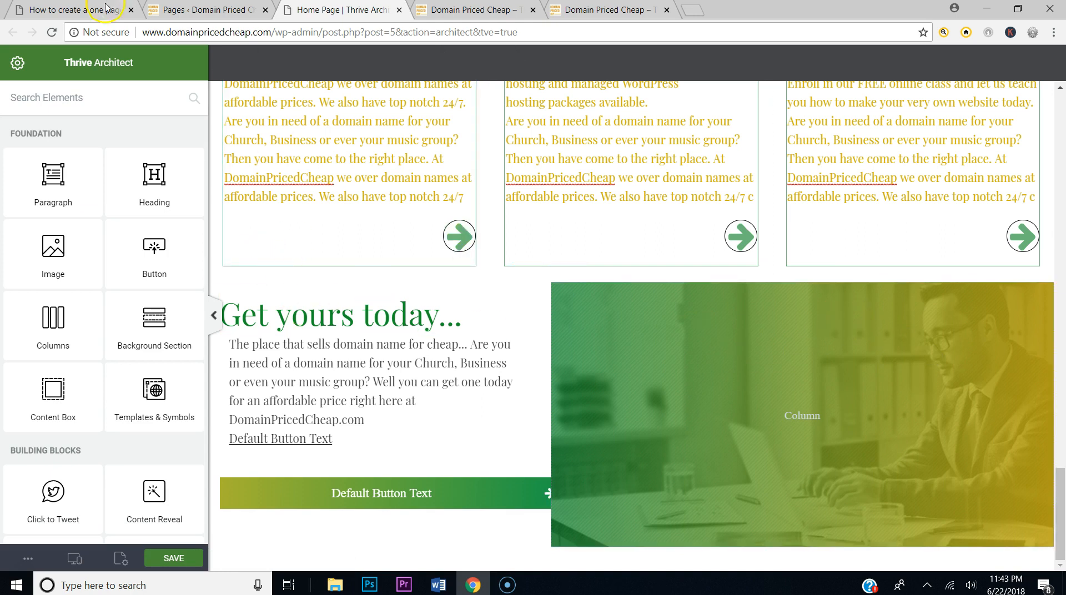
Step: Check the reference's Did You Enroll? section and replace the copied block's right column background image with the online class picture from the media library
{"action": "left_click", "coordinate": [75, 10]}
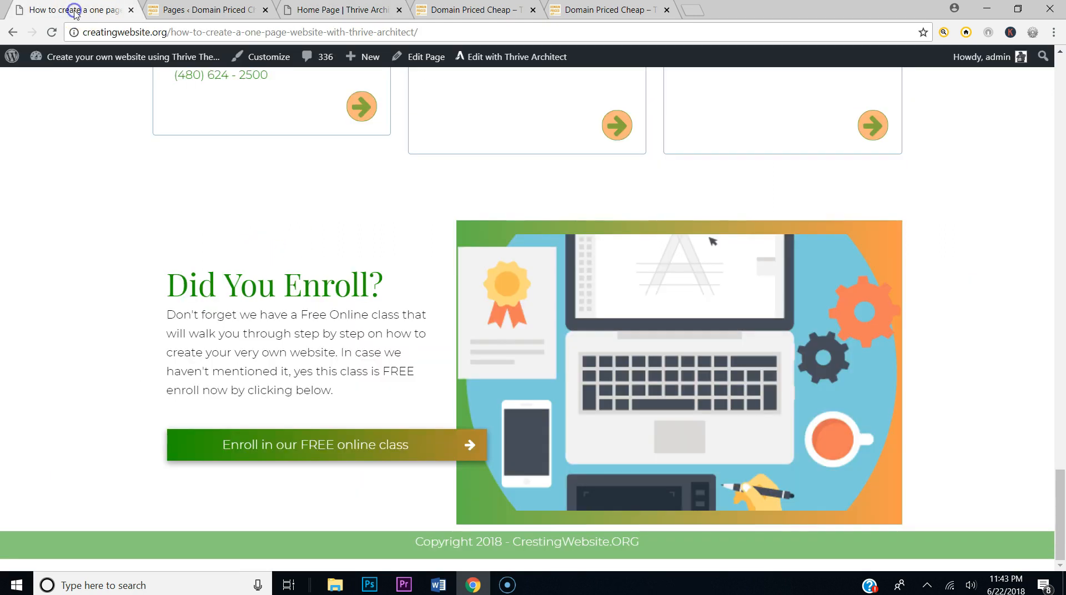
{"action": "left_click", "coordinate": [321, 8]}
{"action": "left_click", "coordinate": [675, 355]}
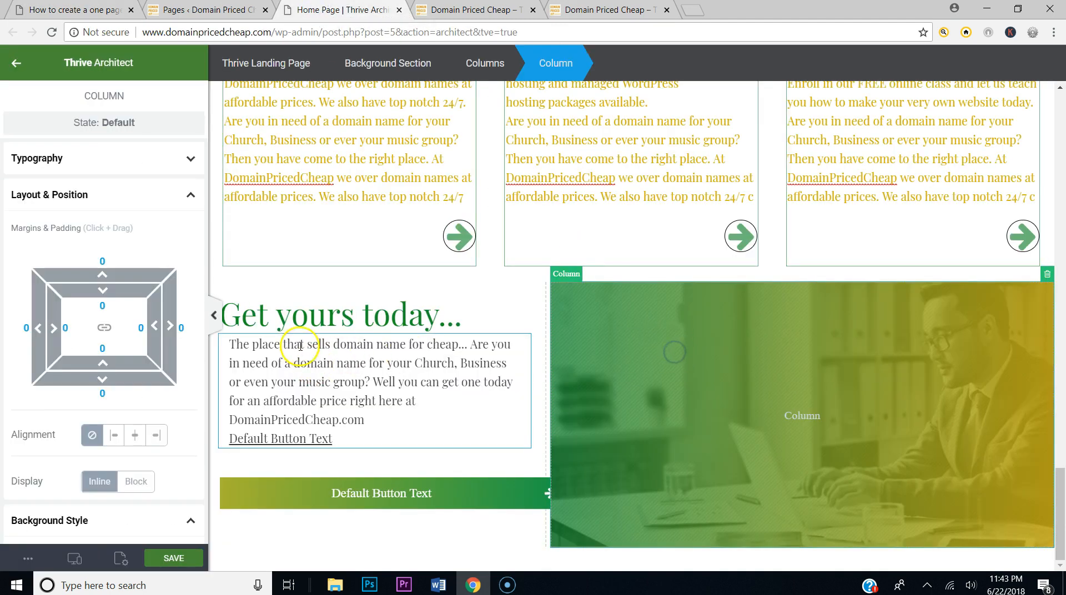
{"action": "left_click", "coordinate": [151, 207]}
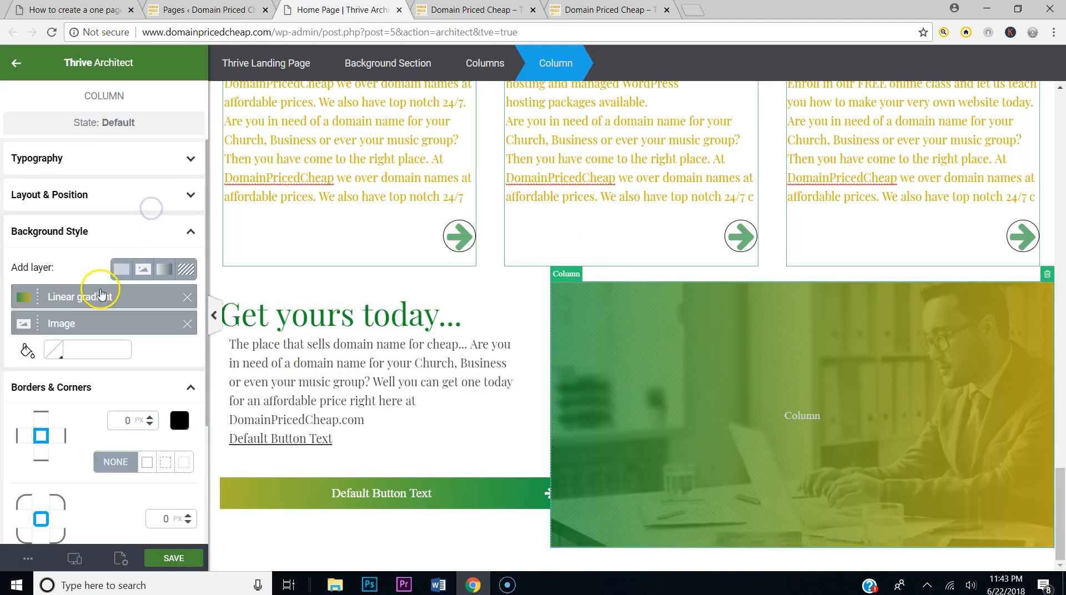
{"action": "left_click", "coordinate": [72, 321]}
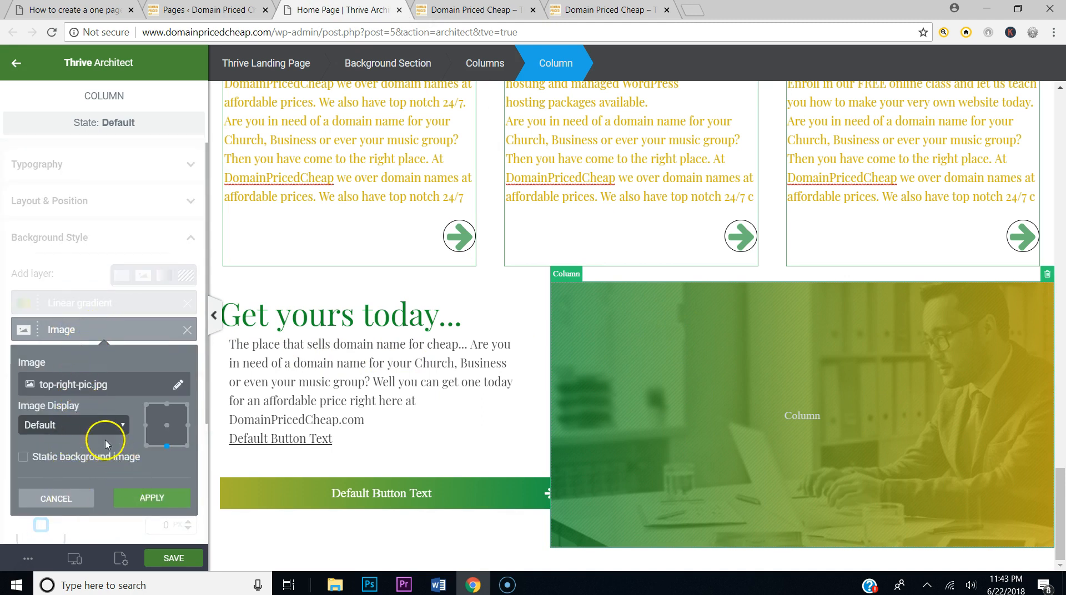
{"action": "left_click", "coordinate": [85, 387]}
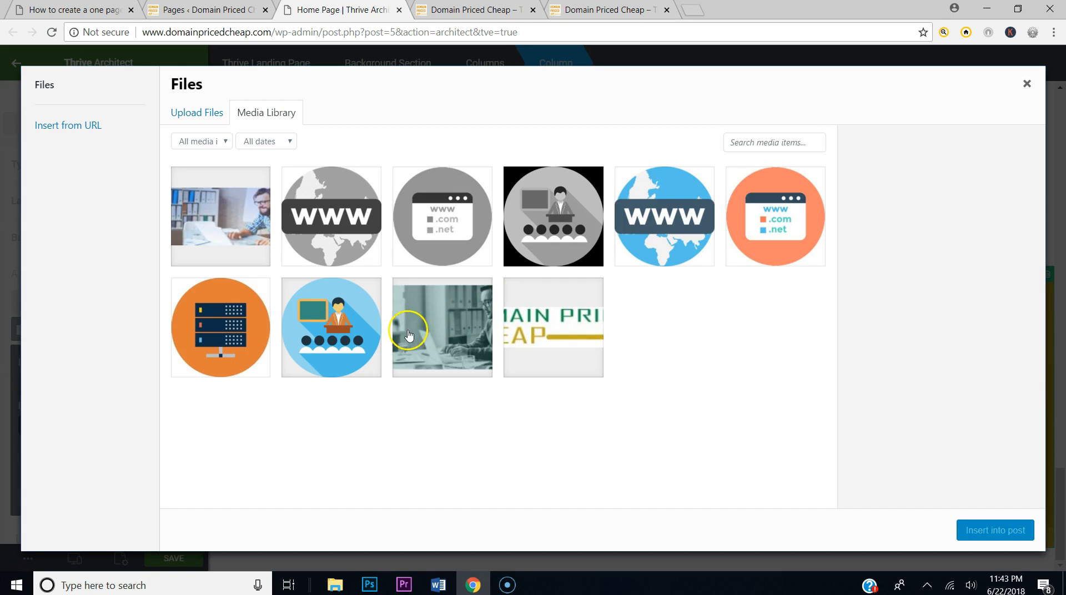
{"action": "left_click", "coordinate": [356, 340]}
{"action": "left_click", "coordinate": [995, 529]}
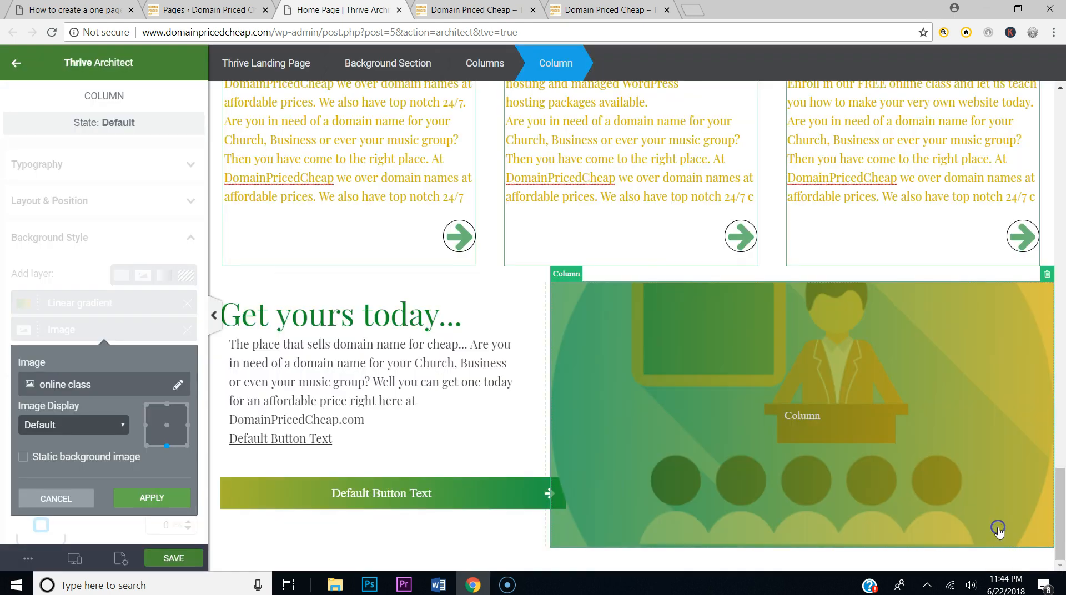
Step: Recheck the reference, upload online class from the Building the Website folder, and apply it as the right column's background image
{"action": "left_click", "coordinate": [38, 10]}
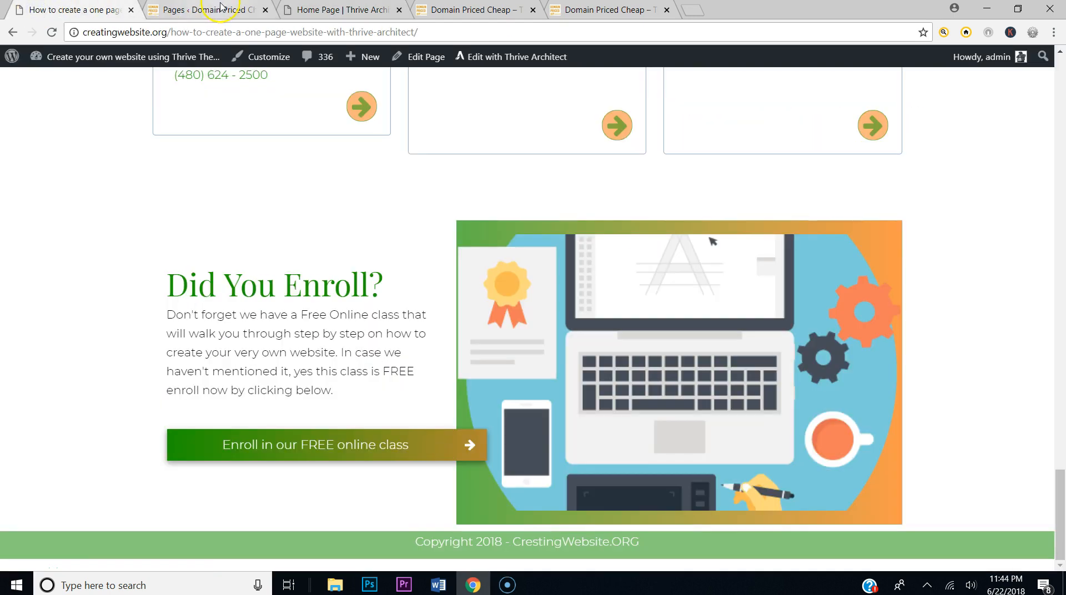
{"action": "left_click", "coordinate": [308, 12]}
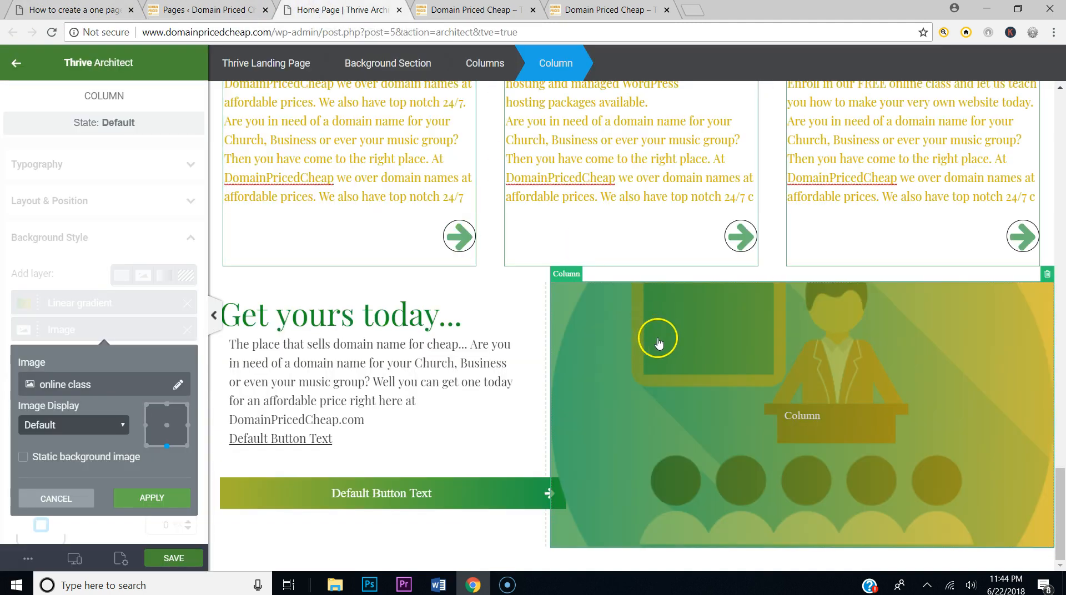
{"action": "left_click", "coordinate": [100, 386]}
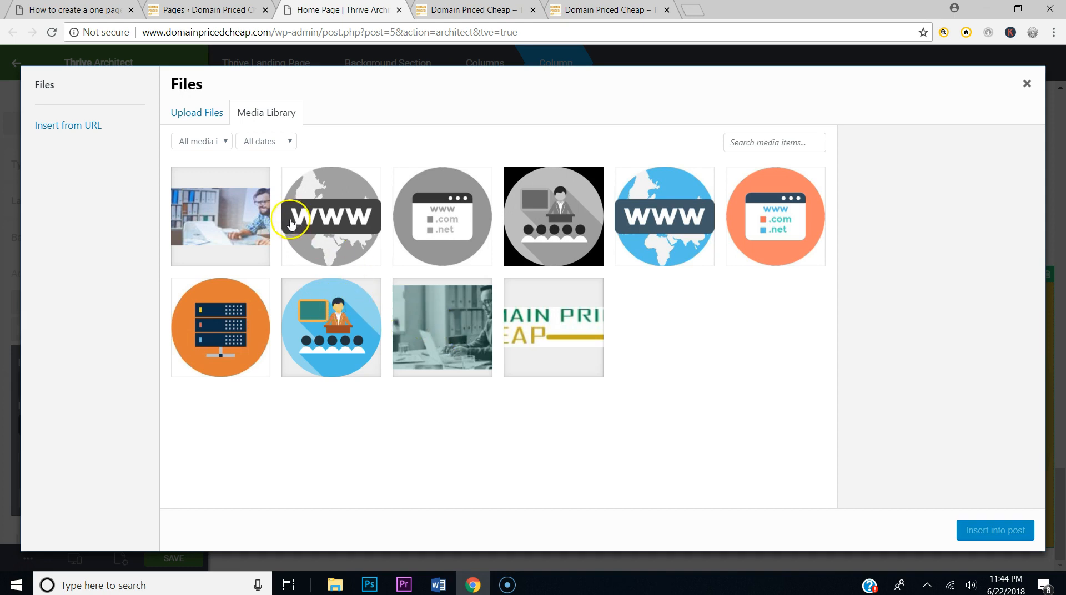
{"action": "left_click", "coordinate": [219, 118]}
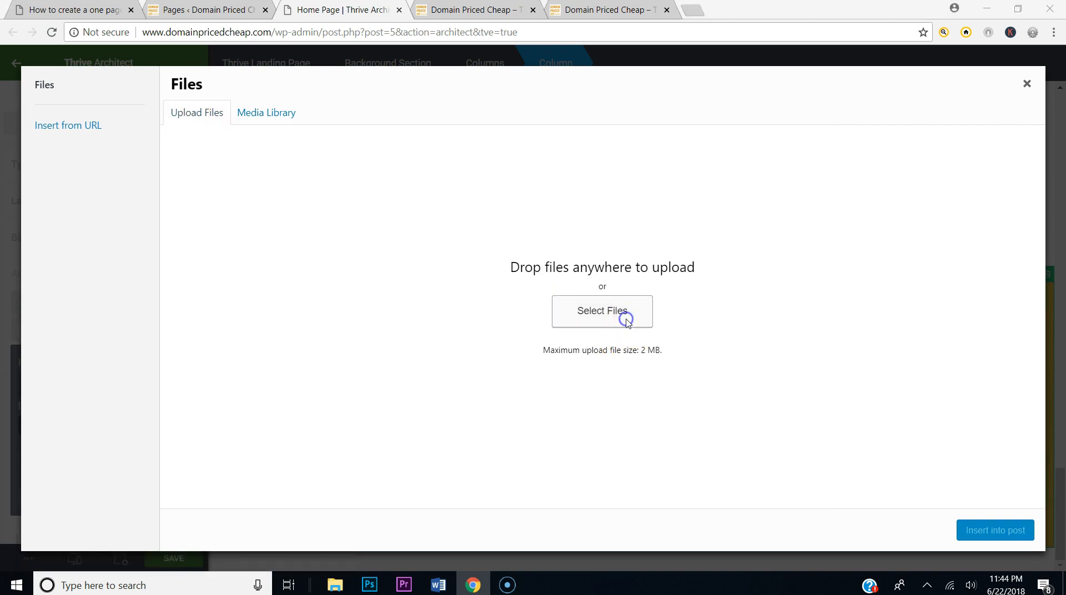
{"action": "left_click", "coordinate": [623, 315]}
{"action": "scroll", "coordinate": [334, 209], "scroll_direction": "down", "scroll_amount": 1}
{"action": "scroll", "coordinate": [344, 208], "scroll_direction": "up", "scroll_amount": 1}
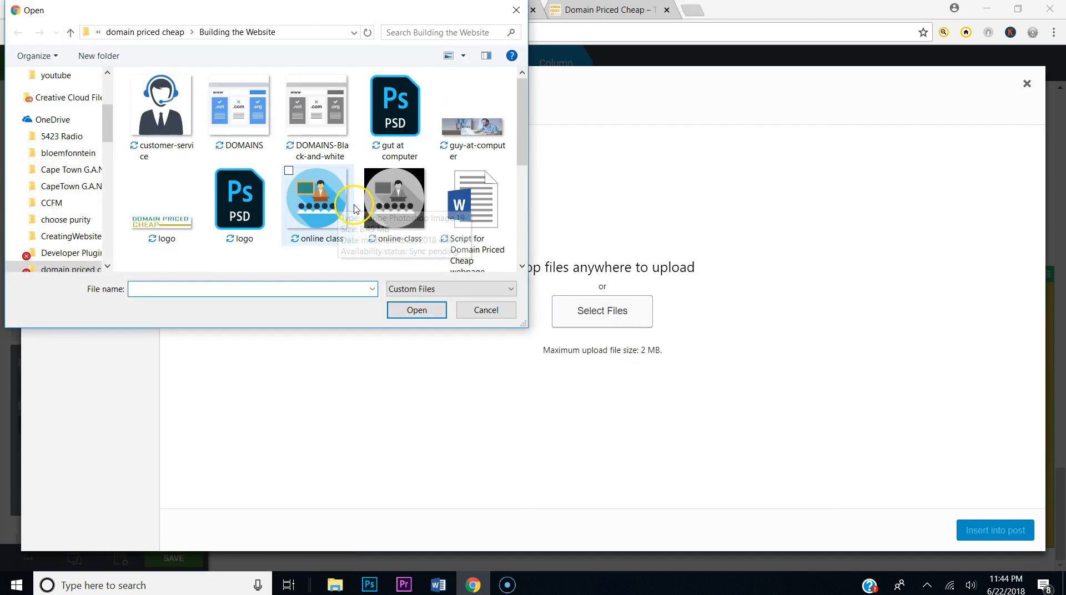
{"action": "scroll", "coordinate": [357, 208], "scroll_direction": "down", "scroll_amount": 3}
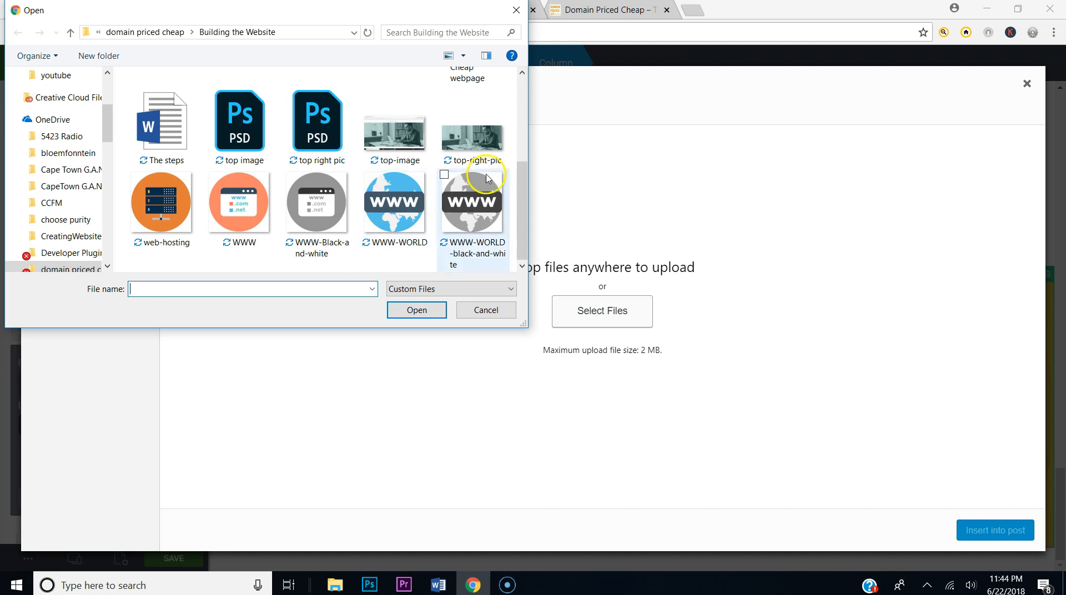
{"action": "left_click_drag", "start_coordinate": [528, 198], "coordinate": [526, 150]}
{"action": "left_click", "coordinate": [309, 96]}
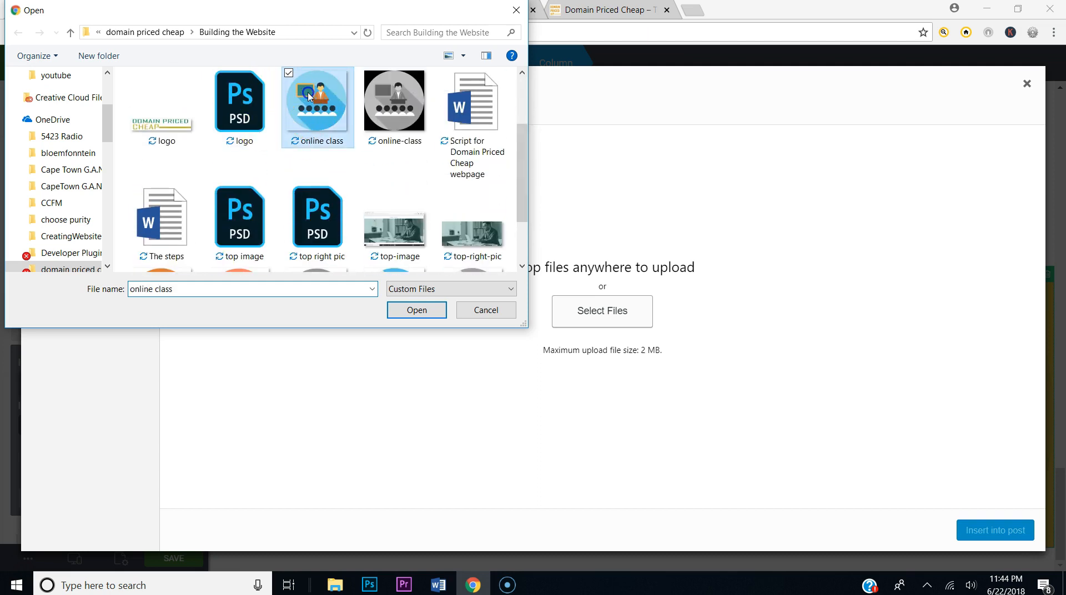
{"action": "left_click", "coordinate": [436, 311]}
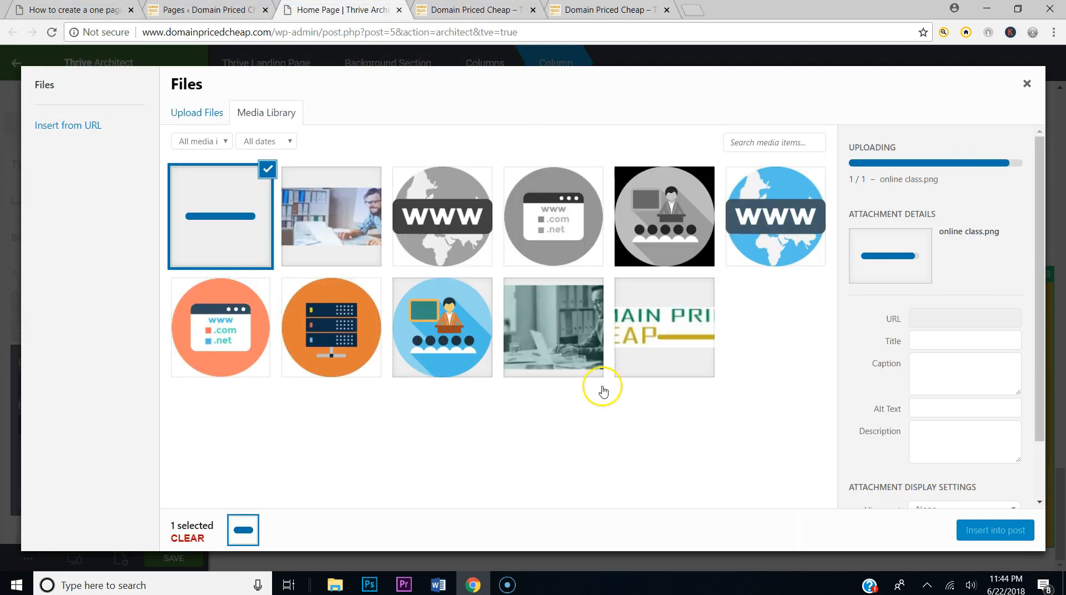
{"action": "left_click", "coordinate": [985, 531]}
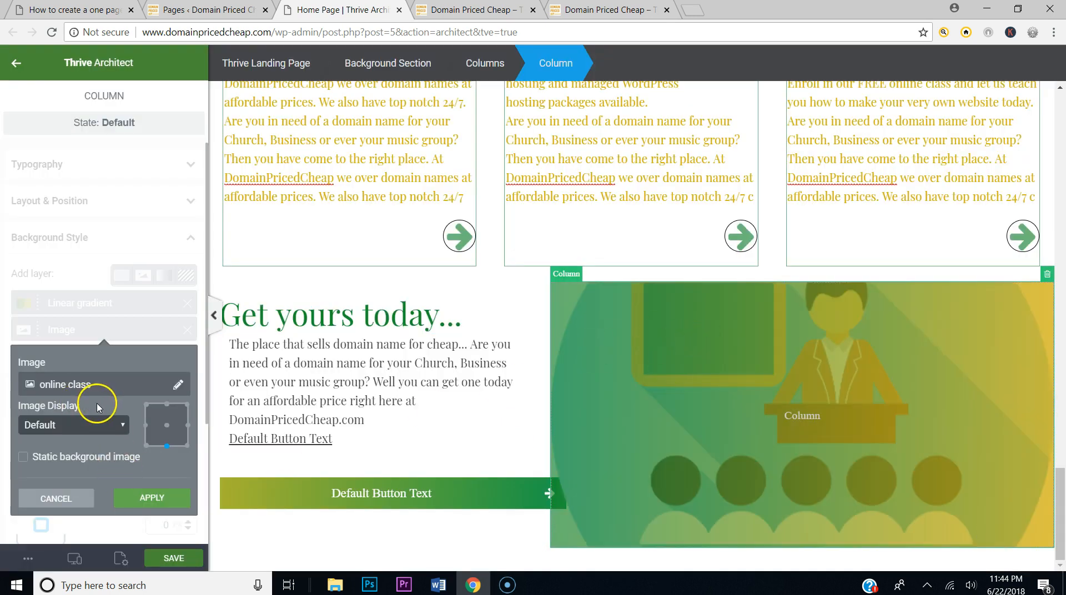
{"action": "left_click", "coordinate": [133, 499]}
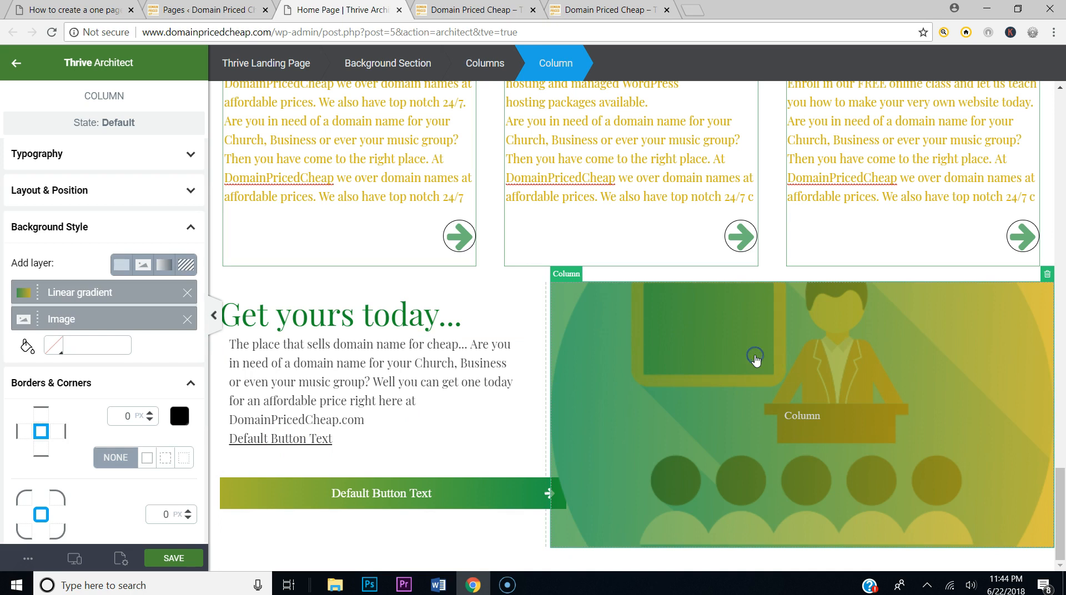
Step: Make the green stop of the right column's linear gradient fully transparent and set the yellow stop's opacity to 39%, checking against the reference
{"action": "left_click", "coordinate": [119, 293]}
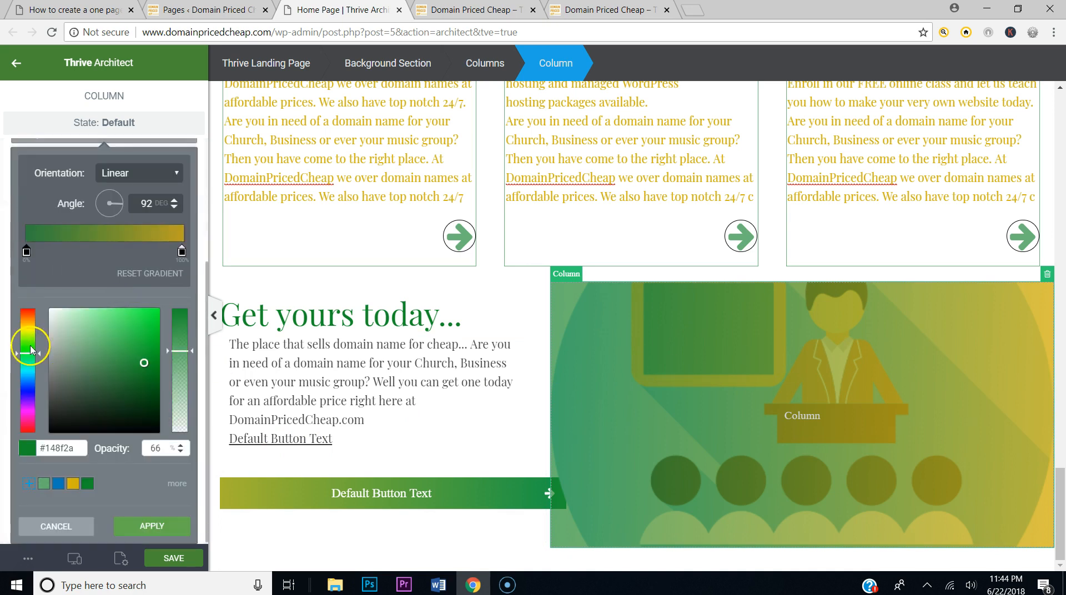
{"action": "left_click_drag", "start_coordinate": [177, 357], "coordinate": [166, 438]}
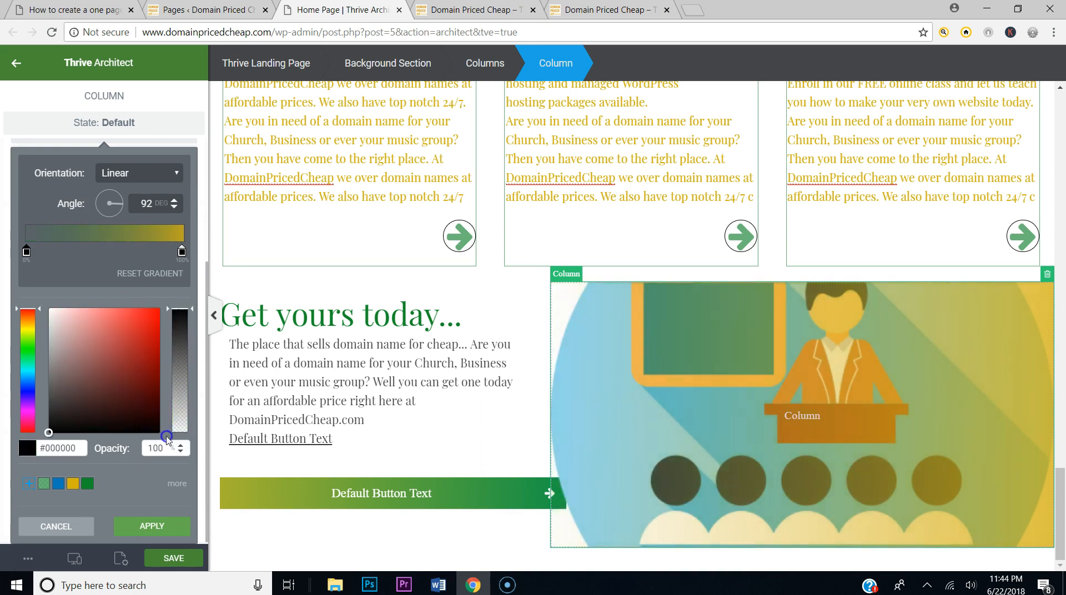
{"action": "left_click", "coordinate": [181, 250]}
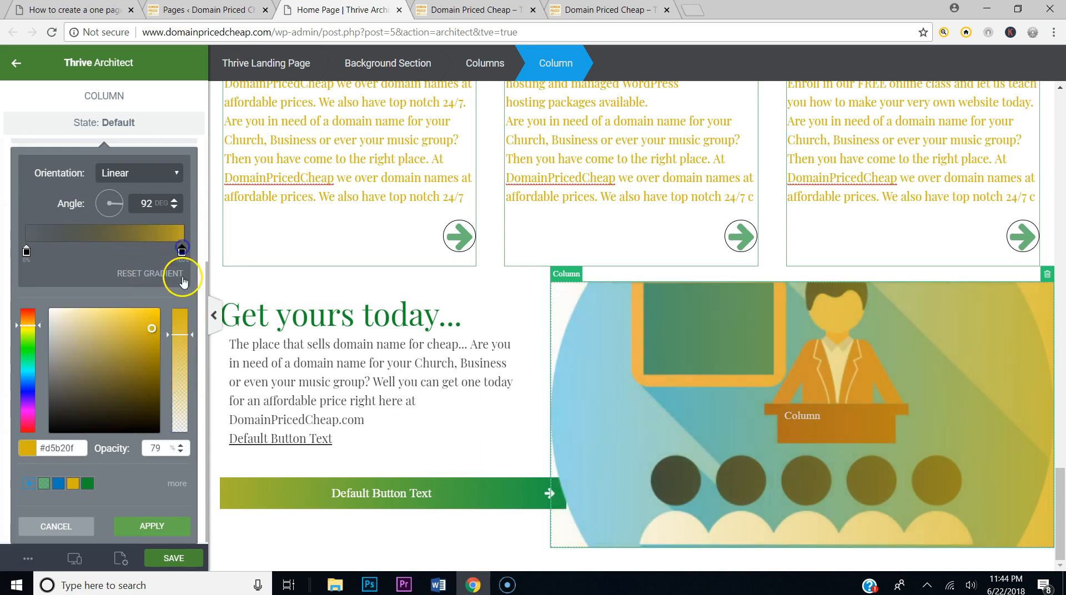
{"action": "left_click_drag", "start_coordinate": [177, 355], "coordinate": [175, 374]}
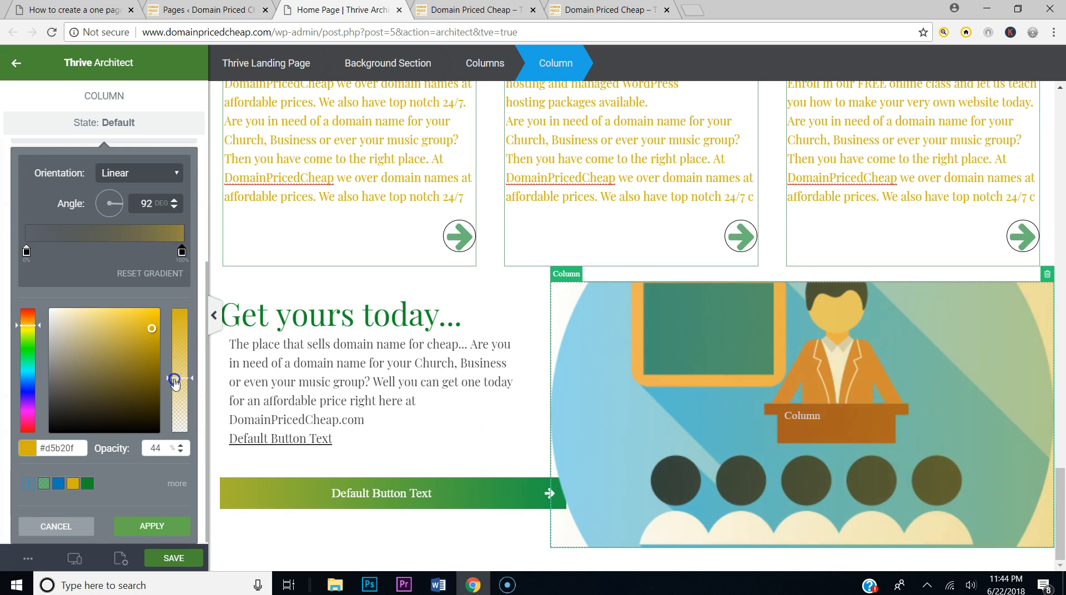
{"action": "left_click", "coordinate": [100, 12]}
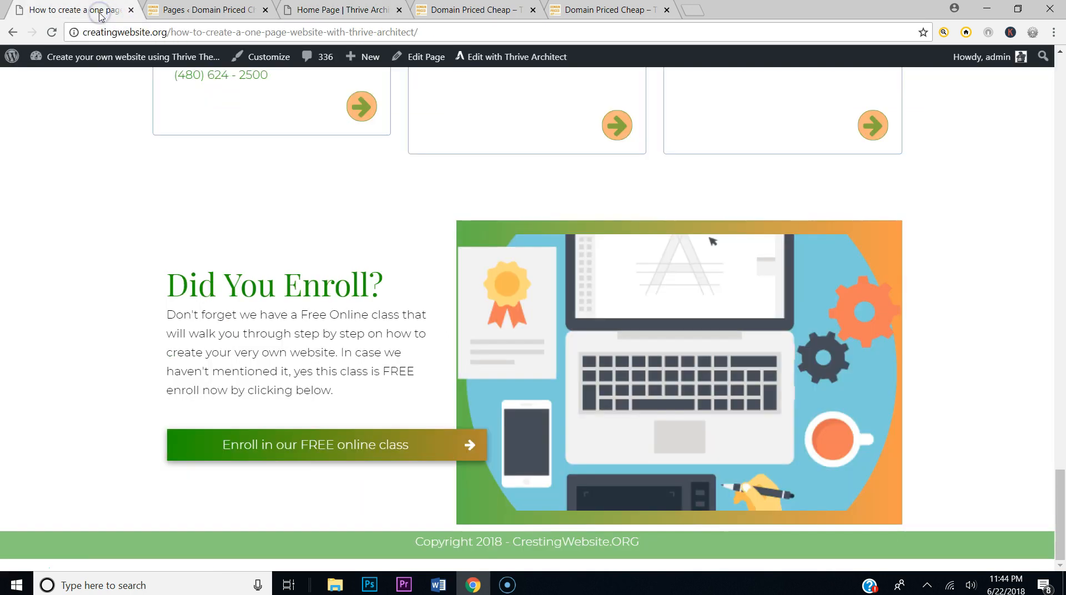
{"action": "left_click", "coordinate": [351, 10]}
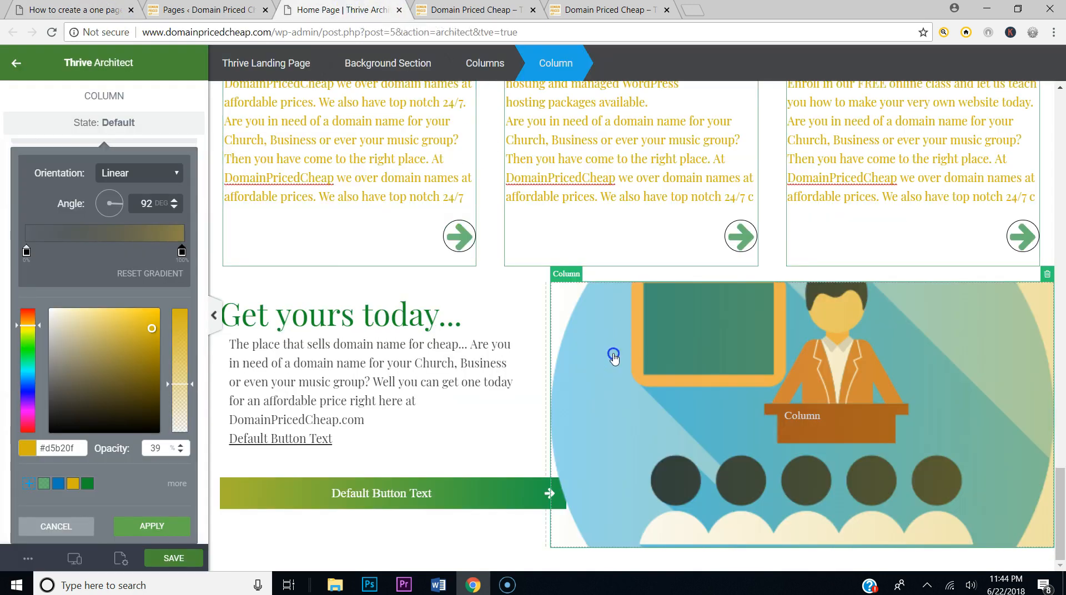
{"action": "left_click", "coordinate": [154, 527]}
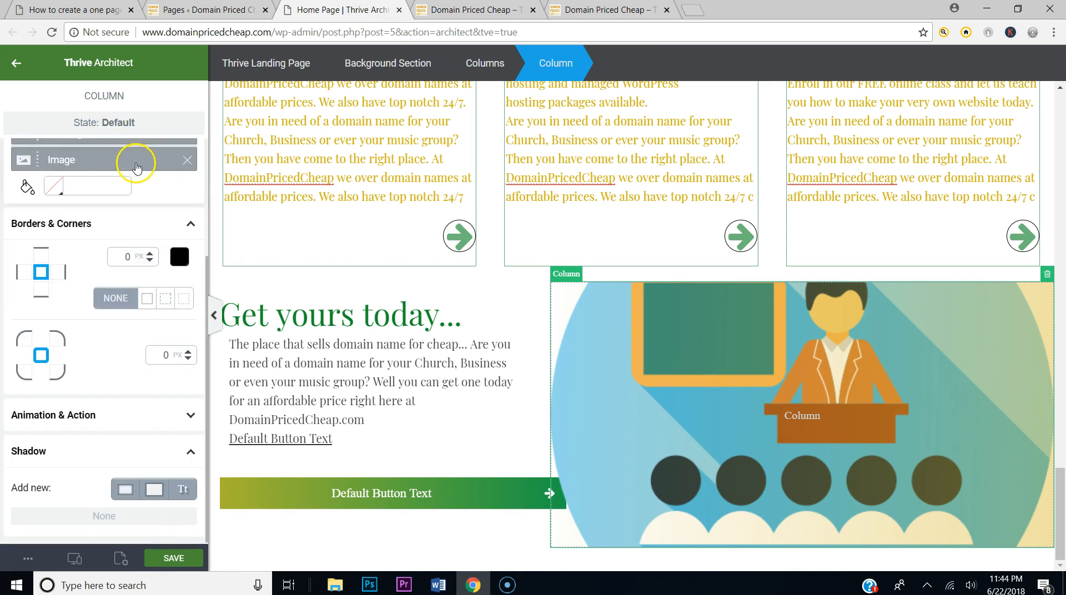
{"action": "scroll", "coordinate": [146, 178], "scroll_direction": "up", "scroll_amount": 3}
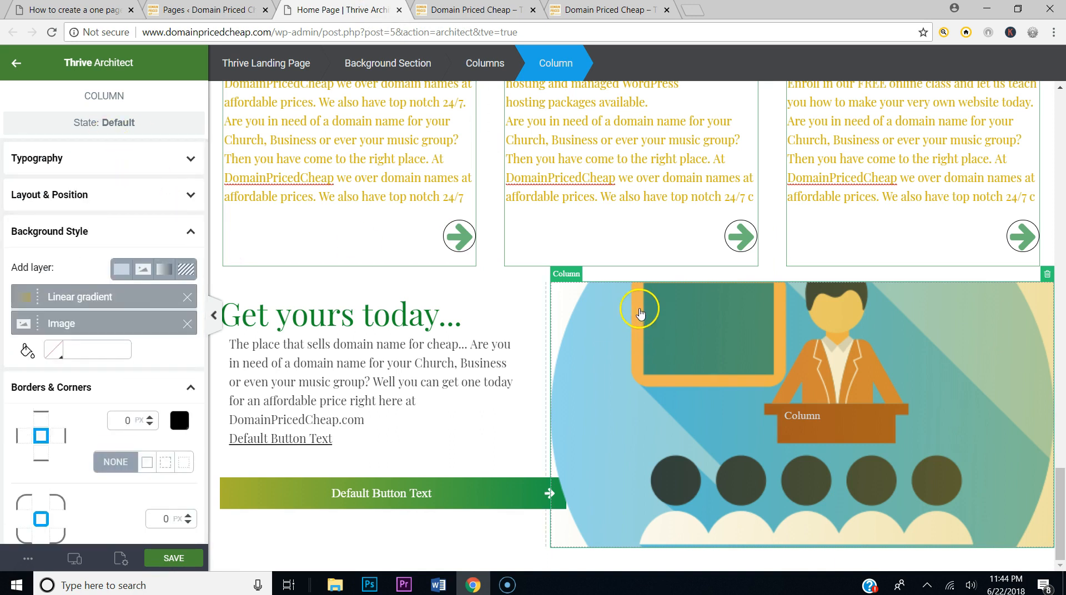
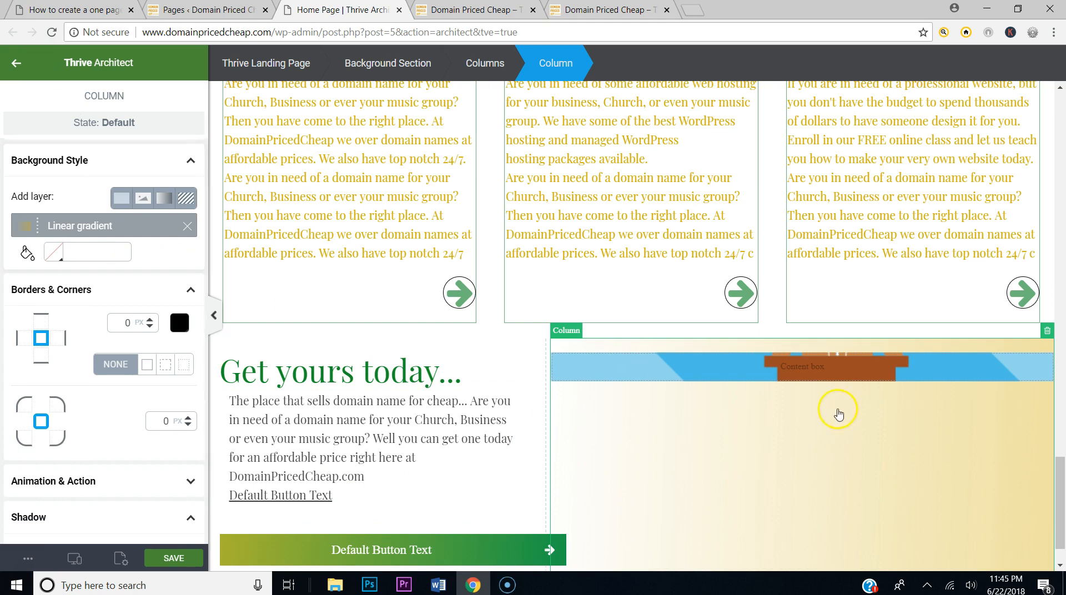
Step: Set the minimum height of the content box holding the online class picture to 401 px
{"action": "left_click", "coordinate": [852, 374]}
{"action": "left_click_drag", "start_coordinate": [18, 185], "coordinate": [61, 187]}
{"action": "scroll", "coordinate": [454, 234], "scroll_direction": "down", "scroll_amount": 2}
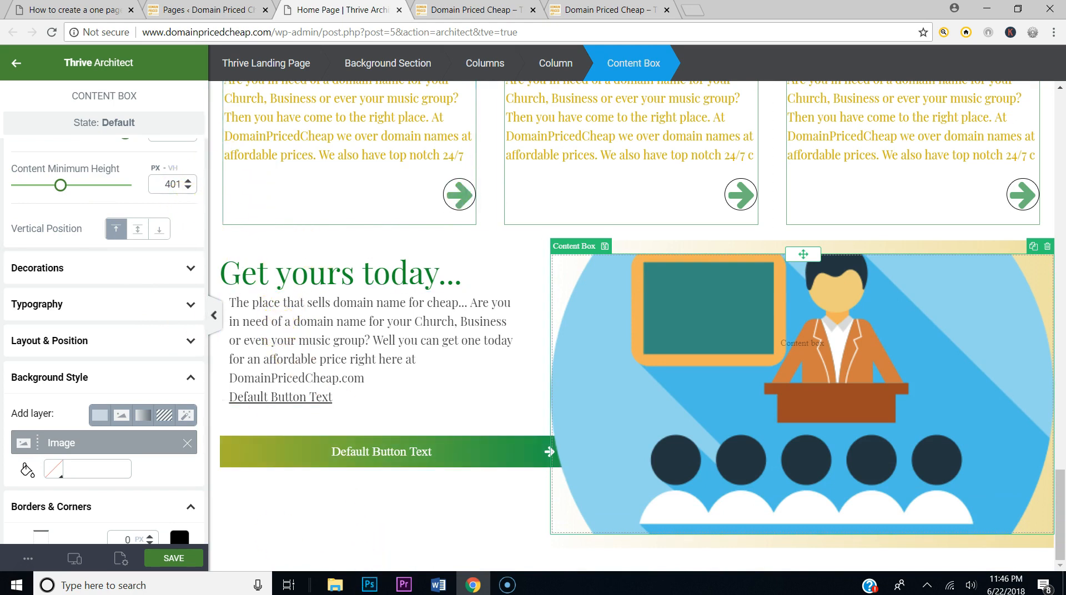
Step: Compare with the reference's Did You Enroll? section and try to increase the maximum width of the picture's content box
{"action": "left_click", "coordinate": [50, 9]}
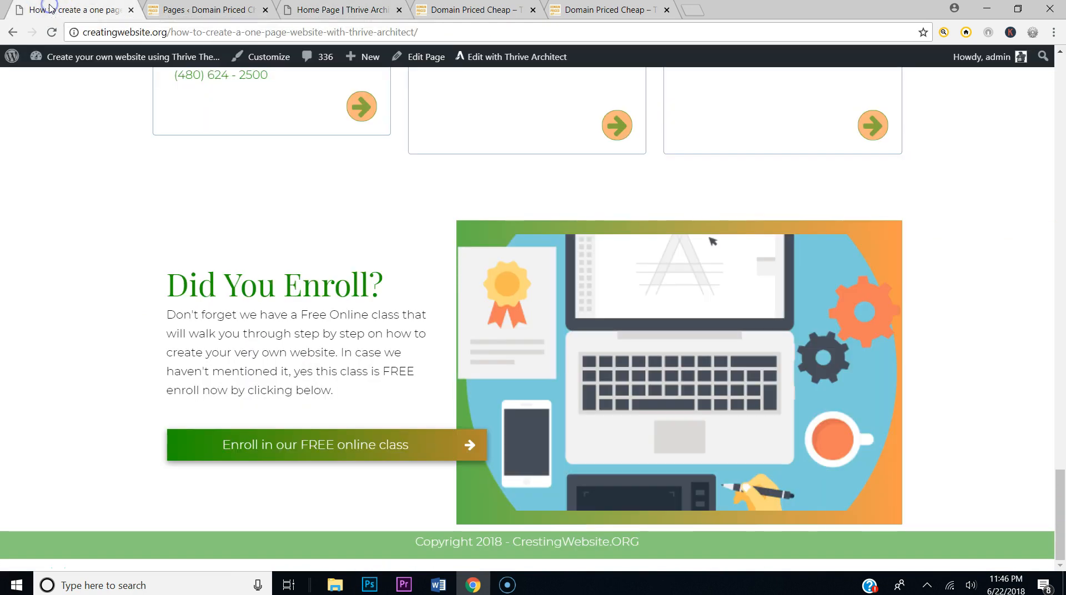
{"action": "left_click", "coordinate": [319, 9]}
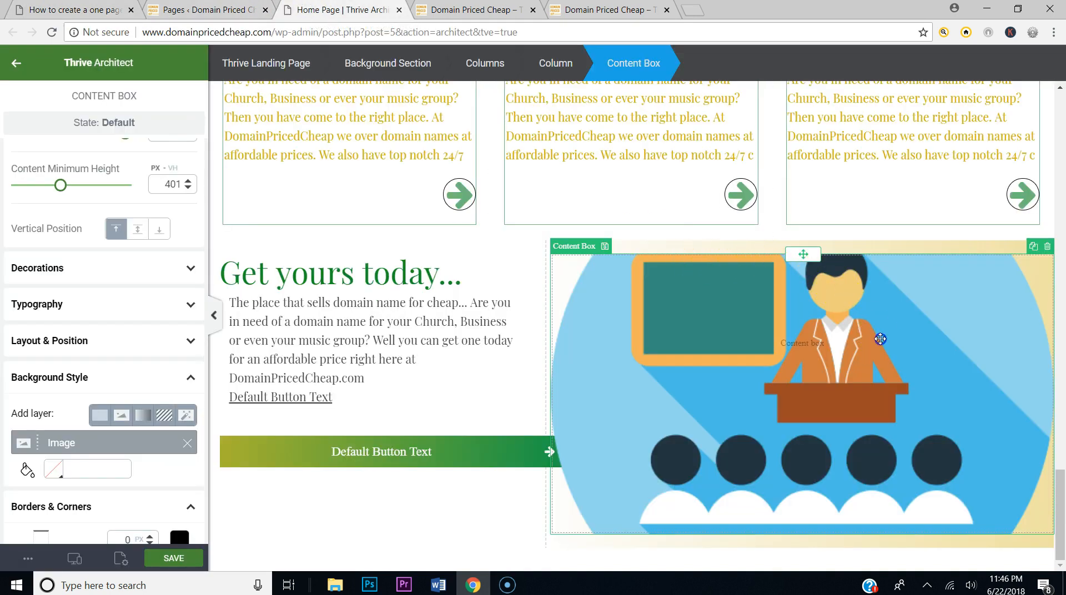
{"action": "scroll", "coordinate": [83, 211], "scroll_direction": "up", "scroll_amount": 2}
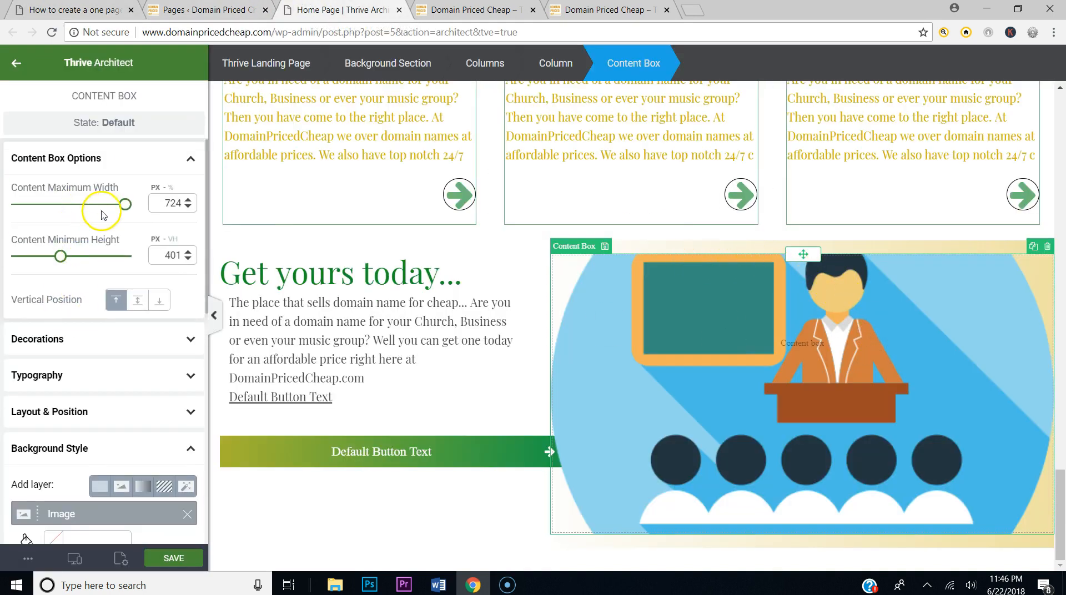
{"action": "mouse_move", "coordinate": [125, 206]}
{"action": "left_mouse_down"}
{"action": "mouse_move", "coordinate": [92, 206]}
{"action": "mouse_move", "coordinate": [133, 210]}
{"action": "left_mouse_up"}
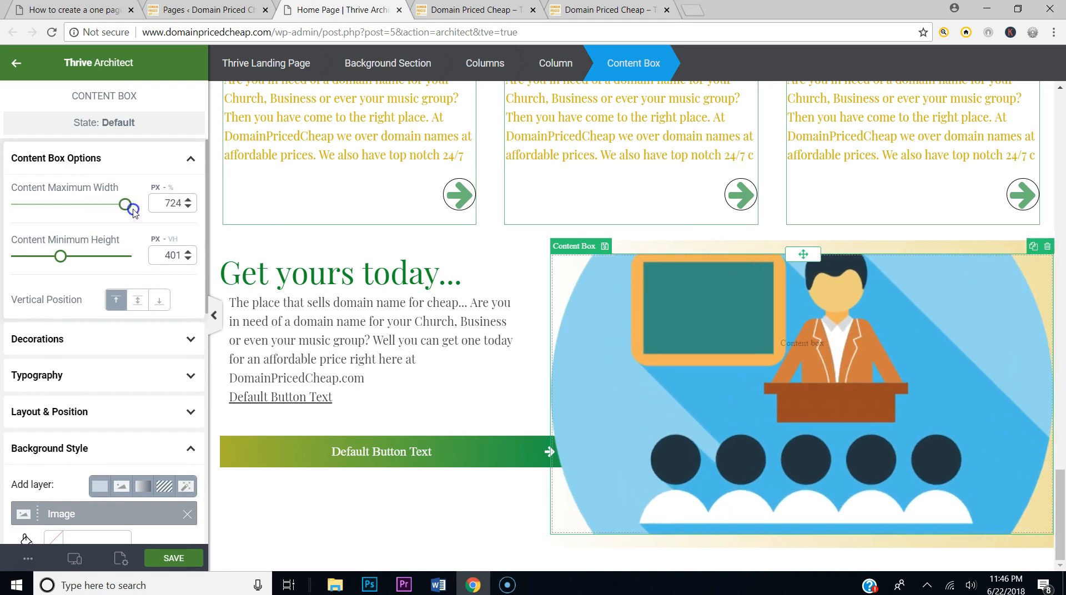
Step: Set the picture column's right margin to 45 and its left margin to 25, and select the content box around the Get yours today text
{"action": "left_click", "coordinate": [555, 63]}
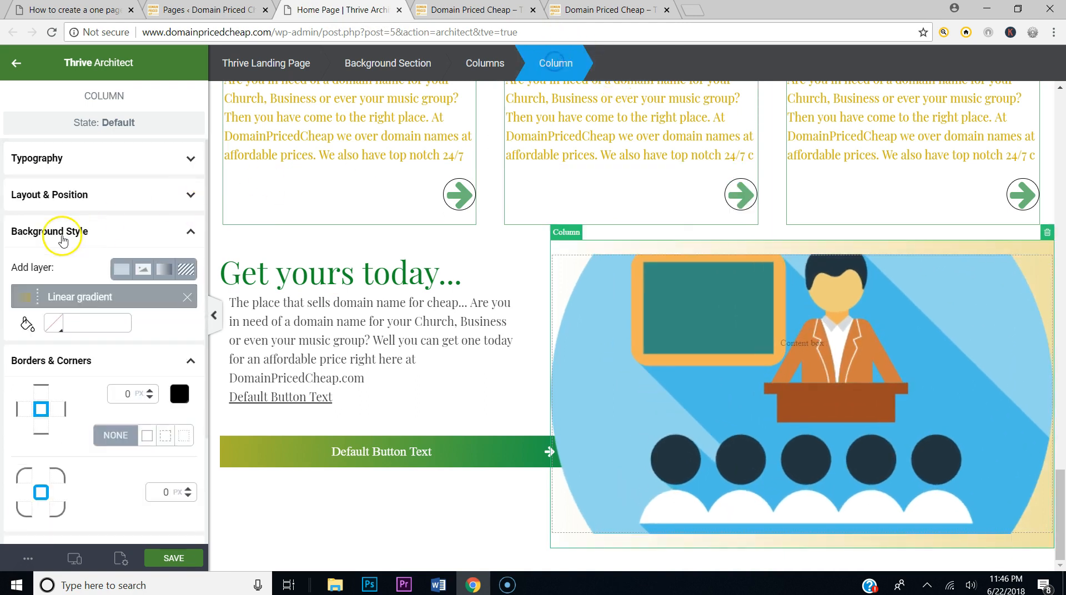
{"action": "left_click", "coordinate": [114, 204]}
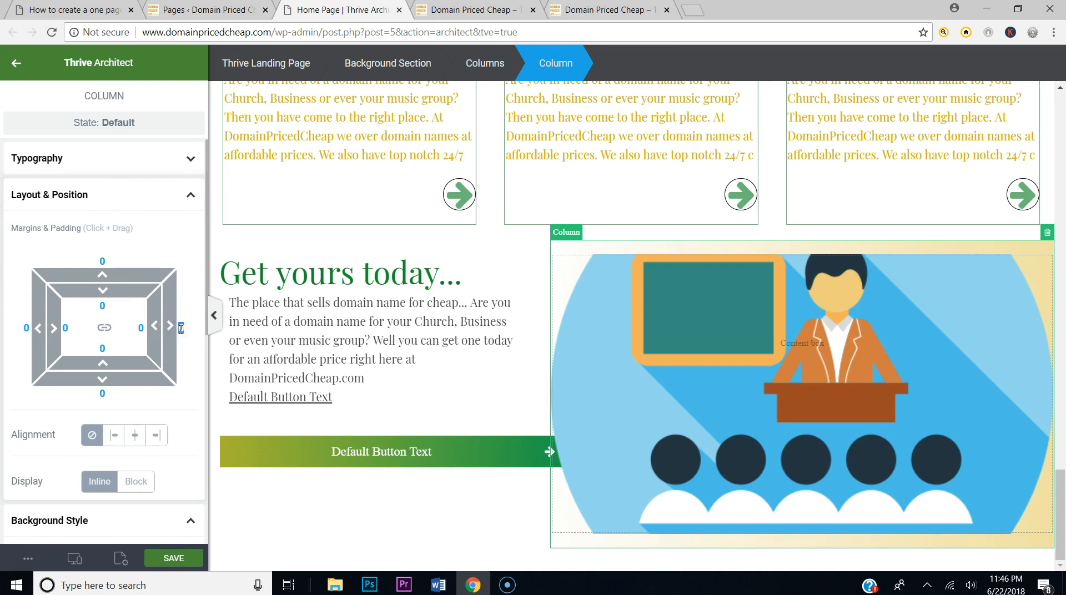
{"action": "type", "text": "45"}
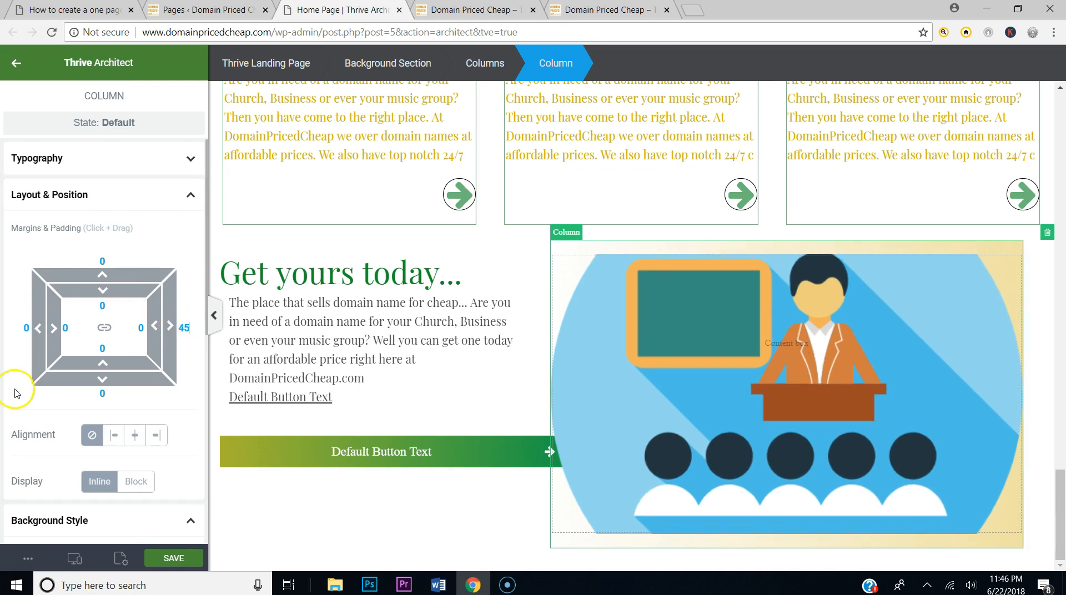
{"action": "type", "text": "25"}
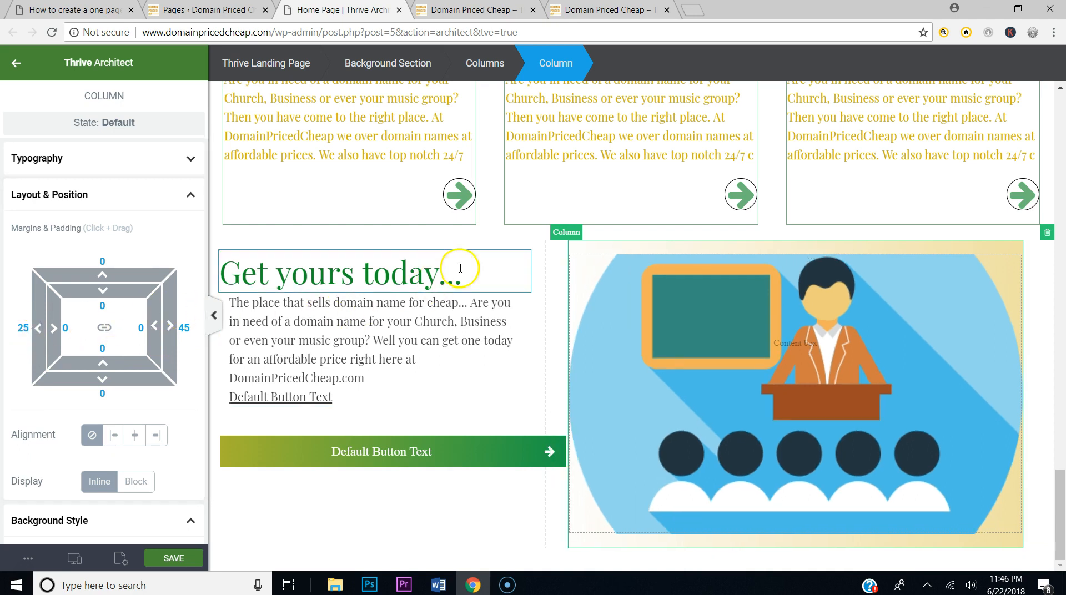
{"action": "left_click", "coordinate": [508, 243]}
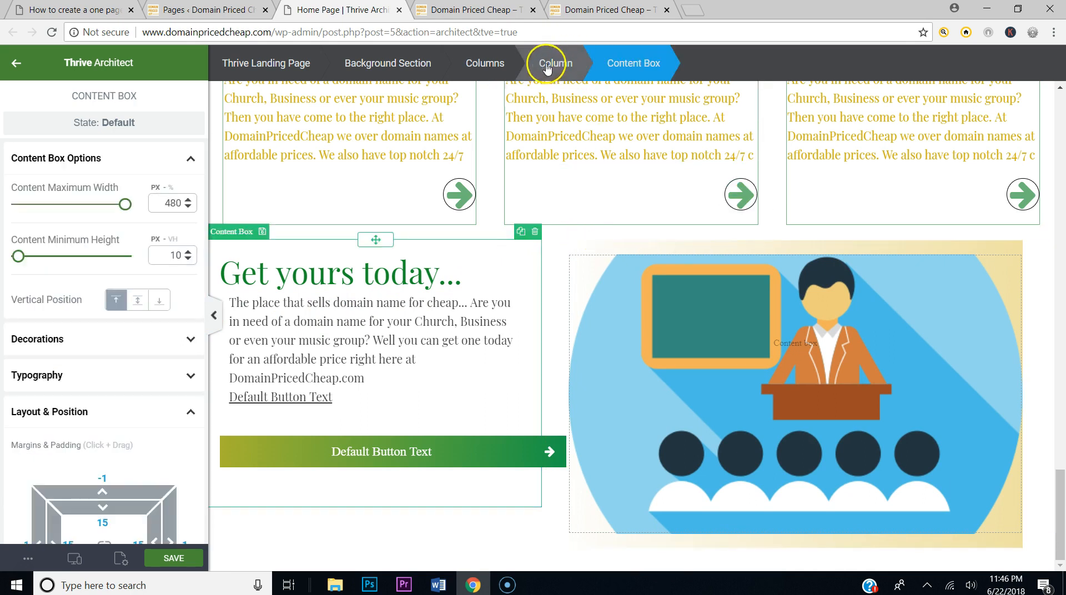
Step: Set the Get yours today columns' left margin to 25 and right margin to 35, save, and narrow the text column slightly
{"action": "left_click", "coordinate": [494, 64]}
{"action": "scroll", "coordinate": [41, 444], "scroll_direction": "down", "scroll_amount": 6}
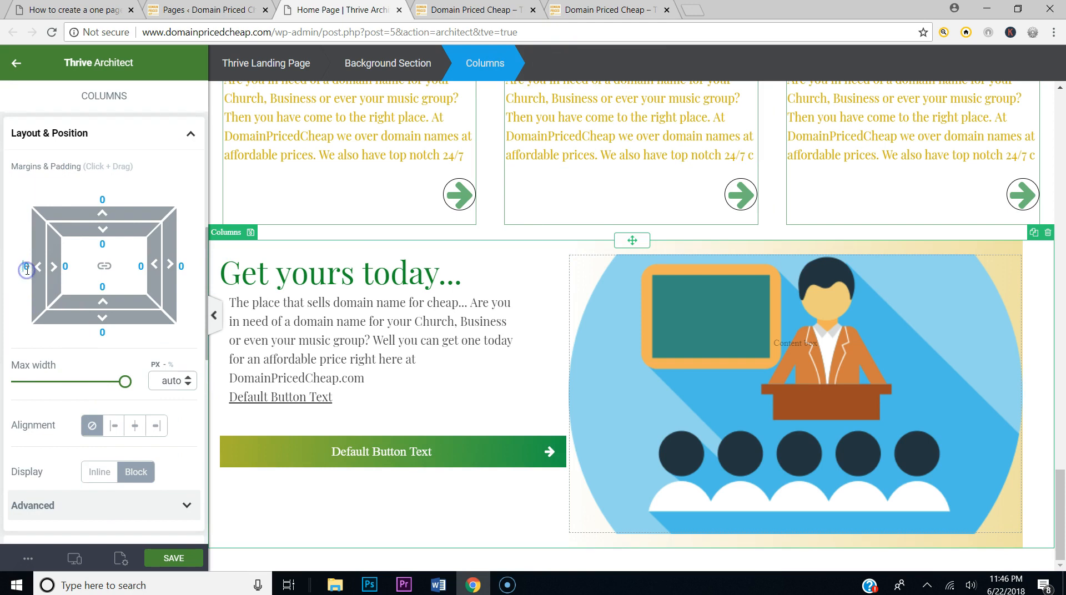
{"action": "left_click_drag", "start_coordinate": [26, 267], "coordinate": [57, 276]}
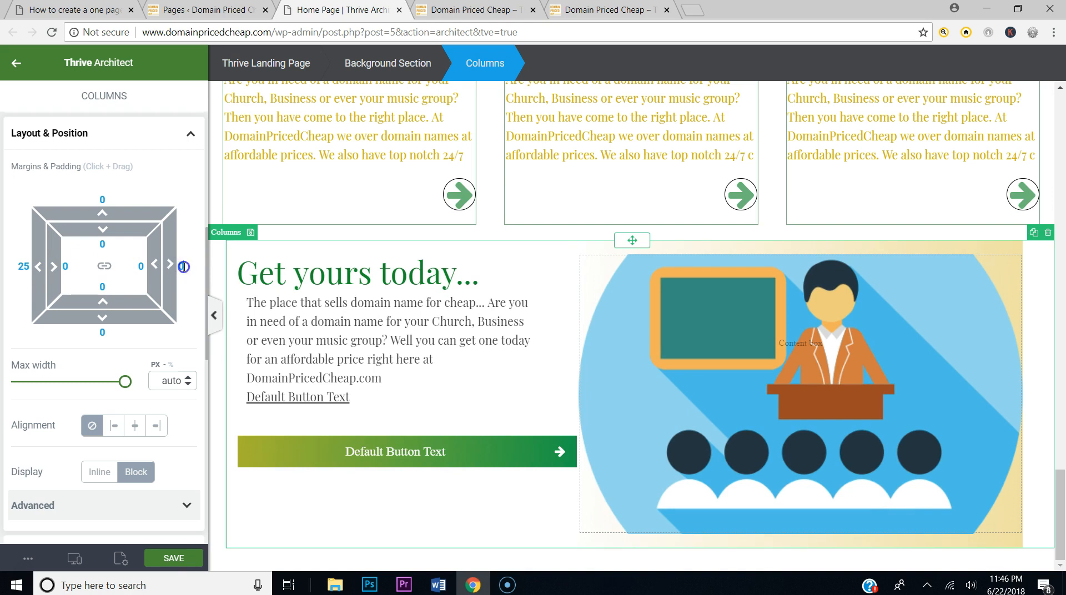
{"action": "left_click", "coordinate": [178, 267]}
{"action": "type", "text": "35"}
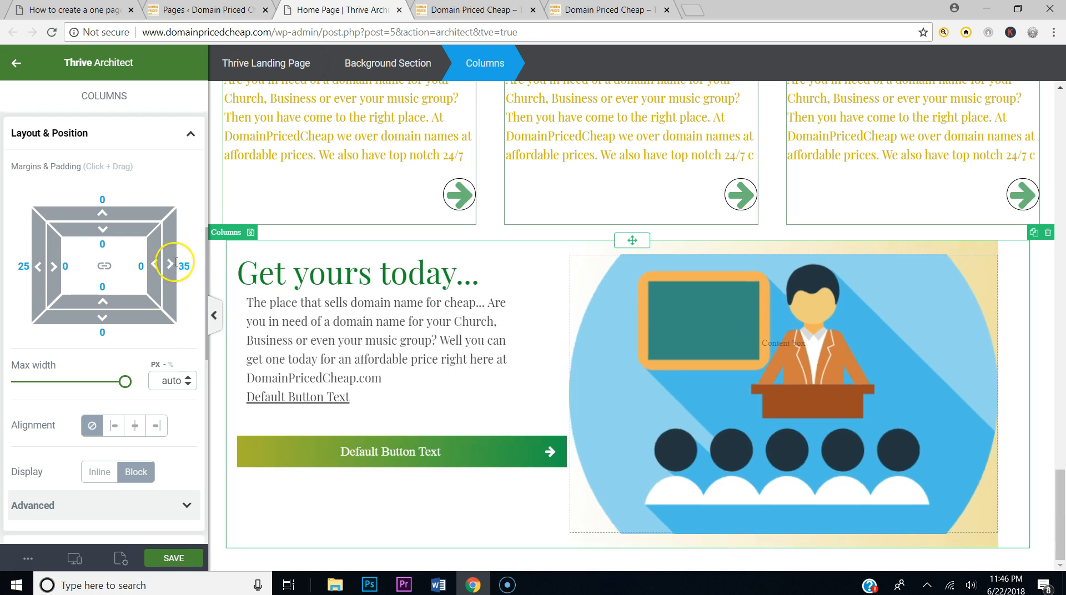
{"action": "left_click", "coordinate": [162, 559]}
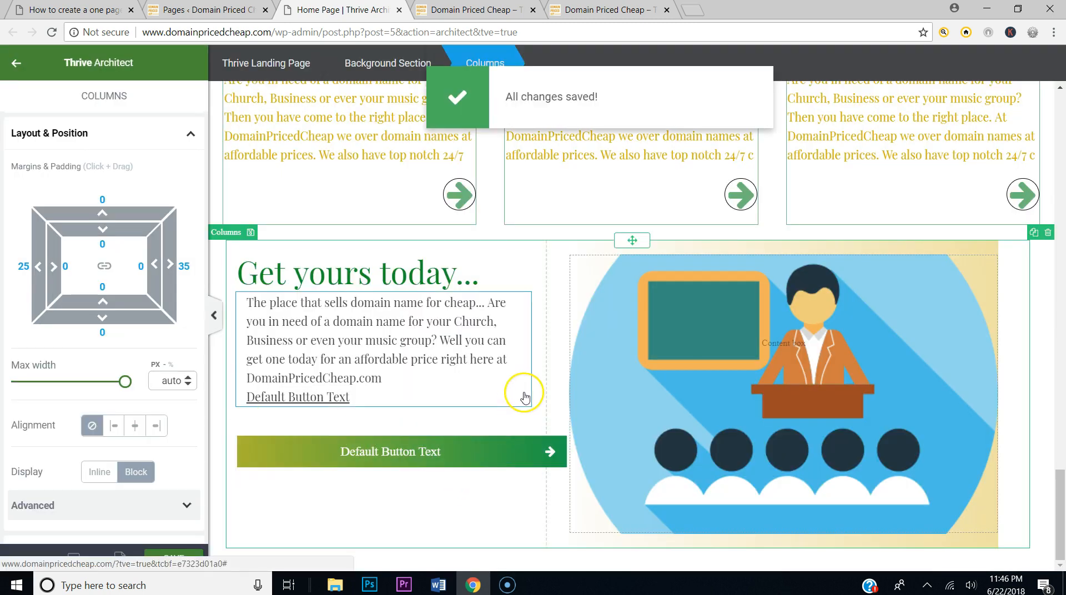
{"action": "left_click_drag", "start_coordinate": [547, 352], "coordinate": [520, 352]}
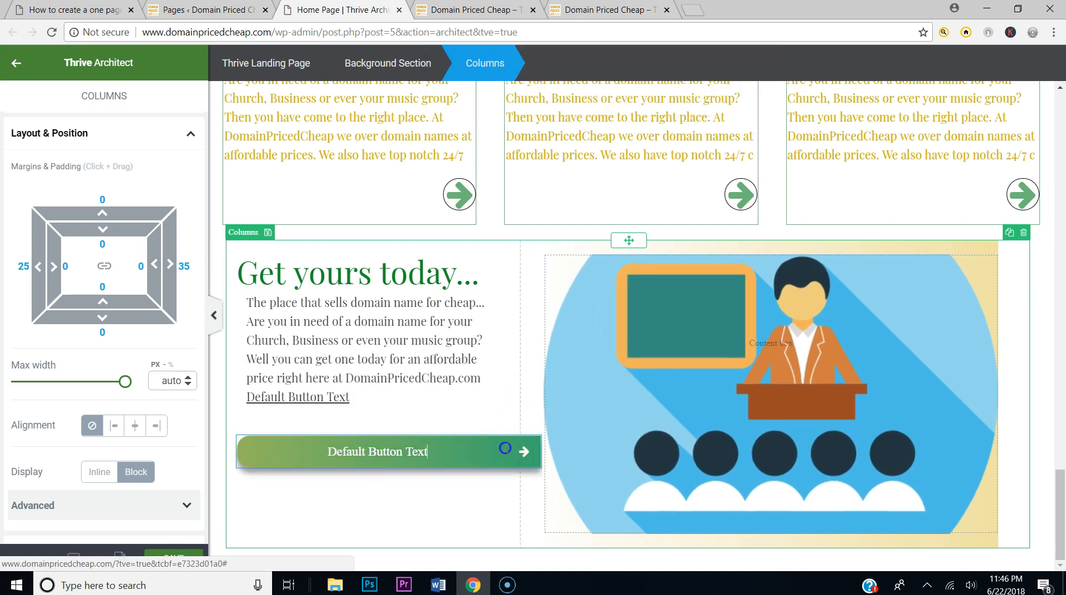
Step: Reduce the right padding of the Default Button Text button to 14
{"action": "left_click", "coordinate": [505, 448]}
{"action": "scroll", "coordinate": [81, 272], "scroll_direction": "up", "scroll_amount": 1}
{"action": "scroll", "coordinate": [95, 289], "scroll_direction": "down", "scroll_amount": 1}
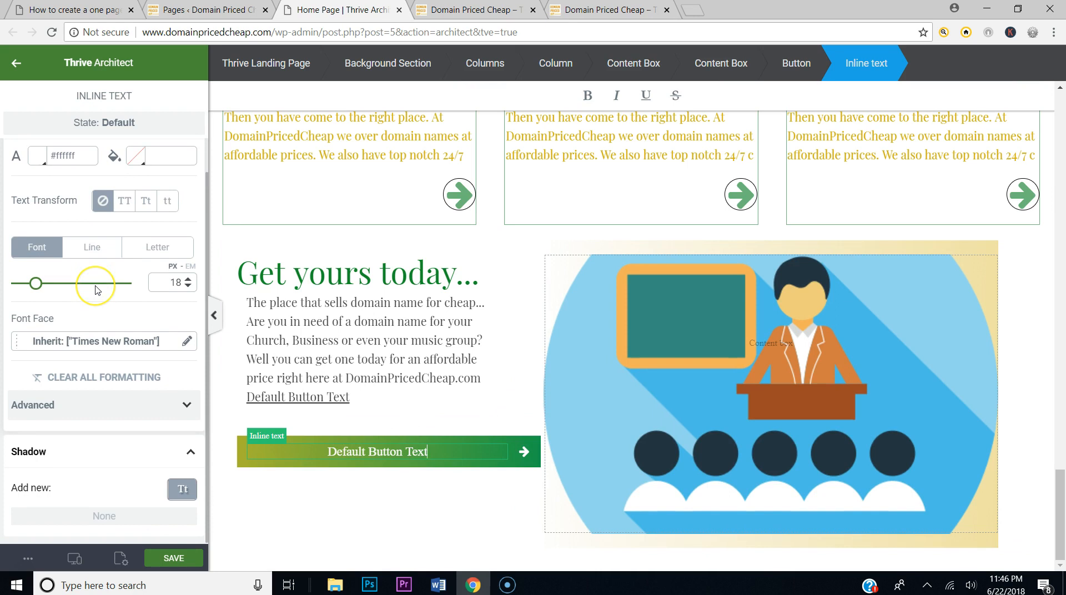
{"action": "left_click", "coordinate": [425, 467]}
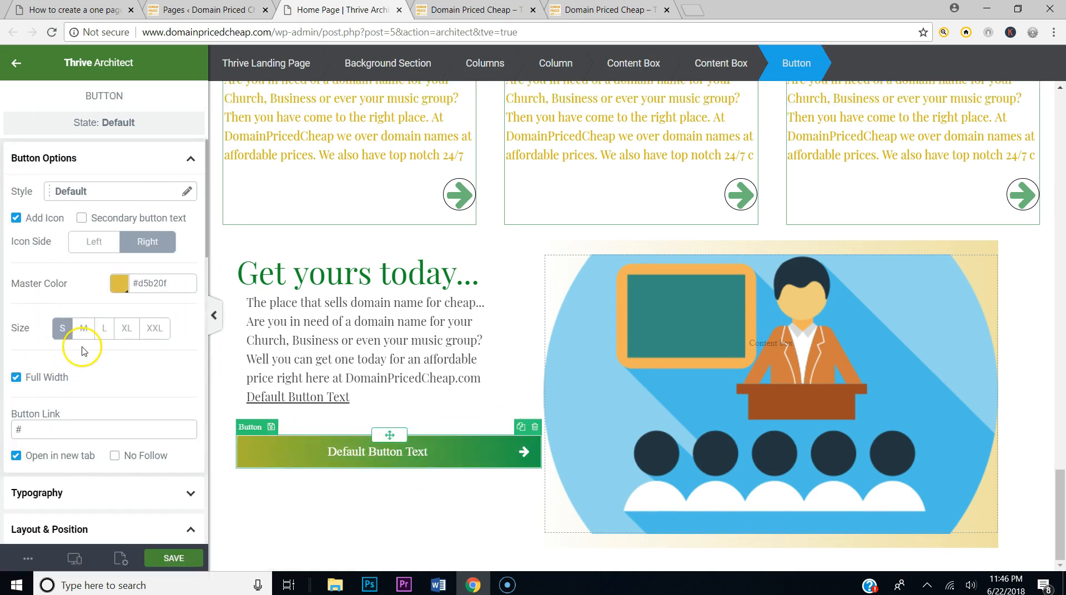
{"action": "left_click", "coordinate": [162, 153]}
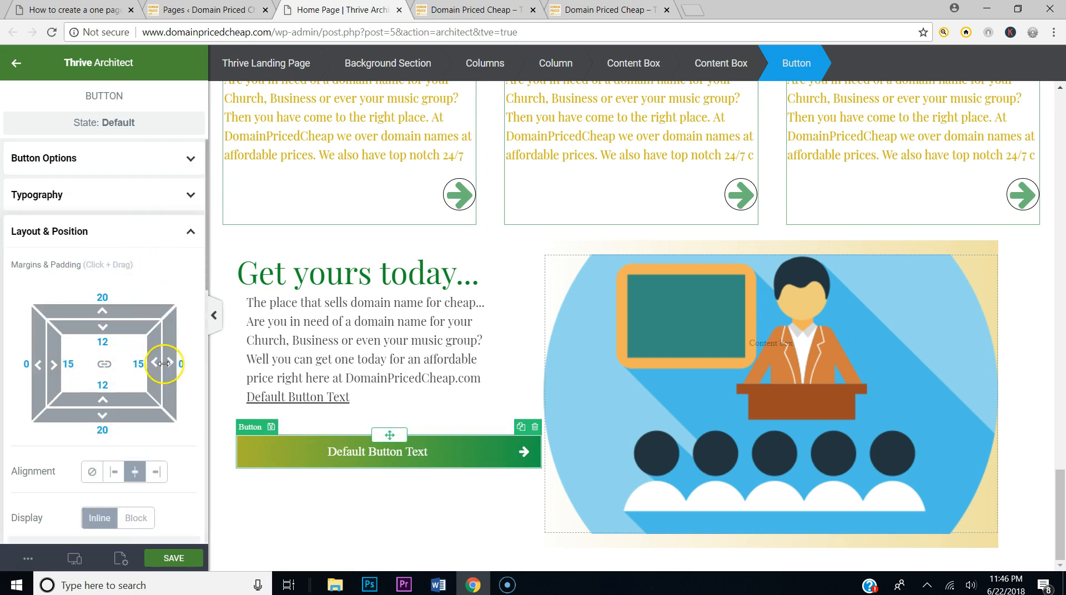
{"action": "left_click_drag", "start_coordinate": [172, 364], "coordinate": [174, 365]}
{"action": "left_click_drag", "start_coordinate": [152, 364], "coordinate": [156, 364]}
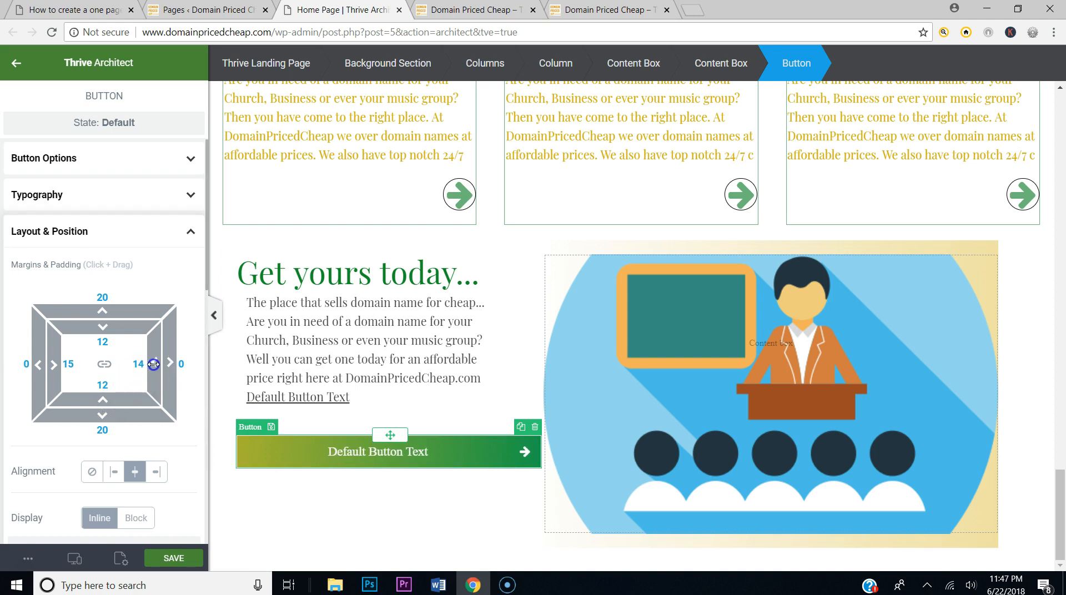
{"action": "left_click", "coordinate": [193, 233]}
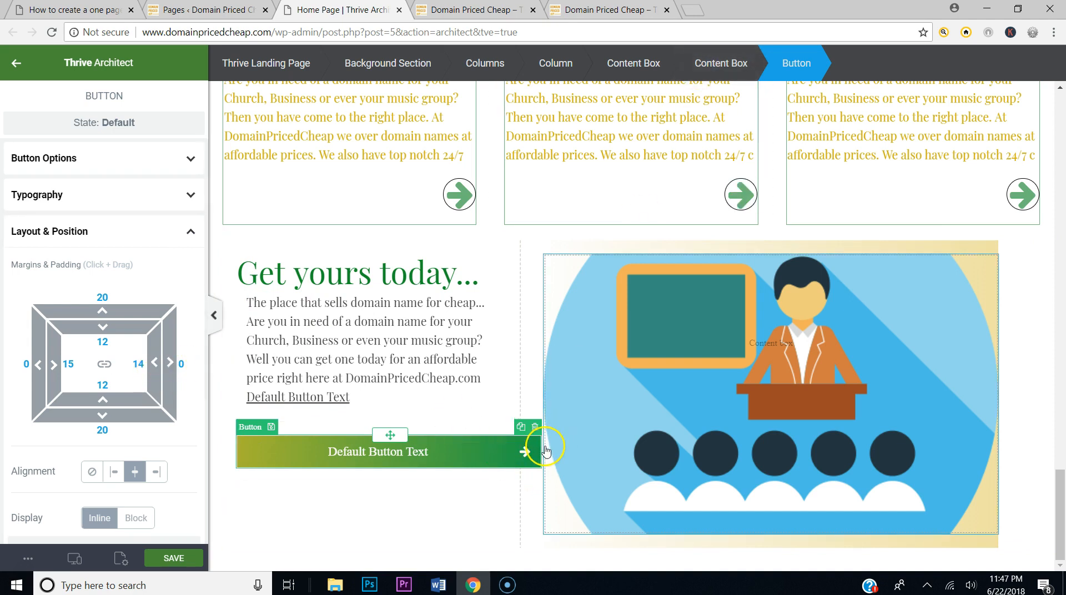
Step: Set the right margin of the content box around the button to -86 so it overlaps the picture, and save the page
{"action": "left_click", "coordinate": [709, 63]}
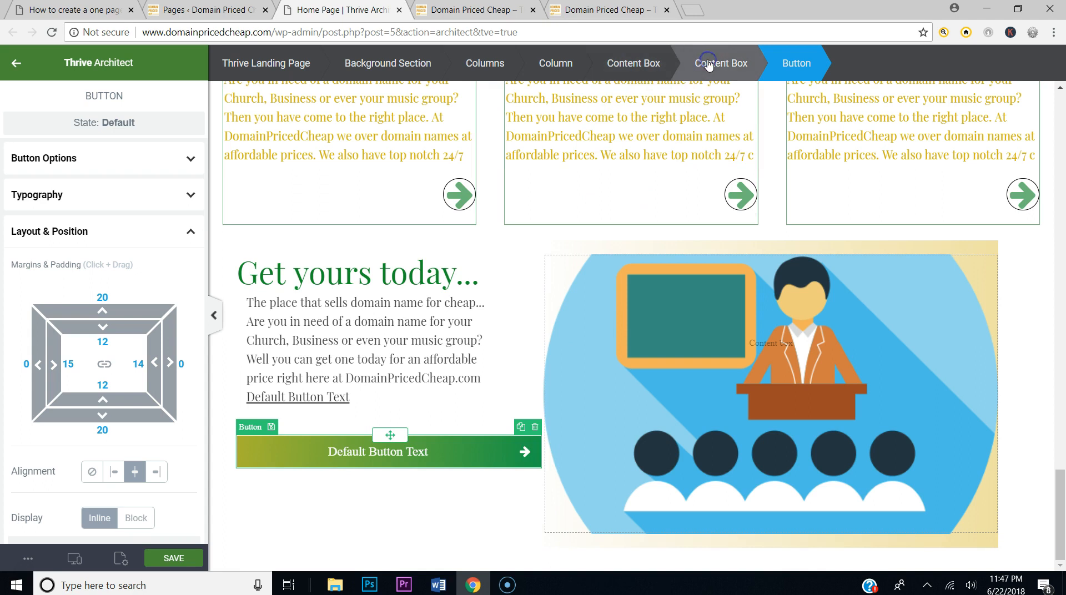
{"action": "scroll", "coordinate": [147, 451], "scroll_direction": "down", "scroll_amount": 3}
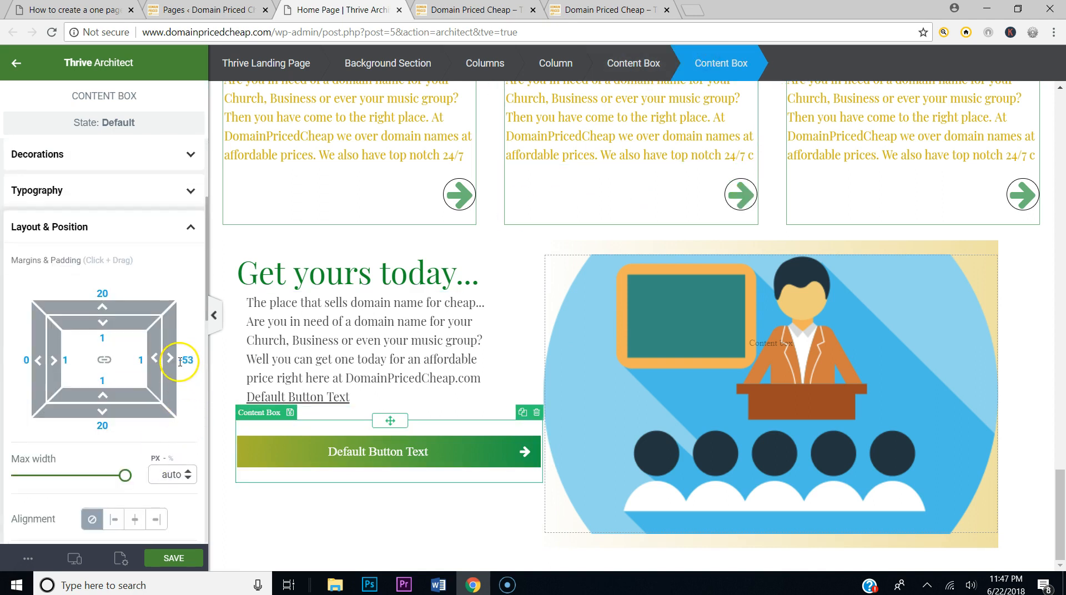
{"action": "left_click_drag", "start_coordinate": [177, 361], "coordinate": [129, 364]}
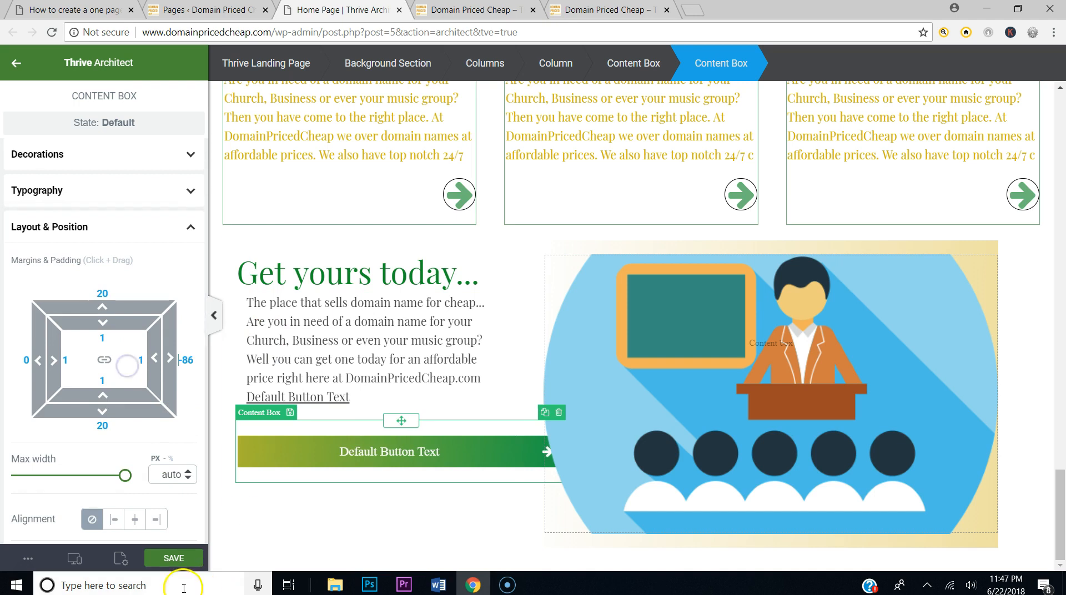
{"action": "left_click", "coordinate": [176, 559]}
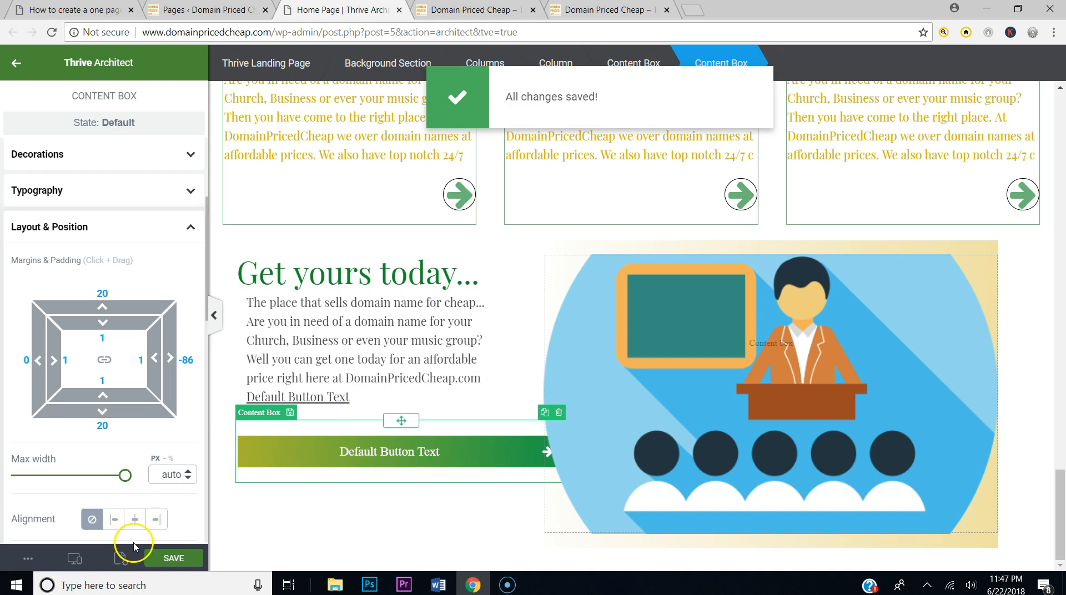
Step: Preview the Get yours today section in the tablet view and examine how the button overlaps the picture
{"action": "left_click", "coordinate": [87, 562]}
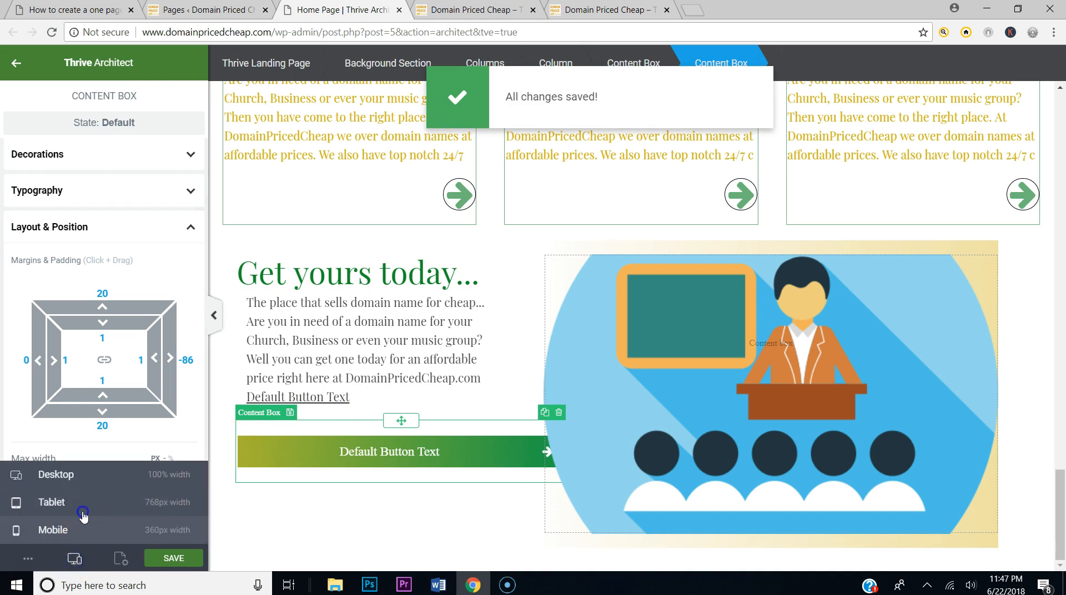
{"action": "left_click", "coordinate": [78, 503]}
{"action": "scroll", "coordinate": [543, 396], "scroll_direction": "down", "scroll_amount": 2}
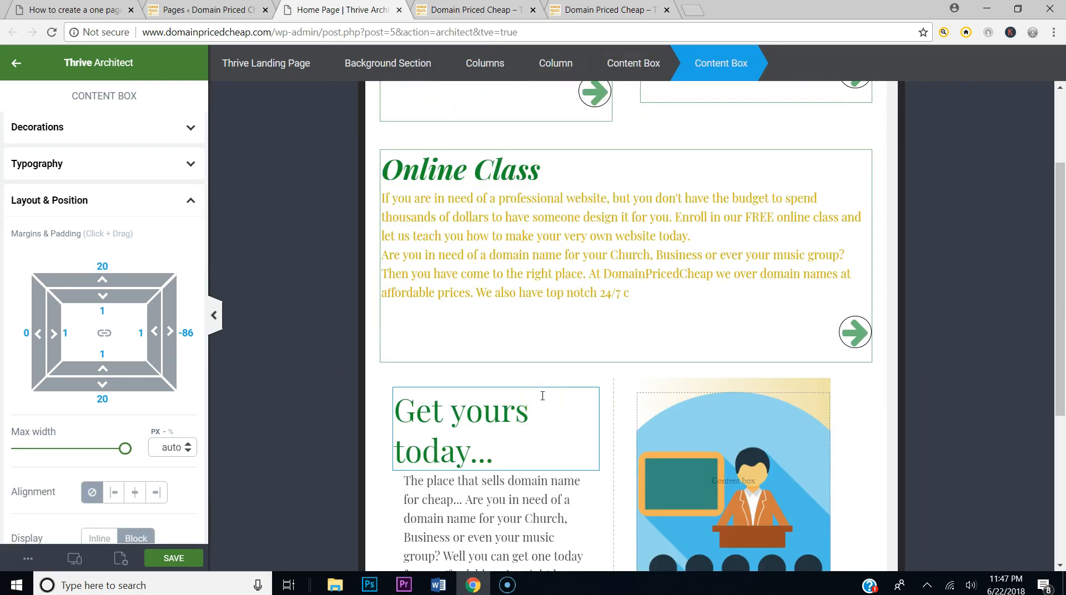
{"action": "scroll", "coordinate": [542, 396], "scroll_direction": "down", "scroll_amount": 5}
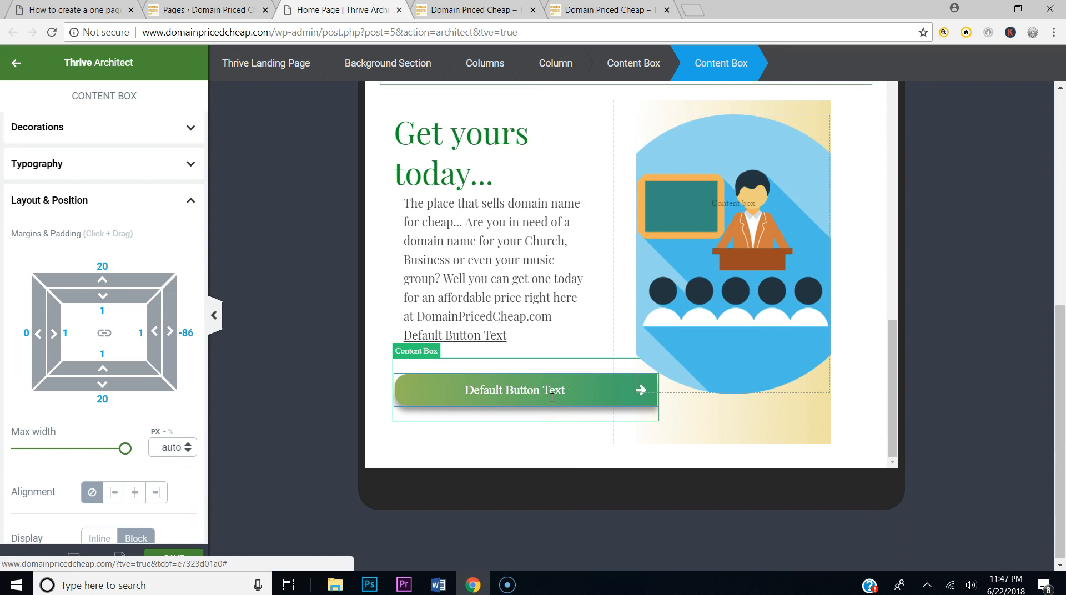
{"action": "scroll", "coordinate": [552, 396], "scroll_direction": "up", "scroll_amount": 2}
{"action": "scroll", "coordinate": [552, 396], "scroll_direction": "down", "scroll_amount": 2}
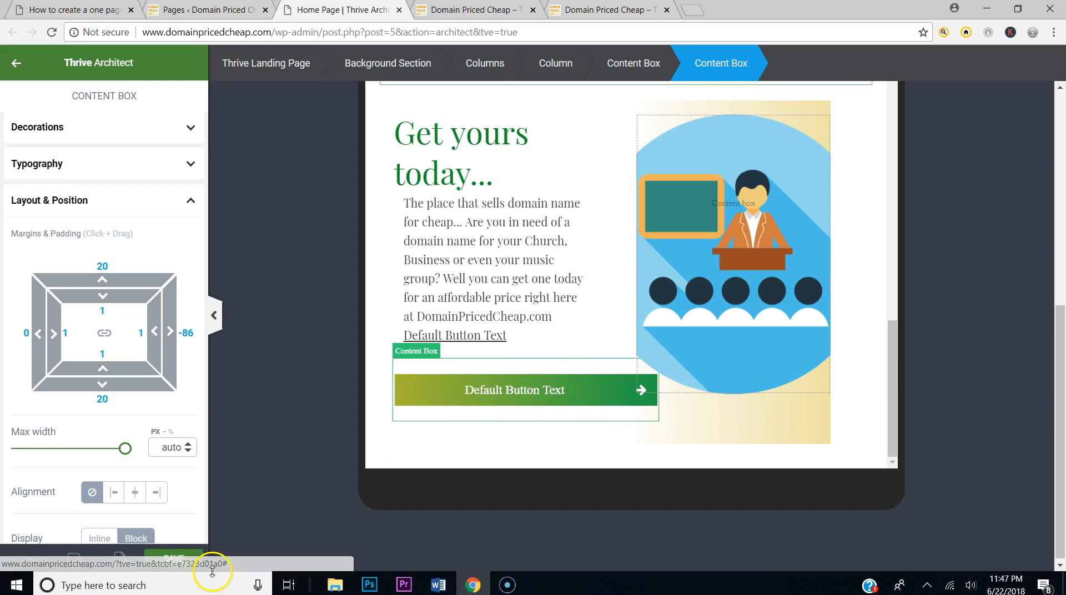
Step: Switch to the mobile view and set the right margin of the button's content box to 0
{"action": "left_click", "coordinate": [83, 560]}
{"action": "left_click", "coordinate": [85, 538]}
{"action": "scroll", "coordinate": [716, 366], "scroll_direction": "down", "scroll_amount": 10}
{"action": "scroll", "coordinate": [710, 382], "scroll_direction": "up", "scroll_amount": 3}
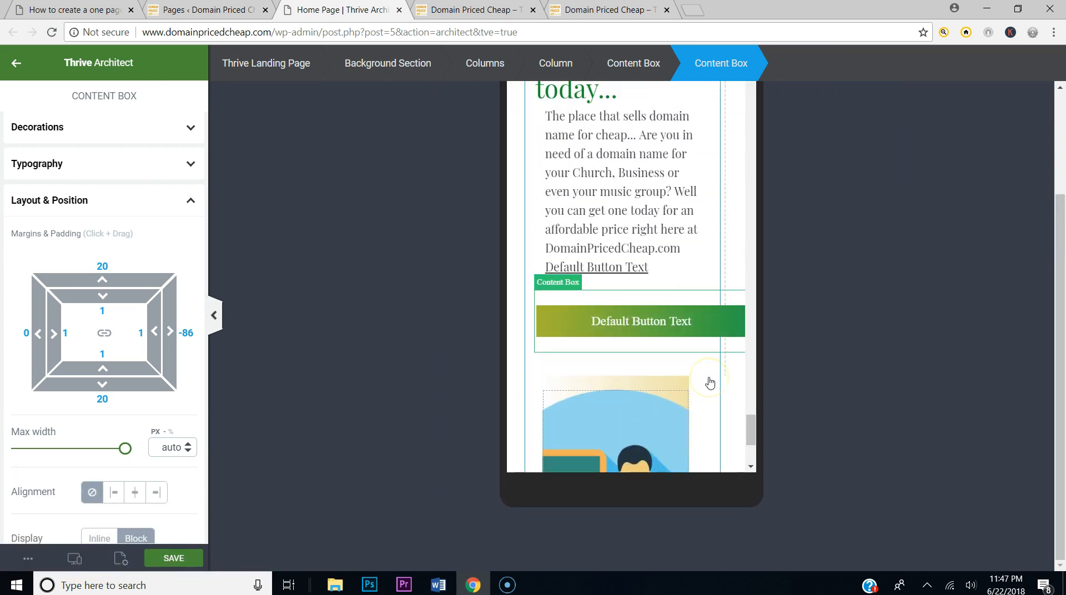
{"action": "scroll", "coordinate": [710, 383], "scroll_direction": "up", "scroll_amount": 2}
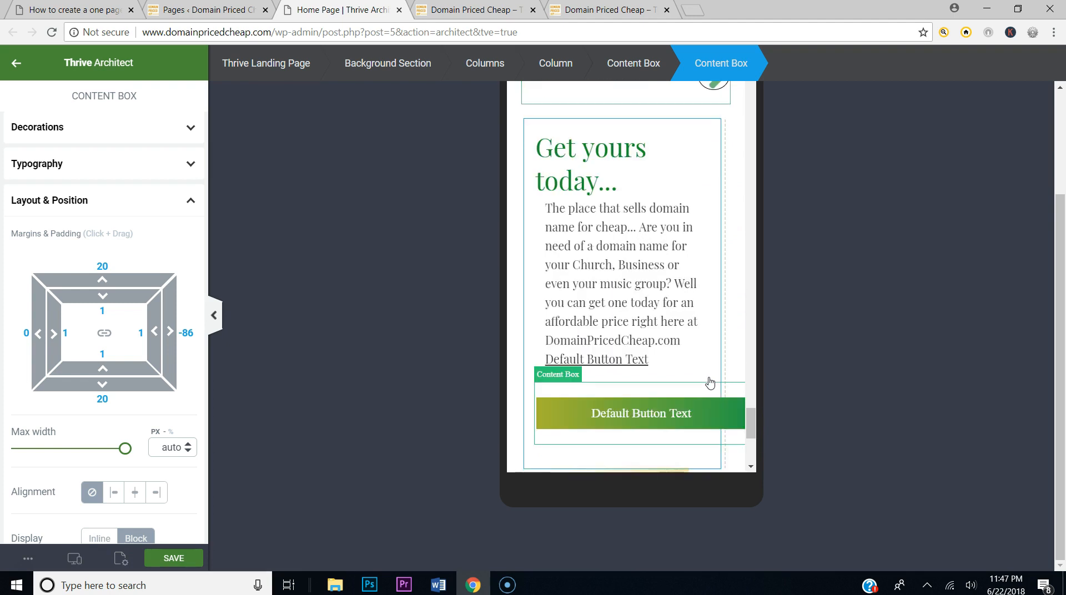
{"action": "scroll", "coordinate": [709, 382], "scroll_direction": "down", "scroll_amount": 2}
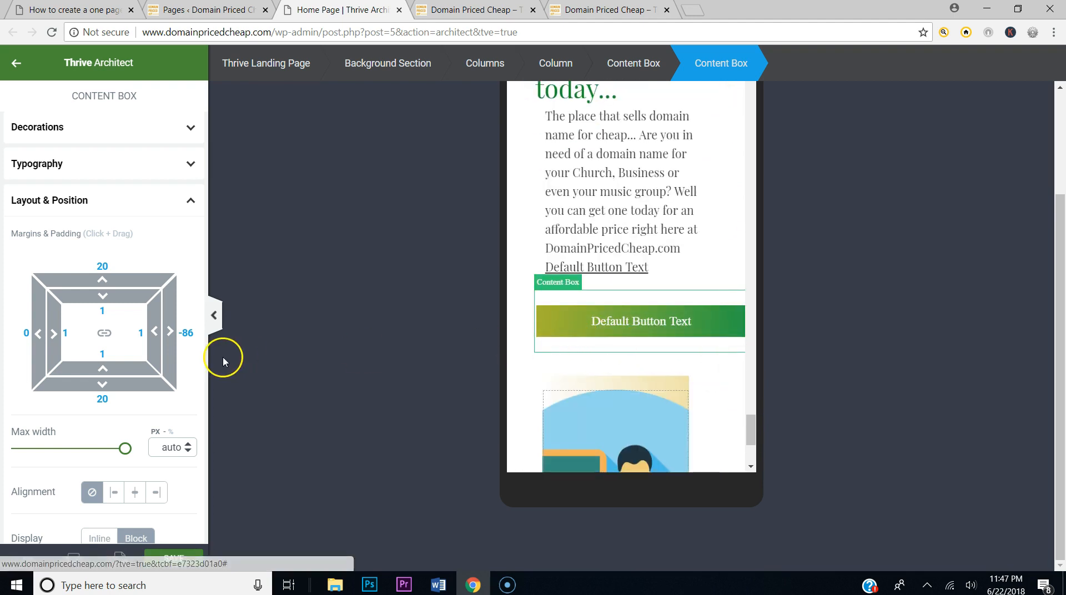
{"action": "type", "text": "0"}
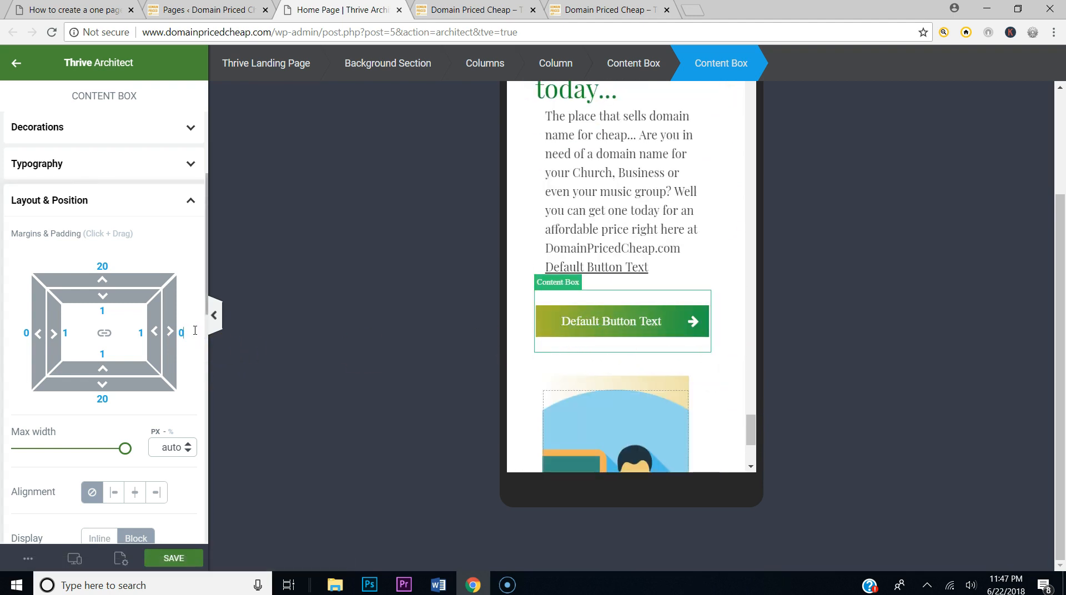
Step: In the mobile view, set the picture content box's minimum height to 128 px and maximum width to 211 px, and save
{"action": "scroll", "coordinate": [651, 370], "scroll_direction": "down", "scroll_amount": 4}
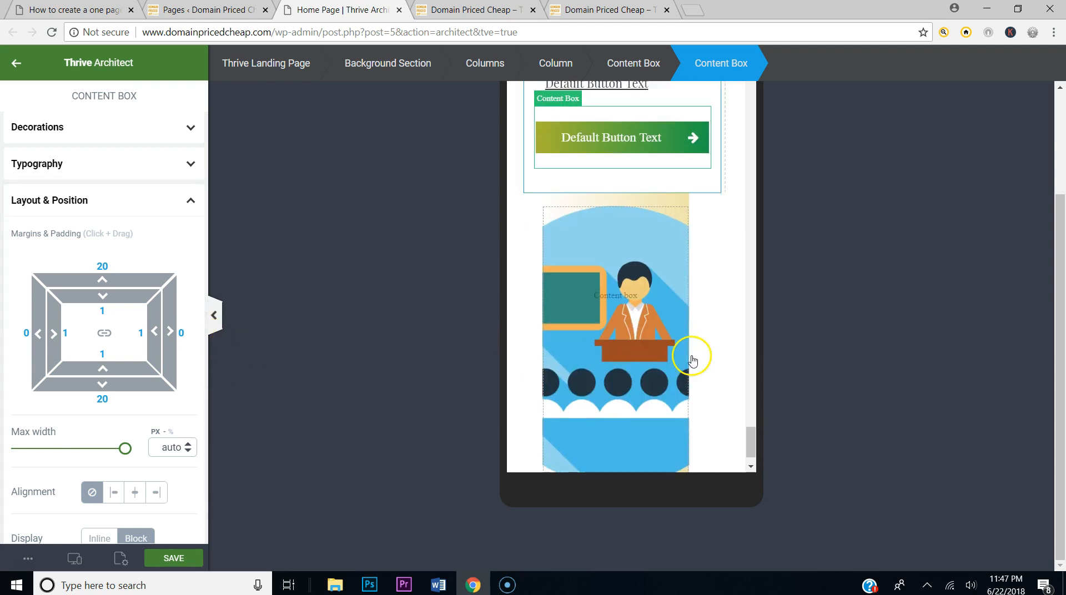
{"action": "left_click", "coordinate": [664, 341]}
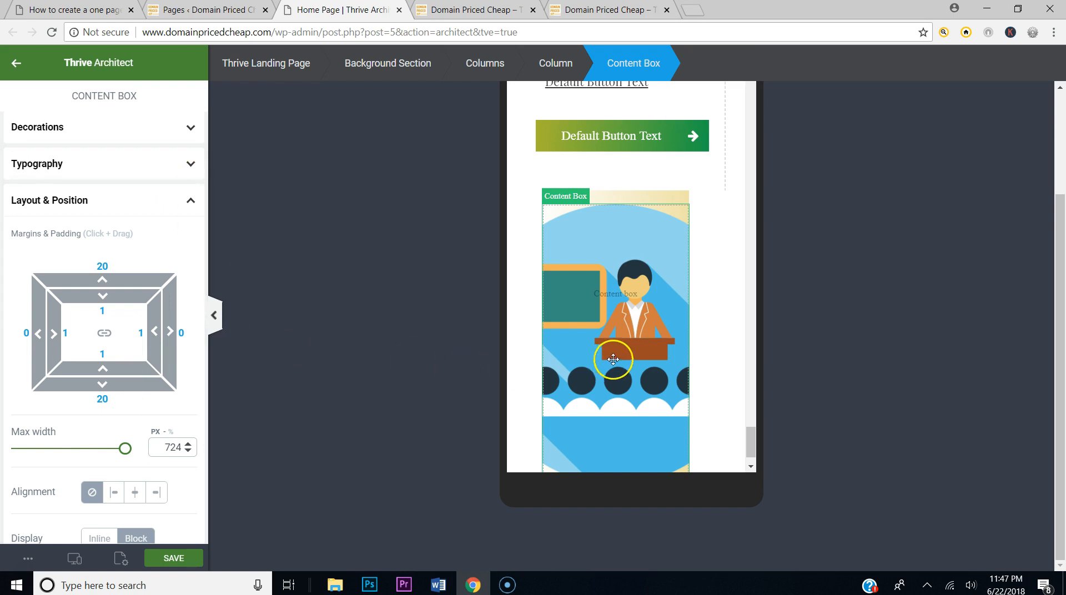
{"action": "scroll", "coordinate": [53, 401], "scroll_direction": "up", "scroll_amount": 4}
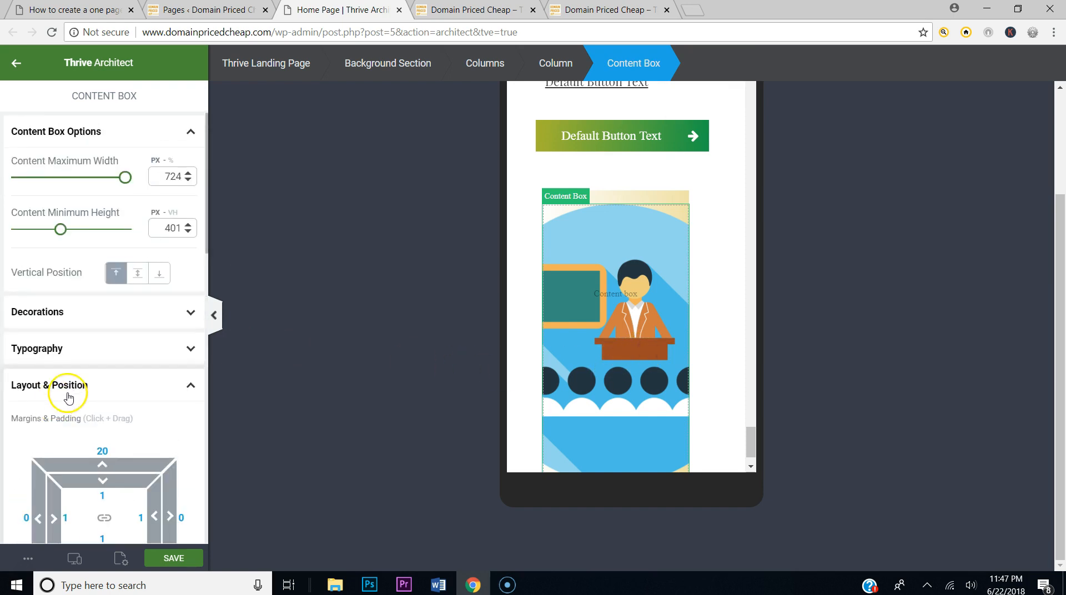
{"action": "left_click_drag", "start_coordinate": [60, 229], "coordinate": [32, 233]}
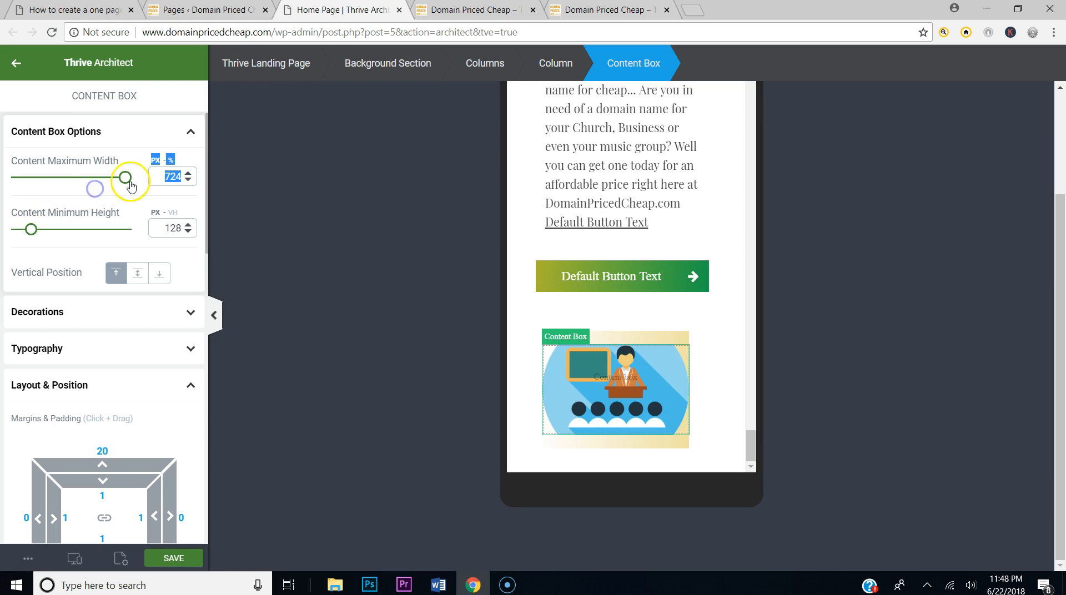
{"action": "left_click_drag", "start_coordinate": [122, 180], "coordinate": [149, 180]}
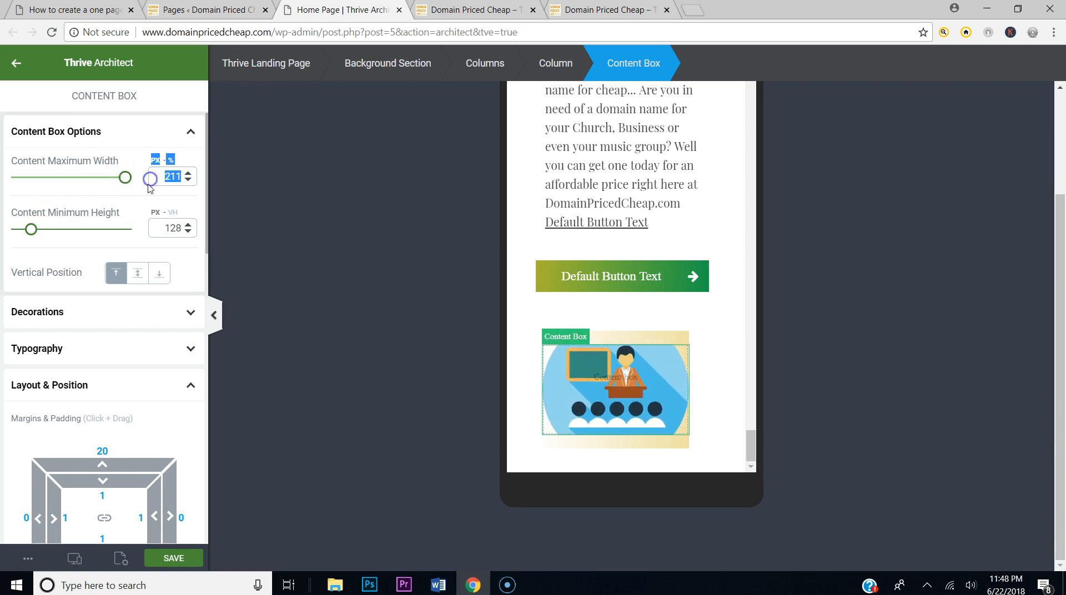
{"action": "scroll", "coordinate": [632, 335], "scroll_direction": "up", "scroll_amount": 1}
{"action": "scroll", "coordinate": [631, 336], "scroll_direction": "up", "scroll_amount": 4}
{"action": "scroll", "coordinate": [632, 336], "scroll_direction": "down", "scroll_amount": 5}
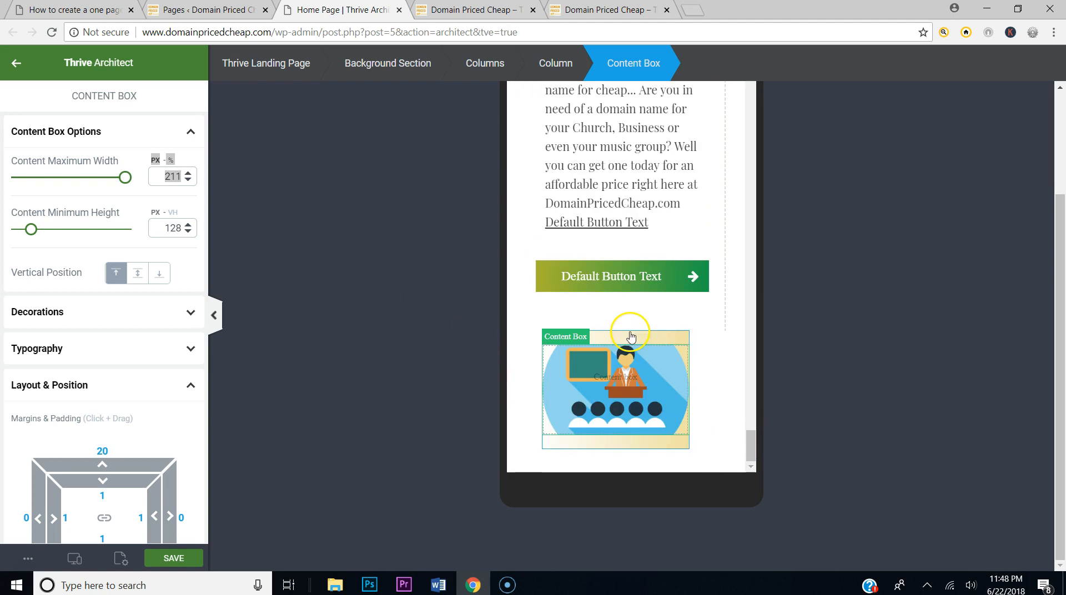
{"action": "left_click", "coordinate": [172, 559]}
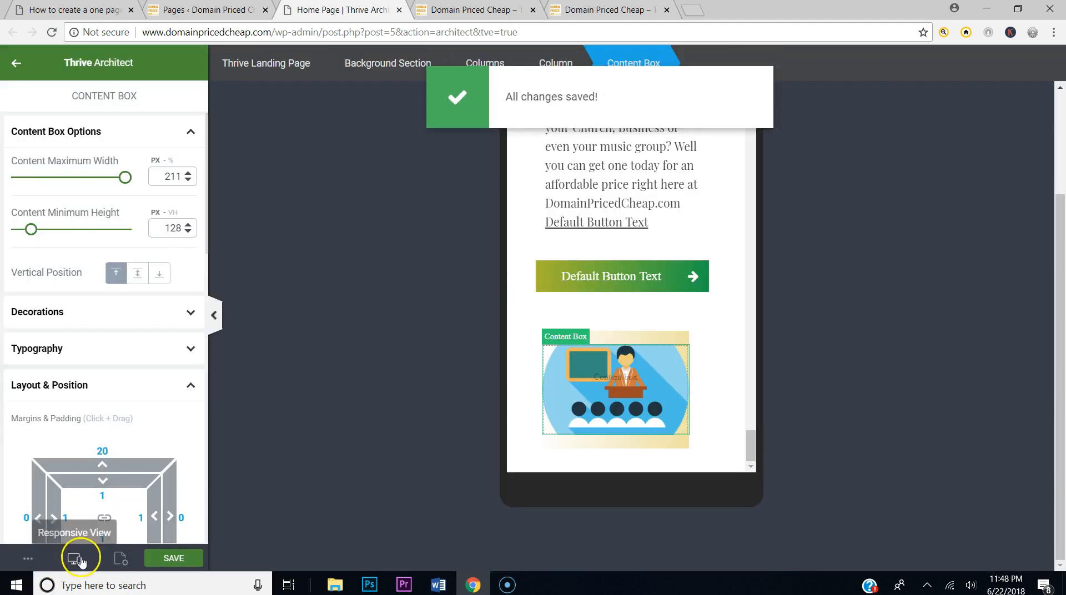
Step: Return to the desktop view, check the Get yours today section, and save the page again
{"action": "left_click", "coordinate": [79, 561]}
{"action": "left_click", "coordinate": [72, 473]}
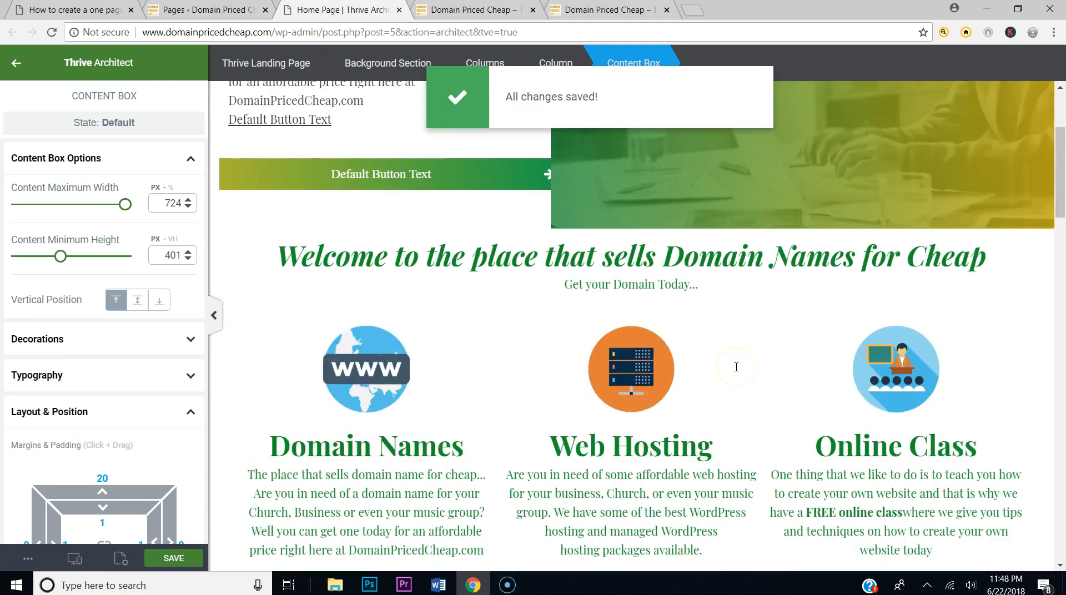
{"action": "scroll", "coordinate": [733, 388], "scroll_direction": "down", "scroll_amount": 15}
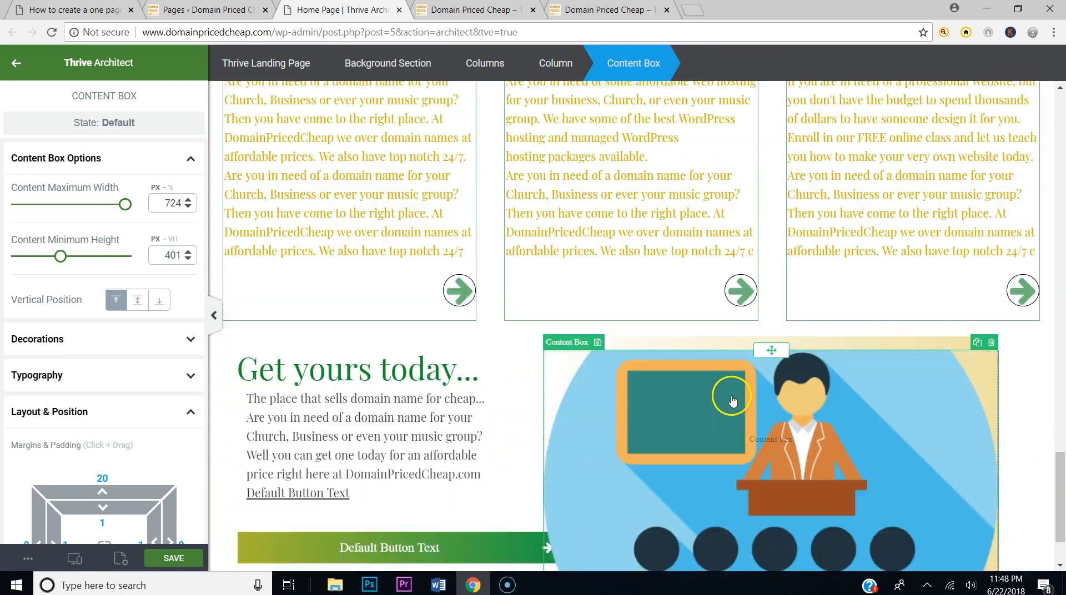
{"action": "left_click", "coordinate": [174, 558]}
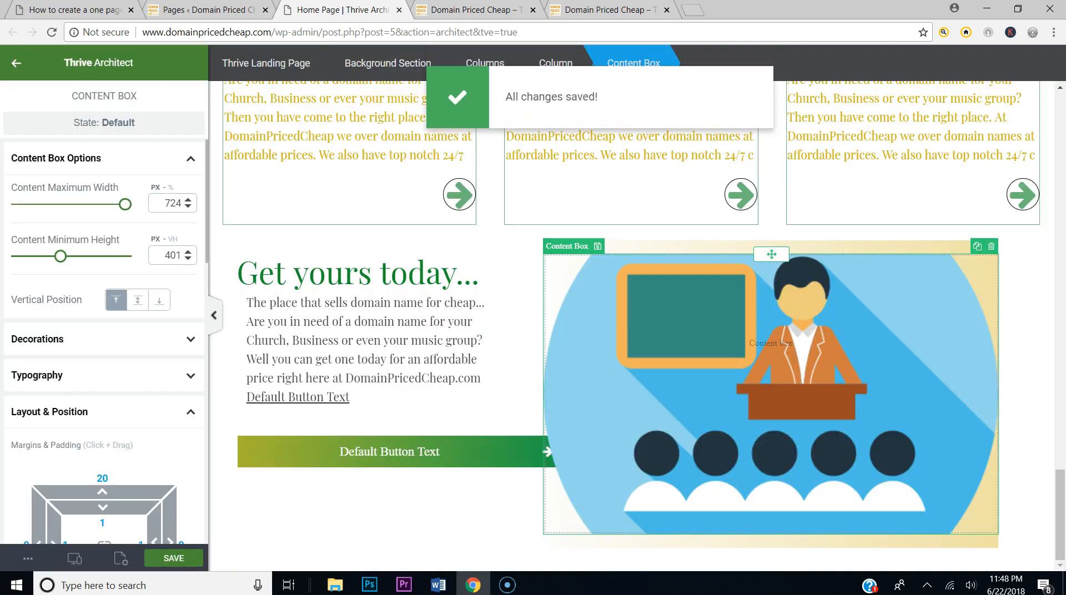
Step: Compare with the reference page's Did You Enroll? section and go back to the editor's list of elements
{"action": "left_click", "coordinate": [73, 10]}
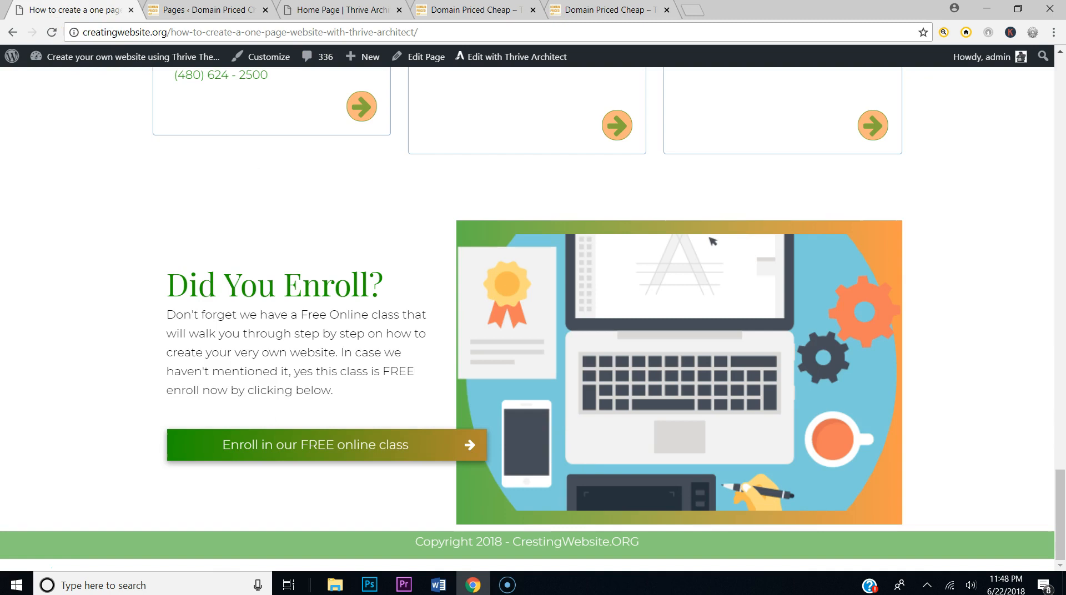
{"action": "left_click", "coordinate": [325, 11]}
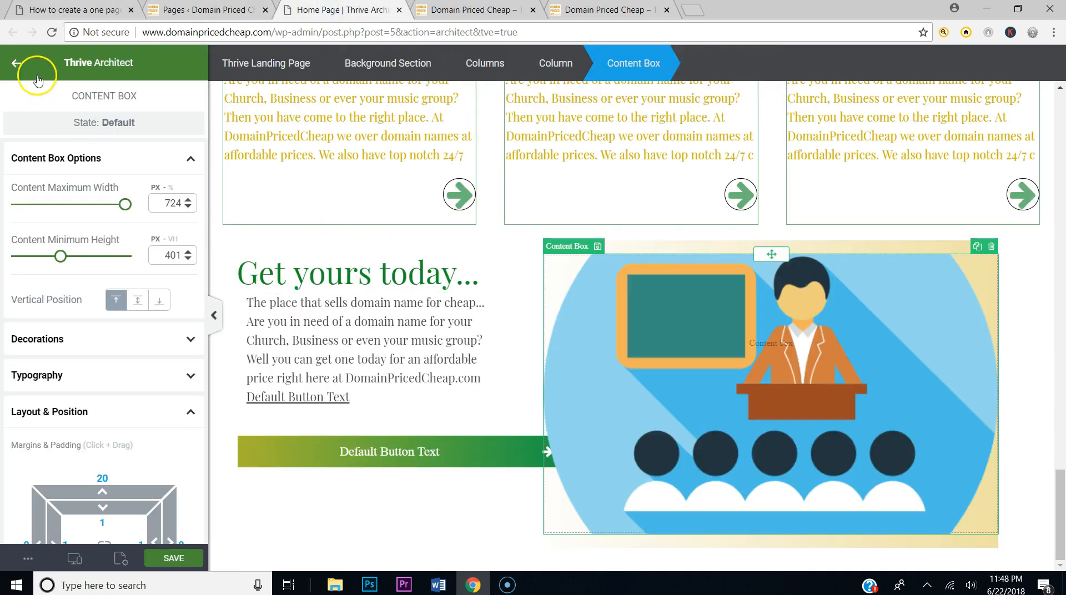
{"action": "left_click", "coordinate": [20, 64]}
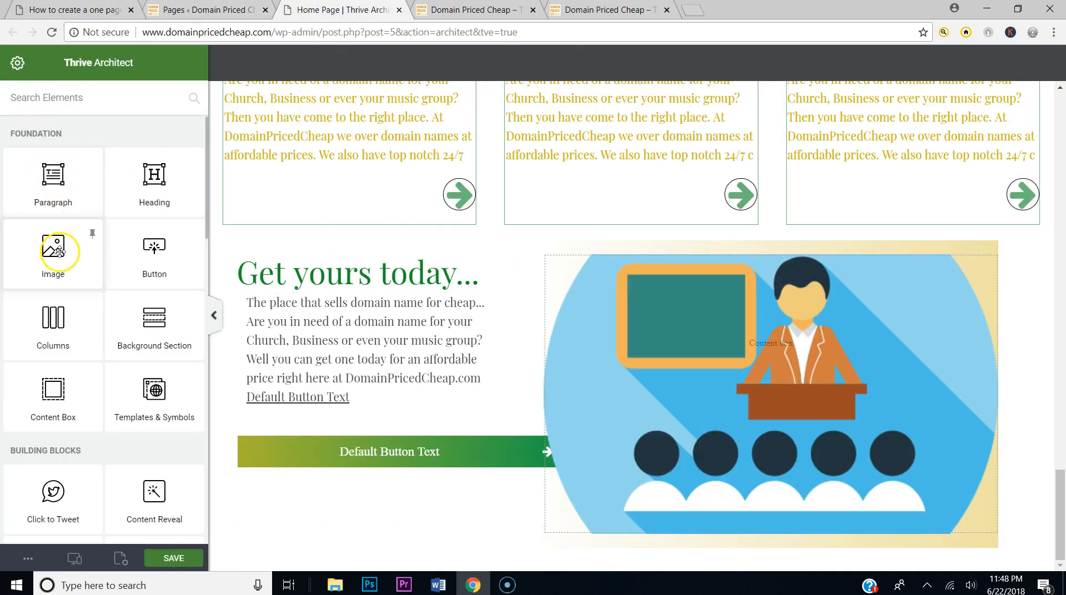
Step: Add a background section below the Get yours today section with a solid #148f2a colour layer at 63% opacity, and save
{"action": "left_click_drag", "start_coordinate": [118, 328], "coordinate": [555, 514]}
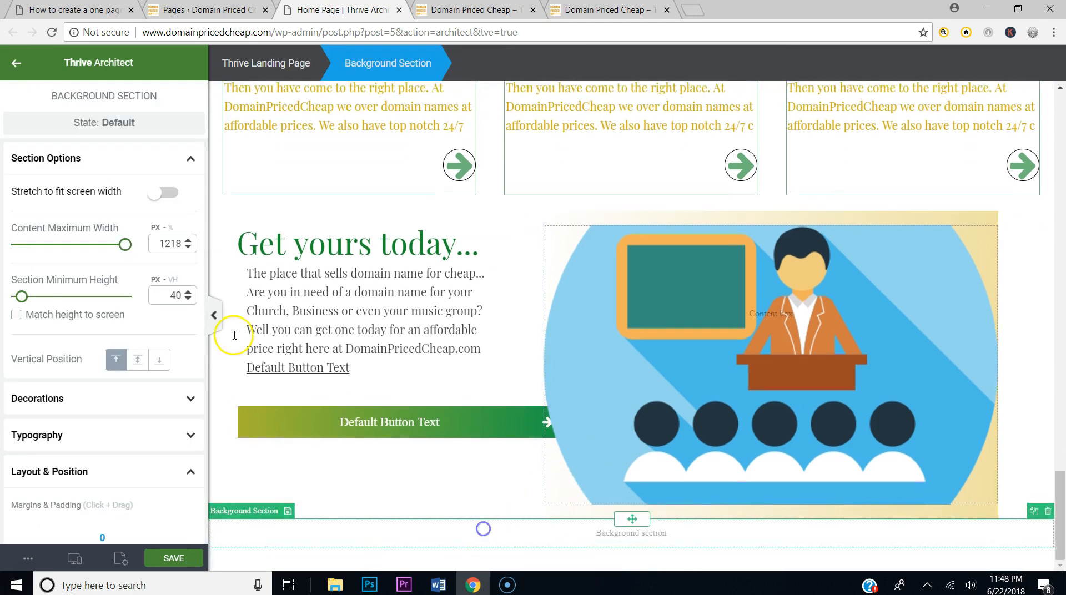
{"action": "left_click", "coordinate": [126, 166]}
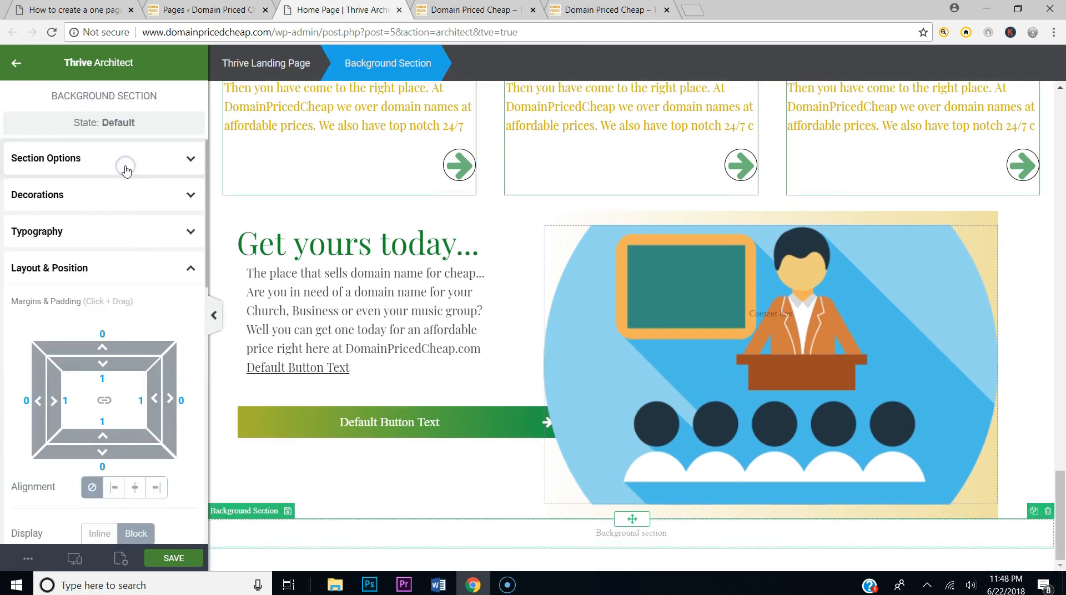
{"action": "left_click", "coordinate": [124, 195]}
{"action": "left_click", "coordinate": [123, 201]}
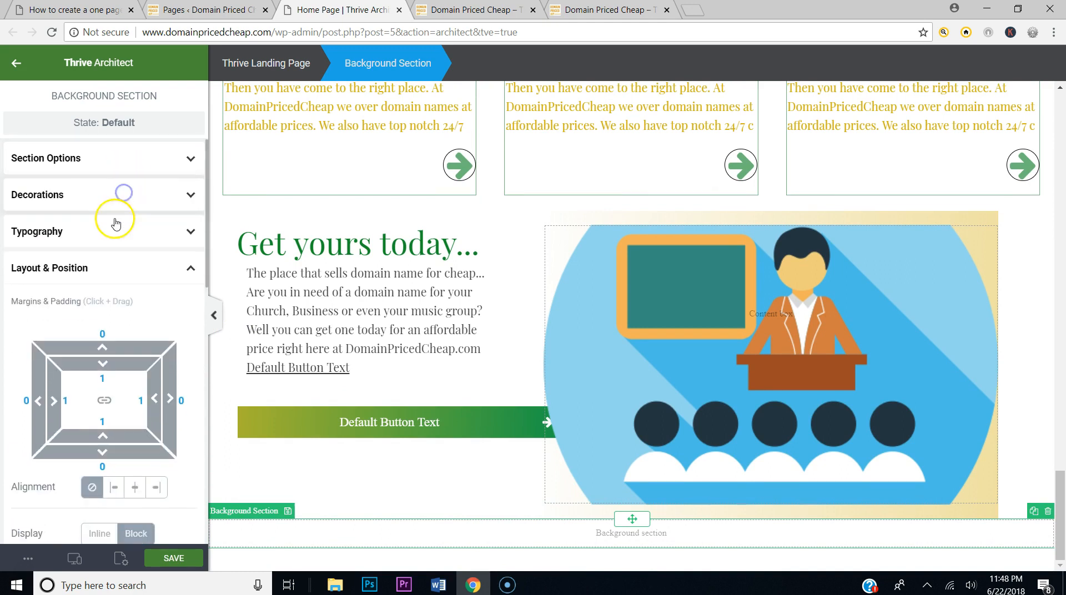
{"action": "left_click", "coordinate": [93, 162]}
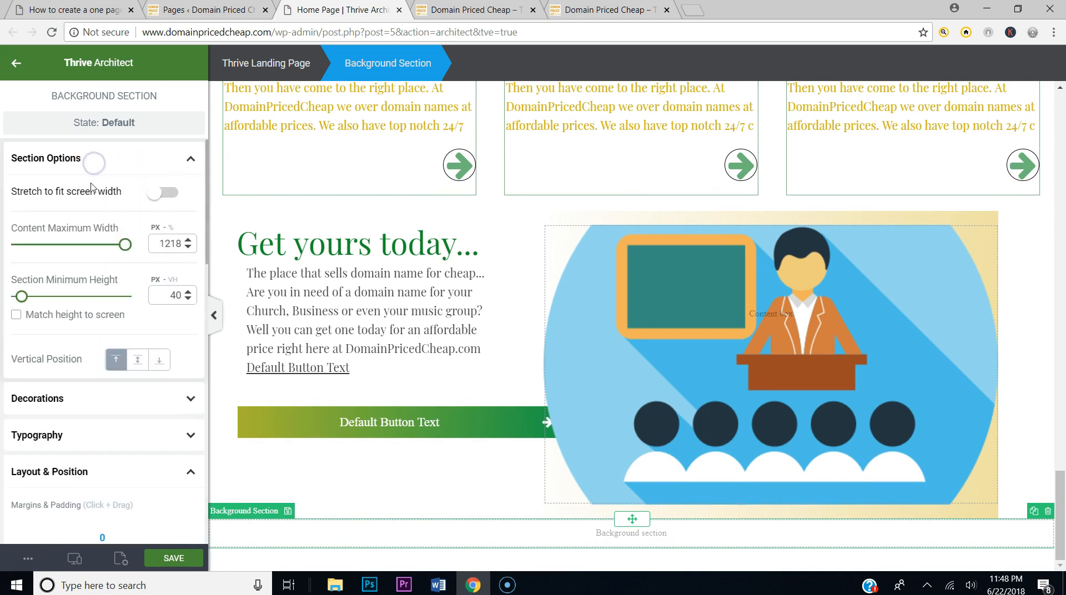
{"action": "left_click", "coordinate": [97, 163]}
{"action": "scroll", "coordinate": [117, 333], "scroll_direction": "down", "scroll_amount": 5}
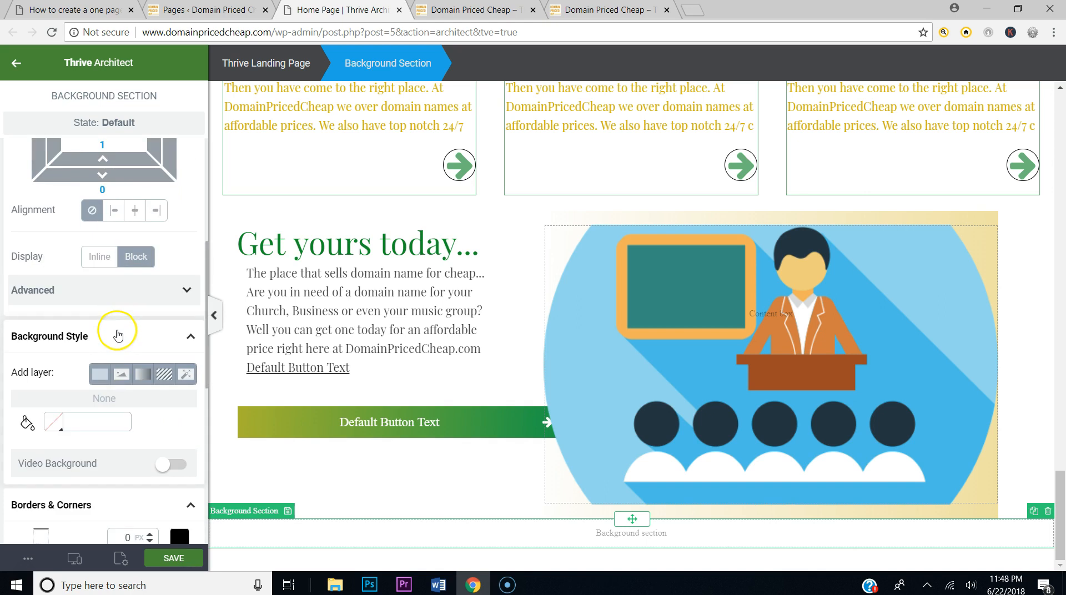
{"action": "left_click", "coordinate": [99, 379]}
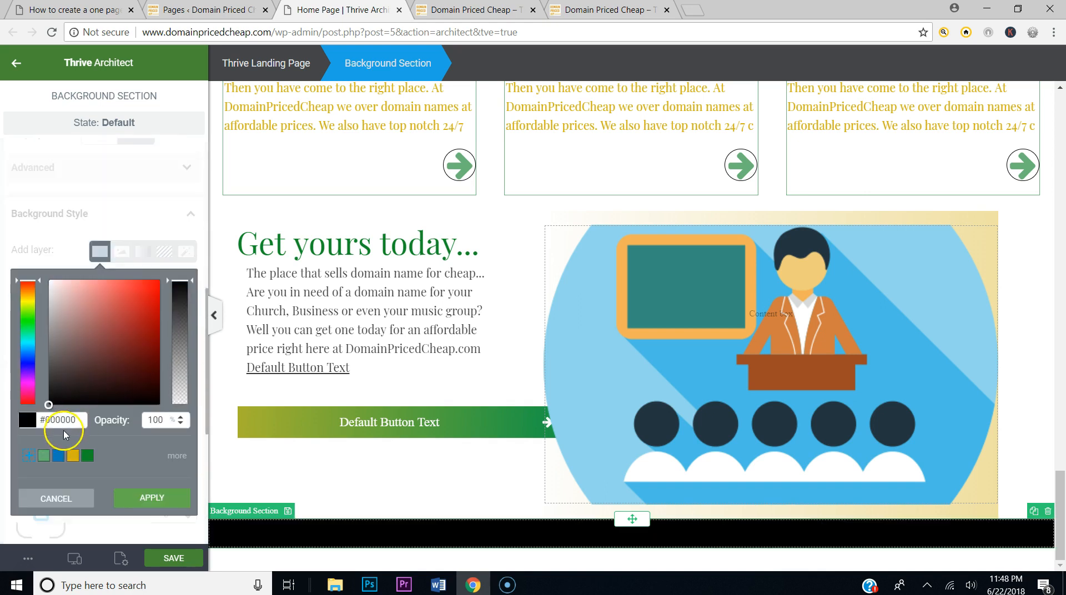
{"action": "left_click", "coordinate": [44, 456]}
{"action": "left_click", "coordinate": [164, 501]}
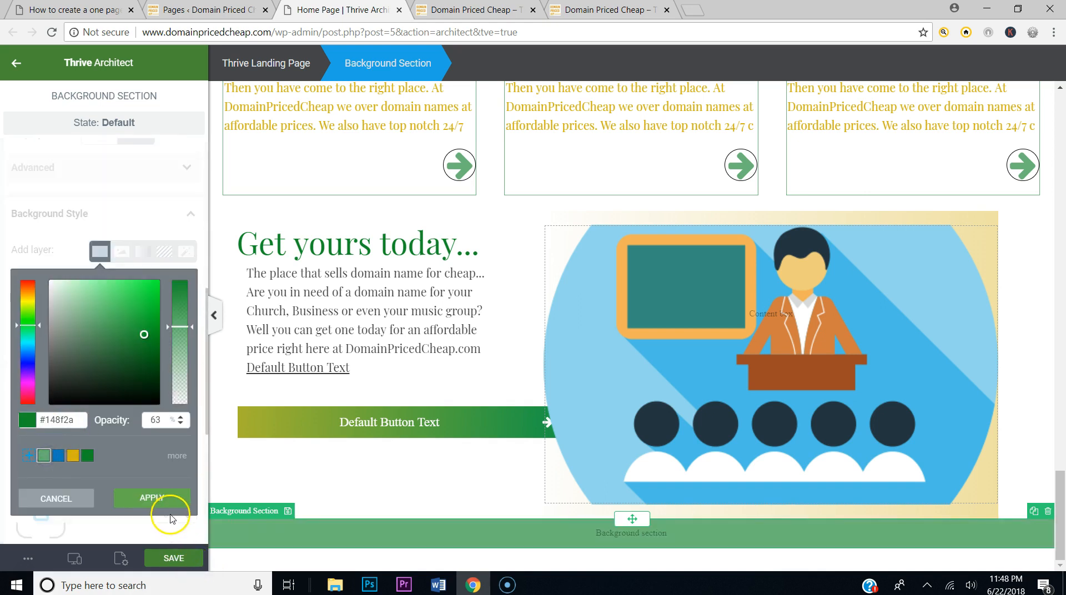
{"action": "left_click", "coordinate": [179, 557]}
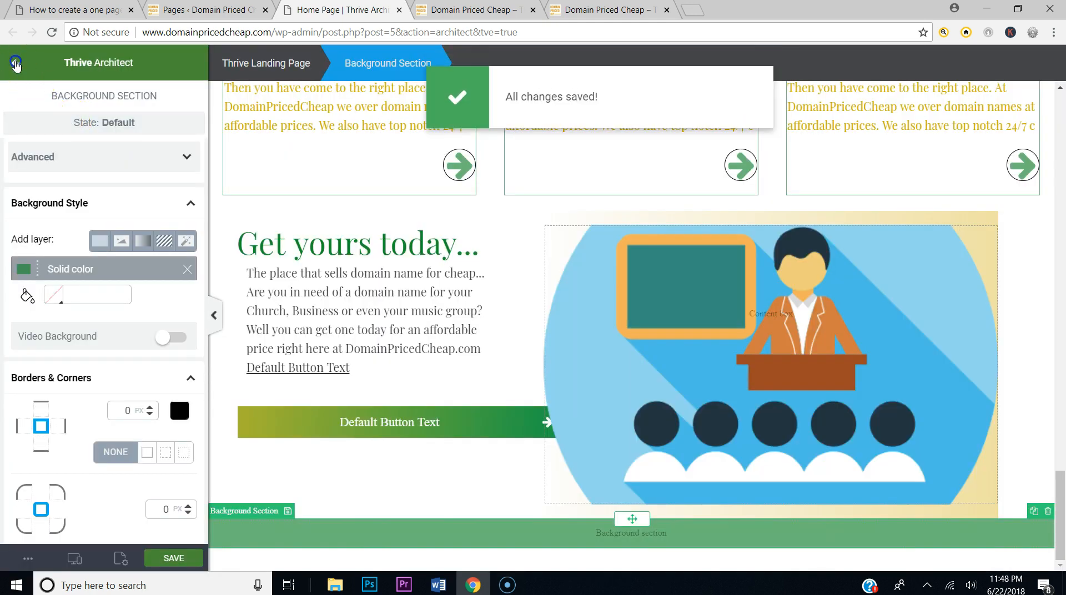
Step: Insert a paragraph reading "Copyright - DomainPricedCheap.com 2018" in the new green background section
{"action": "left_click", "coordinate": [16, 64]}
{"action": "left_click_drag", "start_coordinate": [54, 177], "coordinate": [638, 530]}
{"action": "type", "text": "cop"}
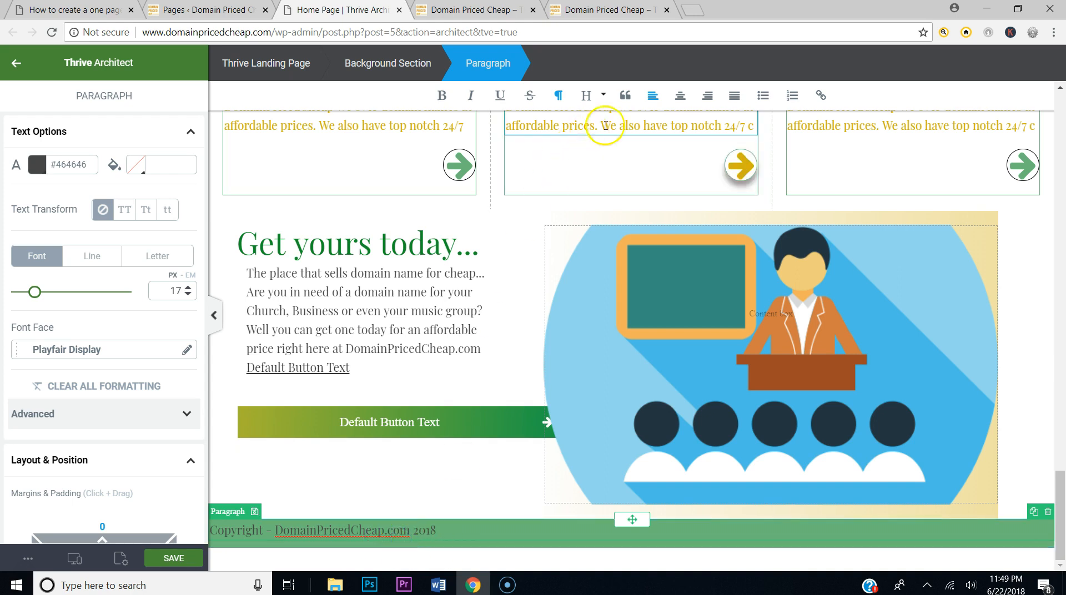
Step: Centre the copyright line and make all of its text bold
{"action": "left_click", "coordinate": [679, 95]}
{"action": "left_click", "coordinate": [440, 97]}
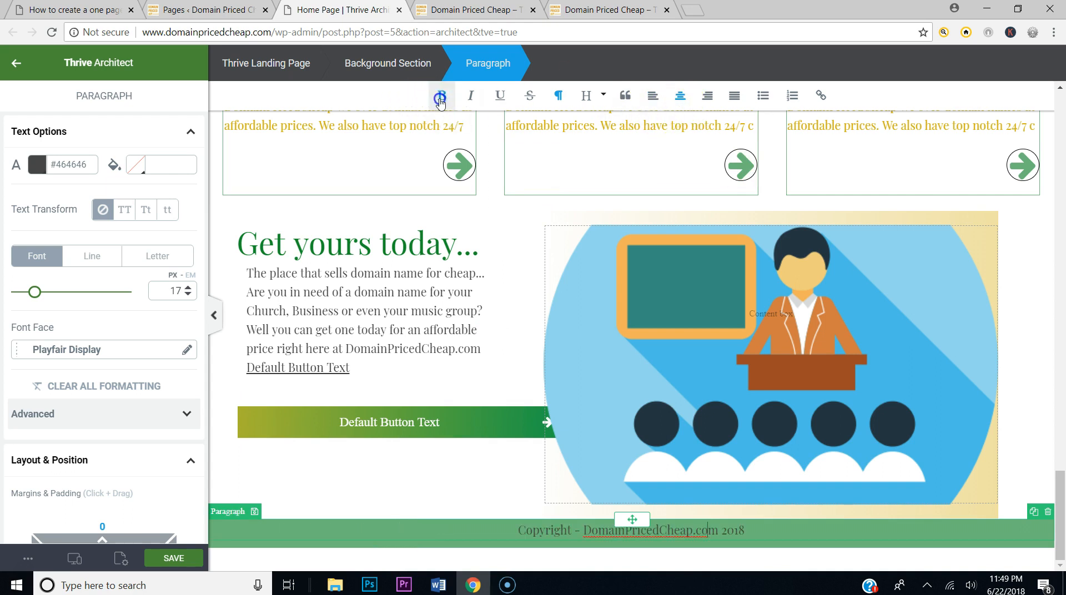
{"action": "left_click", "coordinate": [762, 535]}
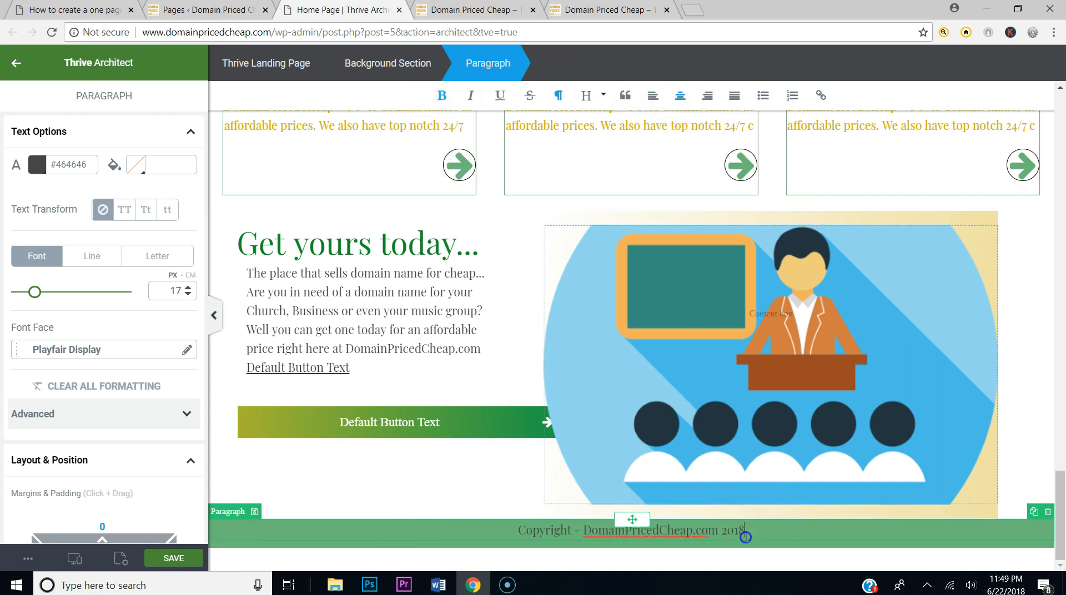
{"action": "left_click_drag", "start_coordinate": [745, 537], "coordinate": [501, 536]}
{"action": "left_click", "coordinate": [437, 97]}
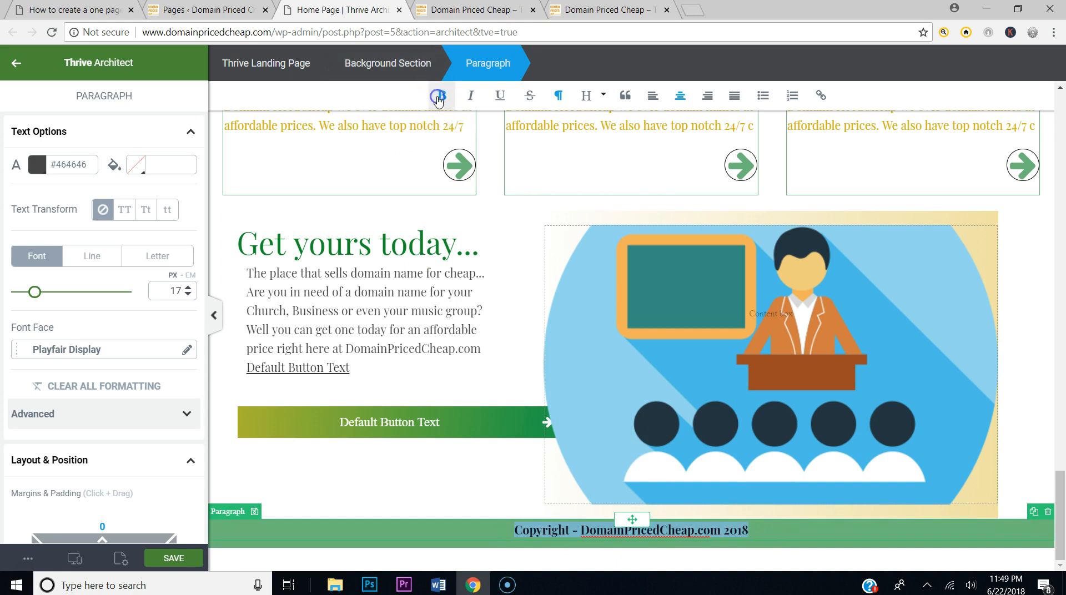
Step: Set the copyright text to font size 24 px and colour #fbf5f5, and save the page
{"action": "left_click_drag", "start_coordinate": [40, 293], "coordinate": [42, 292]}
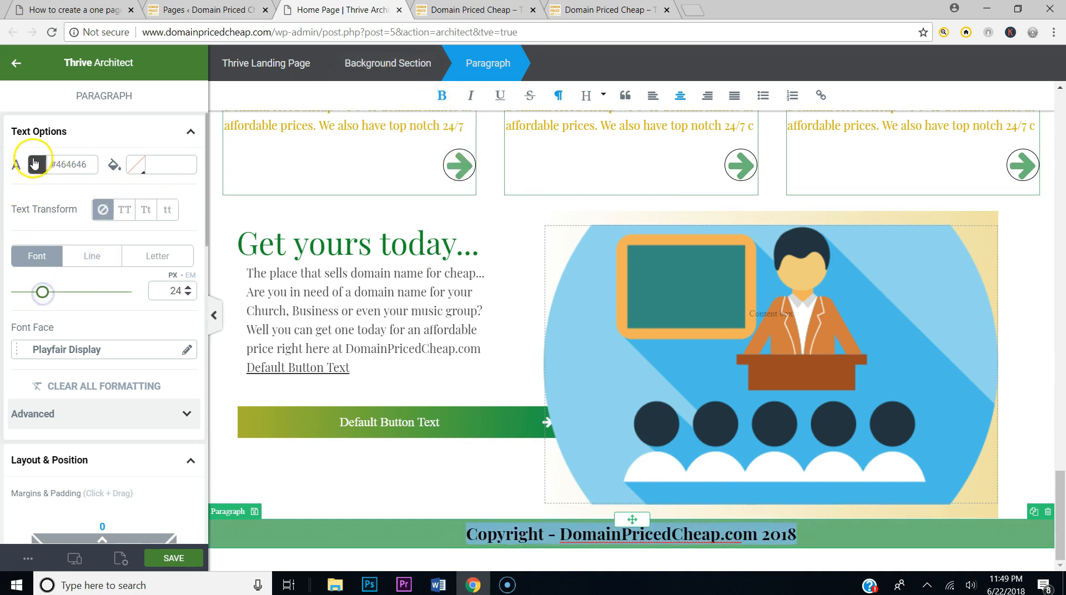
{"action": "left_click", "coordinate": [35, 163]}
{"action": "left_click", "coordinate": [45, 192]}
{"action": "left_click", "coordinate": [166, 409]}
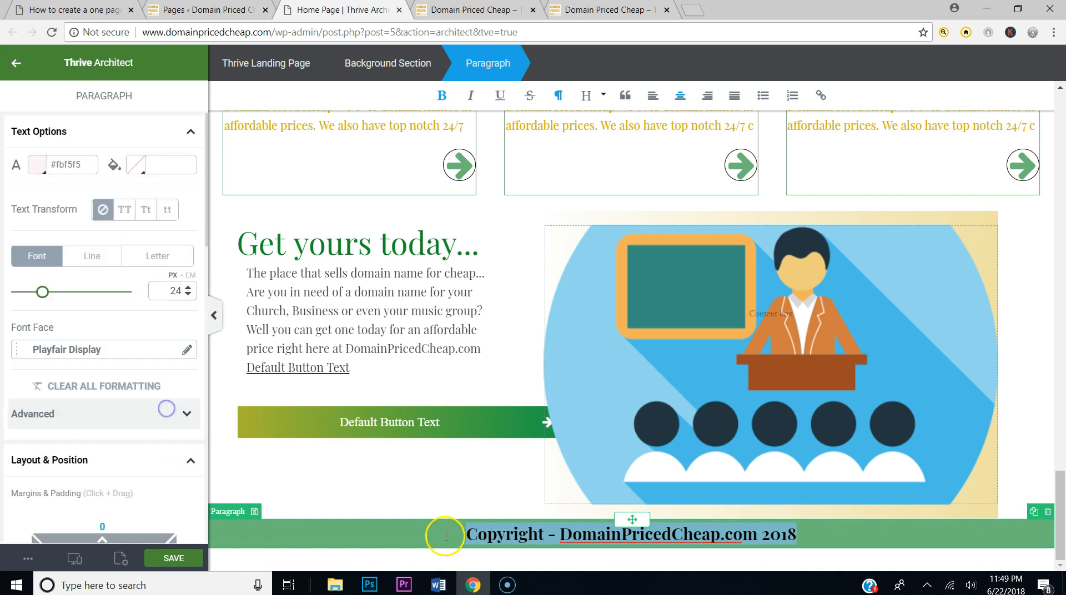
{"action": "left_click", "coordinate": [462, 534]}
{"action": "scroll", "coordinate": [473, 533], "scroll_direction": "up", "scroll_amount": 20}
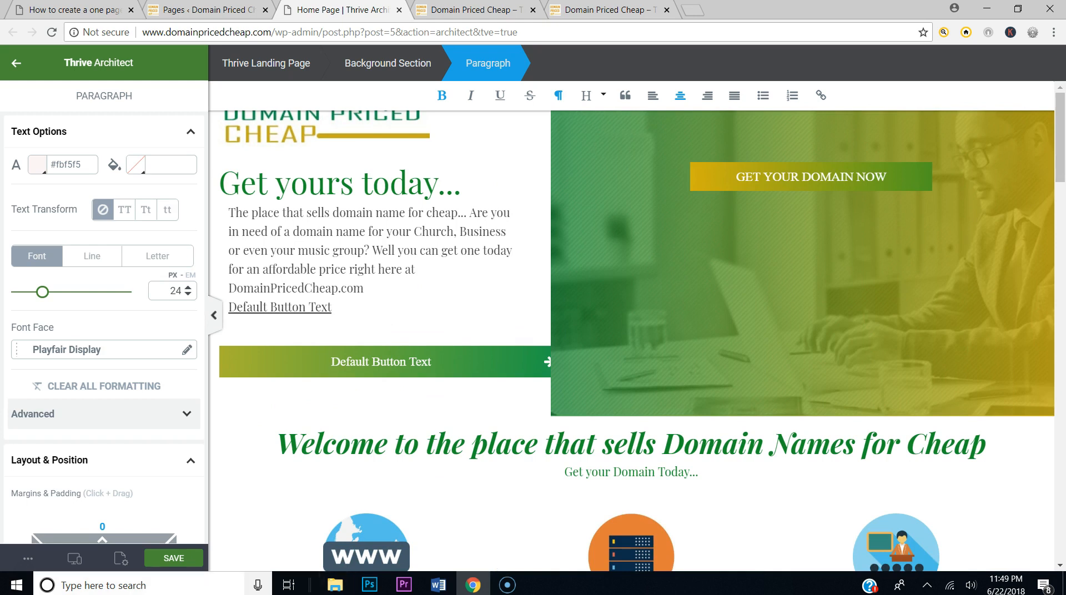
{"action": "left_click", "coordinate": [178, 560]}
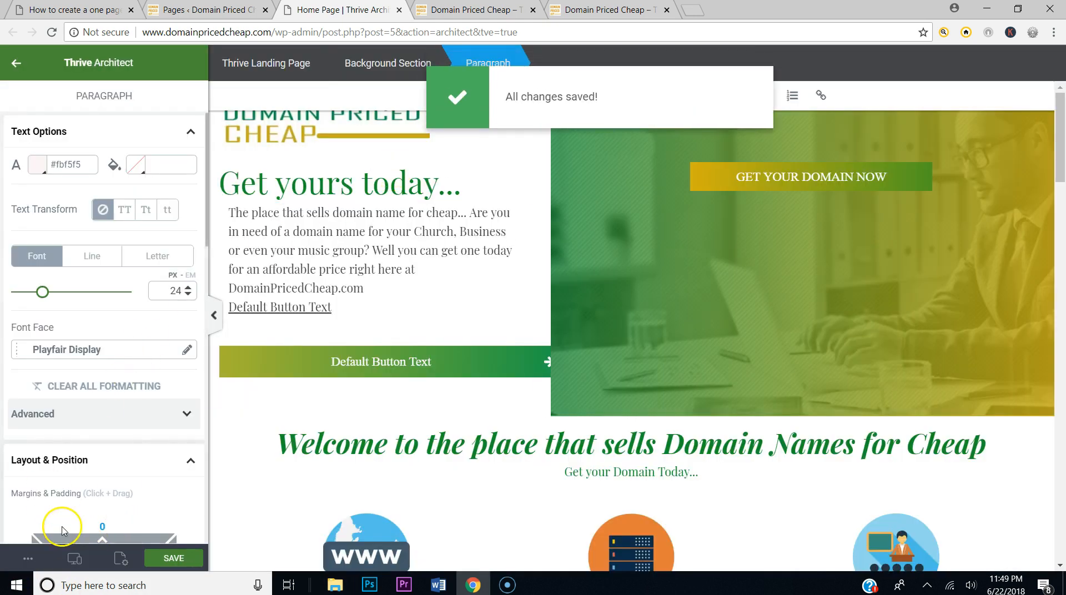
Step: Preview the live home page, review it down to the copyright footer, and compare it with the reference page's footer
{"action": "left_click", "coordinate": [28, 558]}
{"action": "left_click", "coordinate": [56, 419]}
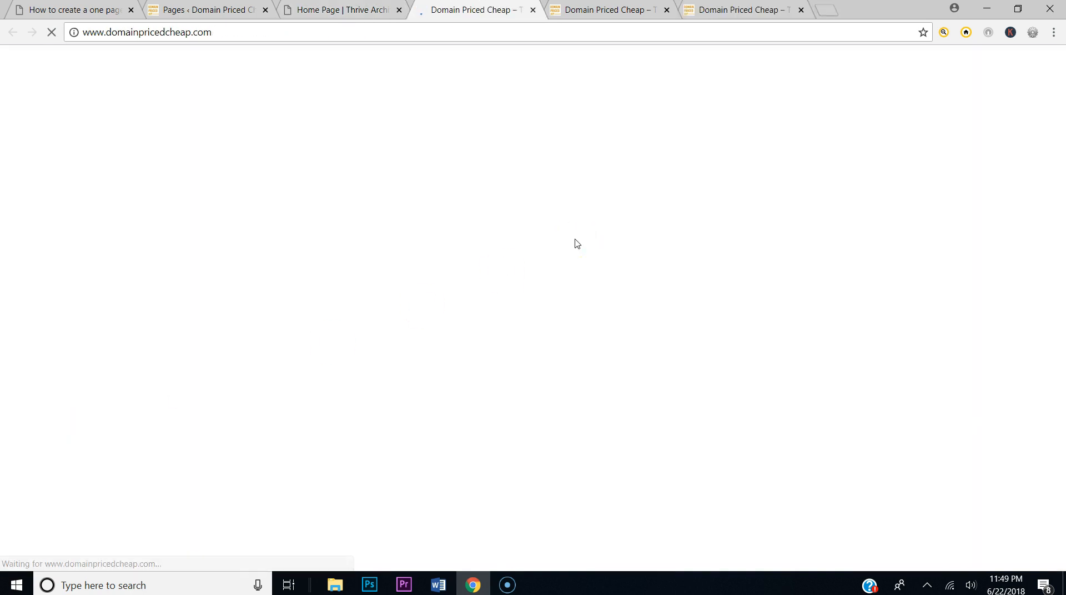
{"action": "scroll", "coordinate": [580, 243], "scroll_direction": "down", "scroll_amount": 5}
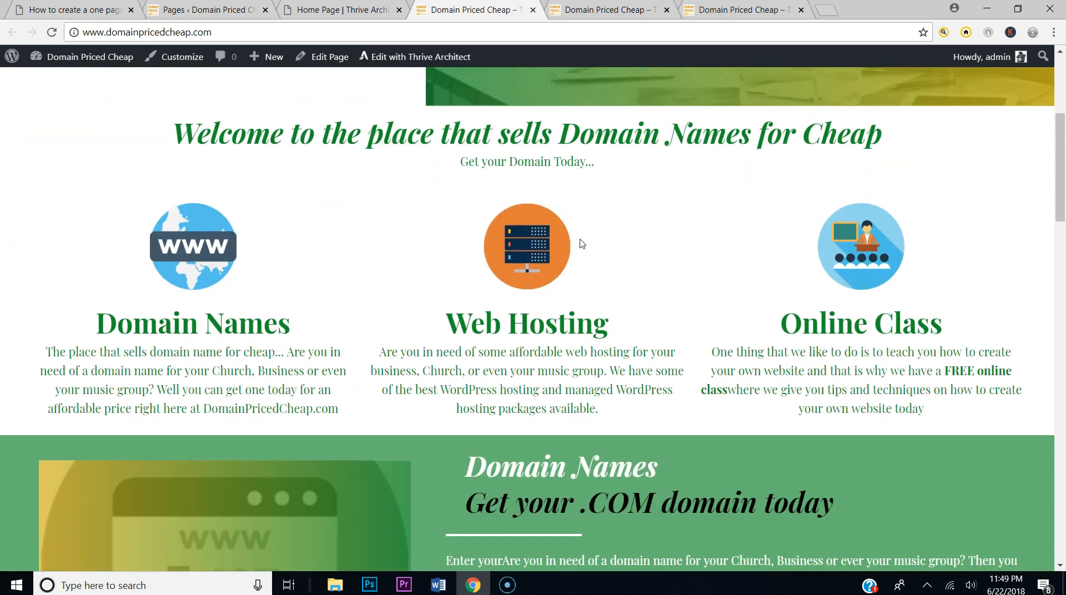
{"action": "scroll", "coordinate": [580, 243], "scroll_direction": "down", "scroll_amount": 8}
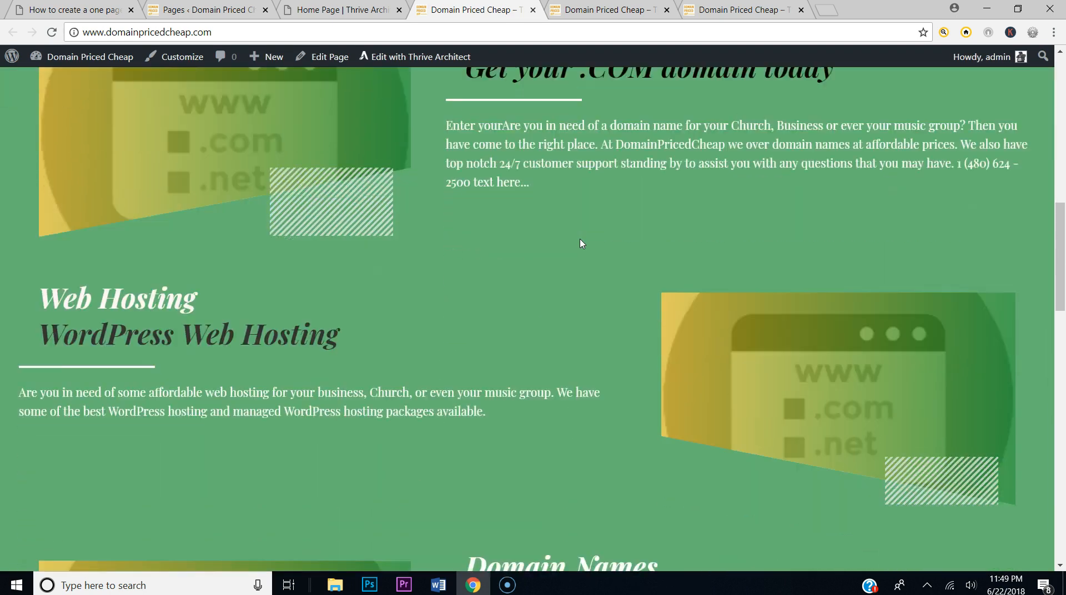
{"action": "scroll", "coordinate": [580, 243], "scroll_direction": "down", "scroll_amount": 12}
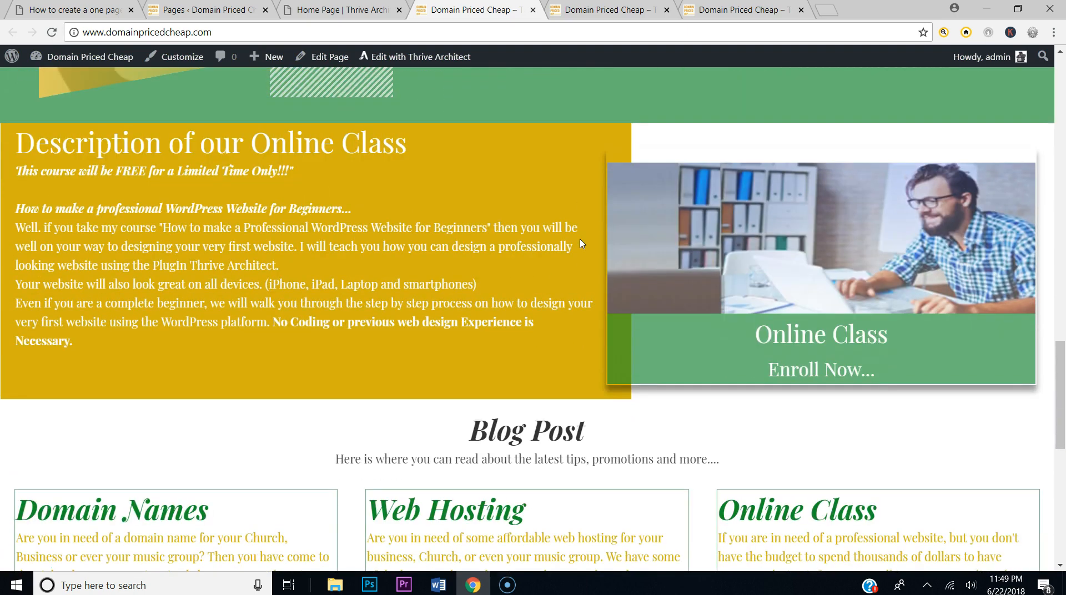
{"action": "scroll", "coordinate": [582, 243], "scroll_direction": "down", "scroll_amount": 7}
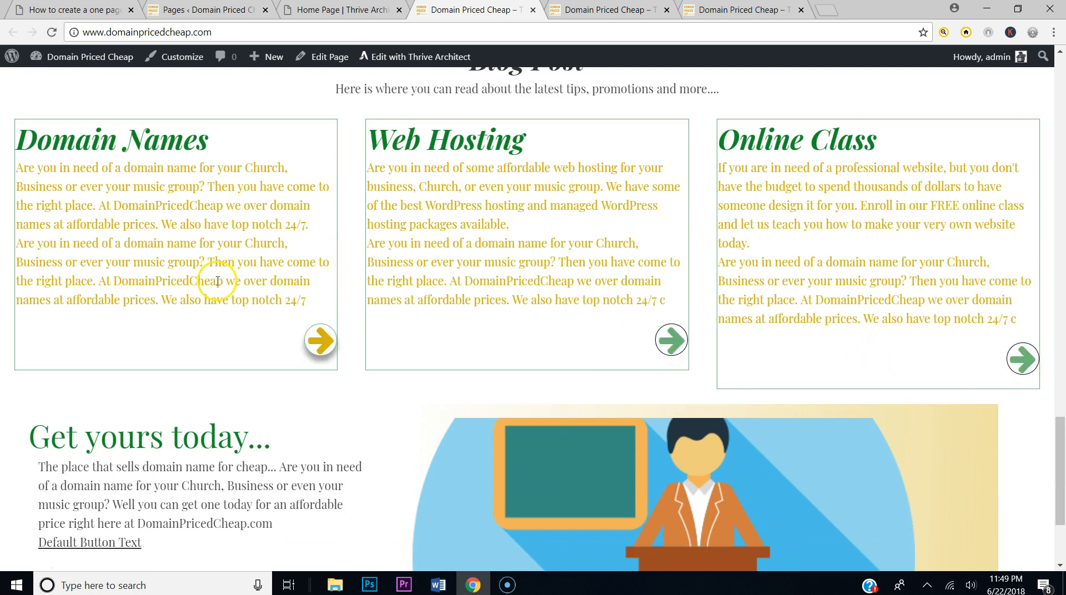
{"action": "scroll", "coordinate": [435, 506], "scroll_direction": "down", "scroll_amount": 3}
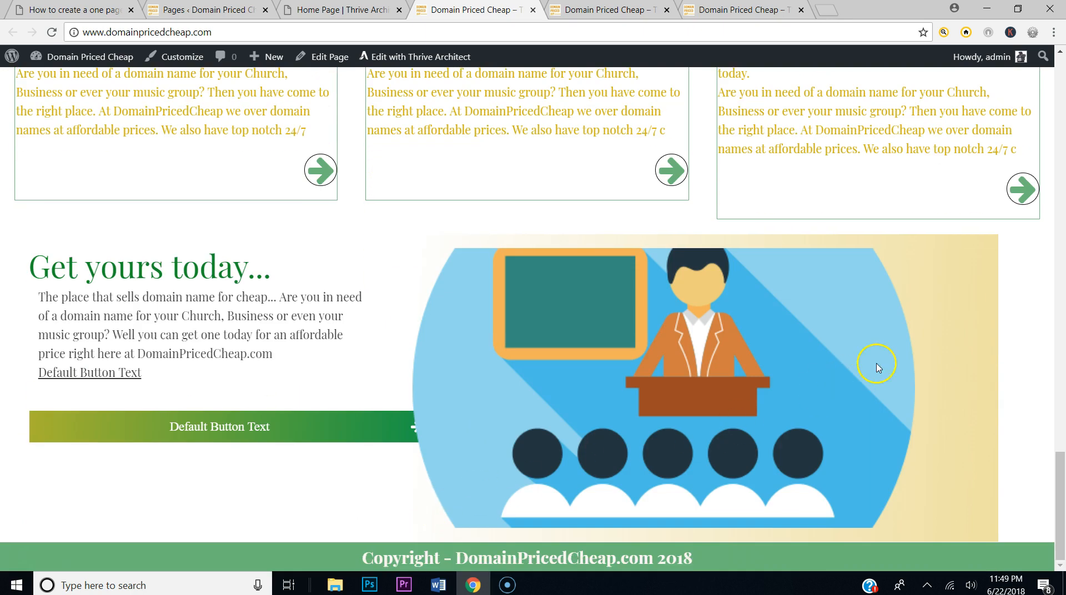
{"action": "left_click", "coordinate": [50, 10]}
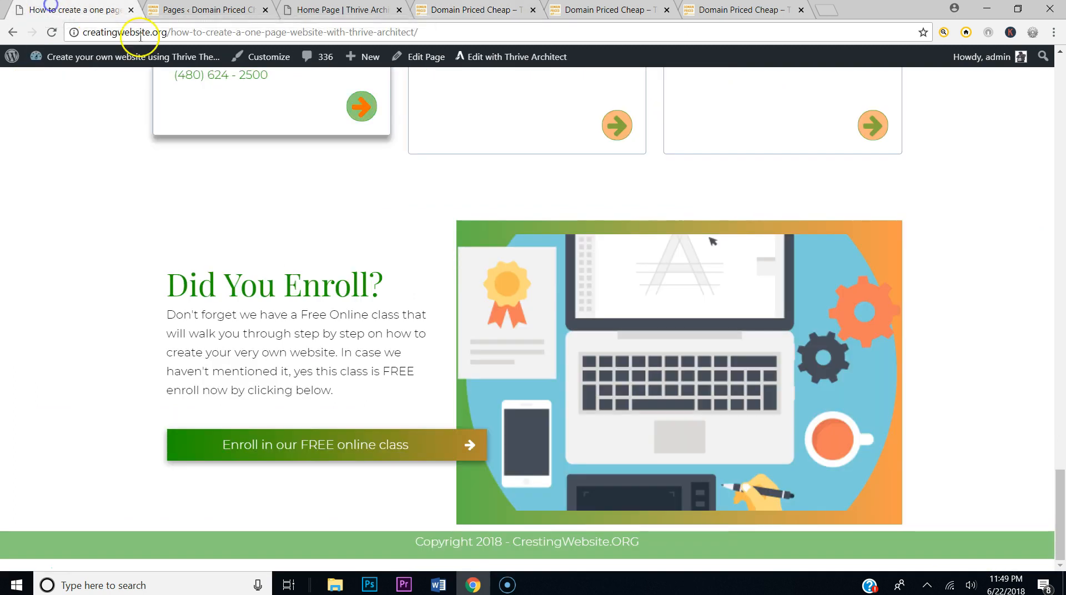
{"action": "left_click", "coordinate": [189, 9]}
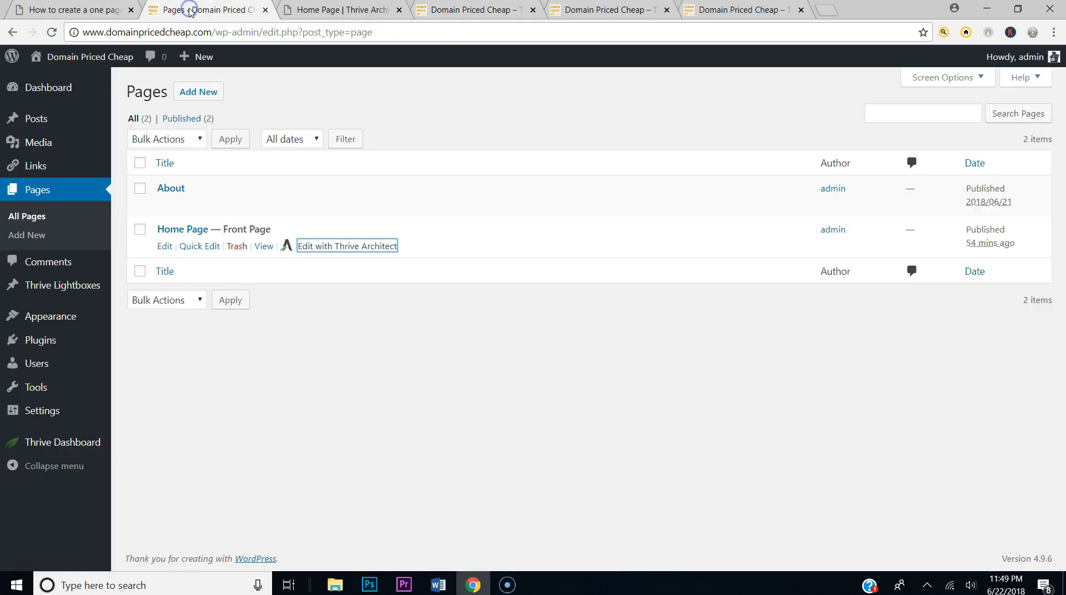
Step: Back in the editor, delete the stray "c" ending the Online Class and Web Hosting blog texts, and save
{"action": "left_click", "coordinate": [347, 9]}
{"action": "scroll", "coordinate": [766, 344], "scroll_direction": "down", "scroll_amount": 10}
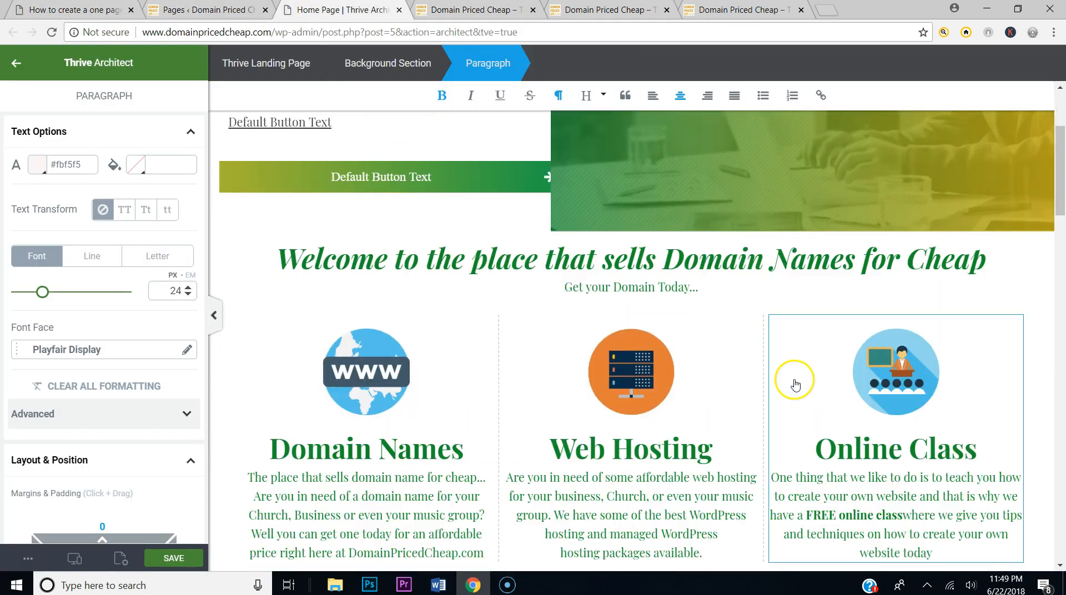
{"action": "scroll", "coordinate": [796, 385], "scroll_direction": "down", "scroll_amount": 20}
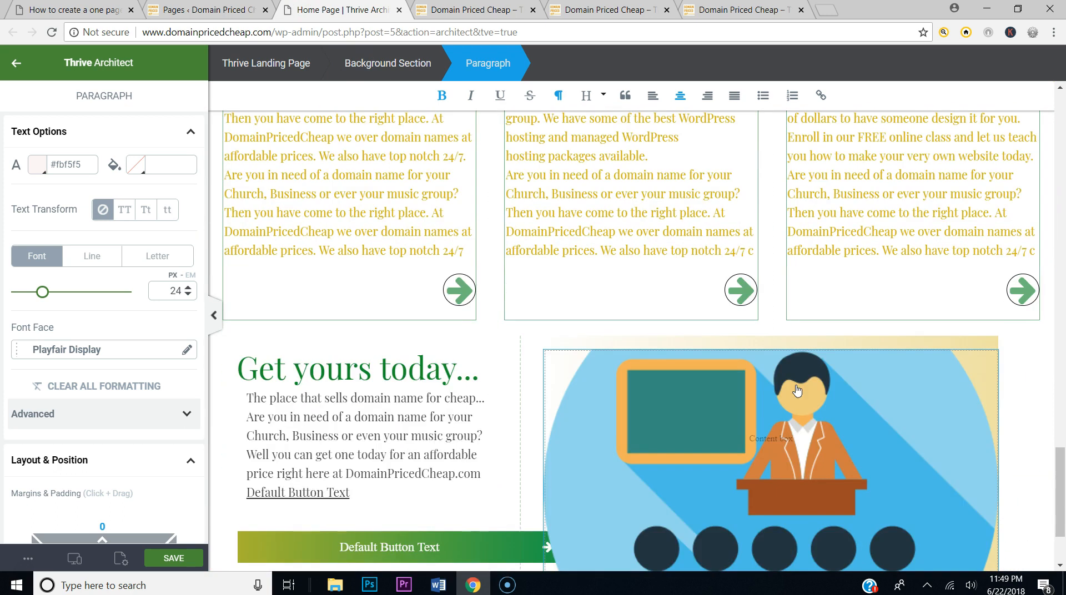
{"action": "left_click", "coordinate": [851, 317]}
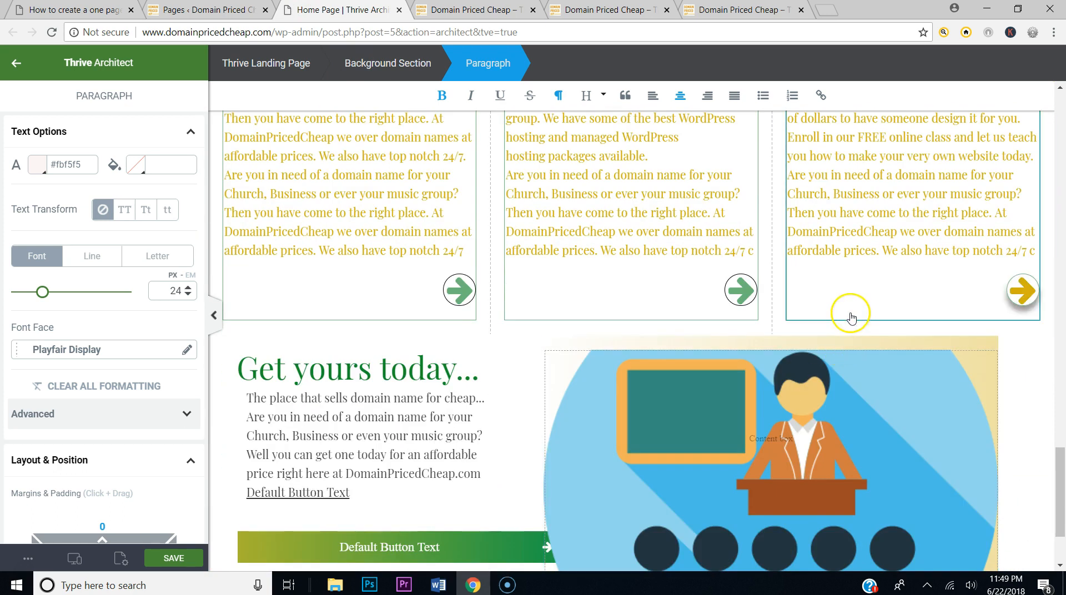
{"action": "left_click", "coordinate": [820, 288]}
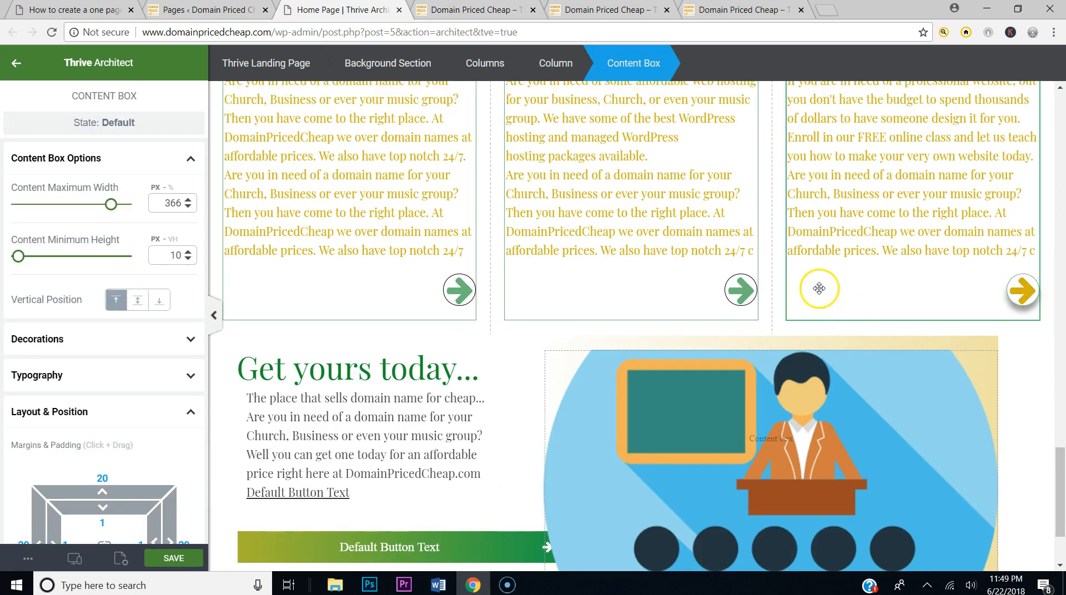
{"action": "left_click", "coordinate": [1031, 255]}
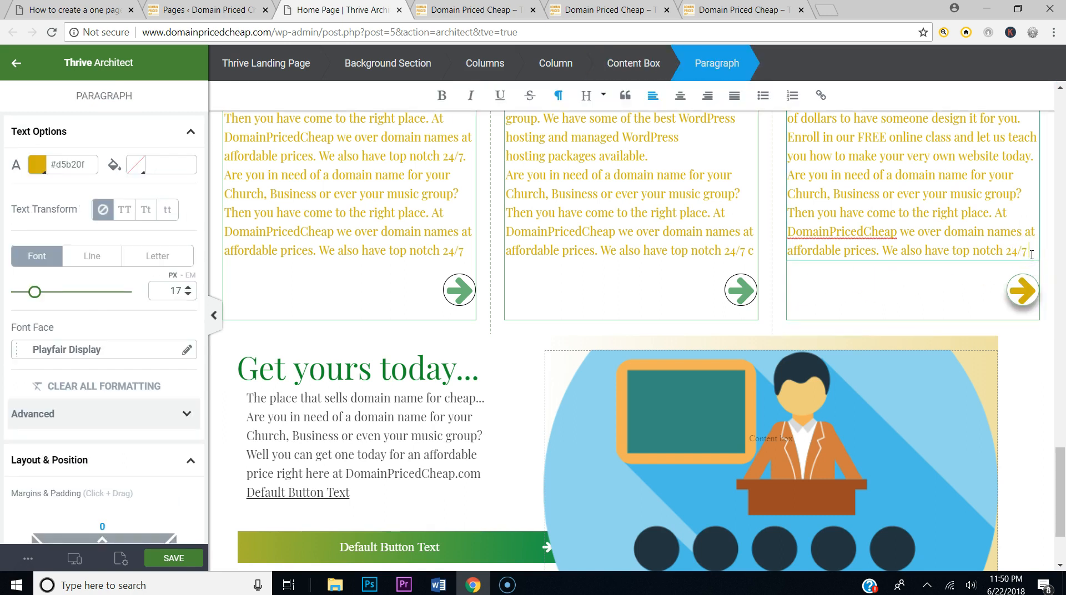
{"action": "left_click", "coordinate": [743, 251]}
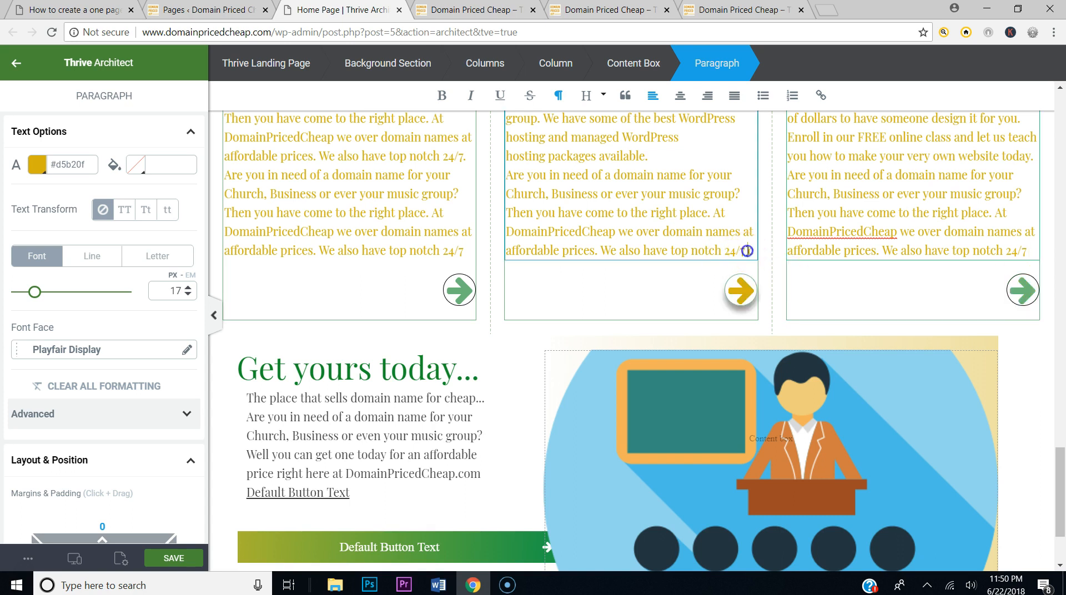
{"action": "left_click", "coordinate": [173, 558]}
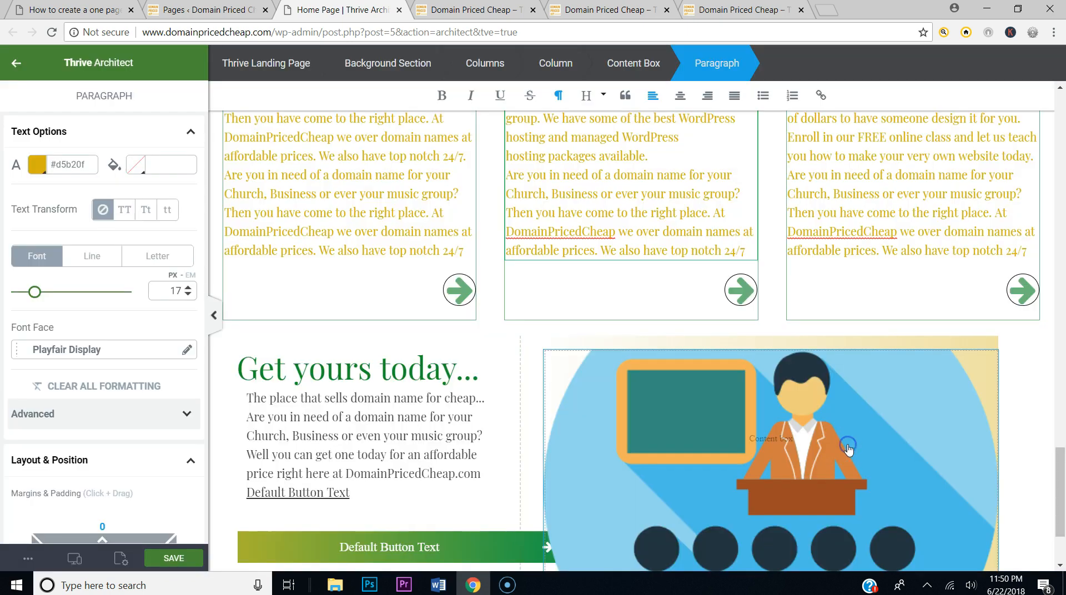
Step: Centre-align the picture content box in the Get yours today section
{"action": "left_click", "coordinate": [848, 449]}
{"action": "scroll", "coordinate": [838, 441], "scroll_direction": "down", "scroll_amount": 2}
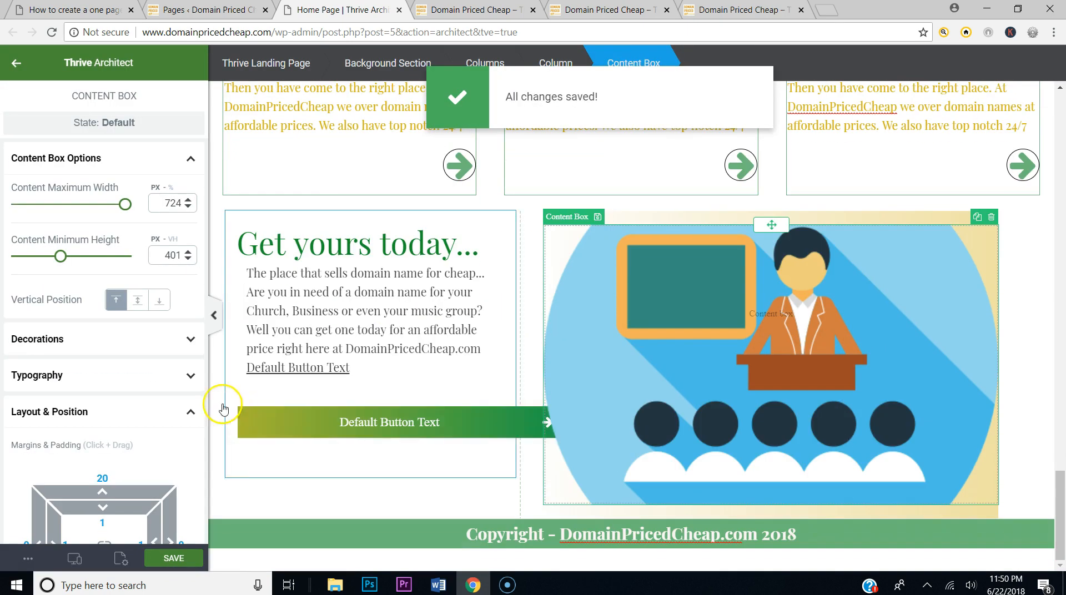
{"action": "scroll", "coordinate": [164, 459], "scroll_direction": "down", "scroll_amount": 2}
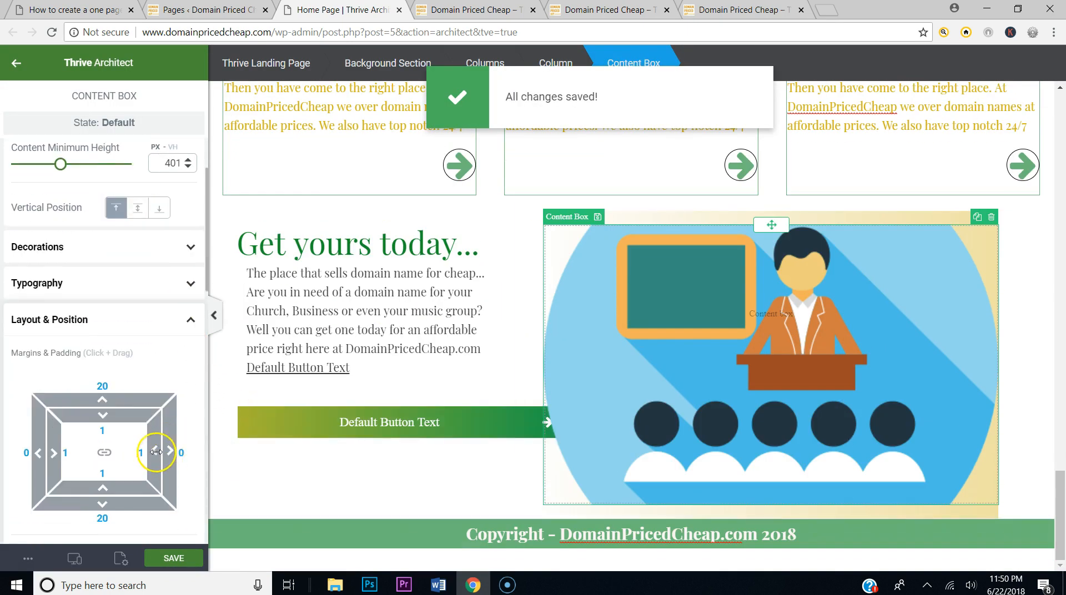
{"action": "scroll", "coordinate": [161, 449], "scroll_direction": "down", "scroll_amount": 5}
{"action": "left_click", "coordinate": [133, 333]}
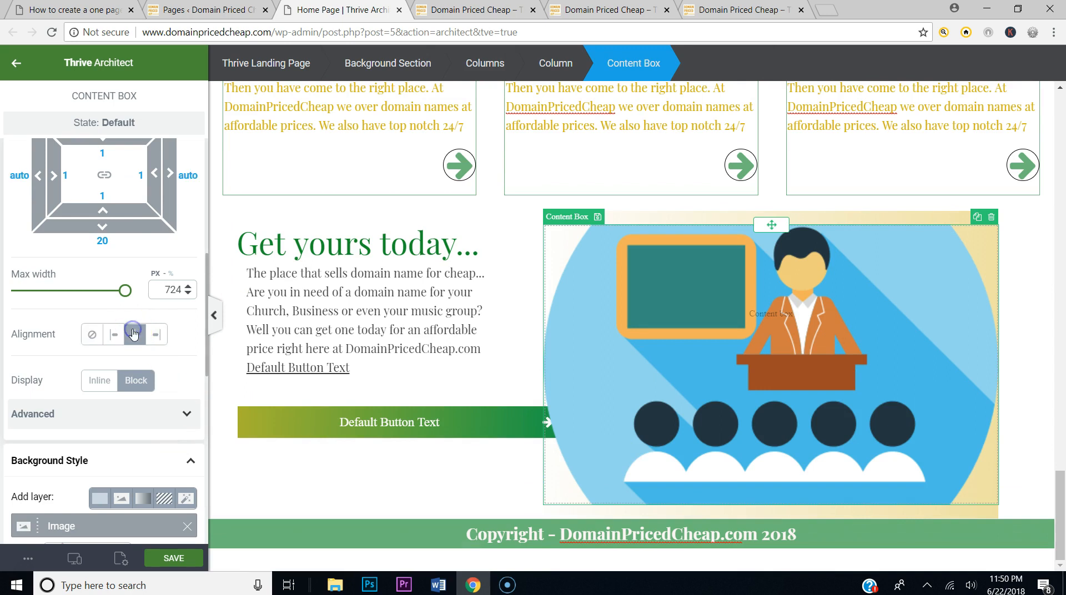
{"action": "scroll", "coordinate": [114, 336], "scroll_direction": "up", "scroll_amount": 4}
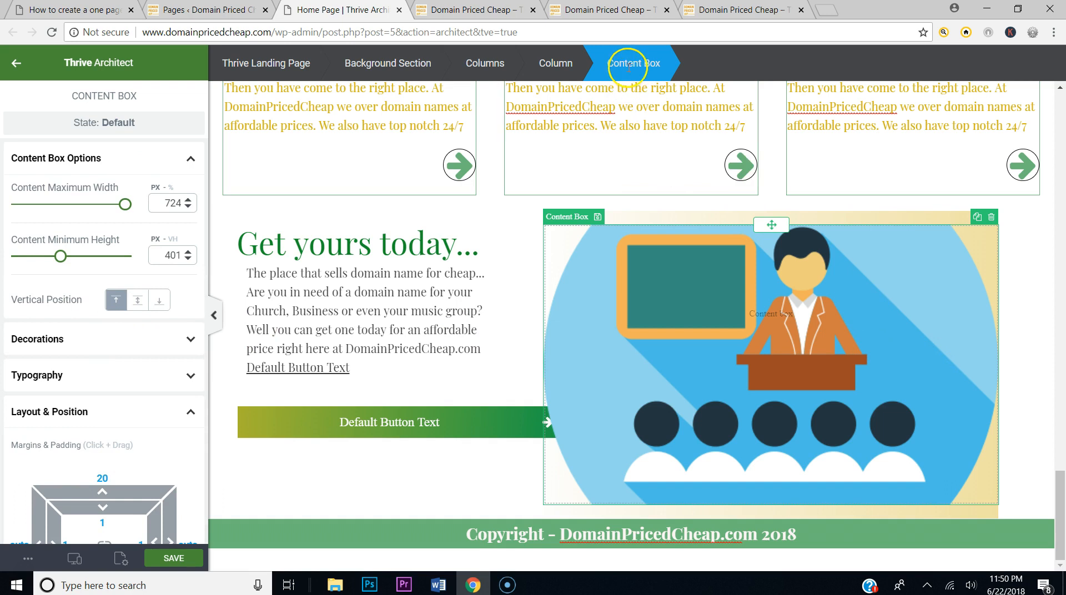
Step: Try to raise the picture content box's maximum width and check the settings of its online-class-1.png background image
{"action": "mouse_move", "coordinate": [125, 205]}
{"action": "left_mouse_down"}
{"action": "mouse_move", "coordinate": [86, 206]}
{"action": "mouse_move", "coordinate": [134, 206]}
{"action": "left_mouse_up"}
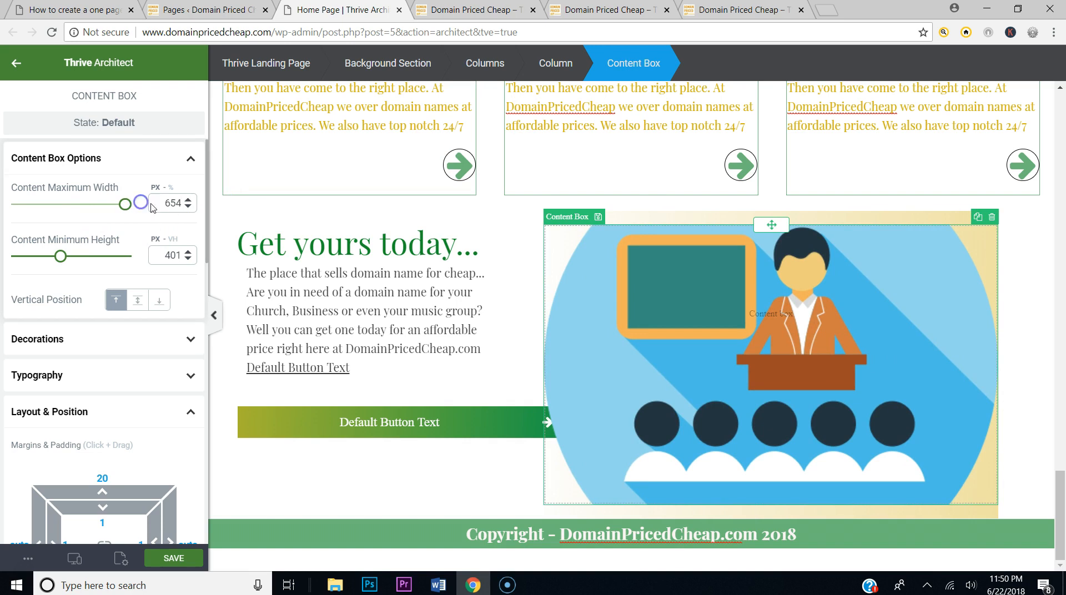
{"action": "scroll", "coordinate": [3, 250], "scroll_direction": "down", "scroll_amount": 3}
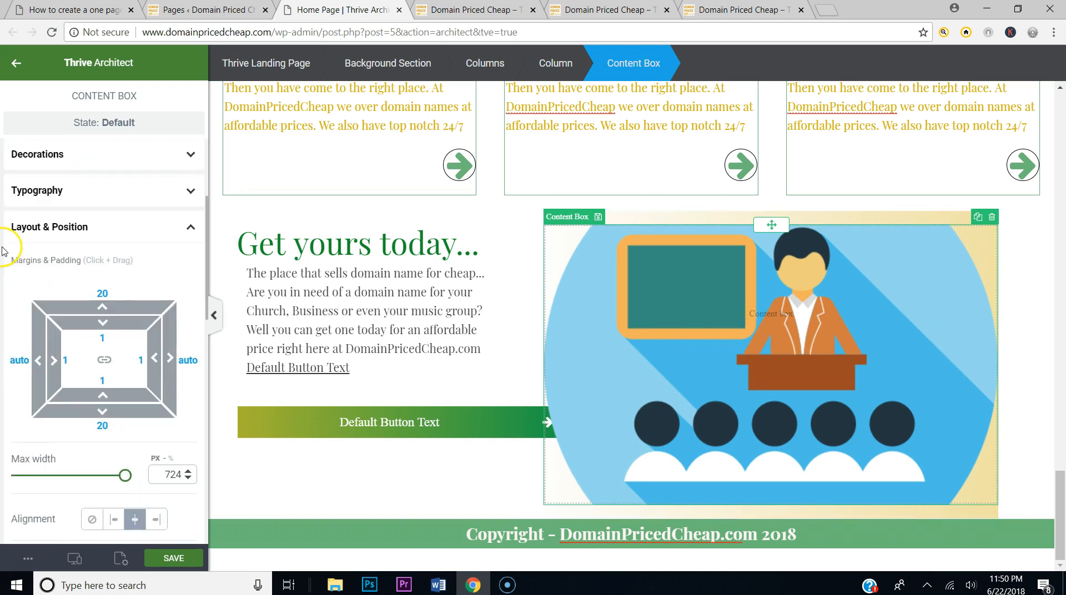
{"action": "scroll", "coordinate": [182, 428], "scroll_direction": "down", "scroll_amount": 7}
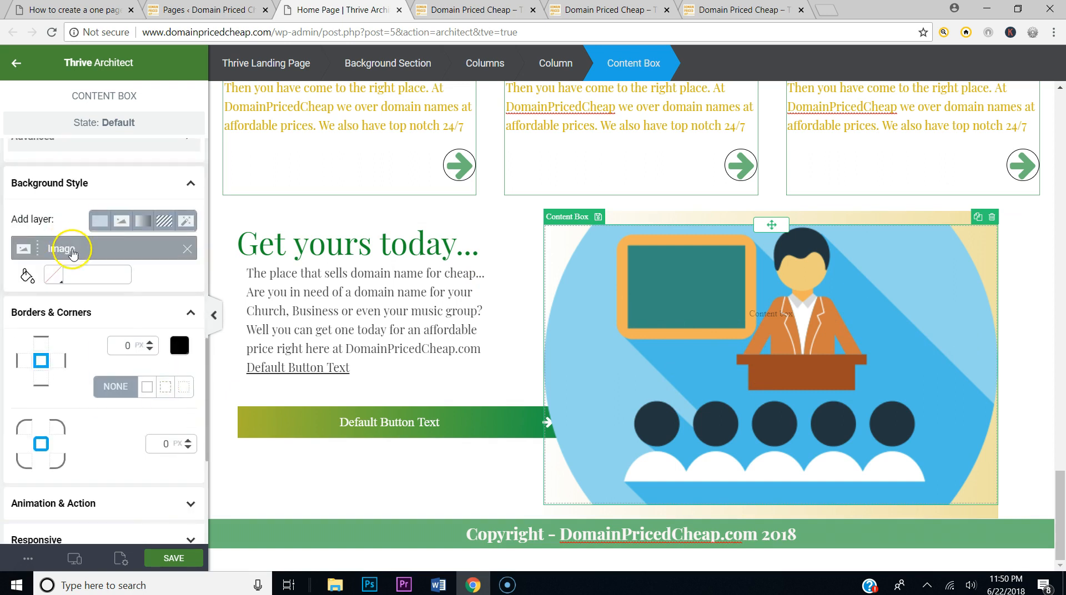
{"action": "left_click", "coordinate": [72, 252]}
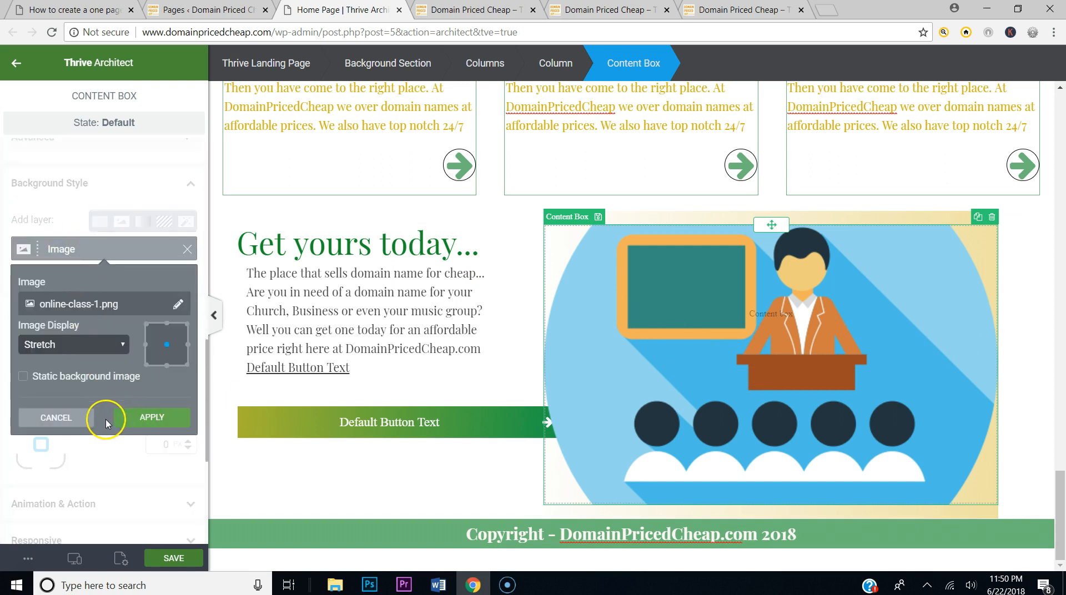
{"action": "left_click", "coordinate": [70, 413]}
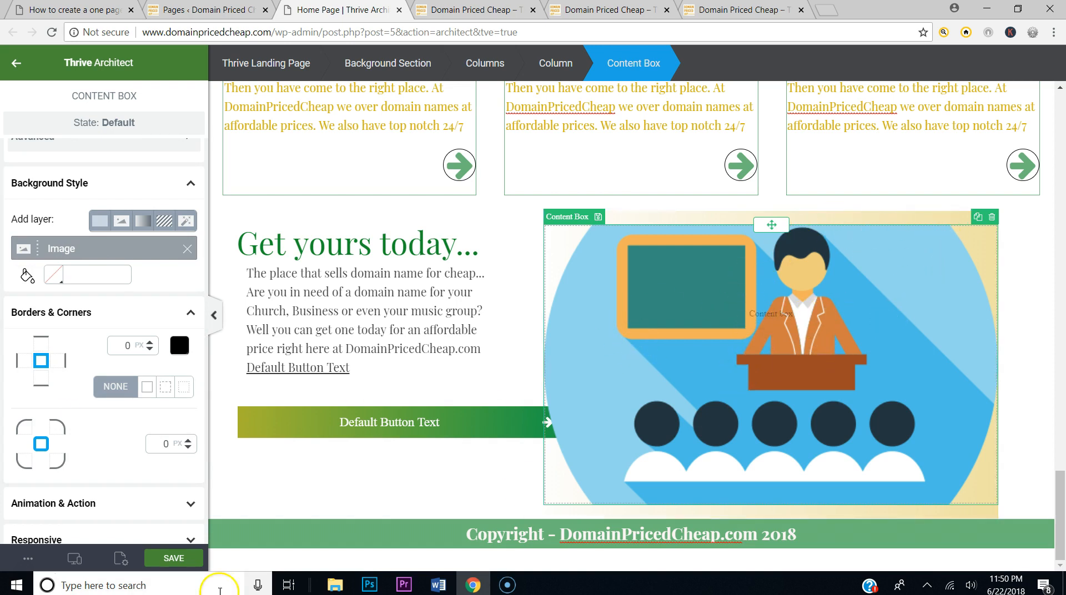
Step: Save the page, preview its closing Get yours today section, and compare it with the reference page's enrolment section
{"action": "left_click", "coordinate": [173, 558]}
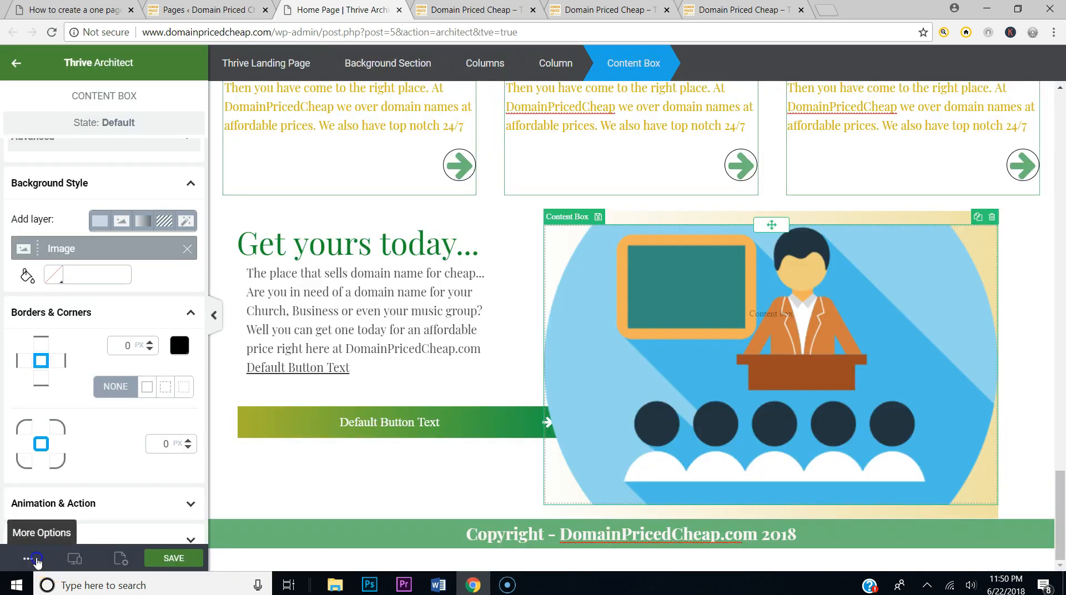
{"action": "left_click", "coordinate": [28, 558]}
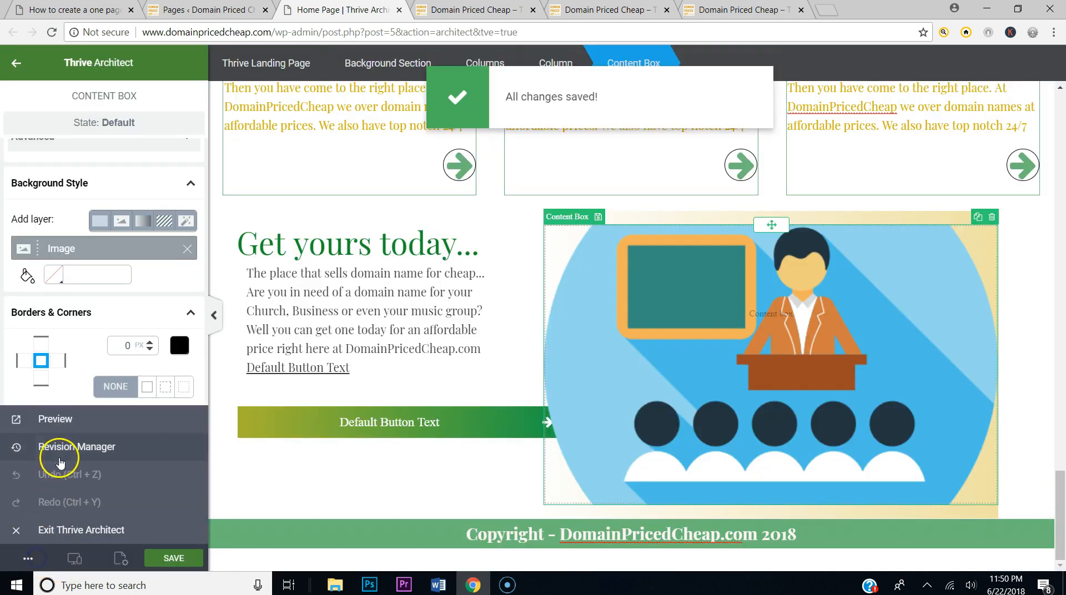
{"action": "left_click", "coordinate": [56, 419]}
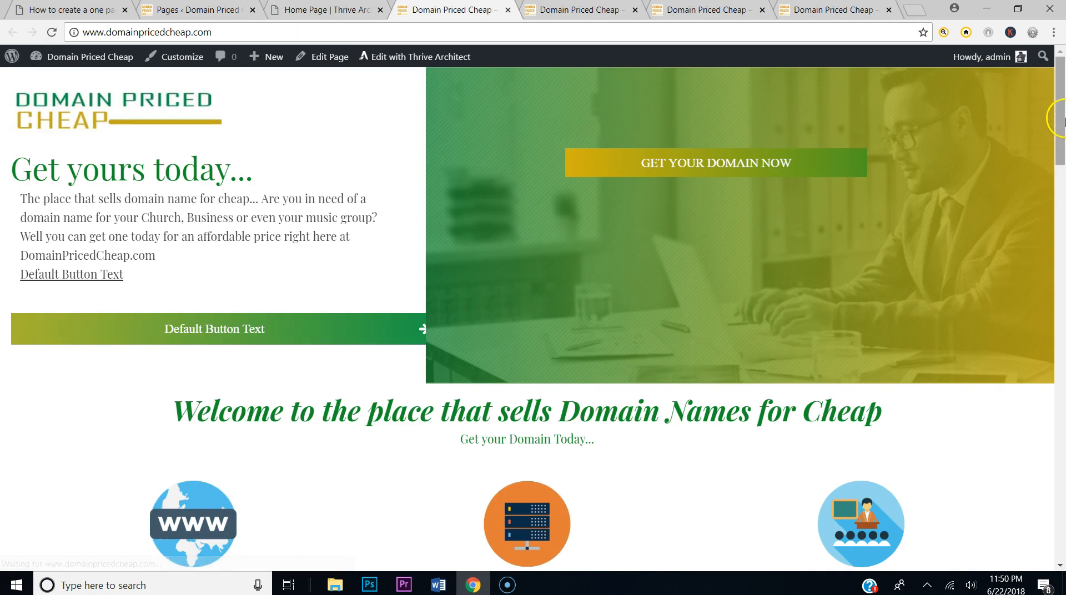
{"action": "left_click_drag", "start_coordinate": [1059, 111], "coordinate": [1062, 514]}
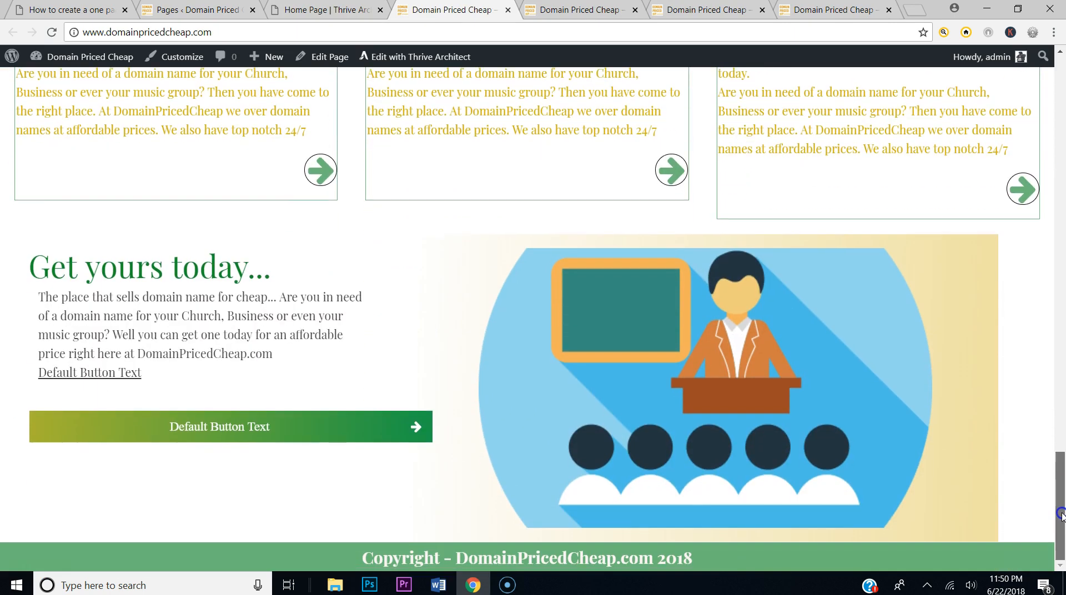
{"action": "mouse_move", "coordinate": [1062, 515]}
{"action": "left_mouse_down"}
{"action": "mouse_move", "coordinate": [1060, 127]}
{"action": "mouse_move", "coordinate": [1059, 533]}
{"action": "left_mouse_up"}
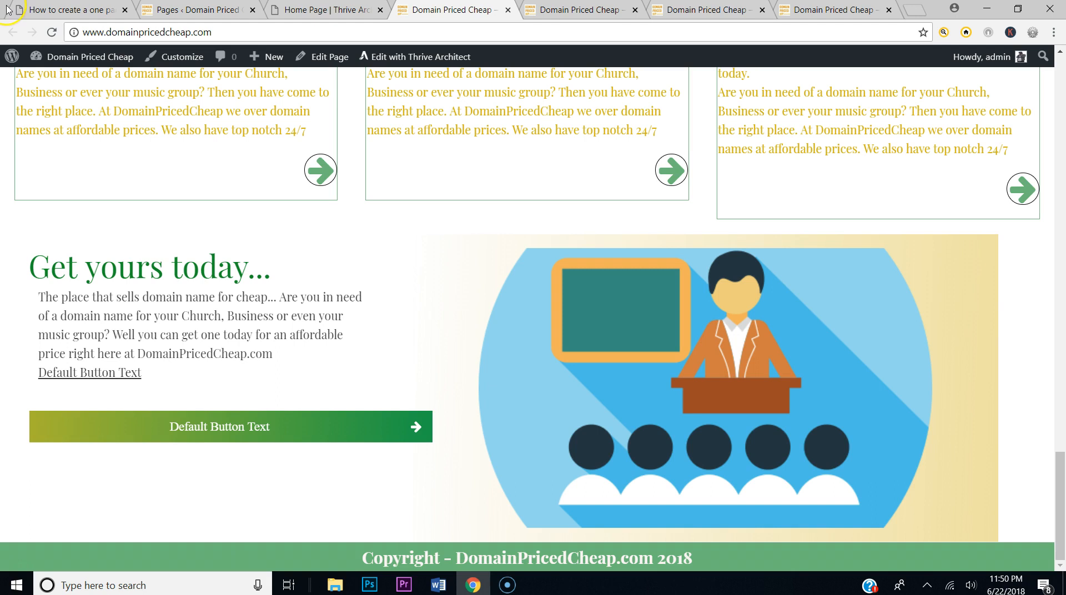
{"action": "left_click", "coordinate": [37, 10]}
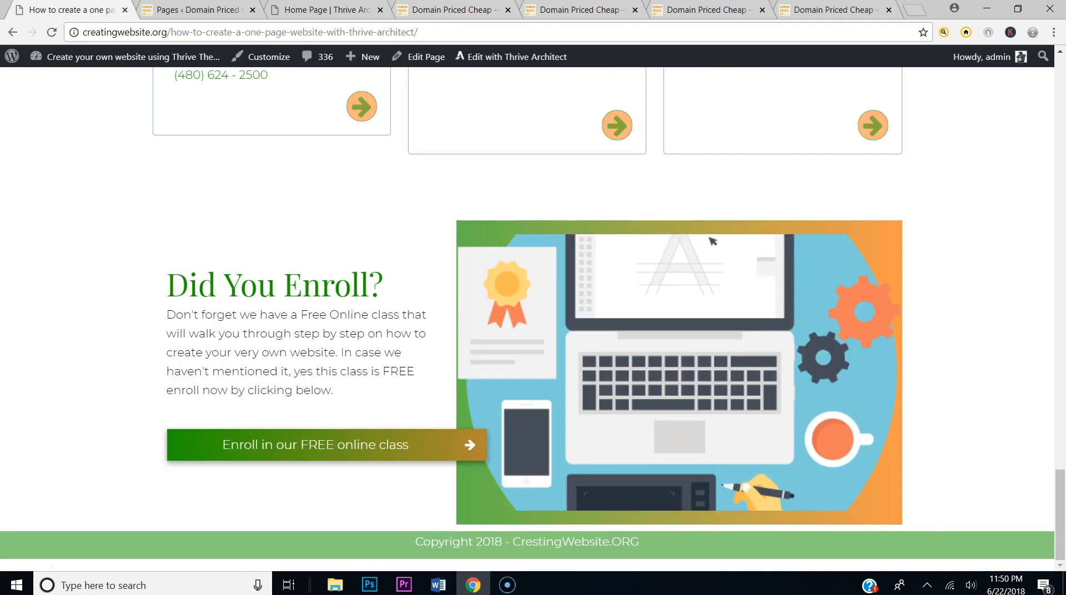
Step: Back in the editor, delete the picture content box from the Get yours today section
{"action": "left_click", "coordinate": [312, 8]}
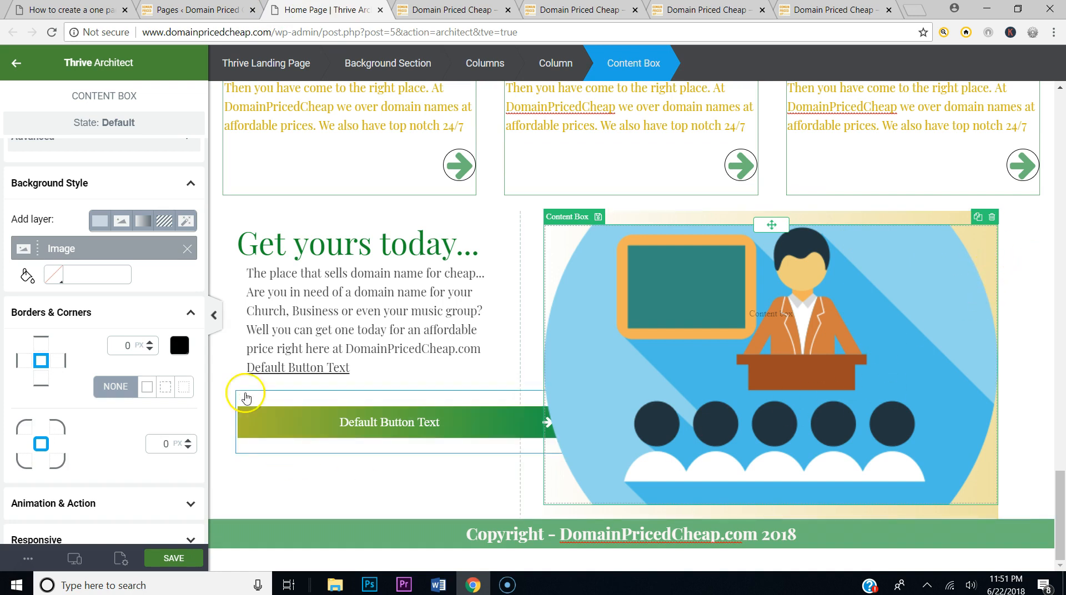
{"action": "scroll", "coordinate": [52, 372], "scroll_direction": "down", "scroll_amount": 5}
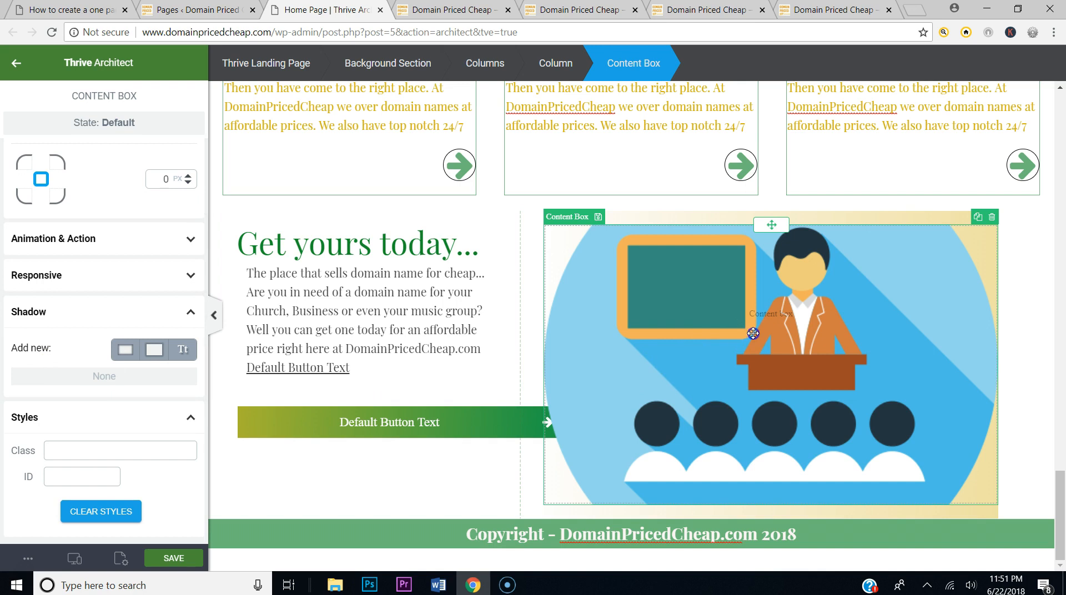
{"action": "left_click", "coordinate": [993, 216]}
Step: Add online-class.png as a stretched background image to the column beside the Get yours today text, with the linear gradient layer above it
{"action": "left_click", "coordinate": [757, 386]}
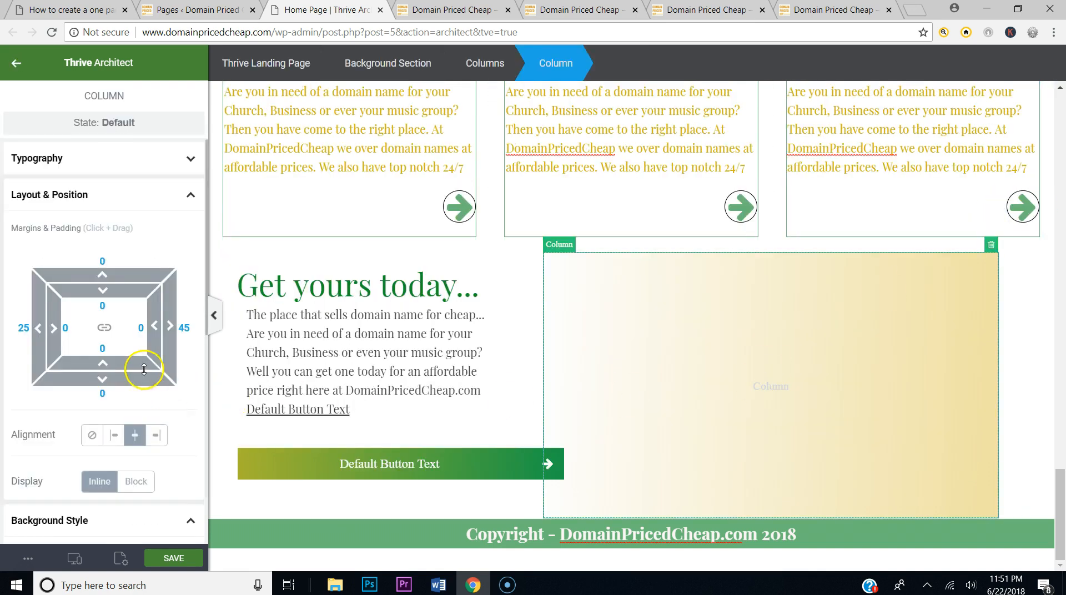
{"action": "scroll", "coordinate": [143, 369], "scroll_direction": "down", "scroll_amount": 3}
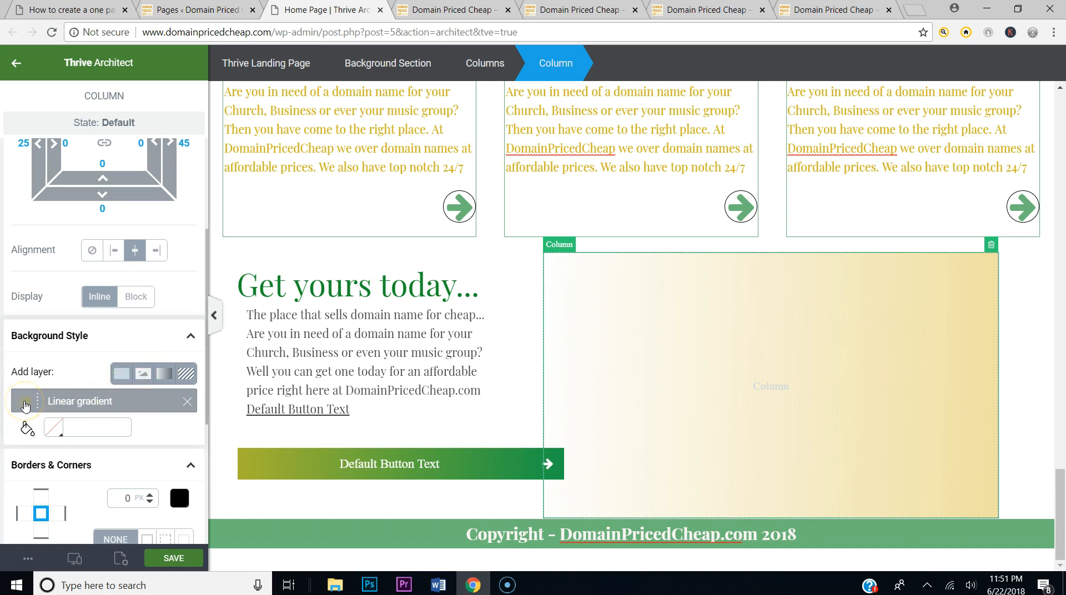
{"action": "left_click", "coordinate": [139, 378]}
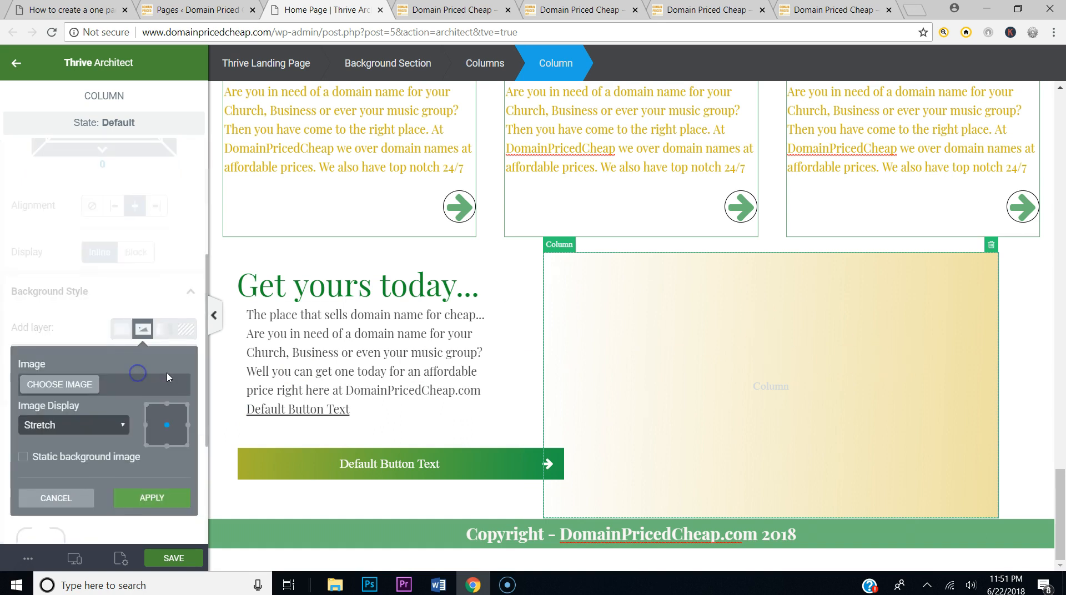
{"action": "left_click", "coordinate": [85, 388]}
{"action": "left_click", "coordinate": [451, 319]}
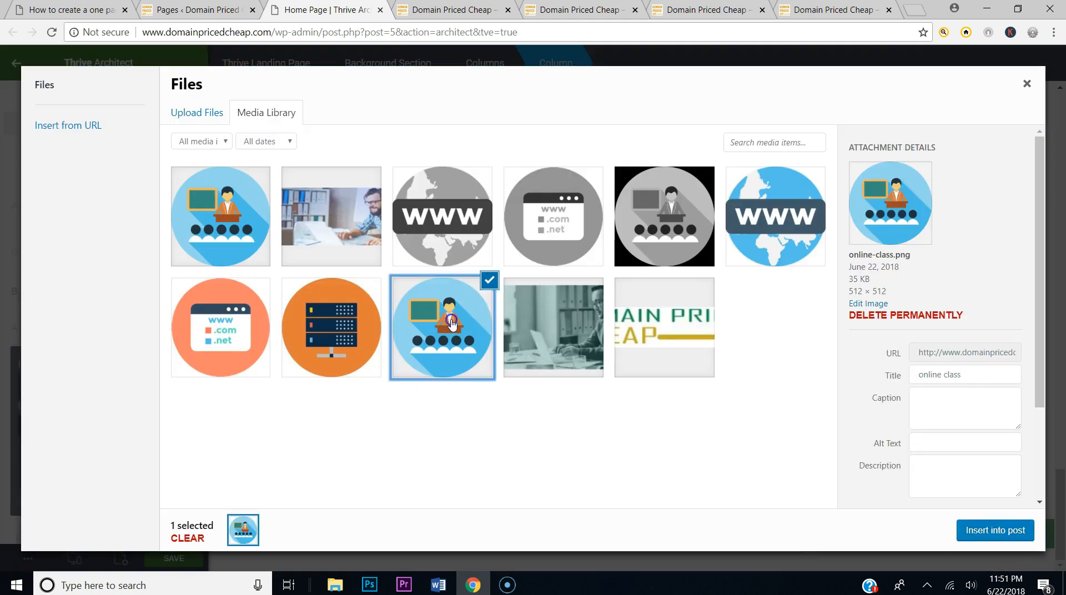
{"action": "left_click", "coordinate": [1006, 530]}
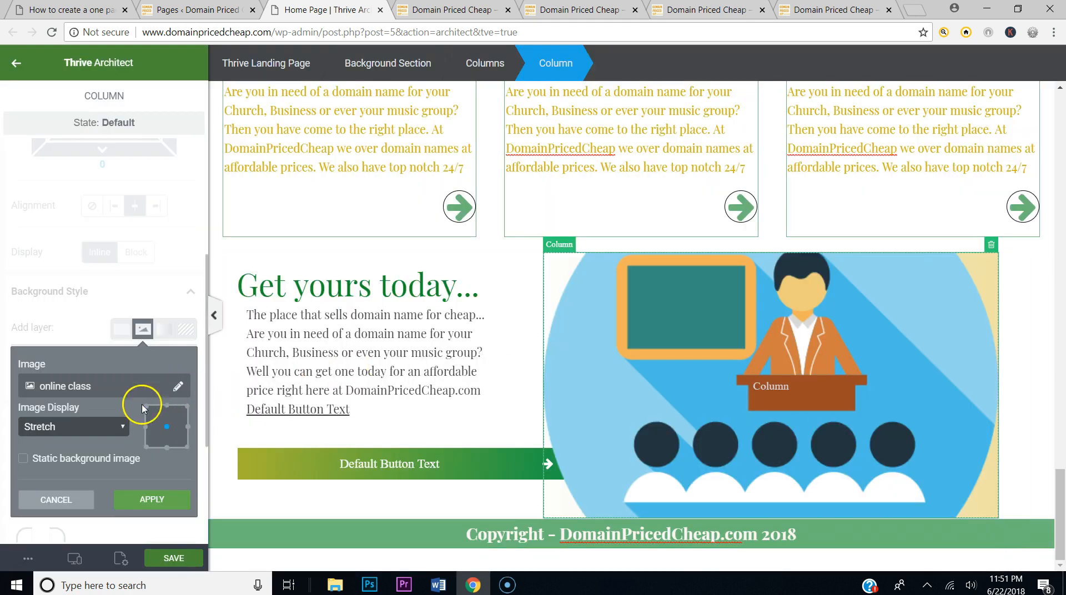
{"action": "left_click", "coordinate": [156, 499]}
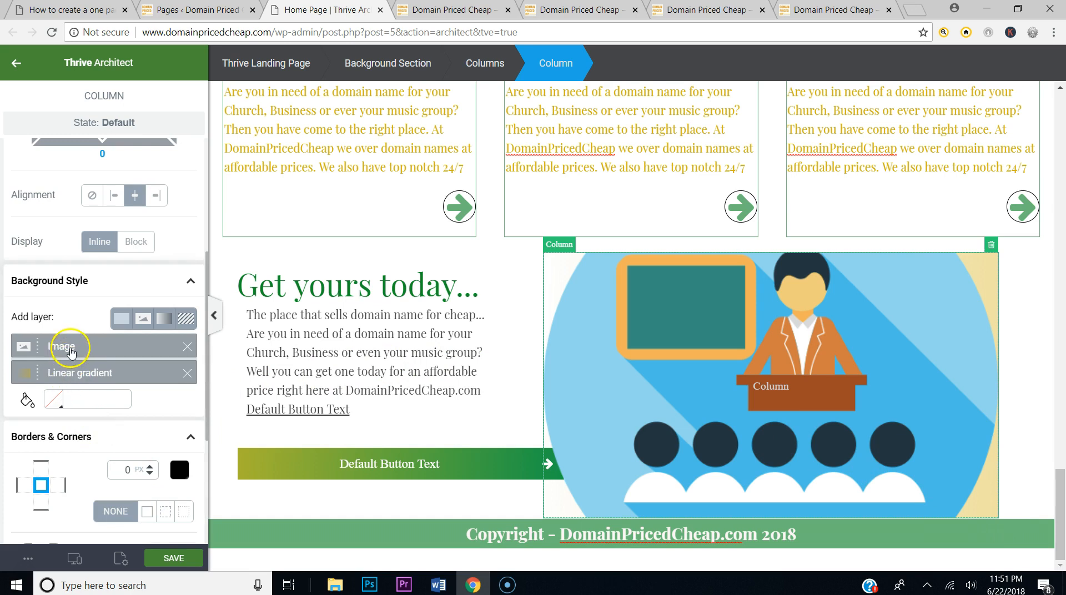
{"action": "left_click_drag", "start_coordinate": [38, 372], "coordinate": [33, 342]}
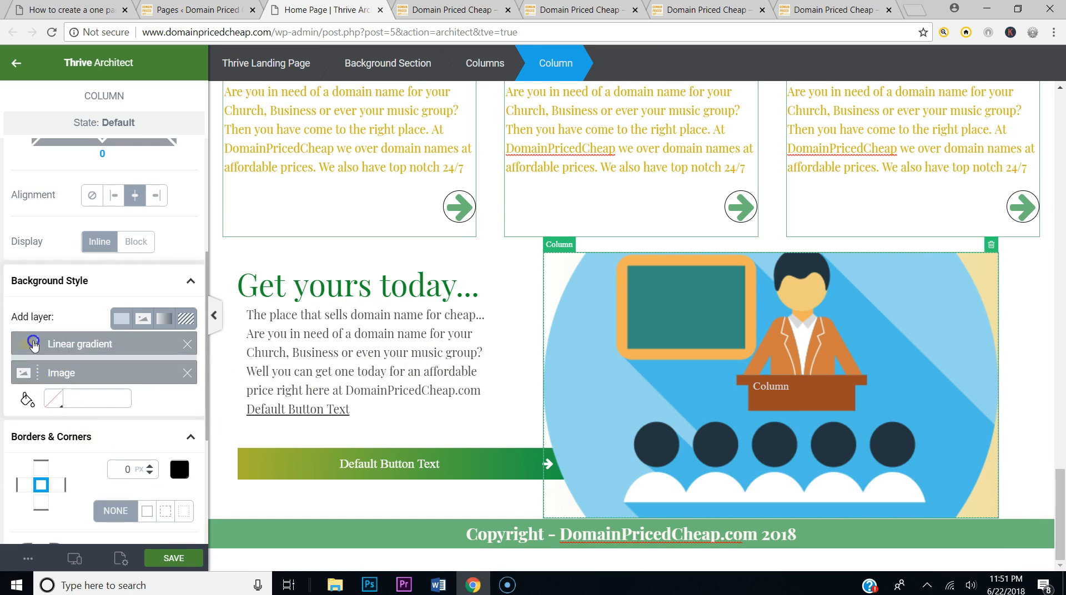
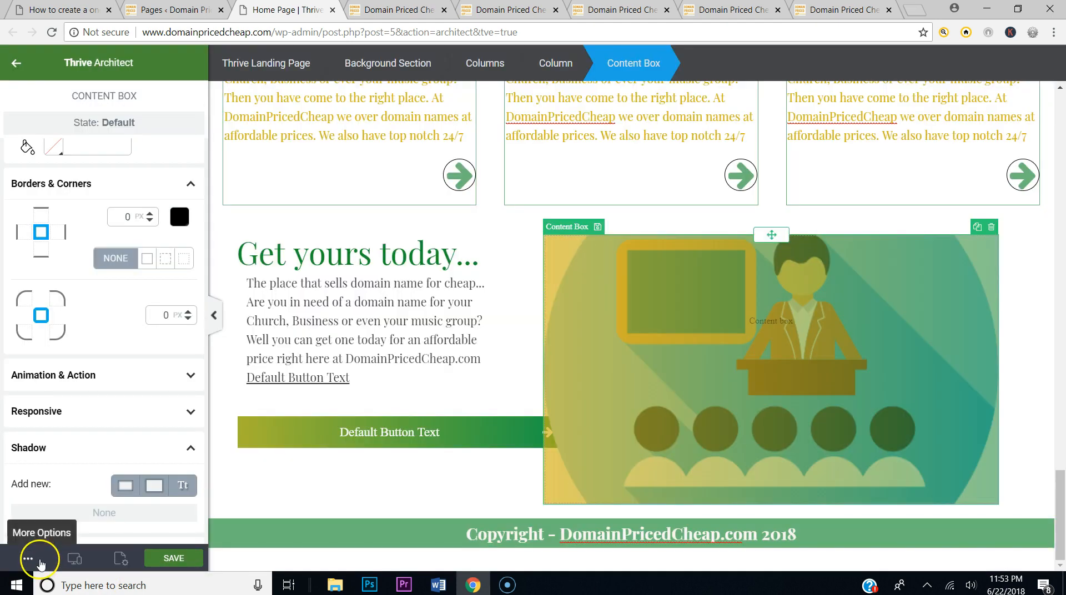
Step: Preview the home page in a new tab and close the older preview tabs
{"action": "left_click", "coordinate": [34, 558]}
{"action": "left_click", "coordinate": [53, 419]}
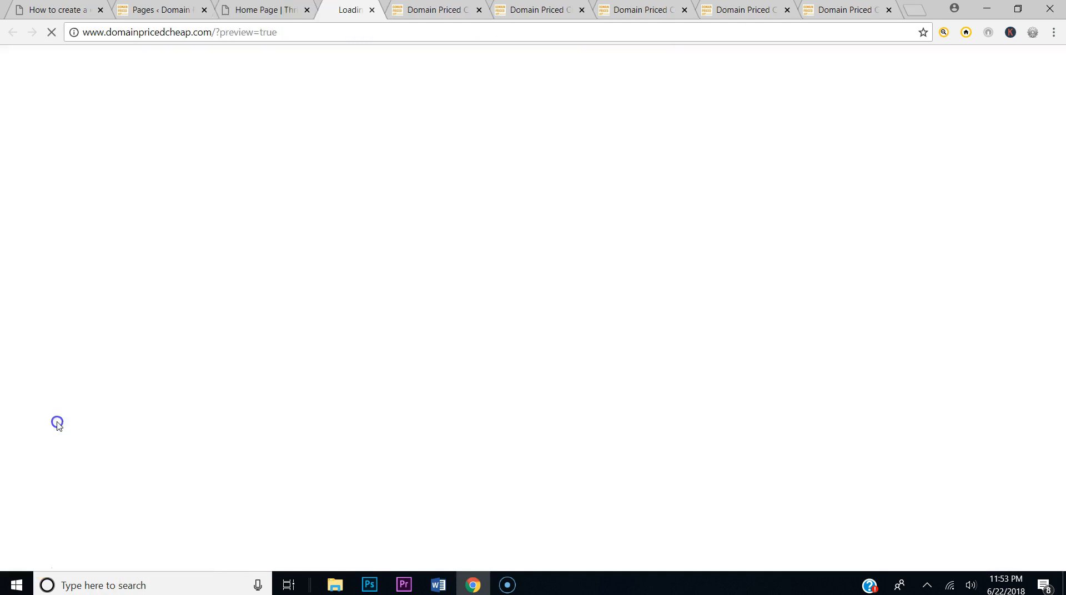
{"action": "left_click", "coordinate": [888, 10]}
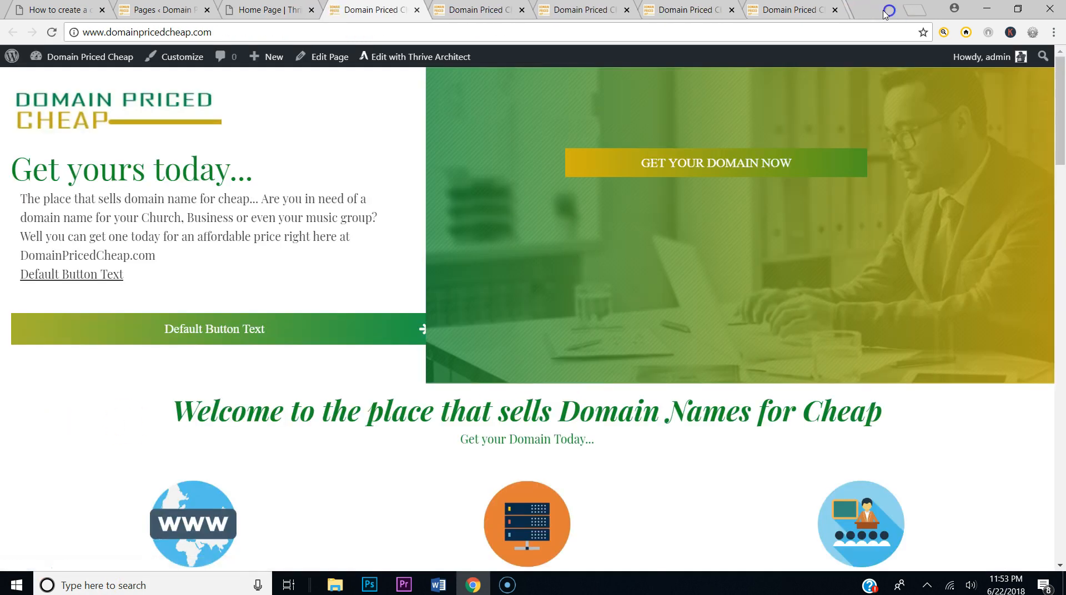
{"action": "left_click", "coordinate": [888, 10]}
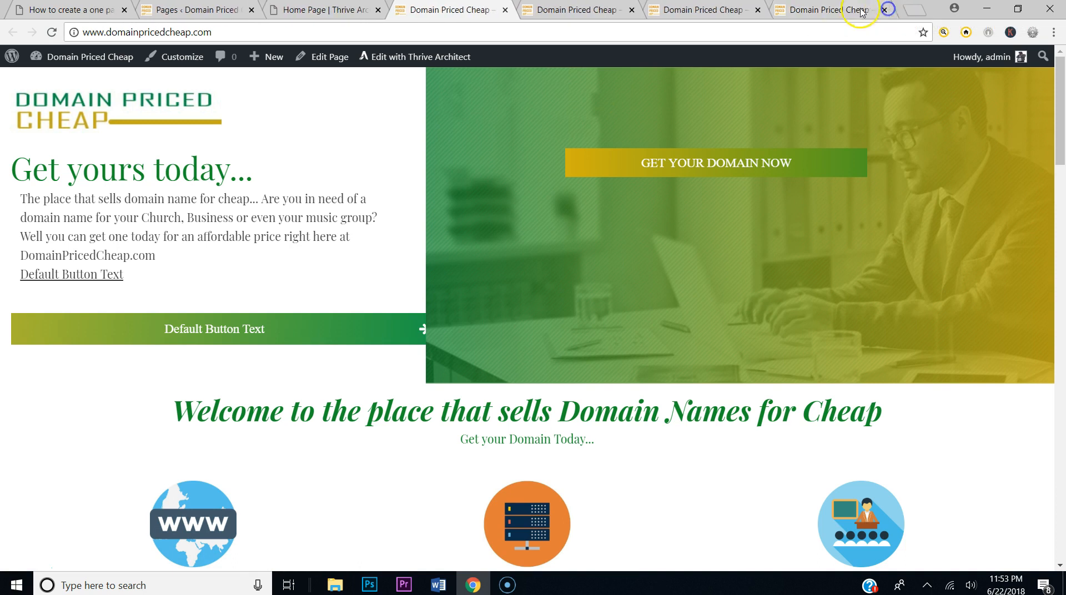
{"action": "left_click", "coordinate": [888, 10]}
{"action": "left_click", "coordinate": [762, 10]}
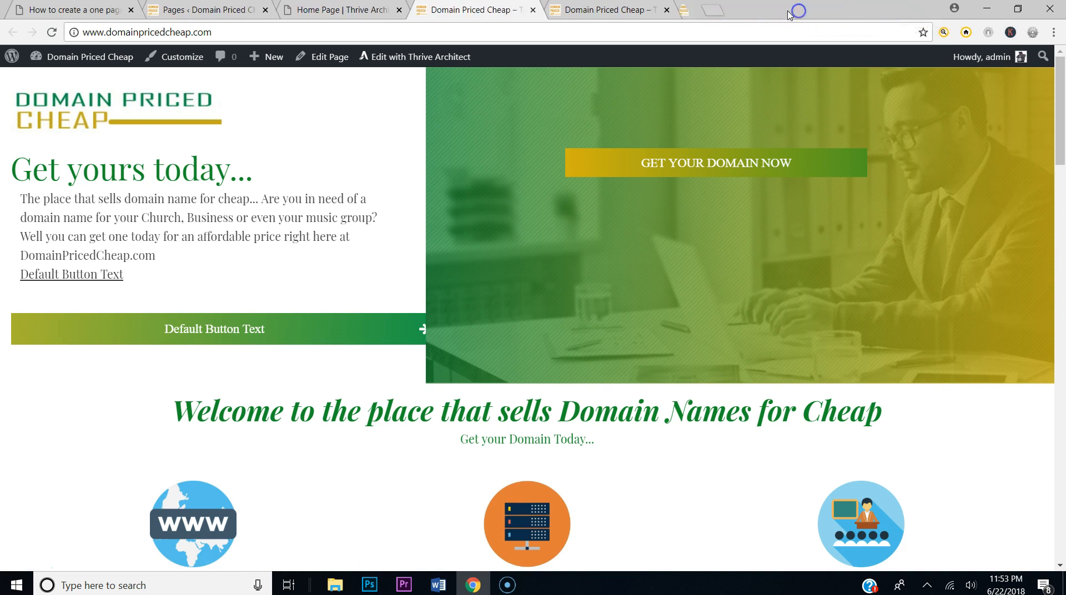
{"action": "left_click", "coordinate": [667, 10]}
Step: Review the previewed page down to the Get yours today section and compare its picture with the reference page's Did You Enroll section
{"action": "scroll", "coordinate": [794, 243], "scroll_direction": "down", "scroll_amount": 20}
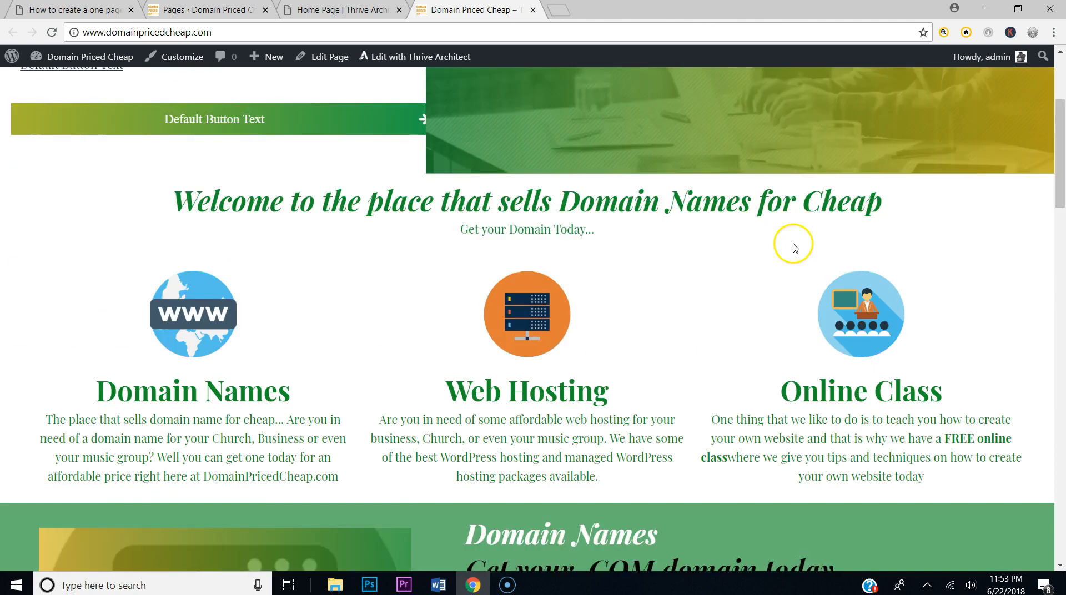
{"action": "scroll", "coordinate": [794, 248], "scroll_direction": "down", "scroll_amount": 7}
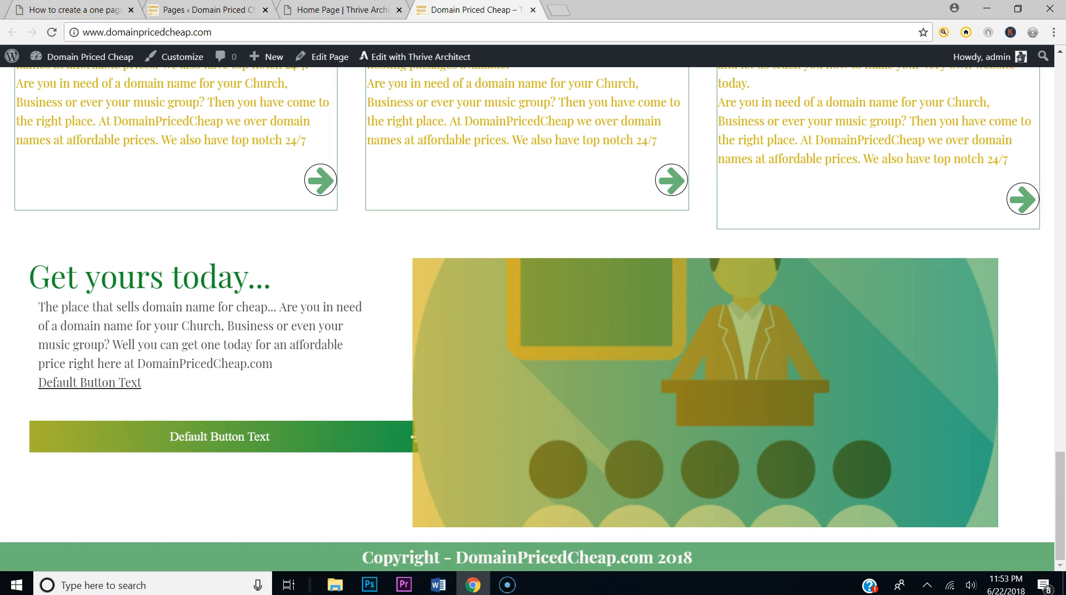
{"action": "left_click", "coordinate": [206, 10]}
{"action": "left_click", "coordinate": [72, 10]}
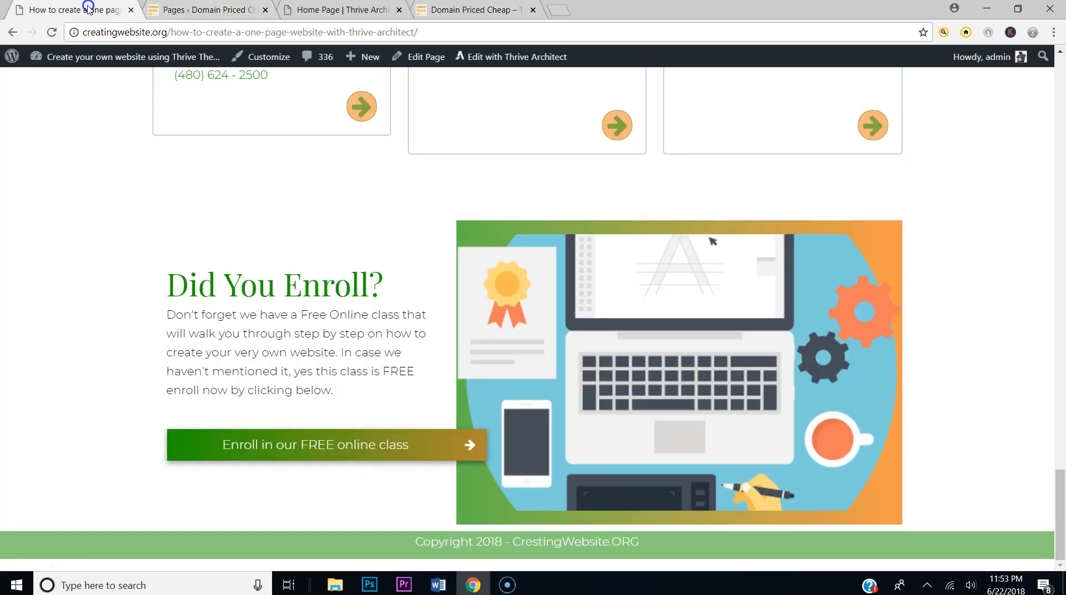
{"action": "scroll", "coordinate": [556, 312], "scroll_direction": "up", "scroll_amount": 5}
{"action": "scroll", "coordinate": [556, 311], "scroll_direction": "down", "scroll_amount": 5}
{"action": "left_click", "coordinate": [340, 11]}
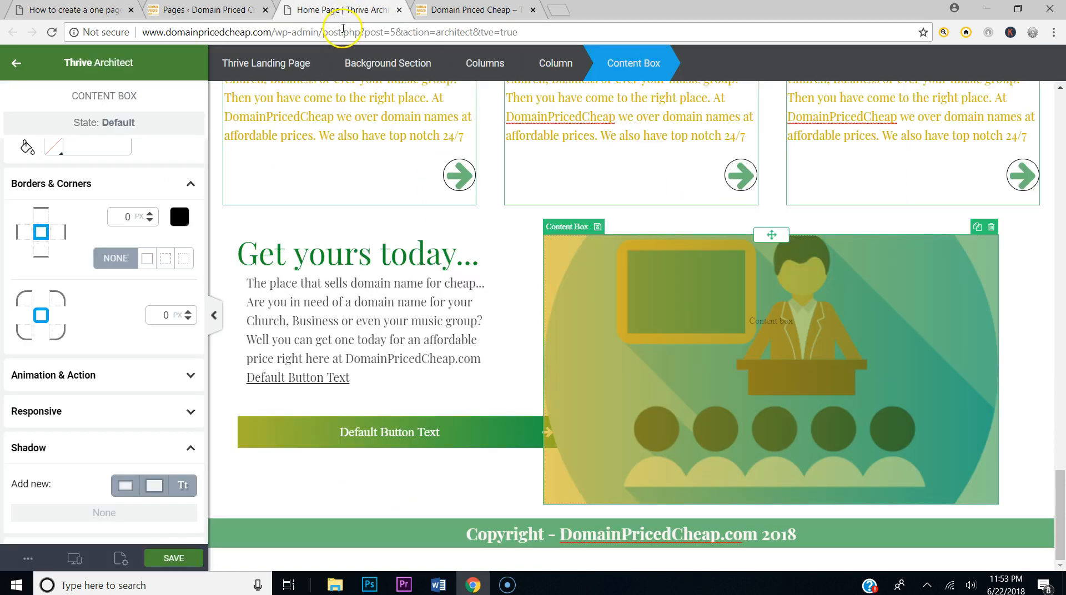
{"action": "left_click", "coordinate": [466, 9]}
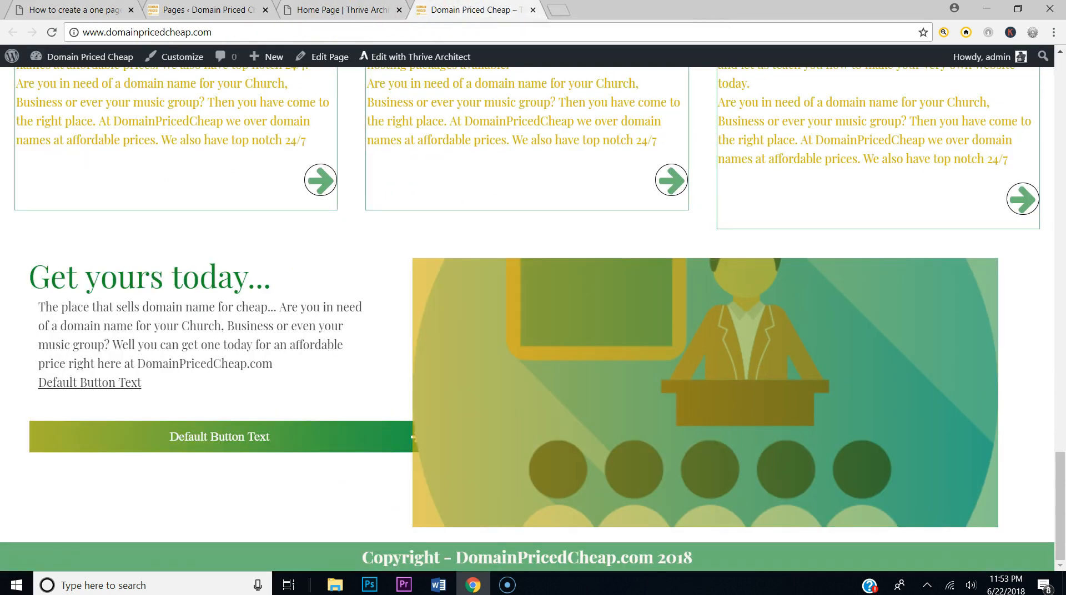
{"action": "left_click", "coordinate": [157, 7]}
{"action": "left_click", "coordinate": [61, 11]}
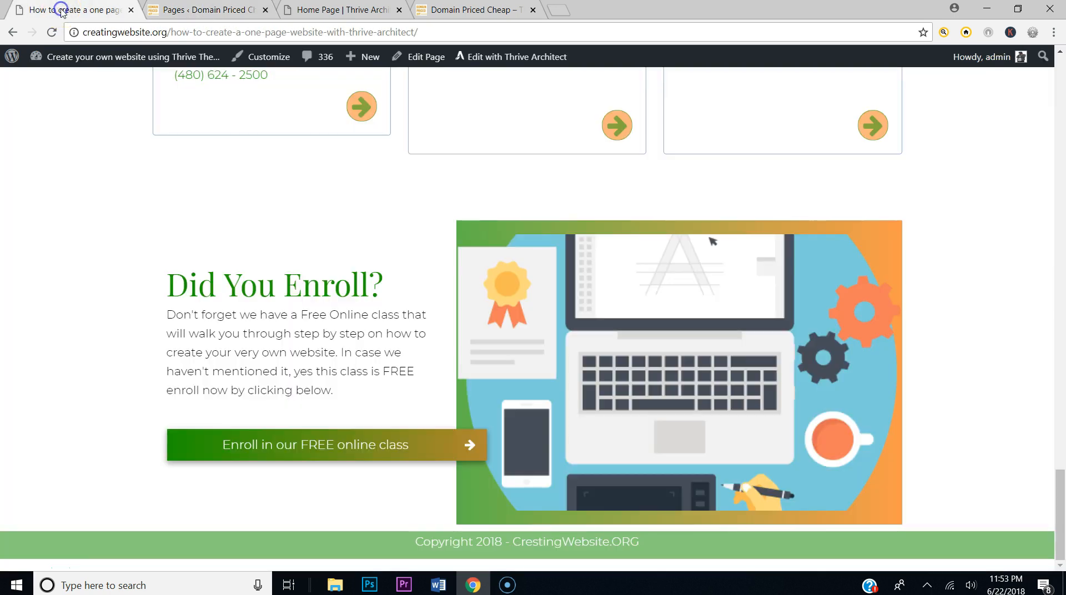
{"action": "left_click", "coordinate": [451, 6]}
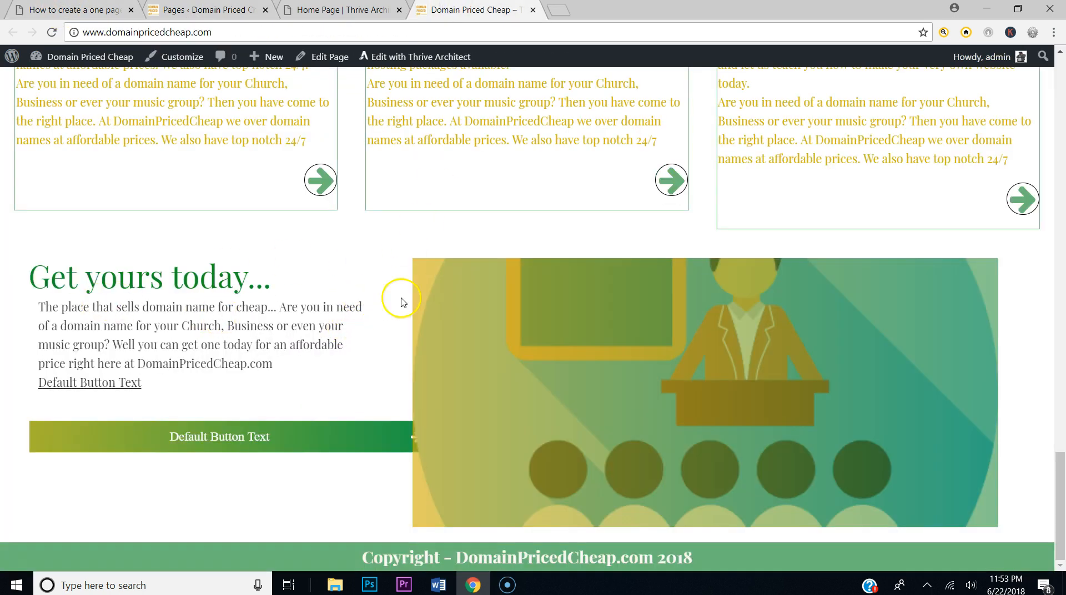
Step: Back in the editor, set the left and right margins of the closing Get yours today section's columns to 55
{"action": "left_click", "coordinate": [342, 9]}
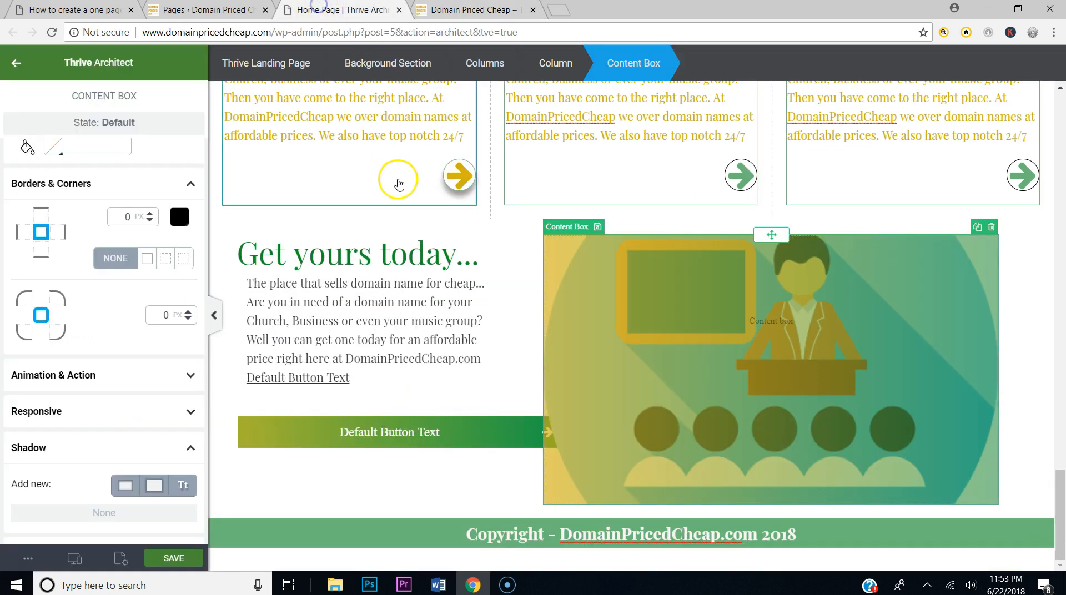
{"action": "left_click", "coordinate": [412, 233]}
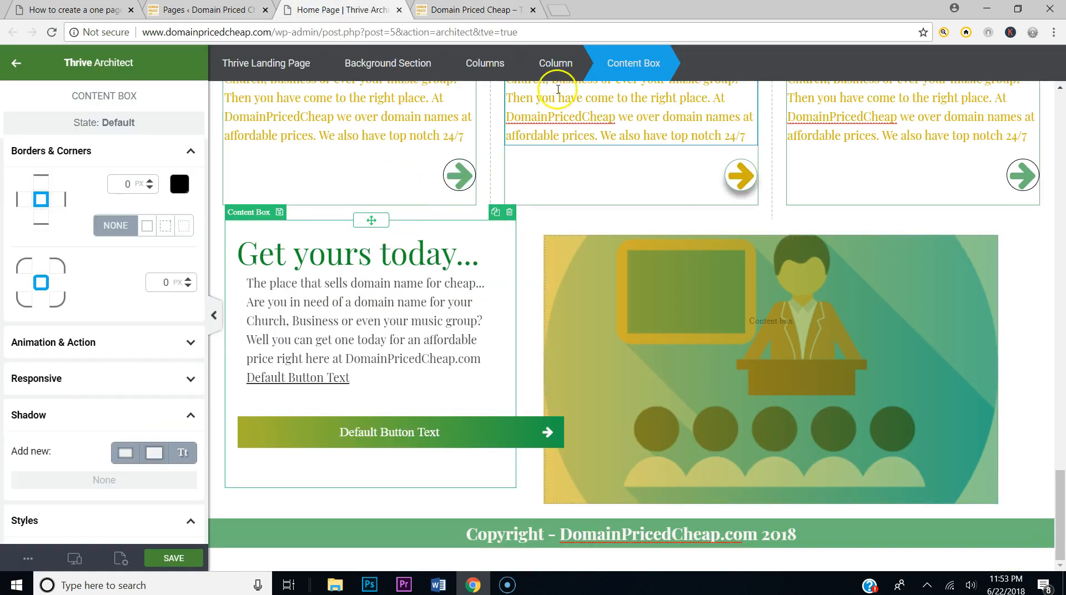
{"action": "left_click", "coordinate": [493, 81]}
{"action": "scroll", "coordinate": [128, 333], "scroll_direction": "down", "scroll_amount": 2}
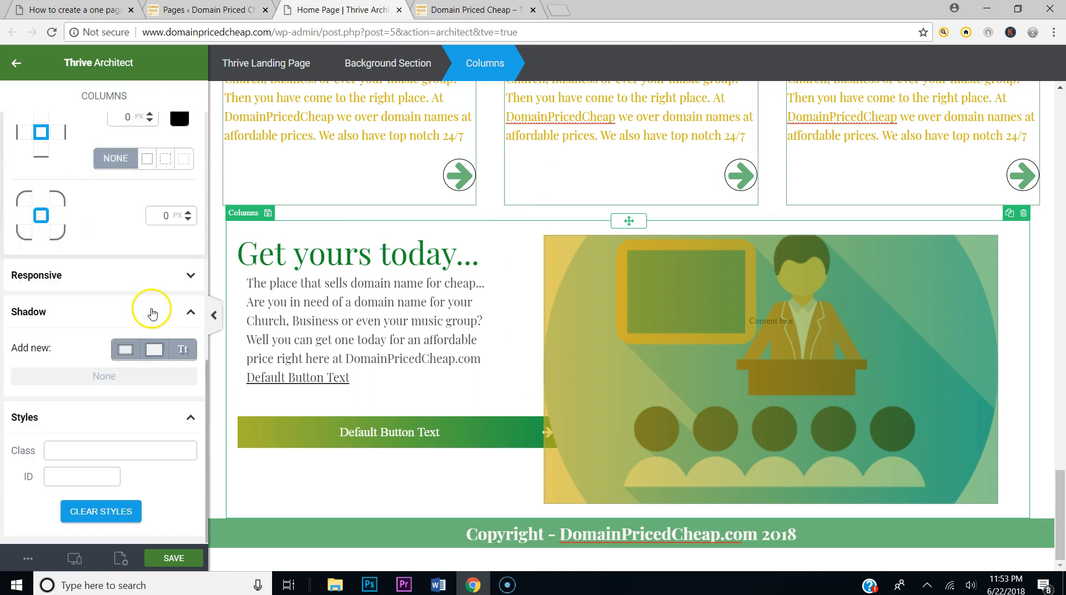
{"action": "scroll", "coordinate": [126, 281], "scroll_direction": "up", "scroll_amount": 6}
{"action": "scroll", "coordinate": [126, 281], "scroll_direction": "up", "scroll_amount": 4}
{"action": "scroll", "coordinate": [118, 280], "scroll_direction": "down", "scroll_amount": 3}
{"action": "left_click", "coordinate": [102, 317]}
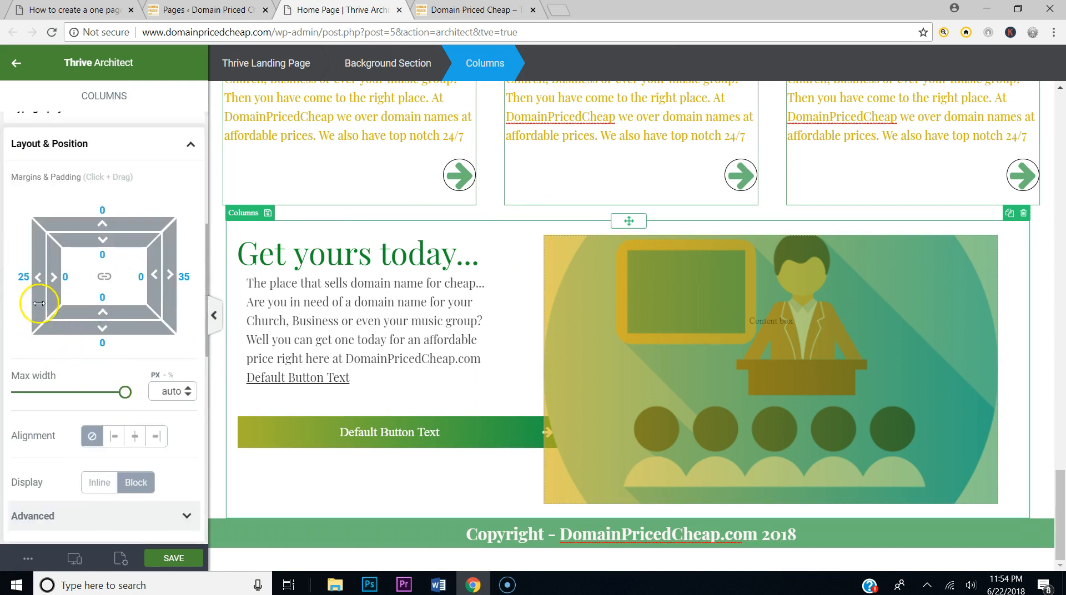
{"action": "type", "text": "55"}
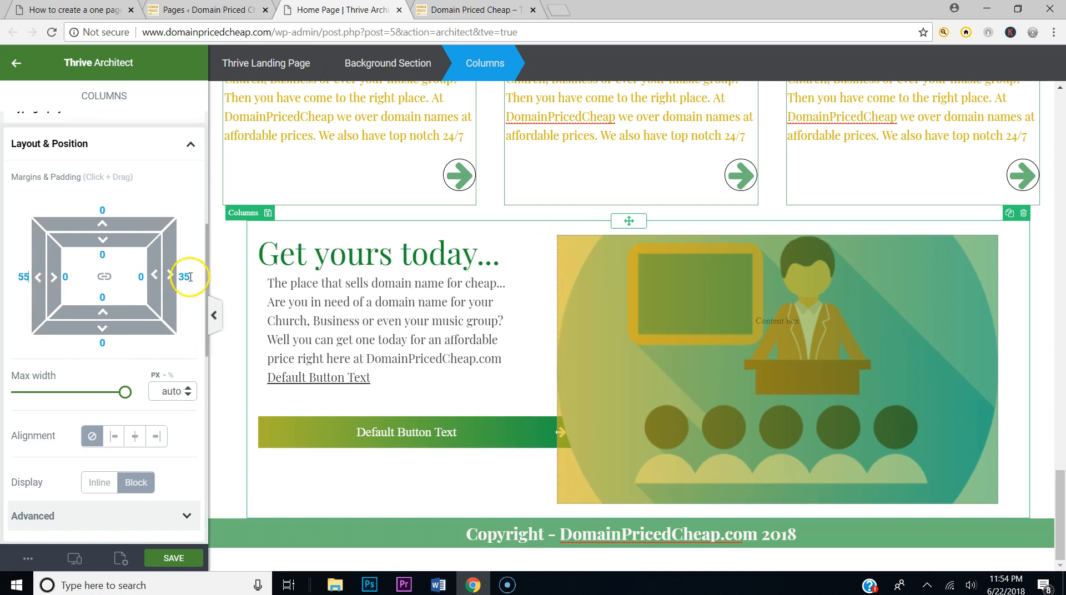
{"action": "type", "text": "55"}
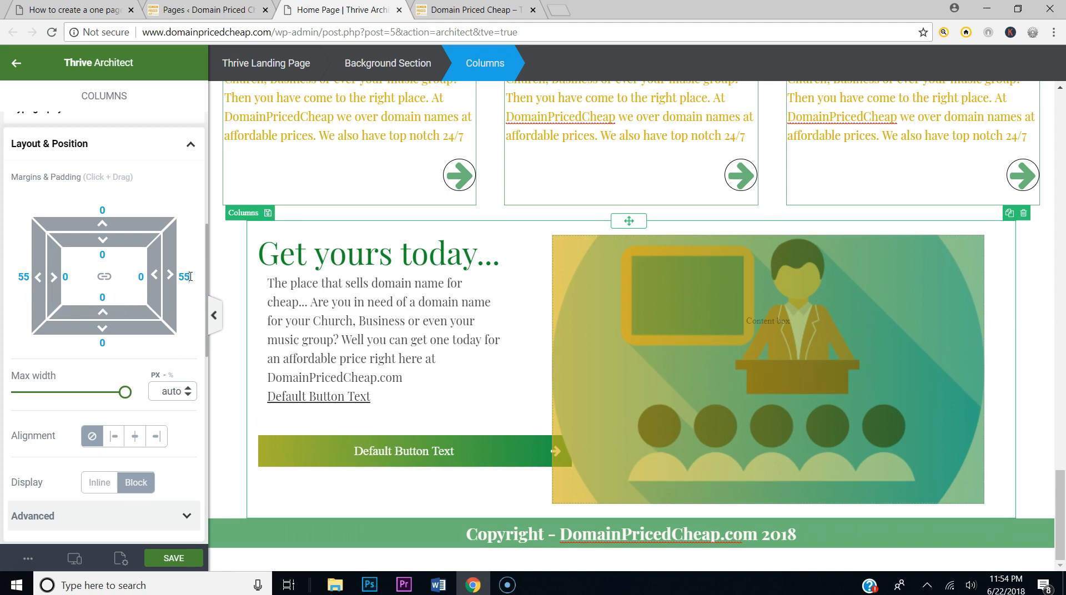
Step: Set the left and right margins of the background section holding Get yours today and its picture to 25 and save the page
{"action": "left_click", "coordinate": [703, 229]}
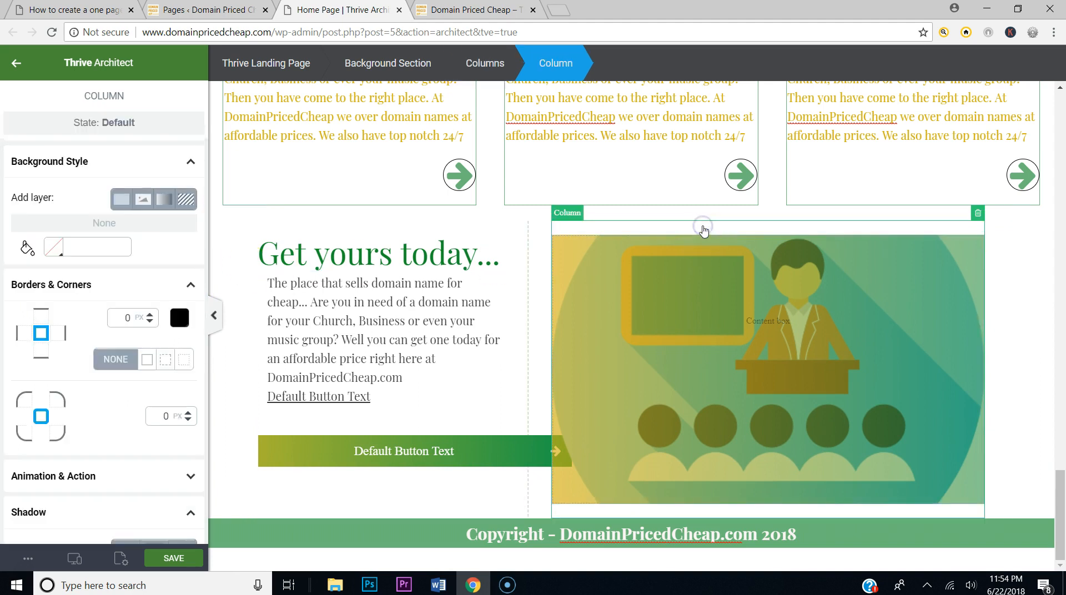
{"action": "left_click", "coordinate": [399, 64]}
{"action": "scroll", "coordinate": [66, 394], "scroll_direction": "up", "scroll_amount": 3}
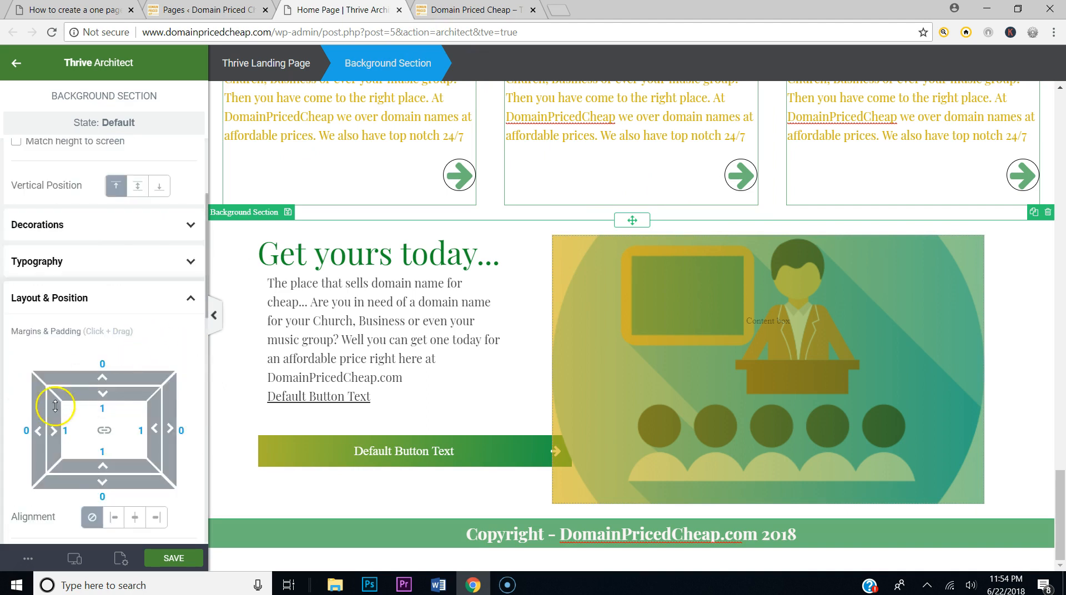
{"action": "type", "text": "25"}
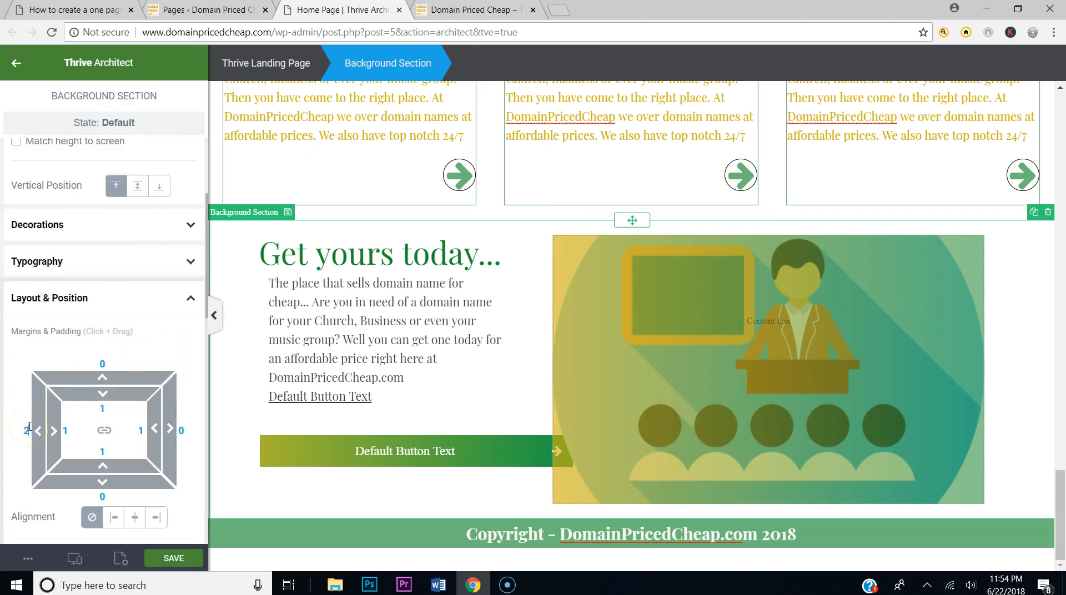
{"action": "type", "text": "25"}
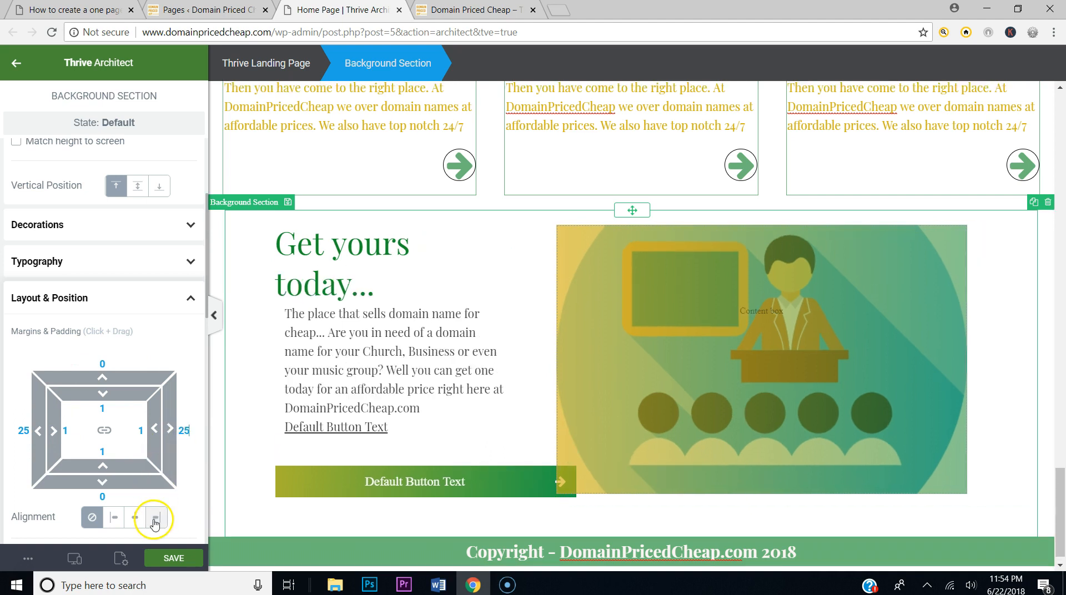
{"action": "left_click", "coordinate": [171, 568]}
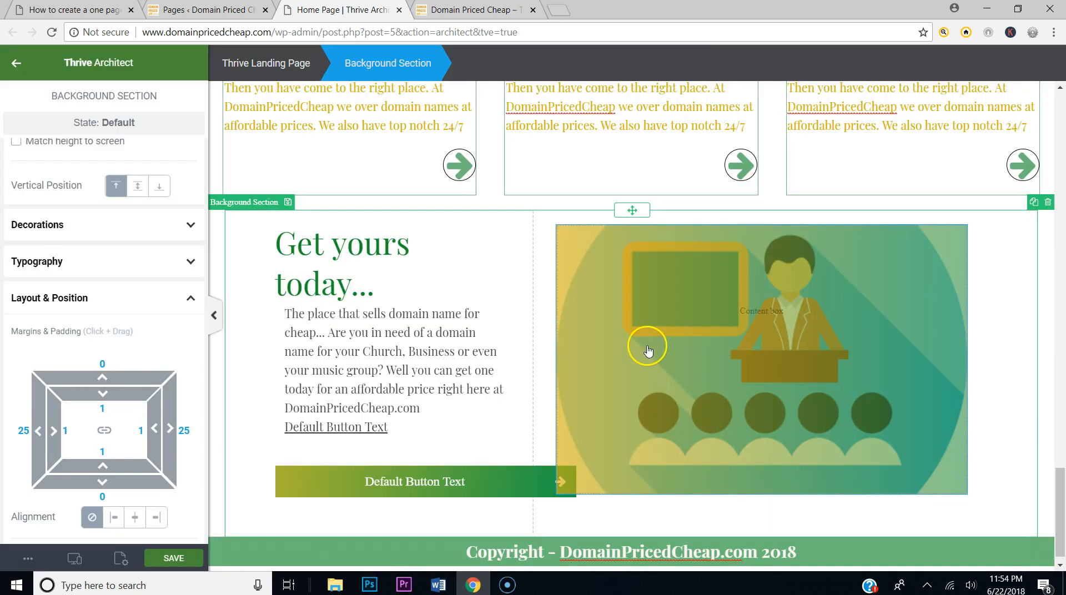
Step: Increase the picture content box's minimum height to 442 px and save the page
{"action": "left_click", "coordinate": [646, 347]}
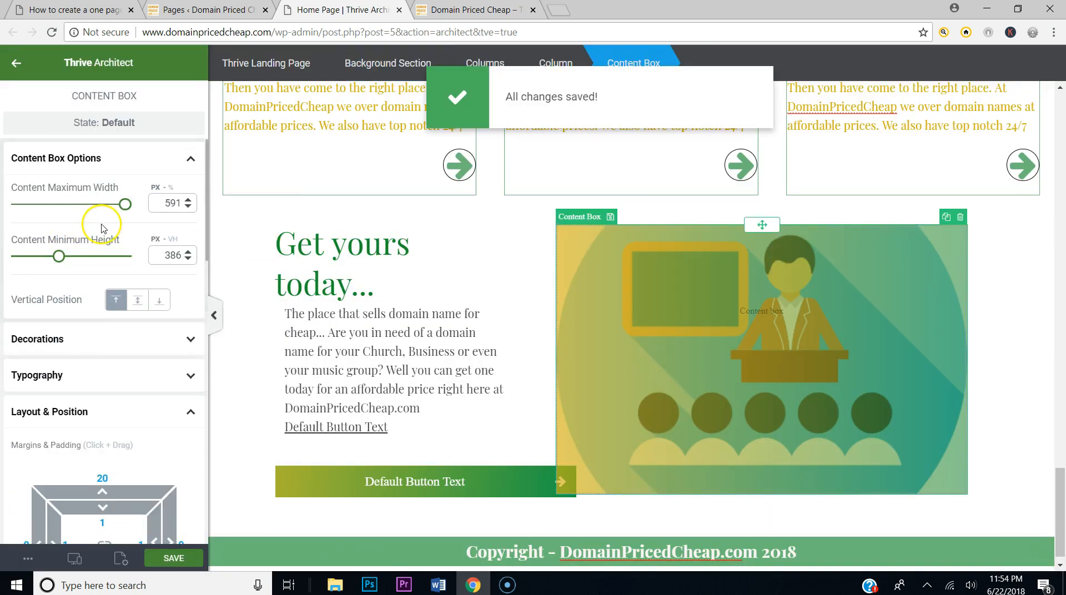
{"action": "left_click_drag", "start_coordinate": [59, 256], "coordinate": [65, 258]}
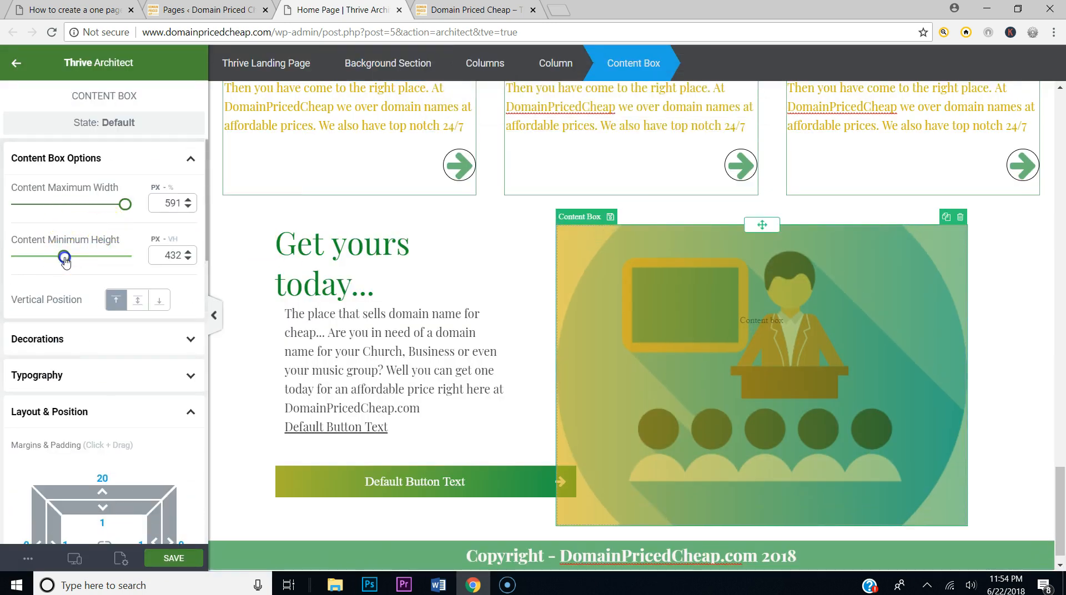
{"action": "left_click", "coordinate": [168, 558]}
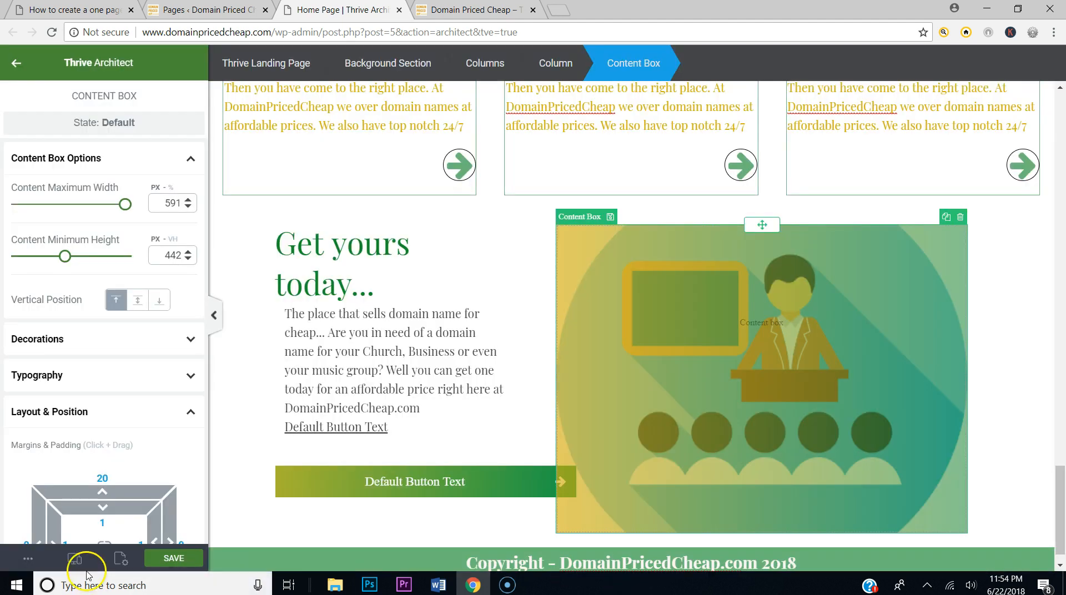
Step: Preview the home page in a new tab and compare its top section with the reference page and the older preview
{"action": "left_click", "coordinate": [28, 558]}
{"action": "left_click", "coordinate": [84, 422]}
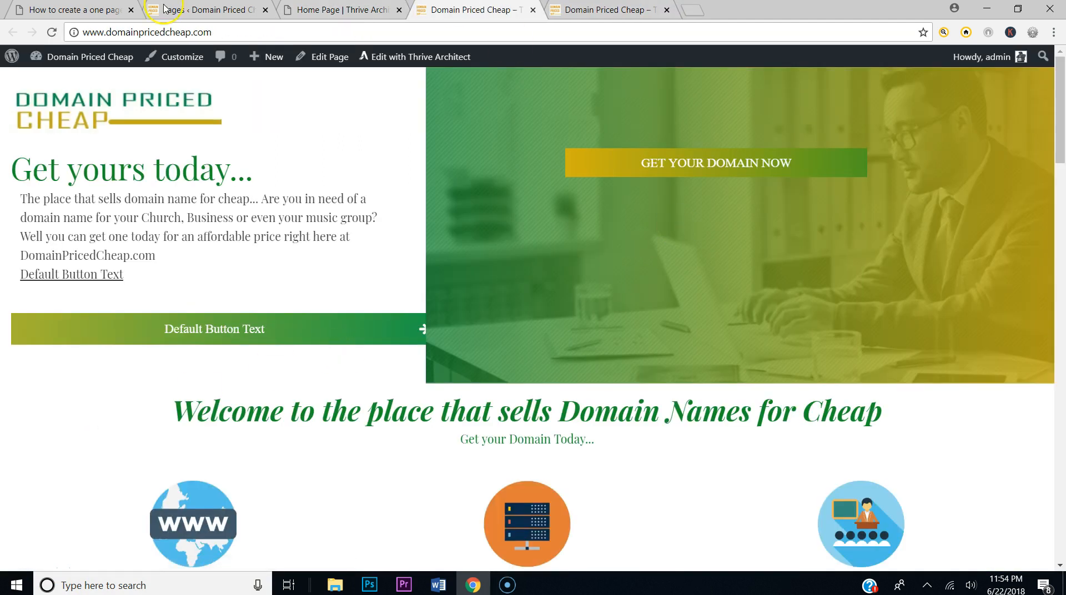
{"action": "left_click", "coordinate": [77, 12]}
{"action": "scroll", "coordinate": [654, 231], "scroll_direction": "up", "scroll_amount": 20}
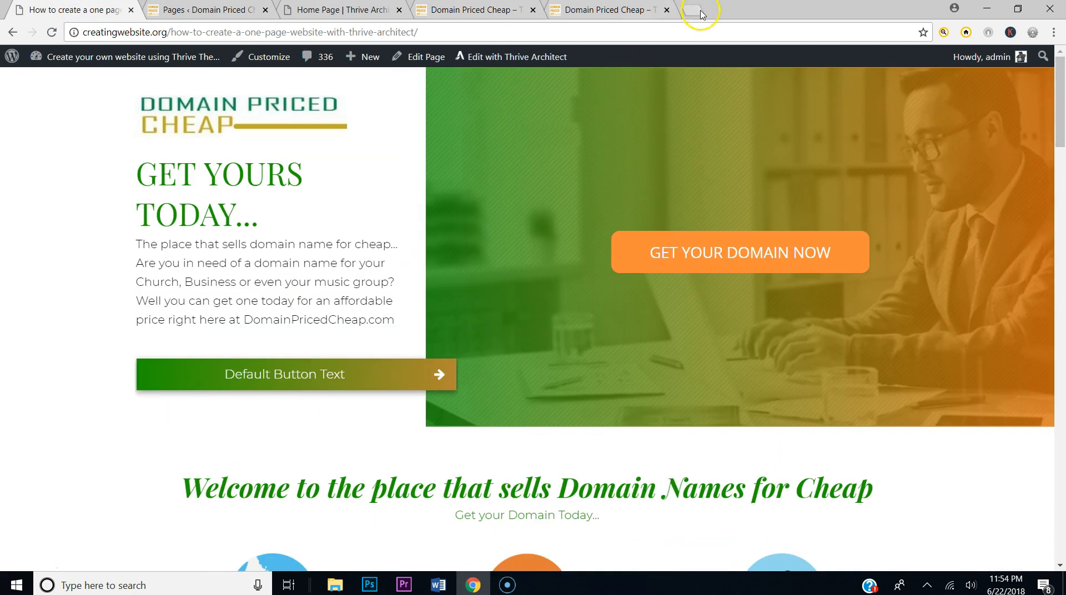
{"action": "left_click", "coordinate": [359, 13]}
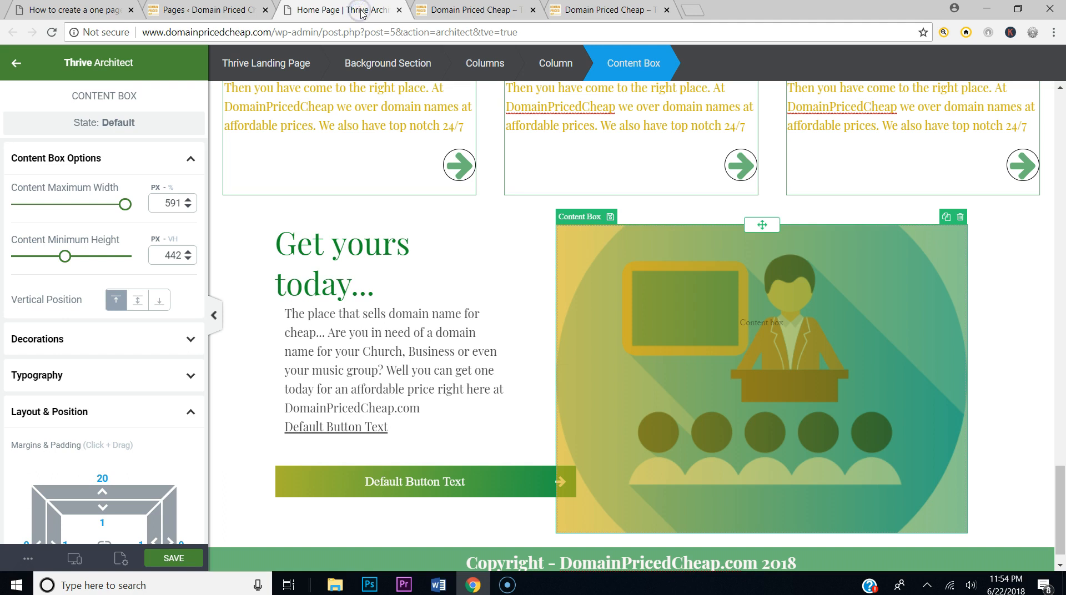
{"action": "left_click", "coordinate": [454, 11]}
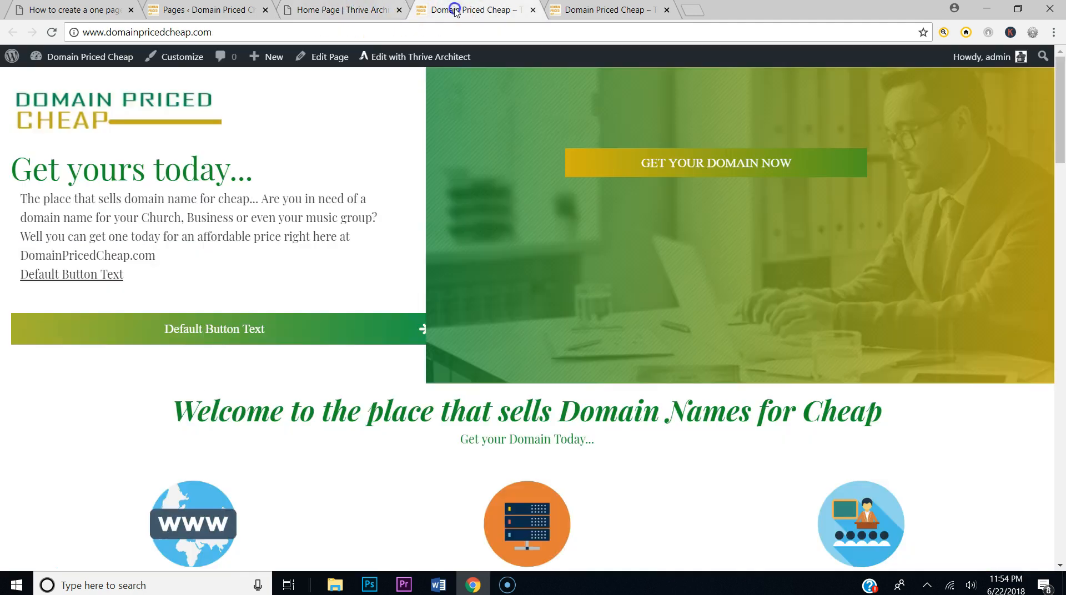
{"action": "left_click", "coordinate": [595, 11]}
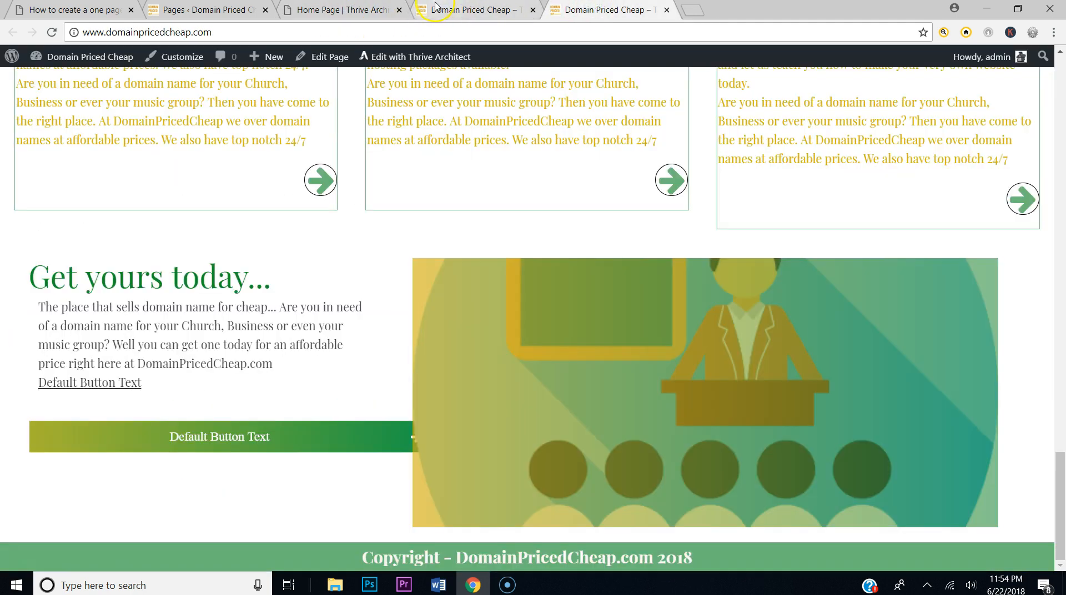
{"action": "left_click", "coordinate": [451, 8]}
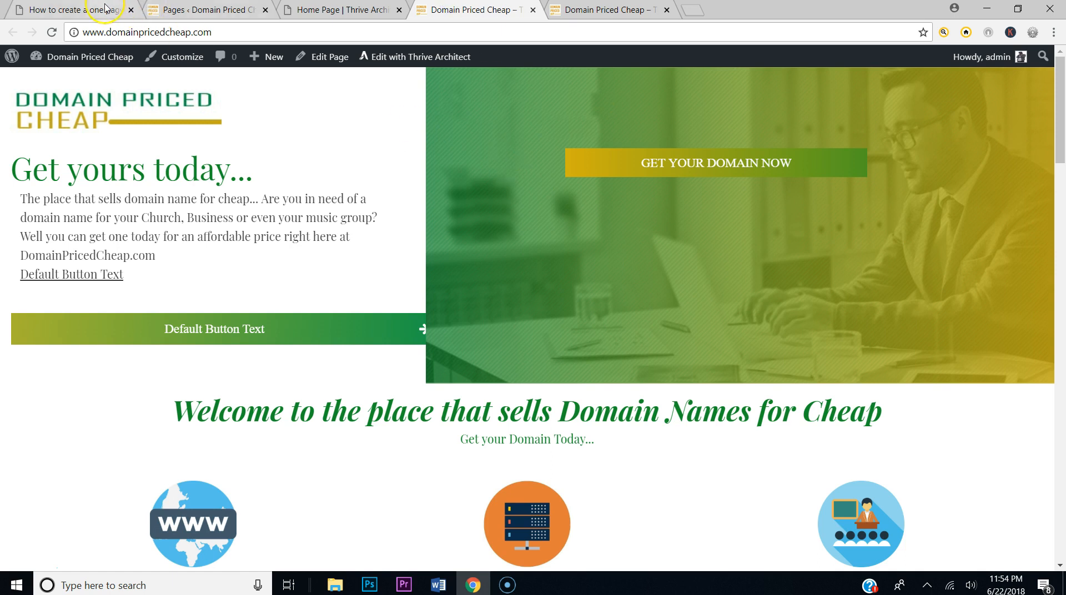
{"action": "left_click", "coordinate": [105, 8]}
{"action": "left_click", "coordinate": [437, 7]}
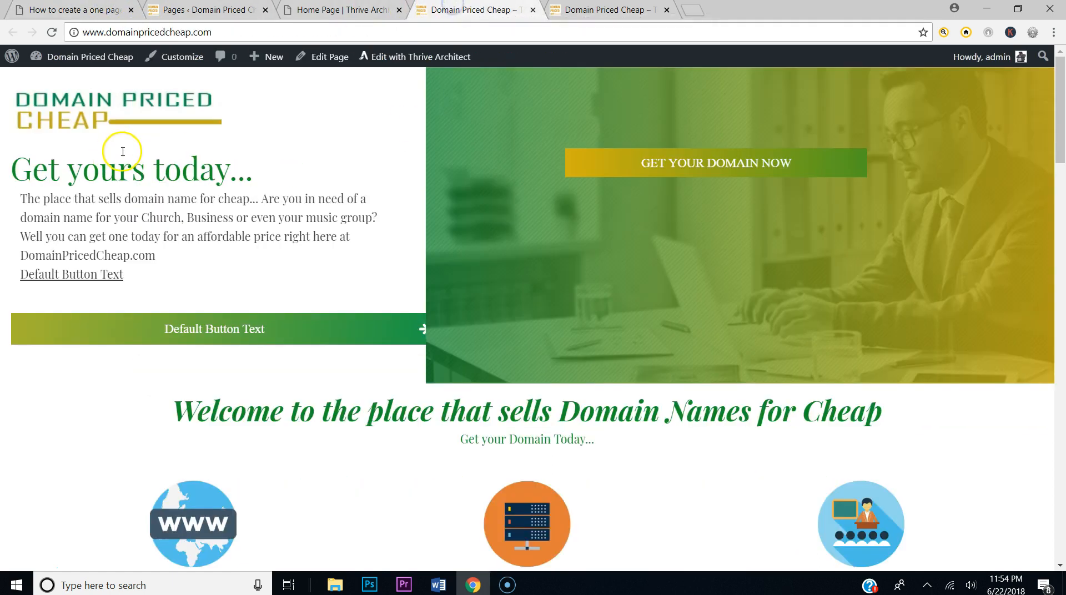
Step: In the editor, set the left and right margins of the column with the logo and top Get yours today text to 25 and save
{"action": "left_click", "coordinate": [342, 10]}
{"action": "scroll", "coordinate": [294, 172], "scroll_direction": "up", "scroll_amount": 20}
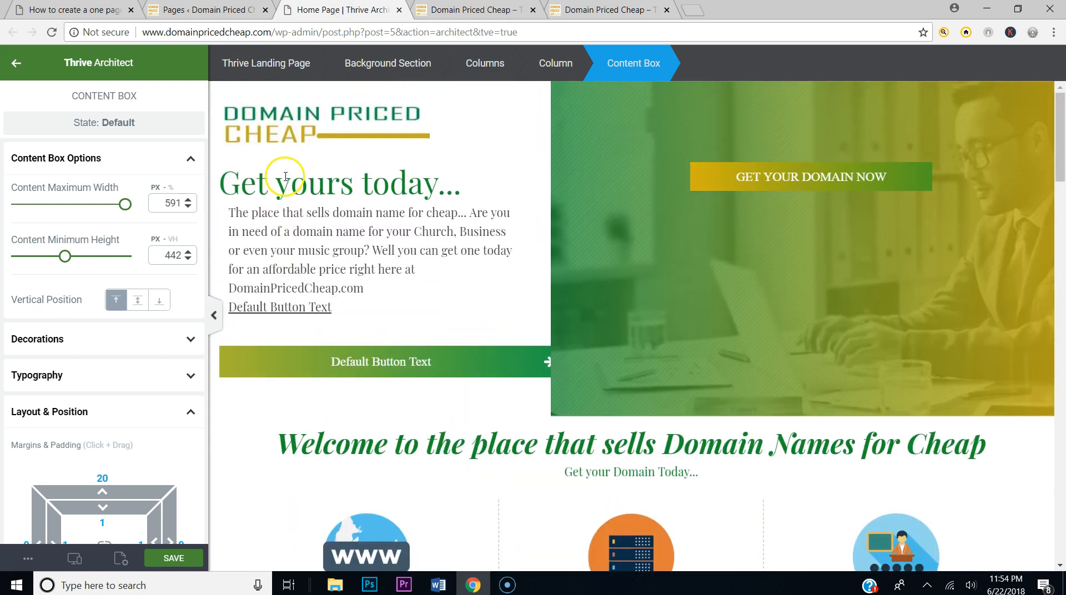
{"action": "left_click", "coordinate": [465, 112]}
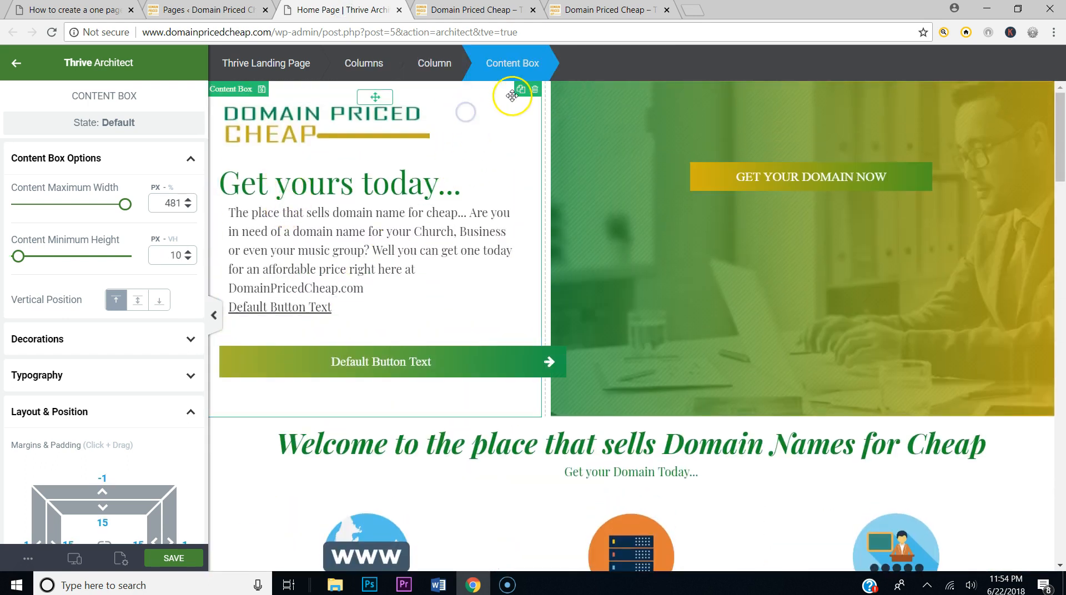
{"action": "left_click", "coordinate": [435, 63]}
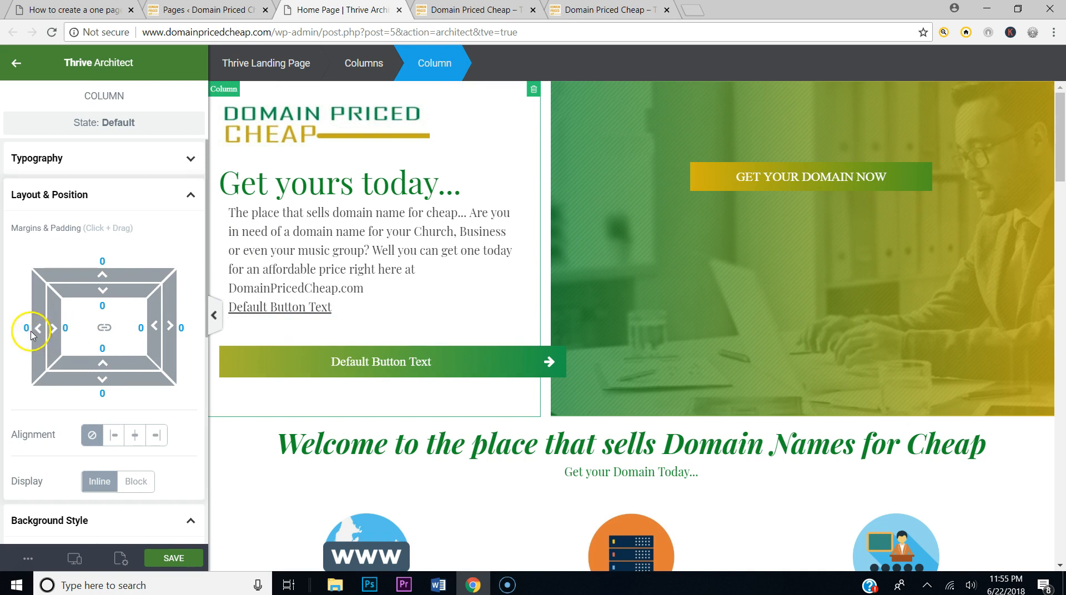
{"action": "left_click_drag", "start_coordinate": [29, 327], "coordinate": [39, 328]}
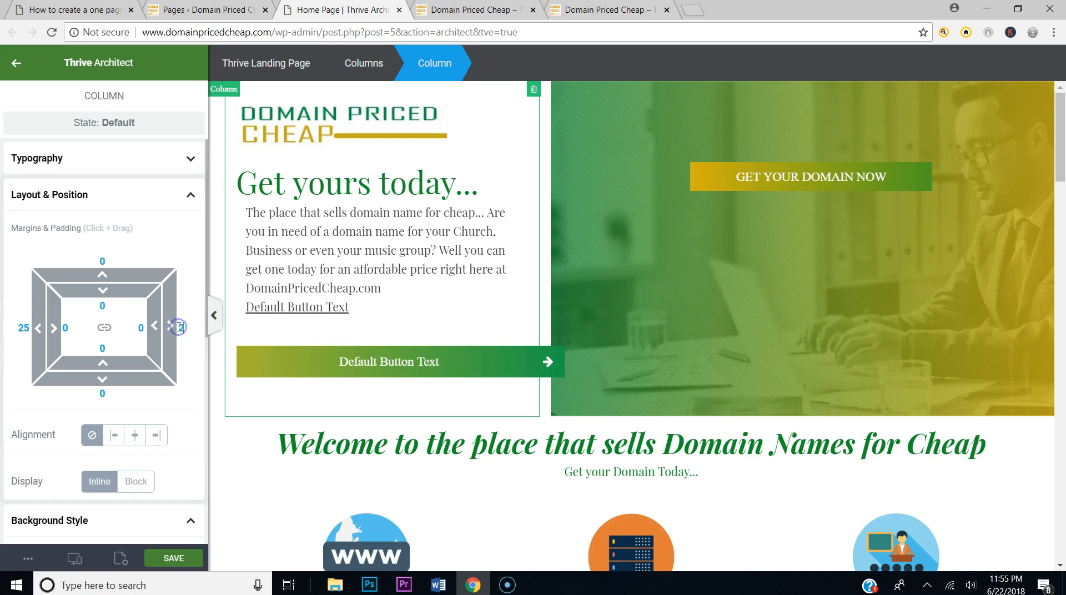
{"action": "left_click", "coordinate": [178, 327]}
{"action": "type", "text": "25"}
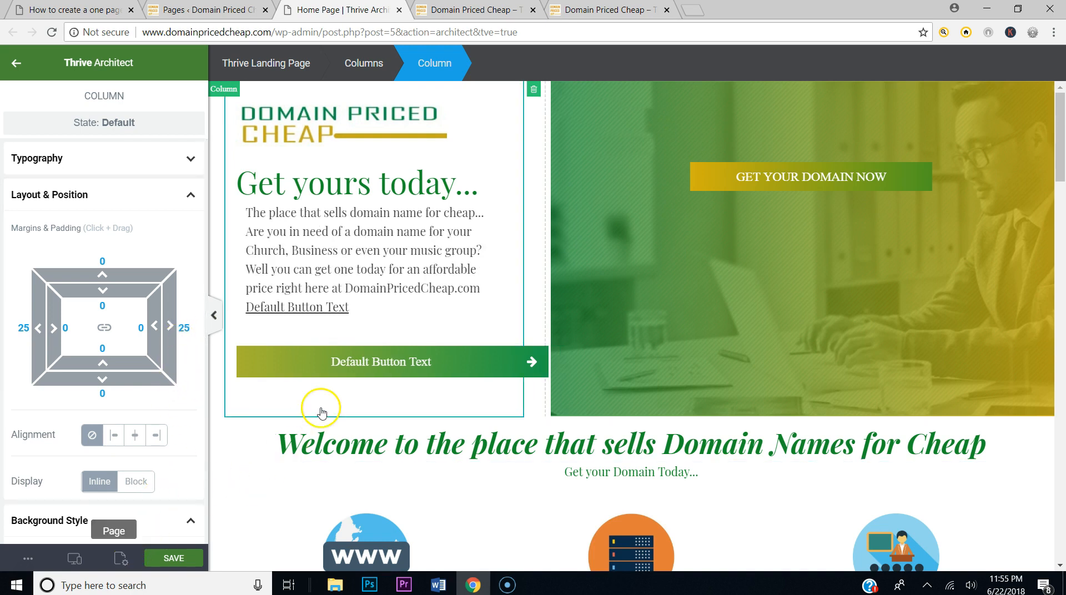
{"action": "left_click", "coordinate": [171, 557]}
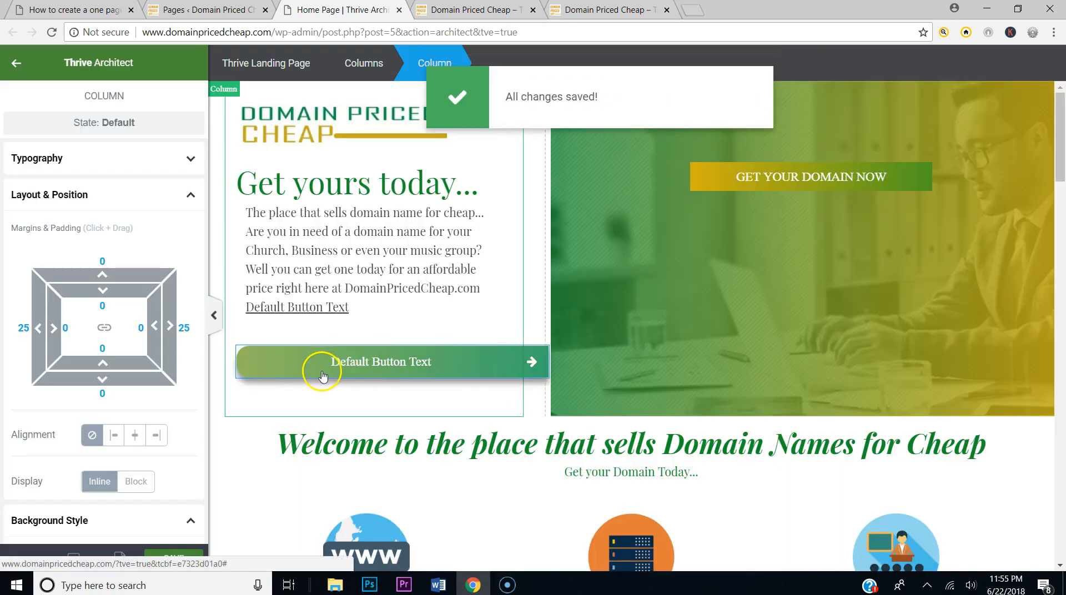
Step: Set the right margin of the content box around the top Default Button Text button to -92 and save the page
{"action": "left_click", "coordinate": [300, 375]}
{"action": "scroll", "coordinate": [105, 376], "scroll_direction": "down", "scroll_amount": 5}
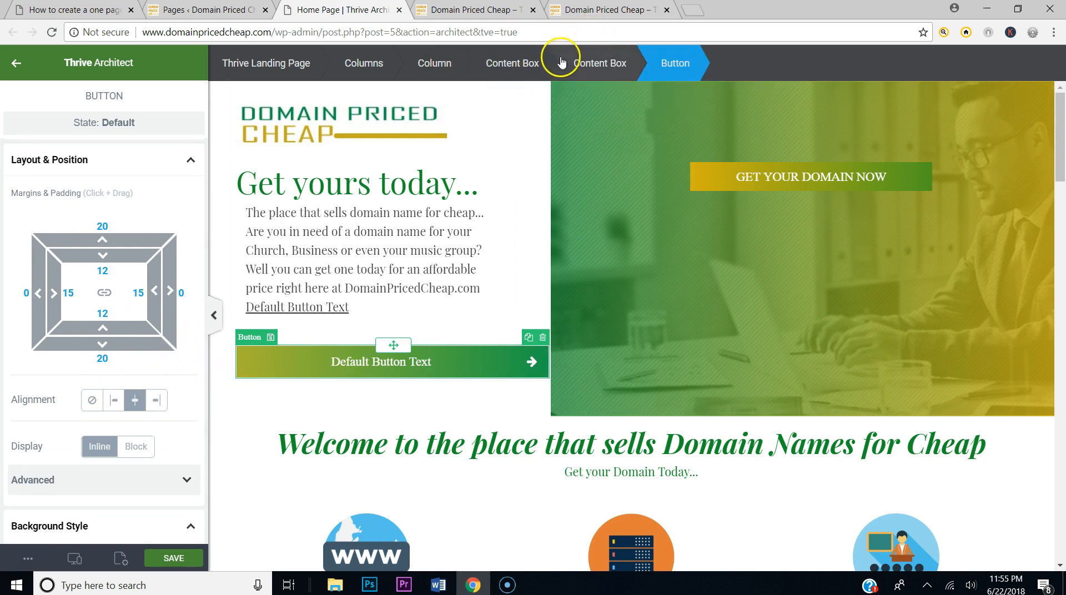
{"action": "left_click", "coordinate": [577, 69]}
{"action": "left_click_drag", "start_coordinate": [186, 175], "coordinate": [117, 179]}
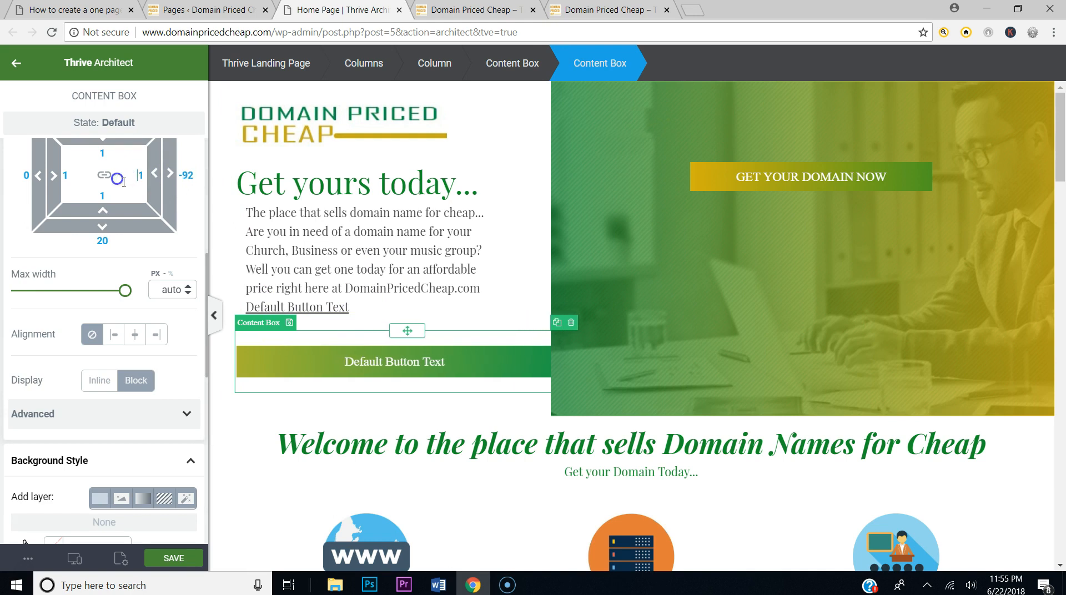
{"action": "left_click", "coordinate": [174, 558]}
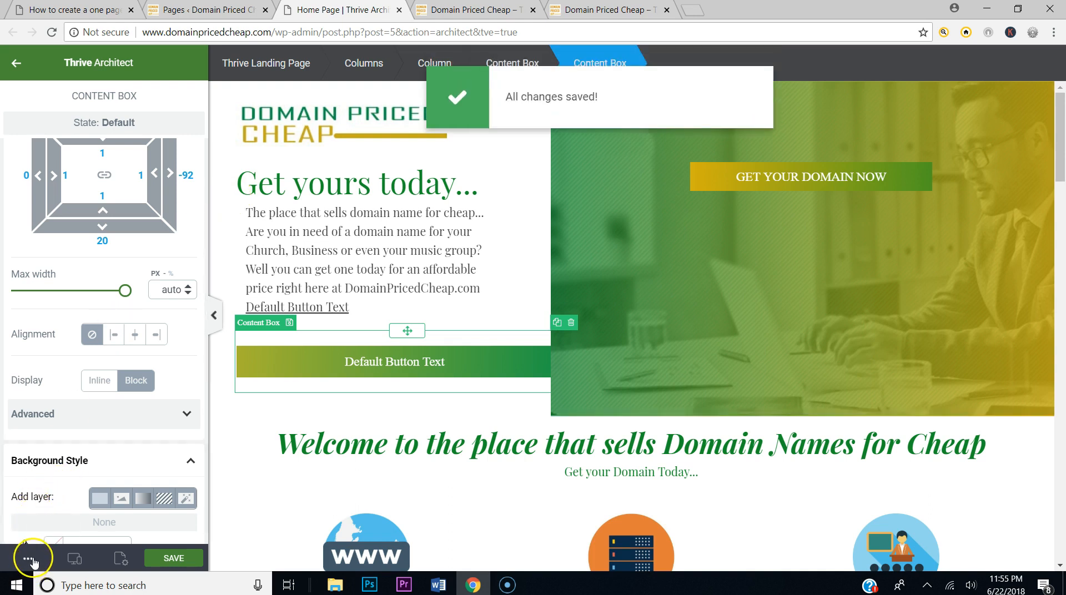
Step: Open a fresh preview of the home page and close the two older preview tabs
{"action": "left_click", "coordinate": [25, 559]}
{"action": "left_click", "coordinate": [85, 414]}
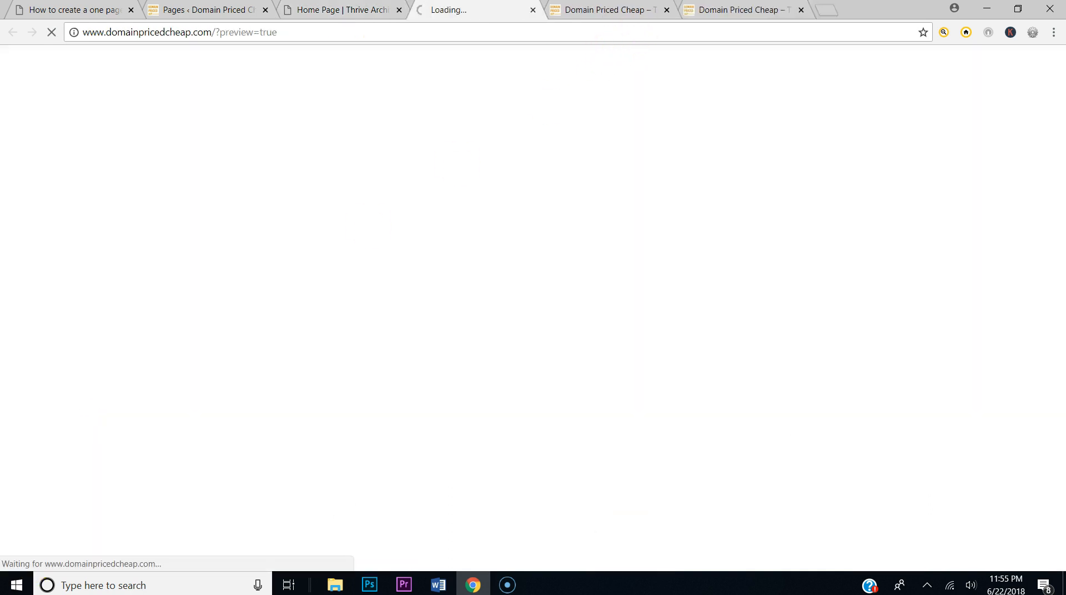
{"action": "left_click", "coordinate": [636, 12]}
{"action": "left_click", "coordinate": [665, 11]}
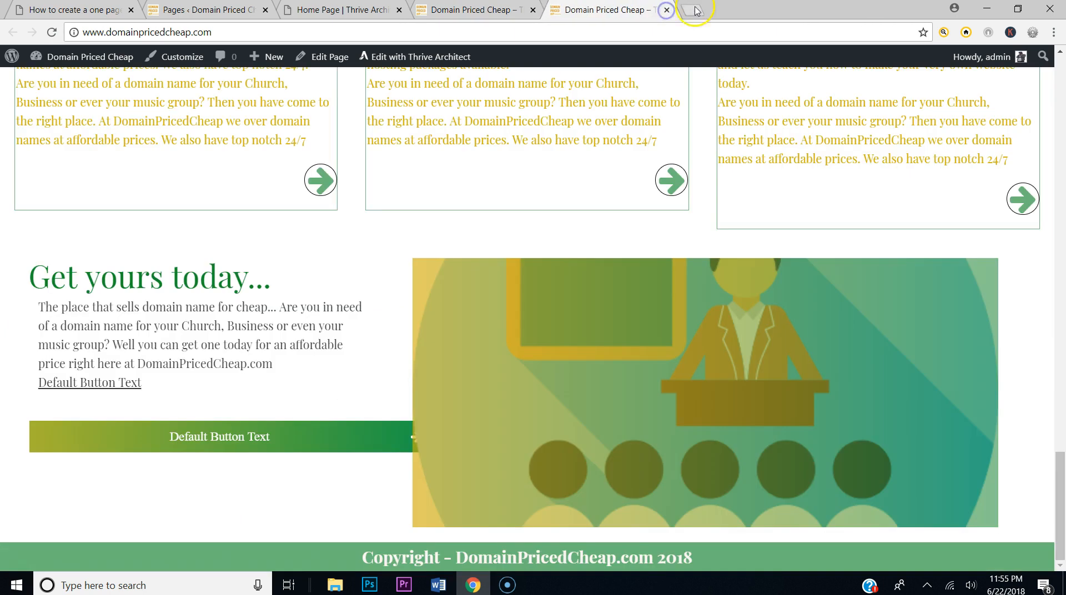
{"action": "left_click", "coordinate": [666, 12]}
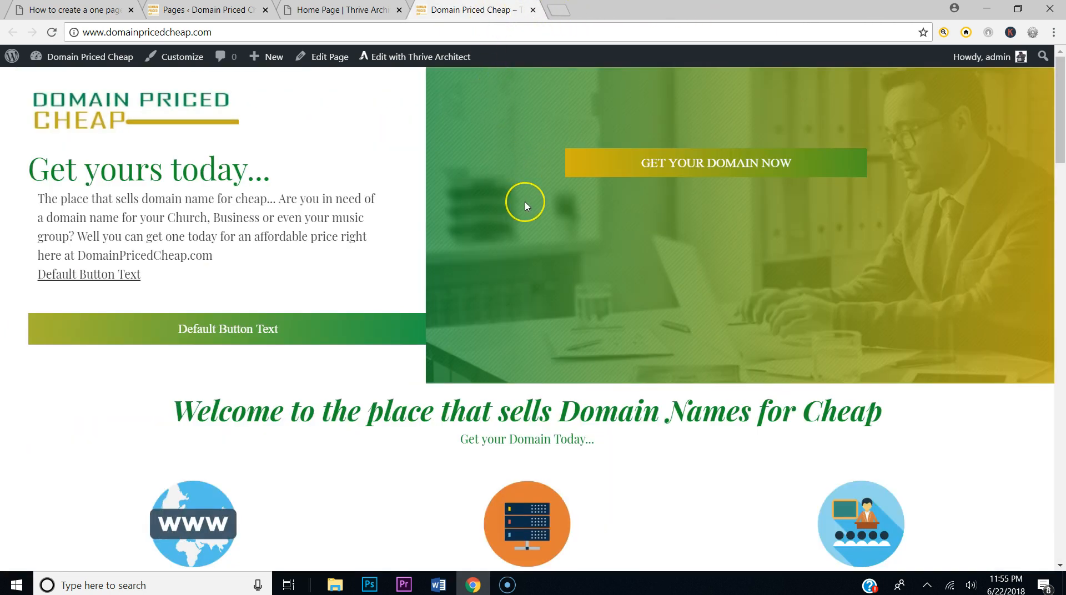
Step: Review and reload the previewed page, checking its top text column and button against the reference page
{"action": "scroll", "coordinate": [525, 206], "scroll_direction": "down", "scroll_amount": 3}
{"action": "scroll", "coordinate": [478, 166], "scroll_direction": "up", "scroll_amount": 3}
{"action": "left_click", "coordinate": [50, 32]}
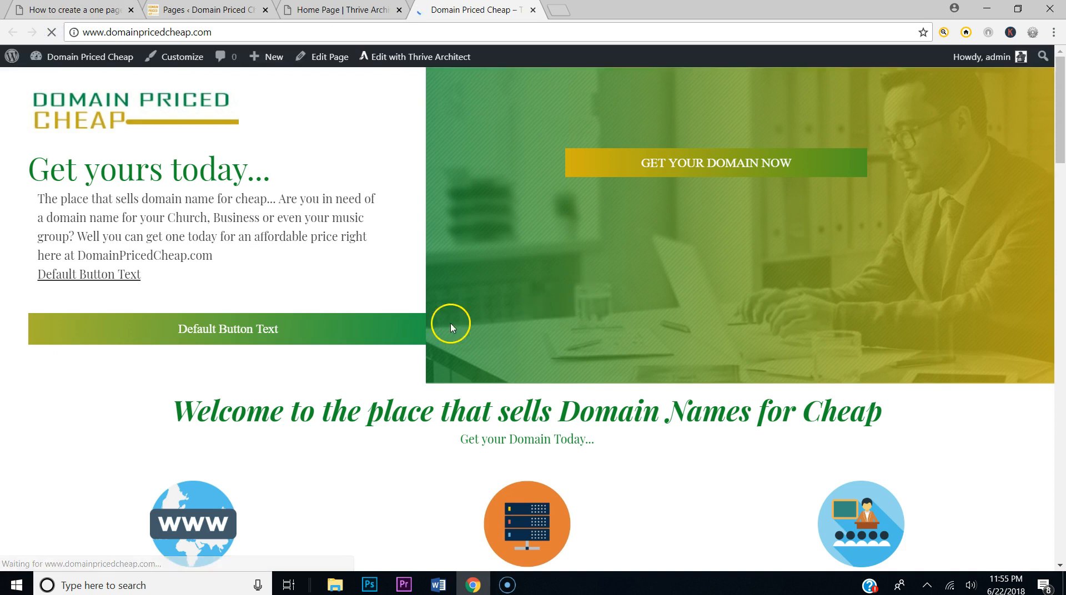
{"action": "left_click", "coordinate": [102, 14]}
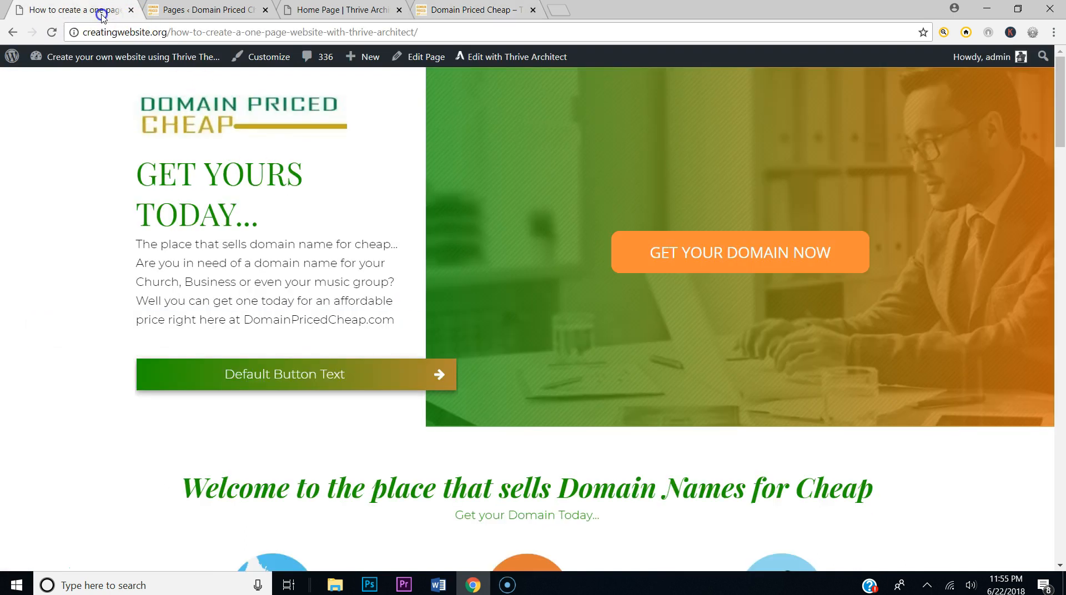
Step: Compare the top Get yours today section on the reference page with the editor and the home page preview
{"action": "left_click", "coordinate": [354, 14]}
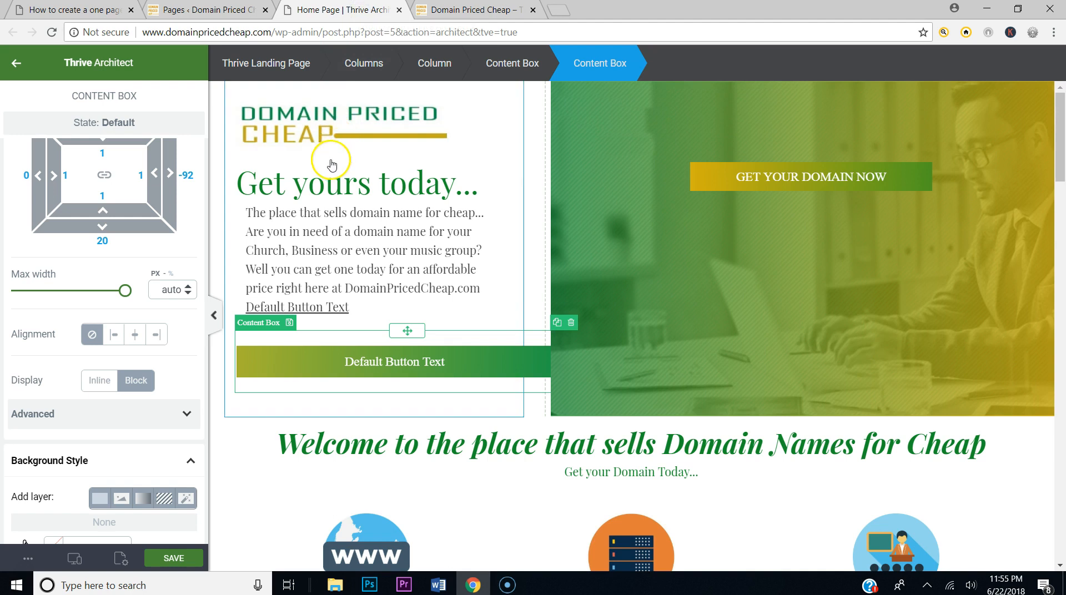
{"action": "left_click", "coordinate": [51, 12]}
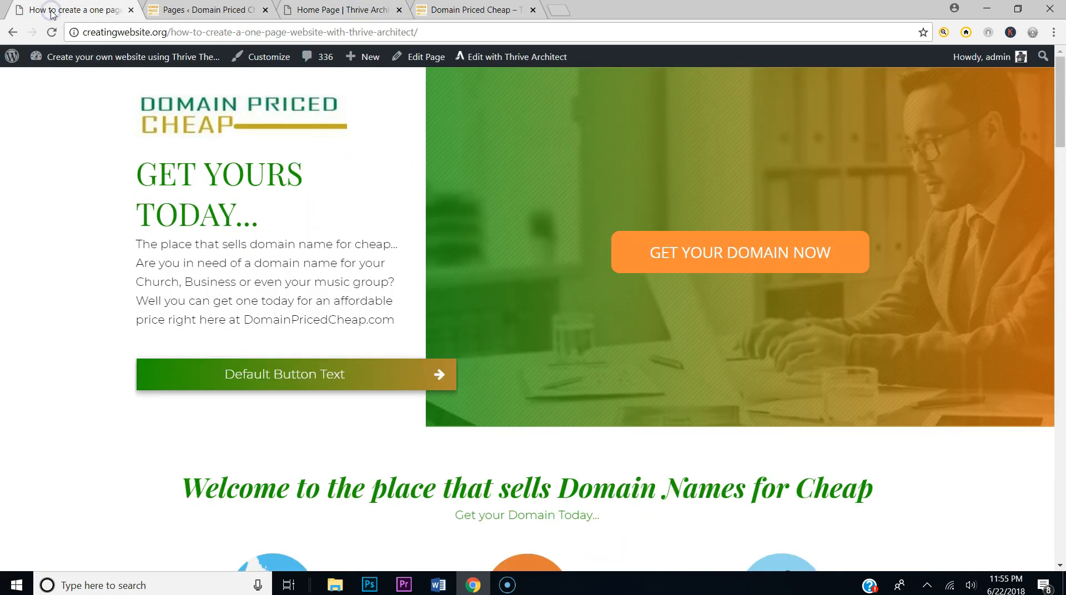
{"action": "left_click", "coordinate": [305, 11]}
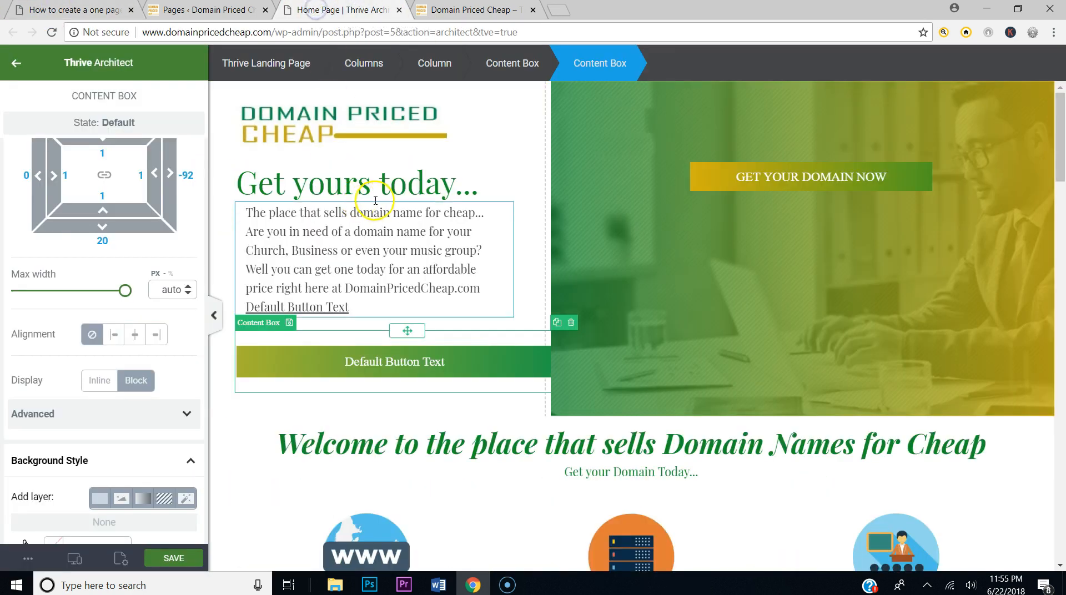
{"action": "left_click", "coordinate": [468, 11]}
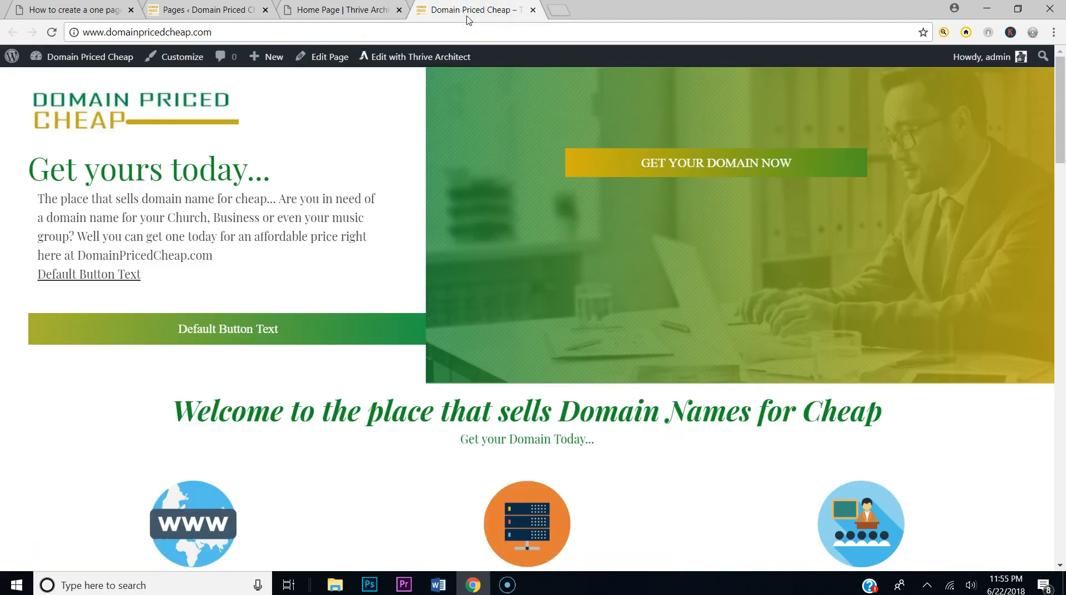
{"action": "left_click", "coordinate": [188, 10]}
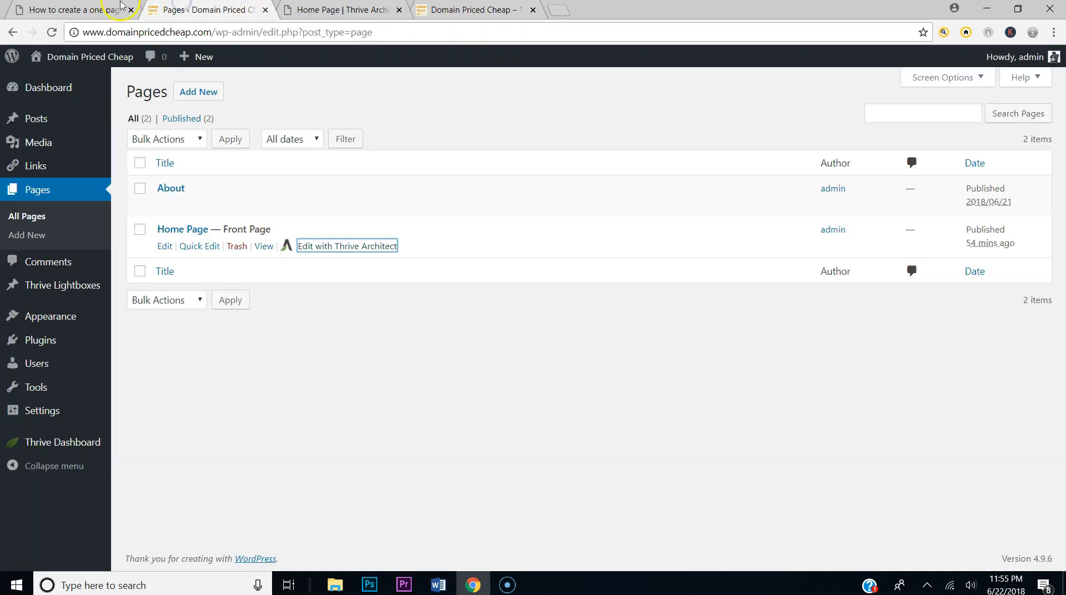
{"action": "left_click", "coordinate": [57, 8]}
{"action": "left_click", "coordinate": [433, 10]}
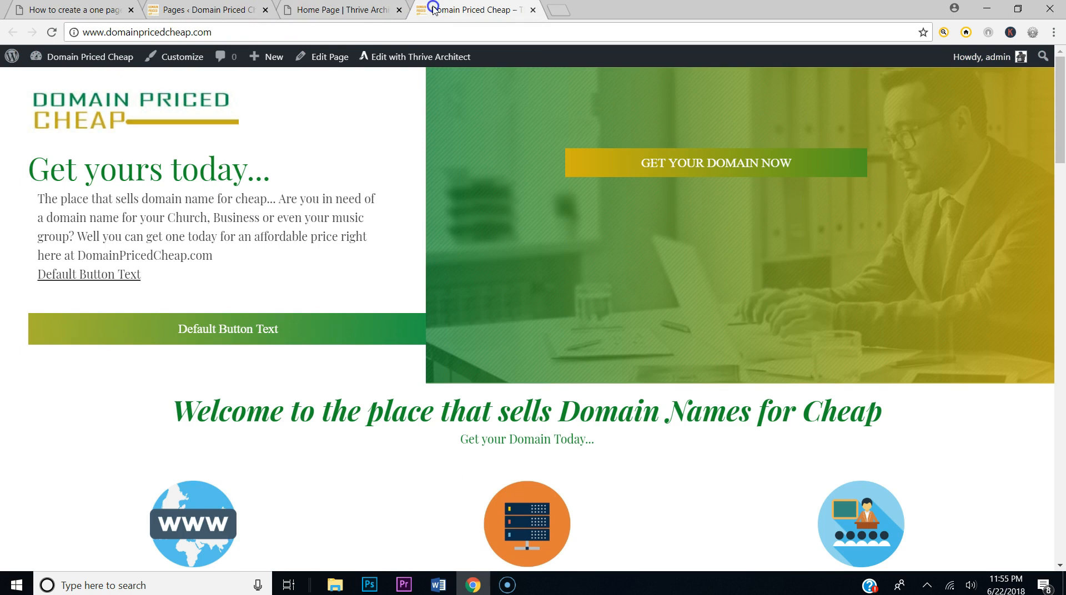
{"action": "left_click", "coordinate": [127, 8]}
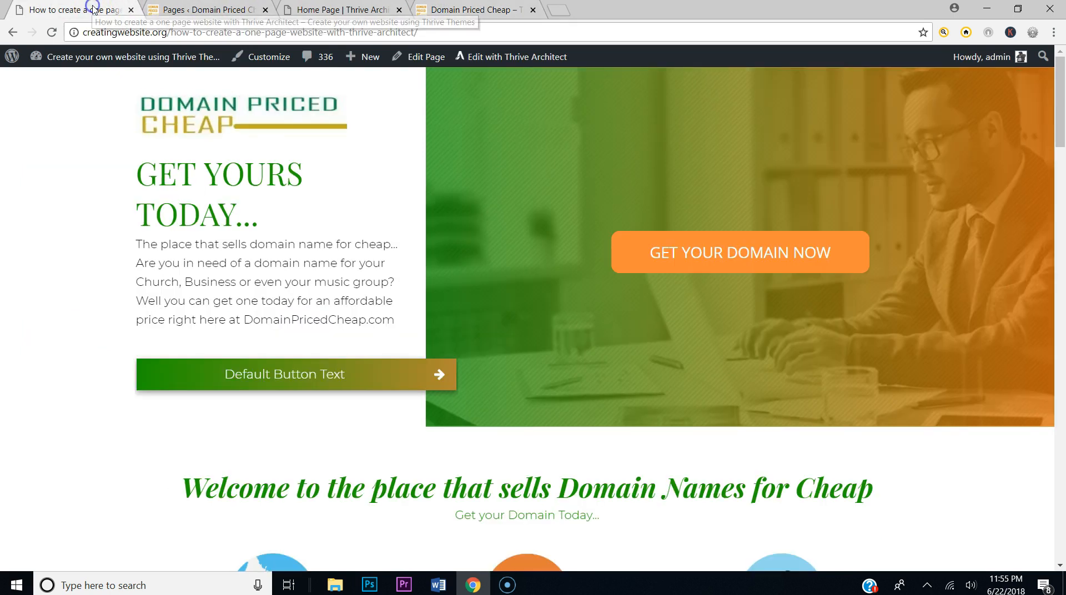
{"action": "left_click", "coordinate": [475, 8]}
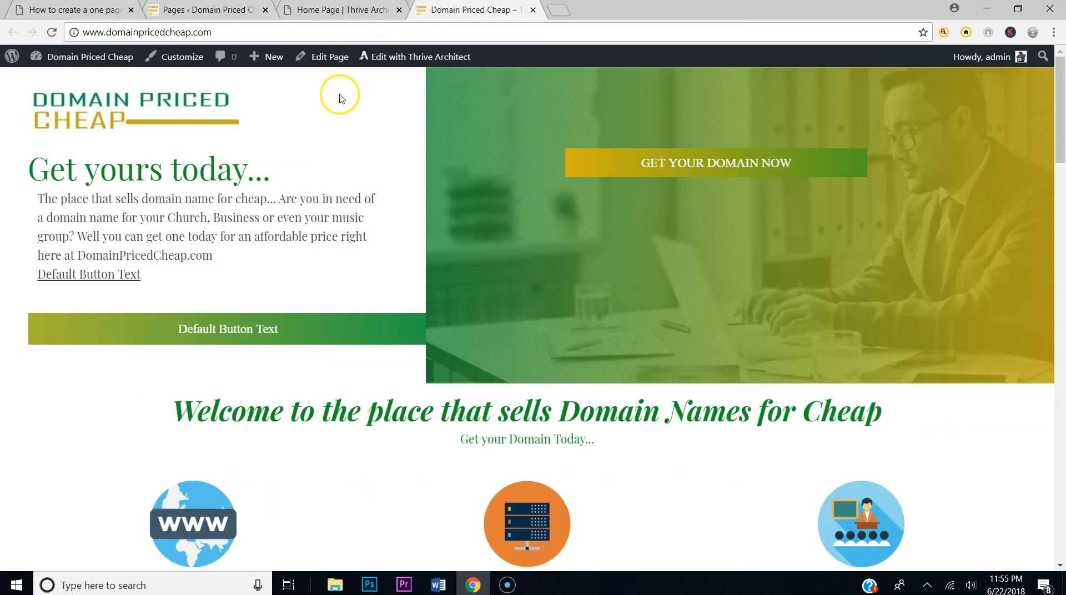
Step: In the editor, set the left and right margins of the content box holding the logo and Get yours today text to 25 and save
{"action": "left_click", "coordinate": [300, 10]}
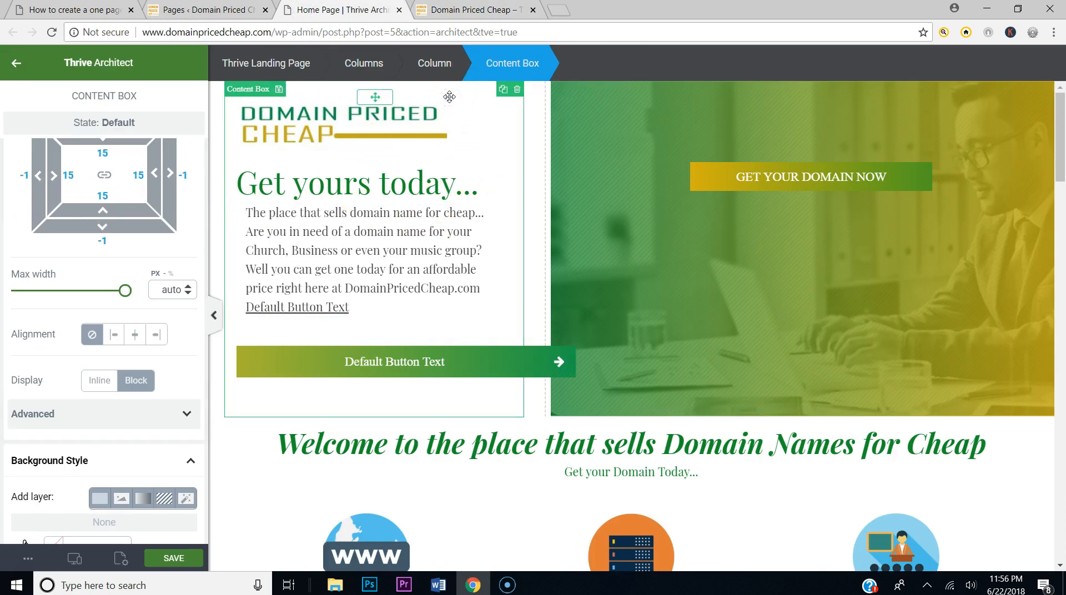
{"action": "scroll", "coordinate": [91, 191], "scroll_direction": "up", "scroll_amount": 3}
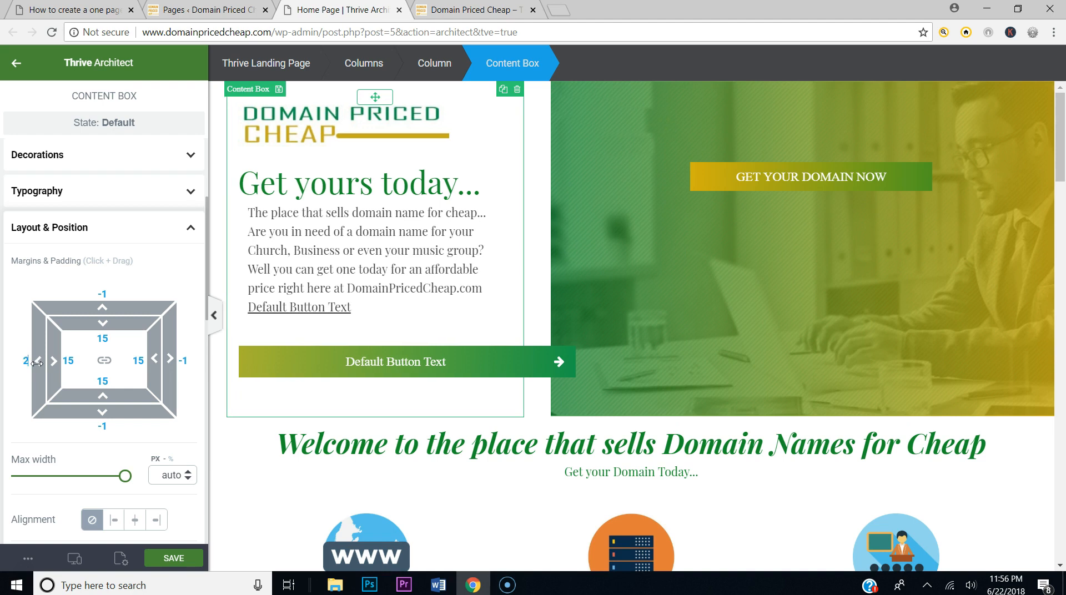
{"action": "left_click_drag", "start_coordinate": [37, 363], "coordinate": [46, 369]}
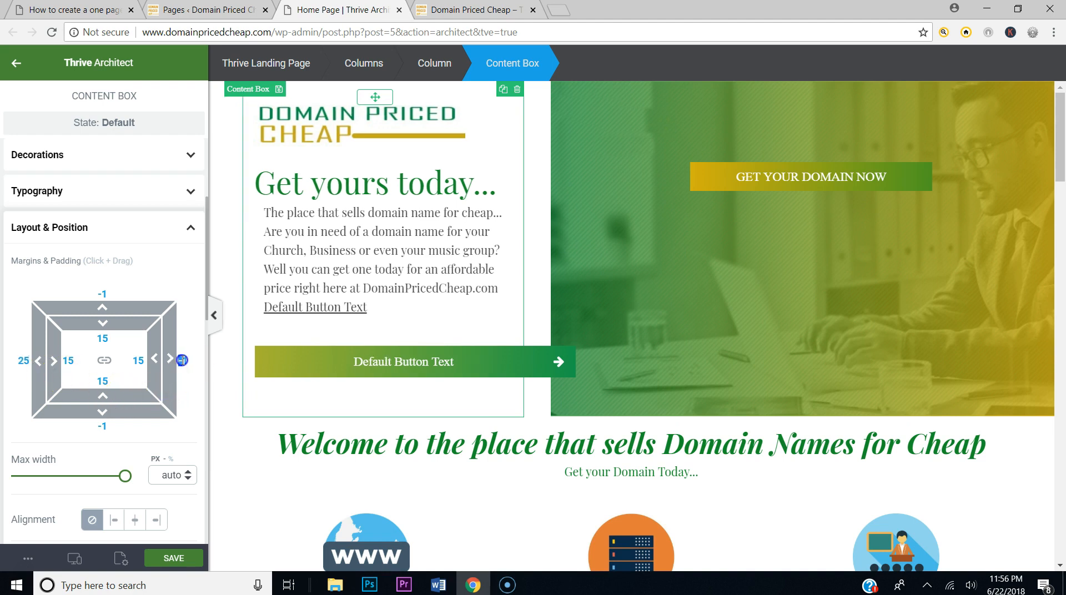
{"action": "type", "text": "25"}
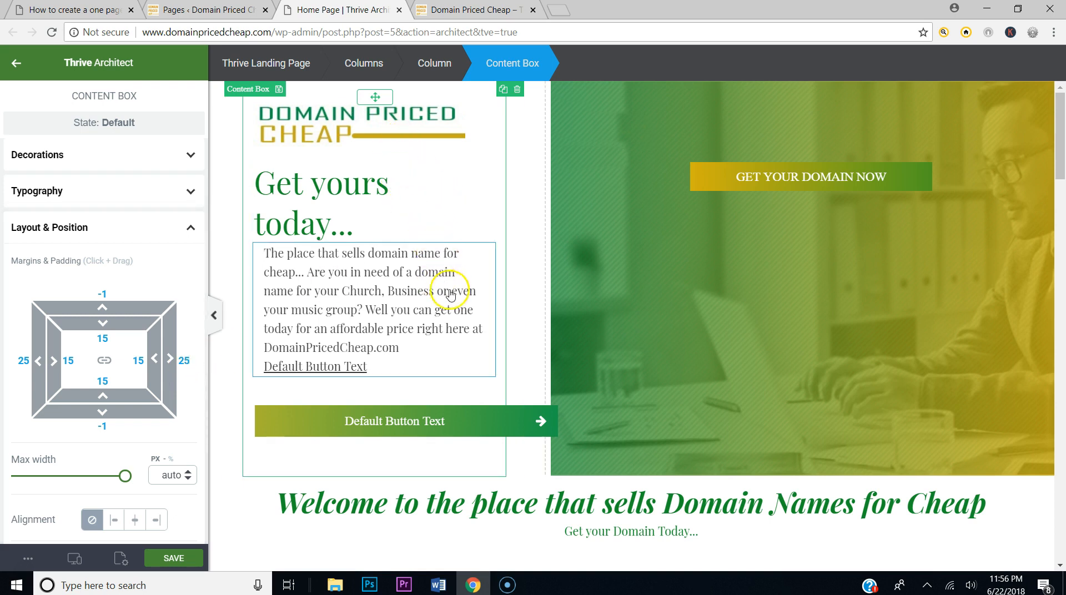
{"action": "left_click", "coordinate": [187, 560]}
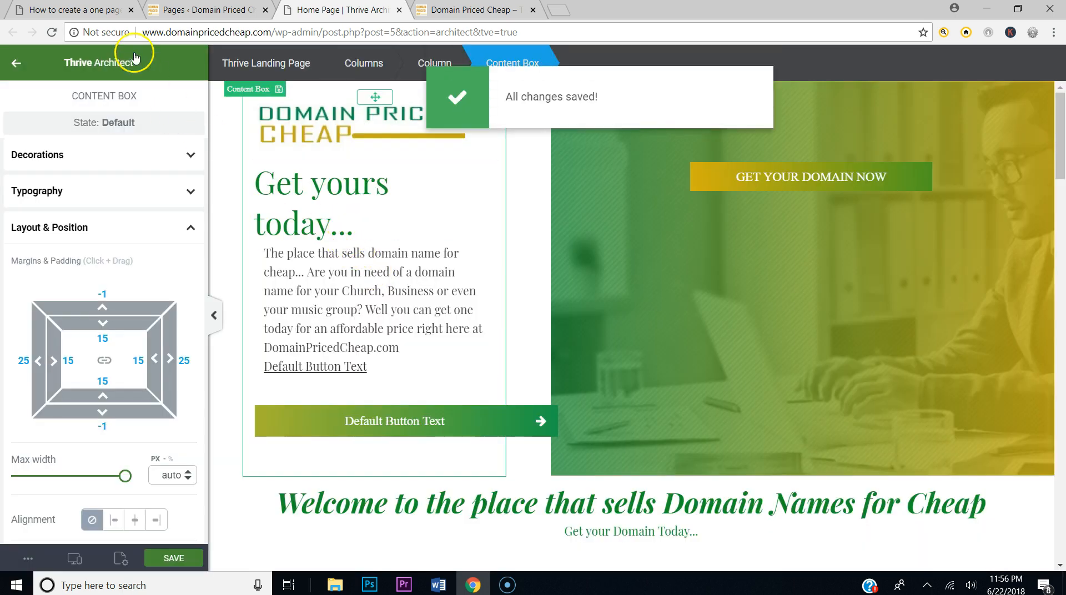
Step: Check the reference page, reload the home page preview and review its top section's margins and button
{"action": "left_click", "coordinate": [100, 12]}
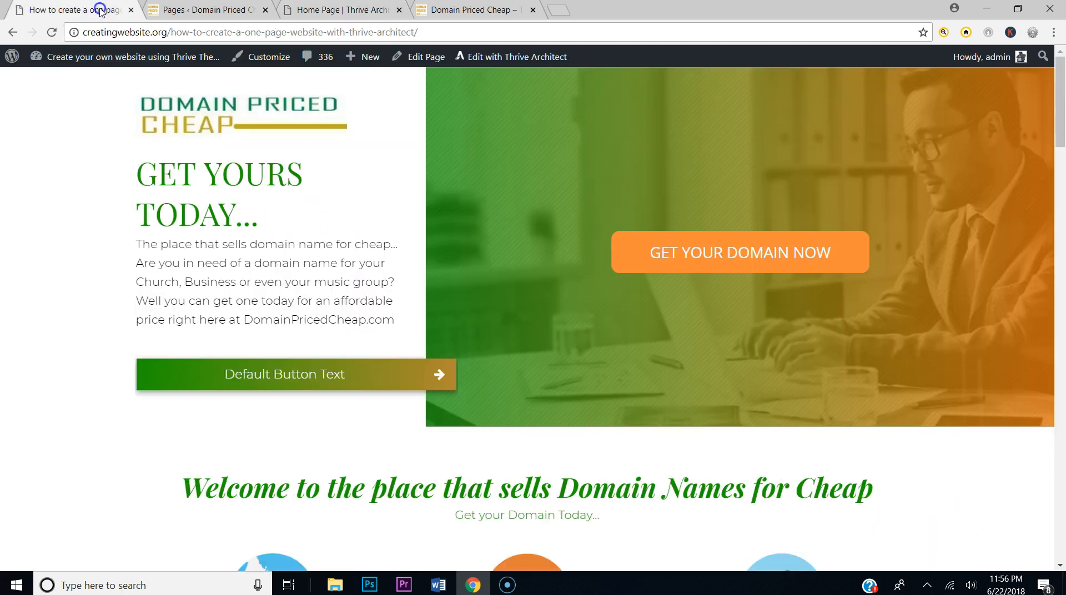
{"action": "left_click", "coordinate": [472, 10]}
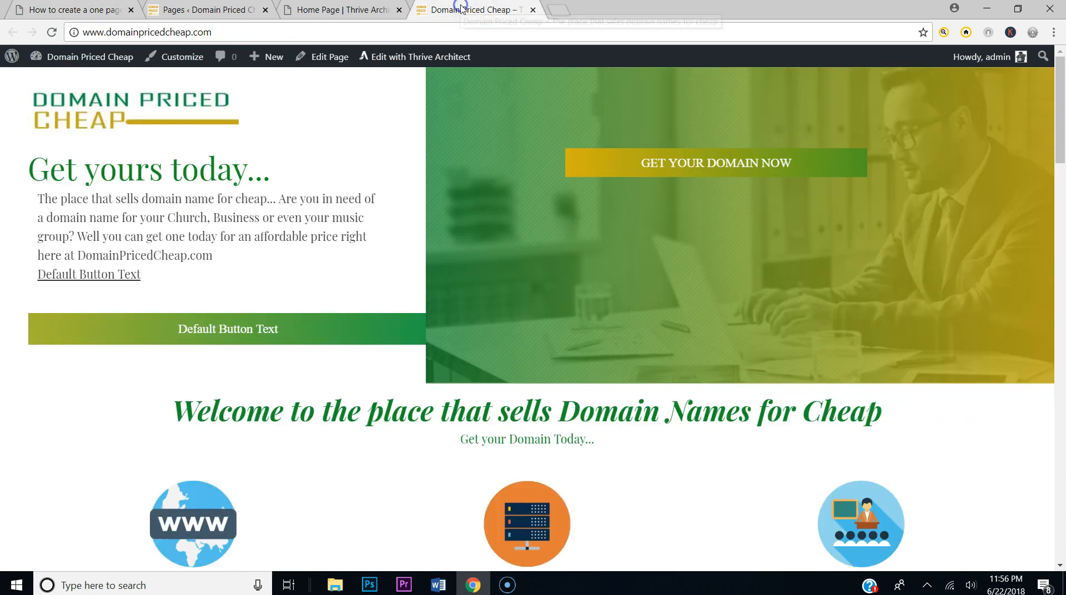
{"action": "left_click", "coordinate": [54, 33]}
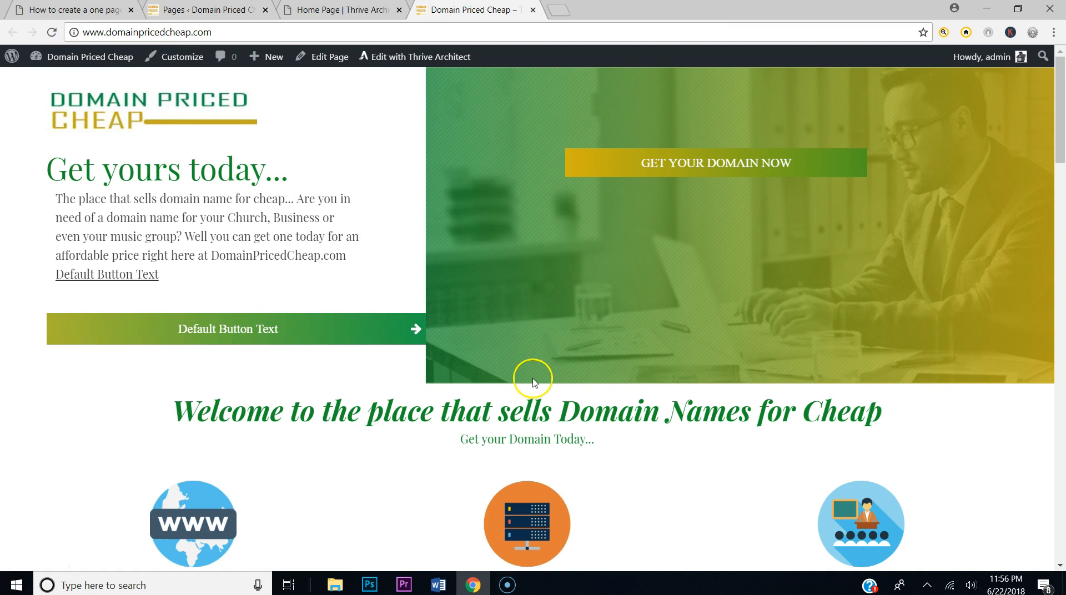
{"action": "scroll", "coordinate": [531, 378], "scroll_direction": "down", "scroll_amount": 3}
{"action": "scroll", "coordinate": [531, 383], "scroll_direction": "up", "scroll_amount": 3}
Step: In the editor, set the top margin of the GET YOUR DOMAIN NOW button to 236 and save the page
{"action": "left_click", "coordinate": [349, 10]}
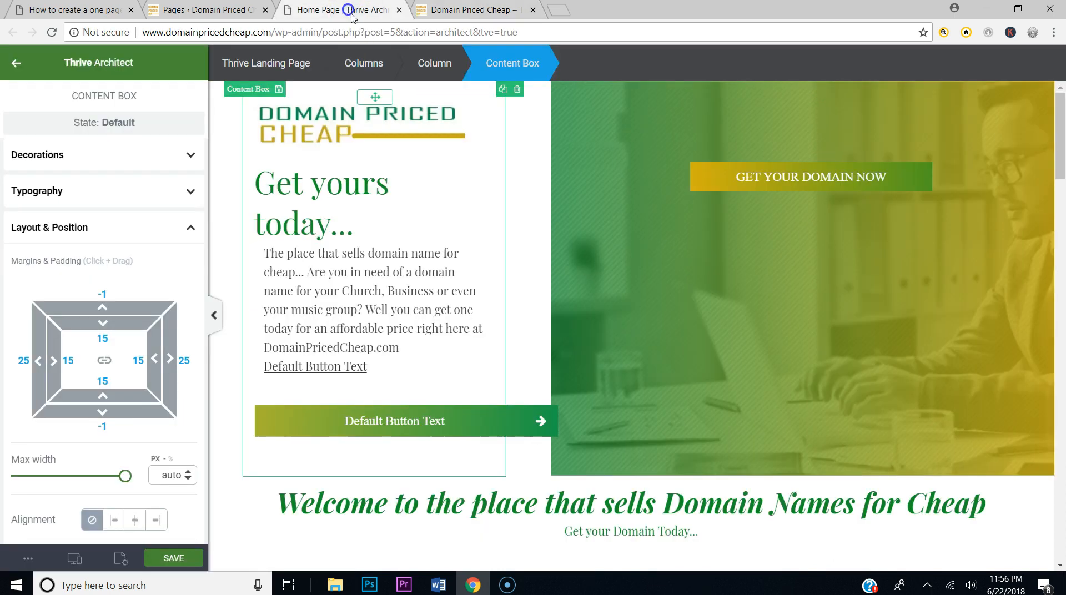
{"action": "left_click", "coordinate": [708, 183]}
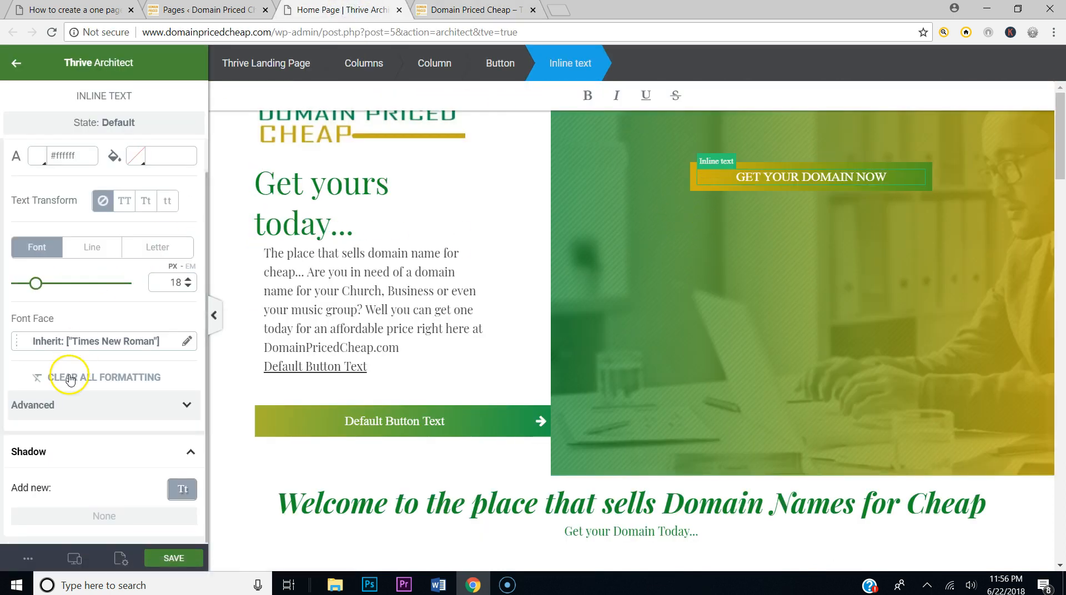
{"action": "scroll", "coordinate": [89, 362], "scroll_direction": "up", "scroll_amount": 1}
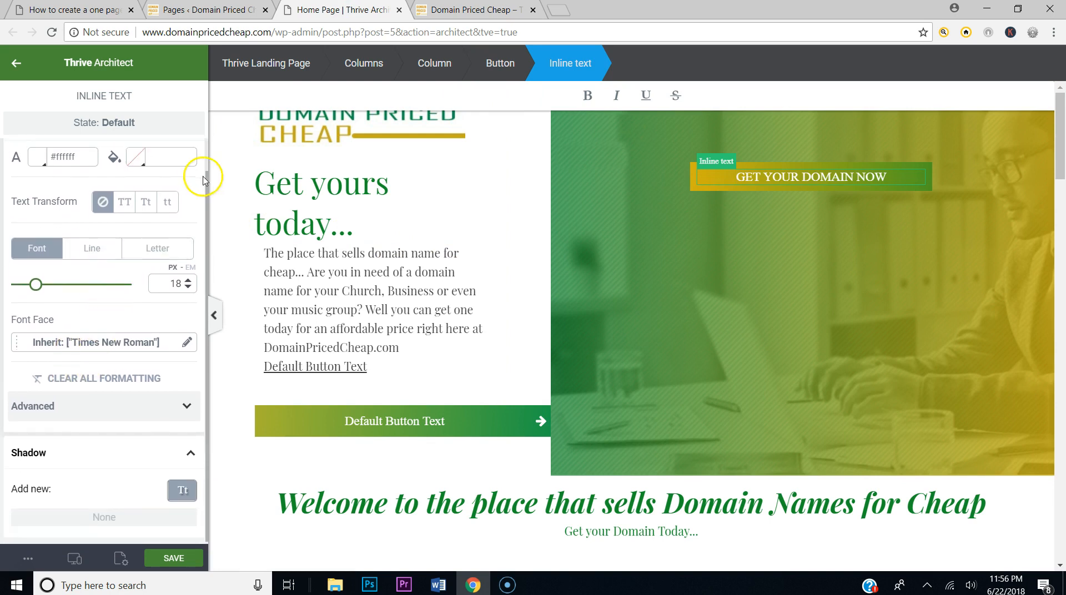
{"action": "left_click", "coordinate": [191, 167]}
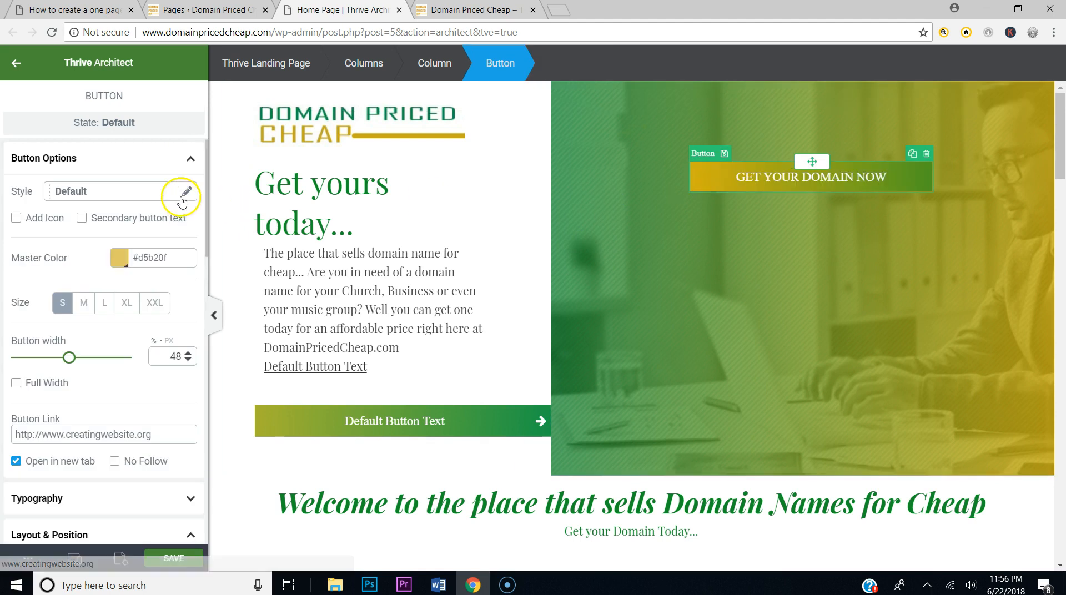
{"action": "left_click", "coordinate": [166, 158]}
{"action": "left_click_drag", "start_coordinate": [103, 308], "coordinate": [157, 143]}
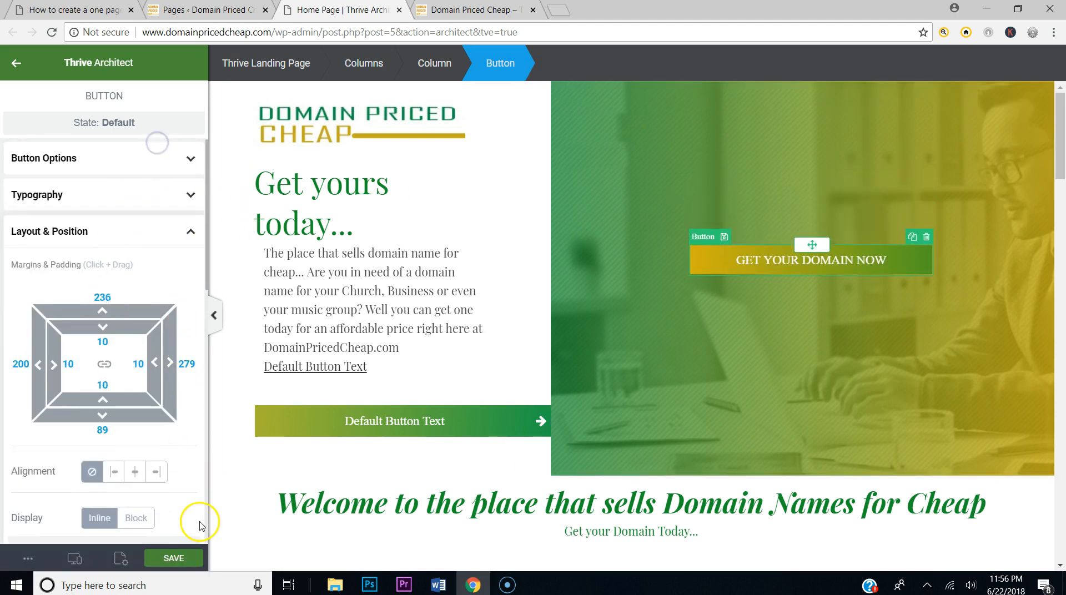
{"action": "left_click", "coordinate": [180, 556]}
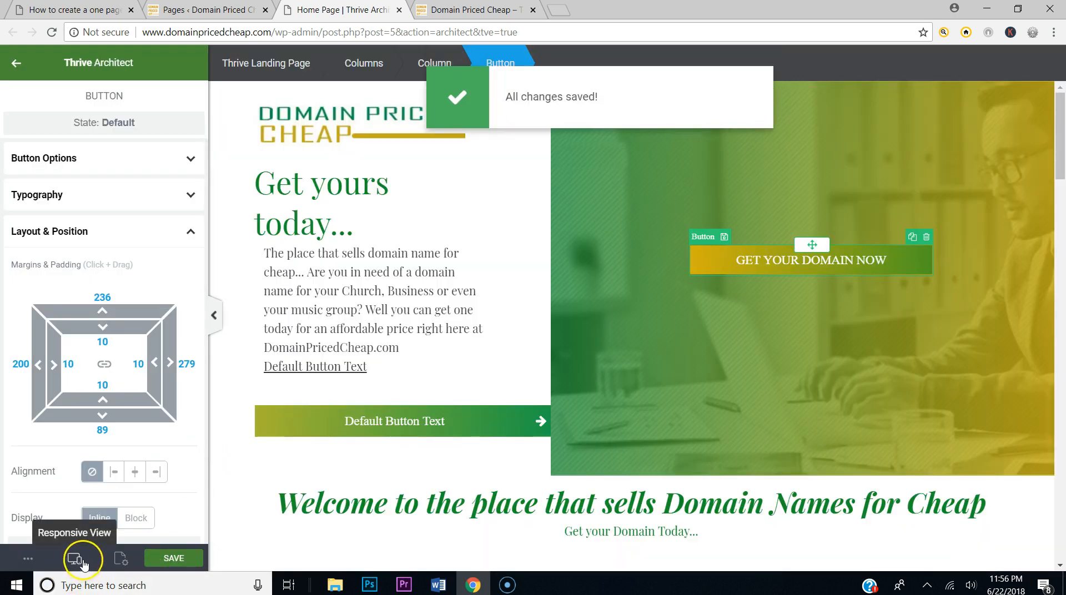
Step: Switch the editor to the Tablet view and open the background image layer of the column behind the GET YOUR DOMAIN NOW button
{"action": "left_click", "coordinate": [83, 562]}
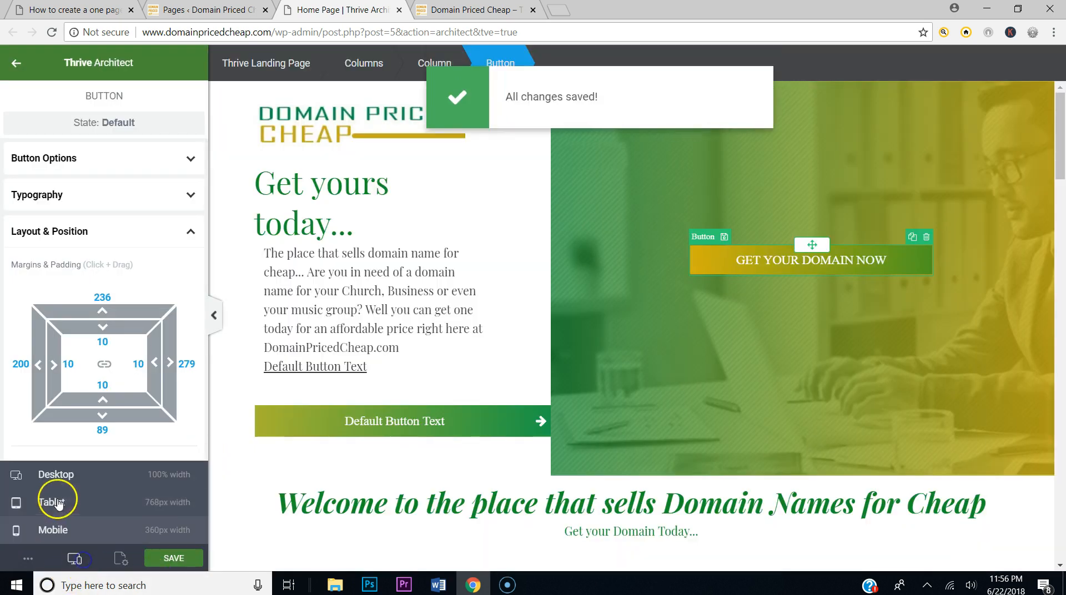
{"action": "left_click", "coordinate": [54, 500]}
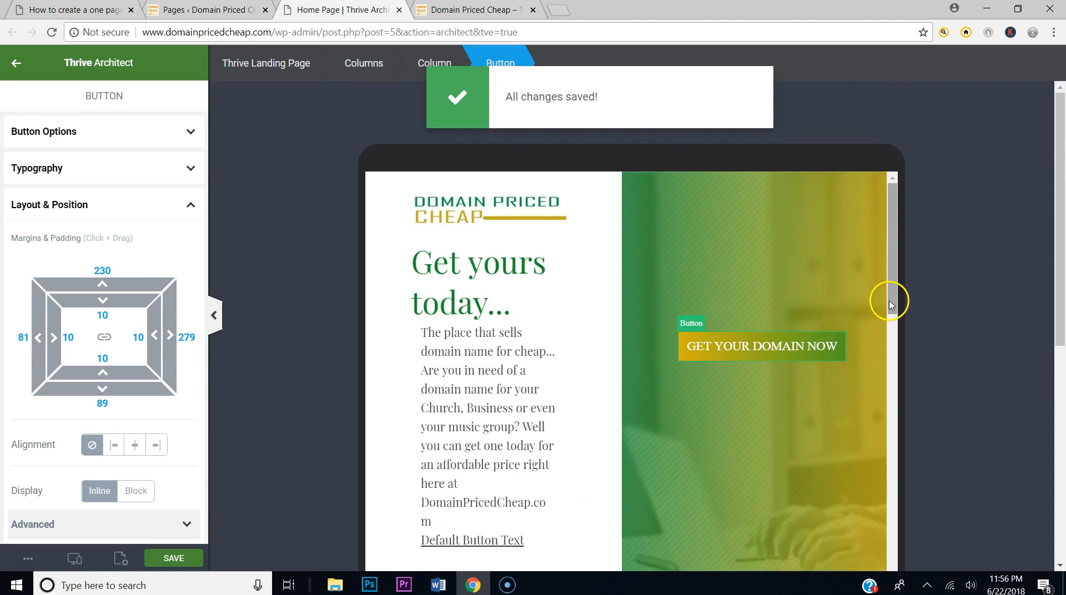
{"action": "scroll", "coordinate": [855, 311], "scroll_direction": "down", "scroll_amount": 3}
{"action": "left_click", "coordinate": [807, 310]}
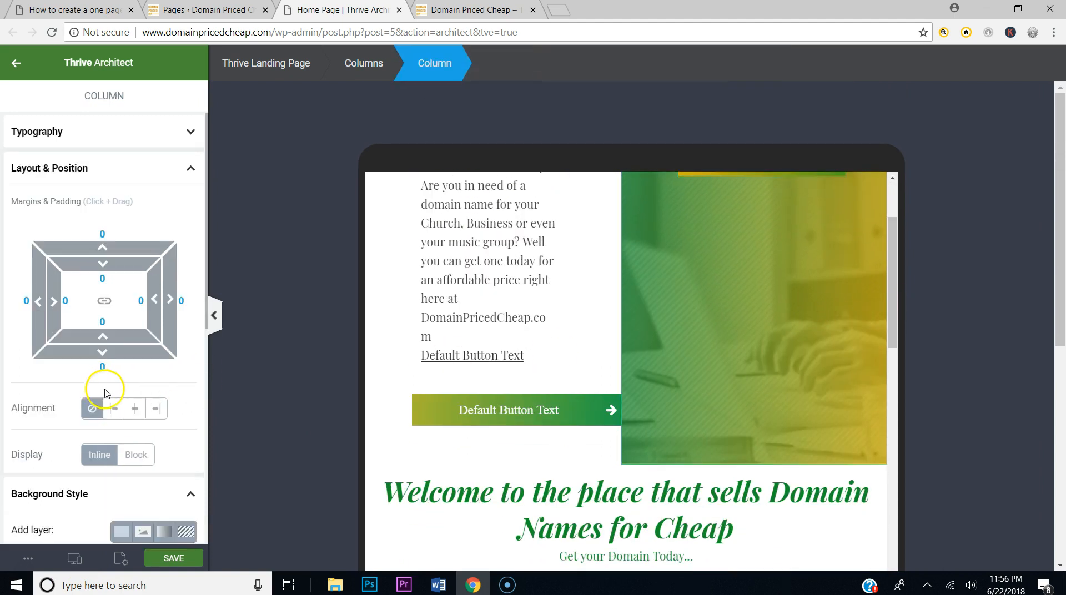
{"action": "scroll", "coordinate": [105, 399], "scroll_direction": "down", "scroll_amount": 4}
{"action": "left_click", "coordinate": [126, 401]}
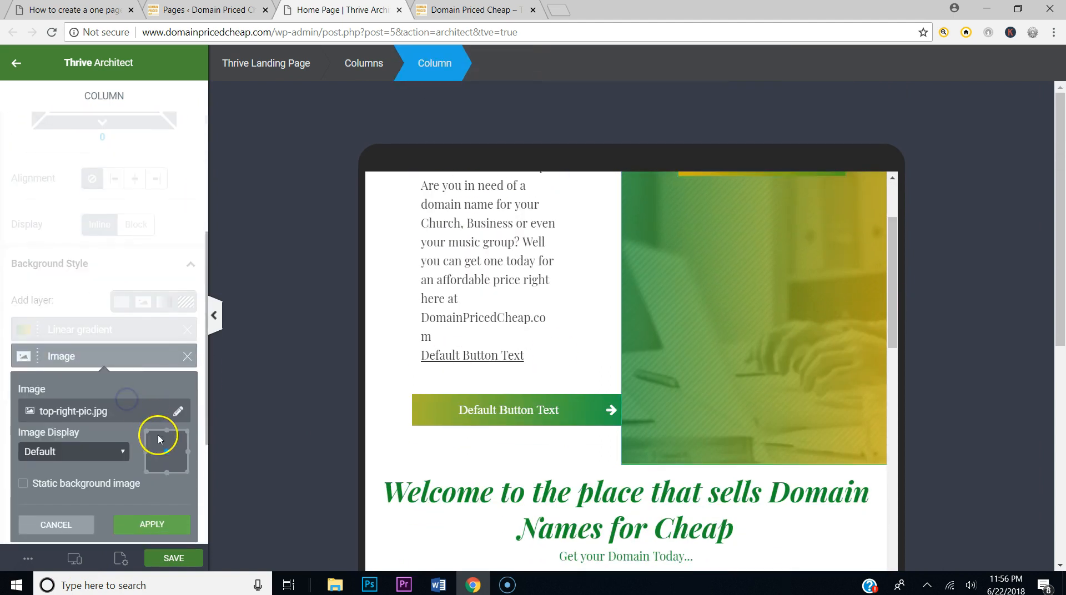
Step: Try different edge and corner positions for the column's top-right-pic.jpg background image in the tablet layout
{"action": "left_click", "coordinate": [166, 433]}
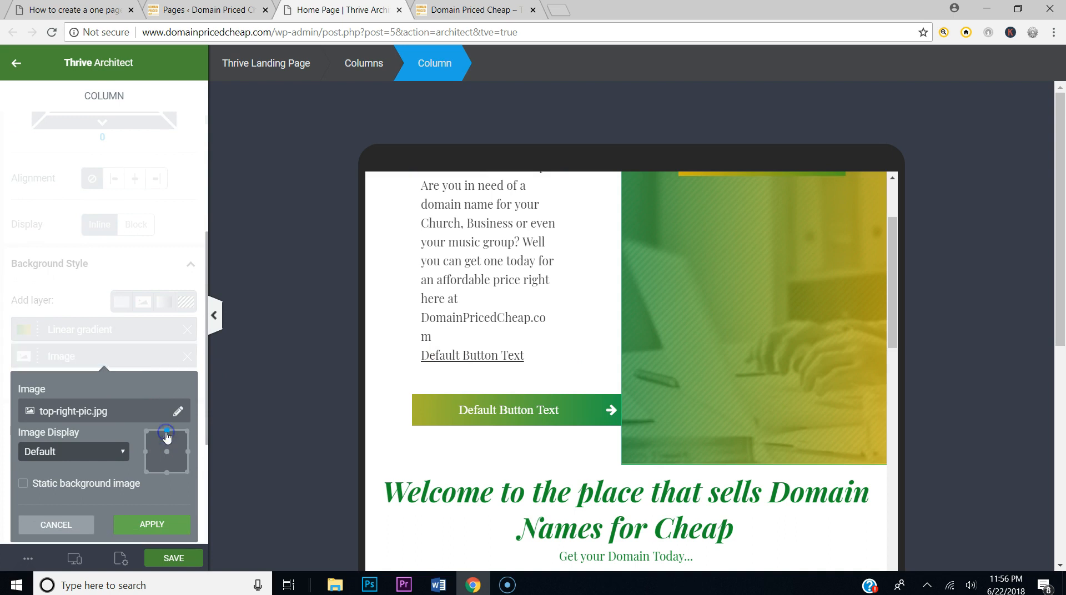
{"action": "left_click", "coordinate": [147, 454]}
{"action": "left_click", "coordinate": [188, 452]}
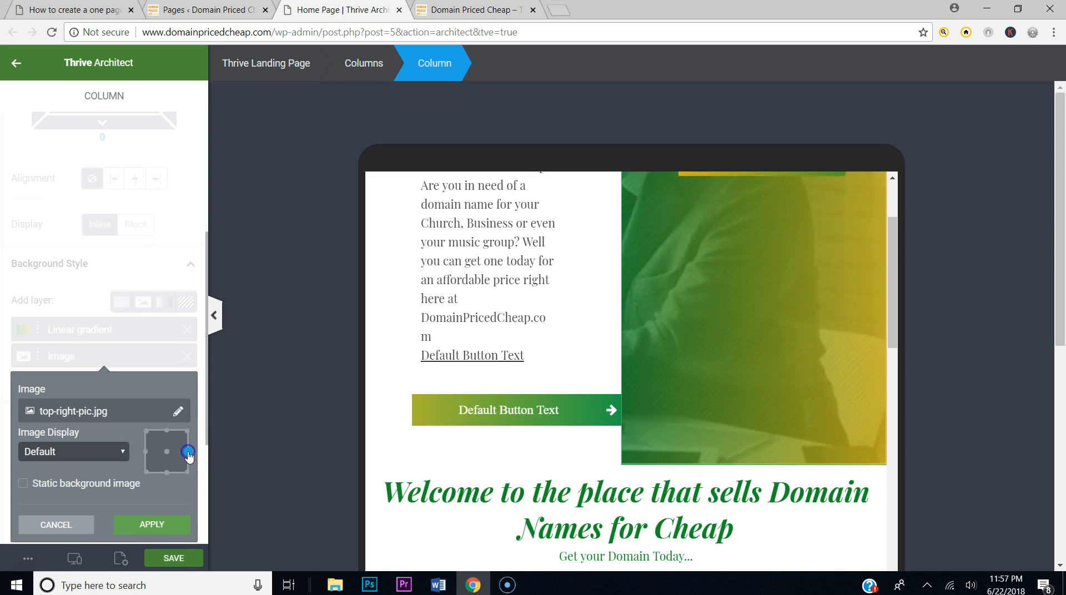
{"action": "left_click", "coordinate": [167, 452]}
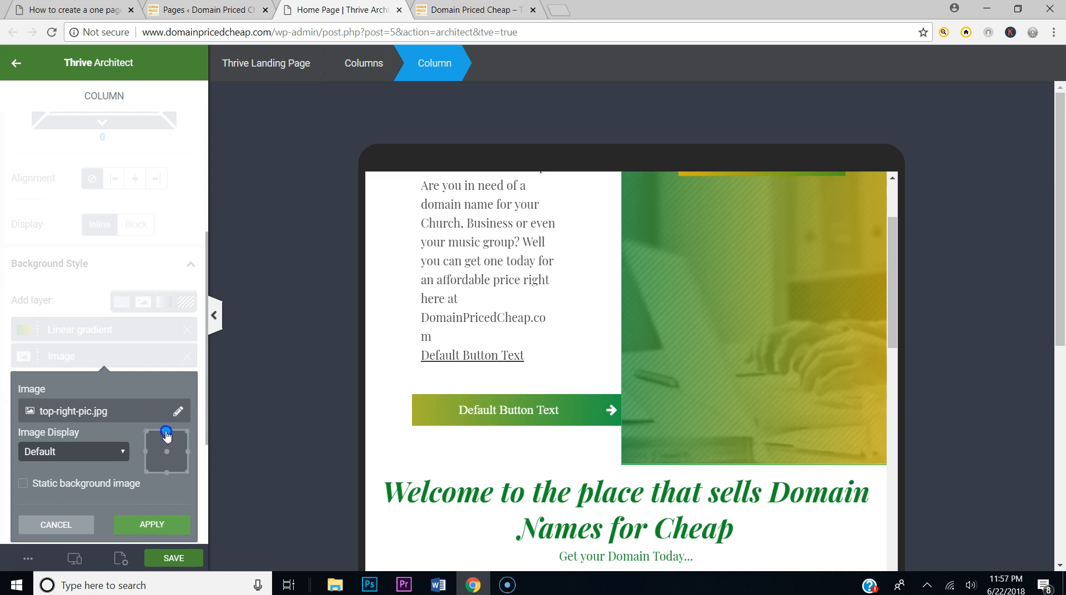
{"action": "left_click", "coordinate": [188, 432]}
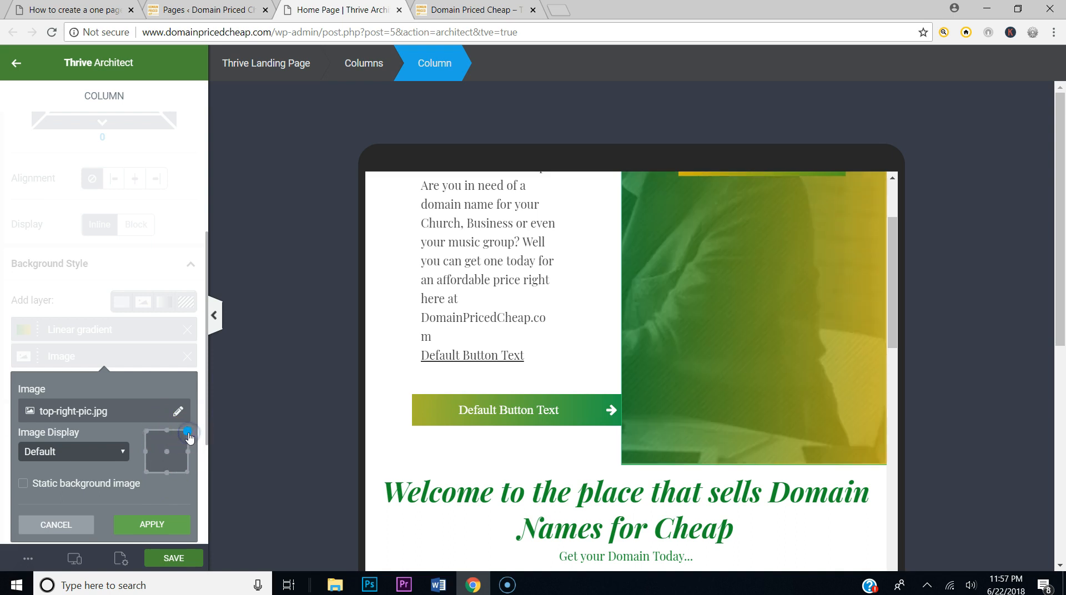
{"action": "left_click", "coordinate": [146, 431]}
{"action": "scroll", "coordinate": [549, 430], "scroll_direction": "up", "scroll_amount": 3}
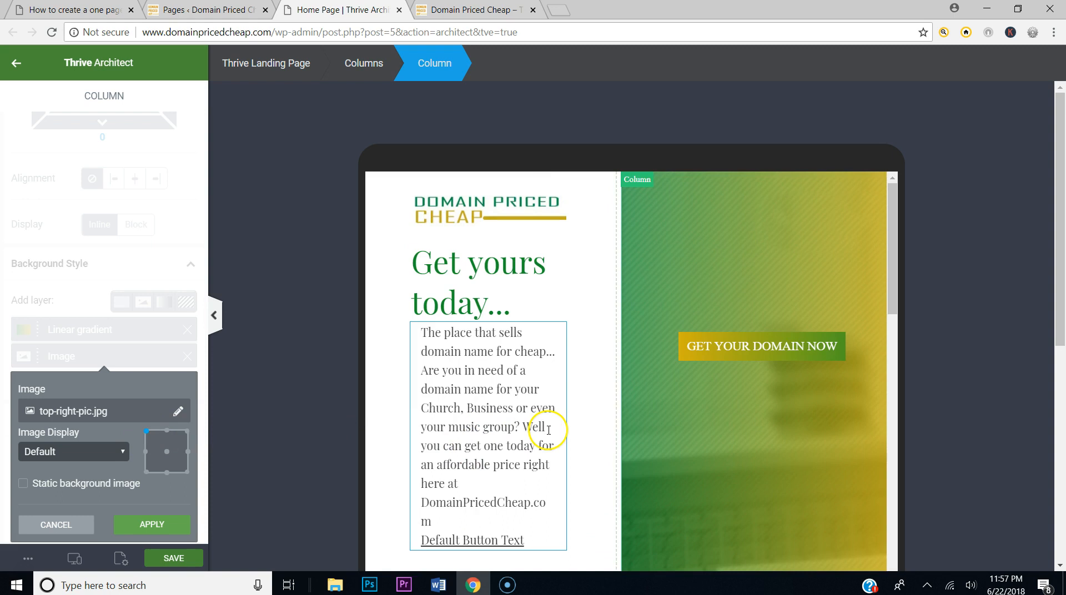
{"action": "left_click", "coordinate": [189, 432]}
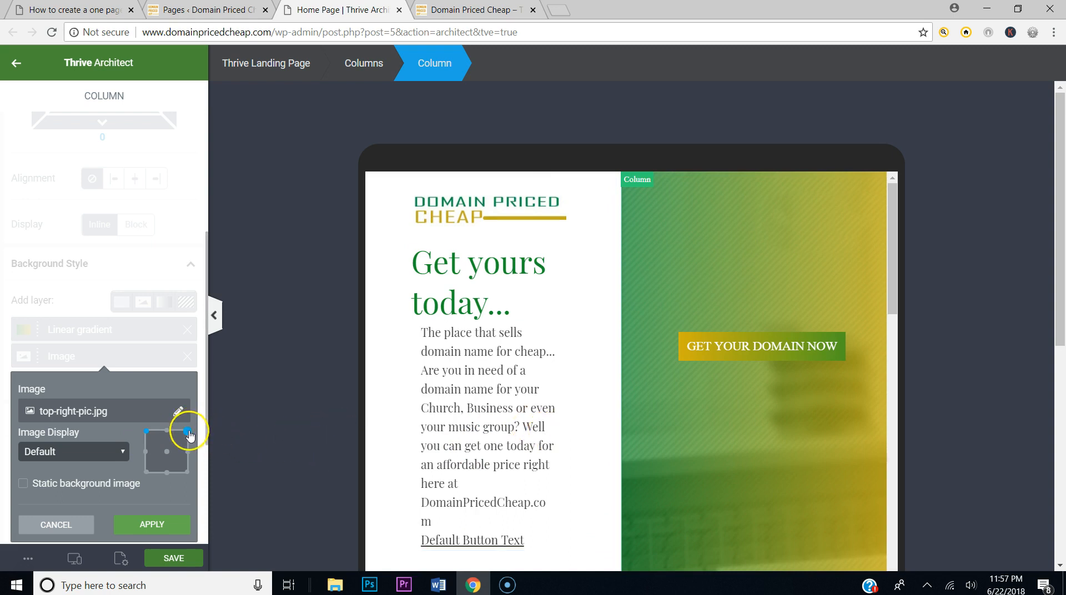
{"action": "left_click", "coordinate": [168, 433]}
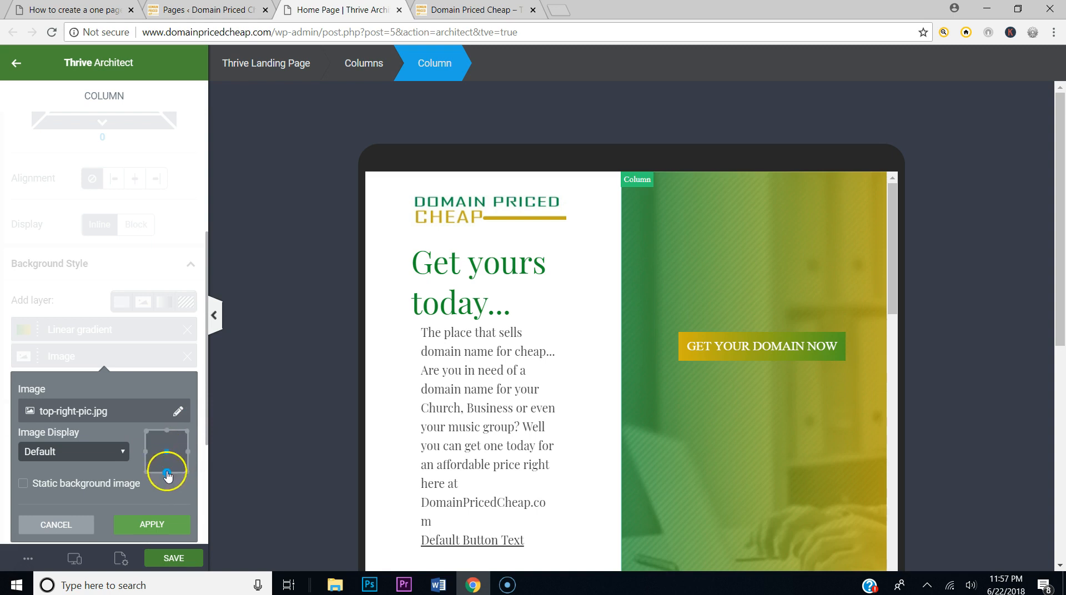
Step: Widen the left text column in the tablet layout's top section and try centre and right-edge positions for the neighbouring column's background image
{"action": "scroll", "coordinate": [278, 452], "scroll_direction": "down", "scroll_amount": 2}
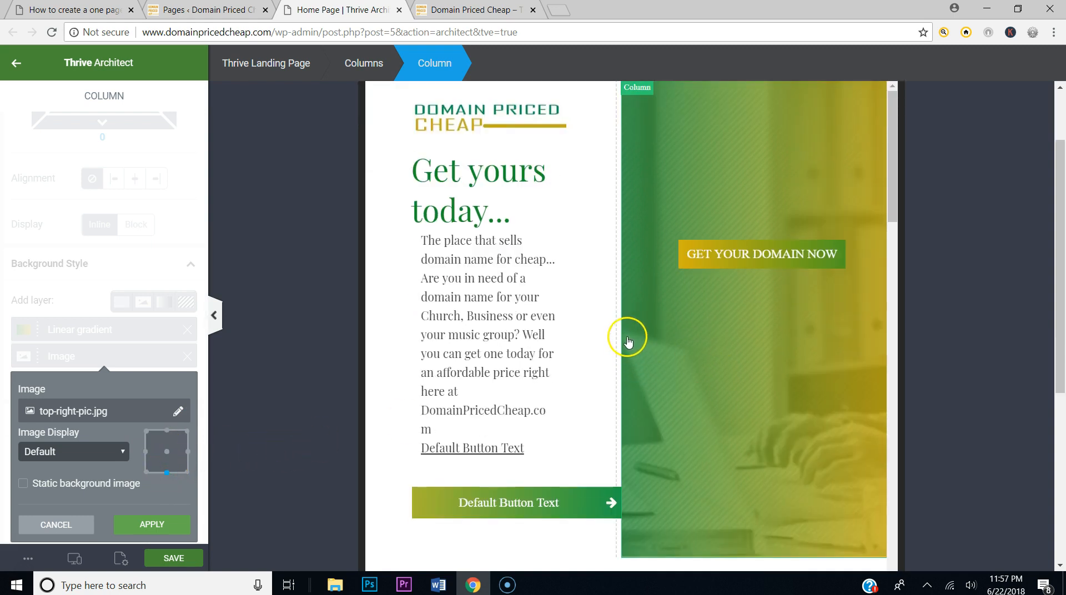
{"action": "mouse_move", "coordinate": [621, 325]}
{"action": "left_mouse_down"}
{"action": "mouse_move", "coordinate": [561, 321]}
{"action": "mouse_move", "coordinate": [648, 326]}
{"action": "mouse_move", "coordinate": [637, 326]}
{"action": "left_mouse_up"}
{"action": "left_click", "coordinate": [165, 452]}
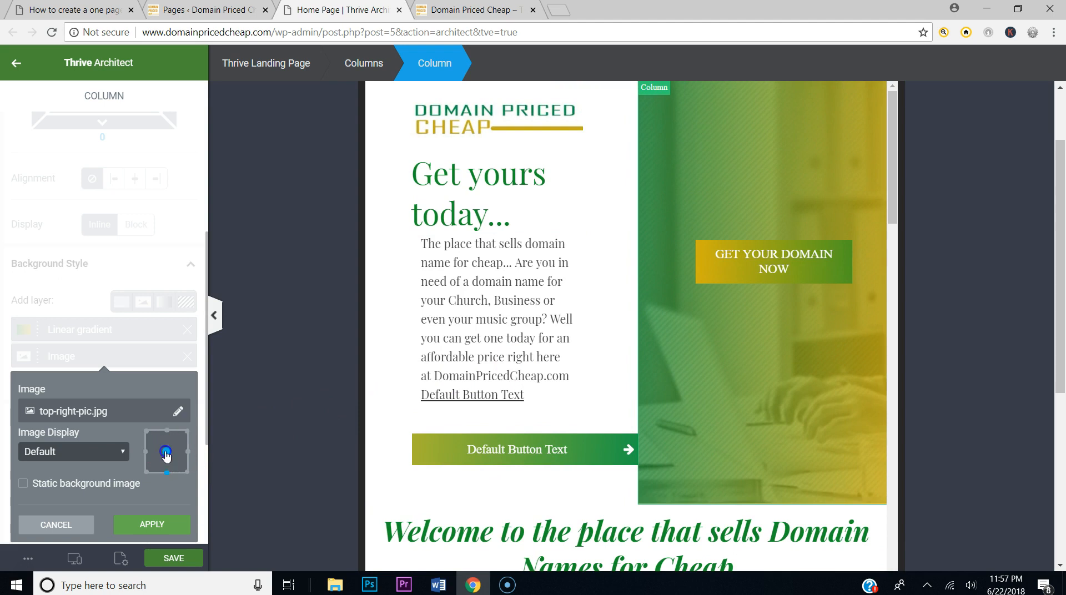
{"action": "left_click", "coordinate": [190, 452]}
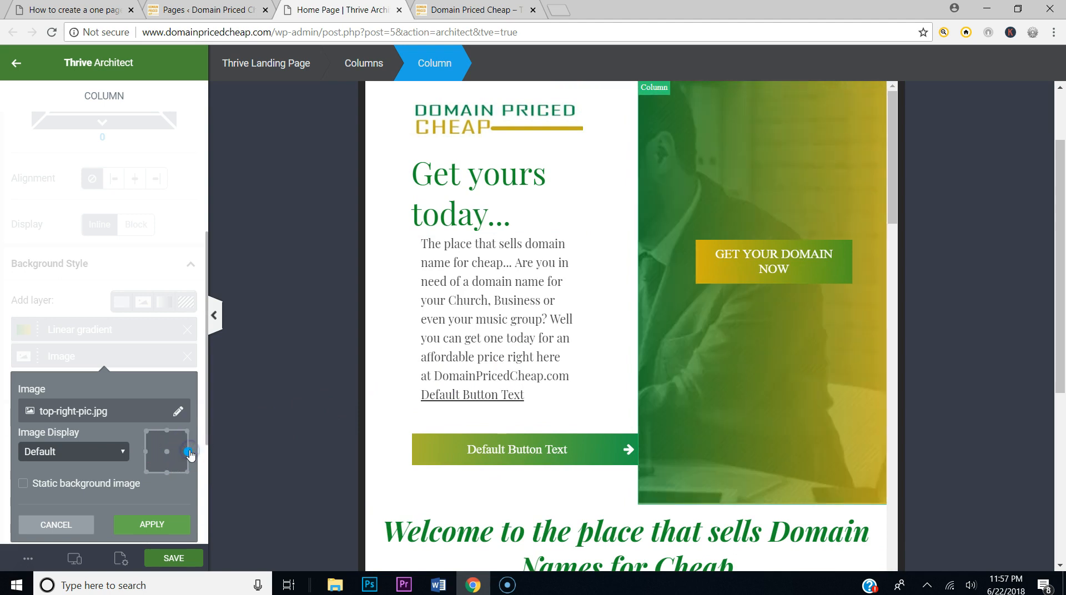
{"action": "mouse_move", "coordinate": [636, 323]}
{"action": "left_mouse_down"}
{"action": "mouse_move", "coordinate": [605, 322]}
{"action": "mouse_move", "coordinate": [685, 319]}
{"action": "mouse_move", "coordinate": [583, 317]}
{"action": "mouse_move", "coordinate": [649, 309]}
{"action": "mouse_move", "coordinate": [636, 300]}
{"action": "mouse_move", "coordinate": [639, 318]}
{"action": "left_mouse_up"}
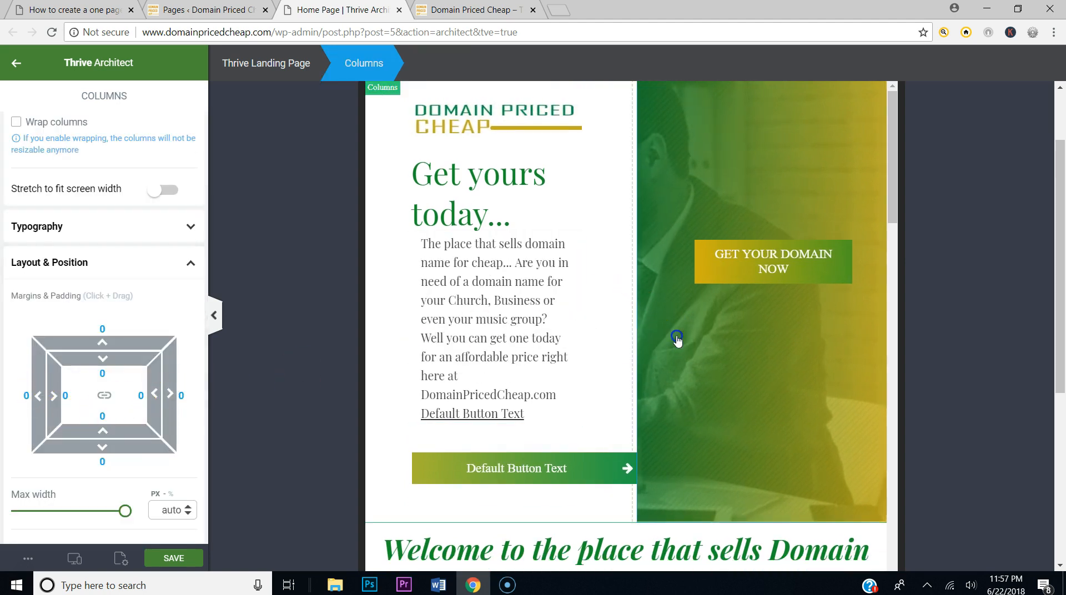
Step: Reopen the column's top-right-pic.jpg background layer, try its upper positions, and apply the image with a centred position
{"action": "left_click", "coordinate": [674, 337]}
{"action": "left_click", "coordinate": [104, 350]}
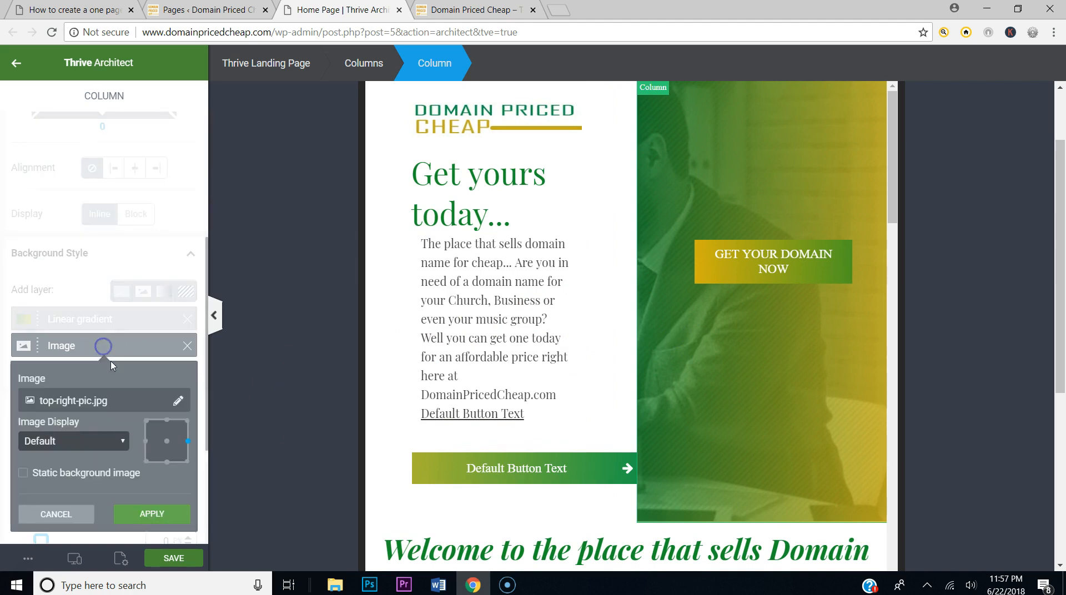
{"action": "left_click", "coordinate": [147, 422]}
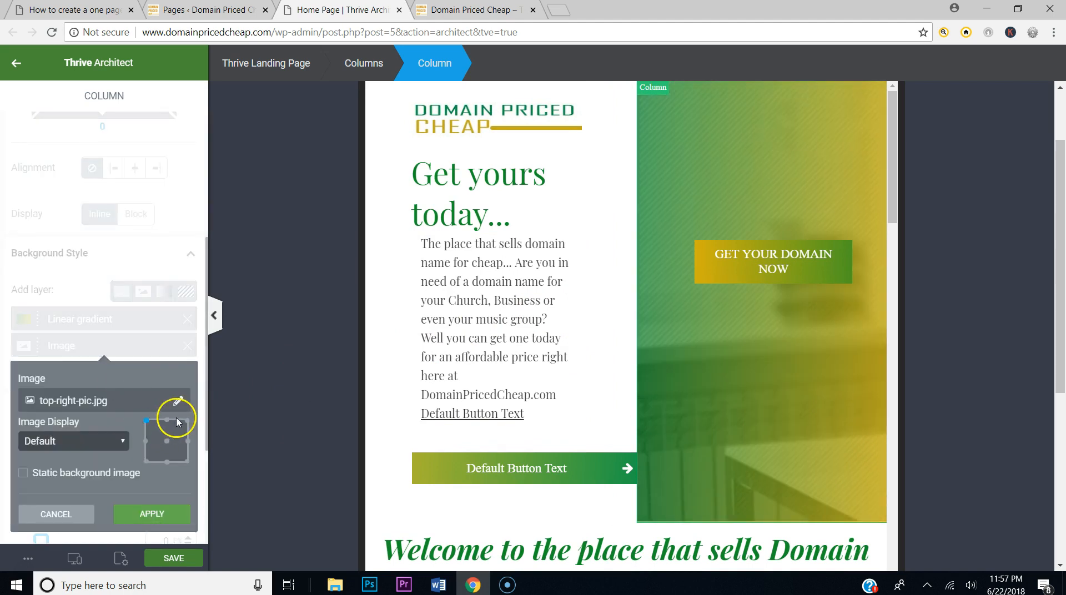
{"action": "left_click", "coordinate": [168, 422]}
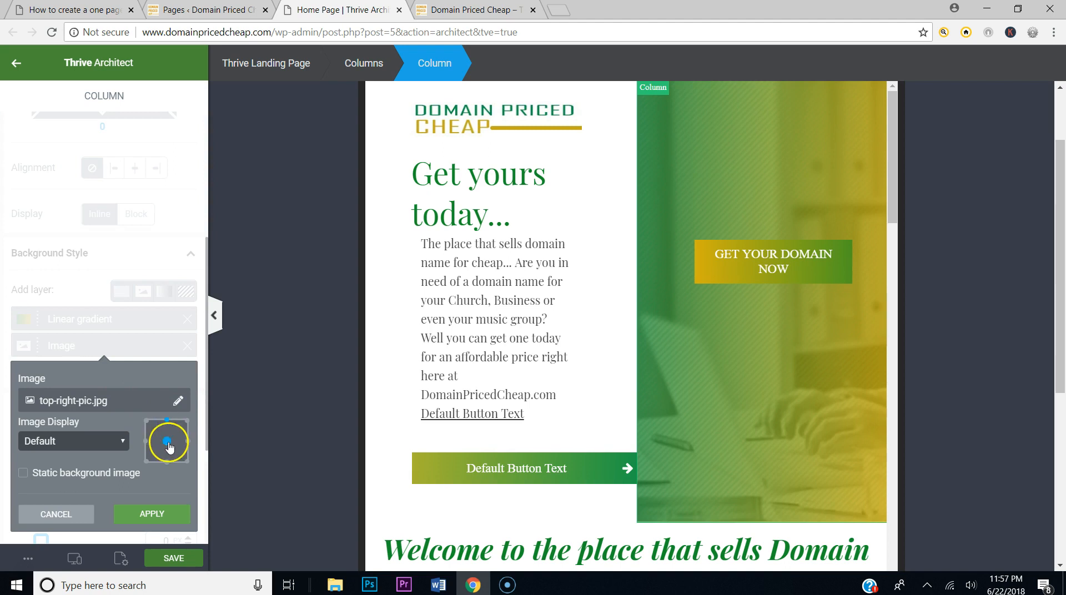
{"action": "left_click", "coordinate": [160, 514]}
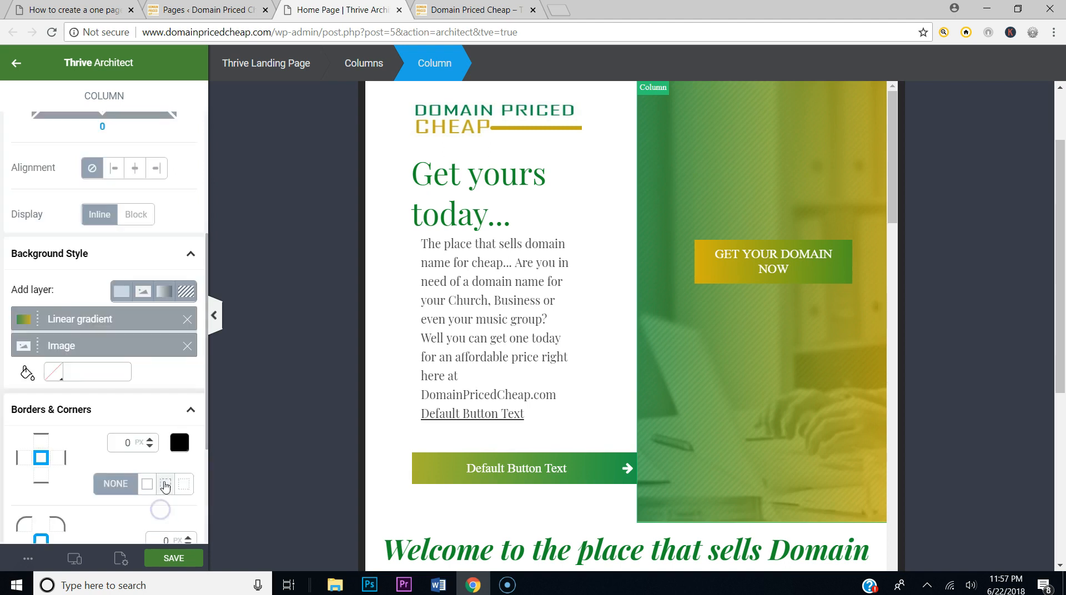
Step: Set the image display of the column's top-right-pic.jpg background layer to Stretch
{"action": "left_click", "coordinate": [76, 344]}
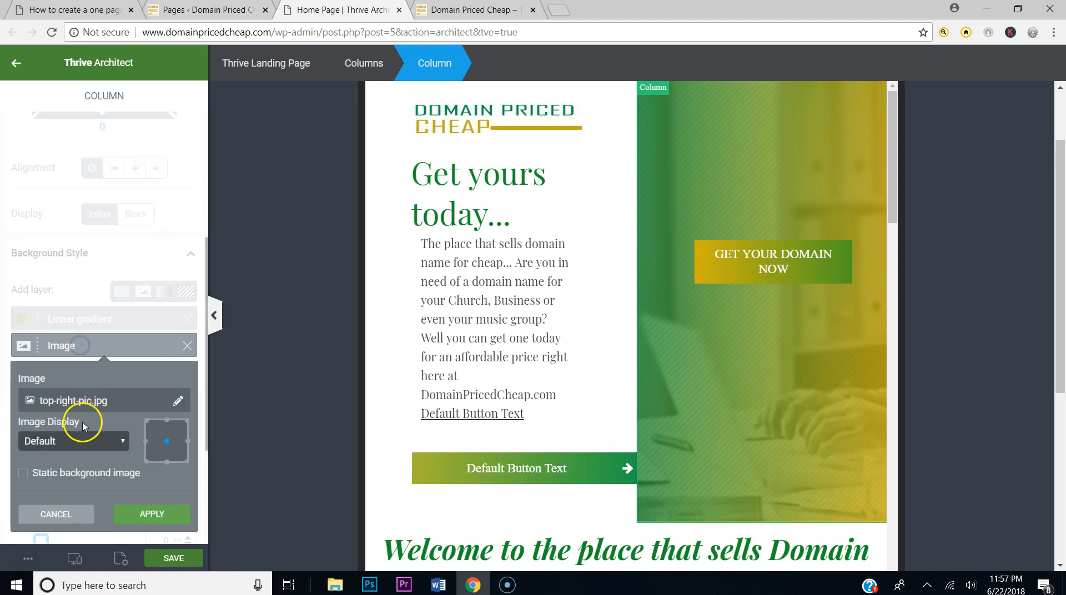
{"action": "left_click", "coordinate": [83, 440]}
{"action": "left_click", "coordinate": [39, 483]}
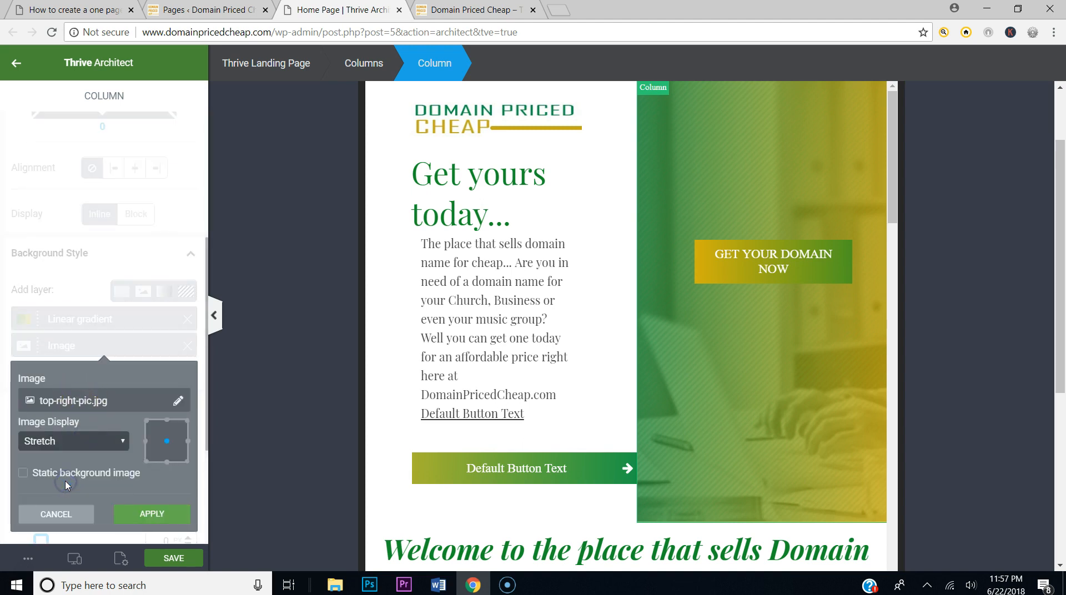
Step: Try edge positions and the Static background image option for the stretched background, then restore the non-static, centred setting
{"action": "left_click", "coordinate": [167, 421]}
{"action": "left_click", "coordinate": [144, 442]}
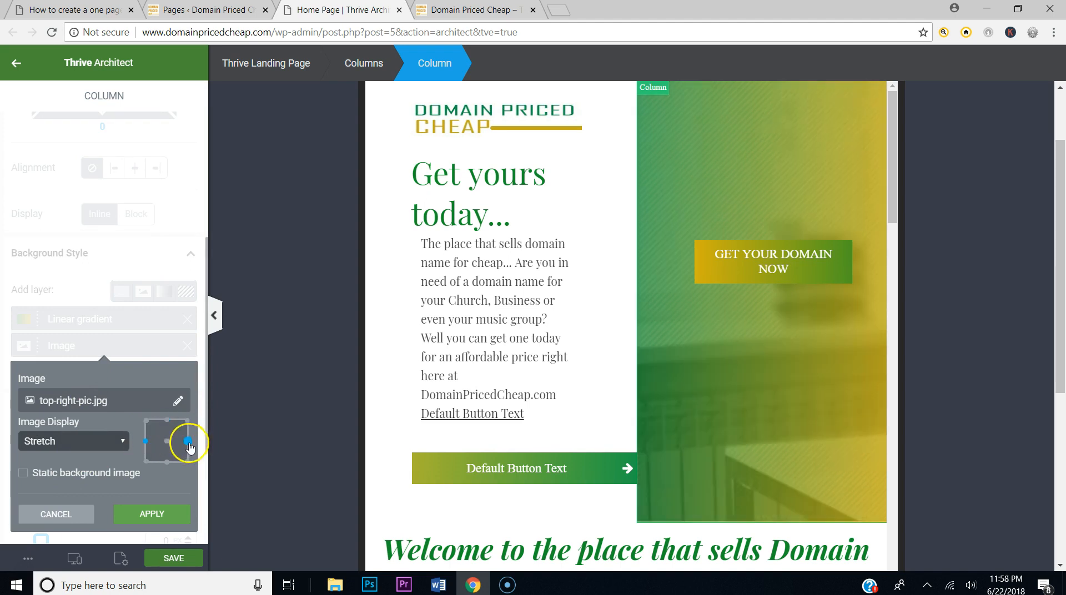
{"action": "left_click", "coordinate": [22, 474]}
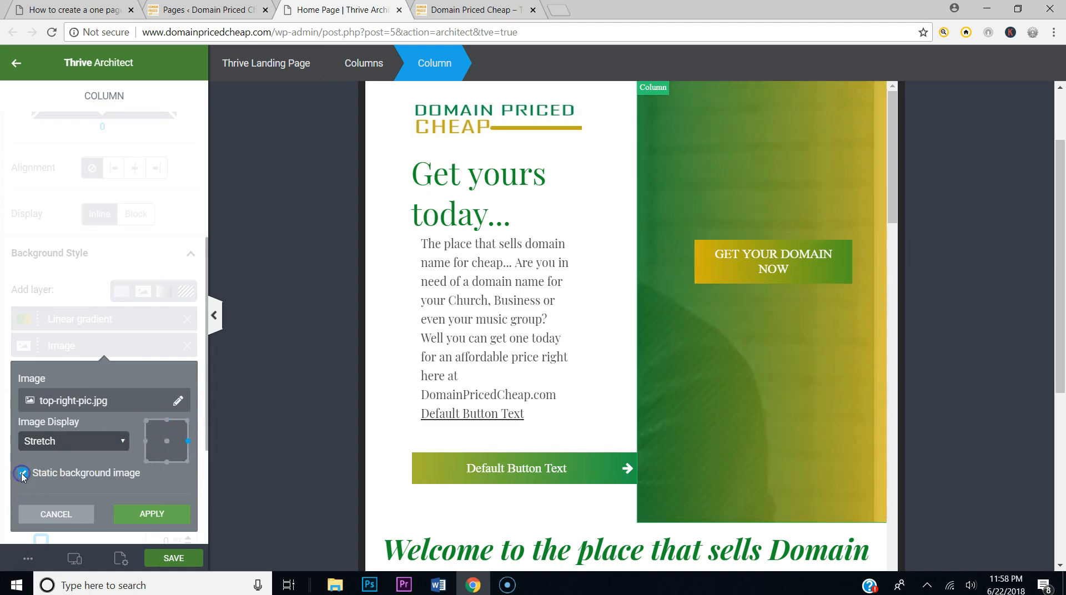
{"action": "left_click", "coordinate": [145, 421]}
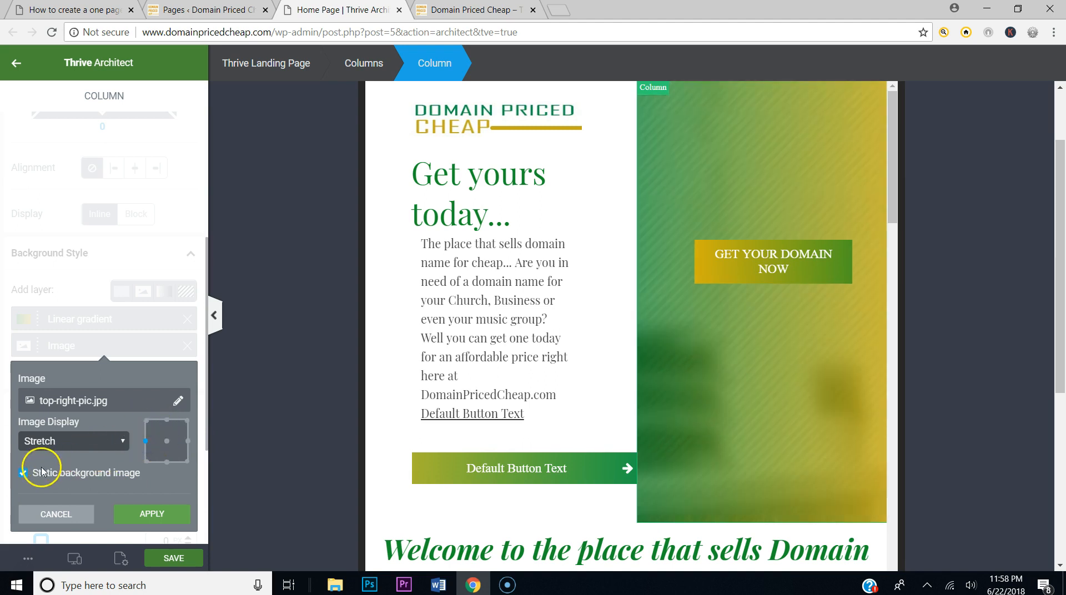
{"action": "left_click", "coordinate": [22, 473]}
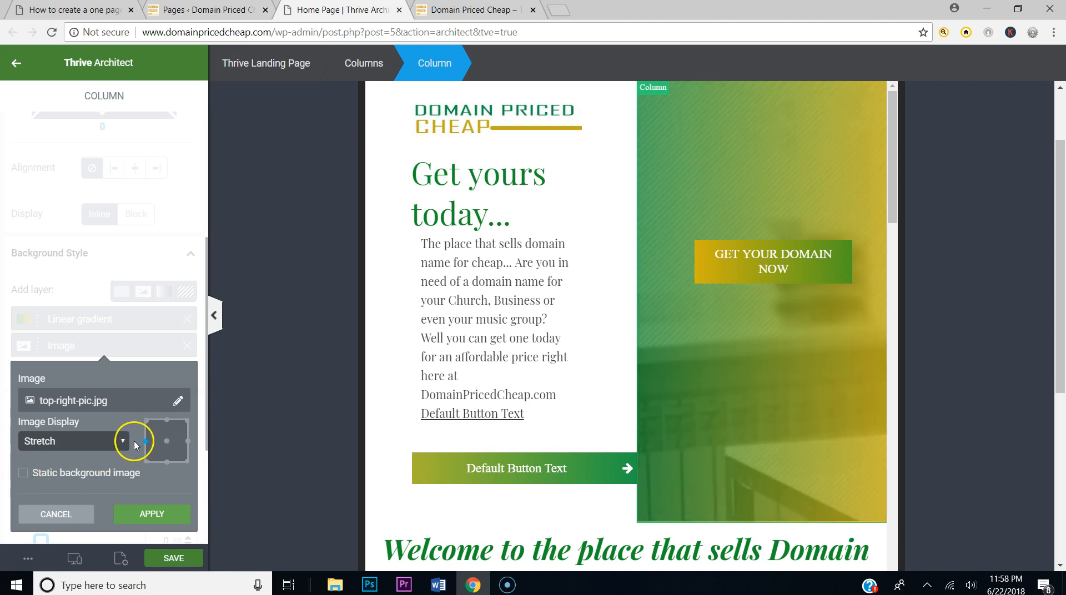
{"action": "left_click", "coordinate": [167, 442]}
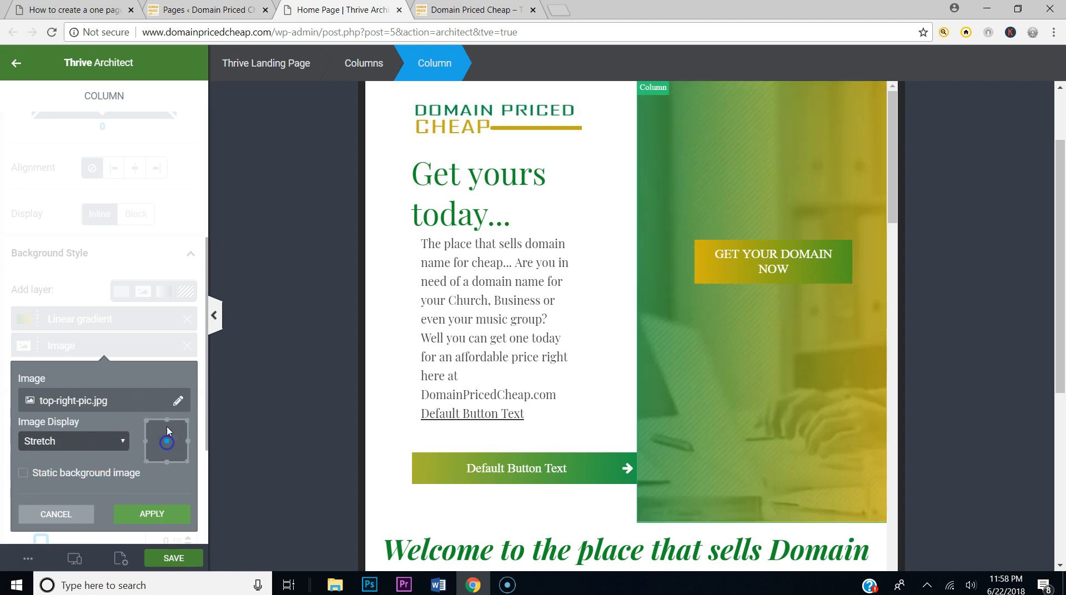
Step: Save the page and check the remaining sections of the tablet layout
{"action": "left_click", "coordinate": [174, 555]}
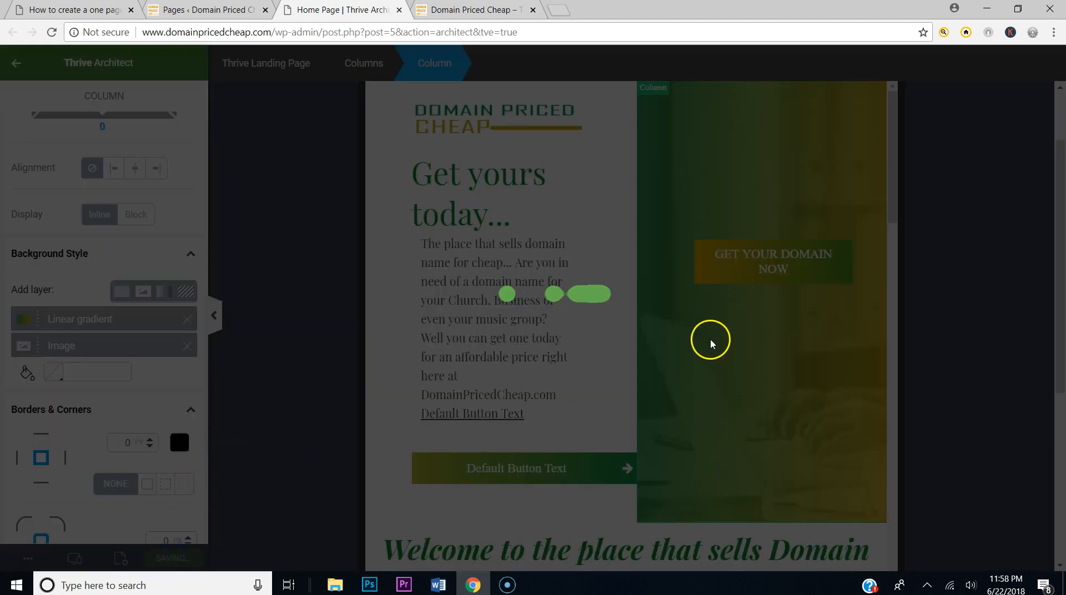
{"action": "scroll", "coordinate": [573, 372], "scroll_direction": "down", "scroll_amount": 15}
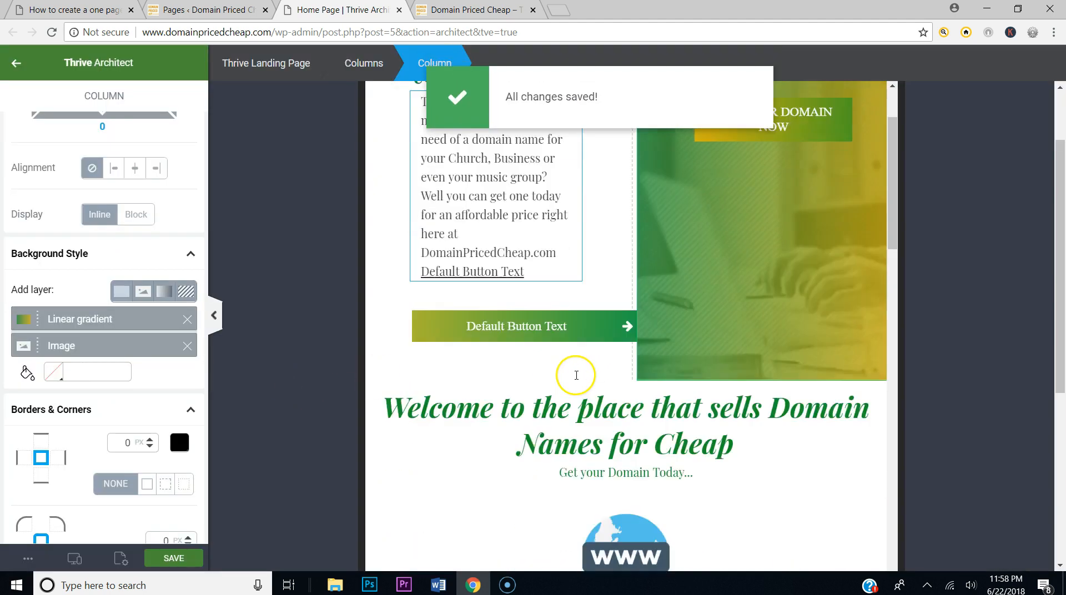
{"action": "scroll", "coordinate": [575, 376], "scroll_direction": "down", "scroll_amount": 15}
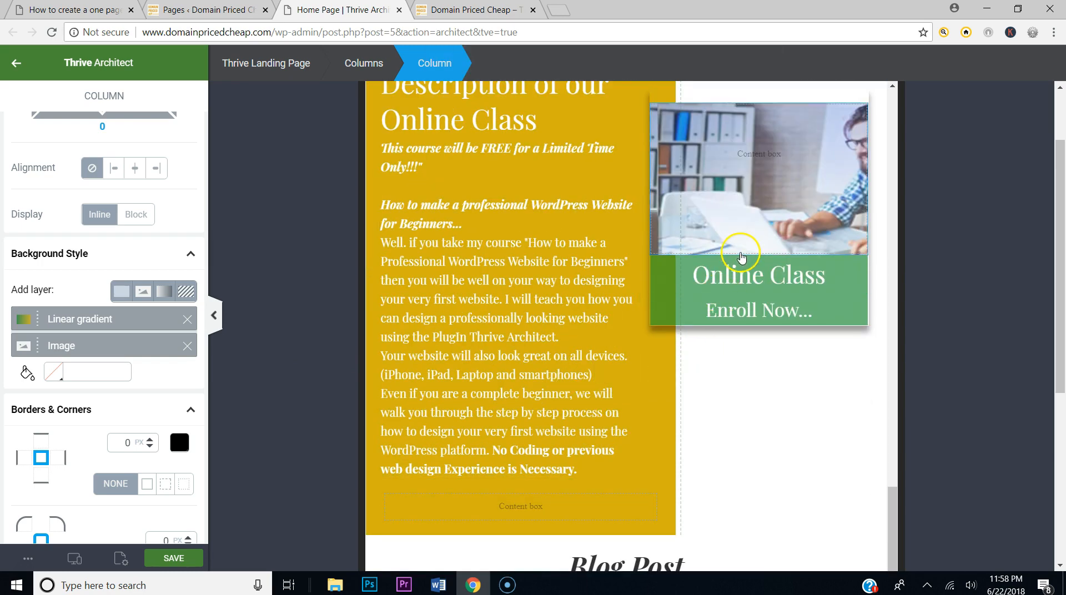
{"action": "scroll", "coordinate": [744, 264], "scroll_direction": "down", "scroll_amount": 9}
{"action": "scroll", "coordinate": [755, 267], "scroll_direction": "down", "scroll_amount": 6}
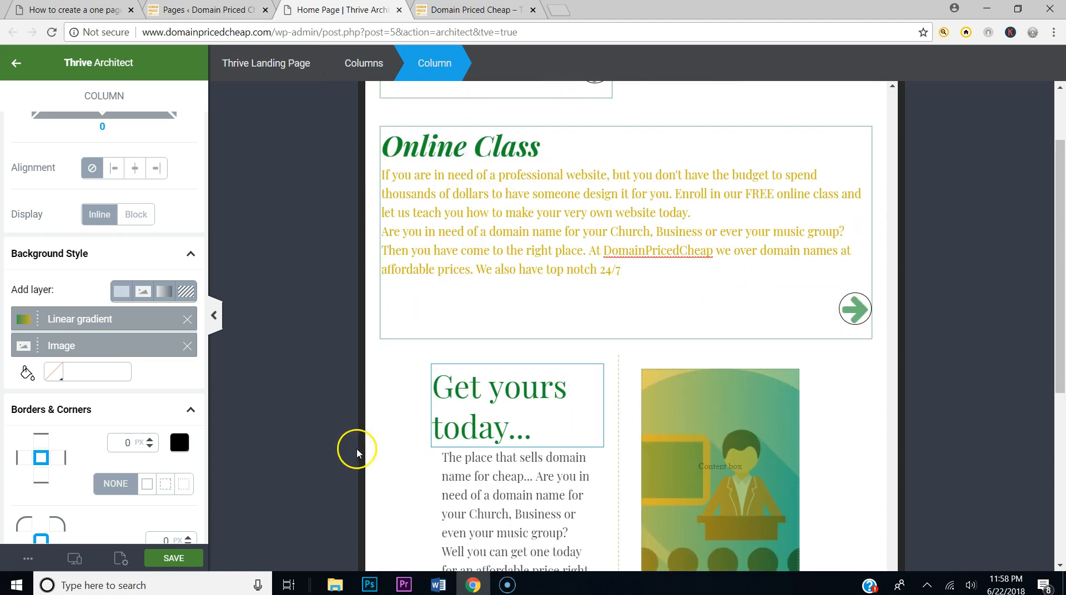
Step: Switch the editor to the Mobile view and review the page's sections, especially the Get yours today section and its button column
{"action": "mouse_move", "coordinate": [75, 556]}
{"action": "left_click", "coordinate": [76, 539]}
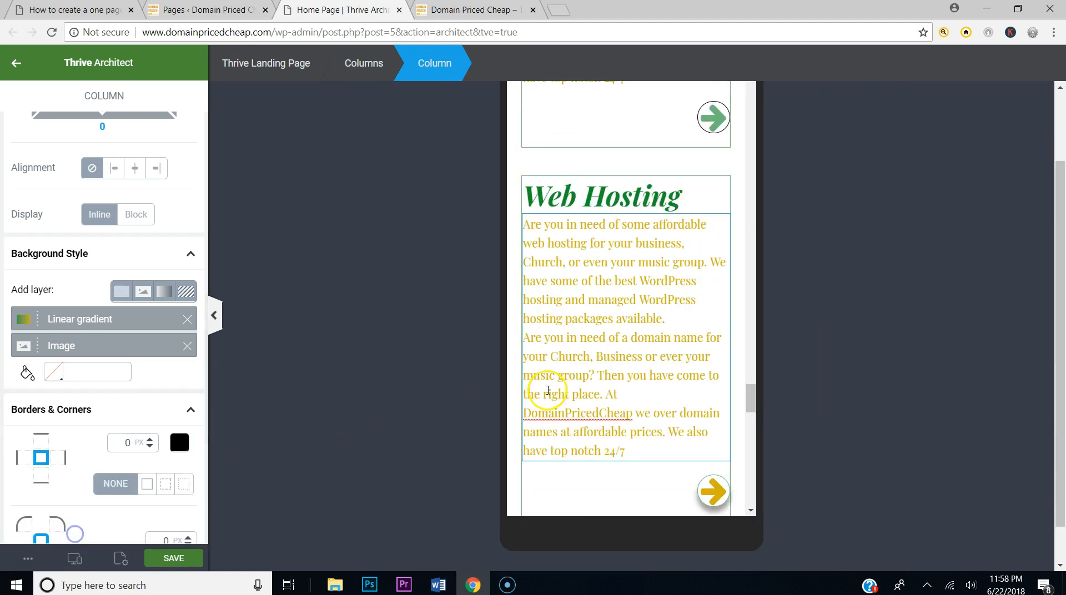
{"action": "scroll", "coordinate": [590, 355], "scroll_direction": "up", "scroll_amount": 6}
{"action": "scroll", "coordinate": [590, 354], "scroll_direction": "up", "scroll_amount": 20}
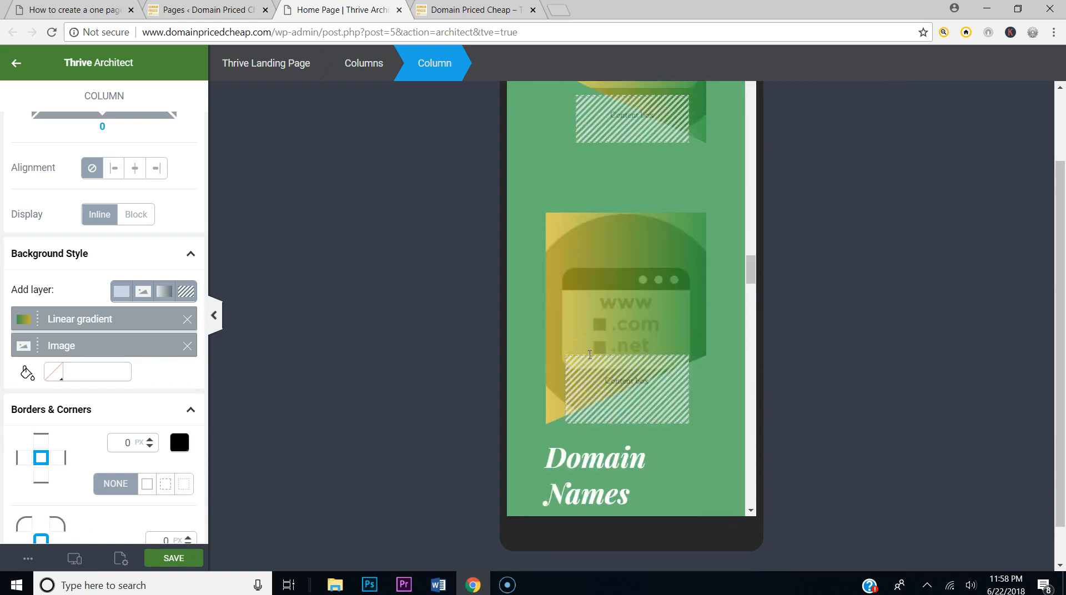
{"action": "scroll", "coordinate": [590, 355], "scroll_direction": "up", "scroll_amount": 2}
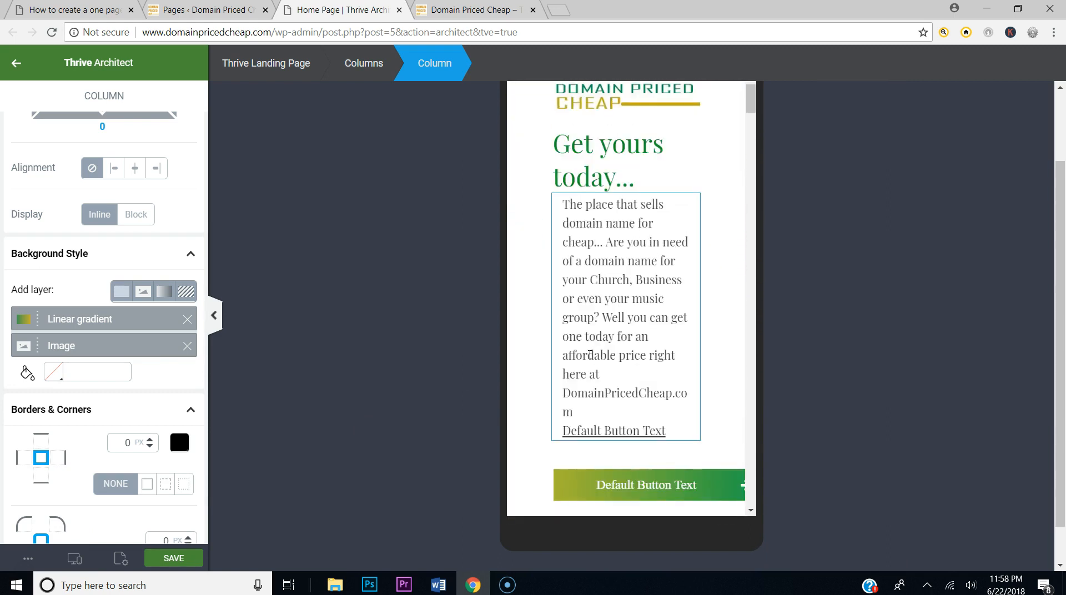
{"action": "scroll", "coordinate": [587, 389], "scroll_direction": "down", "scroll_amount": 11}
{"action": "scroll", "coordinate": [569, 422], "scroll_direction": "up", "scroll_amount": 4}
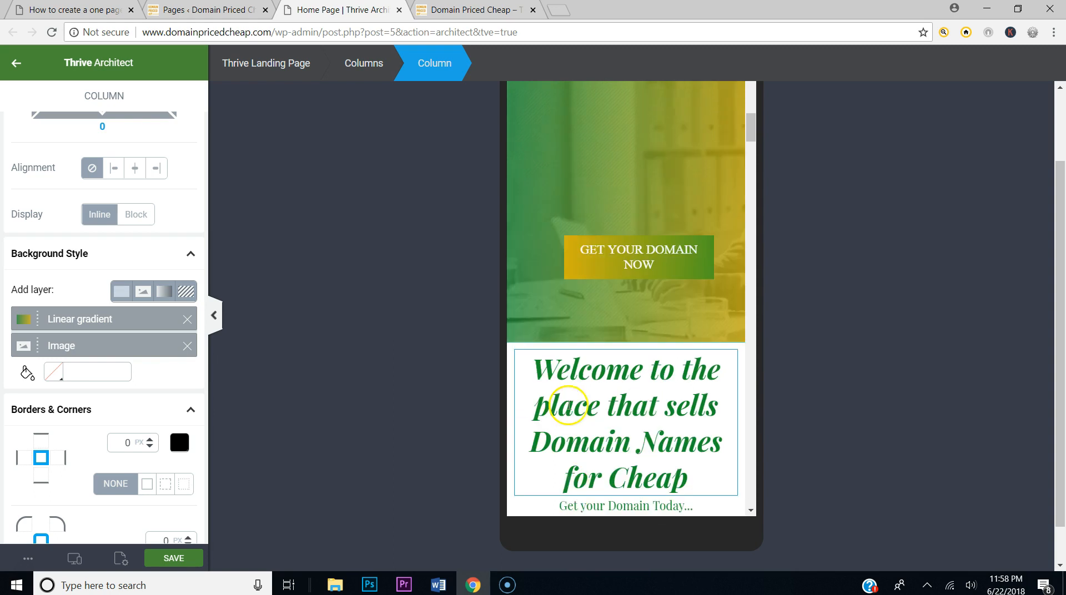
{"action": "scroll", "coordinate": [570, 410], "scroll_direction": "down", "scroll_amount": 5}
{"action": "scroll", "coordinate": [569, 409], "scroll_direction": "down", "scroll_amount": 4}
{"action": "scroll", "coordinate": [611, 333], "scroll_direction": "up", "scroll_amount": 7}
Step: Set the top margin of the GET YOUR DOMAIN NOW button to 87 in the mobile layout and save the page
{"action": "left_click", "coordinate": [581, 245]}
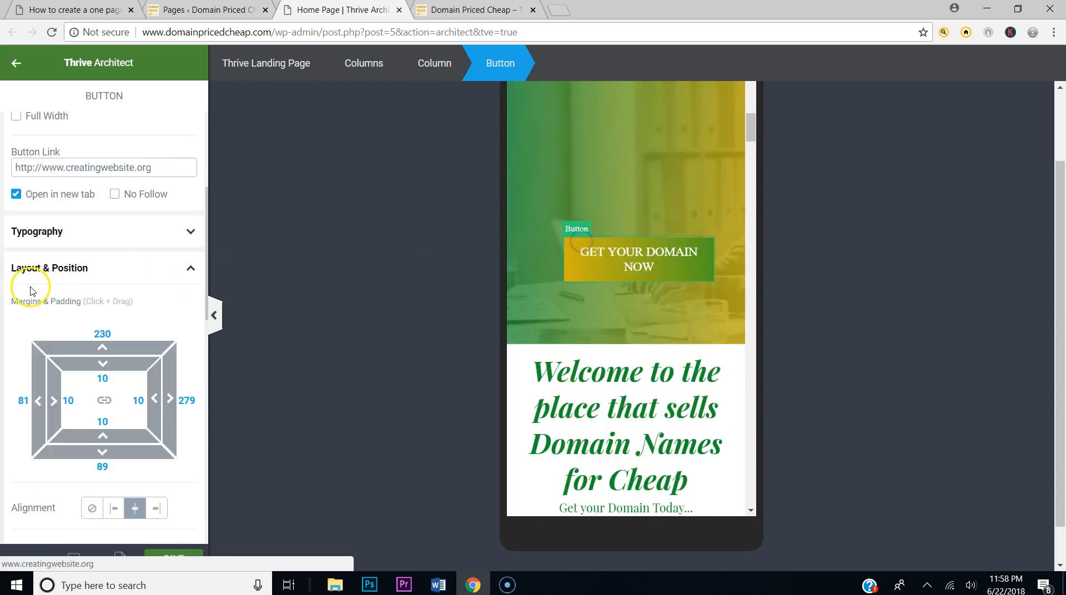
{"action": "mouse_move", "coordinate": [105, 347]}
{"action": "left_mouse_down"}
{"action": "mouse_move", "coordinate": [95, 374]}
{"action": "mouse_move", "coordinate": [95, 347]}
{"action": "left_mouse_up"}
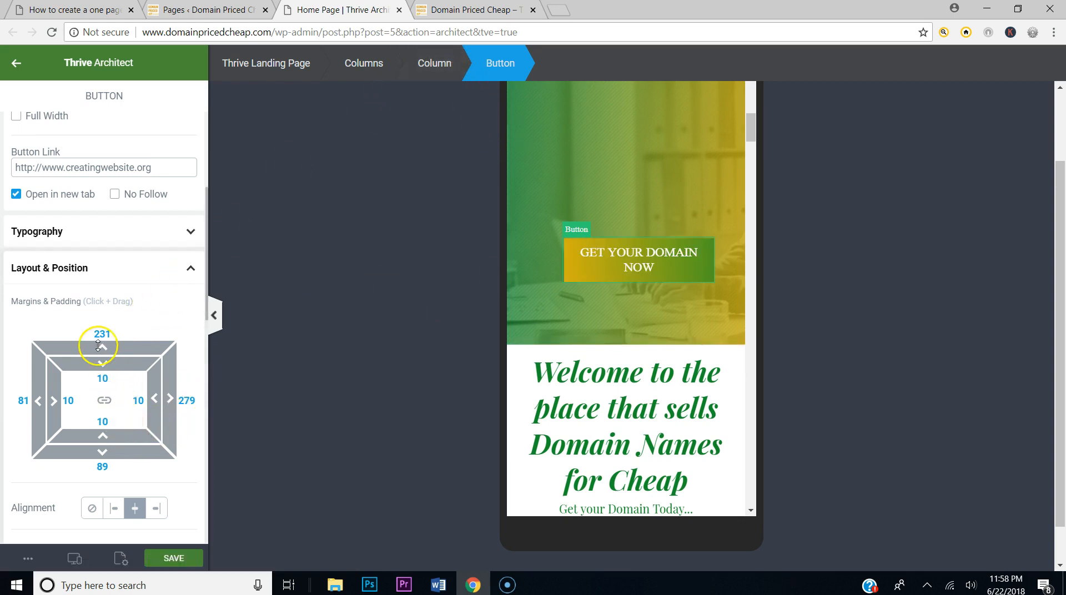
{"action": "left_click_drag", "start_coordinate": [100, 347], "coordinate": [115, 360]}
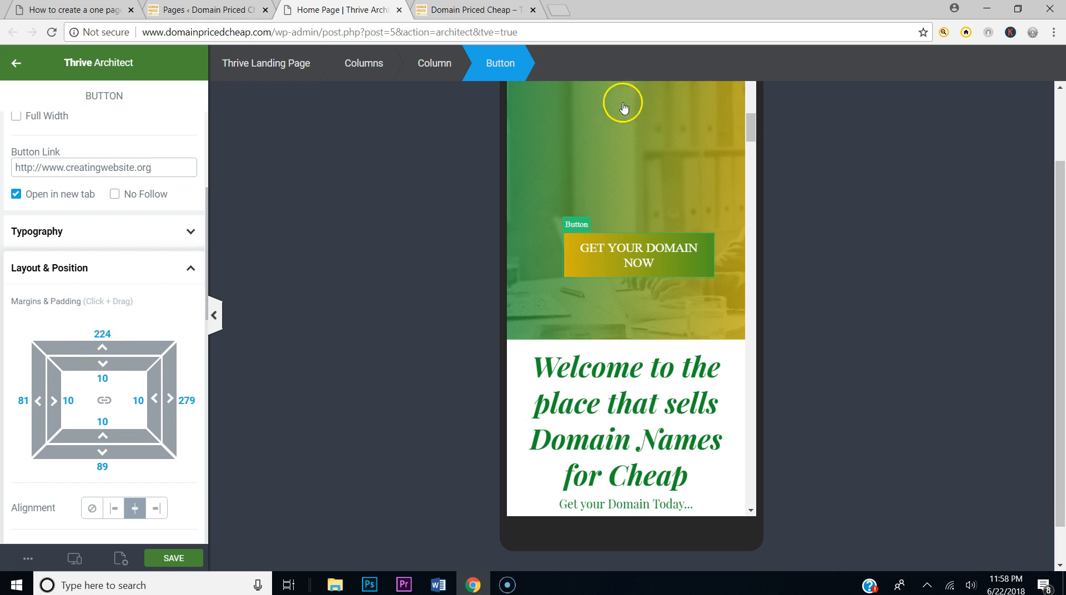
{"action": "scroll", "coordinate": [626, 157], "scroll_direction": "up", "scroll_amount": 5}
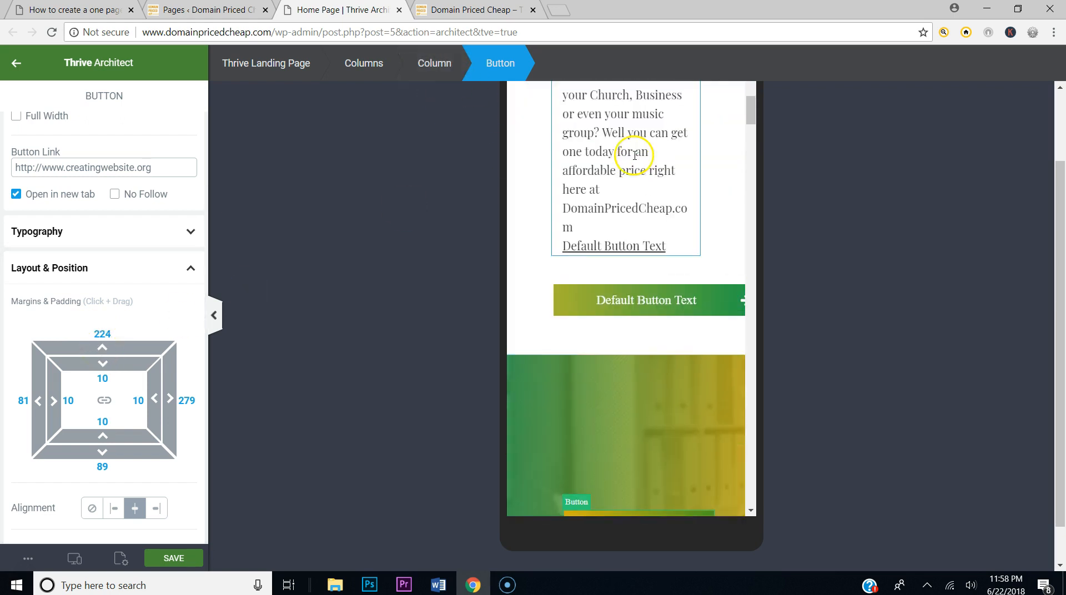
{"action": "scroll", "coordinate": [611, 269], "scroll_direction": "down", "scroll_amount": 3}
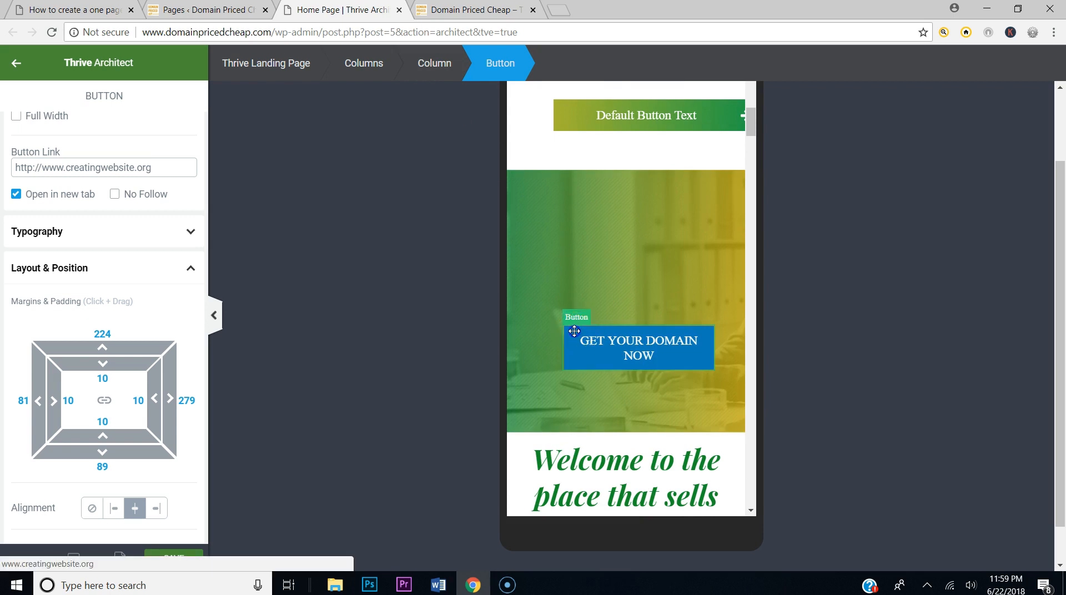
{"action": "left_click_drag", "start_coordinate": [98, 346], "coordinate": [149, 536]}
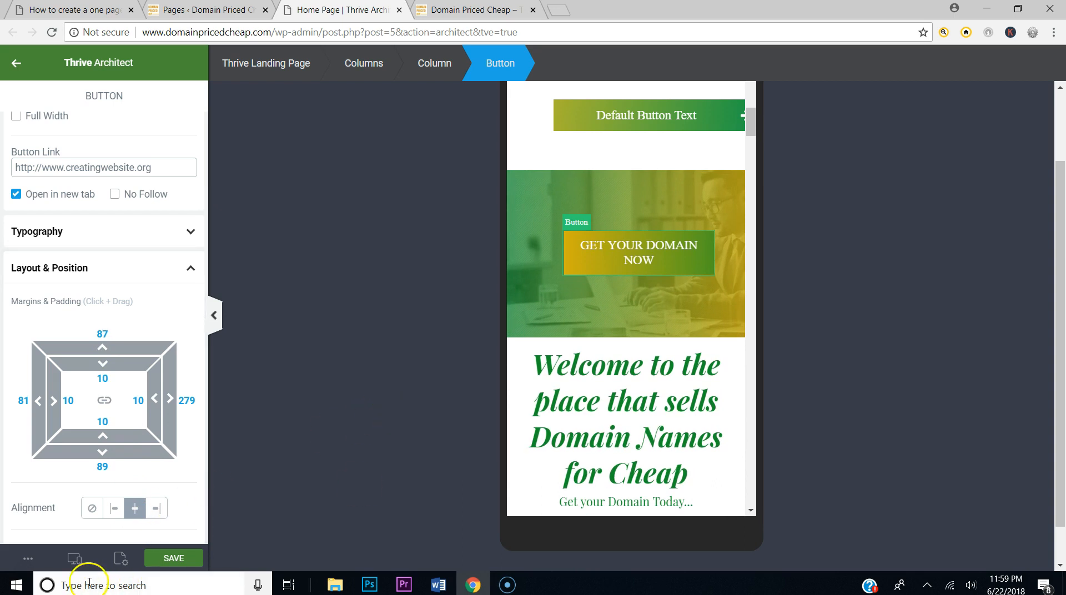
{"action": "left_click", "coordinate": [177, 559]}
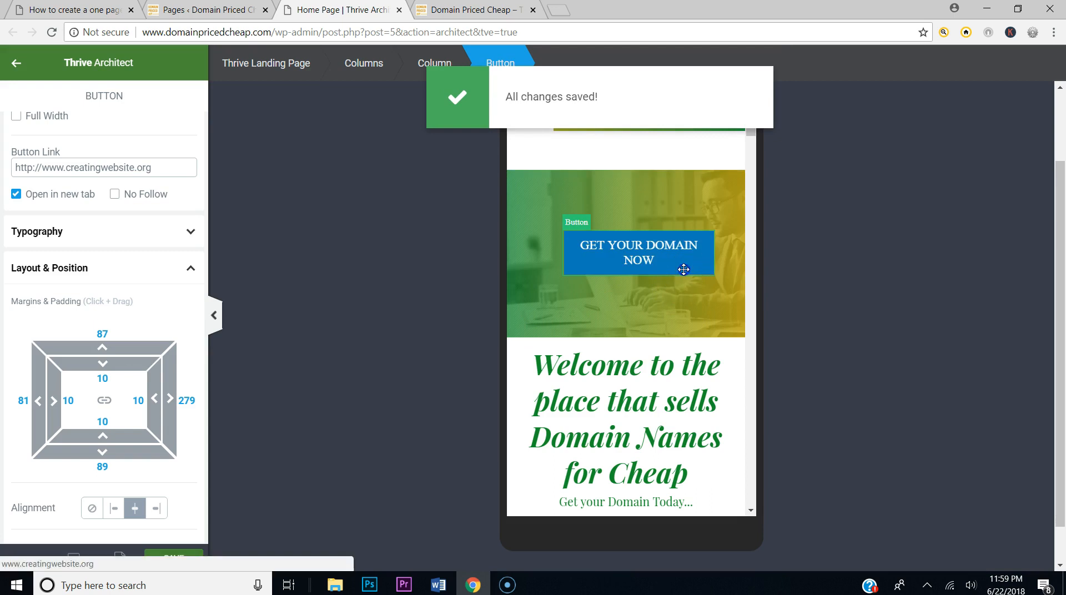
Step: Set the GET YOUR DOMAIN NOW button's width to 69 and its left margin to 54 in the mobile layout
{"action": "scroll", "coordinate": [145, 353], "scroll_direction": "up", "scroll_amount": 2}
{"action": "scroll", "coordinate": [133, 344], "scroll_direction": "up", "scroll_amount": 3}
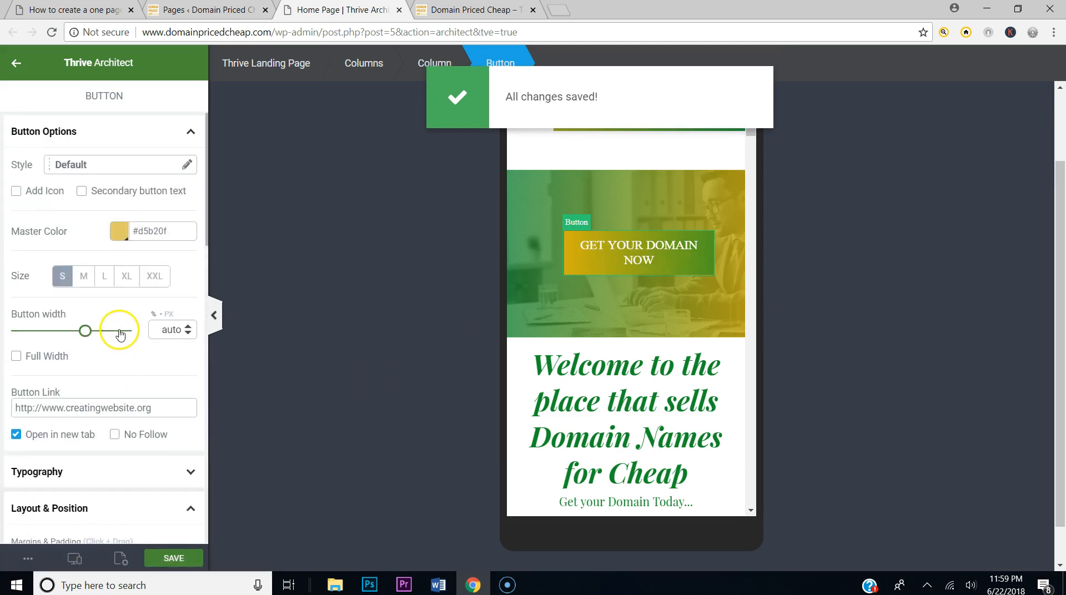
{"action": "left_click_drag", "start_coordinate": [86, 329], "coordinate": [93, 332]}
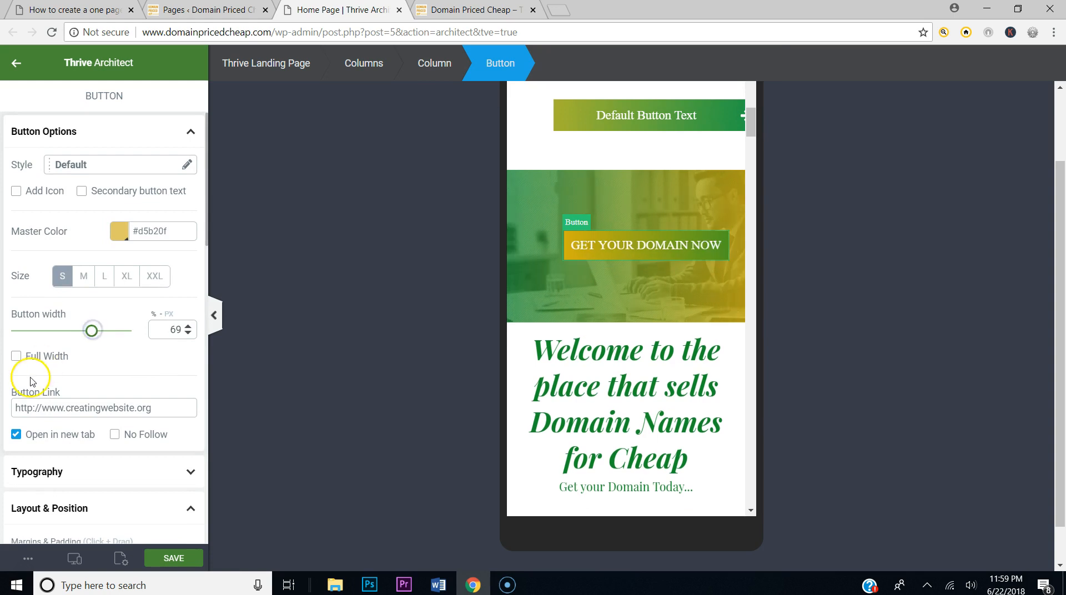
{"action": "scroll", "coordinate": [106, 378], "scroll_direction": "down", "scroll_amount": 4}
{"action": "left_click_drag", "start_coordinate": [53, 457], "coordinate": [74, 458]}
Step: Review the mobile layout's sections from the GET YOUR DOMAIN NOW button down to the blog post boxes
{"action": "scroll", "coordinate": [688, 311], "scroll_direction": "down", "scroll_amount": 10}
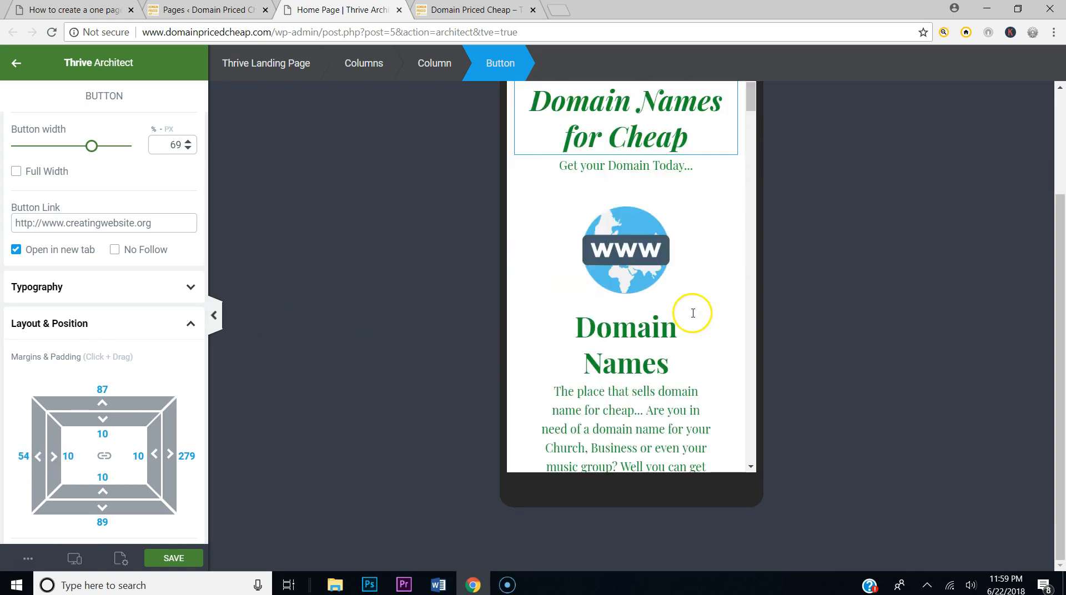
{"action": "scroll", "coordinate": [689, 311], "scroll_direction": "down", "scroll_amount": 10}
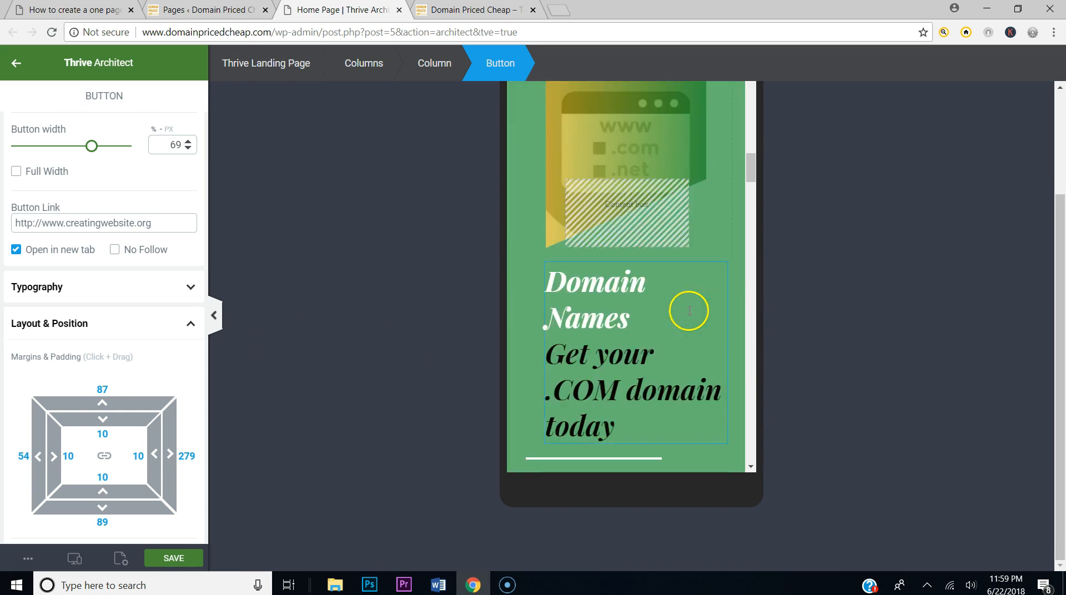
{"action": "scroll", "coordinate": [689, 311], "scroll_direction": "down", "scroll_amount": 10}
{"action": "scroll", "coordinate": [692, 308], "scroll_direction": "up", "scroll_amount": 6}
{"action": "scroll", "coordinate": [692, 307], "scroll_direction": "down", "scroll_amount": 10}
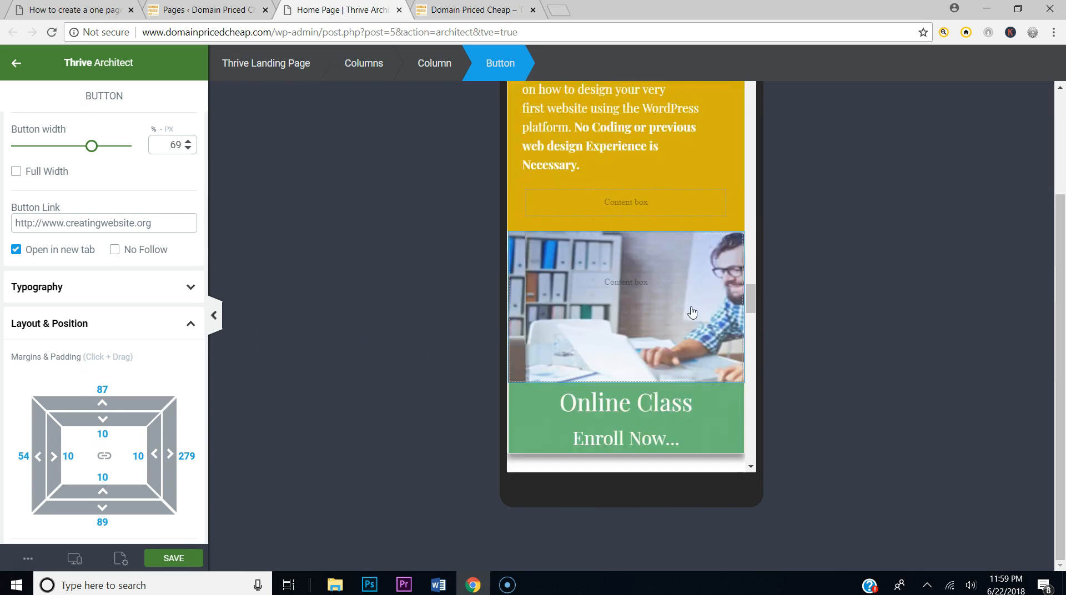
{"action": "scroll", "coordinate": [659, 316], "scroll_direction": "down", "scroll_amount": 10}
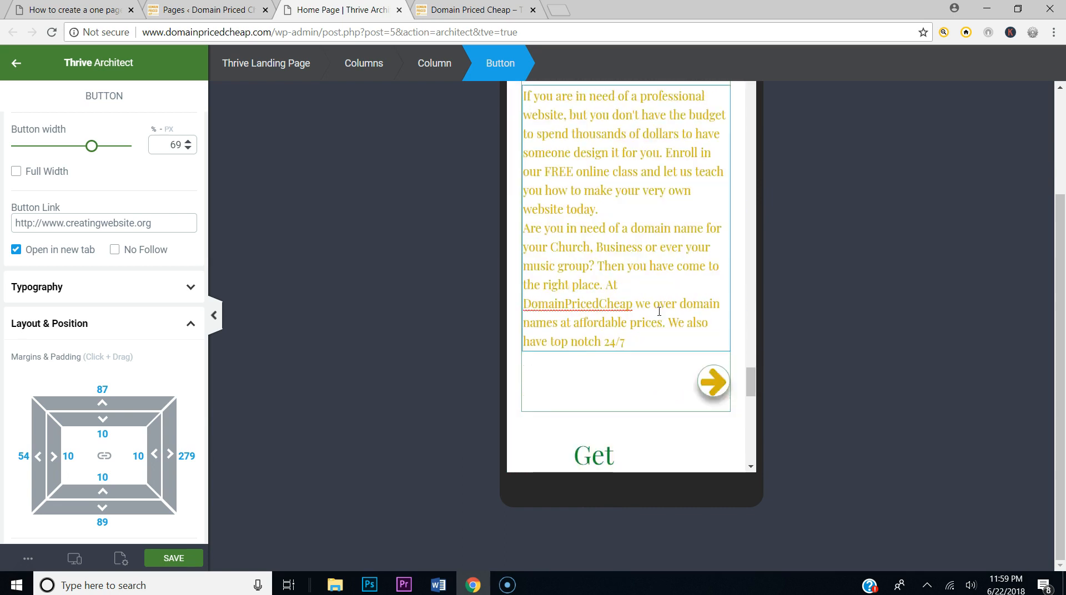
{"action": "scroll", "coordinate": [660, 316], "scroll_direction": "up", "scroll_amount": 5}
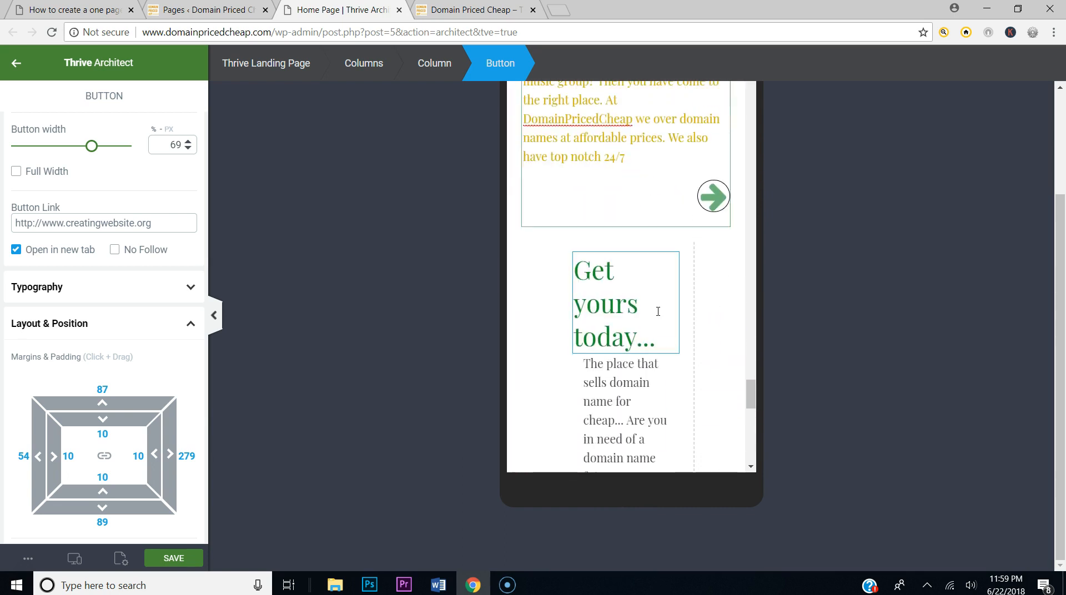
Step: Set the padding on all sides of the lower Get yours today content box to 0 in the mobile layout
{"action": "scroll", "coordinate": [658, 311], "scroll_direction": "down", "scroll_amount": 3}
{"action": "left_click", "coordinate": [681, 309]}
{"action": "left_click", "coordinate": [687, 309]}
{"action": "left_click", "coordinate": [104, 336]}
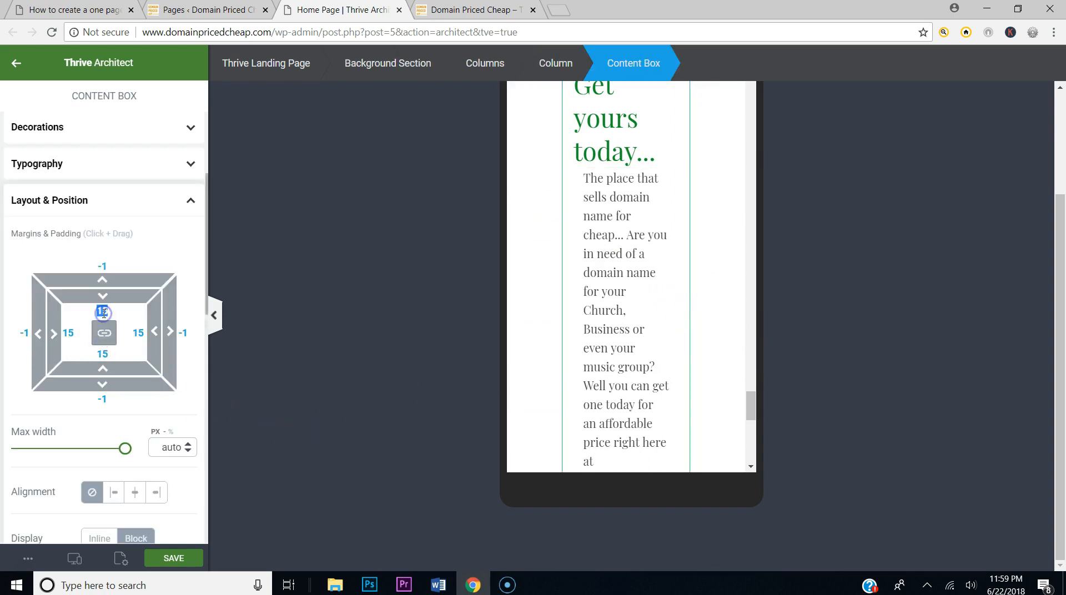
{"action": "type", "text": "0"}
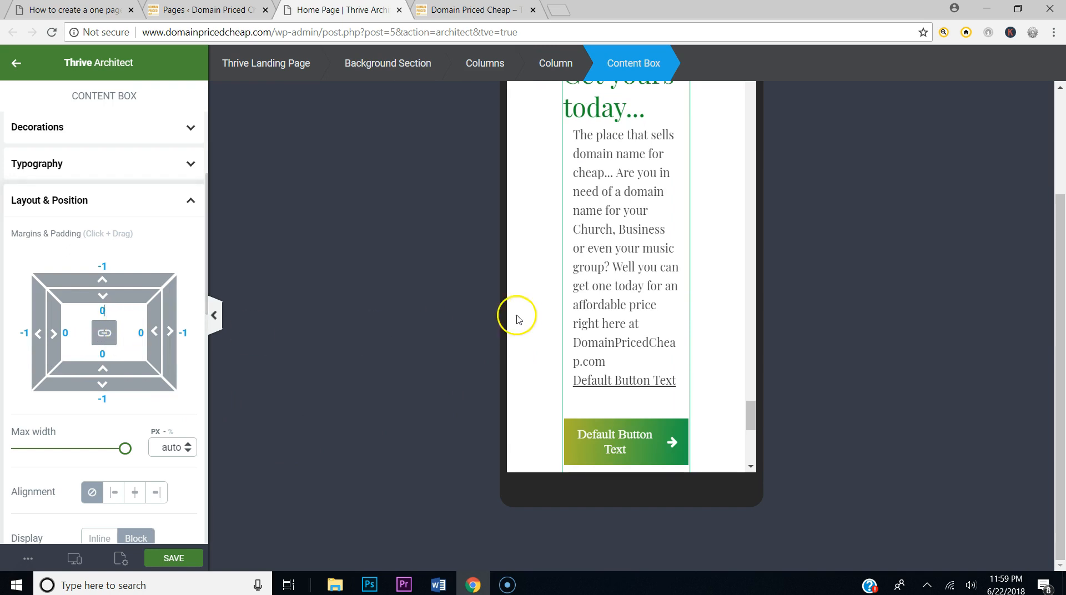
{"action": "scroll", "coordinate": [639, 316], "scroll_direction": "up", "scroll_amount": 3}
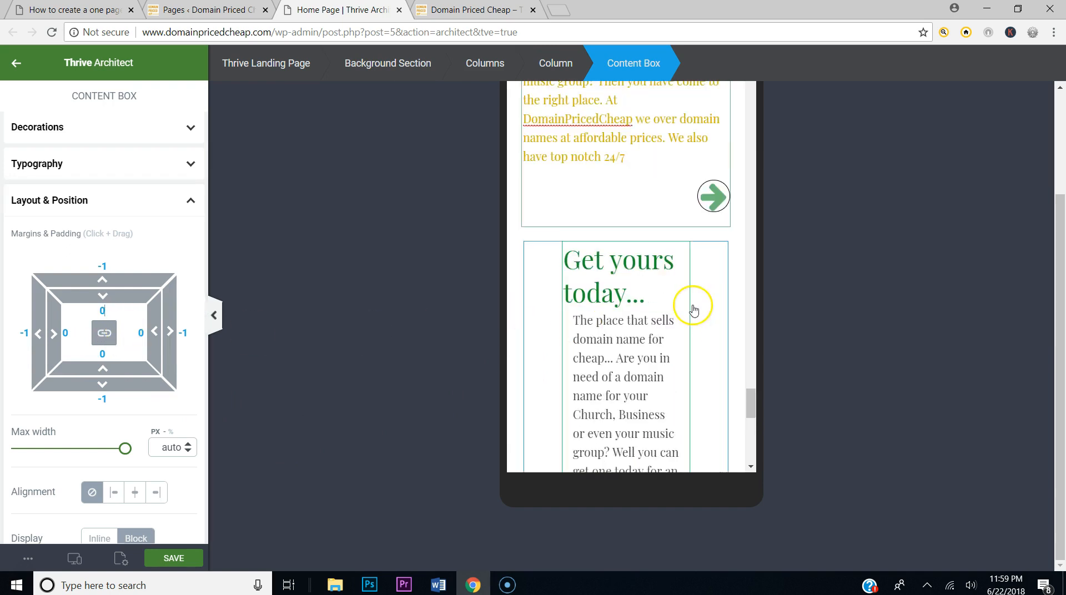
Step: Set the left and right margins of the columns holding the lower Get yours today section to 0 in the mobile layout
{"action": "left_click", "coordinate": [681, 297]}
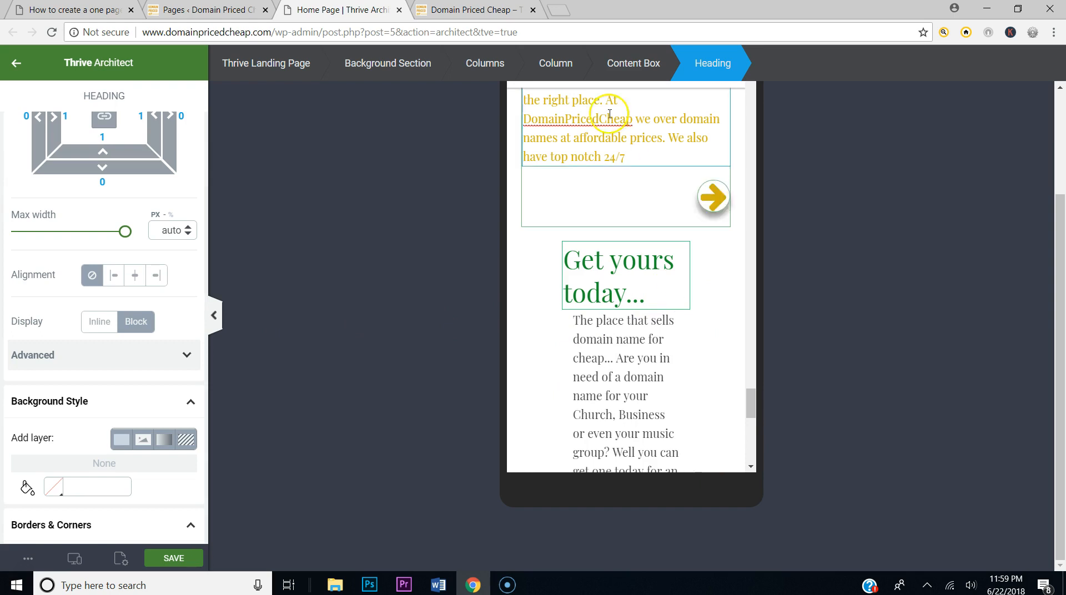
{"action": "left_click", "coordinate": [570, 65]}
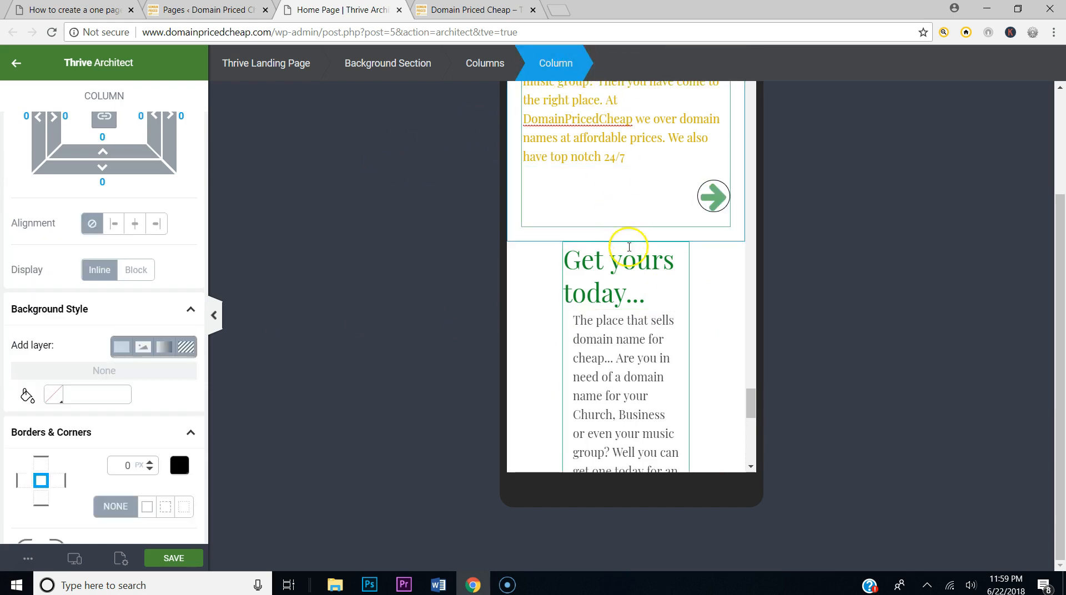
{"action": "left_click", "coordinate": [653, 287]}
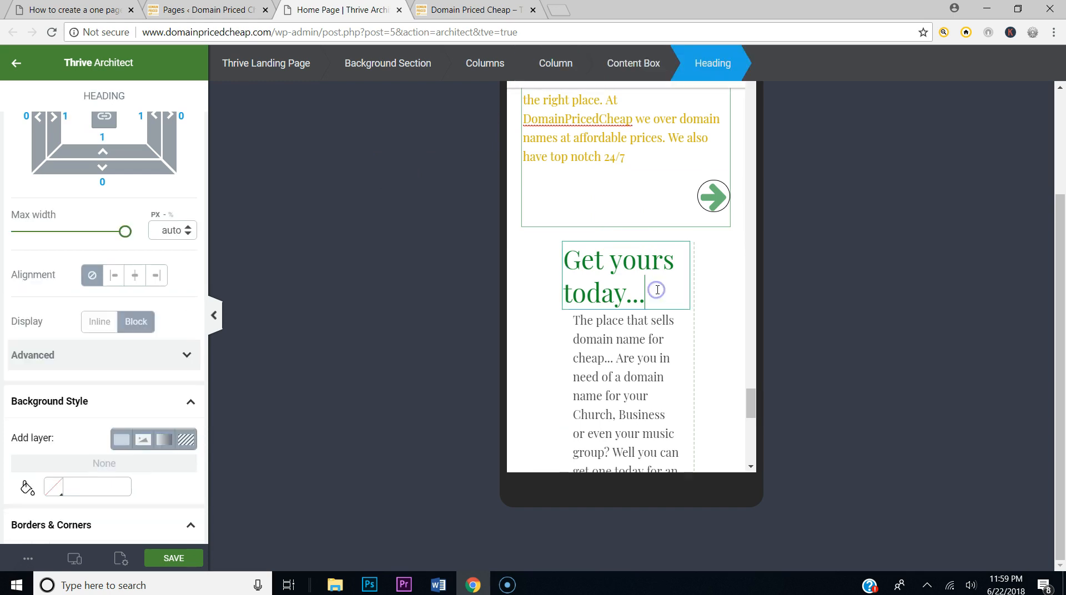
{"action": "left_click", "coordinate": [633, 65]}
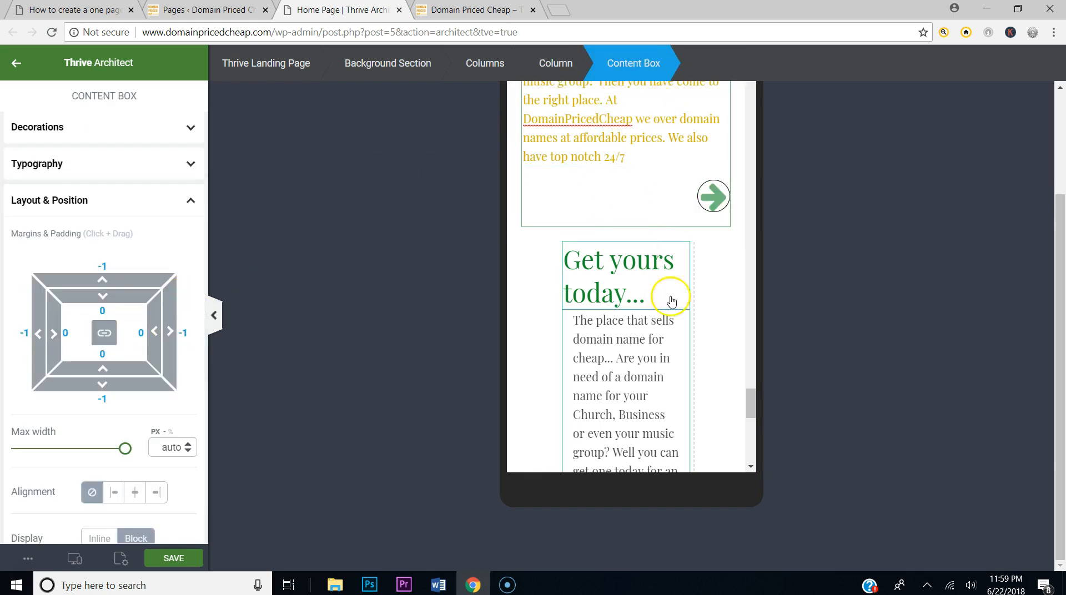
{"action": "scroll", "coordinate": [680, 364], "scroll_direction": "down", "scroll_amount": 6}
{"action": "scroll", "coordinate": [681, 368], "scroll_direction": "up", "scroll_amount": 3}
{"action": "scroll", "coordinate": [681, 368], "scroll_direction": "down", "scroll_amount": 5}
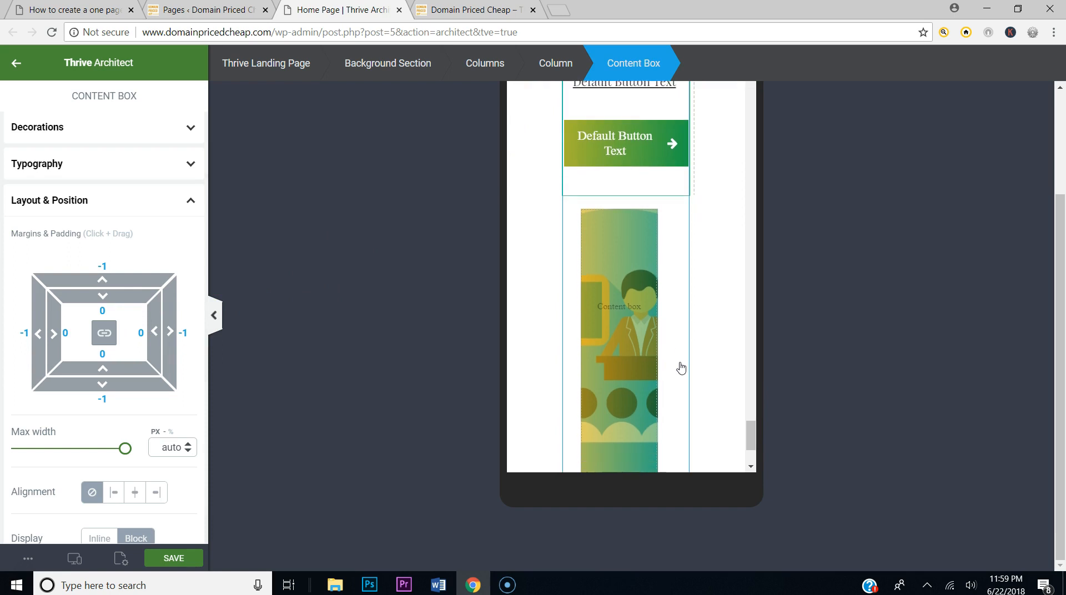
{"action": "left_click", "coordinate": [678, 317]}
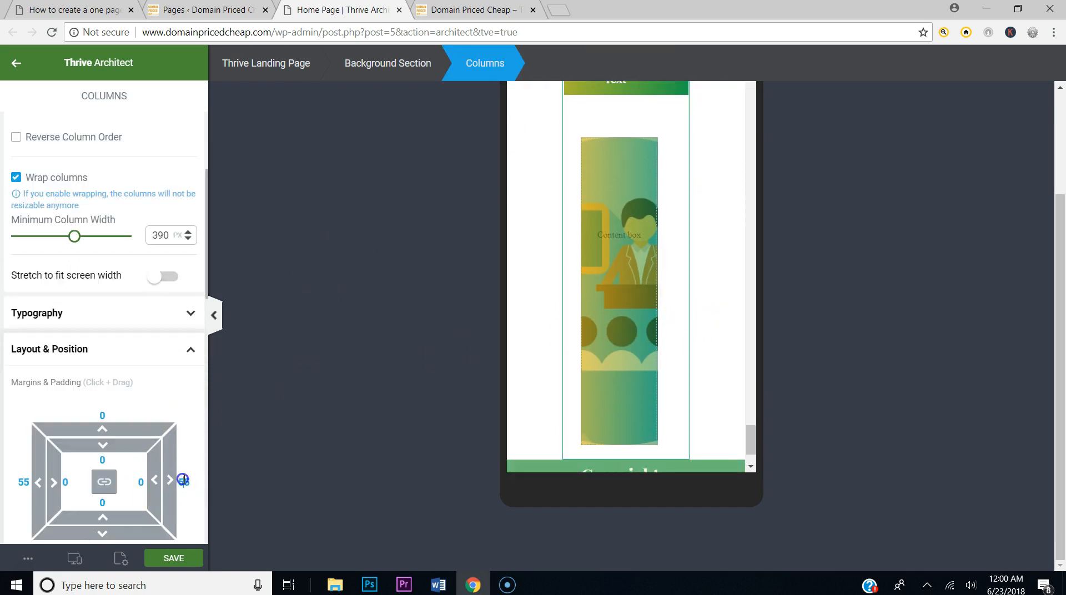
{"action": "type", "text": "0"}
{"action": "left_click", "coordinate": [44, 493]}
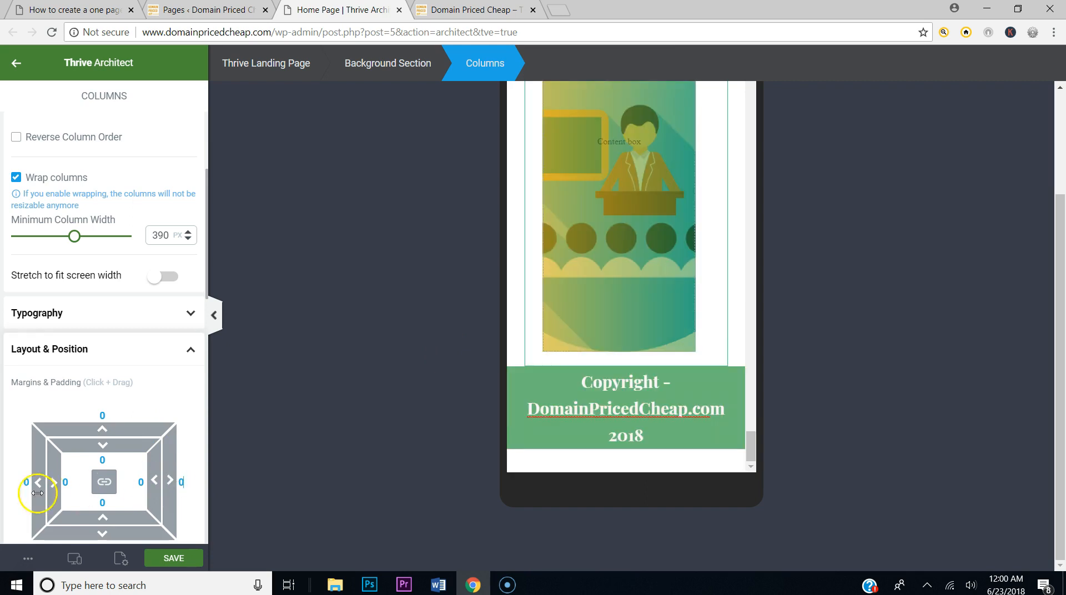
Step: Check the lower Get yours today section in the mobile layout and save the page
{"action": "scroll", "coordinate": [444, 368], "scroll_direction": "up", "scroll_amount": 3}
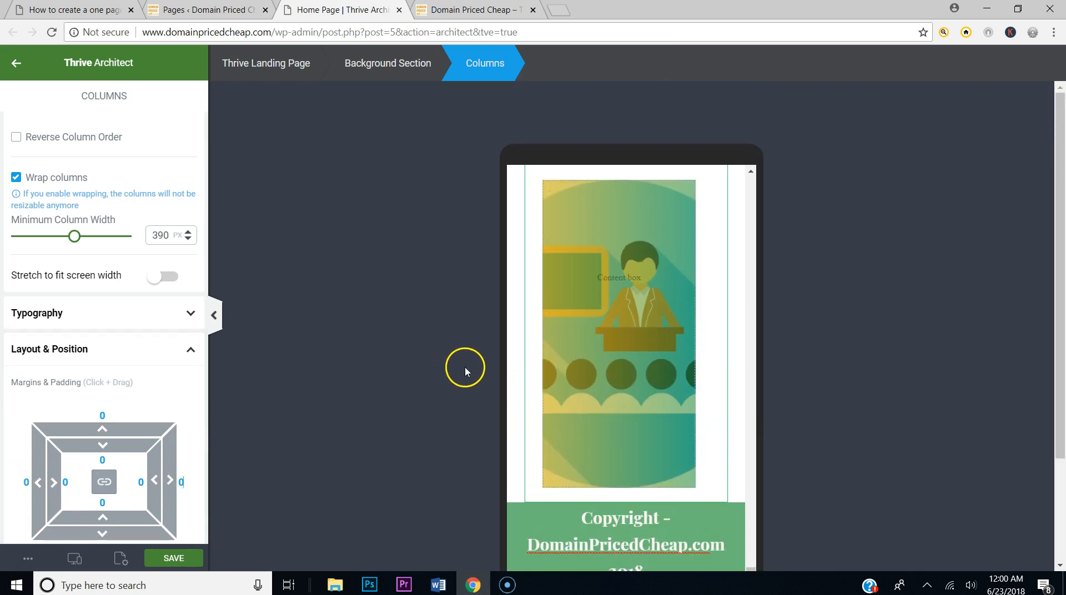
{"action": "scroll", "coordinate": [600, 372], "scroll_direction": "up", "scroll_amount": 3}
{"action": "scroll", "coordinate": [600, 375], "scroll_direction": "up", "scroll_amount": 5}
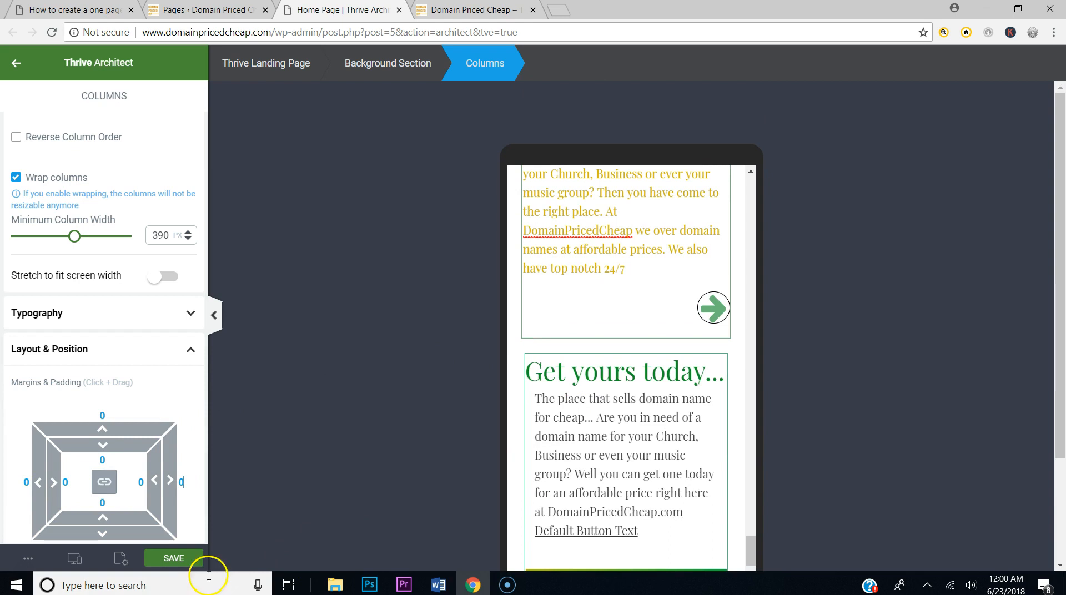
{"action": "left_click", "coordinate": [190, 560]}
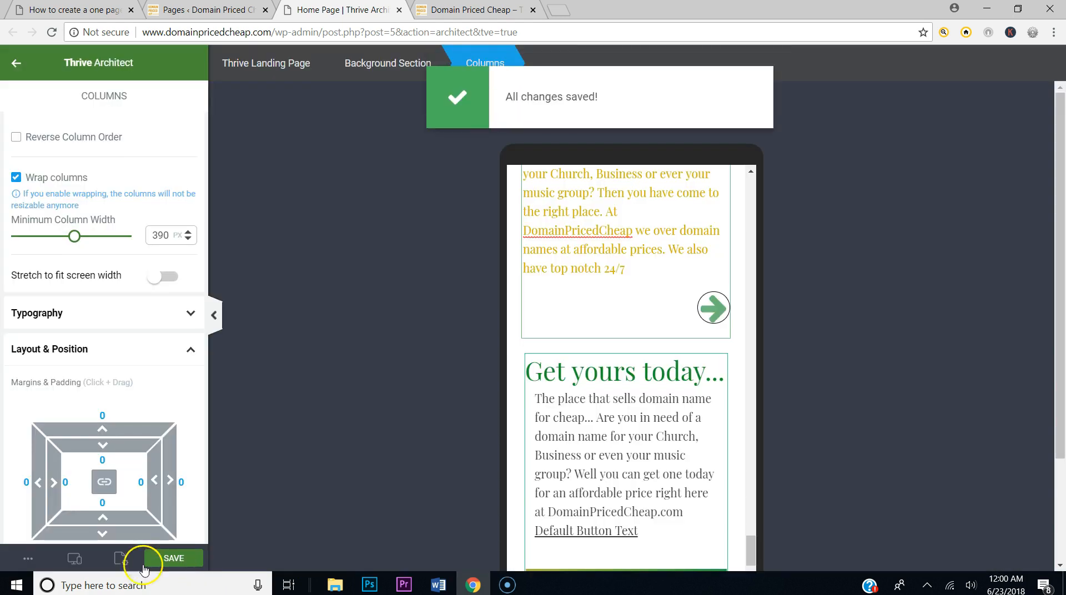
Step: Preview the saved home page in a new tab and review its sections down to the blog post boxes
{"action": "left_click", "coordinate": [28, 559]}
{"action": "left_click", "coordinate": [56, 432]}
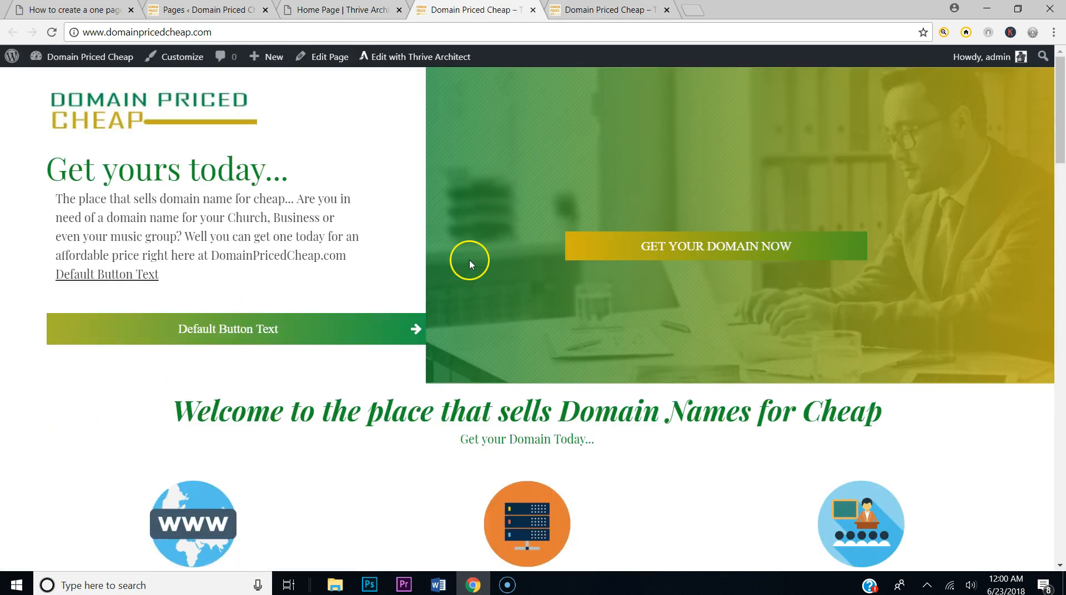
{"action": "scroll", "coordinate": [481, 264], "scroll_direction": "down", "scroll_amount": 3}
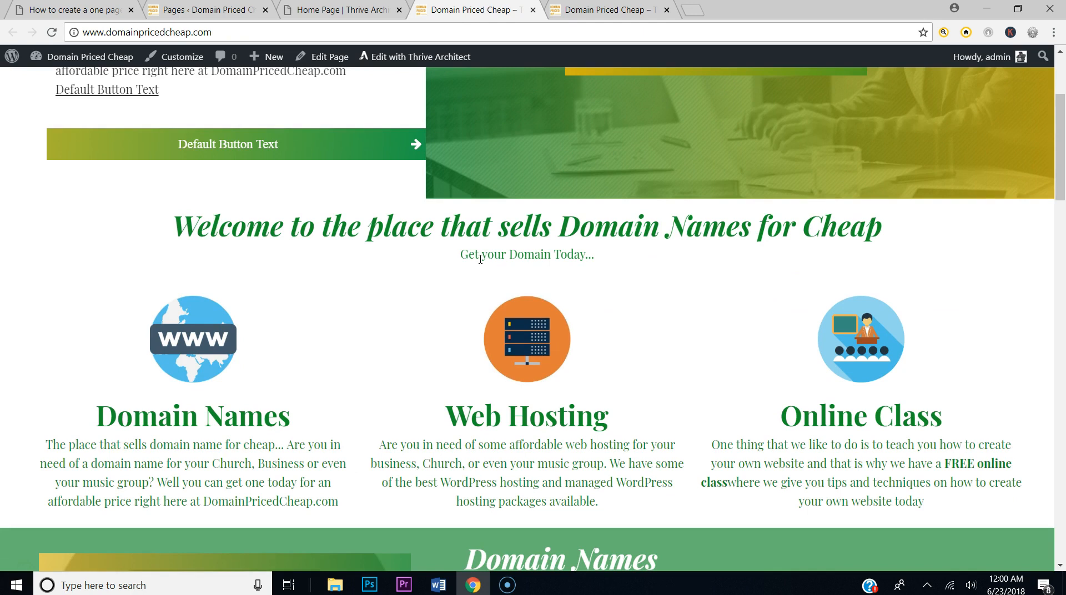
{"action": "scroll", "coordinate": [480, 259], "scroll_direction": "down", "scroll_amount": 10}
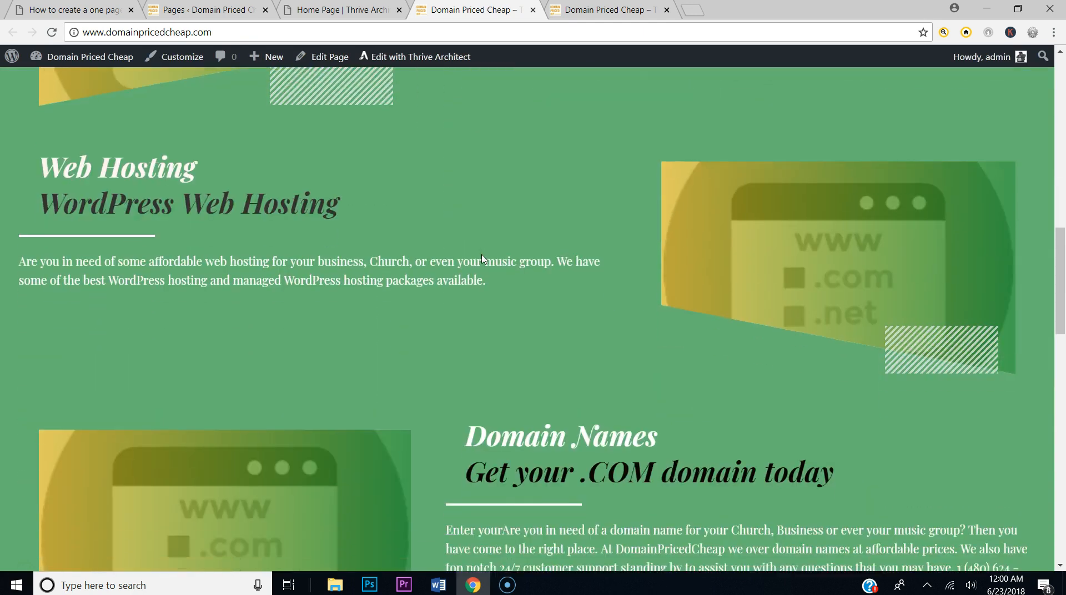
{"action": "scroll", "coordinate": [483, 255], "scroll_direction": "down", "scroll_amount": 3}
{"action": "scroll", "coordinate": [482, 256], "scroll_direction": "down", "scroll_amount": 10}
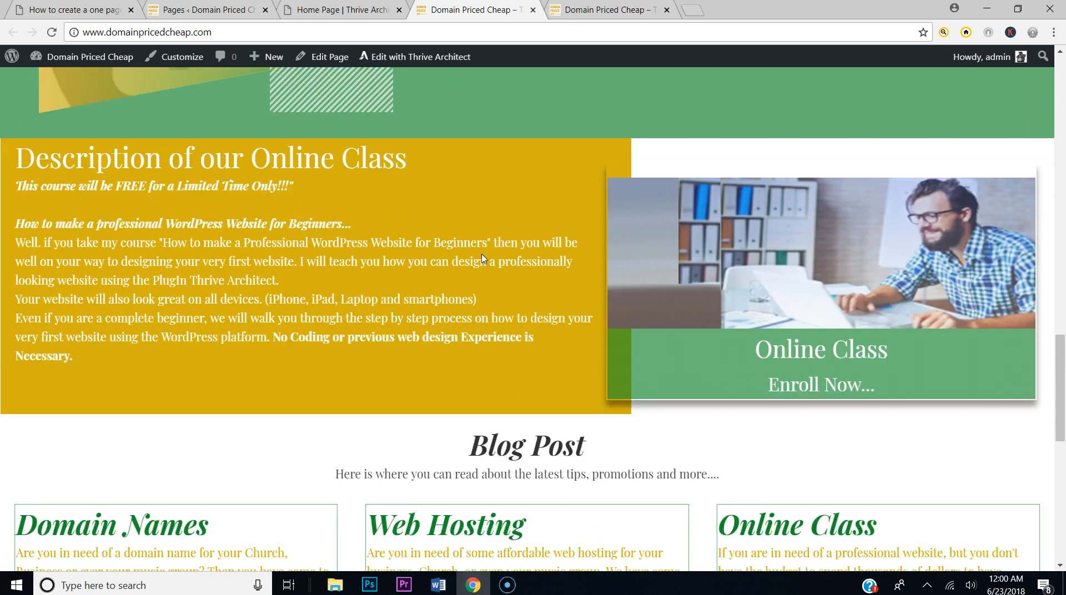
{"action": "scroll", "coordinate": [483, 255], "scroll_direction": "down", "scroll_amount": 3}
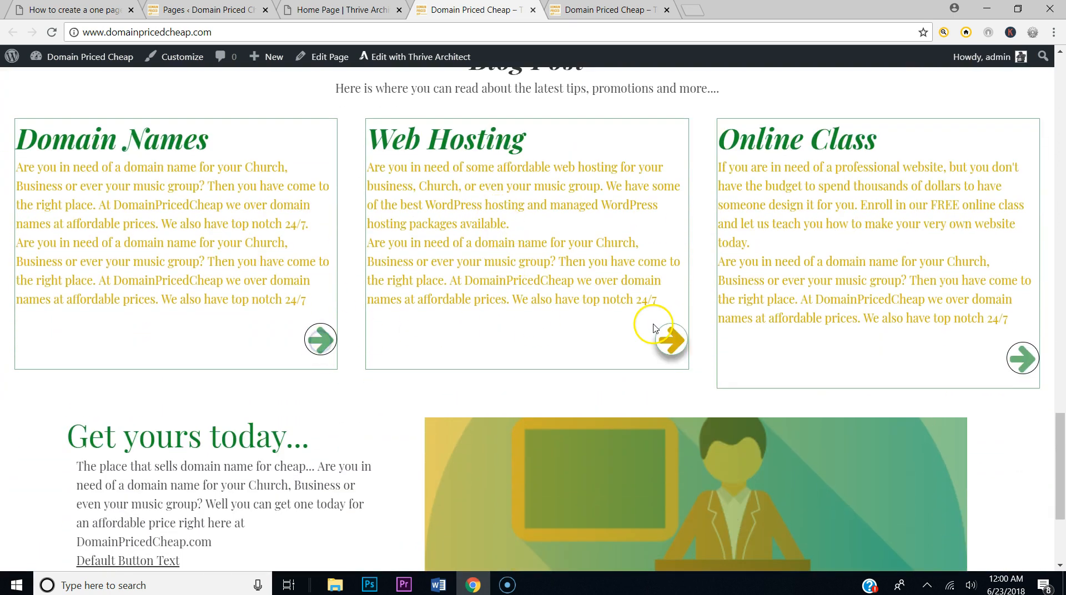
{"action": "scroll", "coordinate": [554, 247], "scroll_direction": "up", "scroll_amount": 6}
Step: Return to the home page editor and switch it to the Desktop view
{"action": "left_click", "coordinate": [307, 11]}
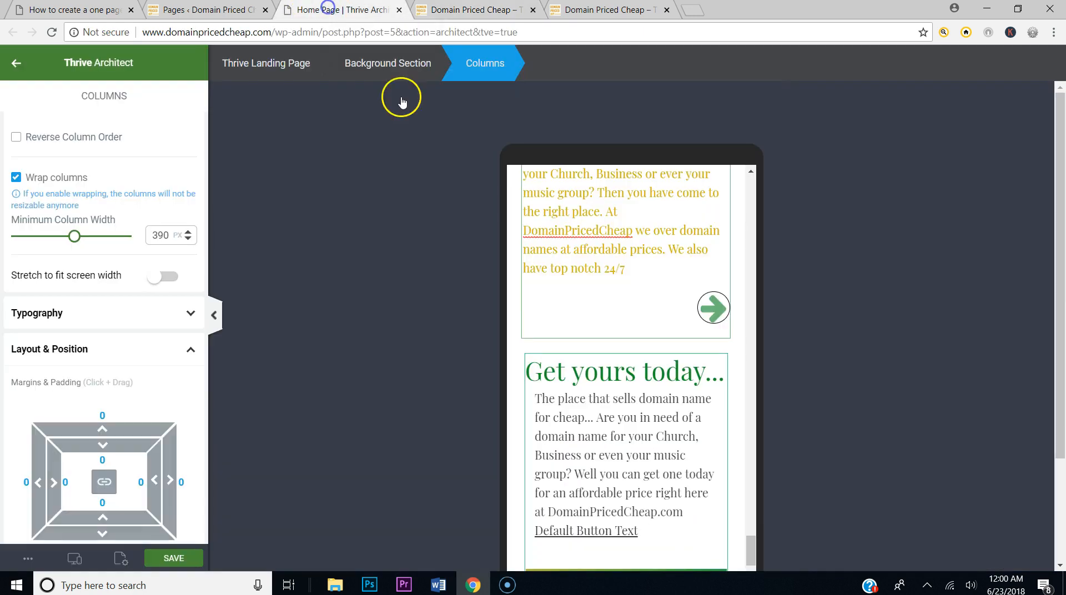
{"action": "left_click", "coordinate": [77, 567]}
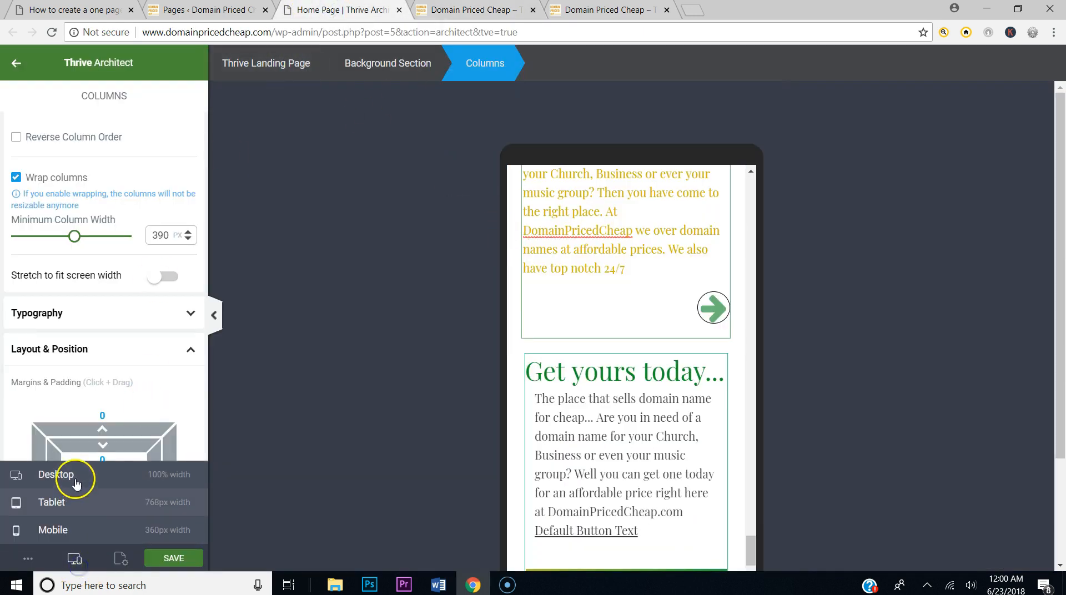
{"action": "left_click", "coordinate": [71, 471]}
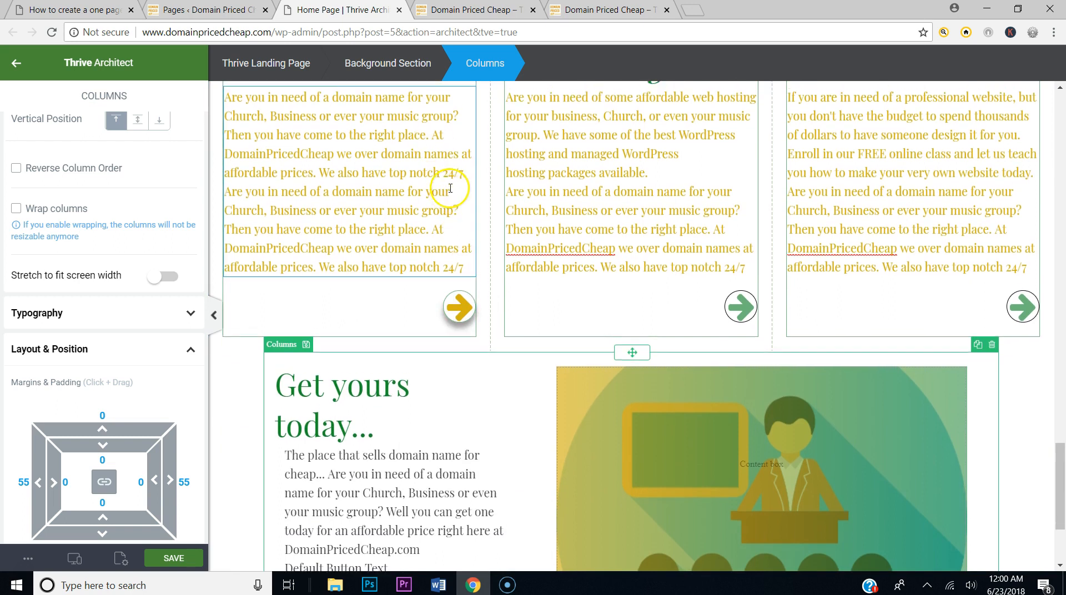
{"action": "scroll", "coordinate": [448, 194], "scroll_direction": "up", "scroll_amount": 3}
{"action": "left_click", "coordinate": [449, 233]}
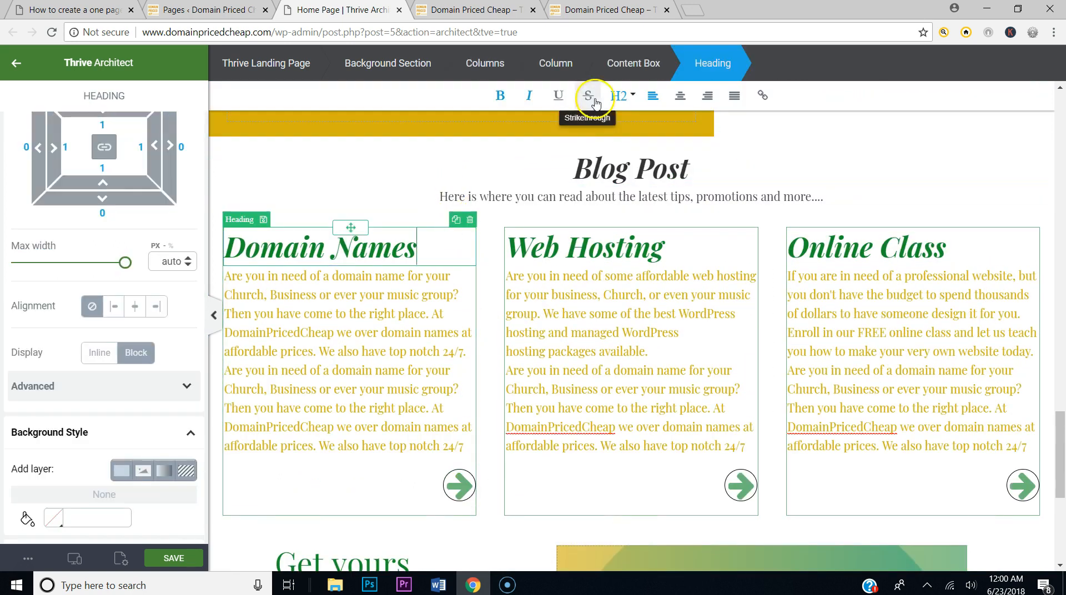
{"action": "left_click", "coordinate": [632, 65]}
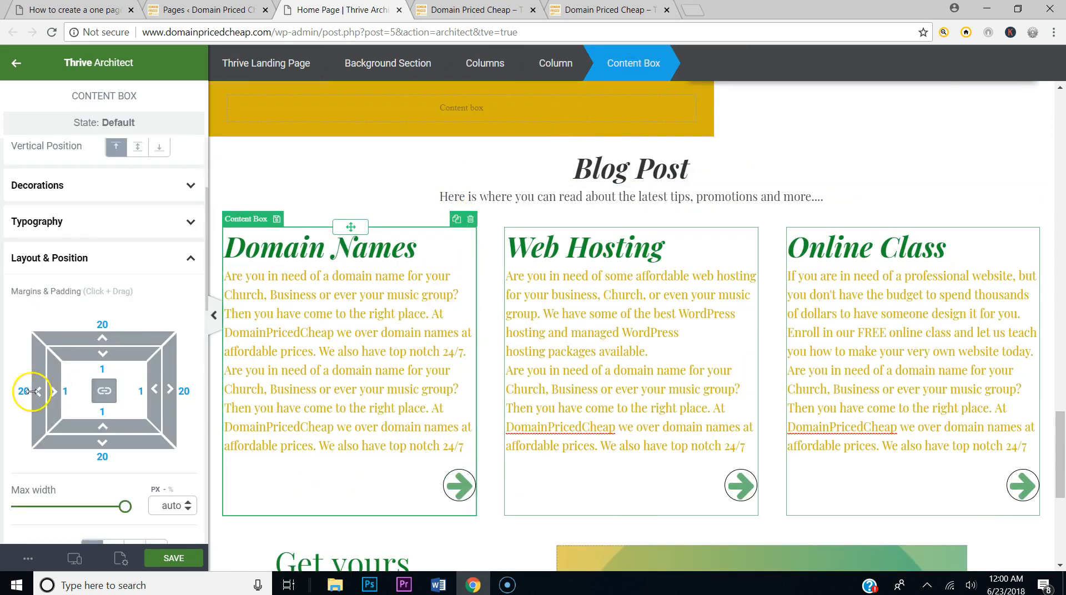
{"action": "scroll", "coordinate": [26, 389], "scroll_direction": "down", "scroll_amount": 5}
{"action": "scroll", "coordinate": [33, 392], "scroll_direction": "down", "scroll_amount": 3}
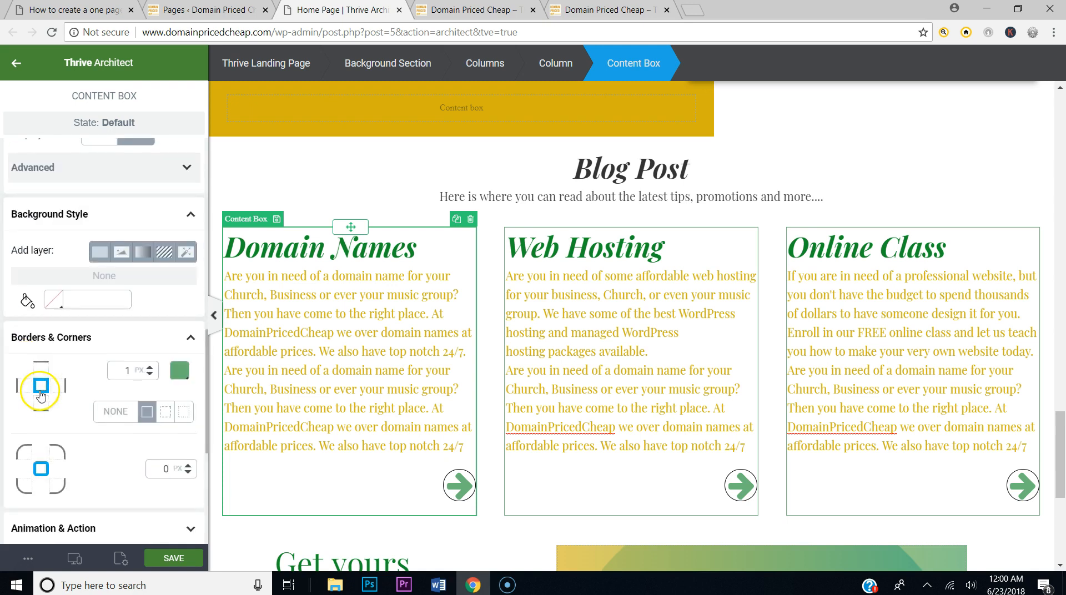
{"action": "scroll", "coordinate": [56, 389], "scroll_direction": "down", "scroll_amount": 3}
{"action": "left_click", "coordinate": [139, 341]}
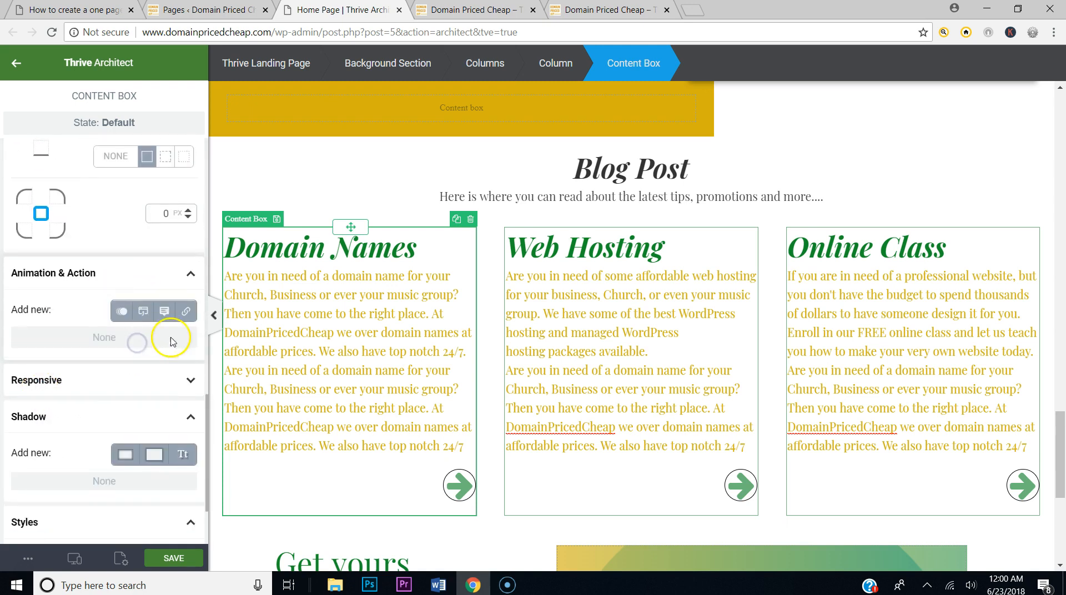
{"action": "left_click", "coordinate": [185, 314]}
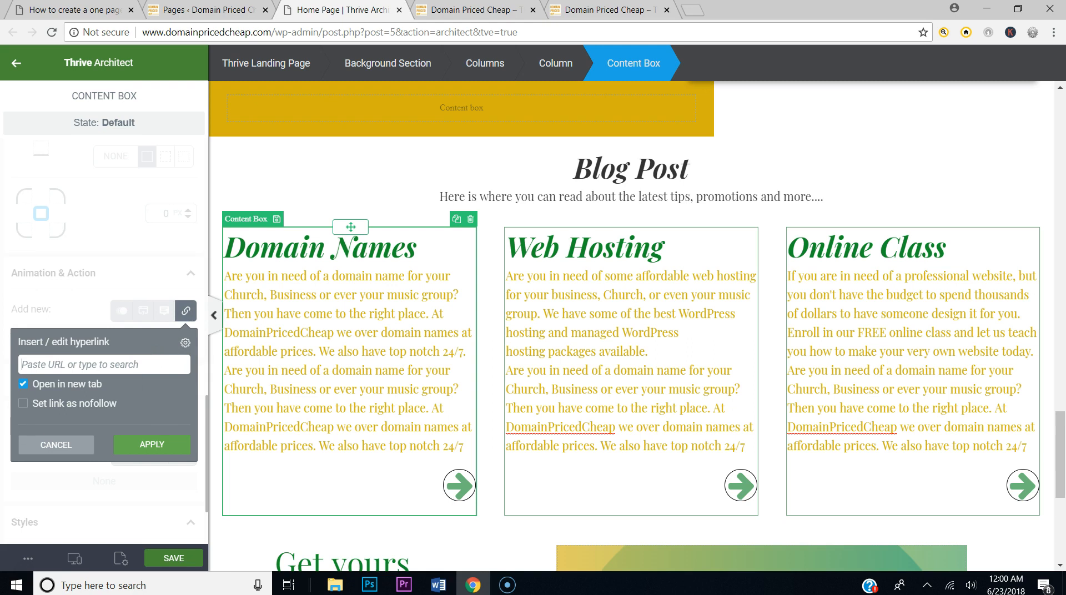
{"action": "type", "text": "http://www.creatingwebsite.or"}
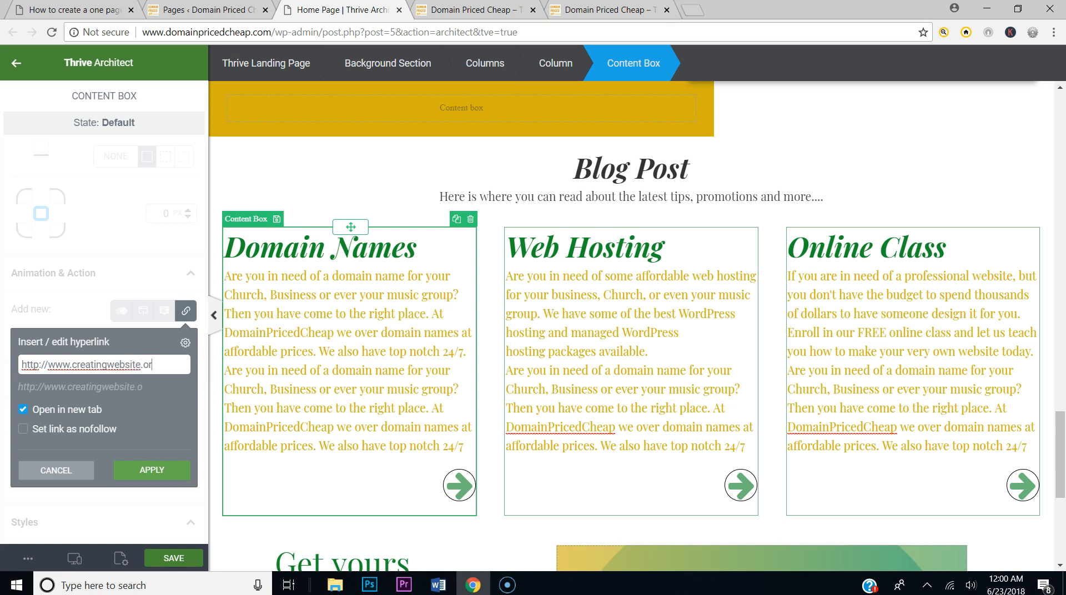
{"action": "left_click", "coordinate": [151, 469]}
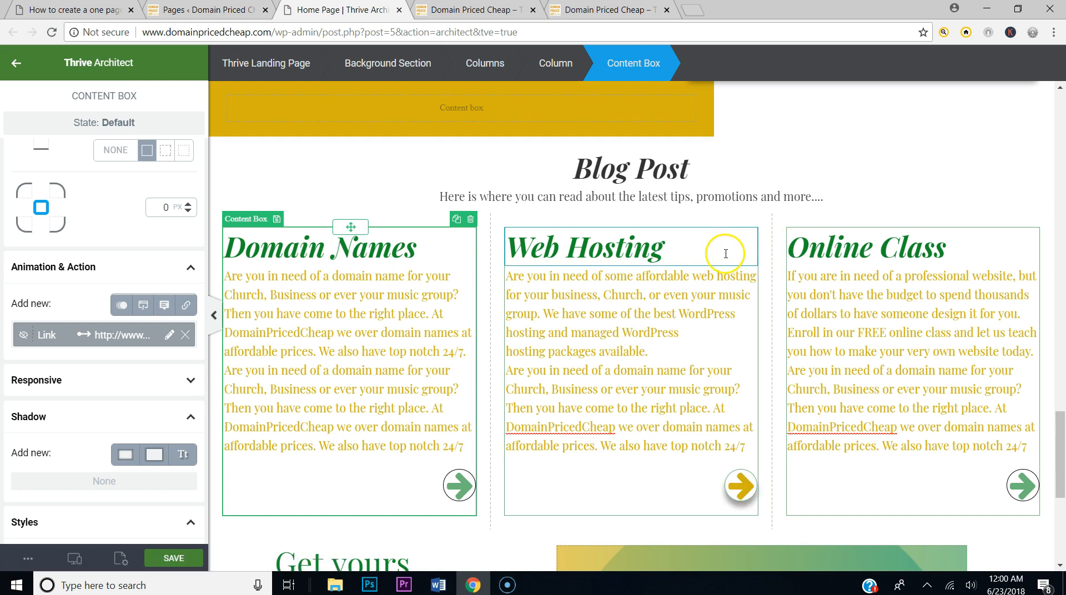
{"action": "left_click", "coordinate": [727, 221]}
{"action": "left_click", "coordinate": [186, 383]}
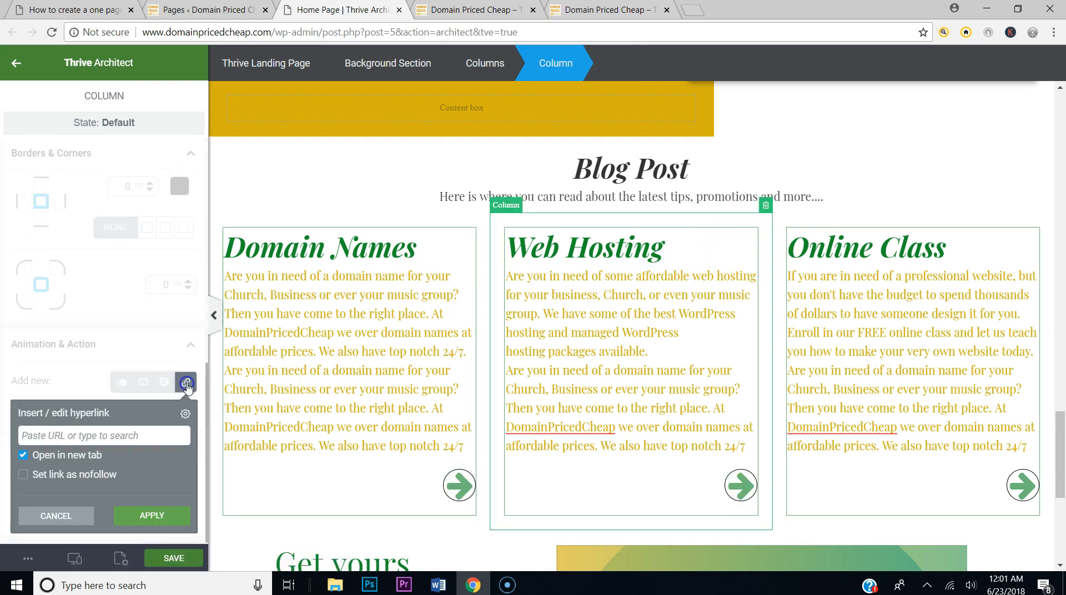
{"action": "left_click", "coordinate": [149, 436]}
{"action": "type", "text": "http://www.pastordre.com"}
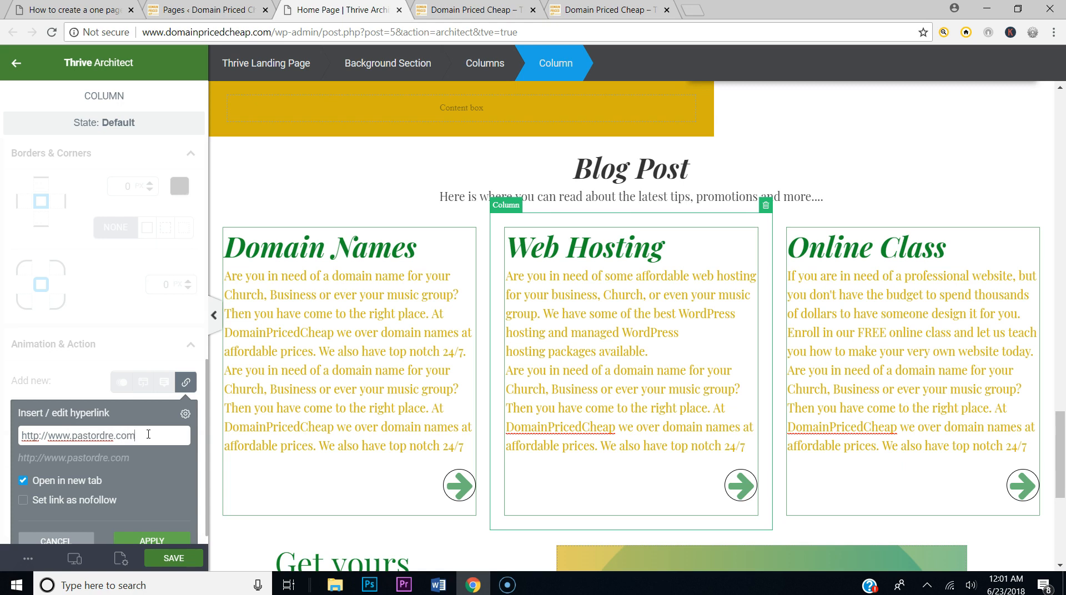
{"action": "left_click", "coordinate": [152, 540]}
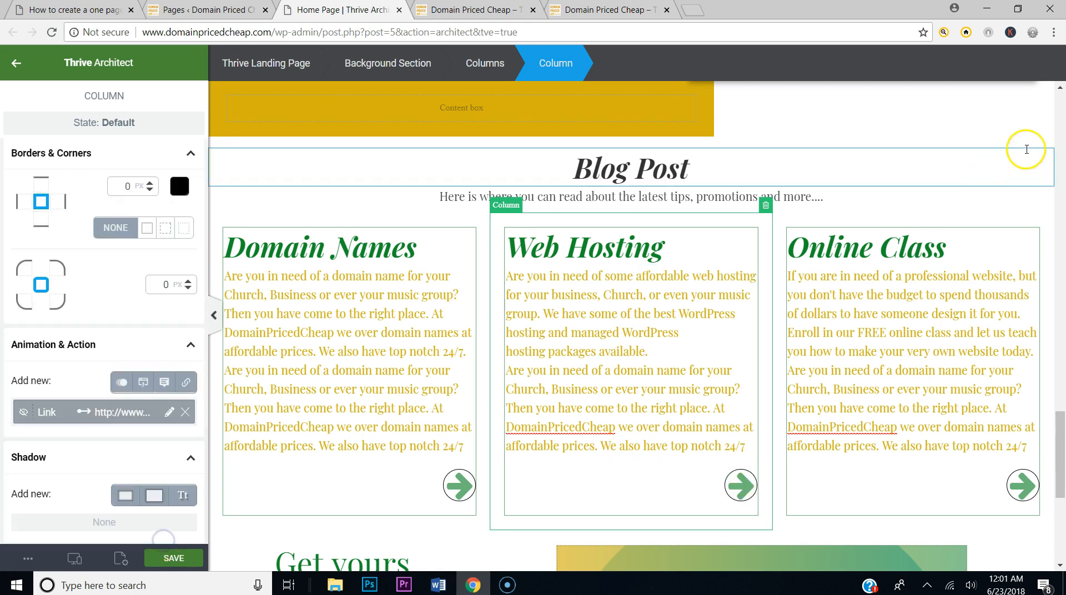
{"action": "left_click", "coordinate": [932, 220]}
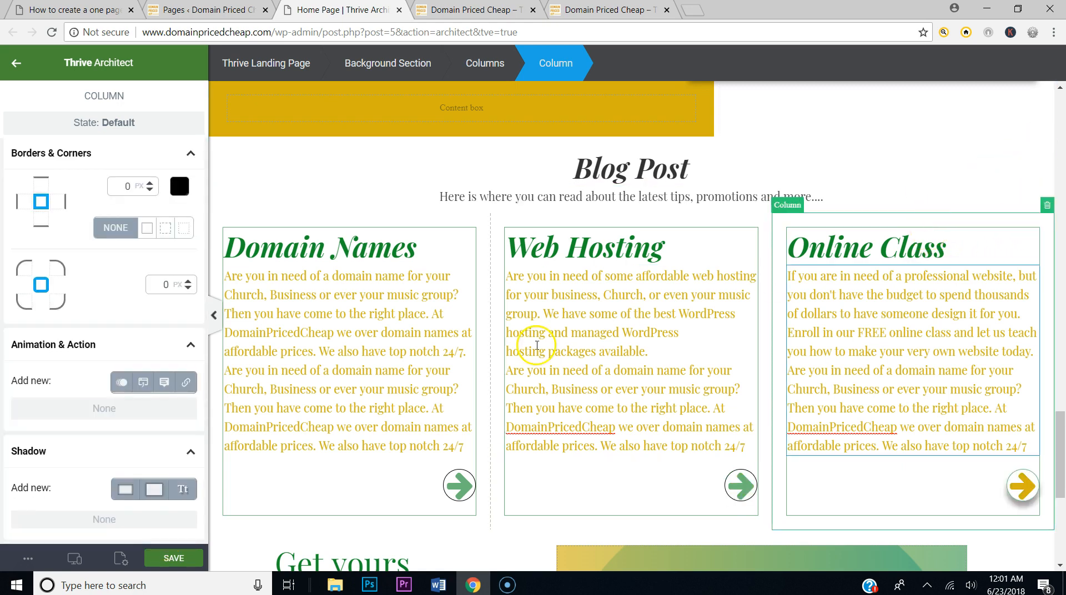
{"action": "left_click", "coordinate": [557, 63]}
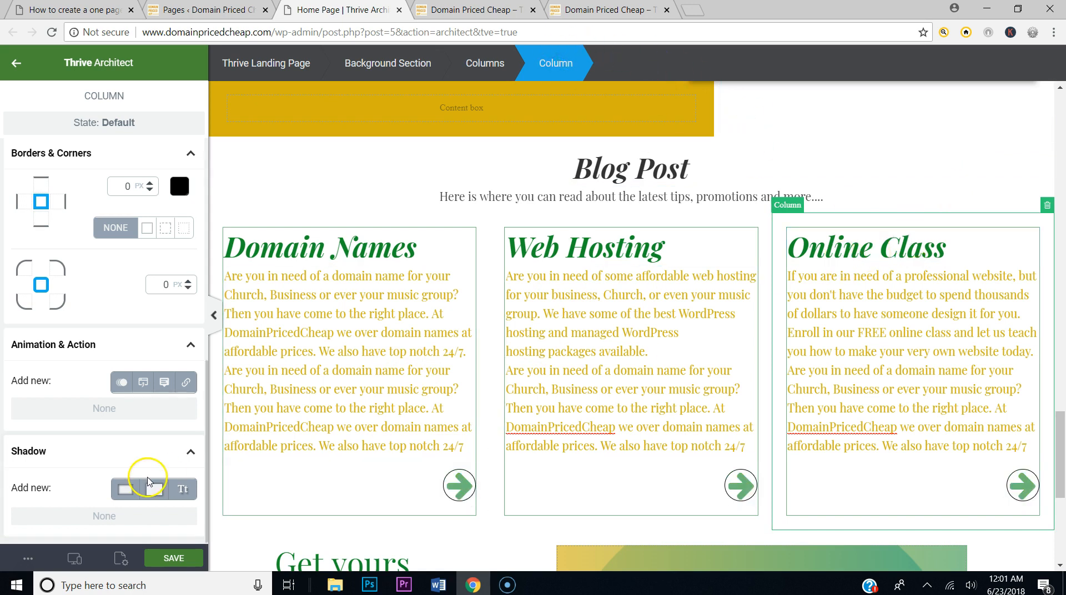
{"action": "left_click", "coordinate": [185, 382]}
{"action": "left_click", "coordinate": [148, 432]}
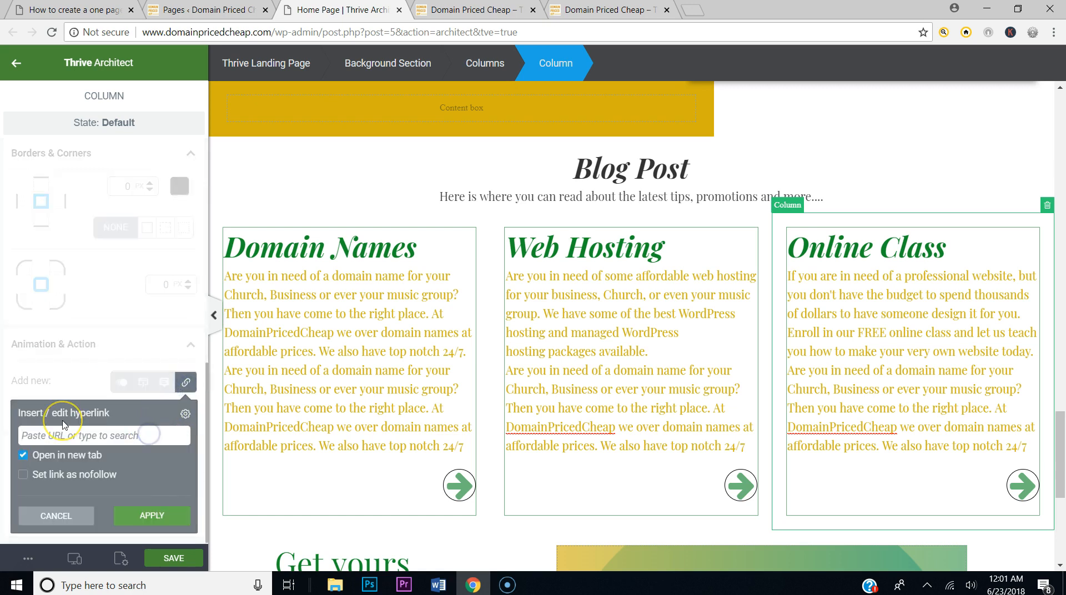
{"action": "type", "text": "http://www.domainpricedcheap.com"}
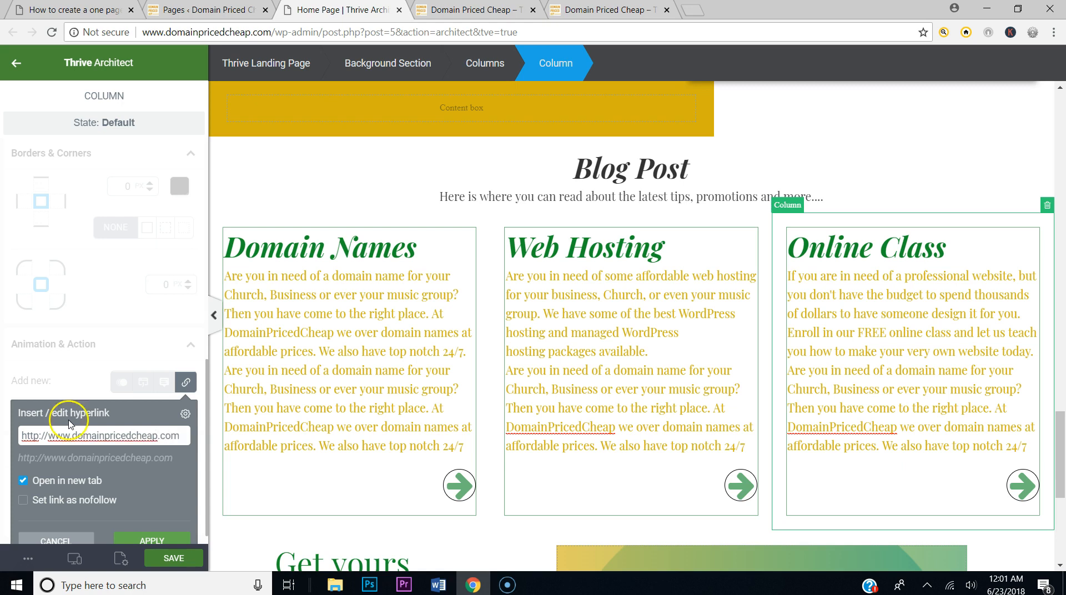
{"action": "left_click", "coordinate": [169, 537]}
{"action": "left_click", "coordinate": [174, 558]}
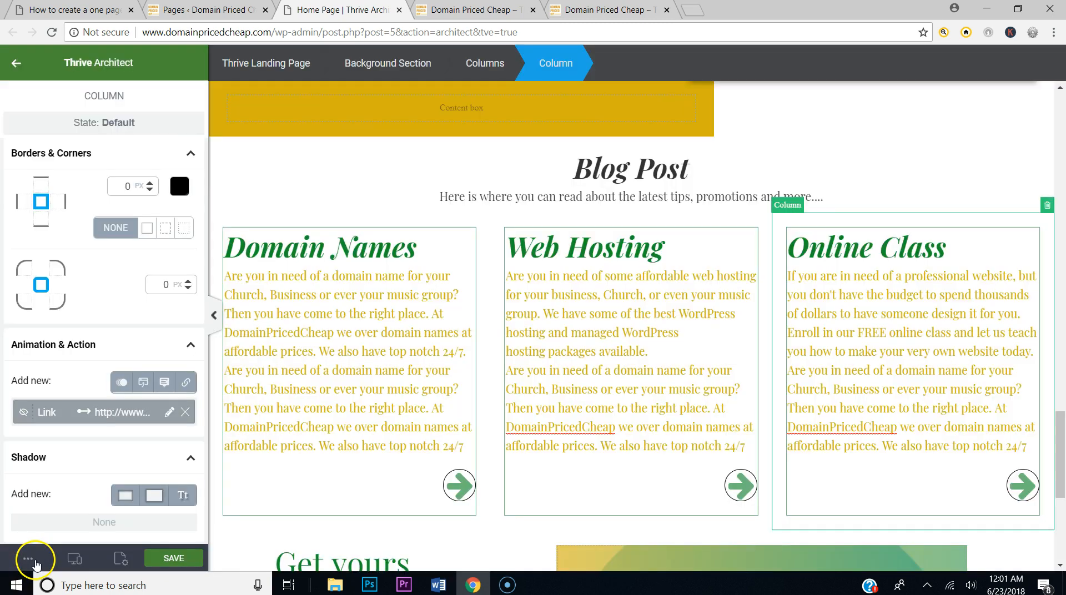
Step: Preview the saved home page, test the Web Hosting box's link, close the site it opens, and return to the page's beginning
{"action": "left_click", "coordinate": [28, 558]}
{"action": "left_click", "coordinate": [31, 420]}
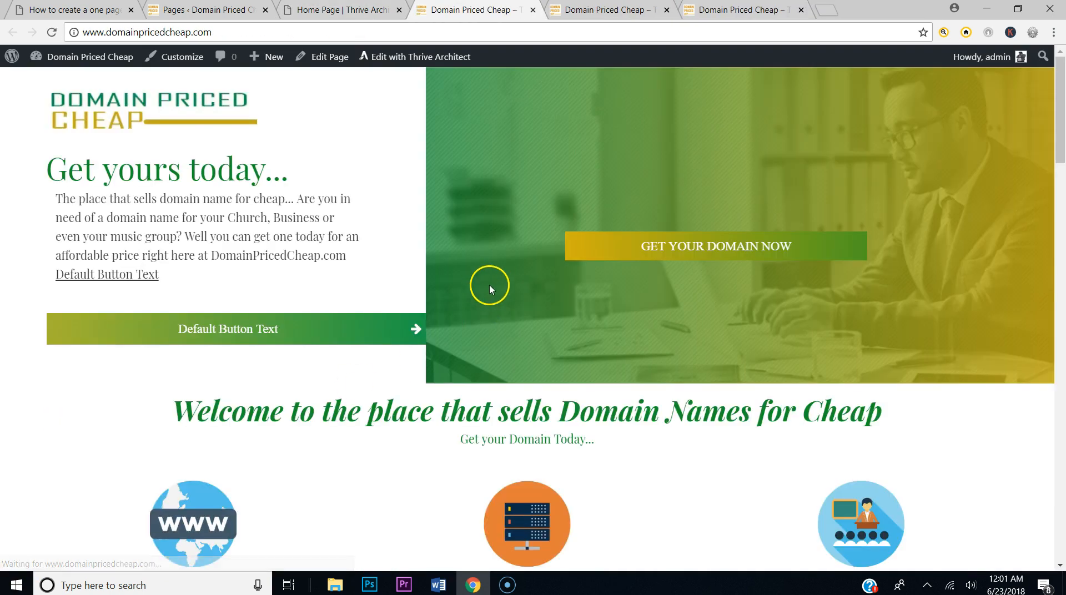
{"action": "scroll", "coordinate": [488, 285], "scroll_direction": "down", "scroll_amount": 15}
{"action": "scroll", "coordinate": [488, 281], "scroll_direction": "down", "scroll_amount": 10}
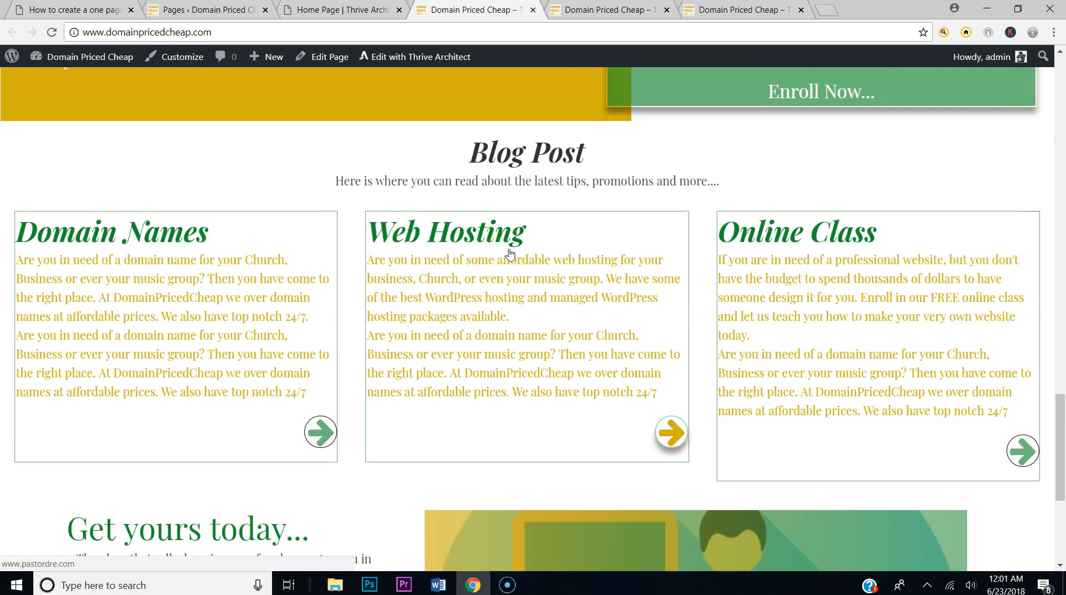
{"action": "left_click", "coordinate": [509, 254]}
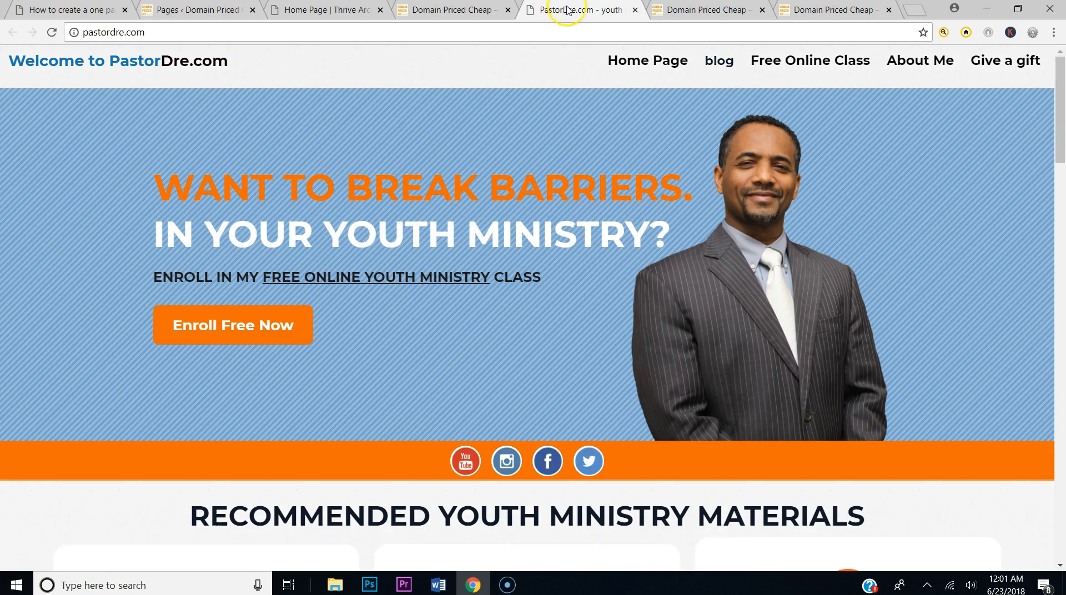
{"action": "left_click", "coordinate": [635, 10]}
{"action": "scroll", "coordinate": [583, 269], "scroll_direction": "up", "scroll_amount": 10}
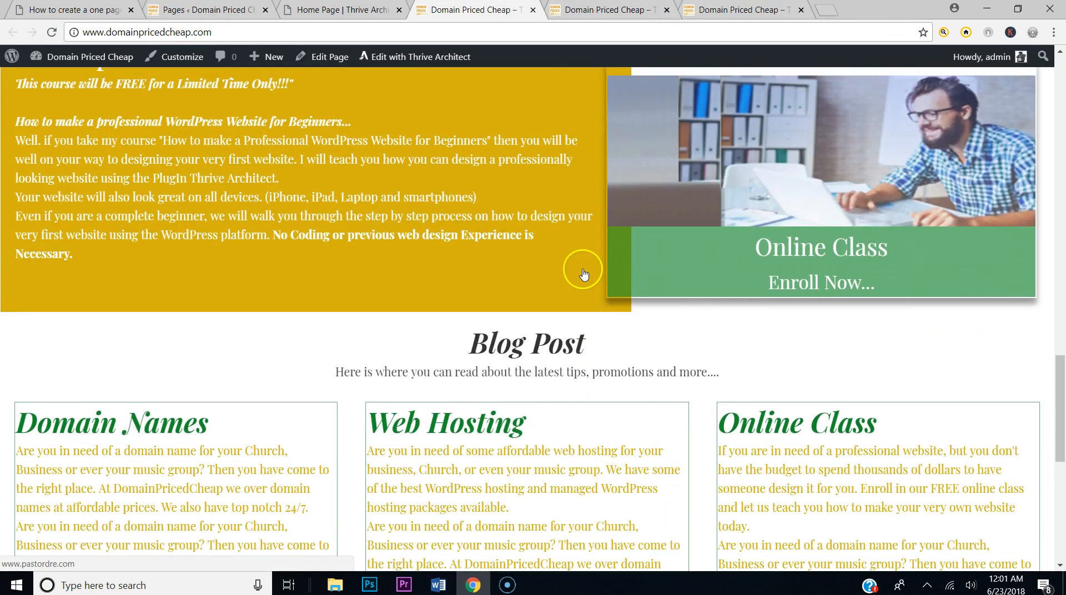
{"action": "scroll", "coordinate": [583, 269], "scroll_direction": "up", "scroll_amount": 10}
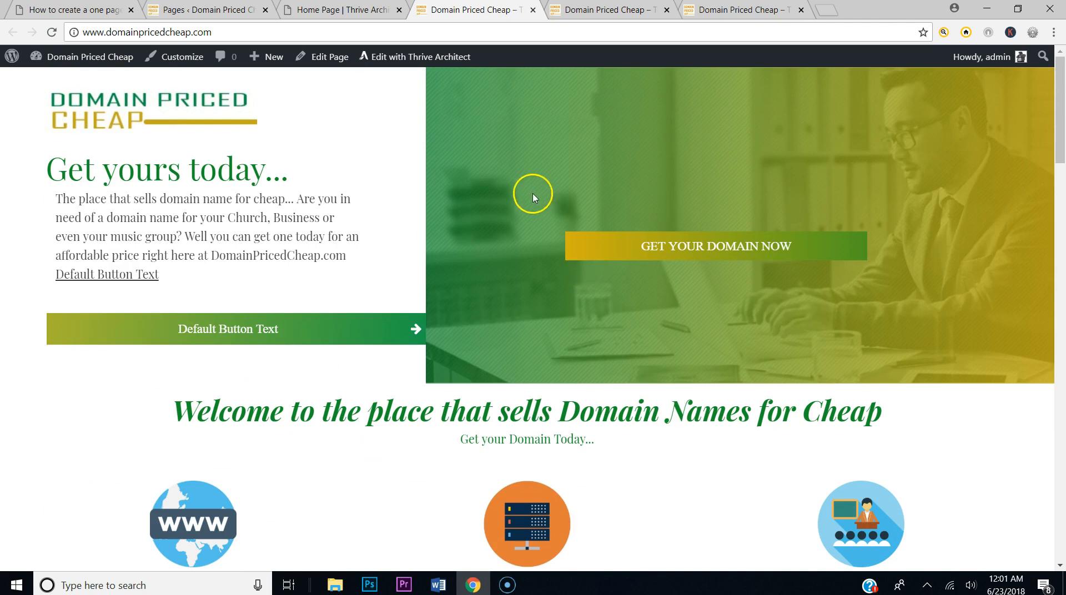
{"action": "scroll", "coordinate": [534, 199], "scroll_direction": "down", "scroll_amount": 5}
{"action": "scroll", "coordinate": [533, 198], "scroll_direction": "up", "scroll_amount": 5}
Step: Open creatingwebsite.org in place of the home page preview and view its Get Thrive Architect PlugIn section
{"action": "left_click", "coordinate": [530, 32]}
{"action": "type", "text": "creatingwebsite.org"}
{"action": "key", "text": "Return"}
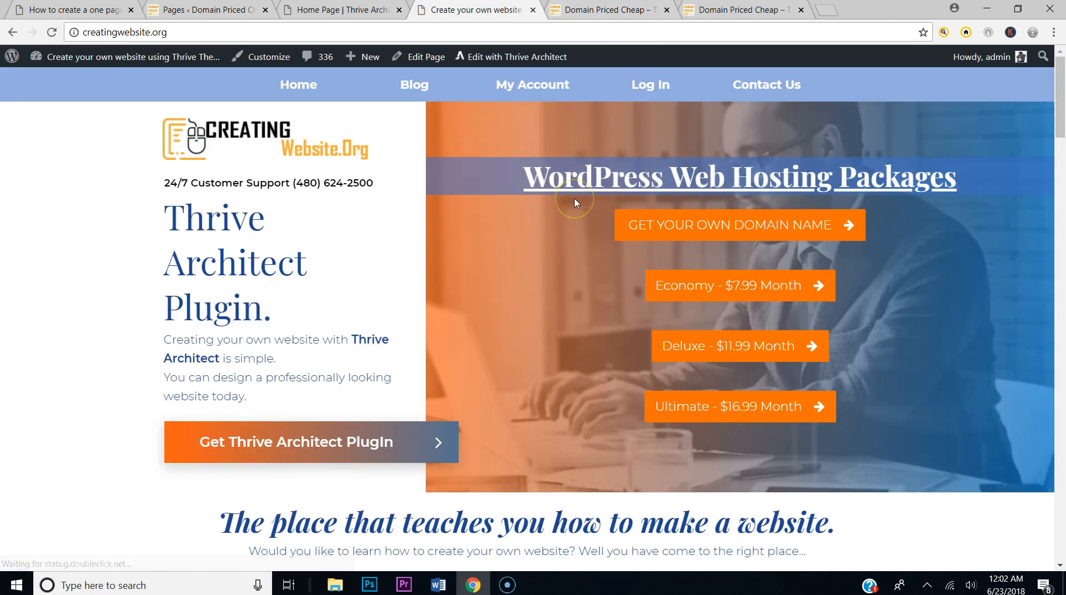
{"action": "scroll", "coordinate": [574, 202], "scroll_direction": "down", "scroll_amount": 2}
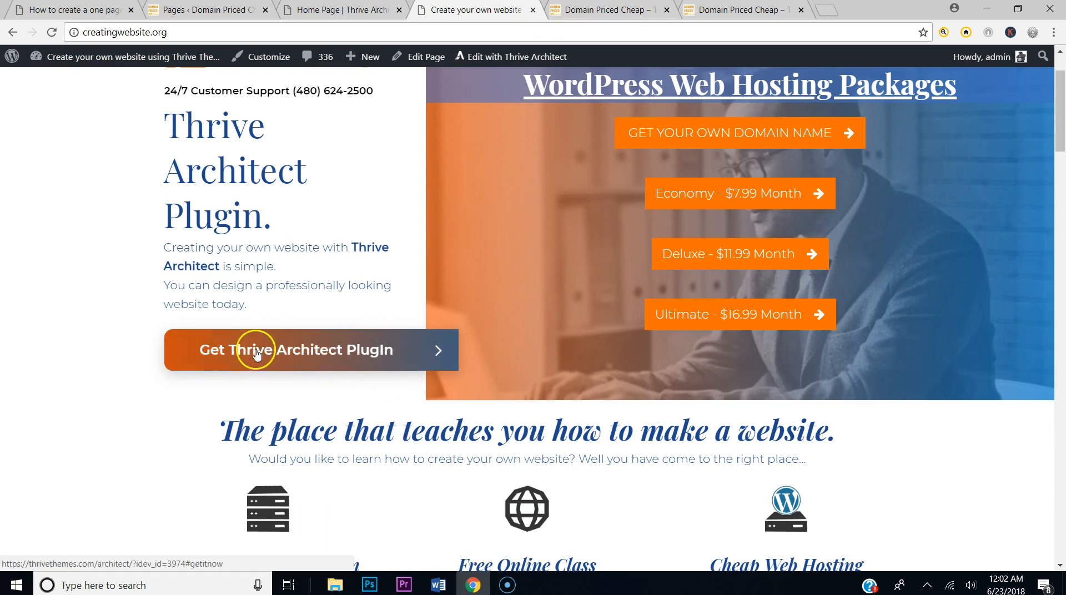